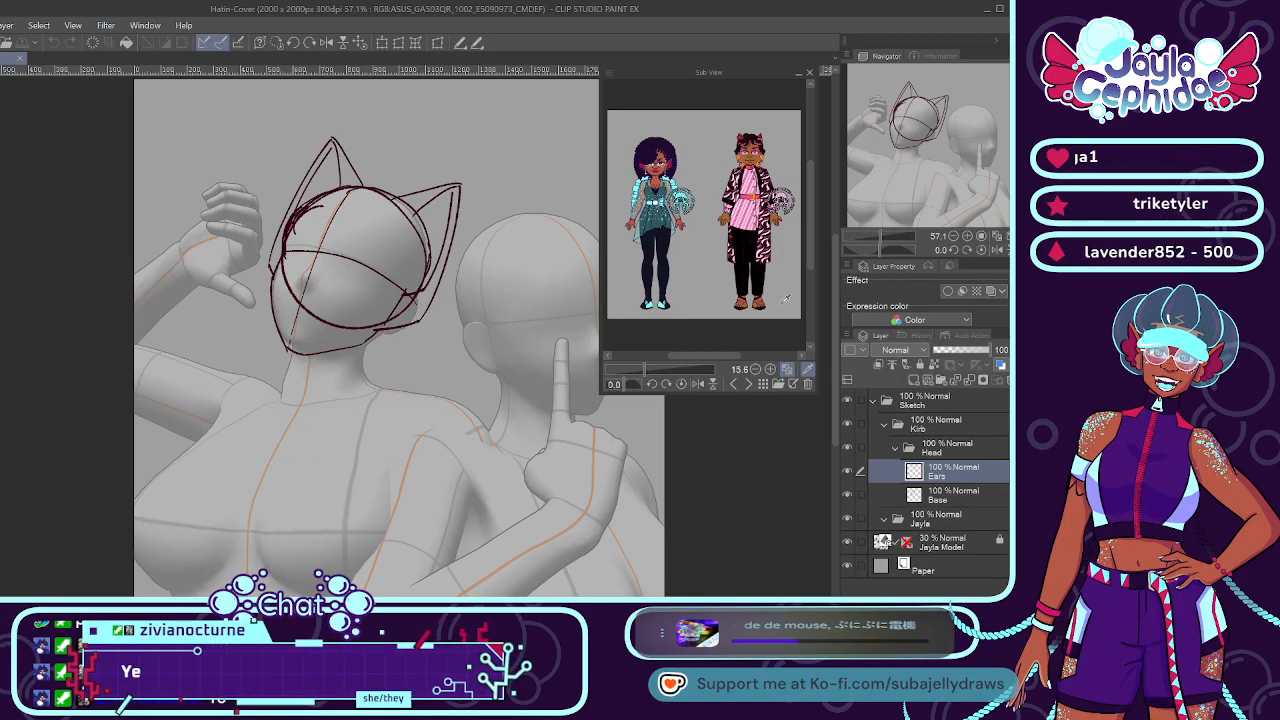
Collapse the Head folder, then add a Body folder above it in the Kirb group with a layer named Neck inside.
click(846, 494)
click(846, 494)
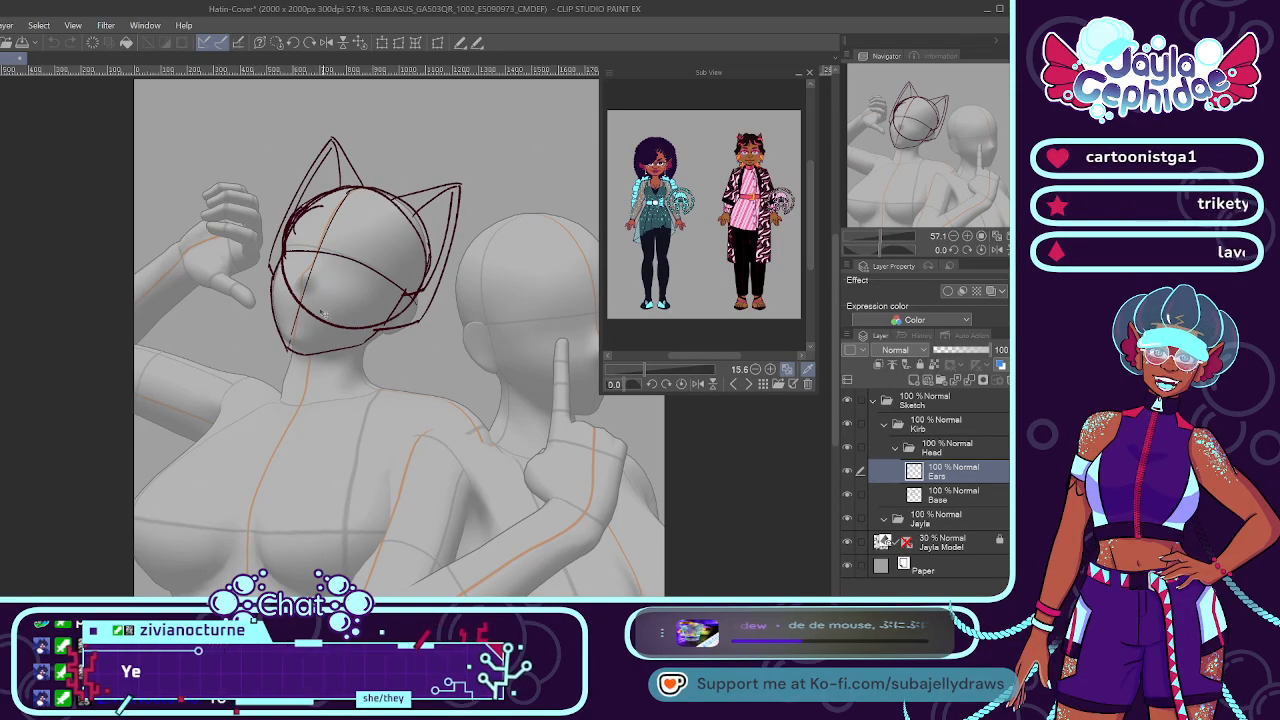
scroll(432, 378, up, 1)
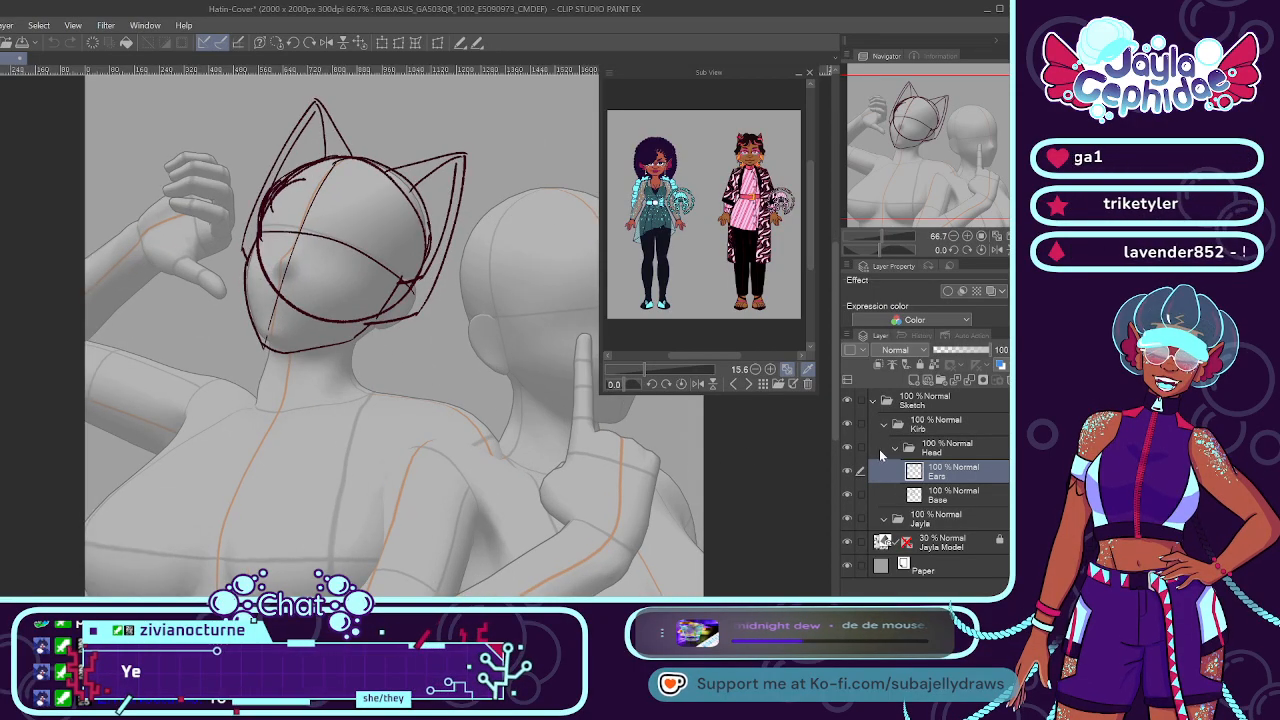
click(895, 447)
click(940, 381)
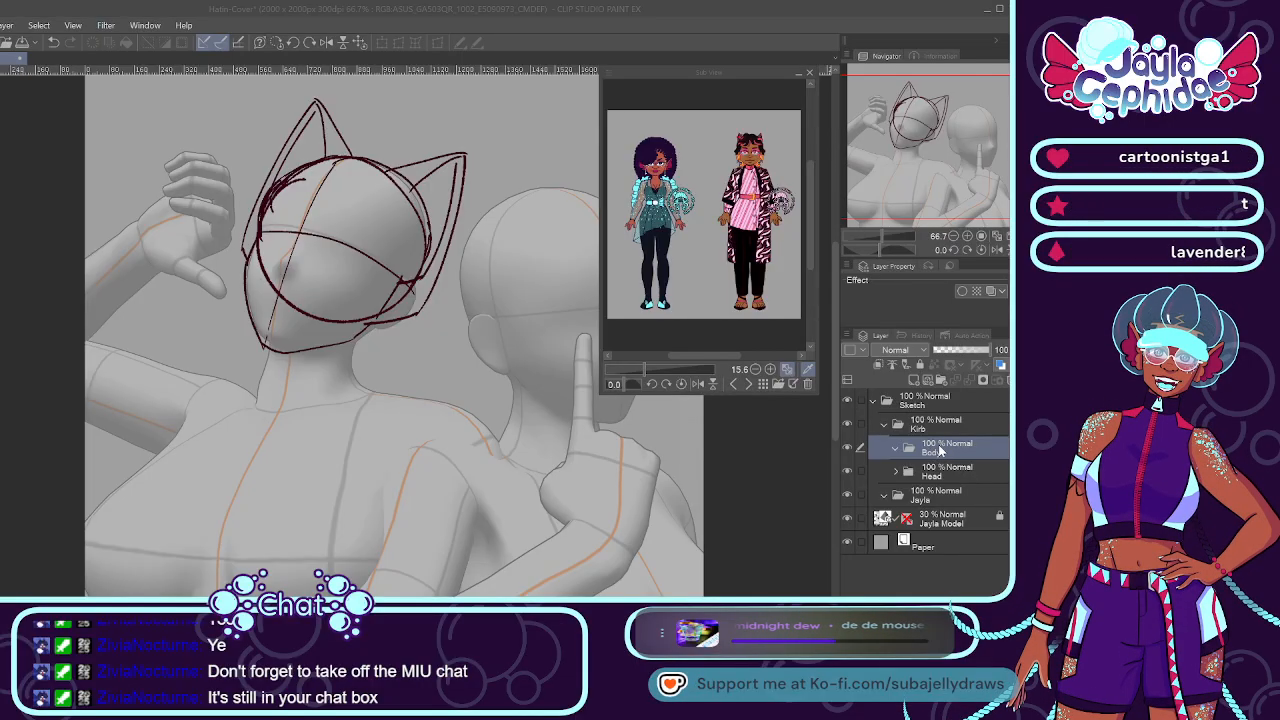
click(895, 448)
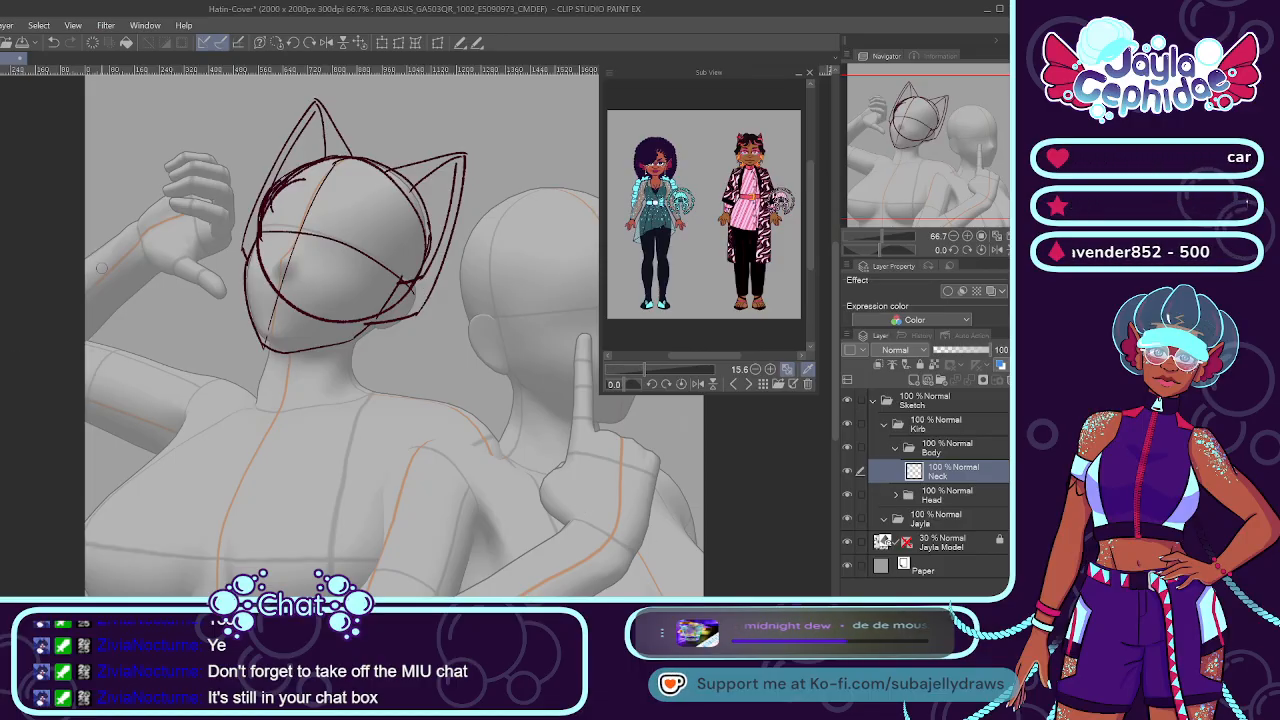
Sketch both sides of the neck from the jaw down to the shoulders, following the cat-eared figure's mannequin.
scroll(265, 193, up, 5)
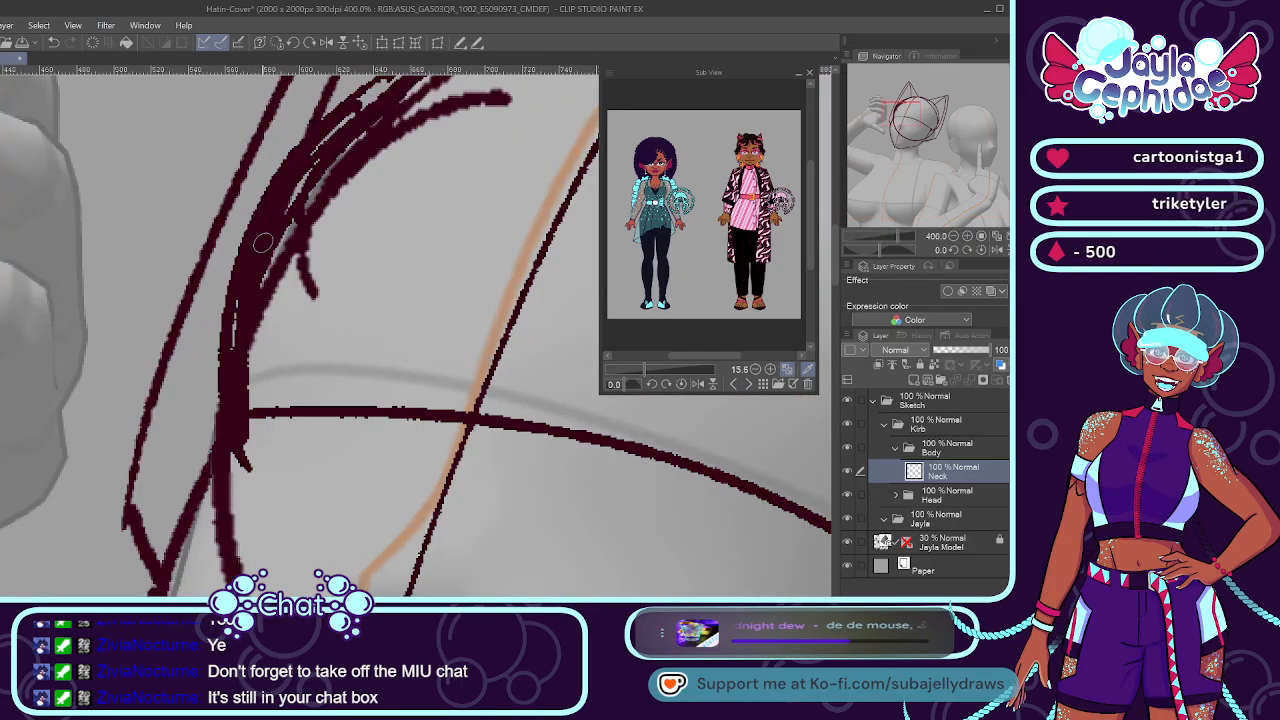
scroll(248, 213, down, 5)
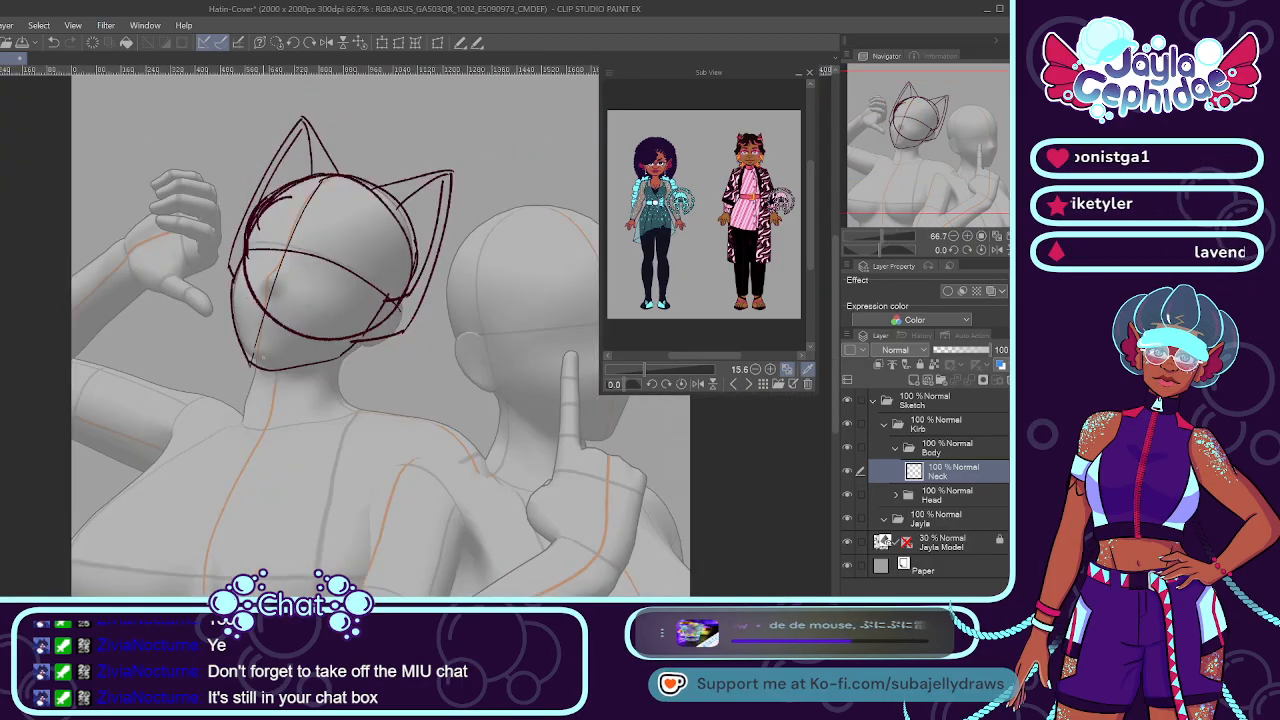
scroll(251, 371, up, 3)
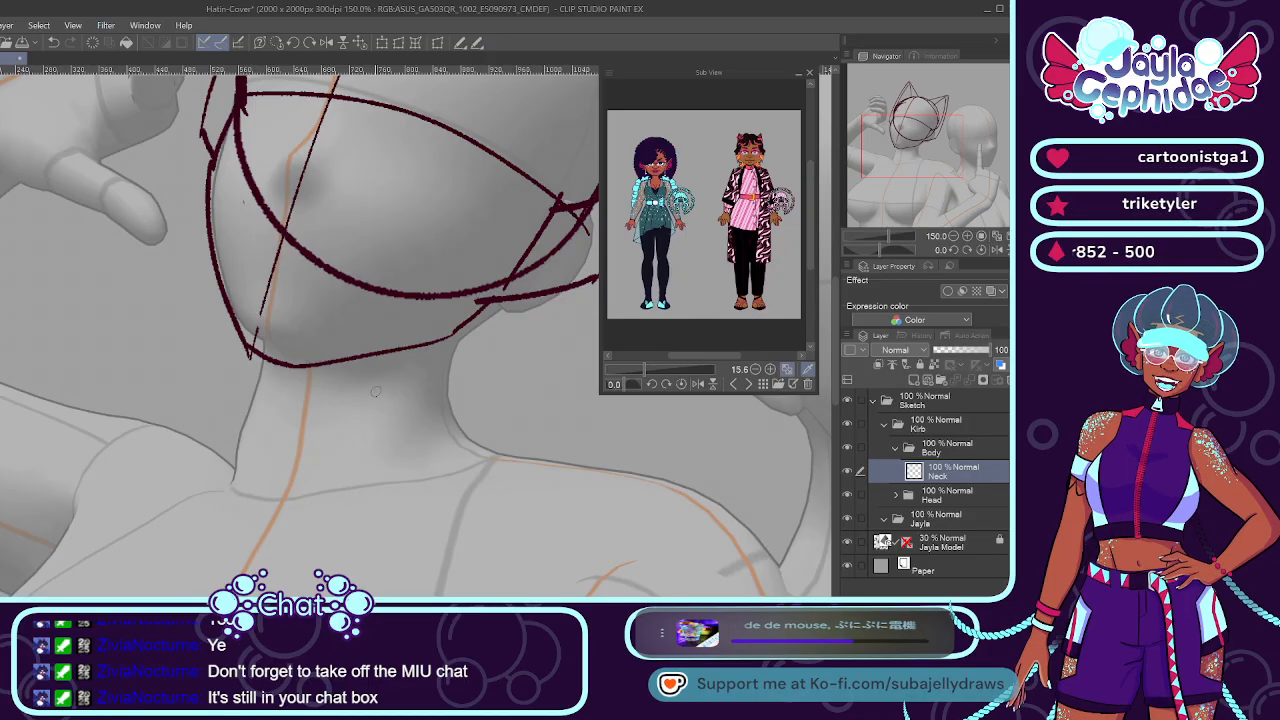
mouse_move(241, 457)
mouse_down()
mouse_move(254, 370)
mouse_move(240, 466)
mouse_up()
key(ctrl+z)
key(ctrl+z)
drag(256, 356, 241, 466)
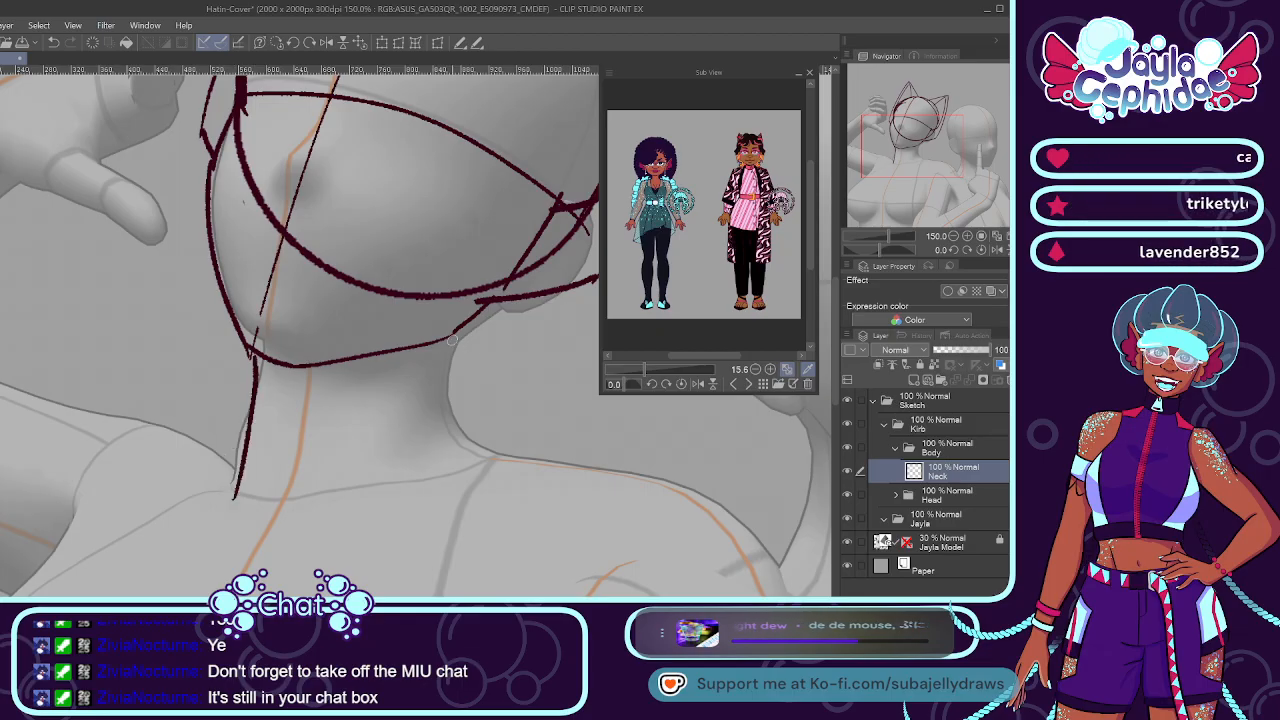
drag(451, 338, 456, 438)
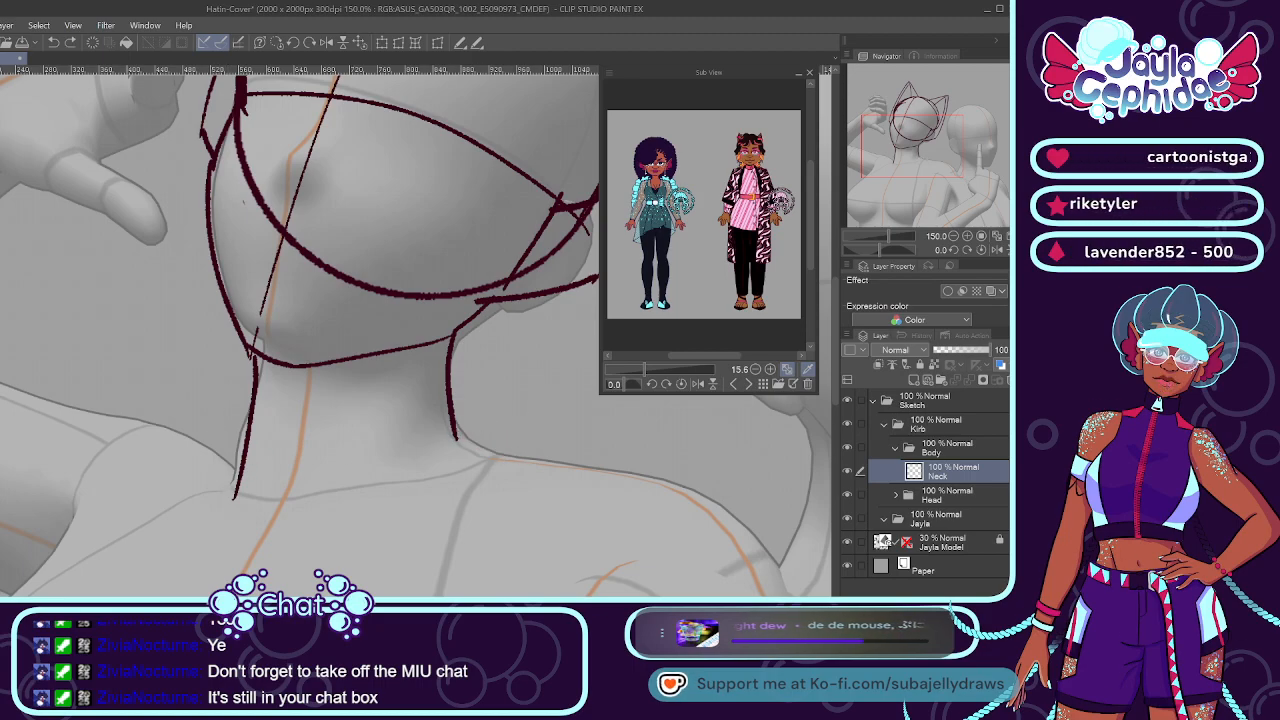
Sketch short shoulder strokes outward from the base of the neck on both sides.
drag(455, 433, 520, 458)
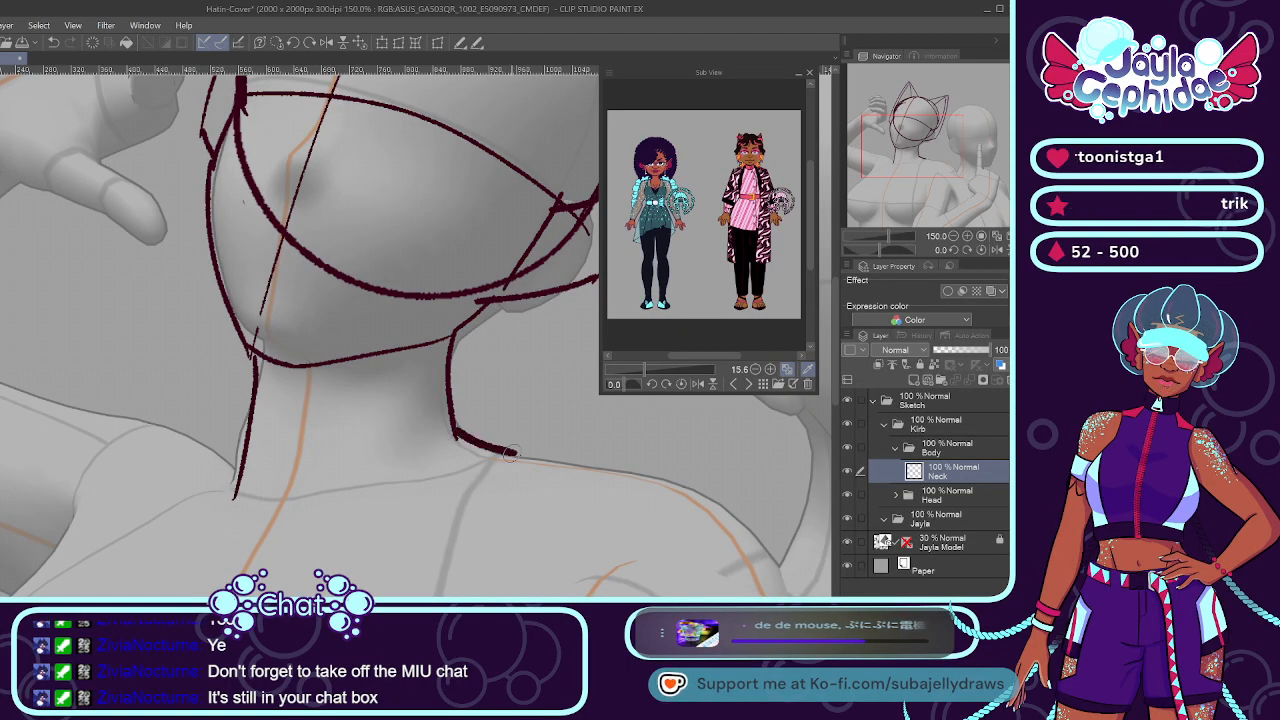
key(ctrl+z)
drag(455, 433, 520, 458)
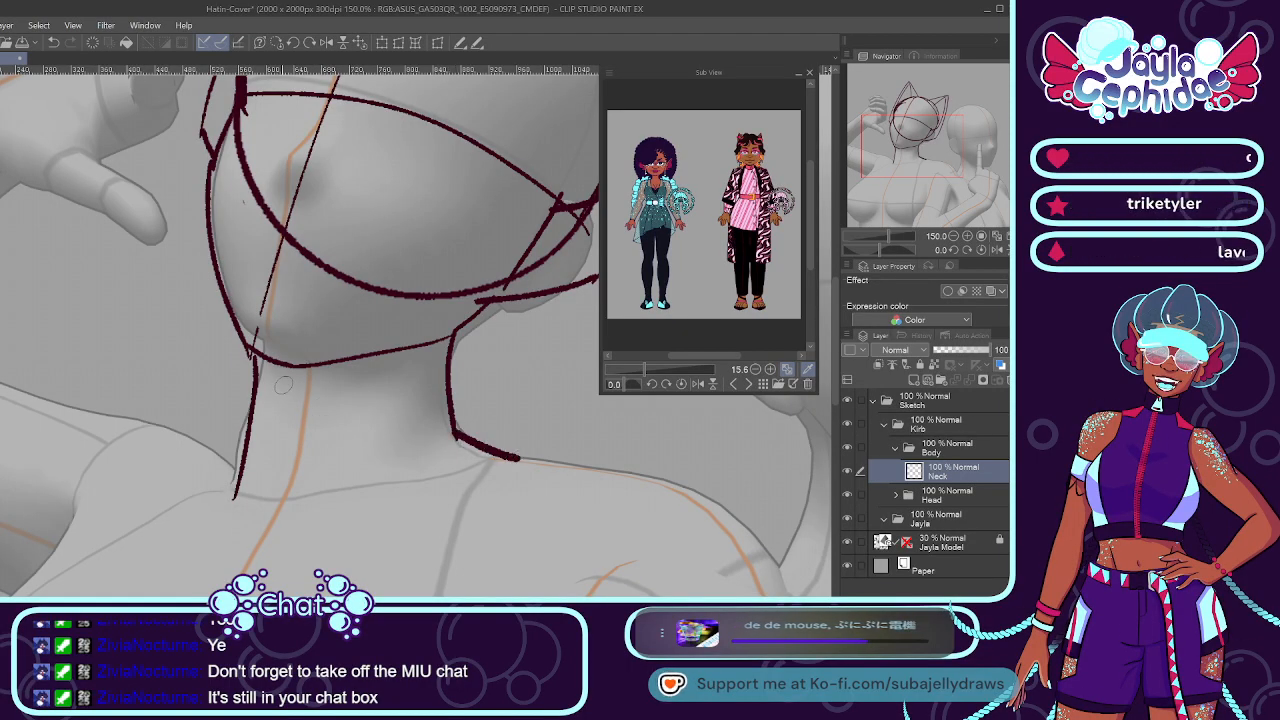
scroll(278, 360, down, 2)
scroll(250, 378, up, 2)
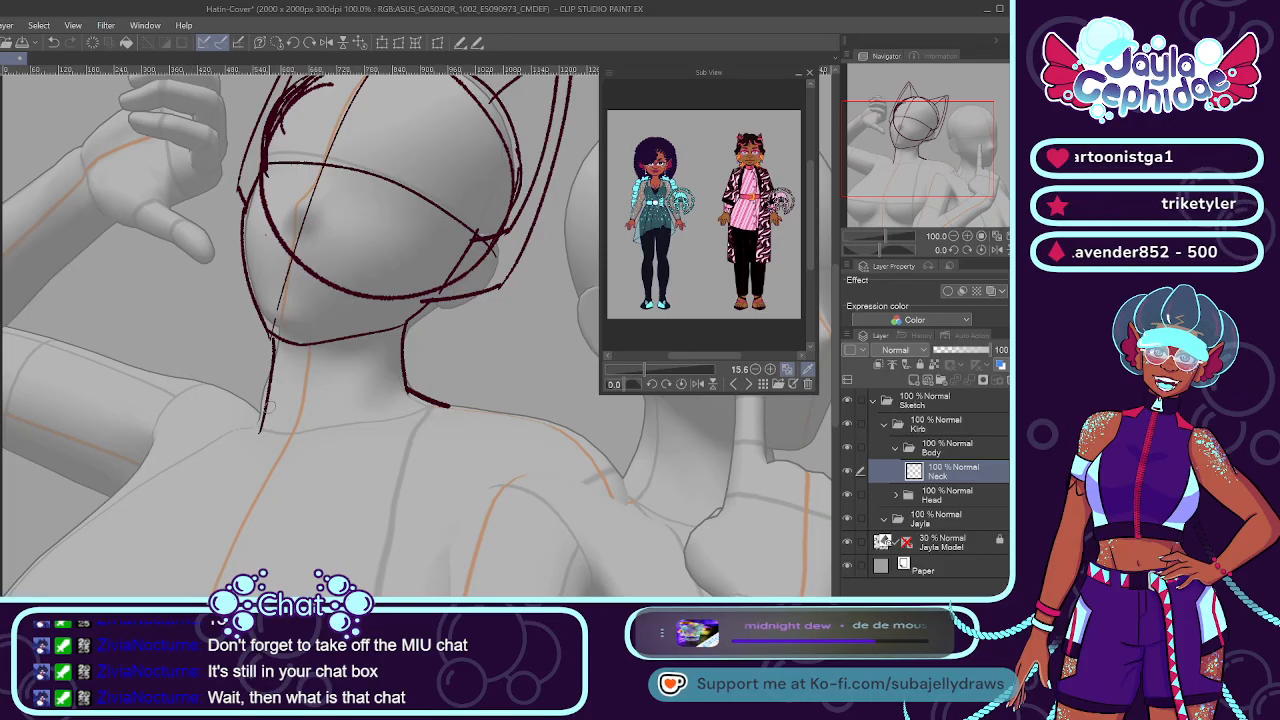
scroll(258, 405, up, 1)
drag(240, 404, 262, 405)
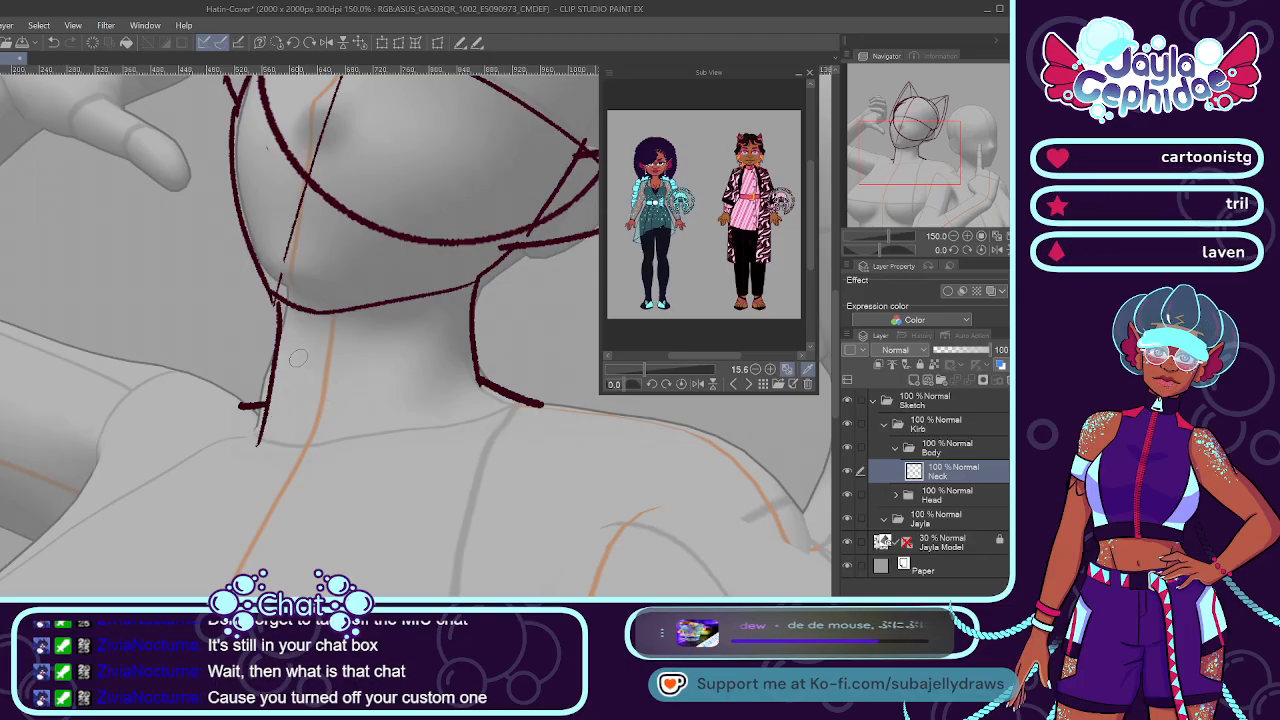
Rename the Neck layer as Torso.
scroll(298, 358, down, 3)
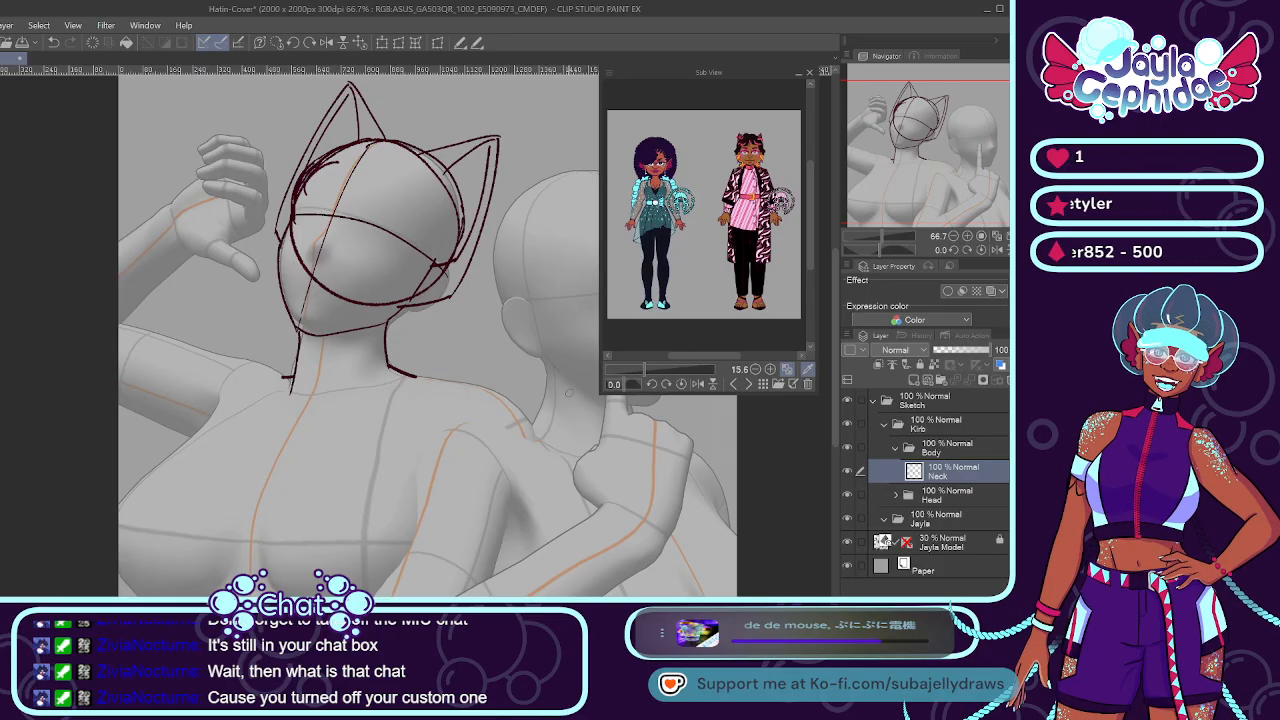
scroll(538, 391, down, 2)
scroll(663, 488, up, 2)
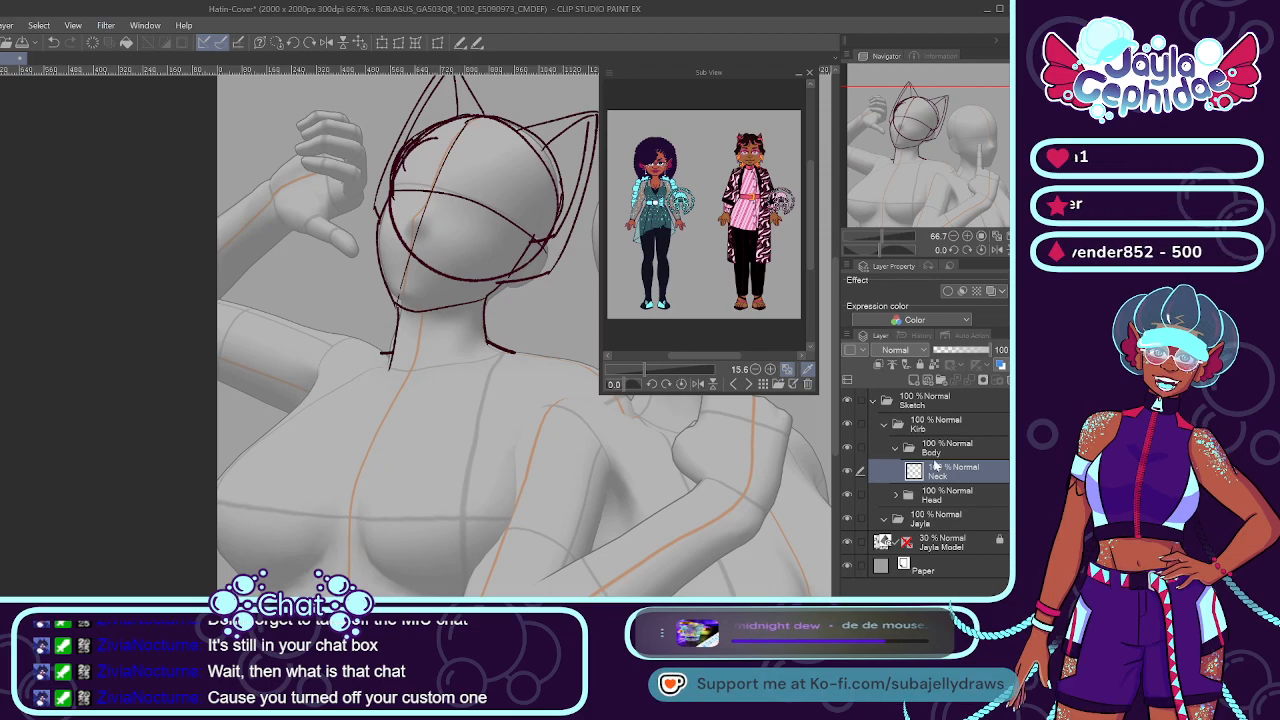
double_click(935, 465)
text(Torso)
key(Return)
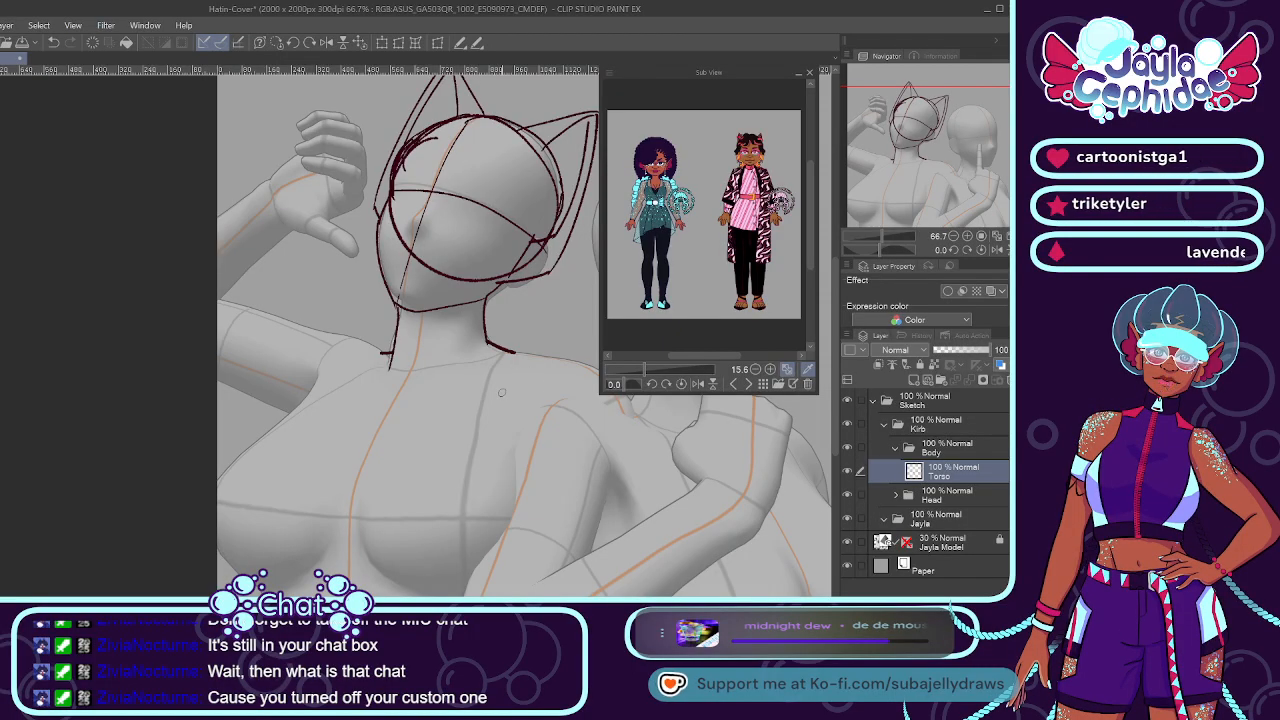
Sketch the torso's two side lines down from the shoulders and a curved center line down the chest.
drag(513, 354, 514, 479)
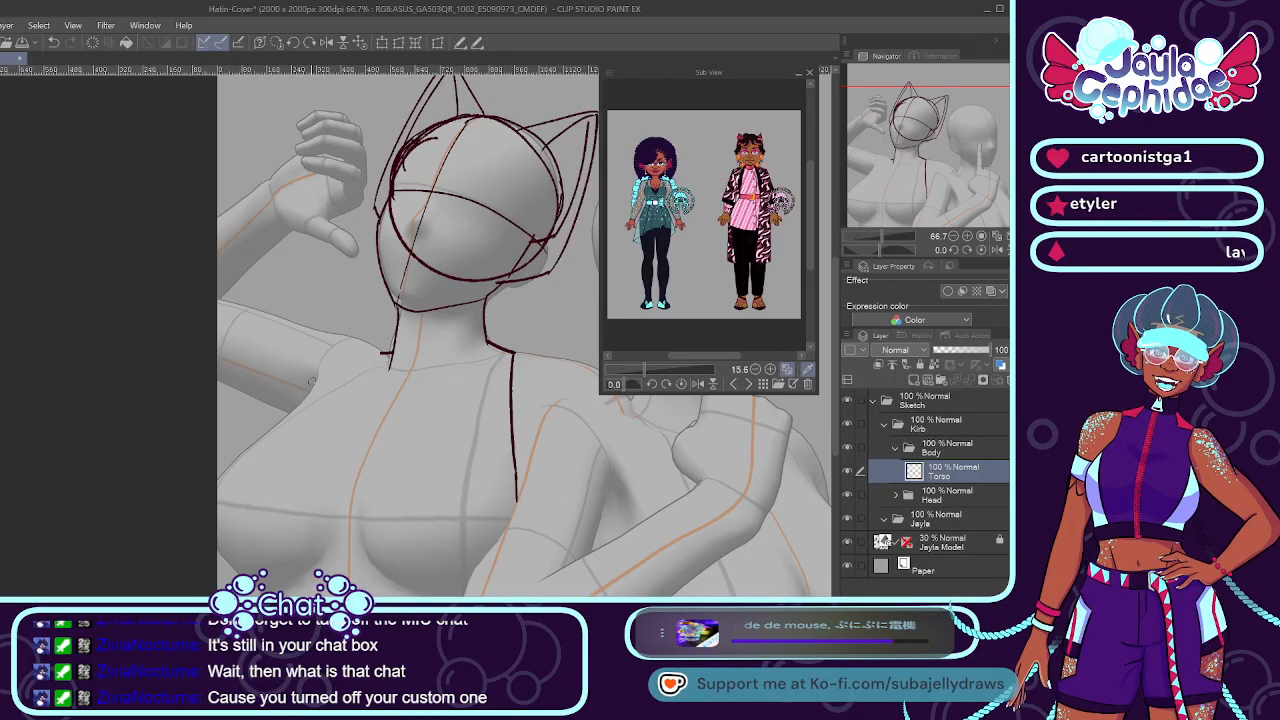
drag(317, 379, 266, 570)
key(ctrl+z)
drag(315, 386, 266, 592)
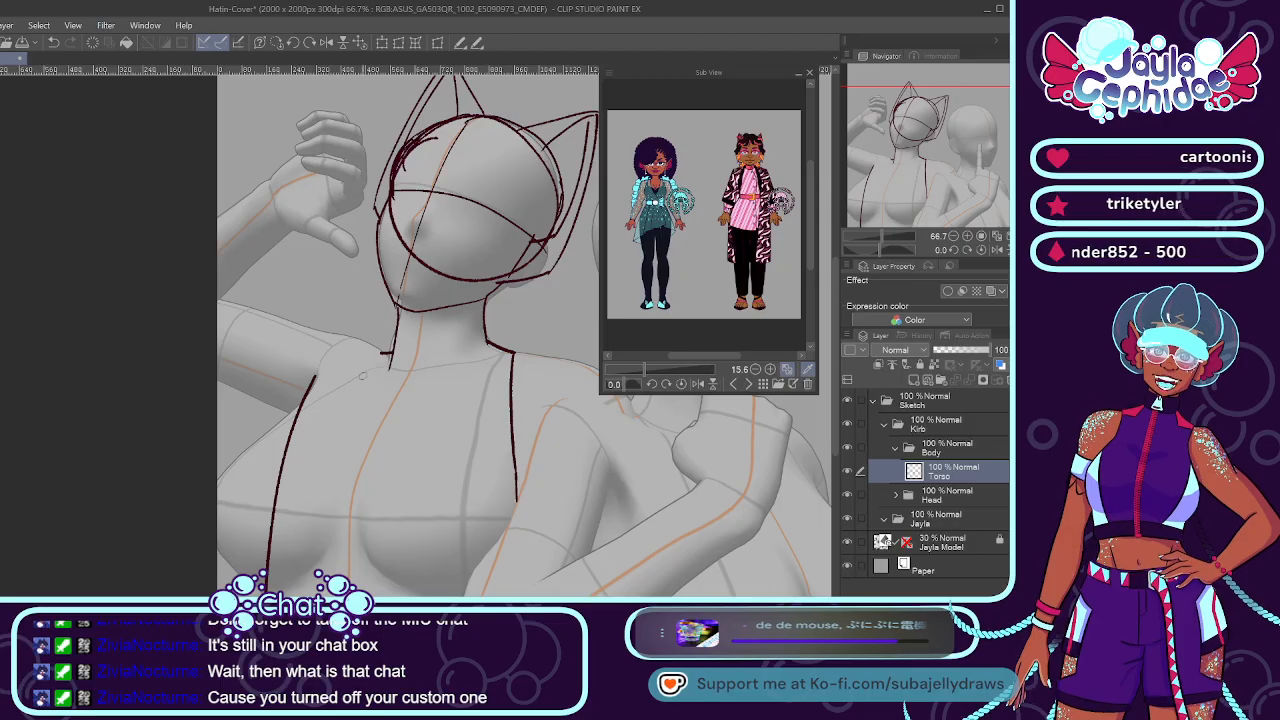
drag(406, 366, 350, 588)
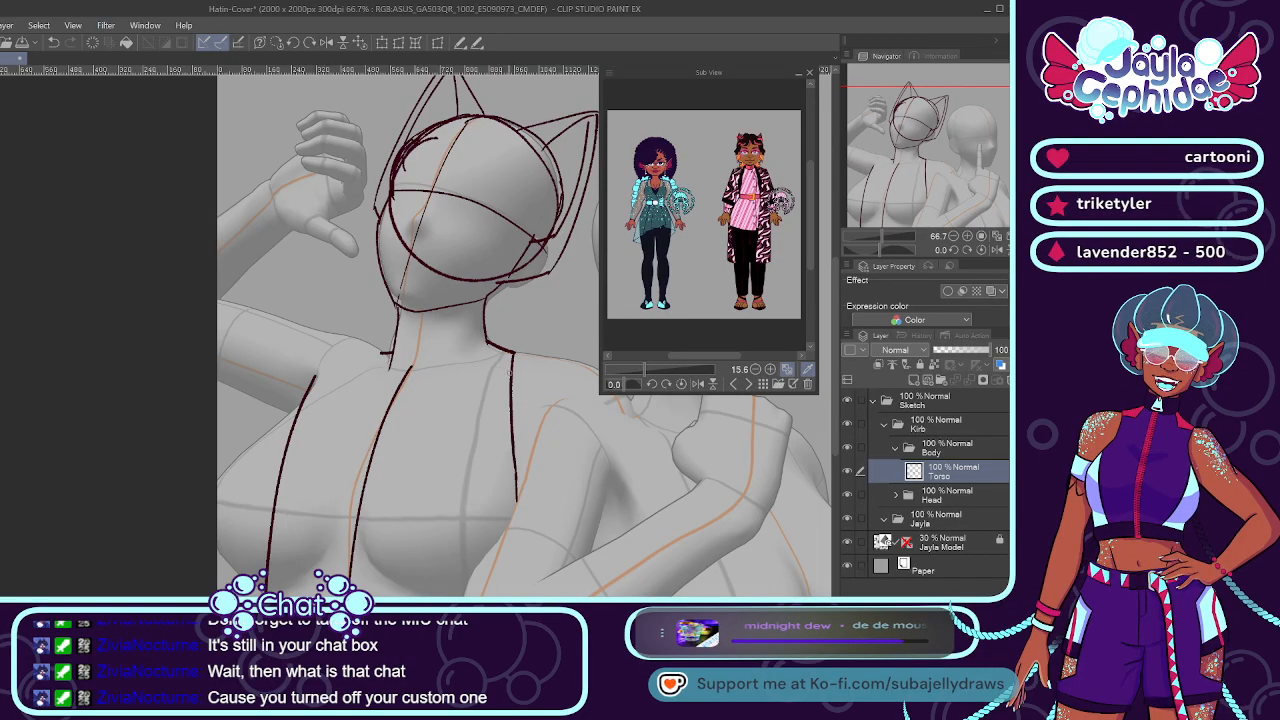
drag(515, 356, 512, 490)
drag(516, 352, 512, 533)
drag(515, 350, 512, 570)
key(ctrl+z)
key(ctrl+z)
drag(513, 350, 517, 548)
key(ctrl+z)
drag(514, 352, 513, 545)
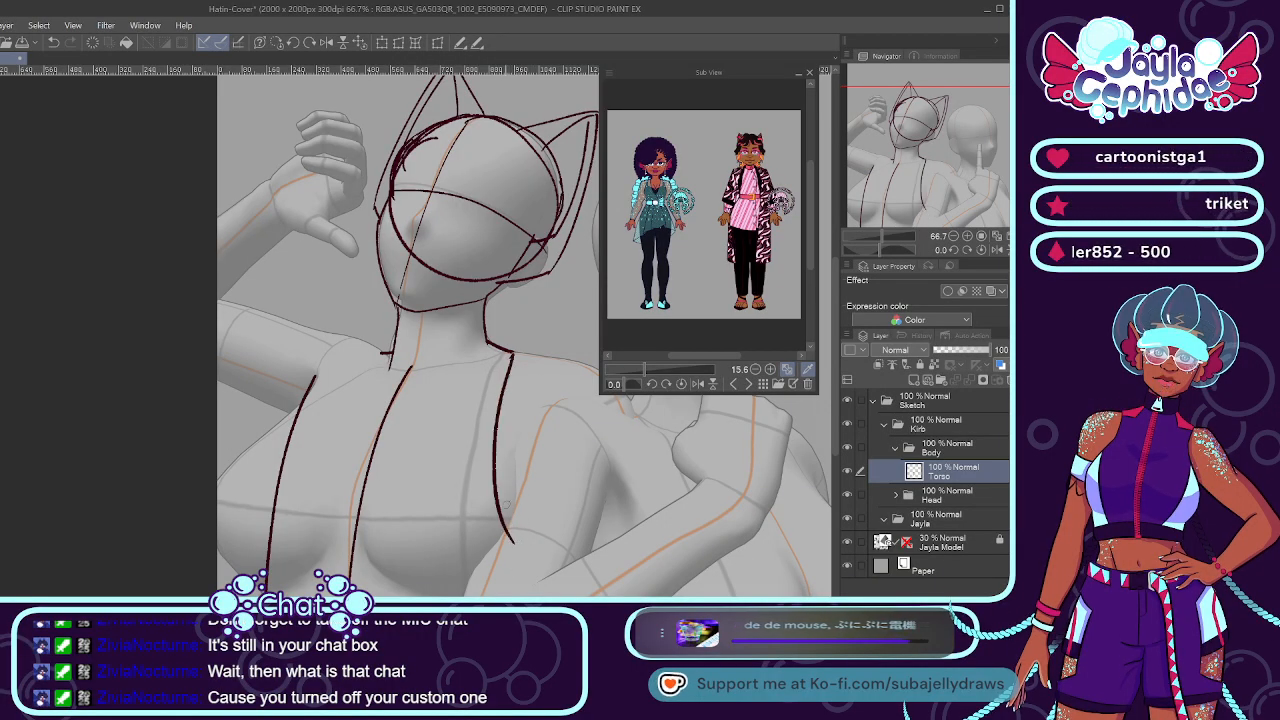
key(ctrl+z)
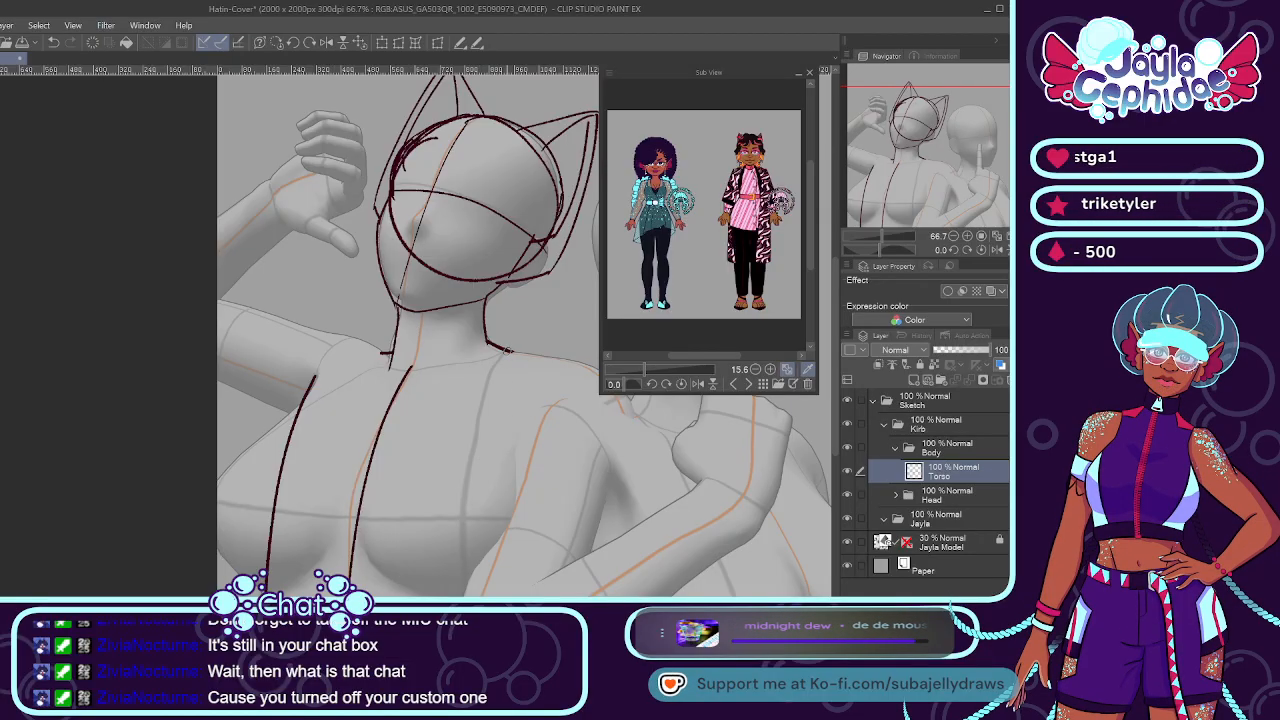
Redraw the torso's side line nearer the pointing hand from slightly farther out, and connect the opposite shoulder to its side line.
drag(528, 353, 517, 490)
drag(520, 535, 527, 562)
key(ctrl+z)
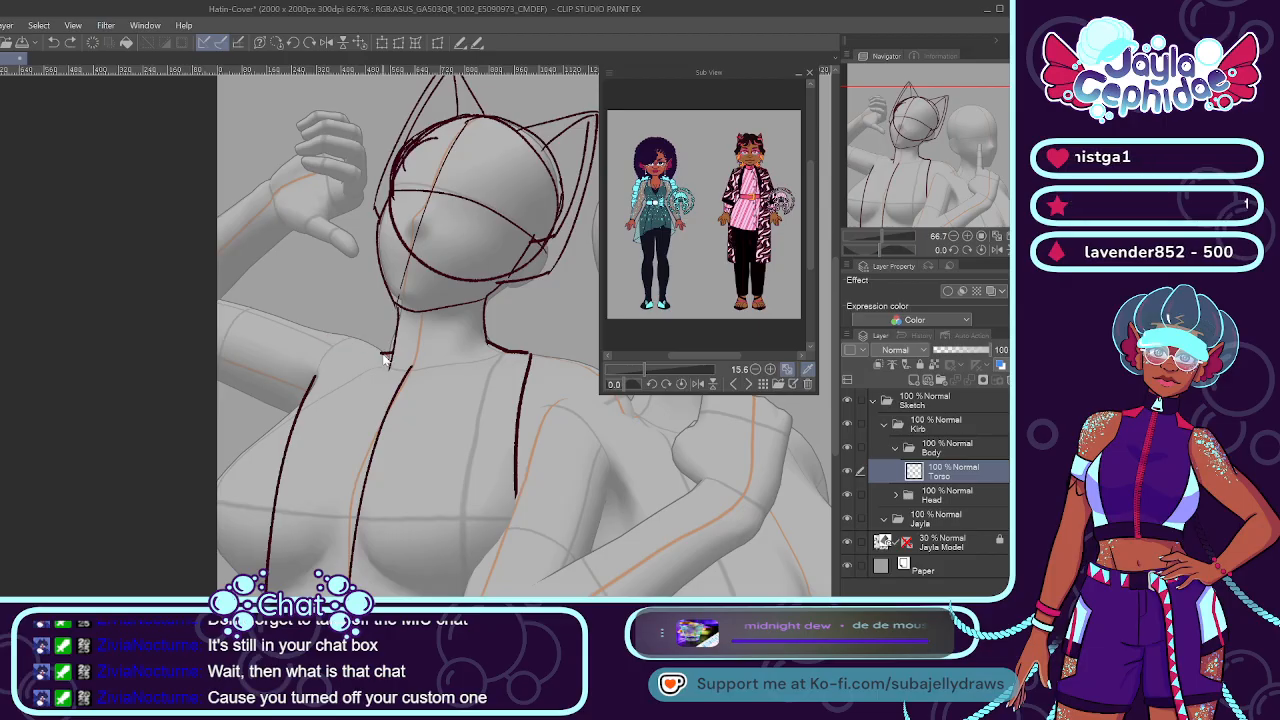
drag(370, 352, 318, 375)
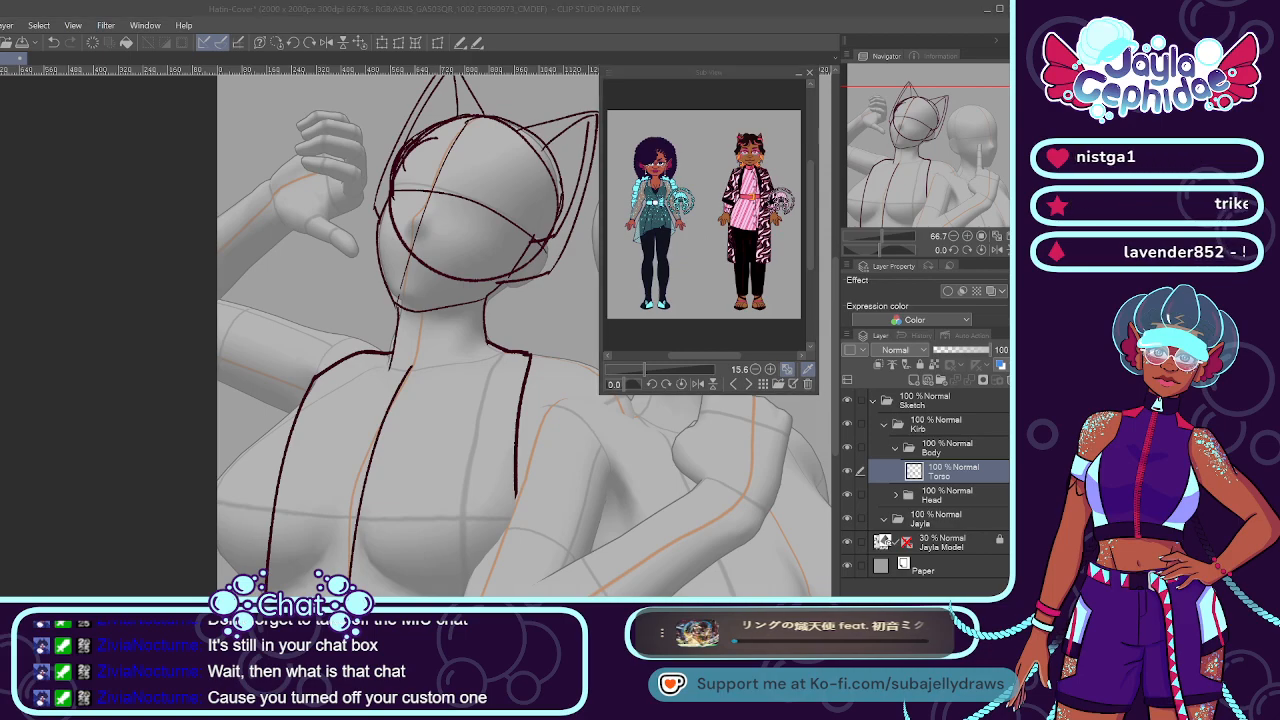
Add a layer named Boobs above Torso and sketch a first outer chest contour bulging out from the torso's side line.
key(Return)
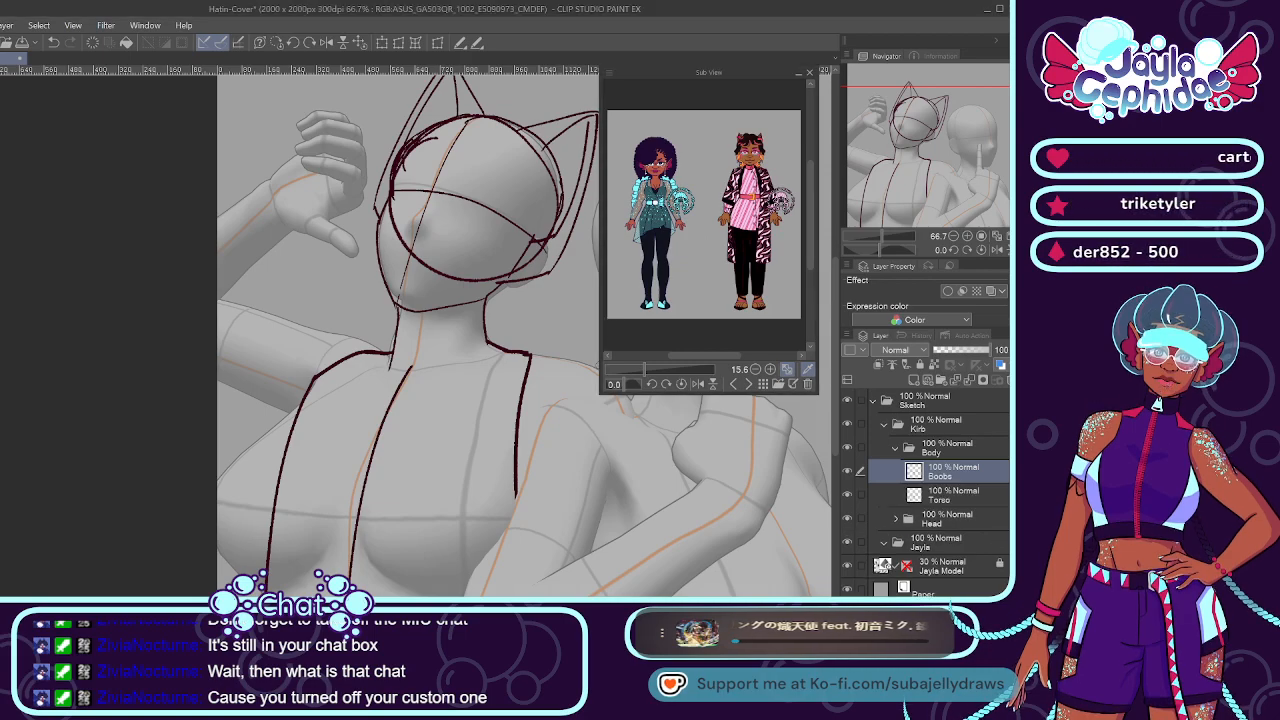
drag(304, 400, 218, 484)
key(ctrl+z)
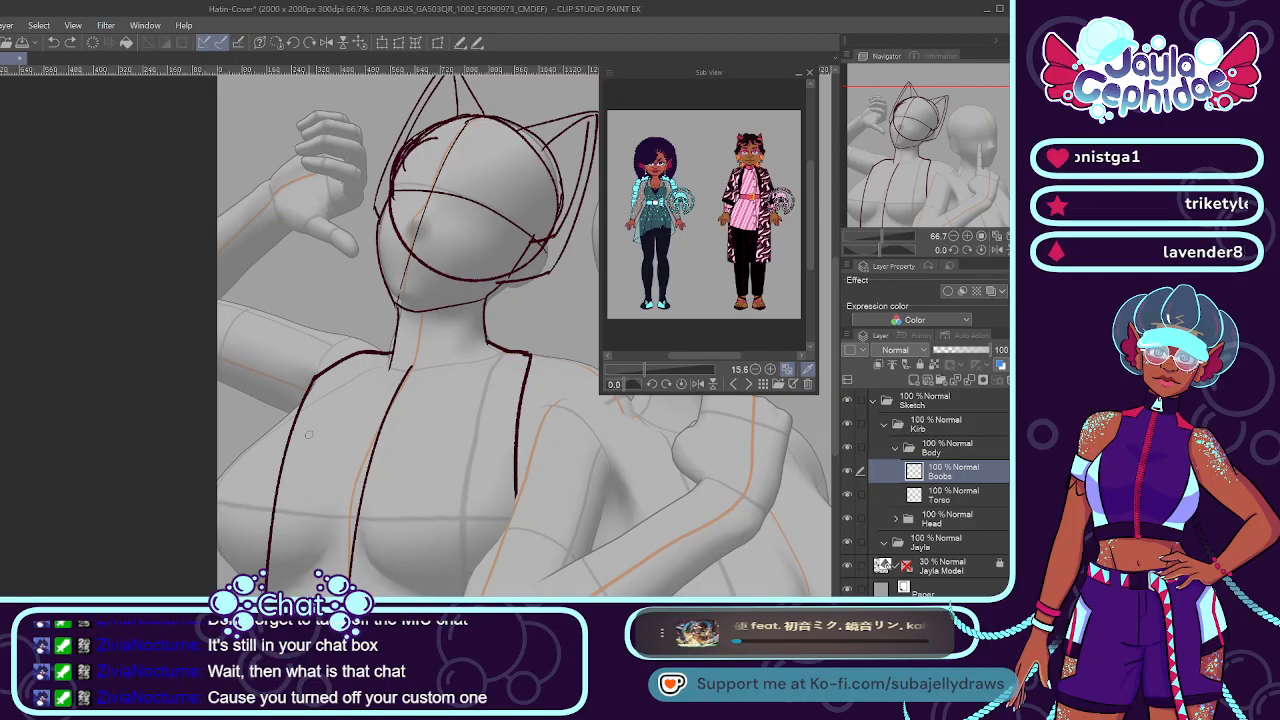
drag(304, 400, 217, 502)
key(ctrl+z)
drag(305, 399, 217, 503)
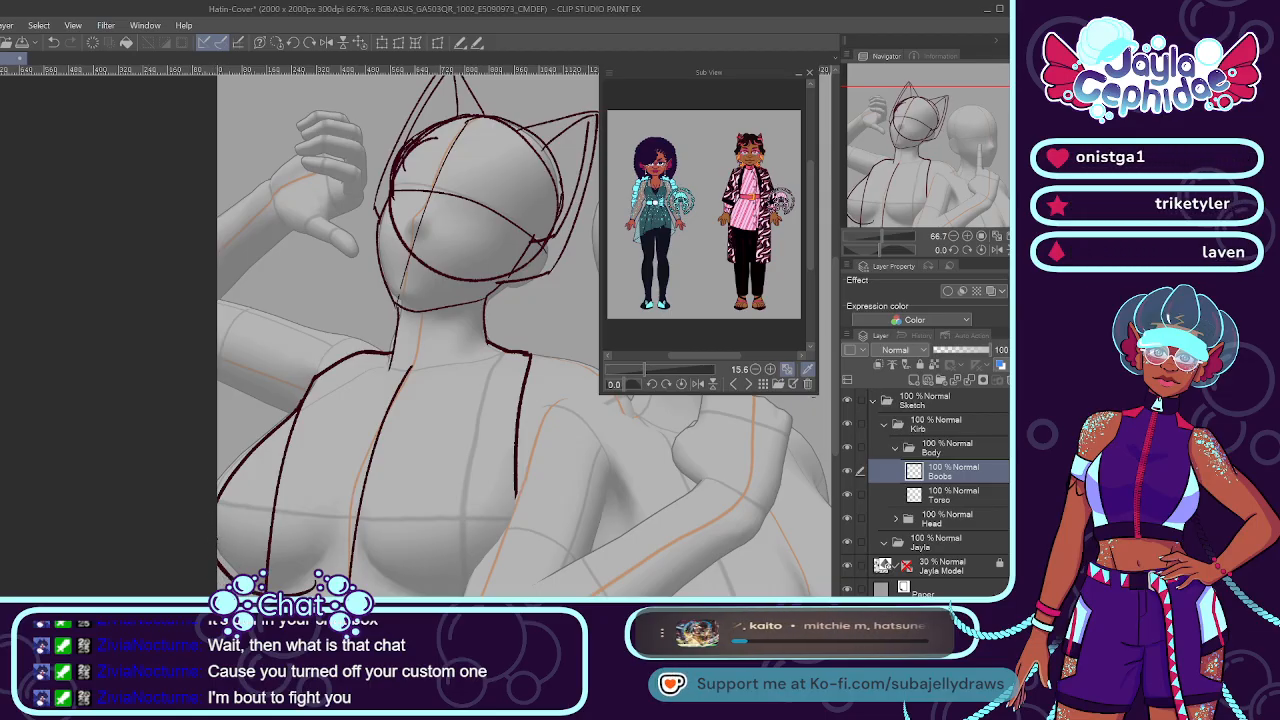
Switch the reference view to the pink character sheet and enlarge its side-view figure to 187.9%.
click(733, 384)
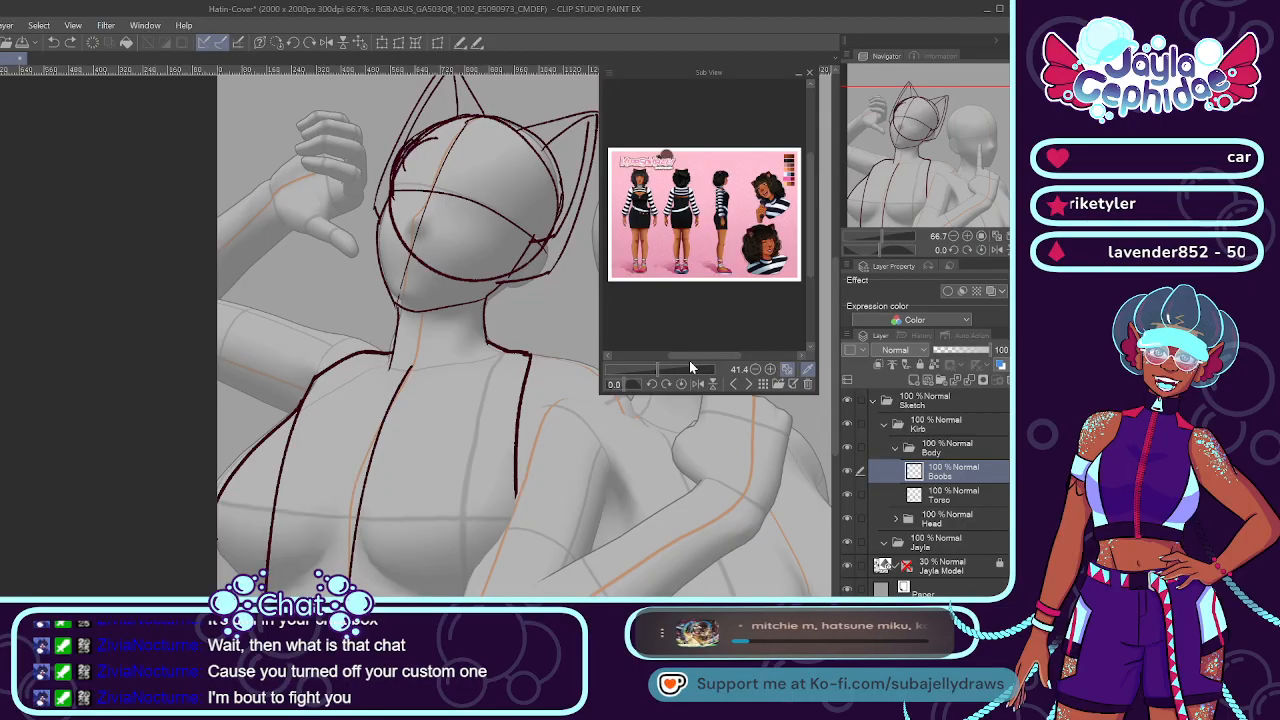
drag(659, 367, 712, 365)
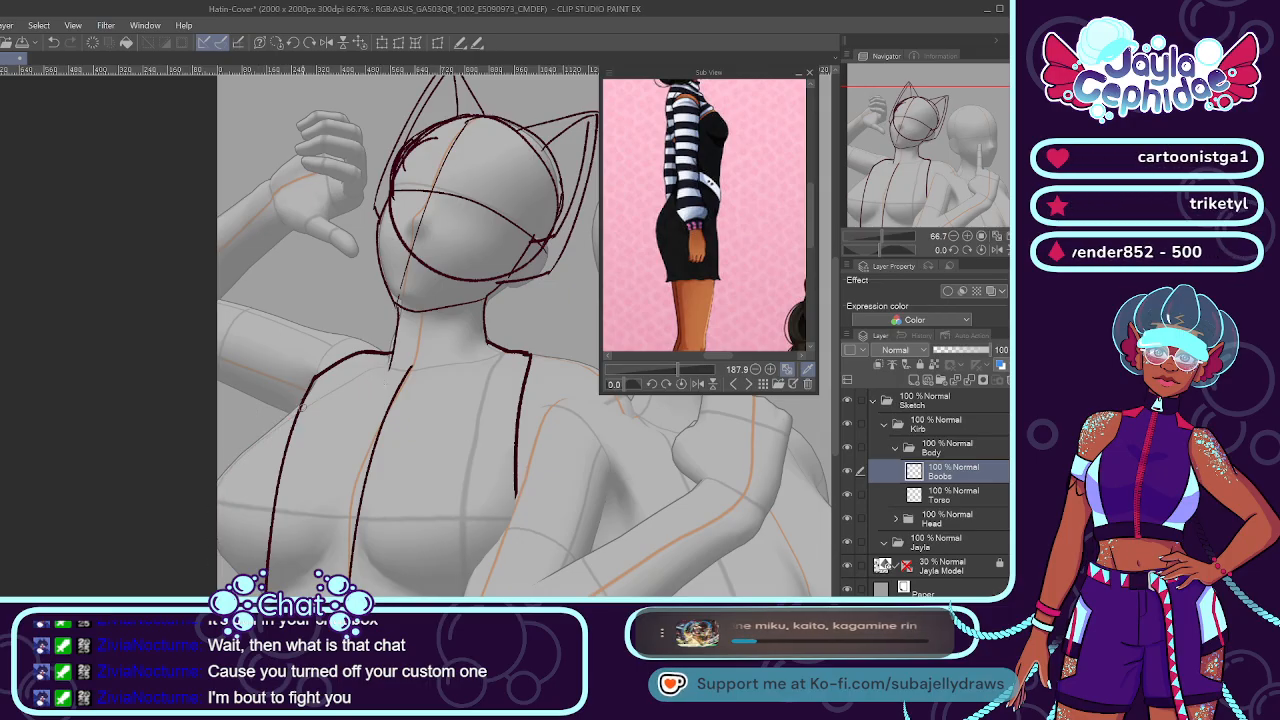
Redraw the outer chest contour as a smaller rounded curve, and sketch the other breast's inner and lower curves.
drag(306, 404, 232, 496)
key(ctrl+z)
key(ctrl+z)
drag(308, 404, 255, 471)
key(ctrl+z)
mouse_move(300, 422)
mouse_down()
mouse_move(229, 492)
mouse_move(239, 473)
mouse_move(266, 570)
mouse_up()
key(ctrl+z)
drag(238, 470, 264, 570)
key(ctrl+z)
drag(236, 470, 316, 570)
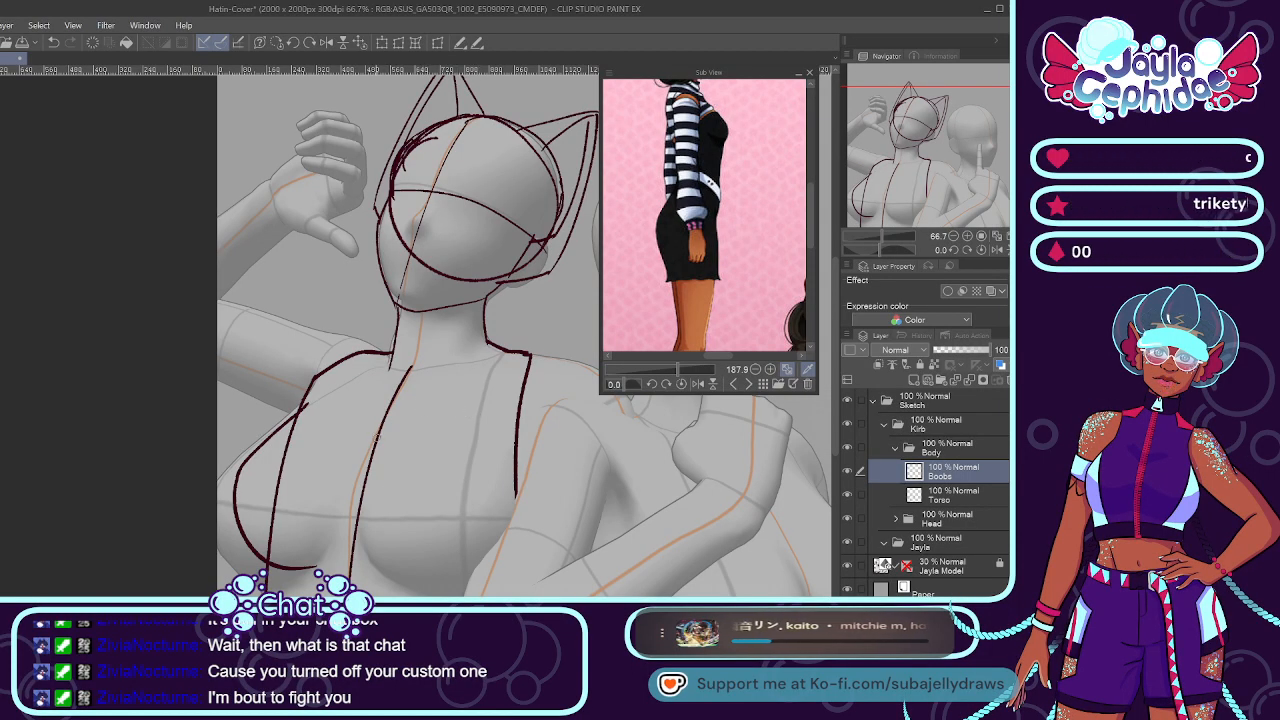
drag(392, 416, 355, 552)
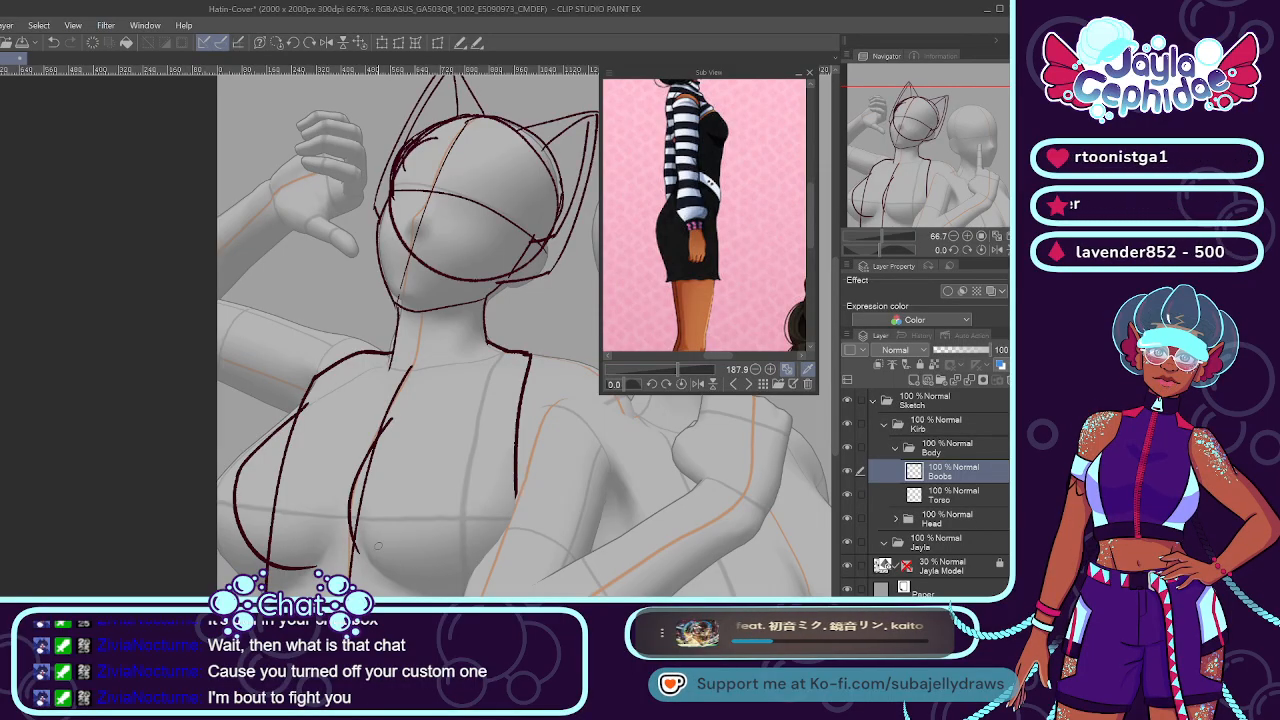
mouse_move(378, 566)
mouse_down()
mouse_move(432, 578)
mouse_move(500, 537)
mouse_up()
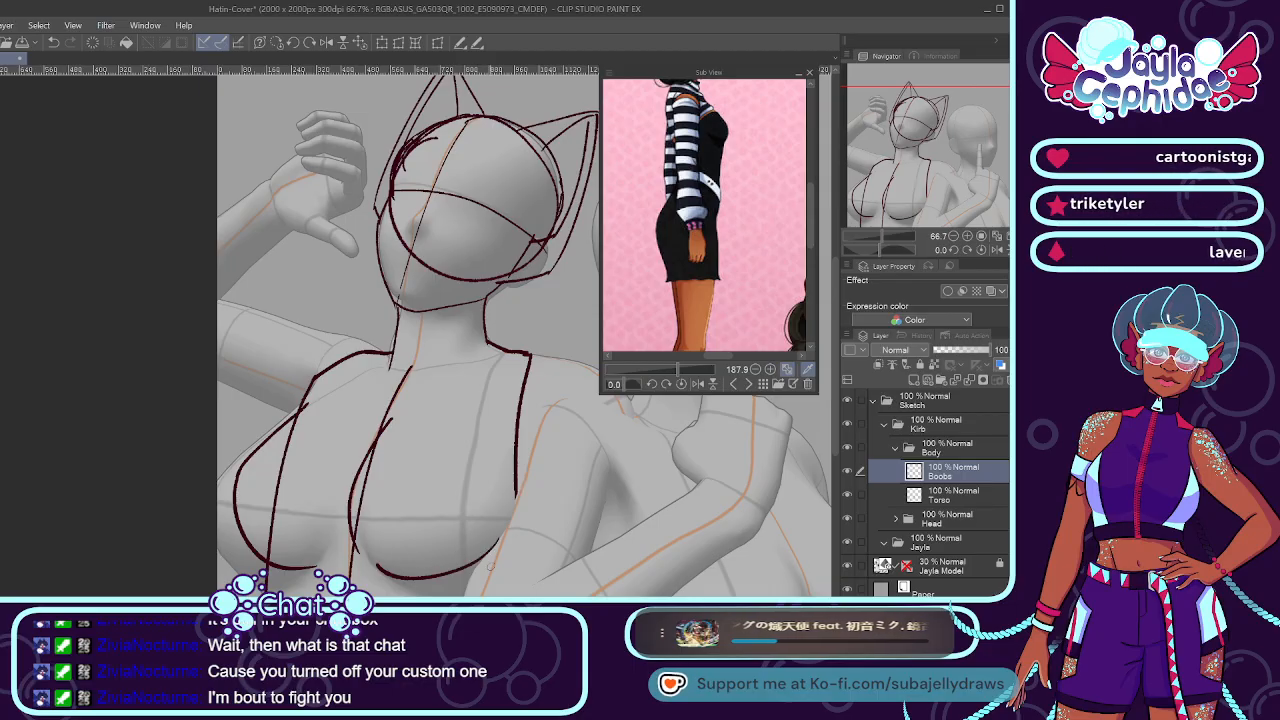
Transform the breast sketch, squashing it slightly in height by raising its lower edge.
click(398, 43)
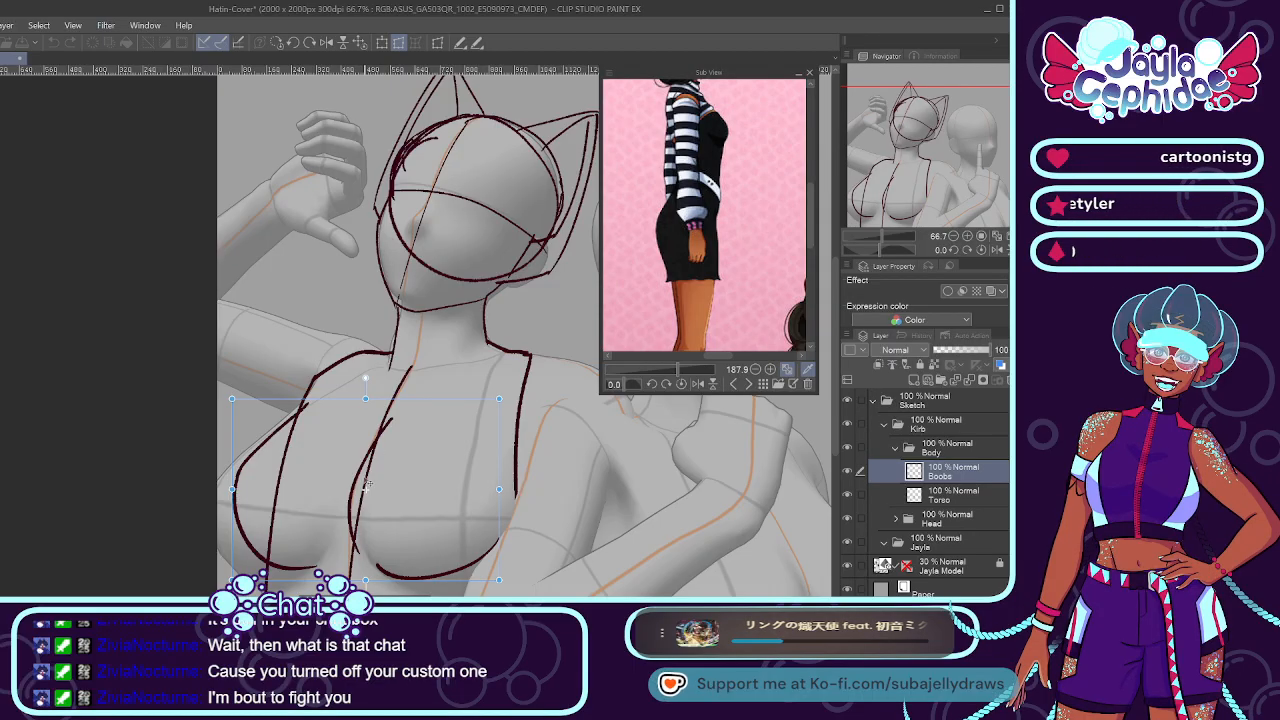
drag(365, 580, 365, 567)
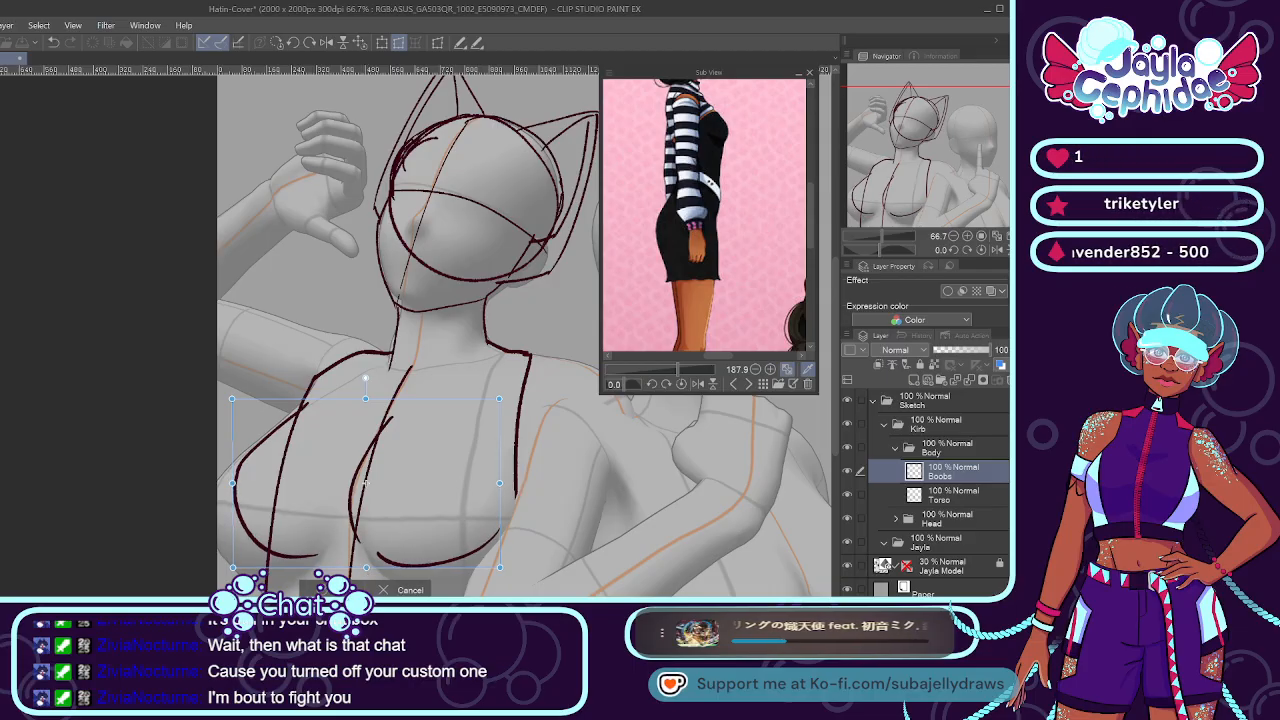
key(Return)
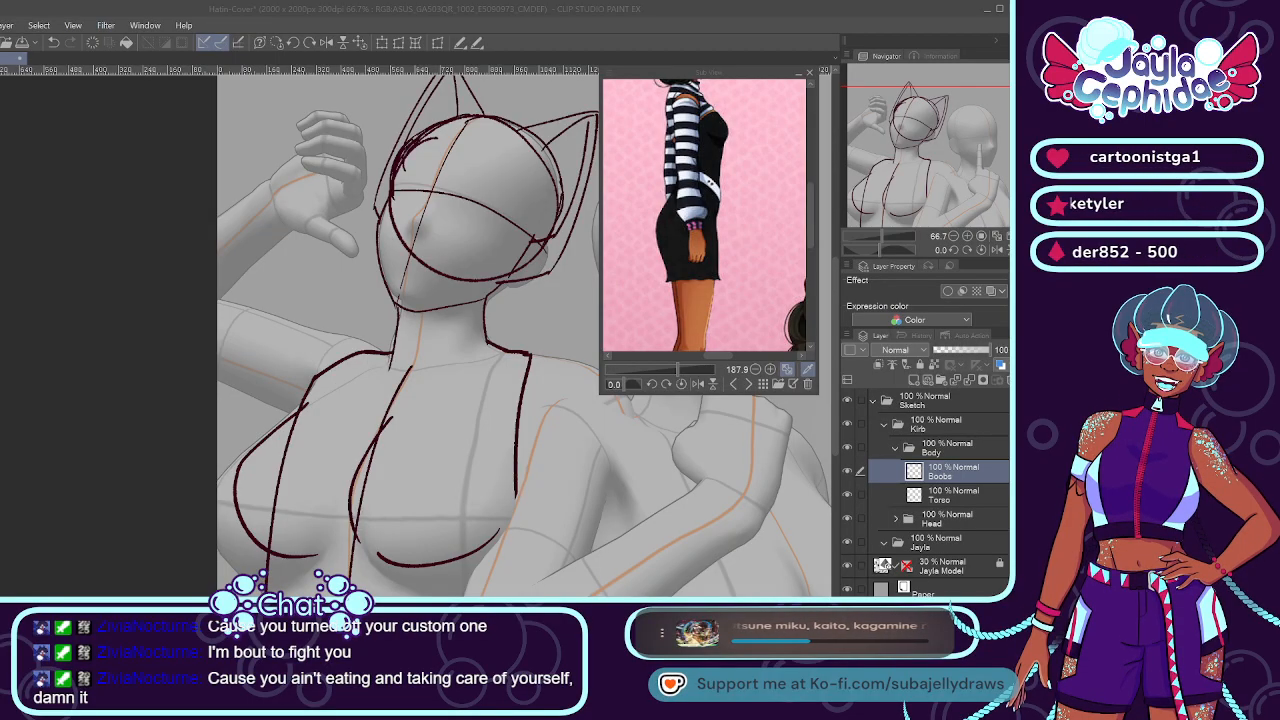
click(610, 505)
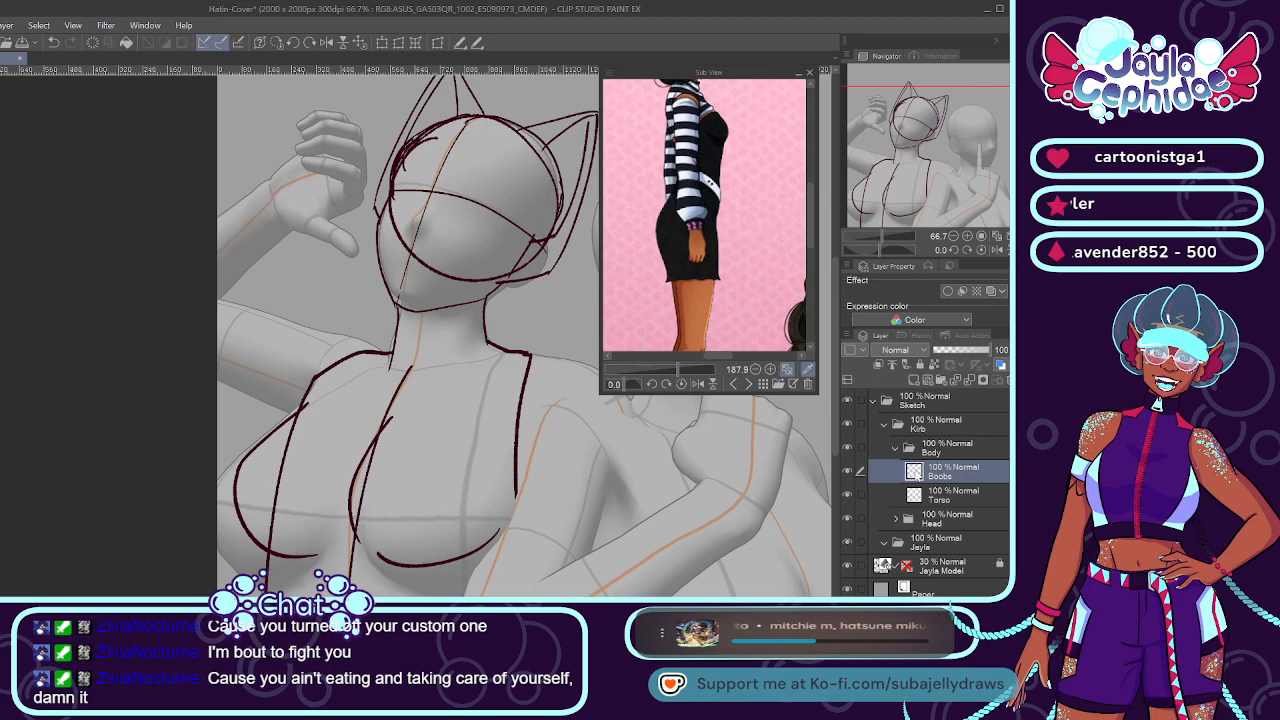
Toggle the visibility of the Boobs and Torso layers to compare the chest sketch against the torso lines.
click(848, 471)
click(848, 471)
click(849, 494)
click(849, 494)
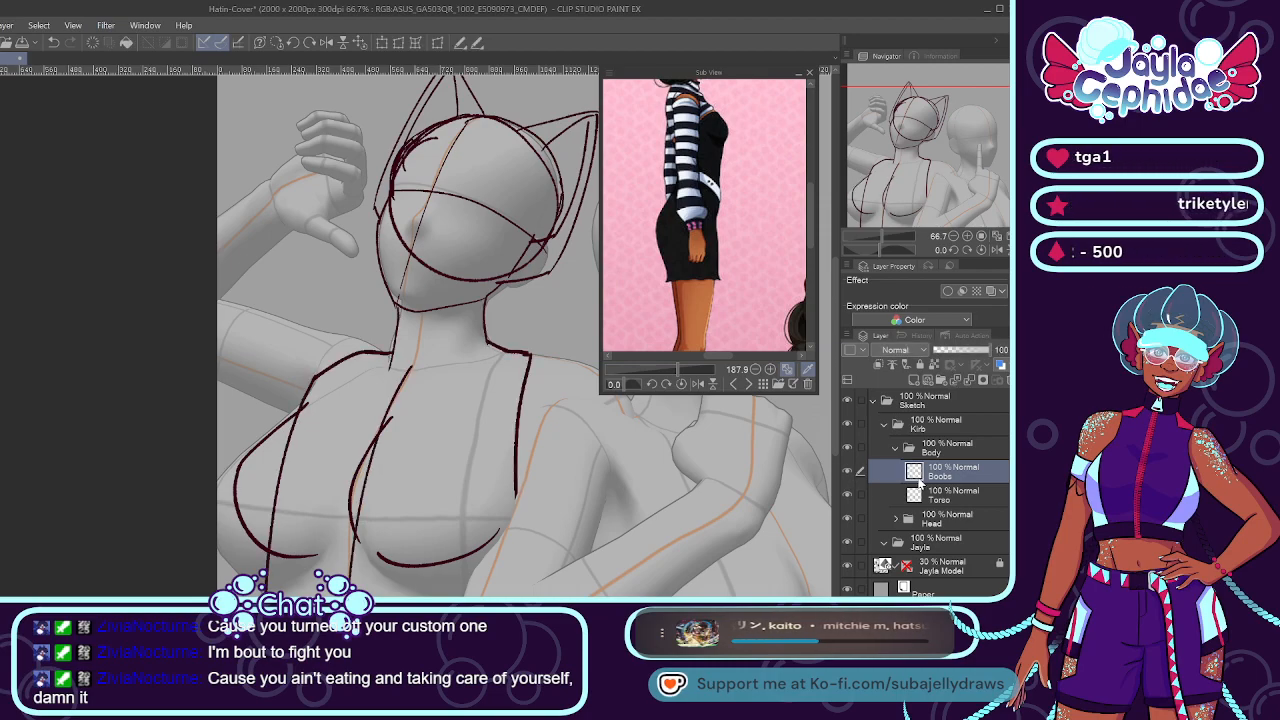
click(849, 473)
click(849, 473)
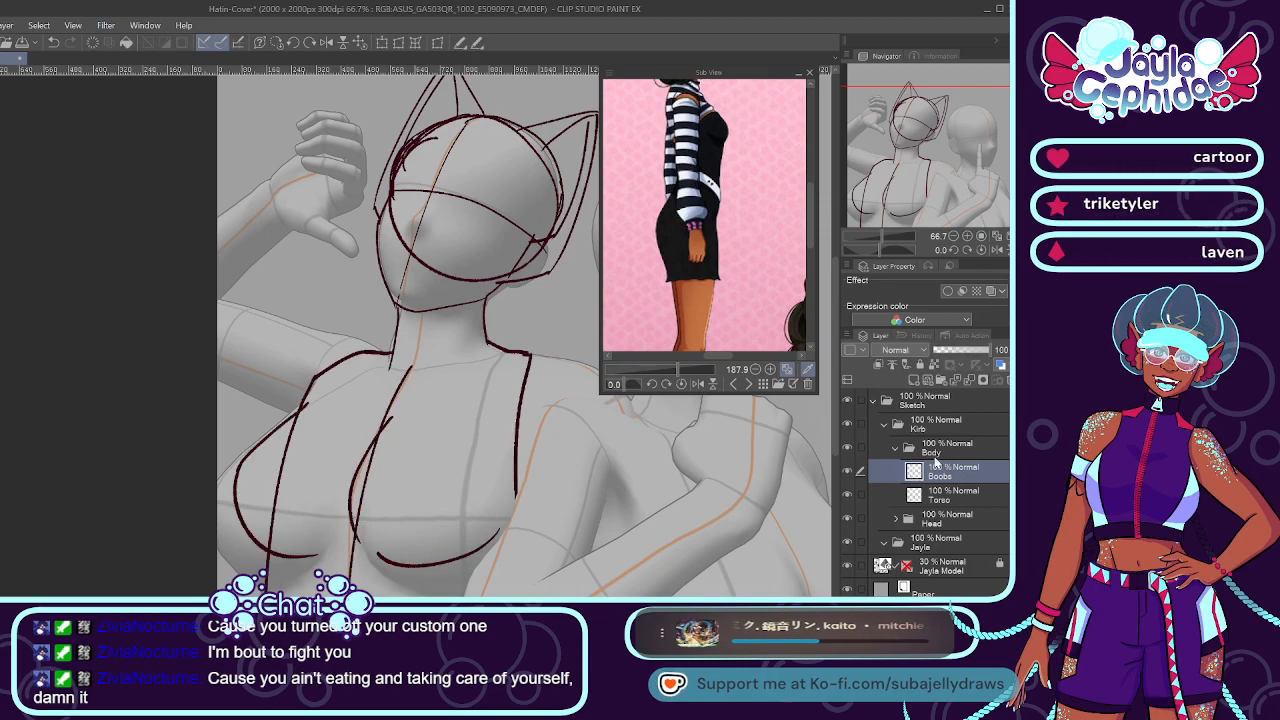
Add a short cleavage stroke on the Boobs layer and create a layer named Arms above it.
click(937, 491)
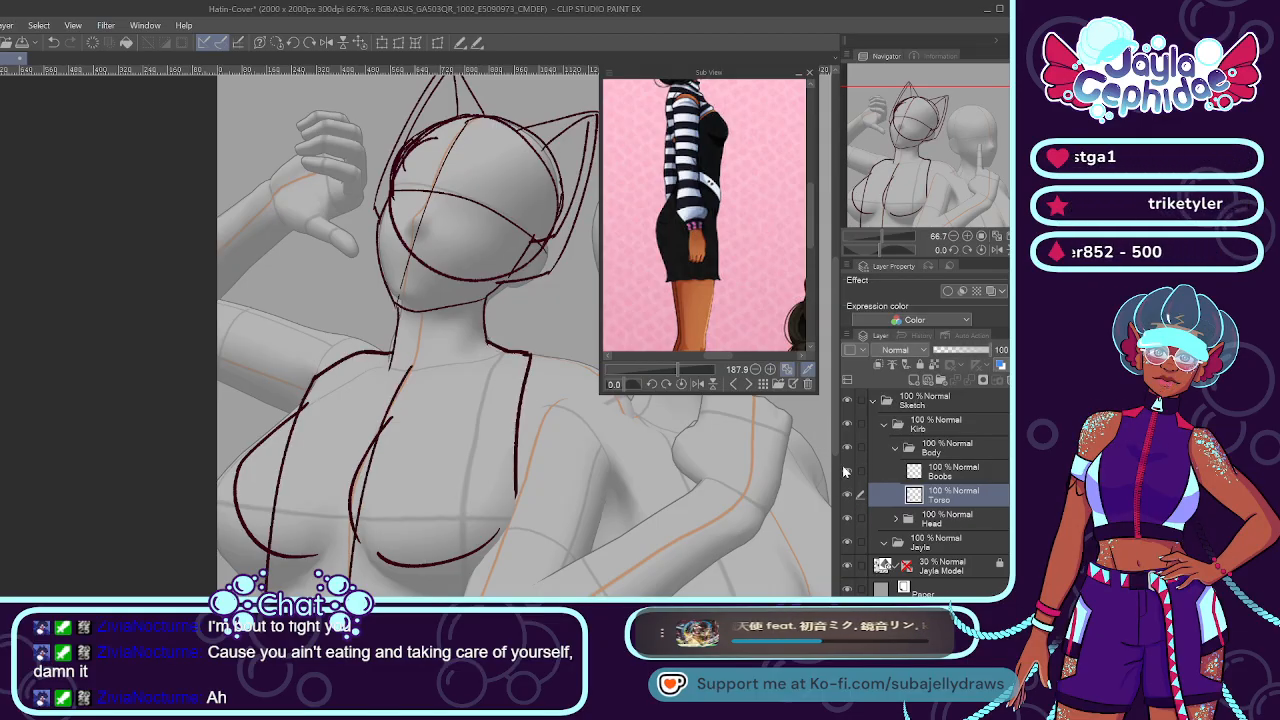
click(926, 472)
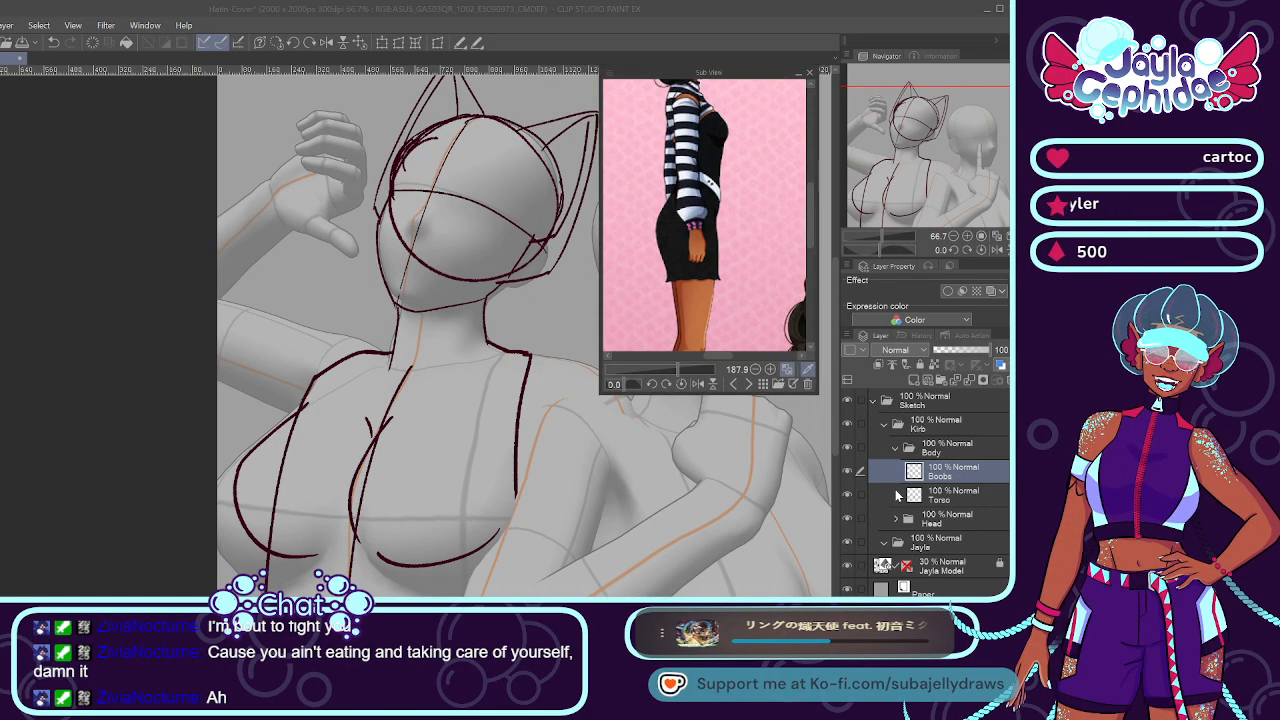
key(Return)
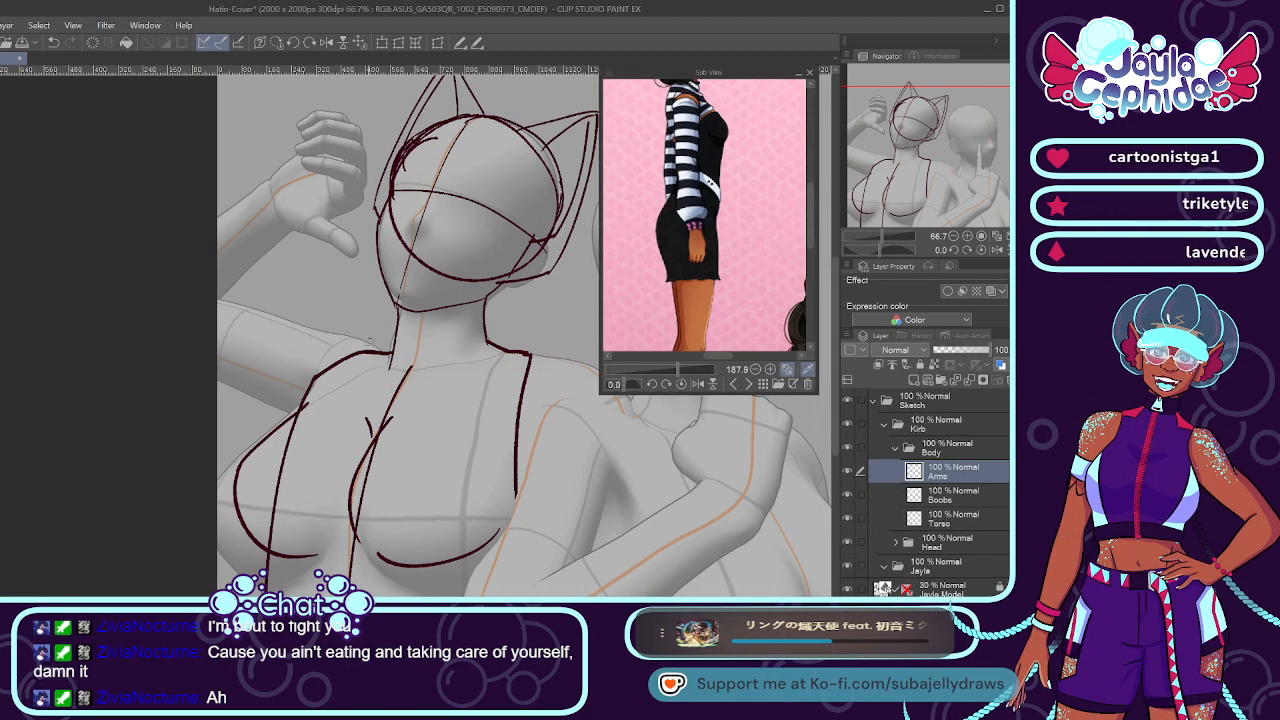
Sketch a short shoulder stroke and the lower edge of the raised upper arm along the mannequin.
drag(326, 330, 382, 350)
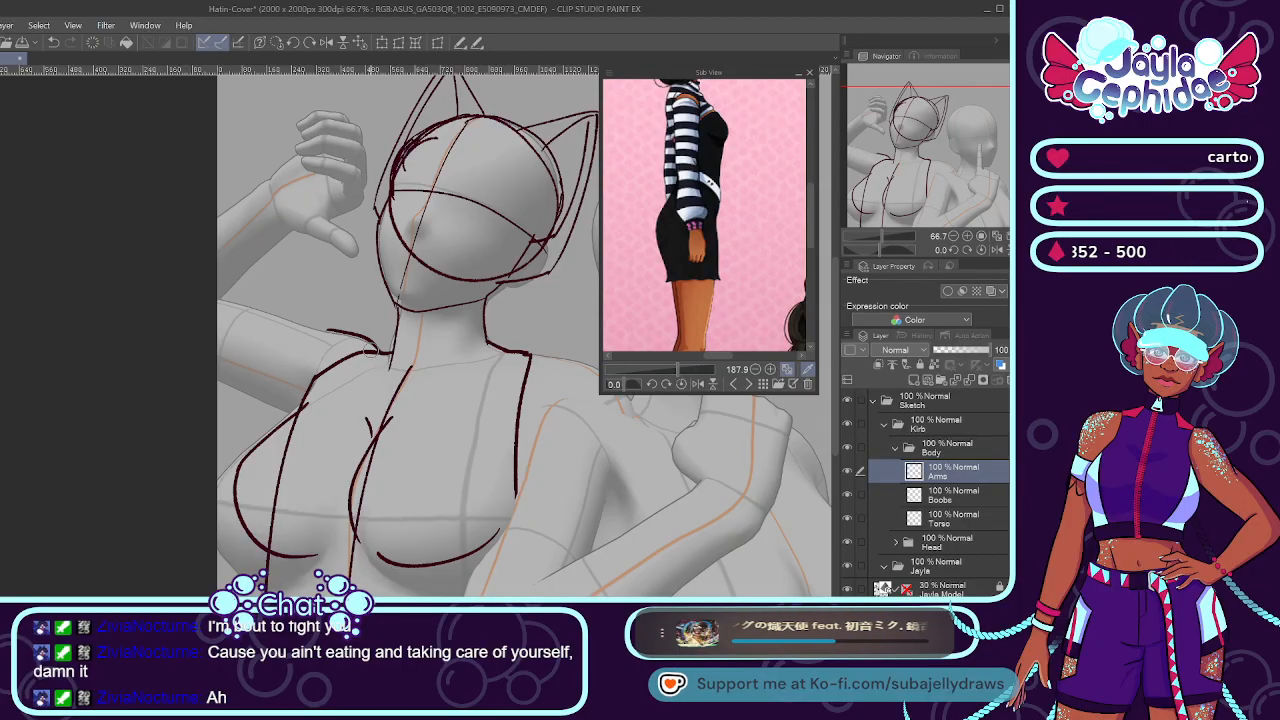
drag(220, 383, 291, 423)
key(ctrl+z)
drag(219, 382, 304, 425)
key(ctrl+z)
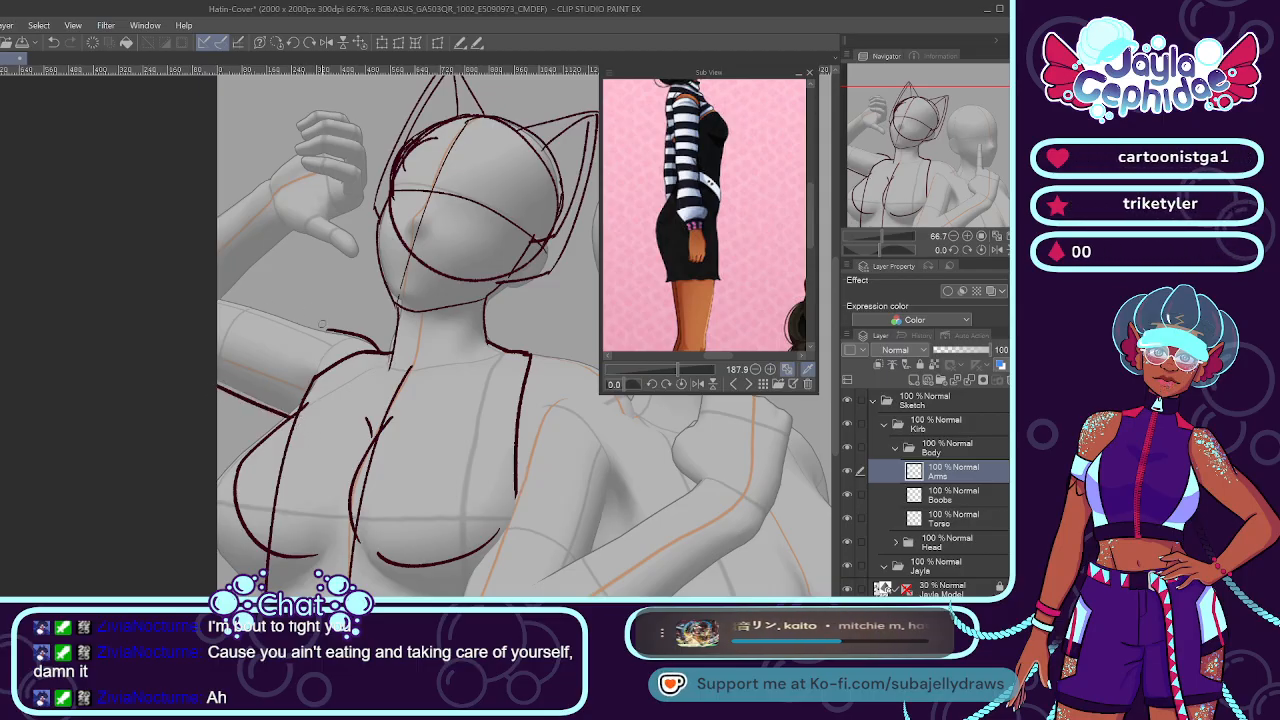
Redraw the shoulder stroke as a longer curve running from the raised upper arm into the torso line.
key(ctrl+z)
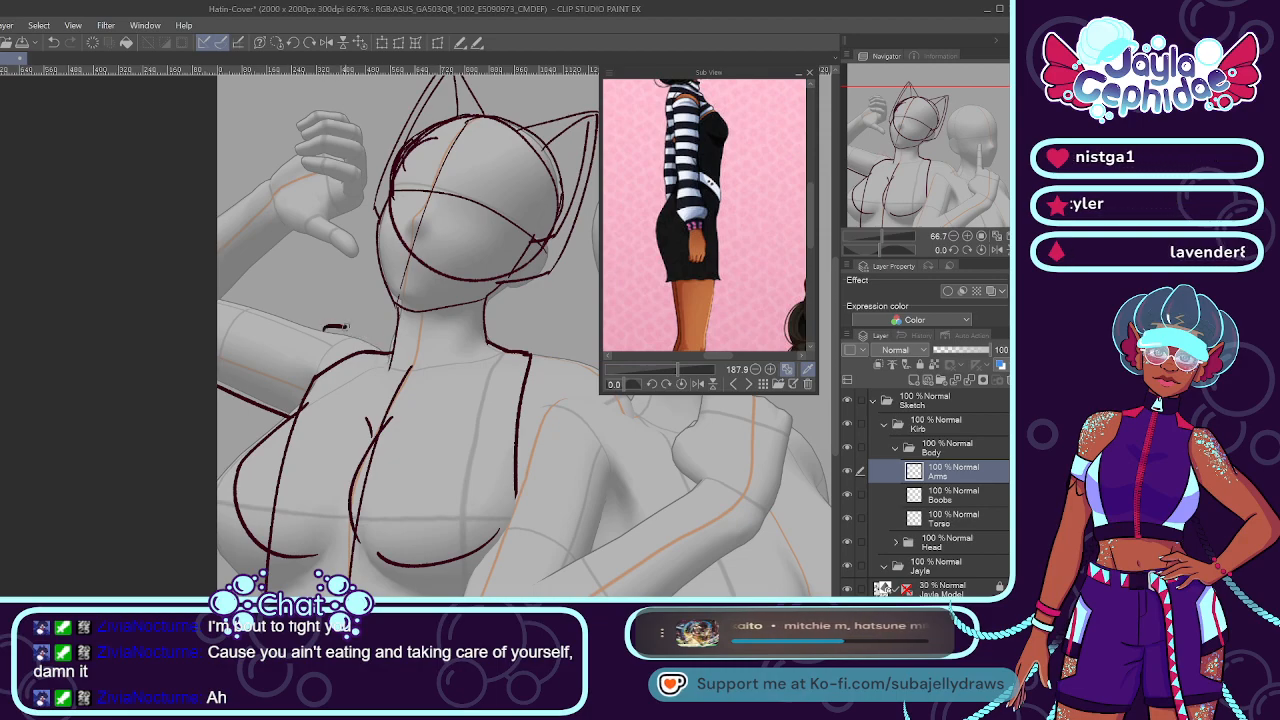
drag(318, 326, 382, 355)
key(ctrl+z)
key(ctrl+z)
key(ctrl+z)
drag(318, 326, 384, 352)
key(ctrl+z)
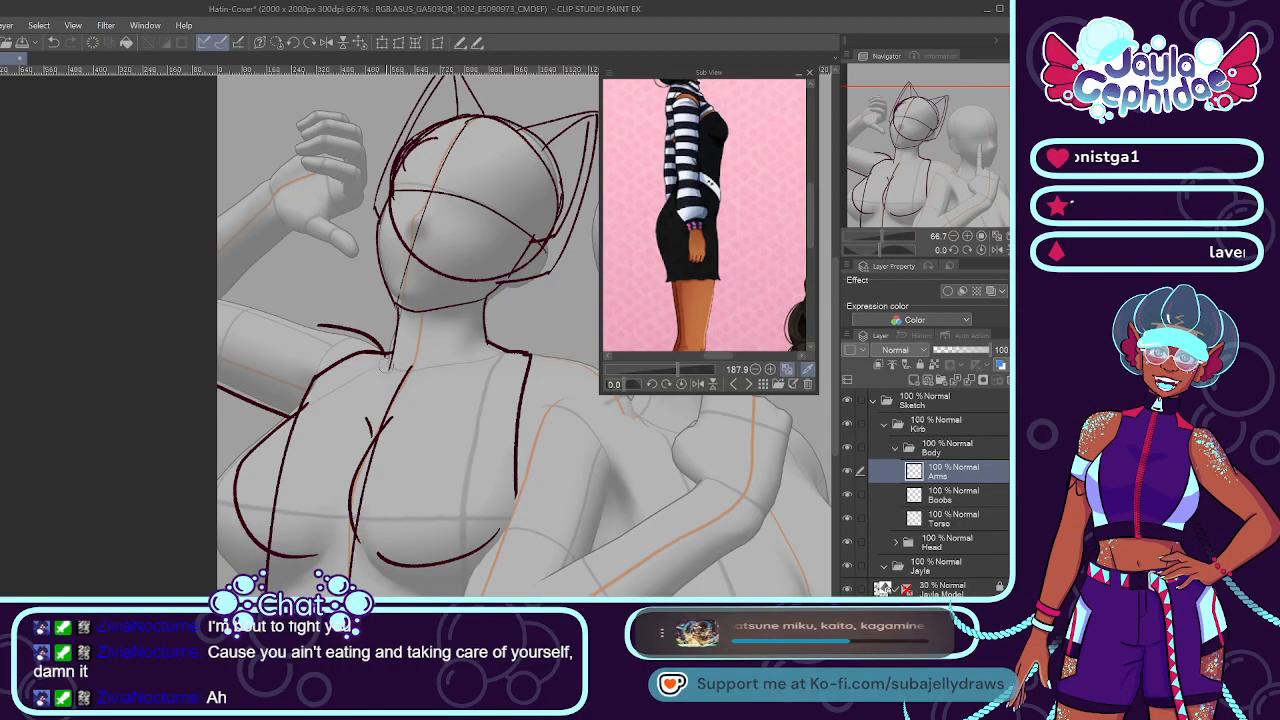
Try several strokes for the upper edge of the raised upper arm, from the canvas edge to the shoulder.
drag(218, 297, 316, 327)
key(ctrl+z)
drag(218, 297, 318, 328)
key(ctrl+z)
drag(218, 297, 319, 329)
key(ctrl+z)
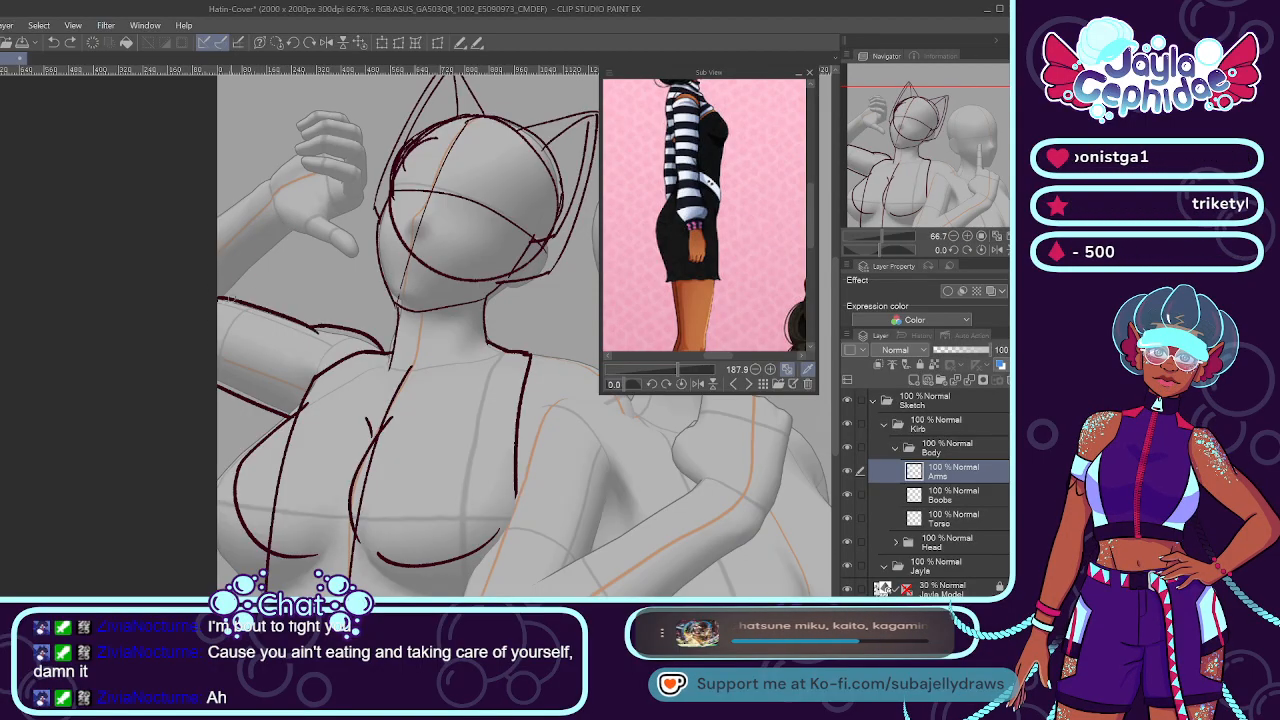
drag(215, 297, 305, 325)
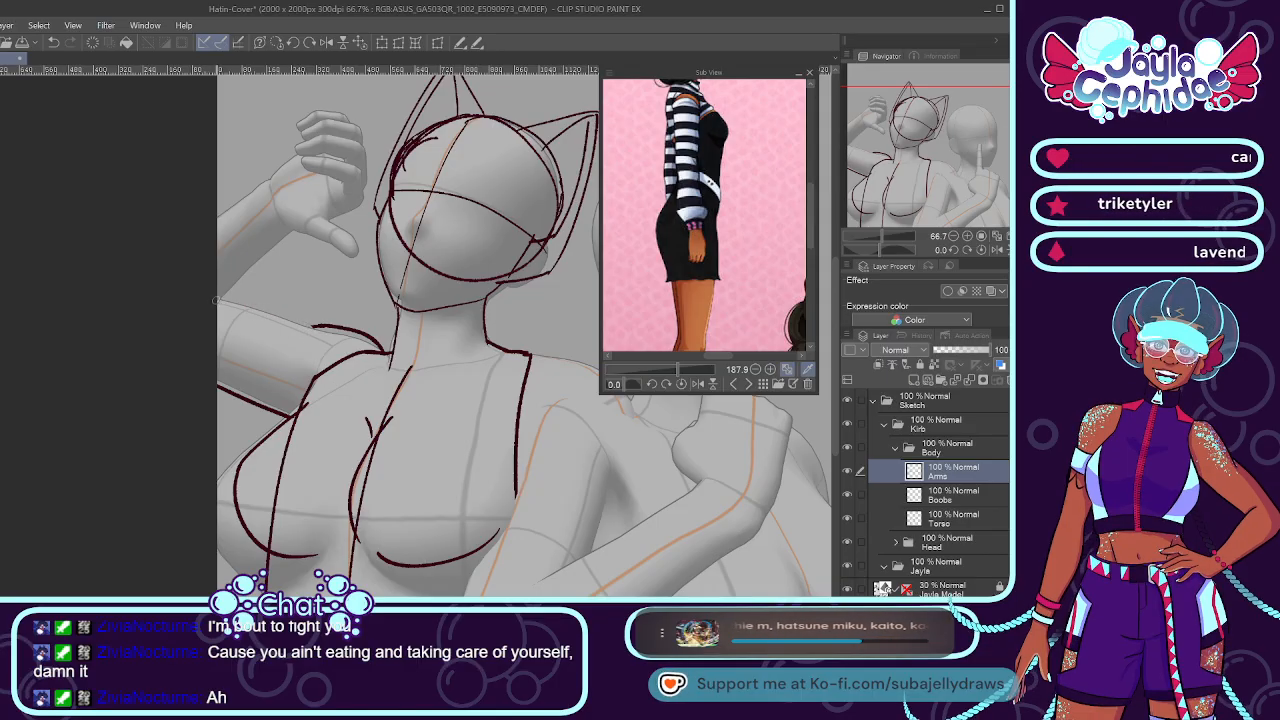
drag(320, 325, 345, 333)
key(ctrl+z)
key(ctrl+y)
key(ctrl+z)
key(ctrl+y)
key(ctrl+z)
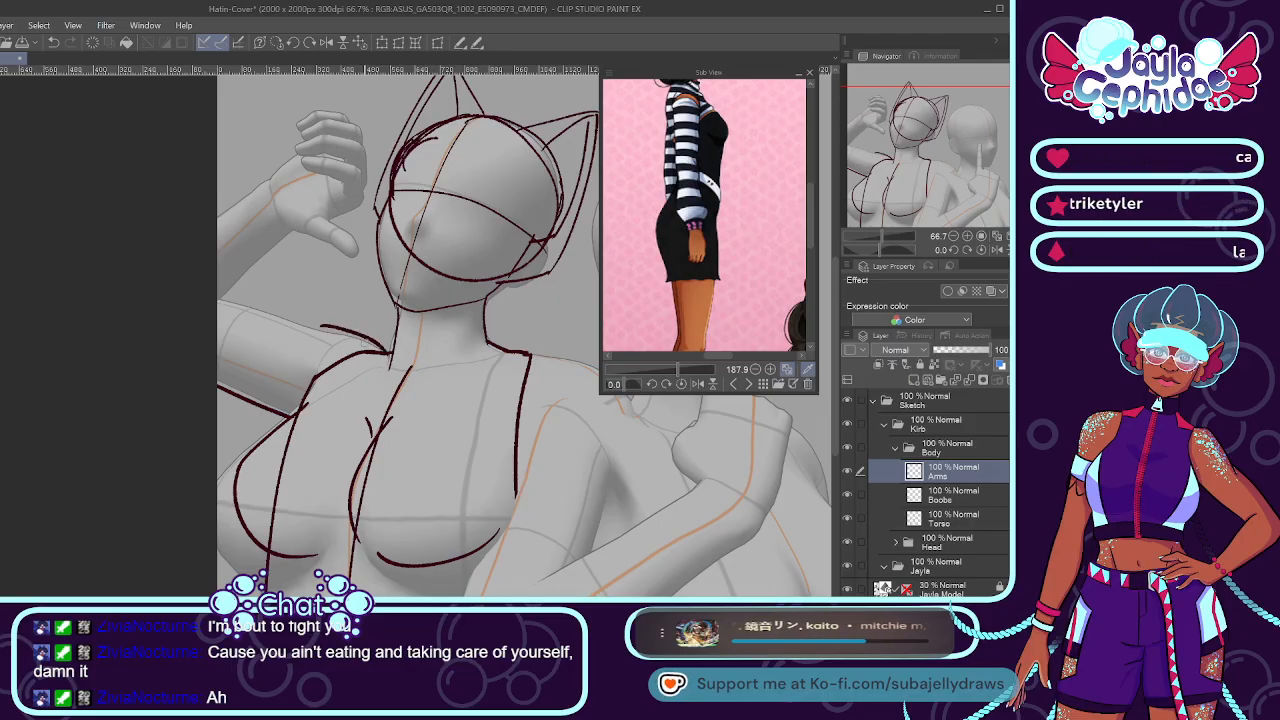
drag(226, 299, 290, 313)
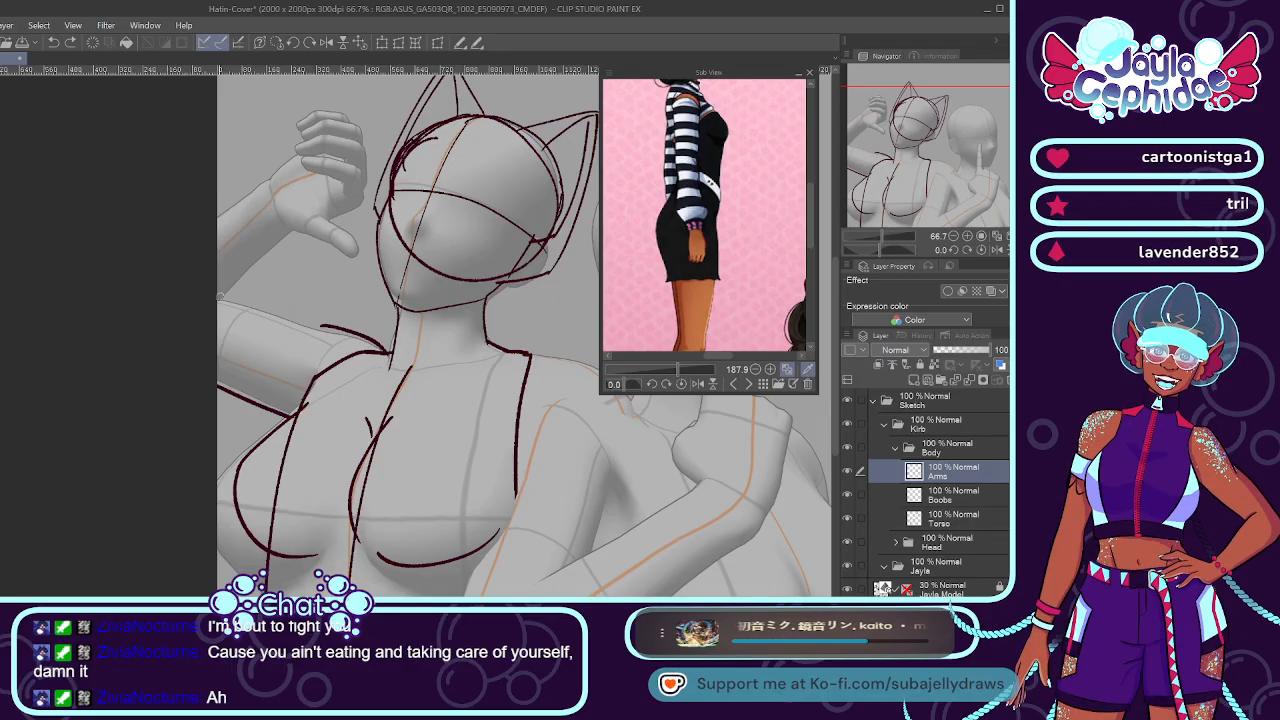
key(ctrl+z)
Outline the raised arm with the upper arm's top and lower edges and both forearm edges up to the wrist.
drag(218, 295, 332, 340)
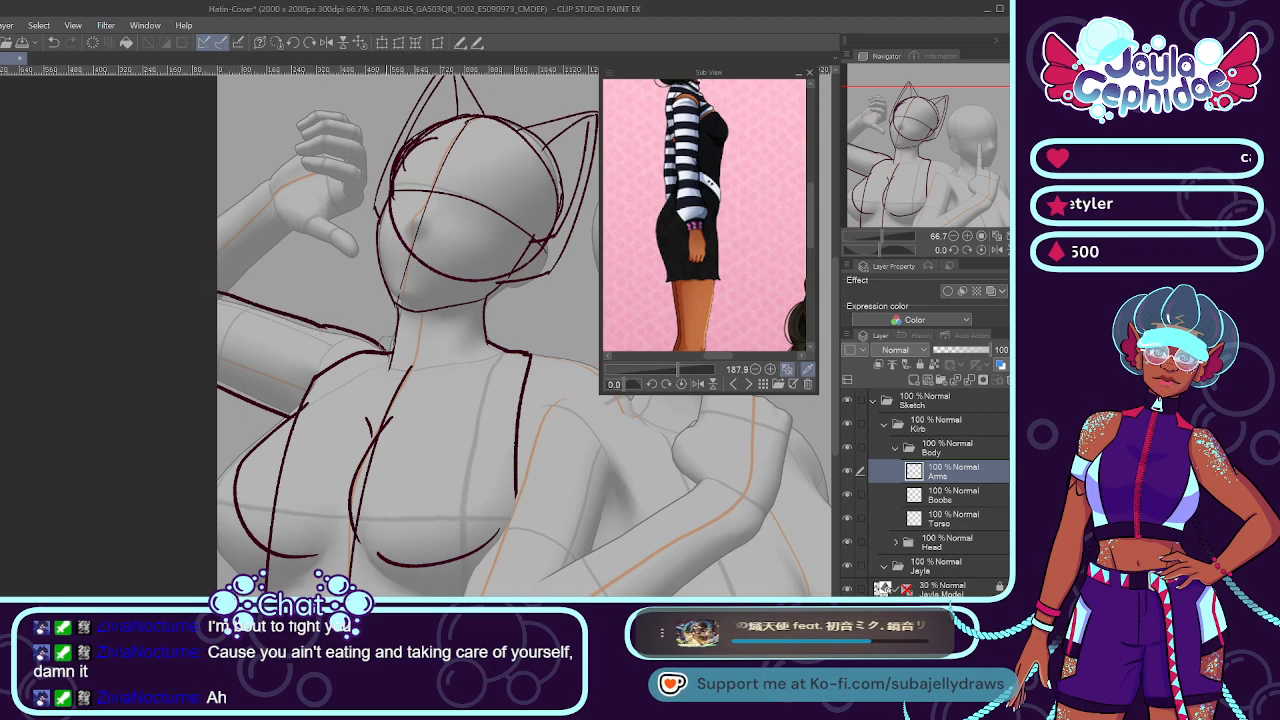
drag(212, 387, 282, 424)
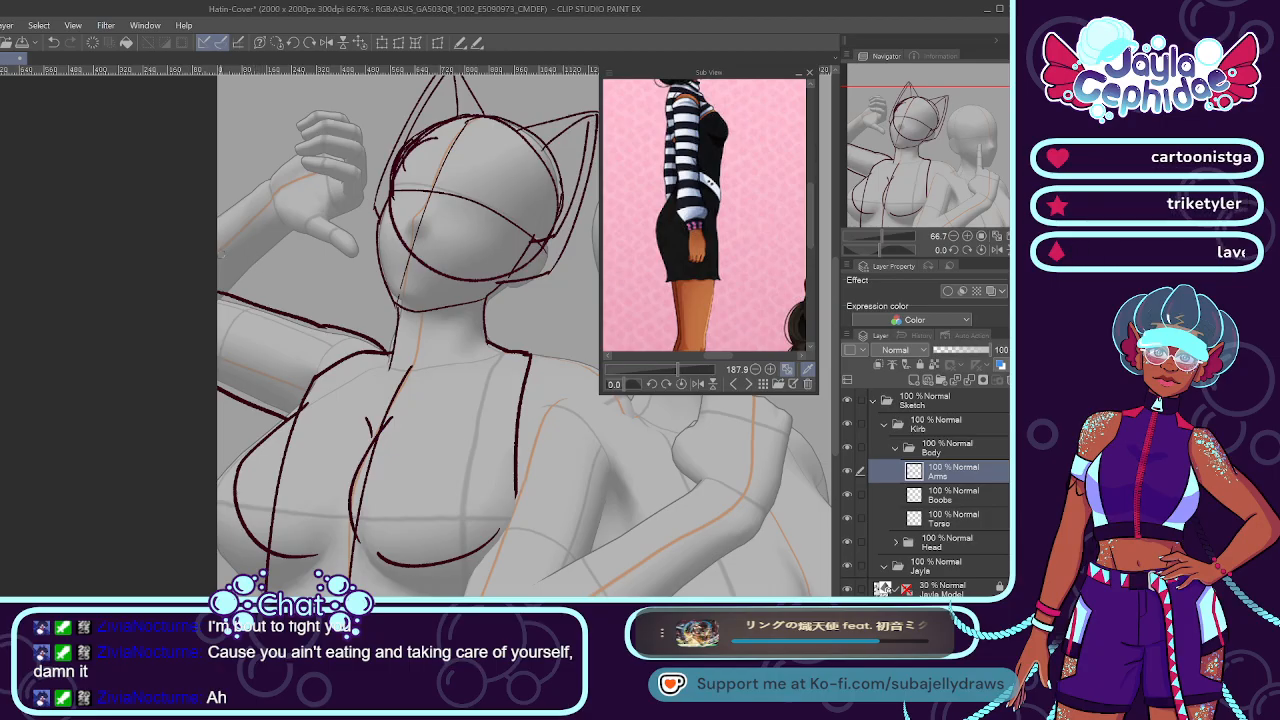
drag(290, 229, 222, 295)
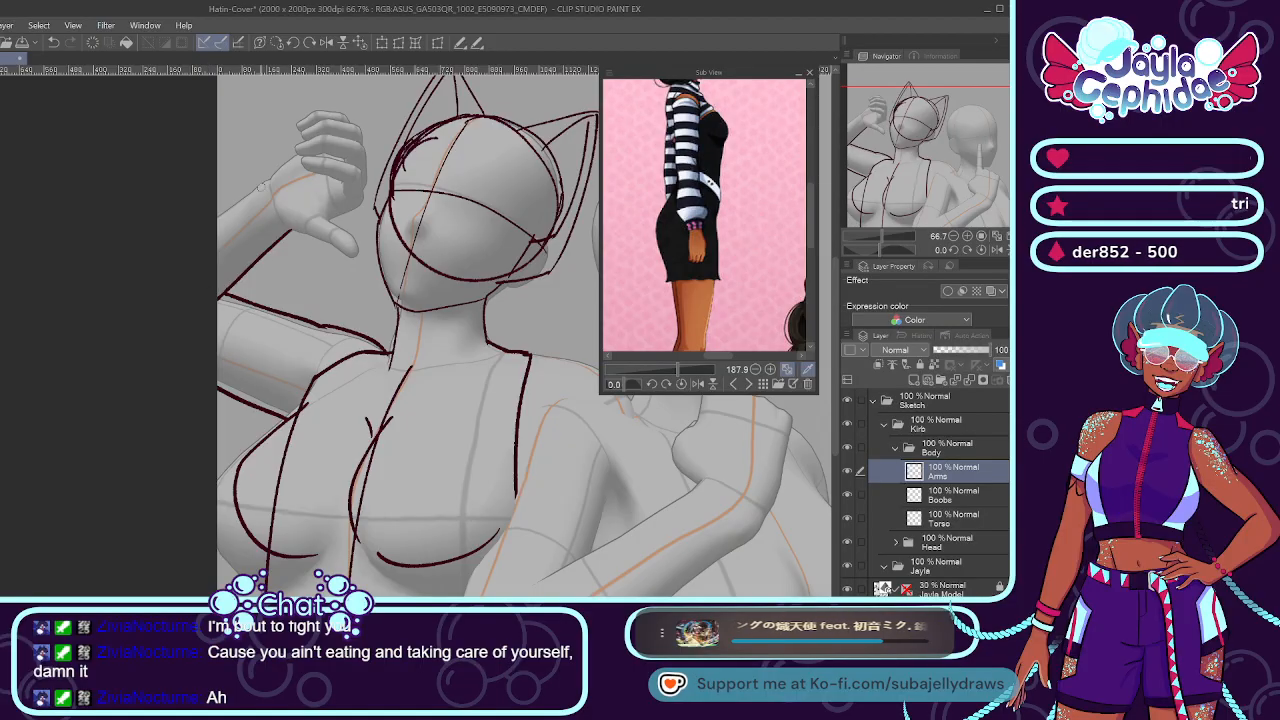
drag(270, 177, 212, 213)
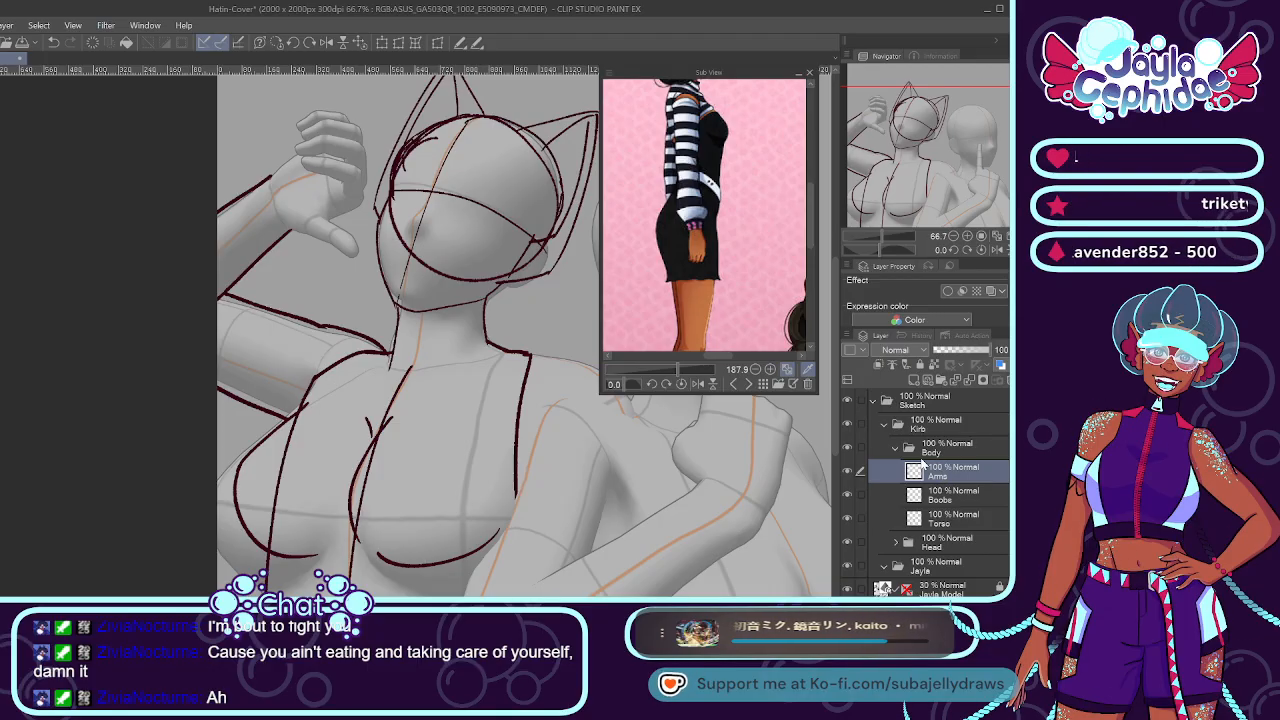
Rename the Arms layer to Right Arm and add a new layer named Right above it for the raised hand.
text(Right Arm)
key(Return)
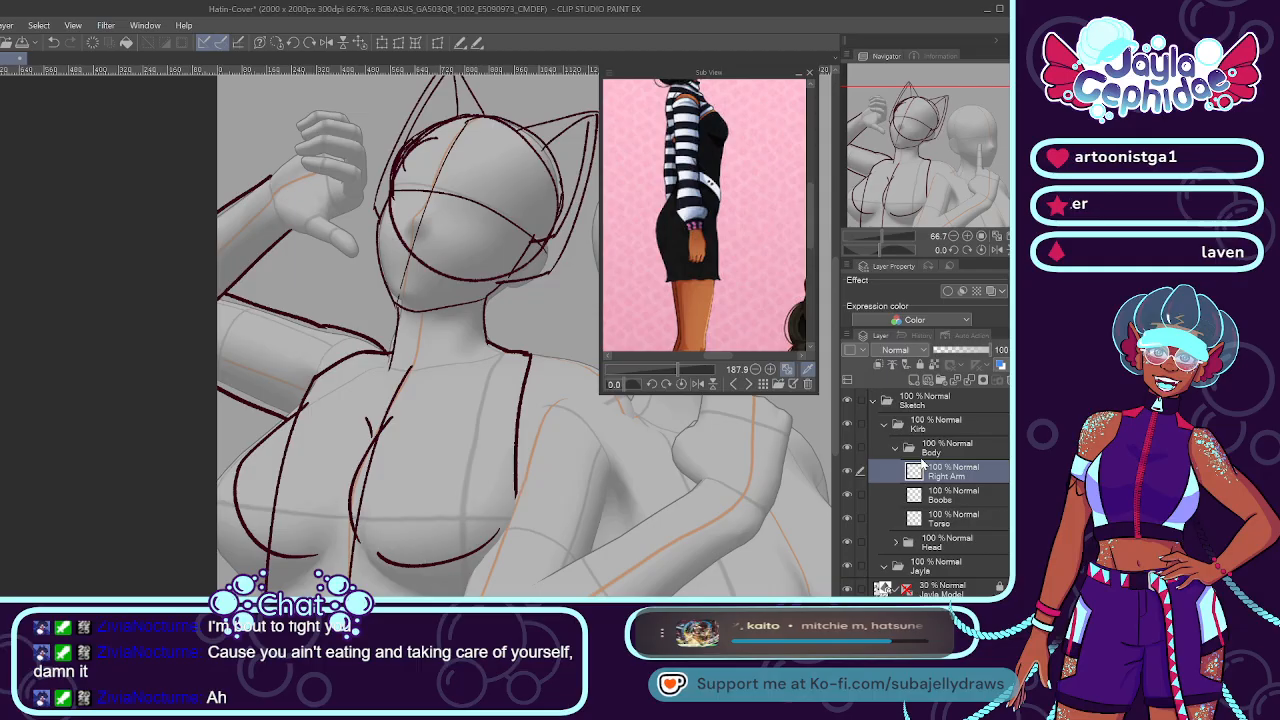
scroll(346, 116, up, 2)
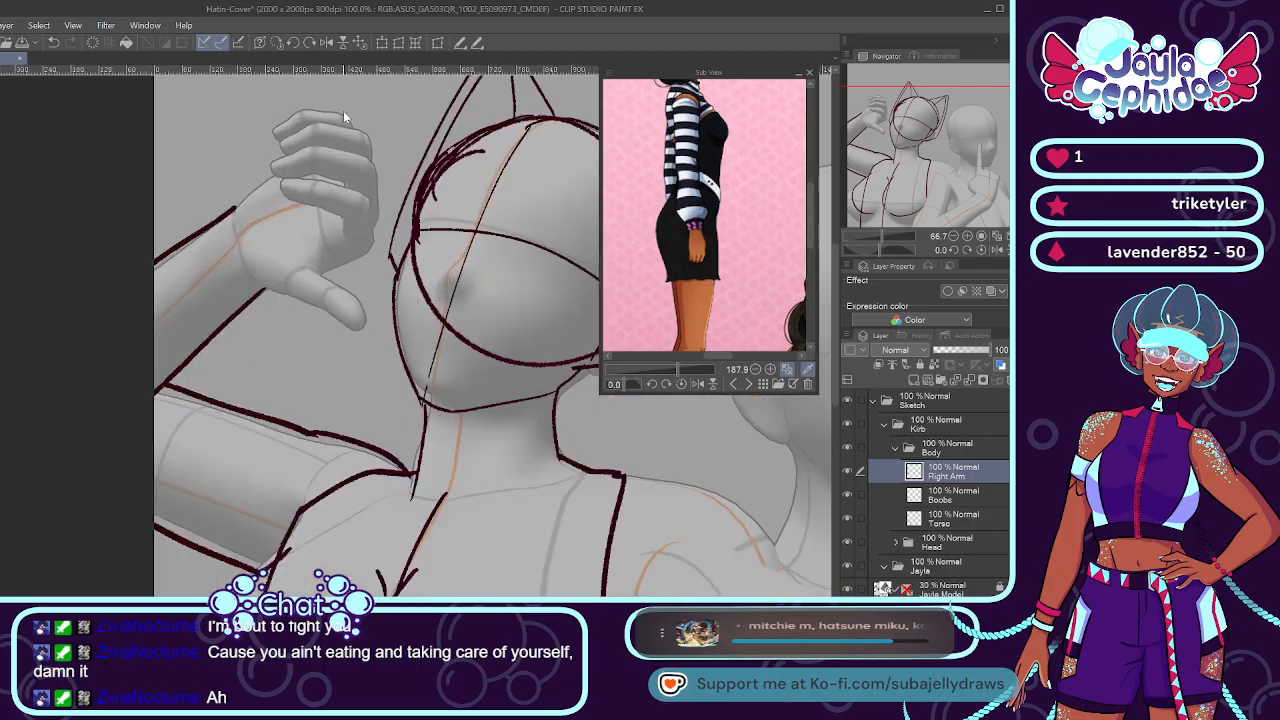
key(alt+Tab)
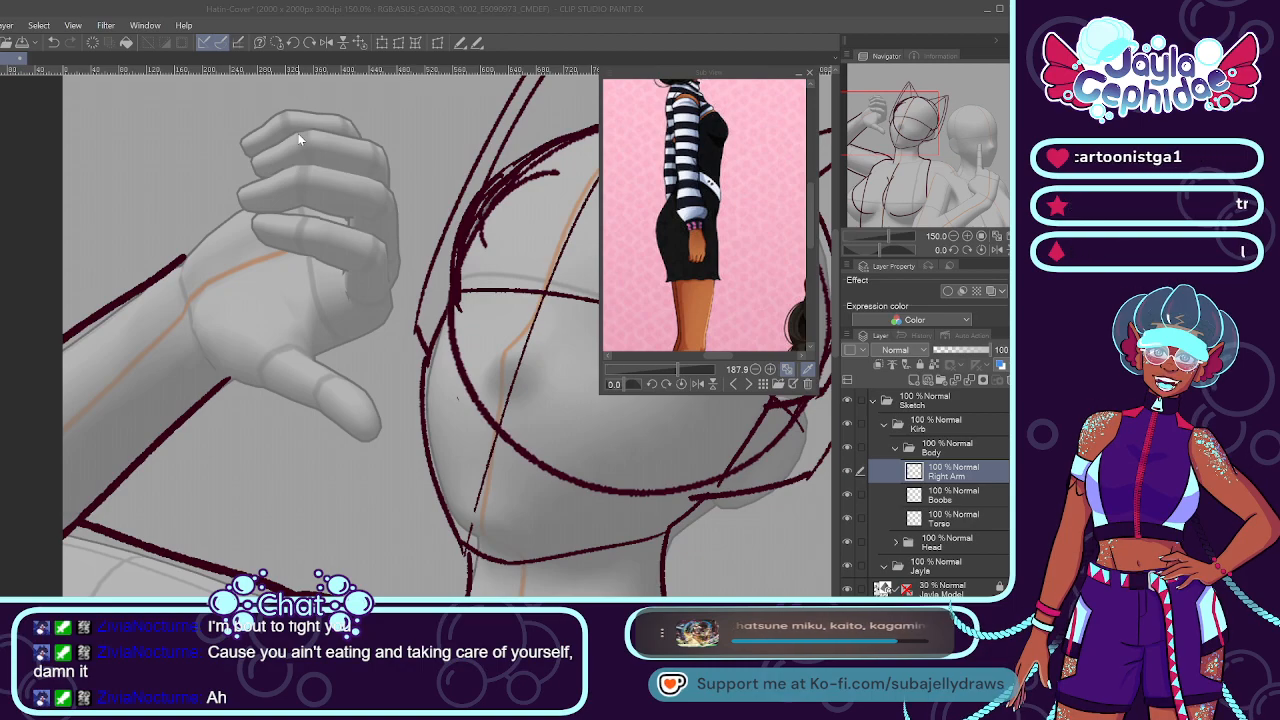
key(Return)
Sketch the raised hand's outer edge from the wrist to the fingers and the underside of the second-lowest finger.
drag(246, 204, 186, 258)
key(ctrl+z)
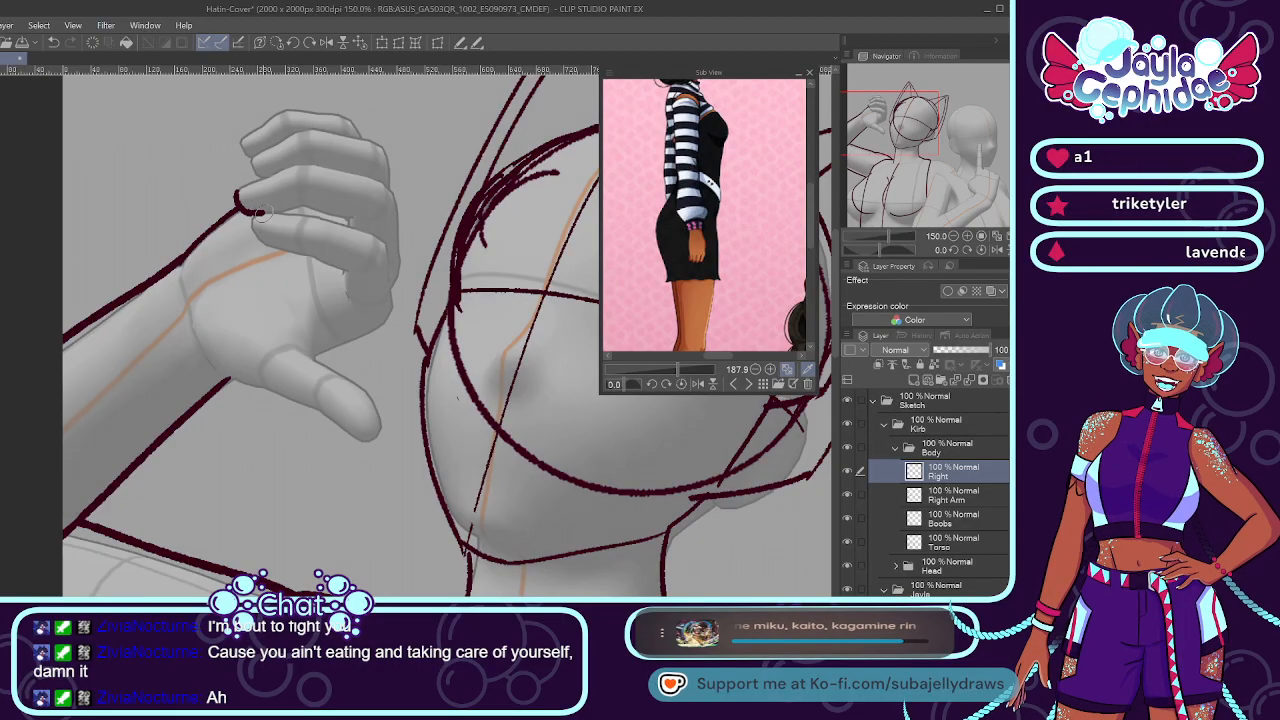
mouse_move(242, 210)
mouse_down()
mouse_move(315, 205)
mouse_move(303, 213)
mouse_move(350, 223)
mouse_move(305, 205)
mouse_move(357, 208)
mouse_up()
key(ctrl+z)
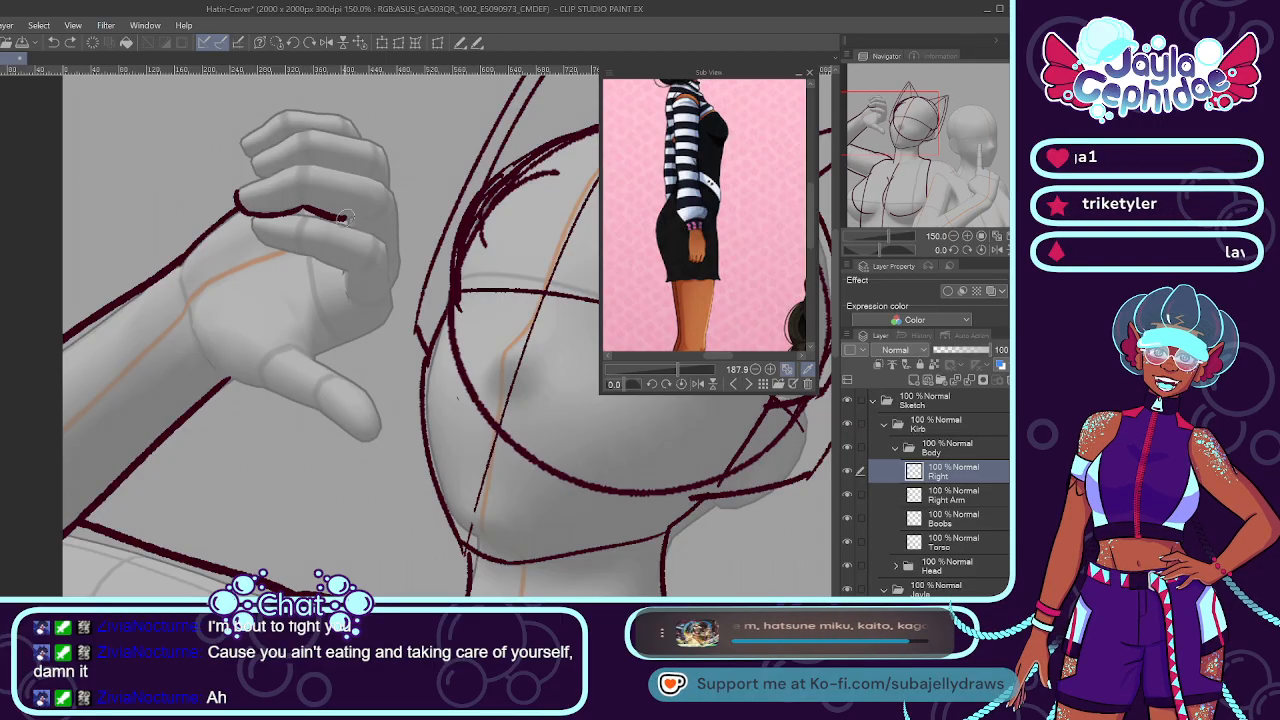
Draw the second-lowest finger's tip and upper contour, continuing over the knuckle and down the back of the hand.
drag(238, 196, 297, 168)
key(ctrl+z)
key(ctrl+z)
mouse_move(234, 198)
mouse_down()
mouse_move(276, 170)
mouse_move(351, 172)
mouse_move(304, 163)
mouse_move(388, 188)
mouse_up()
key(ctrl+z)
drag(298, 166, 373, 182)
key(ctrl+z)
mouse_move(298, 166)
mouse_down()
mouse_move(386, 186)
mouse_move(400, 316)
mouse_up()
key(ctrl+z)
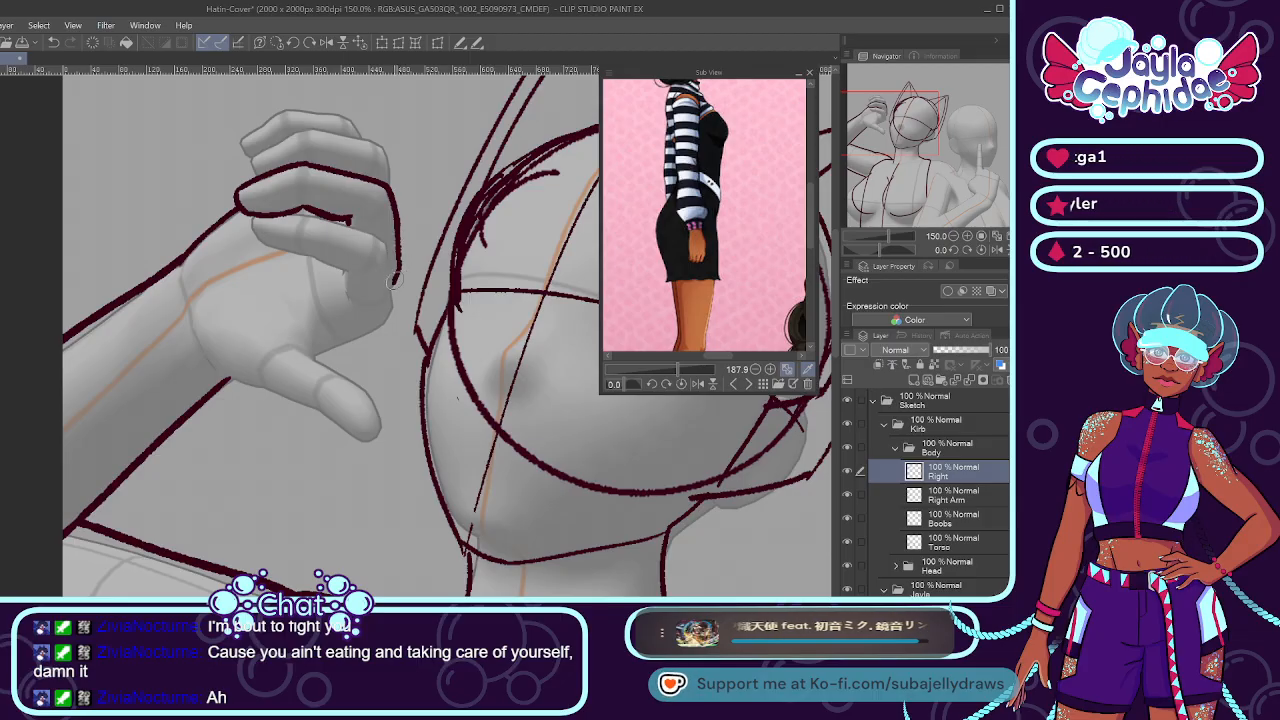
key(ctrl+z)
Sketch the lowest knuckle and the hand's lower edge toward the thumb, and add crease curves on the palm.
mouse_move(378, 236)
mouse_down()
mouse_move(387, 320)
mouse_move(318, 362)
mouse_up()
drag(386, 320, 315, 350)
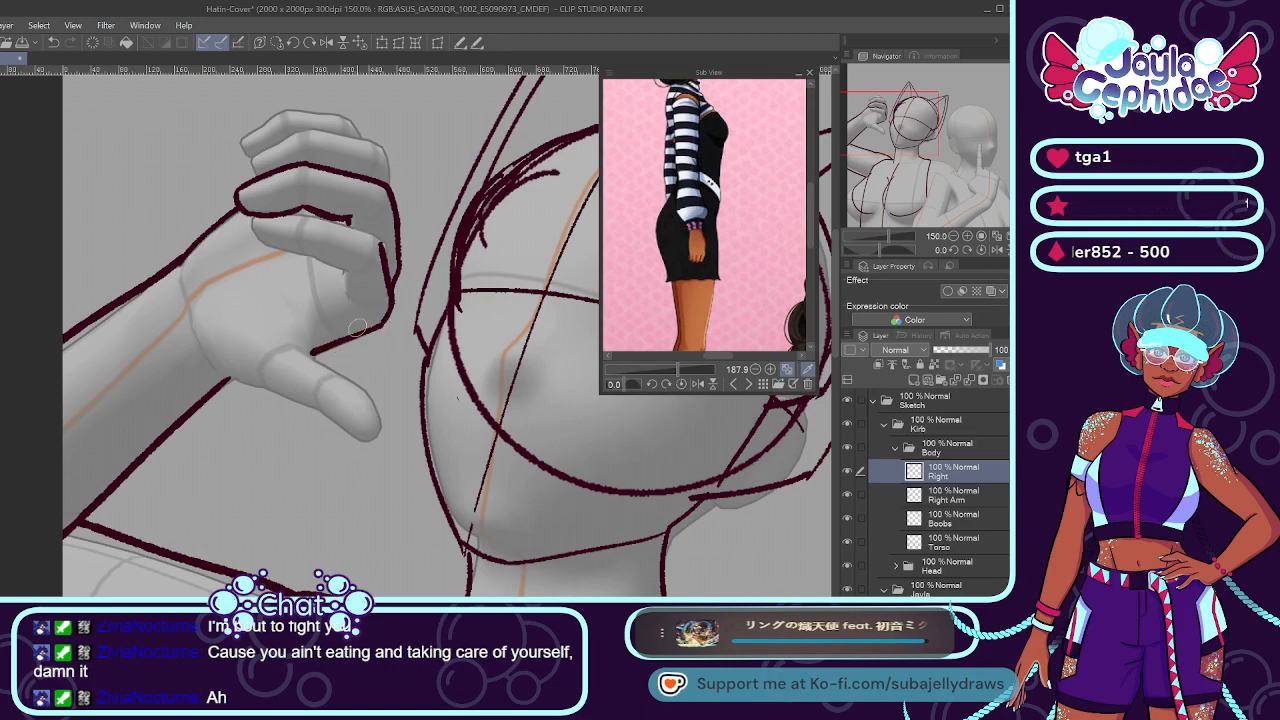
drag(212, 293, 290, 317)
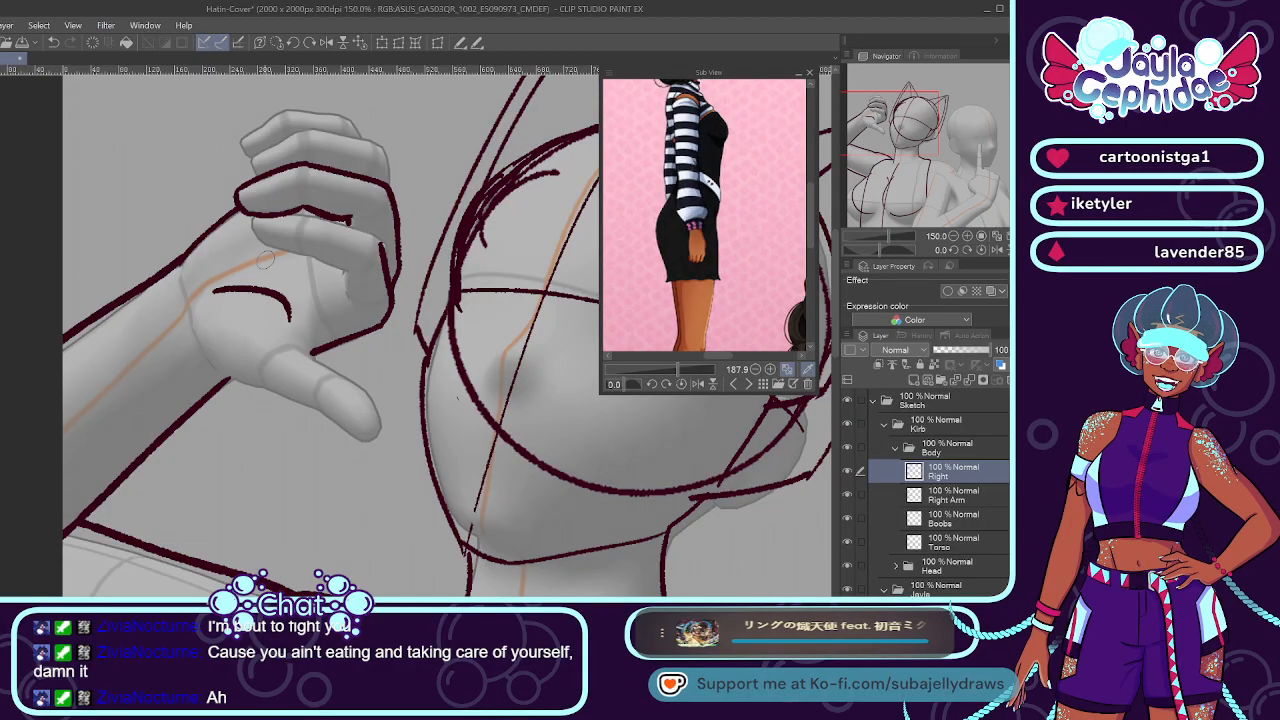
drag(260, 252, 232, 274)
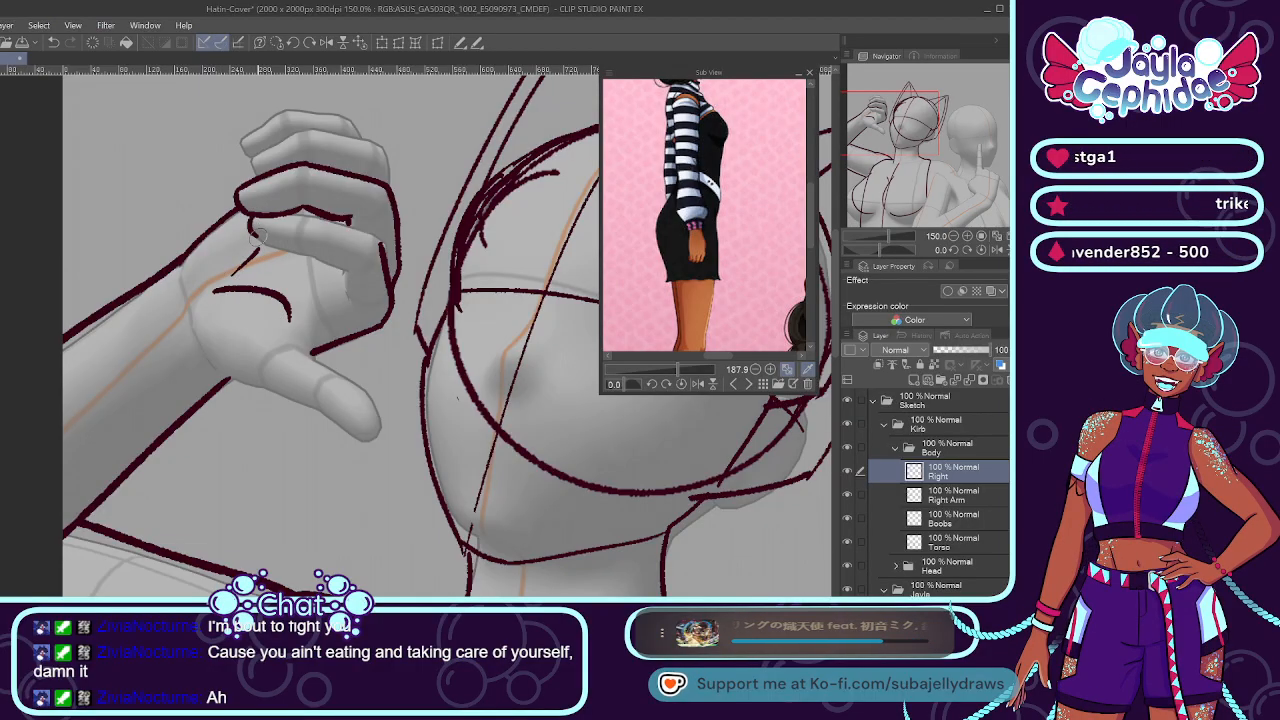
Outline the lowest finger with its rounded tip, bent underside and upper edge.
drag(250, 214, 268, 244)
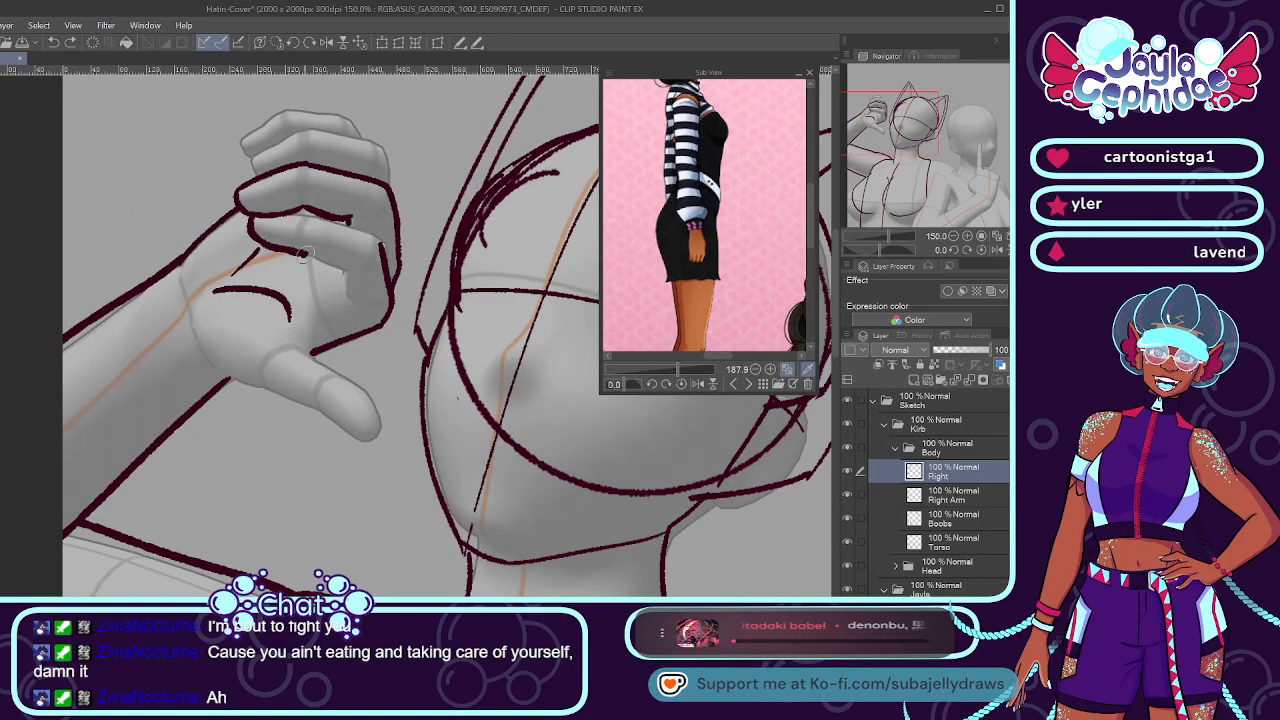
drag(338, 264, 346, 296)
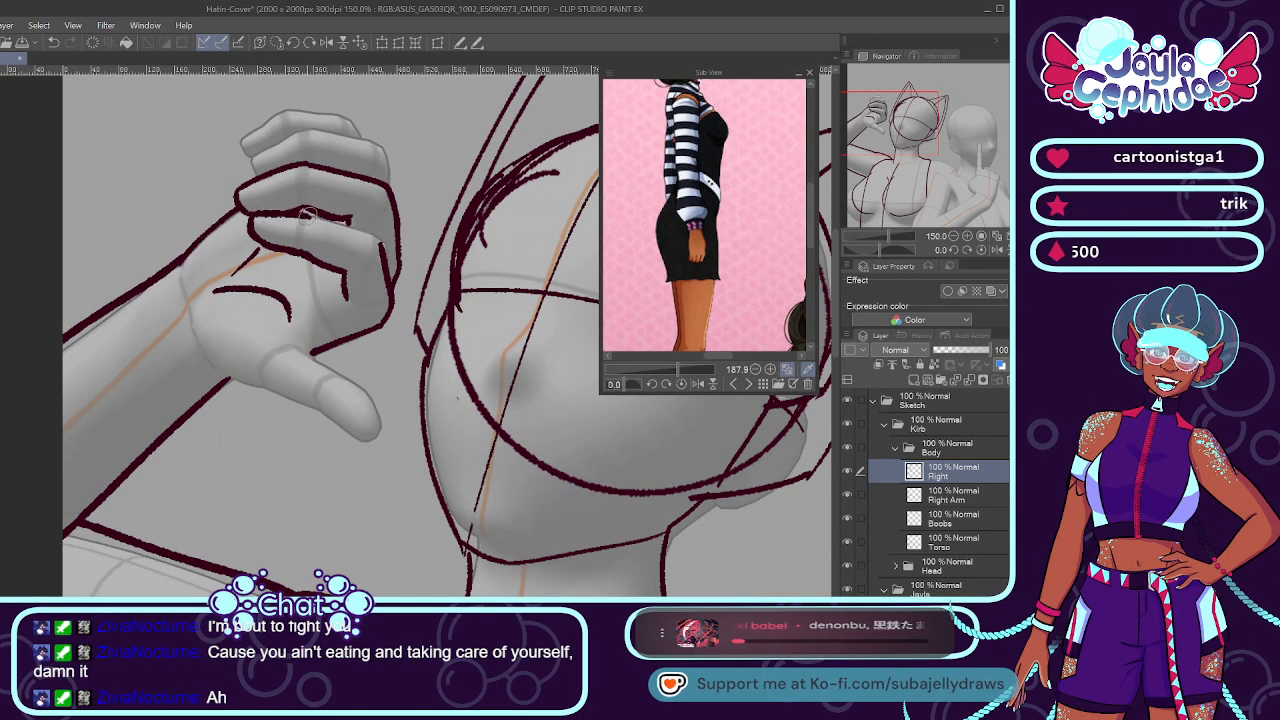
drag(311, 219, 375, 236)
key(ctrl+z)
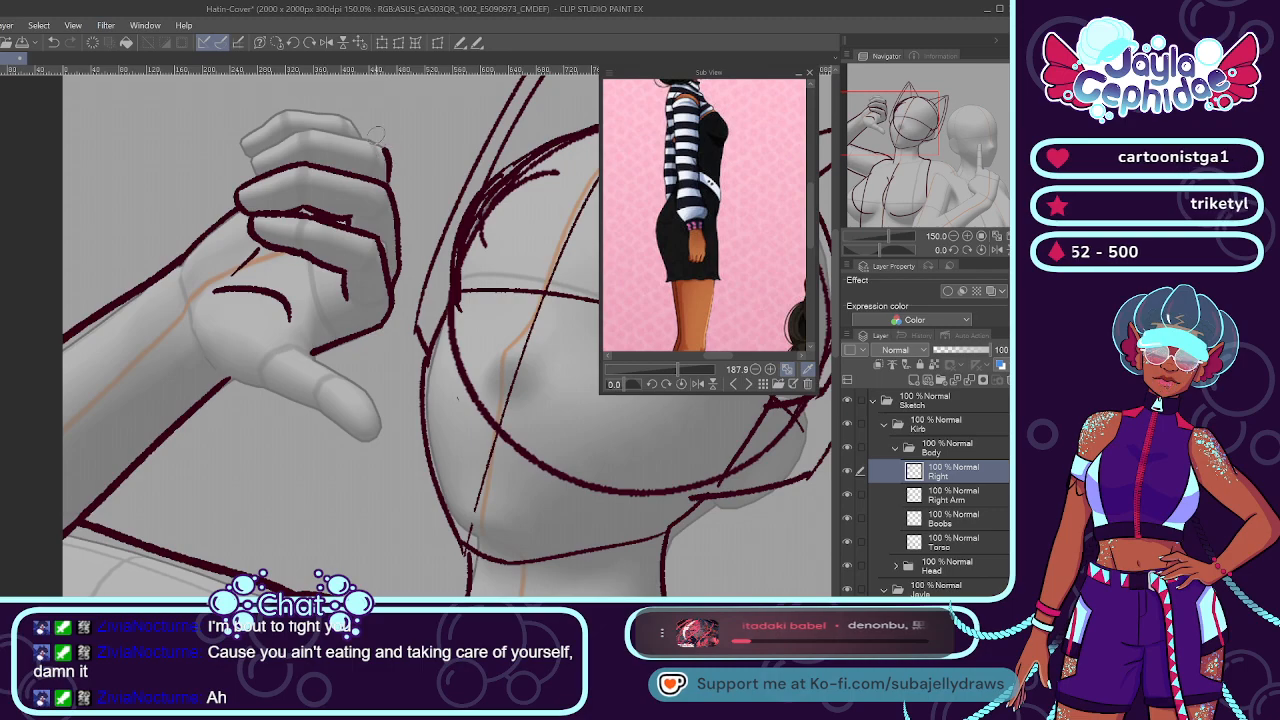
Outline the two uppermost fingers of the raised hand, redrawing the topmost finger's contour to follow the mannequin.
drag(388, 152, 318, 131)
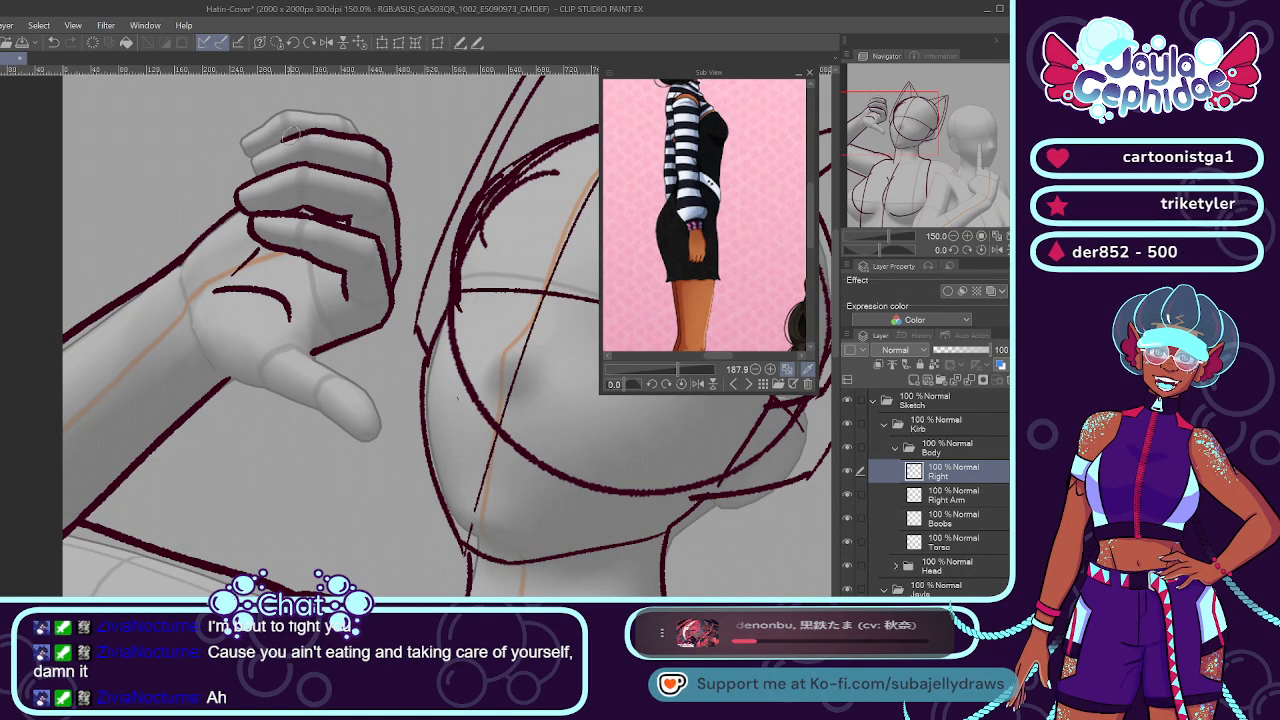
mouse_move(302, 132)
mouse_down()
mouse_move(240, 158)
mouse_move(262, 178)
mouse_up()
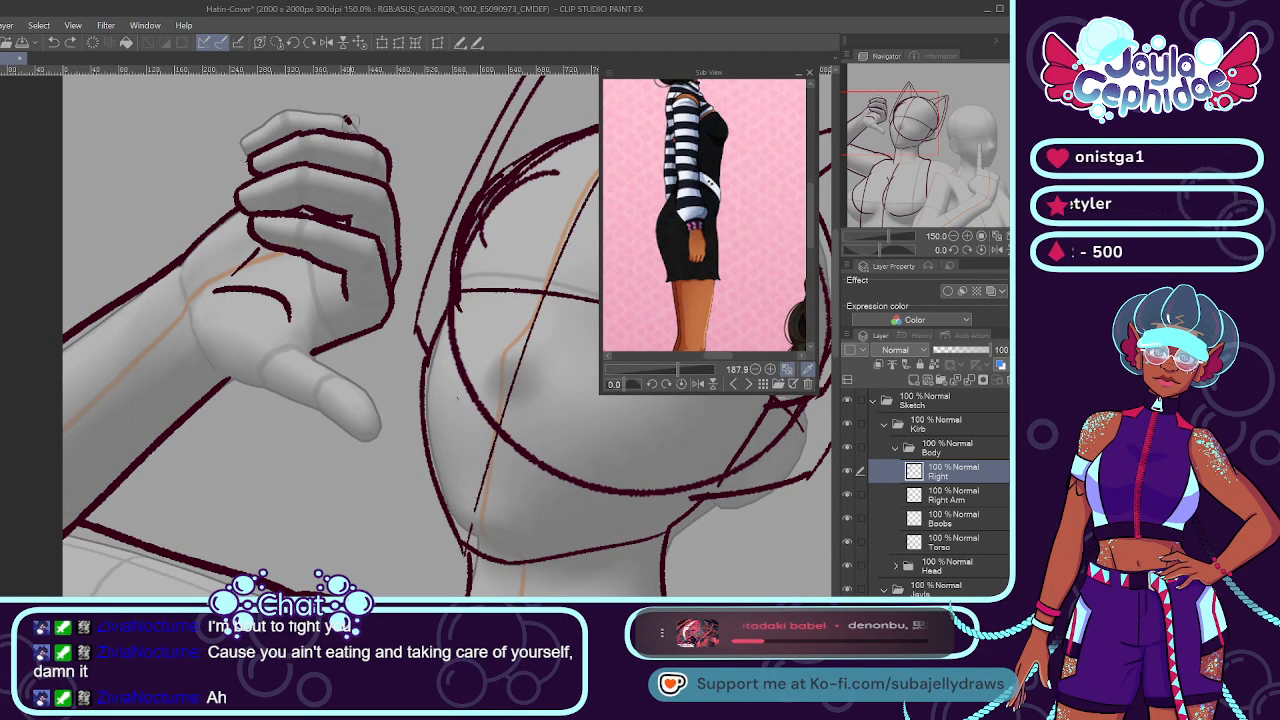
drag(352, 124, 272, 116)
key(ctrl+z)
drag(353, 125, 277, 112)
key(ctrl+z)
mouse_move(354, 126)
mouse_down()
mouse_move(285, 105)
mouse_move(304, 107)
mouse_move(238, 155)
mouse_up()
key(ctrl+z)
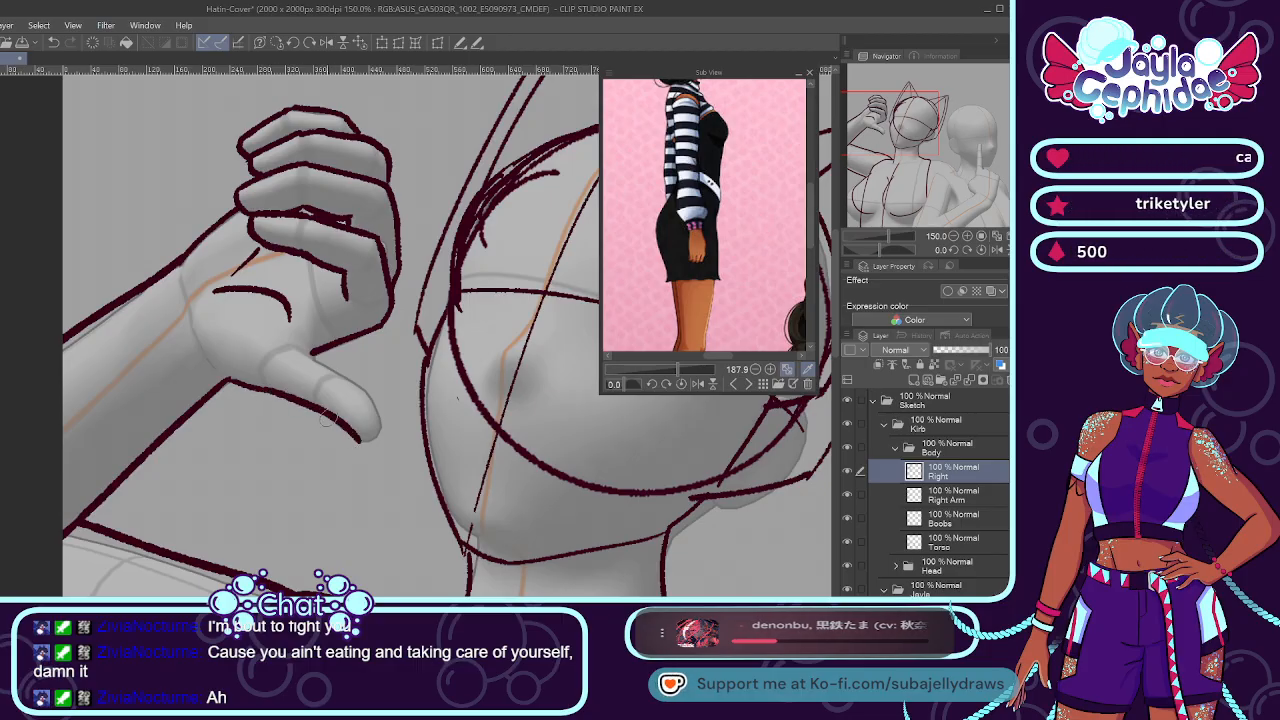
Outline the raised hand's thumb and rename the hand layer to Right Hand.
mouse_move(308, 352)
mouse_down()
mouse_move(364, 388)
mouse_move(367, 414)
mouse_move(384, 423)
mouse_move(350, 444)
mouse_up()
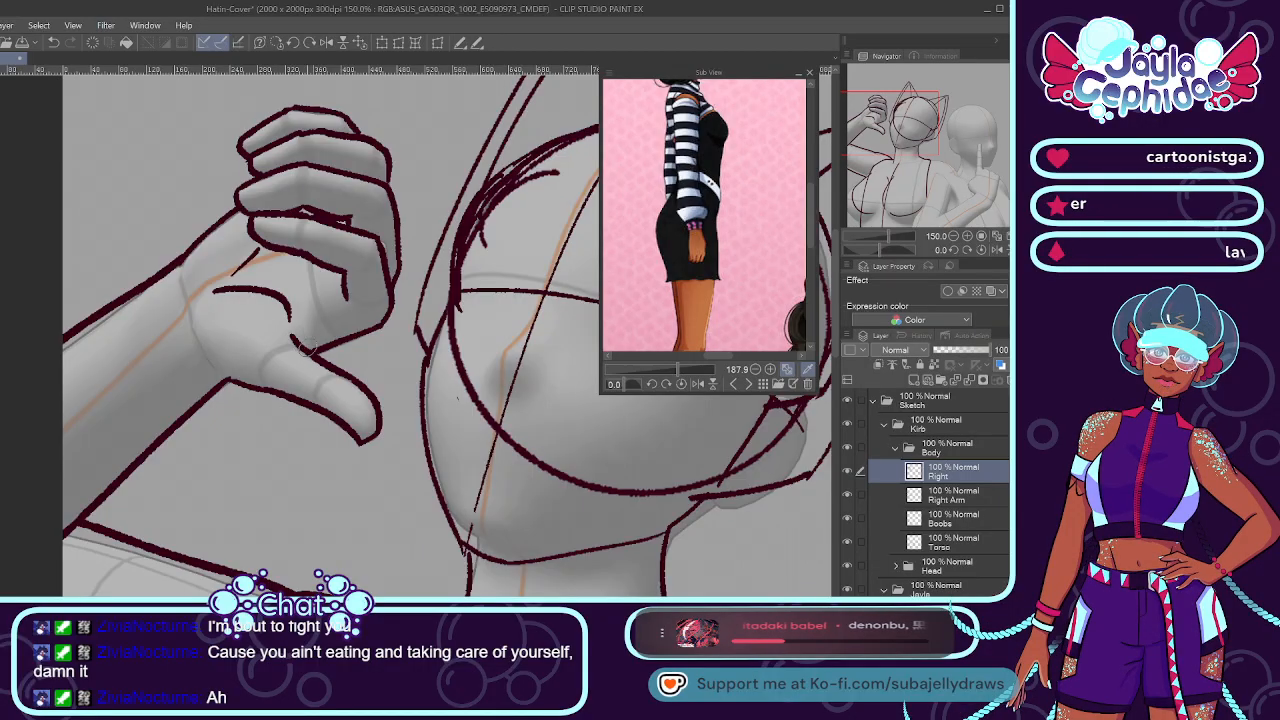
scroll(352, 366, down, 5)
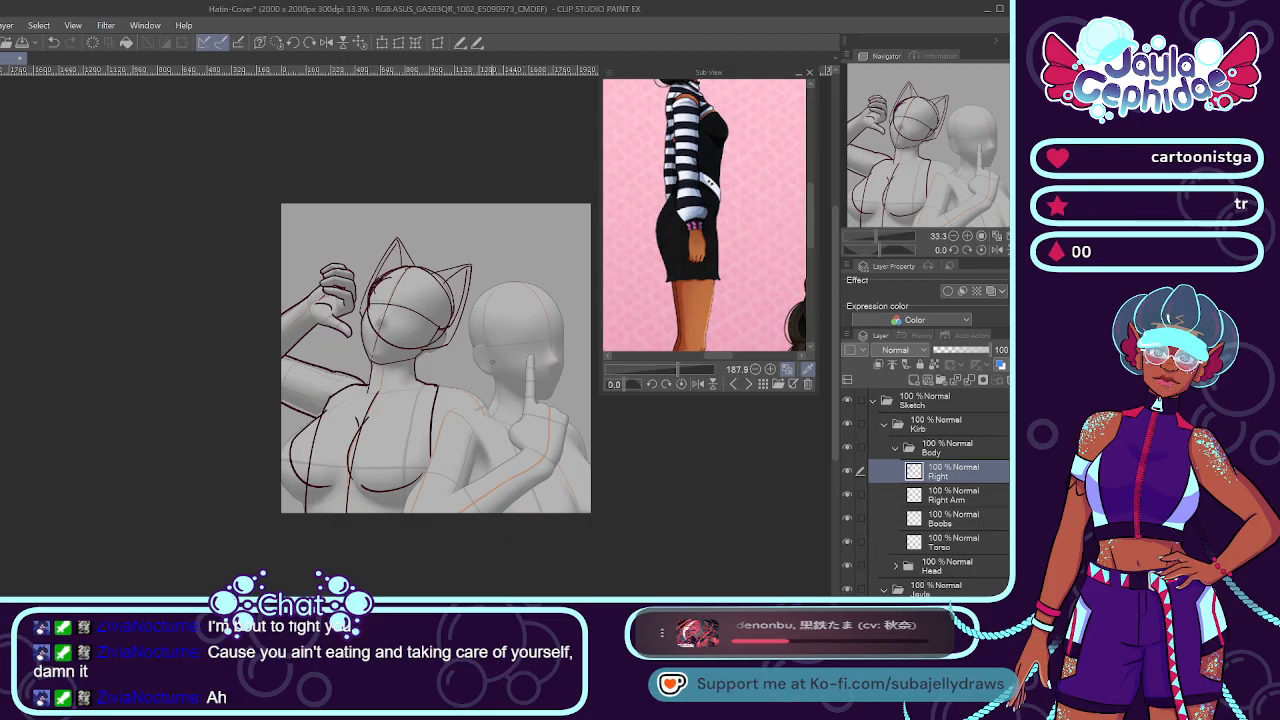
scroll(416, 293, up, 4)
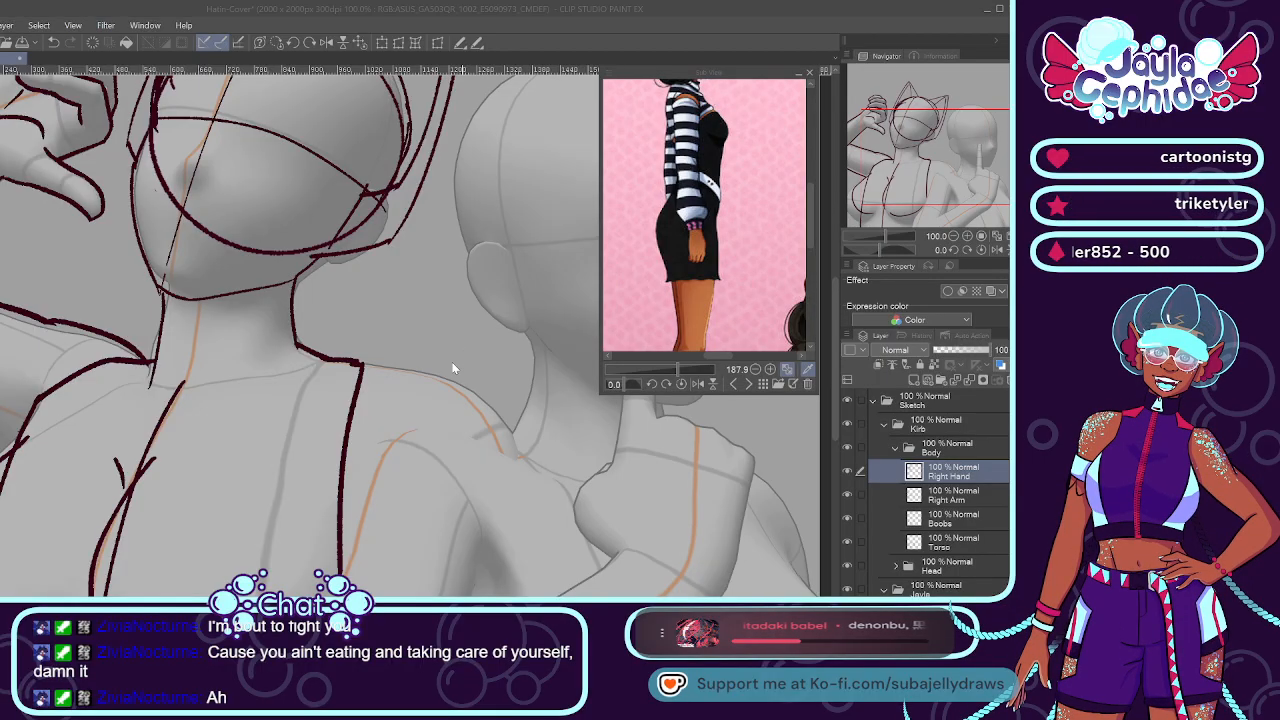
Name the new layer Left Arm and outline the left shoulder curve from the strap line to the mannequin's shoulder edge.
key(Return)
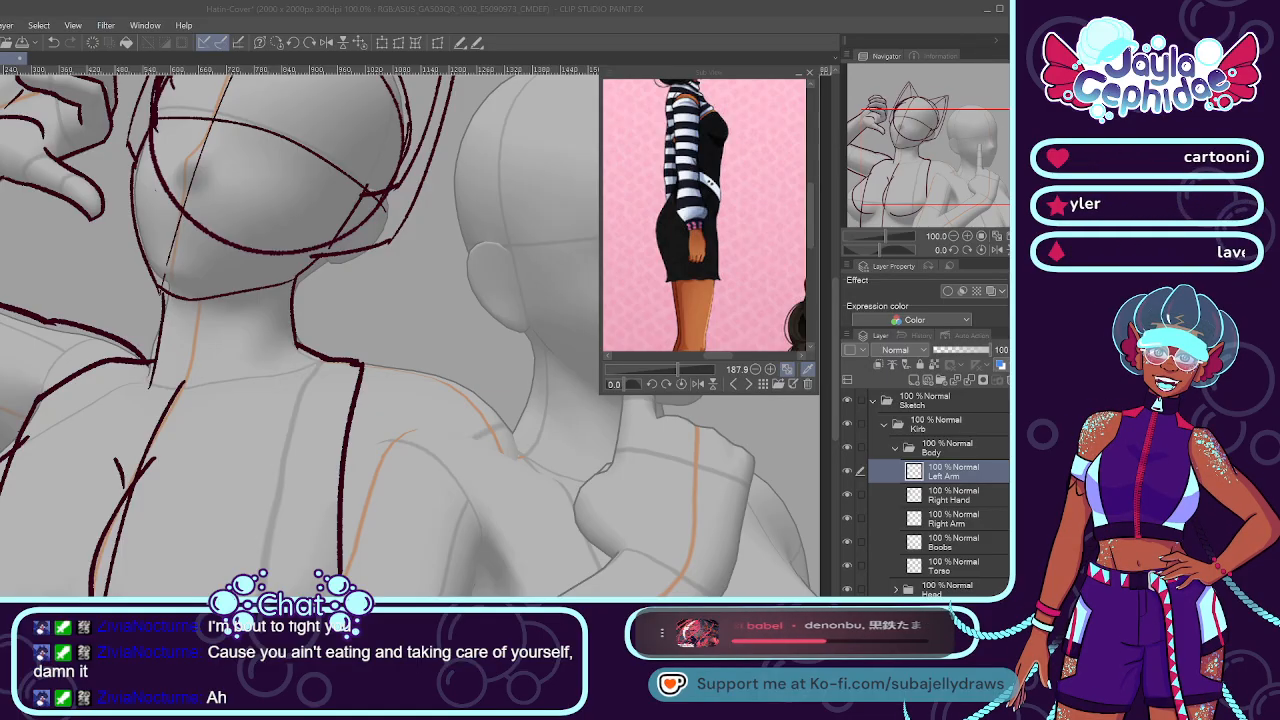
click(481, 339)
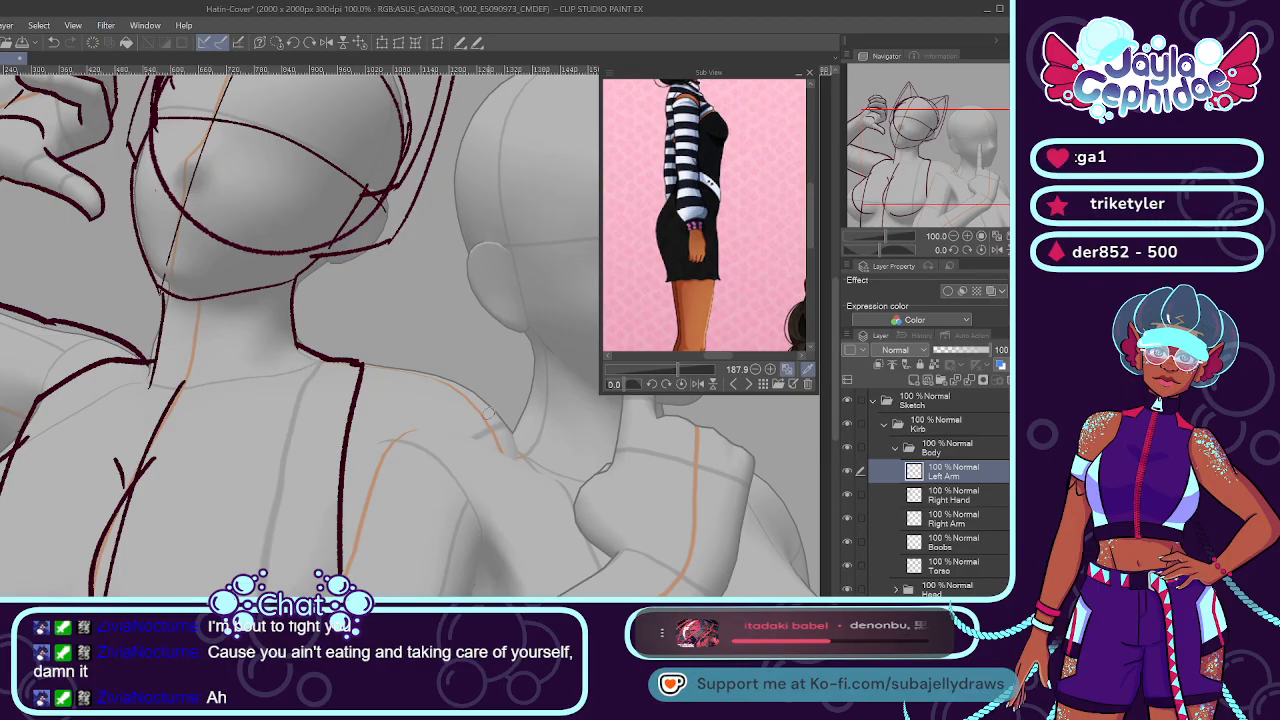
drag(358, 366, 468, 364)
key(ctrl+z)
drag(358, 366, 480, 376)
key(ctrl+z)
drag(356, 364, 484, 382)
key(ctrl+z)
mouse_move(355, 365)
mouse_down()
mouse_move(401, 362)
mouse_move(486, 396)
mouse_up()
drag(430, 362, 497, 424)
key(ctrl+z)
key(ctrl+z)
drag(395, 362, 505, 410)
key(ctrl+z)
key(ctrl+y)
key(ctrl+z)
drag(362, 366, 493, 402)
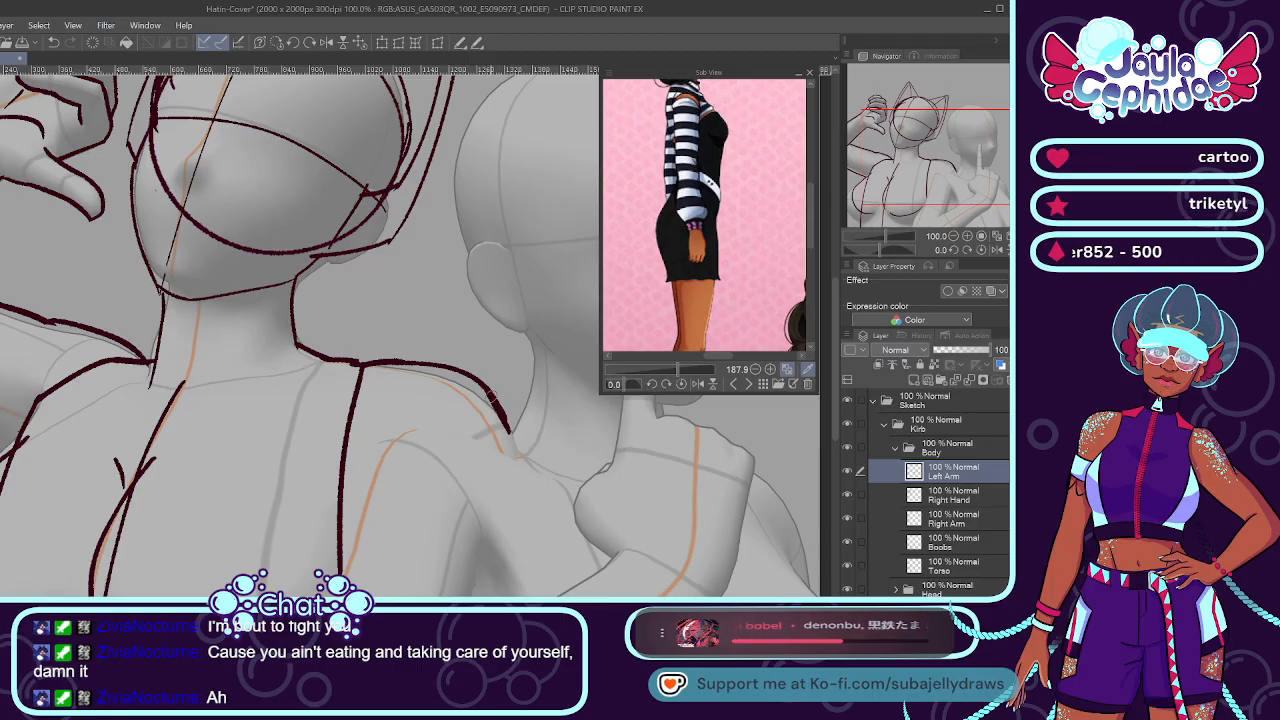
Collapse the Body and Kirb layer folders.
scroll(434, 395, down, 3)
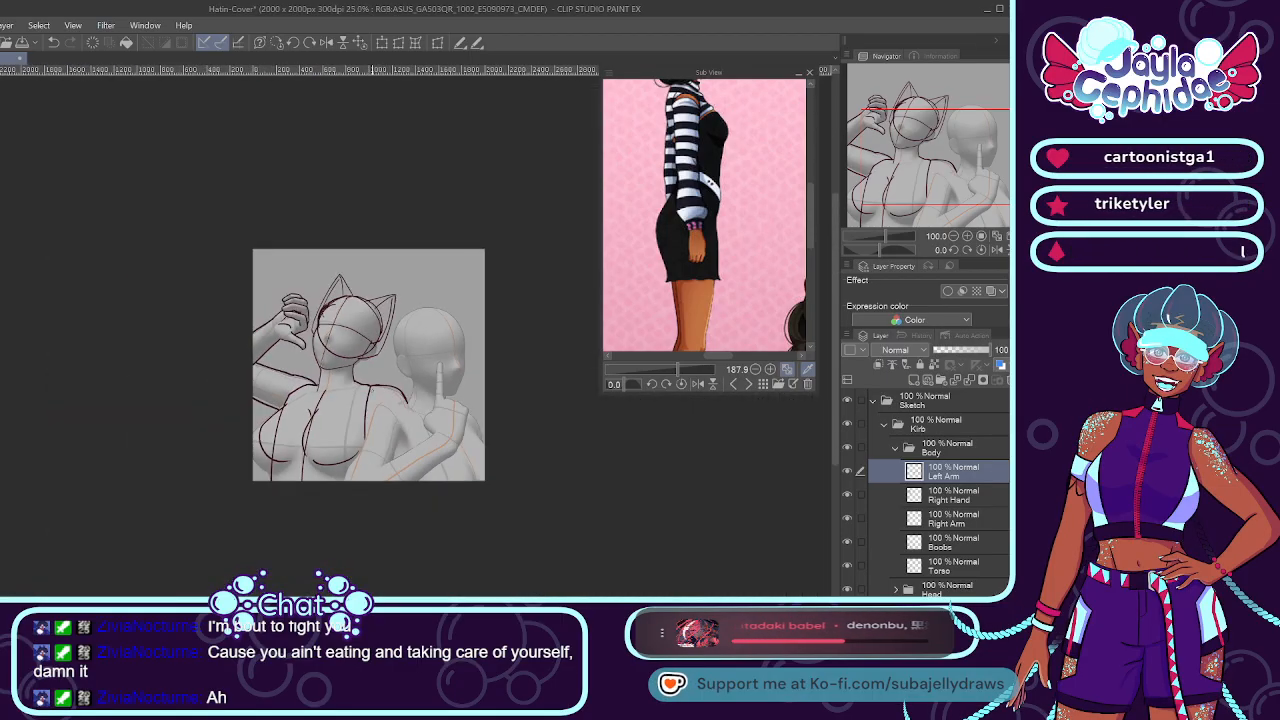
scroll(387, 432, up, 1)
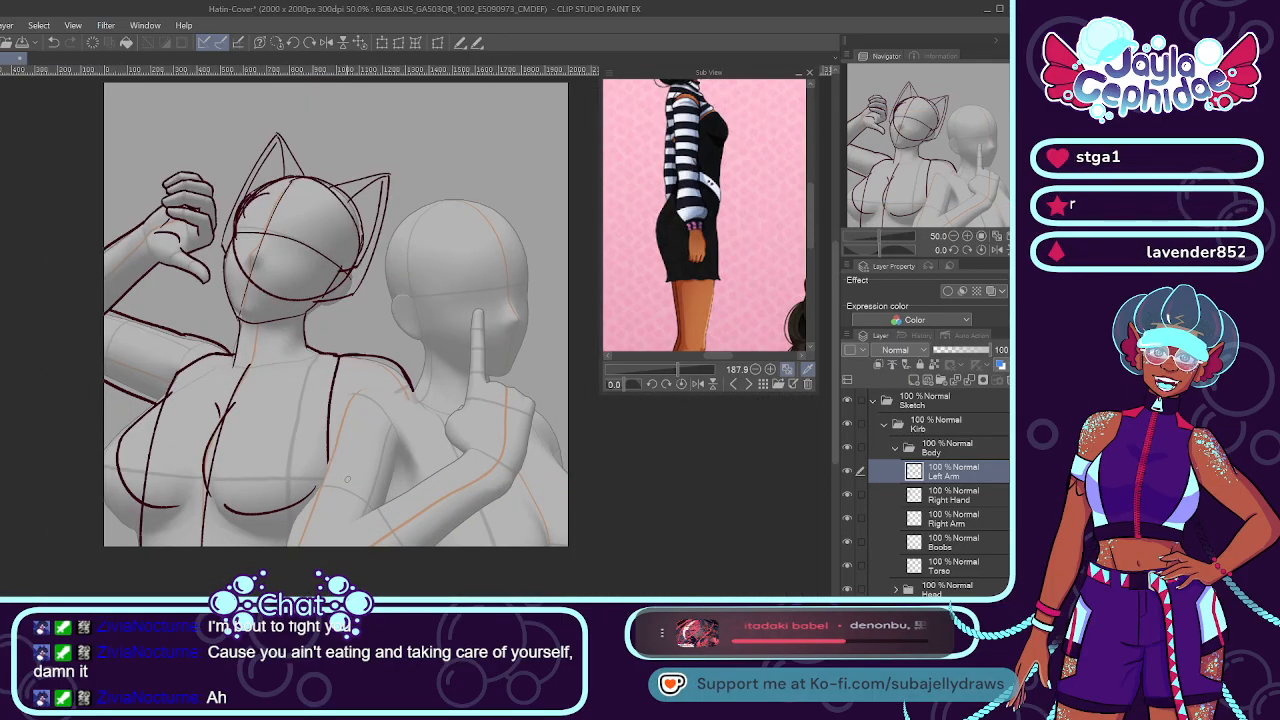
scroll(347, 480, up, 1)
click(921, 545)
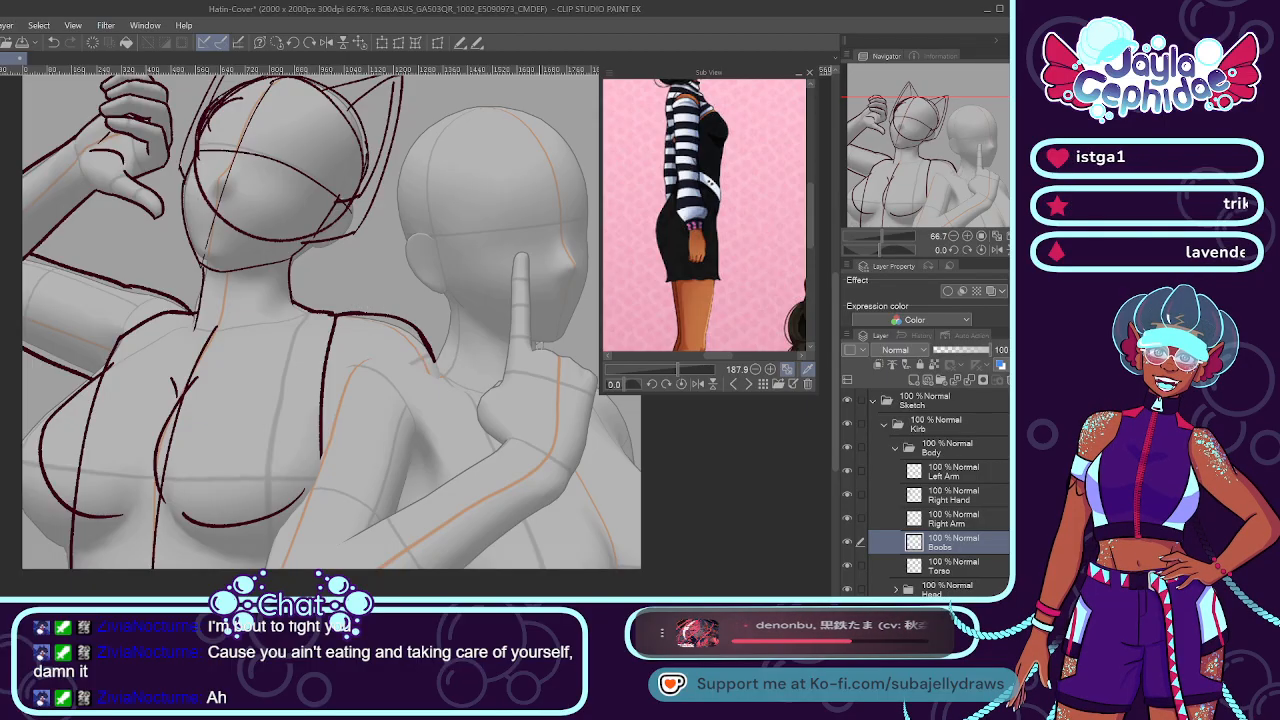
click(910, 449)
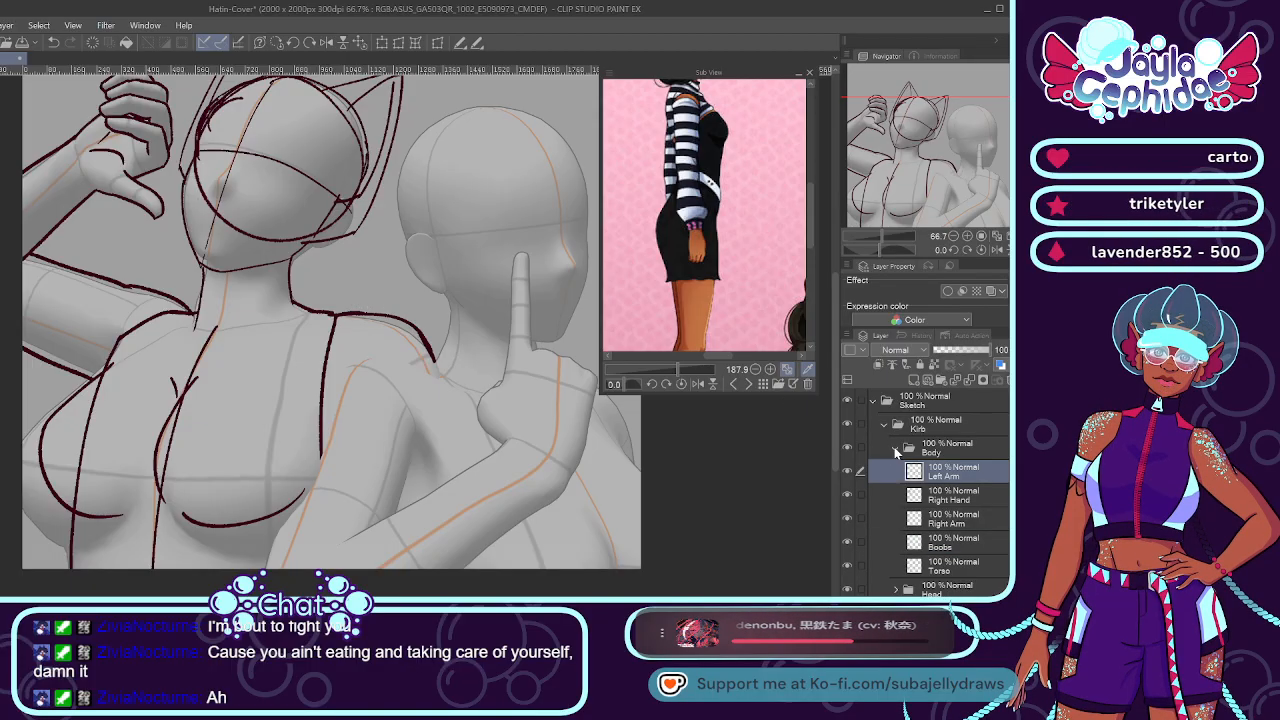
click(894, 447)
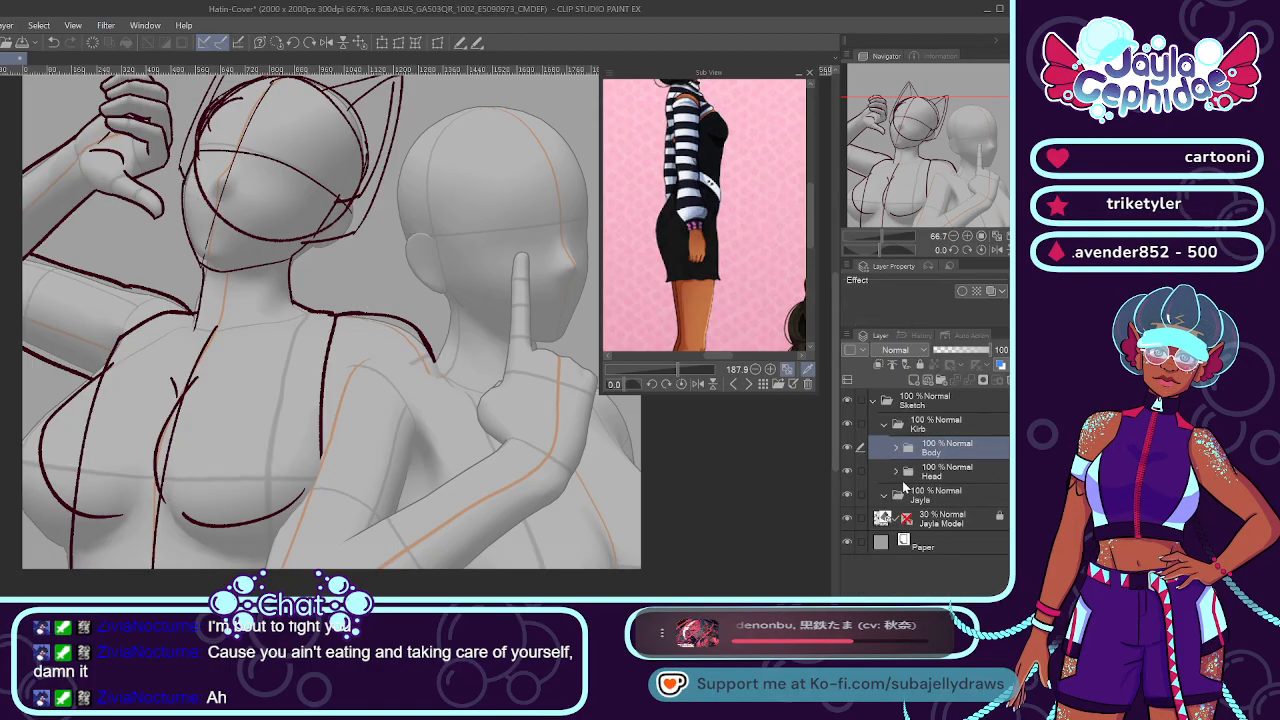
click(884, 427)
click(941, 428)
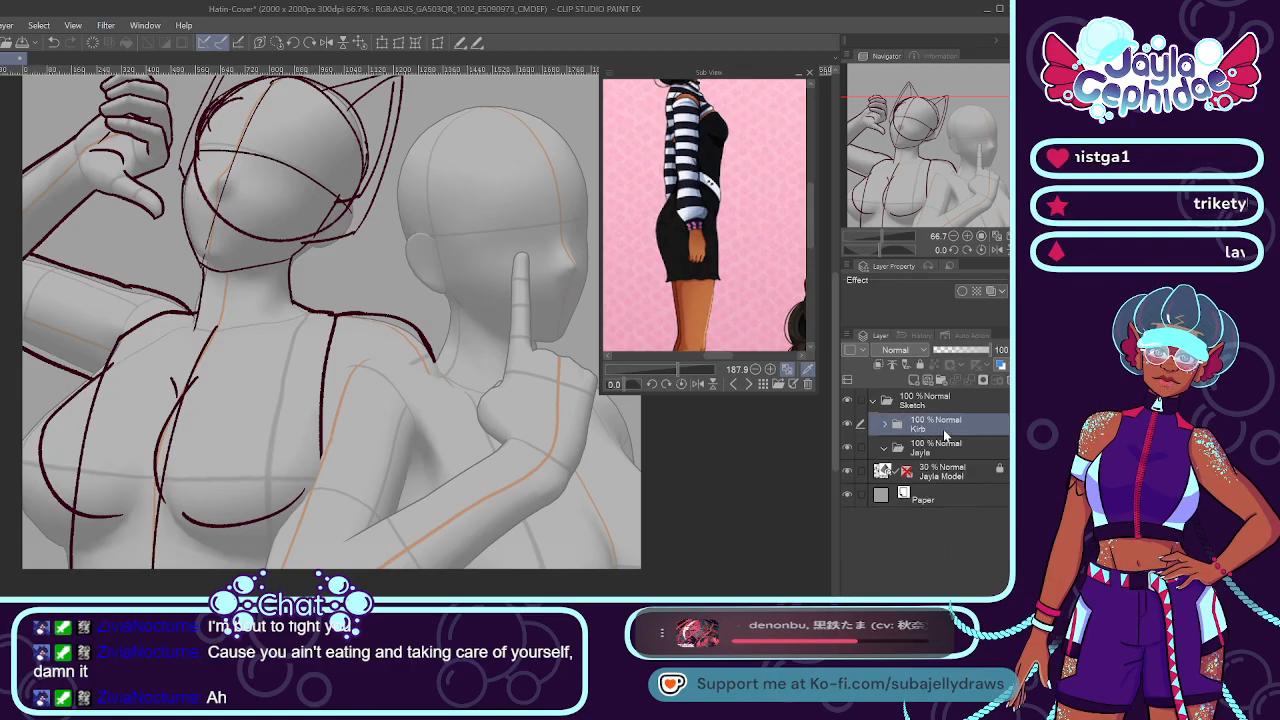
Create a Head folder inside the Jayla folder and add a layer named Base in it.
click(928, 452)
click(885, 449)
click(942, 385)
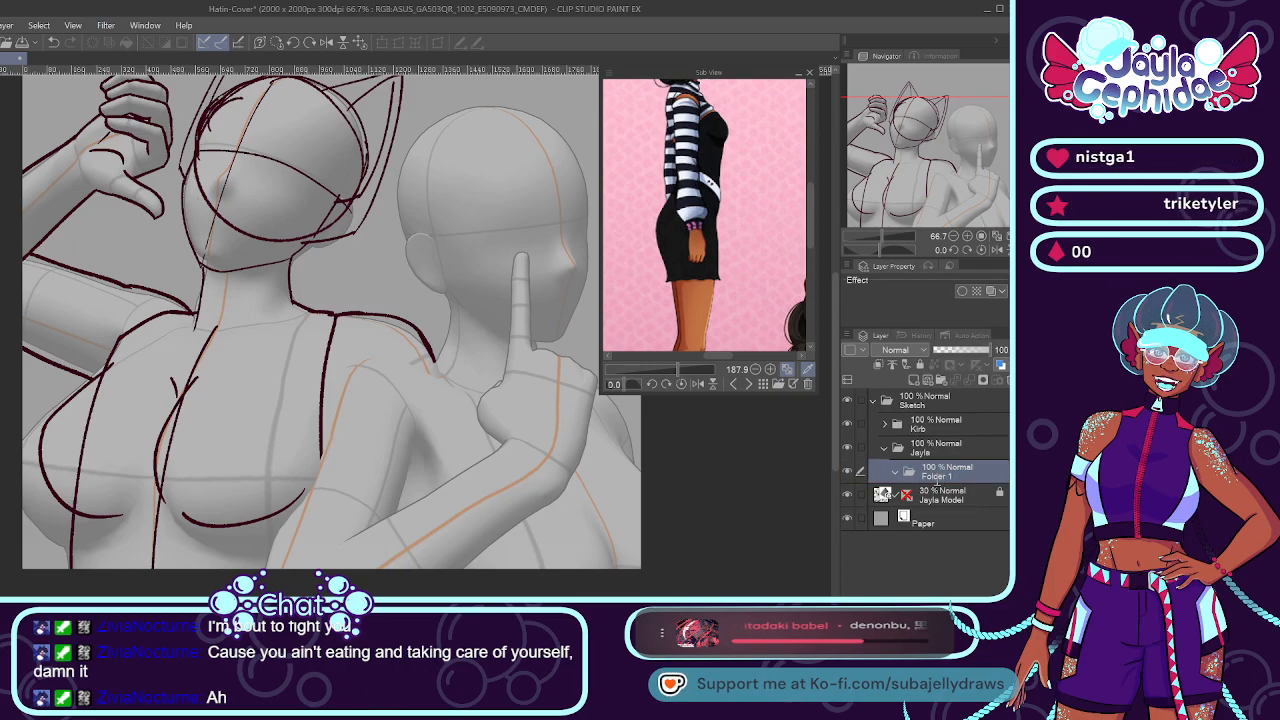
text(Head)
key(Return)
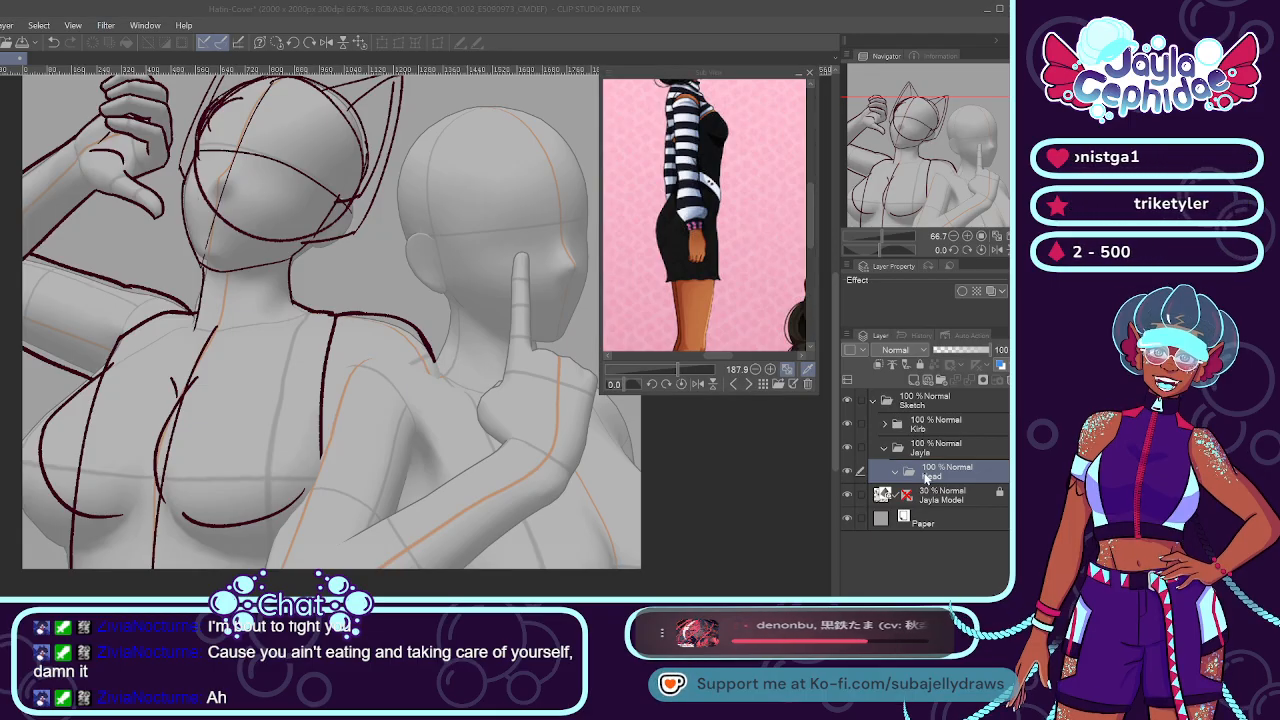
text(Base)
key(Return)
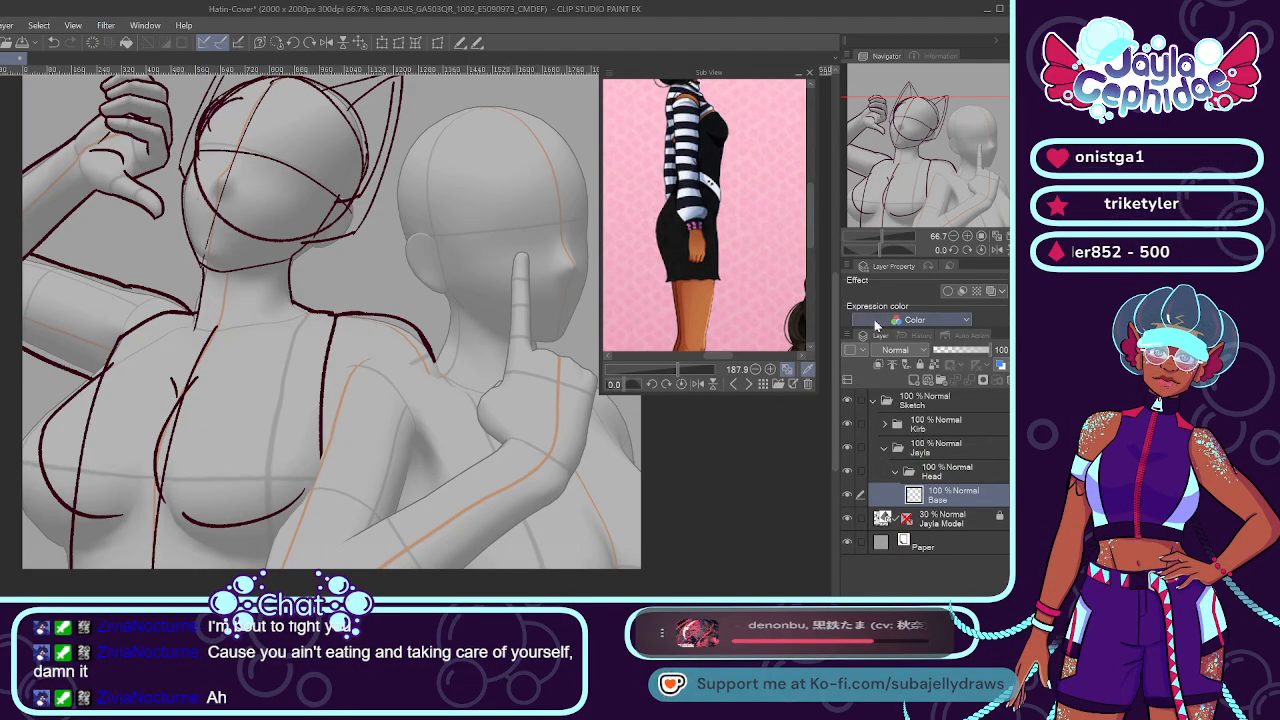
Draw the back and top of the cranium circle over the second mannequin's head.
scroll(832, 391, up, 5)
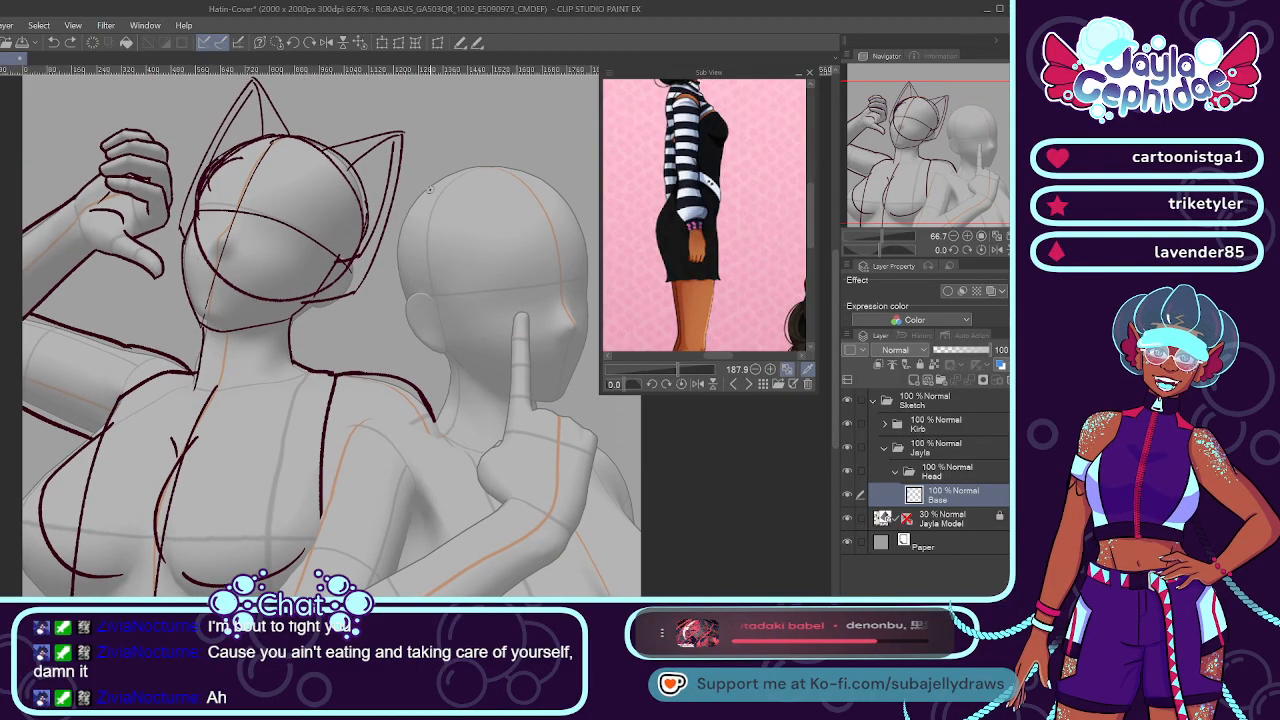
drag(418, 197, 460, 335)
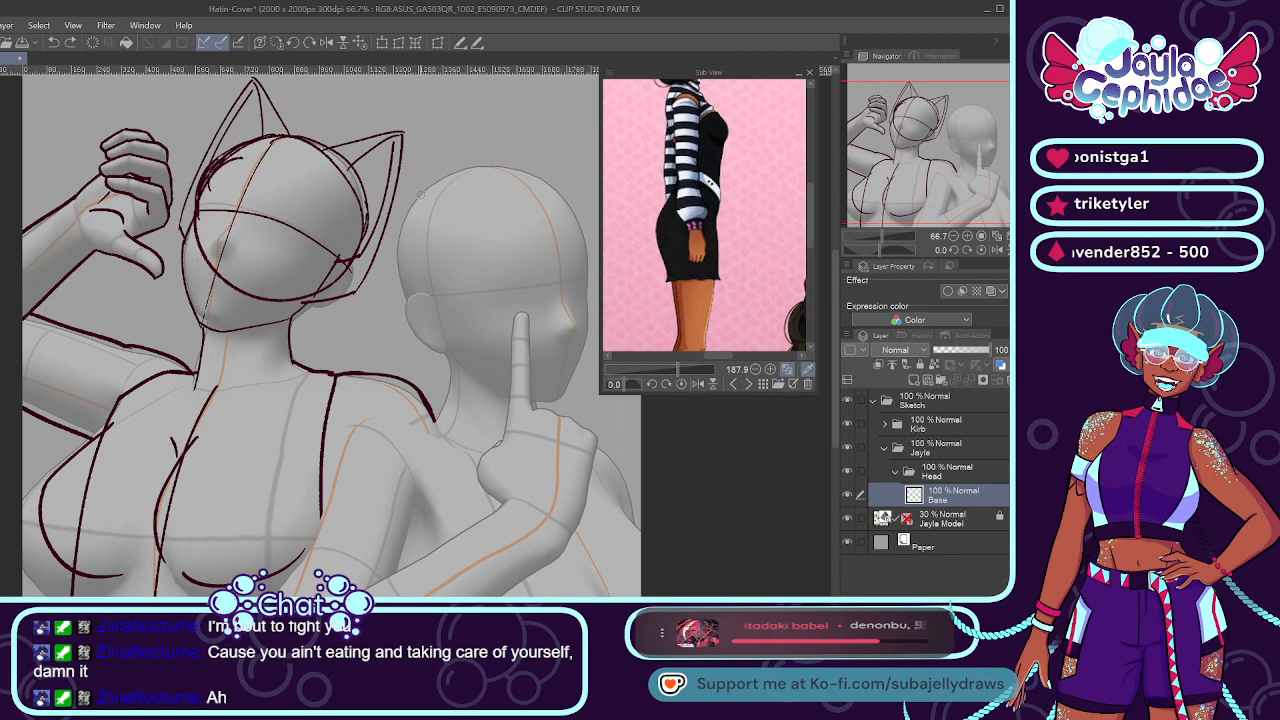
mouse_move(410, 200)
mouse_down()
mouse_move(484, 170)
mouse_move(558, 210)
mouse_up()
key(ctrl+z)
drag(412, 200, 562, 212)
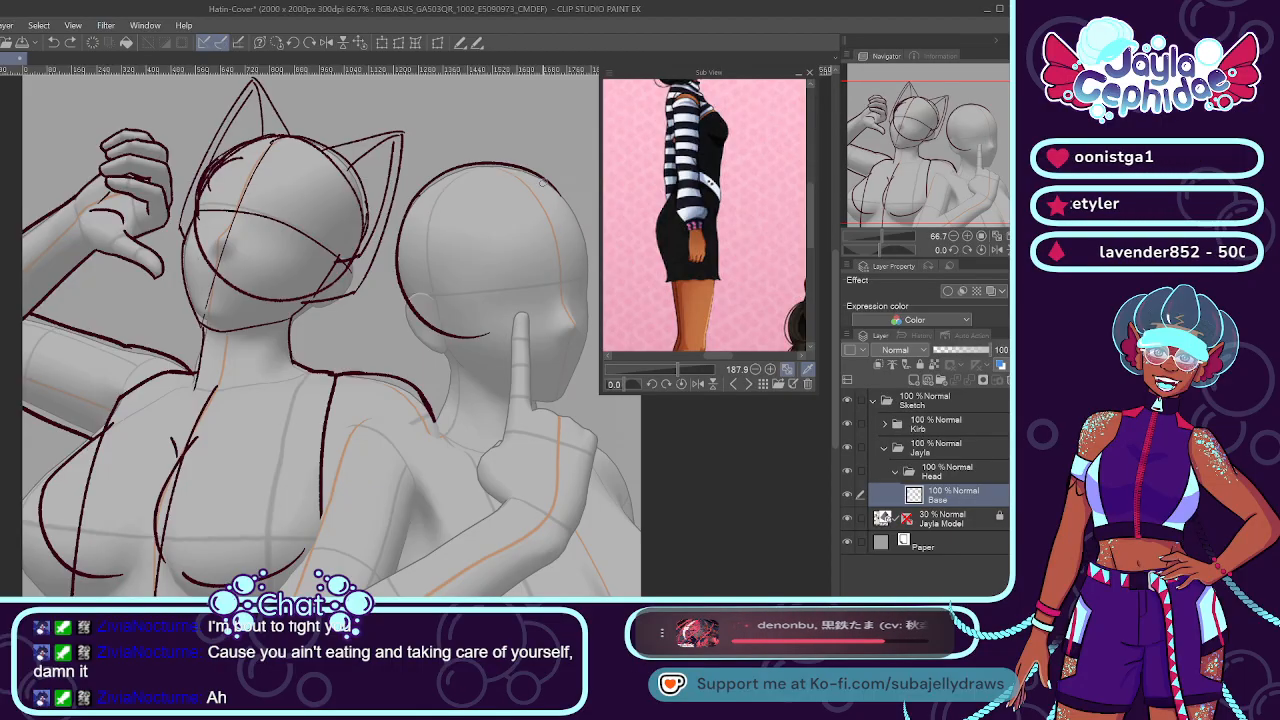
Close the second head's cranium circle along its front and underside, and draw the curved eye line across it.
mouse_move(553, 180)
mouse_down()
mouse_move(588, 280)
mouse_move(546, 338)
mouse_up()
key(ctrl+z)
mouse_move(584, 266)
mouse_down()
mouse_move(534, 340)
mouse_move(590, 252)
mouse_move(588, 296)
mouse_move(548, 338)
mouse_up()
key(ctrl+z)
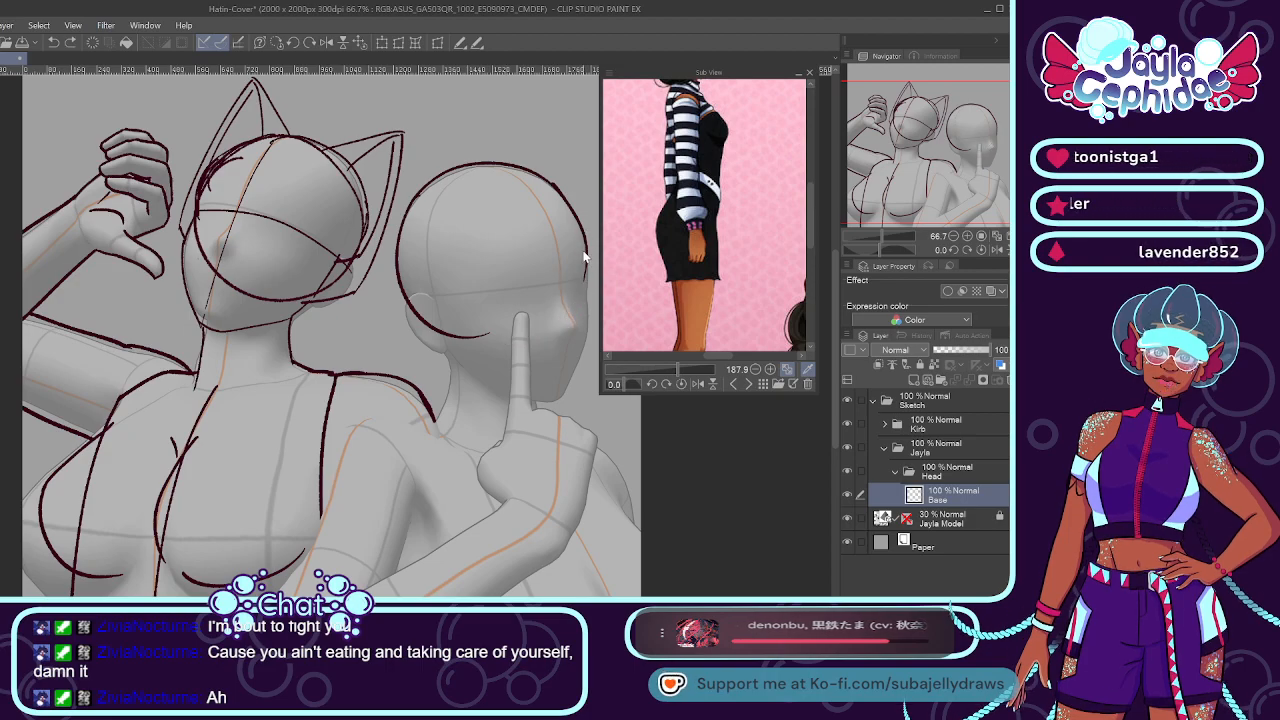
drag(426, 325, 536, 342)
key(ctrl+z)
mouse_move(432, 321)
mouse_down()
mouse_move(545, 318)
mouse_move(452, 334)
mouse_move(550, 332)
mouse_up()
key(ctrl+z)
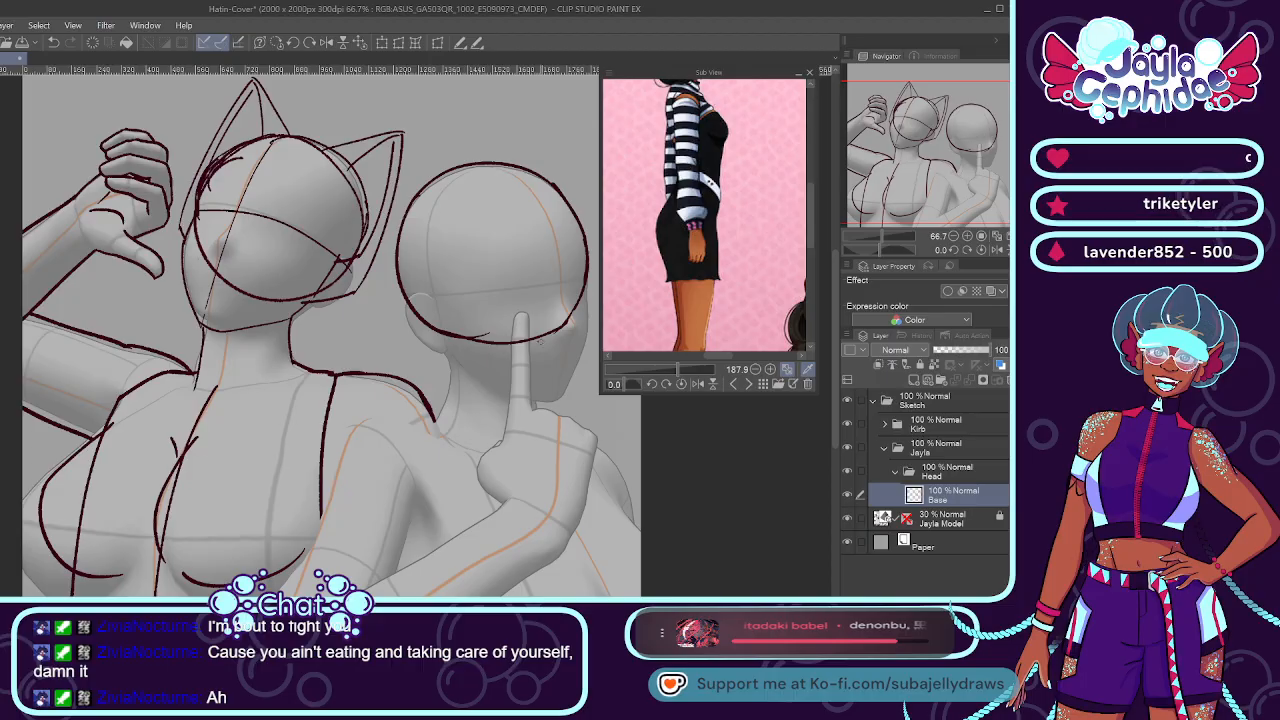
drag(410, 305, 592, 294)
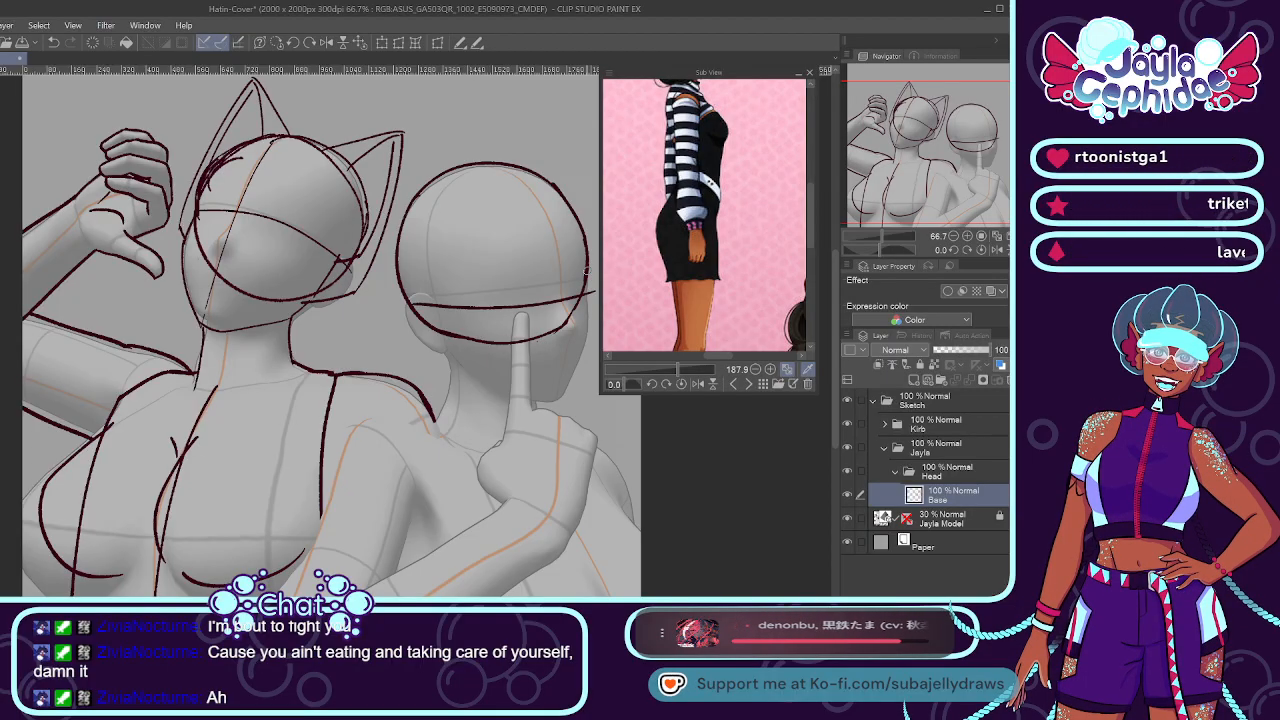
Outline the front of the second figure's face from the eye line down to the chin.
scroll(586, 265, up, 4)
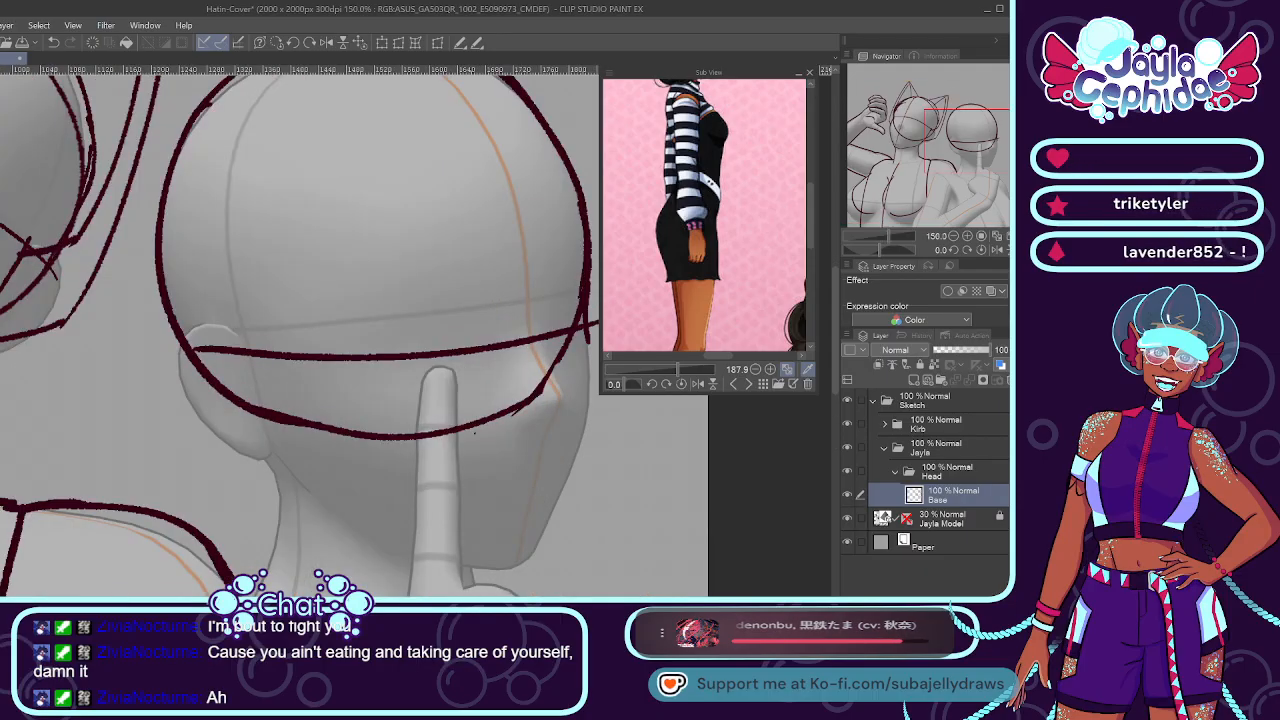
key(ctrl+z)
mouse_move(586, 326)
mouse_down()
mouse_move(492, 554)
mouse_move(584, 347)
mouse_up()
key(ctrl+z)
drag(547, 512, 534, 542)
key(ctrl+z)
mouse_move(588, 338)
mouse_down()
mouse_move(577, 447)
mouse_move(529, 549)
mouse_up()
key(ctrl+z)
mouse_move(584, 322)
mouse_down()
mouse_move(577, 459)
mouse_move(512, 564)
mouse_move(458, 568)
mouse_up()
Add the vertical centre line of the second figure's face and outline the jaw from the eye line to the chin.
scroll(491, 224, down, 4)
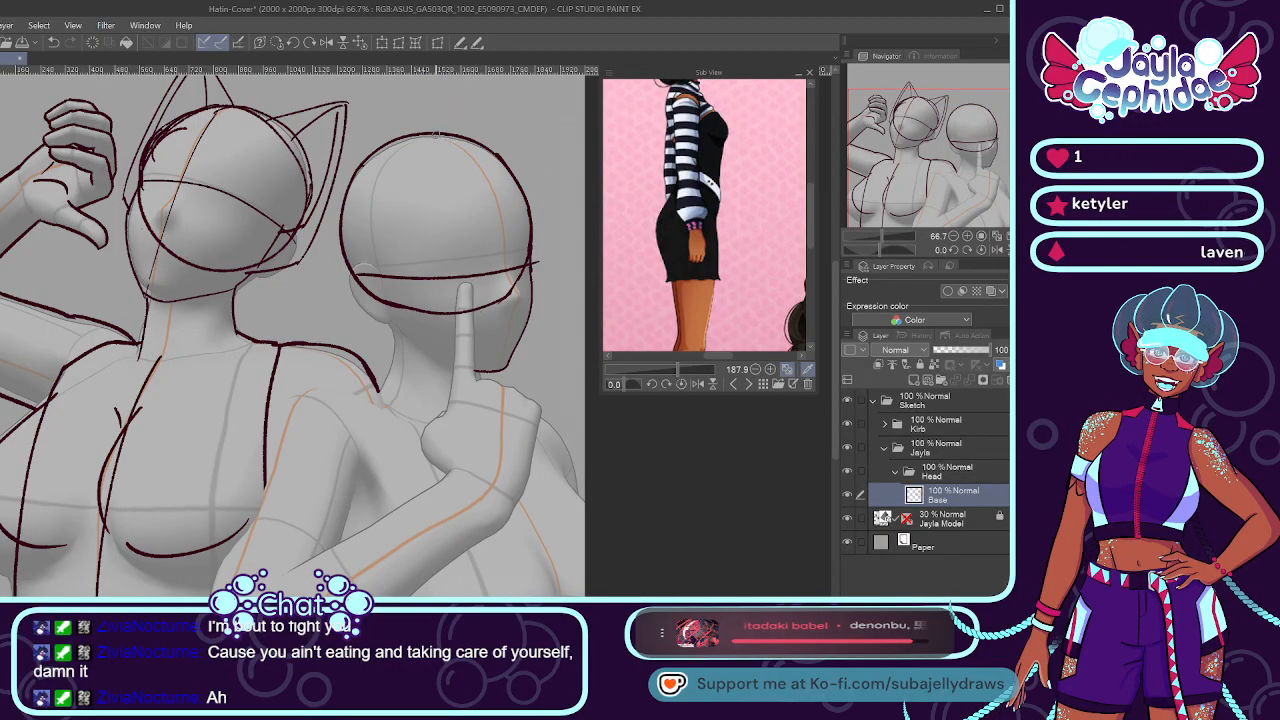
drag(508, 338, 503, 237)
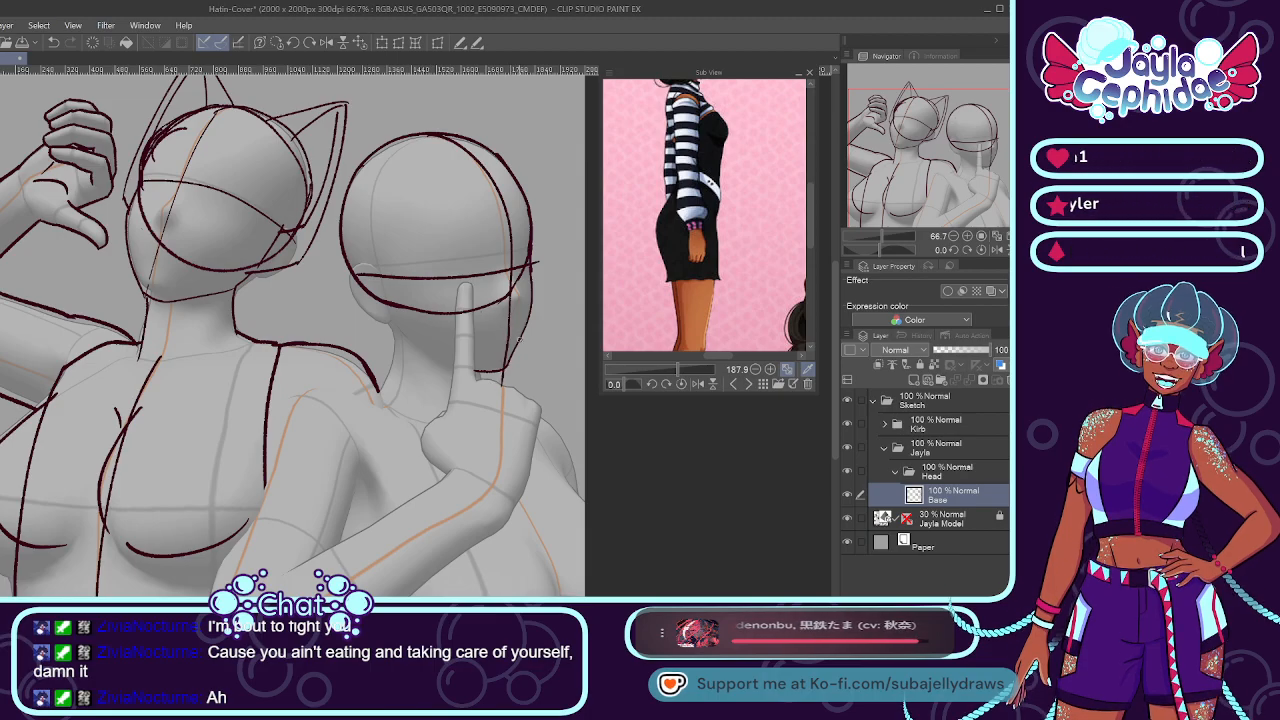
scroll(502, 375, up, 3)
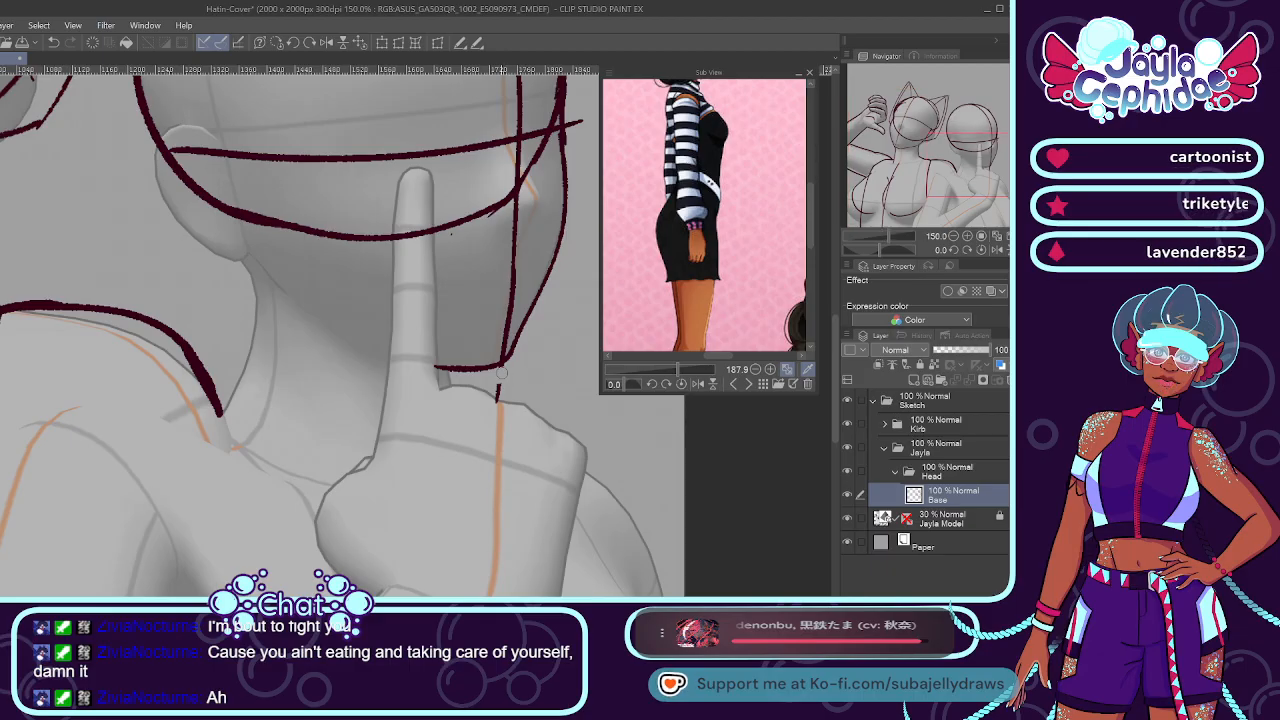
mouse_move(230, 153)
mouse_down()
mouse_move(272, 247)
mouse_move(265, 282)
mouse_move(436, 365)
mouse_up()
key(ctrl+z)
mouse_move(264, 271)
mouse_down()
mouse_move(338, 340)
mouse_move(433, 366)
mouse_up()
key(ctrl+z)
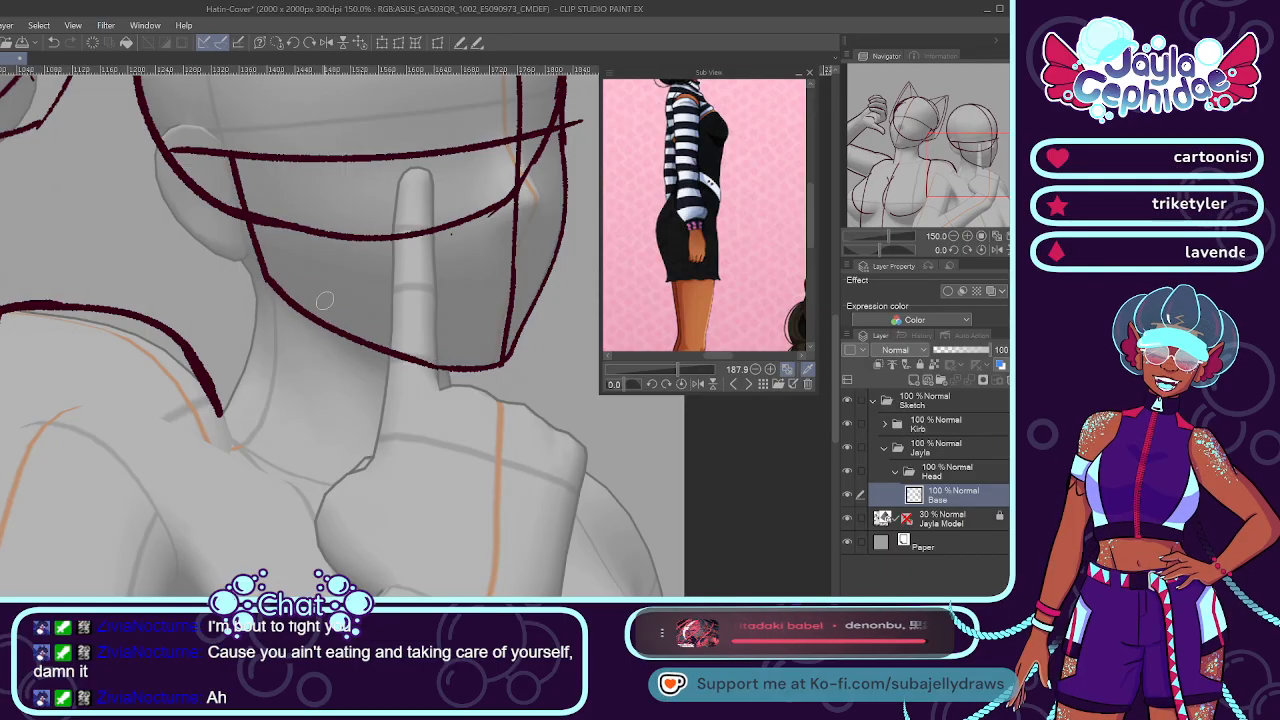
Add a layer named Ears and draw the long upper edge of the pointed ear from its tip to the eye line.
scroll(324, 297, down, 4)
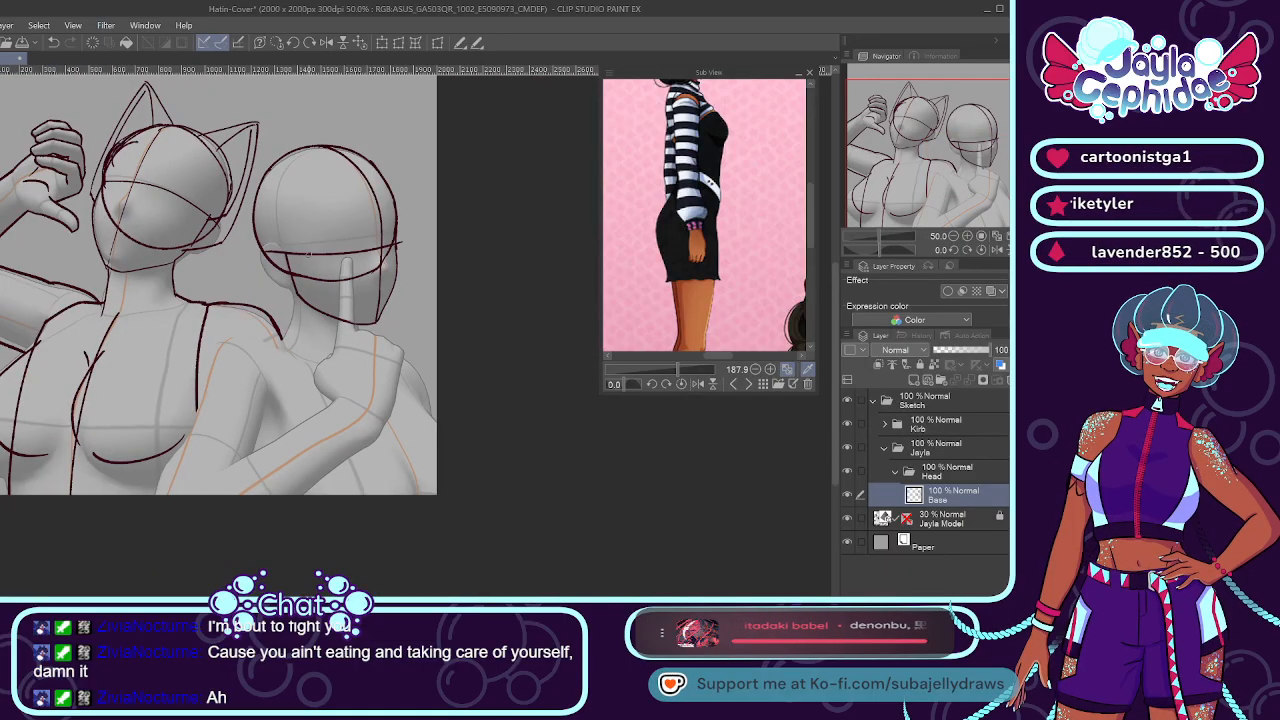
scroll(400, 242, up, 4)
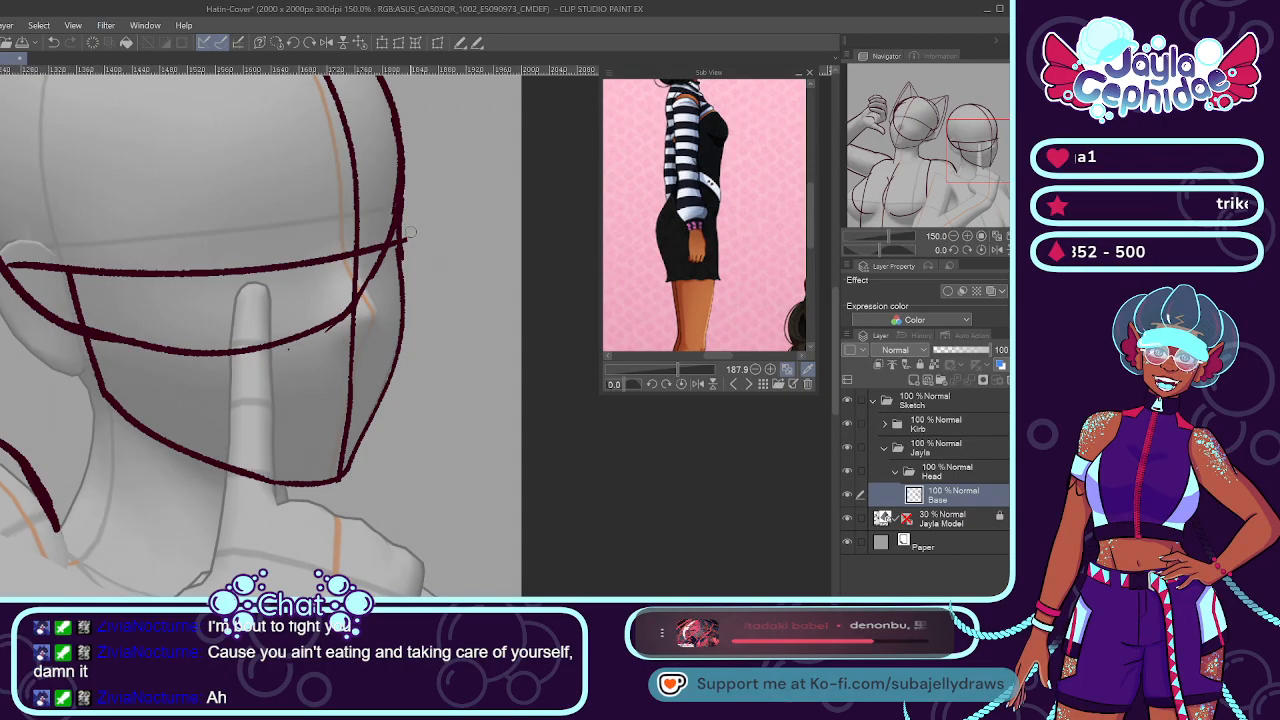
scroll(410, 235, down, 4)
scroll(328, 235, up, 5)
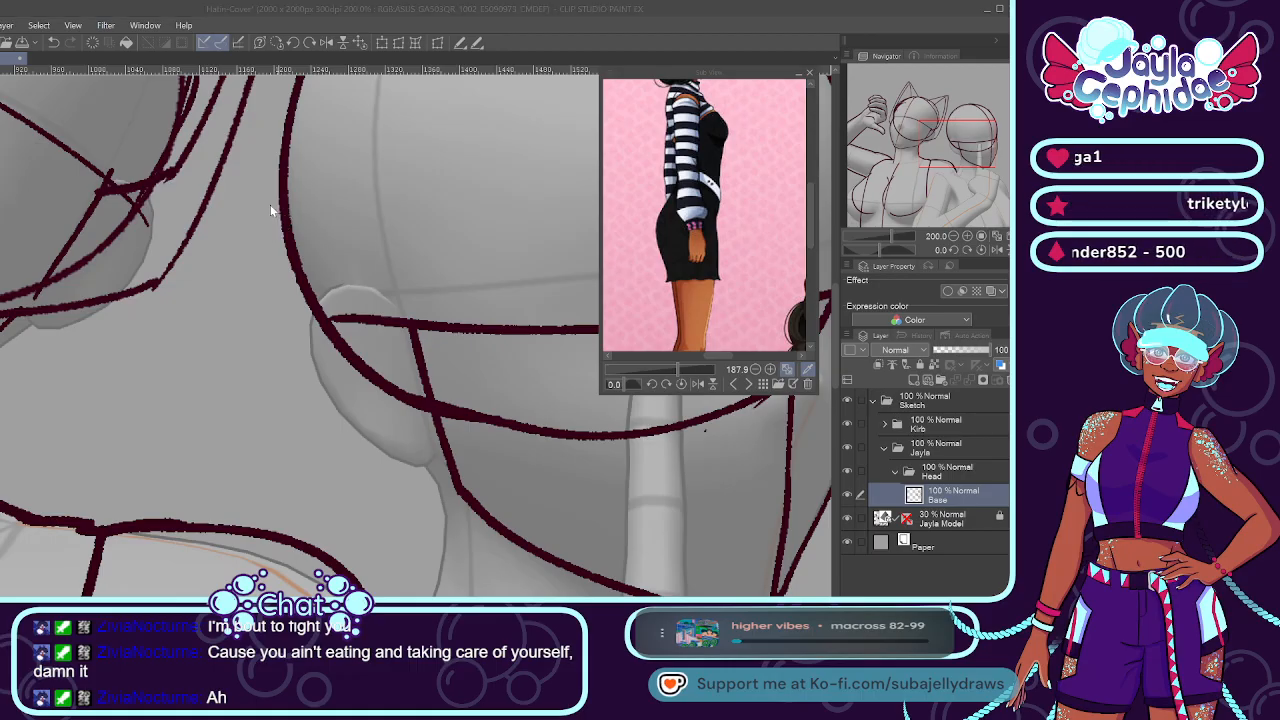
key(Return)
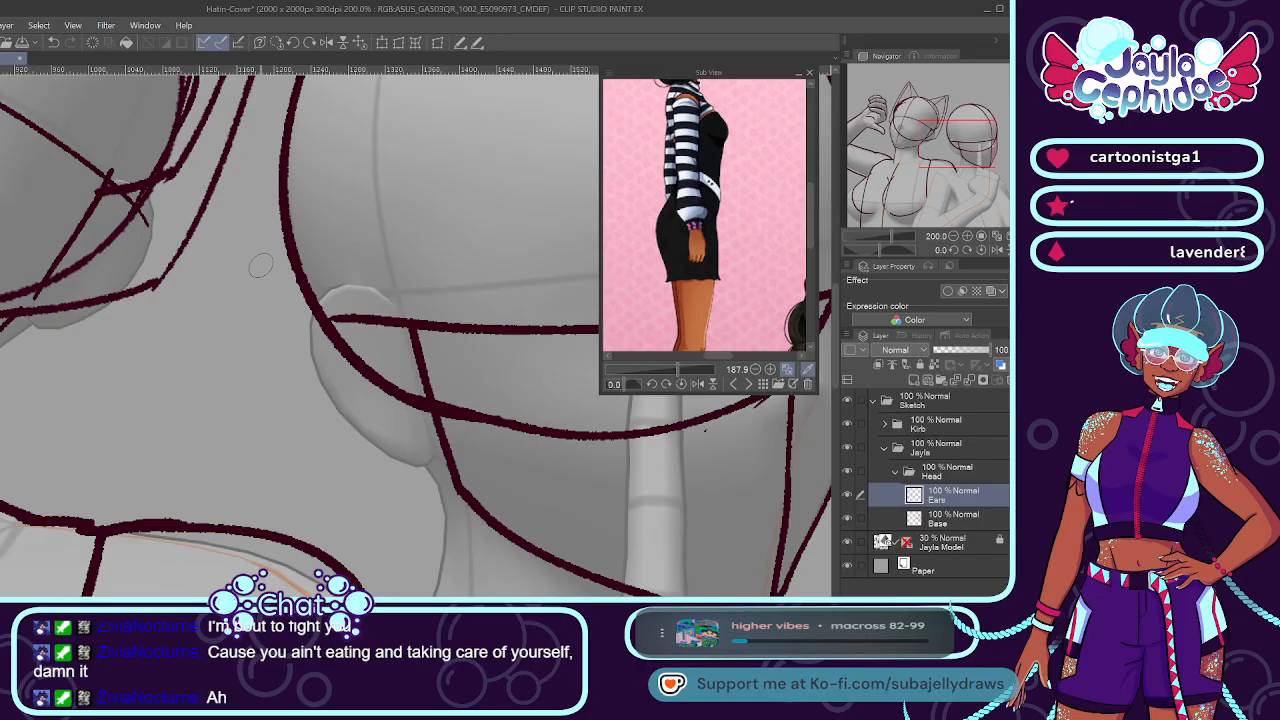
drag(225, 165, 390, 316)
key(ctrl+z)
drag(198, 132, 386, 316)
key(ctrl+z)
drag(208, 133, 406, 322)
Try a curved outer edge running down from the ear tip, with a large round fin lobe below it.
drag(204, 133, 273, 307)
key(ctrl+z)
drag(209, 131, 291, 330)
key(ctrl+z)
mouse_move(205, 132)
mouse_down()
mouse_move(207, 196)
mouse_move(283, 305)
mouse_up()
key(ctrl+z)
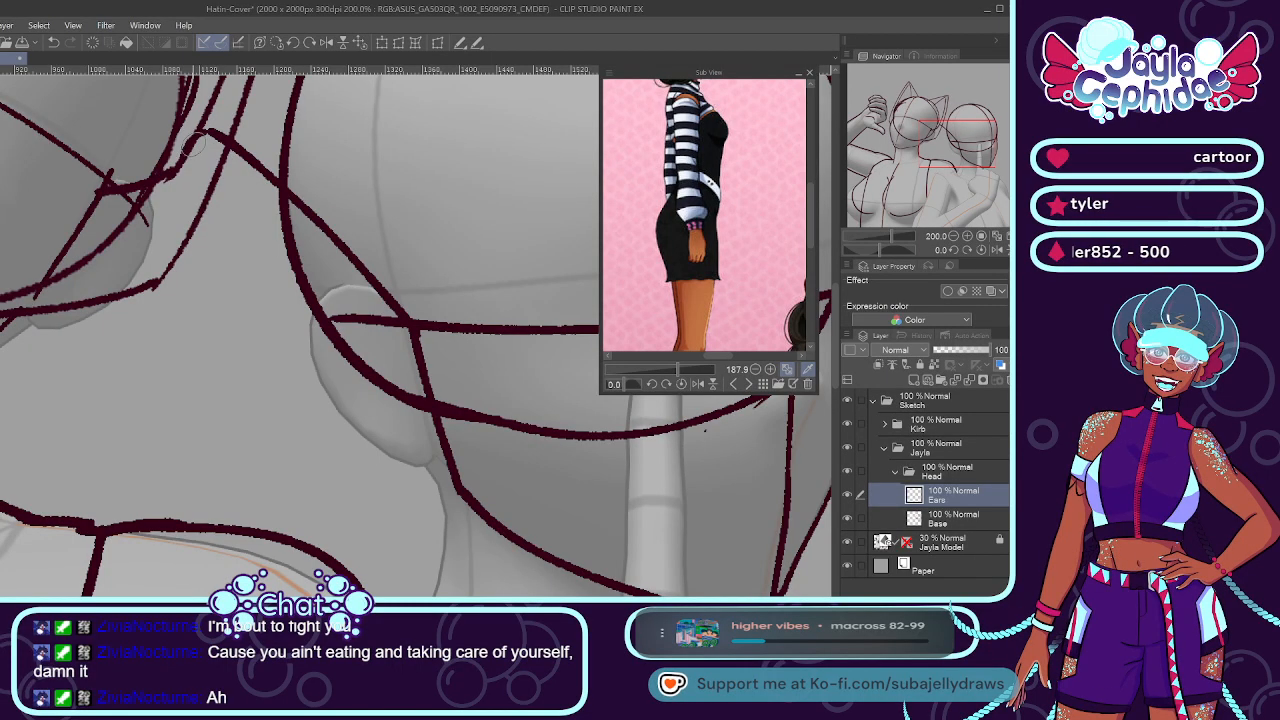
mouse_move(190, 152)
mouse_down()
mouse_move(291, 321)
mouse_move(238, 440)
mouse_up()
key(ctrl+z)
drag(265, 300, 352, 410)
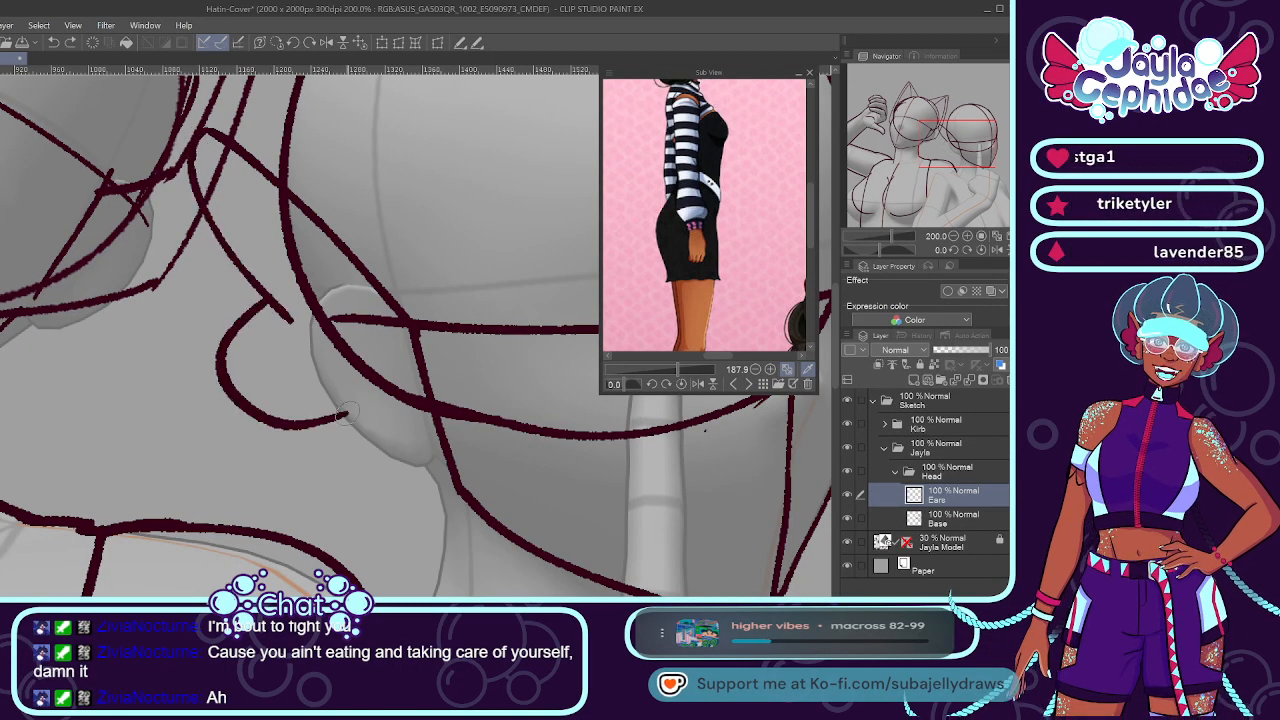
key(ctrl+z)
mouse_move(289, 318)
mouse_down()
mouse_move(226, 330)
mouse_move(334, 422)
mouse_up()
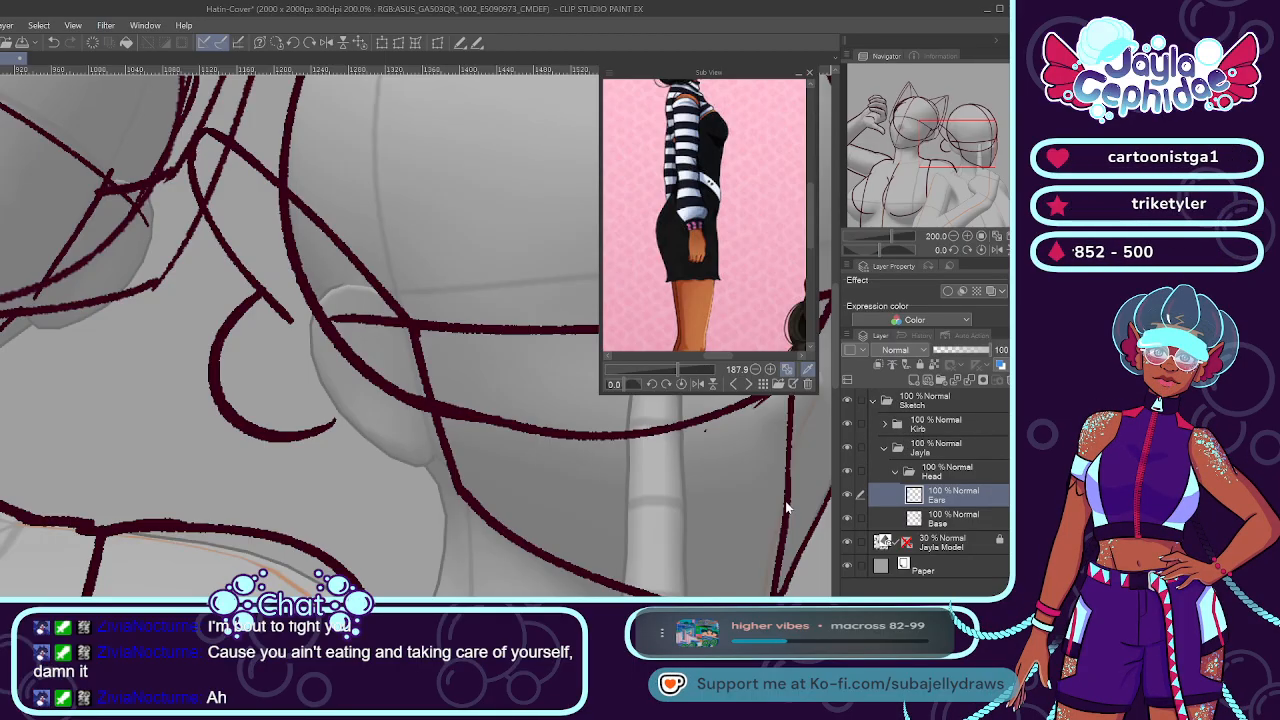
Switch the reference image to the finned-ear head, undo the edge and lobe, and redraw both with the lobe farther from the head.
click(748, 384)
drag(673, 356, 660, 356)
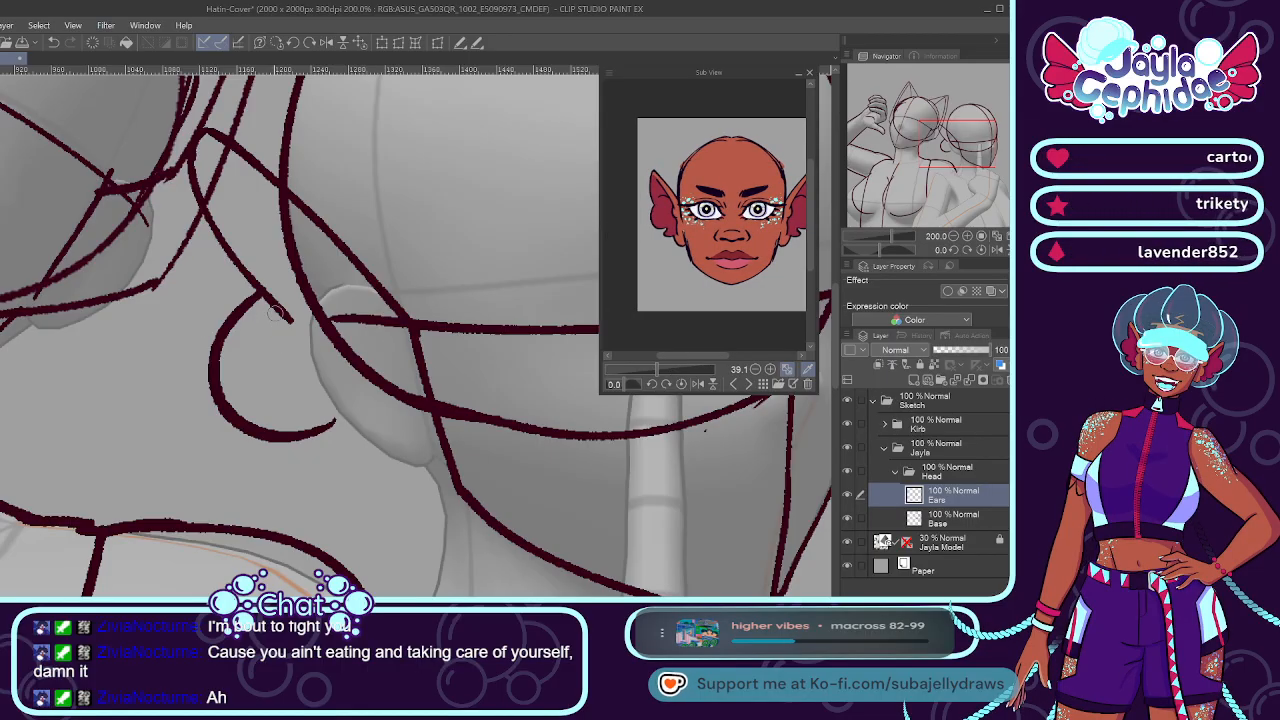
key(ctrl+z)
key(ctrl+z)
mouse_move(190, 132)
mouse_down()
mouse_move(234, 311)
mouse_move(191, 426)
mouse_move(245, 448)
mouse_move(305, 420)
mouse_up()
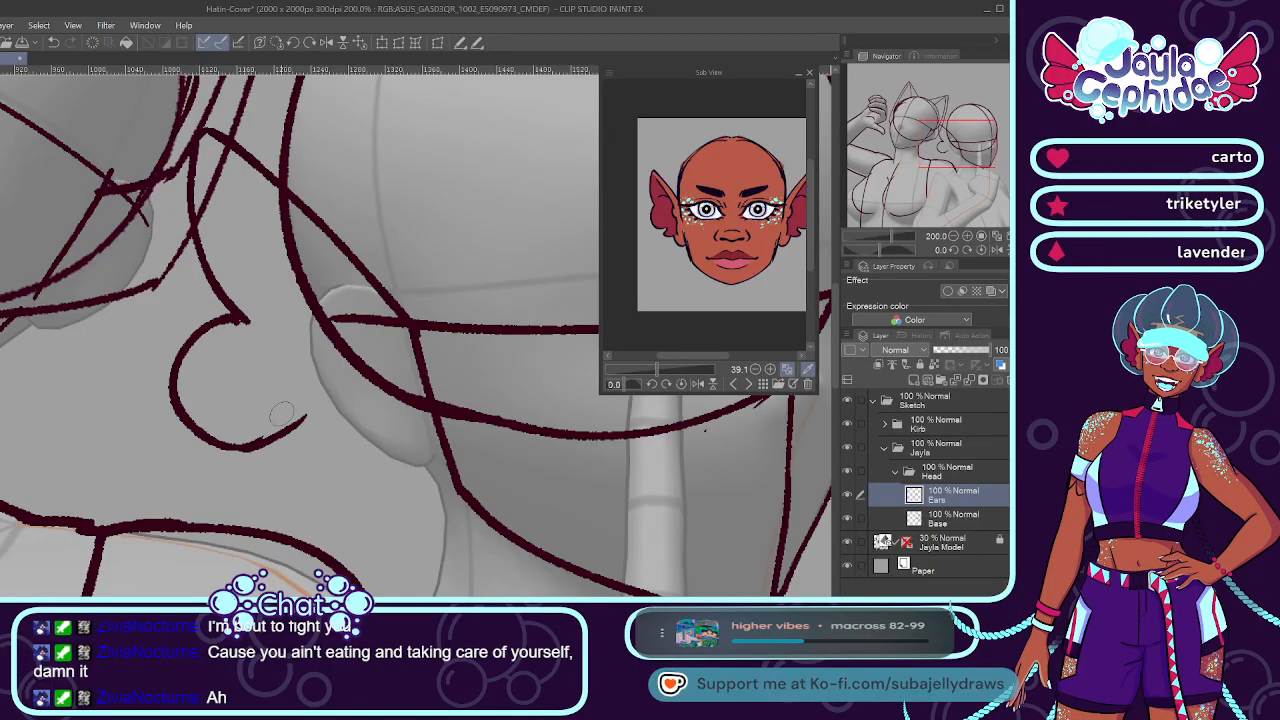
Draw two smaller scalloped lobes along the ear's lower edge, joining the large lobe to the jaw corner.
drag(366, 450, 434, 482)
key(ctrl+z)
mouse_move(372, 450)
mouse_down()
mouse_move(438, 480)
mouse_move(380, 464)
mouse_move(443, 472)
mouse_up()
key(ctrl+z)
key(ctrl+z)
key(ctrl+z)
mouse_move(370, 452)
mouse_down()
mouse_move(425, 490)
mouse_move(447, 481)
mouse_up()
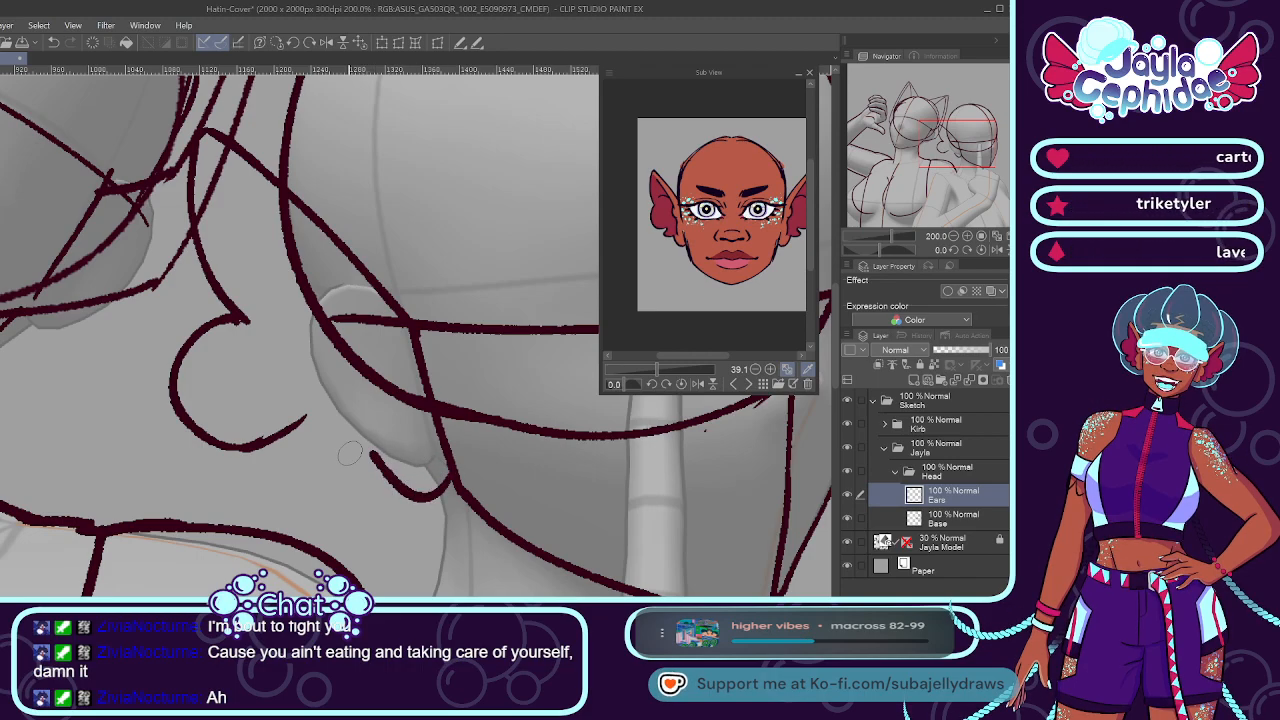
mouse_move(306, 418)
mouse_down()
mouse_move(299, 458)
mouse_move(303, 420)
mouse_move(305, 457)
mouse_move(353, 442)
mouse_move(305, 453)
mouse_move(370, 454)
mouse_up()
key(ctrl+z)
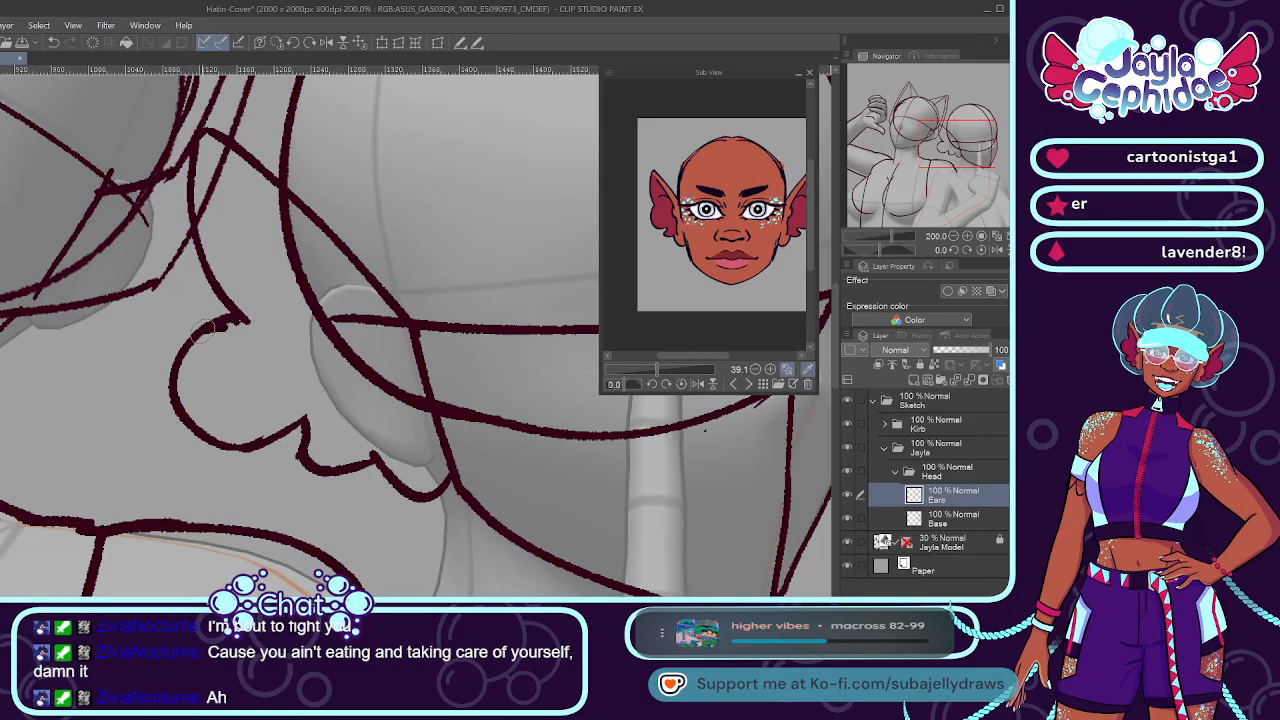
Undo the ear's large round lobe and redraw it as a flatter curve closer to the head, meeting the next lobe.
drag(240, 360, 238, 322)
drag(178, 395, 277, 418)
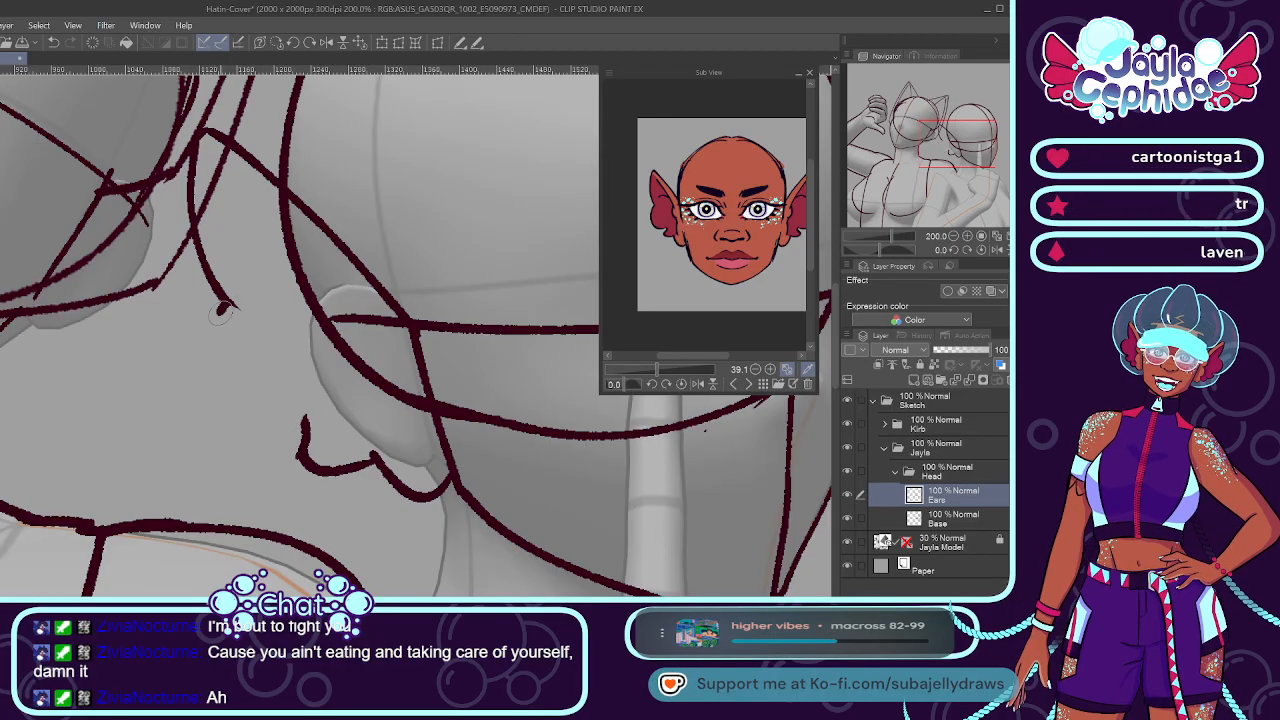
drag(222, 305, 328, 410)
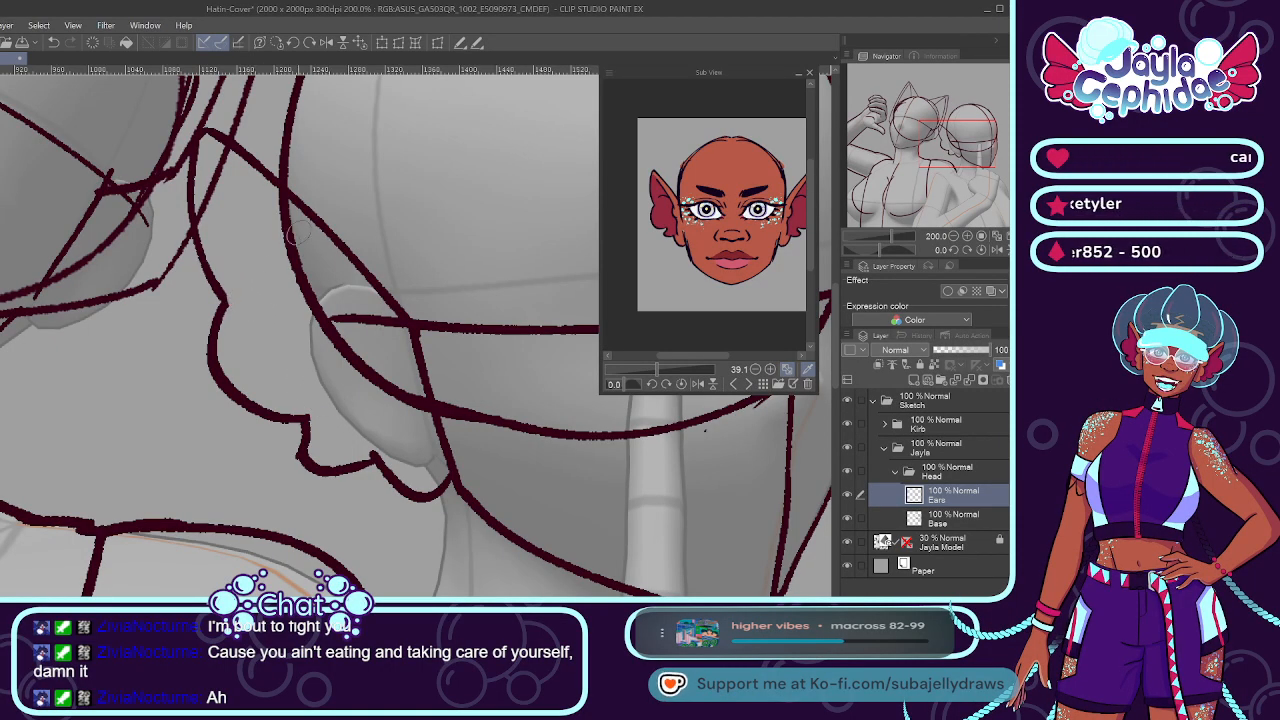
Transform the ear outline: move it higher beside the head, skew its tip toward the head, and narrow it slightly.
click(385, 46)
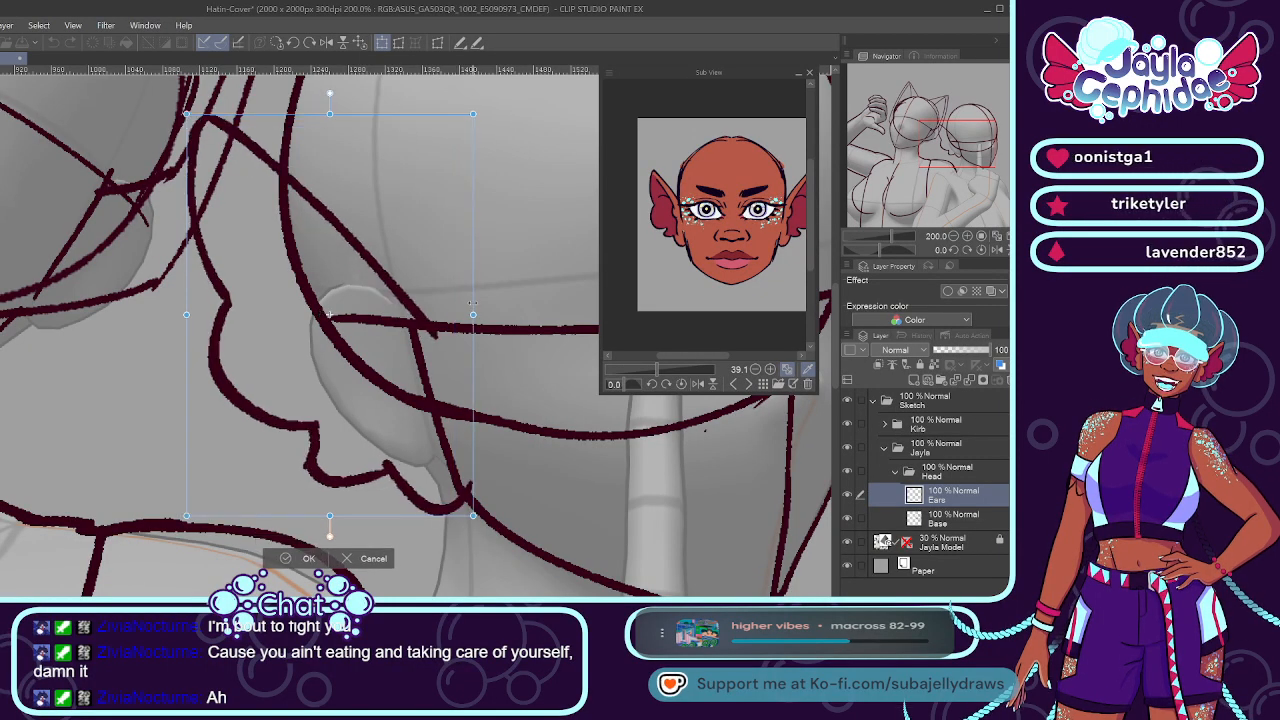
drag(403, 324, 373, 275)
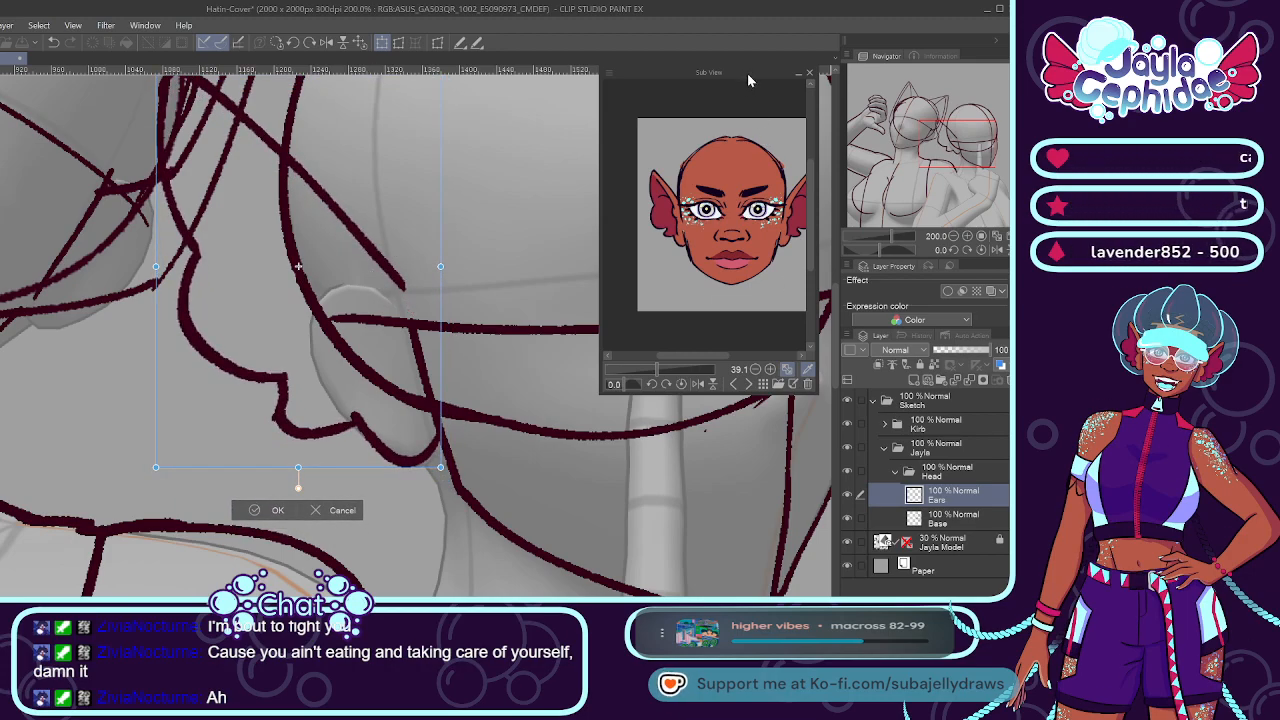
drag(836, 295, 835, 269)
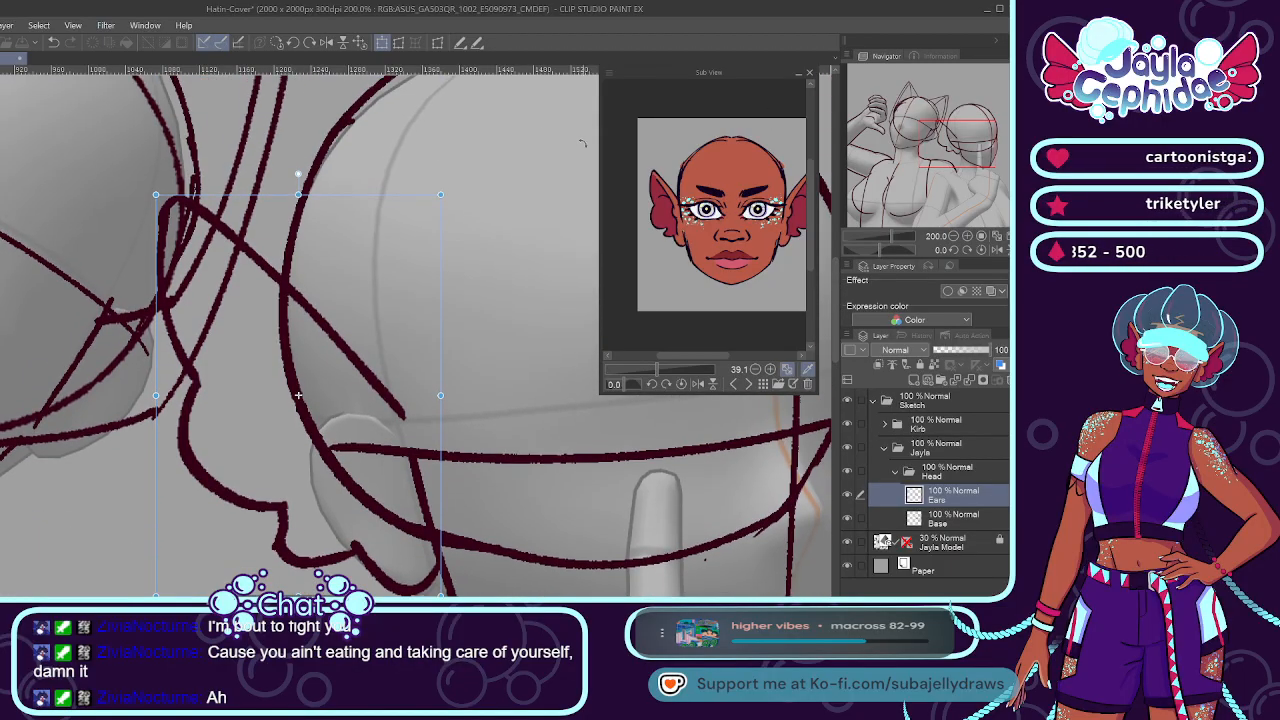
mouse_move(295, 203)
mouse_down()
mouse_move(322, 229)
mouse_move(331, 215)
mouse_up()
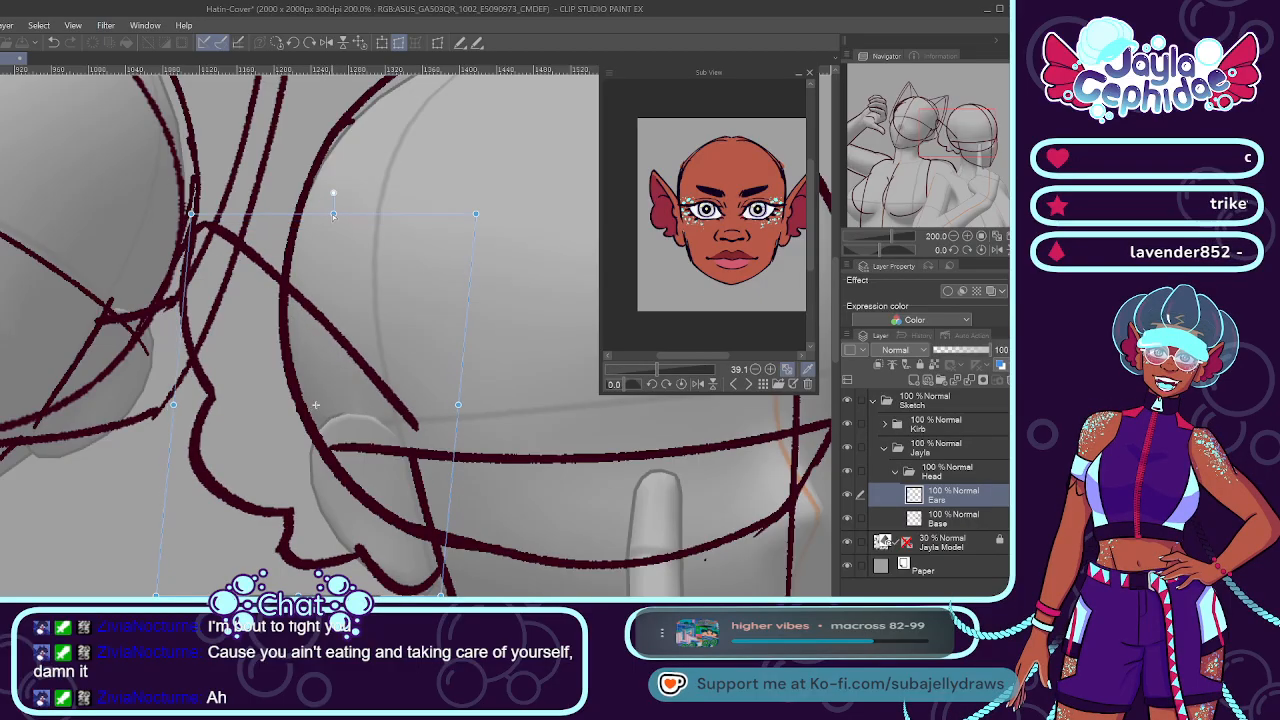
drag(414, 298, 420, 289)
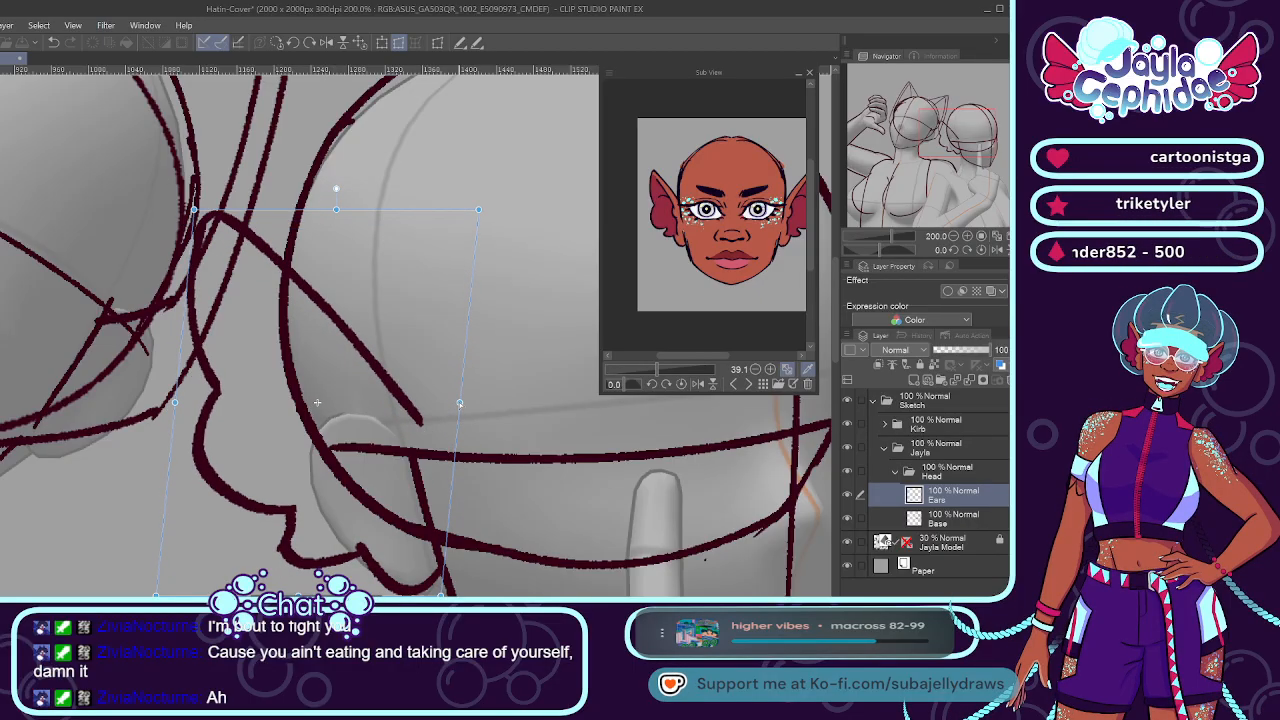
drag(460, 404, 443, 410)
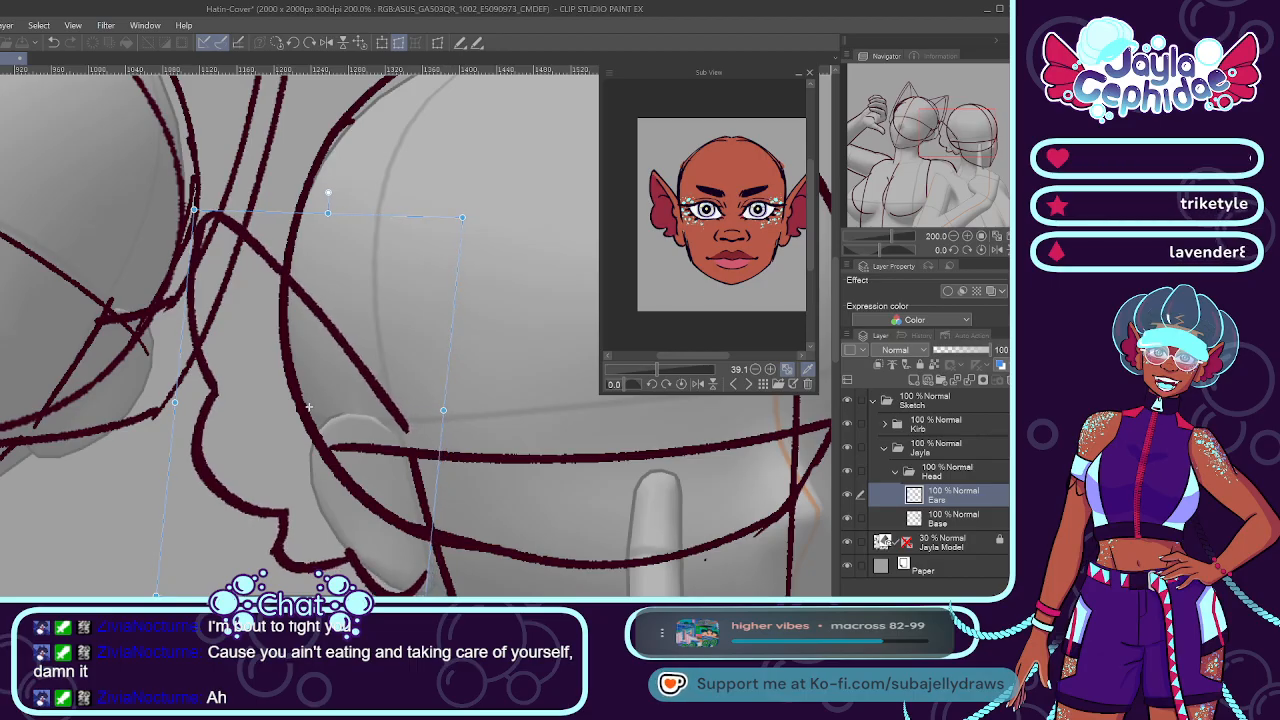
key(Return)
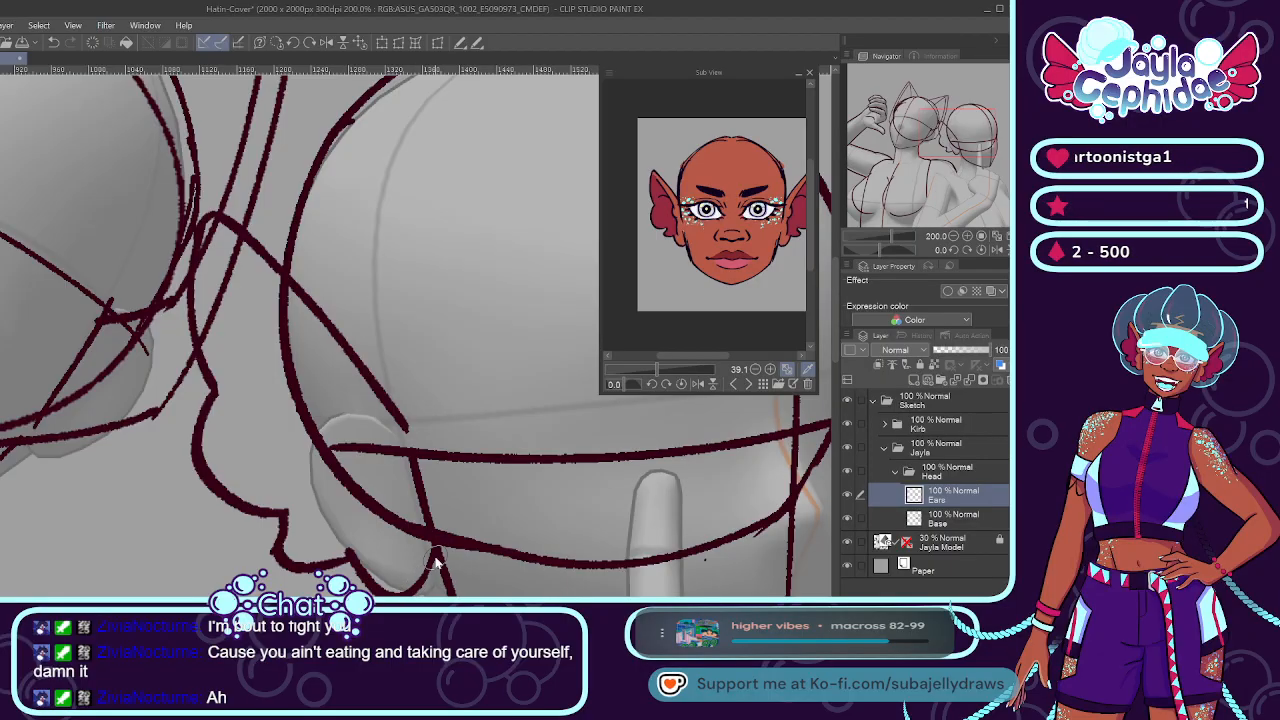
Redraw the ear's lowest lobe so it ends at the jaw corner.
scroll(372, 520, down, 2)
scroll(359, 495, up, 2)
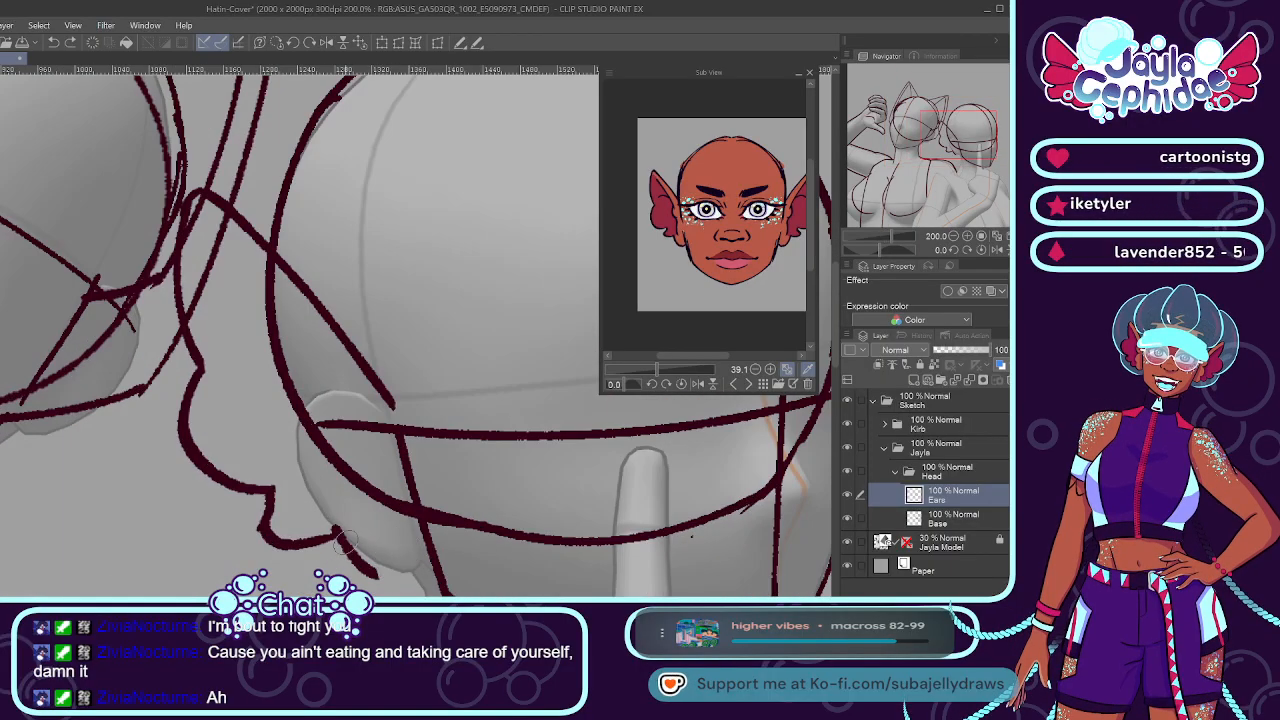
mouse_move(350, 555)
mouse_down()
mouse_move(390, 590)
mouse_move(430, 590)
mouse_up()
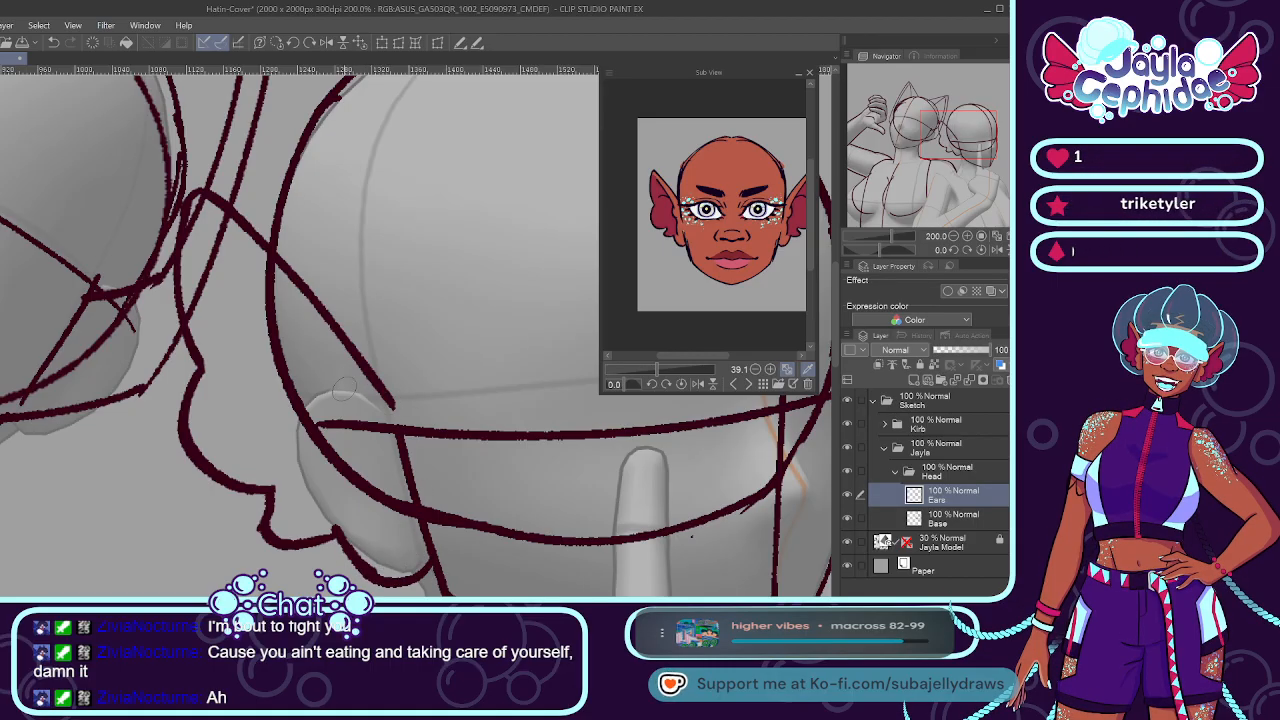
Draw the inner ear contour parallel to the upper edge, with small inner curves down to the lobe and a short fin fold line.
mouse_move(212, 220)
mouse_down()
mouse_move(305, 318)
mouse_move(365, 408)
mouse_up()
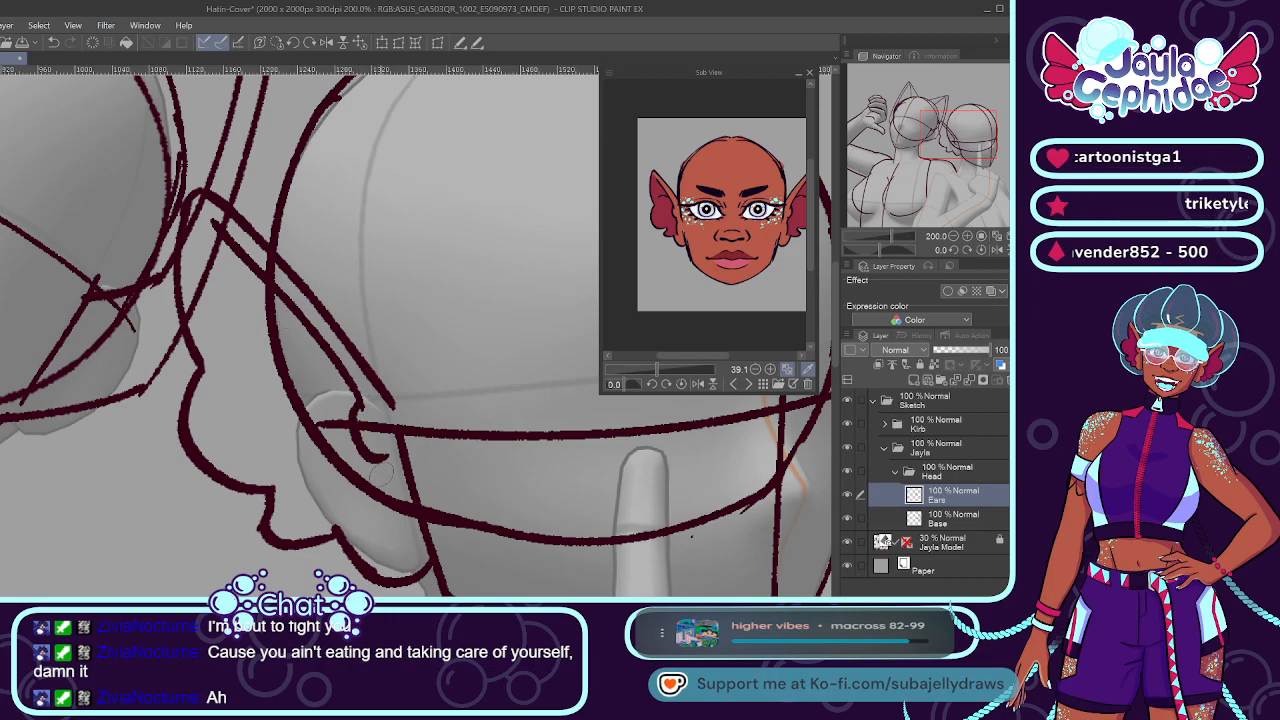
mouse_move(362, 414)
mouse_down()
mouse_move(394, 473)
mouse_move(381, 454)
mouse_move(408, 548)
mouse_up()
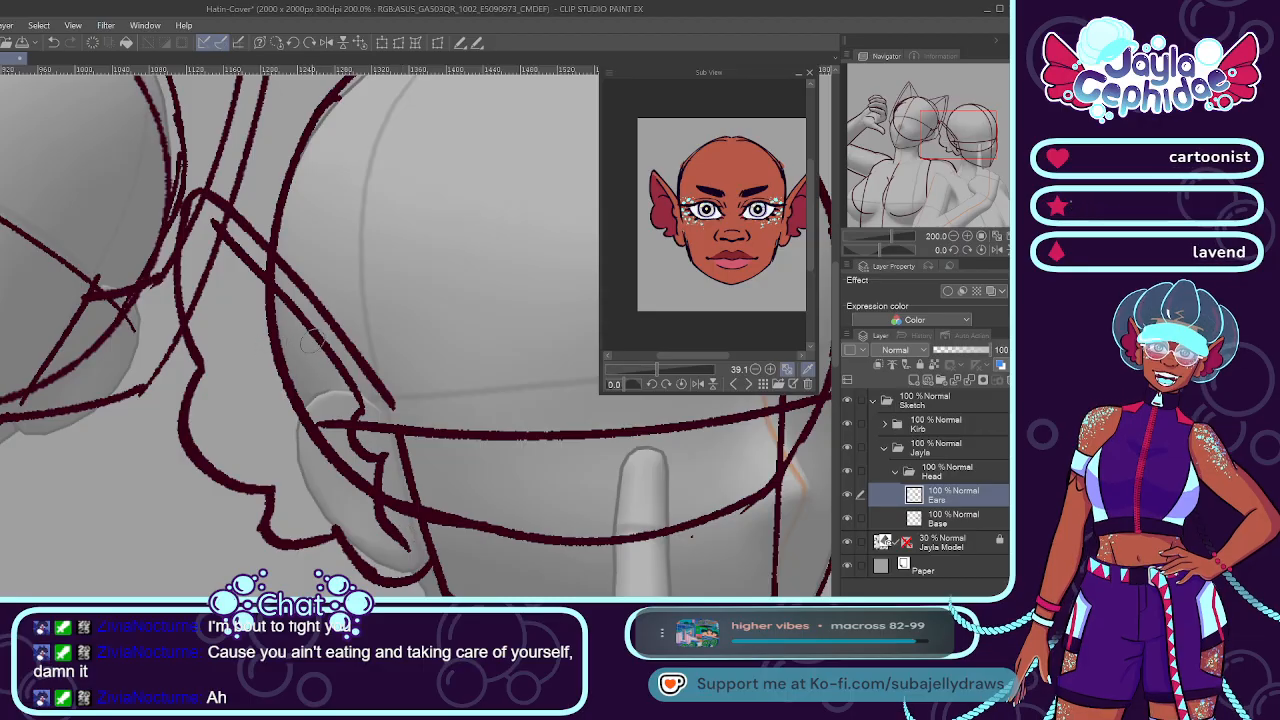
drag(227, 331, 285, 315)
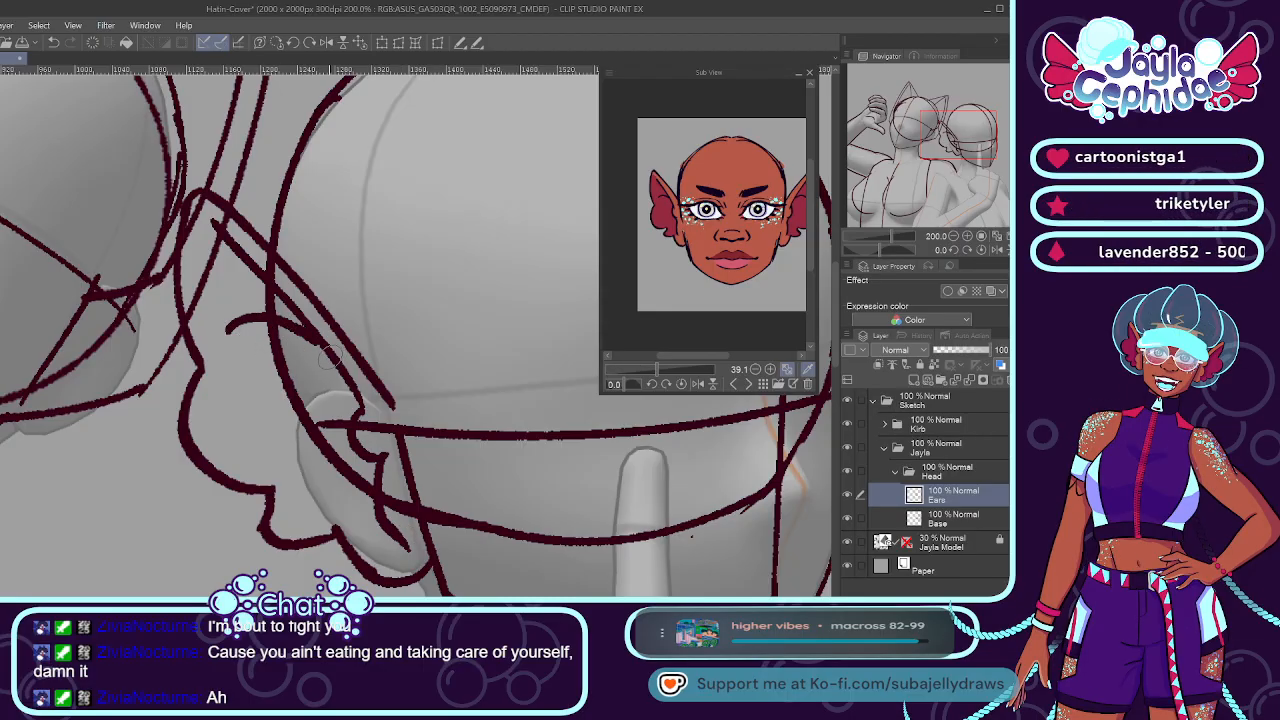
scroll(336, 358, down, 5)
scroll(383, 344, up, 2)
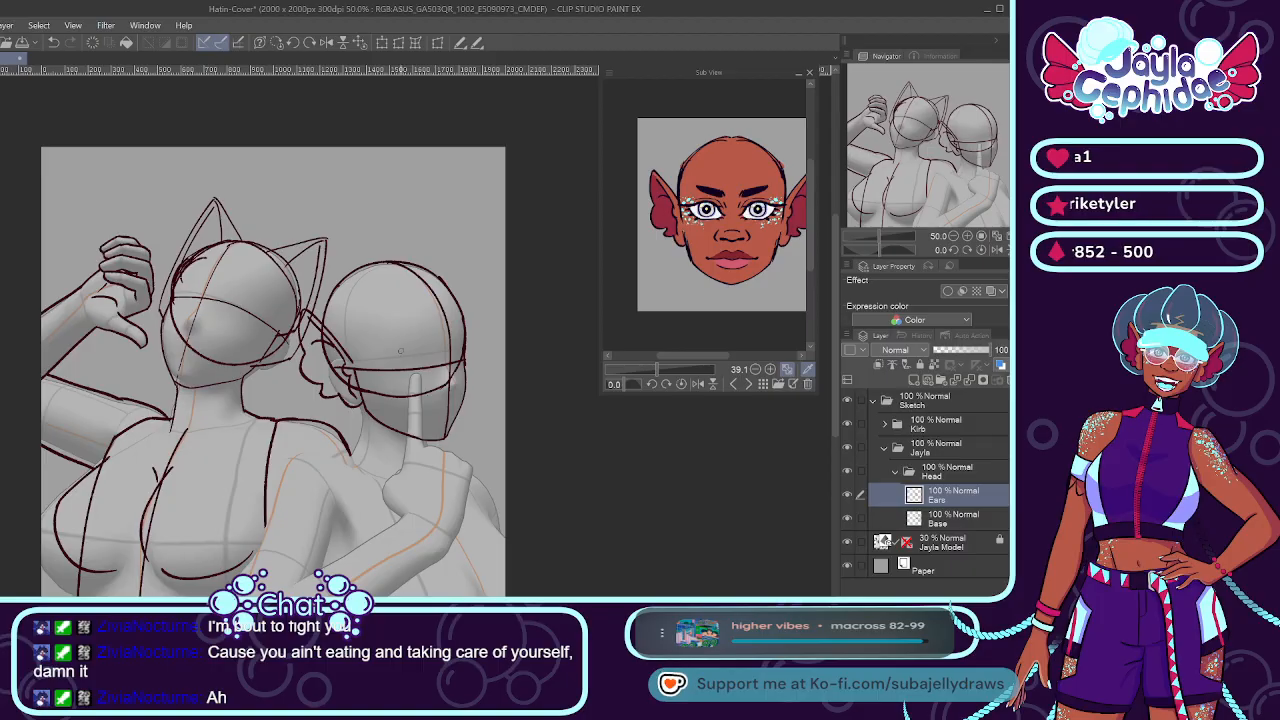
Duplicate the Ears layer, flip the copy horizontally, and move and rotate it onto the opposite side of Jayla's head.
key(ctrl+shift+n)
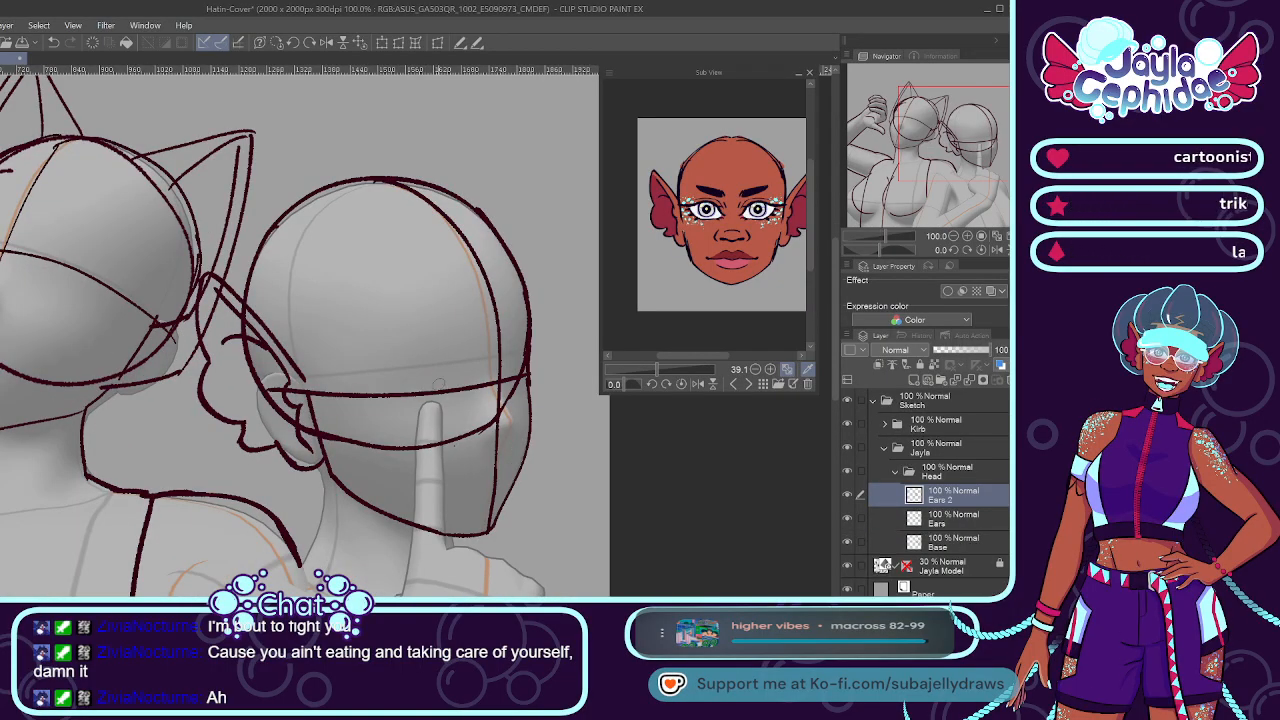
click(460, 46)
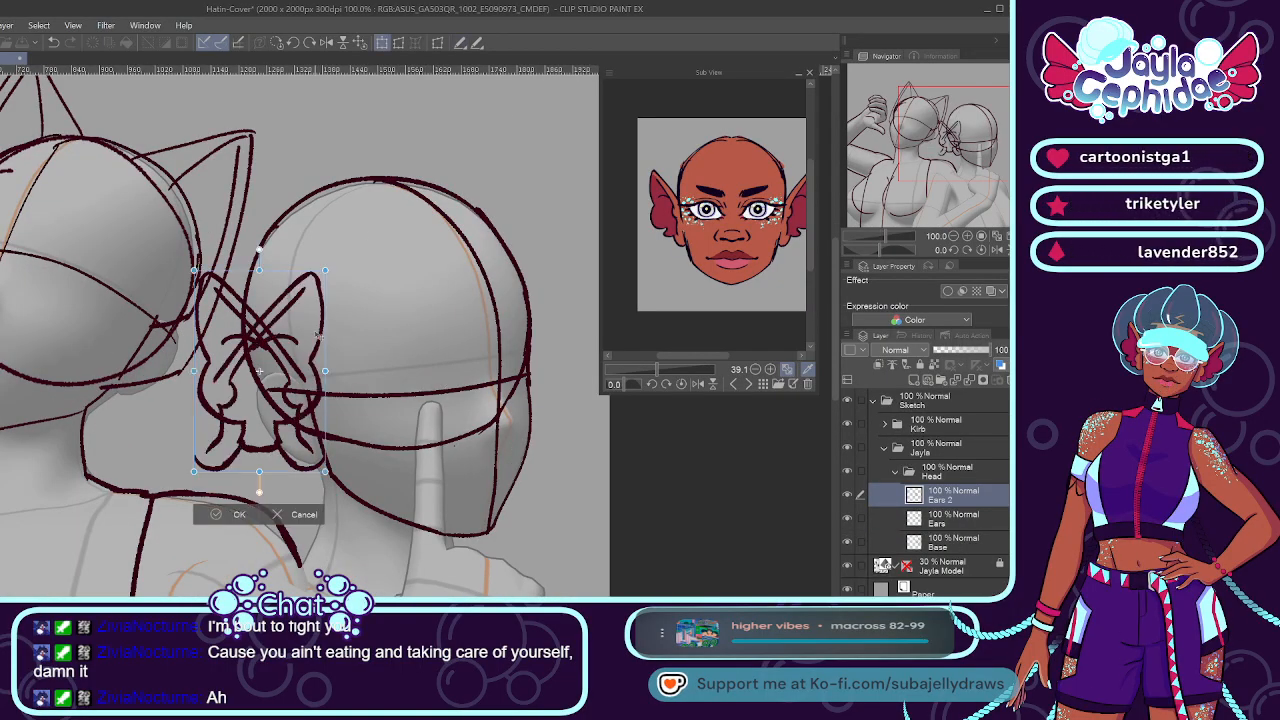
mouse_move(262, 493)
mouse_down()
mouse_move(318, 430)
mouse_move(311, 417)
mouse_move(562, 375)
mouse_up()
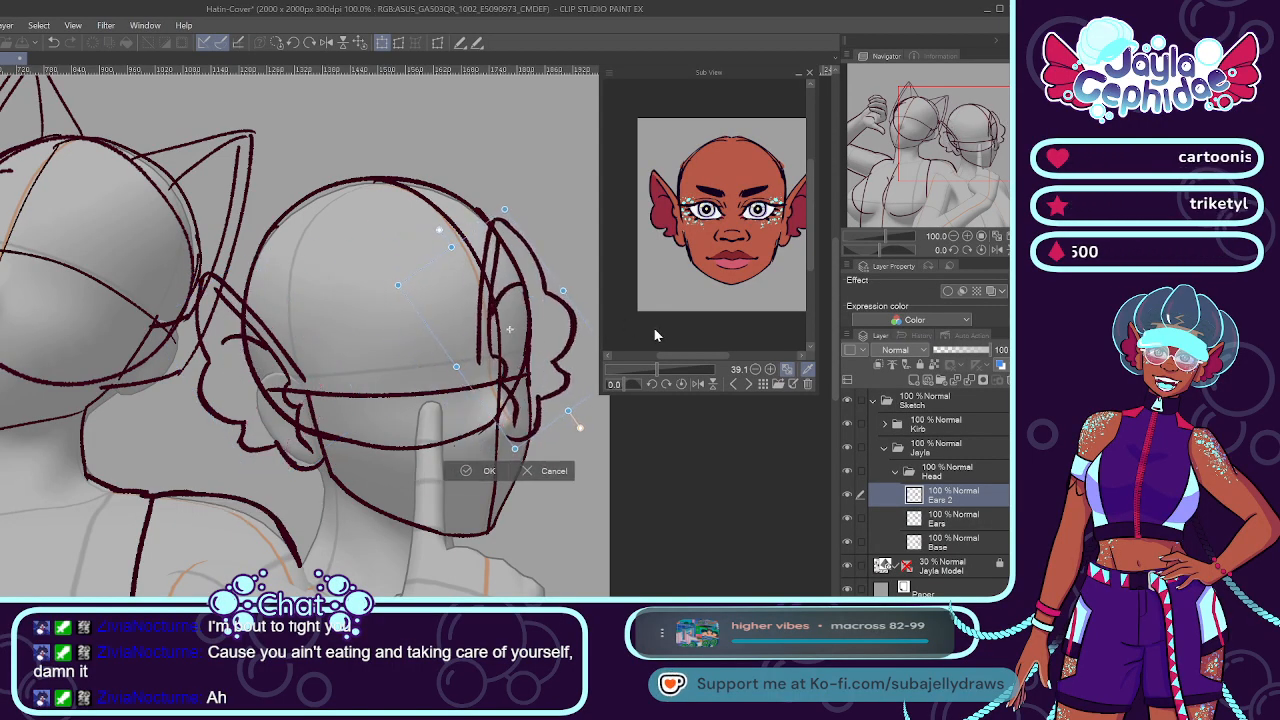
click(487, 471)
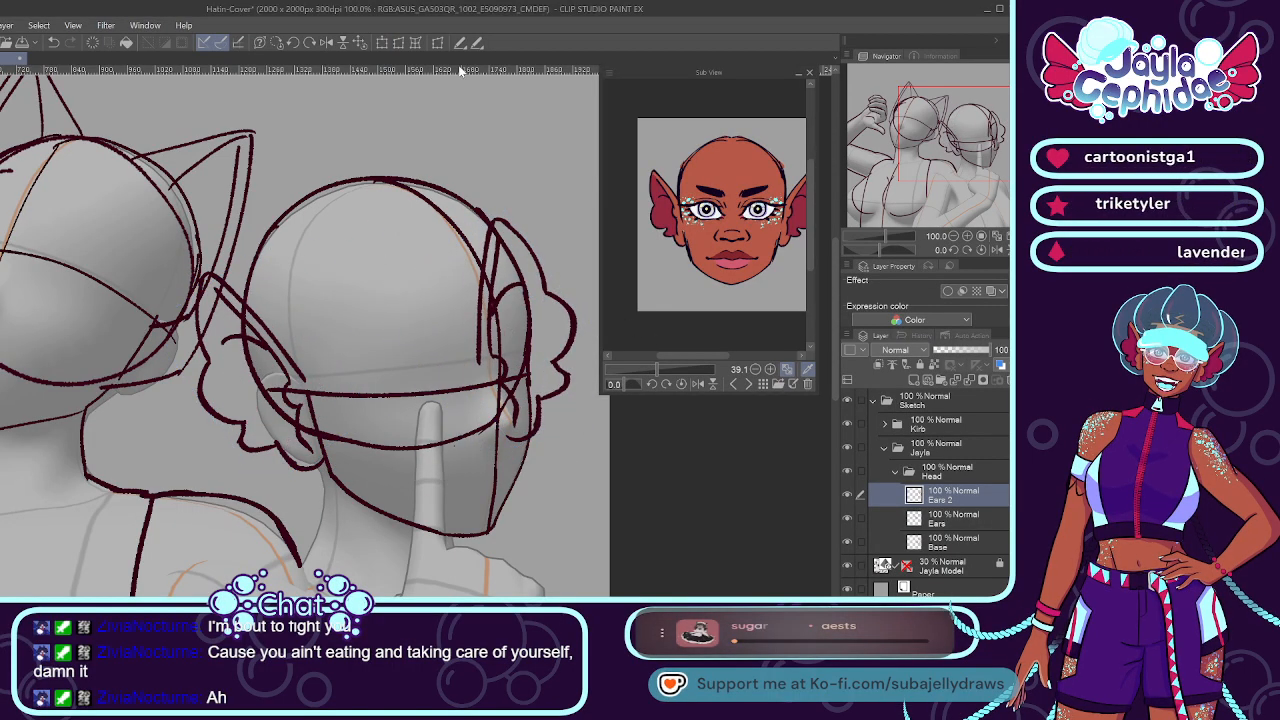
Narrow the mirrored ear, set it farther out from the head, clear its lines overlapping the face, and merge it into the Ears layer.
click(383, 44)
drag(576, 173, 535, 339)
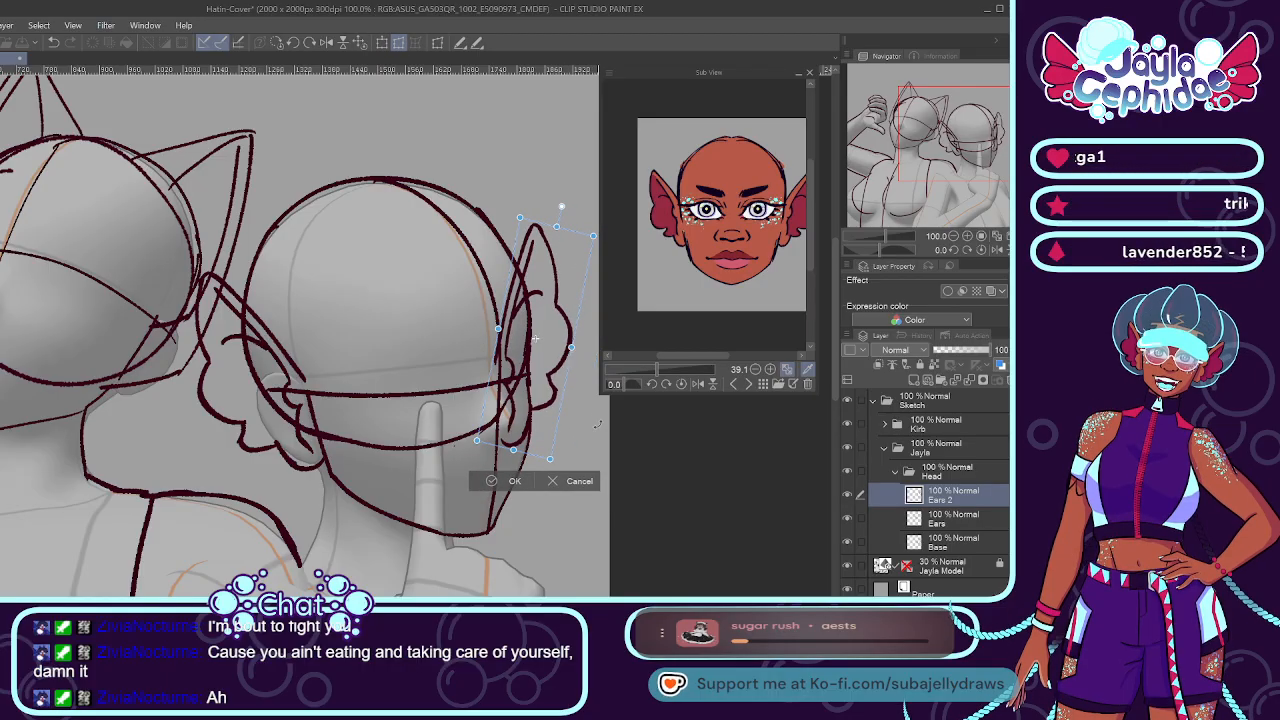
drag(535, 339, 544, 343)
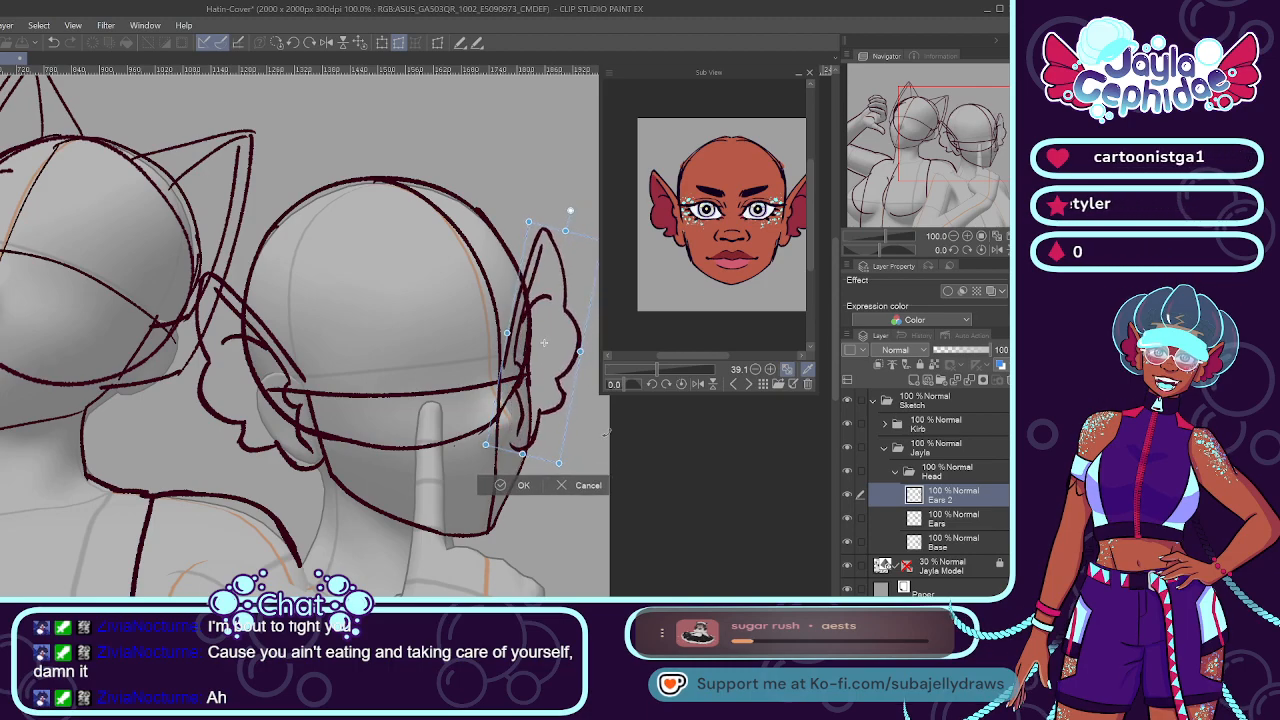
click(522, 487)
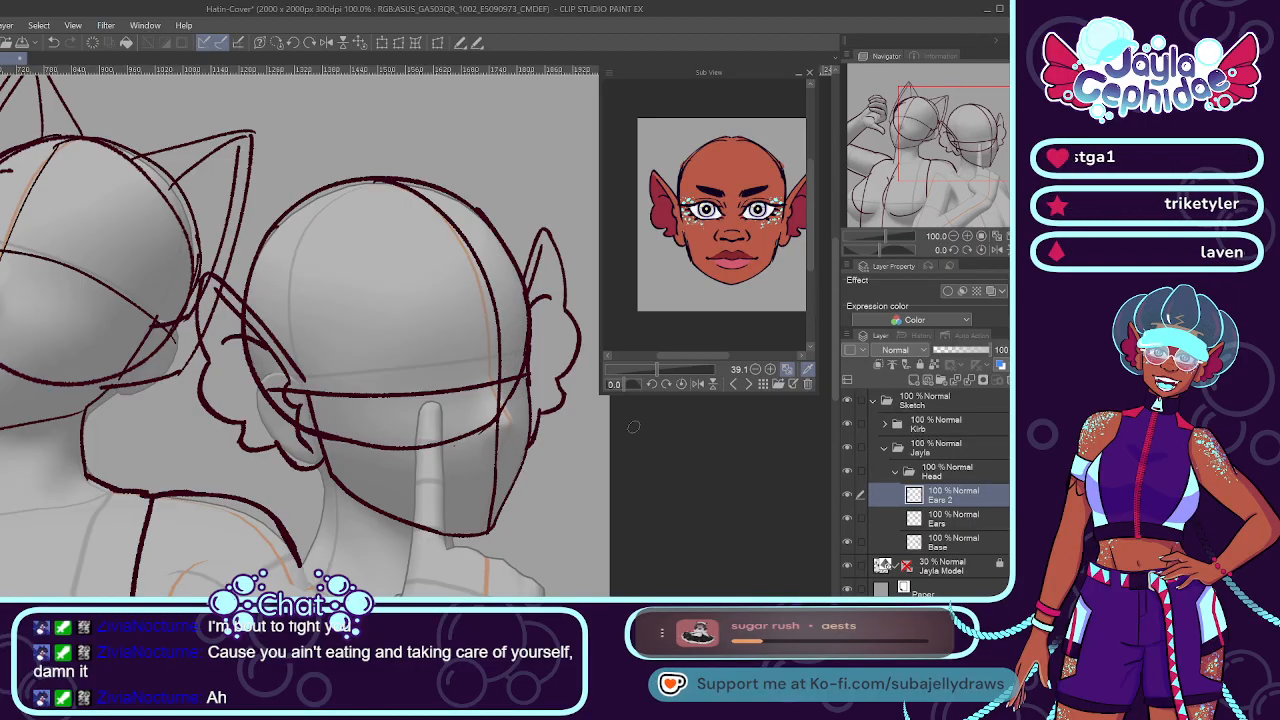
key(ctrl+e)
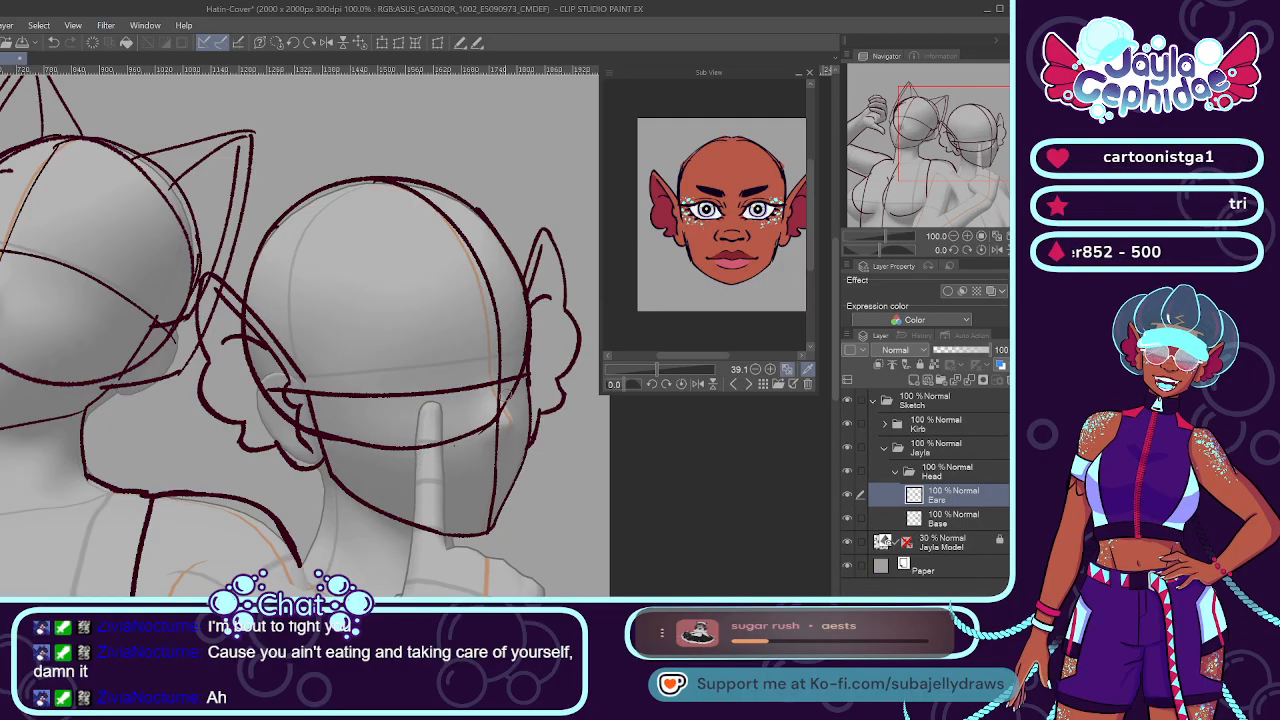
Collapse the Head folder and add a Body folder inside Jayla containing a new layer named Torso.
key(ctrl+minus)
key(ctrl+minus)
key(ctrl+minus)
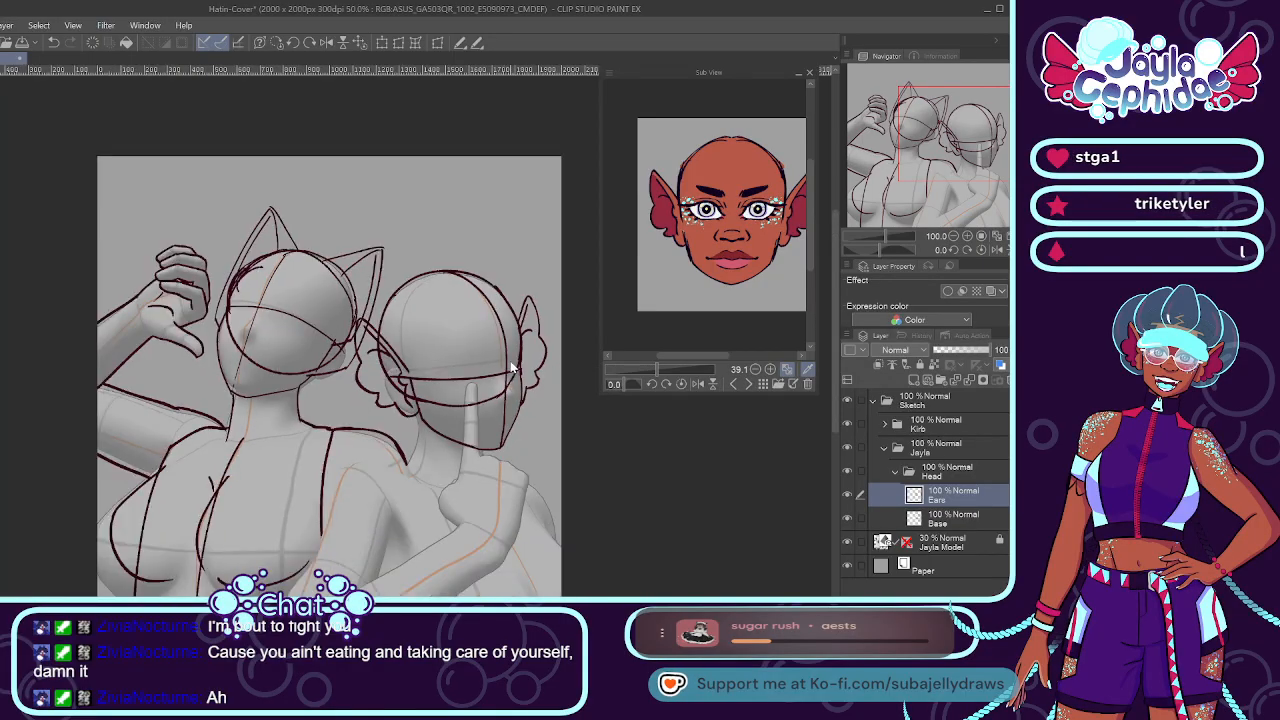
scroll(492, 349, up, 1)
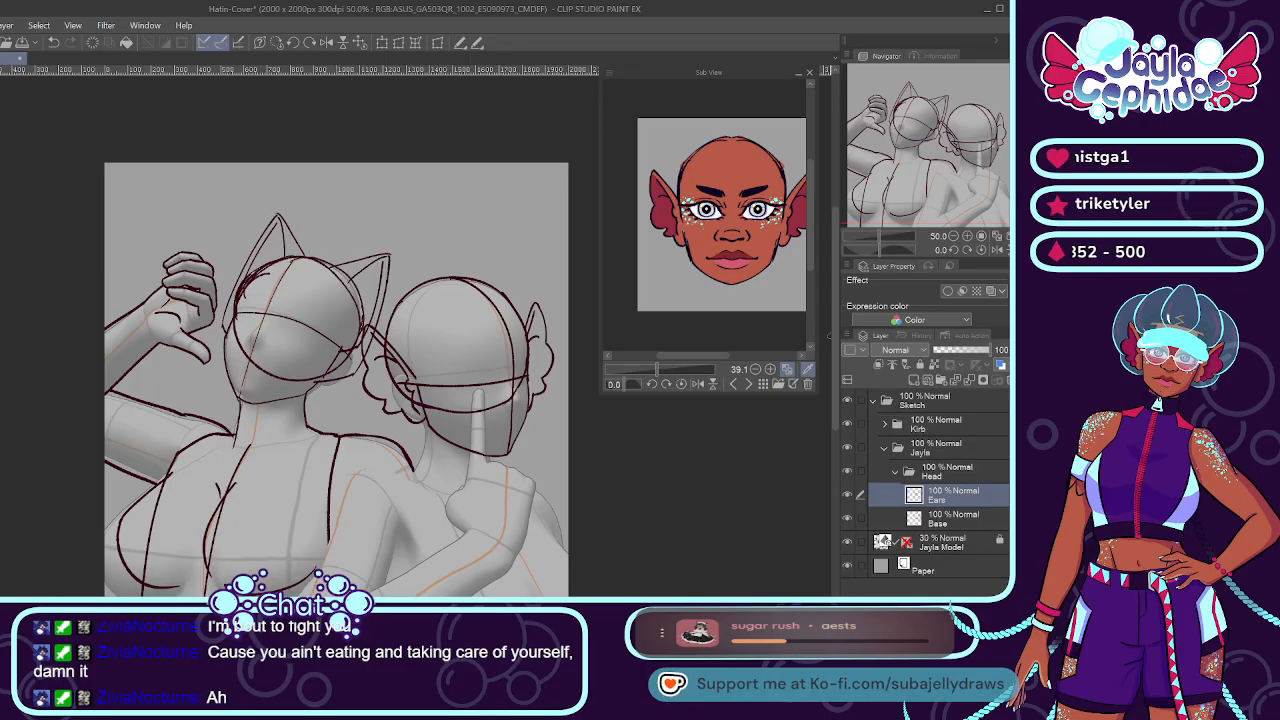
scroll(834, 430, down, 2)
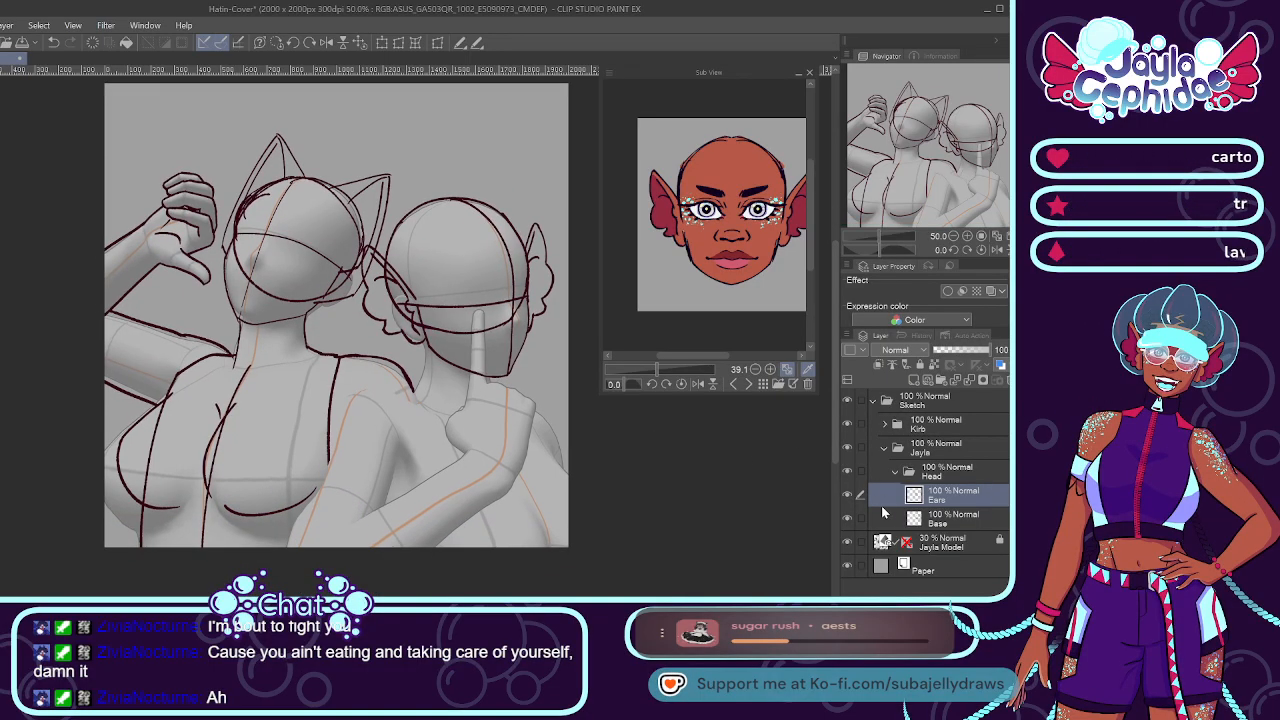
click(895, 472)
click(941, 381)
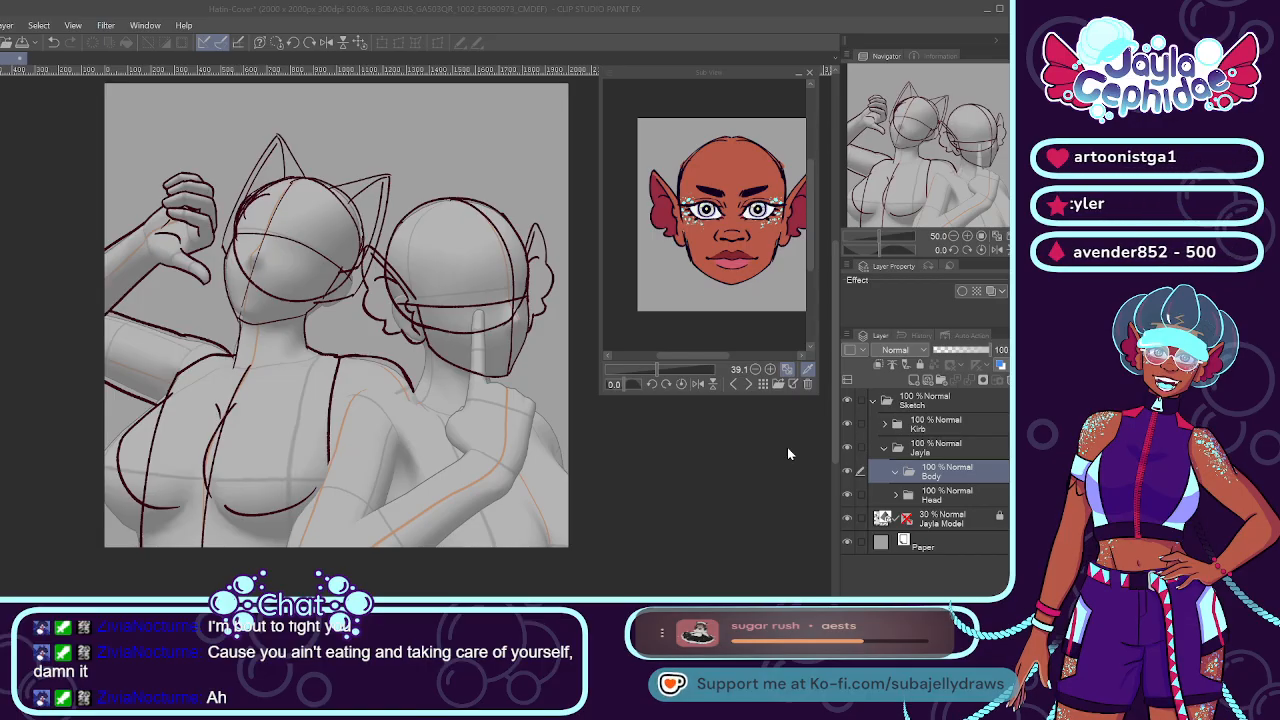
key(ctrl+shift+n)
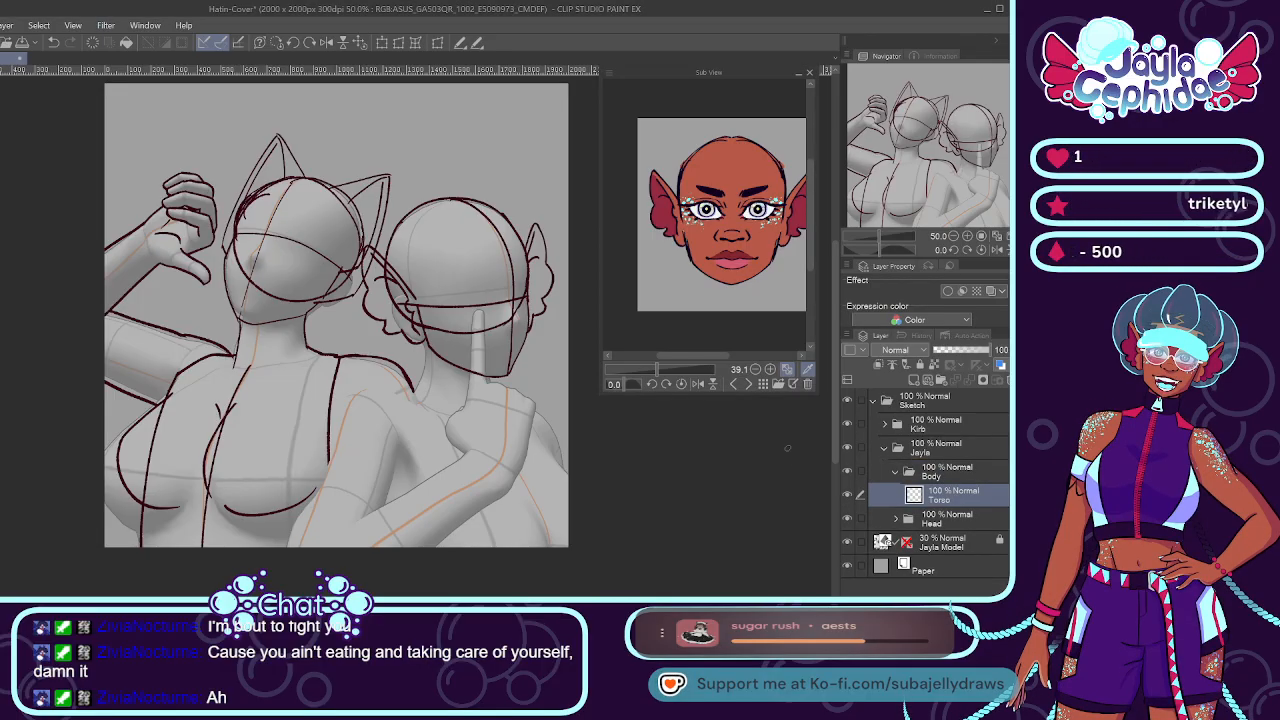
Draw Jayla's neck with a long line from the jaw corner to the shoulder and a short line below the chin.
scroll(422, 343, up, 5)
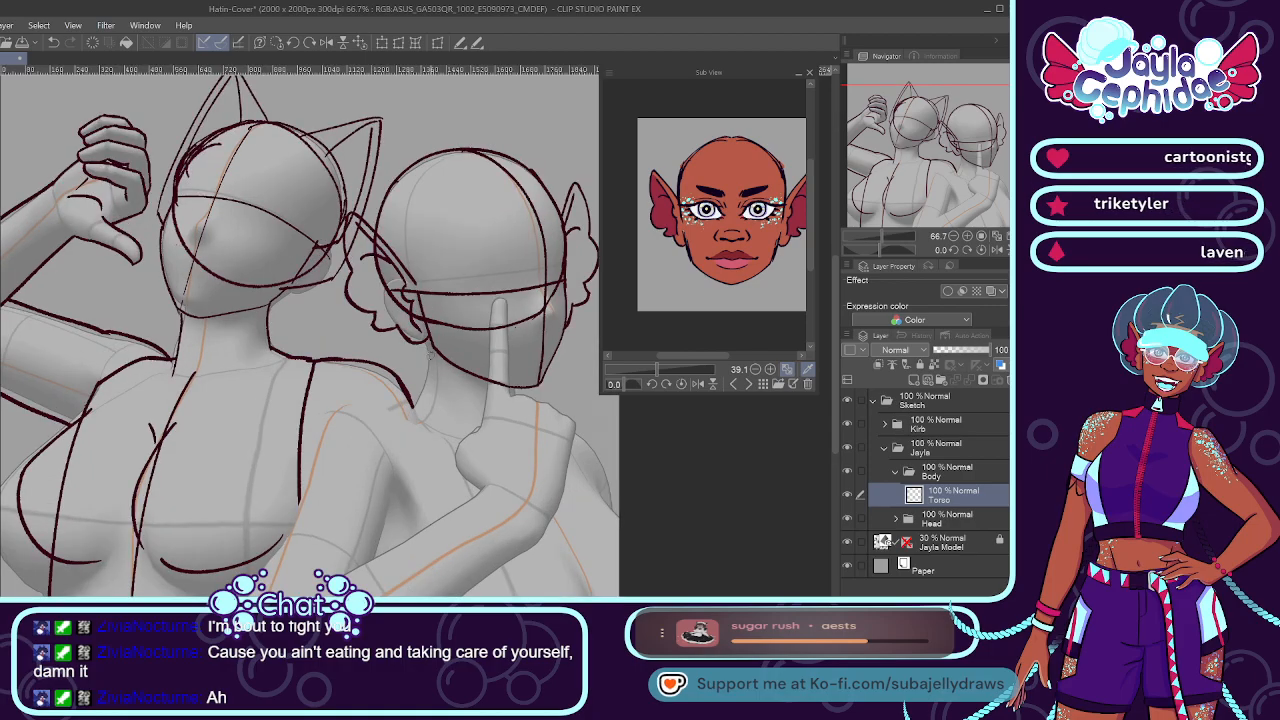
drag(413, 328, 410, 518)
scroll(619, 437, down, 1)
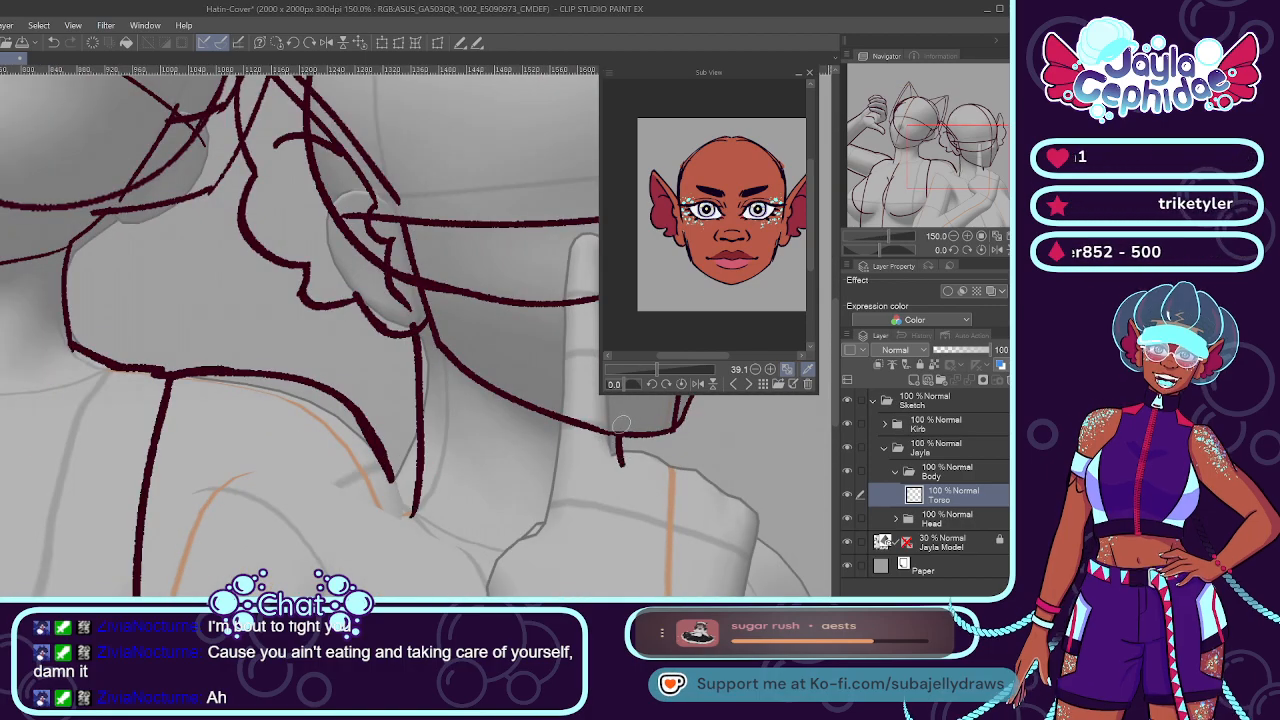
scroll(410, 348, down, 1)
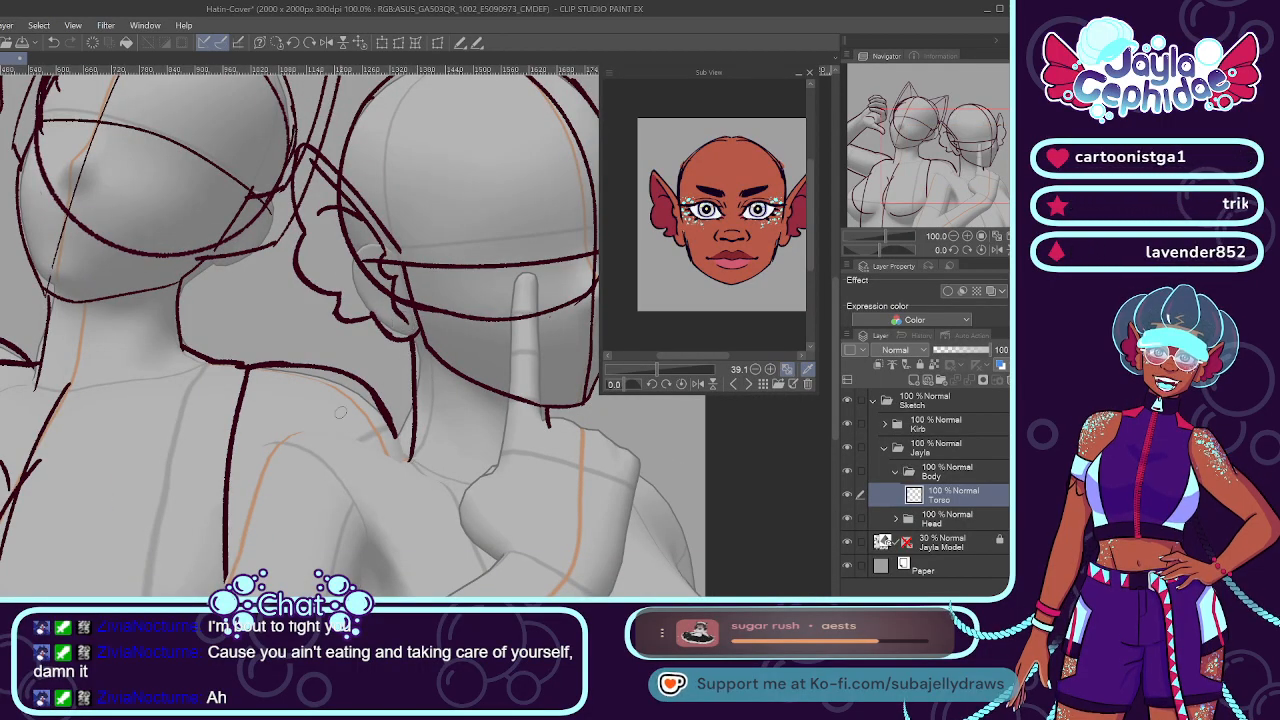
Draw the far shoulder line outward from the short neck line and down the body's outer side, redoing the first attempt.
scroll(400, 435, down, 3)
scroll(397, 437, up, 1)
scroll(397, 437, up, 2)
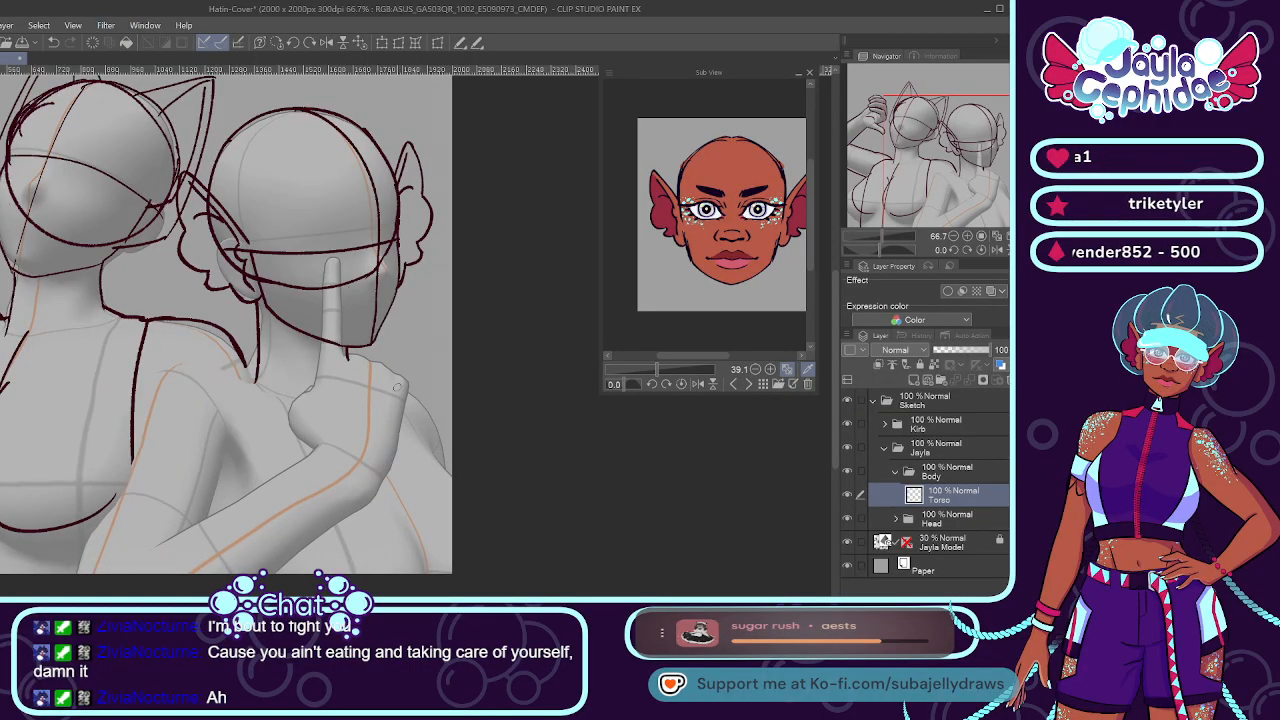
mouse_move(322, 330)
mouse_down()
mouse_move(325, 360)
mouse_move(382, 370)
mouse_move(455, 595)
mouse_up()
key(ctrl+z)
mouse_move(380, 370)
mouse_down()
mouse_move(418, 507)
mouse_move(425, 598)
mouse_up()
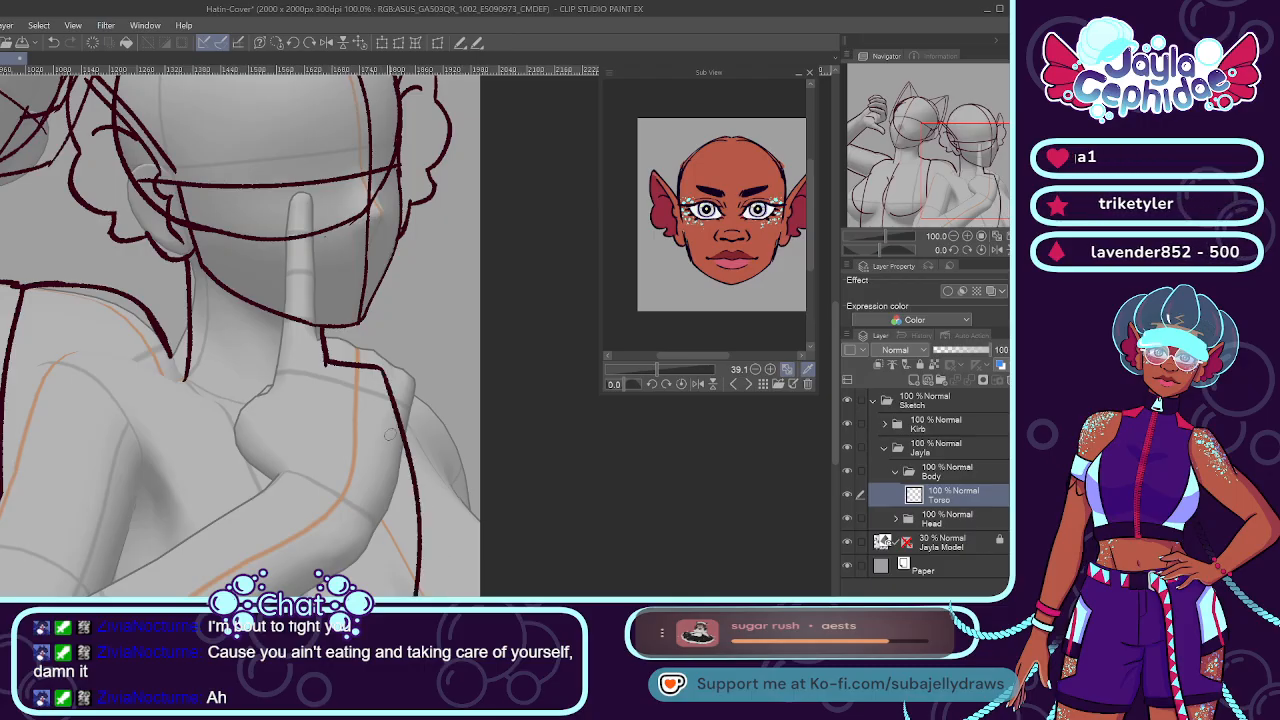
Draw a short shoulder line from the base of Jayla's neck to the end of Kirb's shoulder.
scroll(353, 368, down, 2)
scroll(315, 365, up, 2)
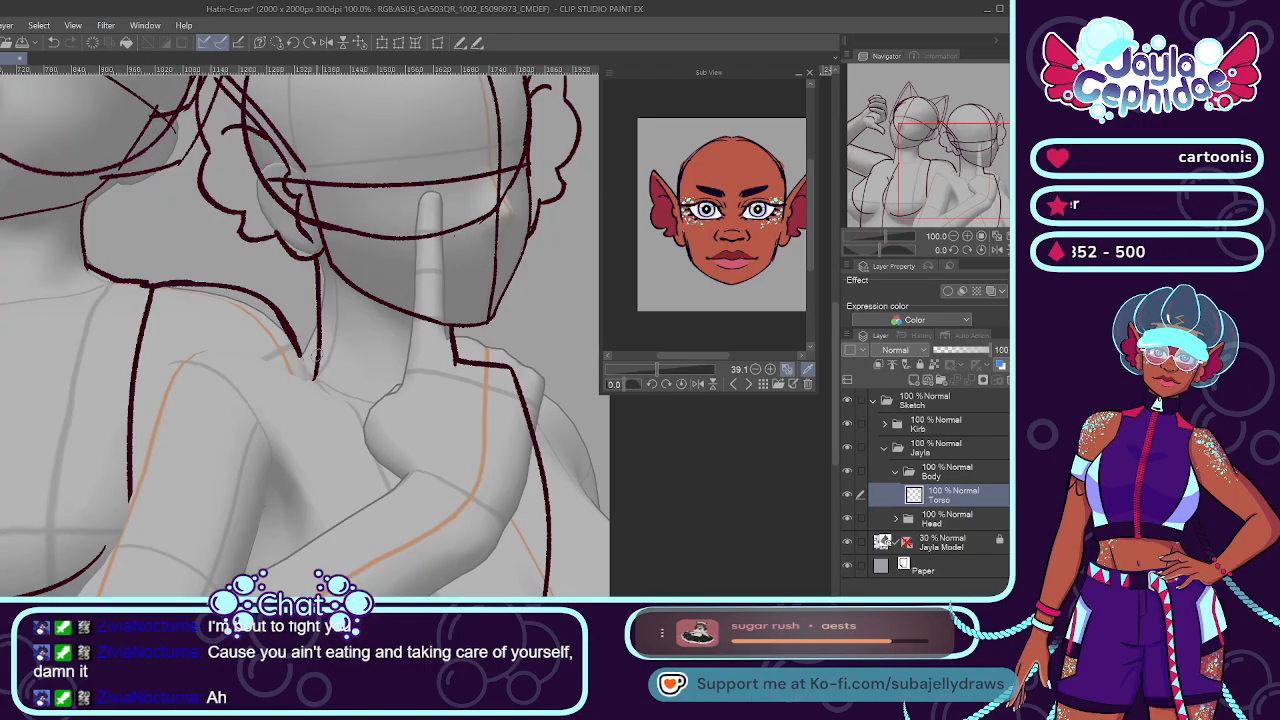
mouse_move(318, 347)
mouse_down()
mouse_move(274, 370)
mouse_move(284, 361)
mouse_up()
key(ctrl+z)
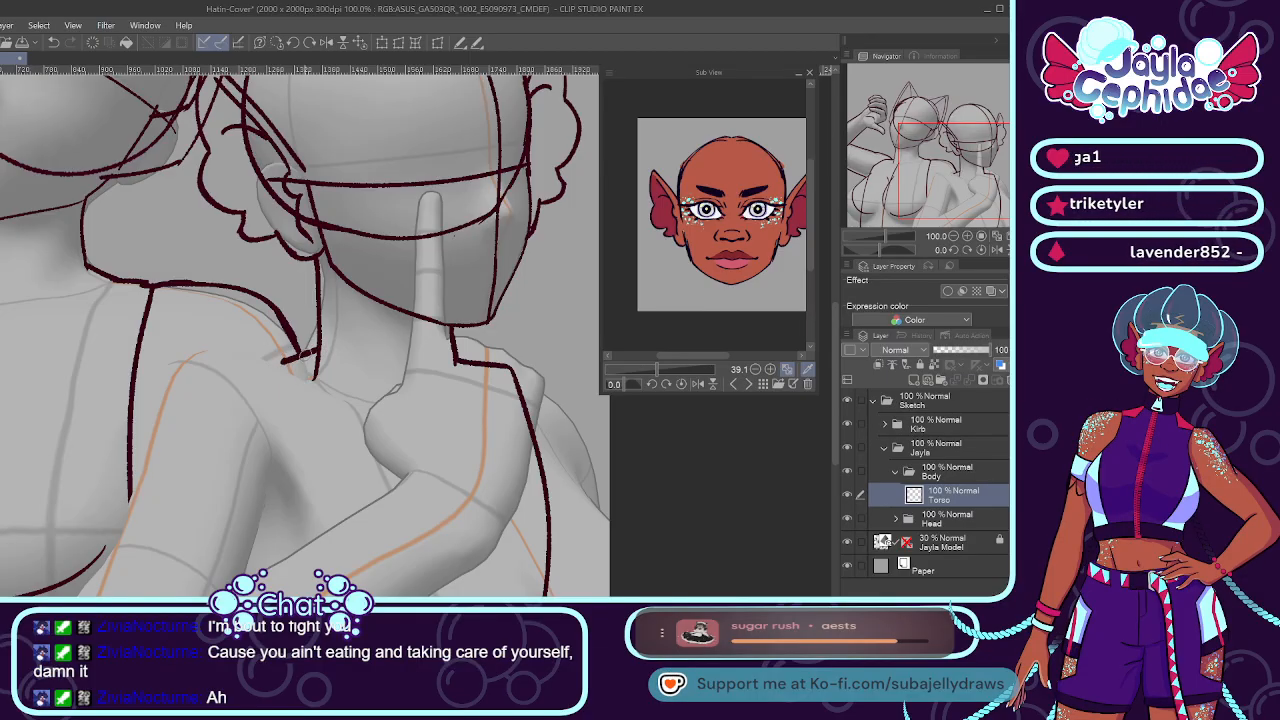
Redraw the outer side line of Jayla's torso from the far shoulder corner down to the canvas's lower edge.
scroll(281, 345, down, 2)
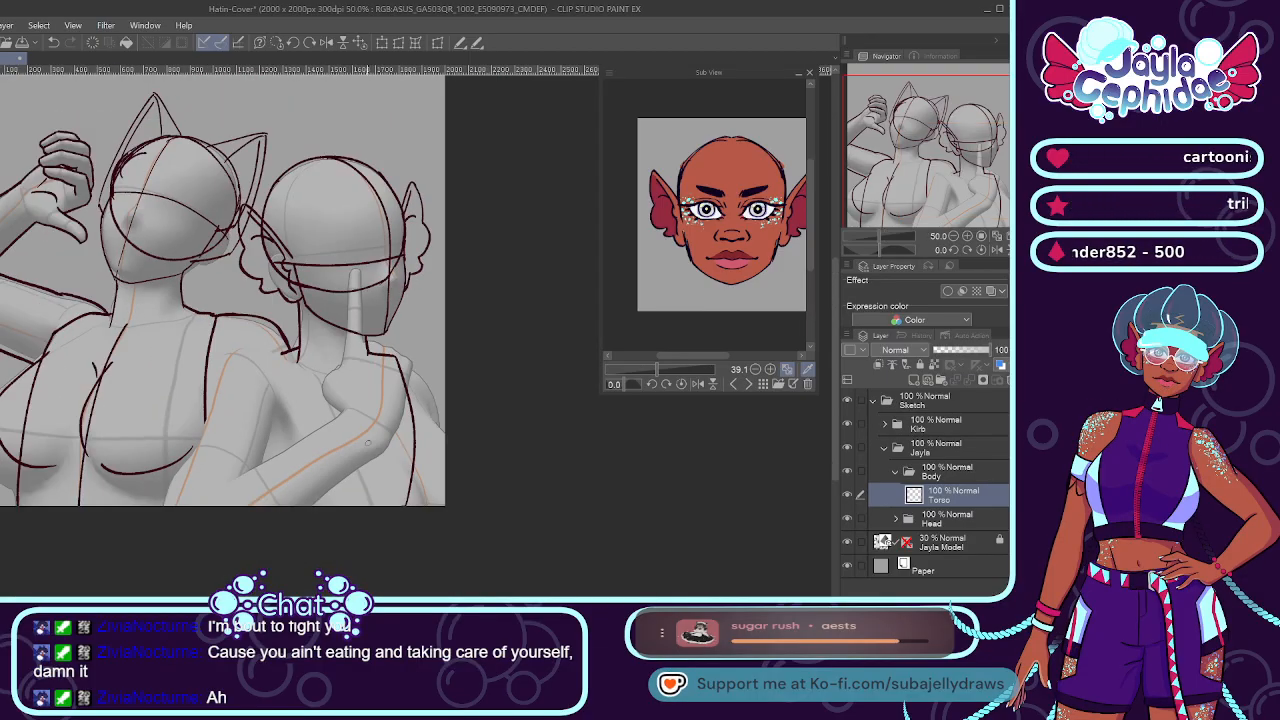
scroll(410, 395, up, 2)
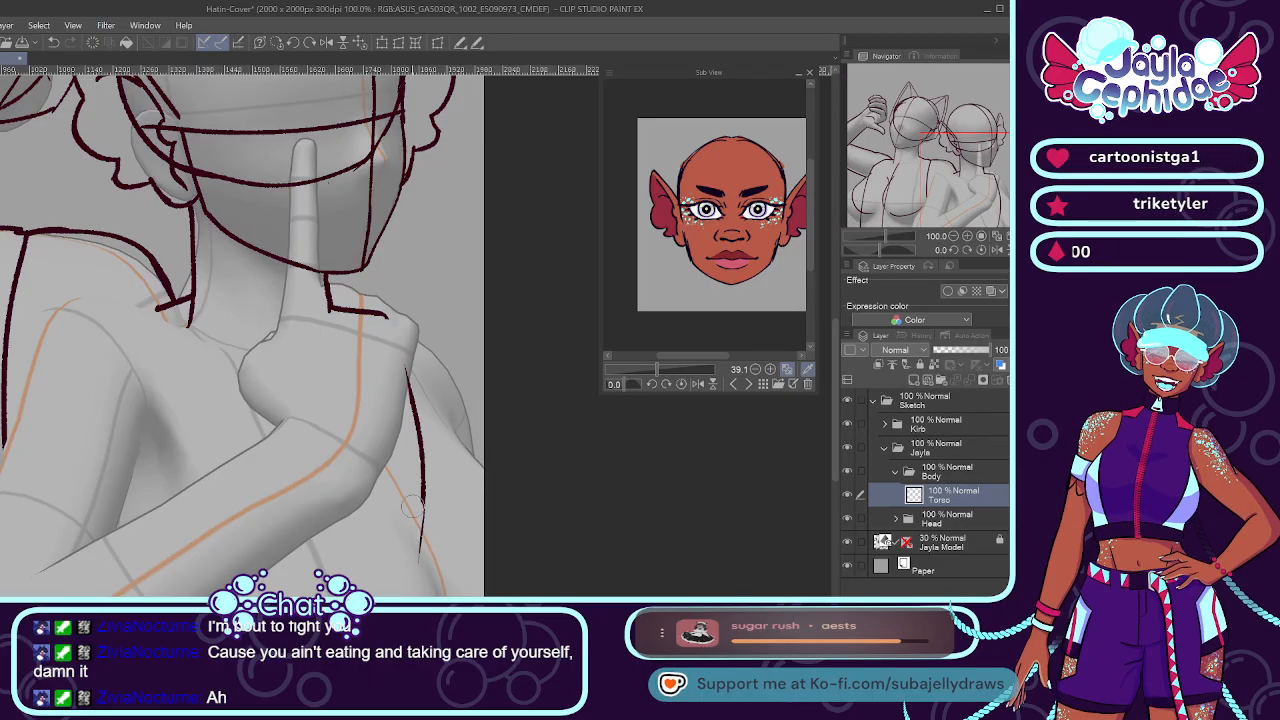
scroll(403, 378, down, 1)
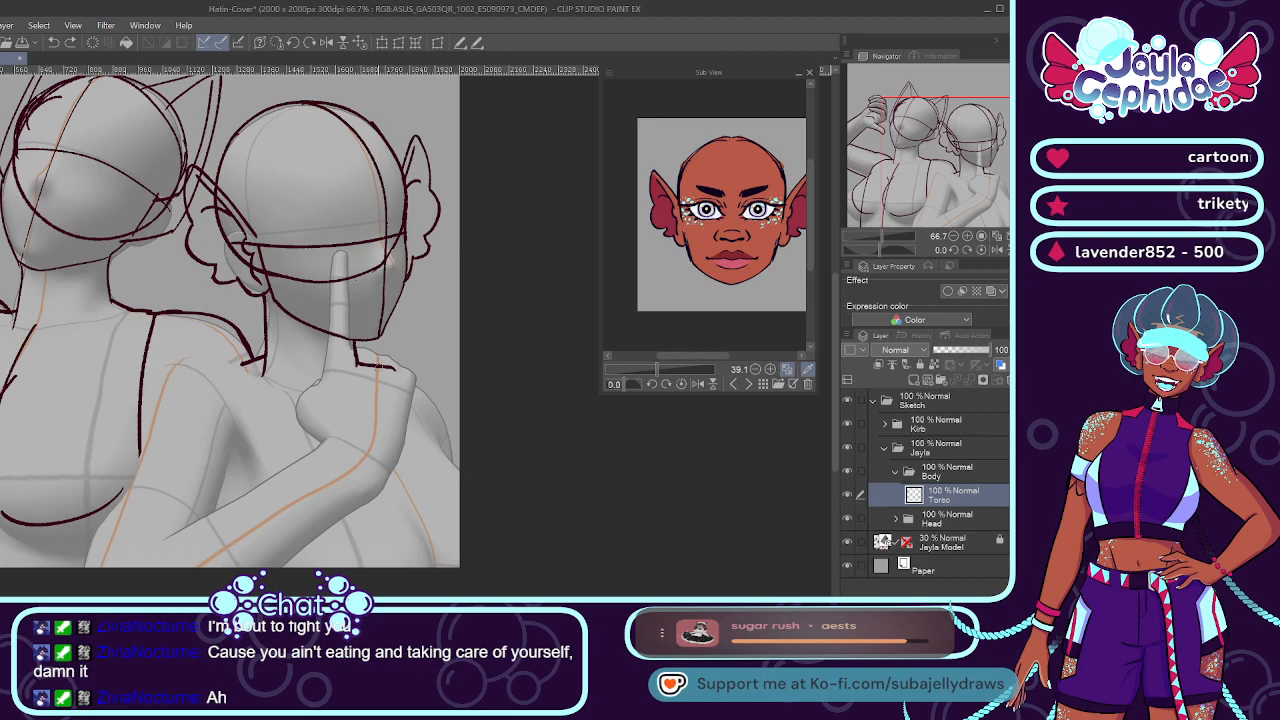
drag(386, 364, 405, 374)
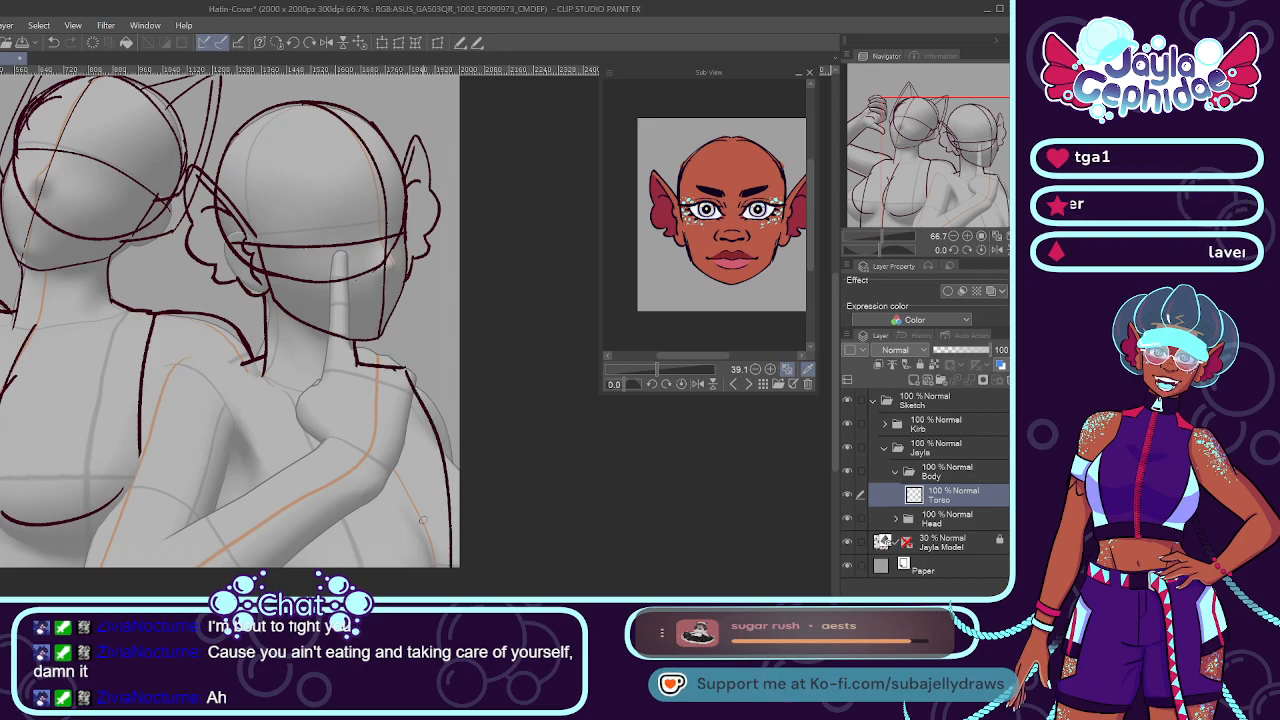
drag(404, 370, 438, 560)
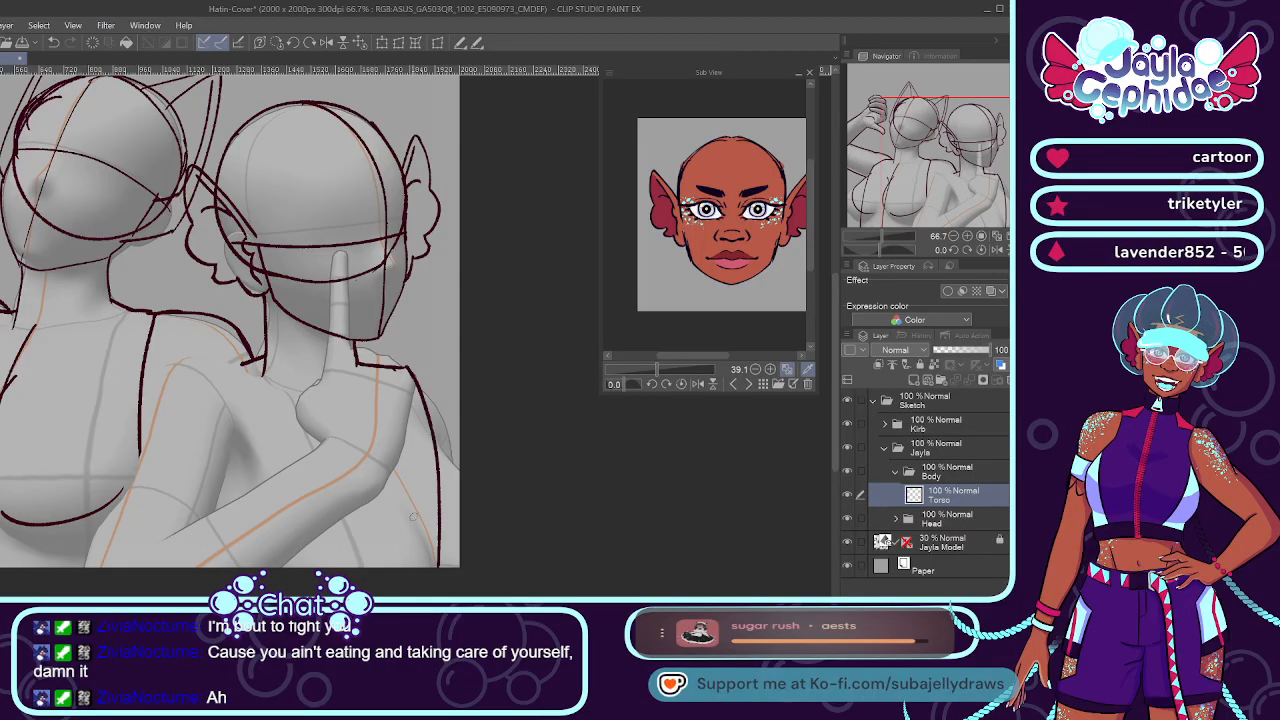
Draw an inner torso line from Jayla's raised wrist diagonally down to the canvas's lower edge, redoing the stroke until it fits.
drag(350, 404, 430, 565)
key(ctrl+z)
drag(360, 390, 410, 560)
key(ctrl+z)
drag(363, 424, 412, 566)
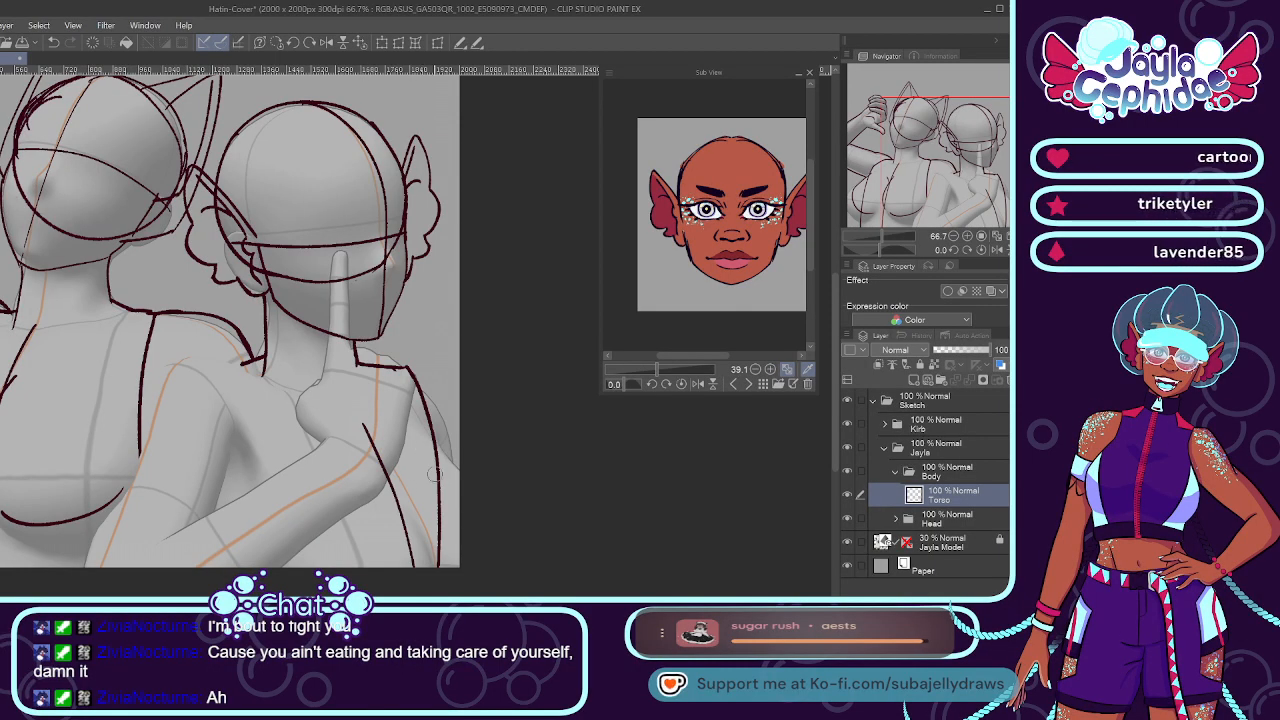
Redo the lower half of the torso's outer side line, curving it farther outward to the canvas's lower edge.
drag(431, 423, 451, 566)
key(ctrl+z)
key(ctrl+z)
drag(431, 438, 451, 566)
key(ctrl+z)
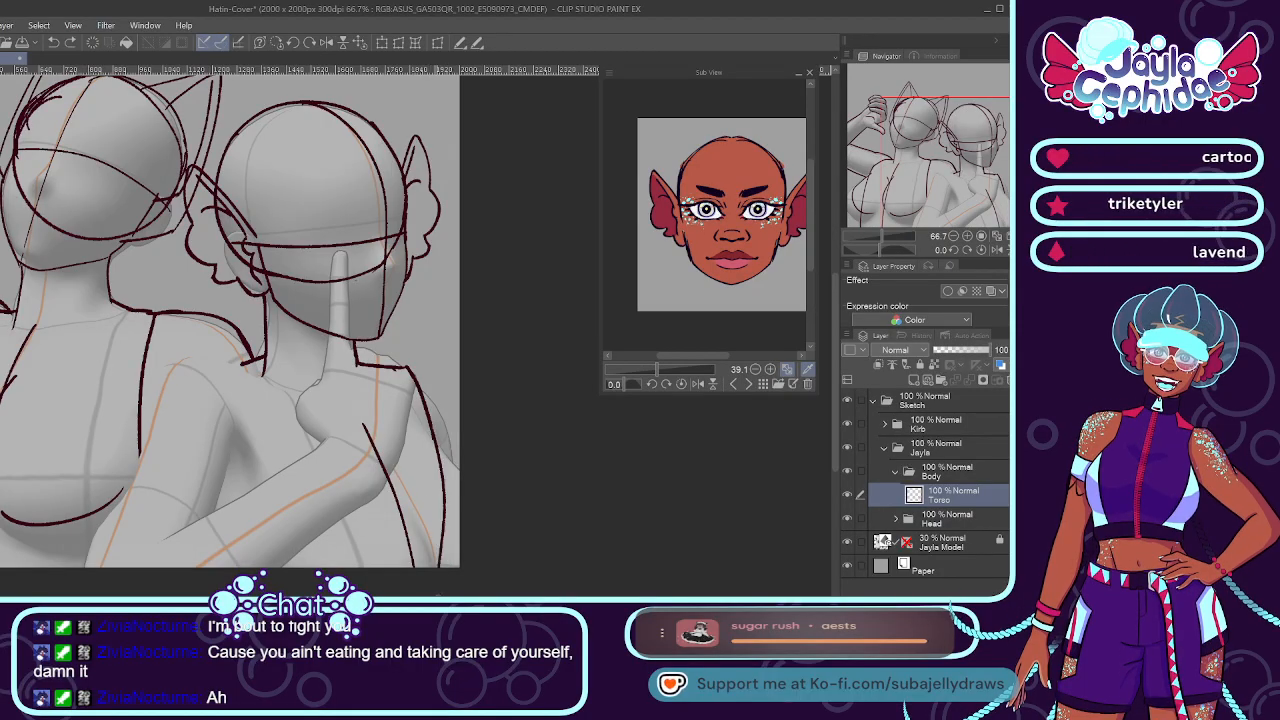
key(ctrl+z)
drag(431, 434, 451, 566)
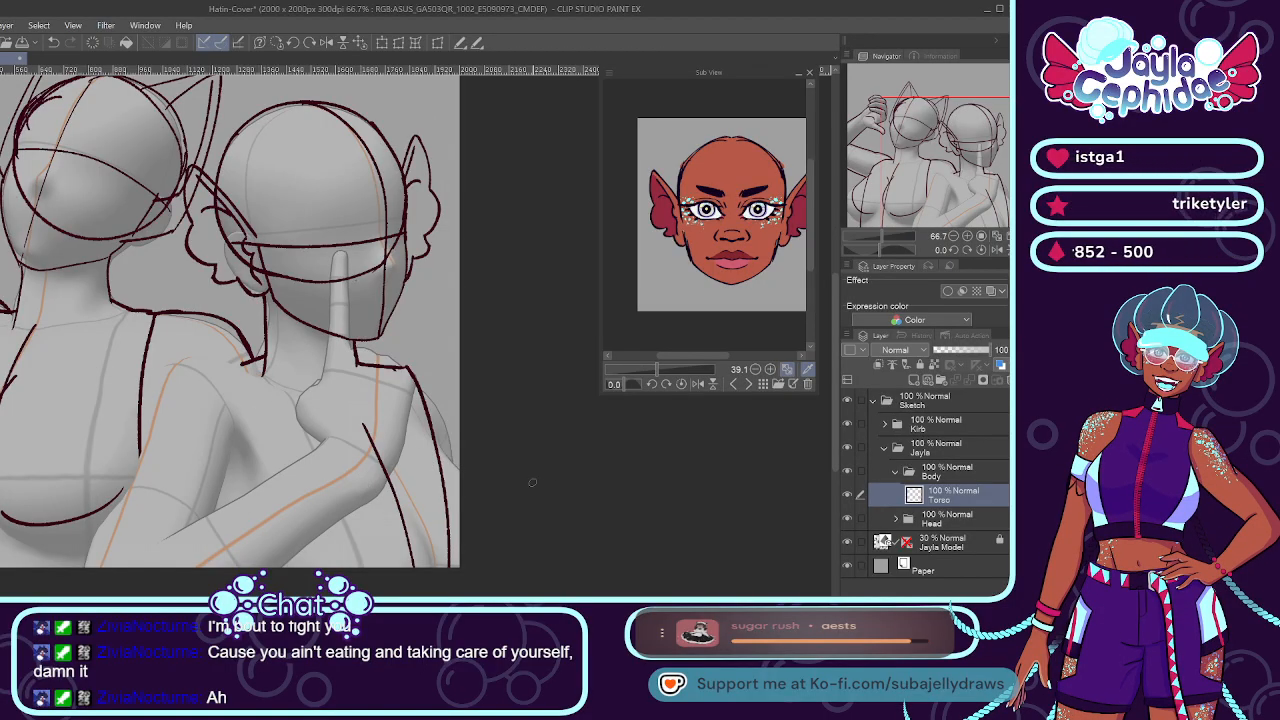
Toggle the Torso layer's visibility off and on, and add a new layer named Right Arm above it.
click(848, 495)
click(848, 496)
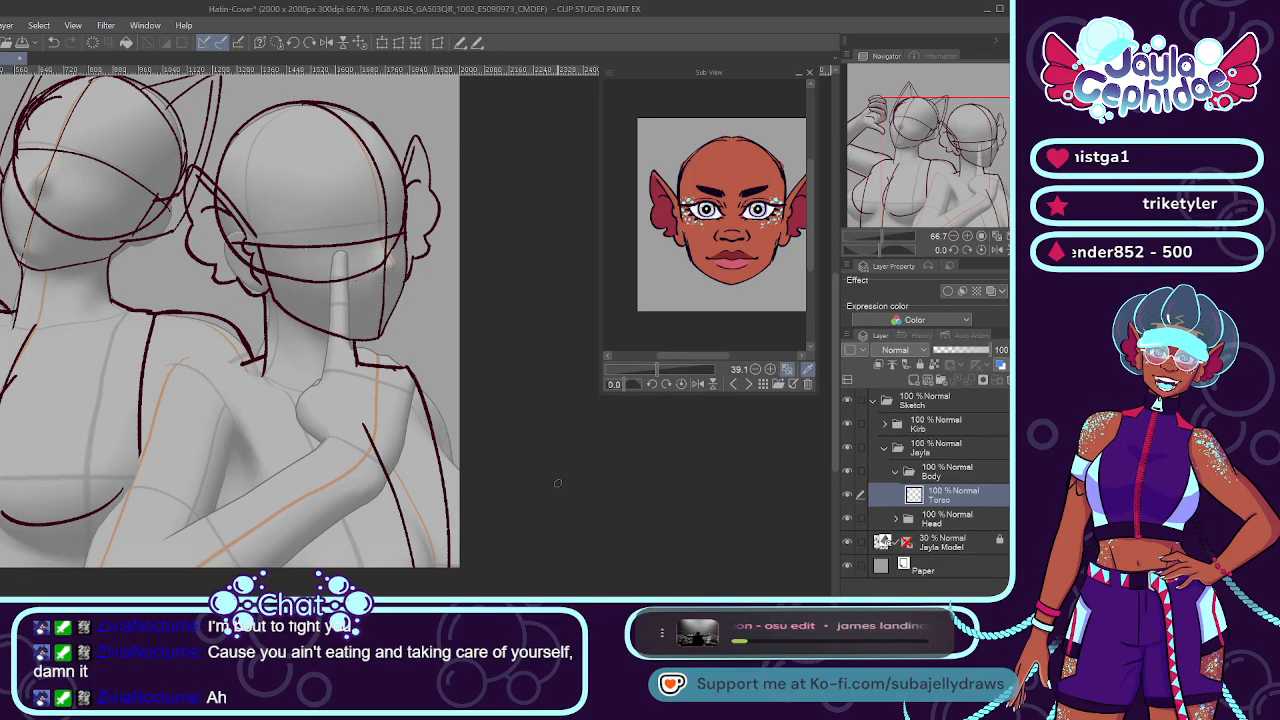
key(alt+Tab)
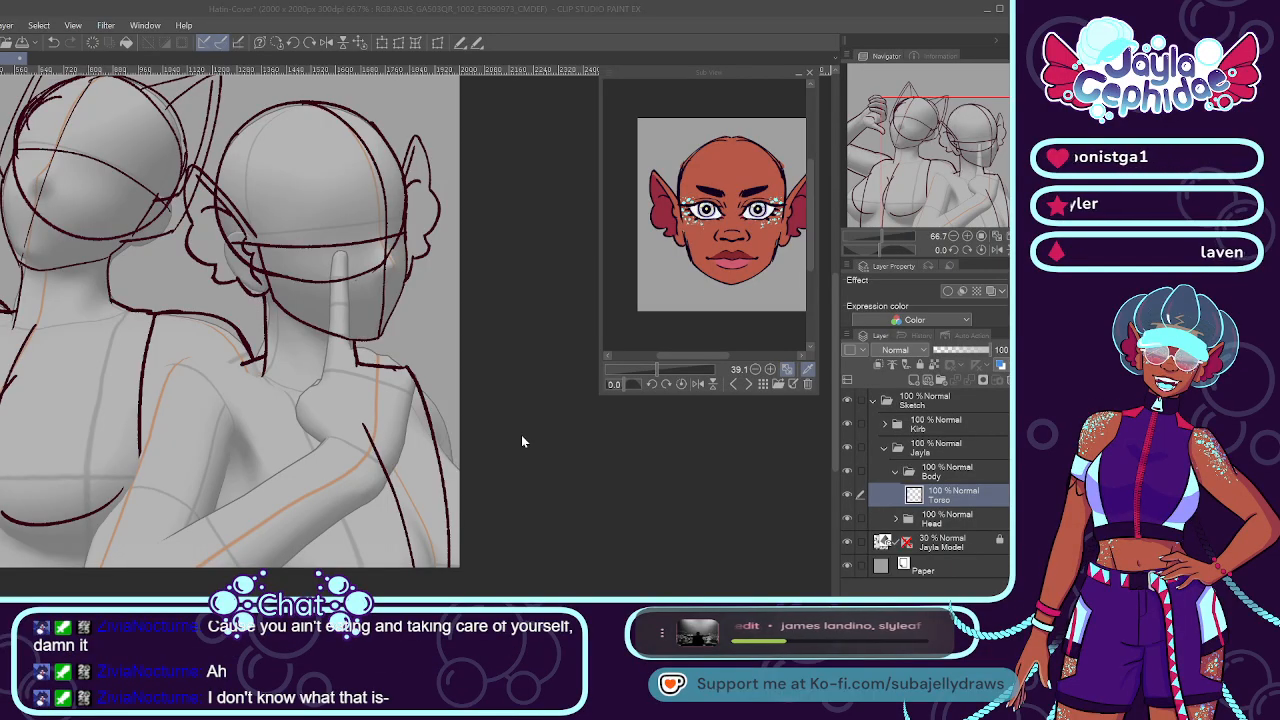
key(ctrl+shift+n)
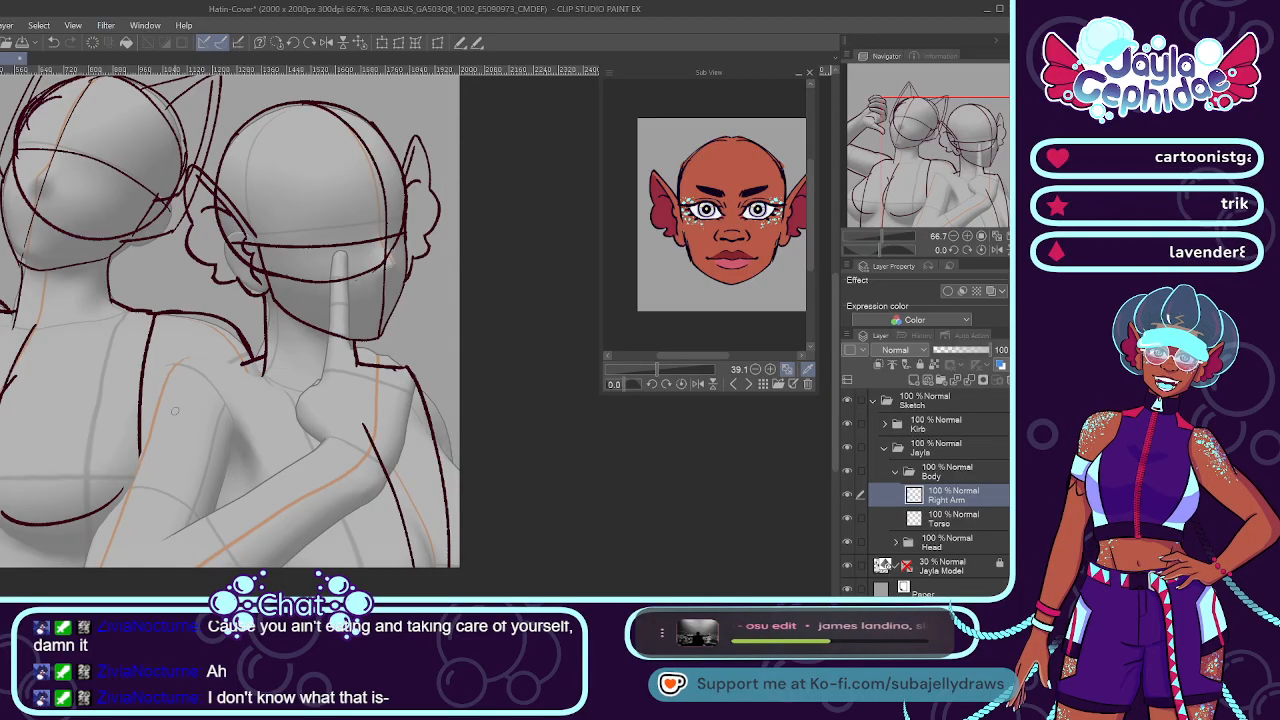
Try to sketch the right shoulder curve from the base of Jayla's neck over the mannequin's upper arm.
scroll(229, 393, up, 1)
mouse_move(250, 350)
mouse_down()
mouse_move(140, 352)
mouse_move(105, 388)
mouse_up()
key(ctrl+z)
drag(162, 340, 110, 434)
key(ctrl+z)
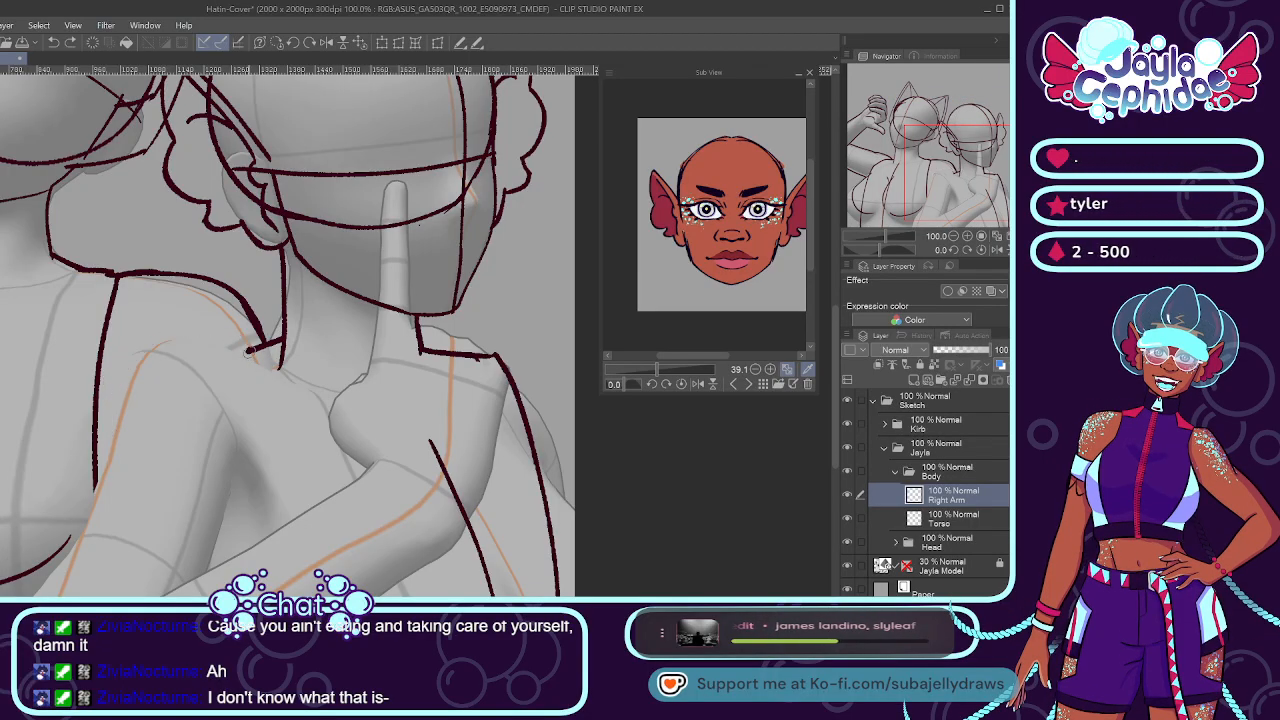
drag(236, 340, 100, 517)
drag(245, 342, 75, 490)
key(ctrl+z)
mouse_move(252, 351)
mouse_down()
mouse_move(226, 336)
mouse_move(60, 528)
mouse_up()
key(ctrl+z)
key(ctrl+z)
drag(256, 348, 58, 525)
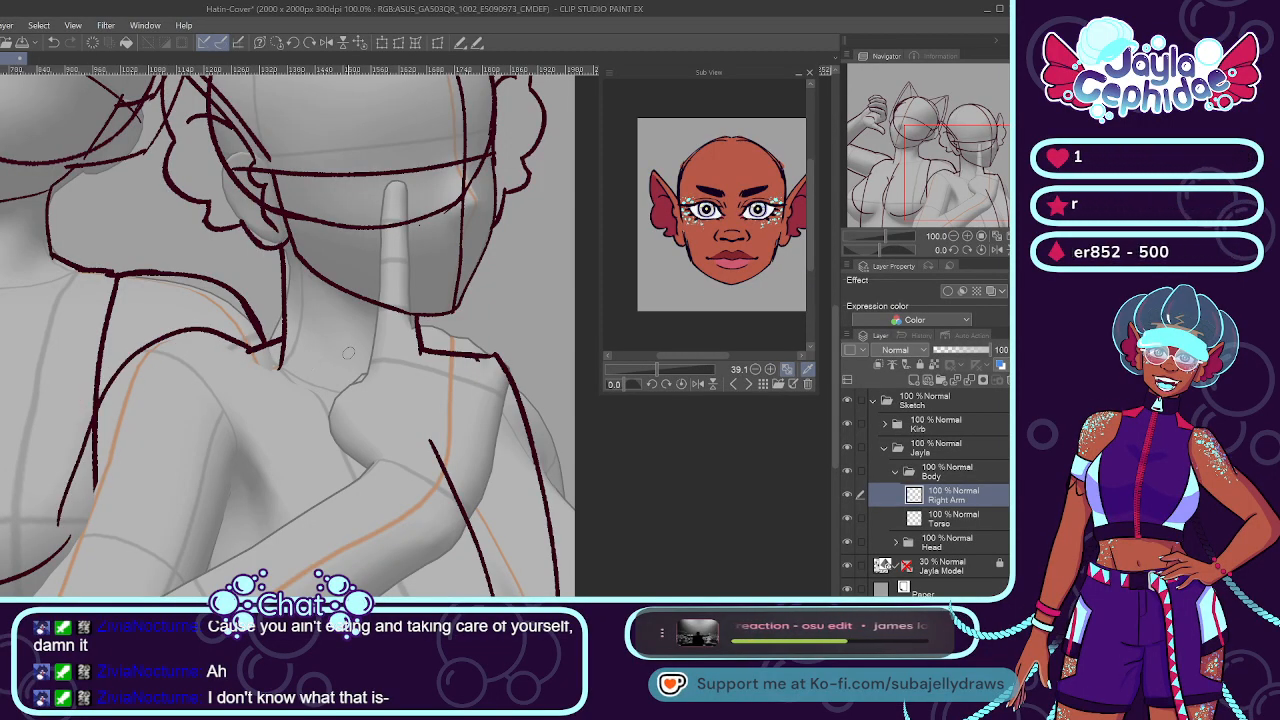
Retry the right shoulder curve with shorter and rounder strokes, undoing the attempts.
key(ctrl+minus)
key(ctrl+minus)
key(ctrl+minus)
key(ctrl+minus)
key(ctrl+plus)
key(ctrl+plus)
key(ctrl+plus)
key(ctrl+plus)
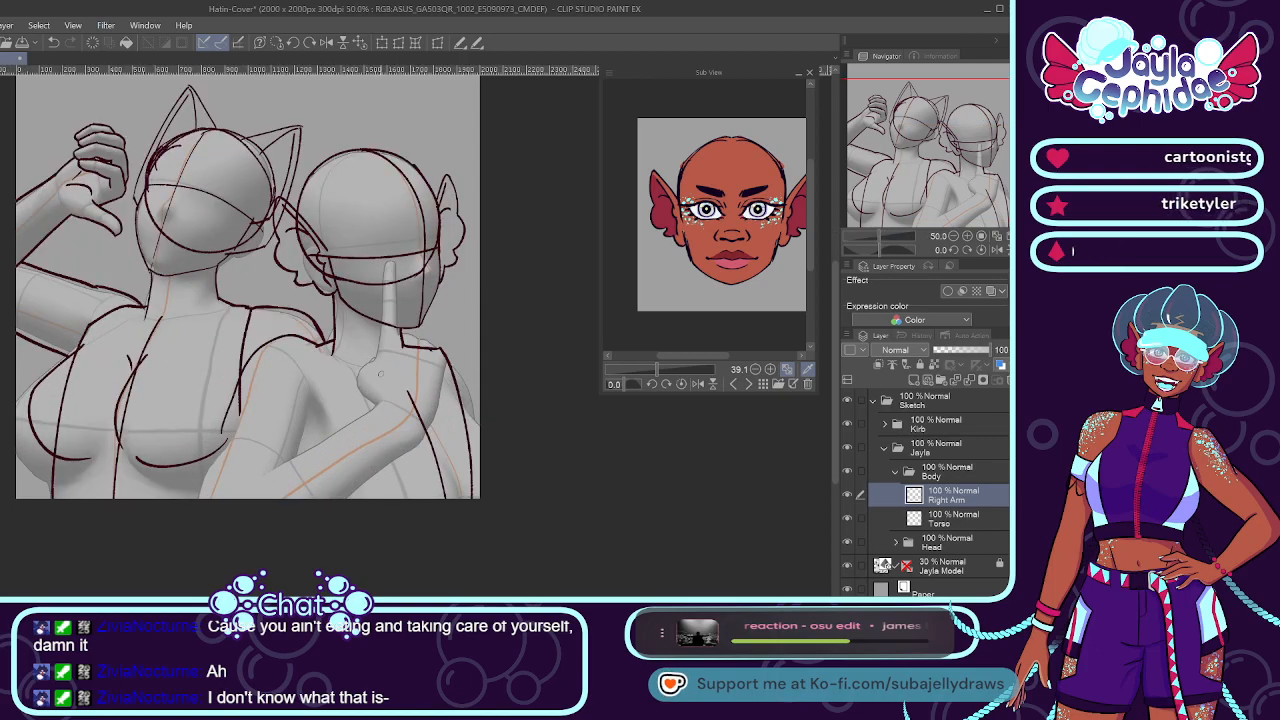
drag(247, 318, 146, 300)
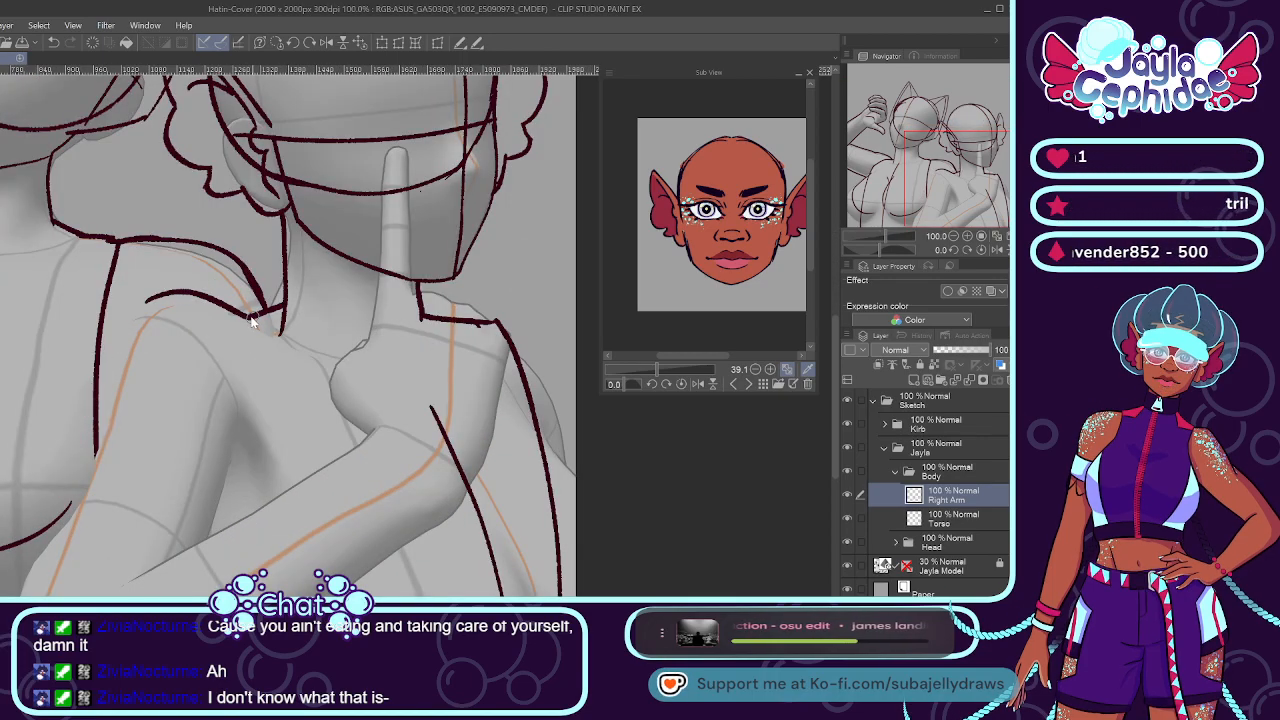
key(ctrl+z)
drag(250, 318, 139, 321)
mouse_move(255, 320)
mouse_down()
mouse_move(230, 310)
mouse_move(84, 418)
mouse_up()
key(ctrl+z)
drag(262, 307, 105, 437)
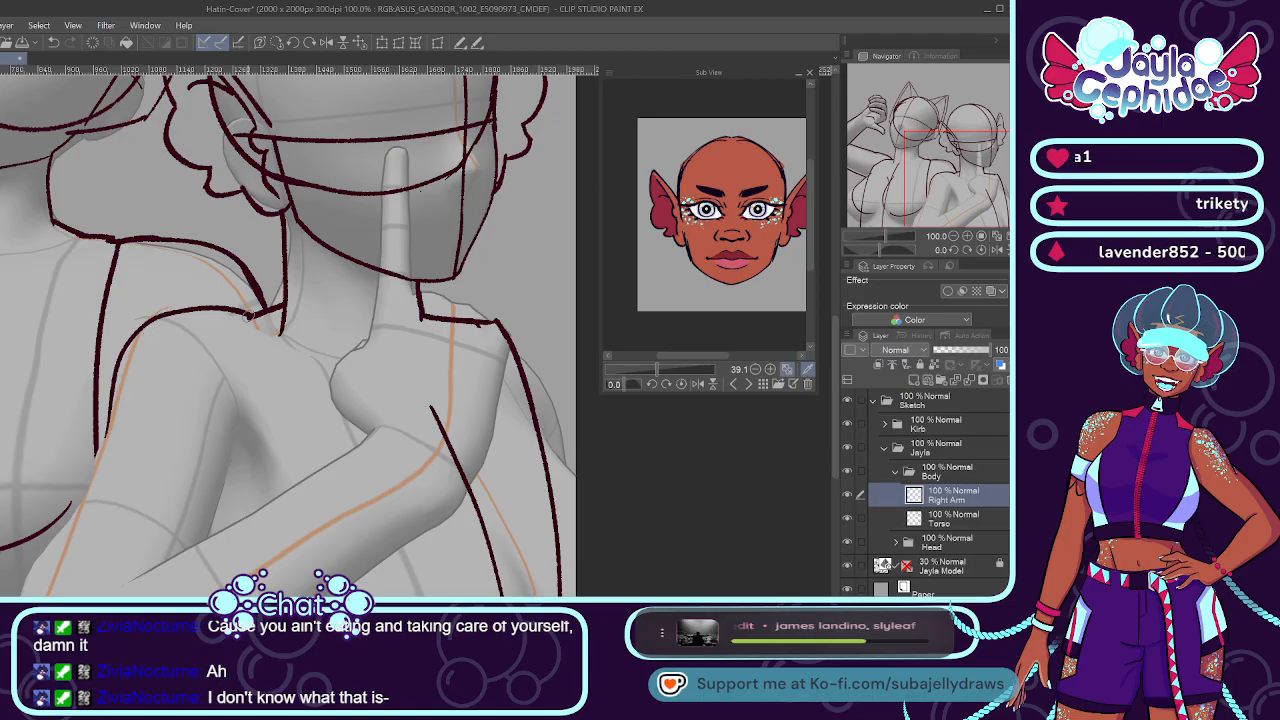
mouse_move(246, 308)
mouse_down()
mouse_move(116, 368)
mouse_move(104, 436)
mouse_move(226, 304)
mouse_move(118, 338)
mouse_up()
key(ctrl+z)
drag(220, 310, 122, 340)
key(ctrl+z)
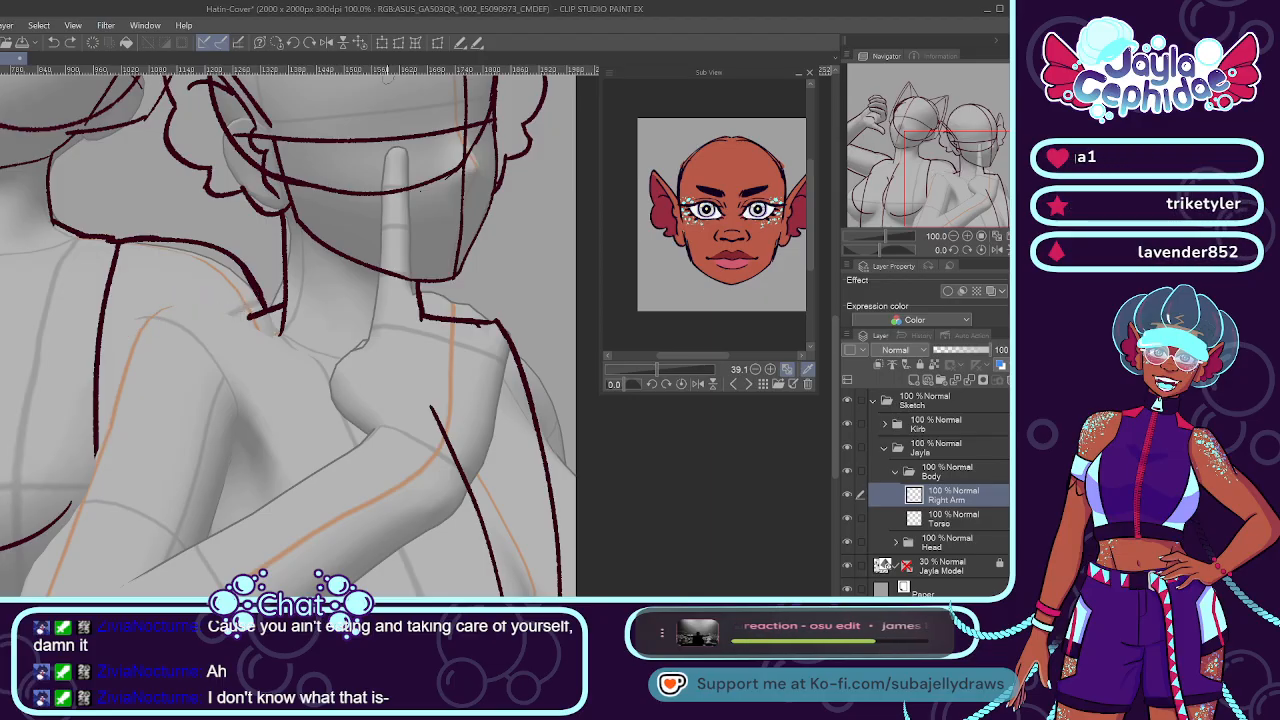
Mirror the canvas view horizontally and draw the right shoulder curve from the neck base down the outer upper arm.
click(327, 44)
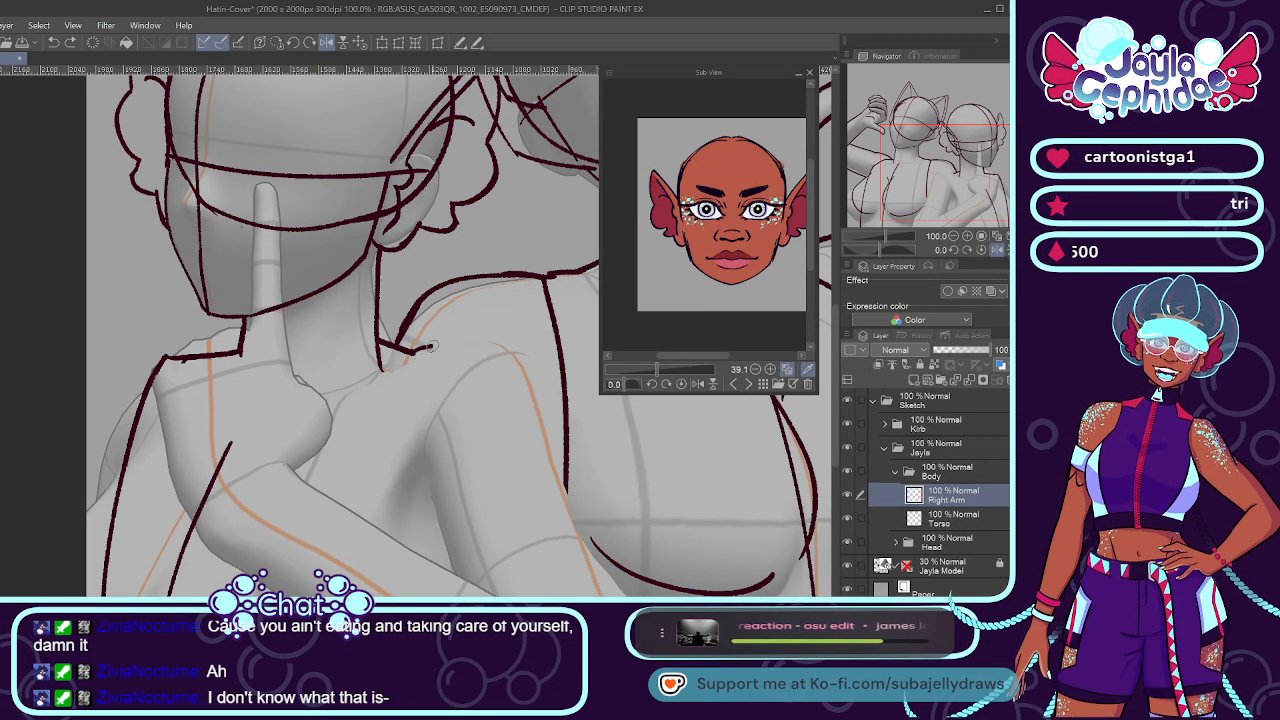
mouse_move(408, 352)
mouse_down()
mouse_move(539, 344)
mouse_move(499, 343)
mouse_move(541, 361)
mouse_move(529, 361)
mouse_up()
key(ctrl+z)
key(ctrl+z)
drag(508, 342, 588, 540)
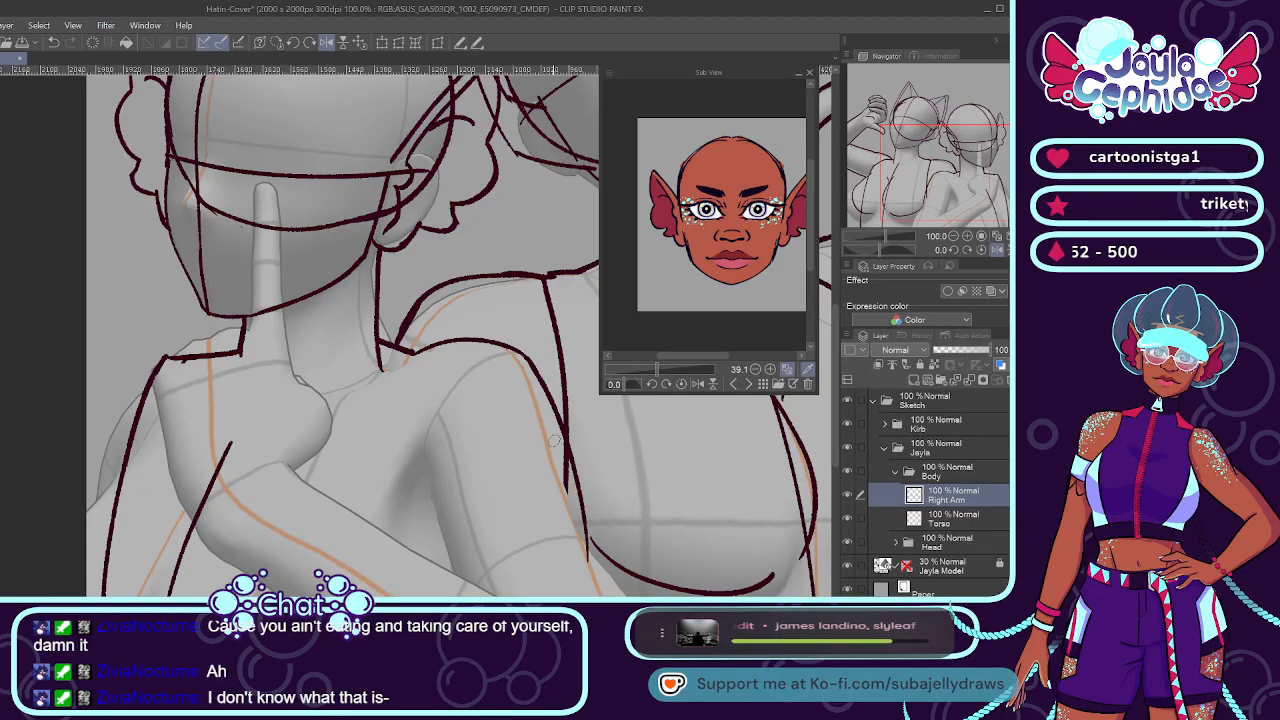
Redraw the outer upper-arm line as a shorter curve from the shoulder to where it meets Kirb's side.
scroll(520, 435, down, 2)
scroll(607, 492, up, 2)
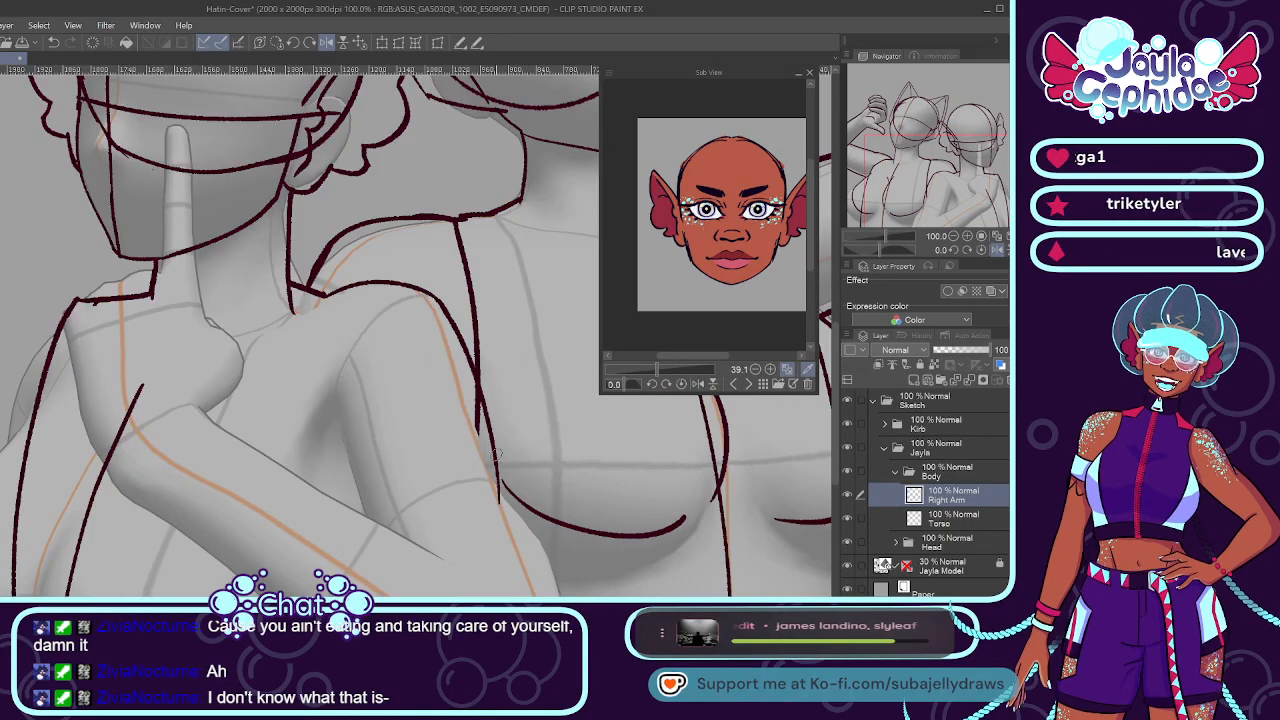
key(ctrl+z)
drag(432, 296, 488, 480)
key(ctrl+z)
drag(430, 294, 482, 462)
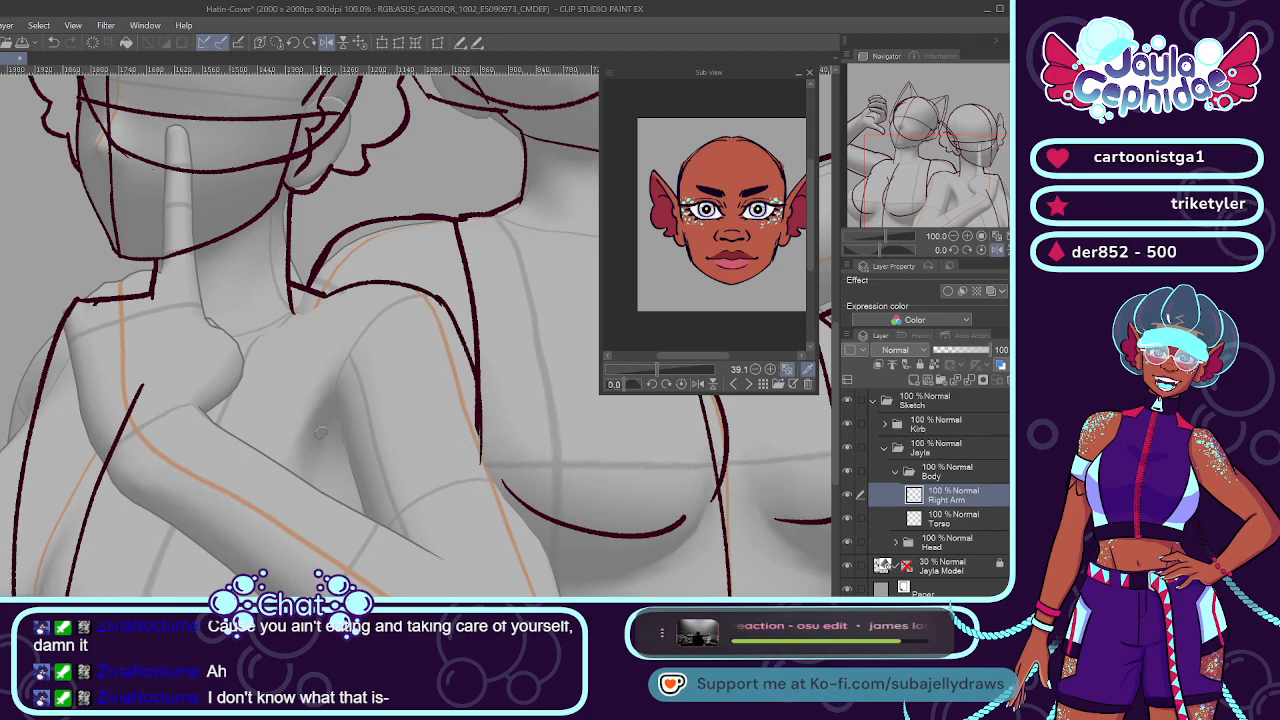
Draw the inner right-arm line from the armpit to the forearm, and extend the outer arm line to the canvas's lower edge.
drag(340, 445, 378, 533)
key(ctrl+z)
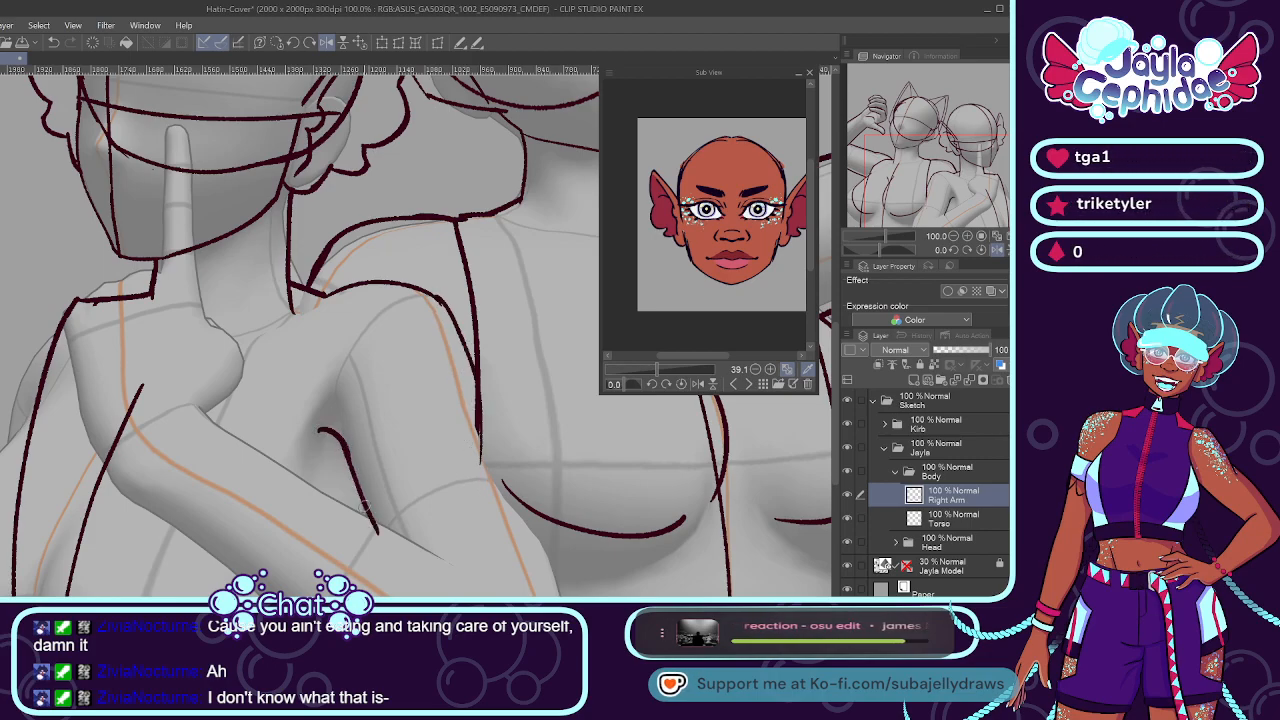
drag(481, 430, 535, 565)
key(ctrl+z)
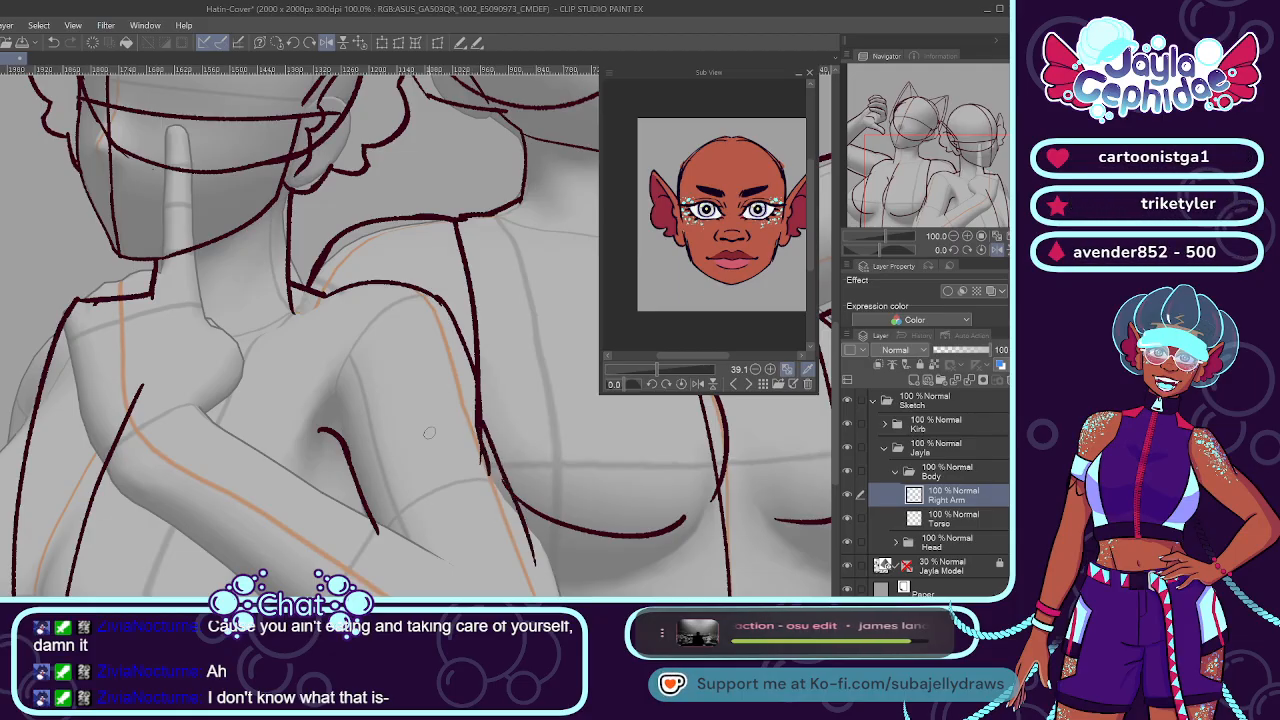
scroll(410, 418, down, 1)
scroll(536, 555, up, 2)
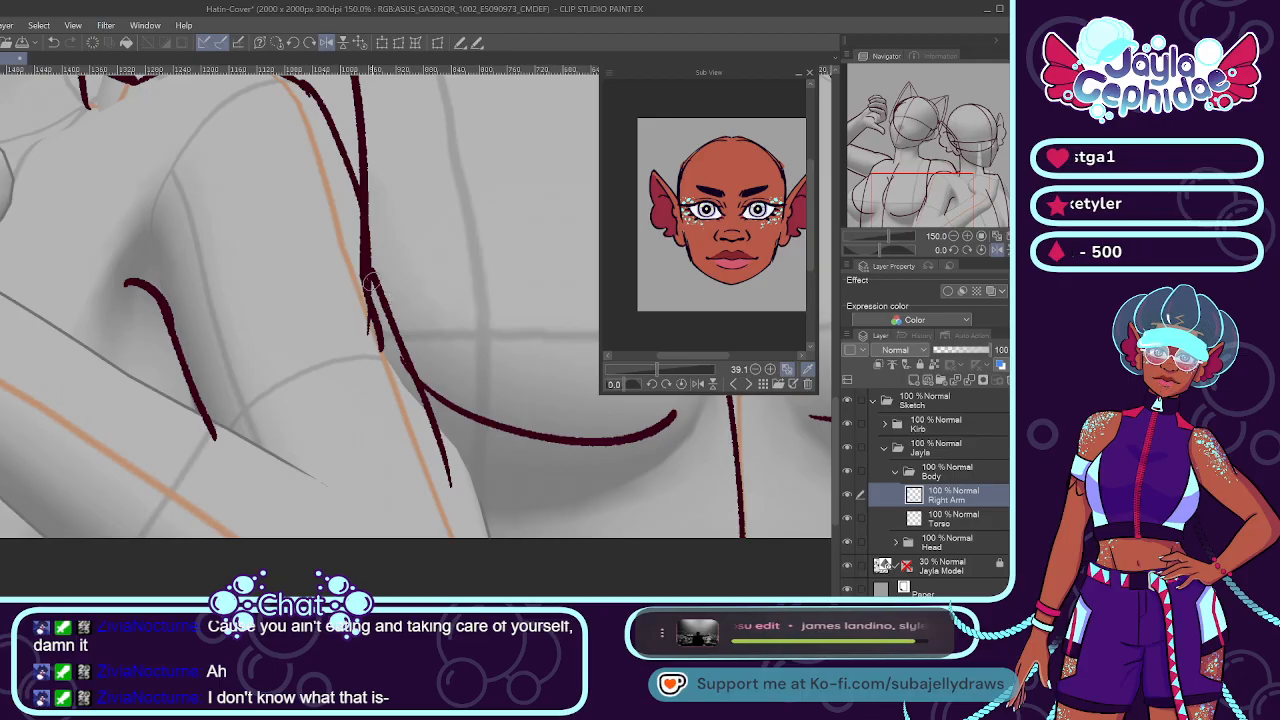
drag(438, 445, 466, 536)
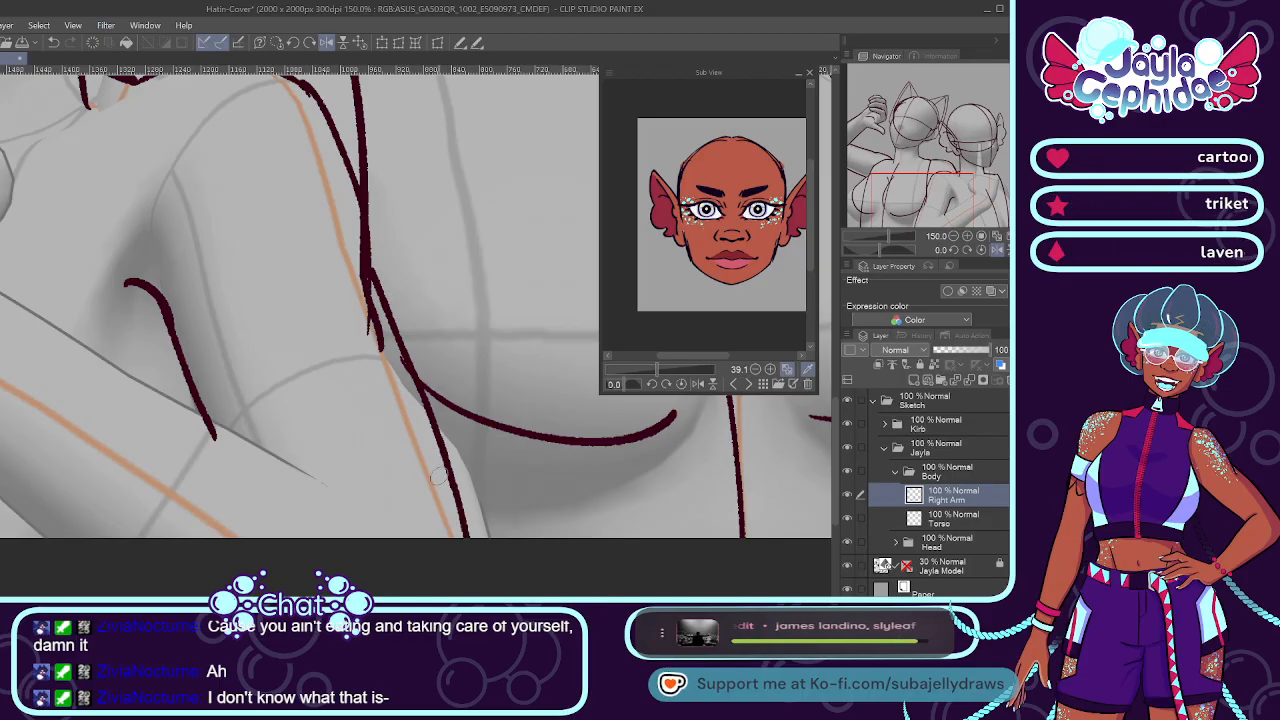
scroll(305, 410, down, 5)
scroll(318, 380, up, 3)
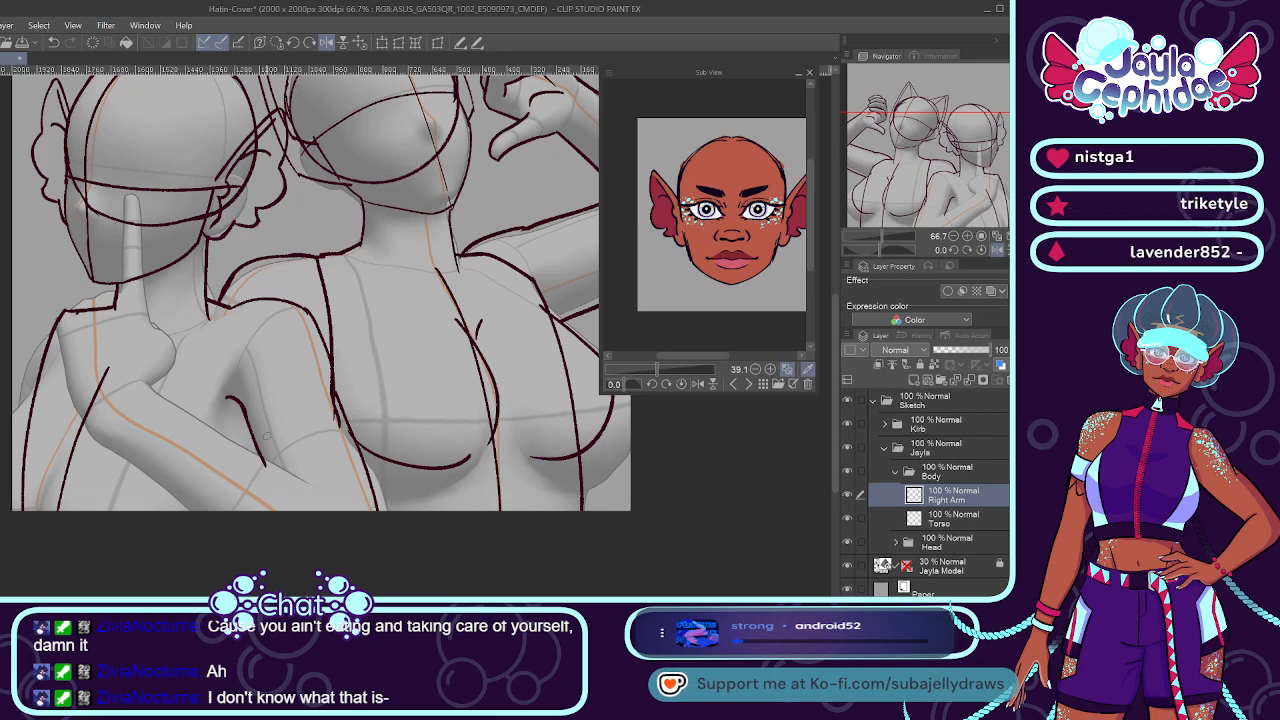
Lower the Kirb folder's opacity to 46% and reselect the Right Arm layer.
key(ctrl+alt+0)
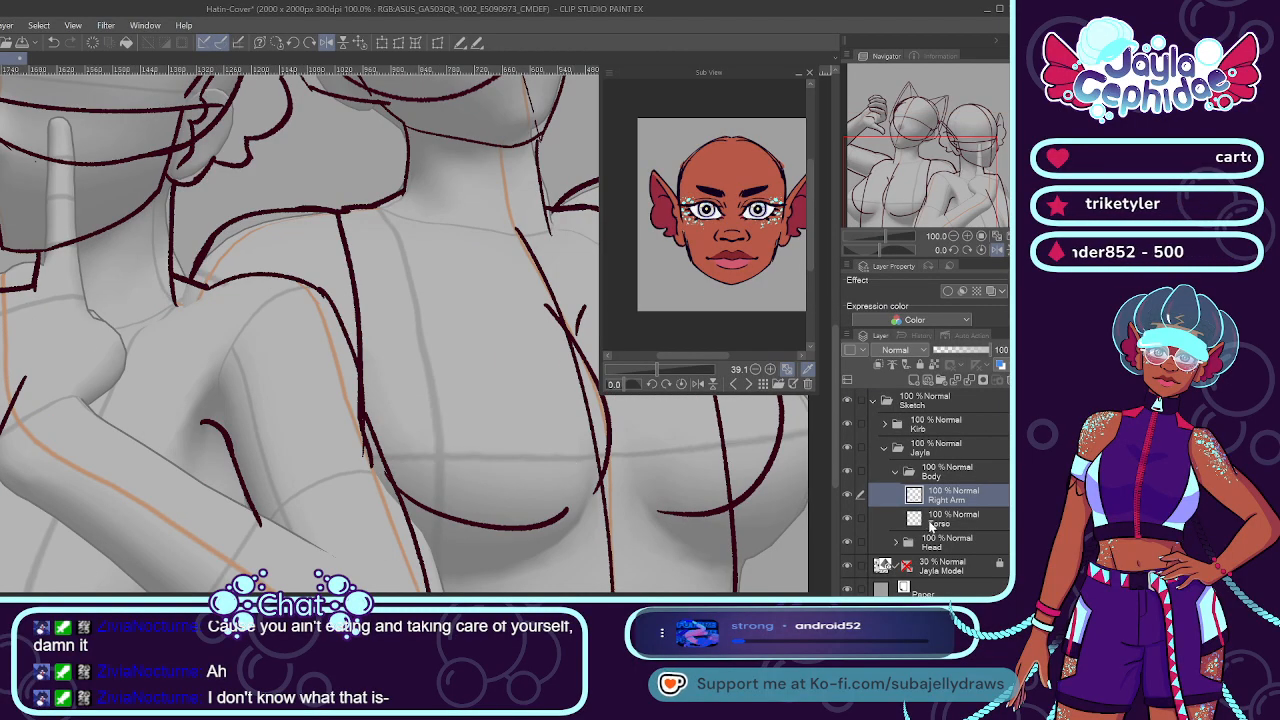
click(941, 420)
drag(965, 354, 959, 350)
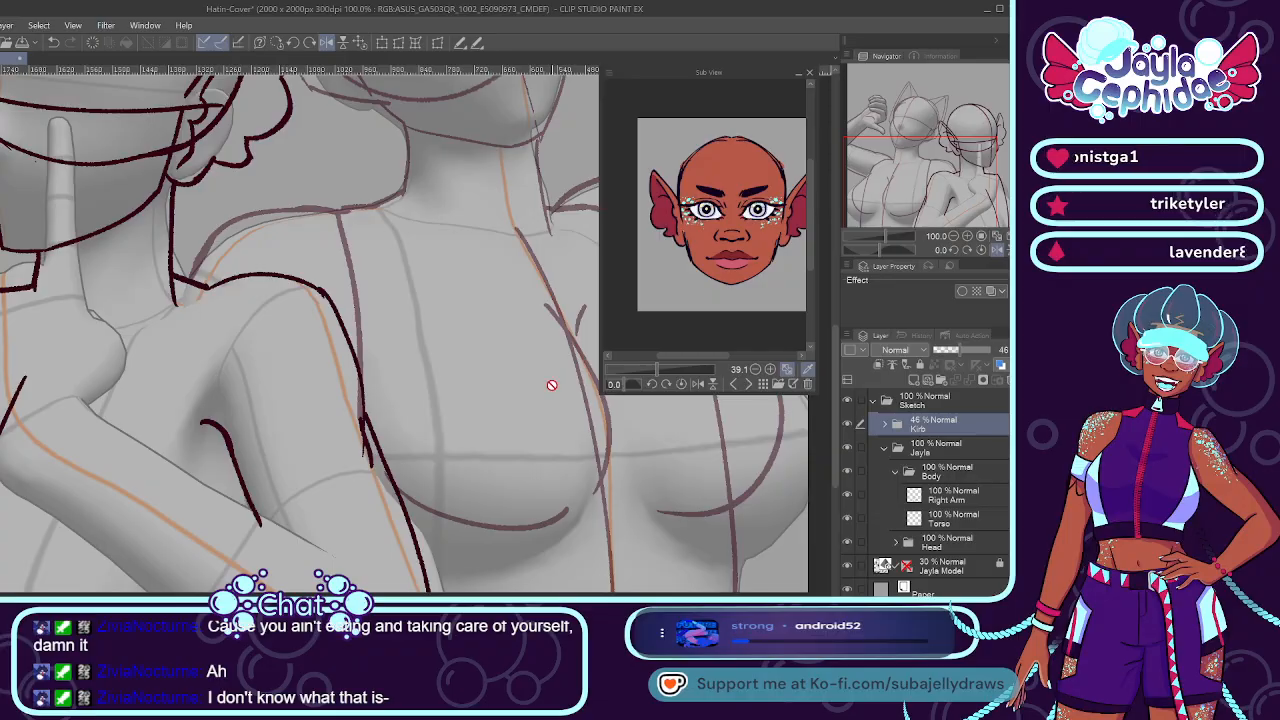
click(935, 491)
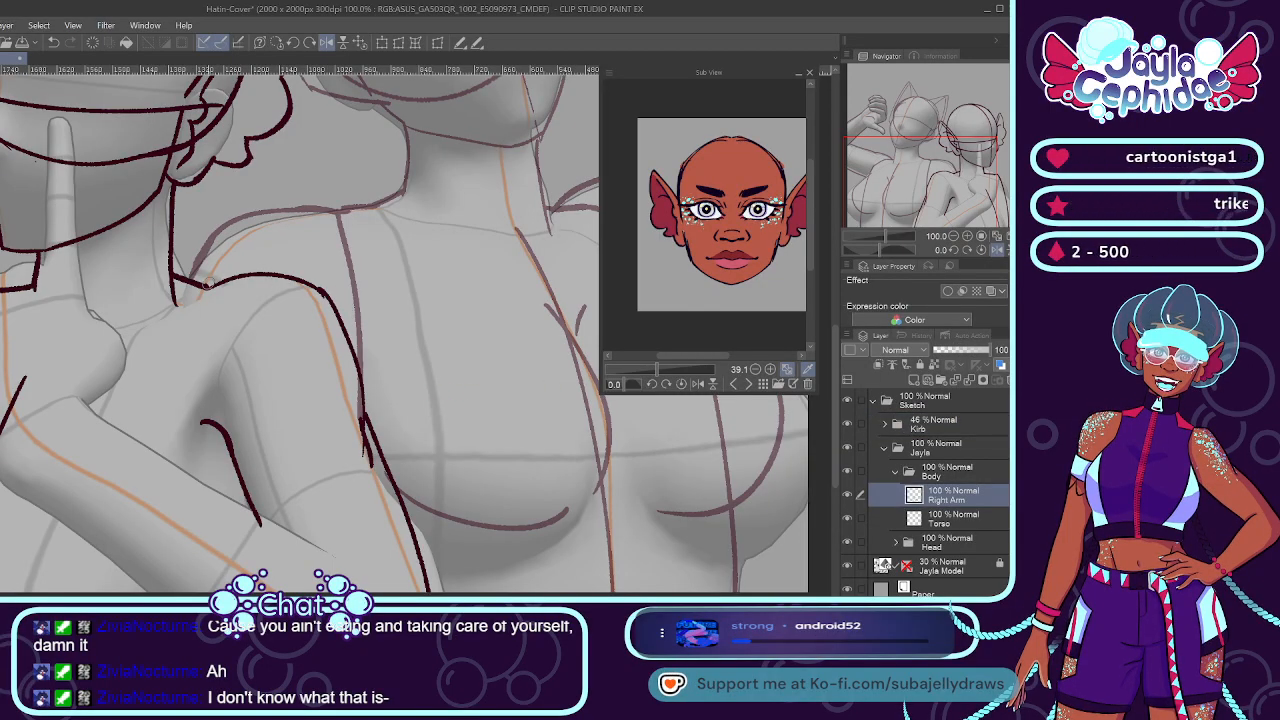
Redraw the outer edge of the right upper arm from the shoulder curve down over Kirb's side line.
mouse_move(319, 291)
mouse_down()
mouse_move(348, 331)
mouse_move(374, 408)
mouse_up()
key(ctrl+z)
key(ctrl+z)
mouse_move(322, 292)
mouse_down()
mouse_move(374, 405)
mouse_move(345, 342)
mouse_move(370, 402)
mouse_up()
key(ctrl+z)
key(ctrl+z)
key(ctrl+z)
mouse_move(321, 290)
mouse_down()
mouse_move(366, 407)
mouse_move(363, 346)
mouse_move(372, 462)
mouse_up()
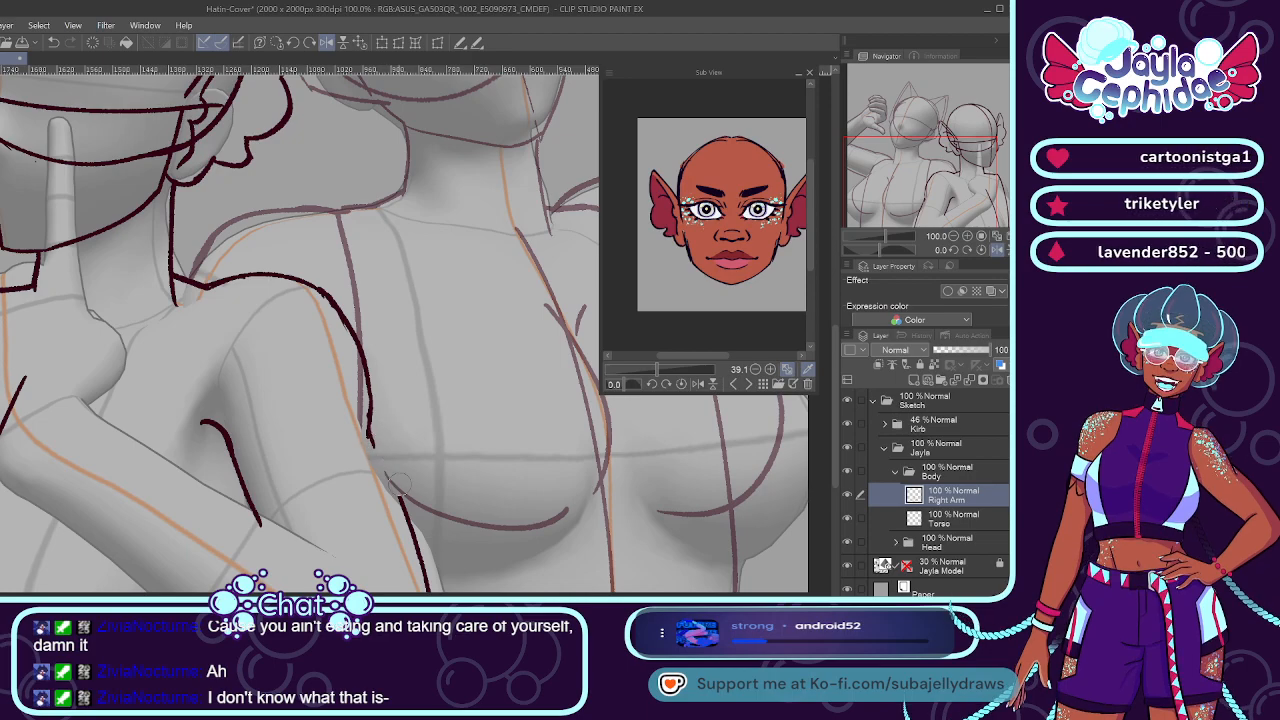
Redraw the lower outer line of the right arm from the upper-arm stroke's end to the canvas's lower edge.
drag(370, 418, 430, 590)
key(ctrl+z)
drag(369, 416, 430, 590)
key(ctrl+z)
drag(369, 416, 431, 591)
key(ctrl+z)
key(ctrl+y)
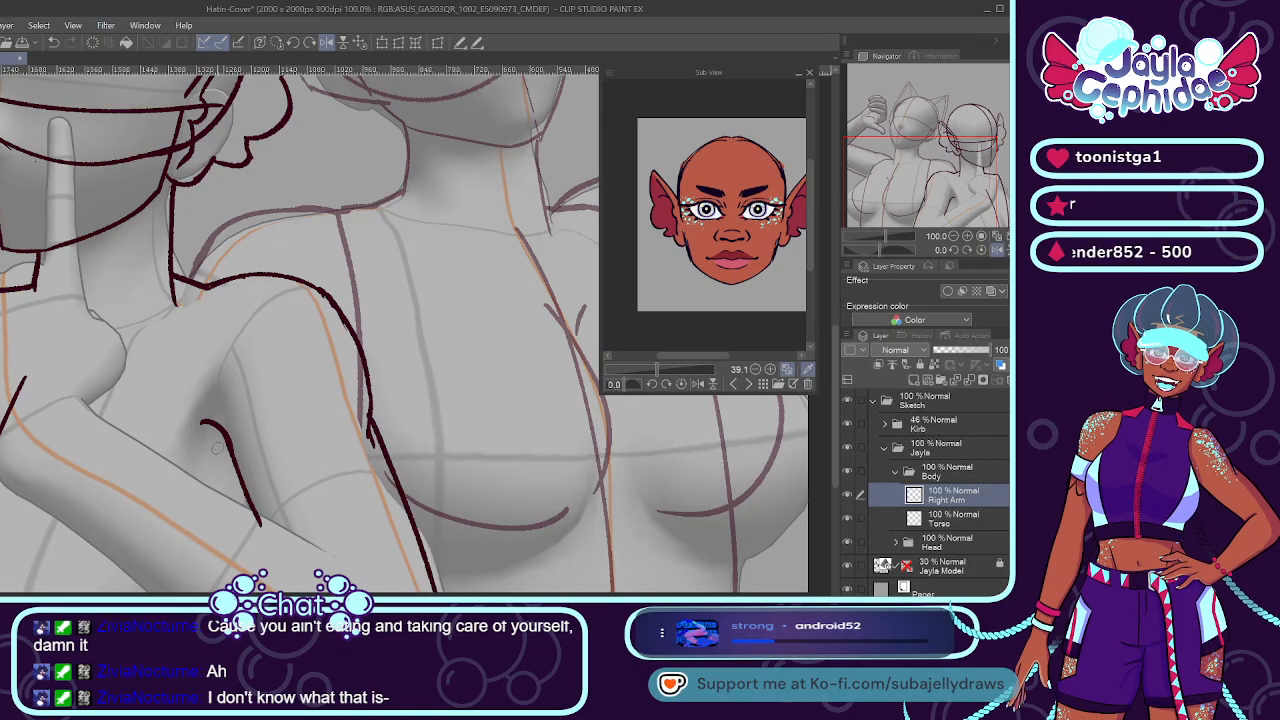
Add a new layer named Left Arm above the Right Arm layer.
scroll(277, 489, down, 4)
scroll(164, 467, up, 2)
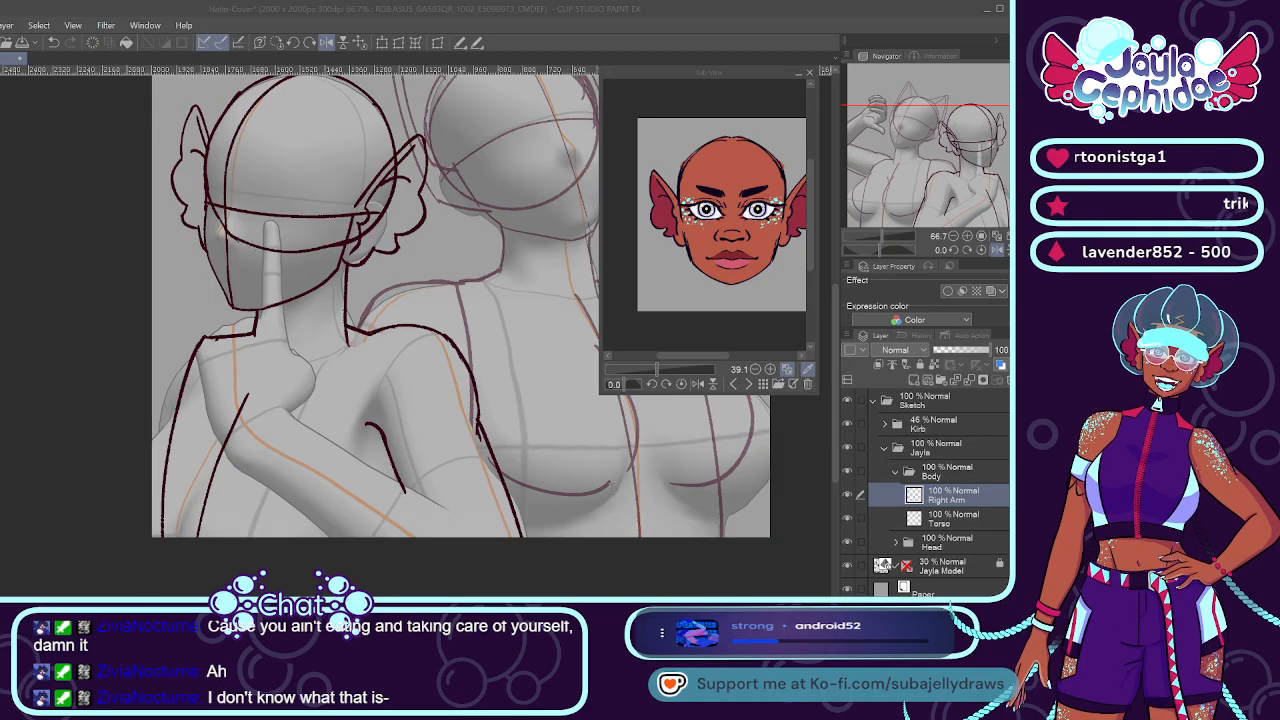
key(Return)
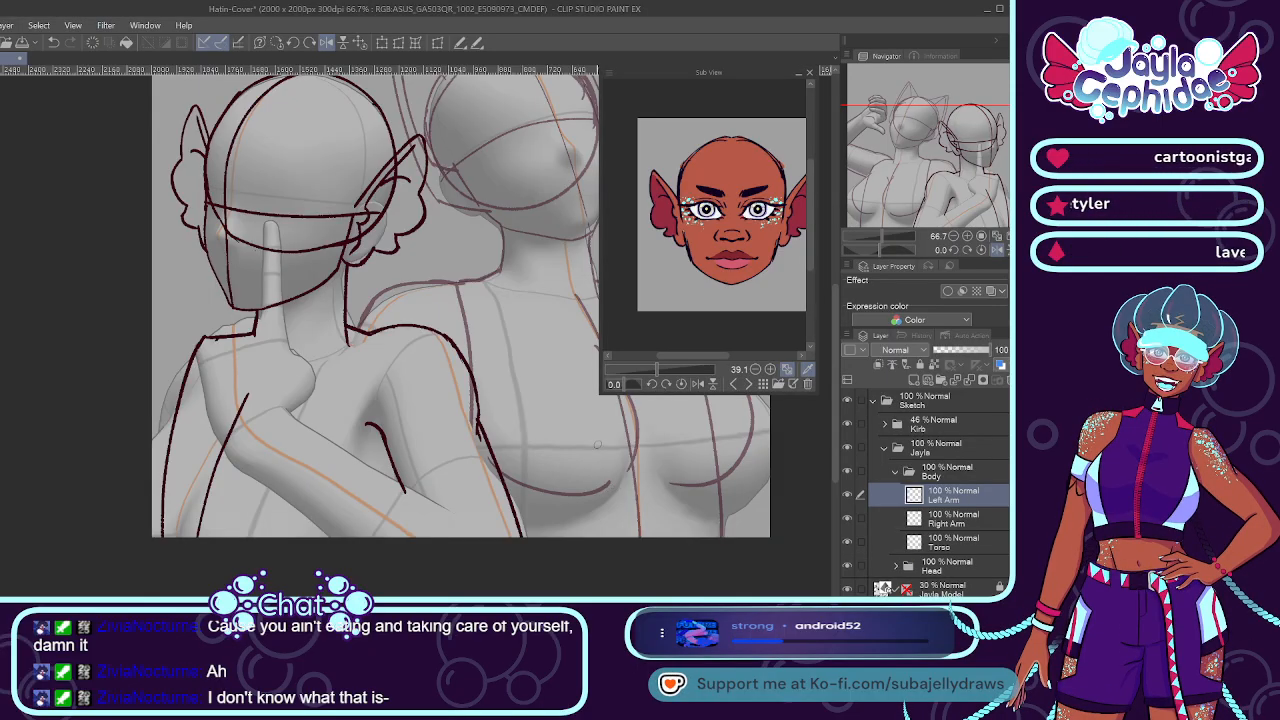
Draw the left shoulder's outer curve on the Left Arm layer, following the mannequin down to the canvas edge.
scroll(246, 299, up, 2)
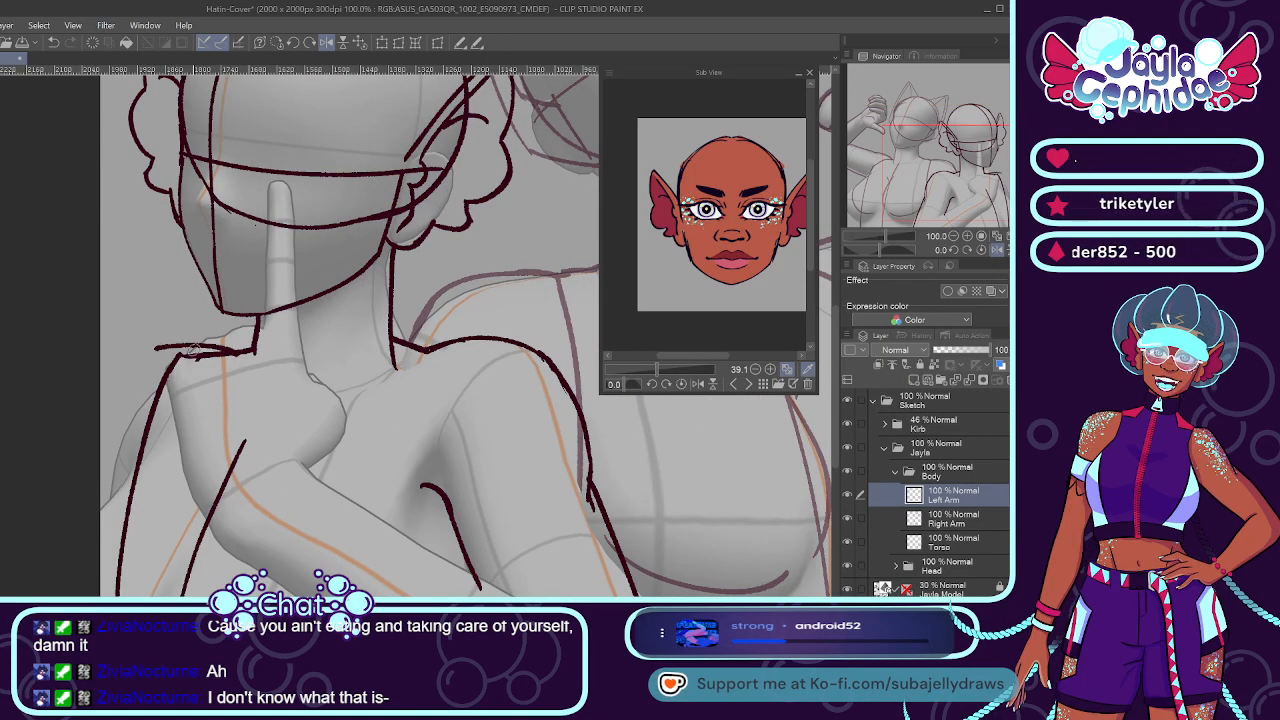
drag(166, 345, 104, 535)
key(ctrl+z)
mouse_move(152, 348)
mouse_down()
mouse_move(106, 517)
mouse_move(106, 502)
mouse_up()
key(ctrl+z)
key(ctrl+z)
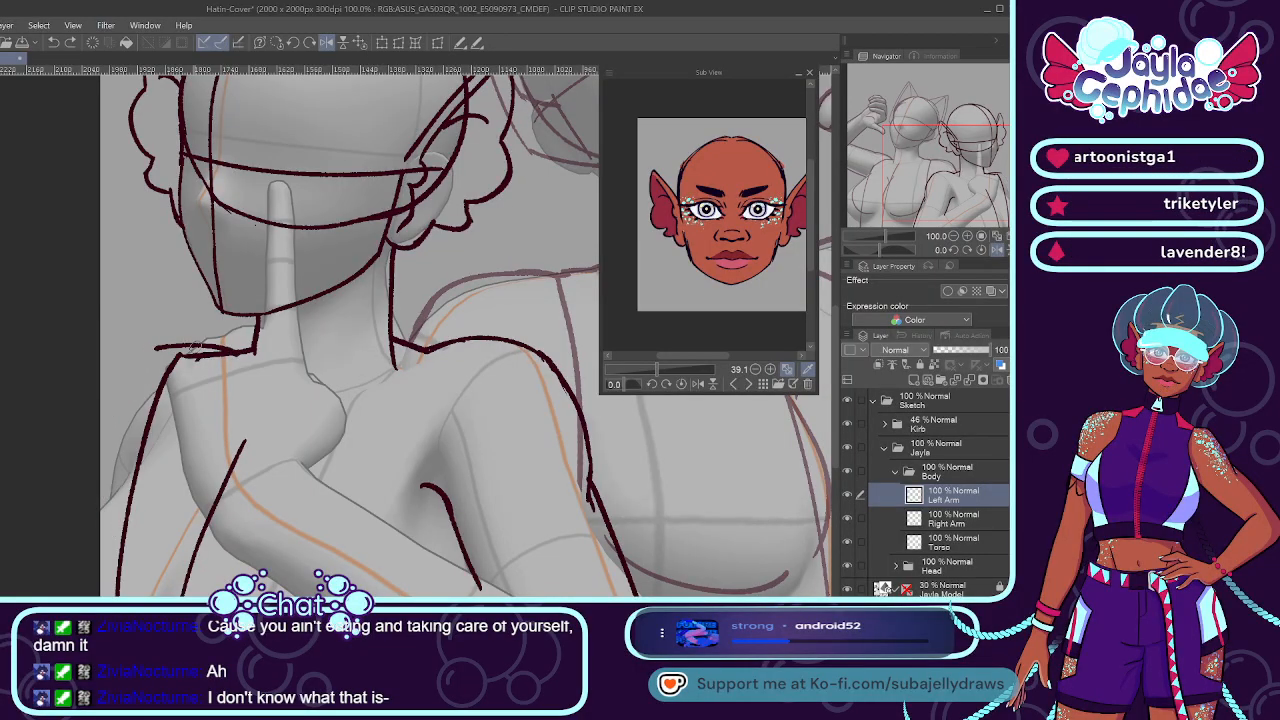
mouse_move(166, 347)
mouse_down()
mouse_move(147, 359)
mouse_move(108, 488)
mouse_up()
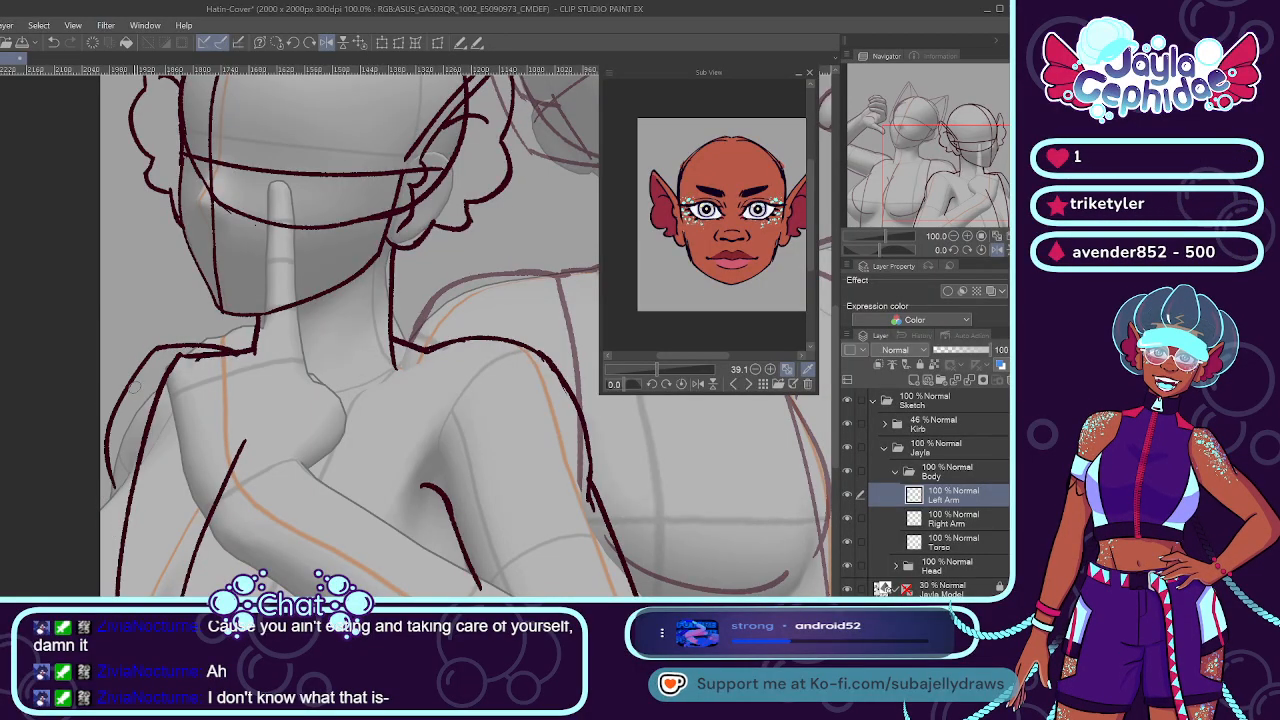
Draw the upper and lower edges of the bent forearm on the Right Arm layer, following the mannequin.
key(ctrl+minus)
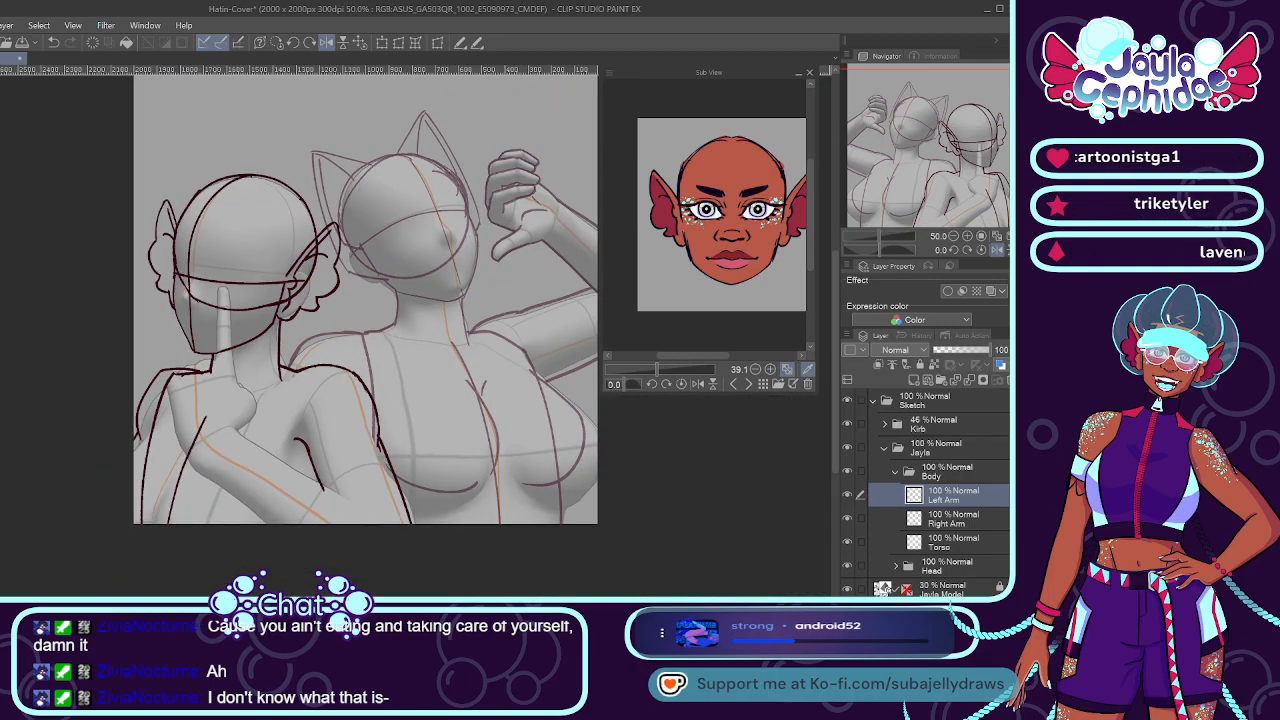
key(alt+bracketleft)
key(alt+bracketleft)
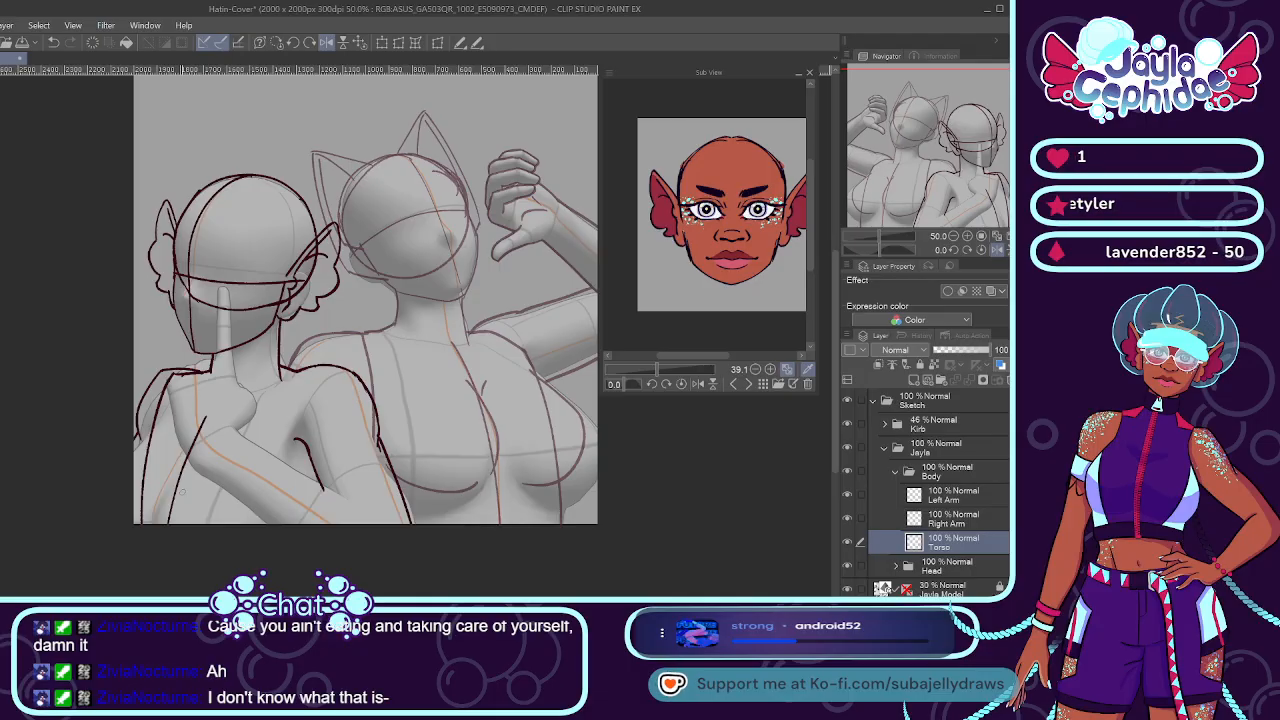
scroll(178, 376, up, 1)
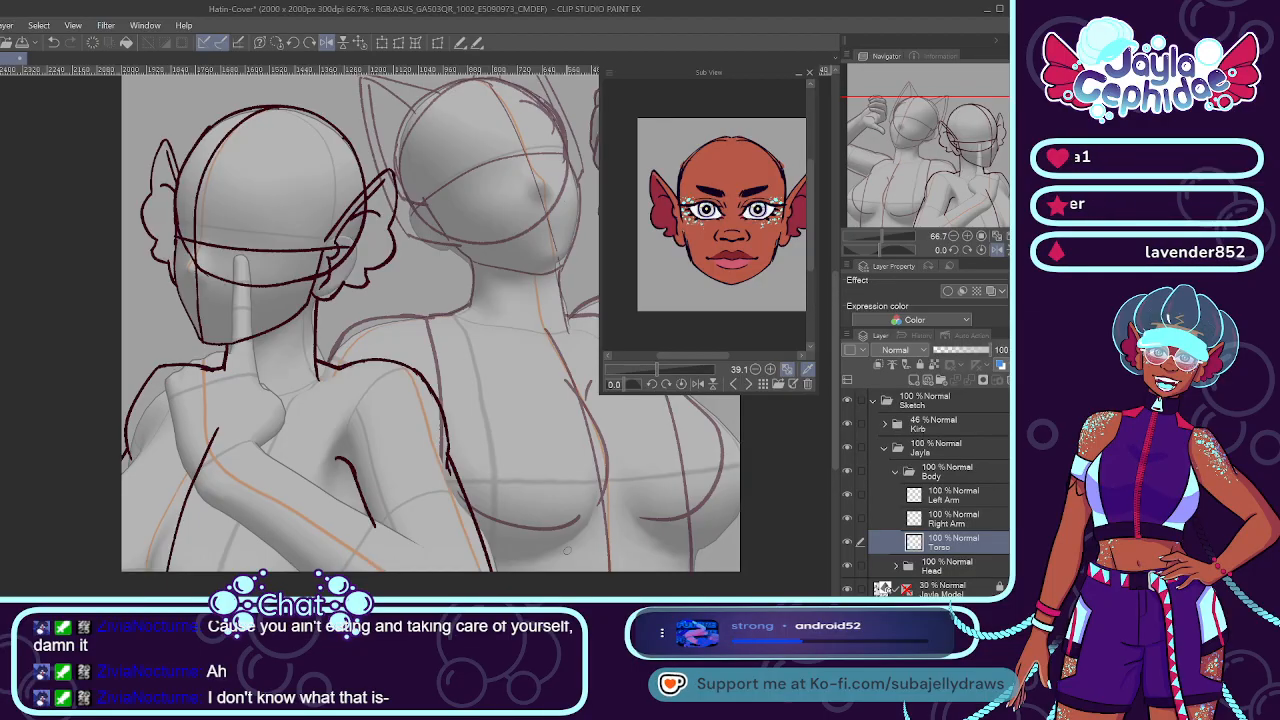
click(949, 500)
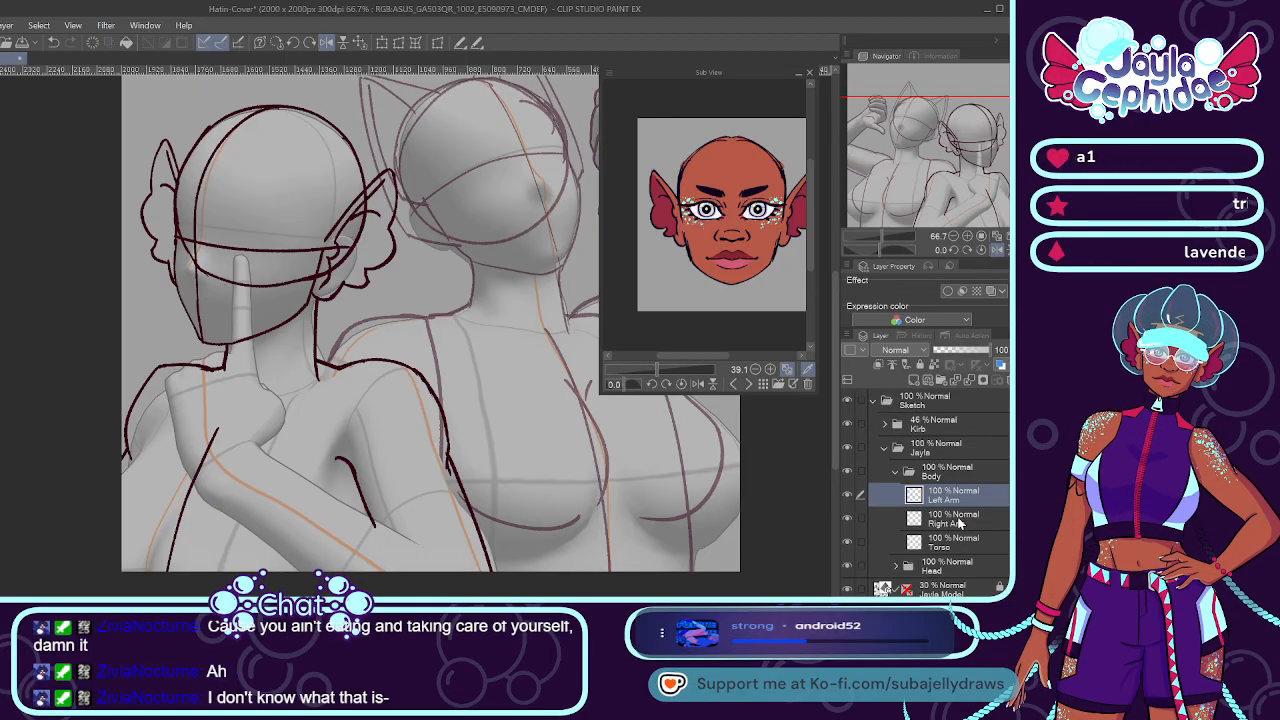
click(905, 518)
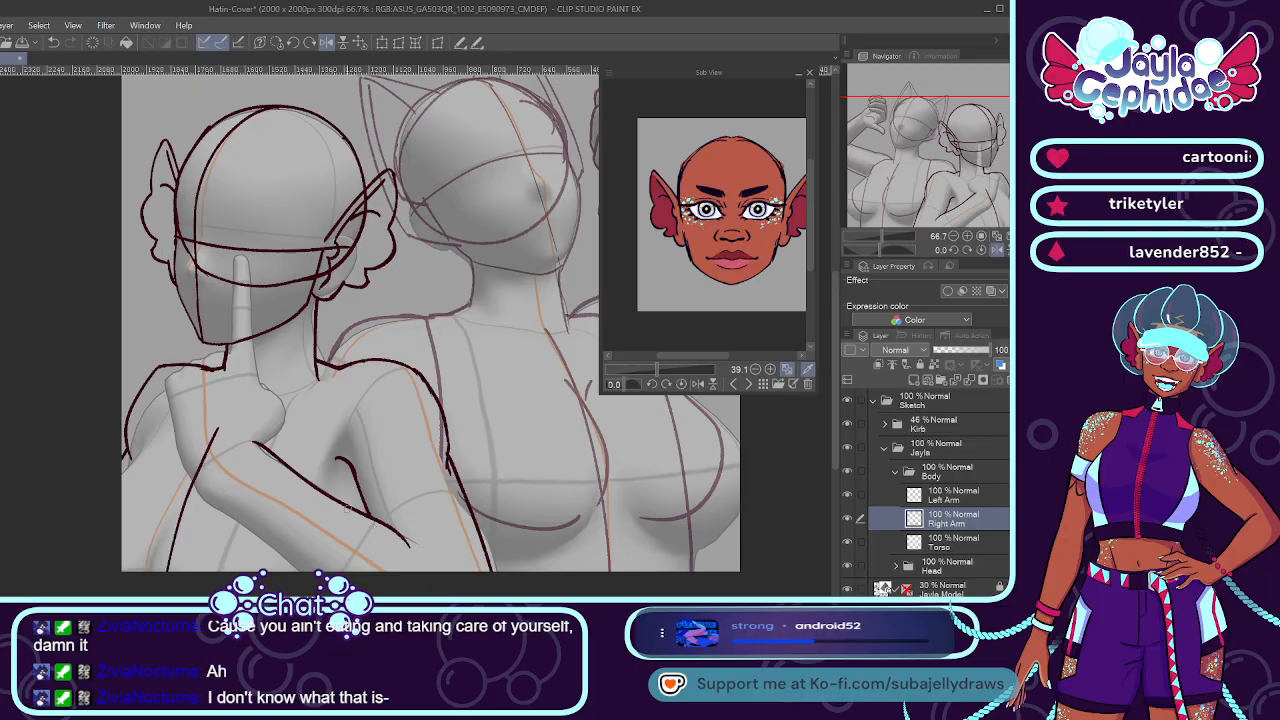
drag(254, 440, 410, 545)
key(ctrl+z)
drag(254, 440, 410, 547)
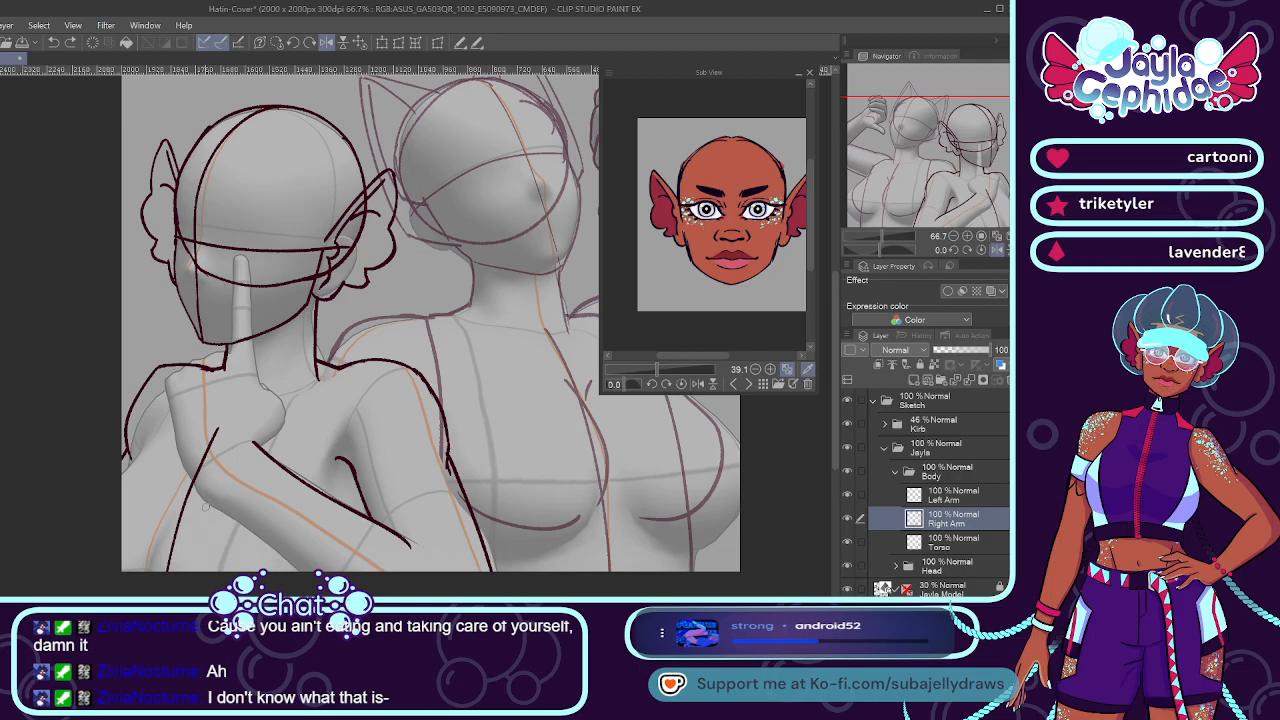
key(ctrl+z)
drag(209, 501, 298, 572)
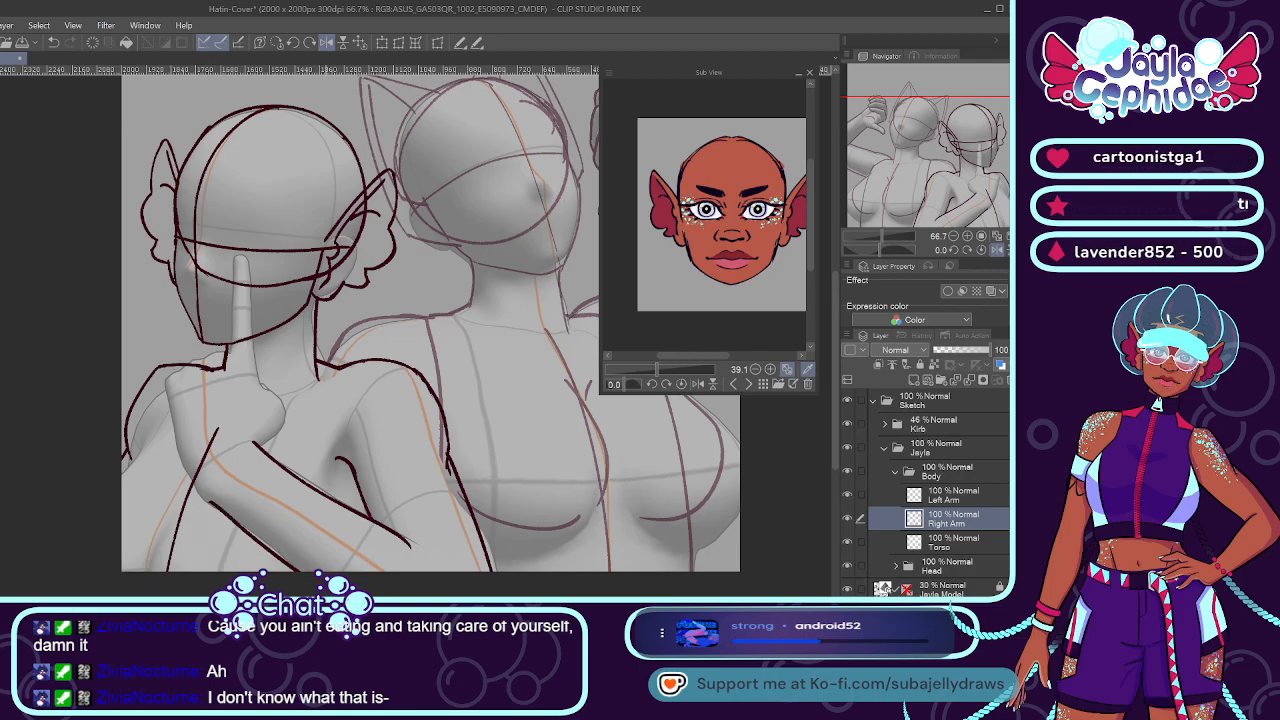
Draw the outer edge of the raised hand and wrist from the knuckles down to the forearm's lower edge.
scroll(230, 346, up, 4)
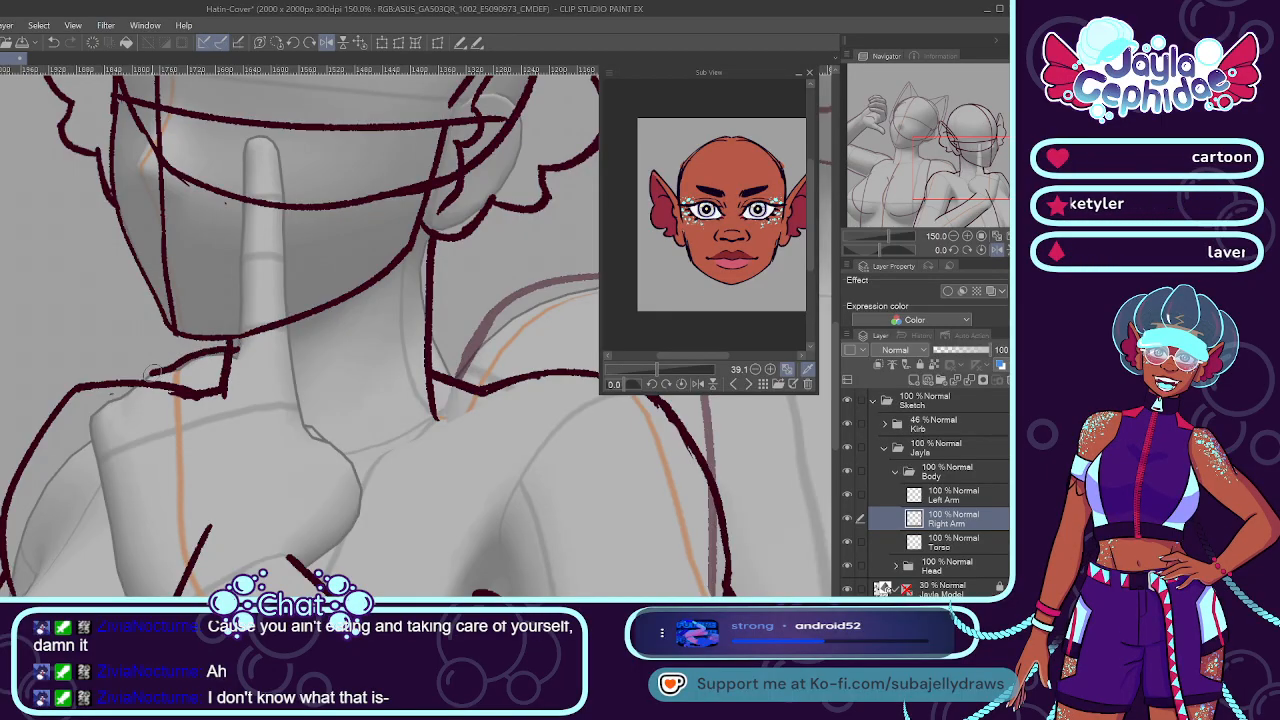
mouse_move(130, 392)
mouse_down()
mouse_move(88, 420)
mouse_move(85, 457)
mouse_move(97, 414)
mouse_move(140, 556)
mouse_up()
scroll(126, 431, down, 2)
scroll(110, 430, up, 1)
key(ctrl+z)
drag(96, 414, 150, 568)
key(ctrl+z)
drag(94, 414, 146, 564)
key(ctrl+z)
drag(98, 415, 151, 571)
key(ctrl+z)
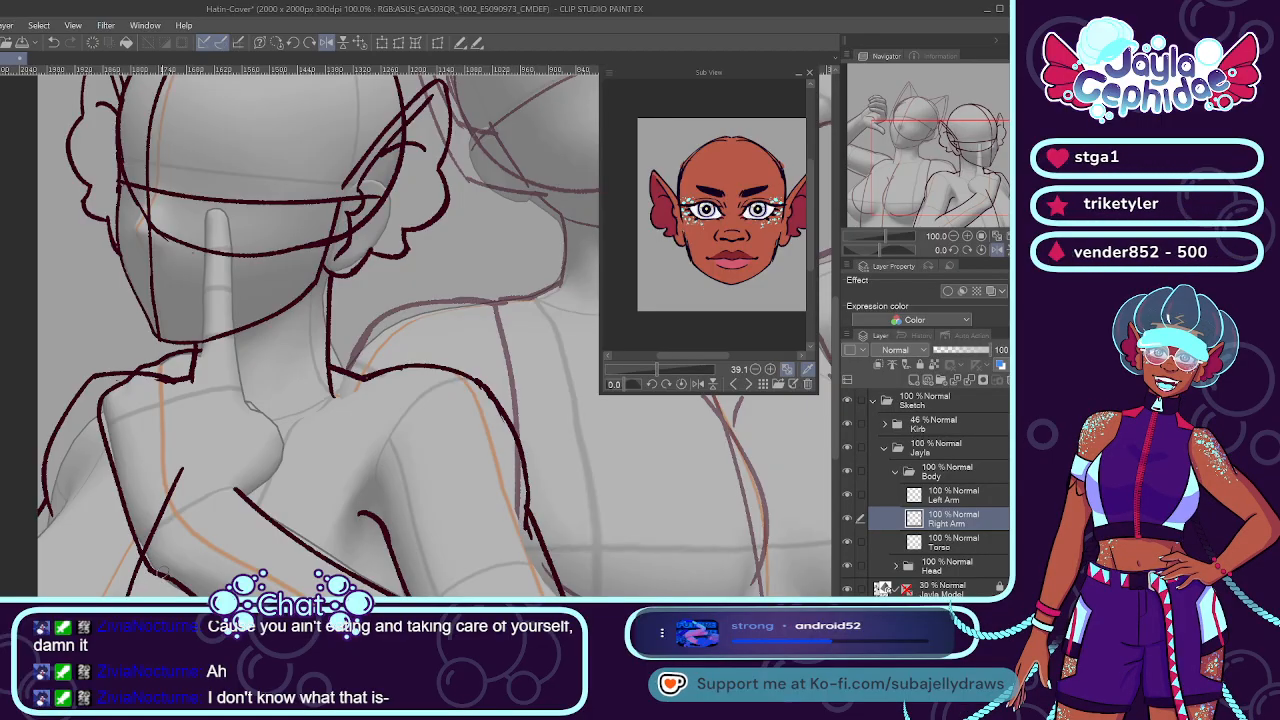
scroll(216, 203, up, 4)
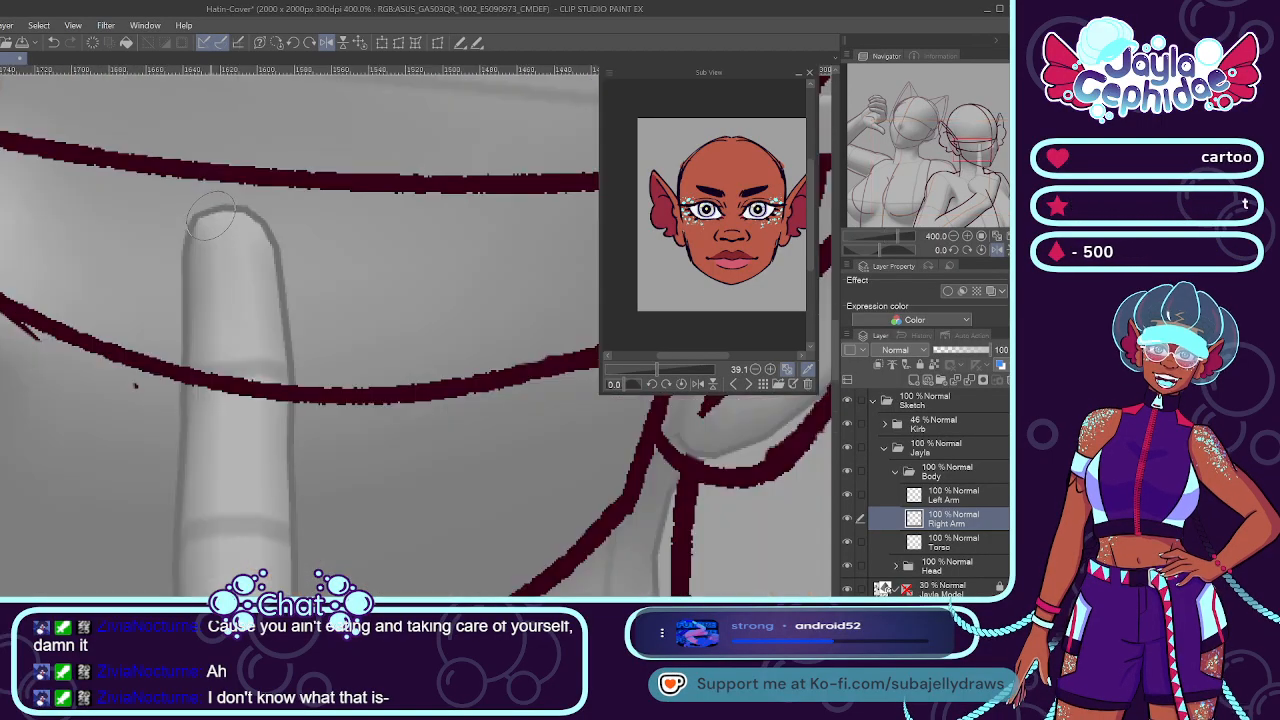
scroll(216, 203, down, 2)
drag(211, 212, 196, 340)
key(ctrl+z)
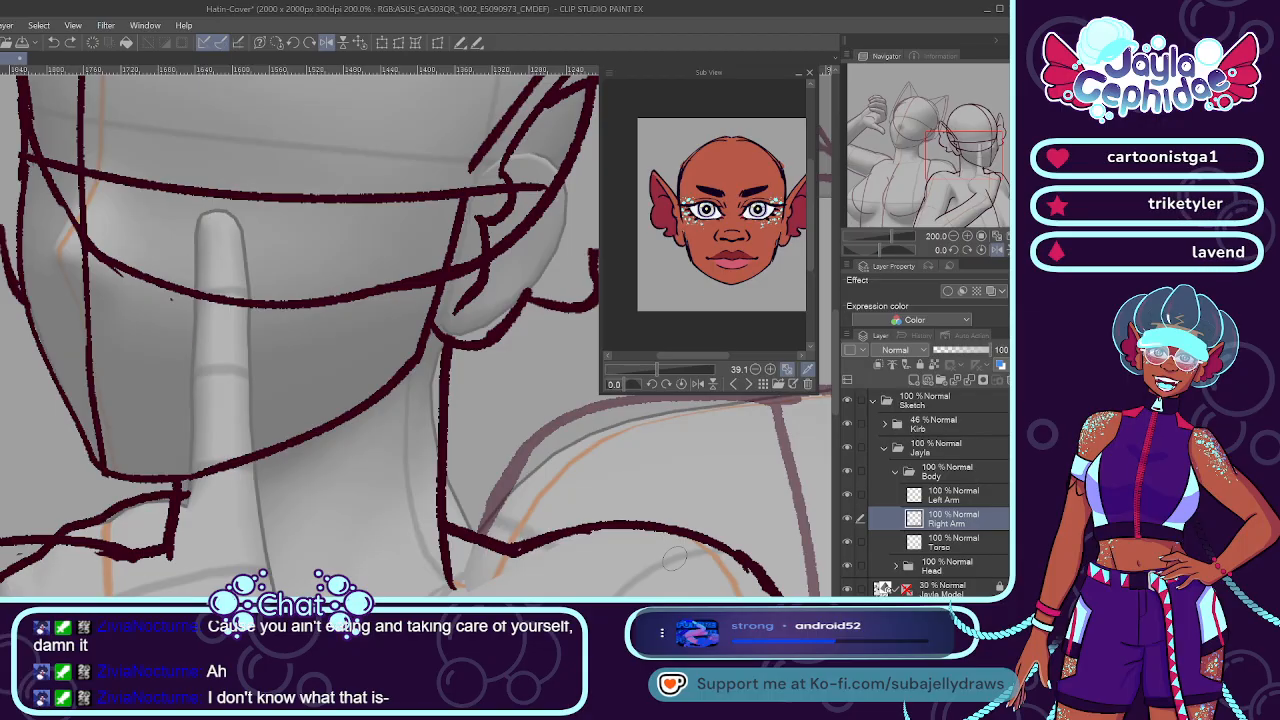
Hide the Torso layer, check the contents of the Left Arm and Right Arm layers, and reselect Right Arm.
click(847, 543)
click(847, 543)
click(847, 543)
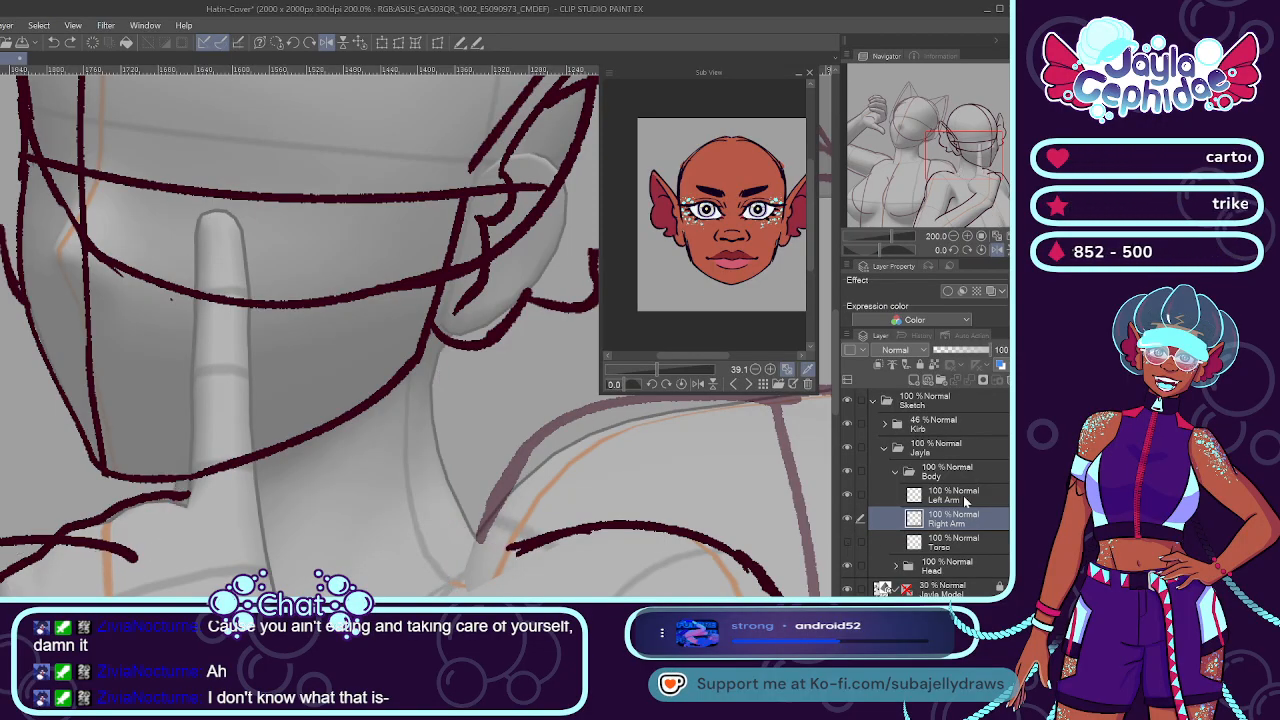
click(963, 498)
click(847, 495)
click(847, 495)
click(886, 520)
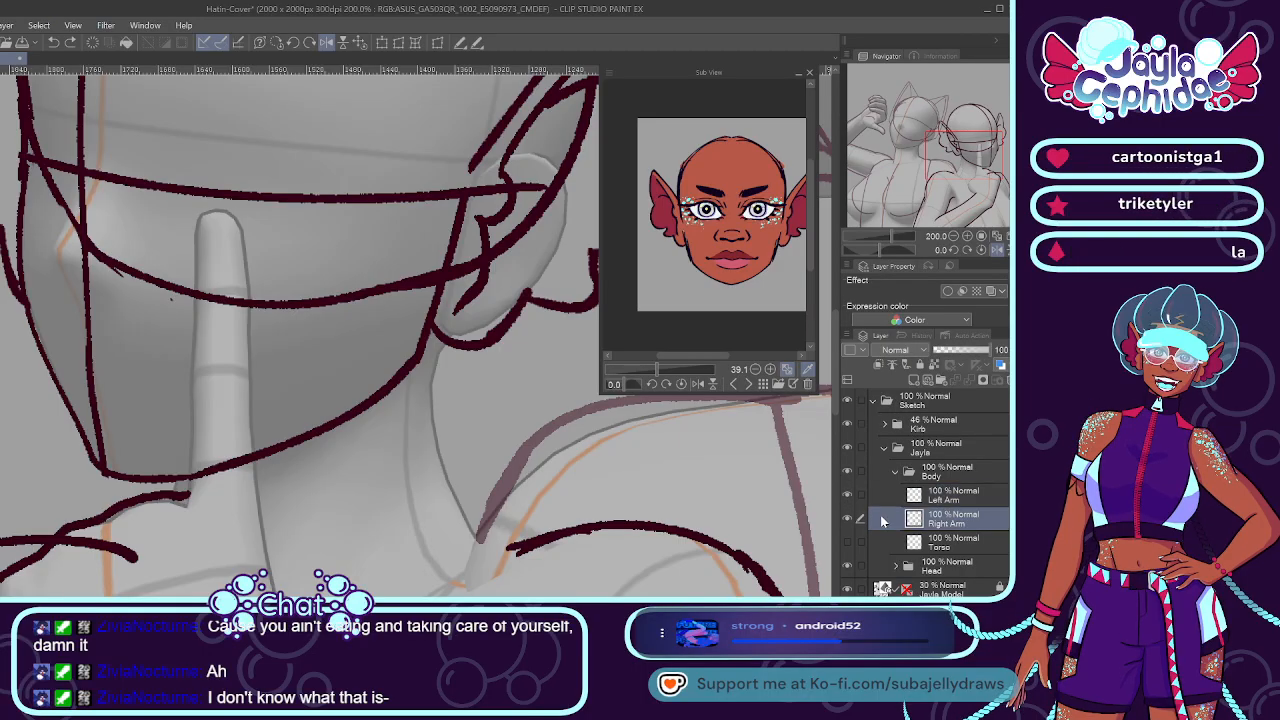
click(847, 519)
click(847, 519)
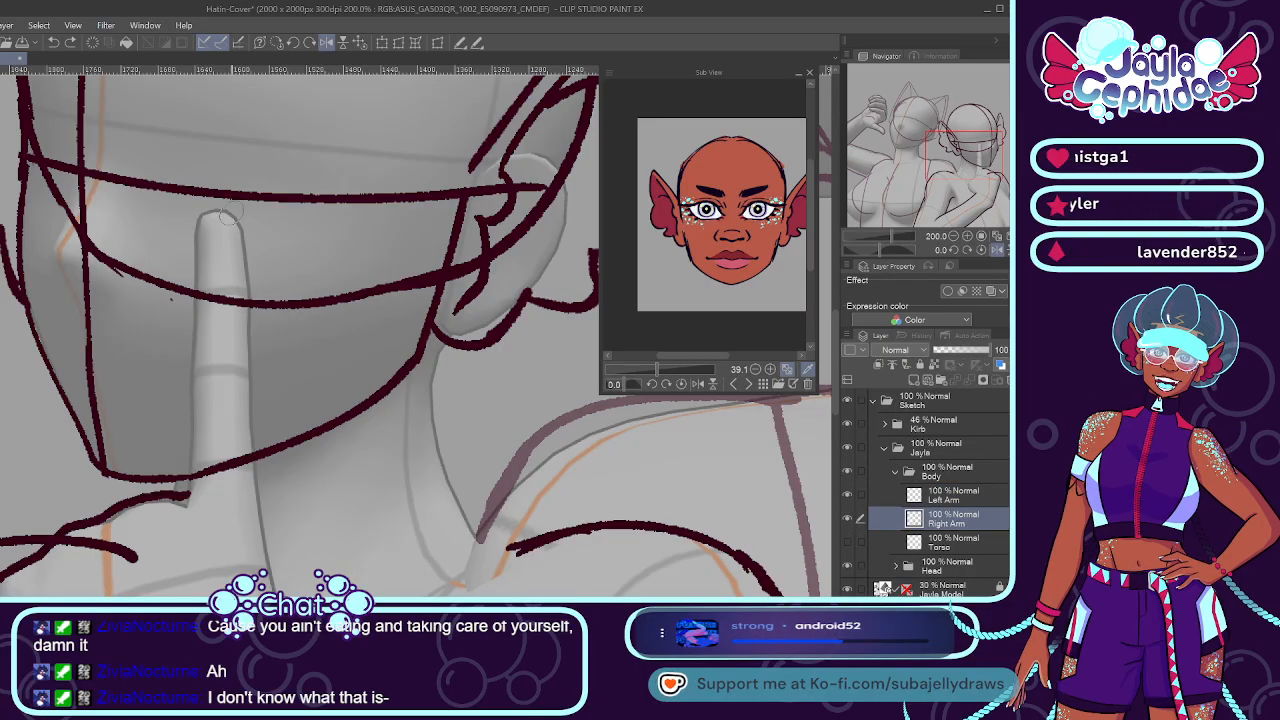
Outline the raised index finger with a rounded tip, both sides running down past the chin line.
mouse_move(200, 210)
mouse_down()
mouse_move(193, 257)
mouse_move(195, 240)
mouse_move(185, 520)
mouse_up()
key(ctrl+z)
key(ctrl+z)
drag(190, 380, 186, 458)
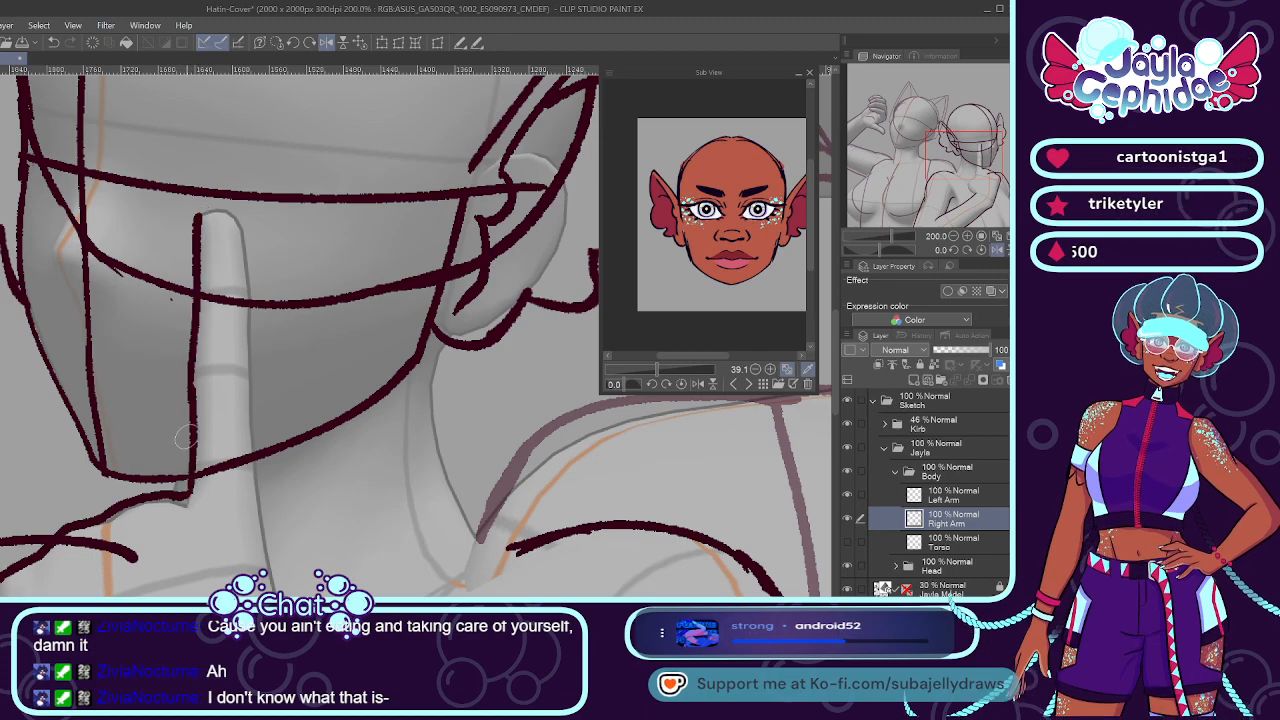
key(ctrl+z)
mouse_move(201, 216)
mouse_down()
mouse_move(225, 210)
mouse_move(238, 218)
mouse_move(213, 209)
mouse_move(240, 218)
mouse_move(248, 240)
mouse_move(270, 588)
mouse_up()
key(ctrl+z)
key(ctrl+z)
key(ctrl+z)
drag(249, 330, 268, 590)
Draw the rounded inner edge of the raised hand from the index finger's base down to the forearm.
scroll(229, 319, down, 3)
scroll(240, 400, down, 3)
mouse_move(238, 440)
mouse_down()
mouse_move(303, 502)
mouse_move(326, 560)
mouse_up()
scroll(284, 545, down, 1)
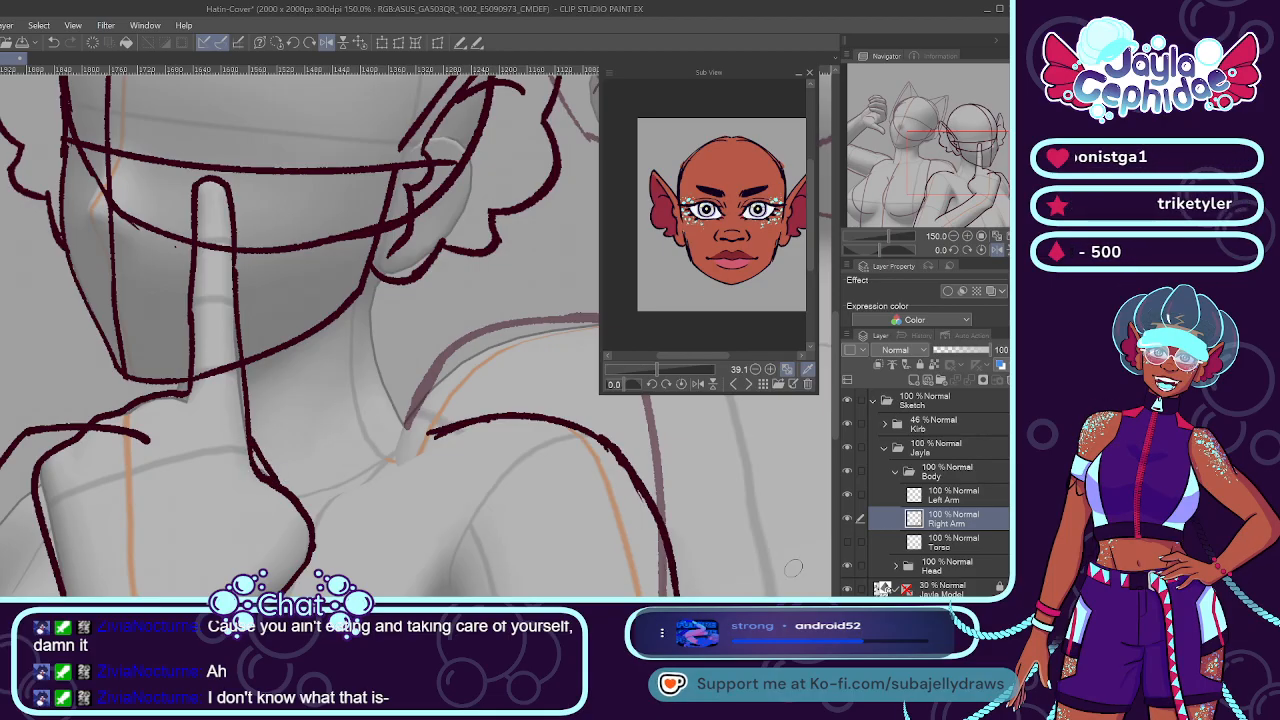
Show the Torso layer again and erase its neck and shoulder line where it overlaps the raised hand.
click(846, 543)
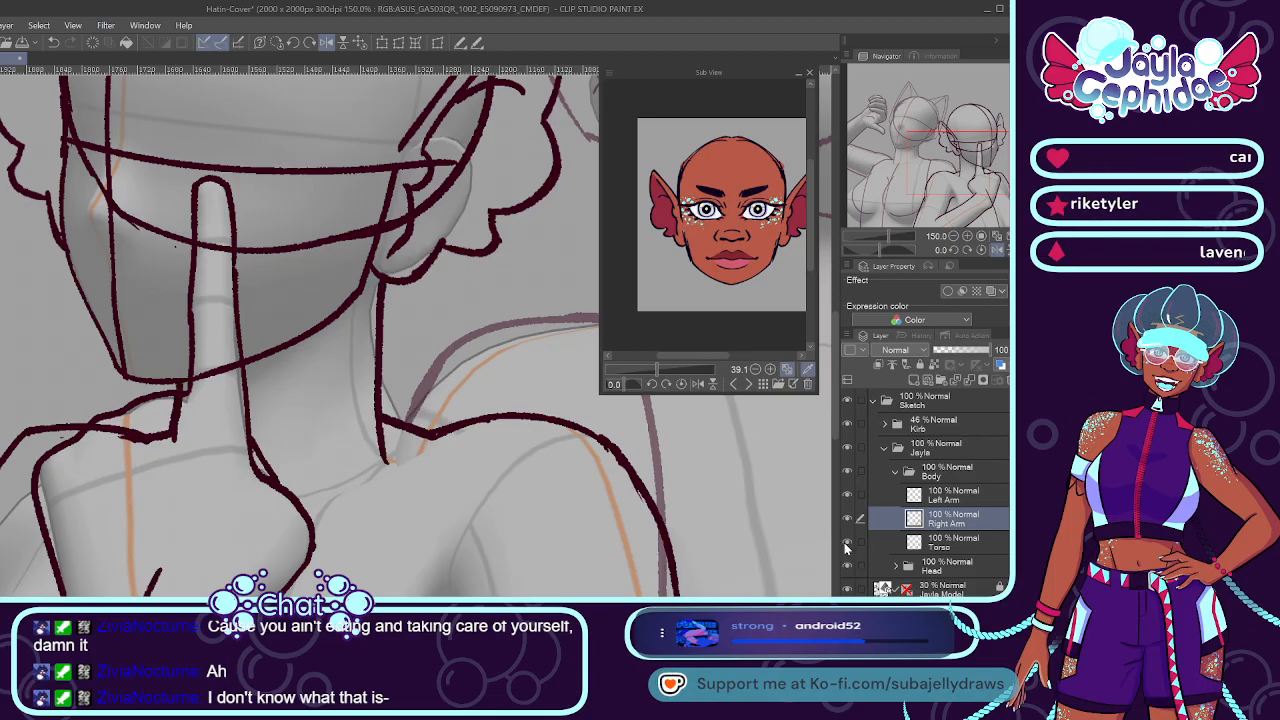
click(905, 550)
drag(188, 408, 130, 435)
Erase the end of the shoulder line on the Left Arm layer where it runs into the raised hand.
click(930, 500)
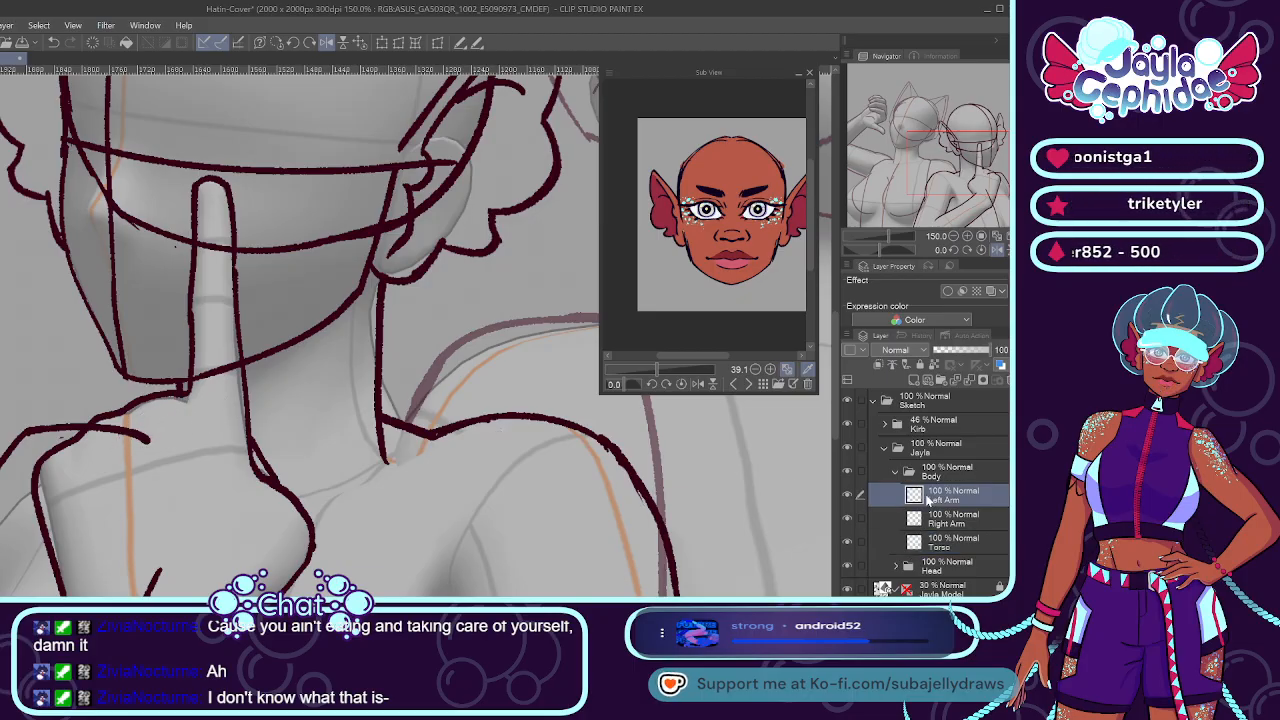
mouse_move(128, 408)
mouse_down()
mouse_move(125, 444)
mouse_move(95, 440)
mouse_up()
key(ctrl+minus)
key(ctrl+minus)
key(ctrl+minus)
key(ctrl+minus)
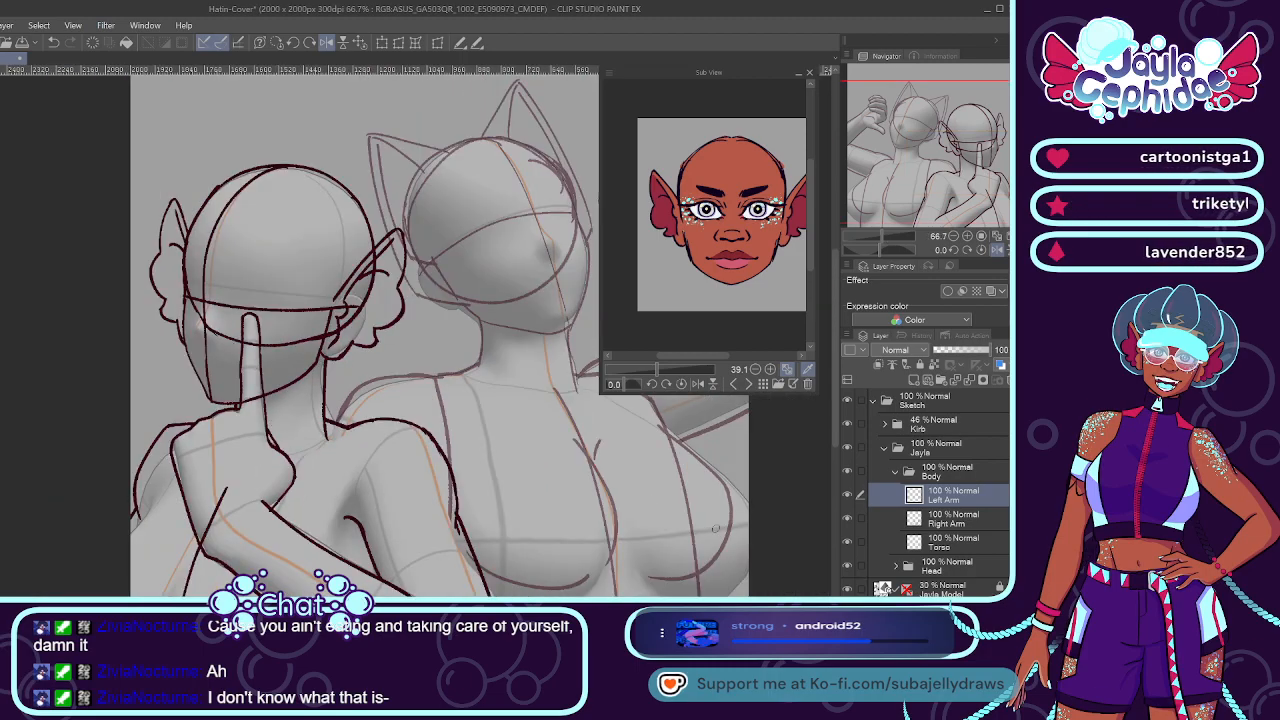
Add a layer named Boobs above the Torso layer and draw the chest's outer curve below the bent elbow.
click(926, 541)
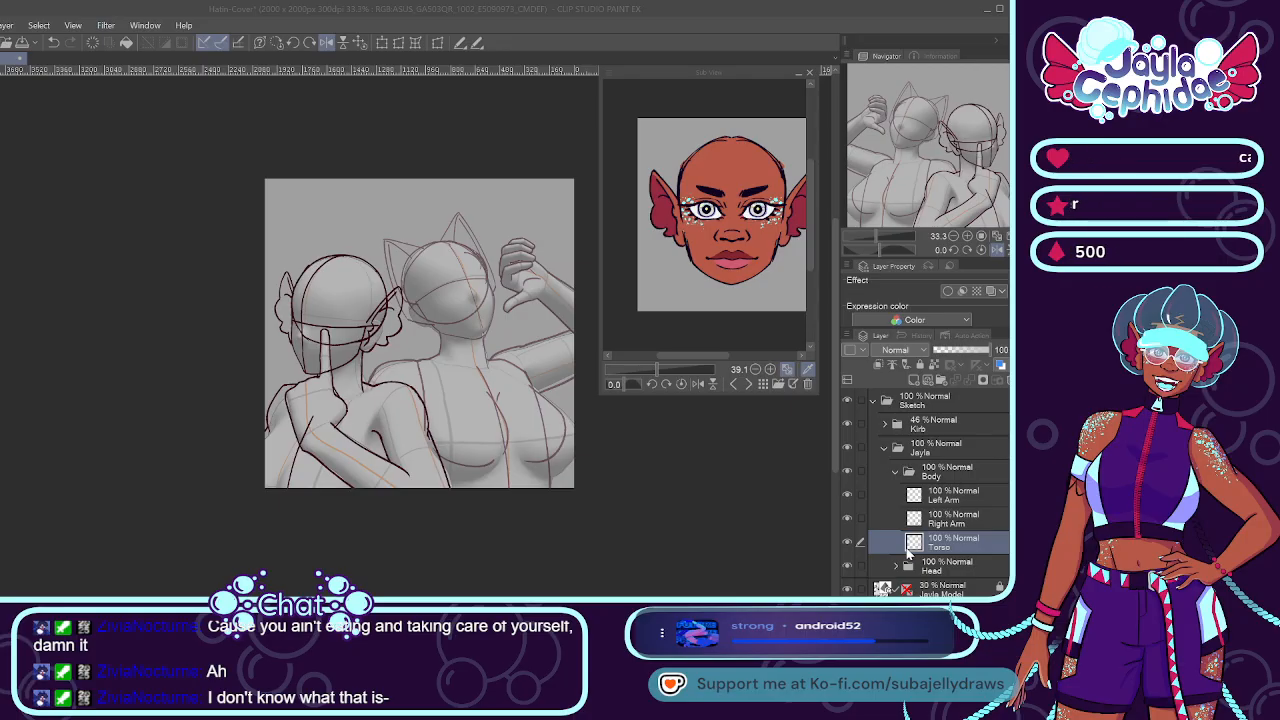
key(Return)
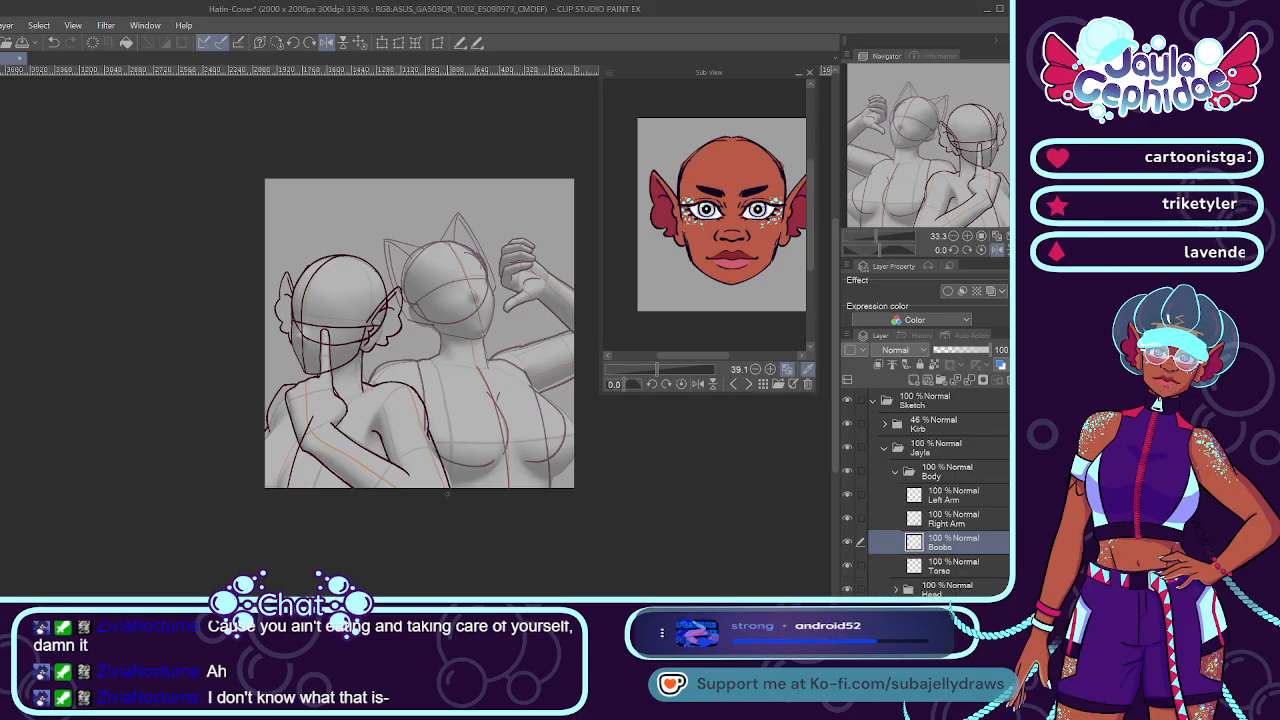
scroll(398, 423, up, 2)
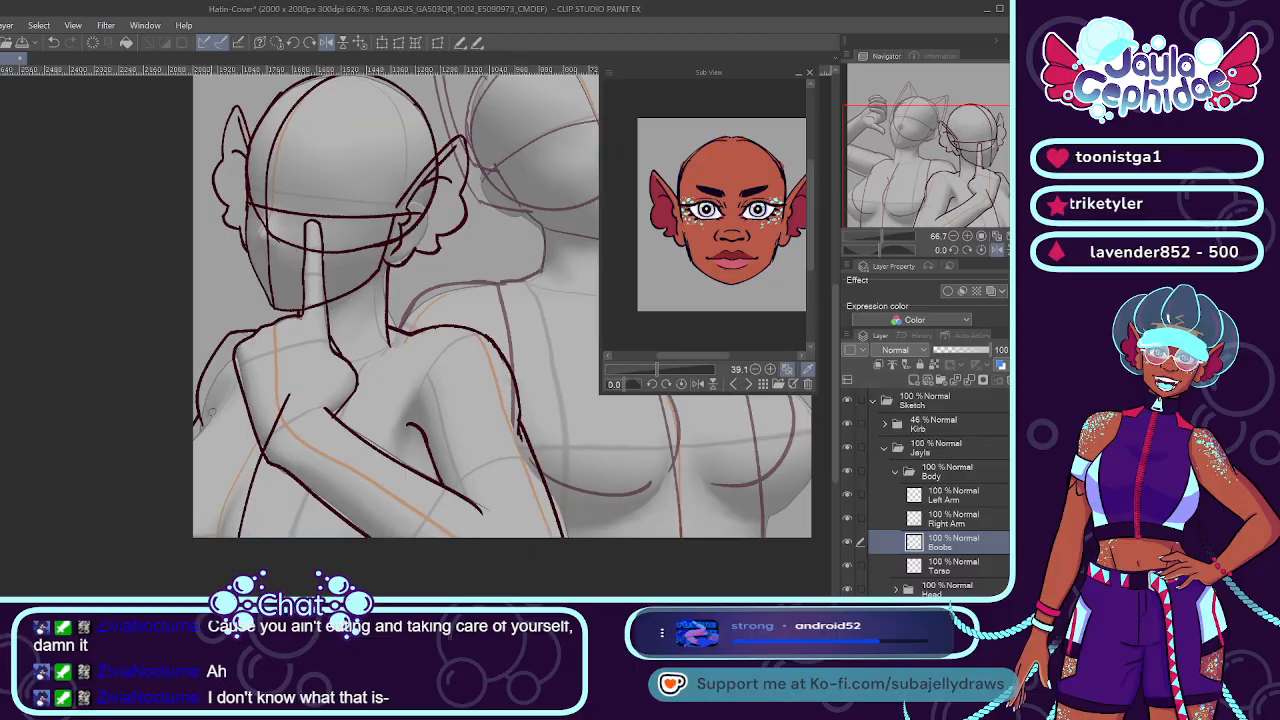
drag(244, 482, 237, 535)
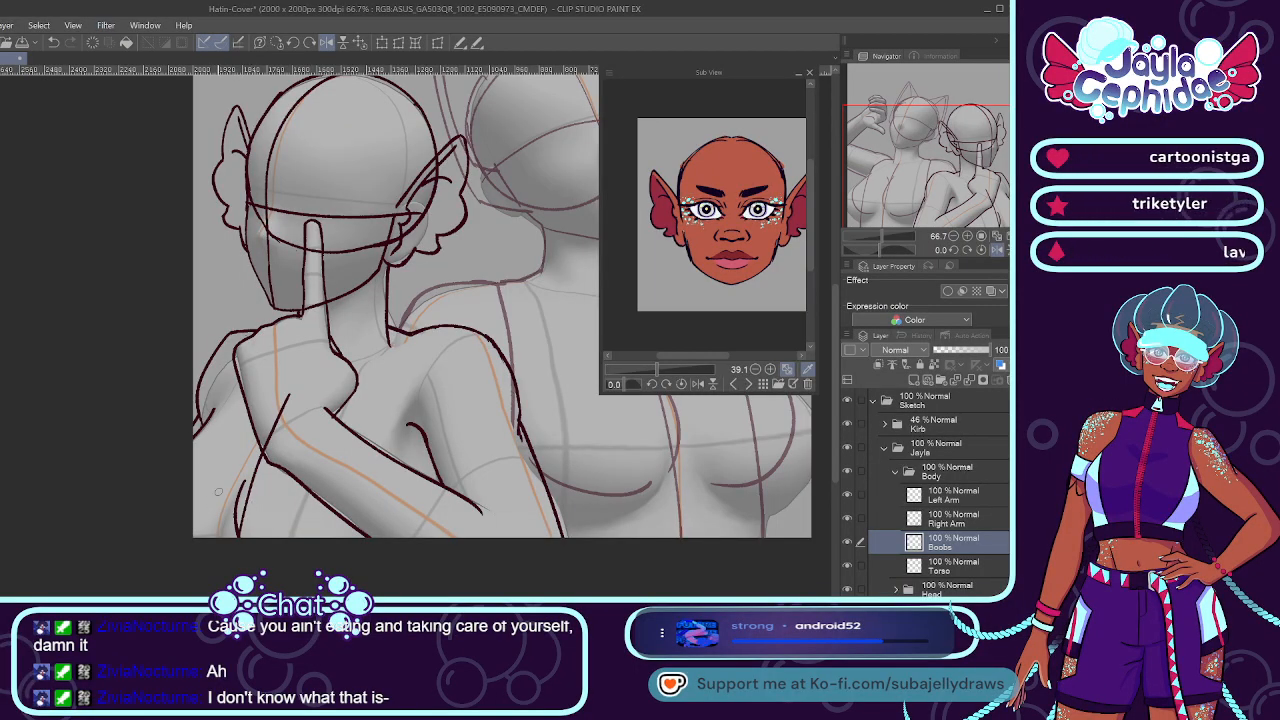
key(ctrl+z)
drag(250, 457, 233, 536)
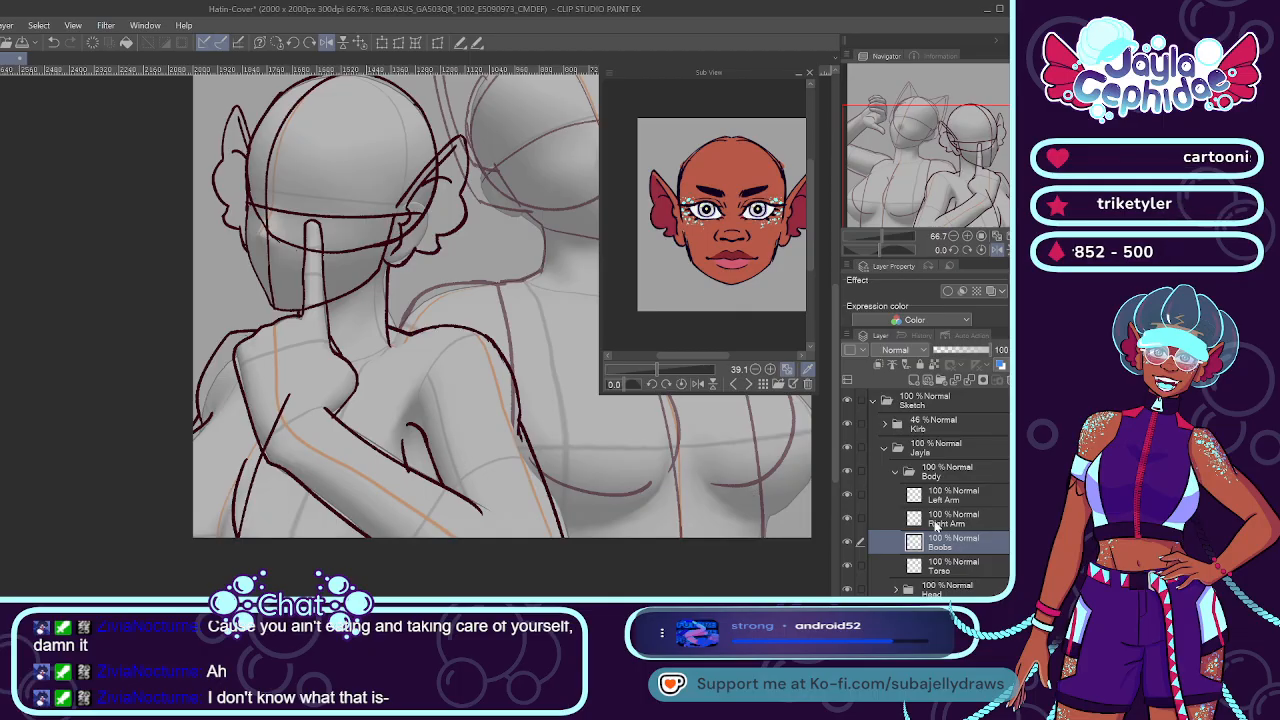
Erase the Torso layer's side line where it crosses the forearm and the chest curve.
click(888, 570)
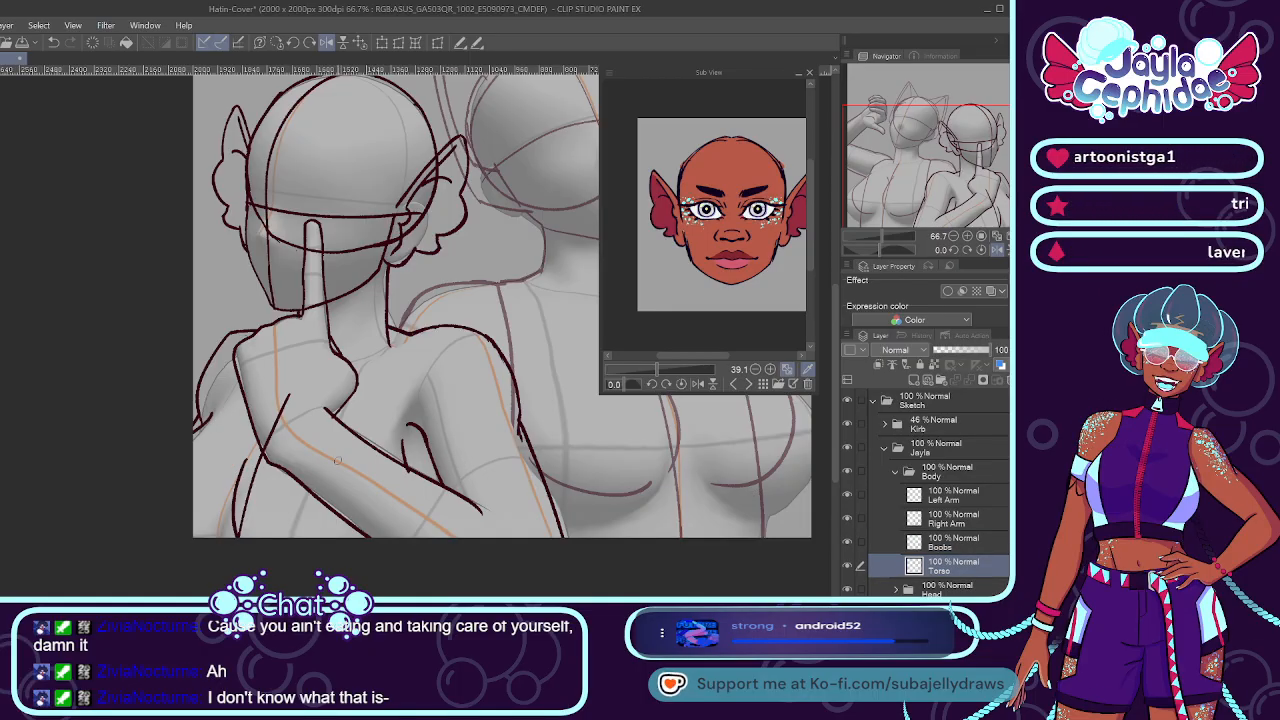
drag(289, 396, 242, 506)
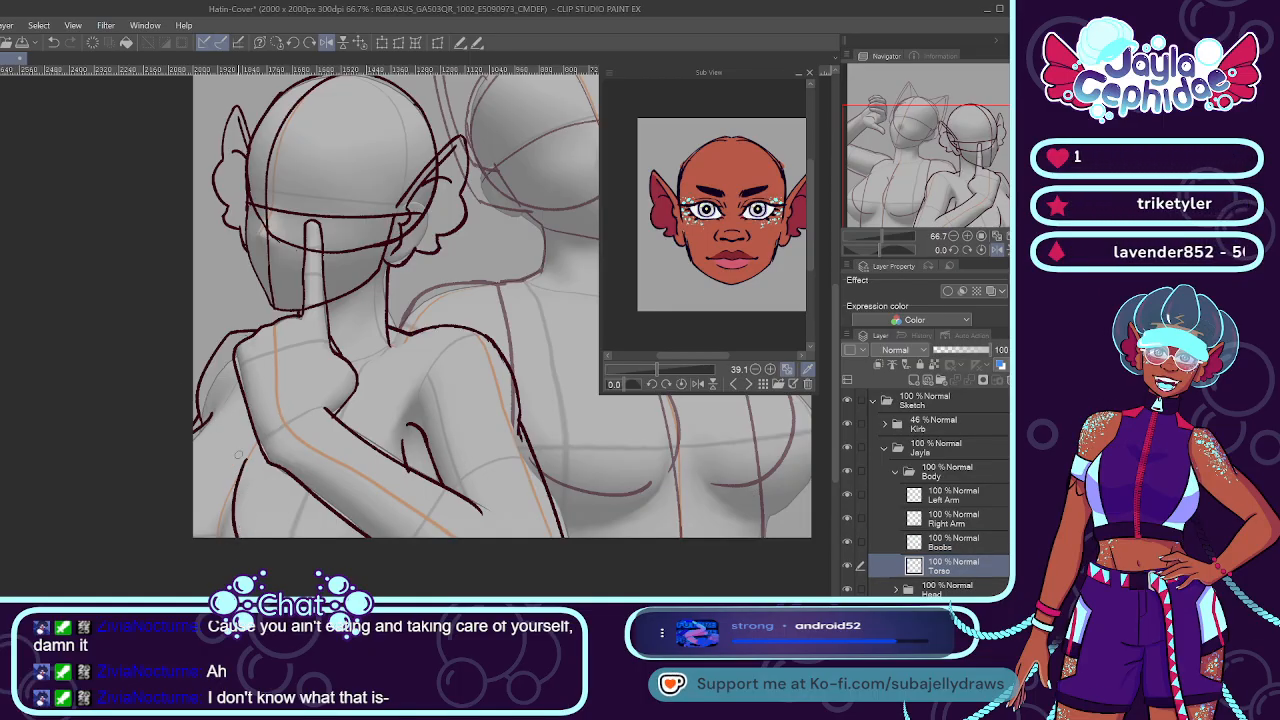
scroll(239, 438, down, 2)
scroll(296, 320, up, 2)
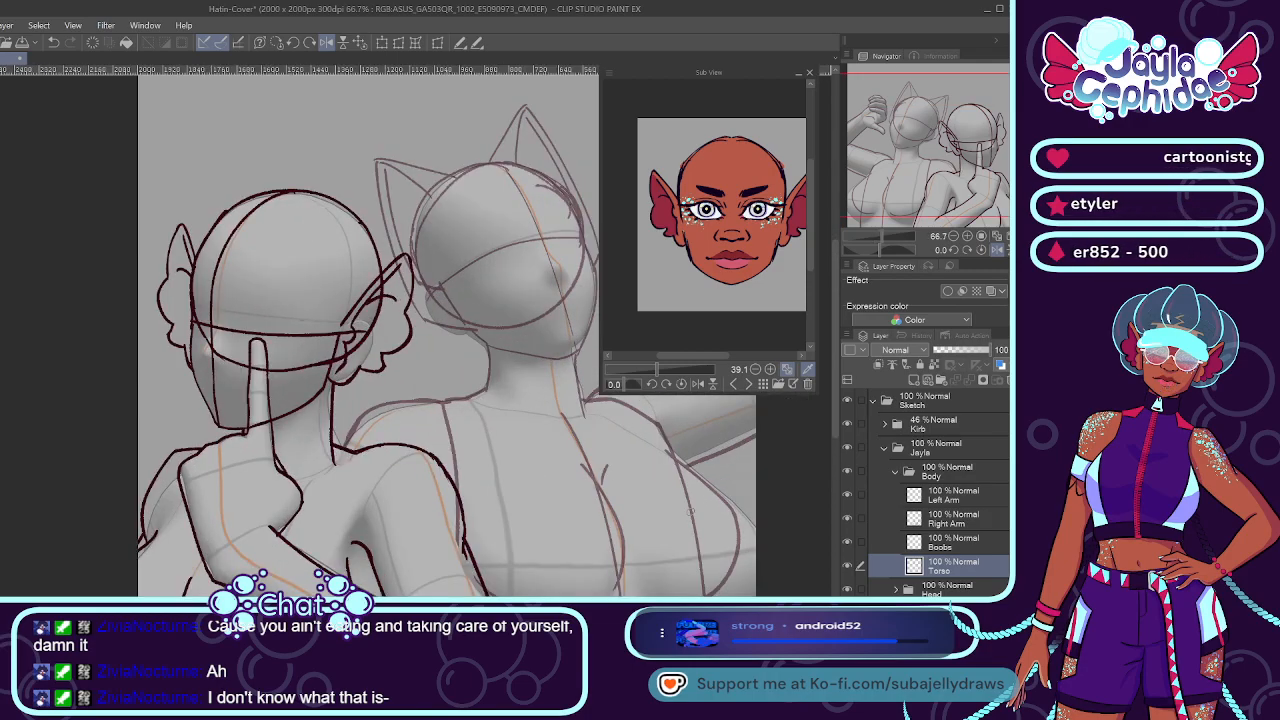
Collapse Jayla's Body folder, expand her Head folder, and select its Base layer.
click(897, 476)
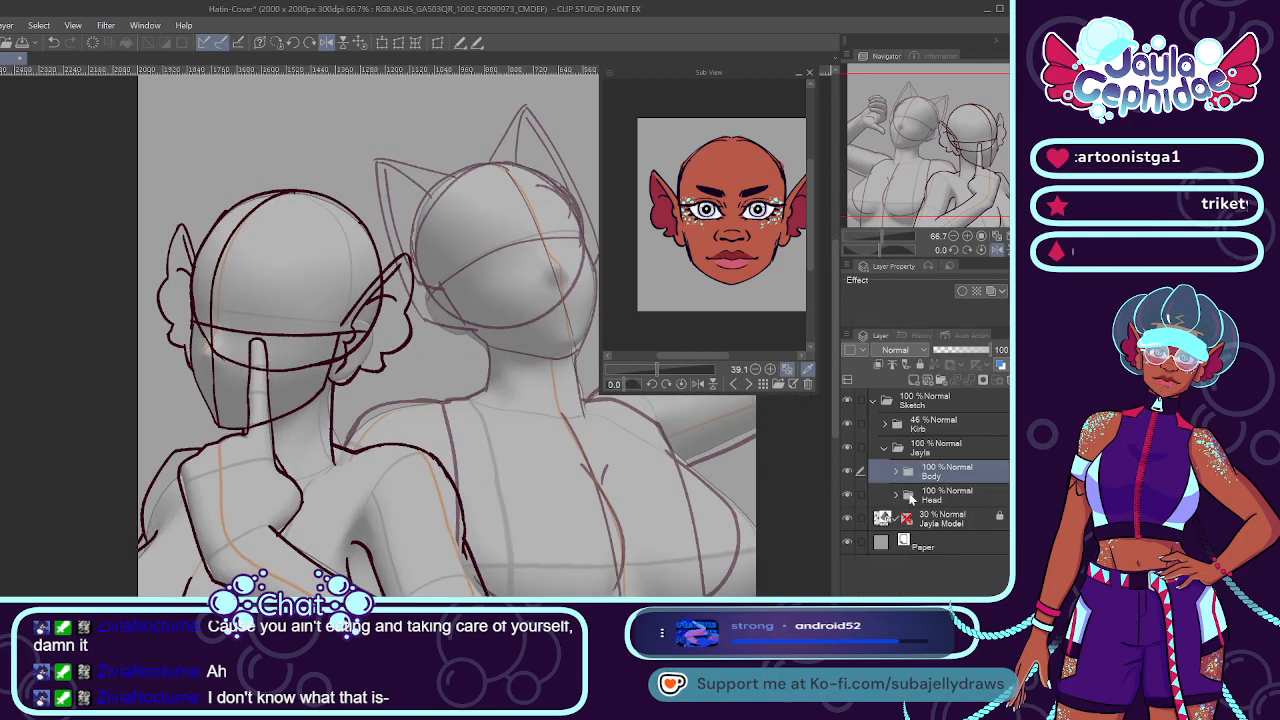
click(900, 496)
click(896, 496)
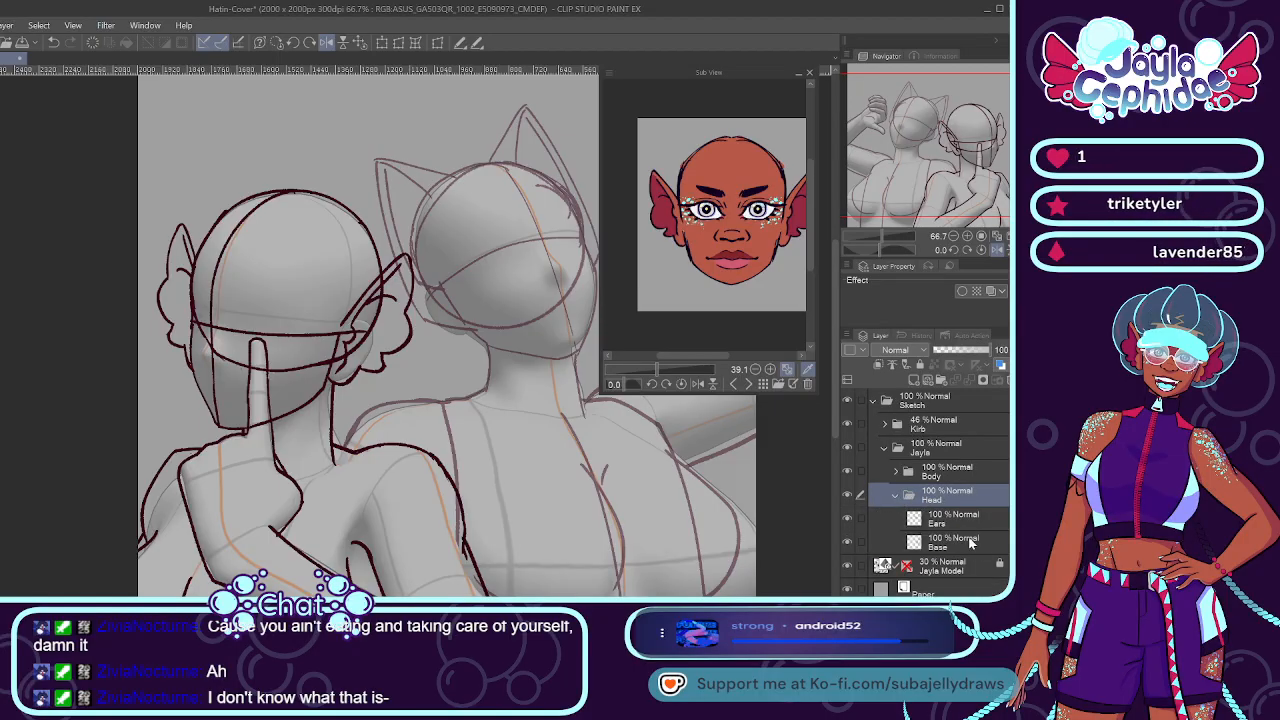
click(870, 541)
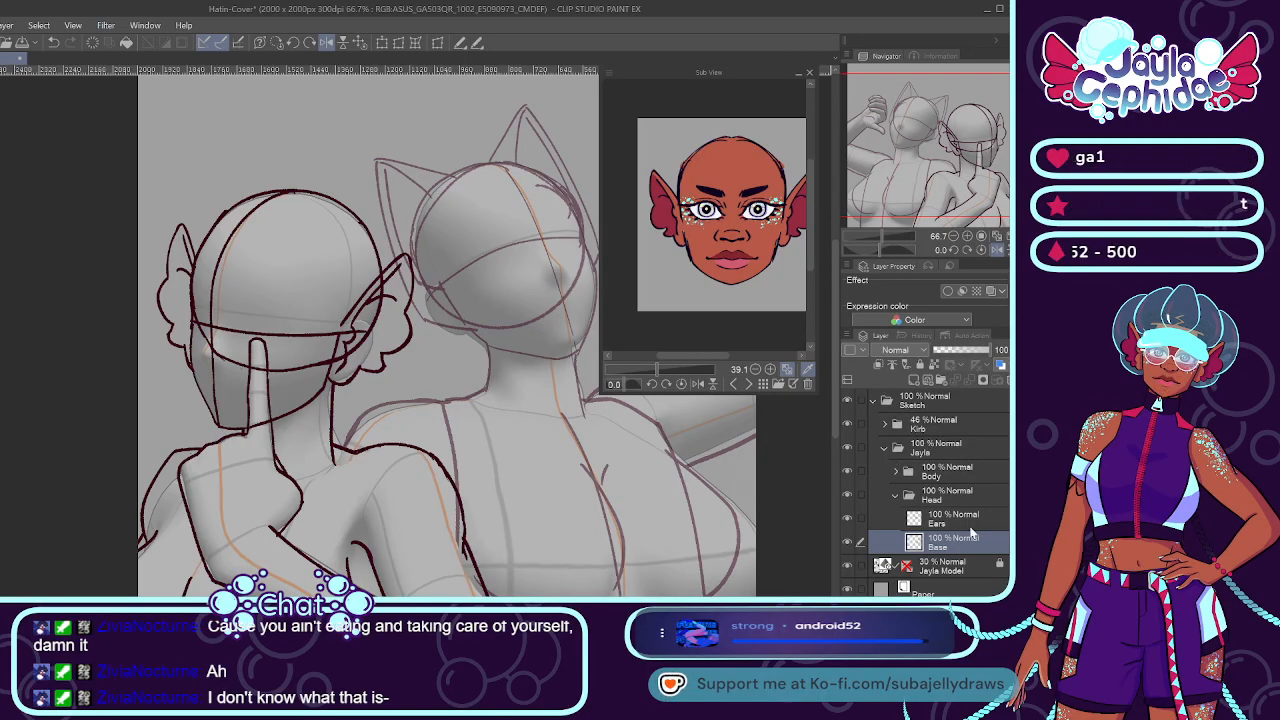
Hide the Jayla Model layer and switch the reference image to the two full-body characters.
click(847, 564)
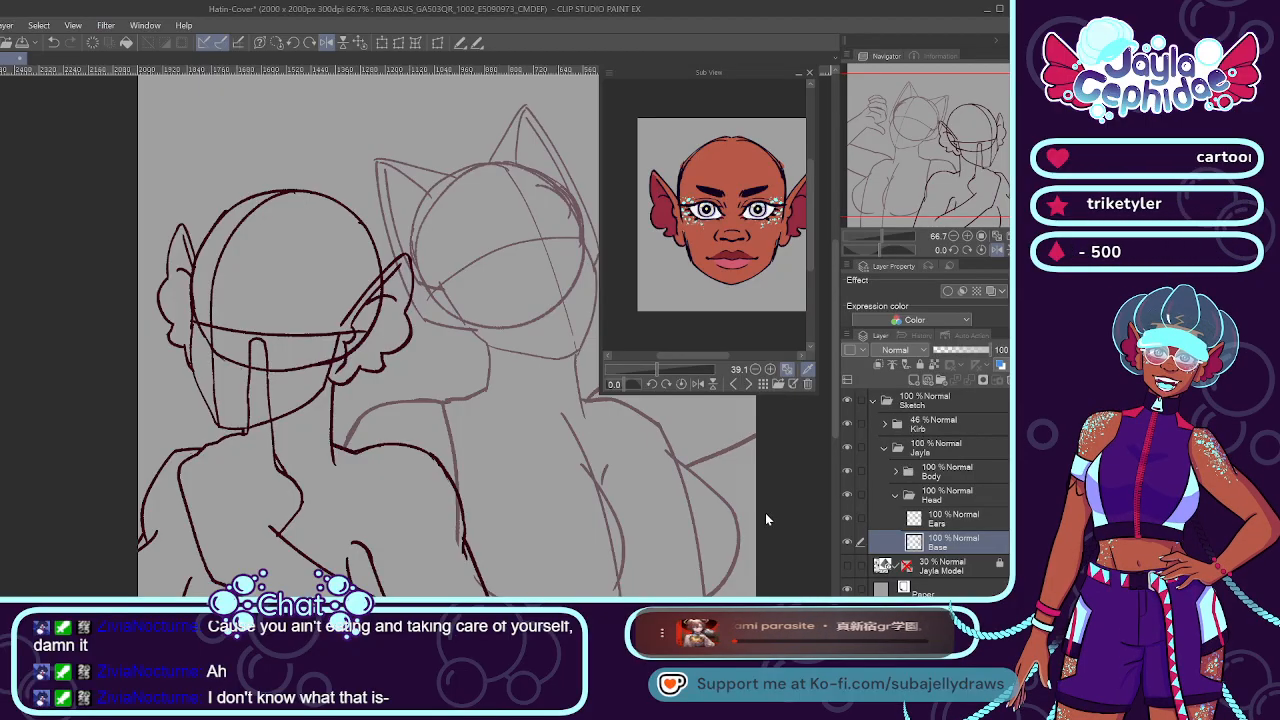
click(748, 384)
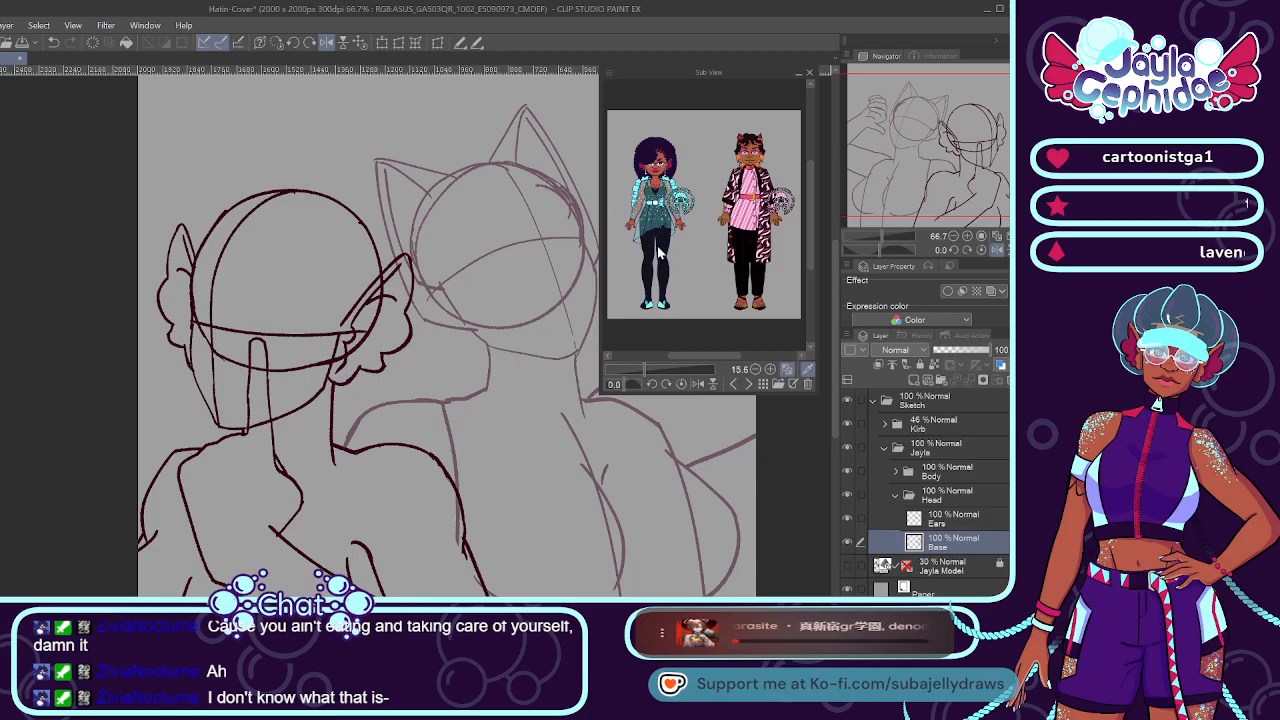
Create a folder named Face above the Ears layer in Jayla's Head folder and add an Eye layer inside it.
scroll(631, 171, up, 2)
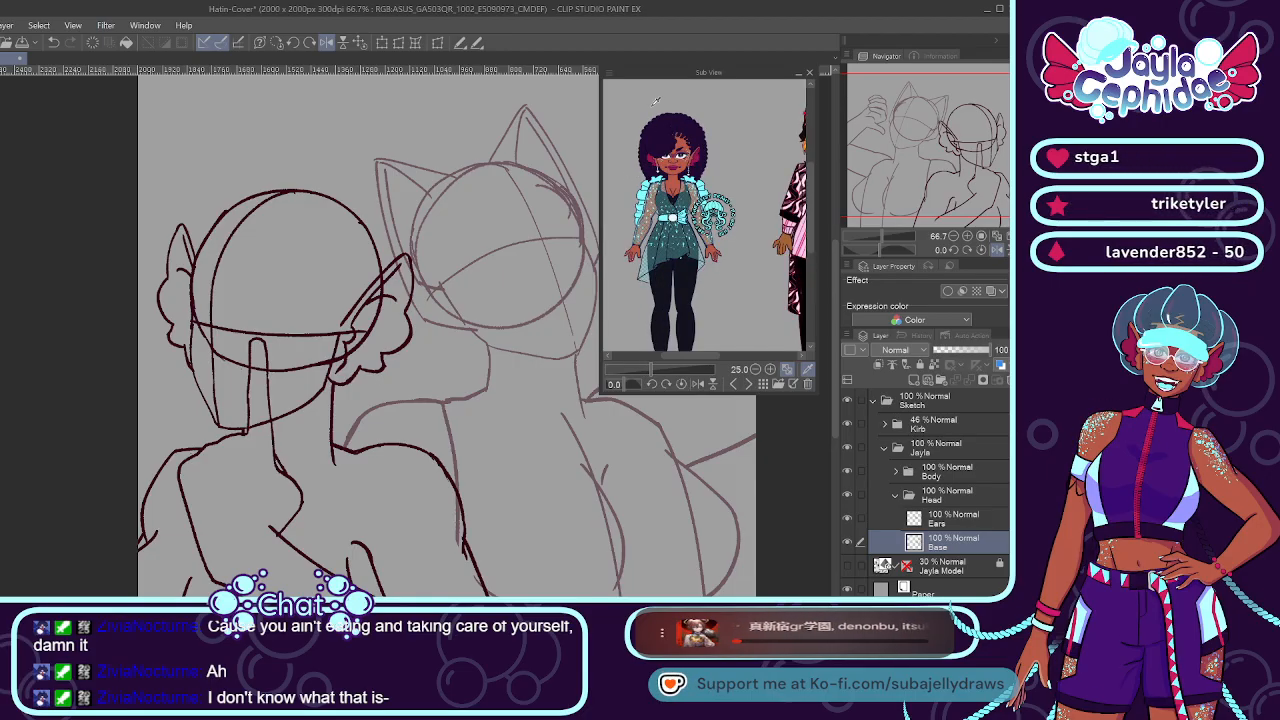
scroll(686, 127, up, 2)
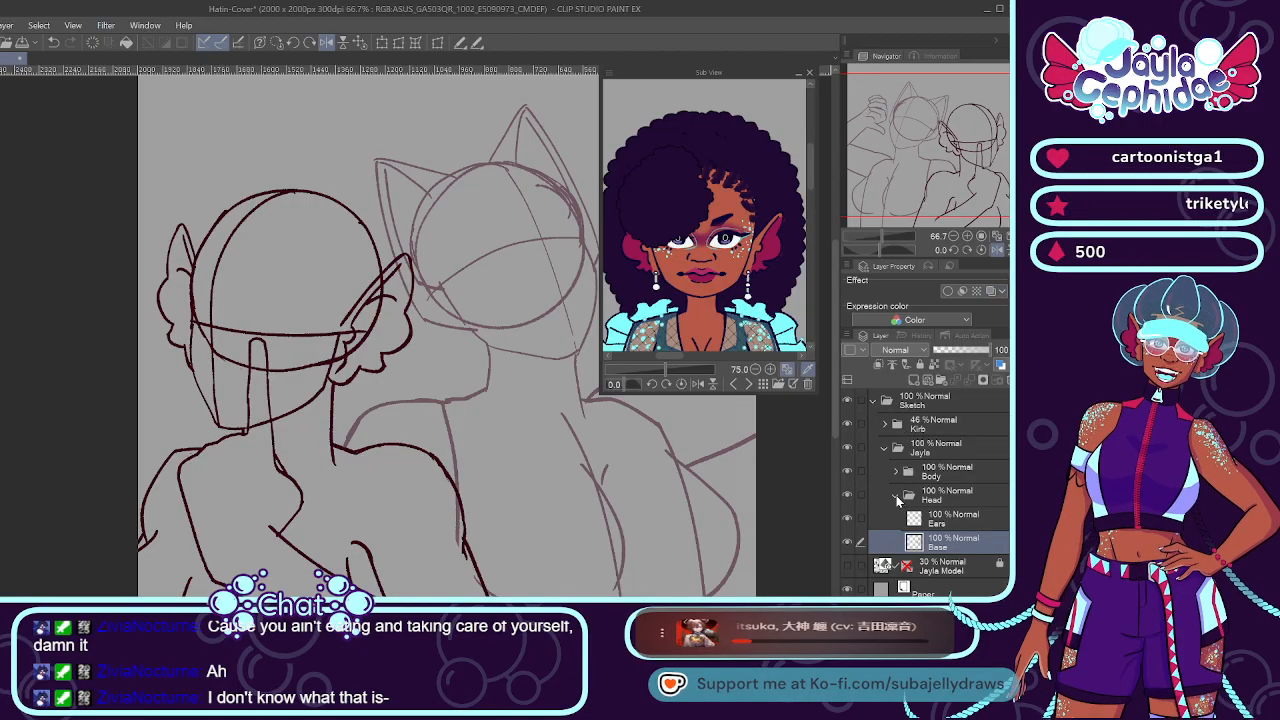
ctrl+click(938, 516)
key(ctrl+g)
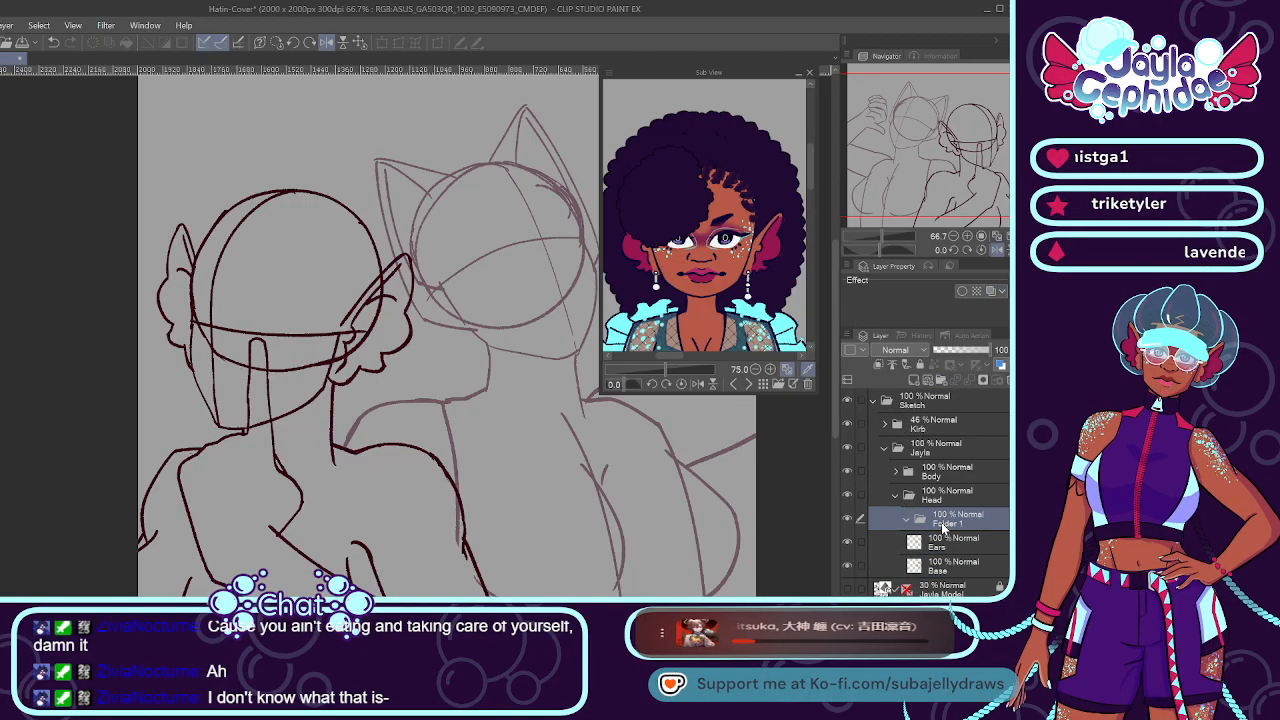
double_click(941, 529)
text(Face)
key(Return)
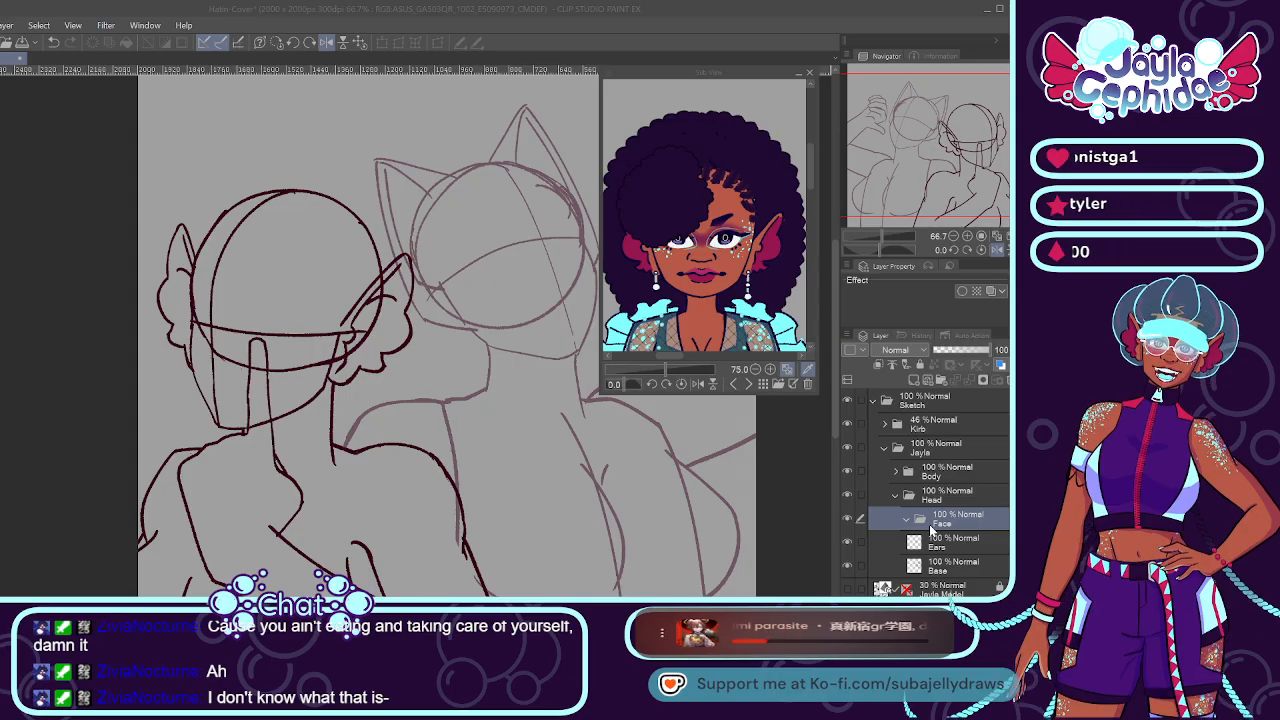
key(Return)
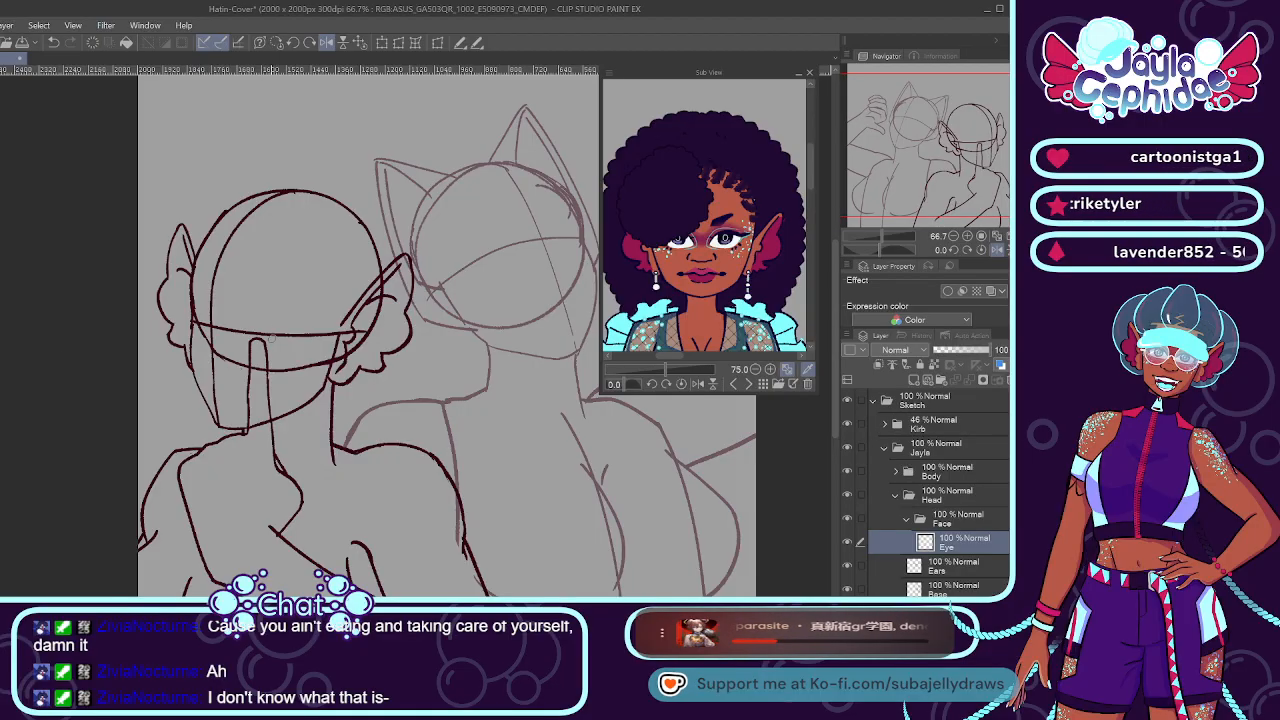
Try sketching a short vertical guide mark and an upper lid arc at Jayla's eye line.
scroll(258, 313, up, 2)
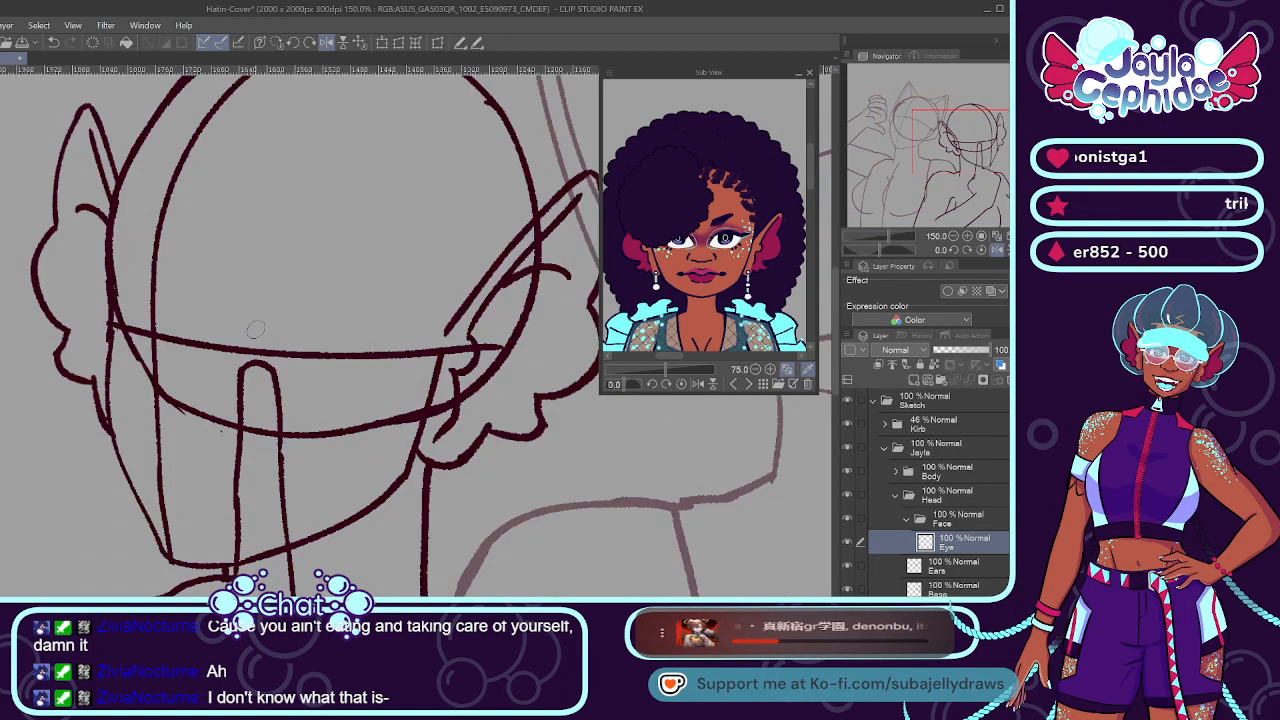
key(ctrl+z)
drag(259, 326, 257, 376)
key(ctrl+z)
drag(262, 328, 259, 378)
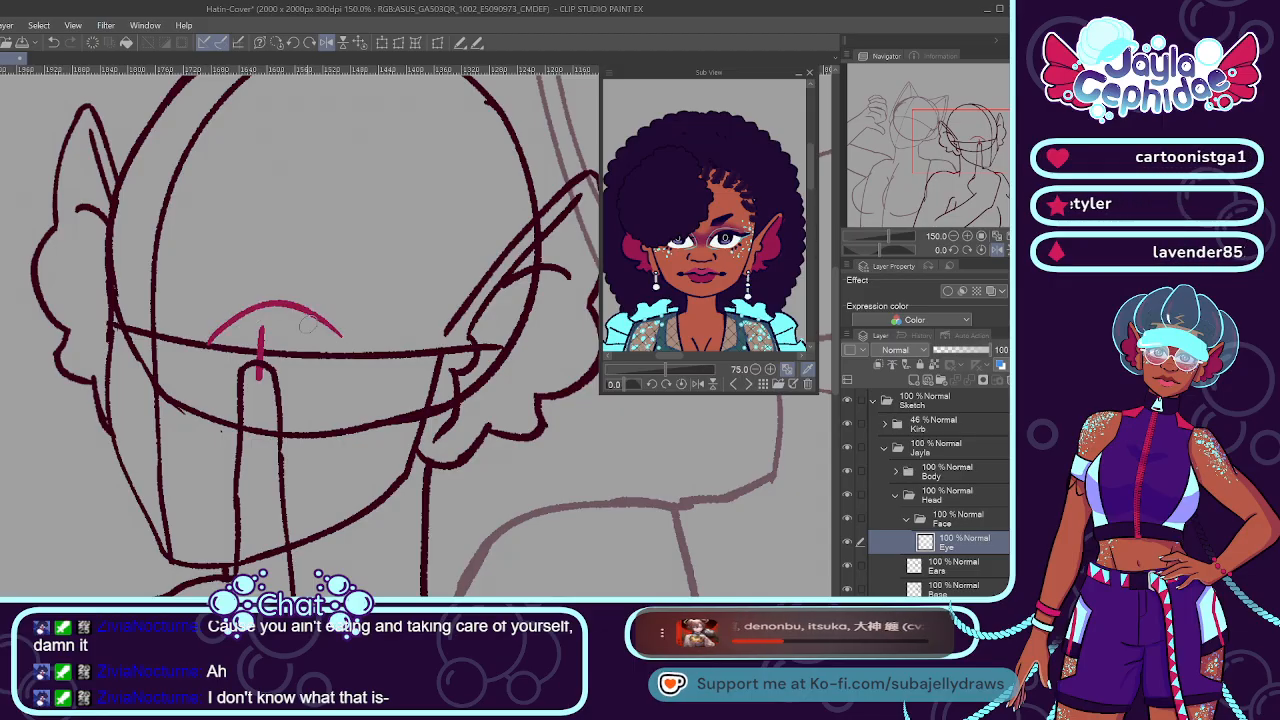
drag(198, 343, 251, 291)
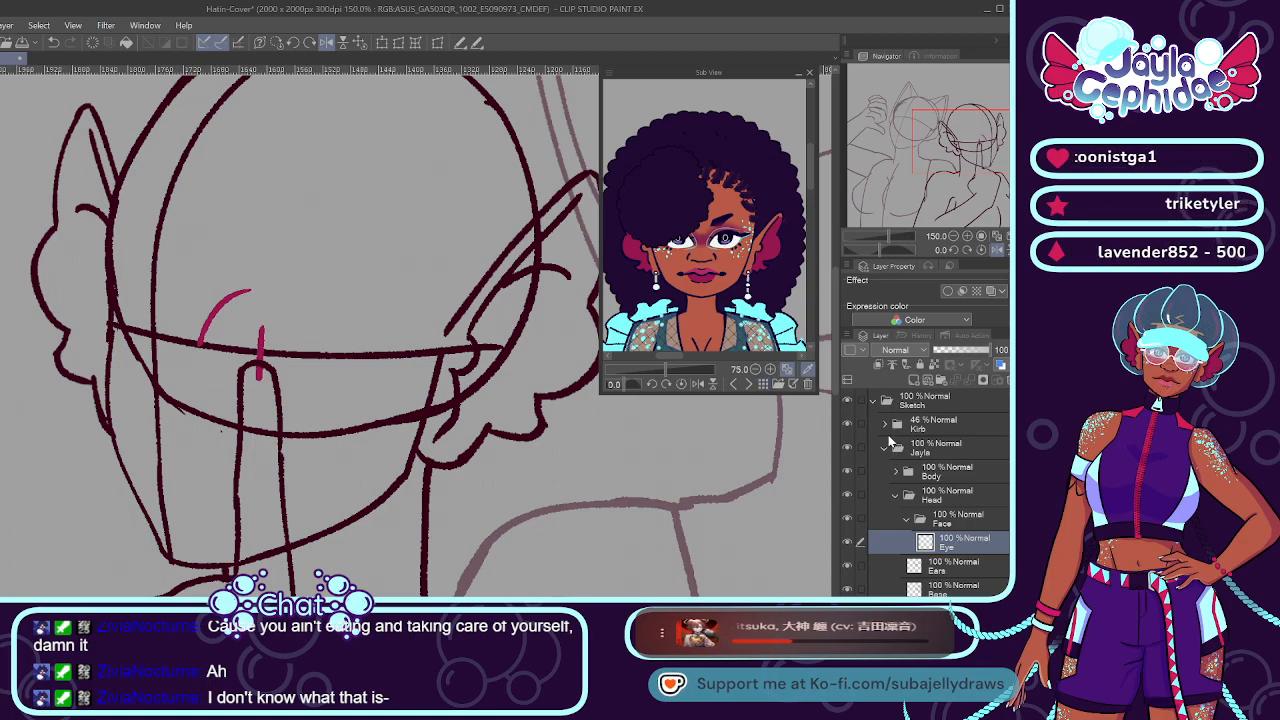
Switch the reference to the bald face close-up and draw the eye's curved upper lash line with an outer wing.
click(745, 385)
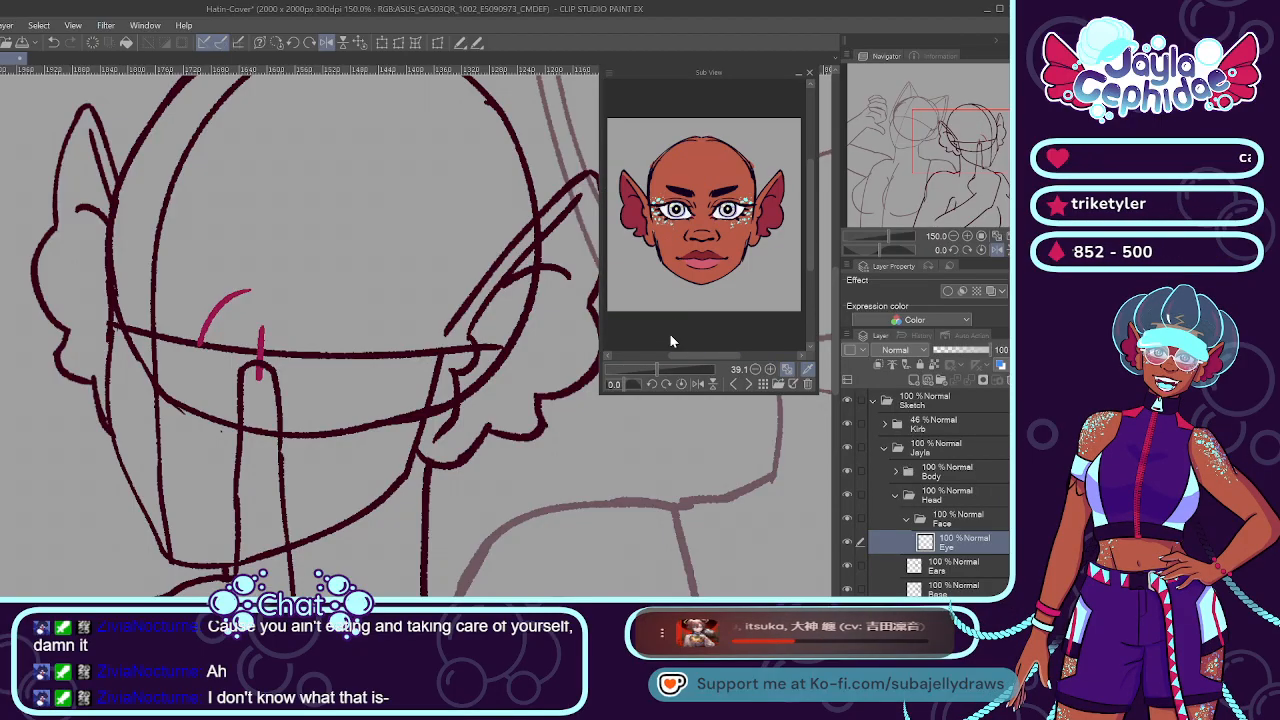
drag(657, 368, 718, 356)
mouse_move(222, 313)
mouse_down()
mouse_move(194, 354)
mouse_move(255, 352)
mouse_move(273, 291)
mouse_up()
key(ctrl+z)
mouse_move(204, 343)
mouse_down()
mouse_move(225, 301)
mouse_move(350, 315)
mouse_up()
key(ctrl+z)
drag(225, 301, 363, 318)
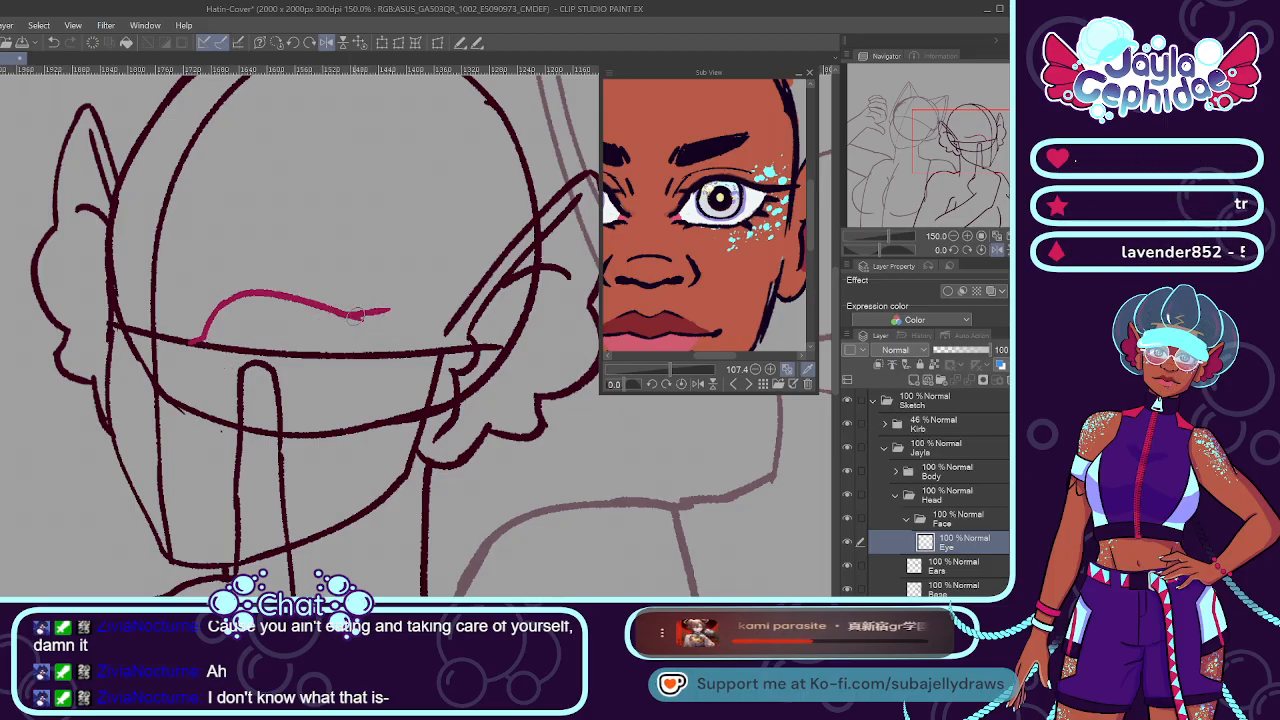
mouse_move(342, 318)
mouse_down()
mouse_move(388, 308)
mouse_move(356, 316)
mouse_up()
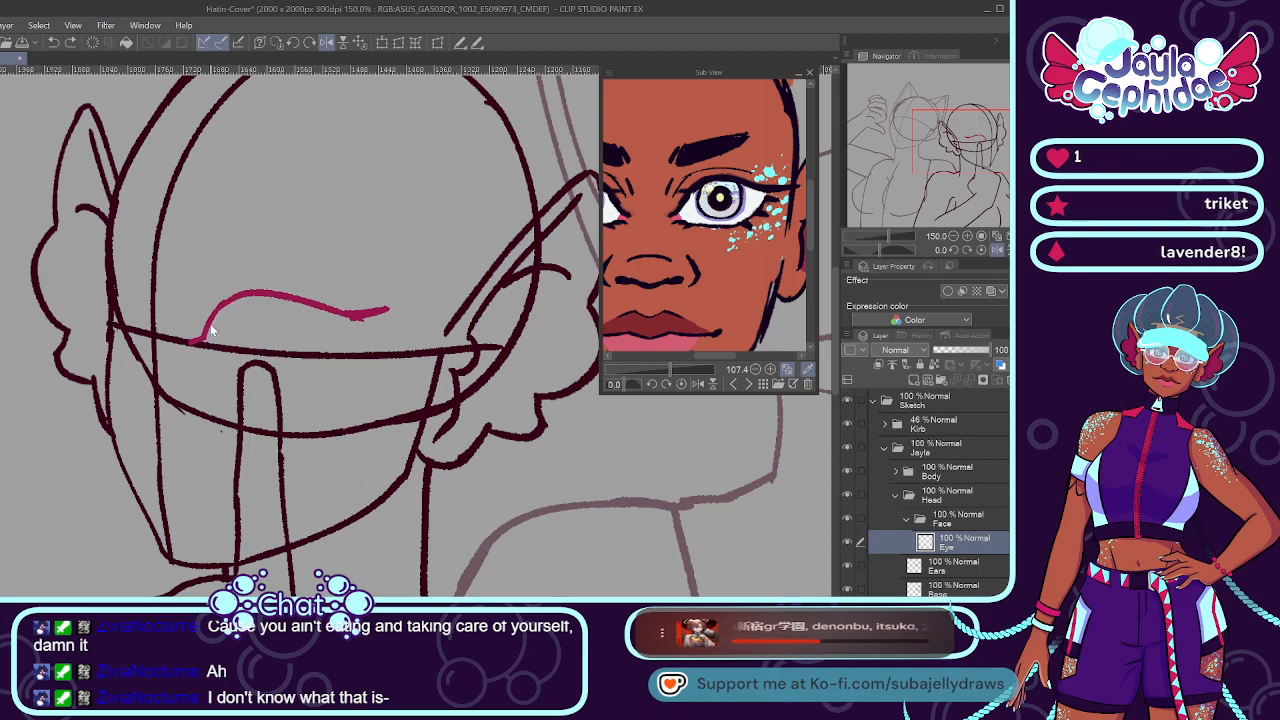
Thicken the upper lash line along its curve and toward the outer wing.
mouse_move(220, 312)
mouse_down()
mouse_move(300, 298)
mouse_move(350, 320)
mouse_up()
key(ctrl+z)
drag(238, 299, 346, 306)
key(ctrl+z)
mouse_move(248, 298)
mouse_down()
mouse_move(345, 318)
mouse_move(335, 313)
mouse_up()
key(ctrl+z)
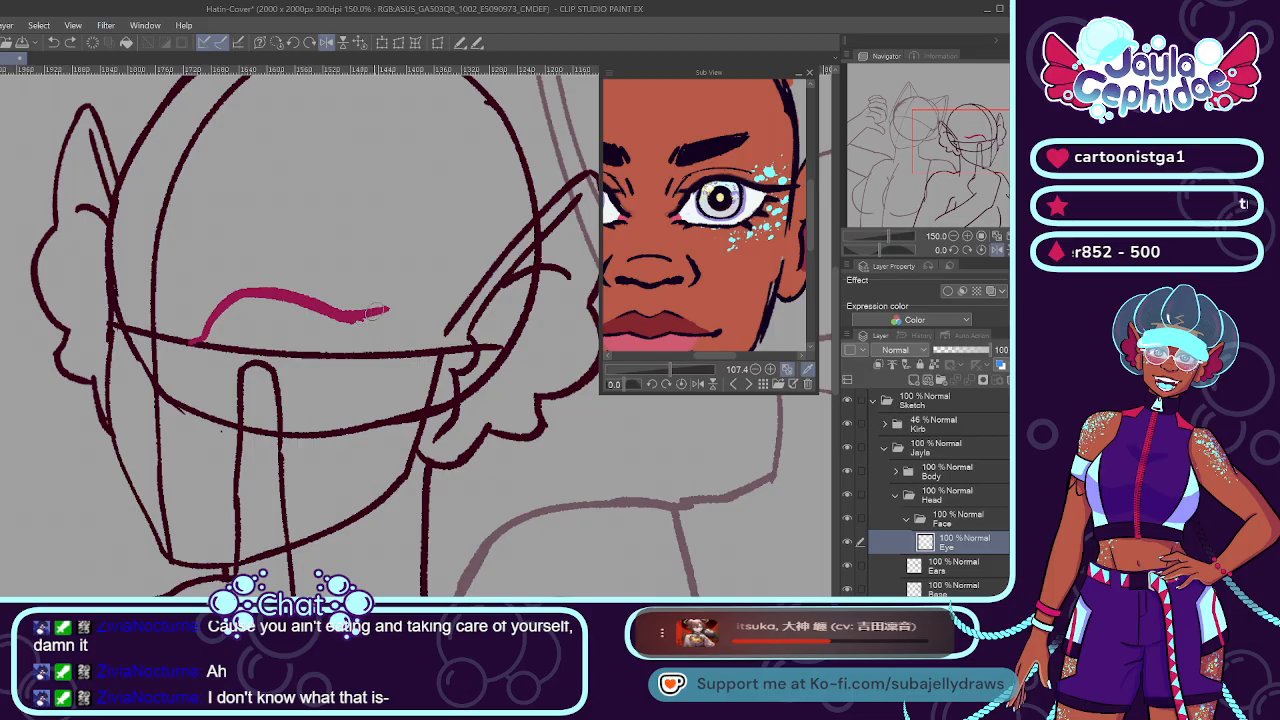
drag(314, 301, 386, 312)
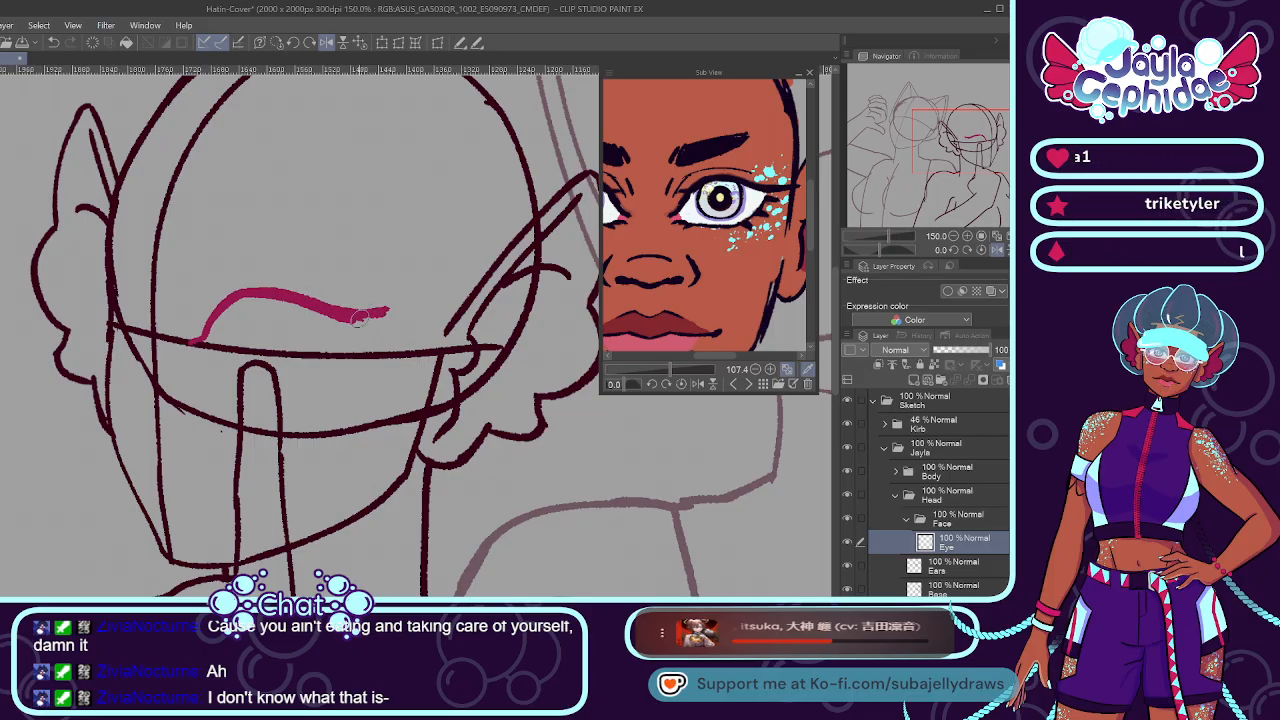
Draw the eye's lower lid below the lash line, leaving a gap between the inner corner and the outer curve.
drag(297, 364, 341, 338)
key(ctrl+z)
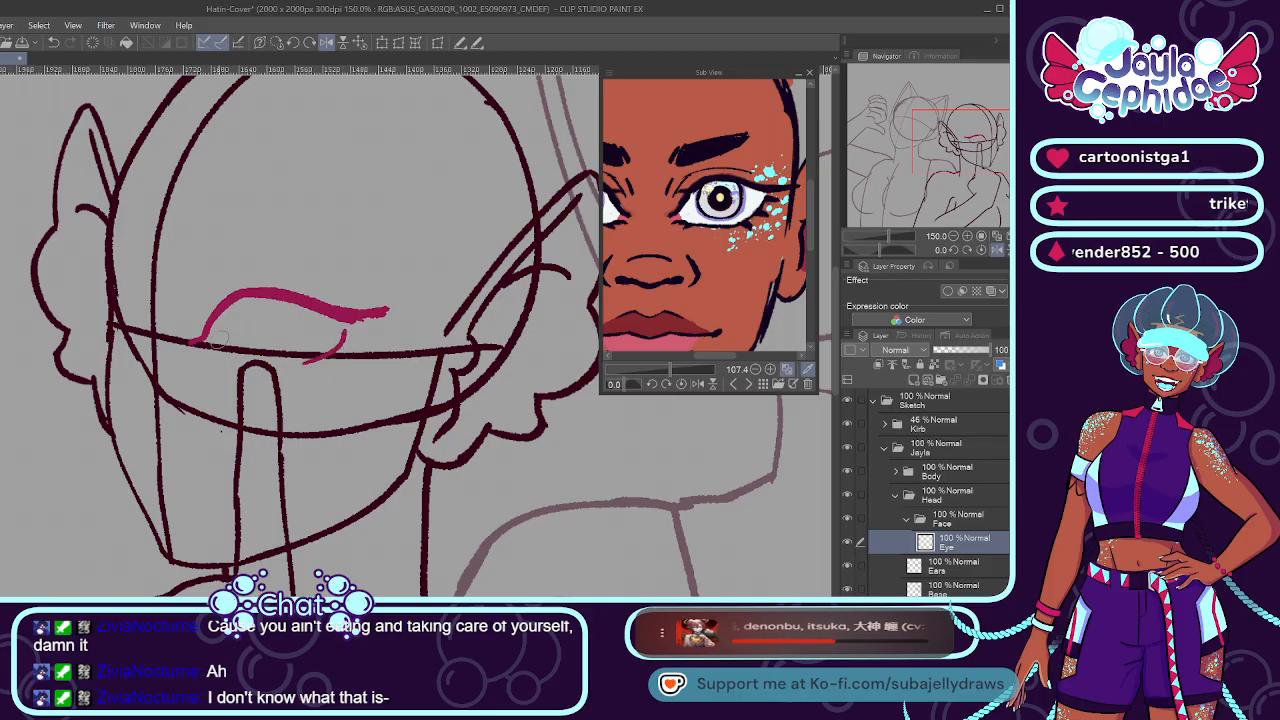
mouse_move(203, 360)
mouse_down()
mouse_move(308, 352)
mouse_move(318, 372)
mouse_up()
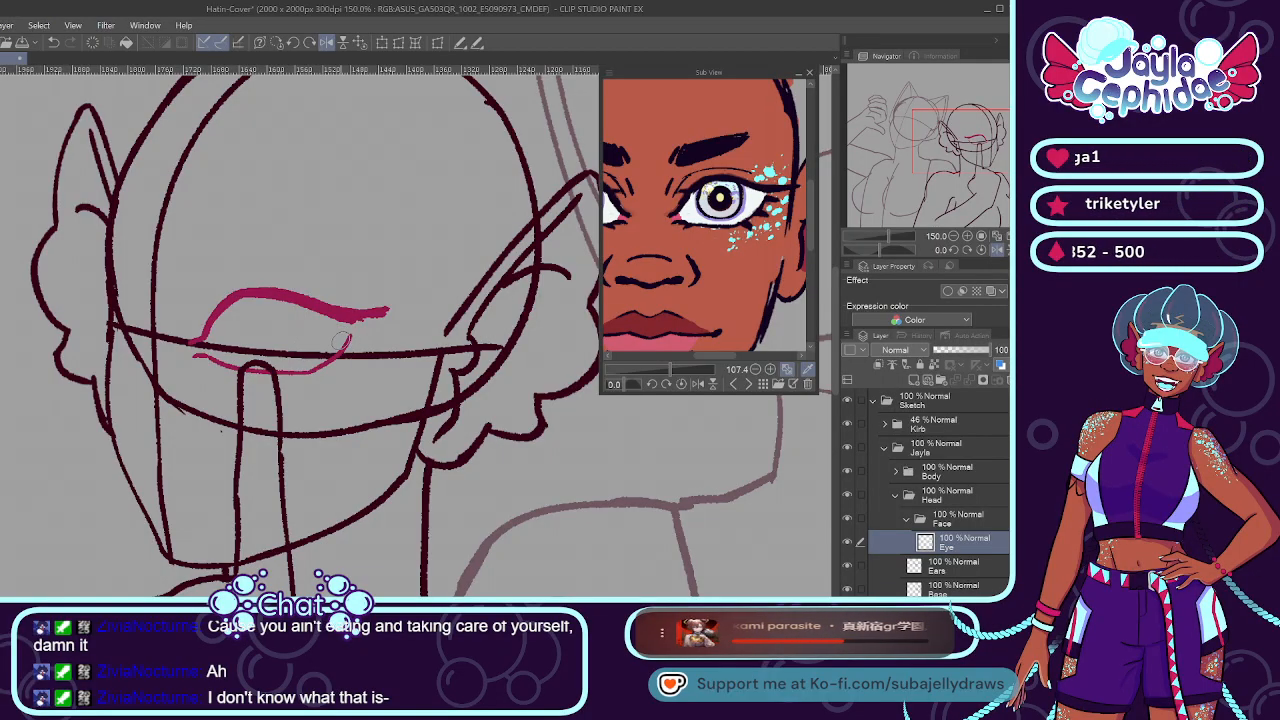
drag(348, 340, 320, 366)
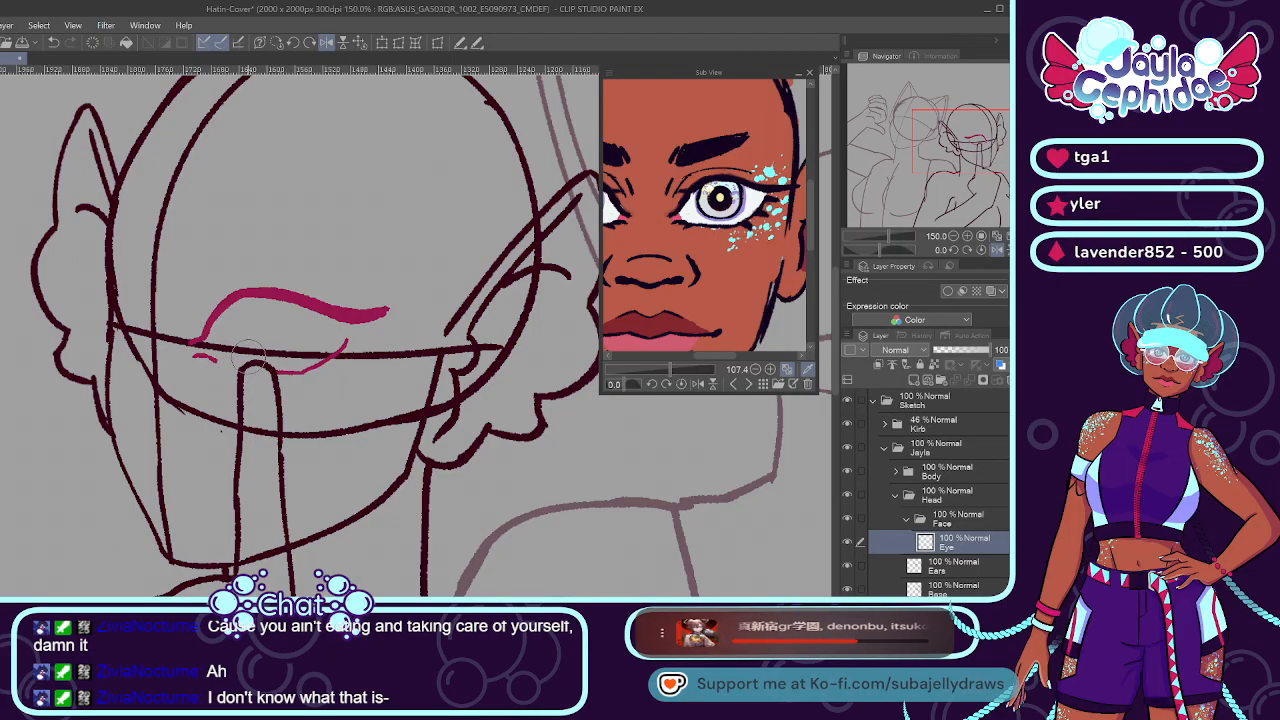
drag(204, 356, 242, 400)
key(ctrl+z)
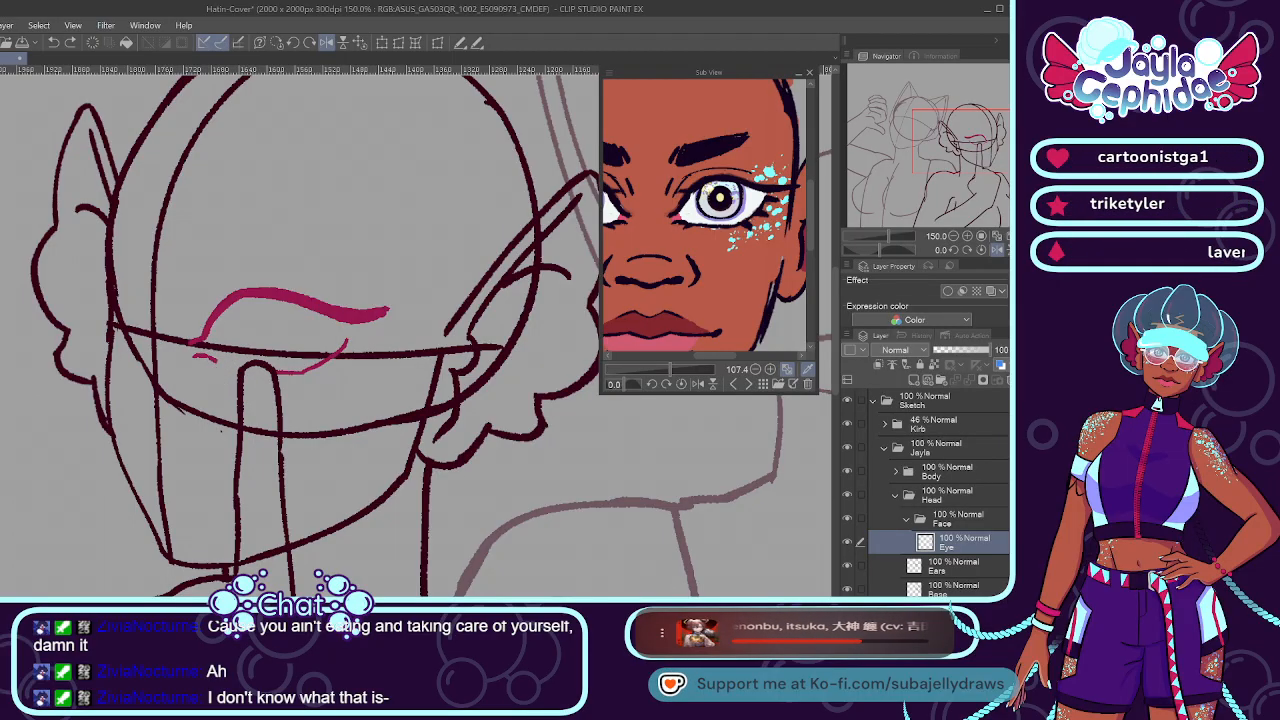
Expand Jayla's Body folder, select the Right Arm layer, and toggle its visibility to check which lines it holds.
key(ctrl+minus)
key(ctrl+minus)
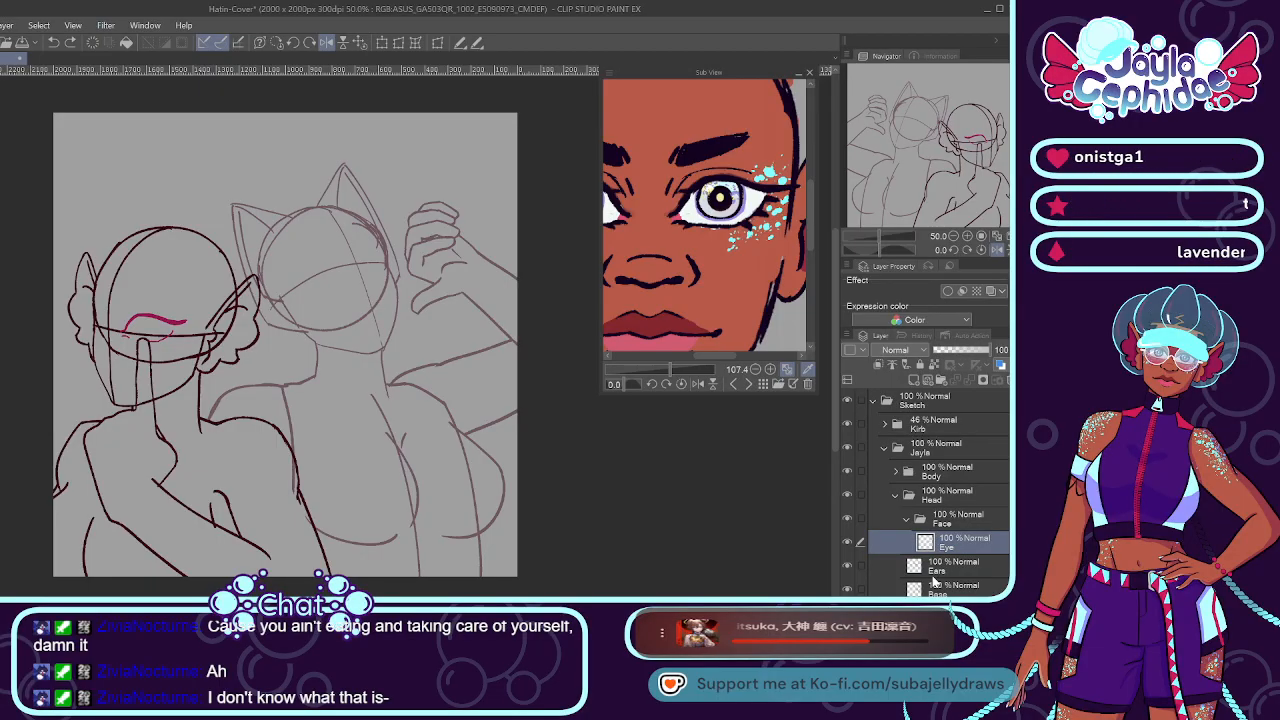
click(896, 471)
scroll(958, 466, down, 2)
click(958, 466)
click(857, 447)
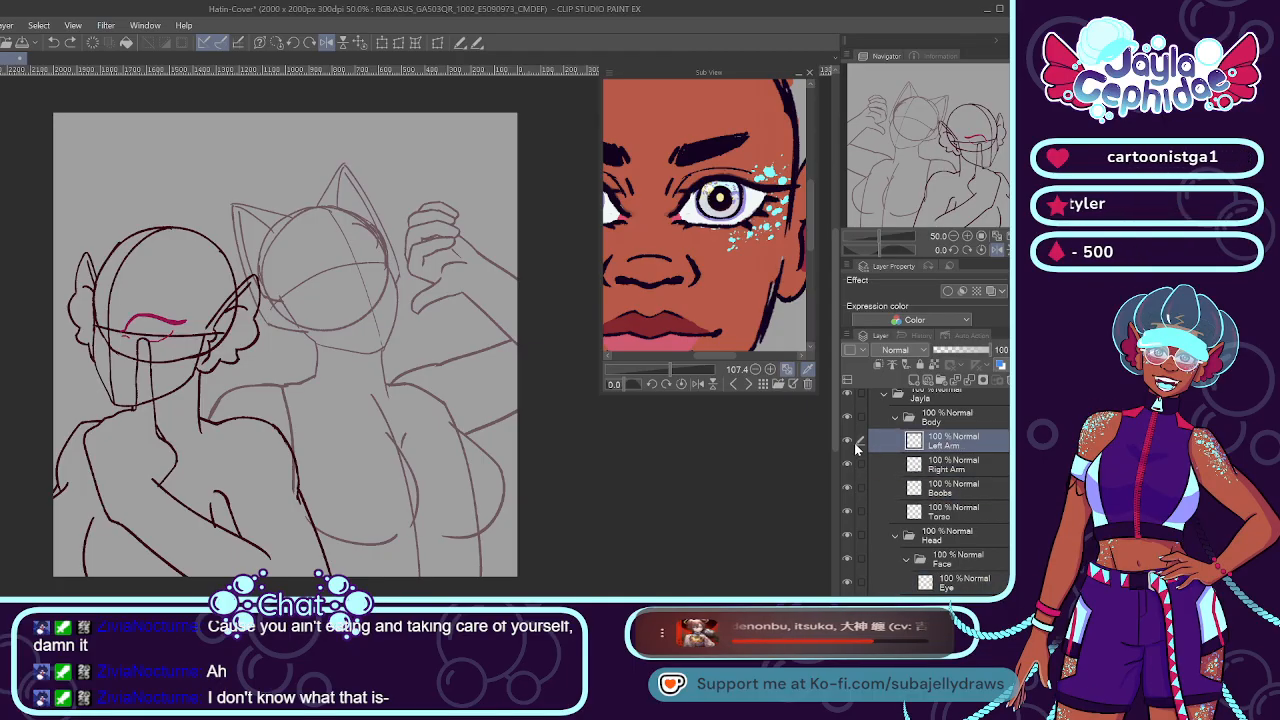
click(853, 465)
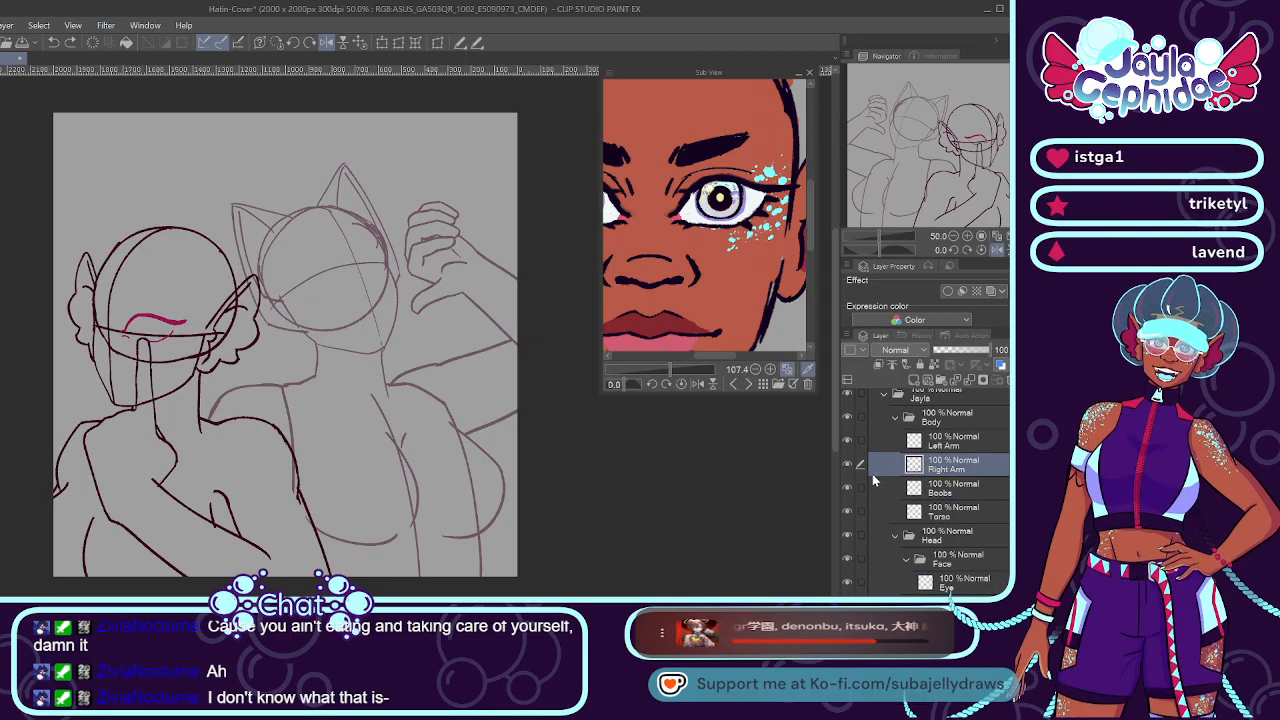
click(847, 465)
click(847, 465)
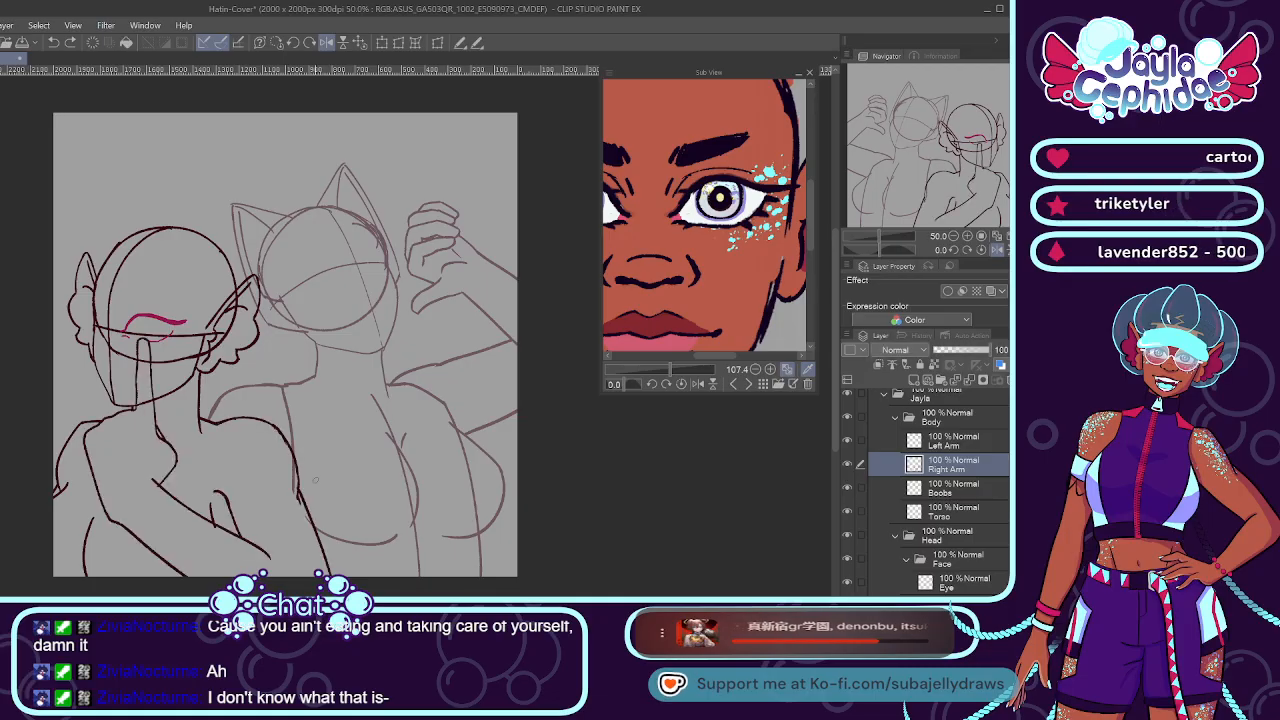
scroll(33, 497, up, 1)
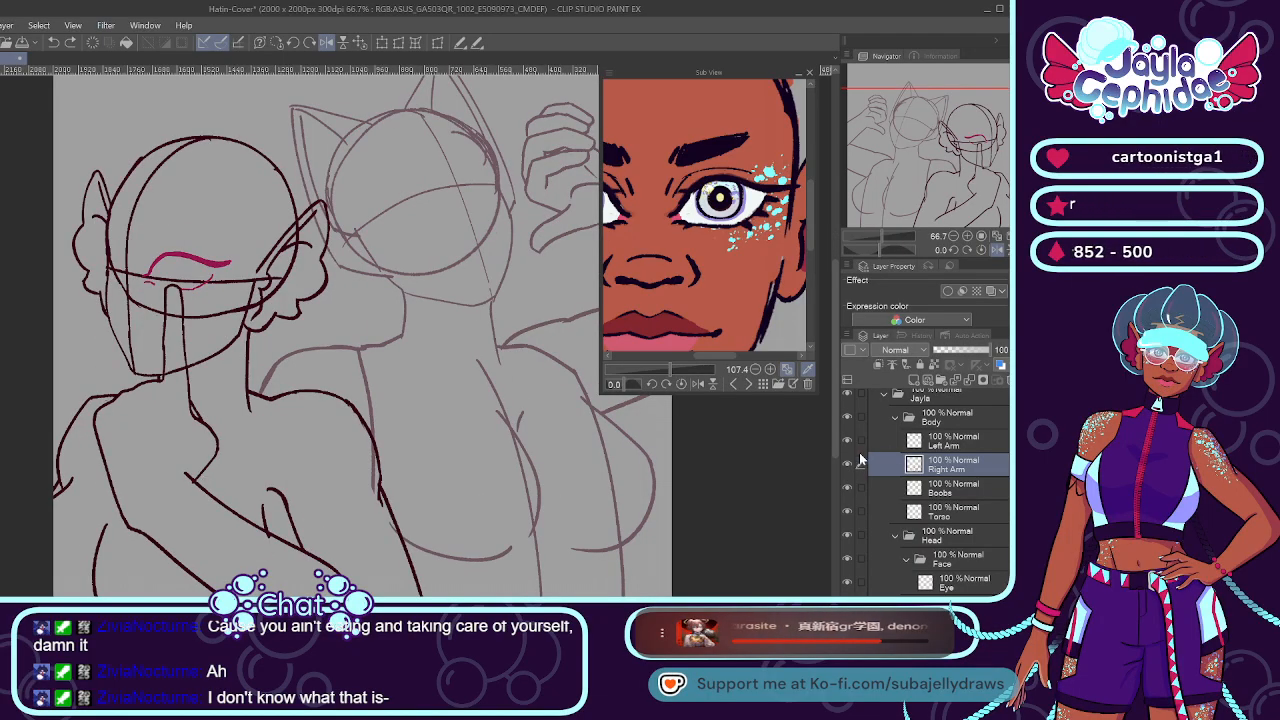
click(848, 464)
click(848, 464)
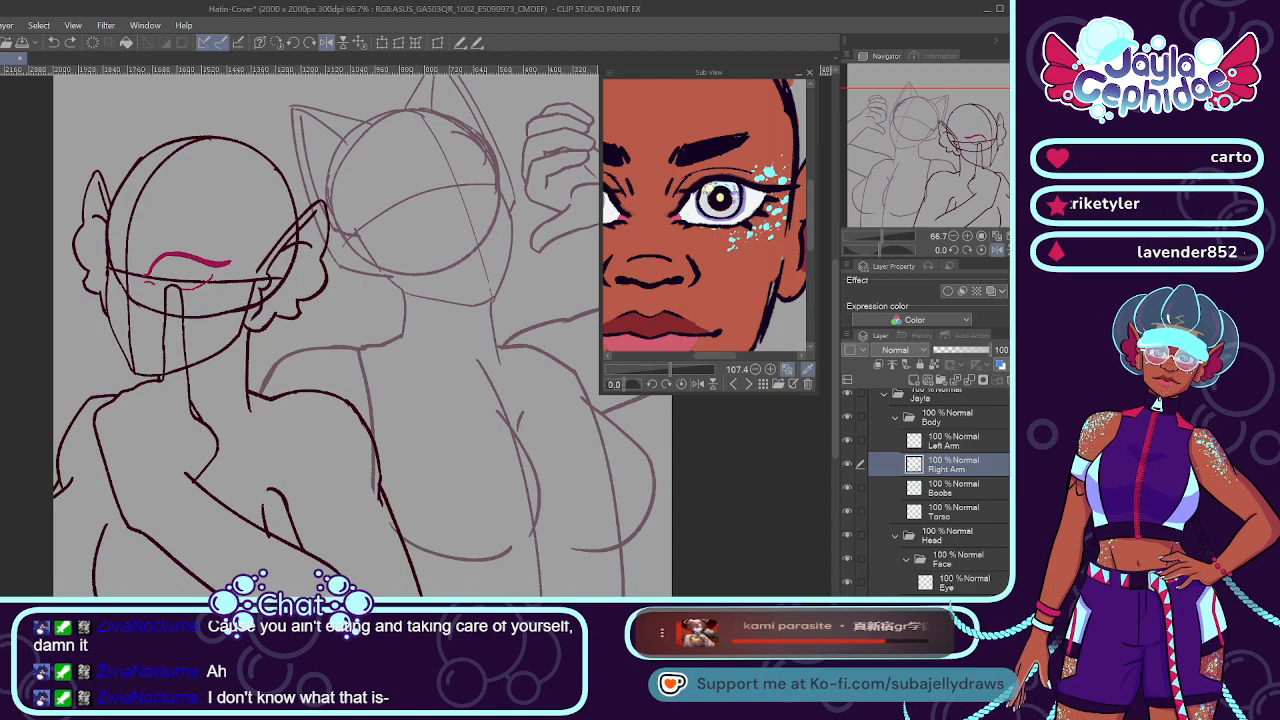
Try nudging the selected raised hand and forearm on the Right Arm layer with a transform, and undo the move.
mouse_move(175, 285)
mouse_down()
mouse_move(178, 410)
mouse_move(210, 470)
mouse_move(180, 490)
mouse_move(150, 425)
mouse_move(110, 390)
mouse_move(95, 420)
mouse_move(180, 565)
mouse_move(230, 480)
mouse_move(236, 505)
mouse_up()
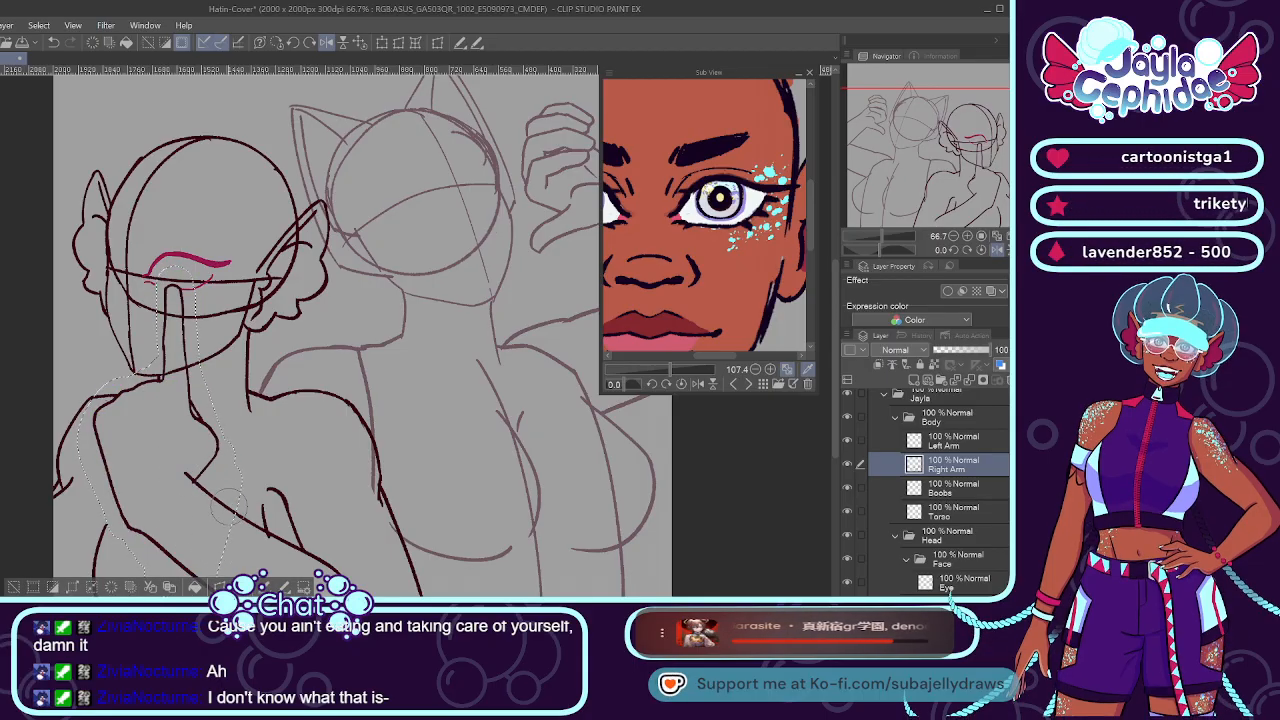
key(ctrl+t)
drag(207, 480, 205, 478)
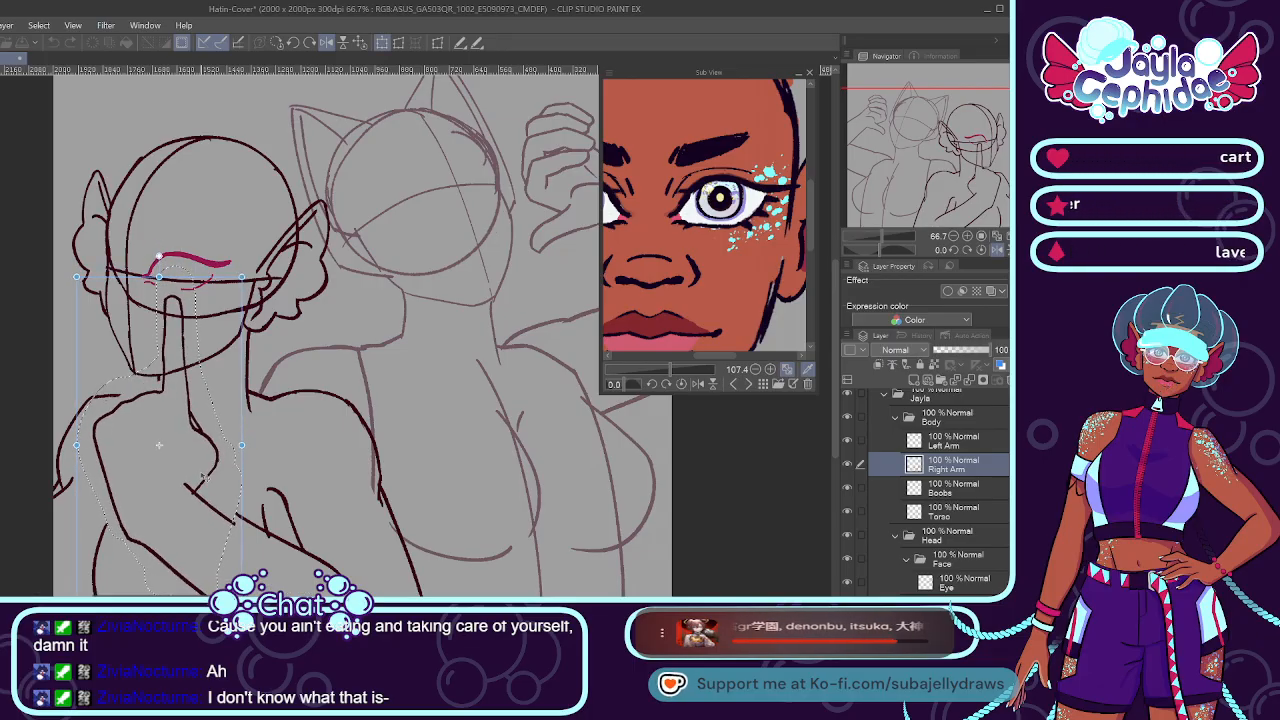
scroll(169, 478, down, 3)
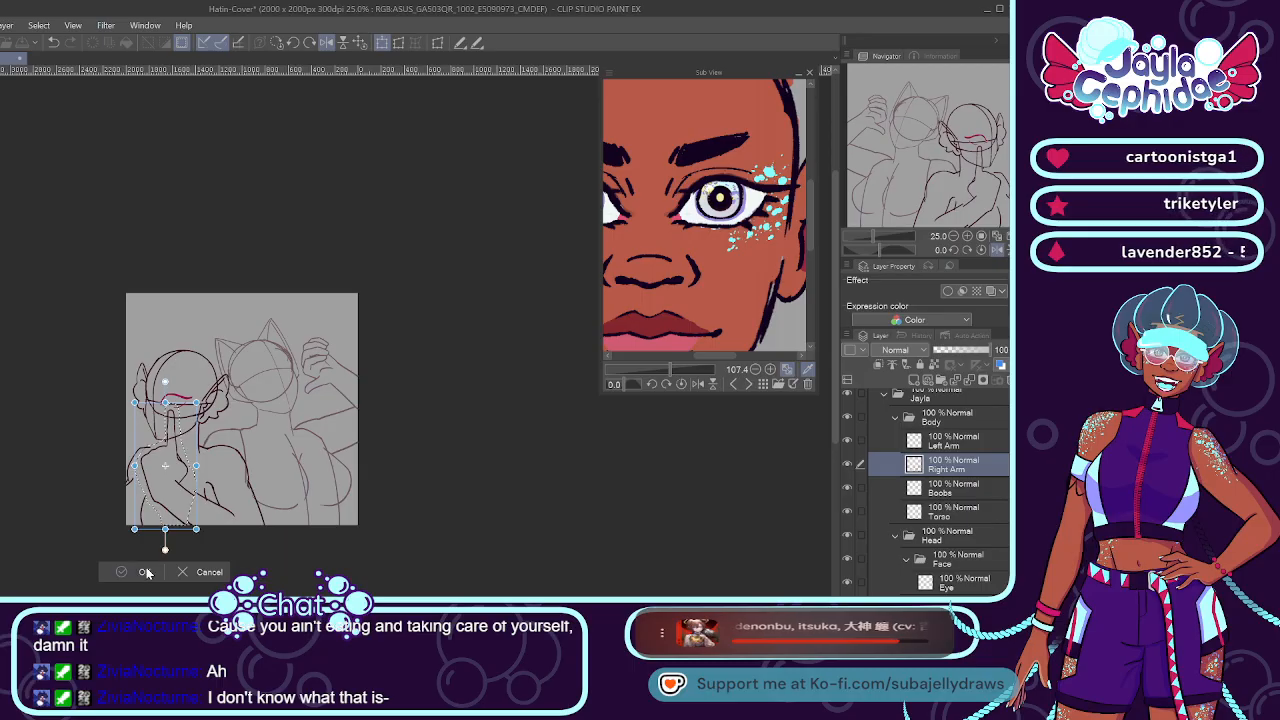
click(145, 572)
scroll(170, 540, up, 4)
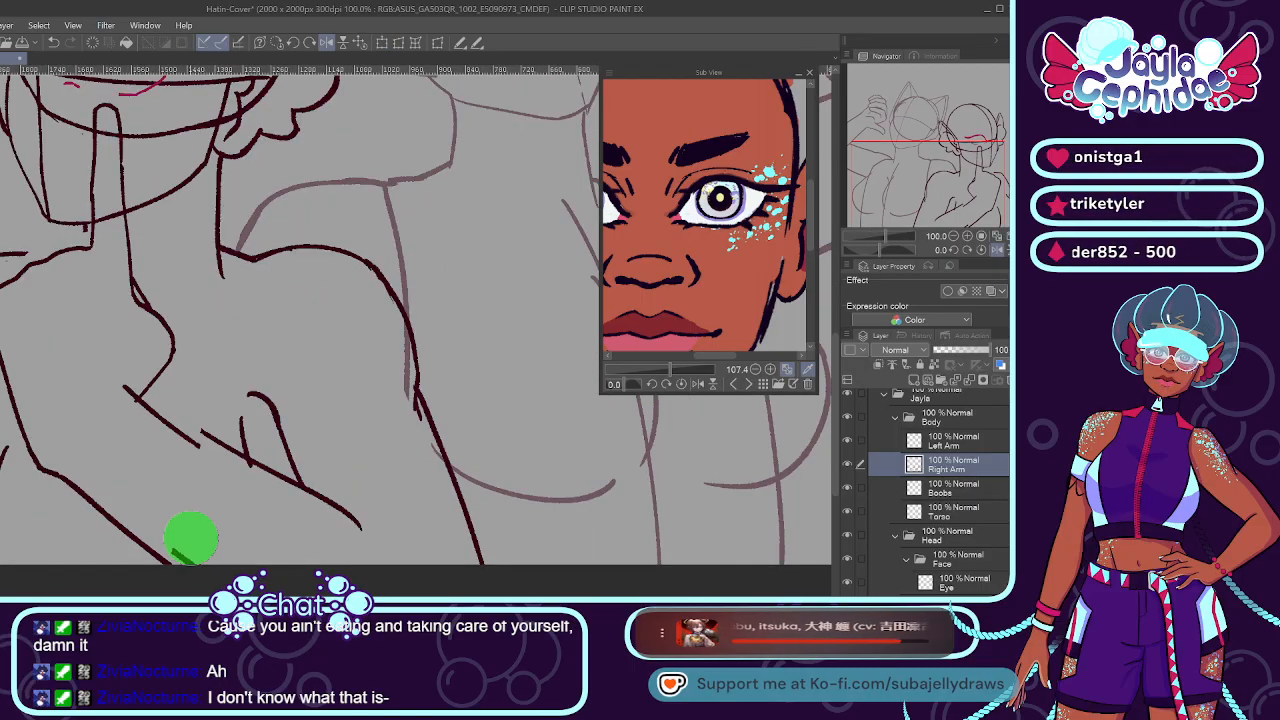
key(ctrl+a)
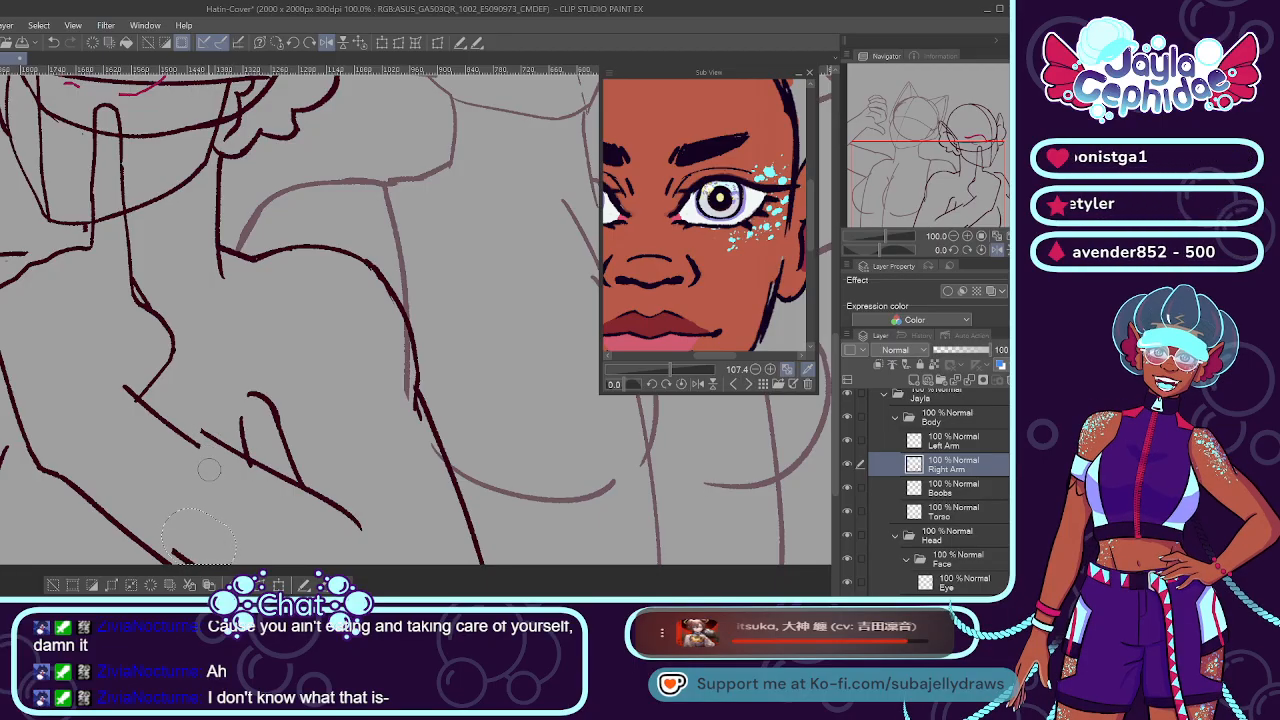
key(ctrl+z)
key(ctrl+z)
key(ctrl+d)
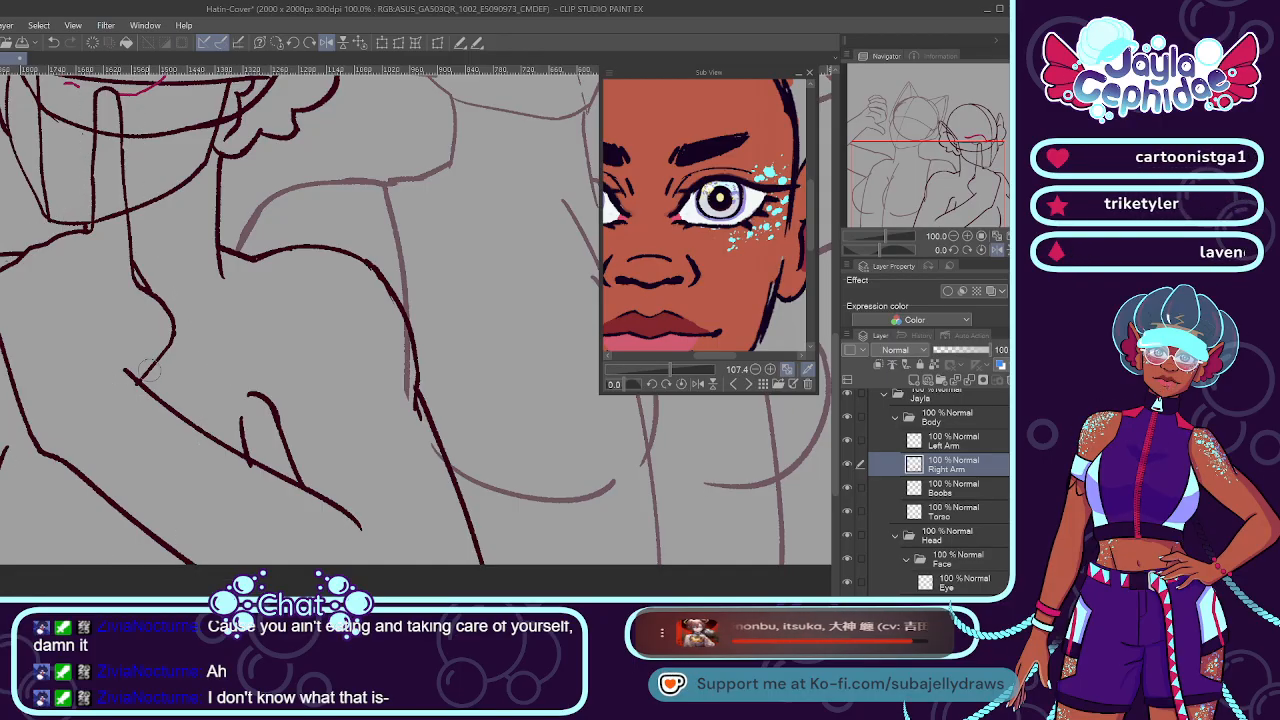
Select the raised hand and wrist lines on the Right Arm layer and separate them onto a layer named Right Hand.
mouse_move(147, 371)
mouse_down()
mouse_move(174, 323)
mouse_move(122, 268)
mouse_move(102, 196)
mouse_up()
mouse_move(128, 280)
mouse_down()
mouse_move(116, 100)
mouse_move(102, 107)
mouse_move(83, 235)
mouse_move(5, 272)
mouse_up()
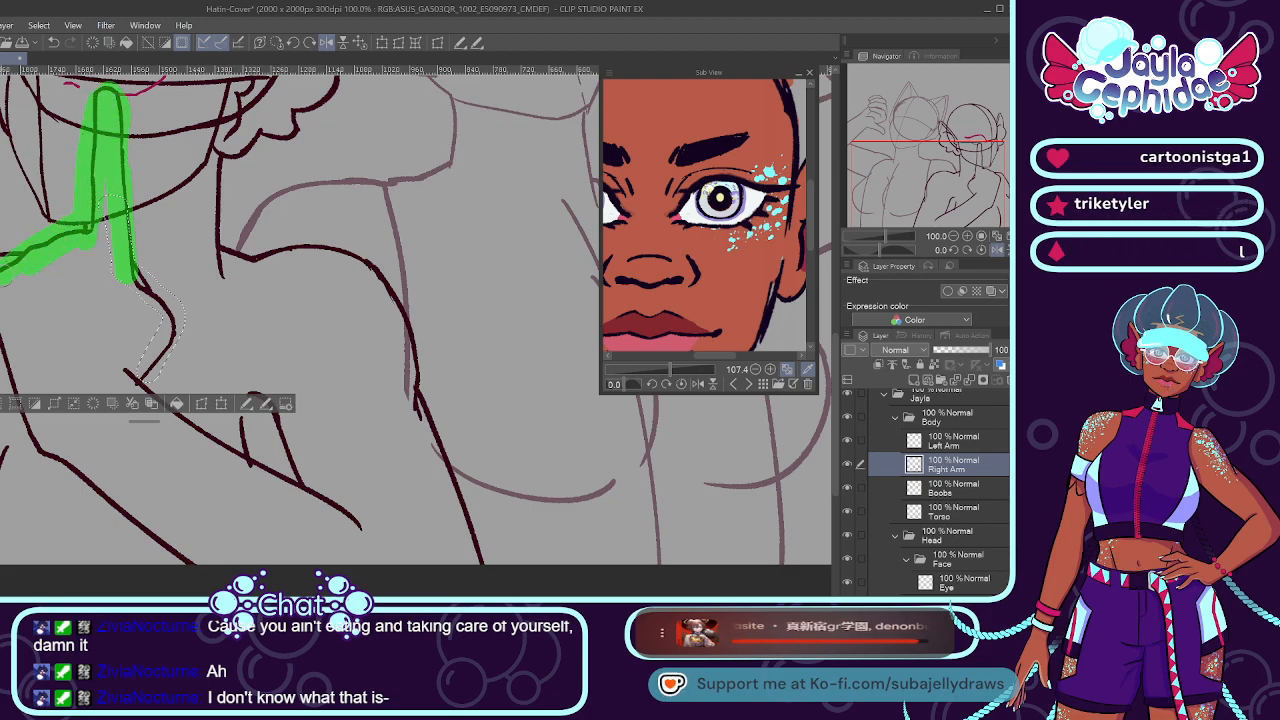
drag(5, 395, 45, 455)
click(136, 486)
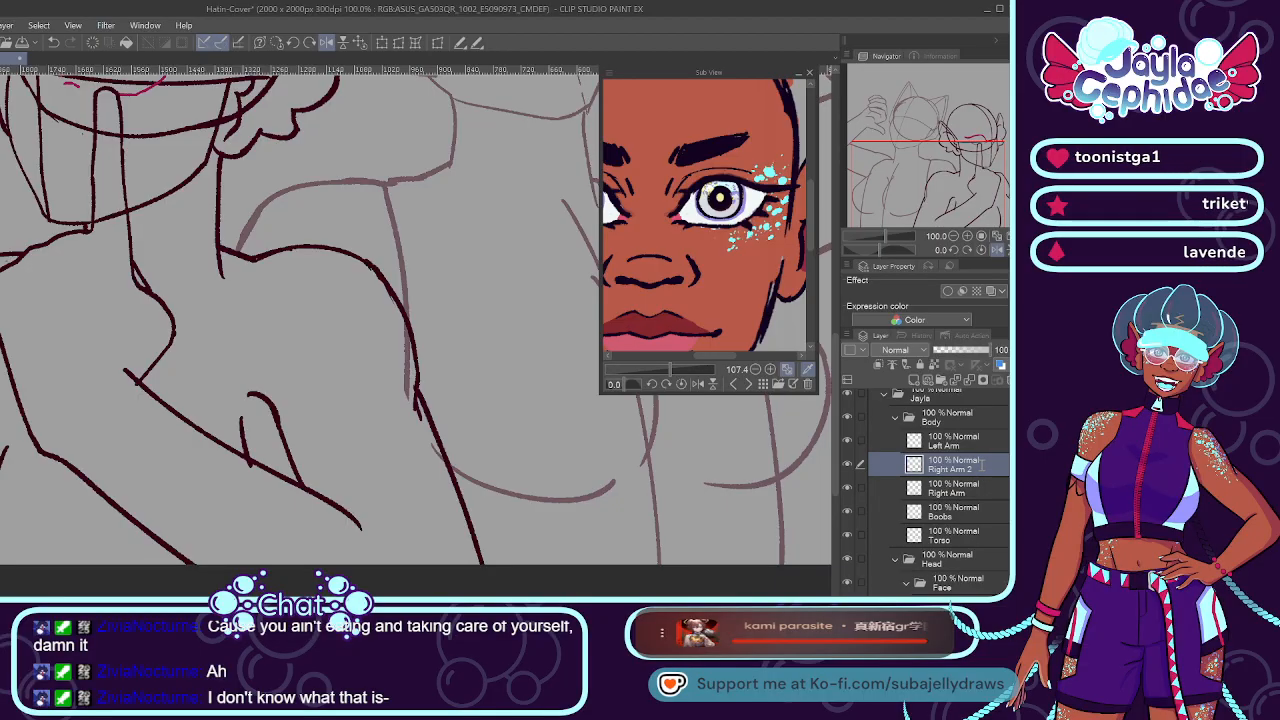
text(Right Hand)
key(Return)
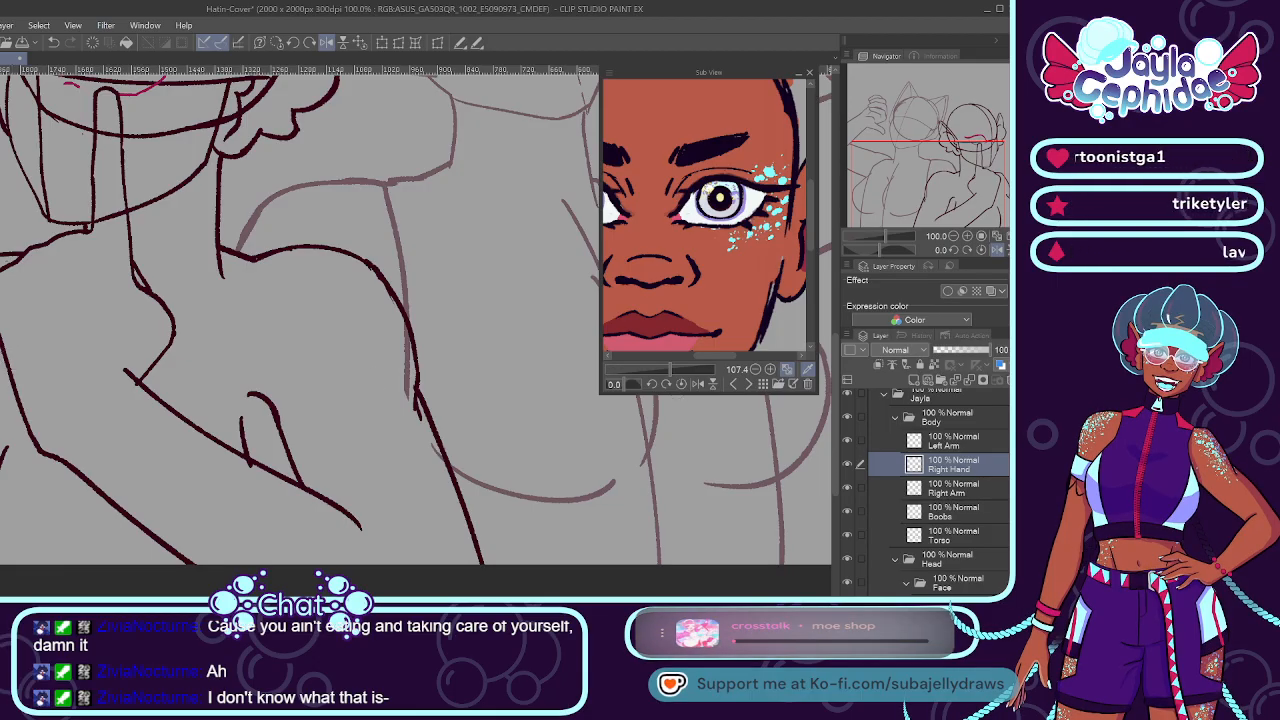
Move the raised hand on the Right Hand layer slightly down from the eye and select the Right Arm layer.
drag(147, 267, 154, 272)
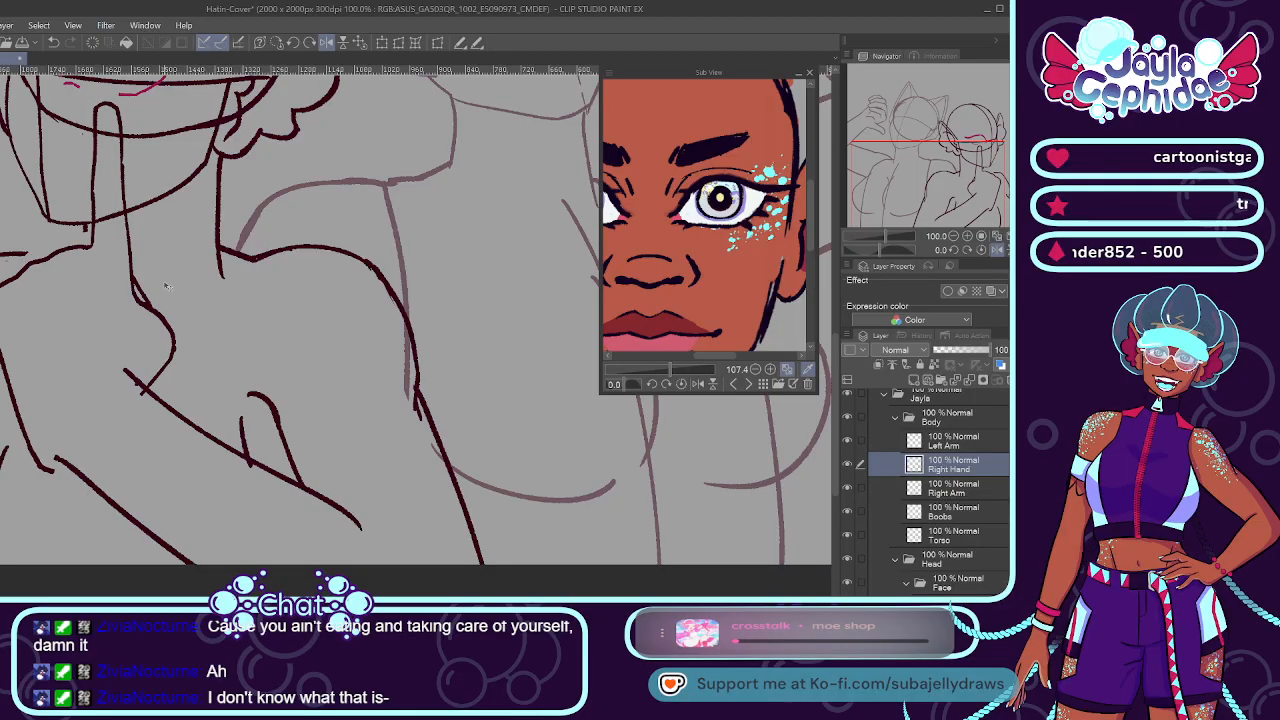
scroll(172, 368, down, 3)
scroll(120, 230, up, 1)
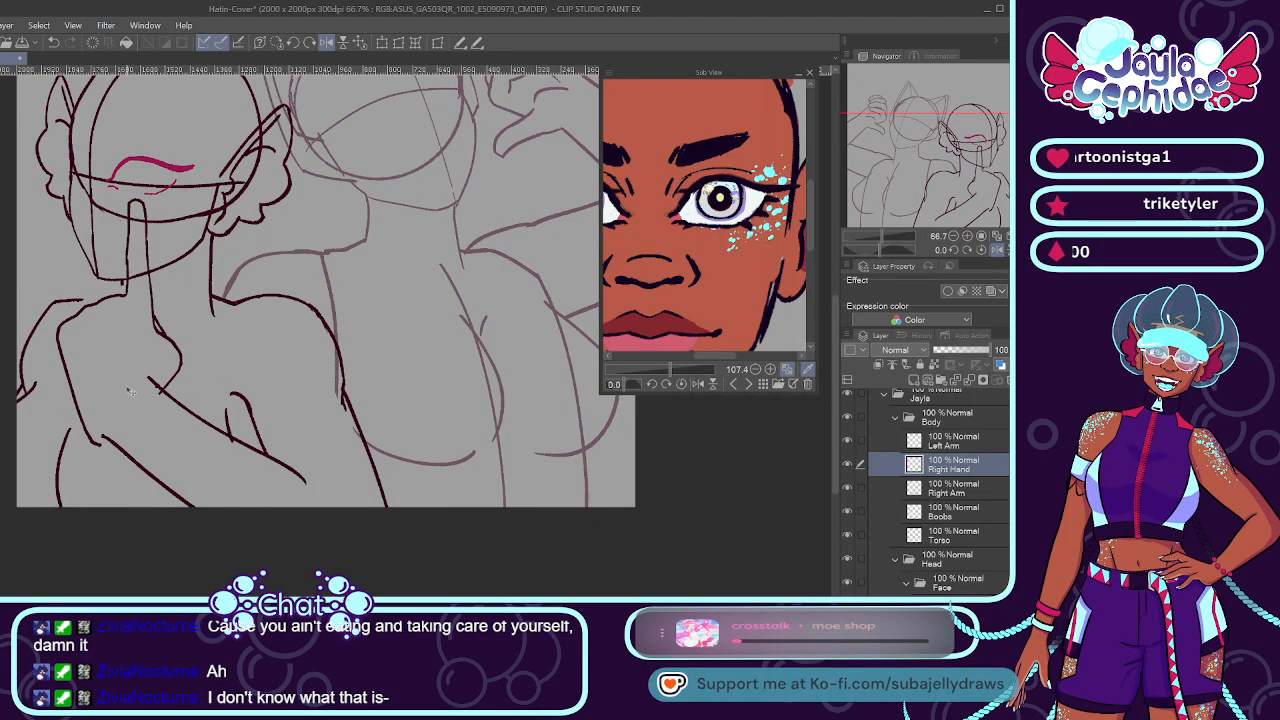
click(849, 489)
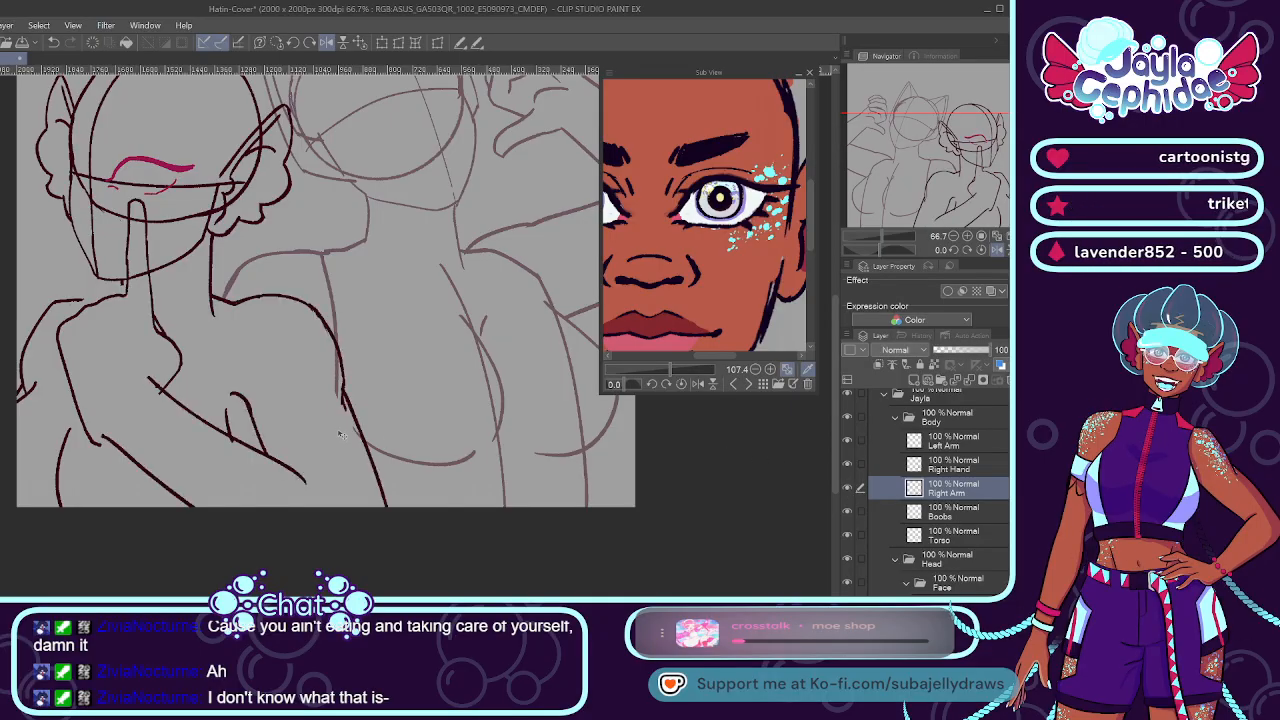
Select the forearm lines crossing the torso on the Right Arm layer, rotate them slightly counterclockwise, and clear the selection.
mouse_move(136, 370)
mouse_down()
mouse_move(195, 428)
mouse_move(314, 487)
mouse_up()
drag(104, 438, 172, 490)
drag(222, 528, 232, 534)
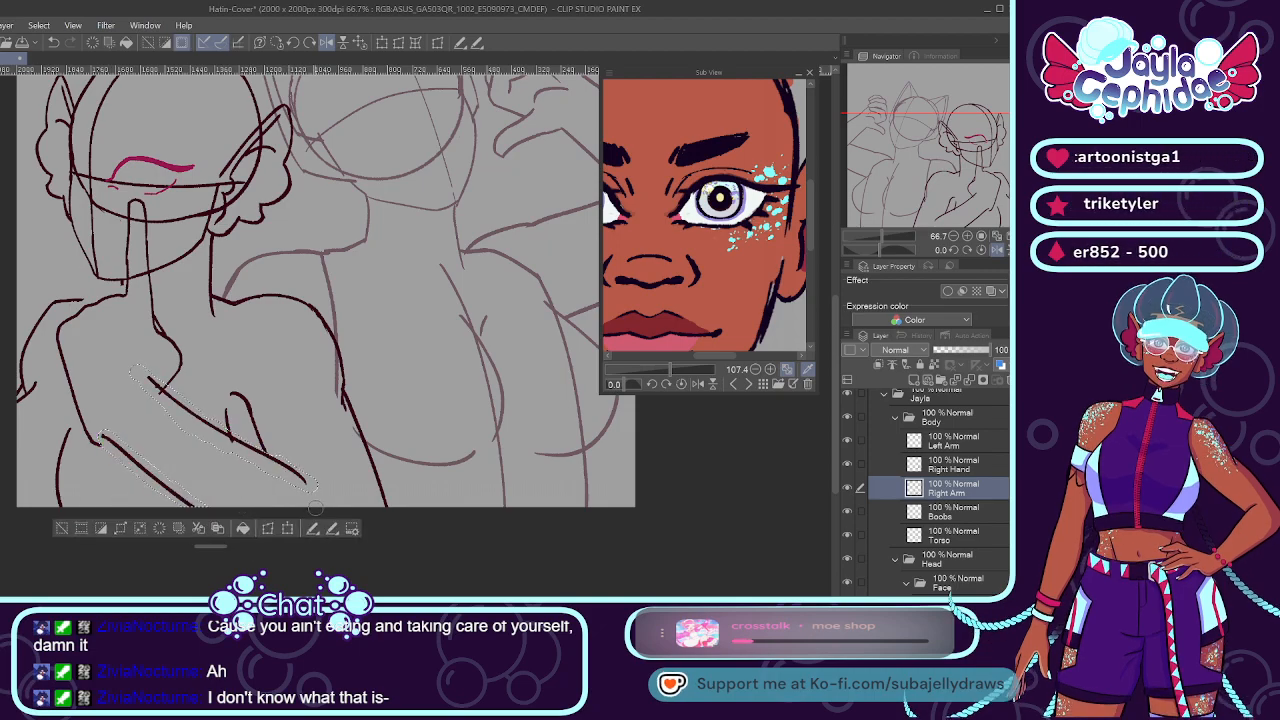
click(287, 531)
drag(380, 468, 316, 481)
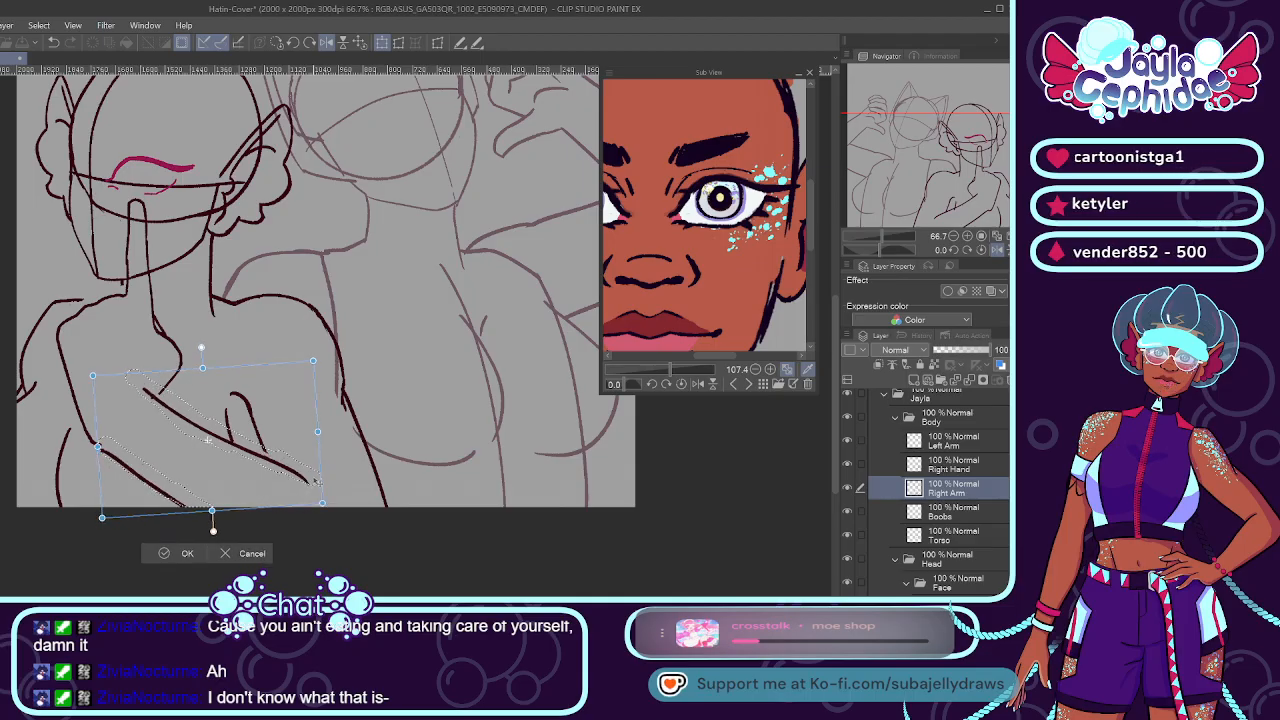
click(186, 552)
key(ctrl+d)
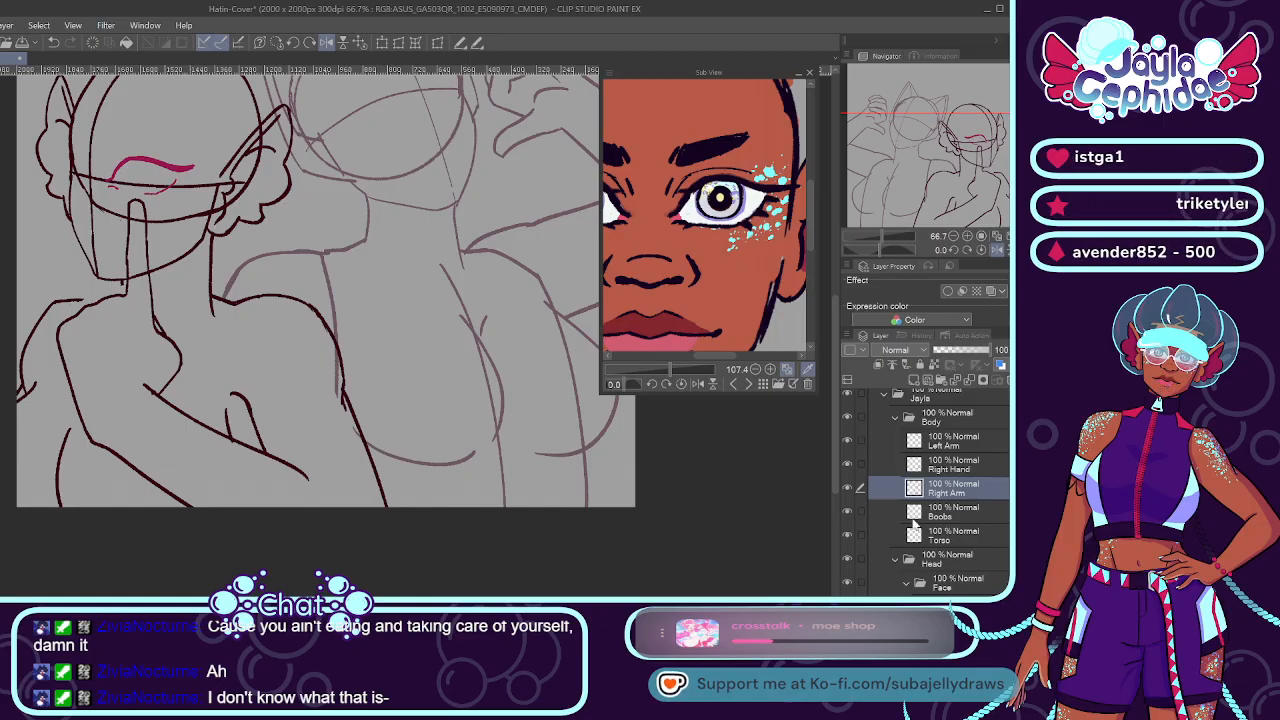
Collapse Jayla's Body folder, select the Eye layer in the Face folder, and toggle its visibility to check its lines.
click(955, 579)
click(895, 418)
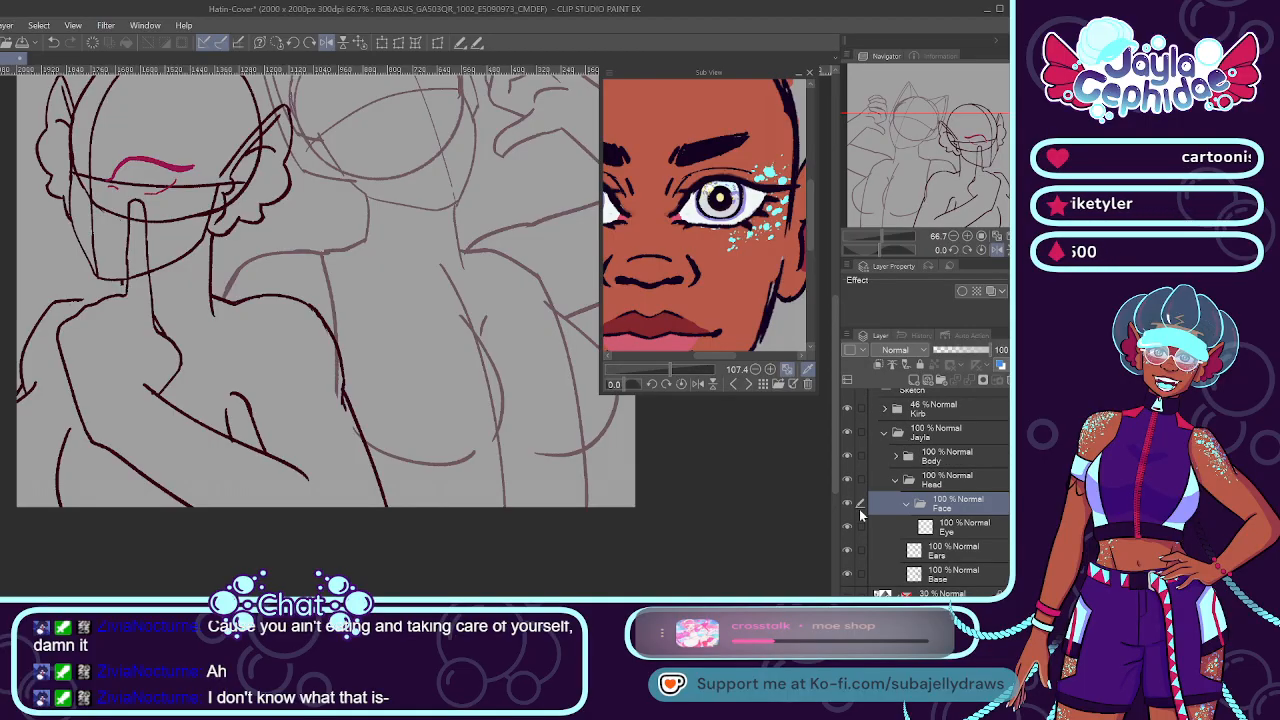
click(928, 530)
click(846, 526)
click(846, 526)
Draw the lower eyelid's curves from both eye corners down to the raised fingertip on the Eye layer.
scroll(179, 185, up, 5)
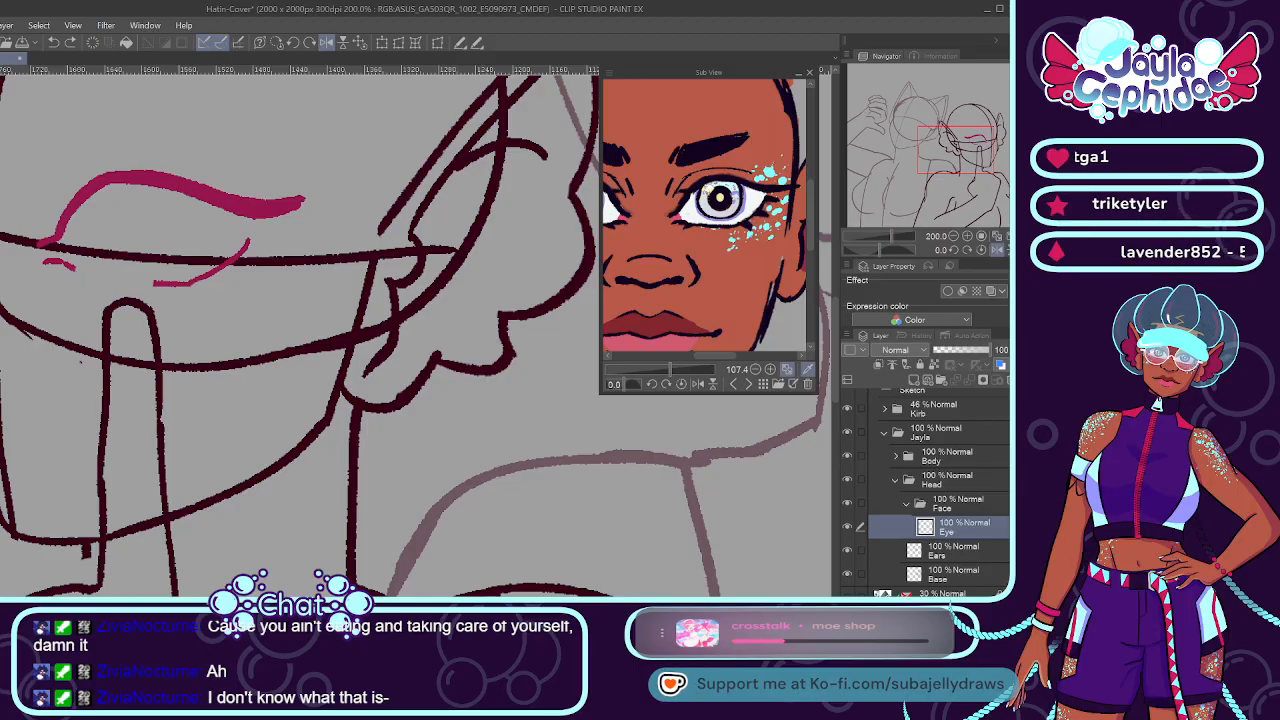
scroll(72, 268, up, 2)
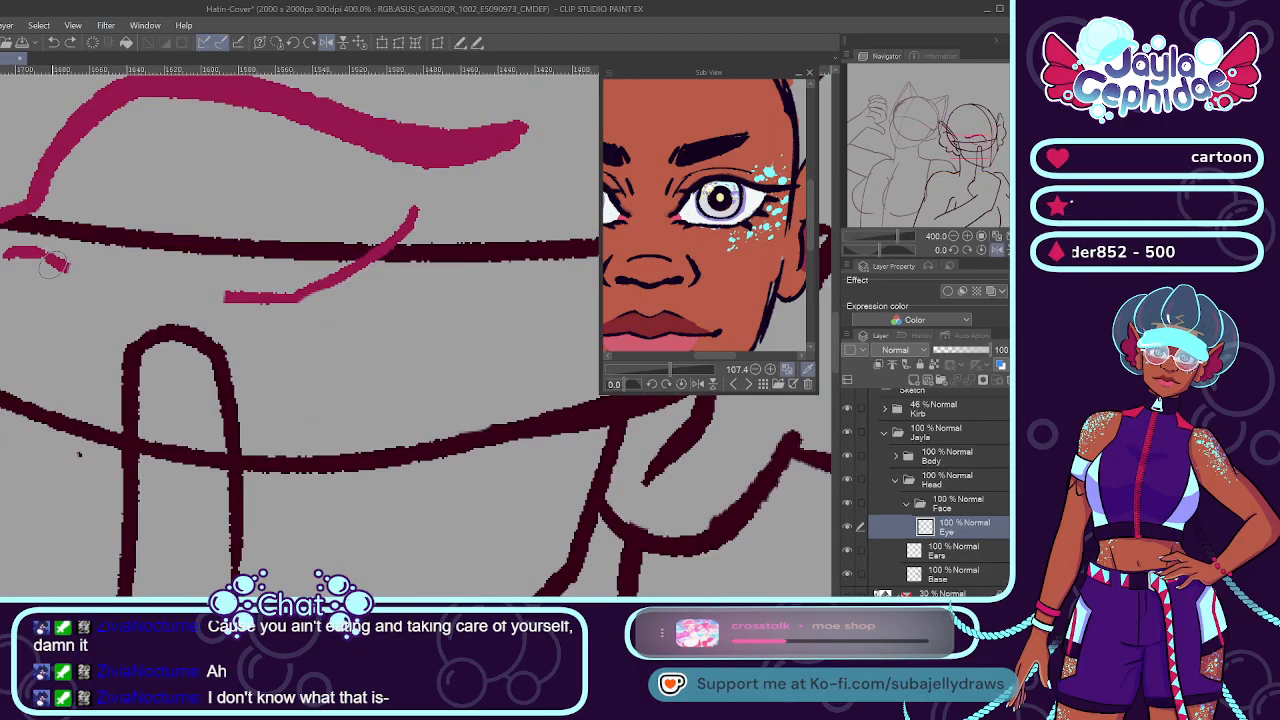
drag(58, 268, 160, 340)
drag(315, 288, 224, 346)
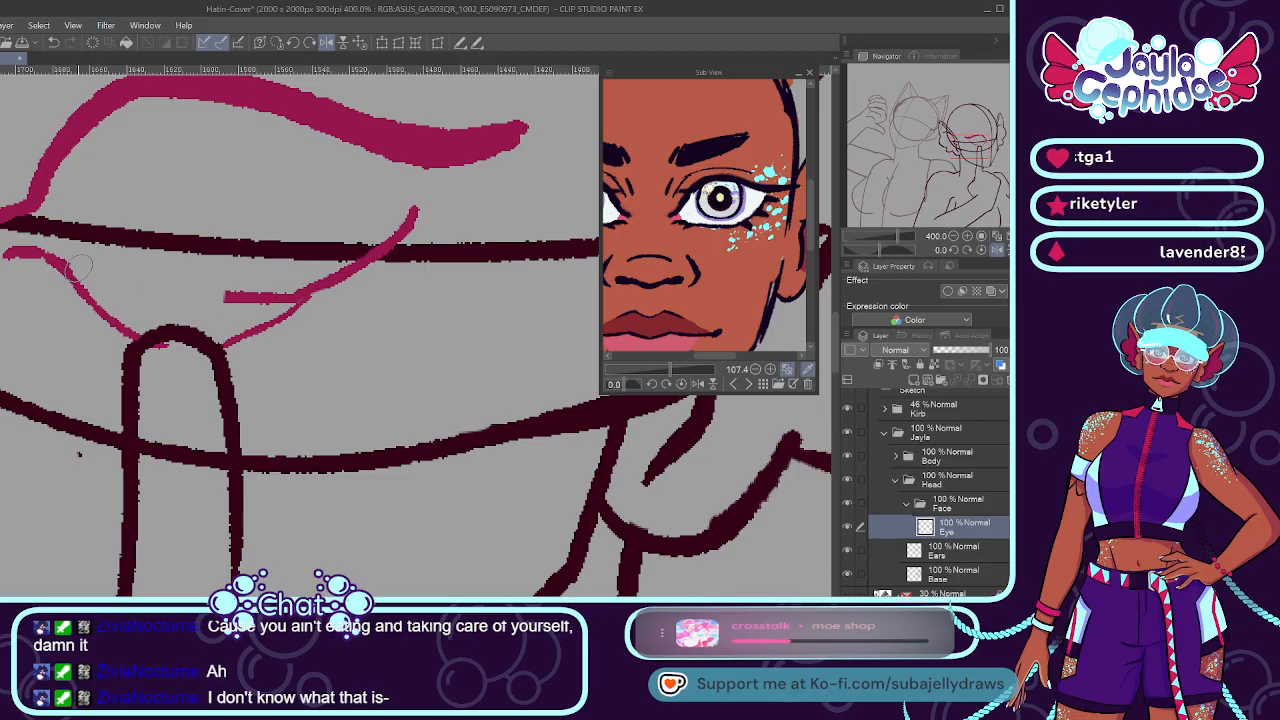
Erase the short horizontal lower-lid stroke and redraw it as a thin curve running across to the outer corner.
key(e)
drag(230, 268, 255, 262)
key(p)
drag(68, 262, 240, 286)
key(ctrl+z)
drag(78, 266, 296, 294)
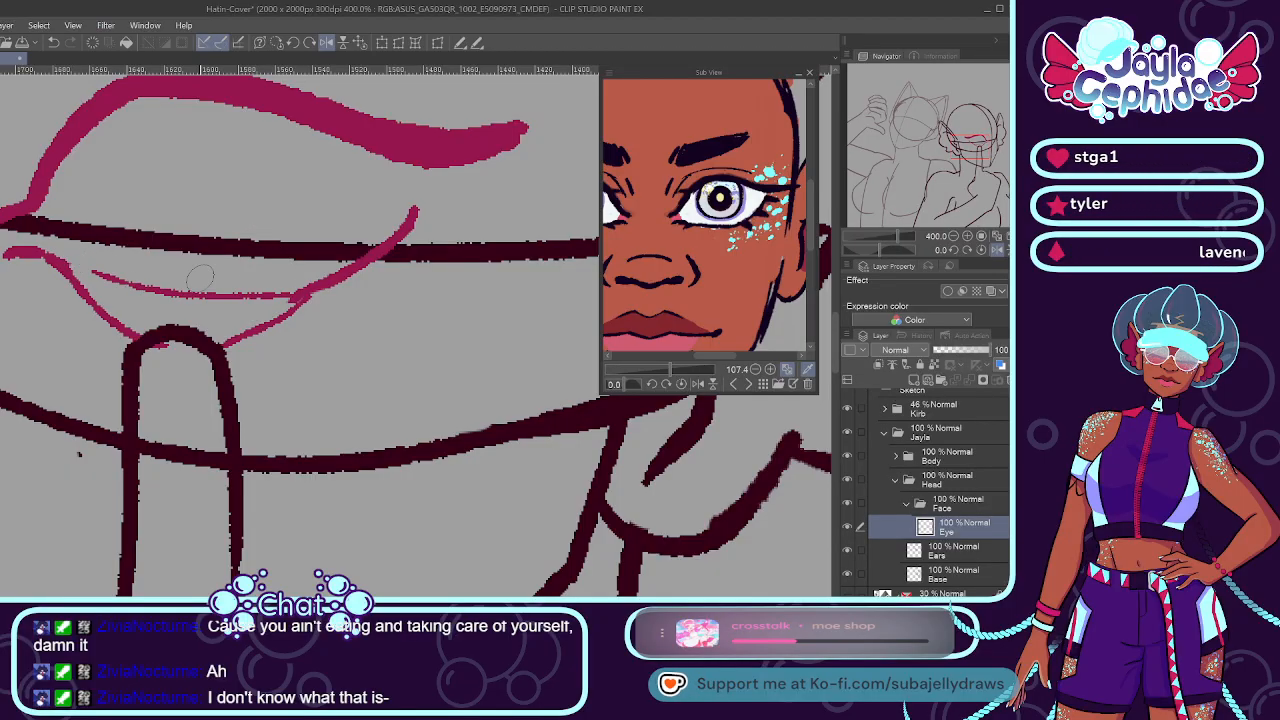
Add short, thick eyelashes along the lower lid, at both the outer and inner corners of the eye.
key(ctrl+minus)
key(ctrl+minus)
key(ctrl+minus)
key(ctrl+plus)
key(ctrl+plus)
key(ctrl+plus)
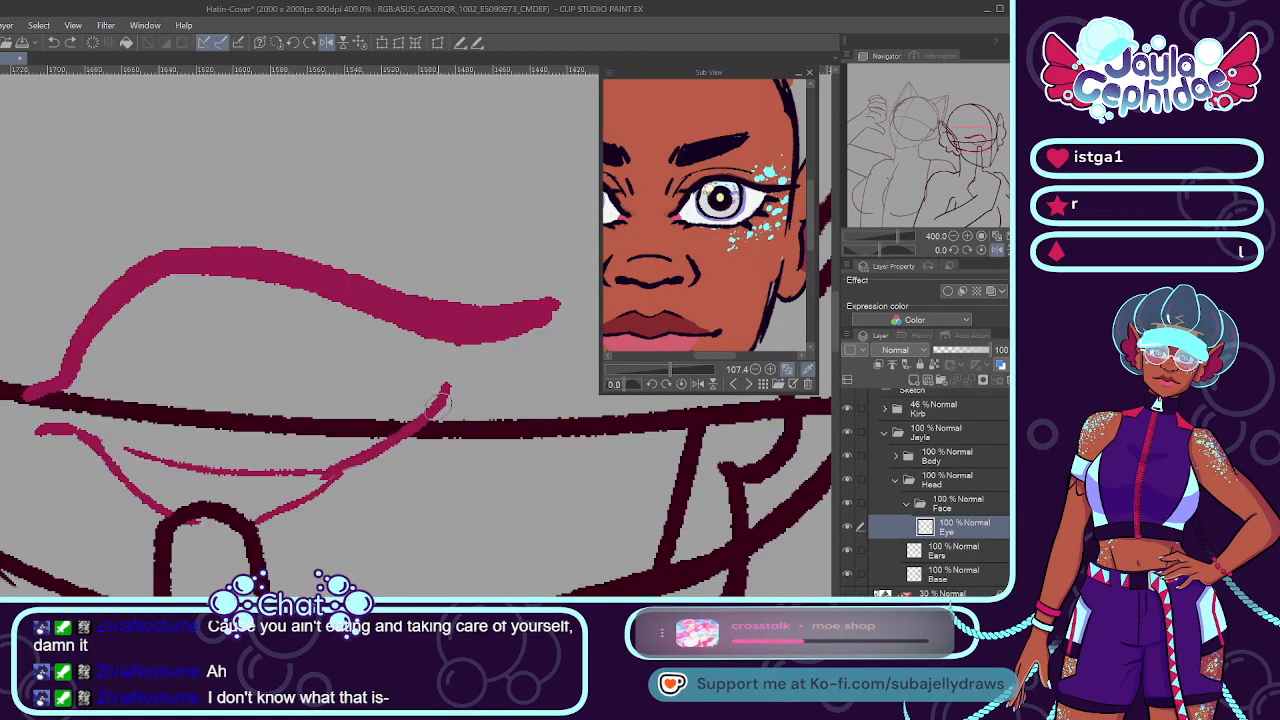
drag(502, 403, 455, 410)
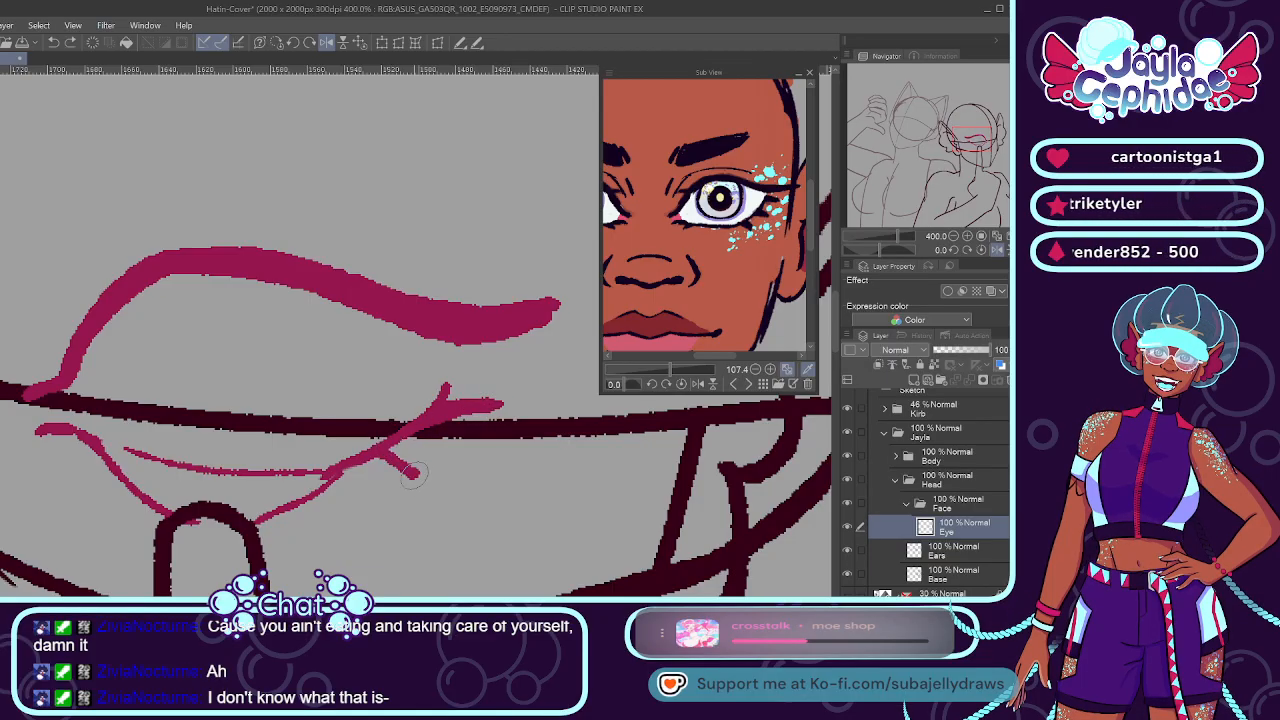
mouse_move(420, 486)
mouse_down()
mouse_move(385, 468)
mouse_move(362, 484)
mouse_up()
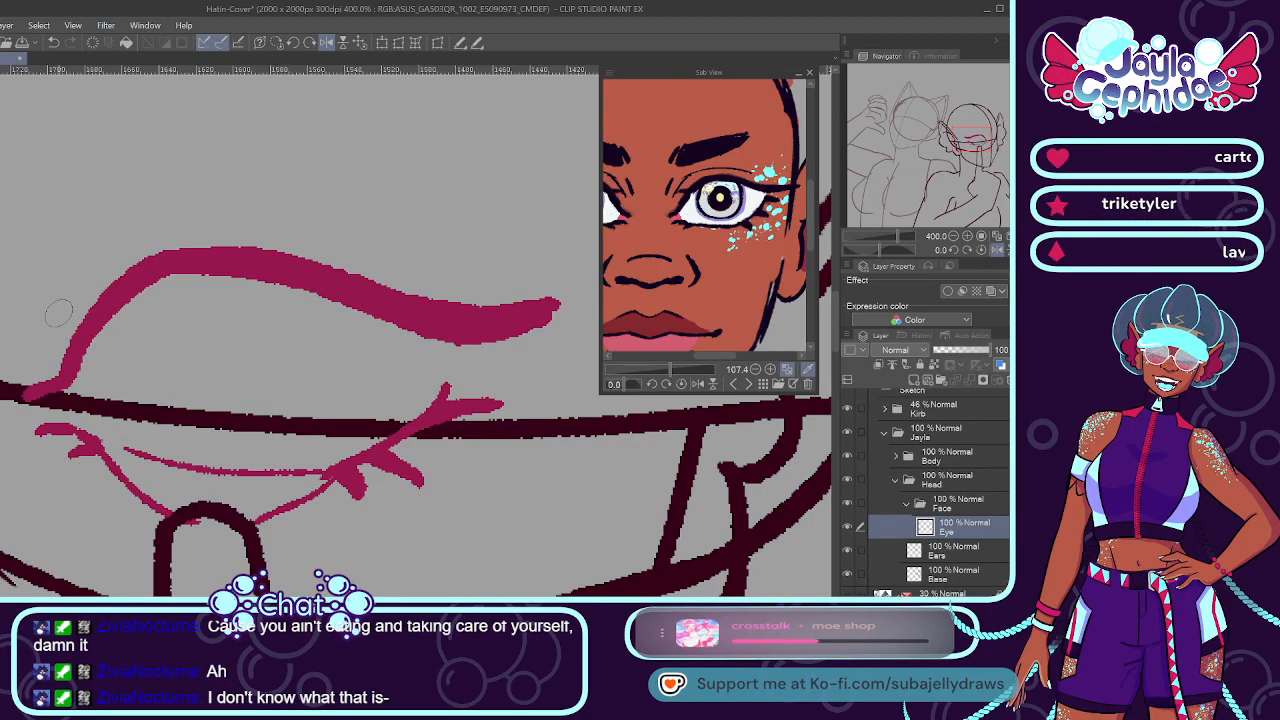
Select the whole drawn eye and its lashes and duplicate them onto the Eye 2 layer.
scroll(300, 329, down, 4)
scroll(213, 285, up, 3)
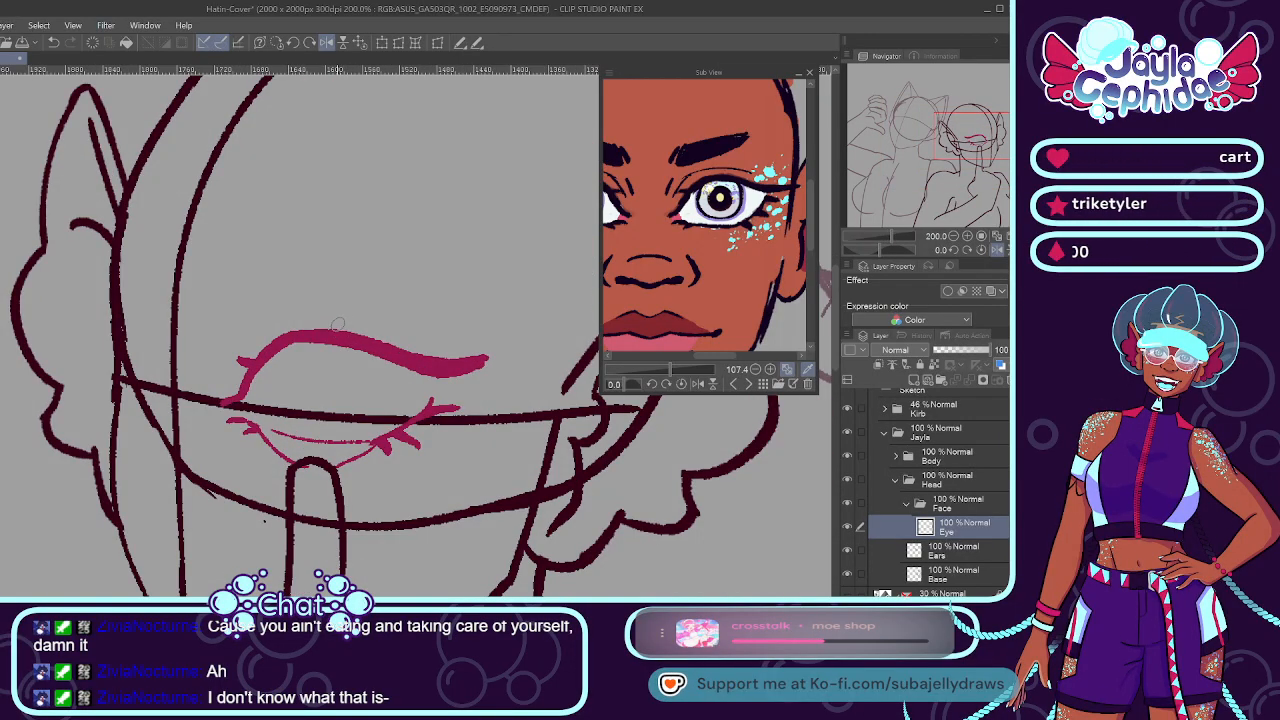
mouse_move(278, 335)
mouse_down()
mouse_move(230, 370)
mouse_move(245, 388)
mouse_move(298, 320)
mouse_move(440, 368)
mouse_move(362, 357)
mouse_move(485, 360)
mouse_move(470, 348)
mouse_move(395, 365)
mouse_move(425, 420)
mouse_move(405, 445)
mouse_up()
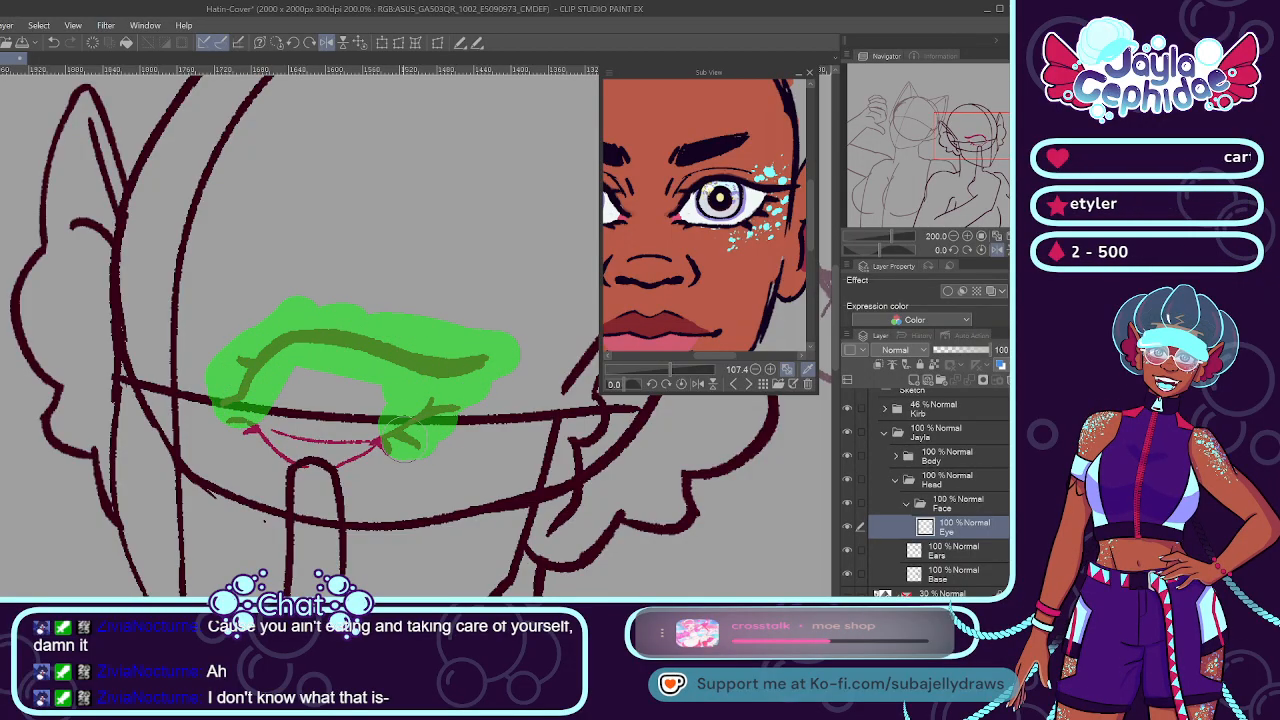
mouse_move(295, 400)
mouse_down()
mouse_move(285, 418)
mouse_move(365, 420)
mouse_move(322, 364)
mouse_move(325, 394)
mouse_move(312, 392)
mouse_up()
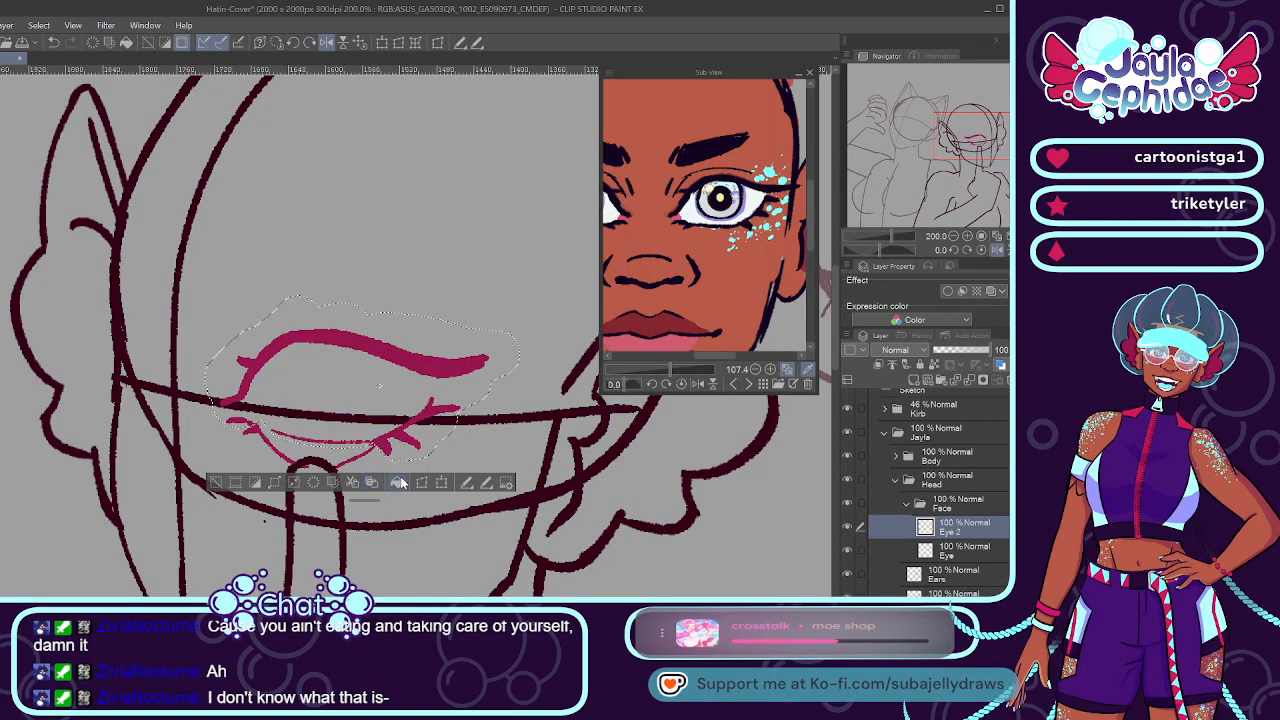
key(ctrl+c)
key(ctrl+v)
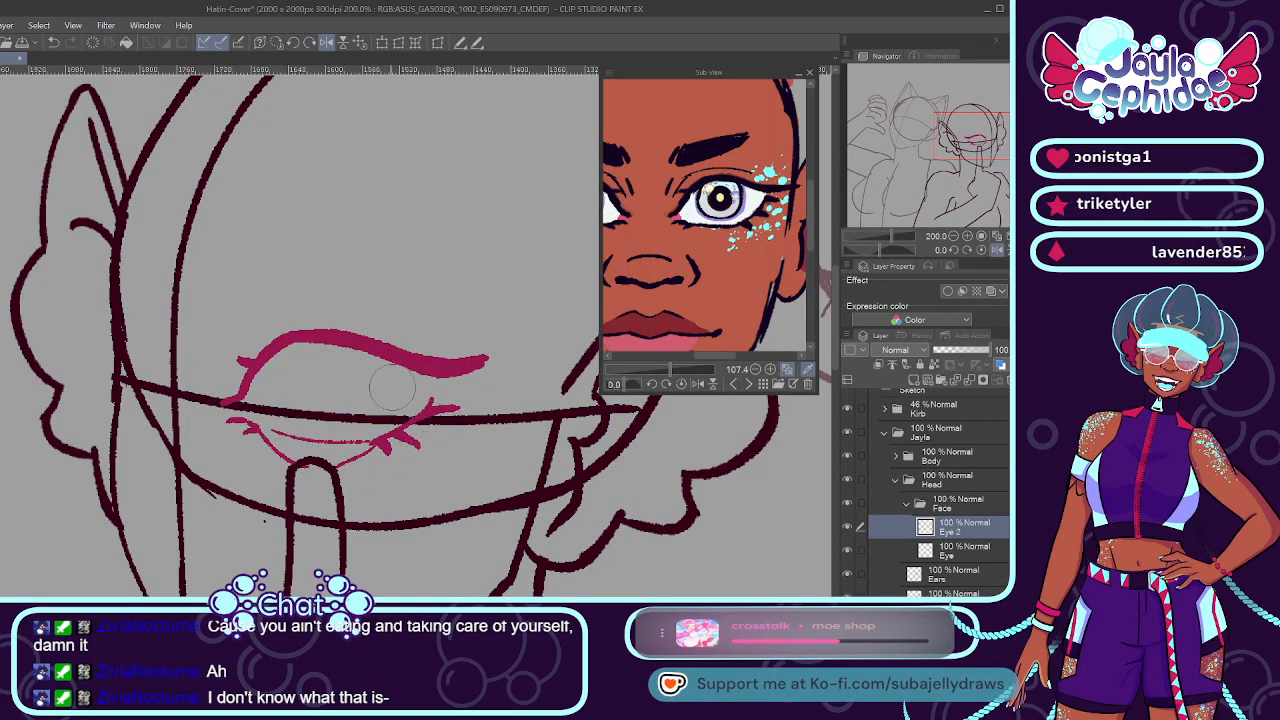
Flip the copied eye horizontally, tilt it slightly, and move it to the far side of Jayla's face.
click(438, 43)
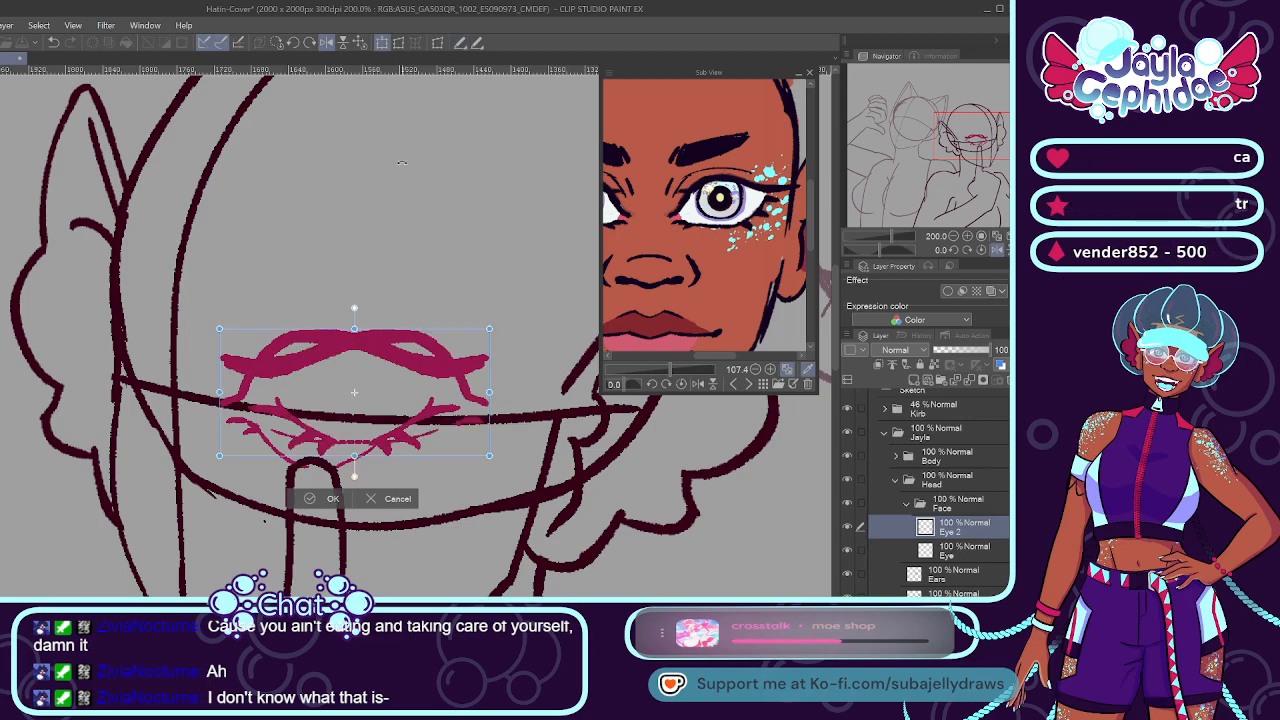
drag(498, 333, 472, 372)
drag(321, 386, 49, 343)
scroll(157, 285, down, 2)
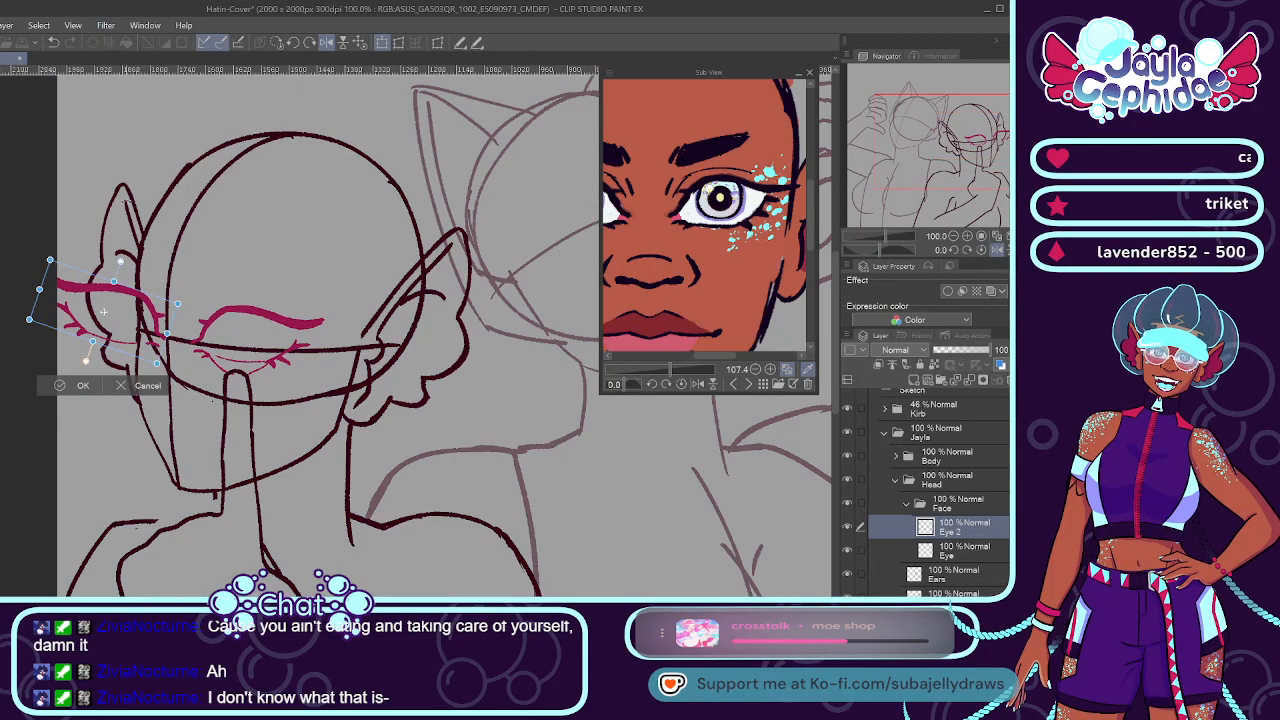
scroll(54, 270, up, 2)
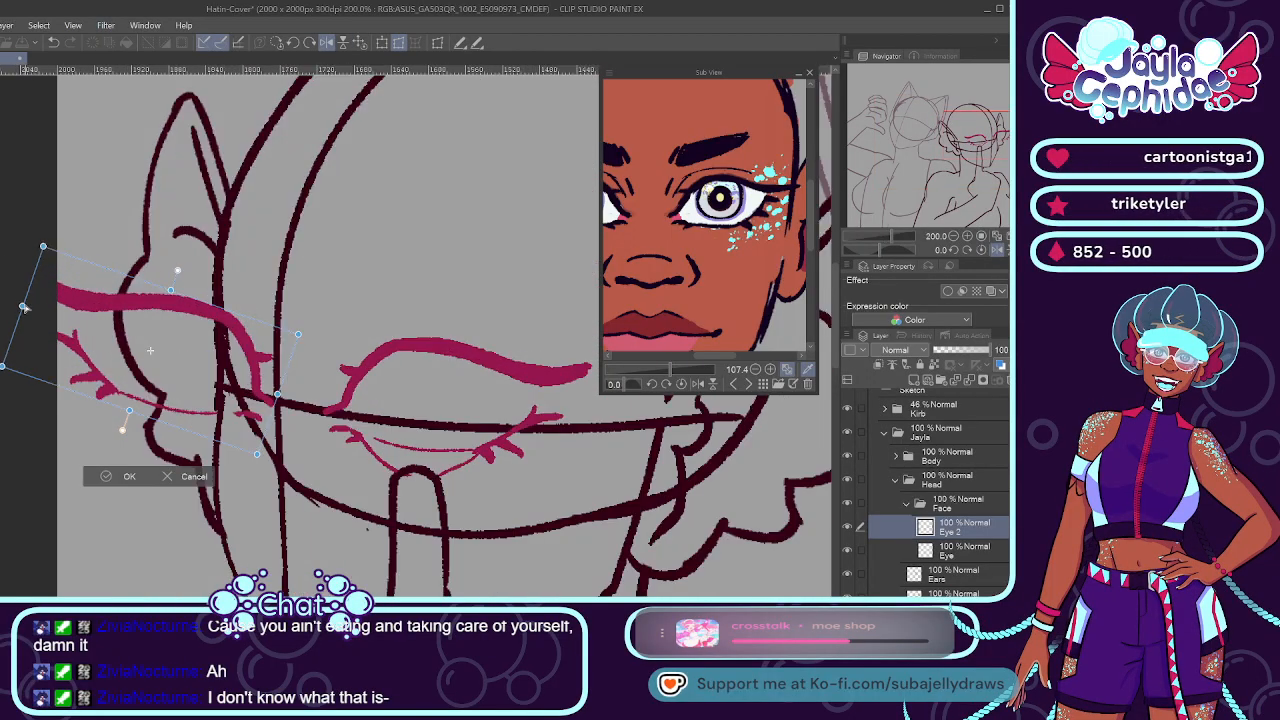
Narrow and skew the mirrored eye to fit between the face's center line and far edge, and apply the transform.
drag(97, 355, 353, 360)
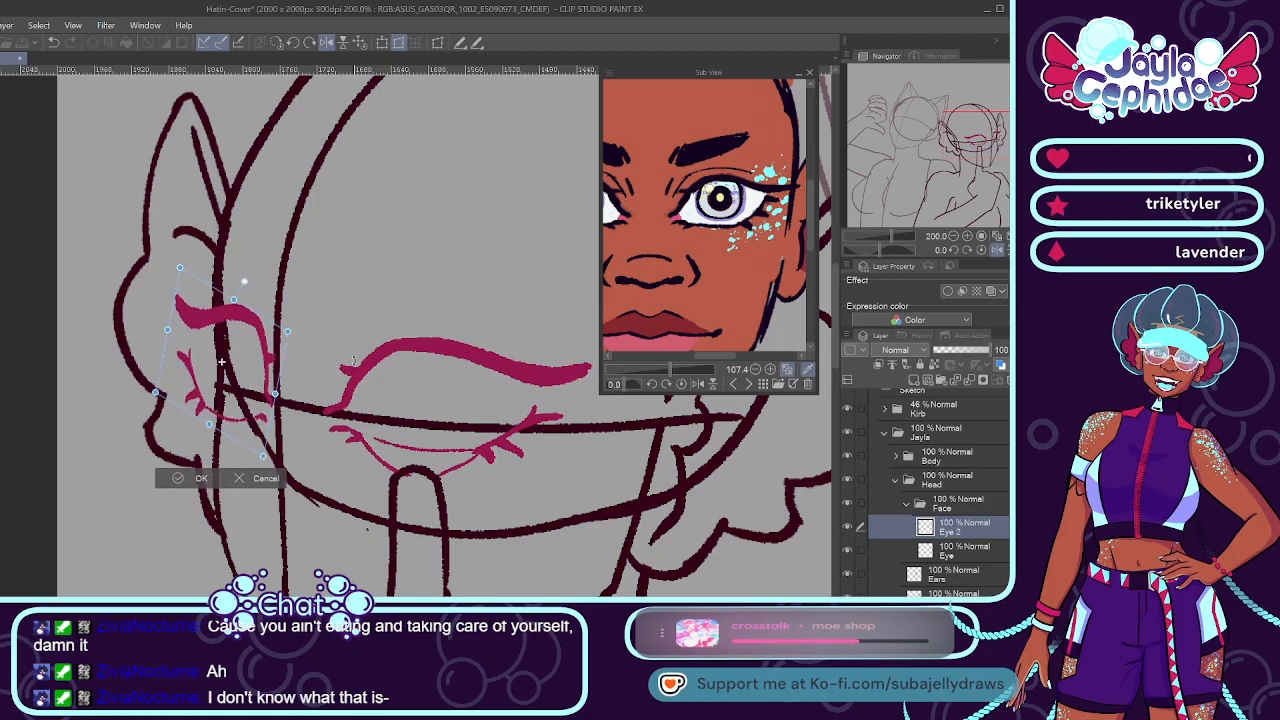
drag(170, 327, 216, 338)
drag(274, 393, 271, 392)
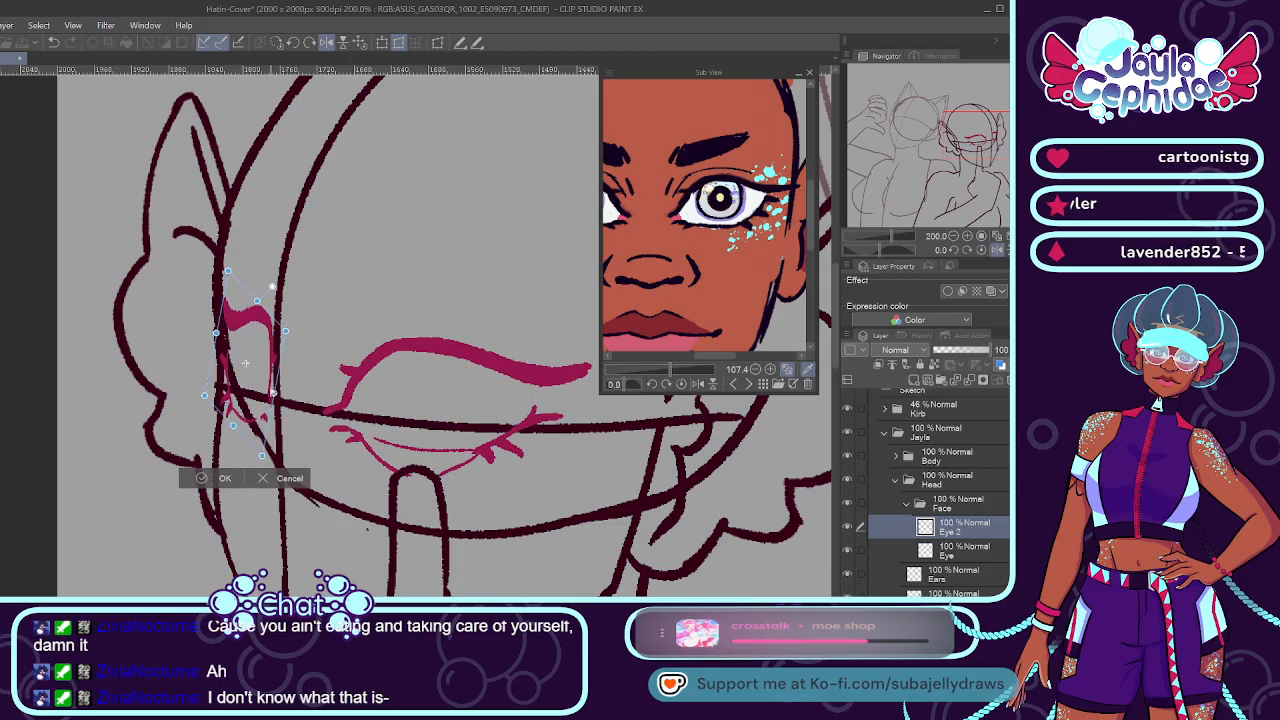
click(210, 476)
Merge the mirrored eye into the Eye layer and add a layer named Brows above it.
scroll(290, 400, down, 1)
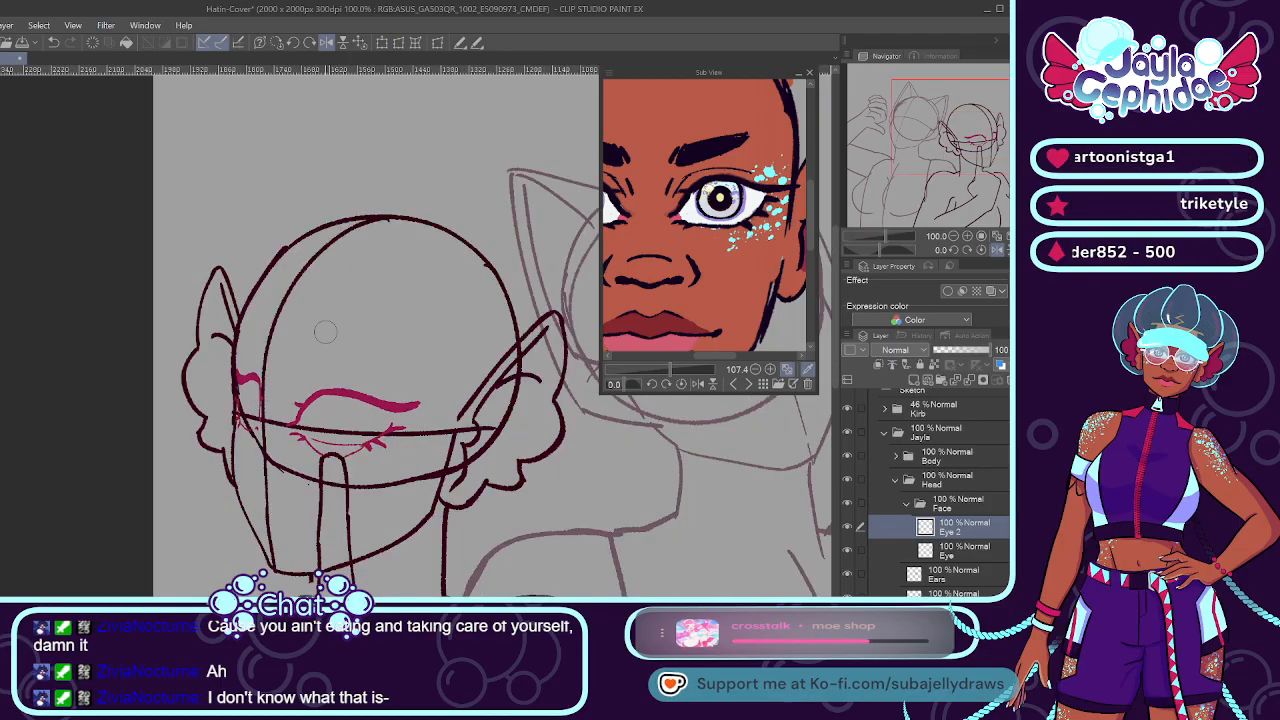
scroll(320, 330, down, 1)
scroll(305, 347, up, 1)
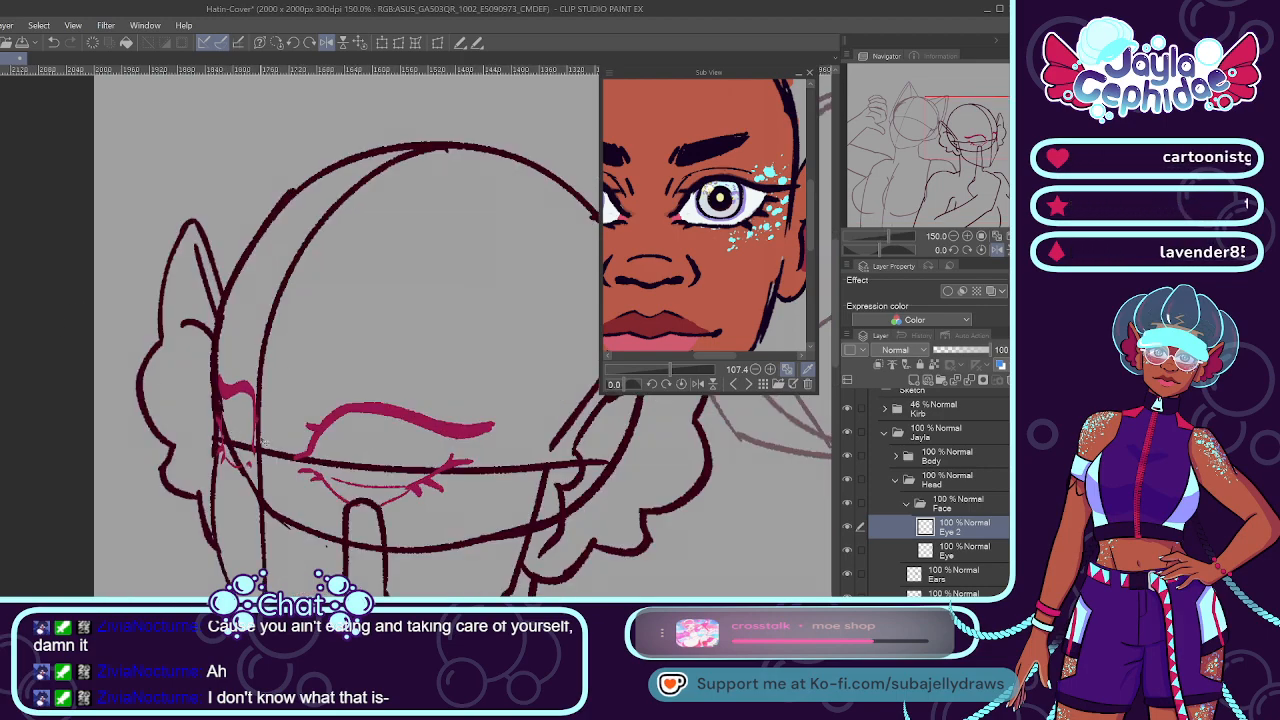
scroll(226, 435, down, 2)
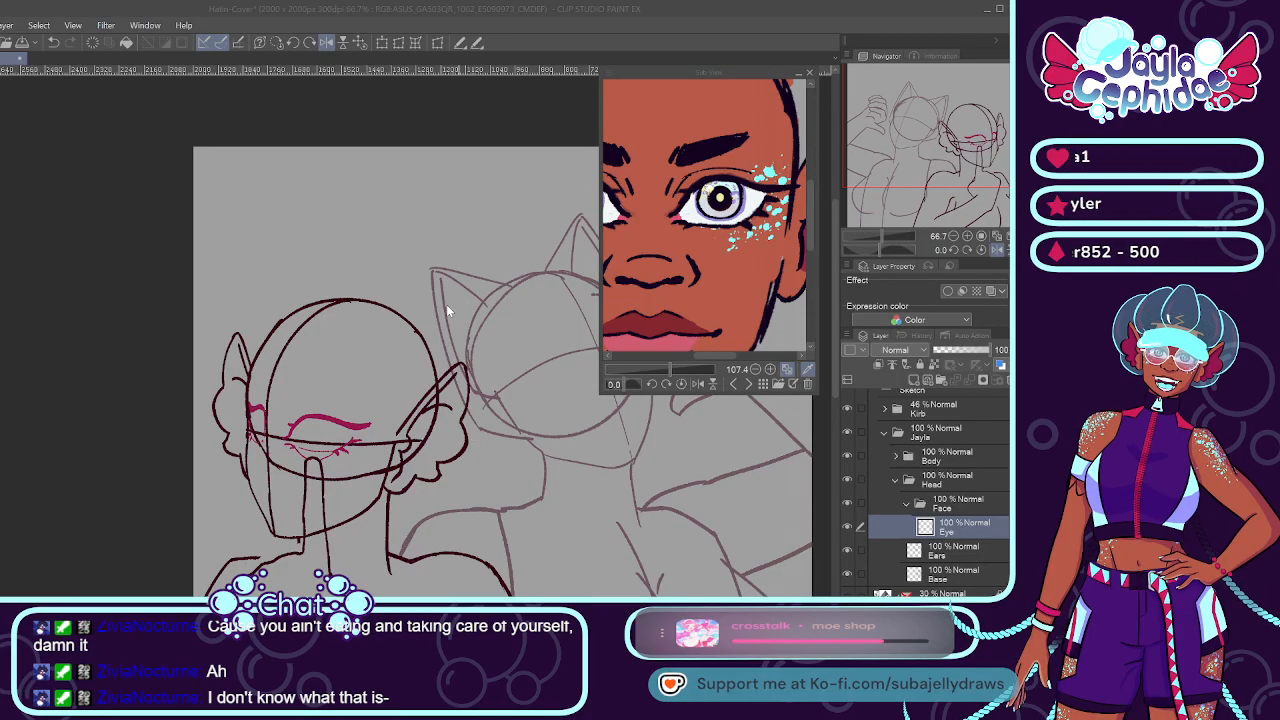
key(Return)
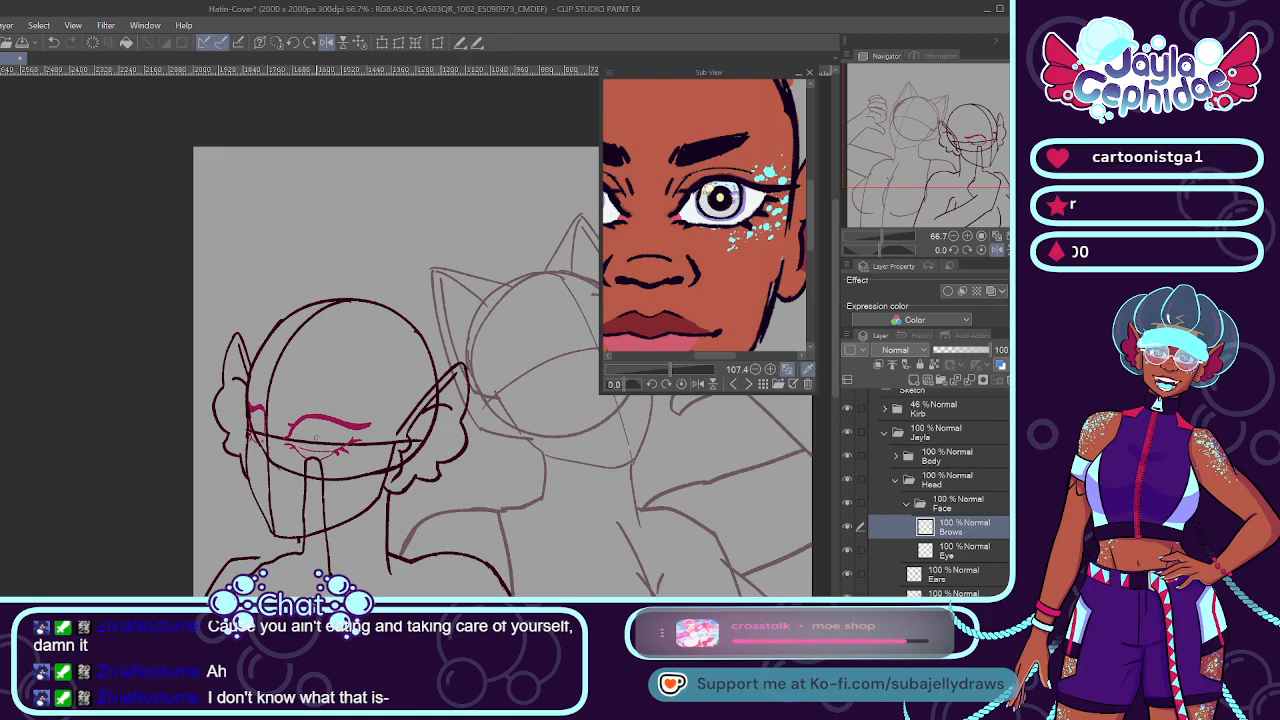
Outline a long, angled eyebrow above the near eye on the Brows layer, redrawing its edges until they form a tapered shape.
scroll(382, 305, up, 5)
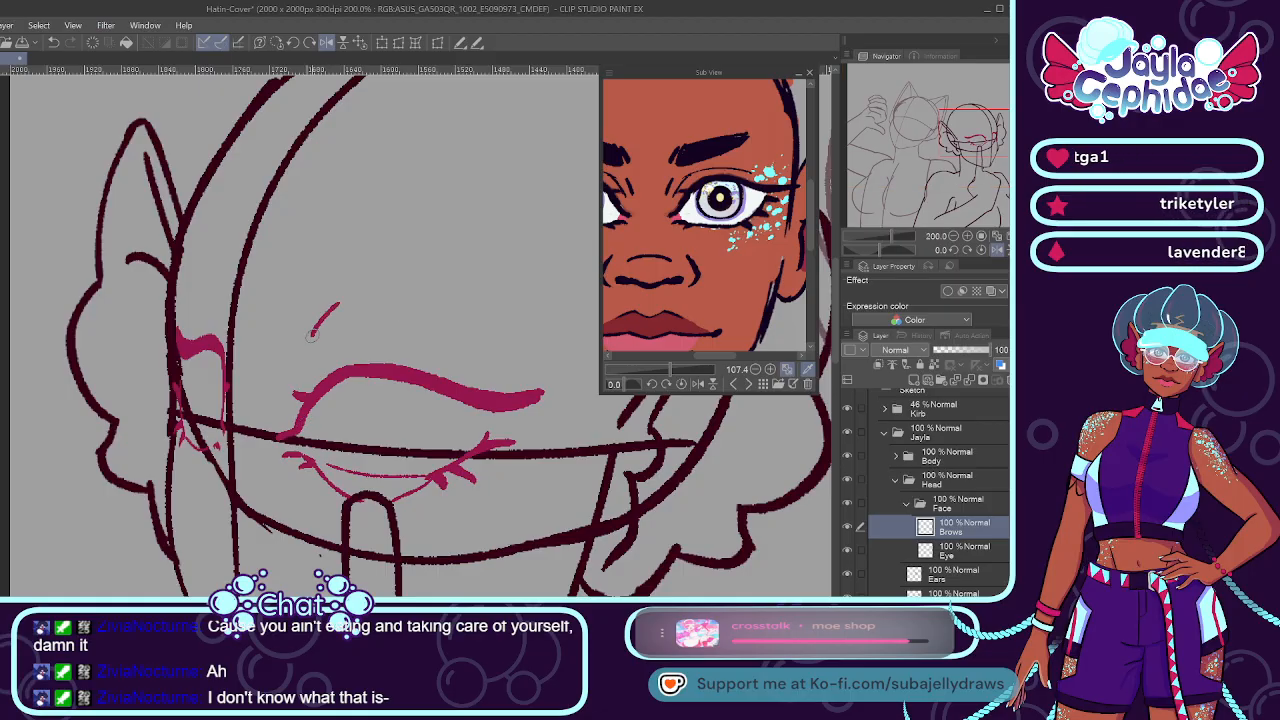
drag(338, 304, 552, 284)
key(ctrl+z)
drag(340, 302, 506, 291)
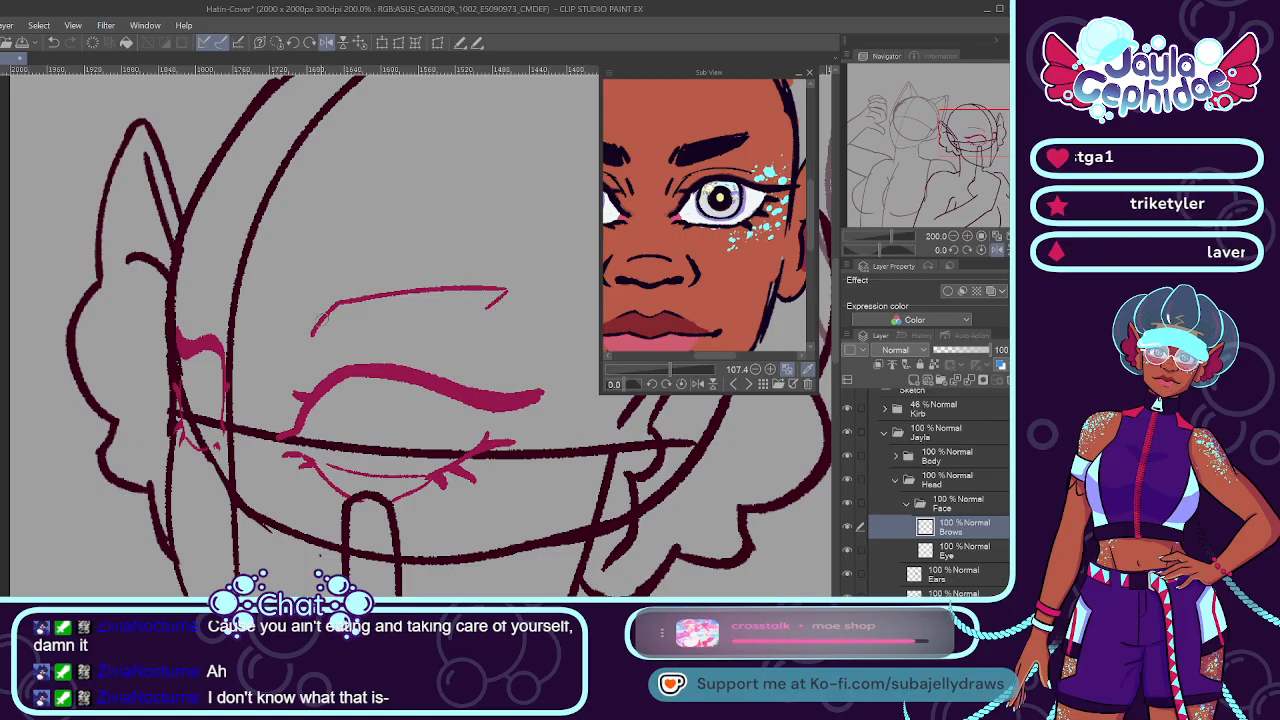
drag(307, 342, 488, 308)
key(ctrl+z)
drag(308, 343, 487, 318)
key(ctrl+z)
drag(308, 341, 504, 303)
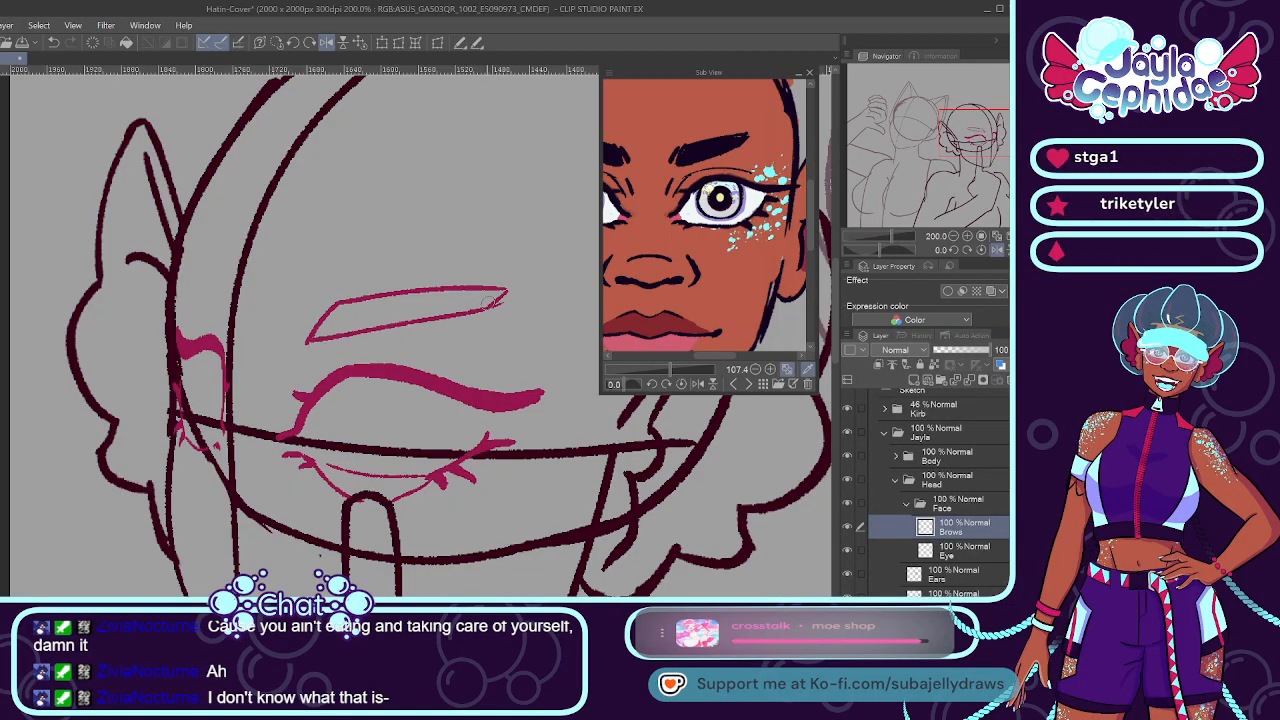
Rotate the eyebrow slightly clockwise and lower it a little toward the near eye.
scroll(403, 297, down, 4)
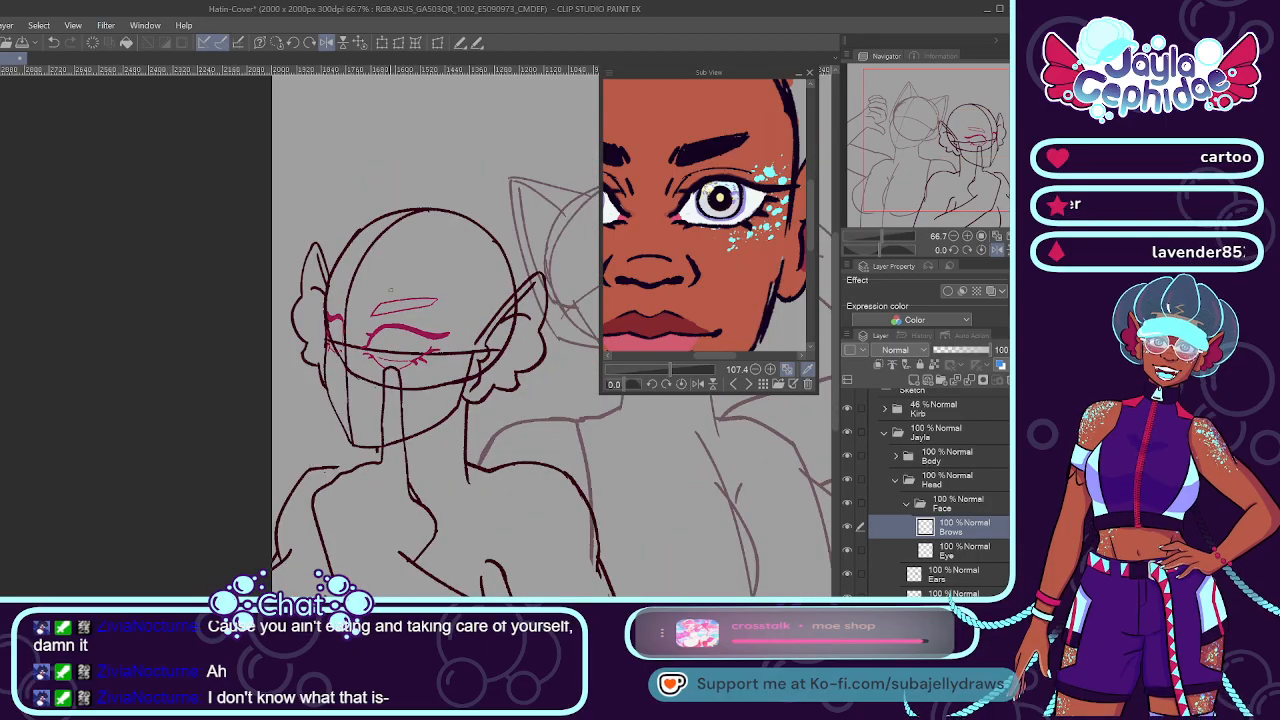
scroll(386, 290, up, 5)
scroll(360, 339, down, 2)
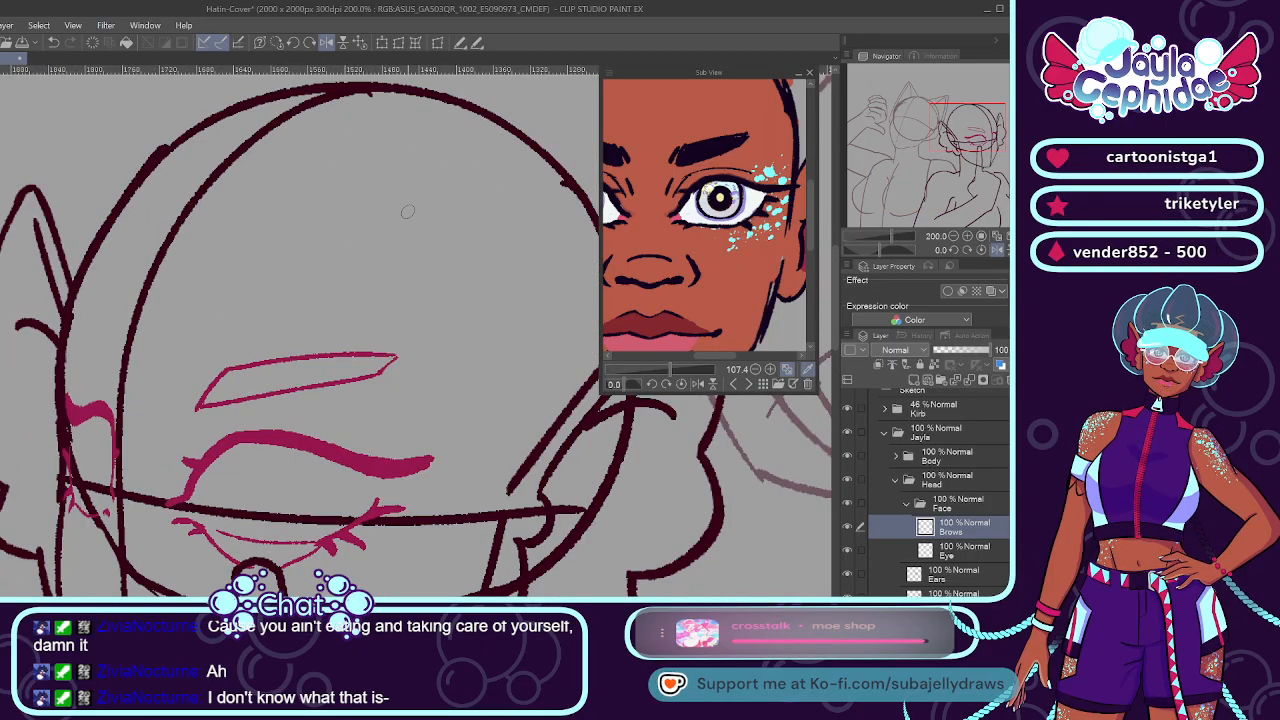
click(383, 43)
drag(340, 385, 340, 393)
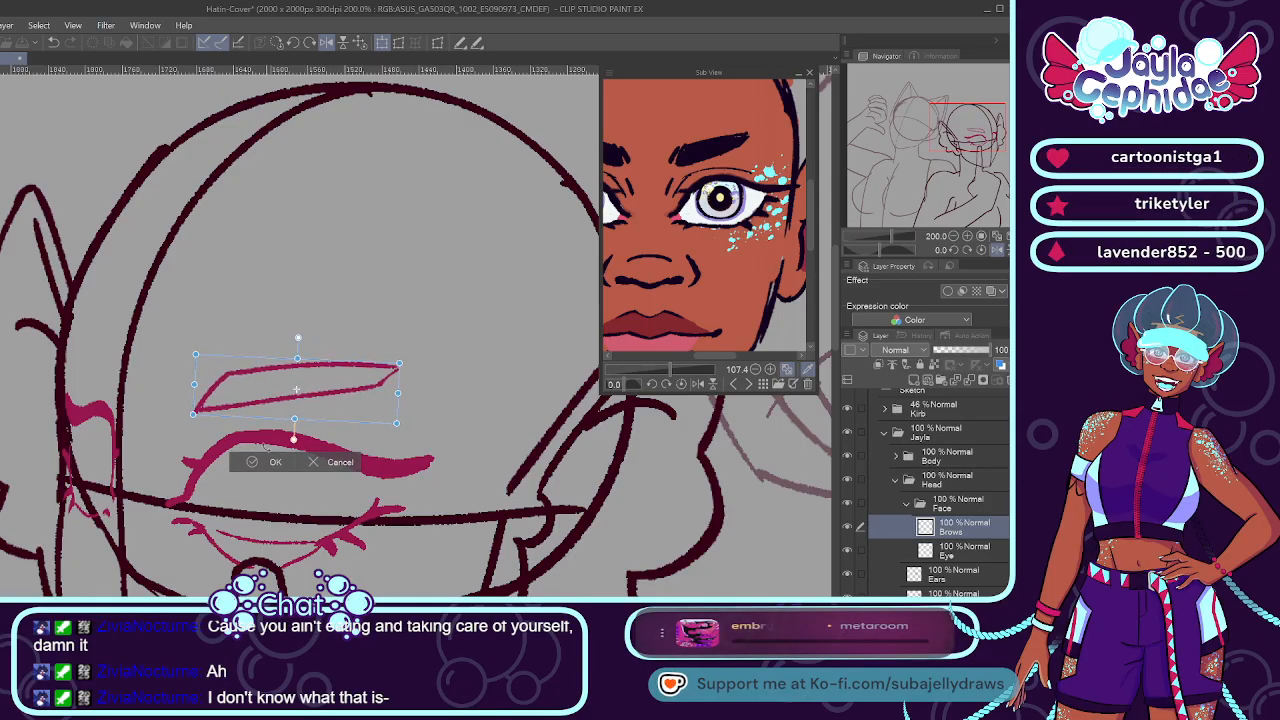
click(264, 462)
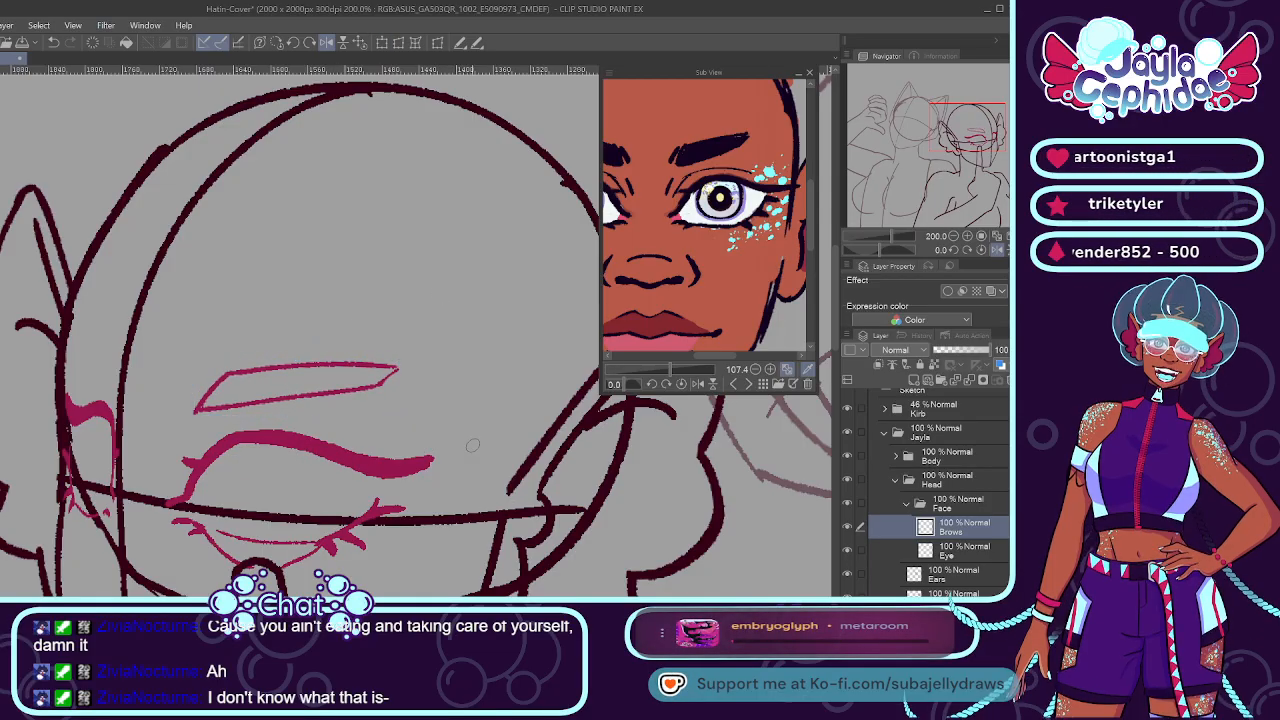
Draw a thin eyelid crease above the near eye's upper lash line on the Eye layer, redoing the curve as needed.
click(948, 553)
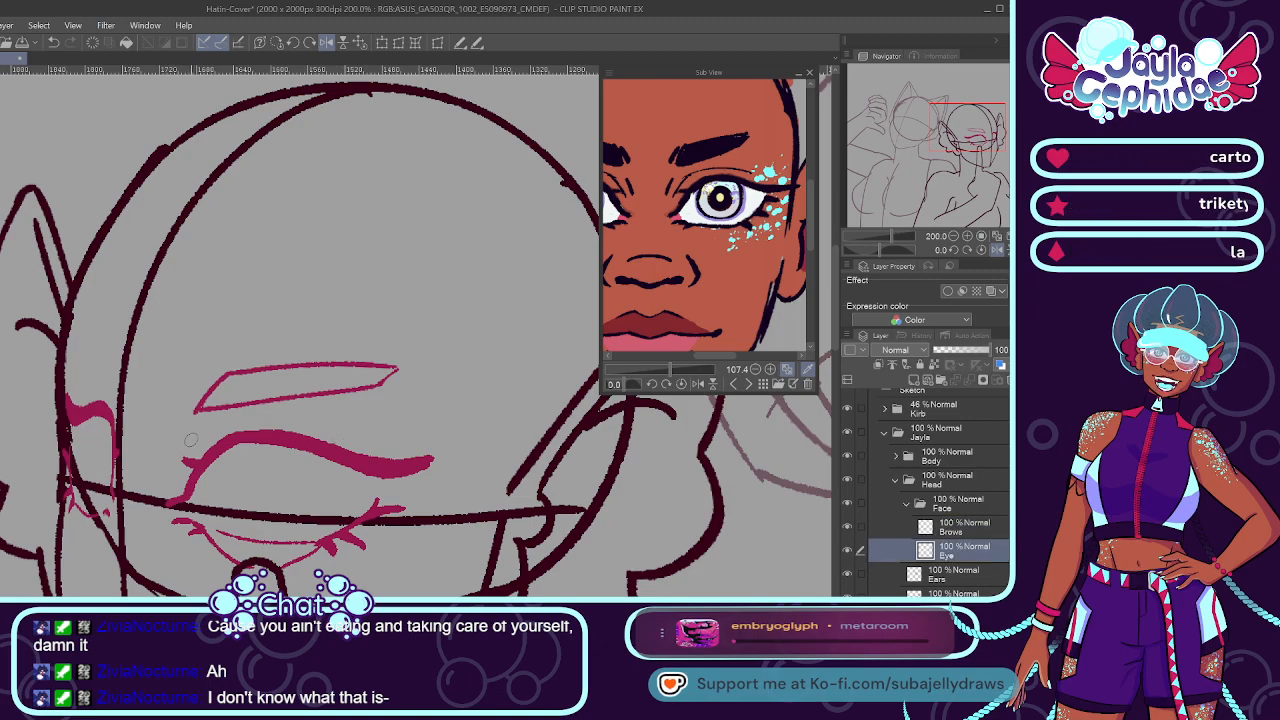
mouse_move(210, 432)
mouse_down()
mouse_move(183, 460)
mouse_move(316, 426)
mouse_up()
key(ctrl+z)
mouse_move(205, 432)
mouse_down()
mouse_move(296, 422)
mouse_move(218, 425)
mouse_move(358, 438)
mouse_up()
key(ctrl+z)
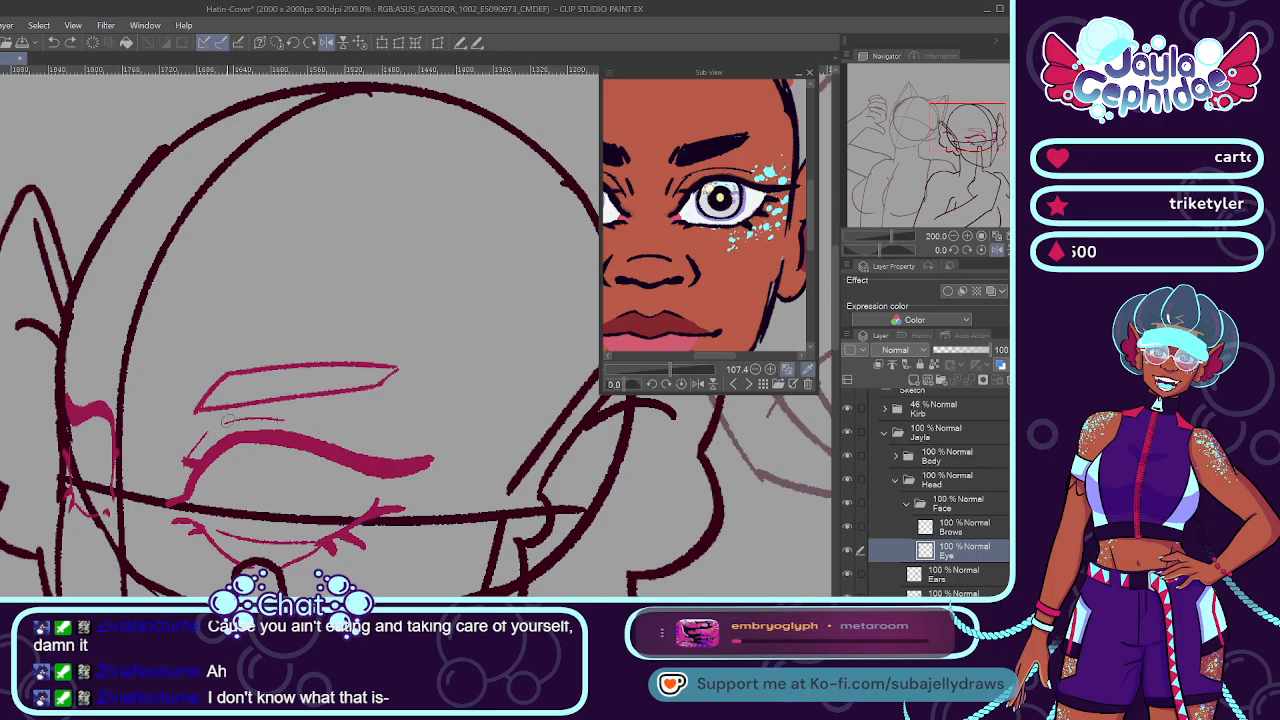
key(ctrl+z)
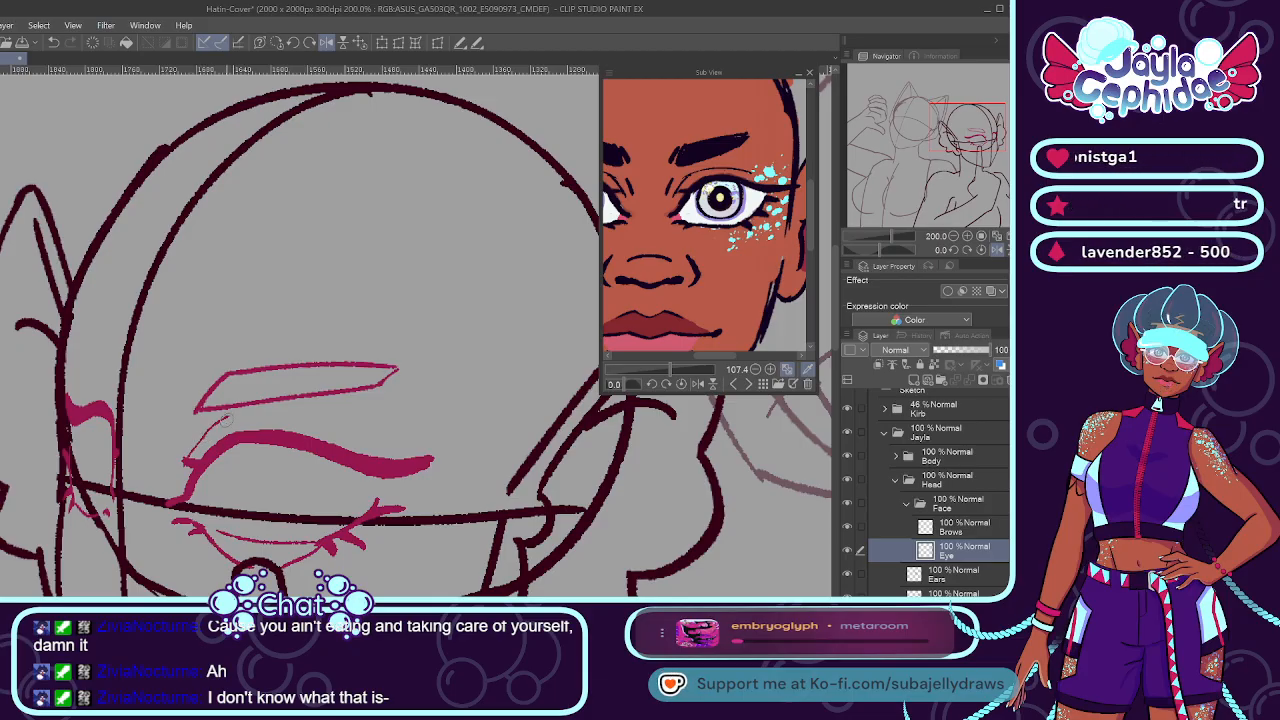
drag(222, 422, 355, 436)
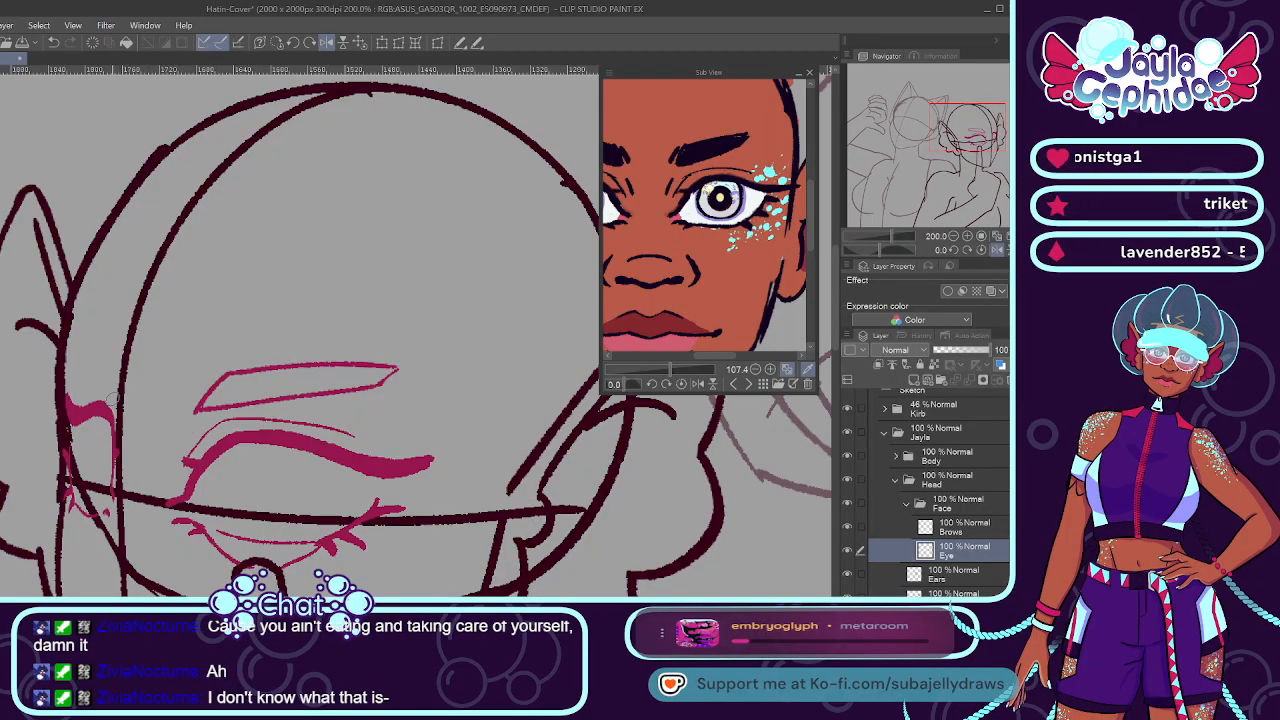
Draw a thin eyelid crease above the far eye on the Eye layer, redoing the short curve as needed.
mouse_move(112, 404)
mouse_down()
mouse_move(78, 385)
mouse_move(110, 397)
mouse_up()
key(ctrl+z)
key(ctrl+z)
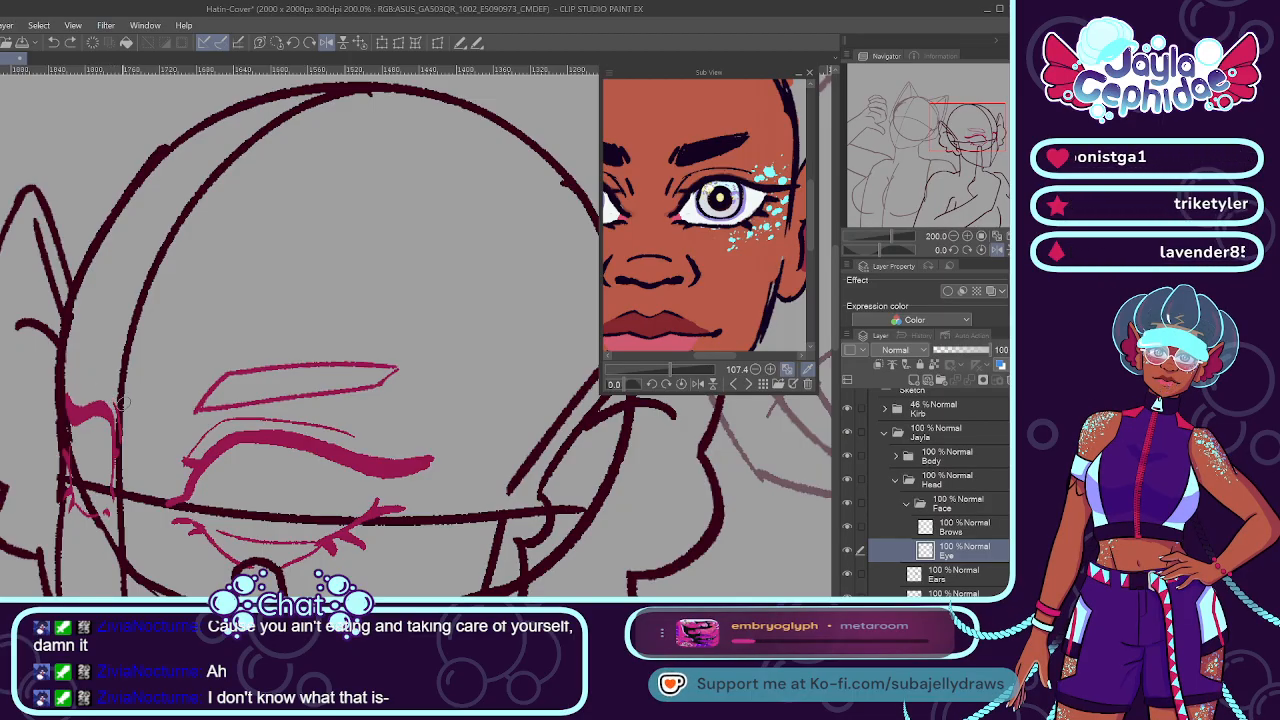
key(ctrl+z)
drag(84, 394, 117, 402)
key(ctrl+z)
key(ctrl+z)
key(ctrl+z)
key(ctrl+z)
key(ctrl+z)
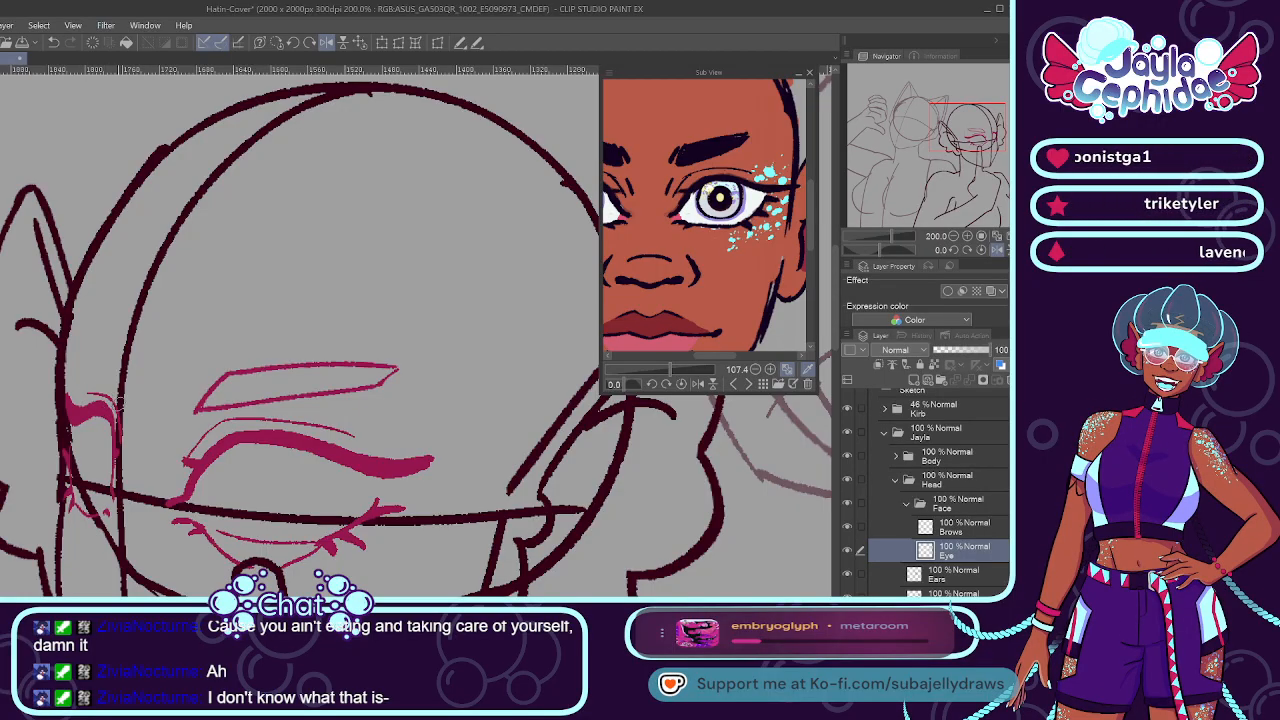
Duplicate the Brows layer, mirror the copied eyebrow horizontally and move it toward the far eye.
click(947, 535)
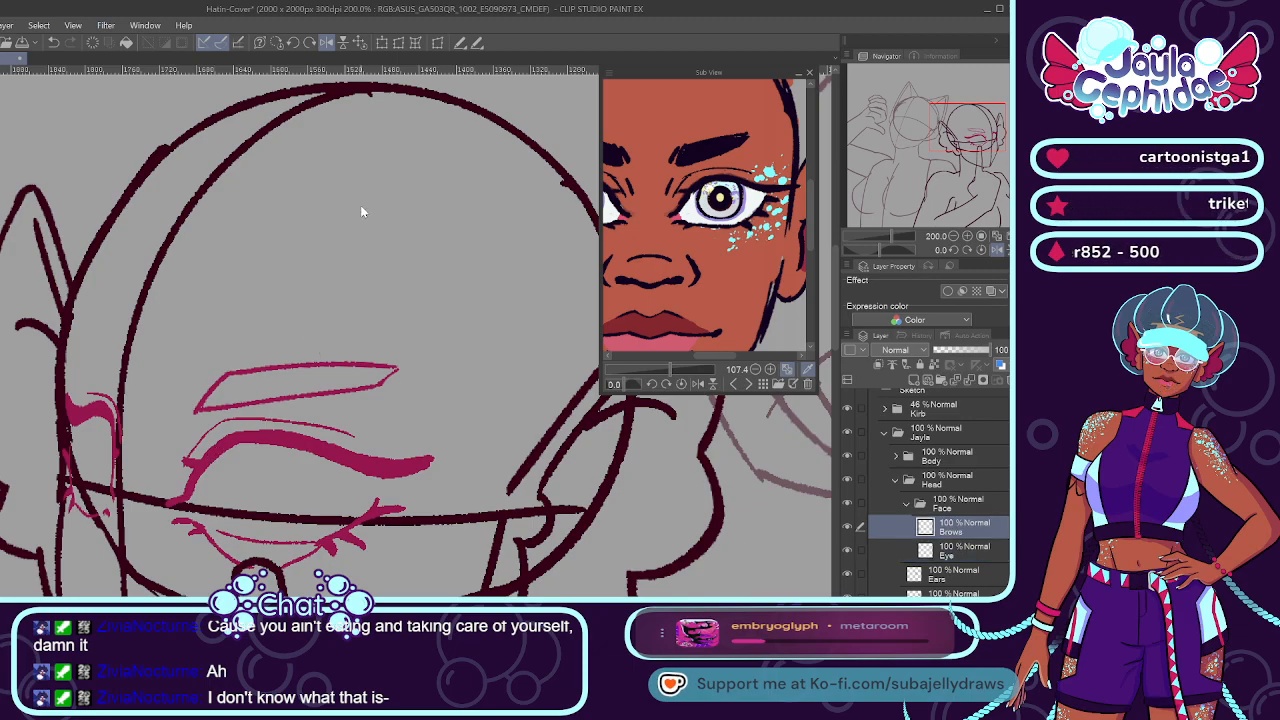
key(ctrl+shift+n)
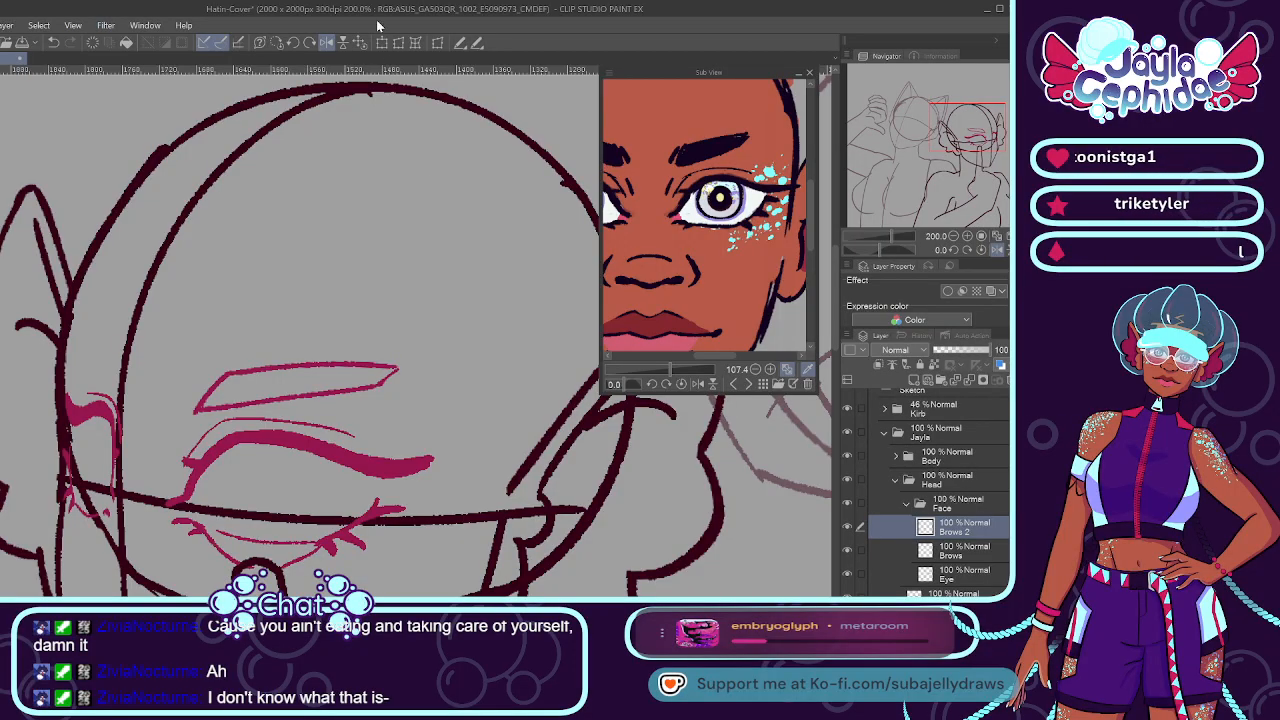
click(460, 45)
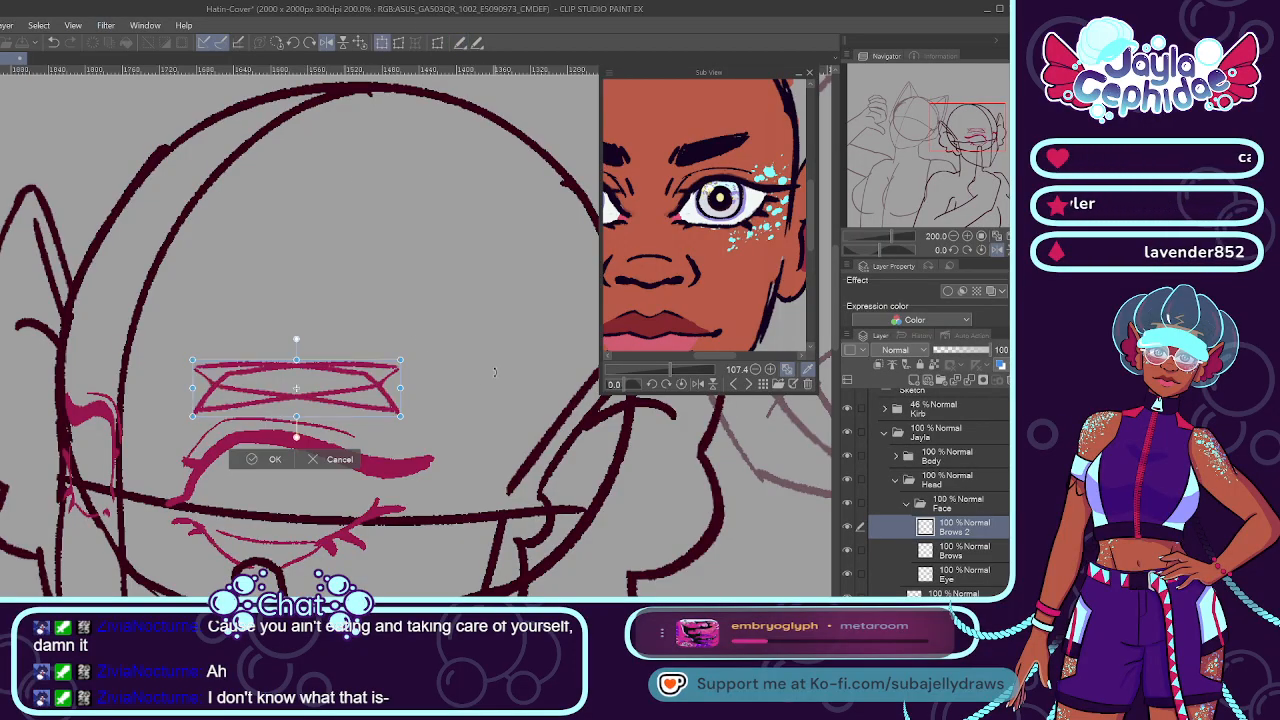
drag(438, 366, 438, 401)
mouse_move(296, 389)
mouse_down()
mouse_move(47, 343)
mouse_move(193, 332)
mouse_up()
Rotate, narrow and distort the mirrored eyebrow so it fits the foreshortened far side of the face.
drag(121, 372, 116, 377)
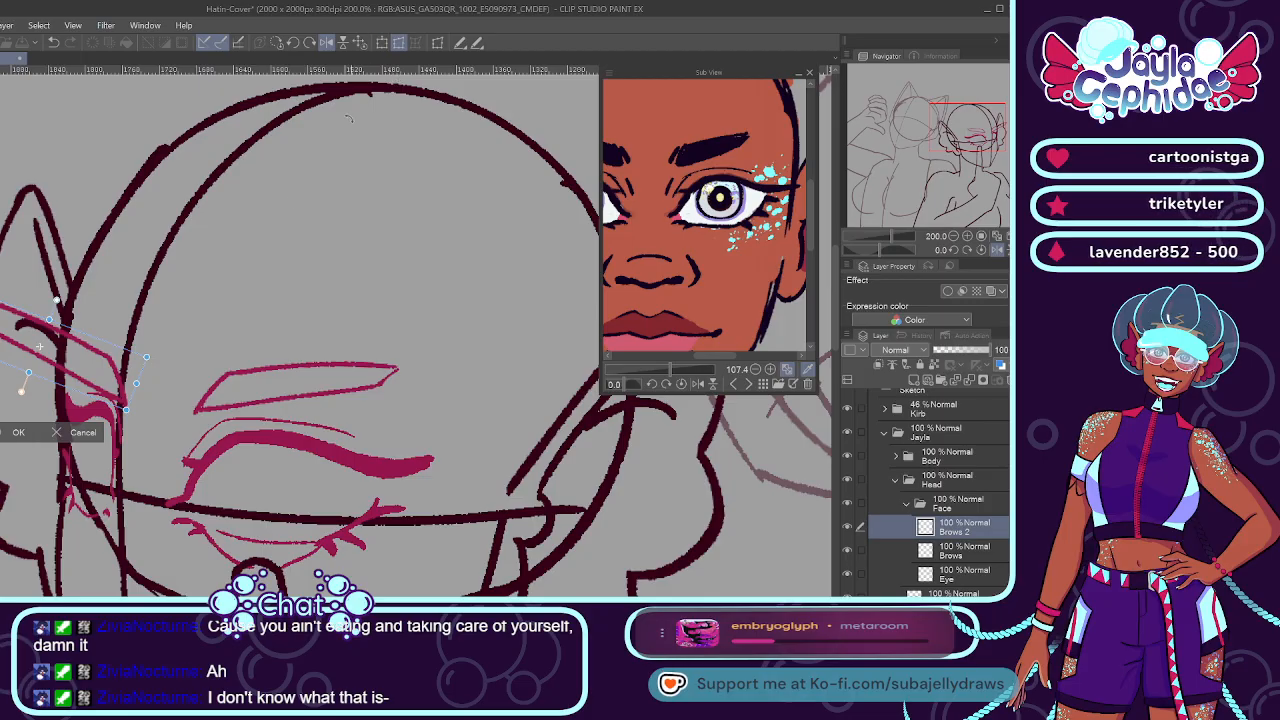
scroll(162, 318, down, 2)
scroll(140, 340, up, 2)
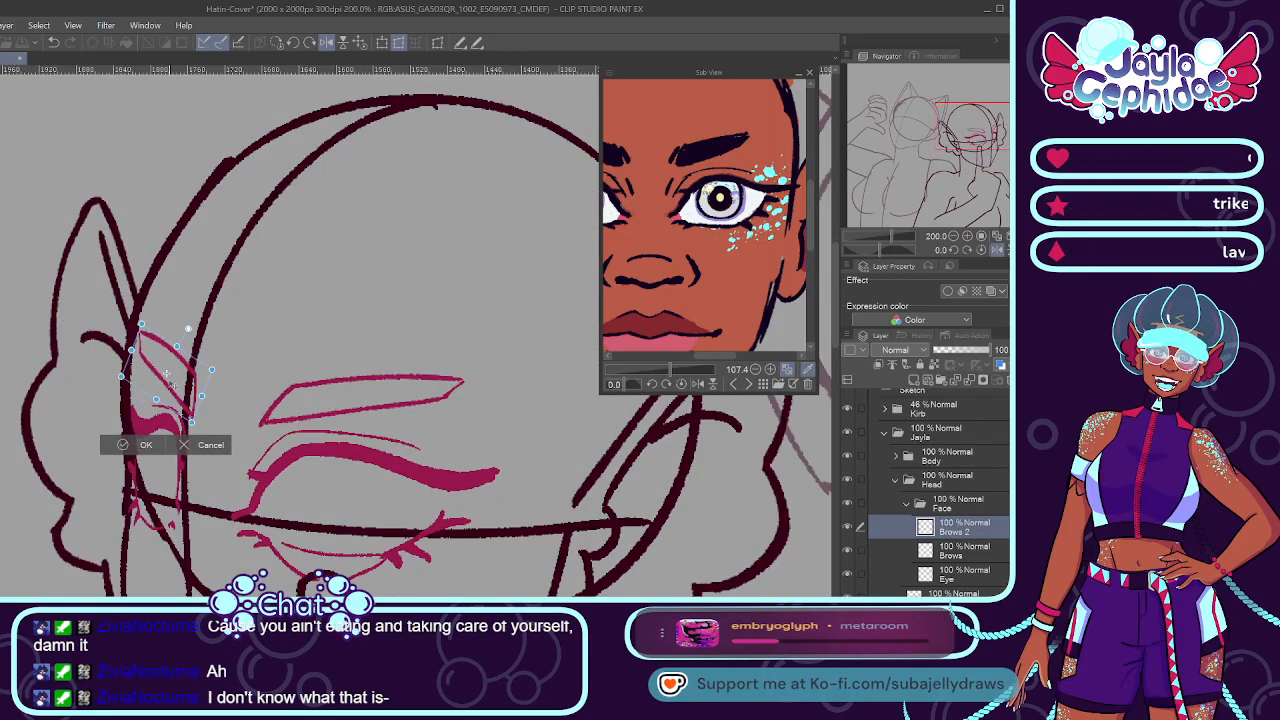
scroll(165, 372, up, 2)
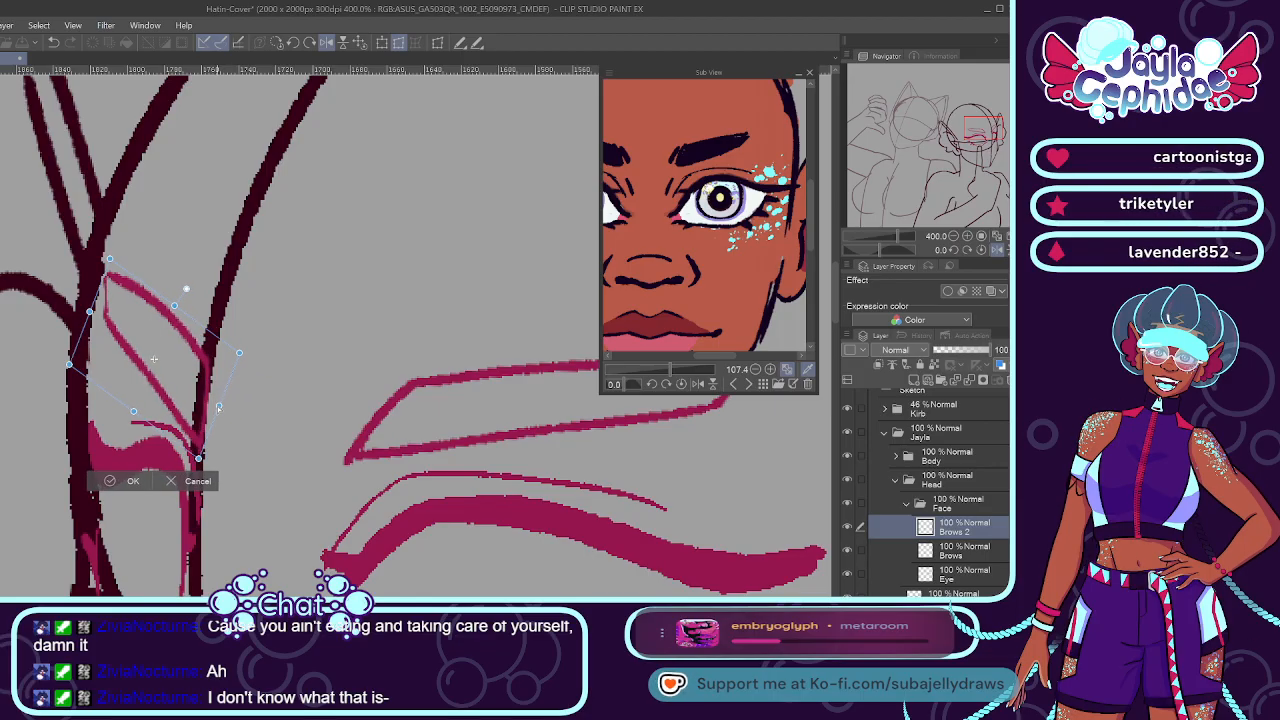
scroll(145, 400, down, 3)
click(130, 458)
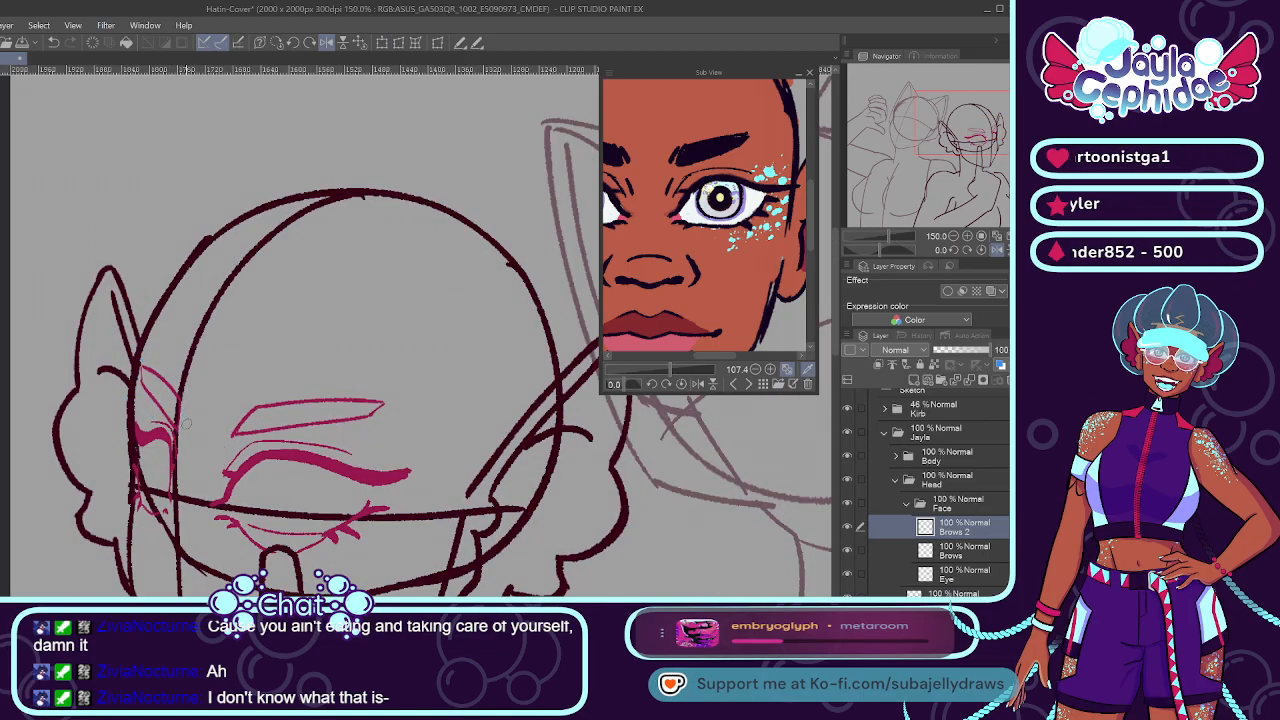
Fine-tune the far eyebrow's placement above the far eye with another small transform.
scroll(188, 400, up, 3)
scroll(400, 375, down, 2)
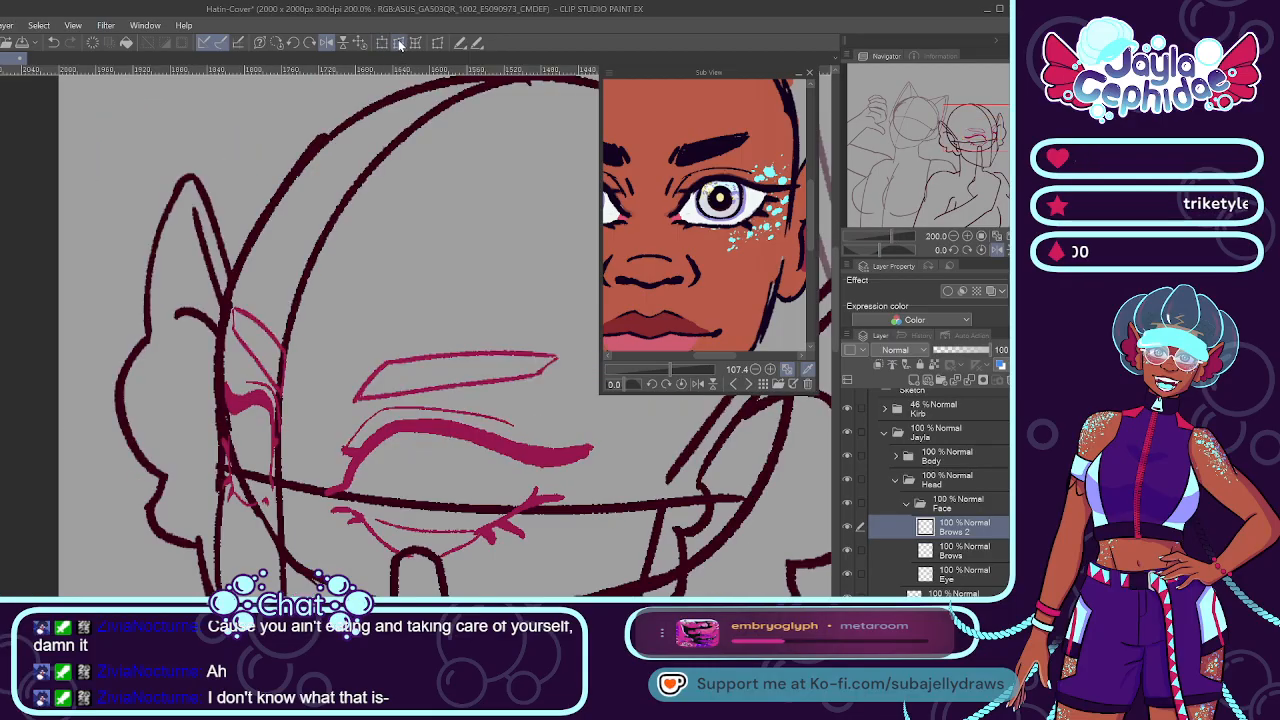
key(ctrl+t)
drag(287, 305, 281, 302)
key(Return)
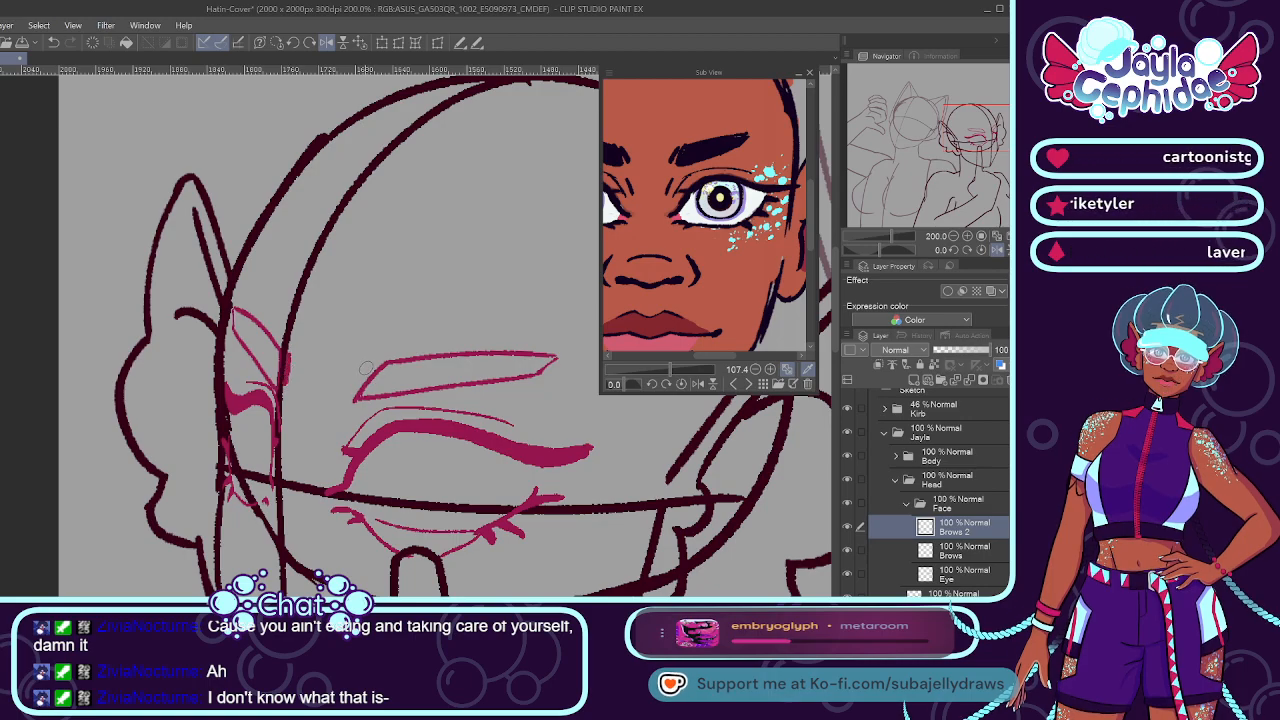
Add a short frown stroke beside the near eyebrow's inner end and merge Brows 2 into the Brows layer.
key(ctrl+z)
drag(345, 396, 365, 366)
key(ctrl+z)
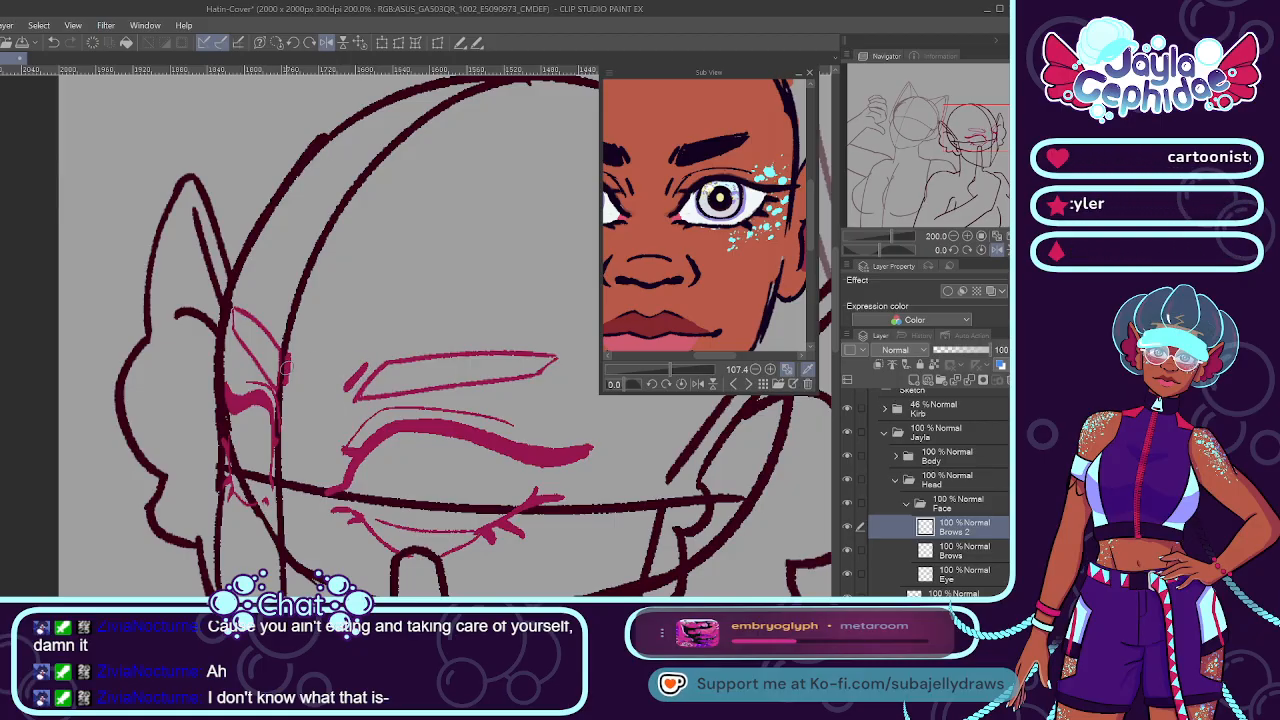
key(ctrl+e)
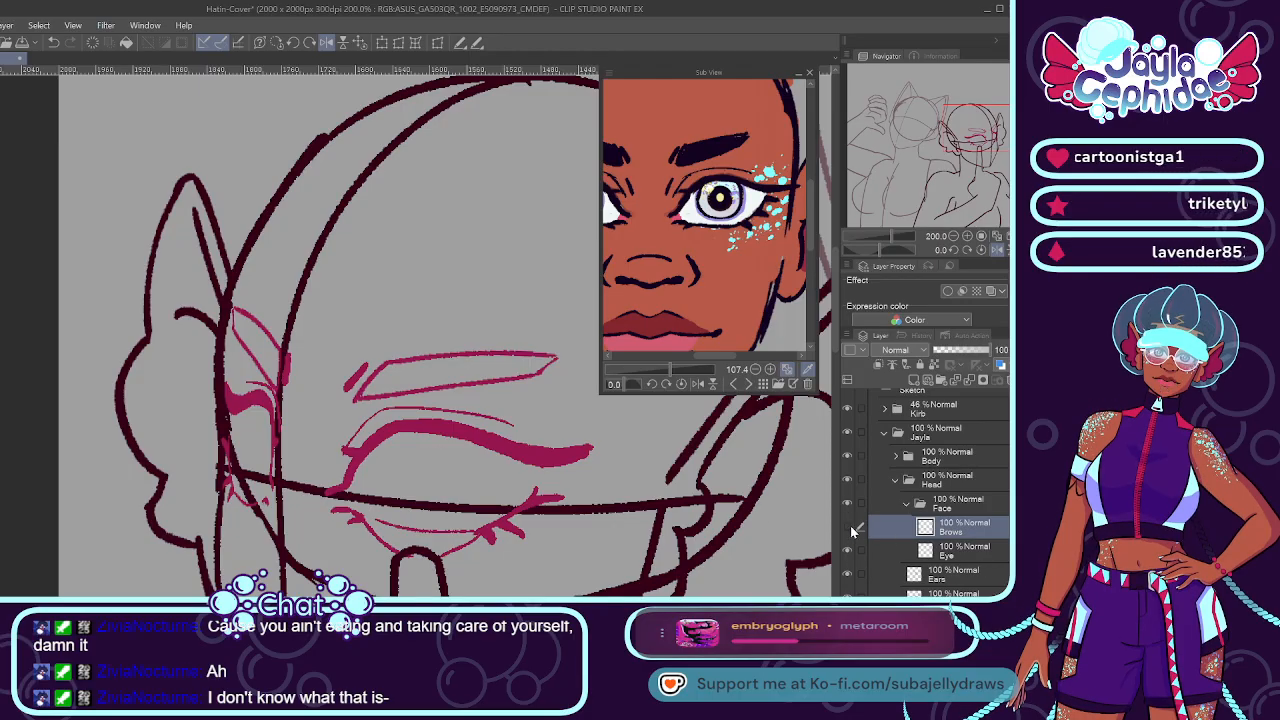
Examine the eyebrows against the whole illustration and compare the face with the Brows layer hidden and shown.
key(ctrl+minus)
key(ctrl+minus)
key(ctrl+minus)
key(ctrl+minus)
key(ctrl+minus)
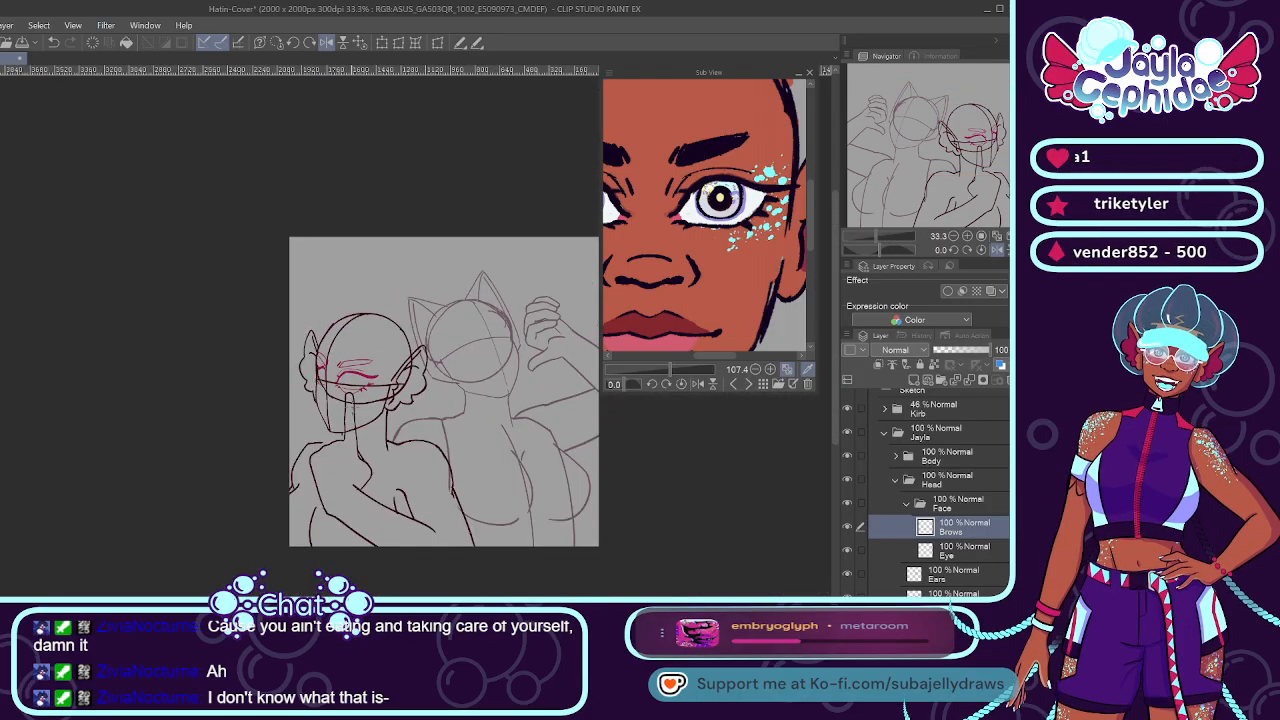
scroll(347, 408, up, 4)
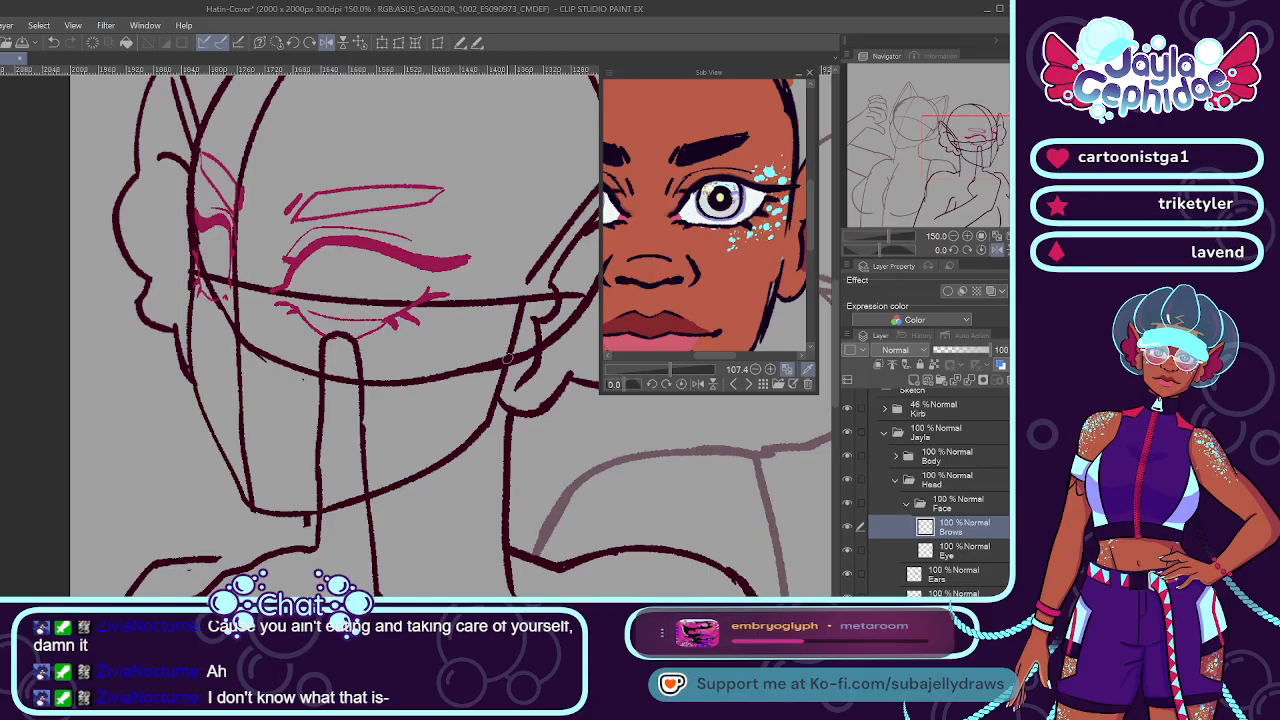
click(848, 528)
click(848, 528)
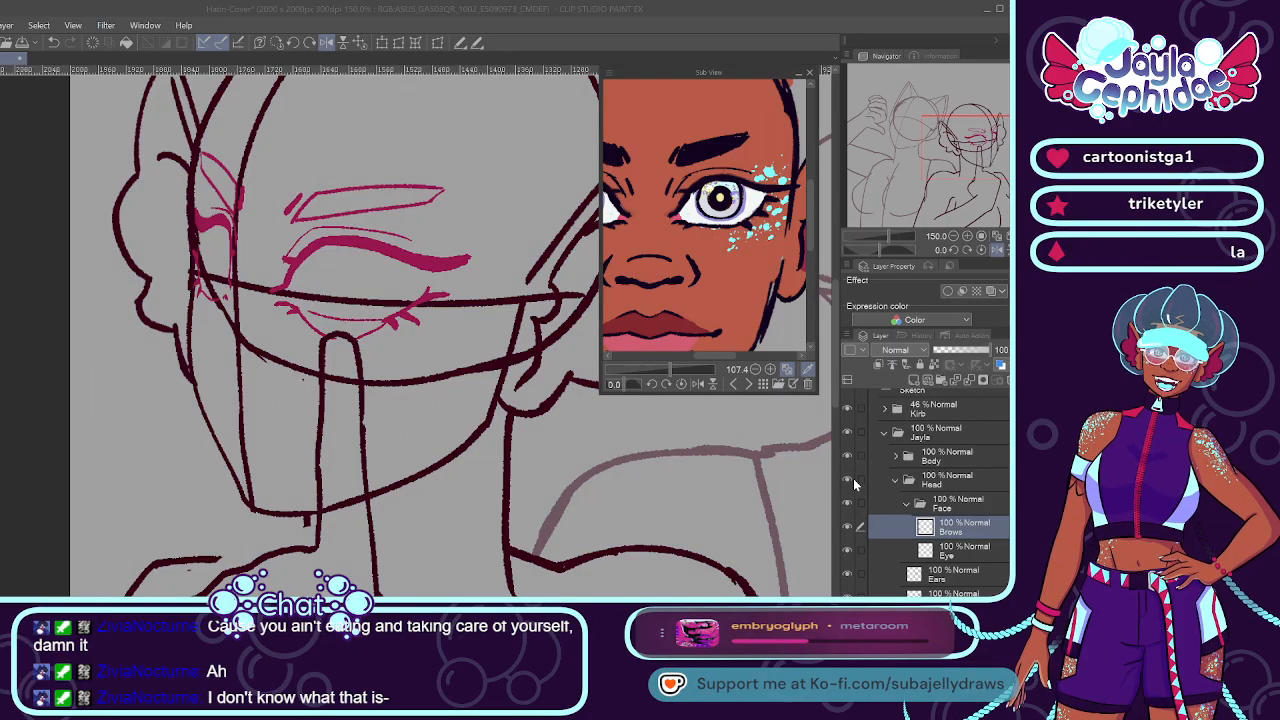
Add a layer named Nose above Brows and try out strokes for the nose bridge and tip.
key(Return)
drag(235, 250, 237, 308)
key(ctrl+z)
drag(236, 248, 238, 288)
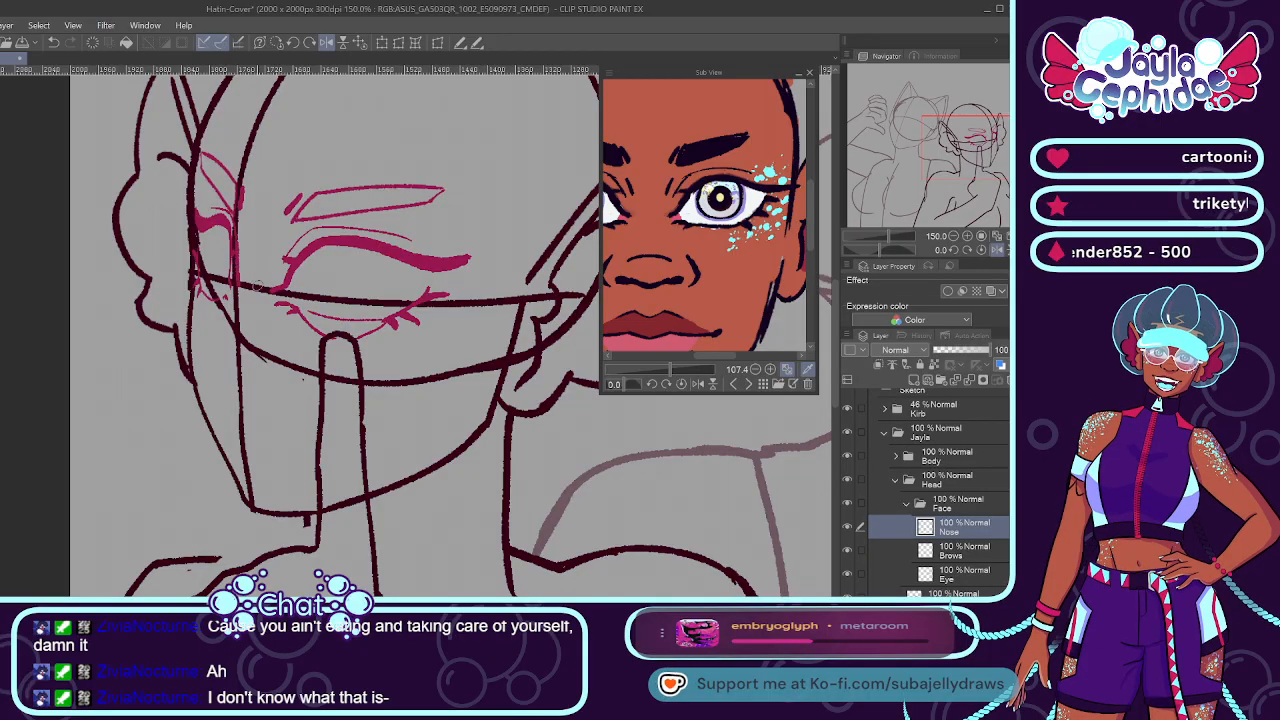
mouse_move(221, 331)
mouse_down()
mouse_move(203, 365)
mouse_move(196, 355)
mouse_move(222, 365)
mouse_up()
key(ctrl+z)
key(ctrl+z)
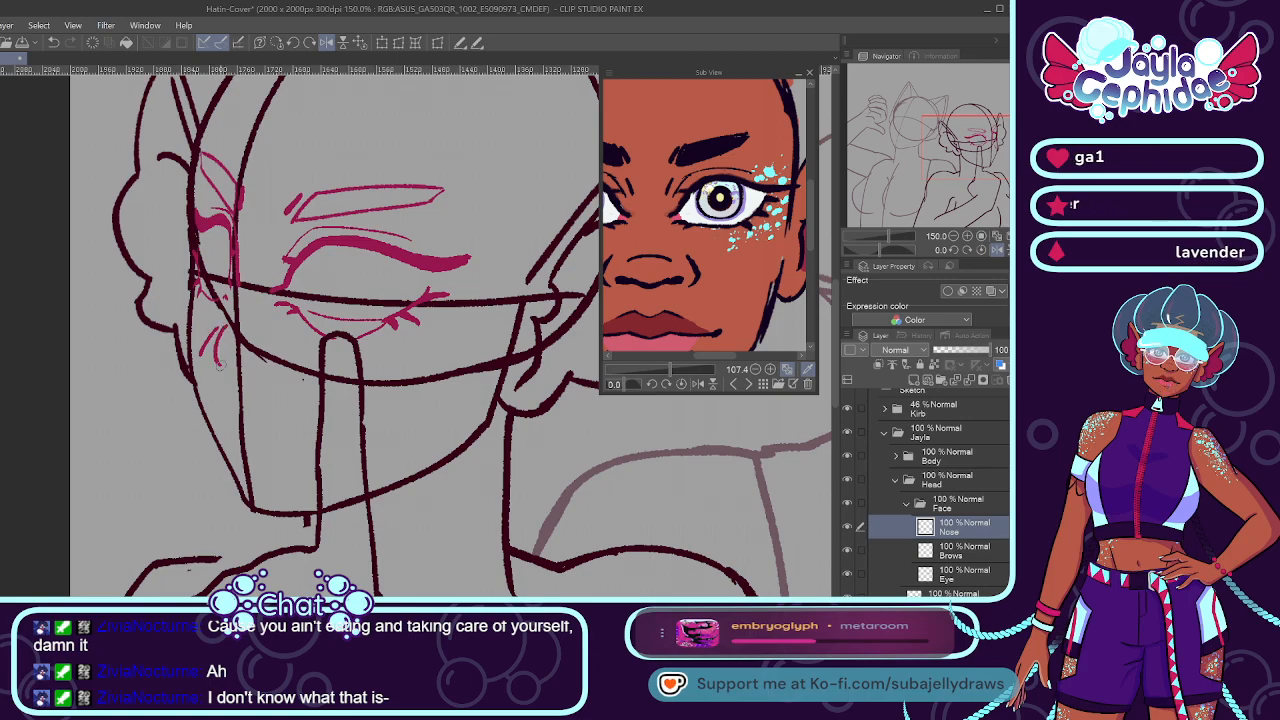
key(ctrl+z)
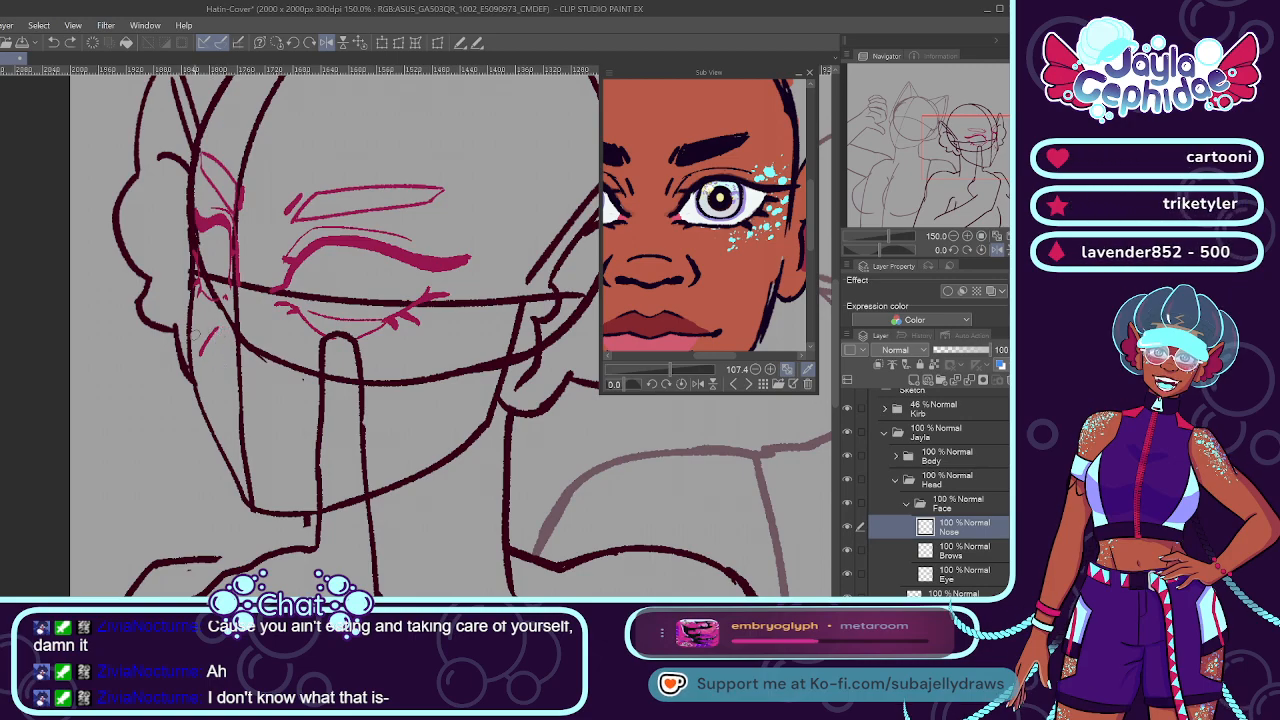
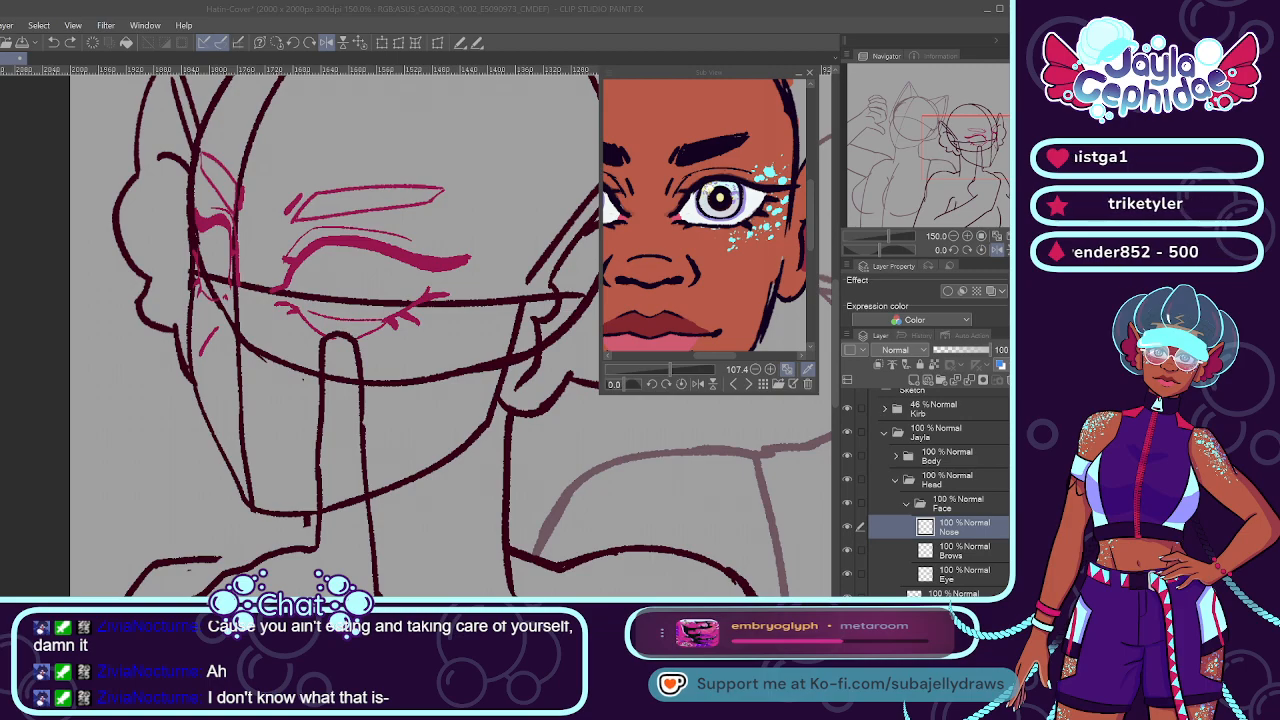
Replace the trial nose stroke with a rounded tip, a curved underside and nostril wings just below the eyes.
key(alt+Tab)
drag(226, 334, 208, 354)
key(p)
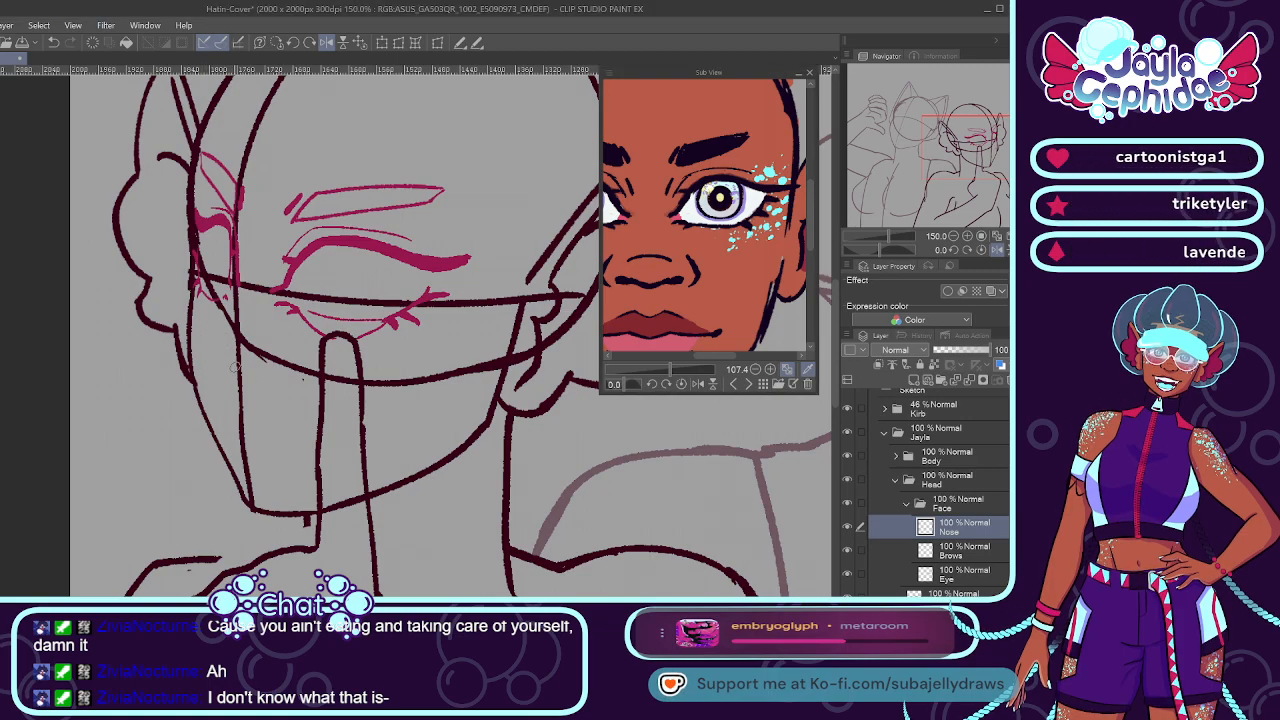
drag(209, 345, 238, 370)
key(ctrl+z)
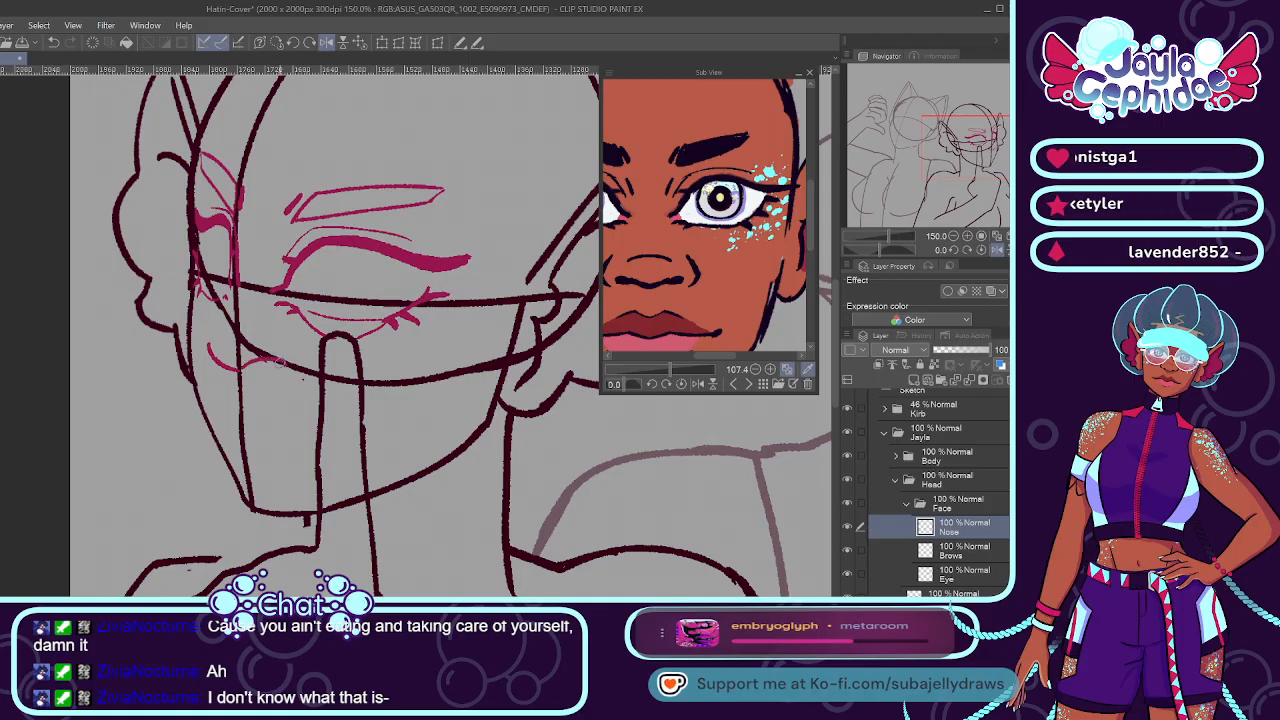
drag(296, 356, 301, 373)
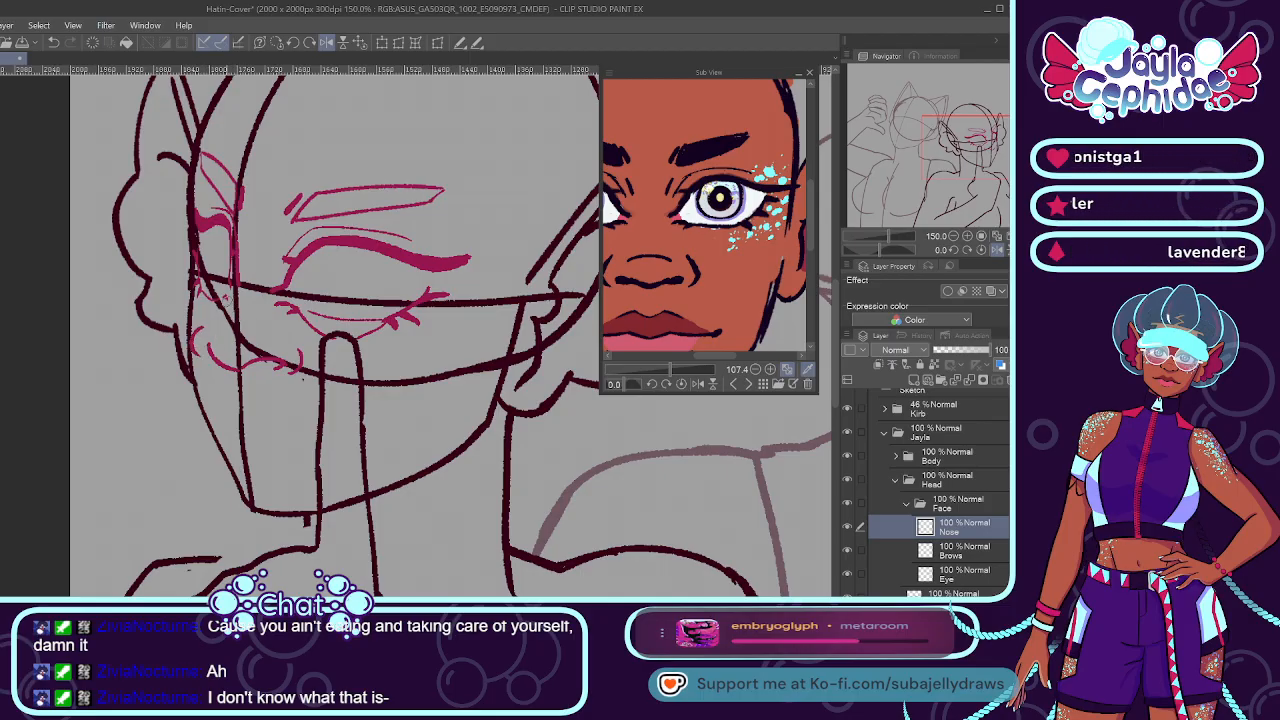
Review the nose at full-canvas and close-up scale and check the face with the Eye layer hidden and shown.
scroll(224, 315, up, 1)
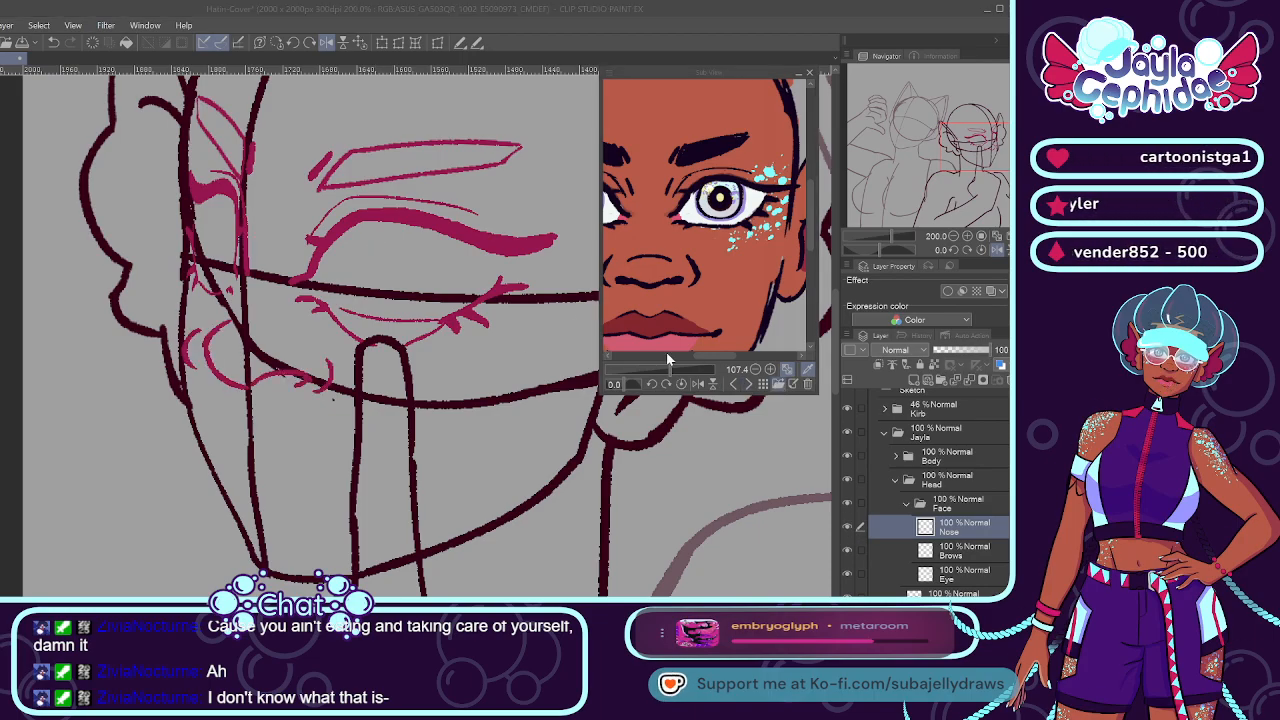
scroll(450, 335, down, 5)
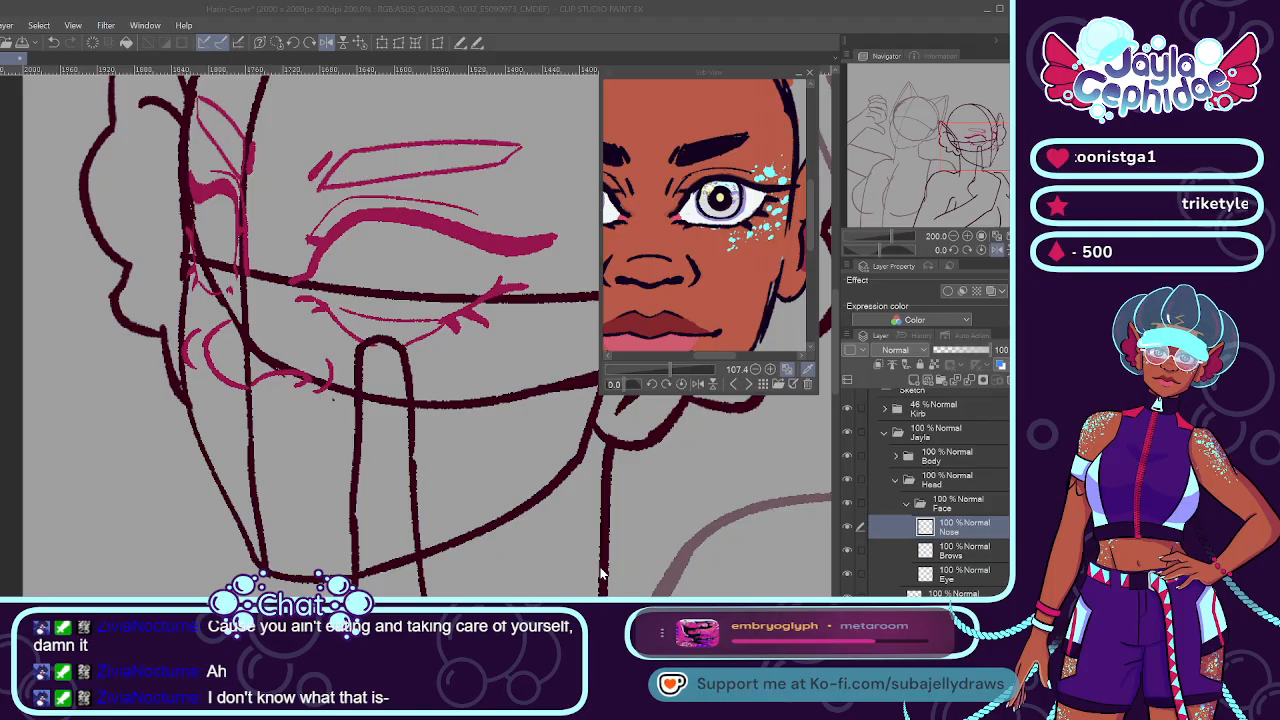
scroll(400, 390, down, 2)
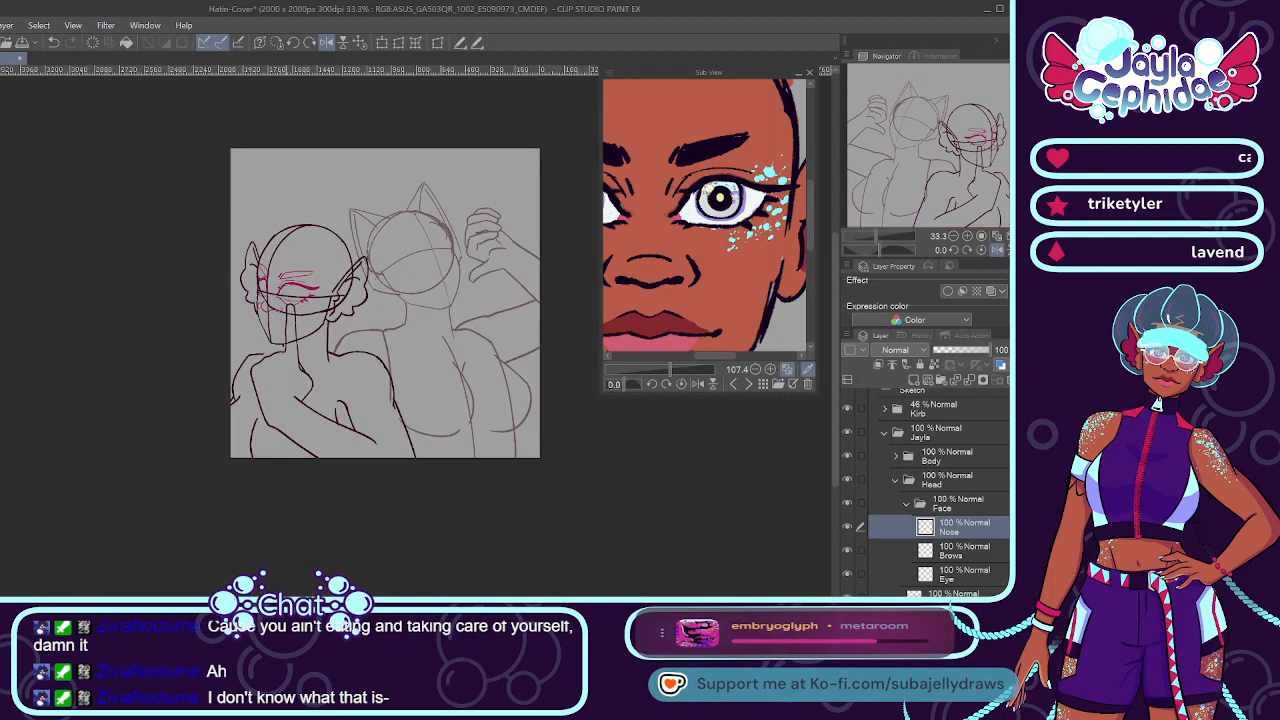
scroll(400, 390, up, 5)
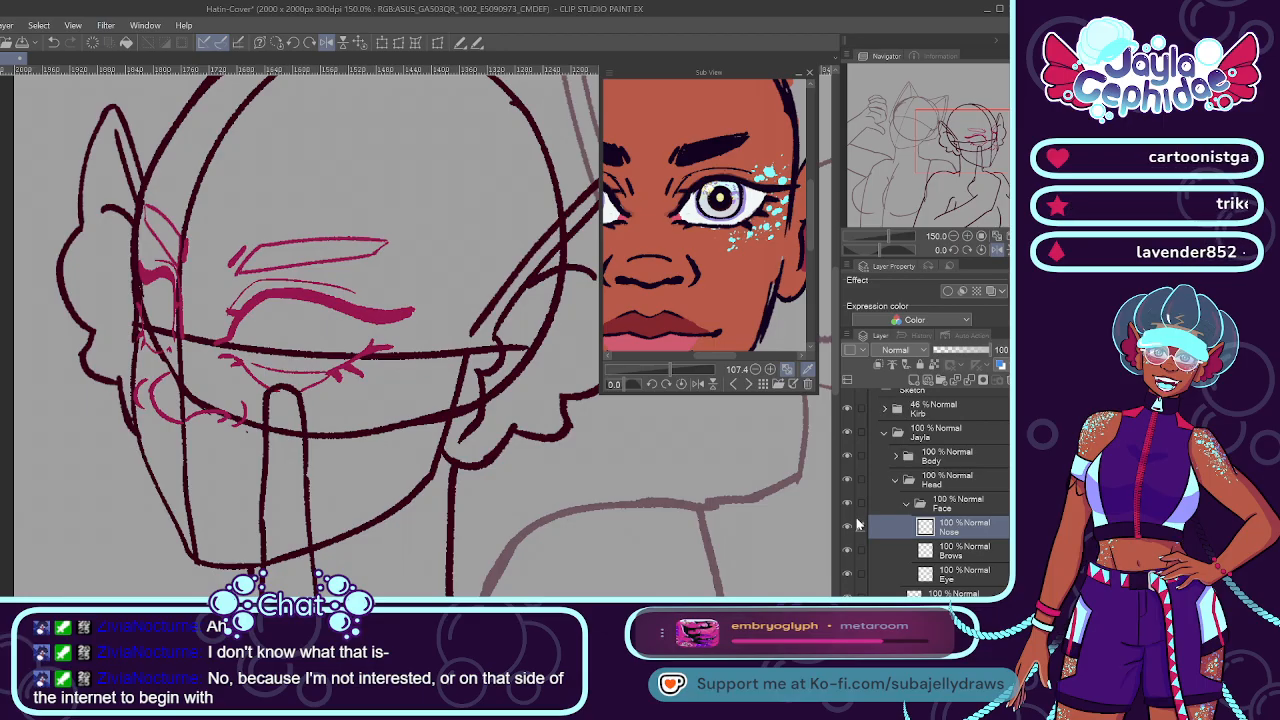
click(960, 551)
click(846, 574)
click(846, 574)
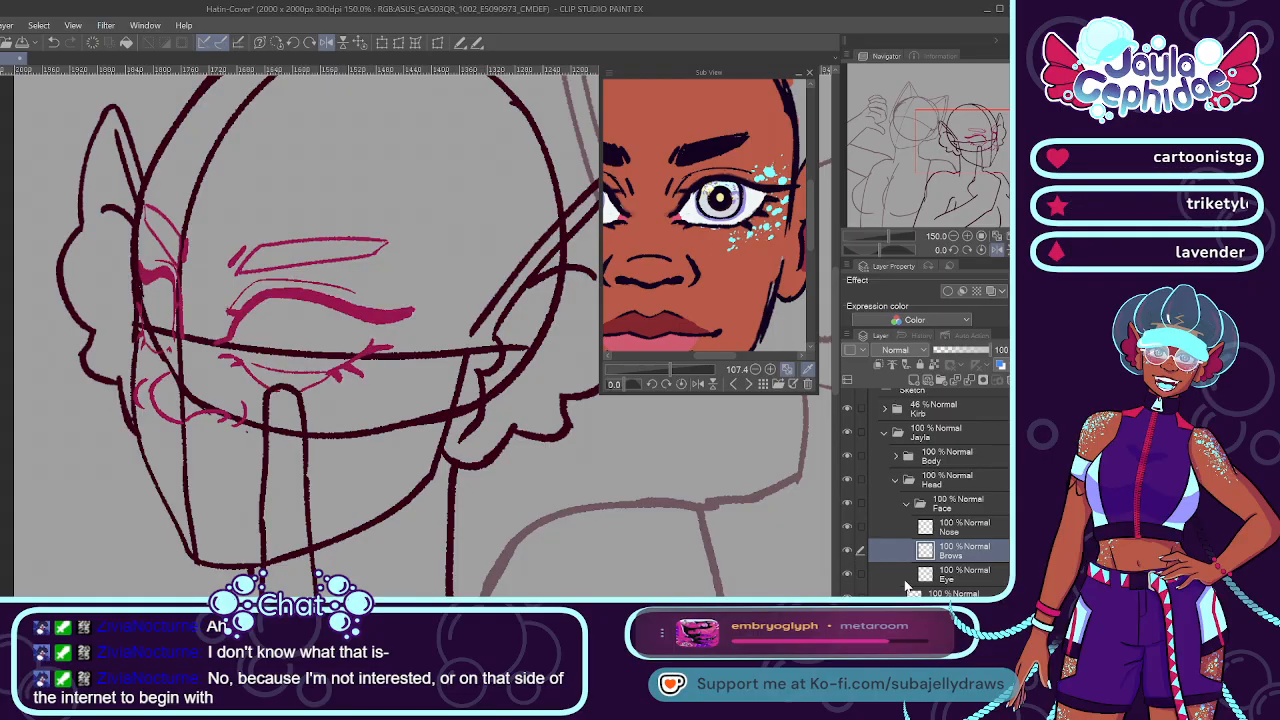
Add a layer named Mouth above the Nose layer.
click(965, 528)
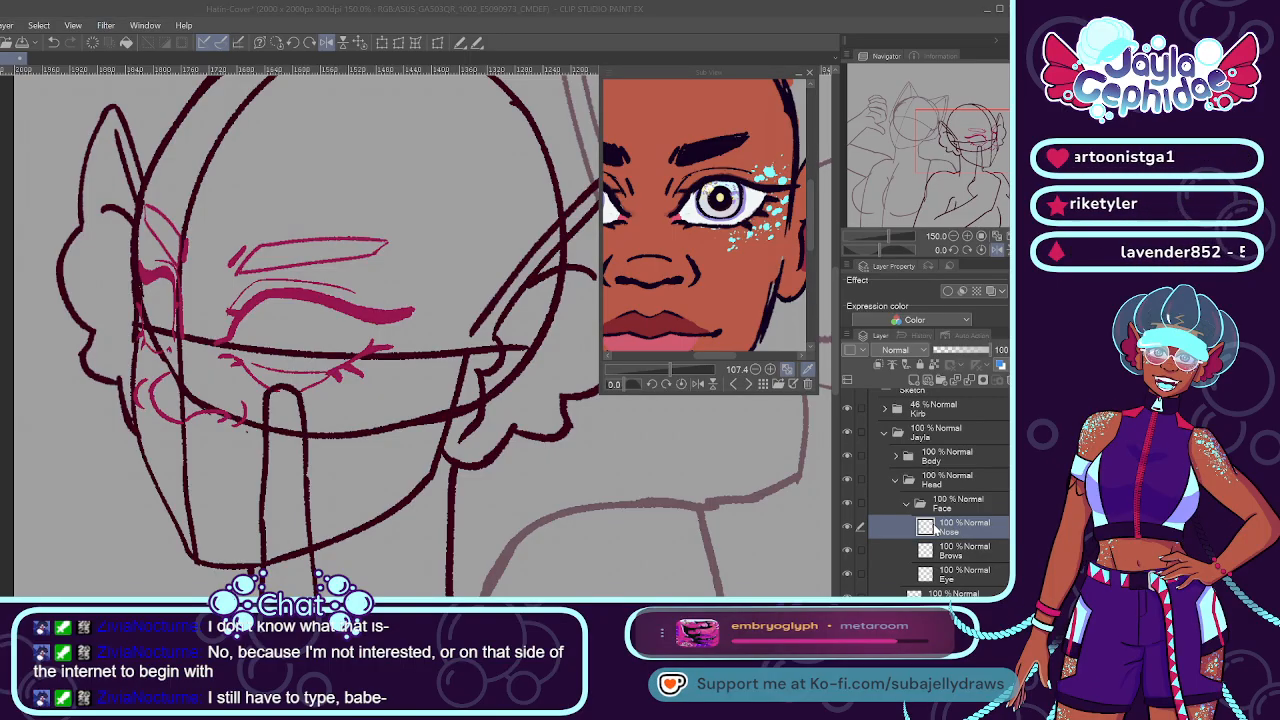
key(Return)
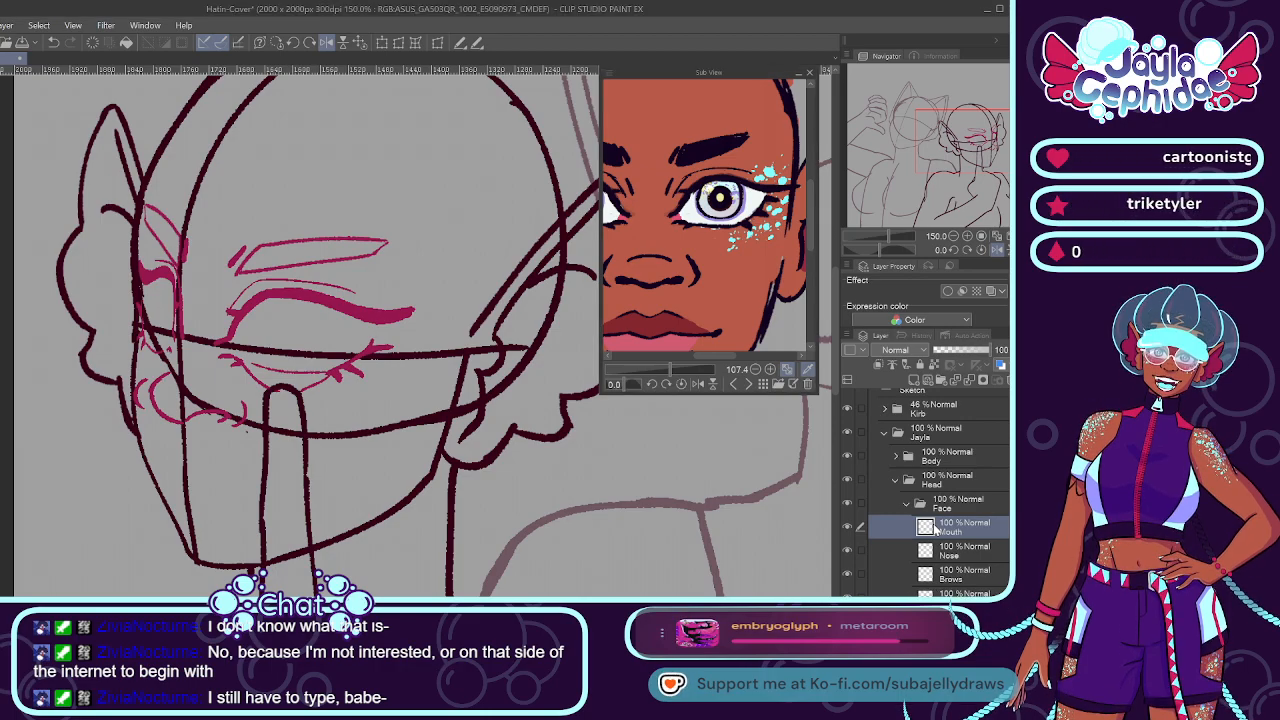
scroll(209, 383, down, 3)
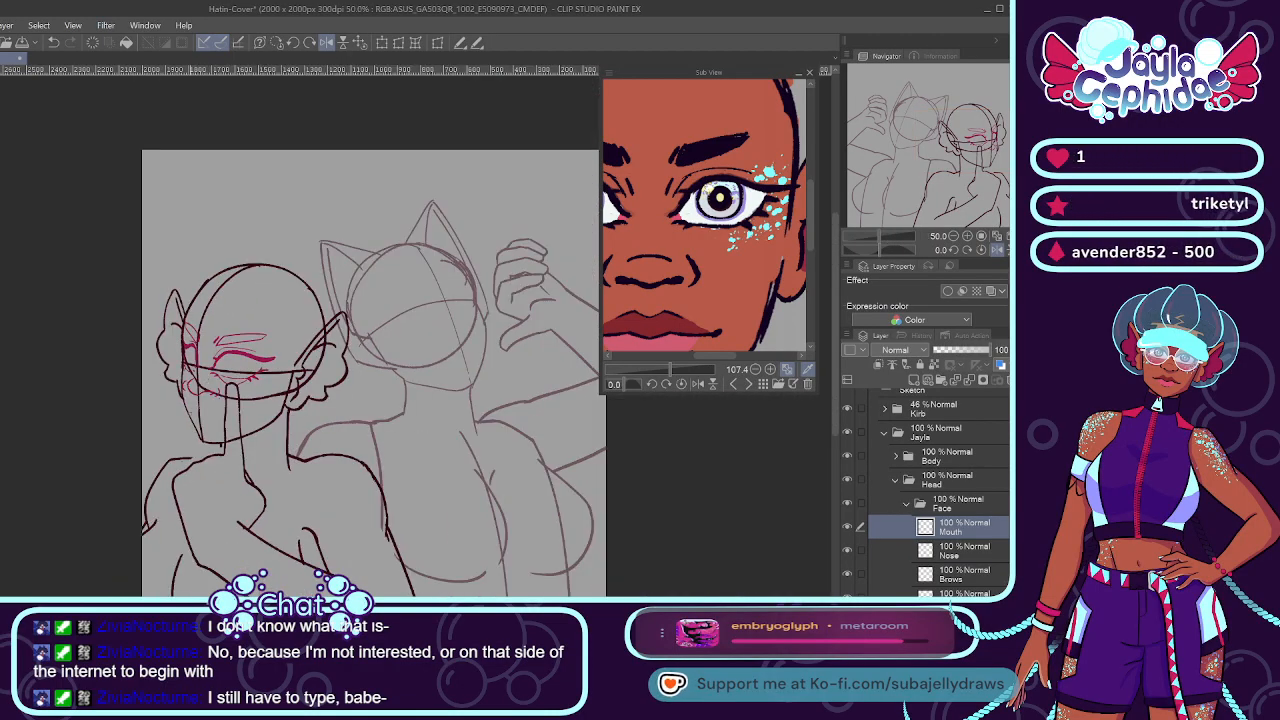
scroll(157, 412, up, 4)
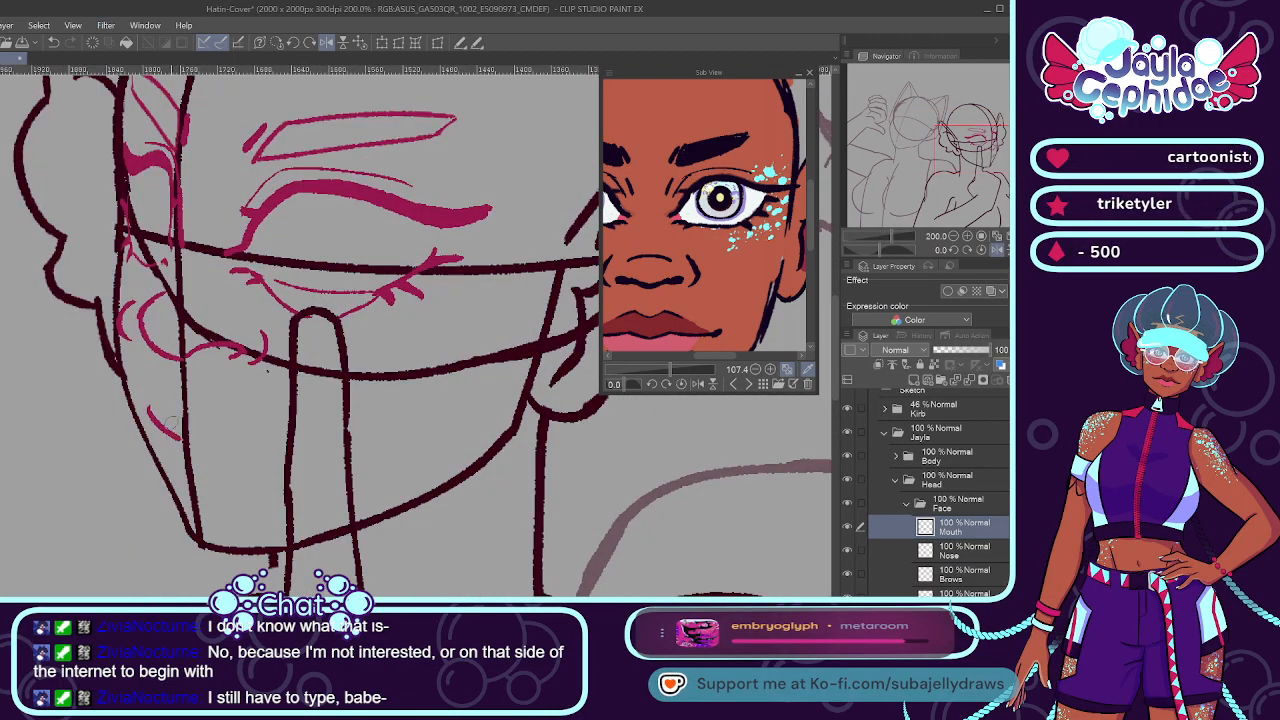
Sketch Jayla's lips below the nose with a long upper lip line, a rounded lower lip, the mouth opening and a philtrum mark.
key(ctrl+z)
drag(158, 418, 275, 454)
key(ctrl+z)
drag(160, 420, 288, 440)
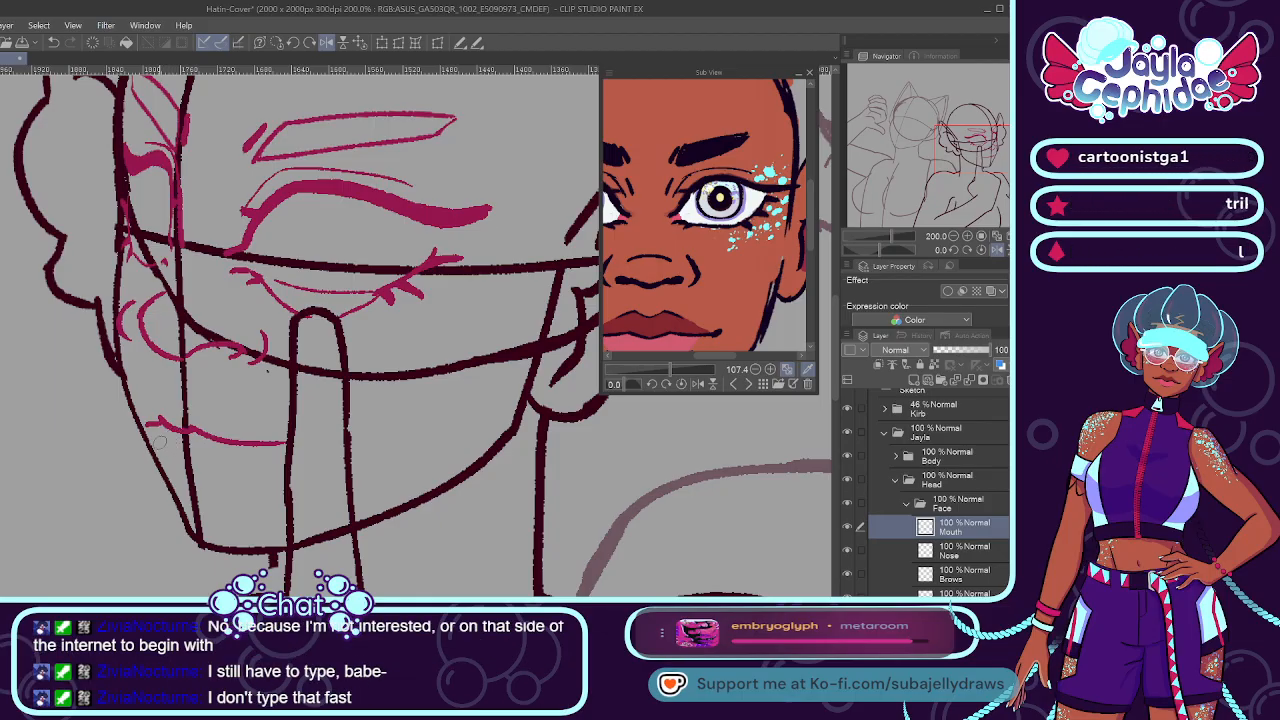
drag(156, 426, 146, 490)
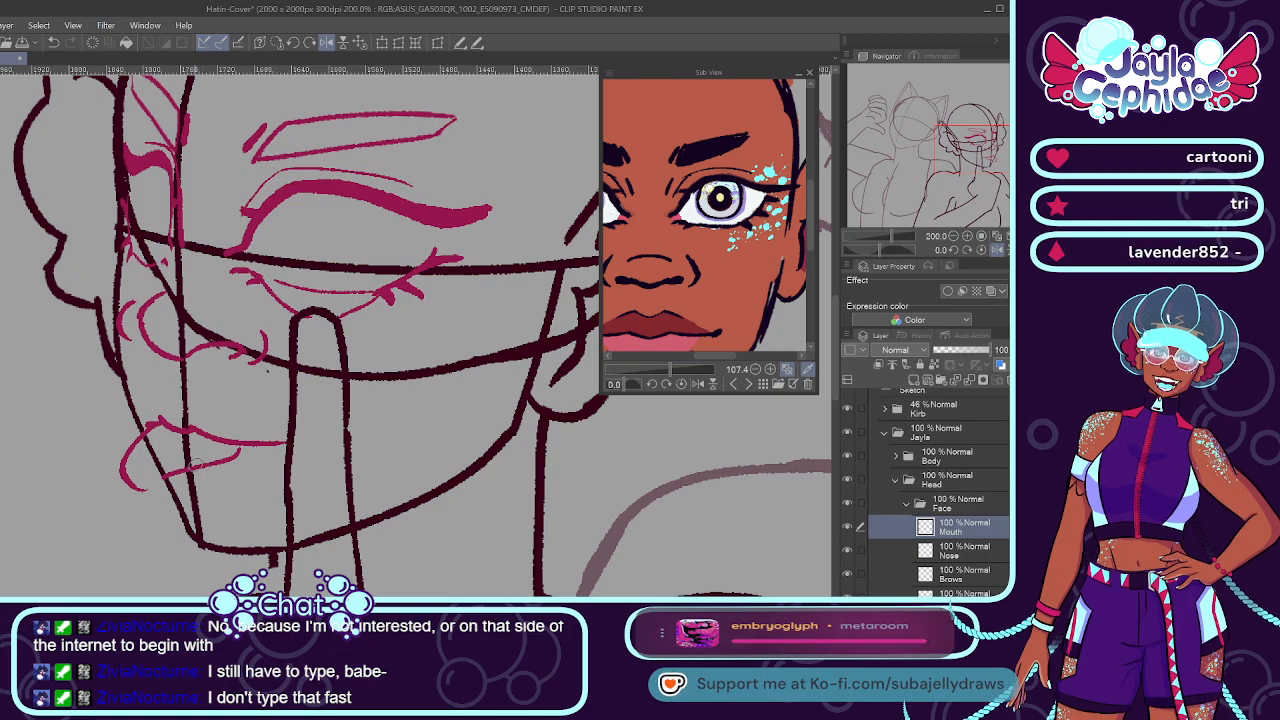
drag(240, 455, 195, 485)
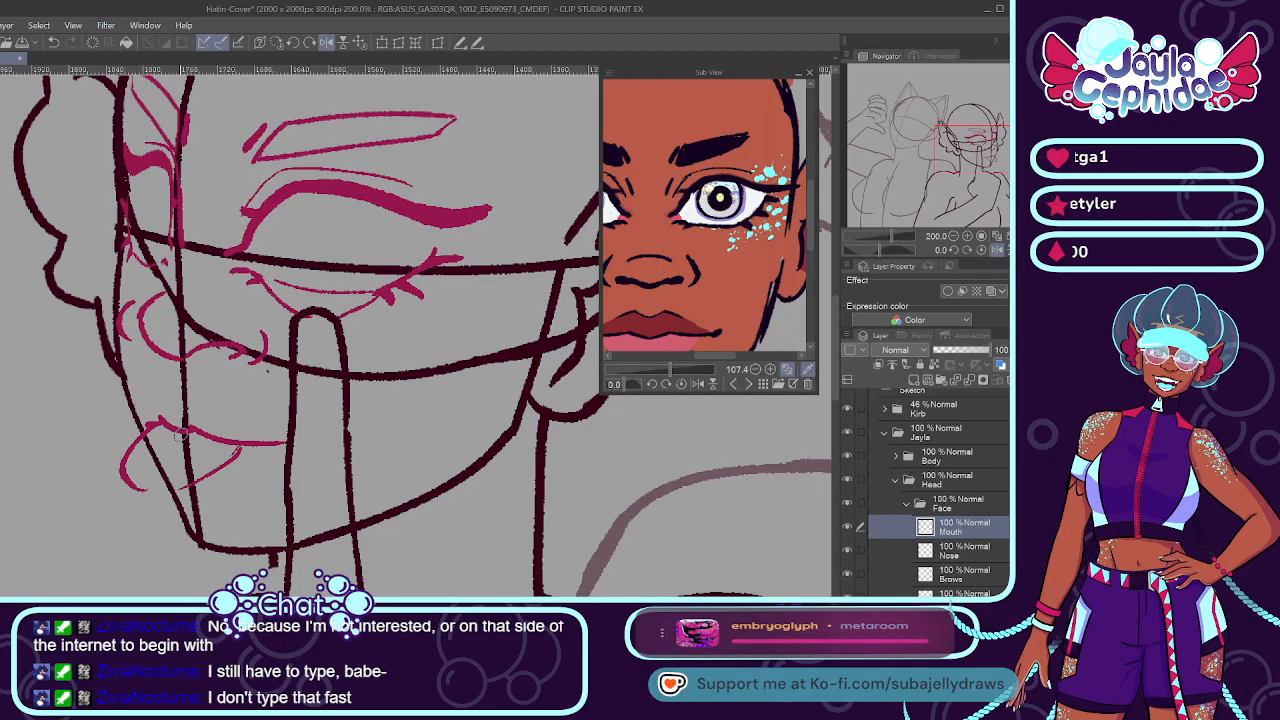
drag(178, 432, 155, 476)
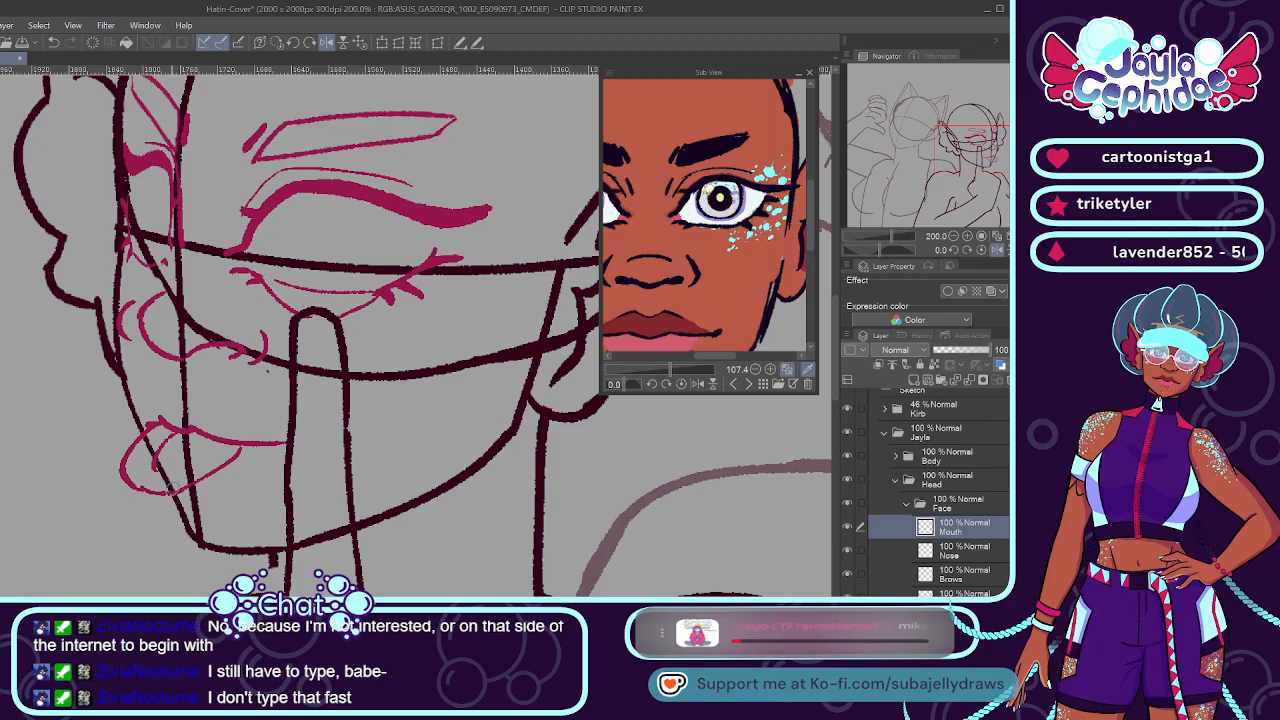
scroll(172, 470, down, 1)
scroll(182, 384, up, 1)
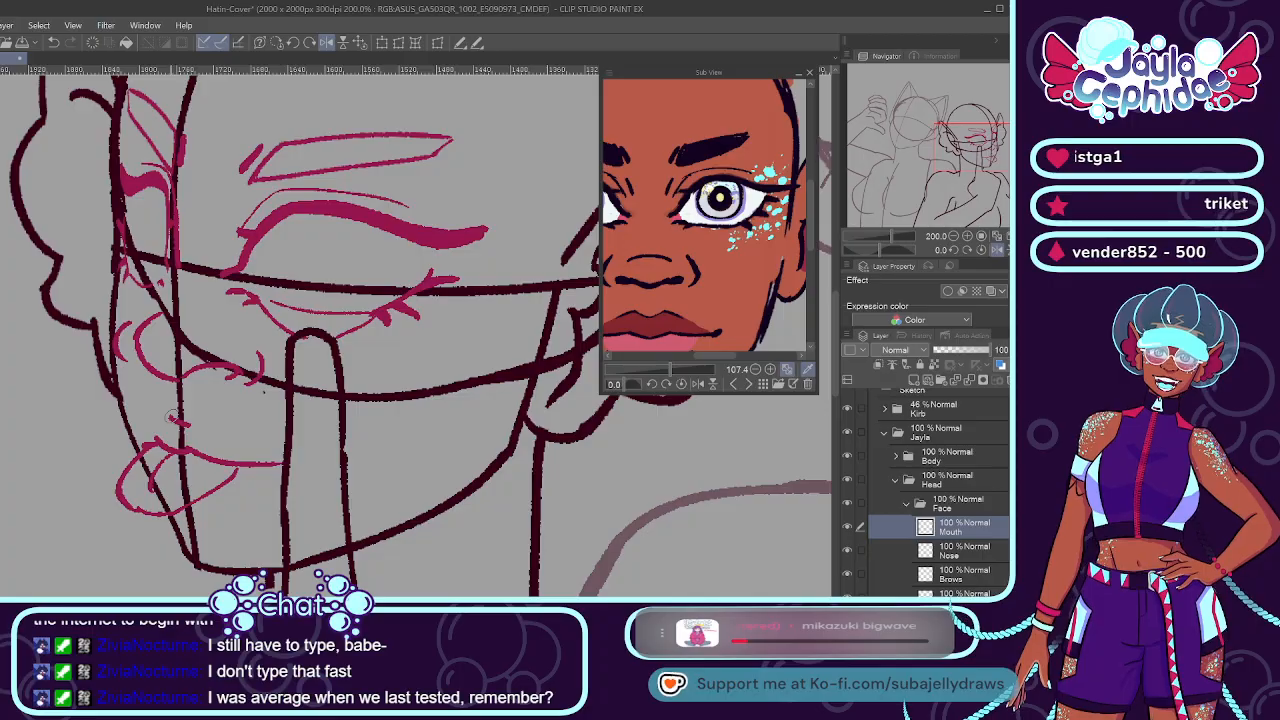
Select the lower lip on the Mouth layer and distort it slightly downward and wider toward the near cheek.
mouse_move(150, 455)
mouse_down()
mouse_move(150, 507)
mouse_move(225, 499)
mouse_move(238, 482)
mouse_move(165, 480)
mouse_up()
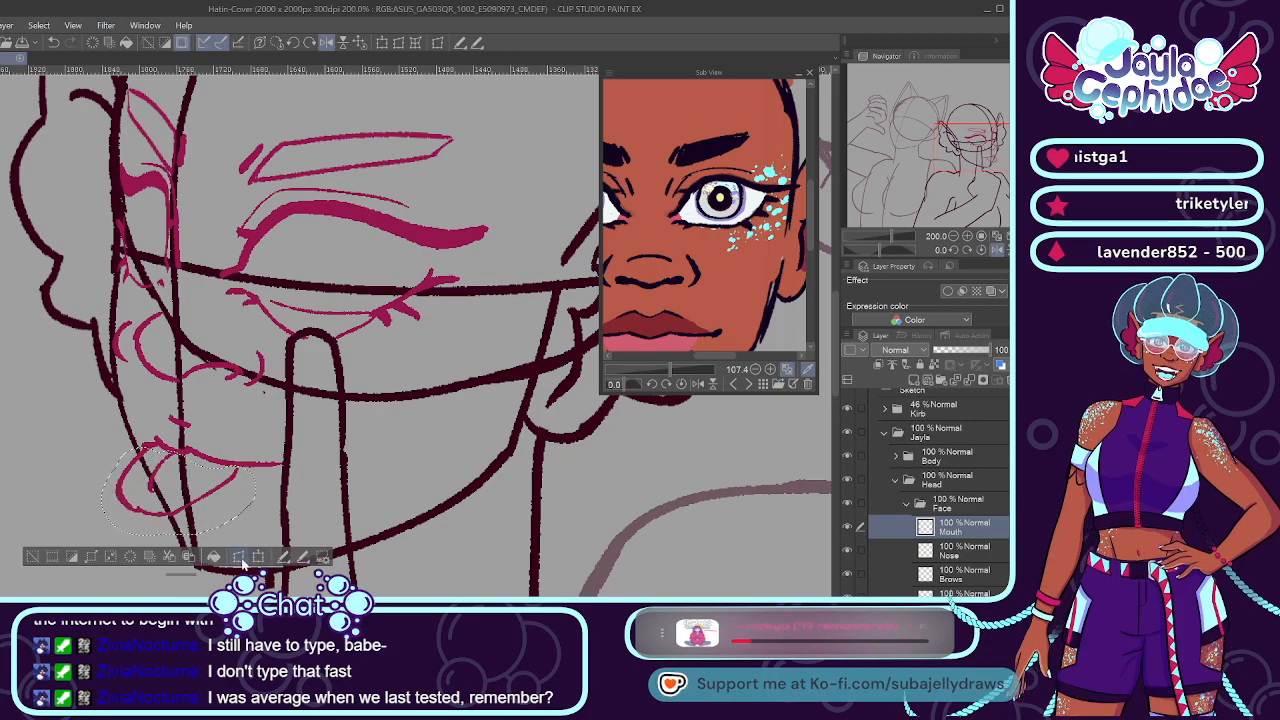
key(ctrl+t)
drag(178, 536, 187, 551)
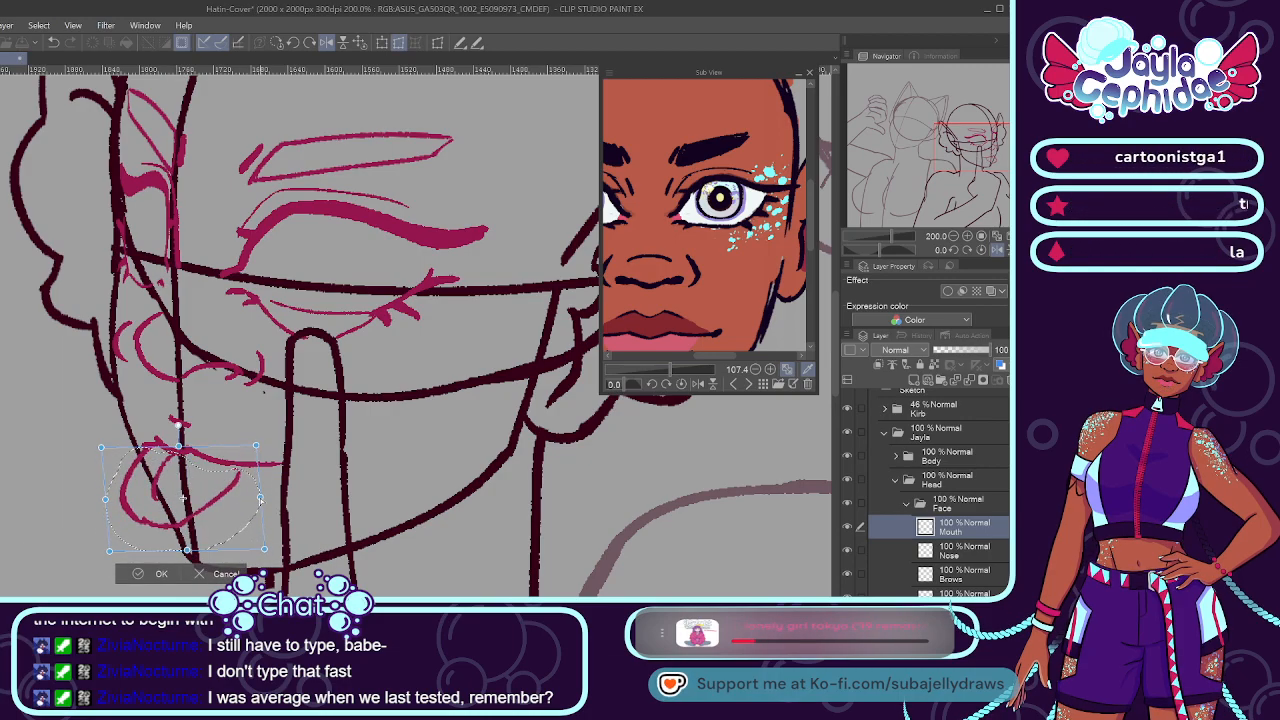
click(158, 576)
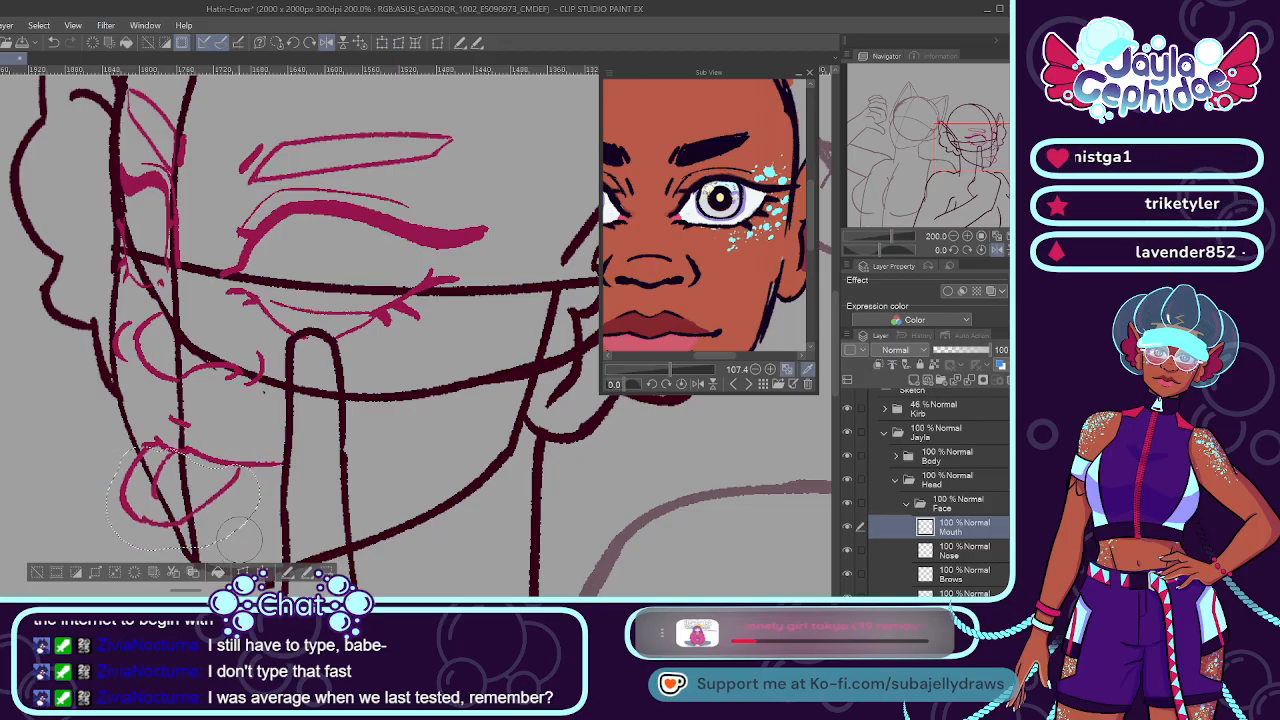
scroll(318, 430, down, 2)
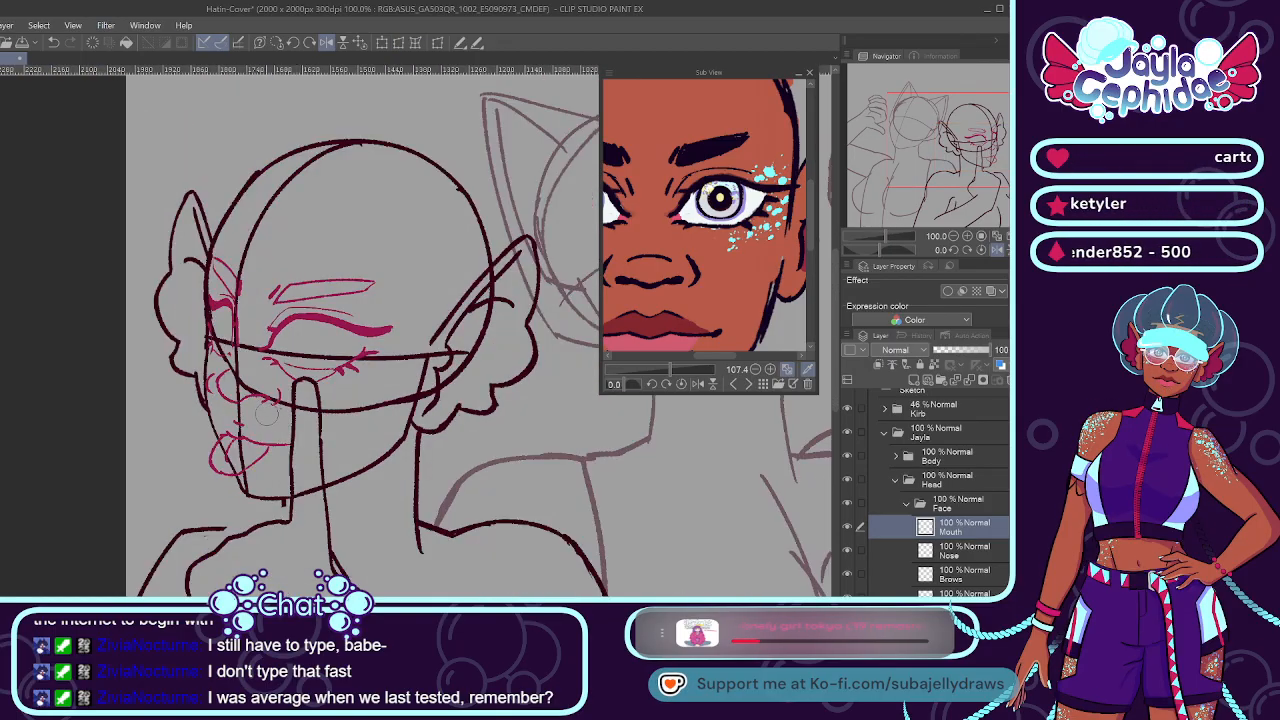
Erase the near side of the upper lip line and redraw it sloping down to a marked mouth corner.
scroll(258, 432, up, 1)
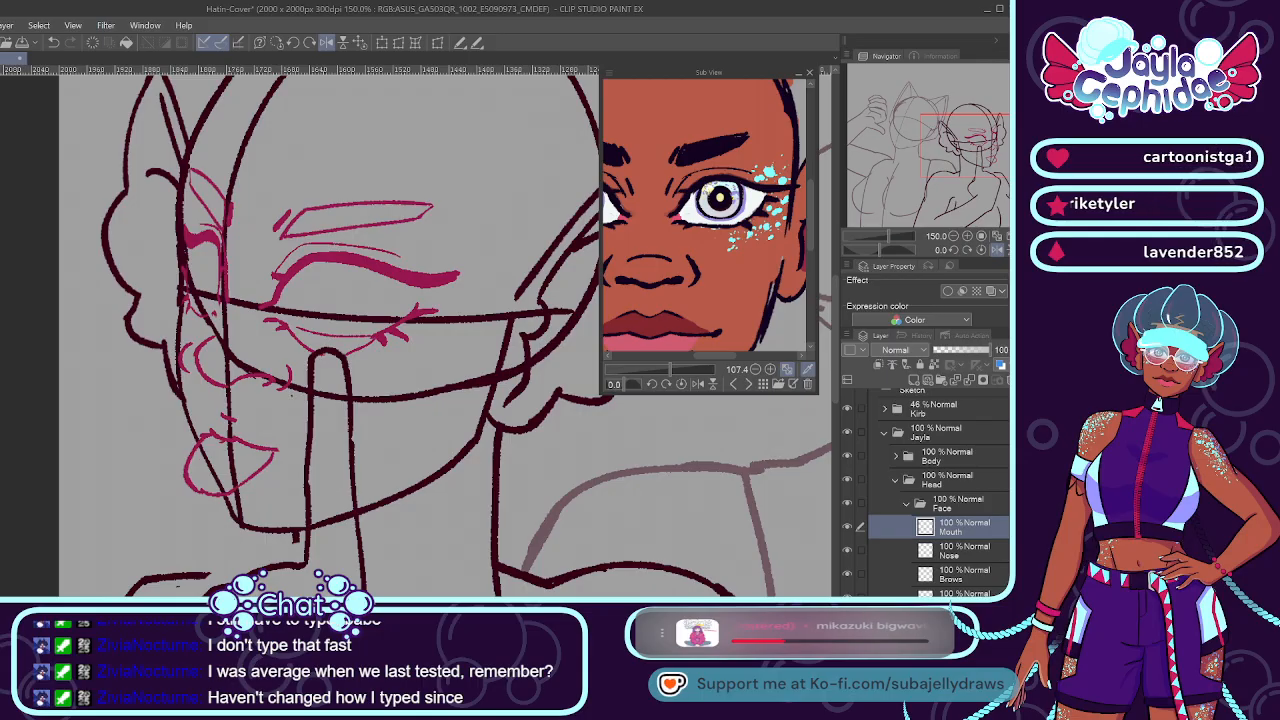
mouse_move(263, 447)
mouse_down()
mouse_move(300, 460)
mouse_move(285, 443)
mouse_up()
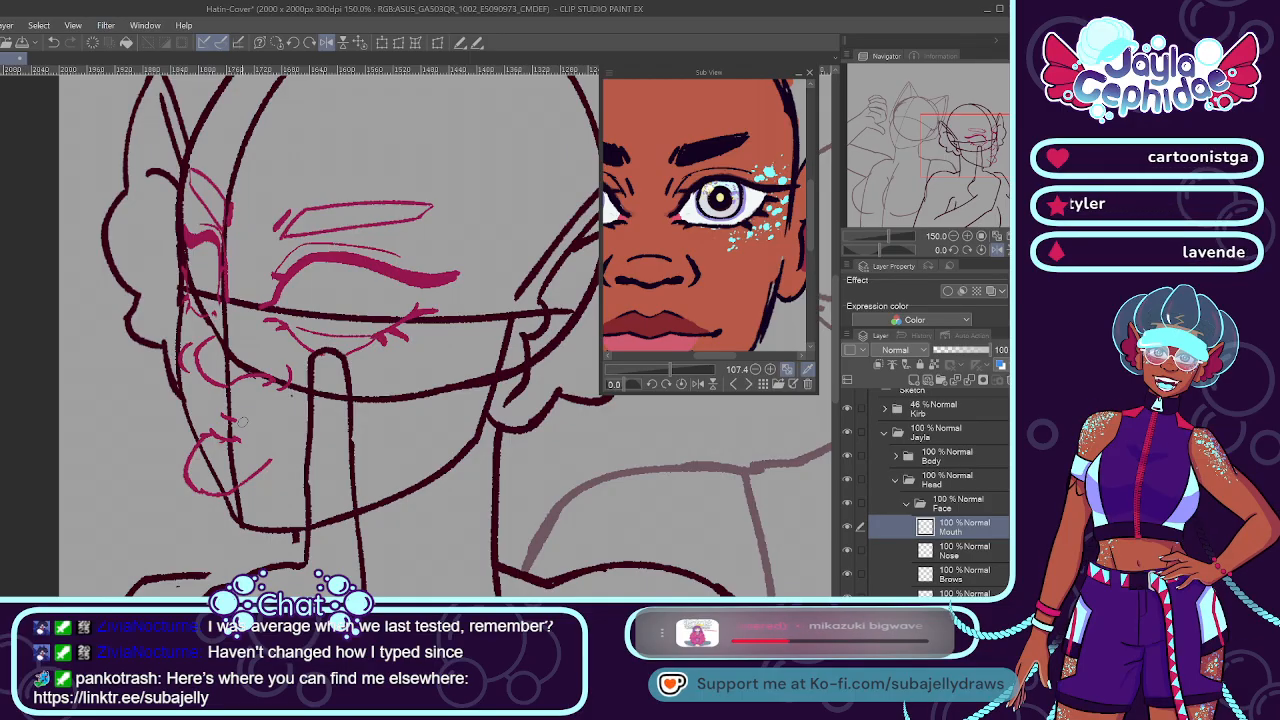
scroll(272, 443, up, 1)
drag(236, 436, 306, 470)
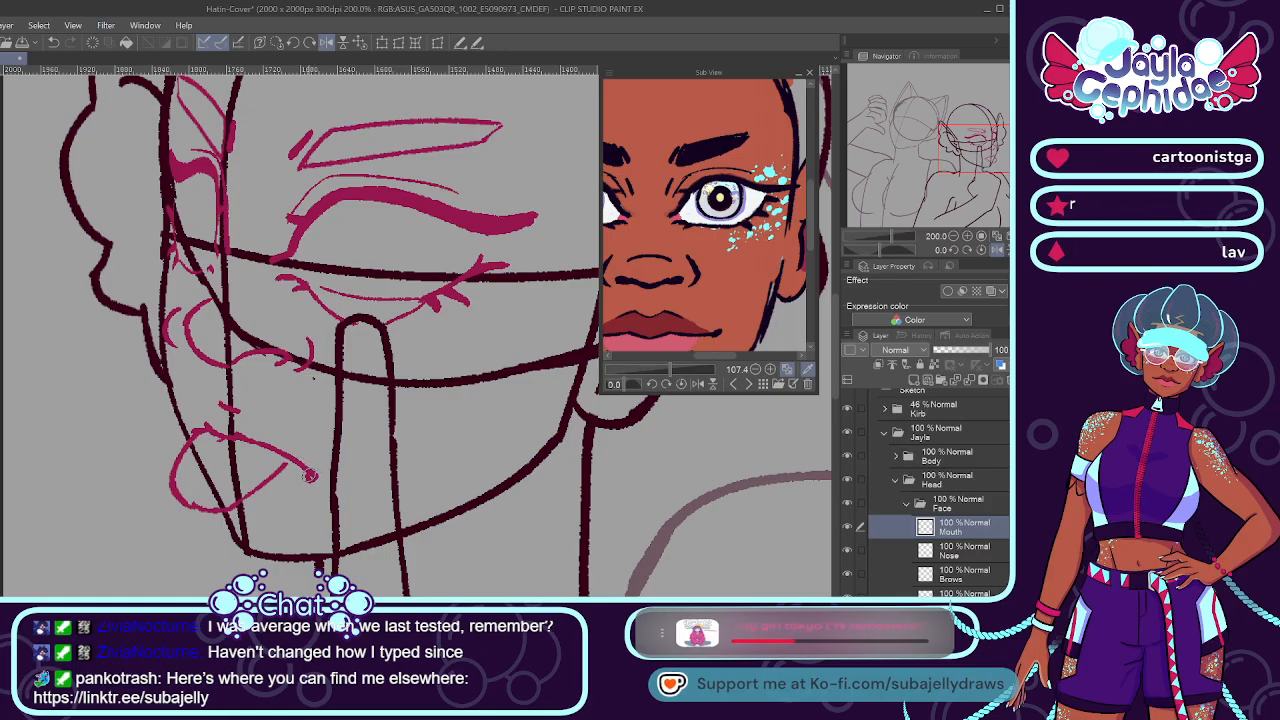
scroll(310, 476, down, 4)
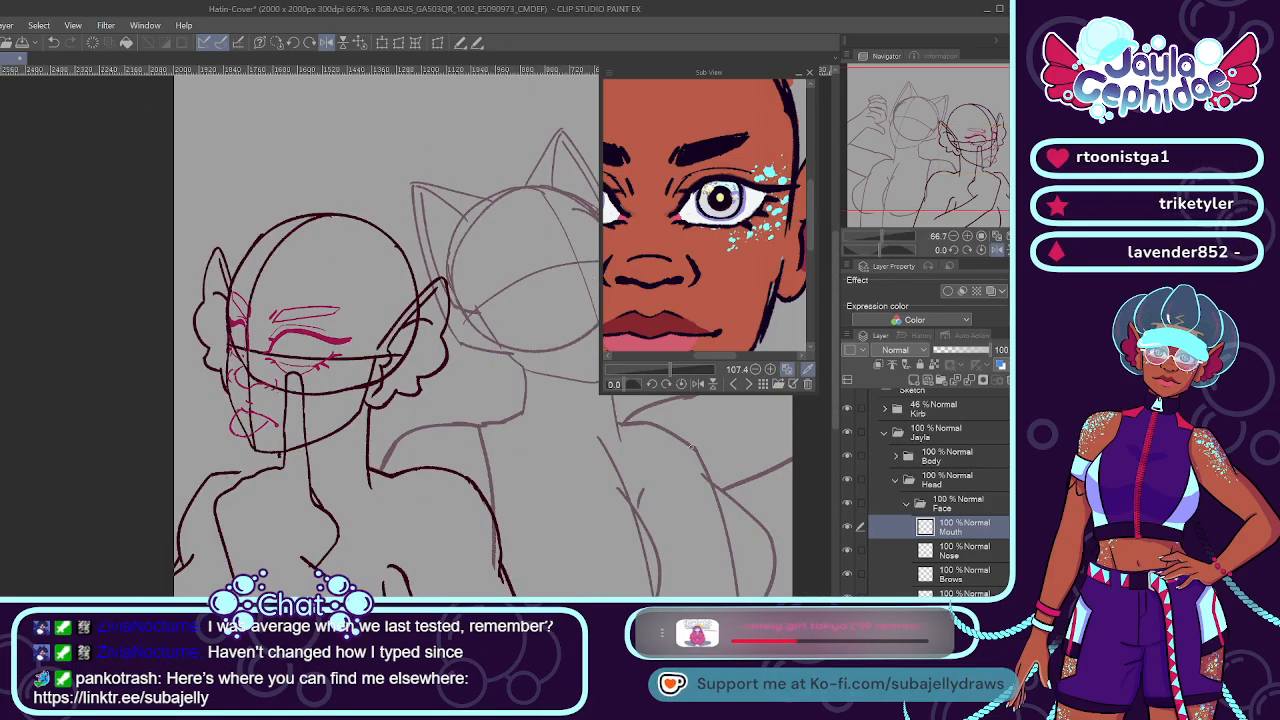
Select the near eyebrow on the Brows layer and rotate it to a steeper slant with its outer end raised.
click(952, 575)
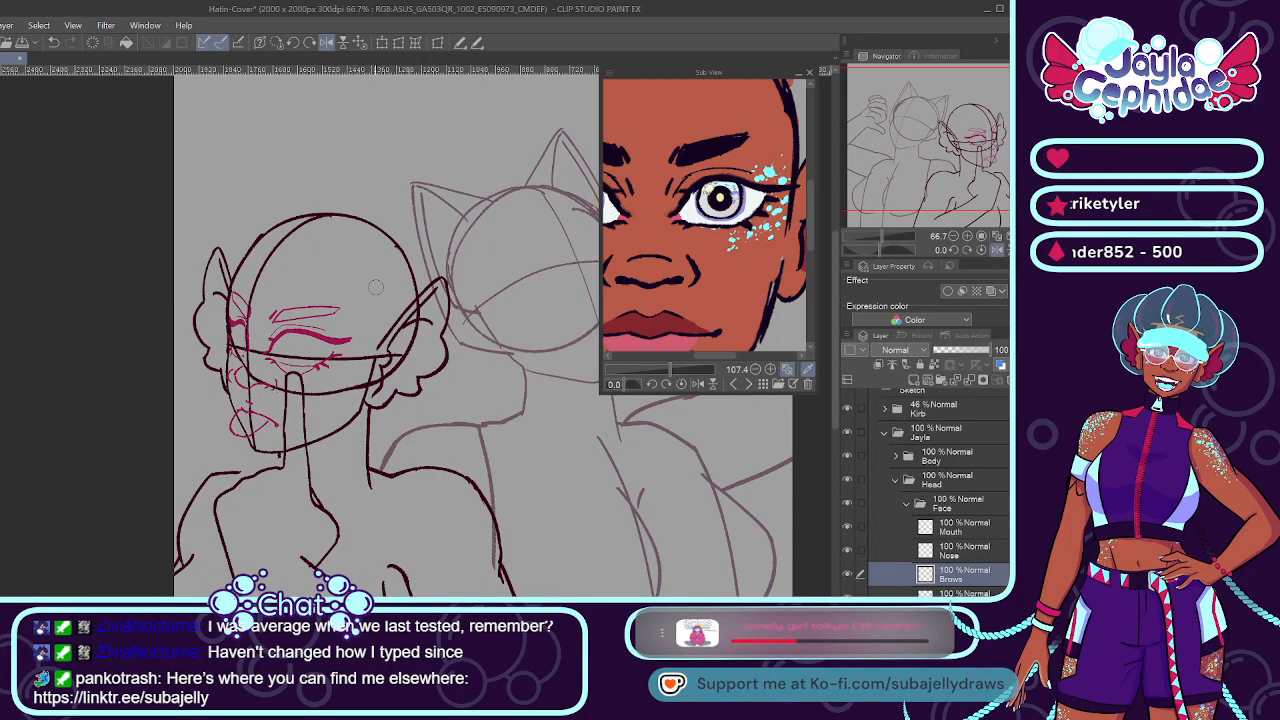
scroll(375, 287, up, 3)
mouse_move(170, 345)
mouse_down()
mouse_move(137, 346)
mouse_move(262, 330)
mouse_move(240, 352)
mouse_move(145, 356)
mouse_up()
key(ctrl+t)
mouse_move(317, 355)
mouse_down()
mouse_move(310, 332)
mouse_move(241, 370)
mouse_up()
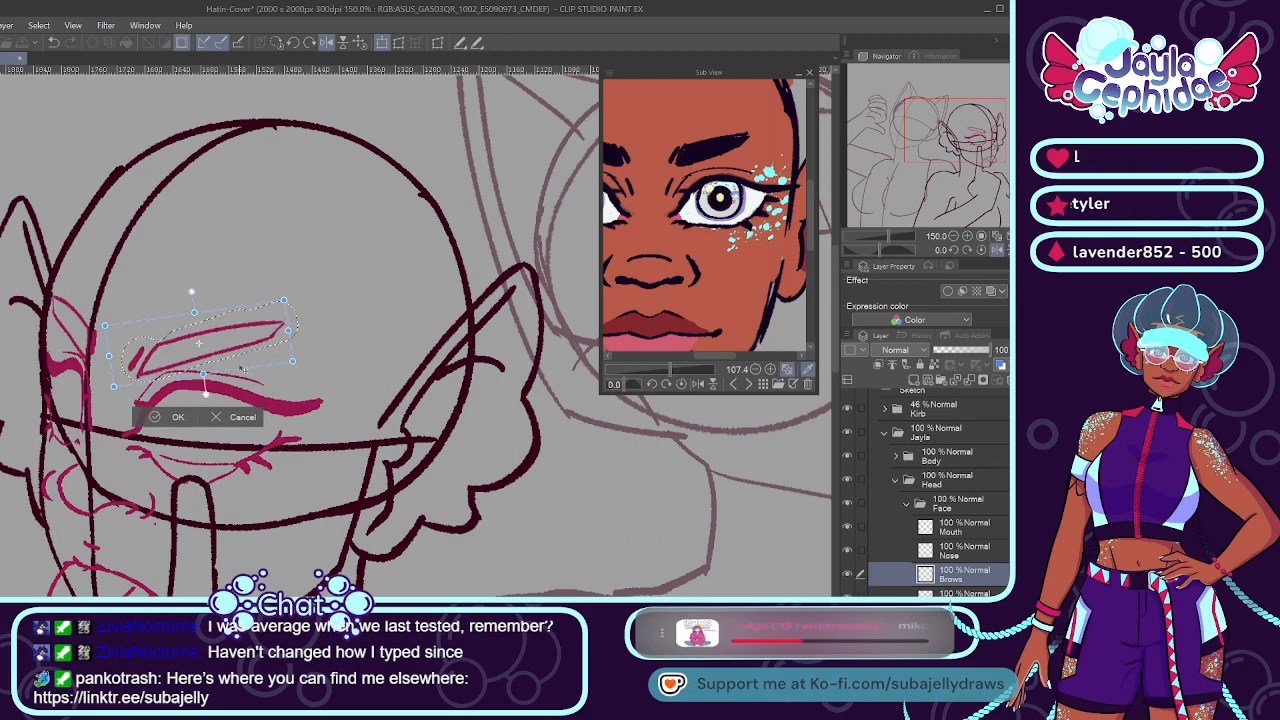
key(Return)
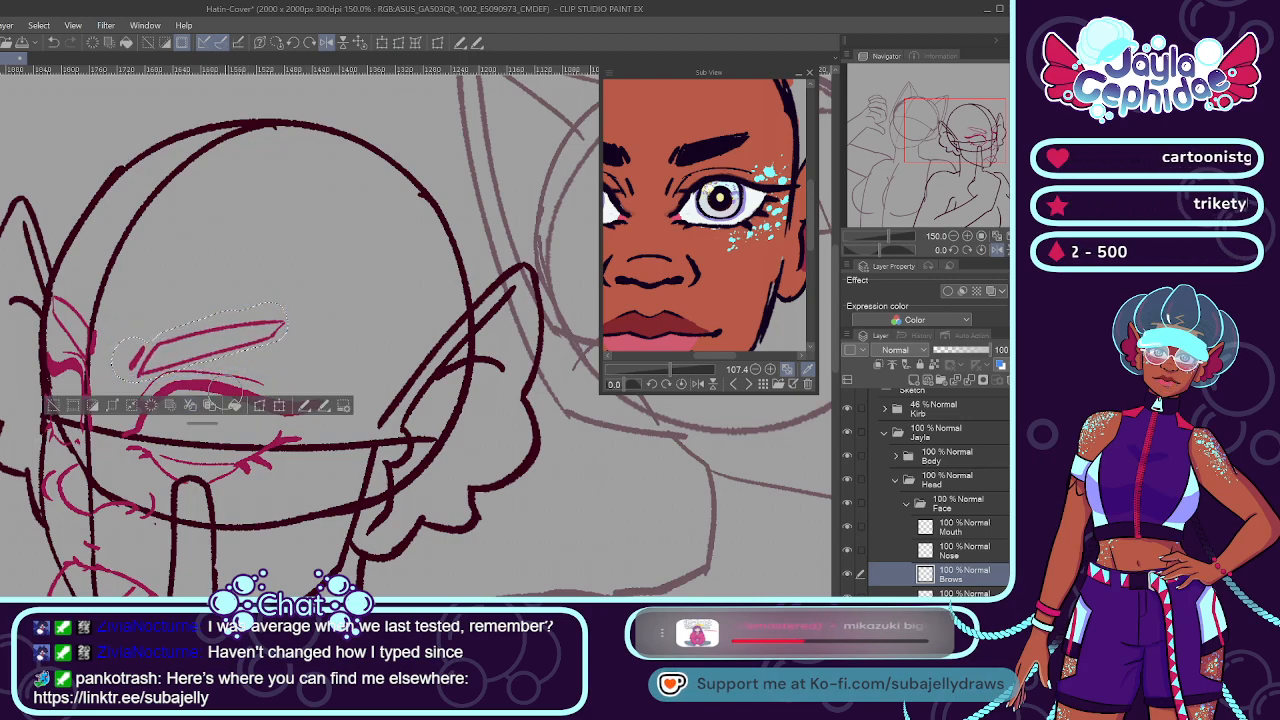
key(ctrl+d)
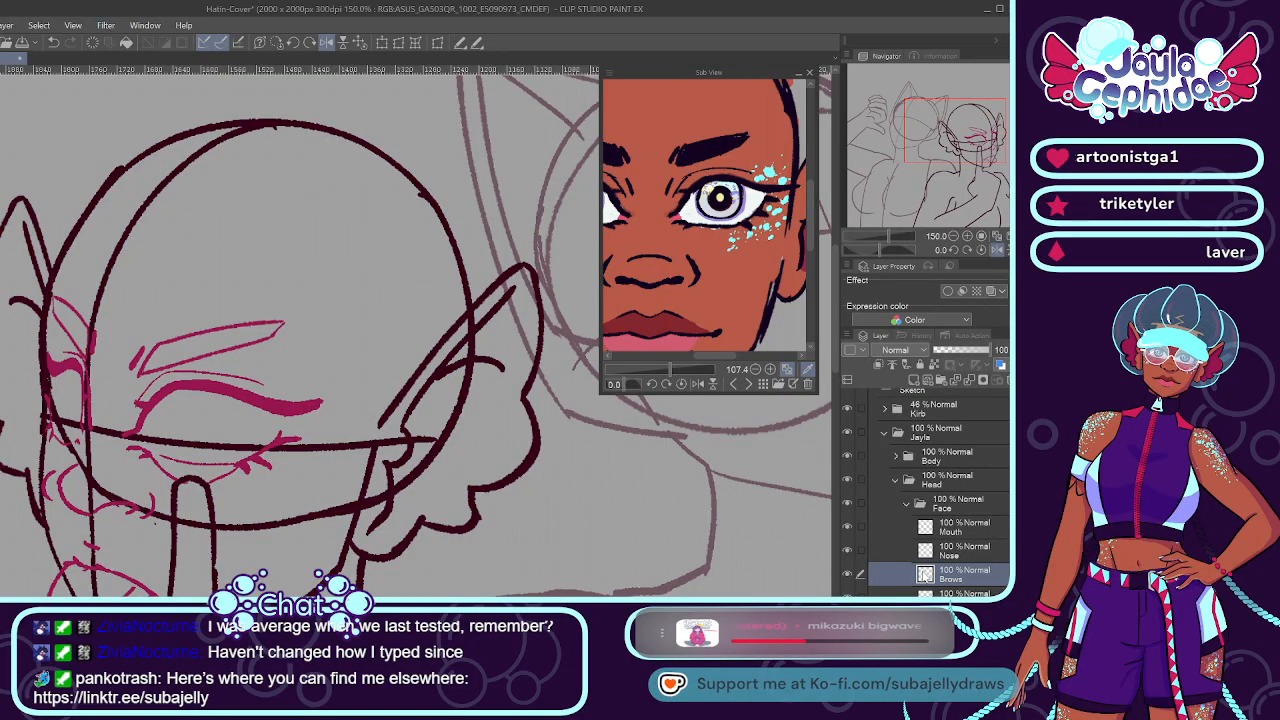
Select the far eyebrow and tilt it slightly upward to match the near one.
mouse_move(50, 282)
mouse_down()
mouse_move(110, 352)
mouse_move(98, 357)
mouse_up()
key(ctrl+t)
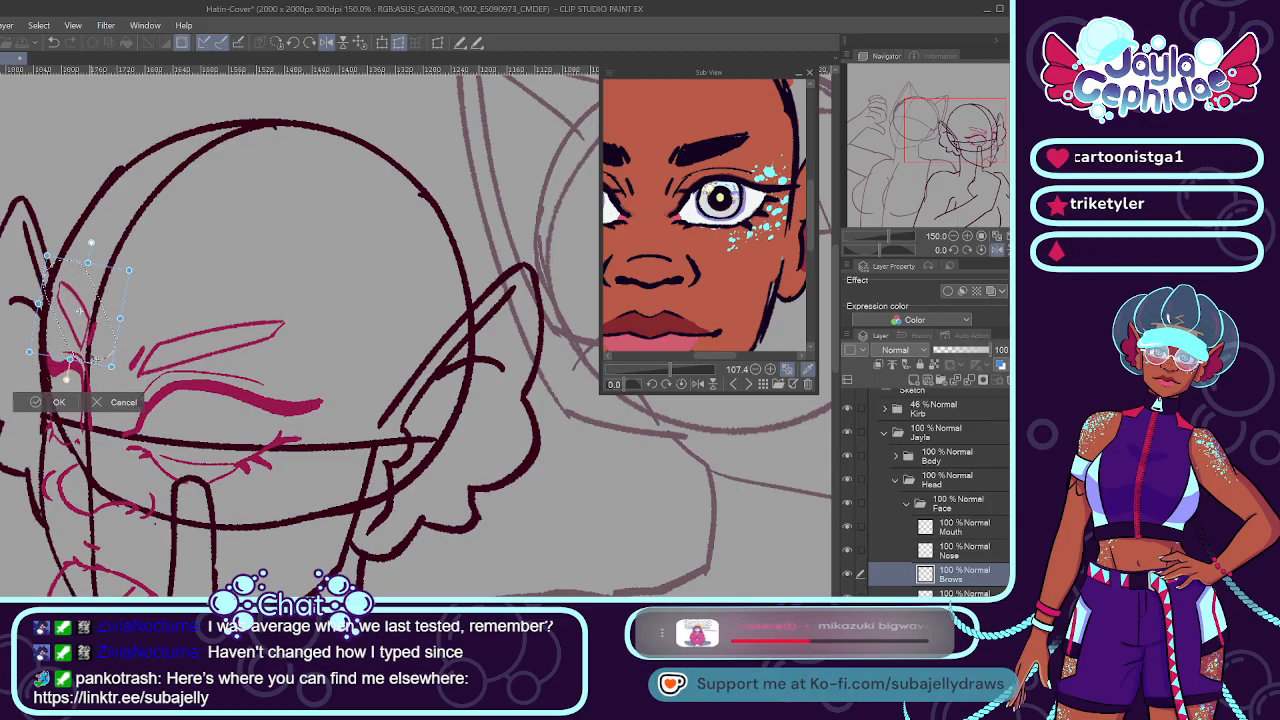
click(40, 402)
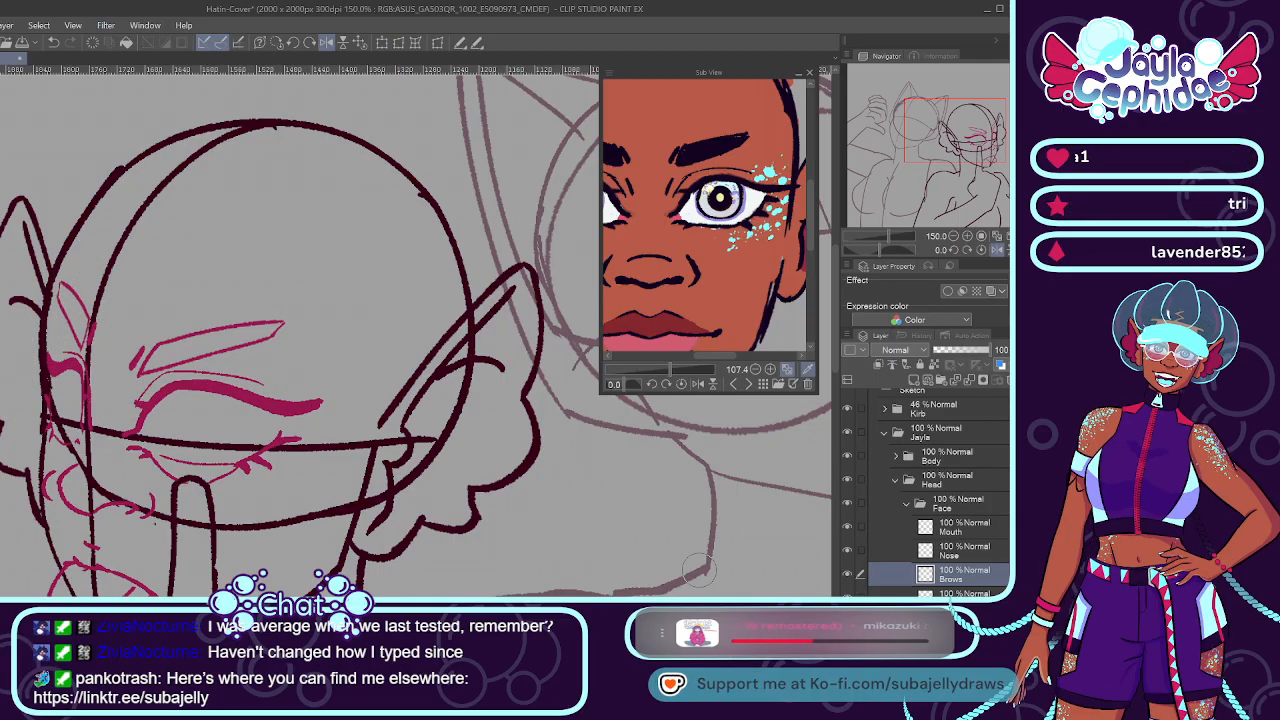
Distort the lower lip on the Mouth layer by pulling its far lower corner down, and check the face at several scales.
scroll(697, 570, down, 2)
click(965, 527)
scroll(228, 458, up, 3)
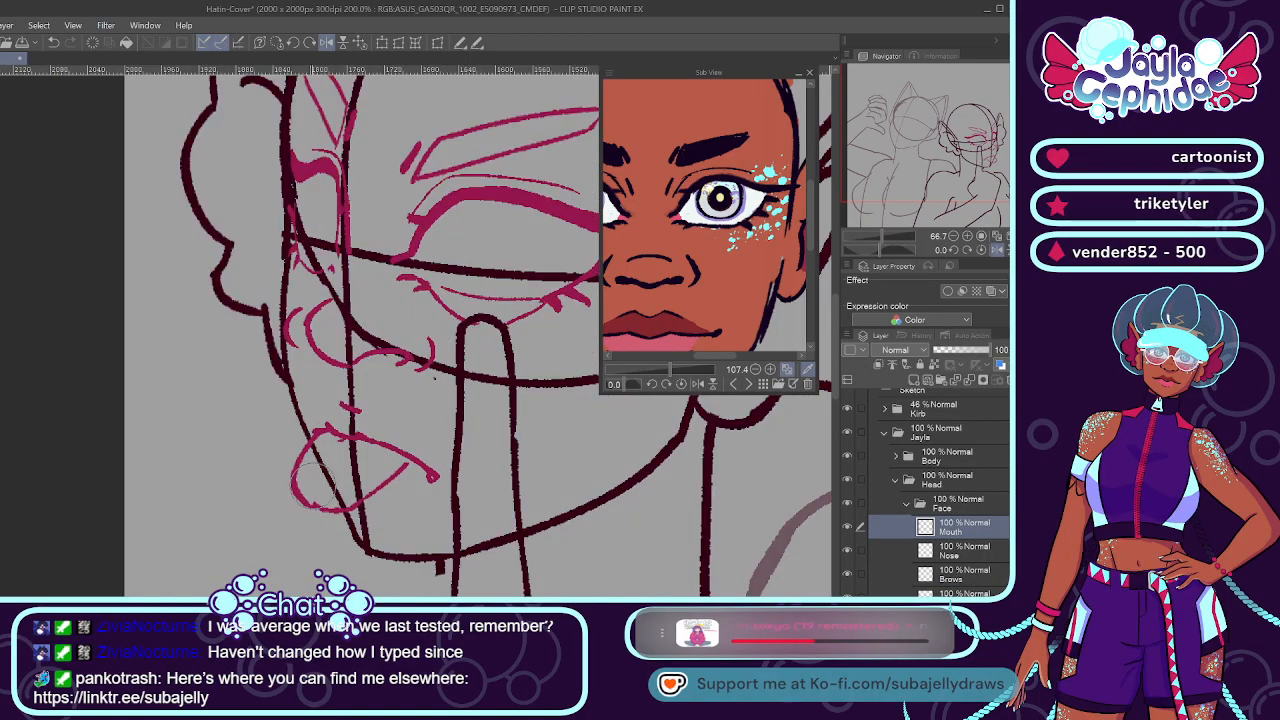
mouse_move(310, 440)
mouse_down()
mouse_move(372, 515)
mouse_move(408, 495)
mouse_move(416, 462)
mouse_up()
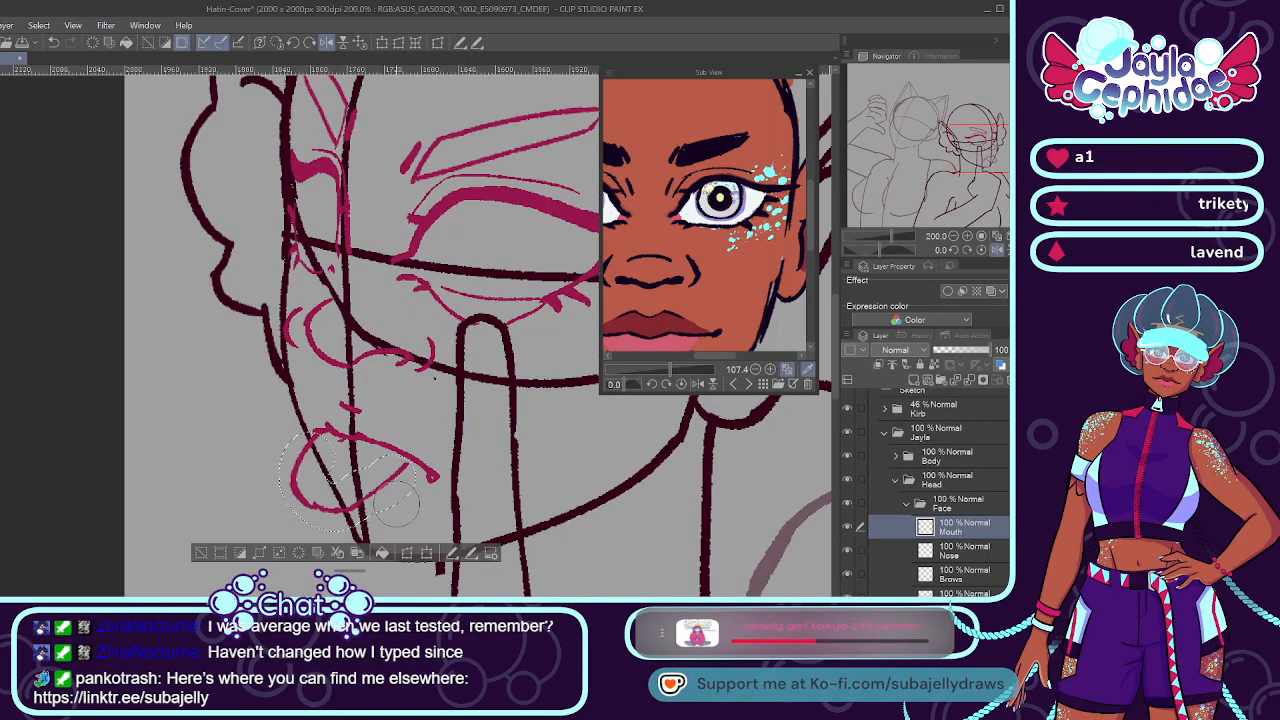
click(407, 553)
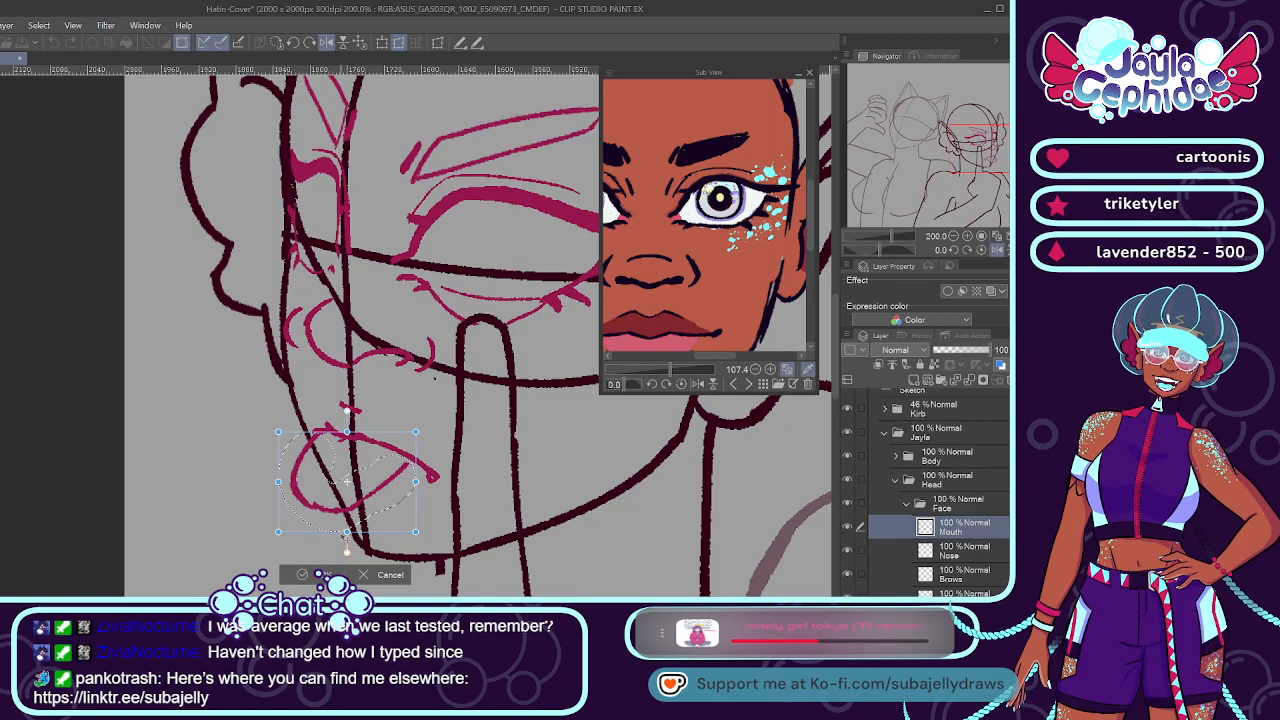
drag(278, 531, 276, 562)
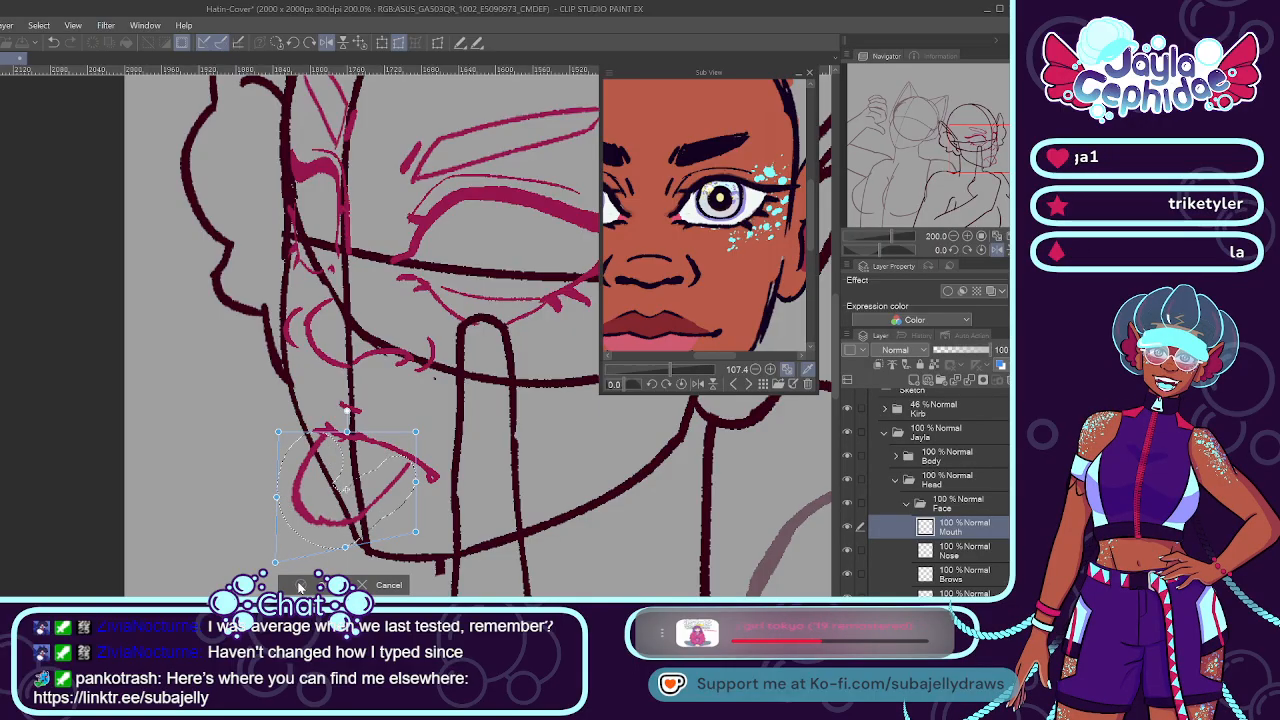
click(299, 585)
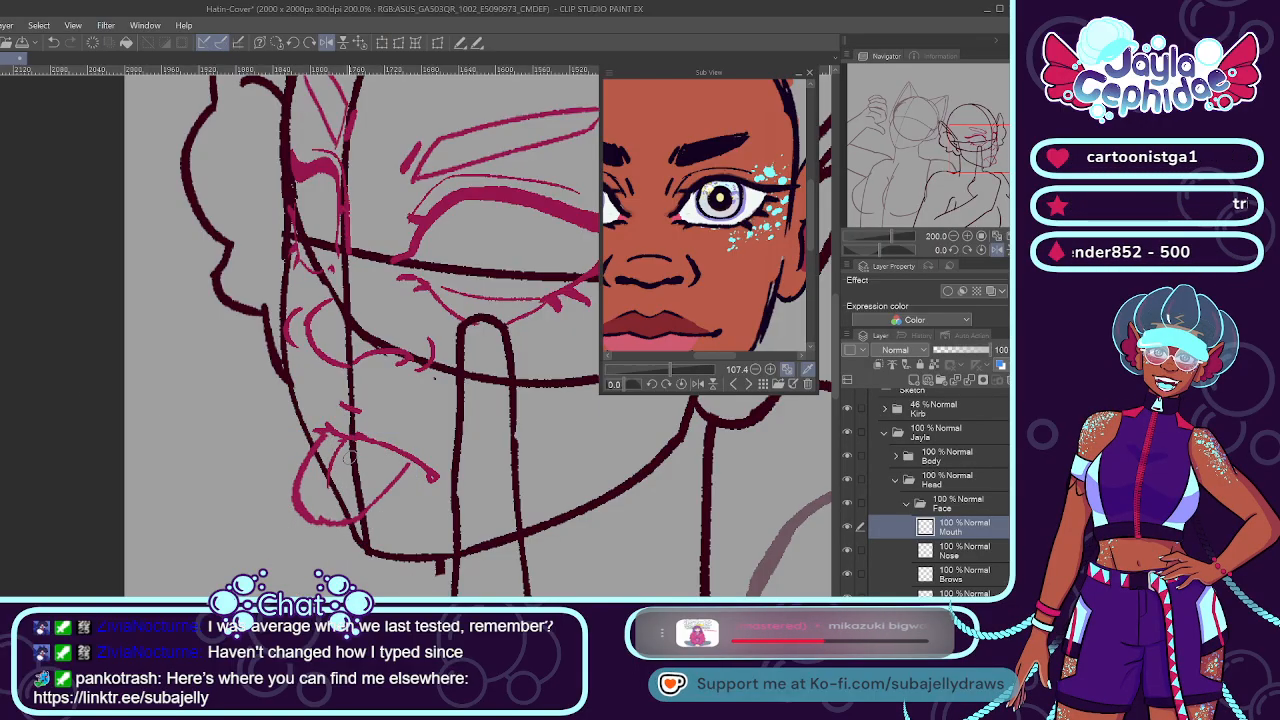
scroll(363, 471, down, 5)
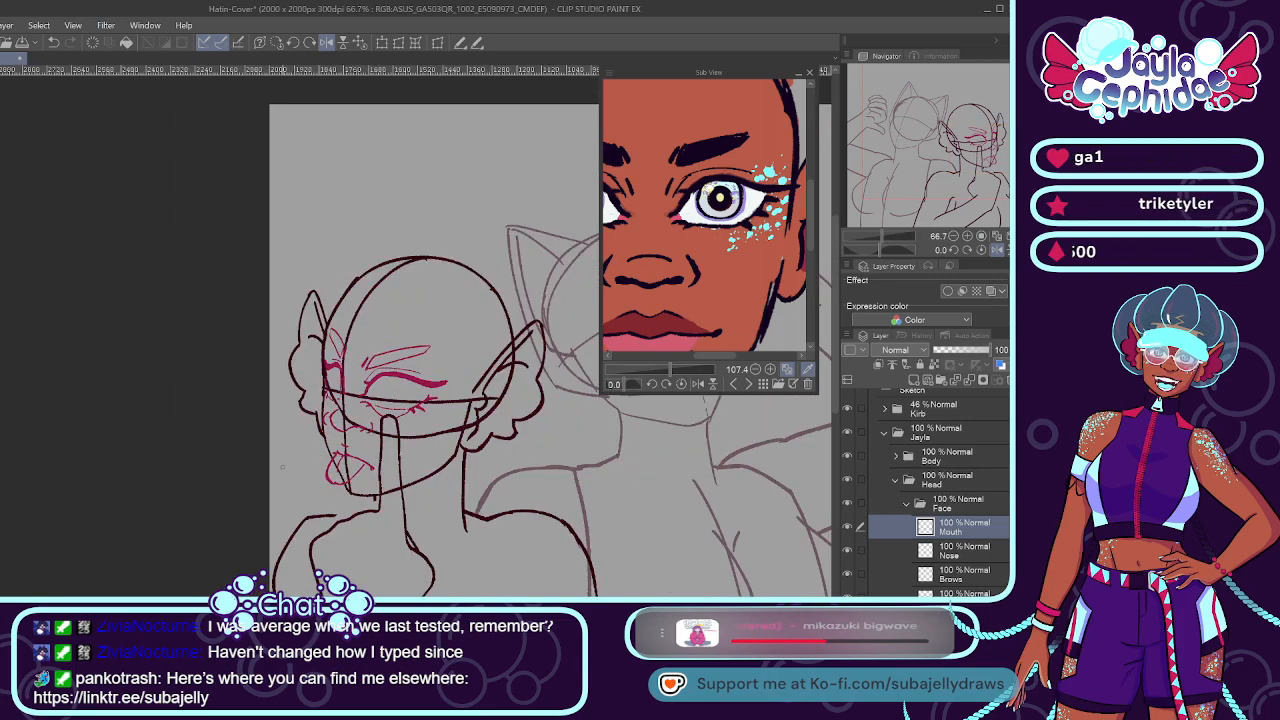
scroll(472, 452, up, 3)
scroll(472, 452, down, 4)
scroll(472, 452, up, 3)
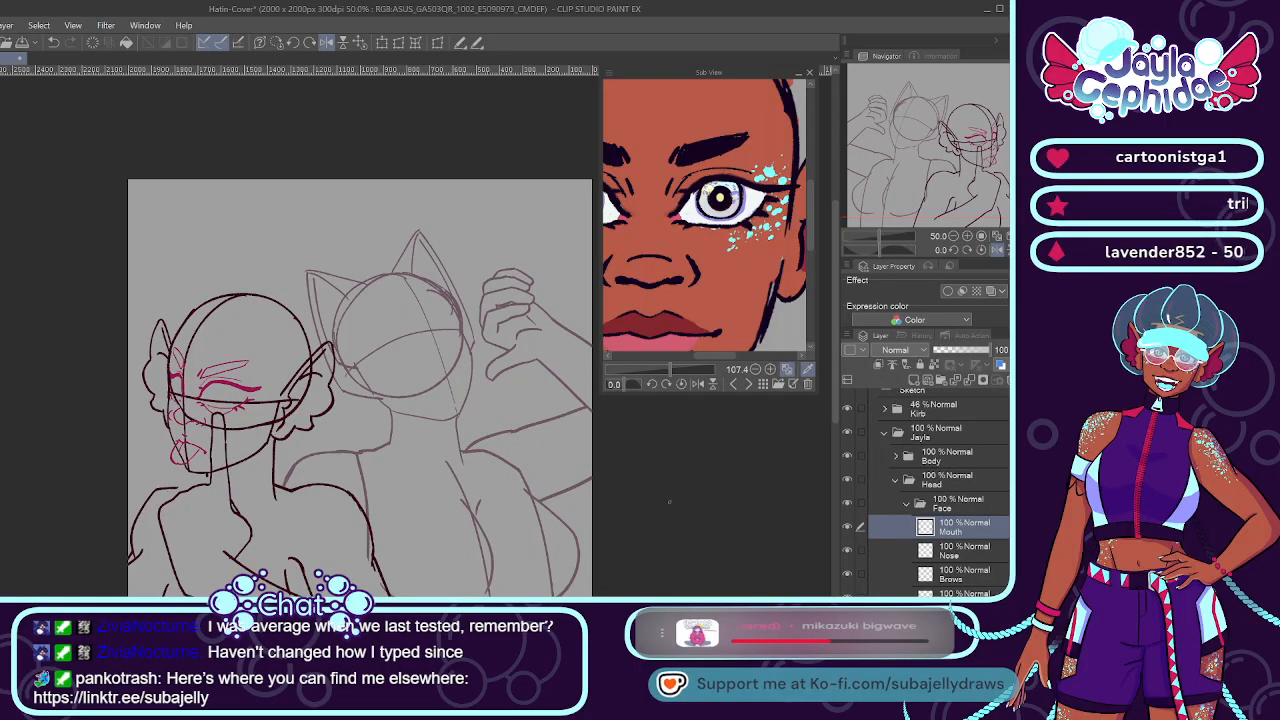
Collapse the Face and Head folders and expand Jayla's Body folder.
click(906, 503)
click(899, 497)
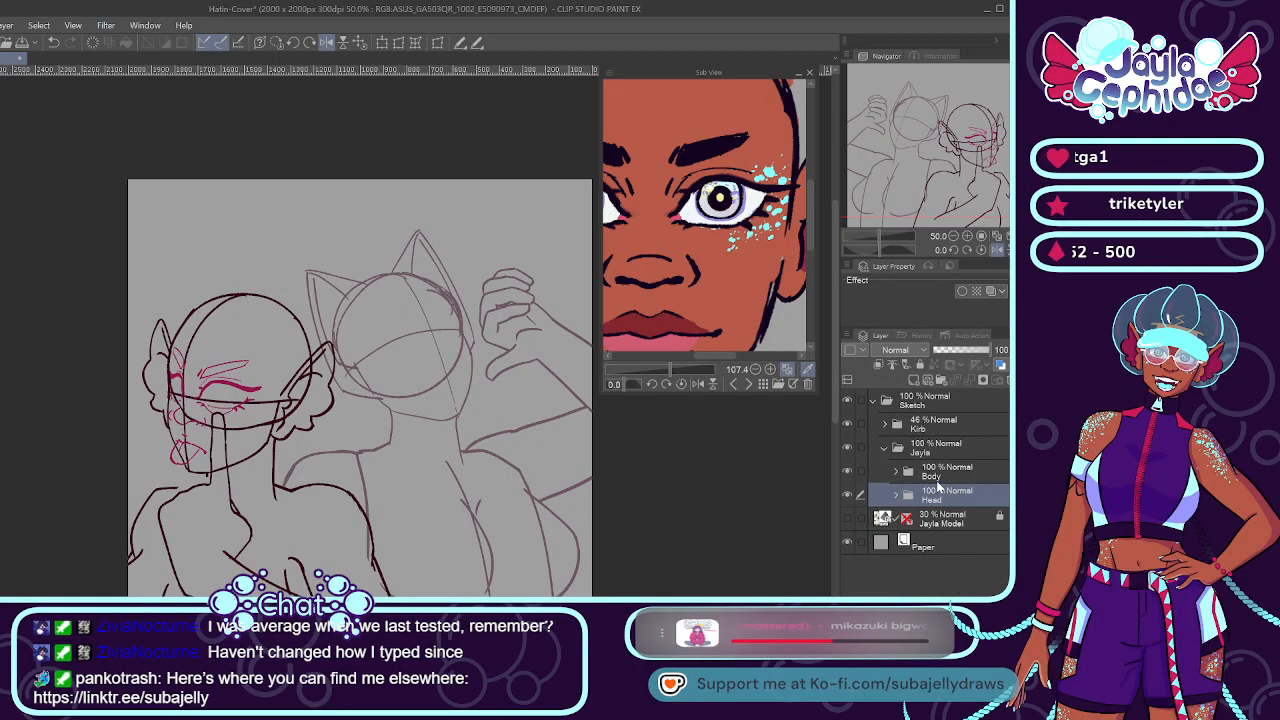
click(853, 473)
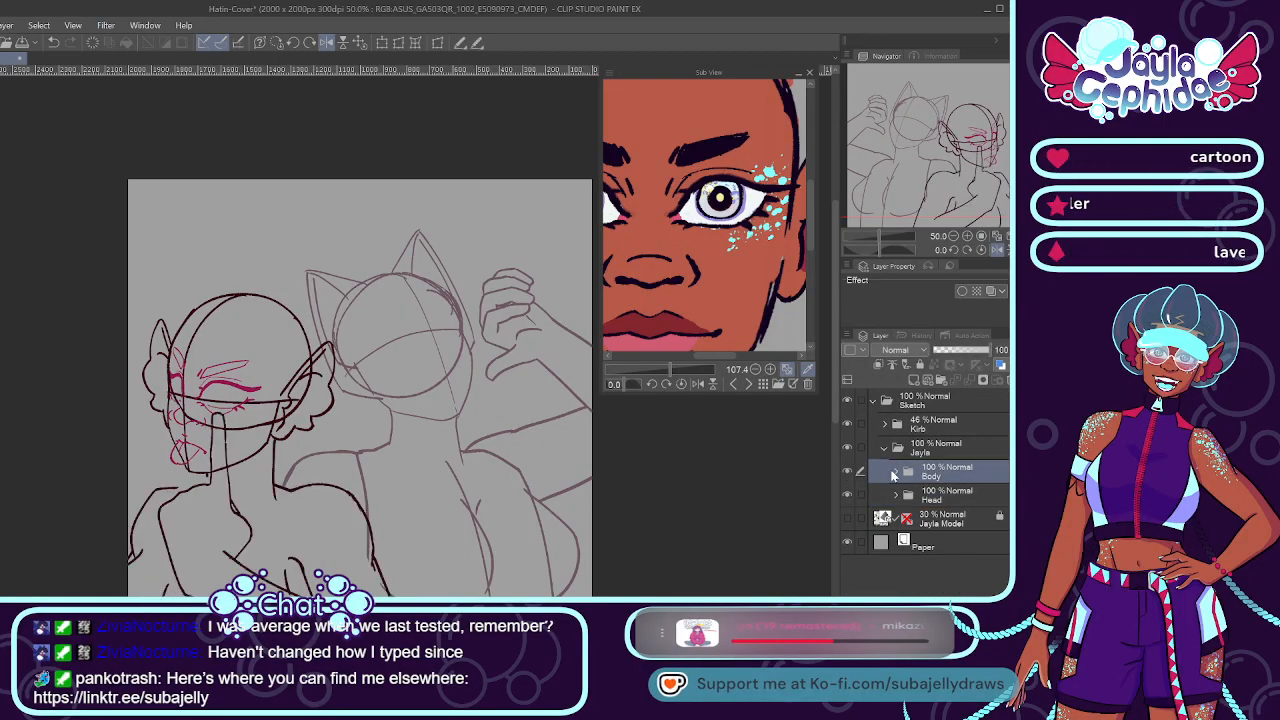
click(896, 471)
click(930, 518)
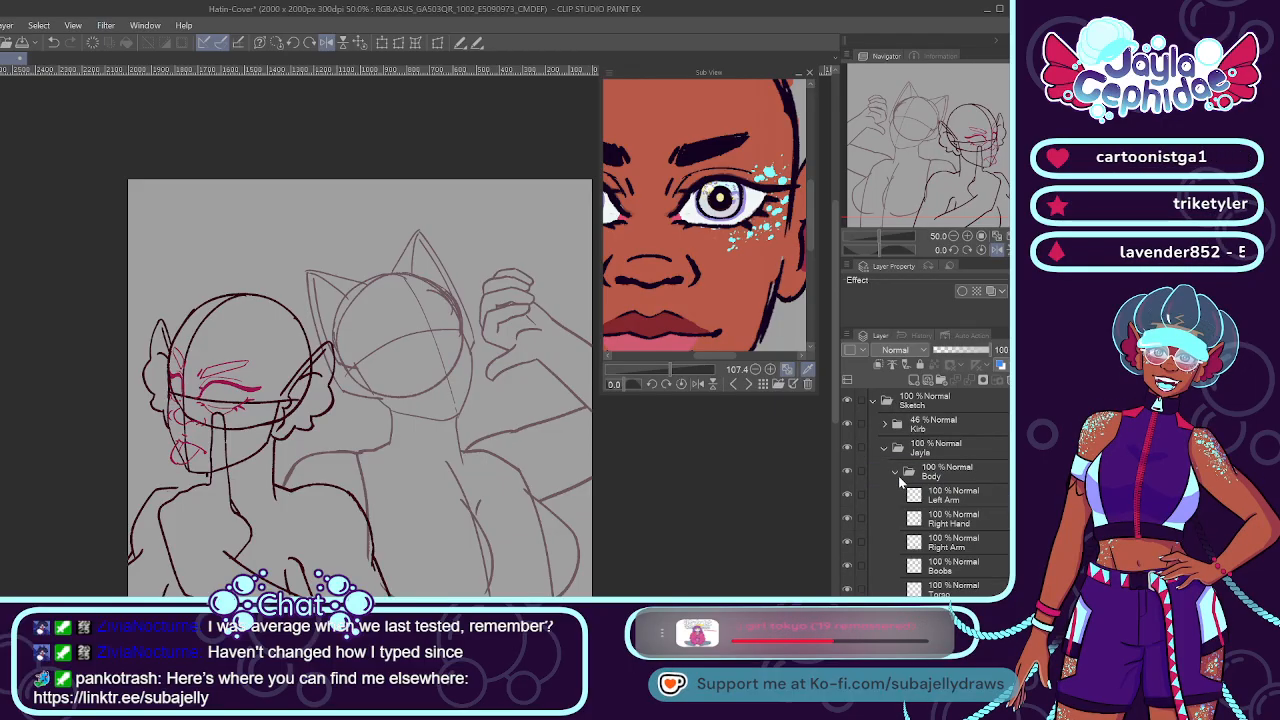
Extend the neck line below the chin down to the shoulder on Jayla's Torso layer, using the sketch's dark line colour.
click(868, 543)
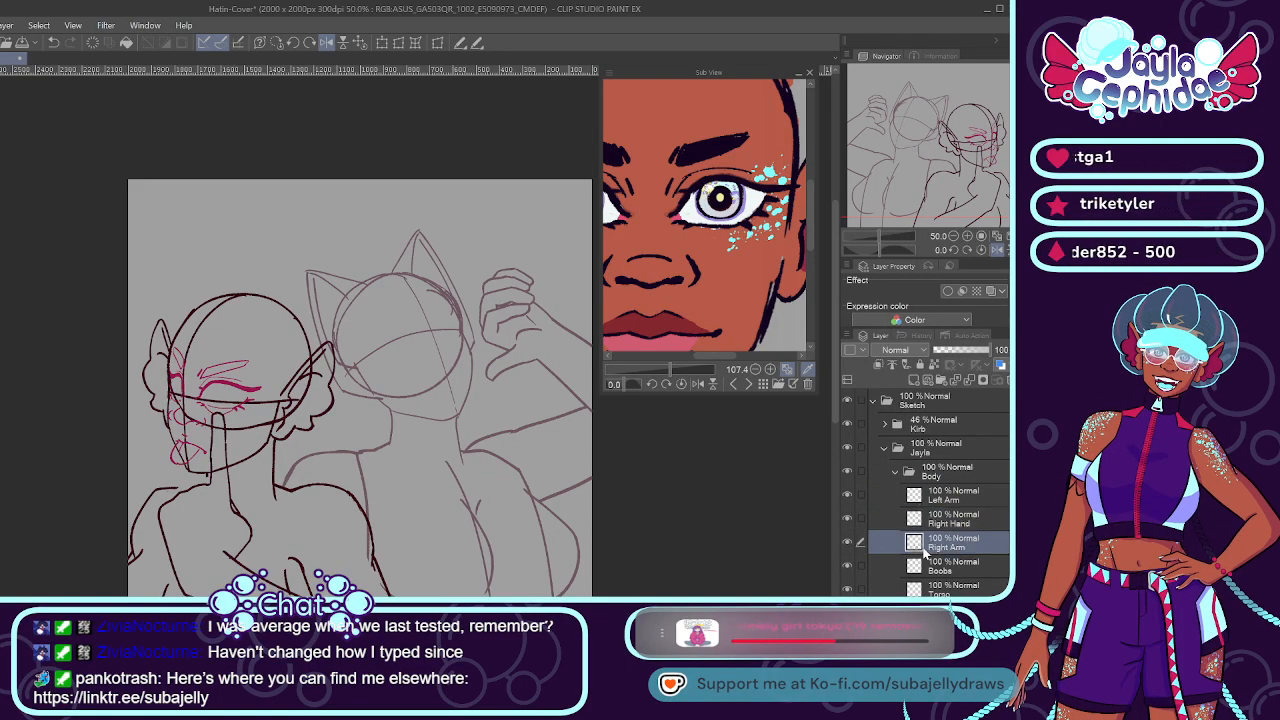
click(899, 568)
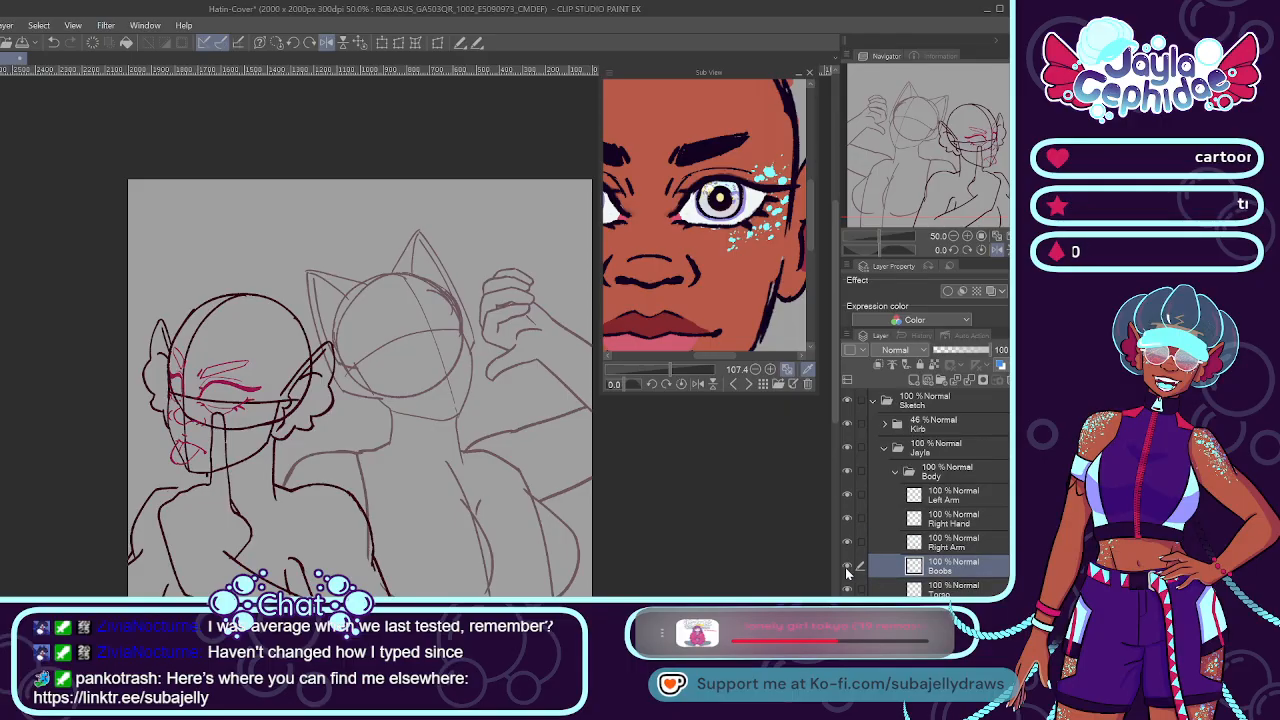
click(860, 589)
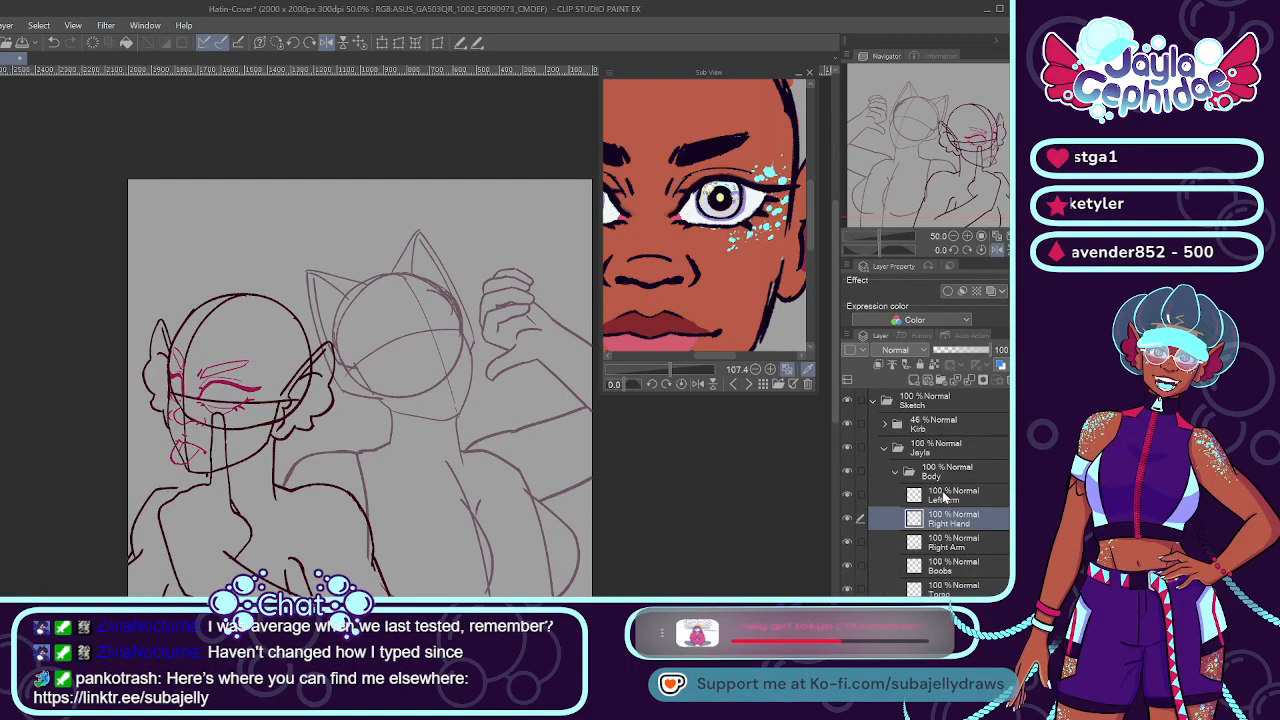
click(850, 497)
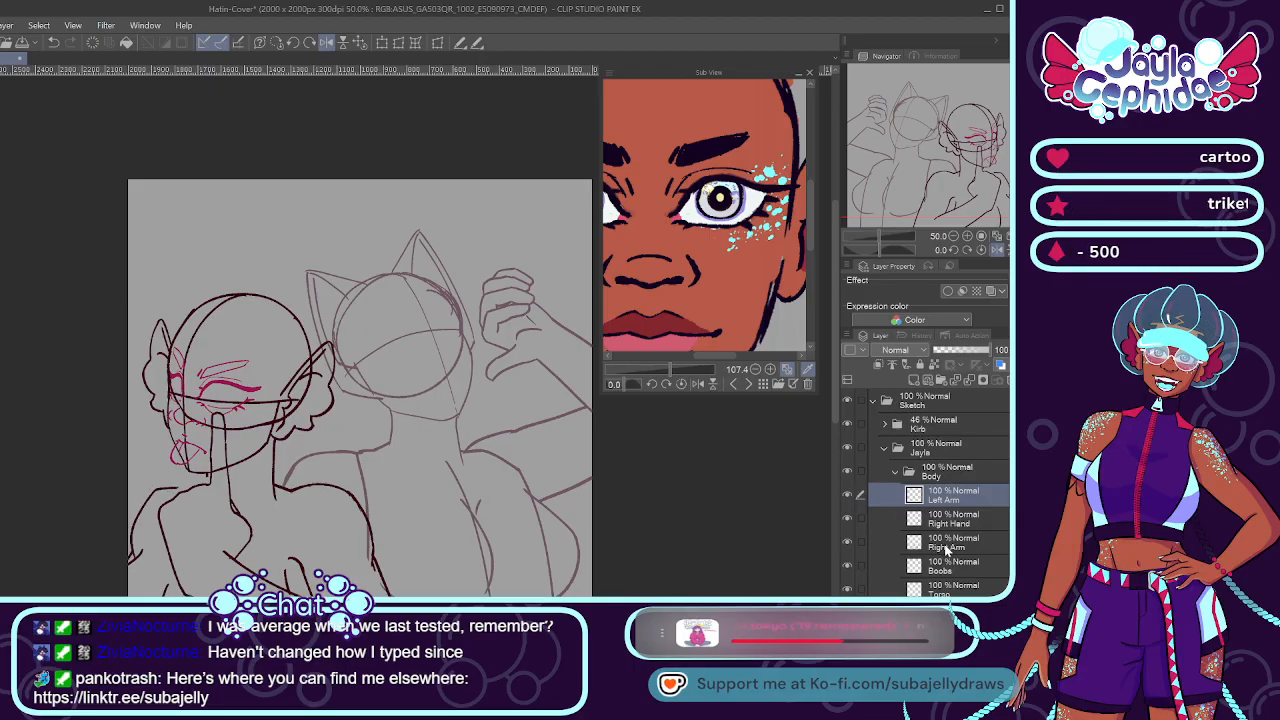
click(947, 589)
scroll(150, 428, up, 2)
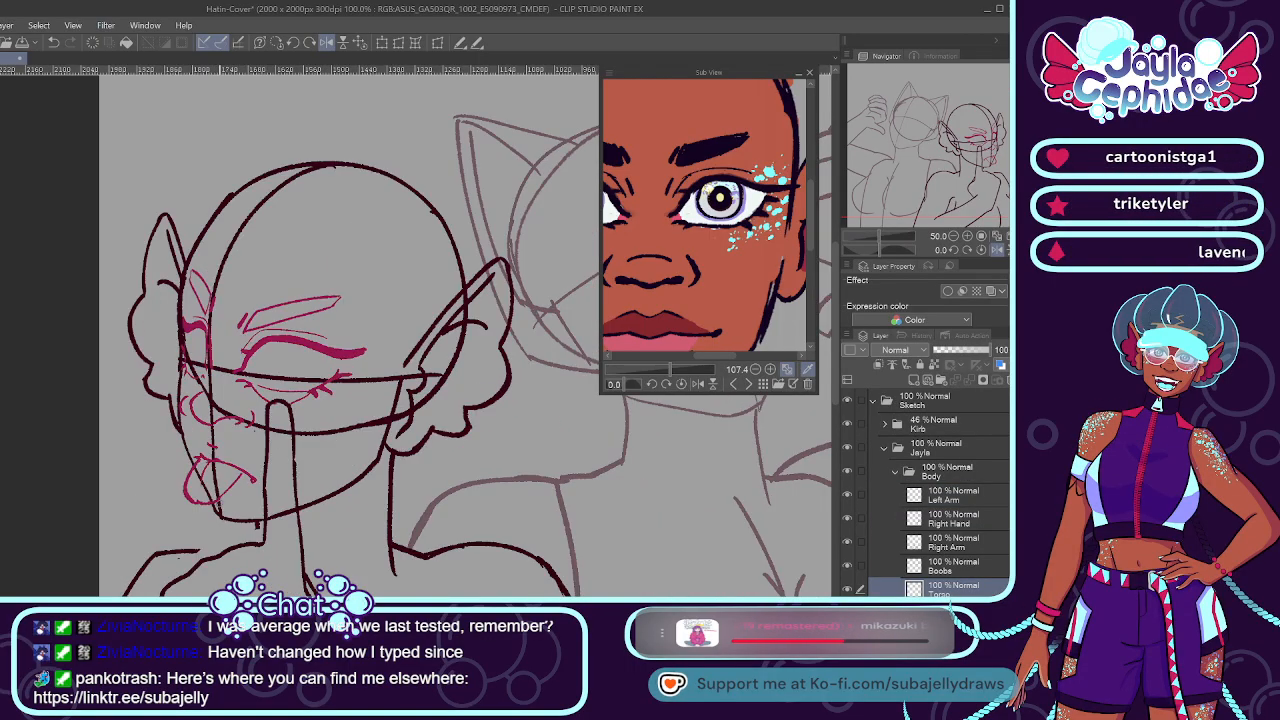
alt+click(256, 521)
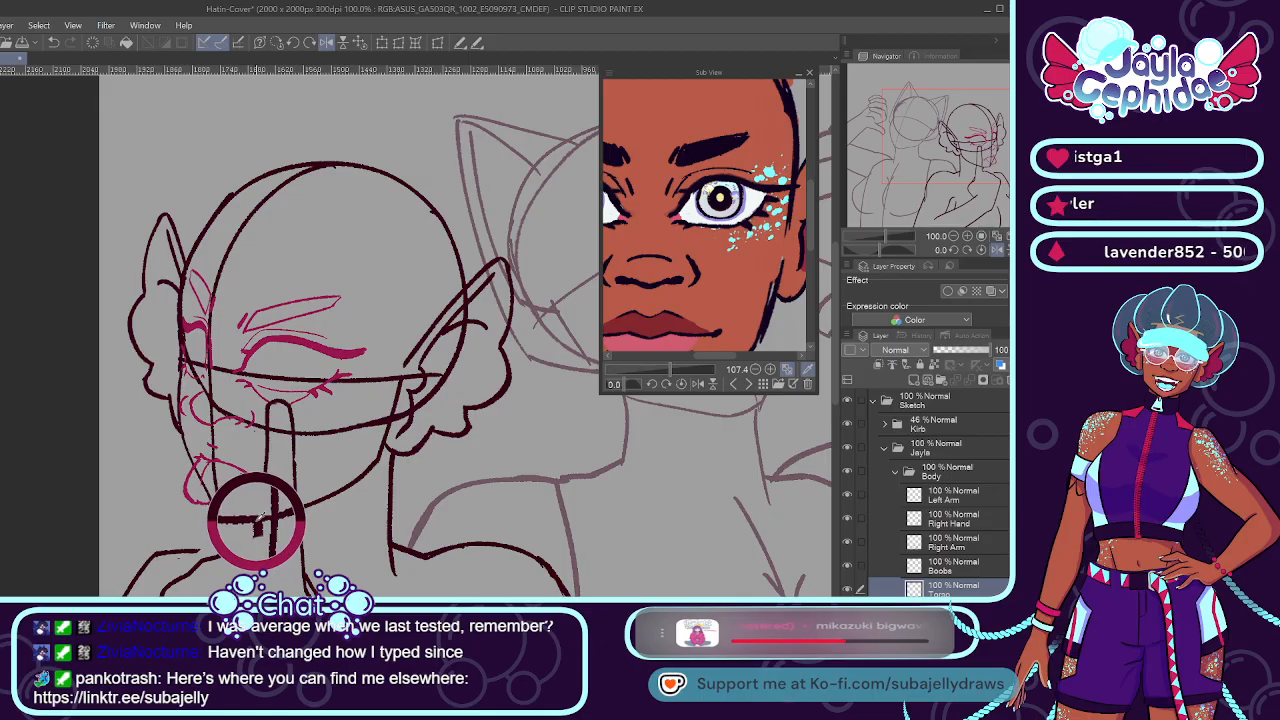
drag(256, 523, 255, 541)
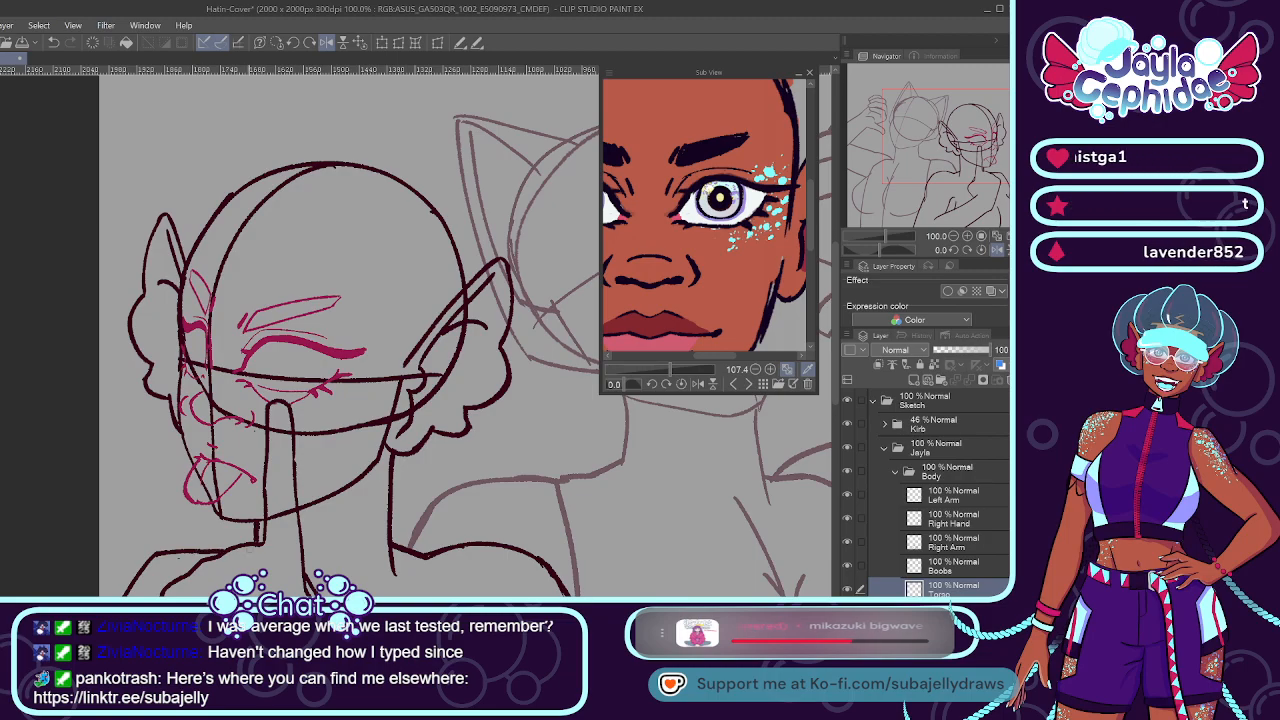
scroll(307, 496, down, 6)
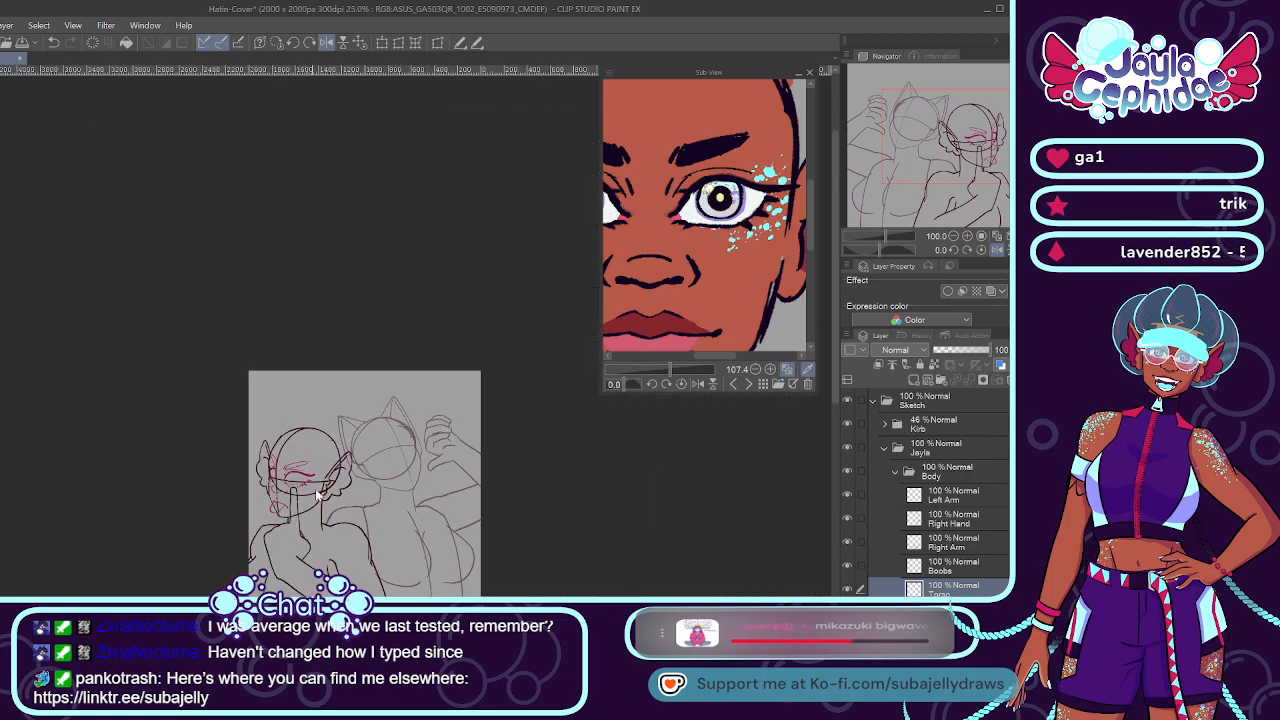
Erase the jaw line where it crosses the raised finger on the Base layer of Jayla's Head folder.
click(895, 471)
click(897, 496)
click(914, 563)
scroll(292, 543, up, 4)
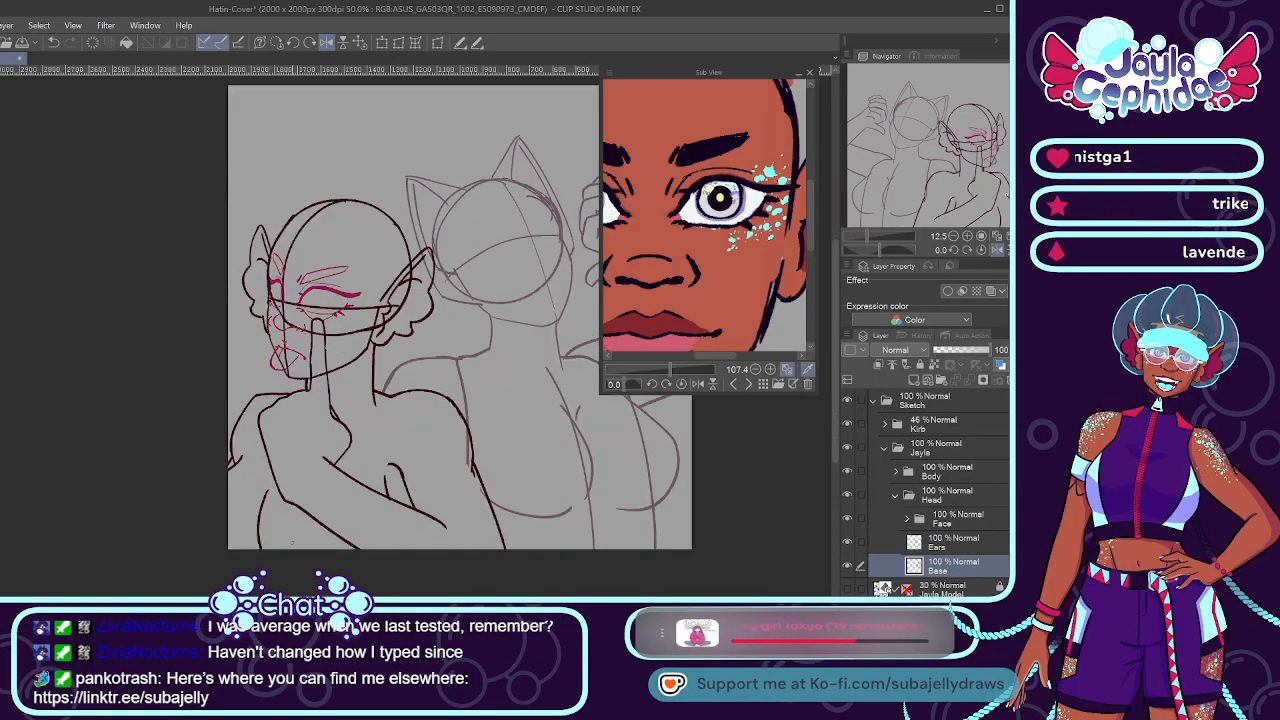
scroll(320, 328, up, 3)
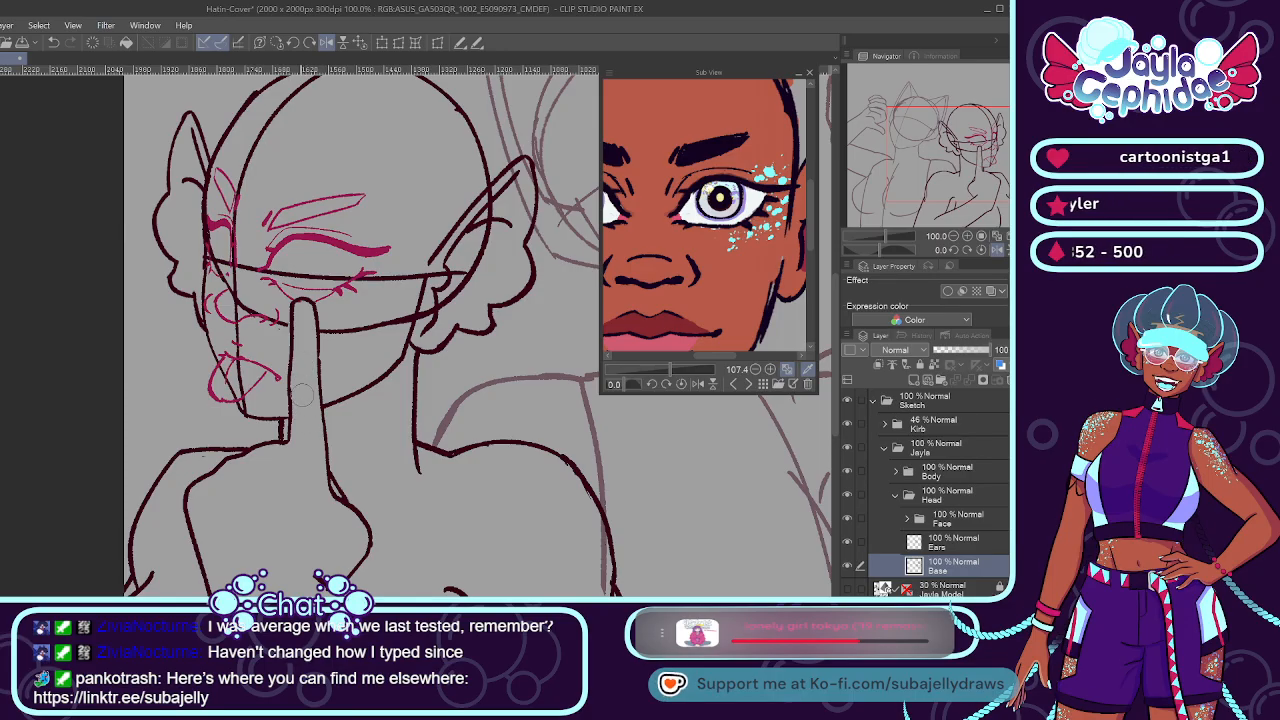
scroll(300, 395, down, 1)
scroll(350, 390, down, 2)
scroll(350, 390, up, 4)
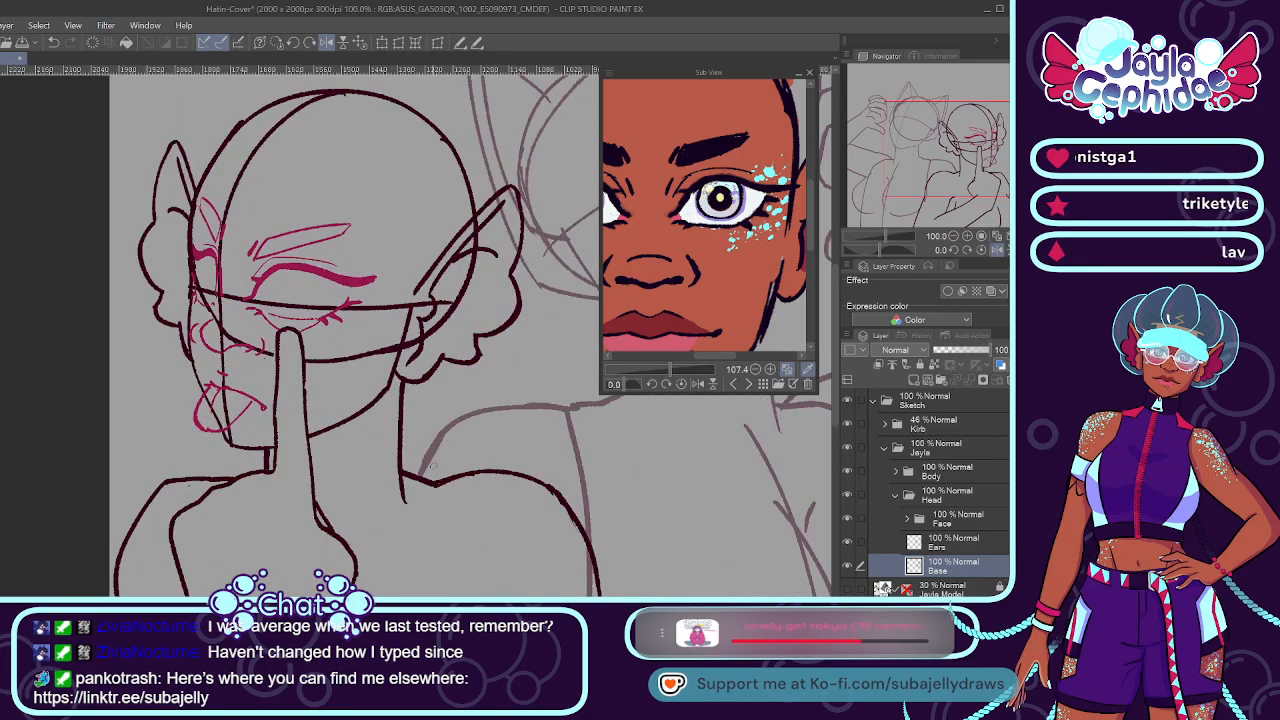
scroll(350, 390, down, 2)
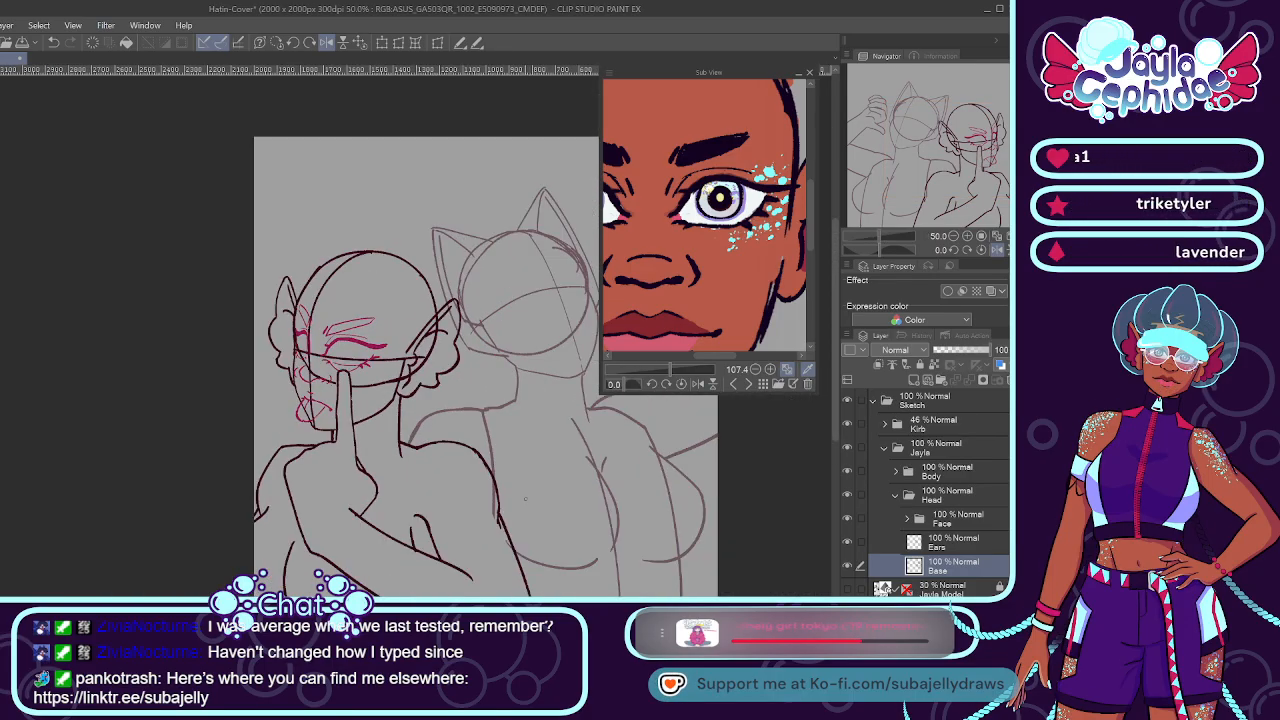
Collapse Jayla's folders, expand the Kirb folder and raise its opacity to 100%.
click(895, 495)
click(884, 449)
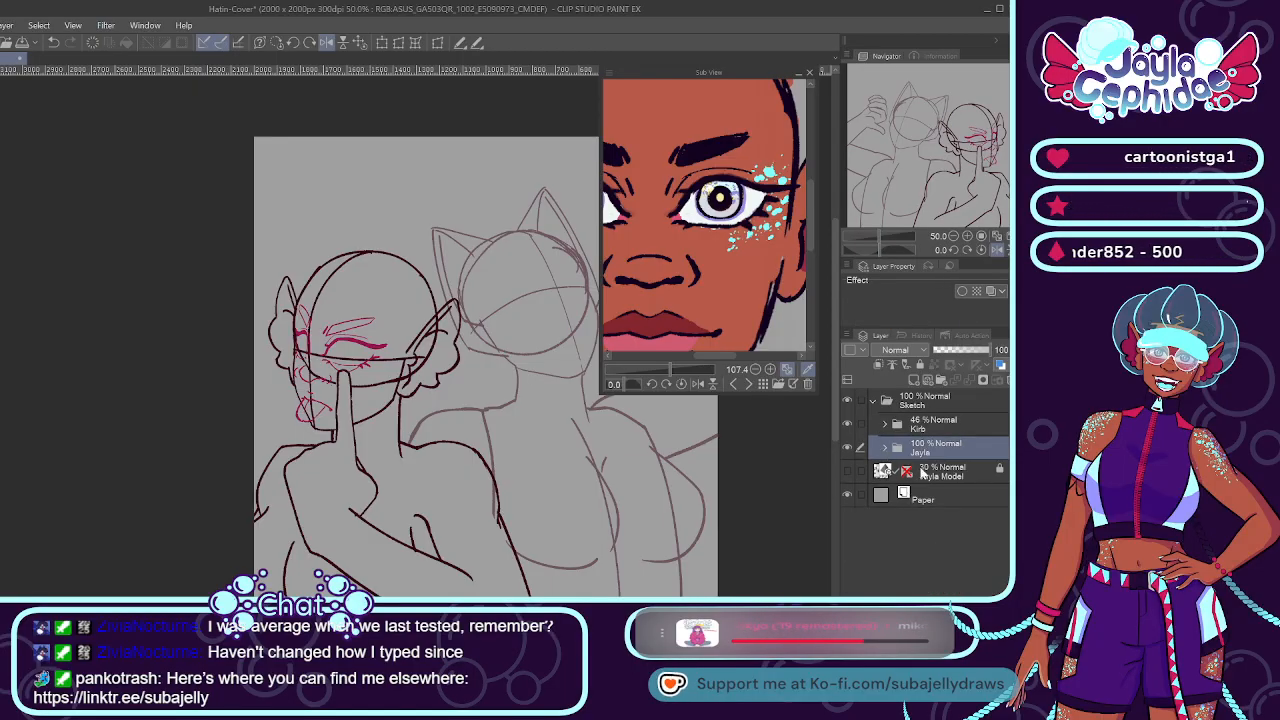
click(913, 430)
click(849, 424)
click(849, 424)
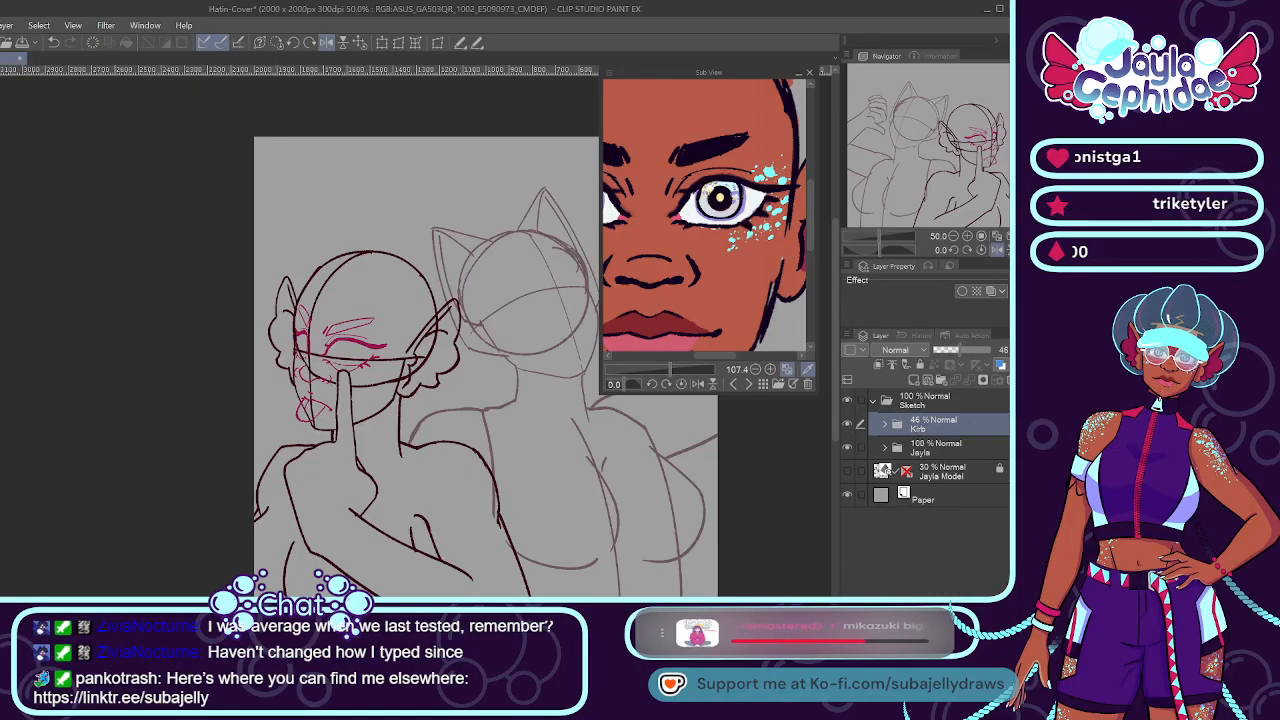
drag(480, 400, 313, 400)
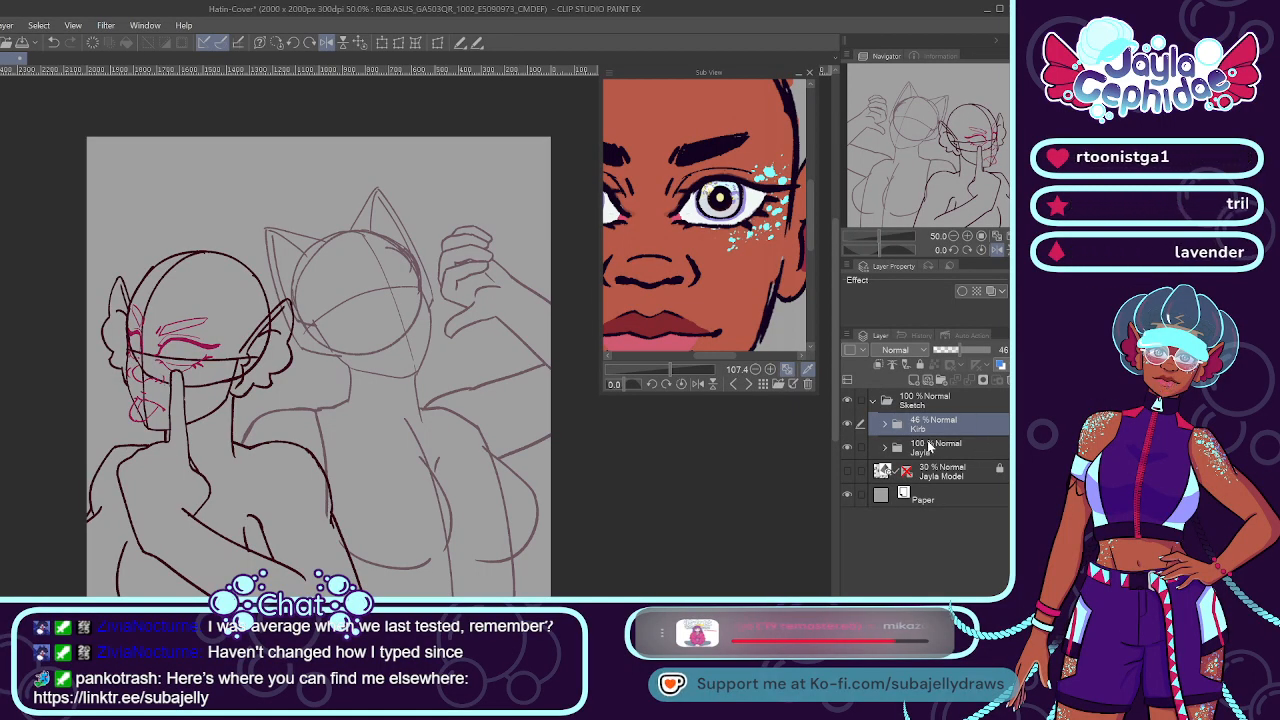
click(884, 424)
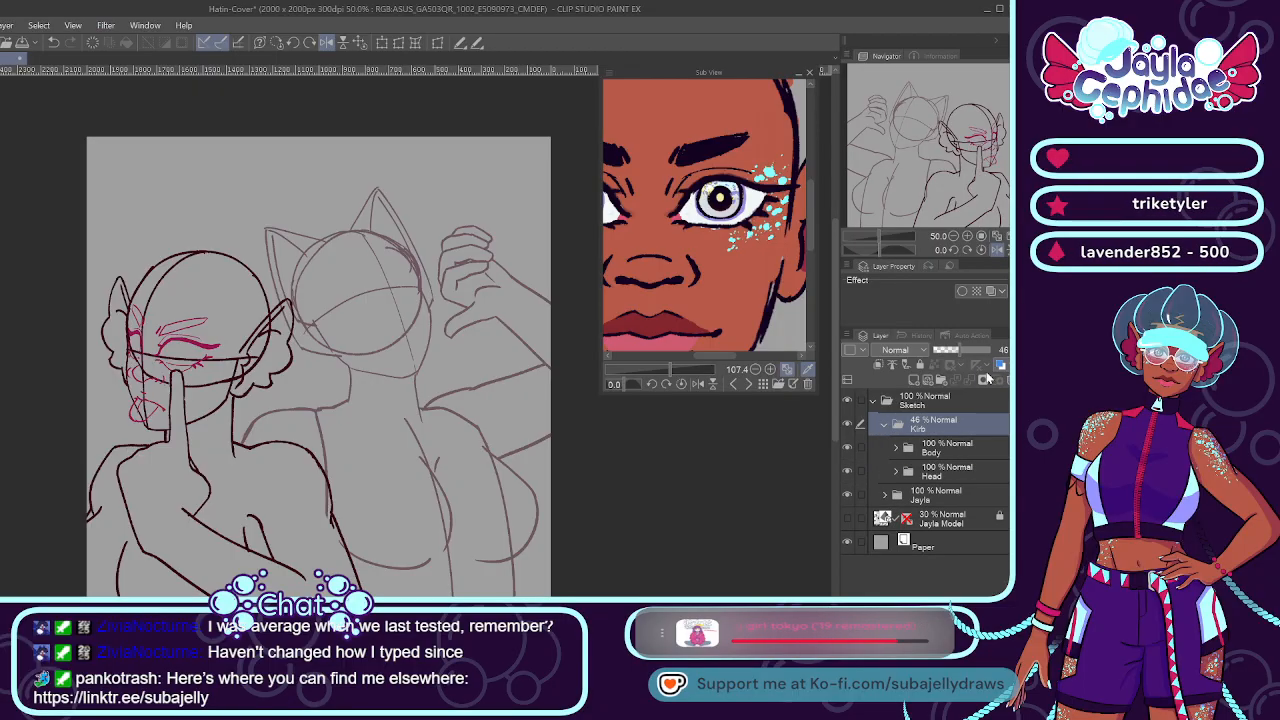
click(989, 351)
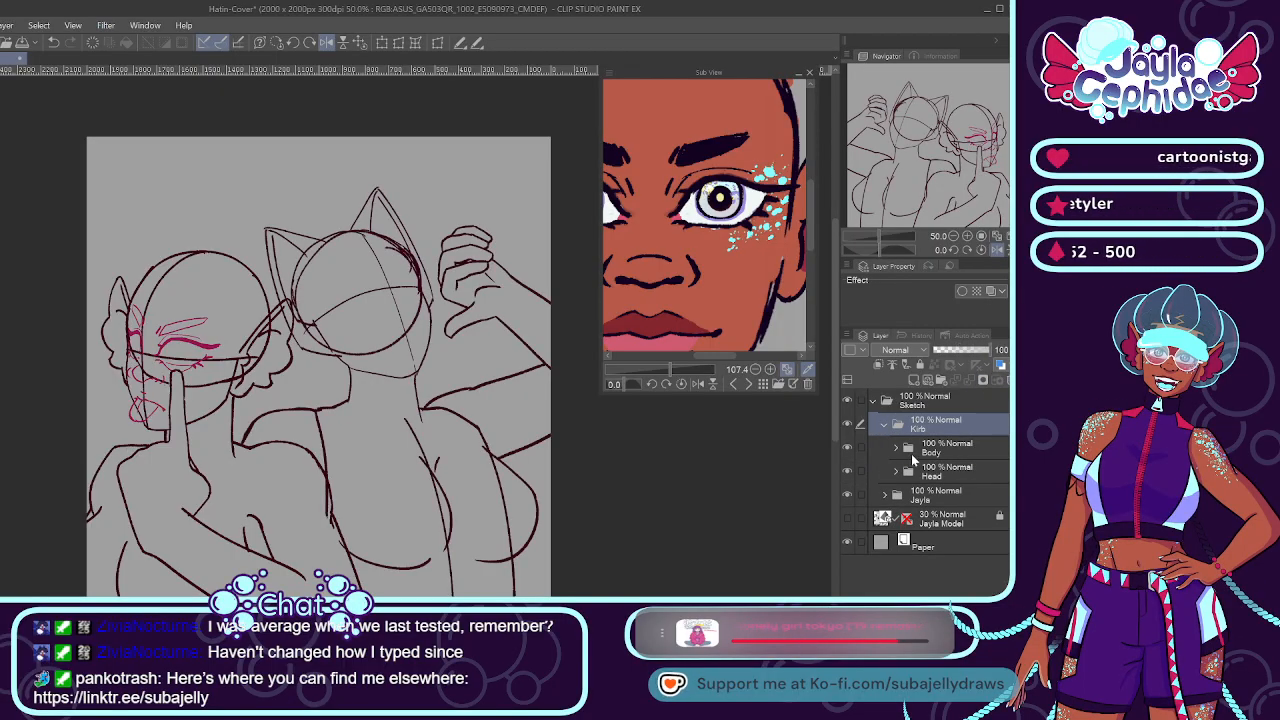
Expand Kirb's Body folder, check its arm, Boobs and Torso layers against the sketch, and collapse it again.
click(896, 449)
click(976, 450)
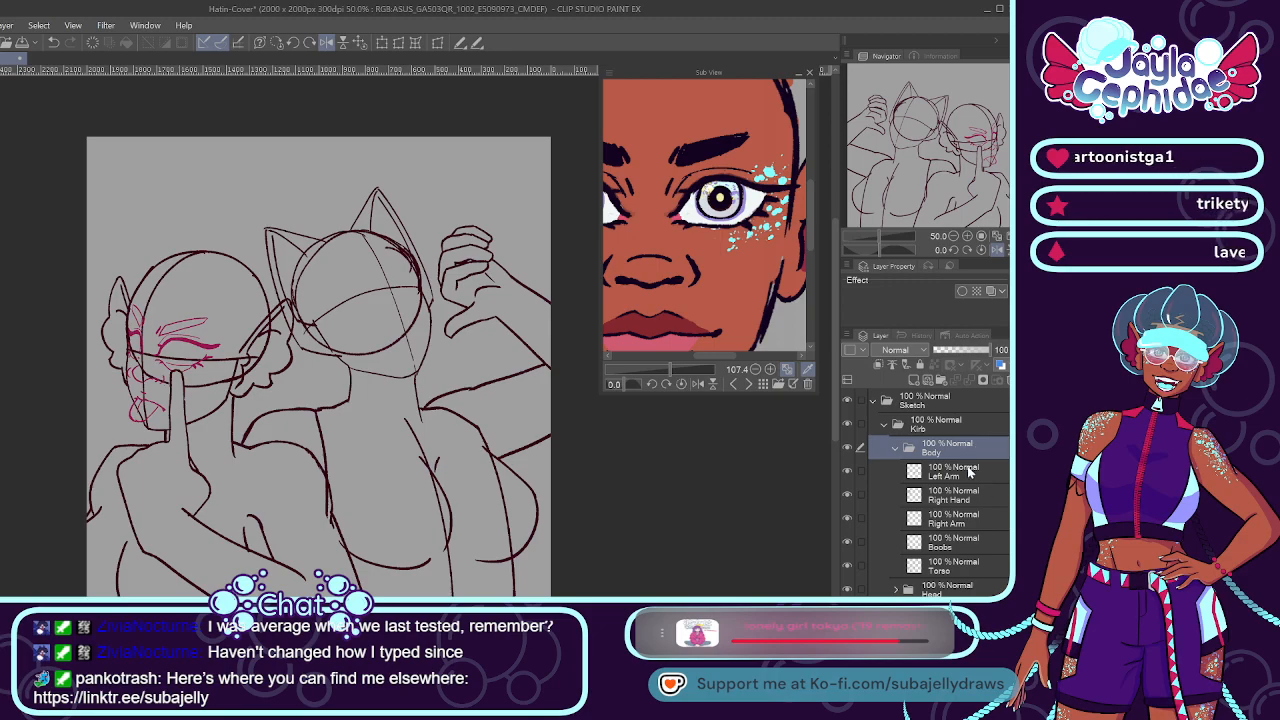
click(968, 473)
click(954, 518)
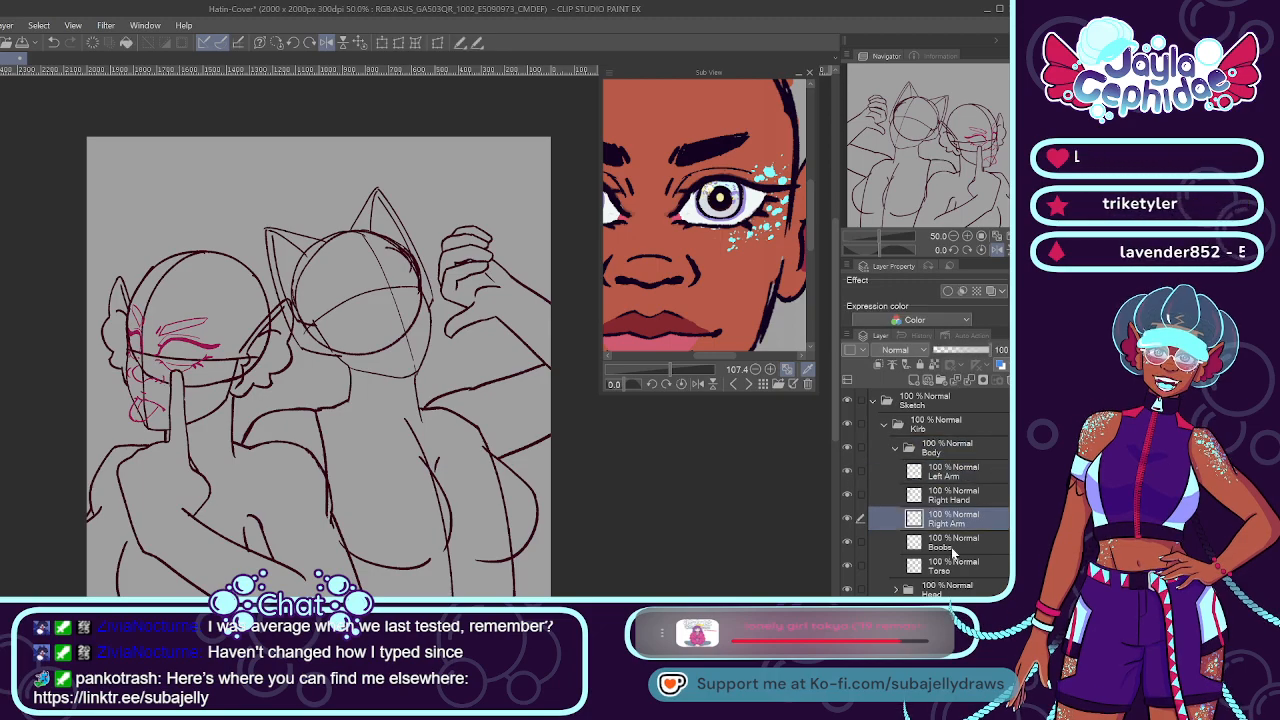
click(914, 541)
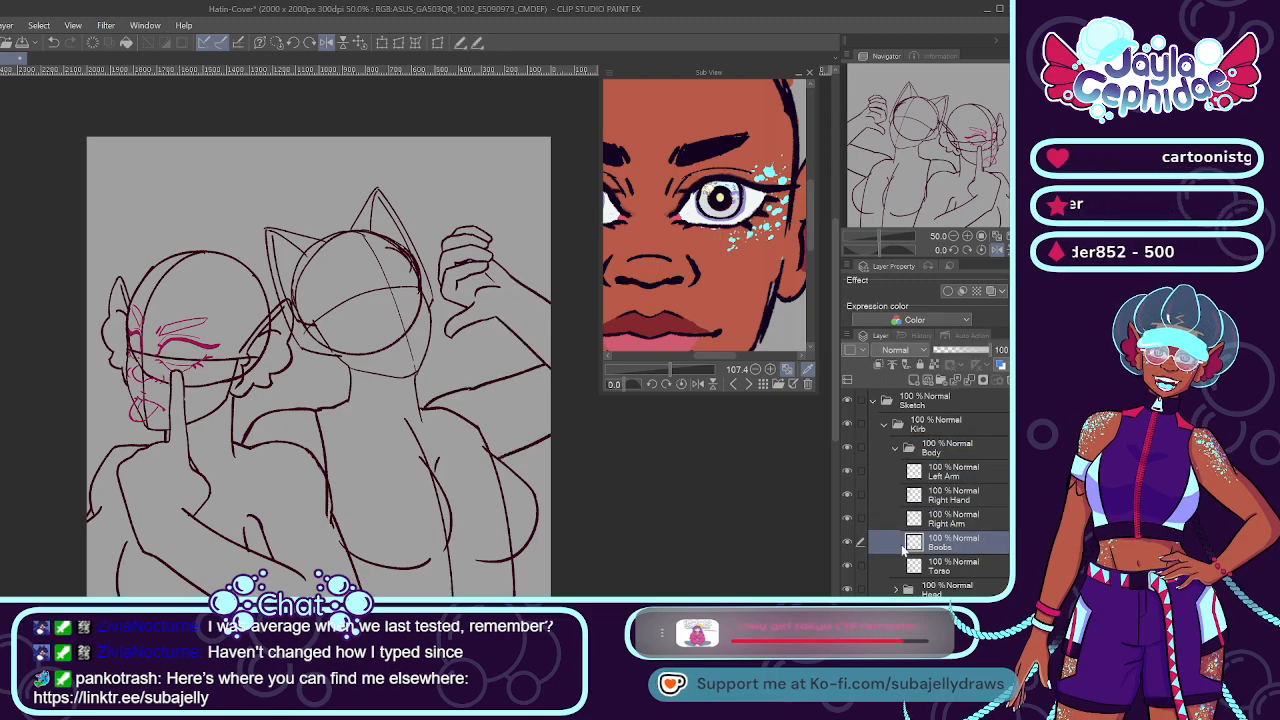
click(914, 567)
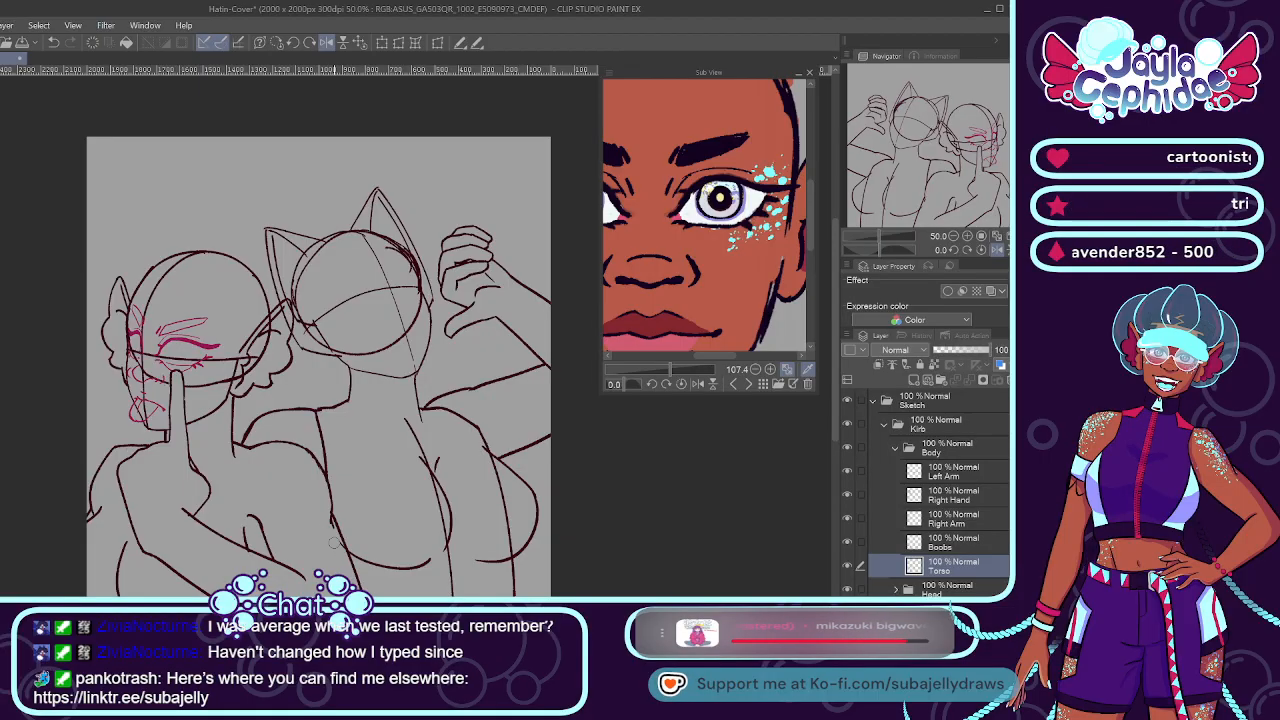
click(957, 543)
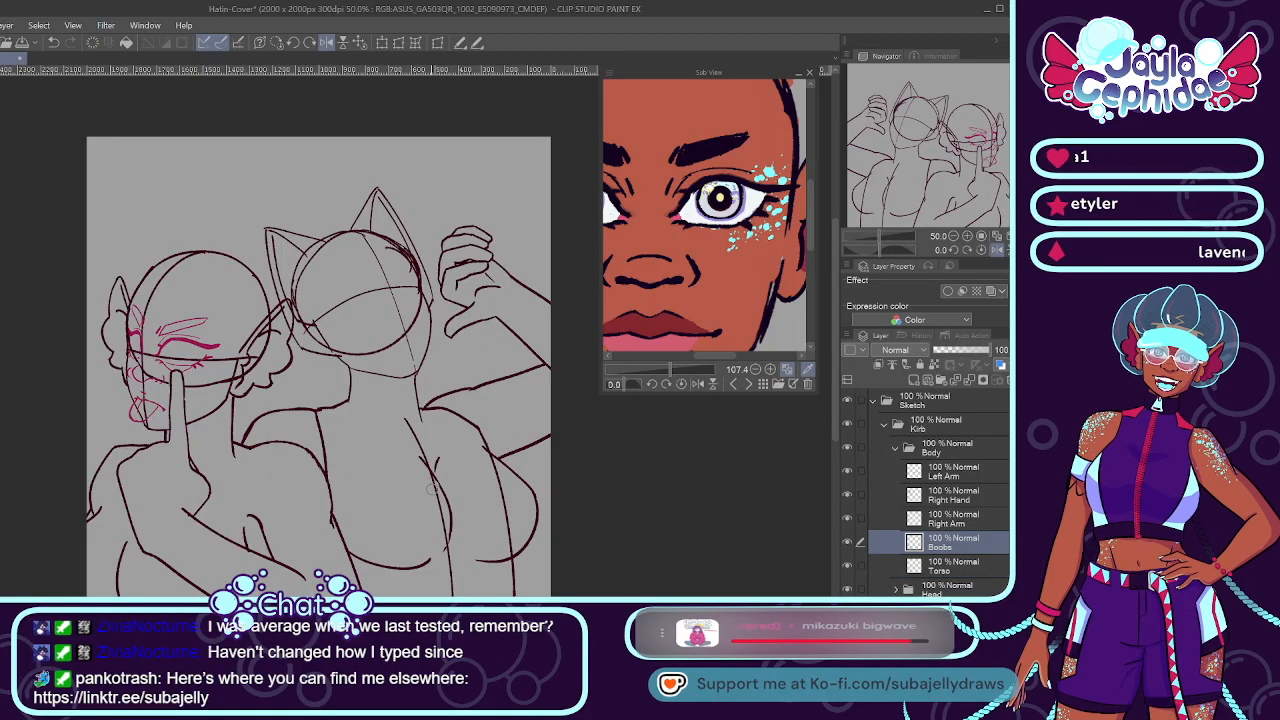
click(895, 447)
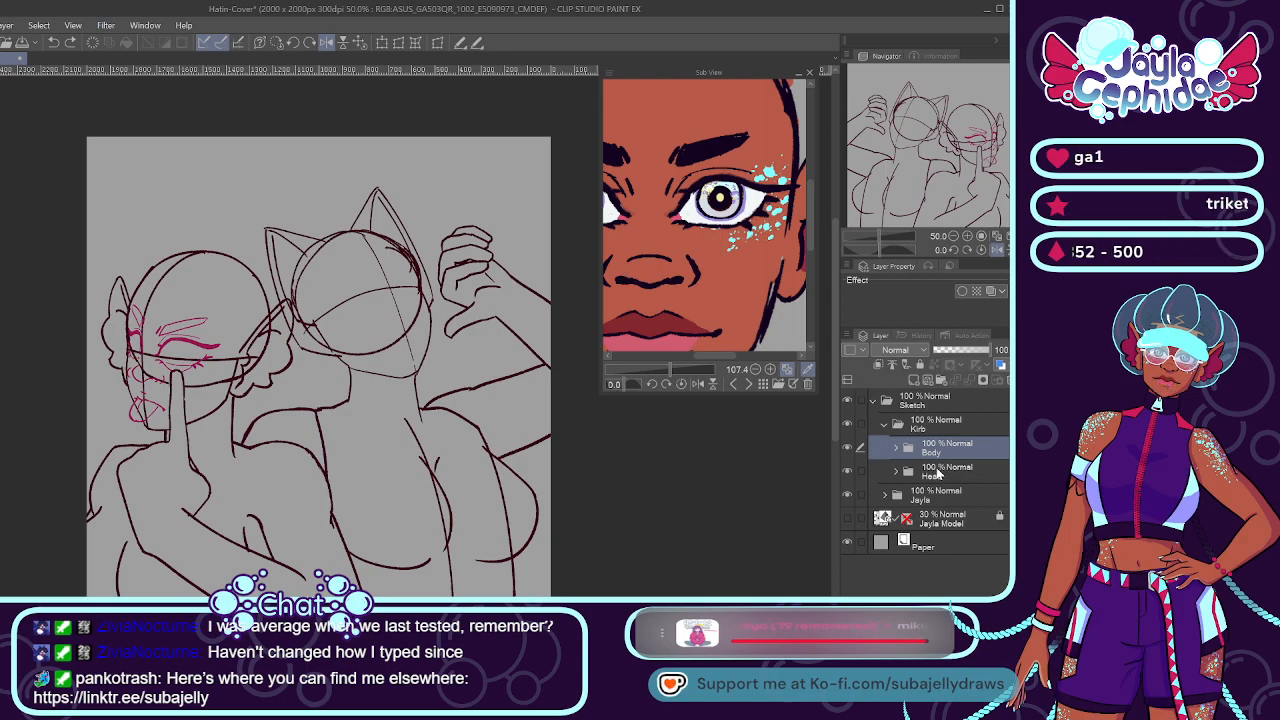
Create a folder named Face above the Ears layer in Kirb's Head folder.
click(896, 470)
click(950, 494)
click(941, 379)
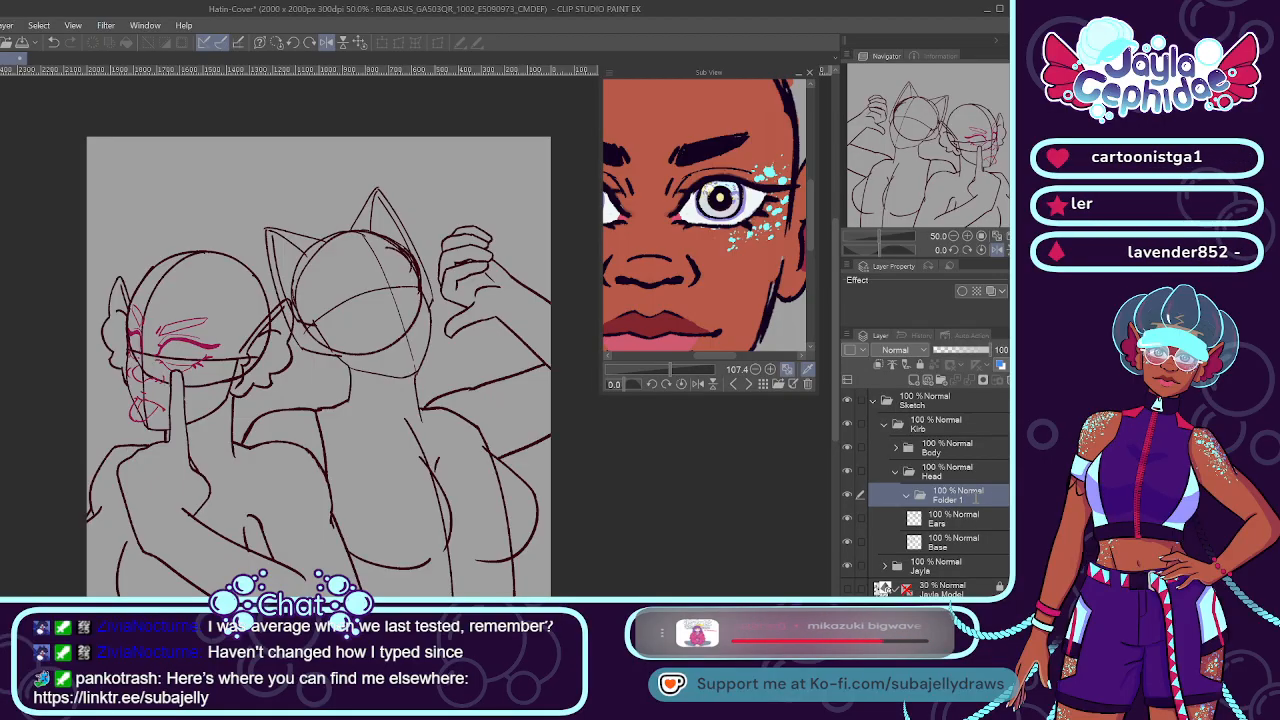
text(Face)
key(Return)
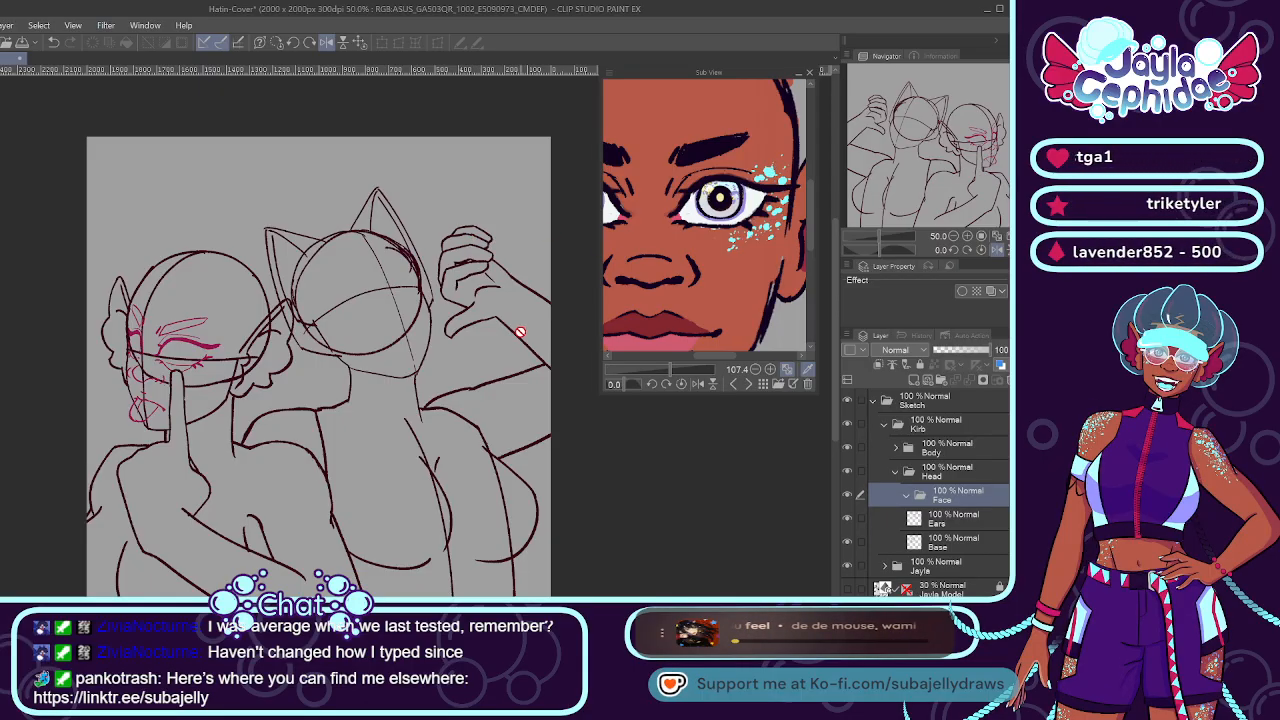
Browse the Sub View reference images as far as the pink character sheet.
click(737, 385)
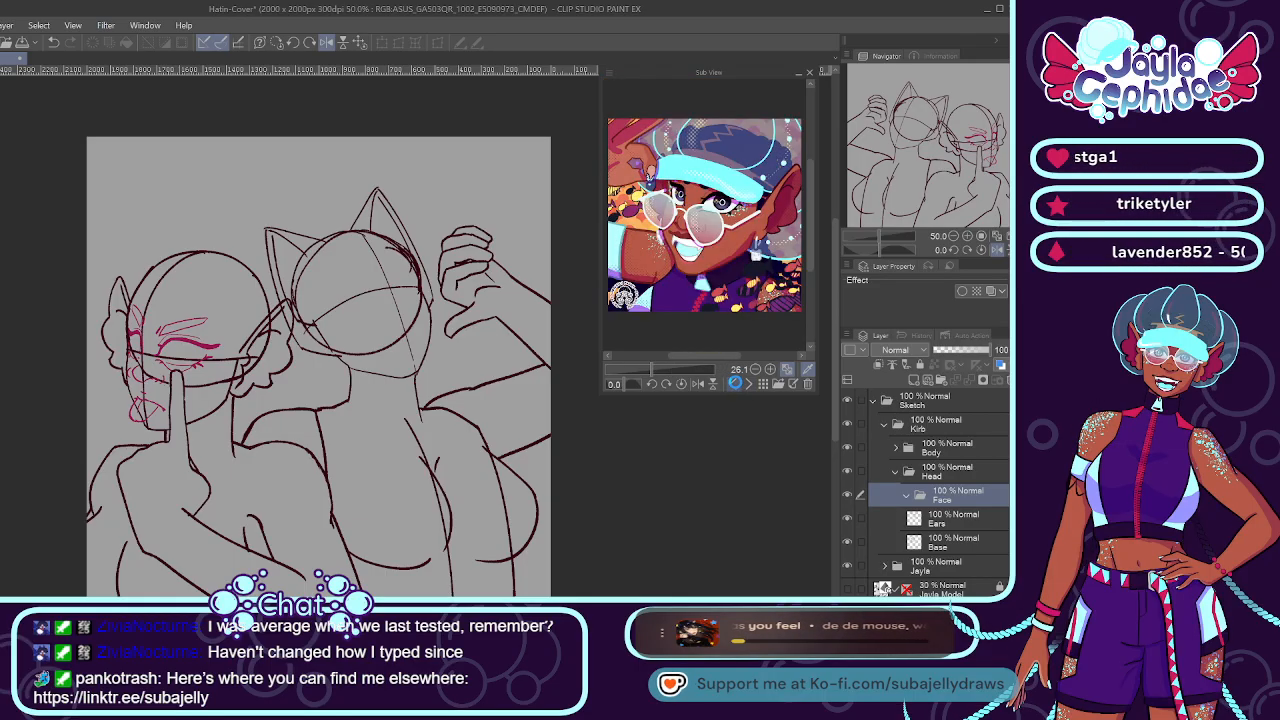
click(747, 385)
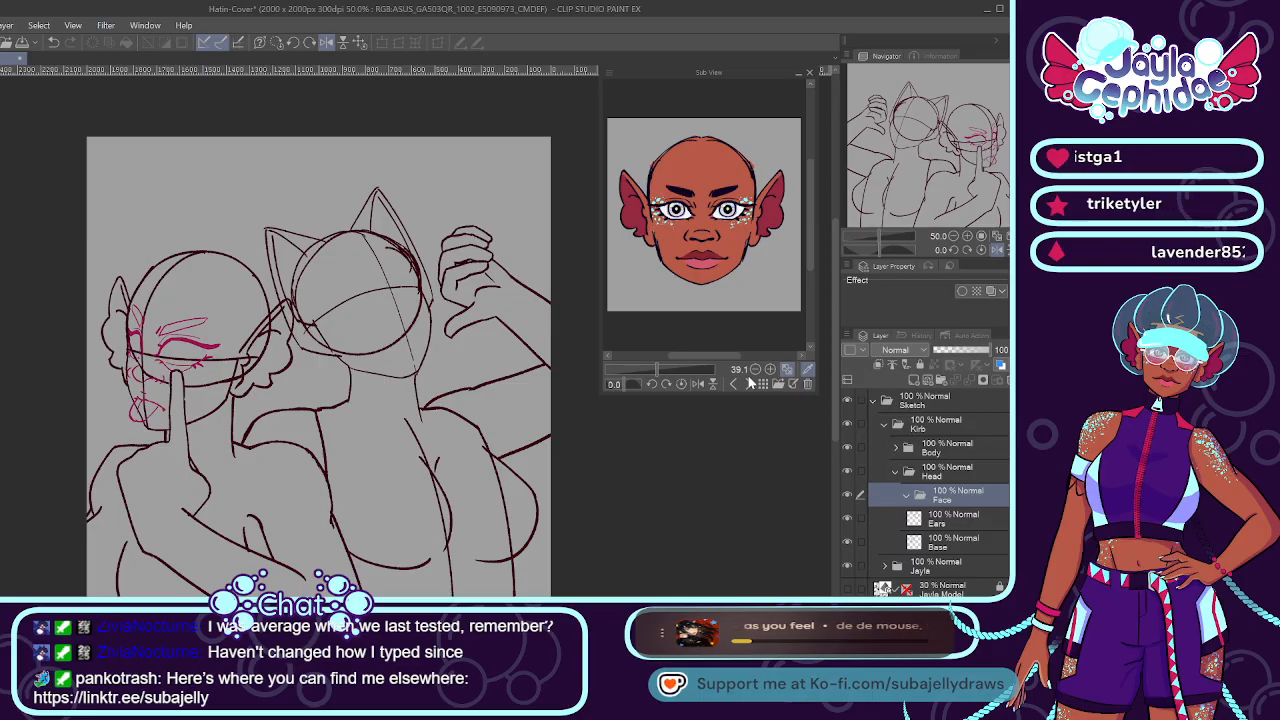
drag(714, 355, 713, 355)
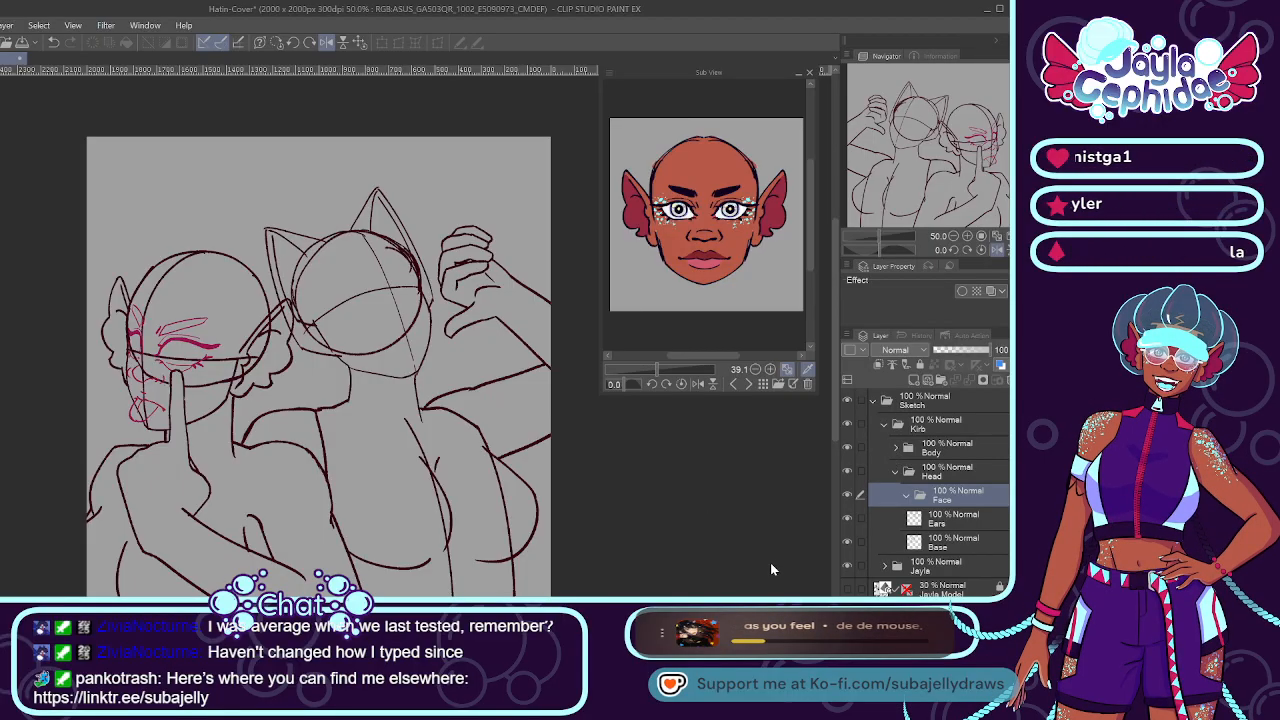
click(748, 384)
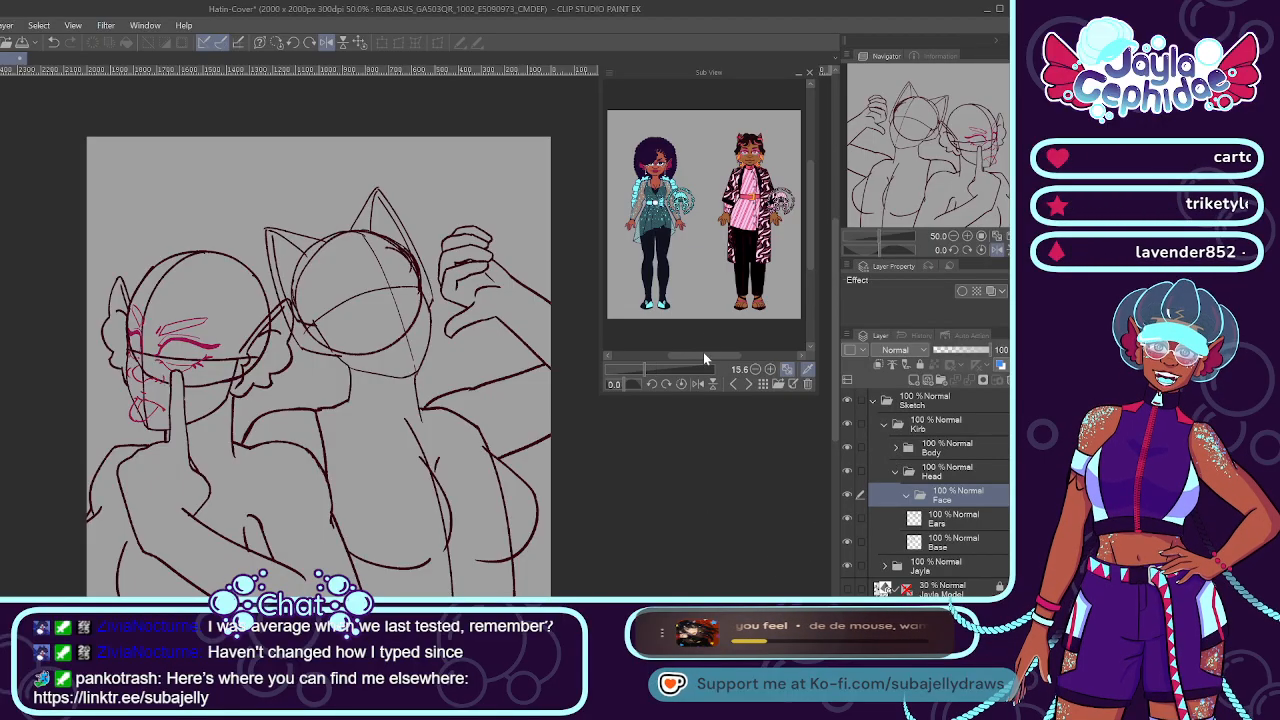
click(748, 384)
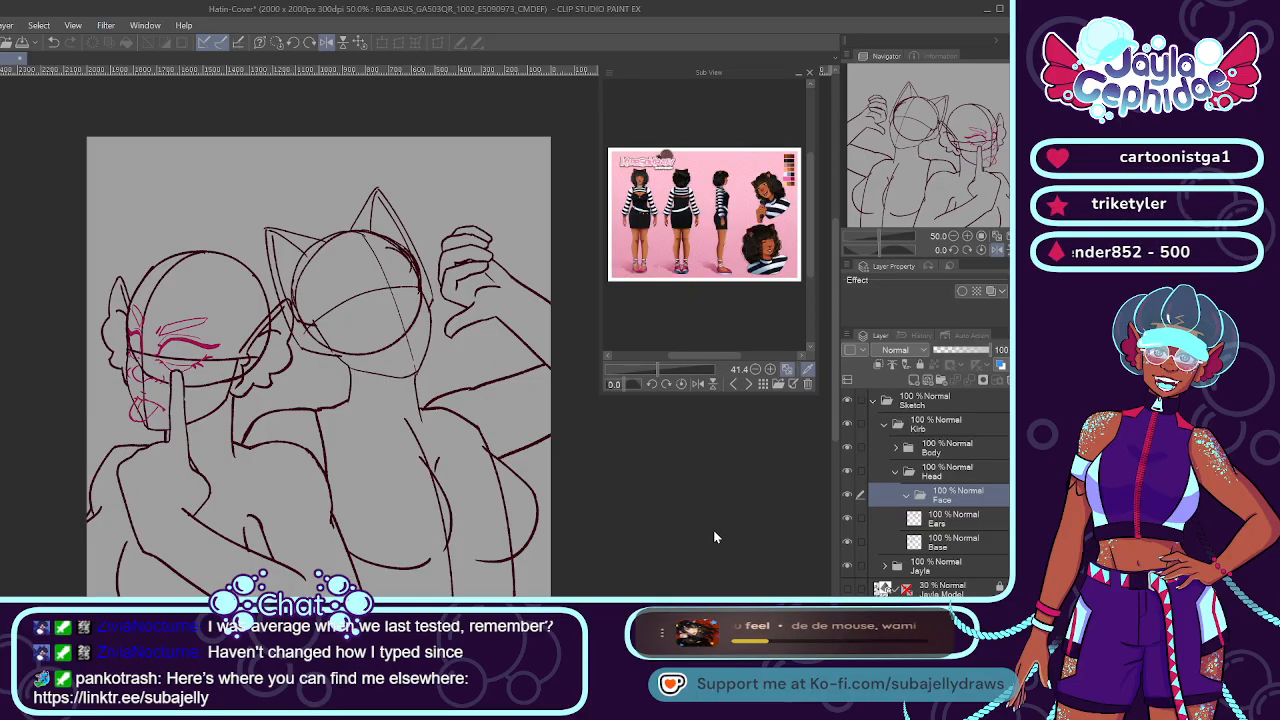
Examine the pink character sheet up close in the Sub View.
click(697, 384)
drag(676, 368, 720, 296)
drag(807, 212, 809, 178)
drag(675, 355, 768, 350)
Bring up the two-character reference in the Sub View and enlarge the face of the character in the striped coat to about 111%.
click(749, 384)
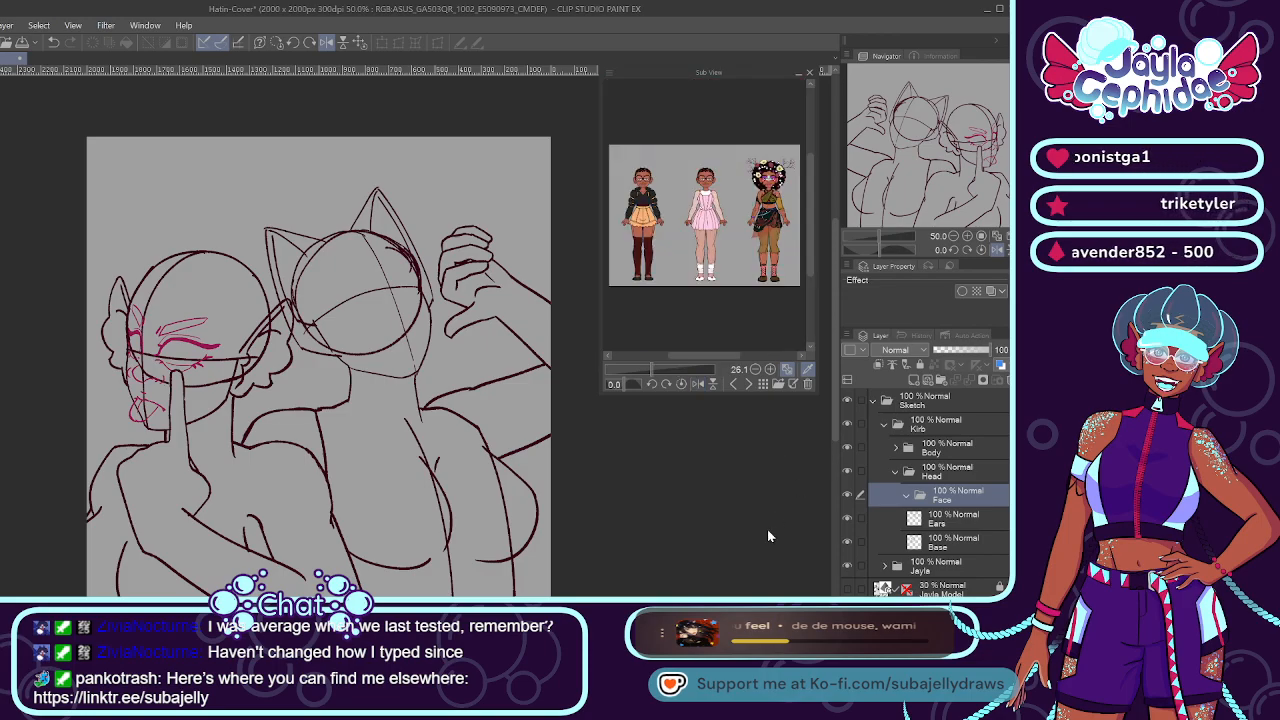
click(749, 384)
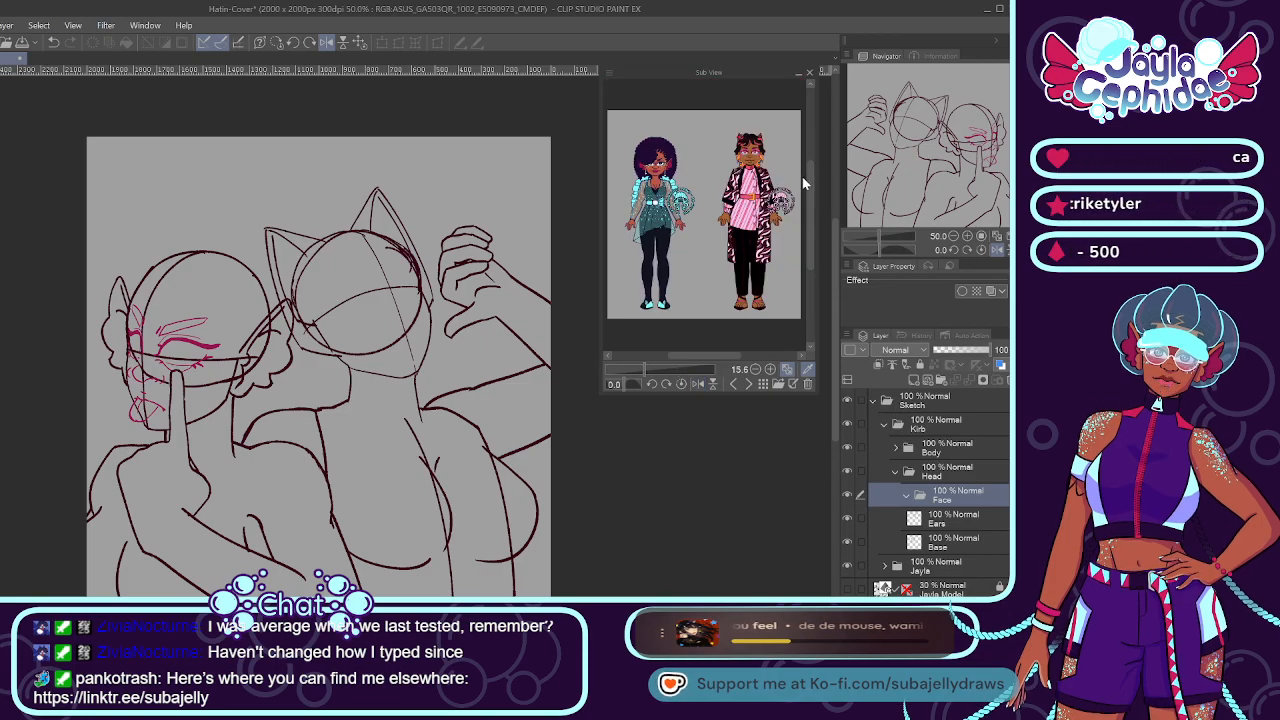
scroll(806, 165, up, 2)
drag(684, 354, 730, 354)
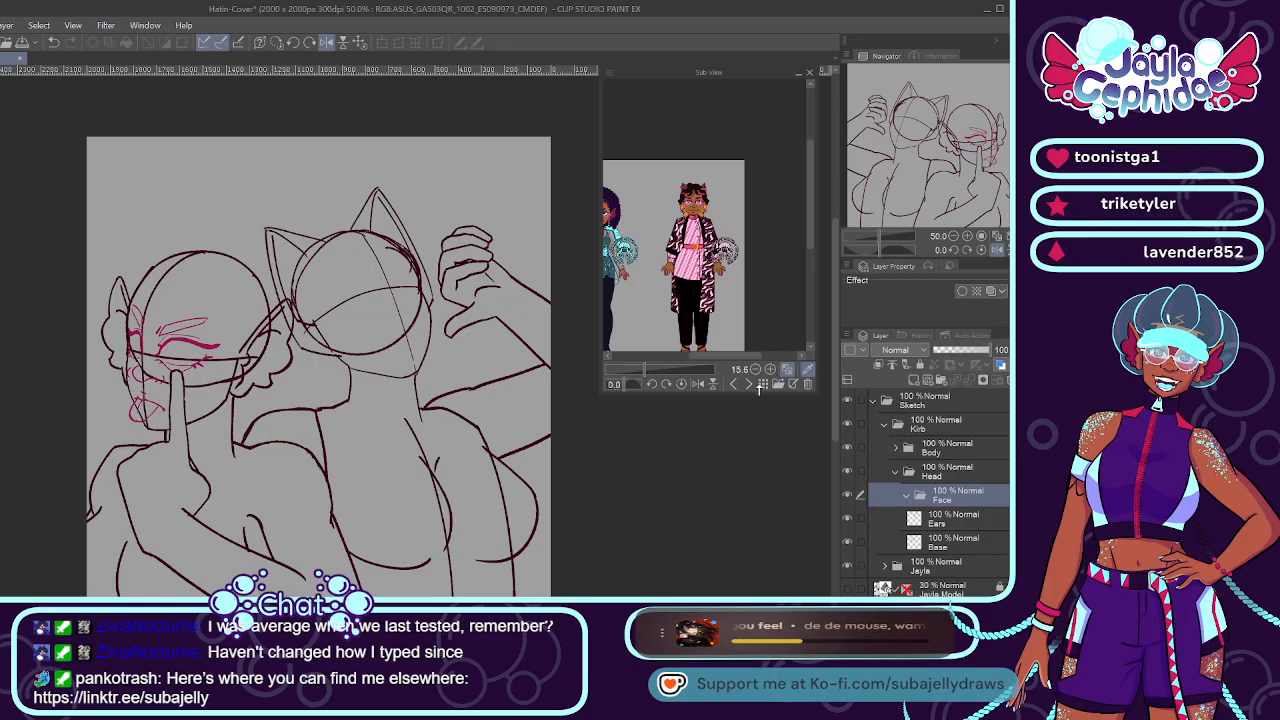
drag(643, 369, 669, 366)
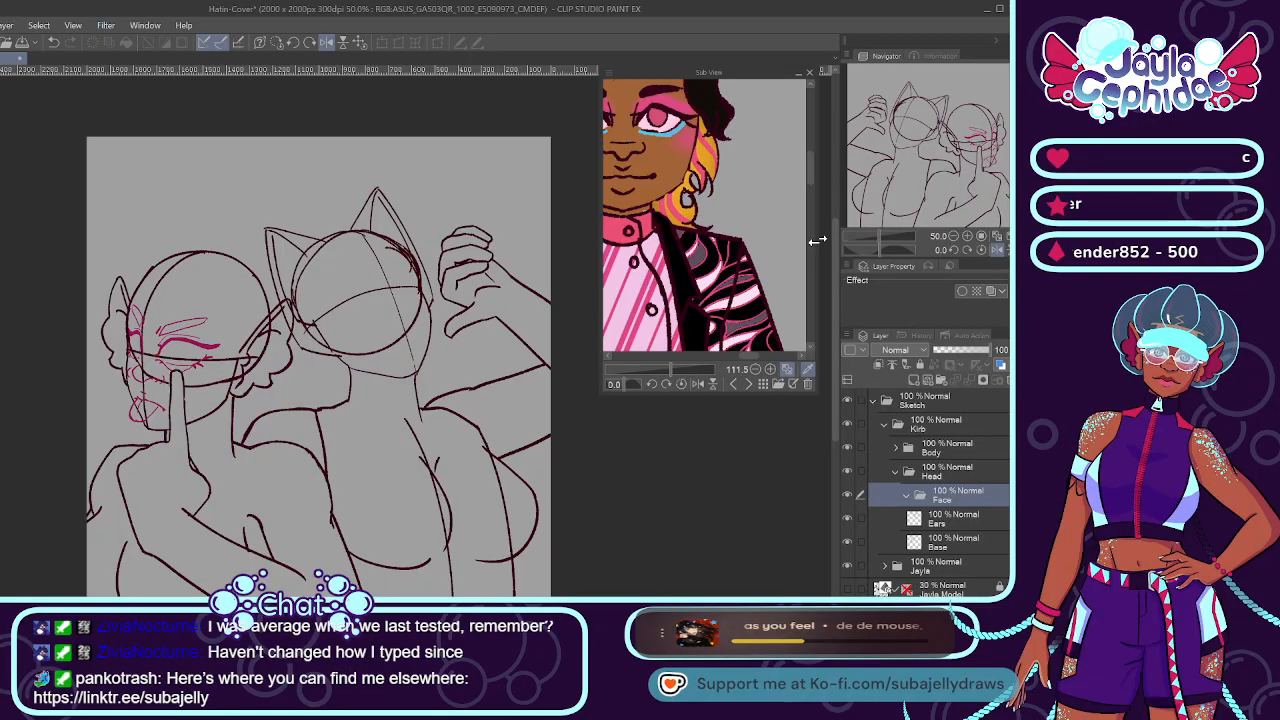
drag(811, 240, 809, 165)
drag(672, 368, 737, 354)
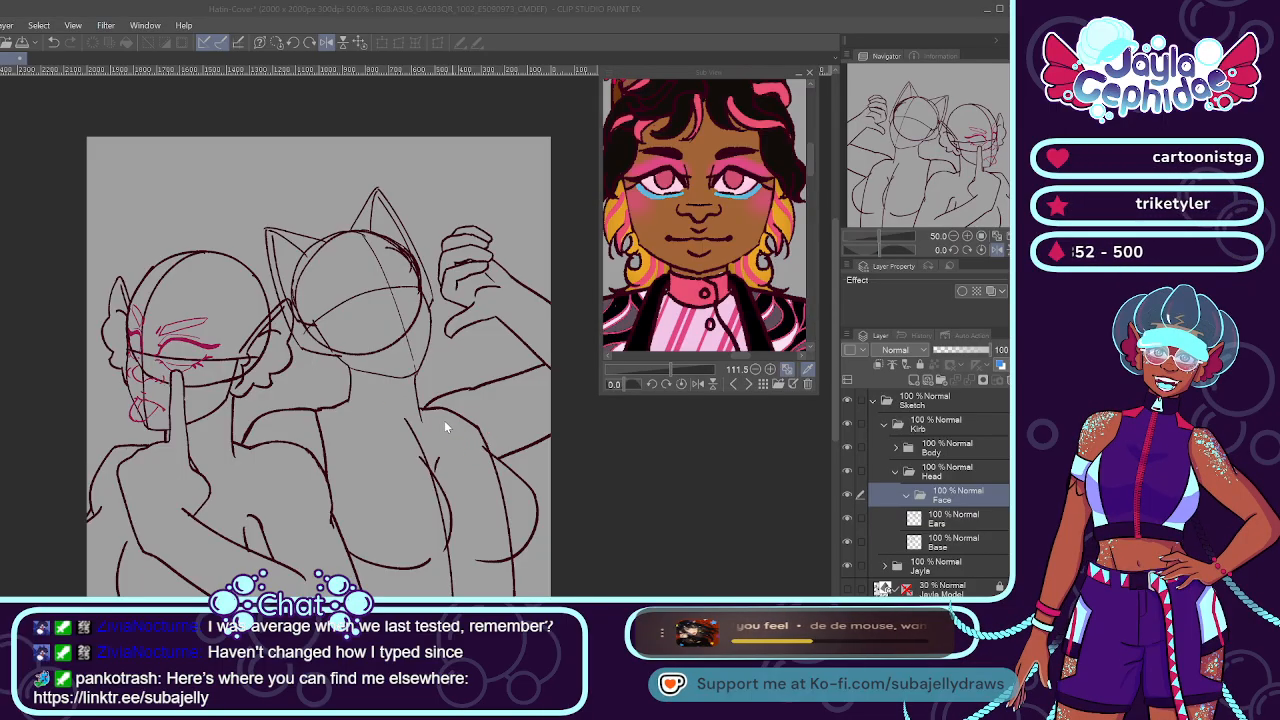
Add a new layer named Eyes inside the Face folder of Kirb's Head folder.
key(Return)
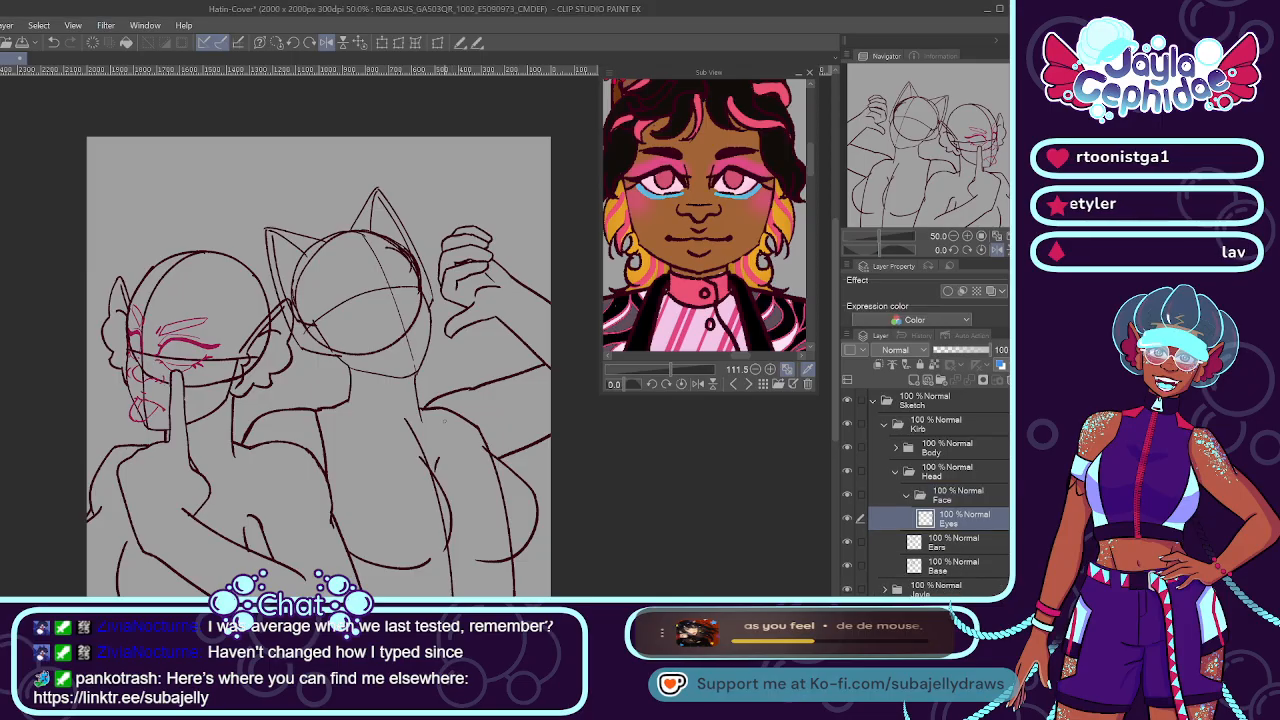
scroll(369, 299, up, 2)
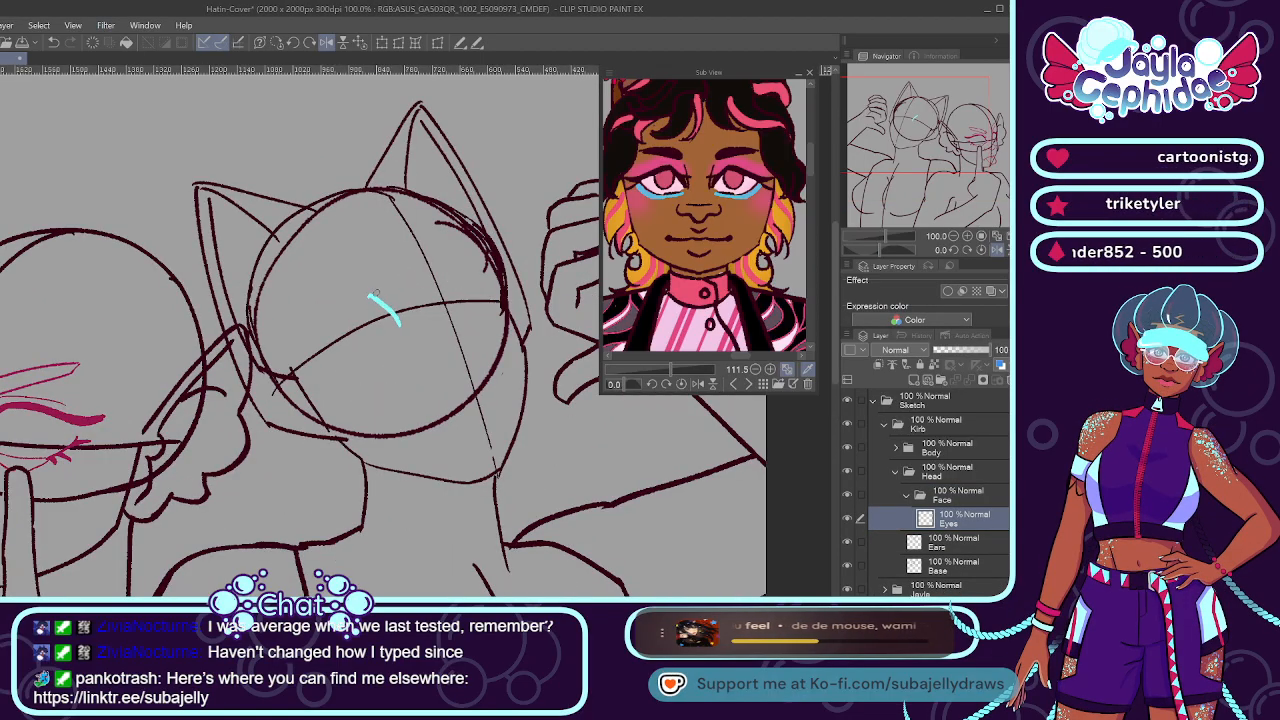
scroll(369, 299, up, 1)
mouse_move(376, 295)
mouse_down()
mouse_move(416, 338)
mouse_move(423, 314)
mouse_move(428, 332)
mouse_up()
key(ctrl+z)
key(ctrl+z)
Sketch a cyan arched upper lash line over the eye guideline, on the side of Kirb's face nearest Jayla.
drag(380, 287, 424, 330)
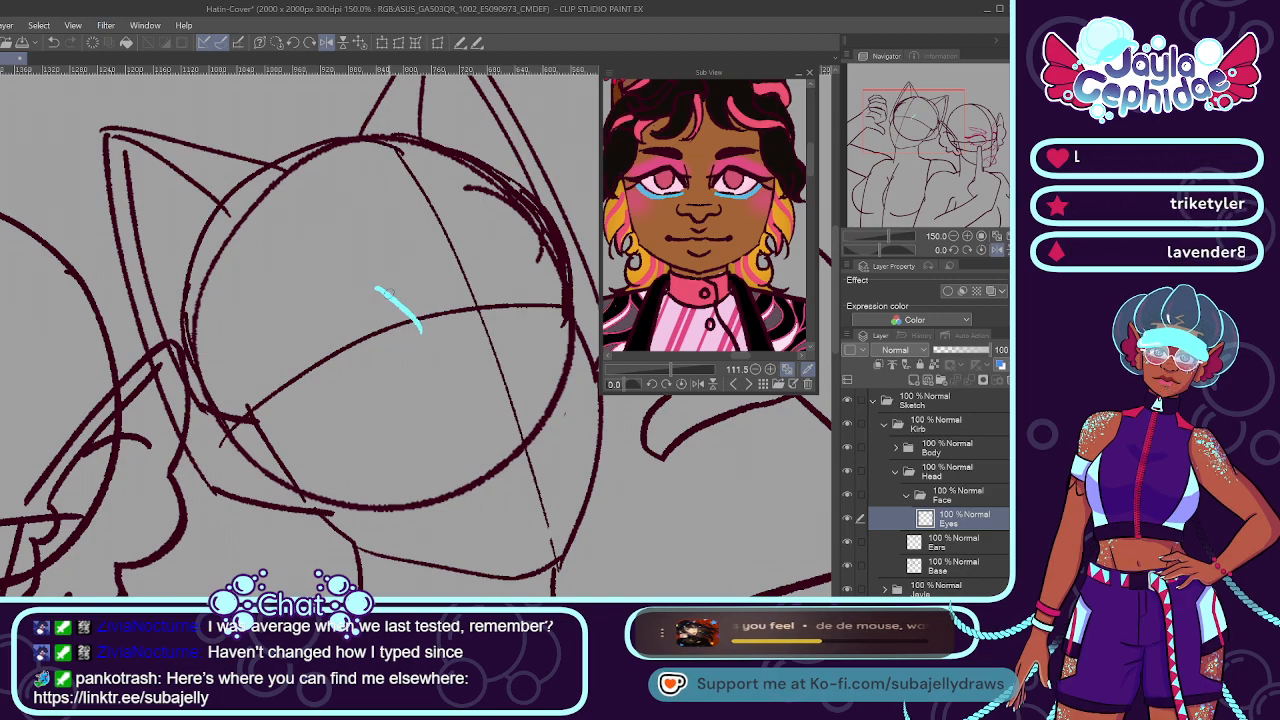
drag(297, 342, 370, 287)
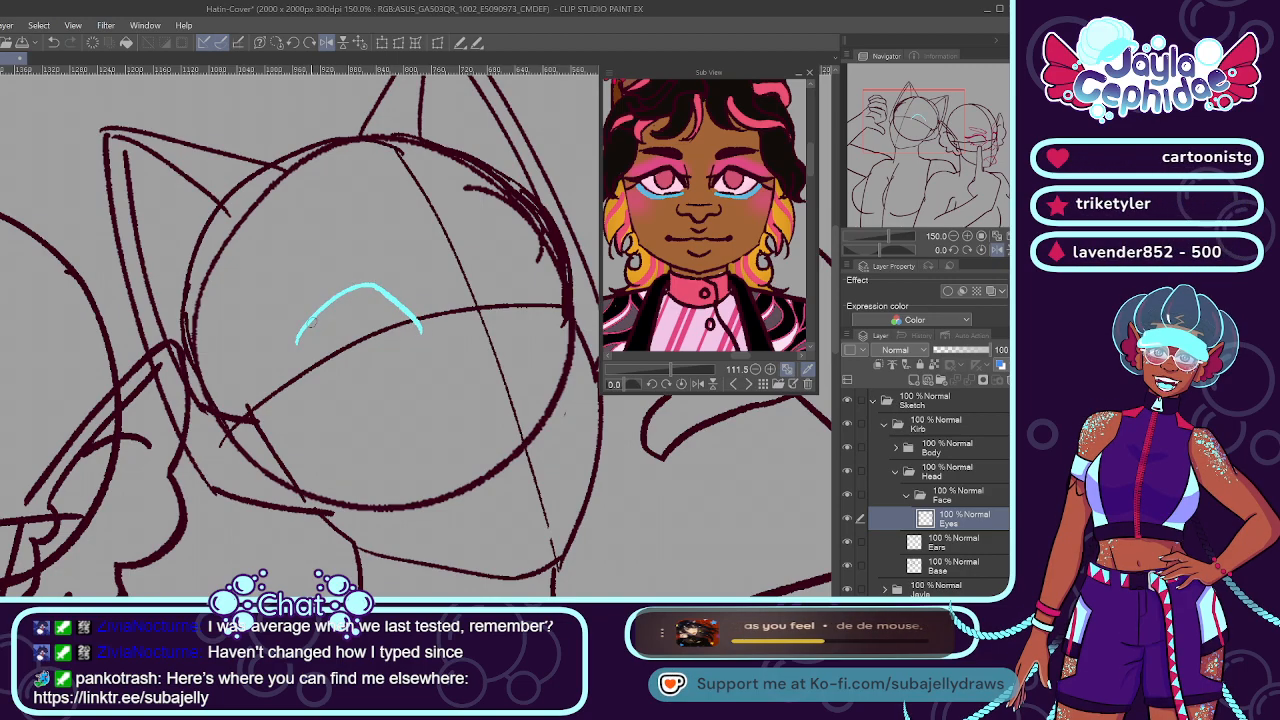
drag(300, 336, 278, 367)
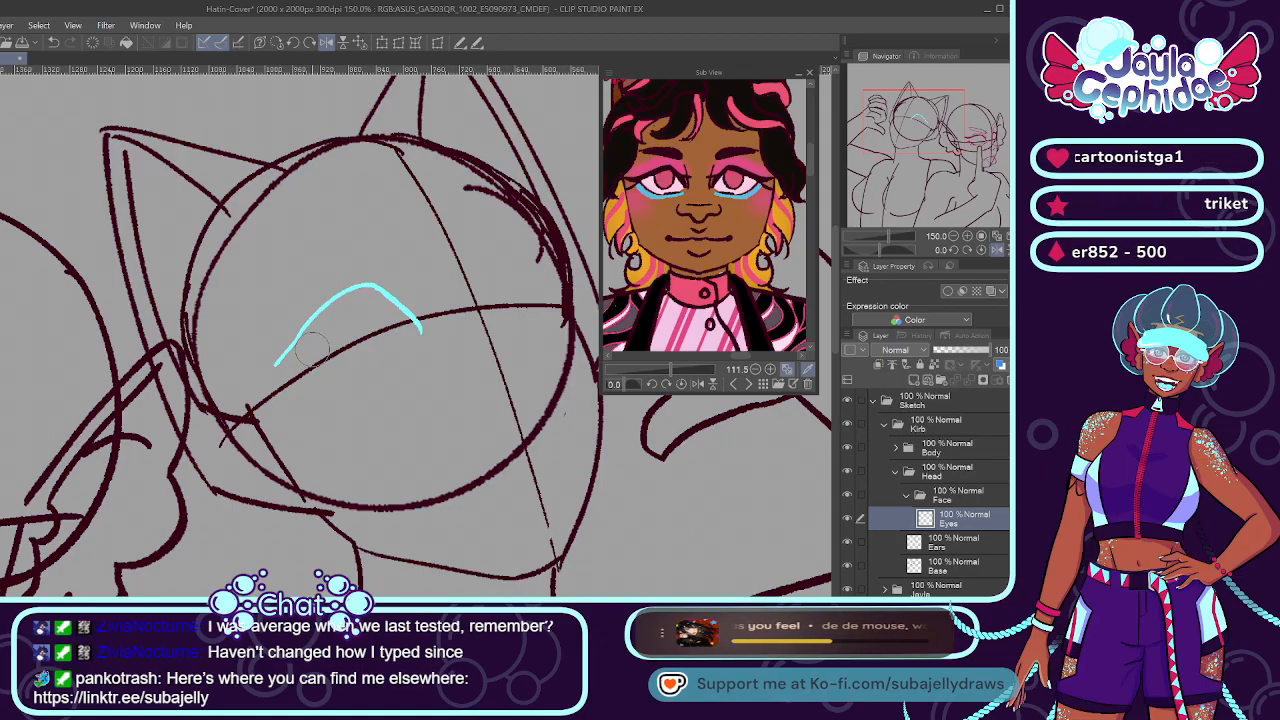
Thicken Kirb's upper lash line, add a small flick near its inner corner and extend its outer corner toward Jayla.
scroll(322, 325, up, 3)
scroll(322, 325, down, 3)
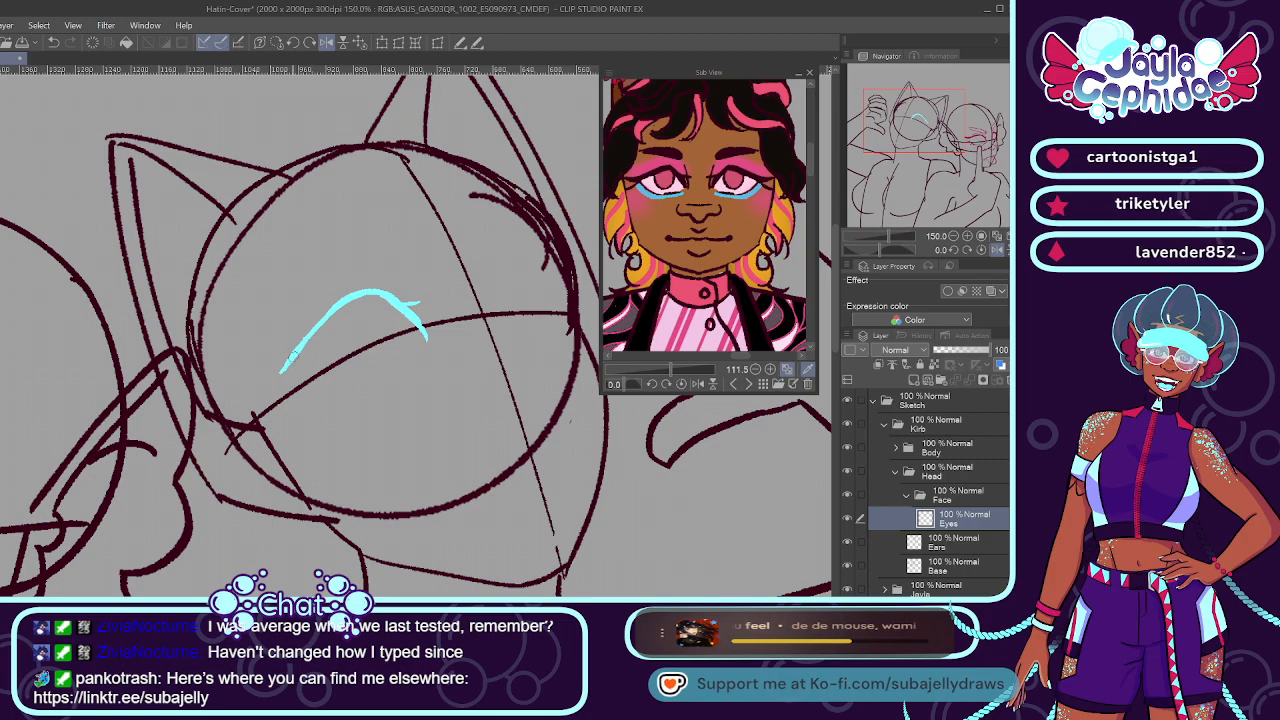
drag(284, 368, 264, 377)
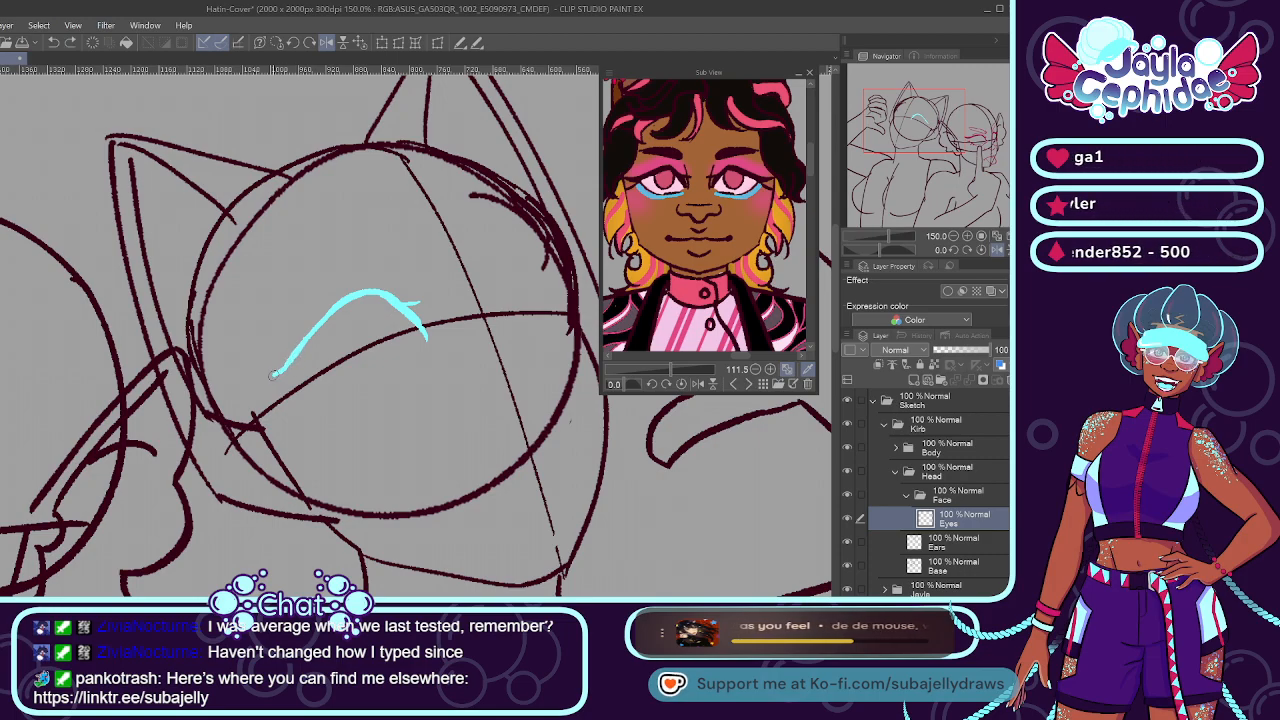
scroll(318, 312, up, 1)
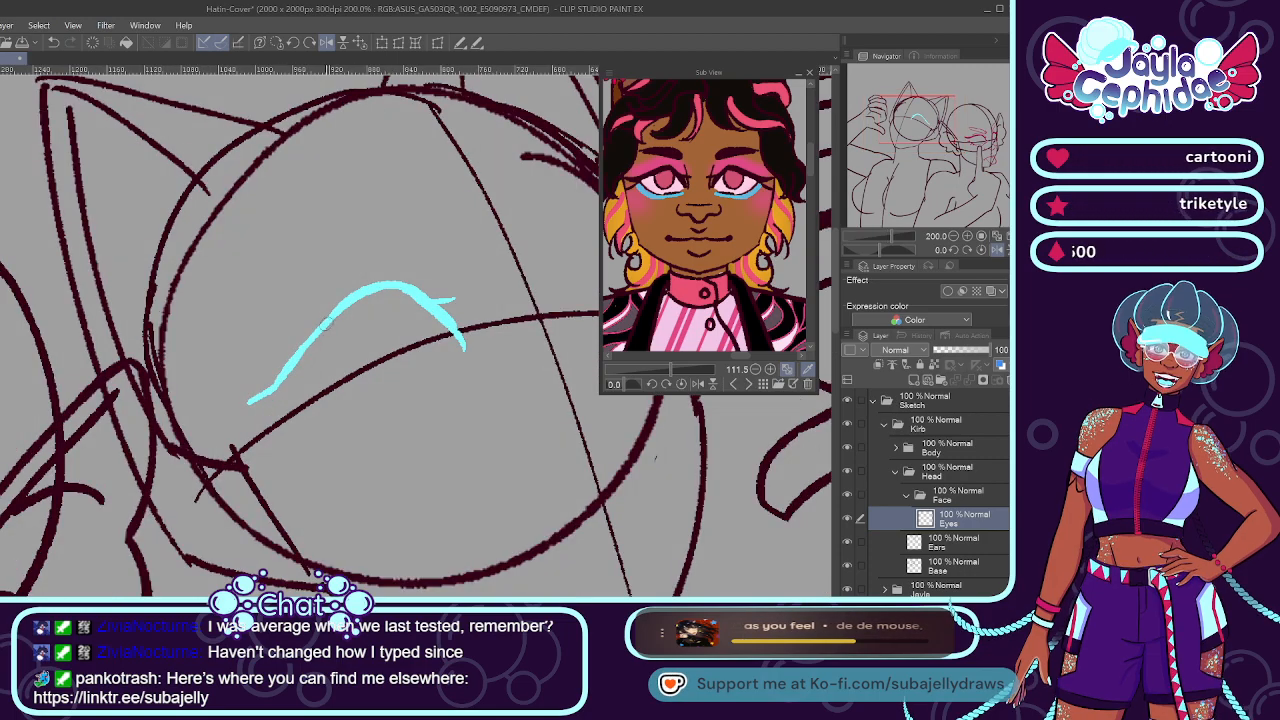
drag(290, 393, 397, 393)
key(ctrl+z)
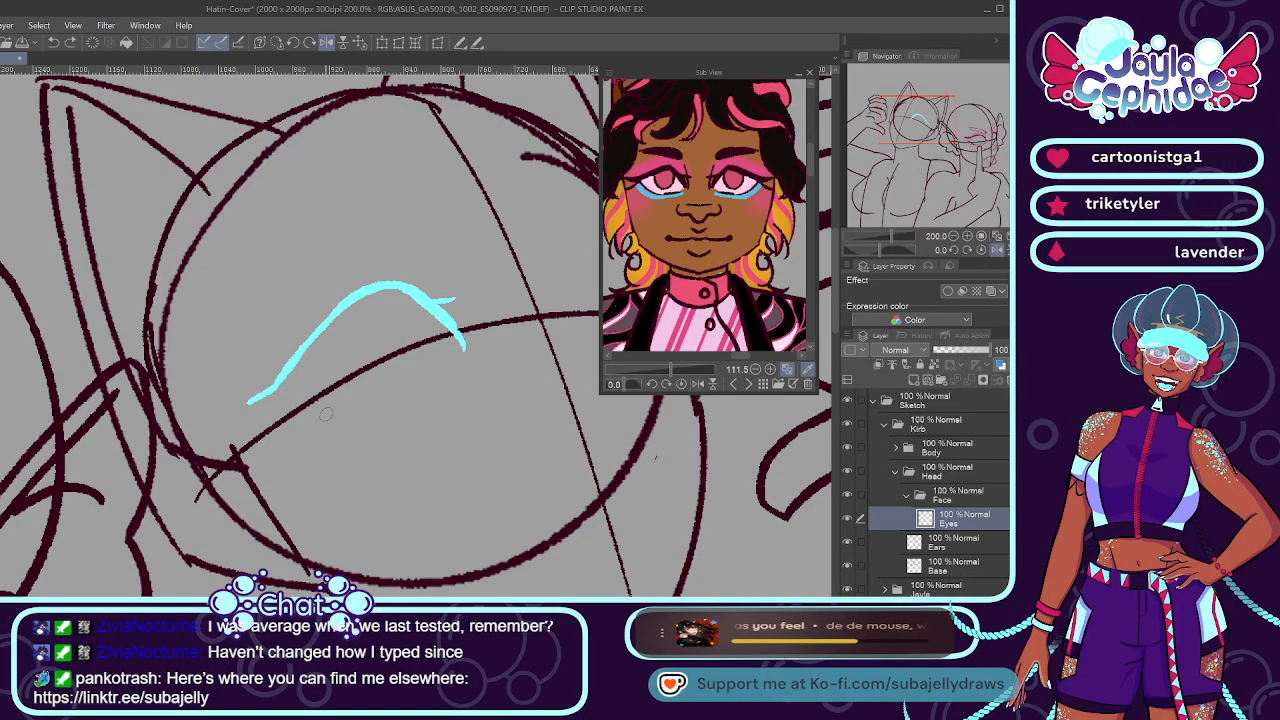
Draw the curved lower lid of the cyan eye, joining it to the upper lid's inner corner.
drag(288, 395, 418, 370)
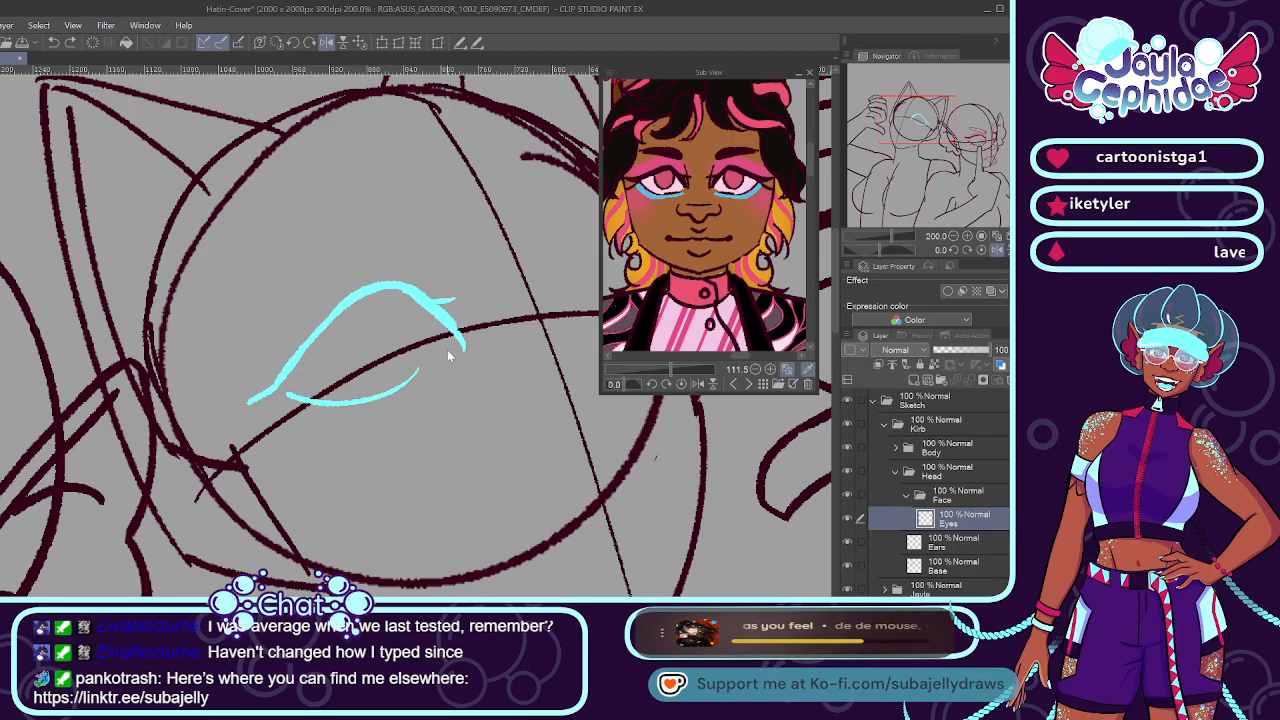
drag(462, 346, 418, 372)
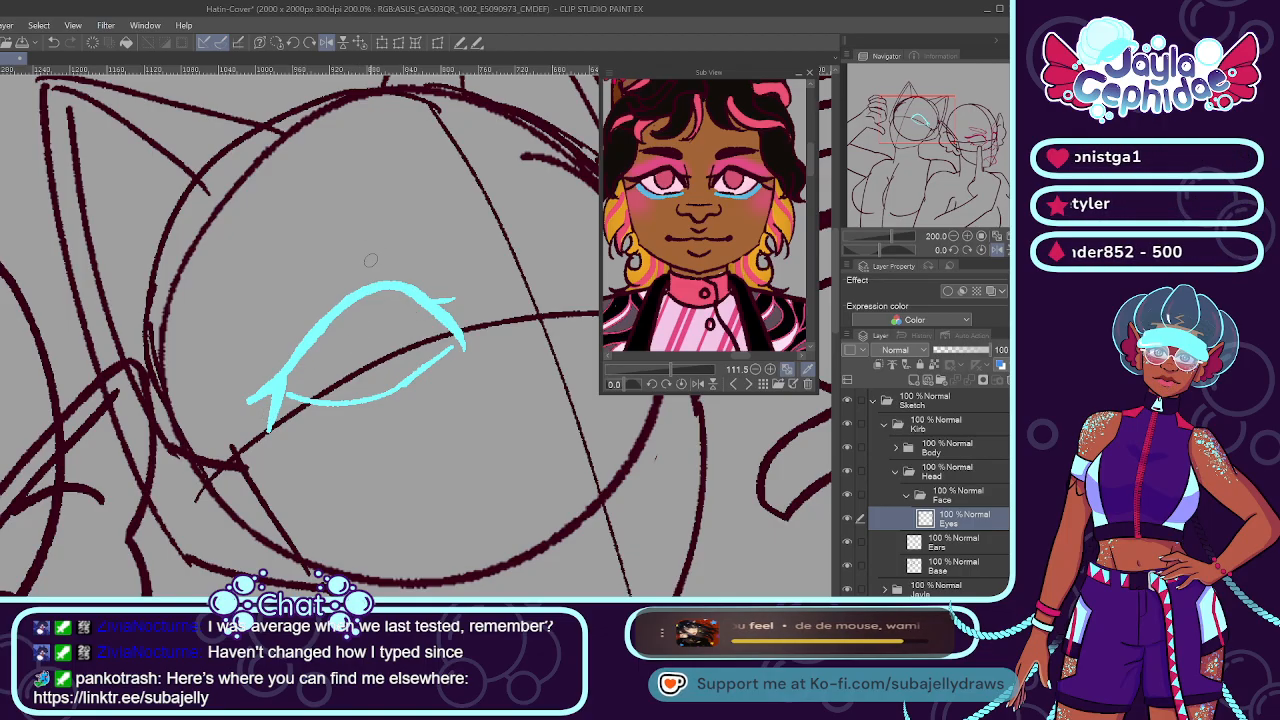
drag(268, 425, 290, 388)
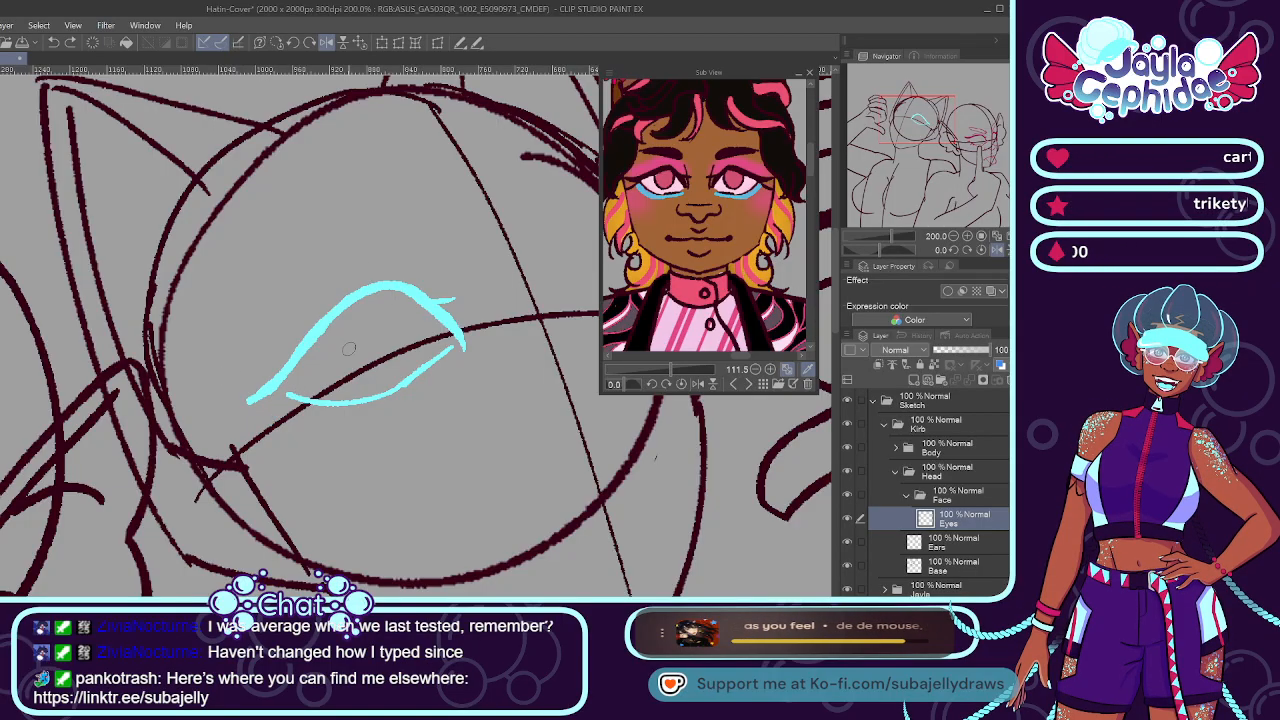
scroll(407, 296, down, 1)
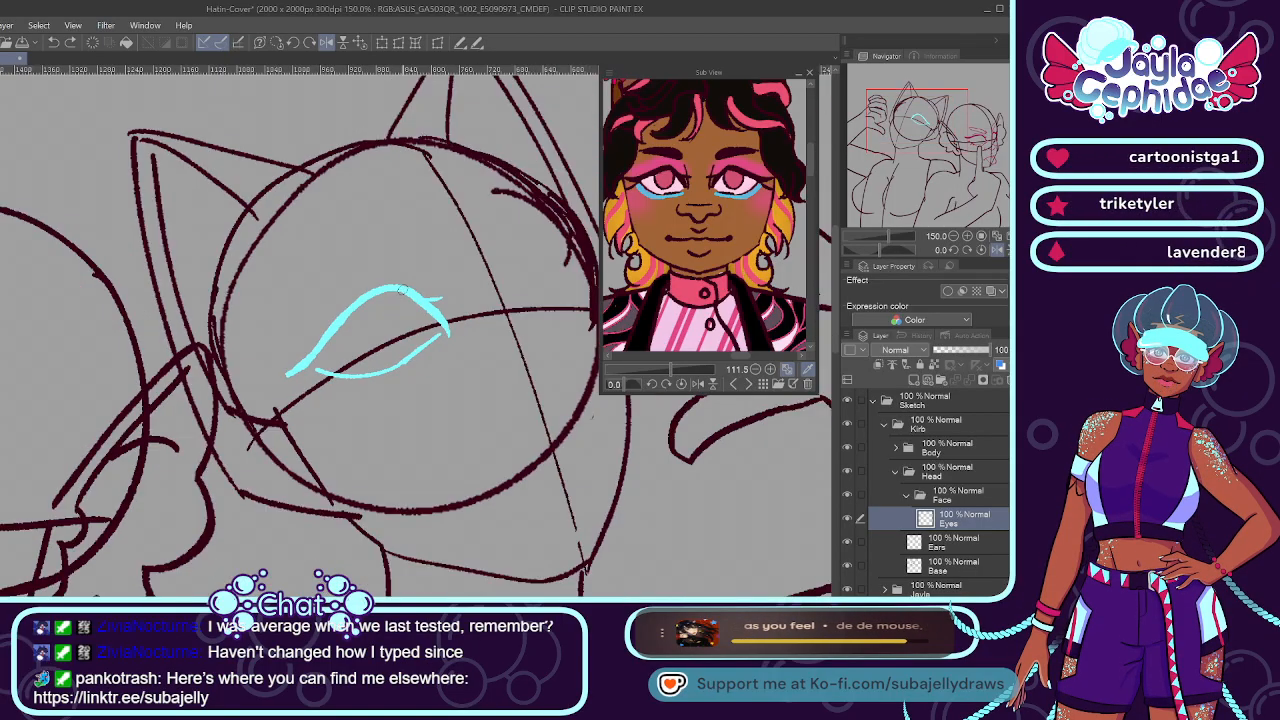
scroll(512, 278, up, 1)
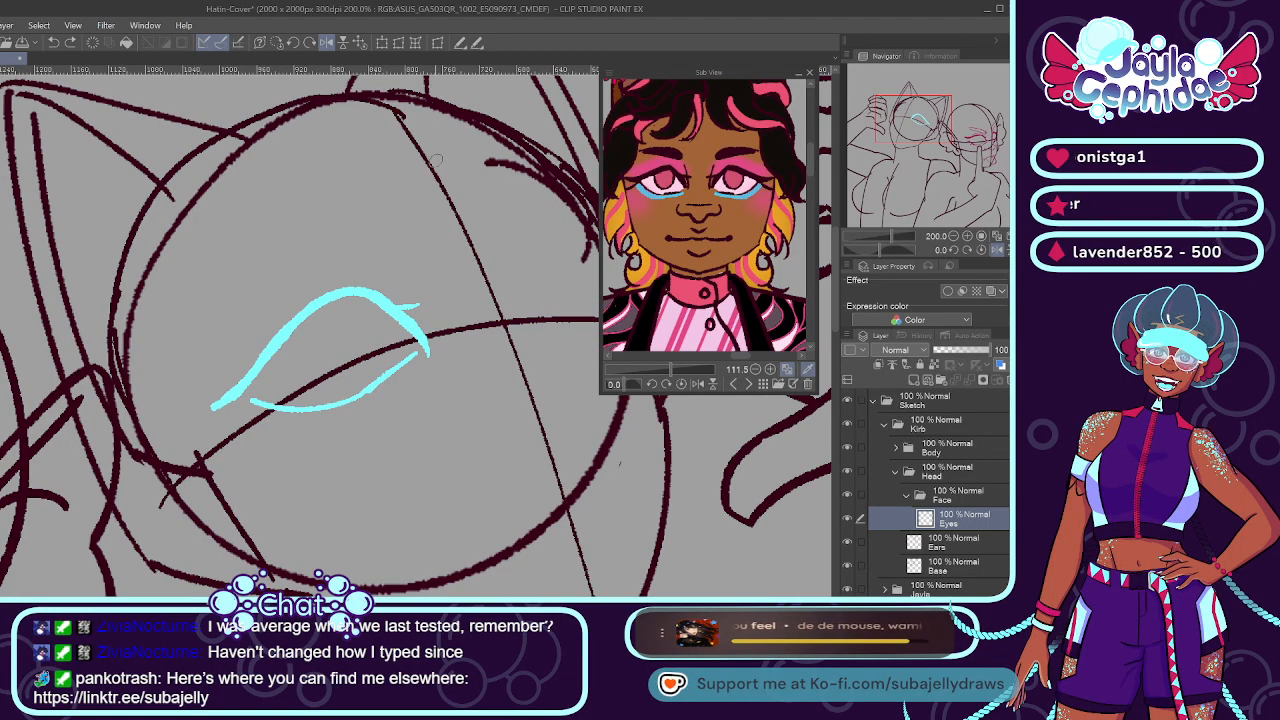
Shift the drawn eye slightly toward the face's vertical guide line with a transform.
click(381, 43)
drag(423, 344, 451, 339)
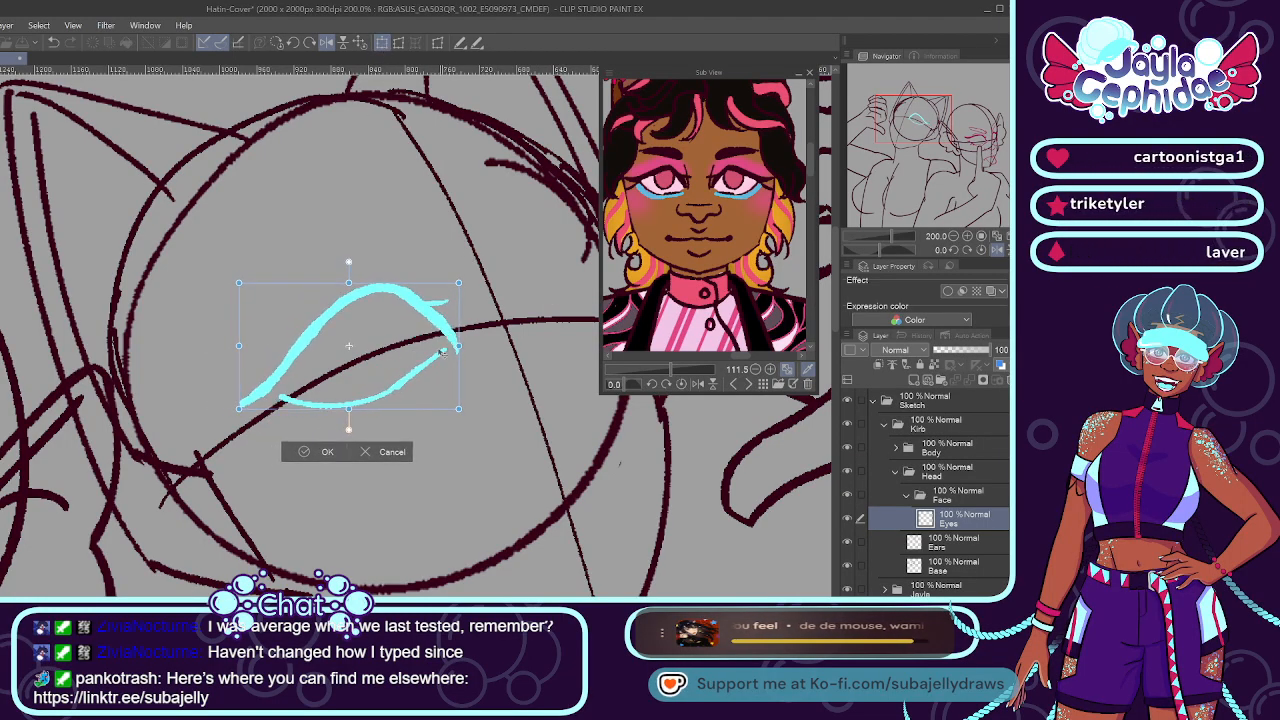
click(300, 452)
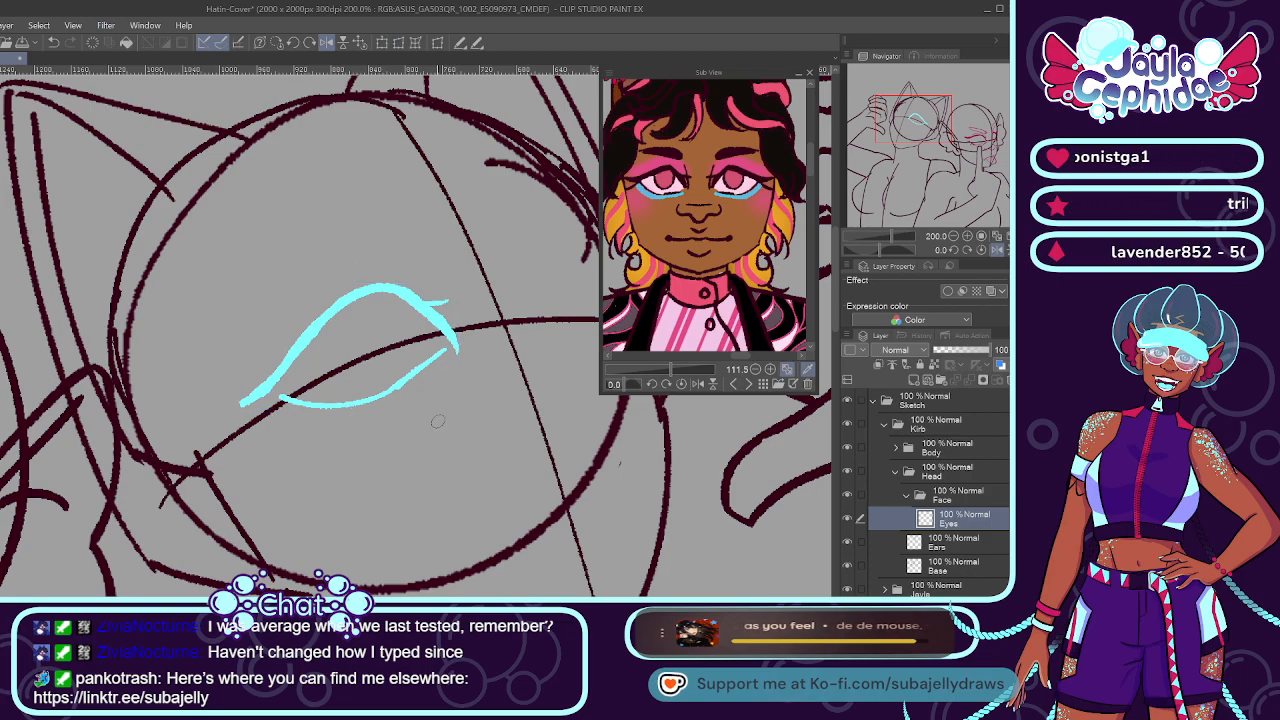
Duplicate the Eyes layer and flip the copied eye horizontally.
key(ctrl+c)
key(ctrl+v)
key(ctrl+minus)
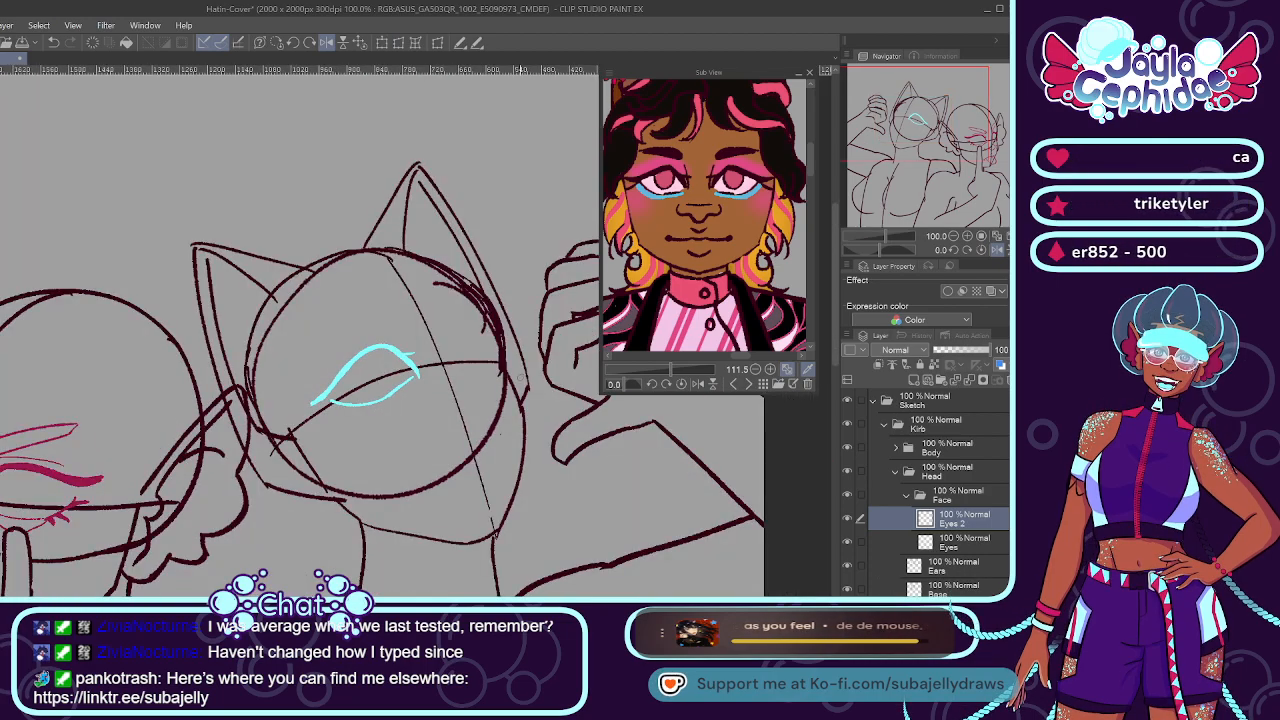
key(ctrl+plus)
key(ctrl+t)
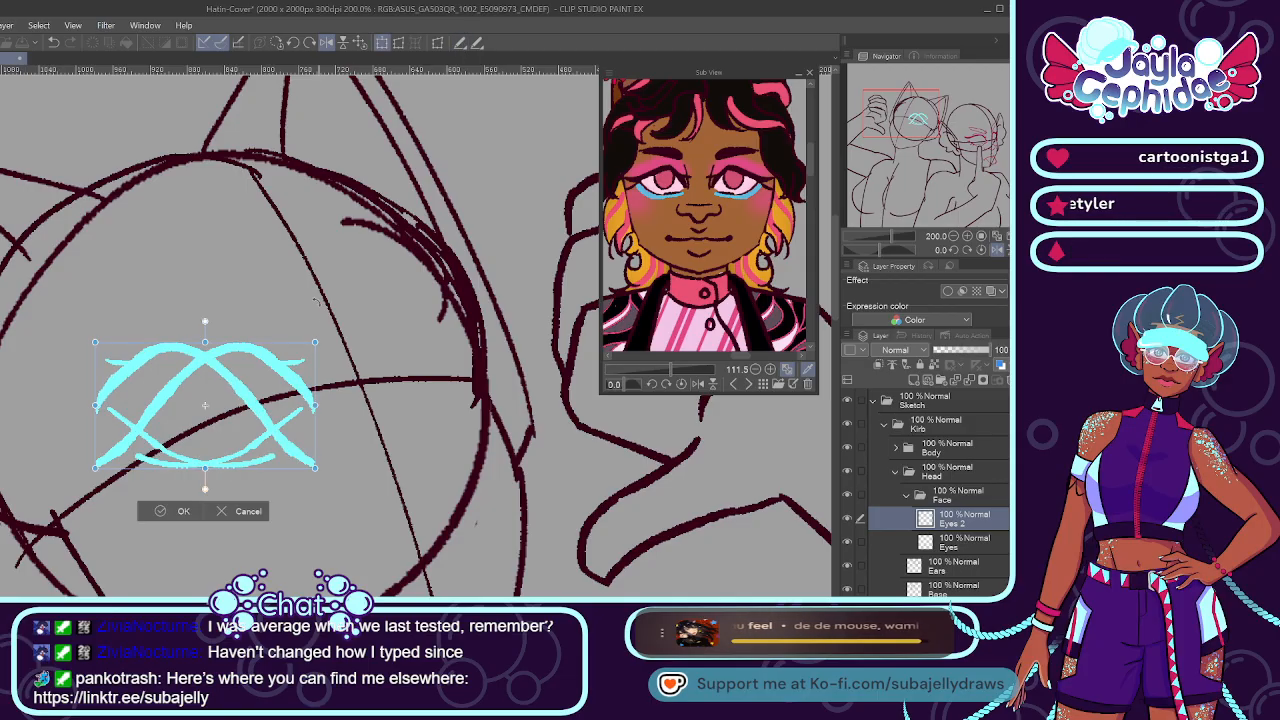
Rotate the mirrored eye and place it on the far side of the vertical guide line along the eye line.
drag(92, 270, 284, 248)
mouse_move(239, 384)
mouse_down()
mouse_move(479, 356)
mouse_move(494, 290)
mouse_up()
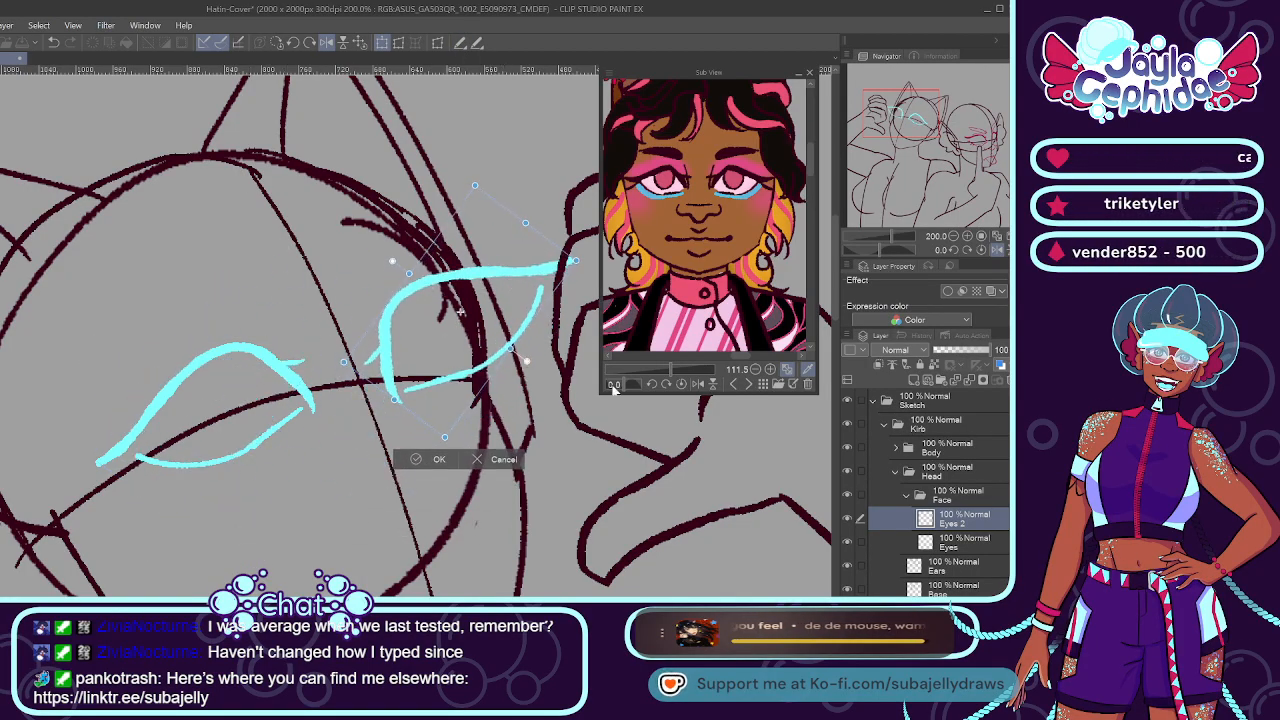
drag(608, 386, 588, 392)
drag(460, 311, 516, 322)
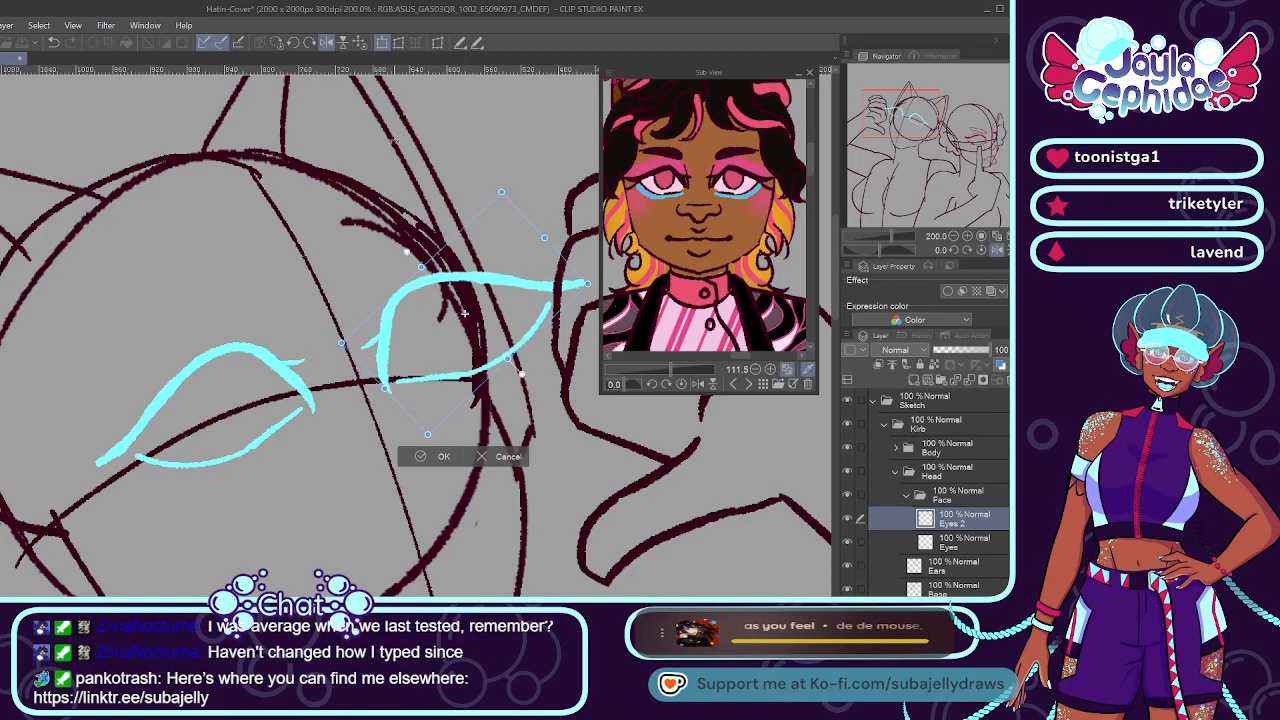
Free-transform the mirrored eye, narrowing and skewing it to follow the far side of the face.
click(398, 44)
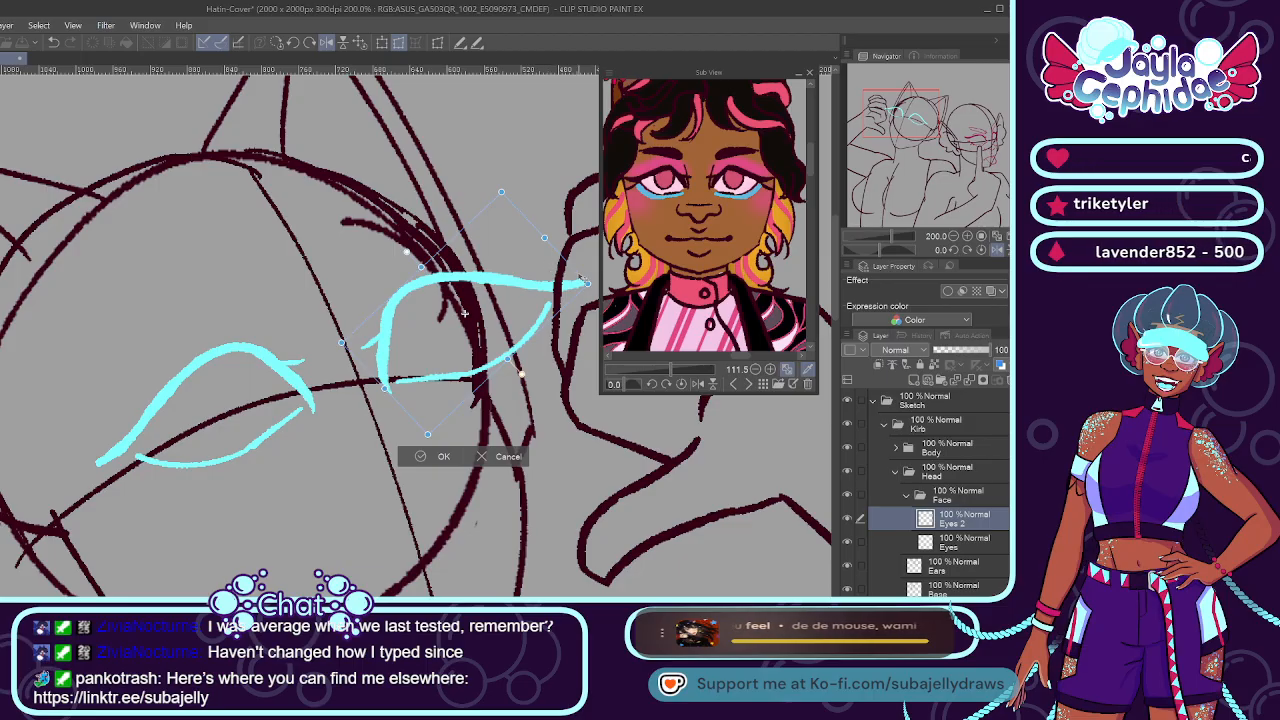
drag(586, 287, 517, 300)
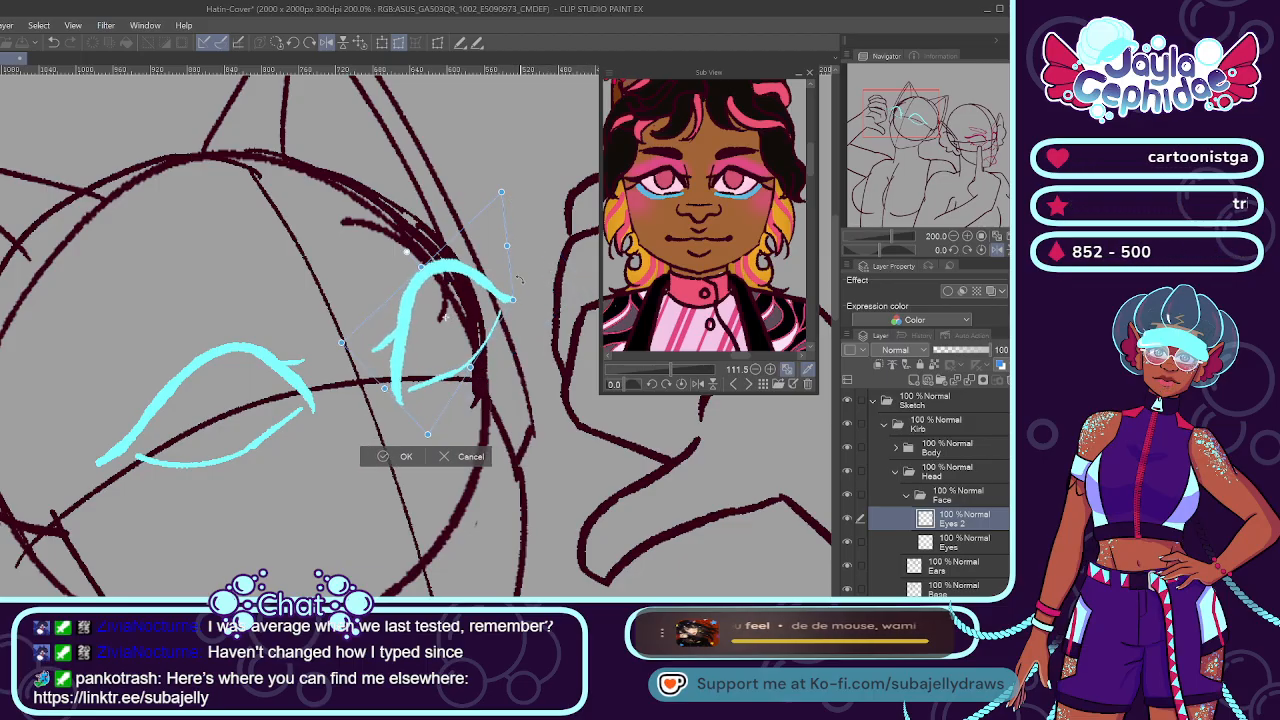
key(ctrl+z)
drag(544, 237, 479, 262)
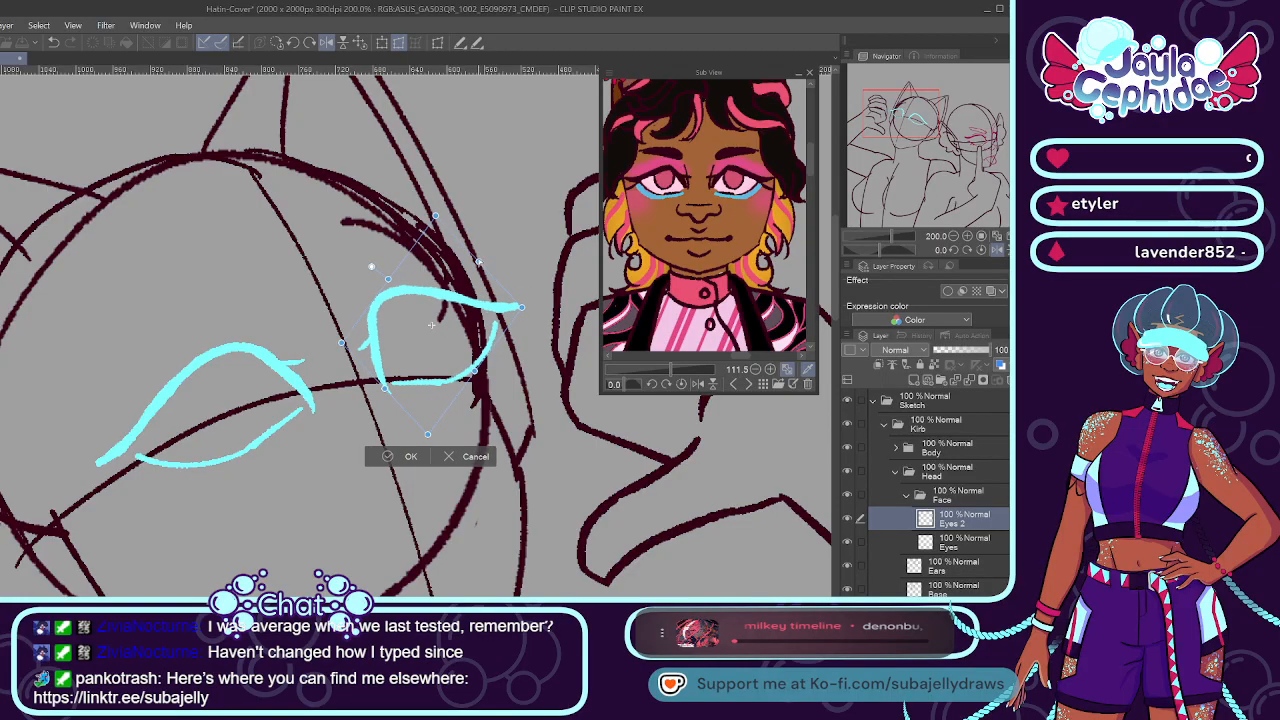
drag(436, 216, 460, 220)
drag(522, 307, 494, 308)
drag(460, 220, 456, 256)
drag(460, 372, 424, 415)
mouse_move(439, 344)
mouse_down()
mouse_move(440, 357)
mouse_move(438, 346)
mouse_up()
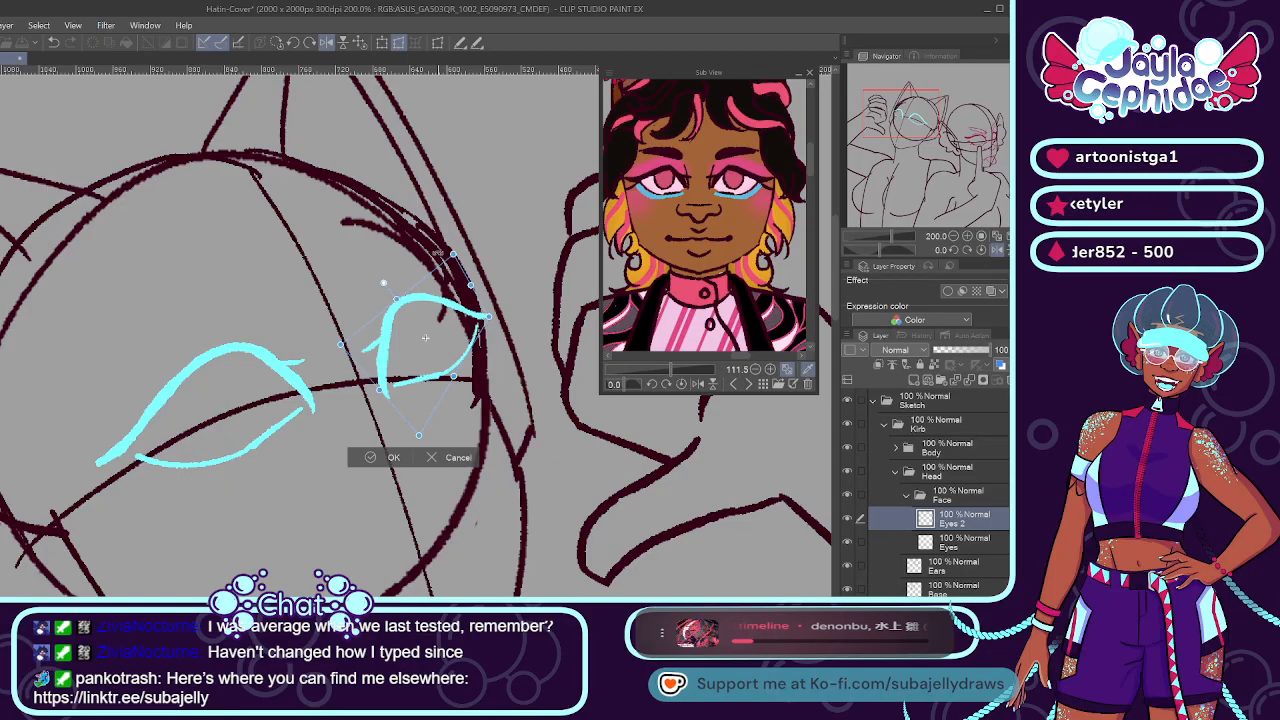
click(389, 458)
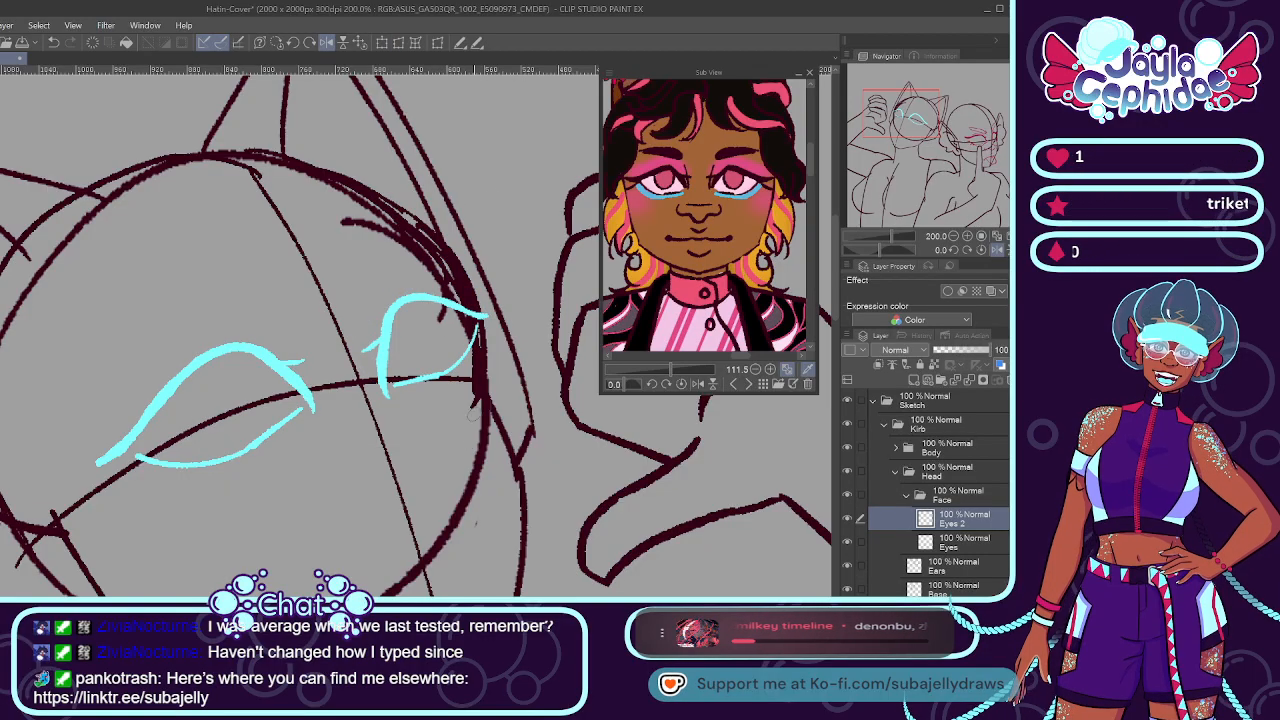
Merge the mirrored eye into the Eyes layer and add pointed lash strokes at the outer corners of both eyes.
drag(472, 319, 503, 314)
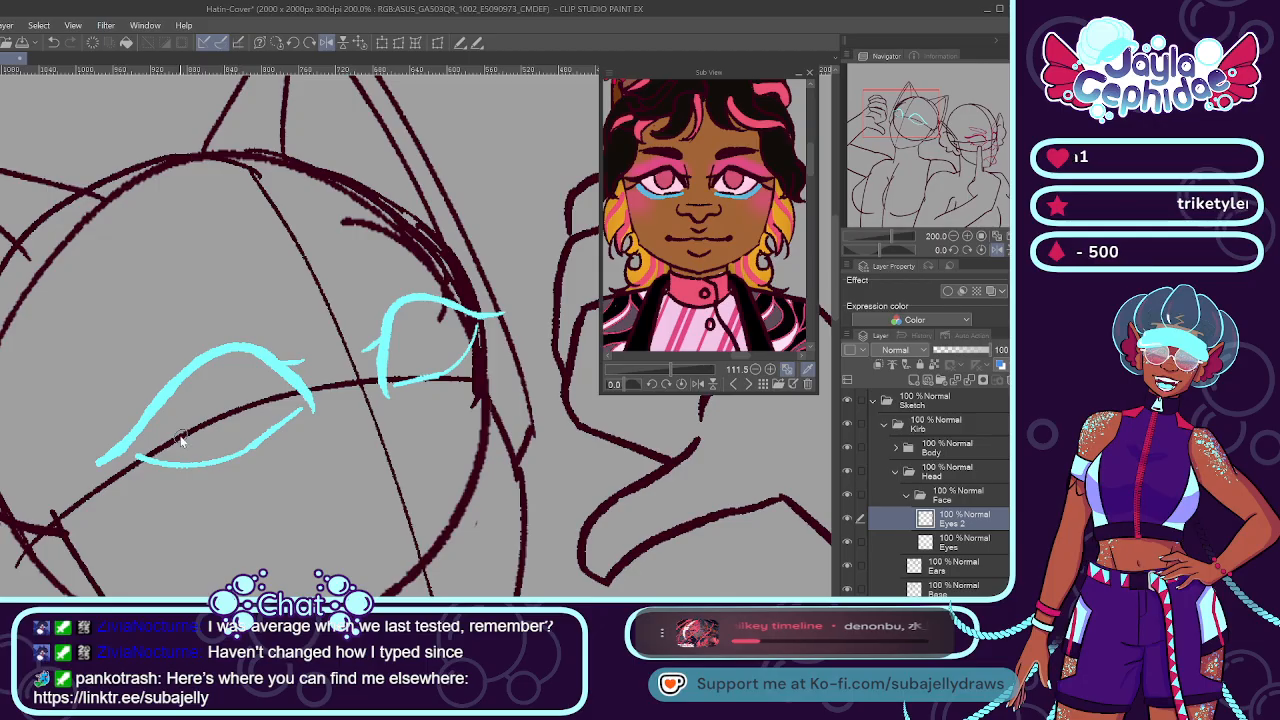
key(ctrl+e)
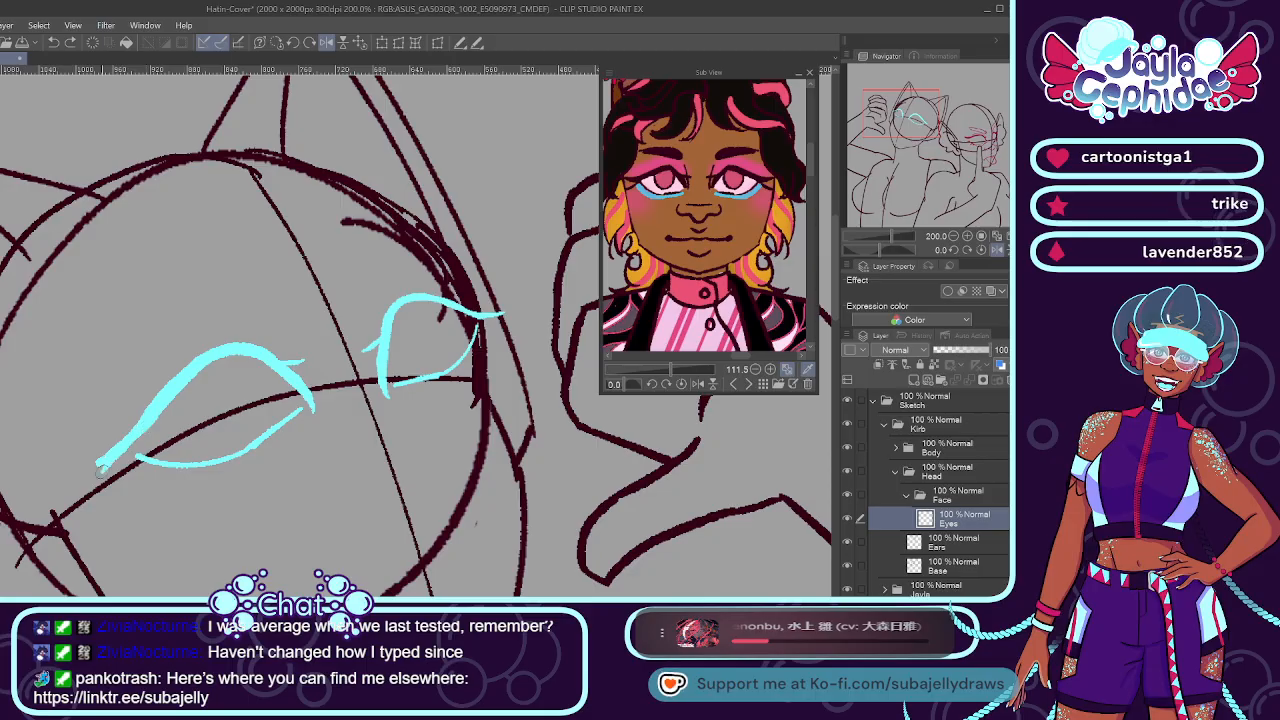
key(ctrl+z)
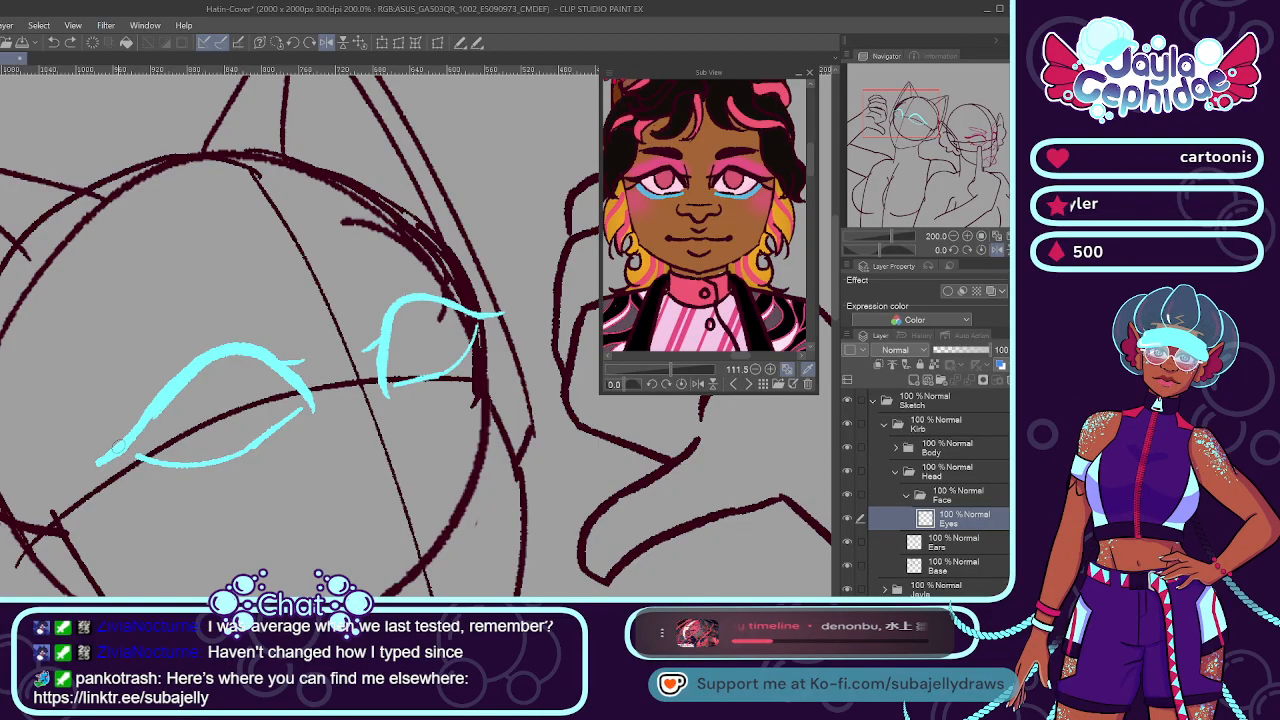
drag(128, 448, 92, 465)
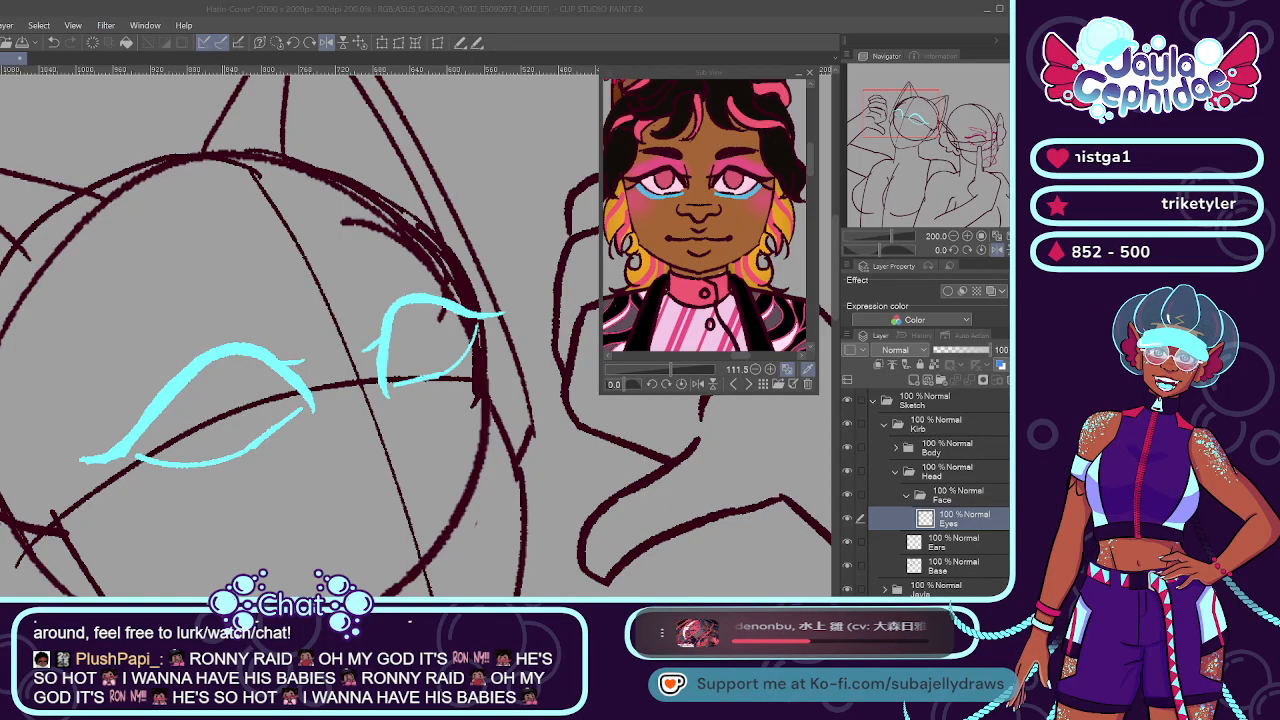
click(120, 452)
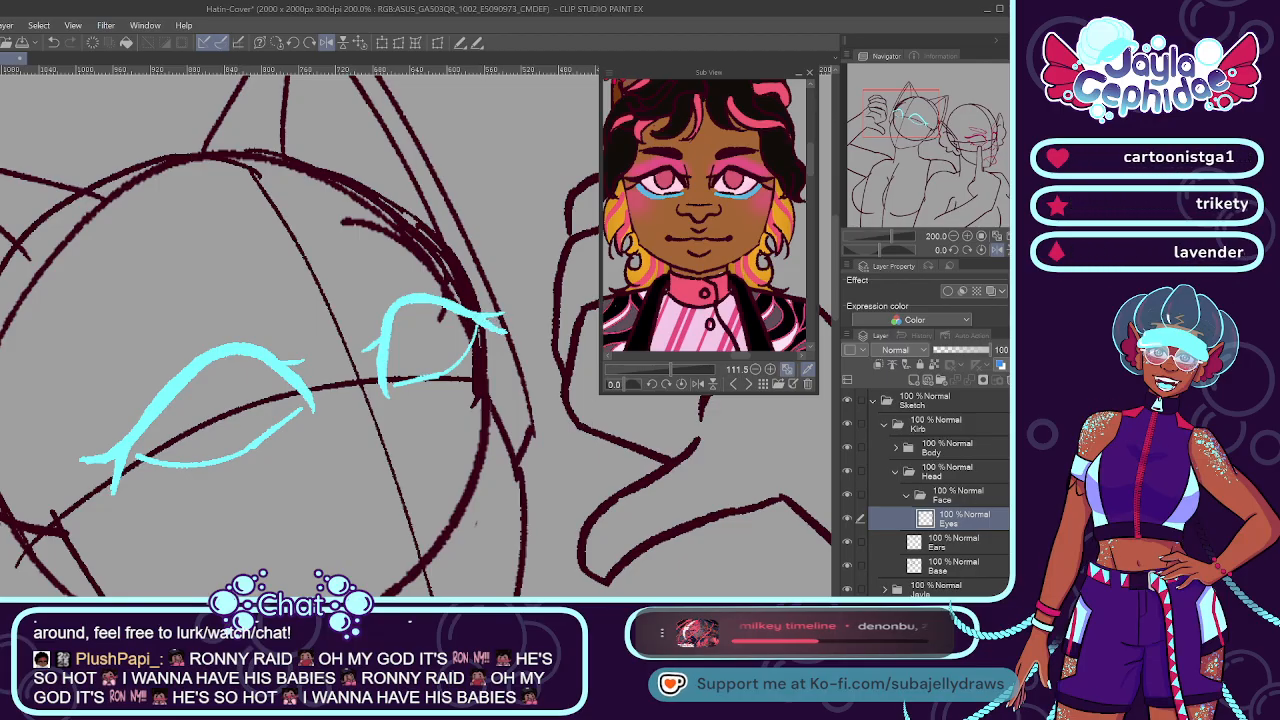
Erase the inner parts of both eyes' lower lids and redraw them as flatter, straighter strokes.
scroll(277, 430, down, 4)
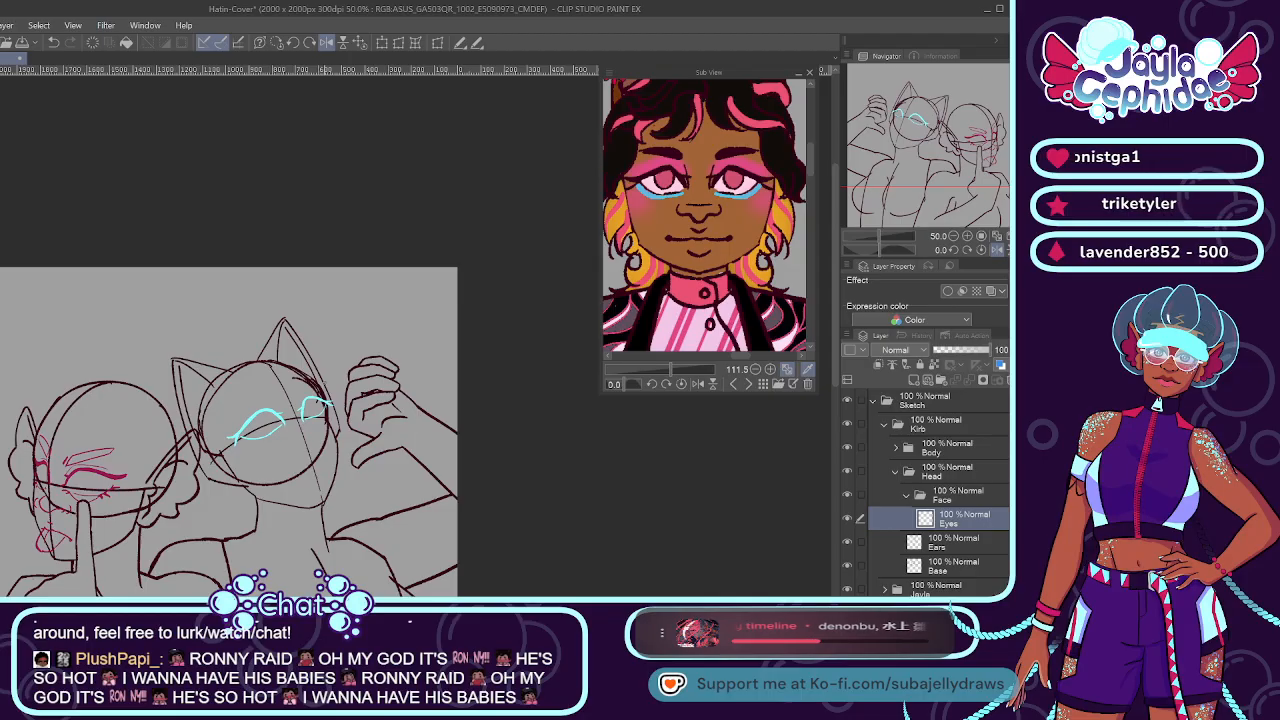
scroll(355, 420, down, 2)
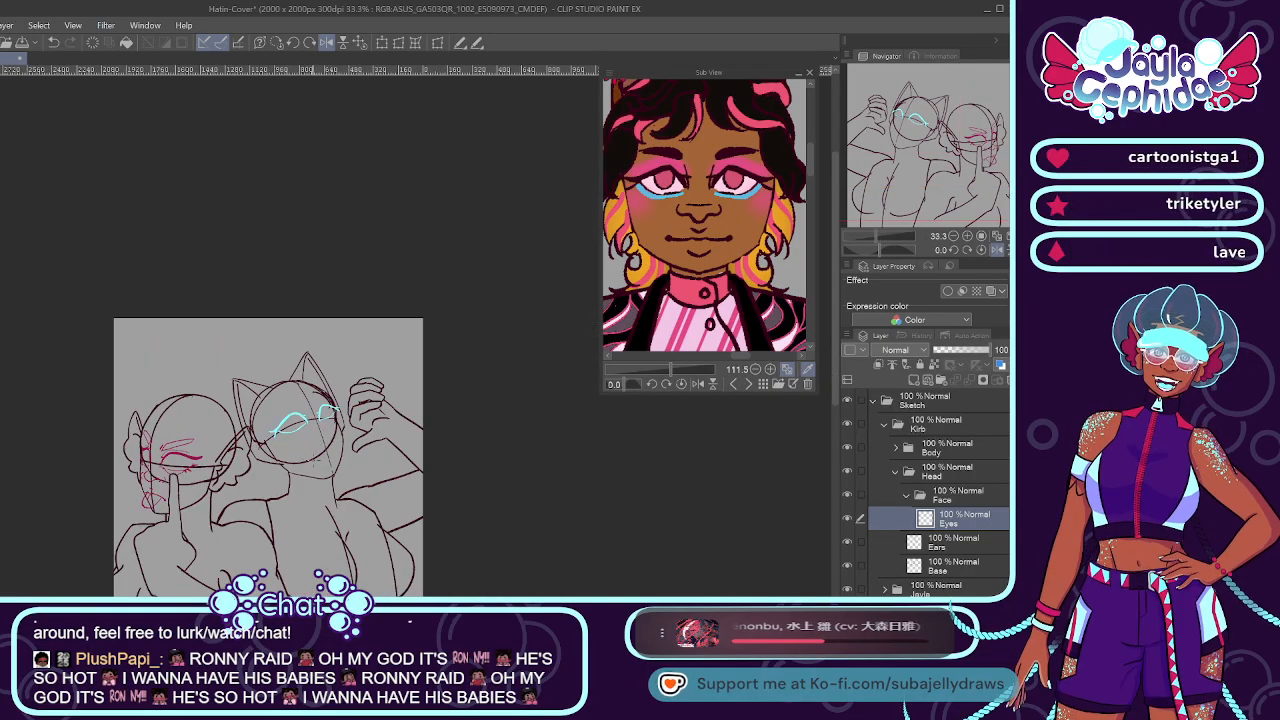
scroll(300, 444, down, 5)
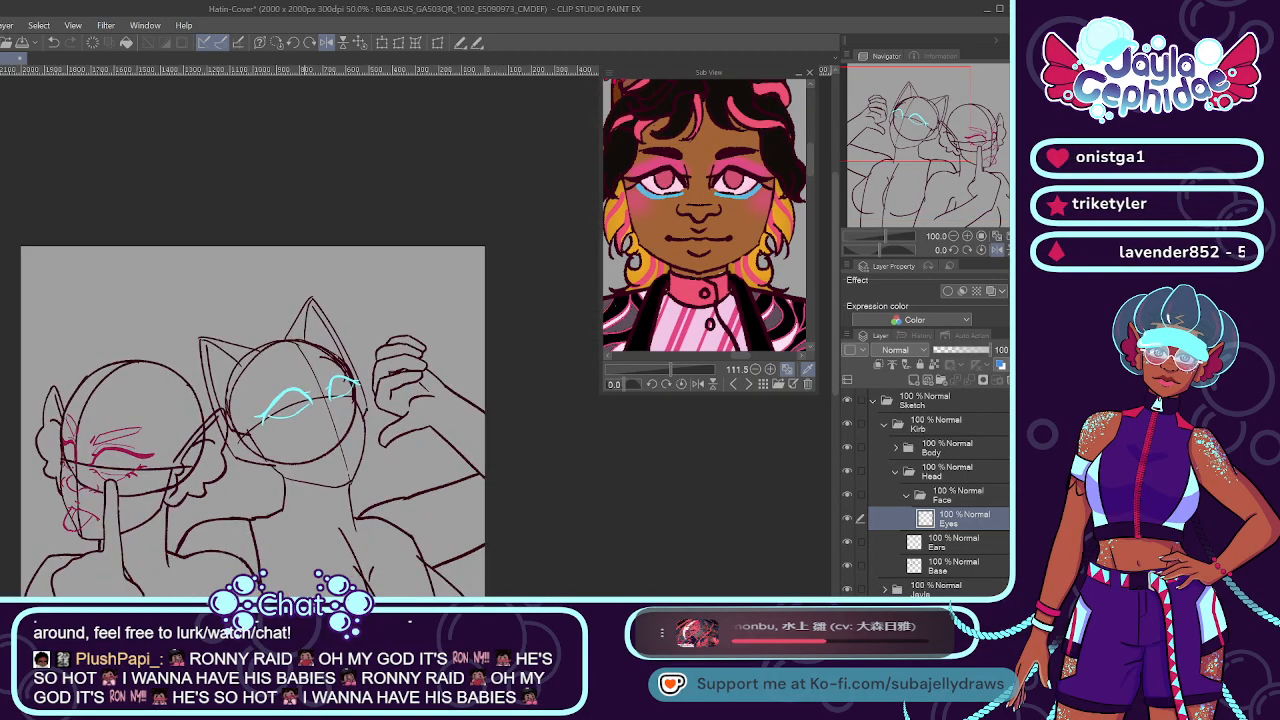
scroll(305, 432, up, 5)
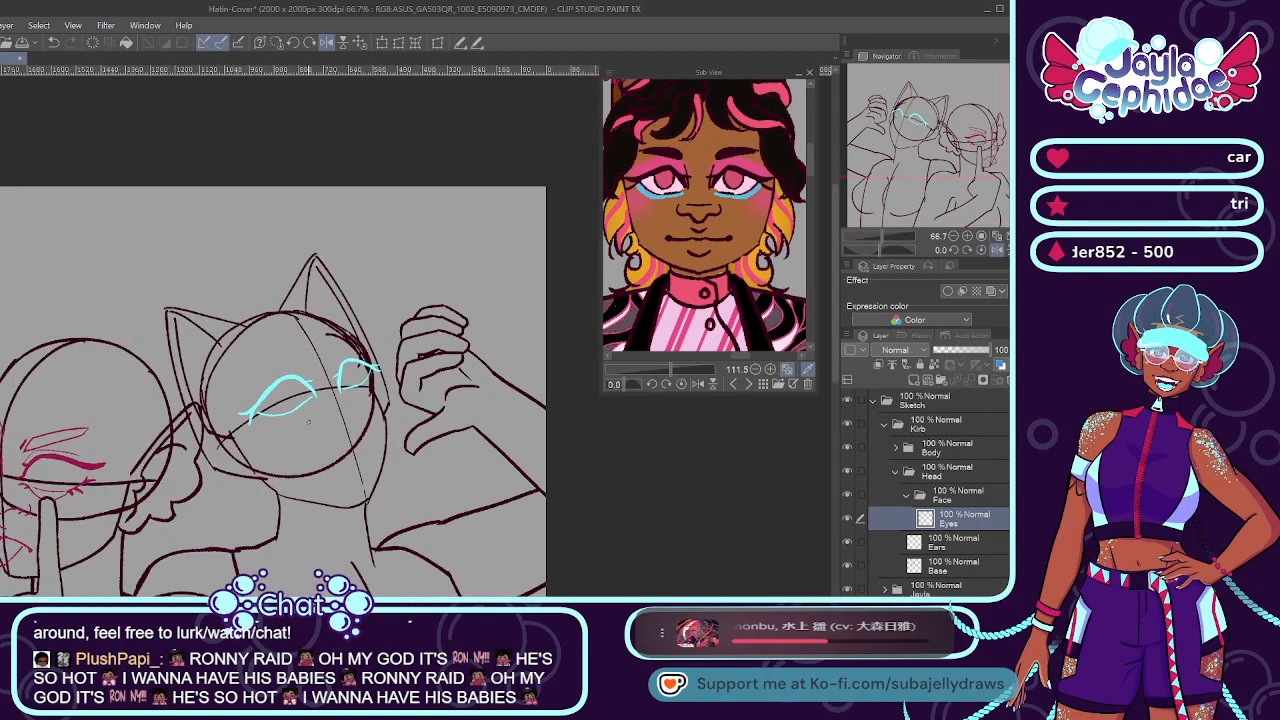
key(e)
drag(317, 390, 272, 410)
key(p)
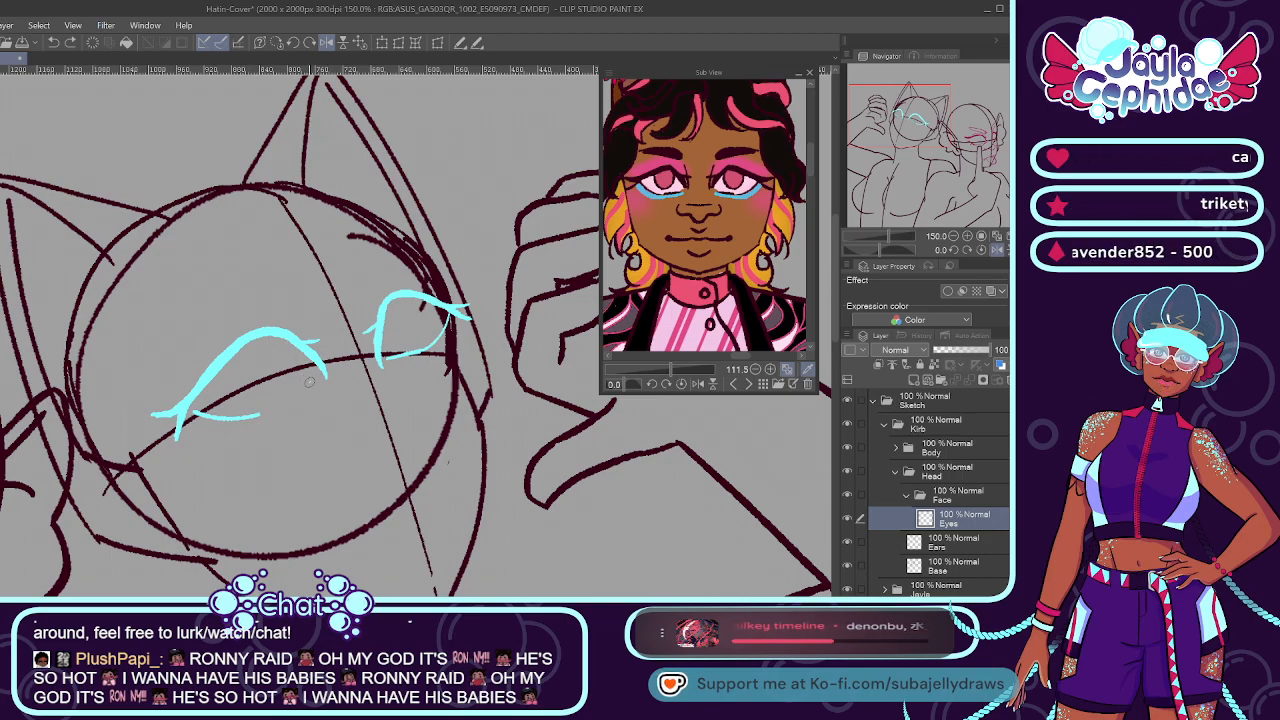
drag(310, 378, 258, 410)
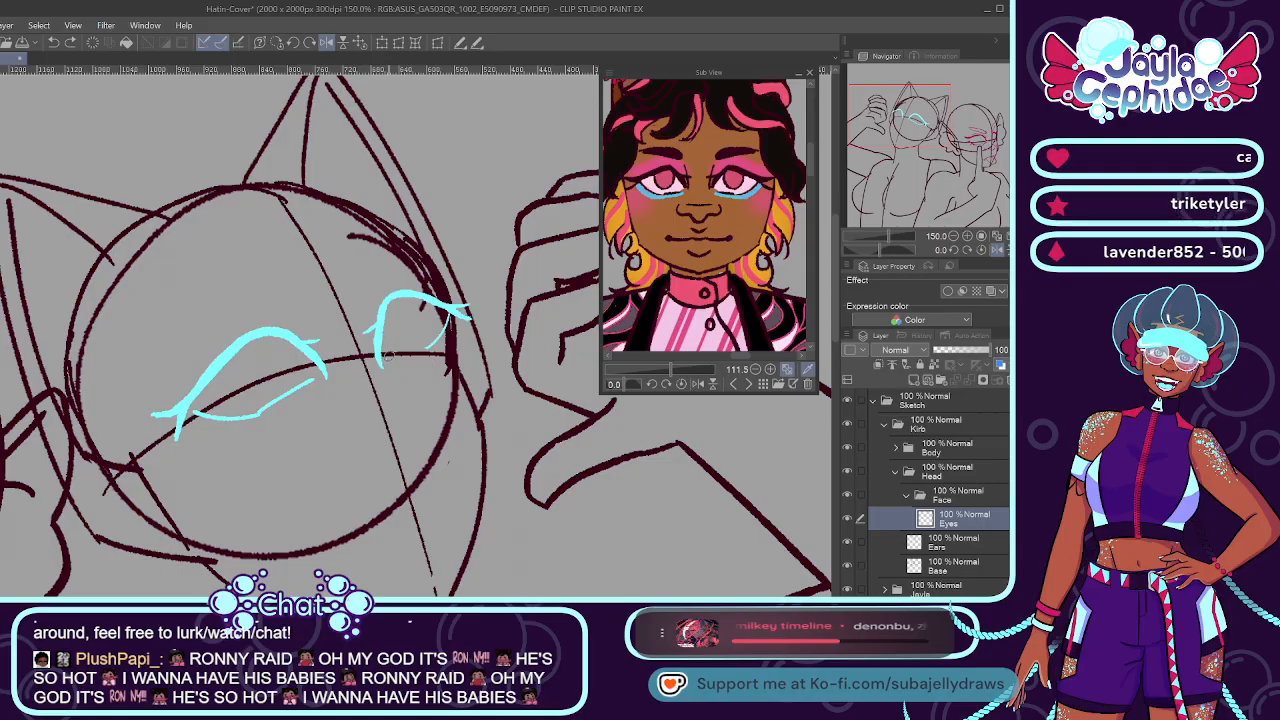
drag(405, 352, 440, 345)
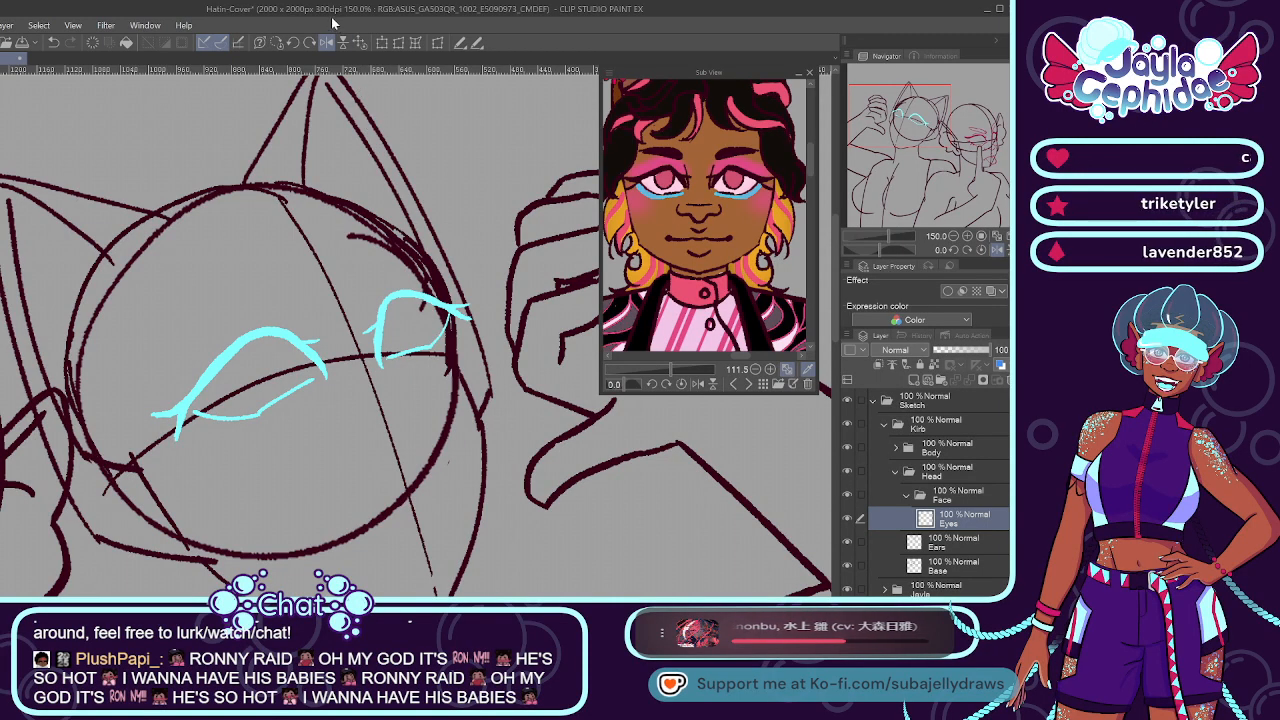
key(ctrl+t)
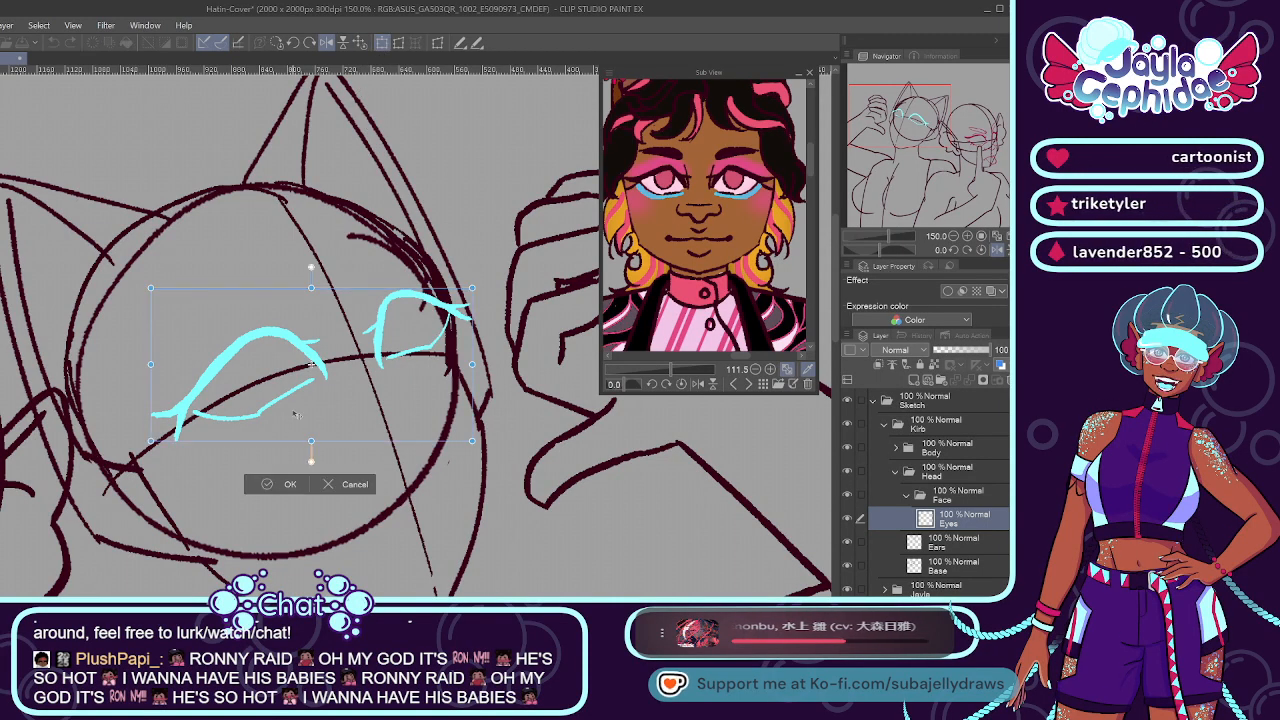
click(288, 484)
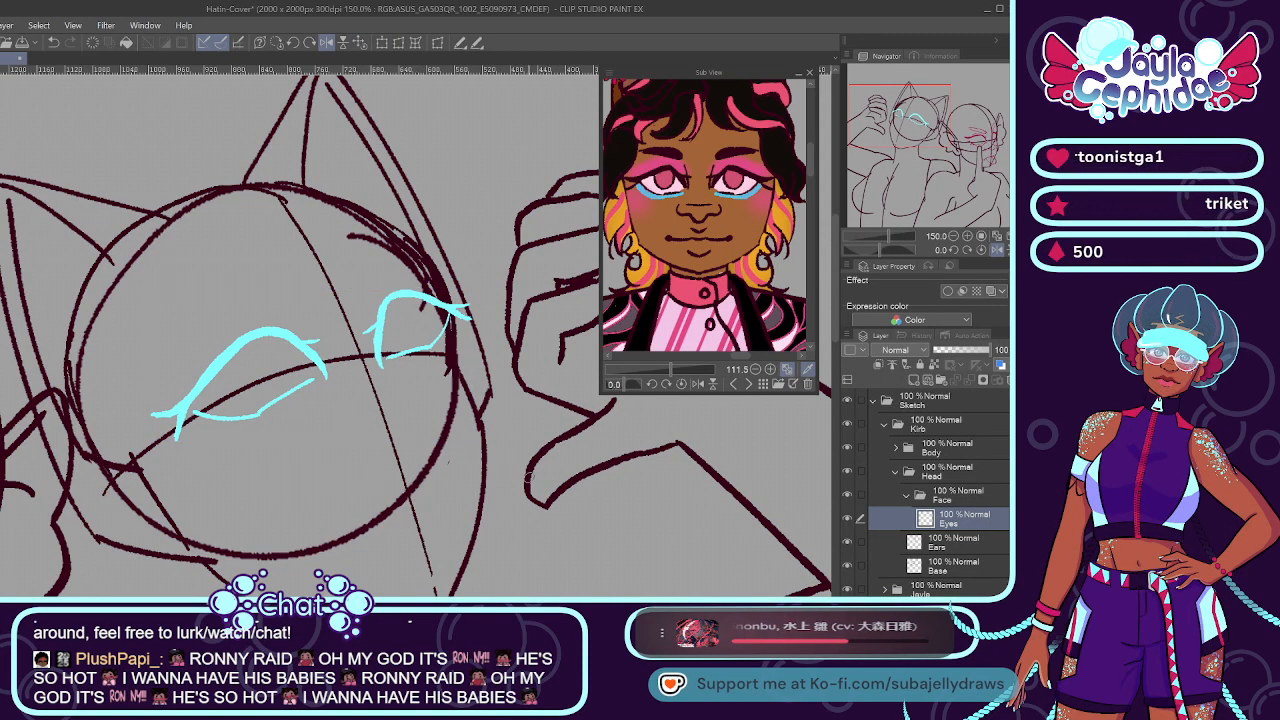
Add a new layer named Nose above the Eyes layer in the Face folder.
key(alt+Tab)
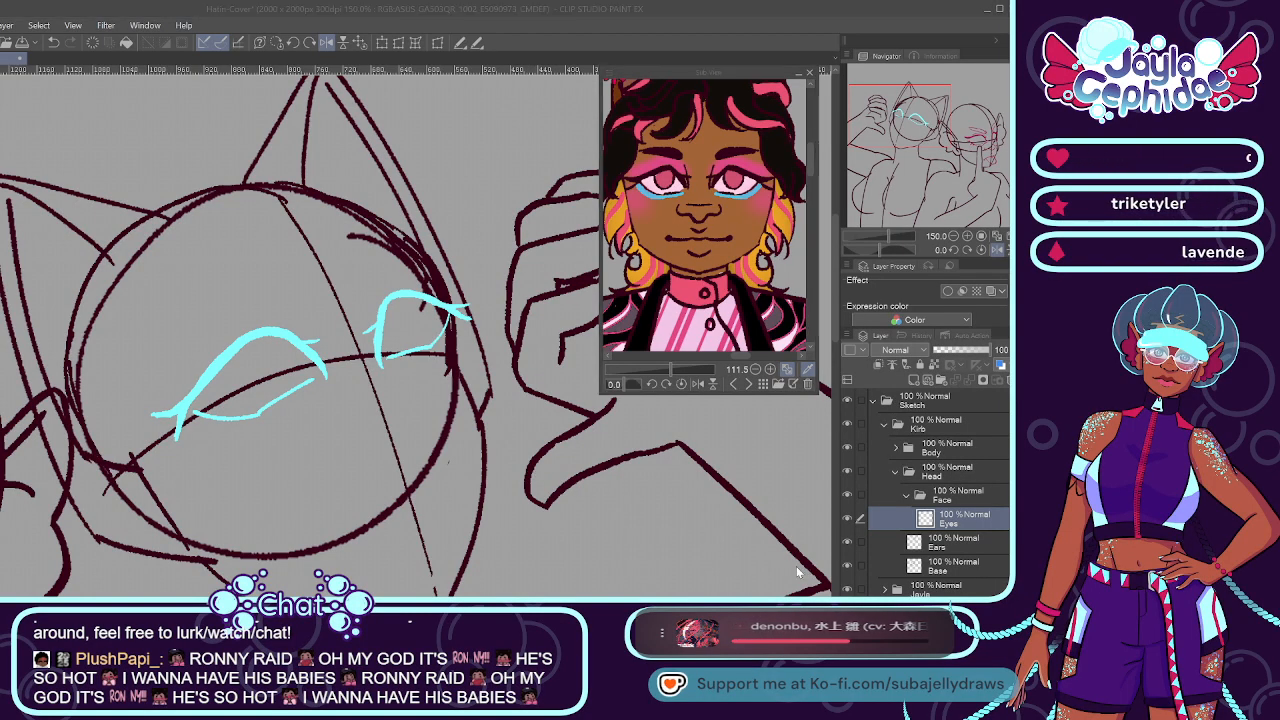
key(Return)
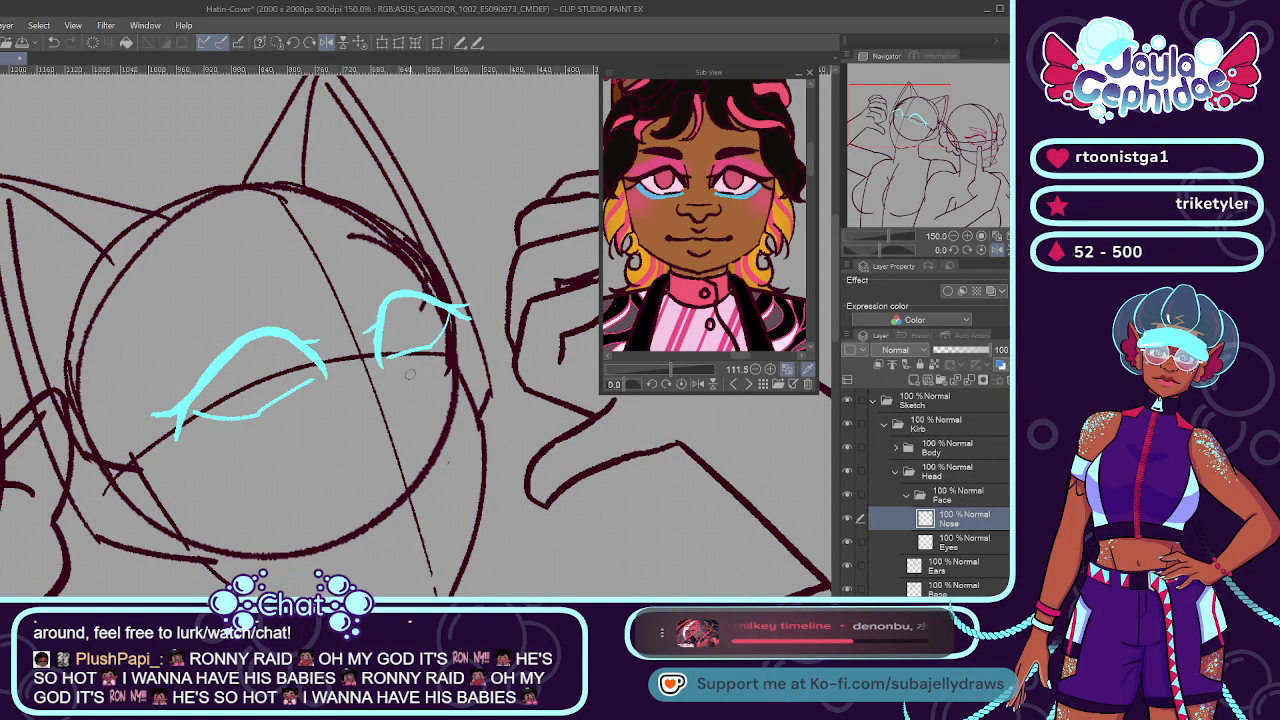
drag(368, 313, 366, 346)
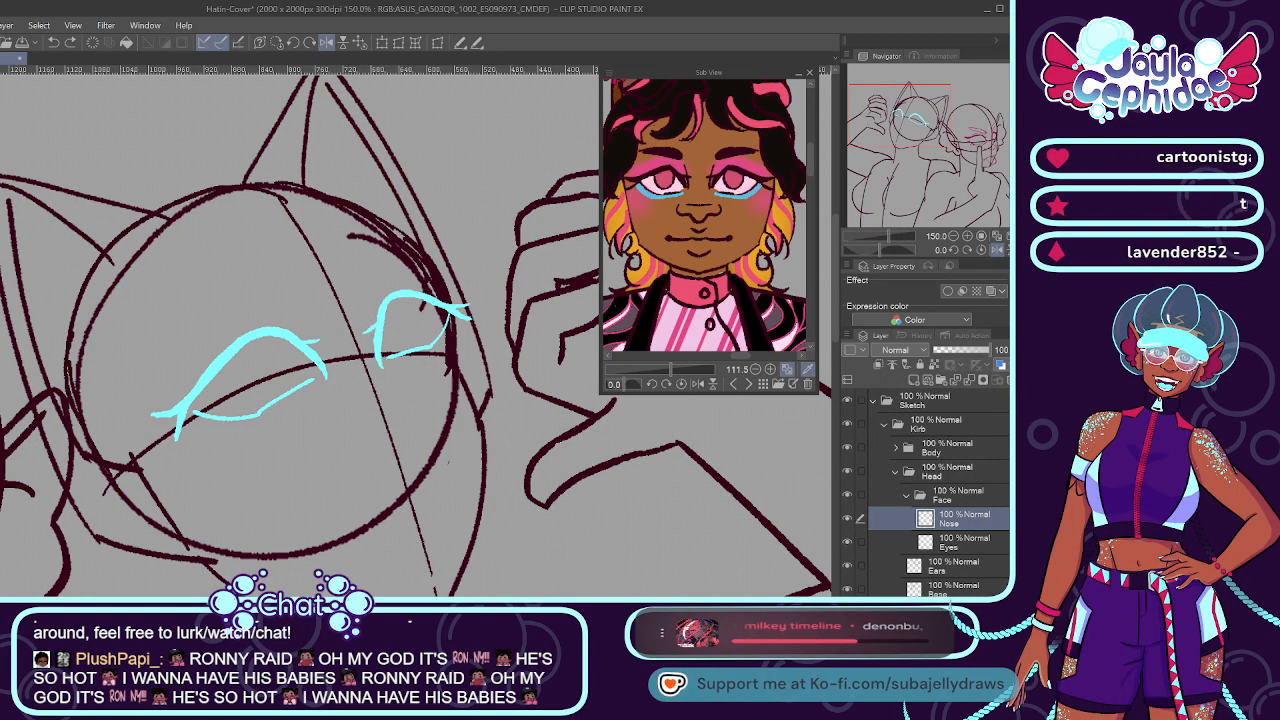
Add the Soft webtoon 3D head model from the materials as a new layer above the Jayla Model layer.
key(Tab)
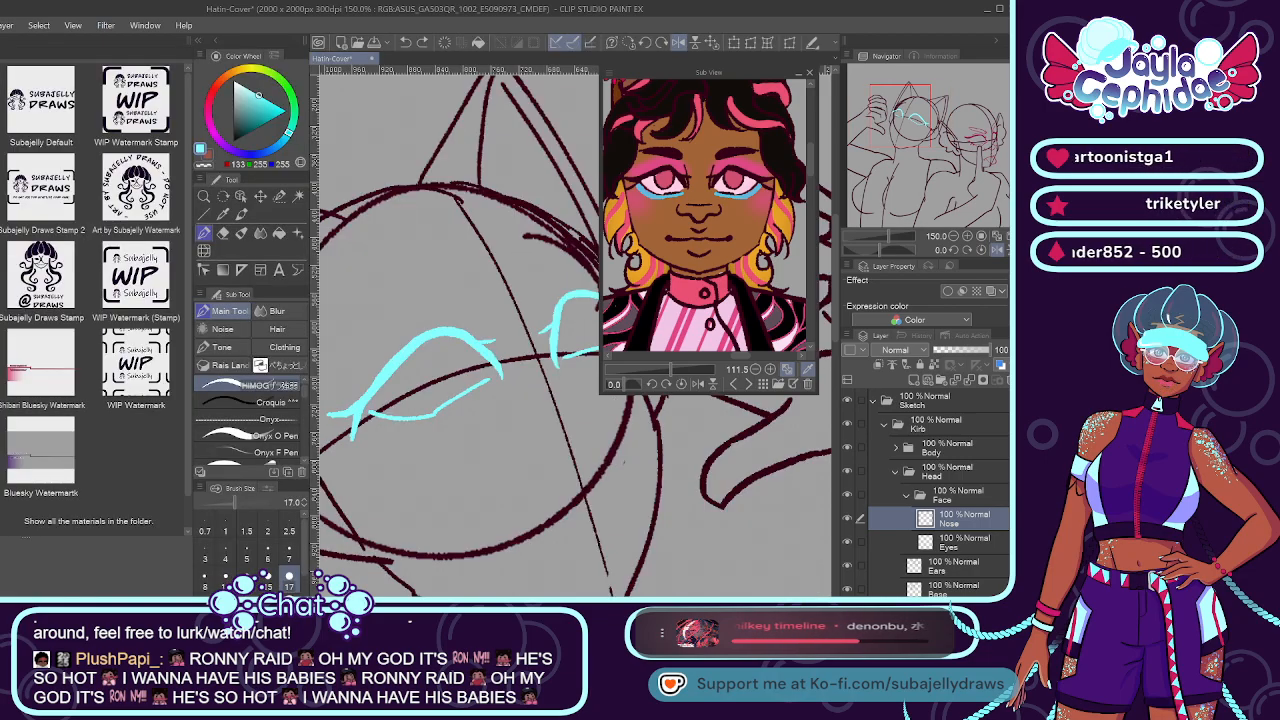
click(2, 190)
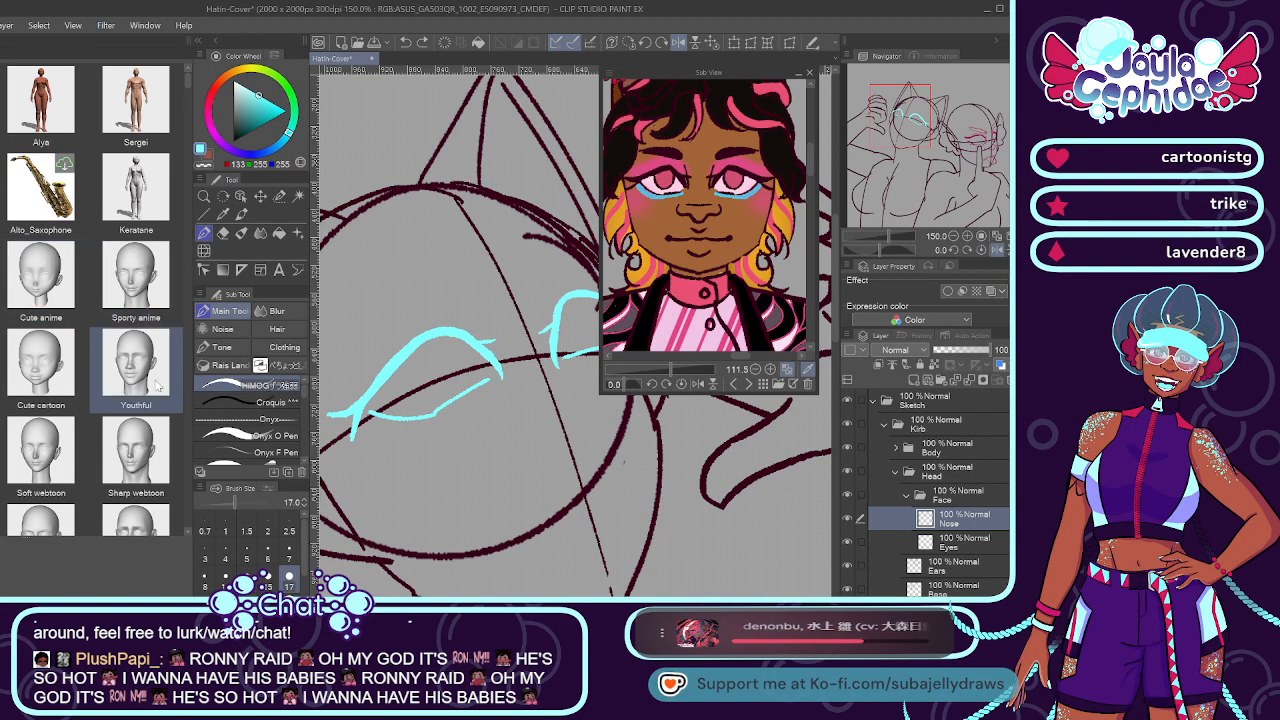
scroll(188, 86, down, 1)
scroll(188, 86, down, 3)
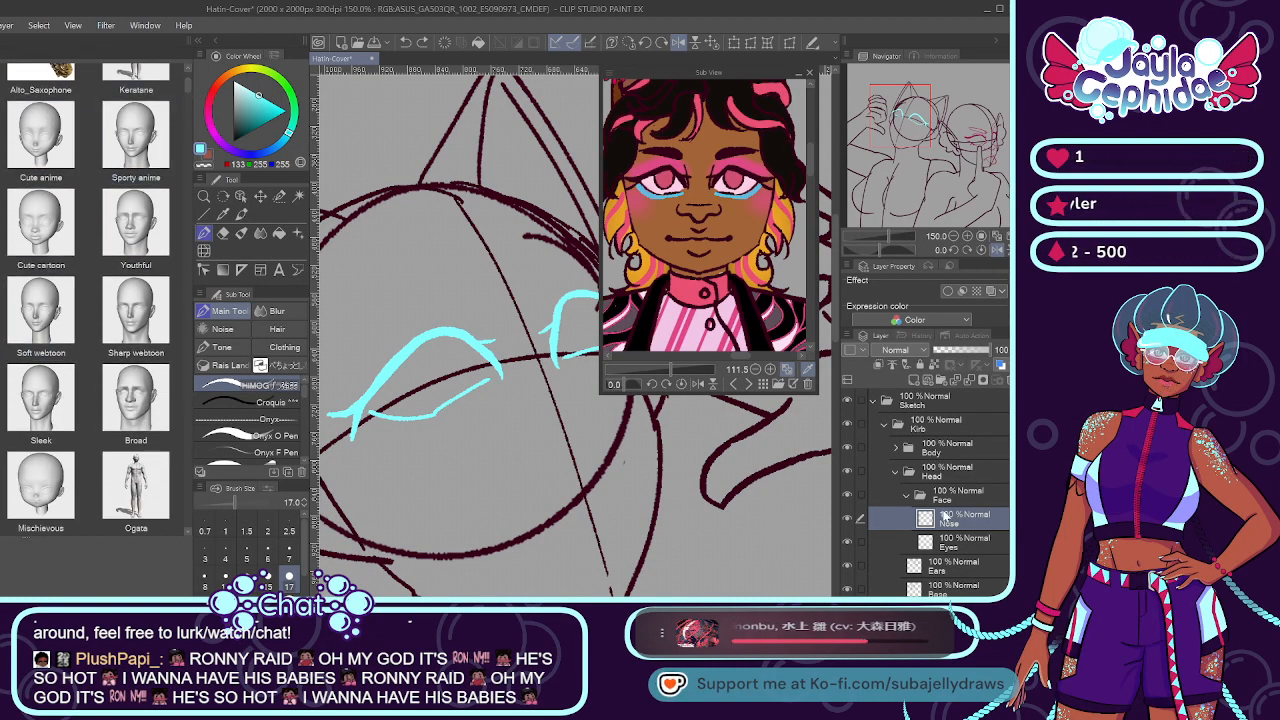
click(897, 471)
click(985, 515)
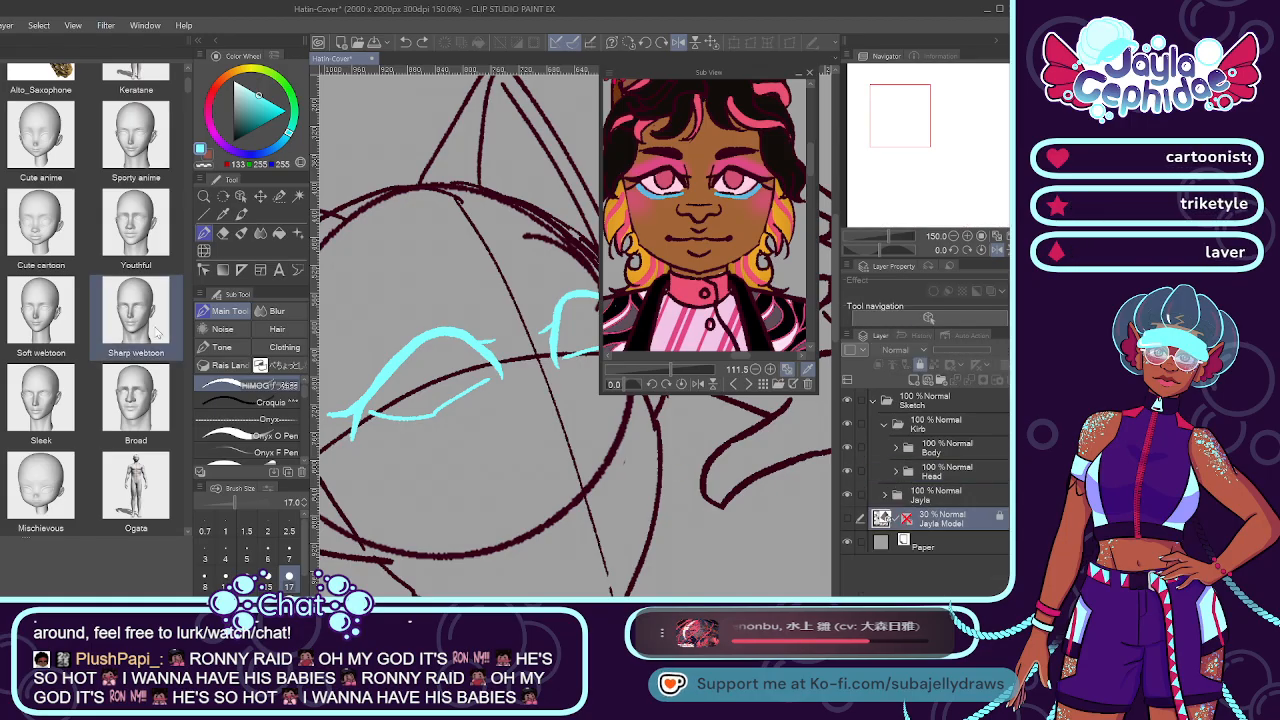
click(48, 318)
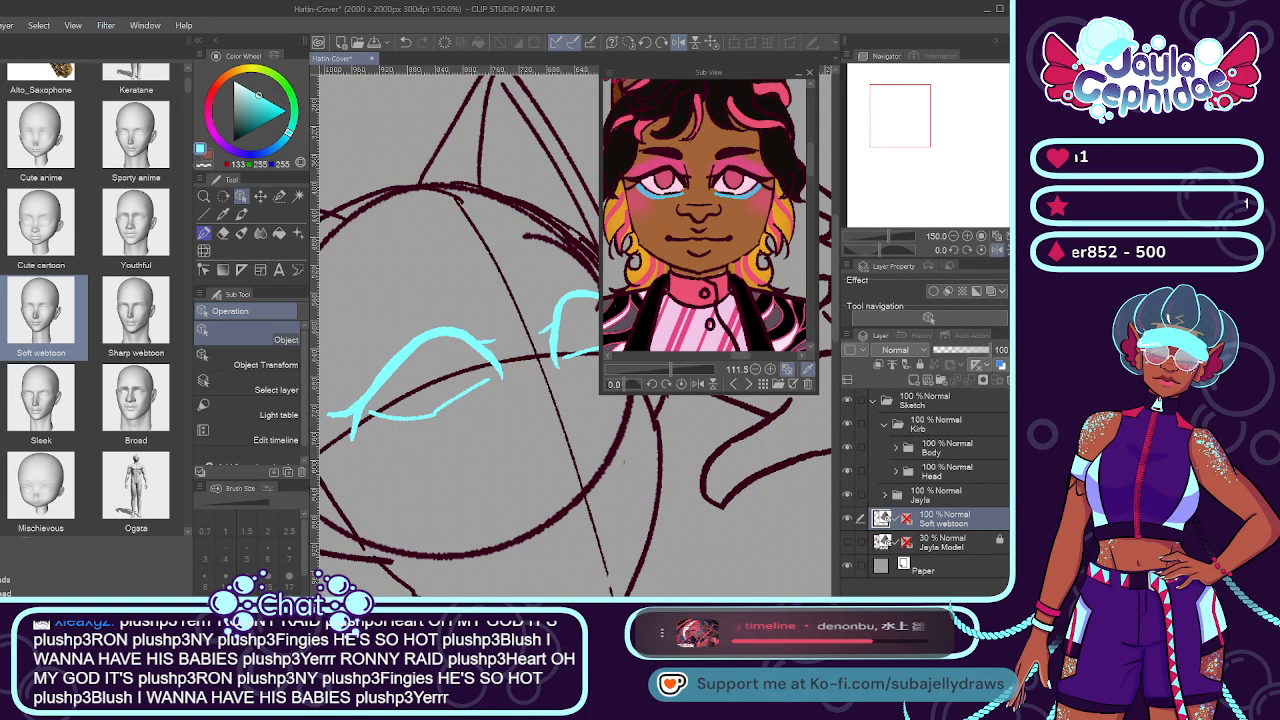
Scale, position and rotate the Soft webtoon head to match the tilt and facial guidelines of the cat-eared character's head.
scroll(325, 238, down, 2)
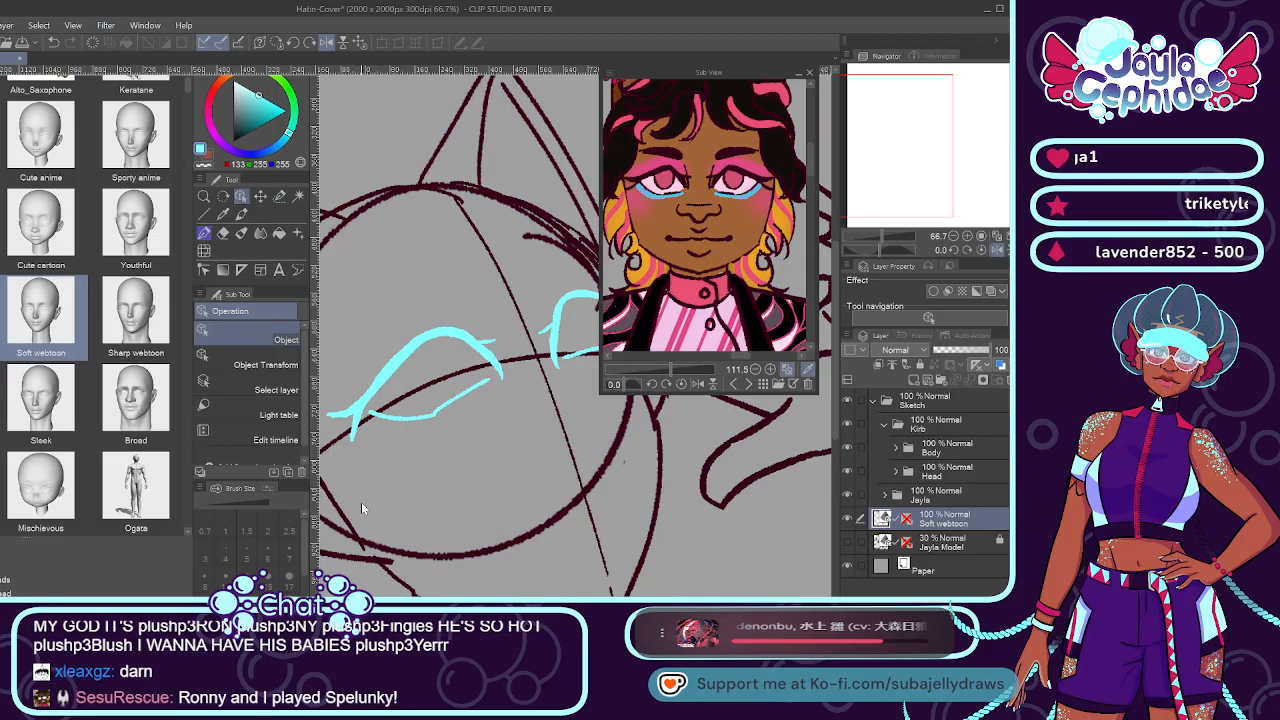
drag(406, 604, 330, 604)
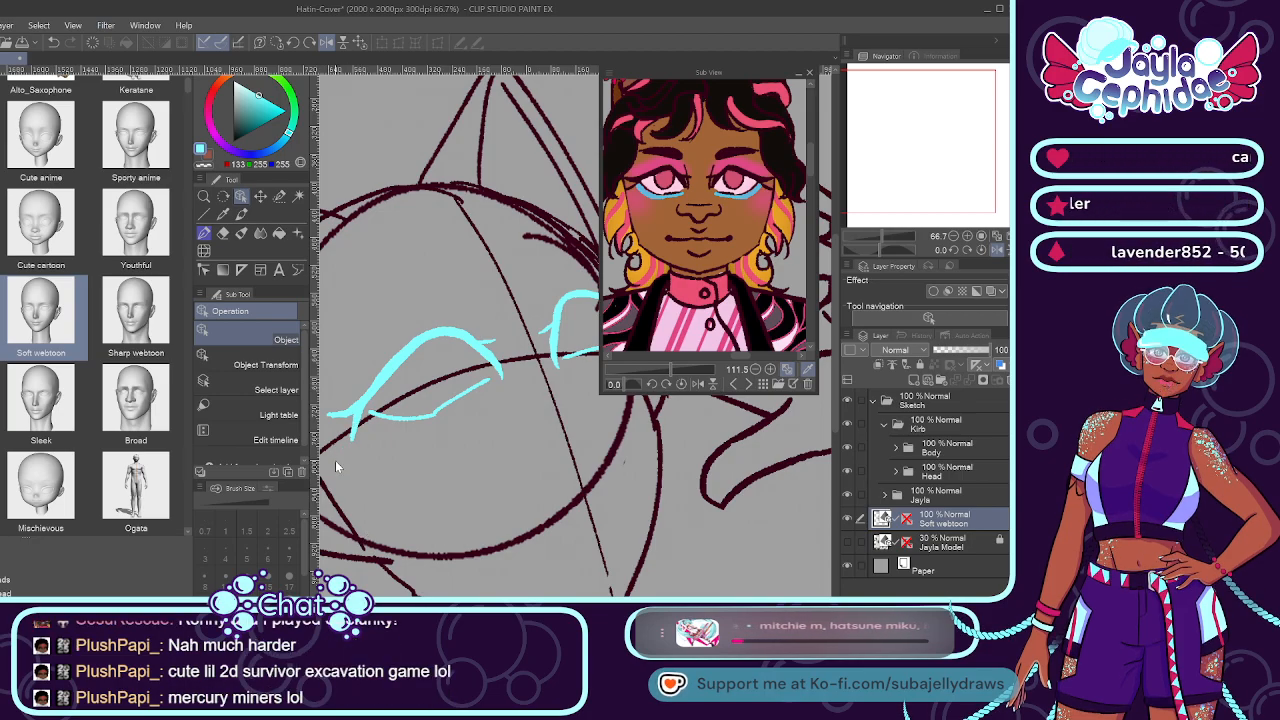
scroll(315, 257, up, 2)
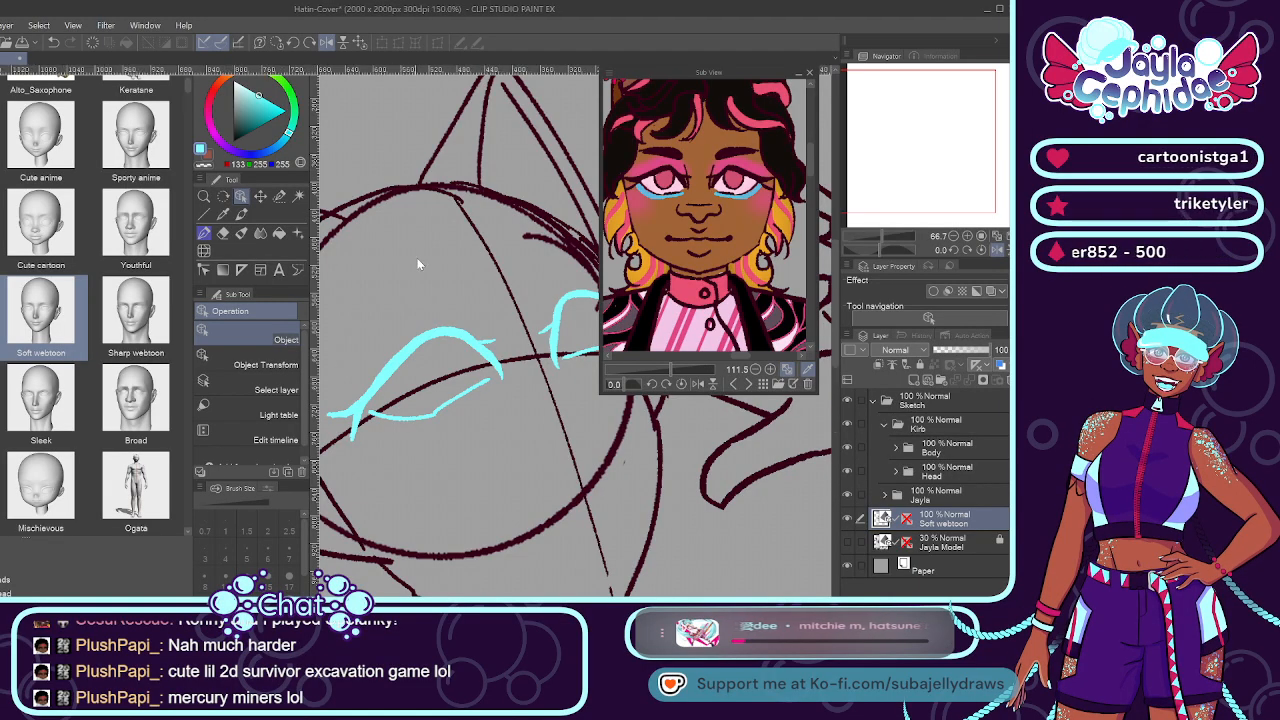
scroll(343, 275, down, 3)
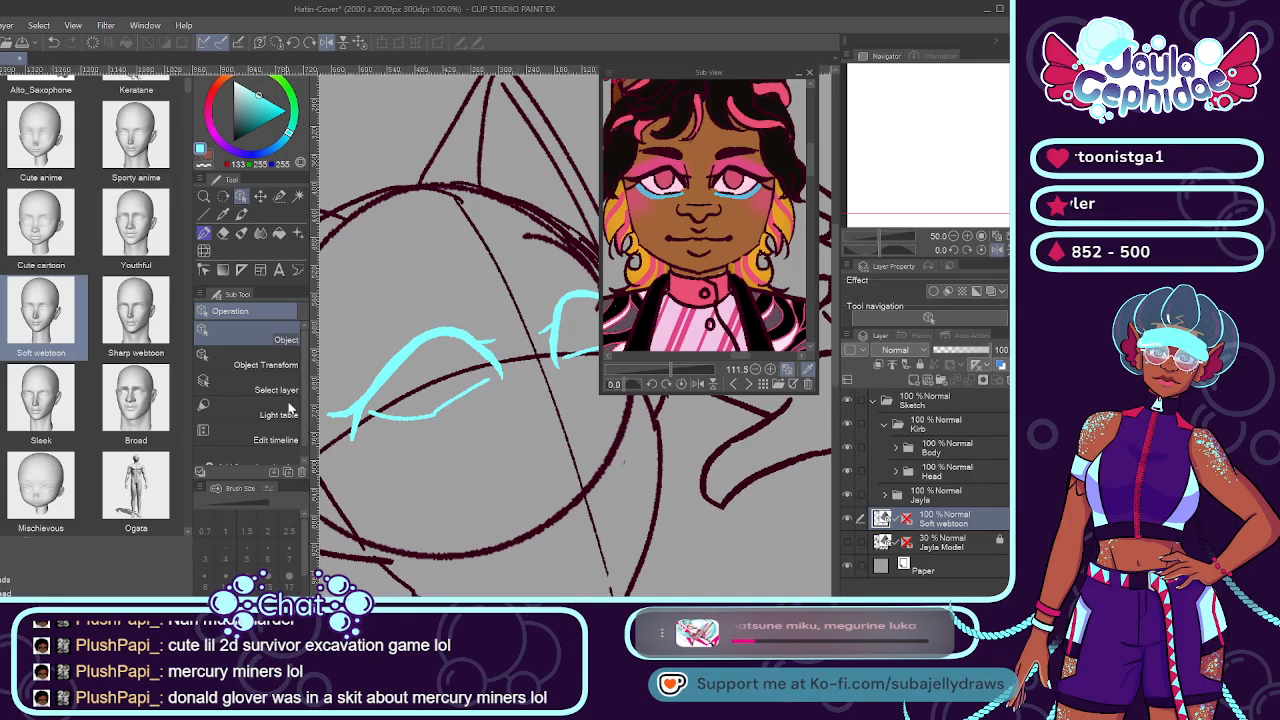
scroll(385, 230, up, 1)
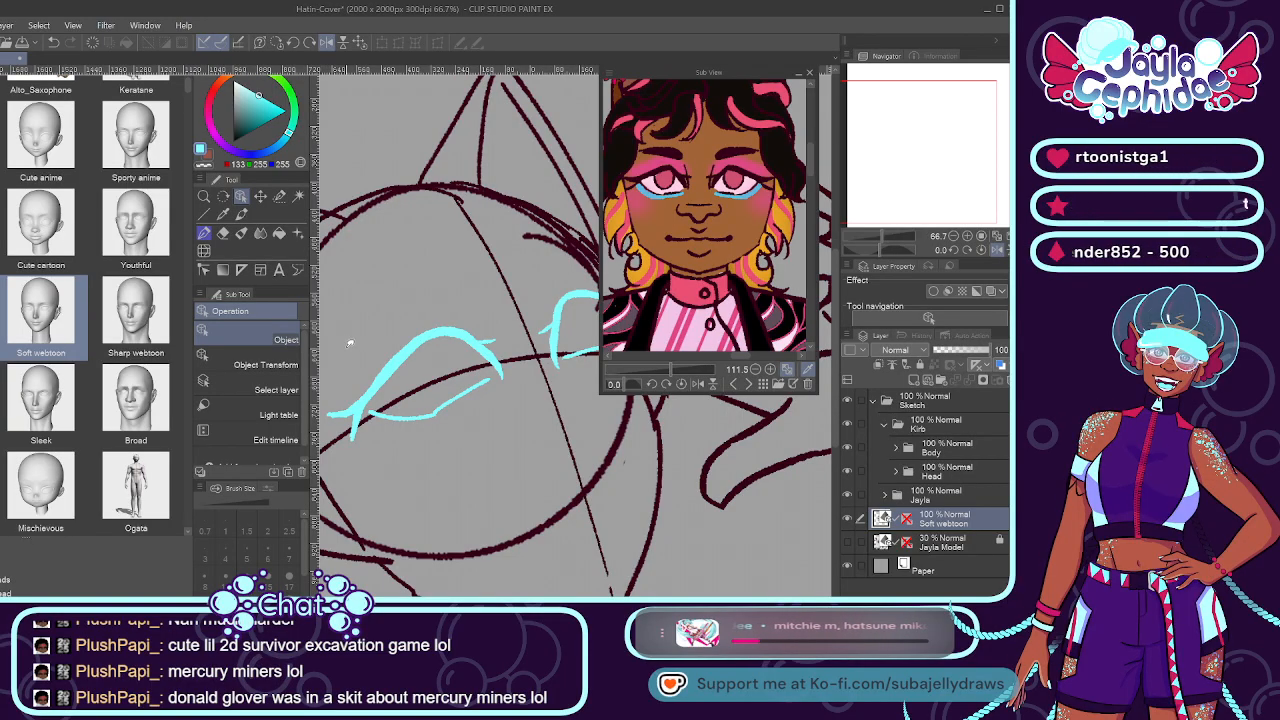
scroll(338, 421, down, 3)
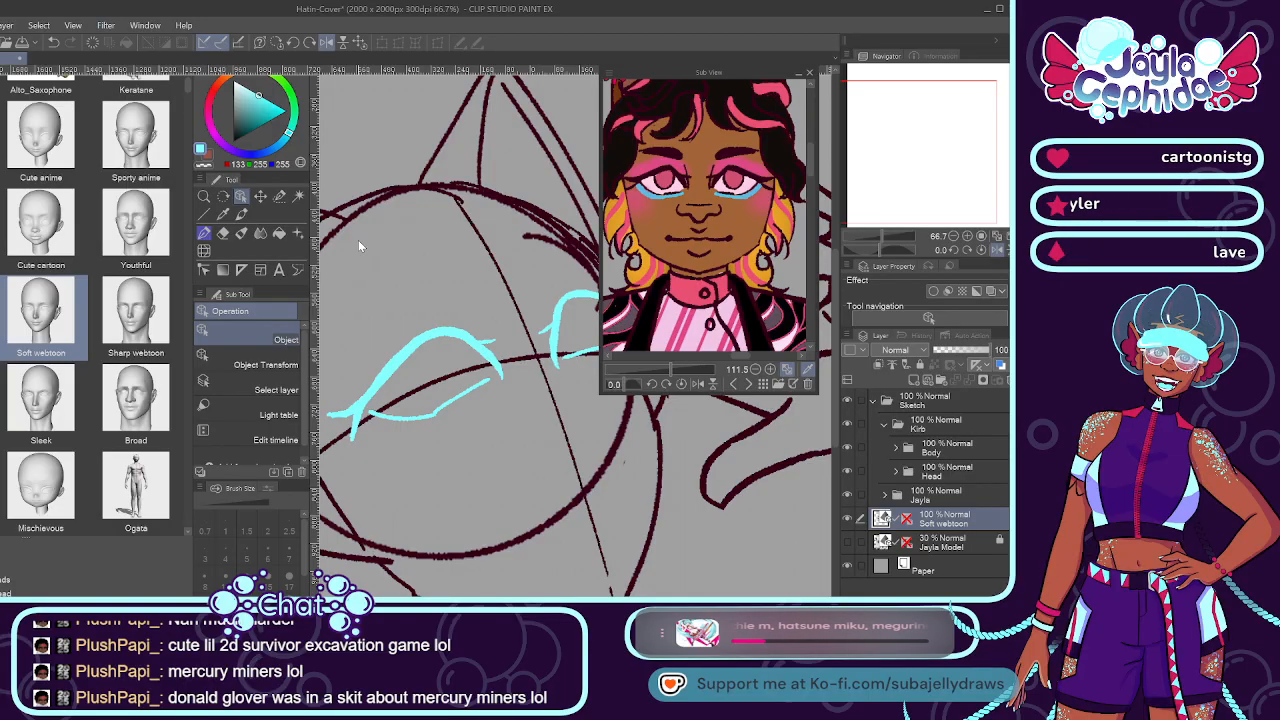
Set the Soft webtoon layer's opacity to 40%.
click(937, 498)
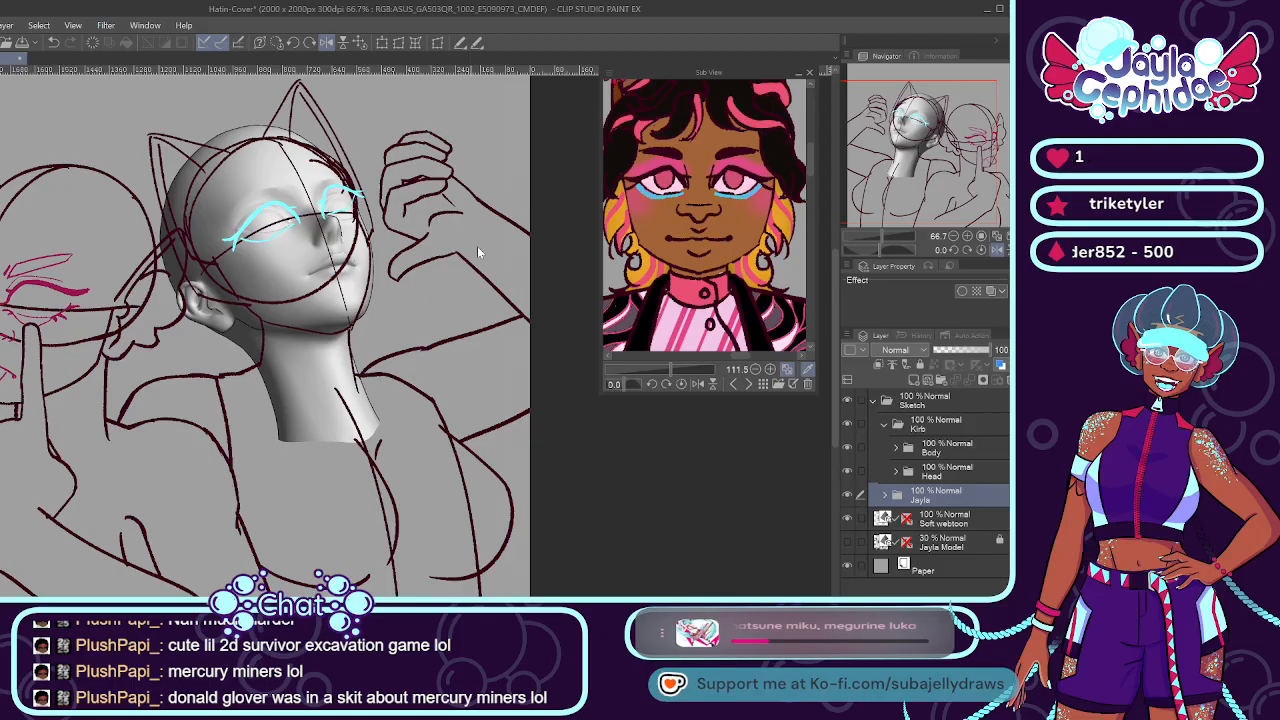
click(937, 521)
click(957, 351)
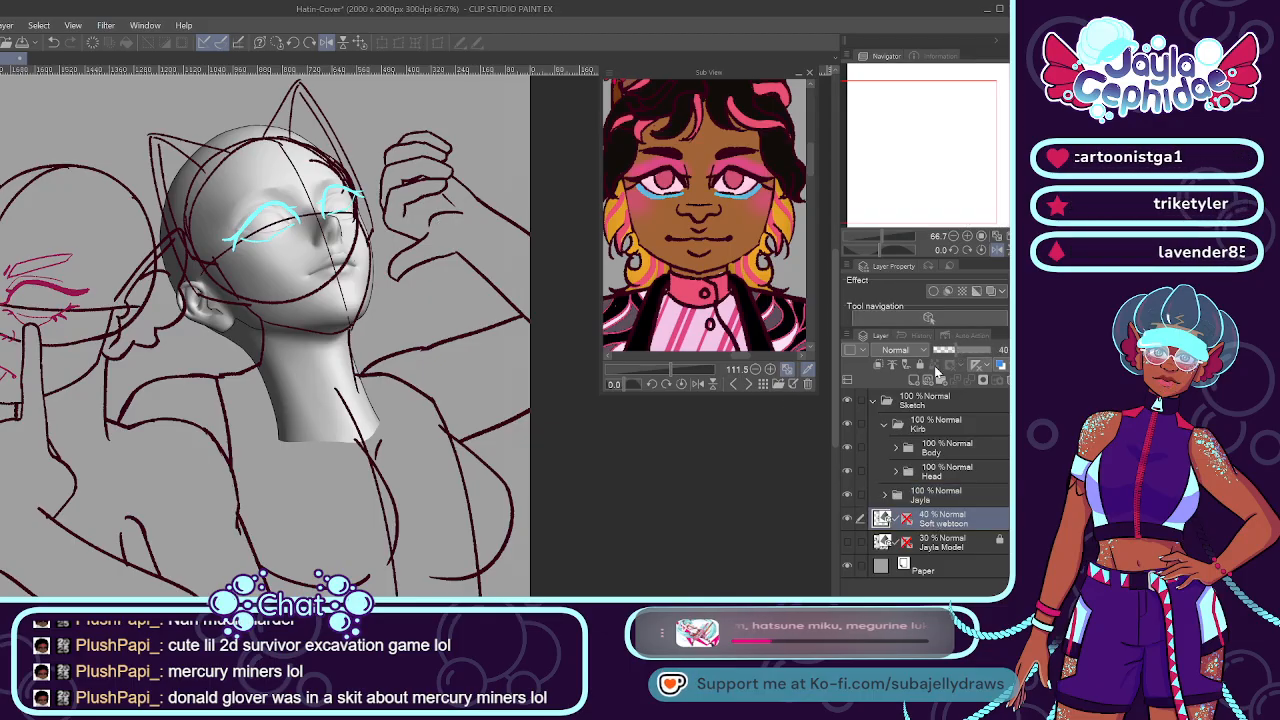
Lock the Soft webtoon layer, leaving it unclipped, and return to the expanded Head folder.
click(941, 526)
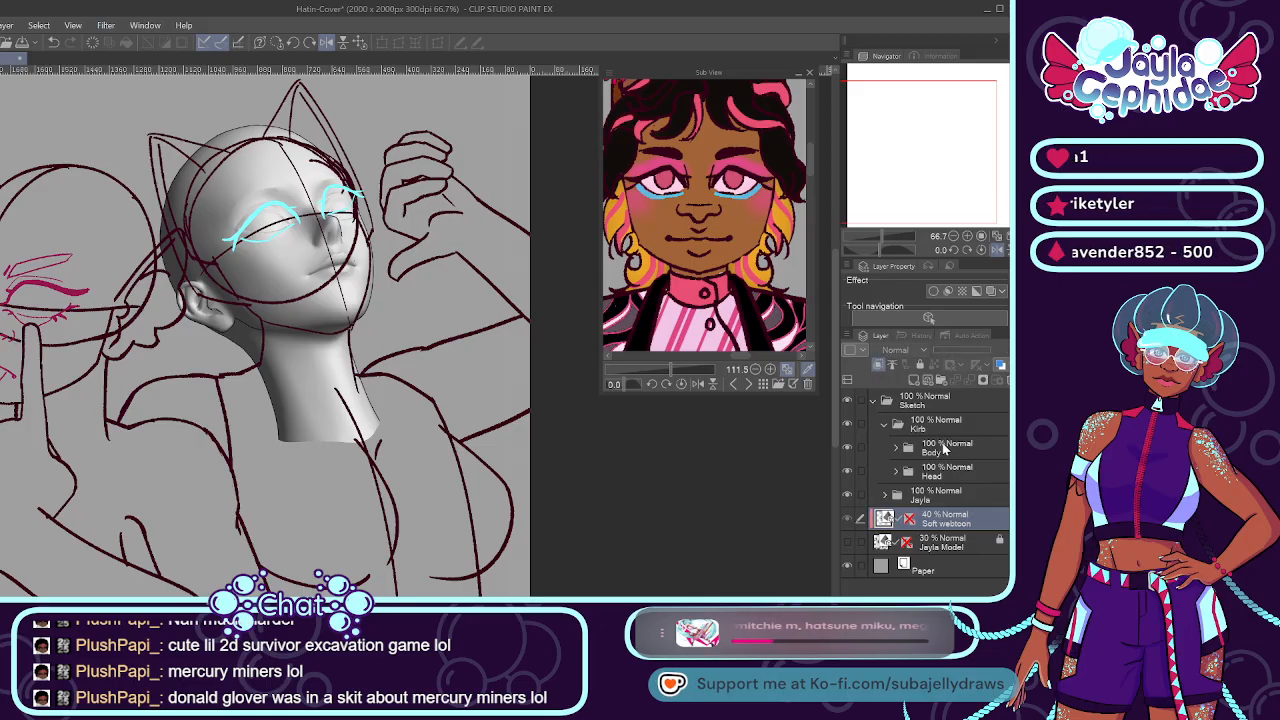
click(932, 476)
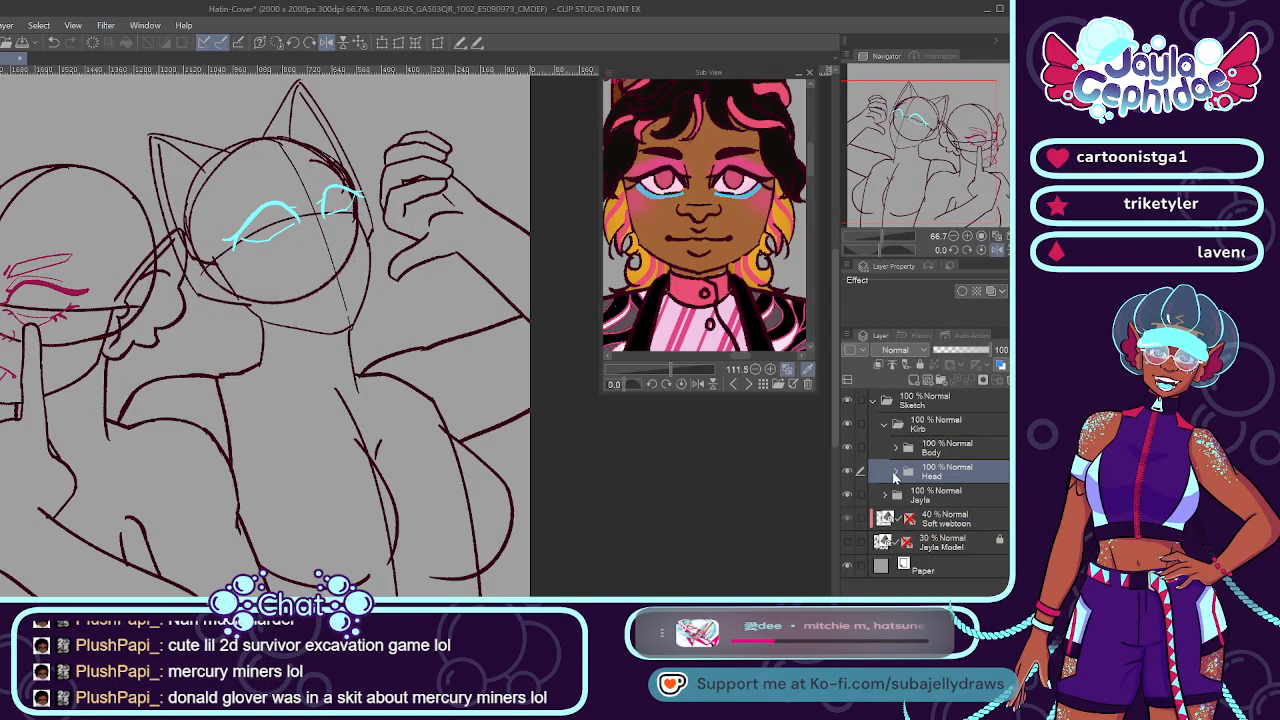
click(896, 472)
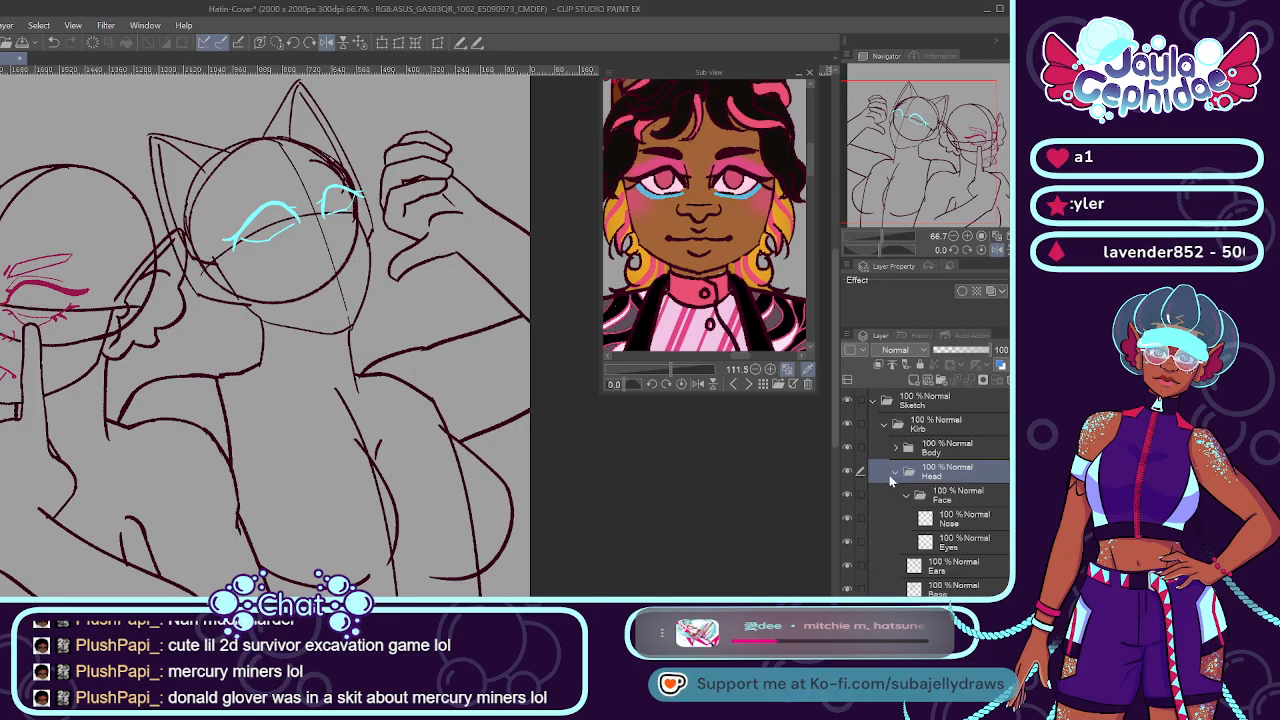
click(896, 471)
click(950, 520)
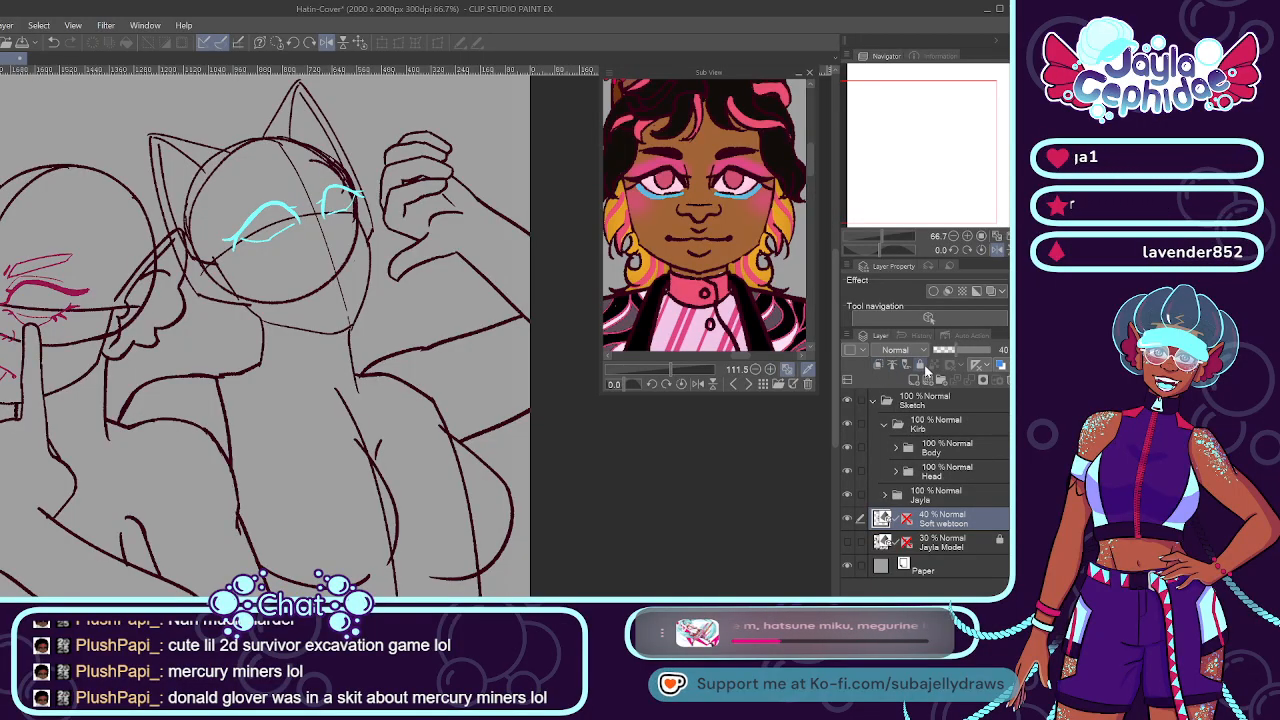
click(921, 364)
click(943, 484)
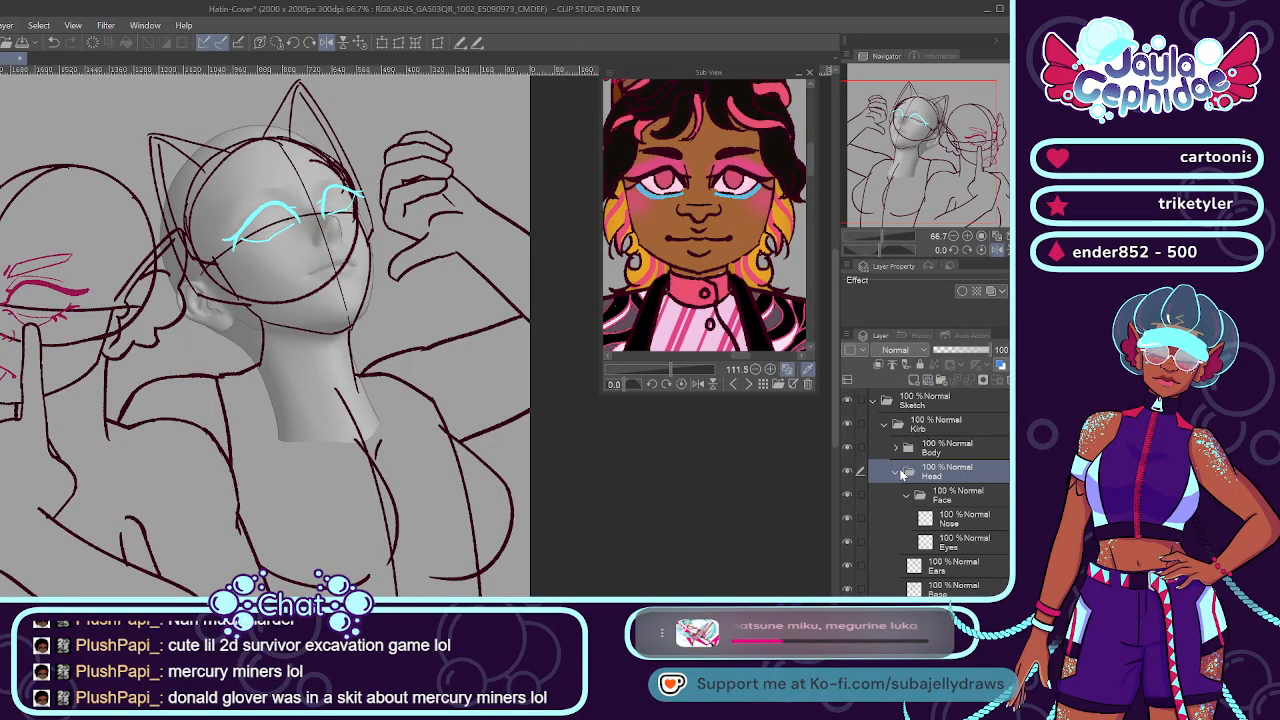
Transform the Eyes layer, rotating both eyes slightly clockwise to line up with the 3D head's eyes.
click(958, 542)
scroll(484, 316, up, 4)
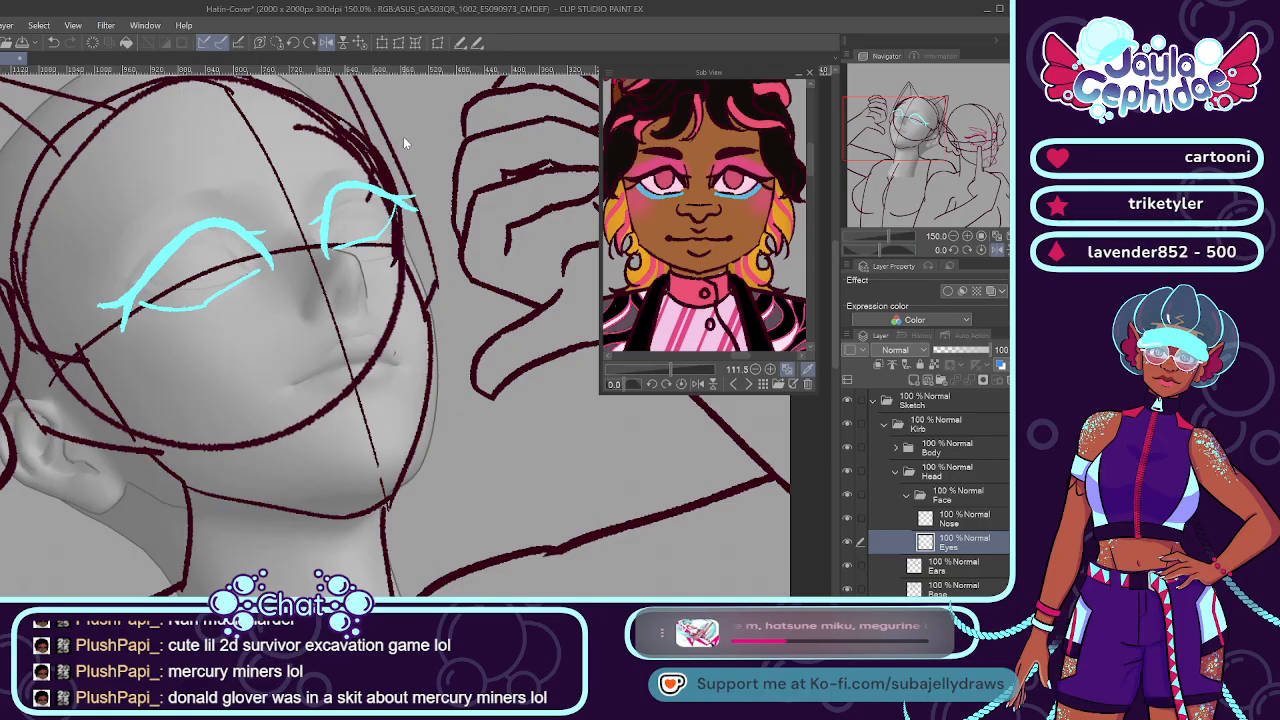
click(384, 43)
drag(470, 150, 480, 172)
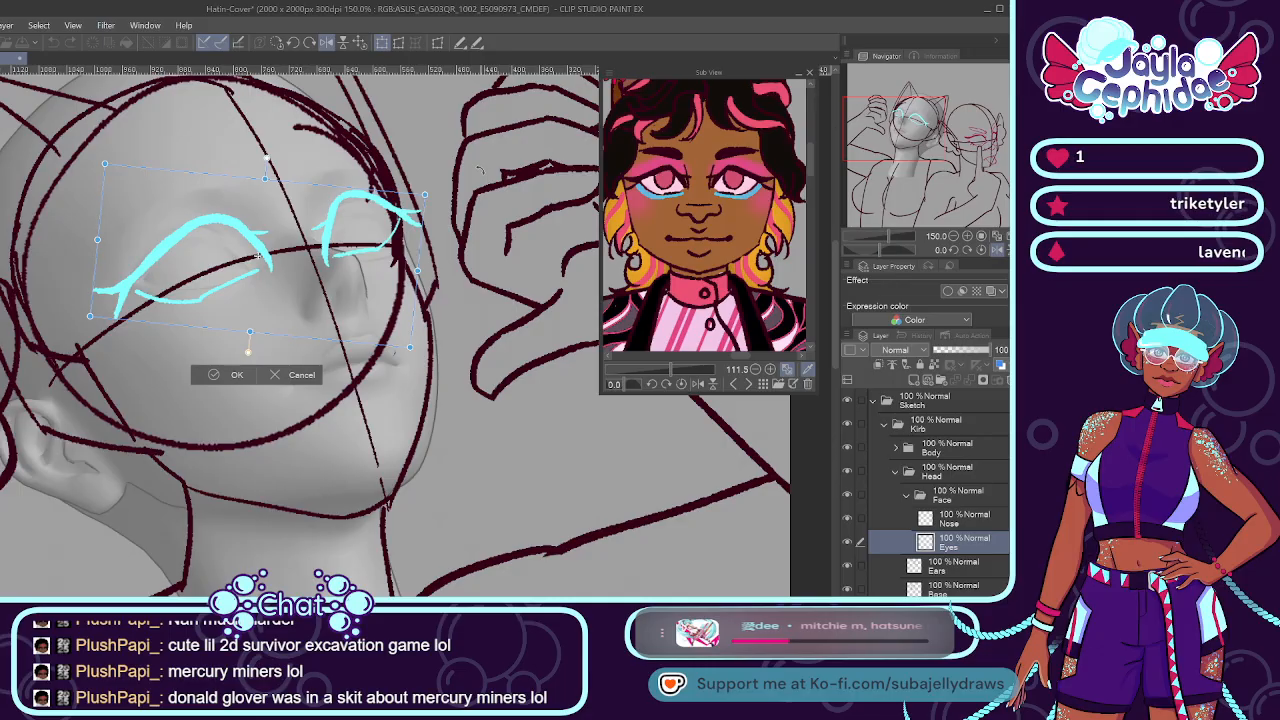
click(212, 376)
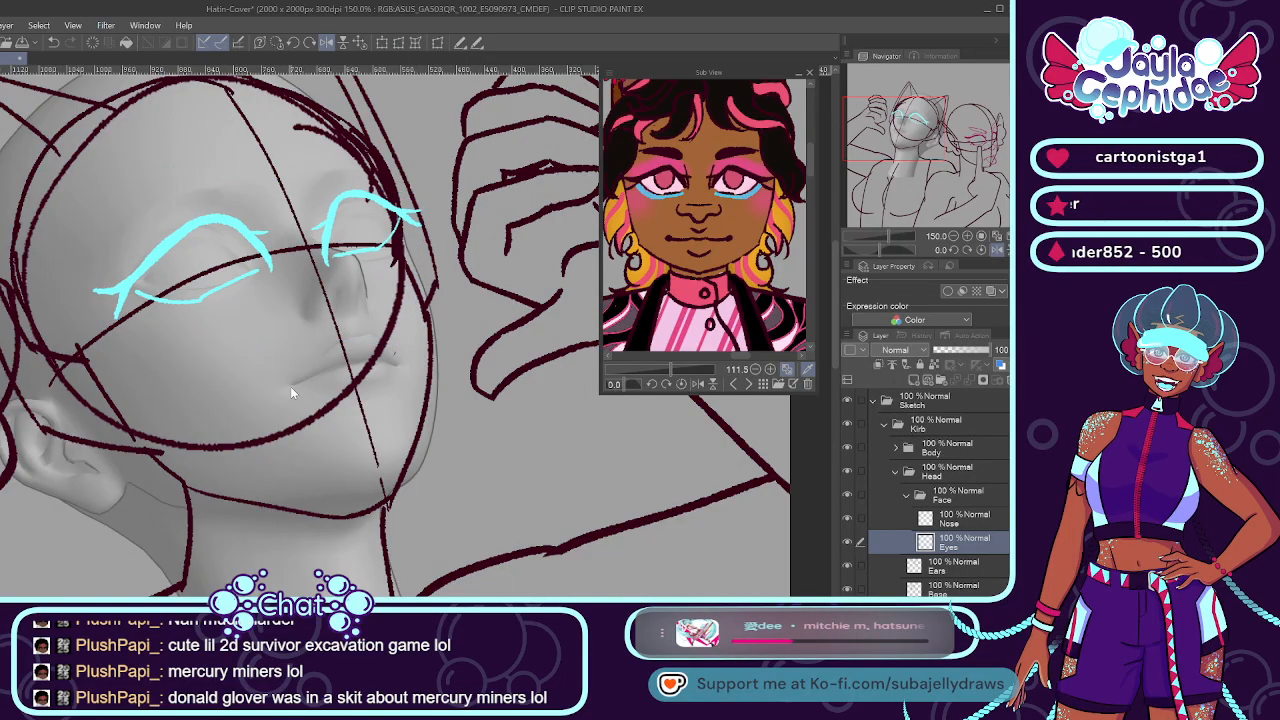
Sketch the nose on the Nose layer over the 3D head, with short strokes for the bridge, tip, nostril and both nostril wings.
click(945, 518)
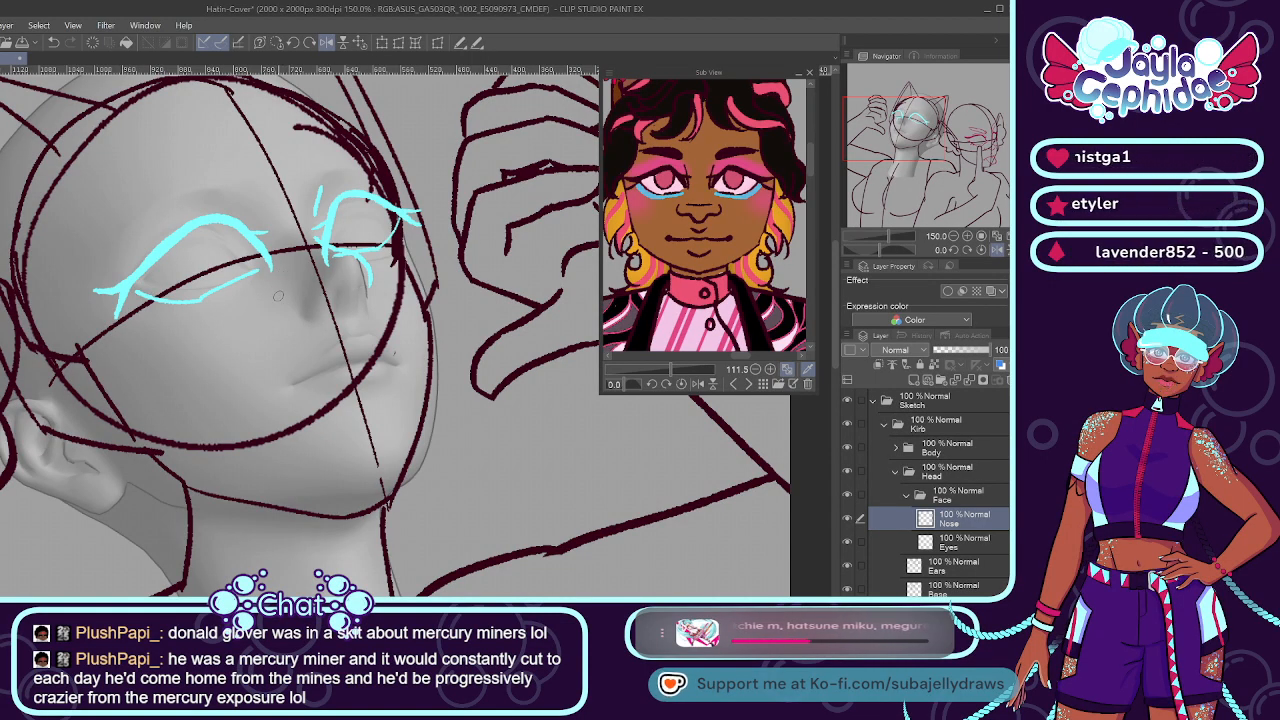
drag(284, 295, 292, 321)
drag(358, 266, 368, 280)
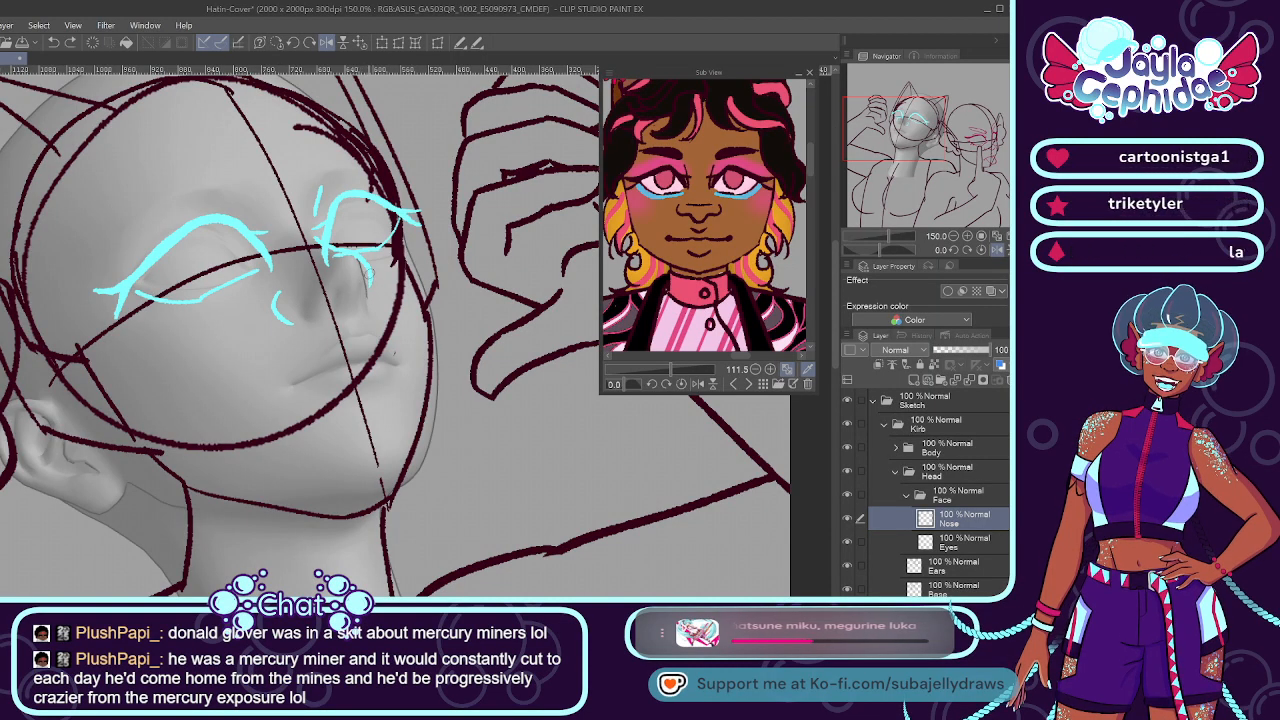
drag(380, 270, 372, 298)
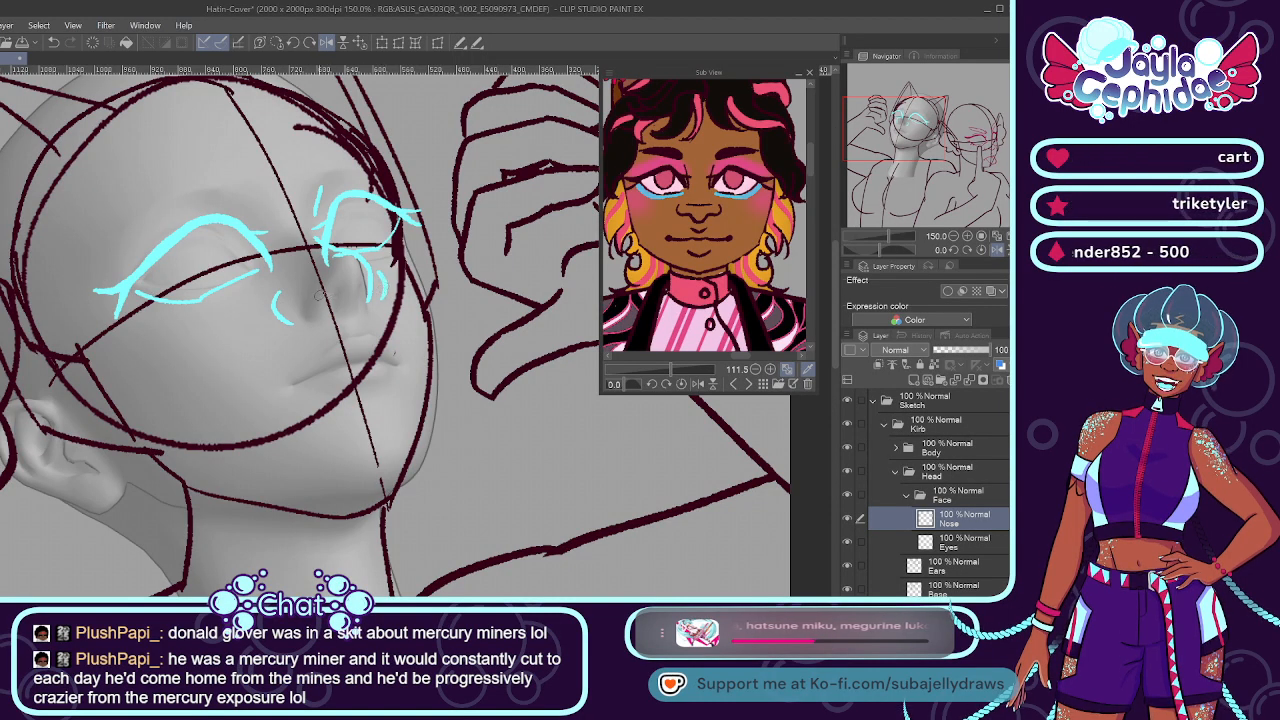
scroll(335, 264, up, 1)
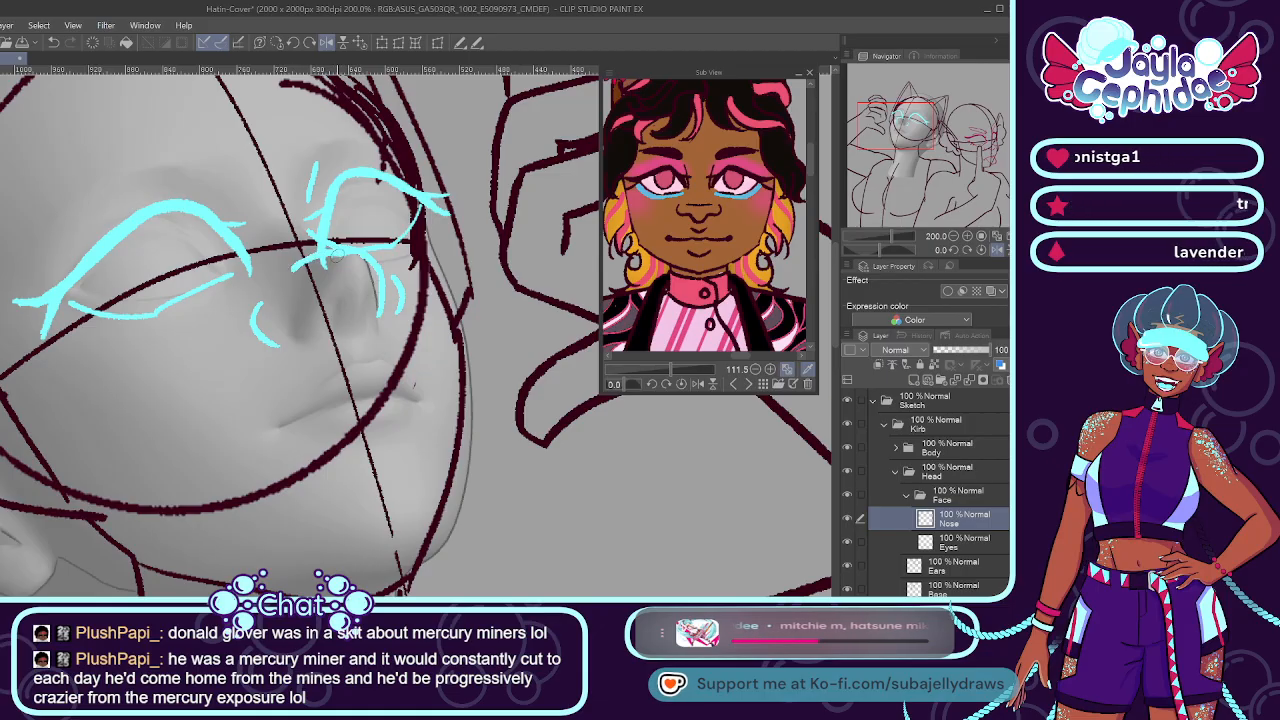
mouse_move(348, 248)
mouse_down()
mouse_move(292, 275)
mouse_move(326, 307)
mouse_move(340, 300)
mouse_move(336, 311)
mouse_move(392, 292)
mouse_up()
key(ctrl+z)
key(ctrl+z)
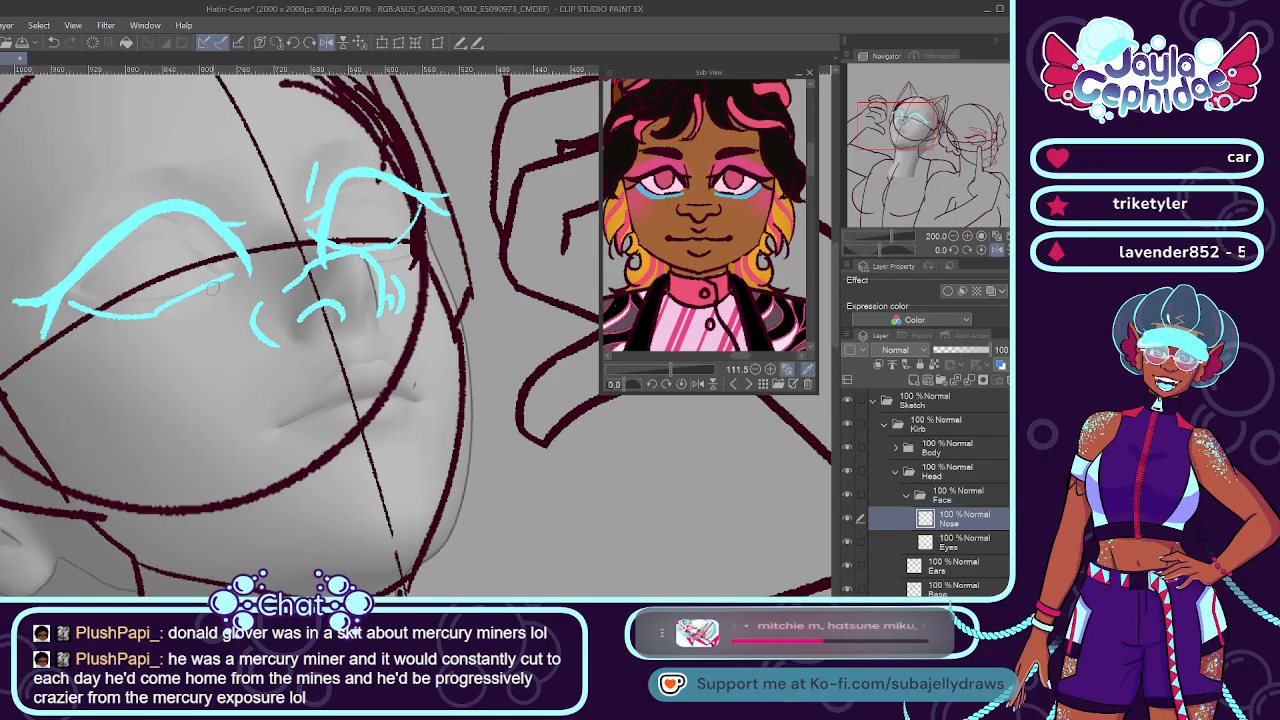
Erase the part of the far eye's inner corner that runs into the nose on the Eyes layer.
click(941, 546)
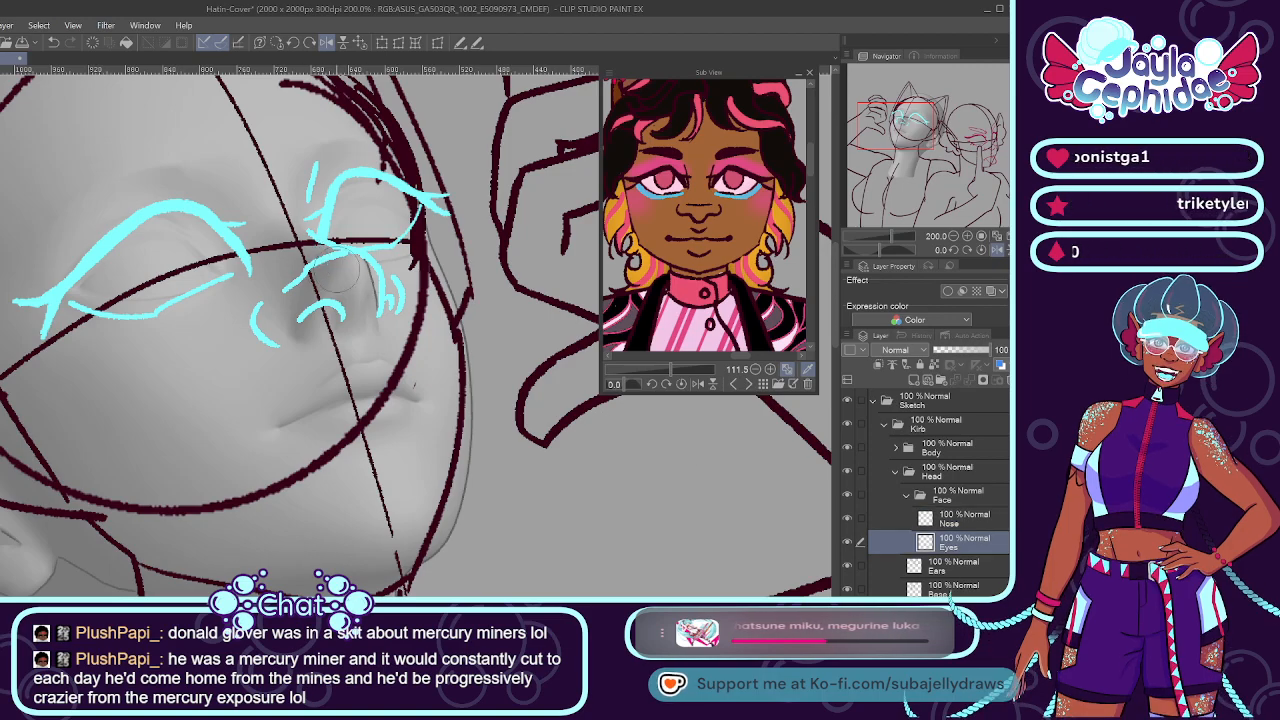
scroll(329, 280, down, 2)
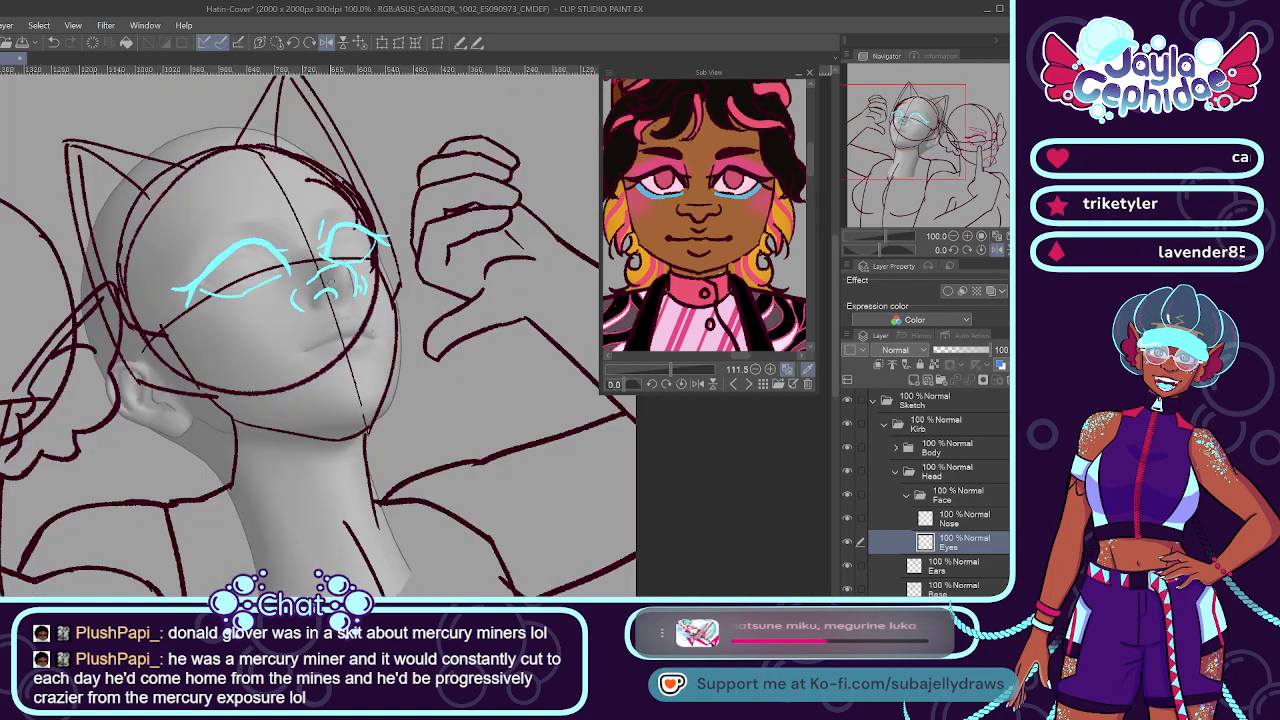
scroll(325, 280, up, 2)
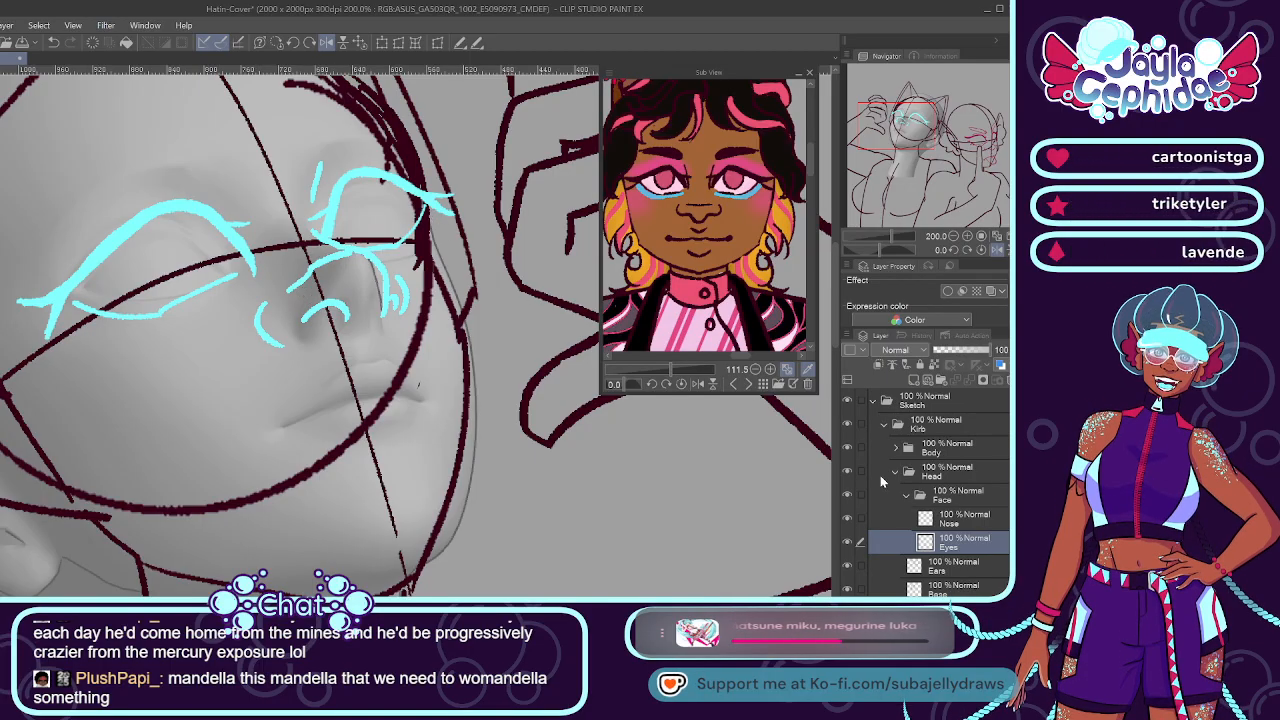
Add a new layer named Brows above the Nose layer in the Face folder.
key(alt+])
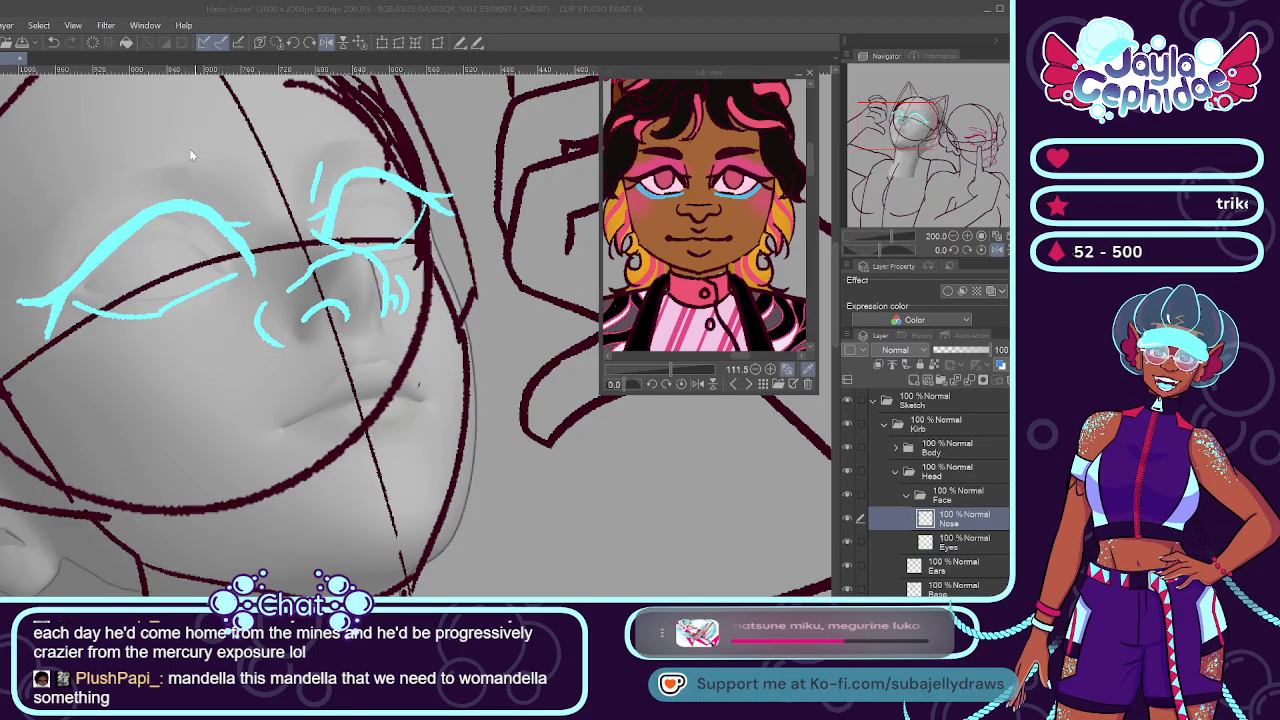
key(Return)
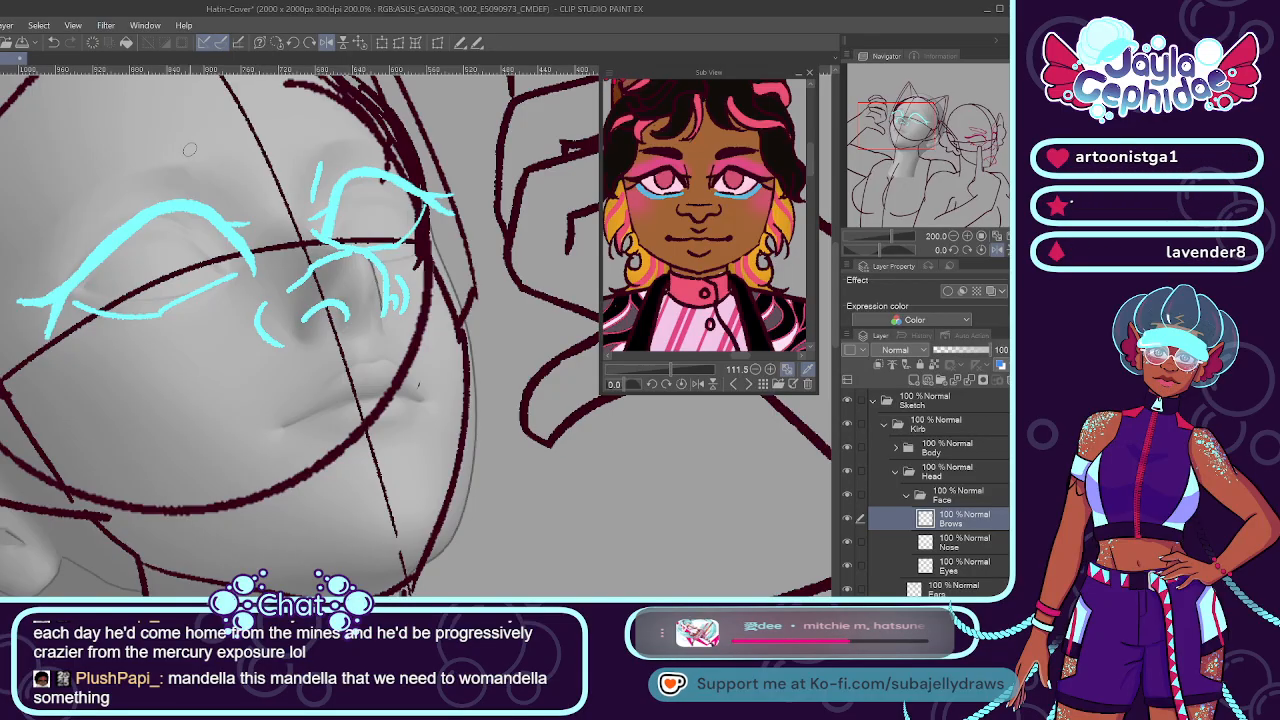
Try to sketch the near eyebrow as a long arched stroke just above the near eye.
scroll(202, 258, down, 2)
scroll(206, 252, up, 2)
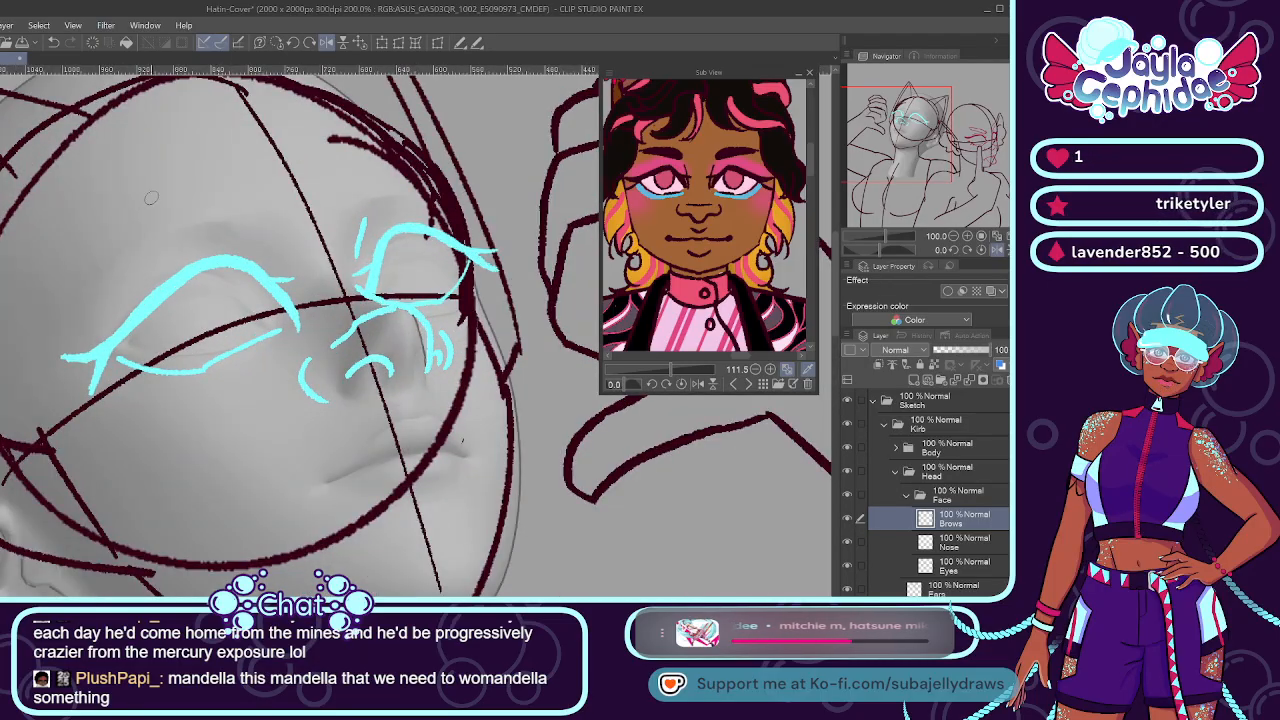
drag(226, 224, 88, 252)
key(ctrl+z)
mouse_move(230, 222)
mouse_down()
mouse_move(106, 244)
mouse_move(135, 224)
mouse_move(230, 222)
mouse_up()
key(ctrl+z)
key(ctrl+z)
drag(56, 240, 240, 224)
key(ctrl+z)
drag(58, 246, 242, 226)
key(ctrl+z)
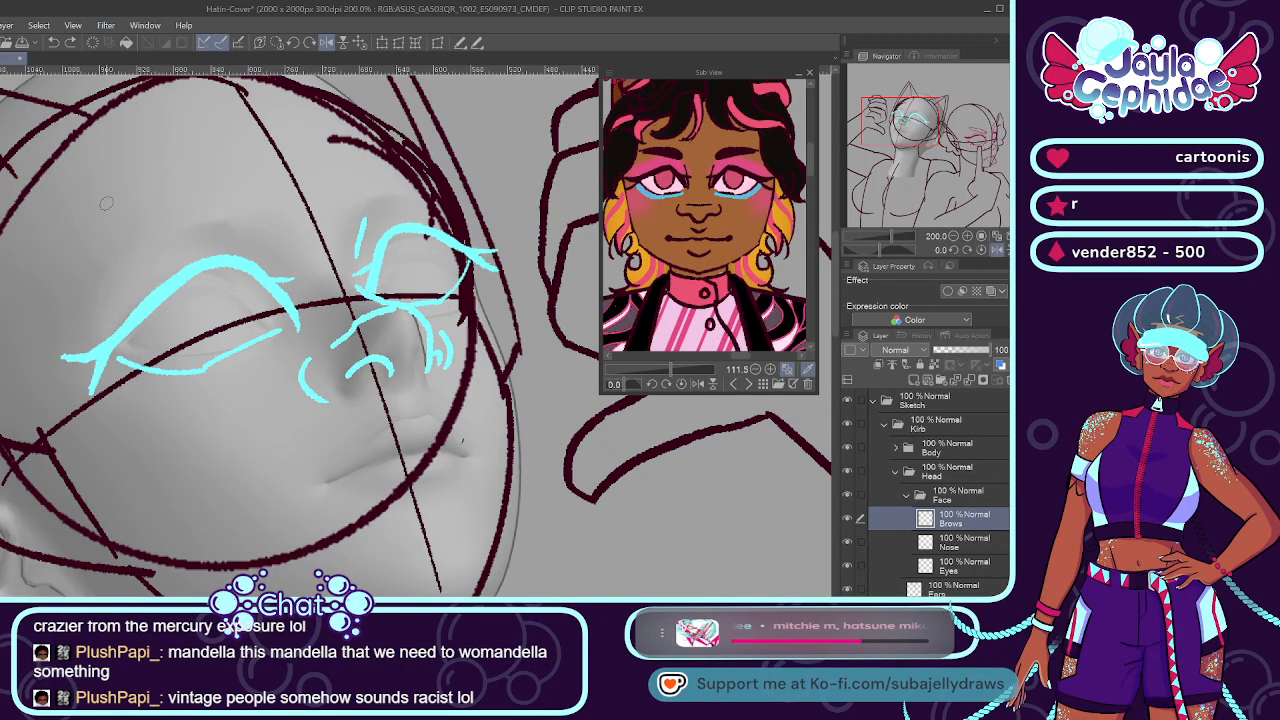
Sketch the near eyebrow's upper edge as a shorter, shallow arch higher above the near eye.
mouse_move(88, 224)
mouse_down()
mouse_move(172, 202)
mouse_move(242, 214)
mouse_up()
key(ctrl+z)
drag(86, 226, 228, 216)
key(ctrl+z)
drag(84, 224, 222, 212)
key(ctrl+z)
drag(88, 226, 216, 218)
key(ctrl+z)
drag(70, 226, 217, 216)
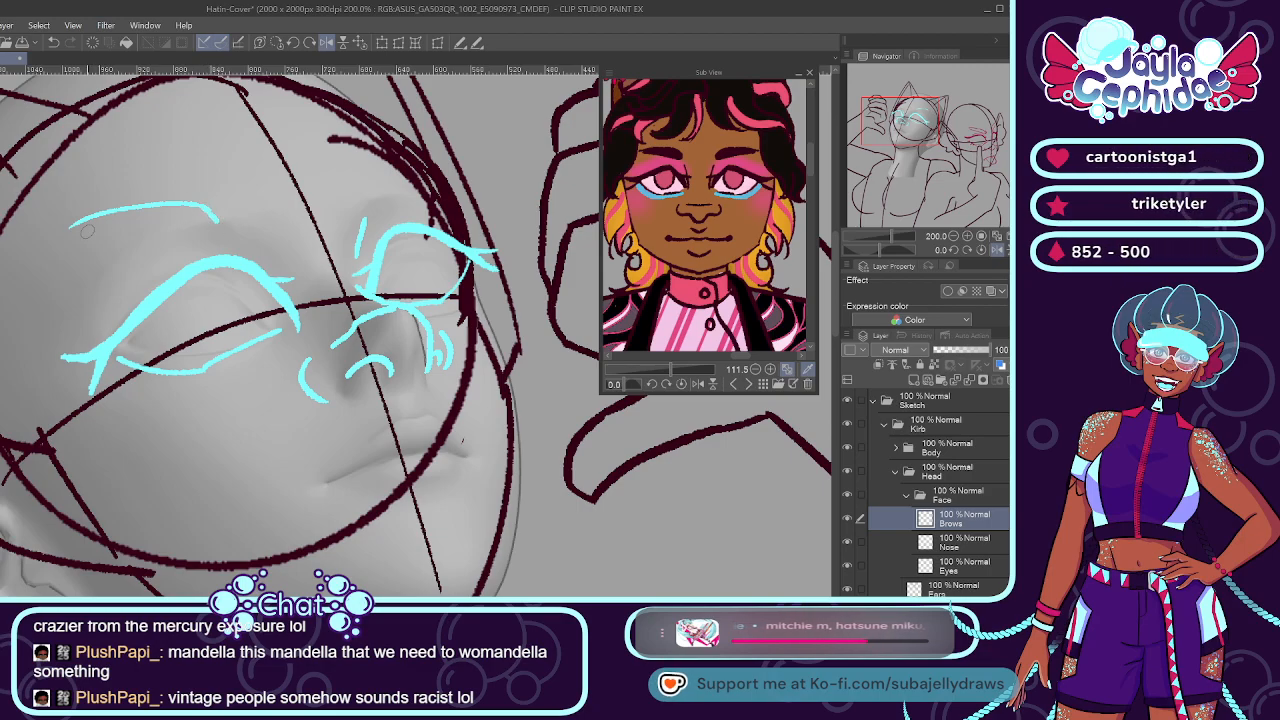
Close the near eyebrow's outline with a nearly straight lower edge tapering to the outer tip.
drag(68, 228, 220, 225)
key(ctrl+z)
drag(70, 227, 214, 222)
key(ctrl+z)
drag(74, 226, 200, 221)
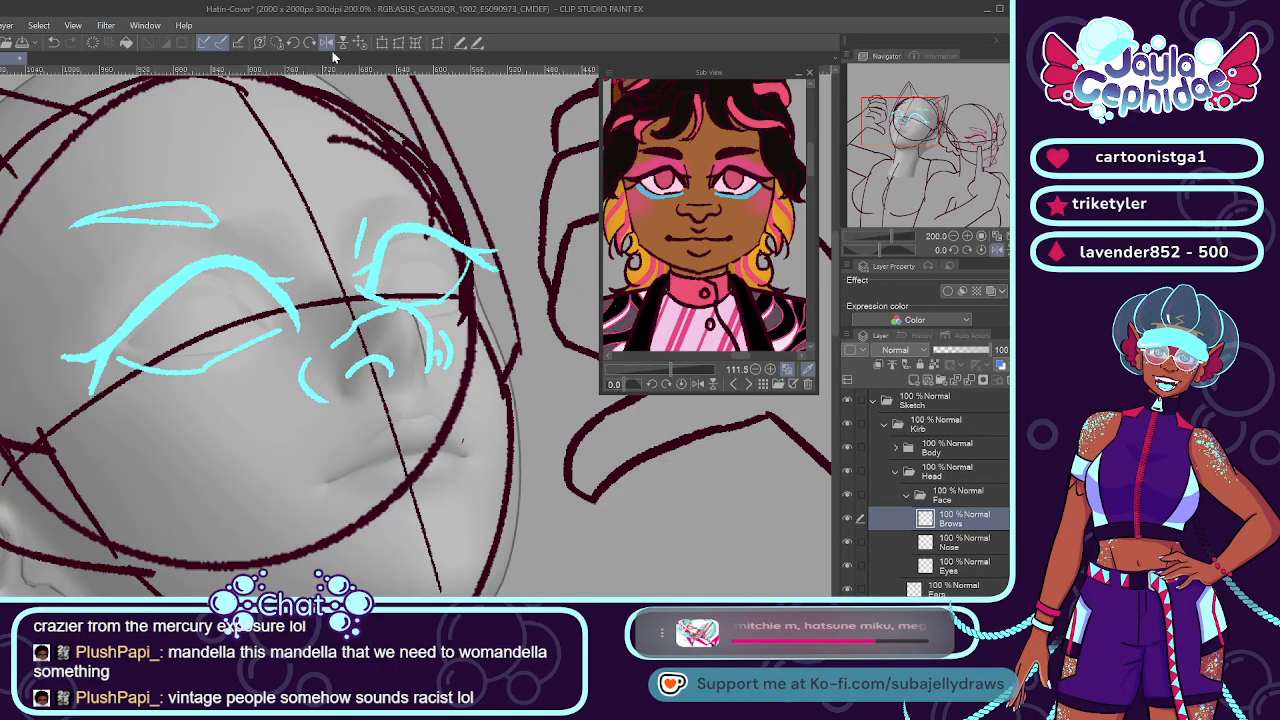
Enlarge the near eyebrow slightly with a transform, extending both its inner and outer ends.
key(ctrl+t)
drag(226, 224, 236, 234)
drag(37, 232, 38, 238)
click(110, 276)
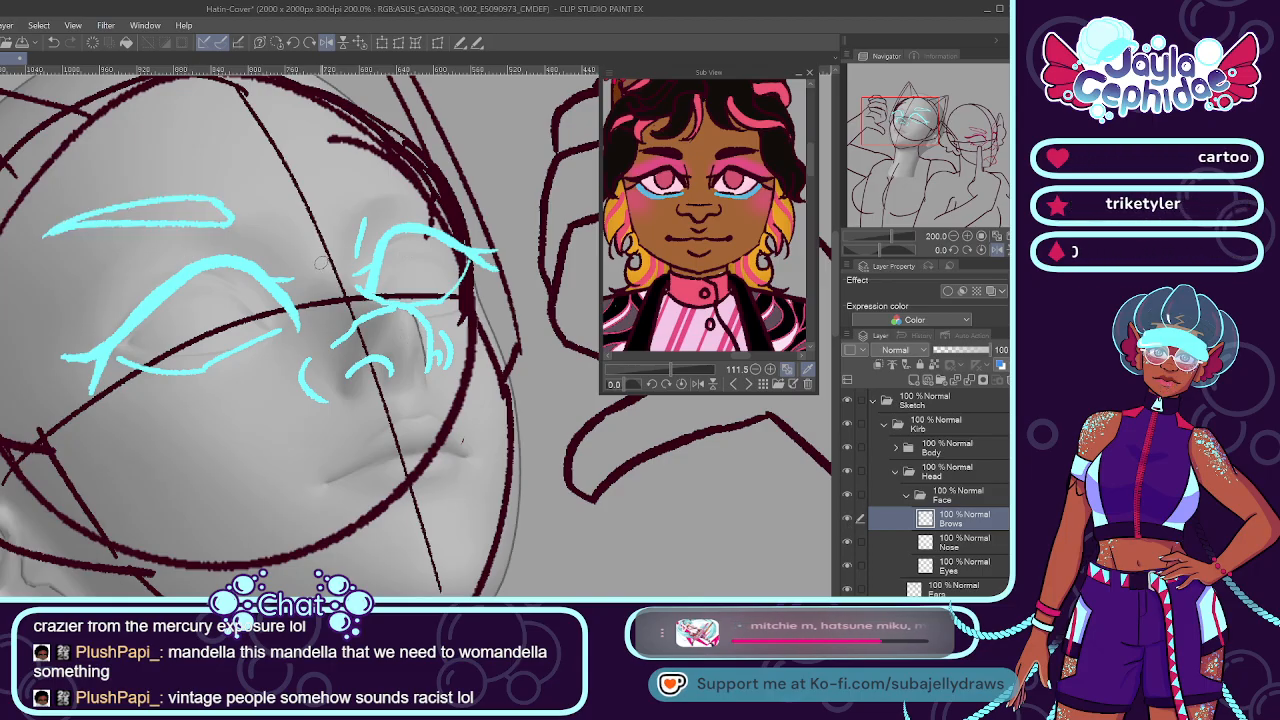
Duplicate the Brows layer, flip the copy horizontally, and tilt and shorten it to fit above the far eye.
key(ctrl+shift+n)
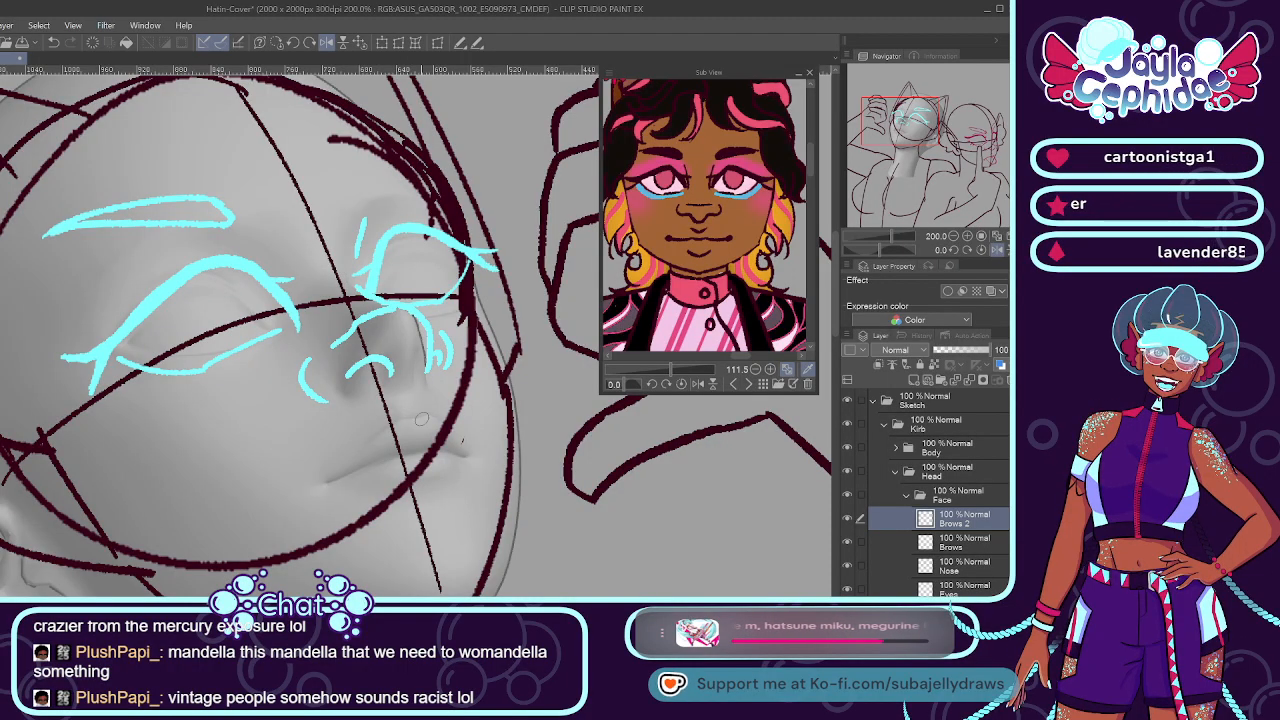
key(ctrl+t)
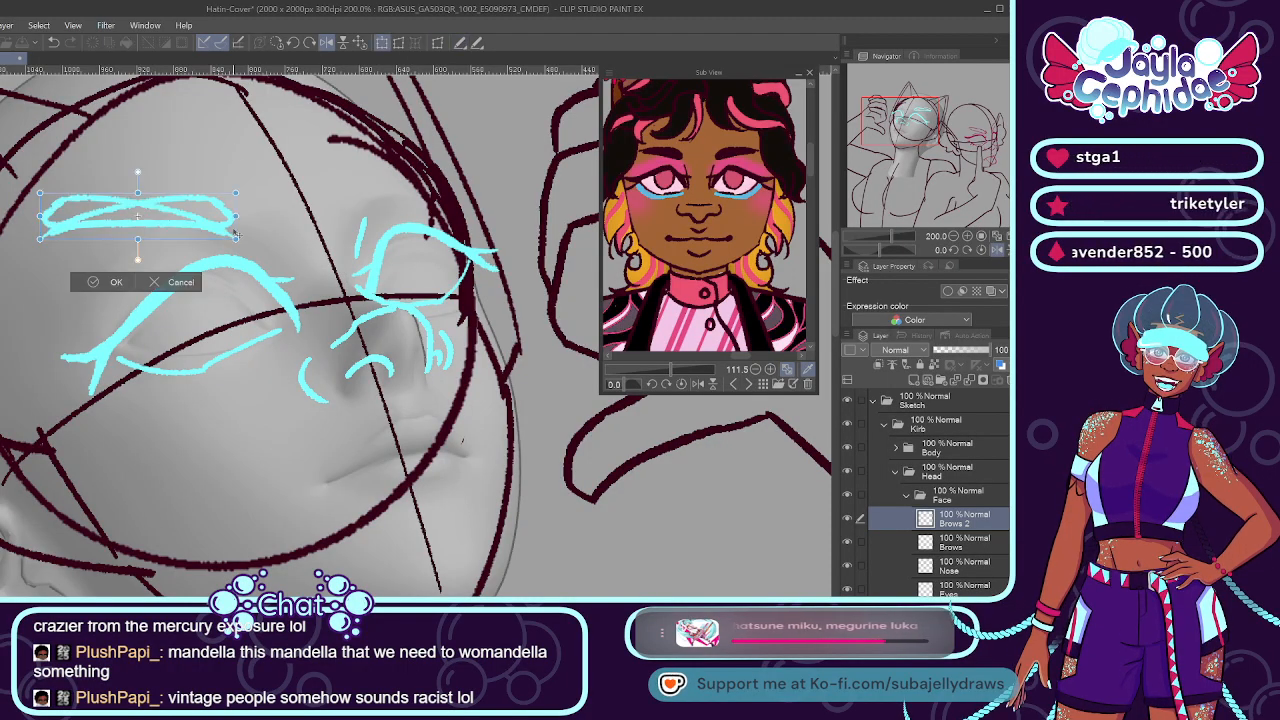
drag(243, 243, 497, 158)
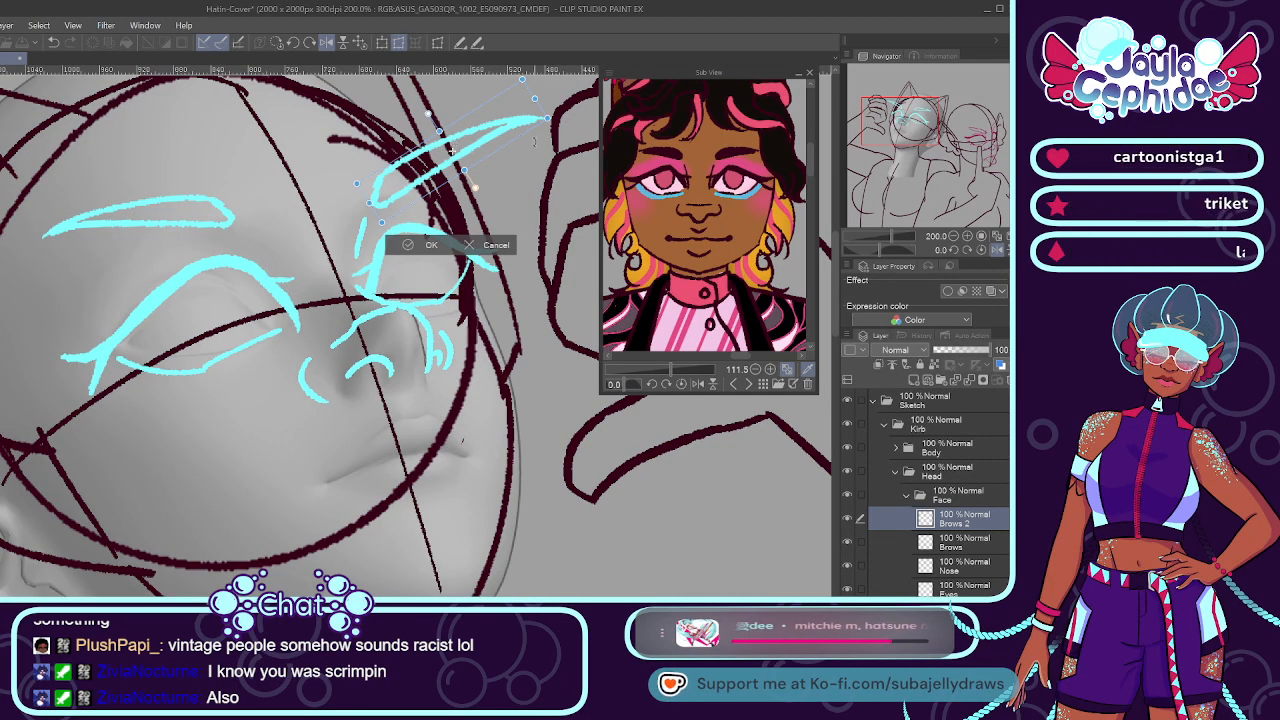
drag(535, 98, 439, 143)
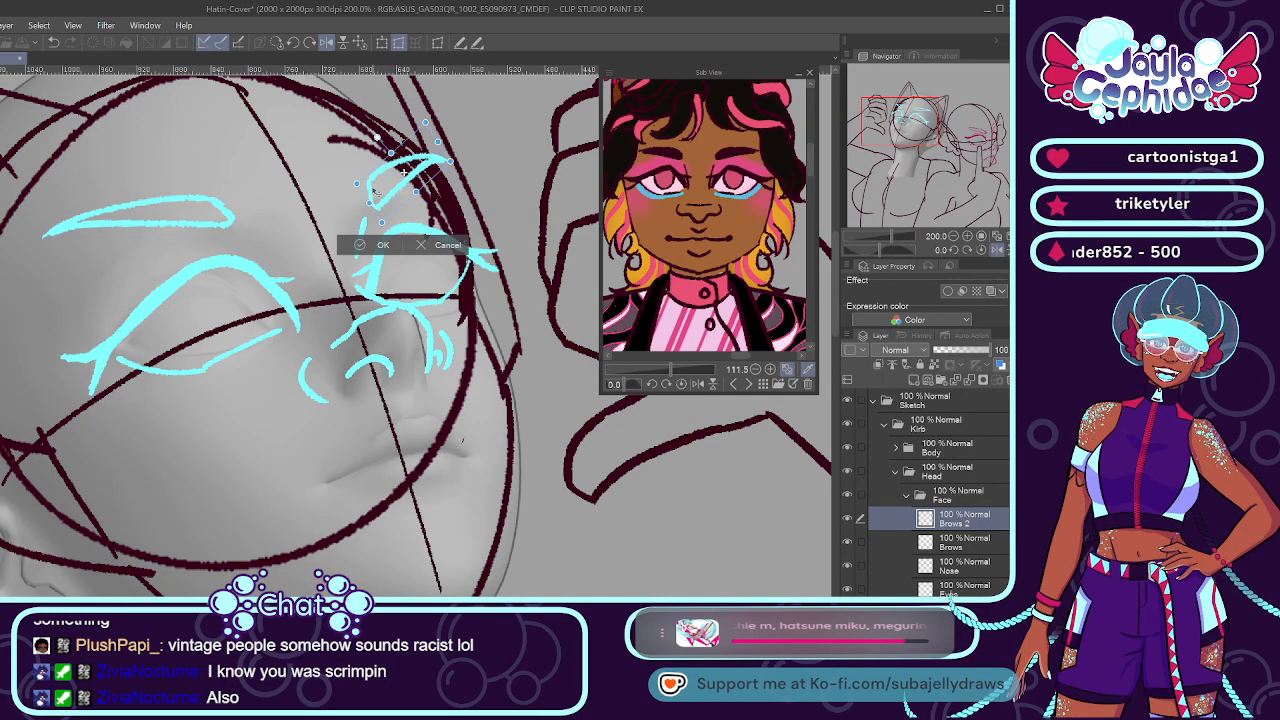
click(378, 245)
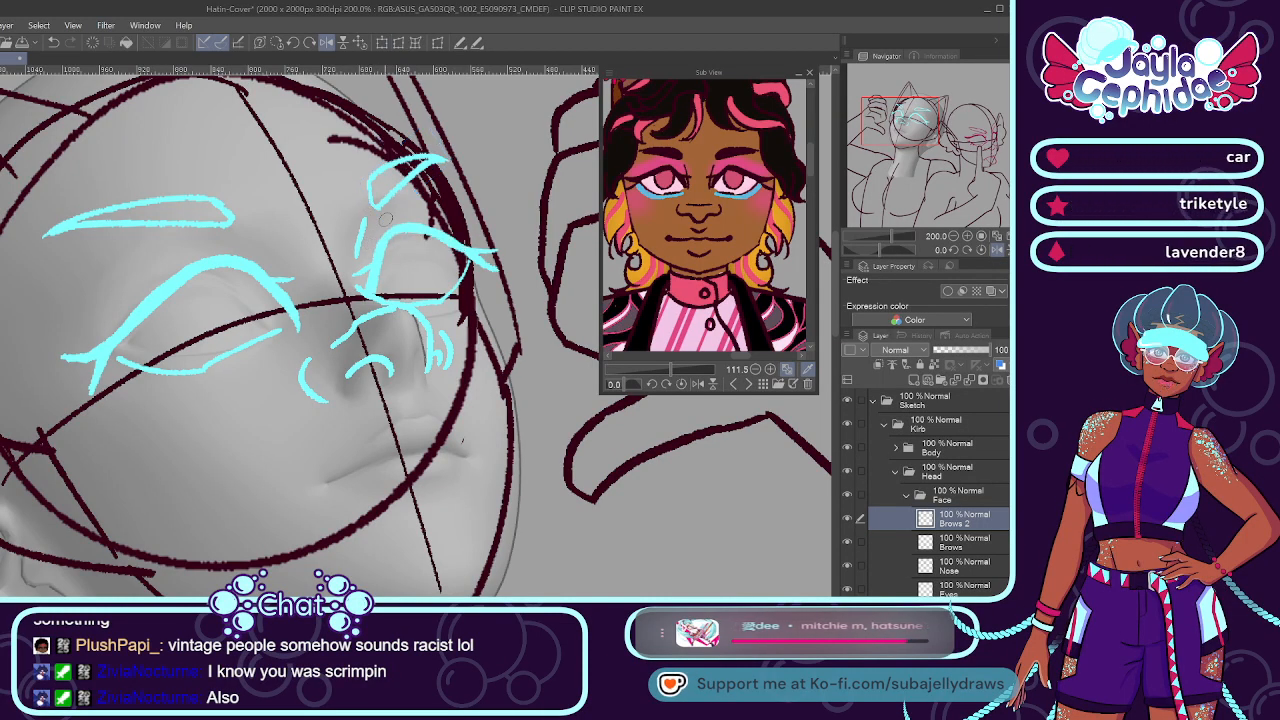
Rotate the near eyebrow on the Brows layer so its inner end slopes down toward the nose.
click(960, 545)
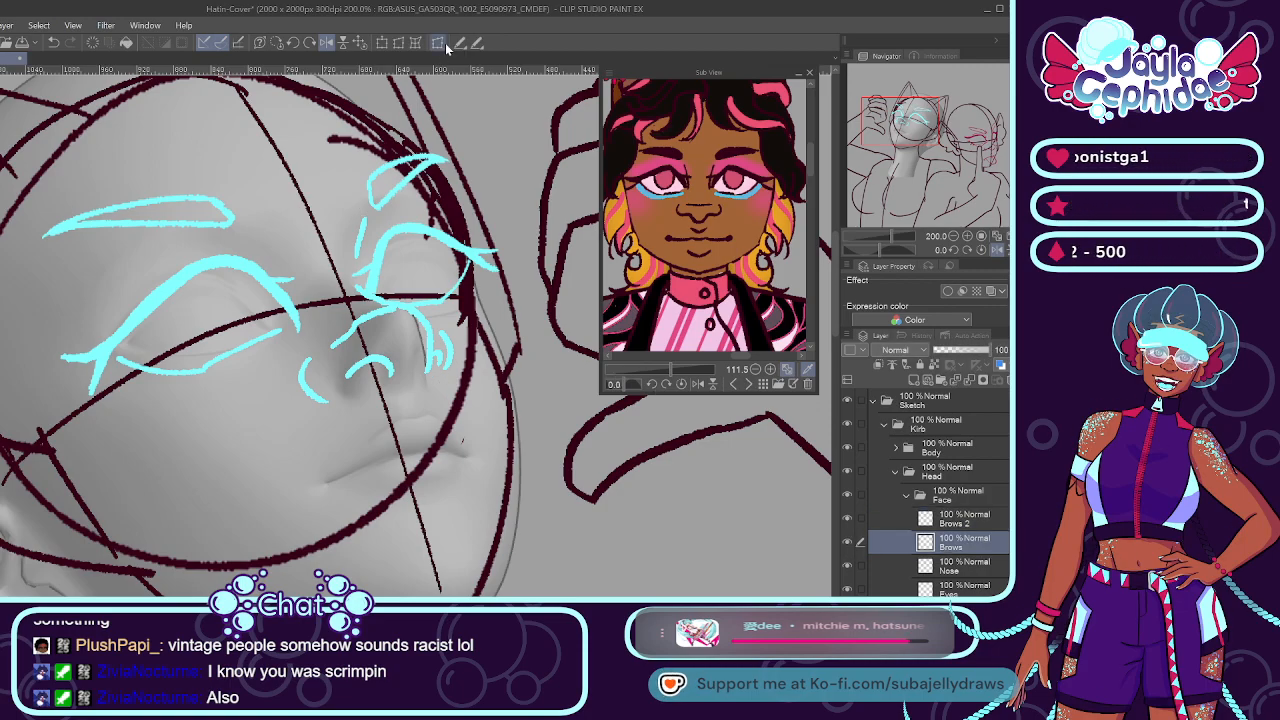
click(383, 45)
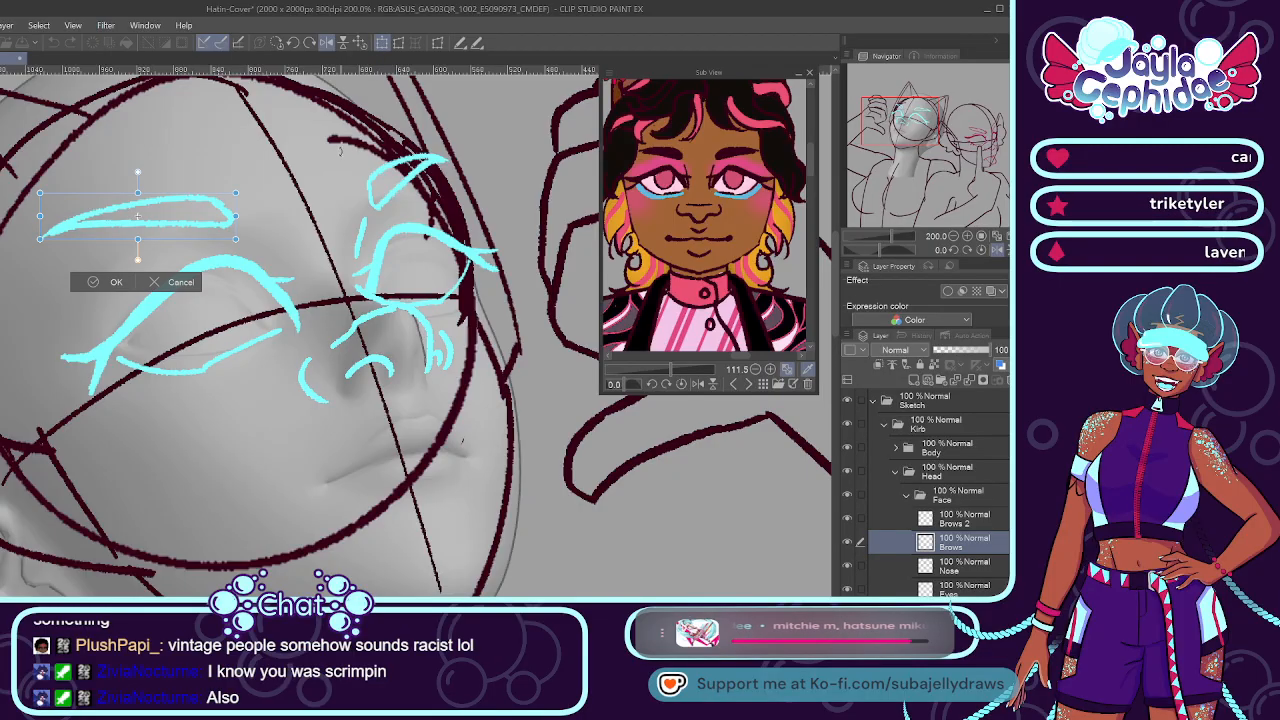
drag(225, 235, 333, 216)
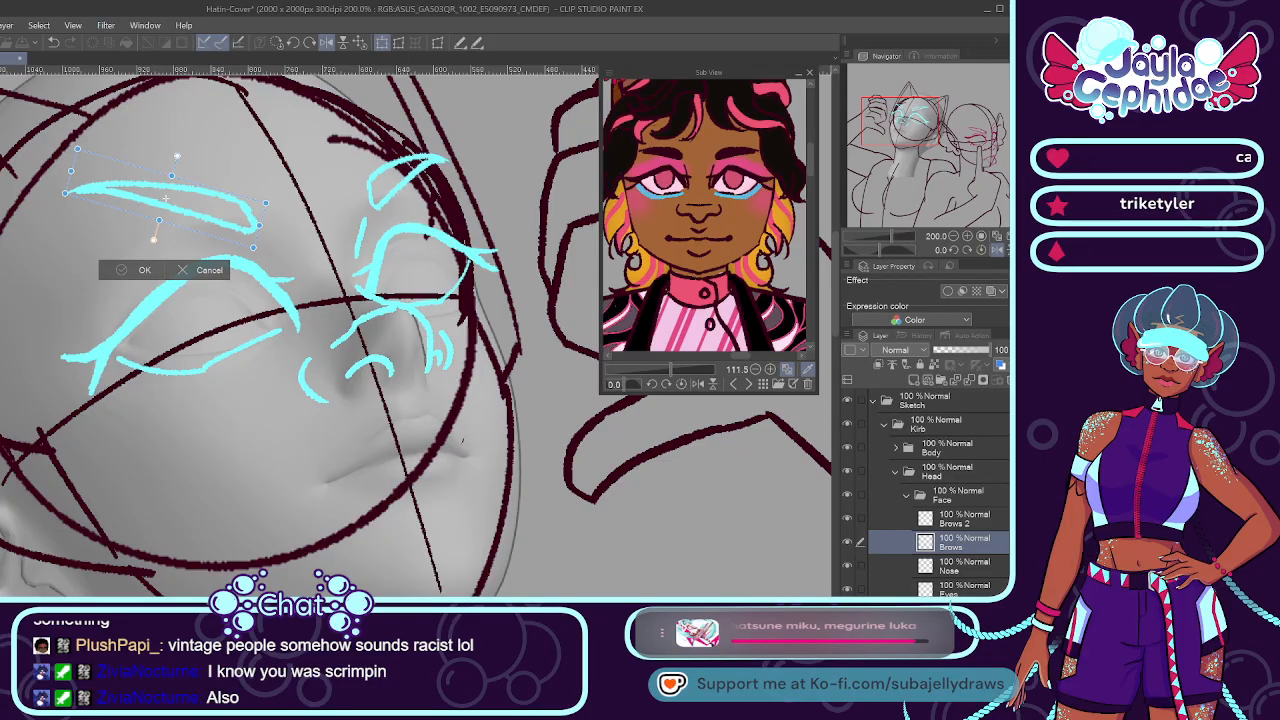
click(144, 270)
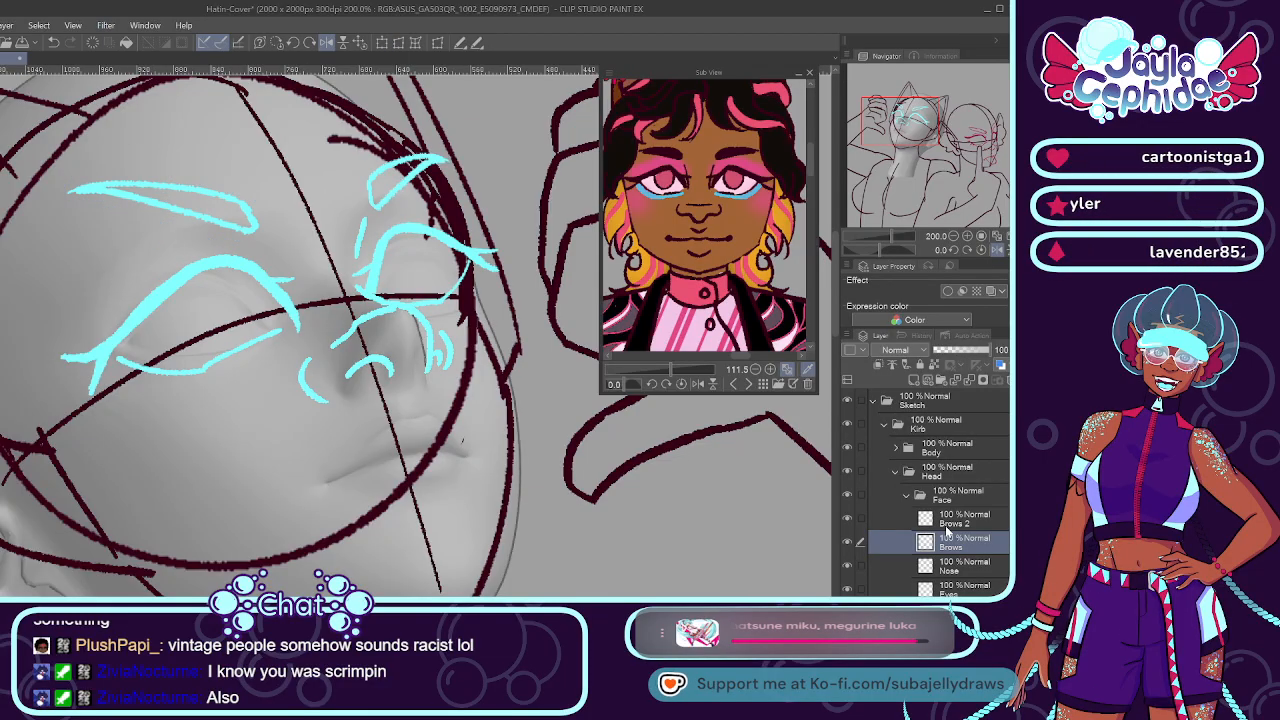
Transform the far eyebrow on the Brows 2 layer, tilting it steeper and shifting it slightly up and inward.
key(alt+bracketright)
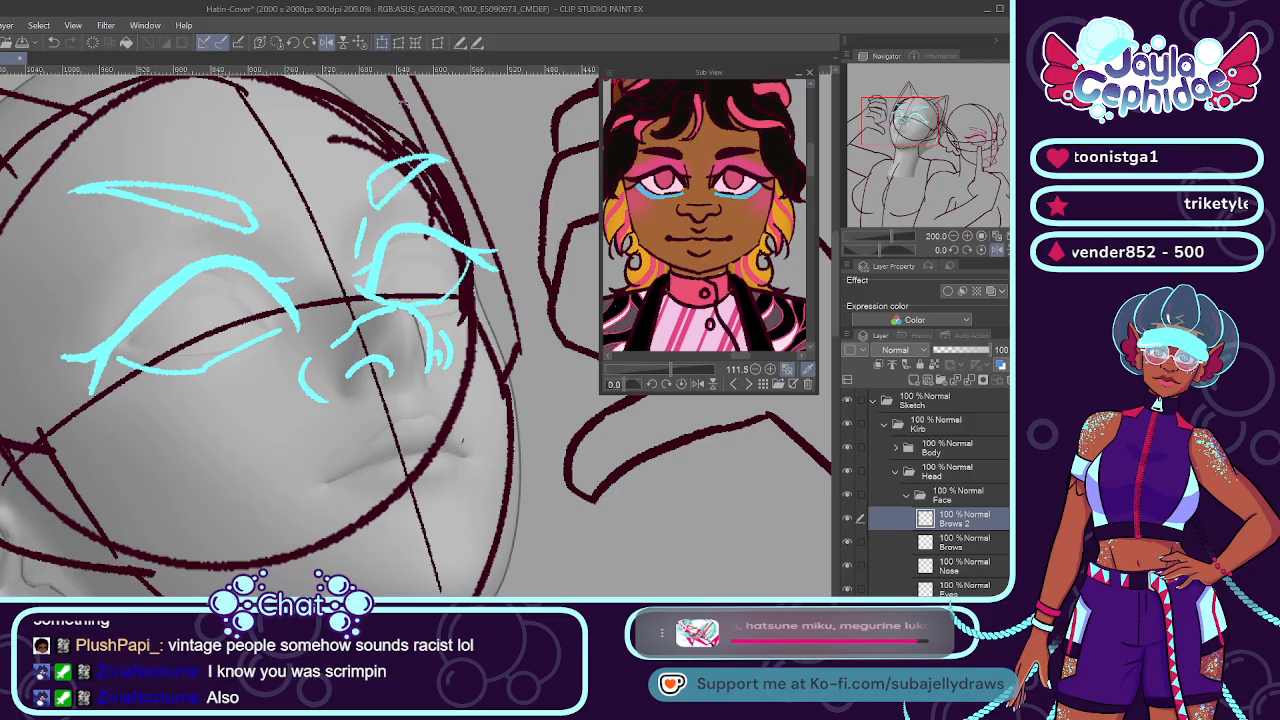
click(382, 42)
drag(434, 197, 421, 184)
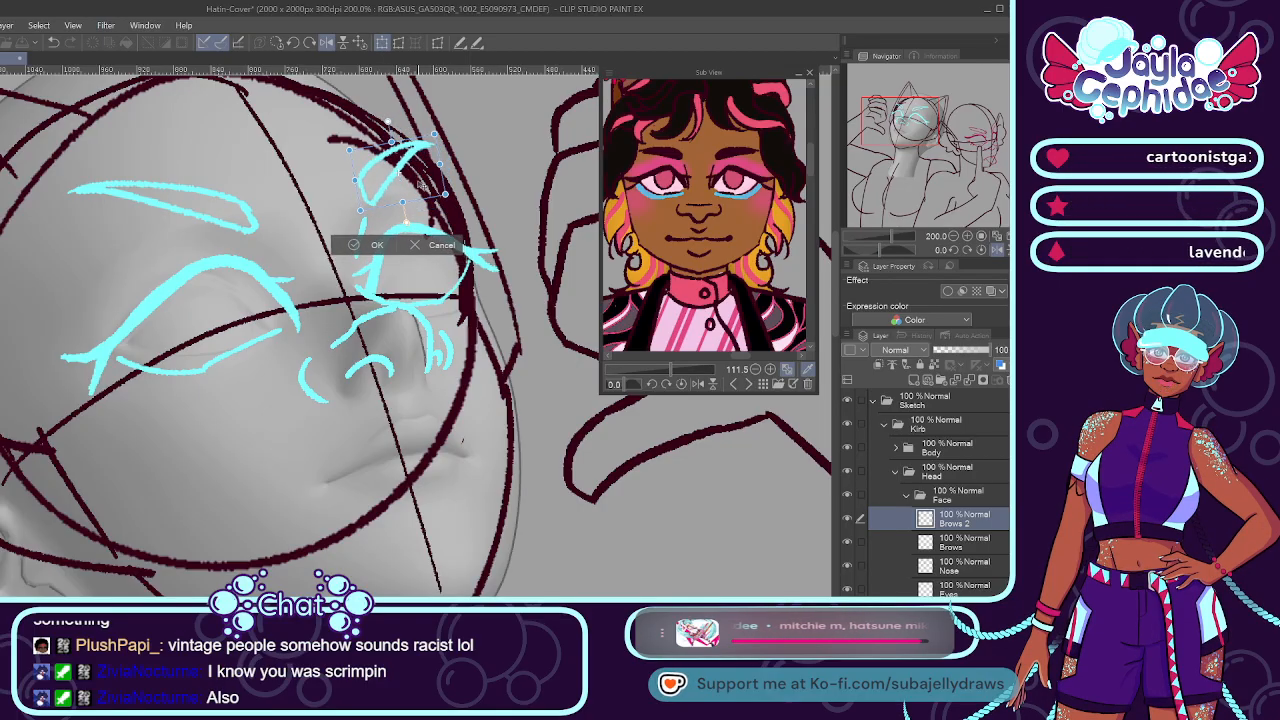
click(365, 245)
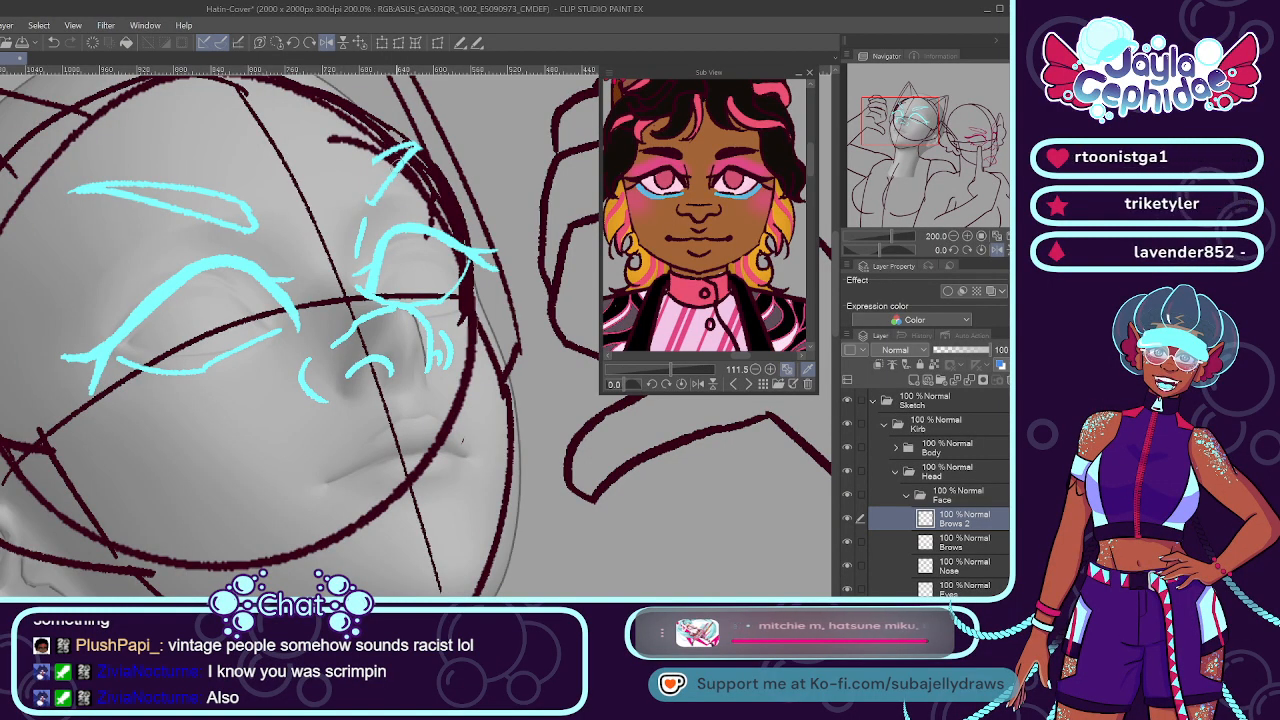
Redraw the far eyebrow's inner edge as a steeper line and merge the Brows 2 layer into Brows.
drag(372, 168, 364, 212)
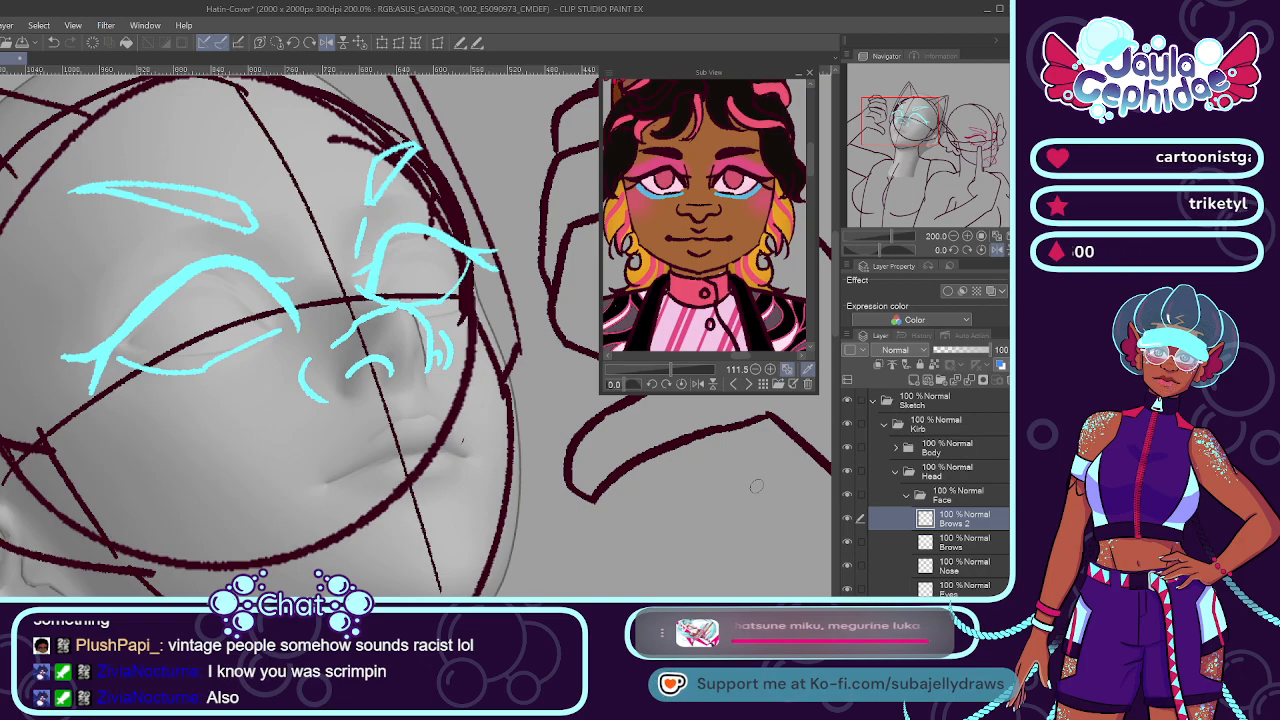
key(ctrl+e)
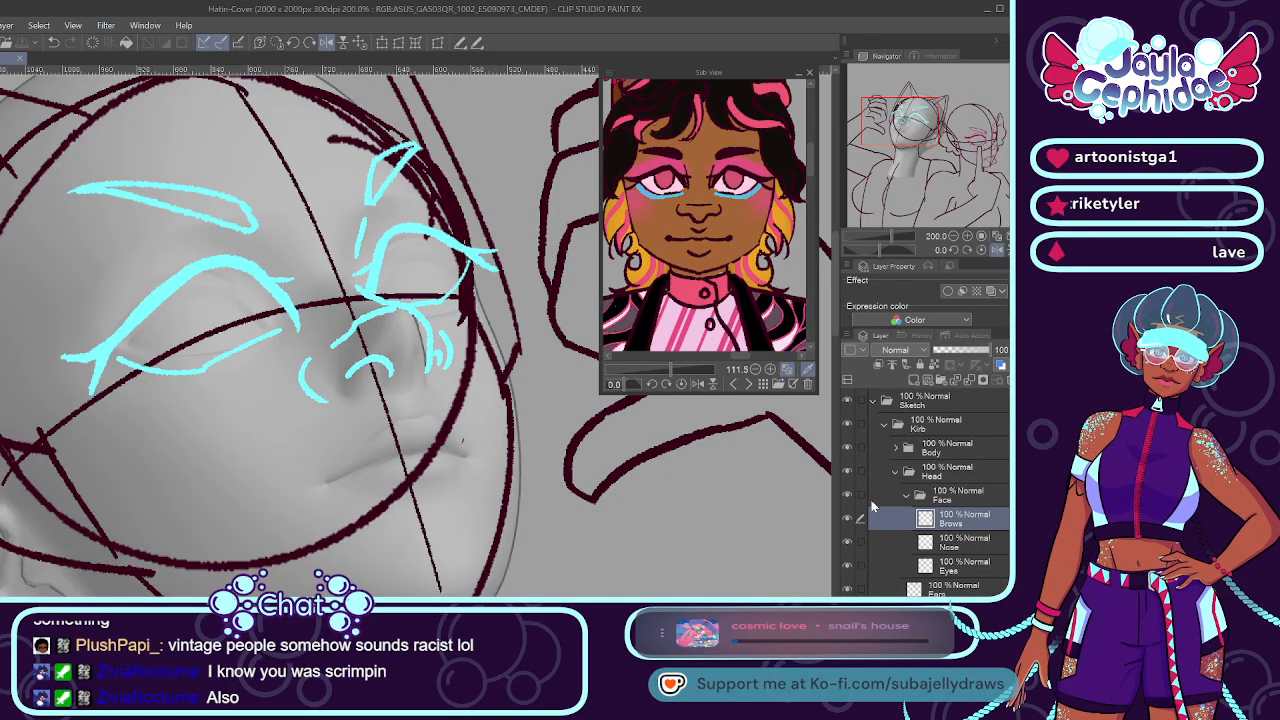
Add a new layer named Mouth above the Brows layer in the Face folder.
scroll(472, 352, down, 3)
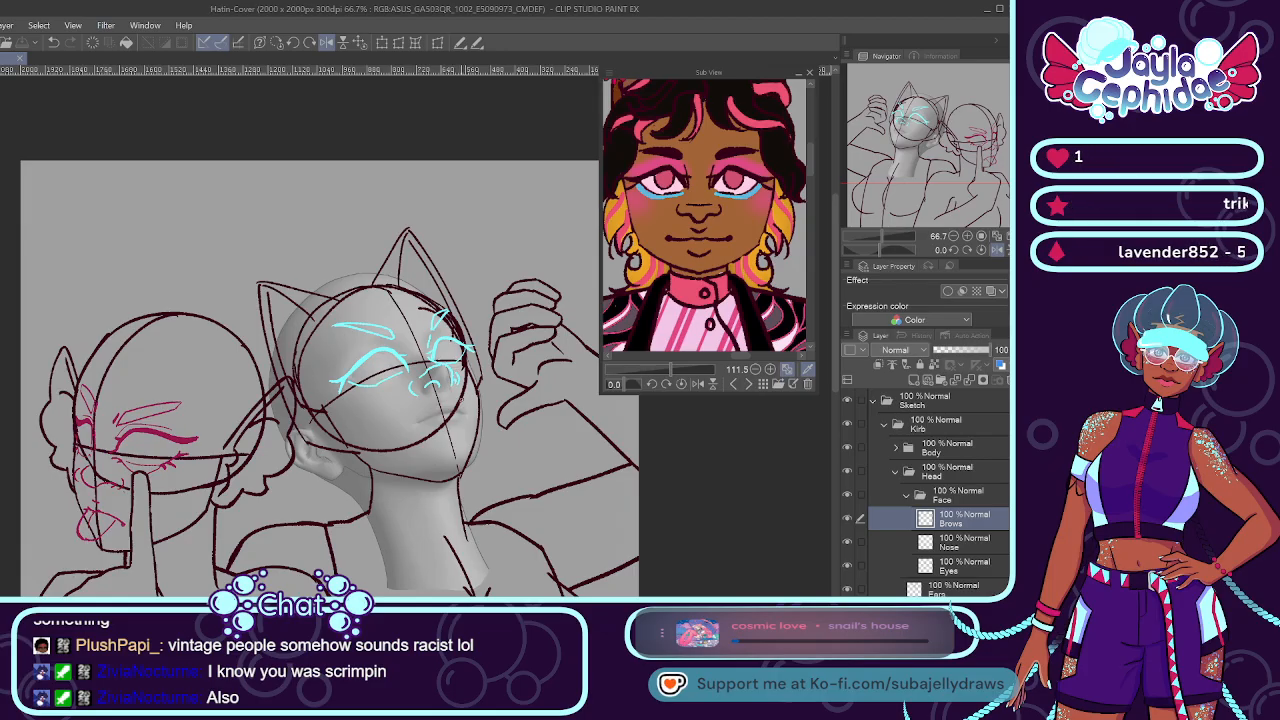
scroll(466, 360, up, 2)
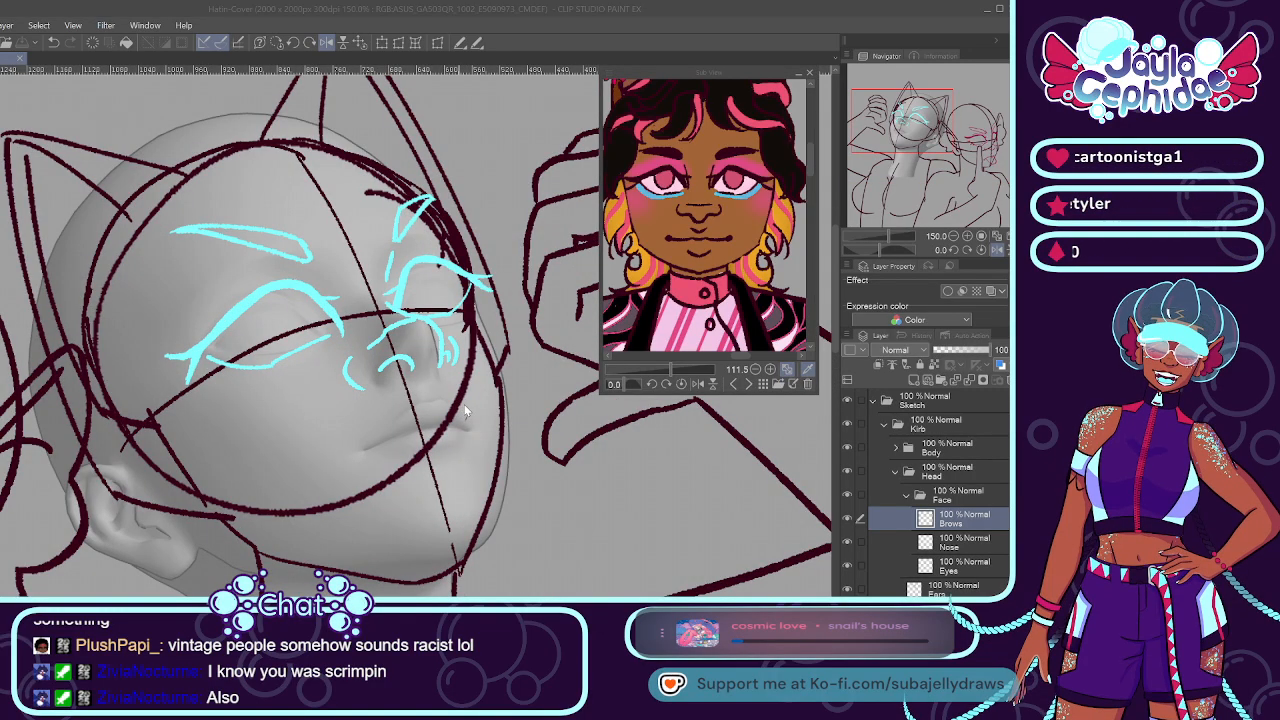
key(Return)
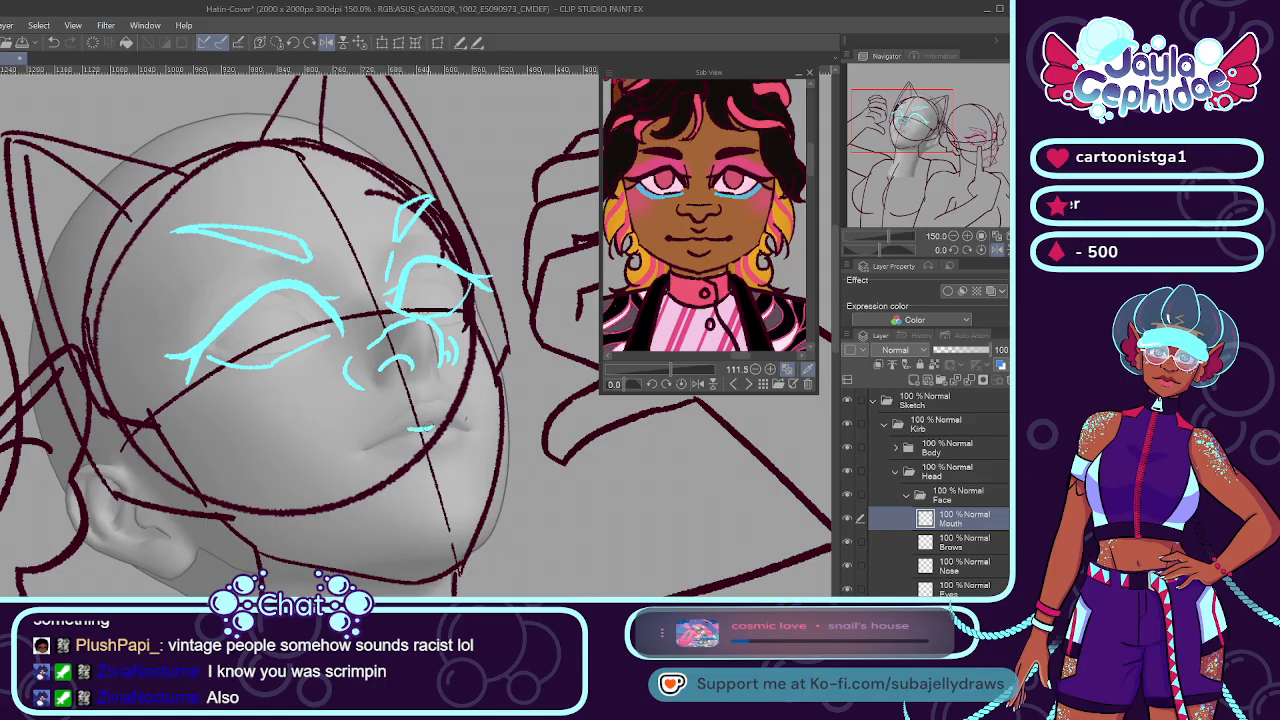
Sketch the mouth line as a shallow arch over the reference head's lips, sloping down to the near corner.
drag(410, 430, 481, 430)
drag(380, 445, 318, 476)
key(ctrl+z)
drag(410, 430, 346, 470)
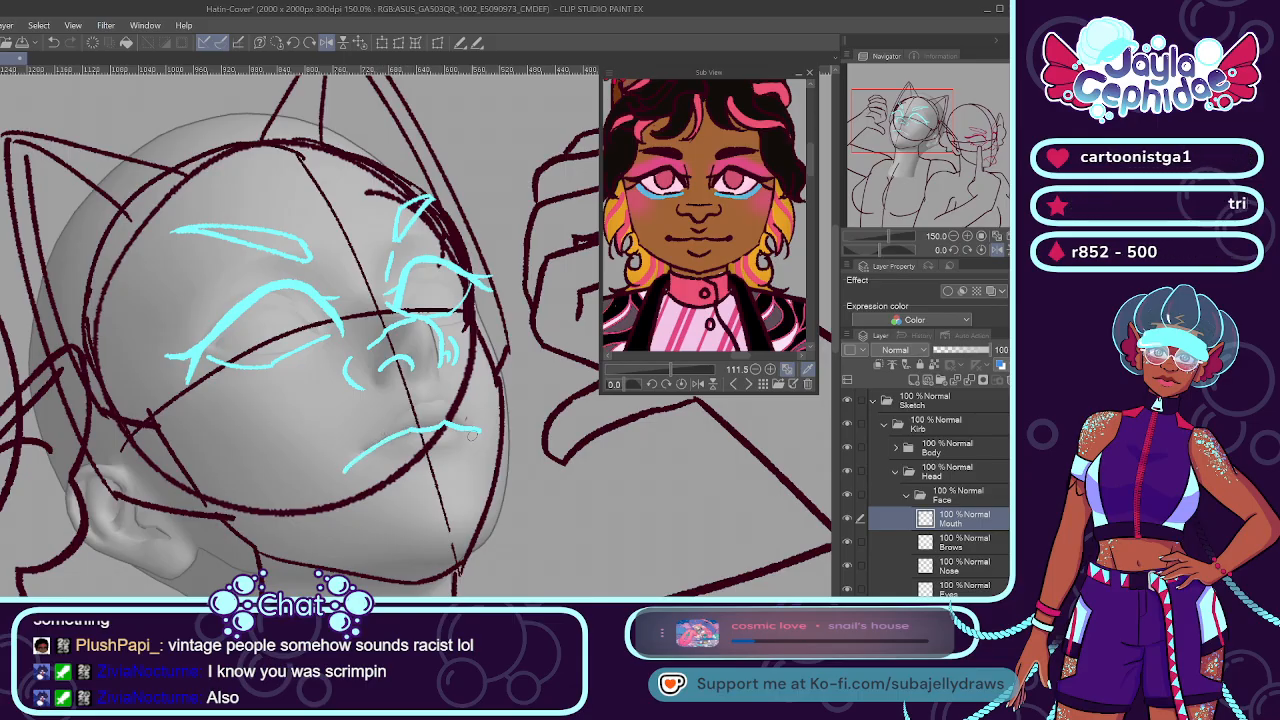
Sketch a rounded, stuck-out tongue hanging from the mouth line over the chin.
drag(445, 426, 517, 500)
drag(394, 438, 481, 495)
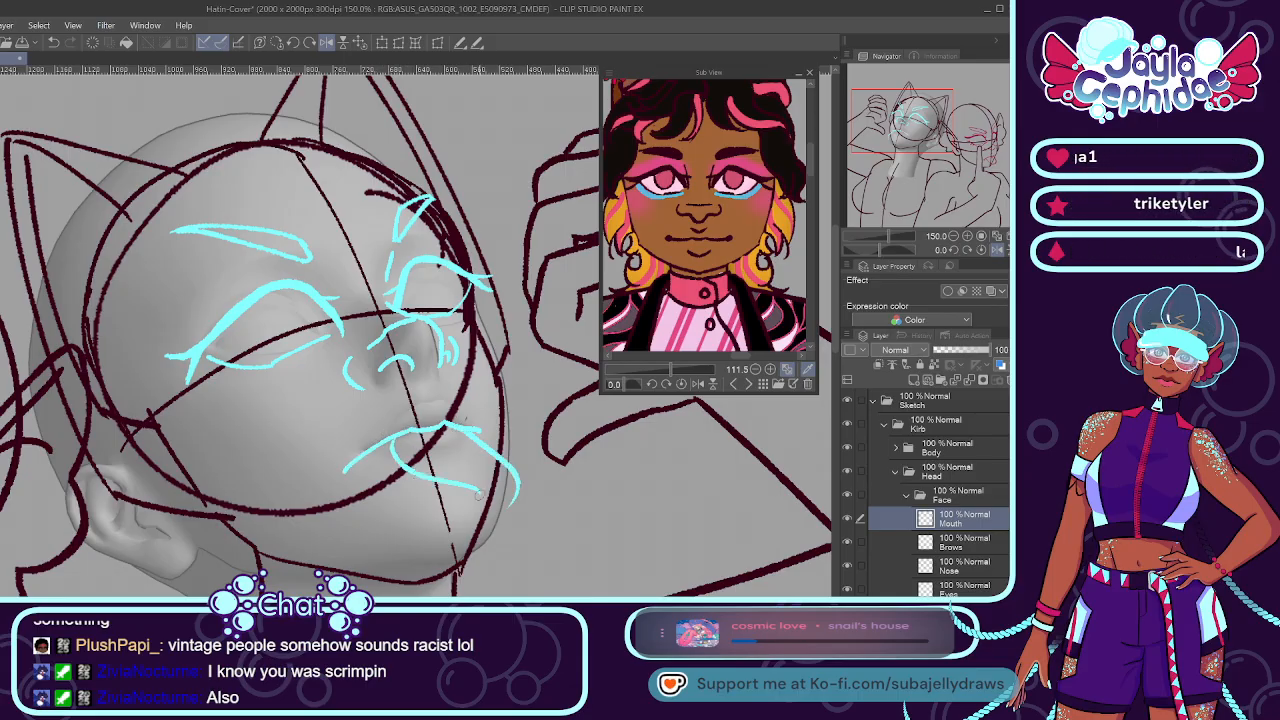
key(ctrl+z)
mouse_move(386, 445)
mouse_down()
mouse_move(446, 485)
mouse_move(383, 450)
mouse_move(467, 520)
mouse_up()
key(ctrl+z)
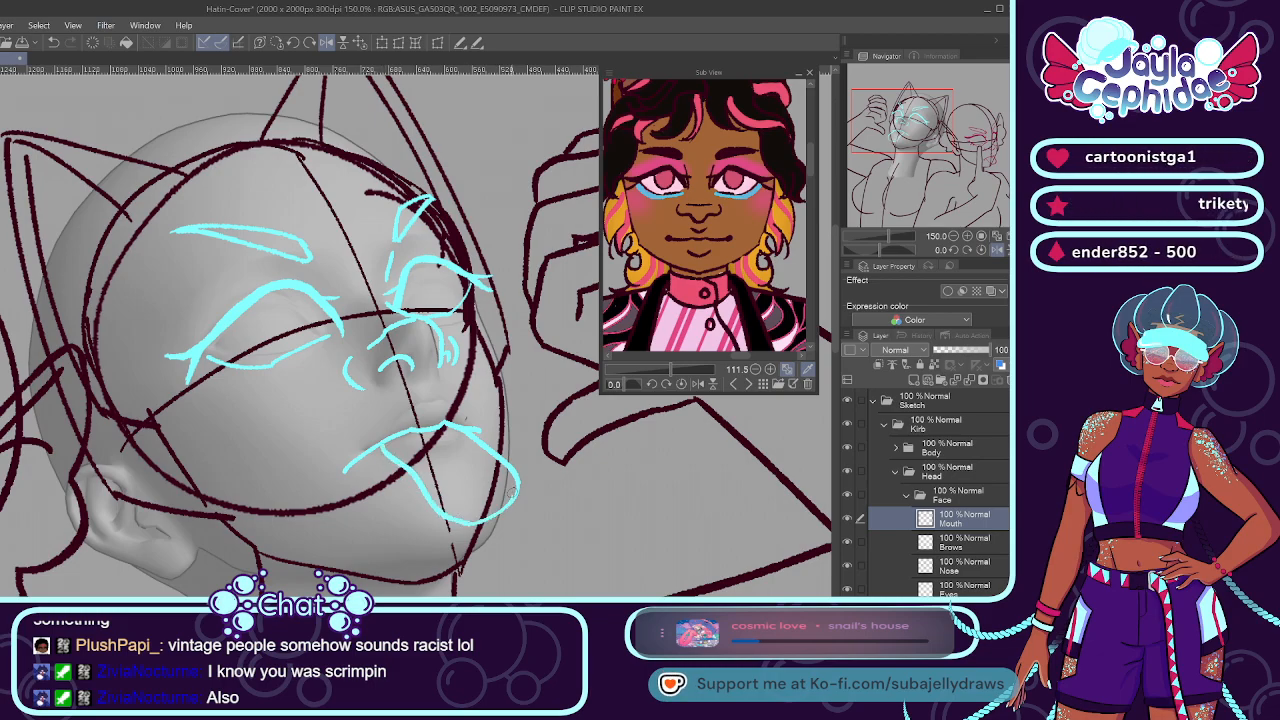
Lasso the tongue and scale it down slightly so it sits closer to the mouth.
scroll(437, 430, down, 2)
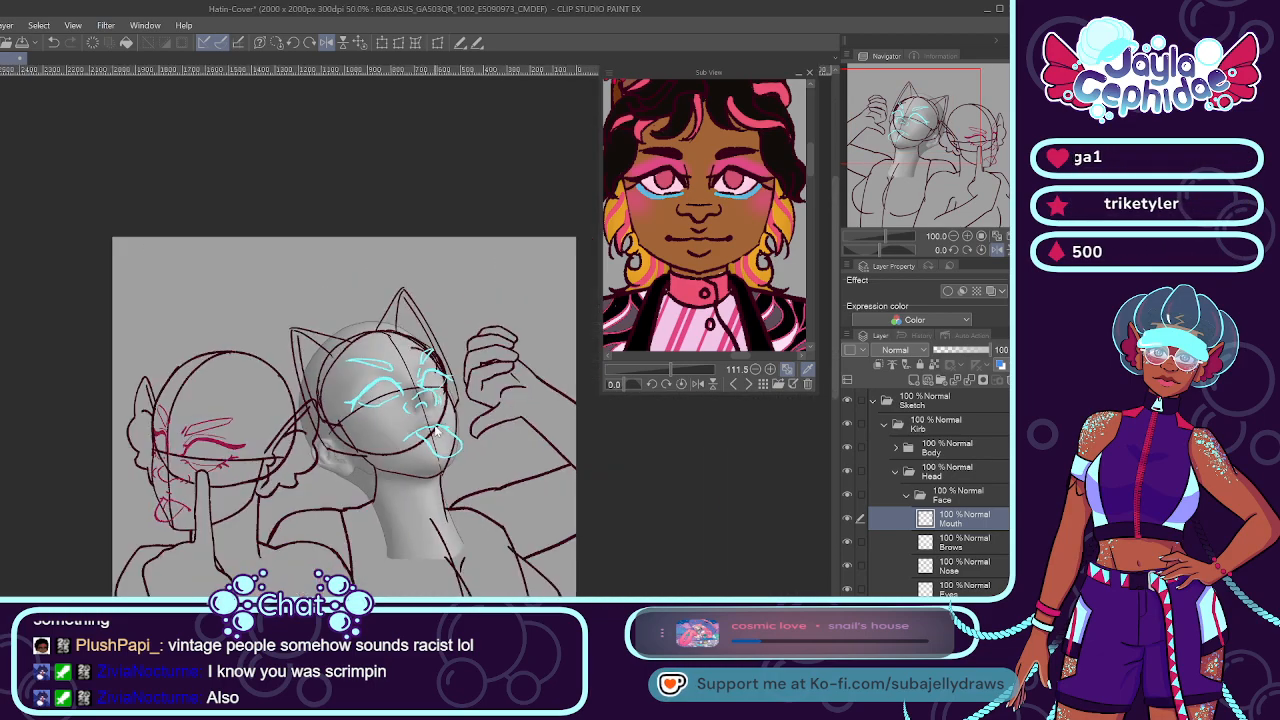
scroll(437, 430, up, 2)
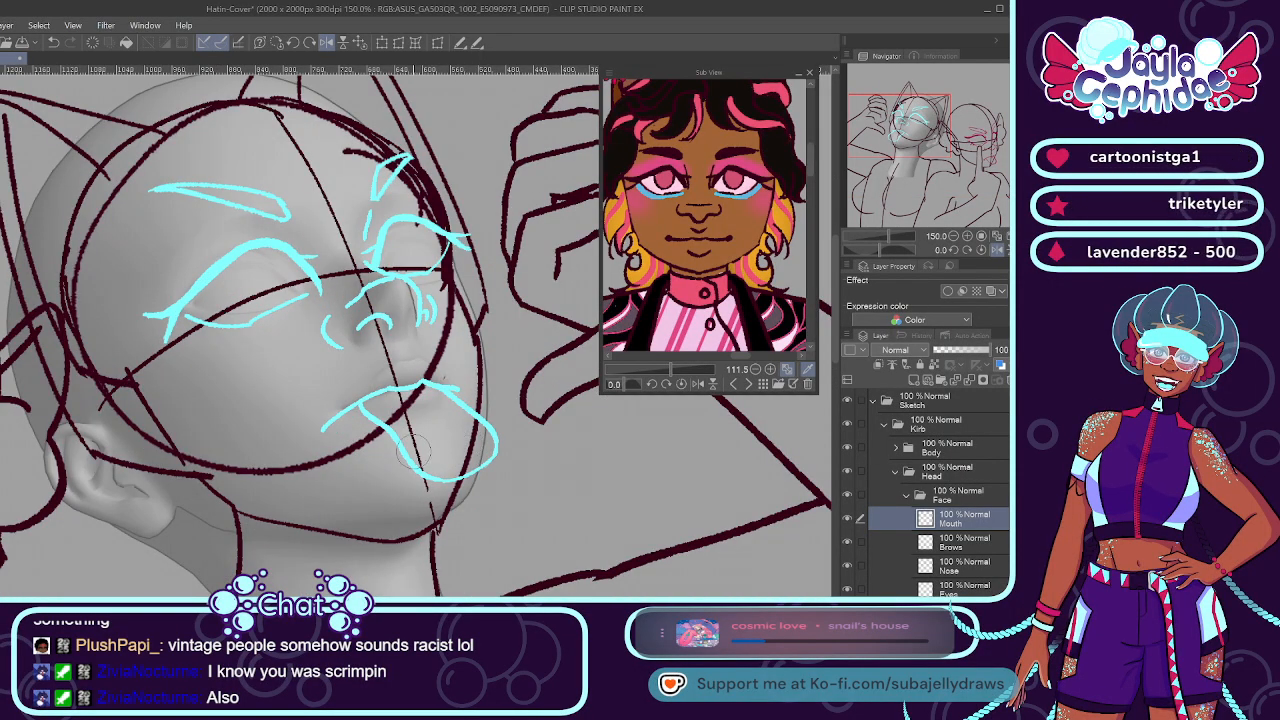
mouse_move(364, 416)
mouse_down()
mouse_move(425, 478)
mouse_move(500, 458)
mouse_move(470, 414)
mouse_move(445, 430)
mouse_move(443, 412)
mouse_up()
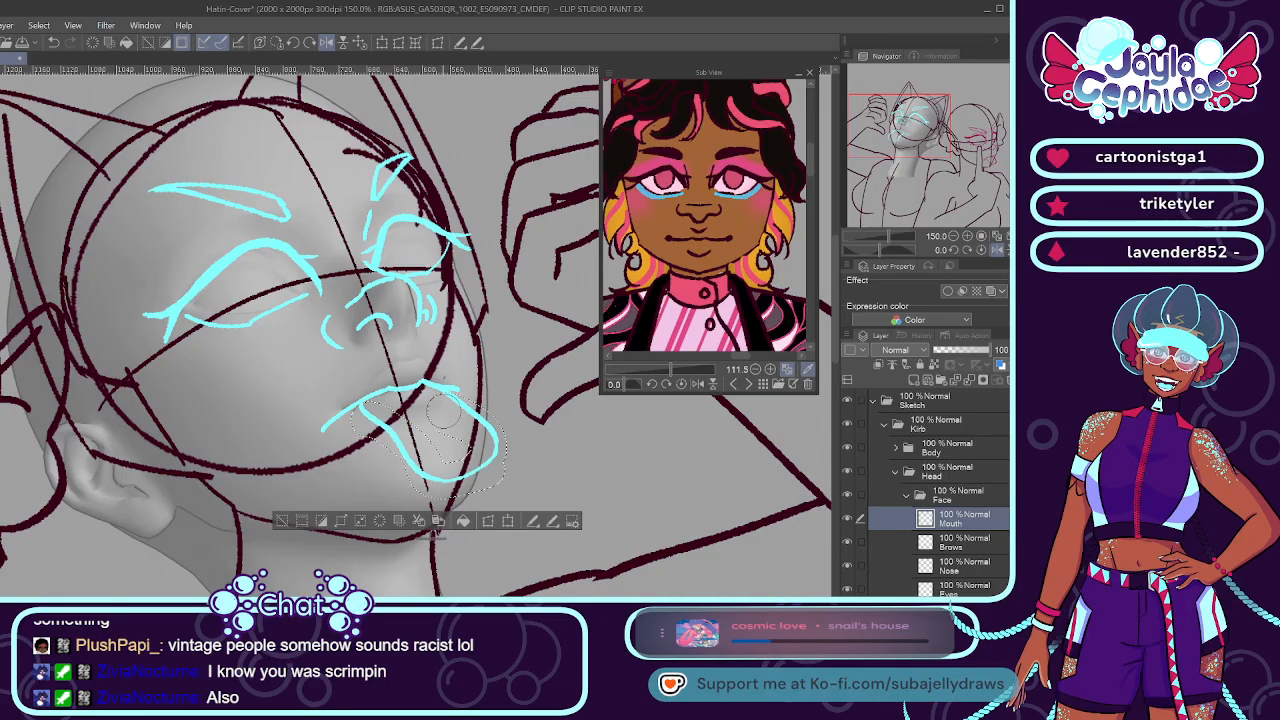
click(488, 520)
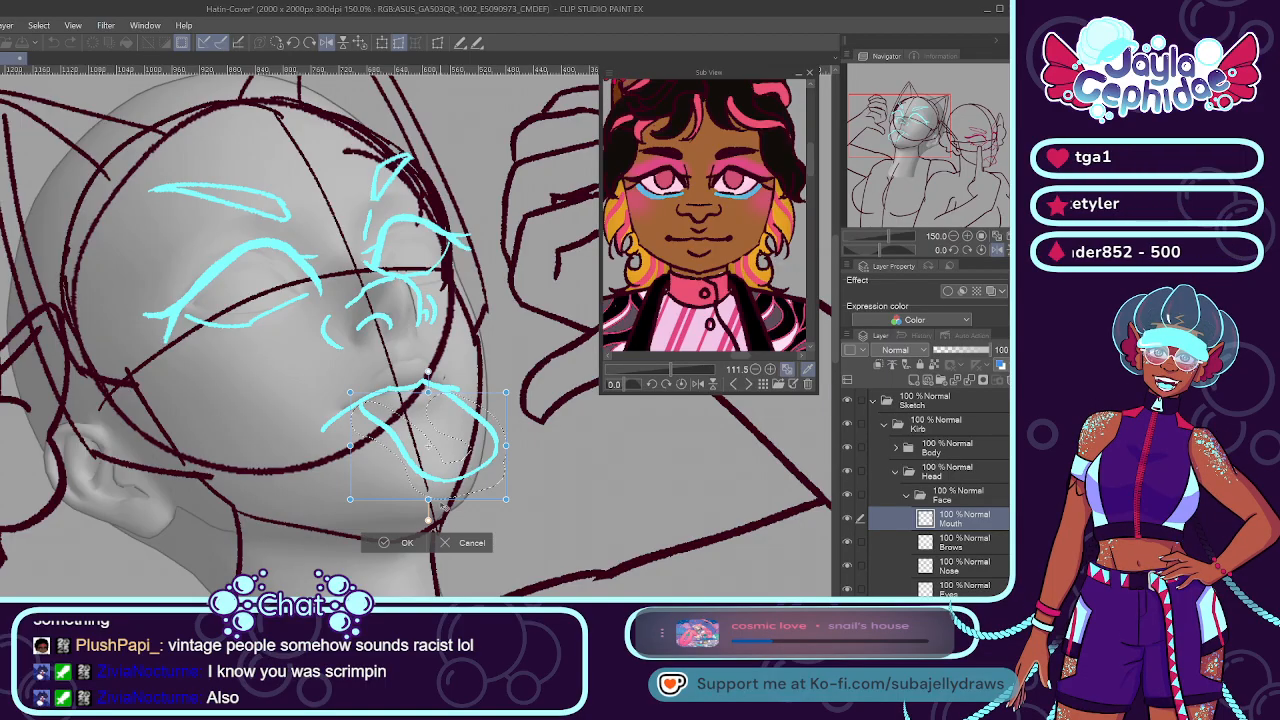
drag(428, 499, 417, 489)
click(401, 511)
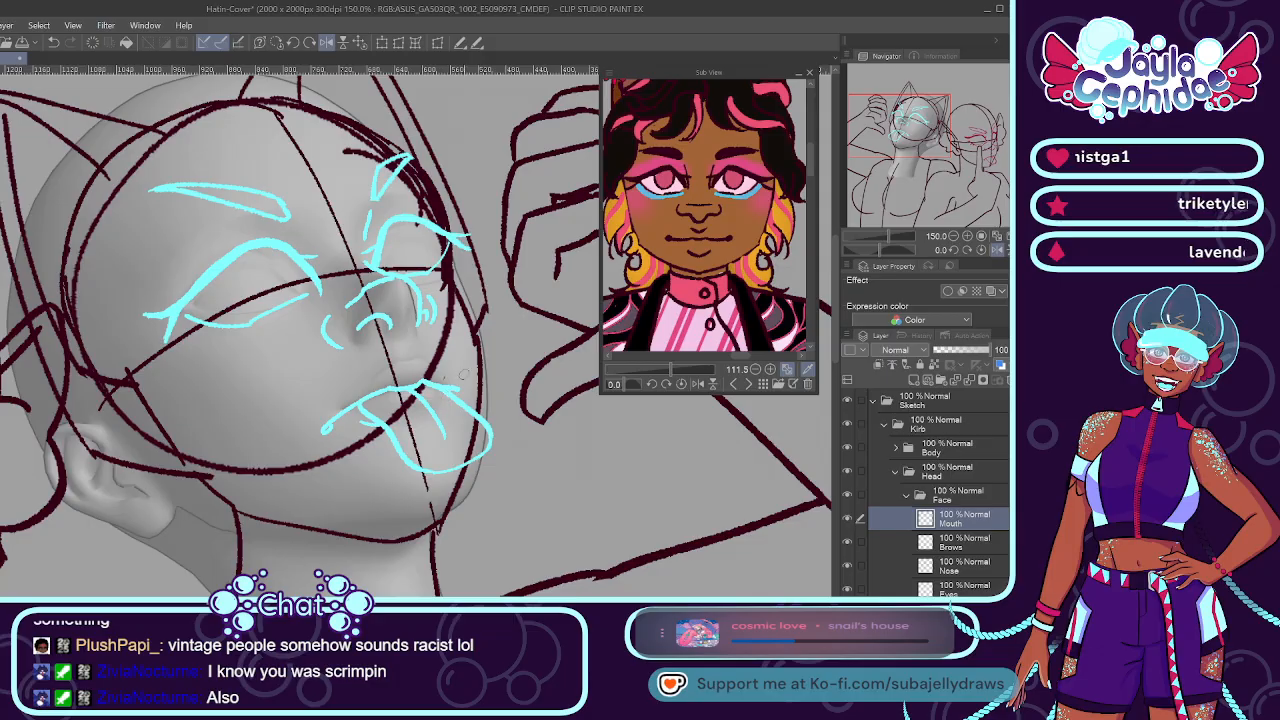
Collapse the Face and Head folders and hide the Soft webtoon 3D head reference layer.
scroll(446, 418, down, 3)
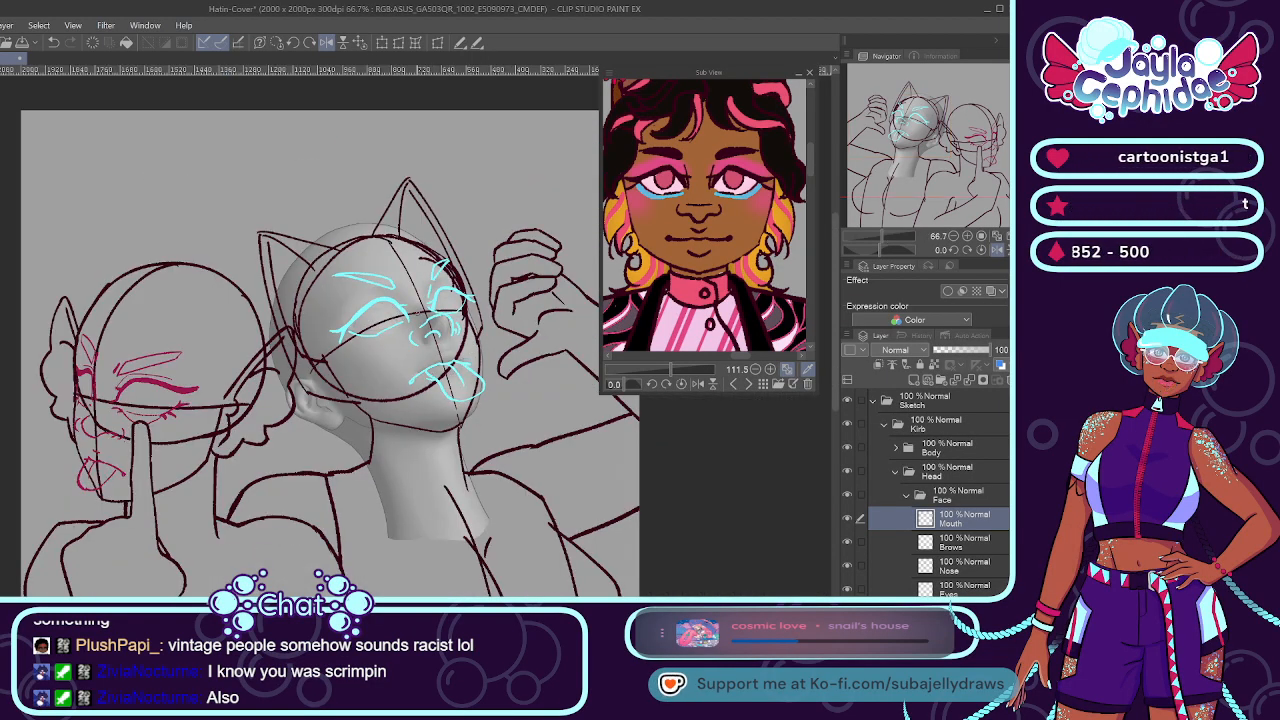
key(ctrl+minus)
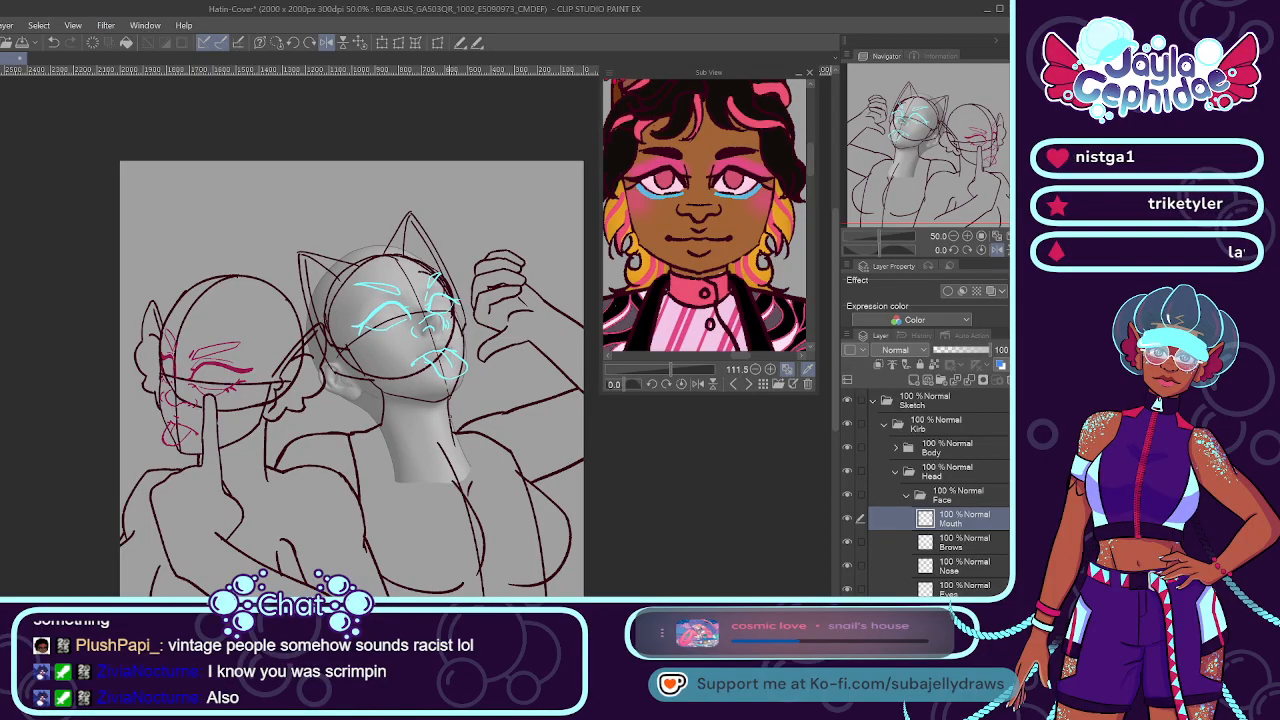
scroll(437, 413, up, 2)
scroll(489, 421, down, 2)
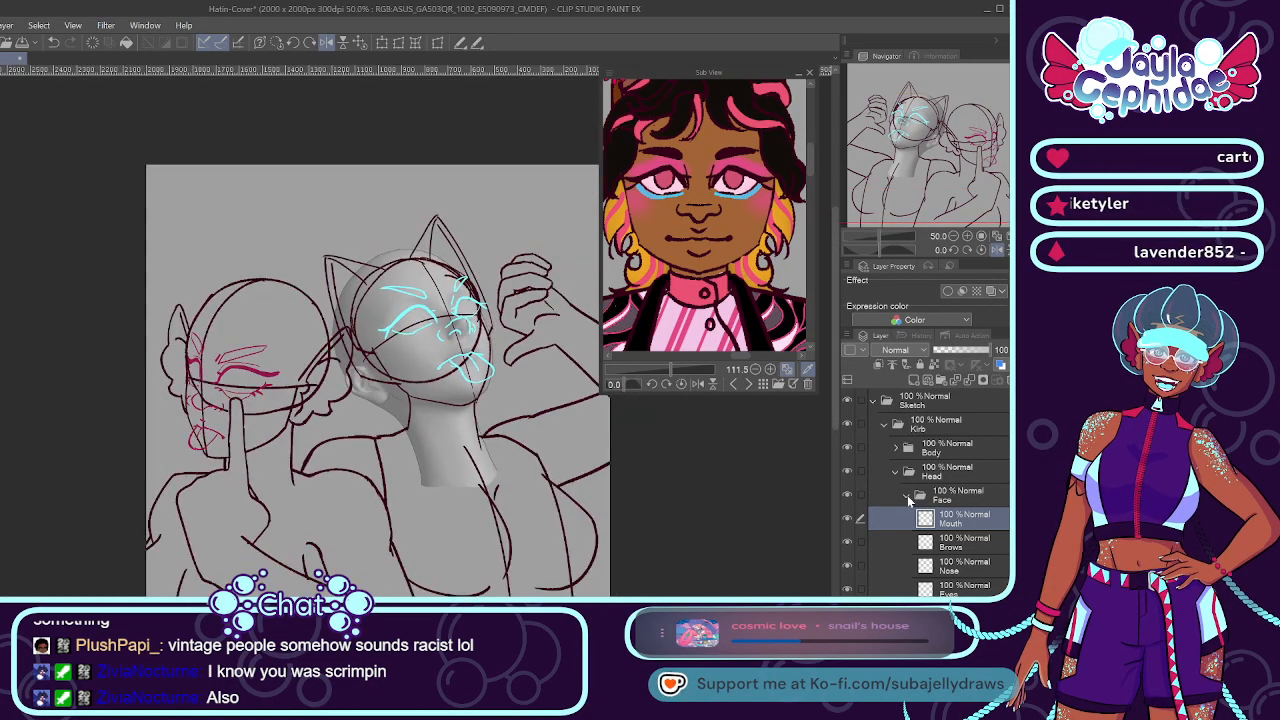
click(907, 495)
click(897, 474)
click(847, 516)
click(847, 516)
click(847, 516)
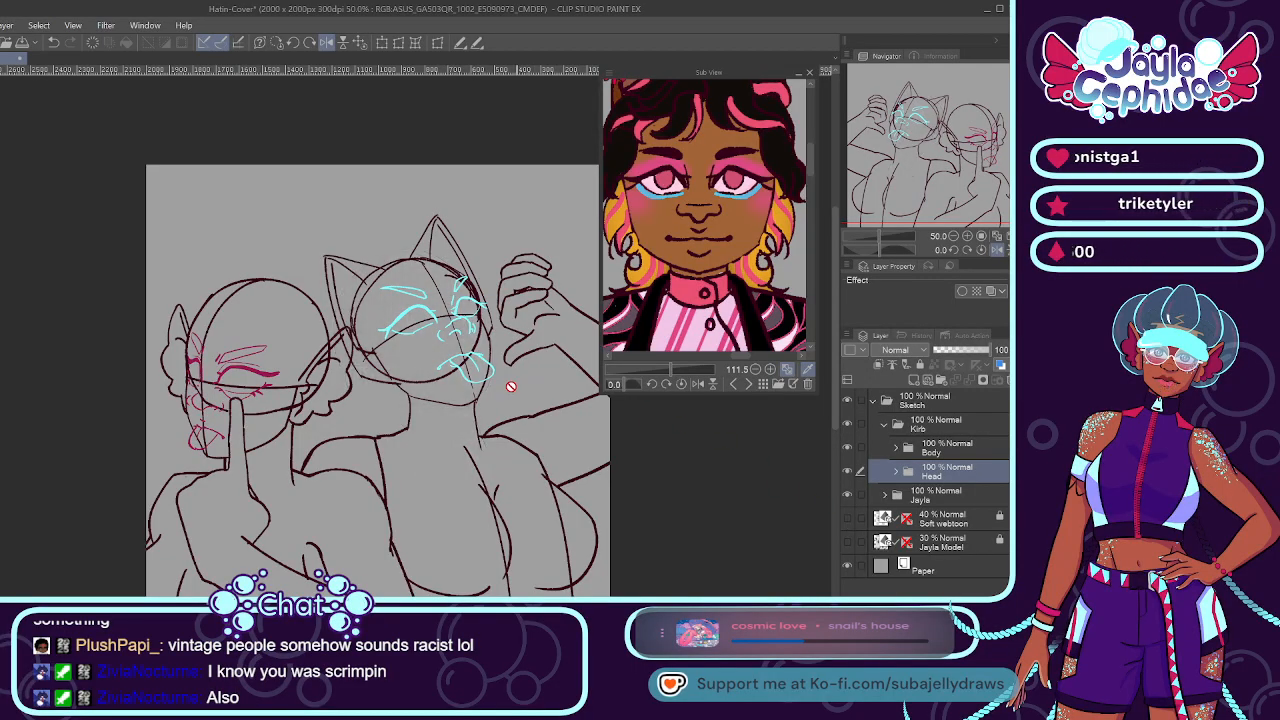
Select the Body folder inside the Kirb folder.
scroll(166, 214, up, 2)
scroll(166, 214, down, 2)
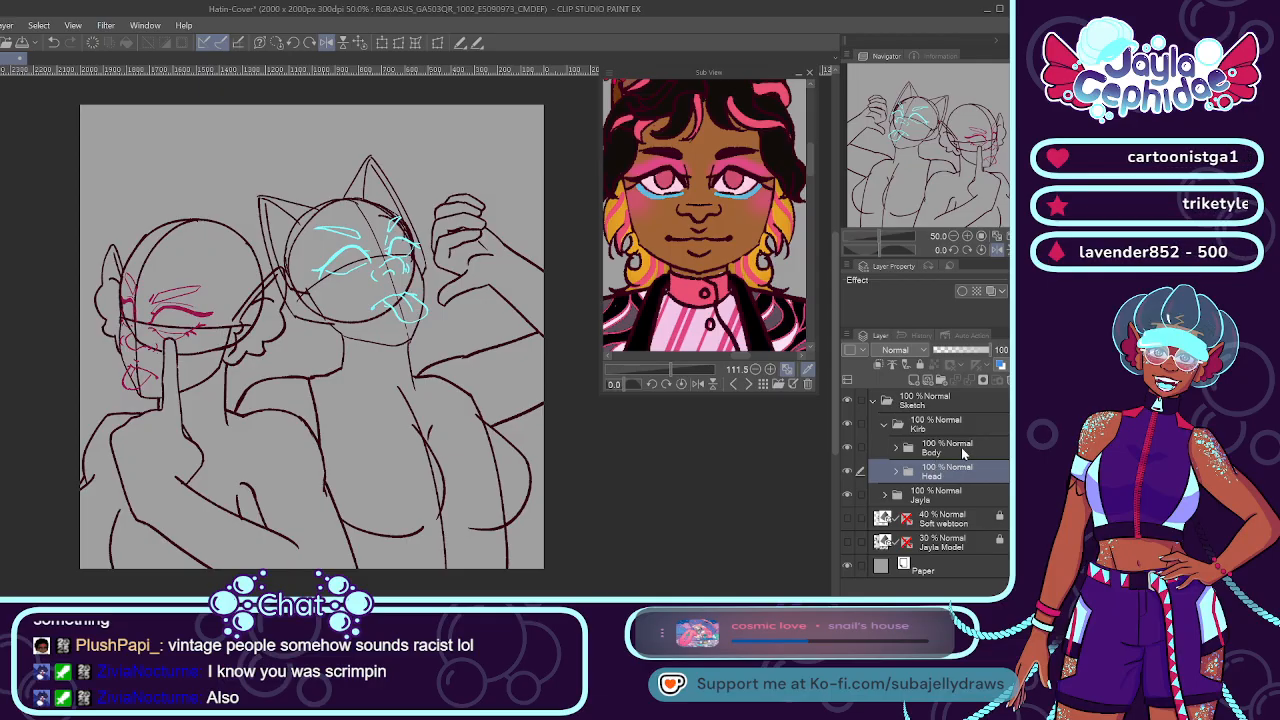
click(962, 449)
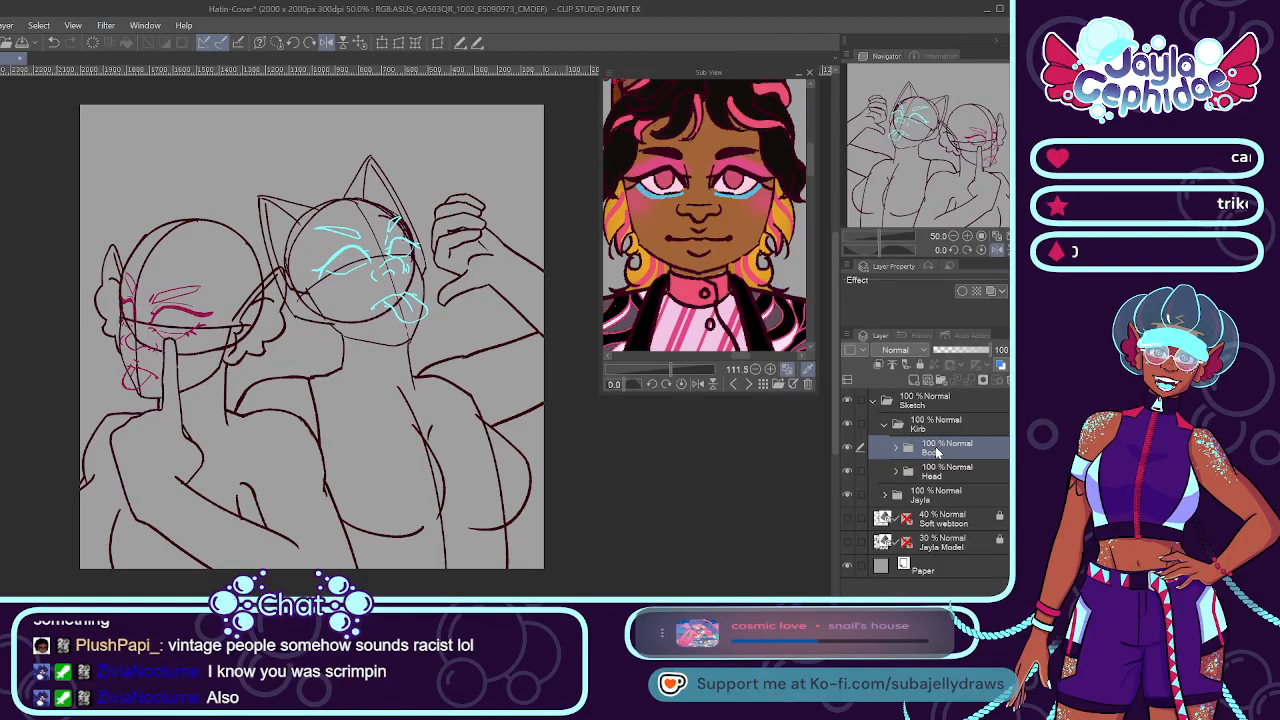
click(900, 430)
click(974, 452)
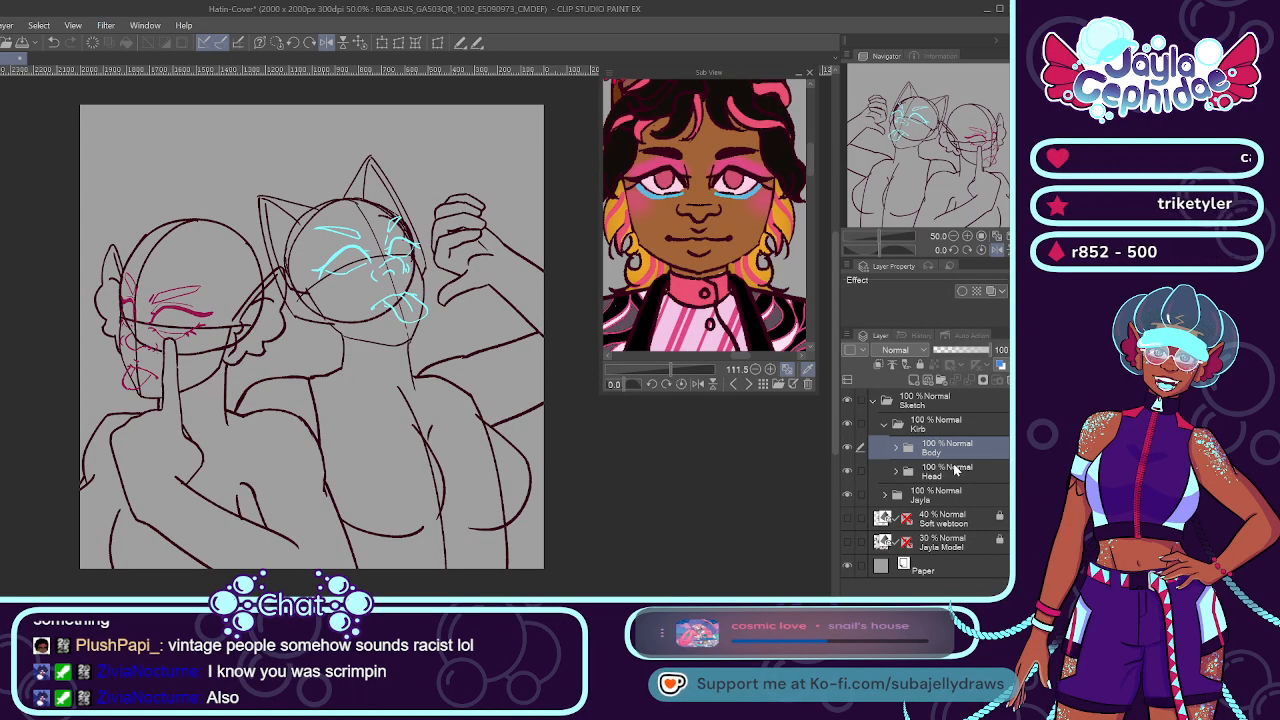
click(936, 475)
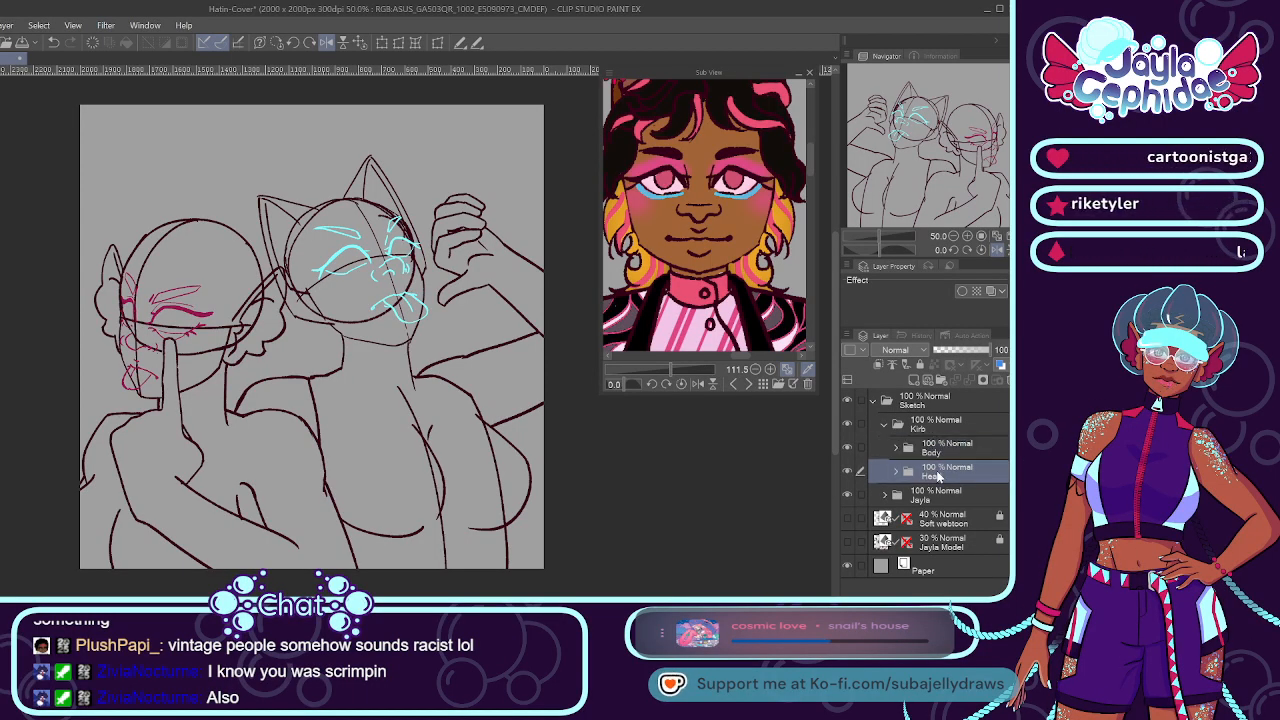
click(938, 452)
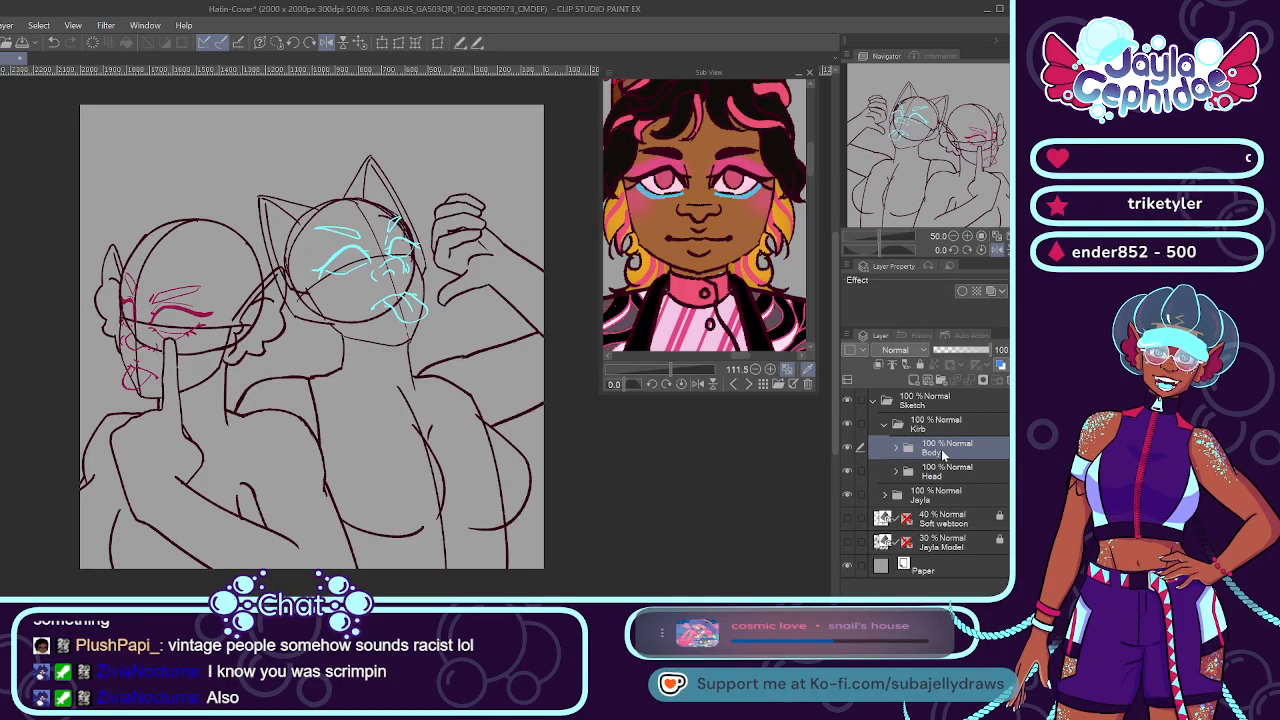
Collapse the Kirb folder and flip the canvas view horizontally.
click(884, 426)
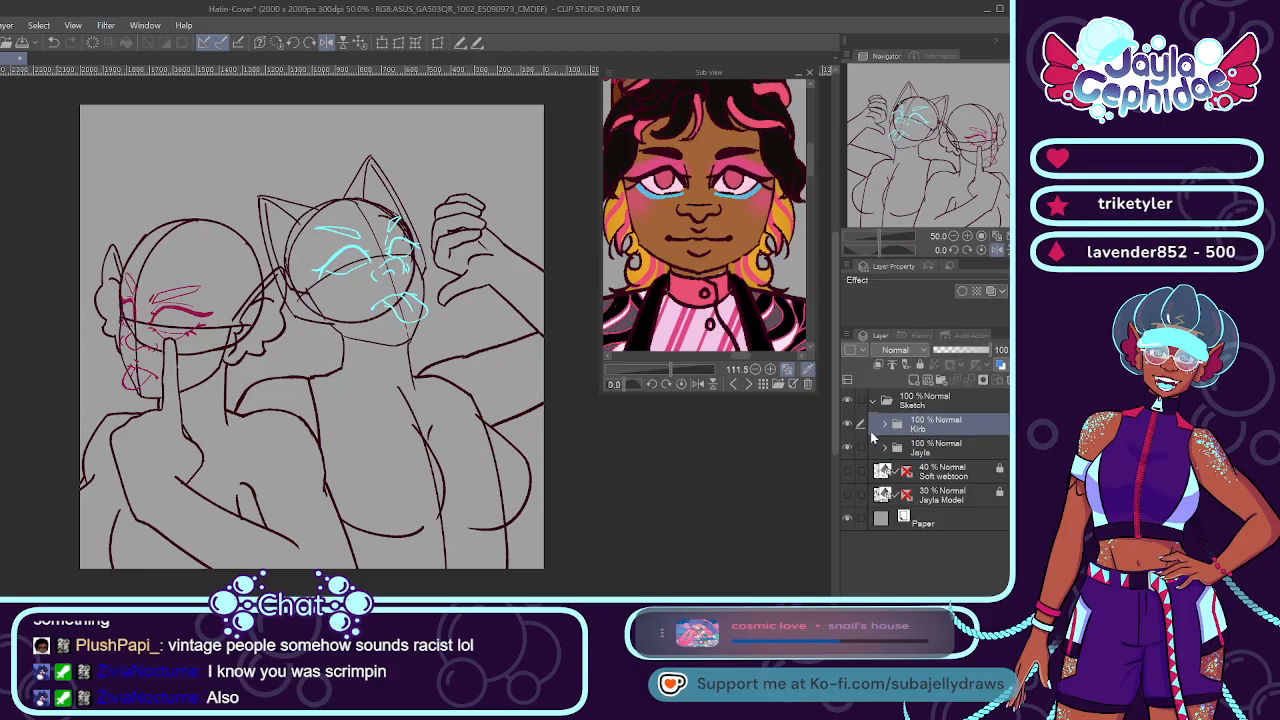
click(361, 43)
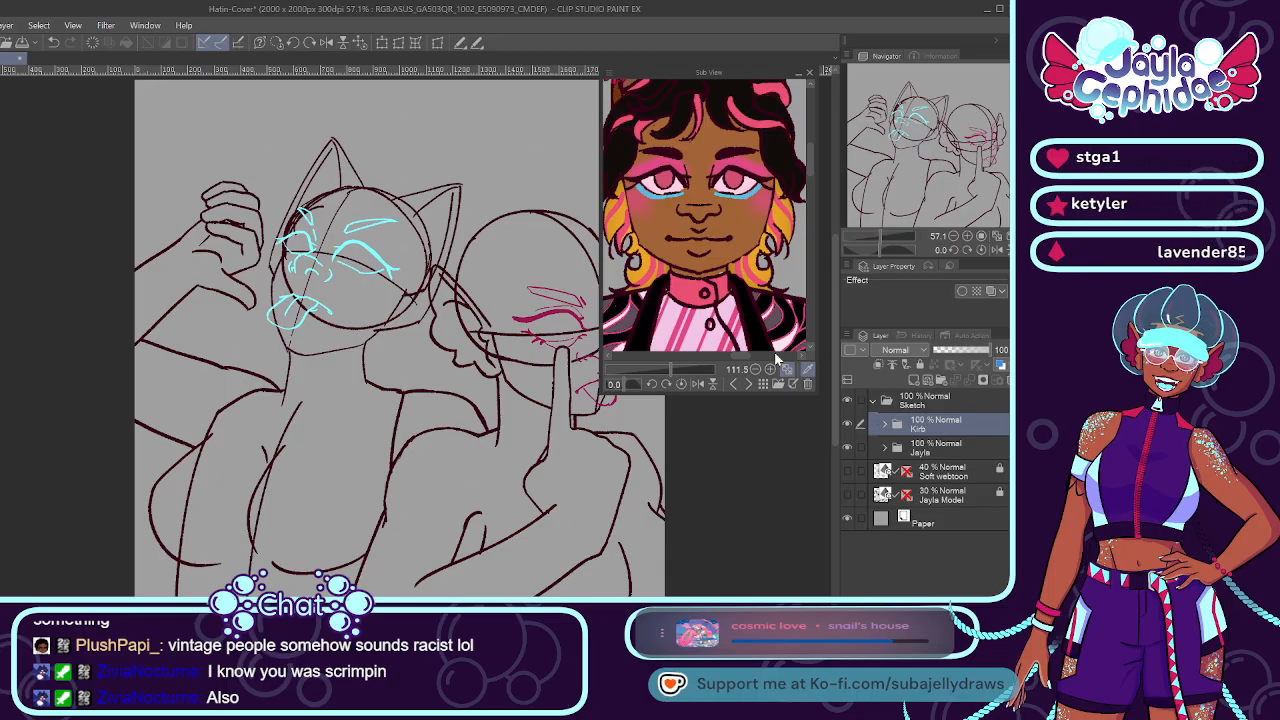
click(948, 446)
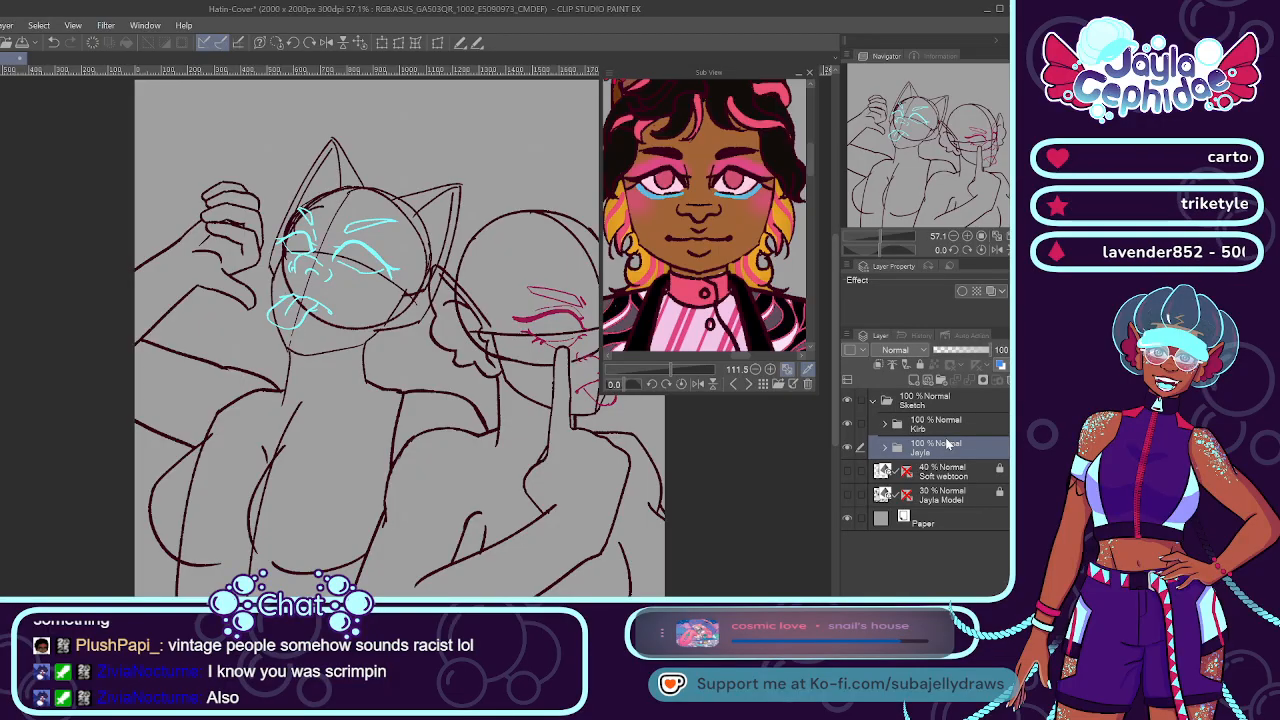
click(921, 420)
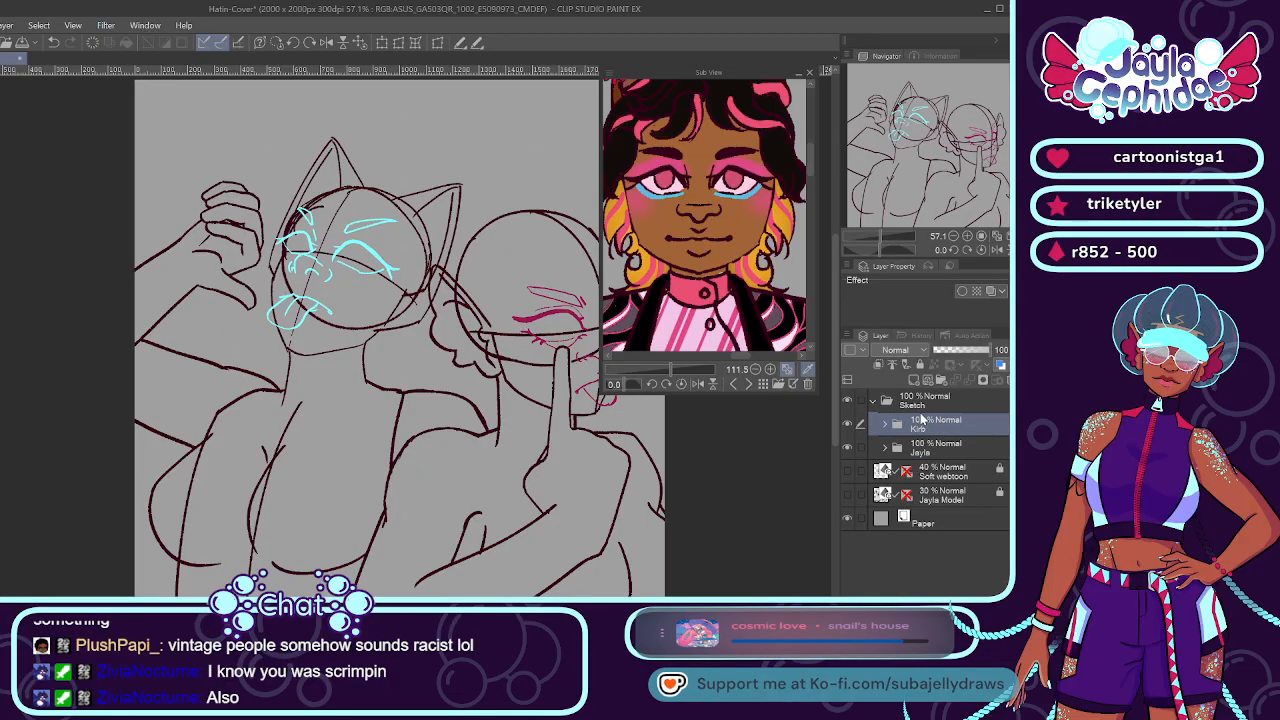
Expand the Jayla folder and create a folder named Hair above its Body folder.
click(895, 441)
click(884, 447)
click(935, 471)
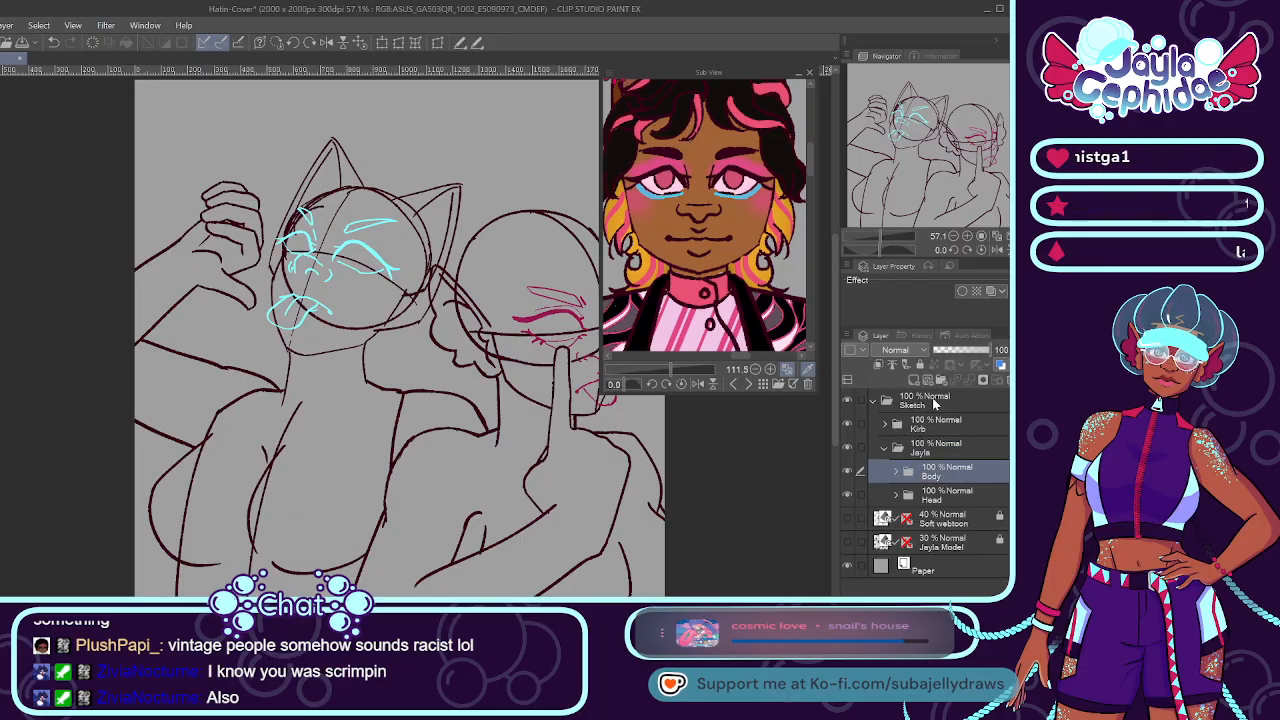
click(941, 380)
double_click(935, 471)
text(Hair)
key(Return)
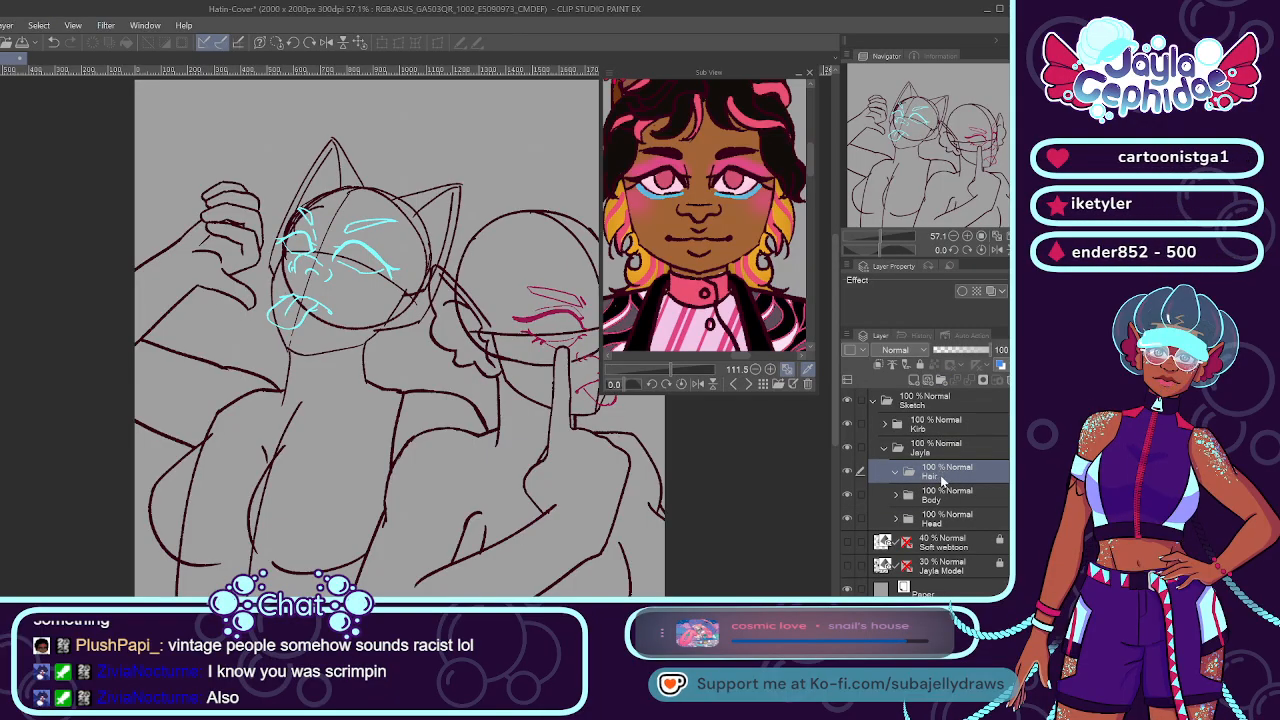
Switch the Sub View reference to the character with curly dark hair and frame her head and shoulders at 61.4% zoom.
click(754, 386)
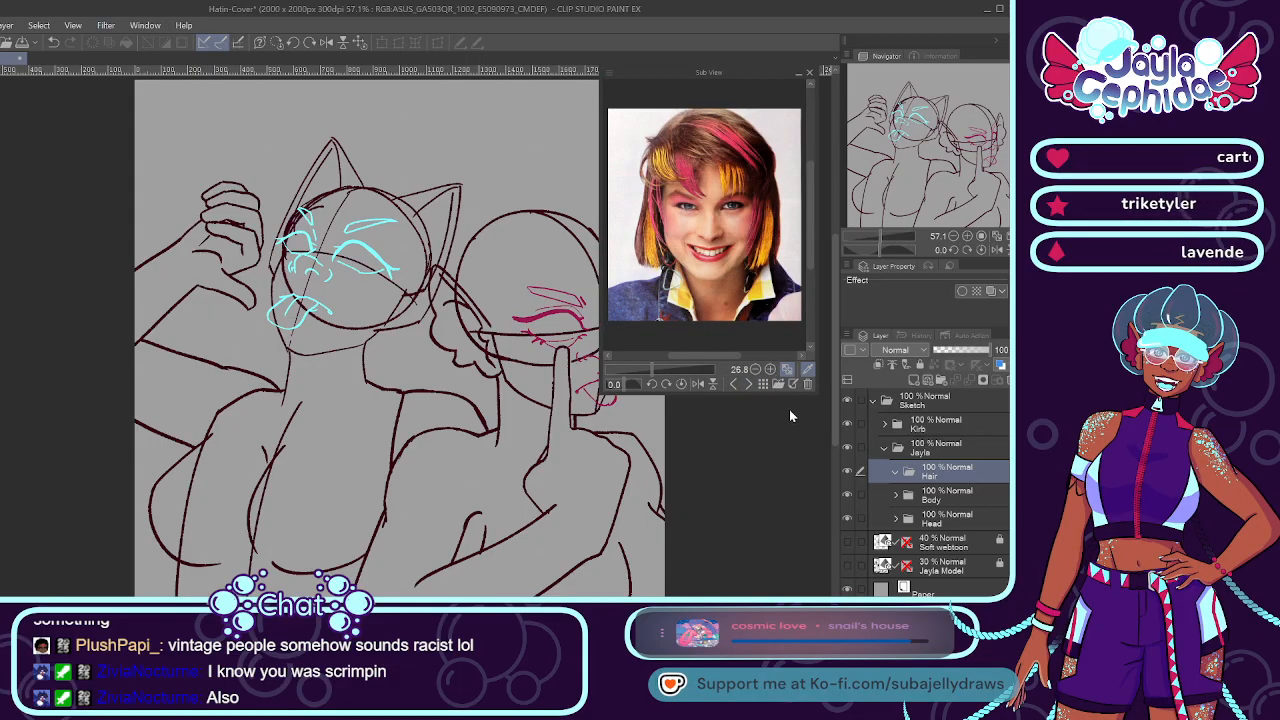
click(748, 384)
drag(645, 369, 667, 369)
drag(807, 235, 806, 161)
drag(667, 369, 664, 357)
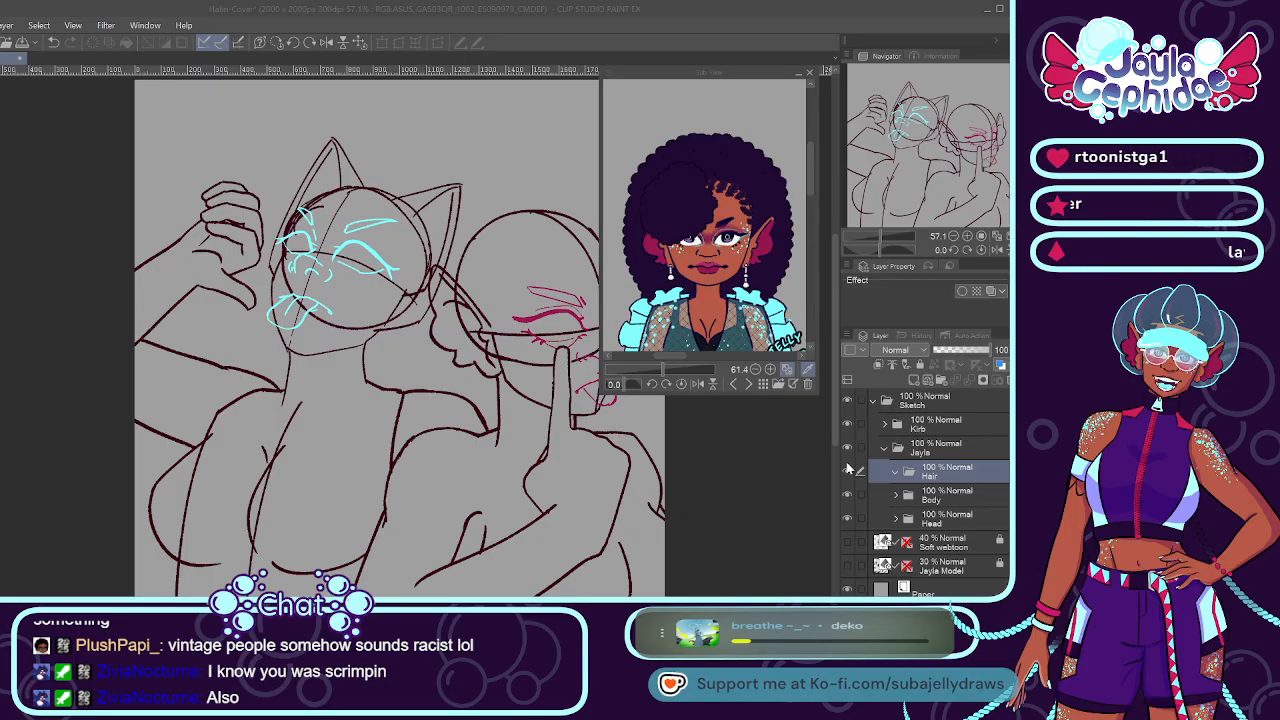
Add layers named Bang and Hairline inside the Hair folder, placing Hairline beneath Bang.
key(Return)
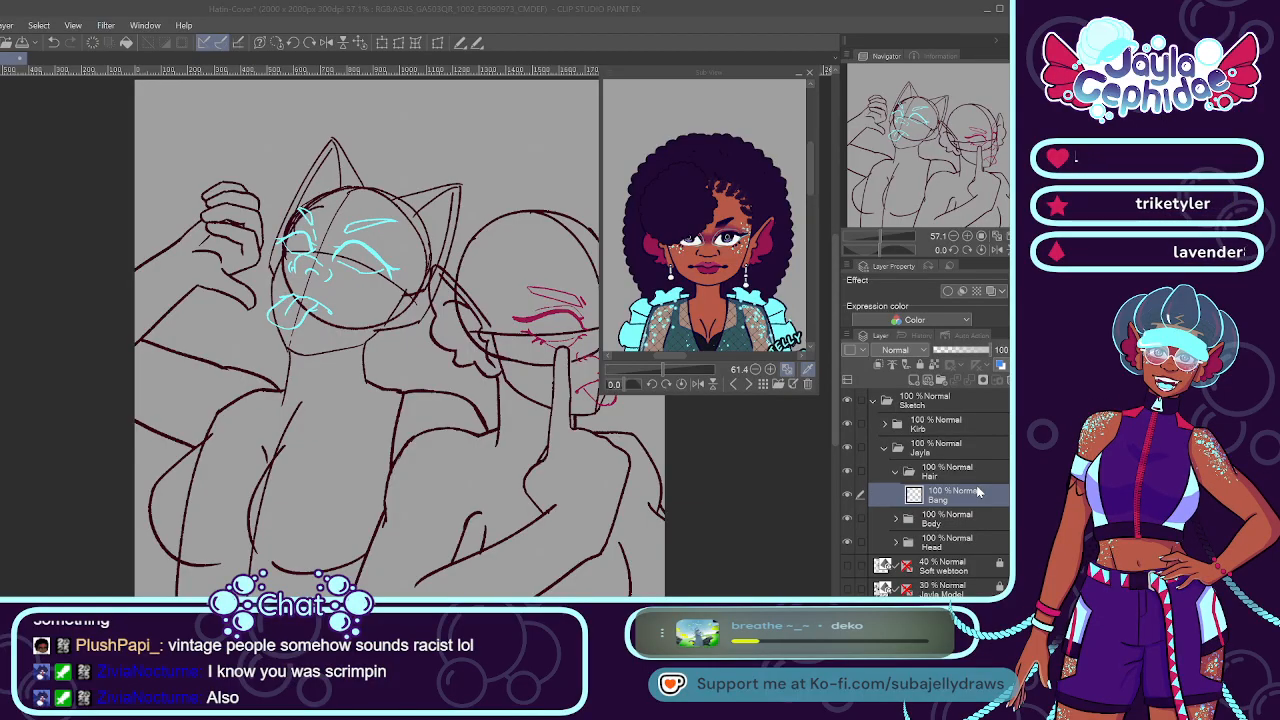
key(Return)
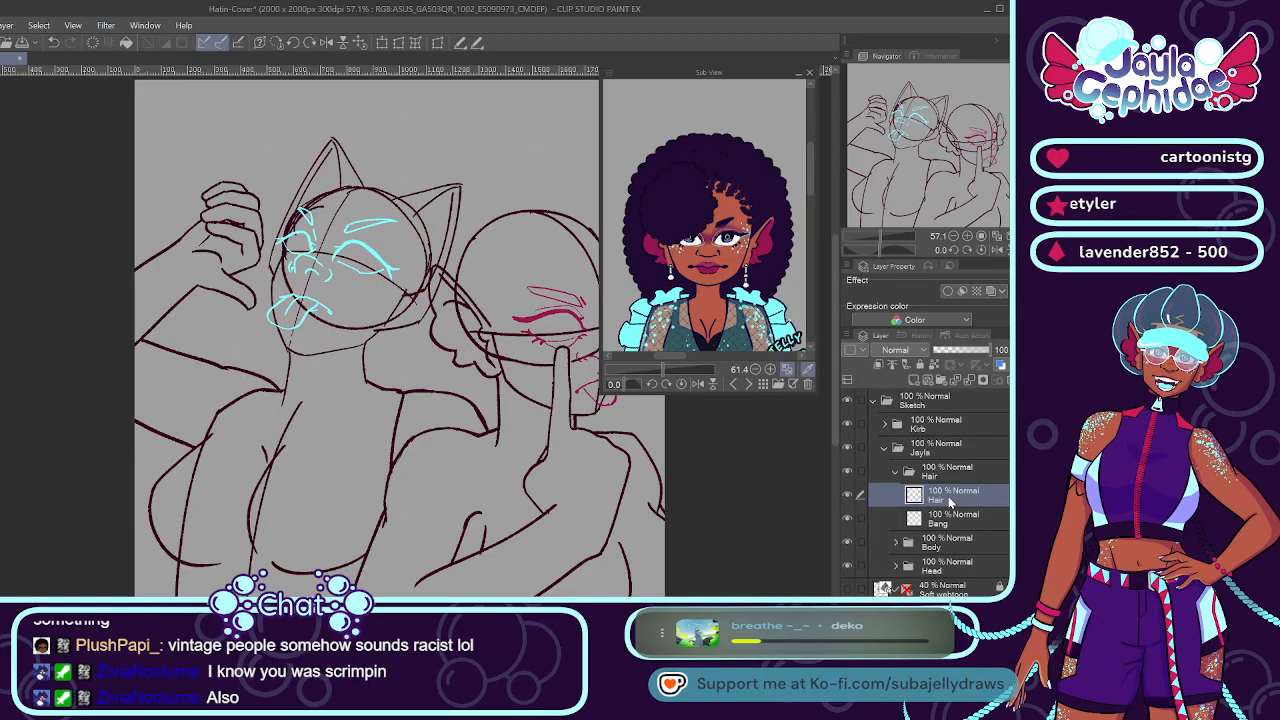
text(line)
key(Return)
mouse_move(952, 522)
mouse_down()
mouse_move(943, 486)
mouse_move(940, 512)
mouse_up()
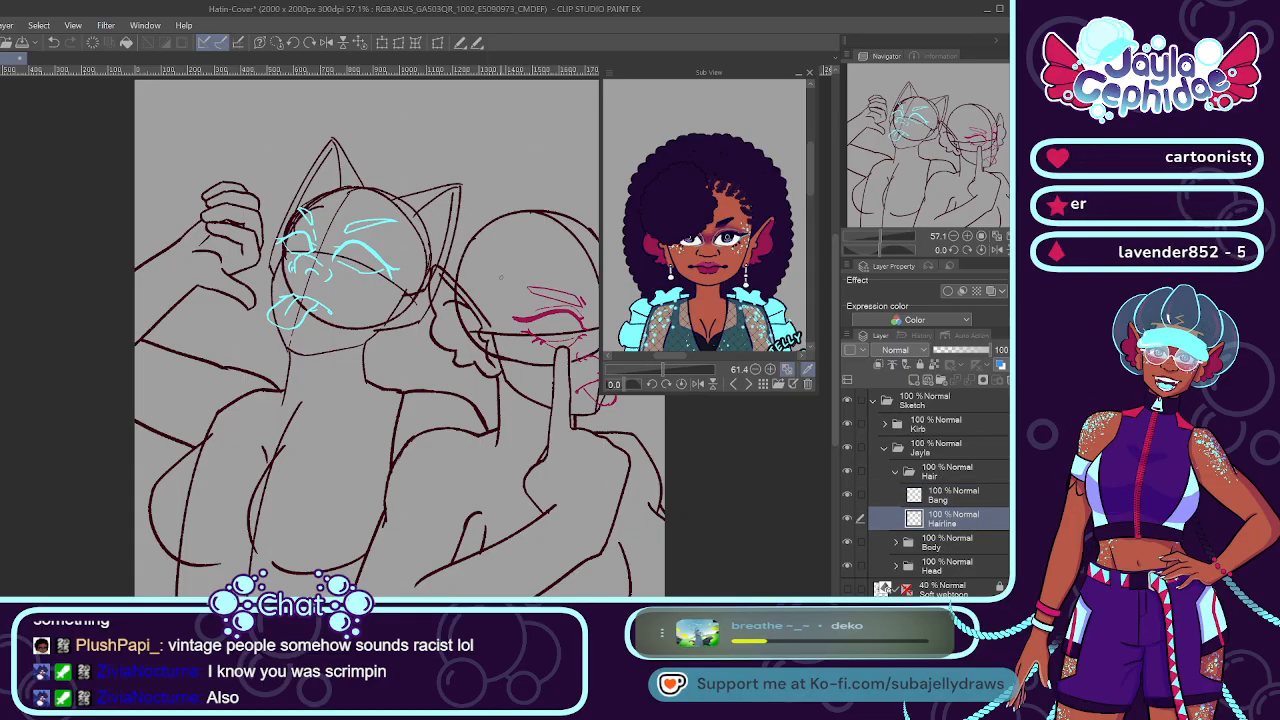
Sketch the fin-eared character's hairline in cyan, curving across the forehead and angling down toward the ear.
key(ctrl+minus)
scroll(573, 247, up, 5)
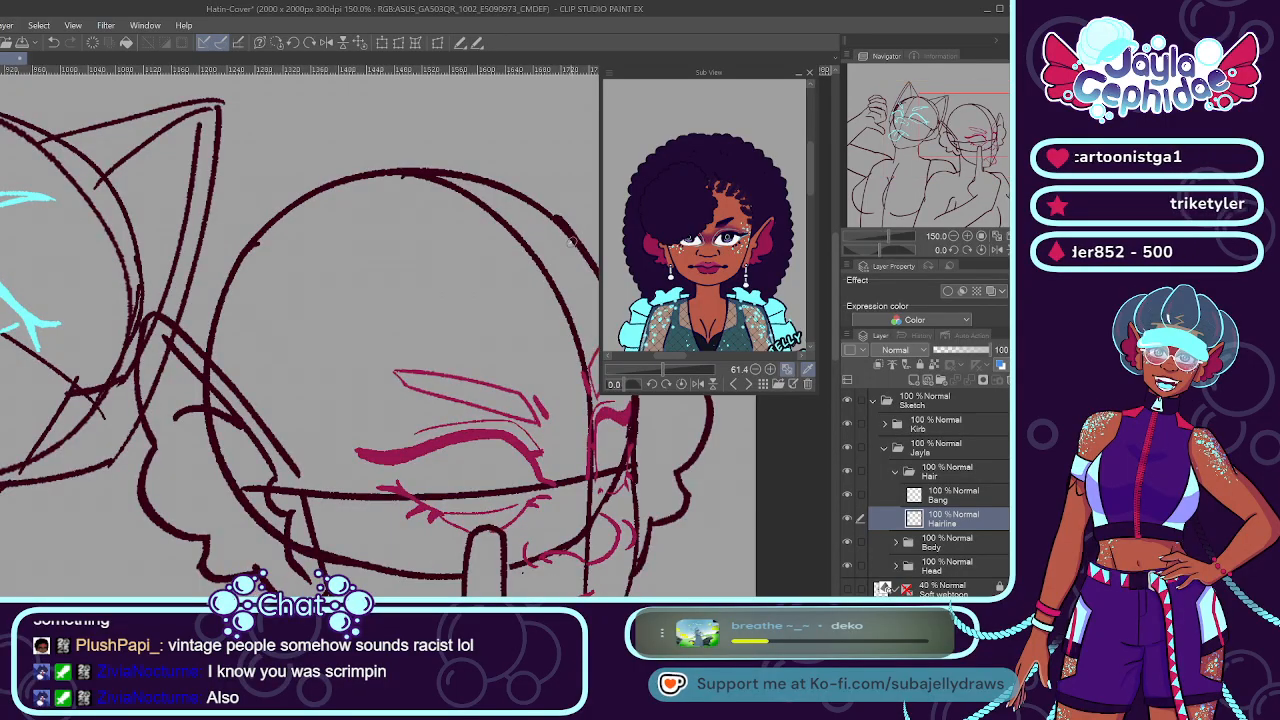
drag(575, 240, 336, 357)
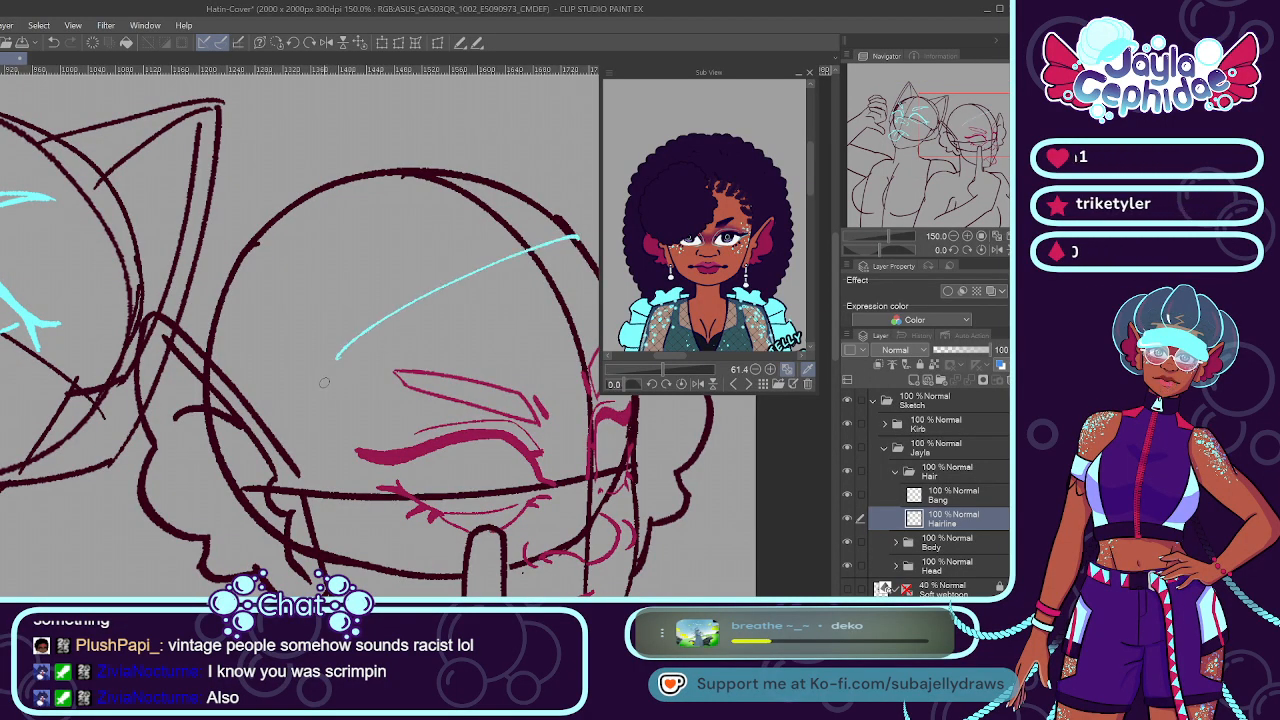
drag(338, 352, 328, 440)
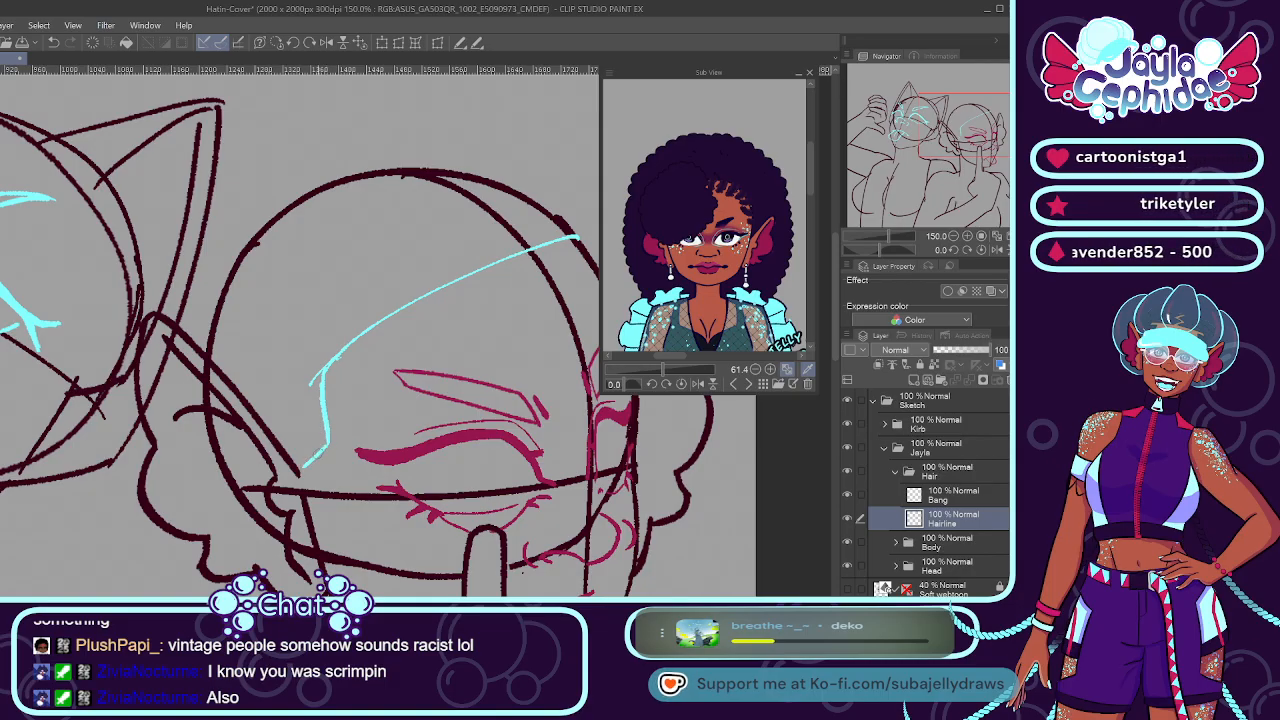
Rework the side of the hairline, retrying strokes from the forehead corner down past the temple to the ear.
key(ctrl+z)
mouse_move(326, 366)
mouse_down()
mouse_move(334, 421)
mouse_move(316, 444)
mouse_move(327, 490)
mouse_up()
key(ctrl+z)
drag(320, 436, 327, 490)
key(ctrl+z)
drag(320, 436, 302, 494)
key(ctrl+z)
mouse_move(340, 352)
mouse_down()
mouse_move(348, 404)
mouse_move(321, 438)
mouse_up()
scroll(334, 398, down, 2)
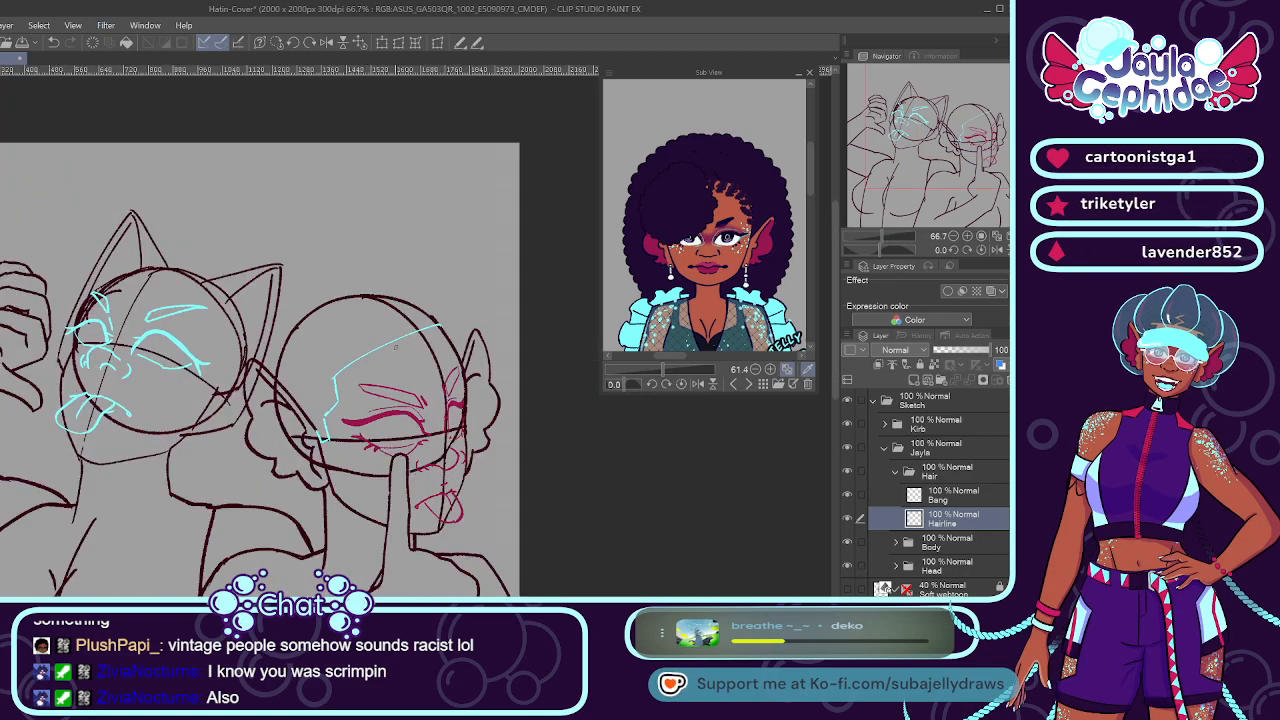
Redraw the hairline's upper end as a flatter curve reaching the far edge of the head.
scroll(345, 362, up, 1)
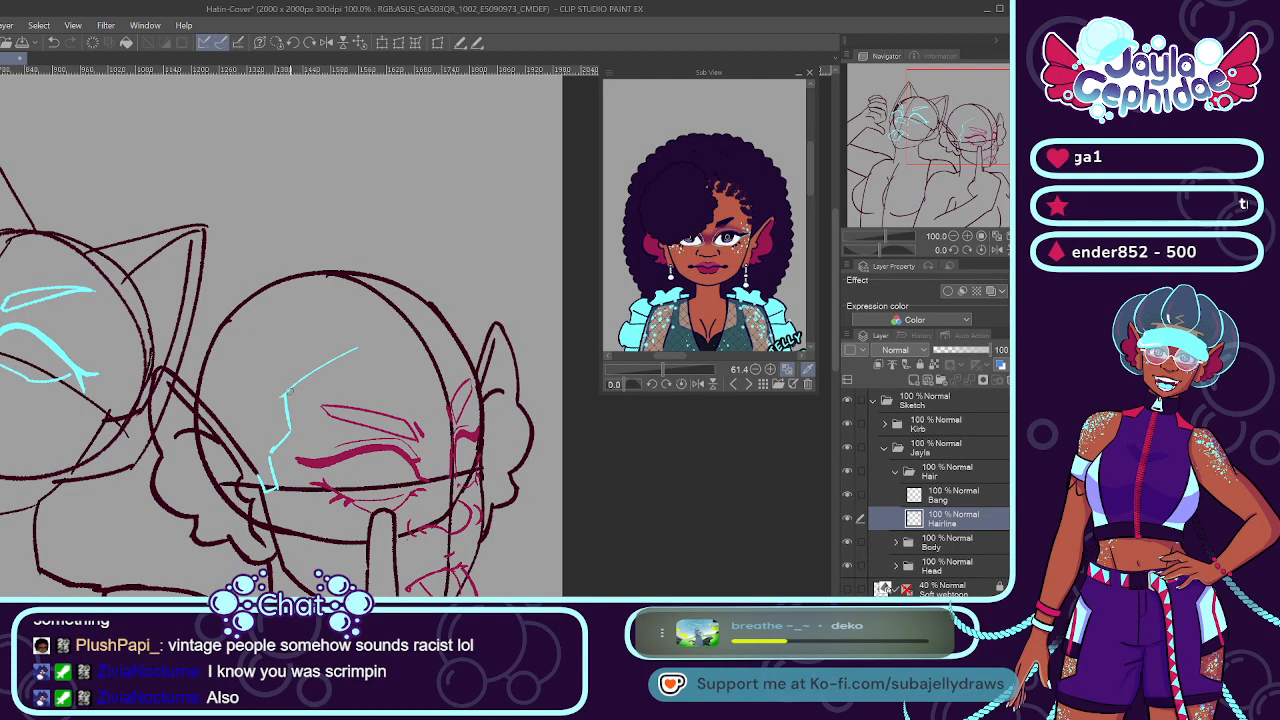
drag(447, 318, 330, 352)
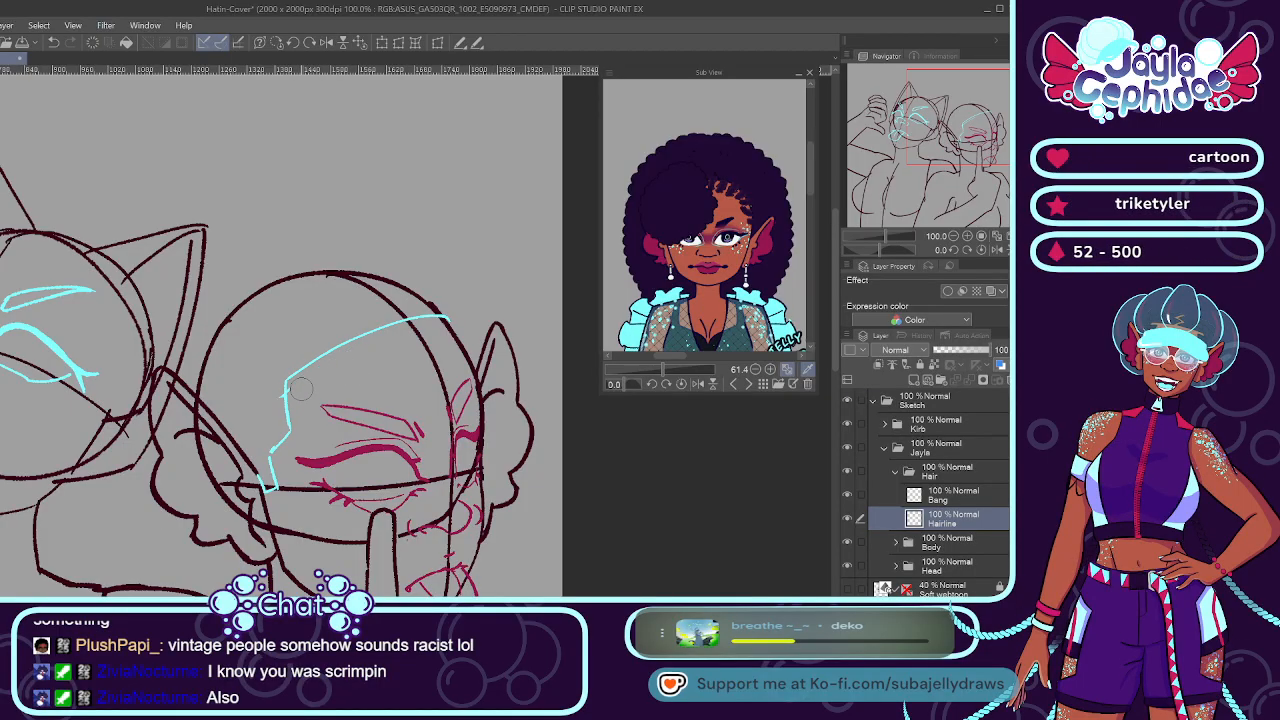
scroll(355, 384, down, 2)
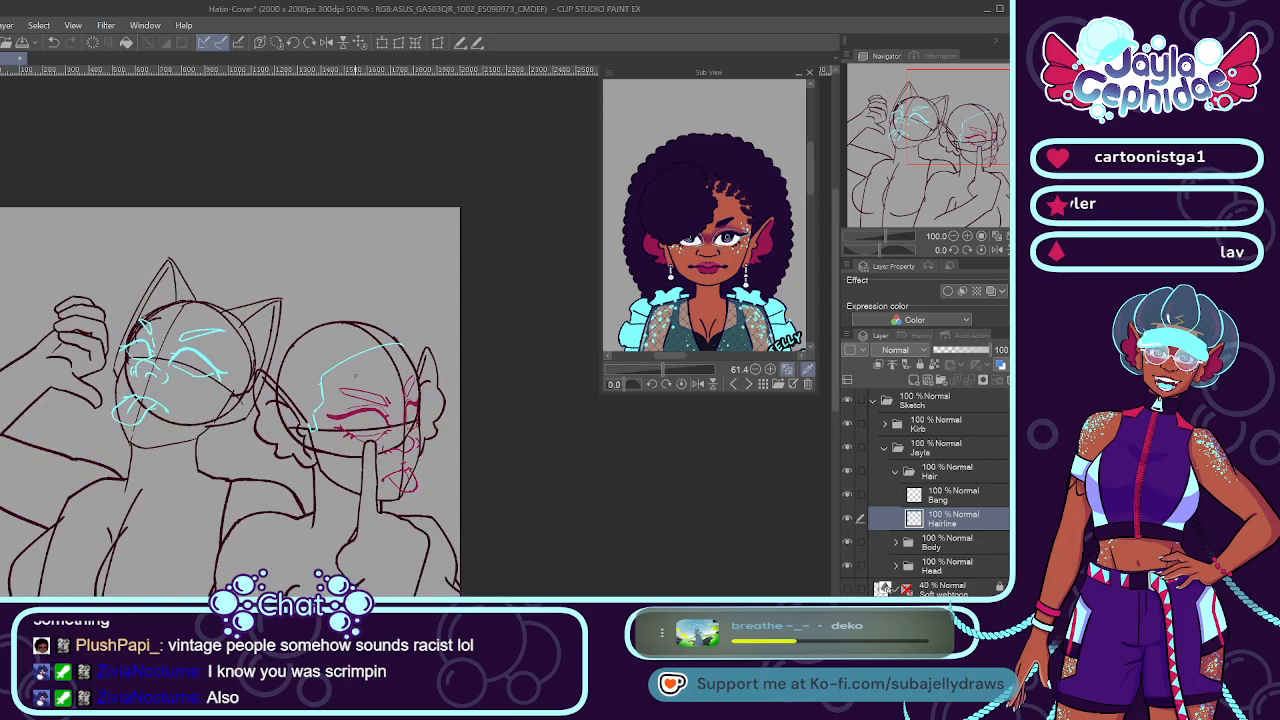
Erase the stretch of hairline between the forehead corner and the temple.
scroll(311, 405, up, 3)
key(e)
mouse_move(340, 372)
mouse_down()
mouse_move(340, 388)
mouse_move(345, 337)
mouse_up()
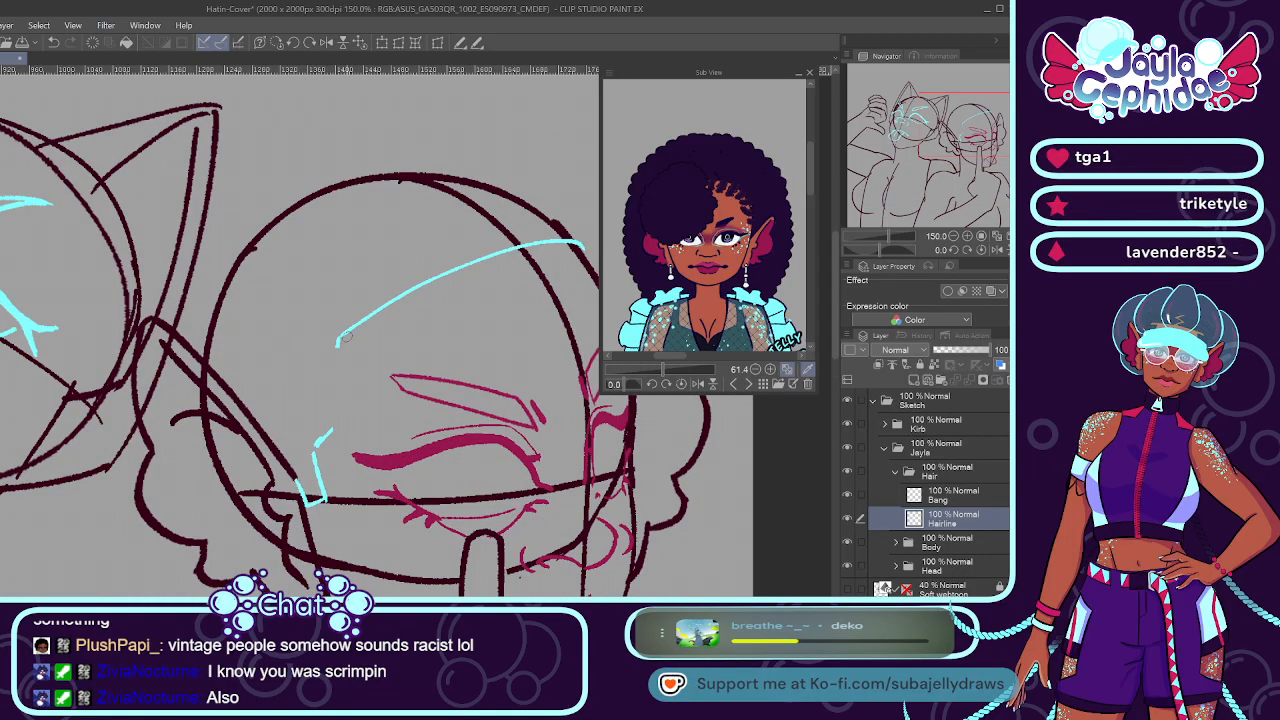
scroll(545, 267, down, 3)
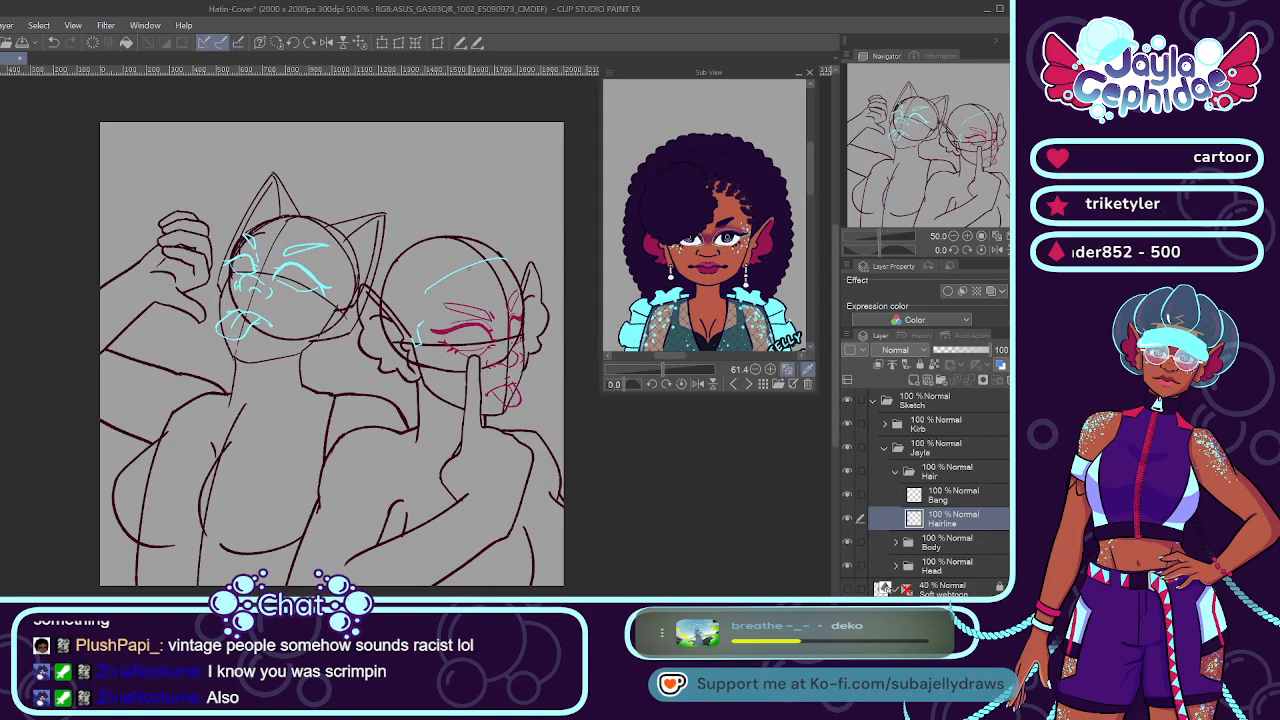
Open the Face folder inside Jayla's Head folder, select the Eye layer and squash the eye drawing slightly in height.
click(928, 564)
click(909, 566)
scroll(945, 589, down, 1)
click(955, 556)
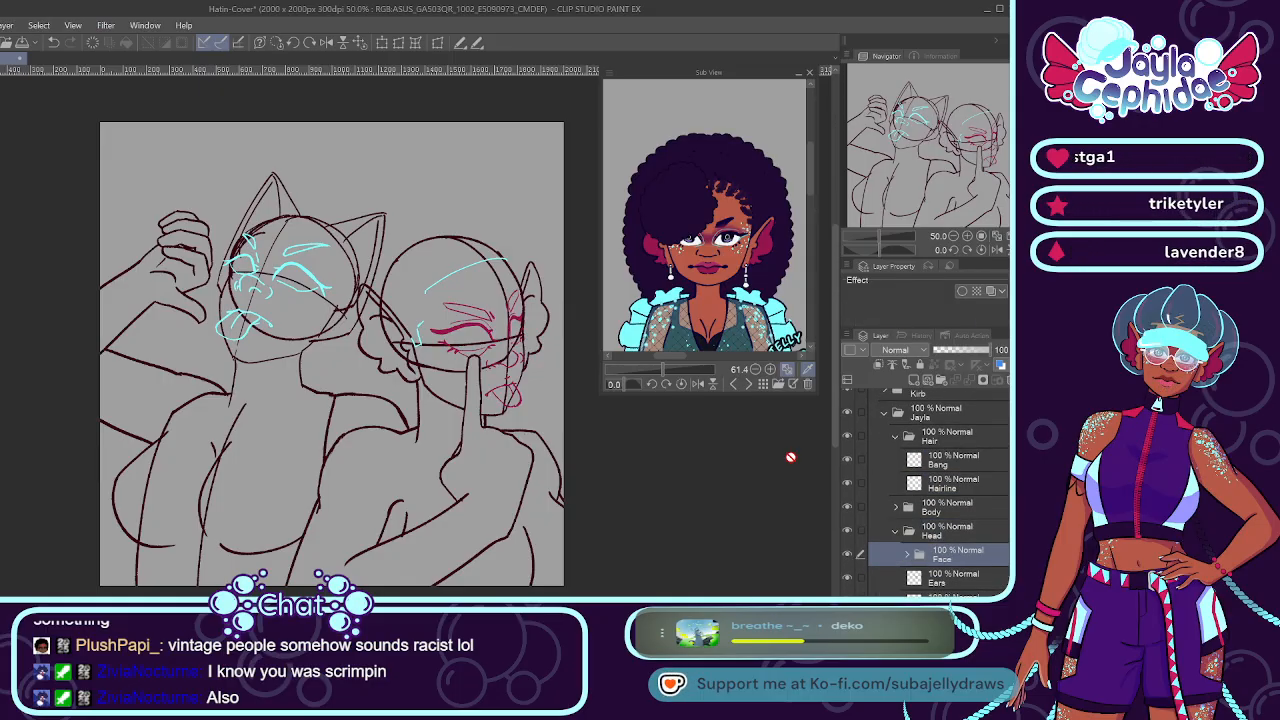
click(907, 556)
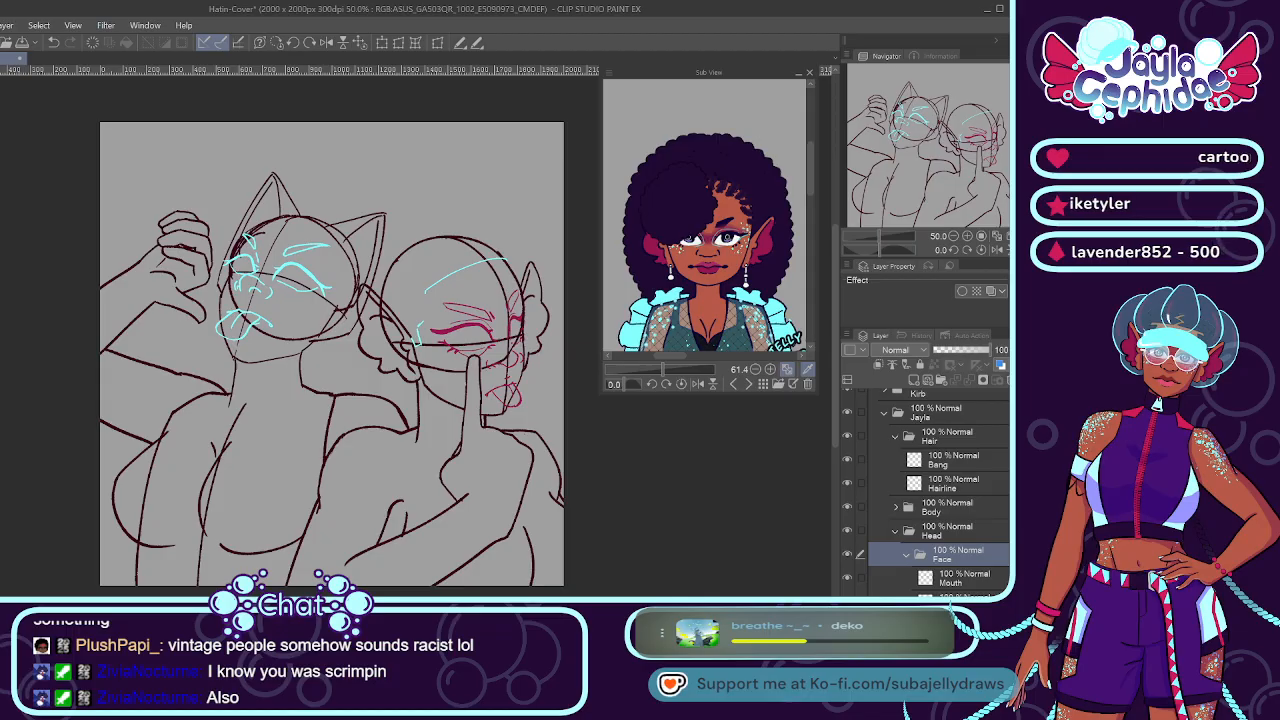
scroll(960, 570, down, 3)
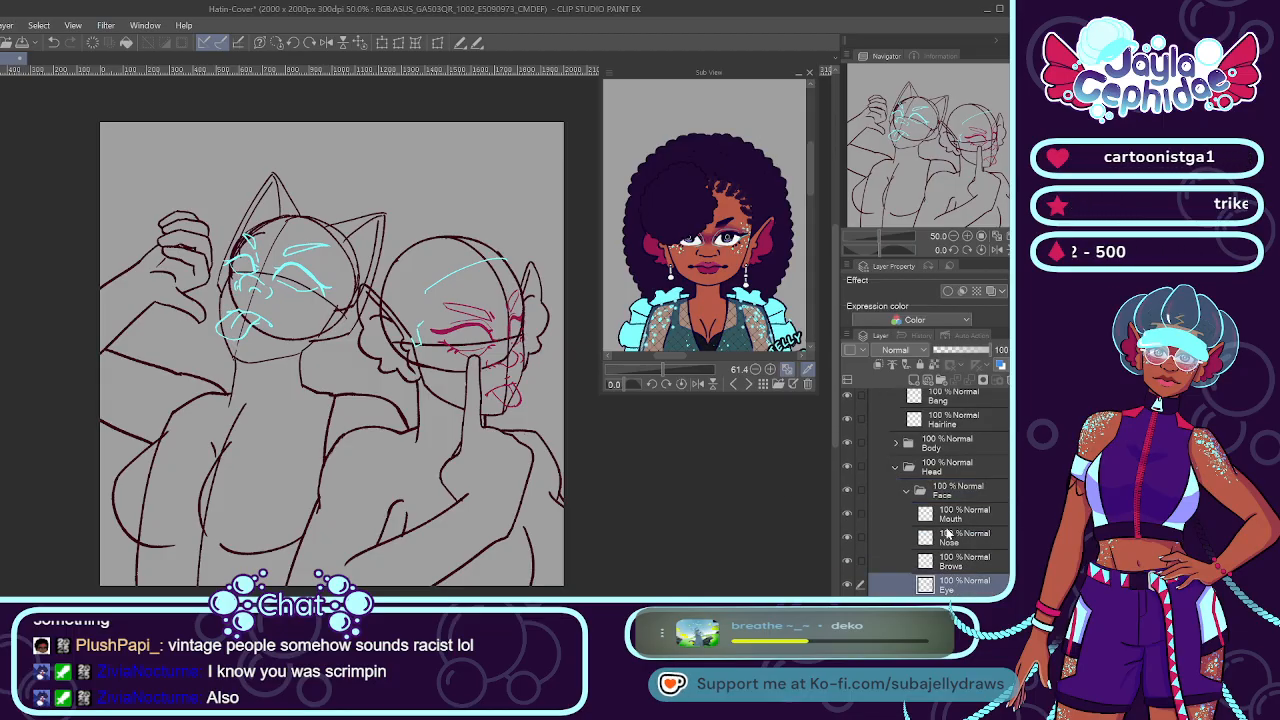
click(909, 489)
scroll(530, 302, up, 3)
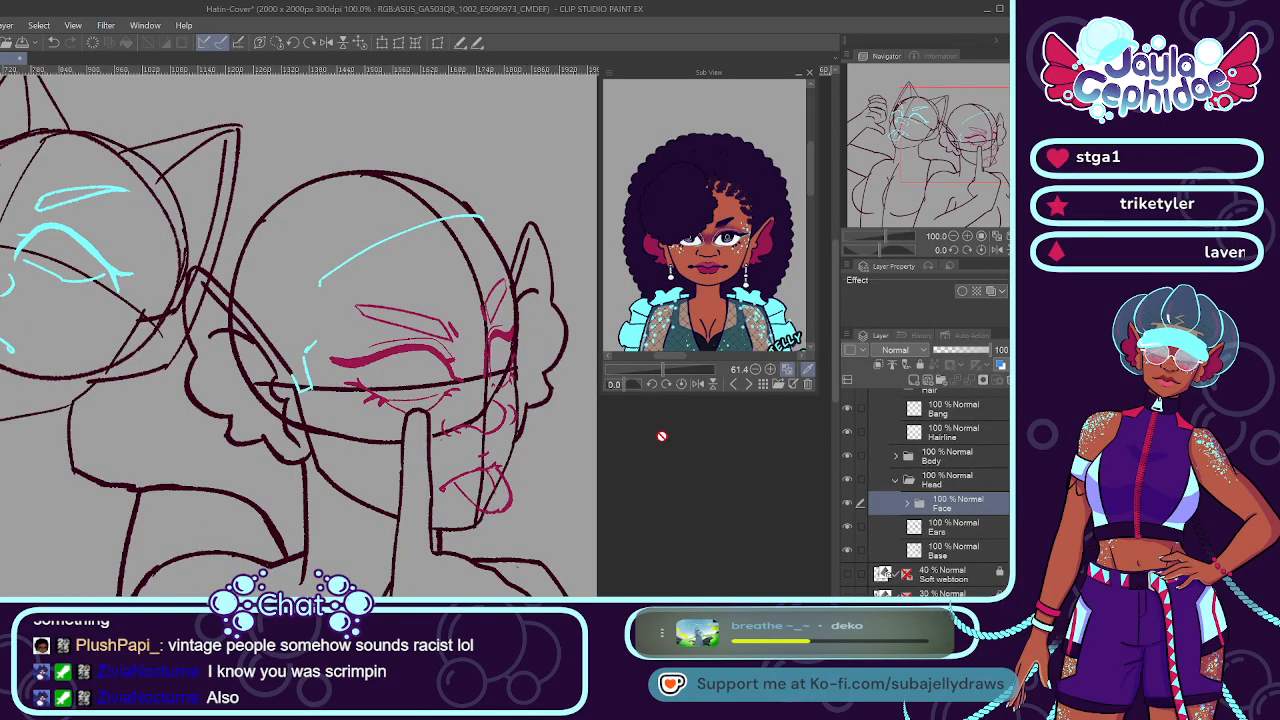
click(907, 505)
scroll(950, 500, down, 2)
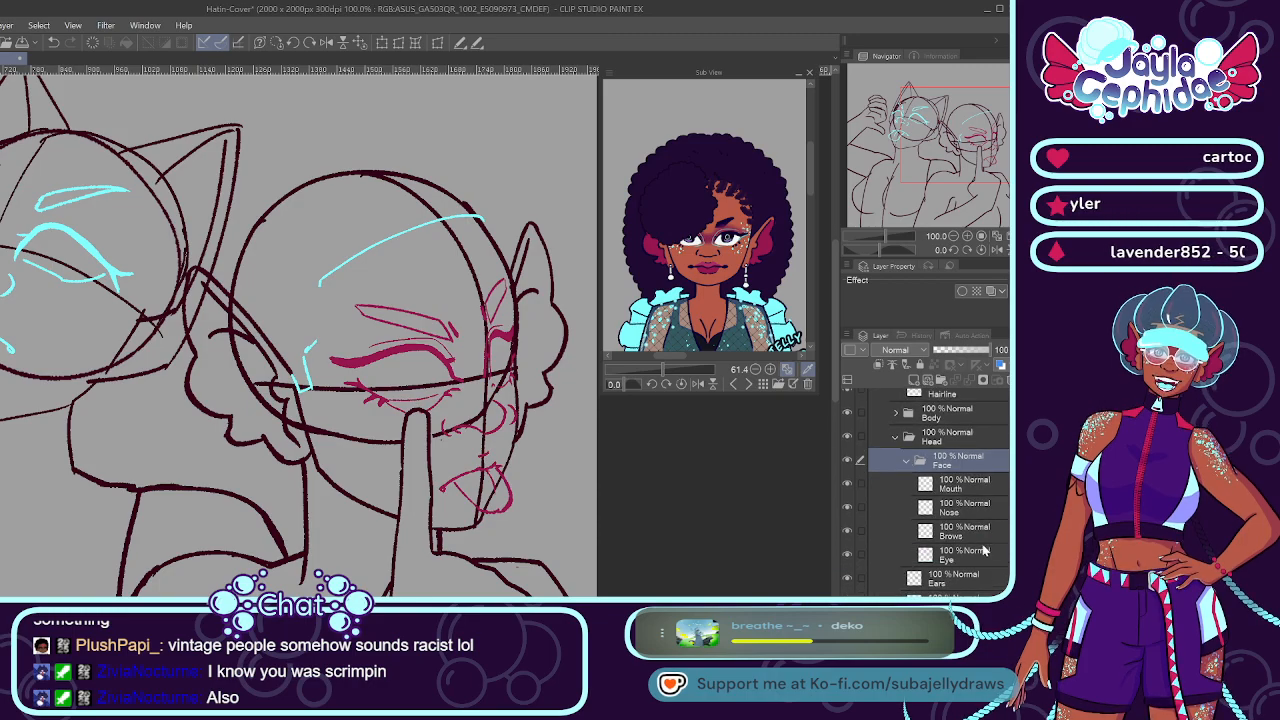
click(958, 554)
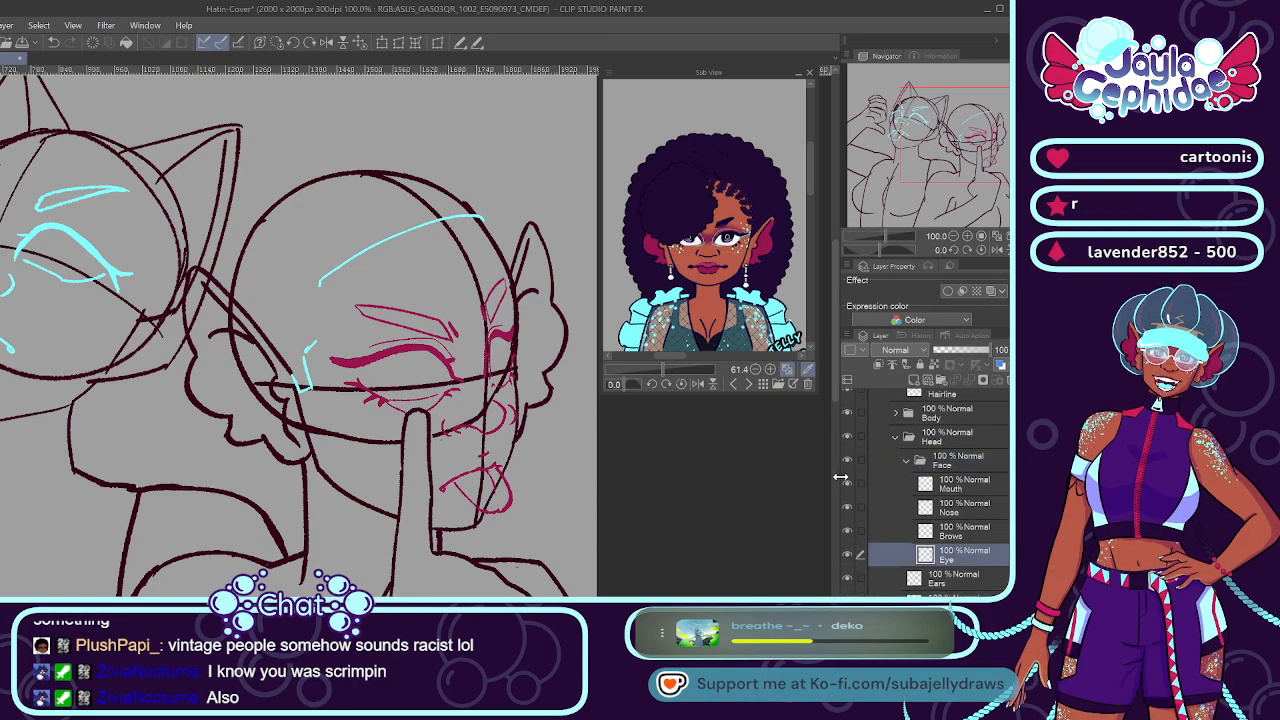
click(398, 42)
drag(423, 327, 425, 336)
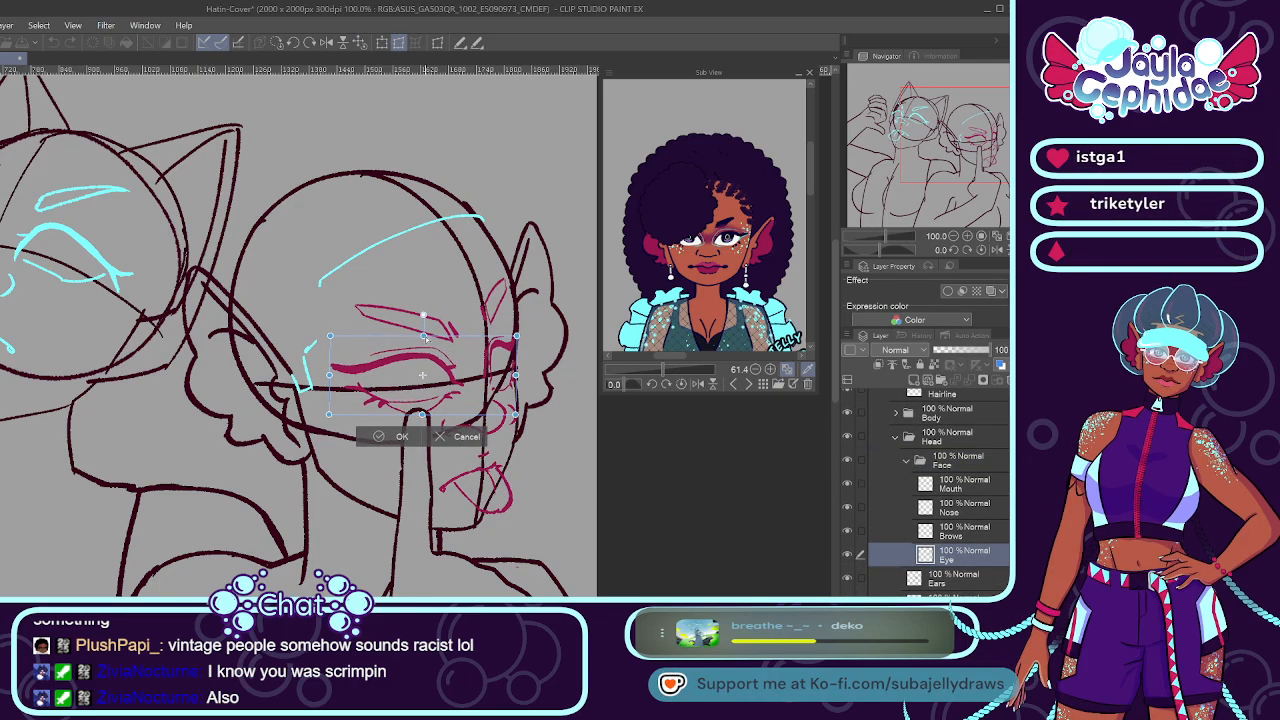
click(380, 437)
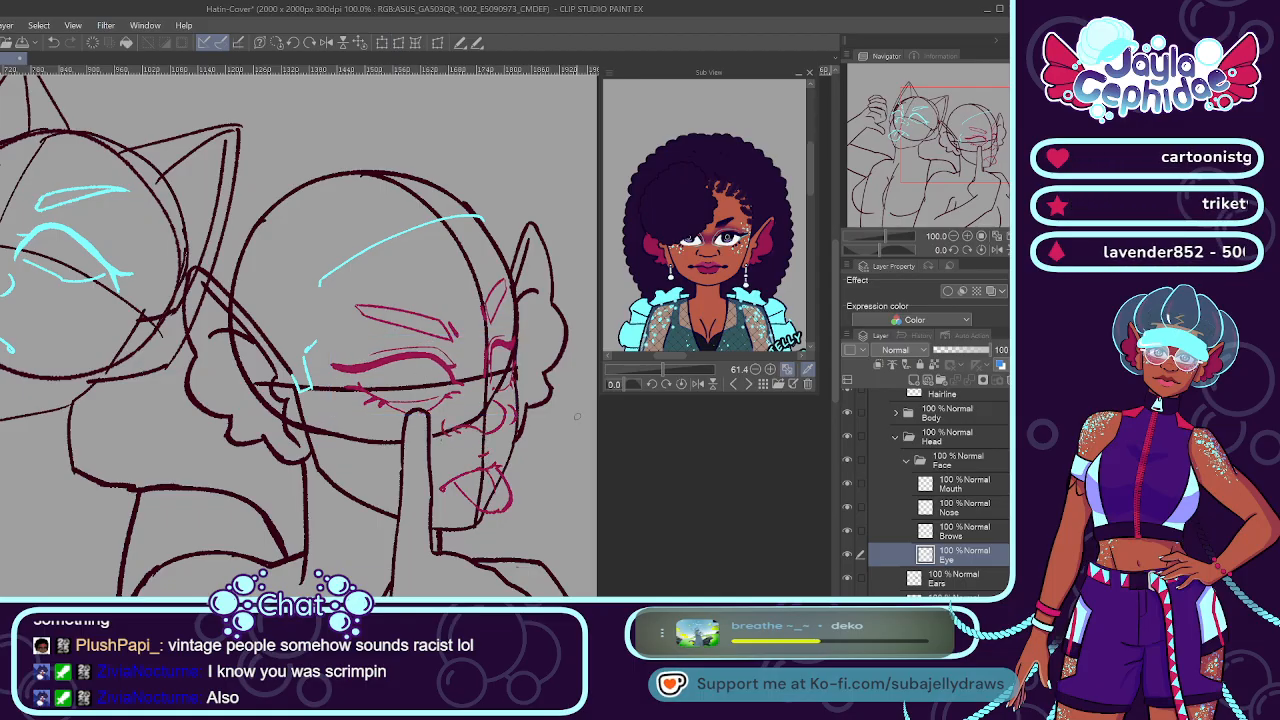
Collapse the Face and Head folders, then reconnect the forehead corner to the temple on the Hairline layer.
click(962, 533)
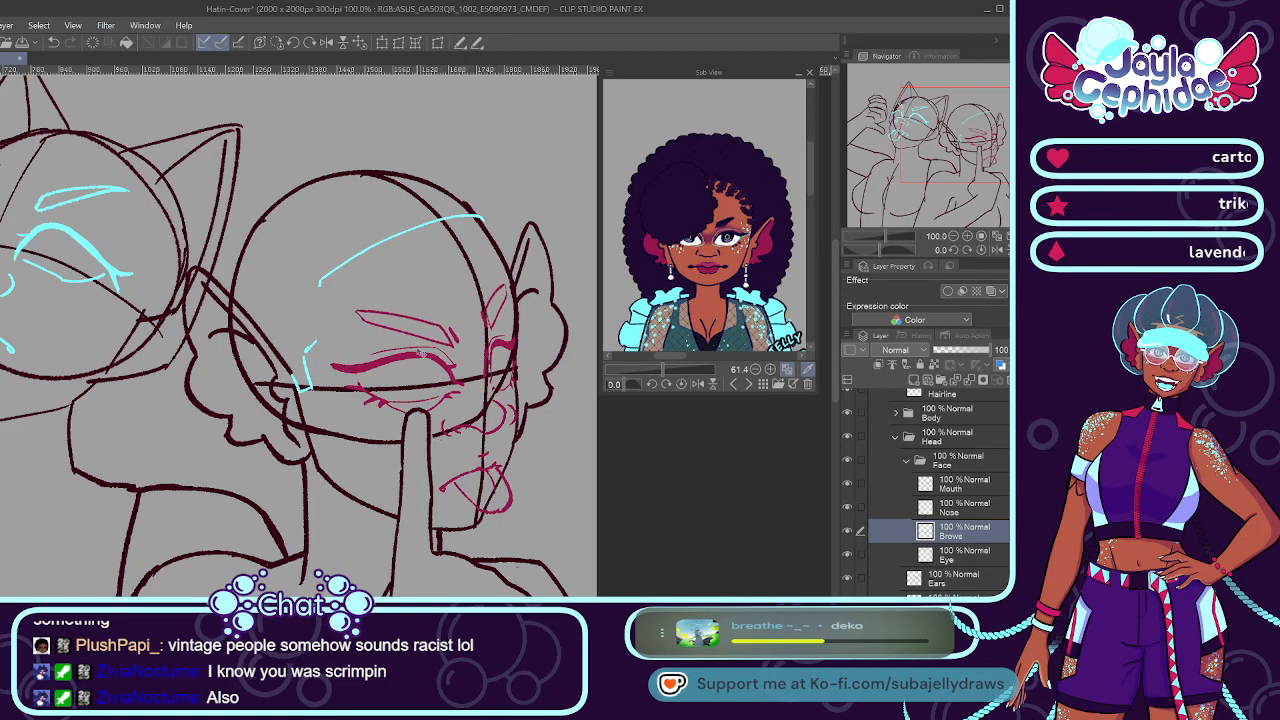
click(907, 464)
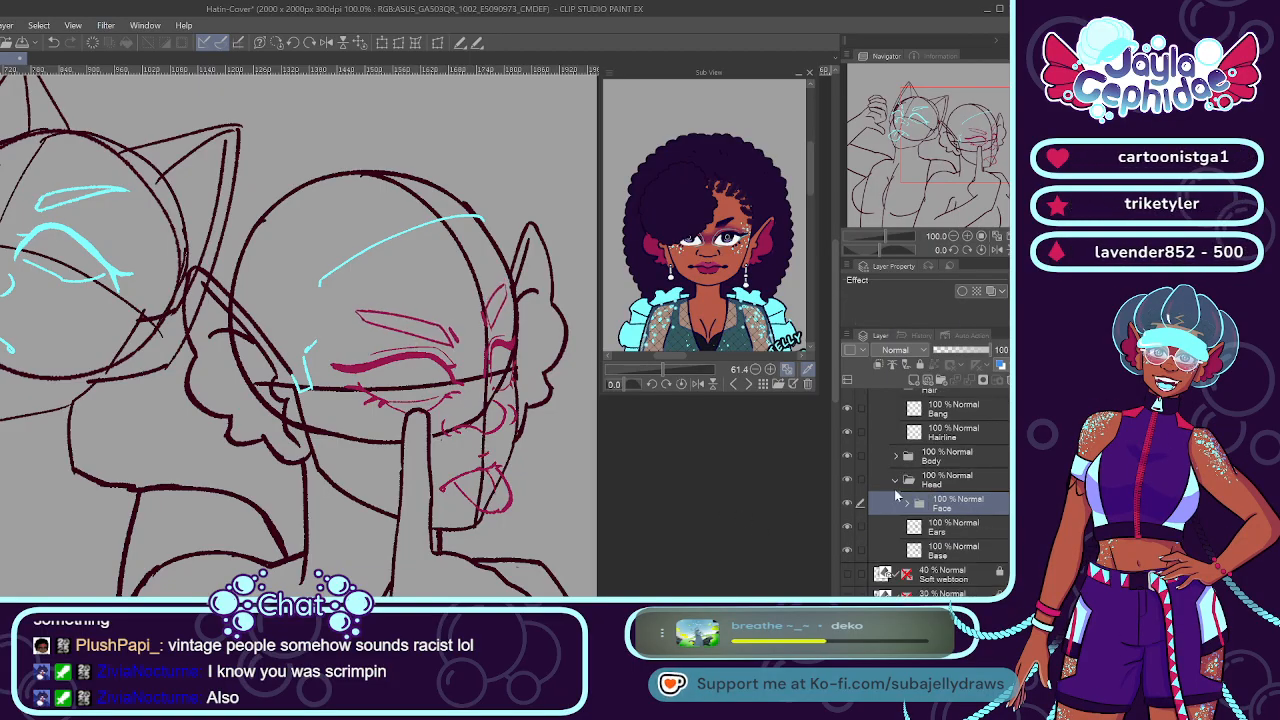
click(907, 483)
click(897, 478)
click(935, 503)
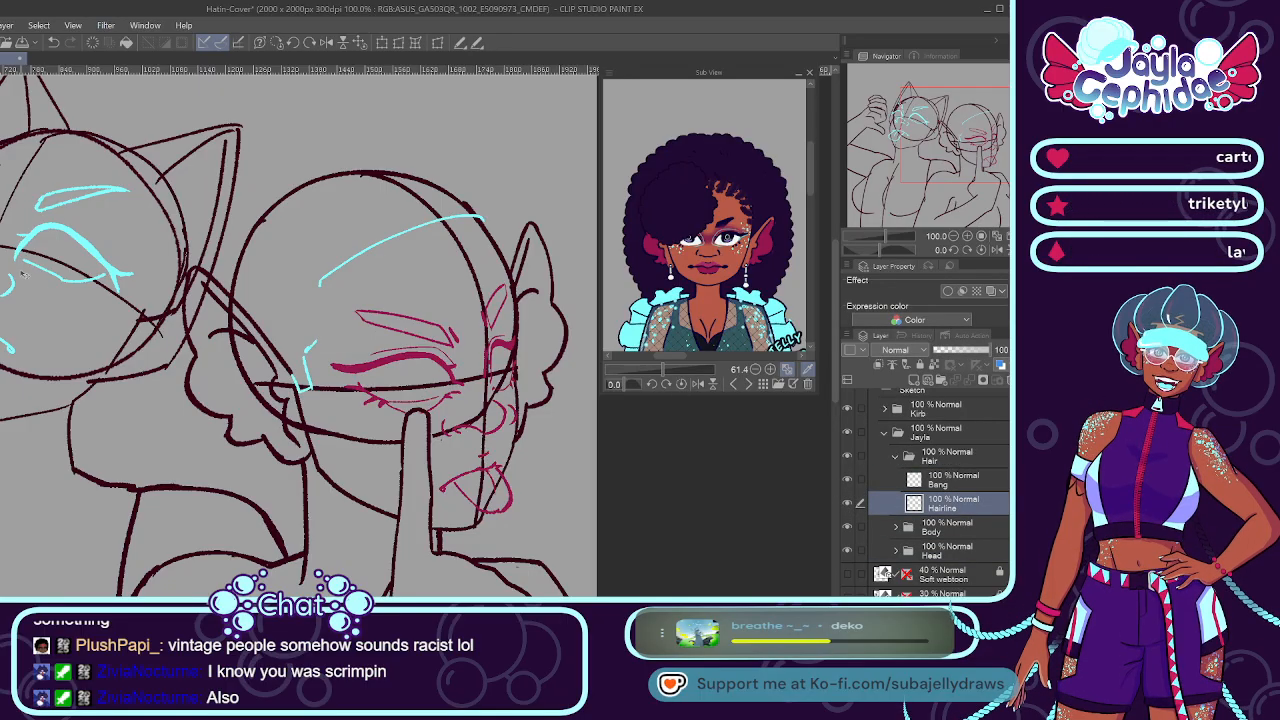
drag(320, 280, 328, 330)
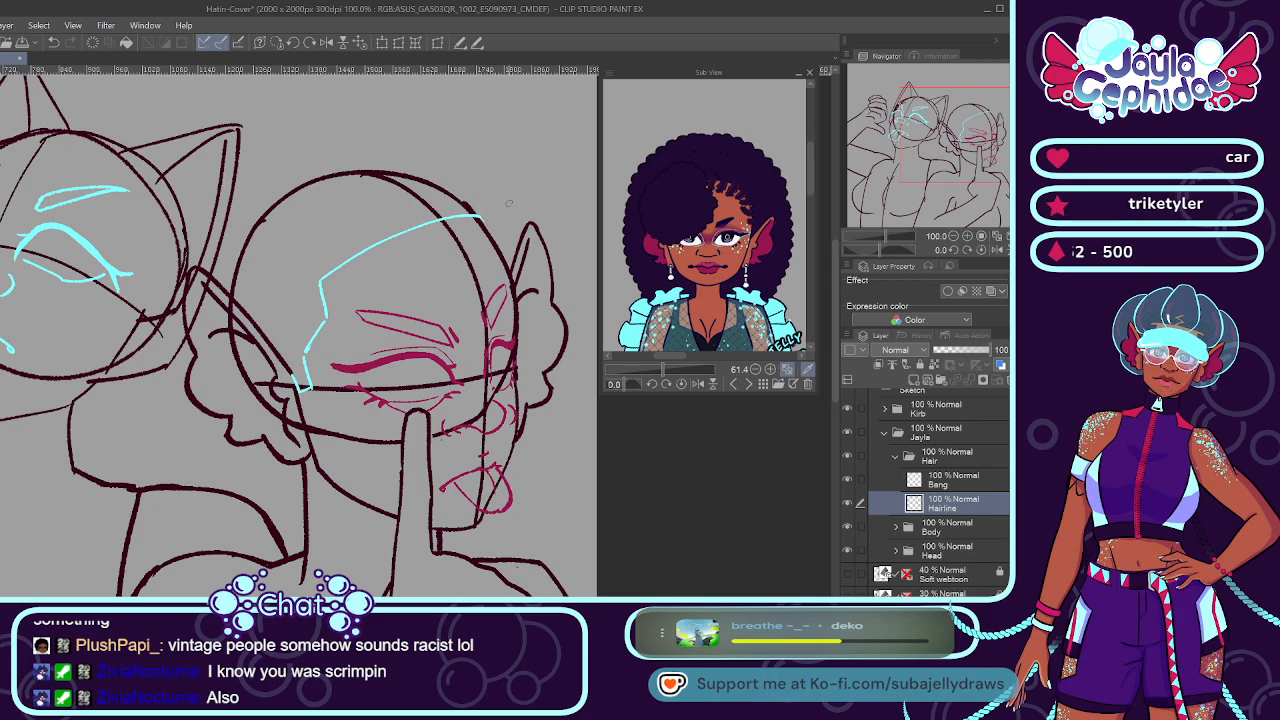
Lower the Hairline layer's opacity to 48%.
click(928, 483)
click(935, 505)
click(960, 350)
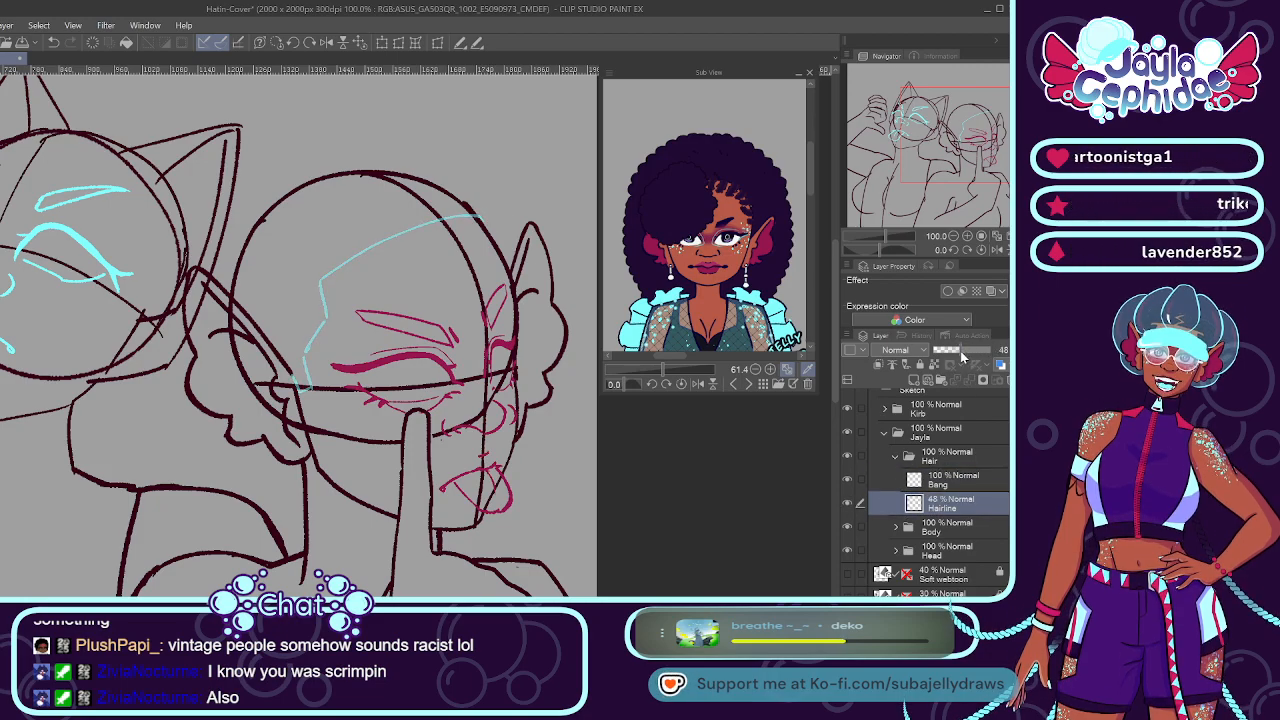
On the Bang layer, sketch a closed scalloped outline for the bangs from the crown down over the forehead and closed eye.
click(958, 476)
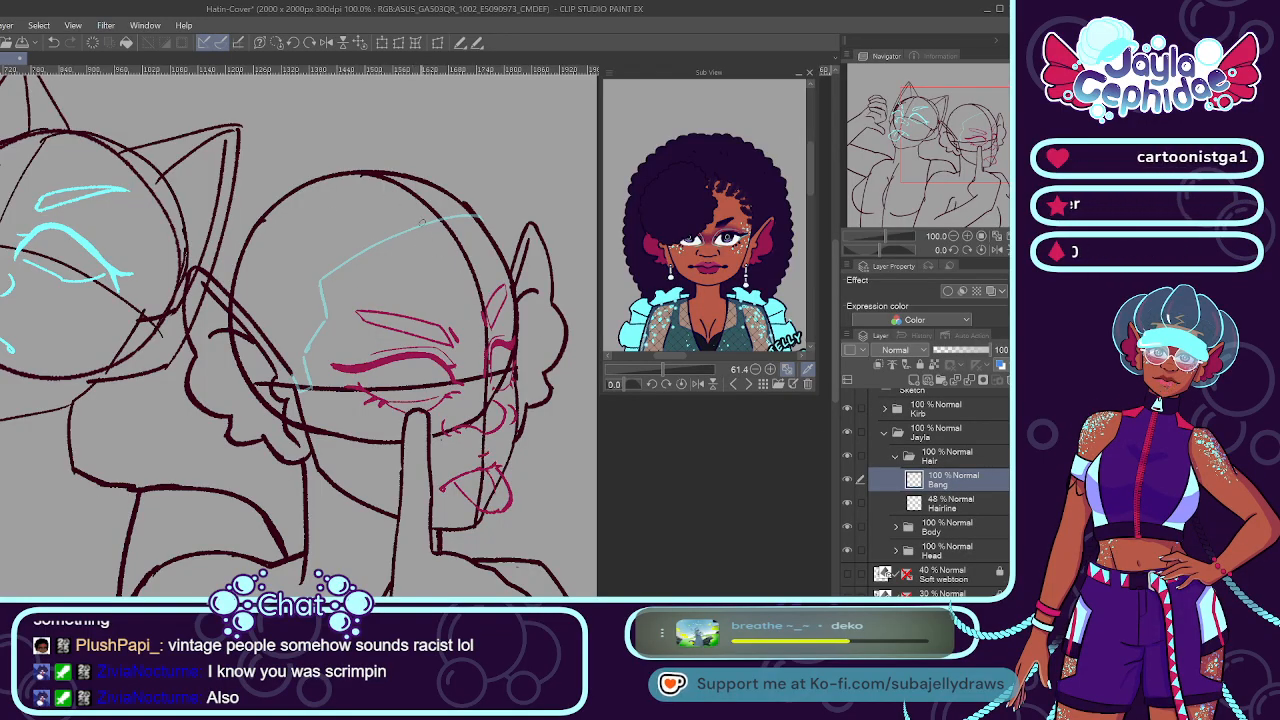
drag(414, 214, 342, 237)
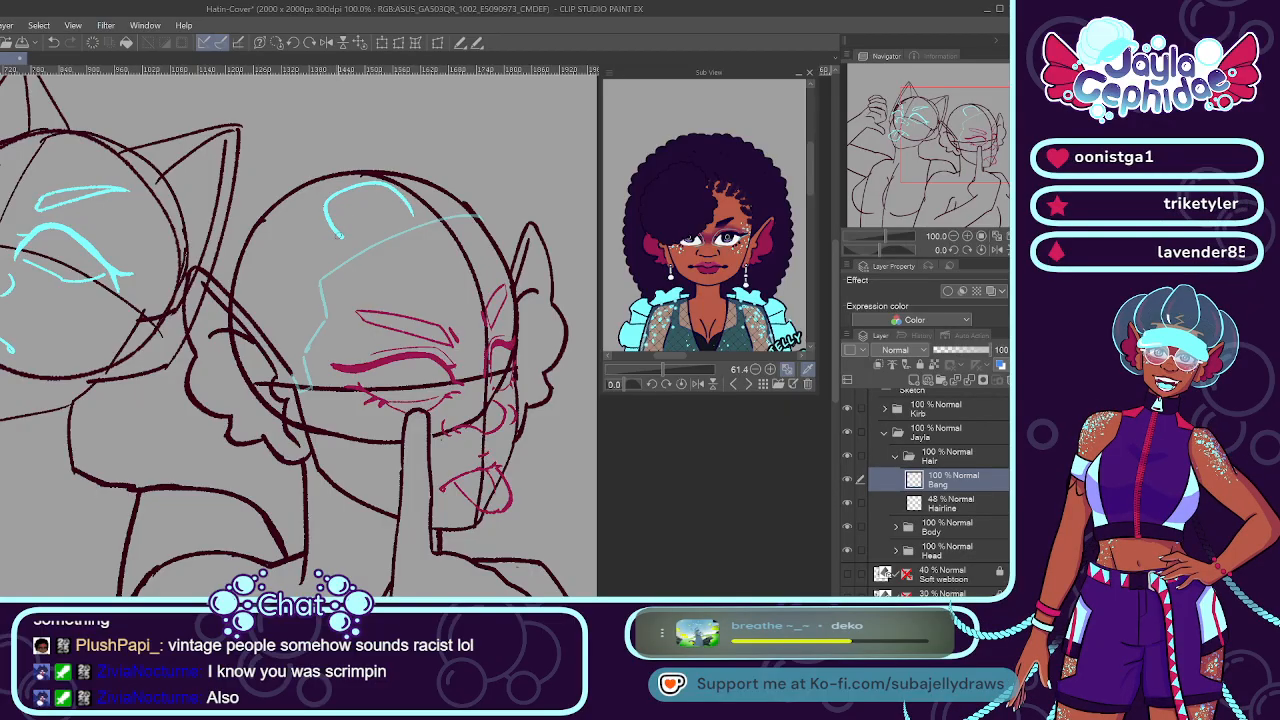
key(ctrl+z)
drag(415, 218, 335, 229)
key(ctrl+z)
mouse_move(412, 204)
mouse_down()
mouse_move(373, 211)
mouse_move(345, 266)
mouse_move(288, 302)
mouse_move(371, 360)
mouse_up()
mouse_move(410, 200)
mouse_down()
mouse_move(433, 236)
mouse_move(431, 312)
mouse_move(454, 326)
mouse_move(422, 360)
mouse_up()
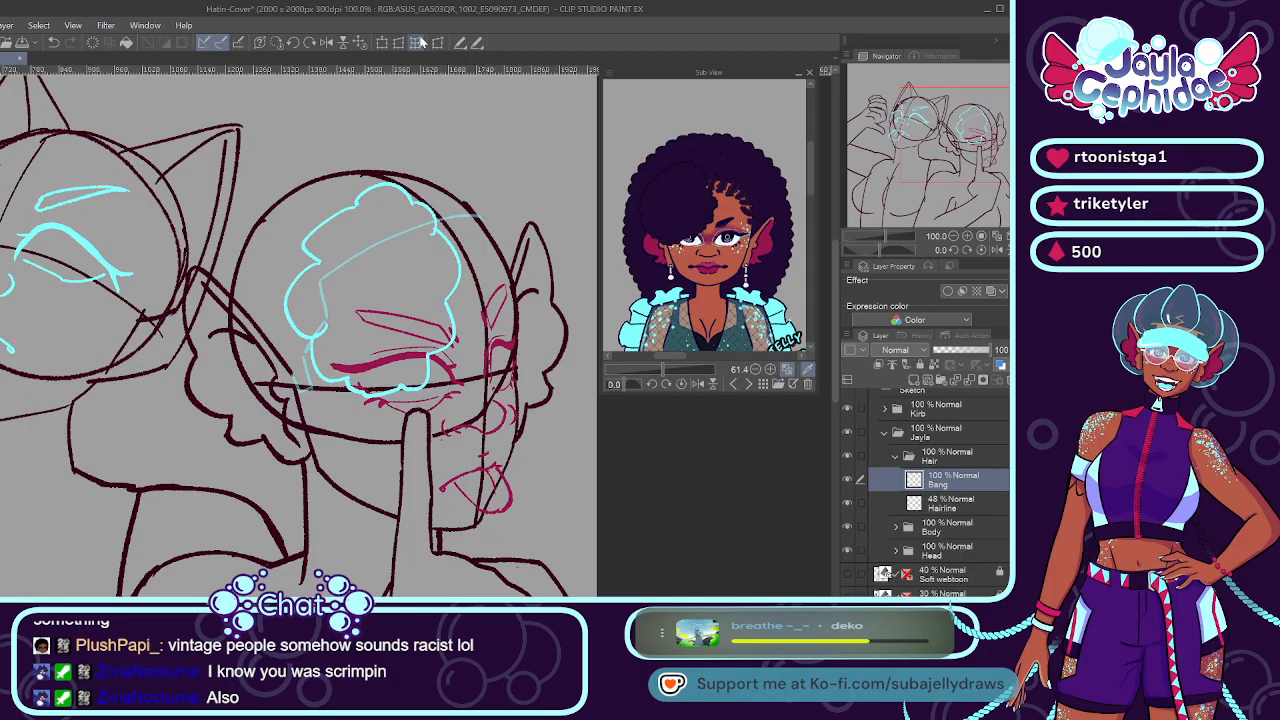
Transform the bang outline: enlarge it slightly, tilt it clockwise and shift it toward the back of the head.
click(380, 42)
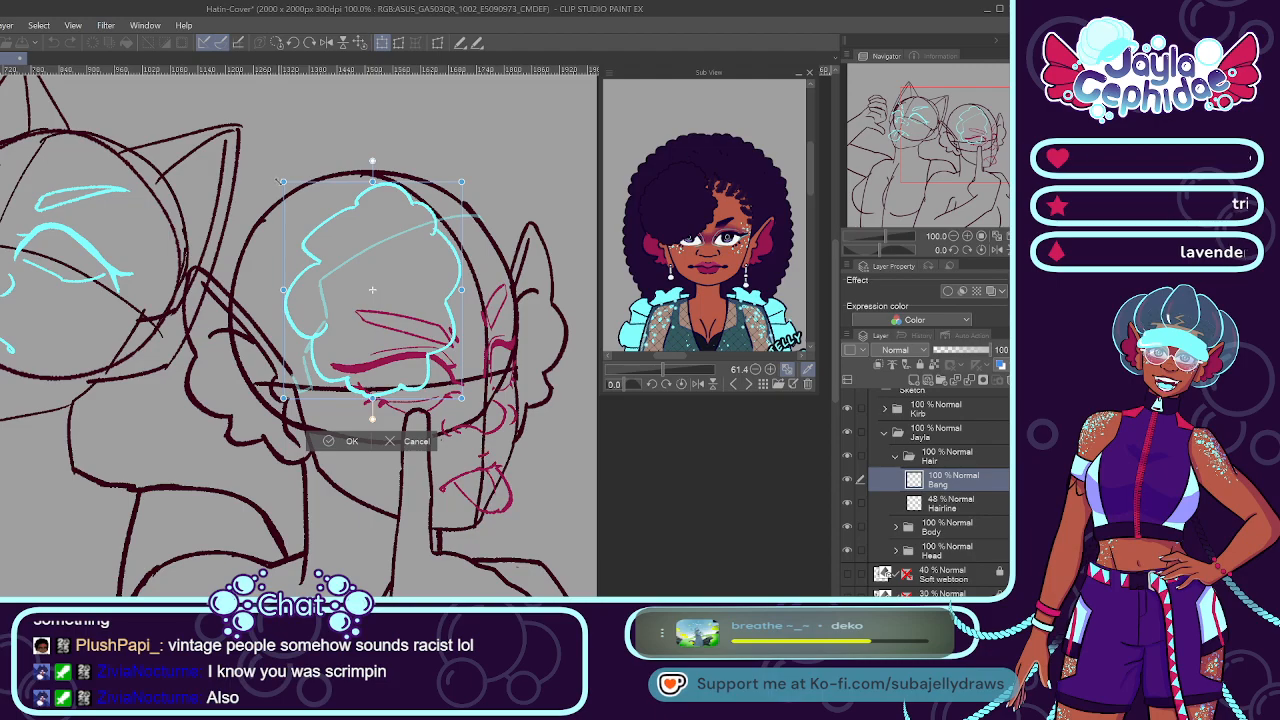
drag(277, 174, 267, 162)
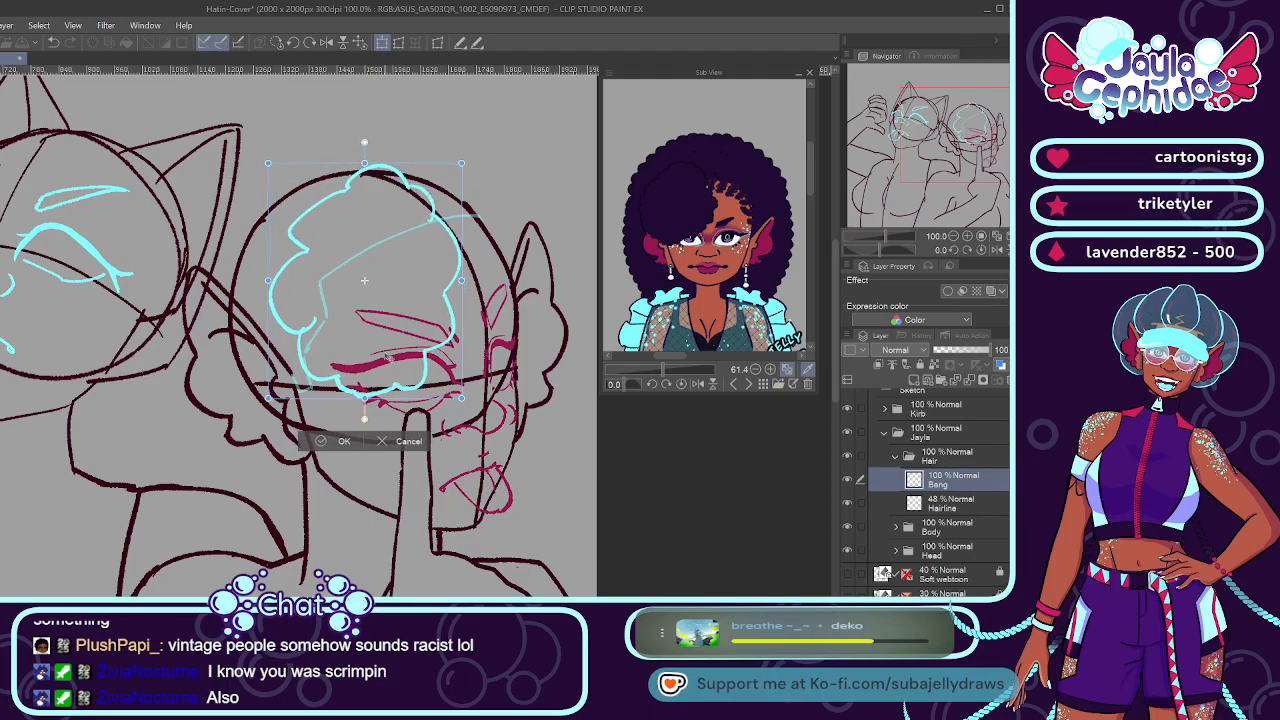
drag(412, 339, 383, 338)
drag(497, 334, 474, 343)
mouse_move(330, 360)
mouse_down()
mouse_move(318, 356)
mouse_move(358, 376)
mouse_up()
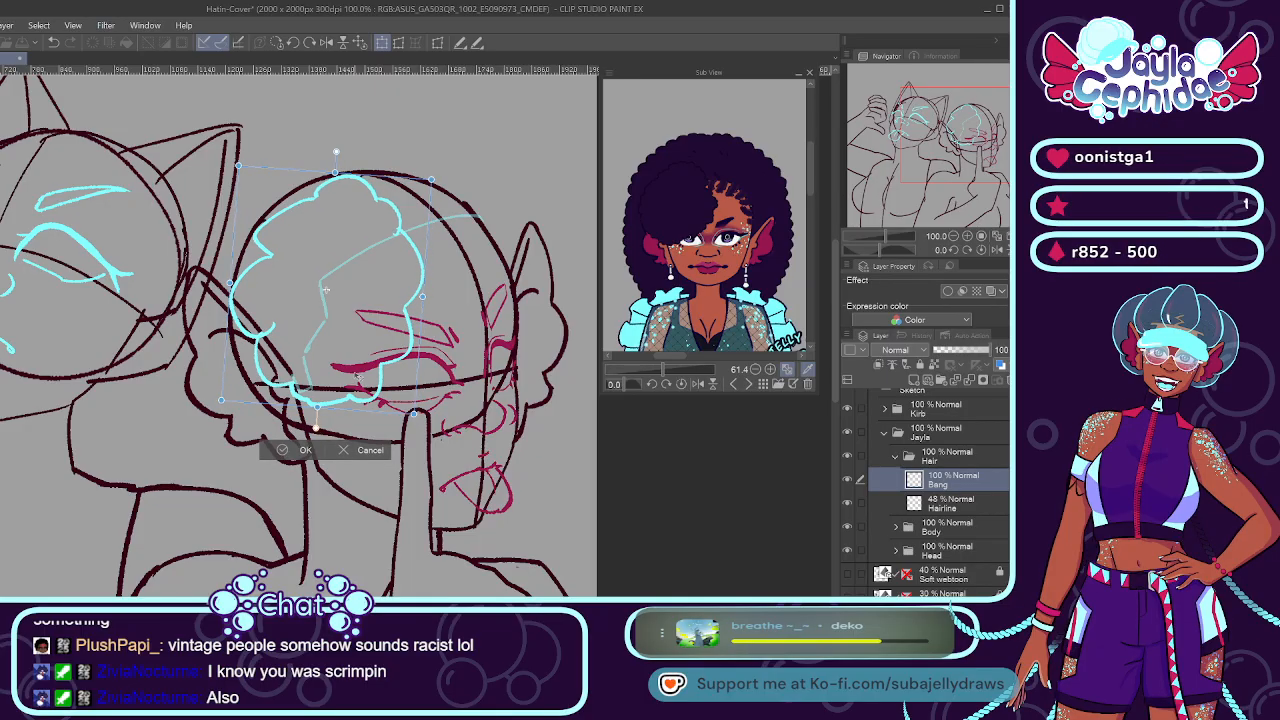
click(300, 450)
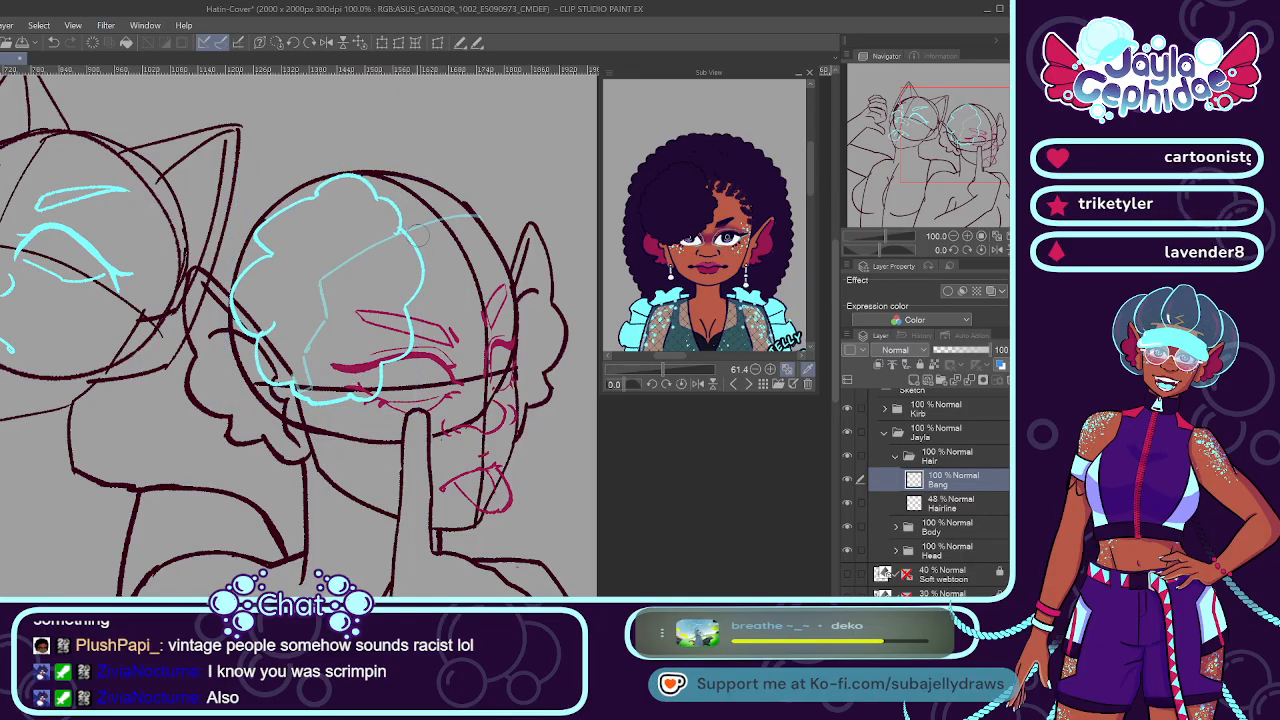
Erase the bang's face-side edge and redraw it farther out with smaller scallops running from crown to eyelid.
scroll(397, 231, up, 2)
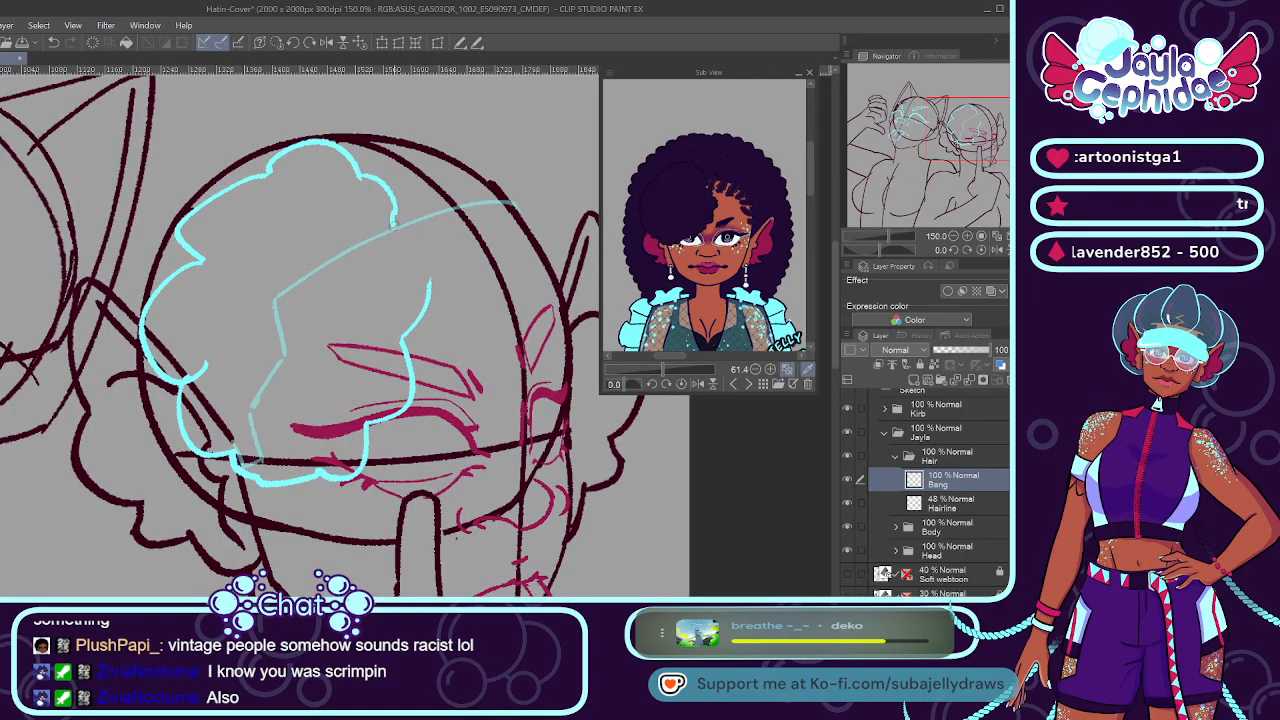
mouse_move(419, 243)
mouse_down()
mouse_move(460, 272)
mouse_move(437, 341)
mouse_up()
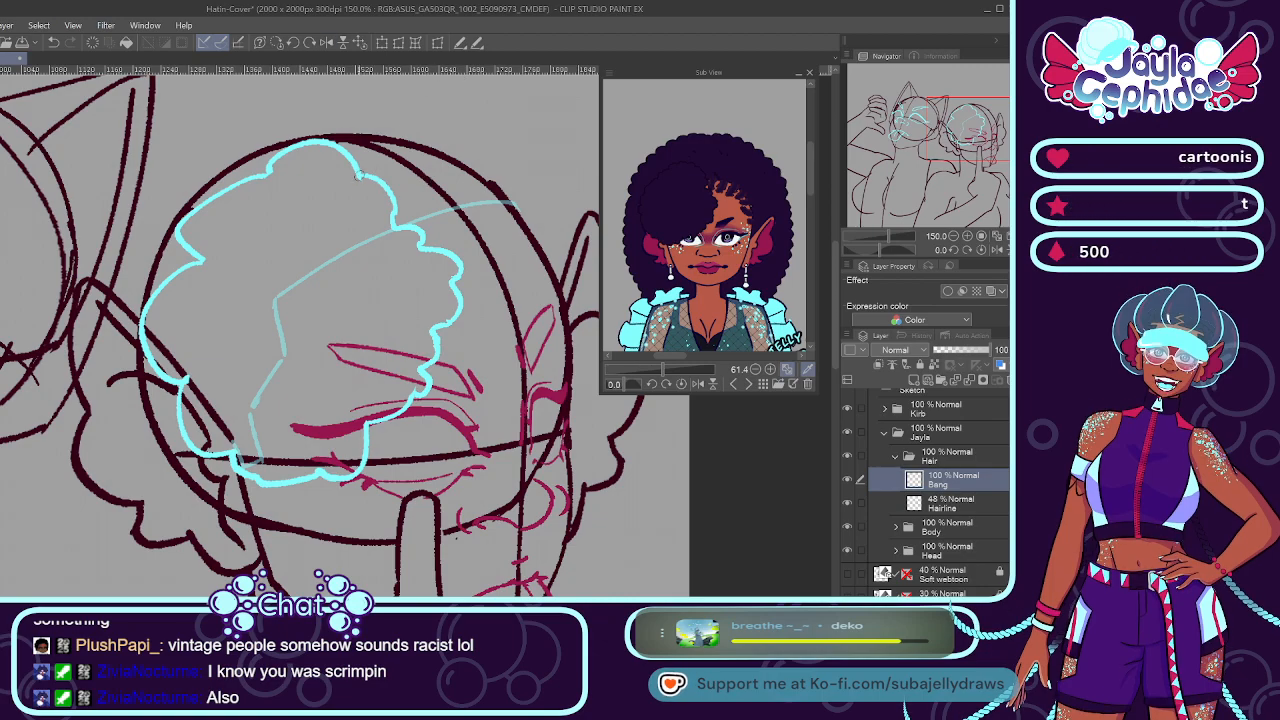
scroll(405, 179, down, 2)
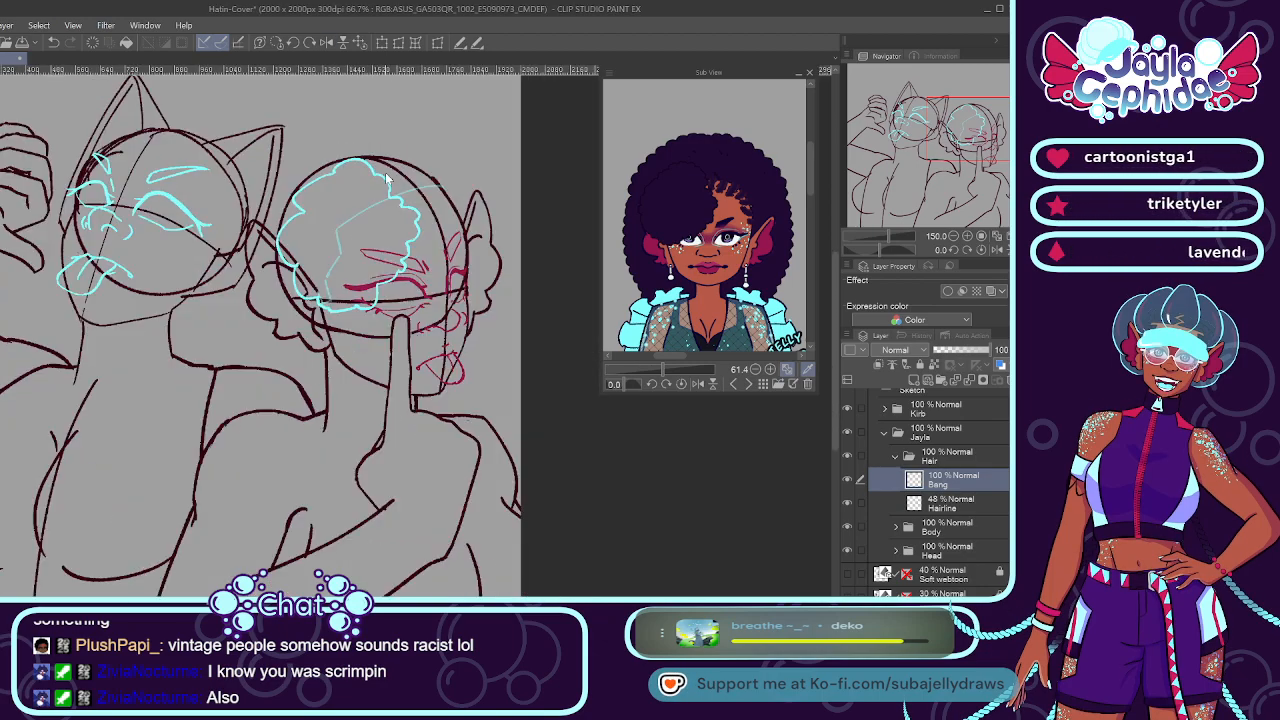
key(ctrl+alt+0)
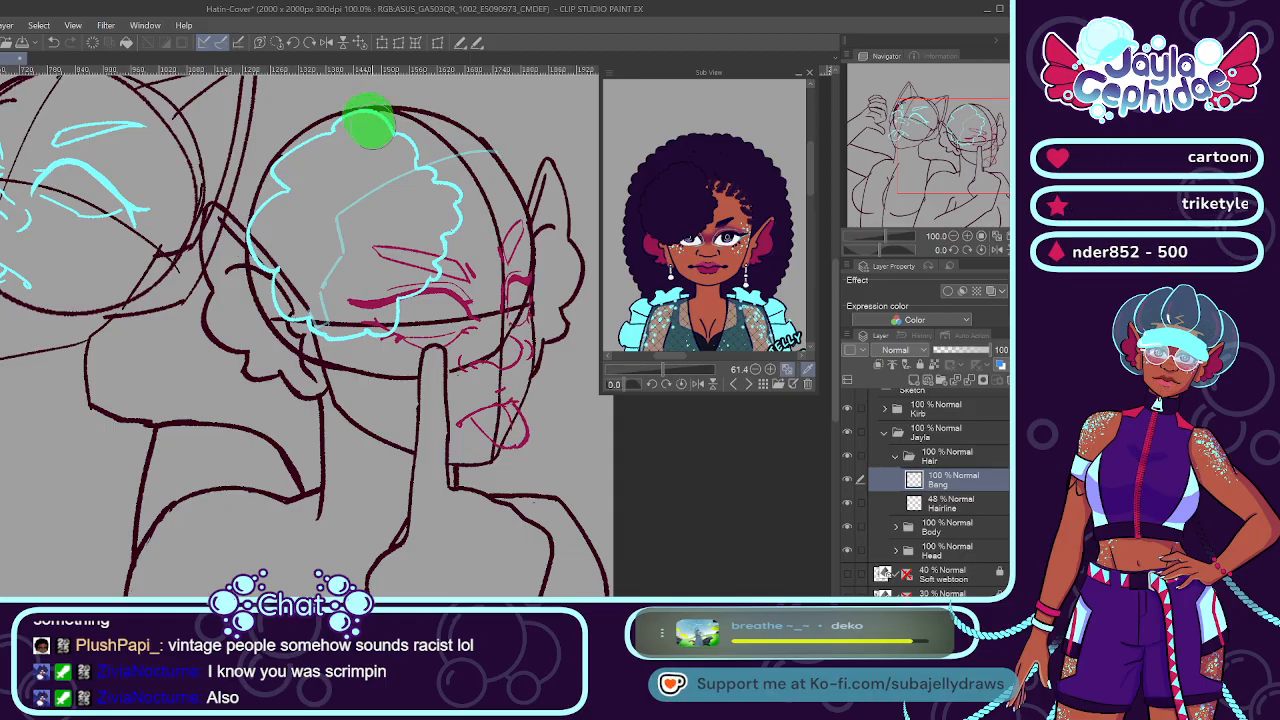
Lasso the back part of the bang and stretch its lower outer corner outward with a free transform.
mouse_move(272, 238)
mouse_down()
mouse_move(267, 305)
mouse_move(327, 340)
mouse_move(389, 305)
mouse_move(385, 342)
mouse_up()
key(ctrl+t)
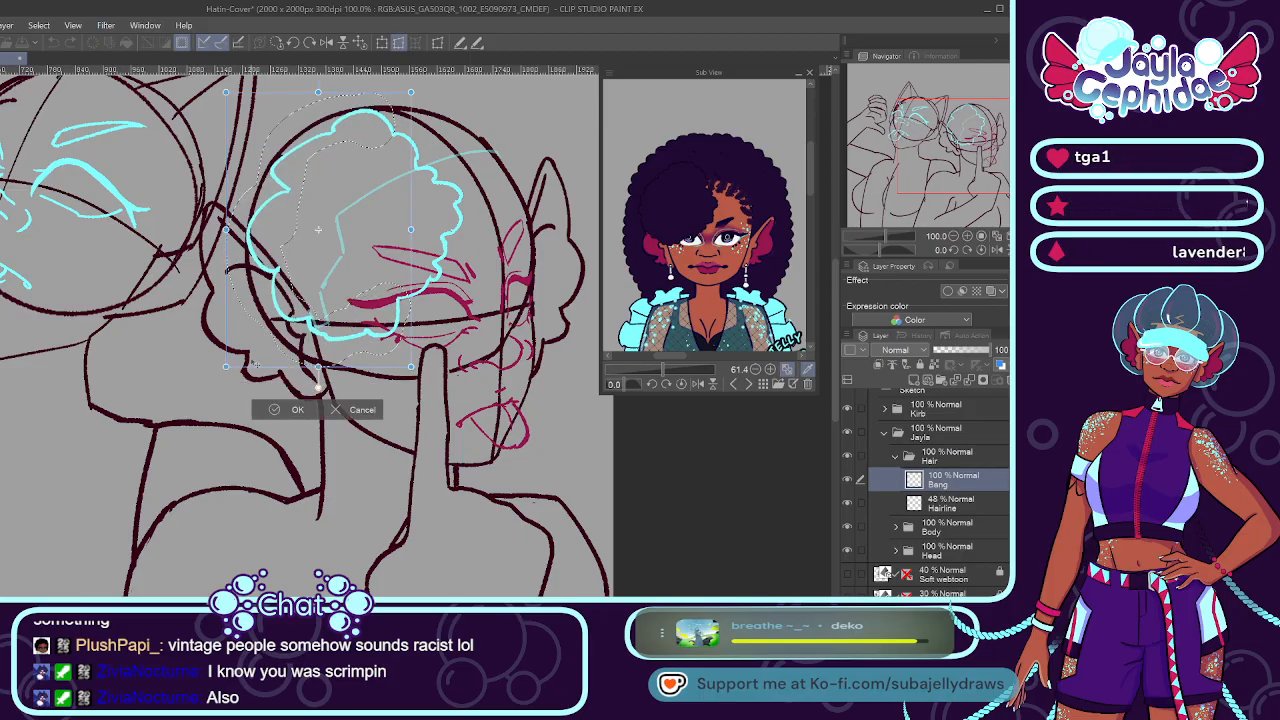
drag(221, 370, 203, 399)
drag(375, 343, 379, 352)
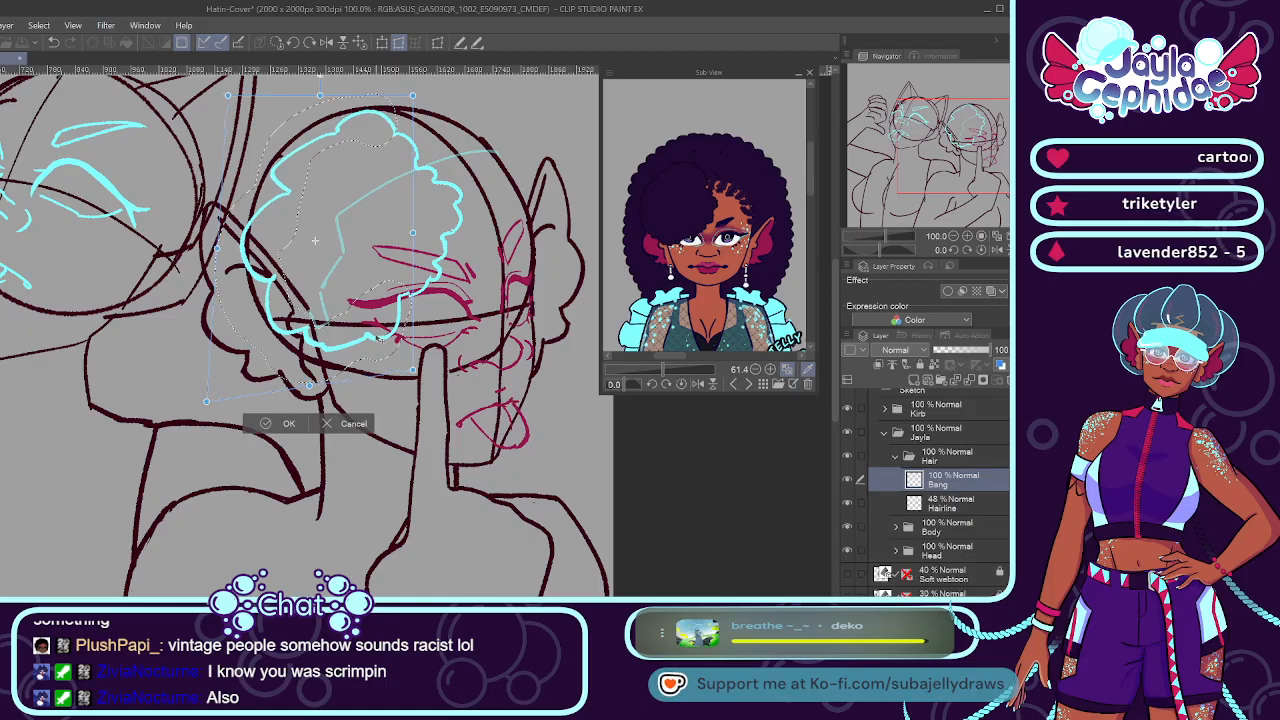
key(Return)
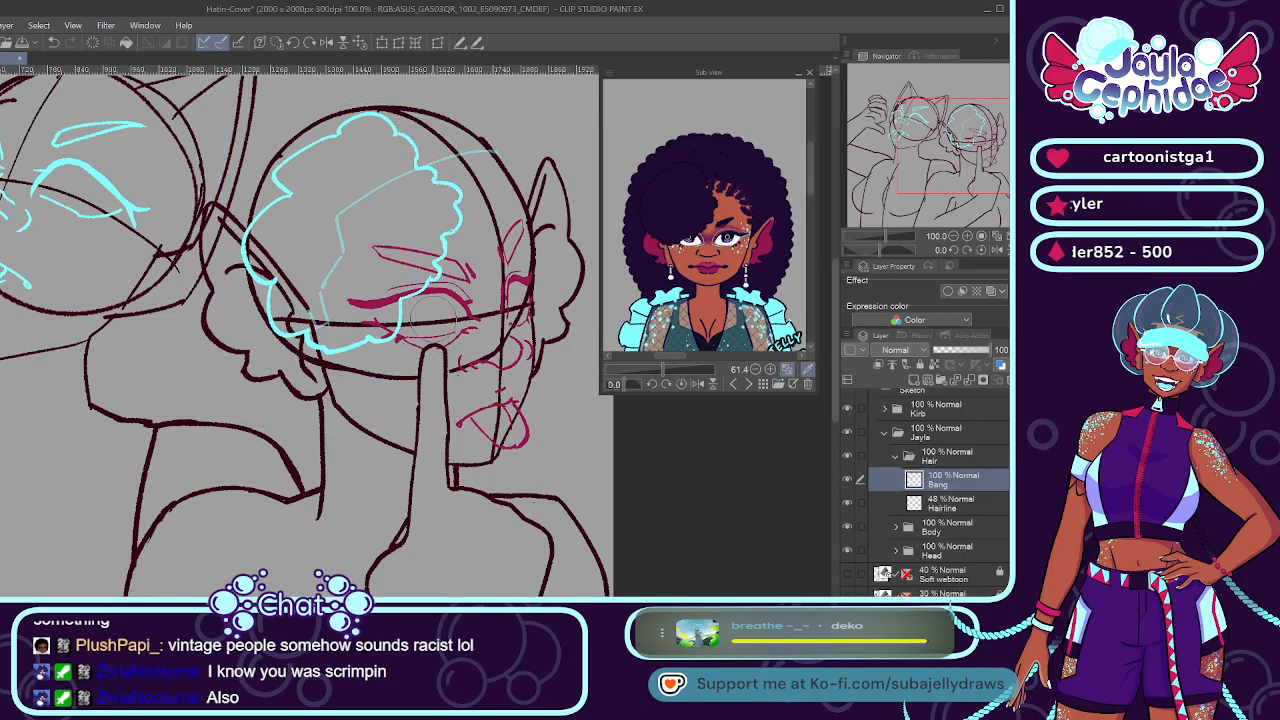
Add a new layer named Braids between the Bang and Hairline layers.
click(965, 497)
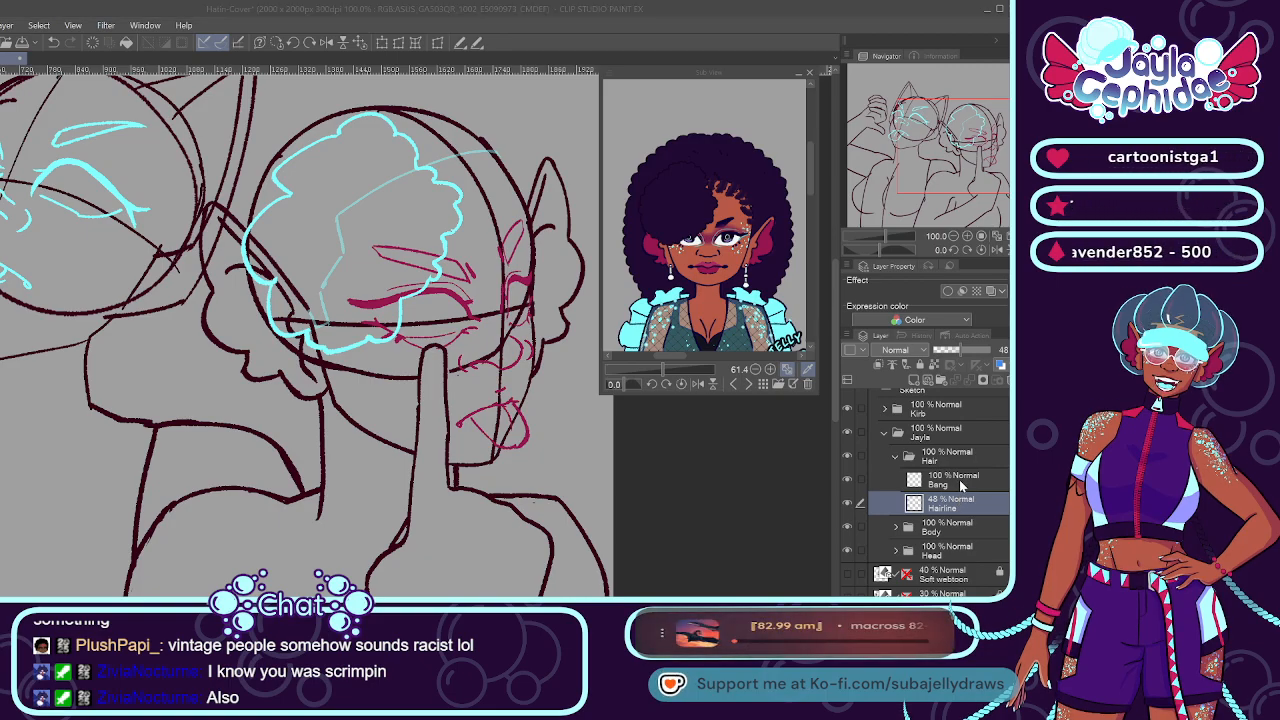
key(Return)
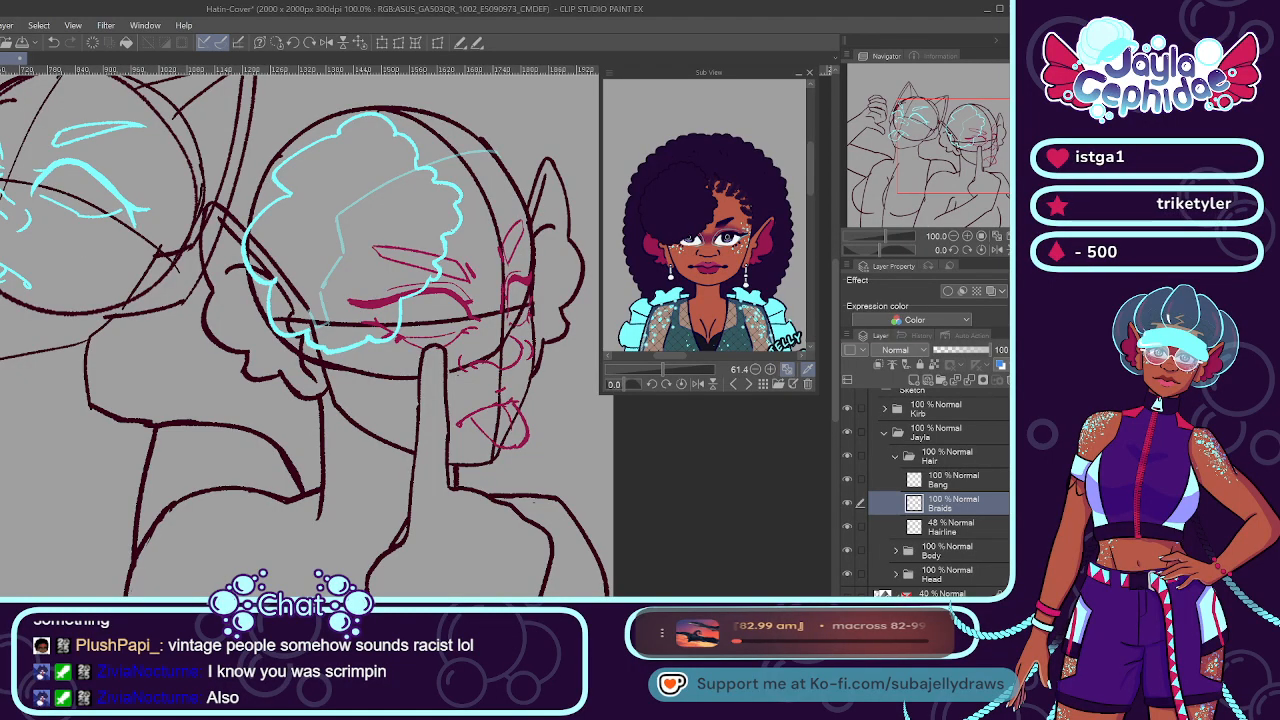
scroll(507, 200, down, 5)
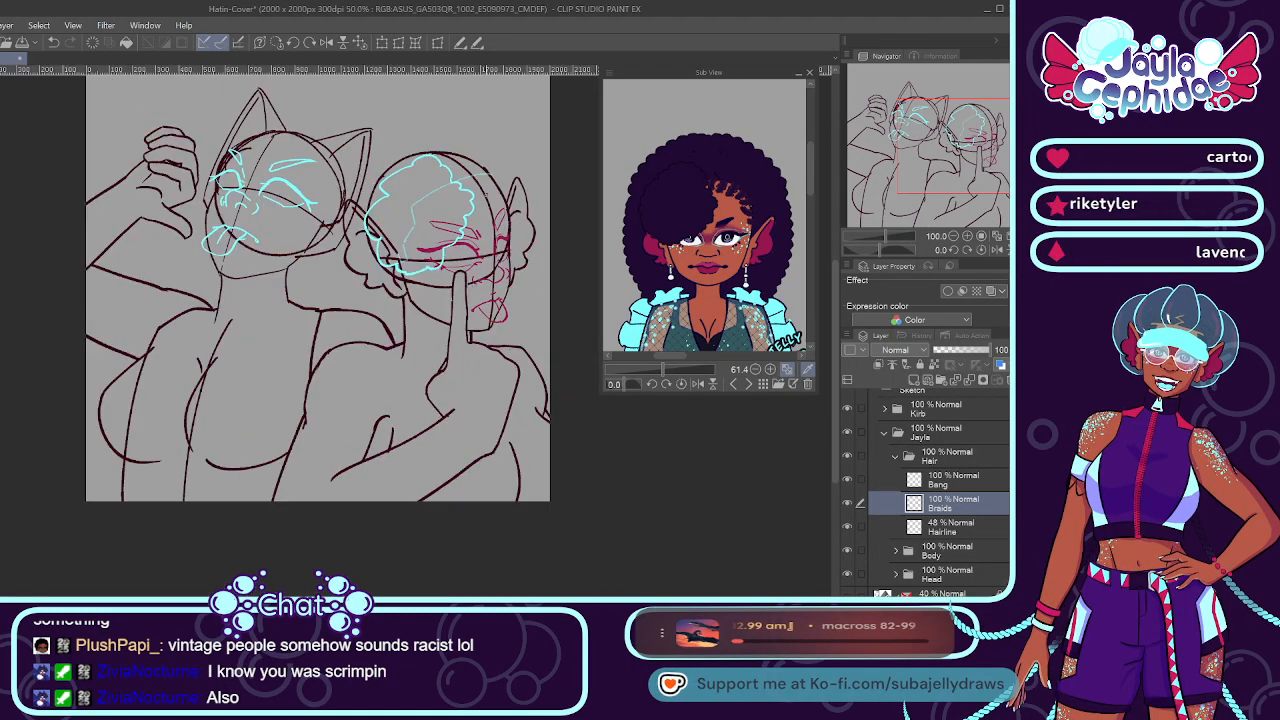
scroll(500, 215, up, 8)
scroll(481, 207, up, 1)
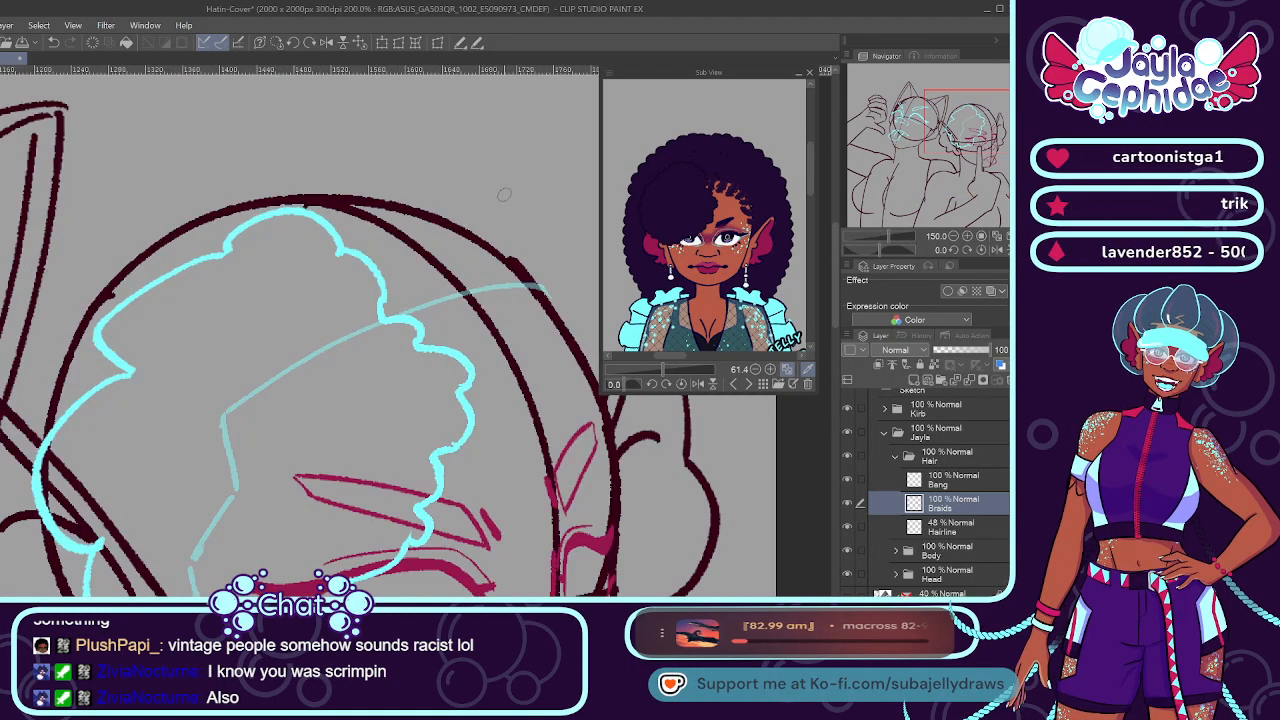
drag(357, 191, 466, 266)
key(ctrl+z)
drag(357, 191, 466, 266)
key(ctrl+z)
drag(316, 201, 428, 321)
key(ctrl+z)
key(ctrl+z)
mouse_move(283, 194)
mouse_down()
mouse_move(433, 297)
mouse_move(401, 257)
mouse_move(431, 295)
mouse_up()
key(ctrl+z)
key(ctrl+z)
mouse_move(326, 219)
mouse_down()
mouse_move(446, 302)
mouse_move(241, 208)
mouse_up()
key(ctrl+z)
key(ctrl+z)
key(ctrl+z)
drag(494, 287, 378, 192)
key(ctrl+z)
drag(505, 288, 366, 191)
key(ctrl+z)
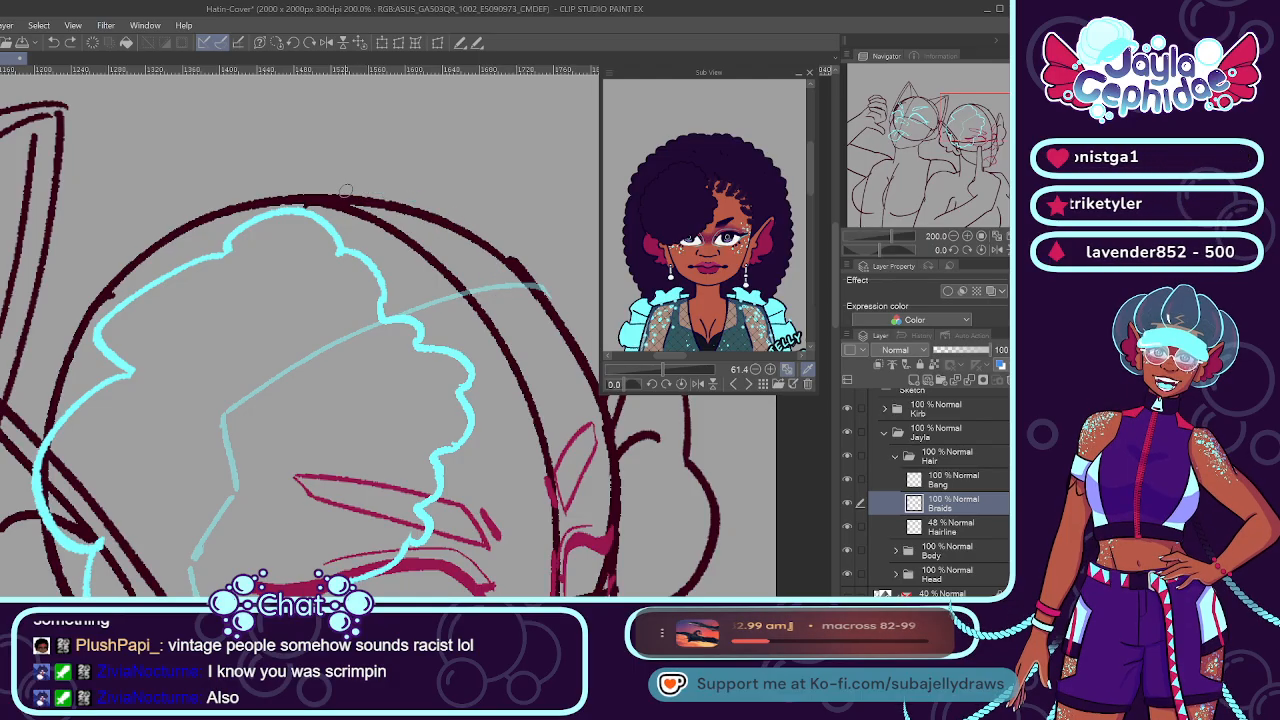
Sketch the first braid on the Braids layer as a narrow curved strip running from the crown down to the hairline.
mouse_move(346, 192)
mouse_down()
mouse_move(399, 197)
mouse_move(483, 275)
mouse_up()
key(ctrl+z)
drag(396, 196, 500, 290)
drag(336, 192, 440, 260)
key(ctrl+z)
key(ctrl+z)
drag(342, 182, 488, 296)
key(ctrl+z)
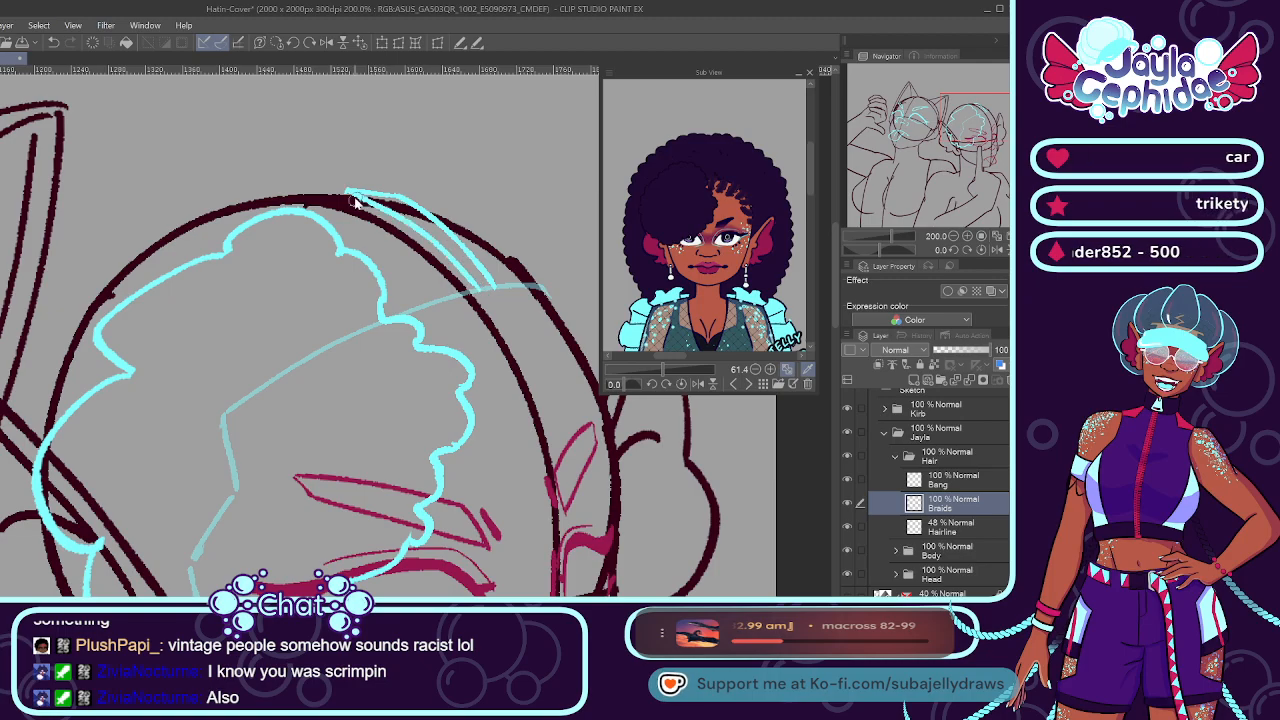
key(ctrl+z)
drag(342, 188, 468, 285)
Sketch the remaining braids on both sides of the first one, closing their ends along the hairline up to the bang.
drag(444, 220, 505, 272)
key(ctrl+z)
drag(458, 224, 508, 276)
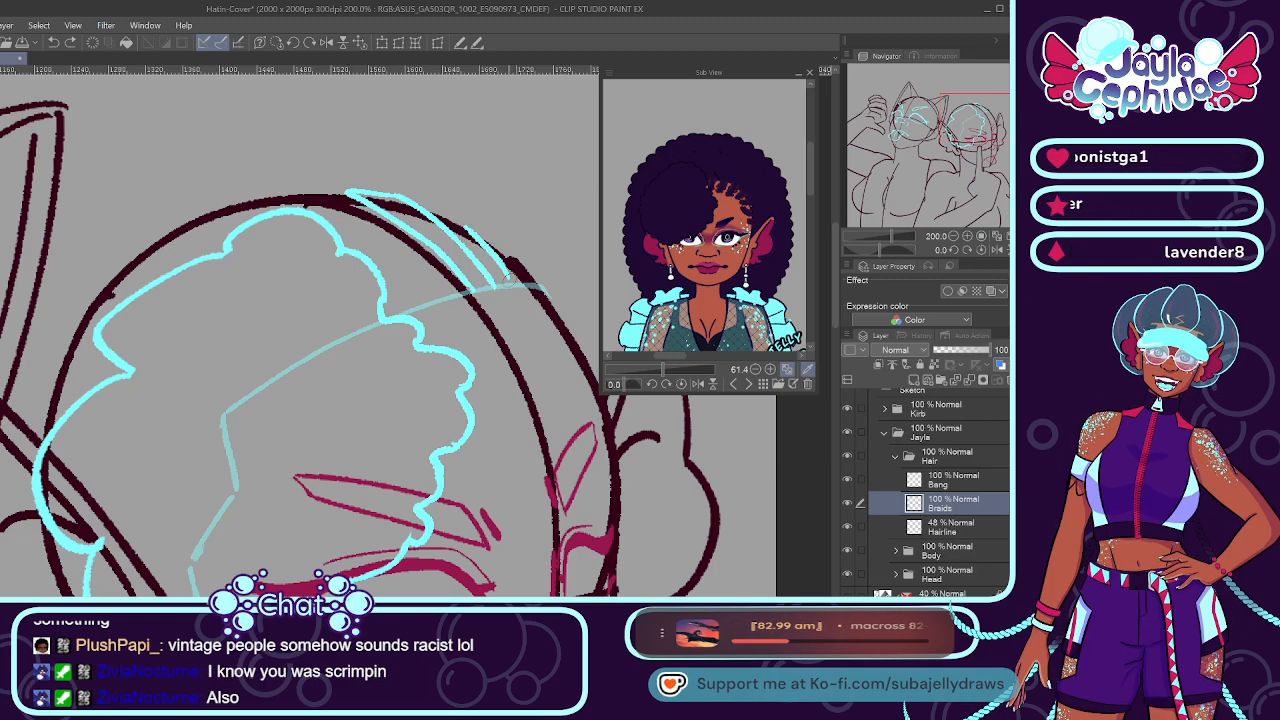
key(ctrl+z)
mouse_move(468, 228)
mouse_down()
mouse_move(511, 246)
mouse_move(536, 286)
mouse_up()
key(ctrl+z)
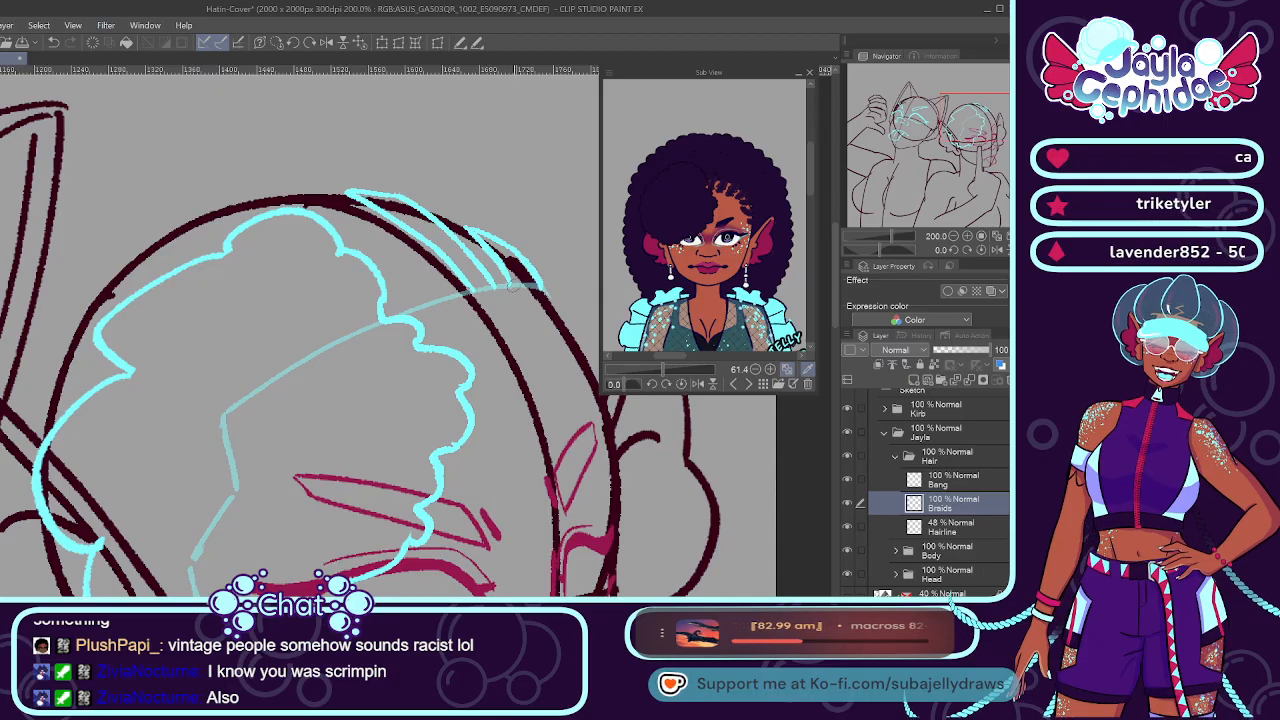
drag(531, 292, 541, 290)
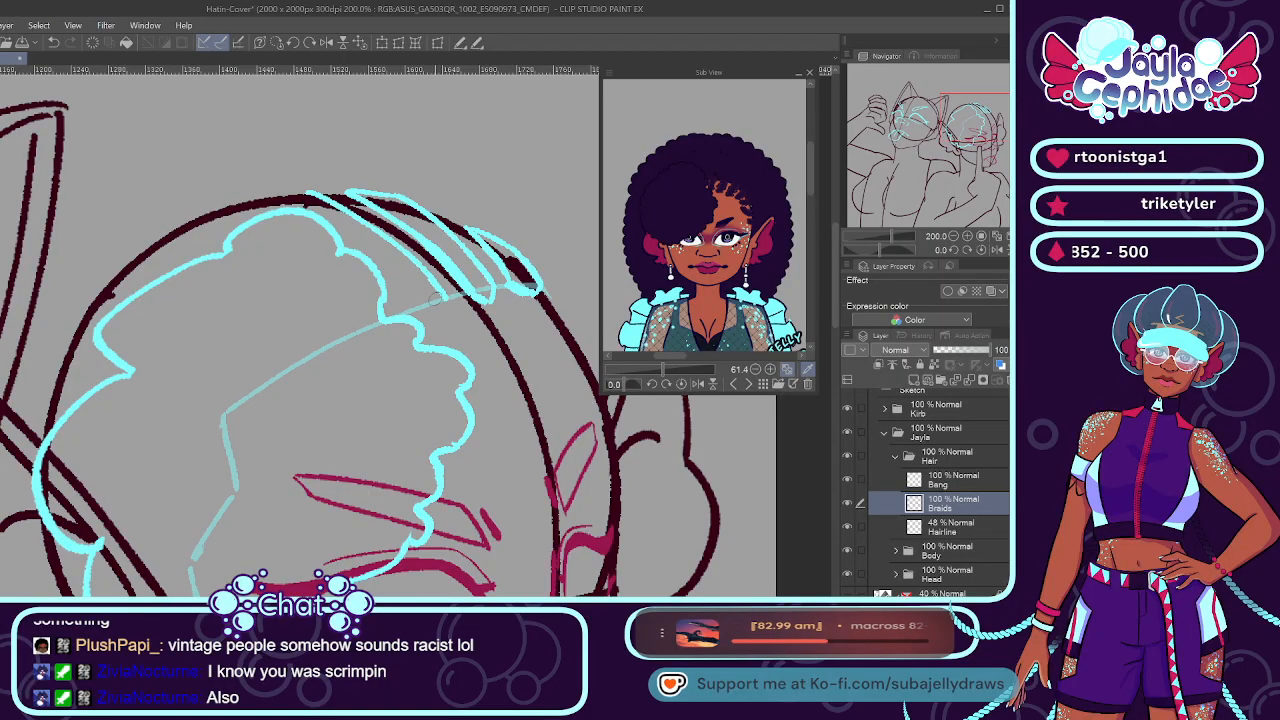
drag(320, 196, 270, 188)
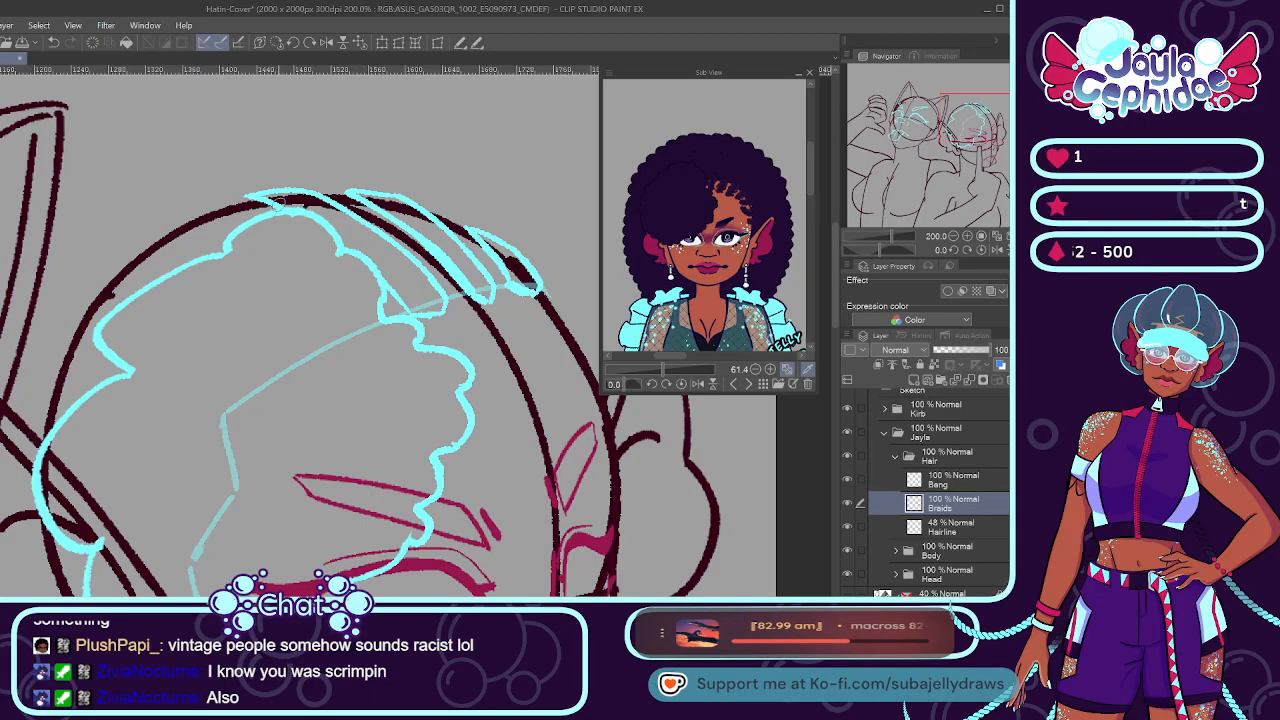
Mesh-transform the braids, pulling their lower ends outward and down so they fan along the forehead's curve.
scroll(475, 258, down, 2)
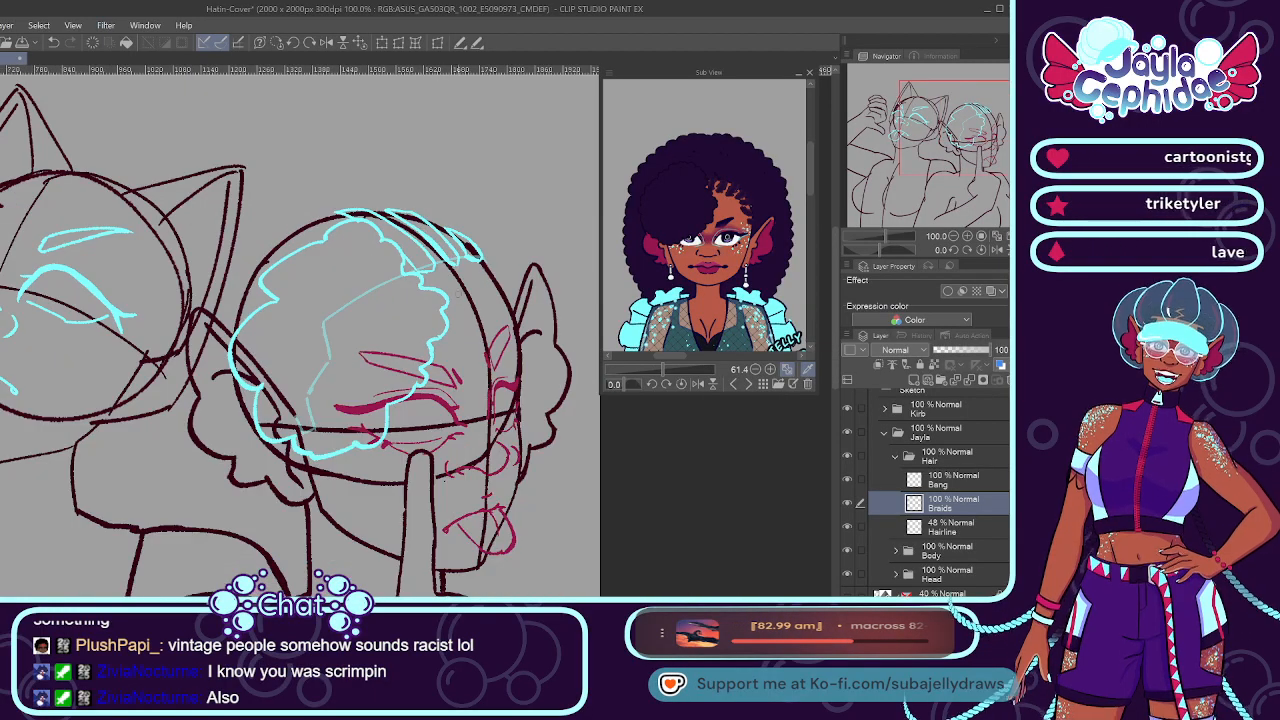
scroll(400, 290, up, 2)
scroll(430, 260, down, 2)
scroll(464, 236, up, 2)
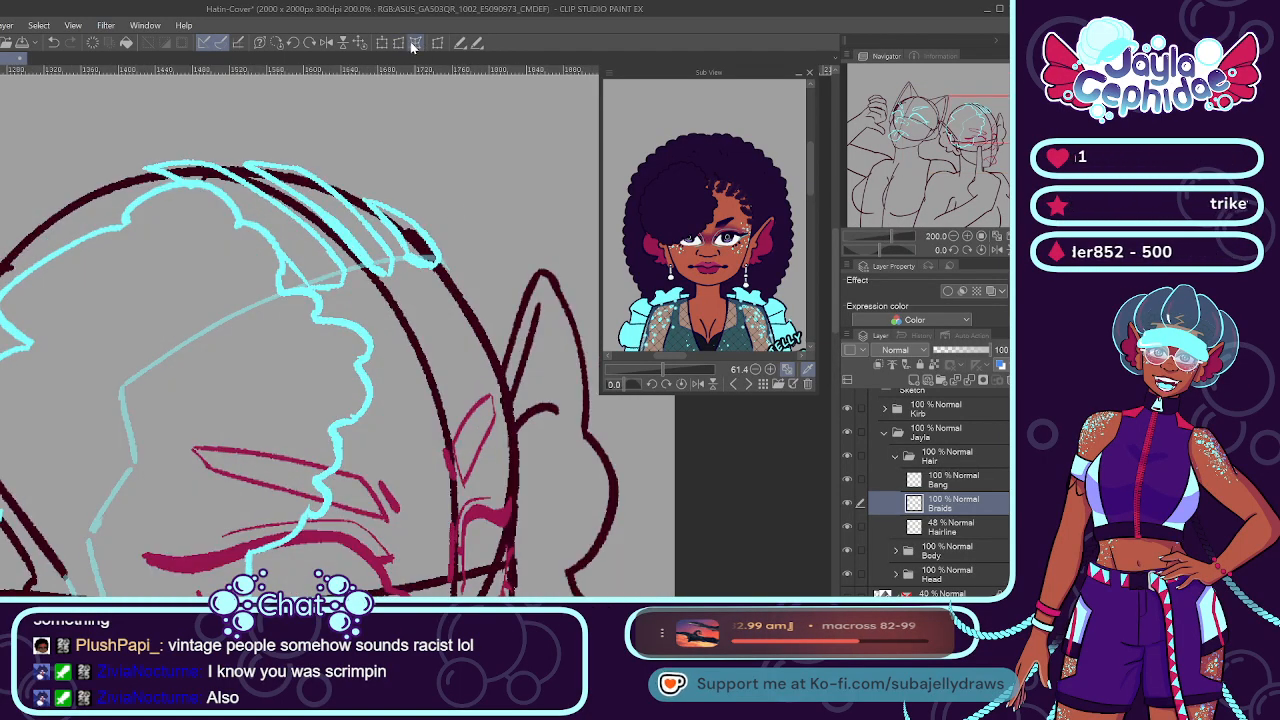
key(ctrl+t)
drag(443, 290, 455, 312)
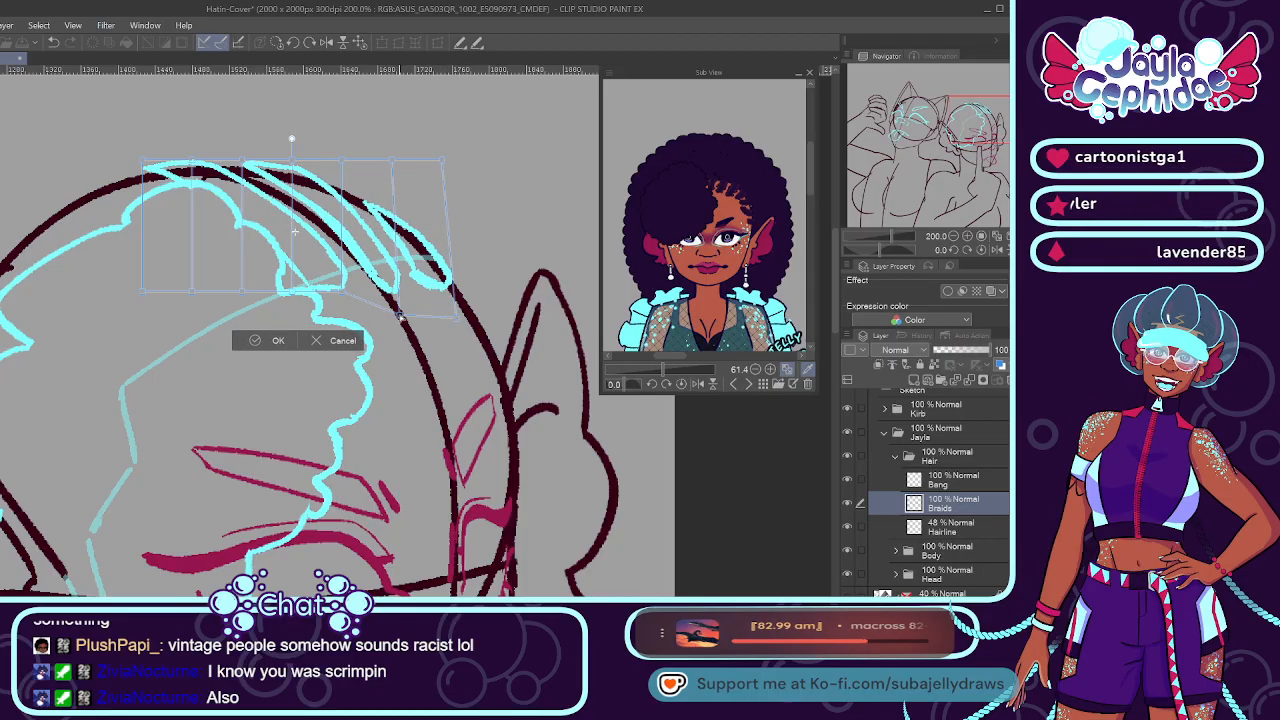
drag(344, 305, 367, 308)
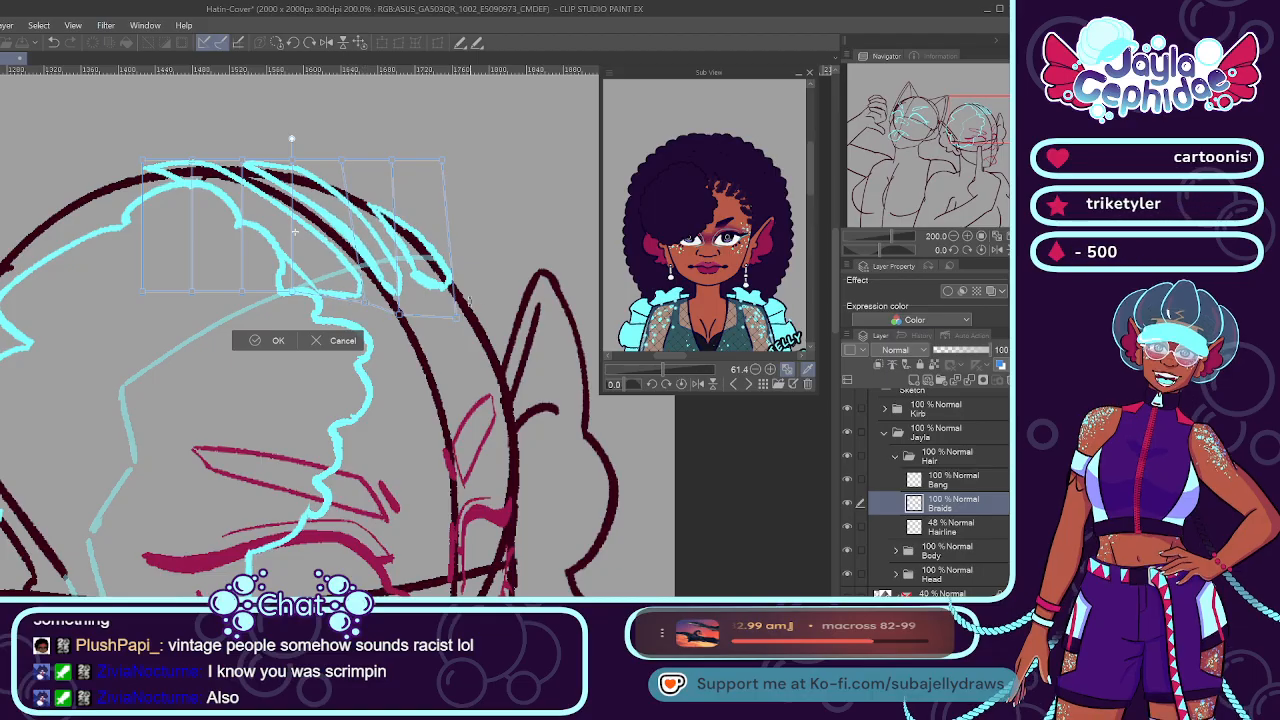
drag(455, 312, 481, 337)
drag(400, 315, 422, 320)
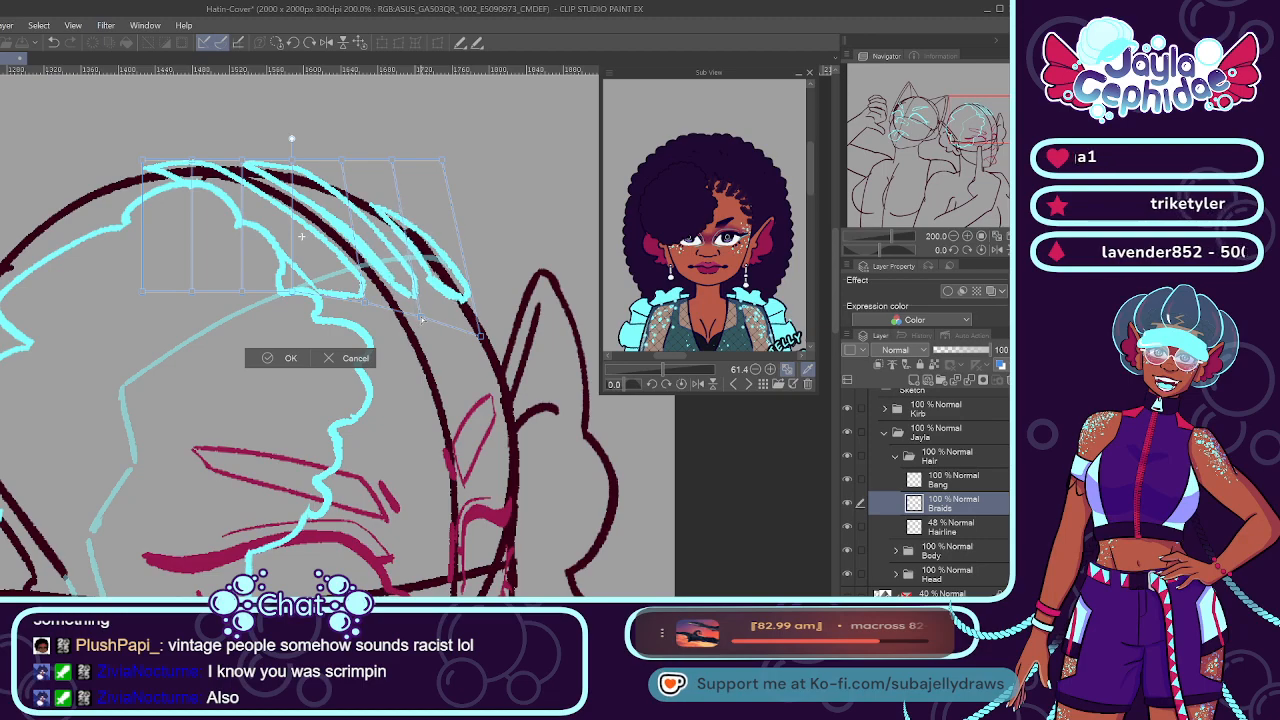
click(291, 358)
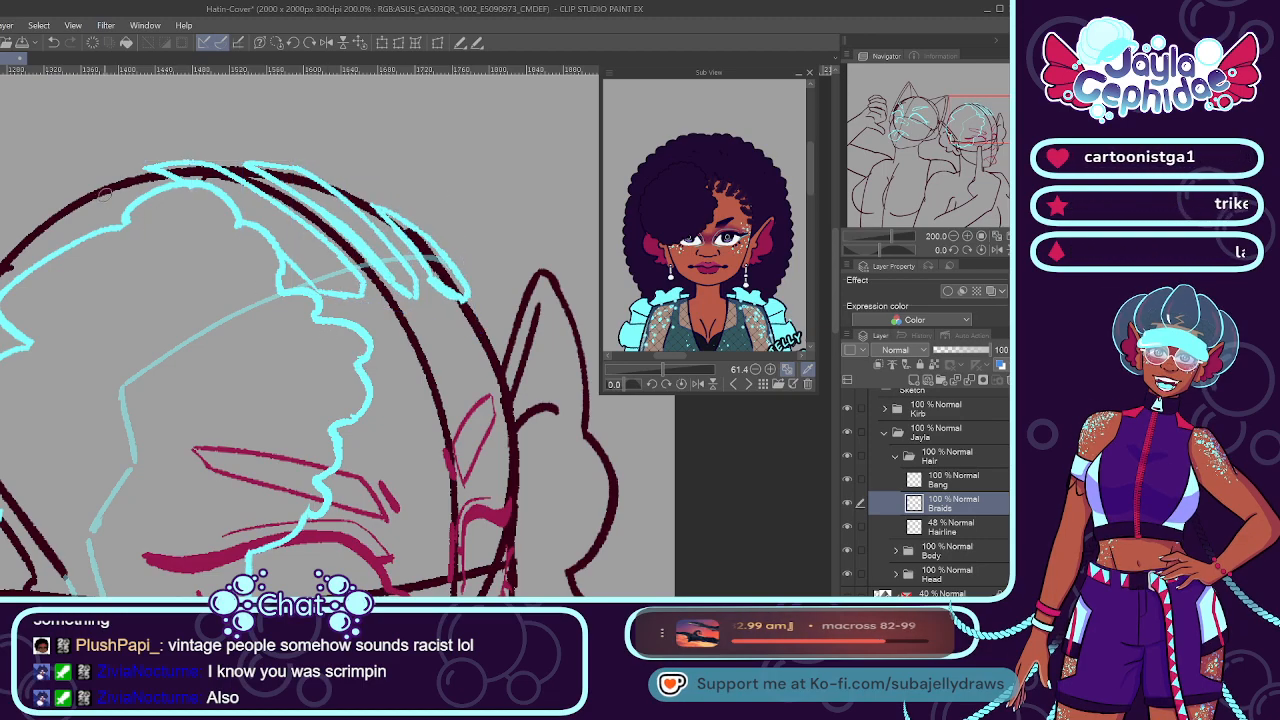
Try to sketch another braid stroke from the back of the crown toward the bang's edge.
drag(120, 196, 273, 279)
key(ctrl+z)
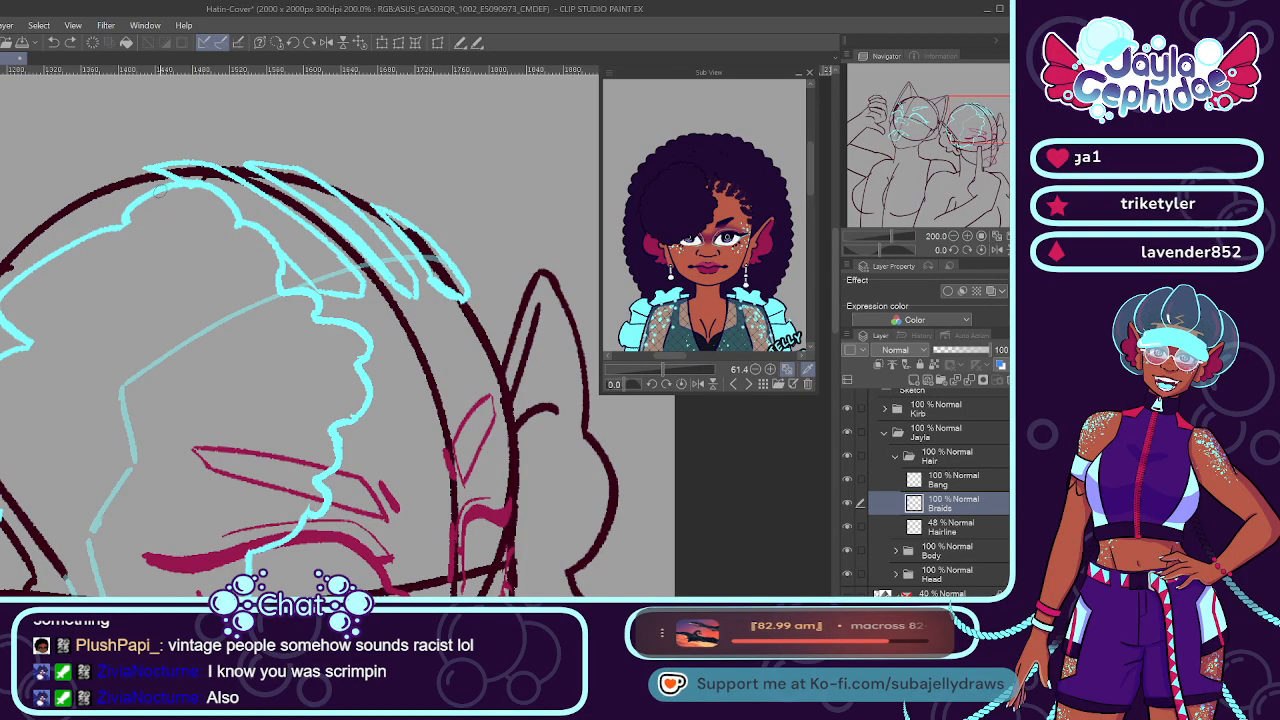
scroll(168, 192, down, 2)
scroll(168, 192, down, 2)
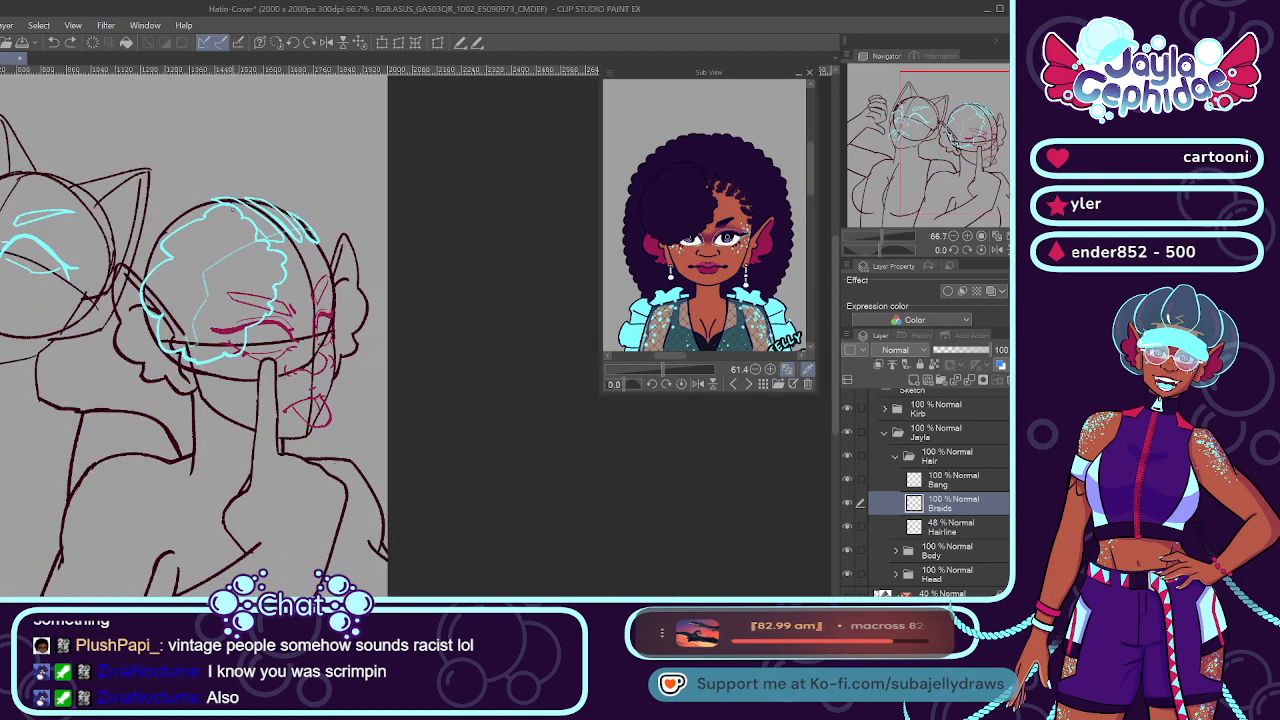
Lasso the upper stretch of the line on the Hairline layer and skew its outer end slightly downward and outward.
scroll(255, 242, up, 2)
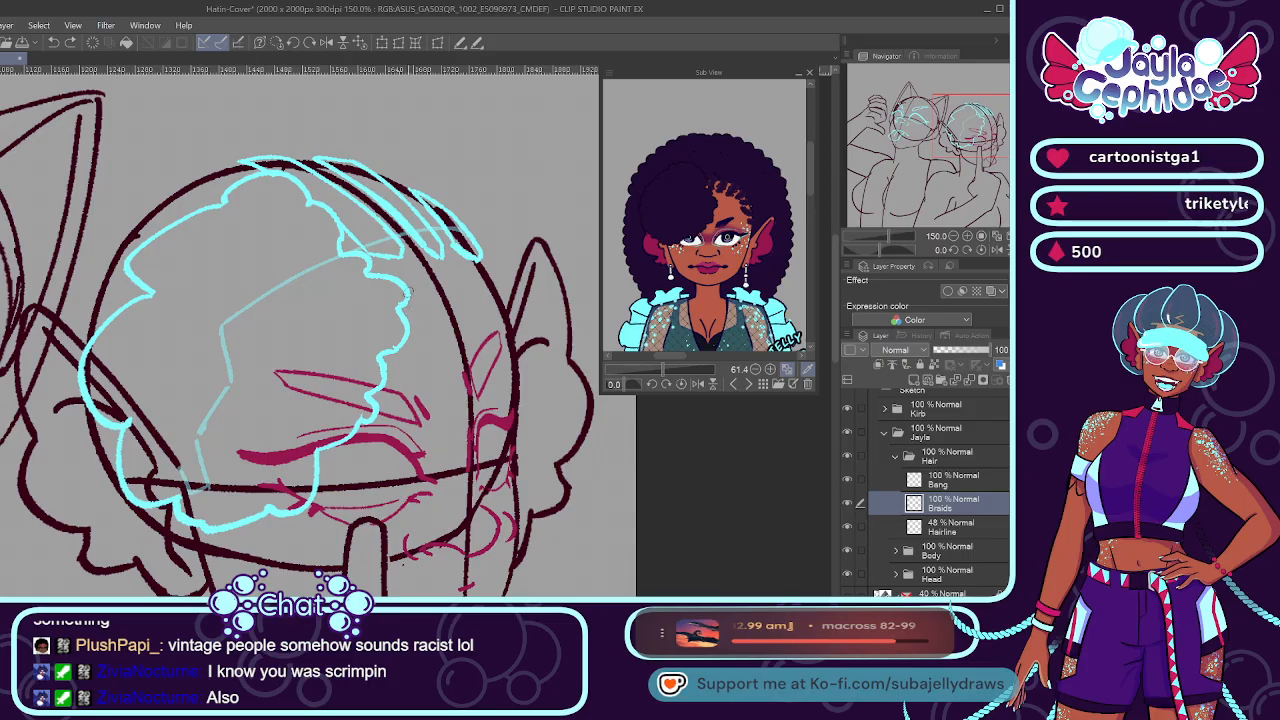
scroll(255, 242, up, 2)
scroll(347, 237, down, 1)
click(950, 527)
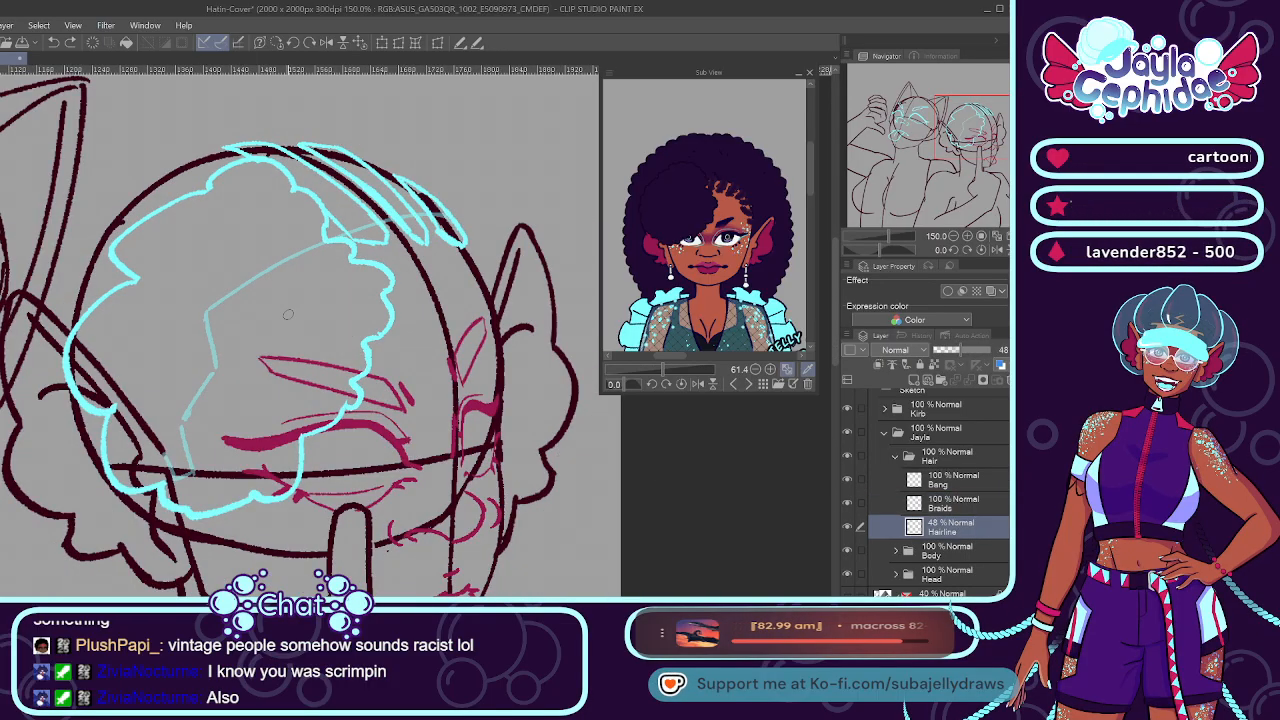
mouse_move(200, 285)
mouse_down()
mouse_move(437, 212)
mouse_move(228, 262)
mouse_move(220, 330)
mouse_move(234, 364)
mouse_up()
key(ctrl+d)
mouse_move(437, 220)
mouse_down()
mouse_move(215, 272)
mouse_move(184, 304)
mouse_up()
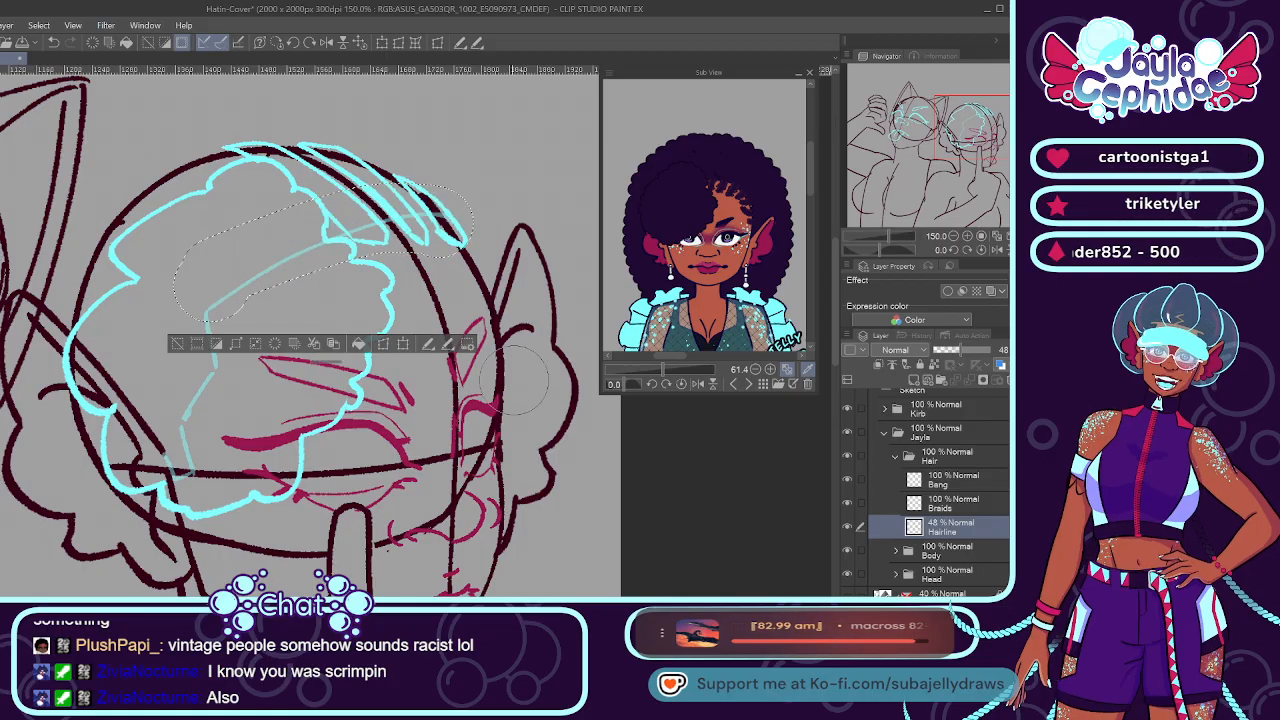
click(361, 343)
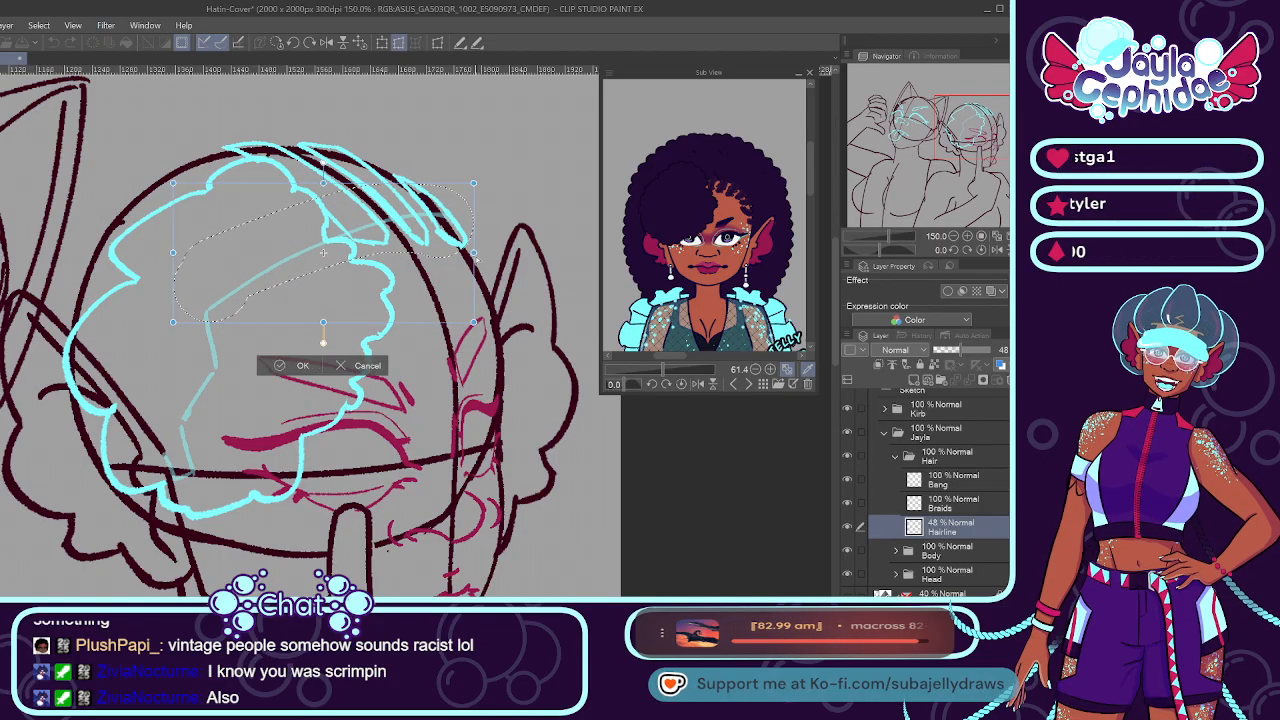
drag(485, 281, 492, 286)
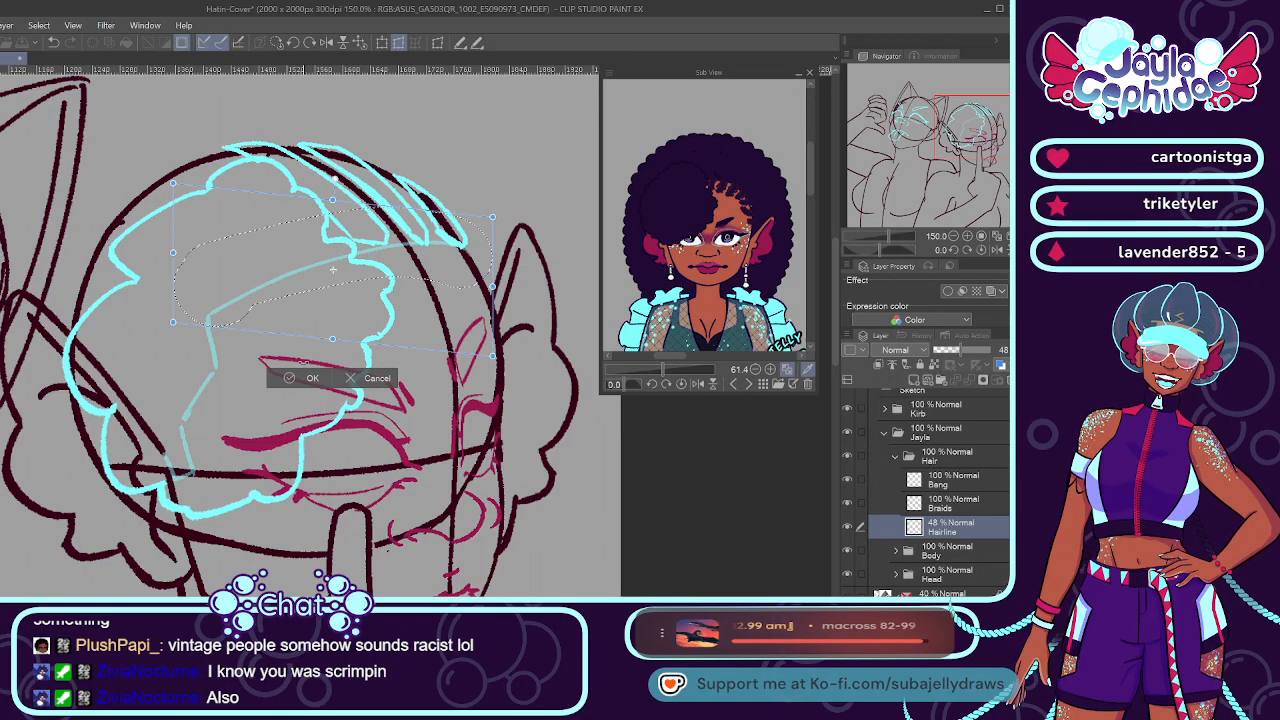
click(290, 378)
key(ctrl+d)
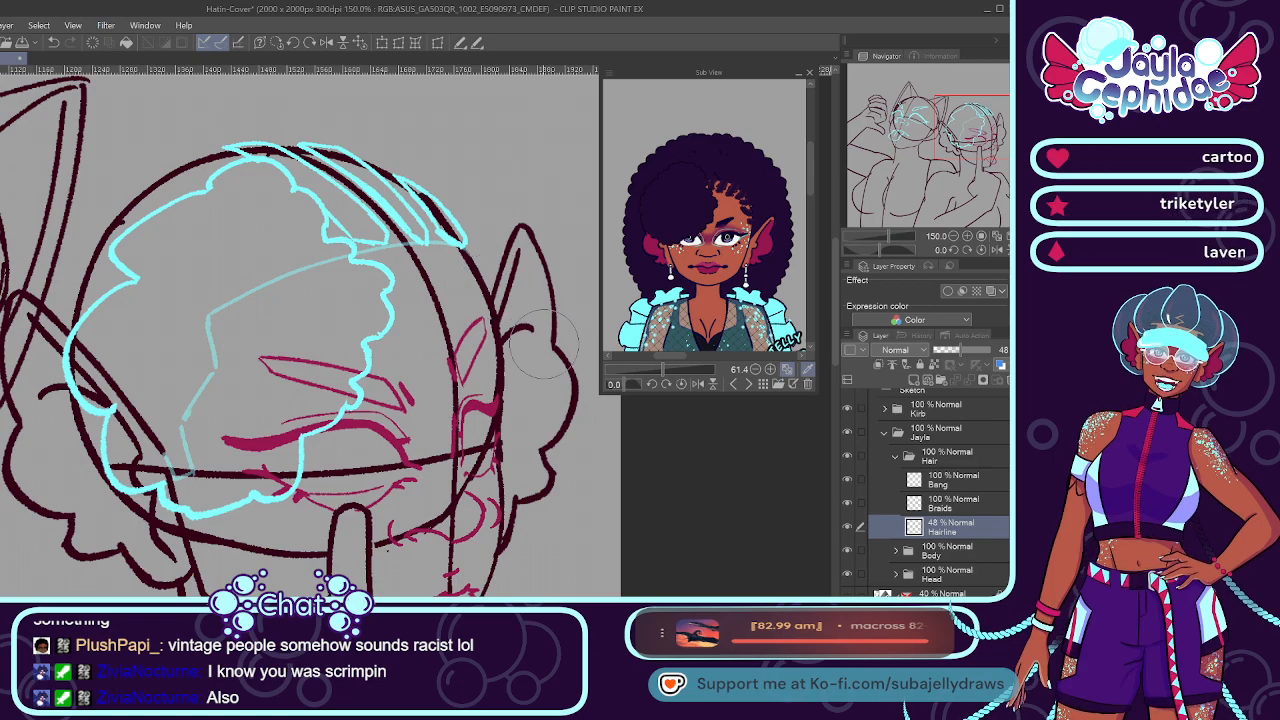
Sketch another braid on the Braids layer from the back of the crown to the hairline, with the Bang layer hidden.
click(877, 505)
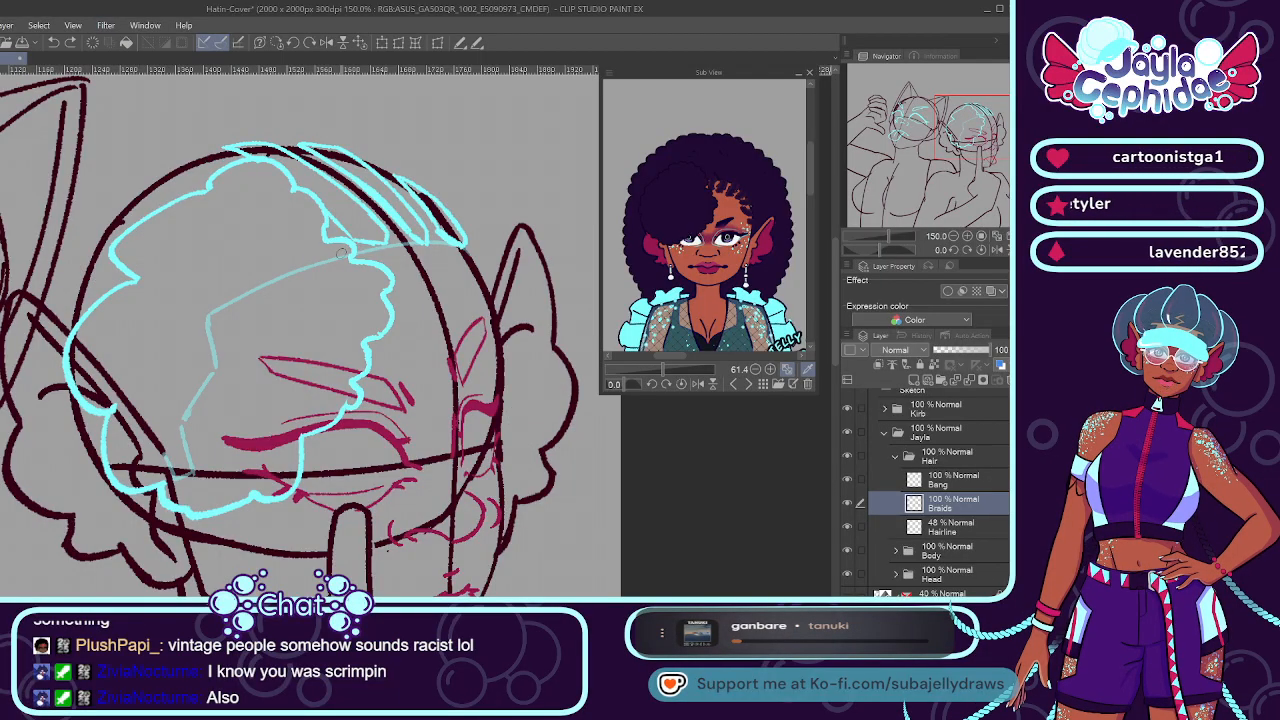
key(ctrl+z)
key(ctrl+z)
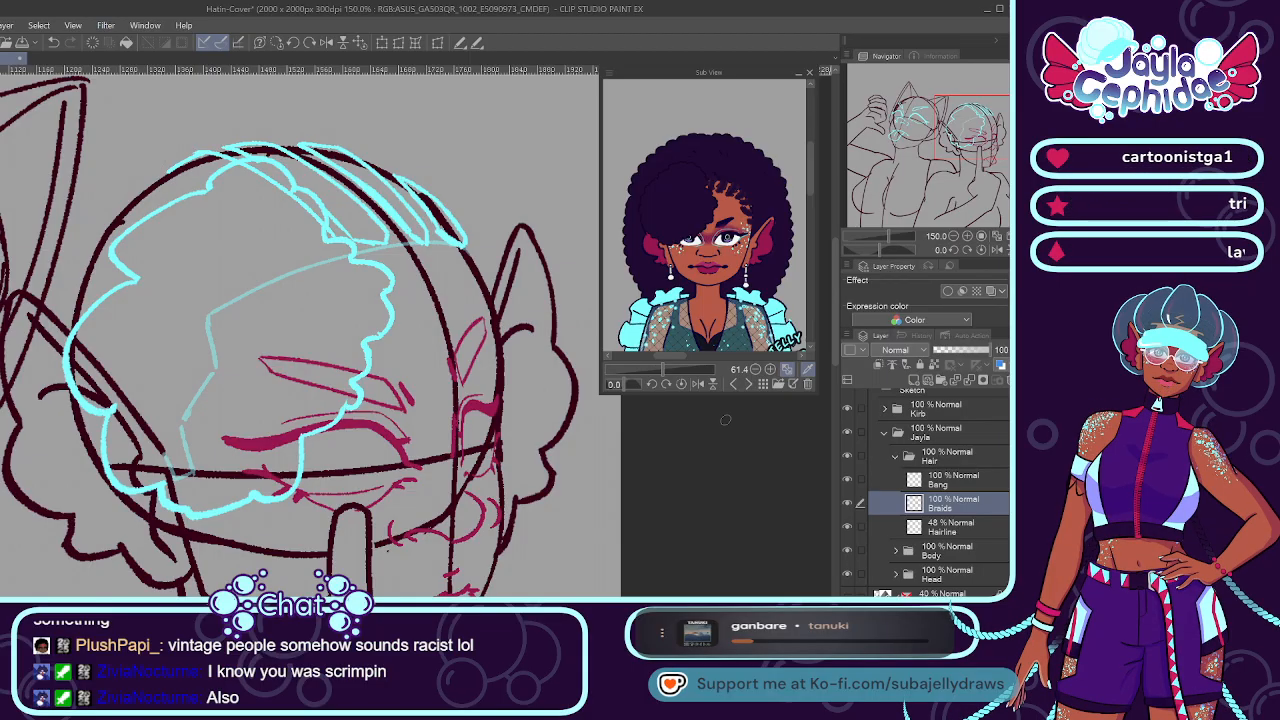
click(847, 480)
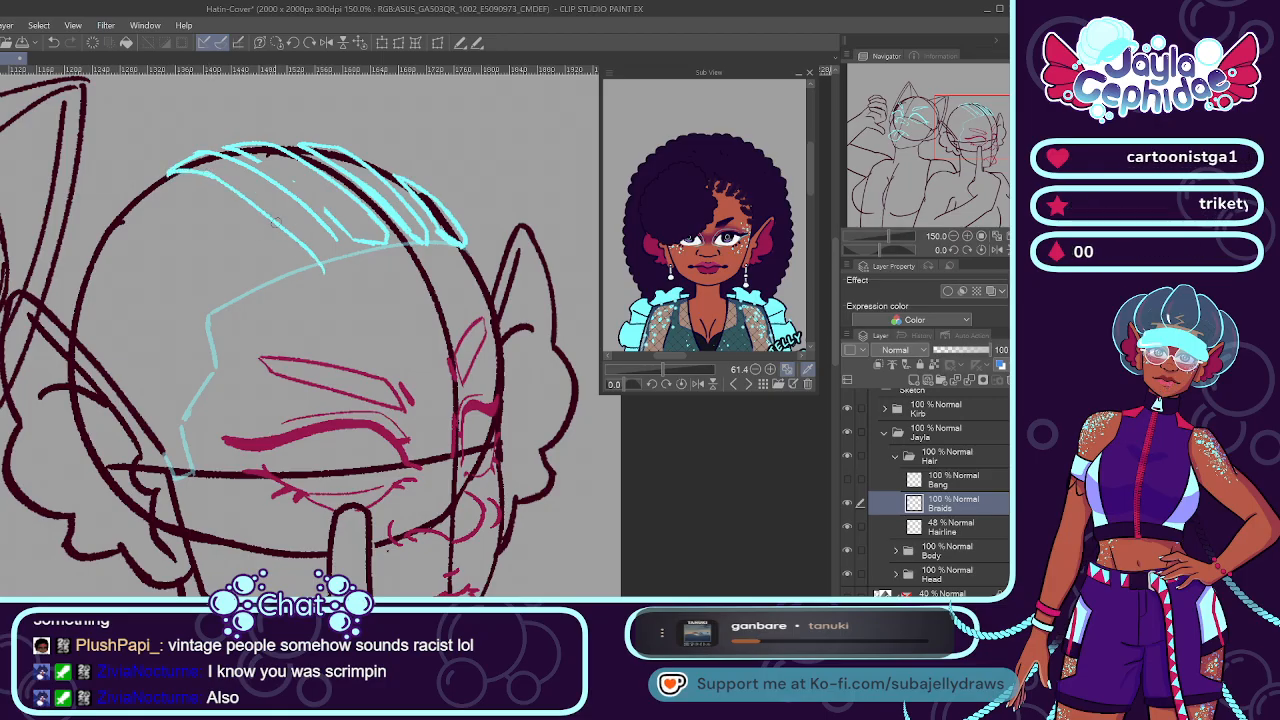
drag(211, 176, 300, 258)
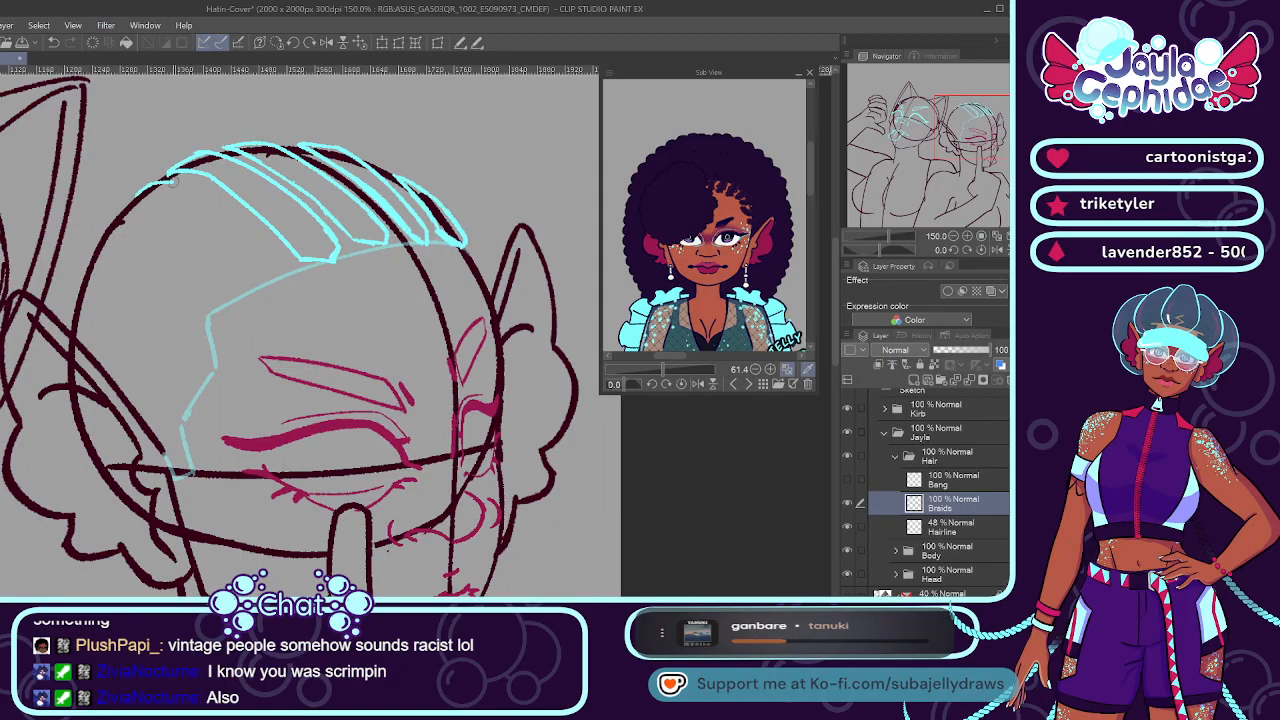
Sketch the next braid farther back on the crown, closing its end at the hairline, and show the Bang layer again.
drag(186, 184, 292, 274)
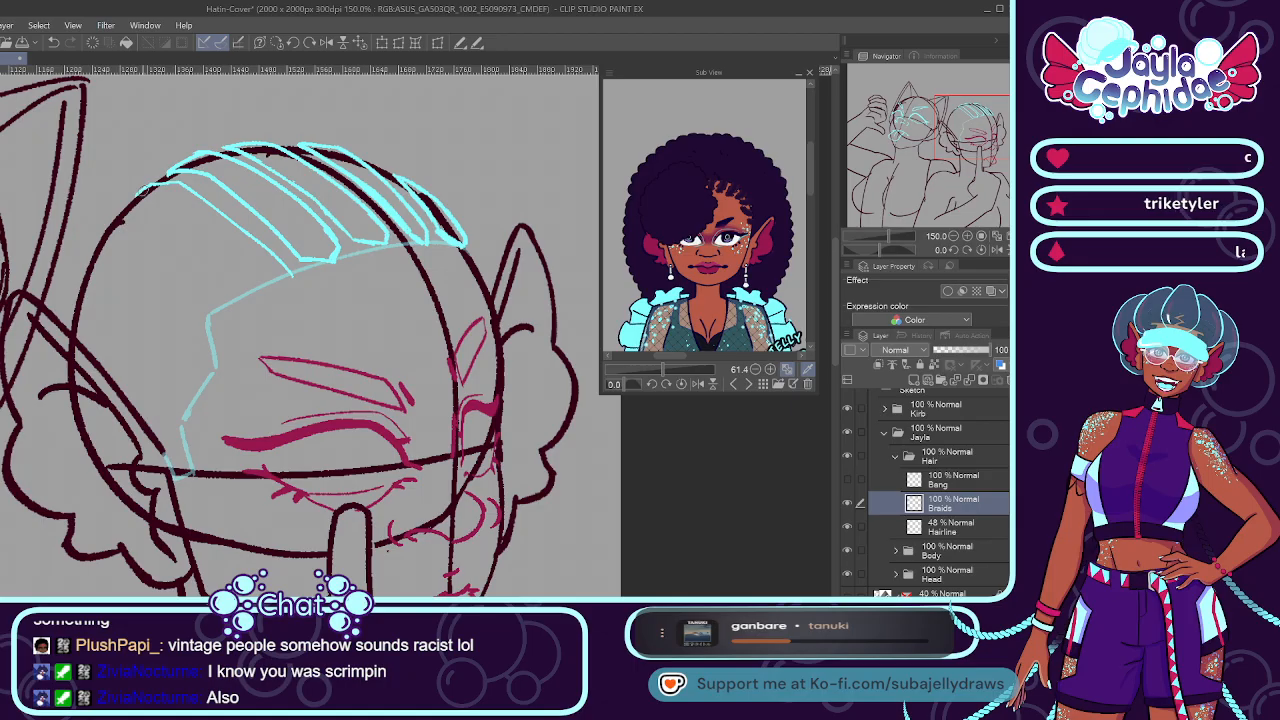
key(ctrl+z)
drag(131, 201, 290, 294)
key(ctrl+z)
drag(146, 201, 270, 300)
key(ctrl+z)
drag(150, 200, 253, 290)
key(ctrl+z)
key(ctrl+z)
key(ctrl+z)
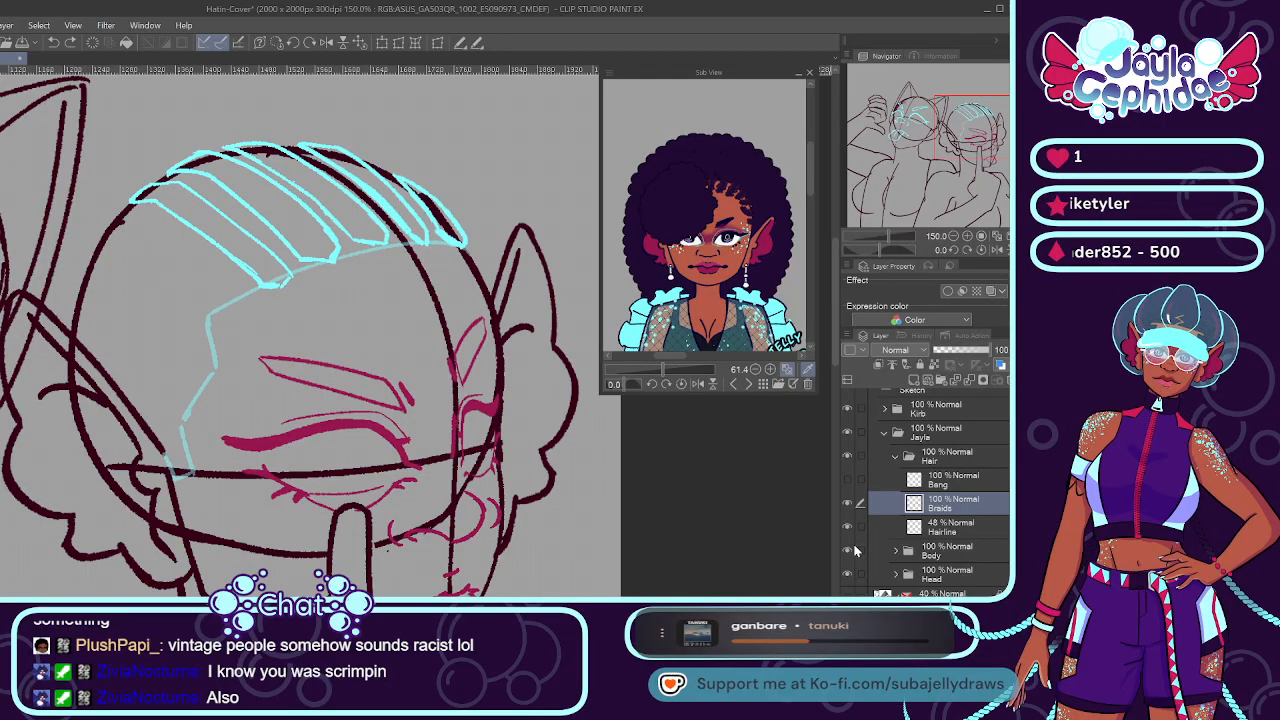
click(847, 480)
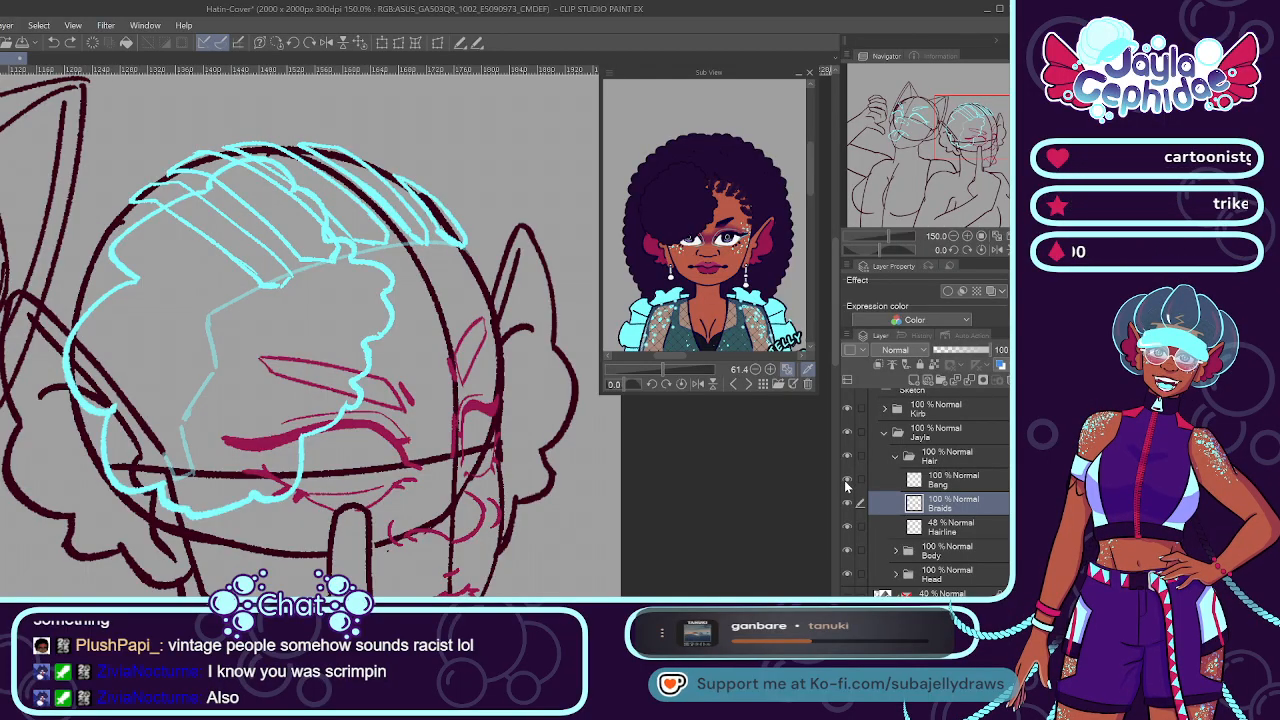
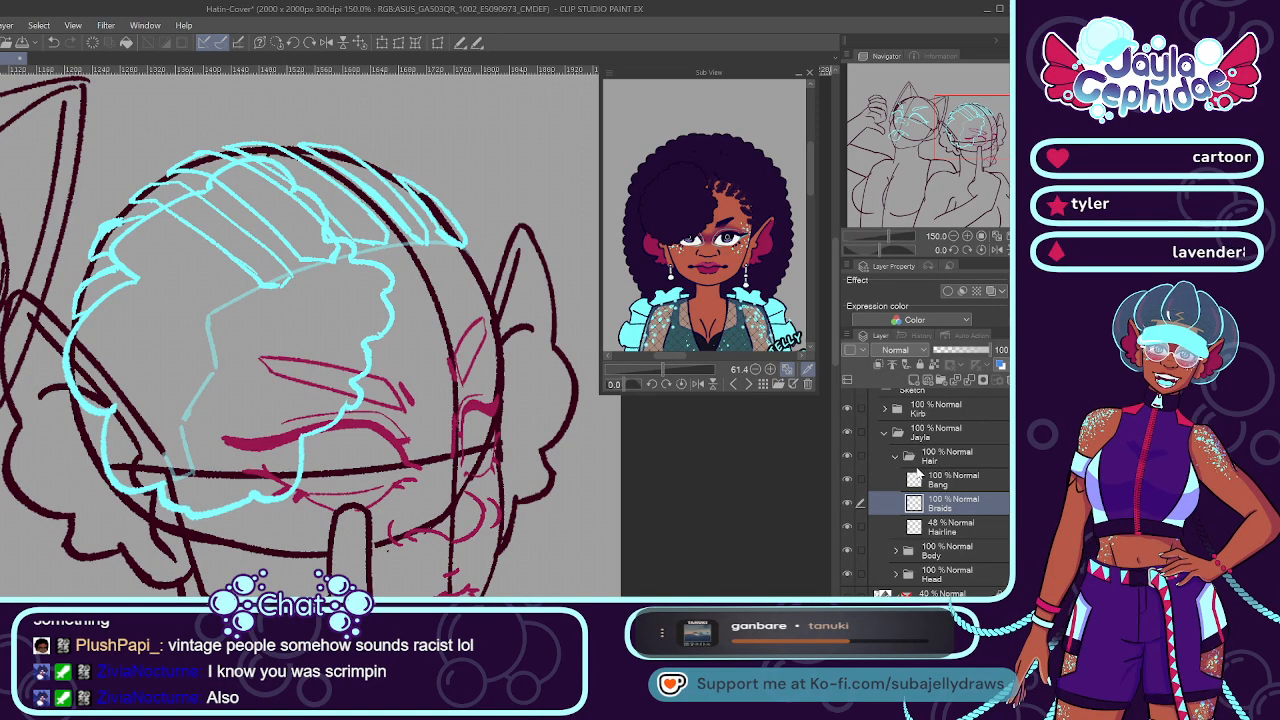
Open Jayla's Head folder and erase the overlapping head-circle lines beside the near ear on the Base layer.
click(895, 456)
click(919, 518)
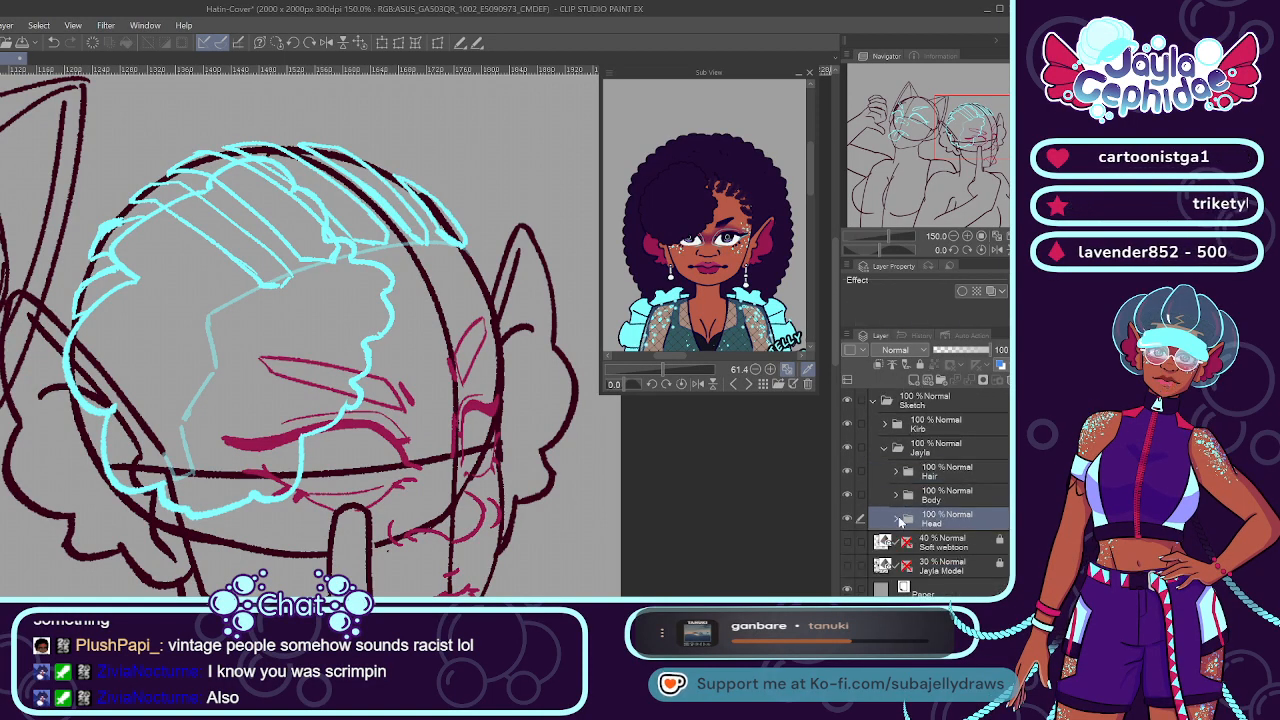
click(896, 518)
scroll(893, 510, down, 2)
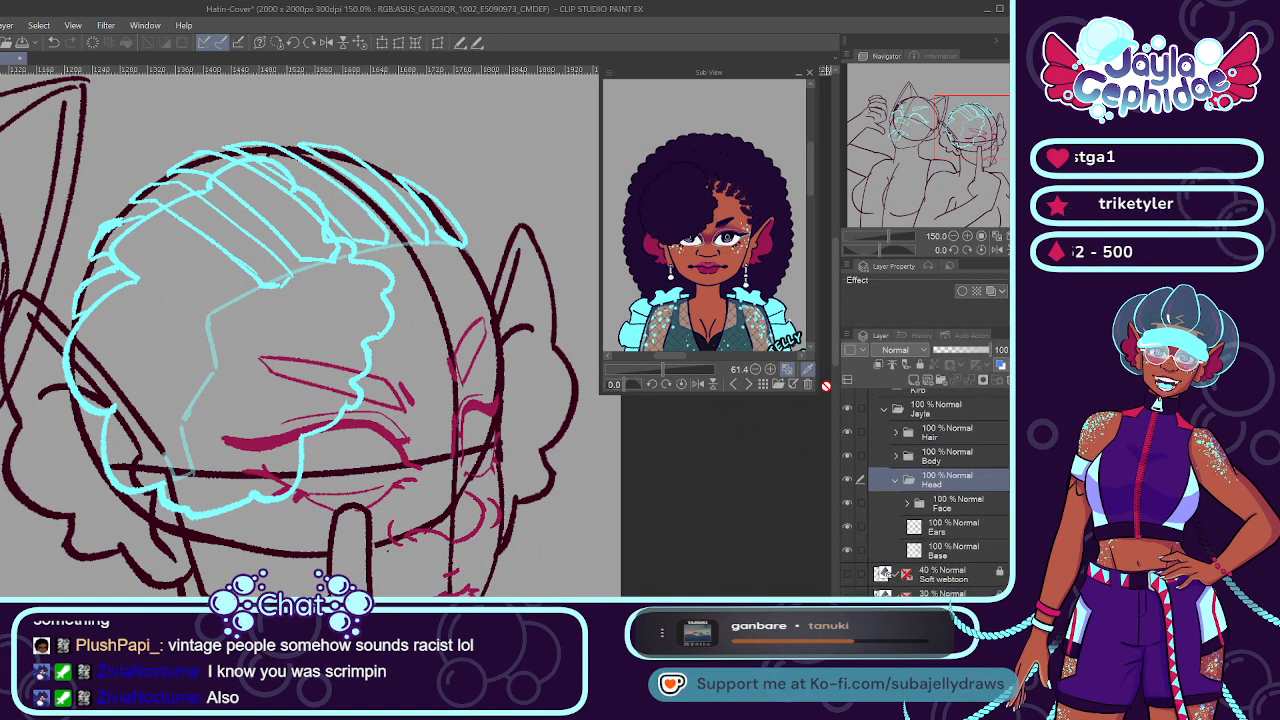
scroll(290, 335, down, 3)
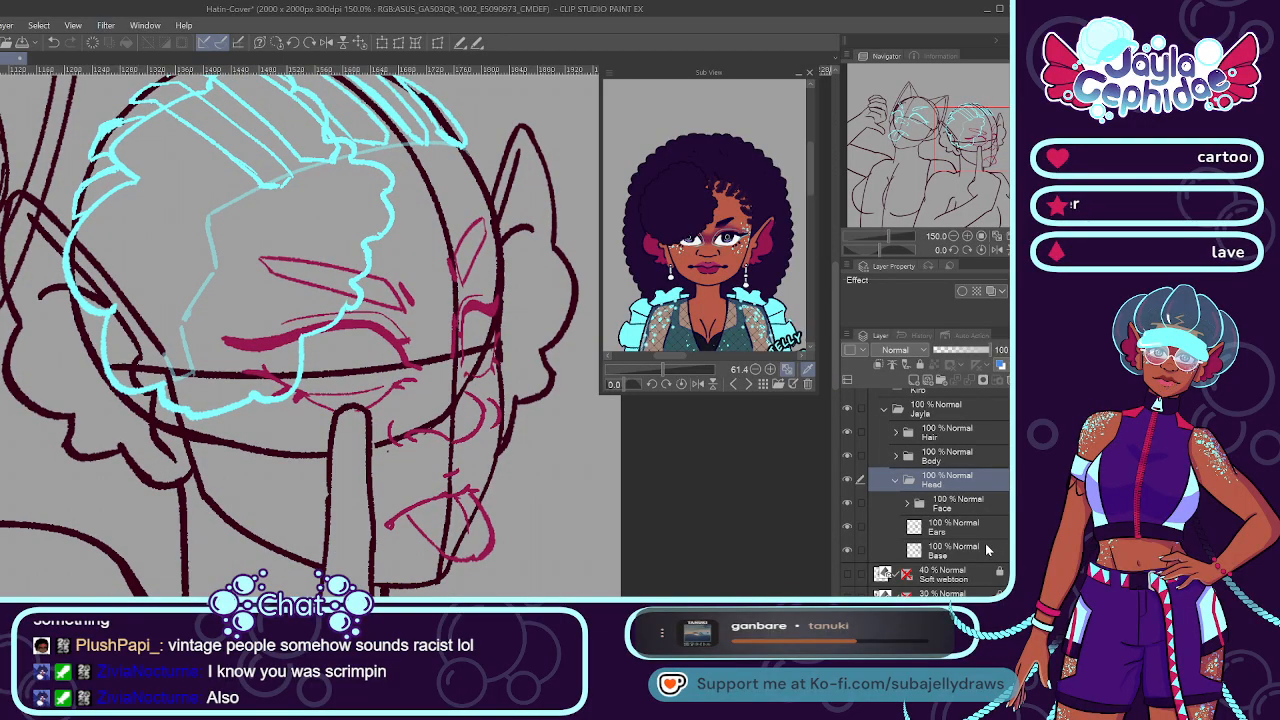
click(988, 550)
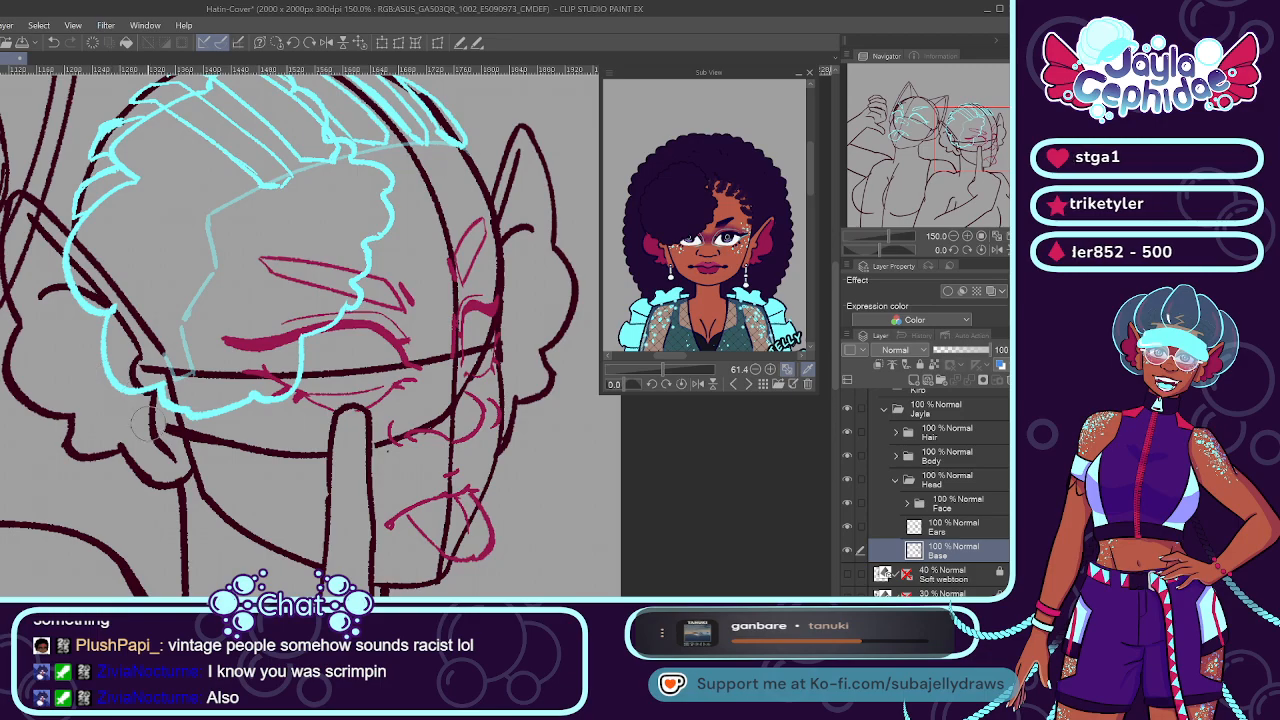
mouse_move(152, 385)
mouse_down()
mouse_move(170, 428)
mouse_move(140, 363)
mouse_move(155, 392)
mouse_move(70, 306)
mouse_up()
key(ctrl+z)
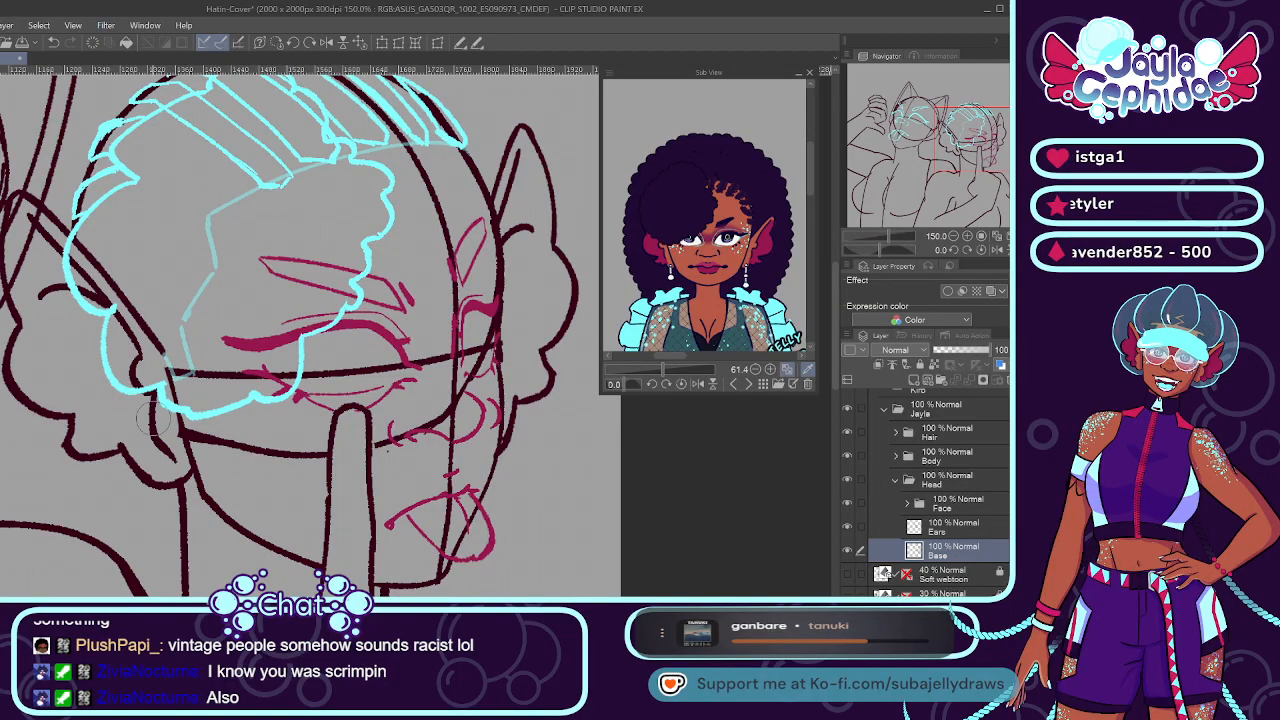
Erase the construction lines crossing Jayla's face on the Base layer, including the eye guideline, vertical centre line and lower arc.
mouse_move(437, 393)
mouse_down()
mouse_move(448, 347)
mouse_move(452, 385)
mouse_move(470, 370)
mouse_move(478, 300)
mouse_up()
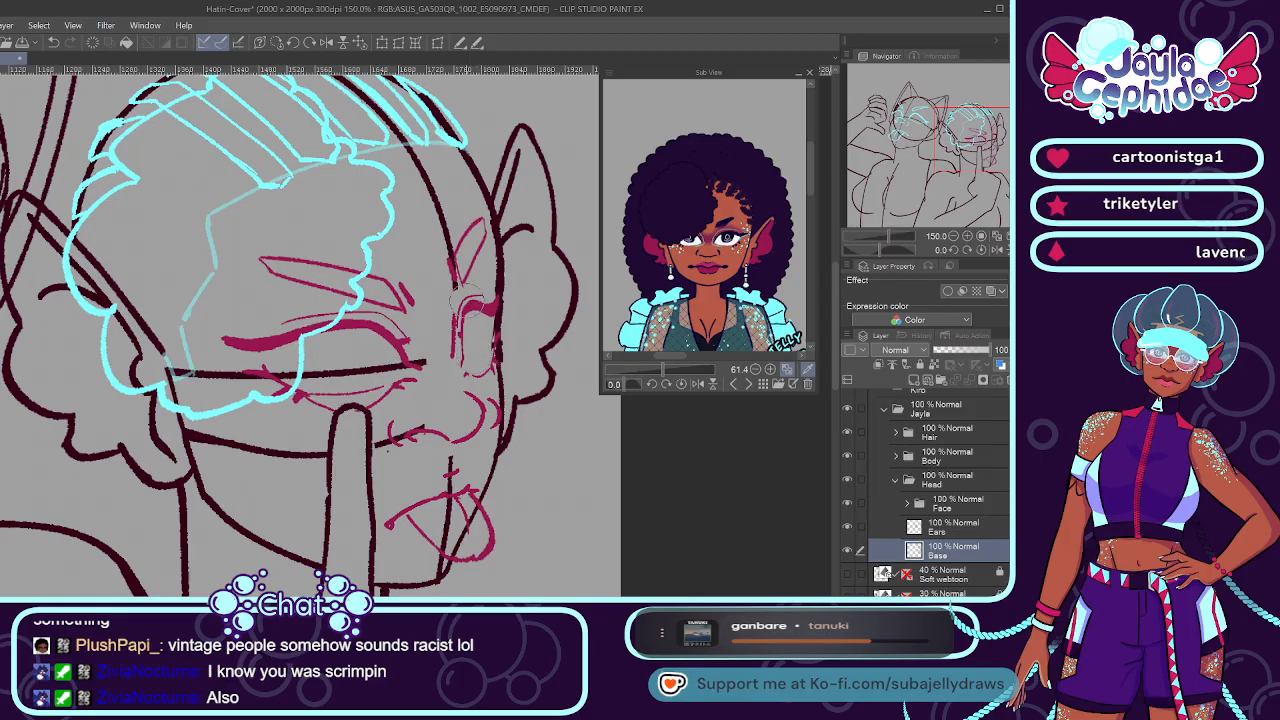
drag(362, 372, 428, 348)
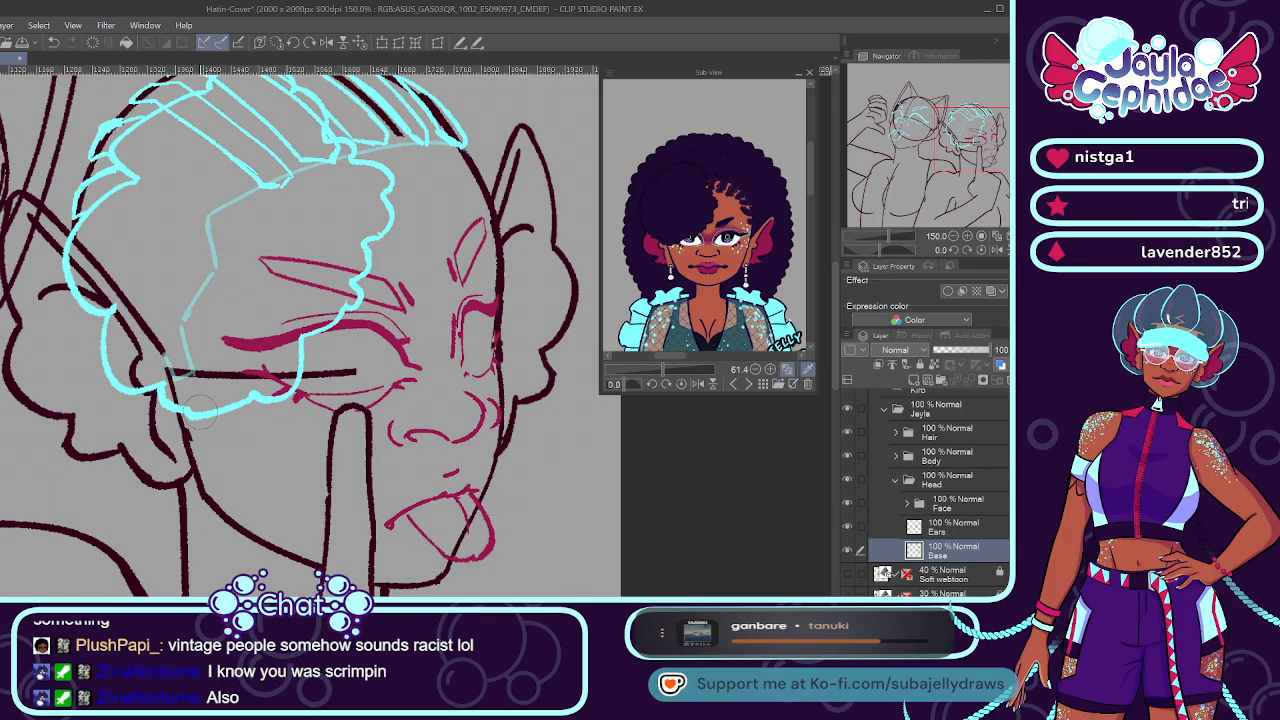
drag(262, 375, 350, 375)
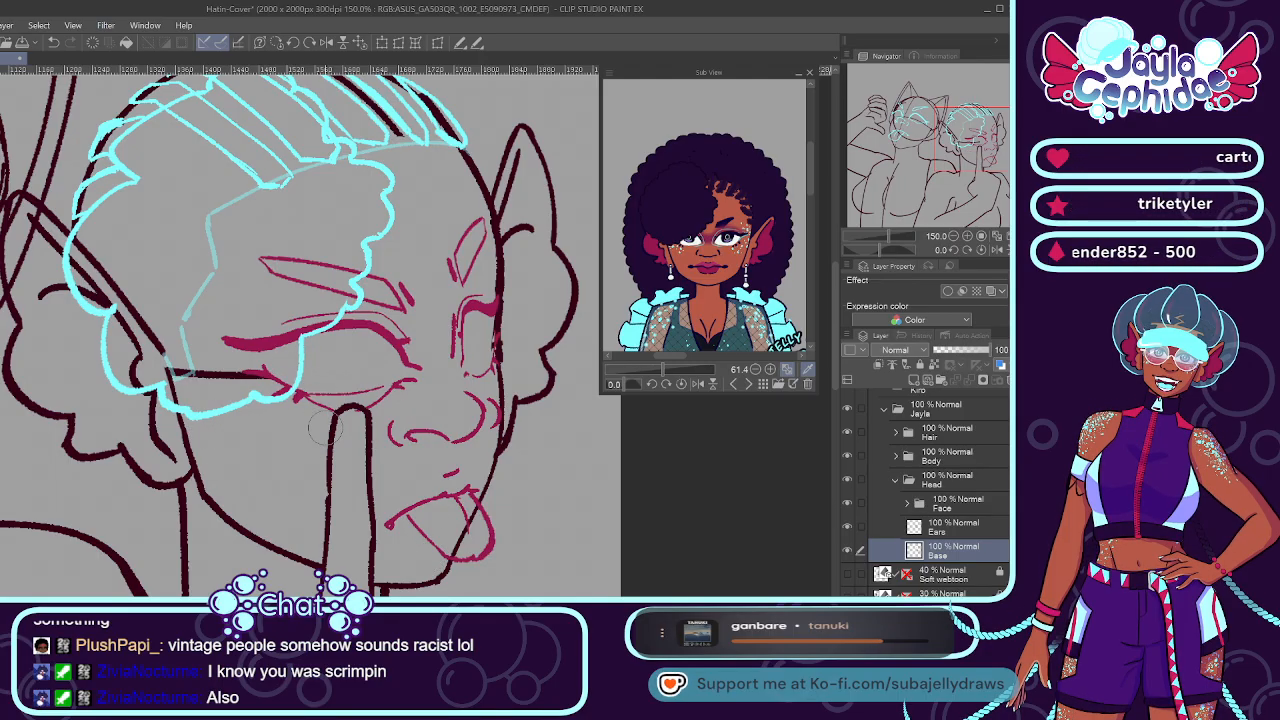
drag(250, 372, 190, 372)
scroll(248, 245, down, 4)
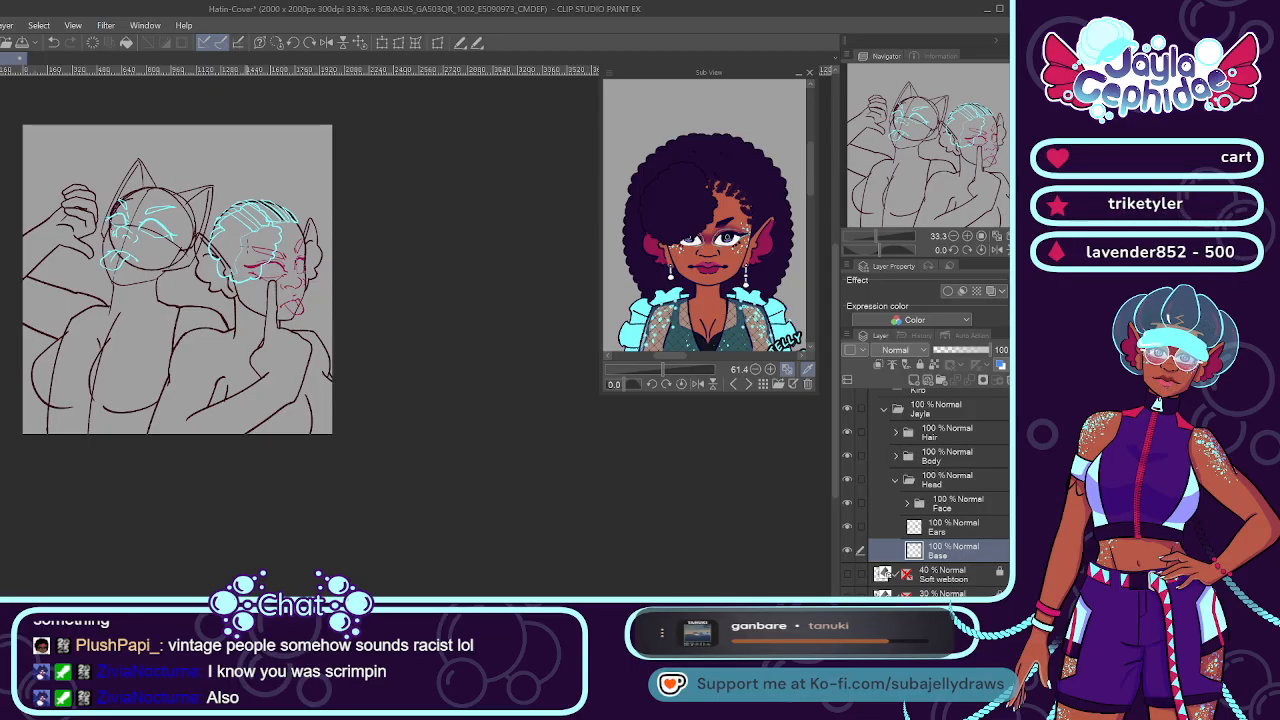
Add a new layer named Puff Ponytails above the Bang layer in Jayla's Hair folder.
click(894, 480)
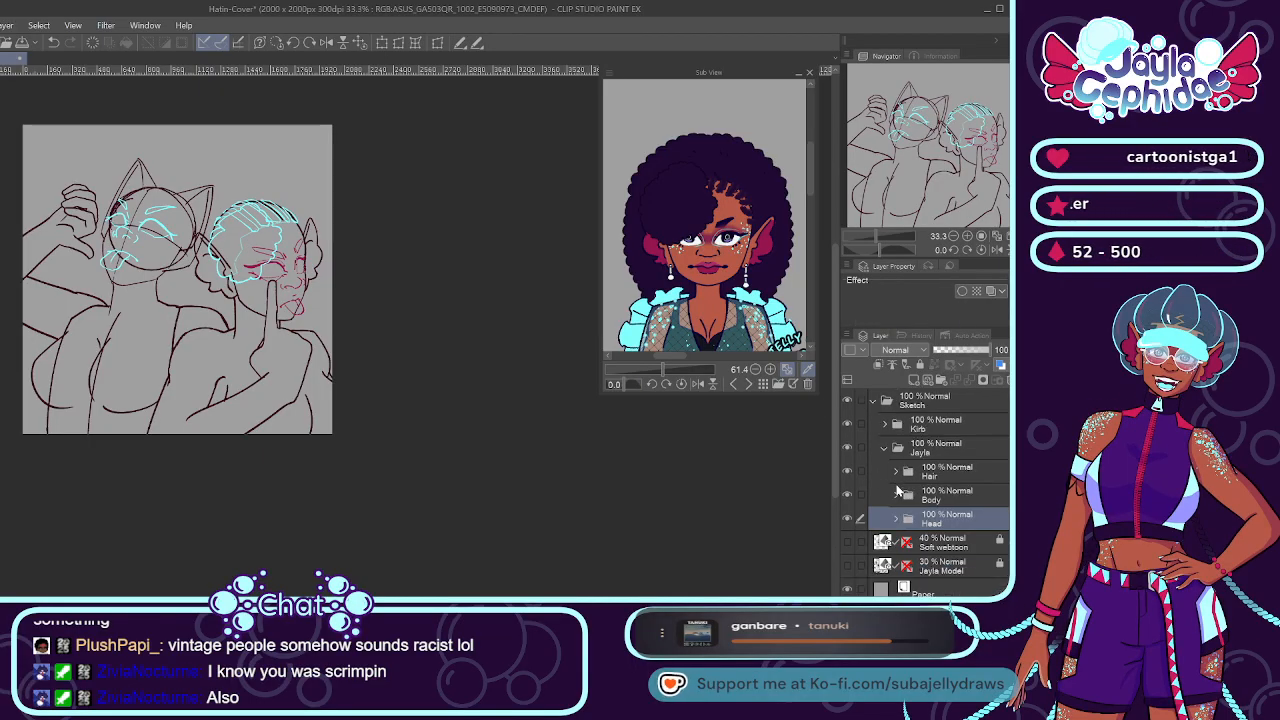
click(936, 495)
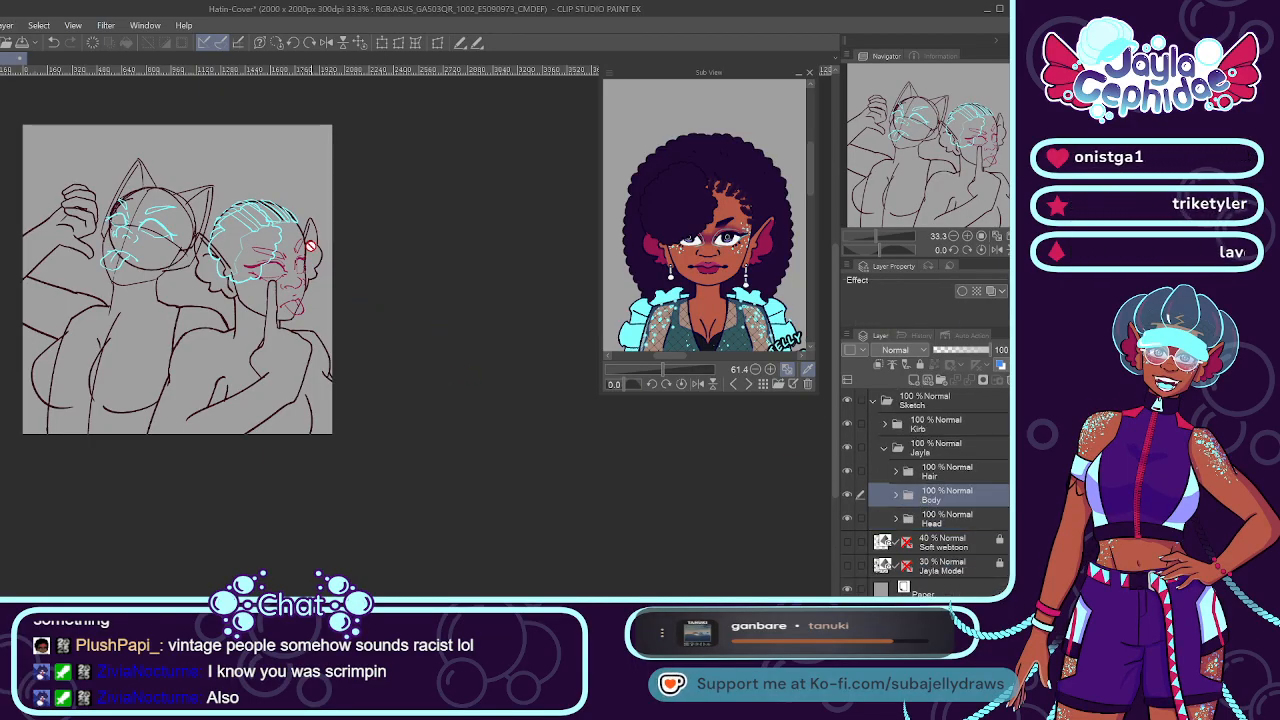
scroll(312, 250, up, 4)
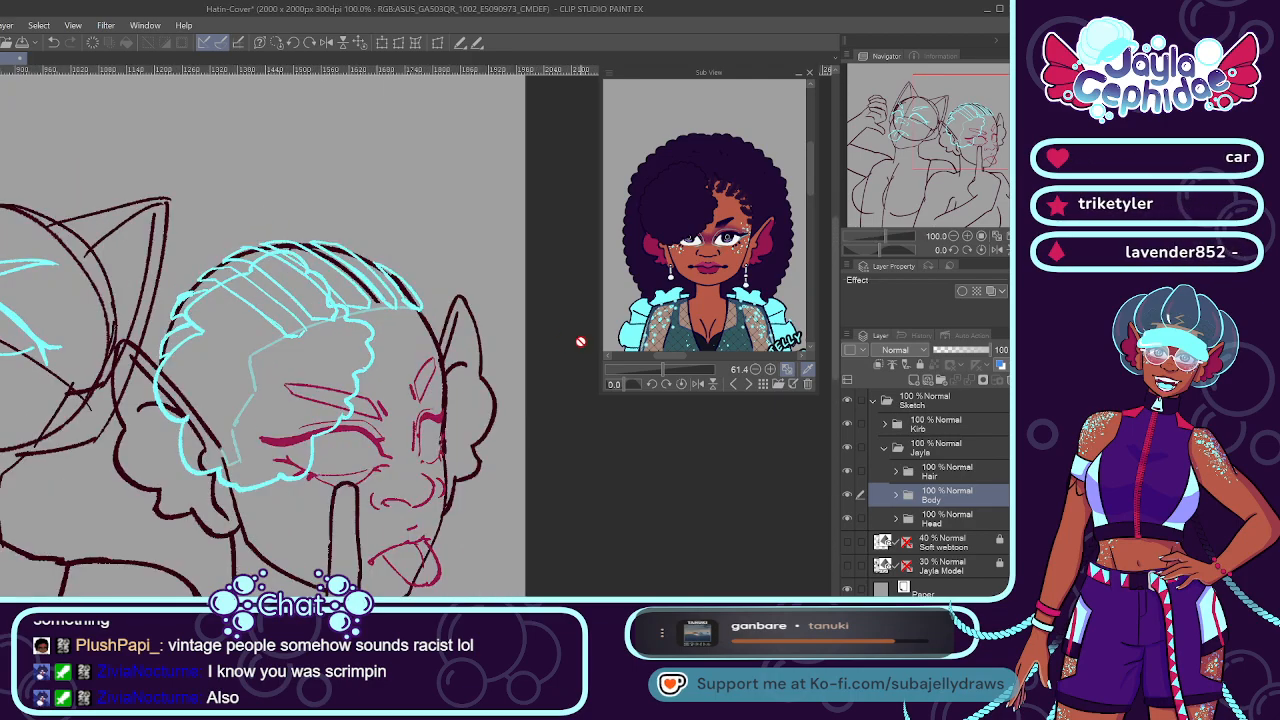
click(906, 463)
click(895, 471)
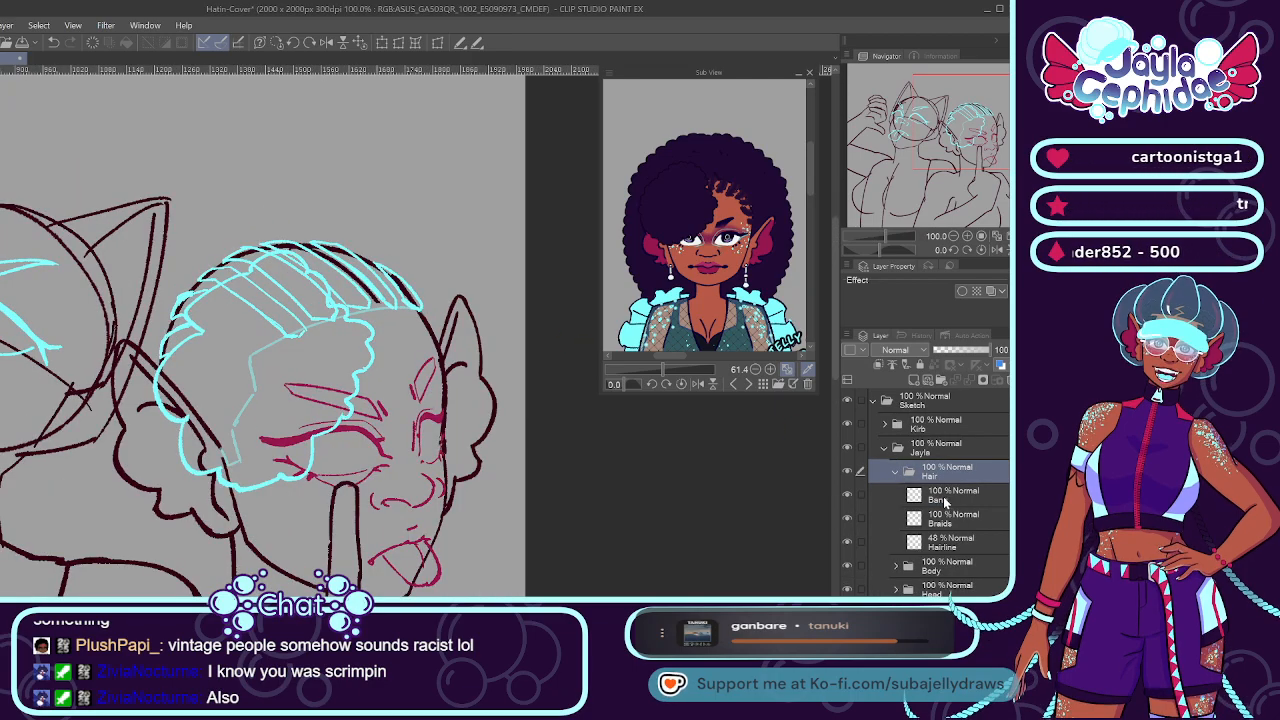
click(940, 498)
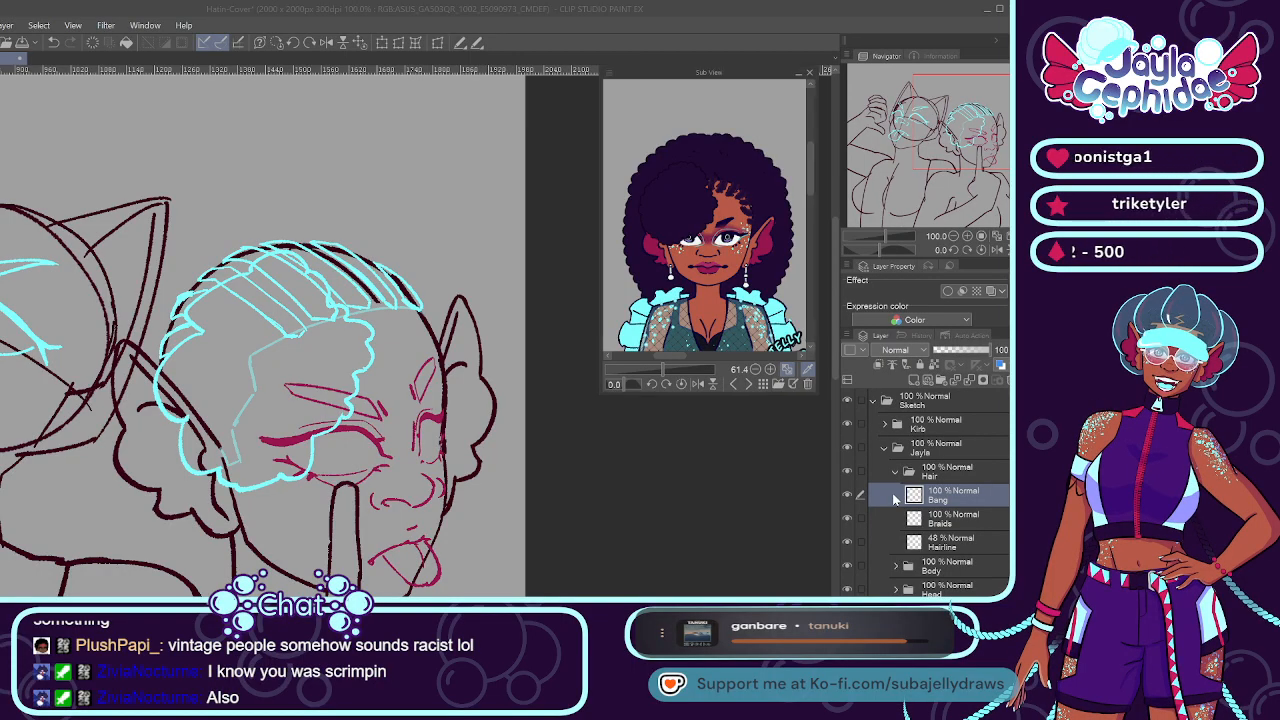
key(ctrl+z)
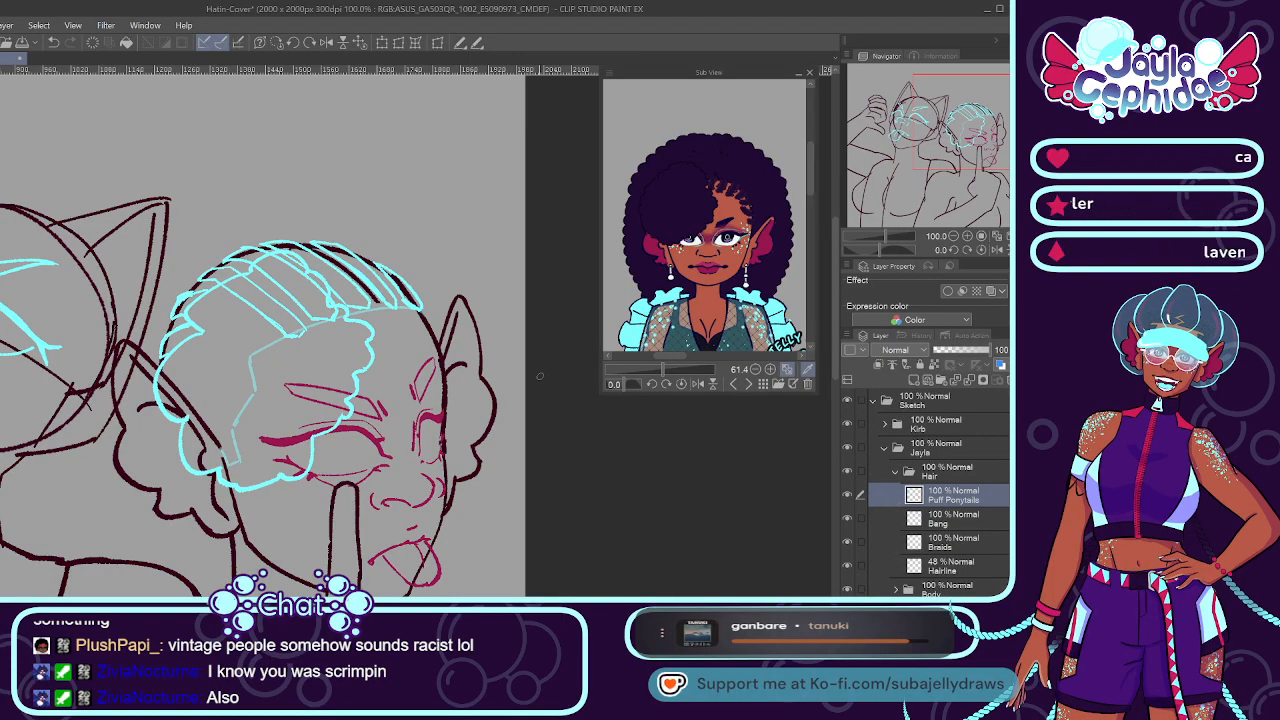
Try to sketch a large rounded puff outline above and behind Jayla's head with a thin brush.
key(ctrl+minus)
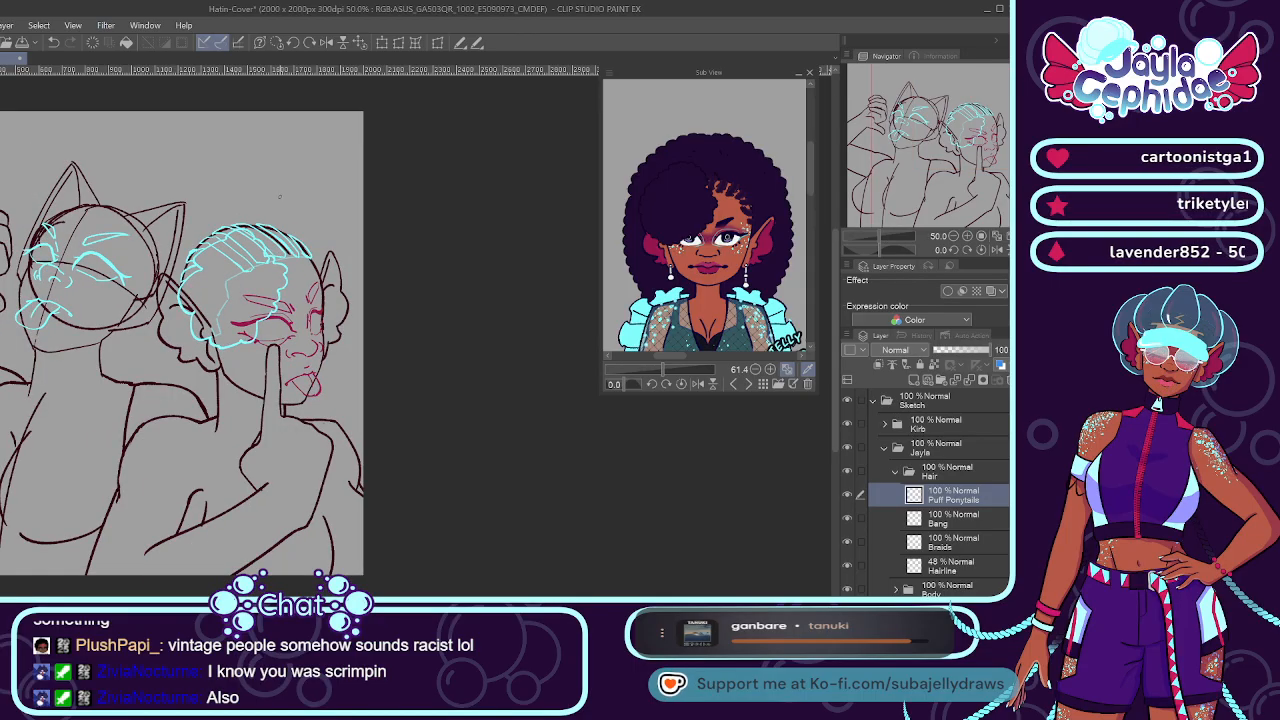
key(ctrl+minus)
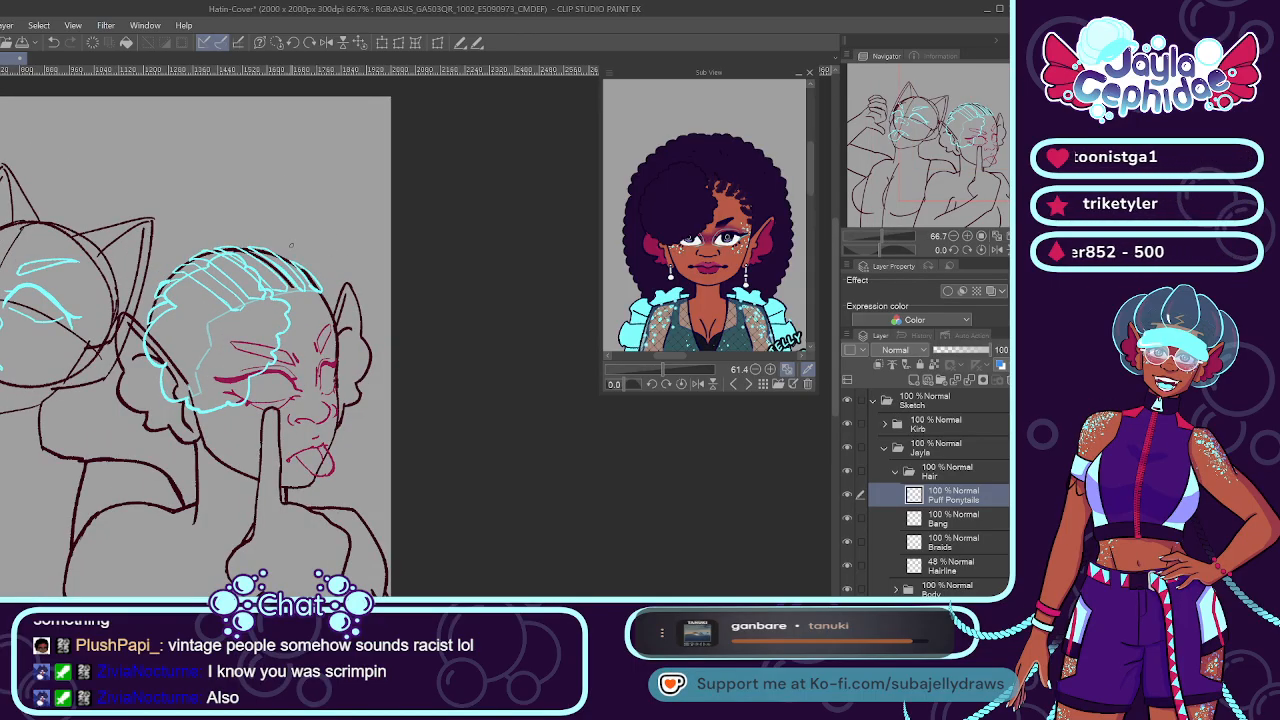
key(ctrl+z)
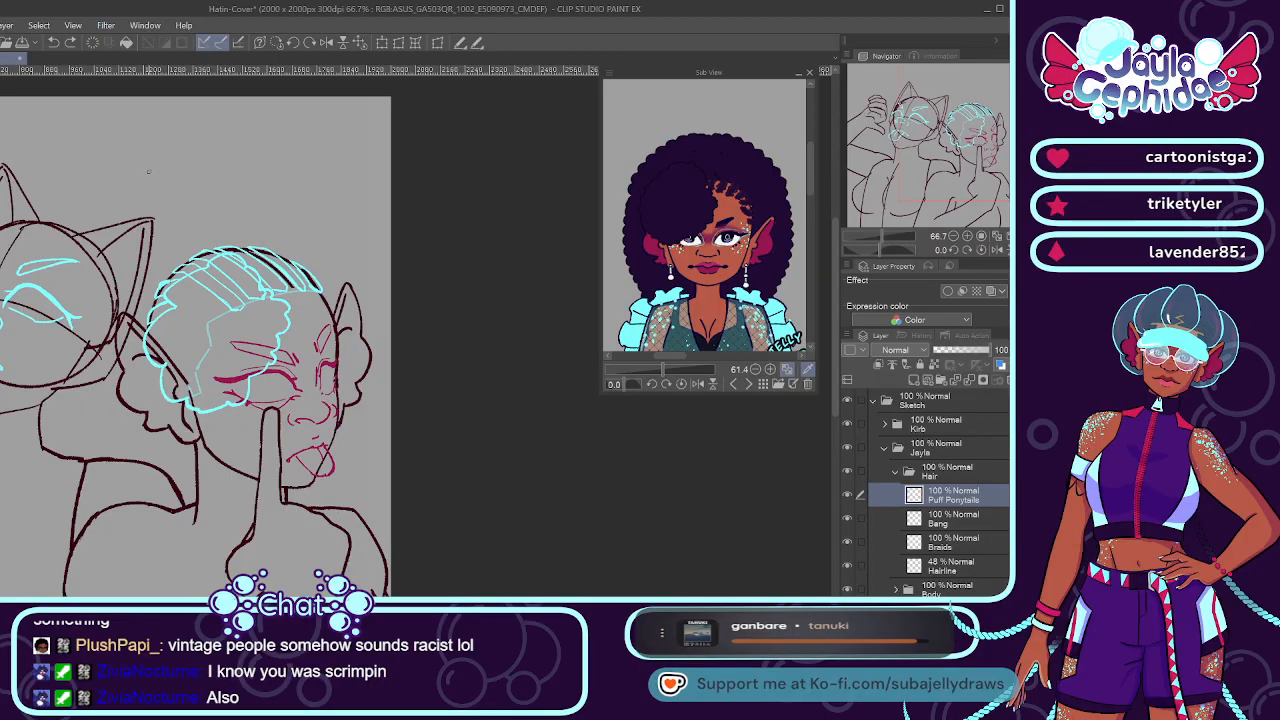
mouse_move(190, 198)
mouse_down()
mouse_move(224, 147)
mouse_move(168, 226)
mouse_up()
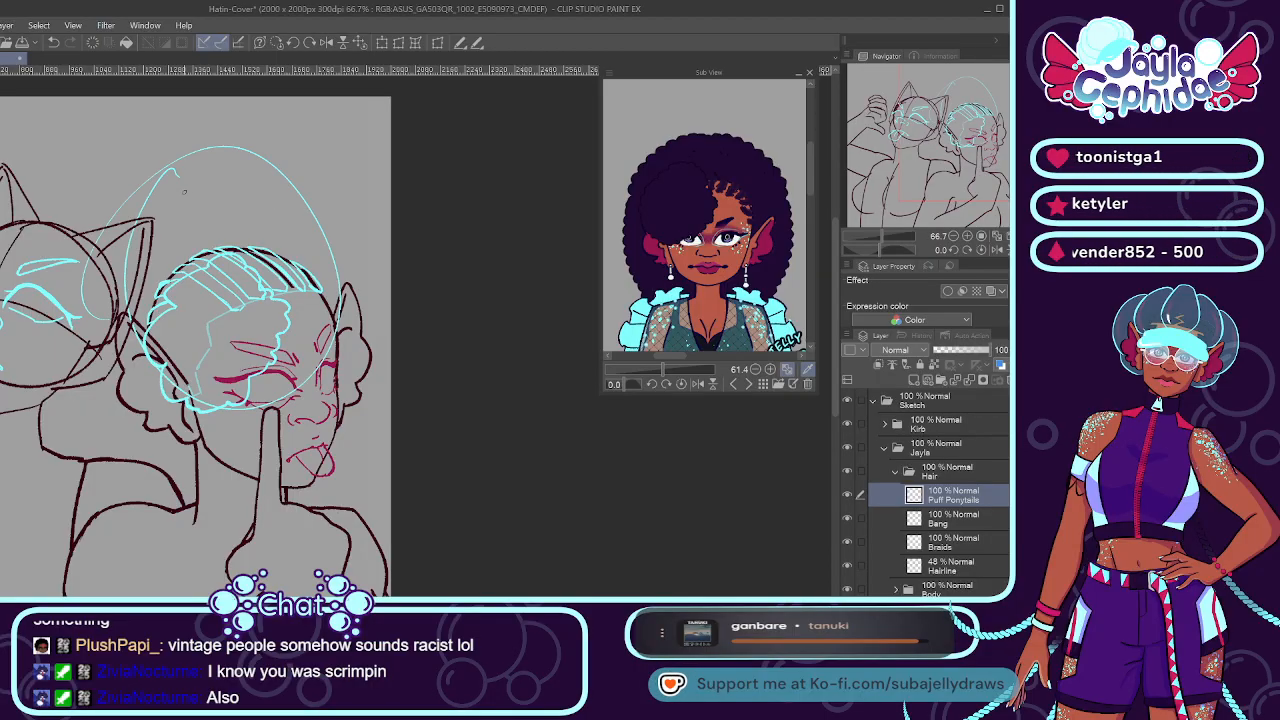
key(ctrl+z)
key(ctrl+y)
key(ctrl+z)
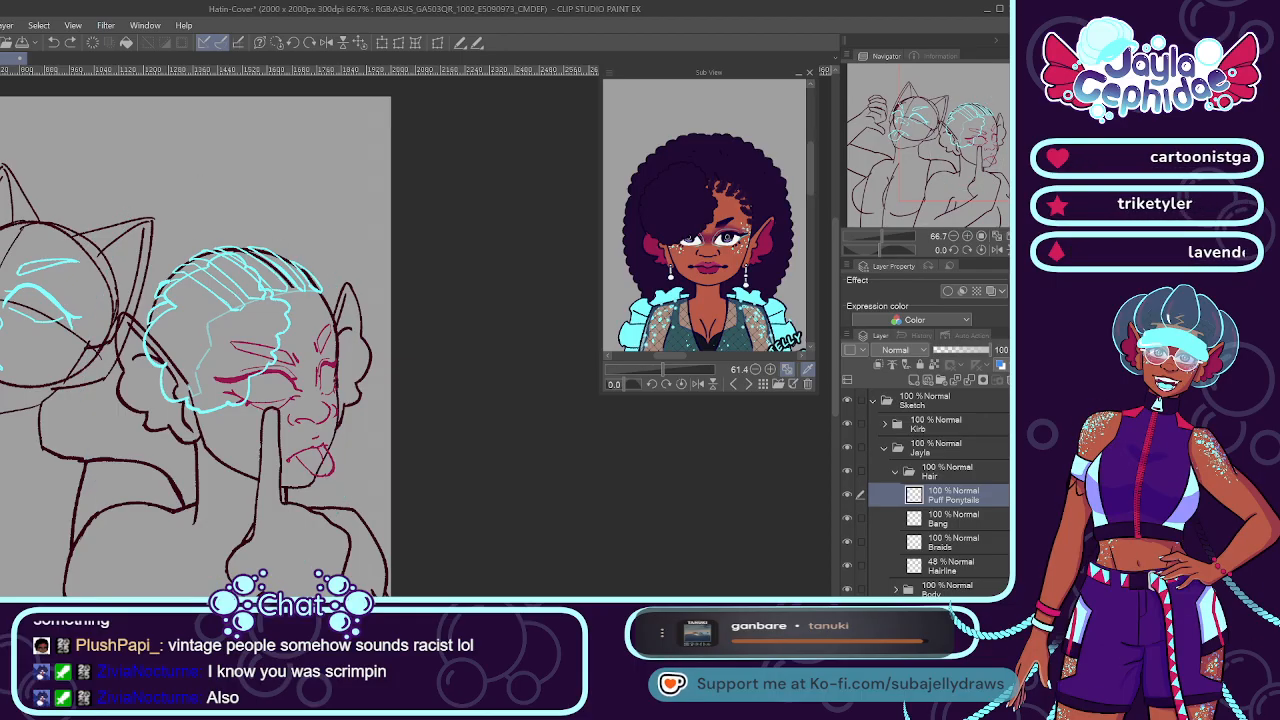
Sketch a thick scalloped outline of Jayla's large puff above, behind and below her head on the Puff Ponytails layer.
mouse_move(312, 258)
mouse_down()
mouse_move(70, 450)
mouse_move(185, 590)
mouse_up()
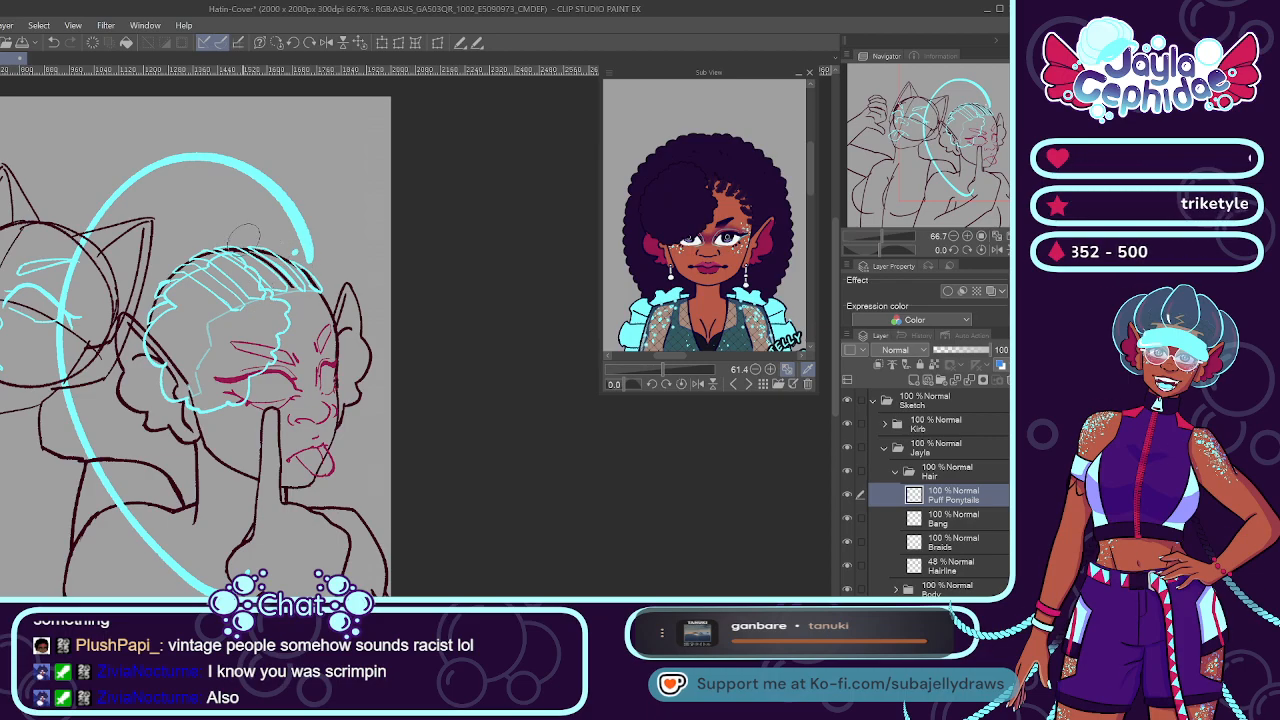
key(ctrl+z)
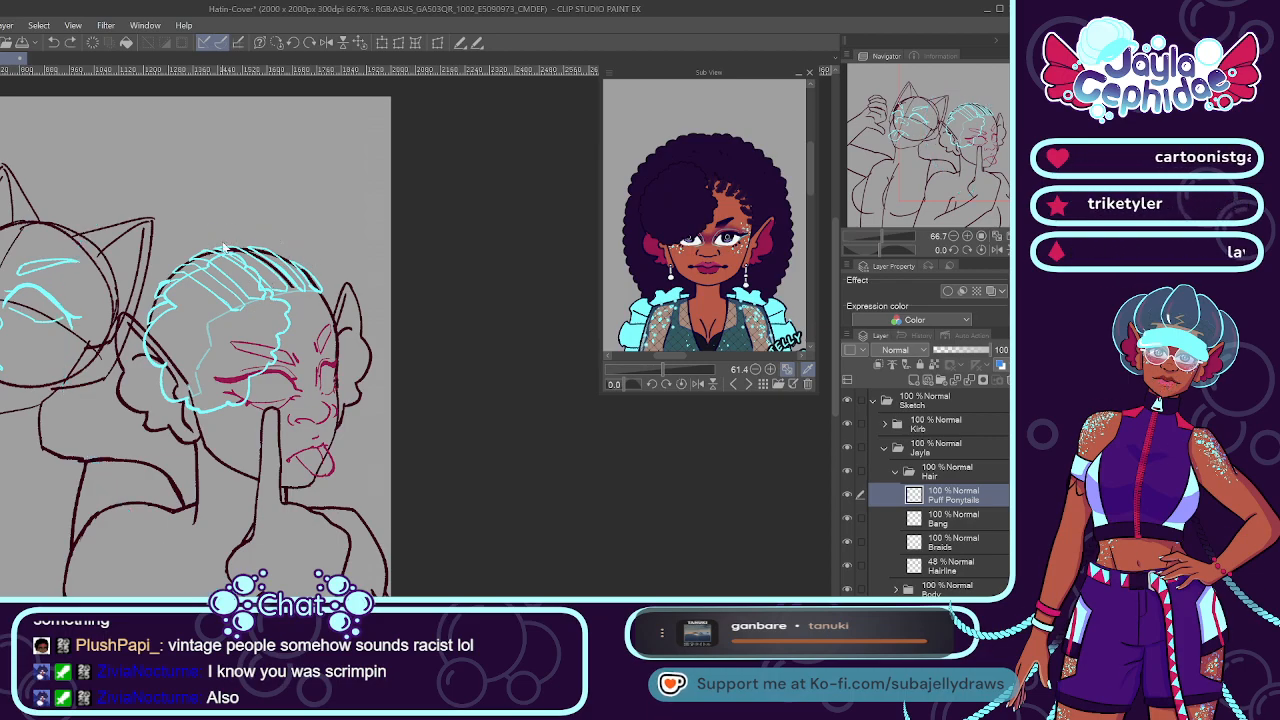
click(153, 263)
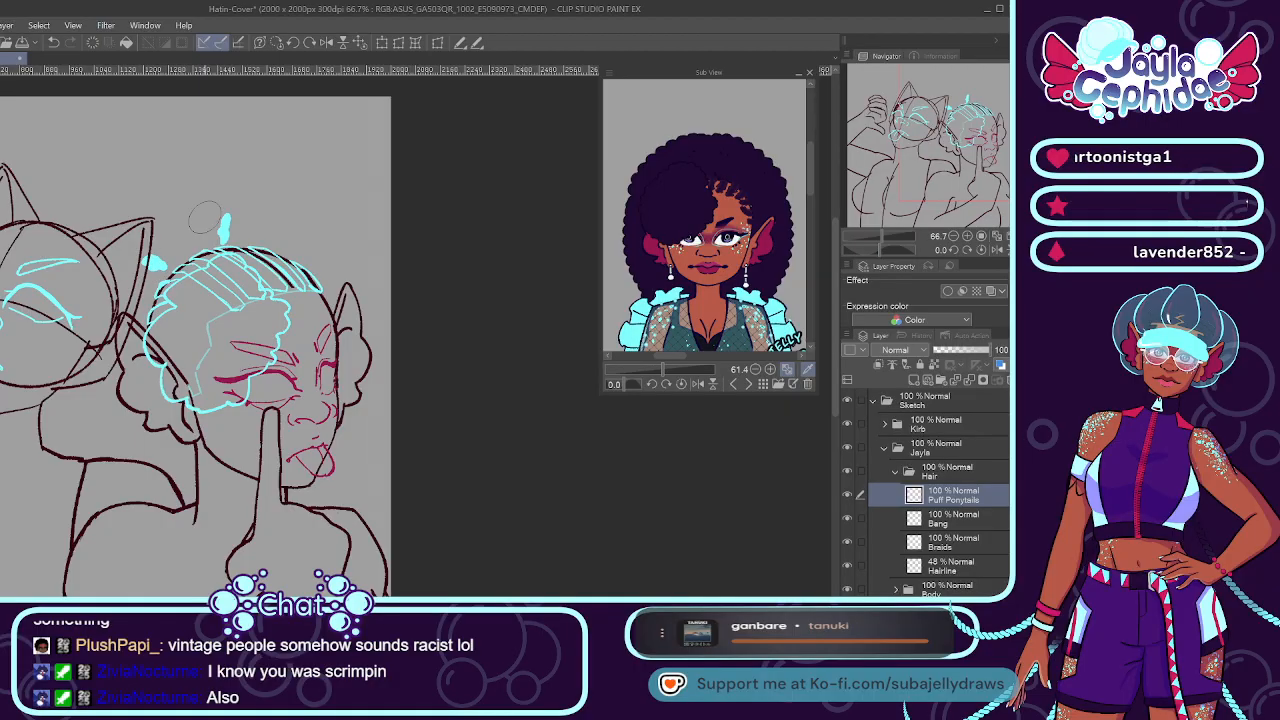
mouse_move(294, 252)
mouse_down()
mouse_move(260, 166)
mouse_move(184, 148)
mouse_move(108, 182)
mouse_up()
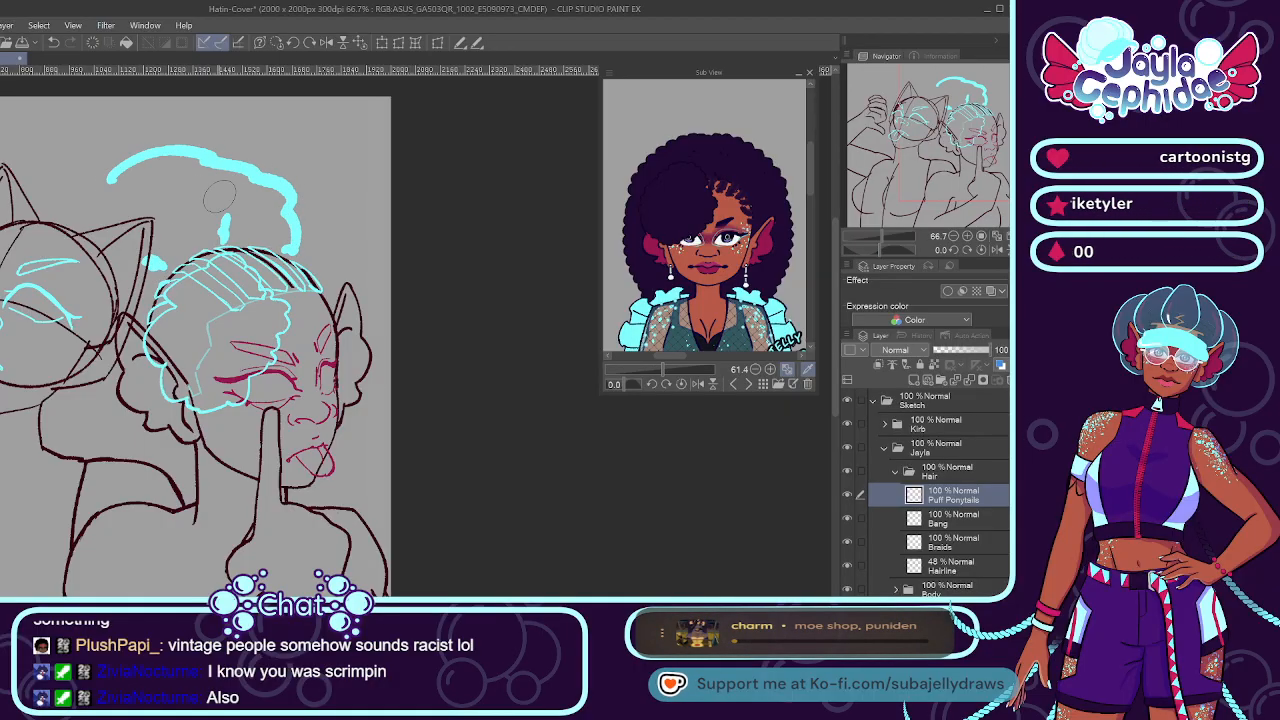
drag(115, 176, 93, 210)
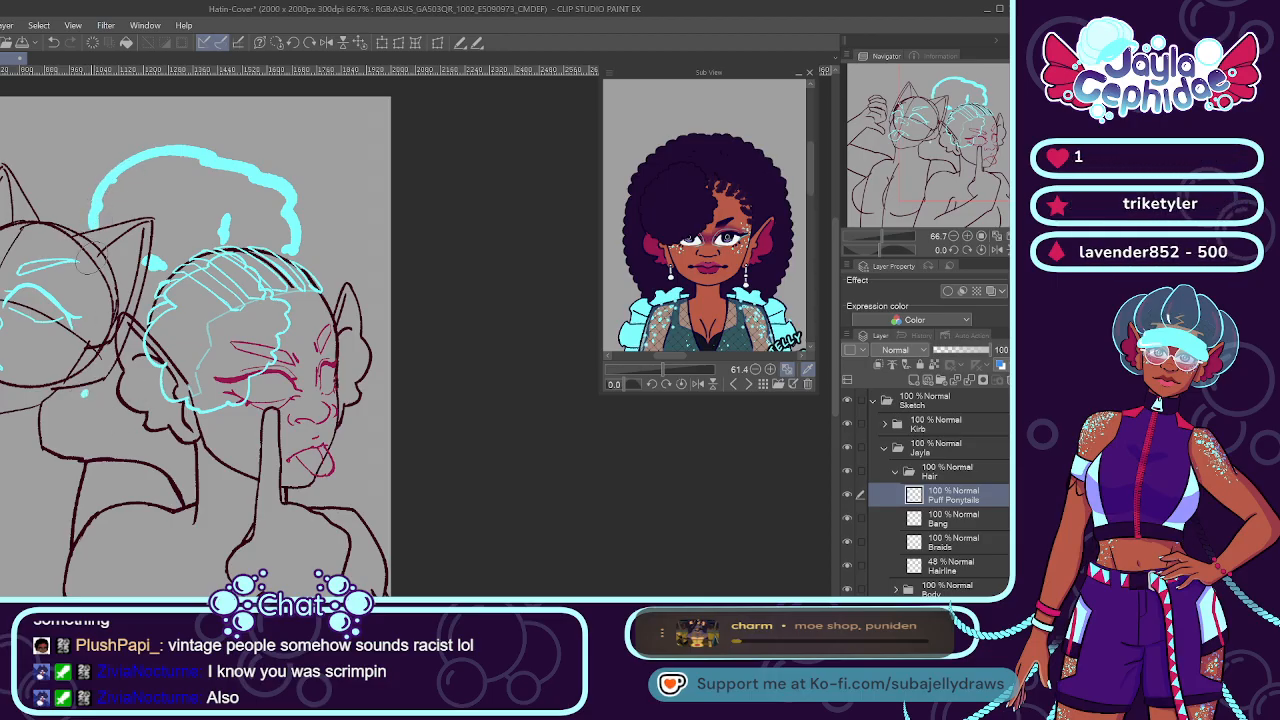
mouse_move(85, 392)
mouse_down()
mouse_move(102, 448)
mouse_move(180, 493)
mouse_up()
mouse_move(307, 258)
mouse_down()
mouse_move(333, 274)
mouse_move(350, 325)
mouse_up()
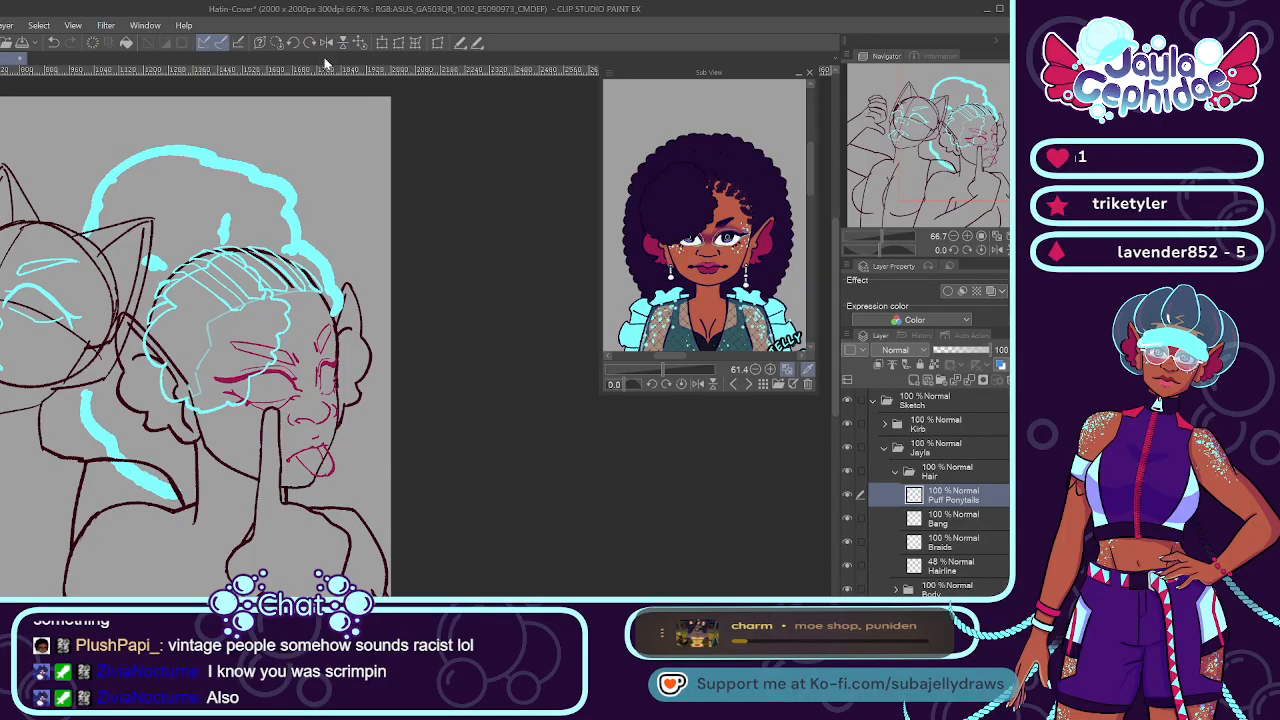
Lasso the puff outline behind Jayla's head and free-transform it, pulling its outer side slightly outward and down.
mouse_move(290, 185)
mouse_down()
mouse_move(305, 290)
mouse_move(342, 322)
mouse_move(245, 140)
mouse_move(125, 160)
mouse_move(70, 240)
mouse_move(60, 280)
mouse_up()
mouse_move(82, 365)
mouse_down()
mouse_move(105, 445)
mouse_move(160, 505)
mouse_move(208, 515)
mouse_up()
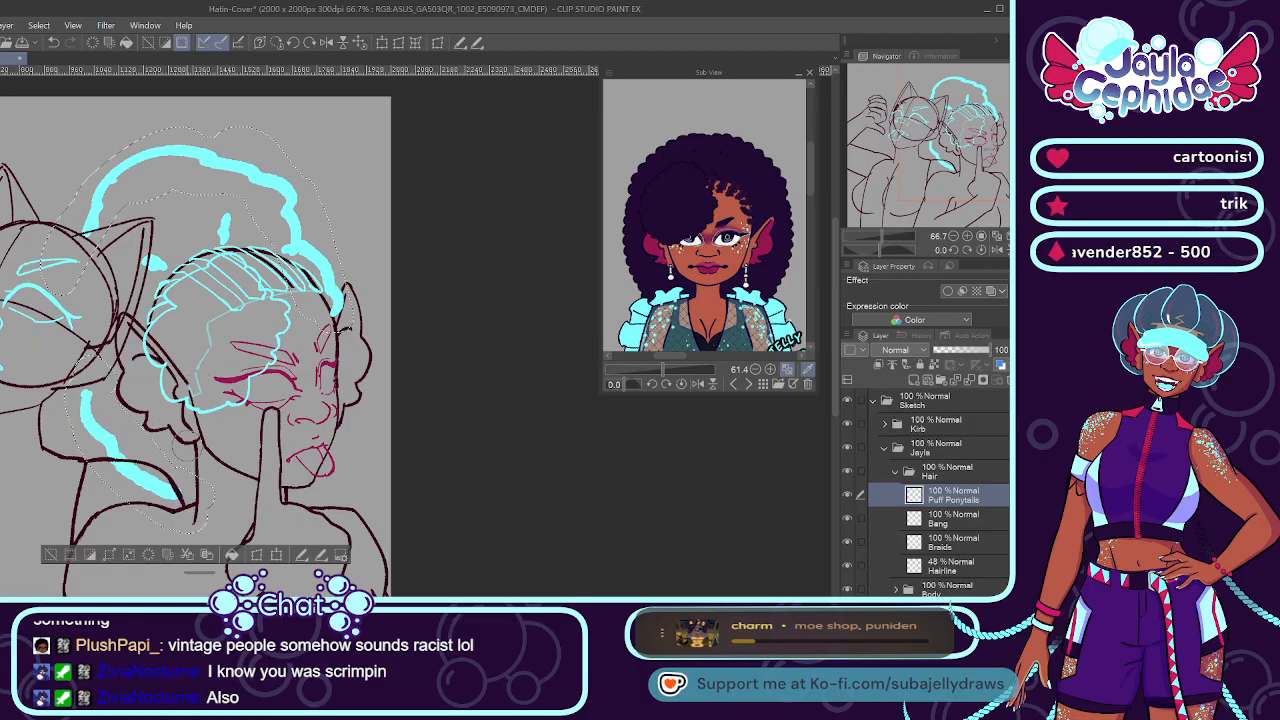
click(257, 554)
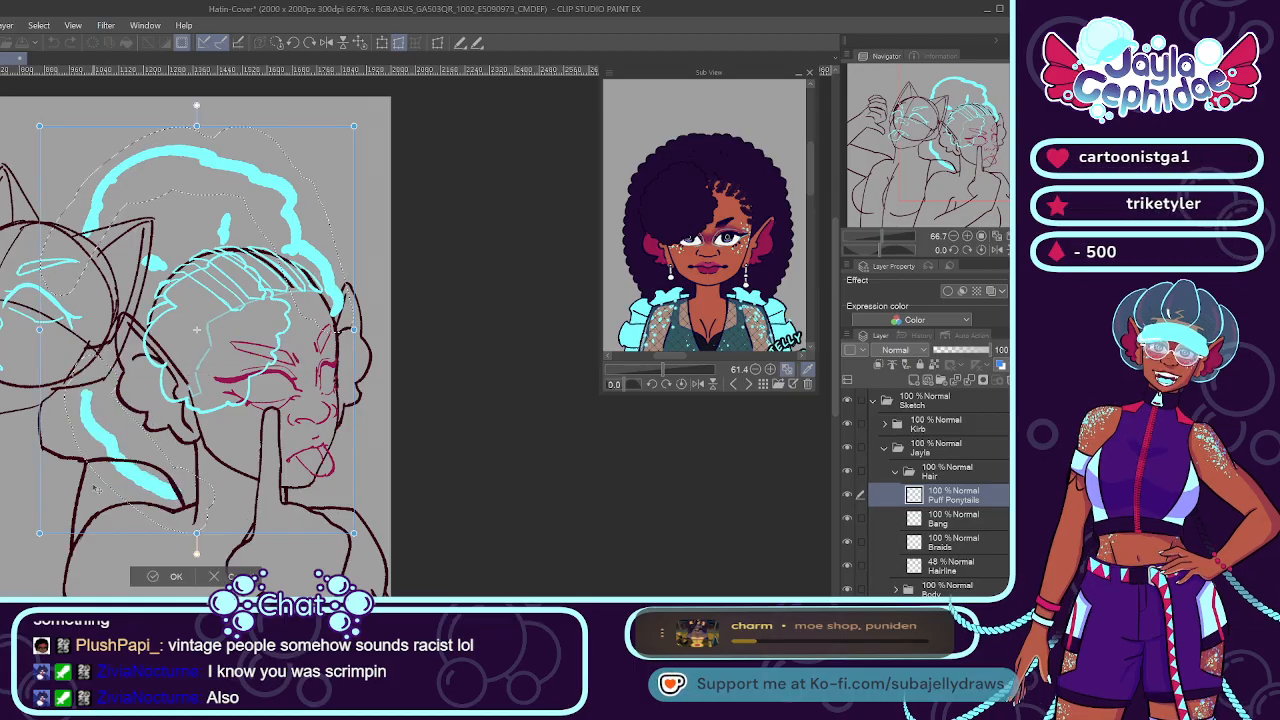
drag(41, 333, 30, 360)
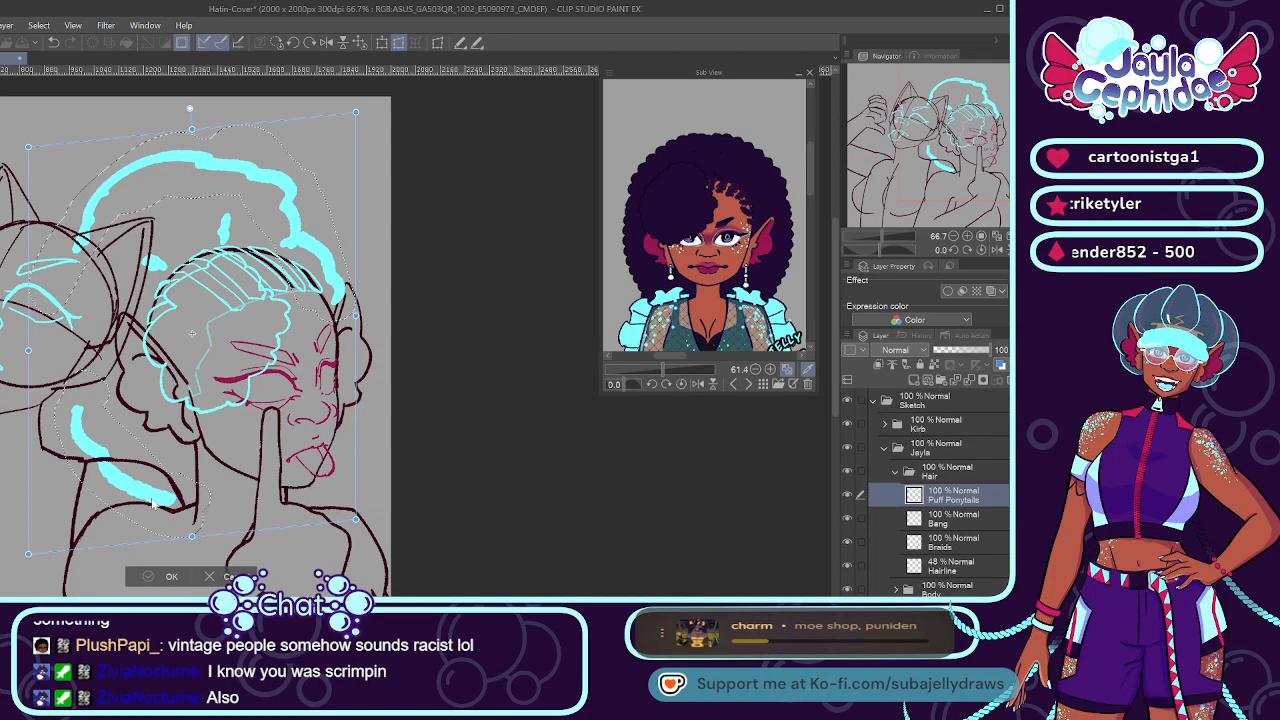
key(Return)
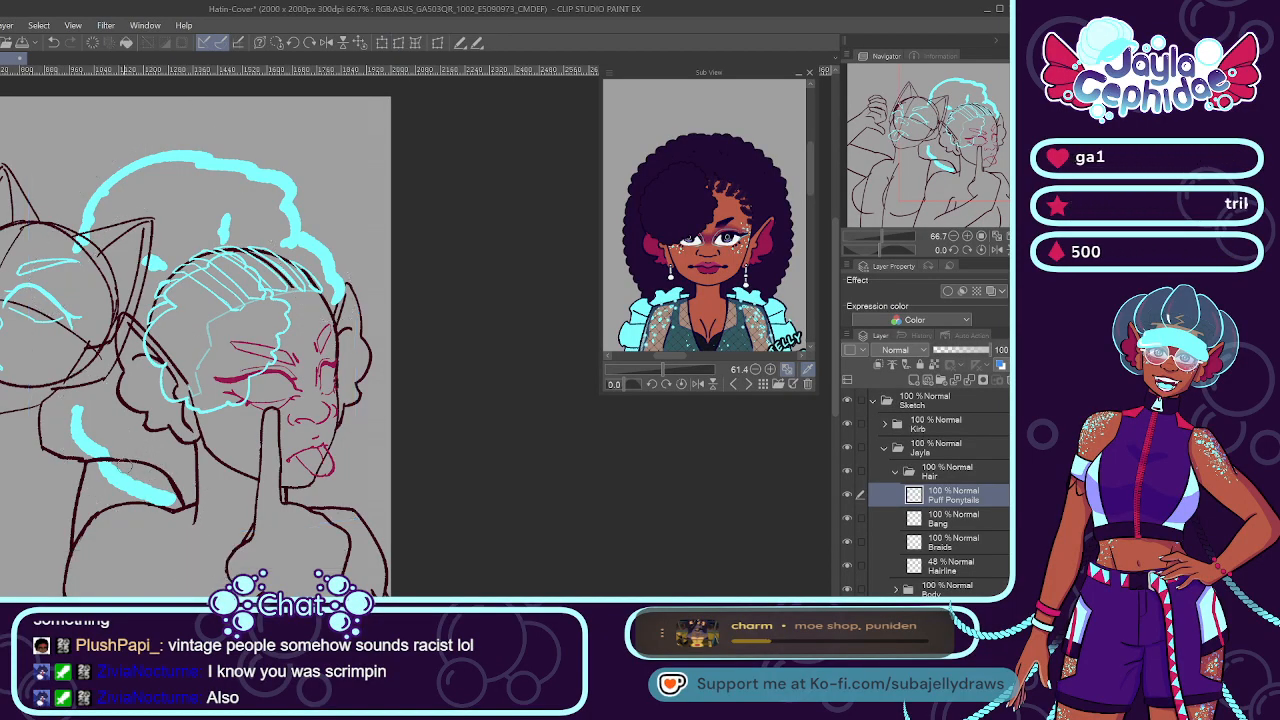
Erase the puff stroke overlapping Jayla's near shoulder and sketch the far puff's scalloped edge from her jaw down to the far shoulder.
drag(104, 470, 168, 502)
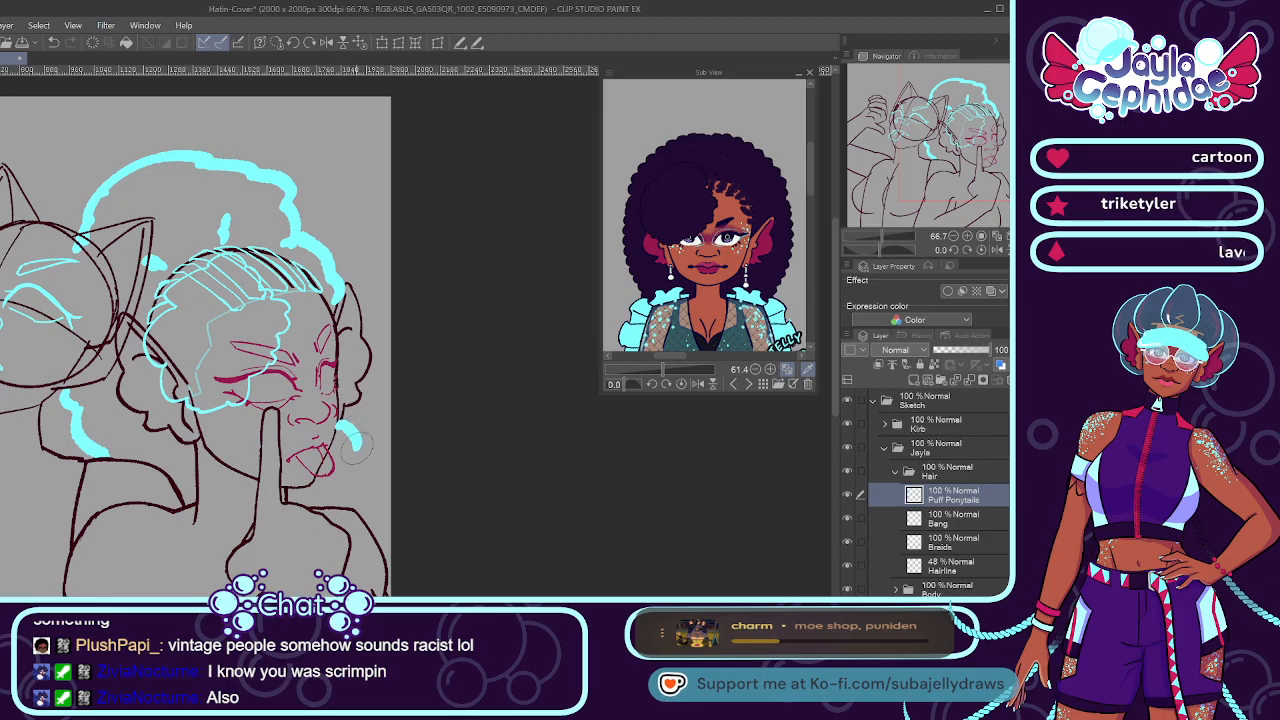
mouse_move(342, 424)
mouse_down()
mouse_move(377, 462)
mouse_move(367, 479)
mouse_move(374, 530)
mouse_up()
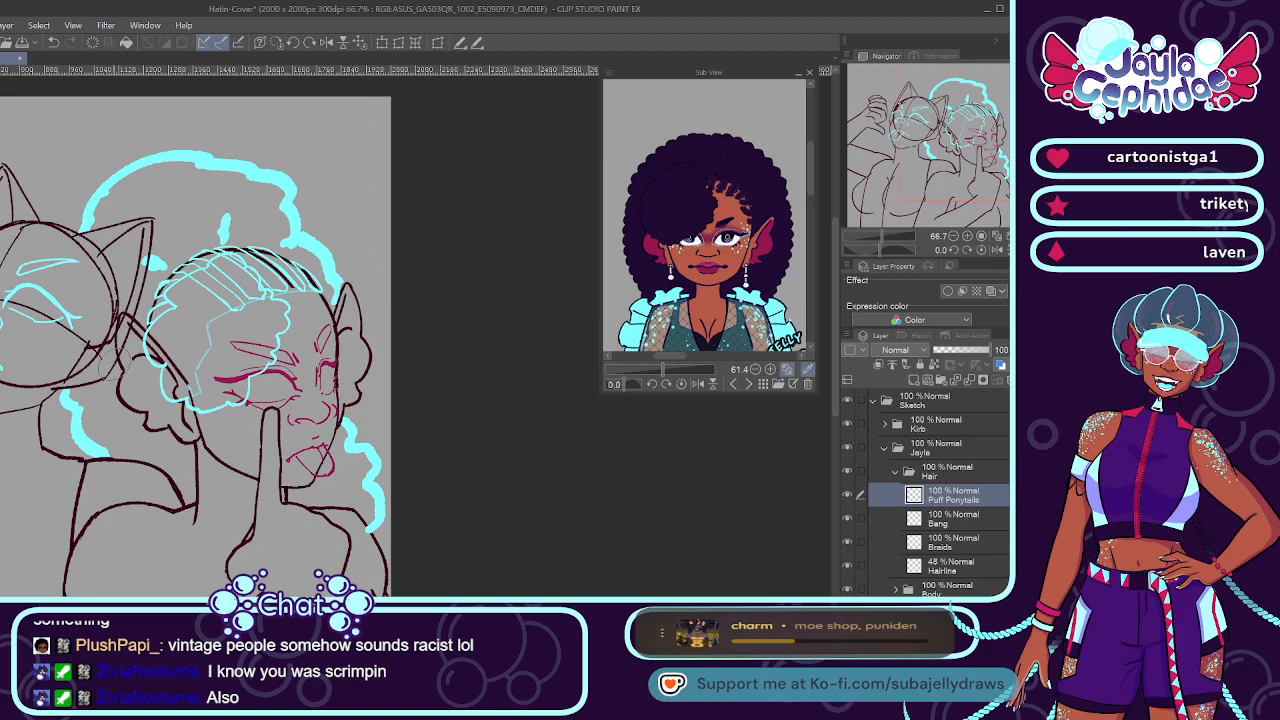
scroll(75, 312, down, 5)
scroll(113, 295, up, 3)
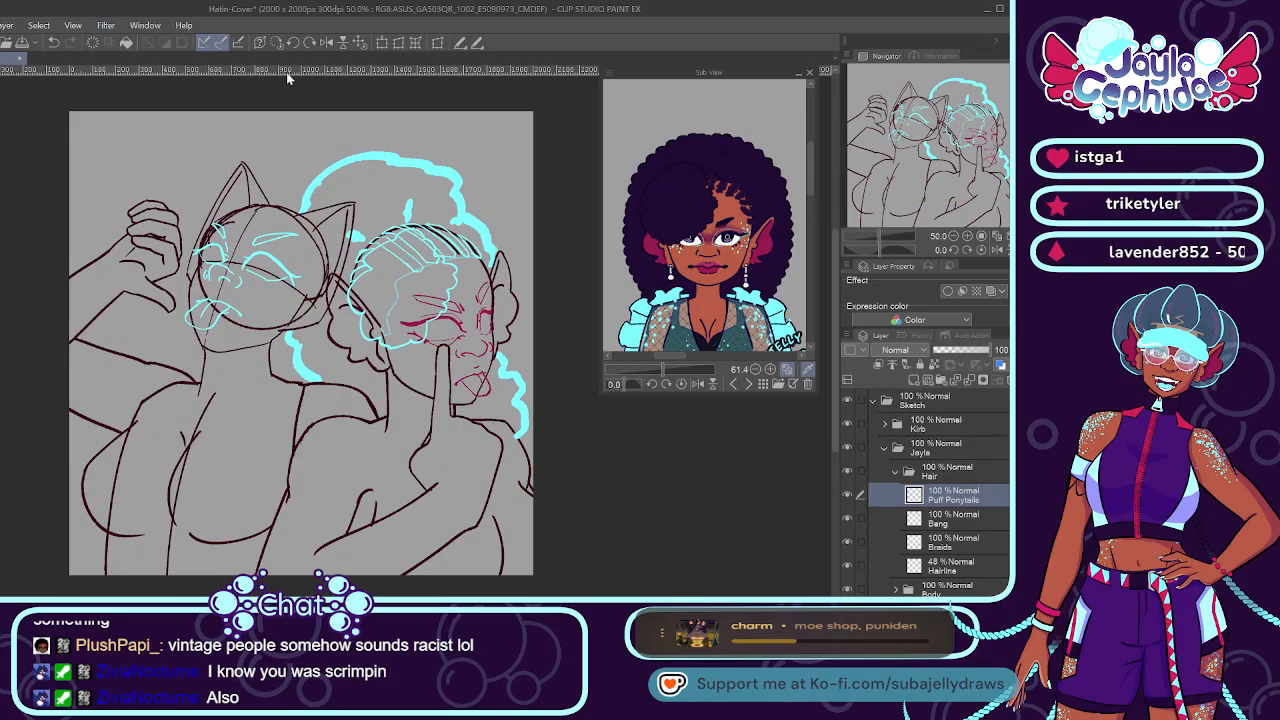
click(358, 42)
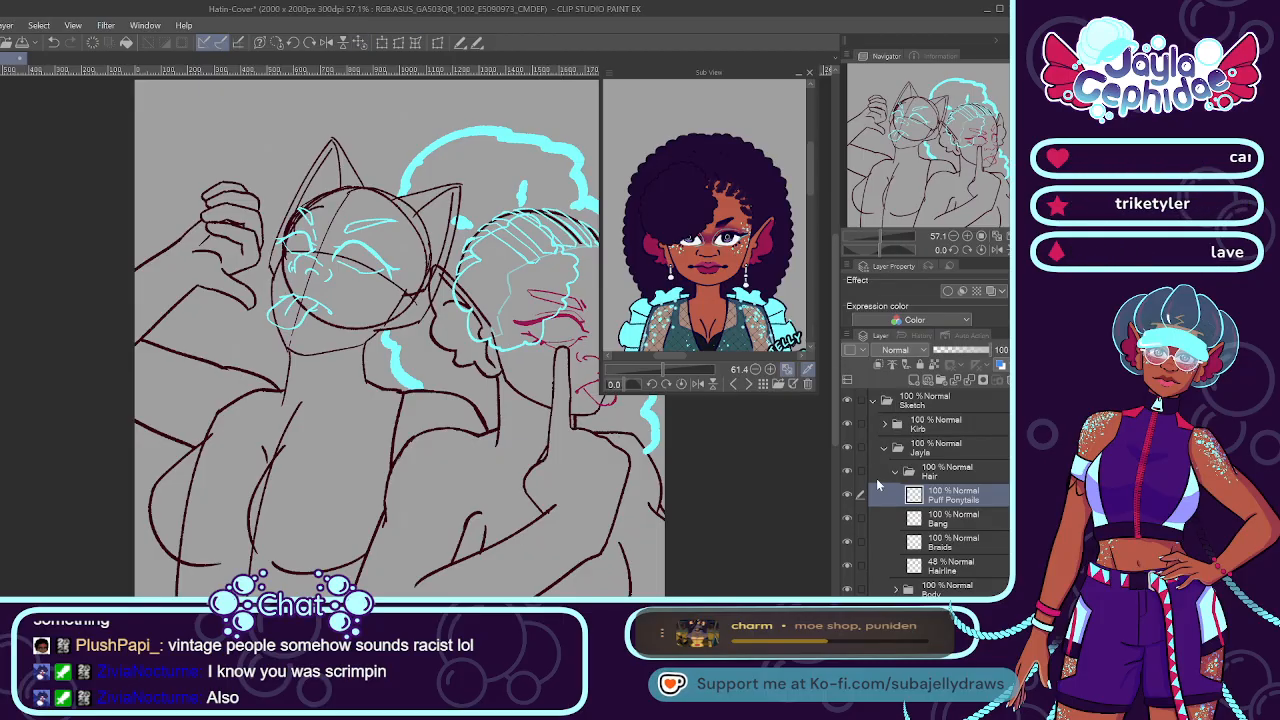
click(847, 496)
click(847, 497)
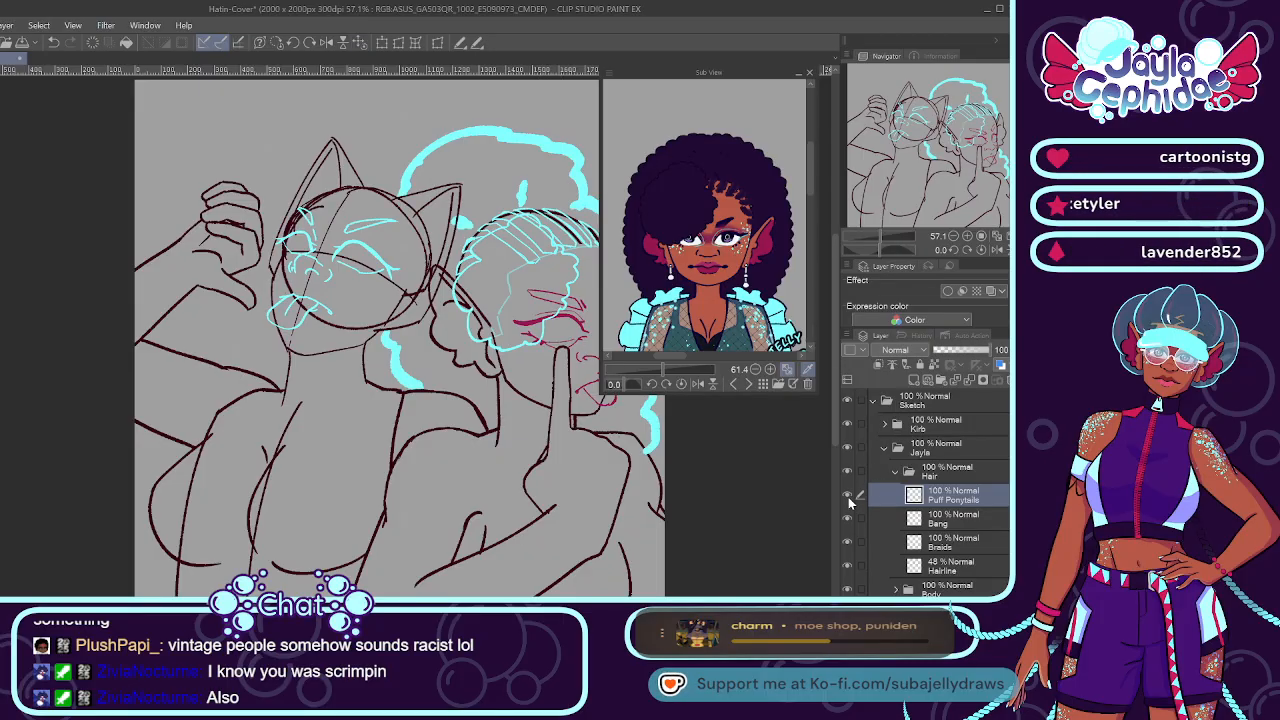
Collapse Jayla's folders and add a new folder named Hair above the Body folder inside the Kirb folder.
click(897, 471)
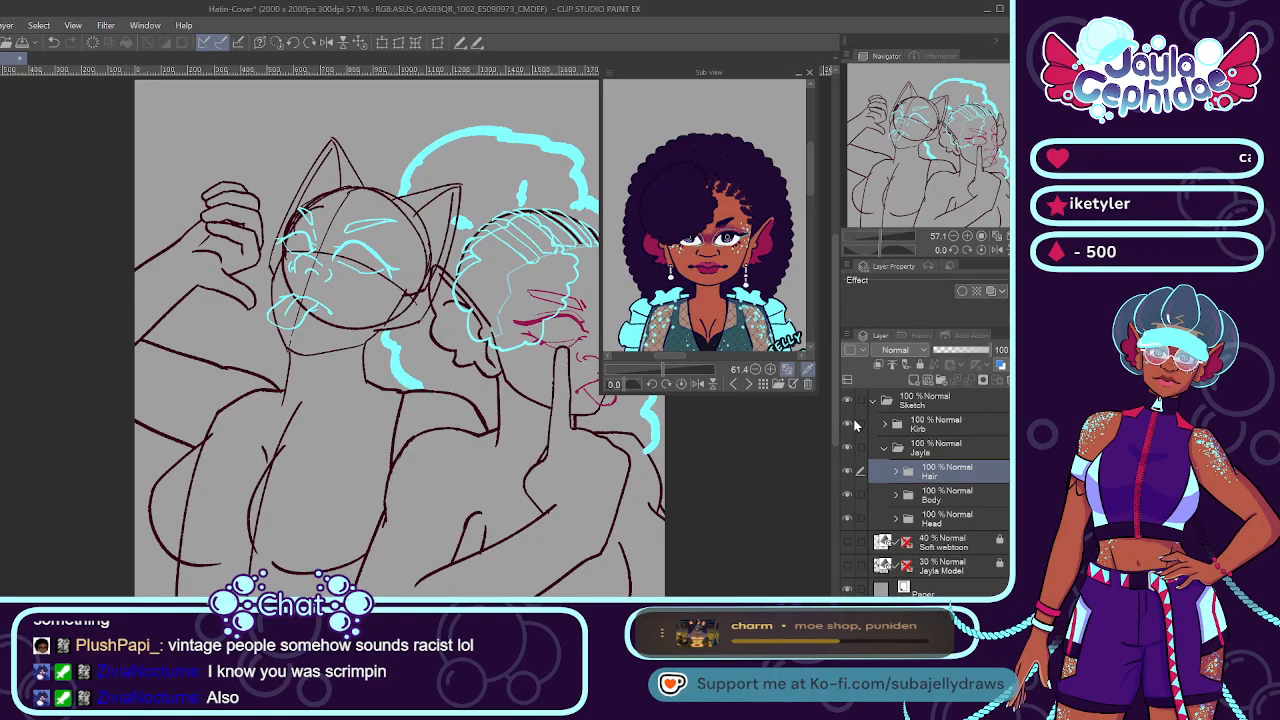
click(885, 448)
click(885, 425)
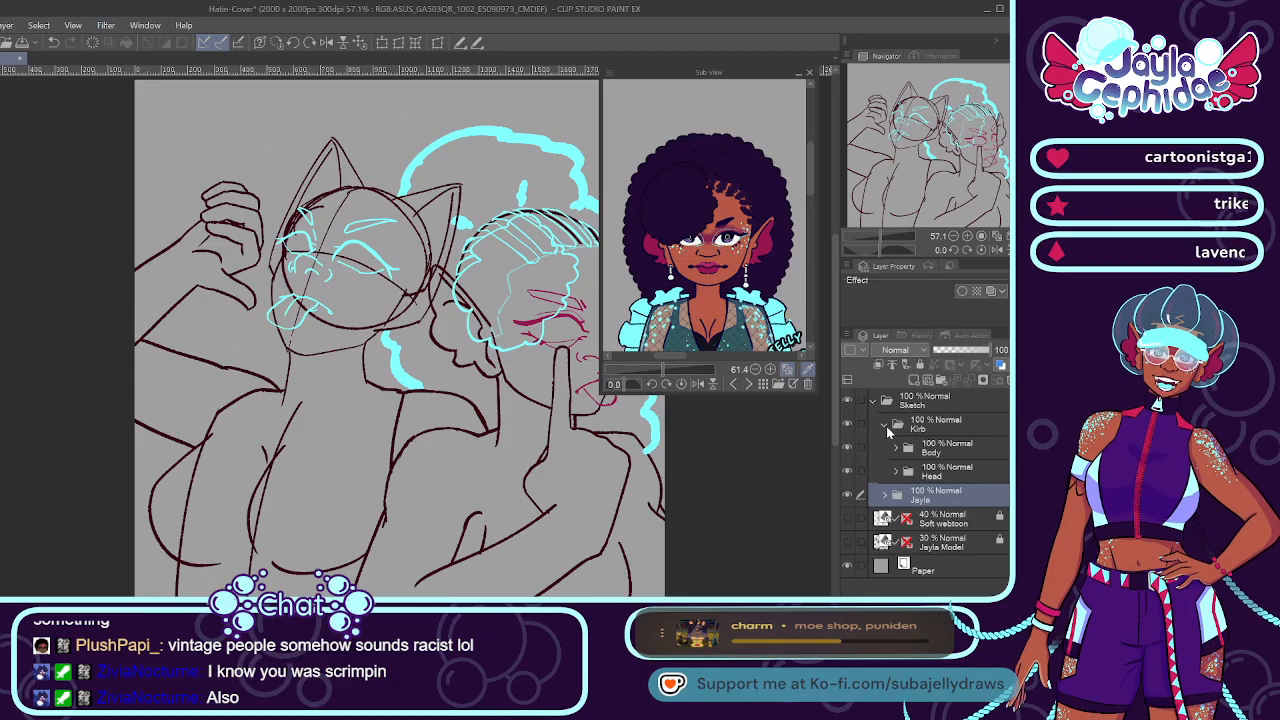
click(896, 471)
click(943, 496)
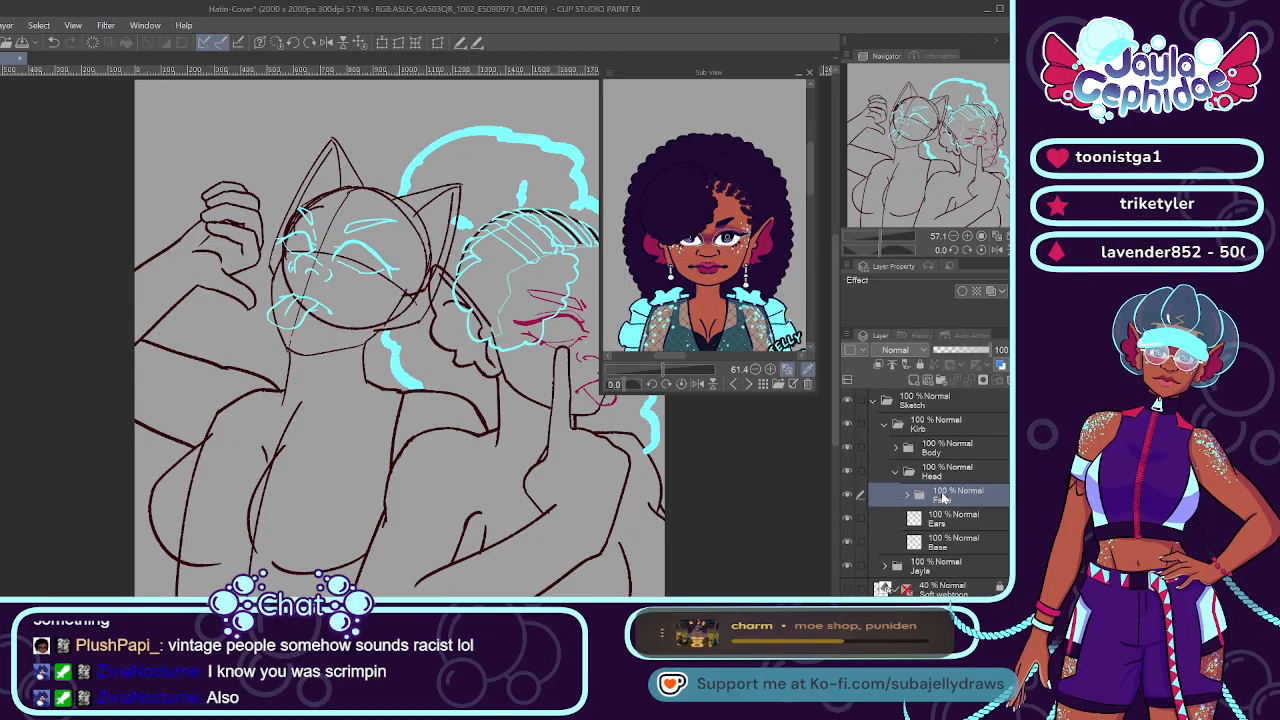
click(896, 472)
click(932, 449)
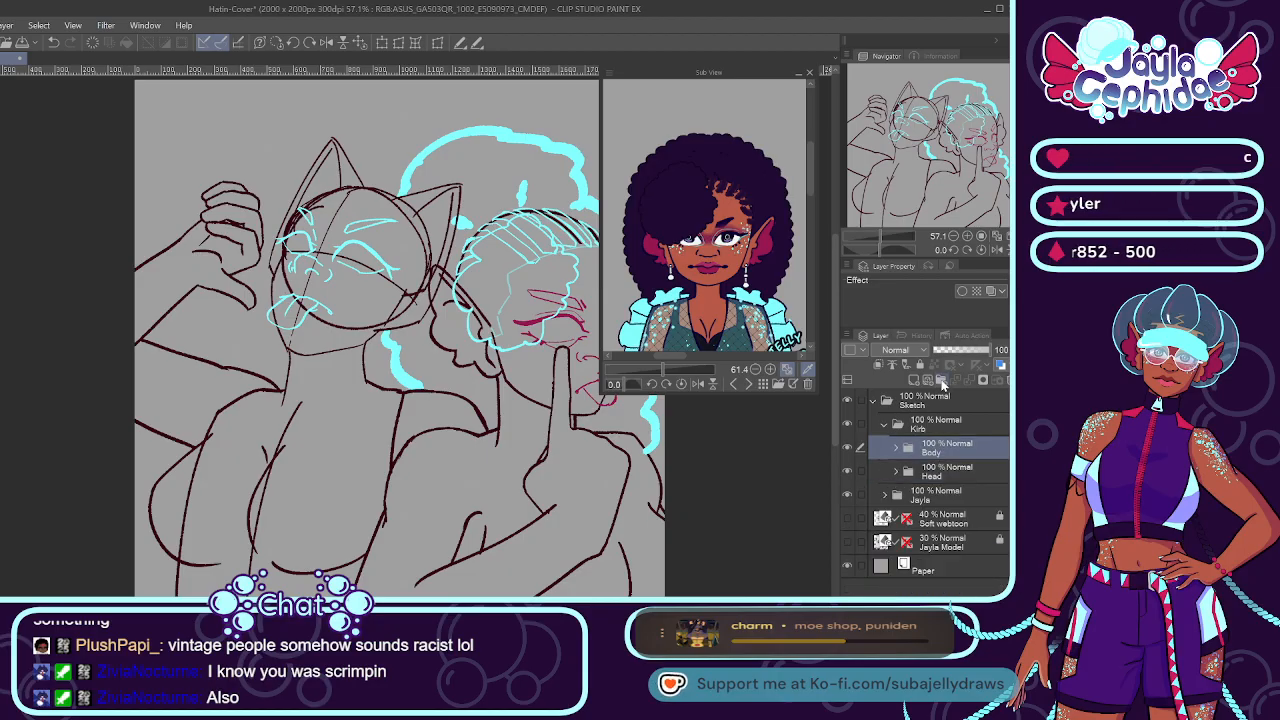
click(941, 380)
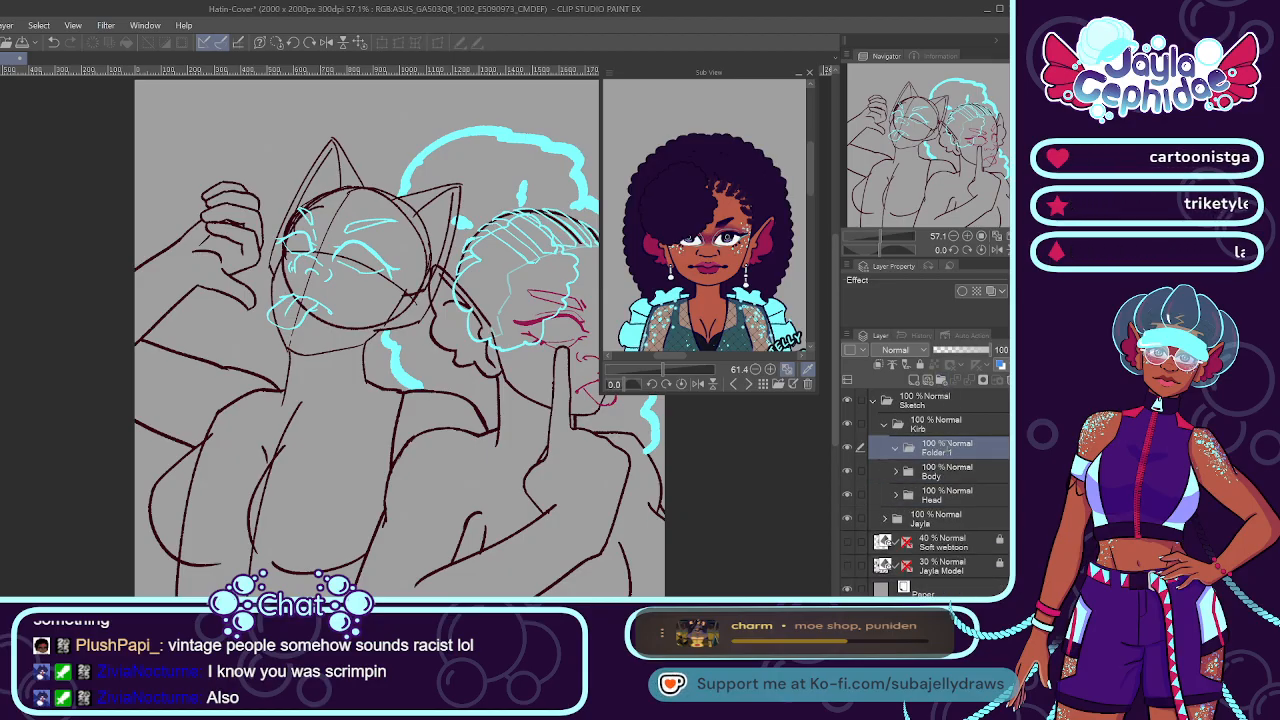
double_click(946, 447)
text(Hair)
key(Return)
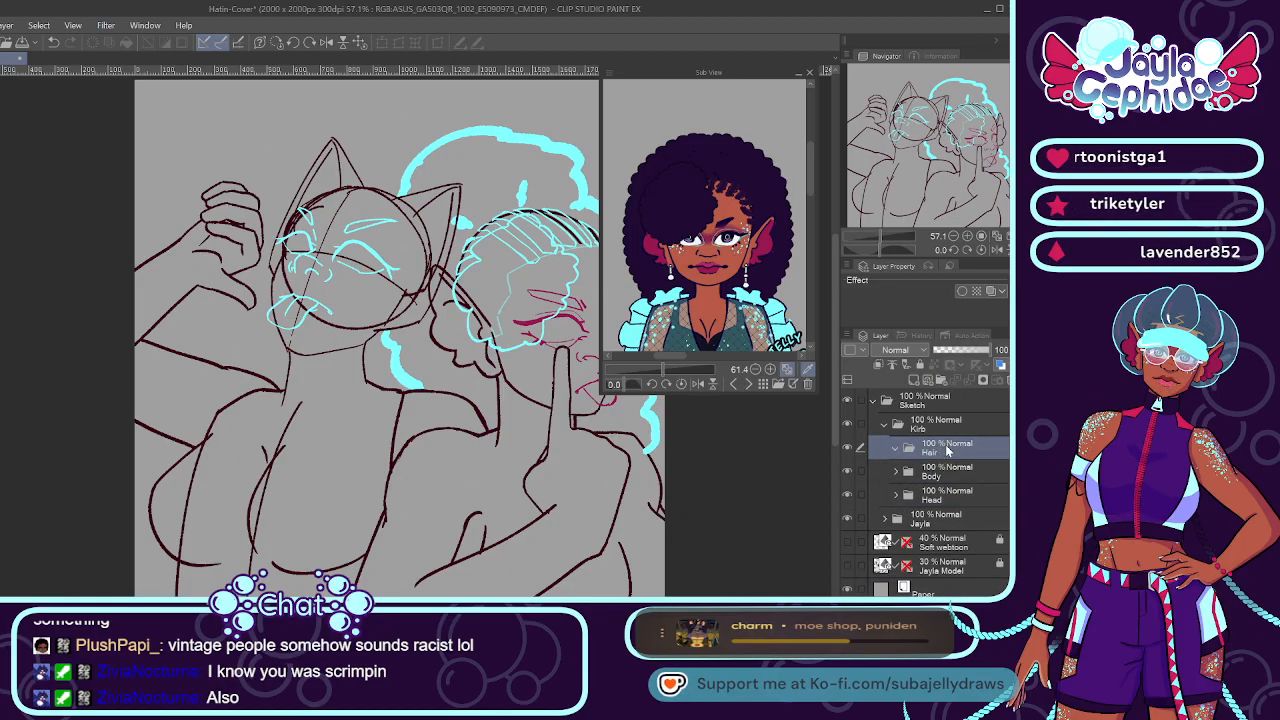
Switch the reference view to Kirb's portrait and add a new layer named Hairline in Kirb's Hair folder.
click(733, 383)
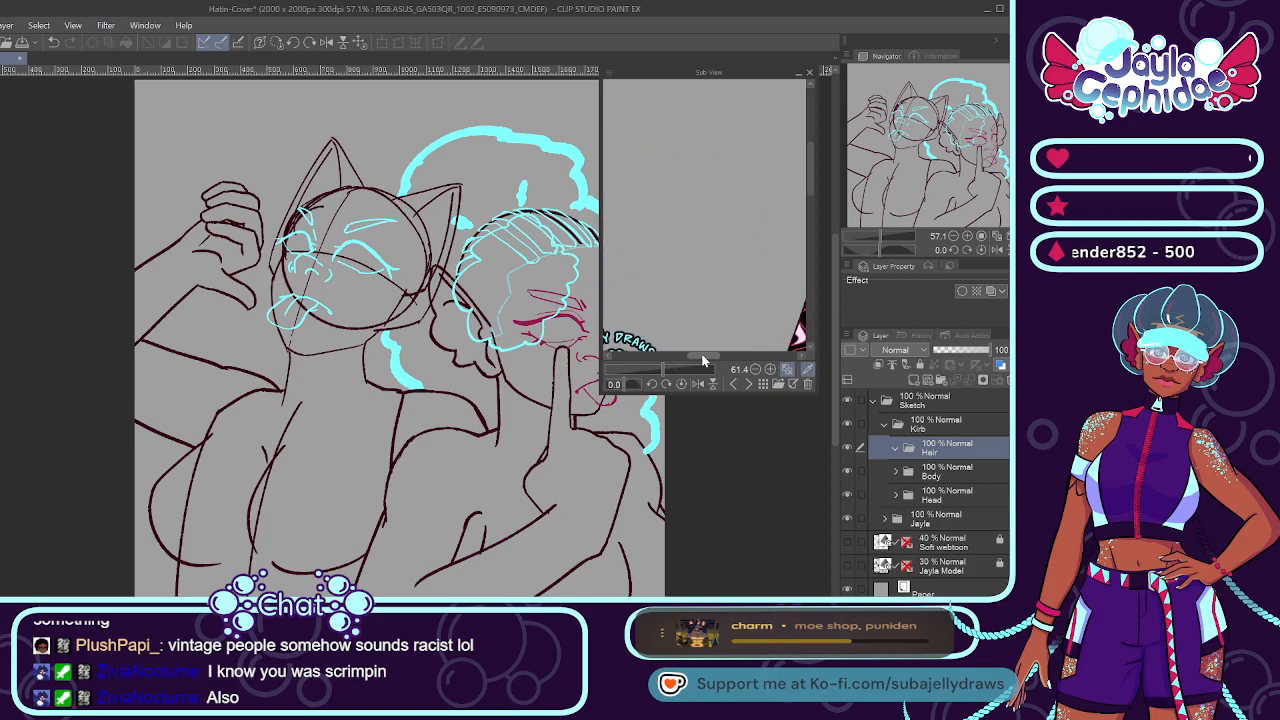
drag(724, 364, 740, 366)
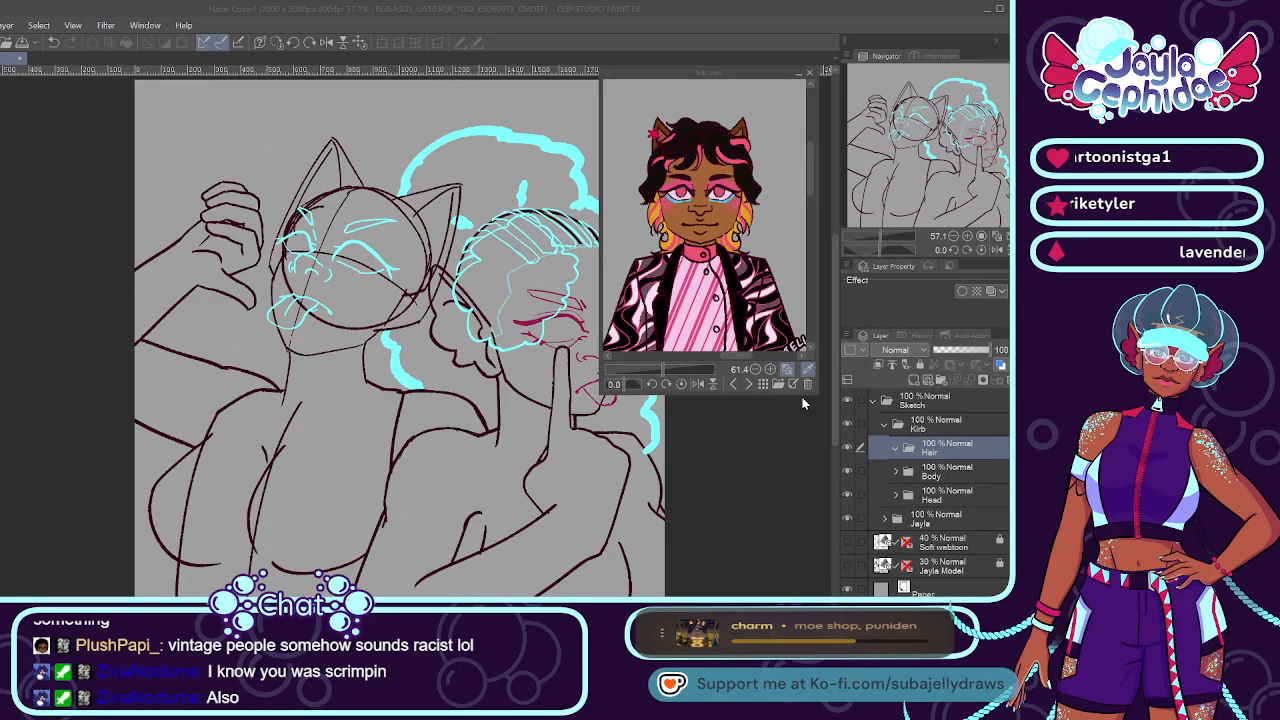
key(ctrl+shift+n)
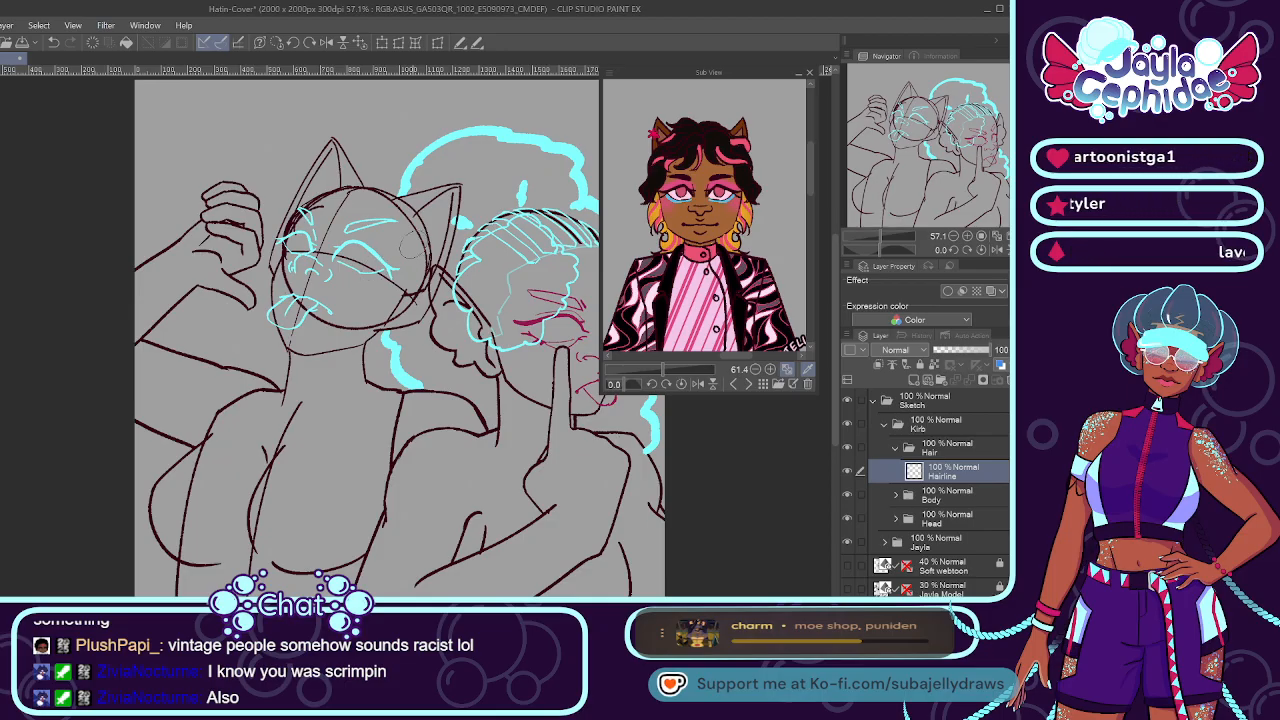
Try to sketch Kirb's hairline as a thin curve across the upper forehead on the Hairline layer.
scroll(373, 263, up, 5)
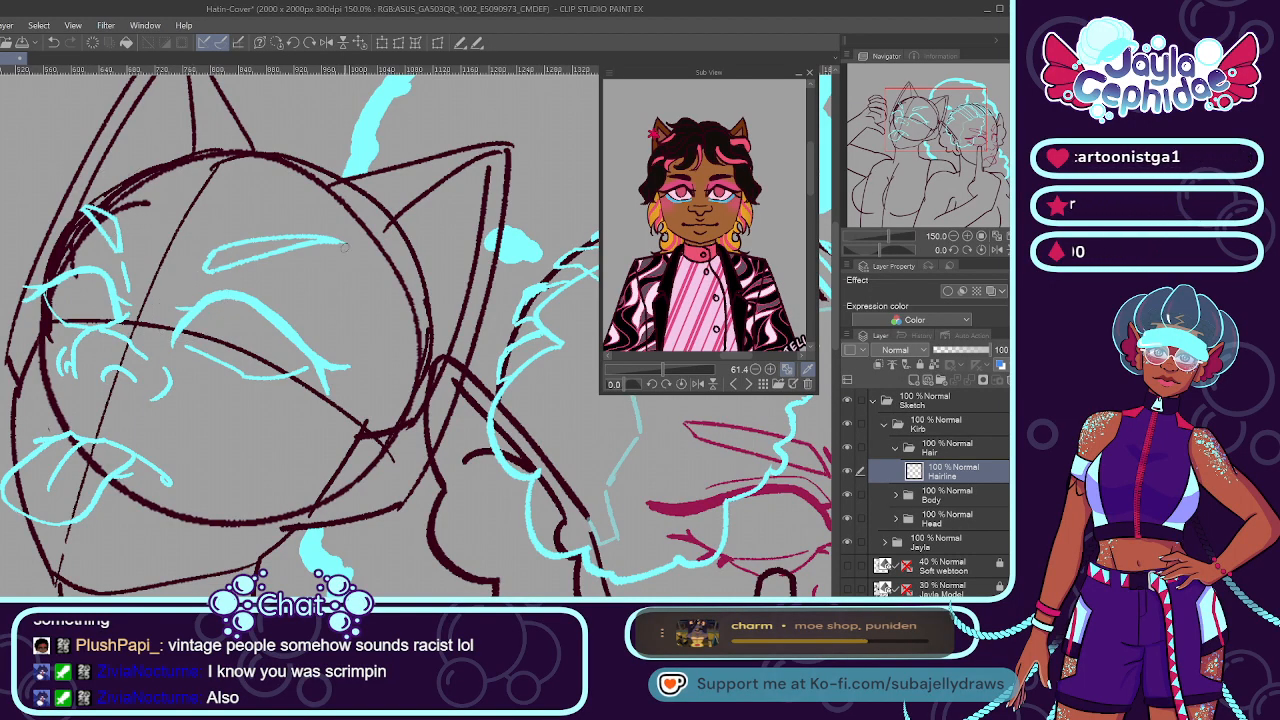
drag(108, 186, 350, 258)
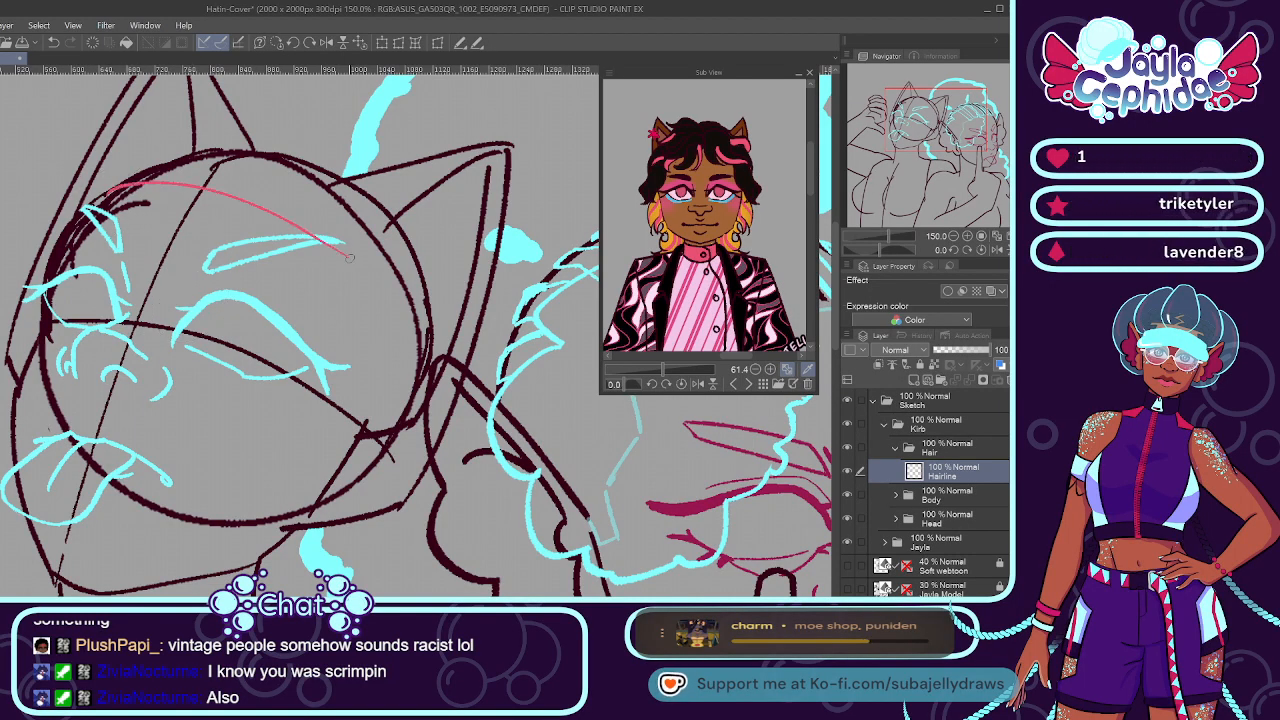
key(ctrl+z)
drag(110, 182, 398, 310)
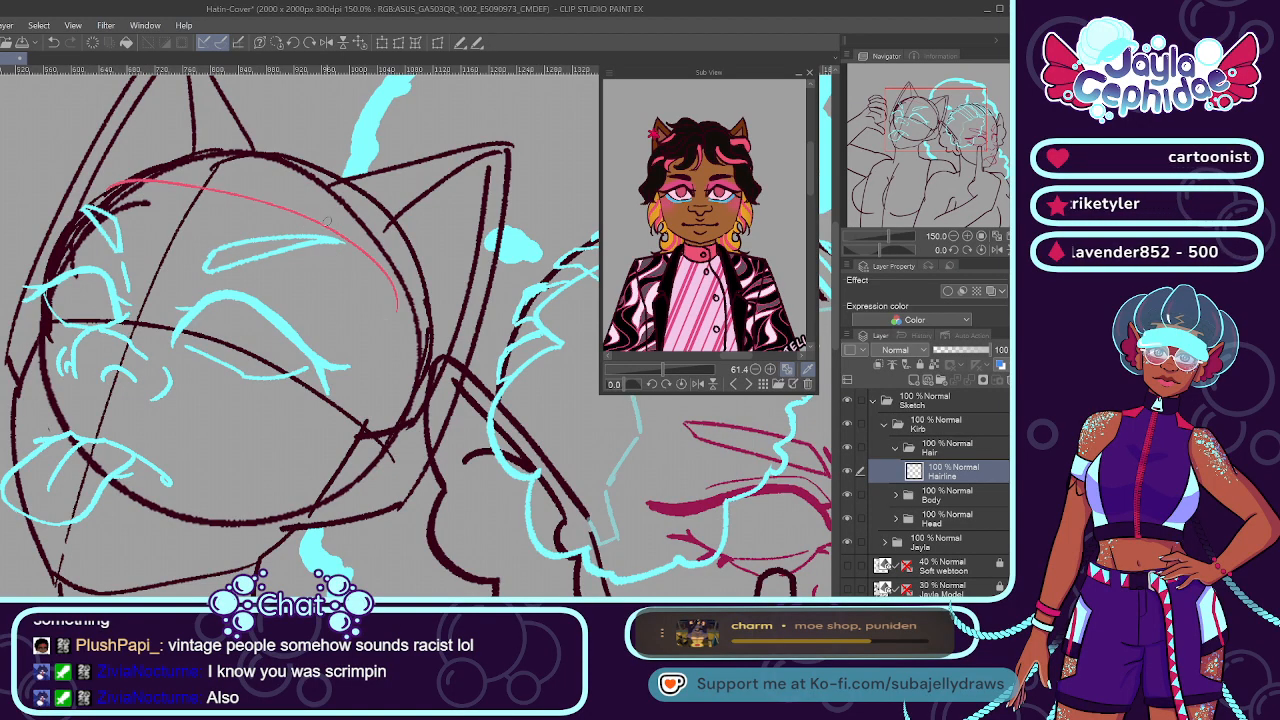
key(ctrl+z)
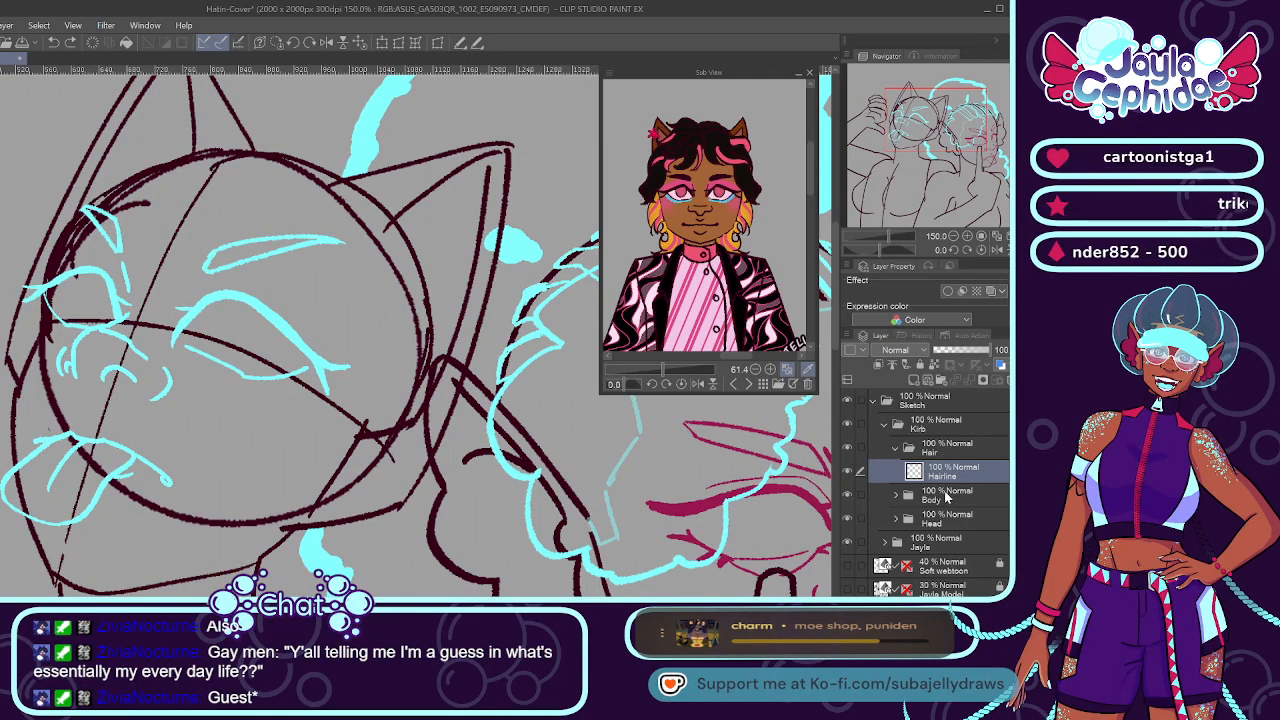
Open the Face folder in Kirb's Head folder and move the eyebrows on the Brows layer slightly down.
click(899, 517)
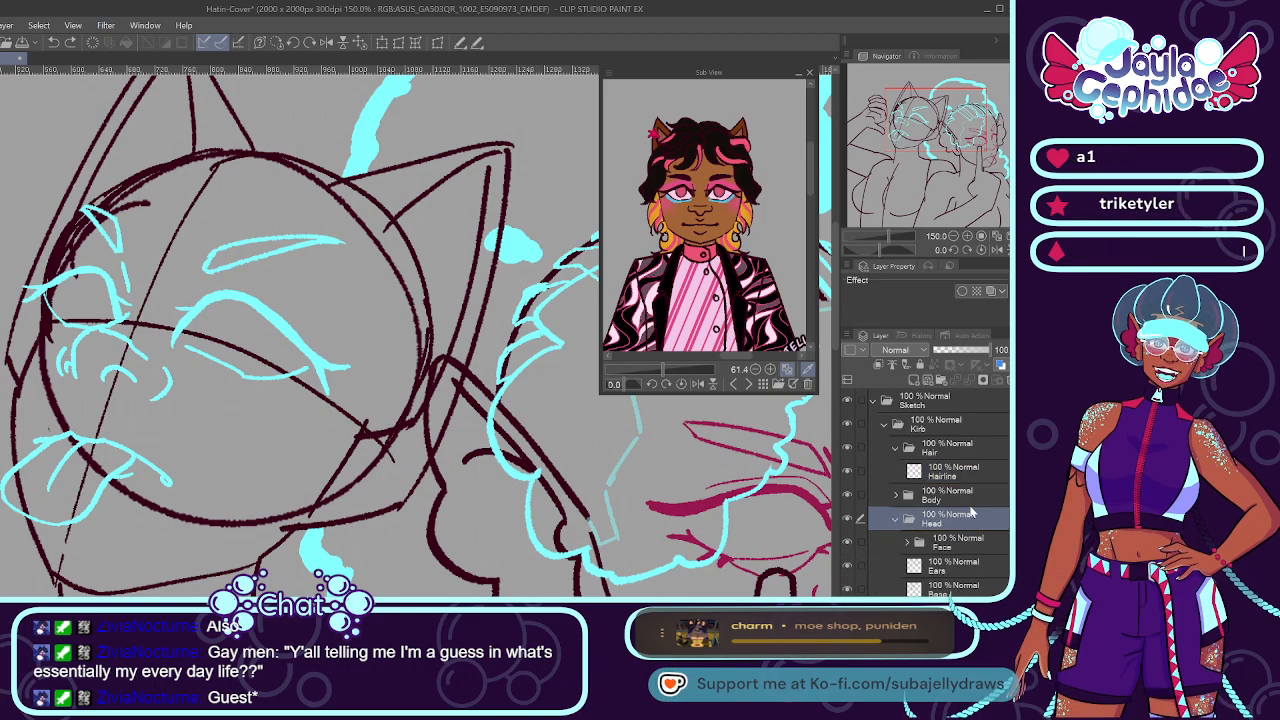
click(897, 517)
click(855, 535)
click(850, 530)
click(850, 530)
click(962, 567)
click(958, 507)
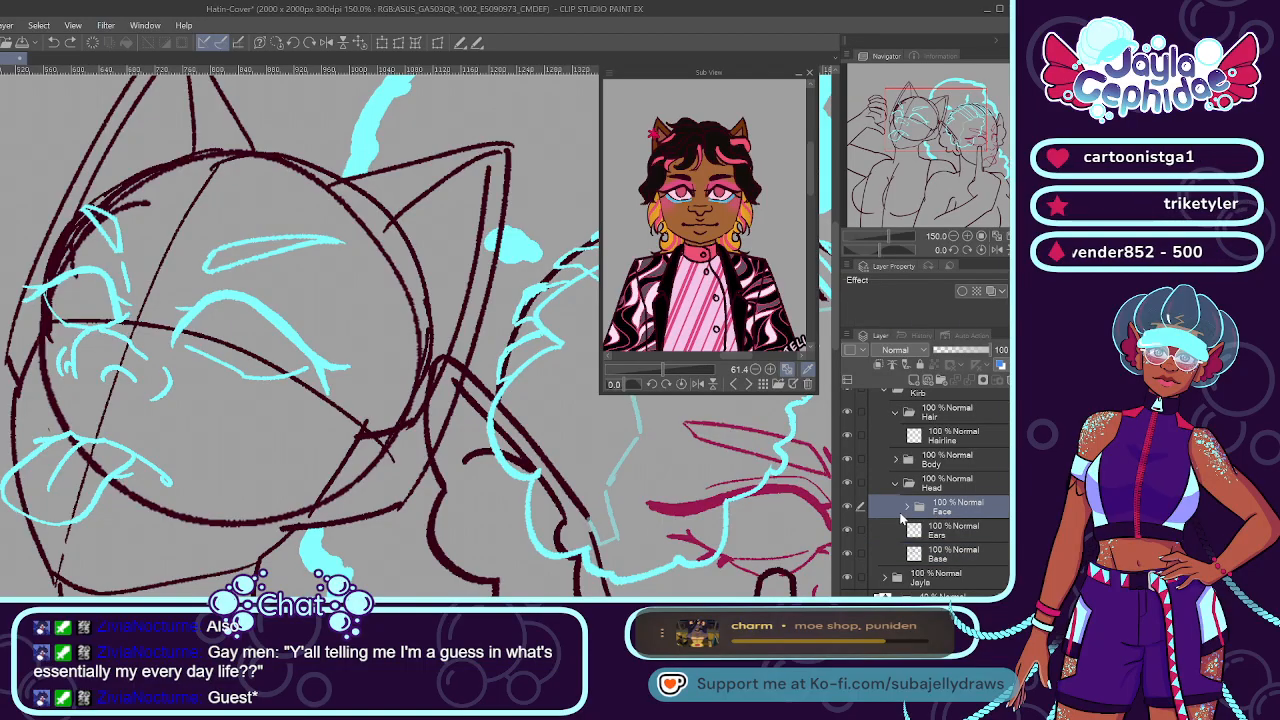
click(907, 507)
click(951, 534)
click(945, 594)
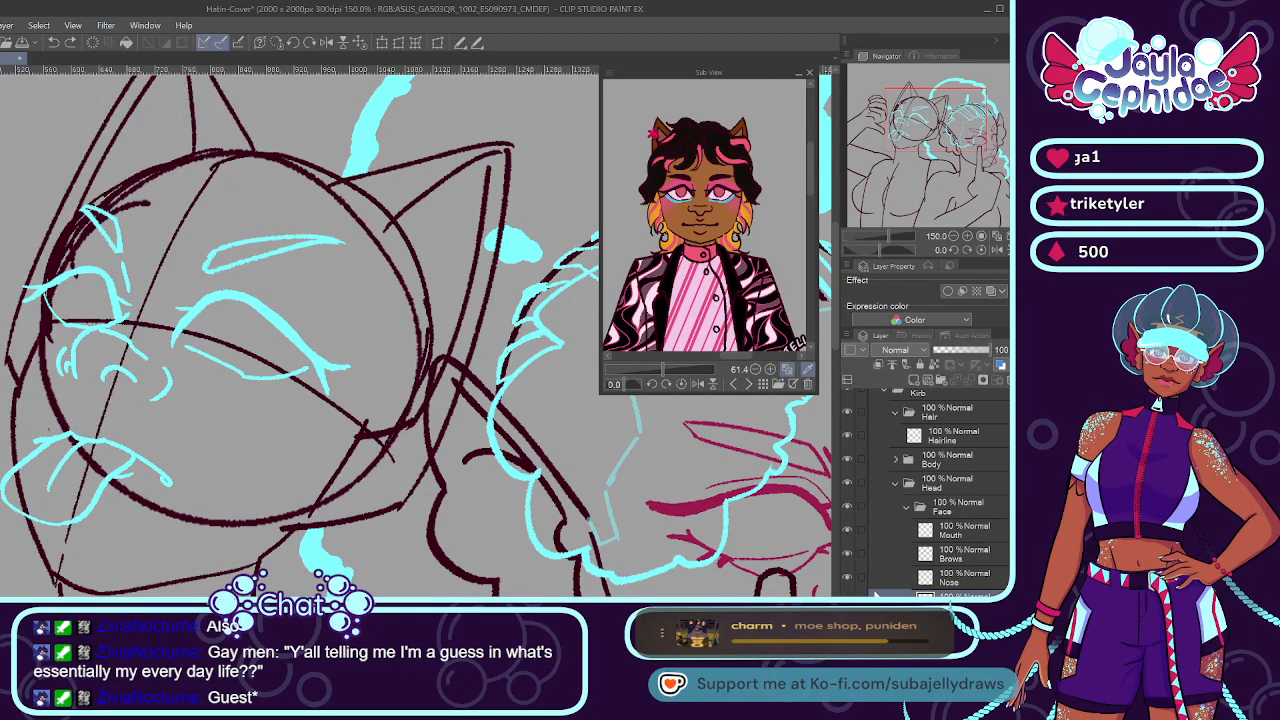
click(848, 597)
click(848, 597)
click(955, 553)
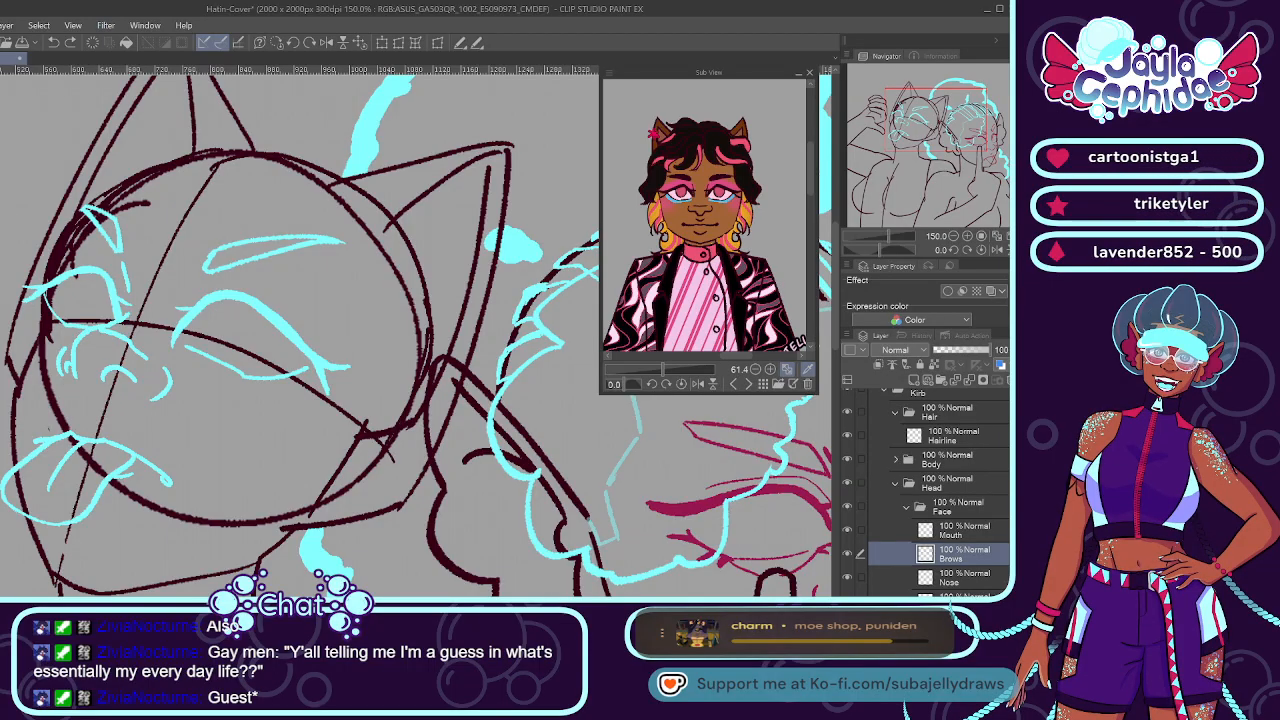
drag(251, 257, 246, 271)
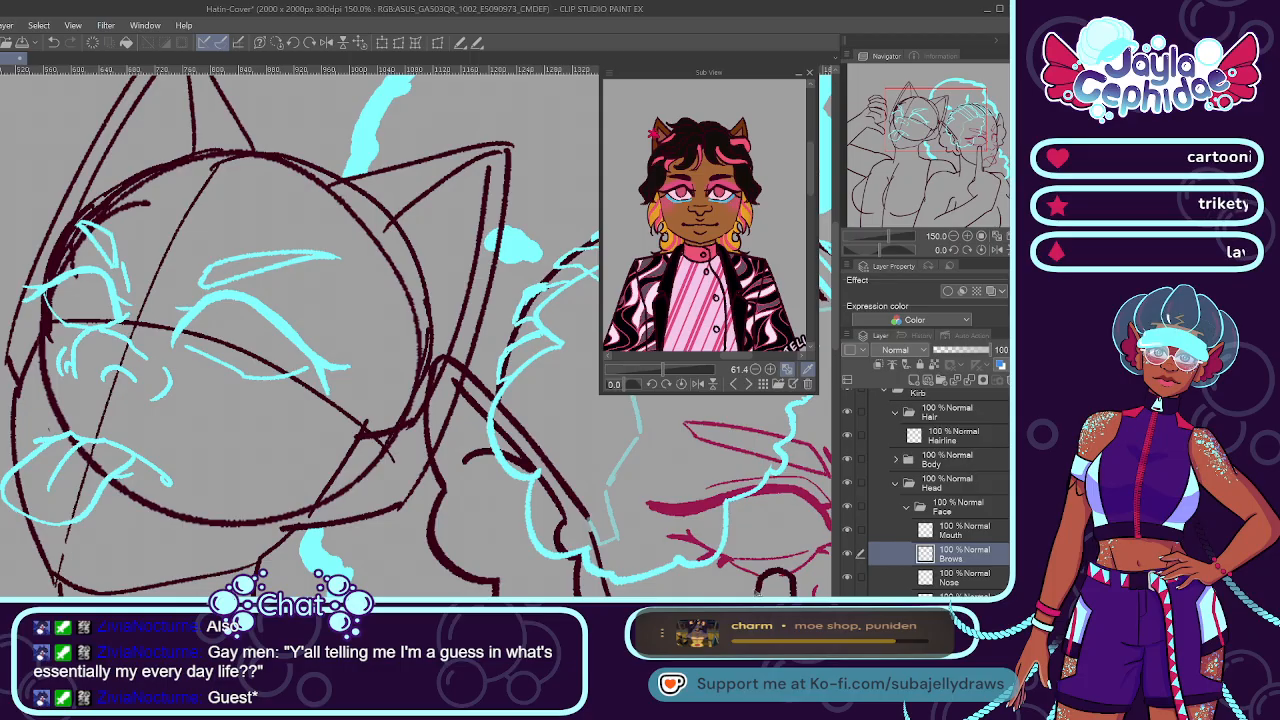
Nudge Kirb's eyes slightly with a transform and shift the eyebrows on the Brows layer slightly upward.
ctrl+click(784, 499)
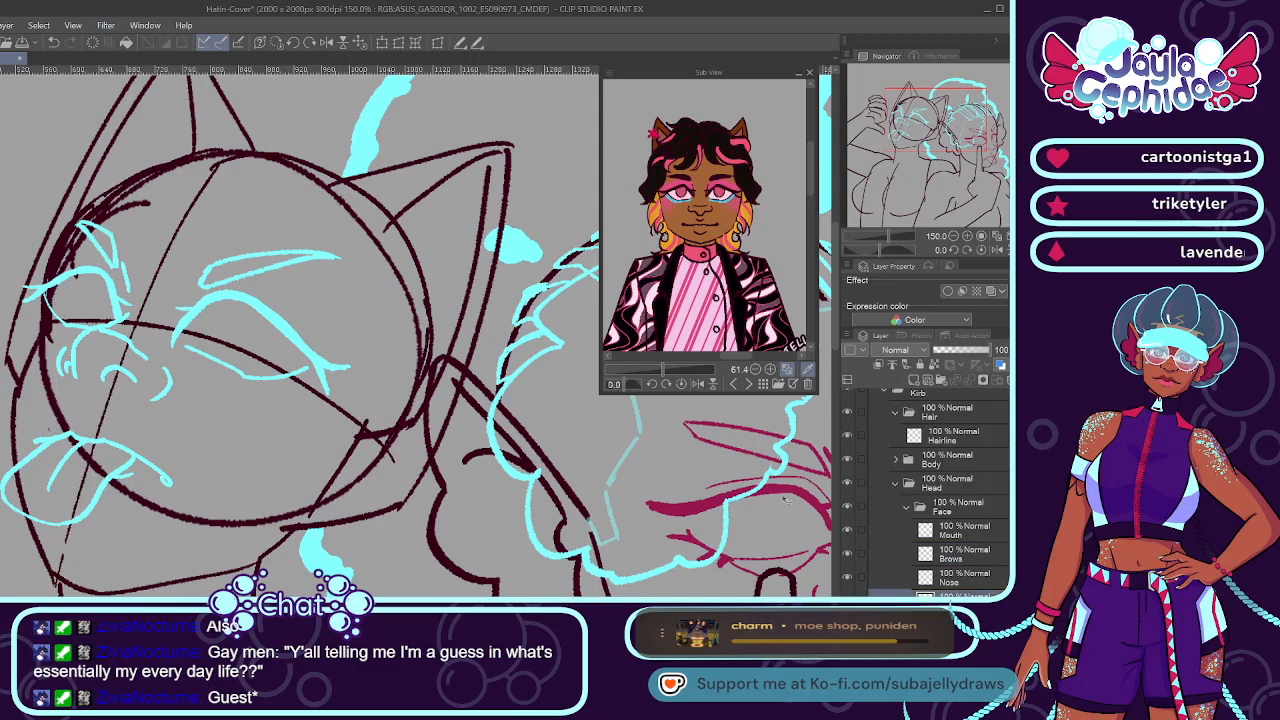
click(399, 42)
drag(181, 275, 185, 277)
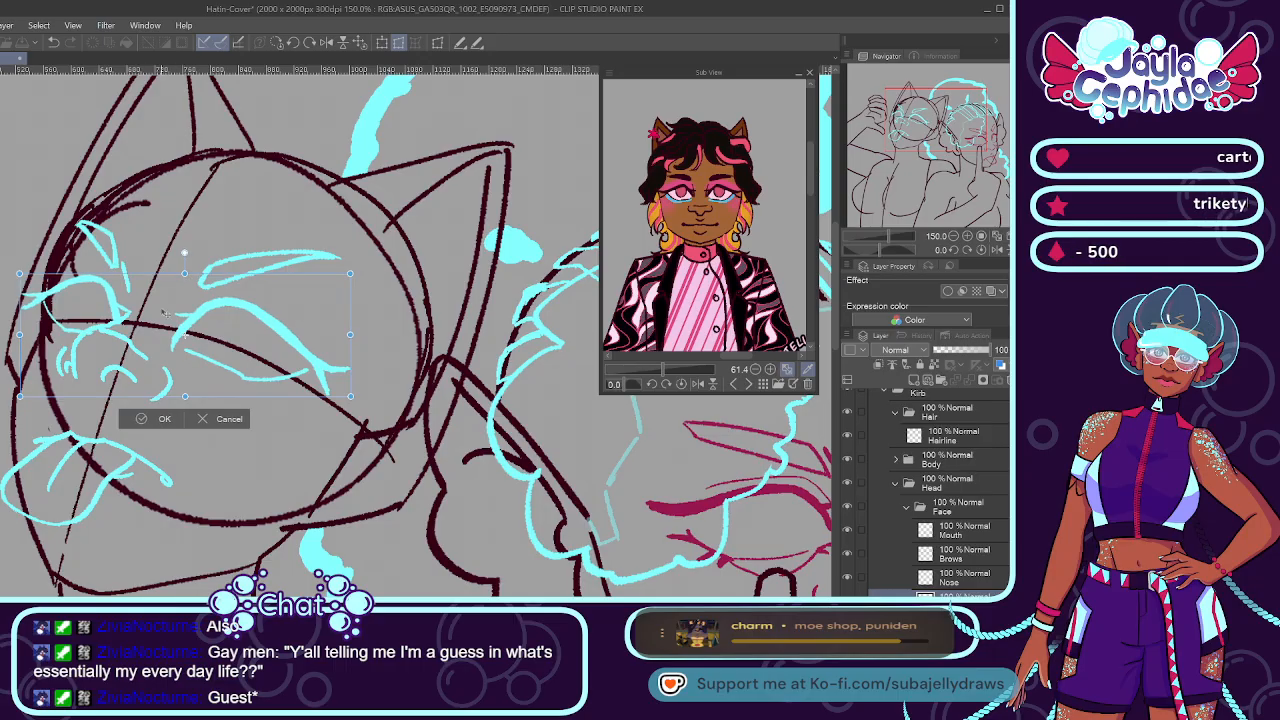
click(161, 419)
click(990, 556)
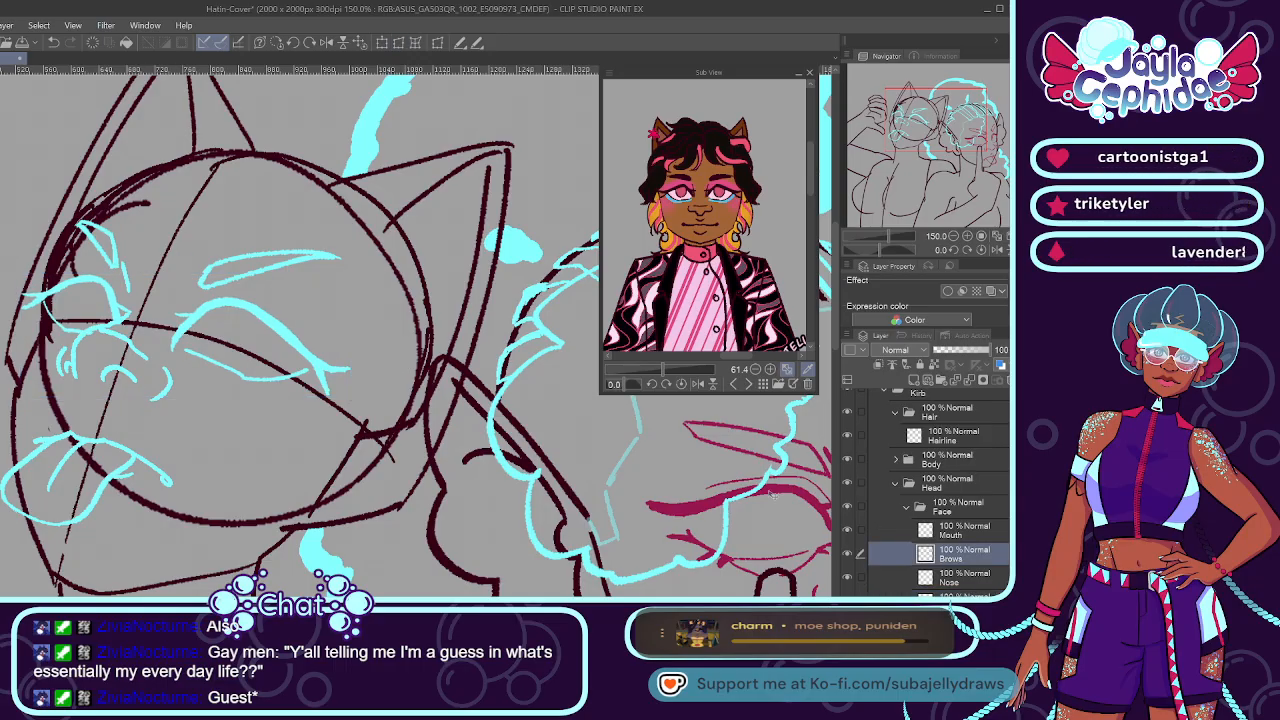
key(ctrl+z)
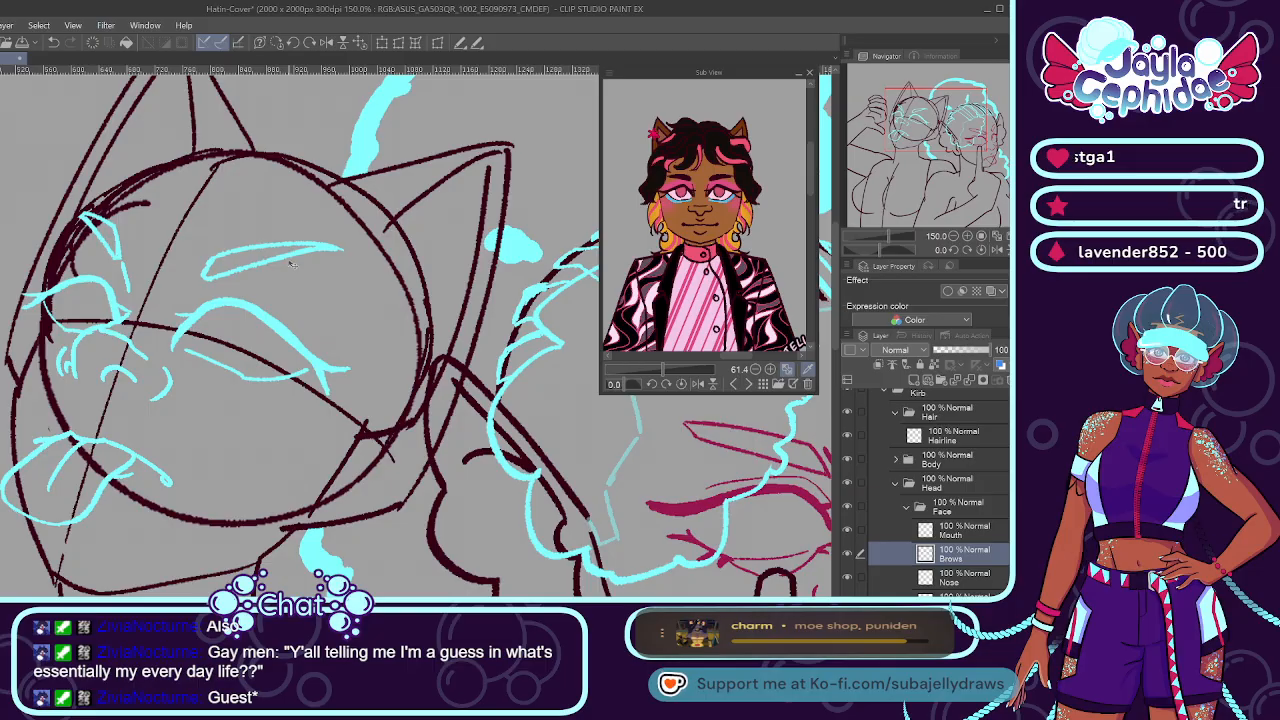
Collapse the Head folder and sketch Kirb's hairline on the Hairline layer, across the upper forehead and down past the temple toward the jaw.
click(896, 484)
click(950, 471)
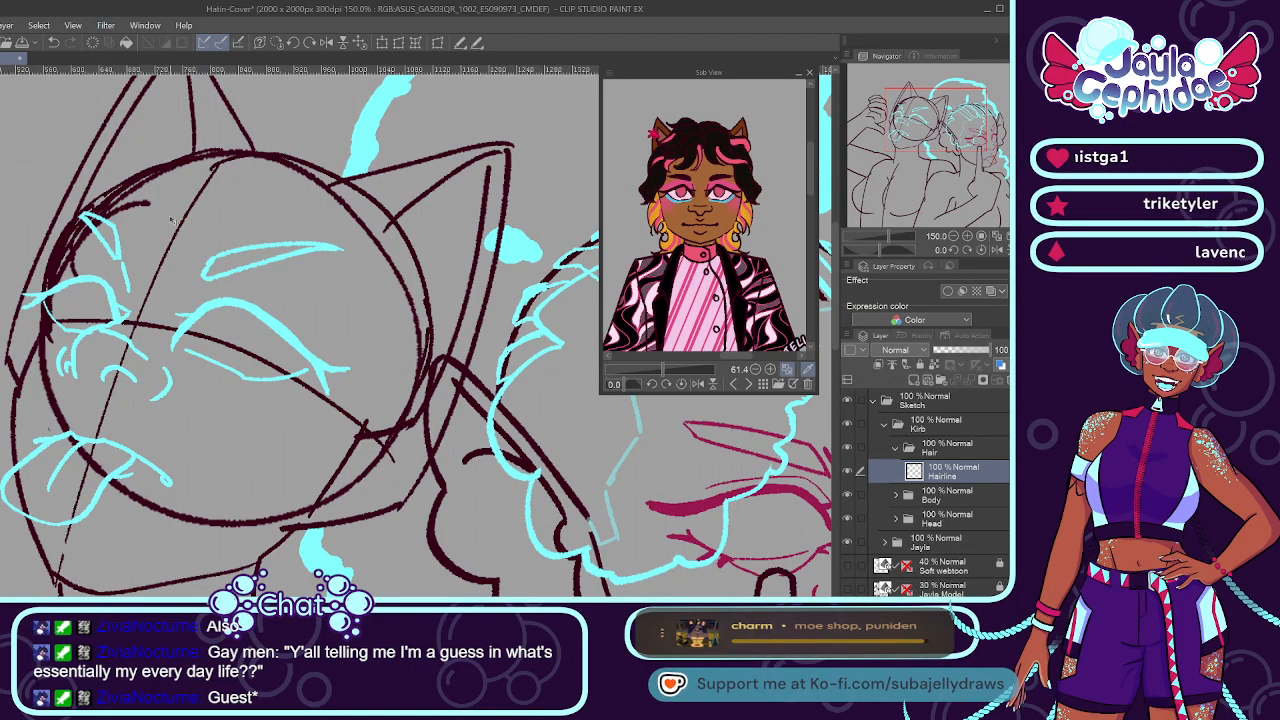
drag(145, 178, 318, 232)
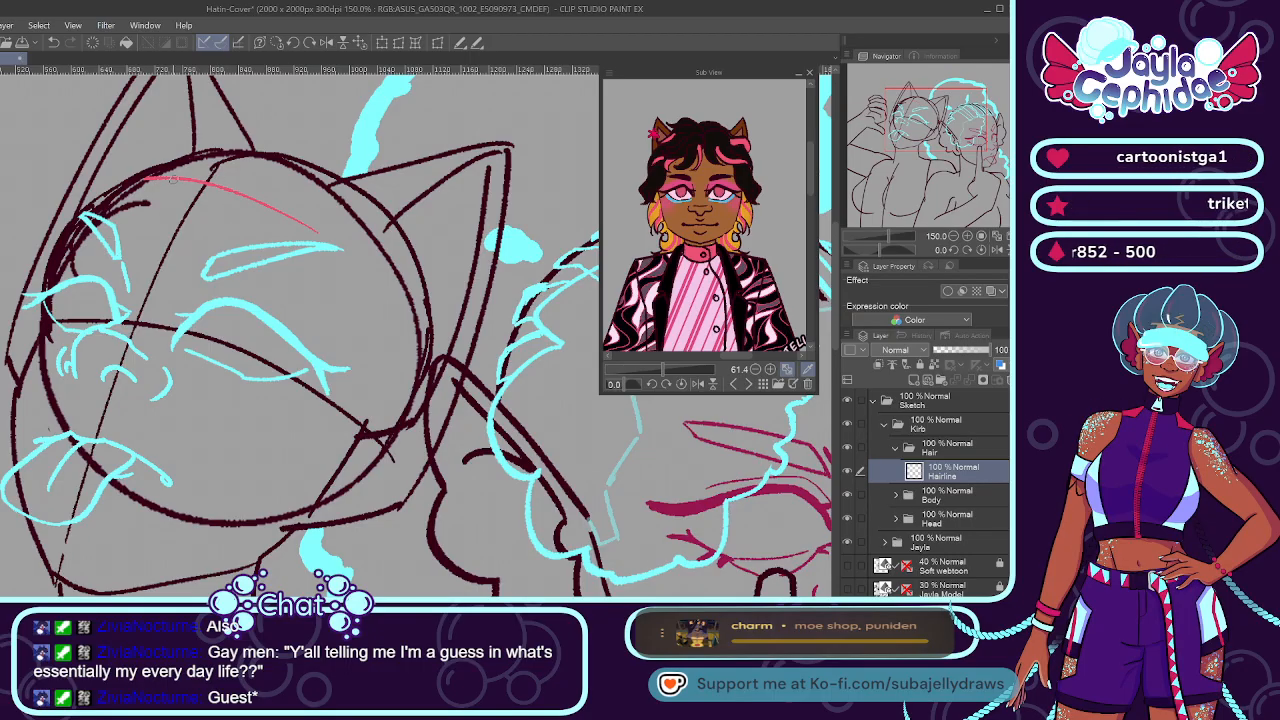
key(ctrl+z)
drag(140, 170, 325, 208)
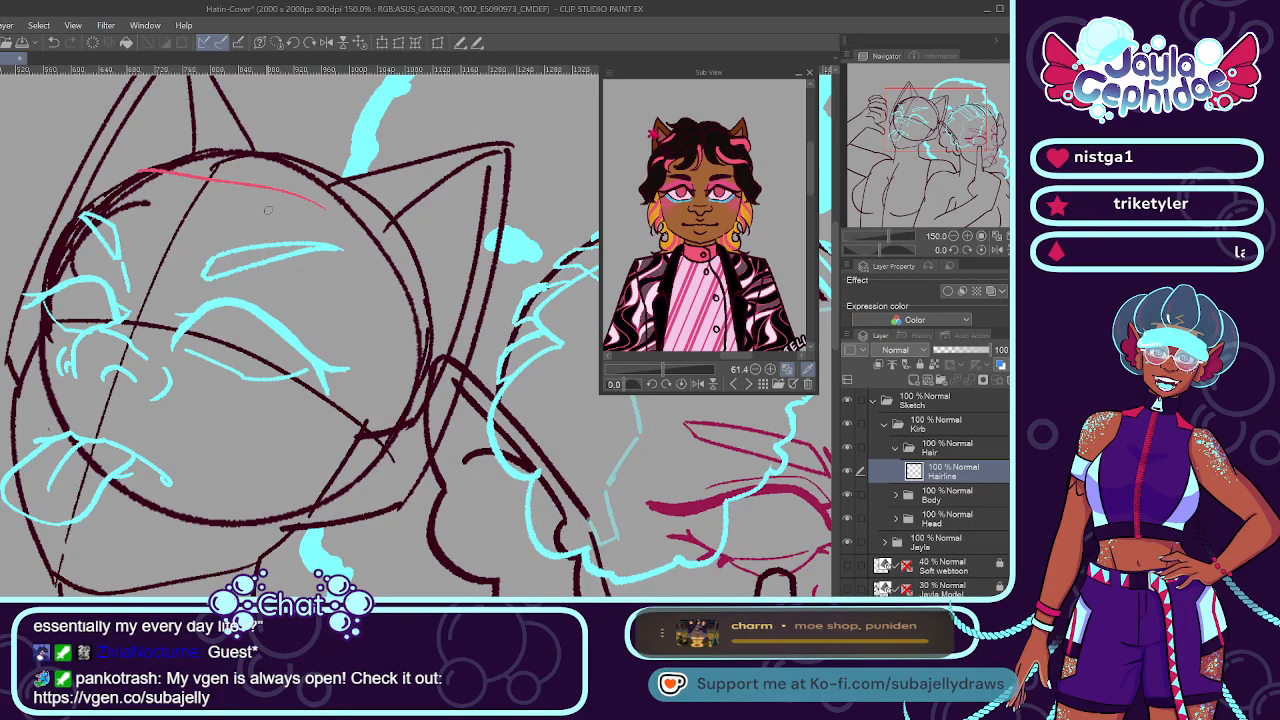
key(ctrl+z)
drag(145, 166, 396, 228)
key(ctrl+z)
mouse_move(135, 172)
mouse_down()
mouse_move(376, 246)
mouse_move(391, 322)
mouse_move(354, 424)
mouse_up()
key(ctrl+z)
drag(390, 308, 353, 446)
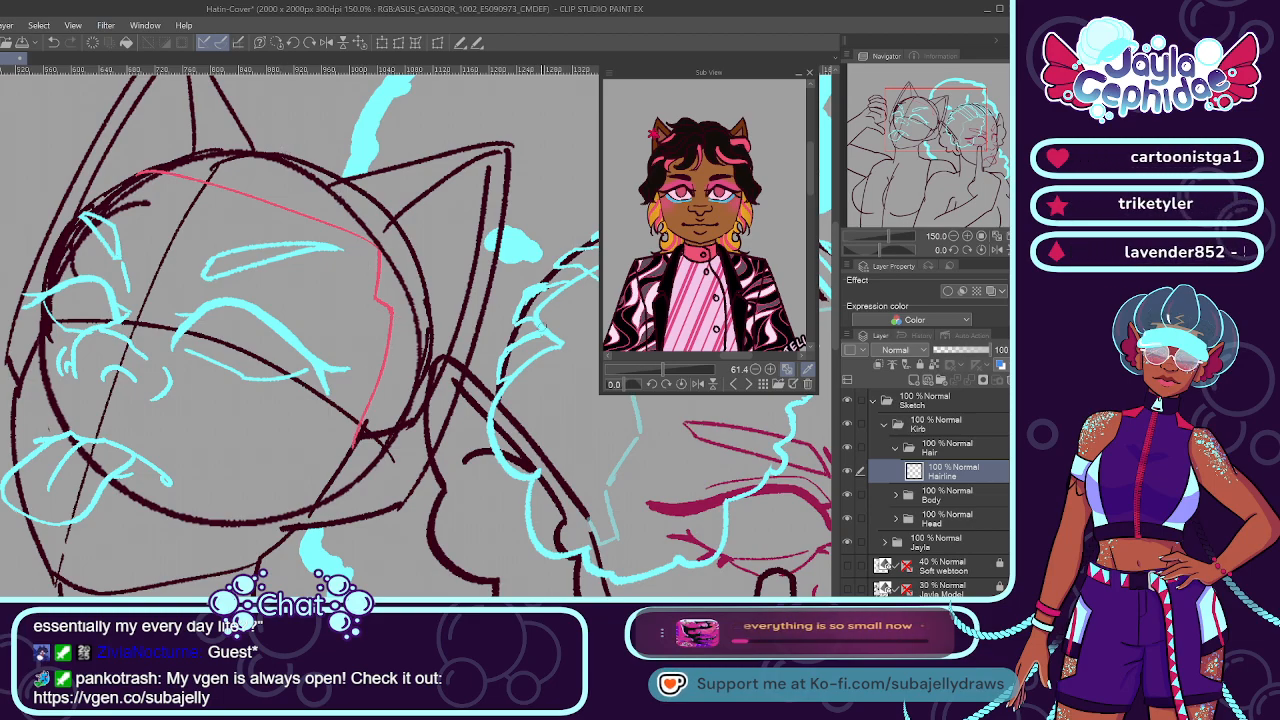
Lower the Hairline layer's opacity to 41% and add a new layer named Right Bang above it.
click(943, 452)
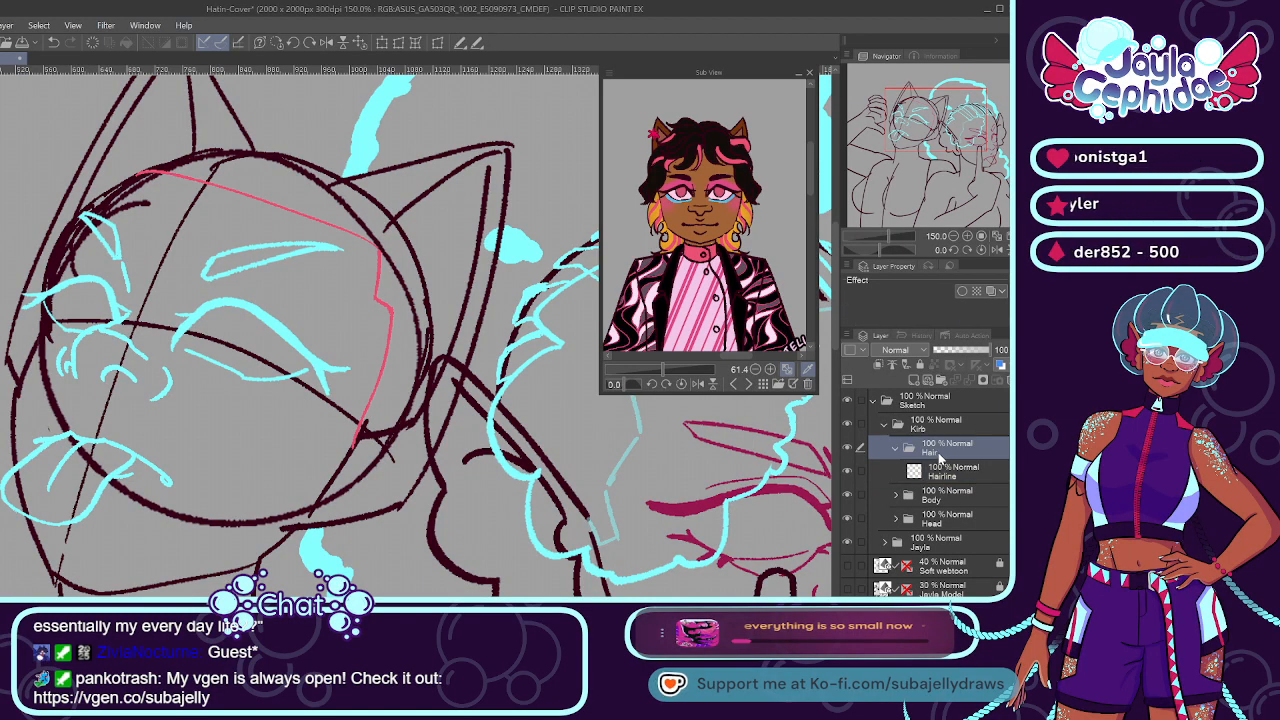
click(940, 474)
click(959, 354)
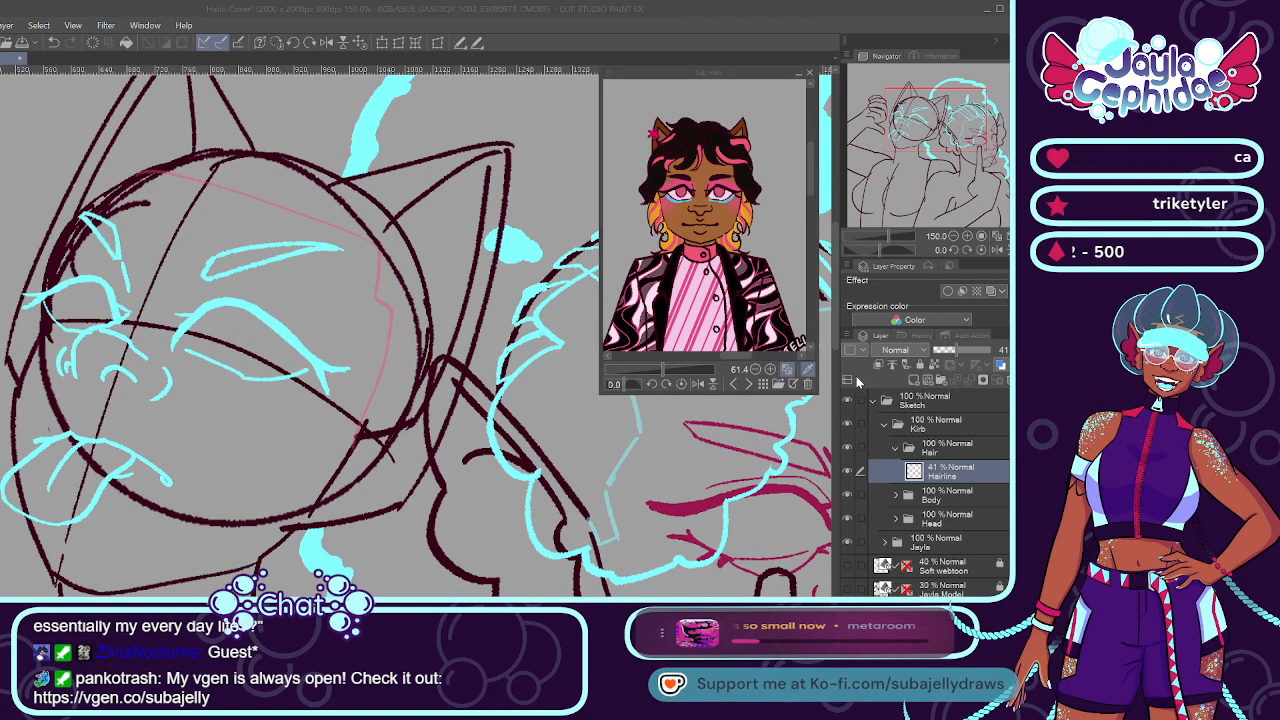
key(Return)
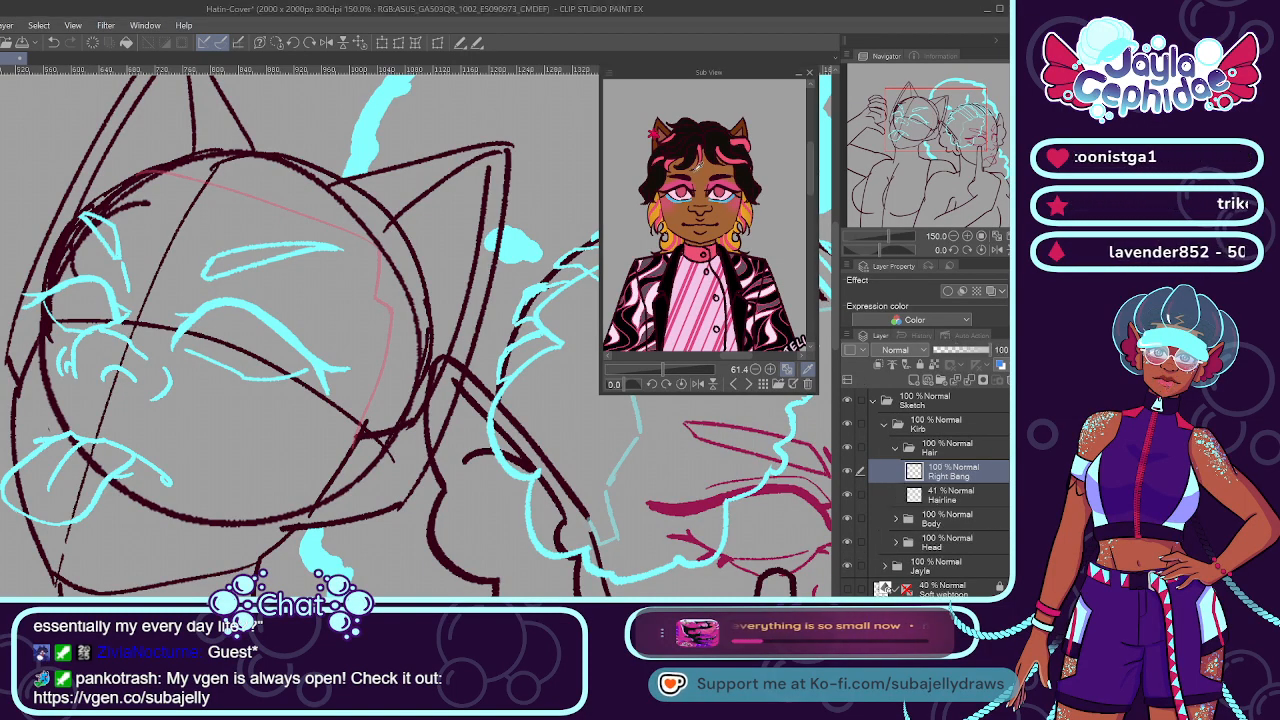
Enlarge the portrait reference and sketch the right bang's inner edge curving from above the head to a pointed tip below the eyebrow.
scroll(663, 370, up, 5)
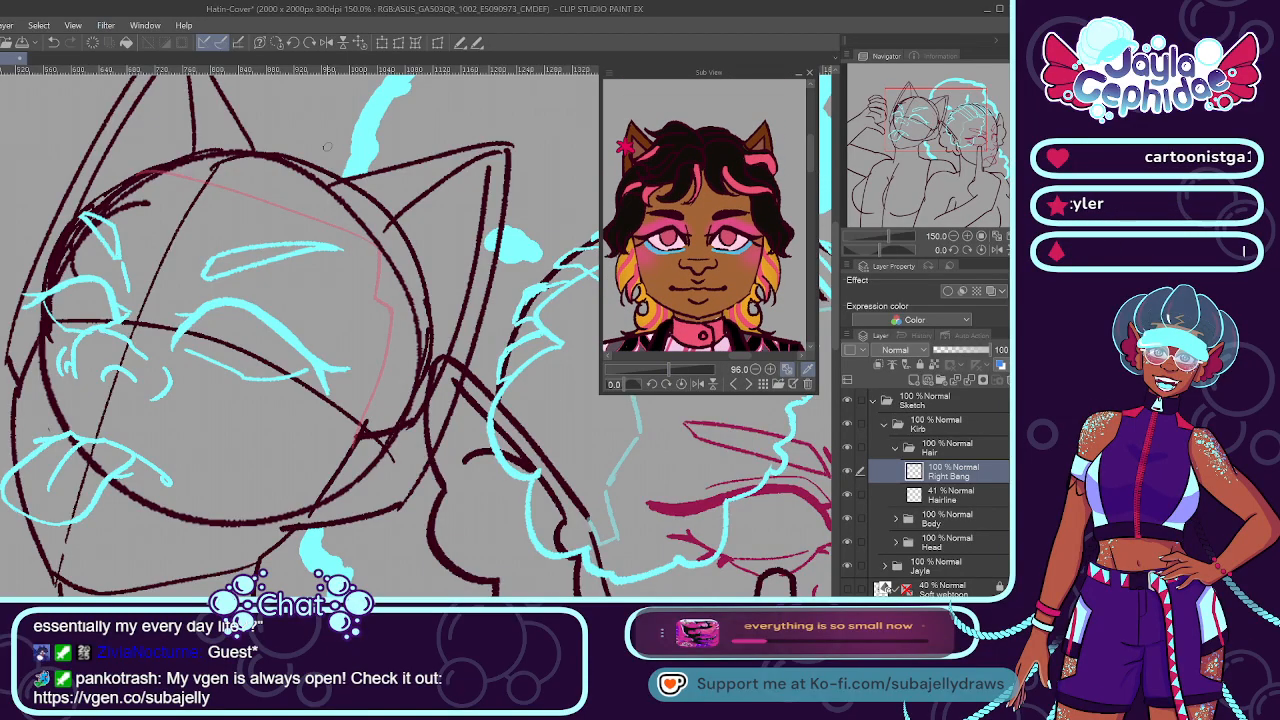
drag(280, 148, 212, 280)
key(ctrl+z)
drag(275, 141, 262, 278)
key(ctrl+z)
drag(278, 142, 293, 295)
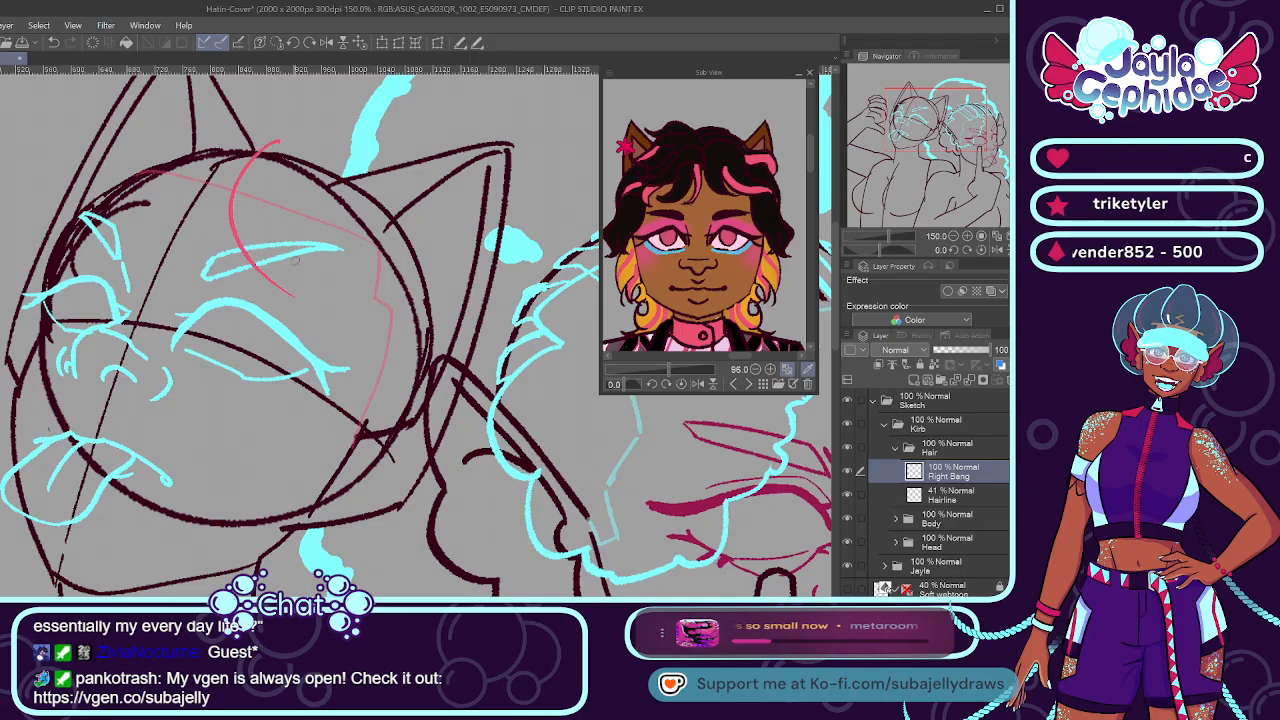
key(ctrl+z)
drag(285, 145, 245, 268)
key(ctrl+z)
drag(288, 148, 306, 297)
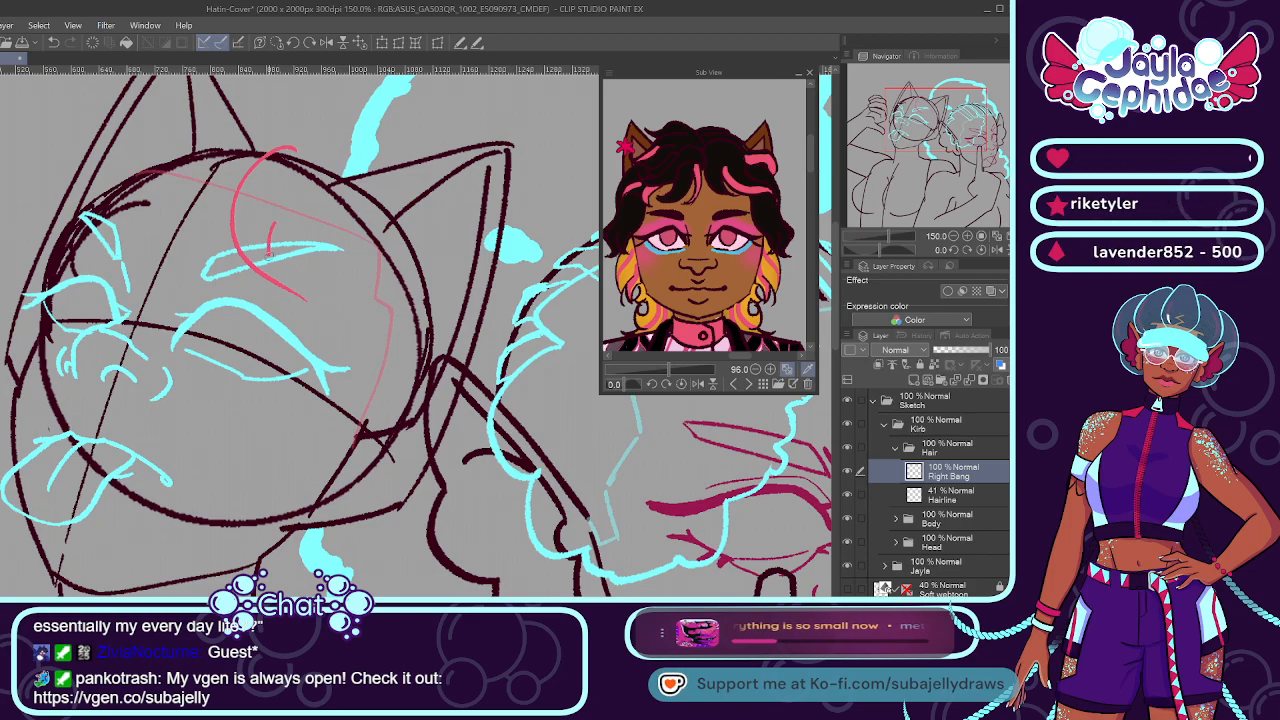
mouse_move(272, 225)
mouse_down()
mouse_move(280, 265)
mouse_move(313, 304)
mouse_up()
key(ctrl+z)
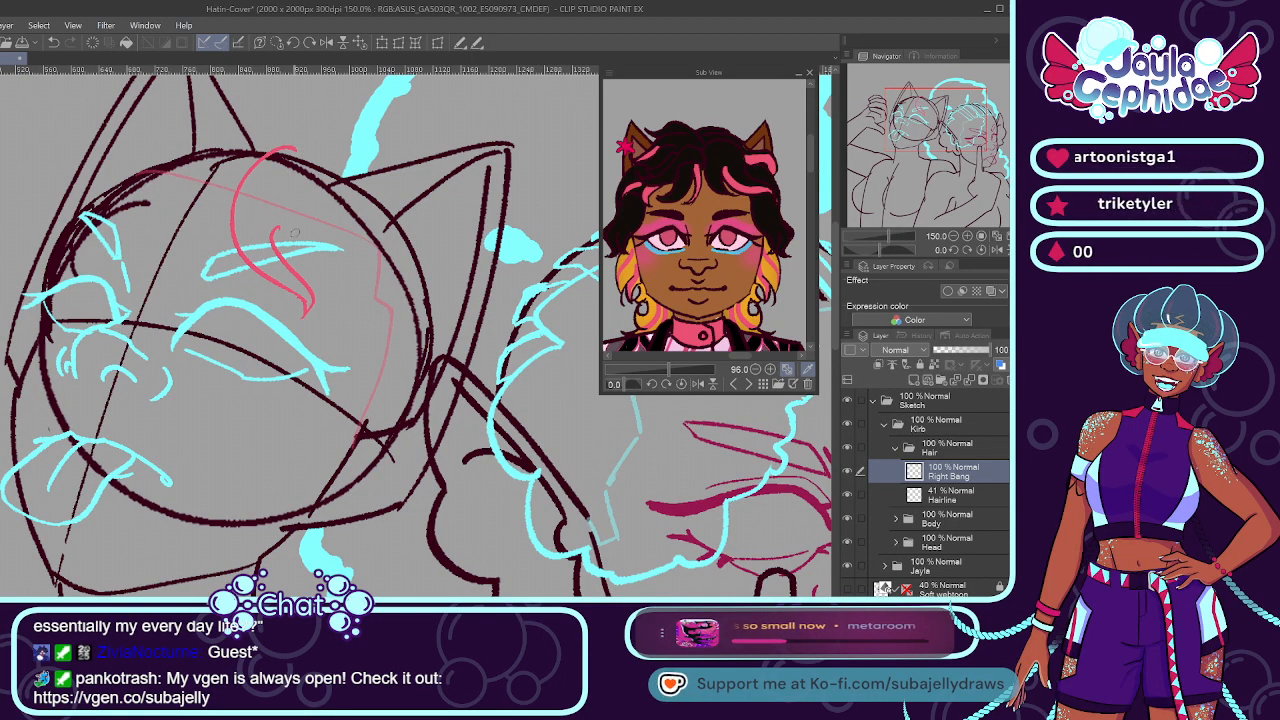
Sketch the right bang's lower edge as overlapping pointed strands running from the eyebrow toward the temple.
drag(290, 246, 373, 322)
key(ctrl+z)
drag(290, 244, 366, 378)
key(ctrl+z)
drag(290, 244, 344, 348)
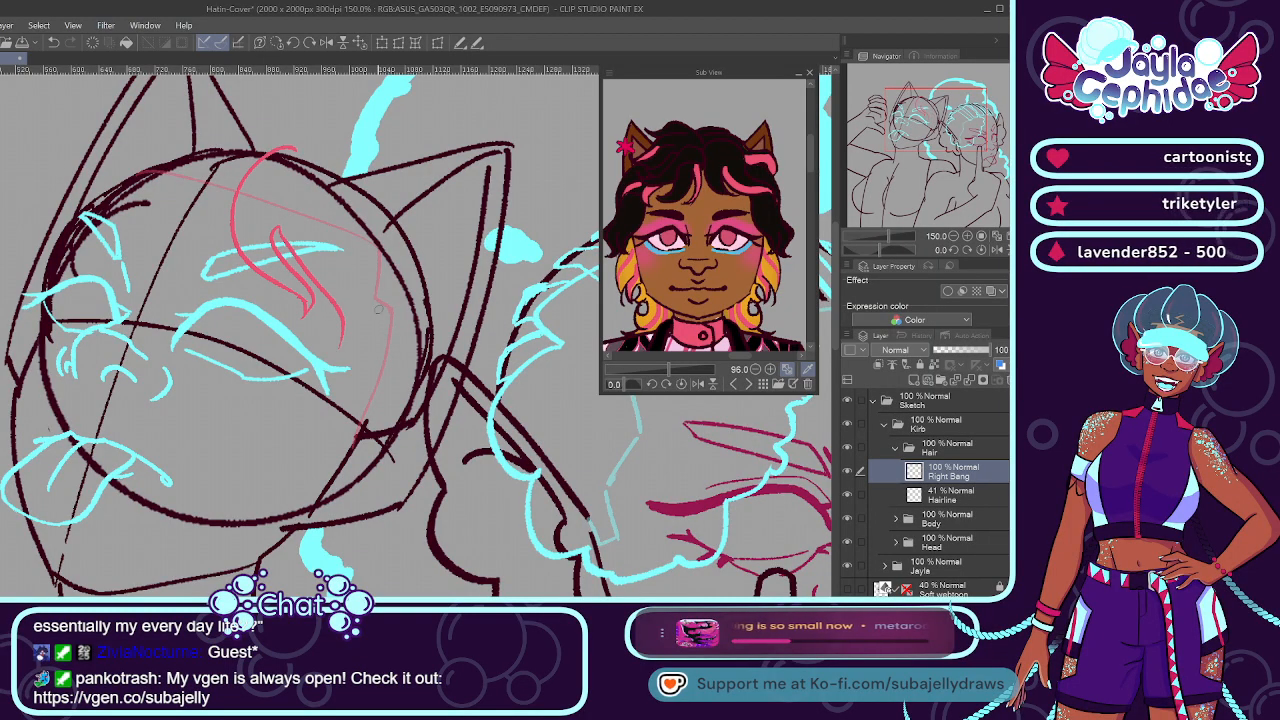
key(ctrl+z)
drag(288, 250, 386, 324)
key(ctrl+z)
drag(290, 246, 386, 320)
drag(290, 246, 356, 302)
key(ctrl+z)
drag(290, 248, 357, 297)
key(ctrl+z)
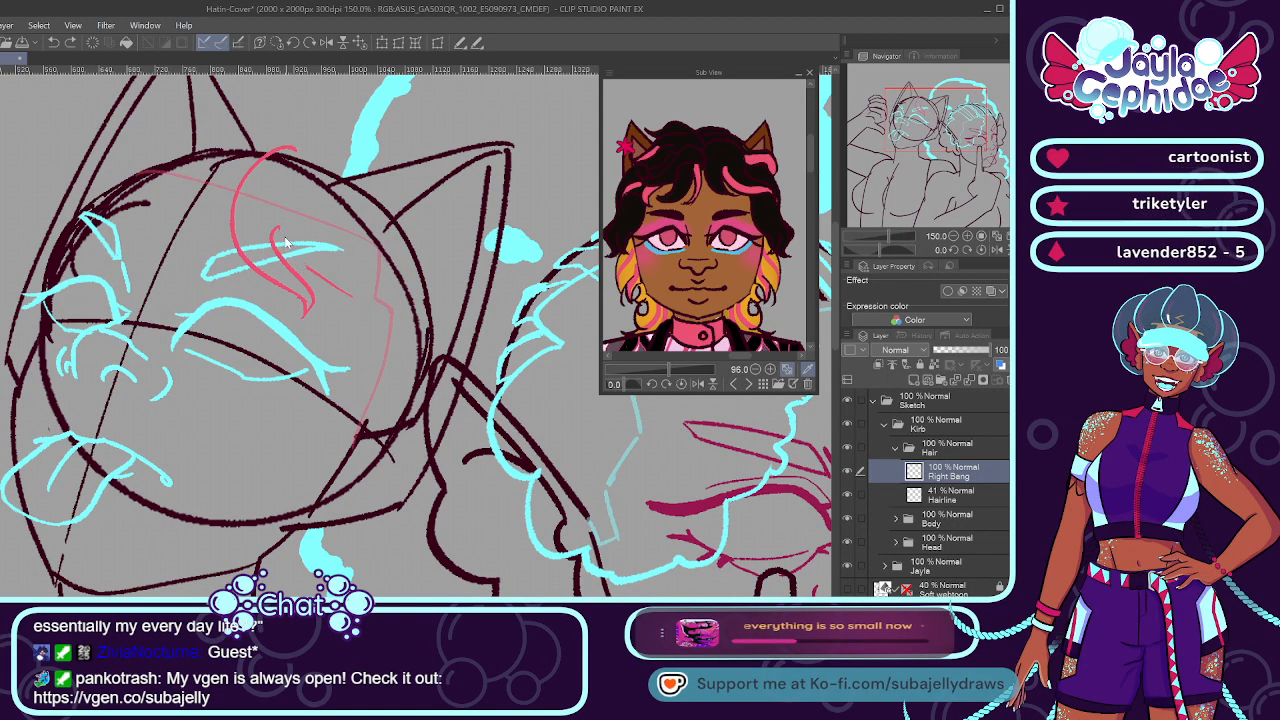
drag(288, 247, 347, 297)
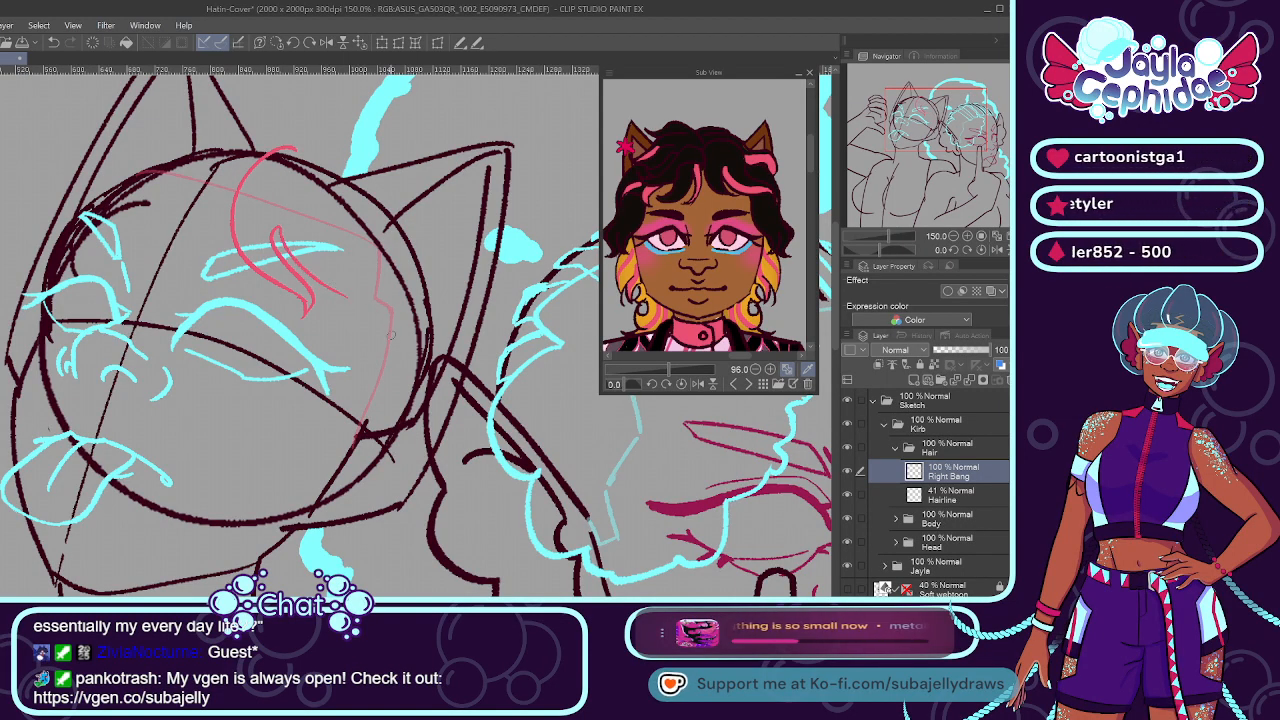
key(ctrl+z)
drag(290, 248, 342, 290)
mouse_move(278, 228)
mouse_down()
mouse_move(396, 343)
mouse_move(357, 311)
mouse_move(393, 320)
mouse_up()
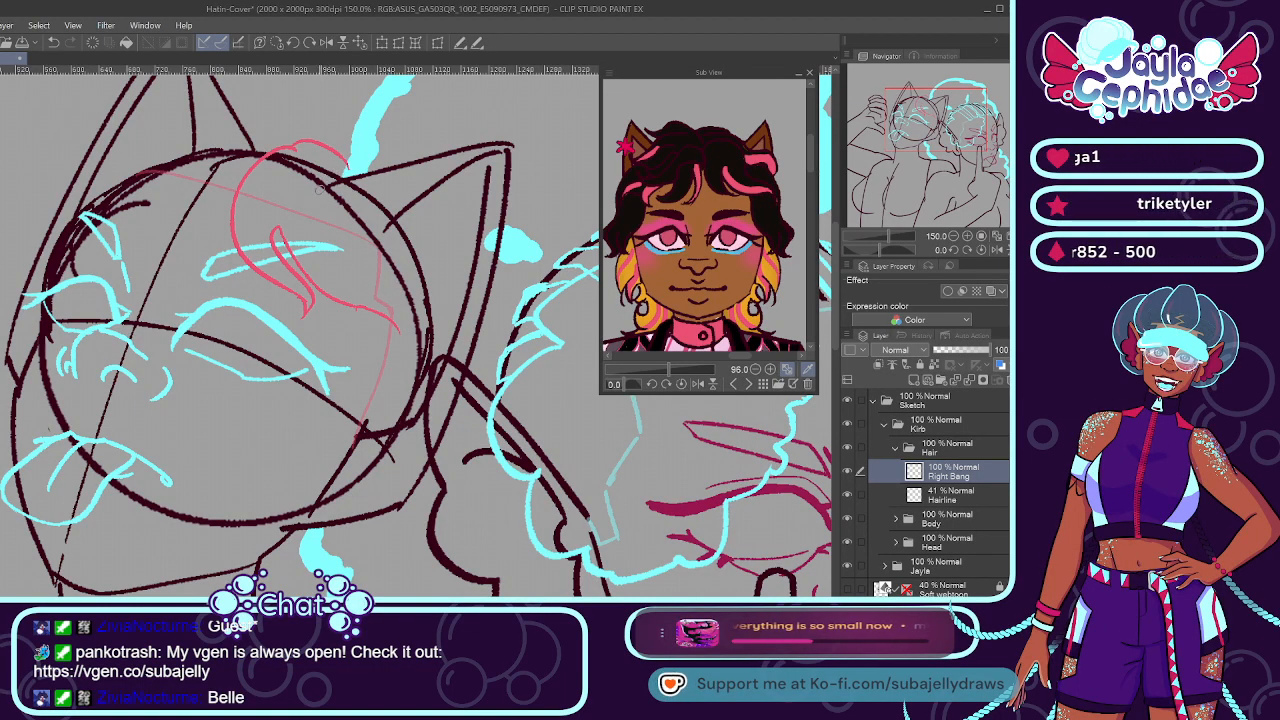
Sketch the right bang's outer contour arching over the head and down the temple, and close it with pointed strand tips near the ear.
key(ctrl+z)
drag(292, 148, 376, 160)
key(ctrl+z)
mouse_move(300, 148)
mouse_down()
mouse_move(352, 140)
mouse_move(418, 264)
mouse_up()
key(ctrl+z)
drag(380, 203, 378, 255)
key(ctrl+z)
drag(363, 154, 379, 262)
key(ctrl+z)
drag(362, 150, 376, 229)
key(ctrl+z)
drag(375, 178, 425, 300)
key(ctrl+z)
drag(373, 176, 420, 284)
key(ctrl+z)
drag(380, 188, 430, 268)
key(ctrl+z)
drag(378, 184, 432, 350)
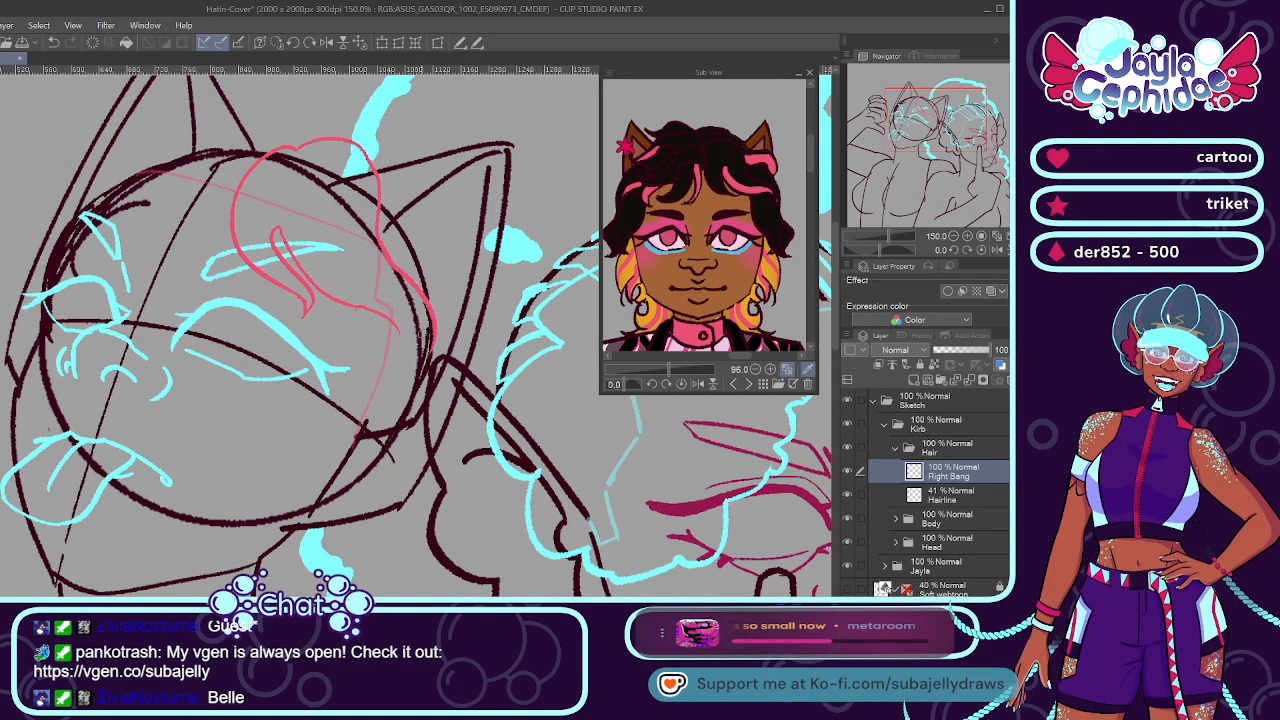
mouse_move(354, 305)
mouse_down()
mouse_move(395, 315)
mouse_move(373, 309)
mouse_move(406, 355)
mouse_move(375, 310)
mouse_move(411, 362)
mouse_up()
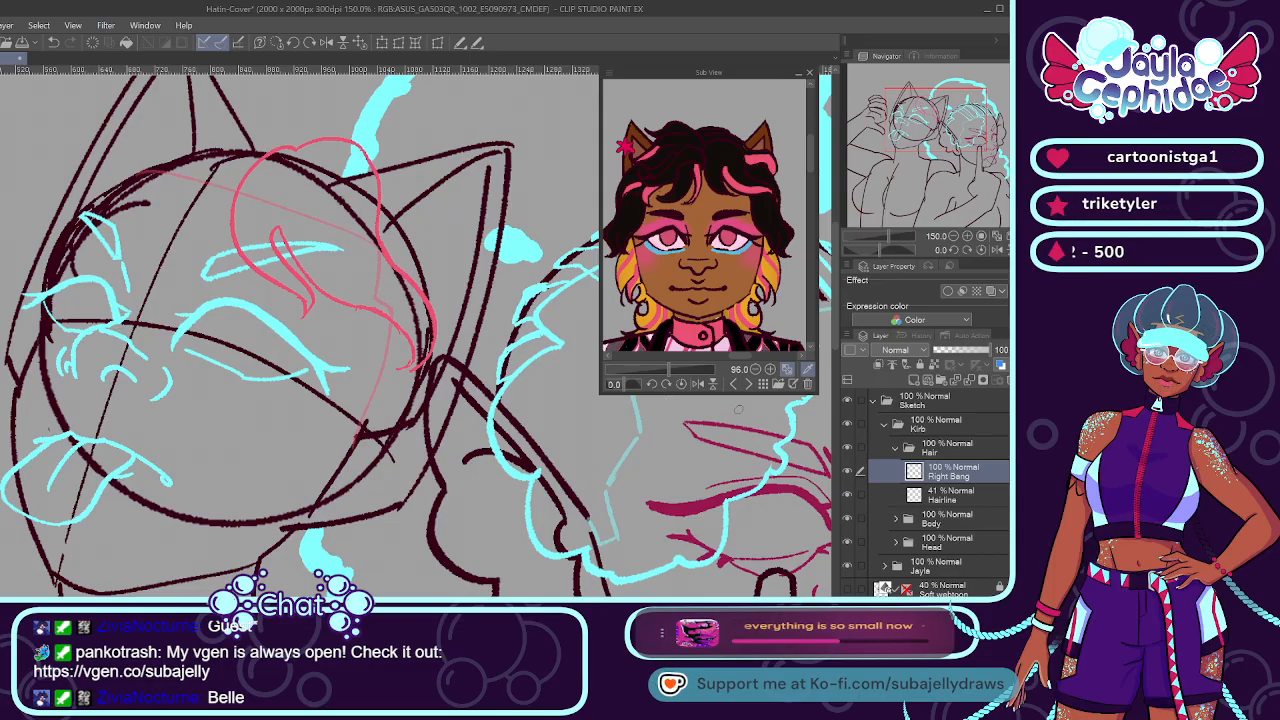
Add a new layer named Left Bang and sketch its upper contour sweeping from the hair part over the head to a flicked-out tip.
key(alt+Tab)
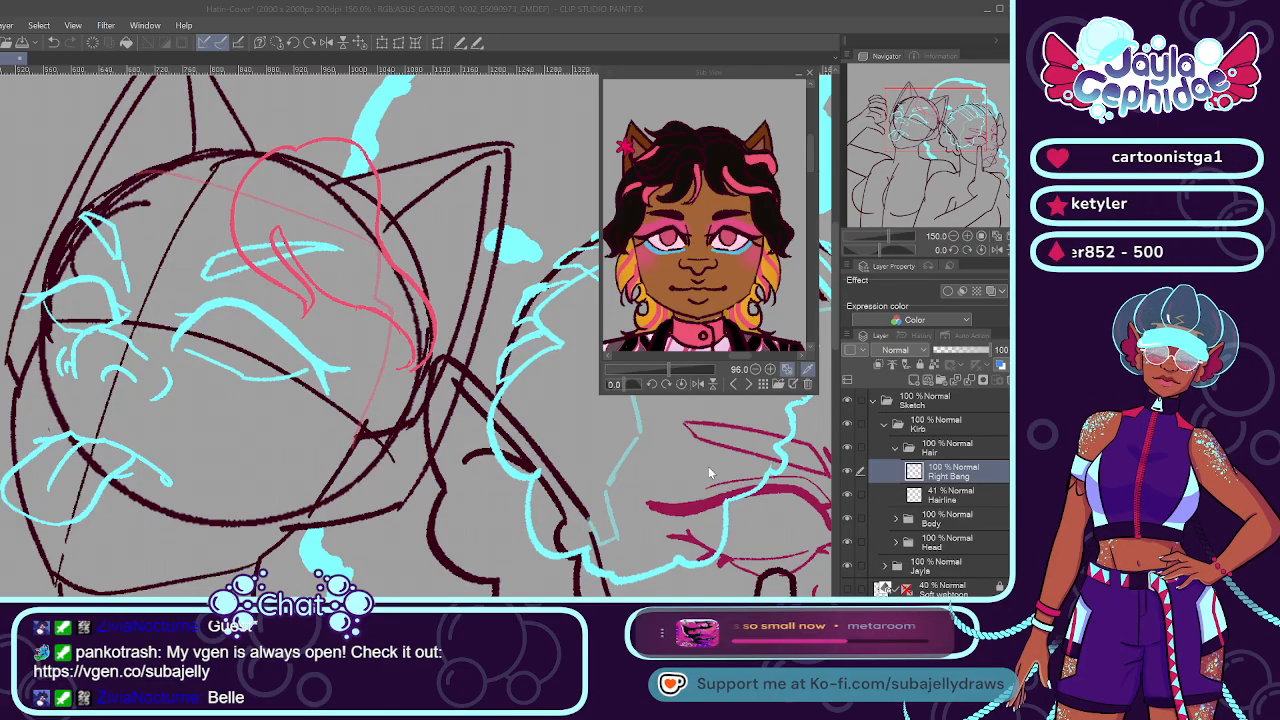
key(alt+Tab)
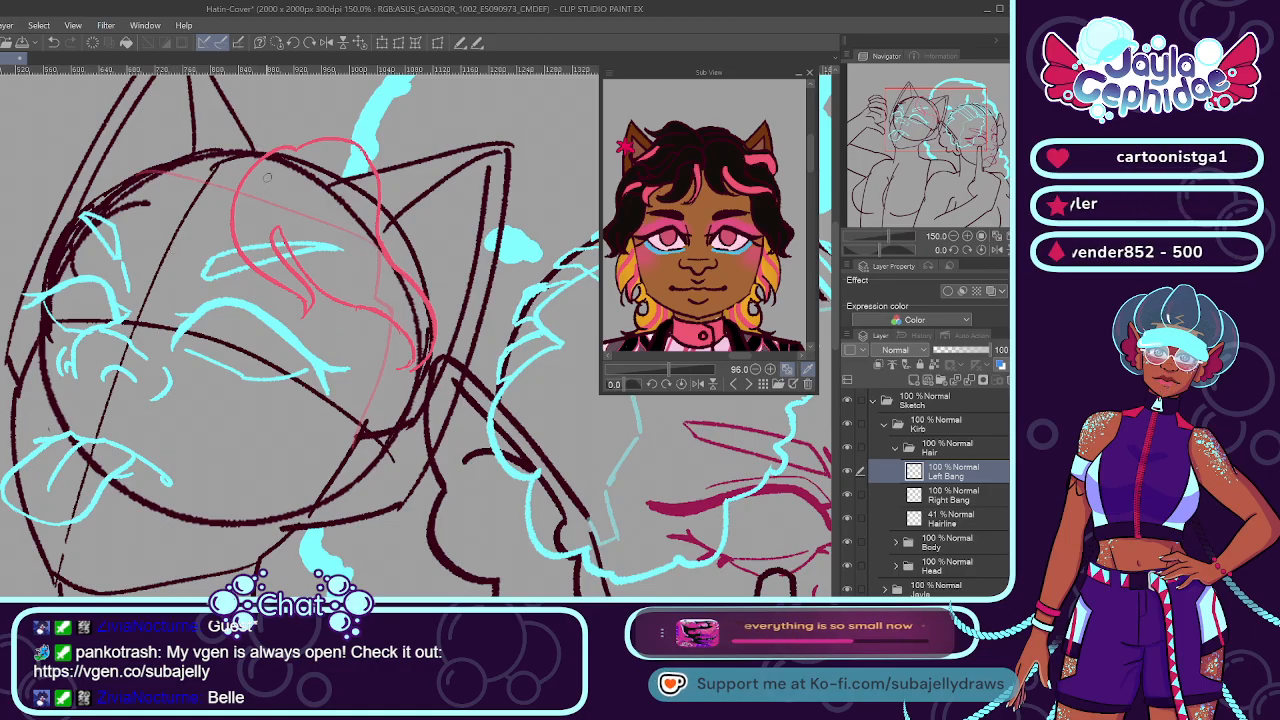
drag(252, 152, 148, 150)
key(ctrl+z)
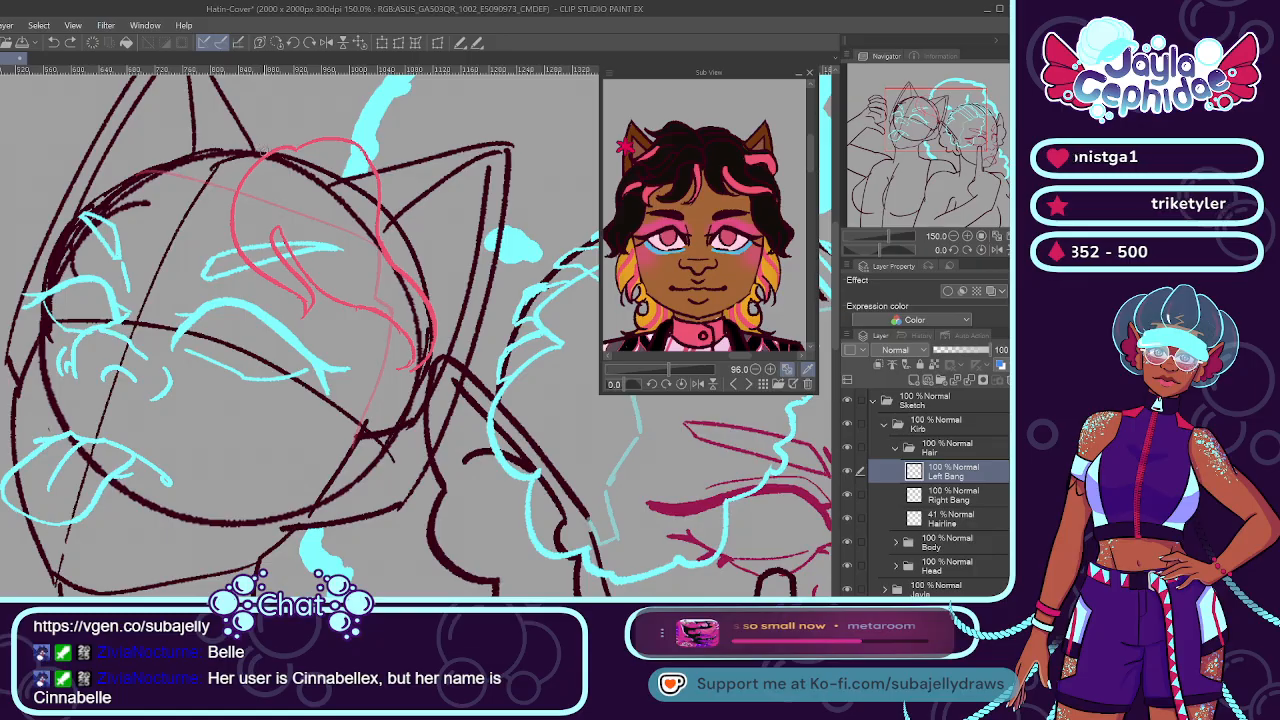
drag(262, 151, 160, 138)
key(ctrl+z)
drag(262, 156, 183, 137)
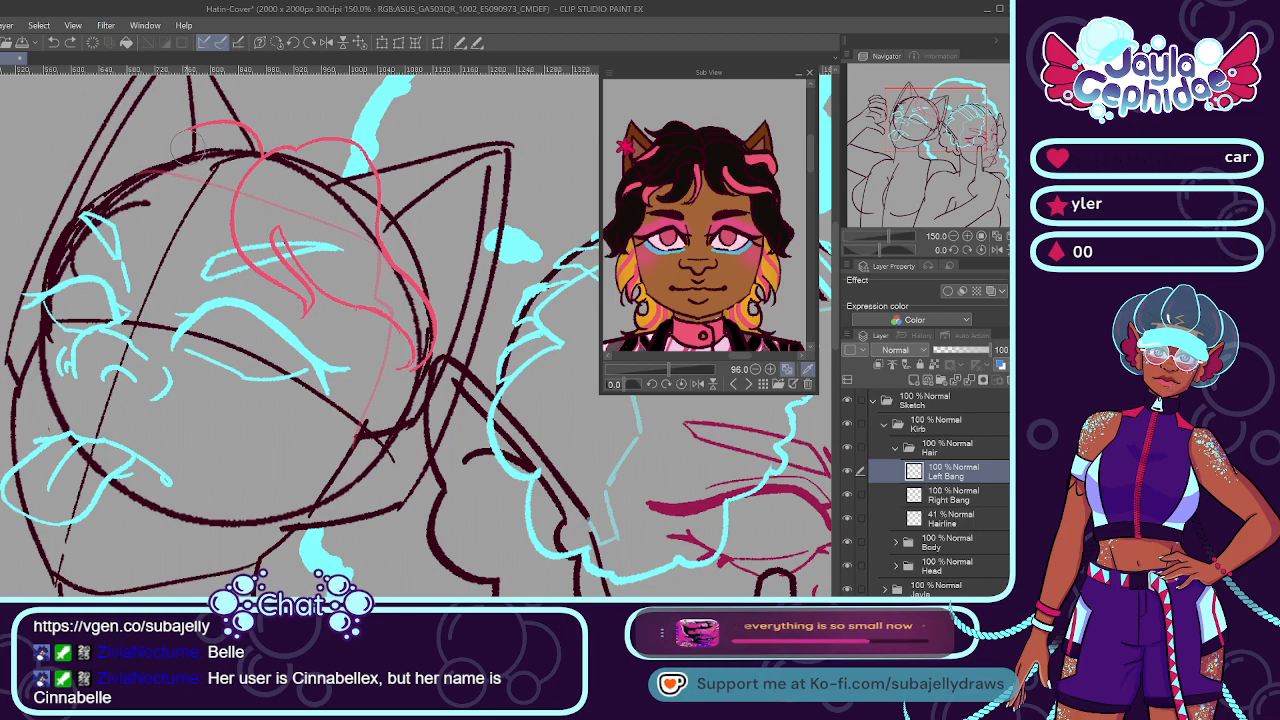
mouse_move(192, 126)
mouse_down()
mouse_move(65, 144)
mouse_move(107, 195)
mouse_up()
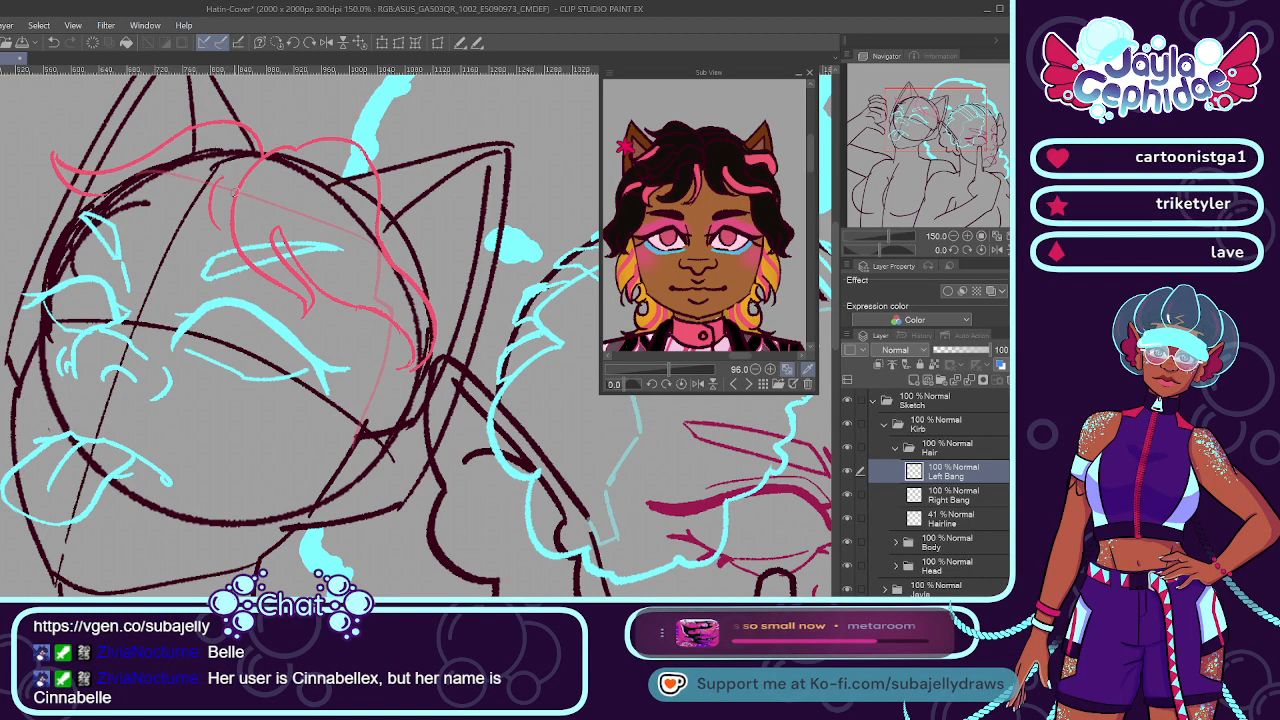
Sketch the left bang's curved, pointed strands falling from the hair part across the forehead.
drag(212, 202, 178, 286)
drag(196, 210, 172, 290)
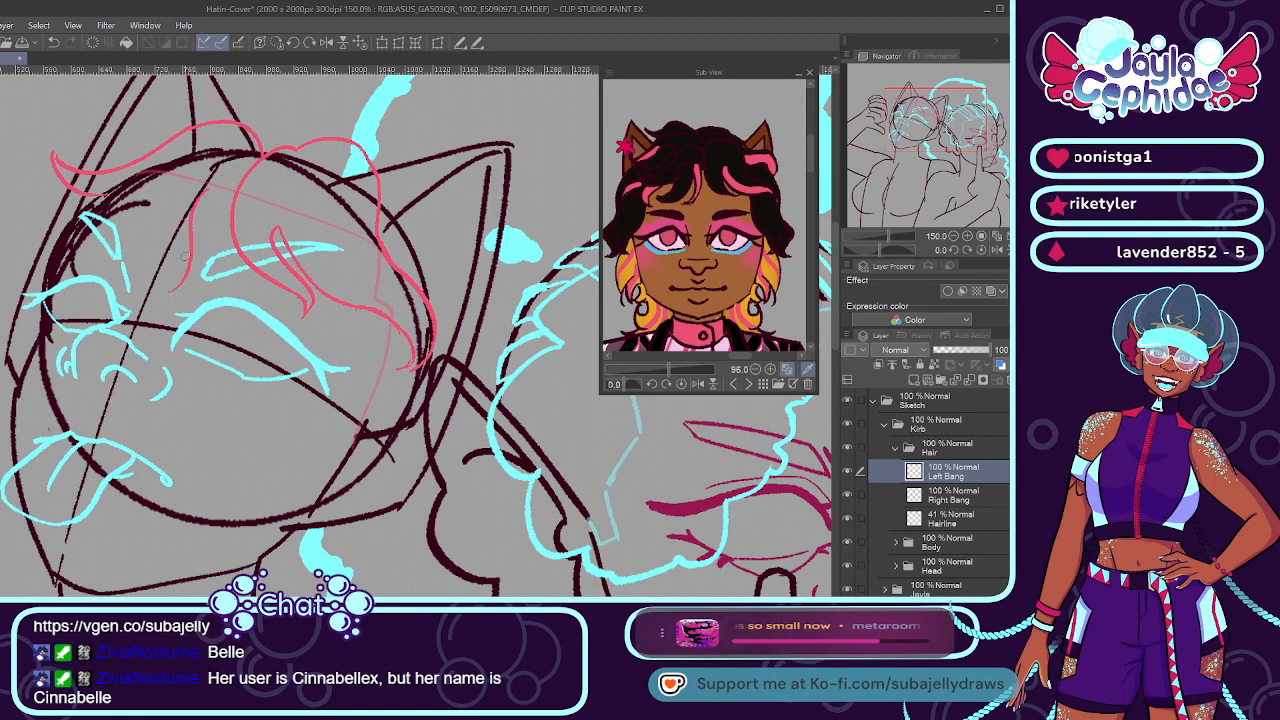
key(ctrl+z)
mouse_move(213, 188)
mouse_down()
mouse_move(198, 248)
mouse_move(204, 210)
mouse_move(162, 276)
mouse_up()
key(ctrl+z)
key(ctrl+z)
drag(214, 180, 172, 272)
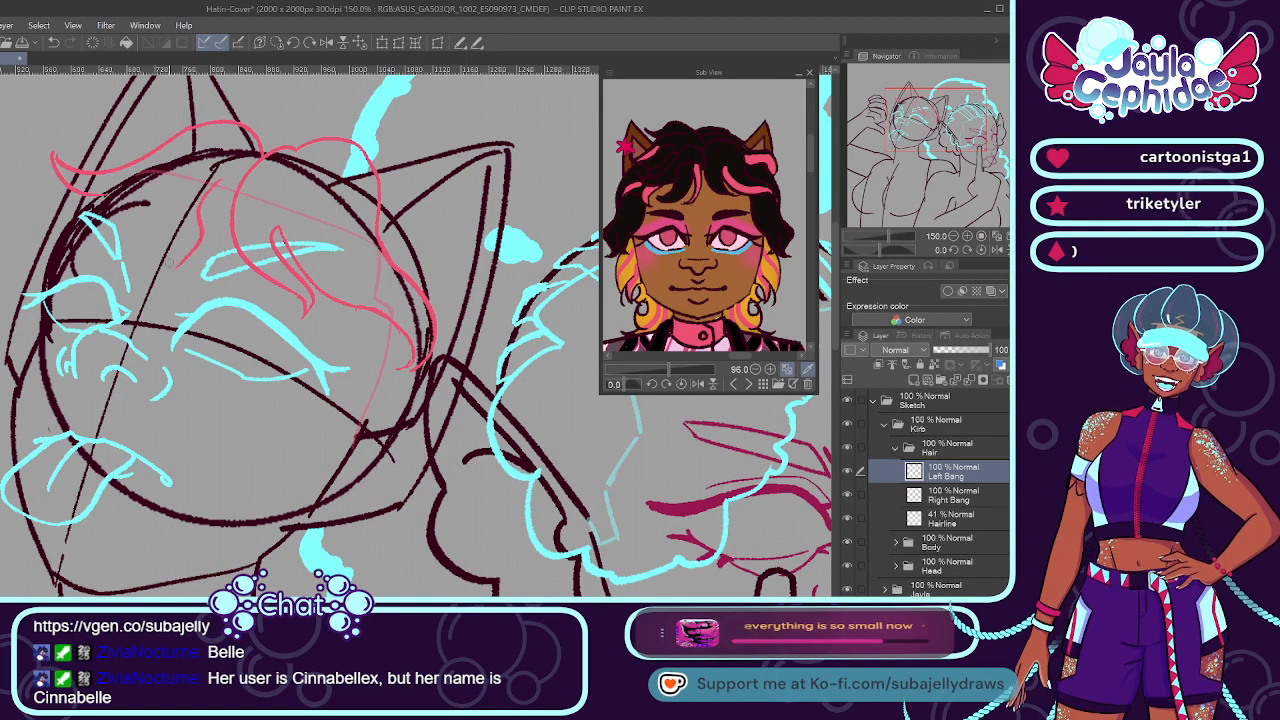
mouse_move(232, 198)
mouse_down()
mouse_move(178, 272)
mouse_move(158, 256)
mouse_up()
key(ctrl+z)
key(ctrl+z)
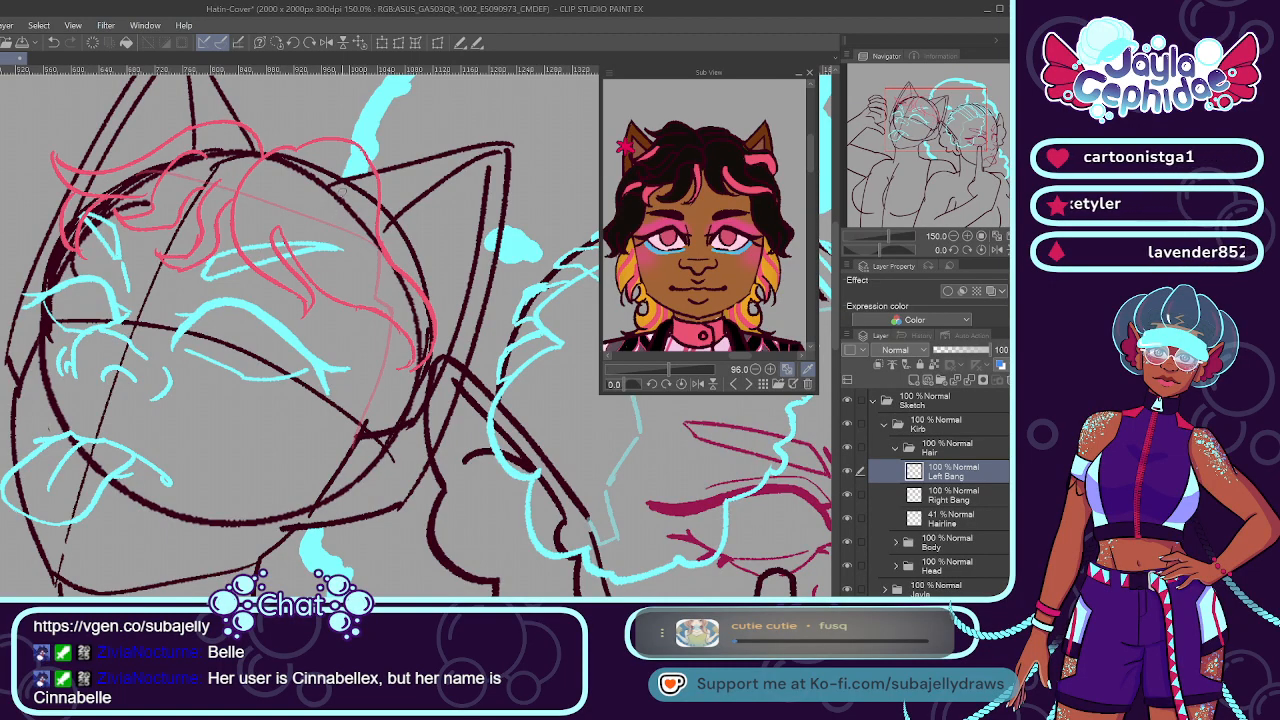
Check the bangs against the whole illustration and add a new layer named Back above Left Bang in Kirb's Hair folder.
scroll(340, 191, down, 4)
scroll(340, 191, up, 2)
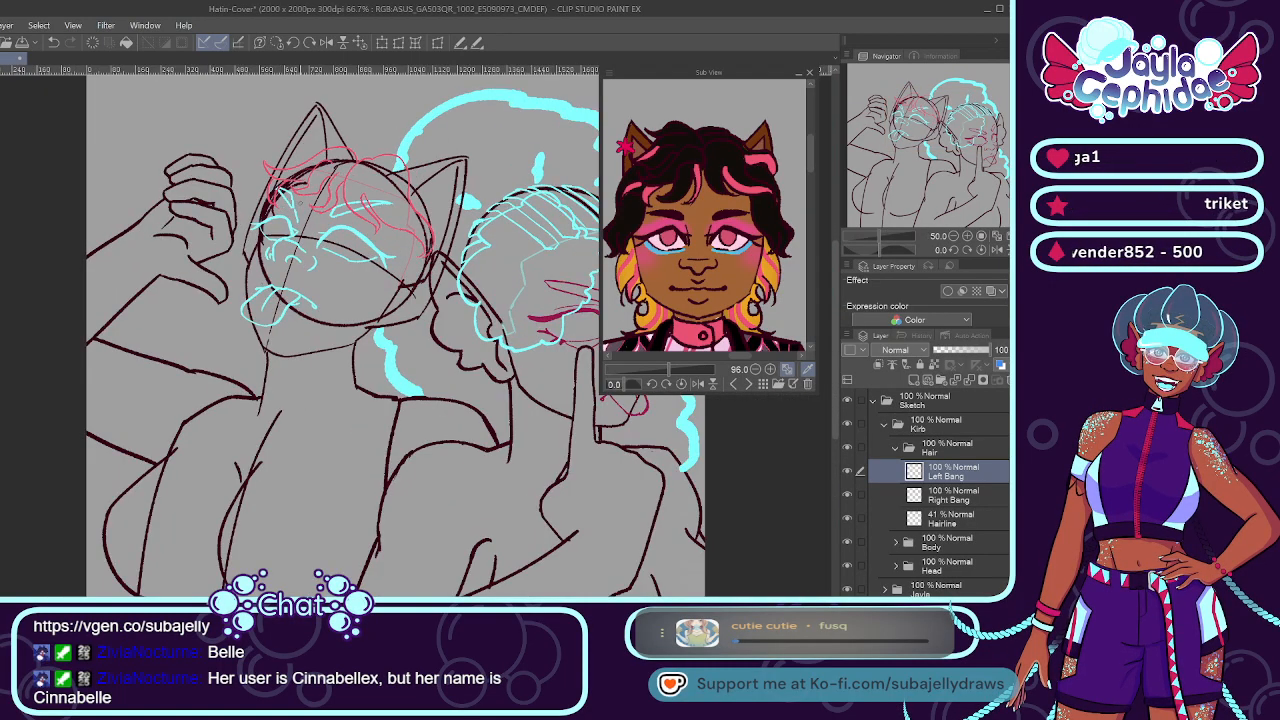
scroll(300, 203, down, 2)
scroll(435, 198, up, 2)
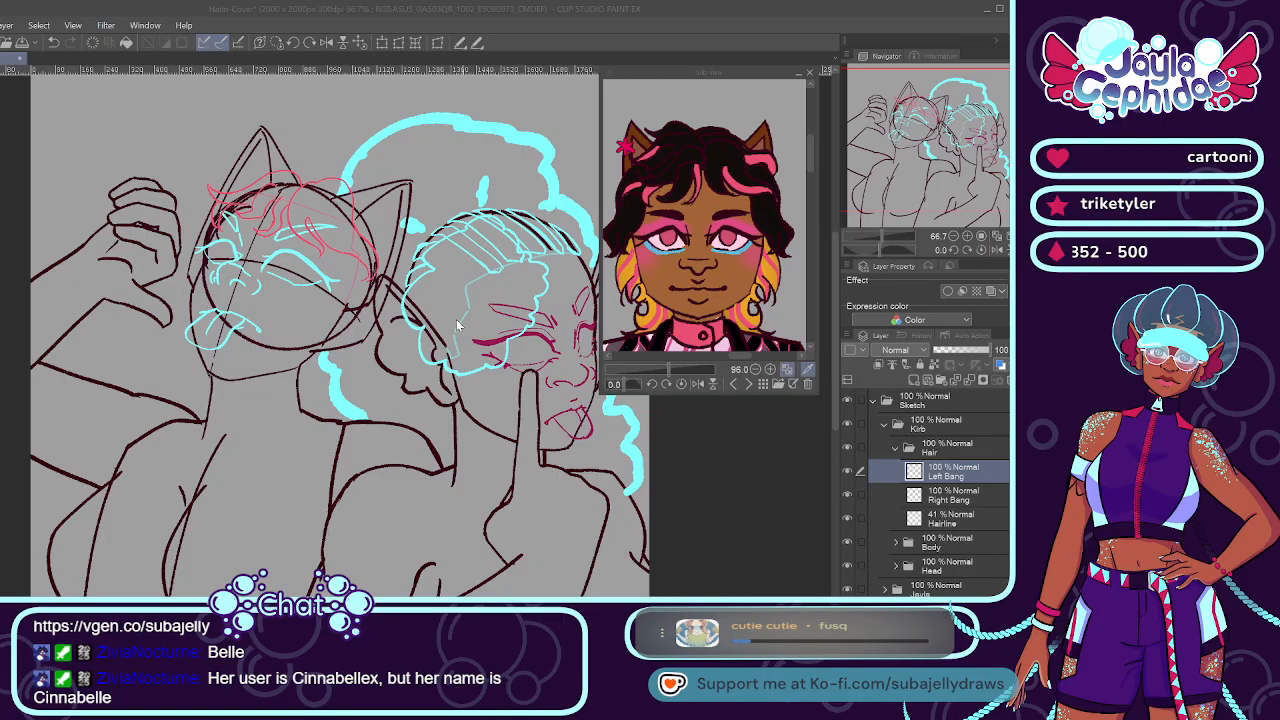
key(Return)
scroll(305, 200, up, 4)
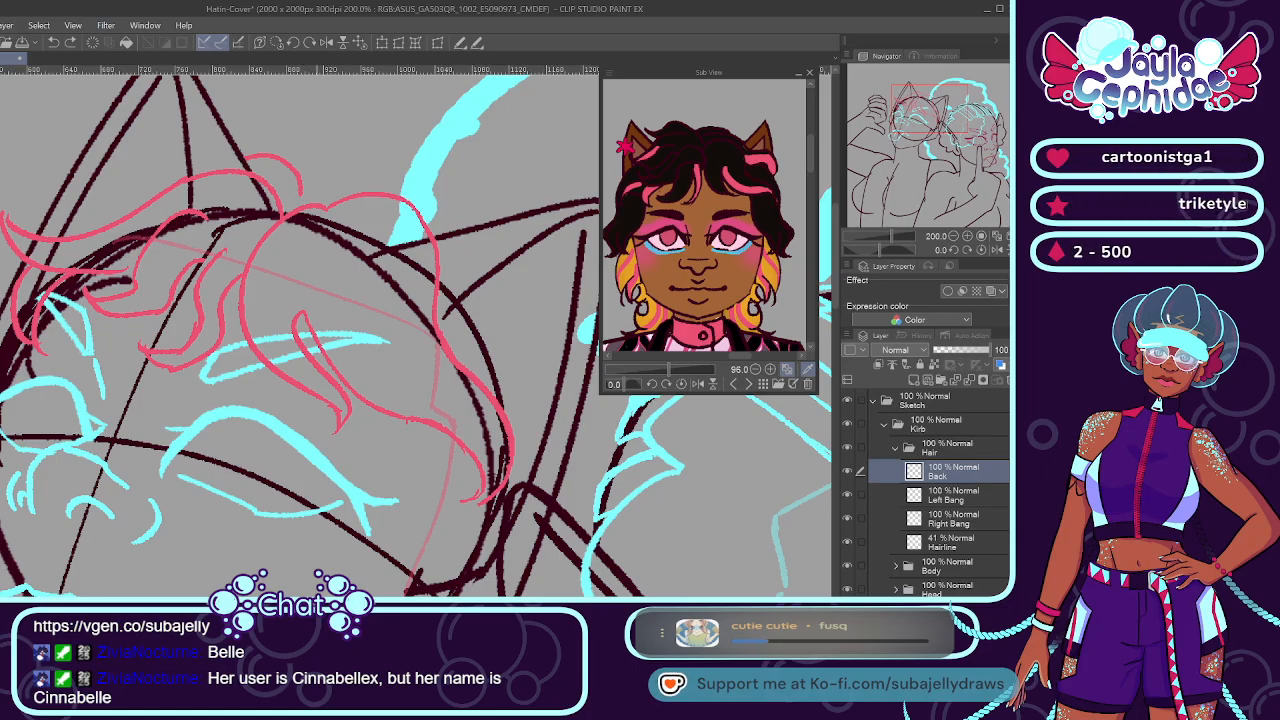
mouse_move(305, 186)
mouse_down()
mouse_move(476, 220)
mouse_move(454, 250)
mouse_up()
key(ctrl+z)
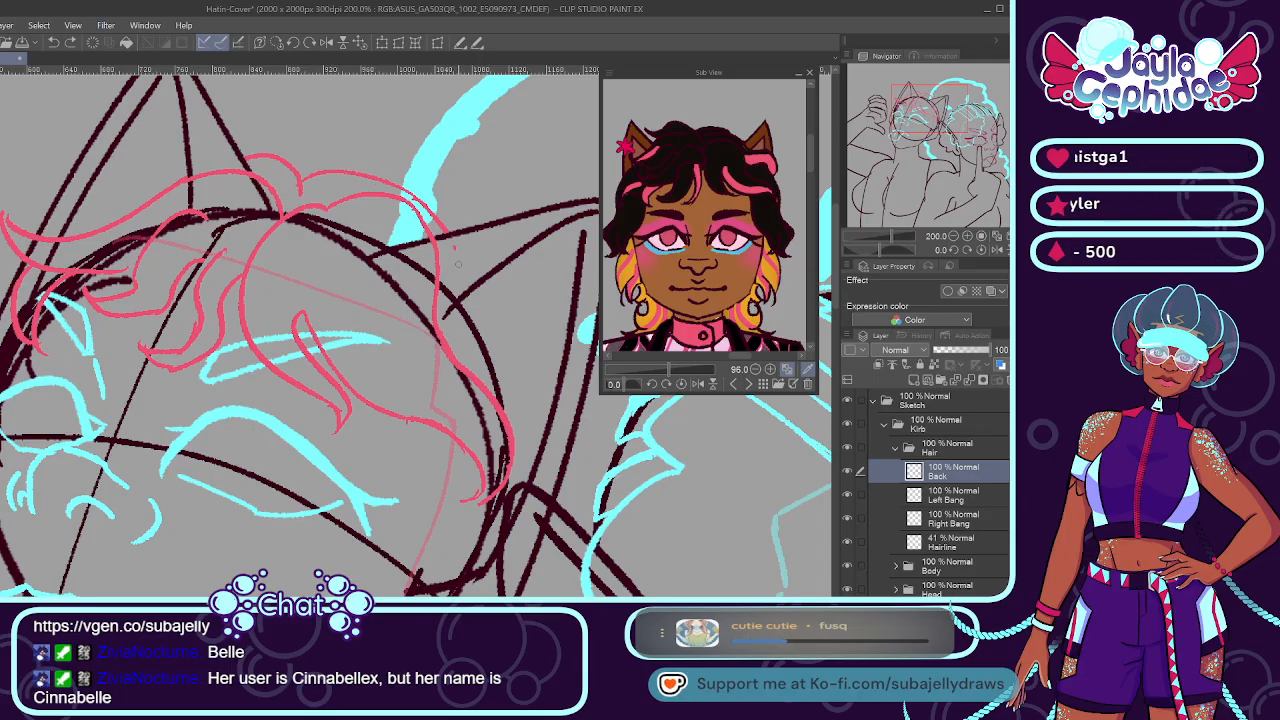
scroll(330, 197, down, 6)
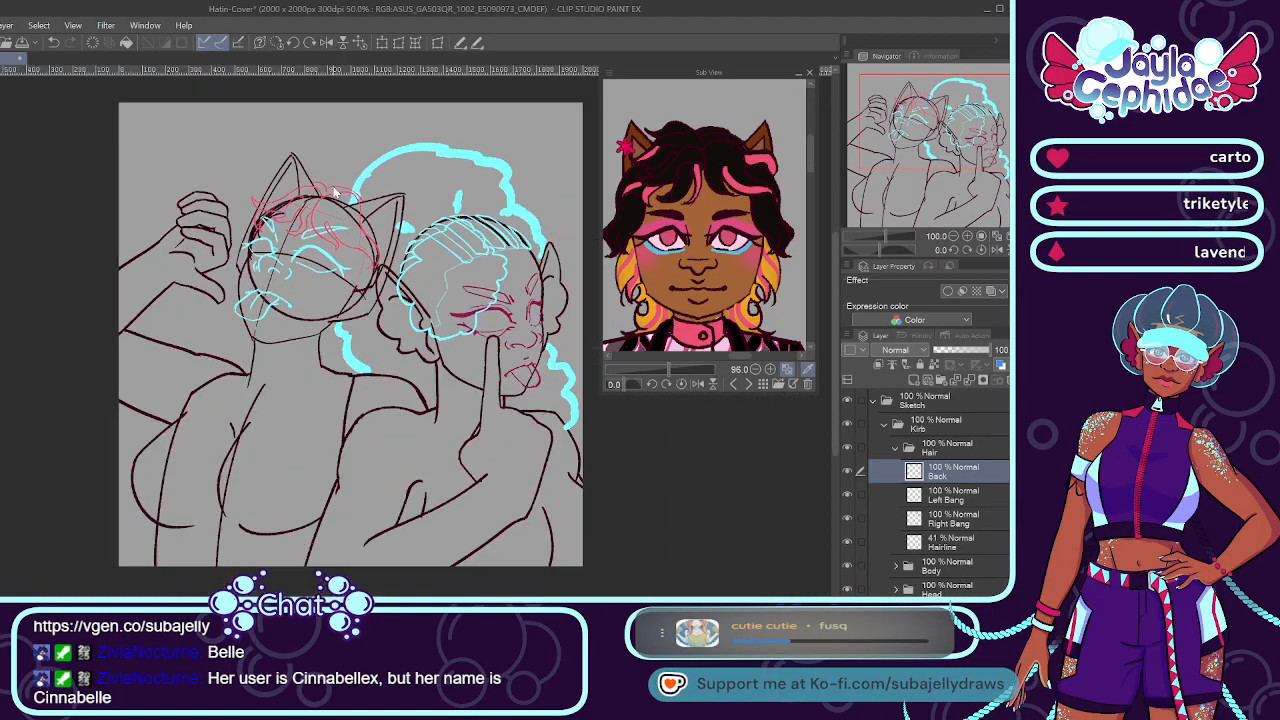
scroll(342, 188, up, 3)
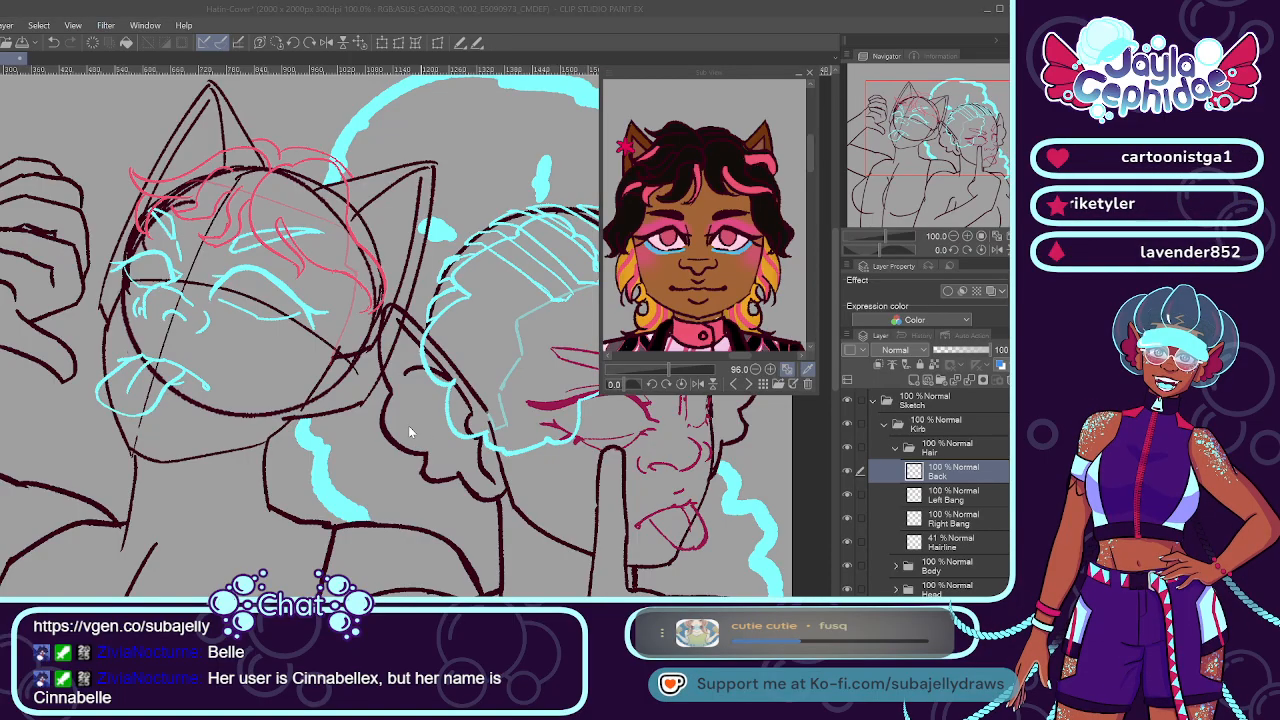
Add a new layer named Side Bangs and sketch the side strand's inner edge from the bang's tip past the eye's outer corner.
key(Return)
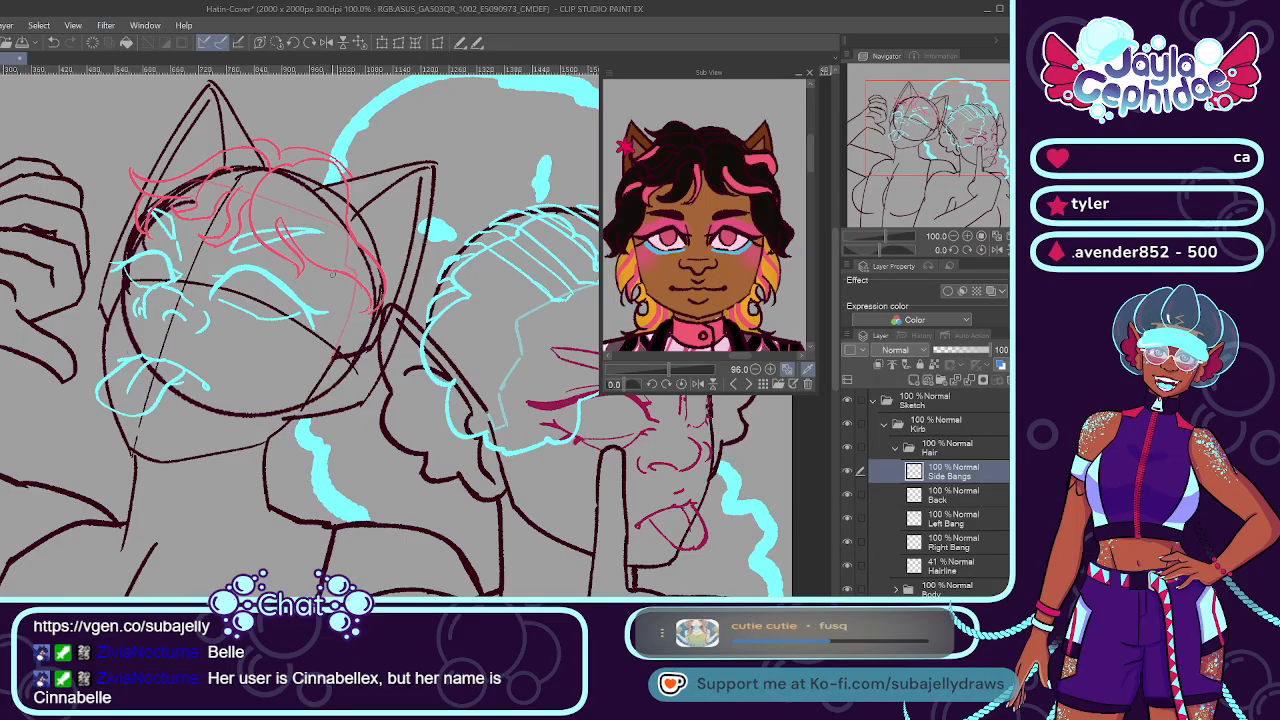
key(ctrl+z)
key(ctrl+z)
mouse_move(334, 273)
mouse_down()
mouse_move(310, 349)
mouse_move(322, 326)
mouse_up()
key(ctrl+z)
drag(335, 271, 314, 341)
key(ctrl+z)
drag(335, 272, 314, 337)
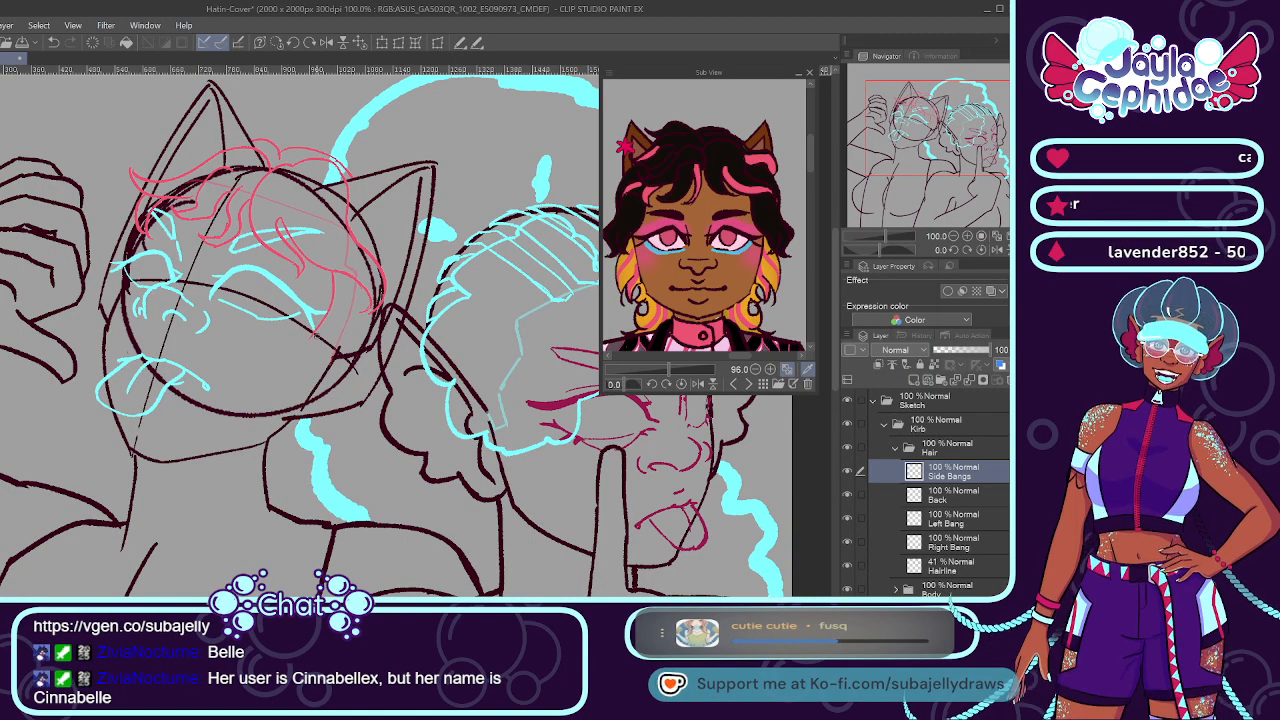
Extend the side bang's inner edge in a wavy line down the cheek toward the jaw.
key(ctrl+z)
mouse_move(316, 330)
mouse_down()
mouse_move(307, 397)
mouse_move(308, 358)
mouse_up()
key(ctrl+z)
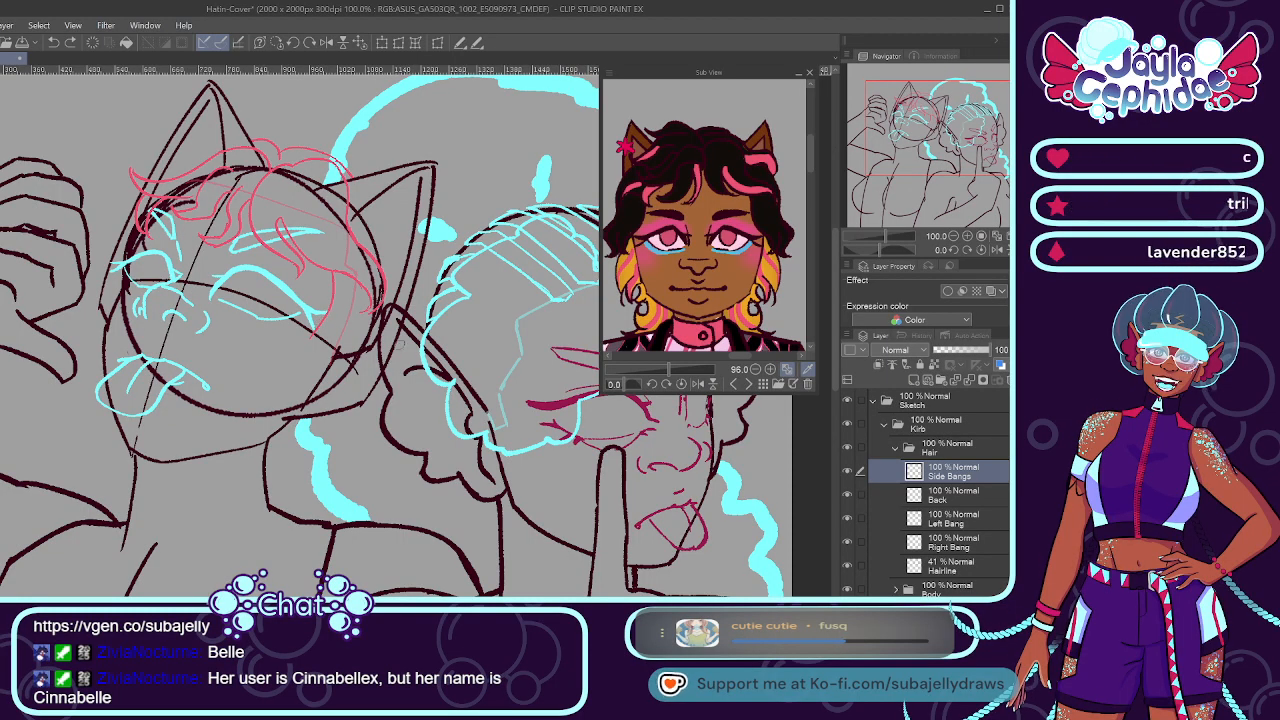
drag(322, 308, 299, 392)
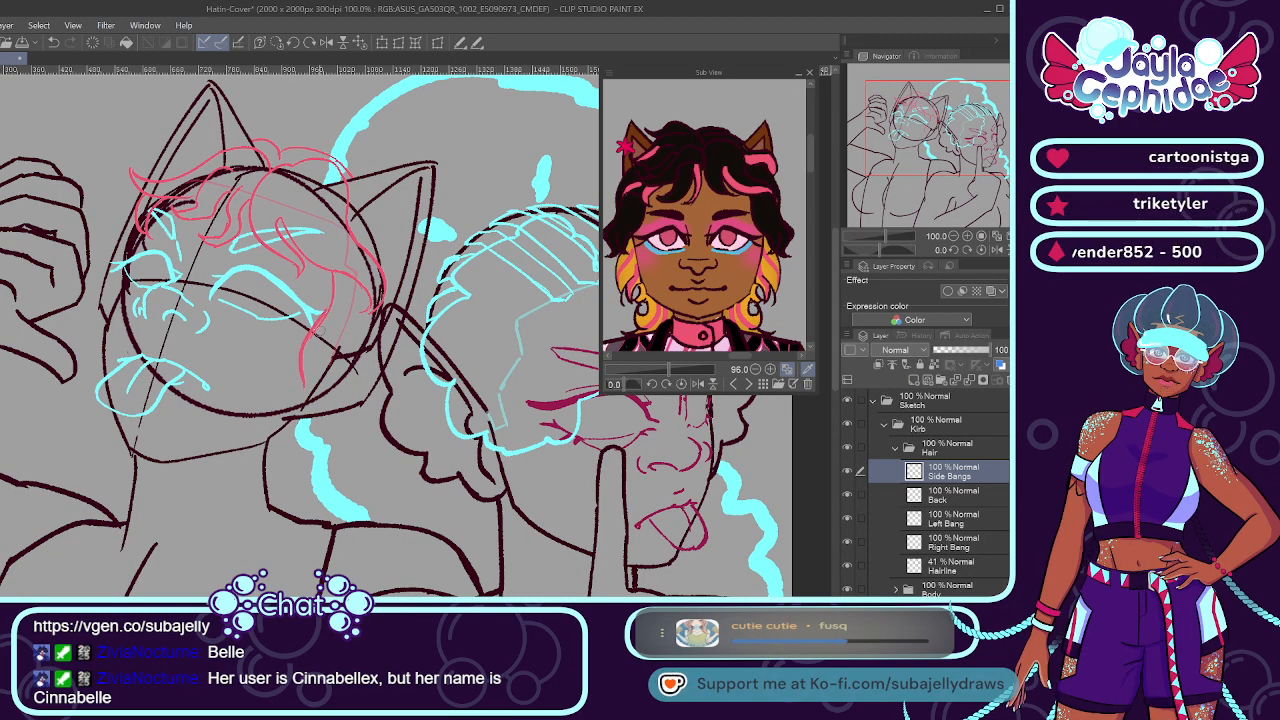
drag(318, 332, 297, 388)
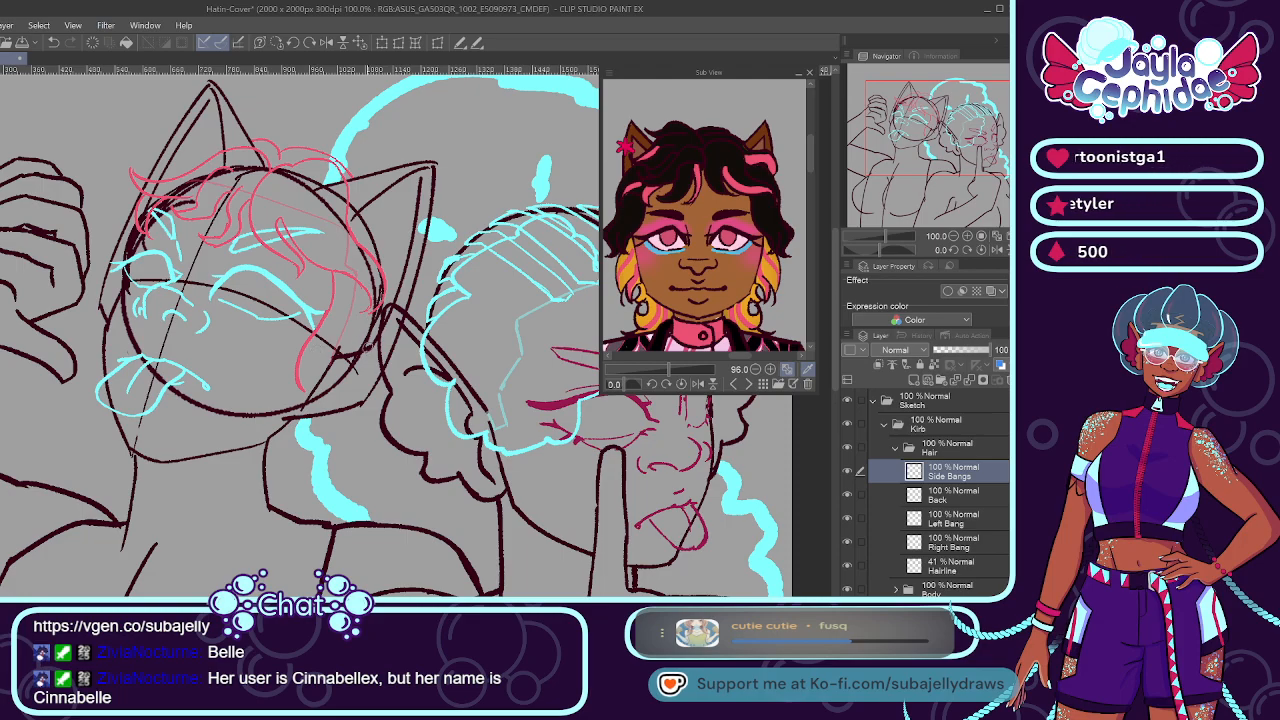
drag(374, 300, 354, 387)
key(ctrl+z)
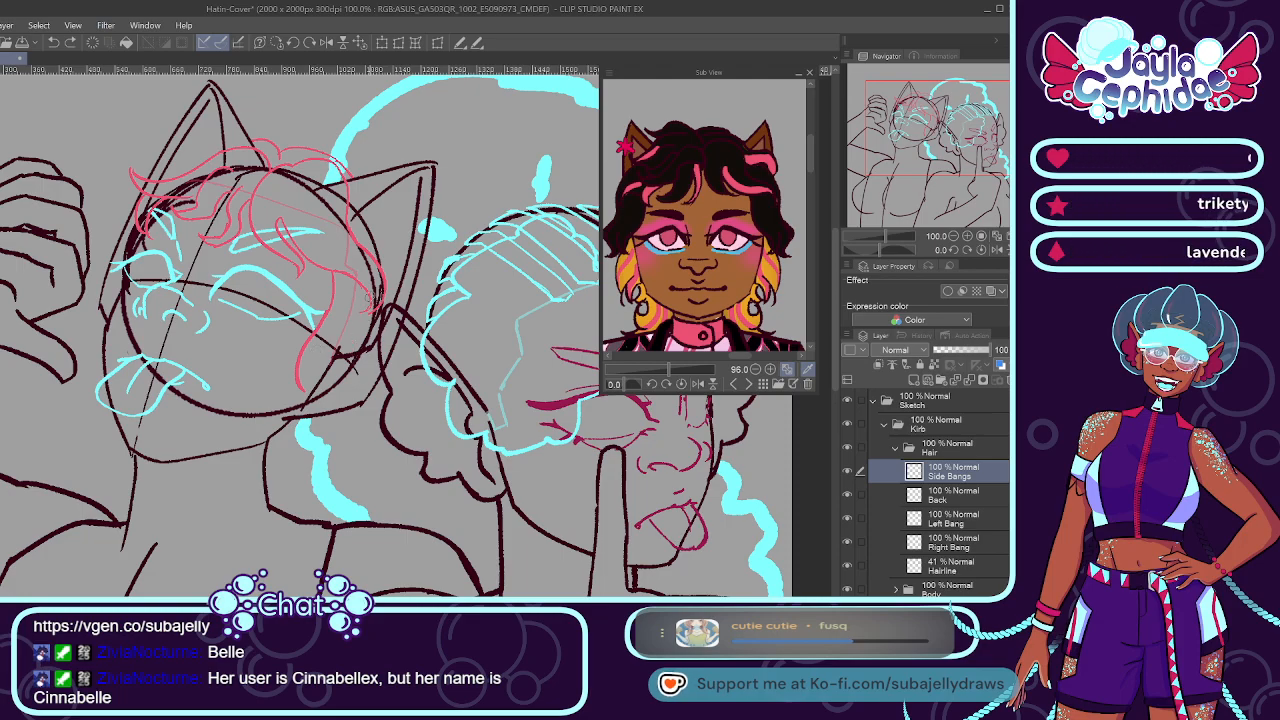
drag(374, 300, 355, 372)
key(ctrl+z)
key(ctrl+z)
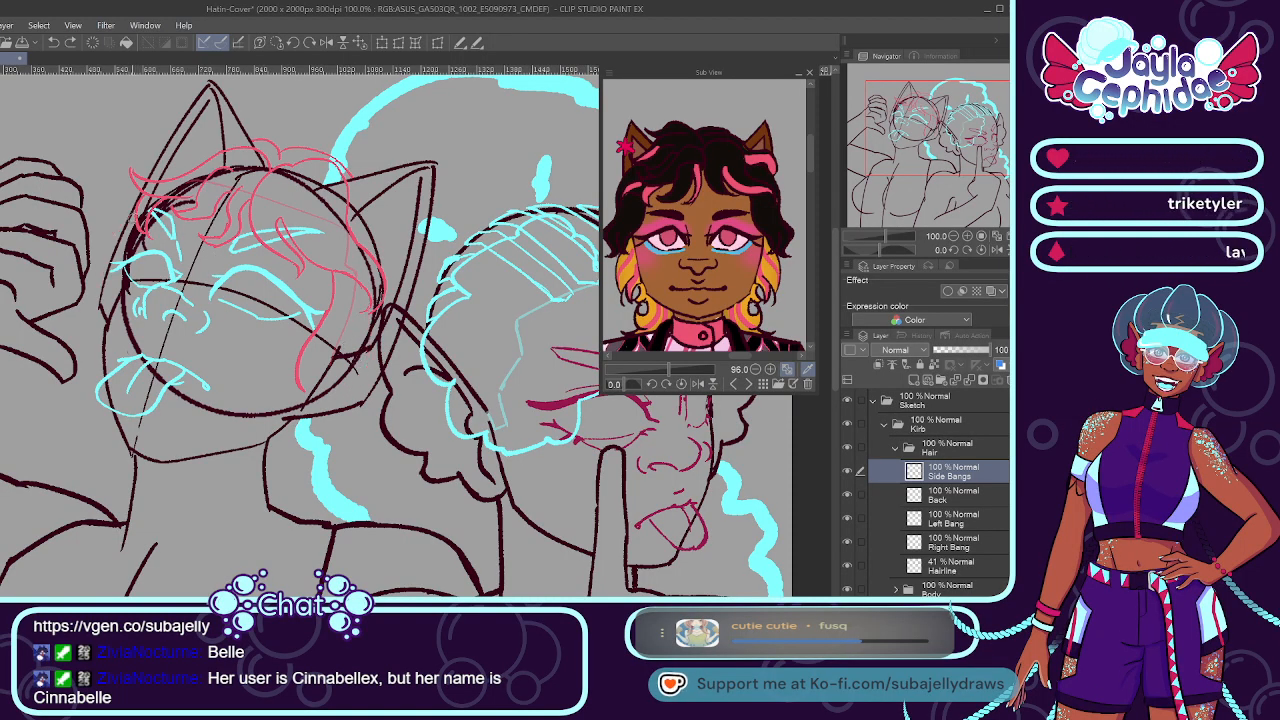
Sketch the opposite side bang falling from the hairline past the face to the raised hand, ending in pointed strand tips.
mouse_move(148, 190)
mouse_down()
mouse_move(115, 262)
mouse_move(56, 336)
mouse_up()
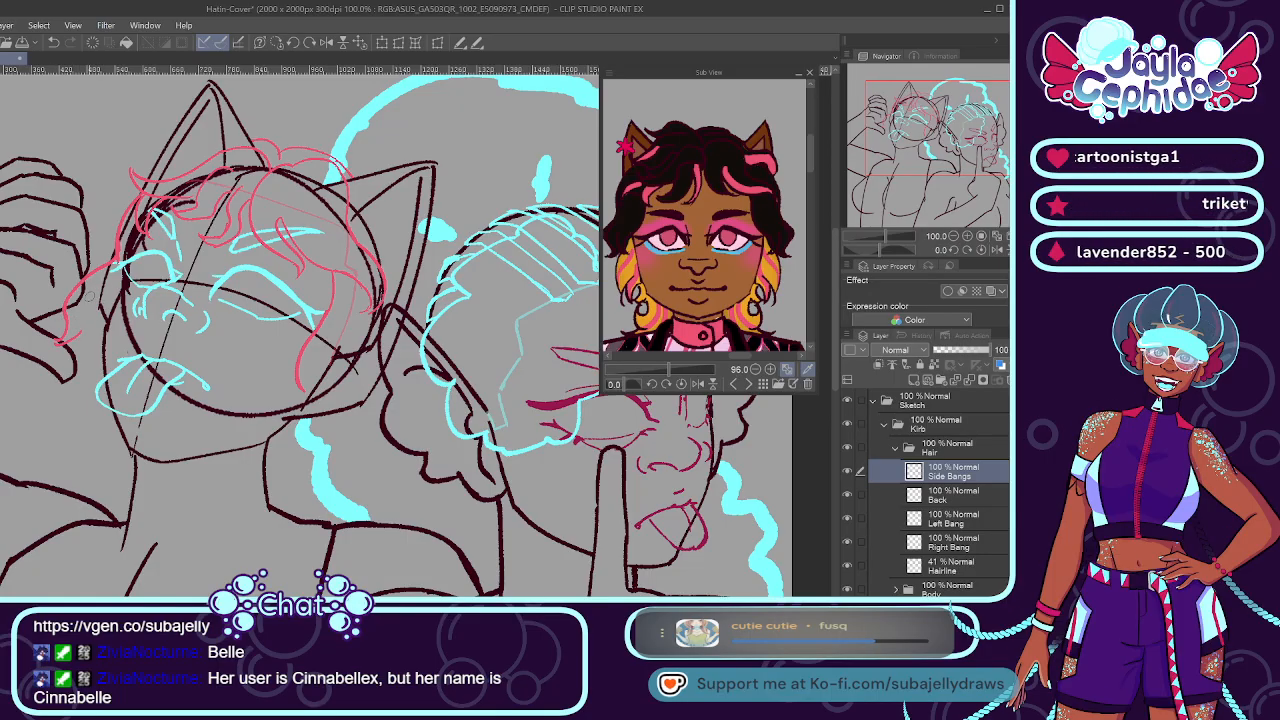
key(ctrl+z)
drag(90, 304, 83, 364)
key(ctrl+z)
drag(90, 300, 83, 353)
key(ctrl+z)
mouse_move(88, 302)
mouse_down()
mouse_move(84, 350)
mouse_move(98, 342)
mouse_up()
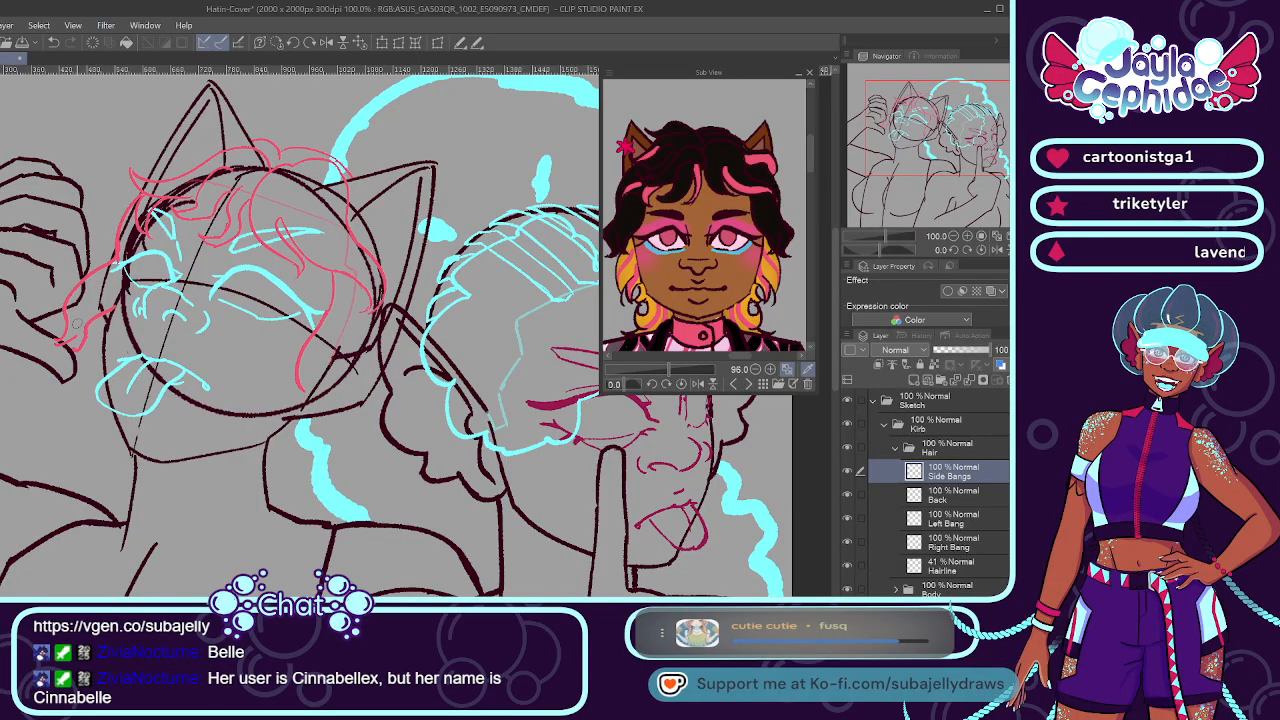
drag(86, 304, 71, 352)
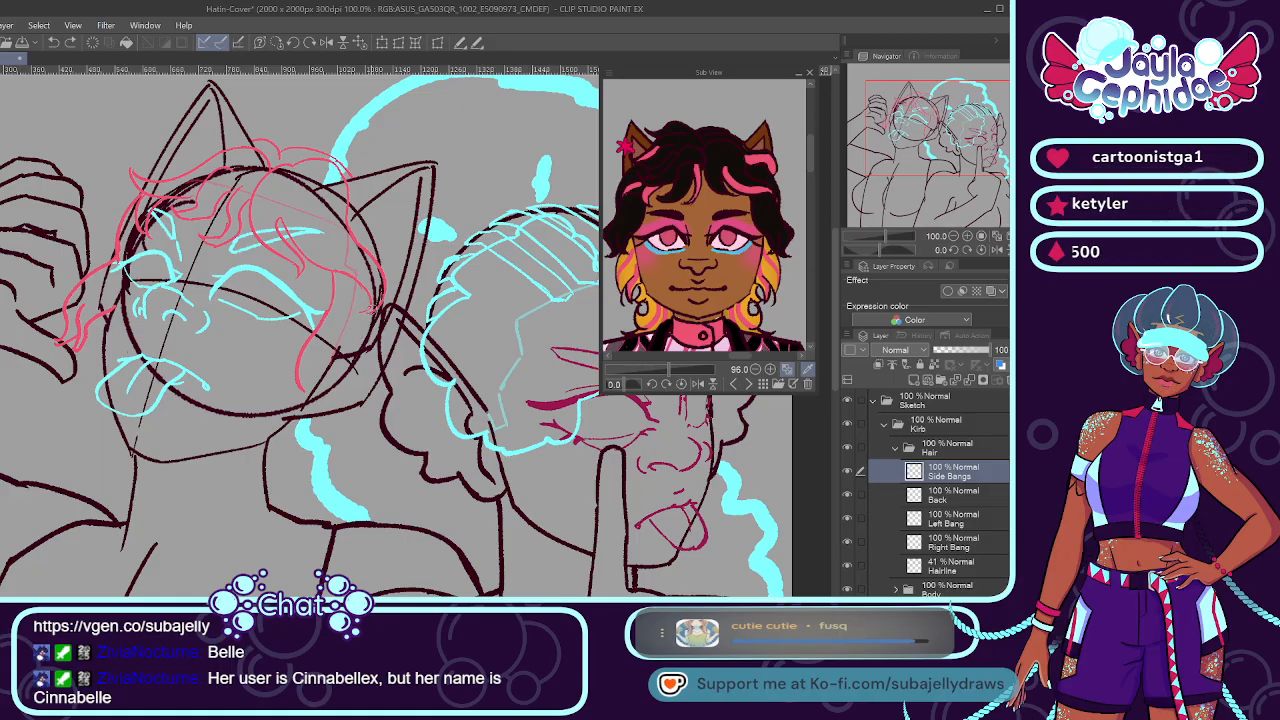
key(ctrl+z)
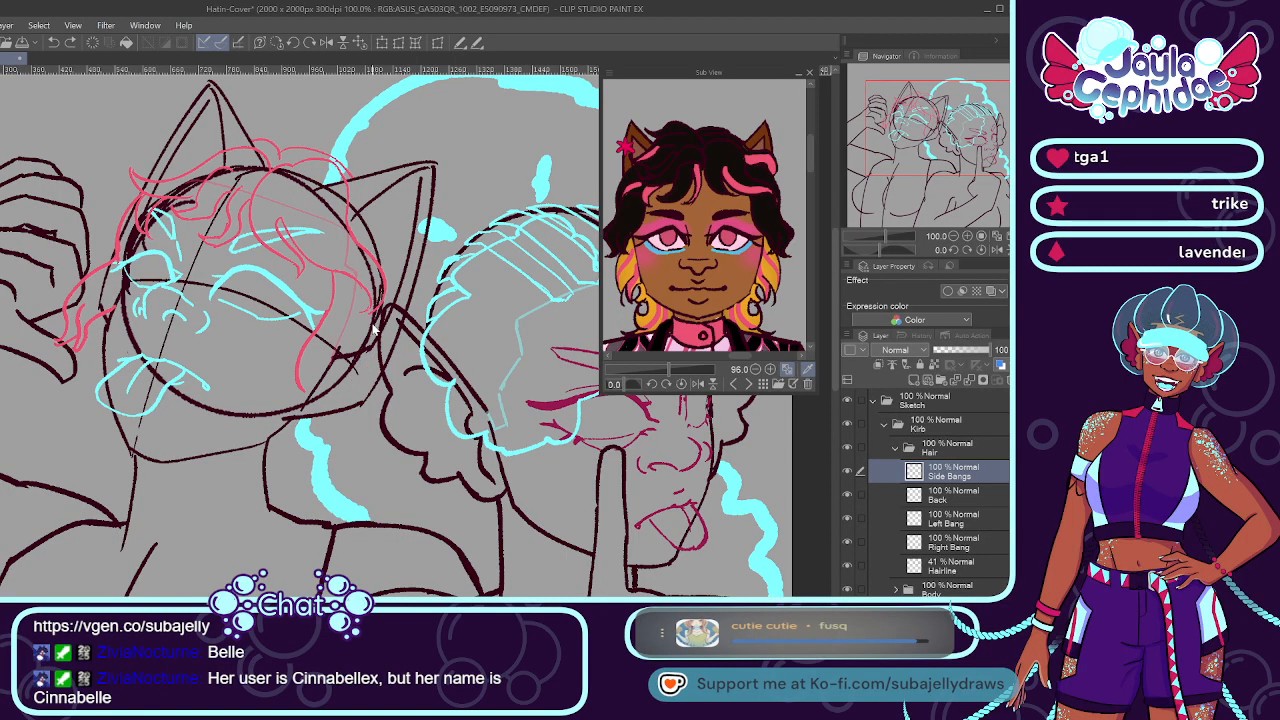
Sketch the outer edge of the ear-side bang down to the jaw and close it with jagged, pointed strand tips.
drag(377, 312, 374, 410)
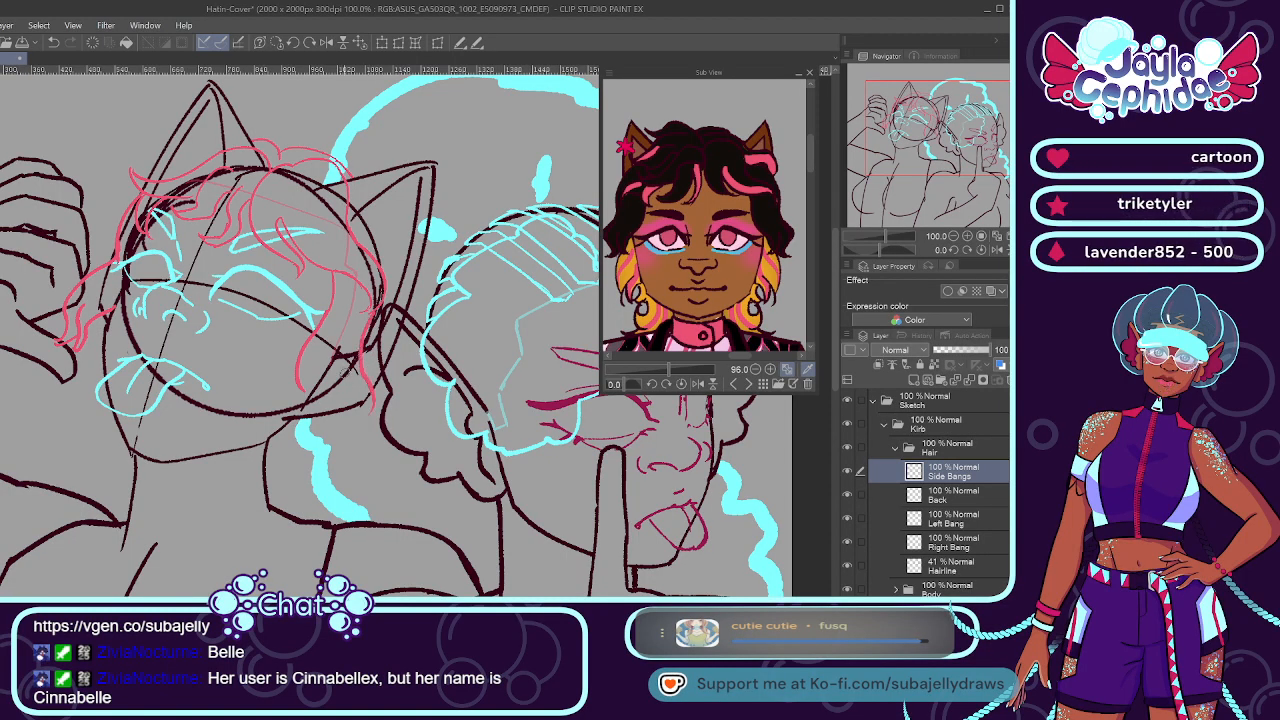
drag(340, 365, 372, 426)
key(ctrl+z)
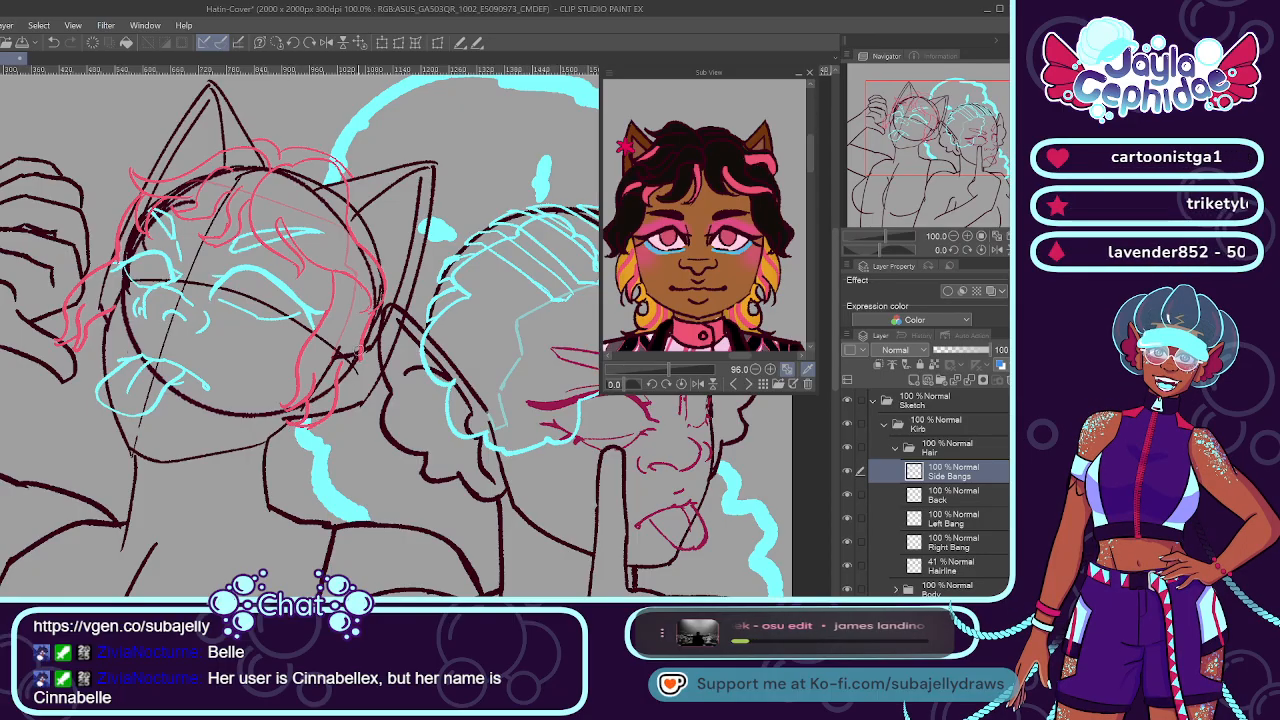
drag(352, 346, 360, 398)
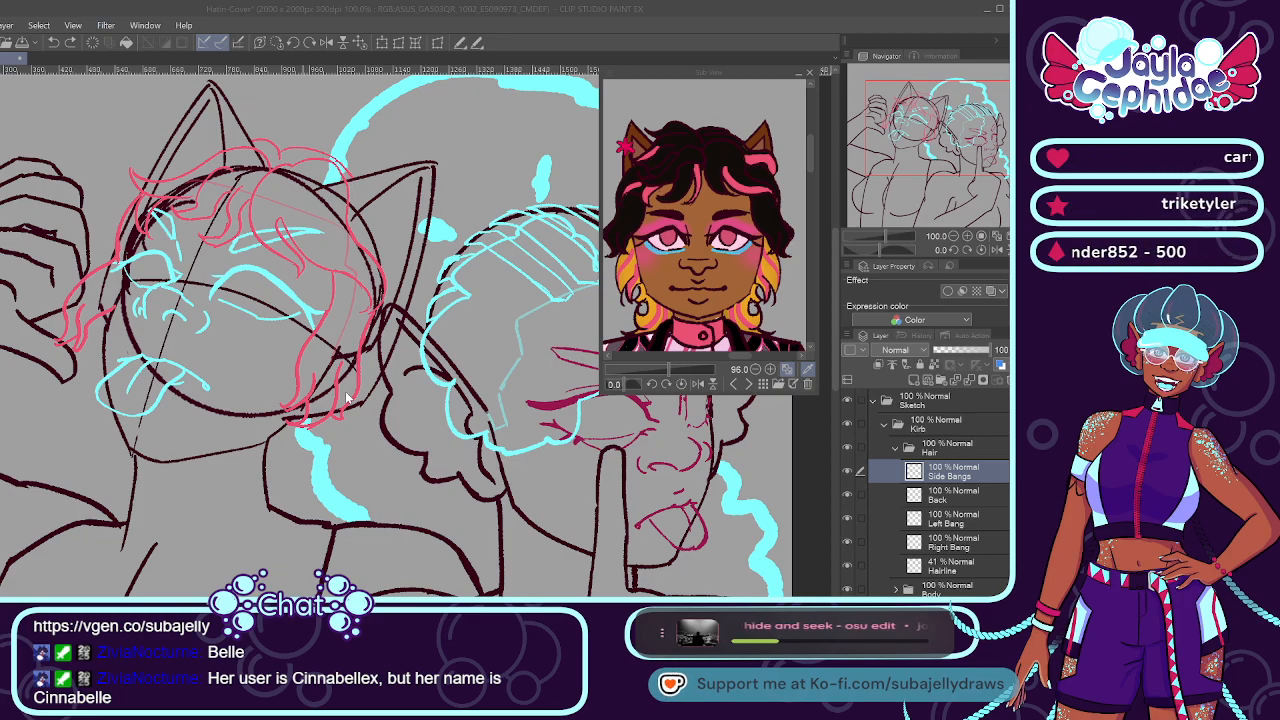
Add a new layer named Bottom and sketch the lower hair's outer contour to the shoulder and a curved, pointed strand beside the neck.
key(Return)
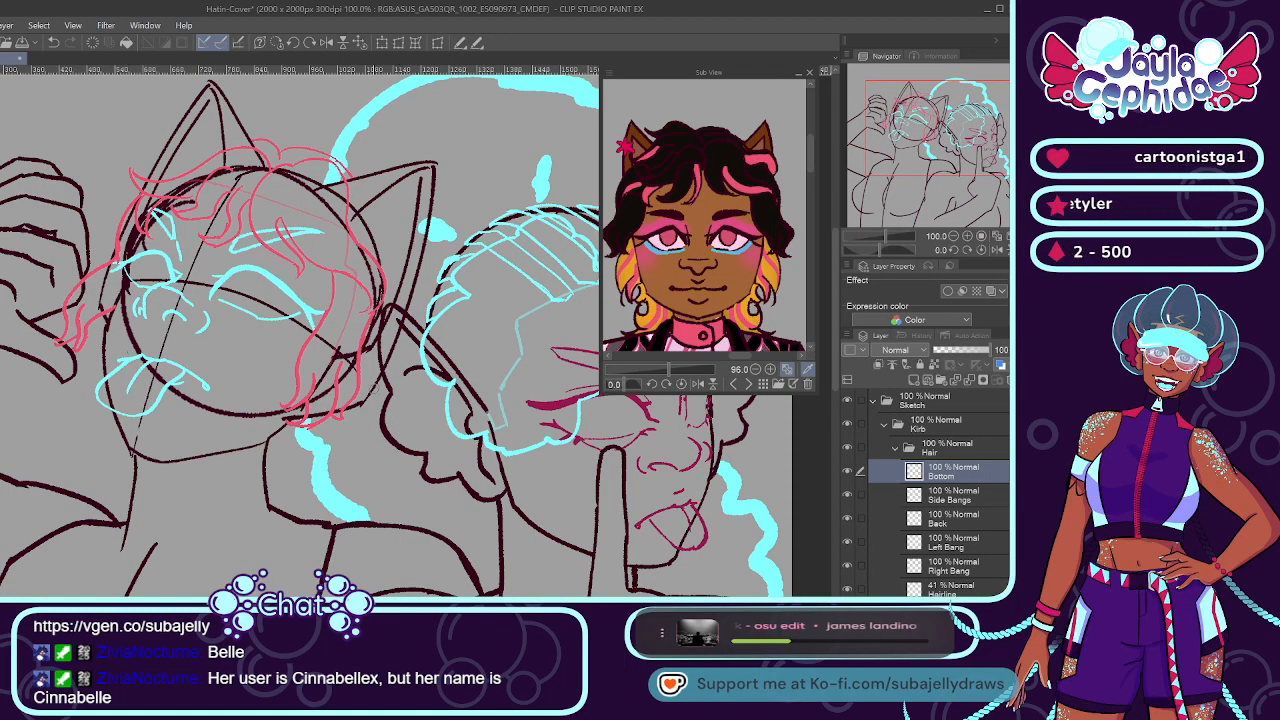
drag(366, 390, 379, 518)
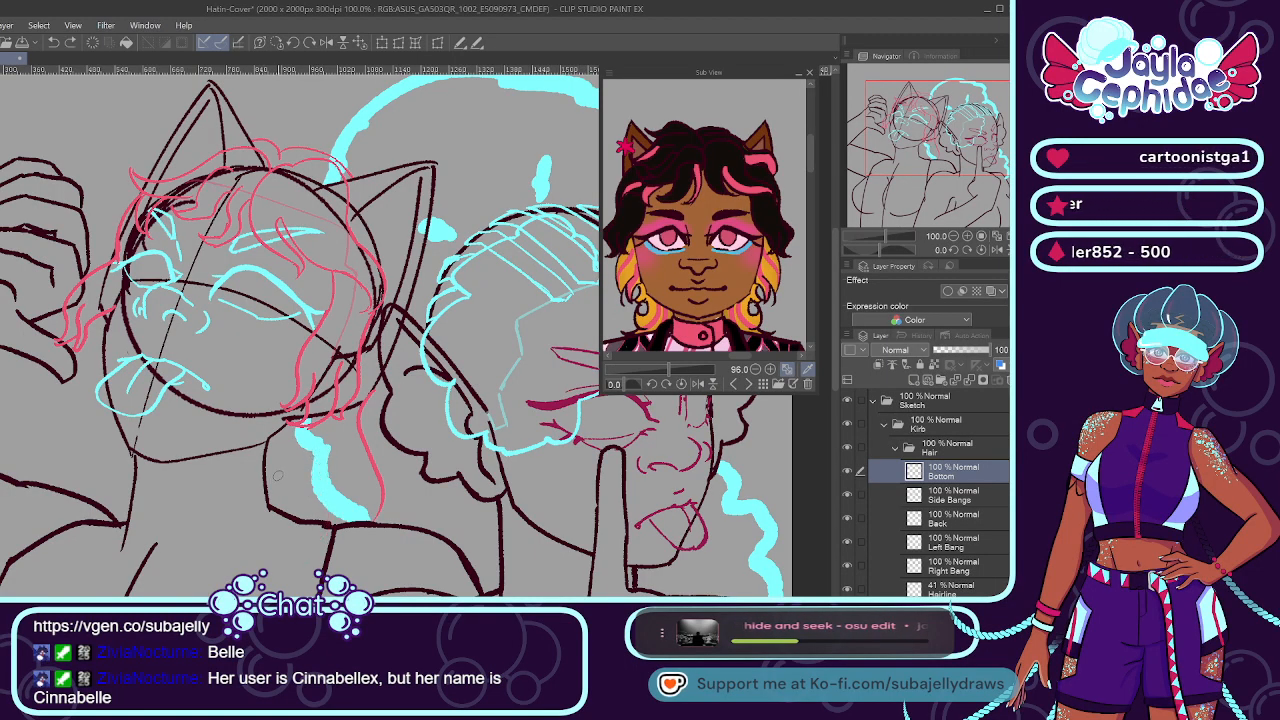
drag(266, 466, 238, 562)
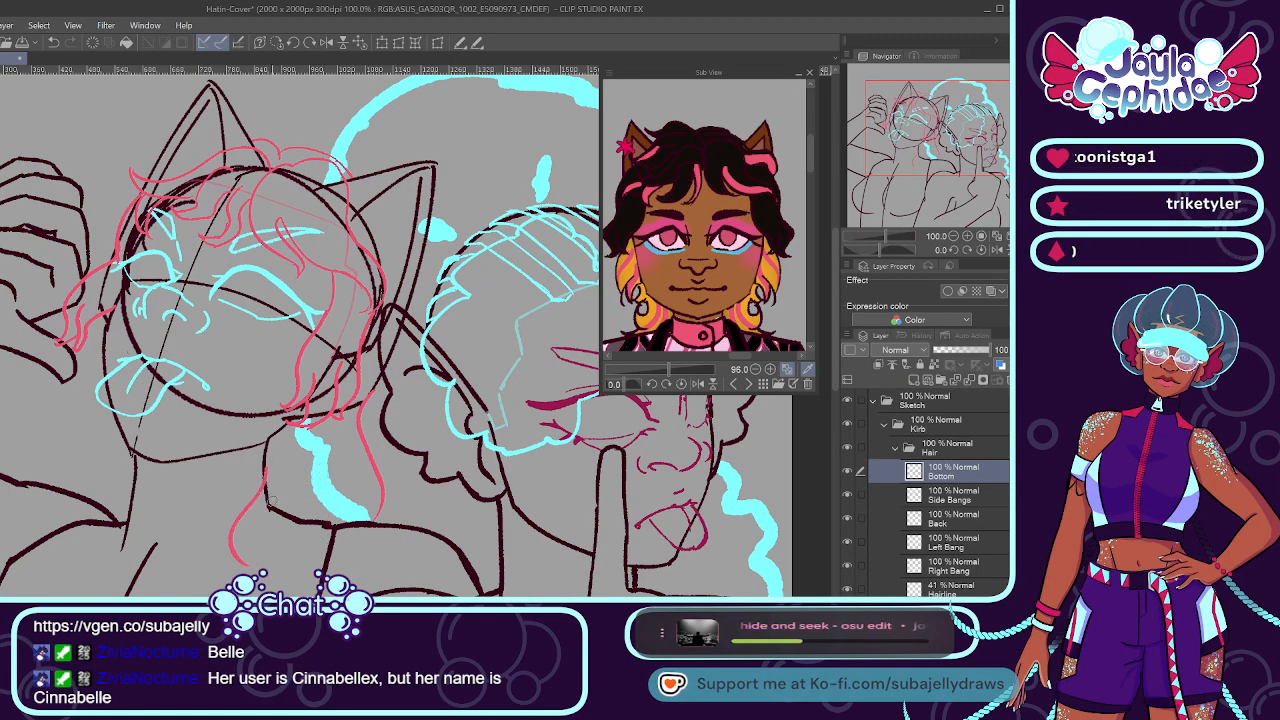
drag(274, 494, 250, 551)
key(ctrl+z)
drag(271, 500, 244, 560)
key(ctrl+z)
drag(274, 502, 238, 567)
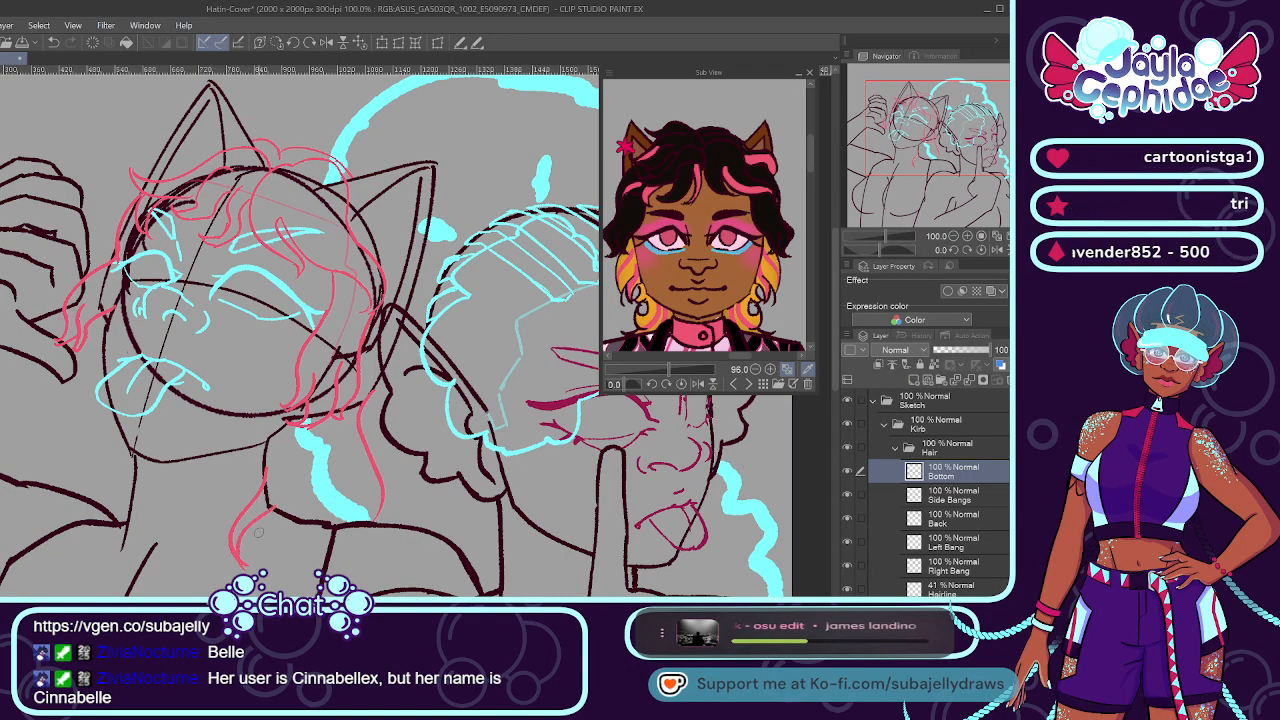
Fill the lower hair between neck and shoulder with wavy inner strands and pointed tips.
mouse_move(280, 497)
mouse_down()
mouse_move(272, 526)
mouse_move(308, 570)
mouse_up()
key(ctrl+z)
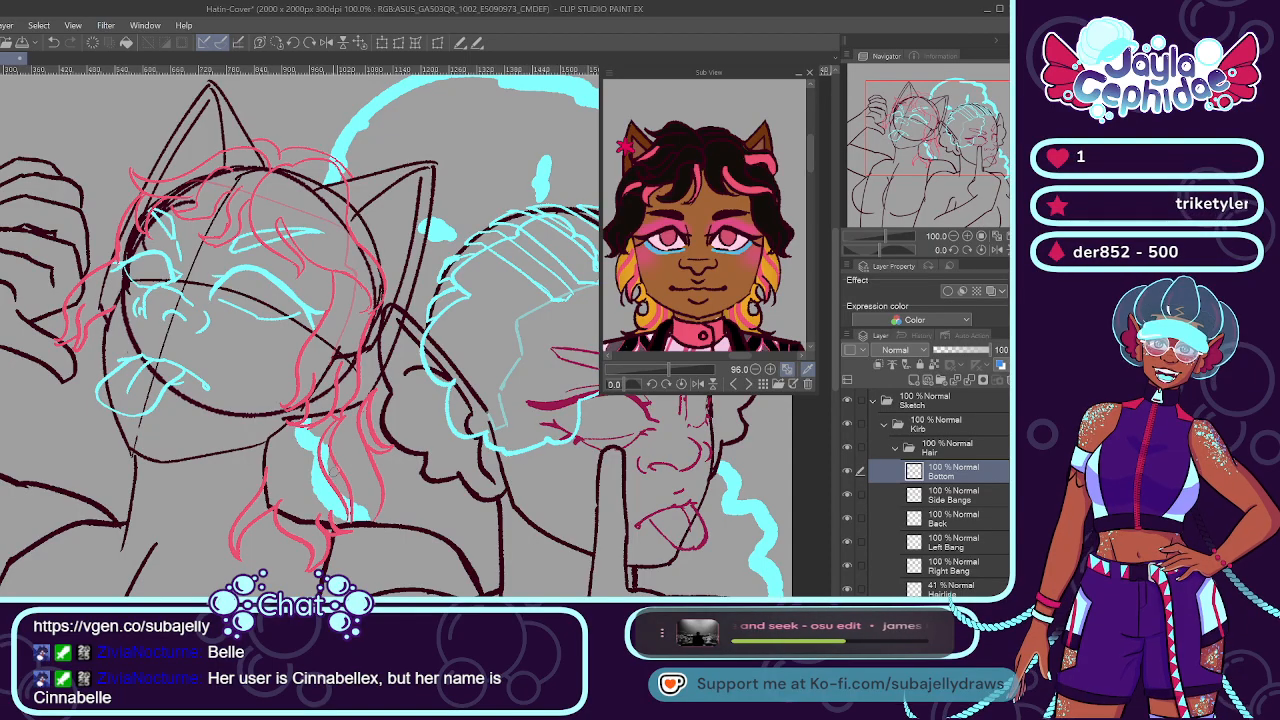
key(ctrl+z)
drag(299, 433, 284, 502)
drag(304, 450, 295, 510)
key(ctrl+z)
drag(306, 455, 290, 505)
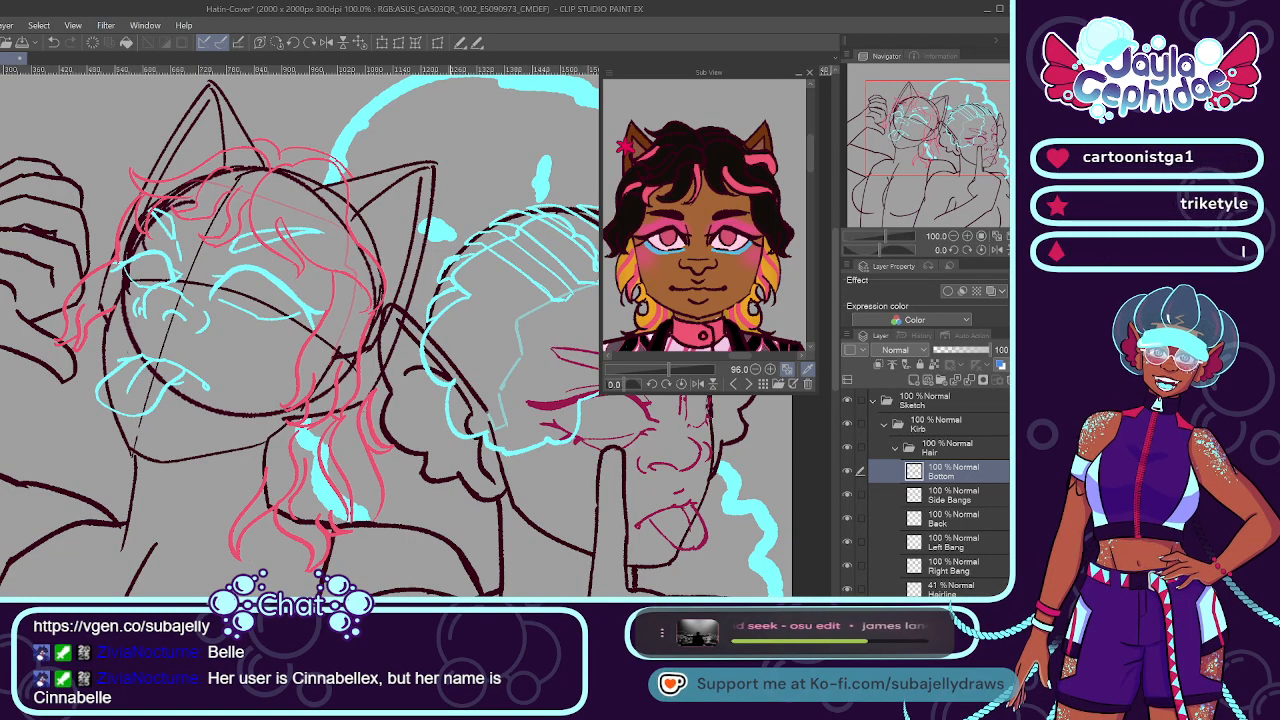
Sketch the lower hair on the raised-hand side as wavy, flicked strands falling from the side bang to the shoulder.
scroll(280, 500, left, 3)
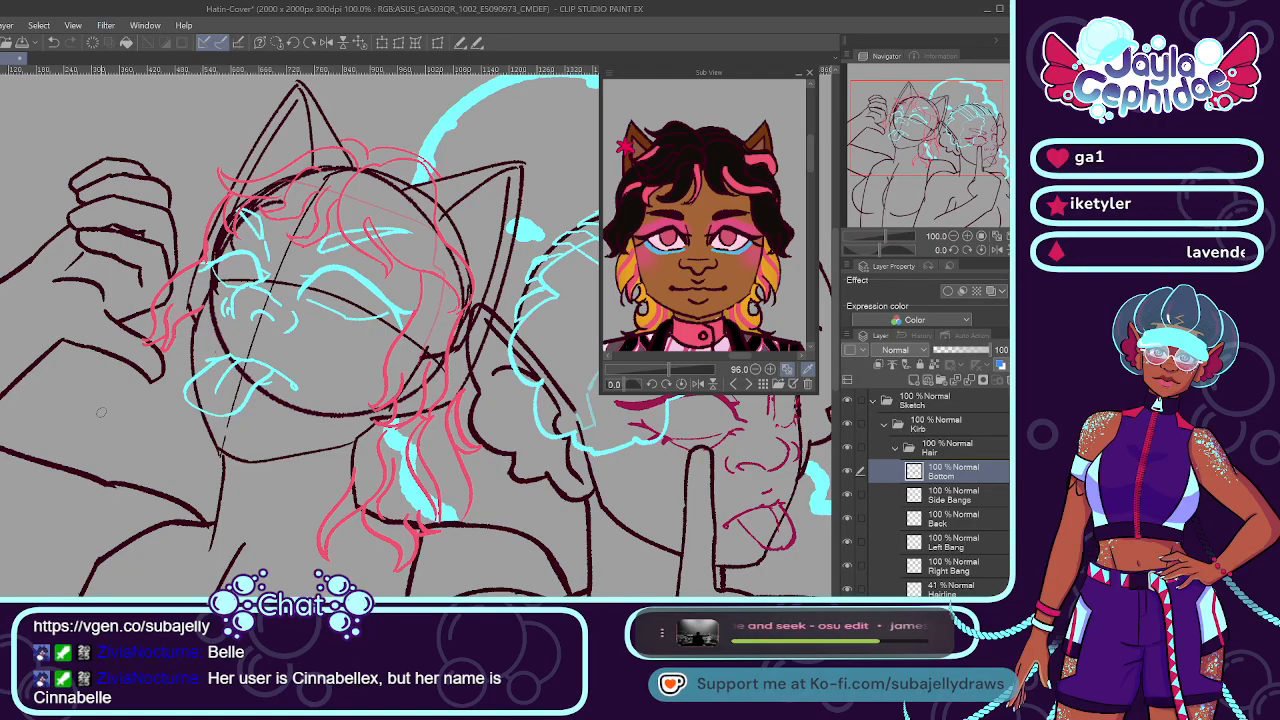
drag(186, 334, 118, 376)
key(ctrl+z)
mouse_move(176, 332)
mouse_down()
mouse_move(131, 381)
mouse_move(140, 369)
mouse_move(127, 424)
mouse_move(146, 376)
mouse_move(127, 411)
mouse_up()
key(ctrl+z)
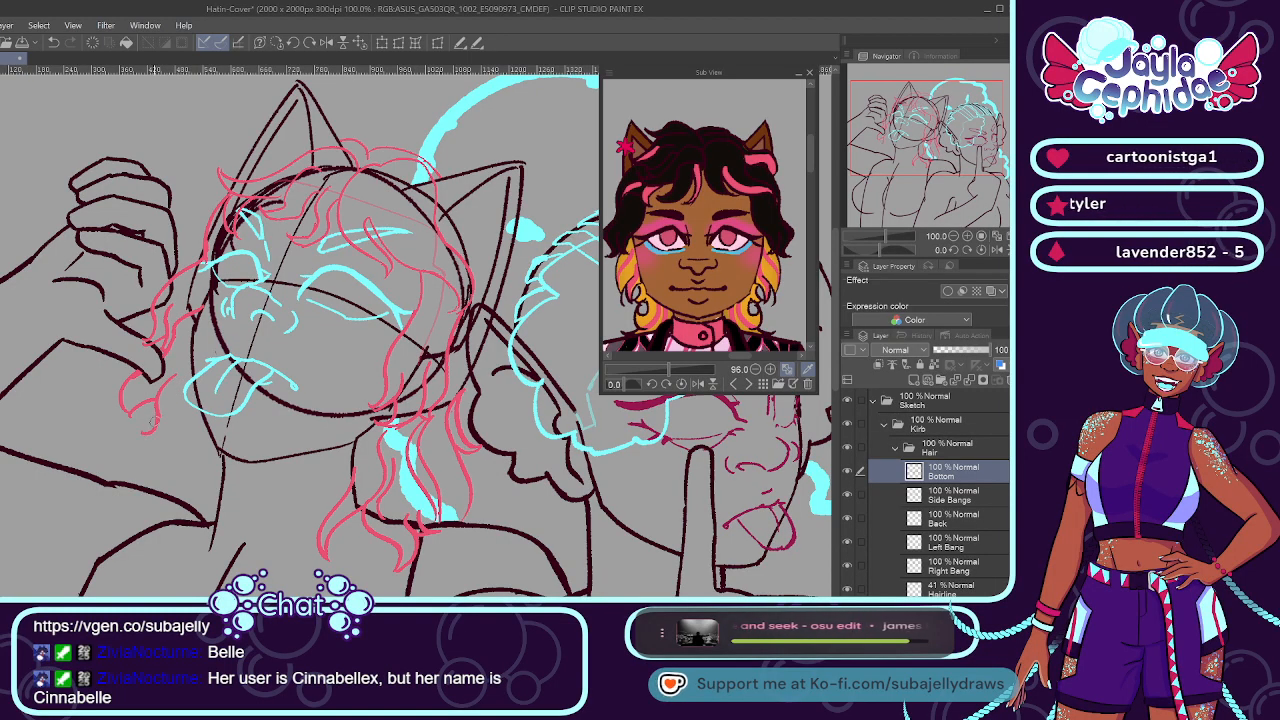
drag(138, 422, 170, 437)
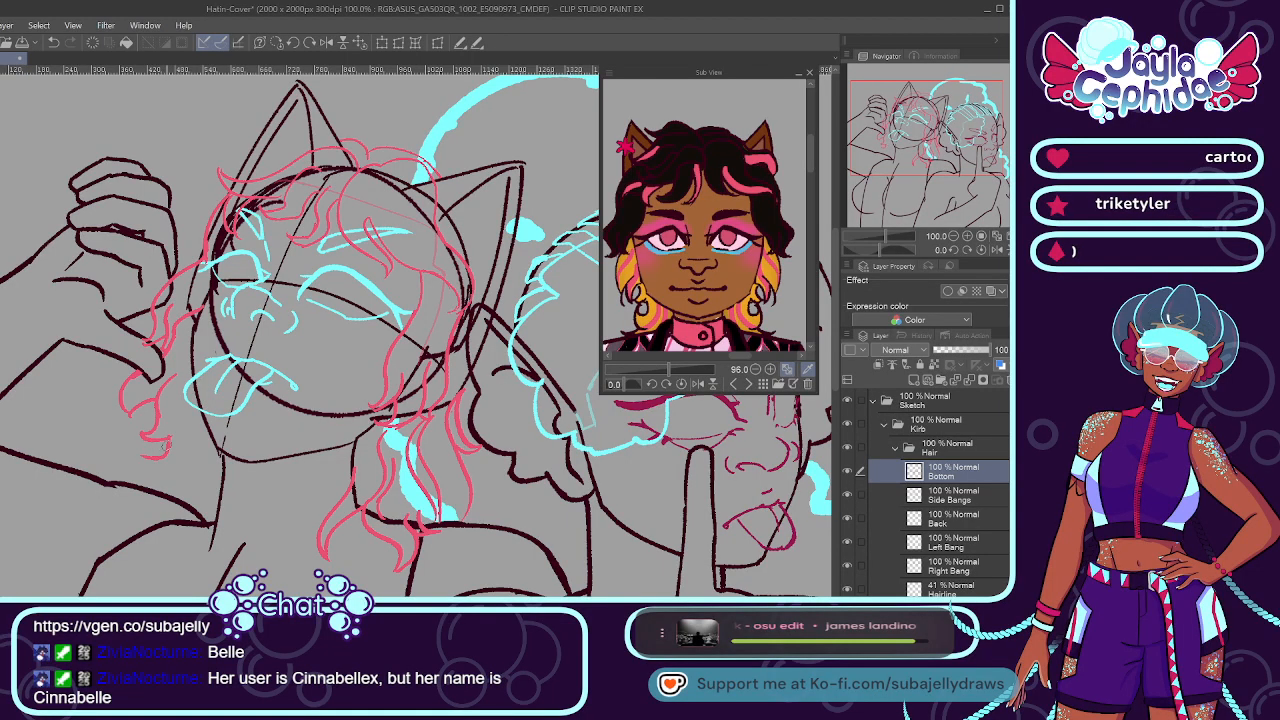
key(ctrl+z)
mouse_move(169, 439)
mouse_down()
mouse_move(147, 460)
mouse_move(177, 460)
mouse_move(156, 462)
mouse_move(142, 490)
mouse_up()
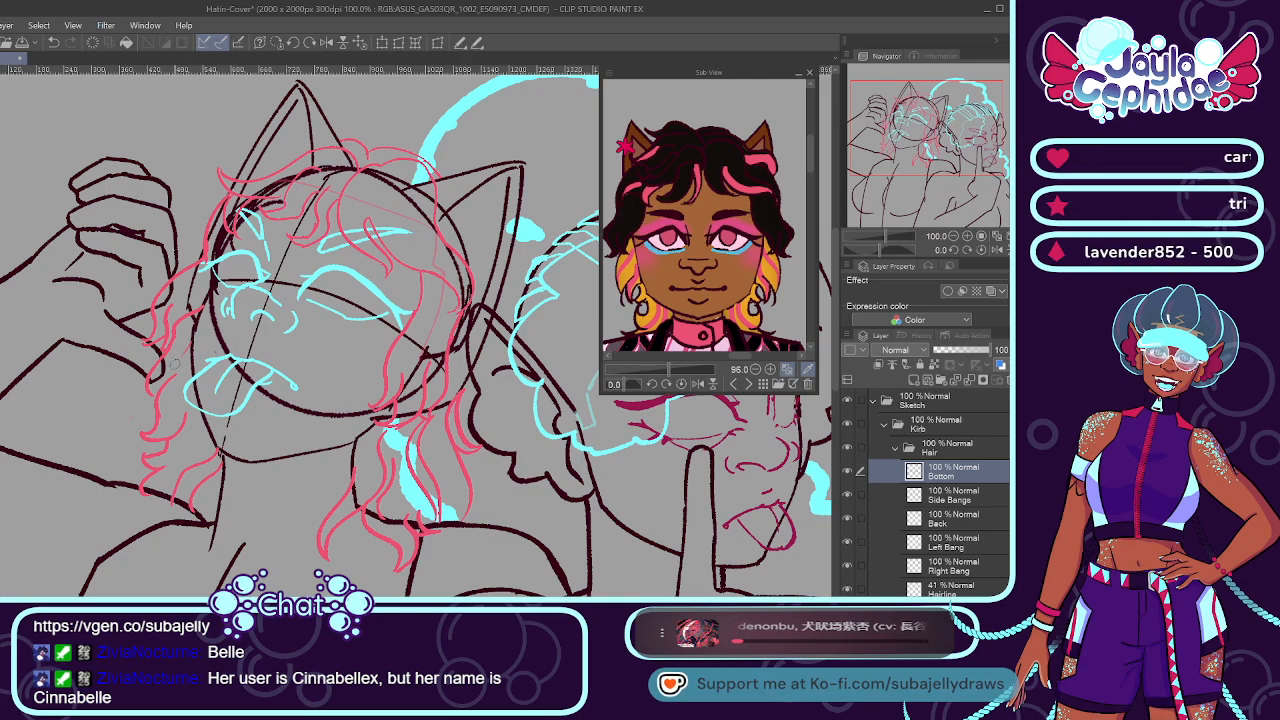
Select the outermost strand of the lower hair above the shoulder on the Bottom layer and adjust its placement with a transform.
scroll(188, 341, down, 3)
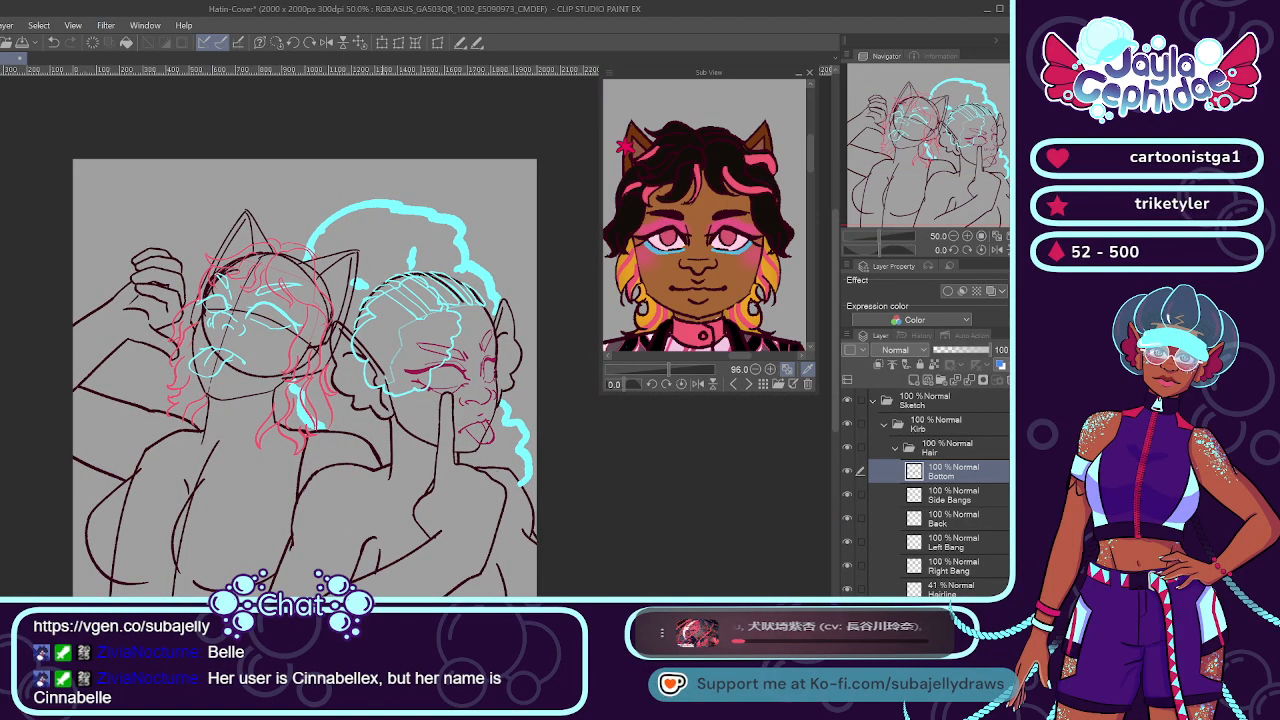
scroll(58, 346, up, 3)
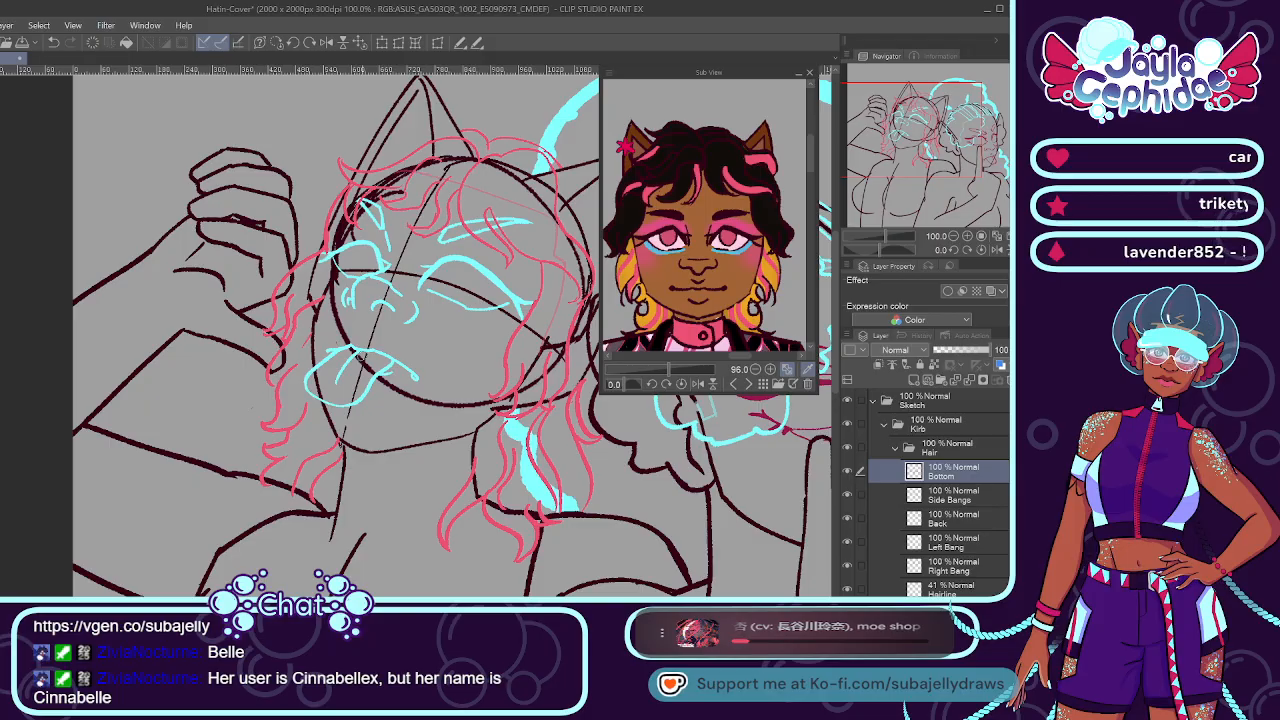
scroll(302, 324, down, 3)
scroll(568, 385, up, 3)
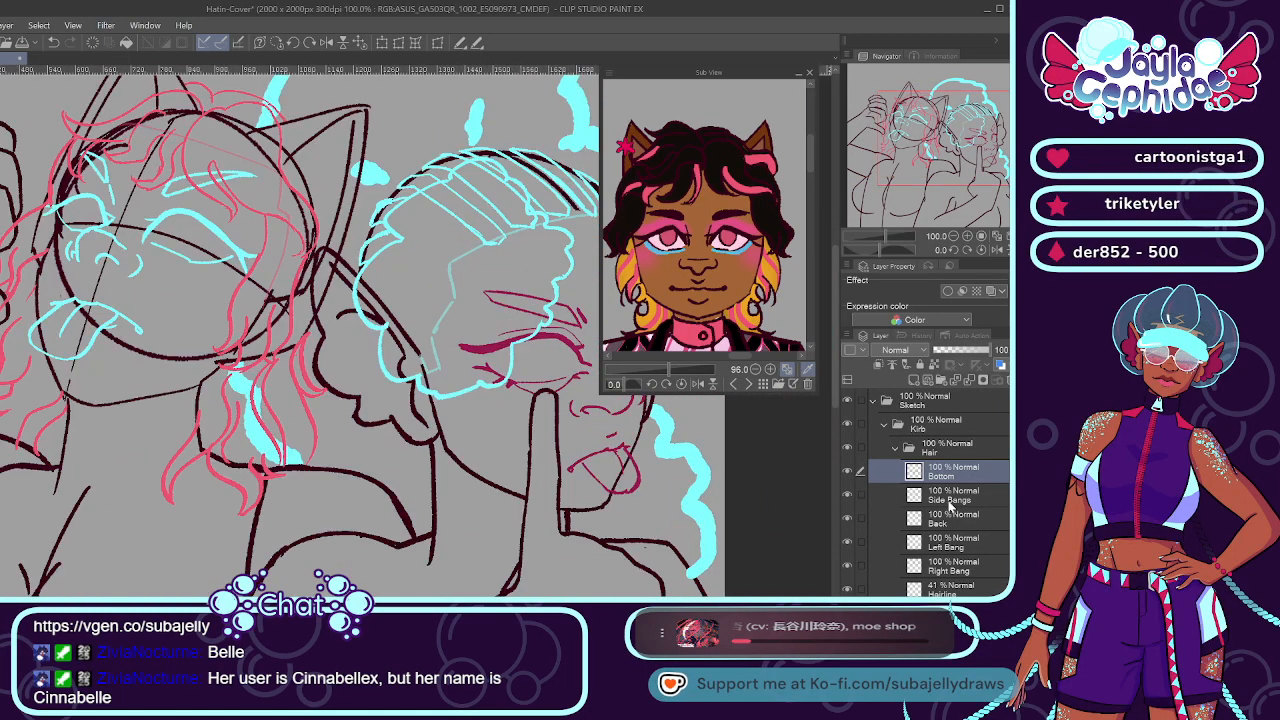
click(848, 472)
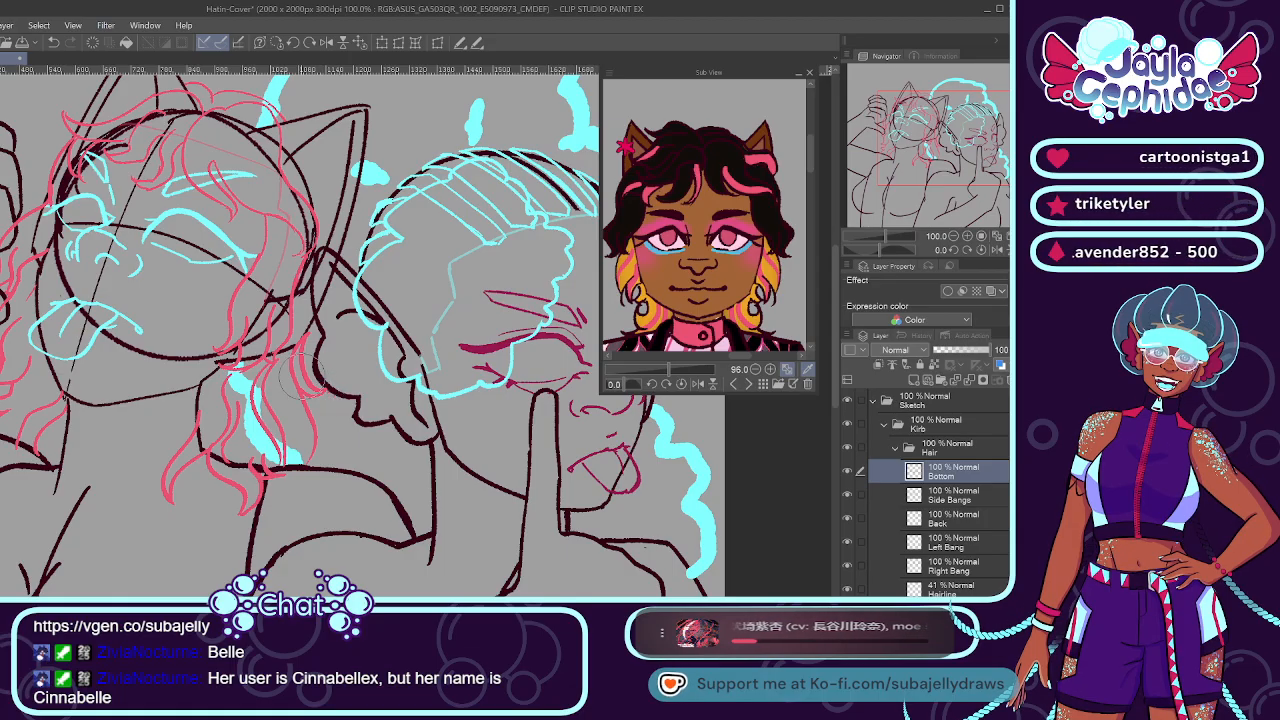
mouse_move(305, 375)
mouse_down()
mouse_move(324, 342)
mouse_move(306, 447)
mouse_move(324, 437)
mouse_move(348, 456)
mouse_up()
key(ctrl+t)
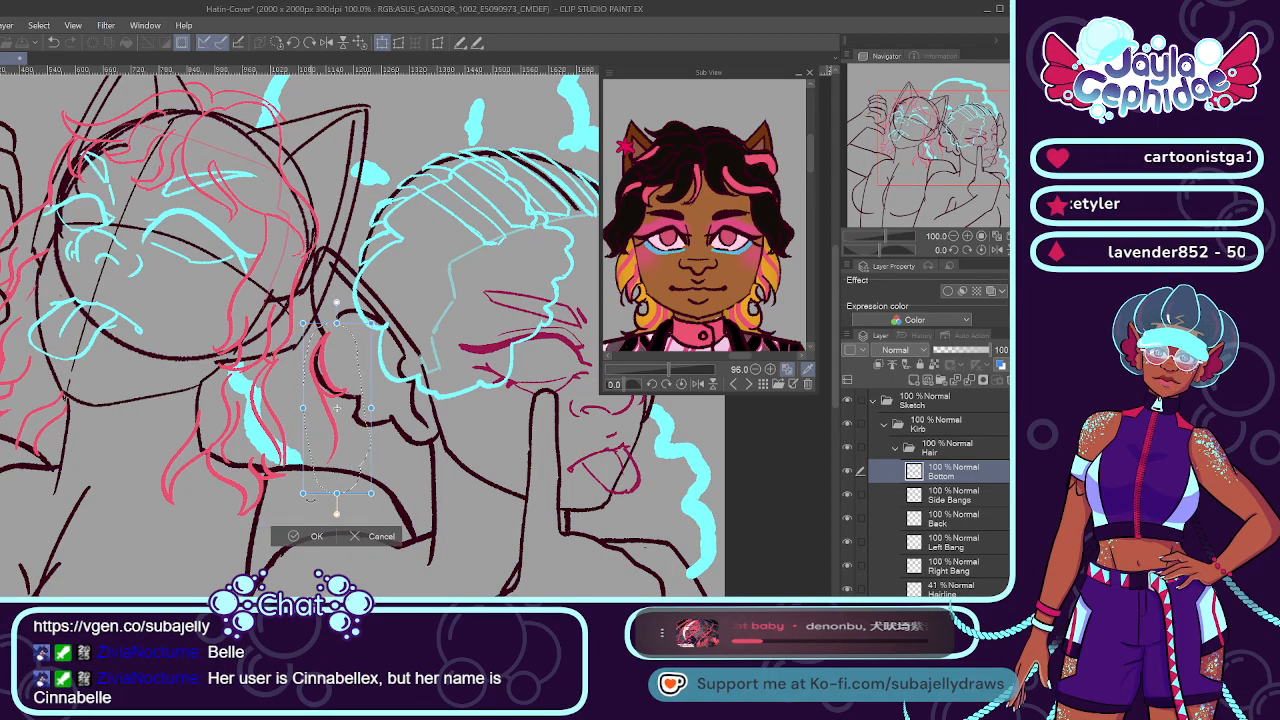
click(300, 536)
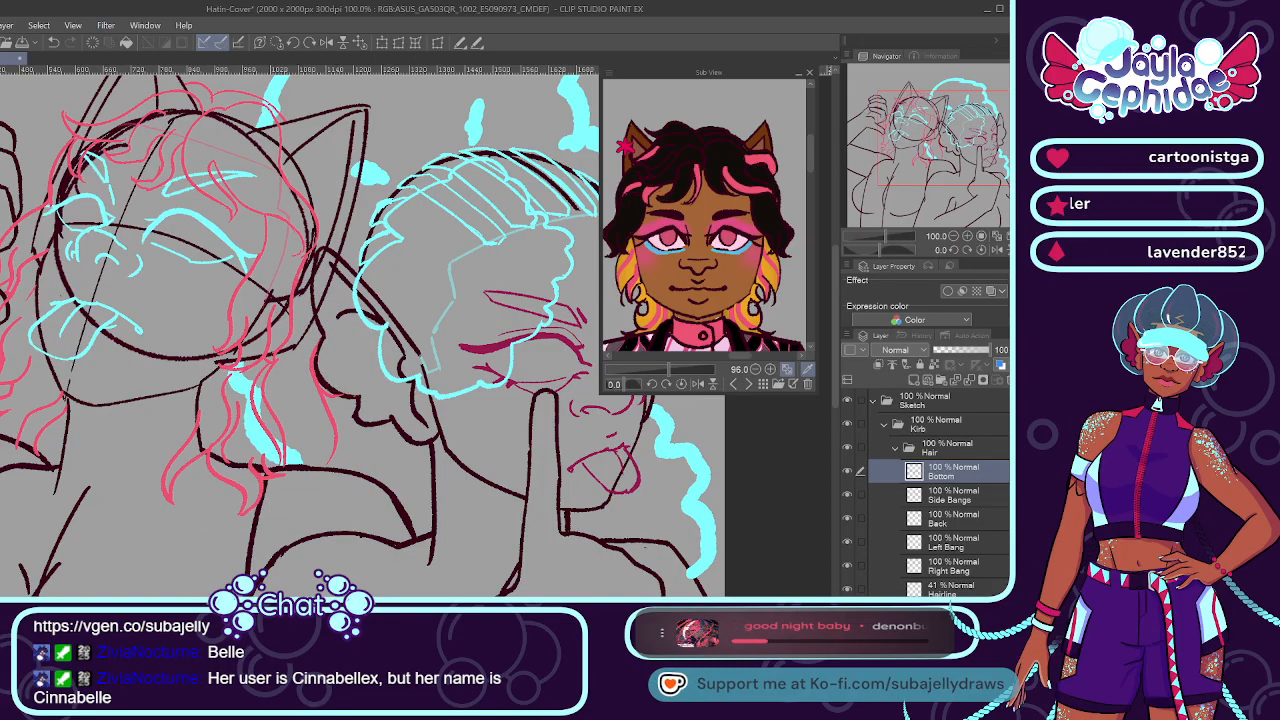
scroll(95, 260, down, 3)
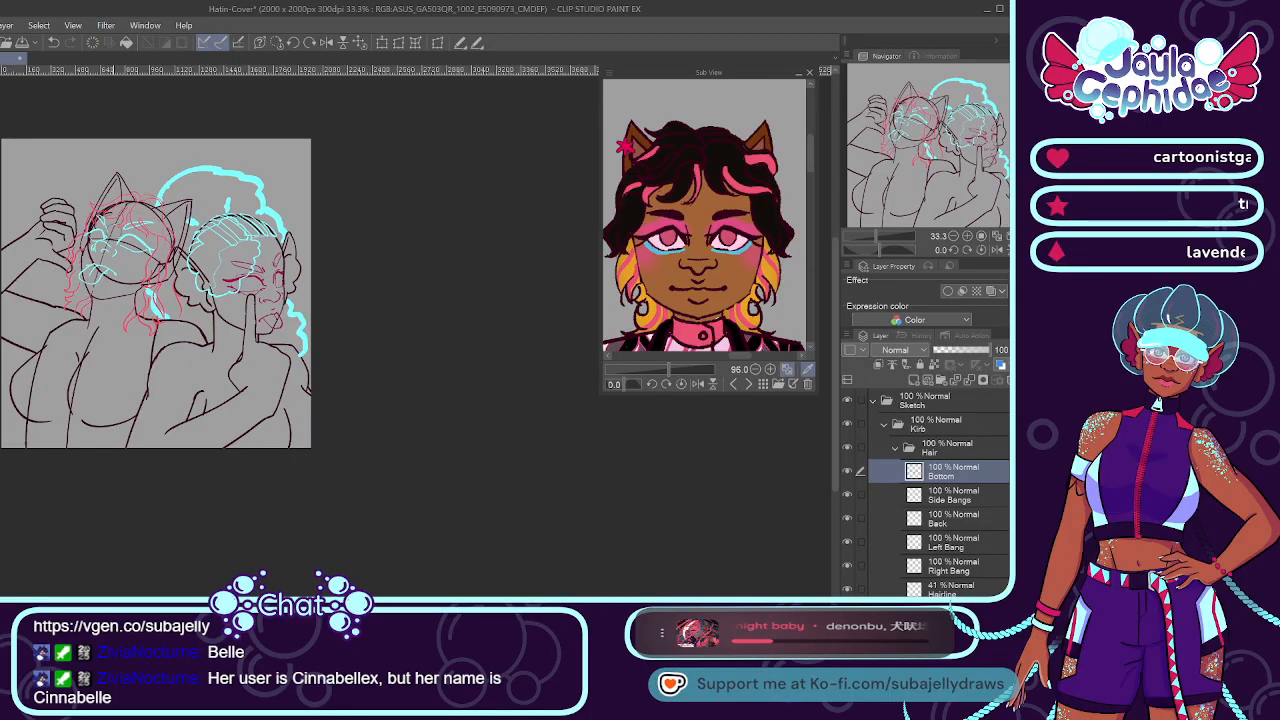
Add a curled, flicked strand of hair in front of the inner cat ear on the Right Bang layer.
scroll(165, 222, up, 2)
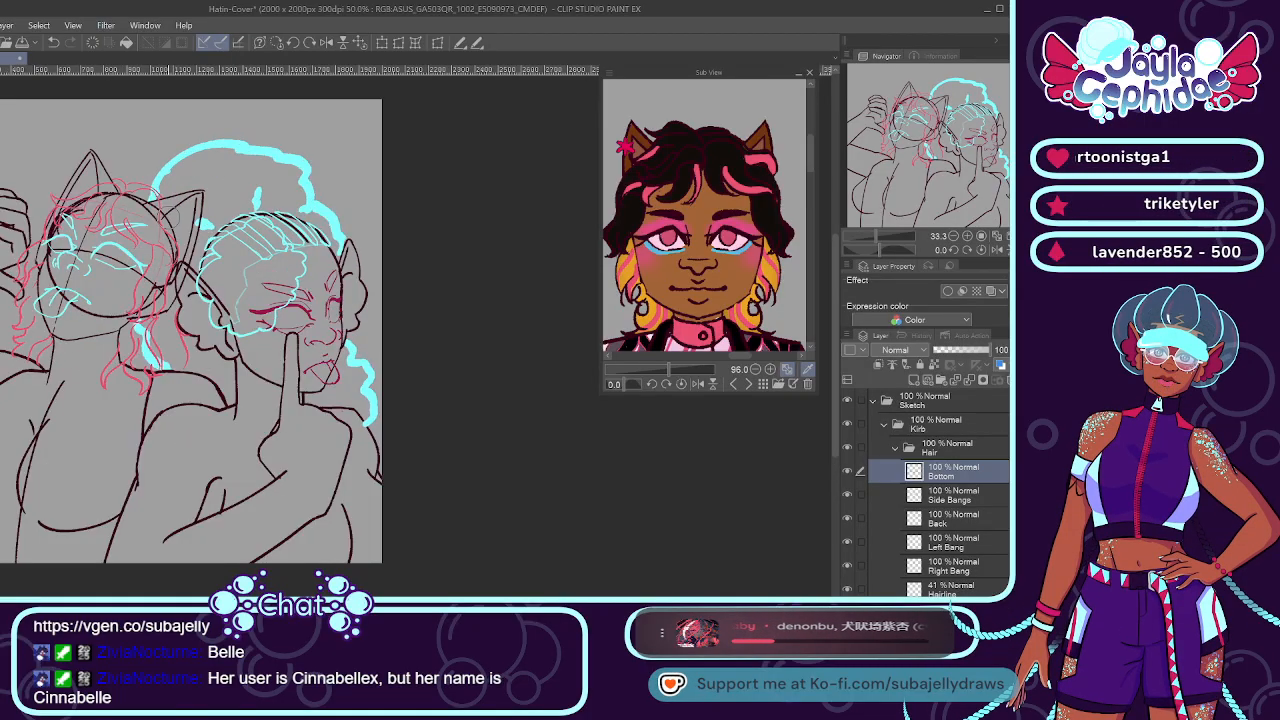
click(935, 518)
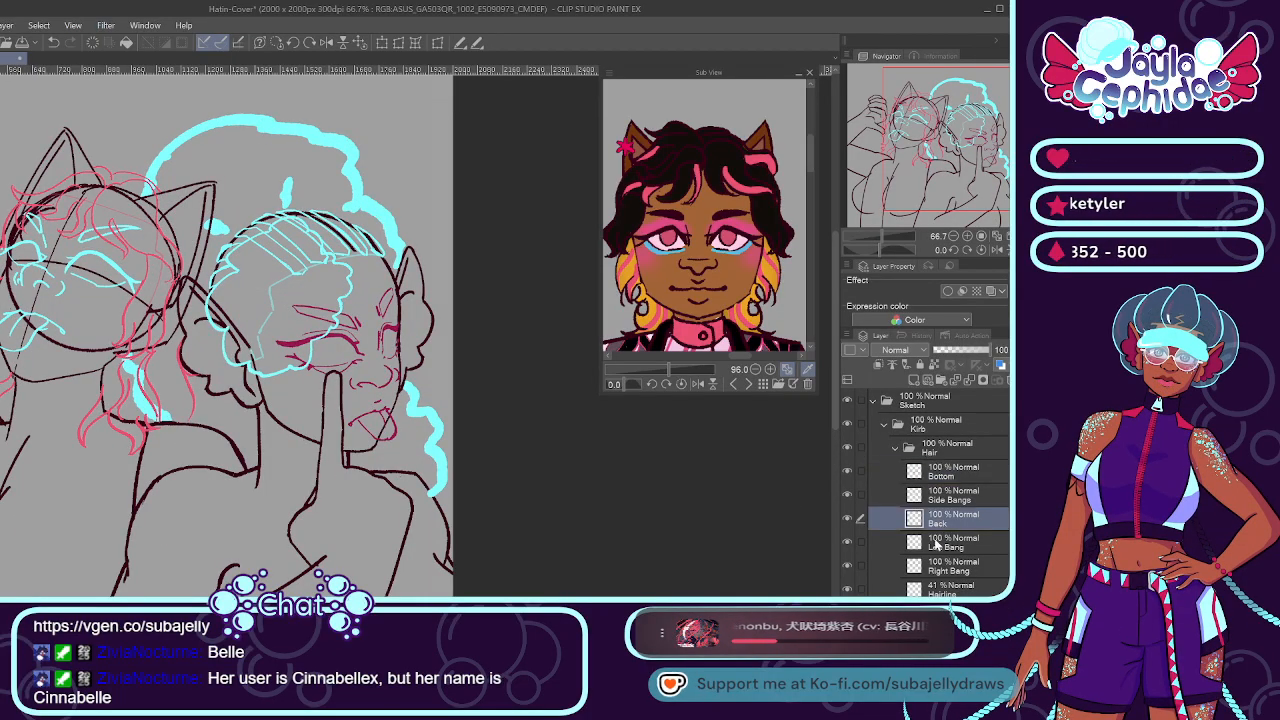
click(866, 543)
click(864, 565)
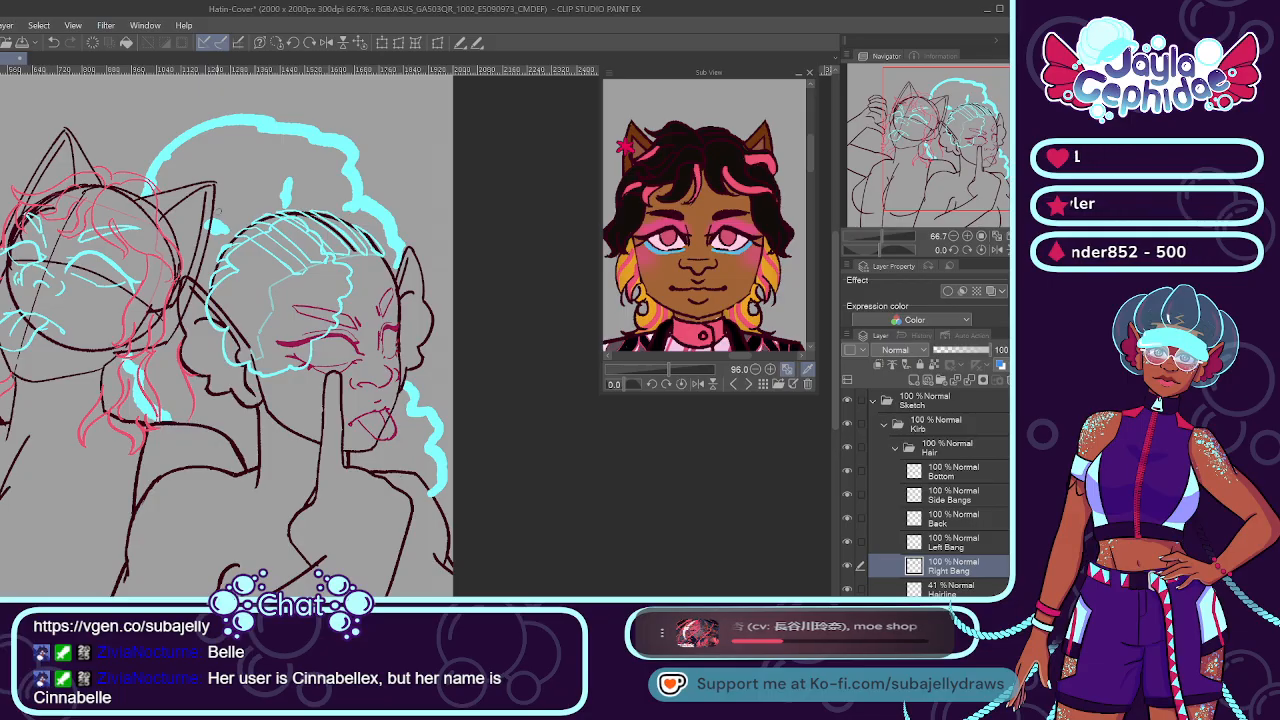
scroll(420, 330, up, 3)
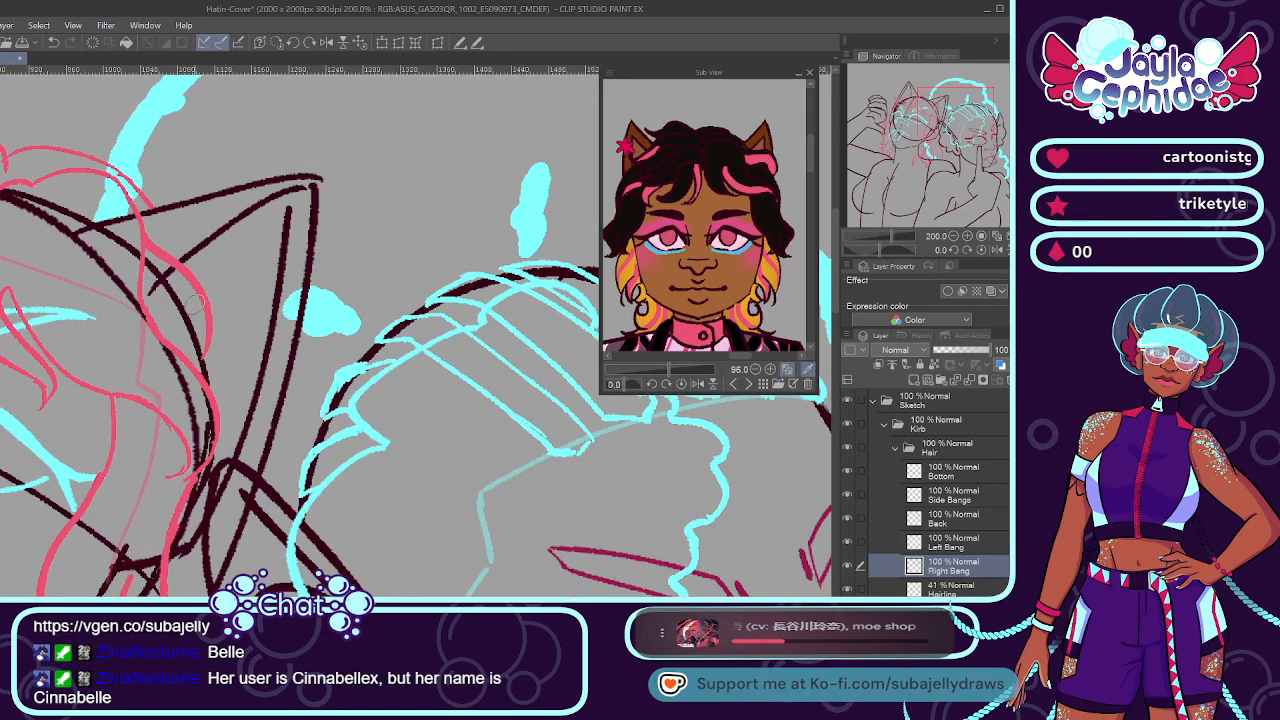
drag(152, 242, 230, 338)
key(ctrl+z)
drag(135, 222, 232, 336)
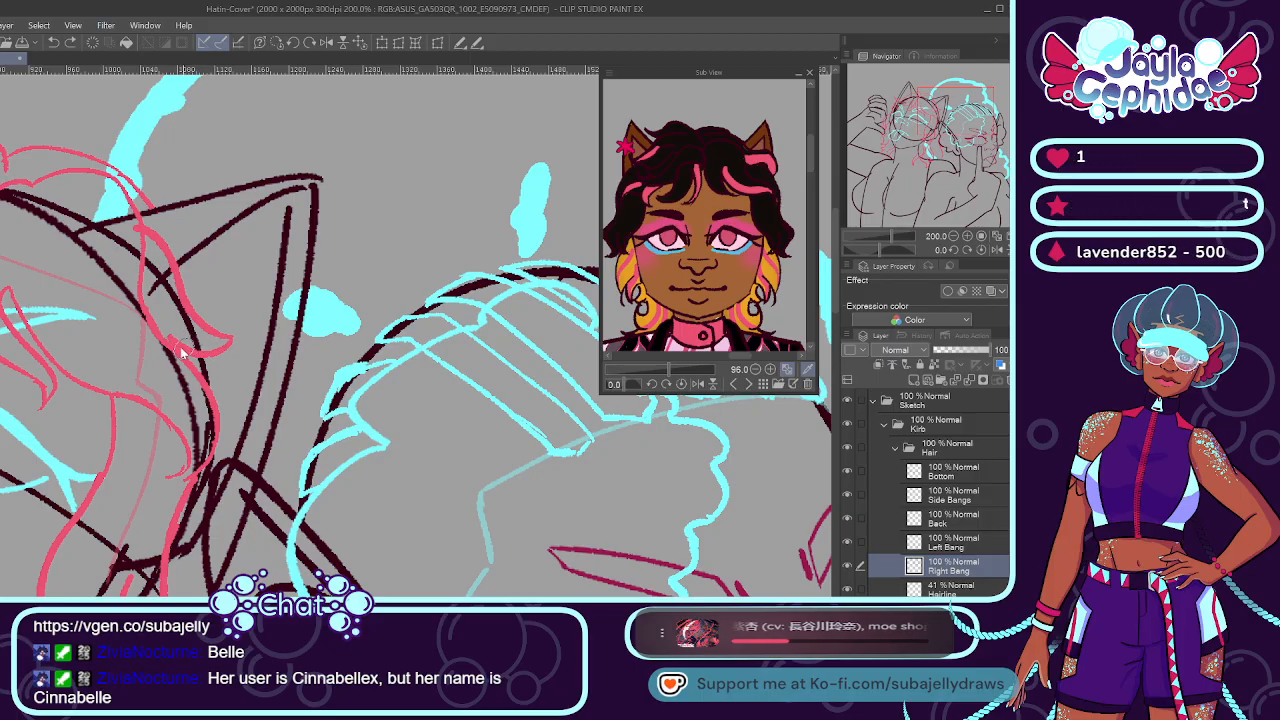
mouse_move(165, 345)
mouse_down()
mouse_move(190, 350)
mouse_move(218, 328)
mouse_up()
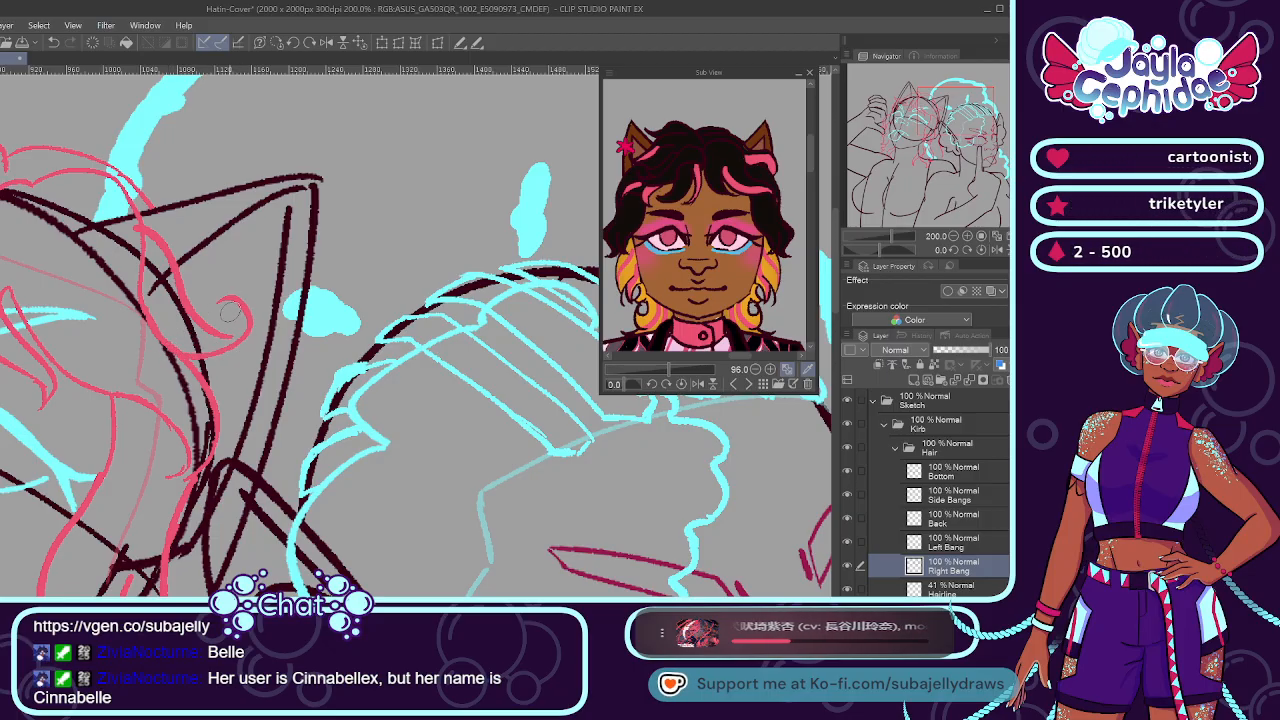
scroll(240, 300, down, 2)
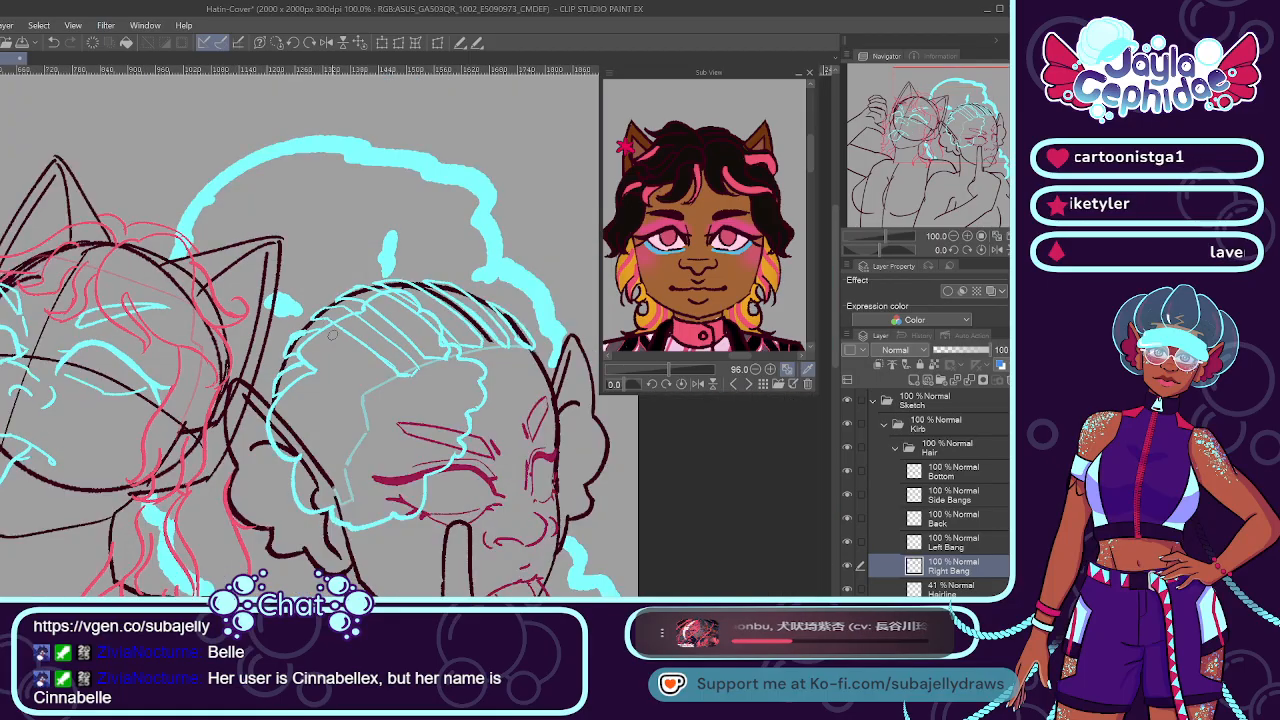
scroll(300, 330, down, 2)
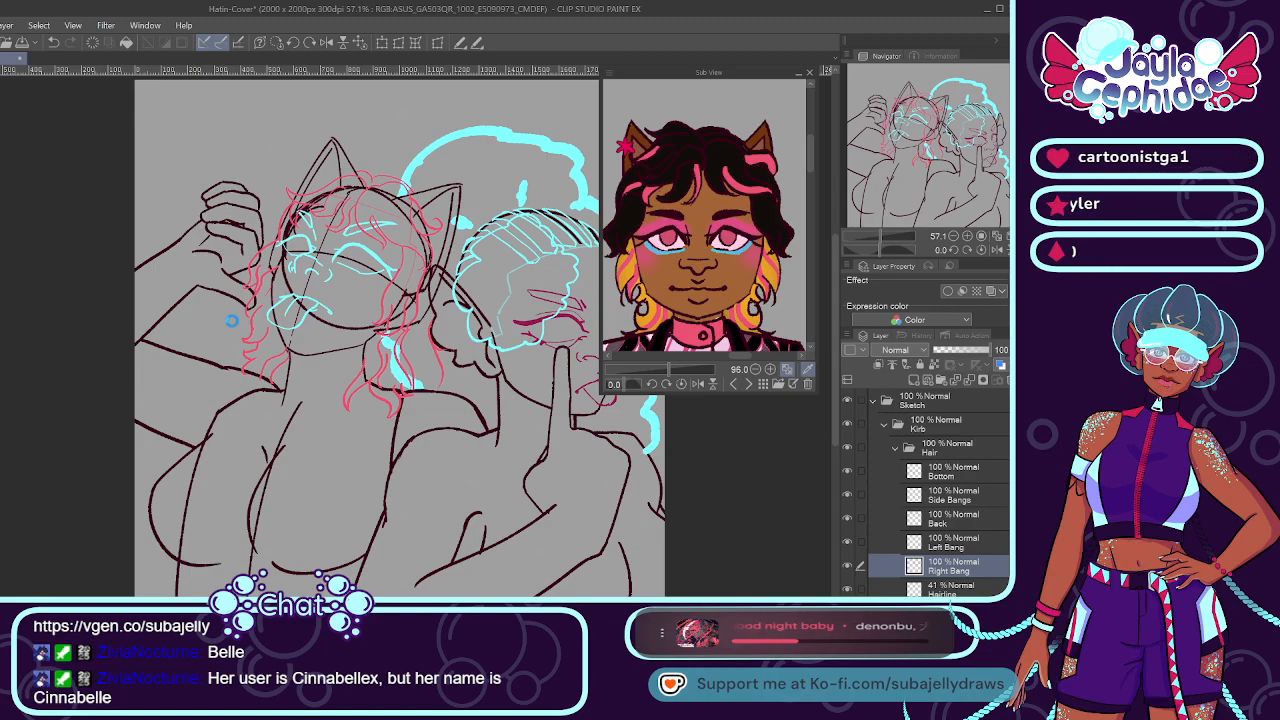
Create an Outfits folder above Kirb's Hair folder and add a layer named Earring inside it.
drag(669, 369, 660, 364)
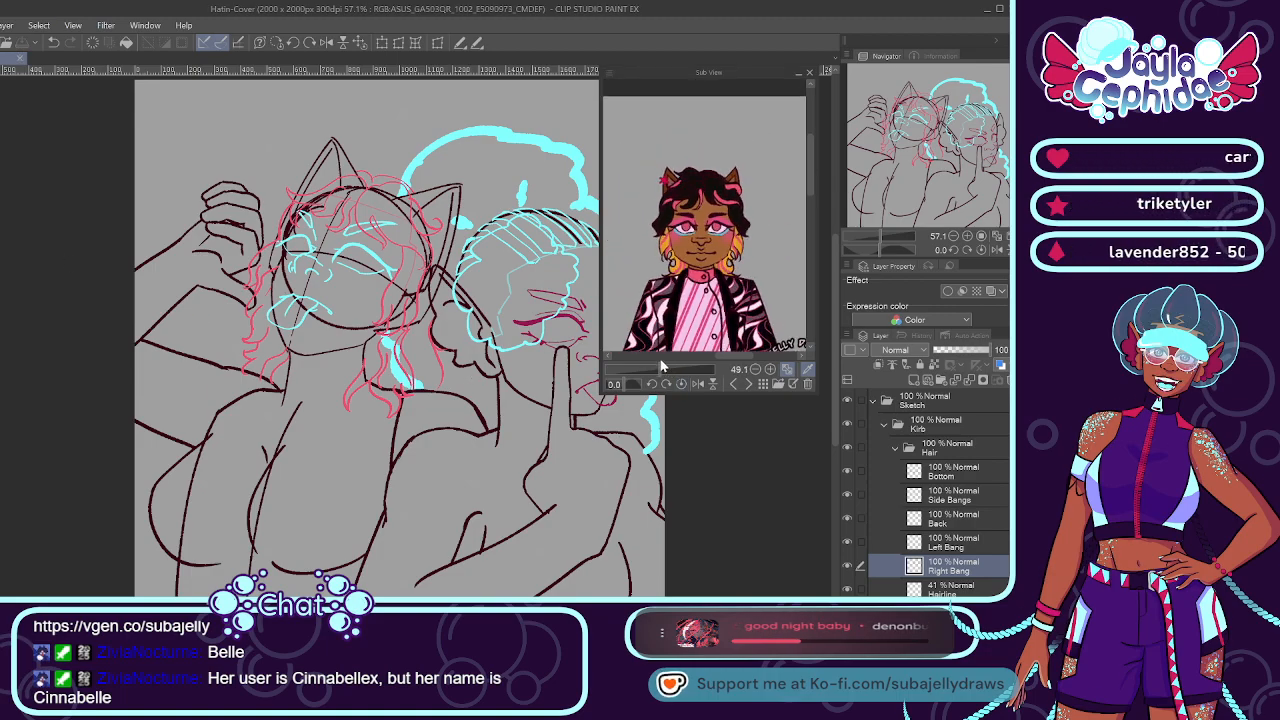
click(909, 451)
key(ctrl+g)
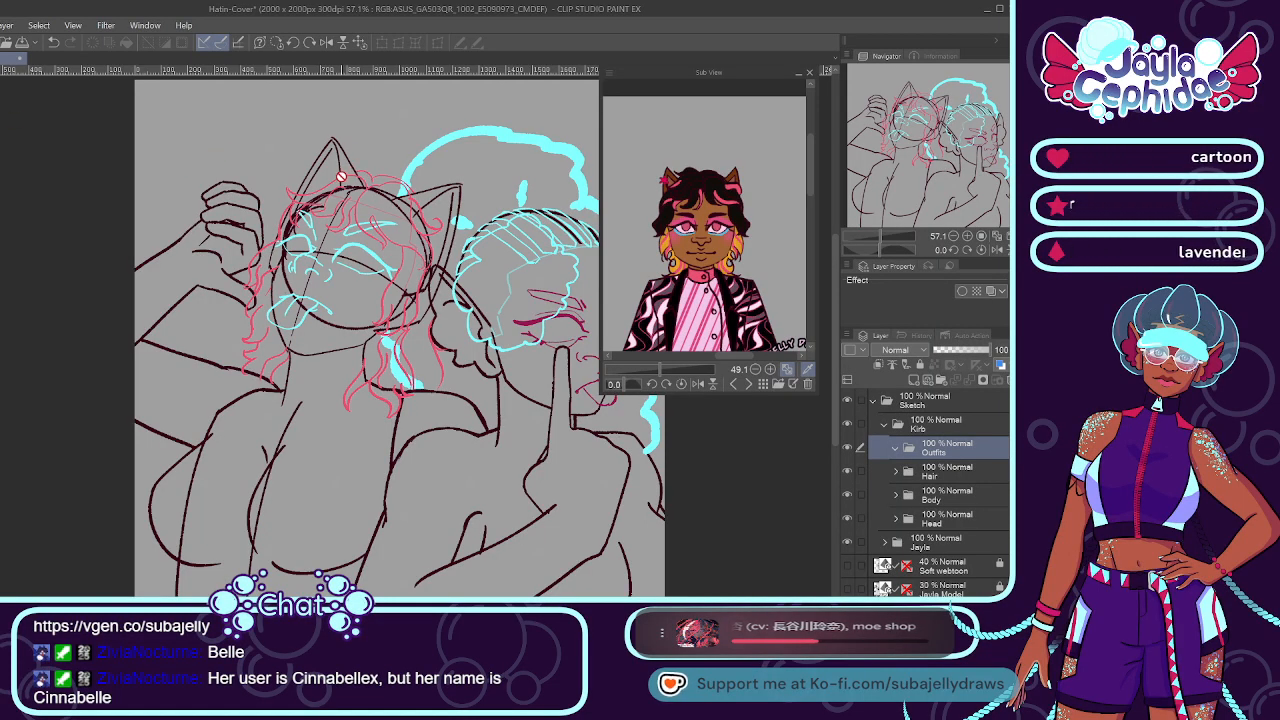
key(alt+Tab)
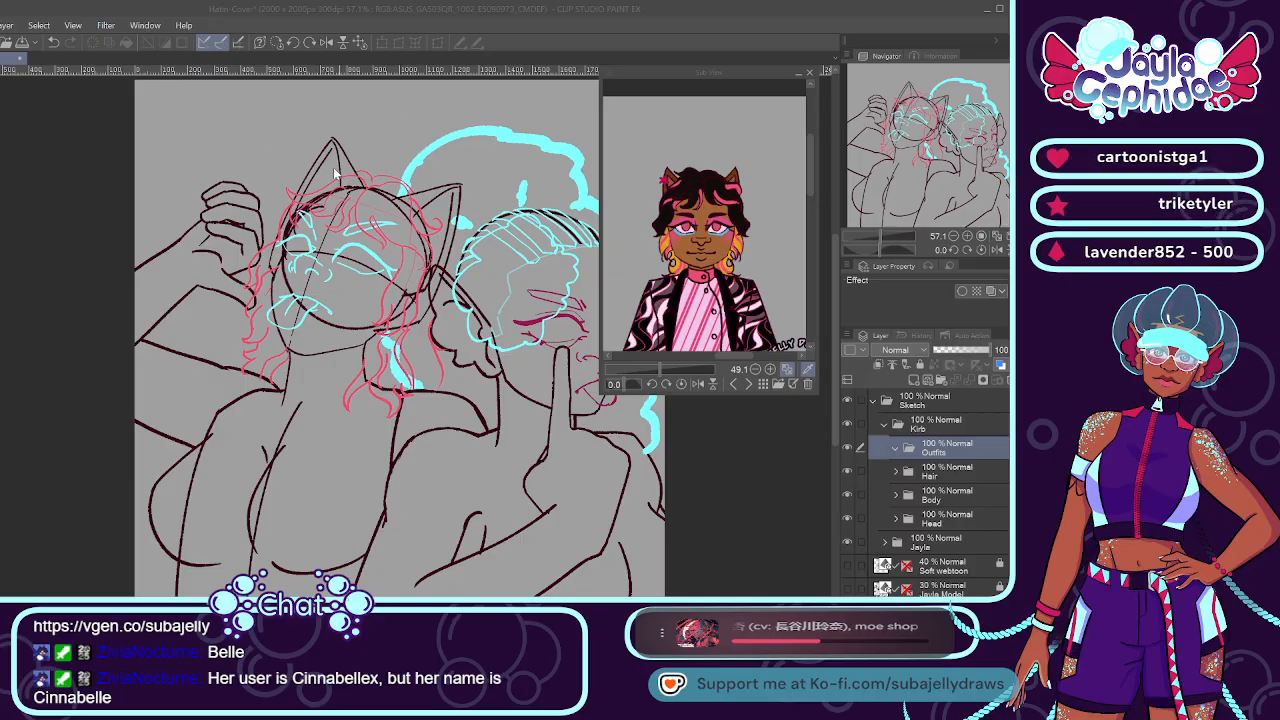
key(alt+Tab)
key(ctrl+v)
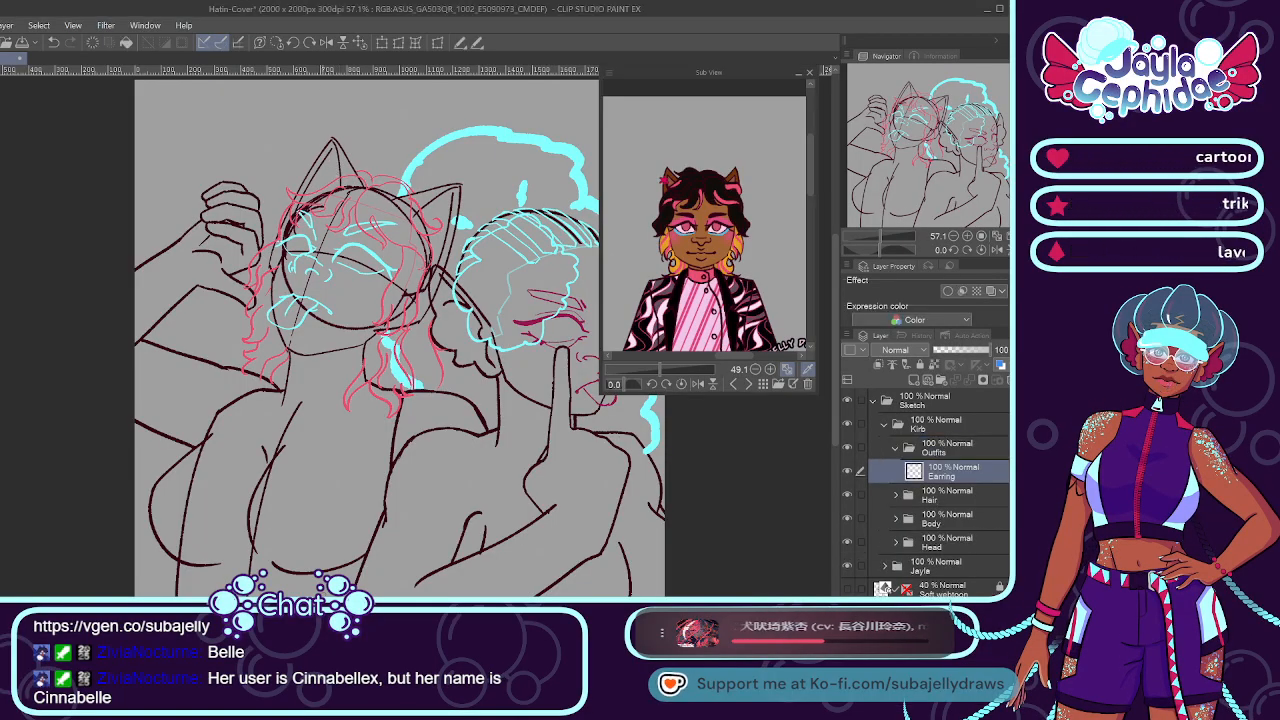
Sketch a small green star-shaped earring with crossed strokes on the outer edge of Kirb's cat ear, following the reference.
drag(707, 370, 668, 370)
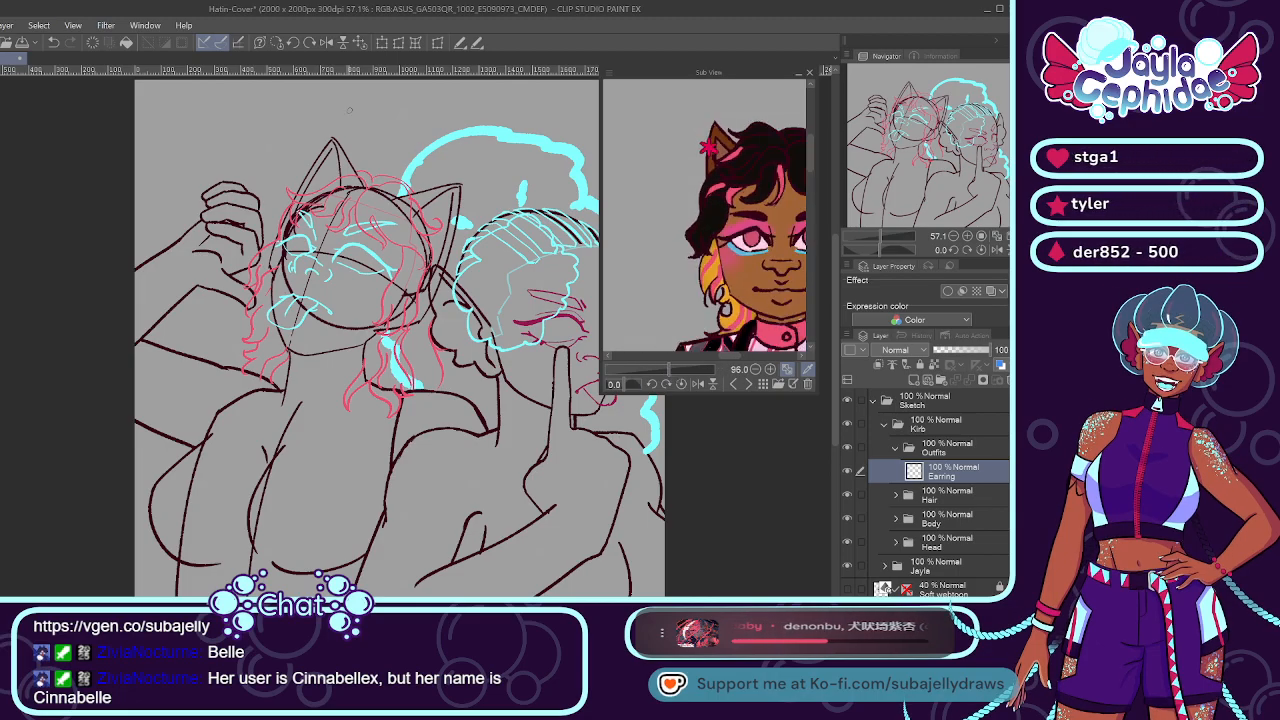
scroll(328, 172, up, 4)
mouse_move(330, 166)
mouse_down()
mouse_move(313, 210)
mouse_move(337, 211)
mouse_up()
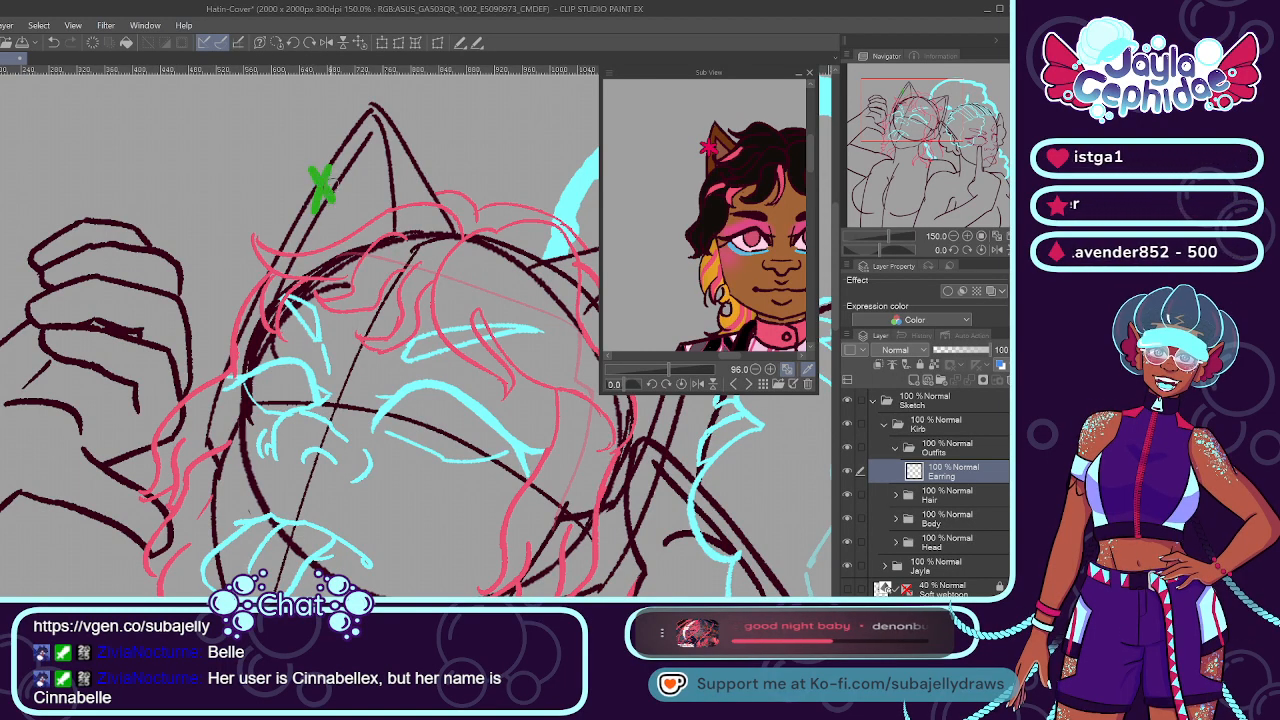
drag(300, 196, 340, 181)
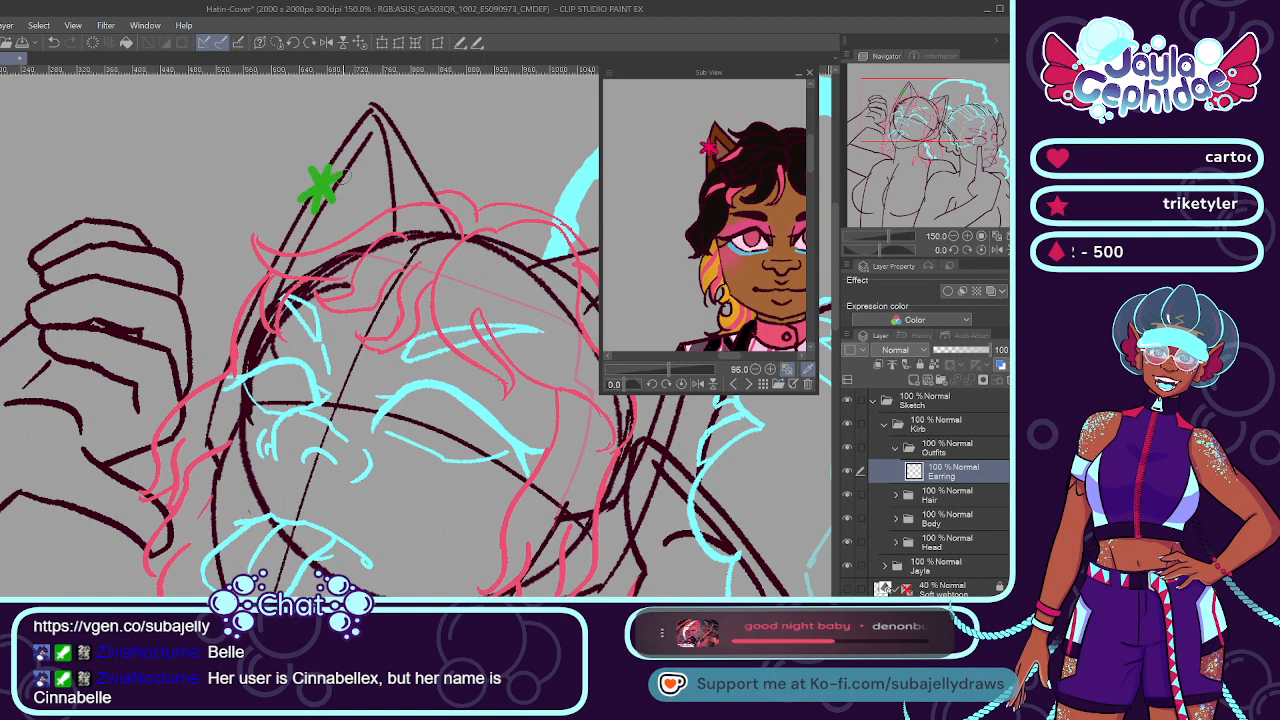
scroll(327, 188, down, 3)
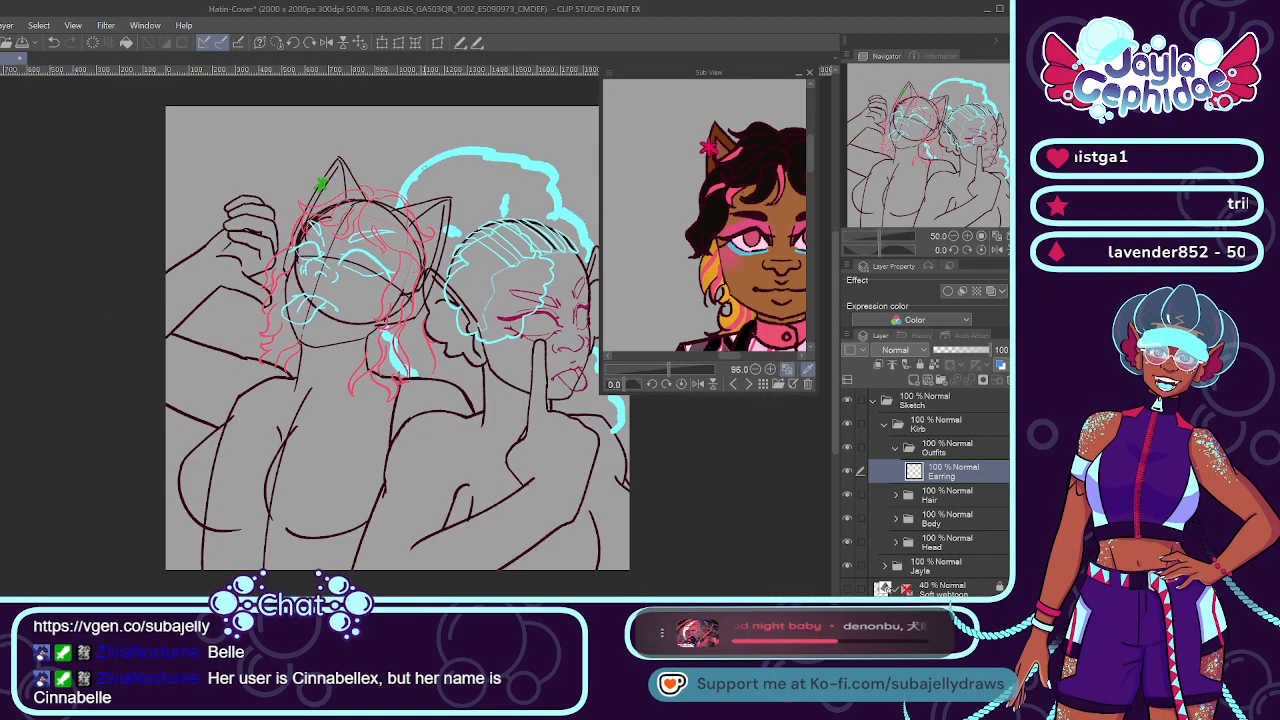
Apply a border effect to the Earring layer so the star gets an outline.
scroll(358, 153, up, 2)
click(948, 290)
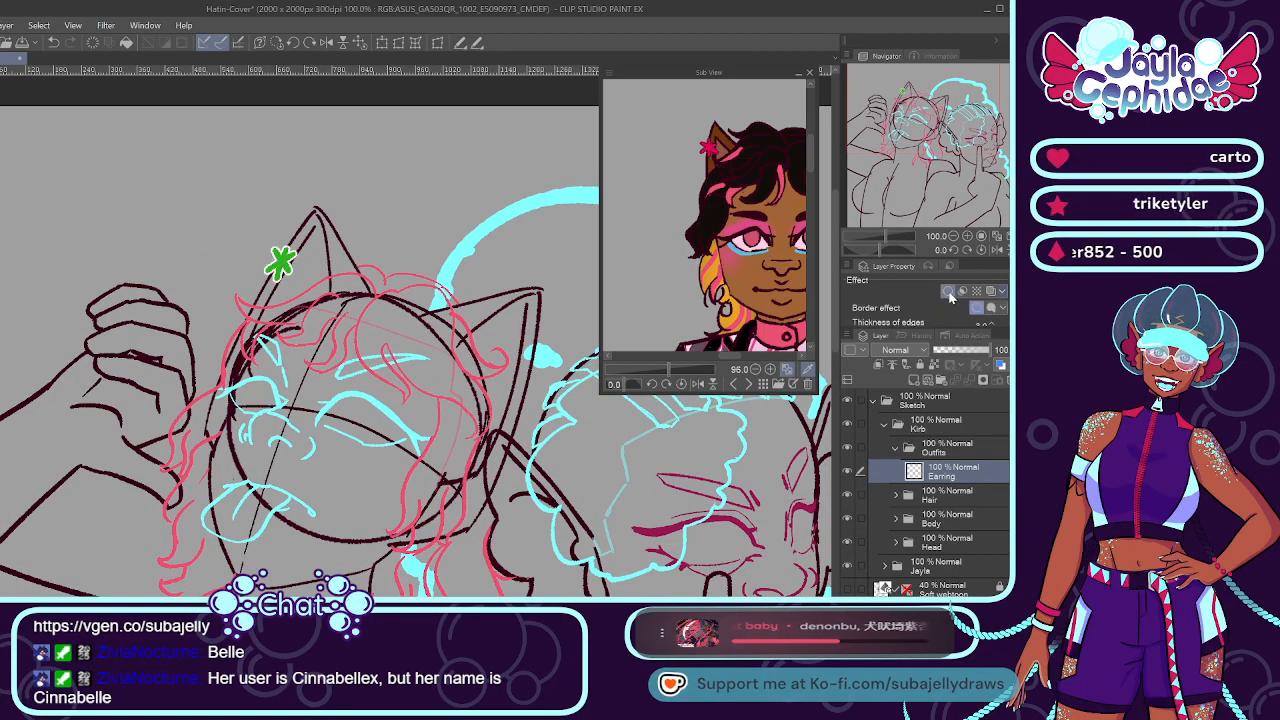
scroll(511, 304, down, 1)
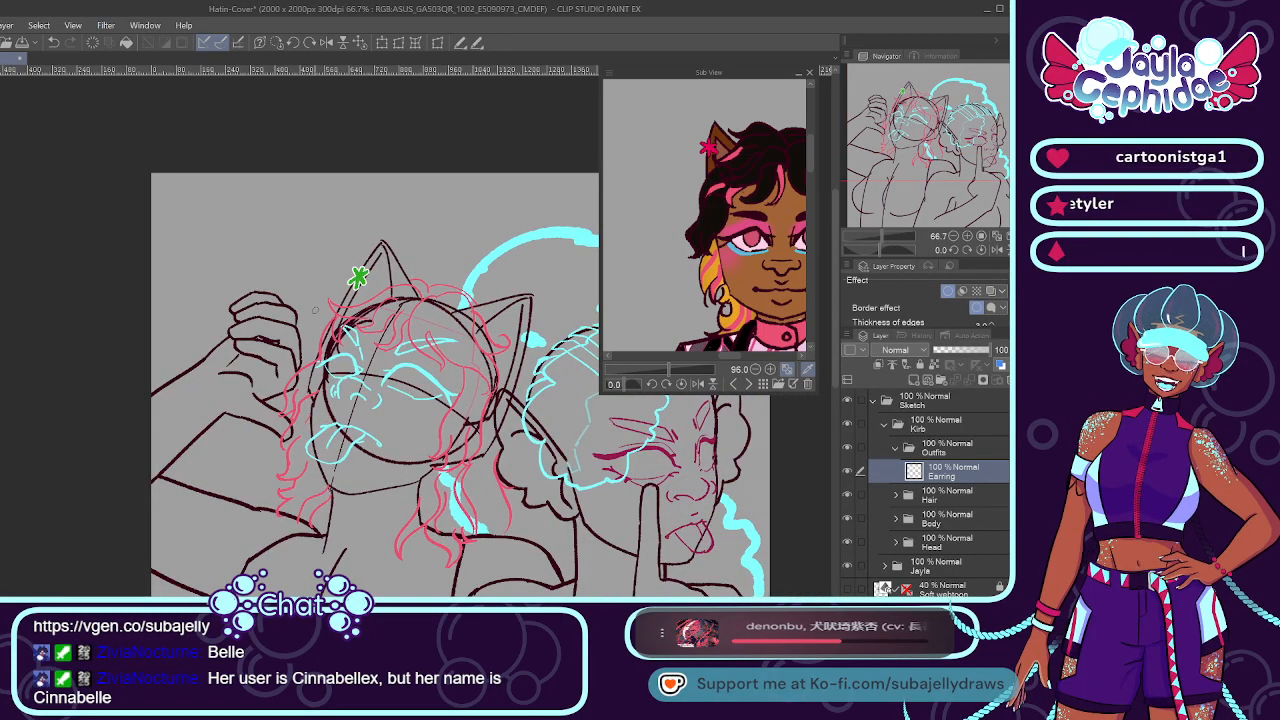
scroll(255, 325, down, 2)
scroll(251, 357, up, 3)
scroll(438, 383, down, 2)
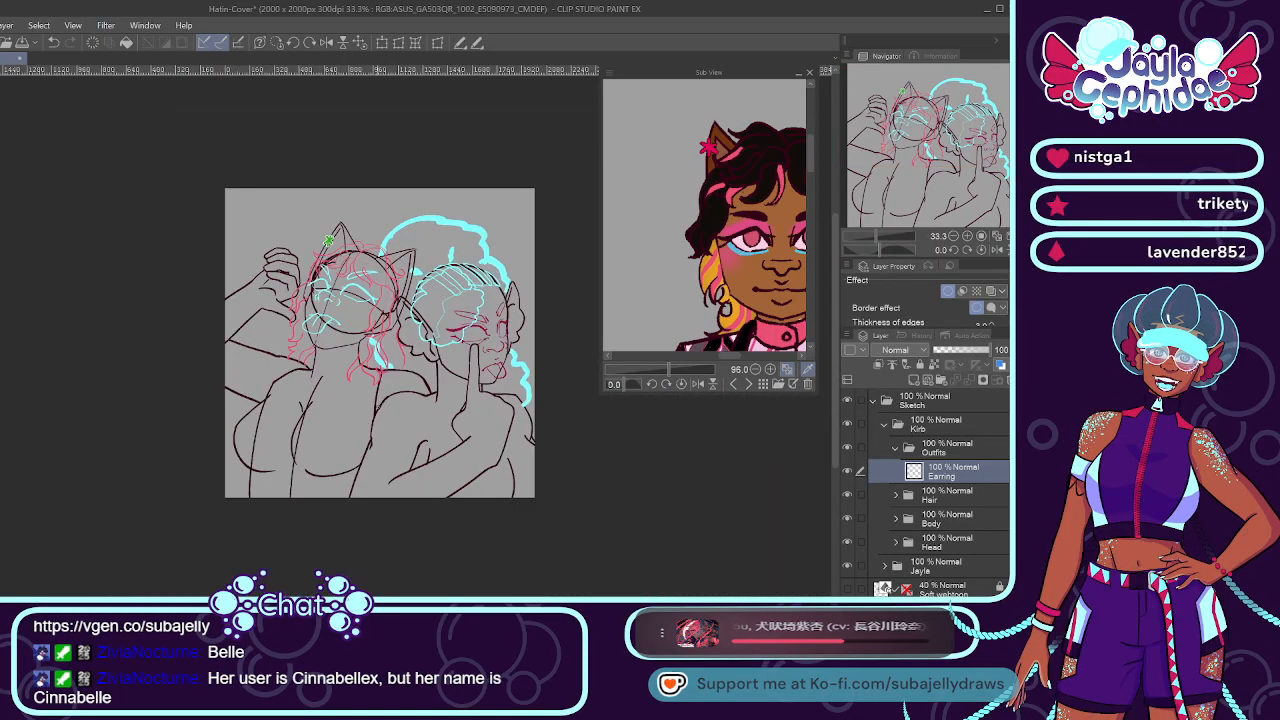
Bring the shirt and jacket into view in the reference image and add a layer named Top above Earring.
scroll(438, 383, up, 1)
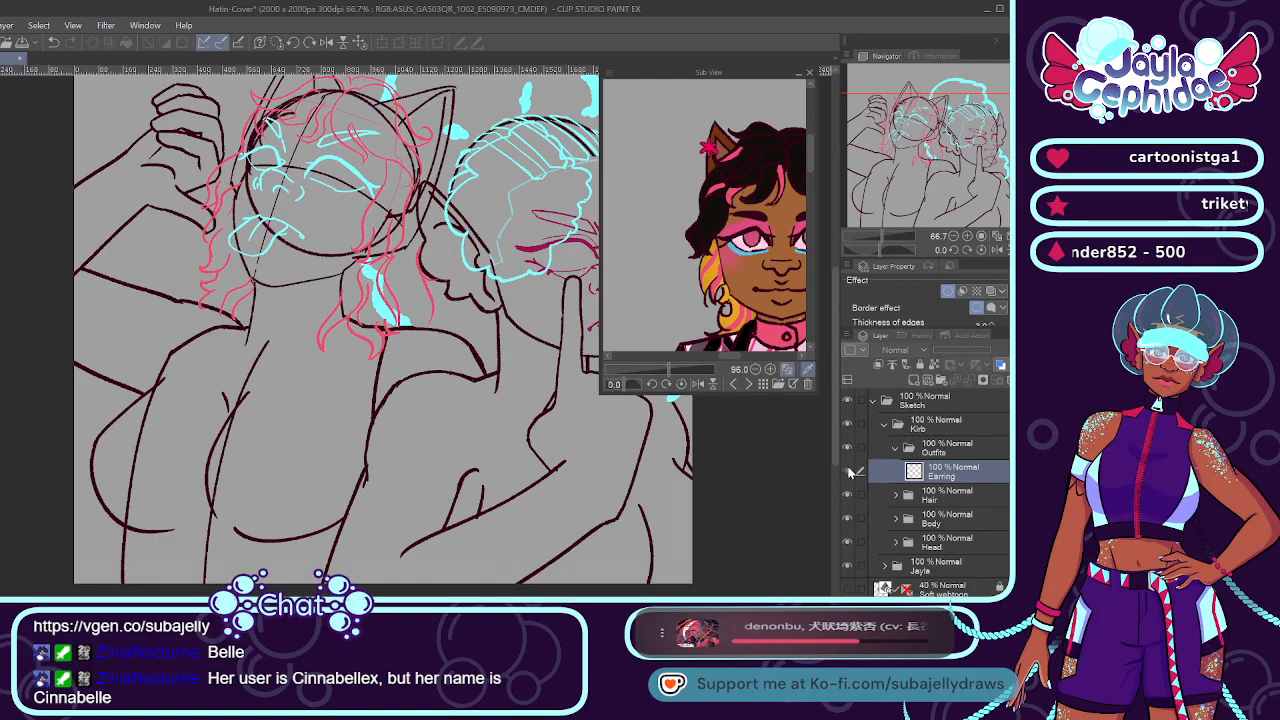
drag(723, 352, 665, 368)
scroll(246, 213, down, 2)
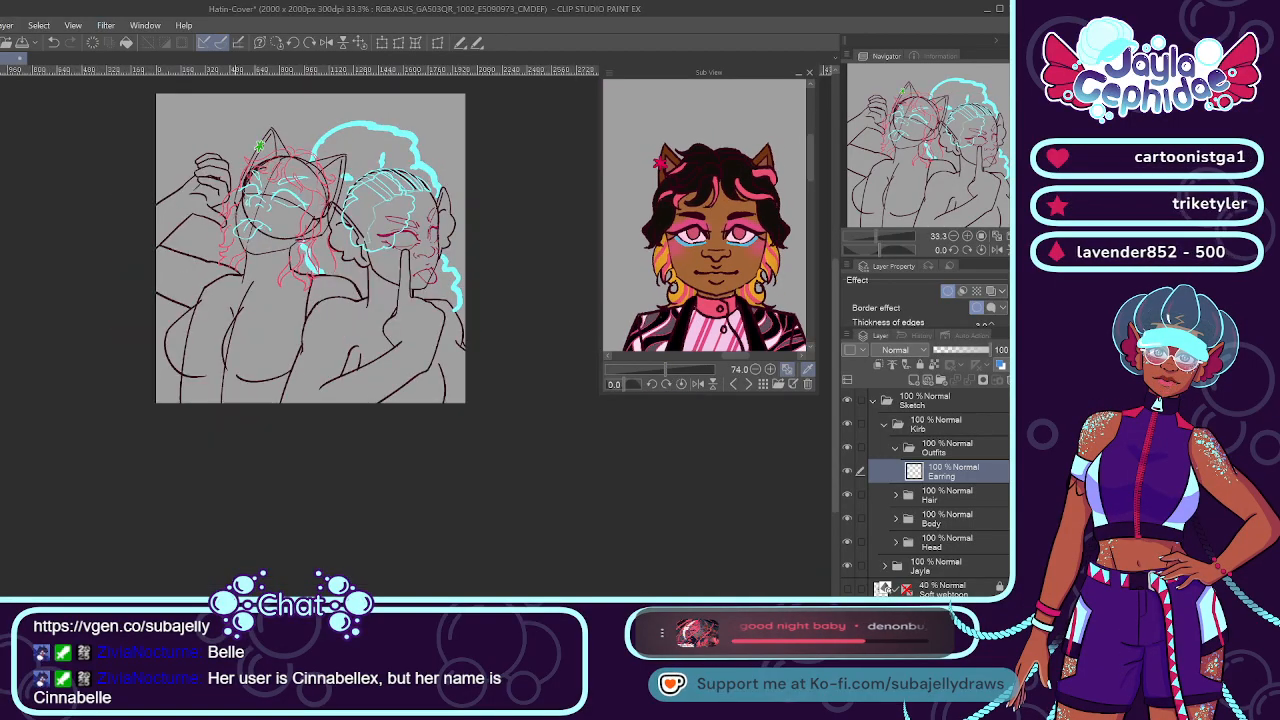
scroll(219, 155, up, 2)
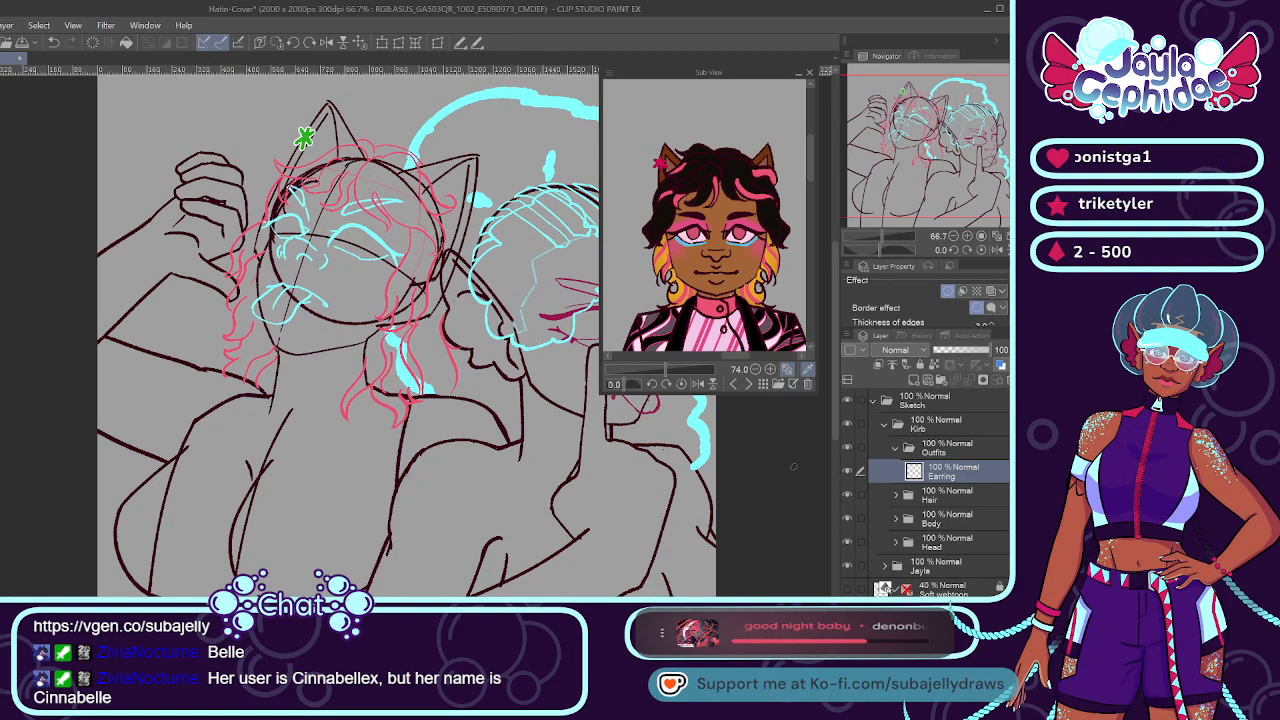
scroll(812, 190, down, 2)
scroll(810, 190, down, 1)
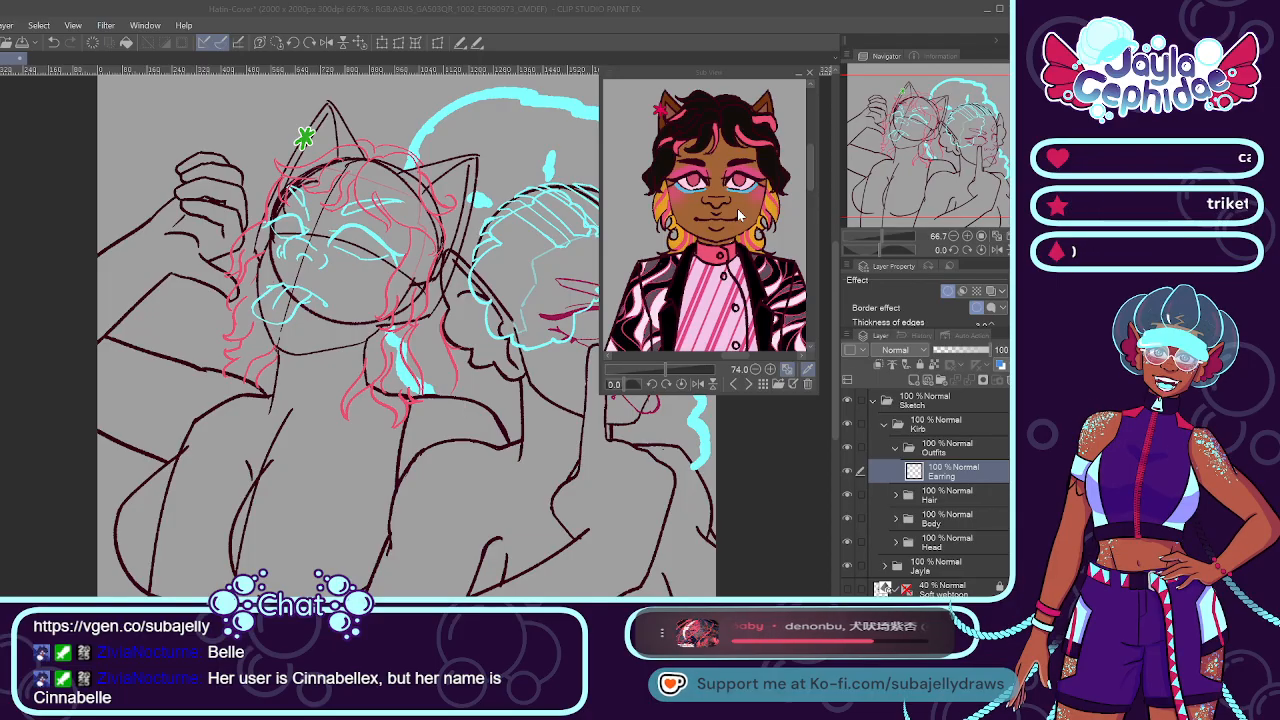
text(Top)
key(Return)
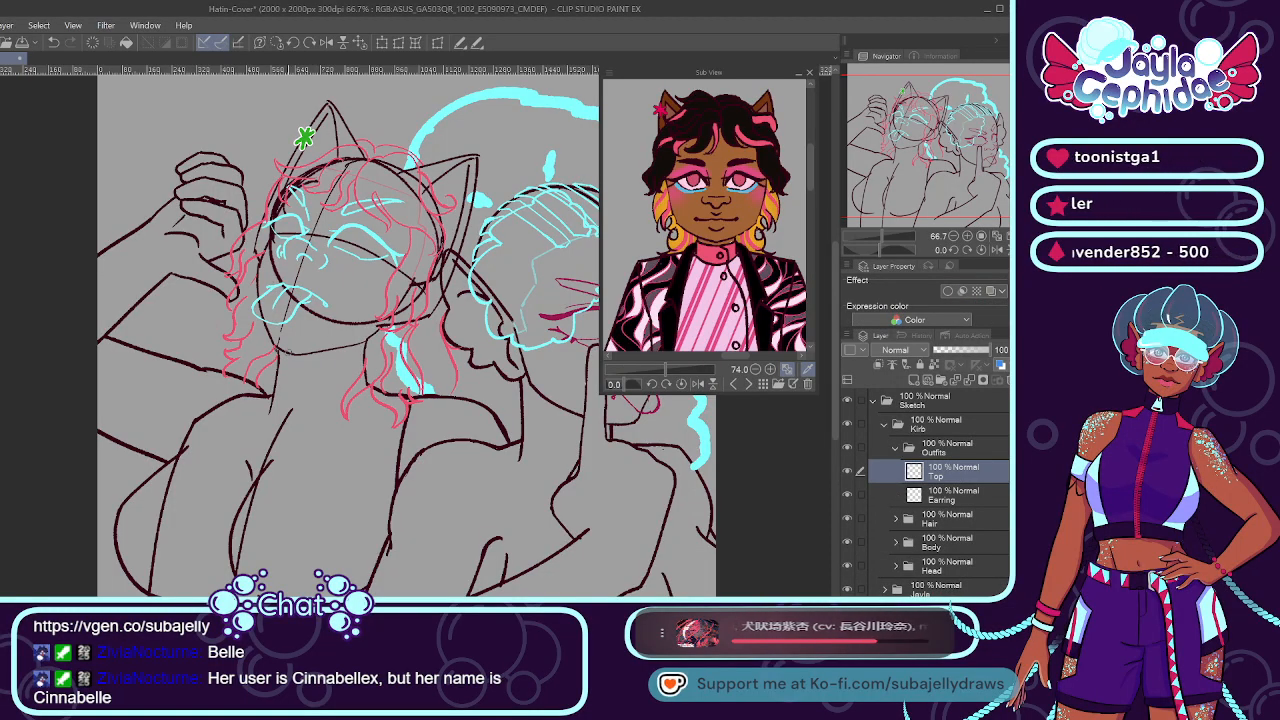
Sketch the high collar's curved upper edge across Kirb's neck, its outer side edge and the start of the angled front flap.
scroll(280, 352, up, 1)
drag(266, 376, 347, 377)
key(ctrl+z)
mouse_move(266, 380)
mouse_down()
mouse_move(331, 390)
mouse_move(362, 380)
mouse_move(392, 362)
mouse_up()
key(ctrl+z)
key(ctrl+z)
drag(266, 376, 402, 372)
drag(264, 378, 262, 412)
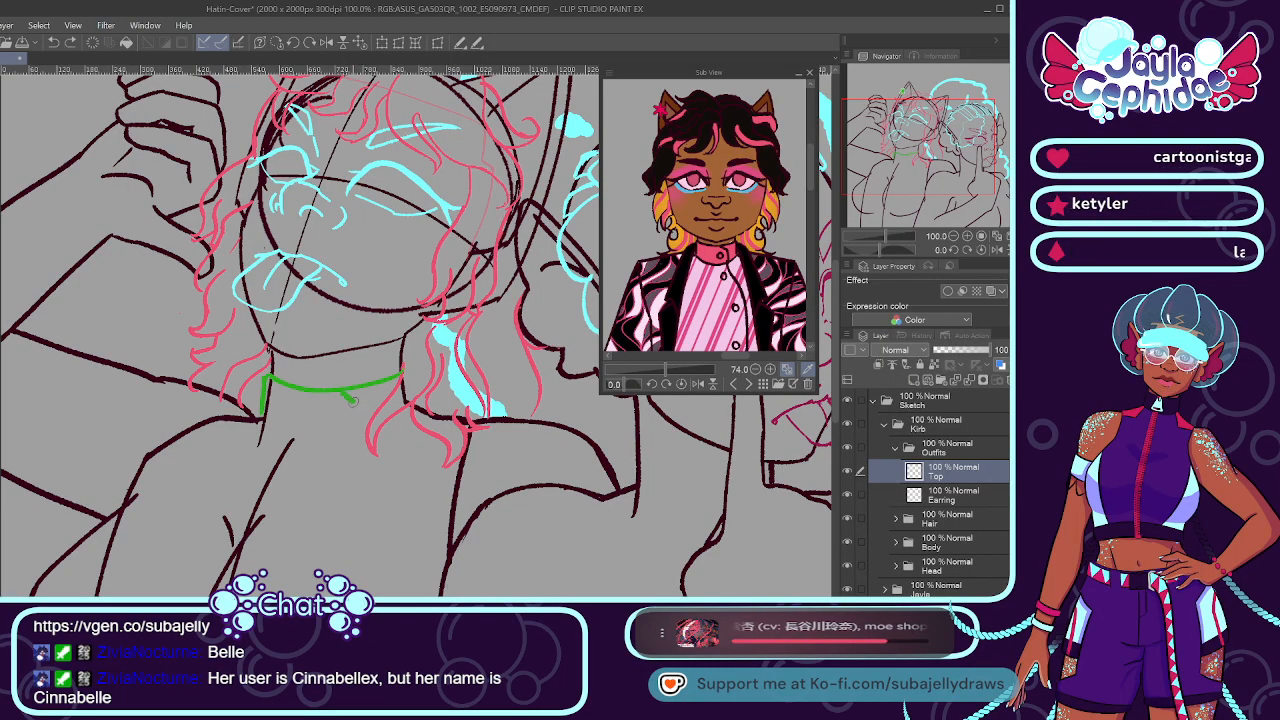
key(ctrl+z)
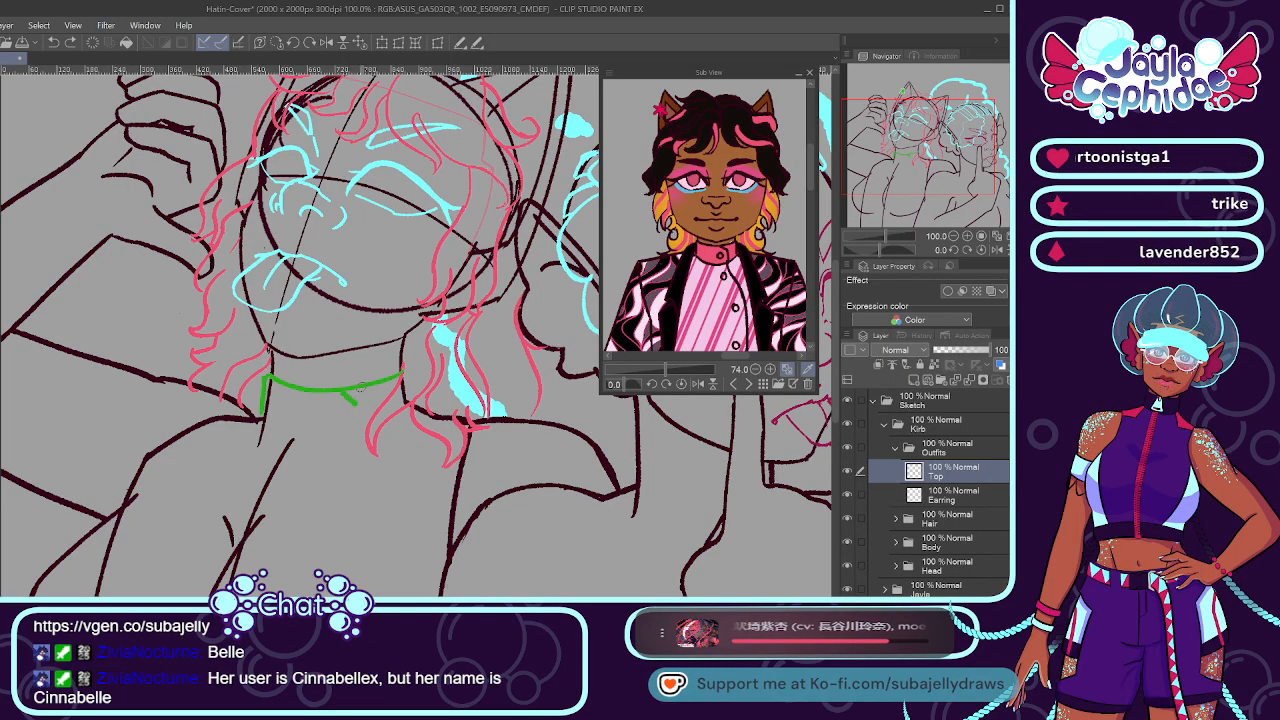
Complete the collar with the flap's vertical edge, the curved lower edge and the far side edge.
drag(353, 404, 347, 437)
key(ctrl+z)
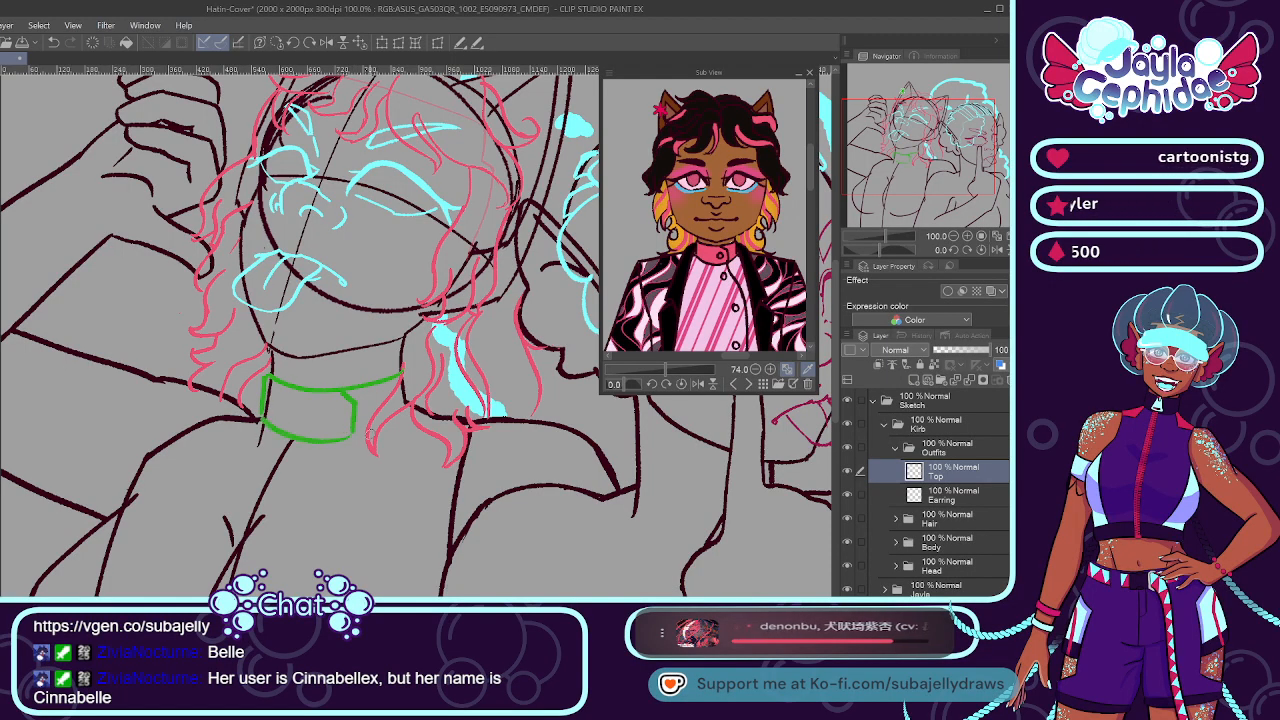
drag(350, 437, 402, 420)
drag(400, 366, 407, 382)
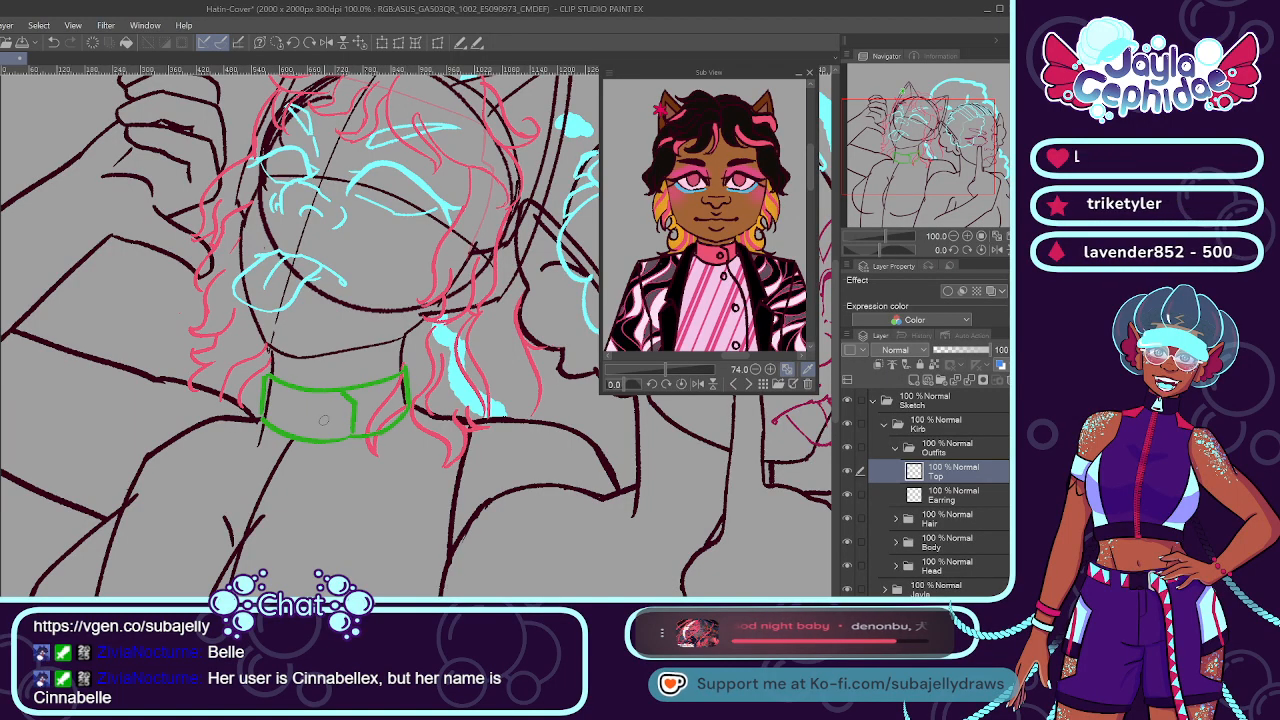
Sketch the shirt's front opening from the collar flap, angling outward and continuing down the chest, following the reference.
scroll(280, 370, down, 2)
scroll(316, 400, up, 1)
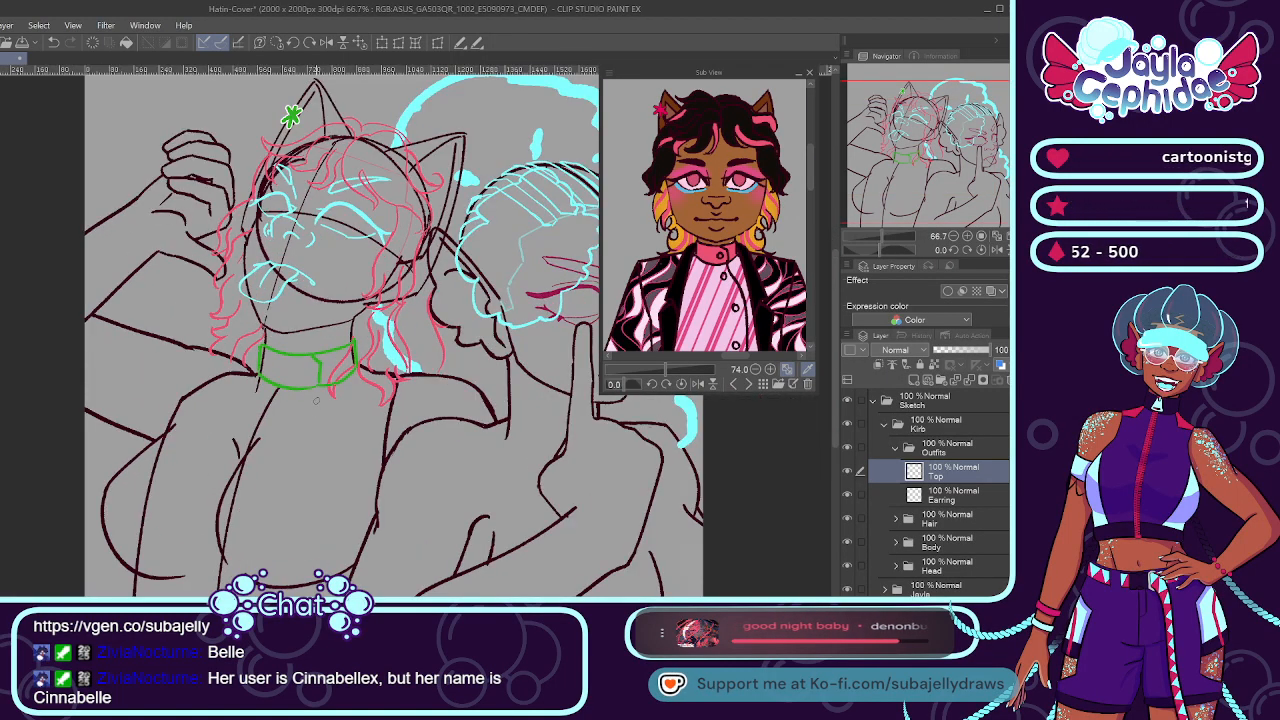
scroll(812, 224, up, 3)
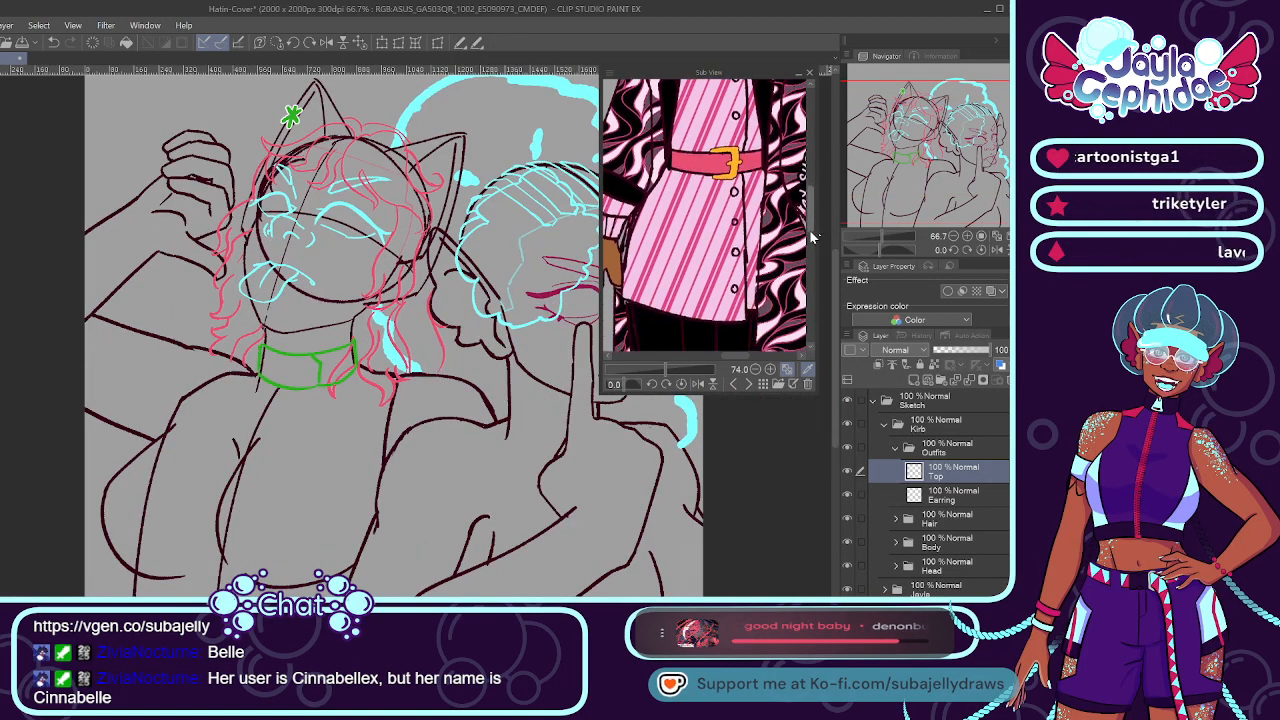
mouse_move(317, 386)
mouse_down()
mouse_move(315, 418)
mouse_move(348, 432)
mouse_move(320, 570)
mouse_up()
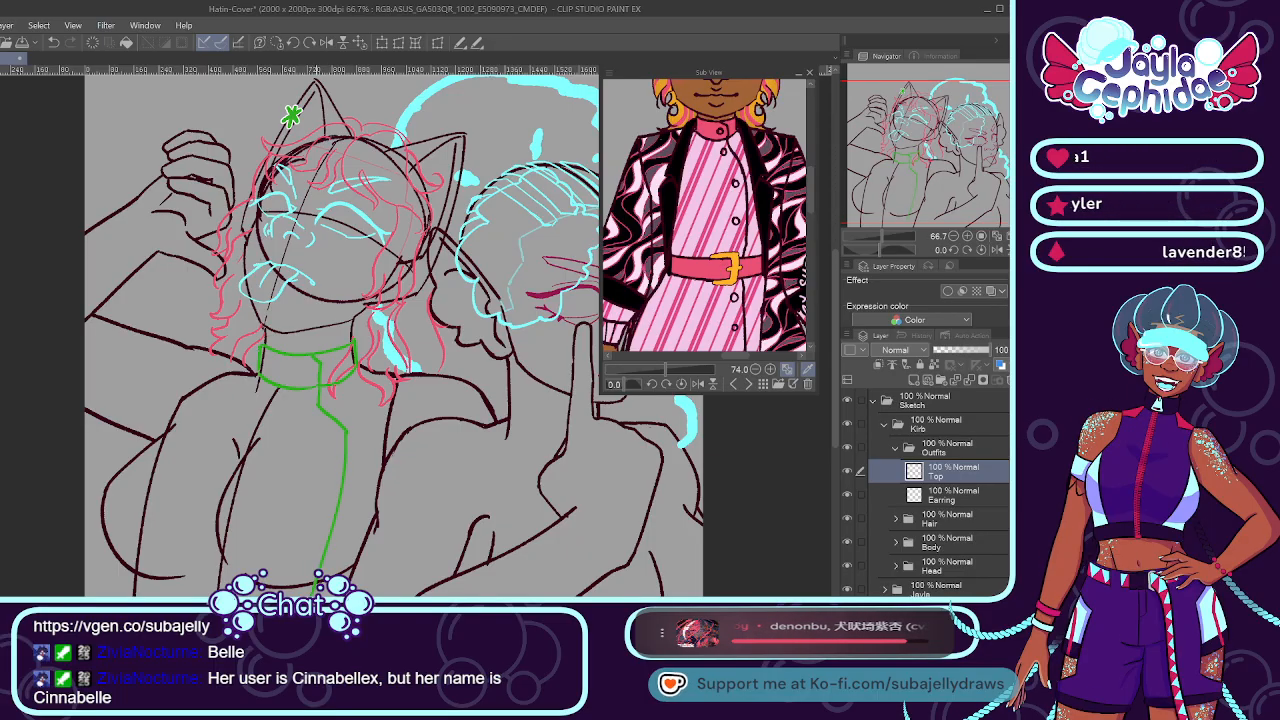
scroll(318, 530, down, 2)
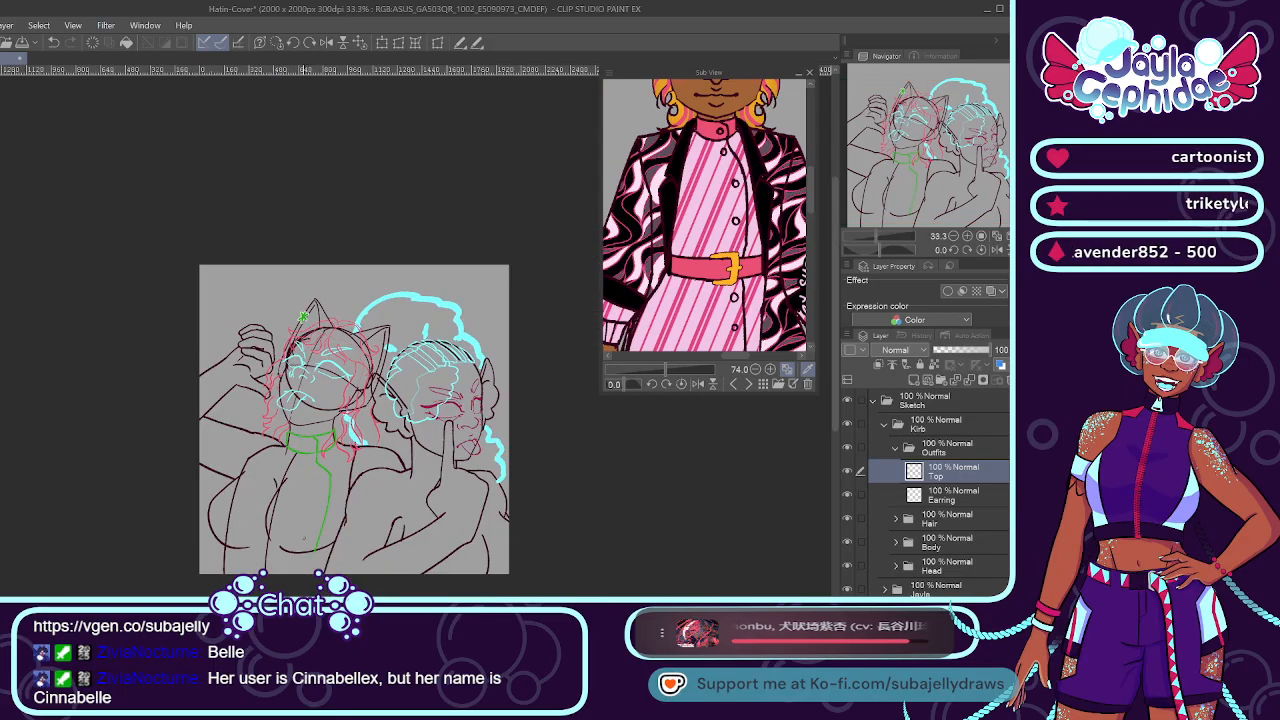
scroll(320, 585, up, 2)
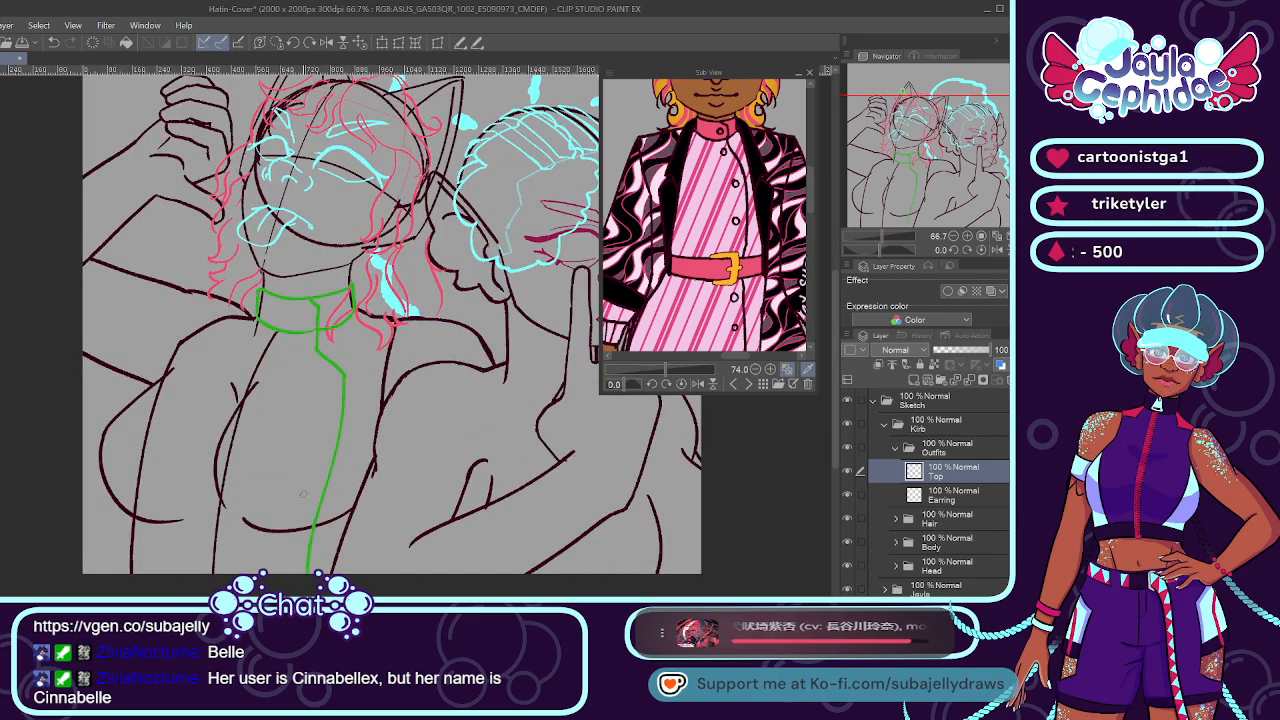
Redraw the lower part of the shirt's front opening as a fuller curve over the chest, ending at the canvas edge.
key(ctrl+z)
drag(345, 375, 312, 538)
key(ctrl+z)
drag(345, 375, 309, 547)
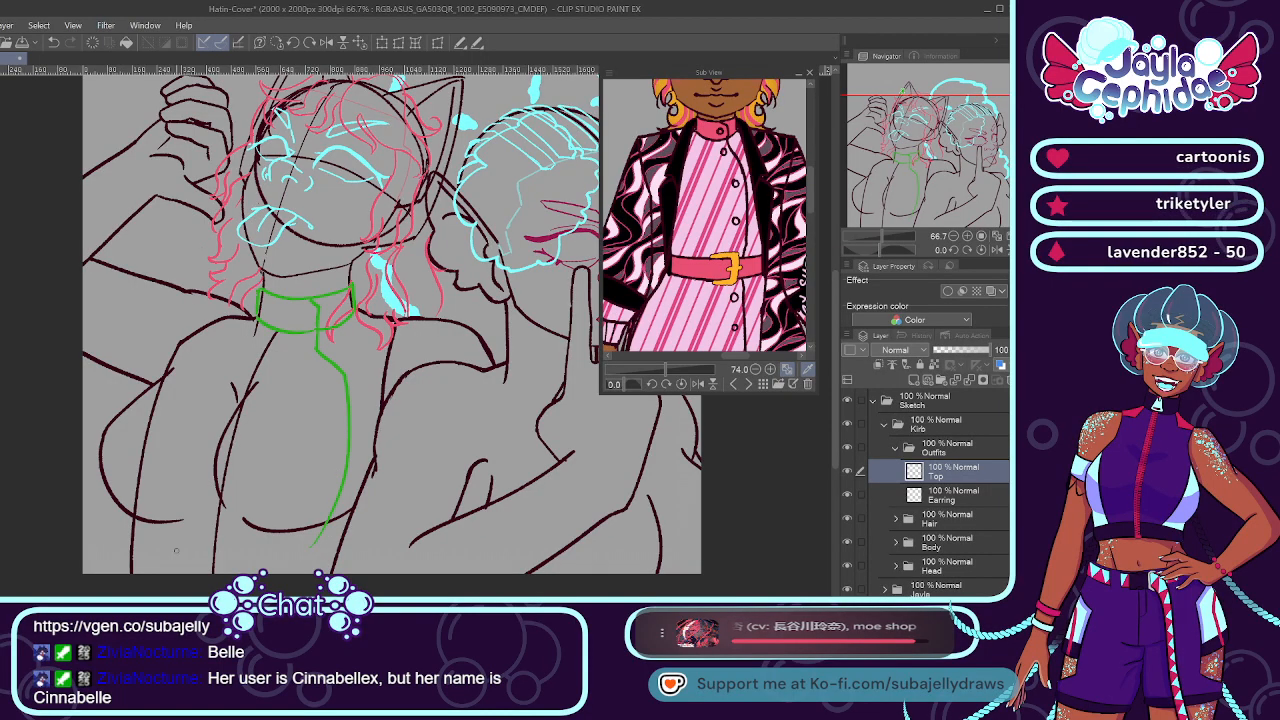
drag(318, 536, 319, 568)
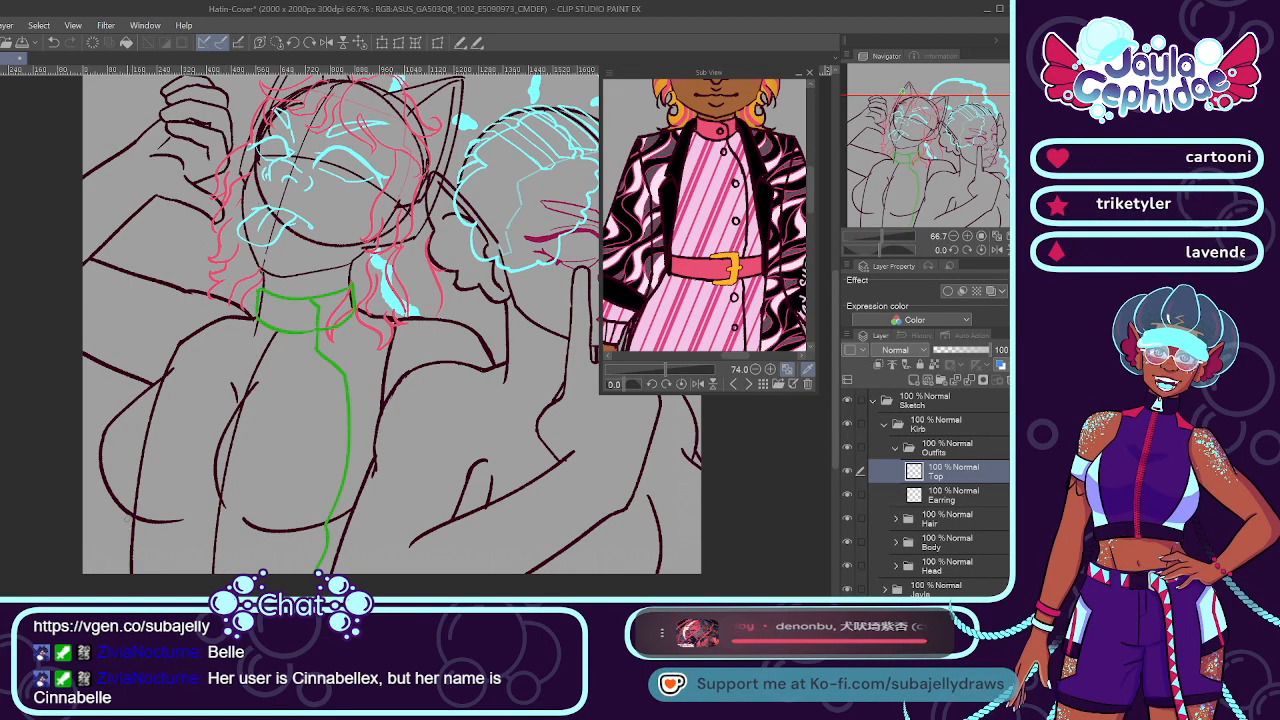
Sketch the shirt's outer side outline, curving around the chest beside Kirb's raised arm and continuing down to the canvas edge.
drag(124, 527, 122, 574)
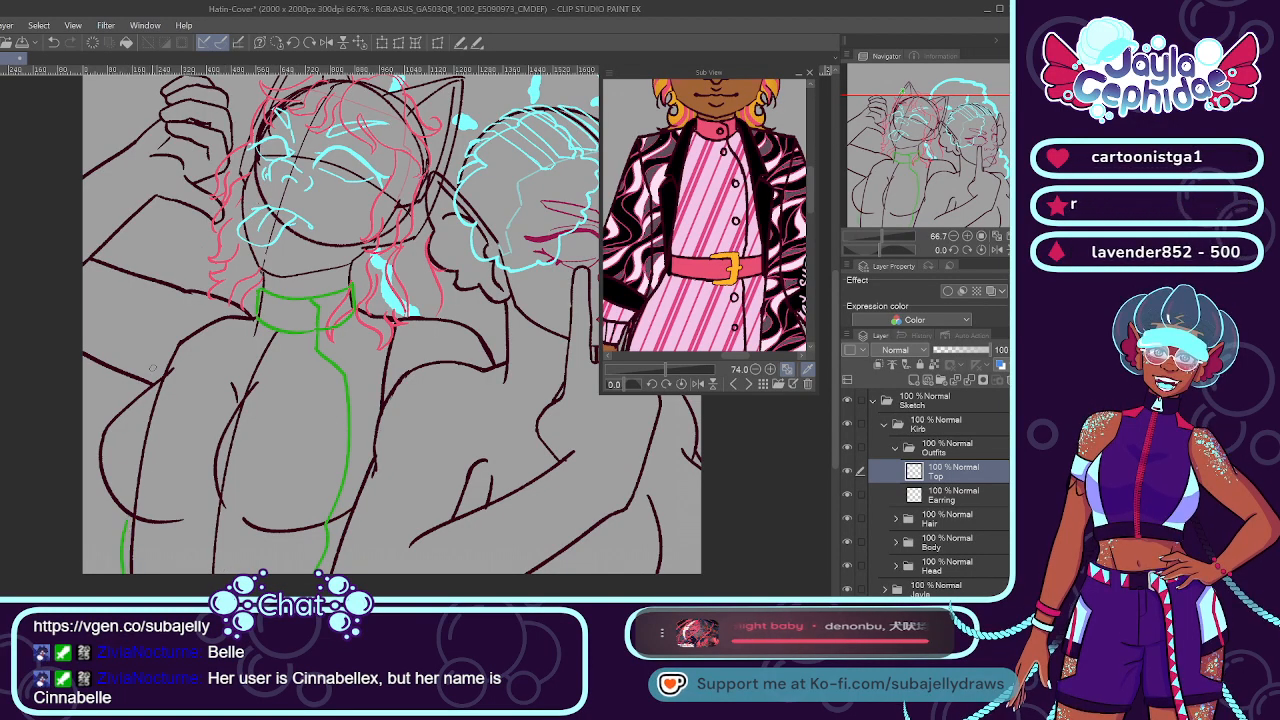
drag(163, 377, 98, 438)
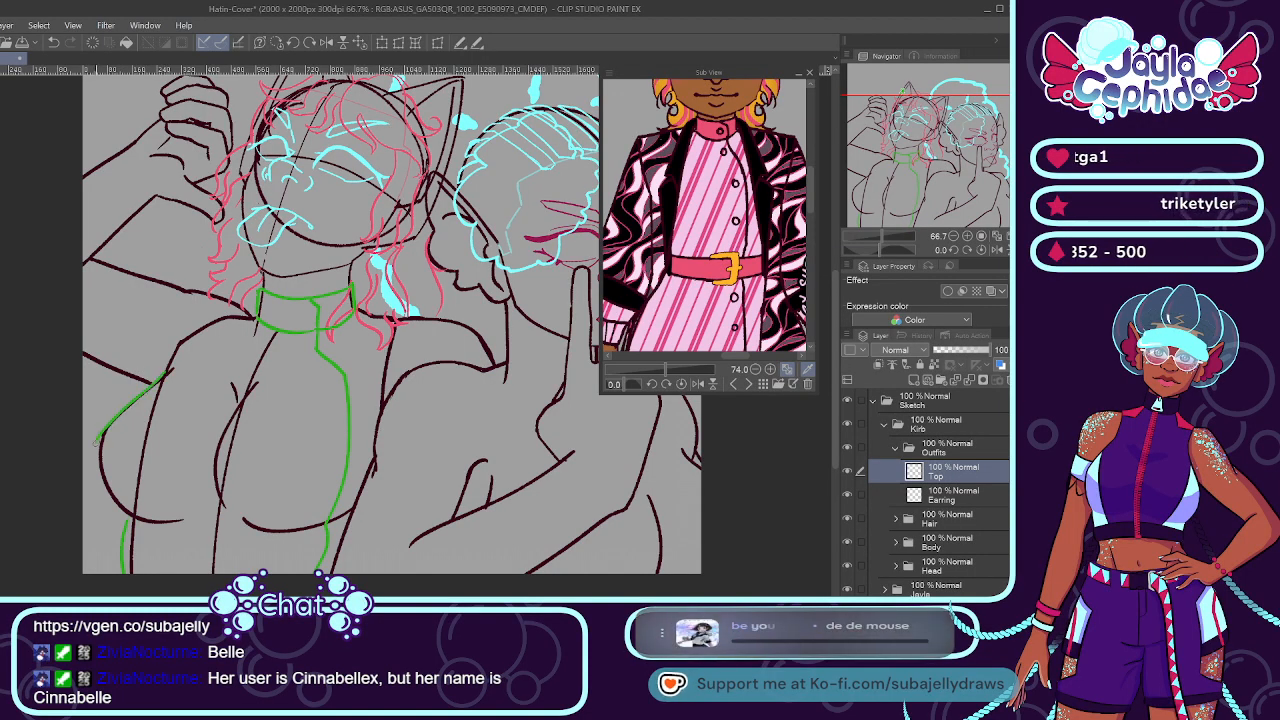
key(ctrl+z)
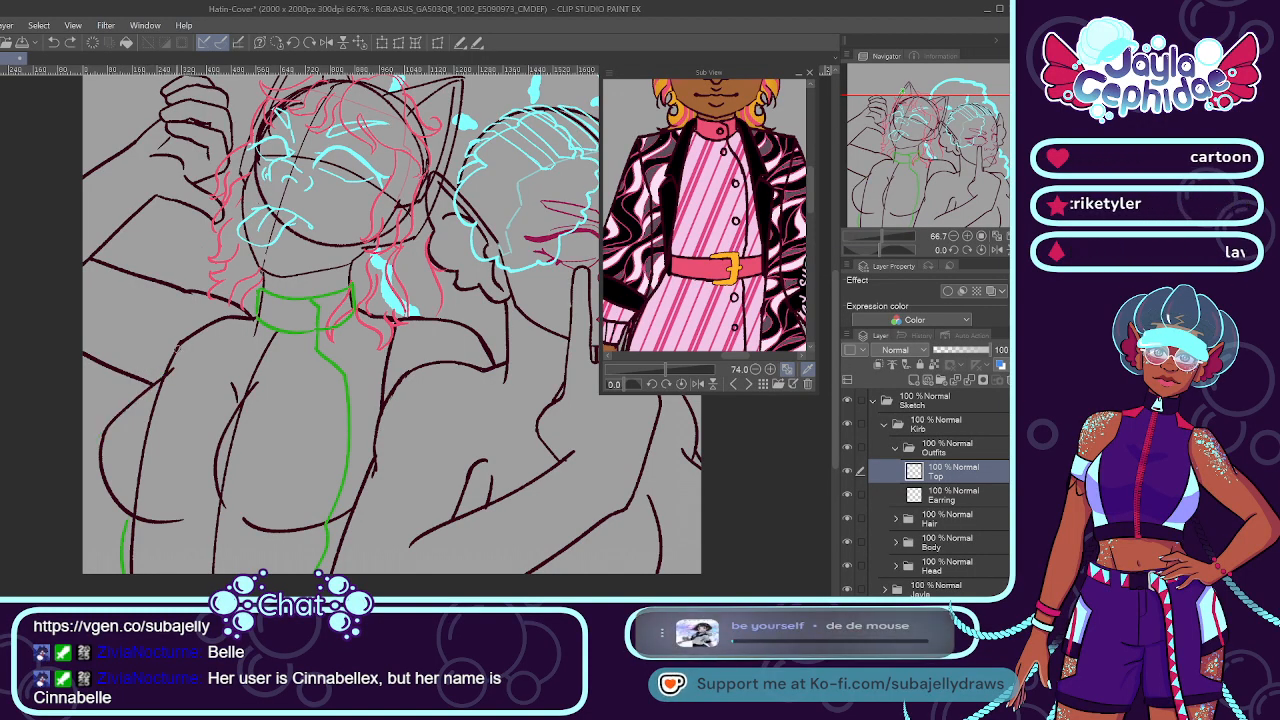
key(ctrl+z)
mouse_move(152, 384)
mouse_down()
mouse_move(103, 424)
mouse_move(96, 470)
mouse_up()
key(ctrl+z)
key(ctrl+z)
key(ctrl+z)
drag(106, 417, 120, 526)
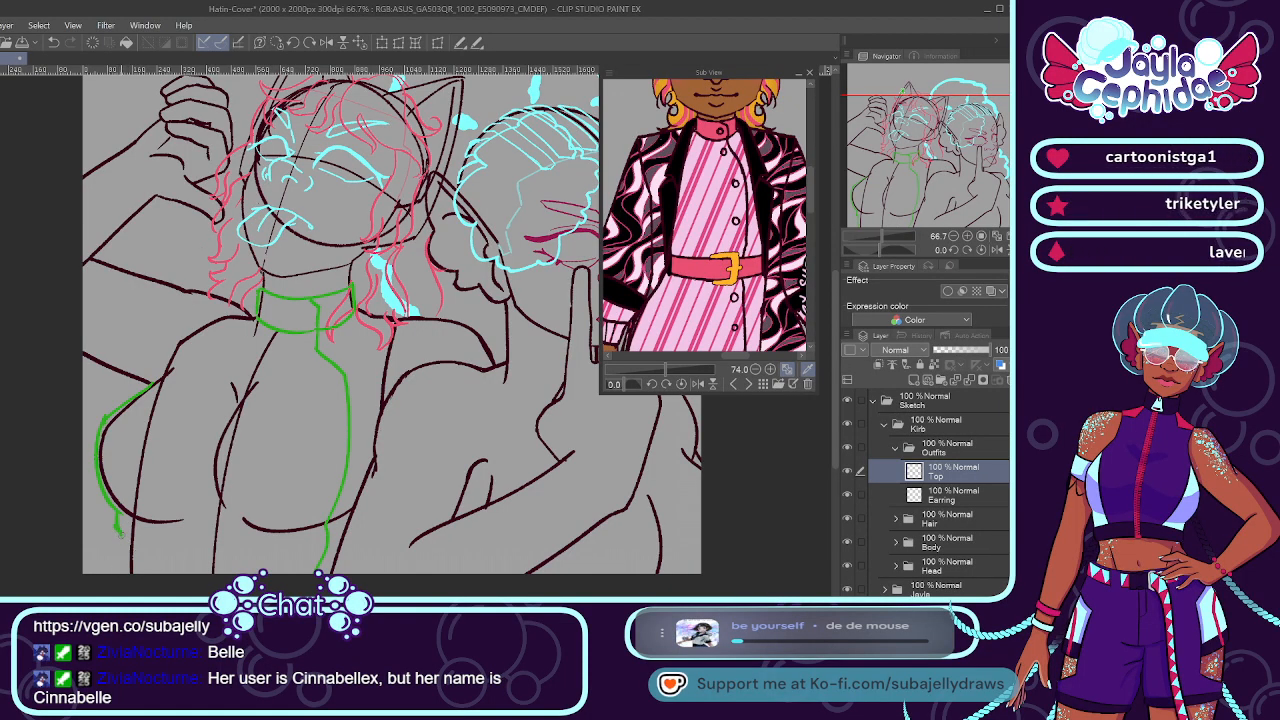
drag(118, 532, 121, 570)
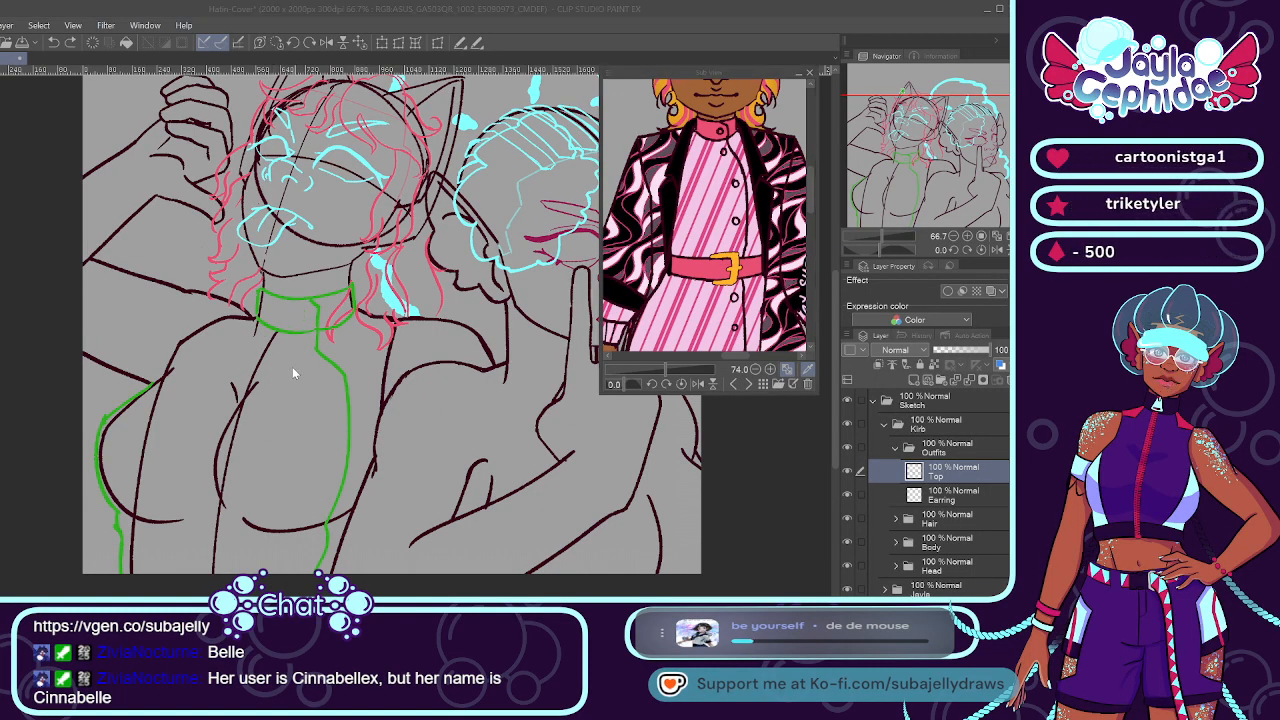
Create a Buttons layer above Top and sketch a small round button on the collar beside the front flap.
key(Return)
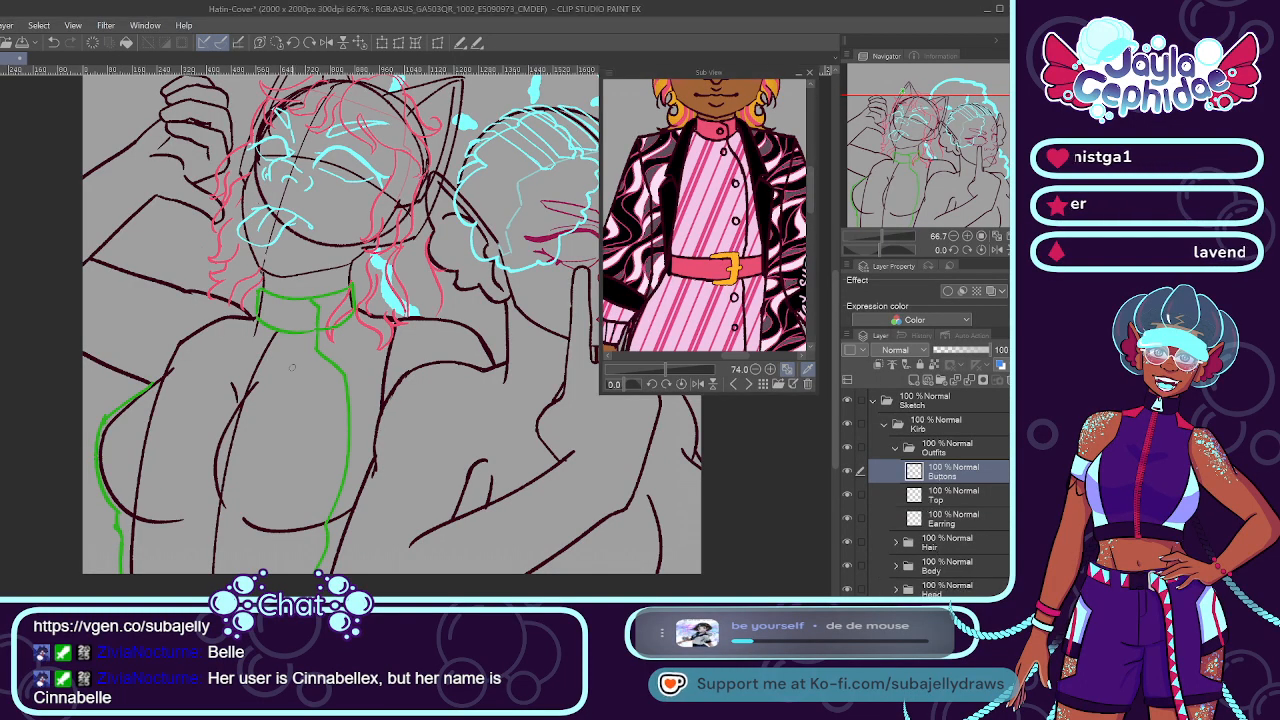
scroll(294, 318, up, 3)
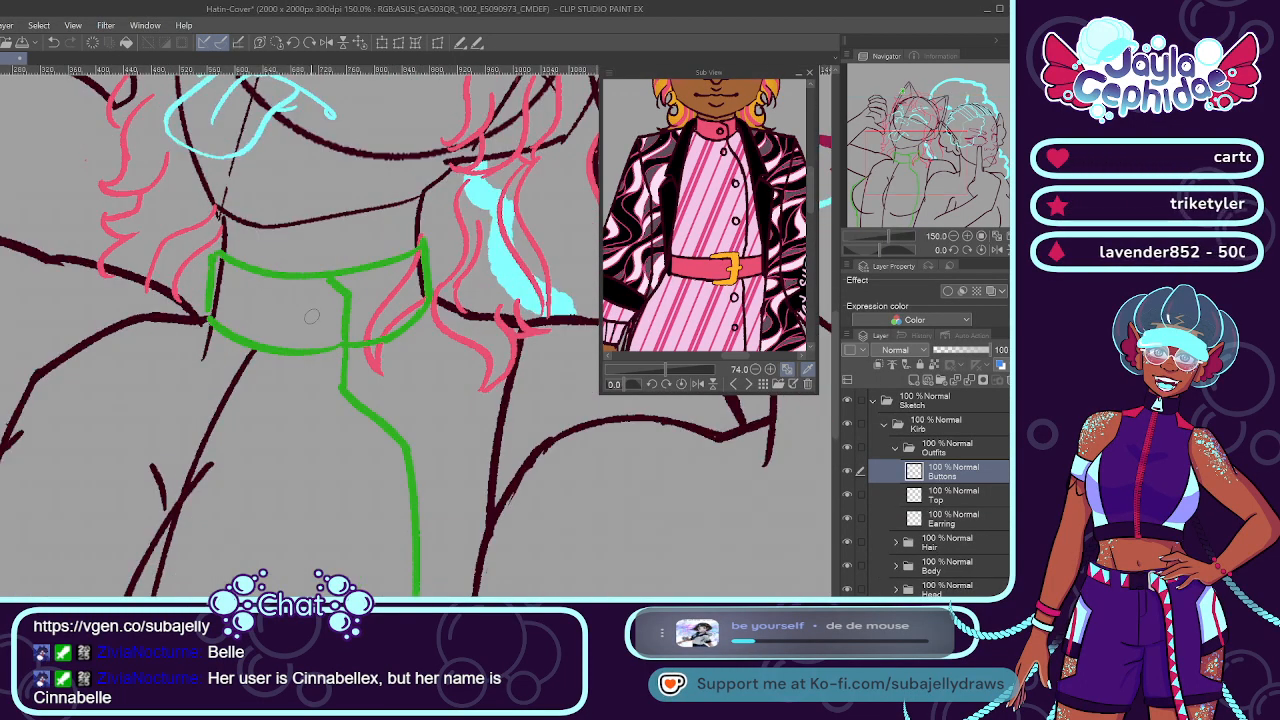
drag(312, 308, 311, 305)
key(ctrl+z)
scroll(307, 308, down, 2)
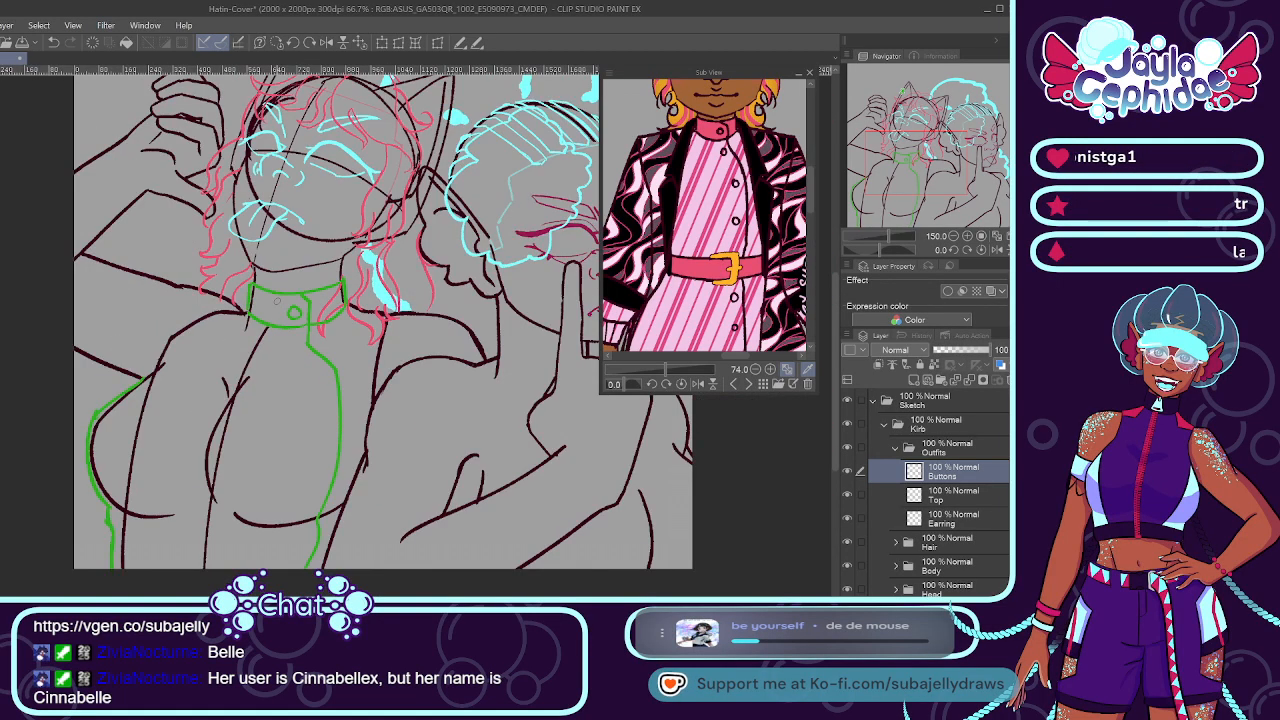
scroll(78, 298, up, 1)
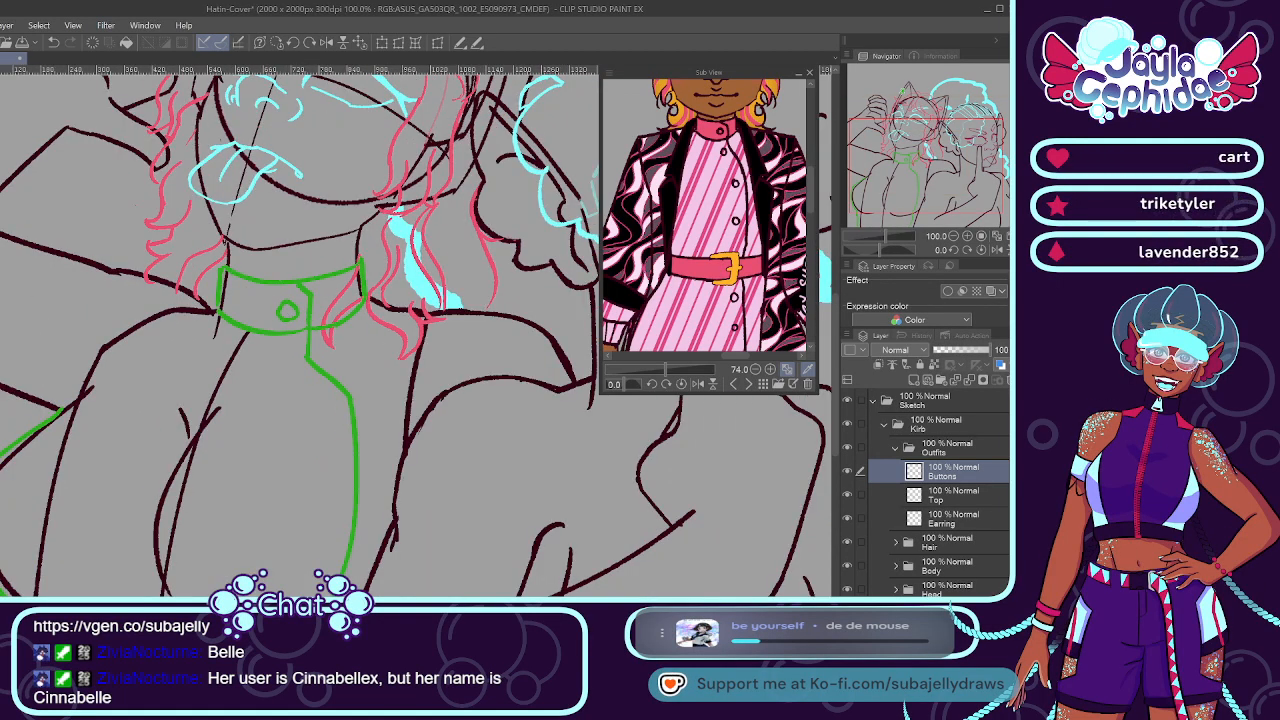
key(ctrl+shift+n)
drag(286, 352, 289, 354)
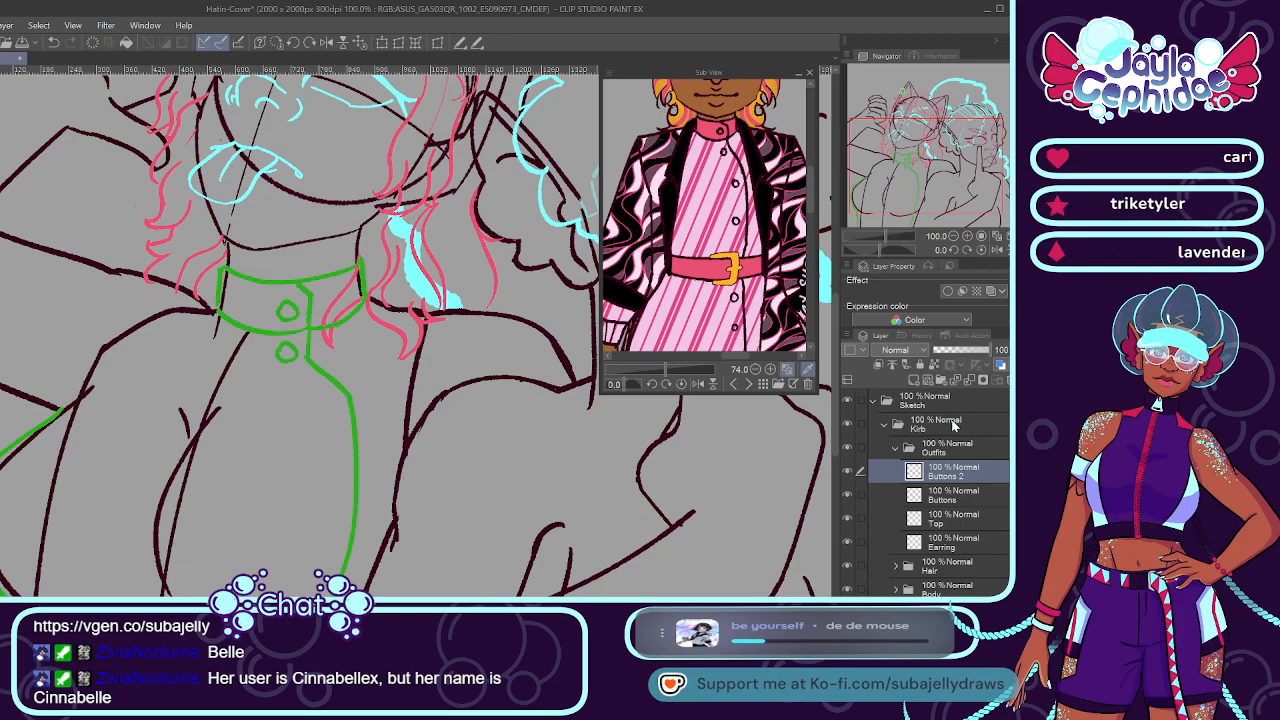
click(970, 497)
click(964, 463)
click(1005, 380)
Scale the collar button down slightly and place a copy of it just below the collar beside the front opening.
click(380, 44)
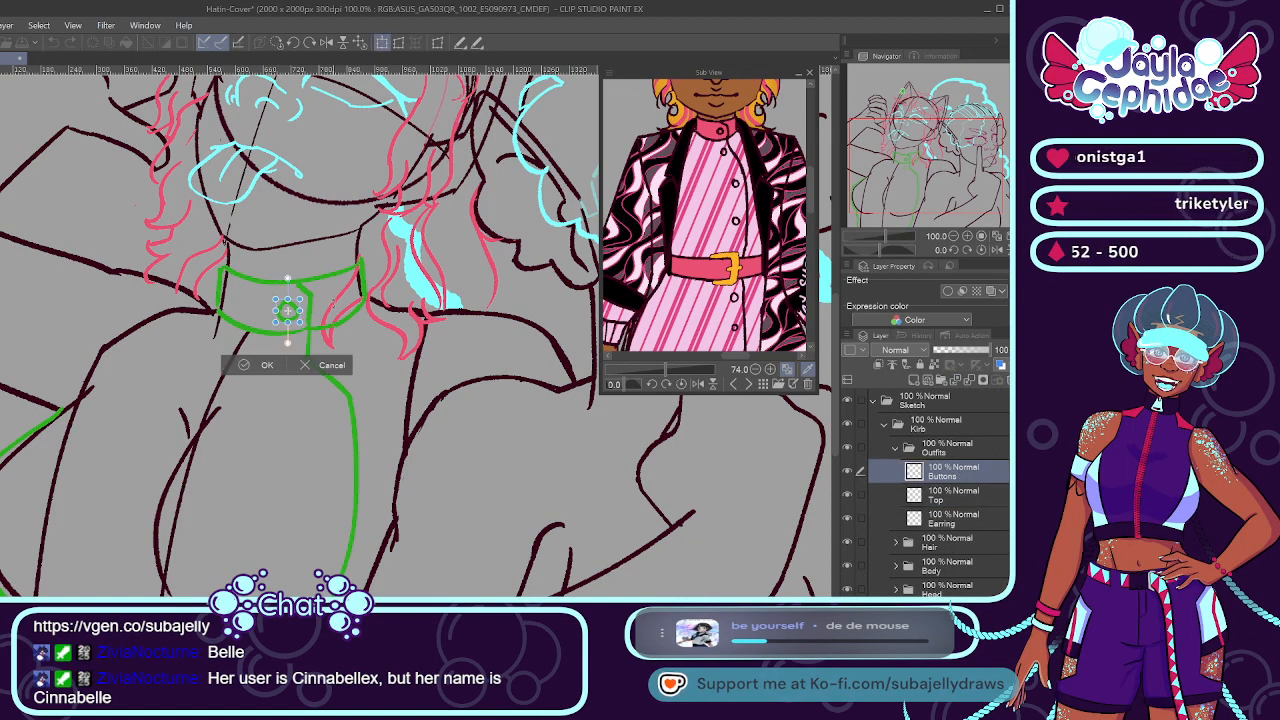
click(250, 361)
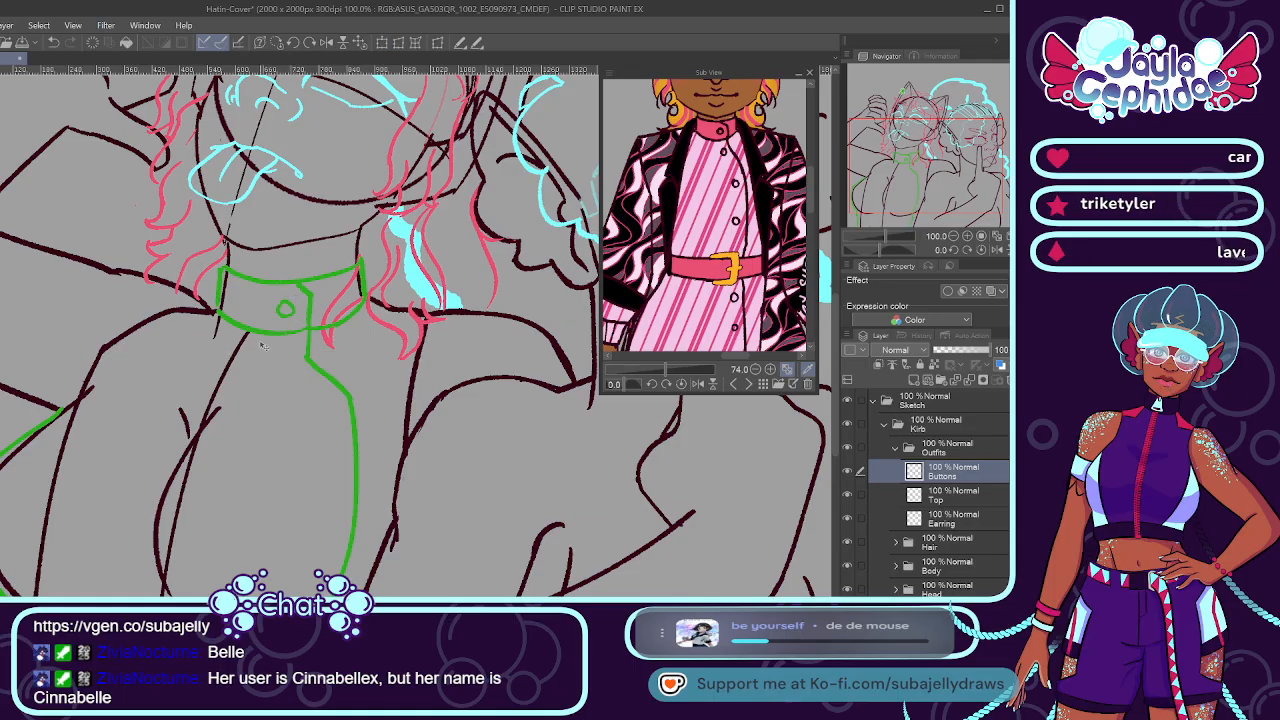
key(ctrl+v)
drag(288, 312, 283, 360)
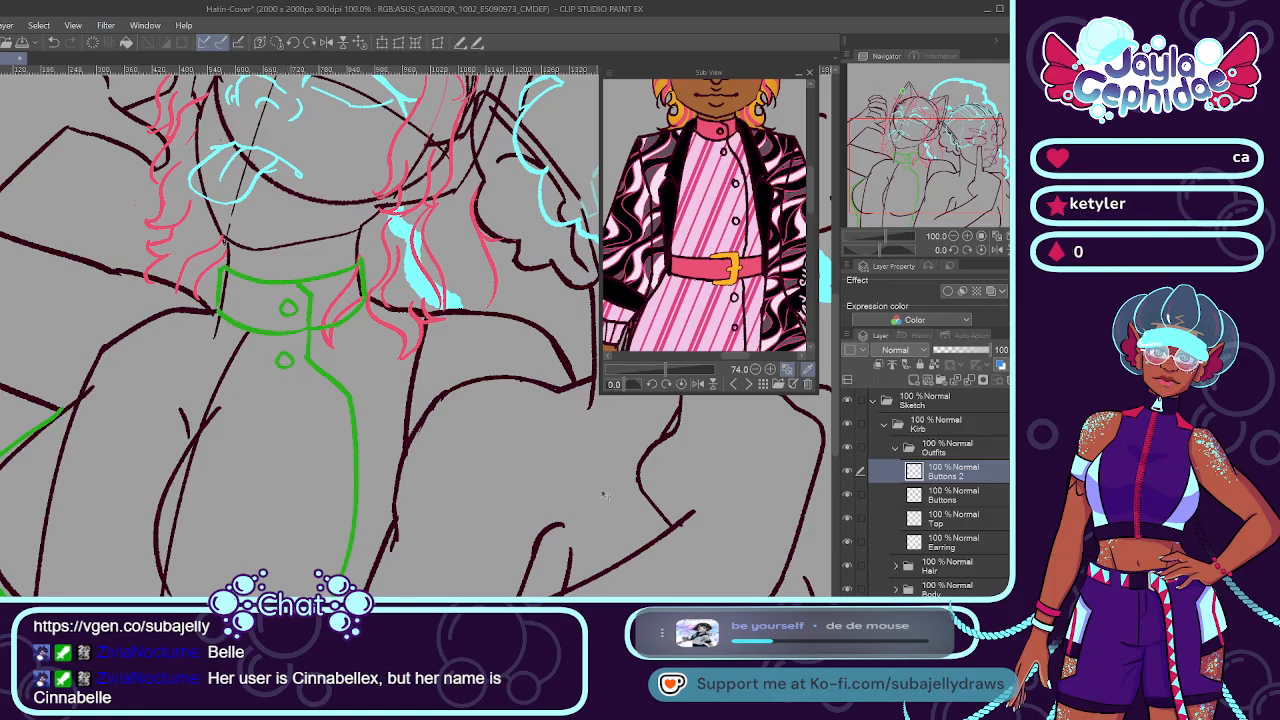
On the Top layer, move the angled part of the front opening slightly lower and redraw the vertical line joining it to the collar.
click(920, 512)
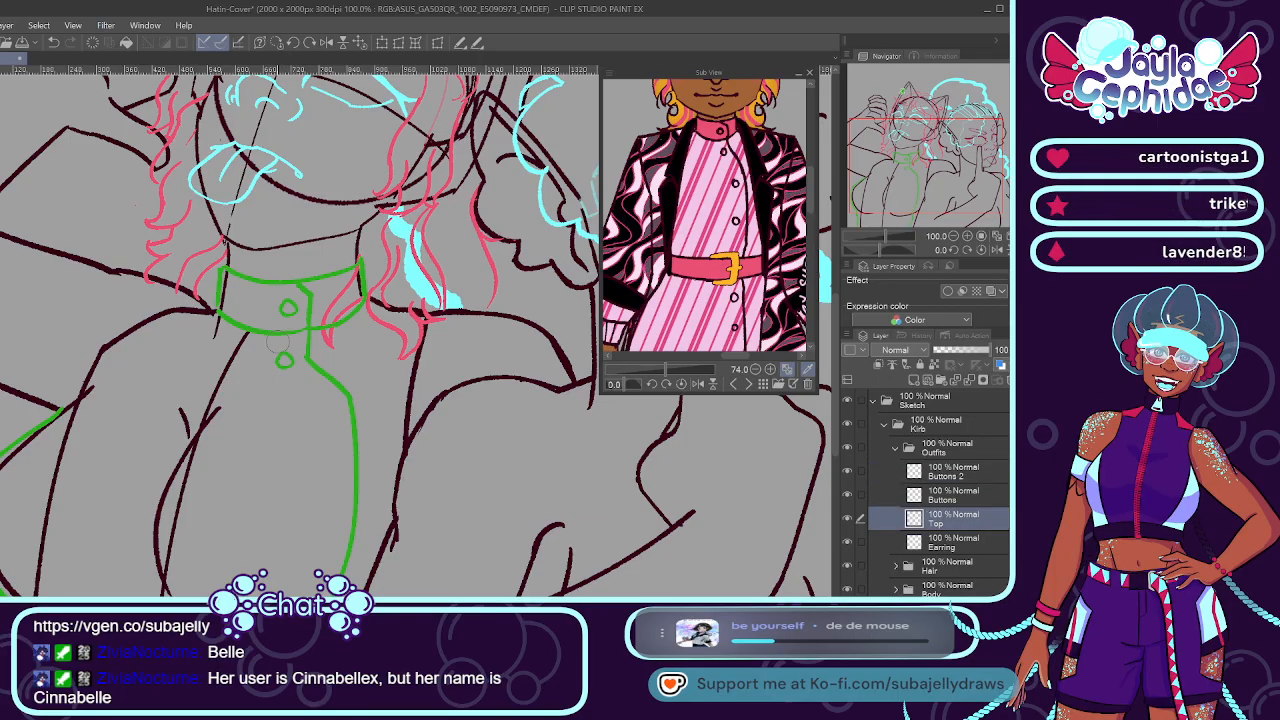
mouse_move(308, 350)
mouse_down()
mouse_move(326, 378)
mouse_move(322, 345)
mouse_move(365, 420)
mouse_move(355, 475)
mouse_move(305, 365)
mouse_up()
key(m)
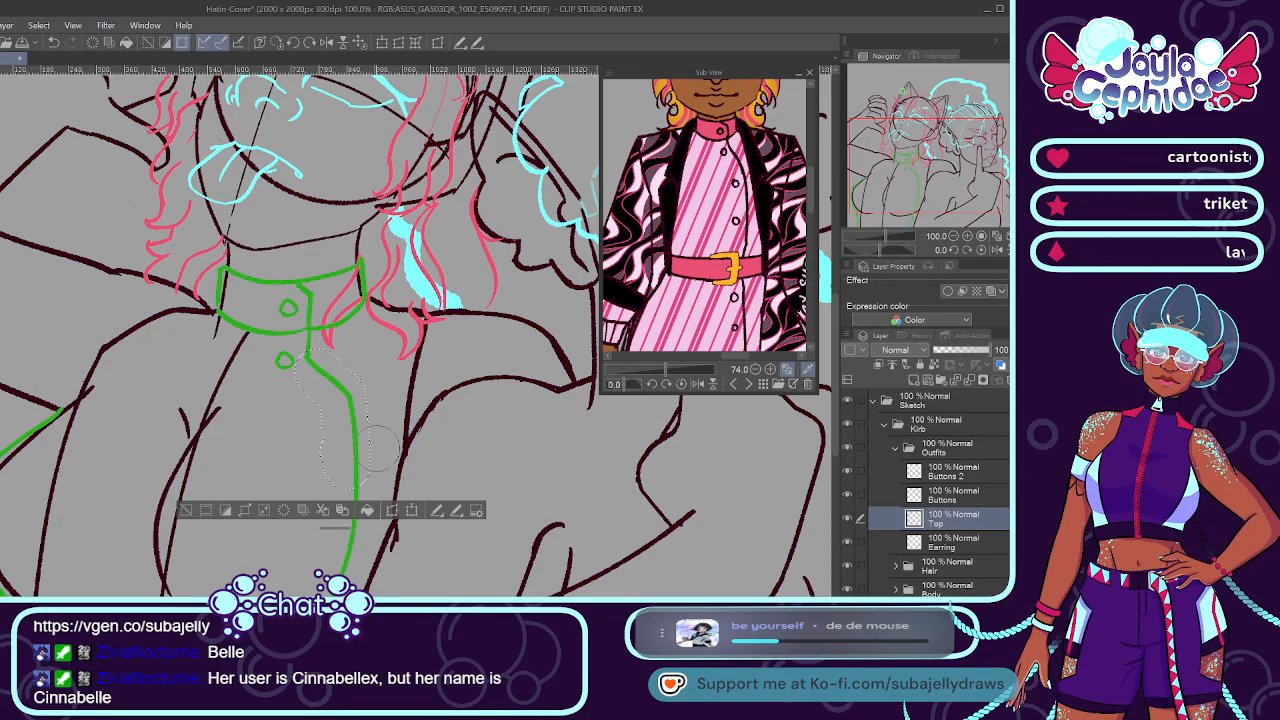
click(392, 510)
drag(368, 480, 366, 483)
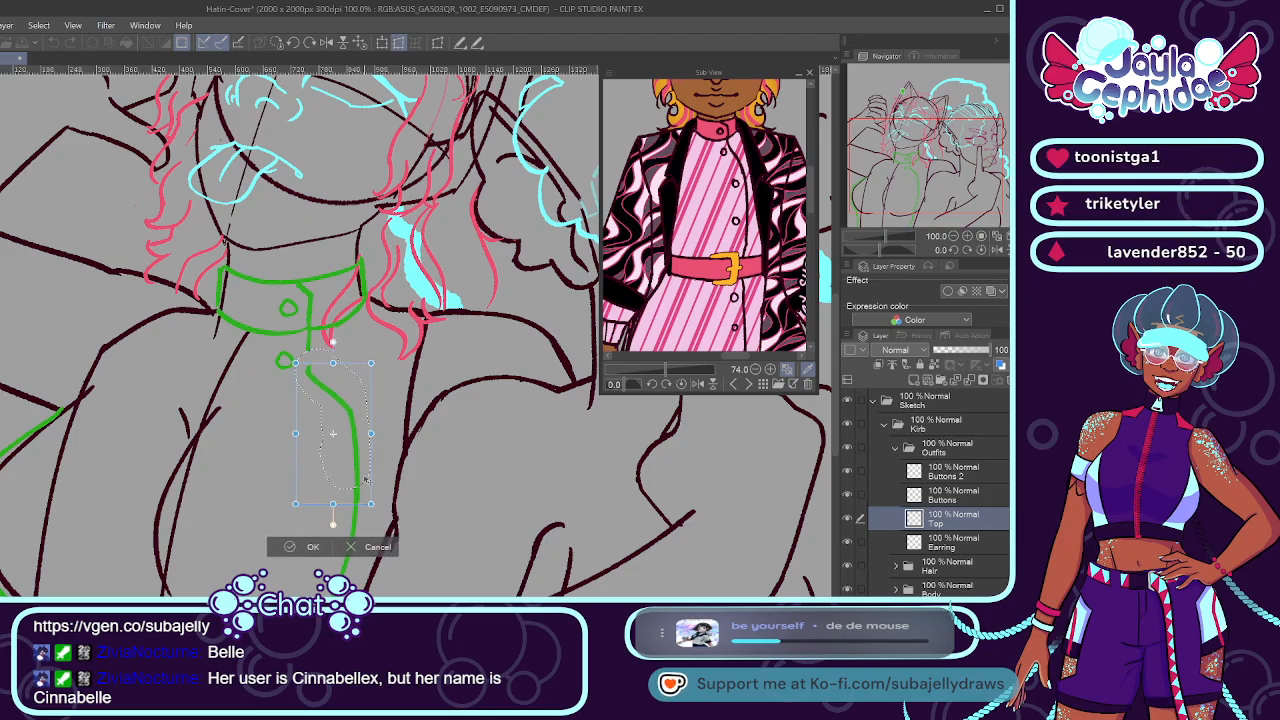
click(310, 549)
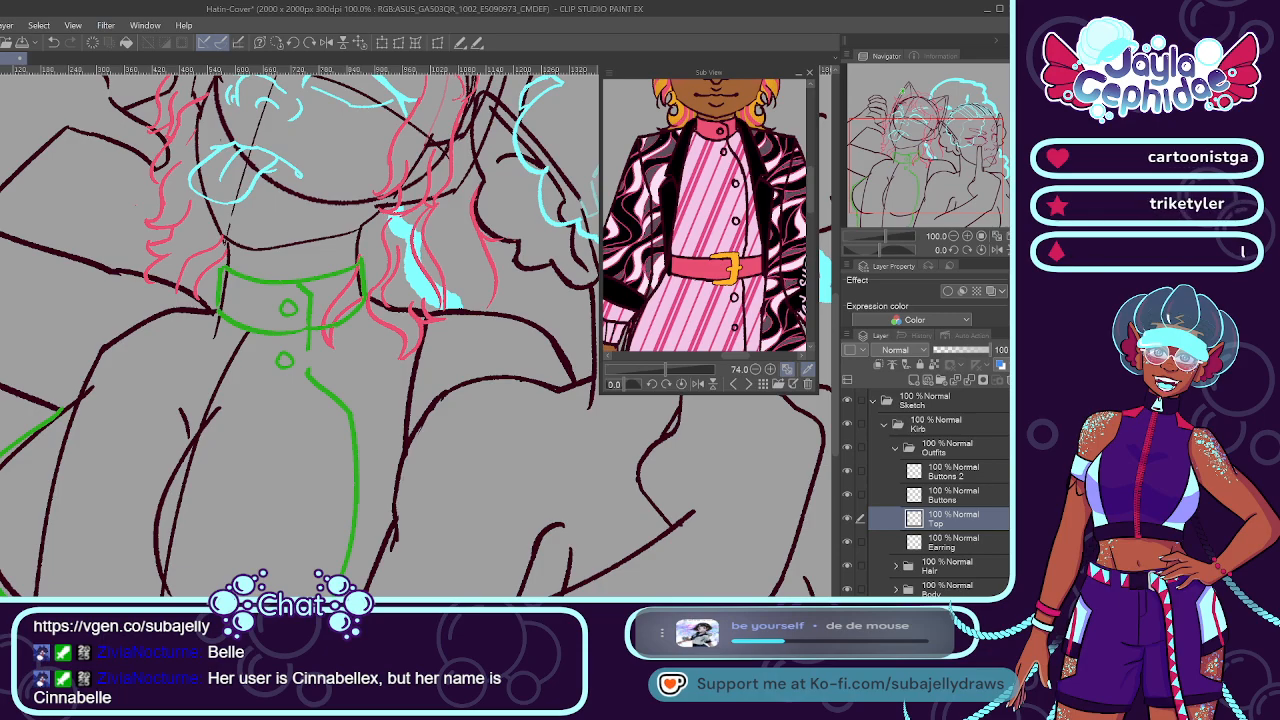
drag(306, 338, 306, 372)
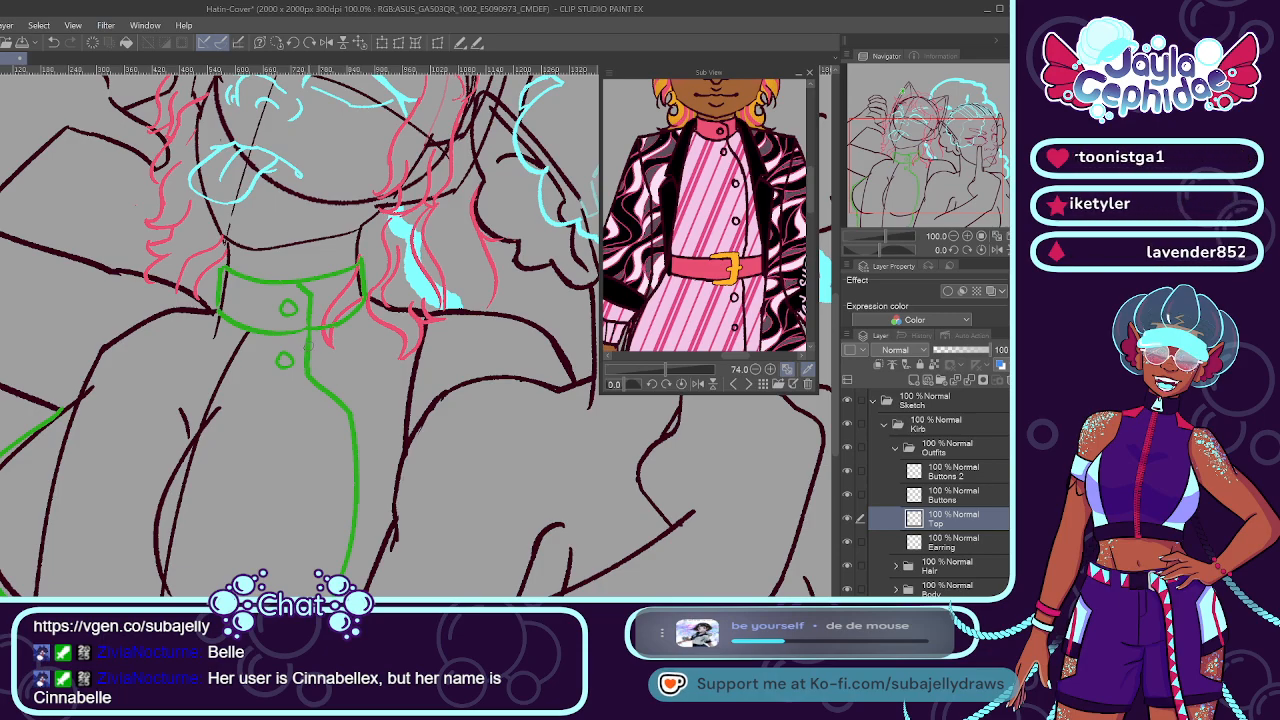
Duplicate the button below the collar twice, placing the copies along the angled and upper chest parts of the front opening.
click(955, 471)
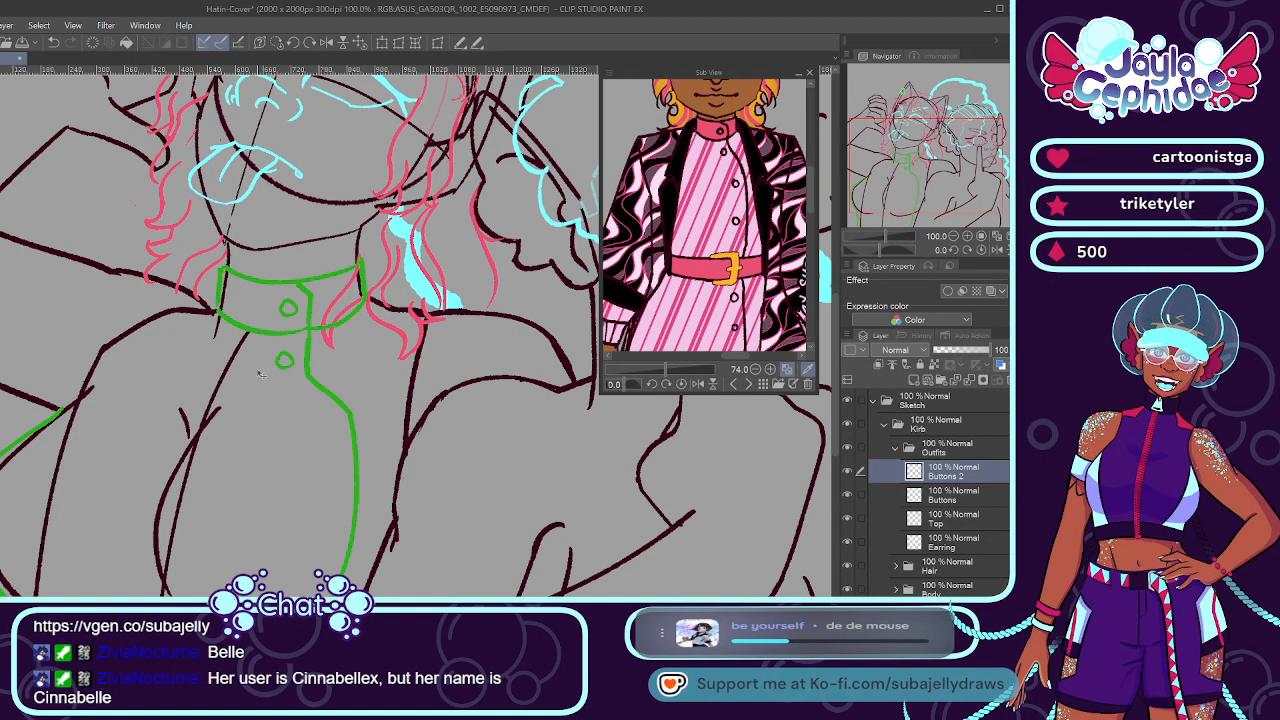
key(ctrl+c)
key(ctrl+v)
drag(312, 403, 311, 412)
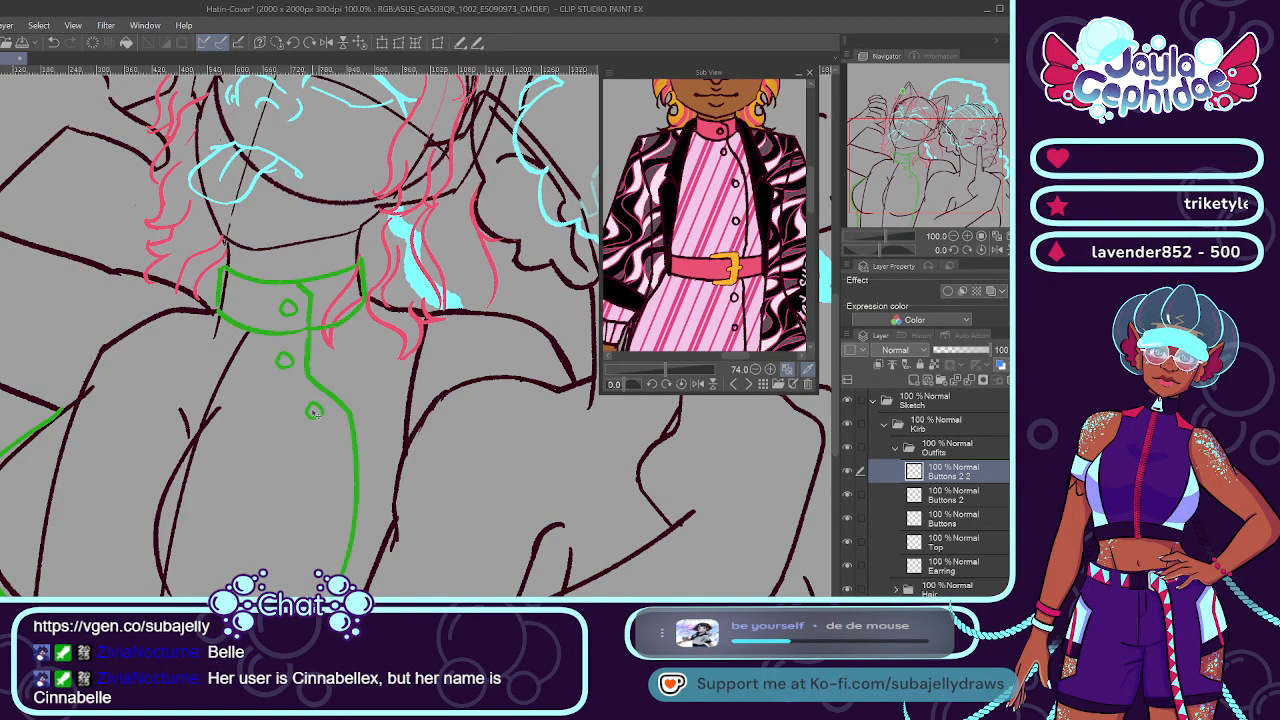
key(ctrl+c)
key(ctrl+v)
drag(319, 414, 341, 477)
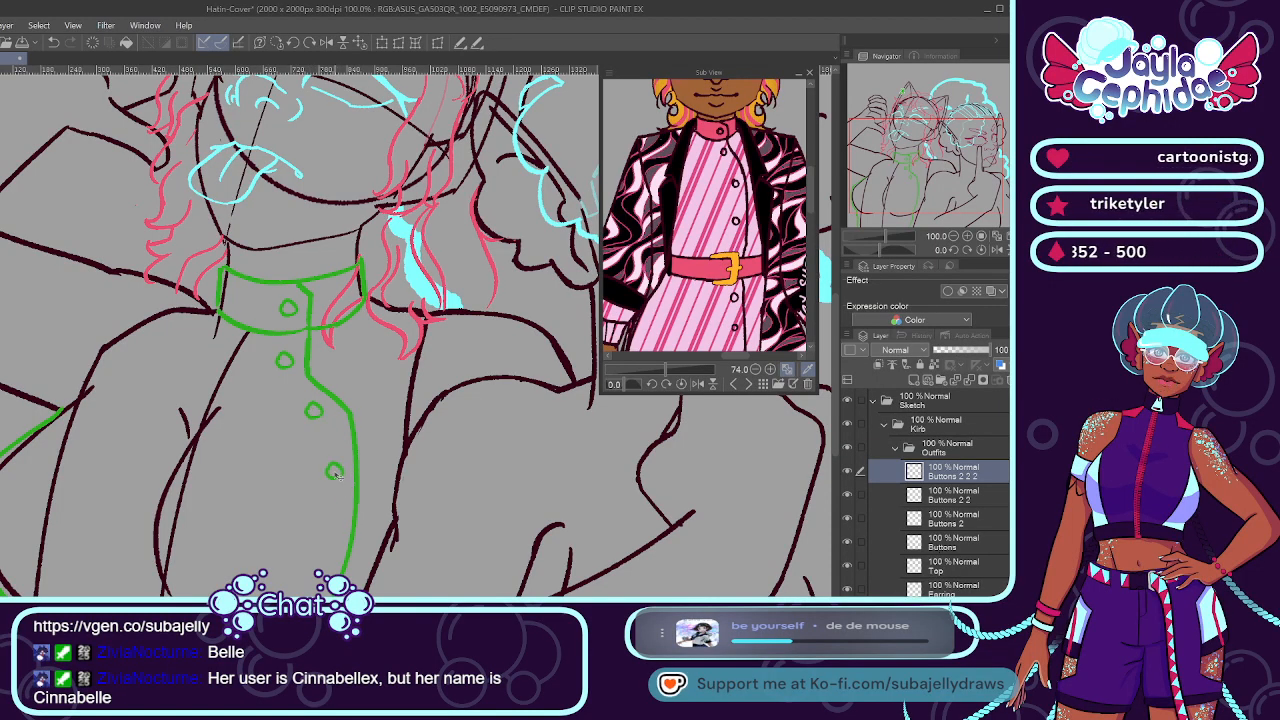
Continue duplicating the button down the lower front opening, spacing the copies along its curve to the canvas edge.
key(ctrl+c)
key(ctrl+v)
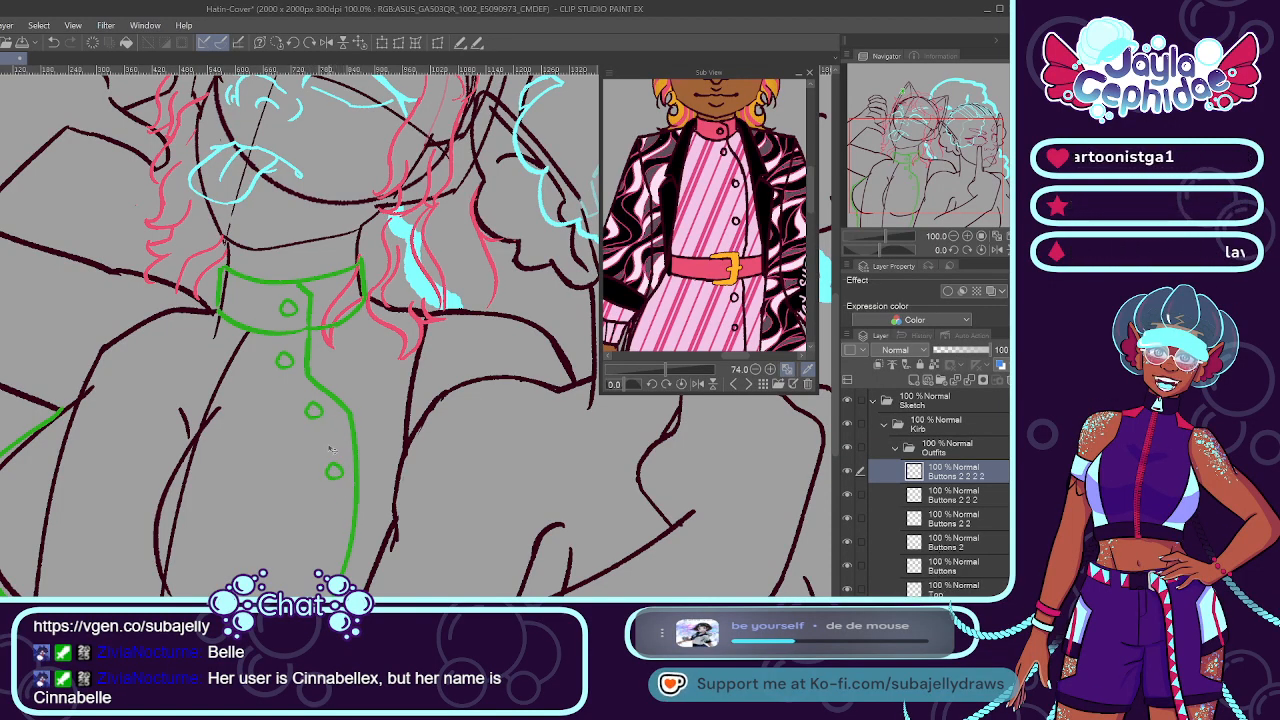
scroll(341, 457, down, 2)
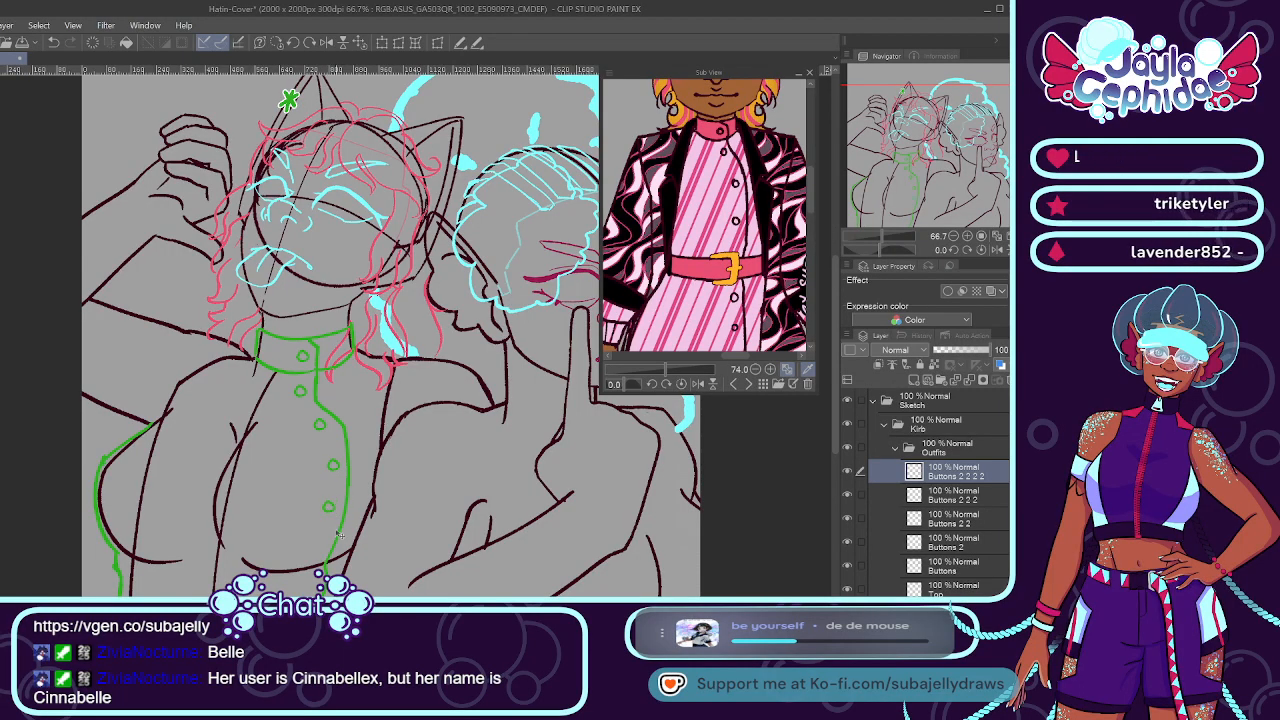
scroll(325, 552, down, 2)
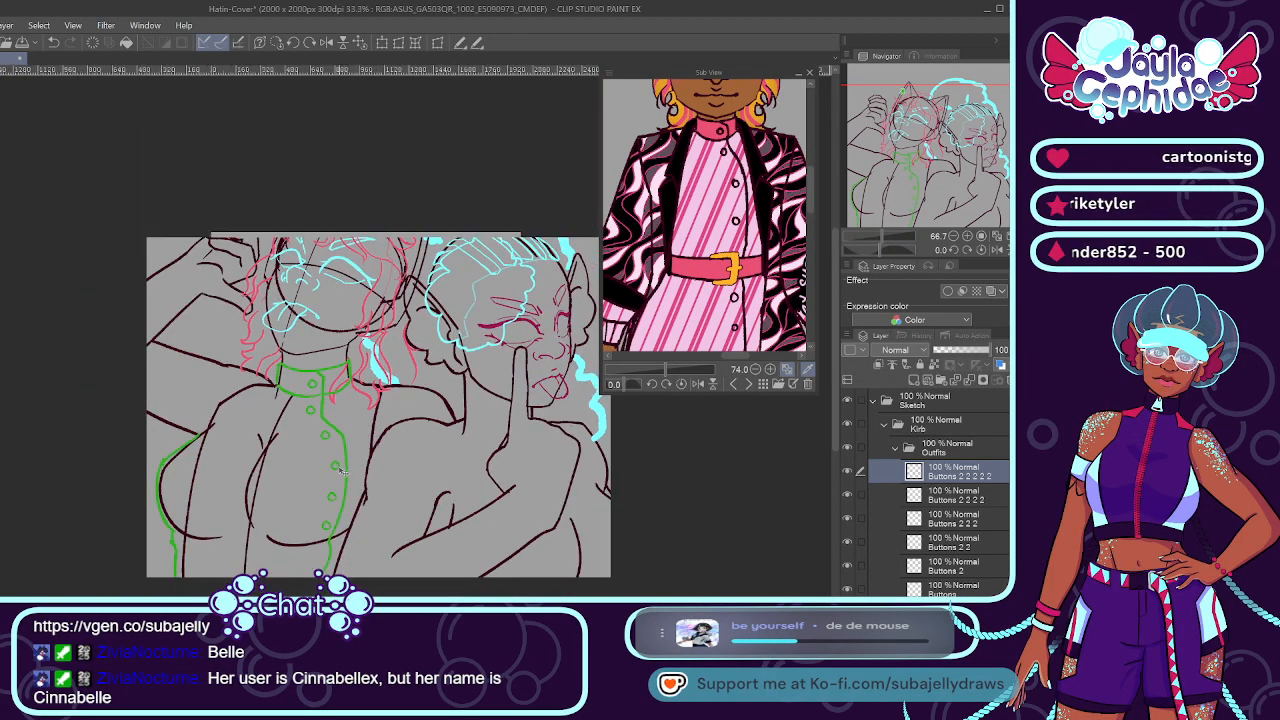
scroll(340, 500, up, 3)
drag(338, 437, 323, 500)
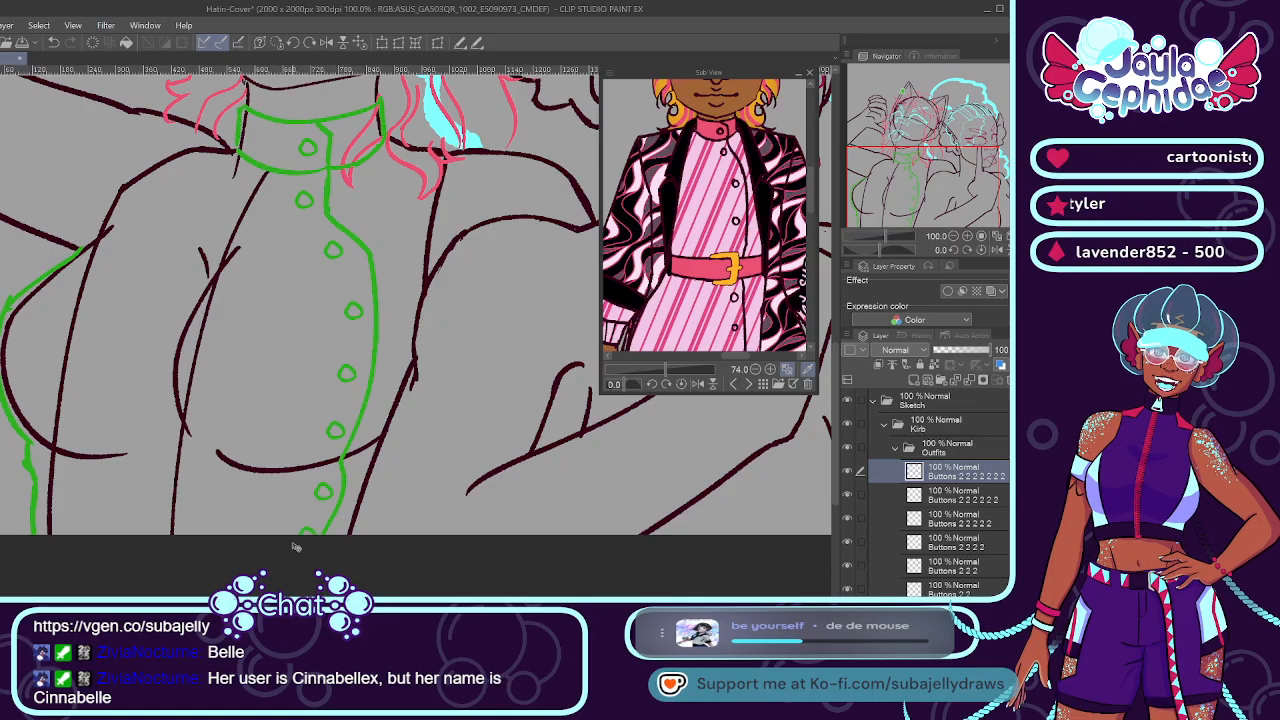
Merge all the duplicated button layers down into the single Buttons layer.
key(ctrl+z)
key(ctrl+z)
key(ctrl+z)
key(ctrl+z)
key(ctrl+z)
key(ctrl+z)
key(ctrl+z)
key(ctrl+z)
key(ctrl+z)
key(ctrl+z)
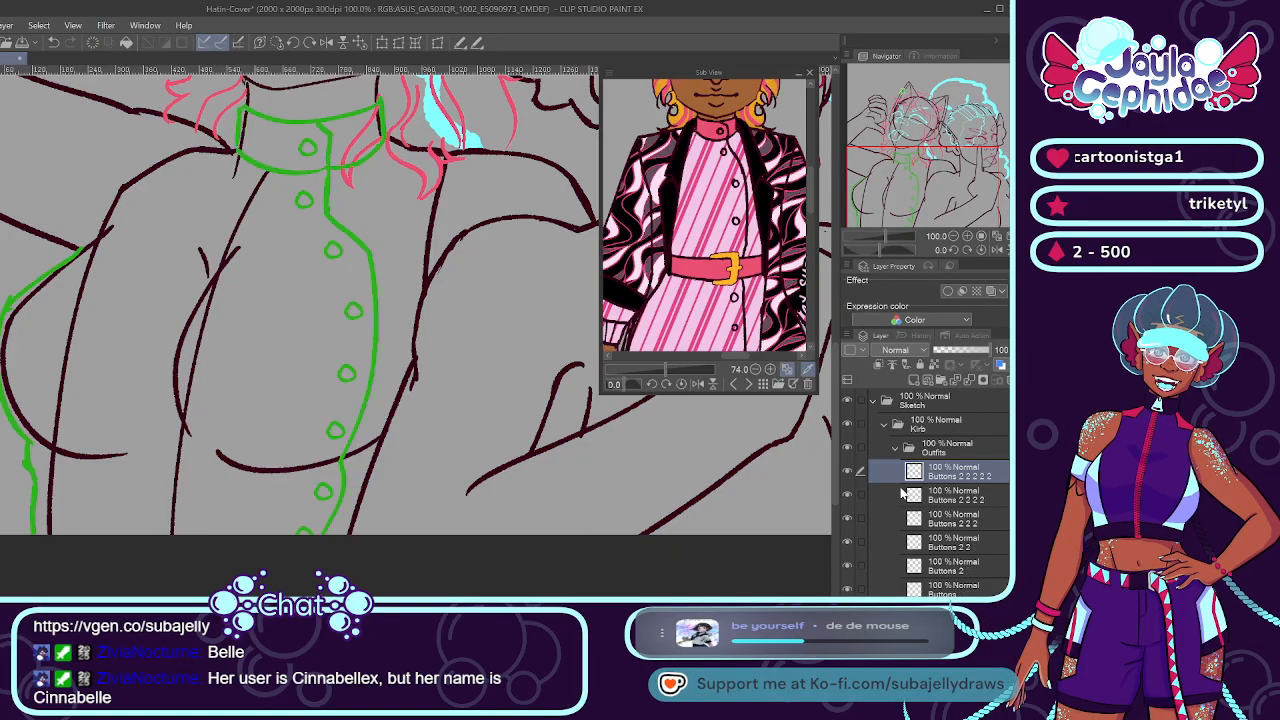
key(ctrl+z)
key(ctrl+z)
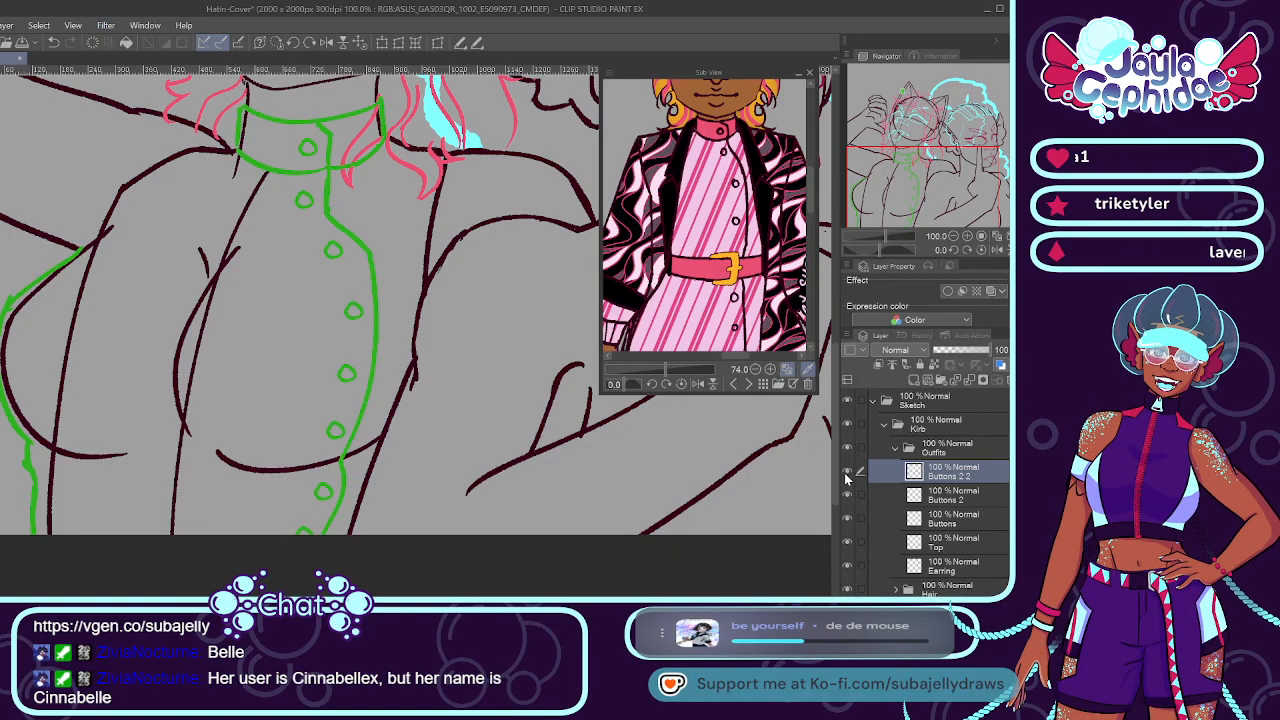
key(ctrl+z)
key(ctrl+minus)
key(ctrl+minus)
key(ctrl+minus)
key(ctrl+minus)
key(ctrl+minus)
key(ctrl+minus)
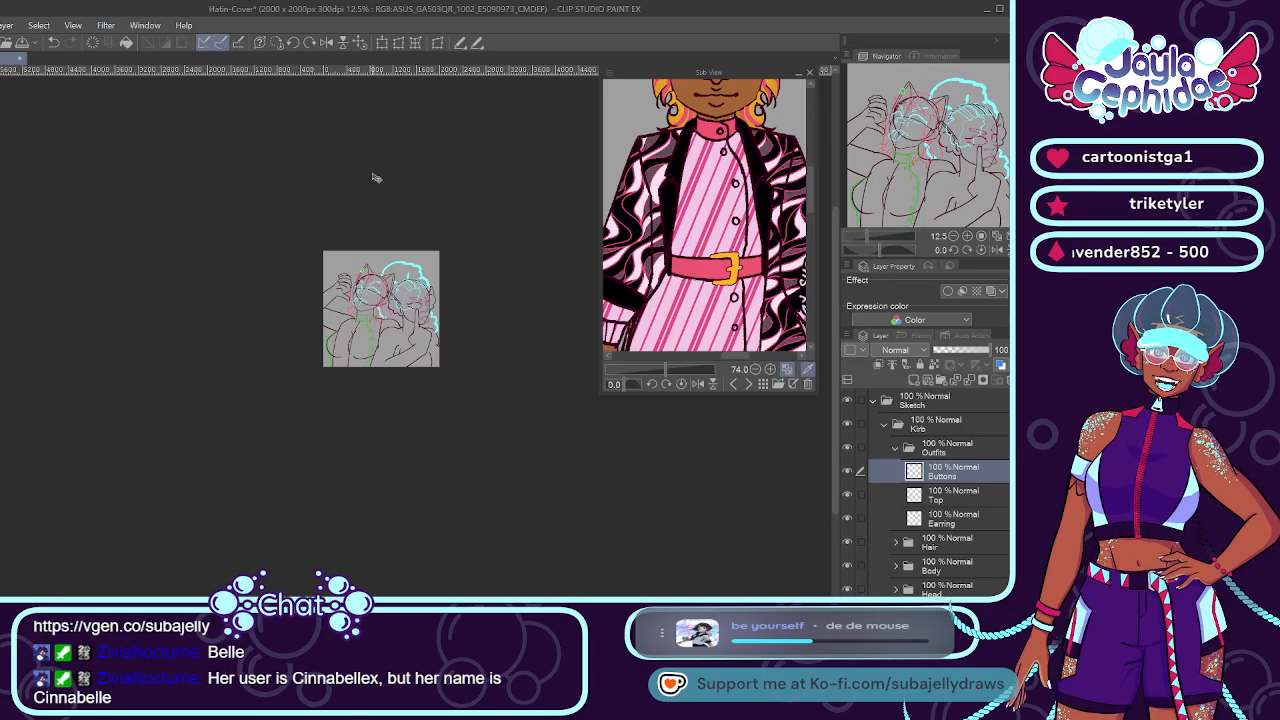
click(343, 42)
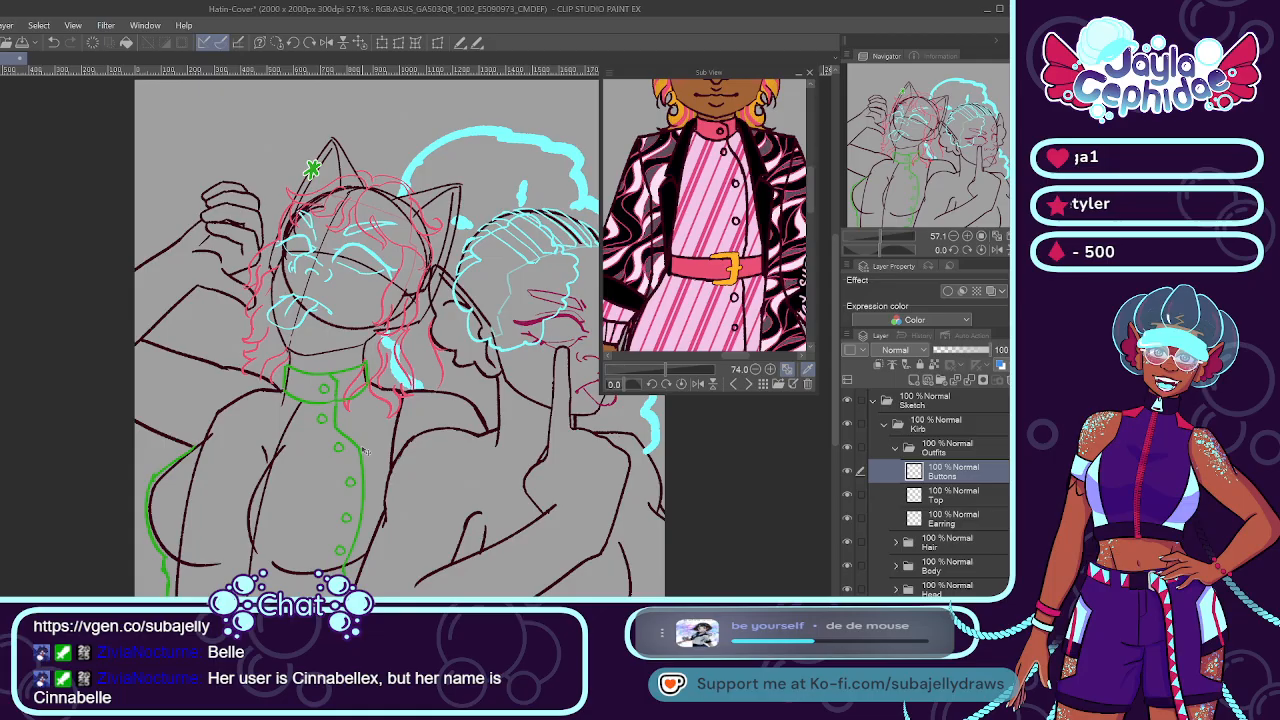
Bring the coat sleeve into view in the reference and create a layer named Coat above Buttons.
click(940, 494)
click(937, 478)
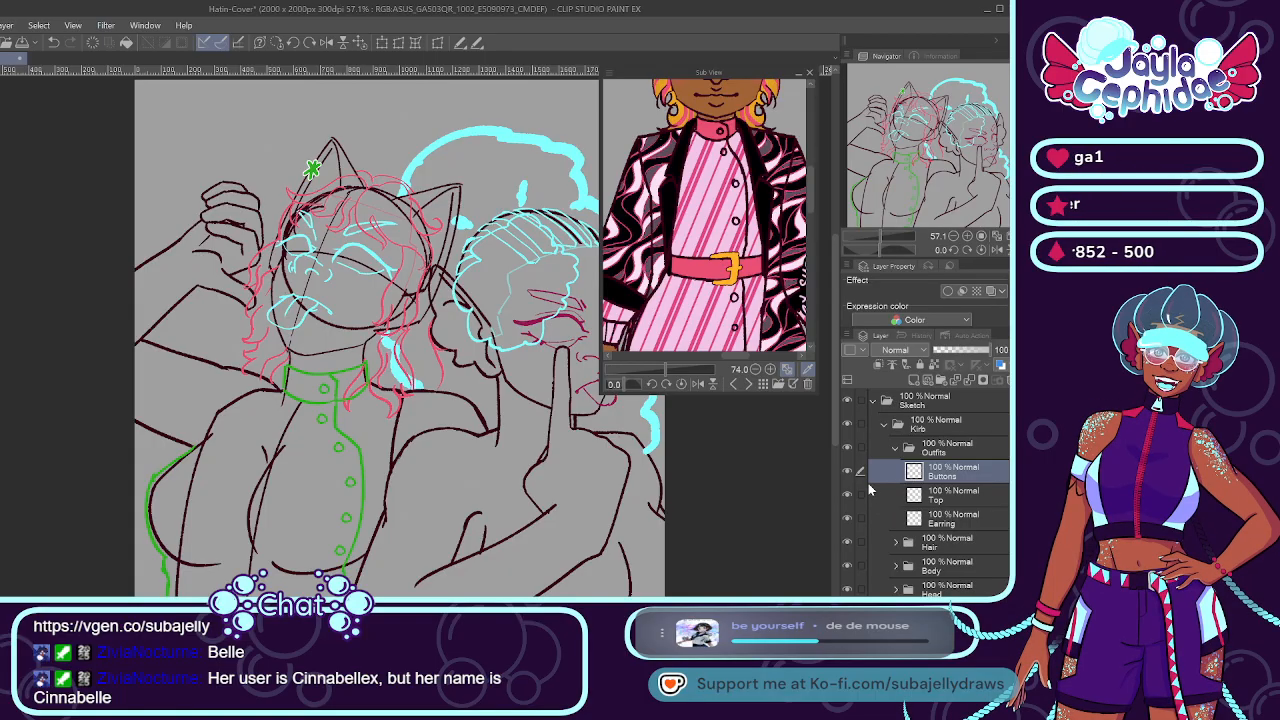
drag(737, 356, 727, 366)
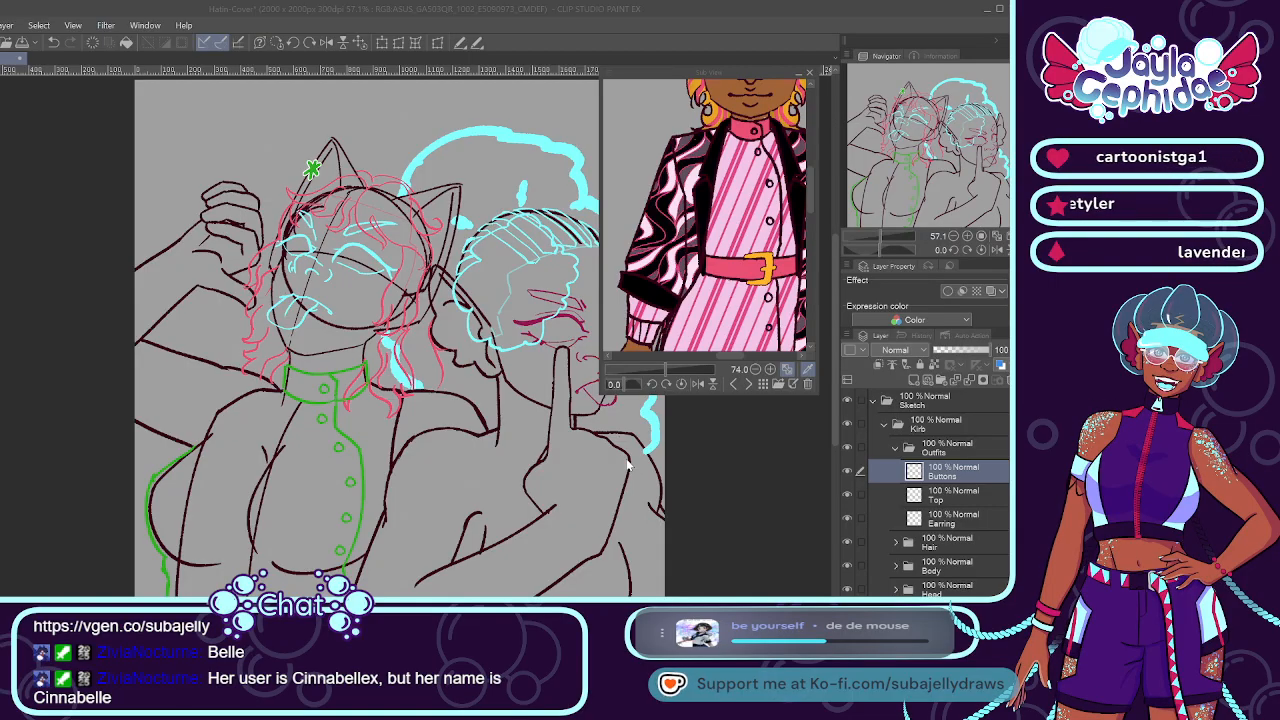
key(Return)
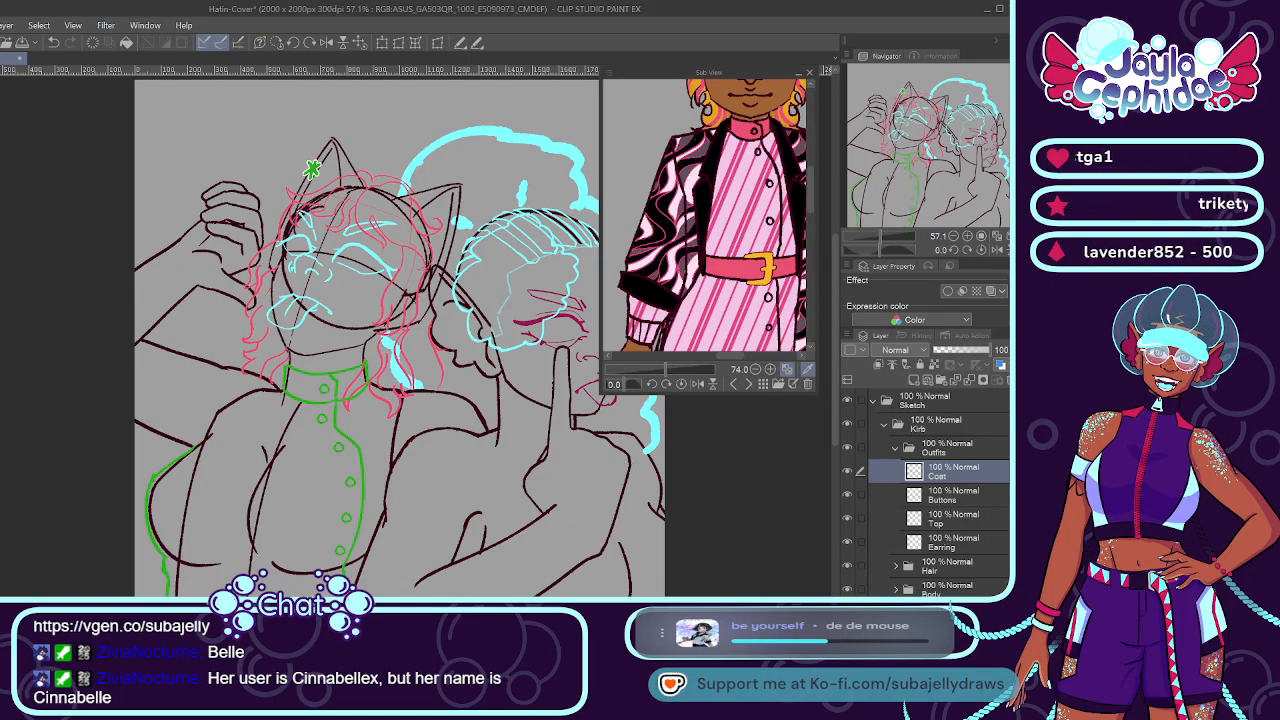
On the Top layer, sketch the curved wrist edge of the shirt cuff on the raised arm.
click(983, 499)
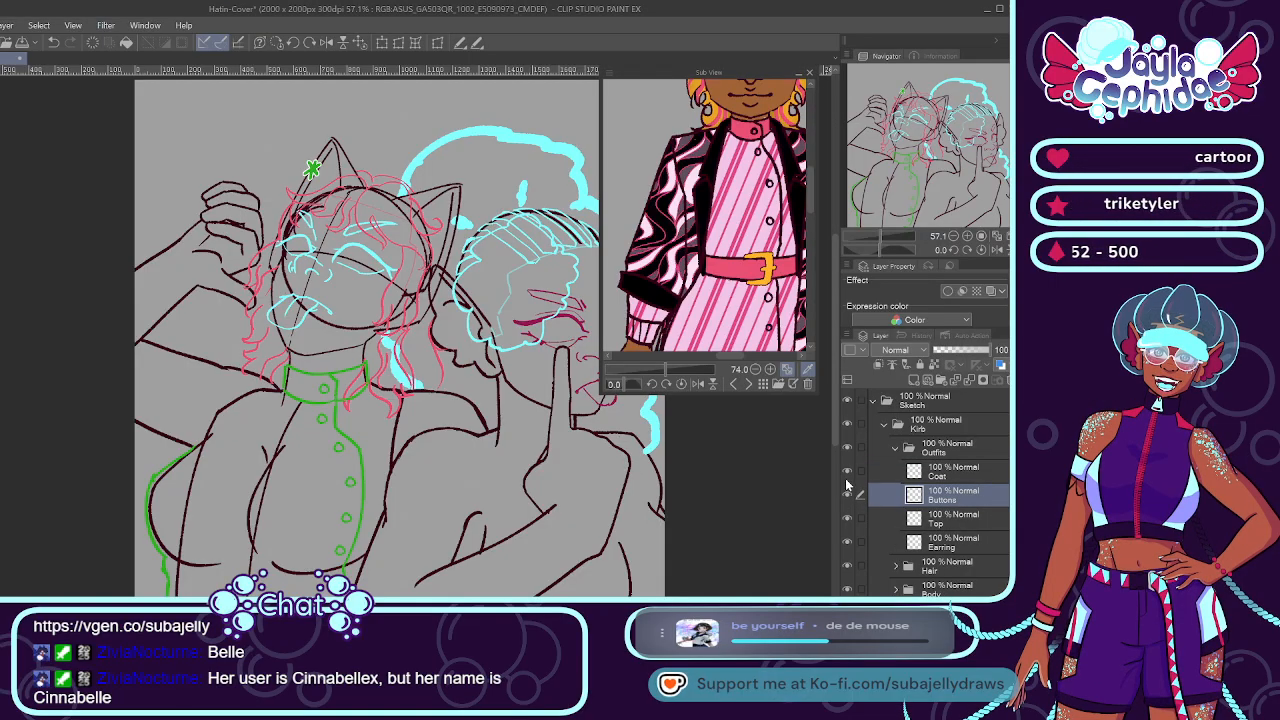
click(951, 523)
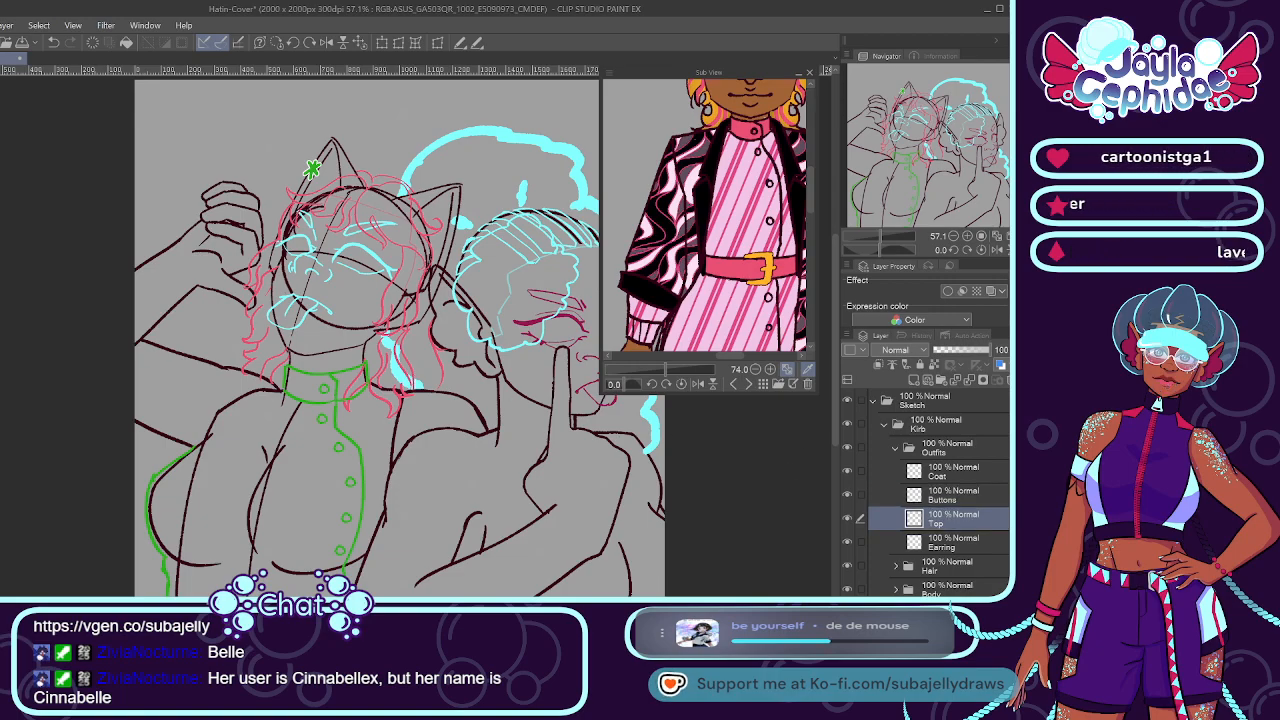
scroll(169, 216, up, 5)
drag(195, 283, 260, 405)
key(ctrl+z)
drag(197, 276, 242, 400)
key(ctrl+z)
drag(195, 278, 245, 406)
Close the cuff outline with a straight edge along the upper forearm and a second curve around the arm below the wrist.
drag(196, 277, 114, 330)
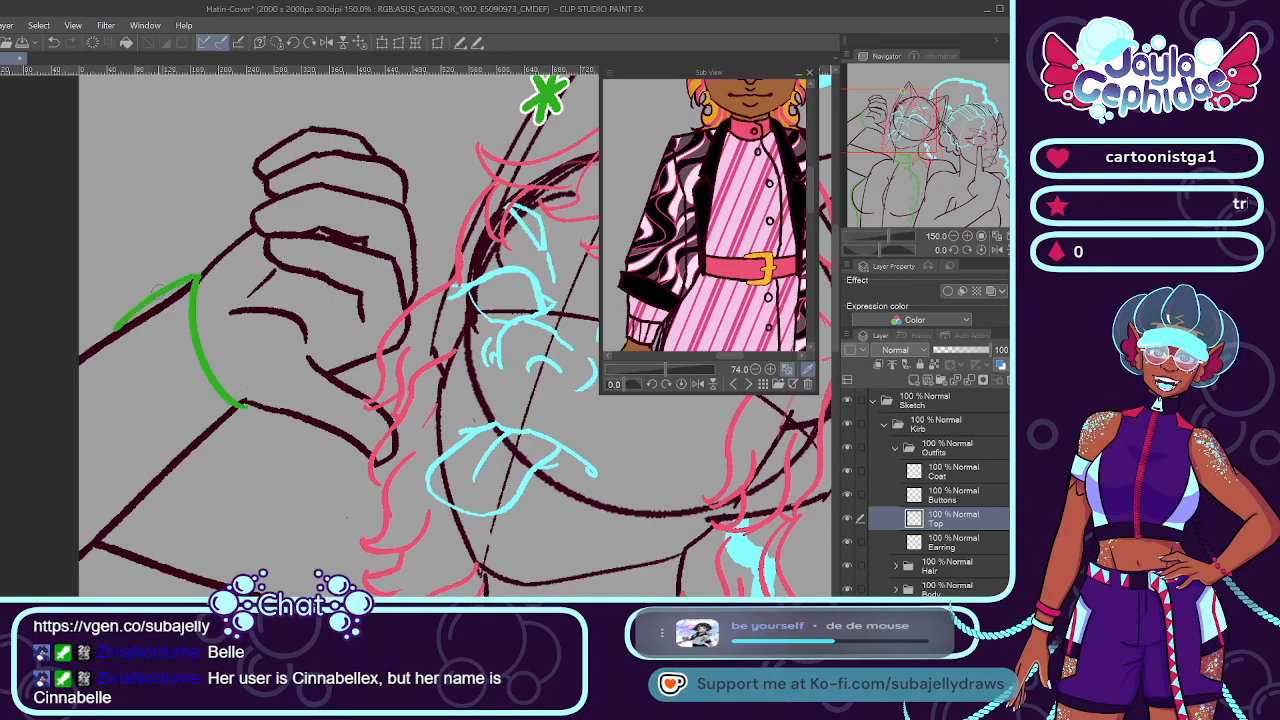
key(ctrl+z)
drag(196, 277, 112, 328)
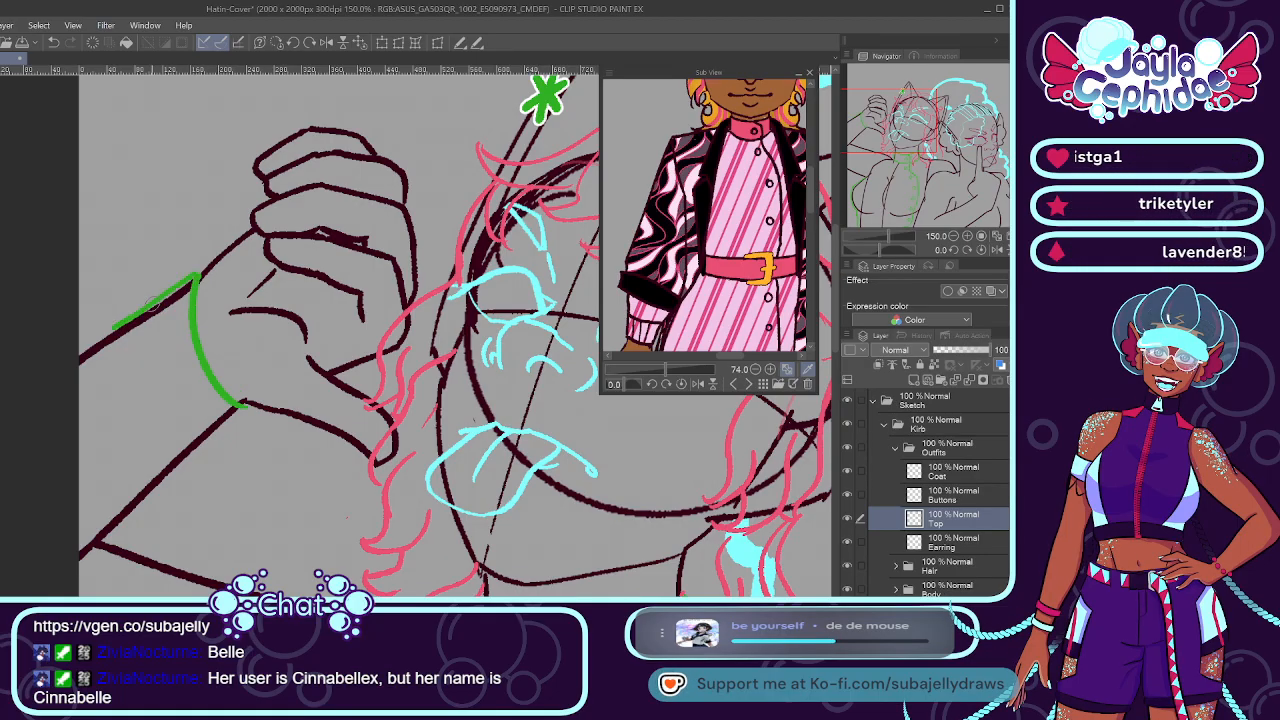
key(ctrl+z)
mouse_move(196, 278)
mouse_down()
mouse_move(122, 322)
mouse_move(194, 430)
mouse_up()
key(ctrl+z)
drag(124, 320, 205, 444)
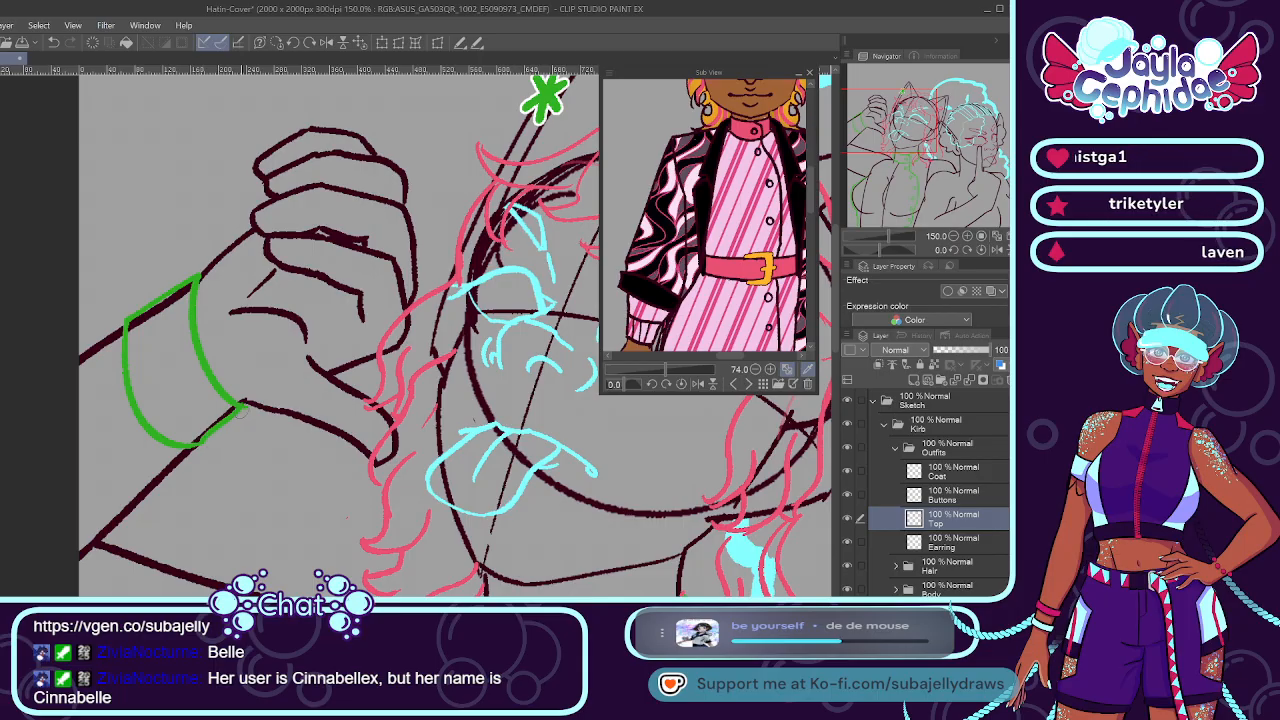
Add three ribbing lines across the cuff and short sleeve lines flaring outward from its forearm end.
drag(240, 402, 155, 442)
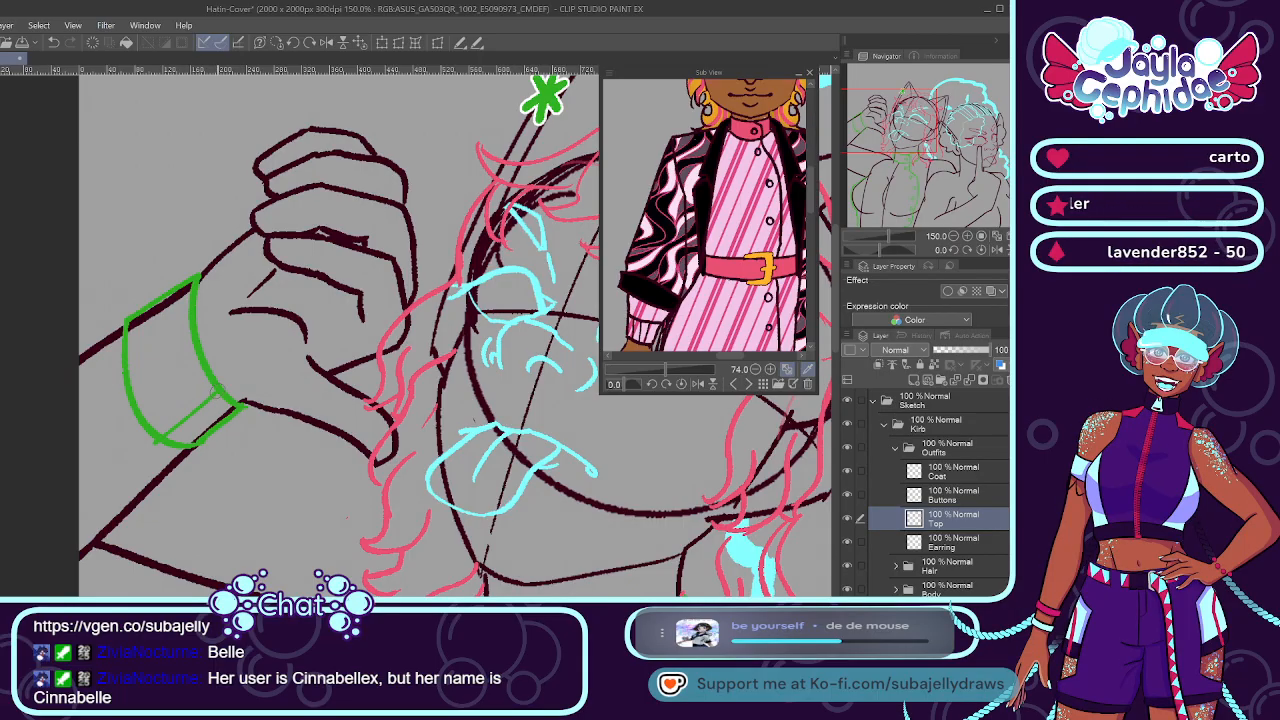
drag(190, 362, 136, 404)
mouse_move(206, 316)
mouse_down()
mouse_move(150, 350)
mouse_move(128, 345)
mouse_up()
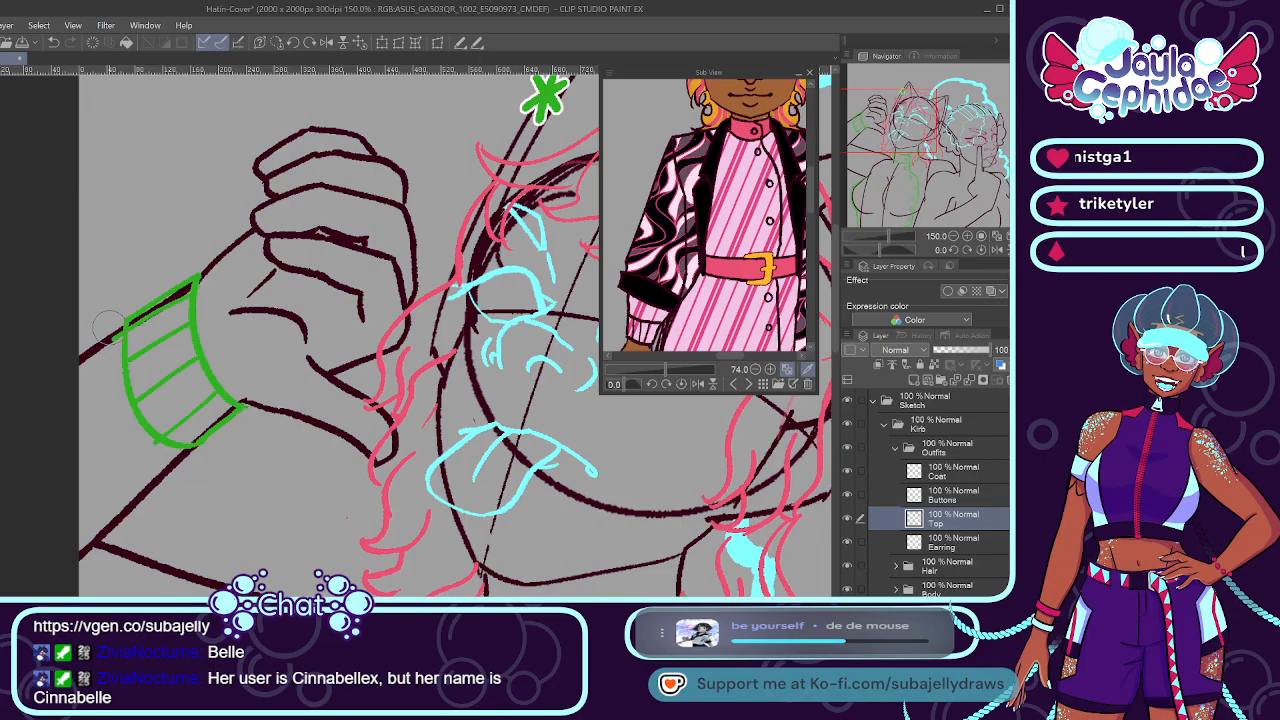
drag(128, 318, 80, 327)
drag(198, 444, 174, 484)
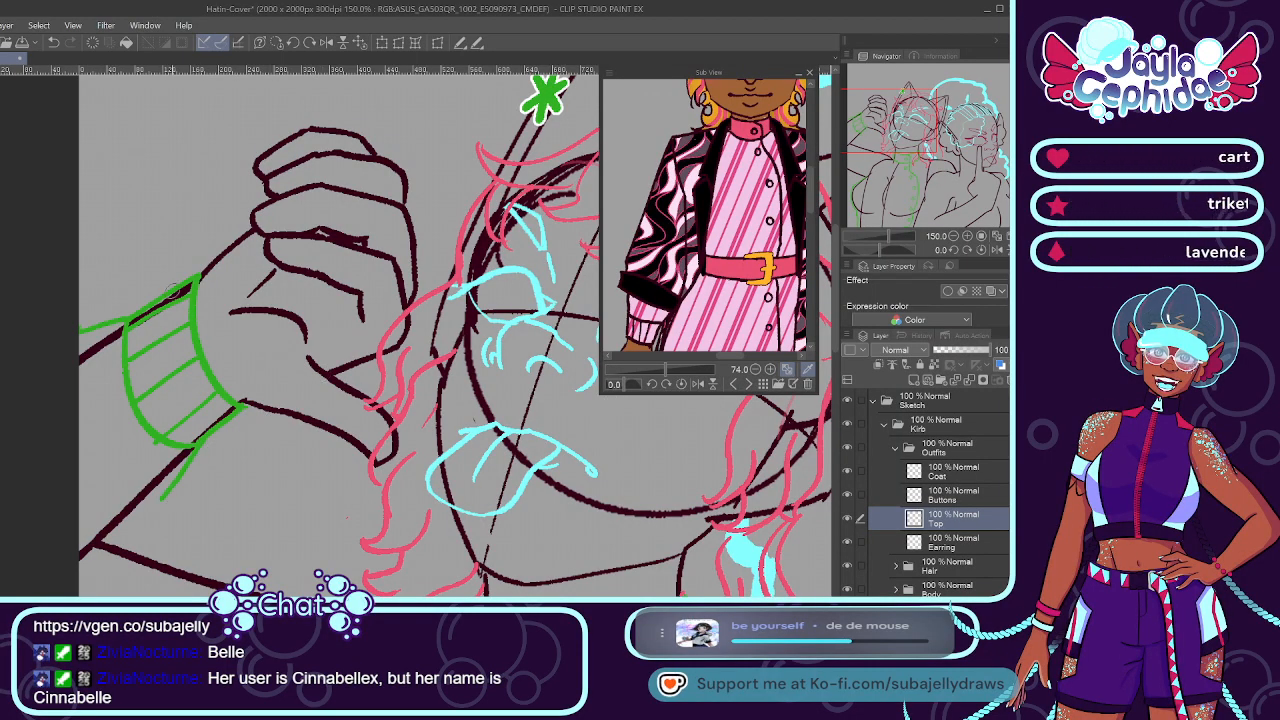
On the Coat layer, sketch a purple coat front edge curving from the side of the collar down the chest to the canvas bottom.
scroll(173, 296, down, 5)
scroll(160, 330, up, 3)
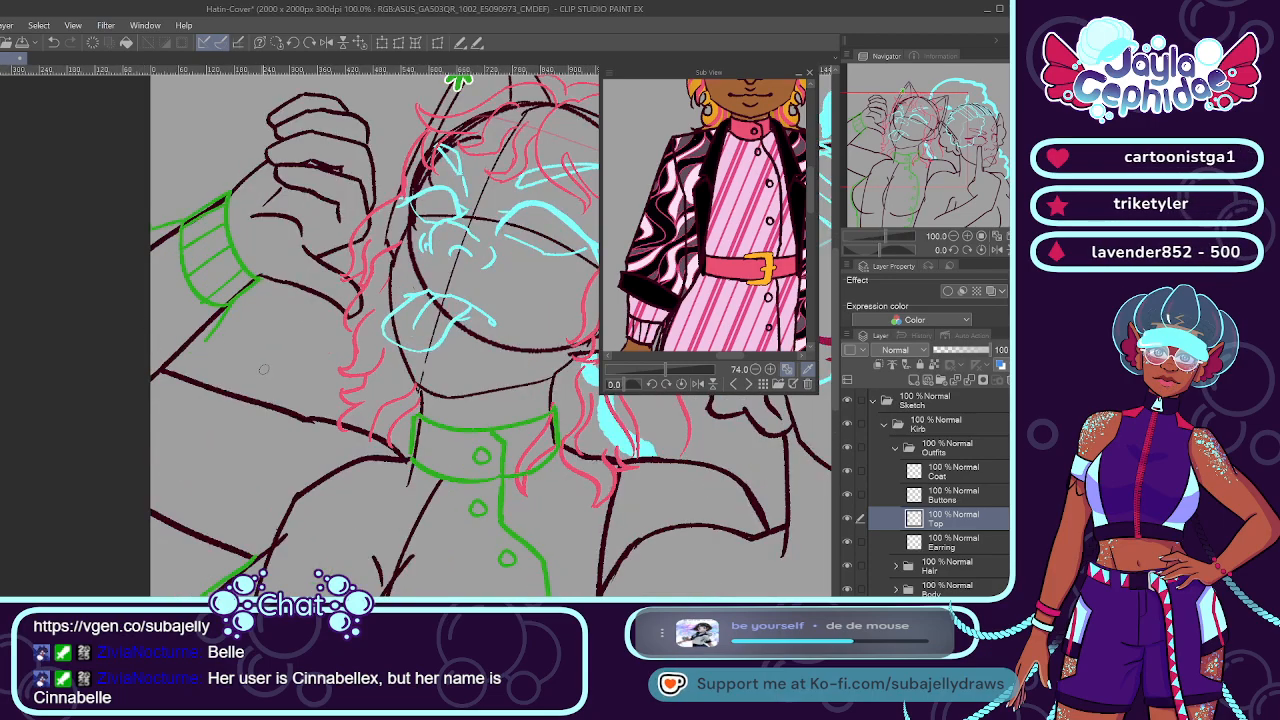
click(962, 476)
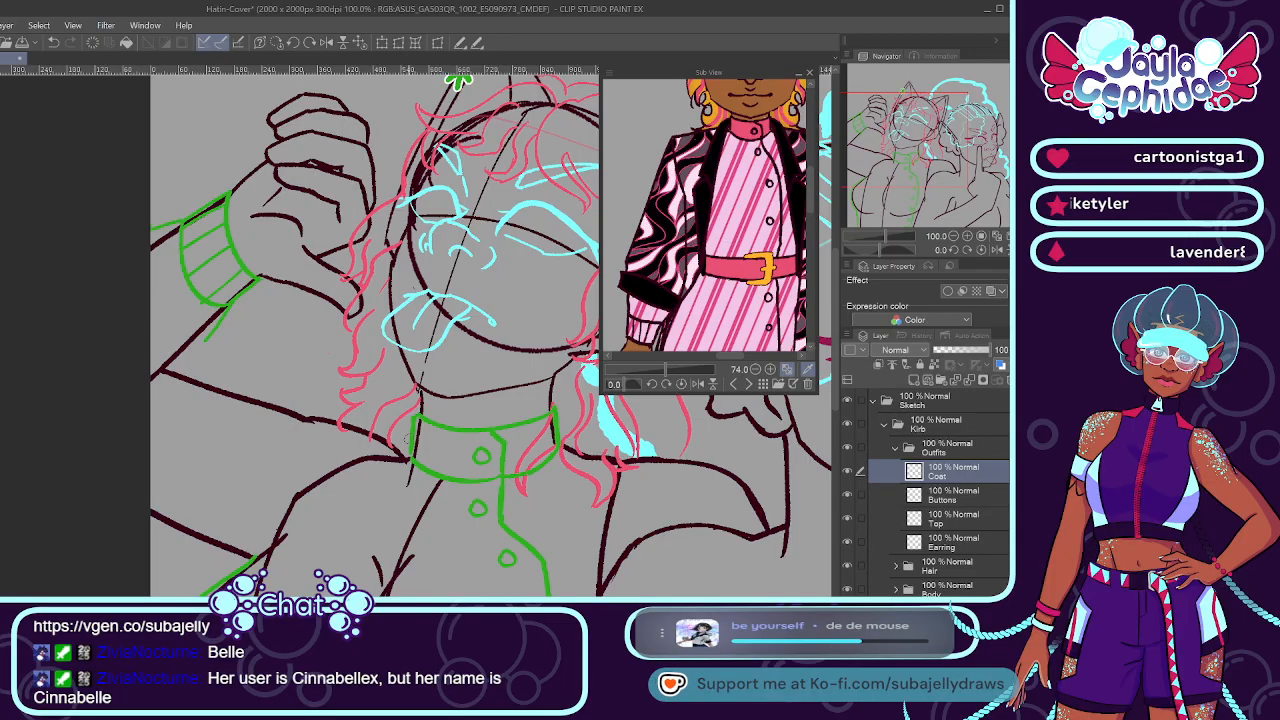
scroll(365, 387, down, 1)
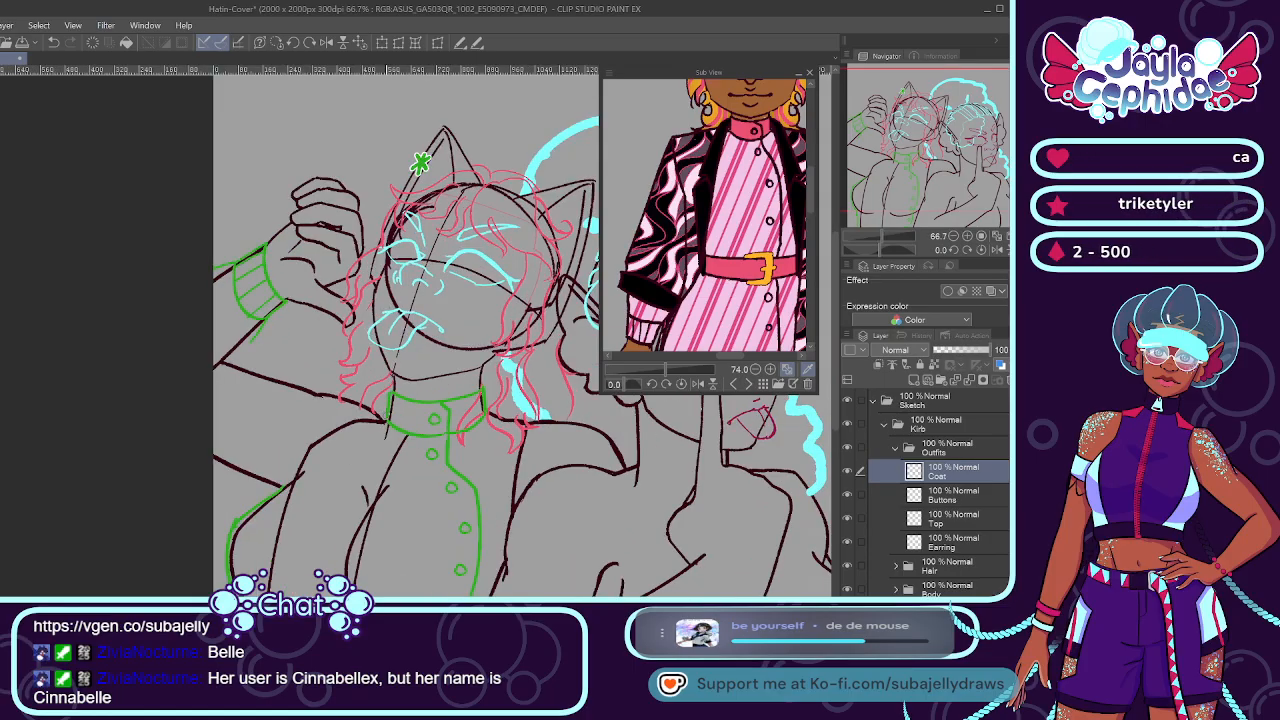
drag(385, 416, 245, 574)
scroll(421, 162, down, 1)
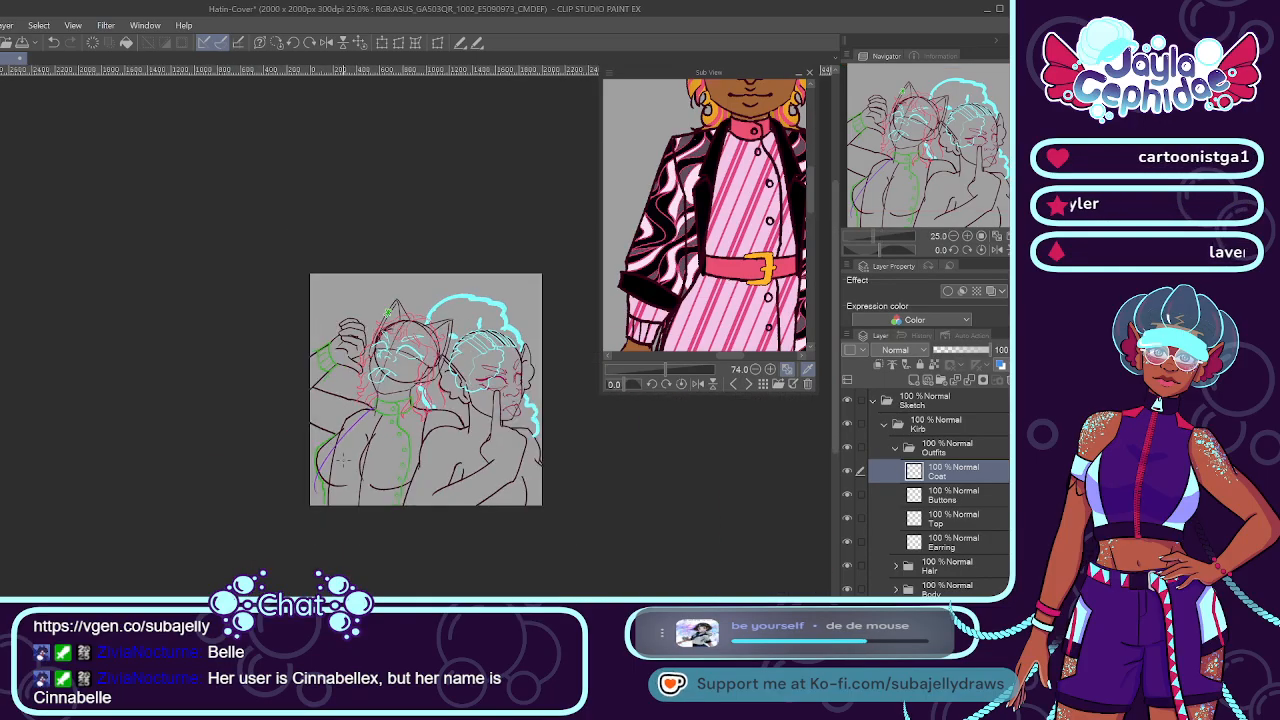
key(ctrl+z)
key(ctrl+y)
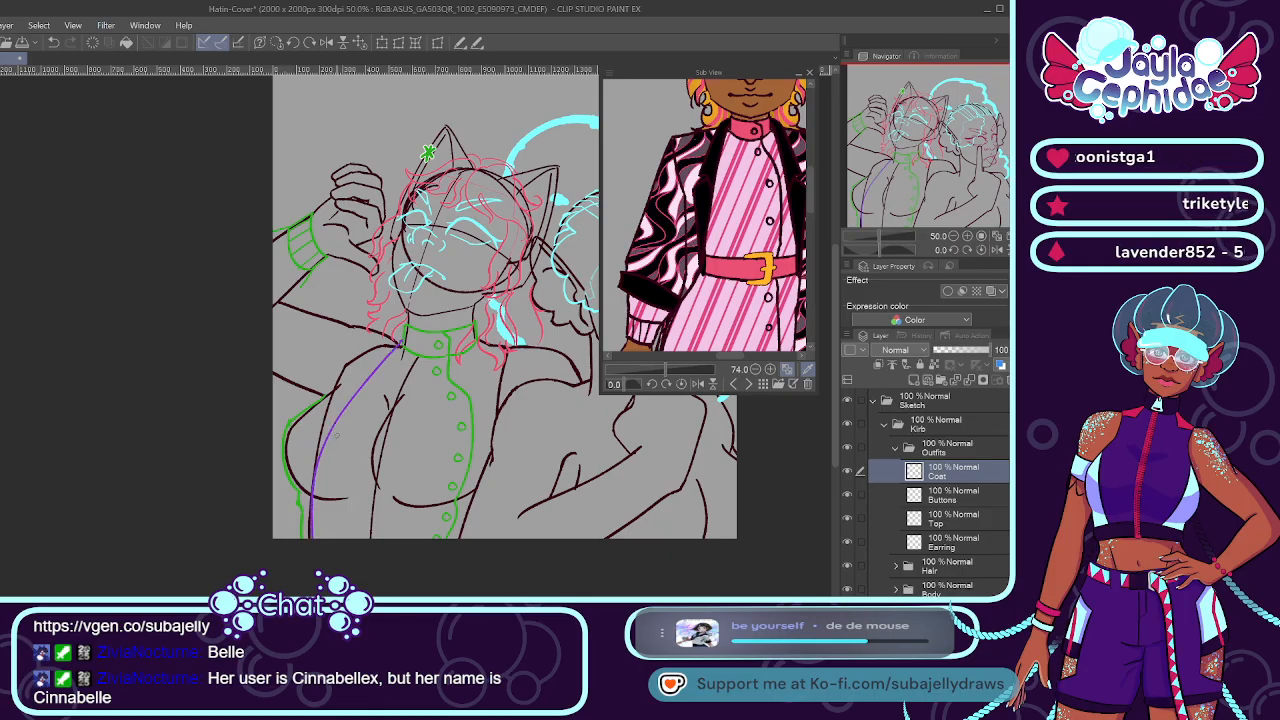
Redraw the coat's purple front edge on the raised-arm side, curving from the collar base down to the canvas edge.
scroll(390, 340, up, 2)
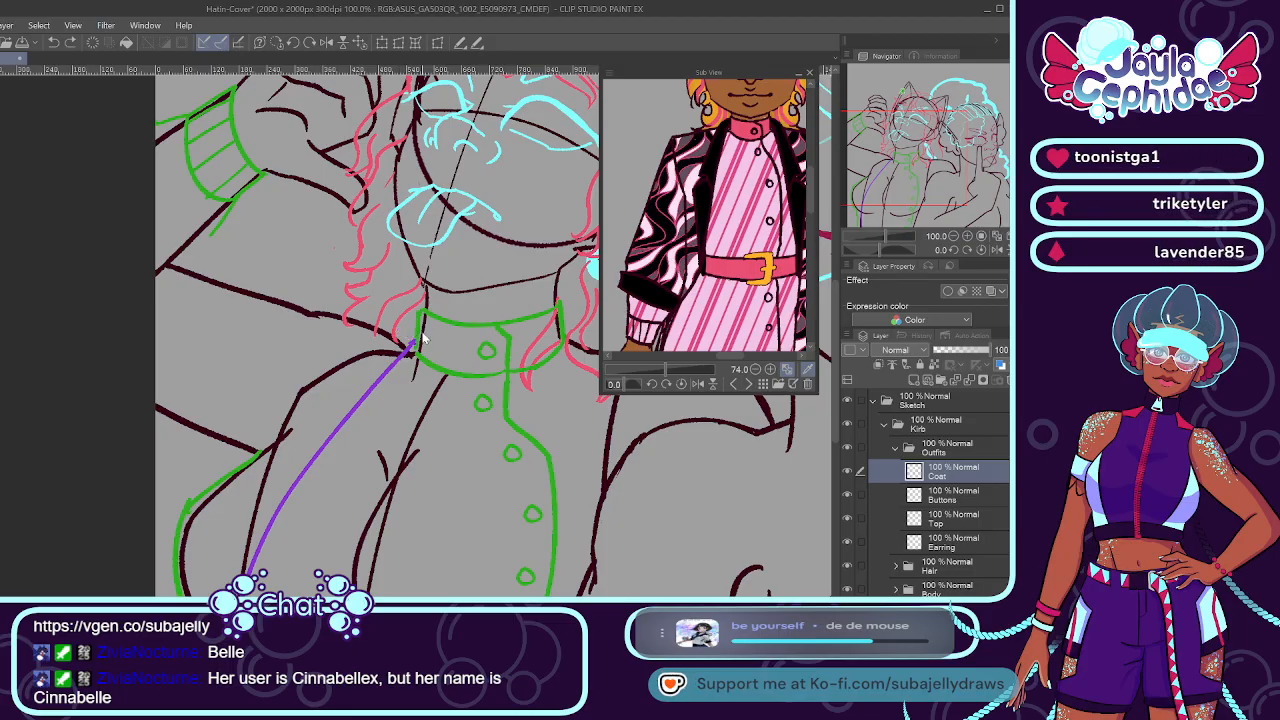
drag(412, 335, 345, 418)
key(ctrl+z)
drag(410, 342, 290, 468)
key(ctrl+z)
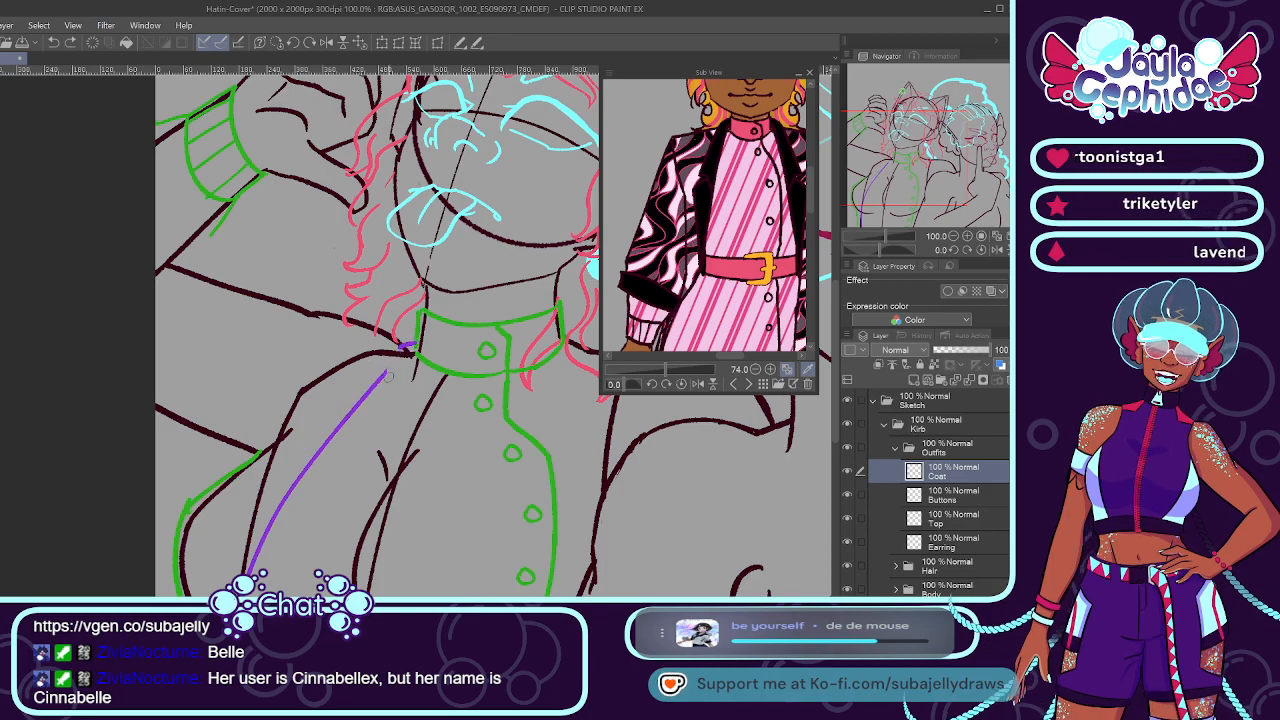
scroll(362, 378, down, 1)
mouse_move(393, 358)
mouse_down()
mouse_move(312, 475)
mouse_move(307, 516)
mouse_up()
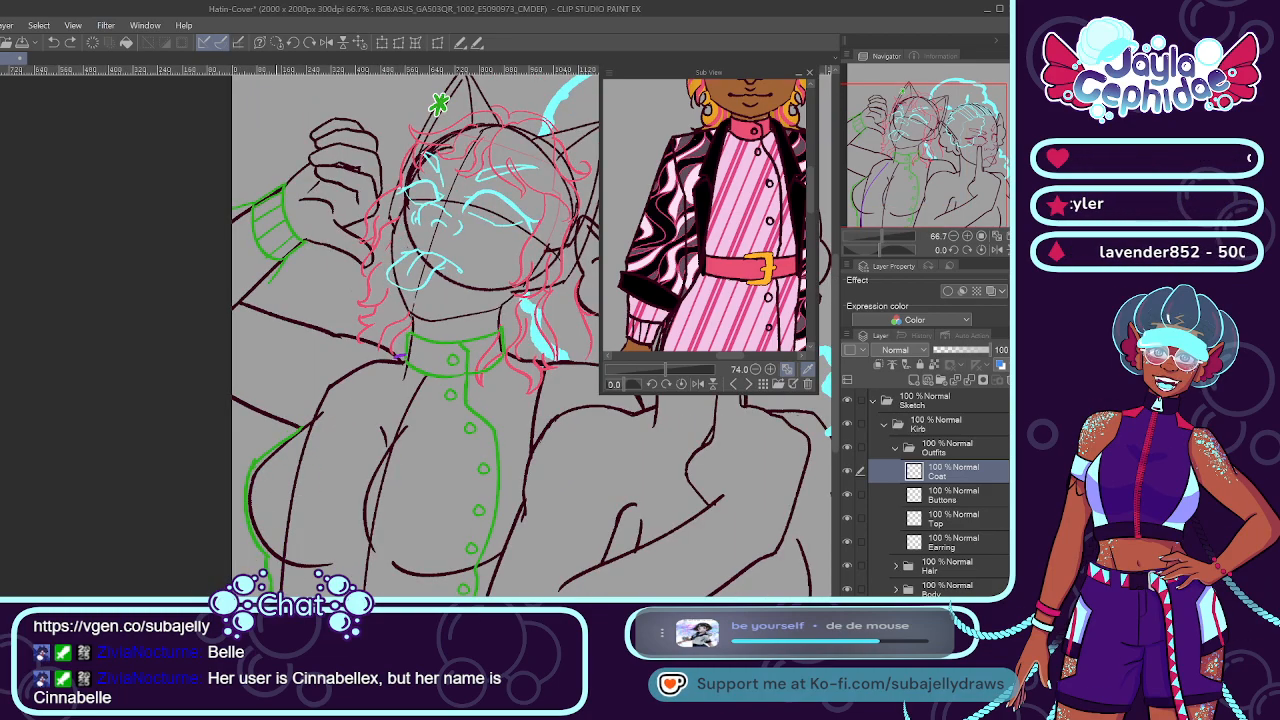
scroll(300, 516, down, 5)
scroll(290, 530, up, 5)
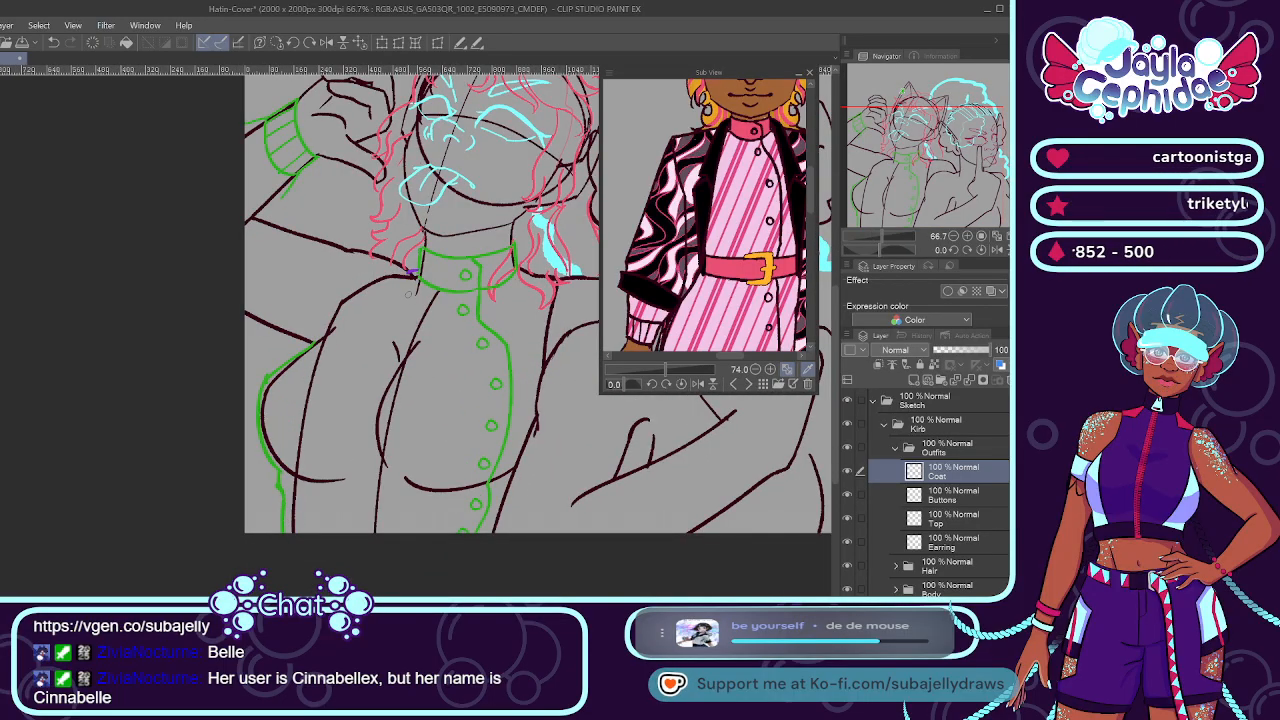
drag(410, 274, 304, 532)
key(ctrl+z)
mouse_move(410, 272)
mouse_down()
mouse_move(329, 370)
mouse_move(296, 530)
mouse_up()
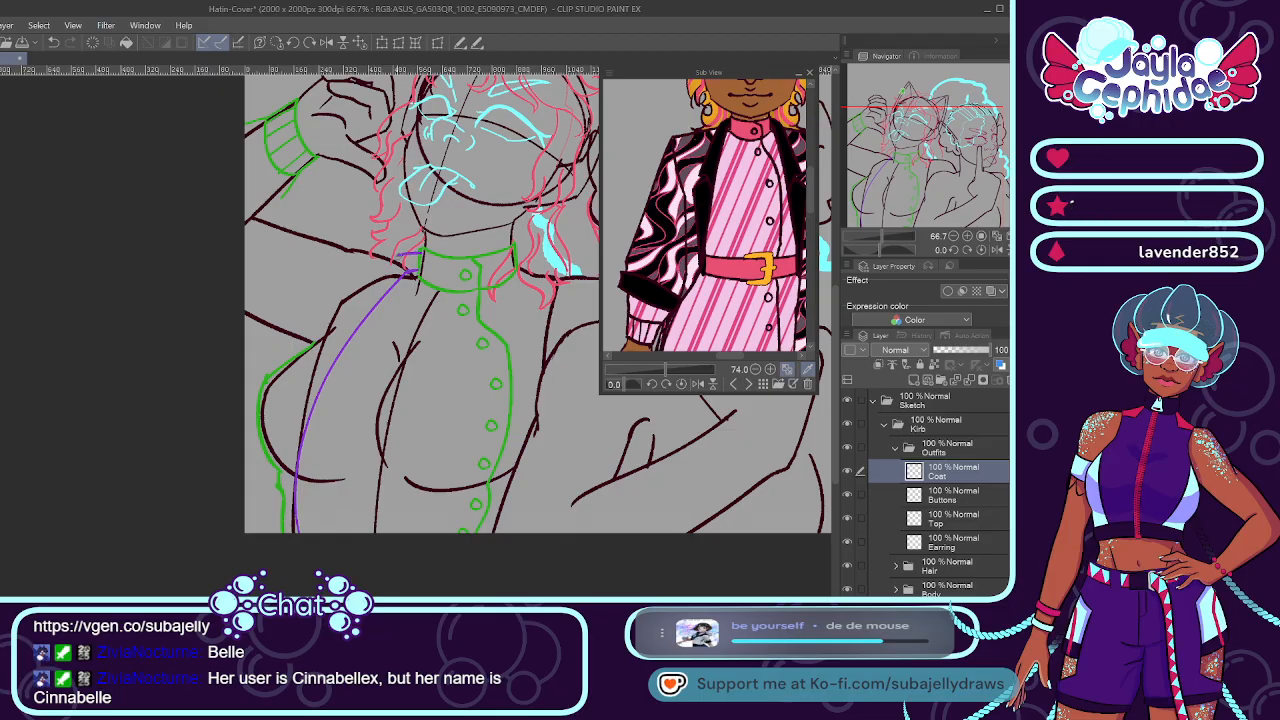
Draw the coat's lapel on the raised-arm side, from the collar down to its pointed notch and back to the front edge.
scroll(410, 260, up, 2)
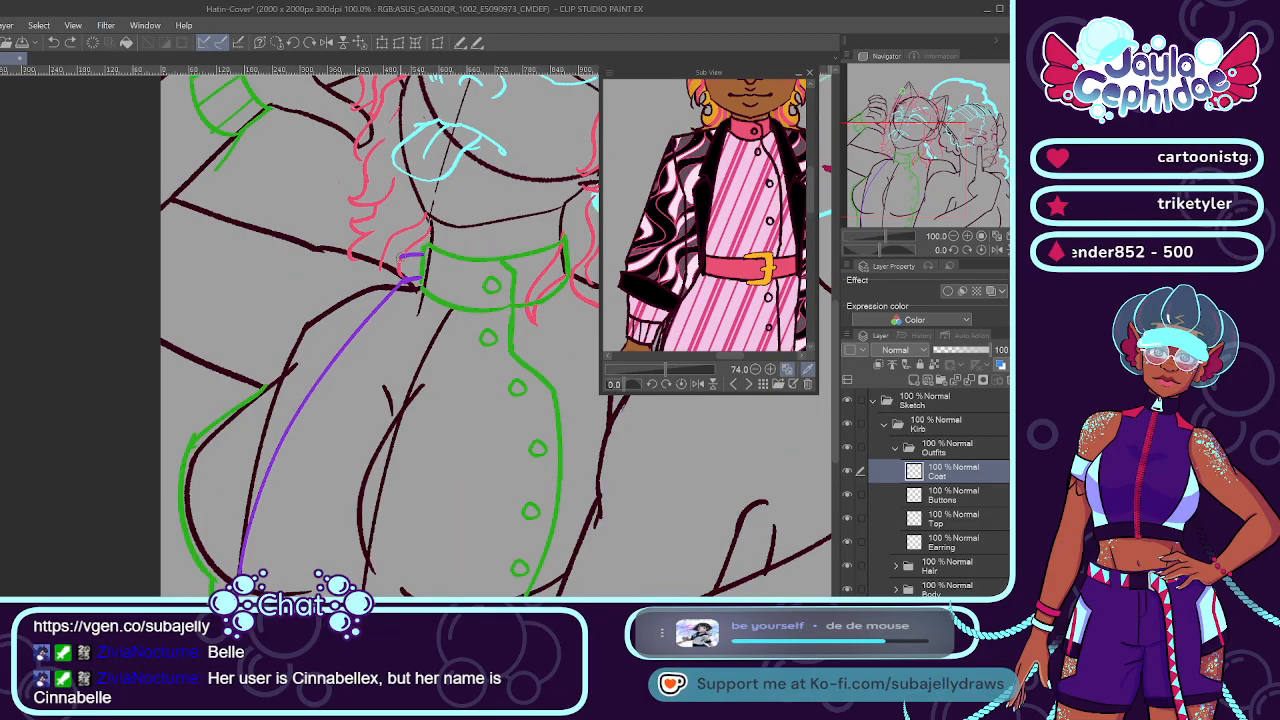
drag(406, 257, 268, 376)
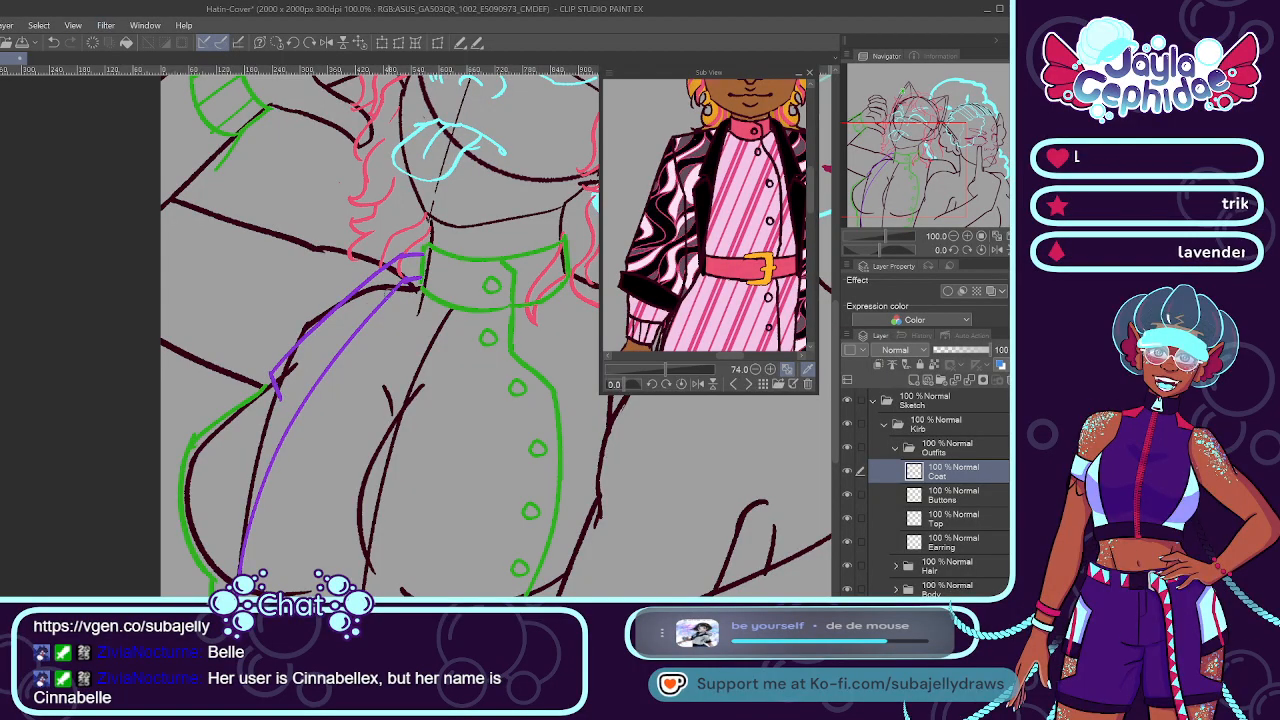
key(ctrl+z)
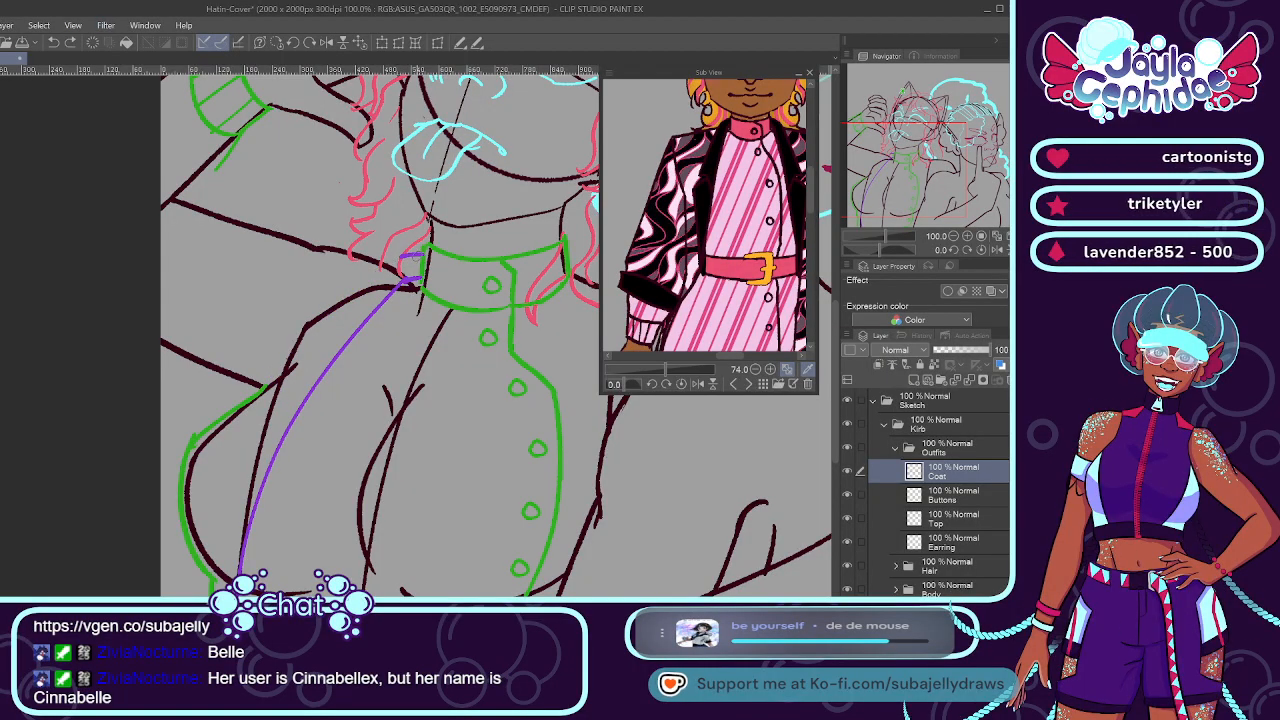
mouse_move(420, 255)
mouse_down()
mouse_move(390, 253)
mouse_move(296, 332)
mouse_up()
key(ctrl+z)
key(ctrl+z)
mouse_move(396, 254)
mouse_down()
mouse_move(269, 374)
mouse_move(271, 363)
mouse_move(290, 347)
mouse_move(264, 376)
mouse_move(285, 386)
mouse_move(278, 444)
mouse_up()
key(ctrl+z)
drag(290, 380, 278, 444)
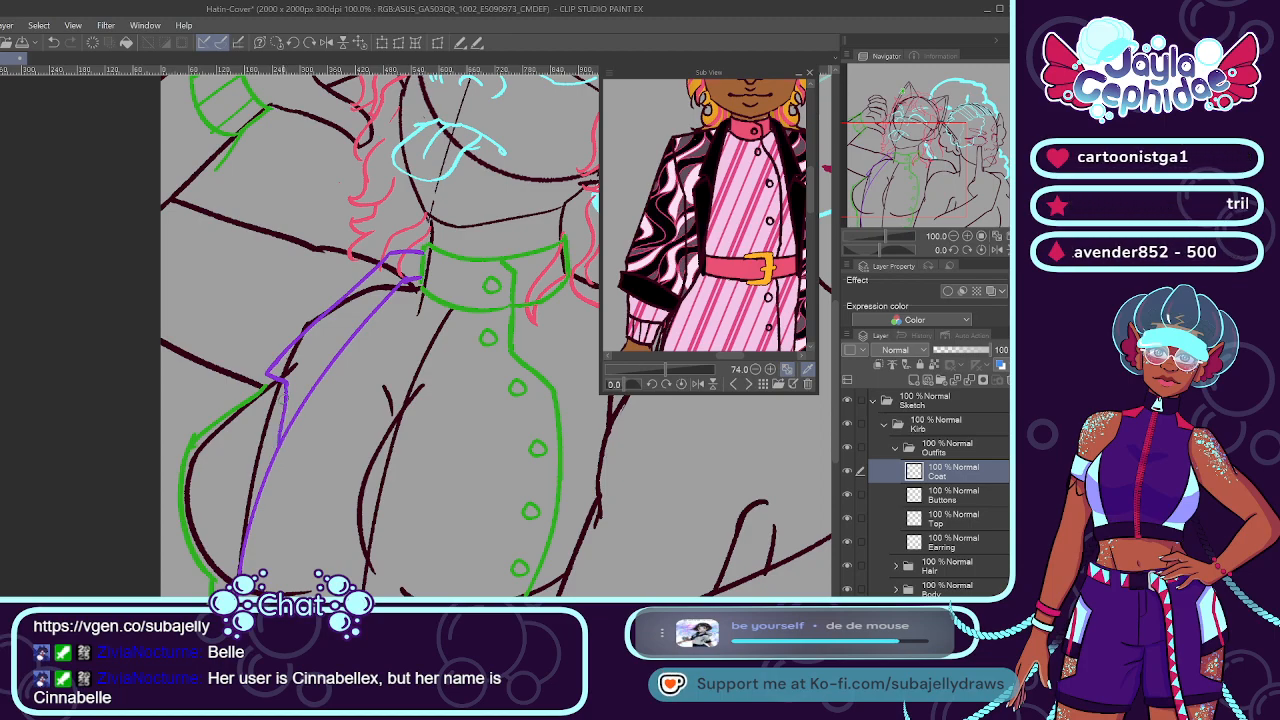
Draw the lower section of the lapel below its notch, running down toward the canvas edge.
key(ctrl+z)
mouse_move(286, 396)
mouse_down()
mouse_move(236, 408)
mouse_move(279, 389)
mouse_move(252, 400)
mouse_move(222, 550)
mouse_up()
key(ctrl+z)
key(ctrl+z)
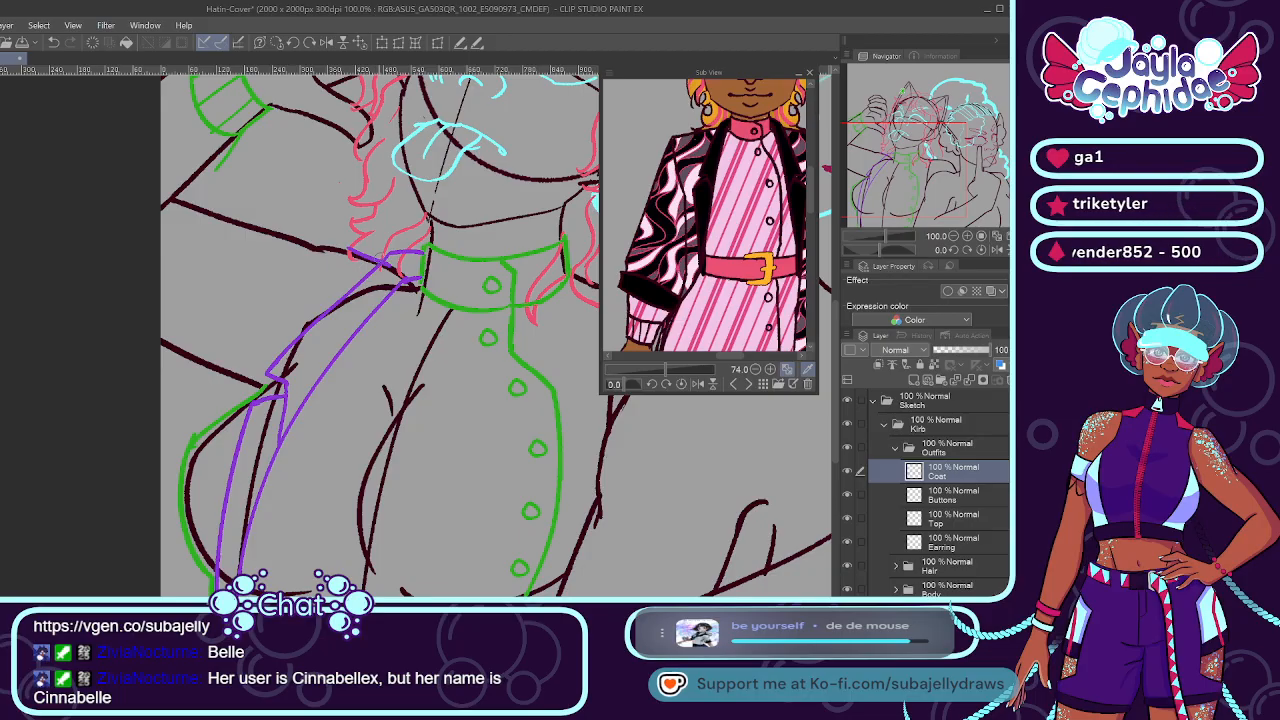
Sketch the upper and lower contours of the coat sleeve along the raised upper arm.
drag(390, 262, 300, 238)
key(ctrl+z)
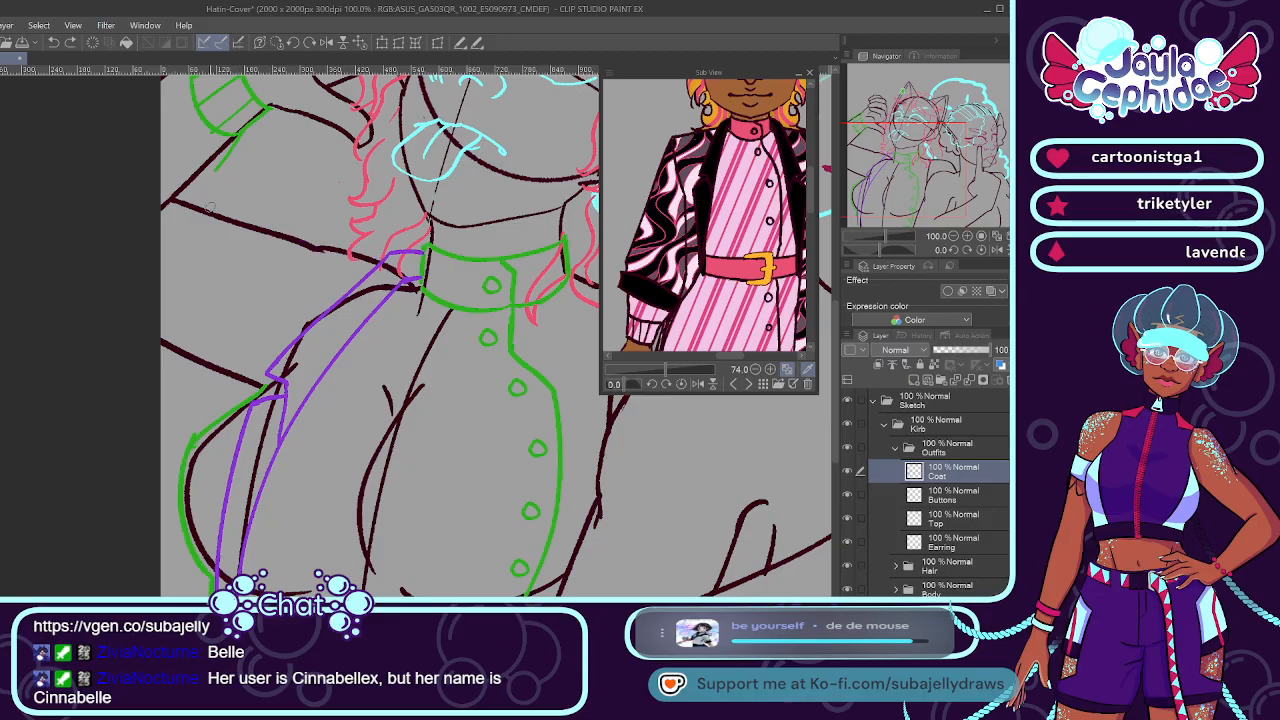
drag(175, 198, 336, 238)
key(ctrl+z)
mouse_move(174, 195)
mouse_down()
mouse_move(354, 244)
mouse_move(342, 238)
mouse_up()
drag(162, 346, 232, 386)
key(ctrl+z)
drag(162, 346, 232, 386)
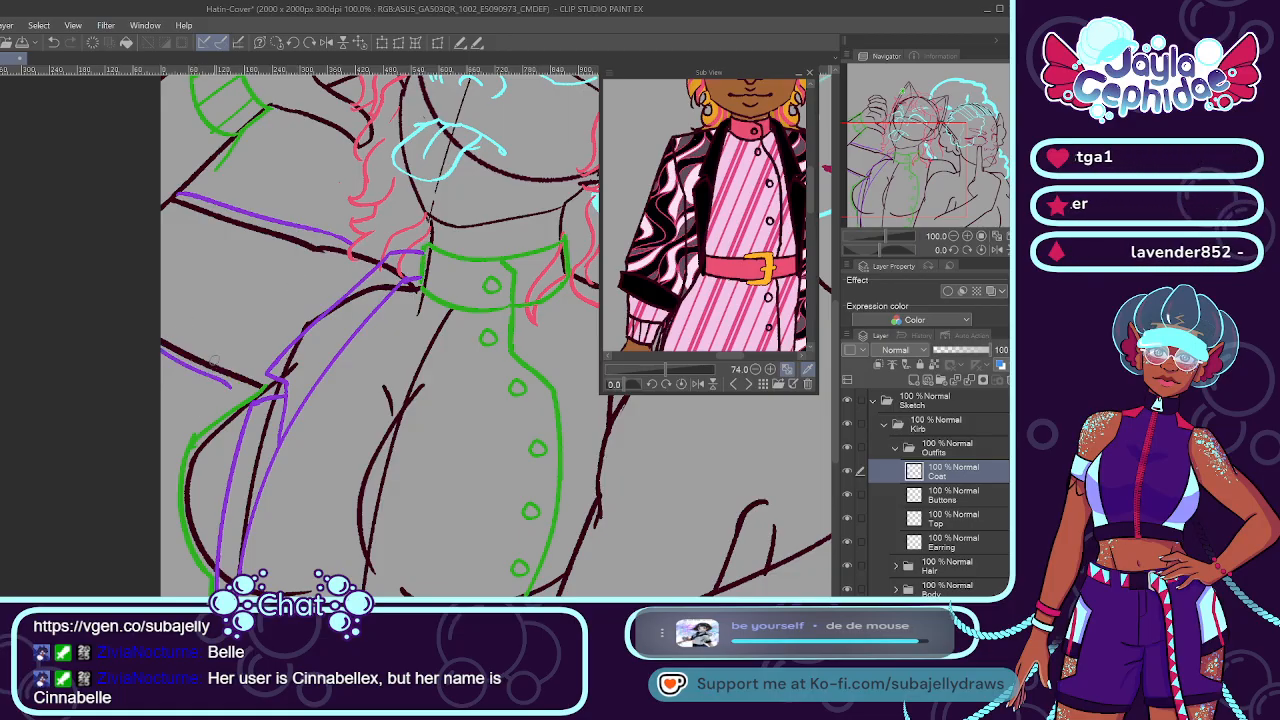
Draw the shoulder seam from the sleeve's upper contour down to the lapel.
drag(322, 234, 270, 358)
key(ctrl+z)
drag(322, 232, 296, 346)
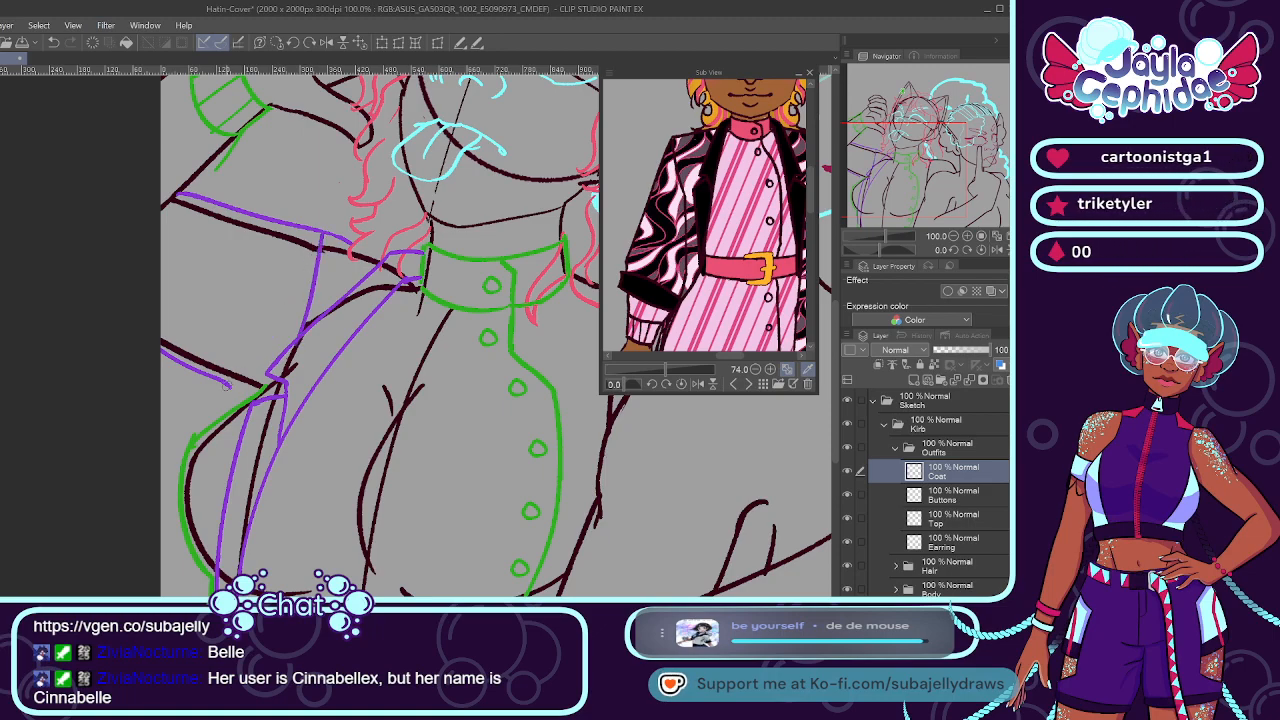
Draw the coat's side contour from the underarm down past the chest toward the canvas edge.
key(ctrl+z)
mouse_move(226, 388)
mouse_down()
mouse_move(178, 466)
mouse_move(188, 596)
mouse_up()
key(ctrl+z)
drag(181, 456, 186, 596)
key(ctrl+z)
drag(182, 454, 174, 598)
key(ctrl+z)
drag(180, 474, 172, 598)
key(ctrl+z)
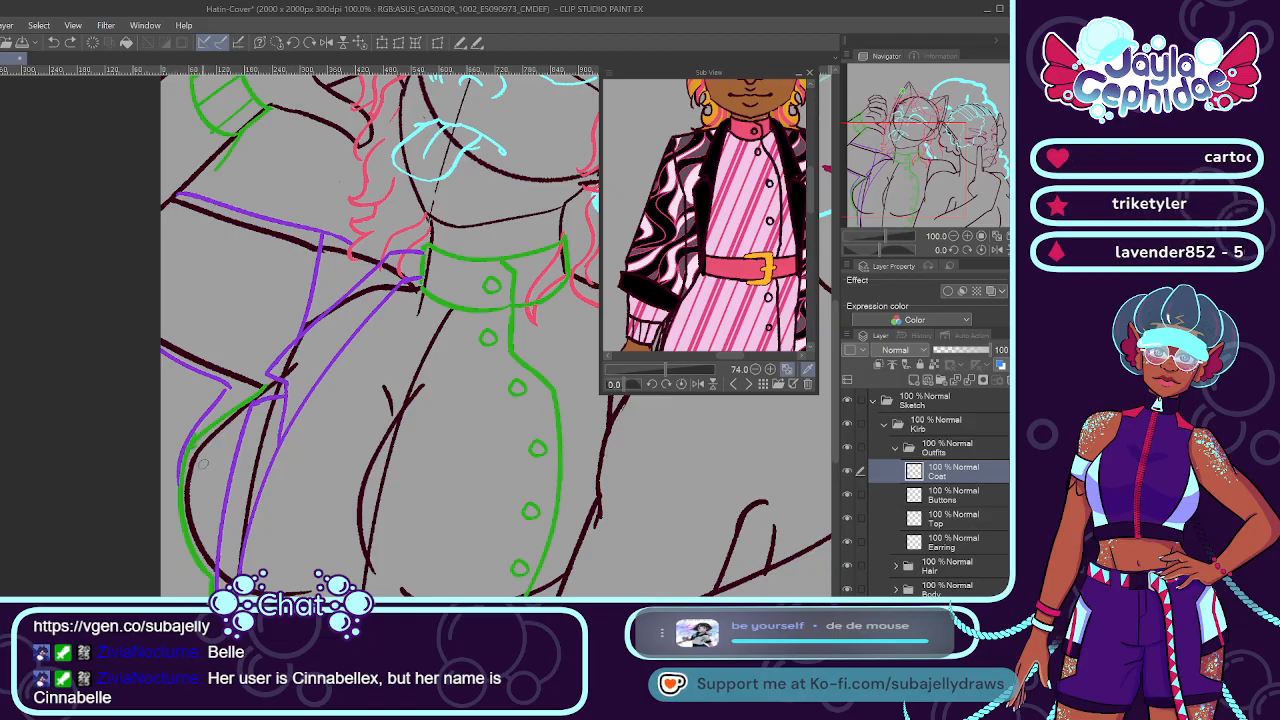
mouse_move(182, 473)
mouse_down()
mouse_move(174, 598)
mouse_move(179, 494)
mouse_move(185, 598)
mouse_up()
key(ctrl+z)
scroll(191, 454, down, 1)
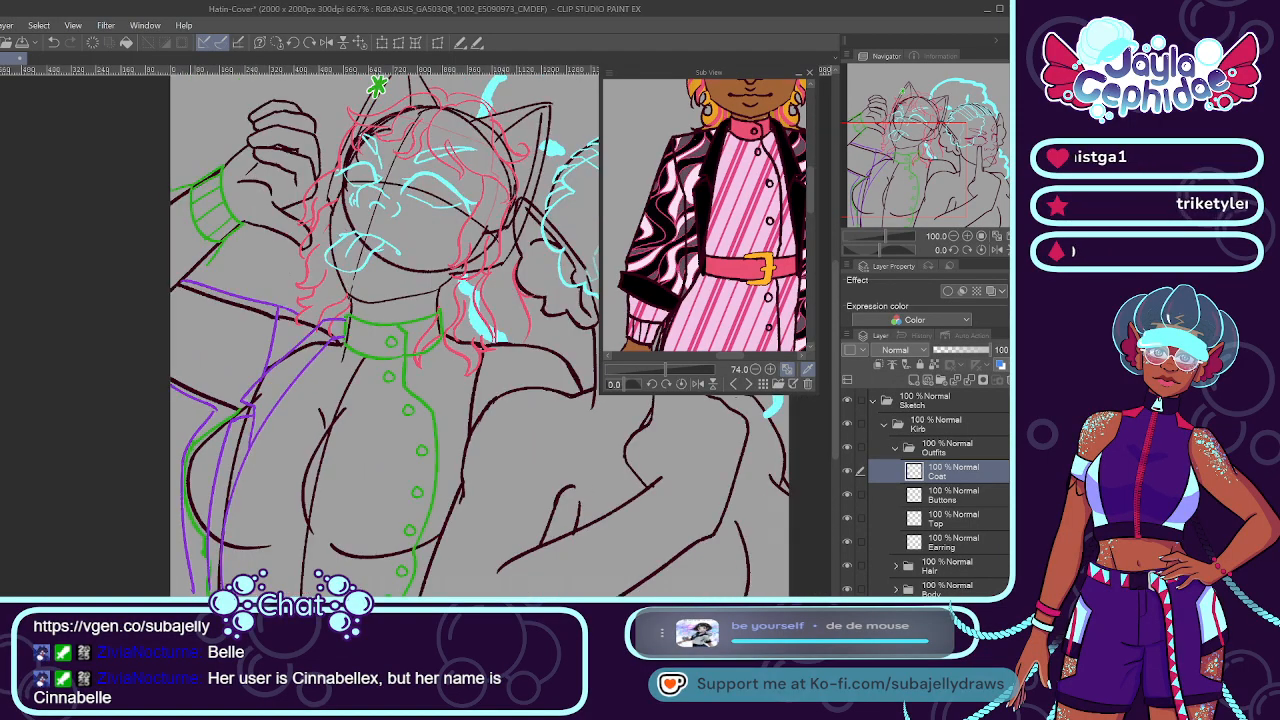
scroll(336, 398, down, 2)
scroll(336, 398, down, 2)
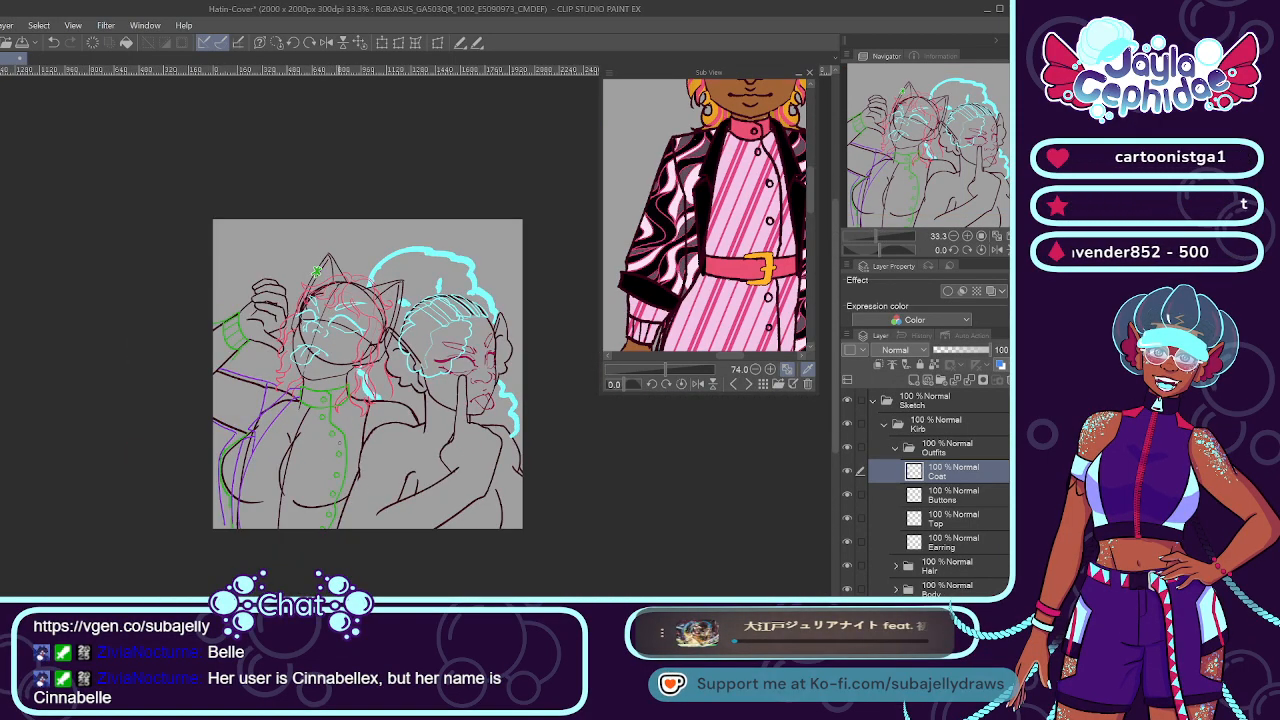
scroll(363, 450, up, 2)
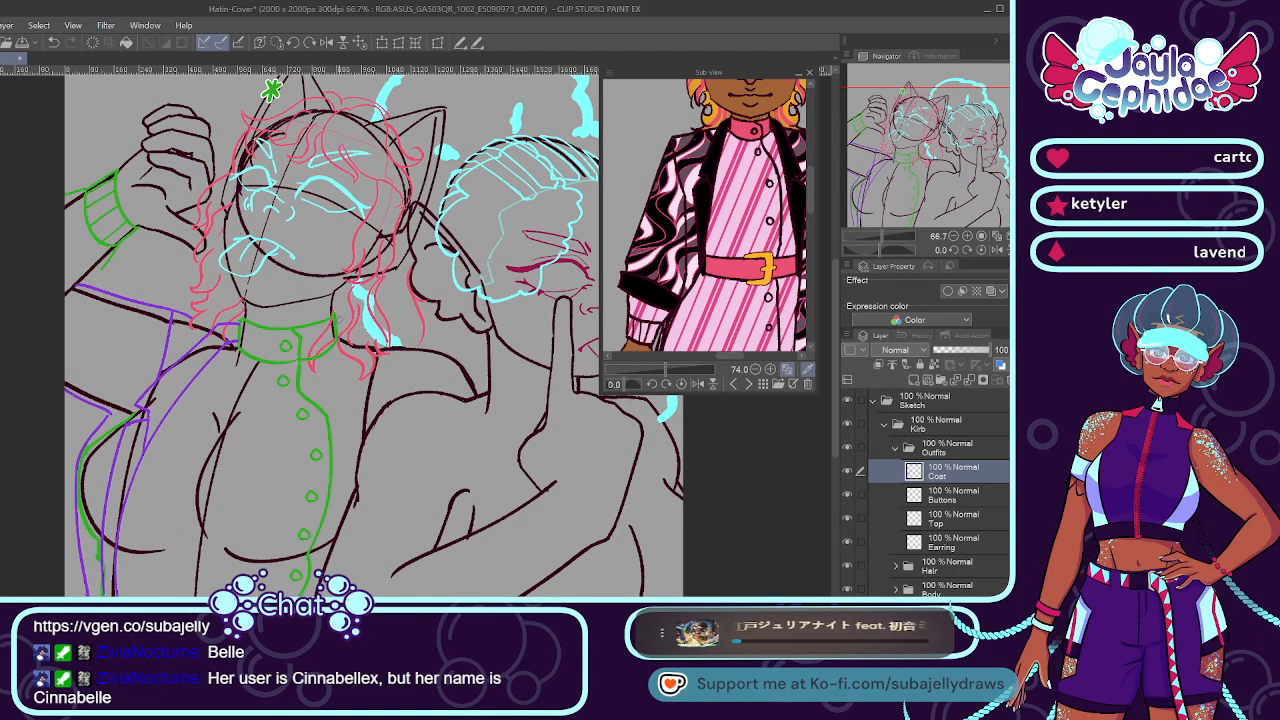
drag(342, 338, 263, 562)
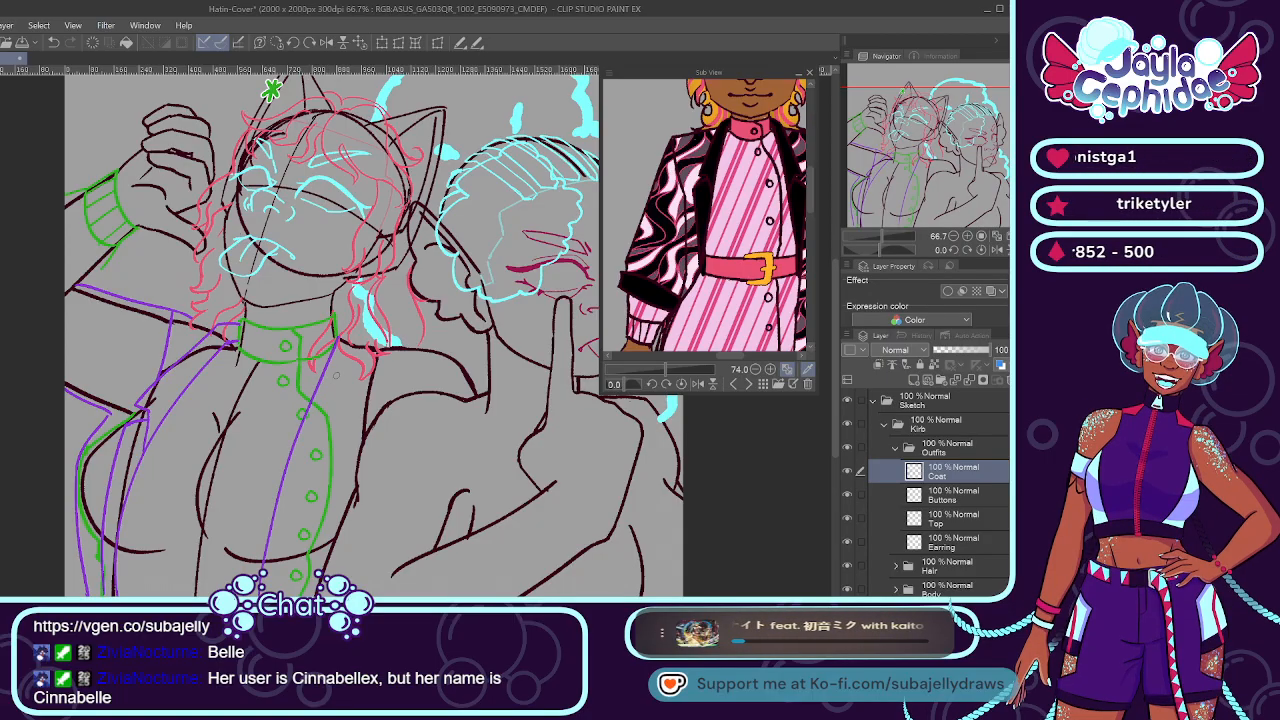
key(ctrl+z)
drag(342, 336, 310, 570)
key(ctrl+z)
drag(340, 338, 280, 590)
mouse_move(342, 336)
mouse_down()
mouse_move(294, 476)
mouse_move(280, 590)
mouse_up()
key(ctrl+z)
drag(338, 336, 258, 574)
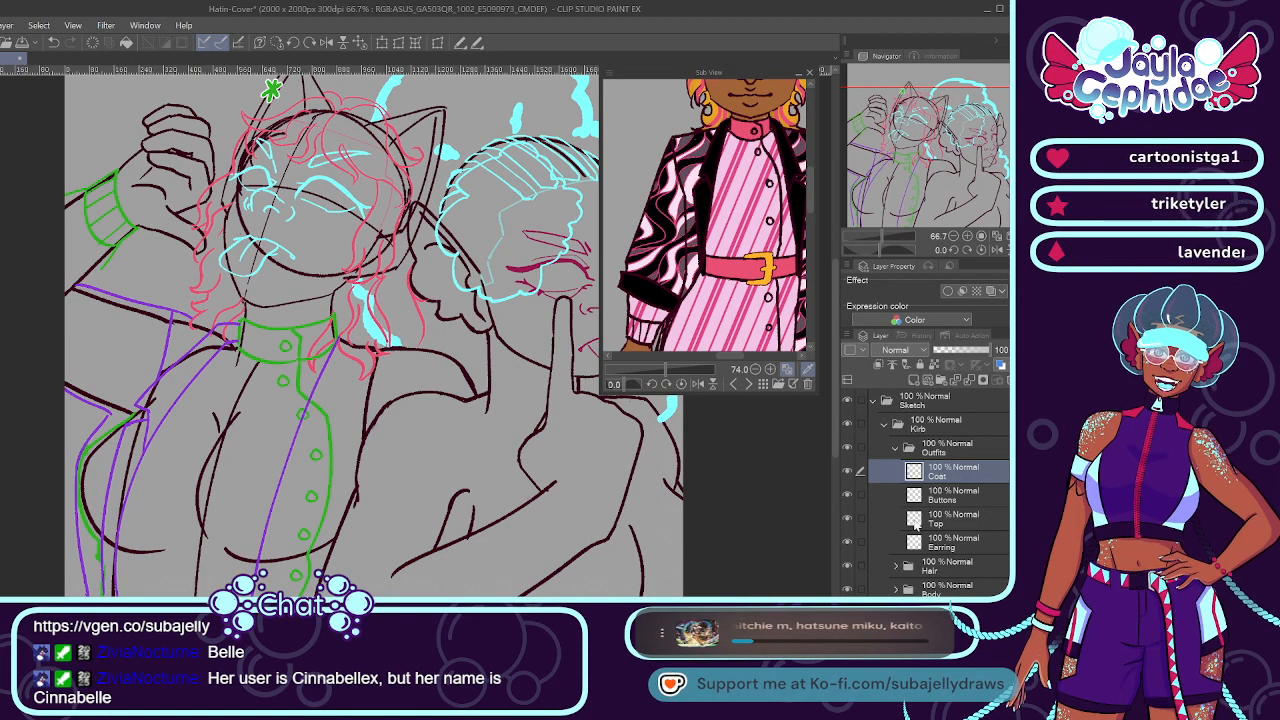
click(873, 518)
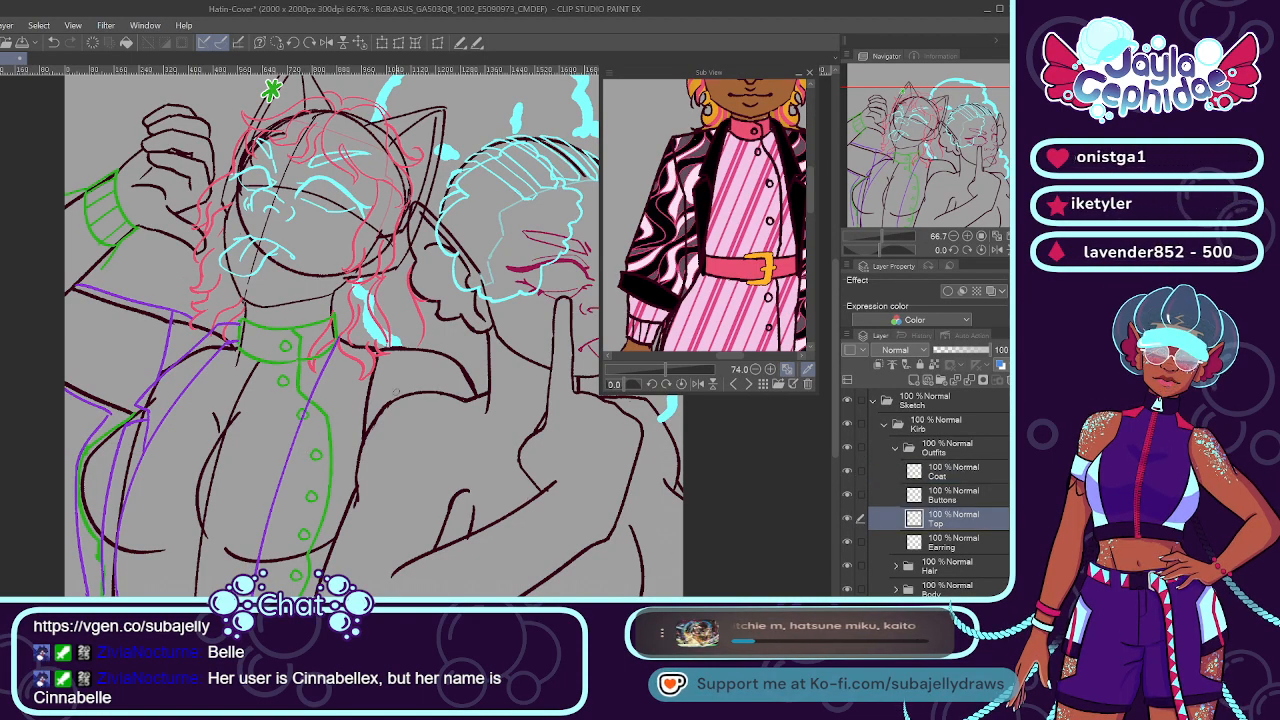
key(ctrl+minus)
scroll(284, 364, down, 4)
scroll(280, 376, up, 3)
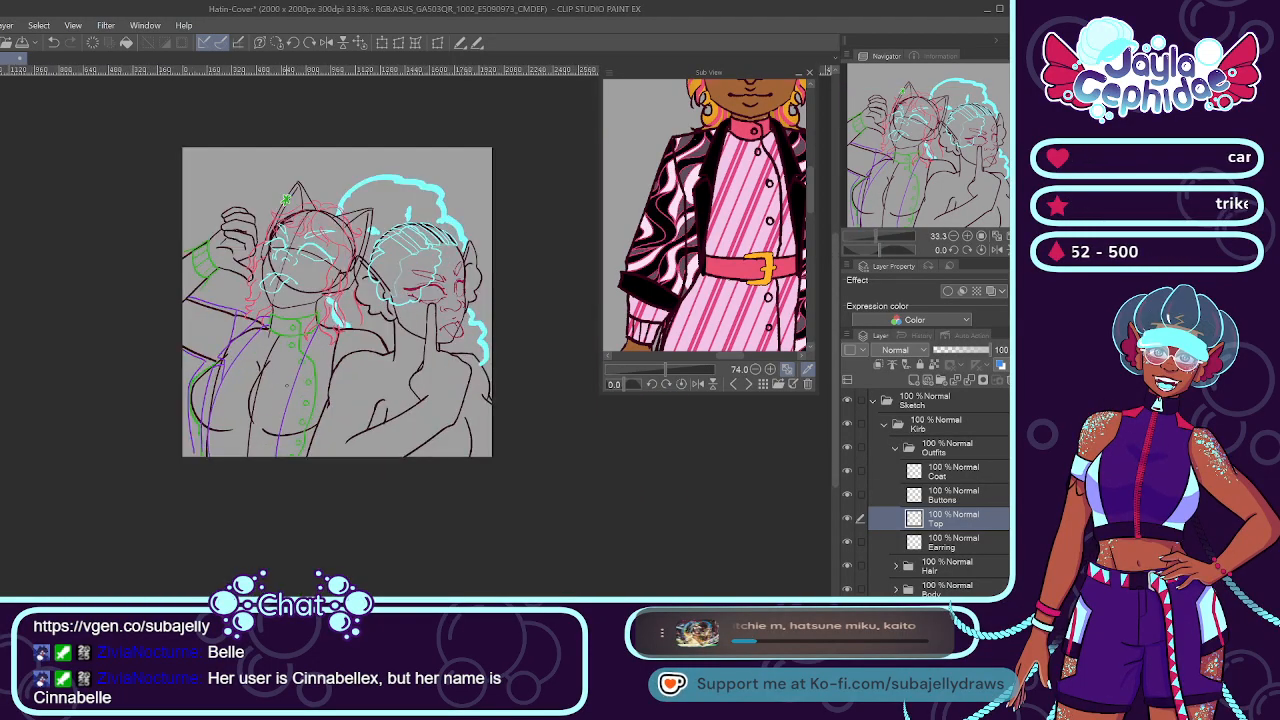
scroll(318, 378, up, 2)
key(ctrl+z)
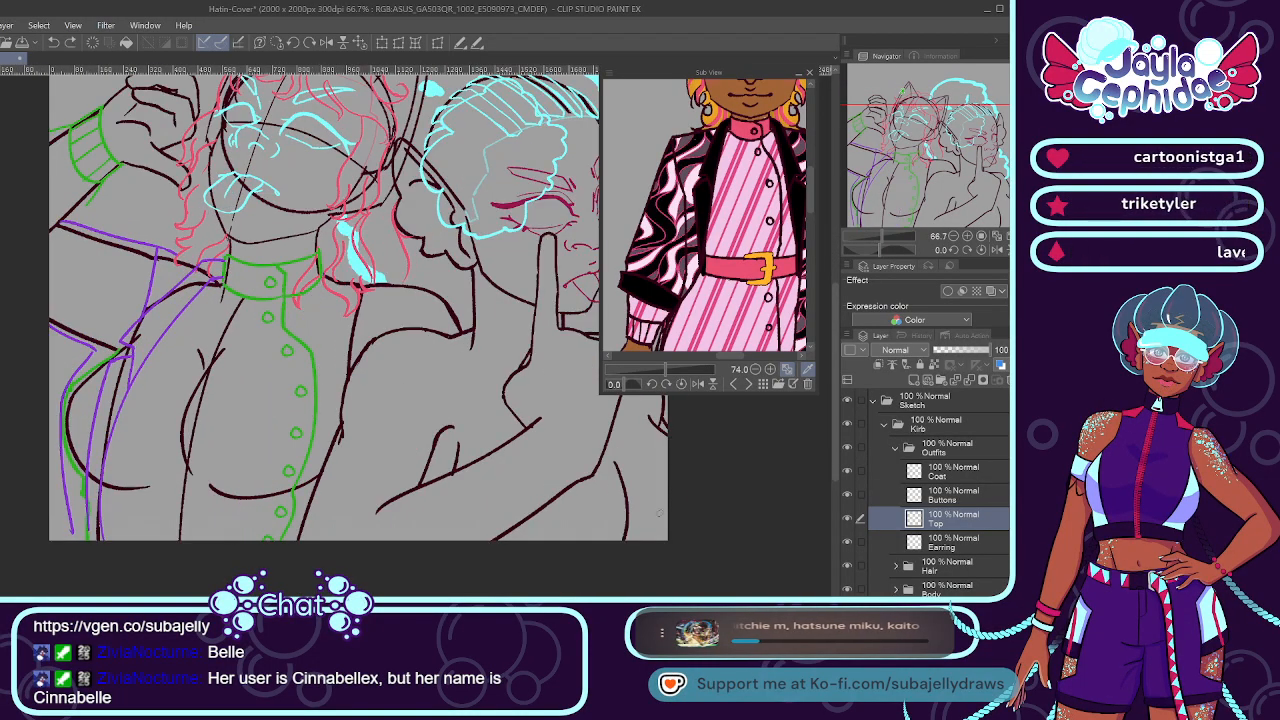
On the Coat layer, draw the opposite front edge from the collar down across the button placket.
click(955, 480)
drag(322, 262, 268, 538)
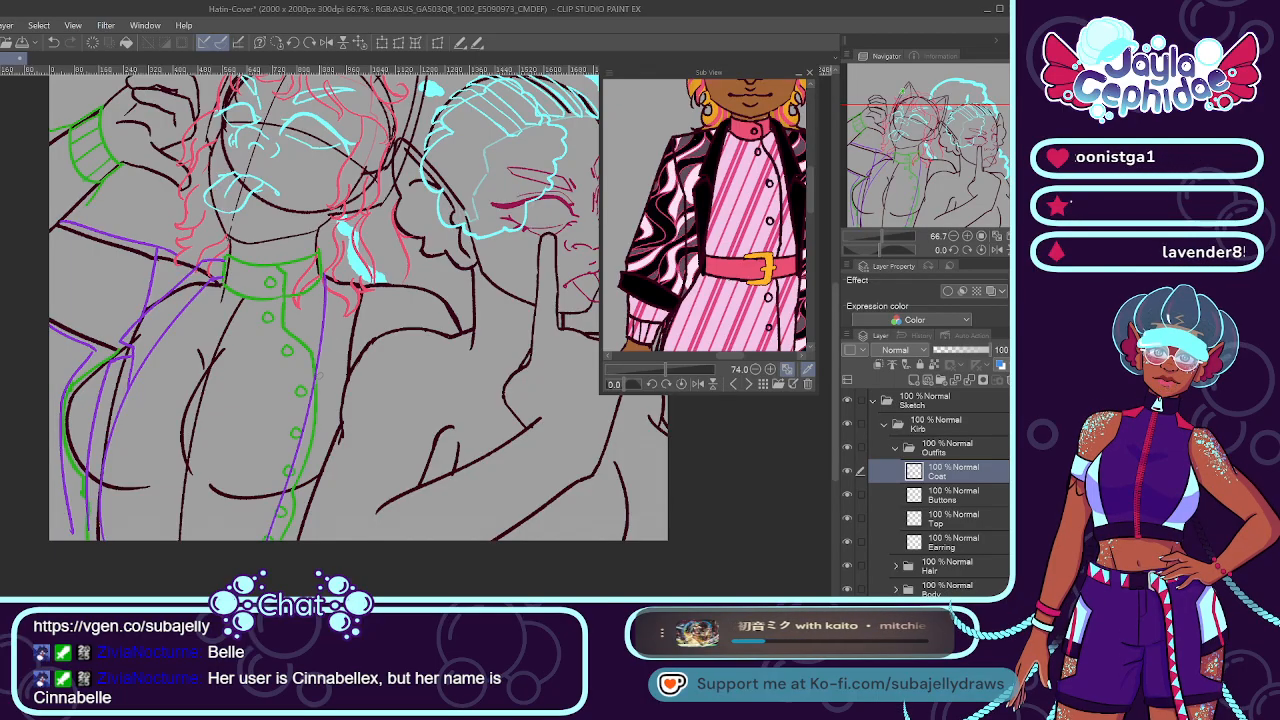
drag(270, 534, 311, 408)
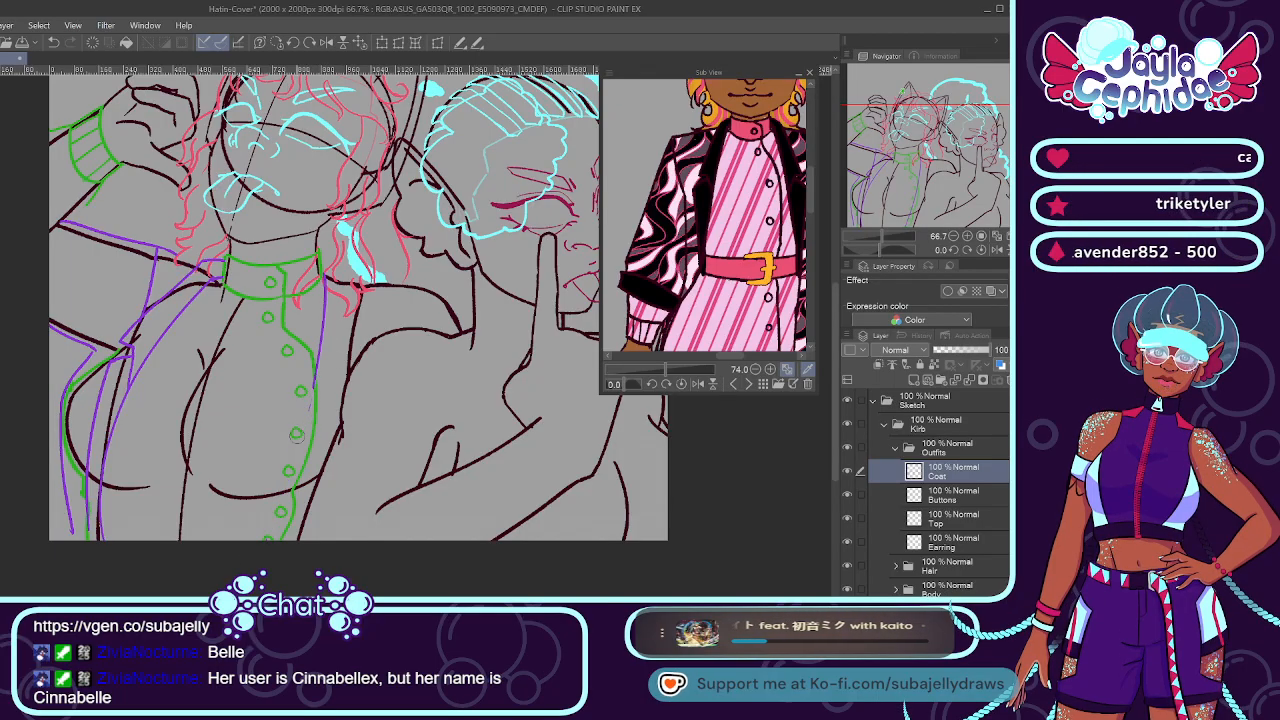
drag(282, 545, 300, 420)
scroll(330, 240, up, 2)
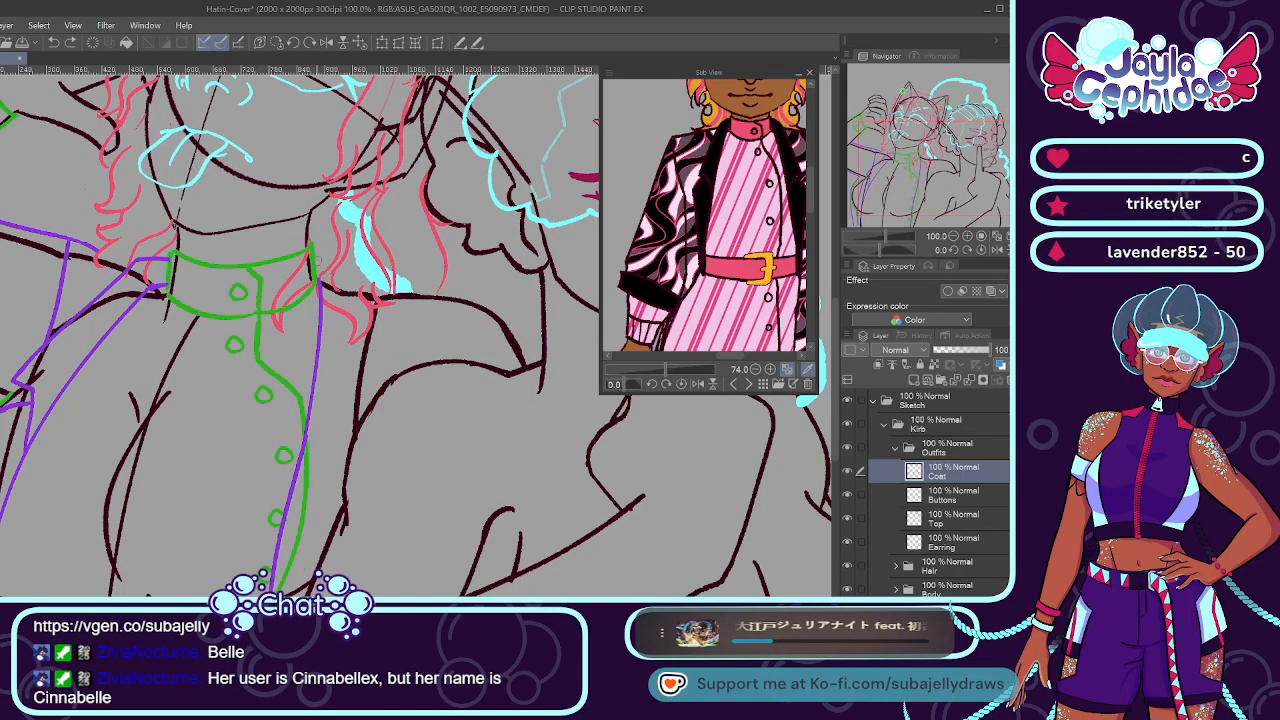
Draw the opposite lapel's outer edge from the collar over the shoulder and down the chest.
mouse_move(316, 258)
mouse_down()
mouse_move(348, 280)
mouse_move(352, 415)
mouse_up()
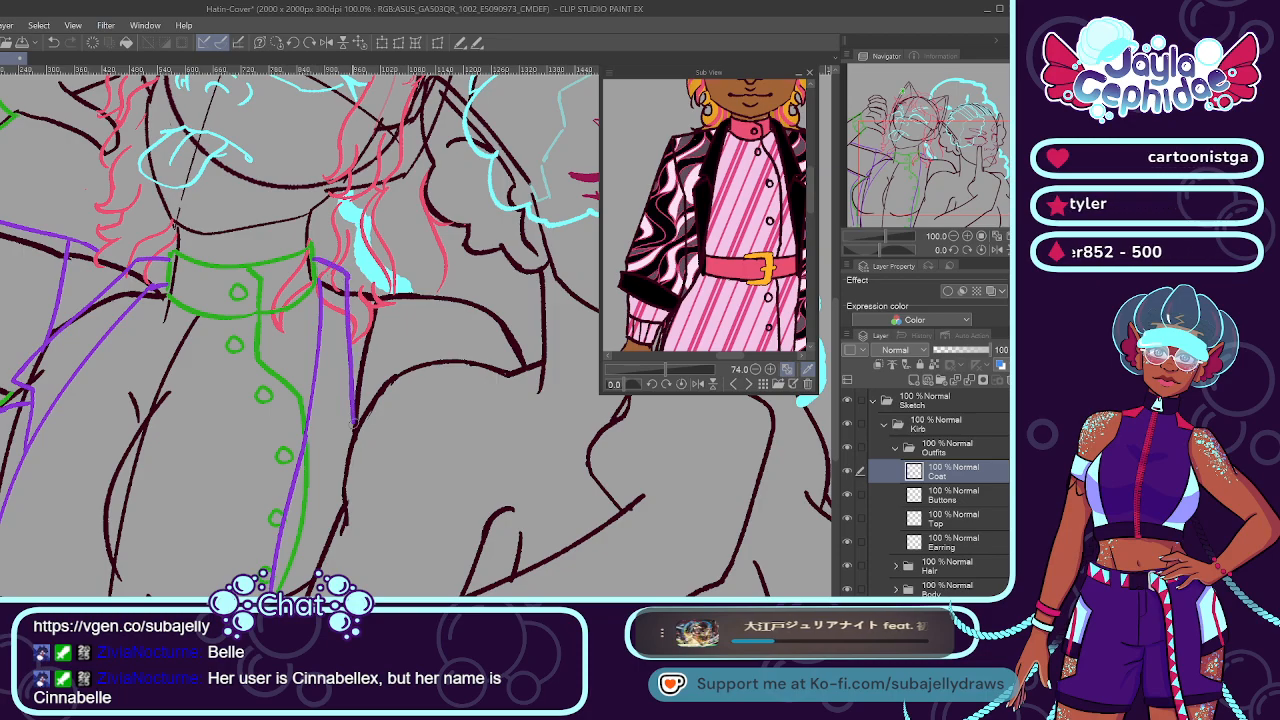
key(ctrl+z)
drag(348, 282, 352, 408)
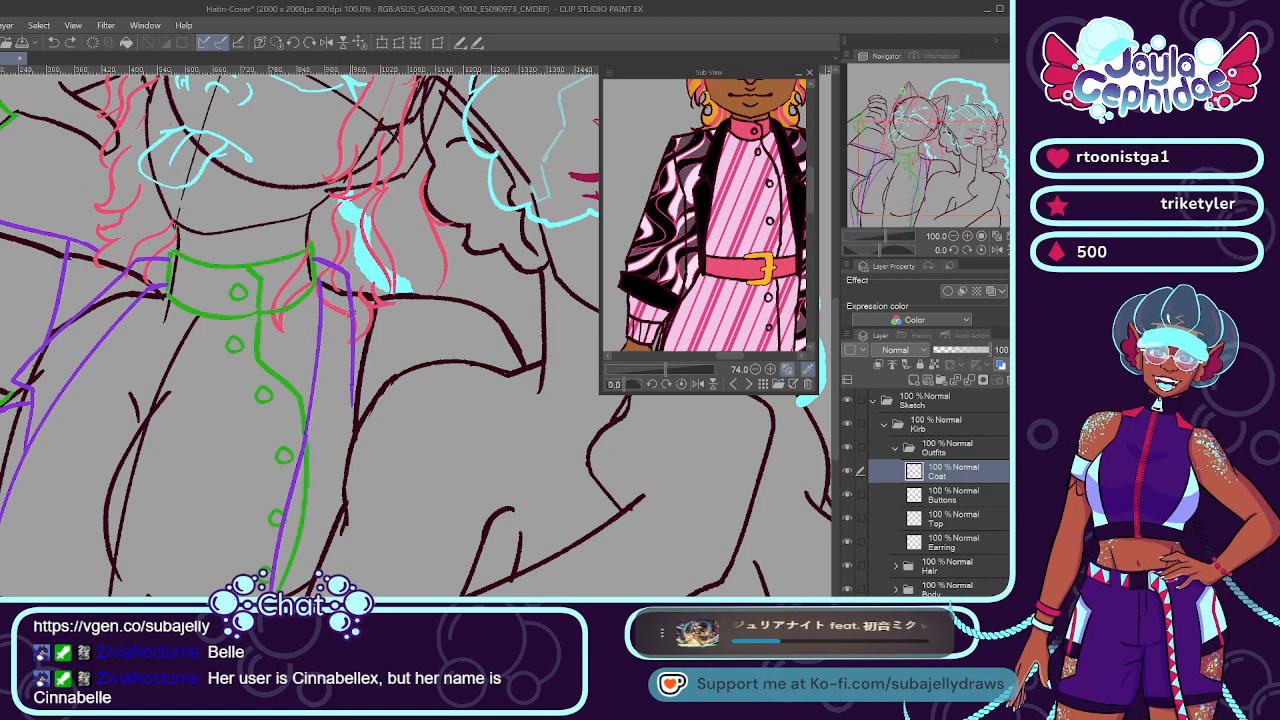
Select the opposite lapel's outer edge and skew its lower end outward toward the shoulder.
mouse_move(340, 300)
mouse_down()
mouse_move(357, 290)
mouse_move(385, 420)
mouse_move(375, 300)
mouse_up()
click(421, 459)
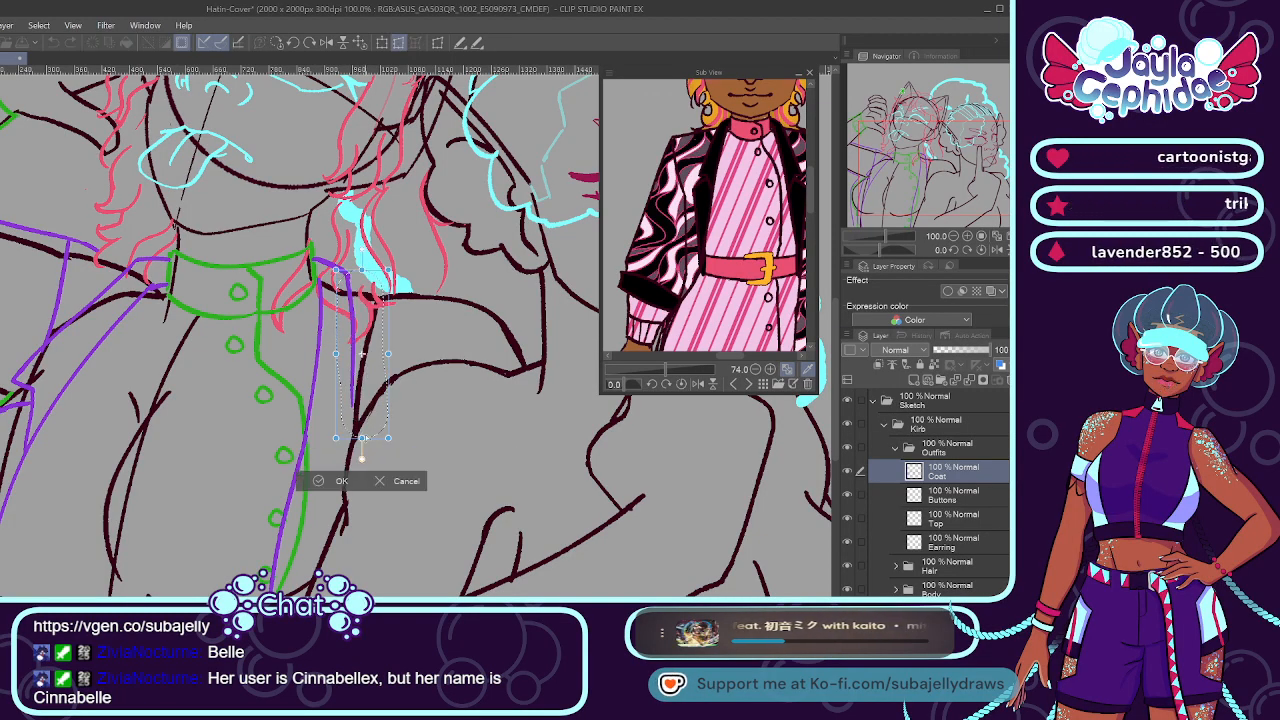
drag(376, 442, 380, 438)
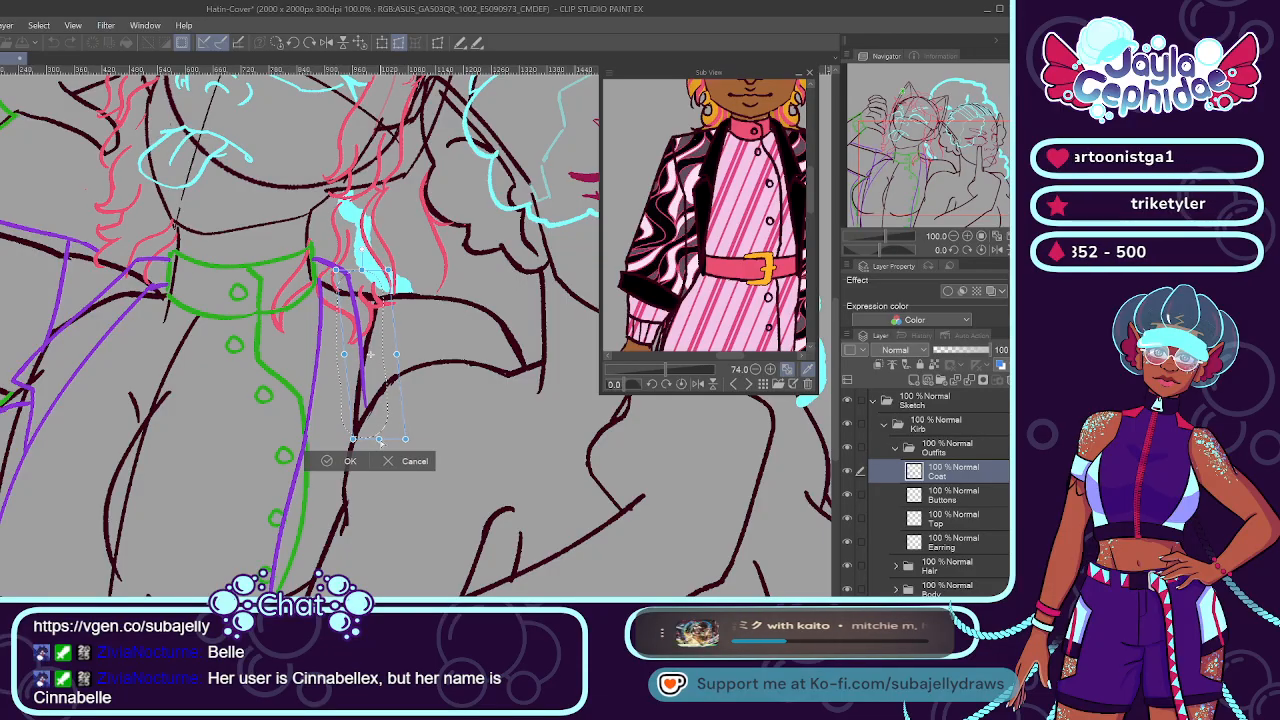
click(348, 461)
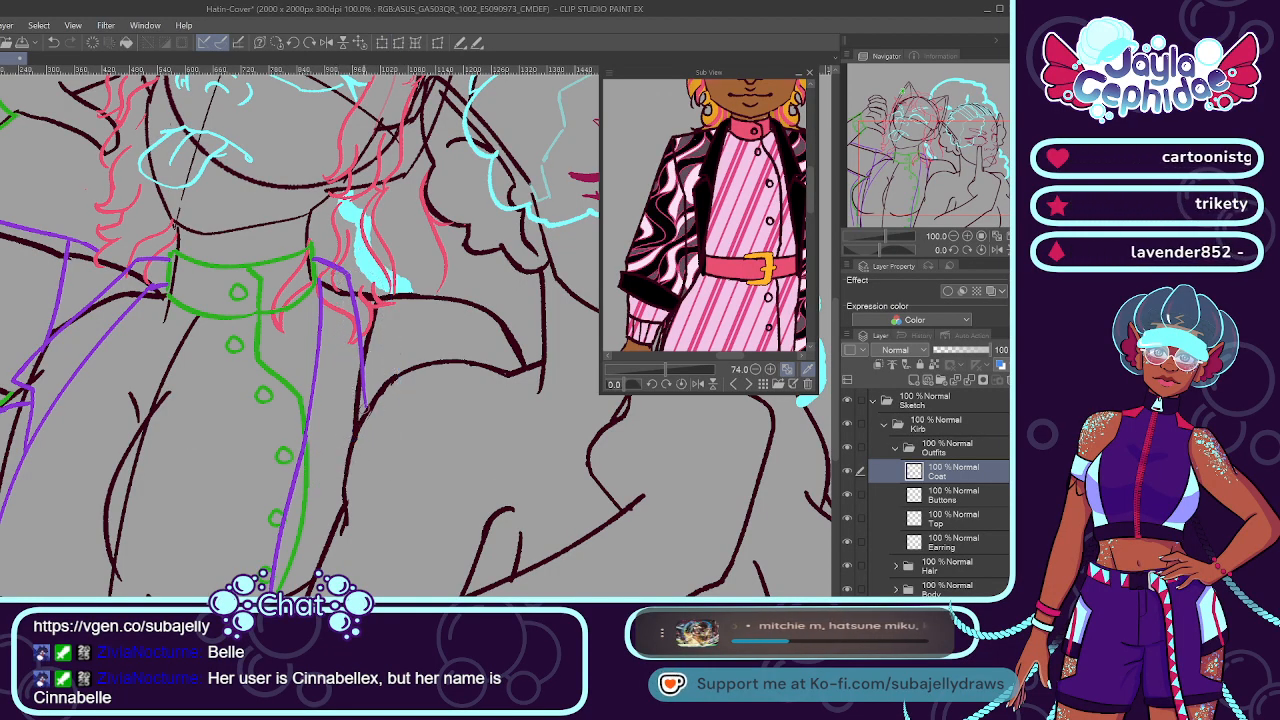
key(ctrl+z)
Add the notch at the lower end of the opposite lapel and begin the section beneath it.
drag(365, 408, 338, 419)
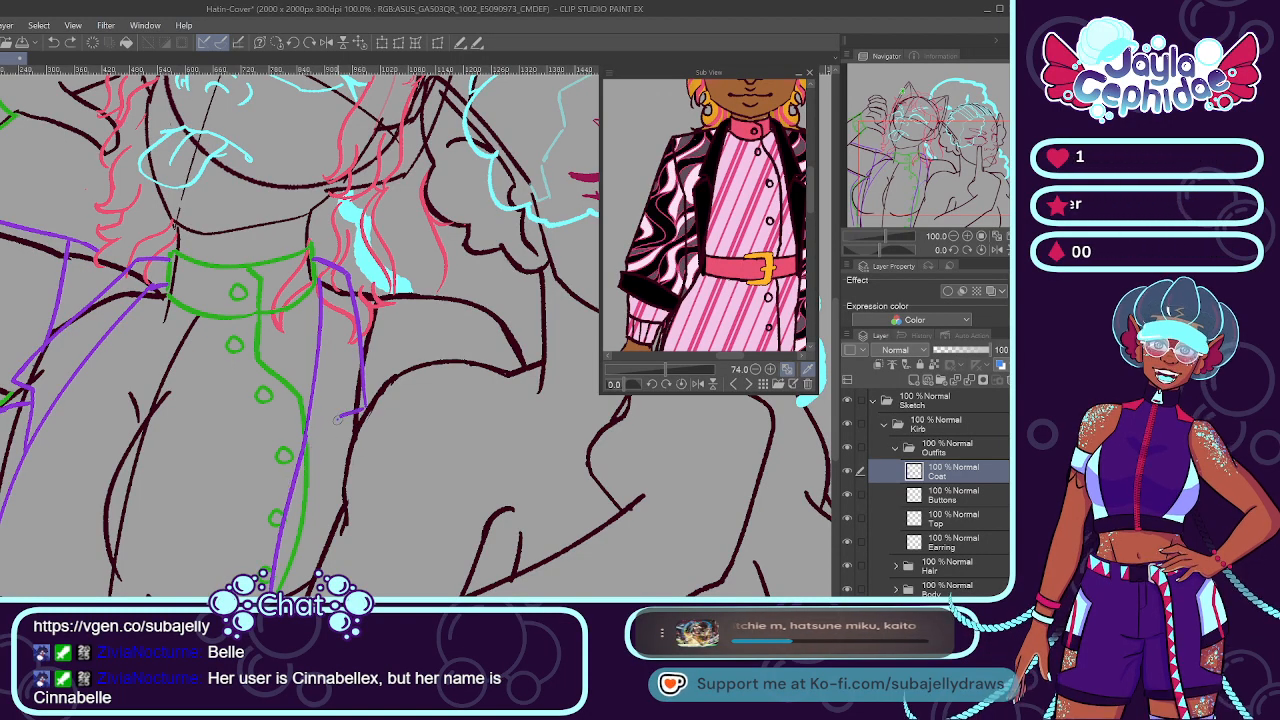
drag(328, 433, 346, 458)
key(ctrl+minus)
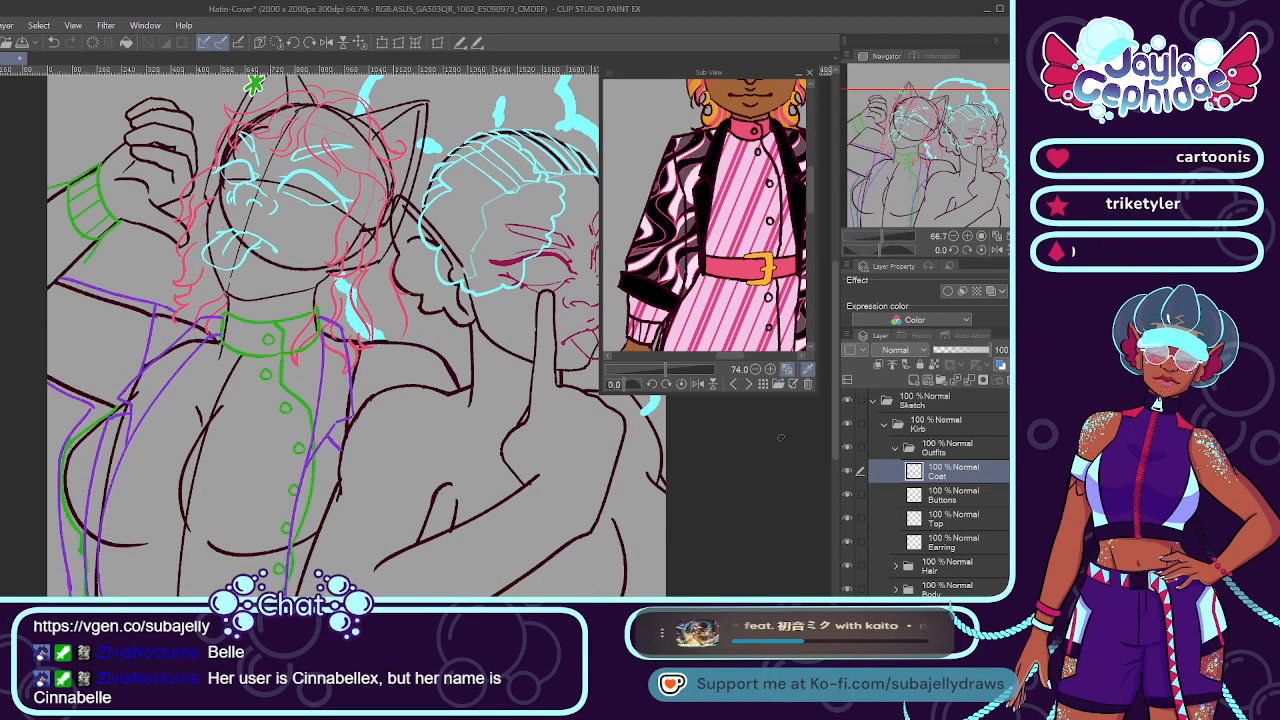
Draw the coat sleeve's contour from the raised wrist's cuff down the forearm to the elbow.
scroll(48, 205, up, 1)
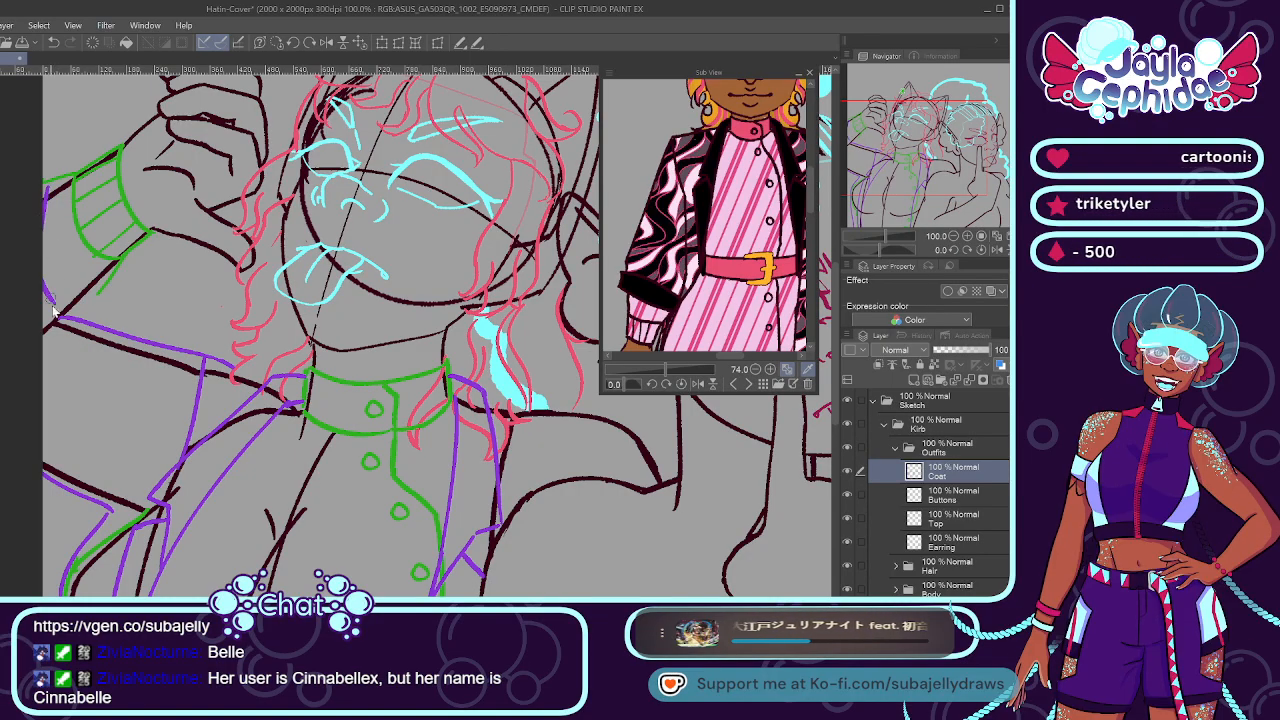
drag(44, 198, 46, 228)
drag(44, 276, 72, 336)
key(ctrl+z)
drag(46, 178, 76, 318)
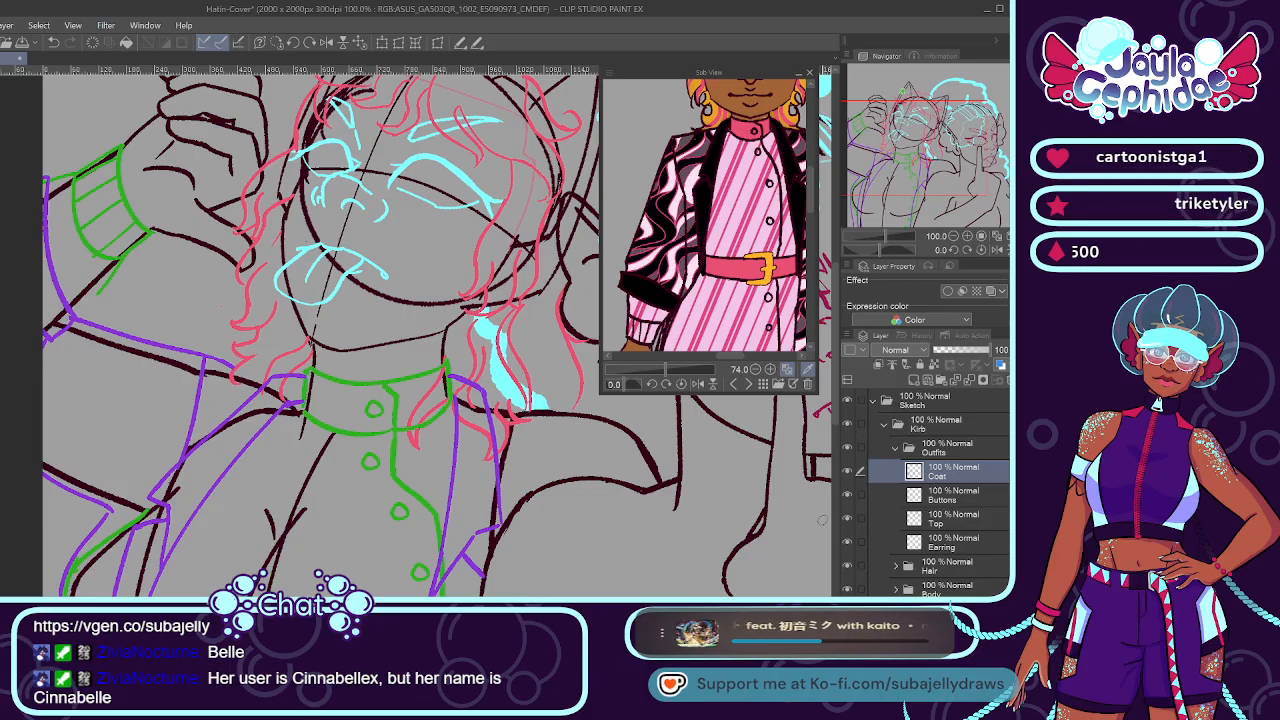
On the Top layer, redraw the green shirt sleeve line extending from the cuff down the raised forearm.
click(900, 522)
mouse_move(117, 258)
mouse_down()
mouse_move(109, 240)
mouse_move(102, 285)
mouse_up()
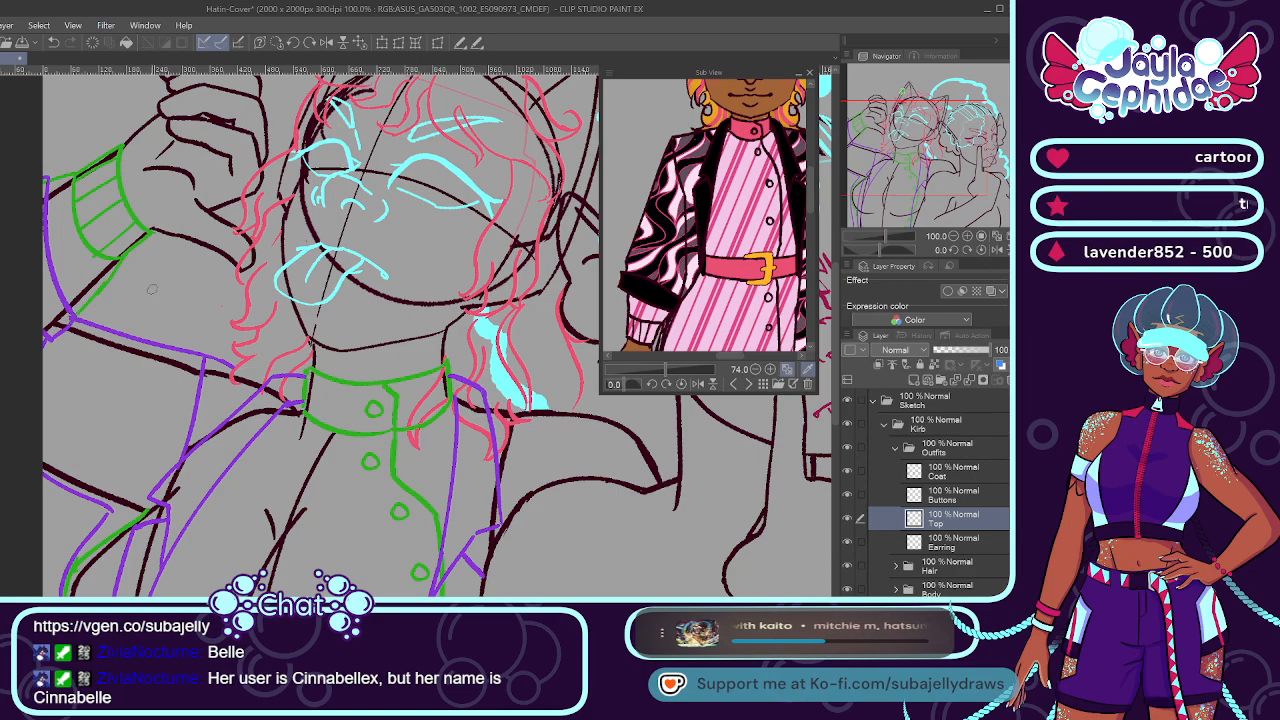
Add a new layer named Nails directly above the Coat layer in the Outfits folder.
scroll(197, 279, down, 4)
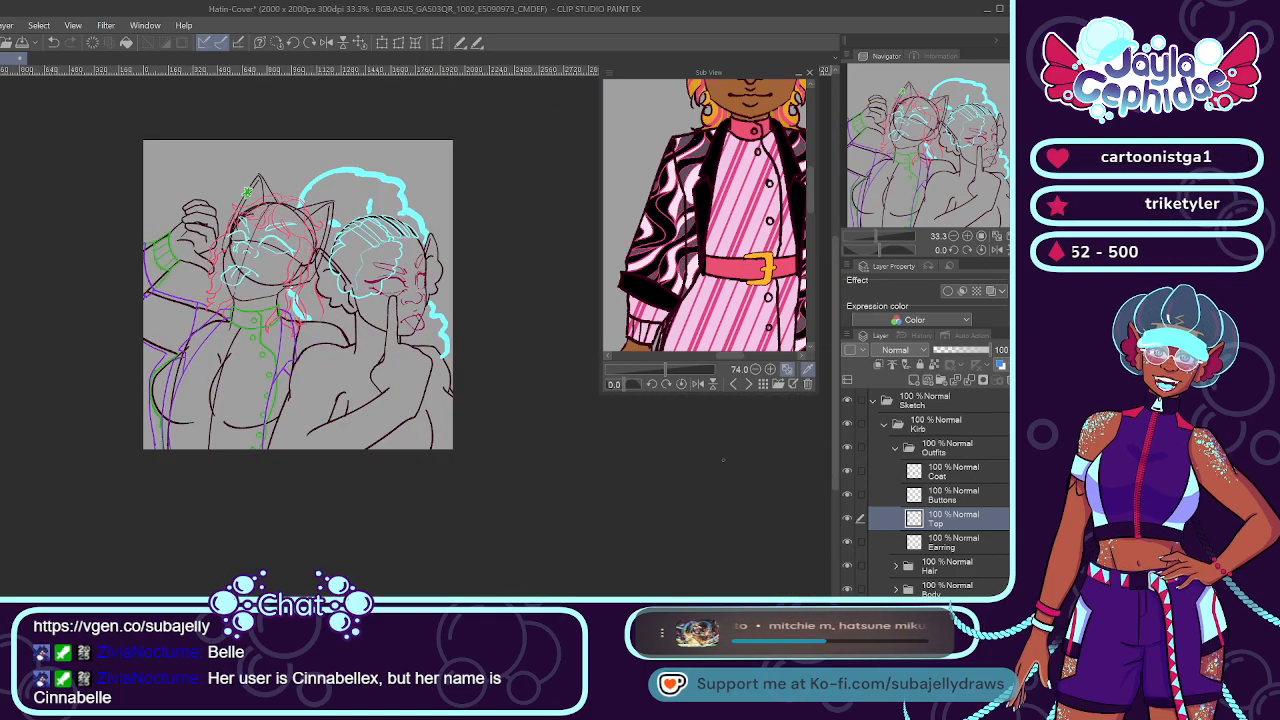
click(940, 471)
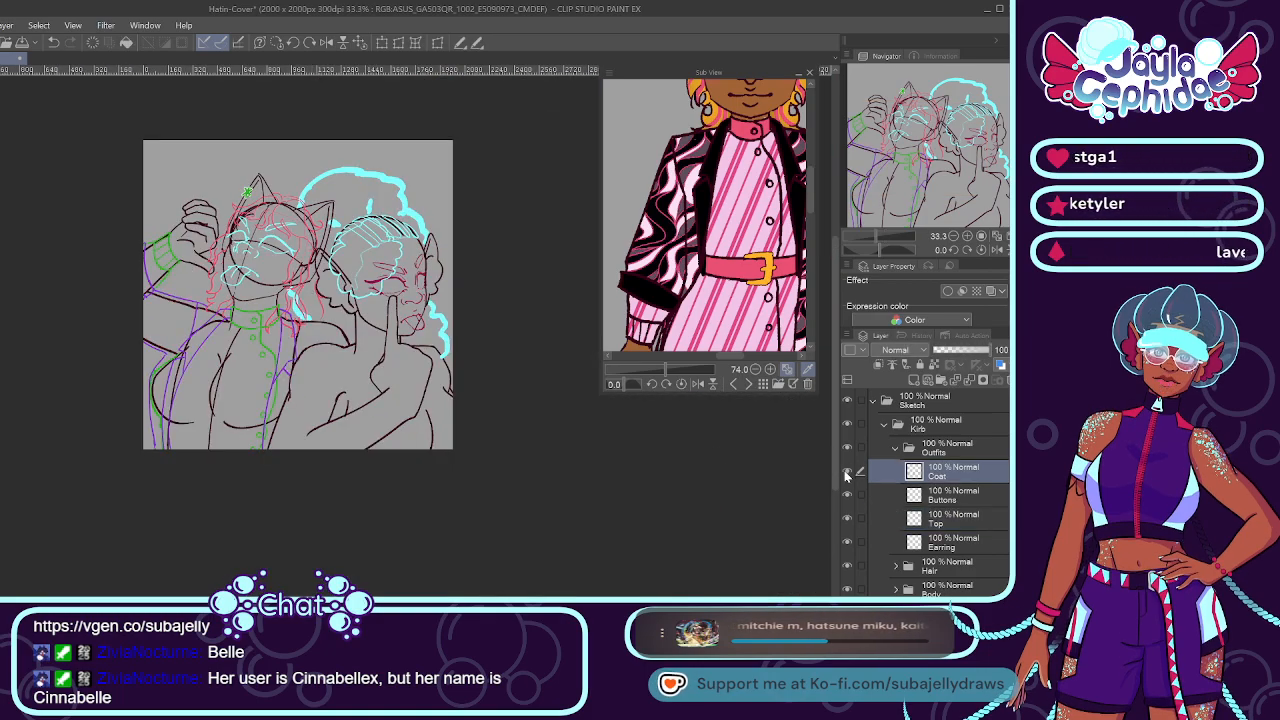
text(Nails)
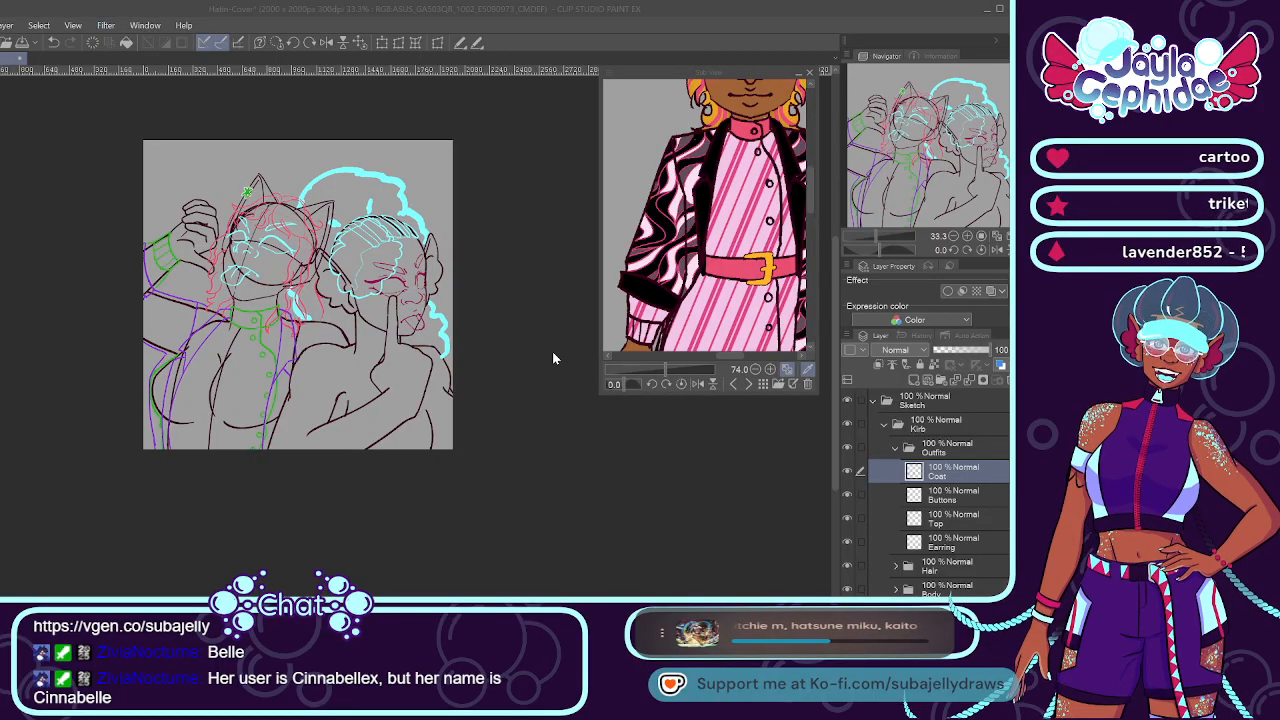
key(Return)
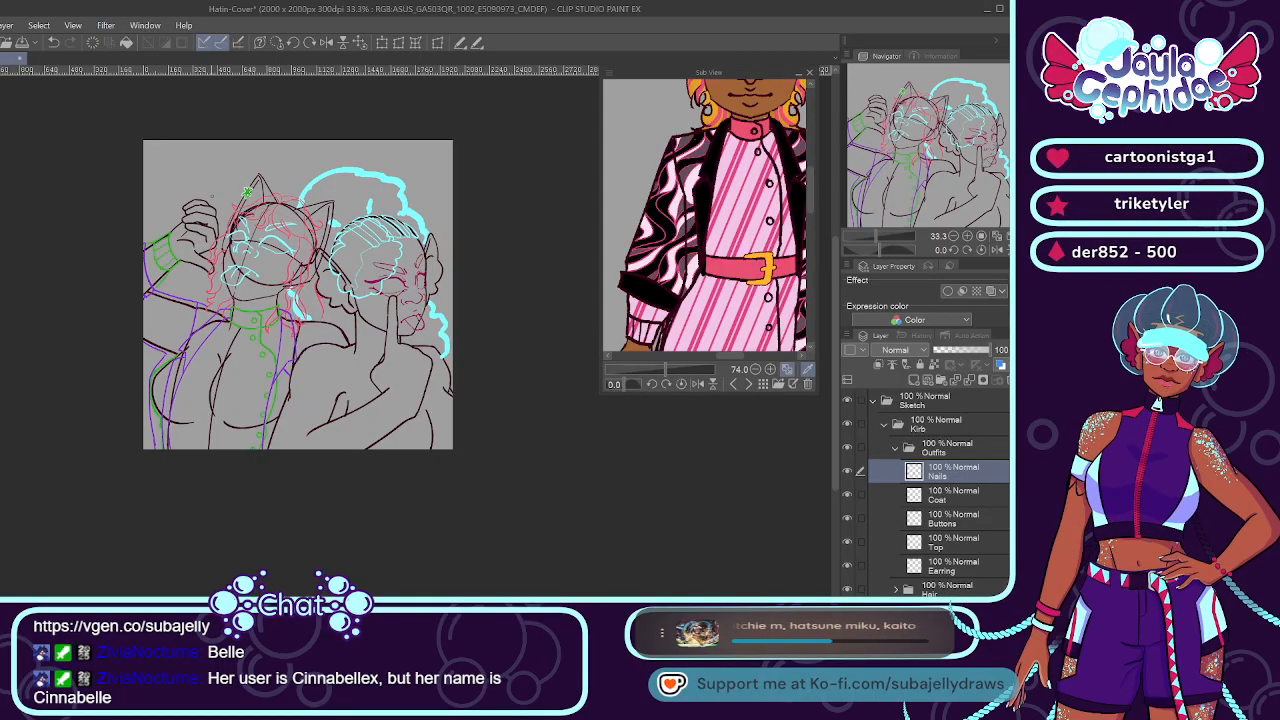
Draw long pointed green nails on the two lower curled fingers of the raised hand.
scroll(174, 220, up, 5)
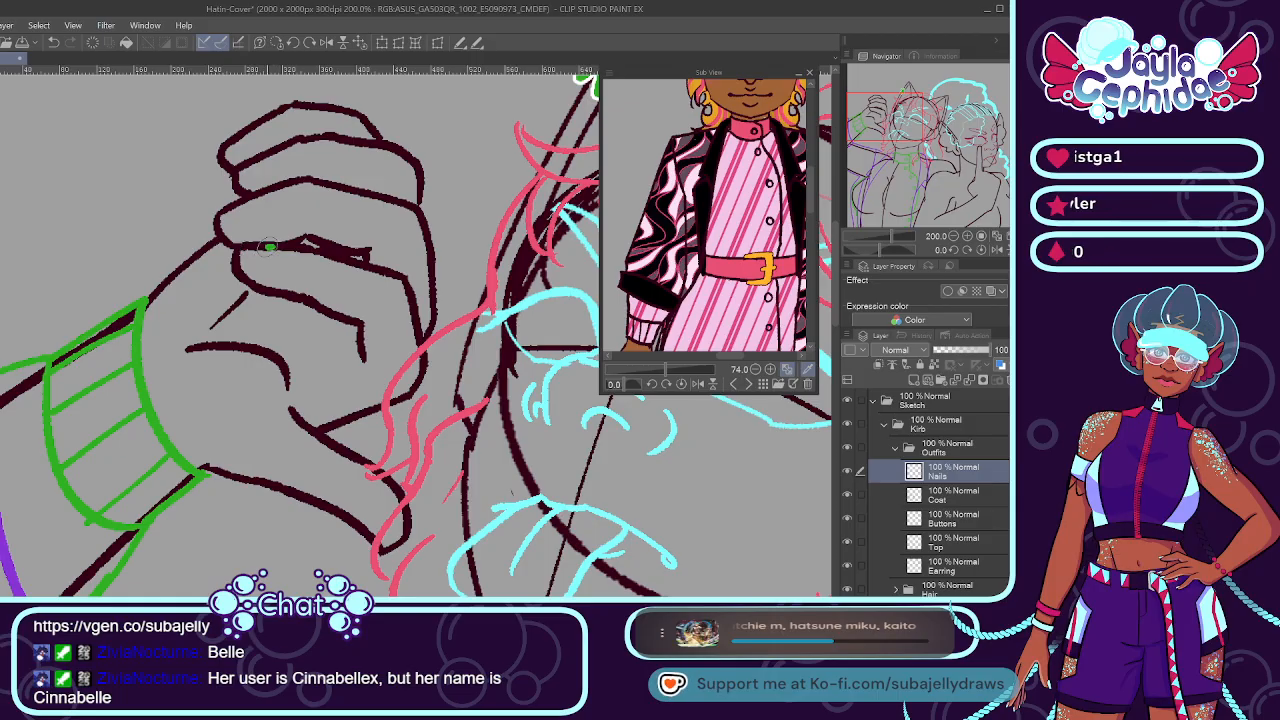
mouse_move(280, 244)
mouse_down()
mouse_move(213, 249)
mouse_move(266, 266)
mouse_up()
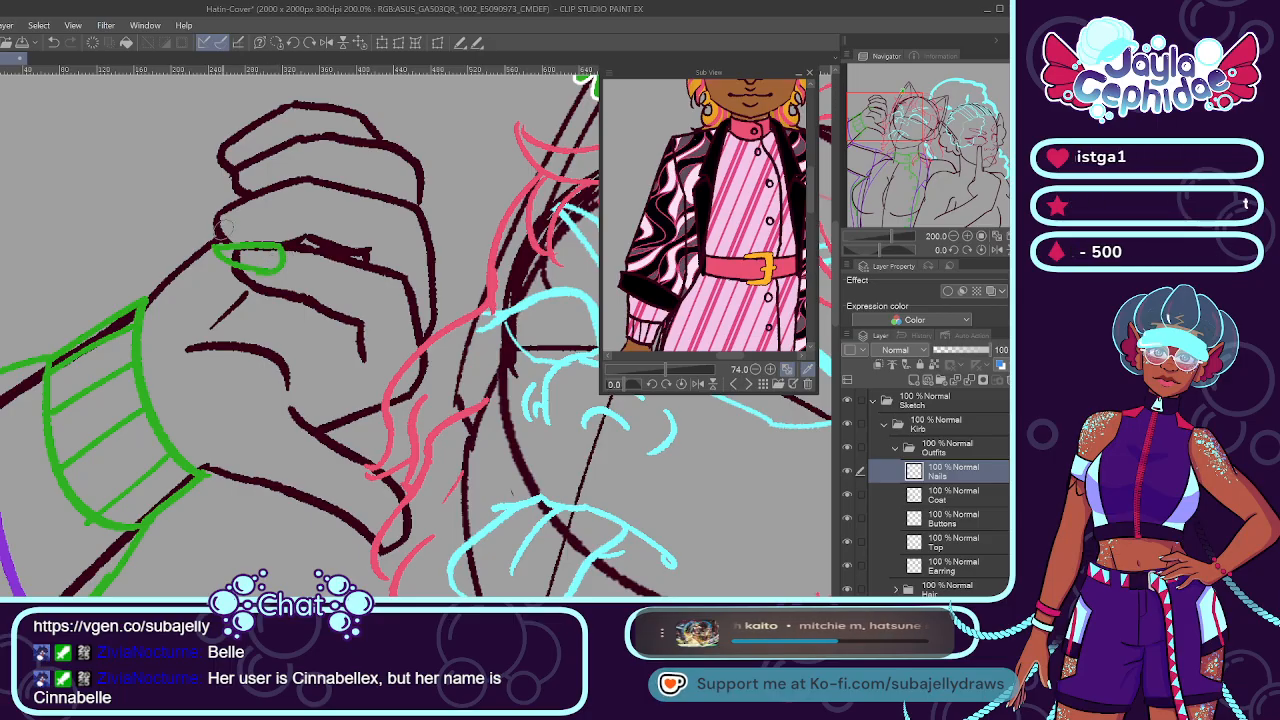
mouse_move(242, 204)
mouse_down()
mouse_move(258, 228)
mouse_move(198, 230)
mouse_move(248, 235)
mouse_up()
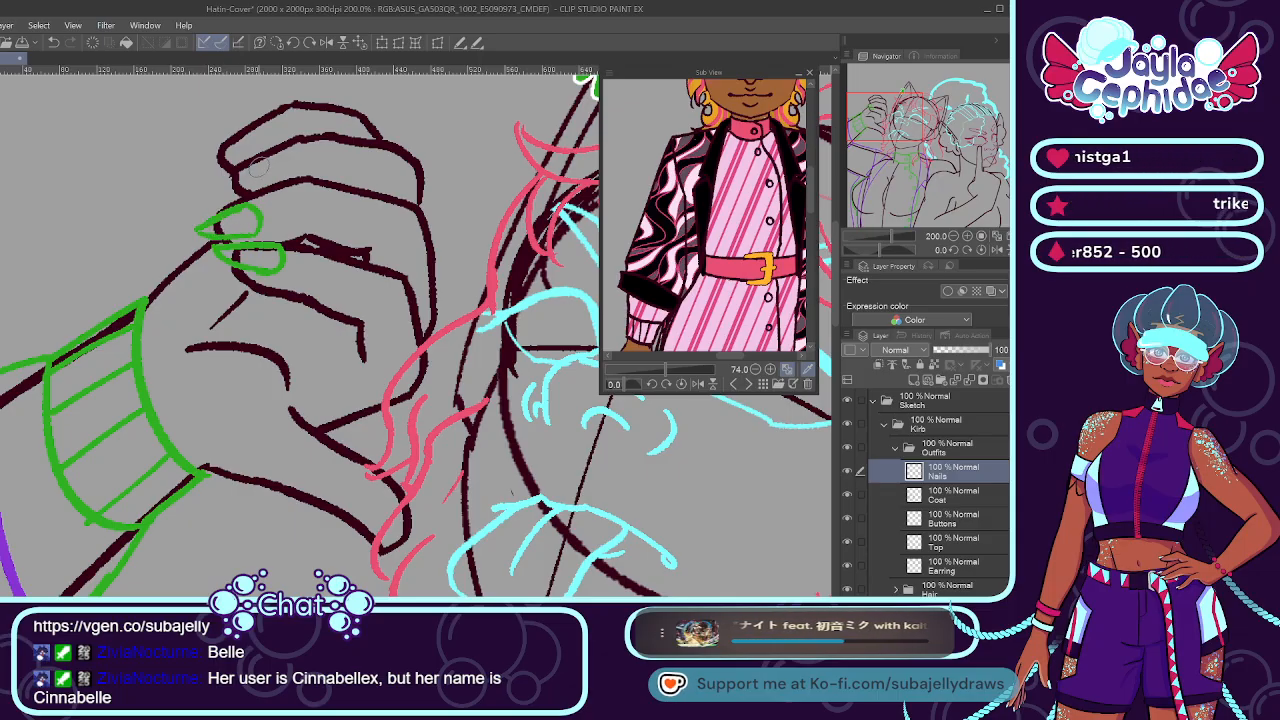
Draw matching pointed green nails on the two upper curled fingers of the raised hand.
drag(206, 186, 276, 164)
key(ctrl+z)
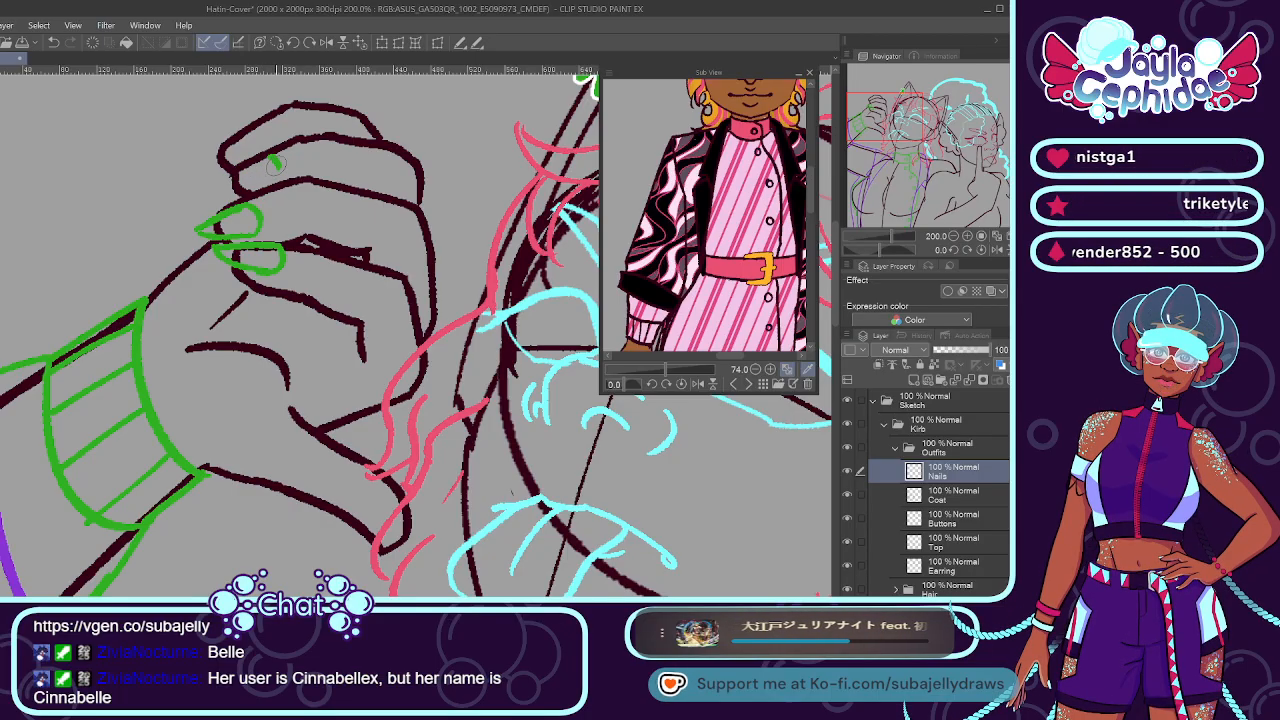
drag(214, 182, 278, 160)
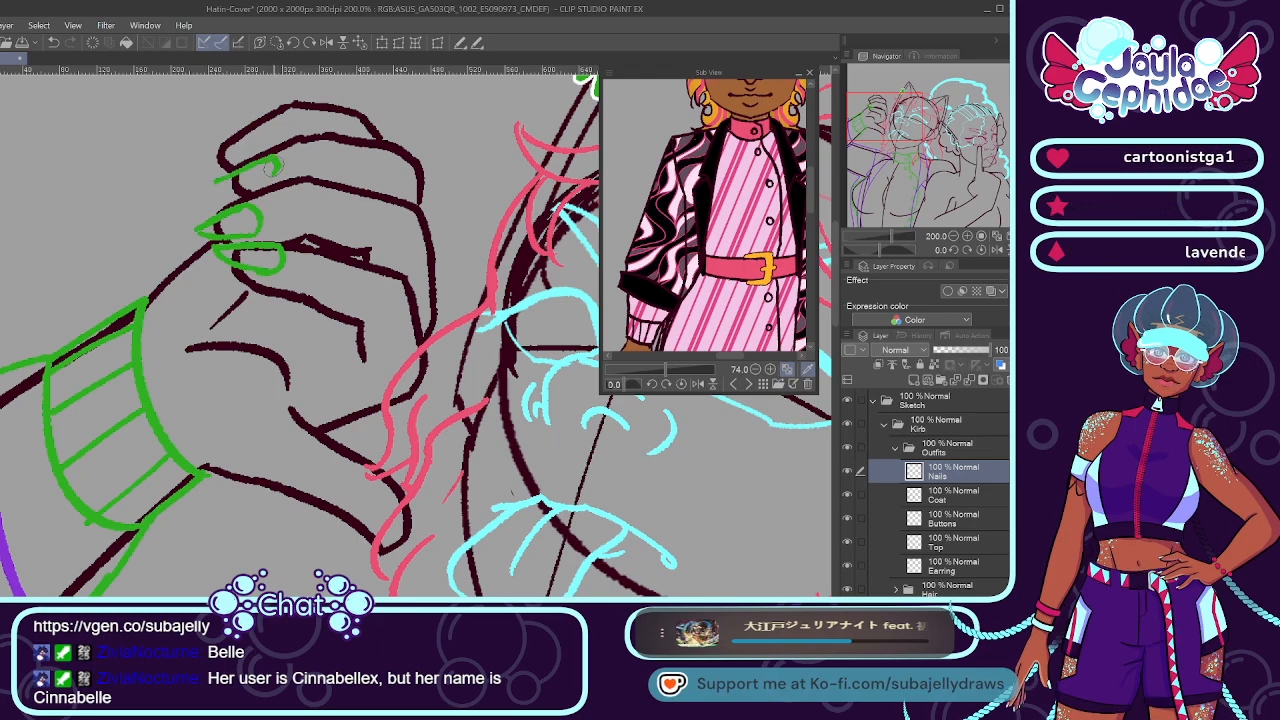
drag(276, 175, 214, 184)
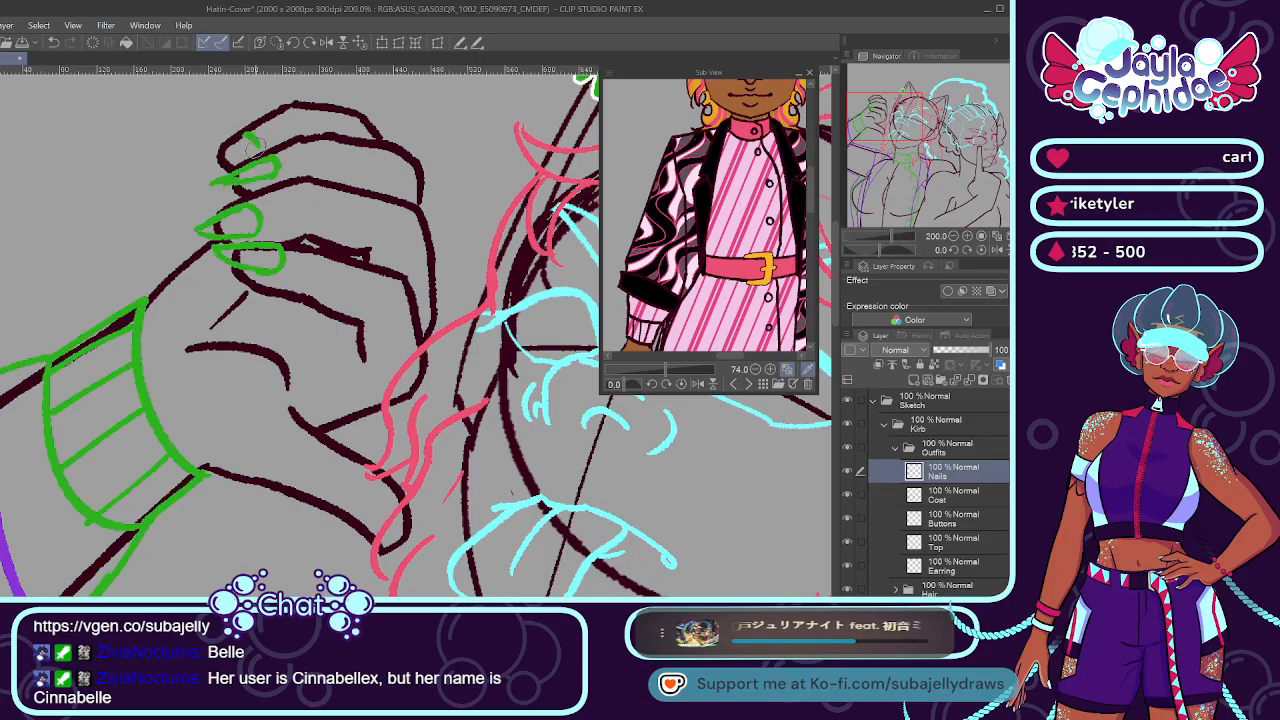
key(ctrl+z)
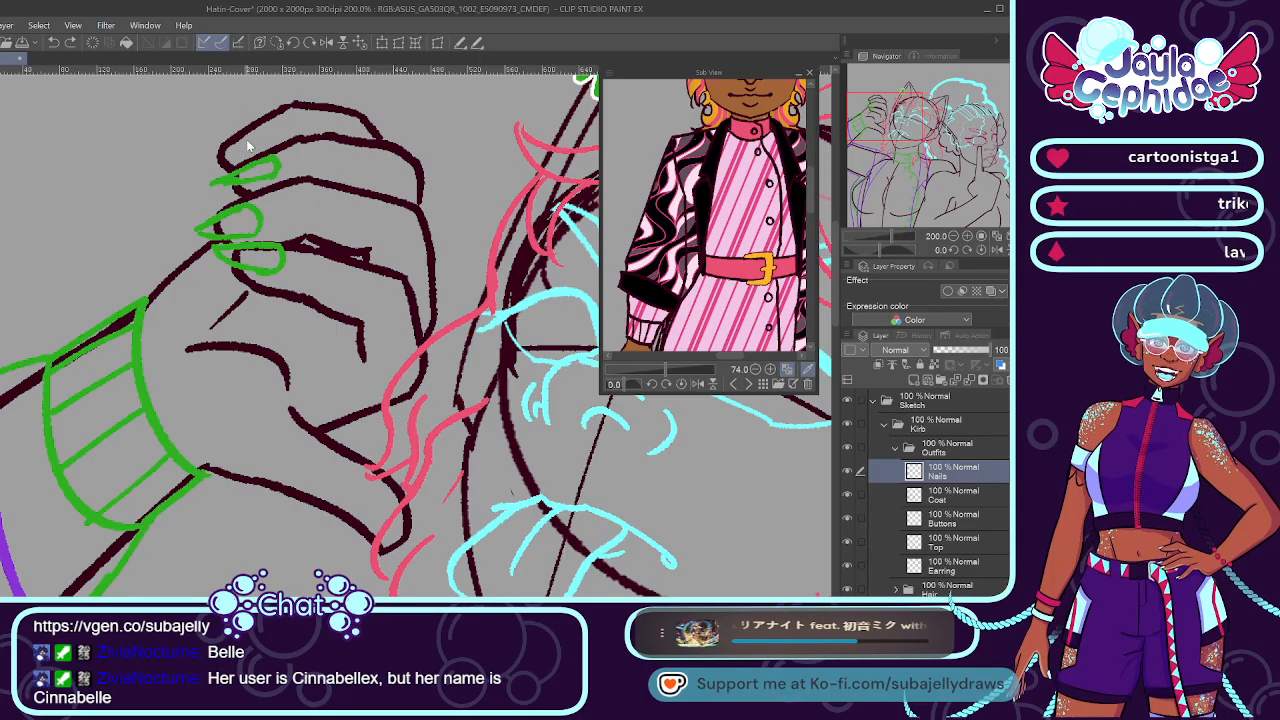
drag(242, 138, 252, 152)
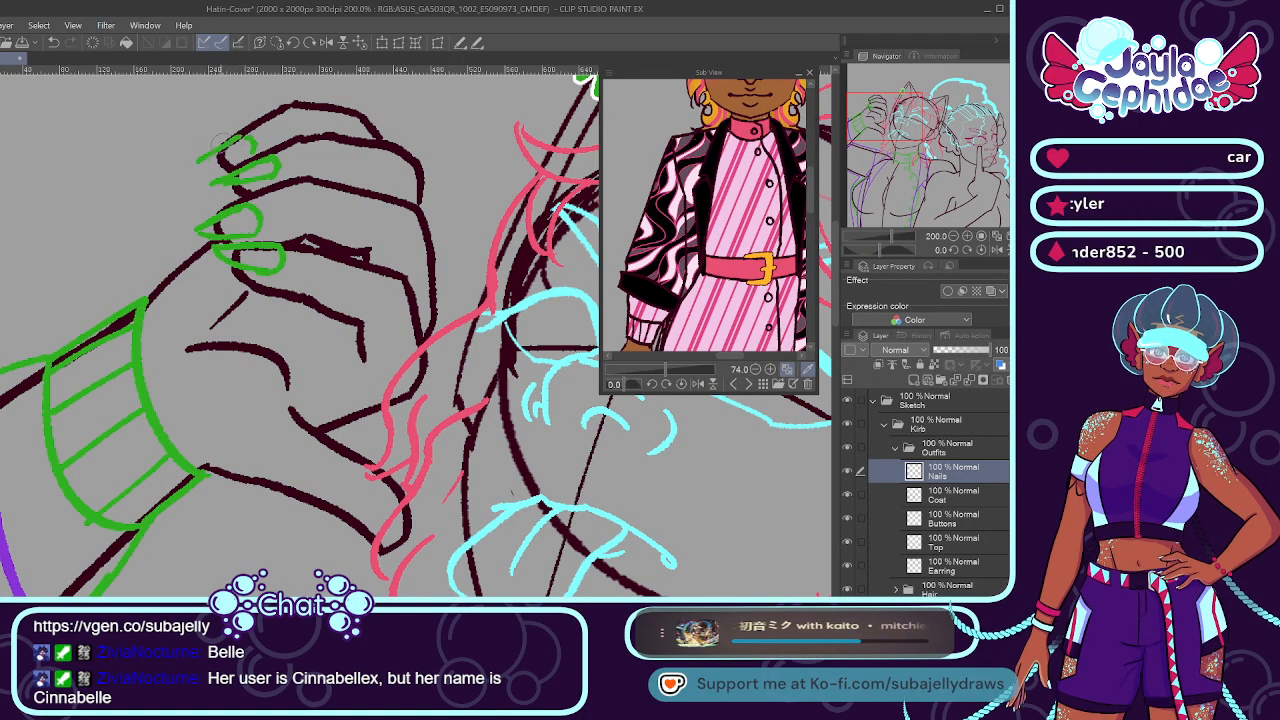
drag(249, 150, 193, 163)
key(ctrl+z)
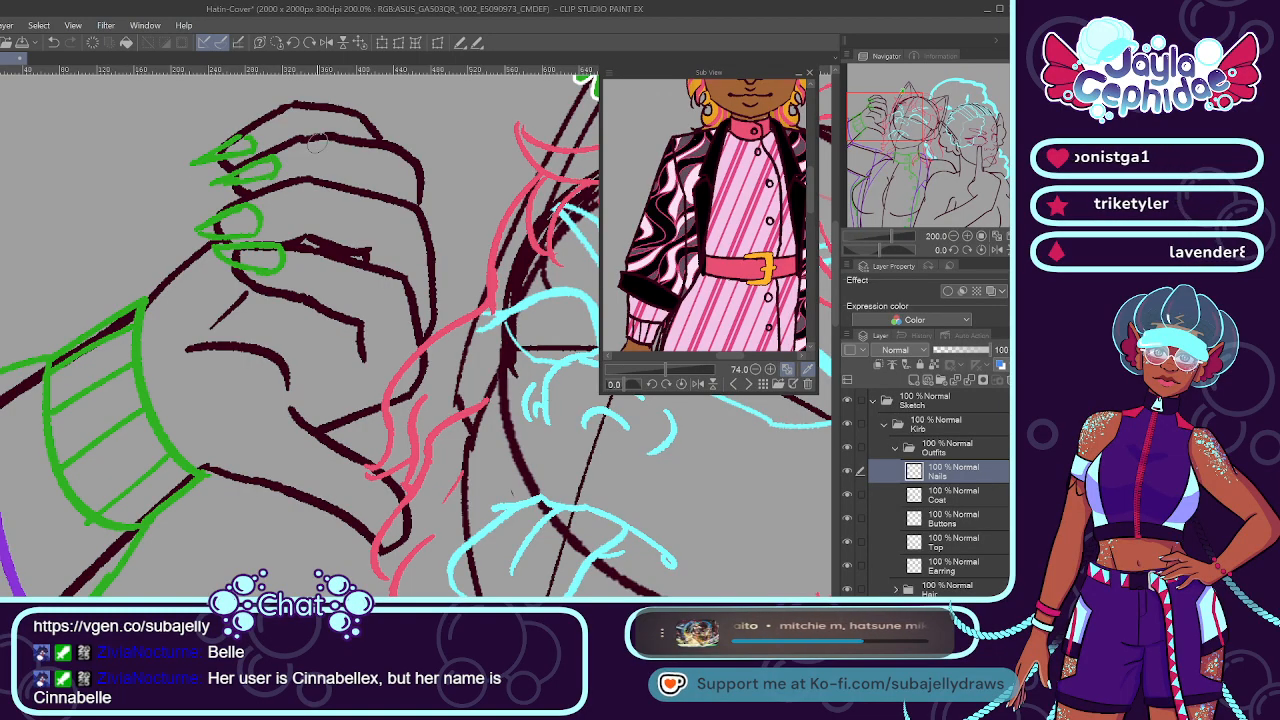
Draw a narrow pointed green nail at the tip of the raised hand's thumb.
scroll(316, 150, down, 2)
scroll(345, 340, up, 3)
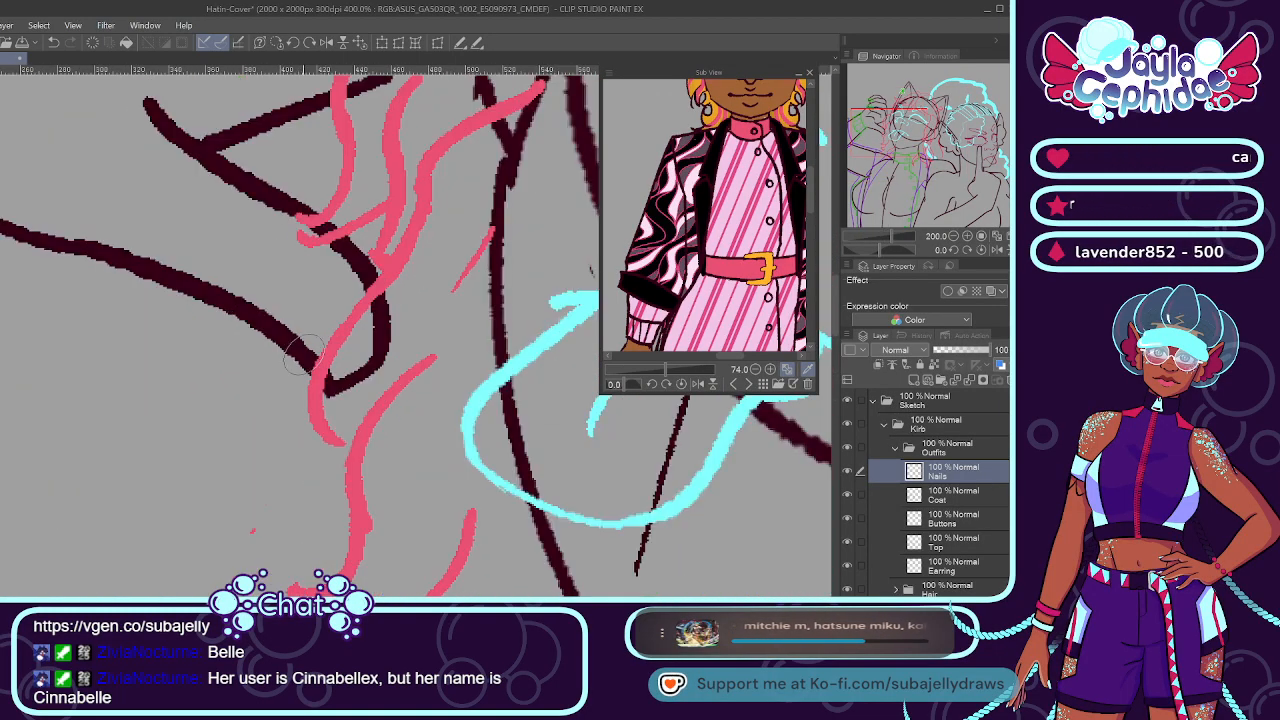
mouse_move(288, 331)
mouse_down()
mouse_move(321, 335)
mouse_move(371, 414)
mouse_up()
key(ctrl+z)
drag(320, 338, 367, 441)
drag(272, 332, 364, 438)
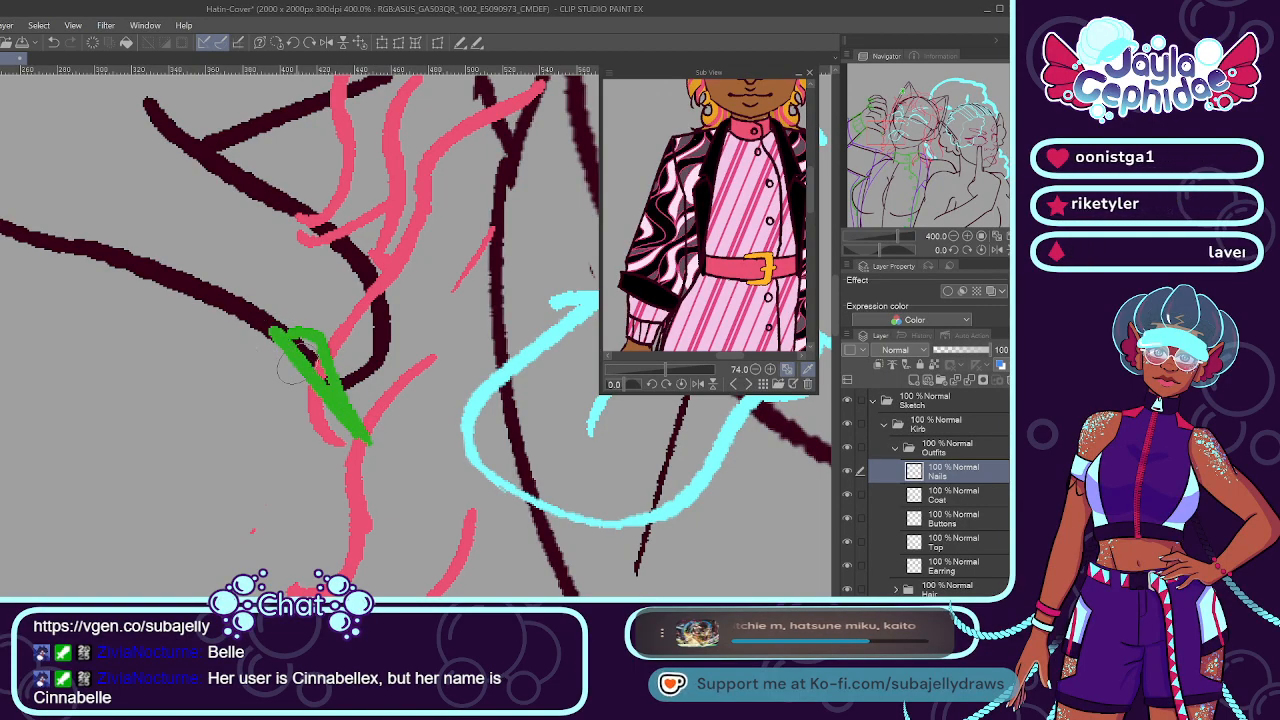
scroll(305, 318, down, 4)
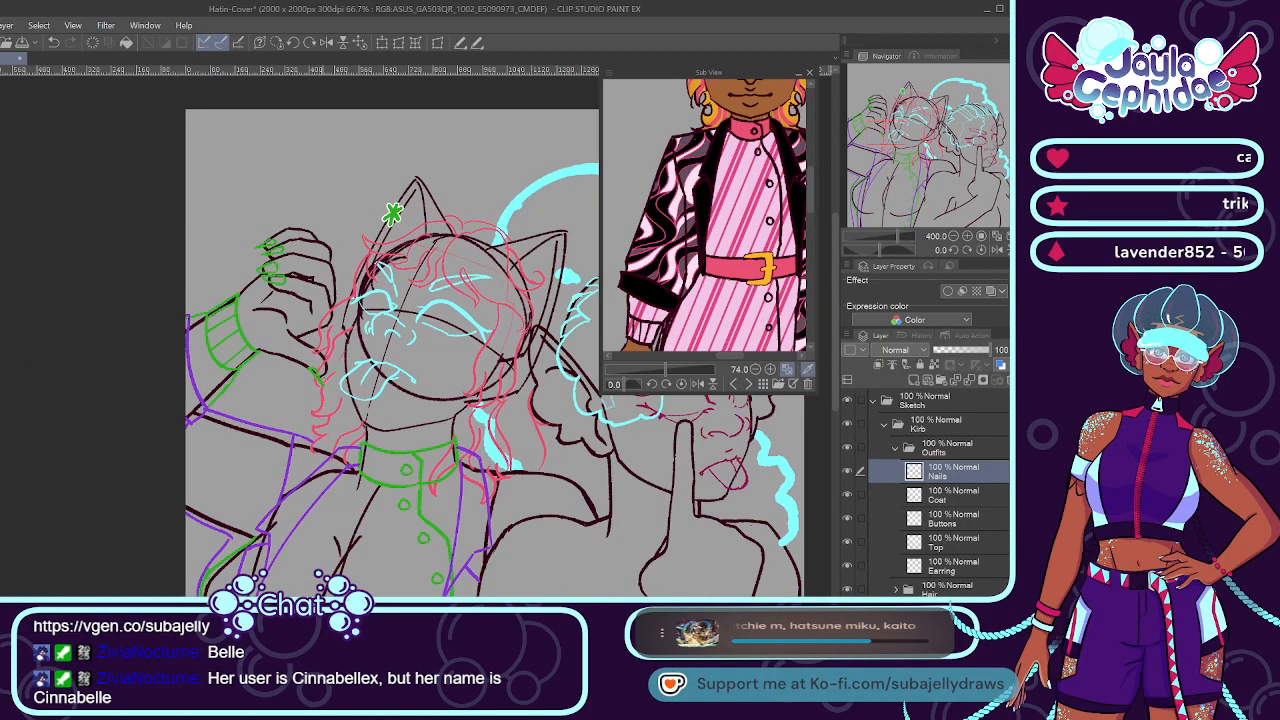
key(ctrl+plus)
key(ctrl+plus)
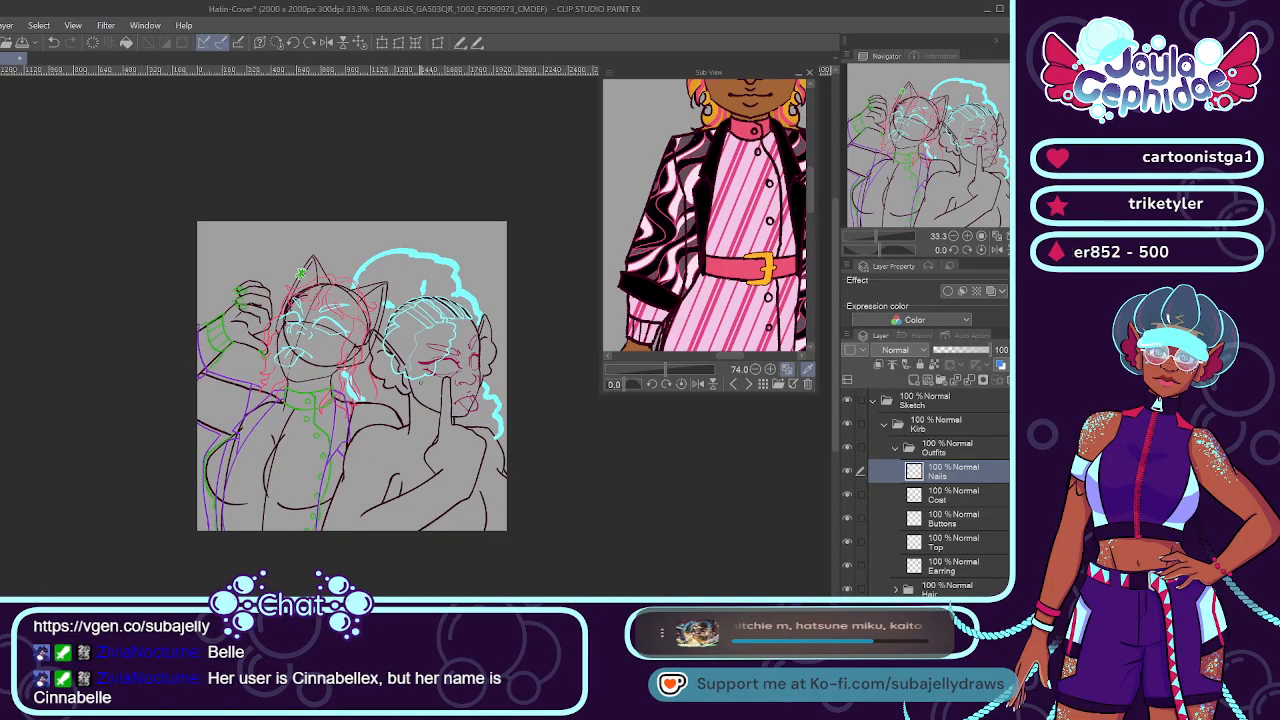
On the Coat layer, draw the coat's line over the shoulder beside the second character and a diagonal seam from the shoulder corner.
click(935, 518)
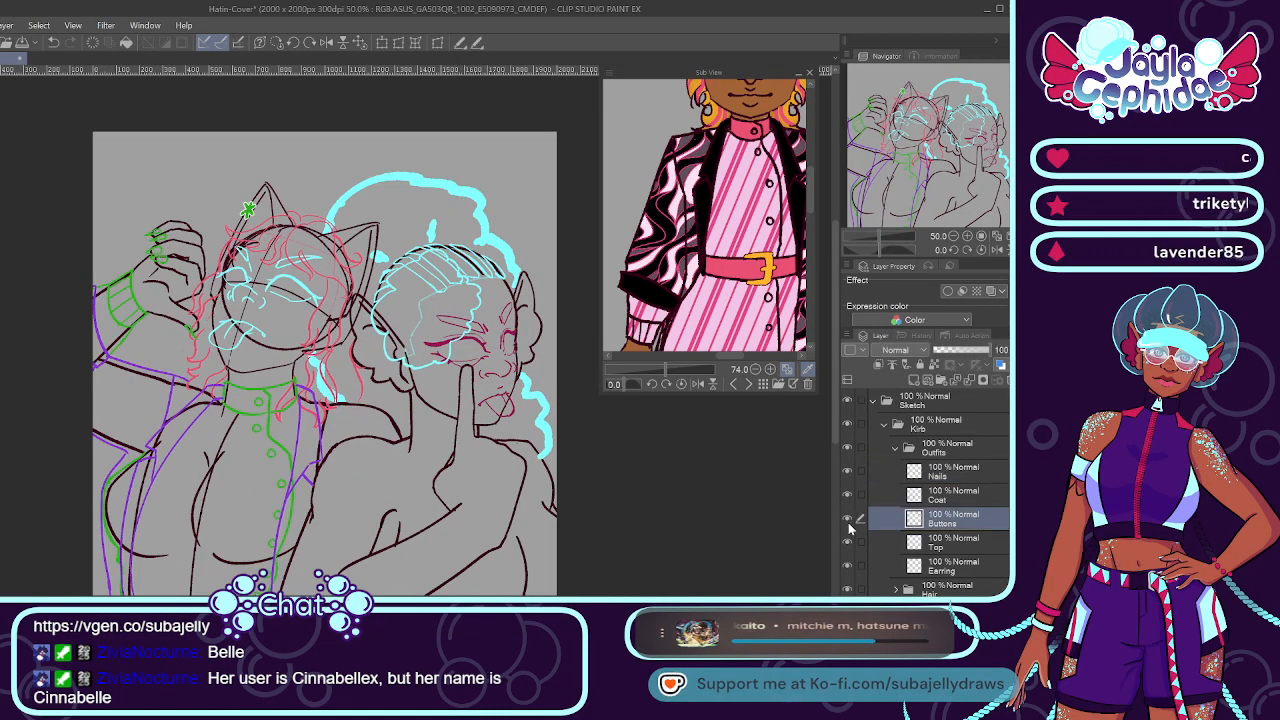
click(940, 494)
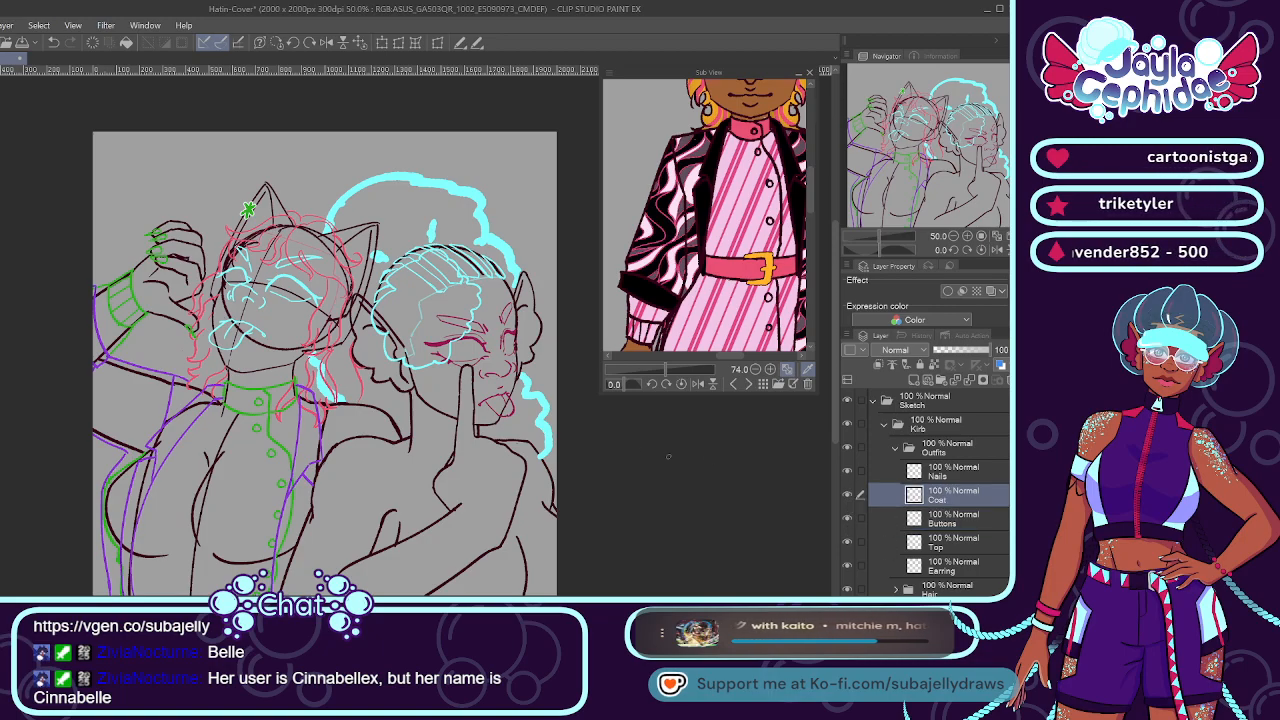
scroll(292, 412, up, 4)
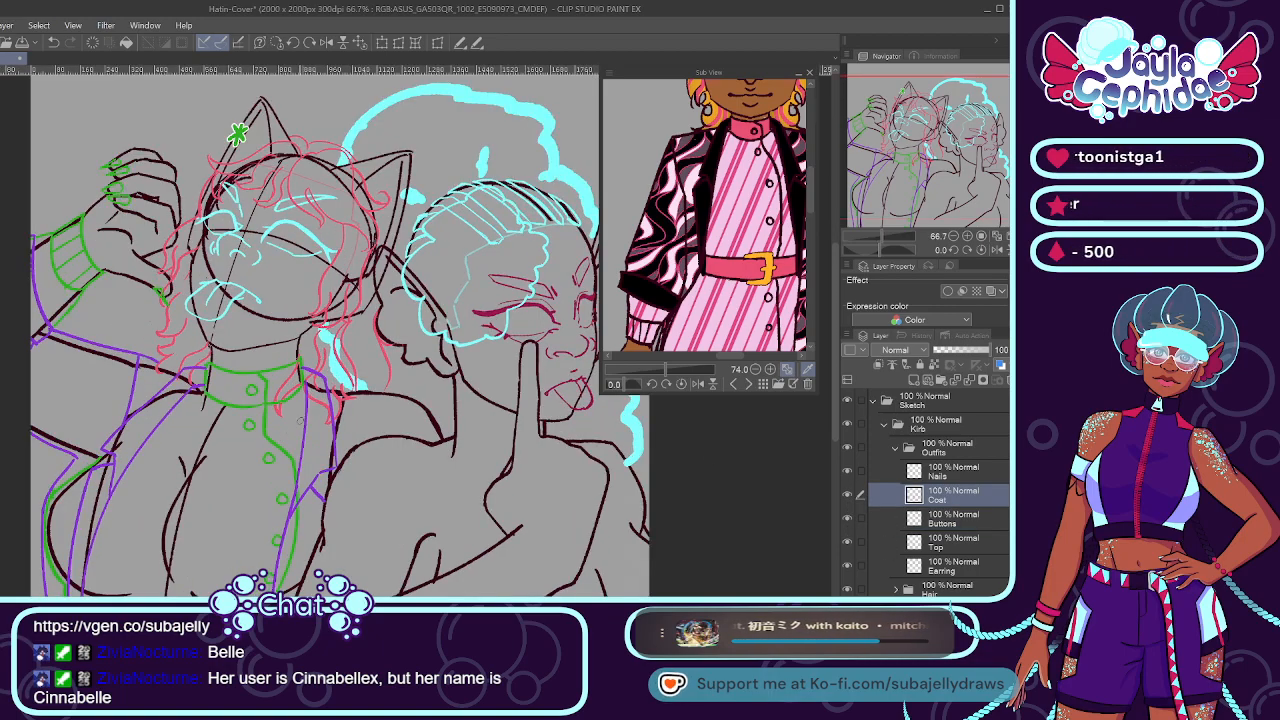
mouse_move(345, 345)
mouse_down()
mouse_move(560, 372)
mouse_move(617, 494)
mouse_up()
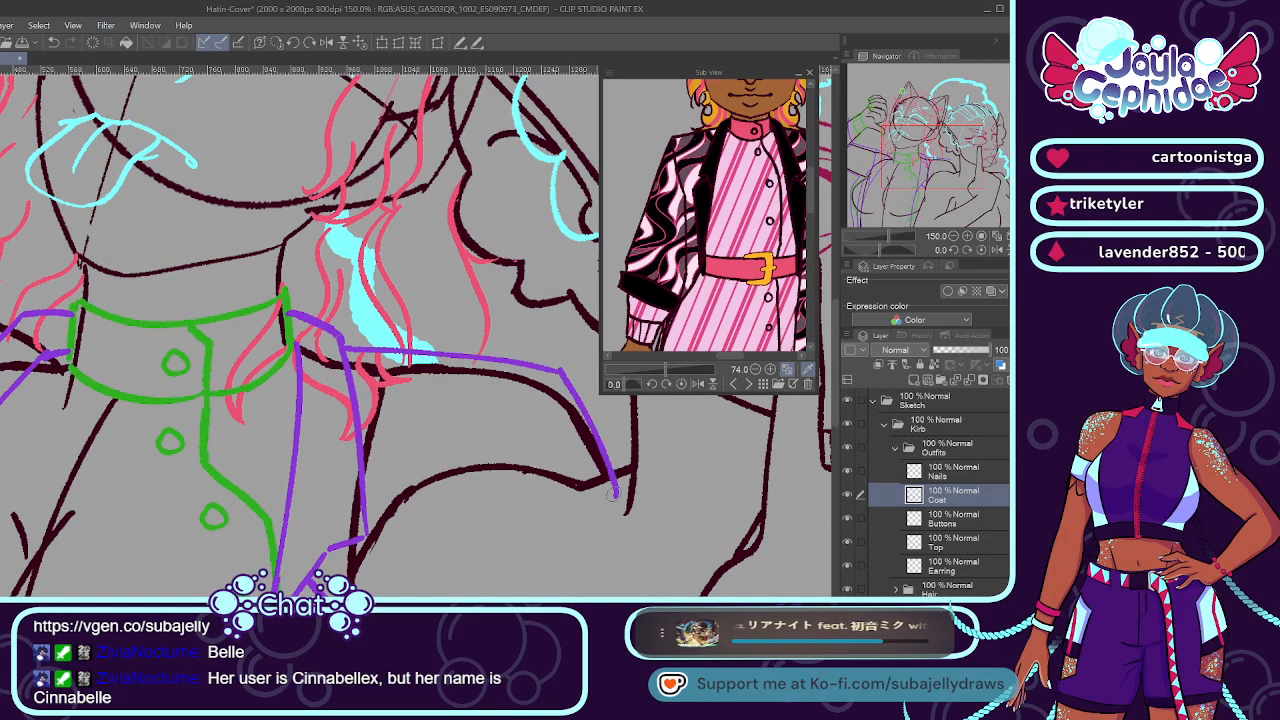
drag(735, 358, 747, 357)
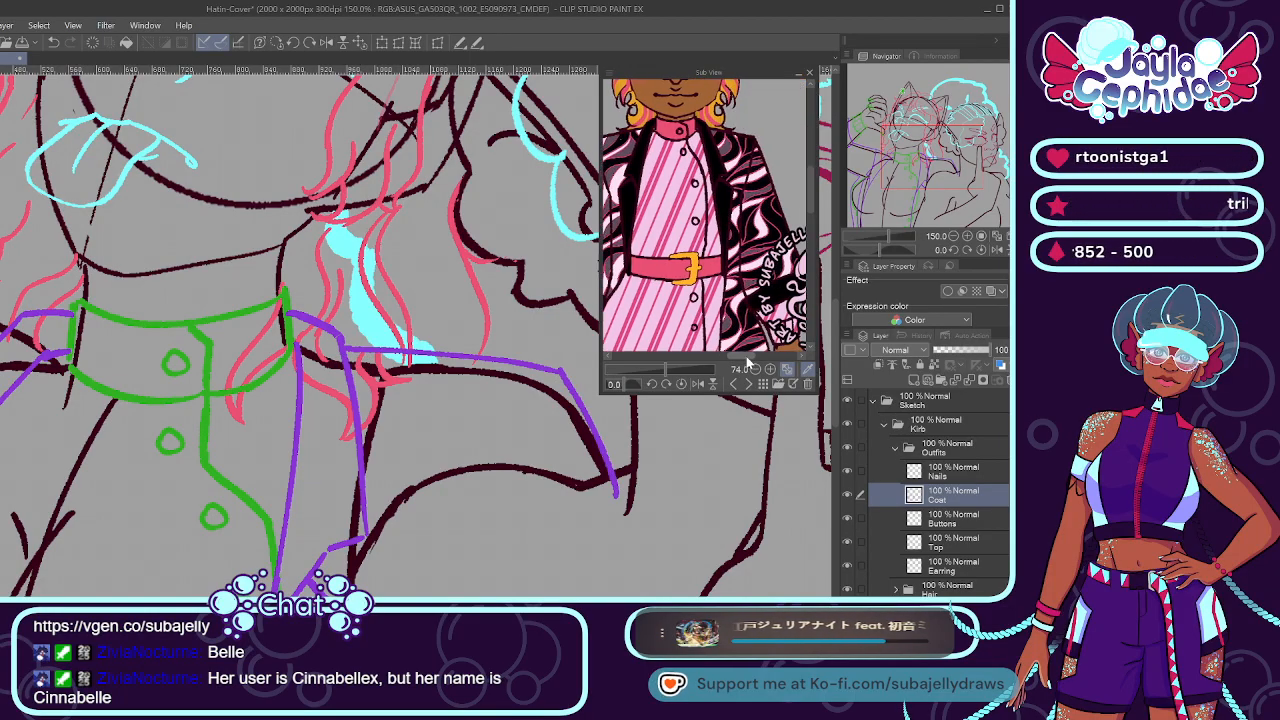
drag(556, 380, 458, 470)
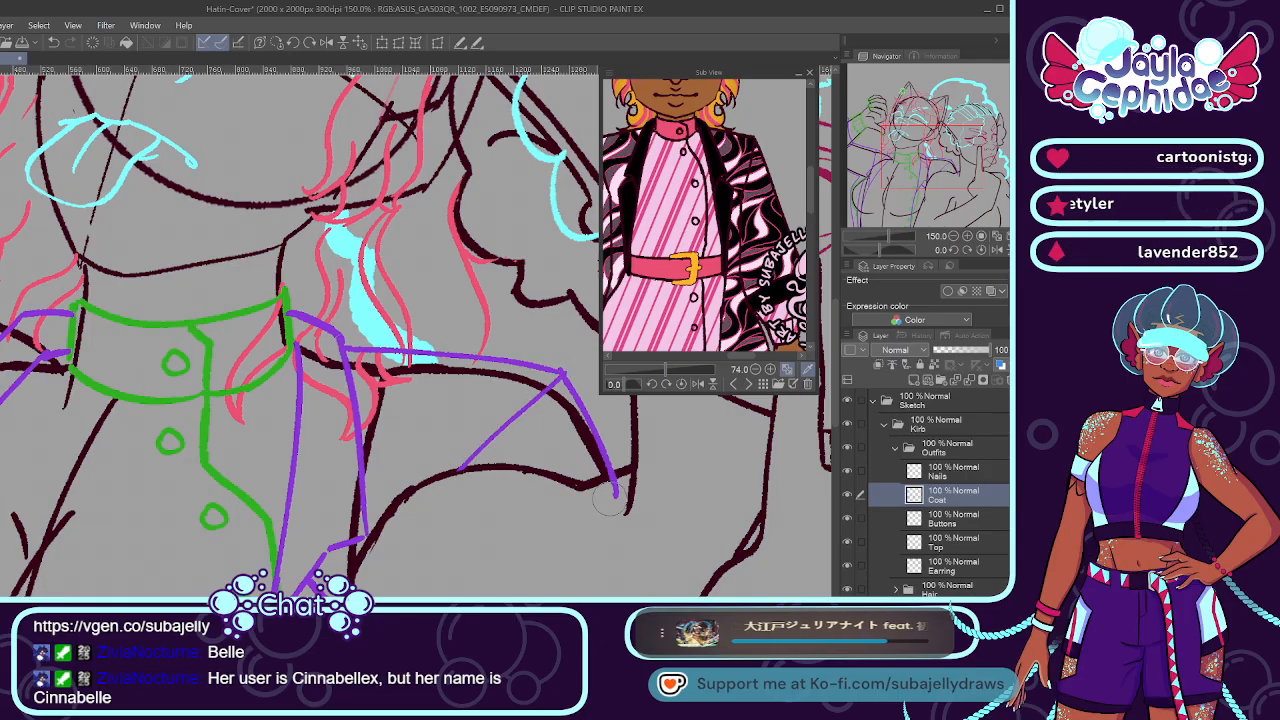
Collapse the Outfits folder and save the illustration.
key(ctrl+minus)
key(ctrl+minus)
key(ctrl+minus)
key(ctrl+minus)
key(ctrl+minus)
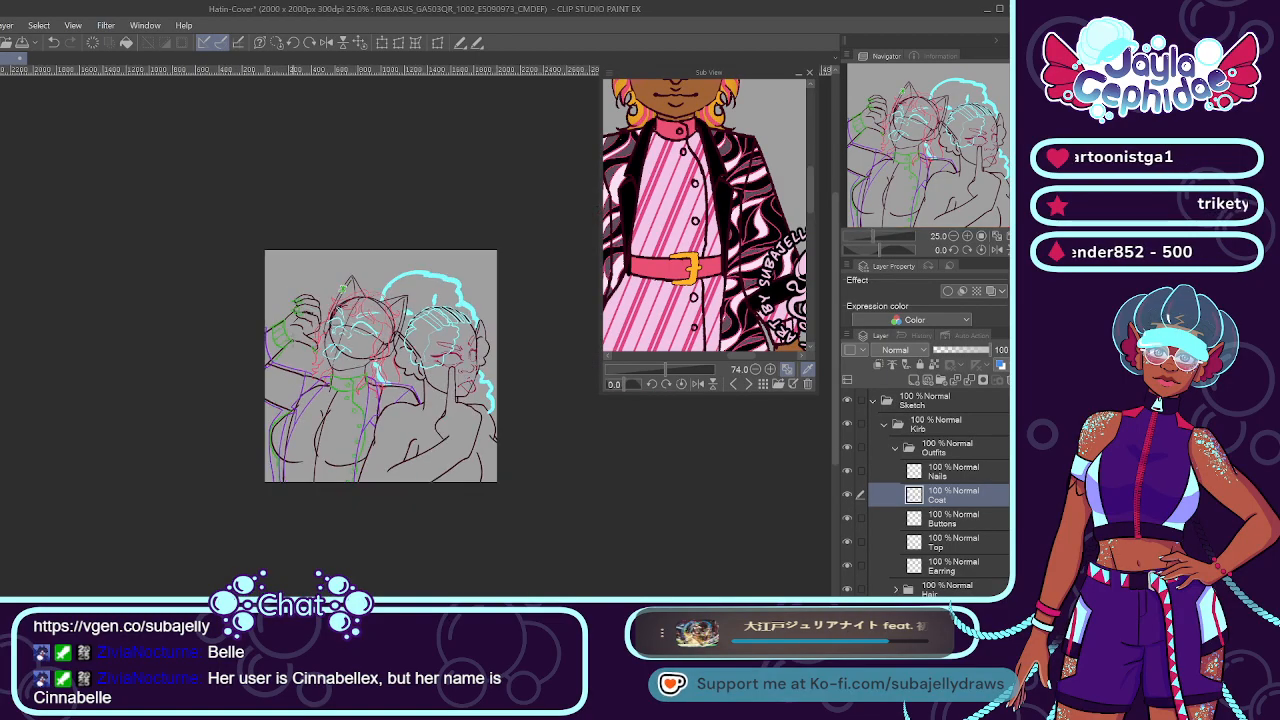
click(910, 448)
click(896, 448)
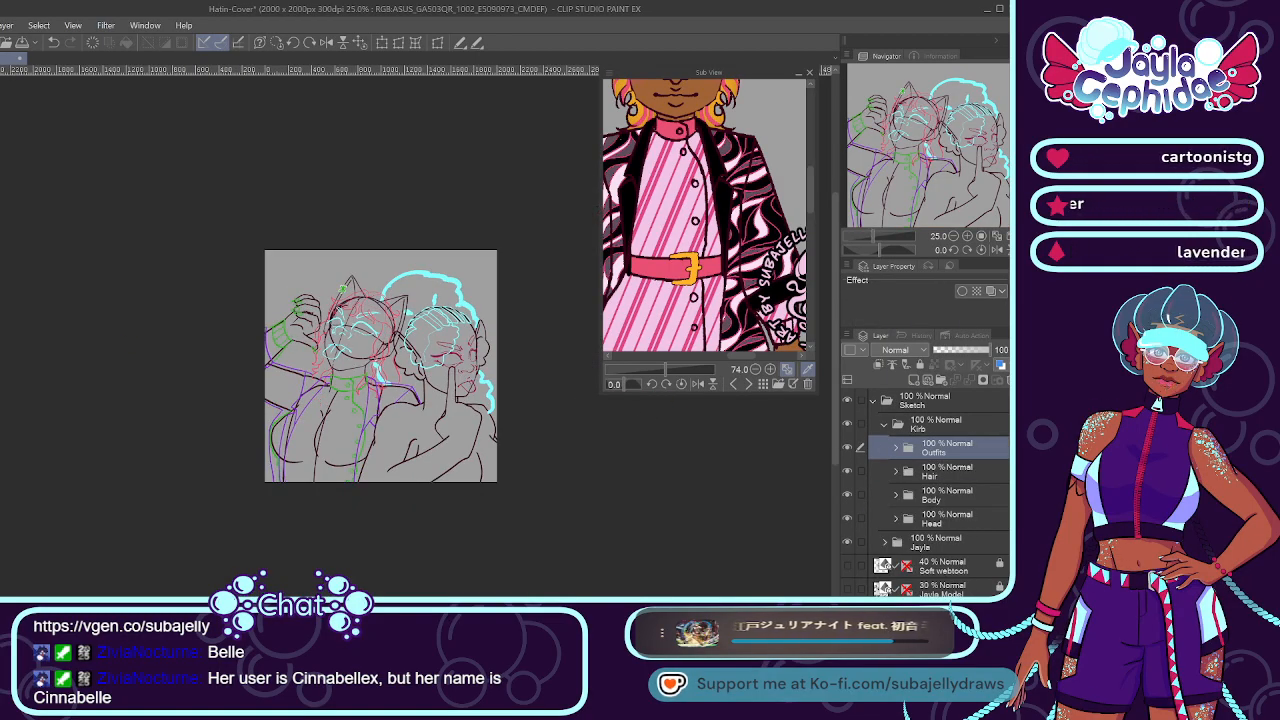
key(ctrl+s)
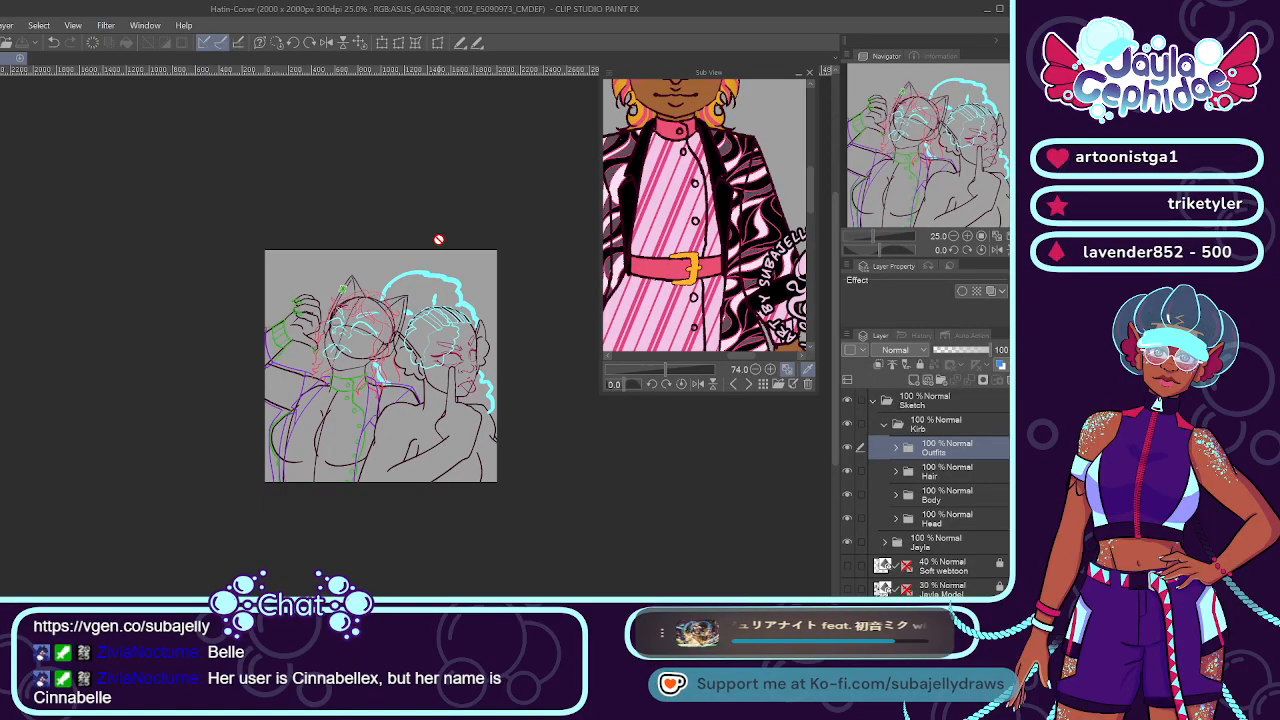
Compare the sketch with the Outfits folder hidden and shown.
scroll(361, 384, up, 3)
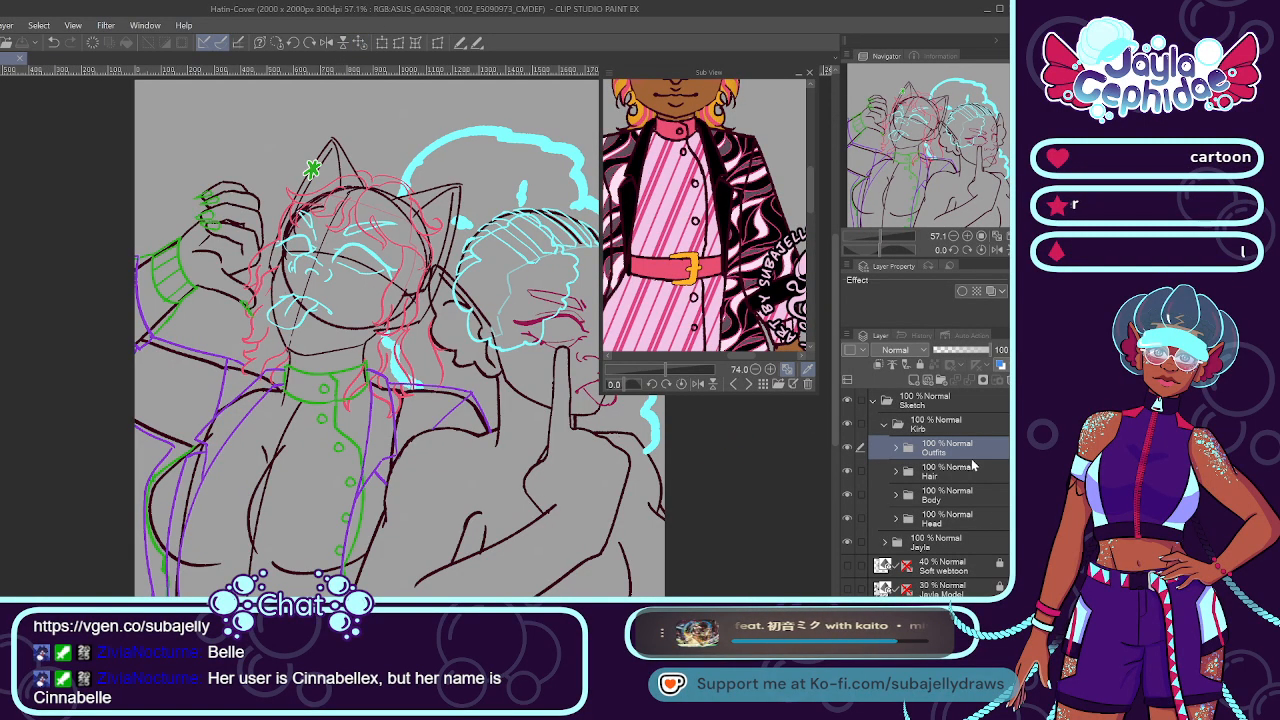
click(848, 448)
click(848, 448)
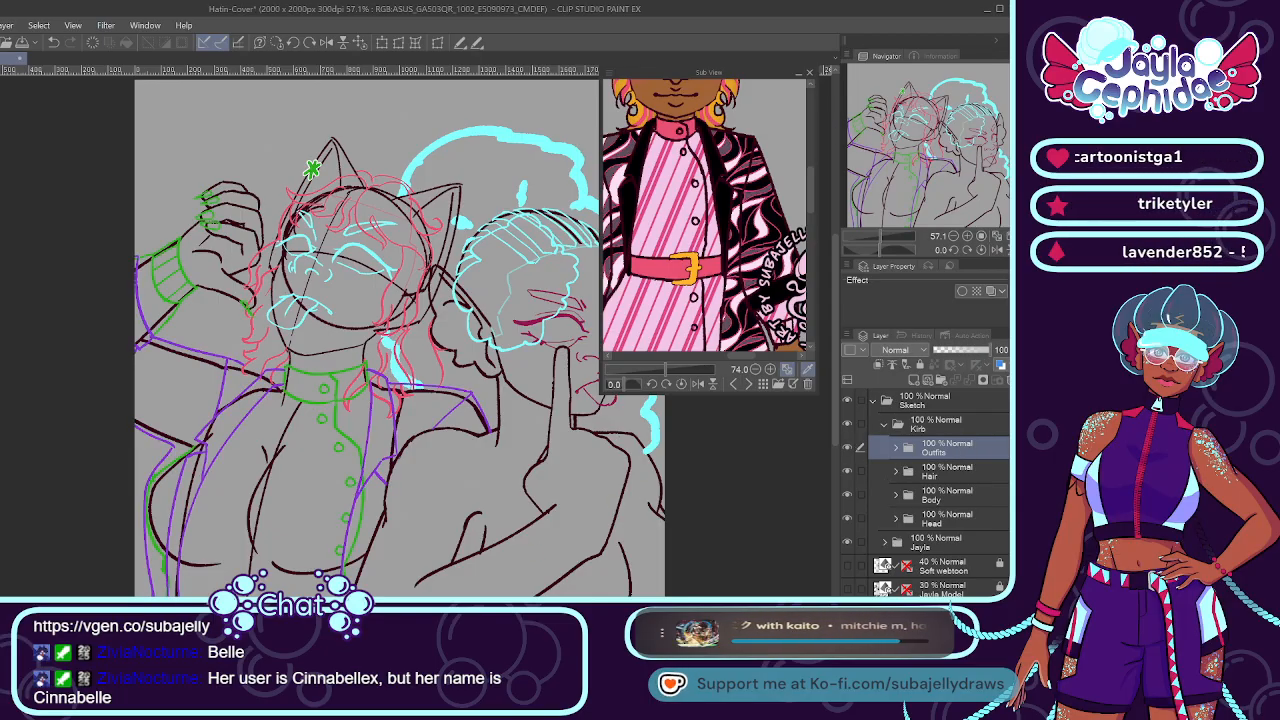
Bring up the second character's teal dress reference and frame its bodice, sheer sleeves and skirt beside the canvas.
drag(760, 494, 670, 494)
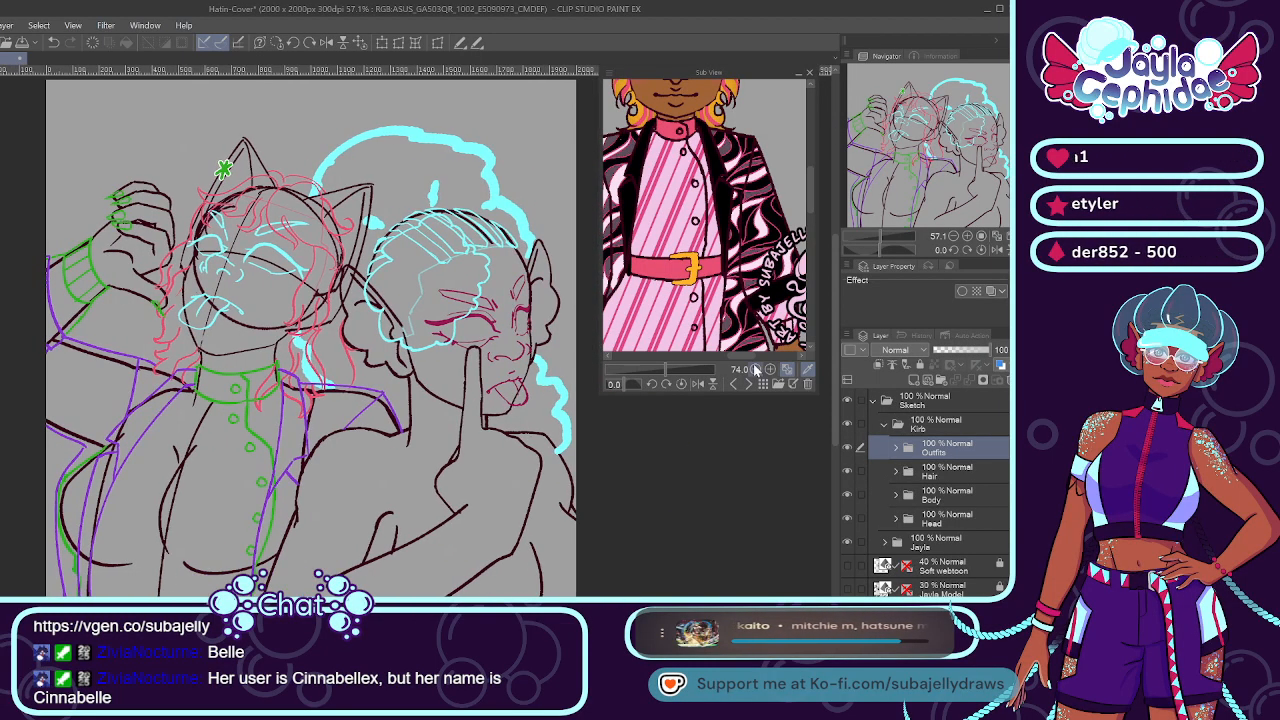
drag(736, 353, 662, 354)
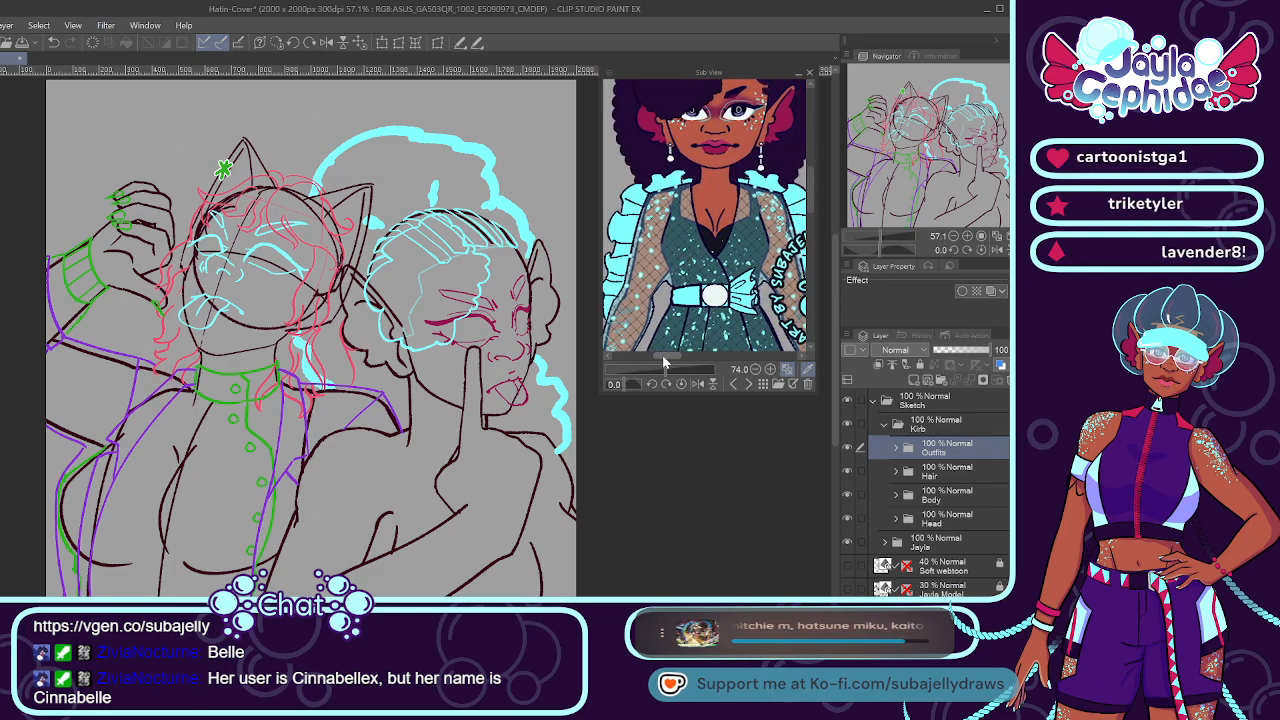
scroll(808, 230, down, 3)
scroll(808, 230, up, 3)
scroll(474, 336, down, 2)
scroll(489, 399, up, 1)
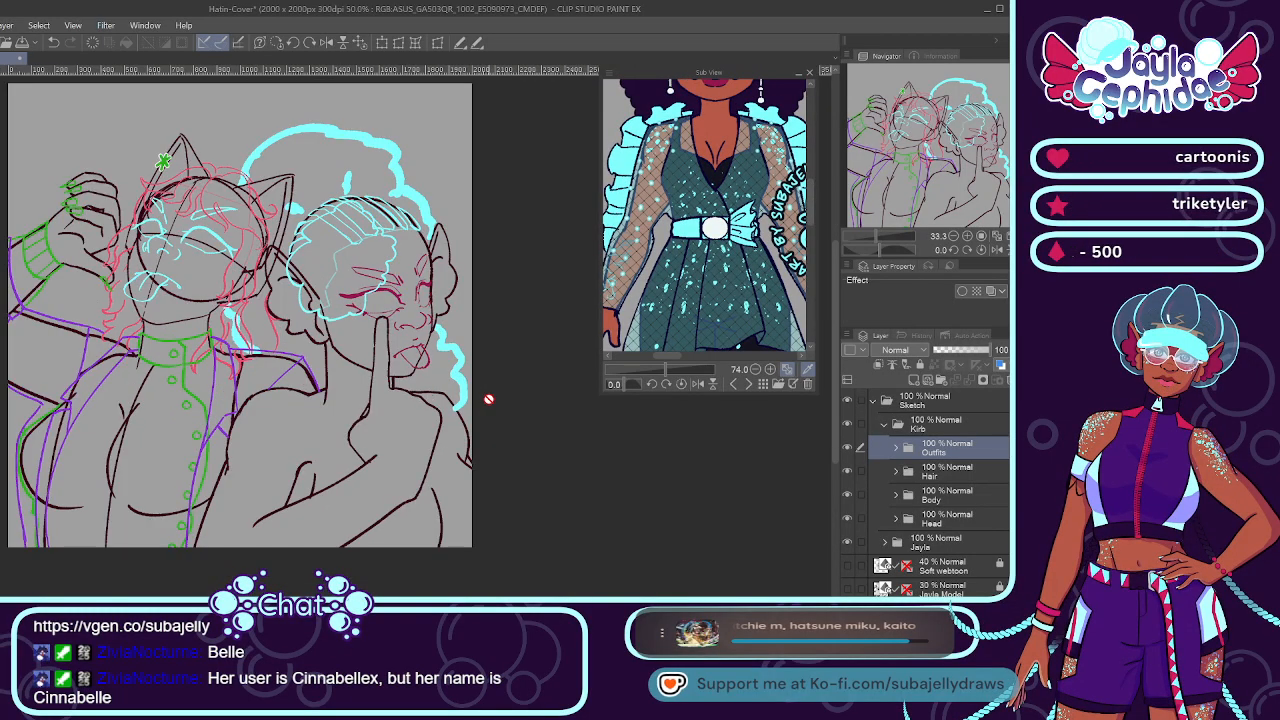
scroll(551, 400, down, 1)
scroll(545, 393, up, 1)
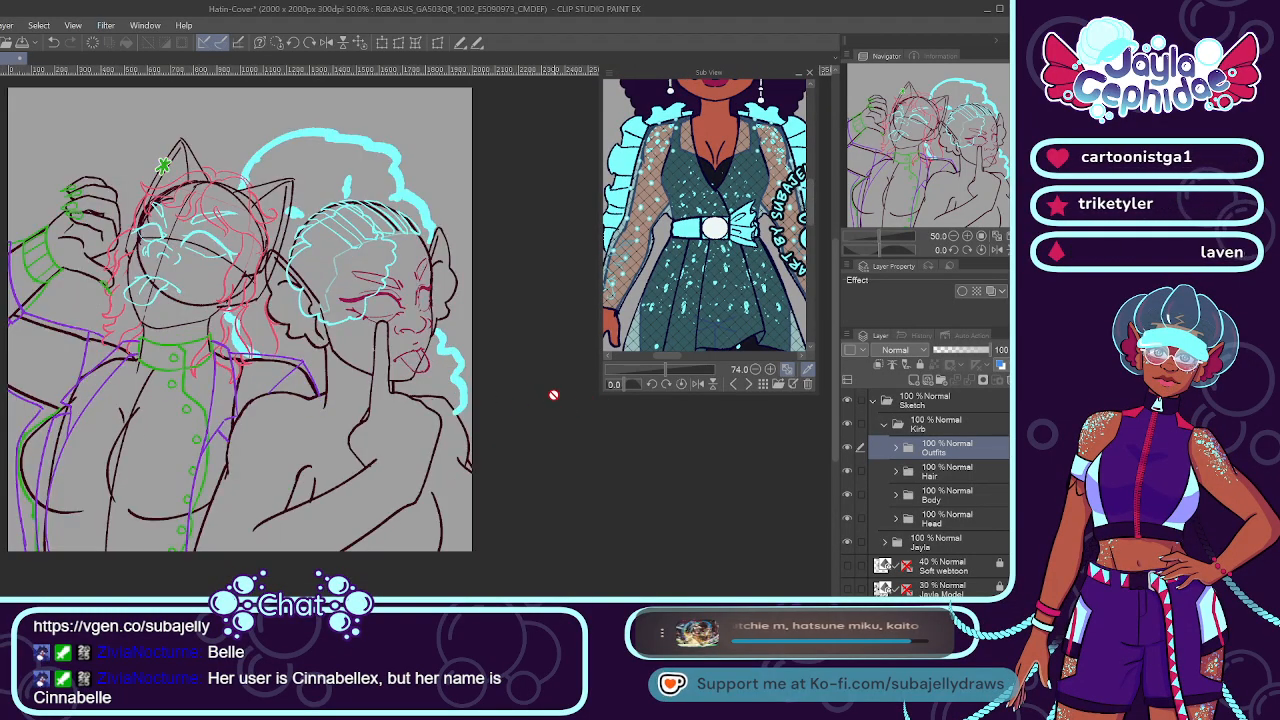
Collapse the Kirb folder, expand Jayla, and add a new folder named Outfit above its Hair folder.
click(914, 430)
click(884, 447)
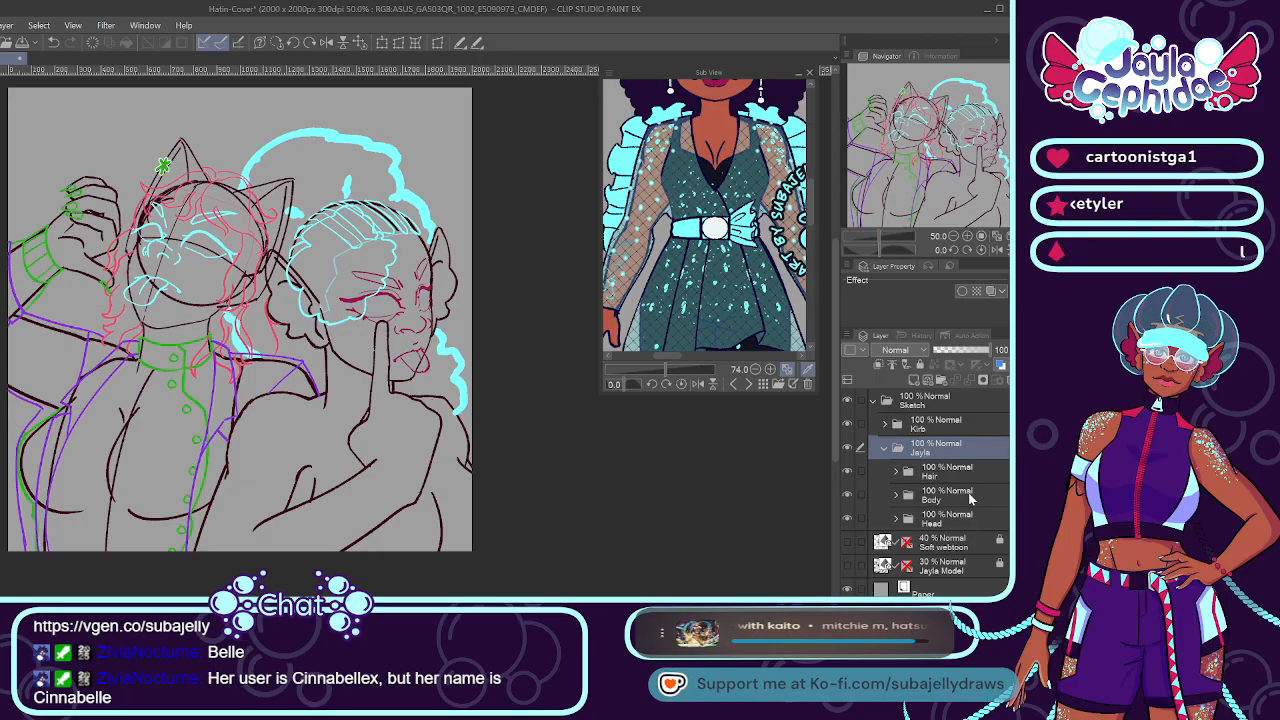
click(950, 472)
click(942, 381)
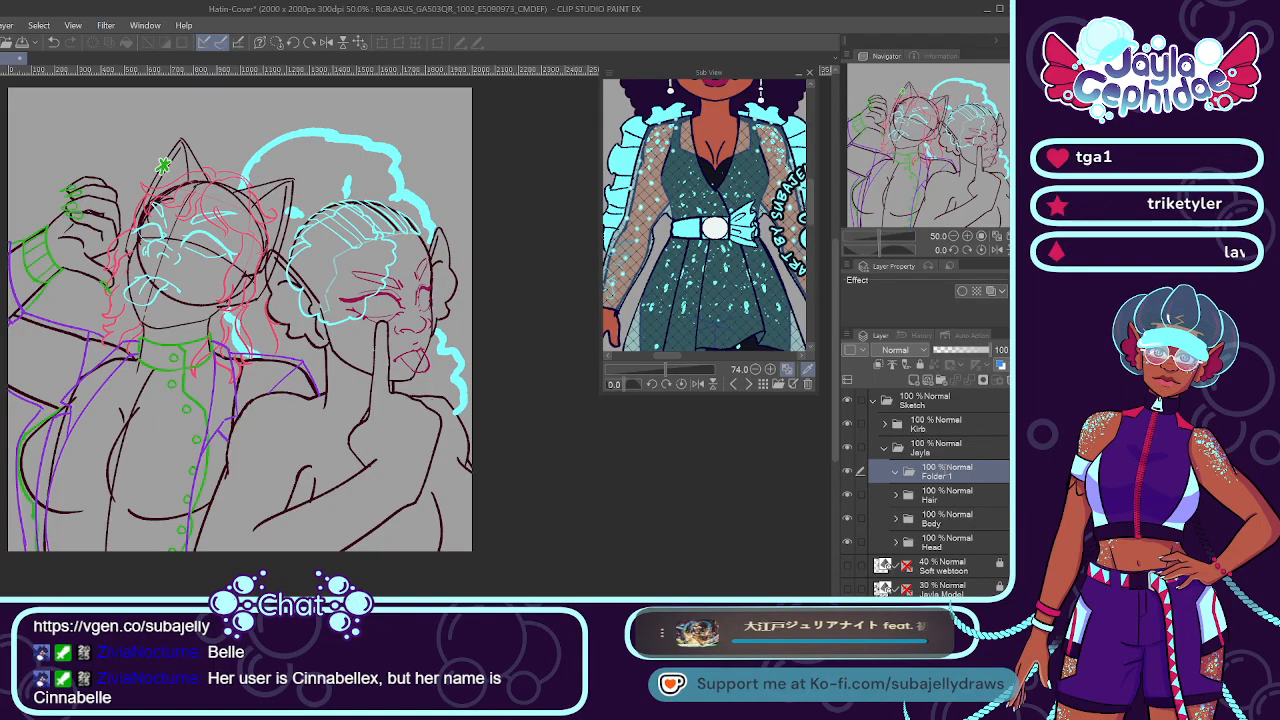
text(Outfit)
key(Return)
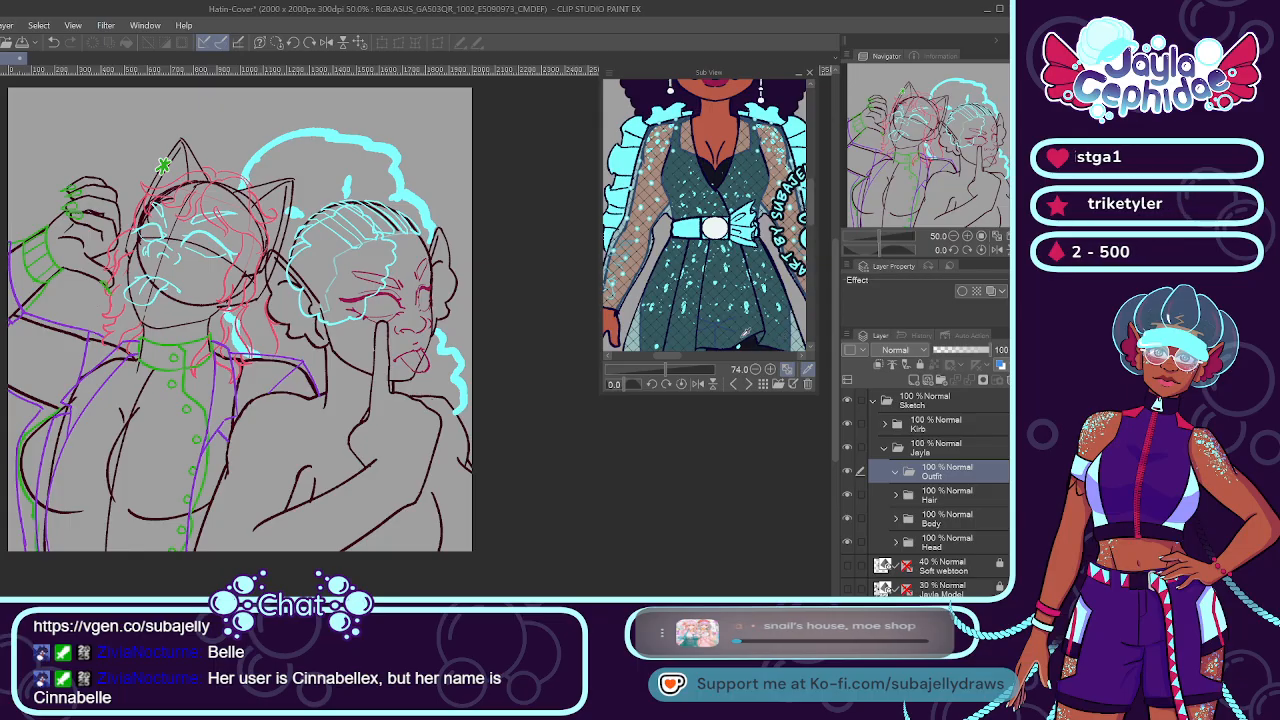
Add a layer named Bodysuit inside Jayla's Outfit folder and sketch a green V neckline below the raised forearm.
click(727, 337)
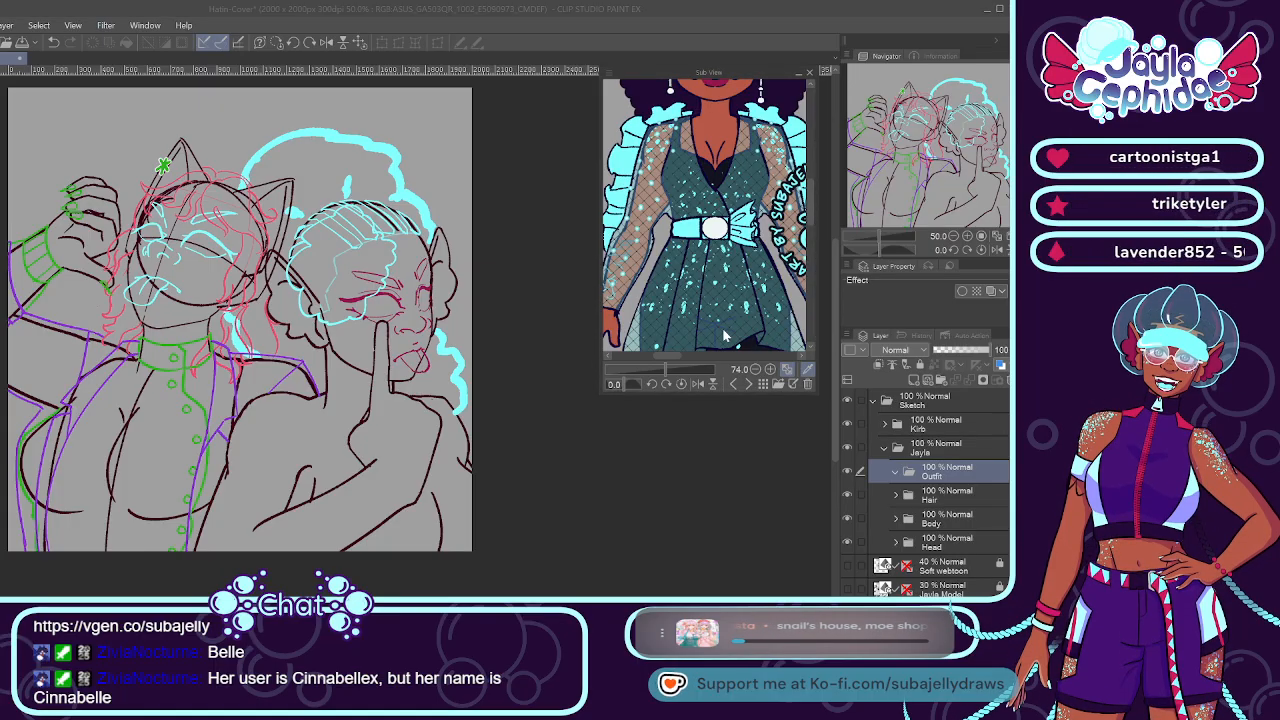
key(Return)
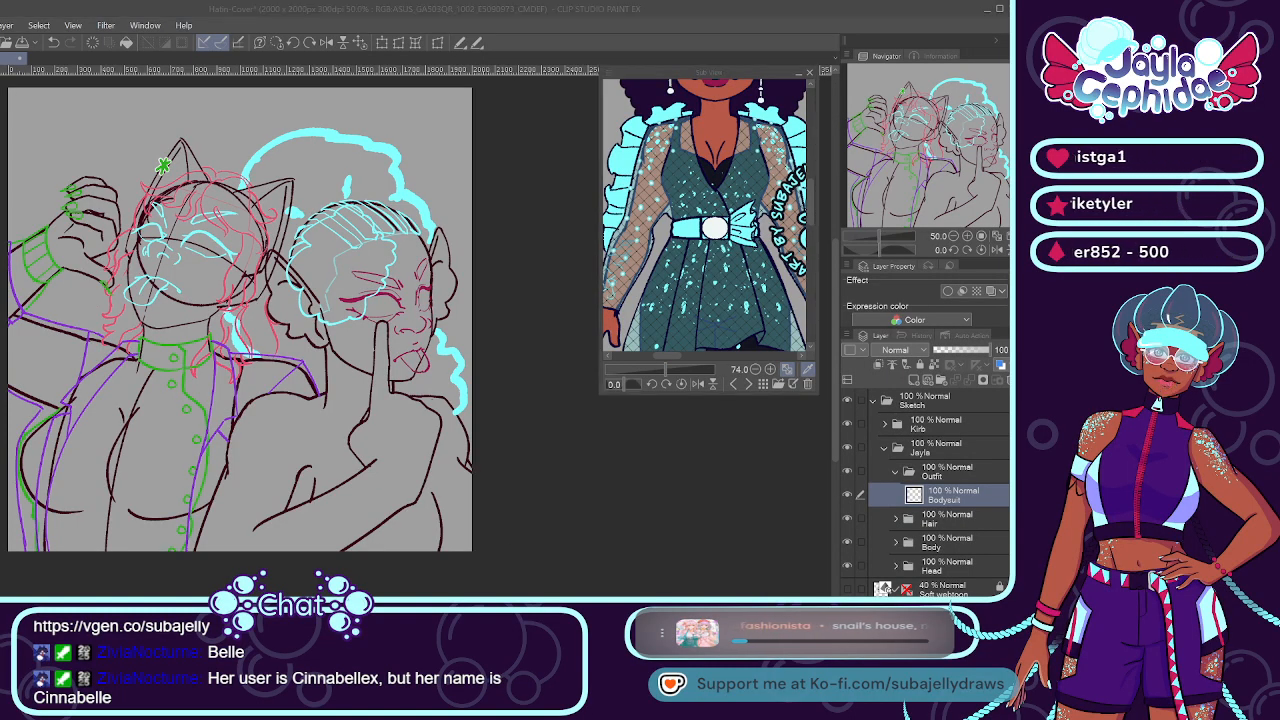
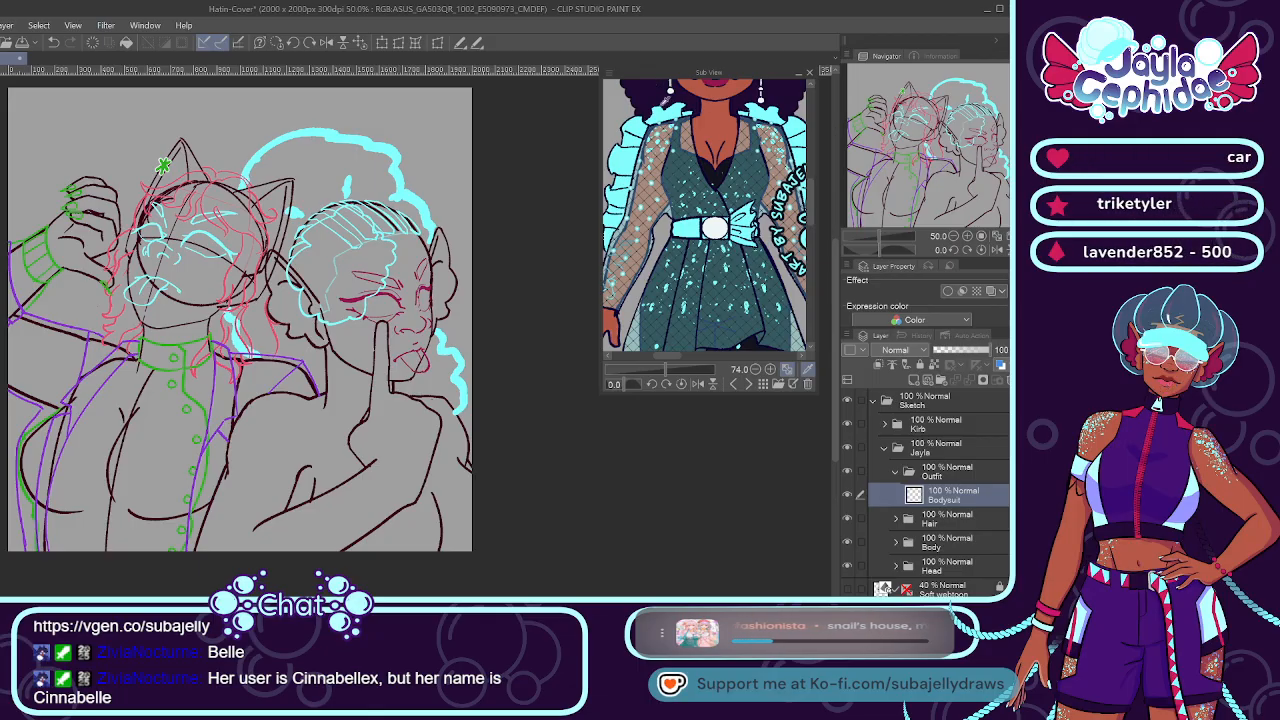
scroll(240, 320, up, 3)
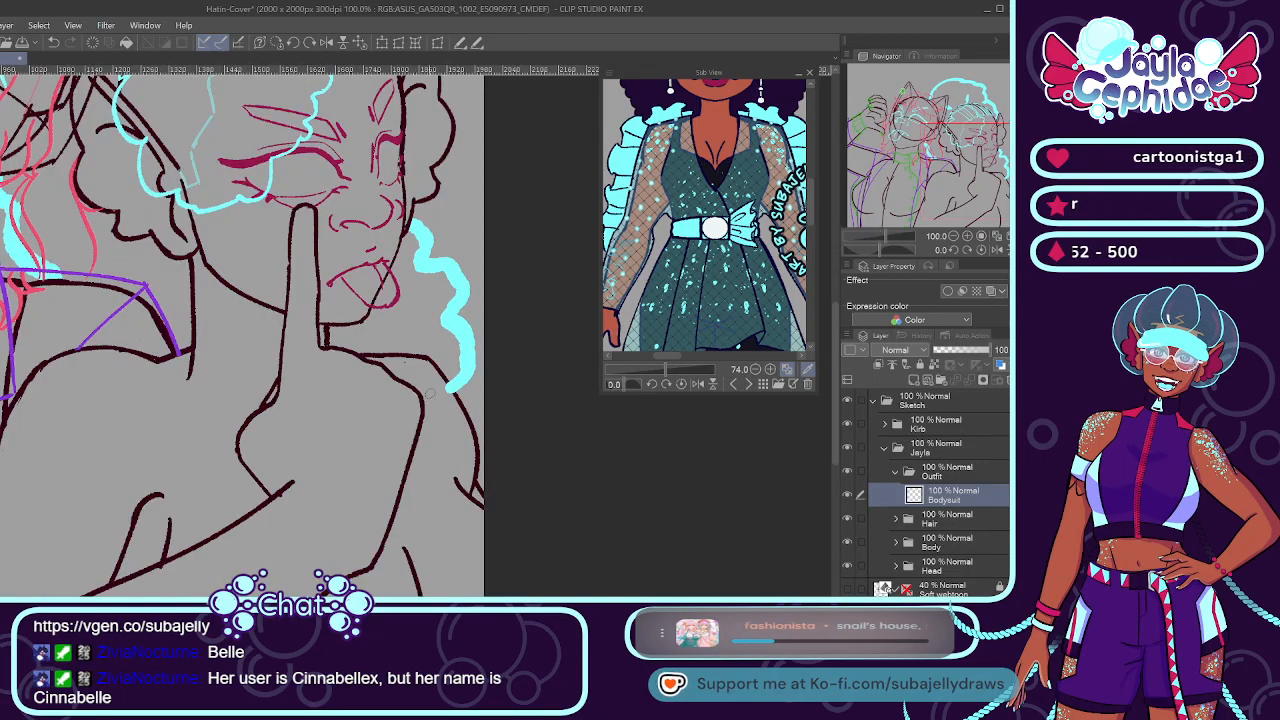
scroll(240, 320, down, 3)
scroll(200, 325, up, 2)
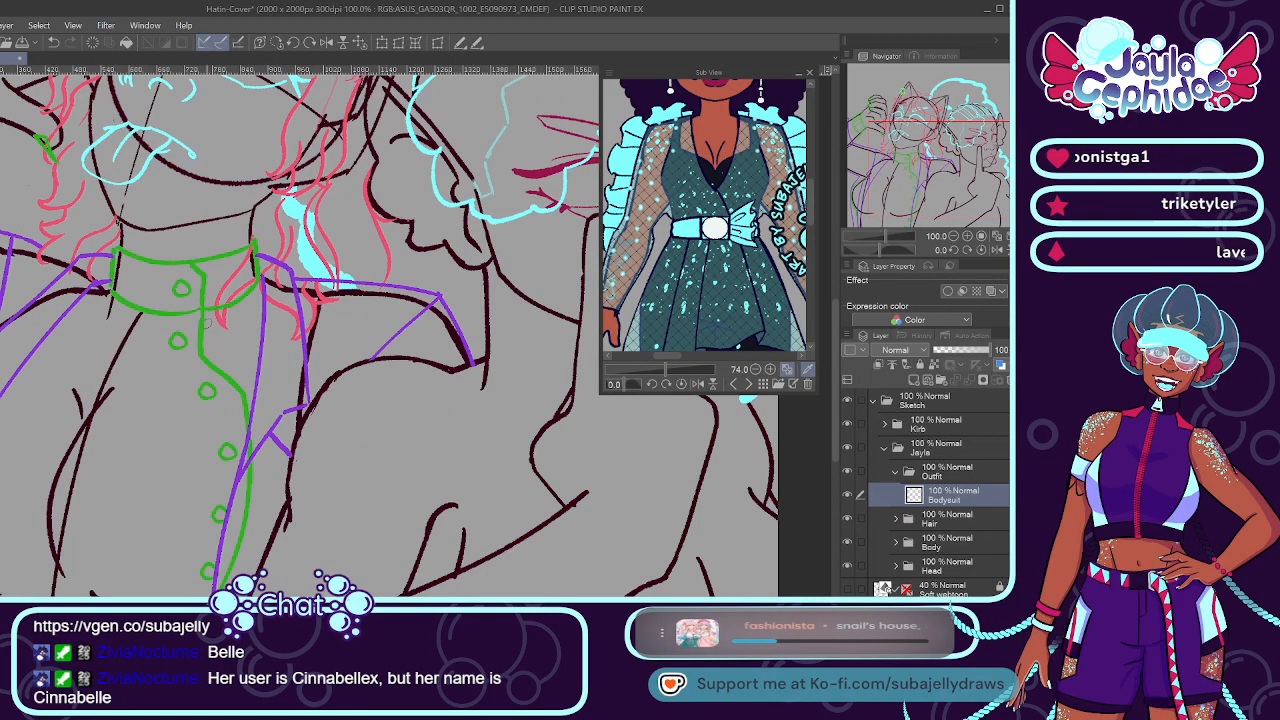
scroll(174, 316, down, 4)
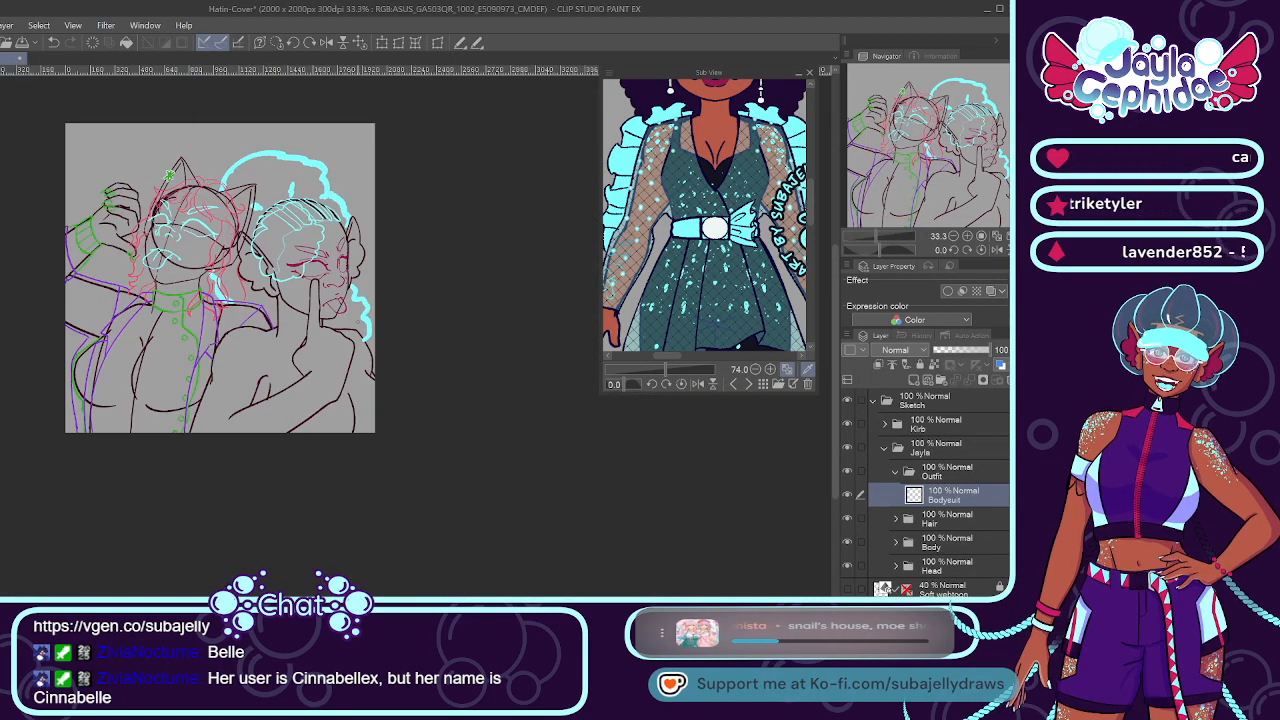
scroll(174, 316, up, 2)
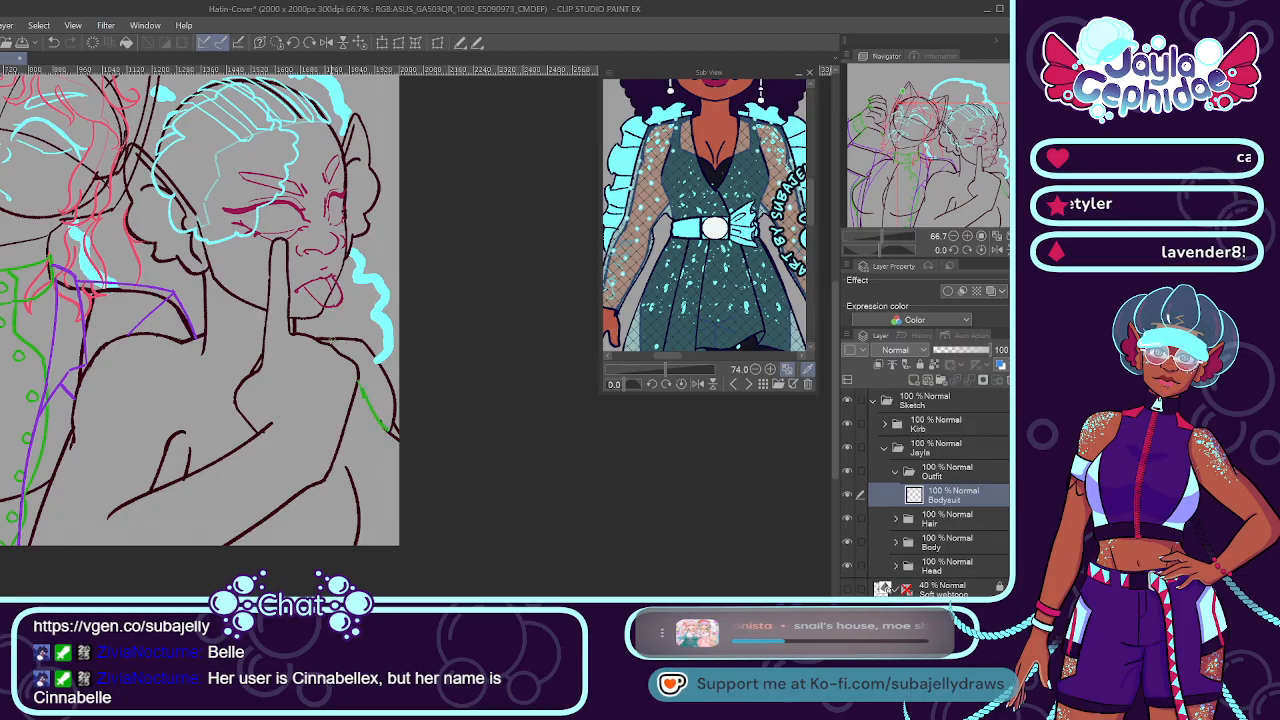
key(ctrl+z)
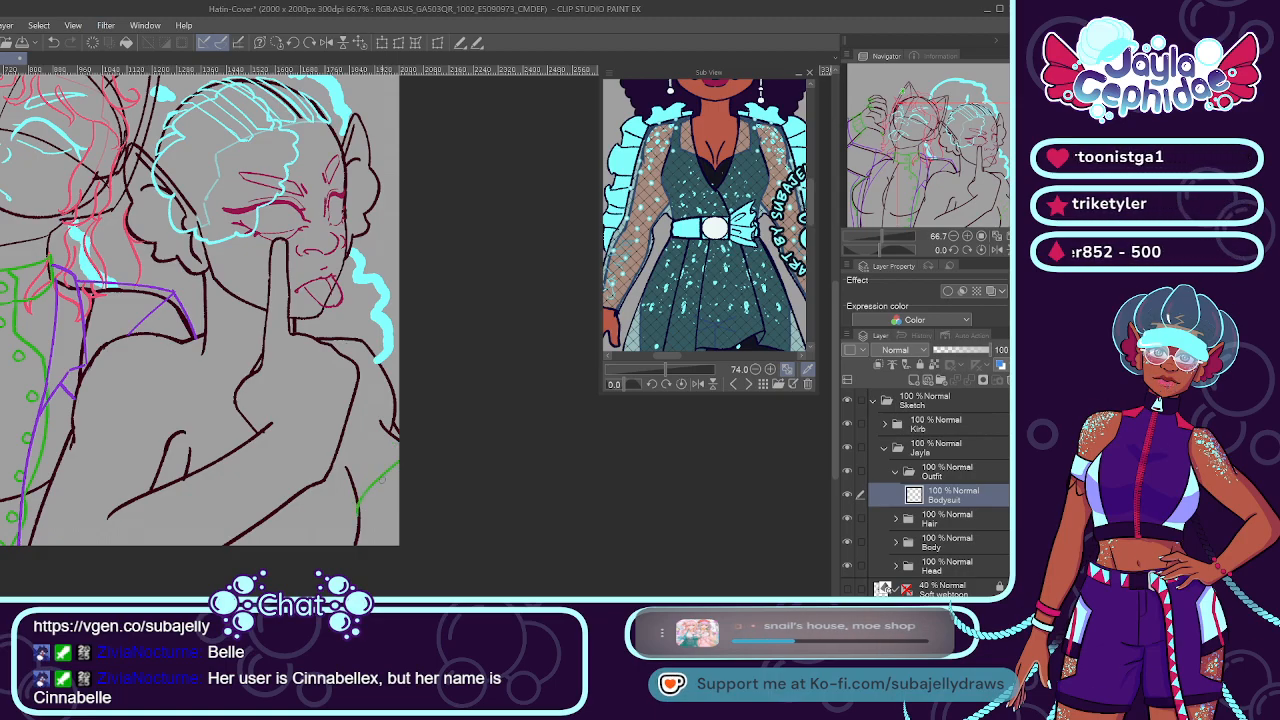
drag(315, 483, 355, 505)
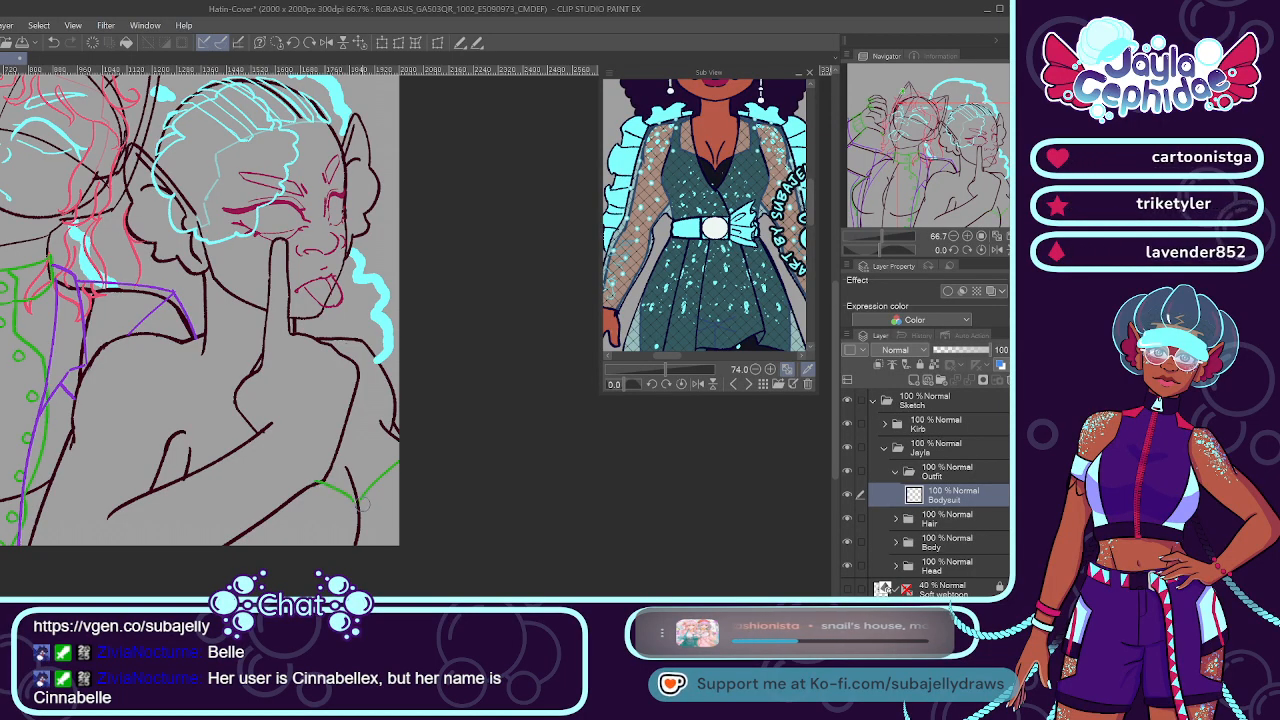
key(ctrl+z)
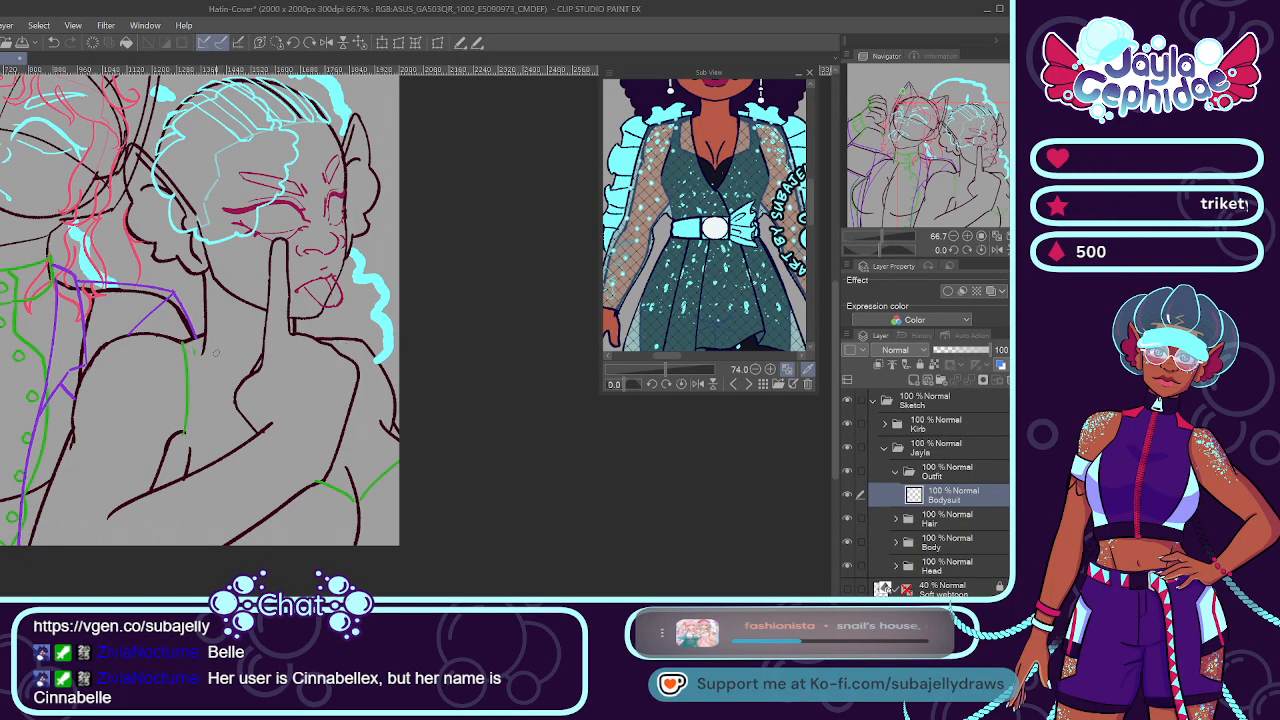
Sketch the inner edge of the bodysuit strap as a curve from the near shoulder beside the neck down to the forearm.
drag(186, 343, 183, 447)
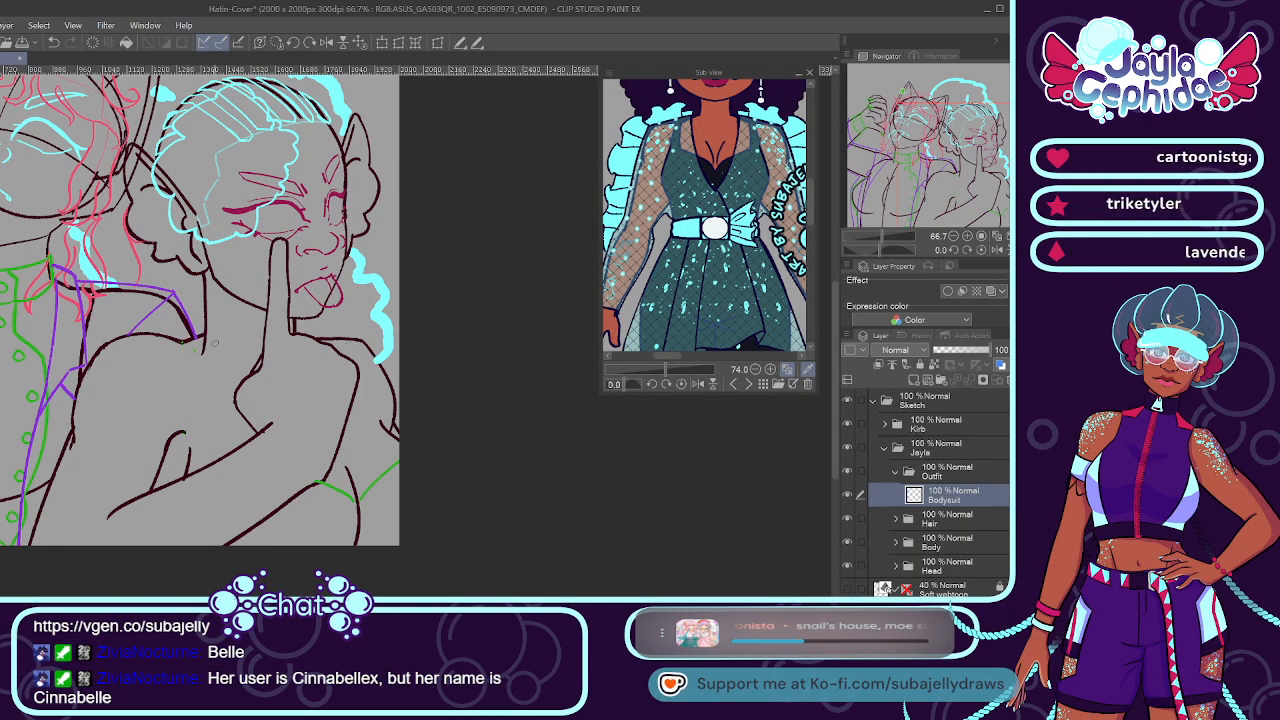
scroll(193, 347, up, 1)
drag(192, 338, 250, 465)
key(ctrl+z)
drag(195, 338, 245, 510)
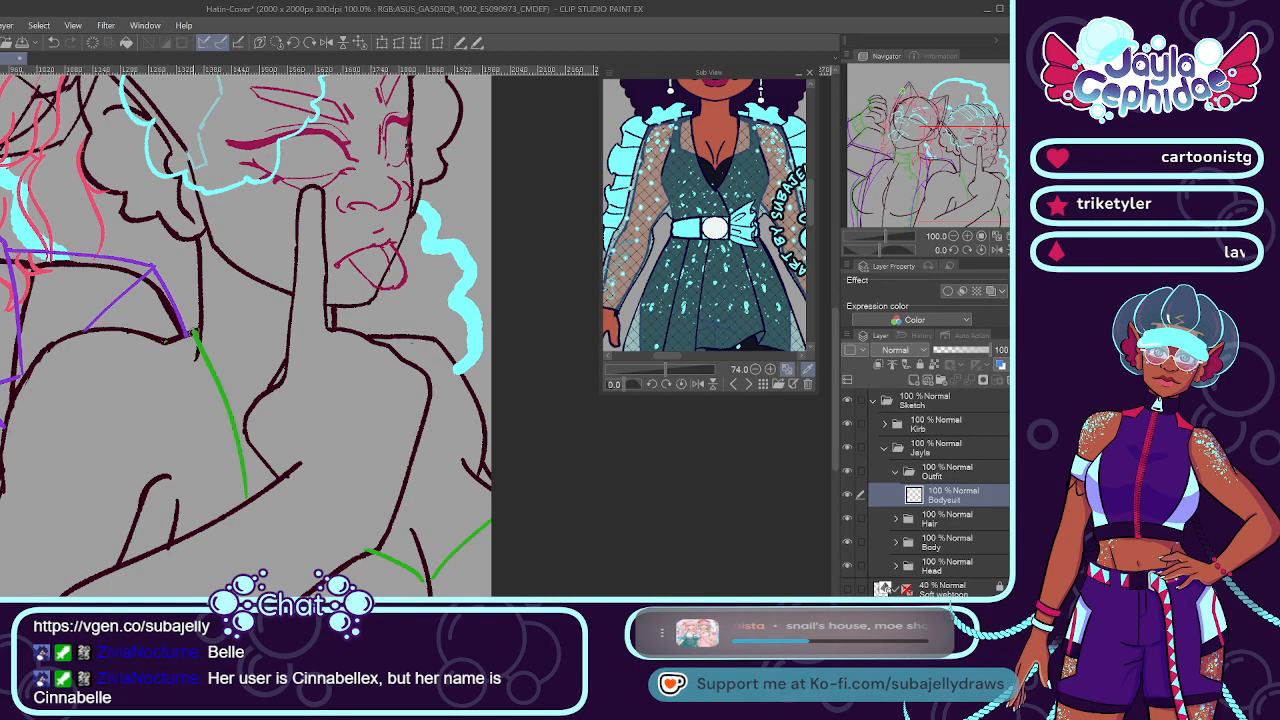
Sketch the near strap's outer edge parallel to the first, curving into the armhole beside the crossed arm.
drag(172, 345, 158, 488)
key(ctrl+z)
drag(172, 340, 196, 488)
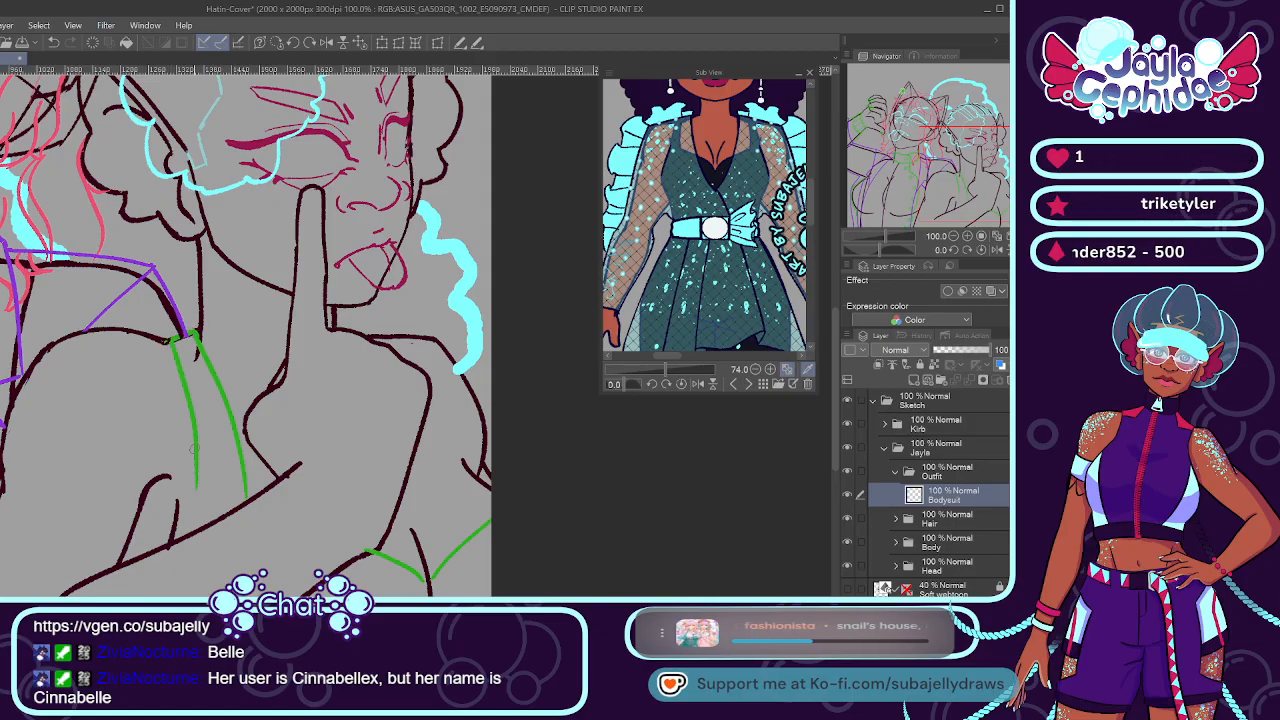
key(ctrl+z)
drag(172, 340, 184, 464)
key(ctrl+z)
drag(172, 340, 204, 496)
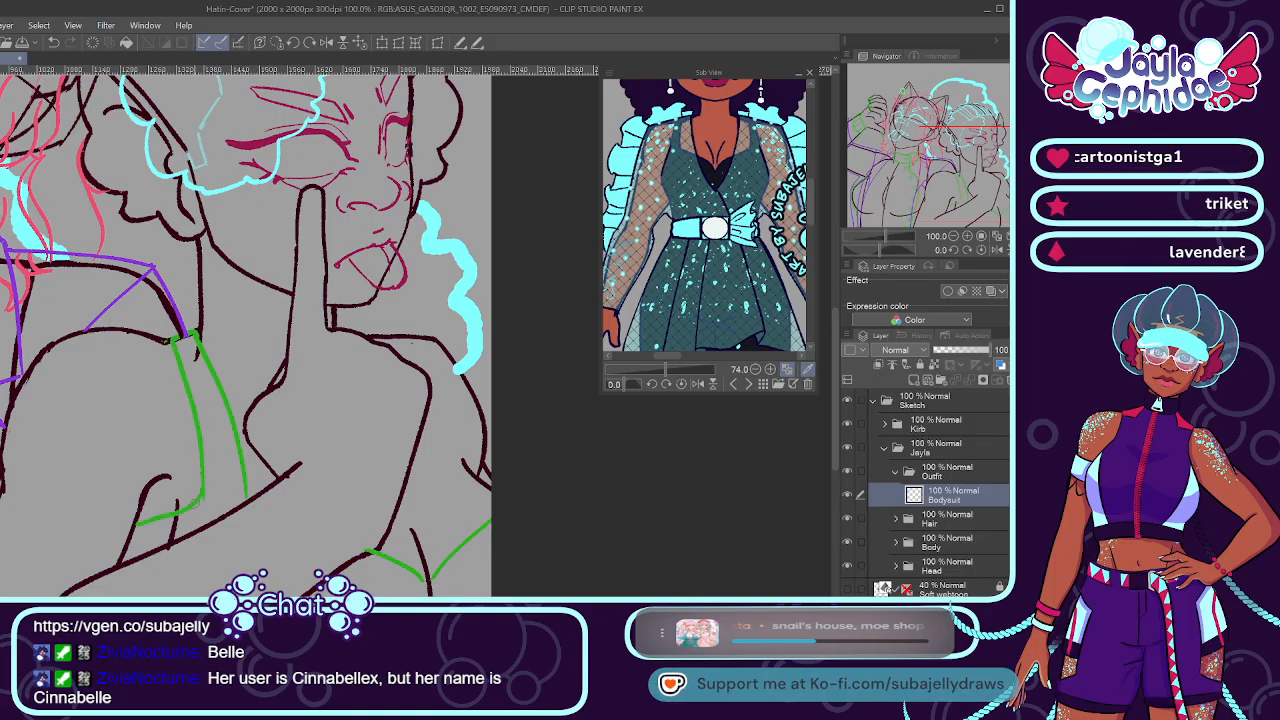
key(ctrl+z)
key(ctrl+z)
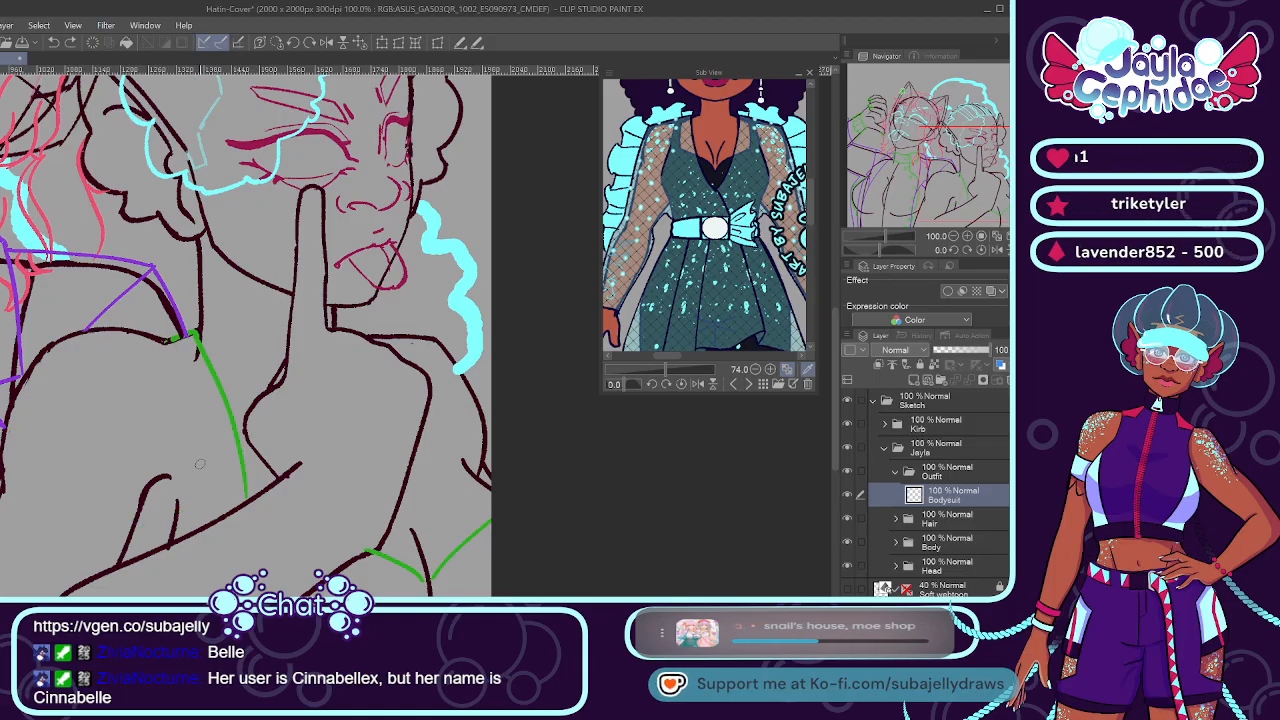
drag(167, 338, 182, 540)
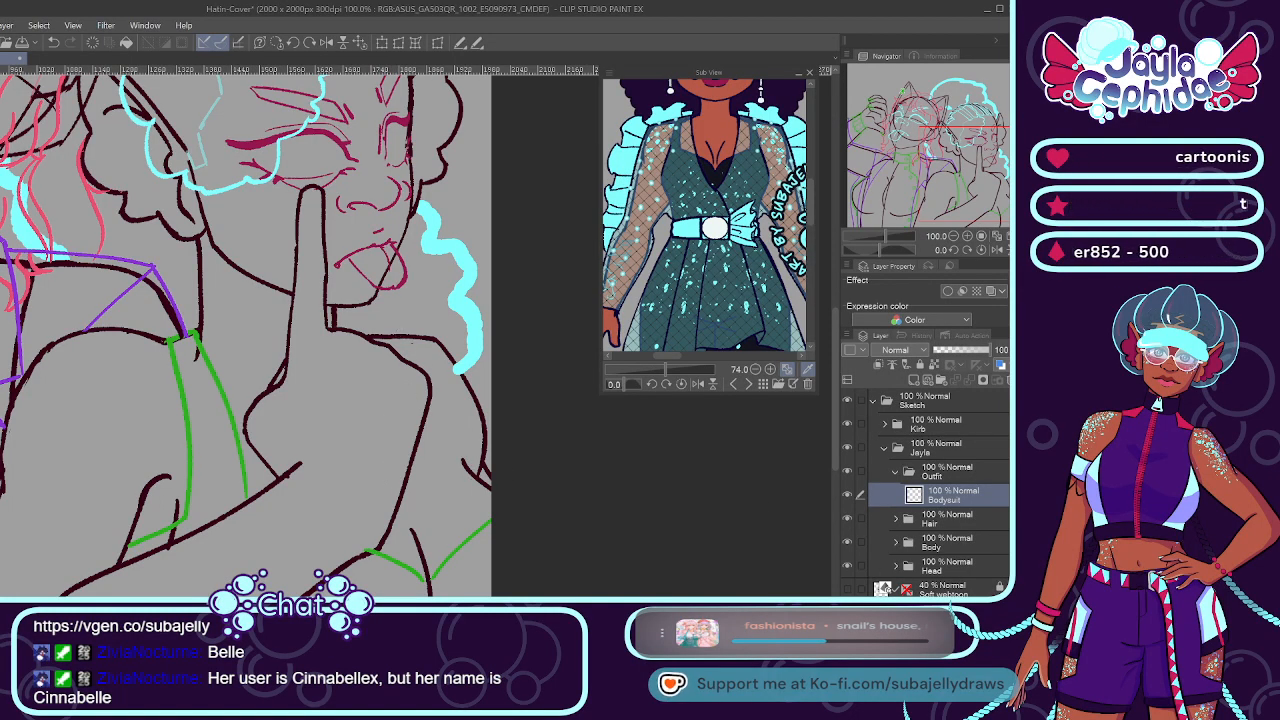
Show the grey pose model beneath the sketch and draw the strap edge over the far shoulder, clearing it where the hand overlaps.
click(847, 613)
click(847, 613)
click(847, 613)
mouse_move(382, 336)
mouse_down()
mouse_move(452, 456)
mouse_move(490, 488)
mouse_up()
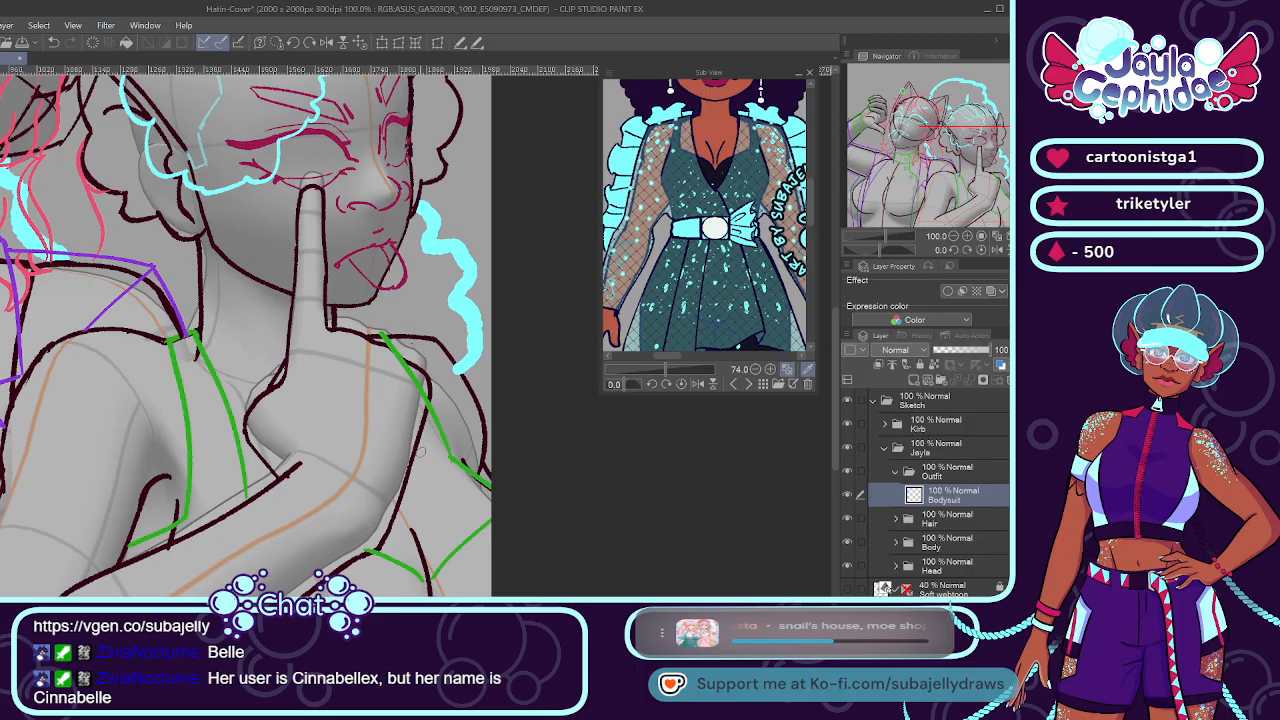
drag(370, 348, 414, 392)
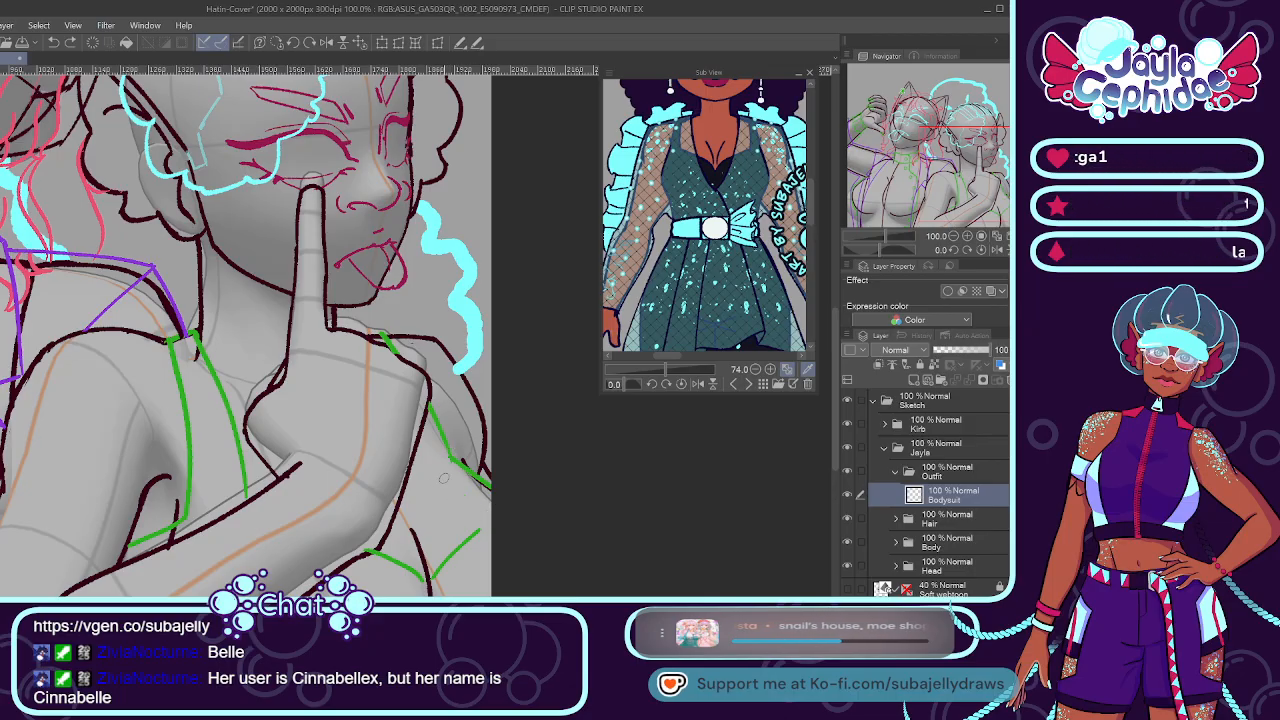
Redraw the V neckline below the forearm with curved sides following the pose model's chest.
drag(456, 498, 443, 567)
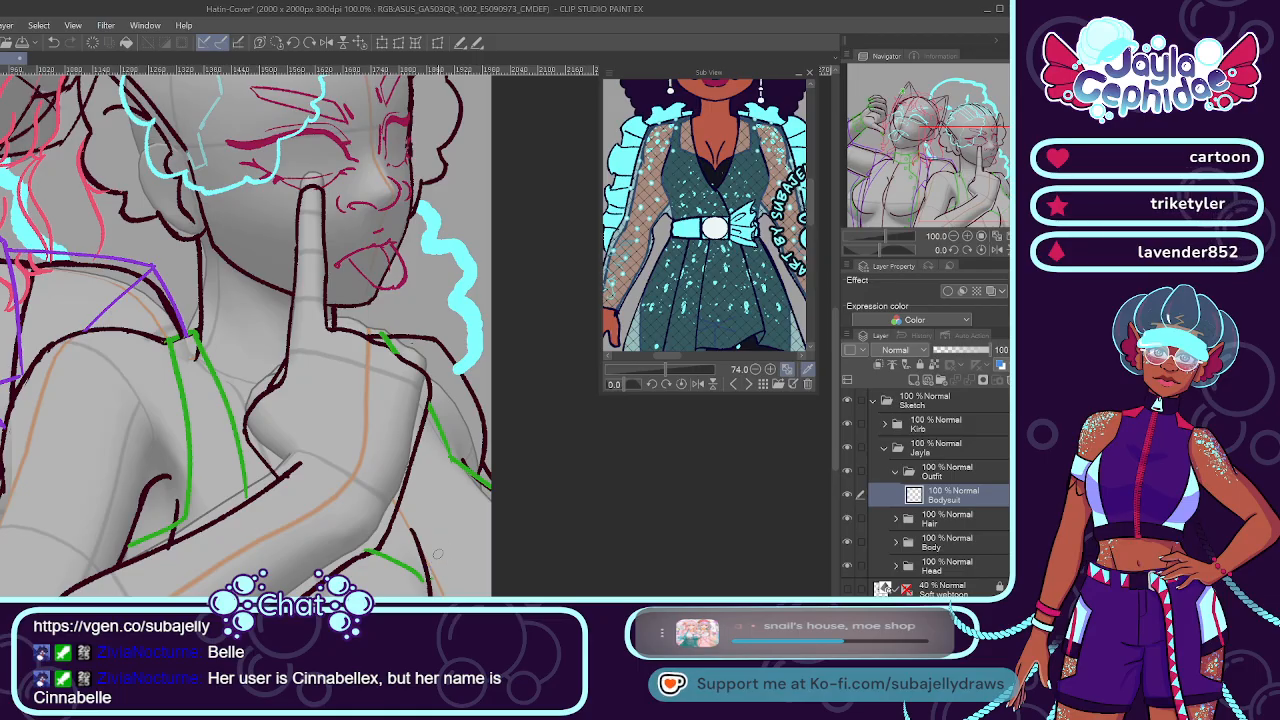
key(ctrl+z)
drag(467, 499, 429, 579)
key(ctrl+z)
drag(472, 500, 438, 580)
key(ctrl+z)
drag(355, 558, 425, 578)
mouse_move(352, 540)
mouse_down()
mouse_move(422, 569)
mouse_move(454, 518)
mouse_up()
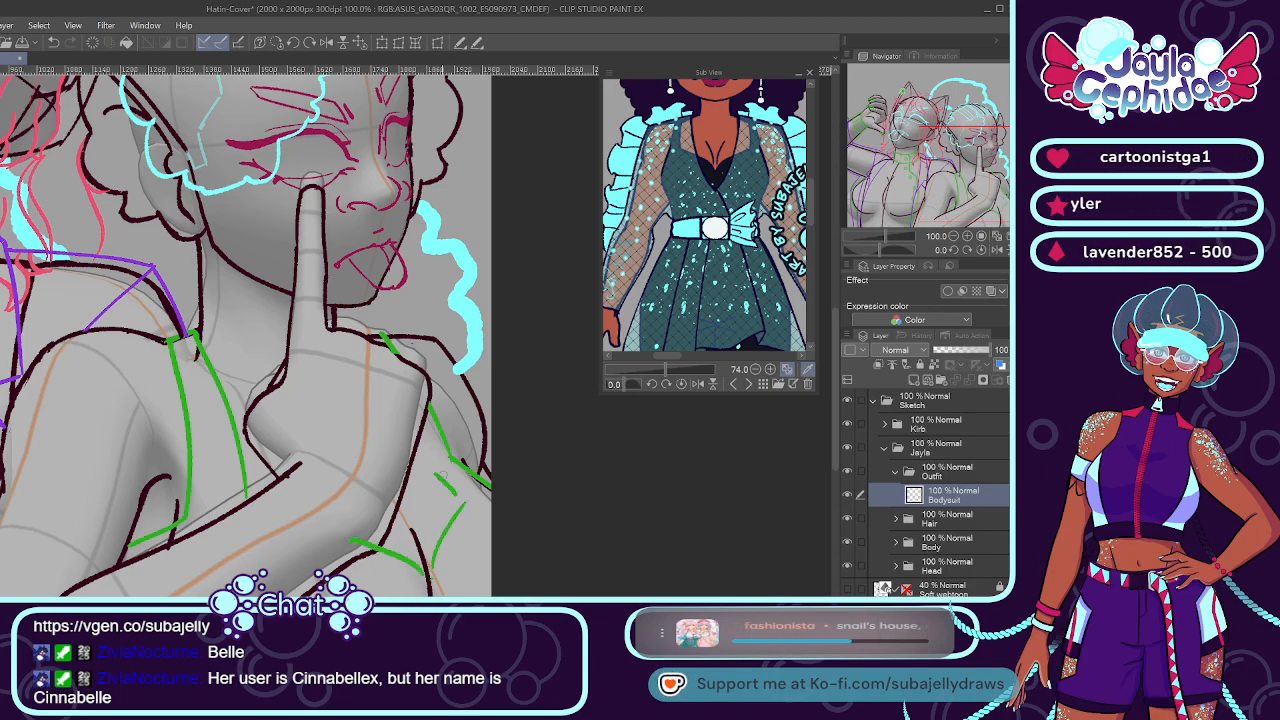
drag(416, 429, 464, 507)
key(ctrl+z)
drag(424, 406, 462, 468)
drag(403, 368, 475, 470)
key(ctrl+z)
drag(416, 437, 465, 511)
key(ctrl+z)
drag(418, 433, 457, 498)
key(ctrl+z)
key(ctrl+z)
drag(420, 434, 464, 502)
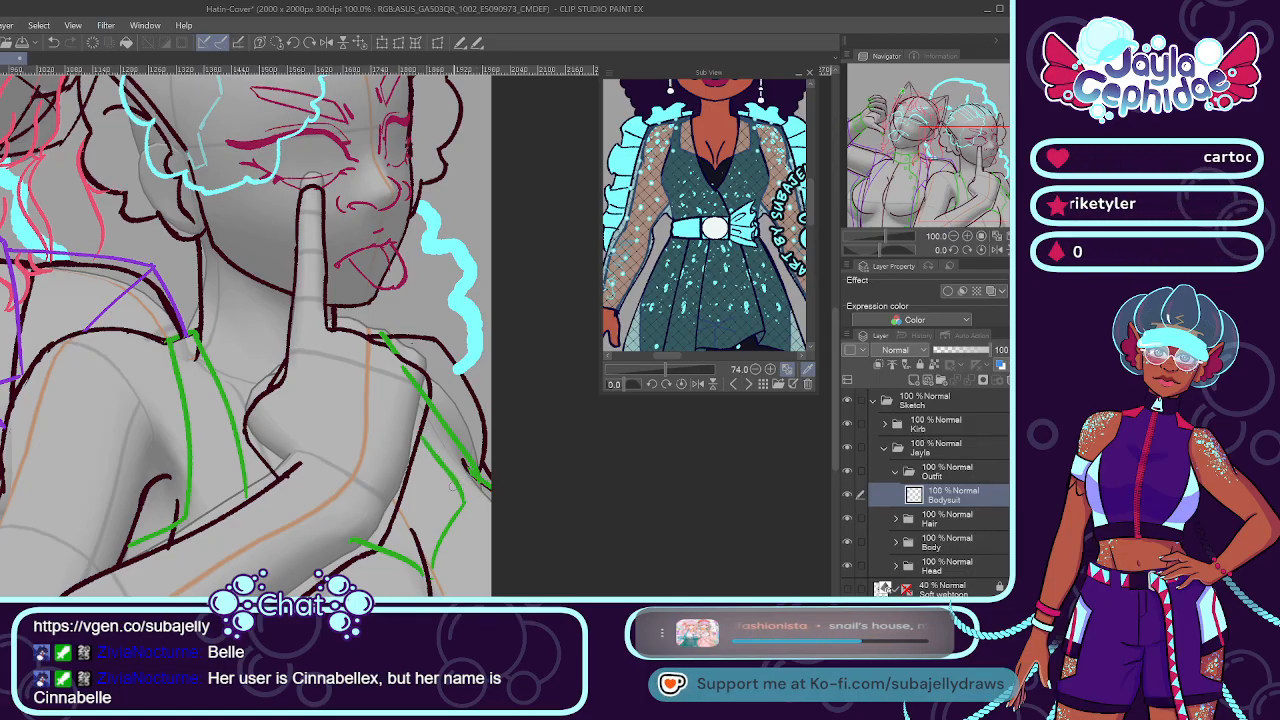
key(ctrl+z)
key(ctrl+z)
key(ctrl+z)
key(ctrl+z)
key(ctrl+z)
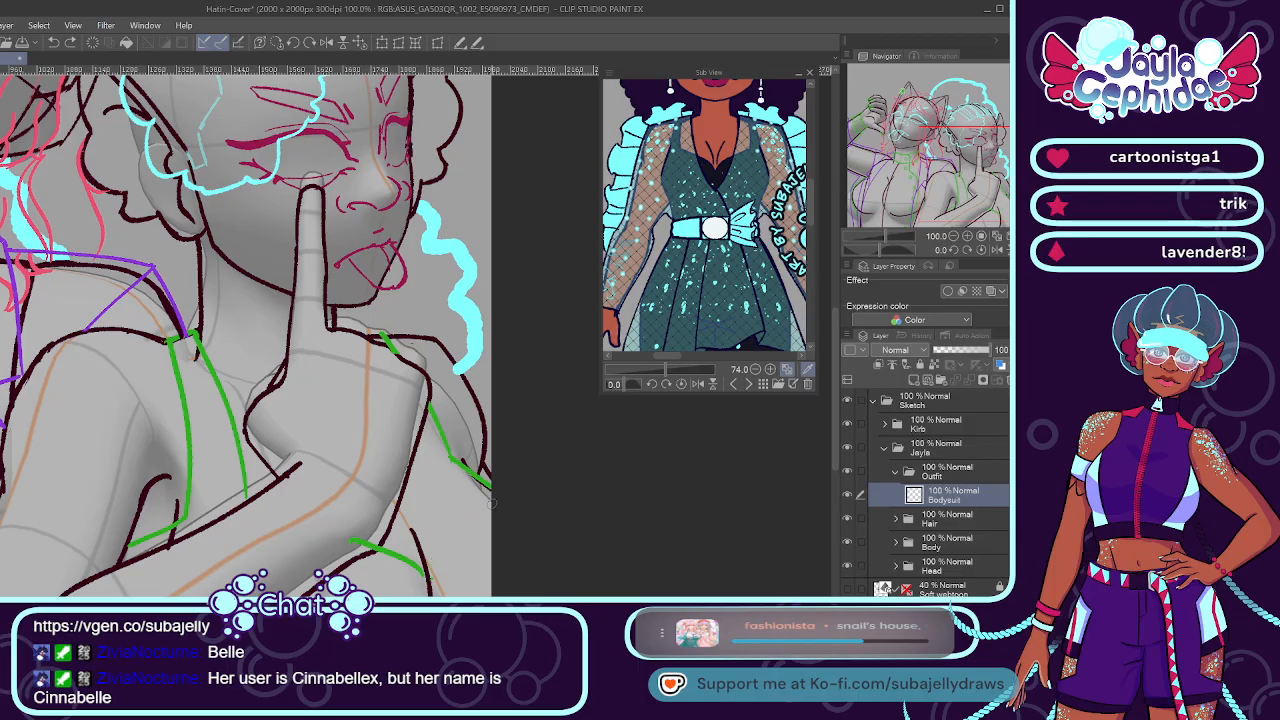
Sketch the far side of the neckline as a curve rising from the chest toward the far armpit.
drag(465, 505, 435, 570)
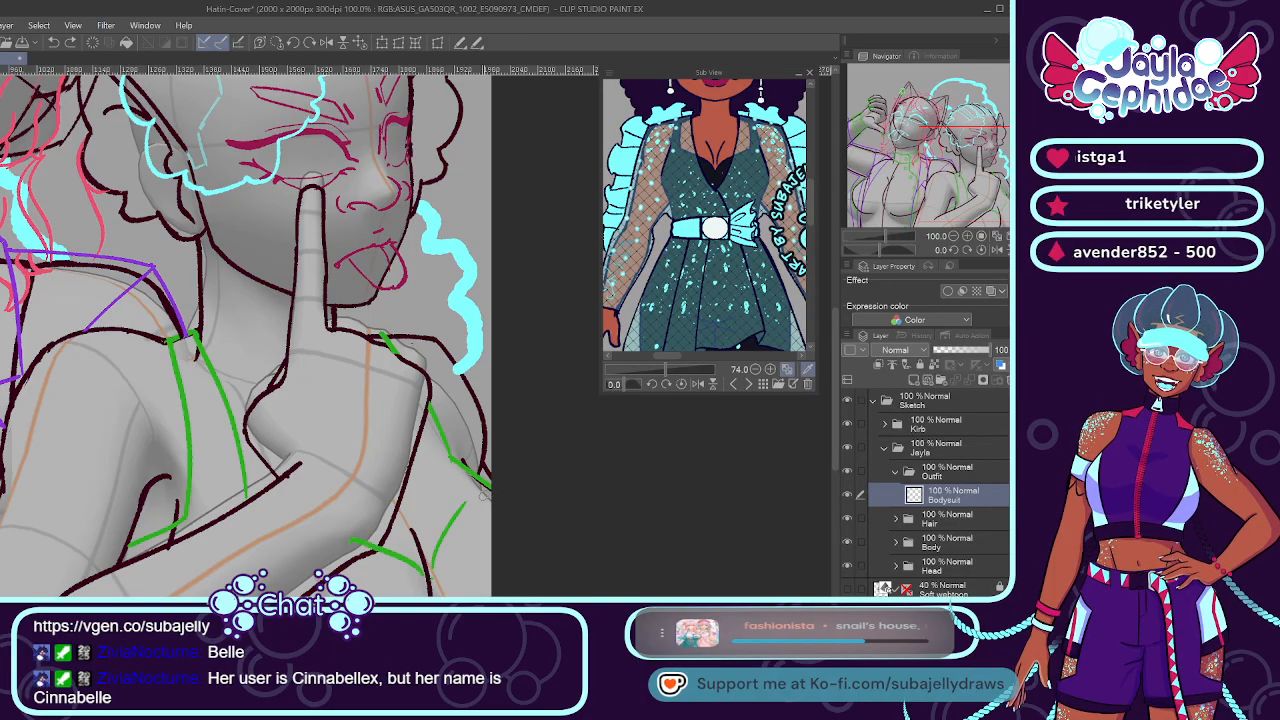
drag(484, 486, 461, 507)
key(ctrl+z)
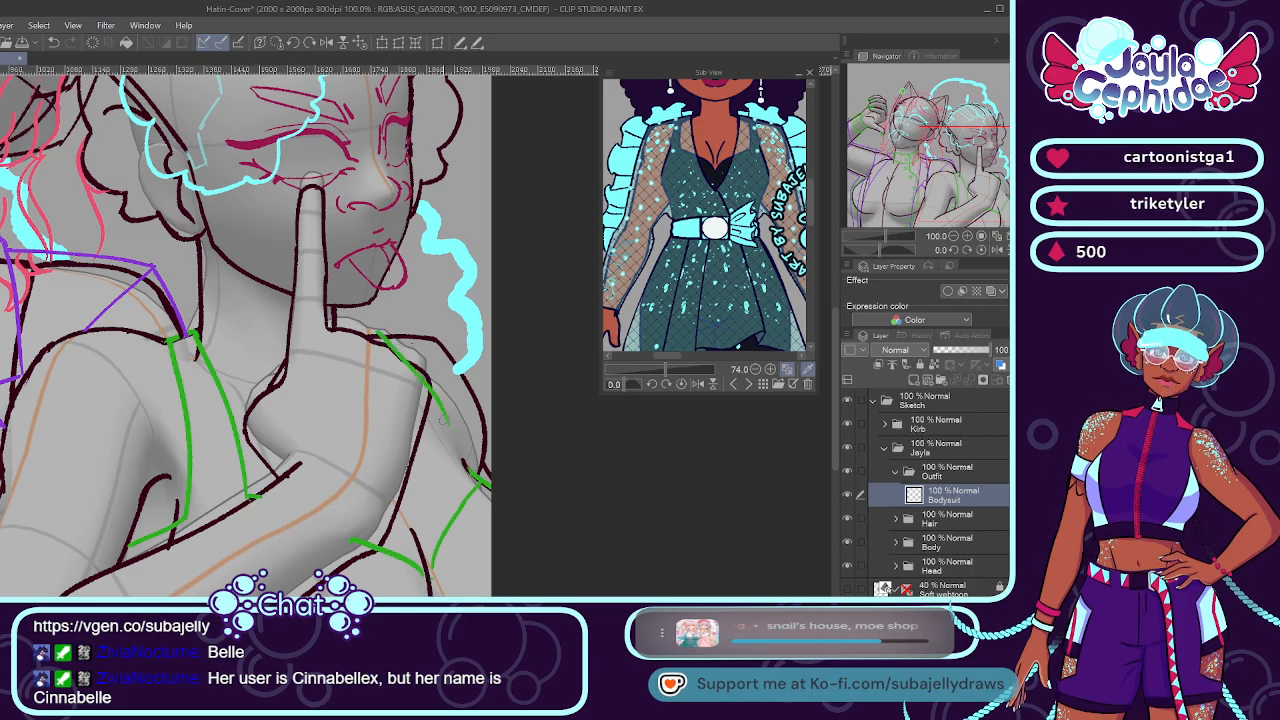
Redraw the far shoulder strap with two edges running from the shoulder down to the armpit.
drag(376, 334, 458, 458)
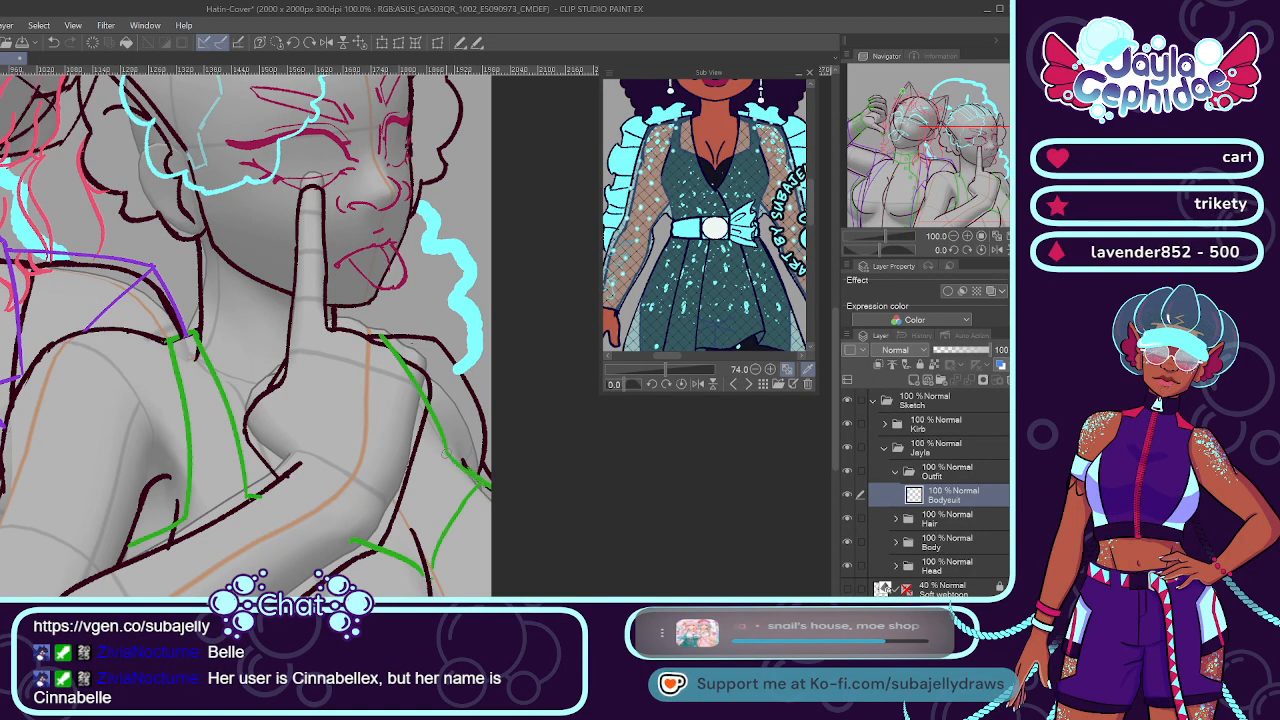
drag(405, 332, 464, 442)
key(ctrl+z)
drag(405, 332, 466, 450)
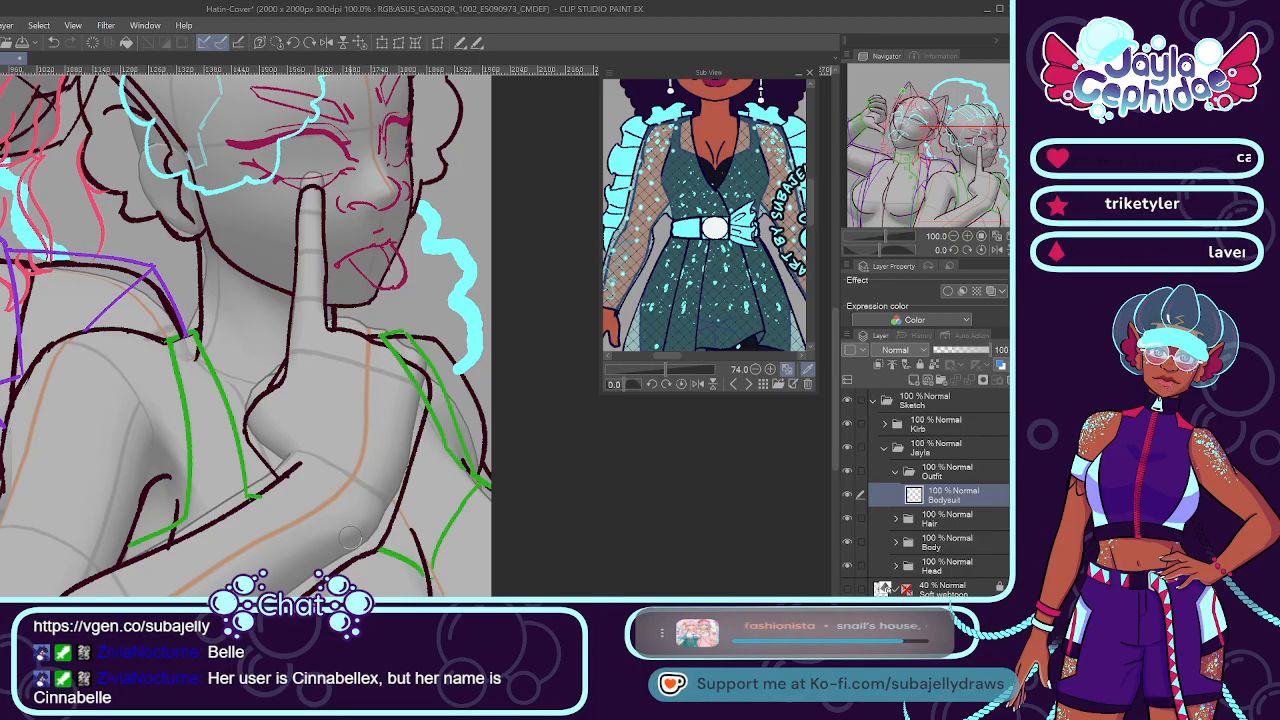
Check the bodysuit sketch against the whole illustration and add a layer named Mesh top above Bodysuit.
key(ctrl+minus)
scroll(477, 391, down, 2)
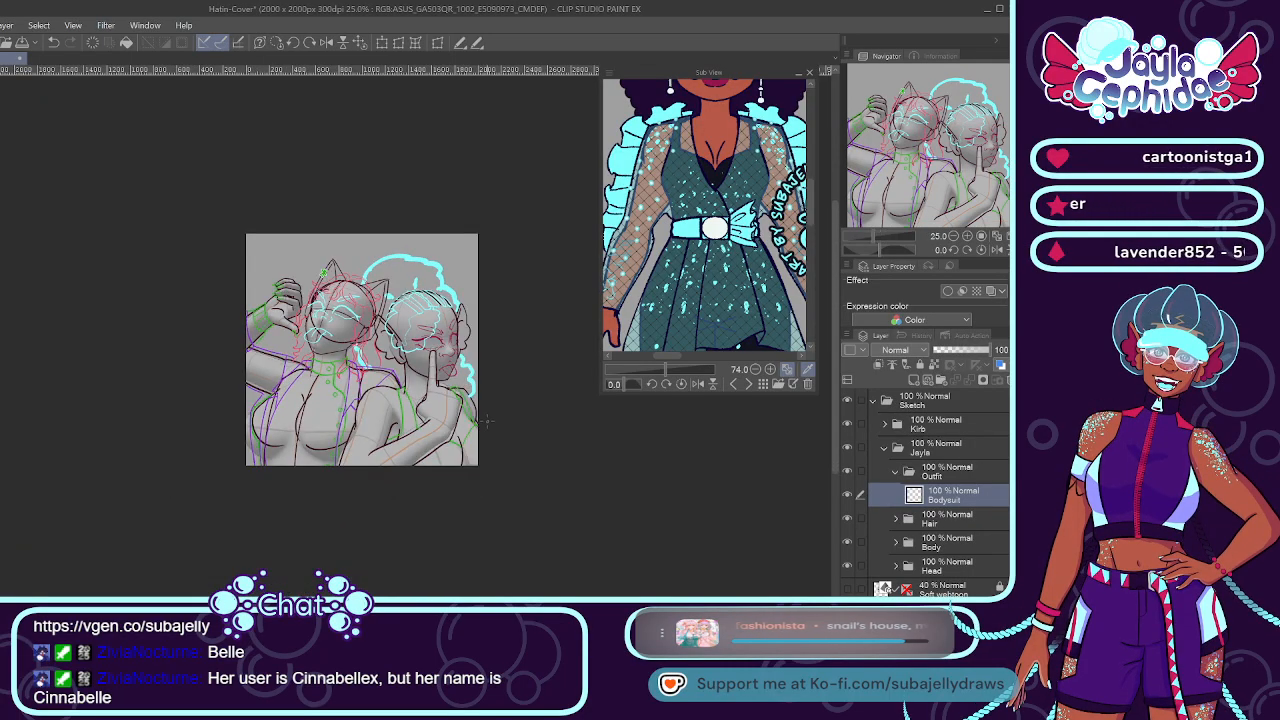
scroll(475, 436, up, 2)
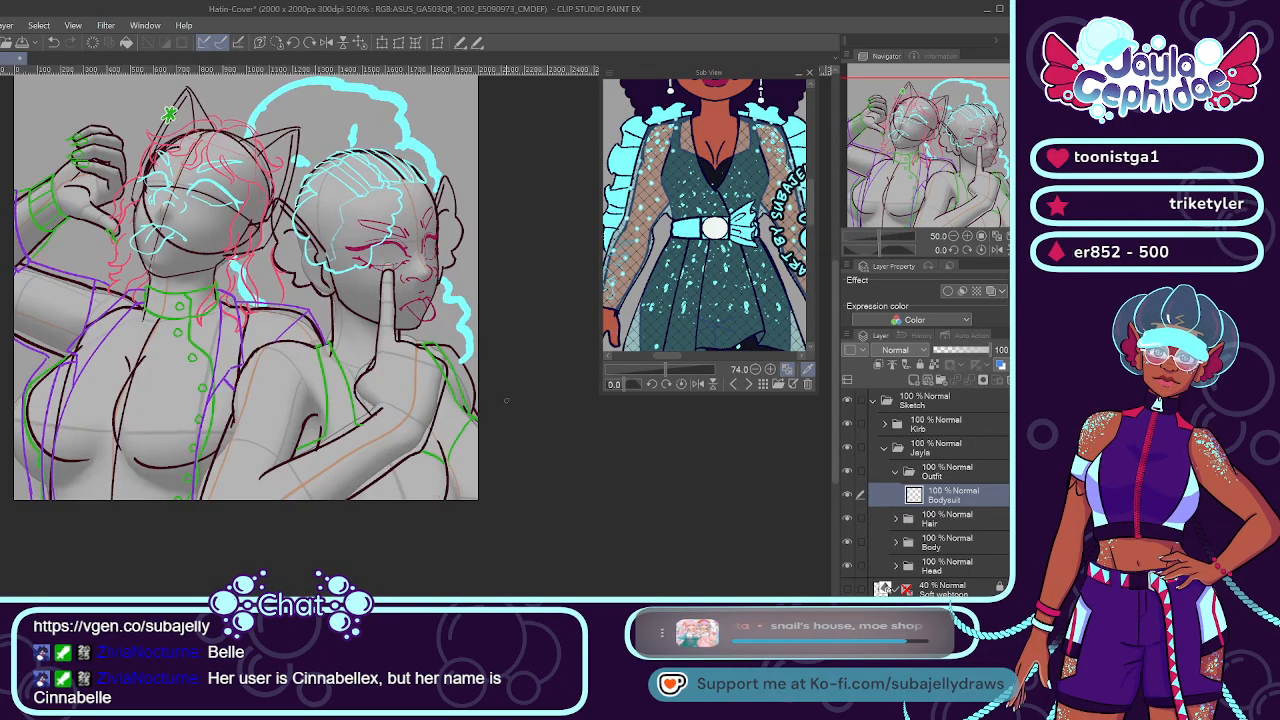
scroll(424, 392, up, 2)
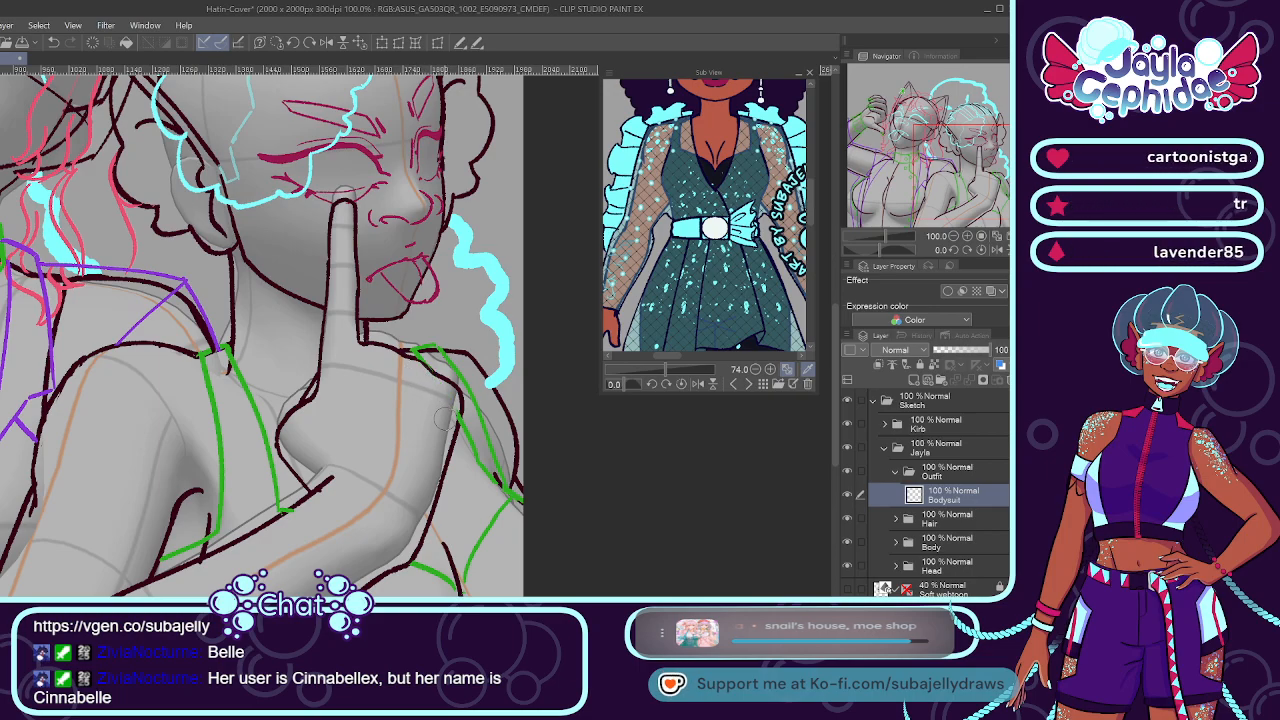
scroll(442, 418, down, 2)
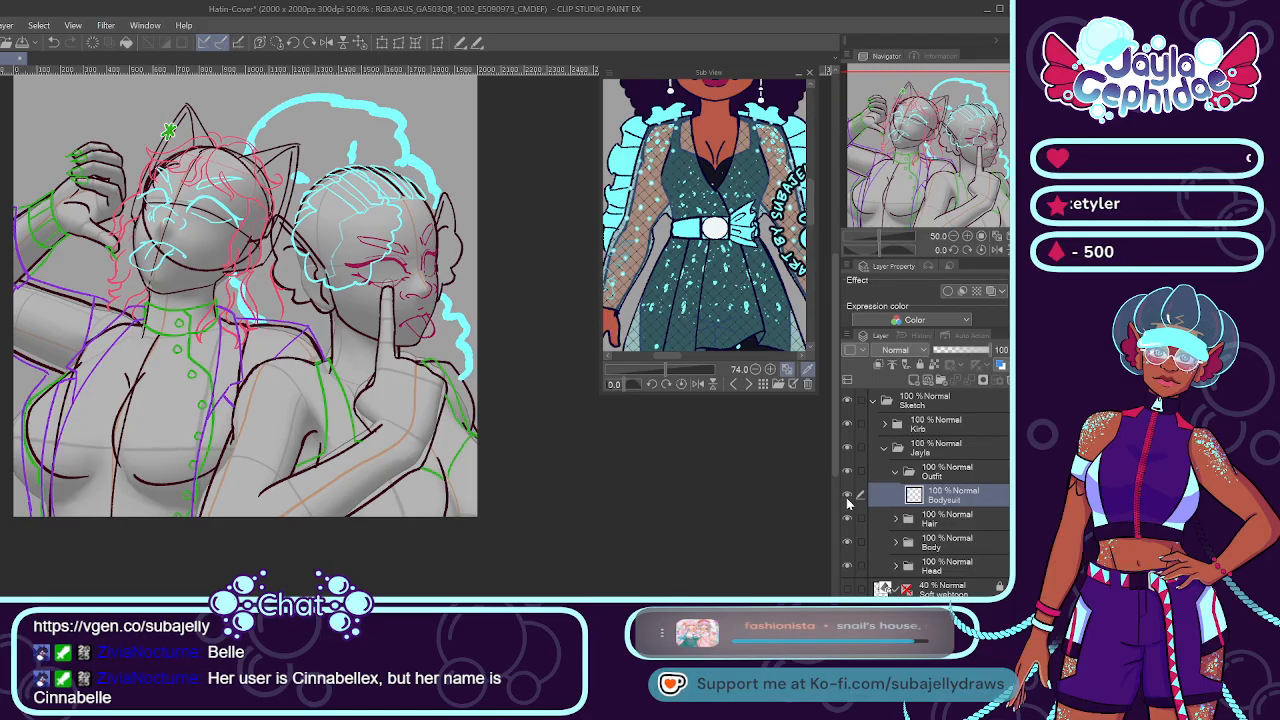
key(alt+Tab)
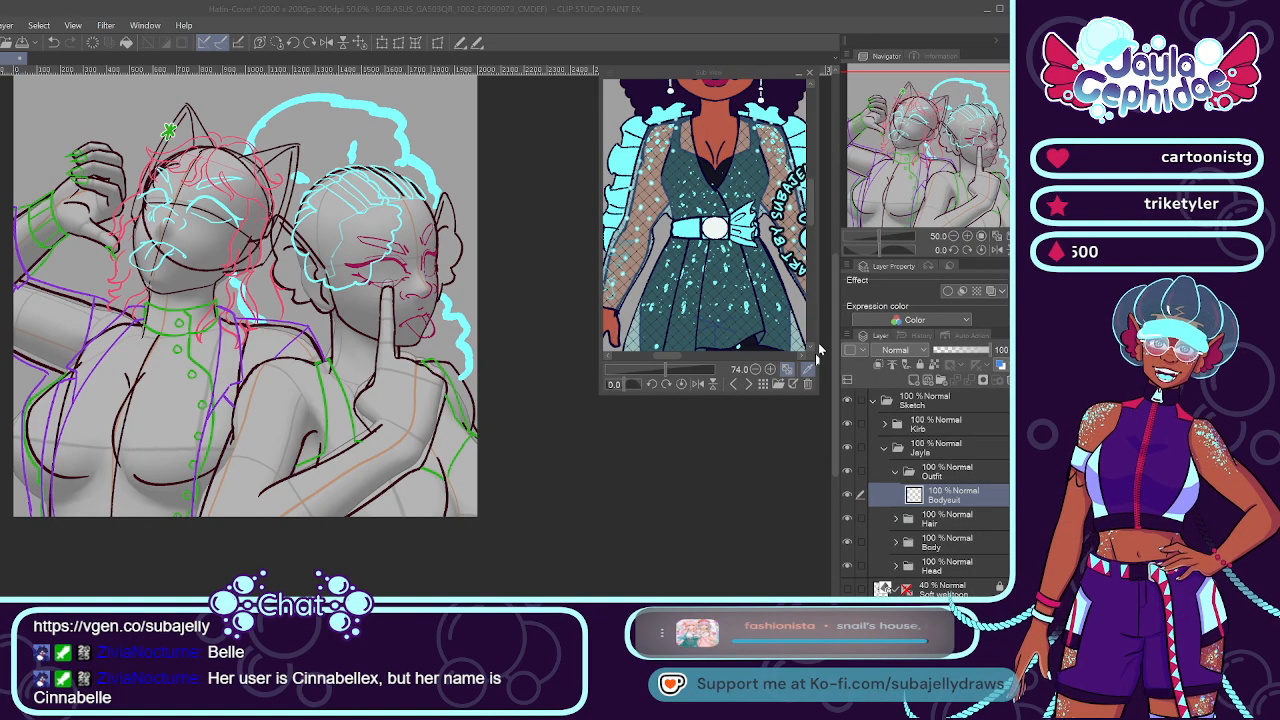
key(Return)
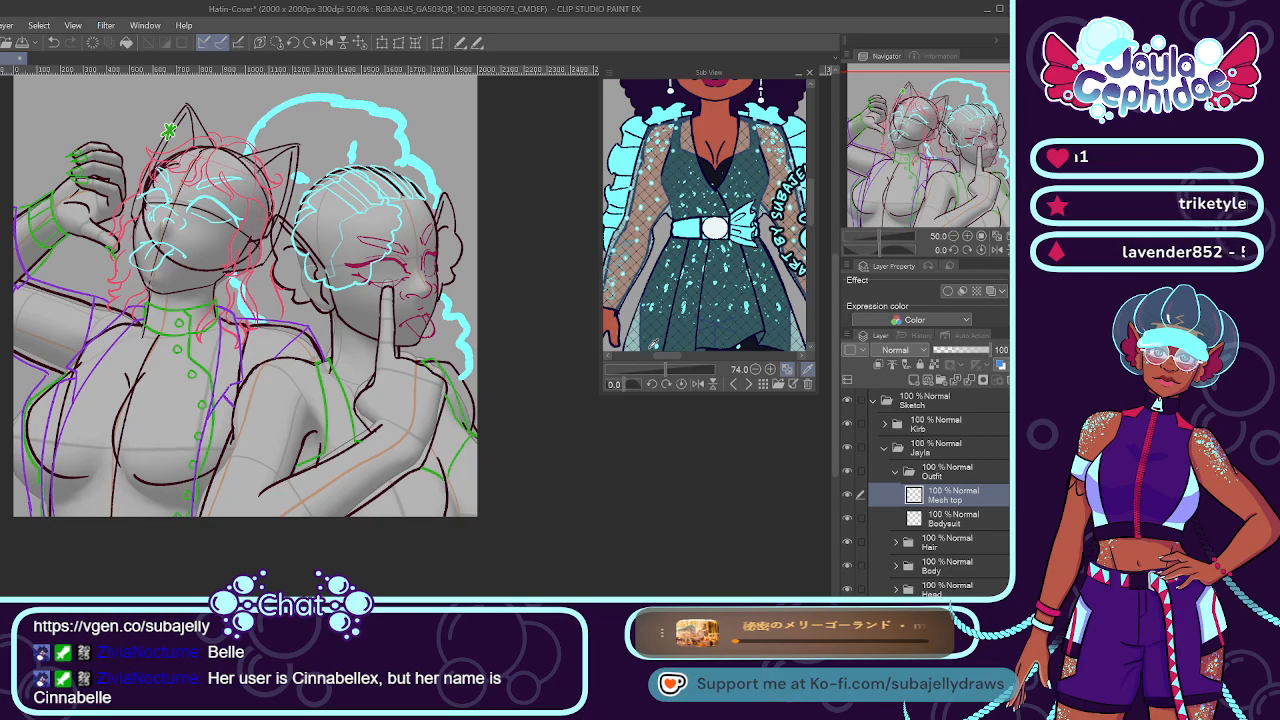
Enlarge the drop earring in the reference image and add a layer named Earrings above Mesh top.
drag(812, 213, 802, 176)
drag(671, 356, 678, 361)
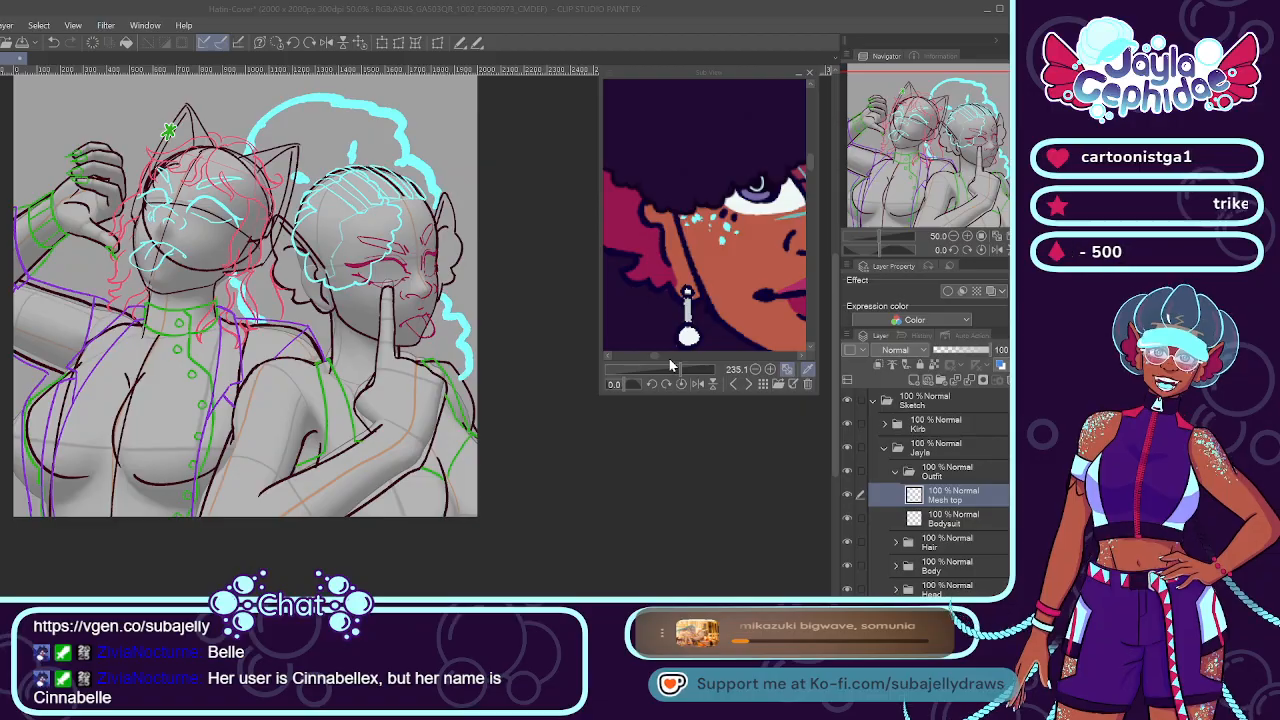
key(Return)
Sketch the second character's drop earring on the near earlobe: a round stud, a short stem and a larger ball at its end.
scroll(460, 277, up, 5)
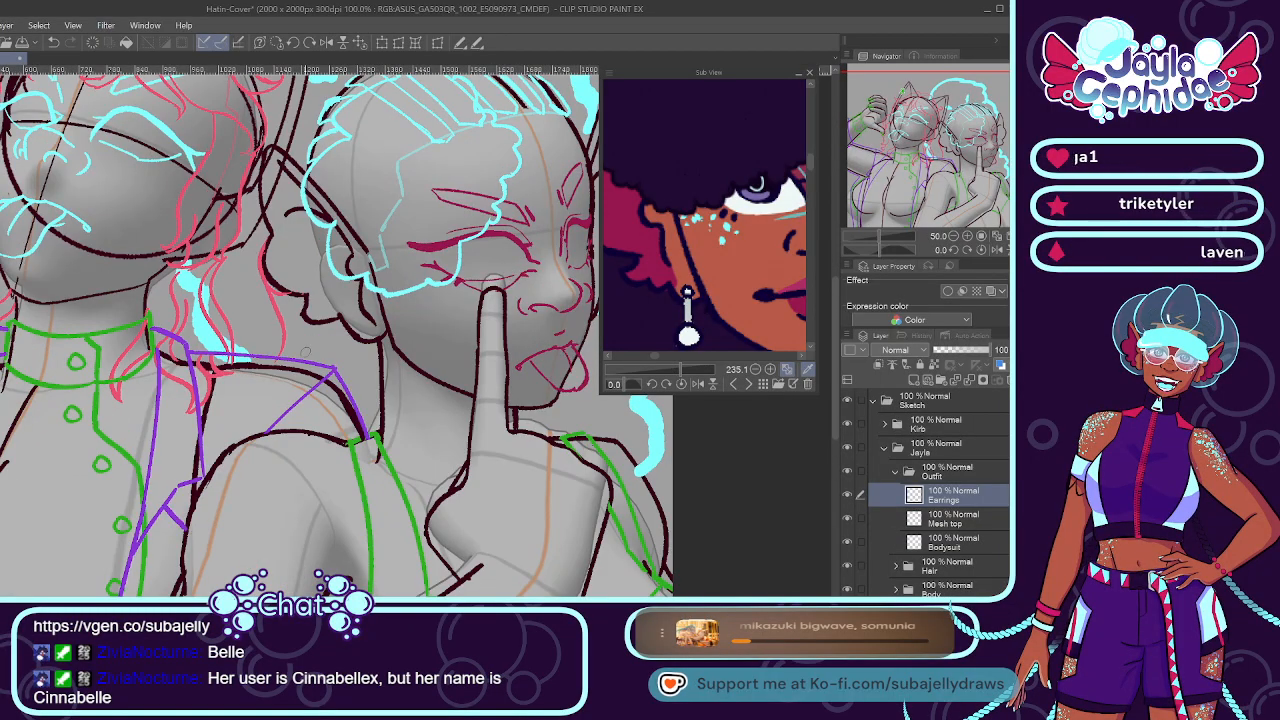
click(340, 342)
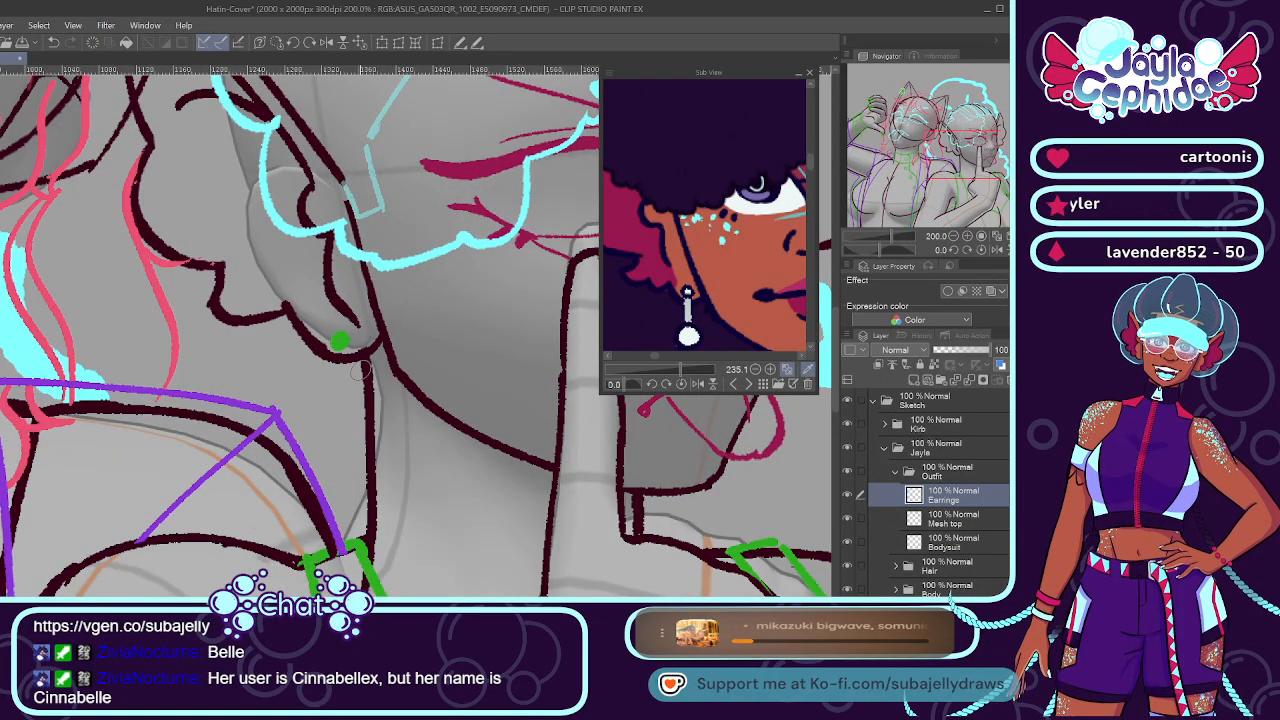
drag(340, 355, 340, 422)
key(ctrl+z)
drag(340, 350, 340, 412)
key(ctrl+z)
mouse_move(340, 350)
mouse_down()
mouse_move(344, 410)
mouse_move(338, 386)
mouse_move(336, 418)
mouse_up()
key(ctrl+z)
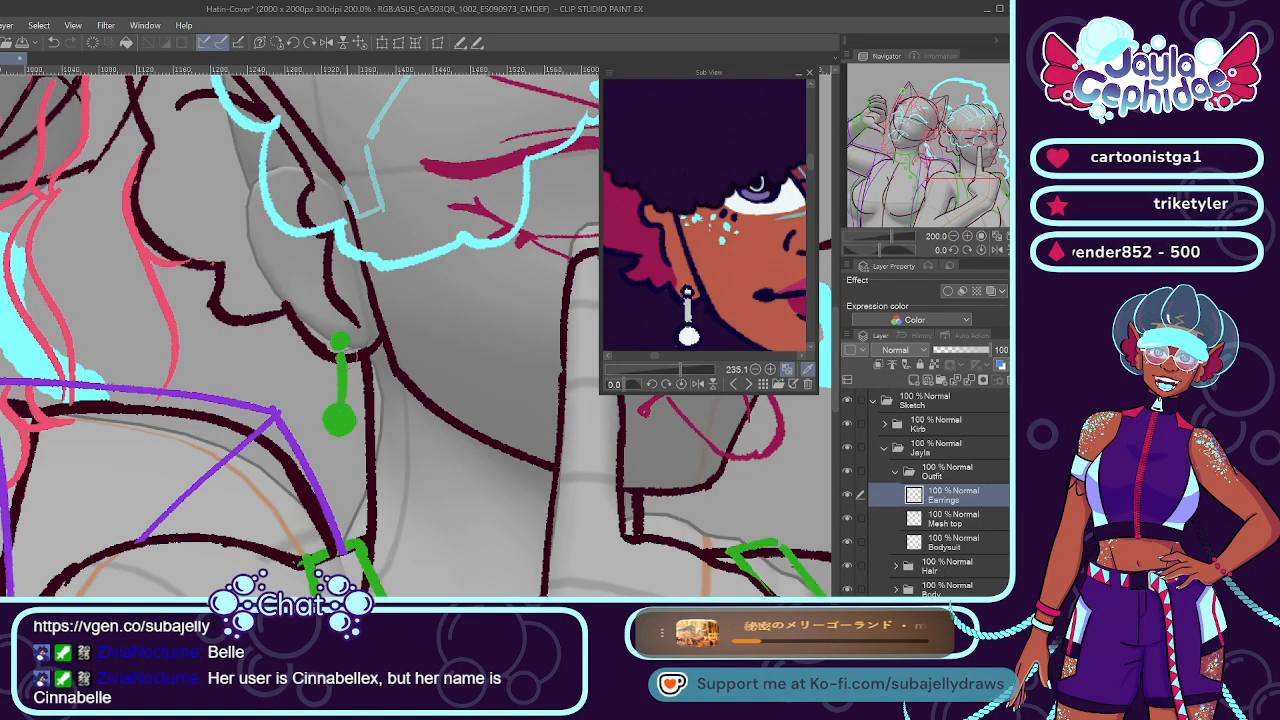
Make the Mesh top layer active, shrink the reference to show the dress bodice, and pick the purple of the first character's jacket lines.
key(ctrl+minus)
key(ctrl+minus)
key(ctrl+minus)
key(ctrl+minus)
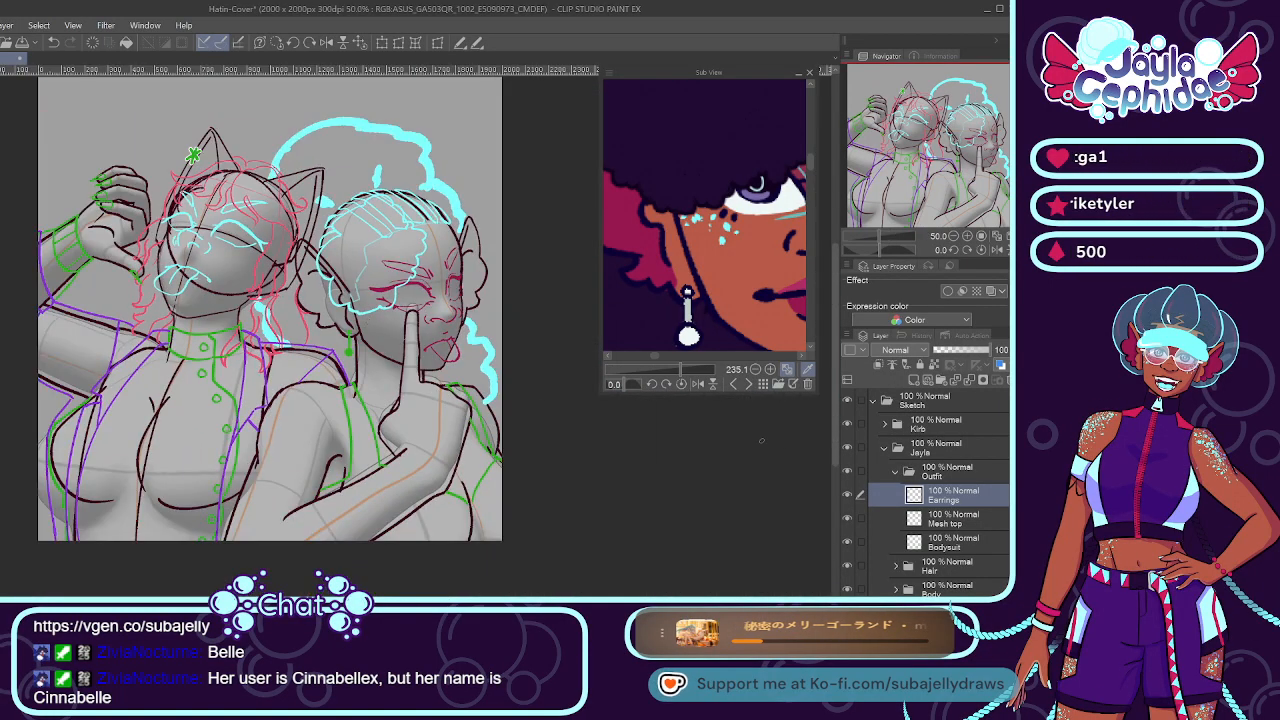
click(945, 518)
click(679, 367)
drag(679, 367, 665, 366)
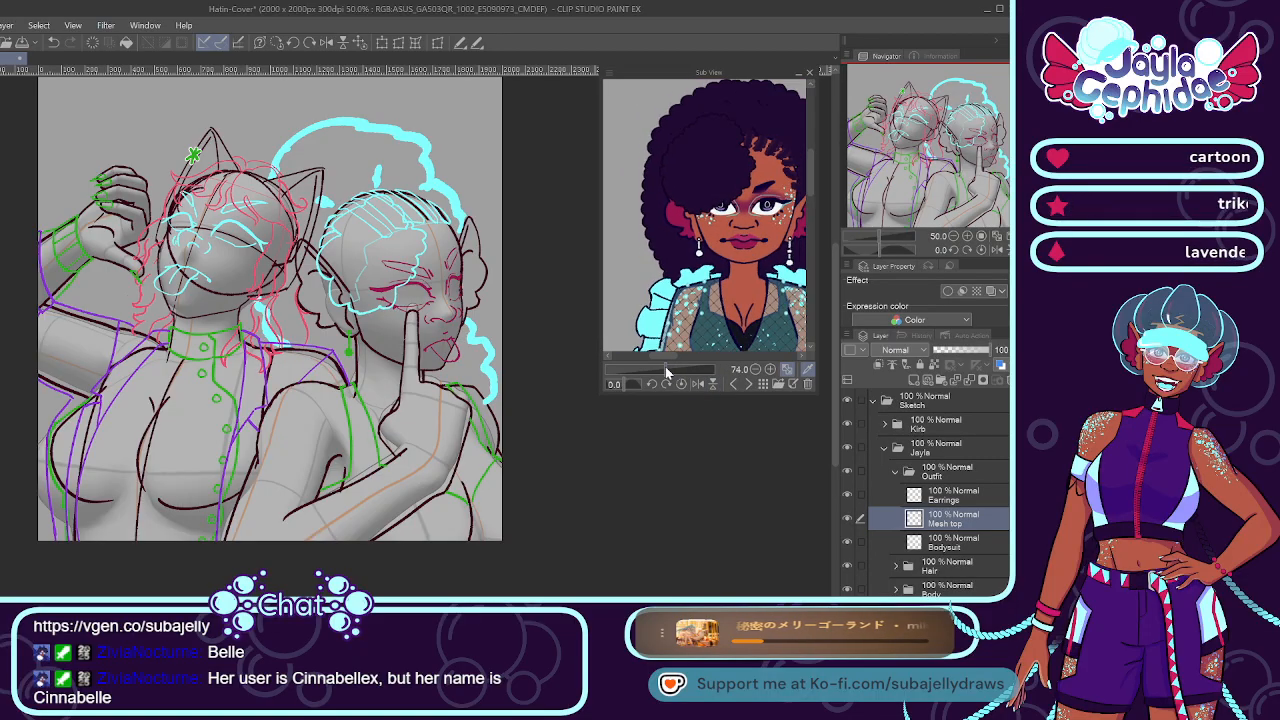
key(ctrl+minus)
scroll(491, 421, up, 3)
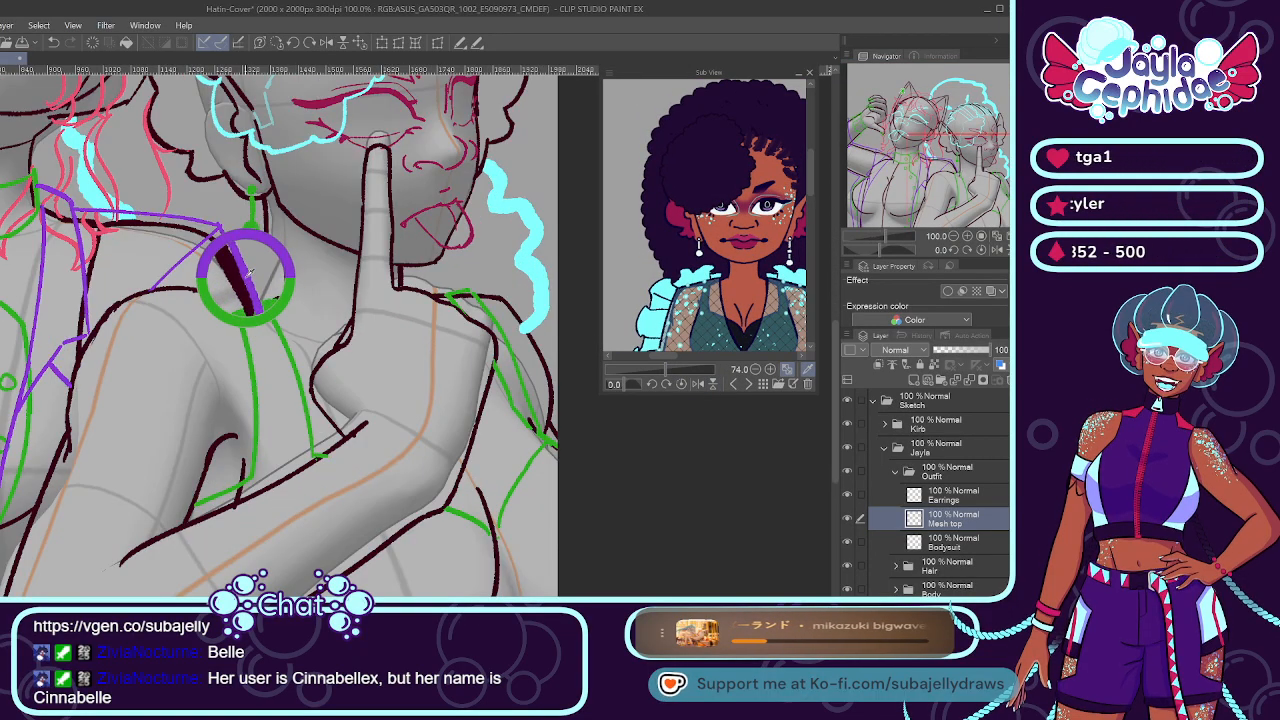
drag(224, 250, 252, 306)
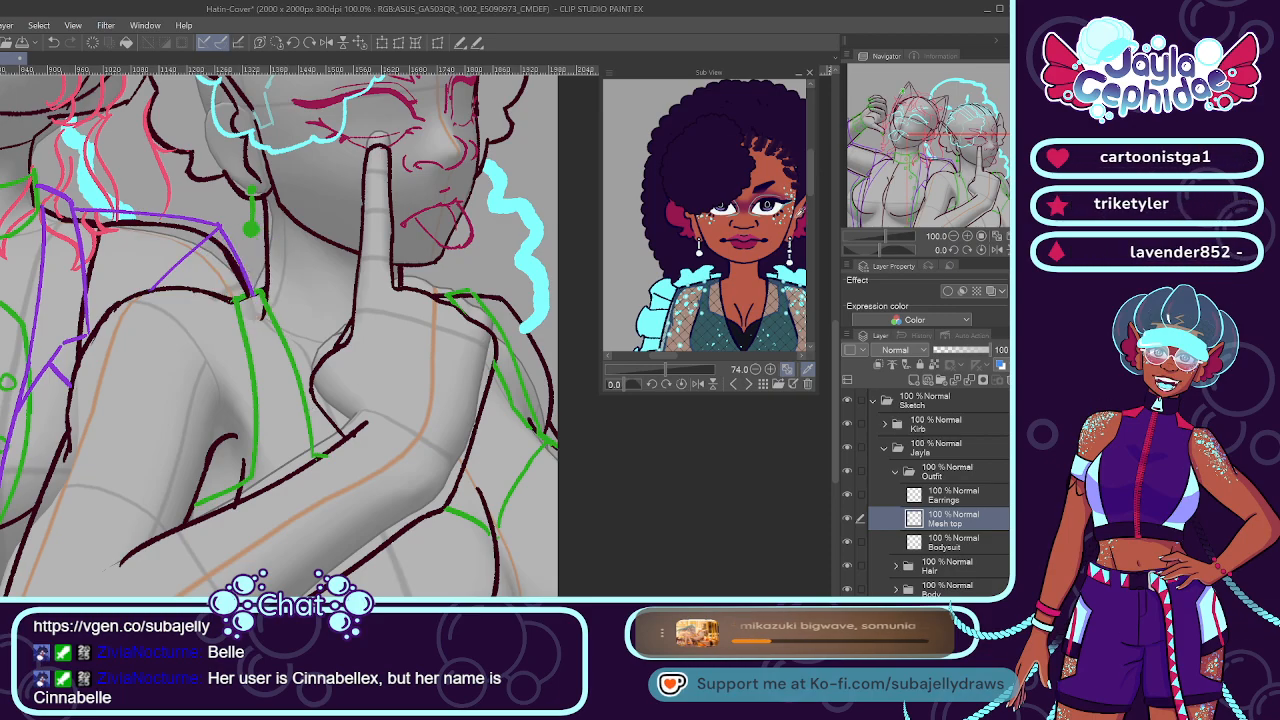
scroll(620, 308, down, 3)
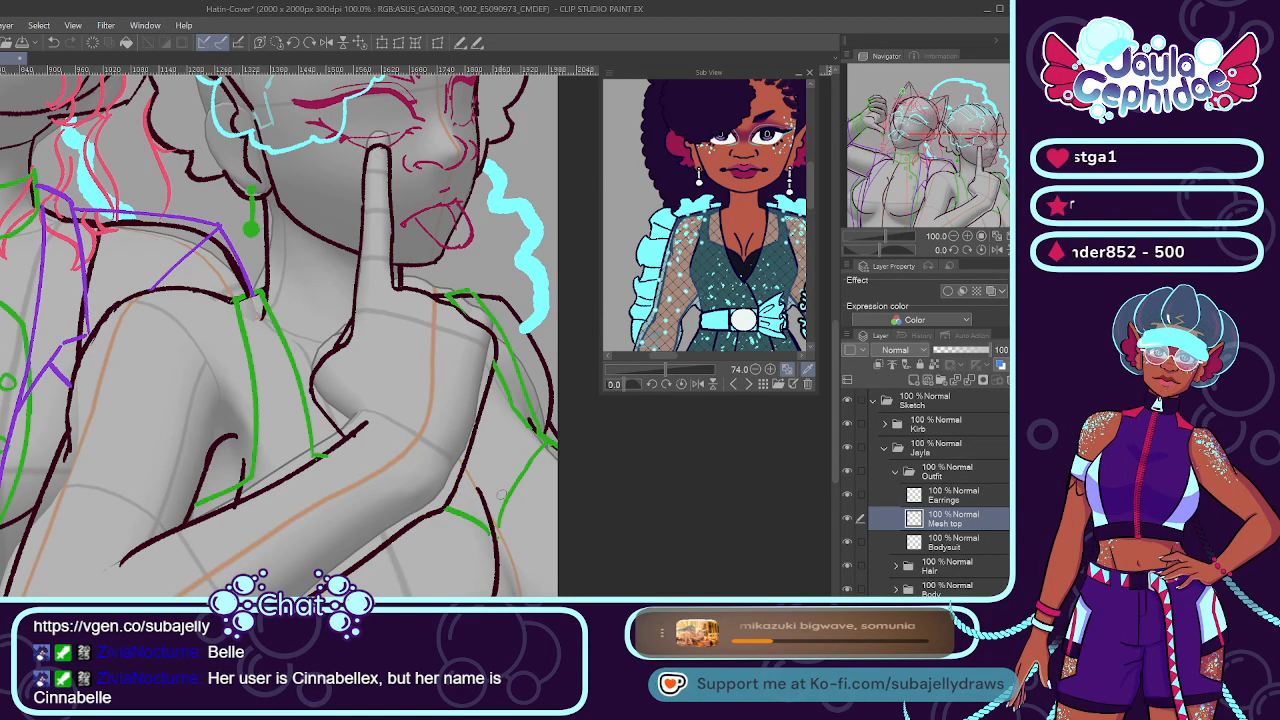
key(ctrl+minus)
key(ctrl+minus)
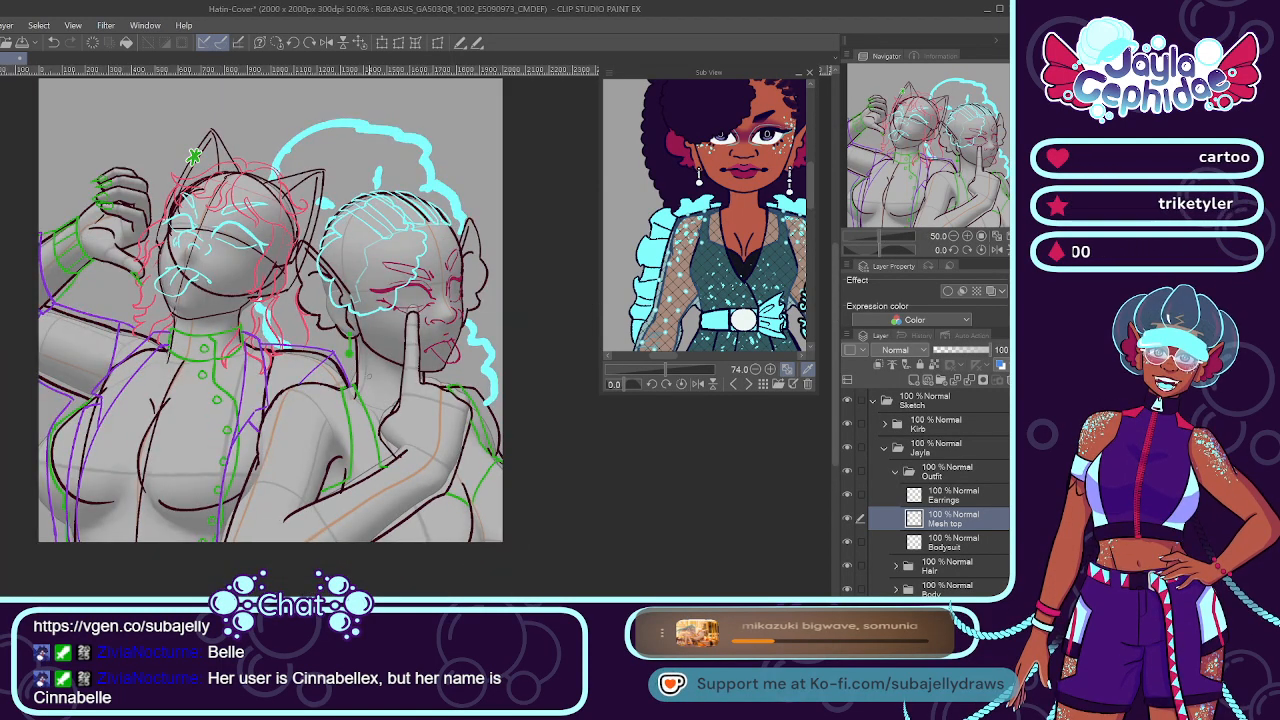
drag(360, 386, 424, 540)
key(ctrl+z)
drag(366, 398, 424, 522)
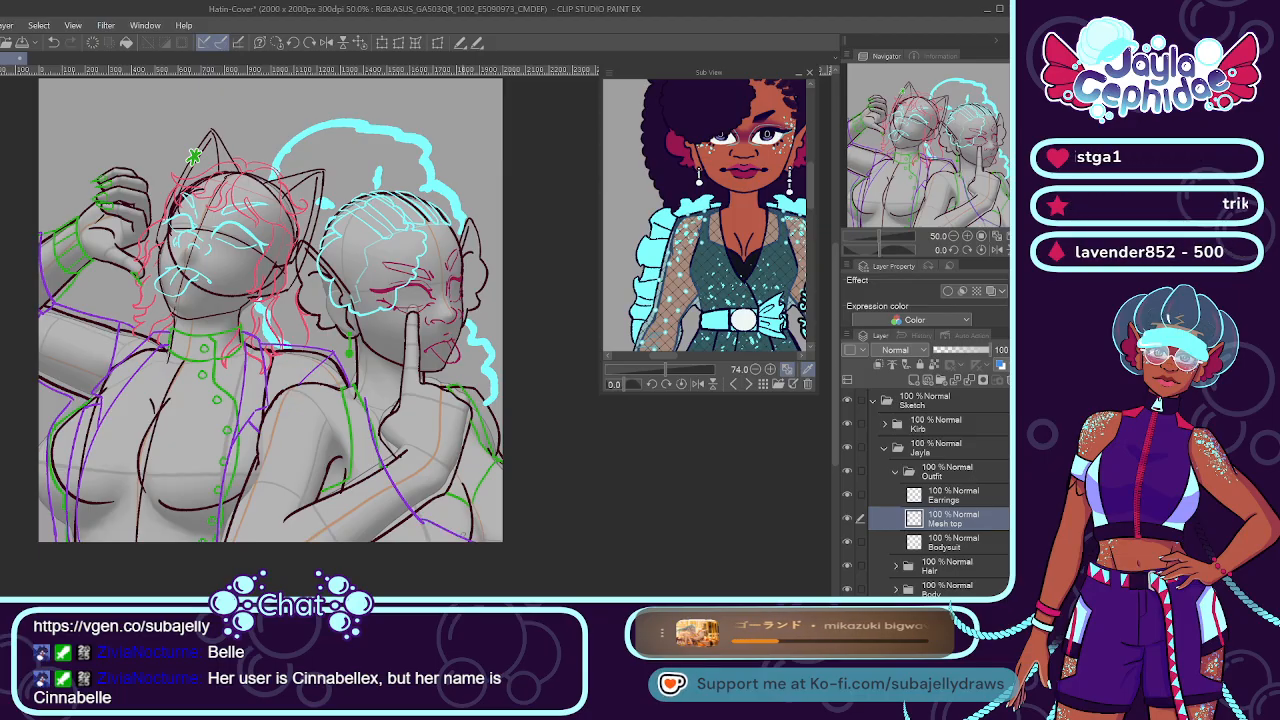
key(ctrl+z)
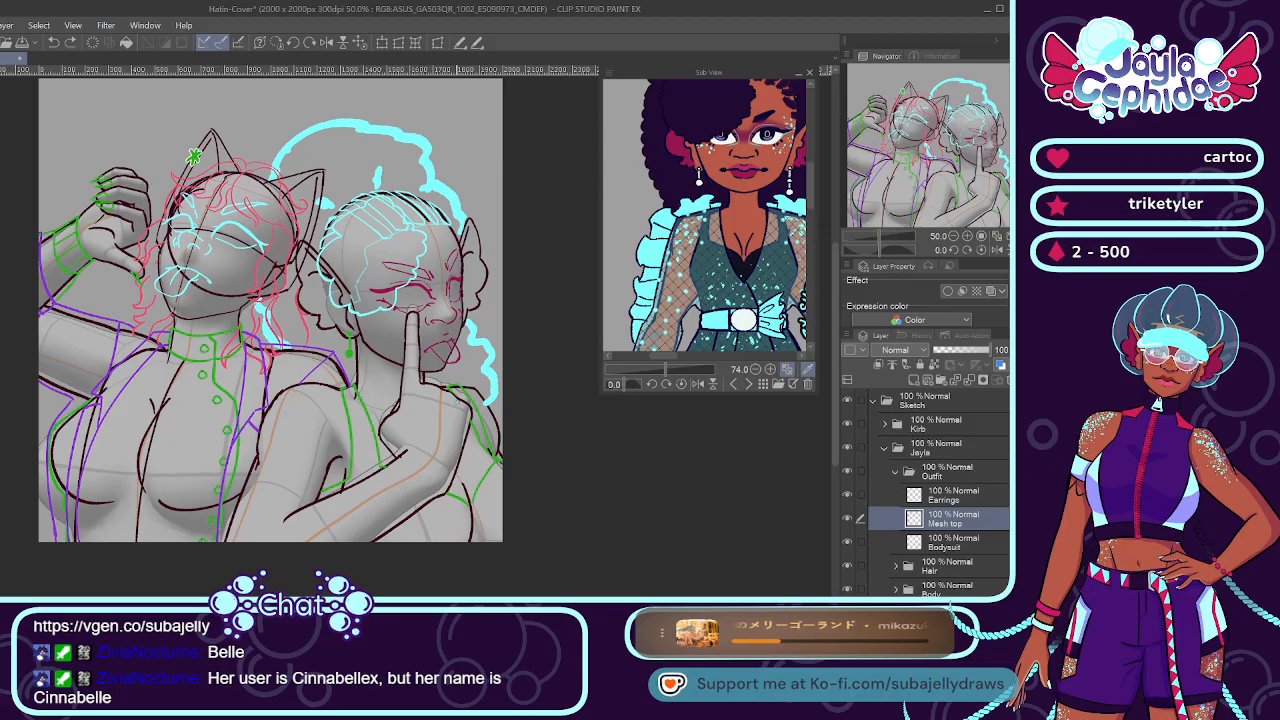
Sketch the mesh top's far front edge from the far shoulder down the chest, plus the short near edge below the forearm.
scroll(463, 416, up, 1)
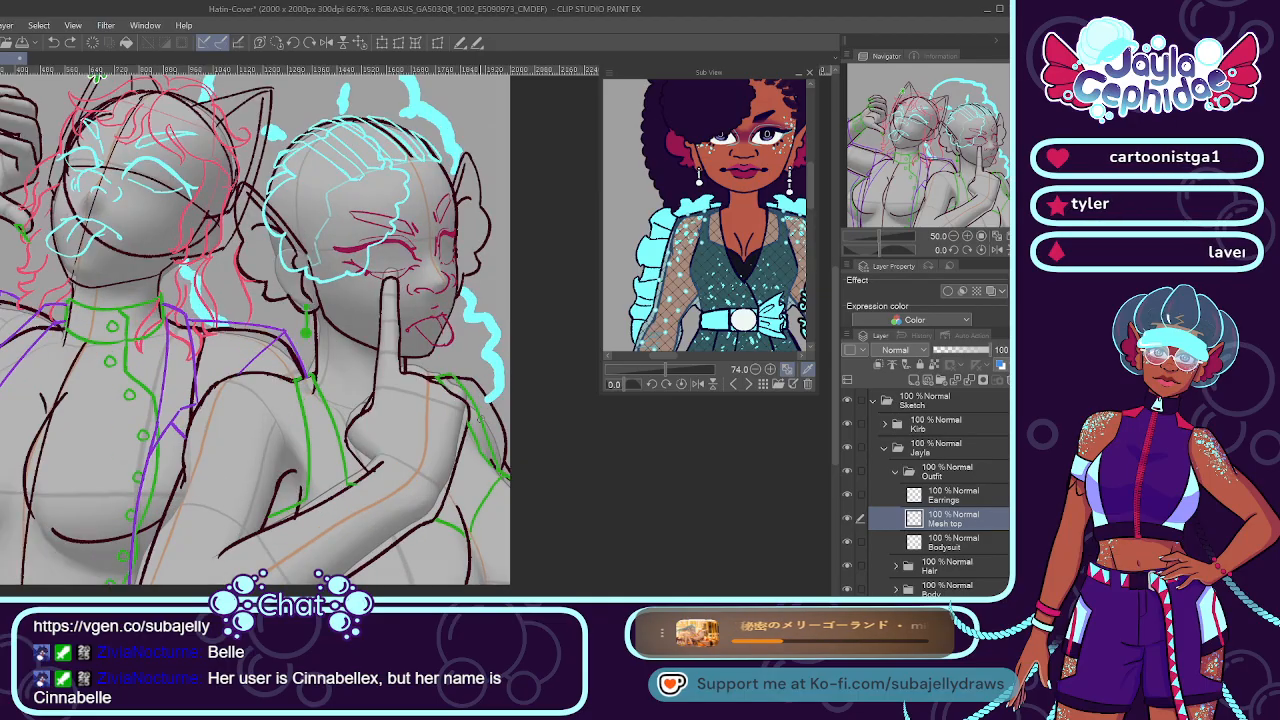
drag(440, 378, 494, 548)
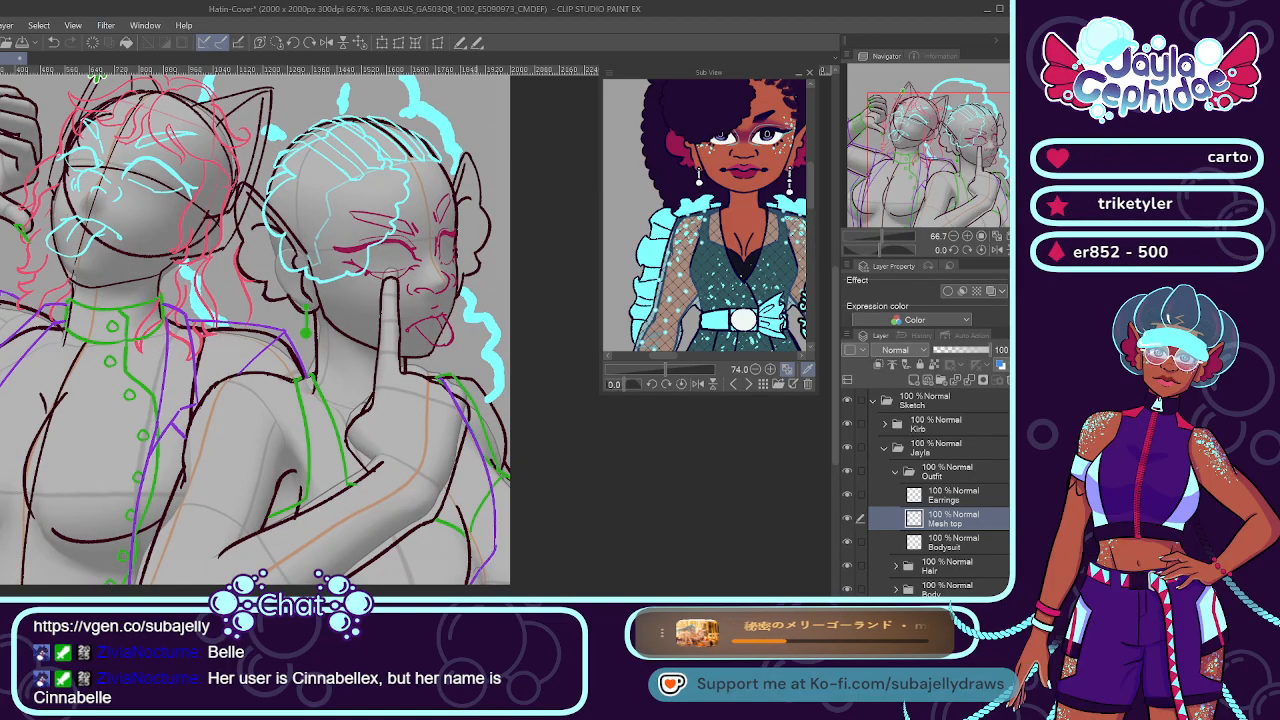
drag(410, 532, 434, 576)
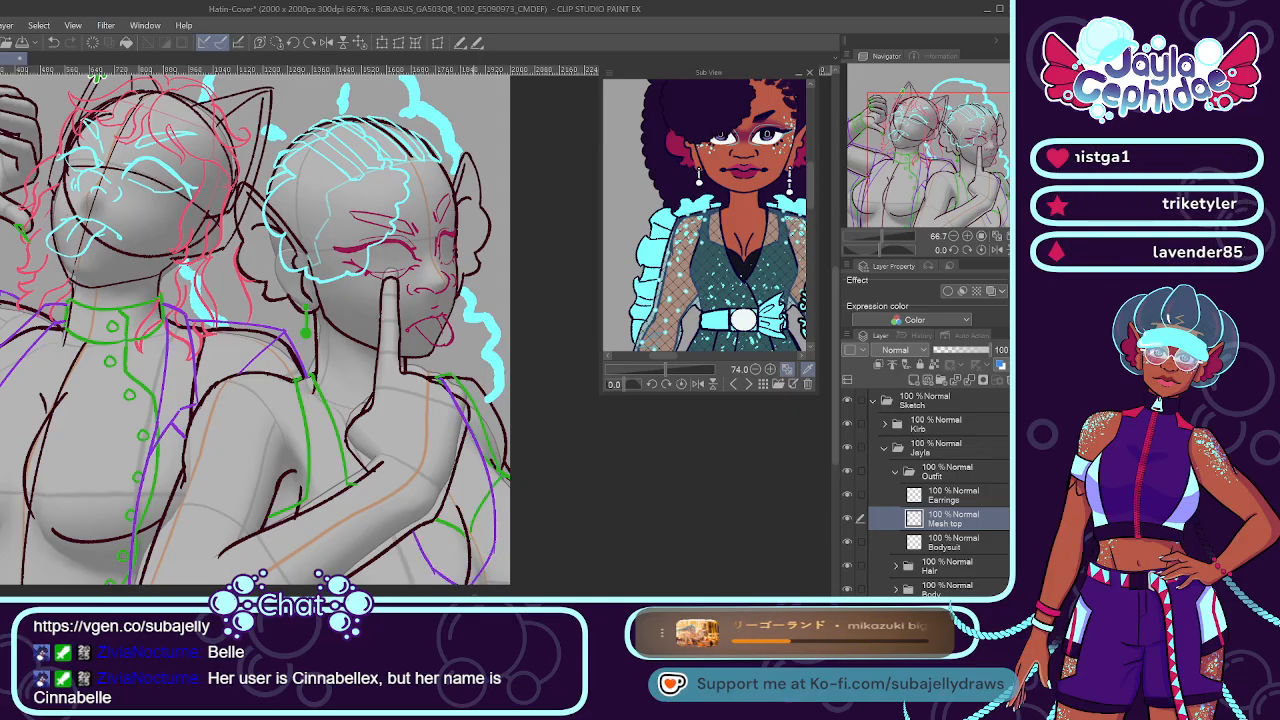
Sketch the mesh top's far shoulder, running along the shoulder top and curving down the outside of the upper arm.
scroll(458, 418, up, 4)
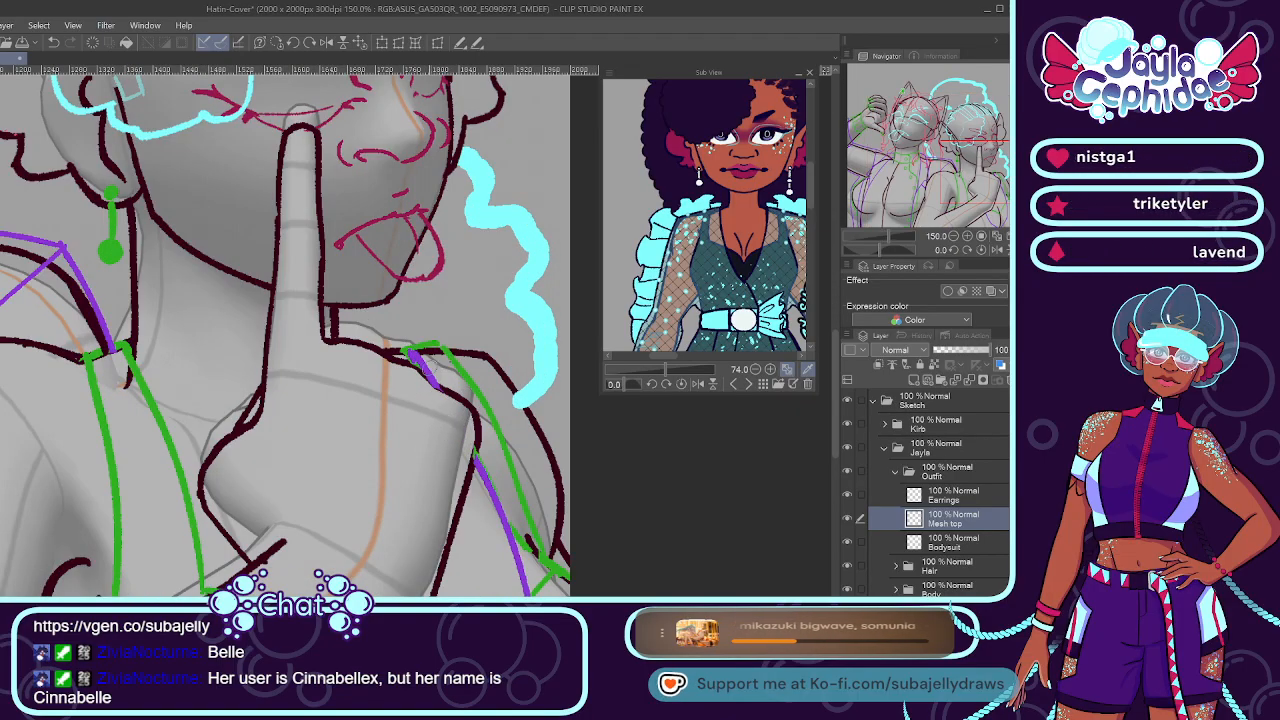
drag(414, 350, 496, 349)
key(ctrl+z)
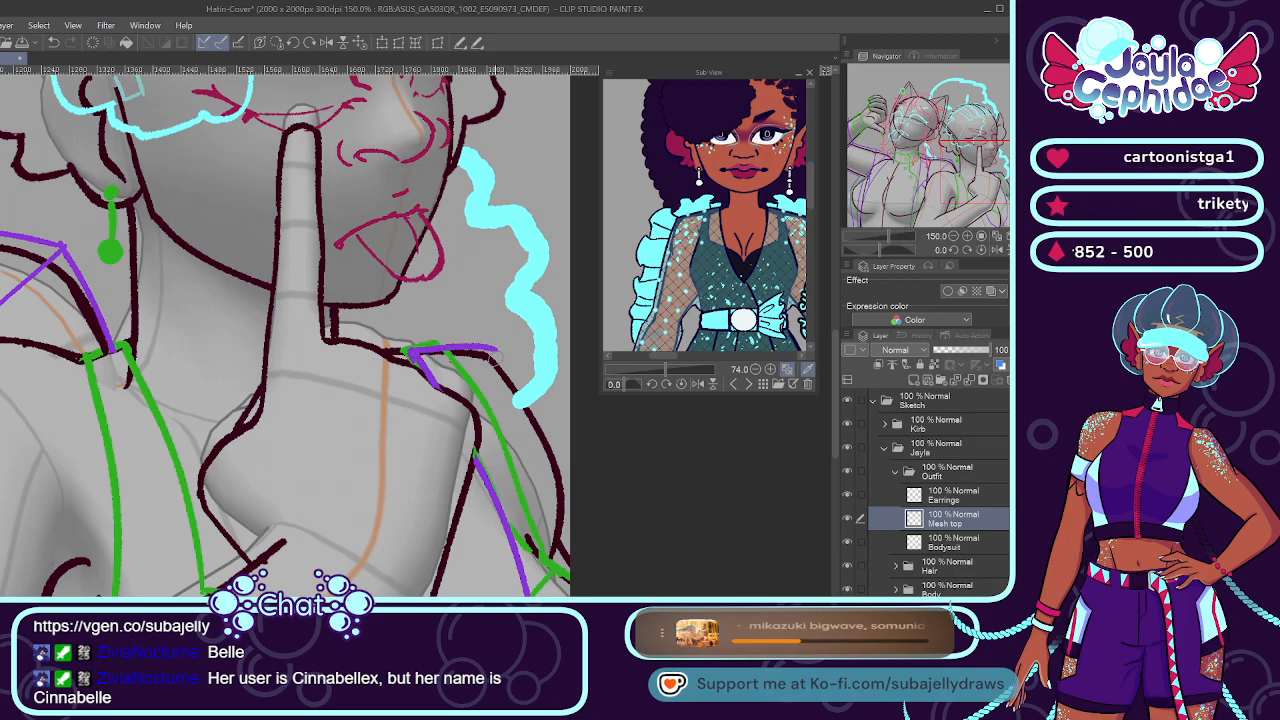
drag(666, 357, 688, 358)
mouse_move(489, 351)
mouse_down()
mouse_move(558, 472)
mouse_move(552, 425)
mouse_move(569, 489)
mouse_up()
key(ctrl+z)
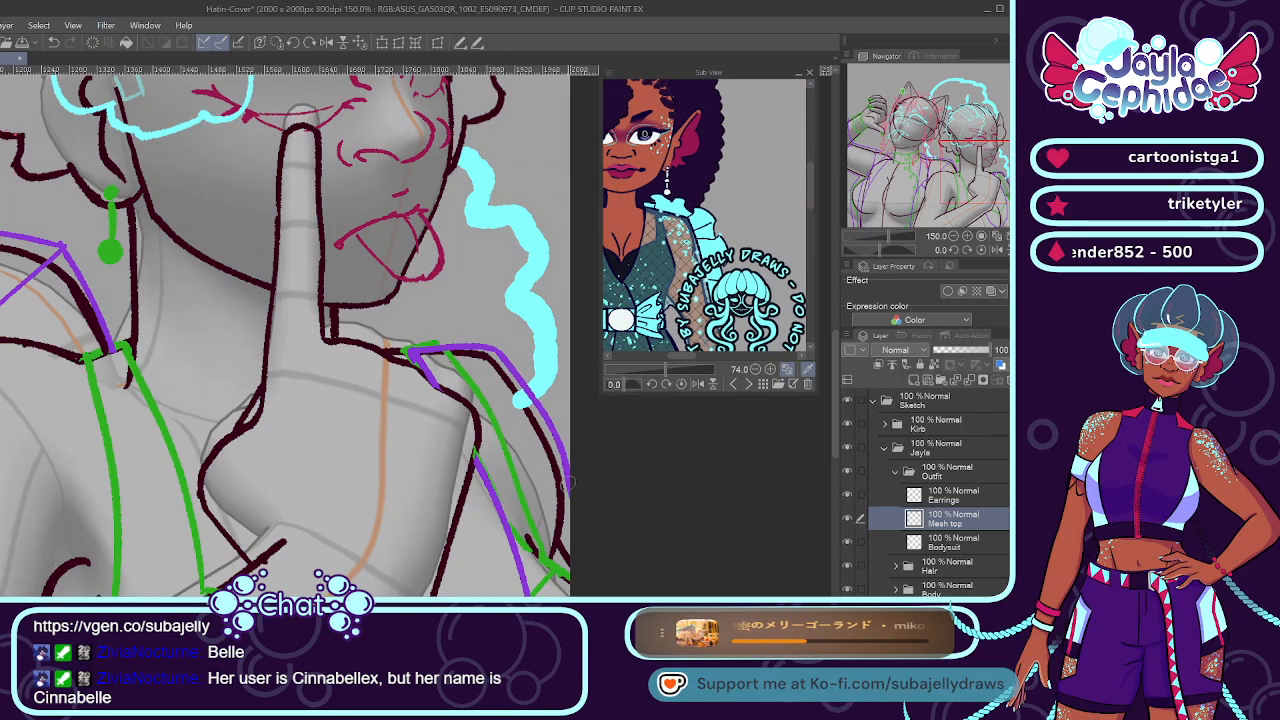
key(ctrl+z)
mouse_move(490, 348)
mouse_down()
mouse_move(516, 374)
mouse_move(563, 494)
mouse_up()
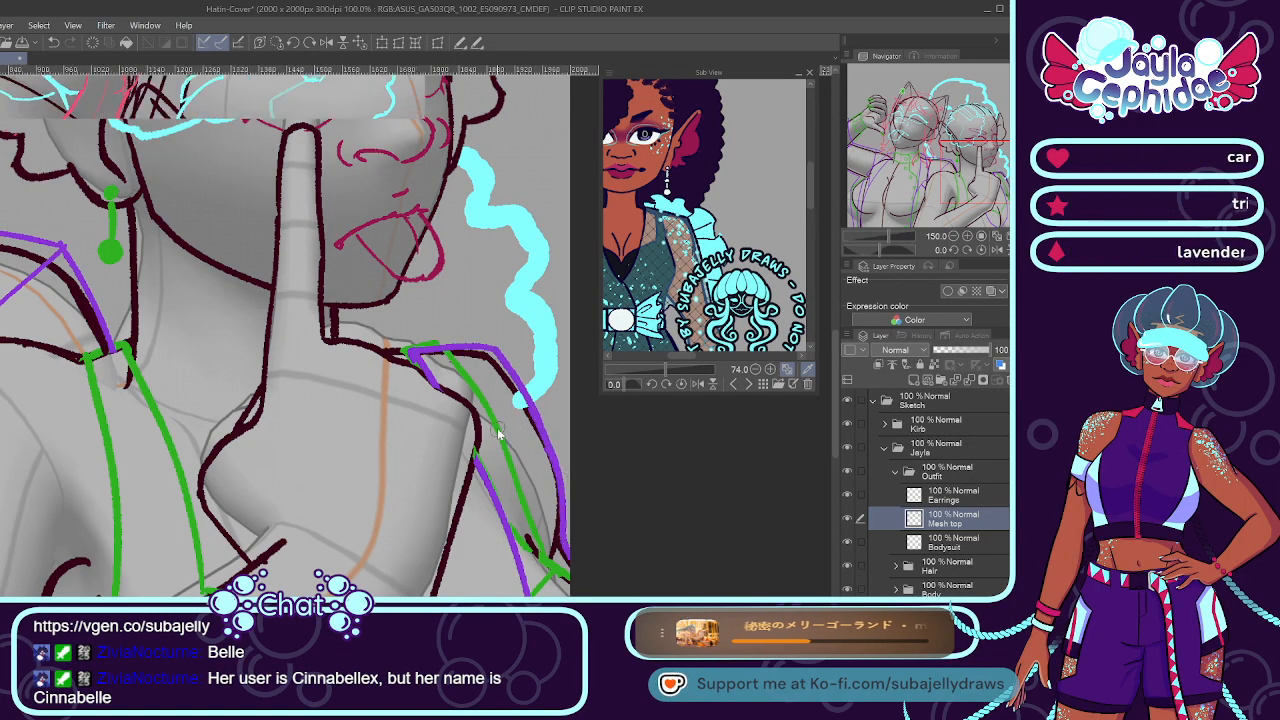
Sketch the mesh top's near neckline edge down the chest, clear it across the forearm, and outline the near shoulder and upper arm.
scroll(497, 428, down, 3)
scroll(344, 397, up, 2)
scroll(300, 385, down, 2)
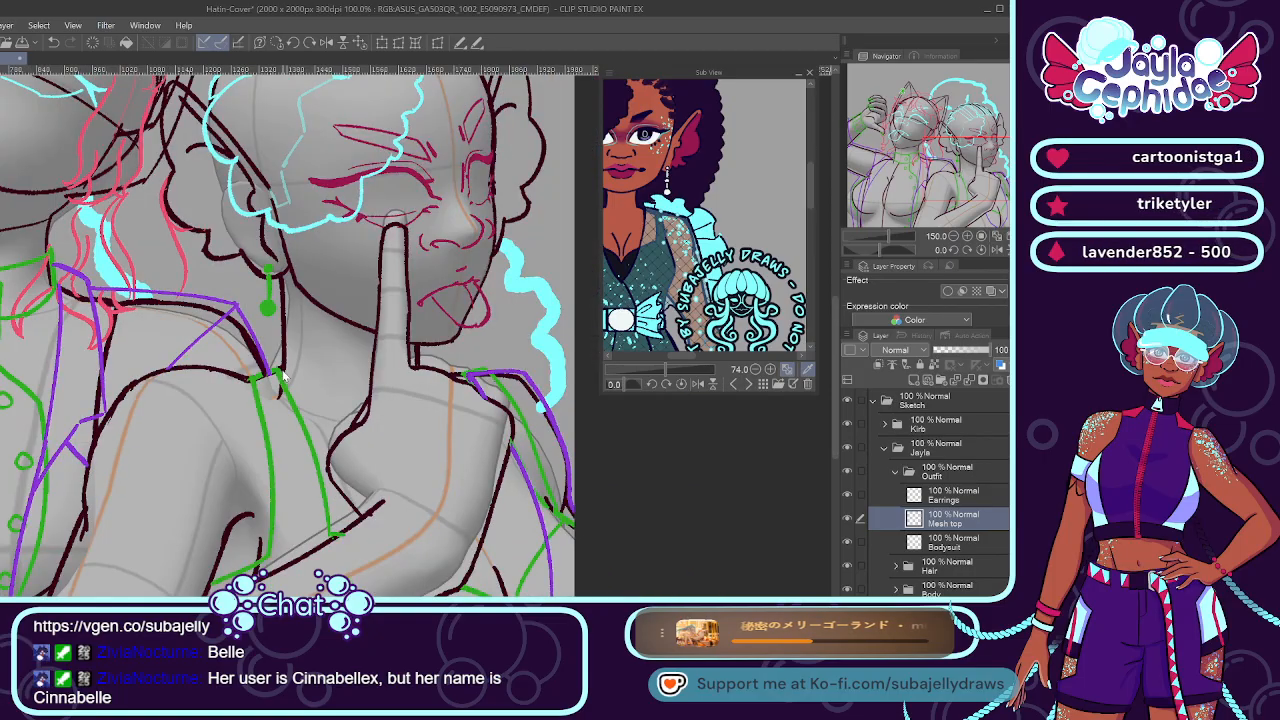
scroll(310, 414, up, 1)
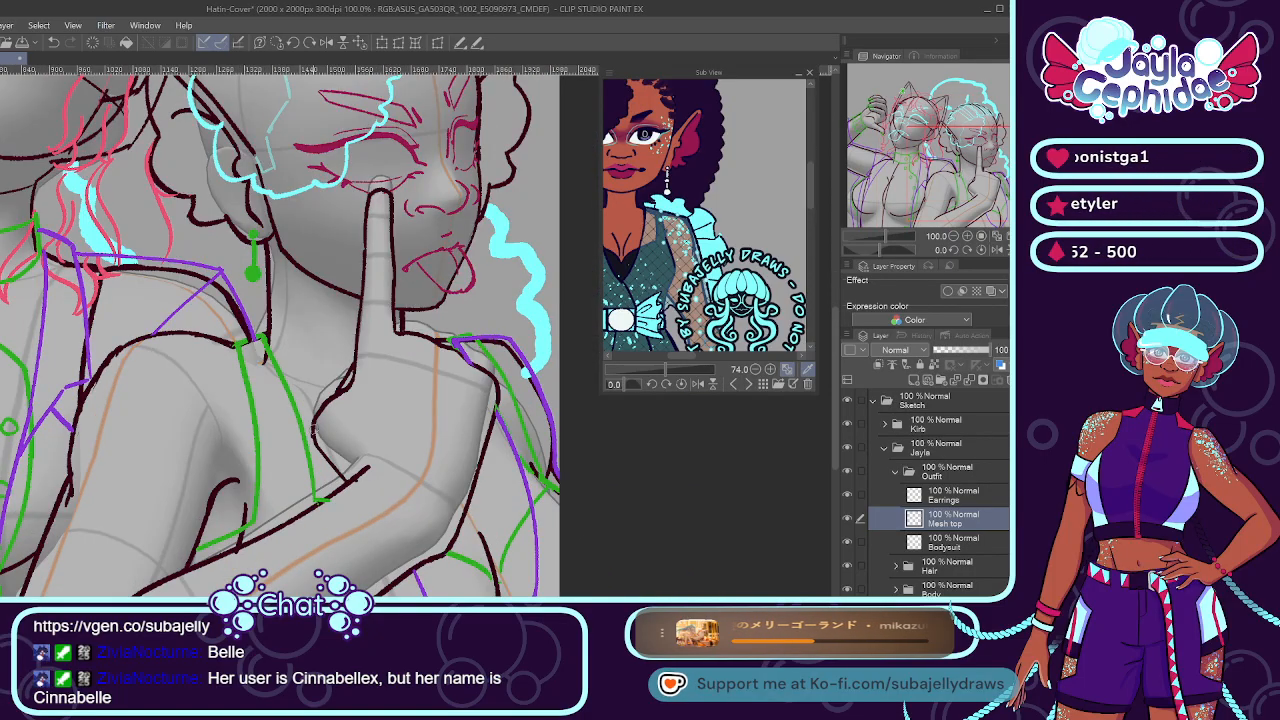
drag(698, 356, 685, 356)
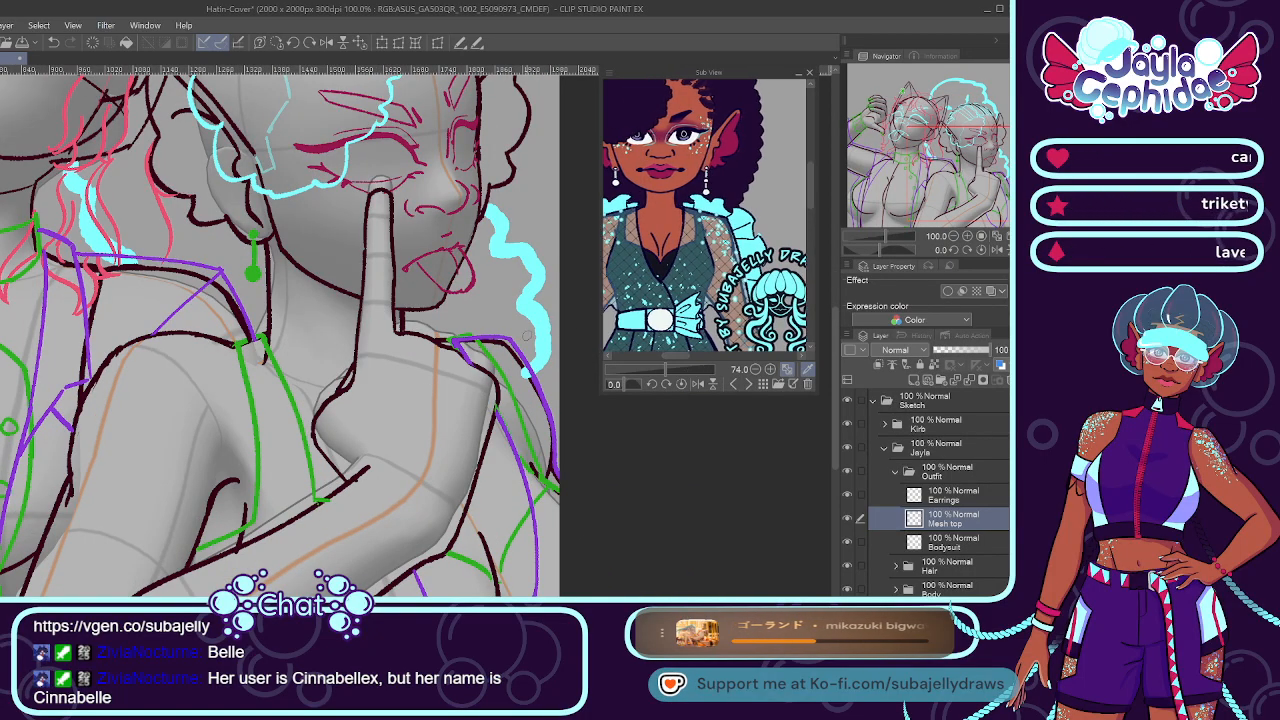
scroll(326, 335, down, 2)
scroll(300, 394, up, 2)
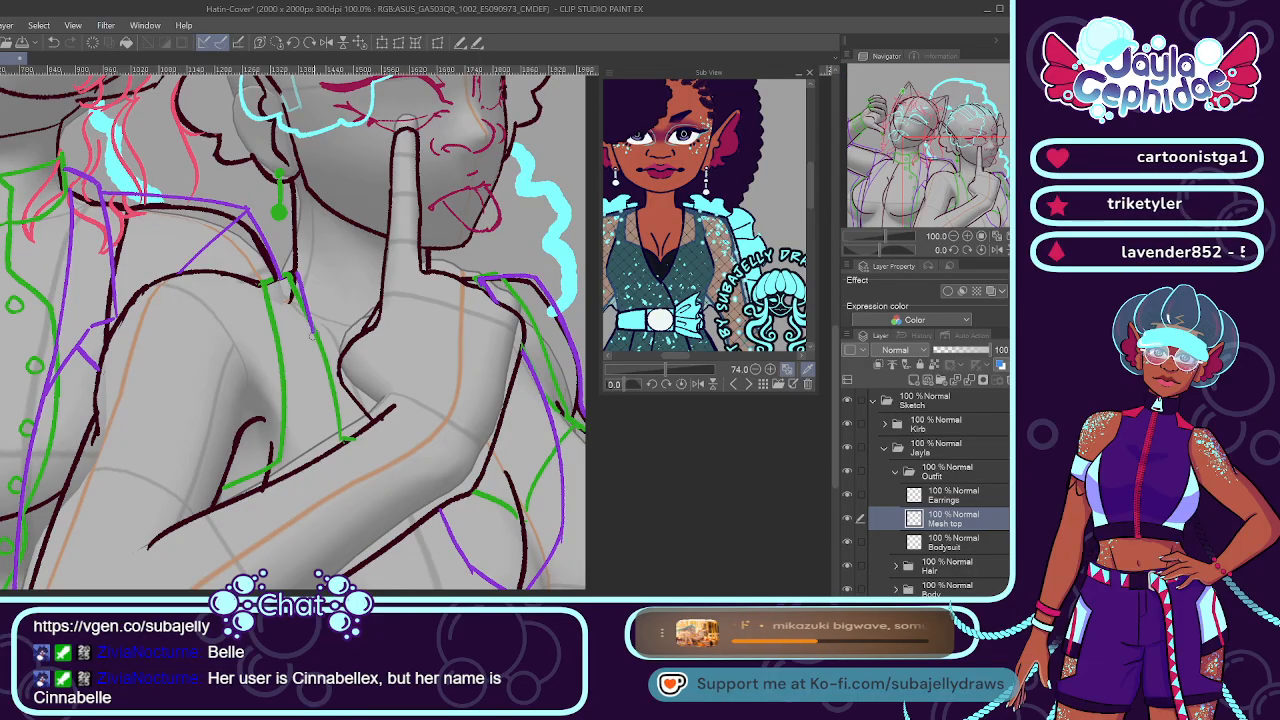
drag(295, 278, 437, 512)
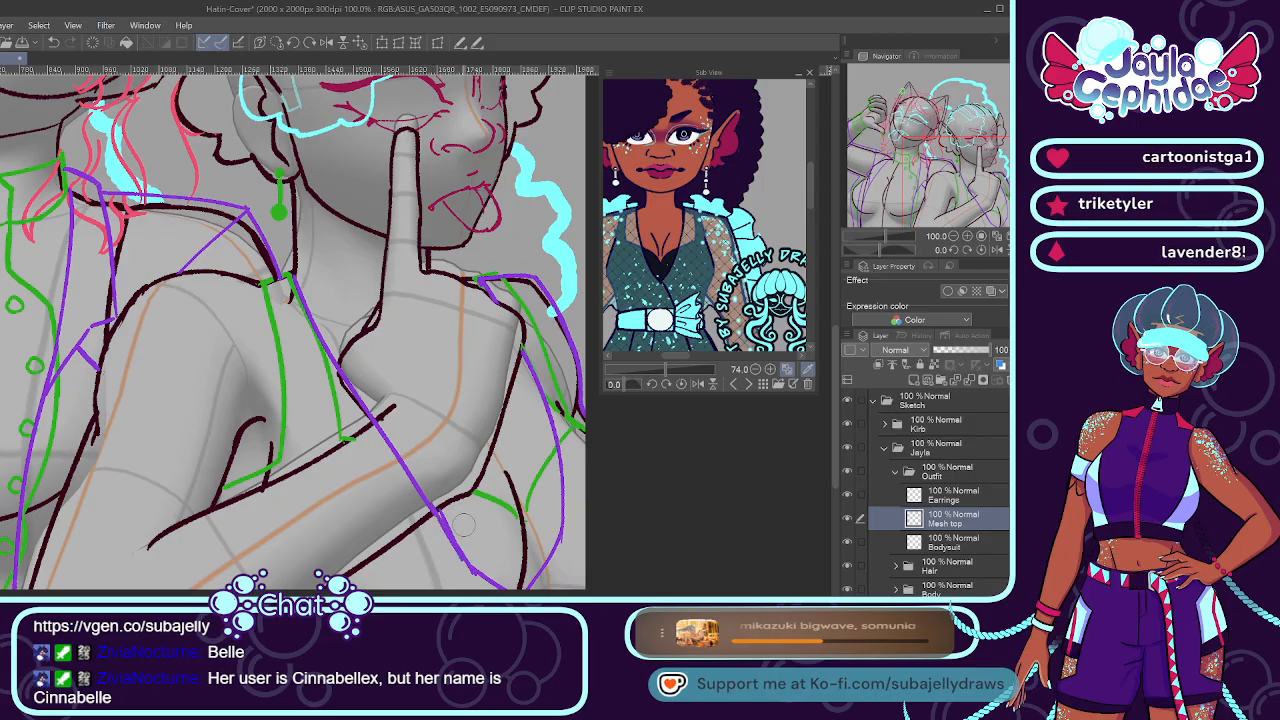
mouse_move(400, 425)
mouse_down()
mouse_move(390, 503)
mouse_move(425, 500)
mouse_up()
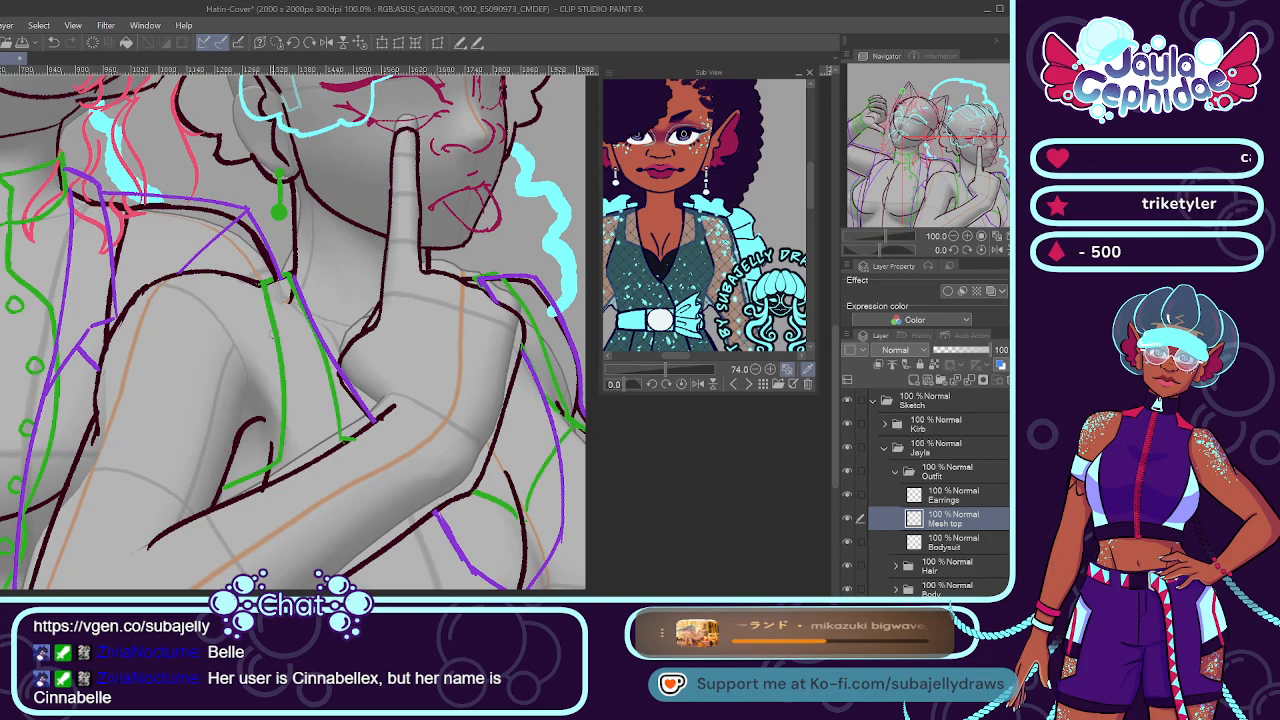
mouse_move(274, 277)
mouse_down()
mouse_move(152, 282)
mouse_move(108, 318)
mouse_move(96, 358)
mouse_up()
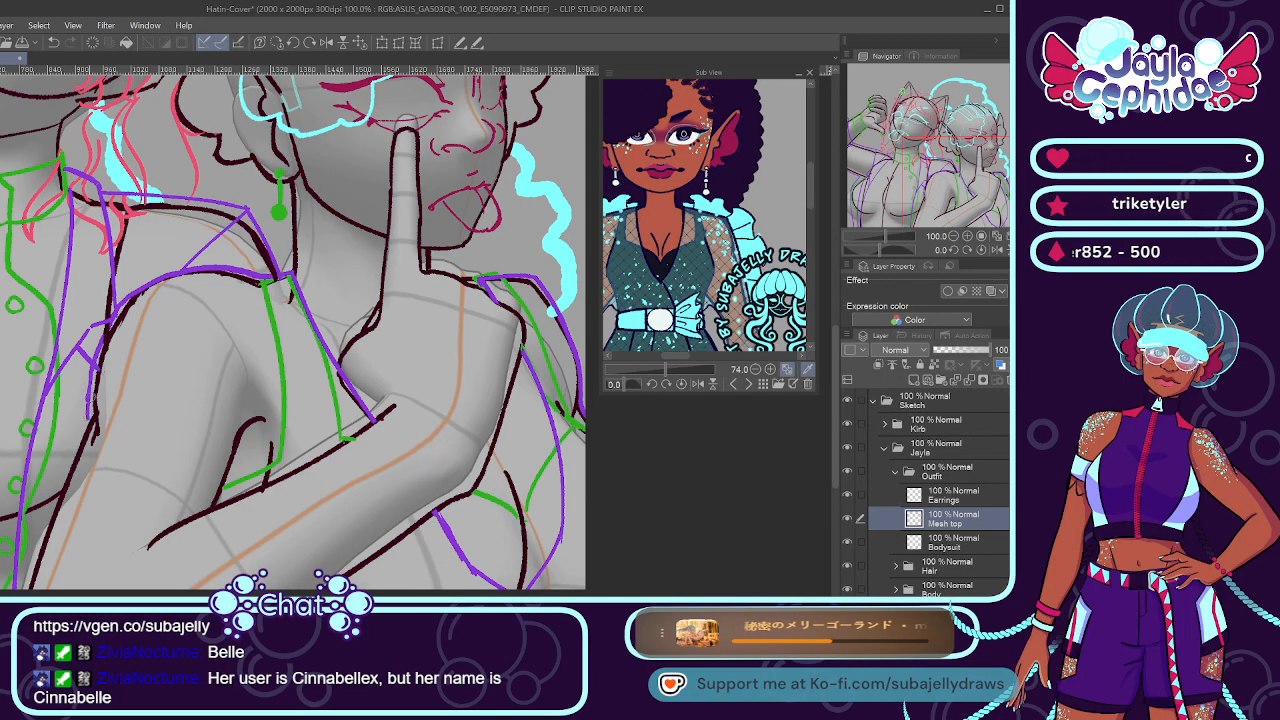
Draw the near sleeve's cuff across the raised forearm and continue along the forearm's lower edge to the canvas edge.
scroll(118, 372, down, 3)
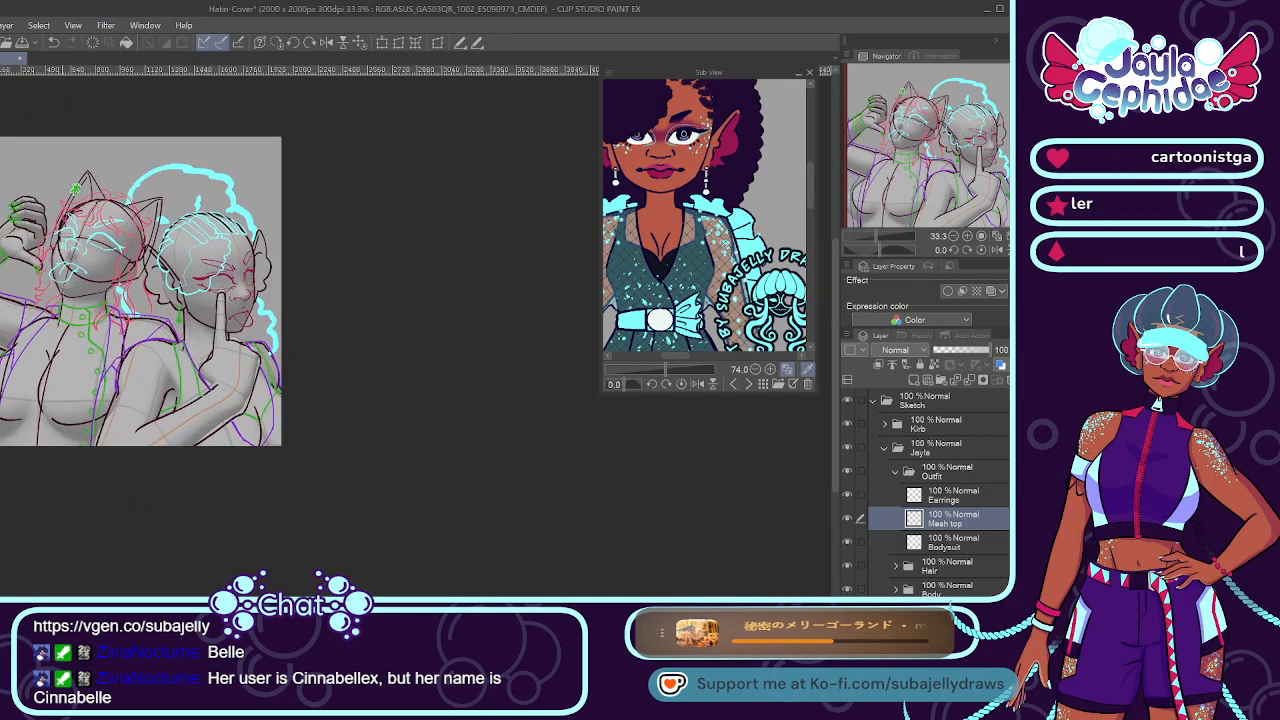
scroll(76, 425, up, 3)
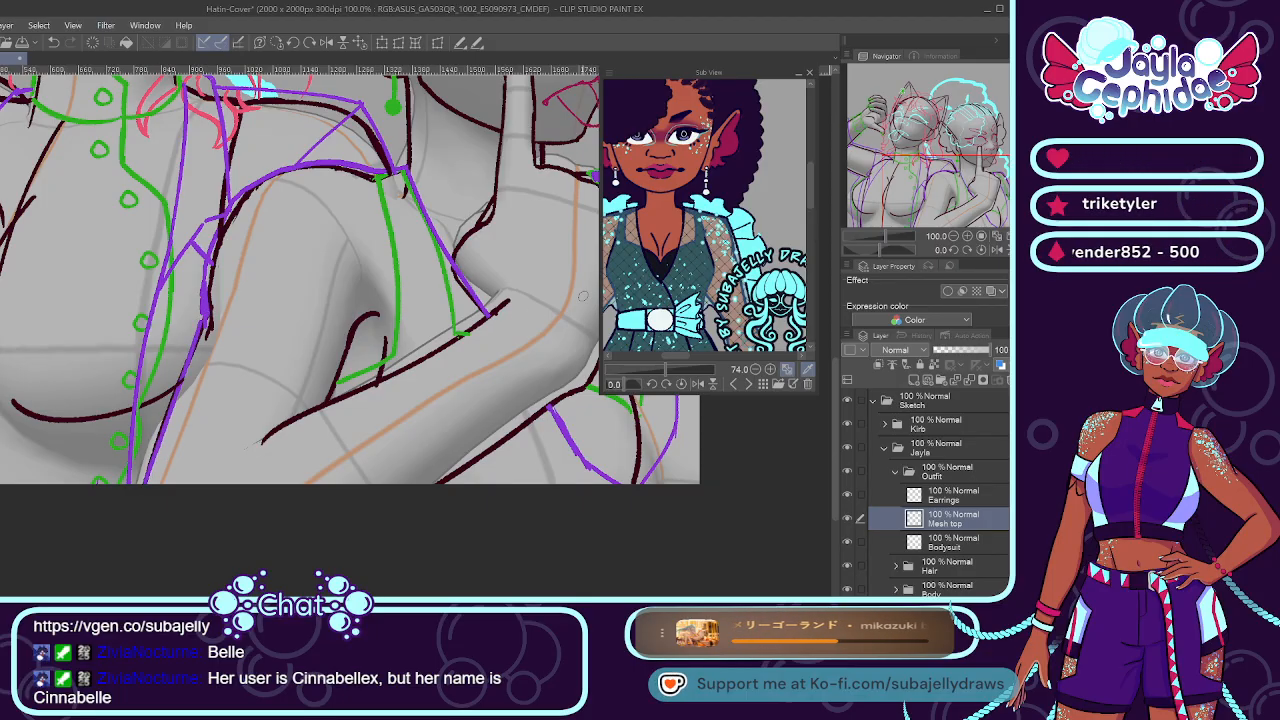
drag(714, 368, 667, 365)
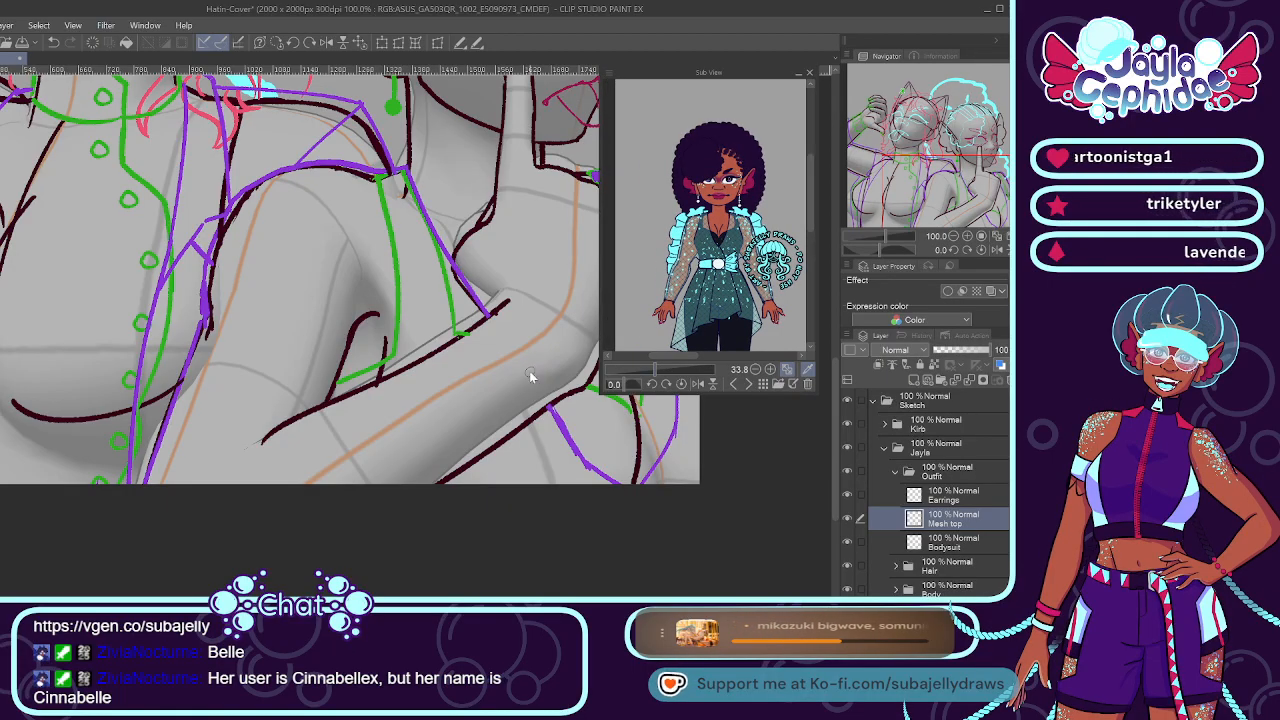
scroll(497, 318, up, 1)
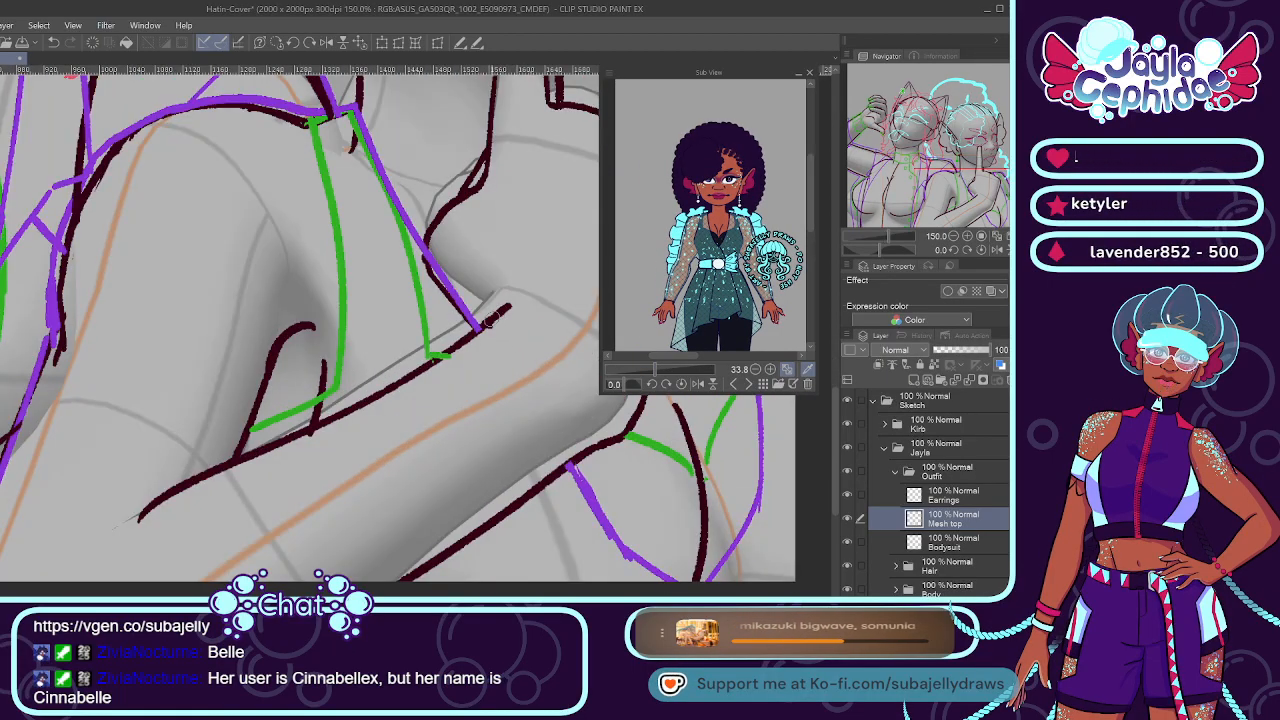
mouse_move(489, 320)
mouse_down()
mouse_move(570, 428)
mouse_move(533, 498)
mouse_move(425, 578)
mouse_up()
key(ctrl+z)
drag(590, 442, 424, 578)
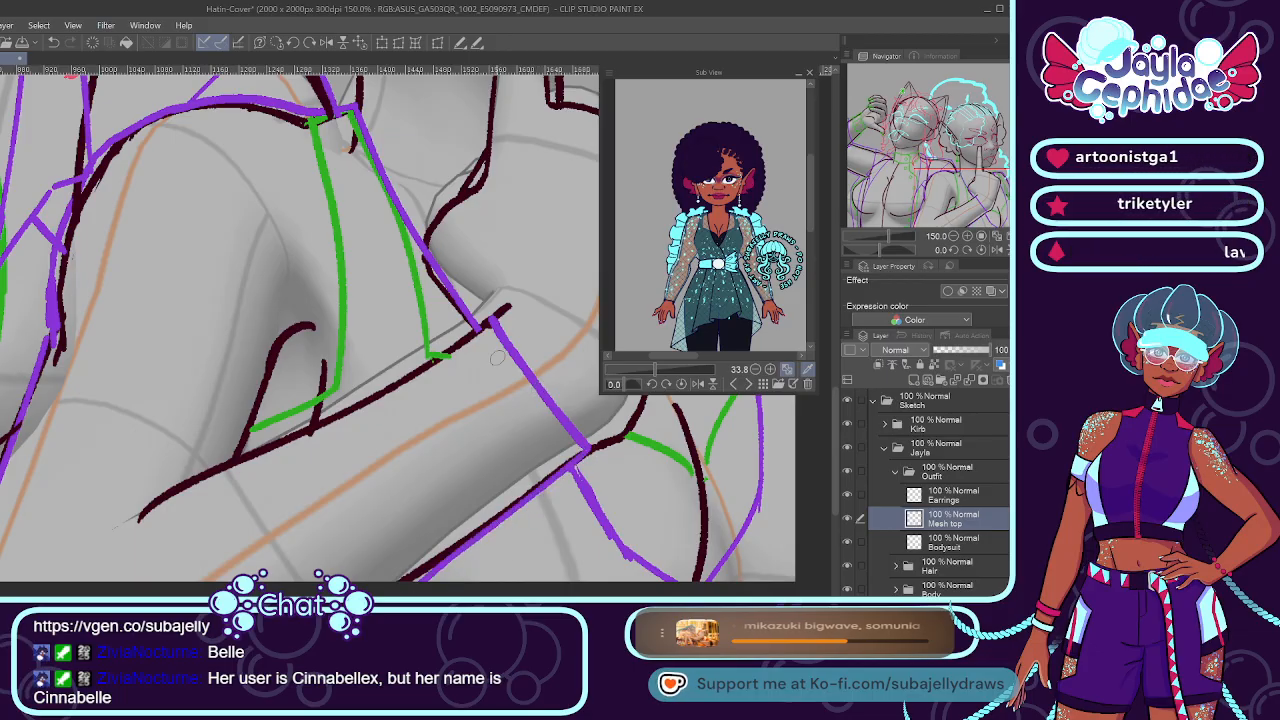
Outline the near sleeve's upper forearm edge from the cuff to the elbow, with a crease fold and the curved inner upper-arm edge.
drag(488, 320, 298, 426)
key(ctrl+z)
mouse_move(432, 358)
mouse_down()
mouse_move(166, 499)
mouse_move(142, 520)
mouse_up()
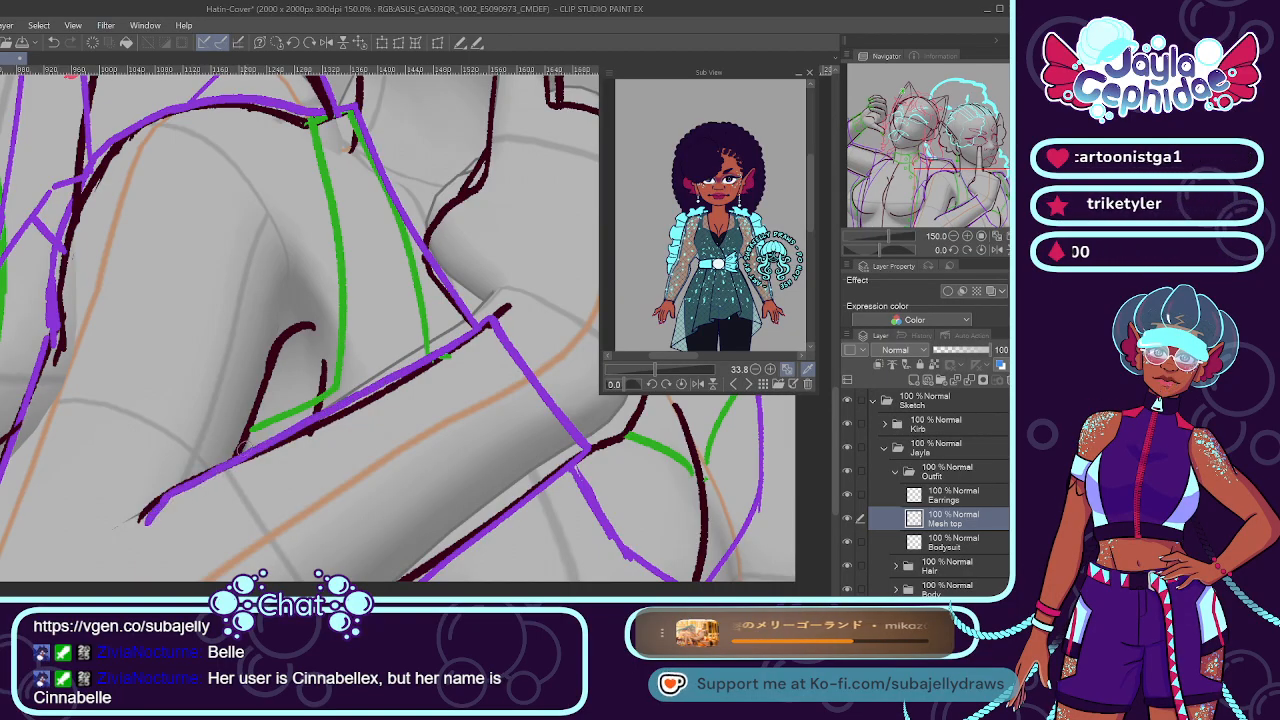
drag(232, 450, 138, 466)
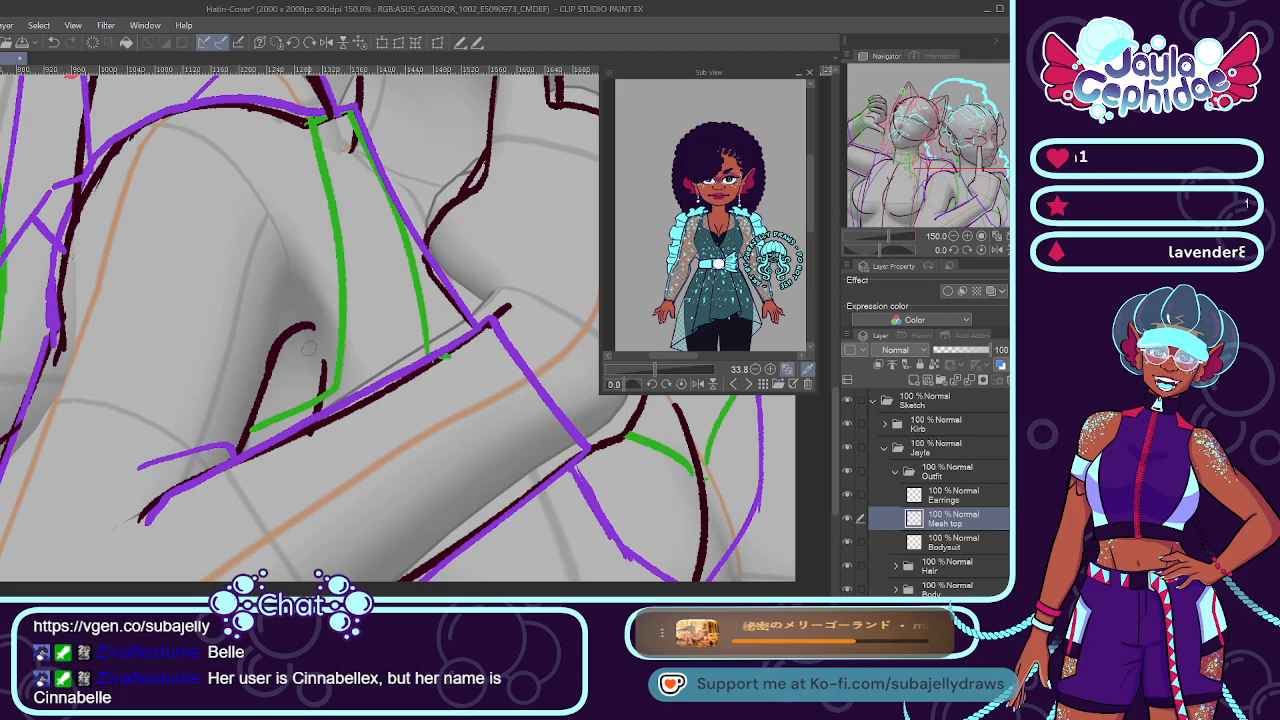
key(ctrl+z)
drag(312, 326, 254, 391)
key(ctrl+z)
mouse_move(313, 326)
mouse_down()
mouse_move(286, 342)
mouse_move(248, 429)
mouse_up()
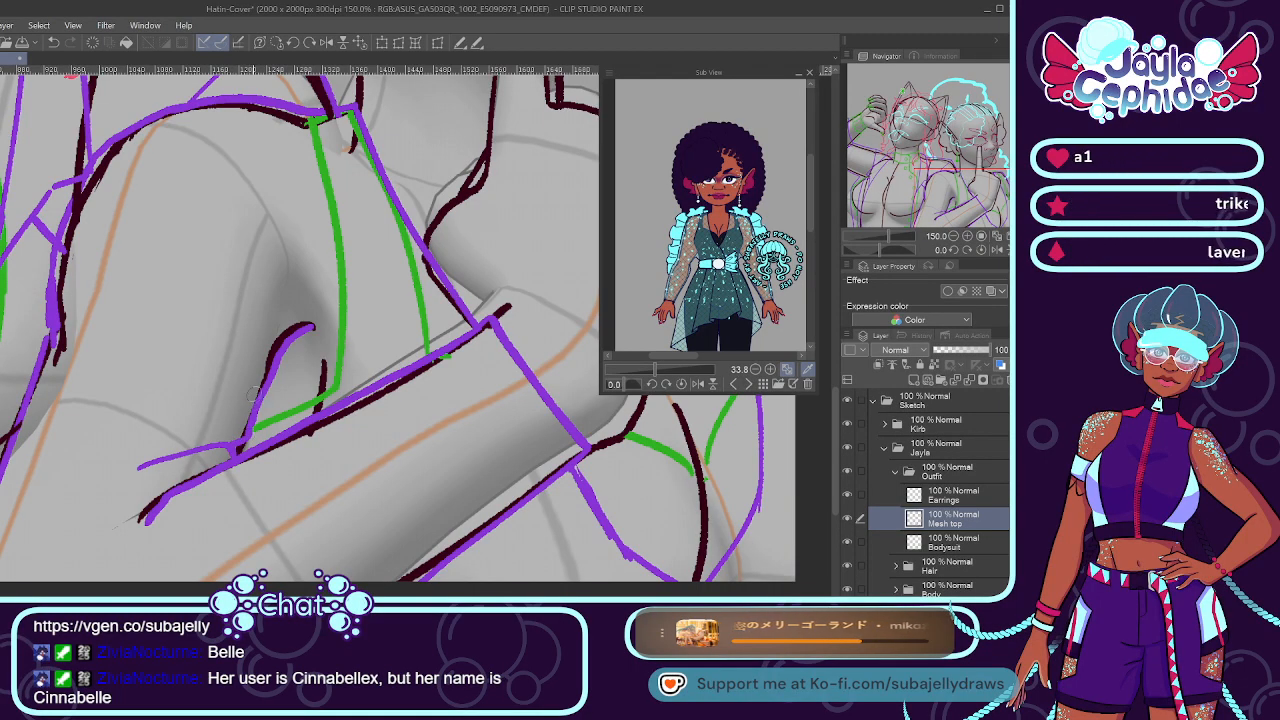
Enlarge the shoulder ruffle in the reference image and add a layer named Mesh Top Ruffle above Mesh top.
scroll(252, 393, down, 2)
mouse_move(659, 372)
mouse_down()
mouse_move(697, 365)
mouse_move(668, 366)
mouse_up()
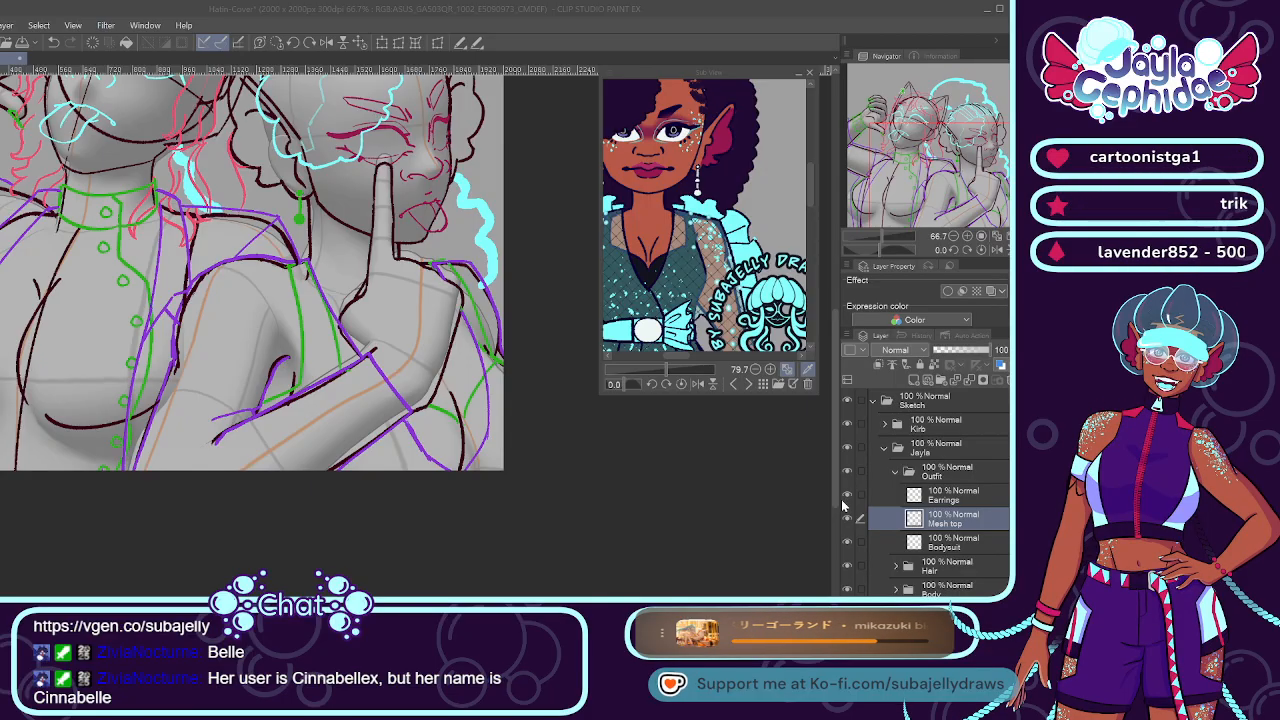
key(Return)
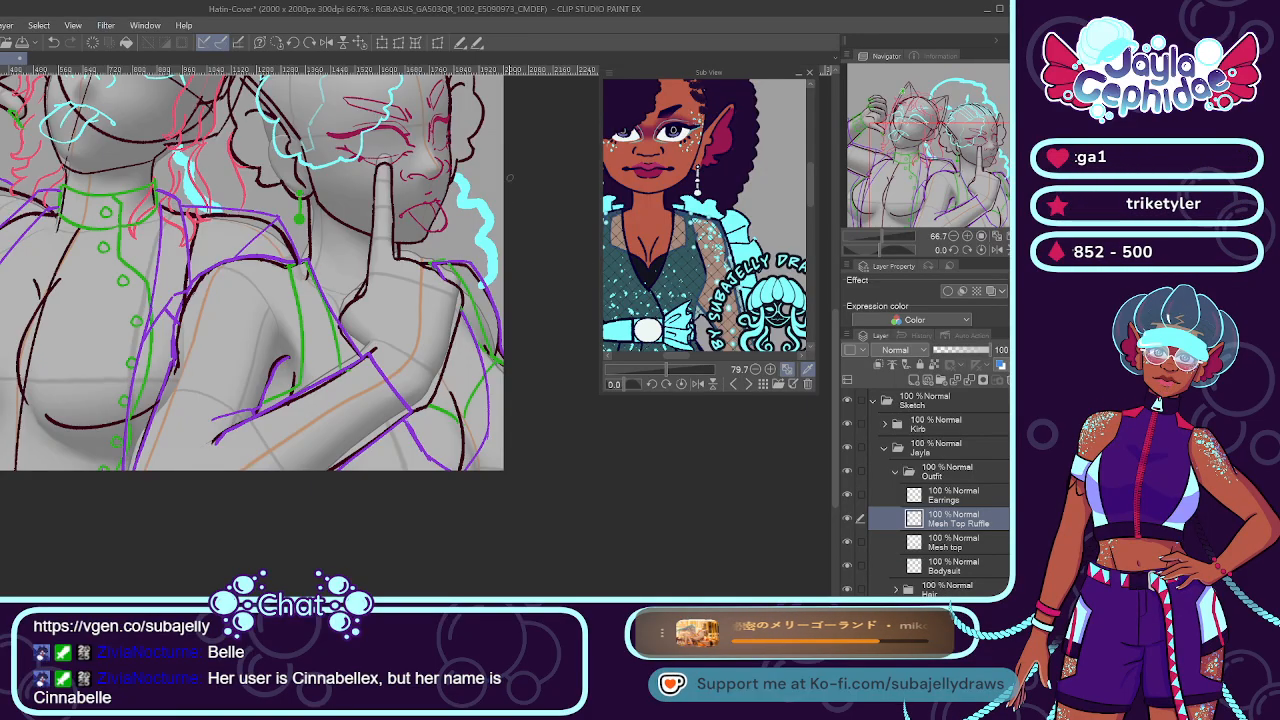
Draw the mesh top's wavy ruffle outline over the far shoulder, with fold lines running down to the shoulder seam.
scroll(398, 344, up, 2)
scroll(404, 178, down, 2)
scroll(342, 178, up, 1)
scroll(342, 178, down, 1)
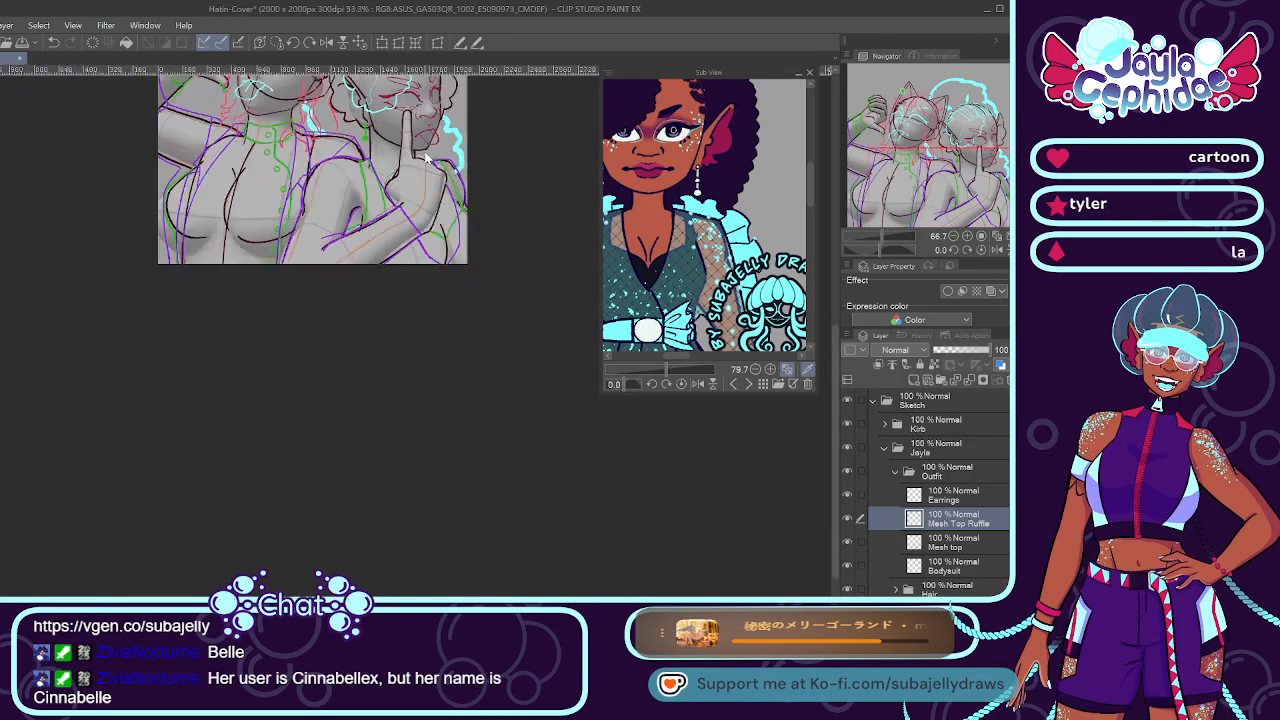
scroll(398, 270, up, 2)
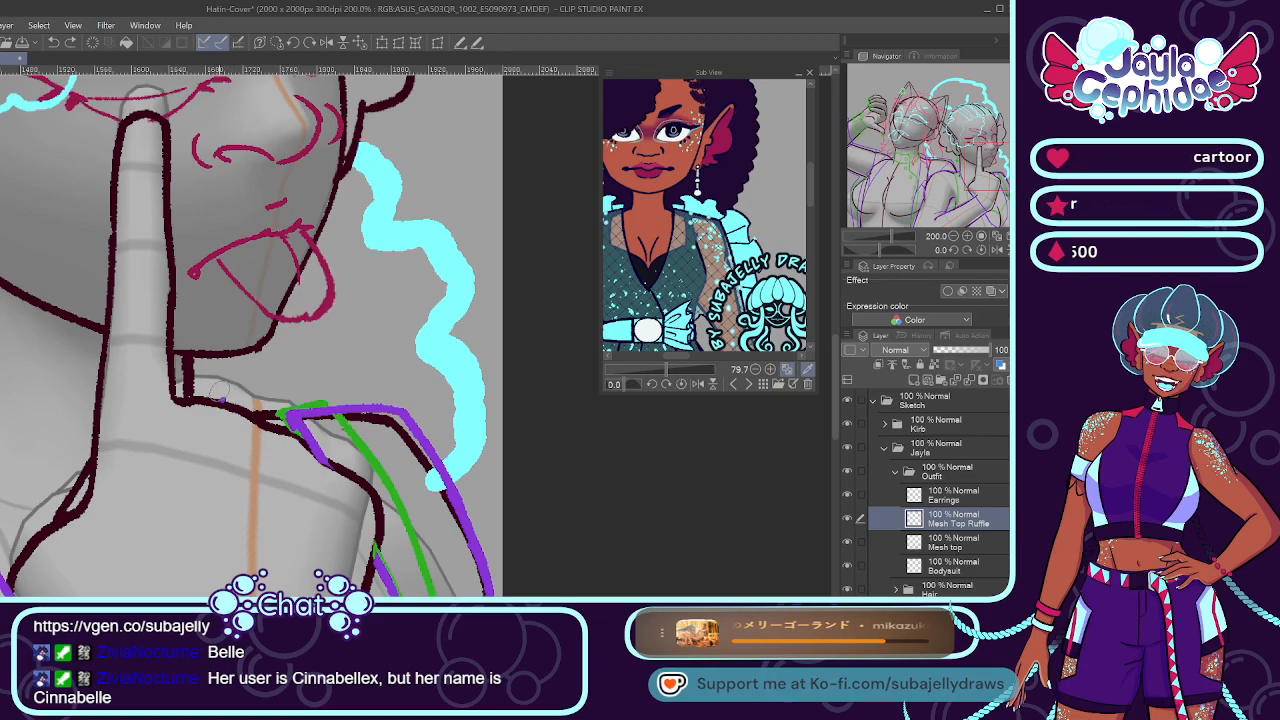
mouse_move(214, 402)
mouse_down()
mouse_move(280, 394)
mouse_move(265, 369)
mouse_move(277, 356)
mouse_move(266, 357)
mouse_move(350, 354)
mouse_move(403, 334)
mouse_move(424, 377)
mouse_move(434, 362)
mouse_move(405, 336)
mouse_move(421, 357)
mouse_move(456, 352)
mouse_move(517, 434)
mouse_up()
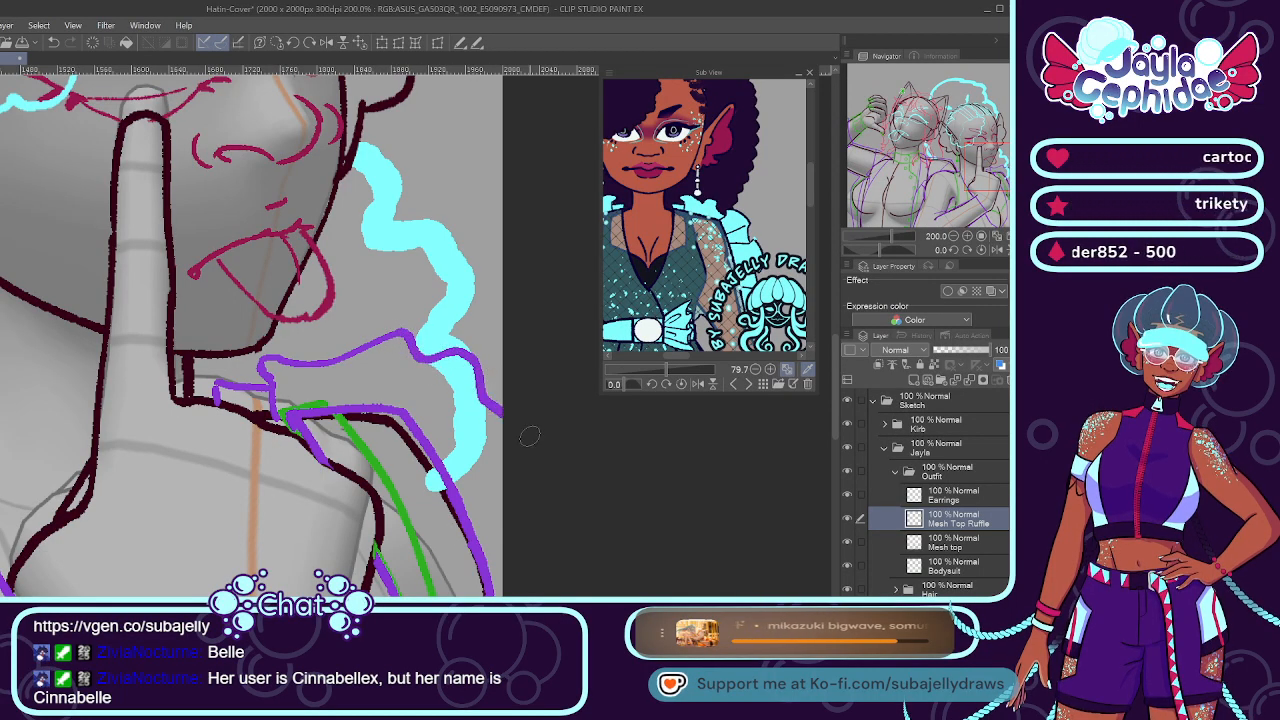
drag(412, 346, 408, 410)
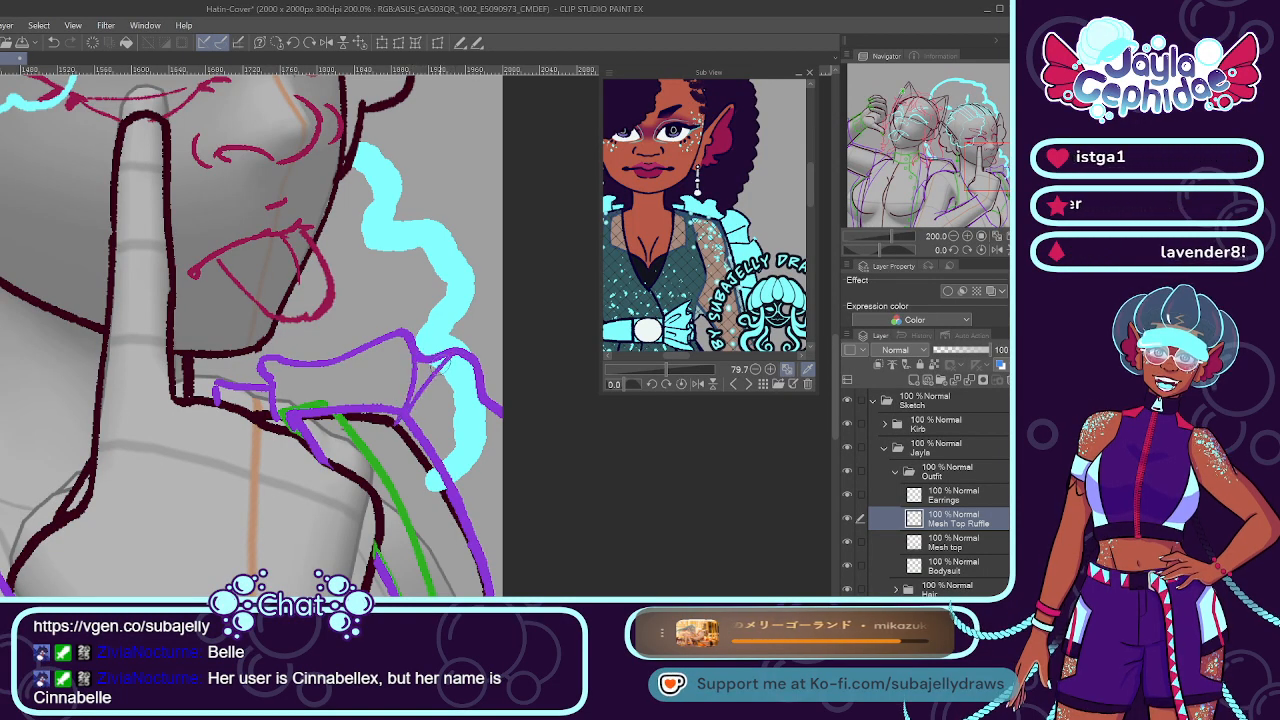
scroll(497, 480, down, 4)
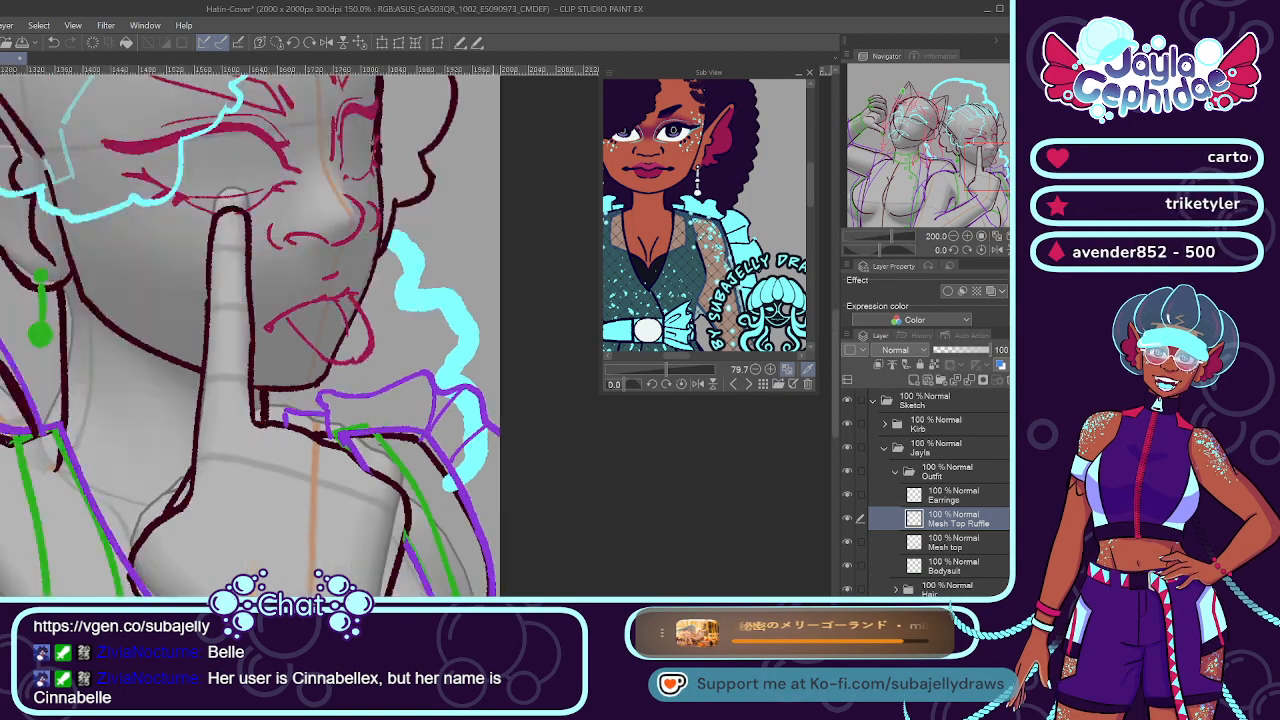
scroll(505, 538, up, 1)
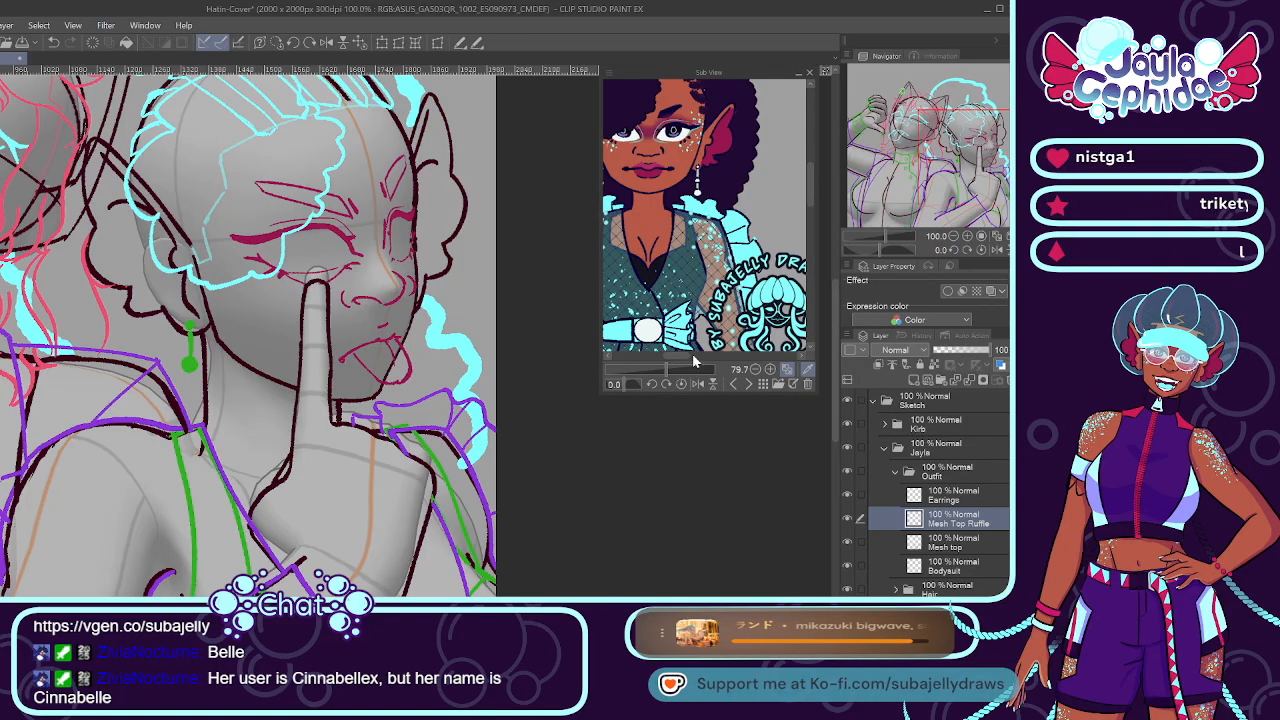
Show the ruffled sleeve on the teal dress reference and sketch the matching ruffle along the near shoulder.
drag(673, 357, 663, 356)
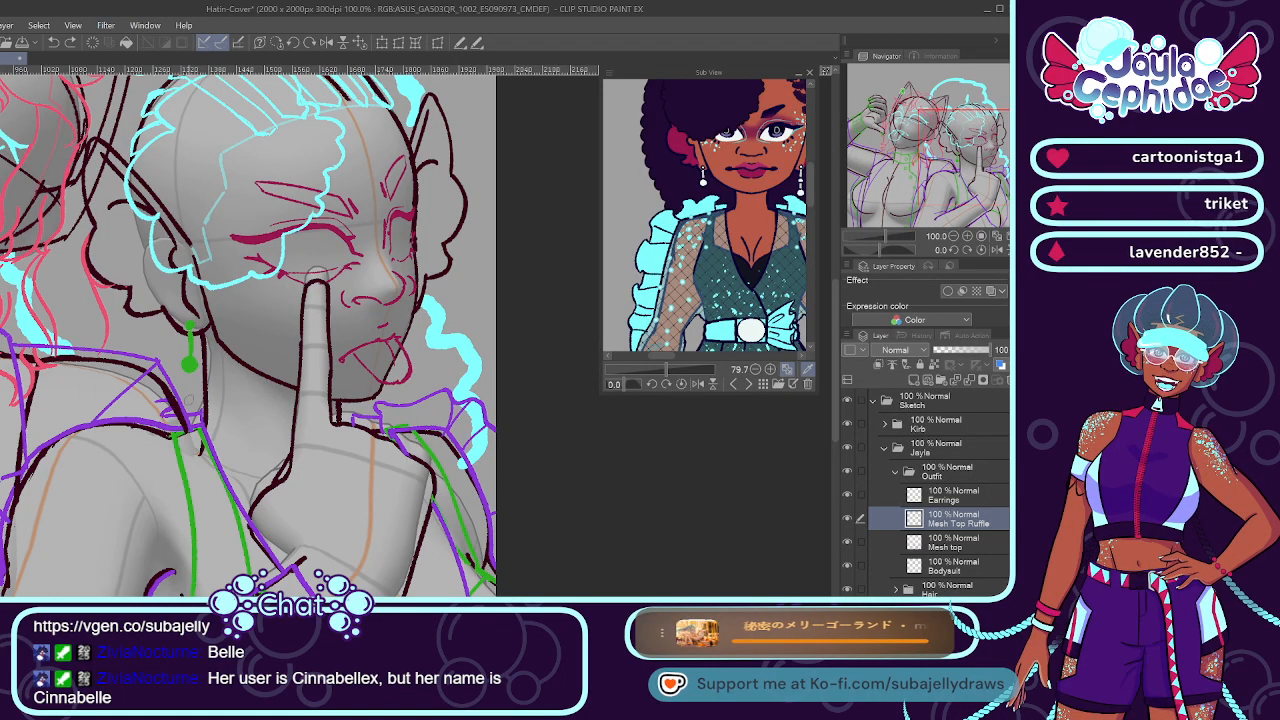
scroll(167, 396, down, 2)
scroll(82, 442, up, 3)
scroll(150, 350, down, 3)
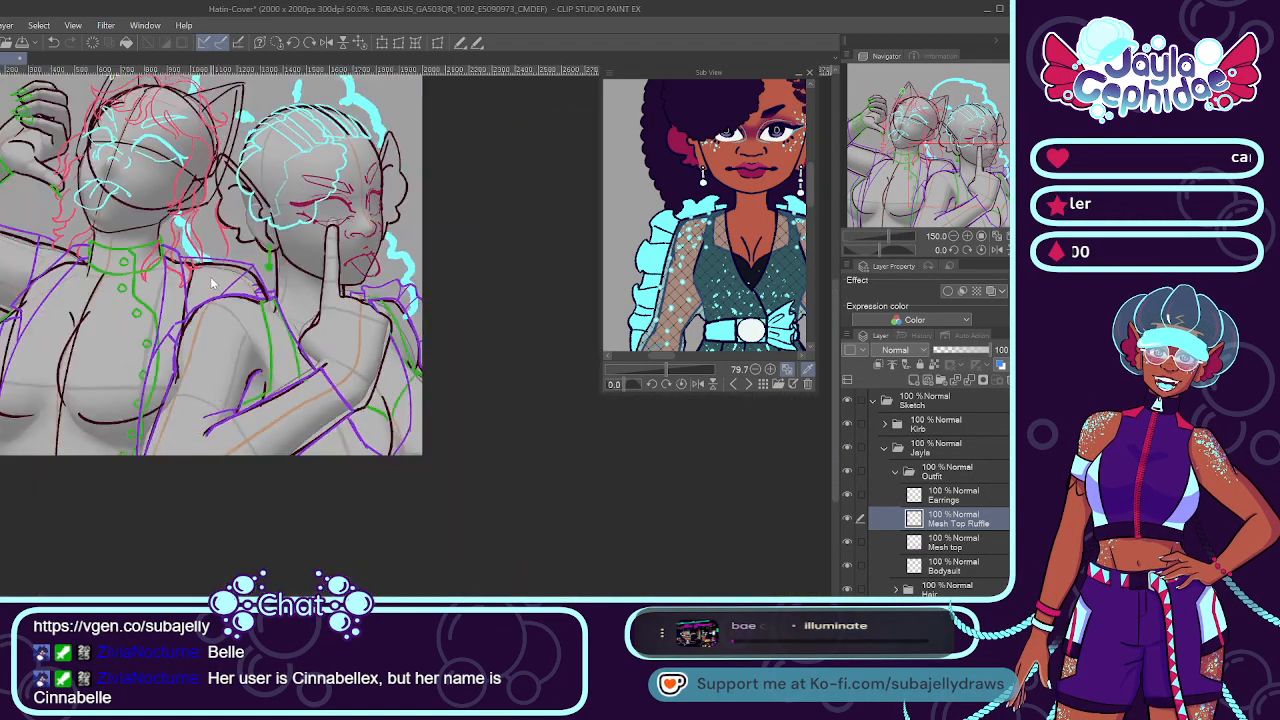
scroll(213, 276, up, 2)
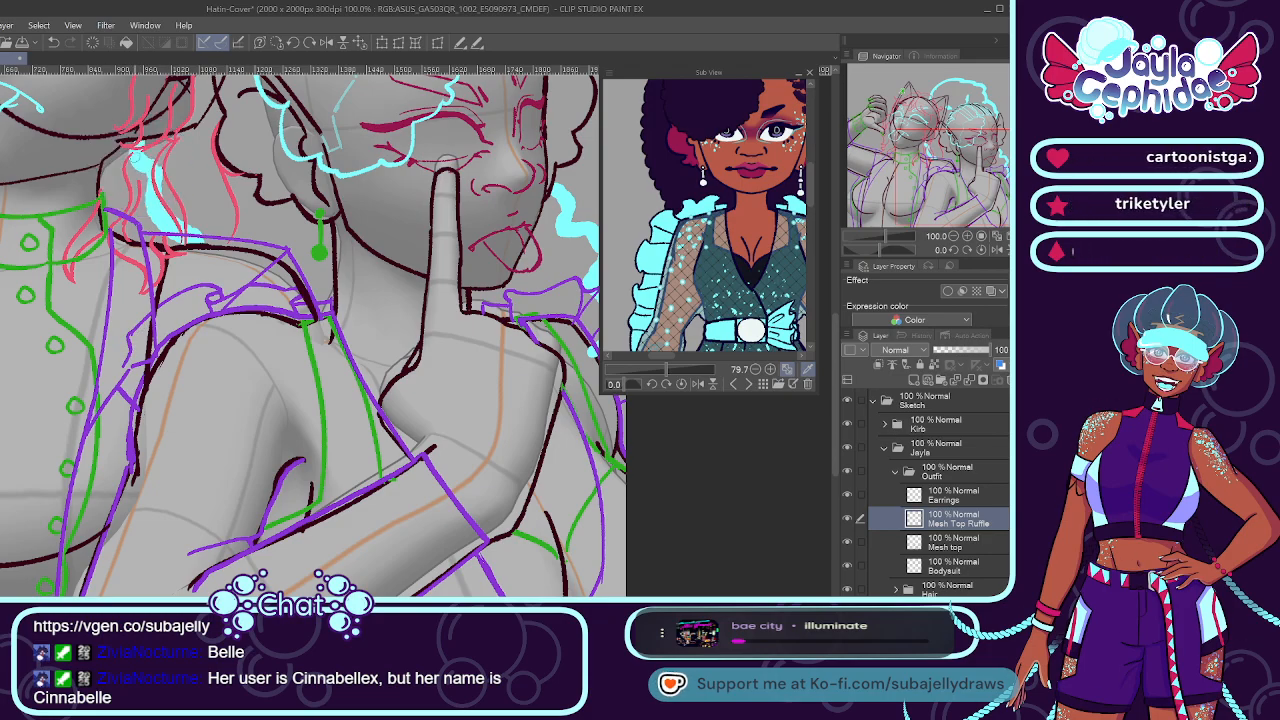
Recolour the ruffle lines light cyan and continue the ruffle down the back edge of the near upper arm.
key(alt+Delete)
scroll(246, 258, down, 2)
scroll(189, 302, up, 2)
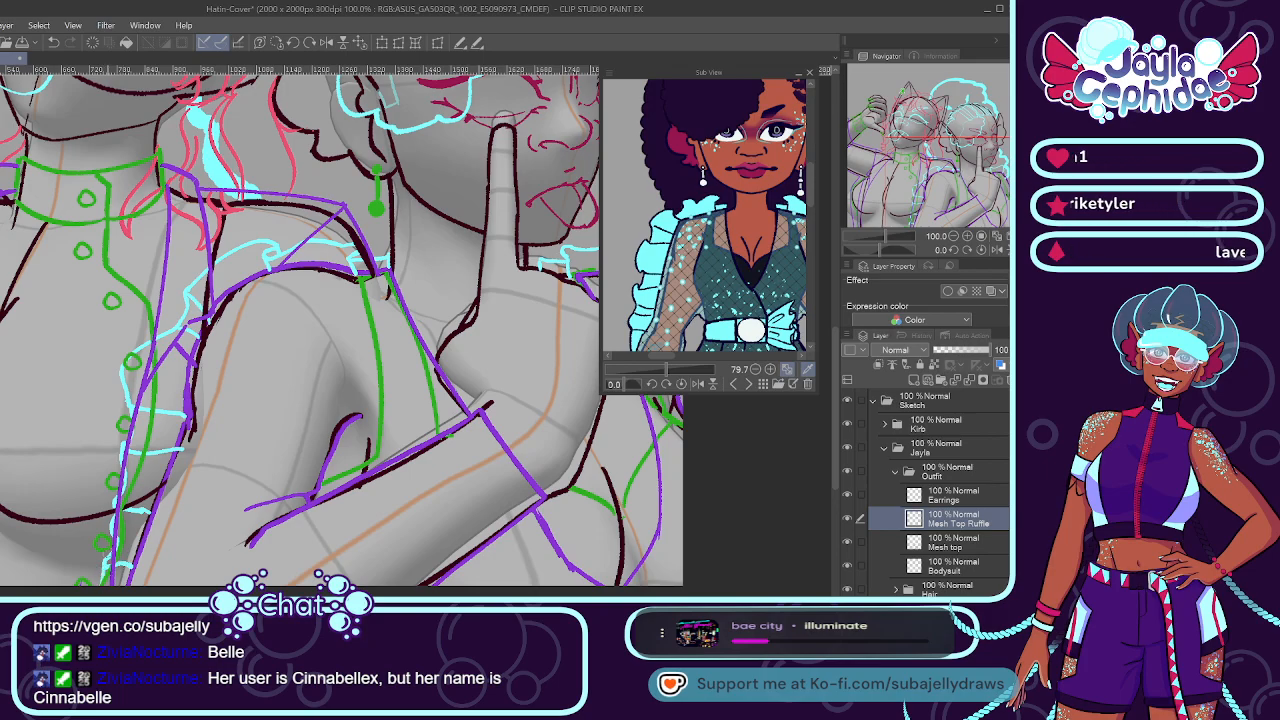
Minimise the reference viewer and collapse the Outfit, Jayla and Sketch layer folders.
key(ctrl+minus)
key(ctrl+minus)
key(ctrl+minus)
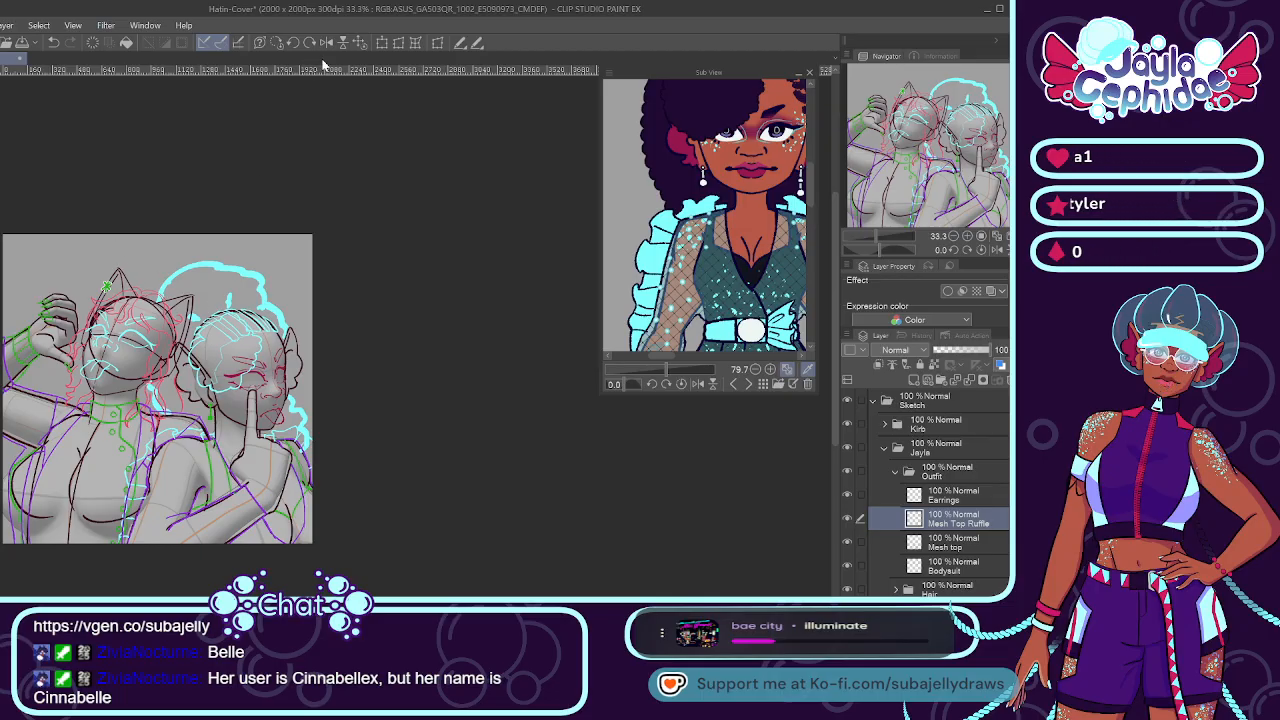
key(ctrl+plus)
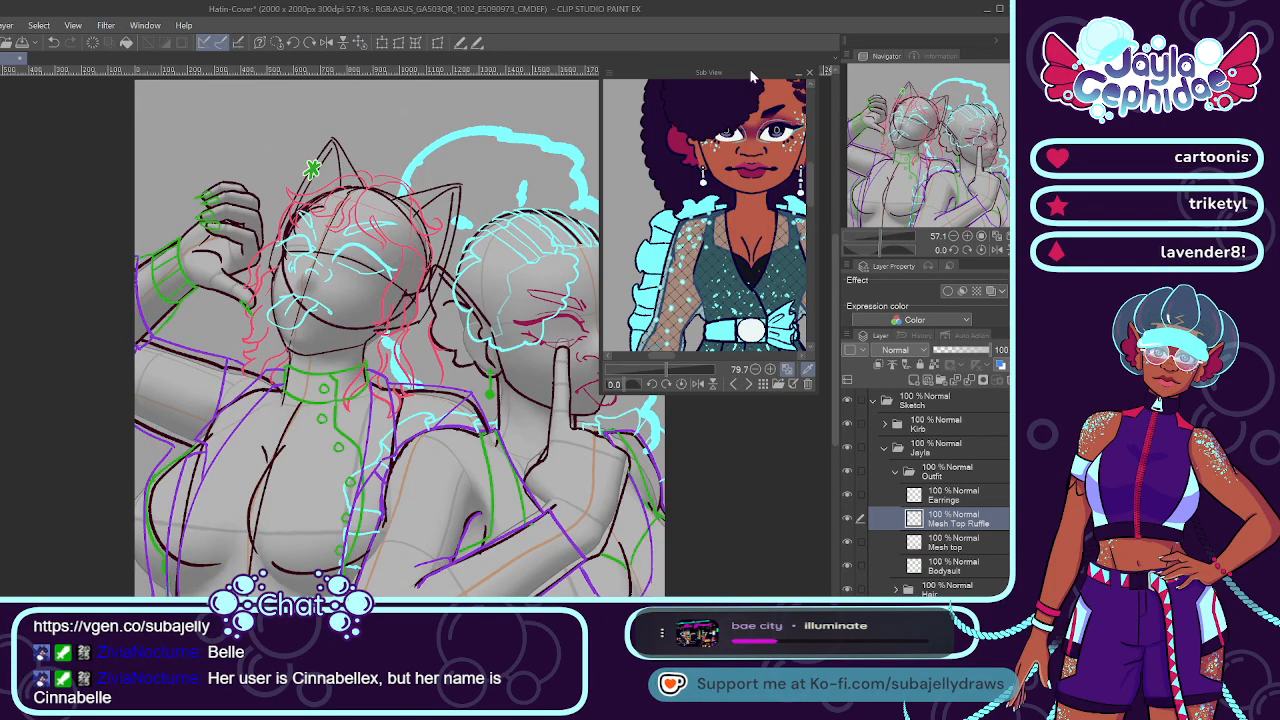
click(798, 73)
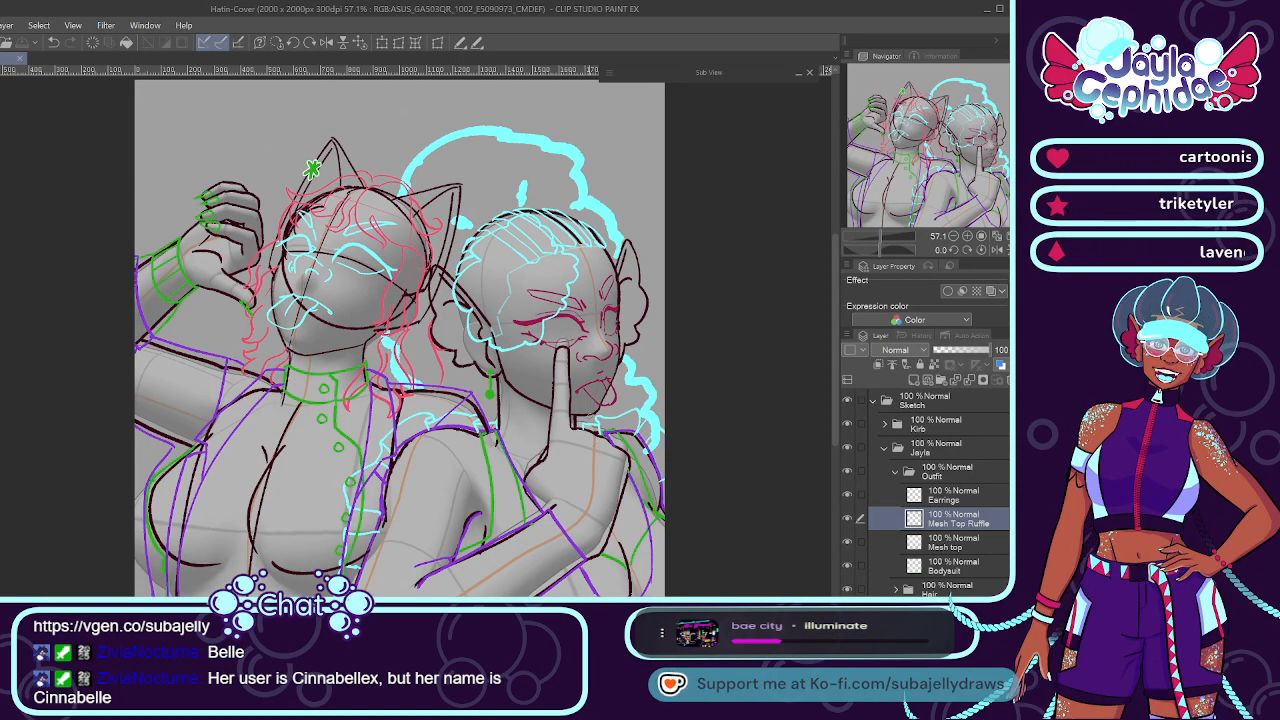
click(894, 470)
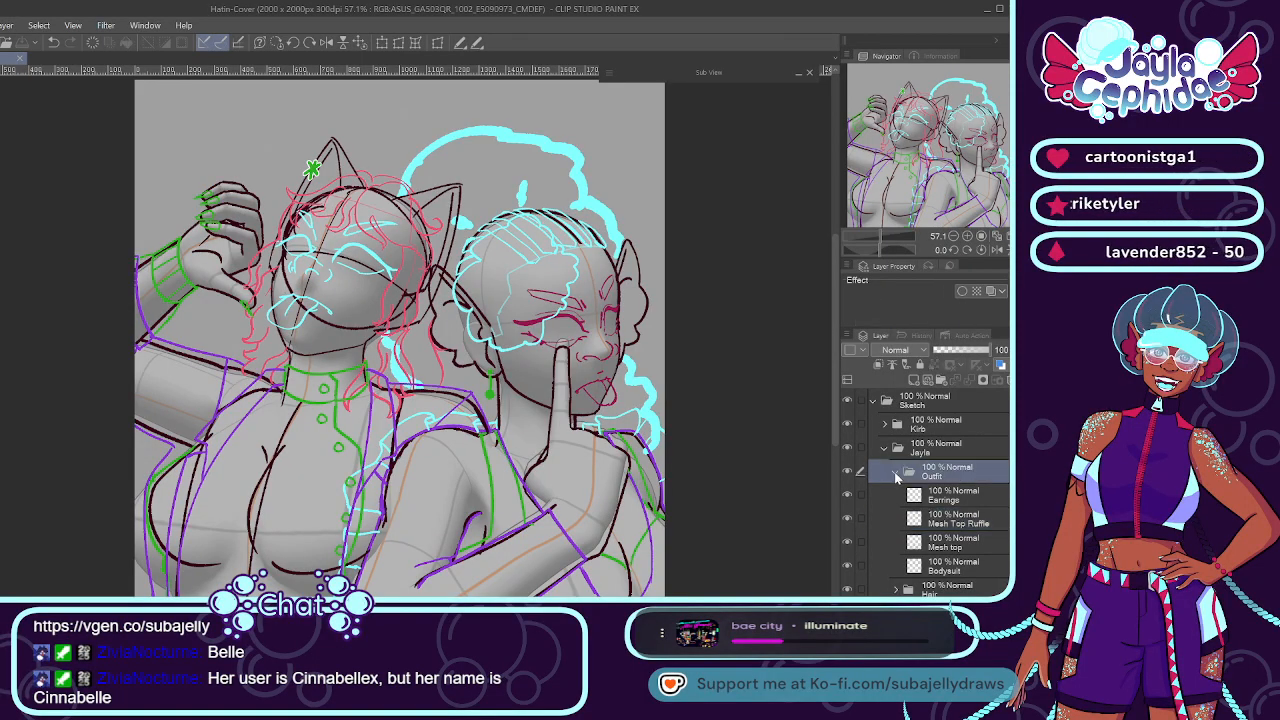
click(884, 447)
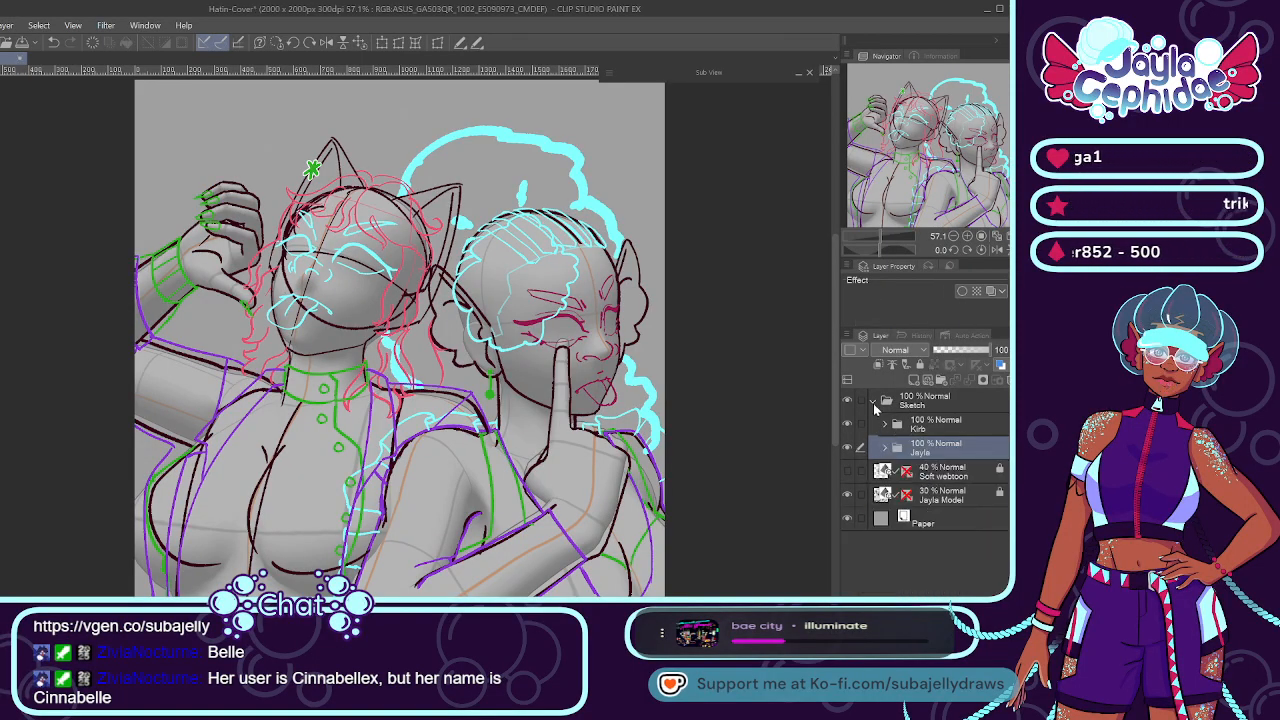
click(873, 400)
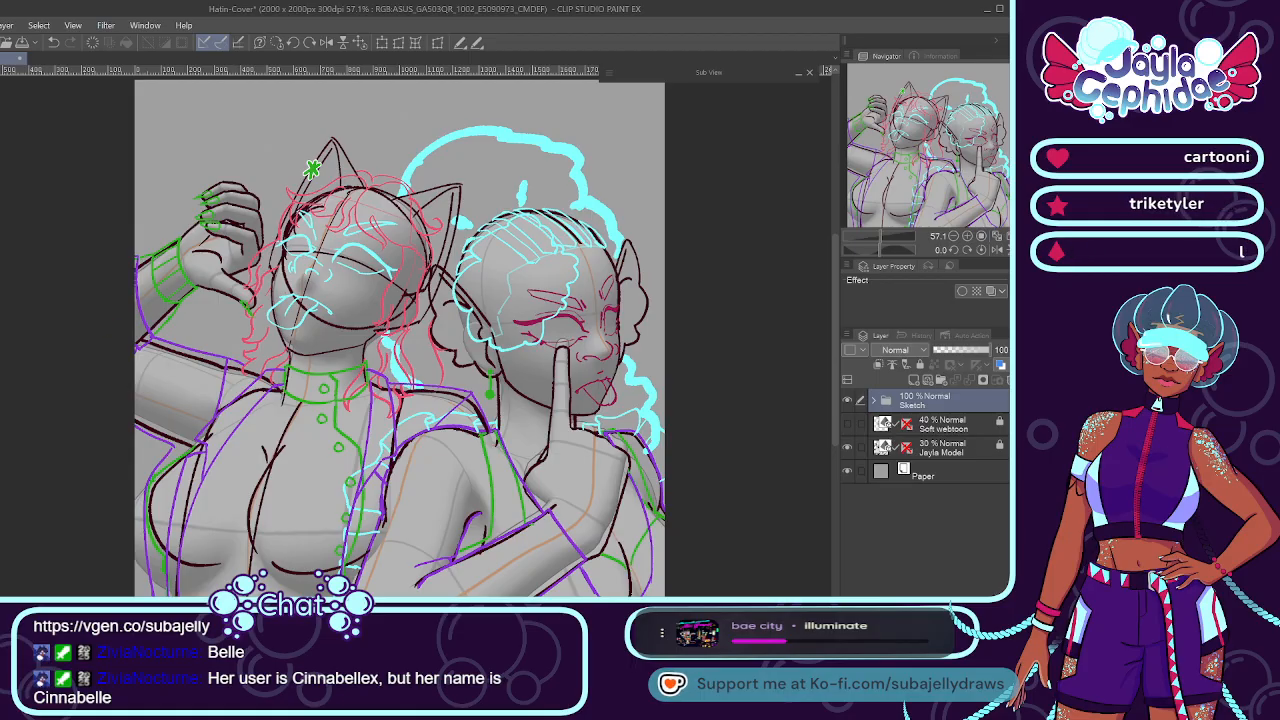
Try placing the WIP Watermark (Stamp) material on the canvas and delete that material from the library.
key(Tab)
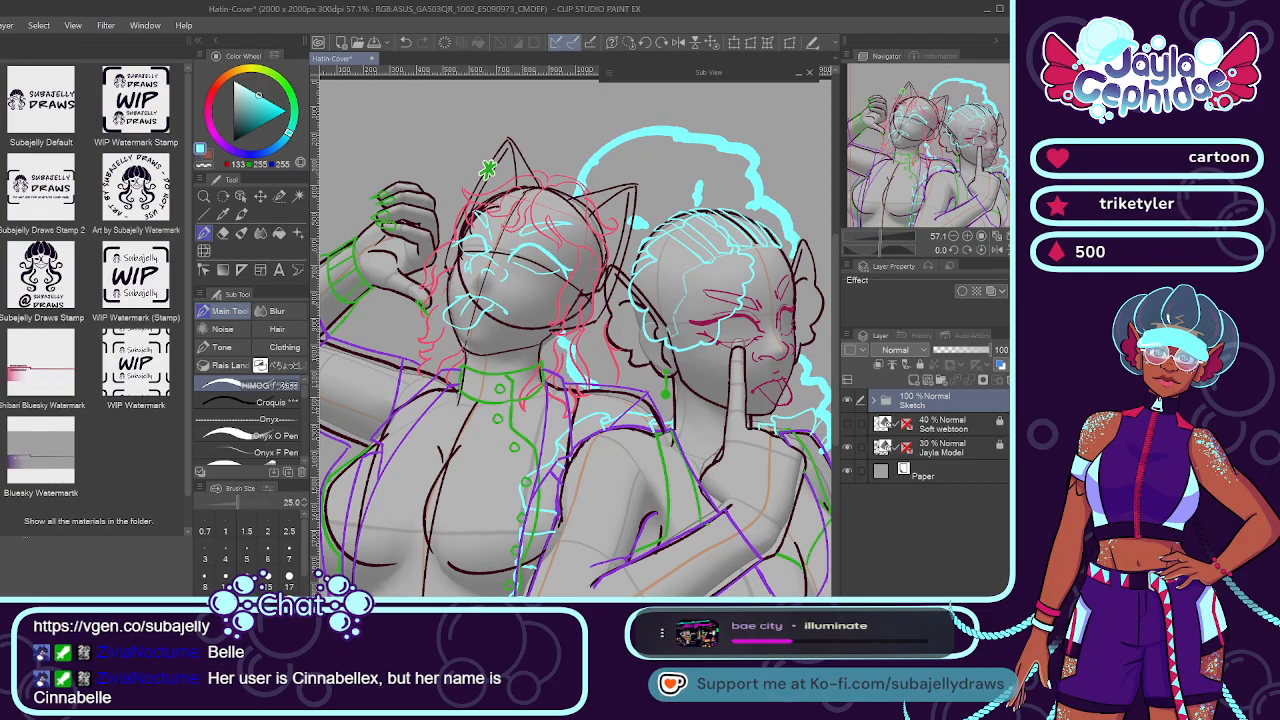
click(152, 287)
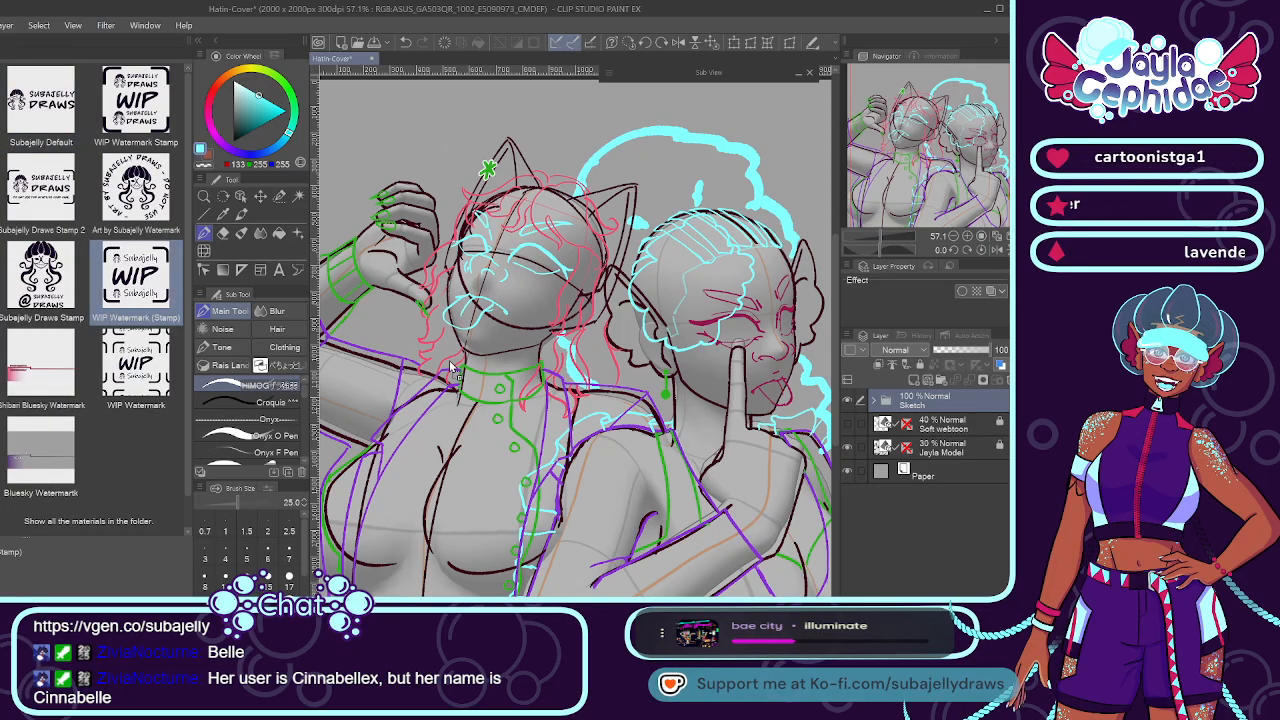
drag(136, 275, 460, 360)
click(1007, 381)
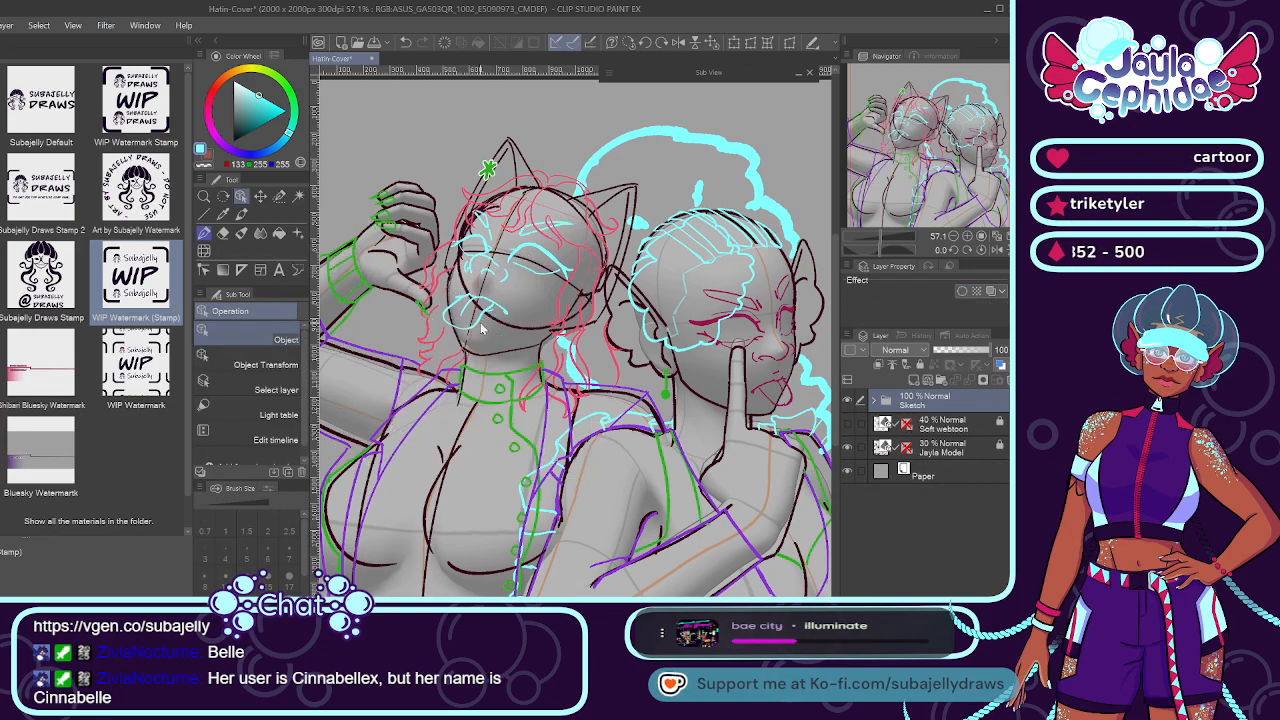
click(154, 222)
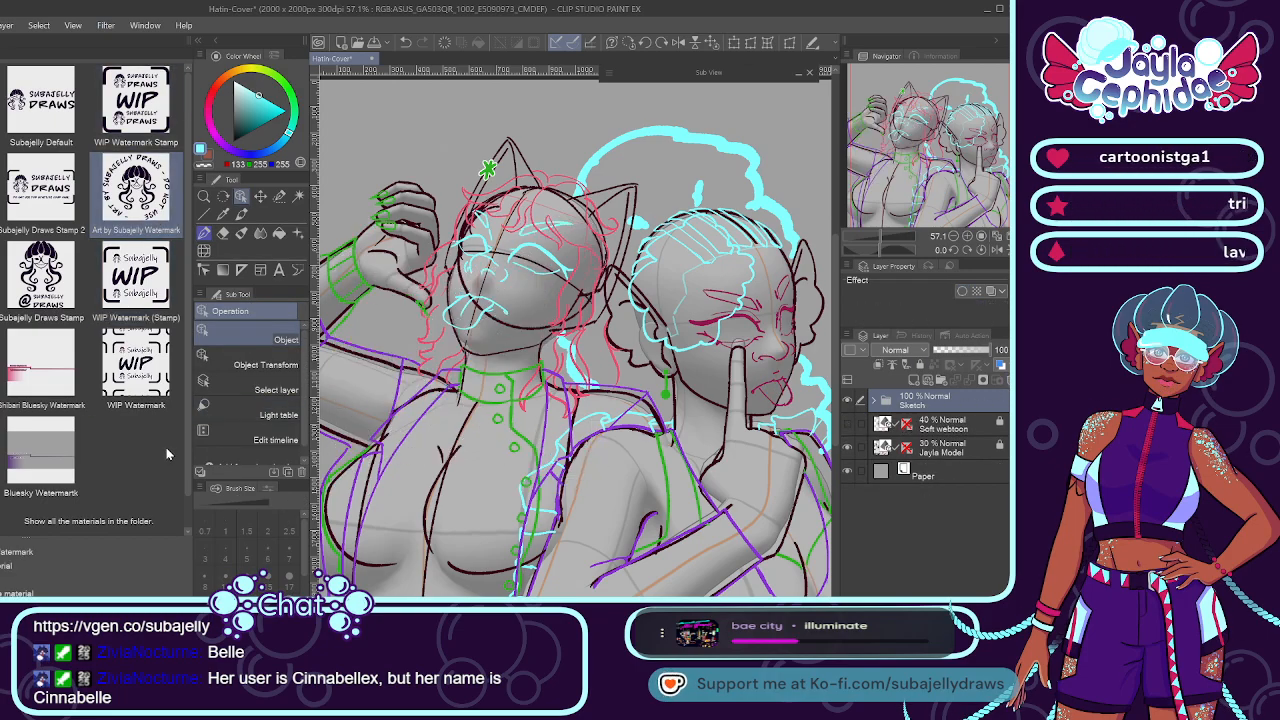
click(136, 278)
key(Delete)
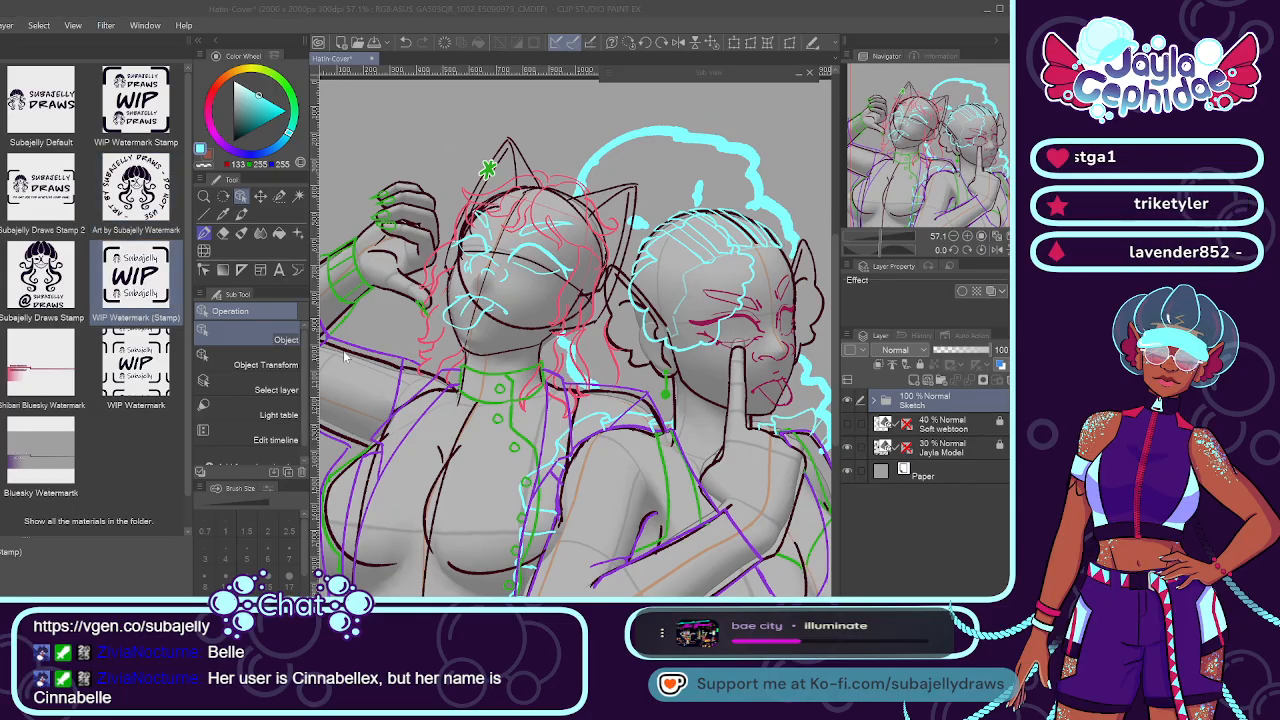
key(Return)
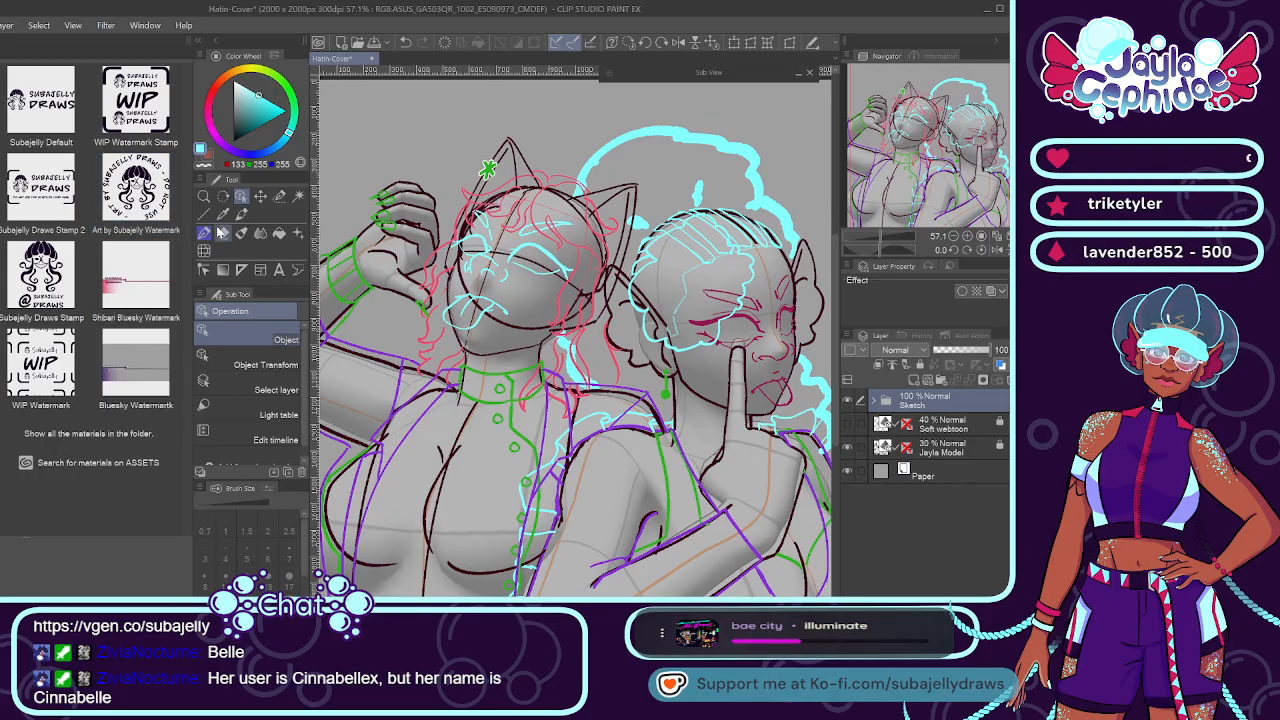
Place the WIP Watermark Stamp on the canvas, scale it down and position it over the first character's chest.
click(137, 130)
drag(136, 100, 530, 380)
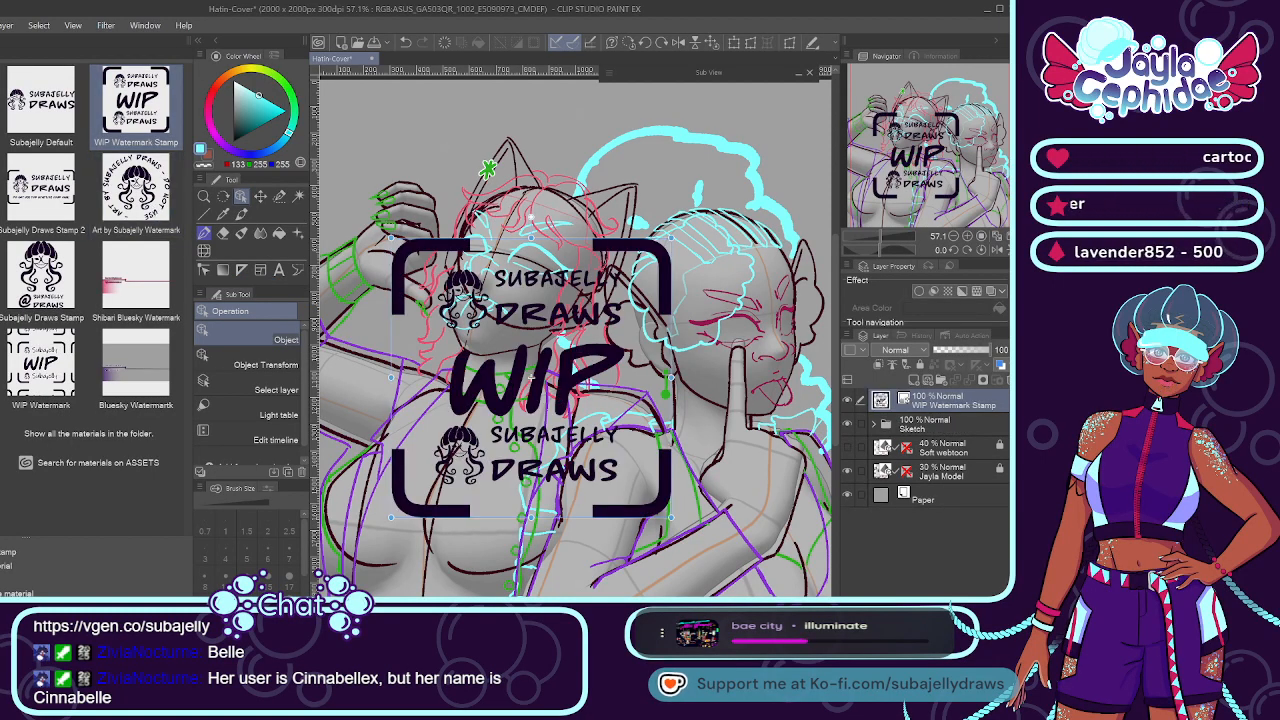
click(198, 41)
drag(493, 517, 377, 398)
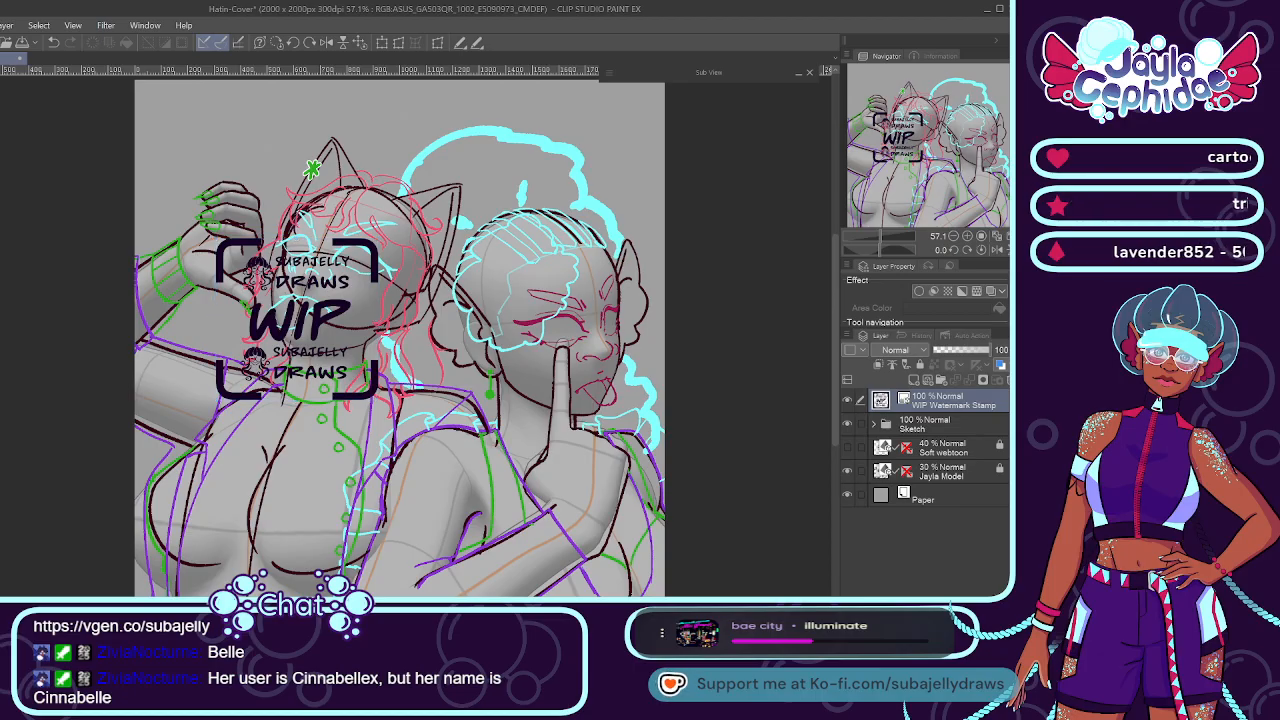
drag(297, 318, 248, 516)
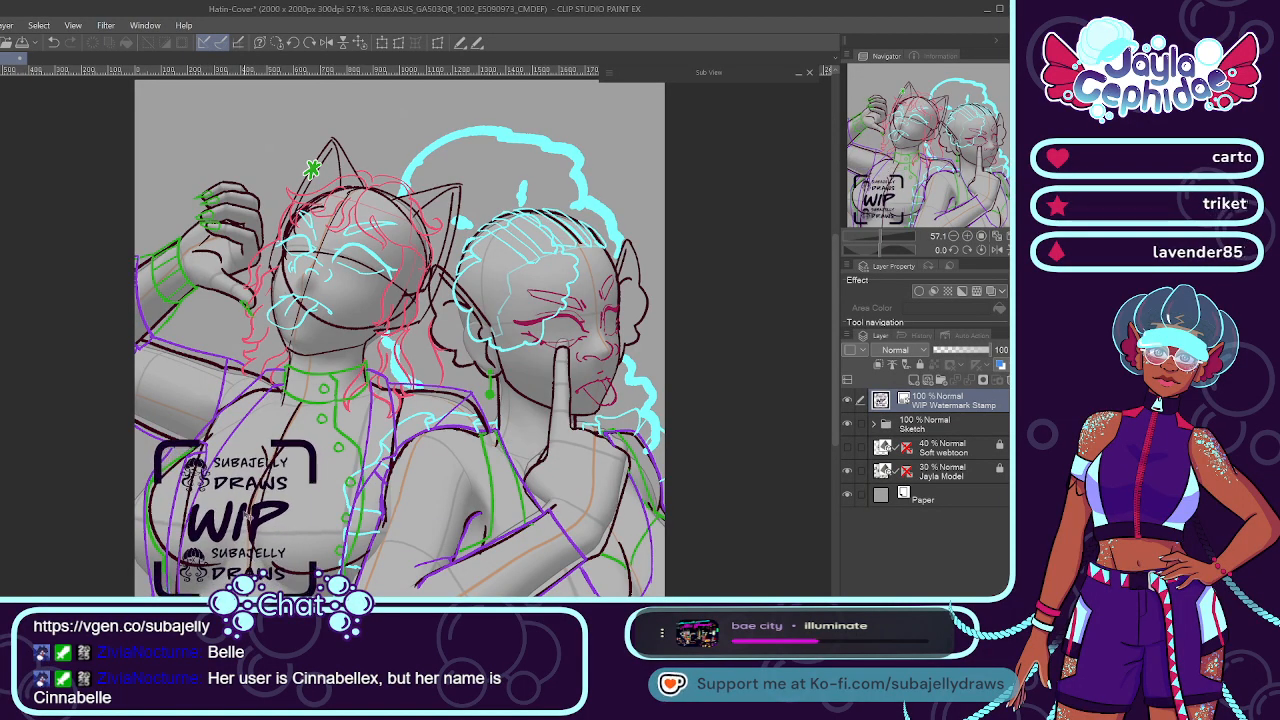
Duplicate the watermark stamp three times and spread the copies over both characters' heads and the second character's folded arm.
key(ctrl+c)
key(ctrl+v)
drag(592, 274, 276, 167)
key(ctrl+c)
key(ctrl+v)
key(ctrl+c)
key(ctrl+v)
Merge the four watermark stamp layers into one and set its opacity to 25%.
shift+click(935, 471)
key(ctrl+shift+e)
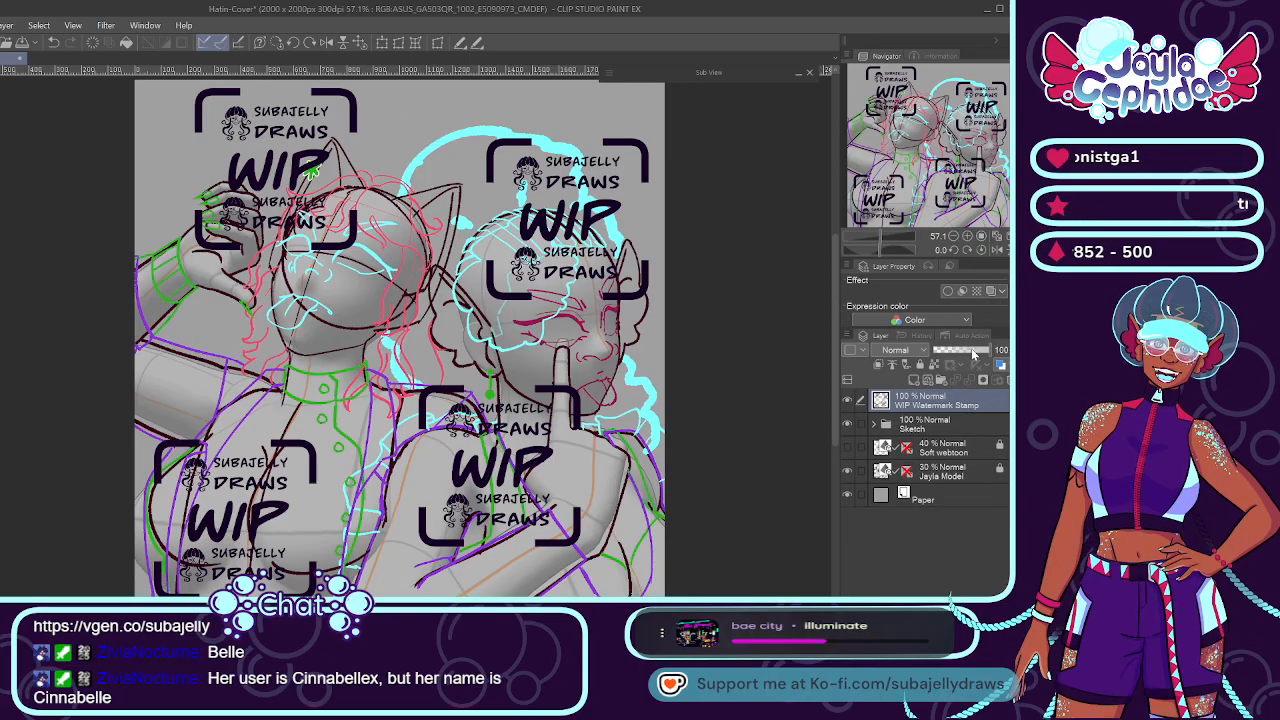
drag(995, 350, 948, 352)
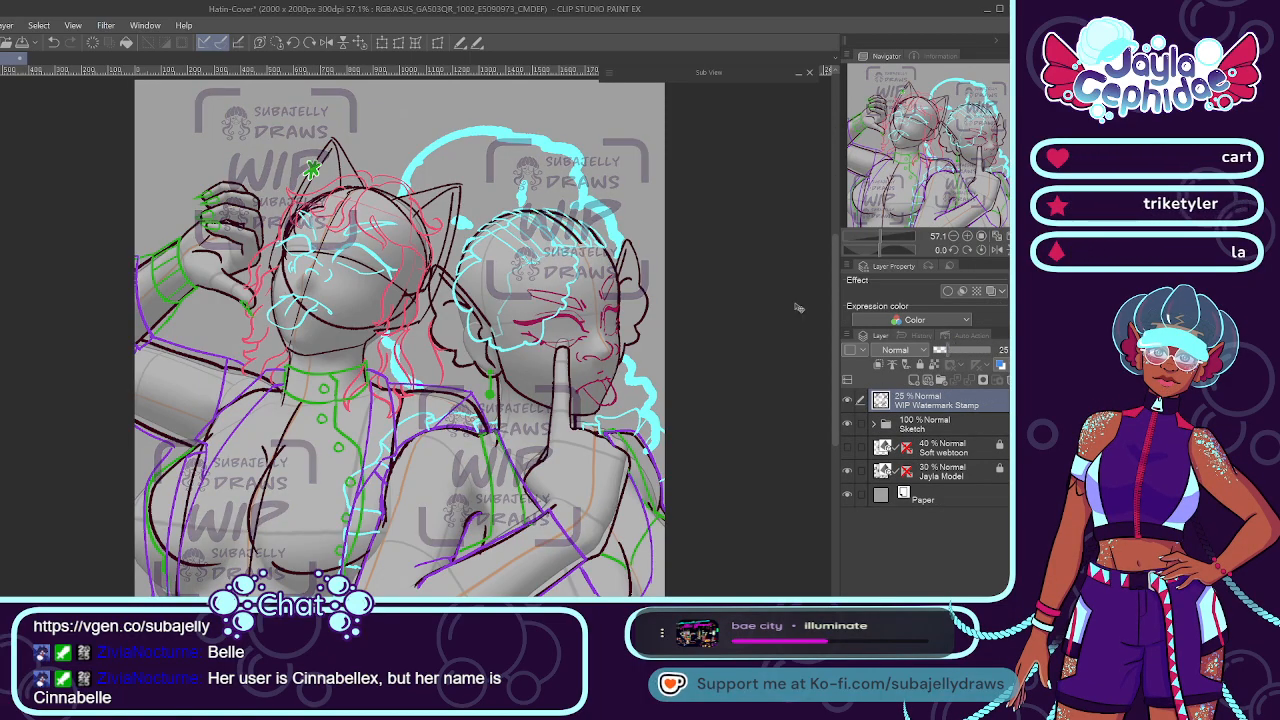
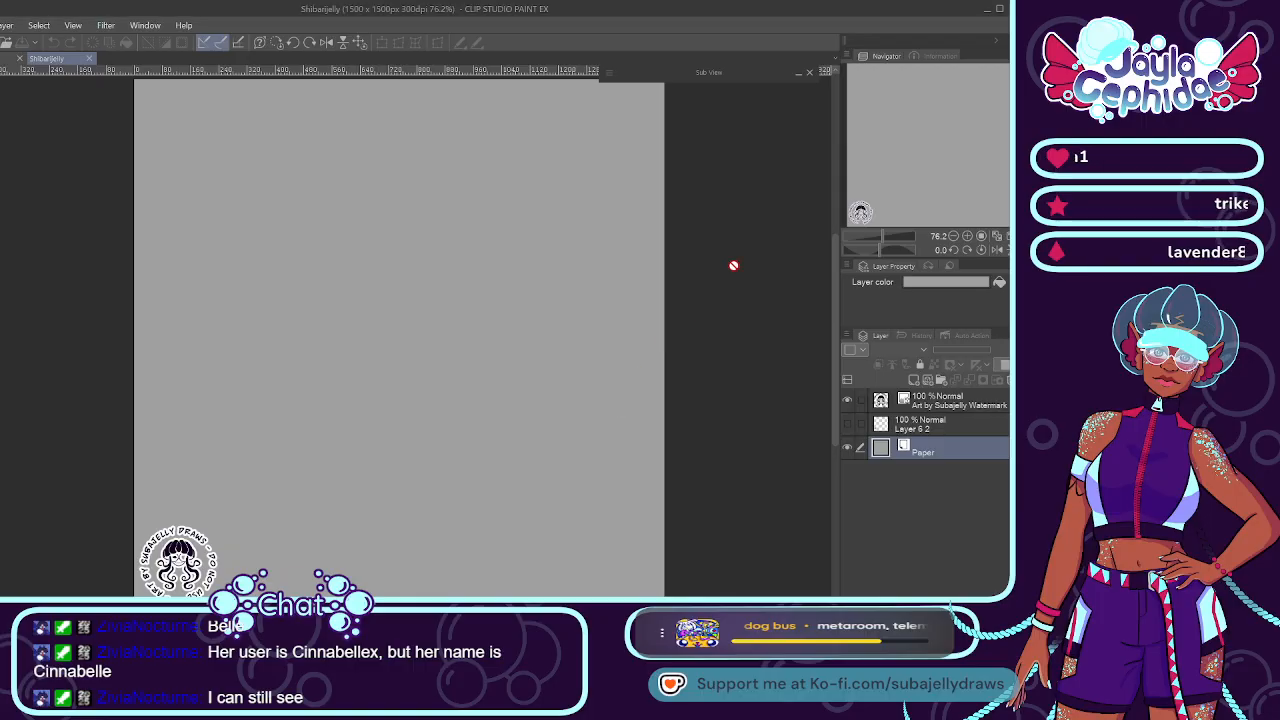
Restore the reference viewer in the Shibarijelly document and step through its images to the purple character sheet.
click(799, 73)
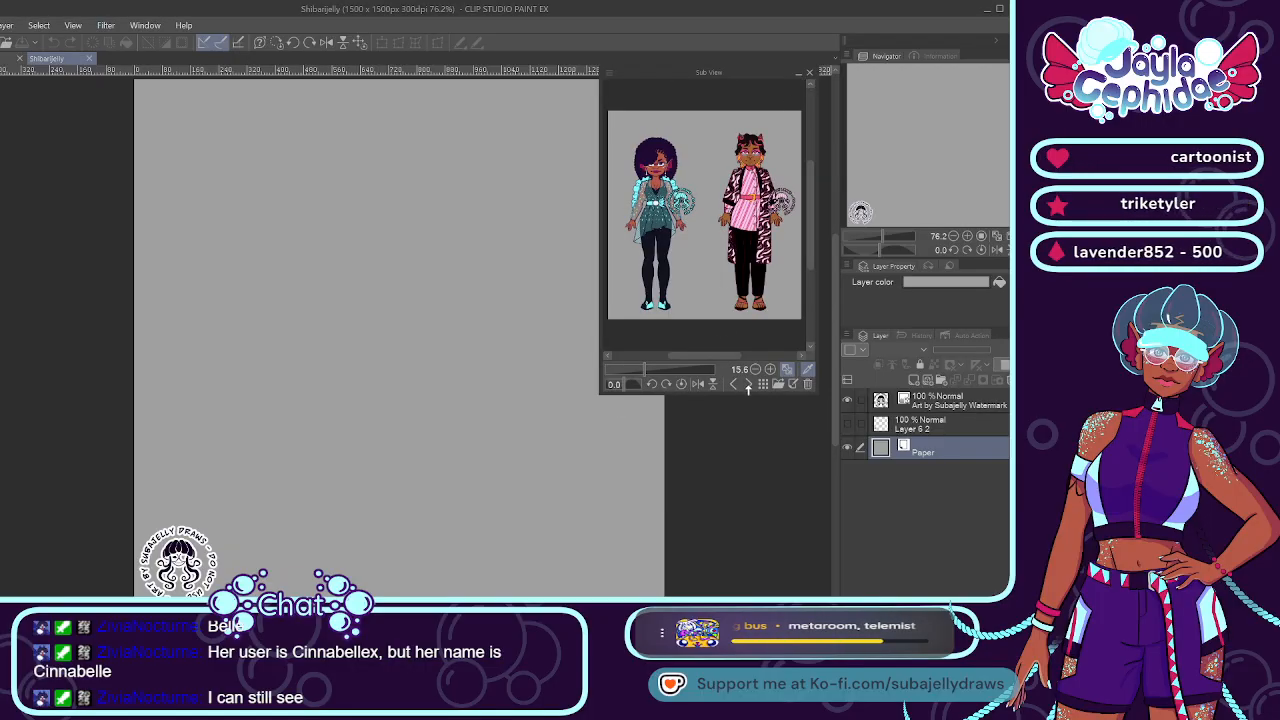
click(833, 484)
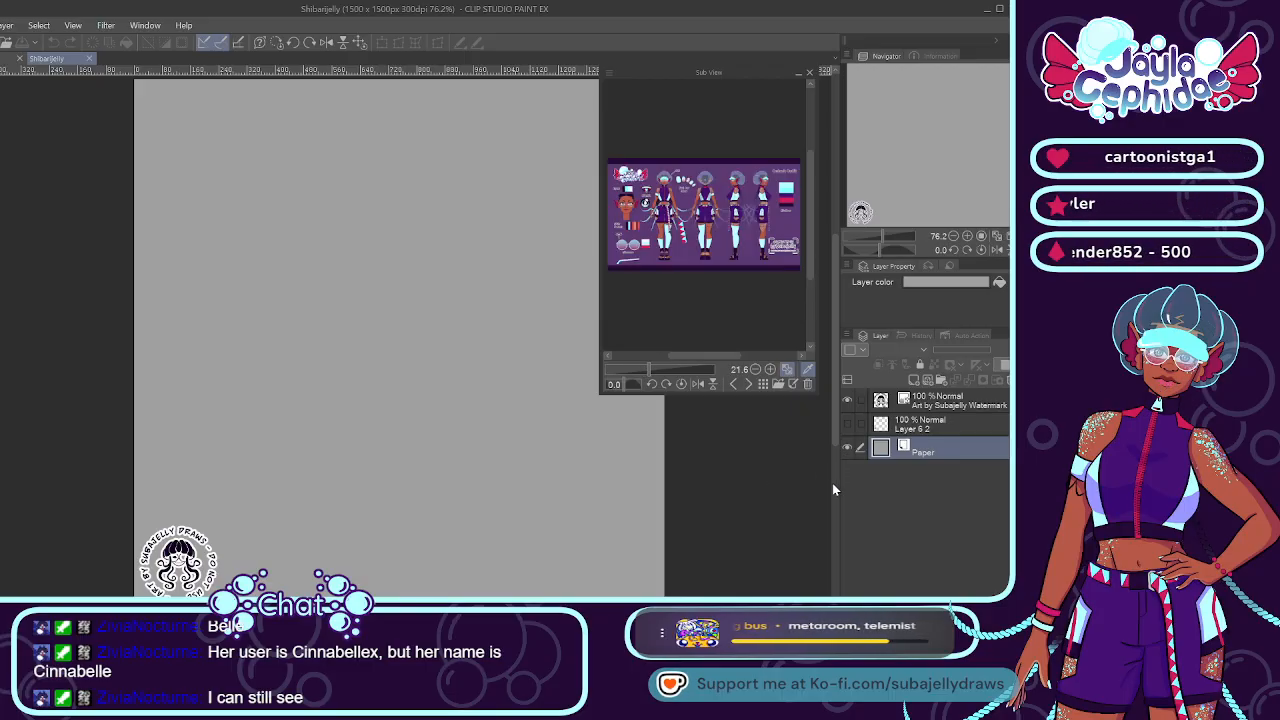
click(806, 386)
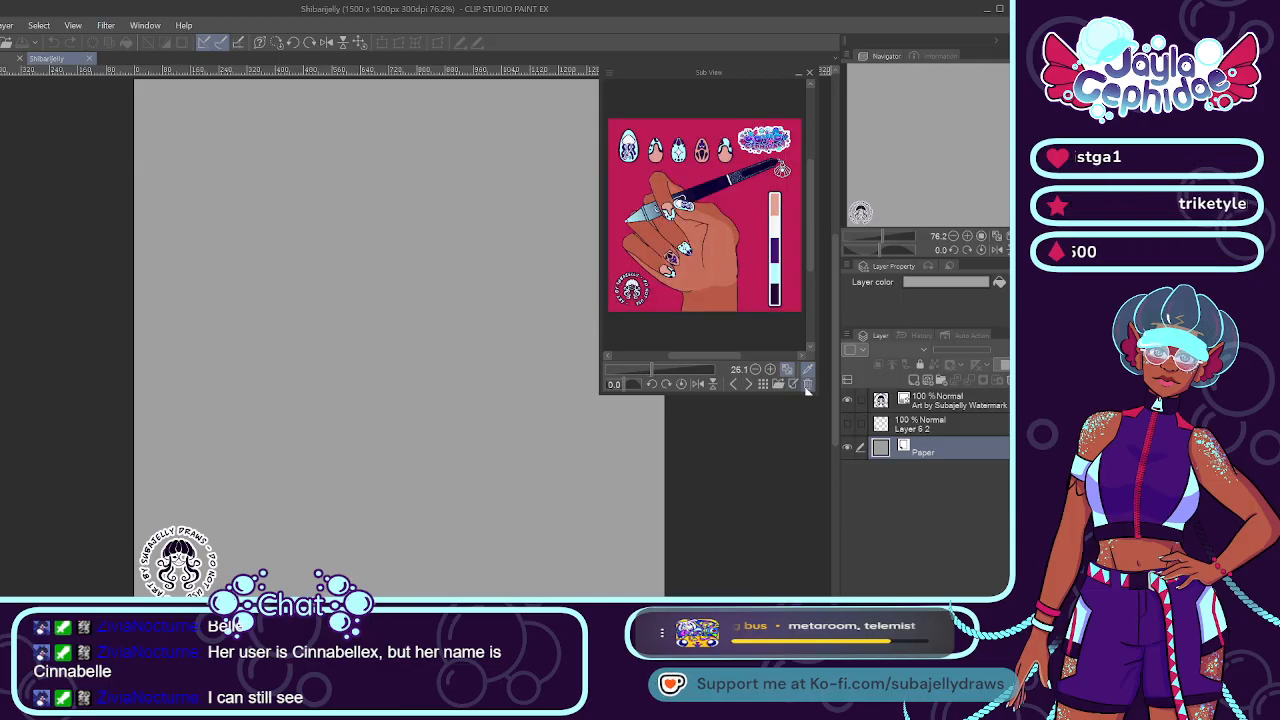
click(748, 384)
click(733, 384)
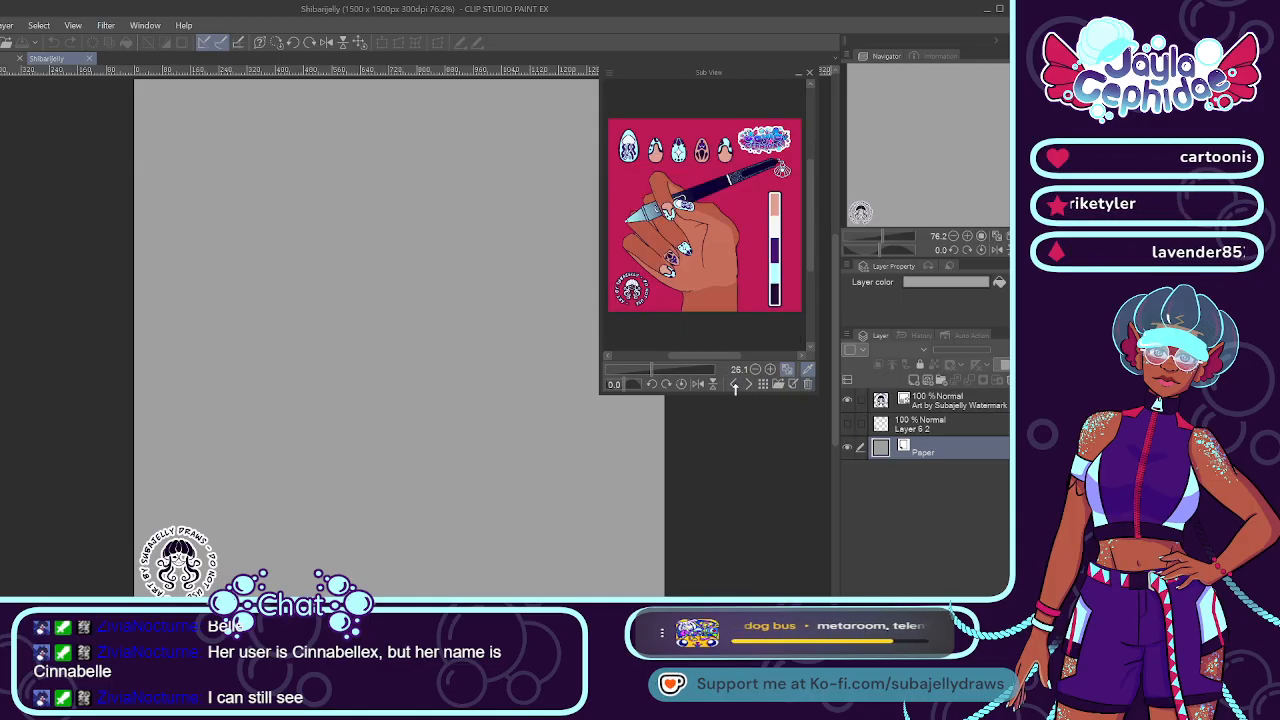
click(735, 387)
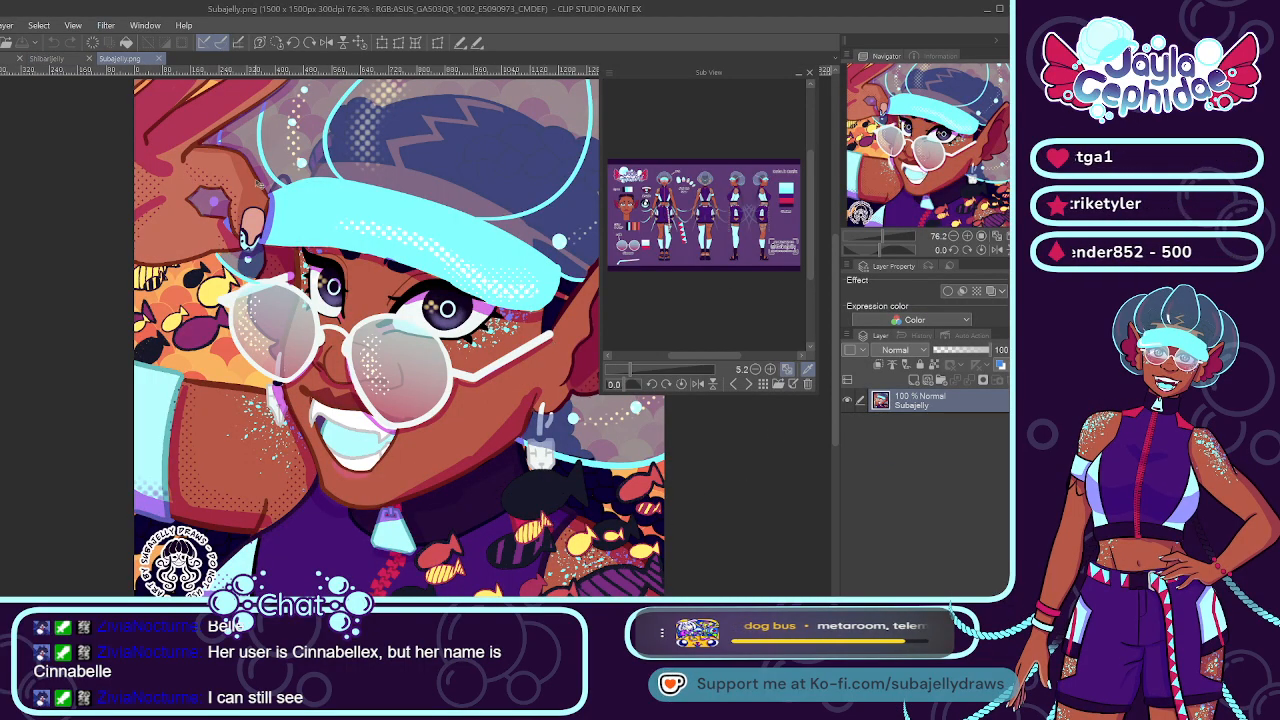
Close the Subajelly.png document and import the colourful anime portrait with the hand on the cheek into the Sub View references.
click(159, 58)
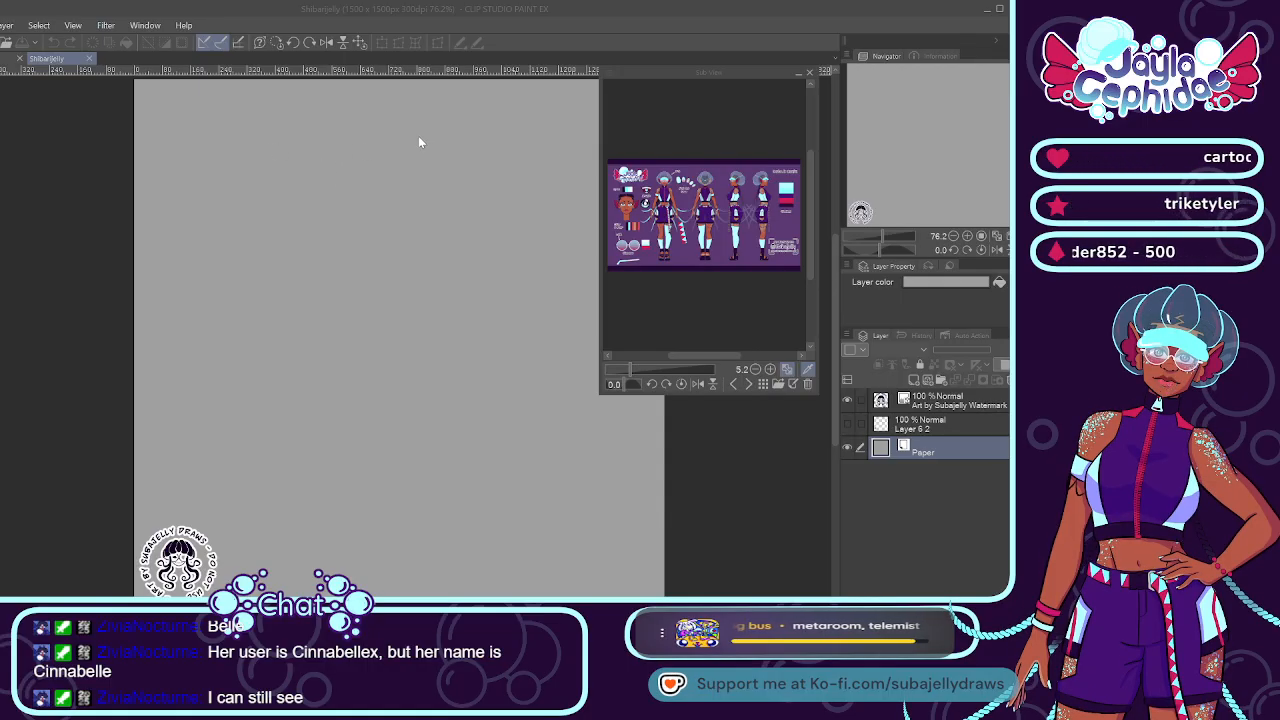
click(709, 509)
click(778, 385)
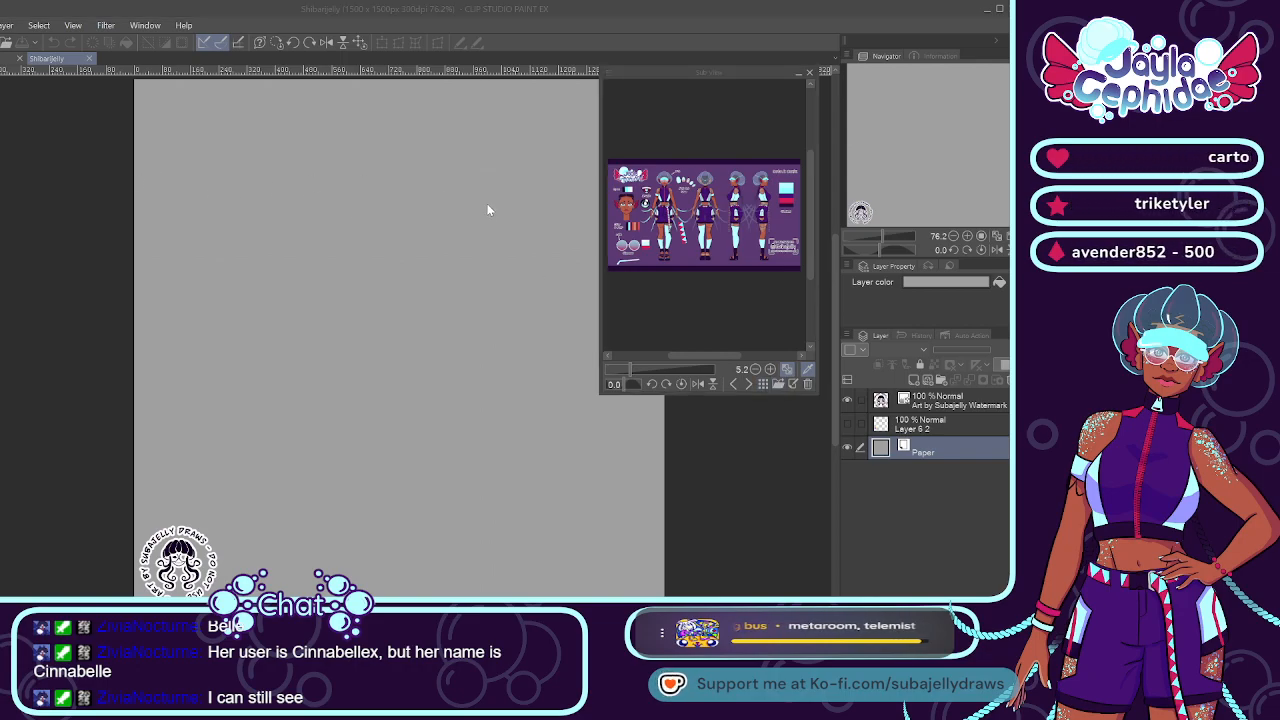
click(689, 17)
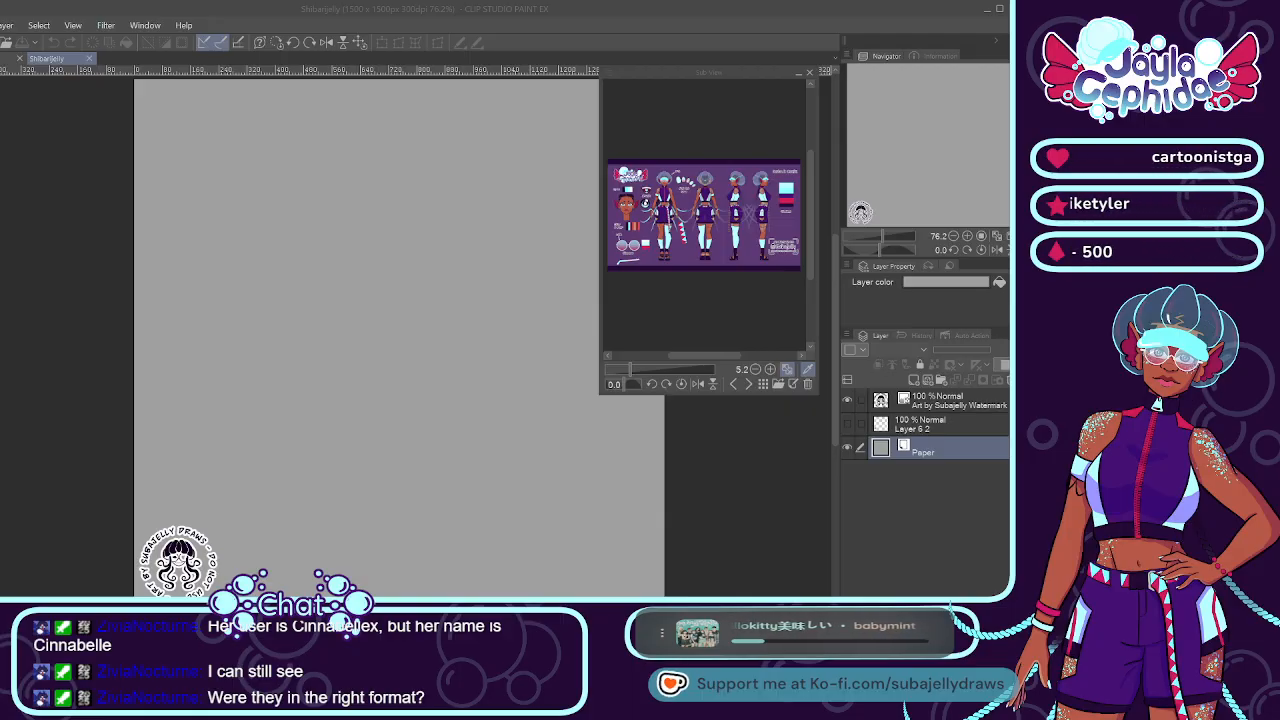
click(686, 390)
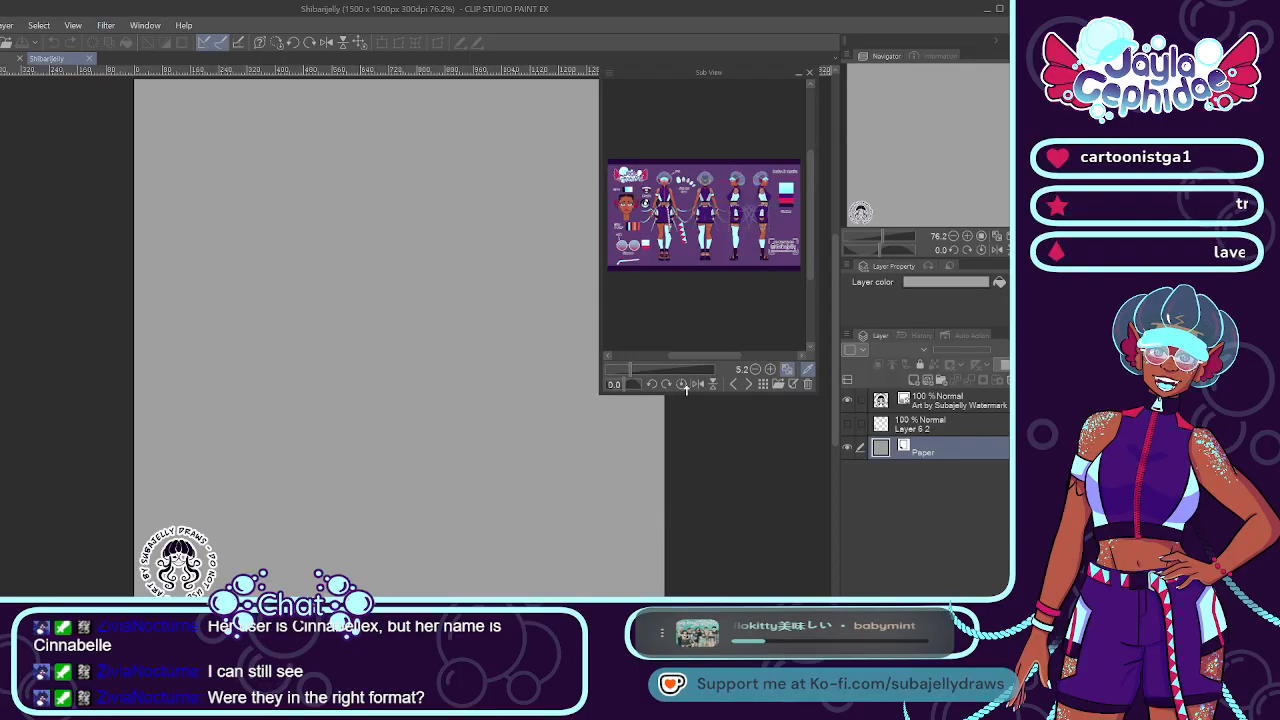
click(778, 386)
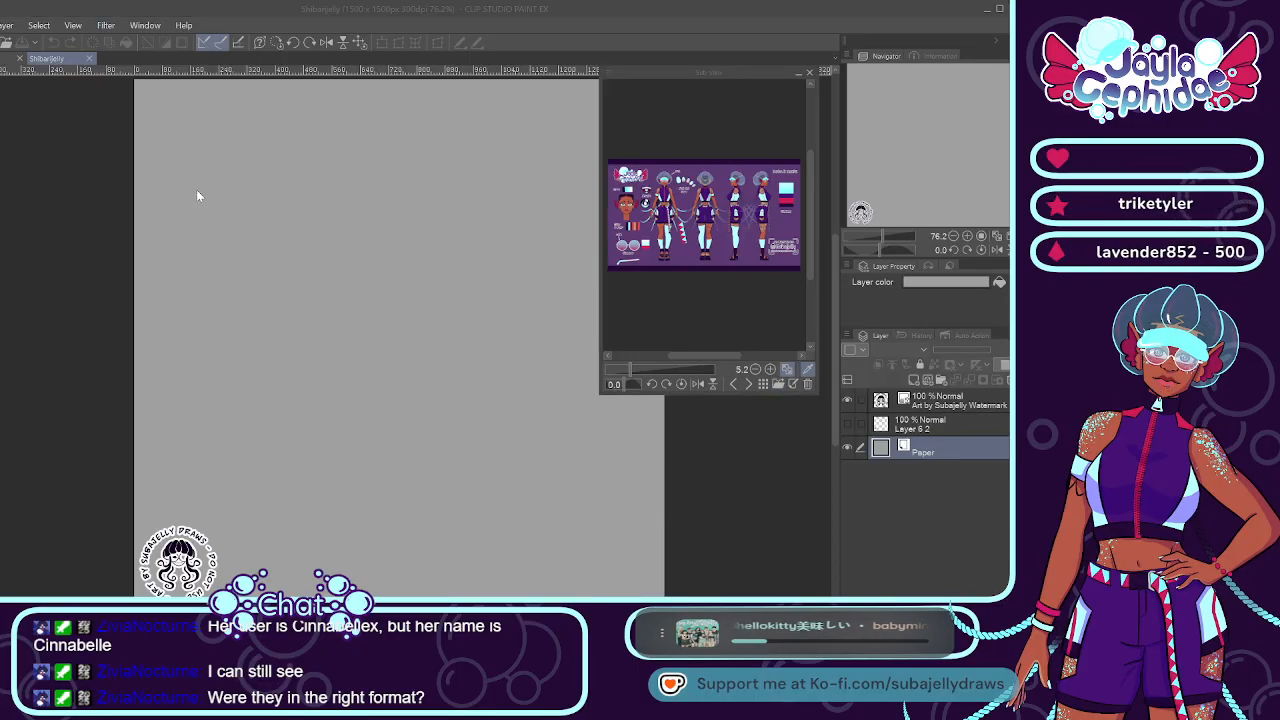
click(687, 462)
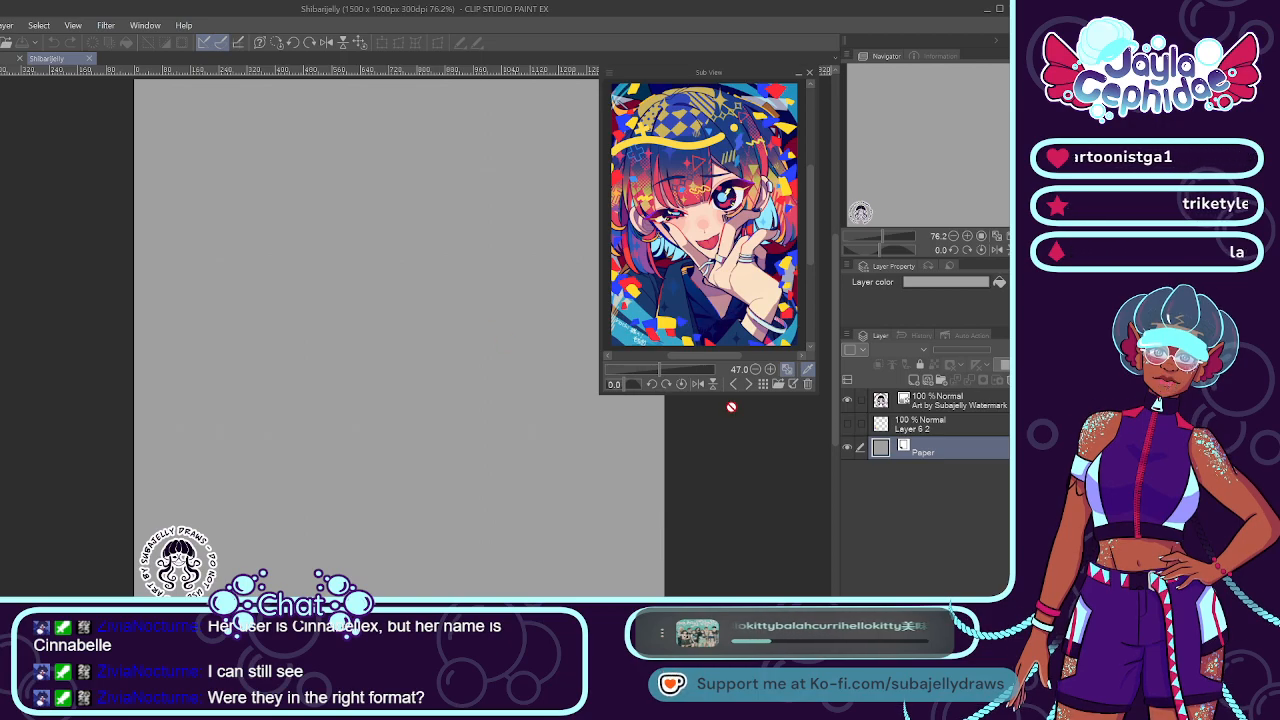
Delete Layer 6 2 and add a layer folder named Sketch between the watermark and the Paper layer.
click(932, 428)
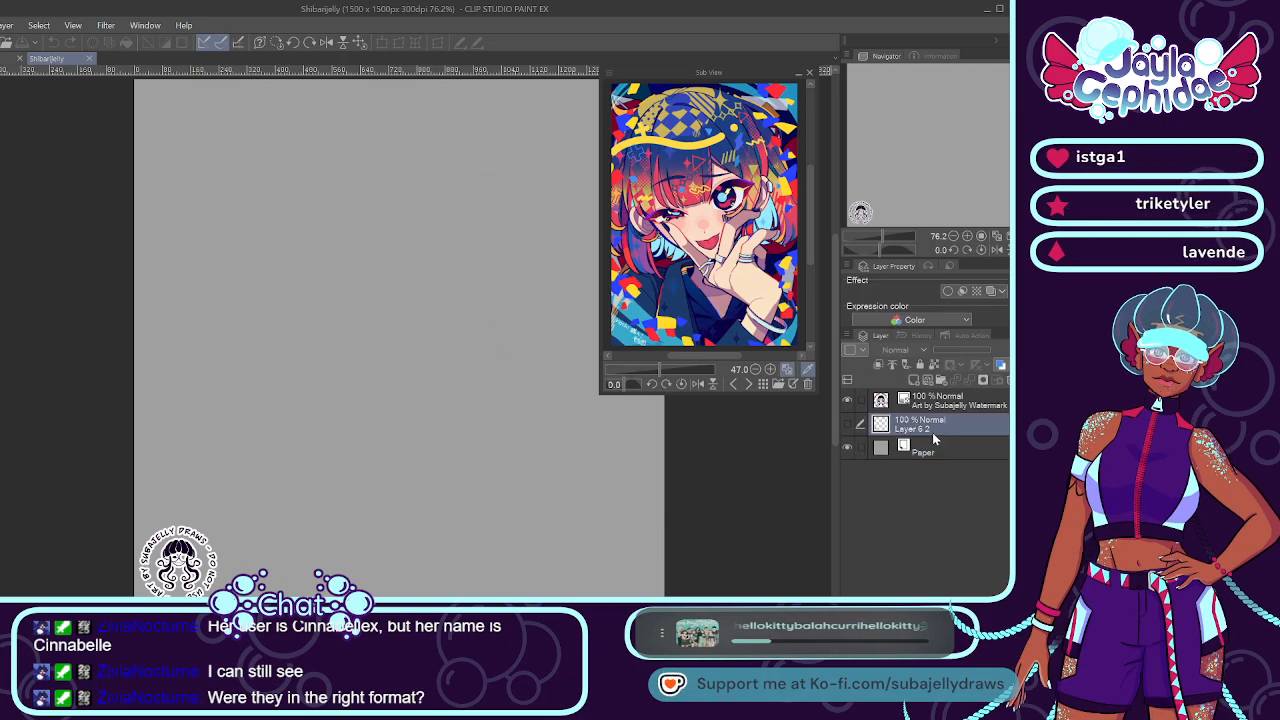
click(1000, 365)
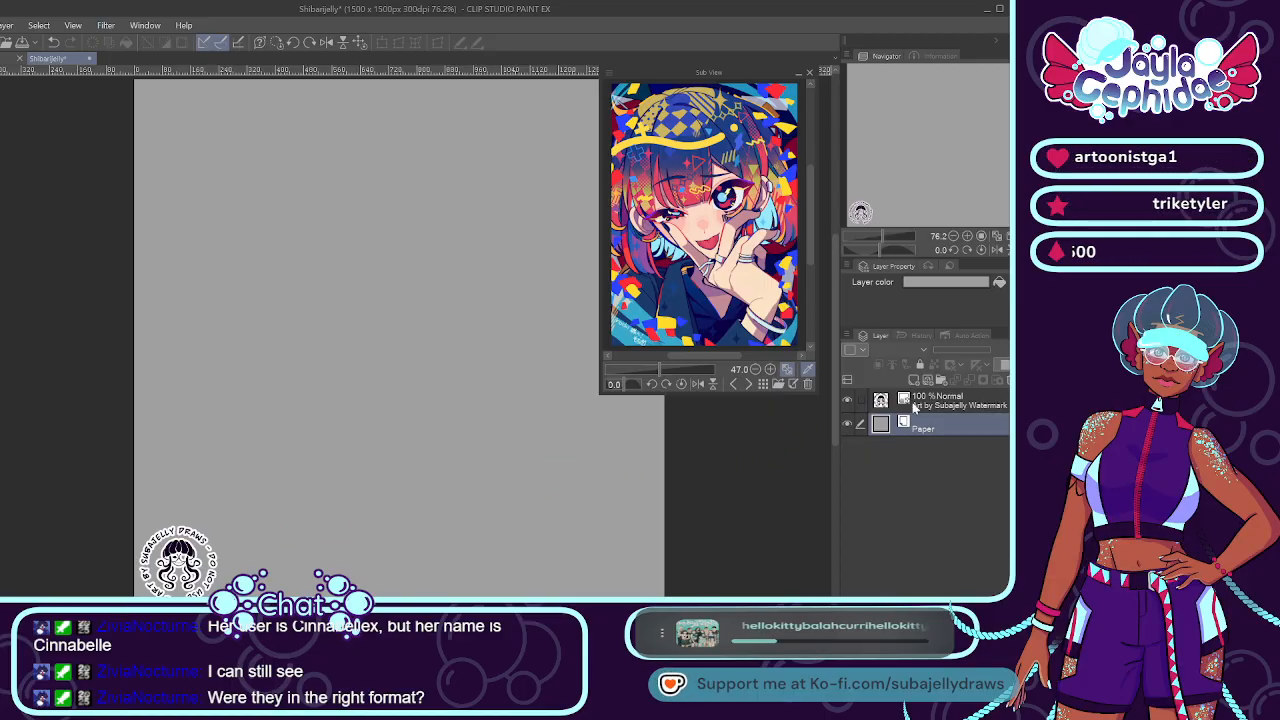
click(939, 381)
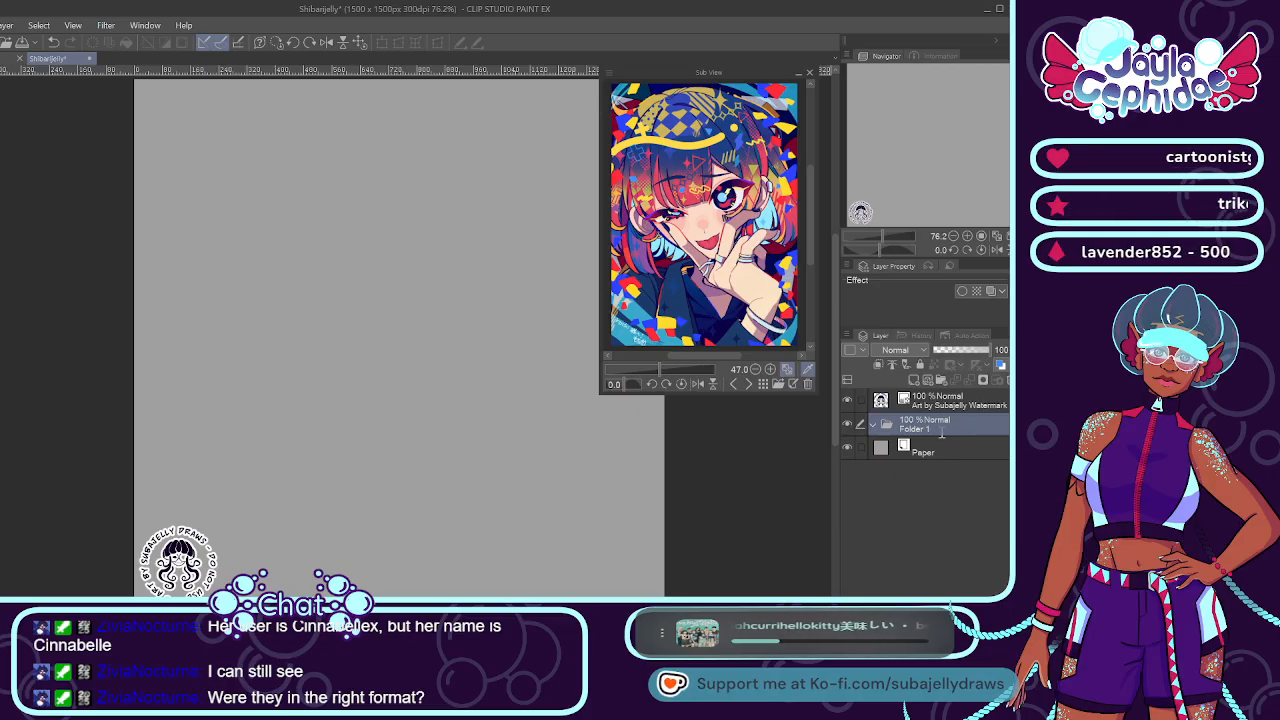
text(Sketch)
key(Return)
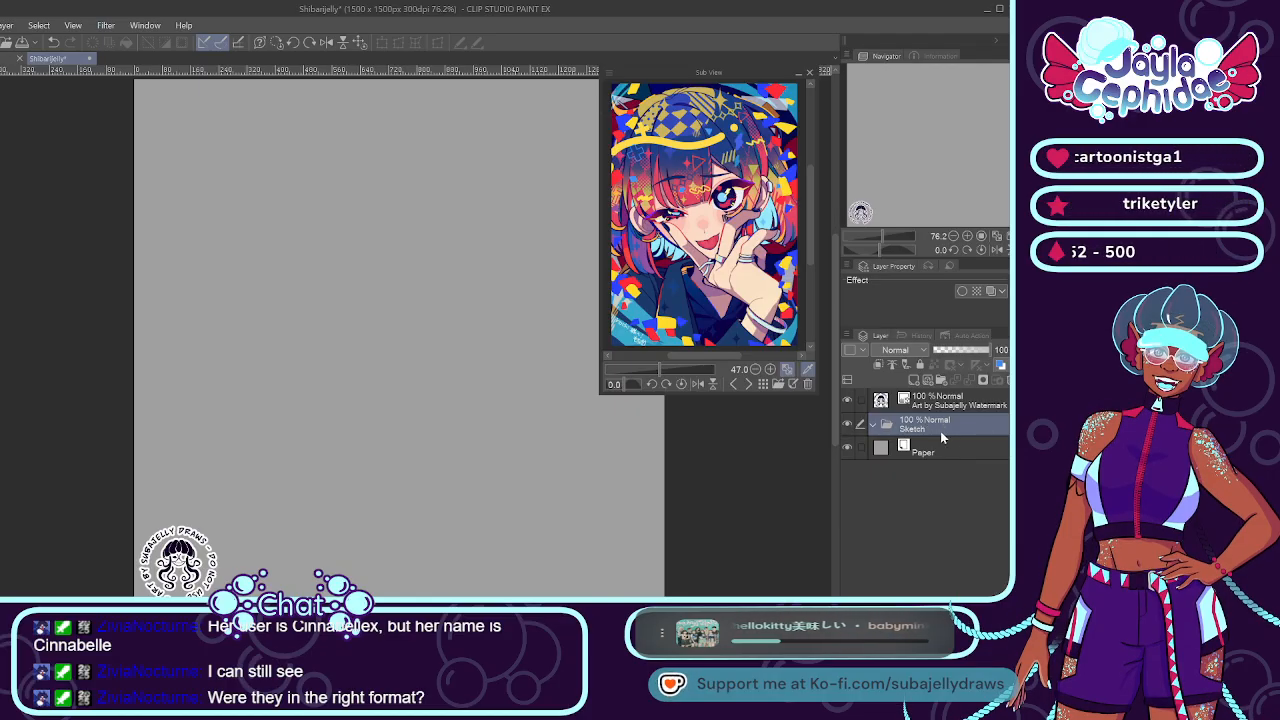
Place the Jayla Model 3D figure from the materials on the canvas, directly above the Paper layer.
click(935, 448)
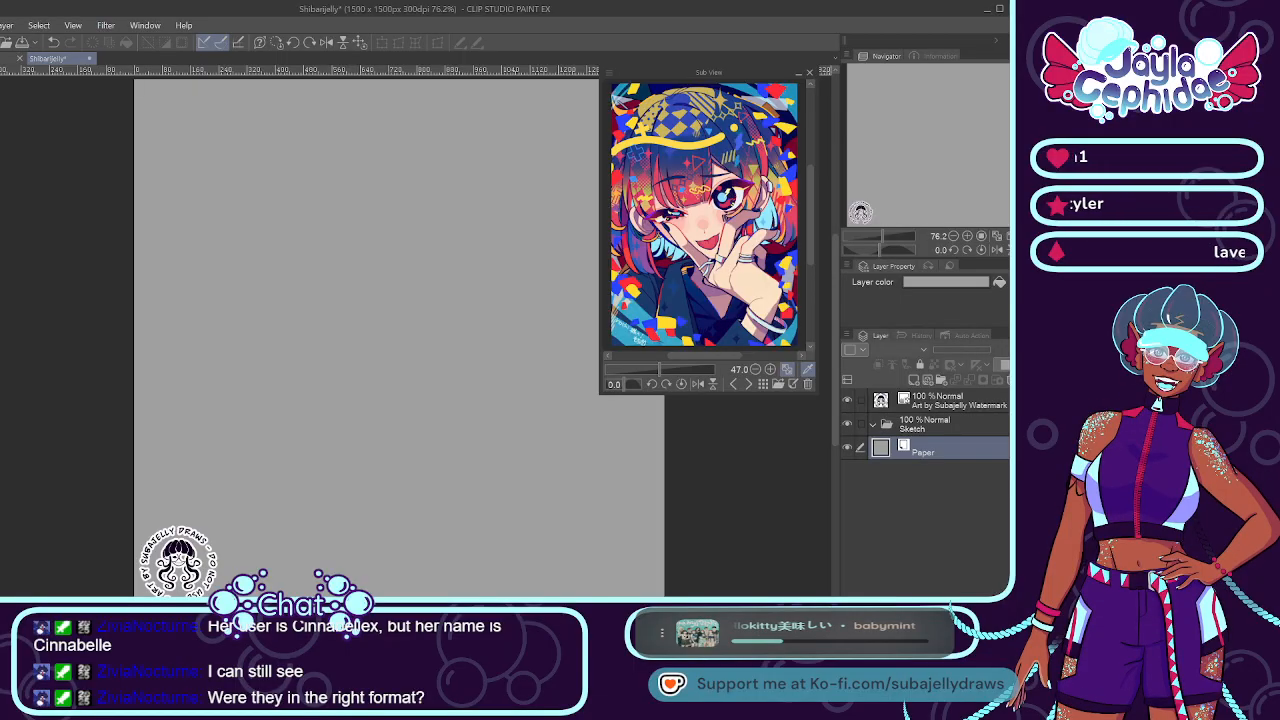
key(Tab)
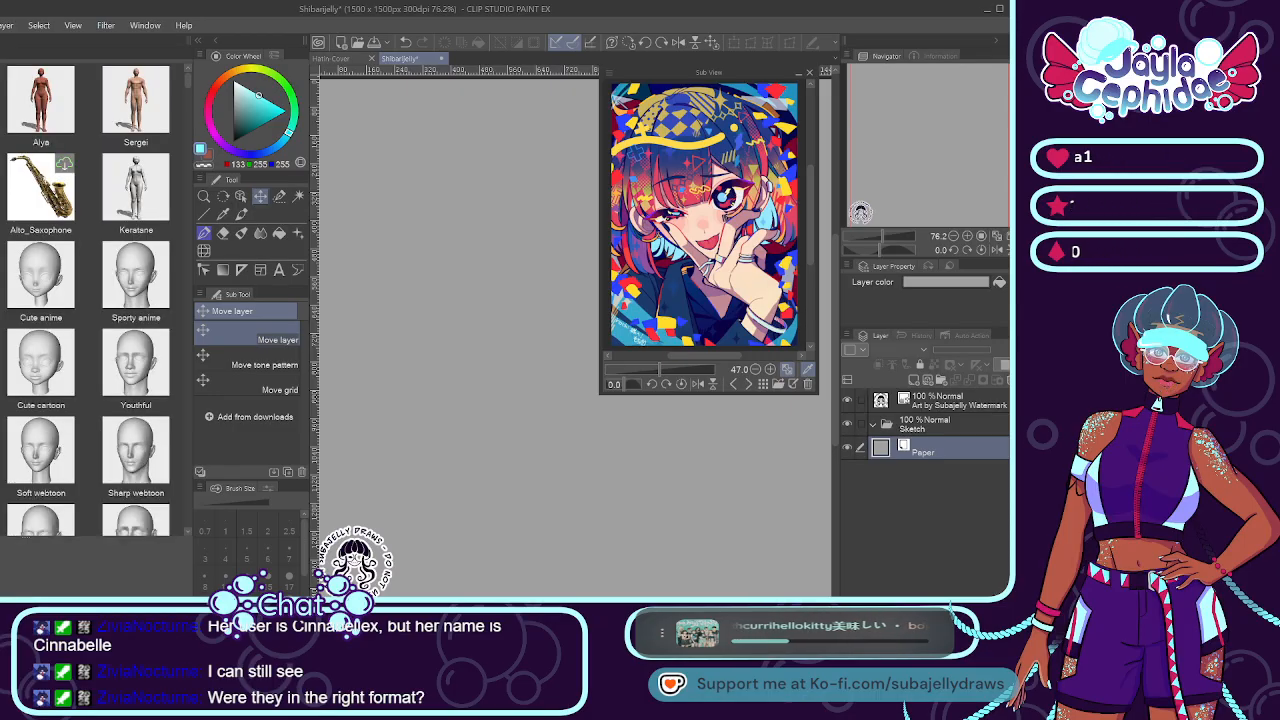
scroll(133, 222, down, 4)
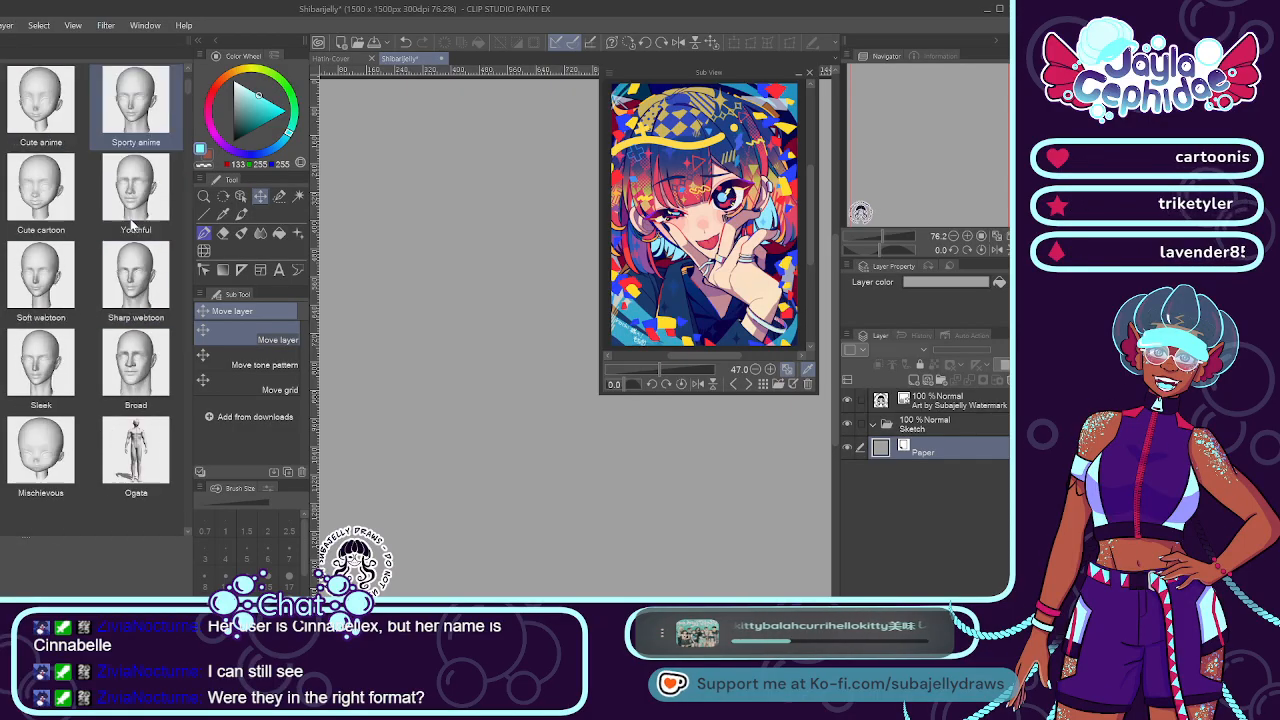
drag(43, 474, 520, 466)
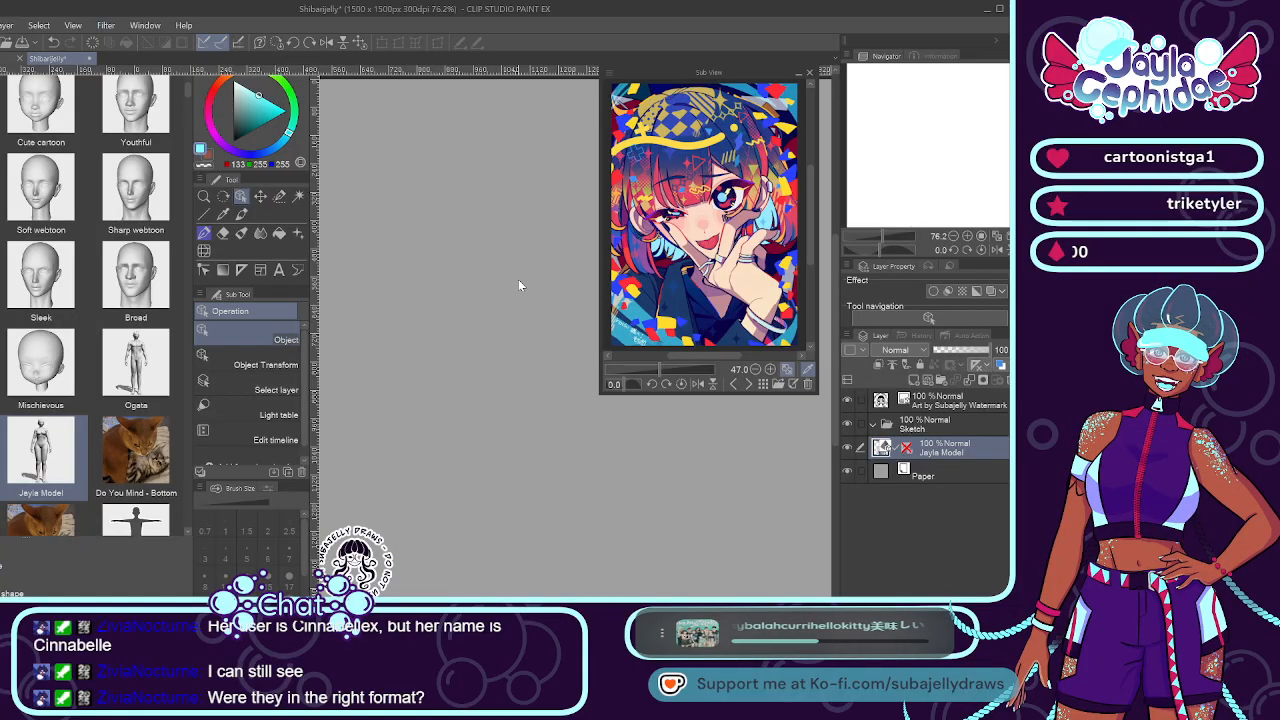
Pose the Jayla Model with one arm bent across the chest and the index finger raised to the face.
scroll(440, 250, up, 5)
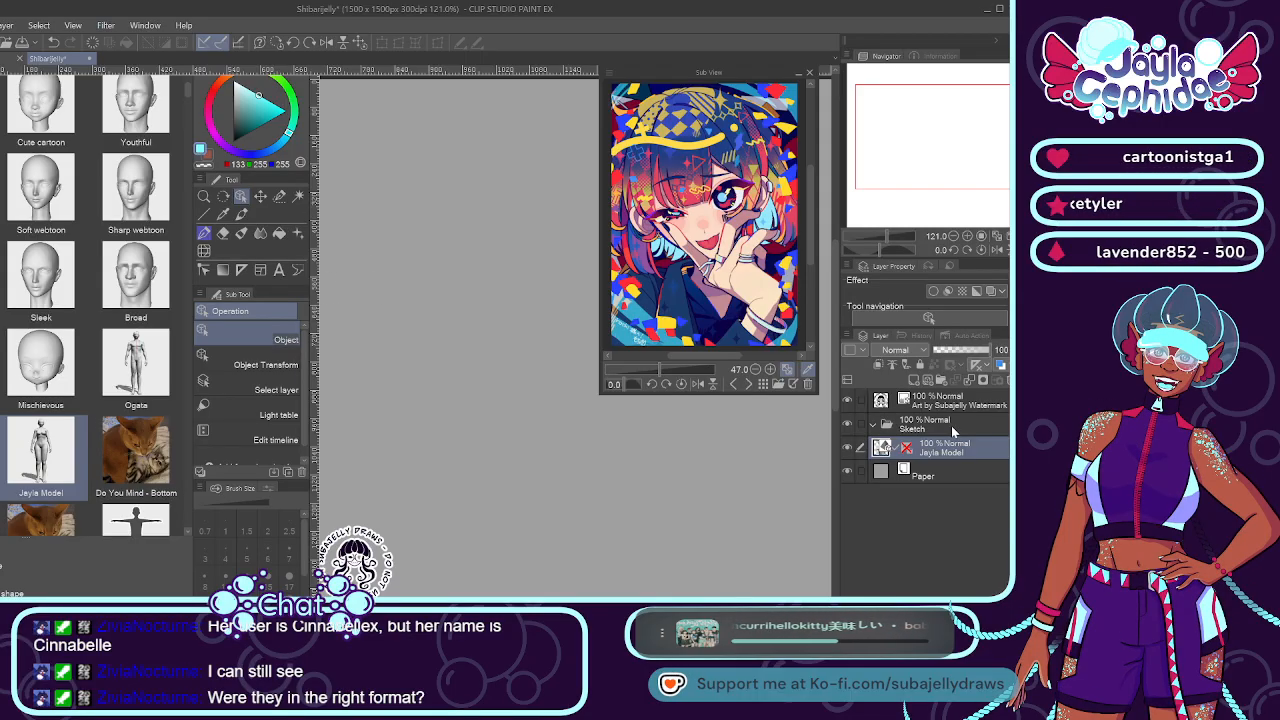
scroll(500, 340, down, 3)
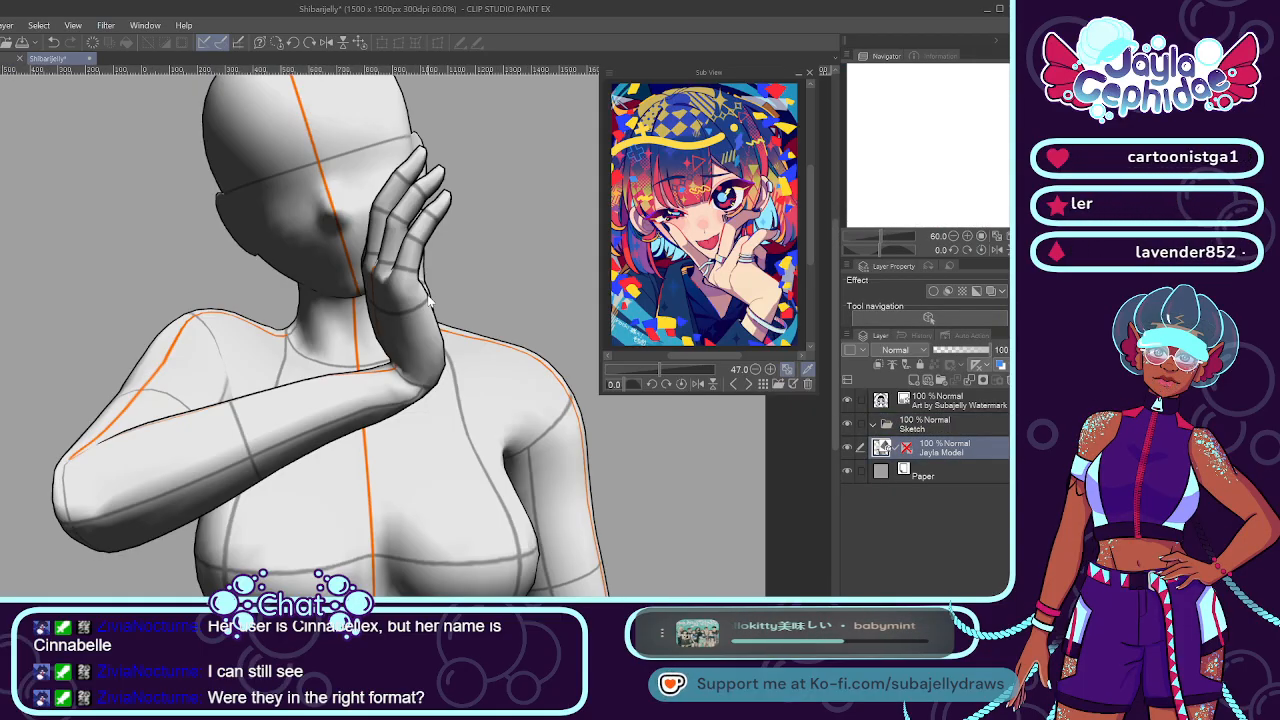
scroll(250, 256, up, 2)
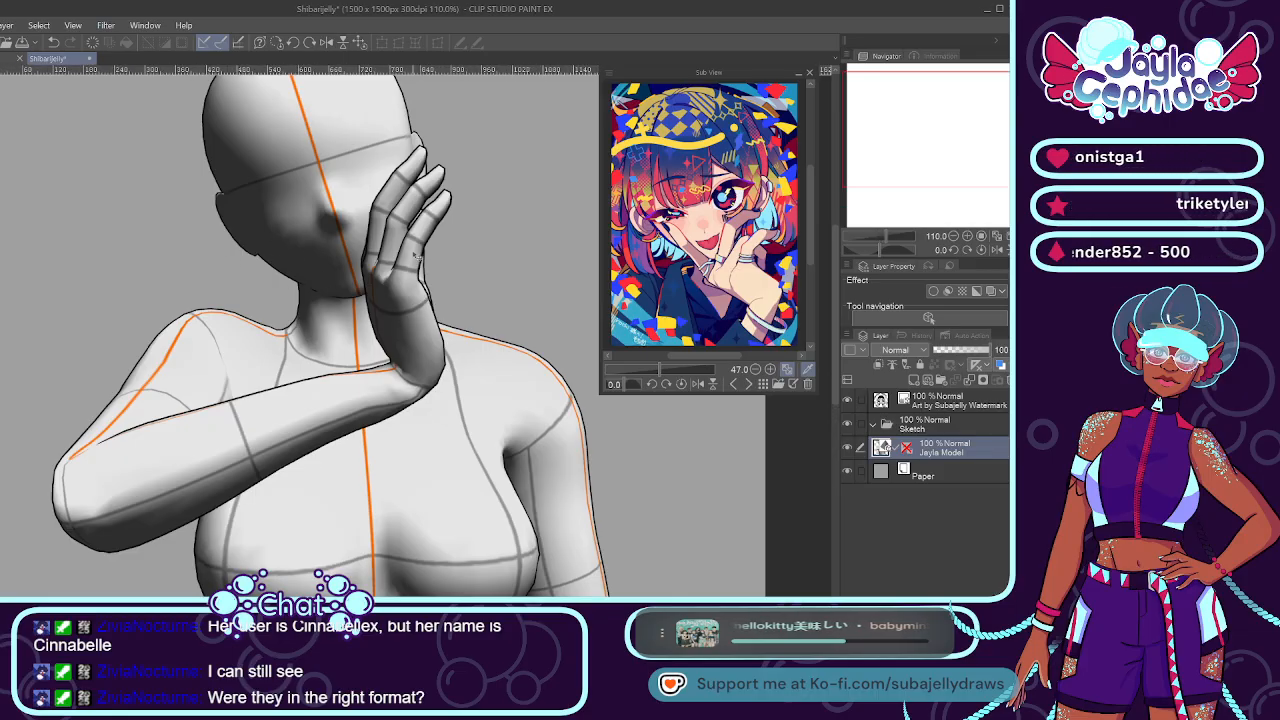
scroll(290, 278, up, 3)
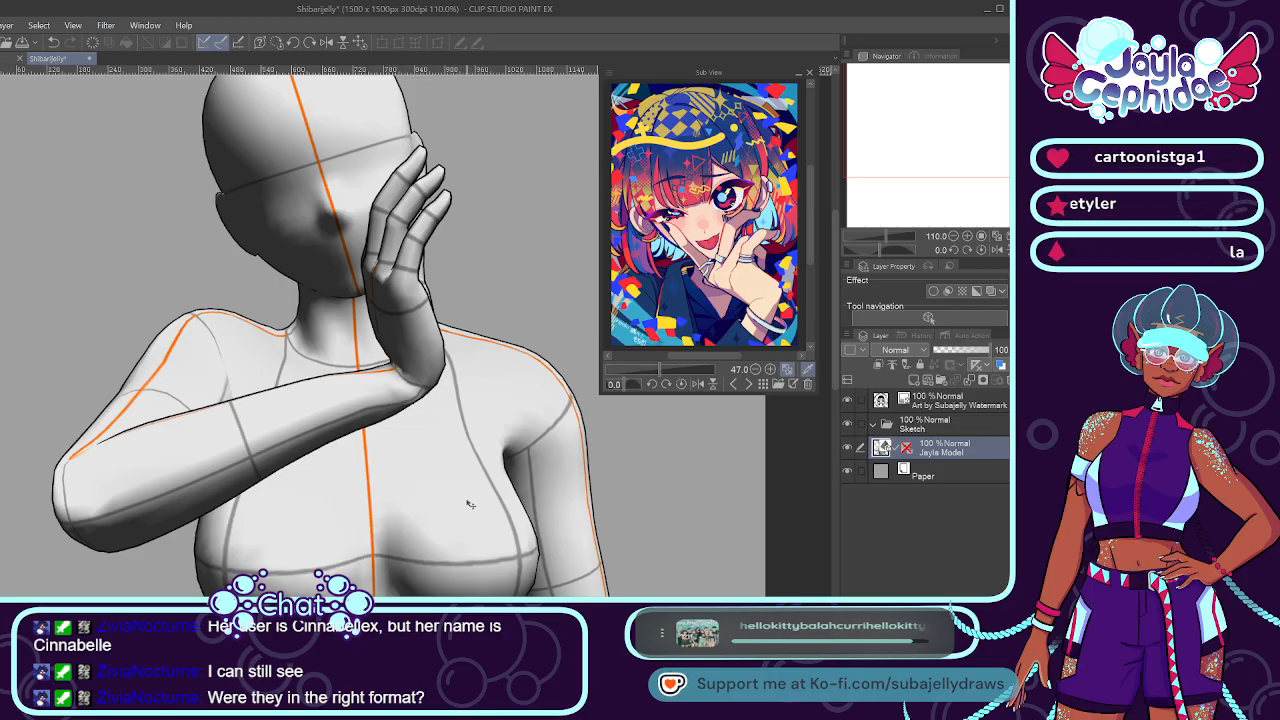
click(965, 422)
click(360, 45)
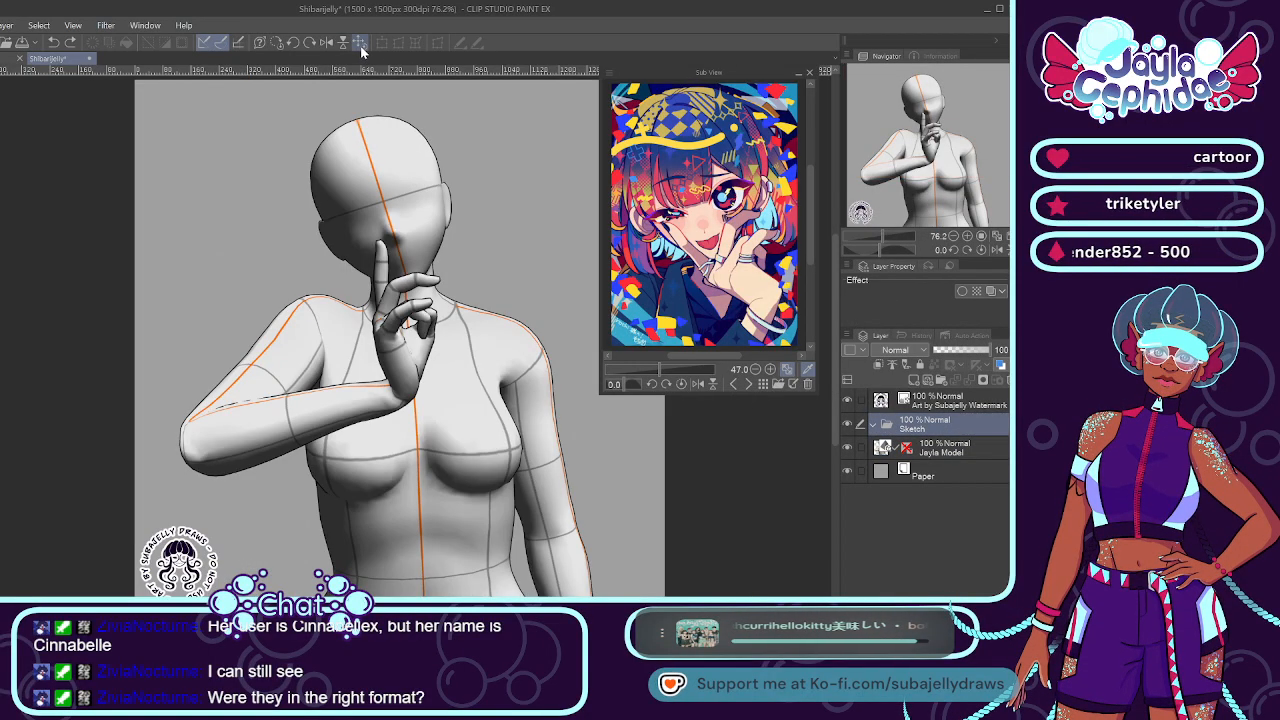
click(381, 225)
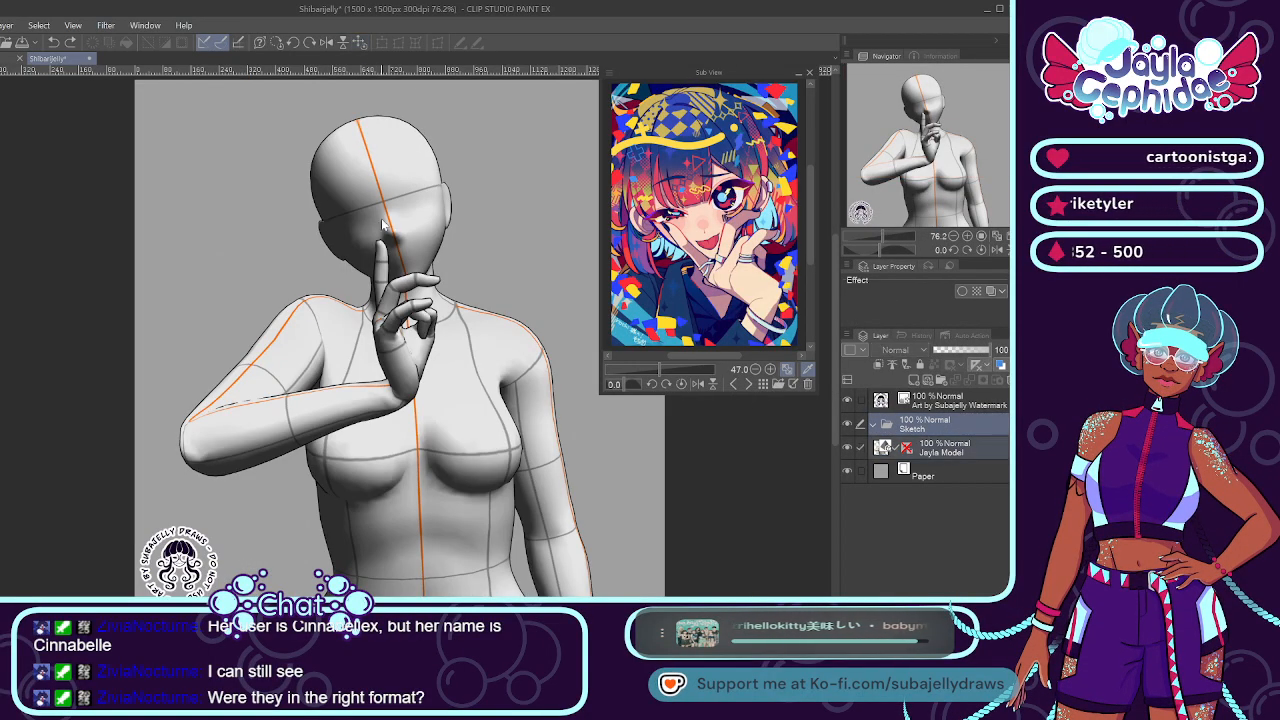
click(950, 455)
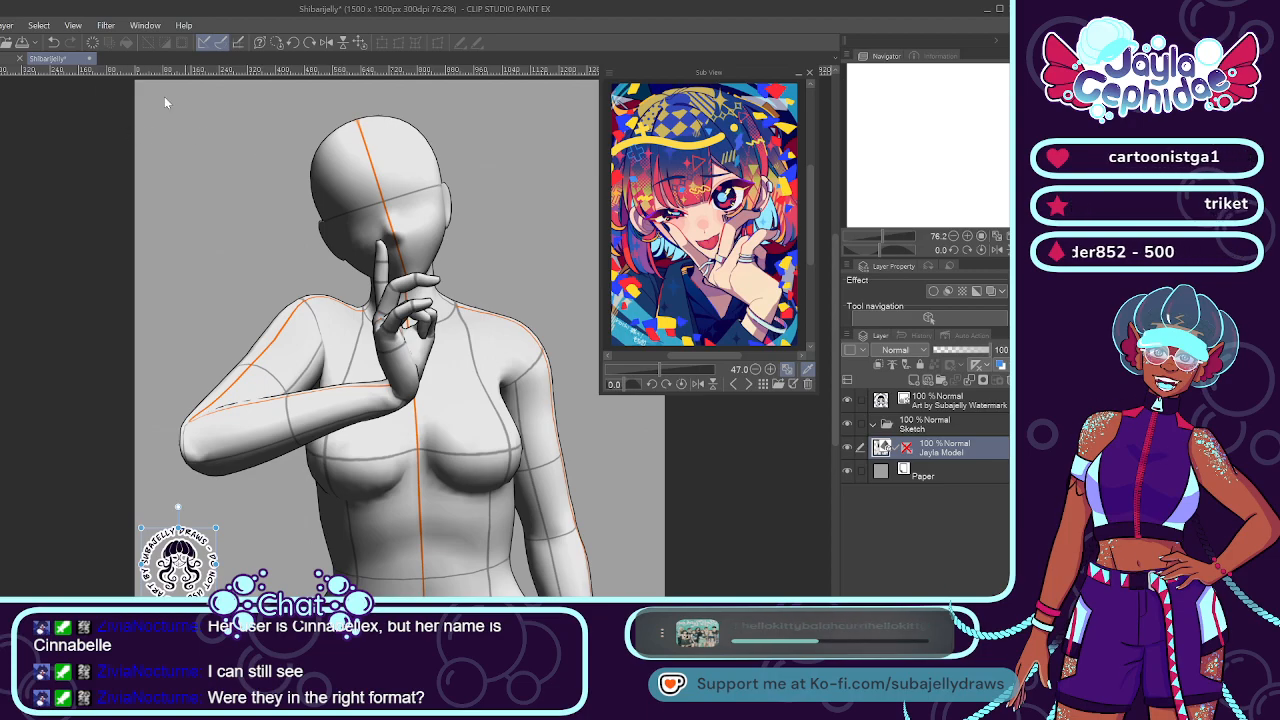
Load the Subajelly illustration into the Sub View and copy it into the Shibarijelly document as a layer above Jayla Model.
click(778, 386)
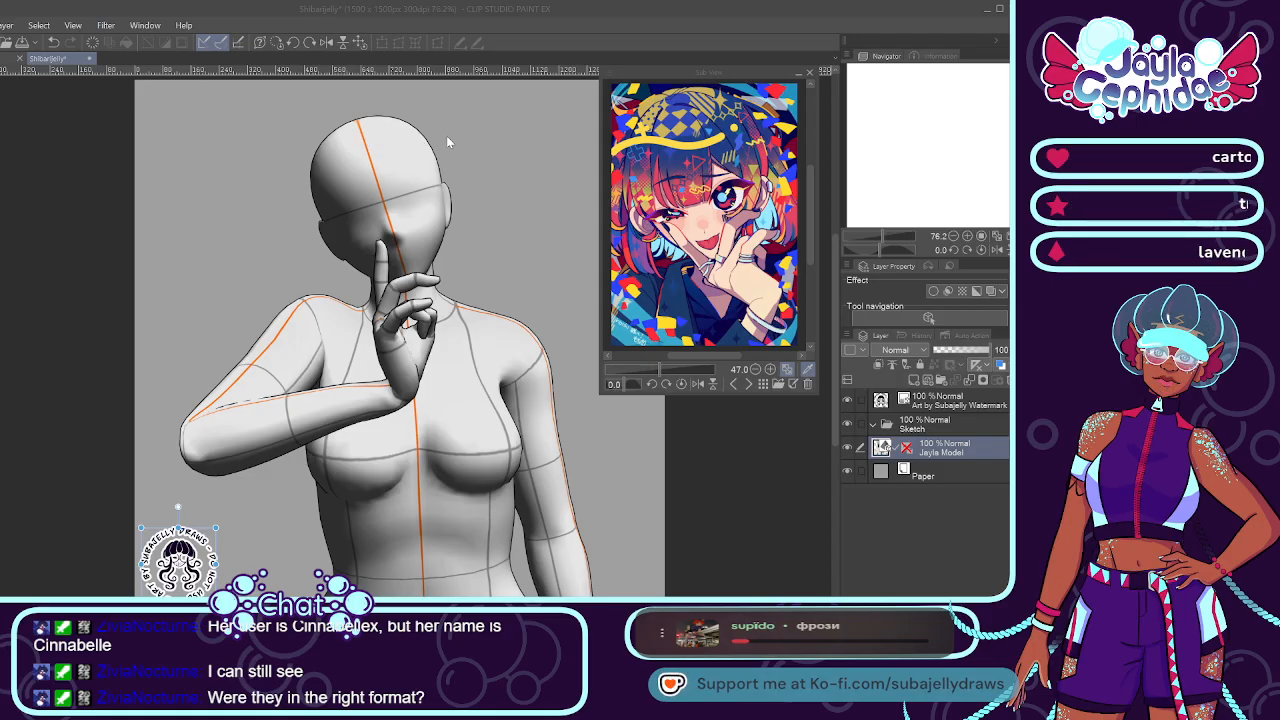
click(578, 602)
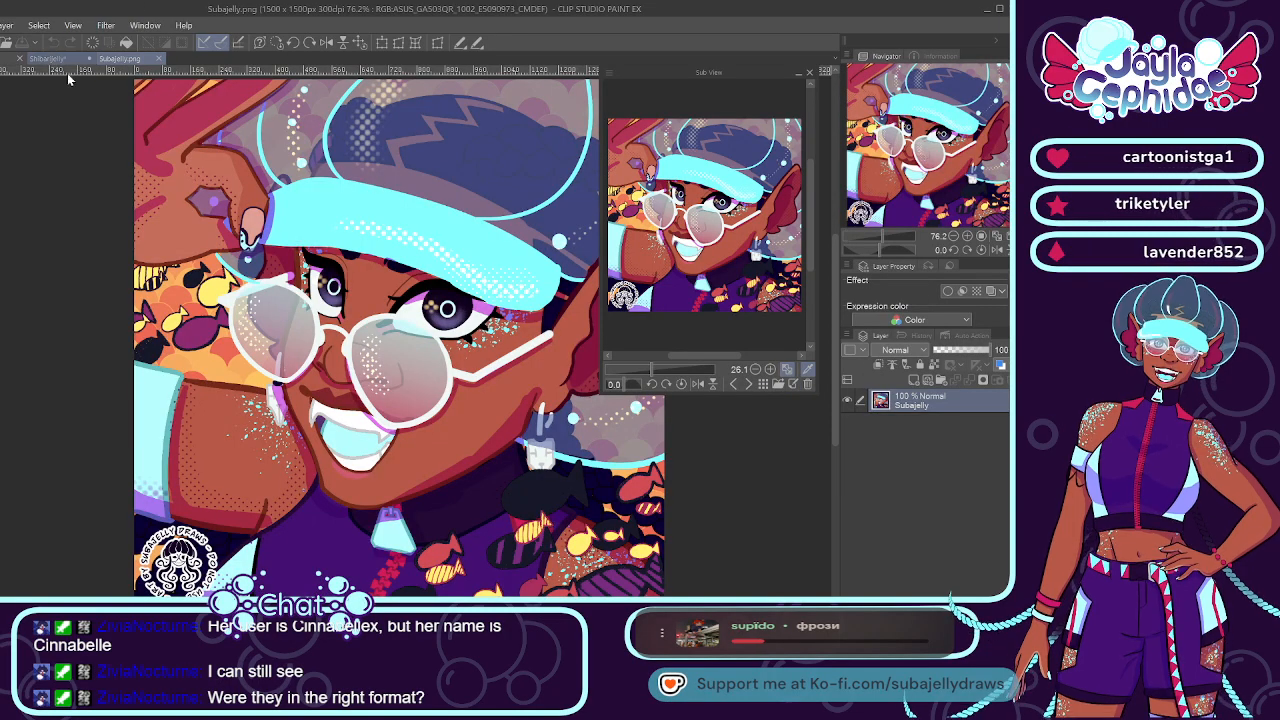
click(48, 58)
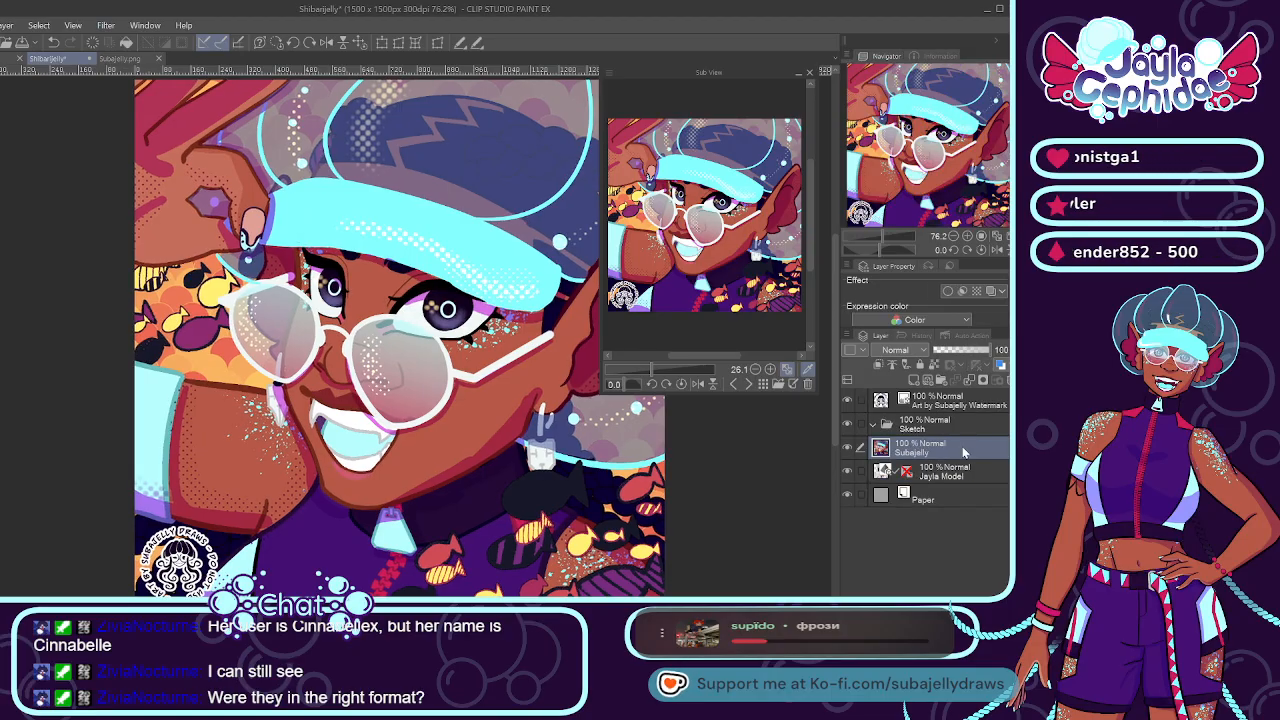
Set the Subajelly overlay layer's opacity to 30% and lock the layer.
click(951, 352)
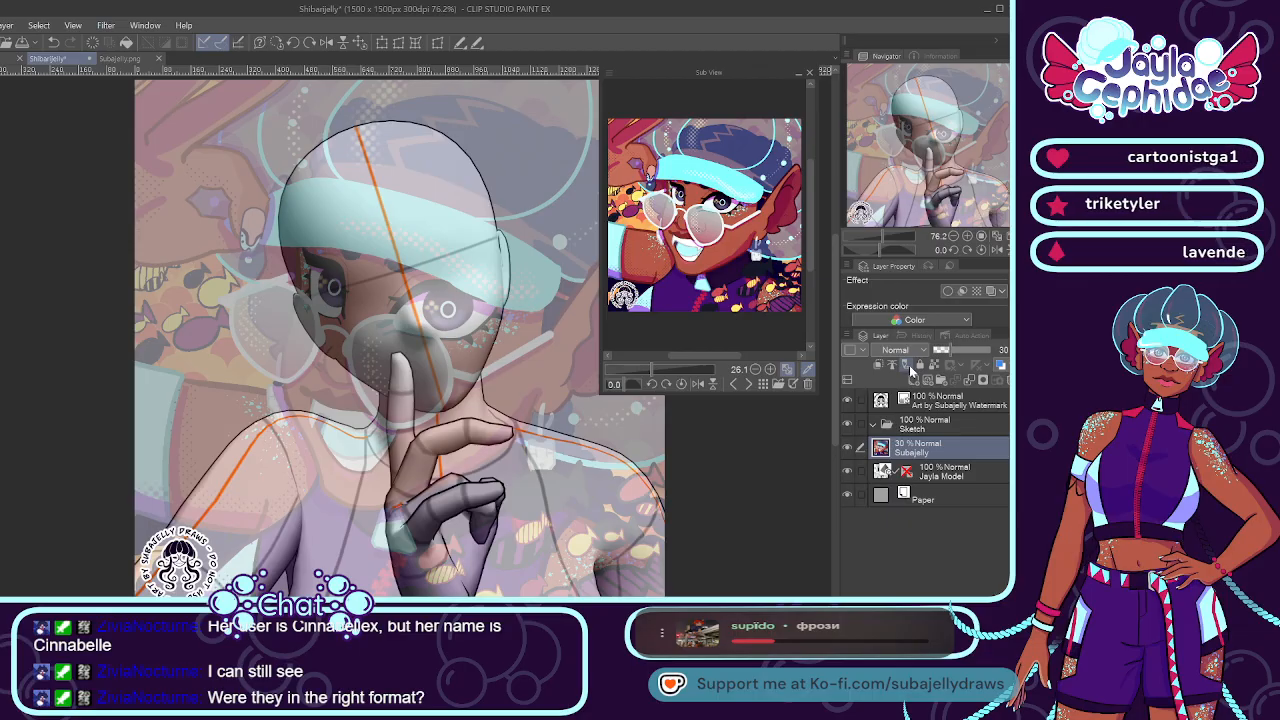
click(921, 366)
Enlarge the Jayla Model, turn its head to match the Subajelly overlay's face and tilt the raised finger against the cheek.
click(940, 471)
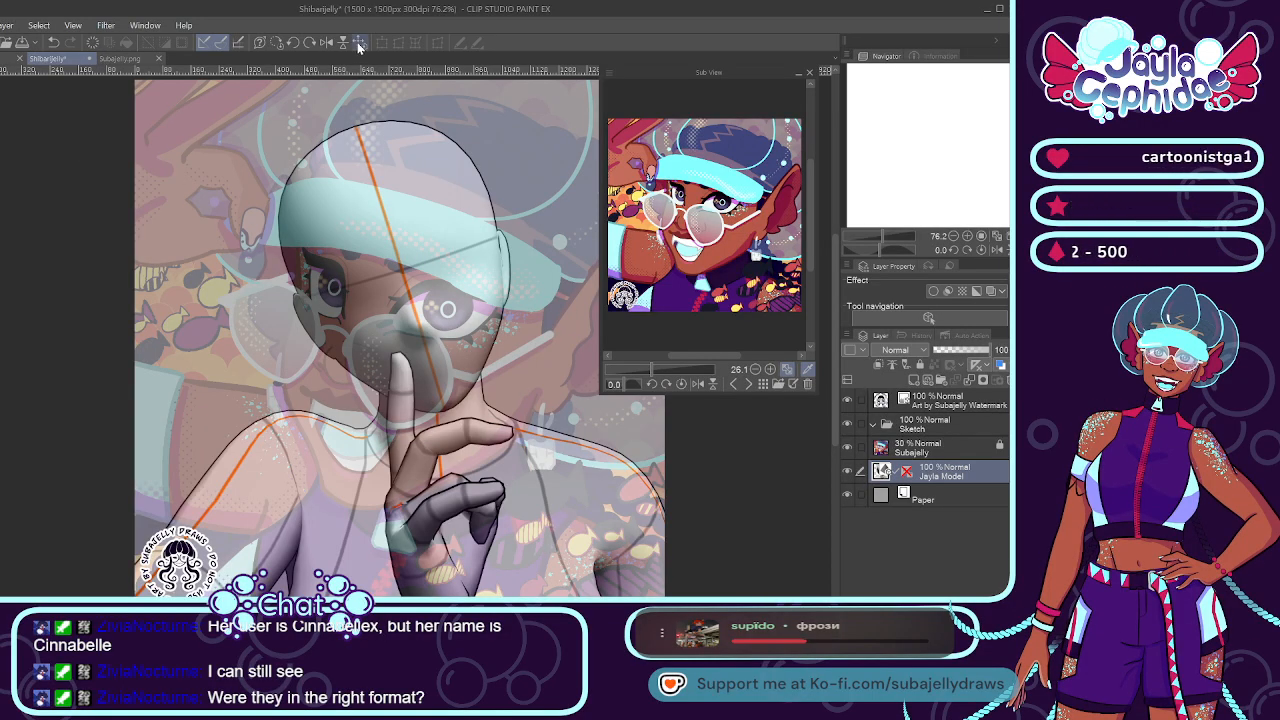
click(946, 453)
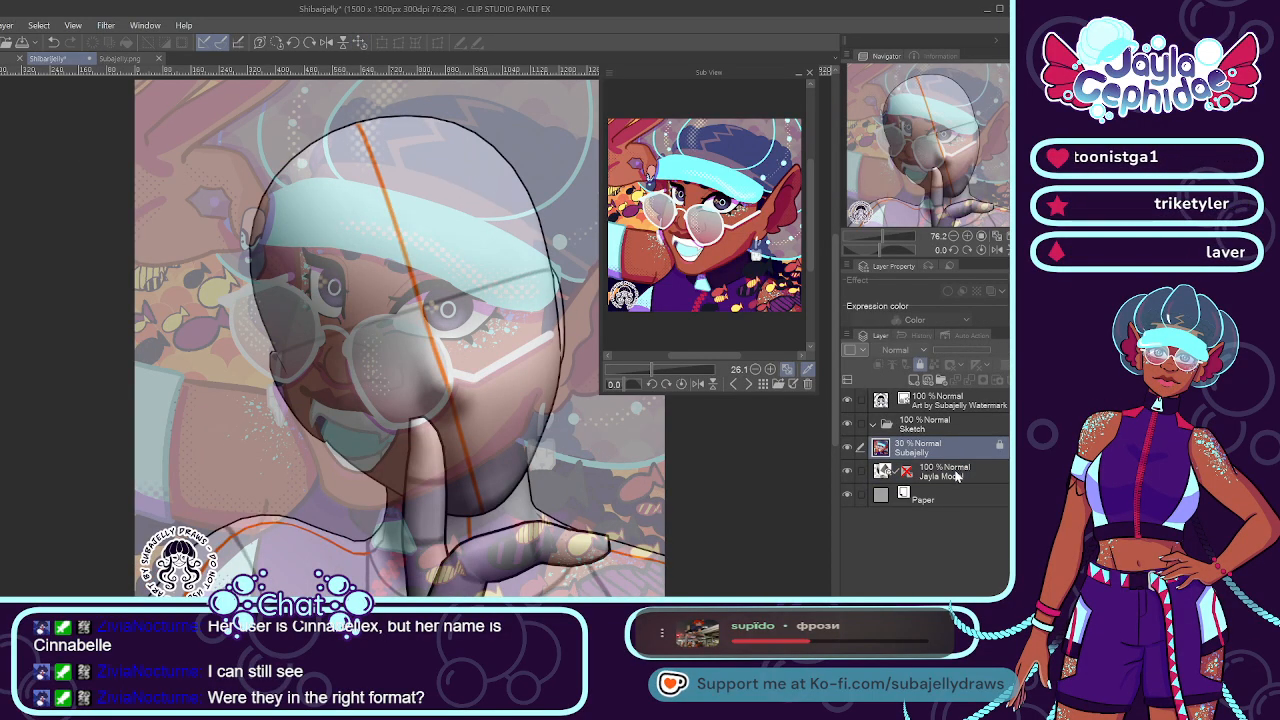
click(955, 473)
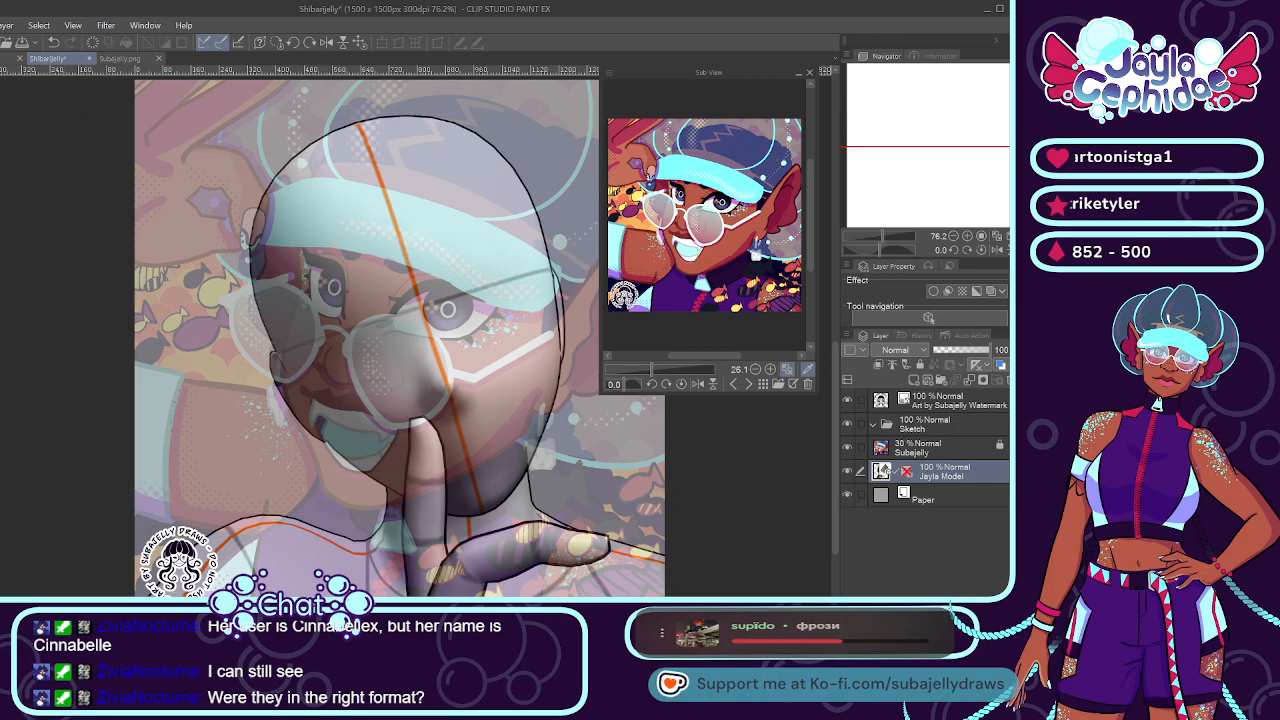
drag(425, 640, 500, 640)
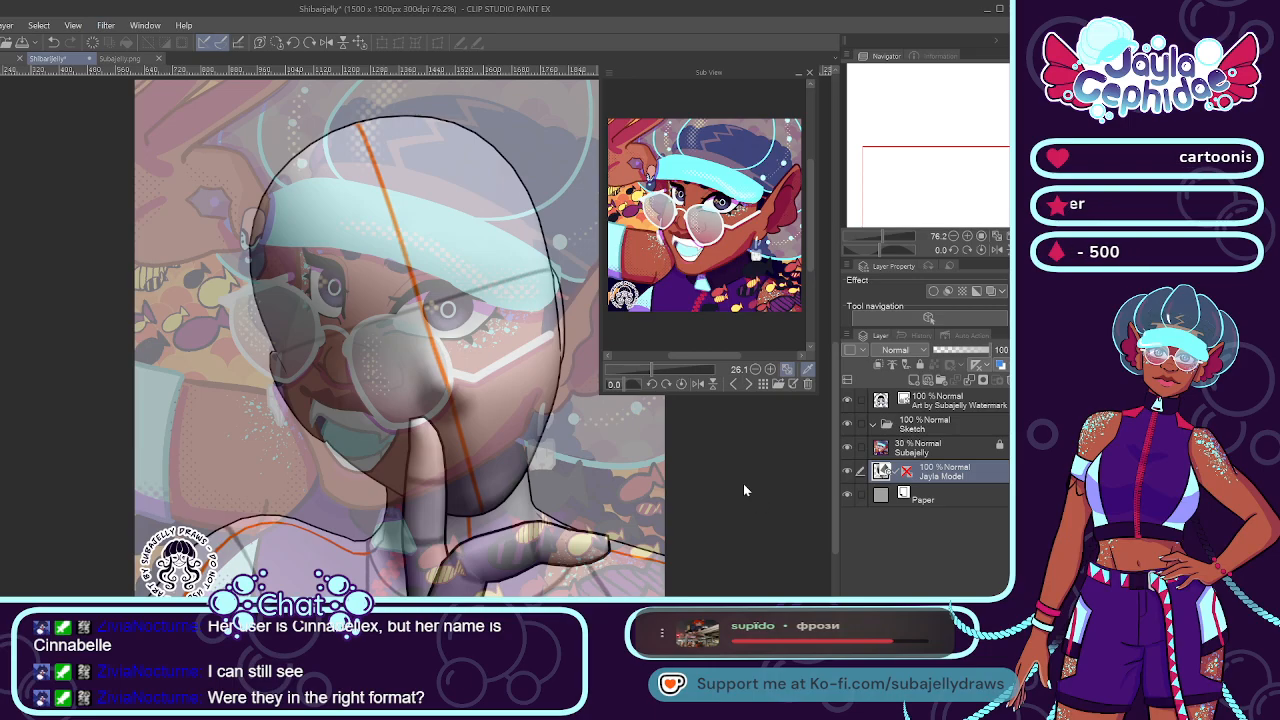
click(922, 448)
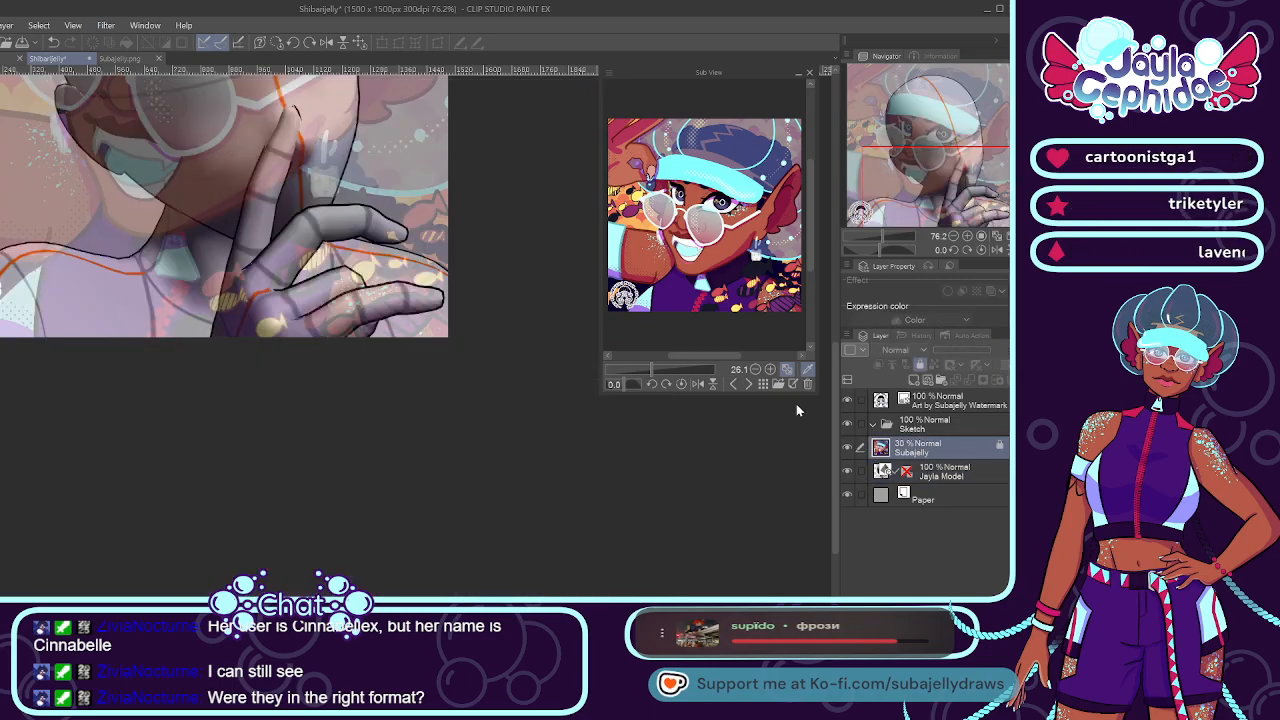
click(358, 44)
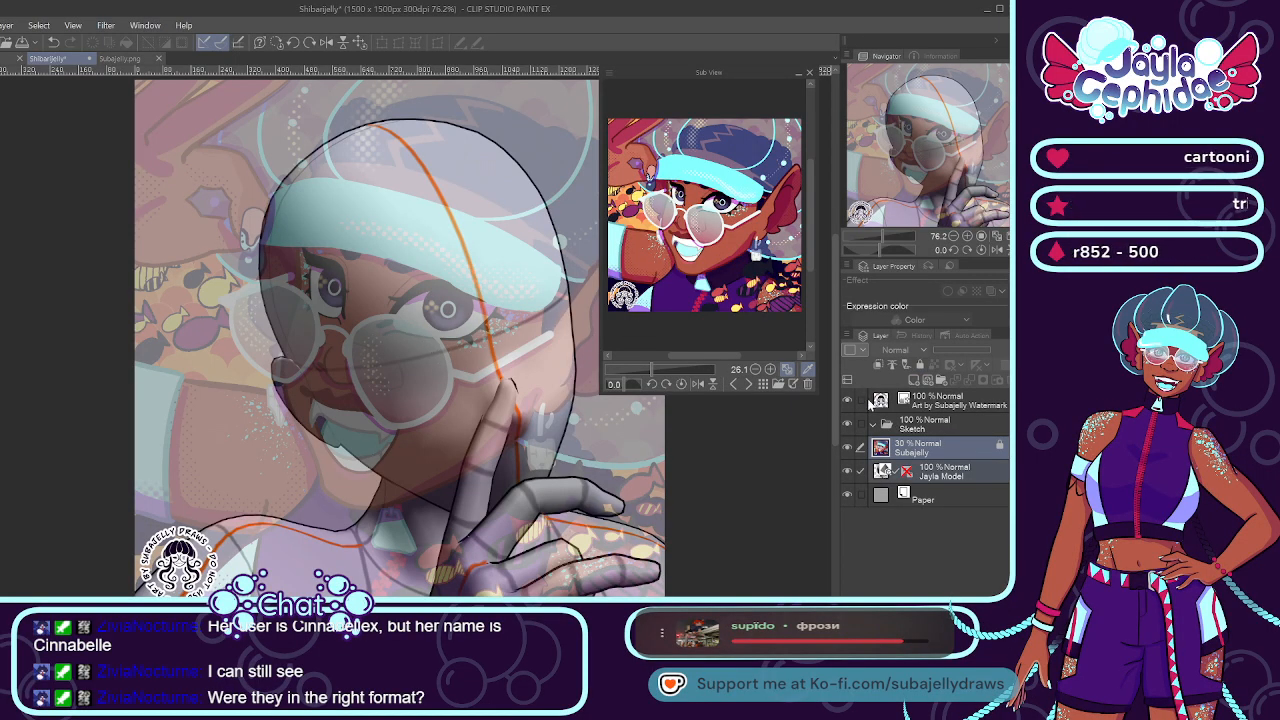
click(946, 474)
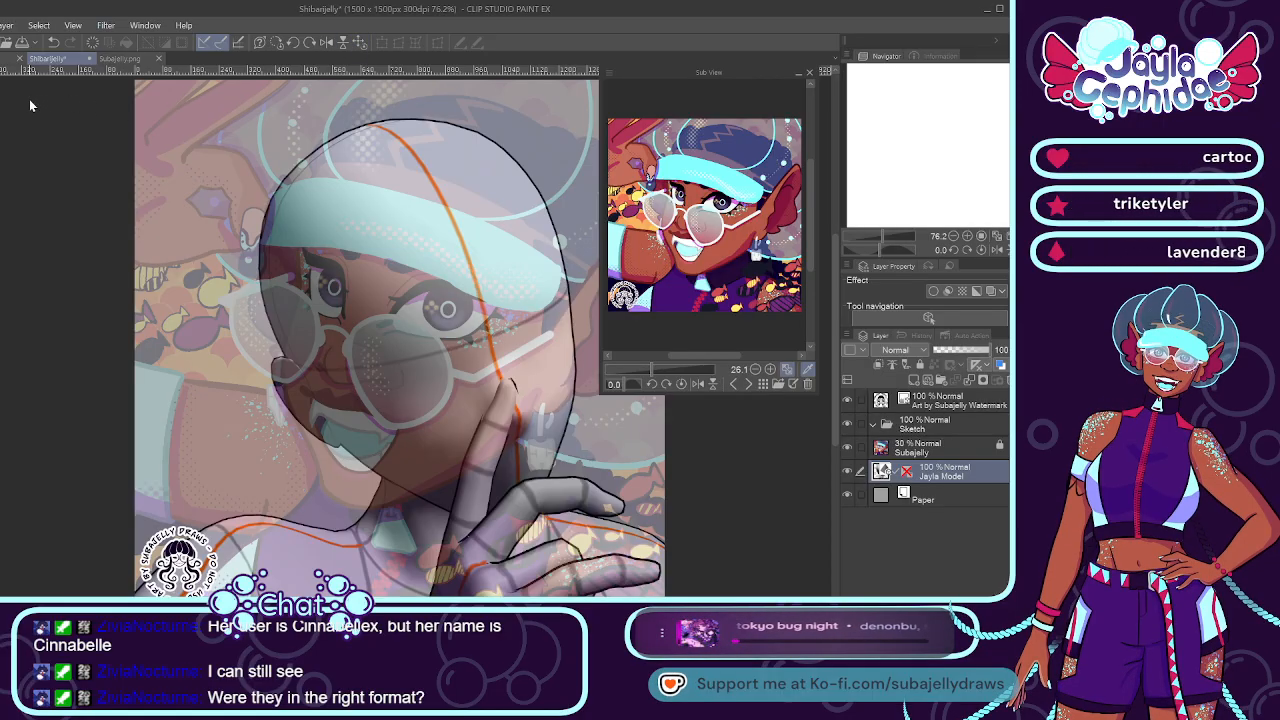
Step through the Sub View references back to the colourful anime portrait.
click(749, 384)
click(735, 384)
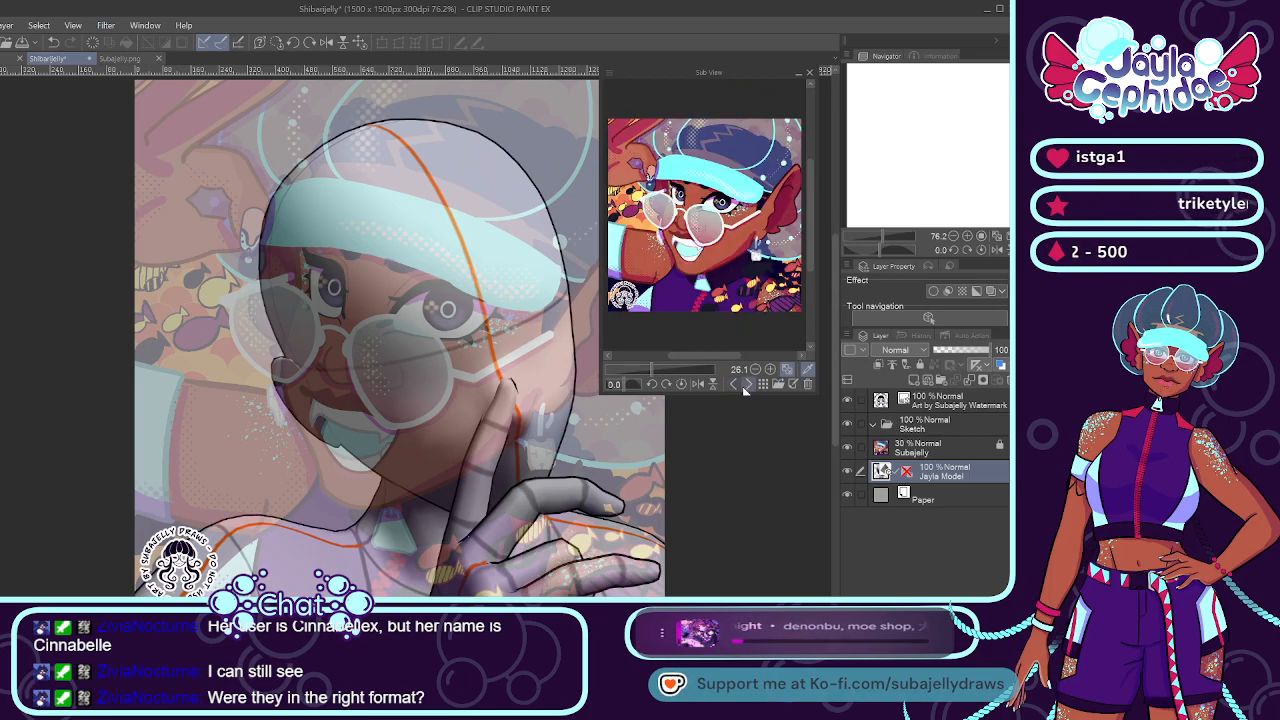
click(736, 385)
click(737, 385)
click(739, 385)
click(740, 386)
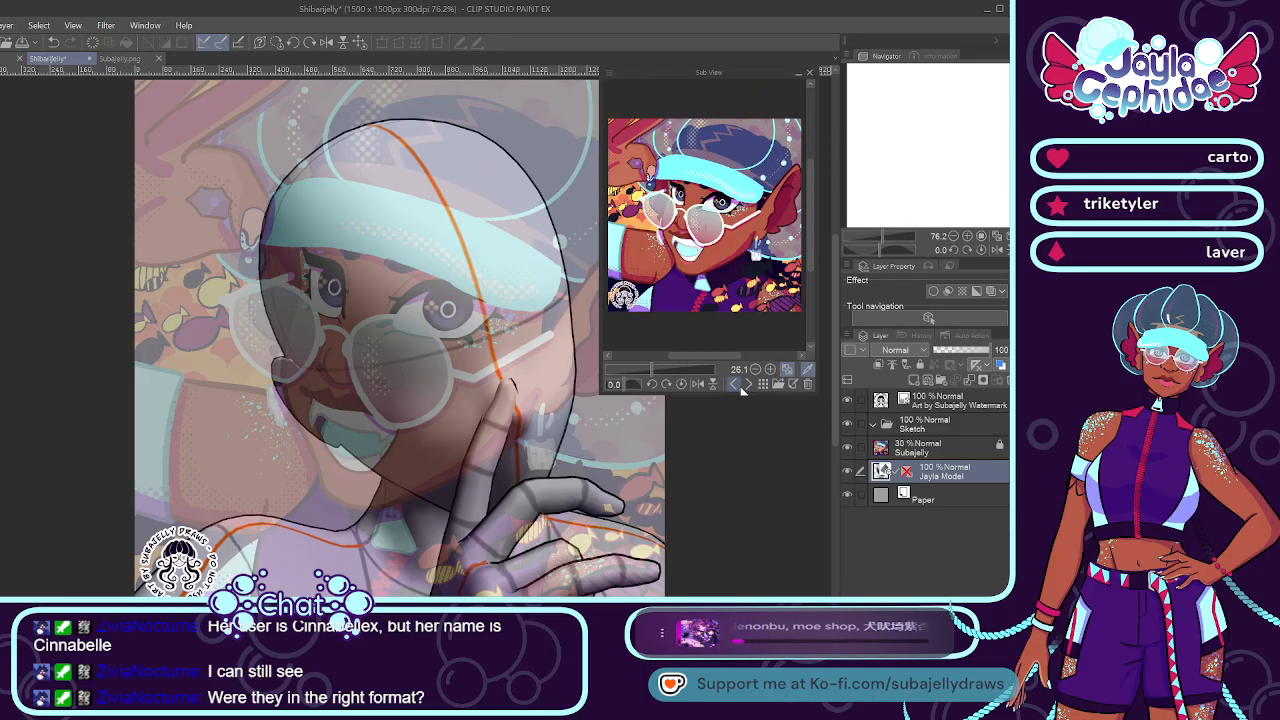
click(741, 386)
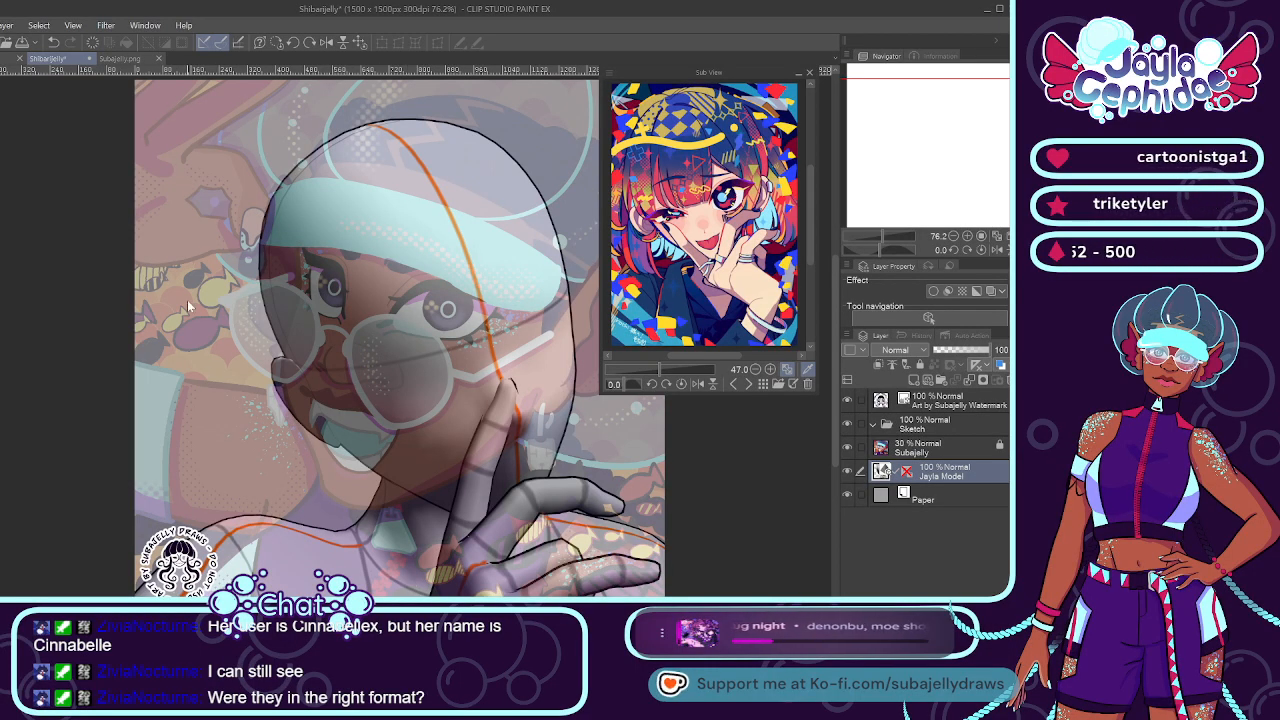
Check the posed Jayla Model against the Subajelly overlay and leaf through the Sub View references, ending on the colourful anime portrait.
click(938, 428)
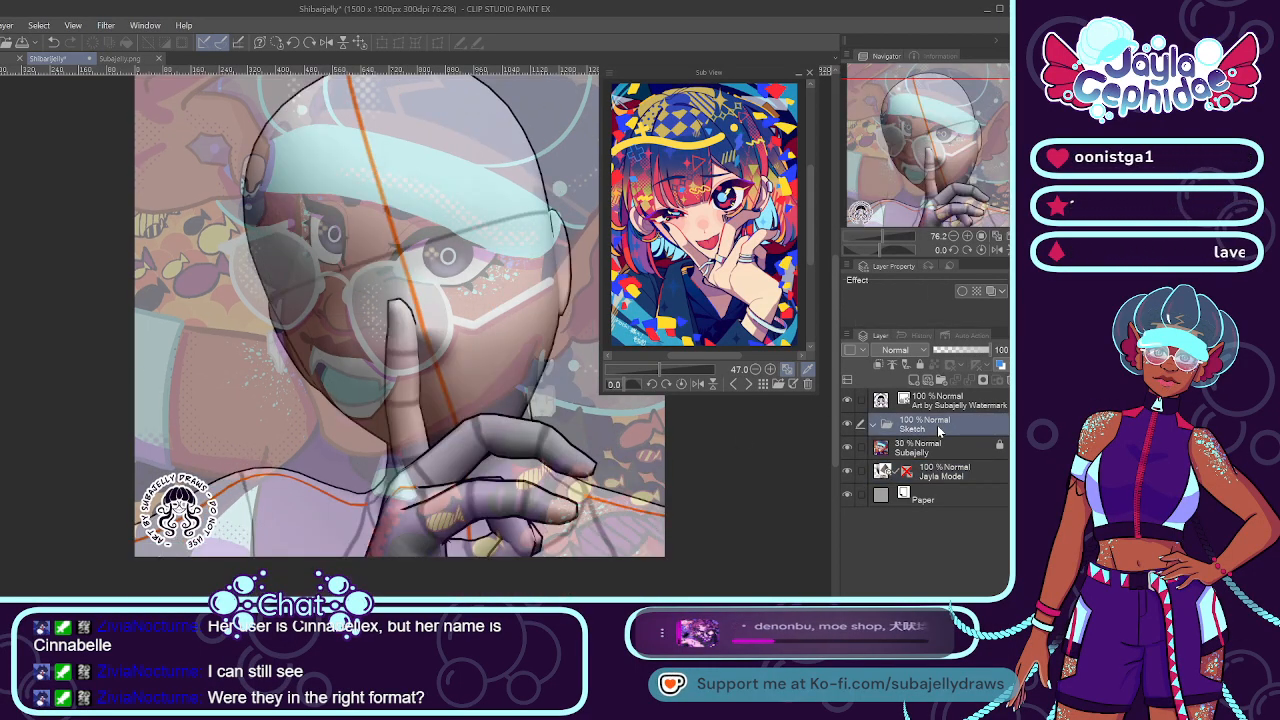
click(960, 487)
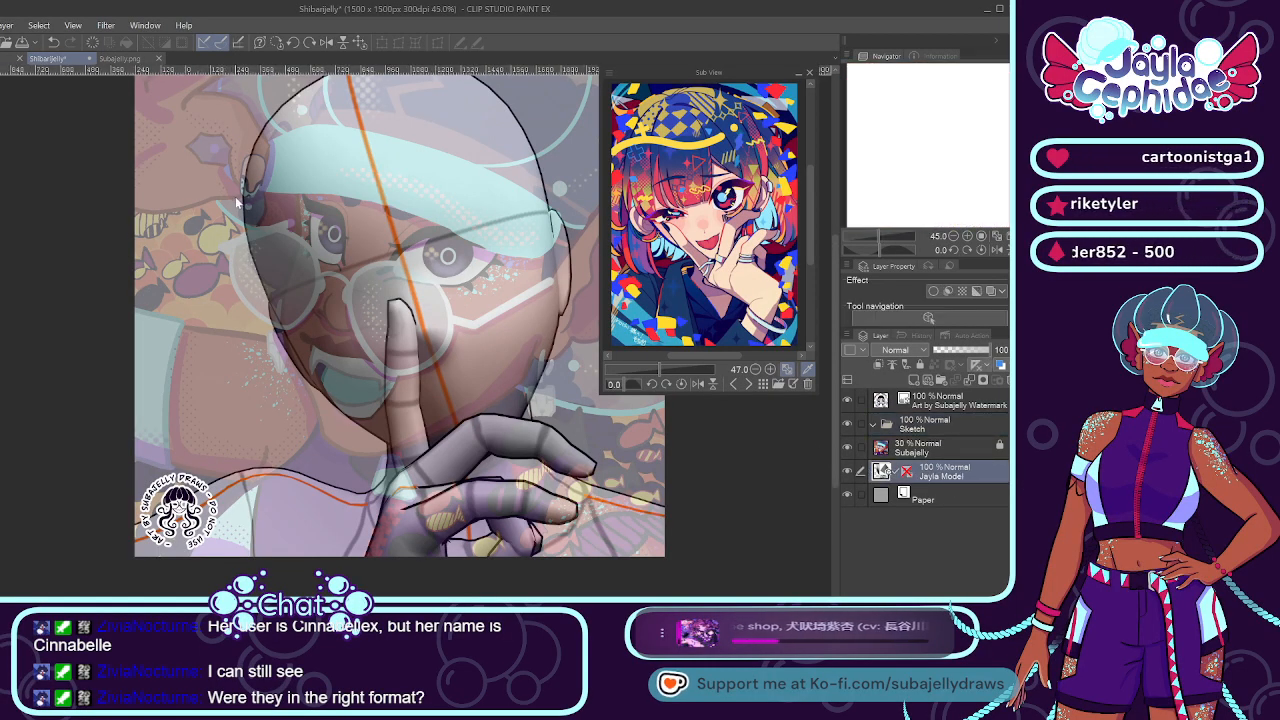
scroll(237, 203, down, 1)
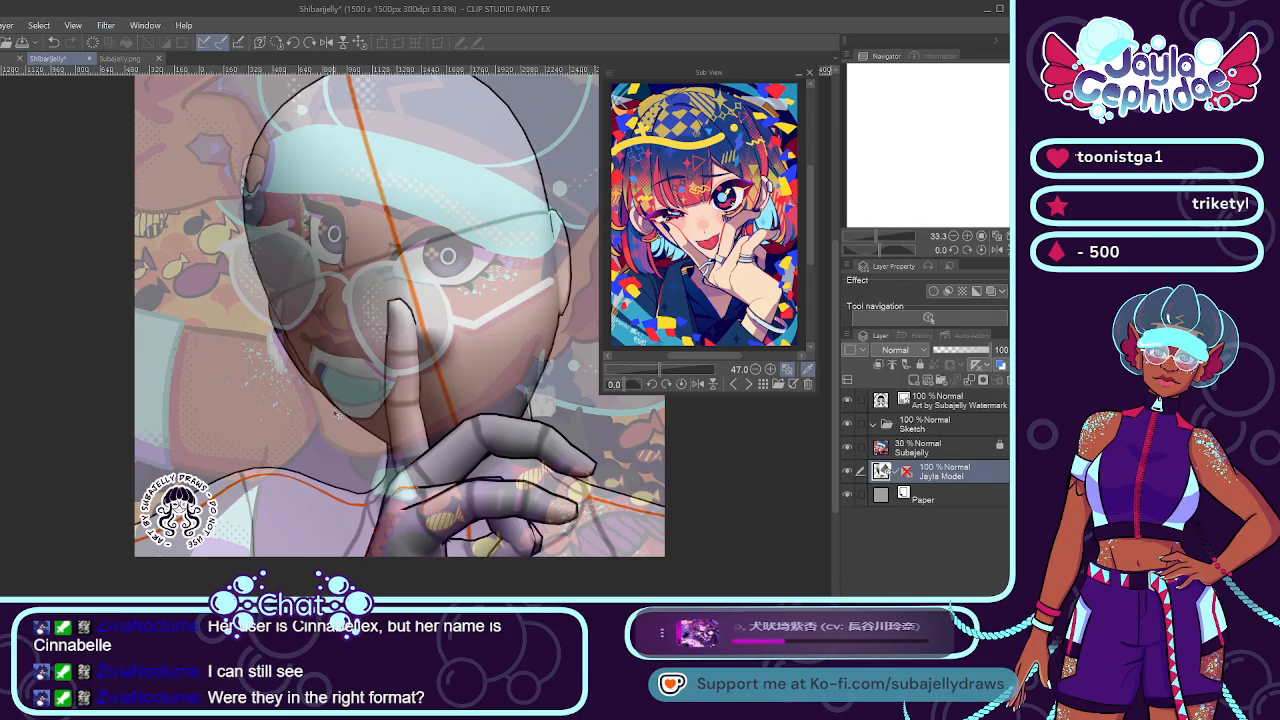
click(357, 46)
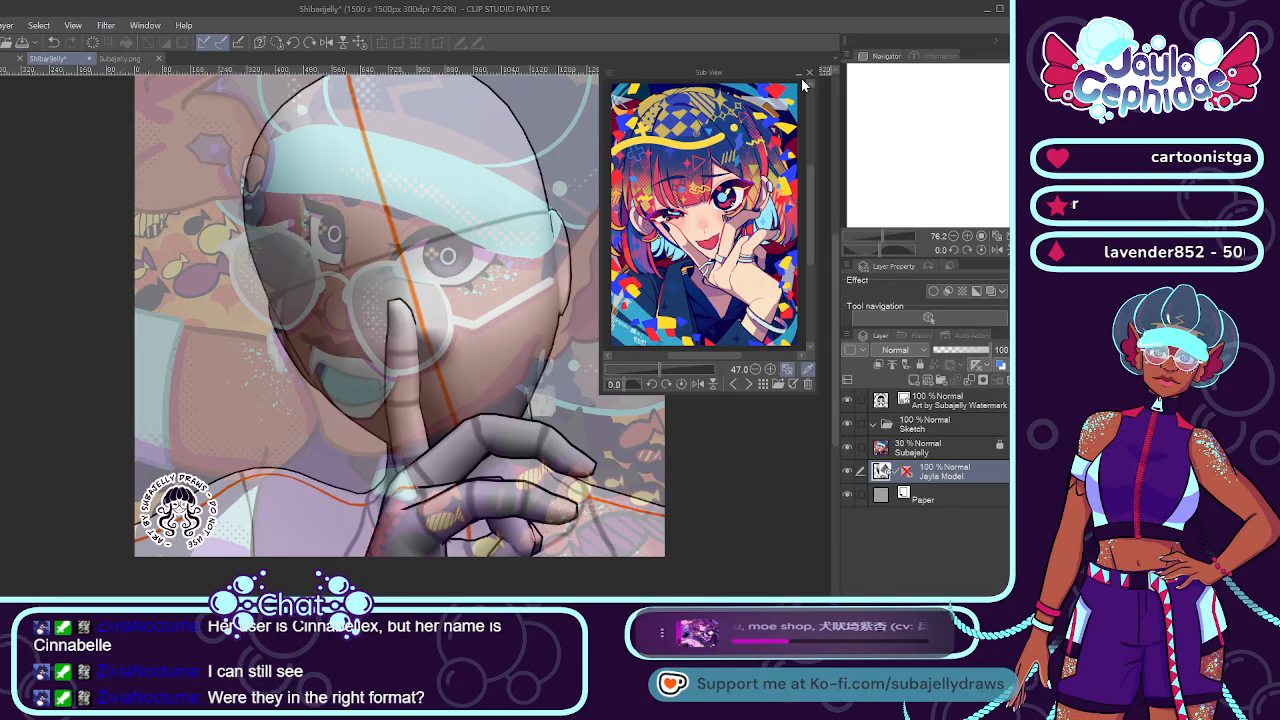
click(749, 386)
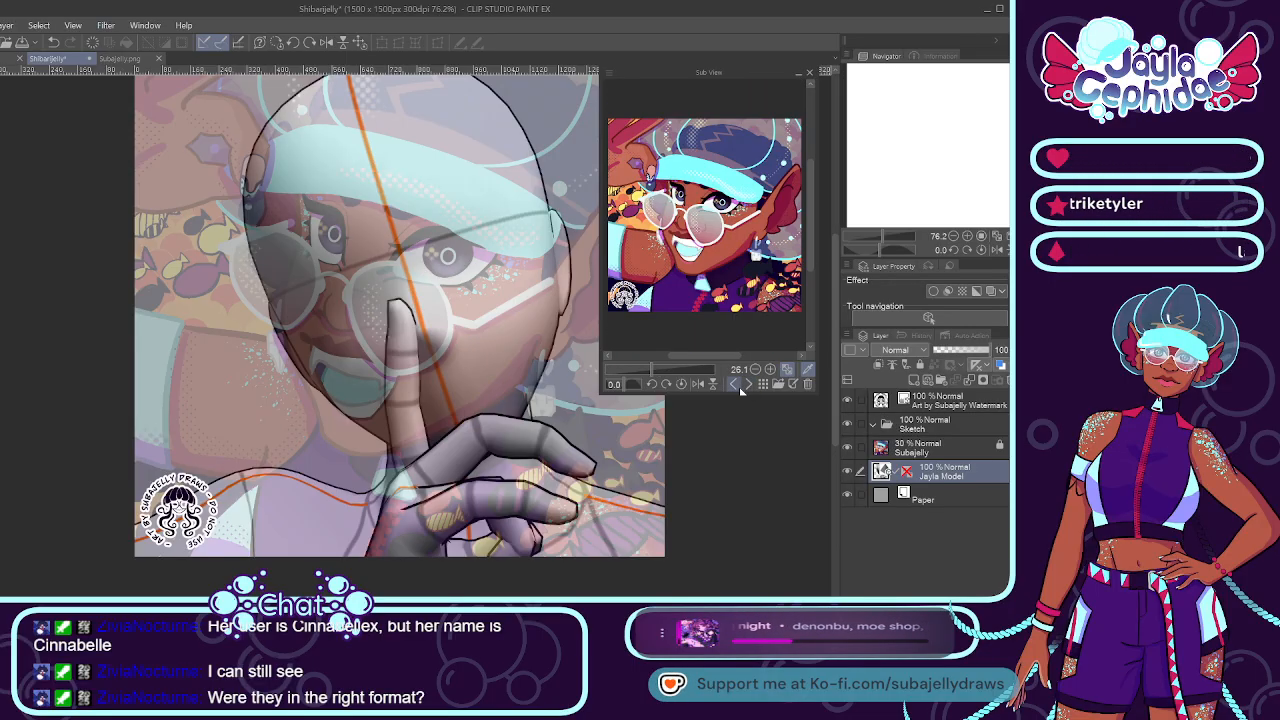
click(733, 386)
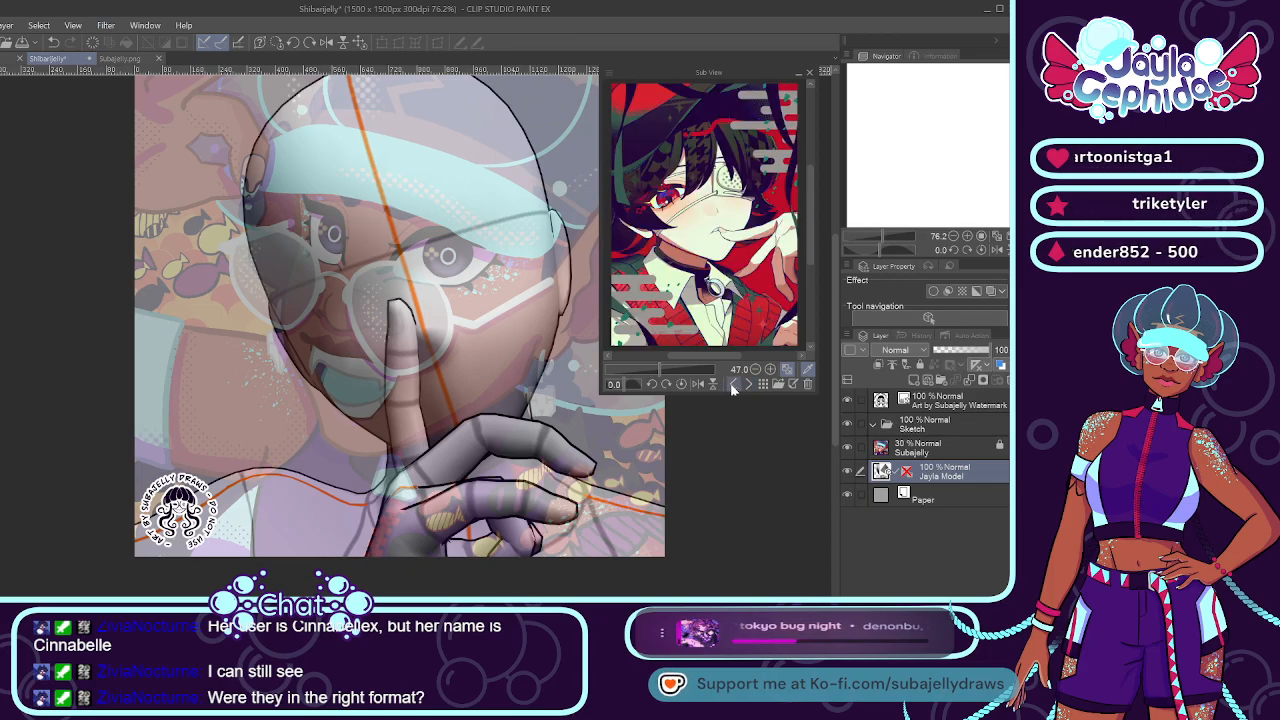
click(733, 386)
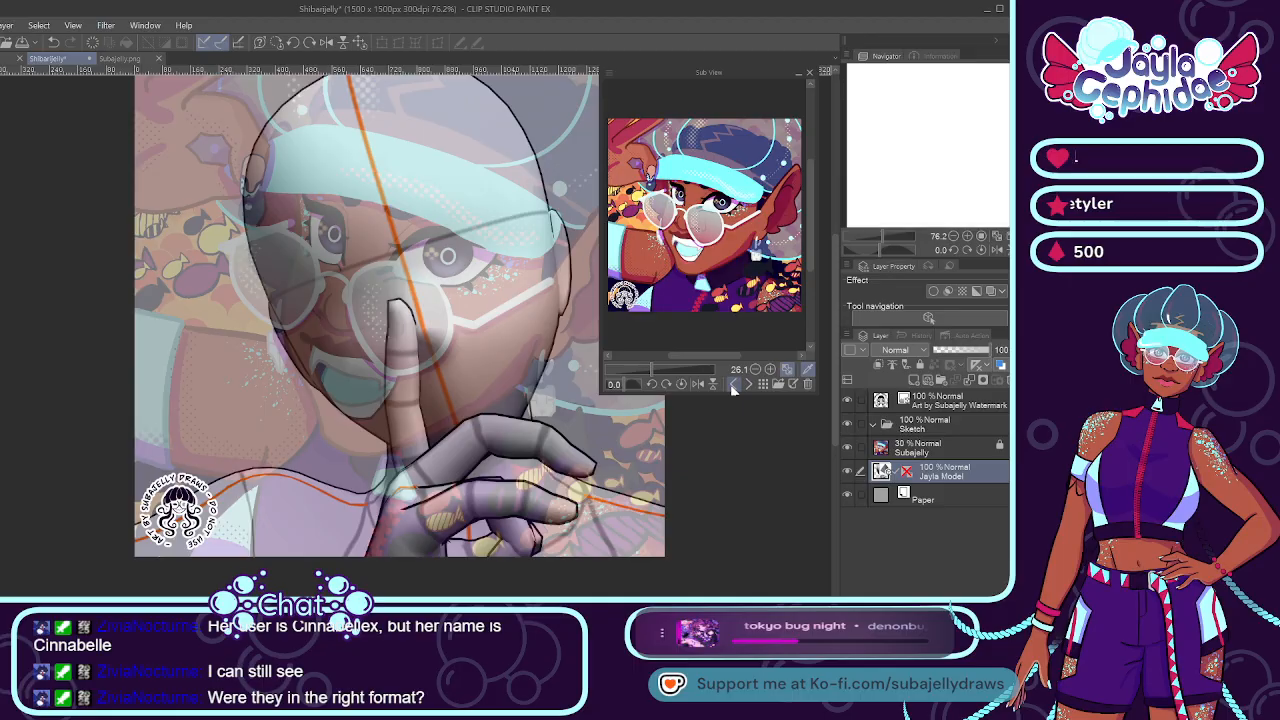
click(733, 386)
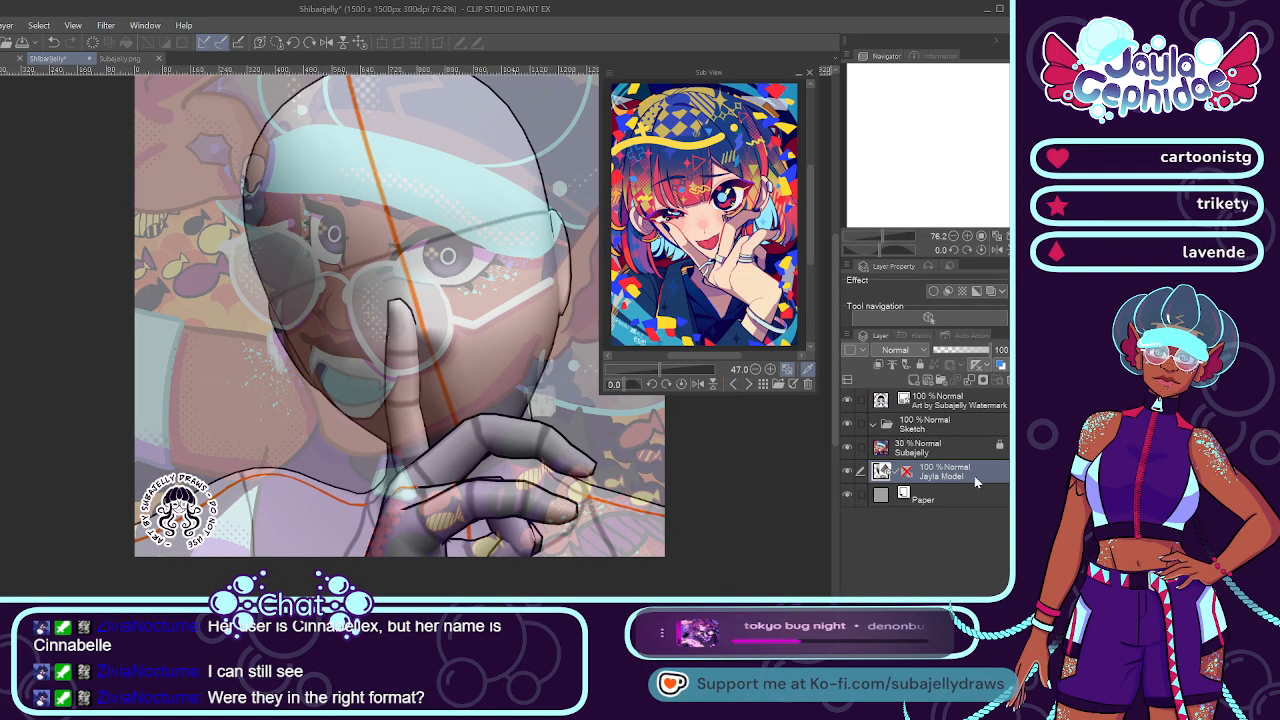
Set the Jayla Model layer's opacity to 39% and delete the Subajelly overlay layer.
drag(964, 351, 957, 357)
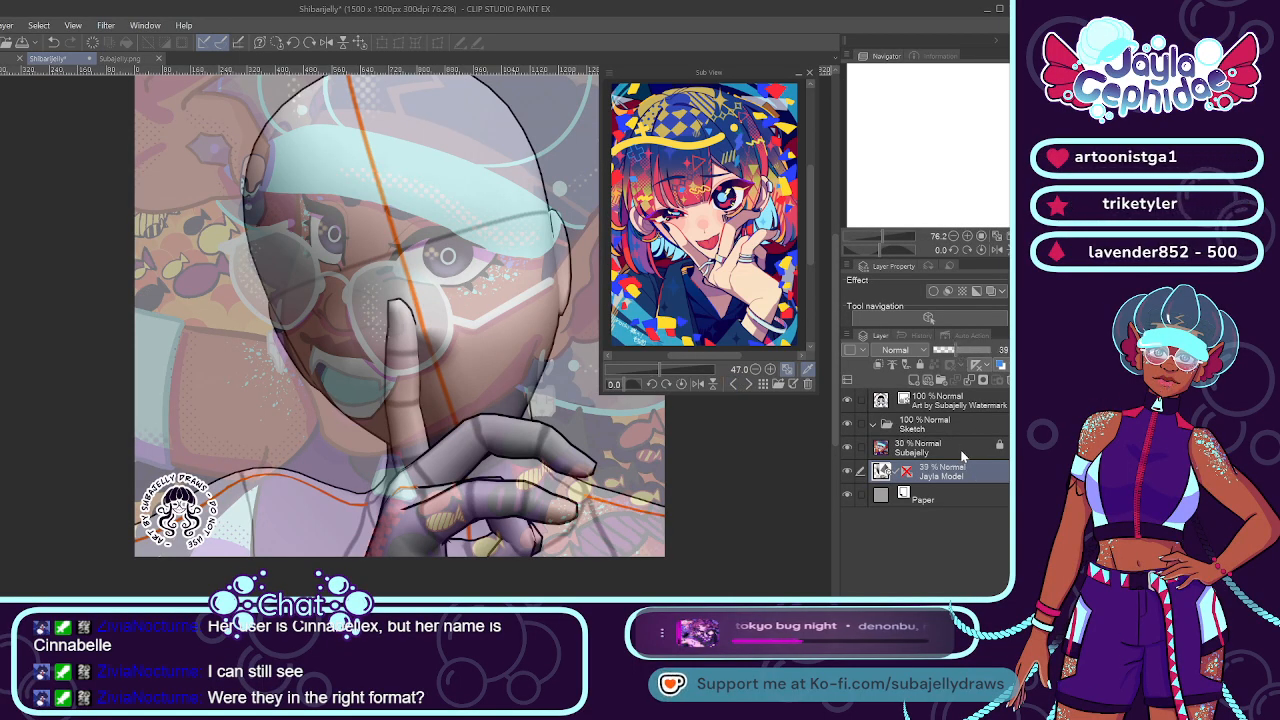
click(960, 452)
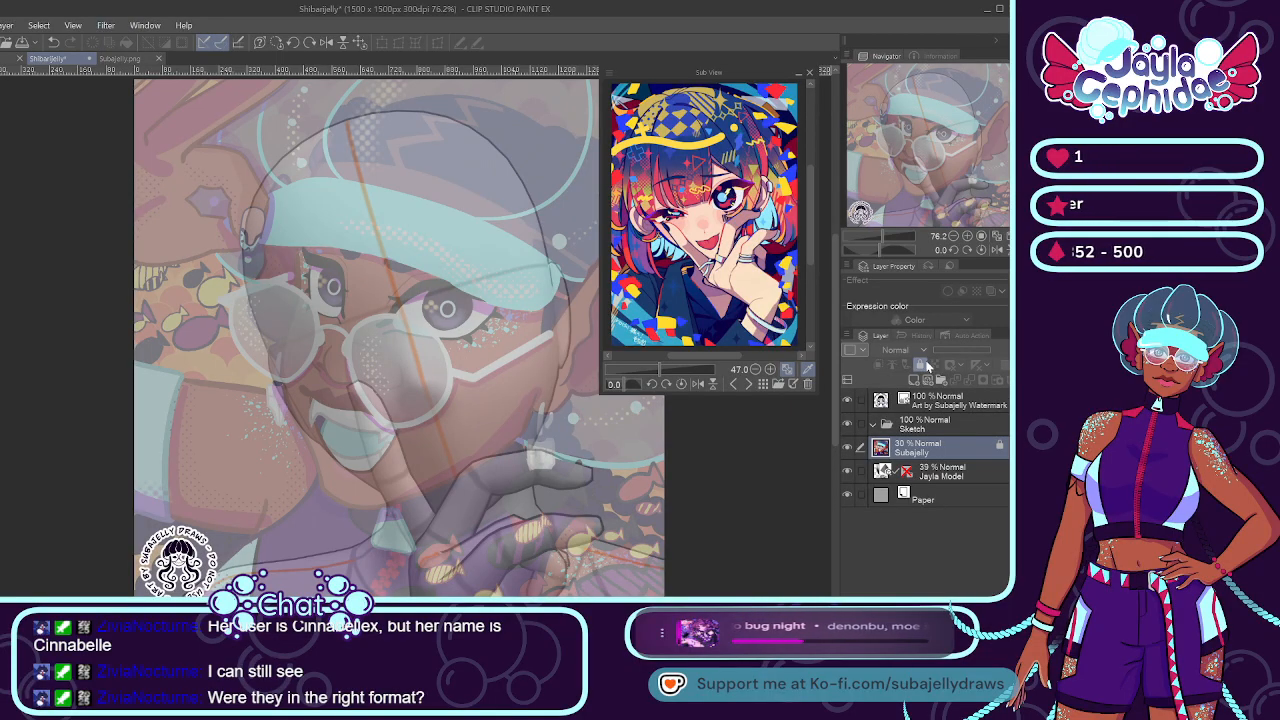
click(1001, 381)
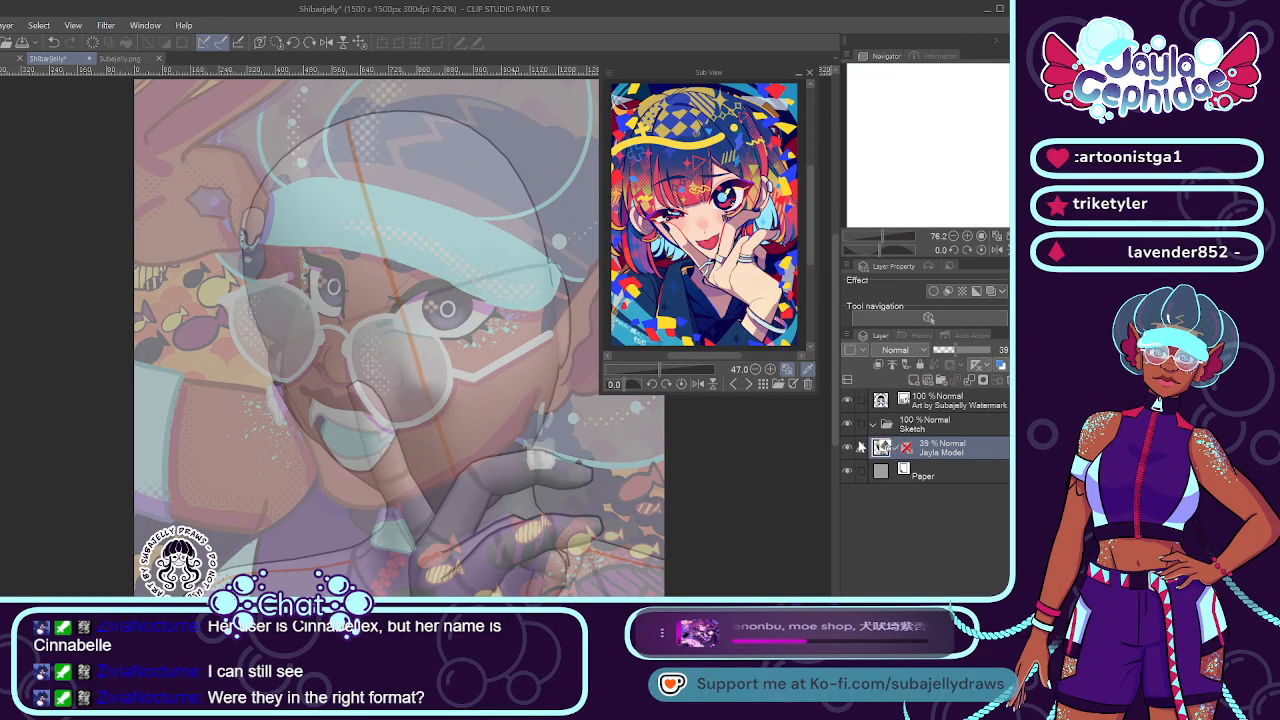
Lock the Jayla Model layer and create a folder named Head inside the Sketch folder.
click(918, 366)
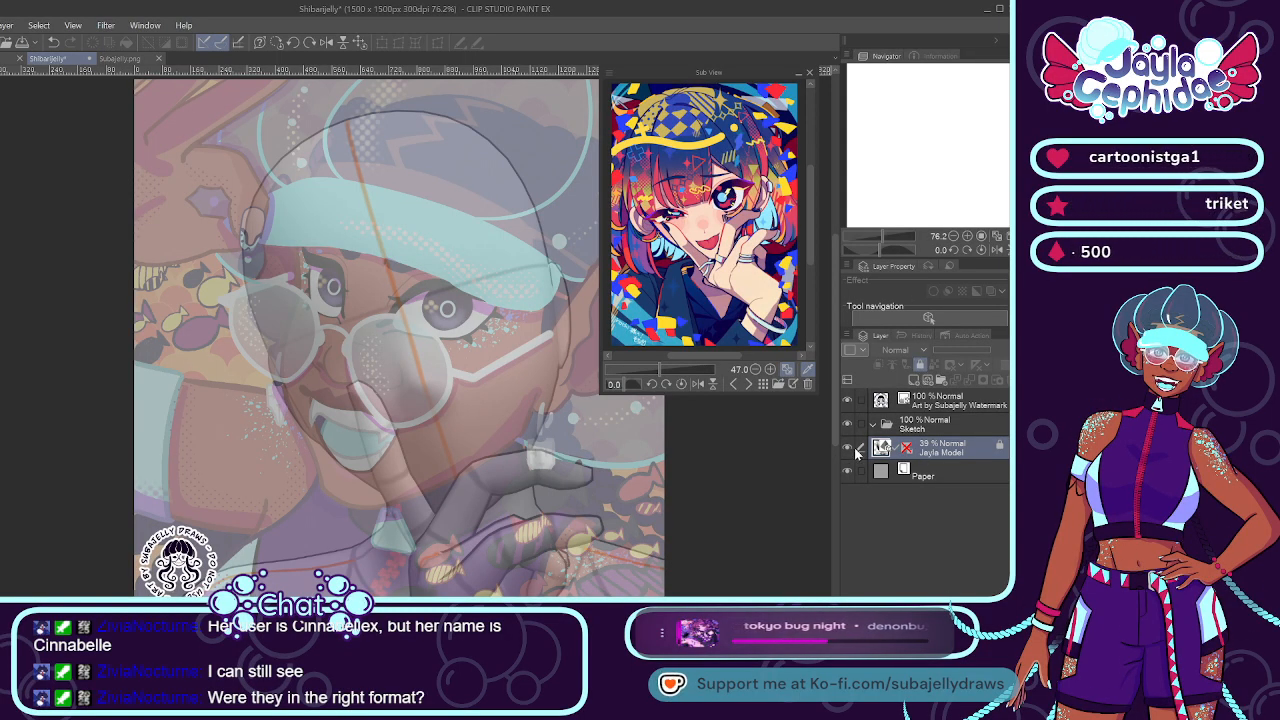
click(886, 430)
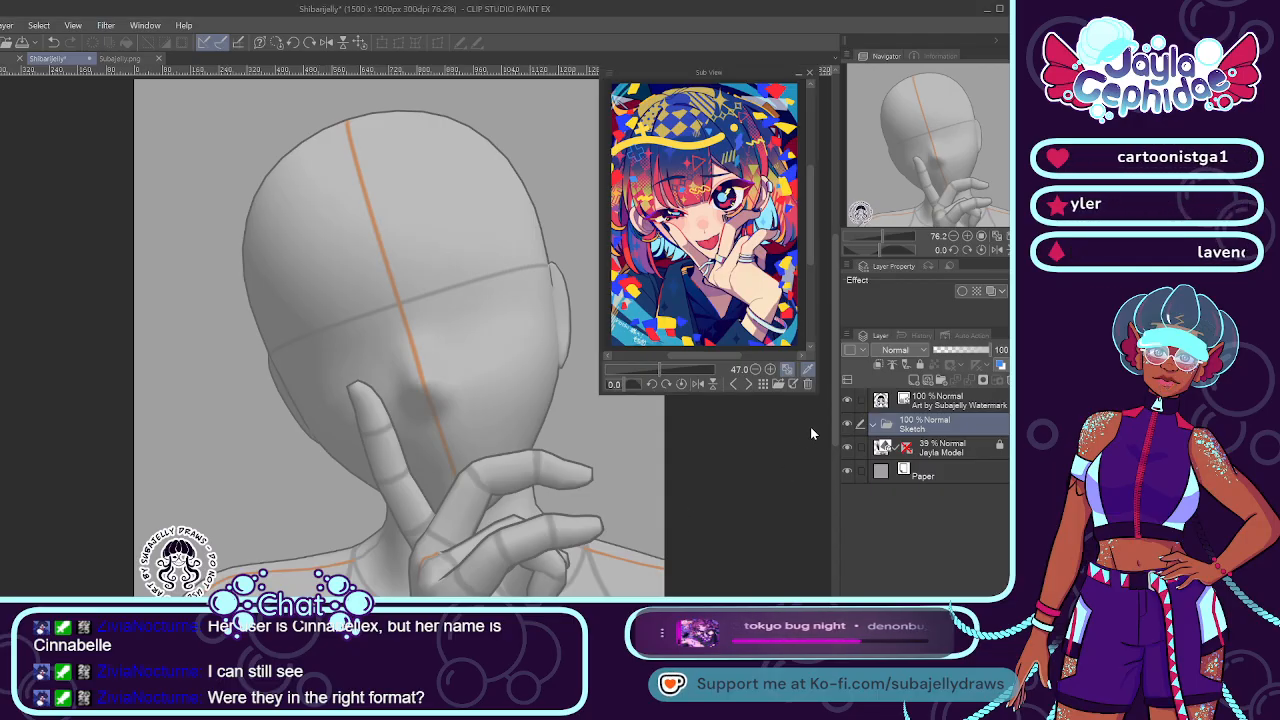
click(931, 380)
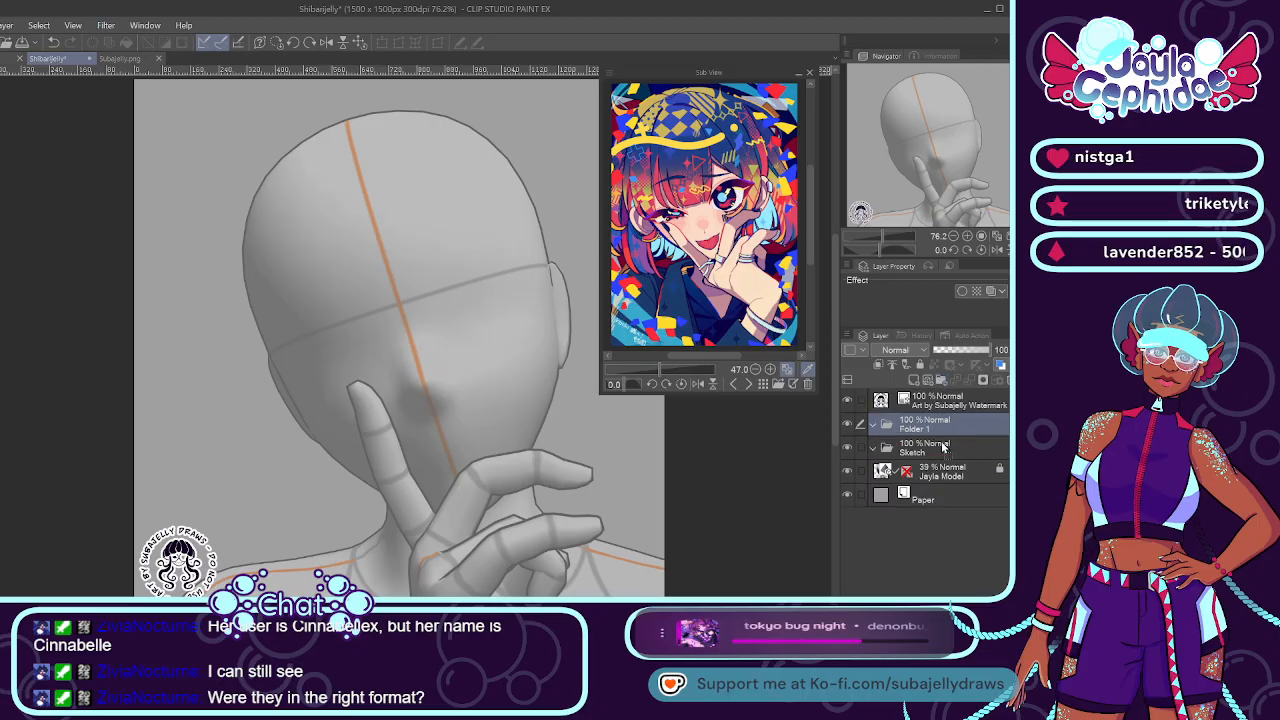
drag(943, 447, 944, 448)
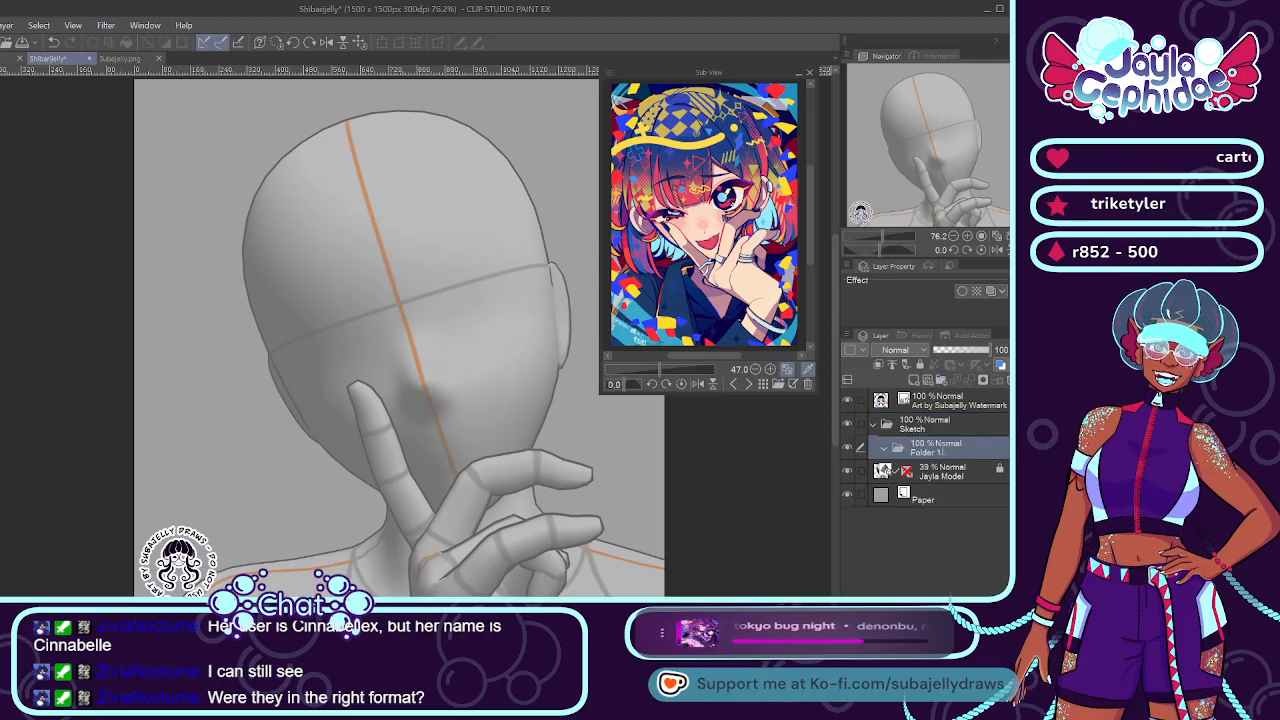
text(Head)
key(Return)
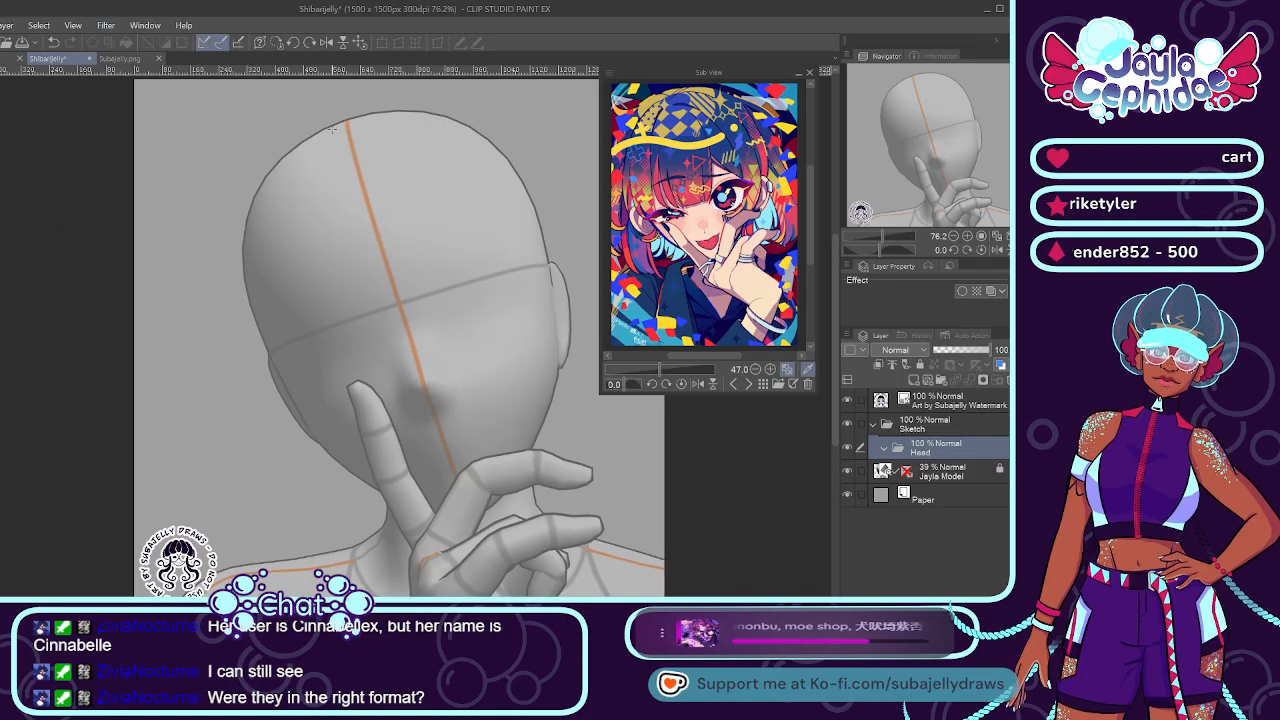
Place a symmetrical ruler along the model's orange face centre line in the Head folder and add a raster layer named Base.
drag(344, 120, 460, 487)
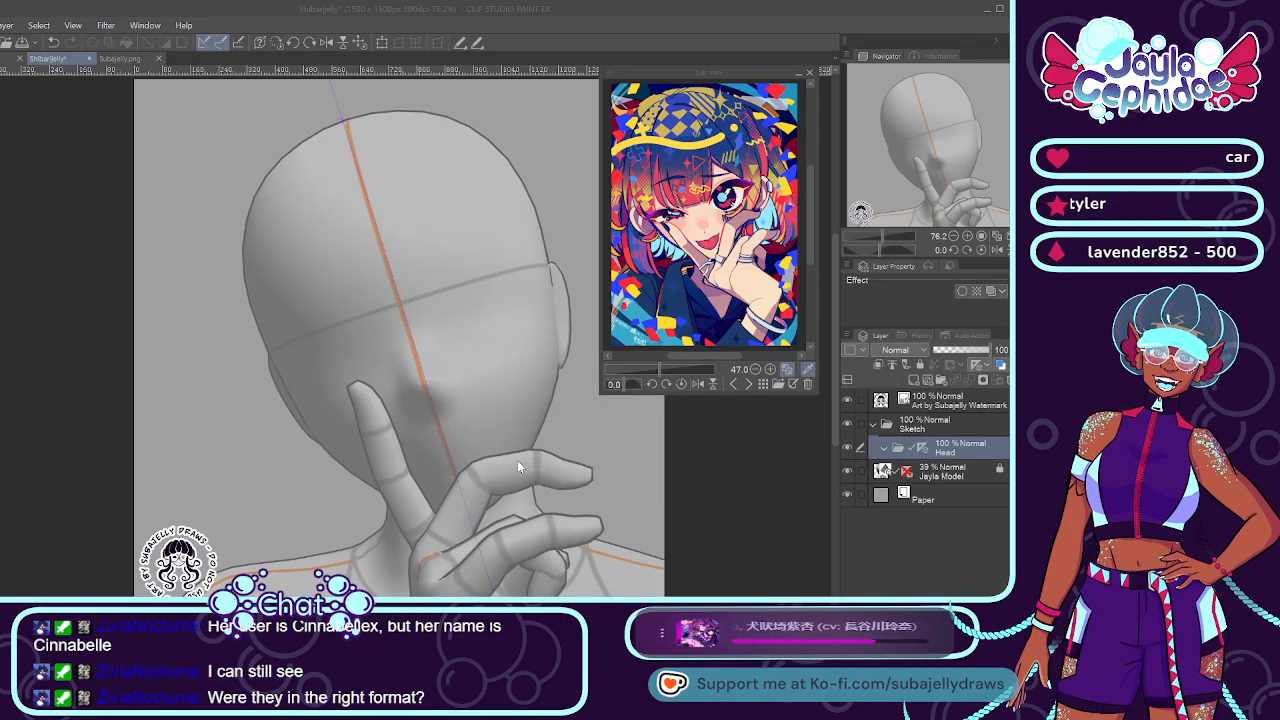
key(ctrl+shift+n)
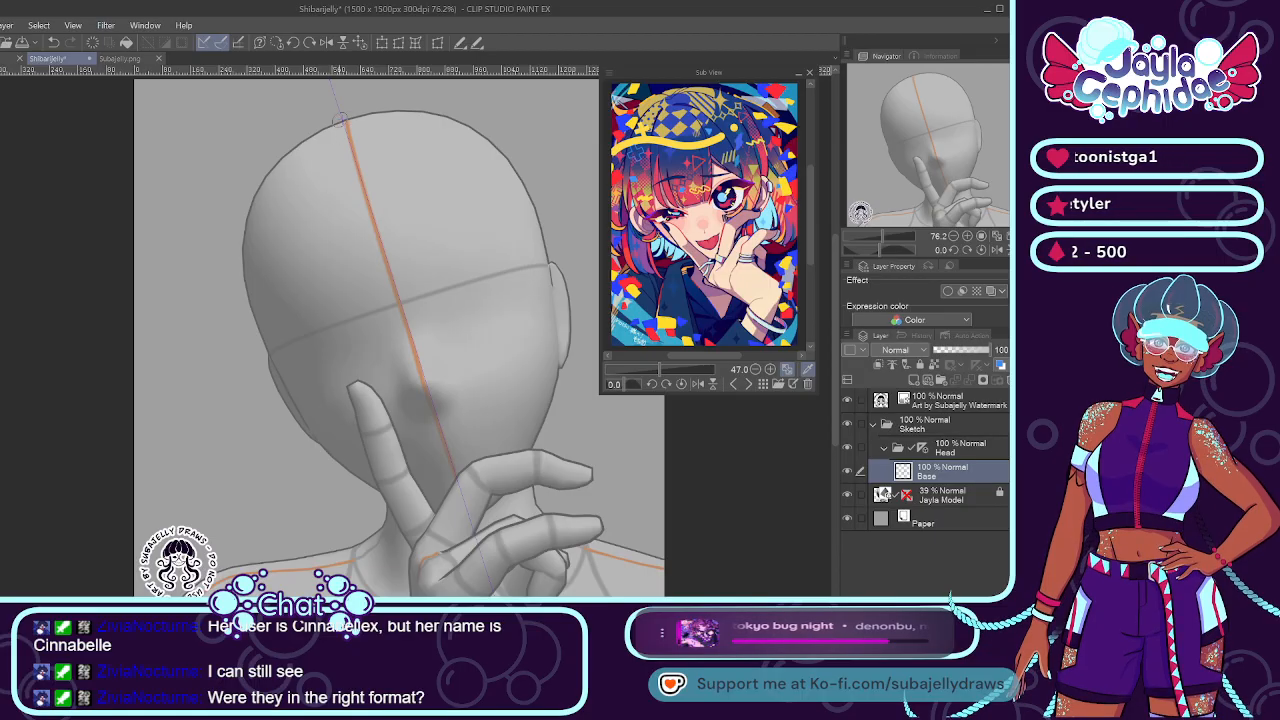
drag(544, 320, 302, 394)
key(ctrl+z)
key(ctrl+y)
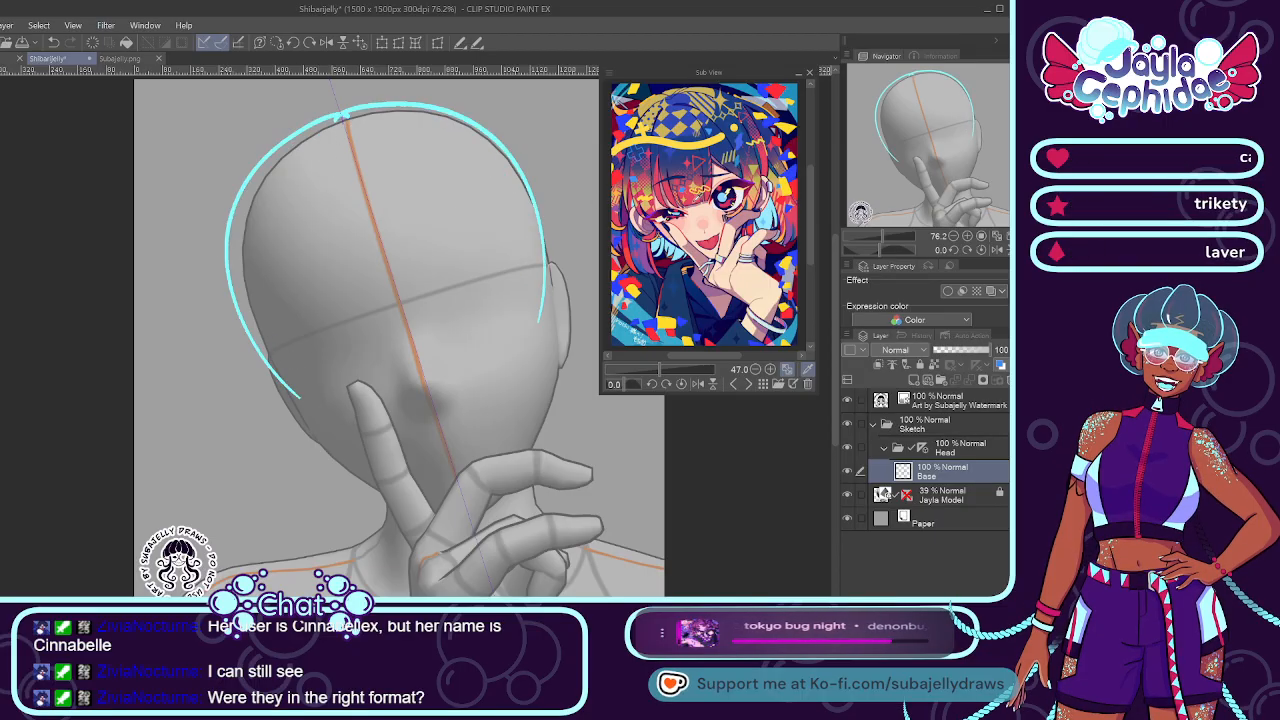
key(ctrl+z)
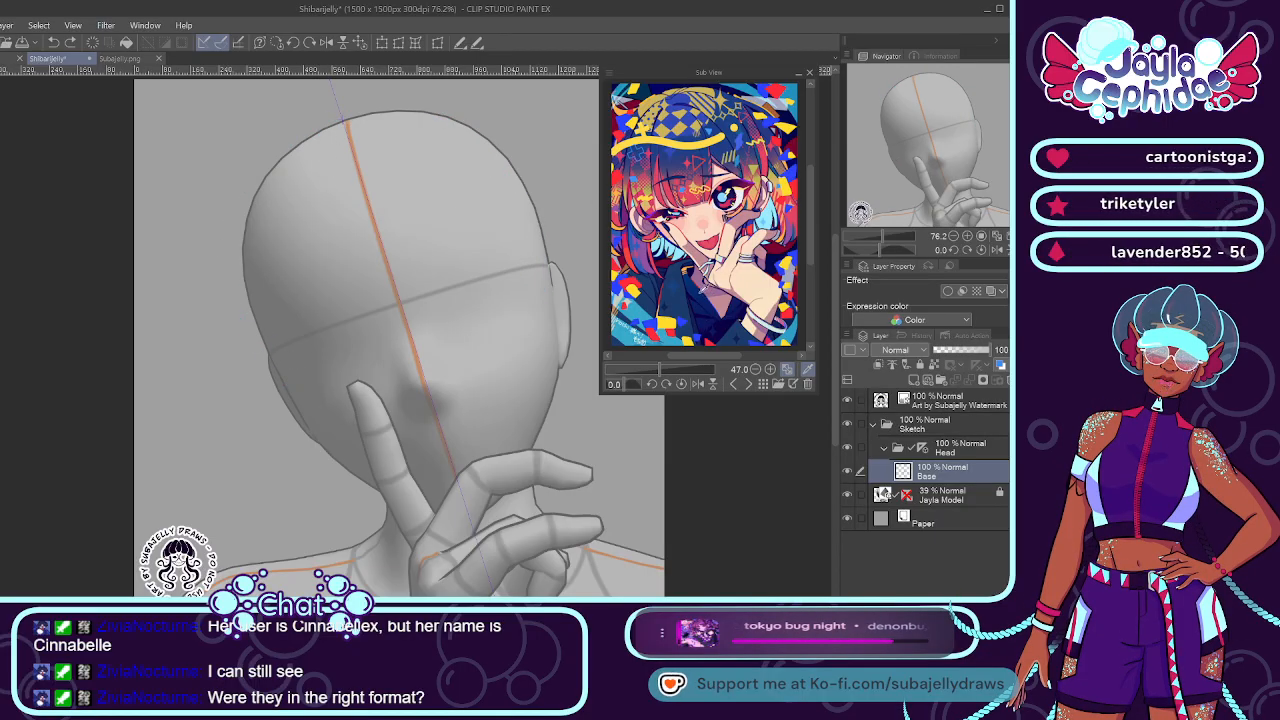
key(ctrl+y)
key(ctrl+z)
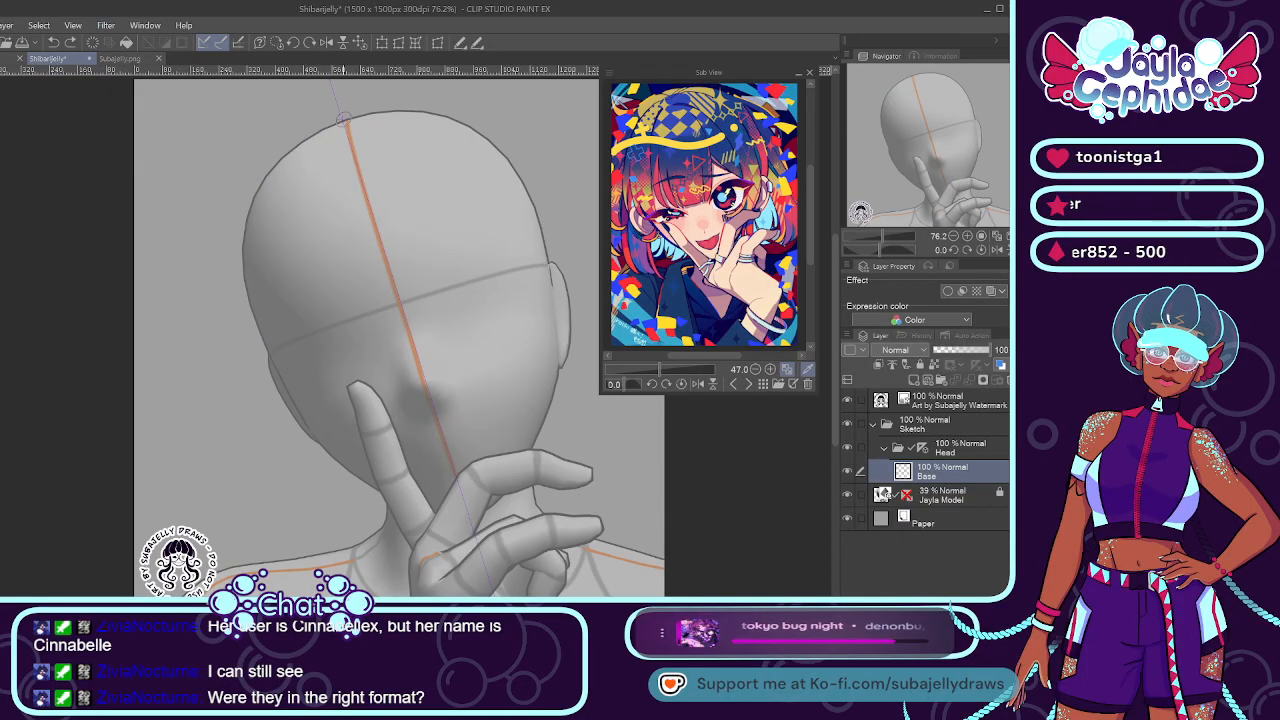
Draw the cranium as a mirrored dark blue circle around the upper head of the model and close it below the nose.
key(ctrl+y)
drag(285, 378, 530, 285)
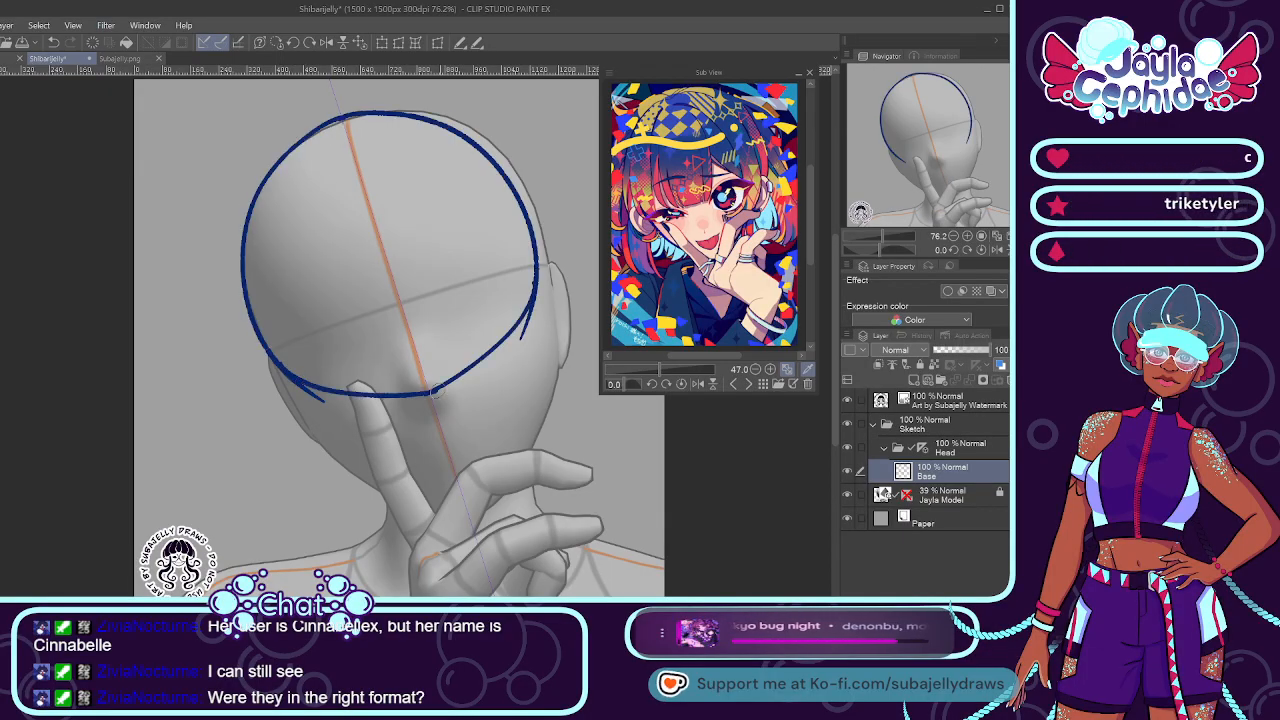
key(ctrl+z)
key(ctrl+z)
key(ctrl+y)
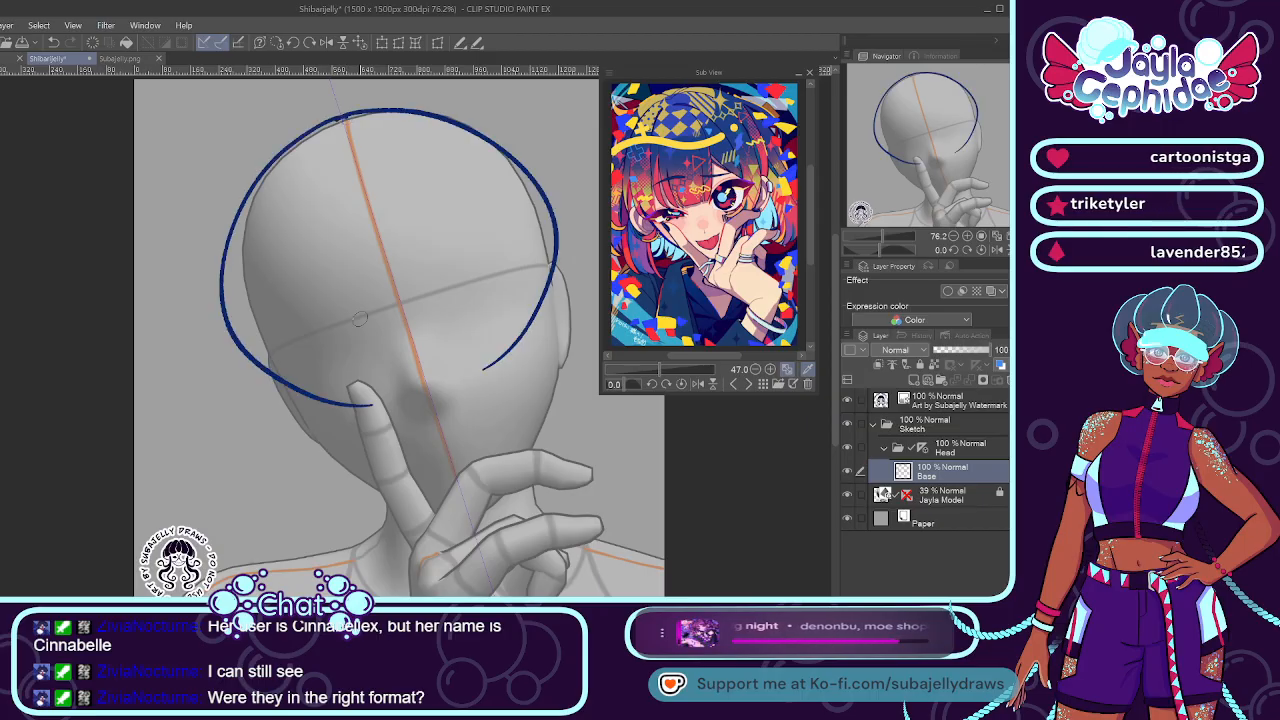
key(ctrl+z)
key(ctrl+y)
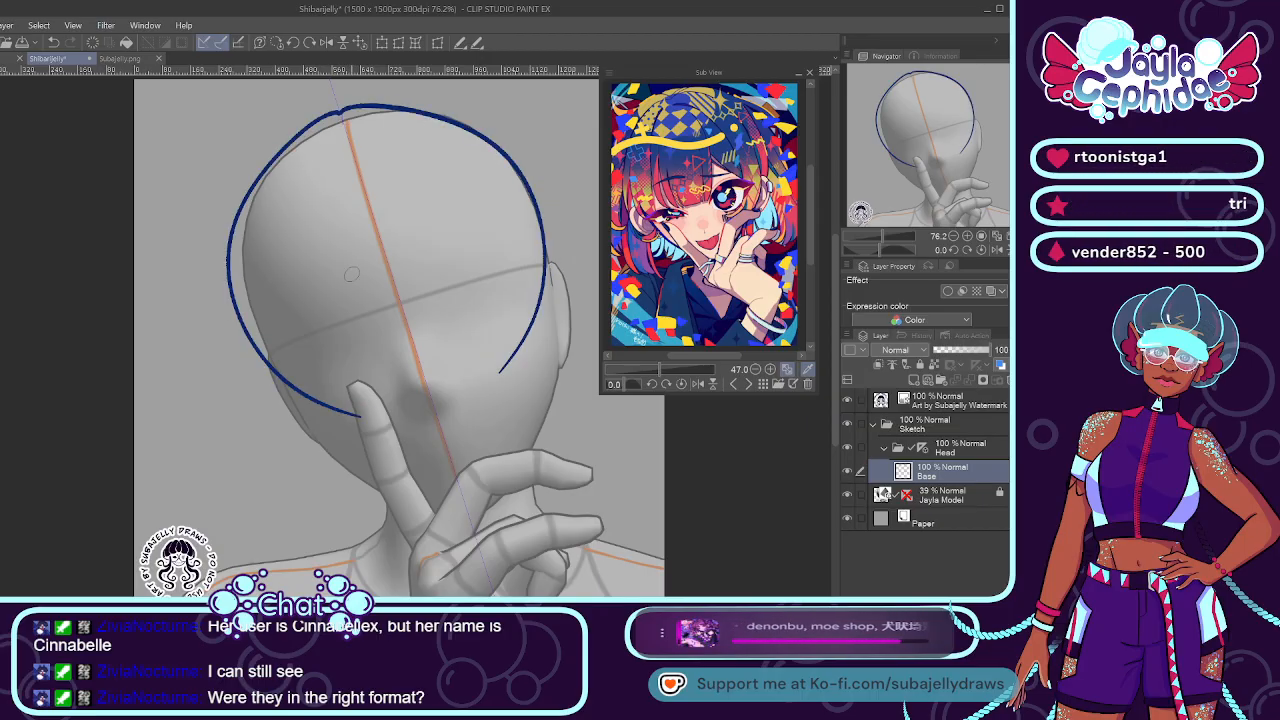
drag(308, 393, 535, 300)
key(ctrl+z)
drag(290, 386, 535, 300)
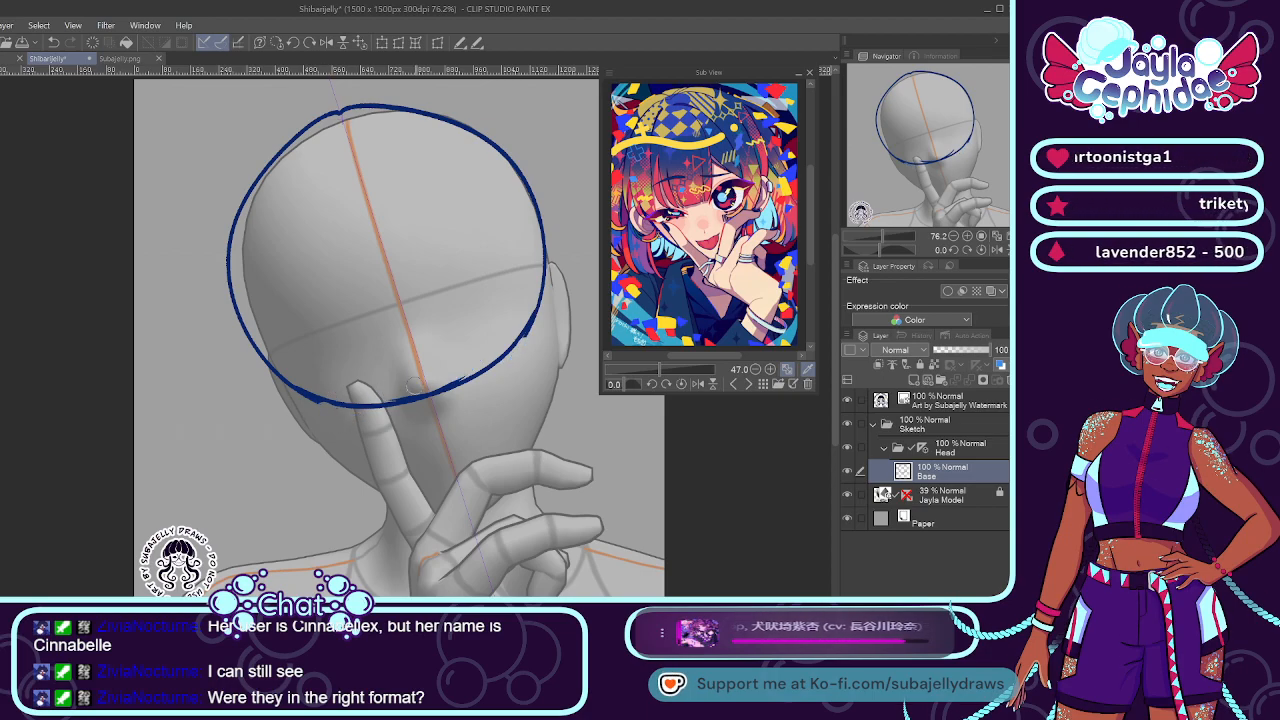
Draw the curved brow line across the cranium circle and the mirrored side-plane and cheek lines running down both sides of the face.
drag(260, 352, 545, 263)
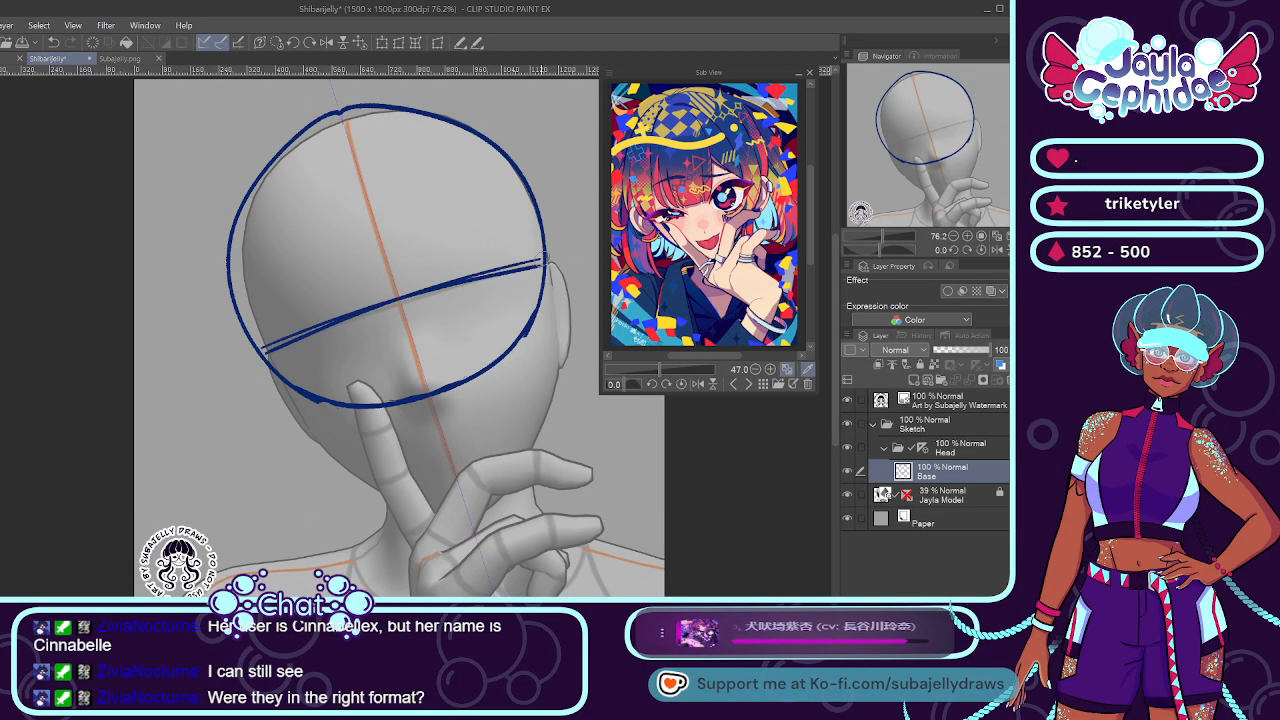
drag(230, 243, 335, 478)
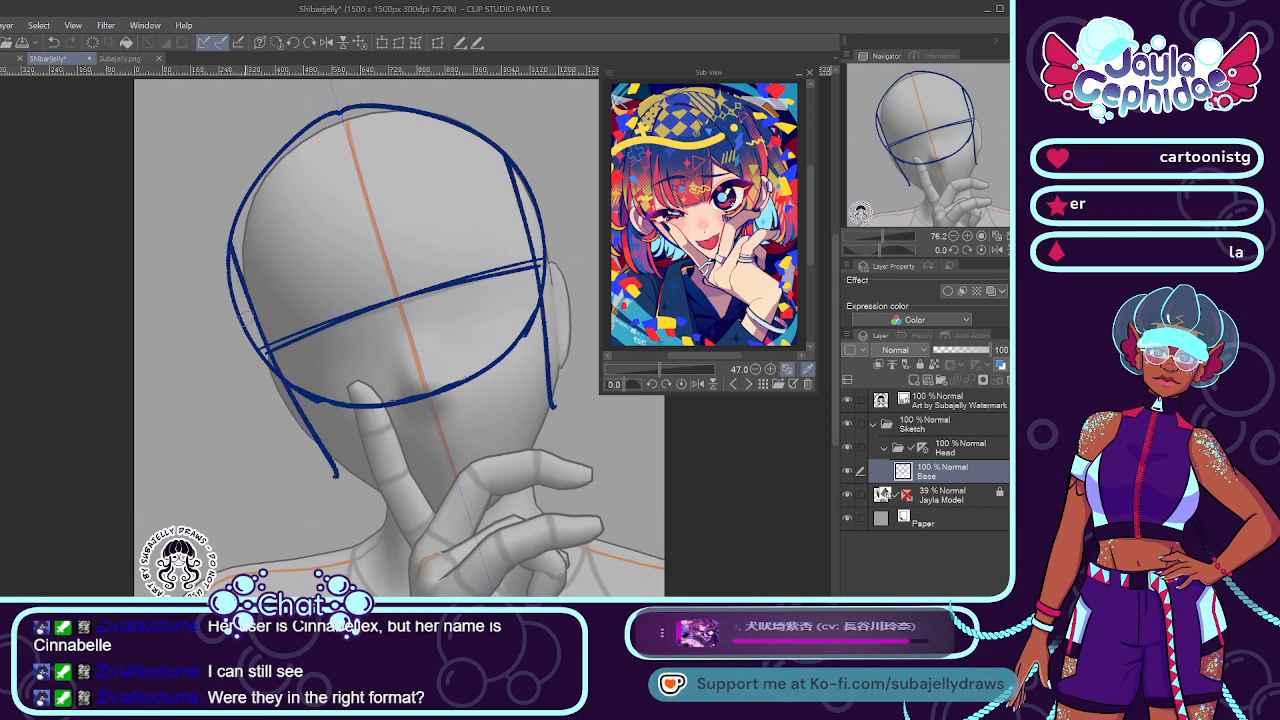
key(ctrl+z)
drag(231, 244, 337, 492)
key(ctrl+z)
drag(230, 243, 322, 460)
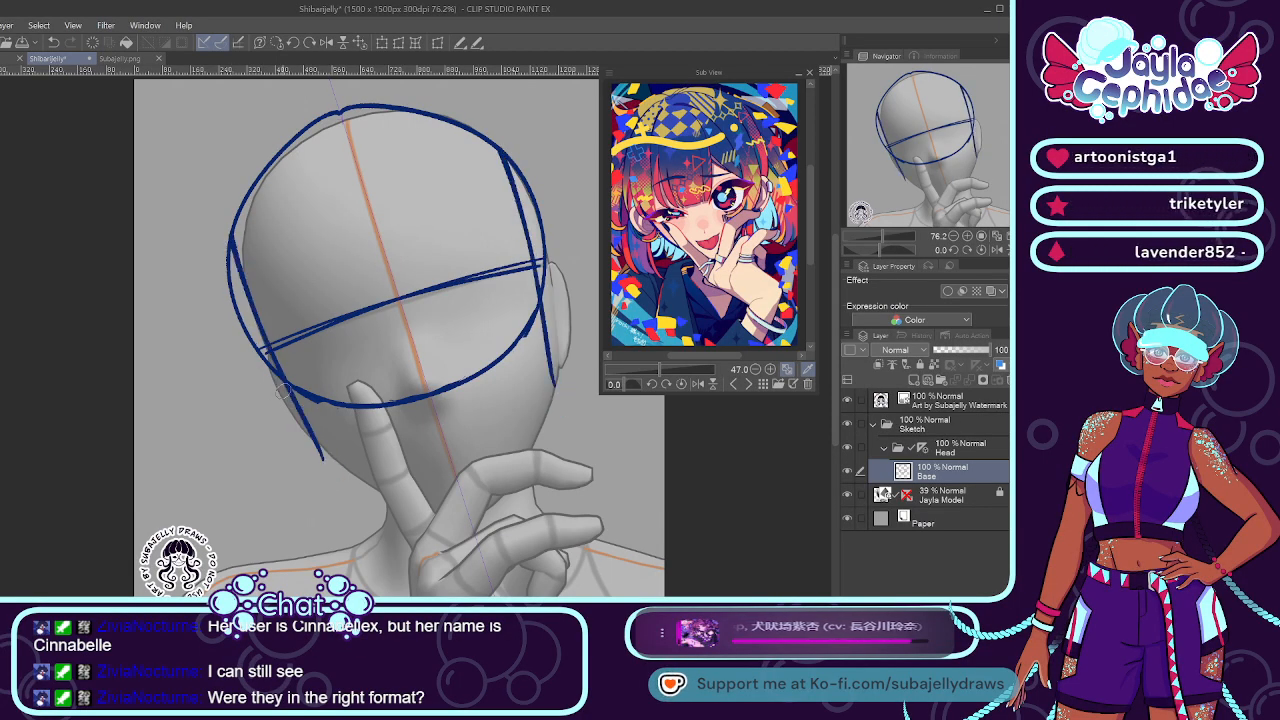
key(ctrl+z)
drag(230, 243, 312, 460)
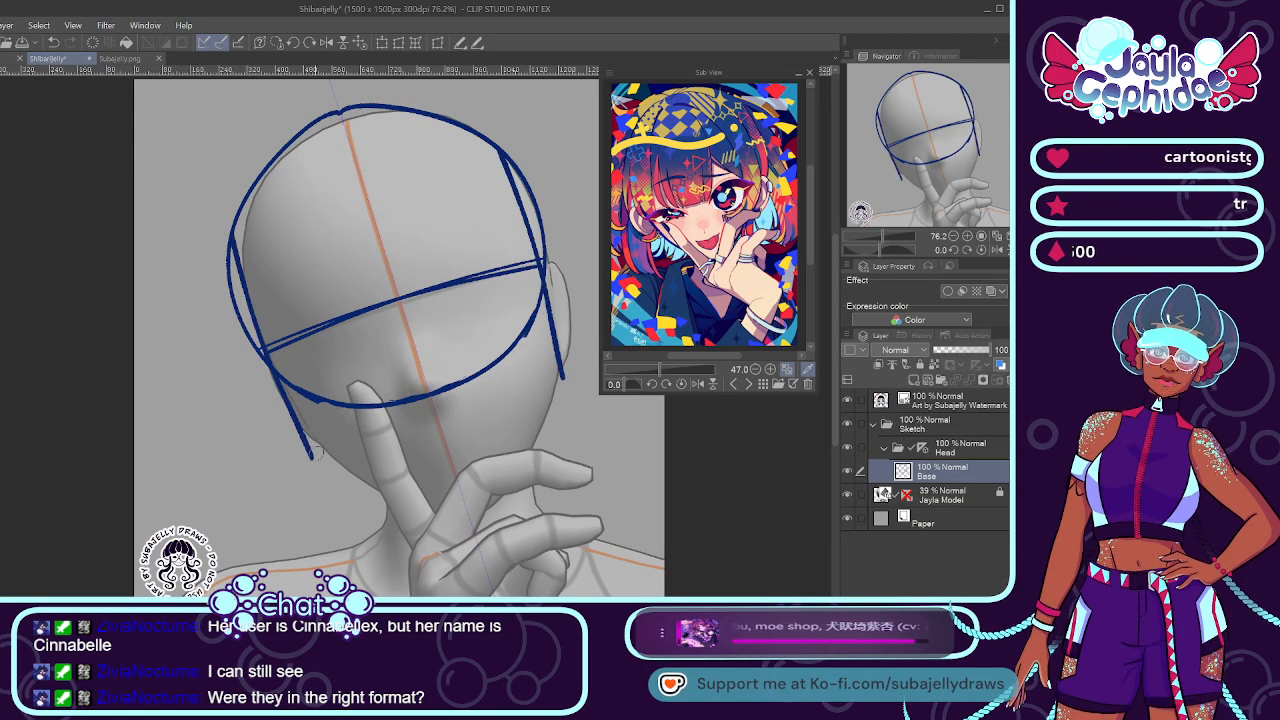
Draw the mirrored jaw curves from the ends of the cheek lines towards the chin.
drag(310, 450, 447, 511)
key(ctrl+z)
drag(307, 448, 440, 503)
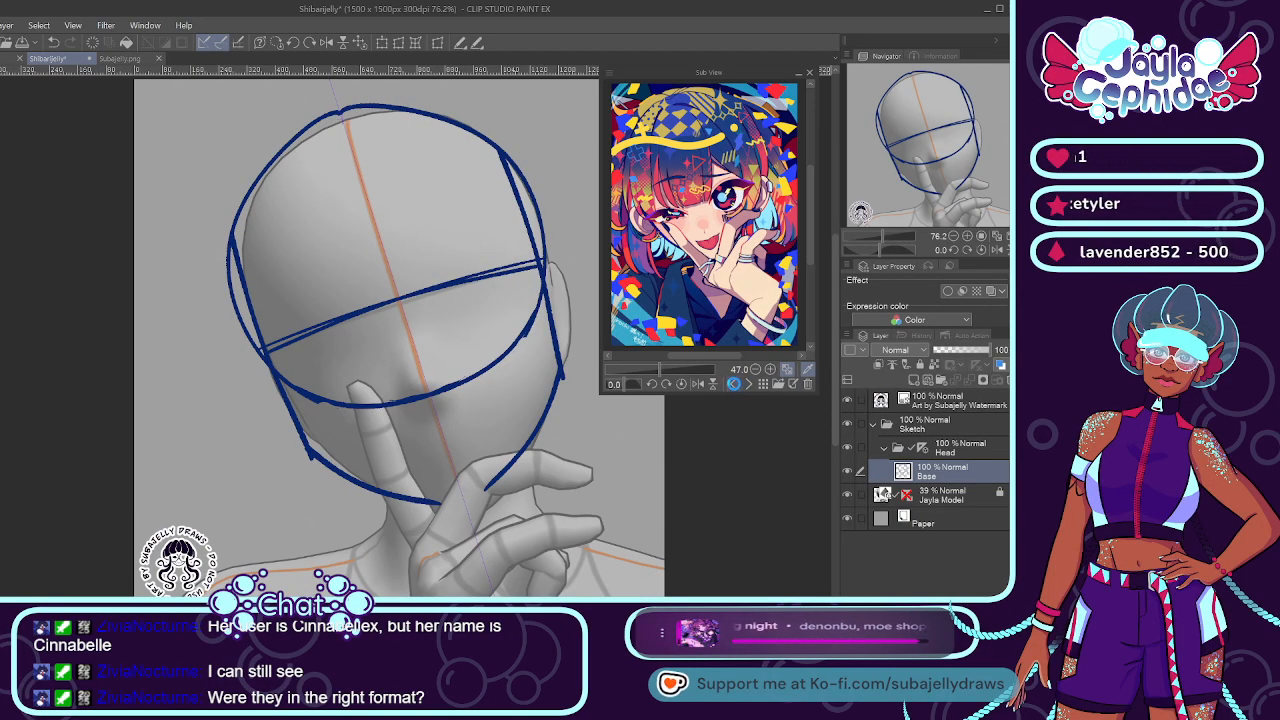
Look over the full-body character sheet in the Sub View and switch to the front-facing head reference with finned ears.
click(737, 386)
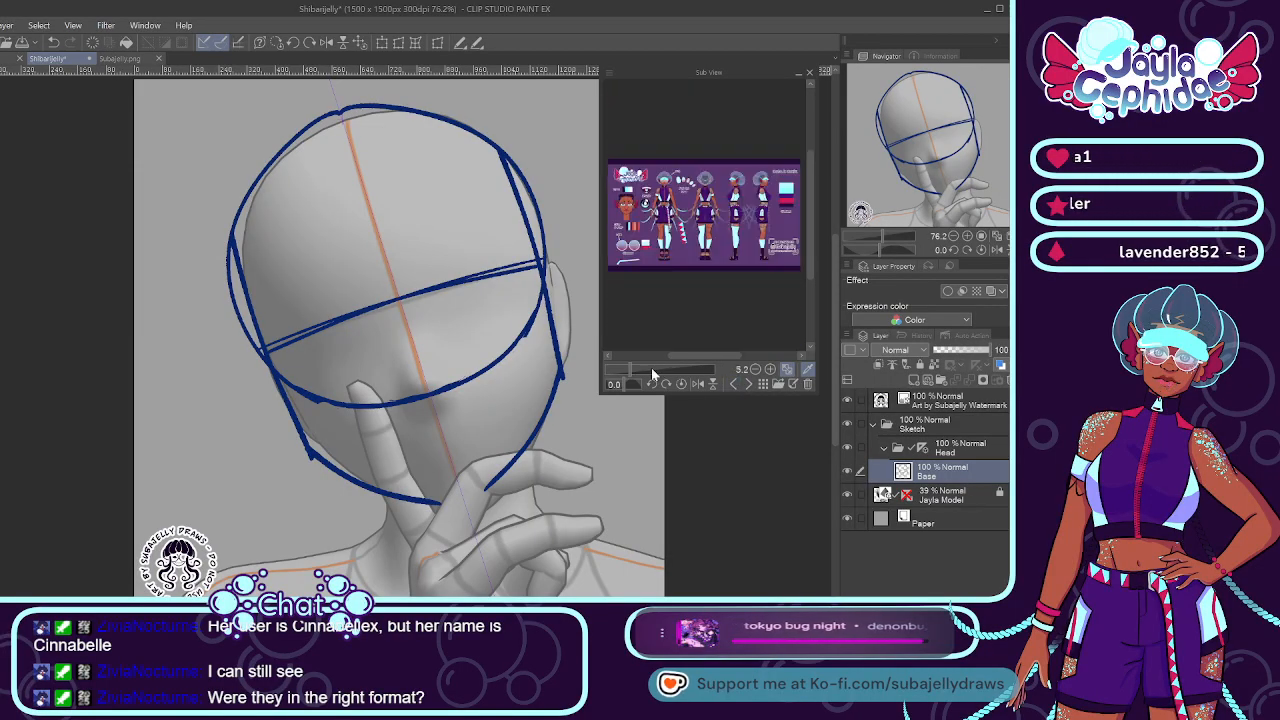
mouse_move(672, 356)
mouse_down()
mouse_move(634, 370)
mouse_move(679, 364)
mouse_up()
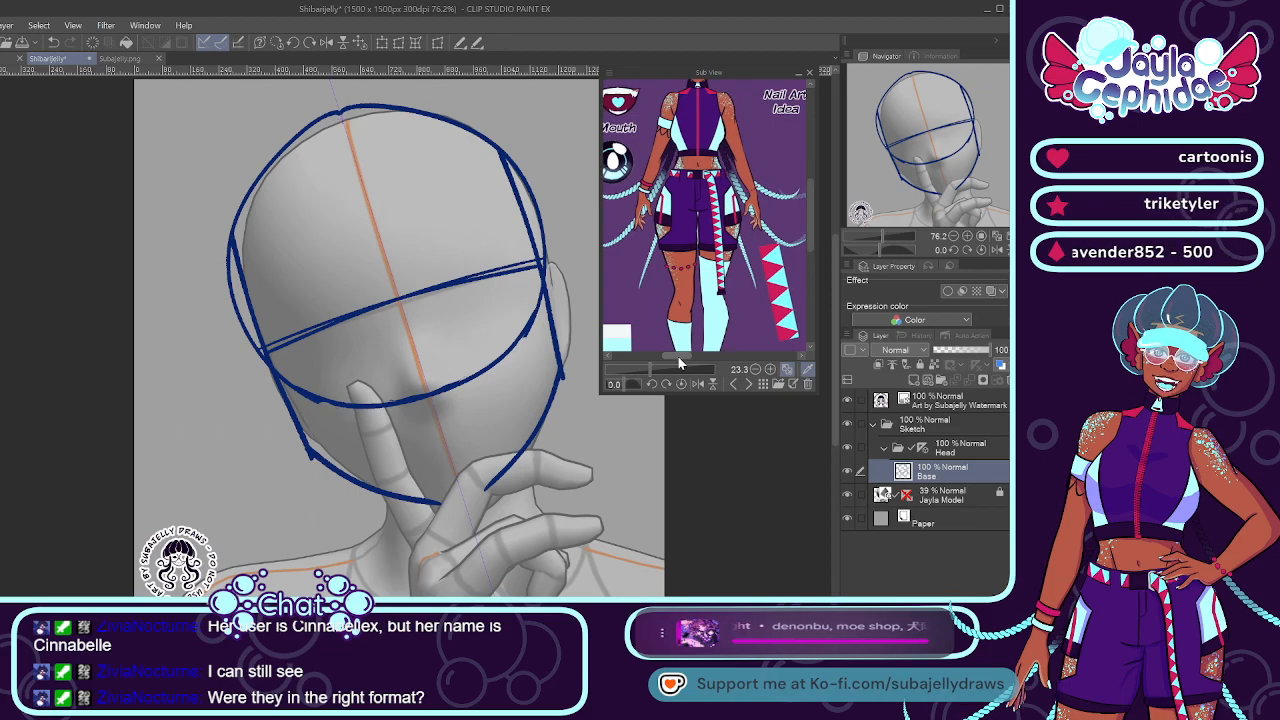
drag(681, 358, 648, 365)
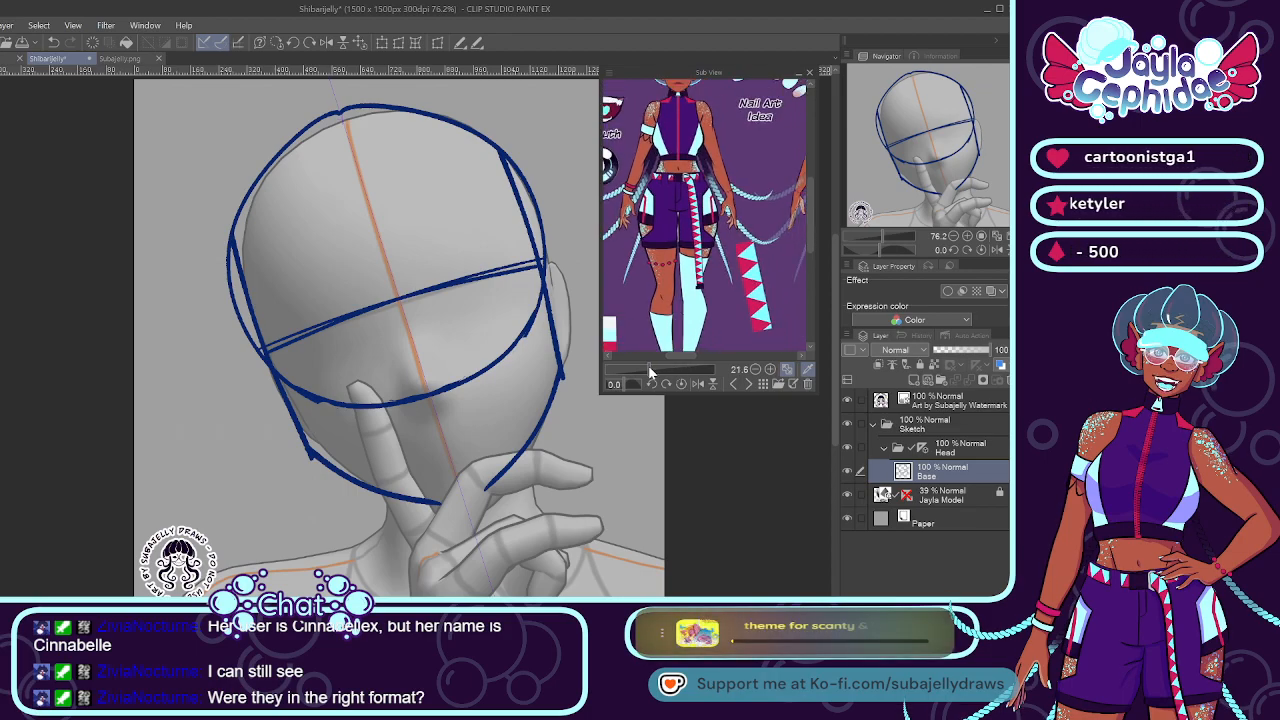
click(733, 384)
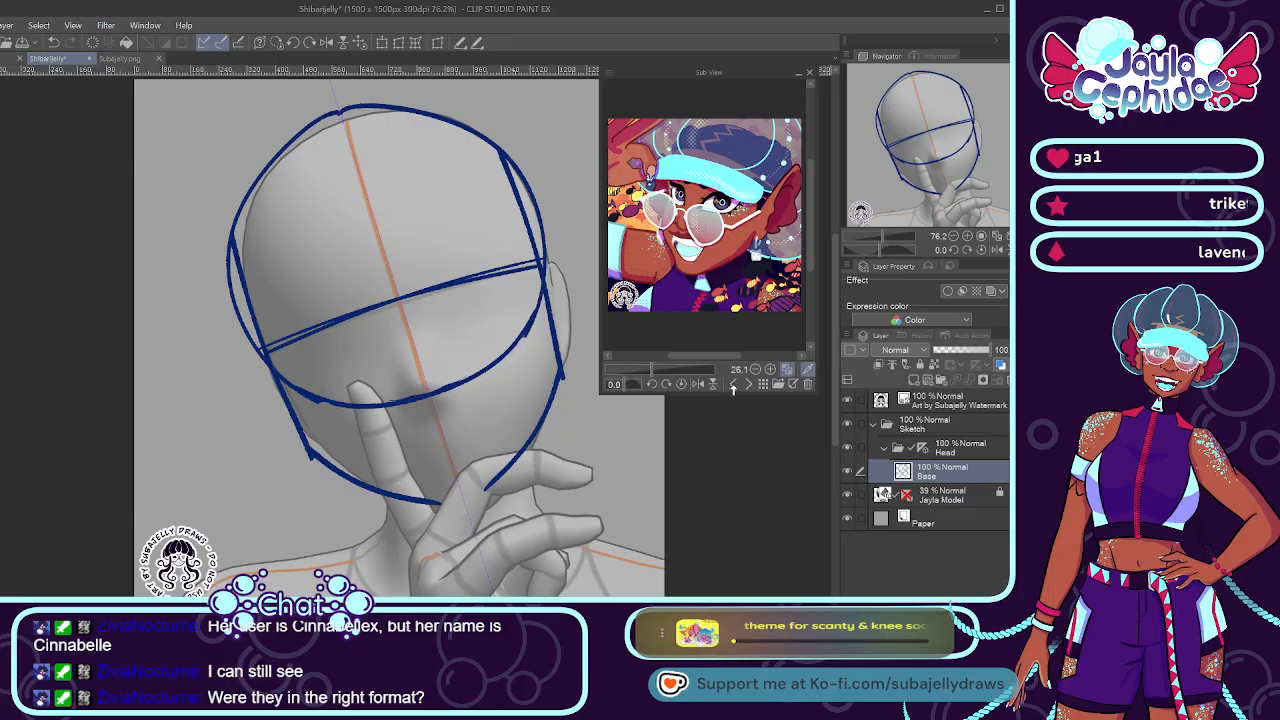
click(733, 384)
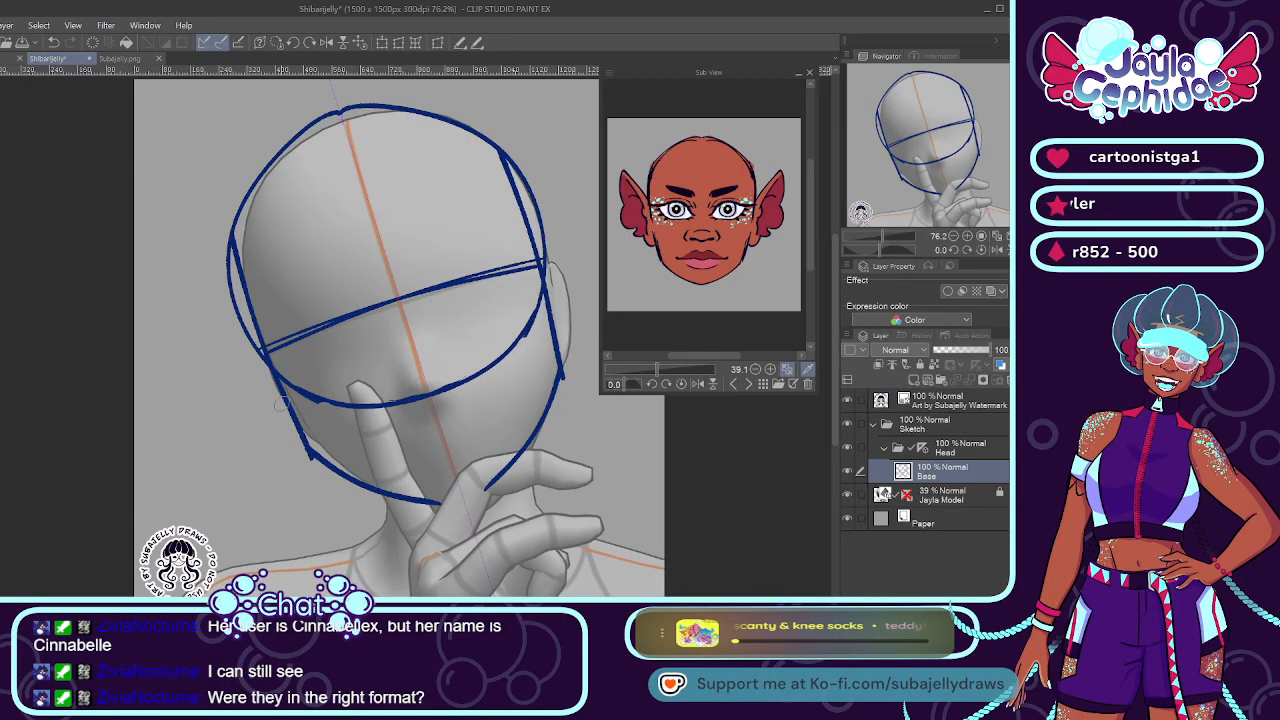
Undo the jaw curves and redraw the mirrored cheek lines running down both sides of the face.
key(ctrl+z)
key(ctrl+z)
key(ctrl+y)
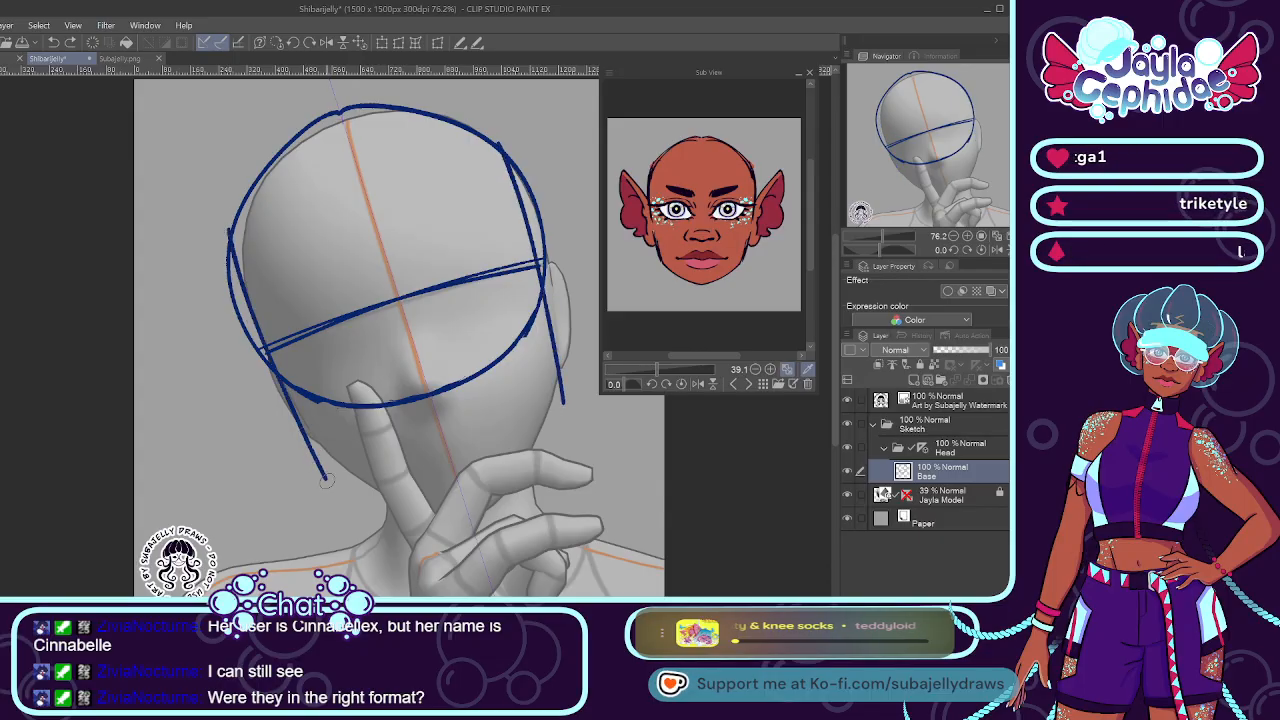
key(ctrl+z)
key(ctrl+y)
key(ctrl+y)
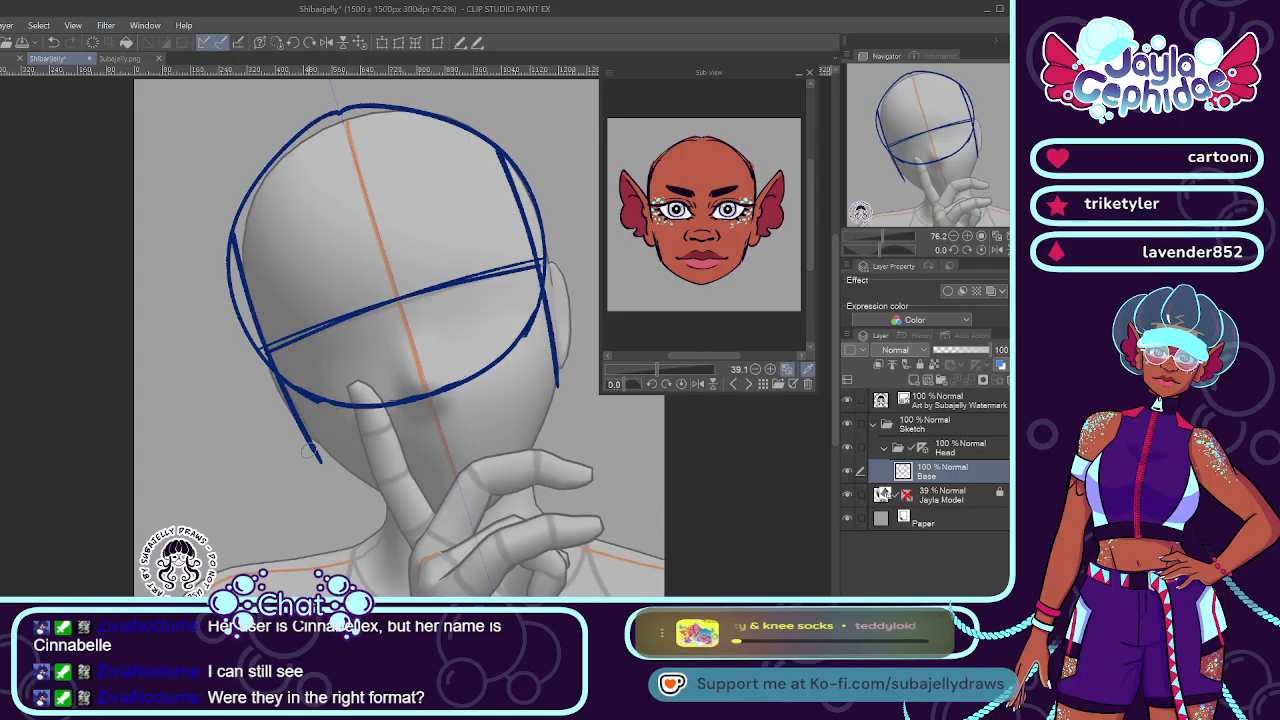
Redraw the mirrored jaw curves from the ends of the cheek lines and close them at the chin.
key(ctrl+y)
key(ctrl+y)
key(ctrl+z)
key(ctrl+z)
key(ctrl+y)
key(ctrl+y)
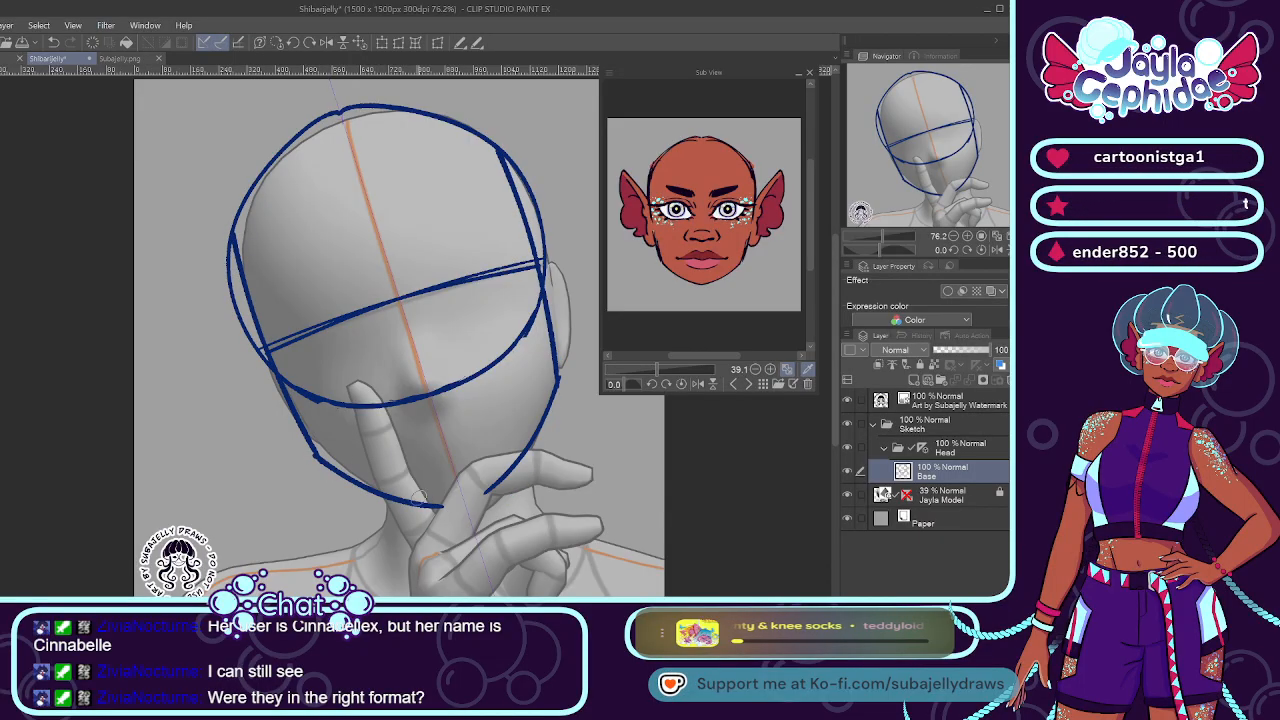
drag(432, 508, 492, 488)
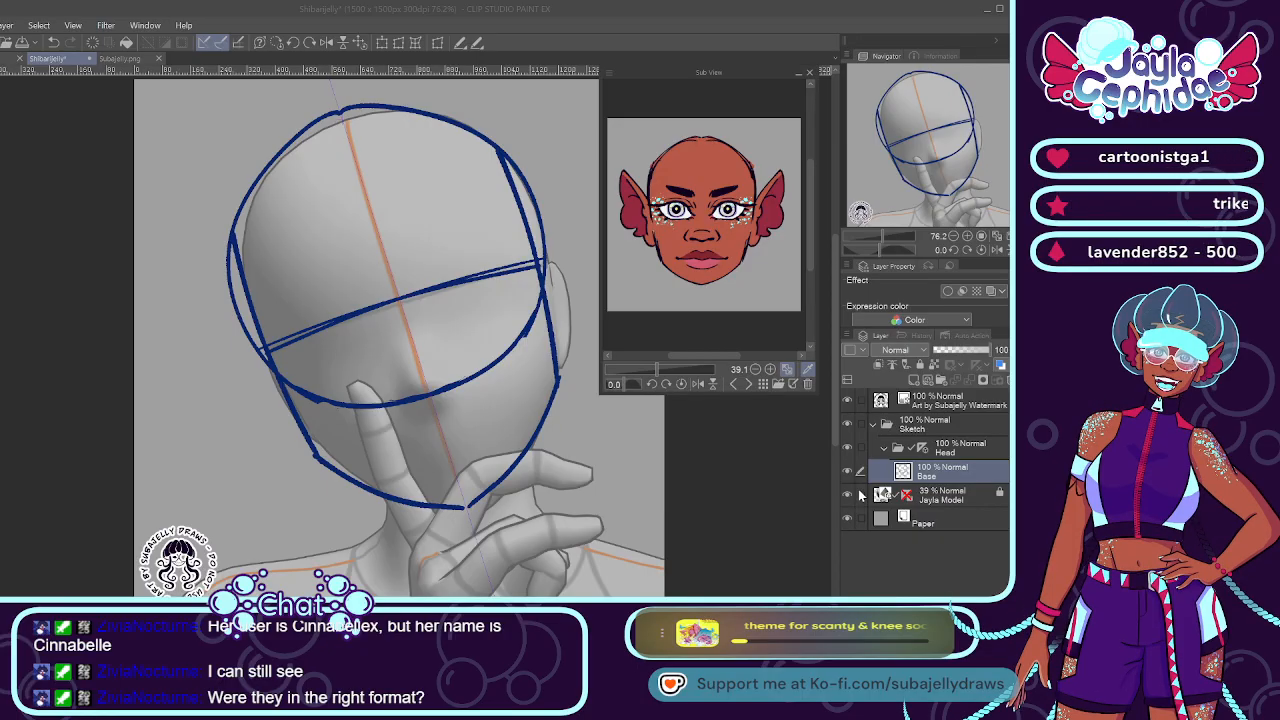
Create an Ears layer above Base and sketch simple mirrored ears from the brow line down to the cheek lines.
key(Return)
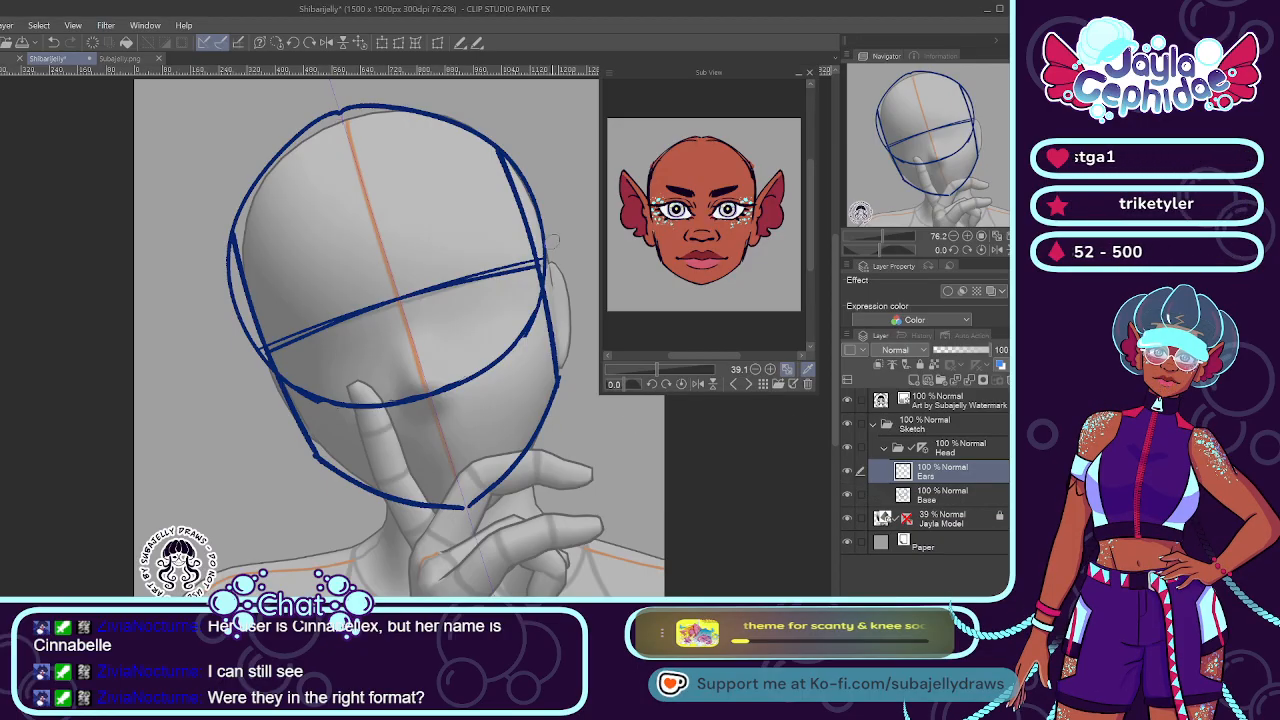
mouse_move(532, 262)
mouse_down()
mouse_move(553, 224)
mouse_move(560, 312)
mouse_up()
drag(240, 326, 270, 408)
mouse_move(557, 290)
mouse_down()
mouse_move(568, 312)
mouse_move(552, 356)
mouse_up()
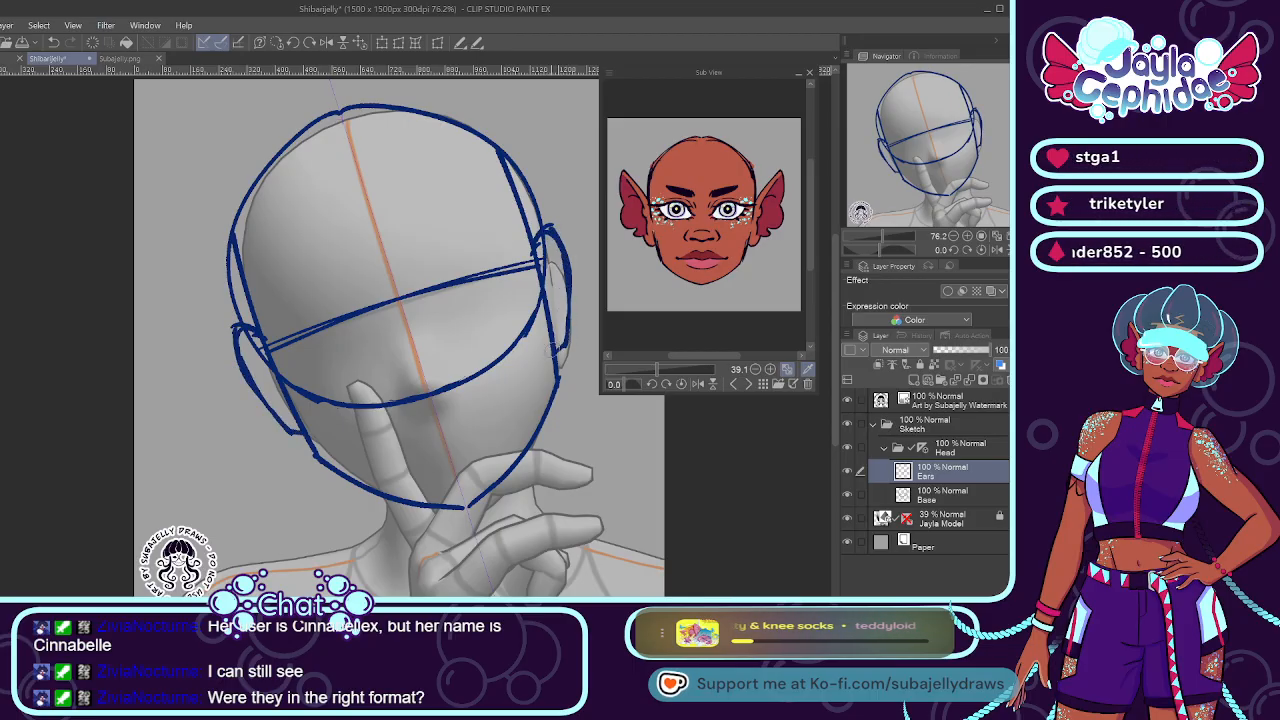
On the Base layer, rework the mirrored jaw into a more angular outline from the cheek corners to the chin.
click(930, 494)
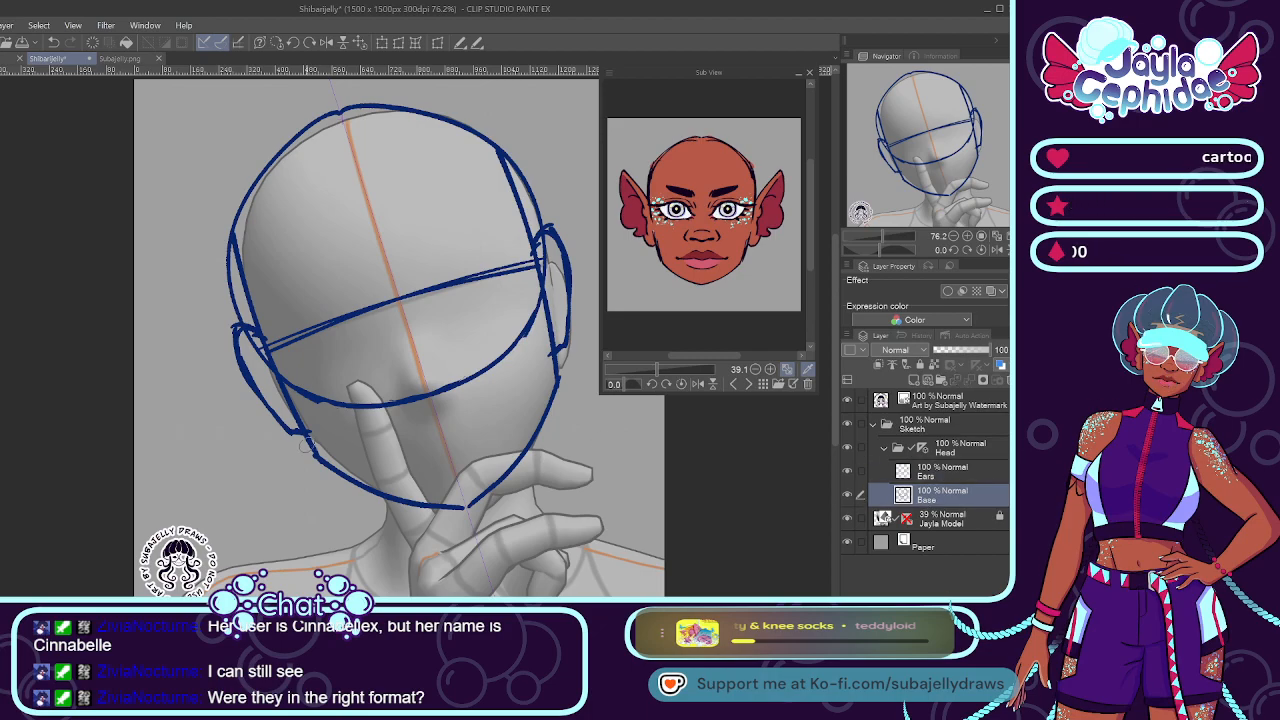
drag(556, 402, 330, 478)
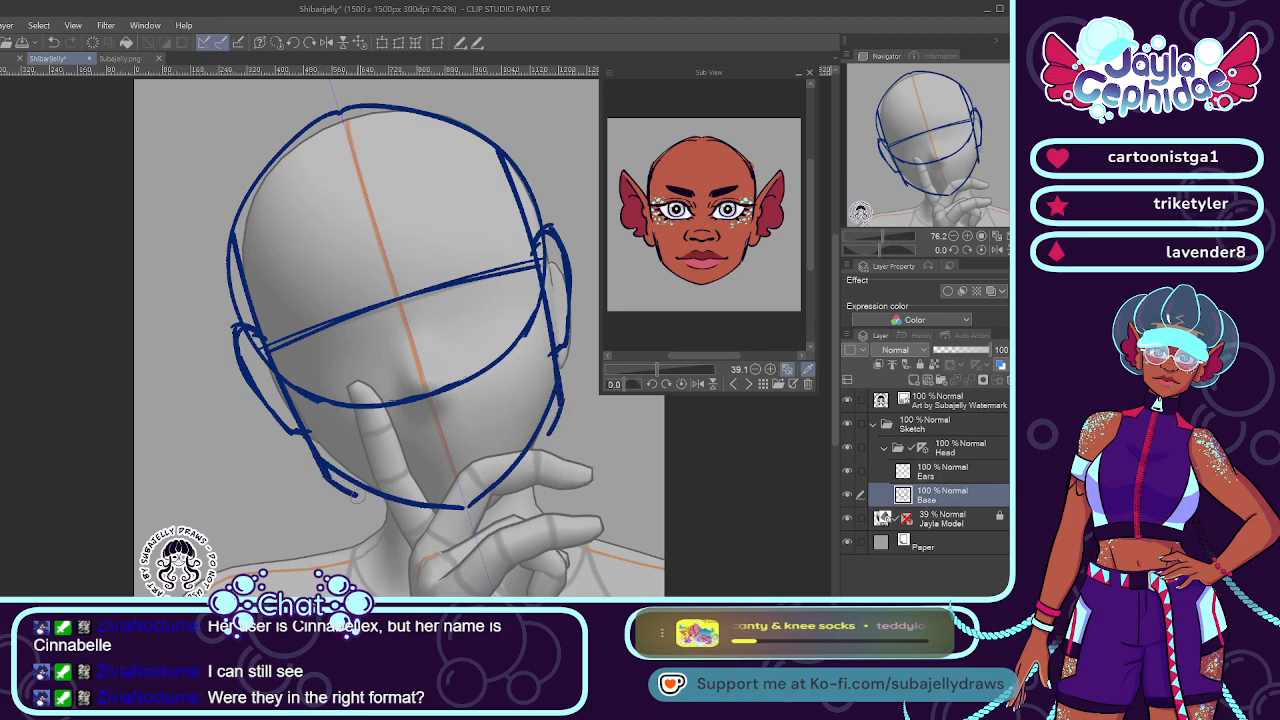
key(ctrl+z)
drag(558, 404, 460, 520)
key(ctrl+z)
key(ctrl+y)
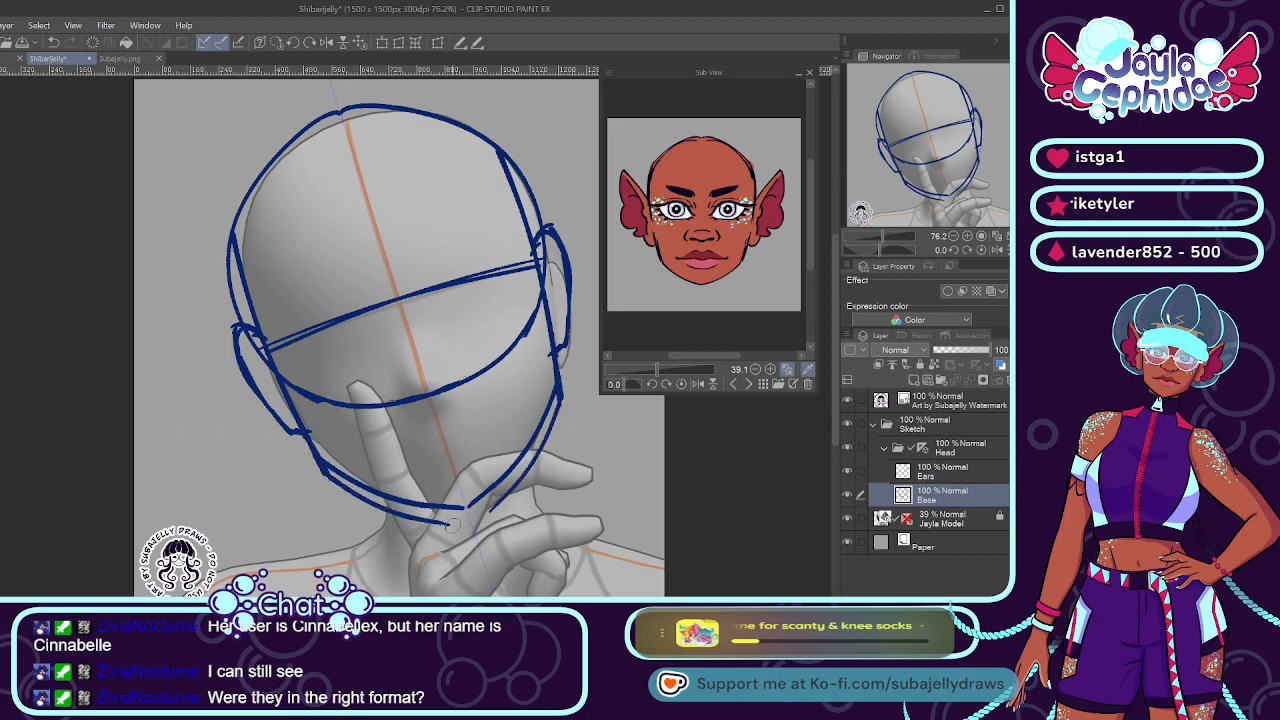
key(ctrl+z)
key(ctrl+y)
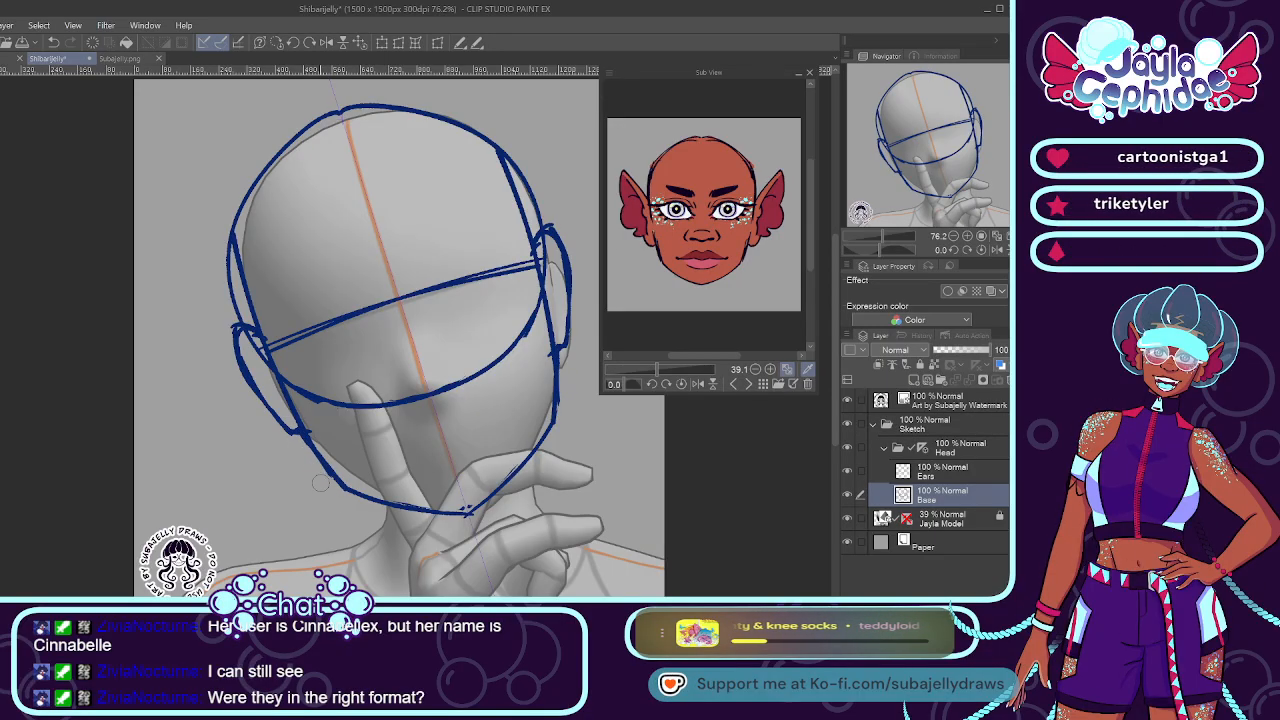
Add a new layer above Ears and draw the mirrored upper edges of the long pointed ear fins.
click(952, 474)
click(847, 471)
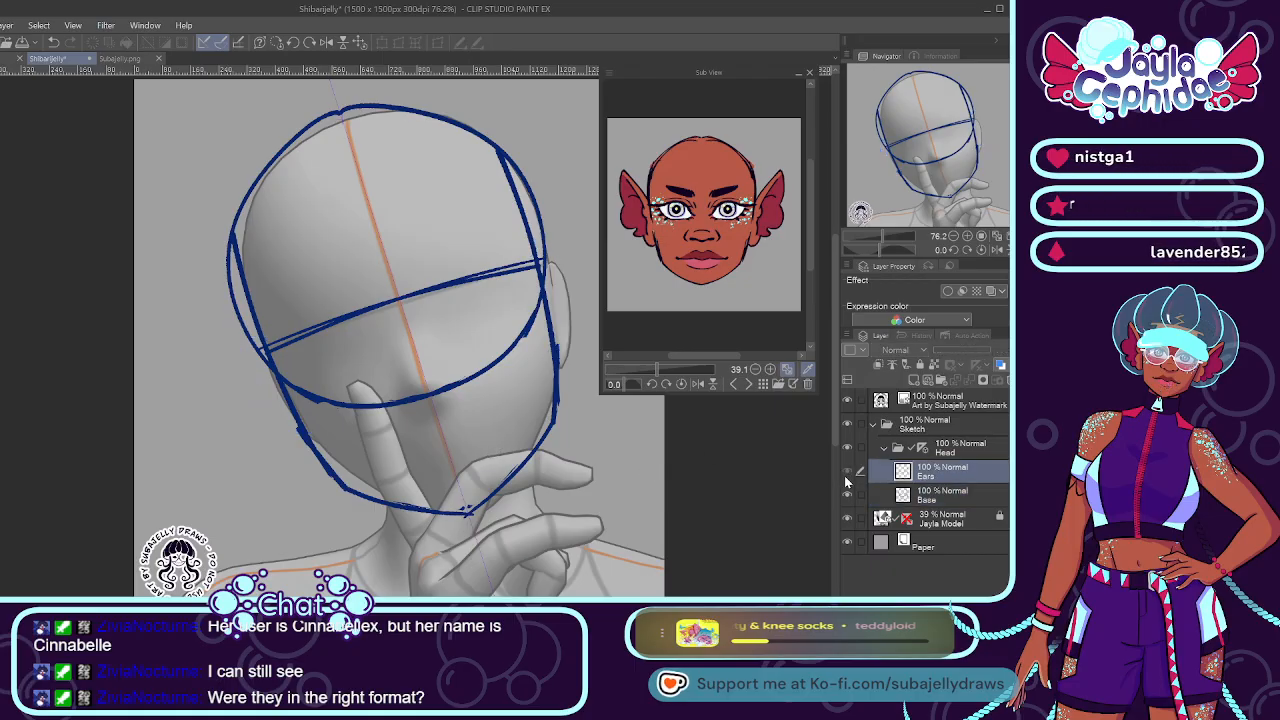
click(847, 471)
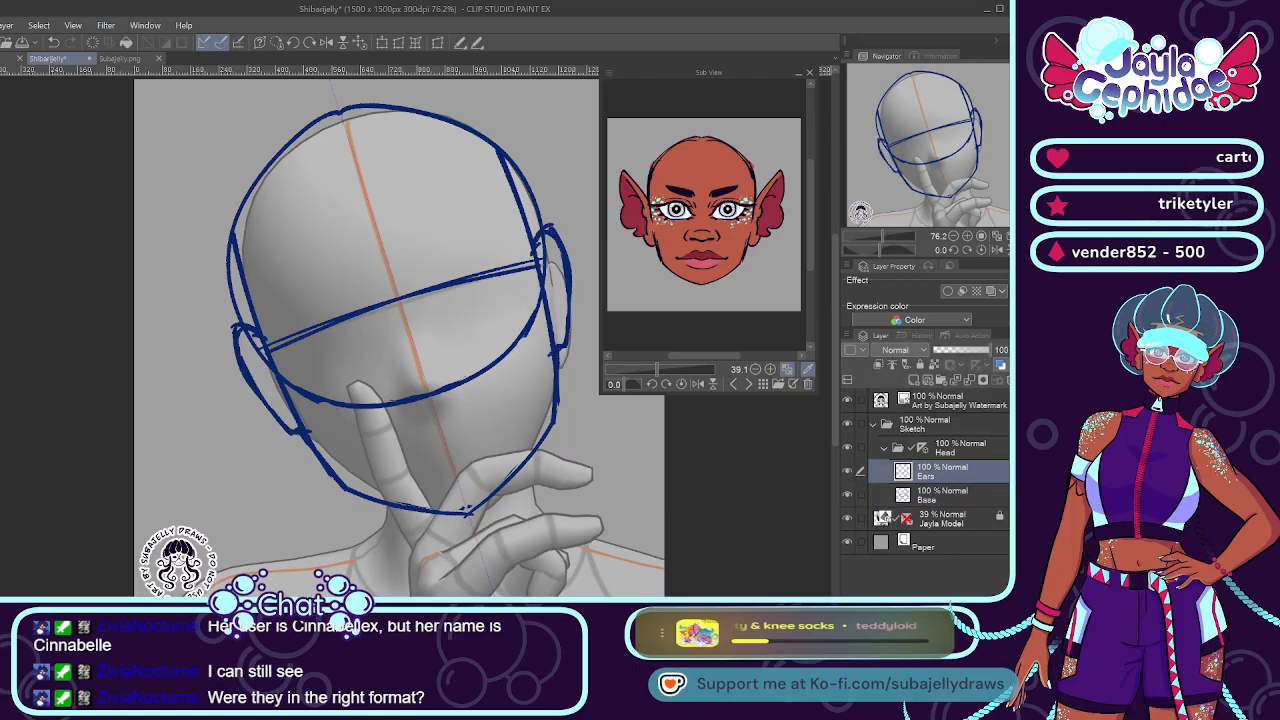
click(914, 381)
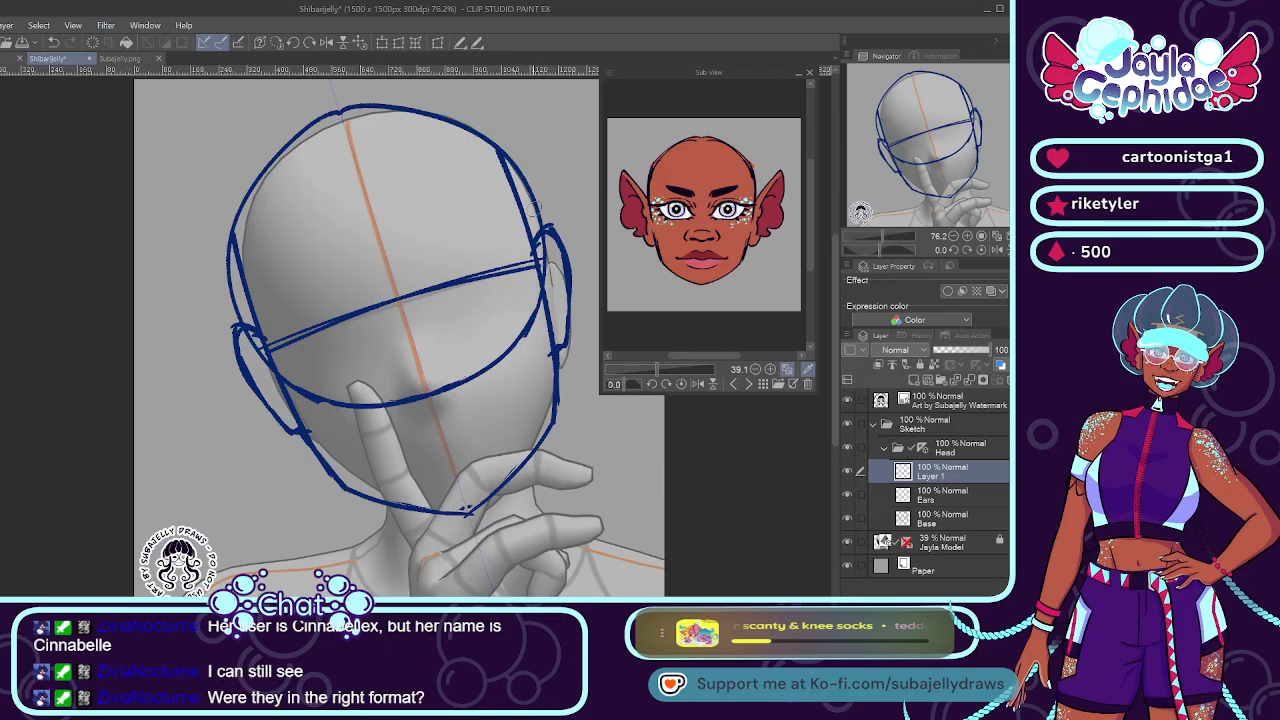
drag(535, 245, 597, 128)
drag(240, 300, 140, 274)
key(ctrl+z)
drag(591, 113, 537, 238)
key(ctrl+z)
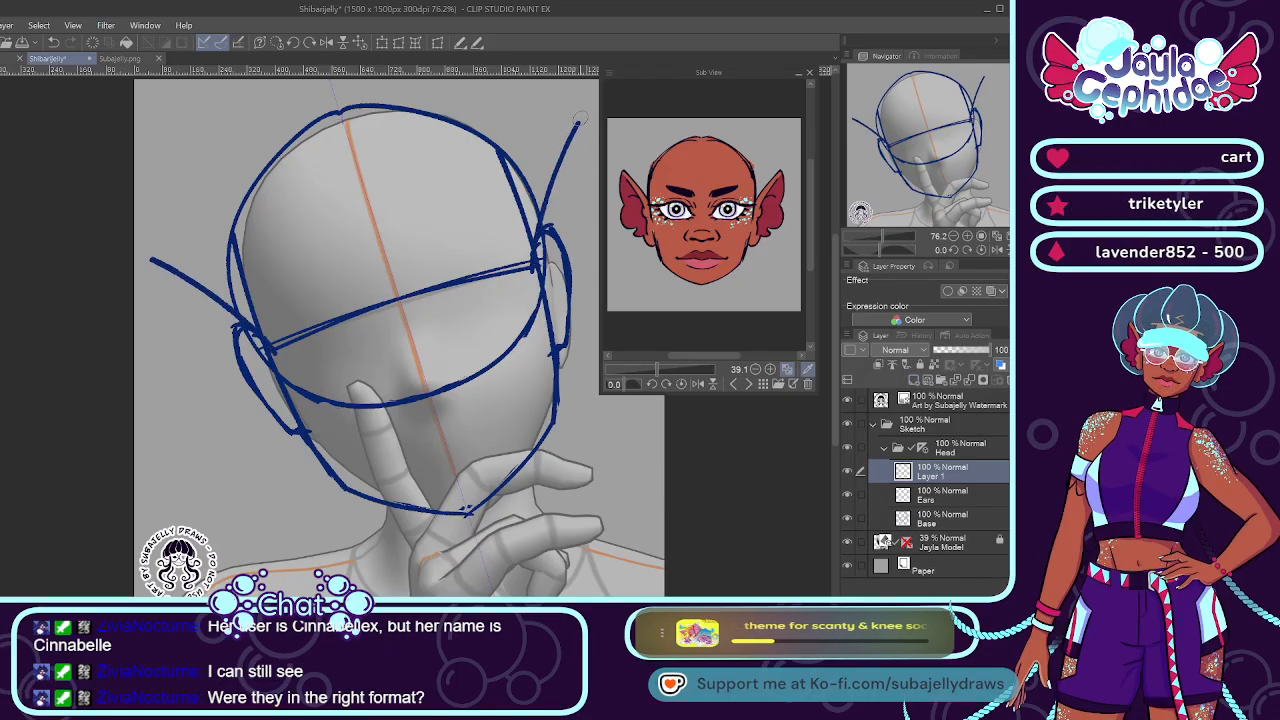
Rough in the outer edges of the ear fins and the rounded lobes running down to the ear bases.
drag(577, 120, 595, 212)
key(ctrl+z)
drag(583, 116, 592, 262)
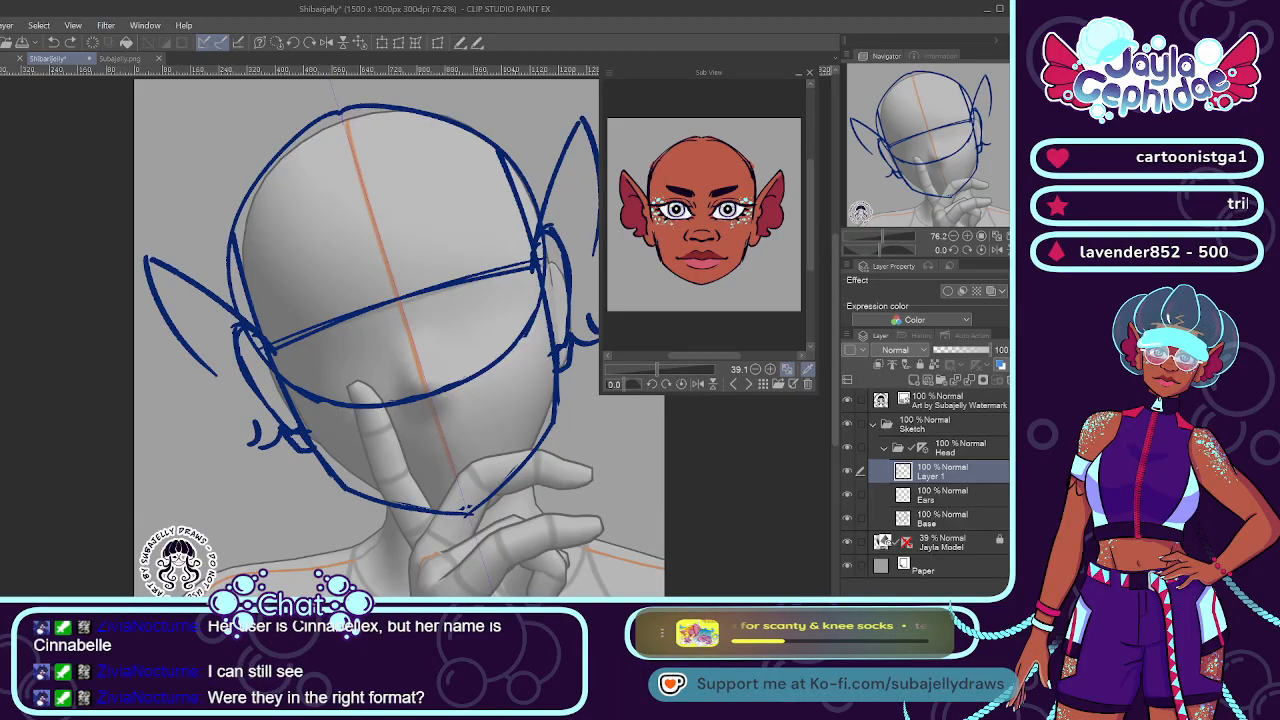
mouse_move(238, 350)
mouse_down()
mouse_move(190, 415)
mouse_move(195, 393)
mouse_move(245, 420)
mouse_up()
key(ctrl+z)
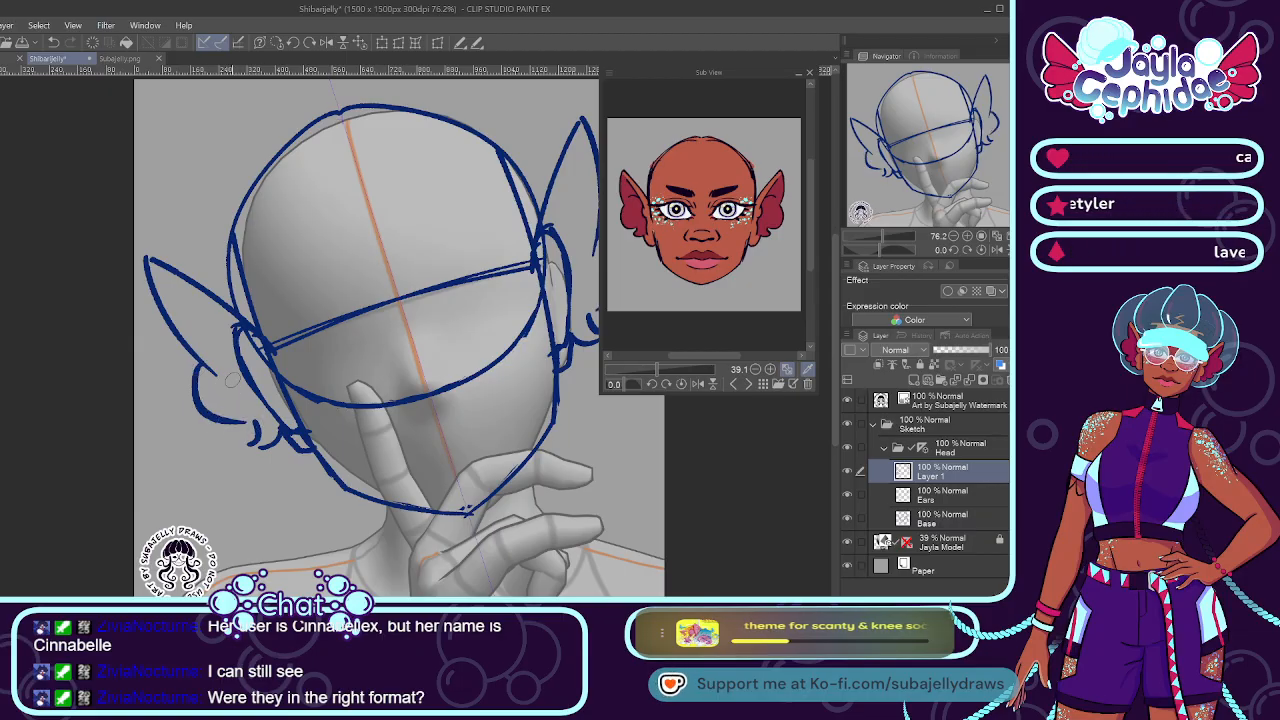
Refine the outer fin edge below the tip and join the scalloped lower lobes to the base of the ear.
scroll(253, 272, down, 3)
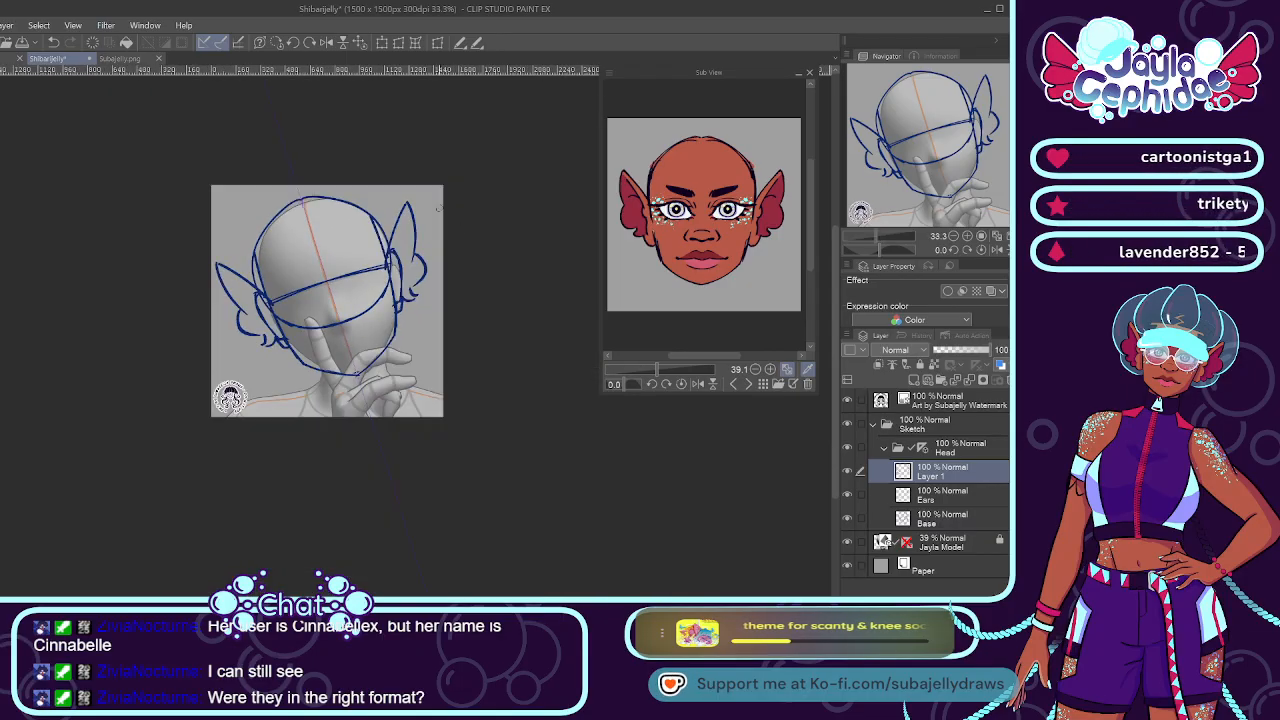
scroll(425, 214, up, 2)
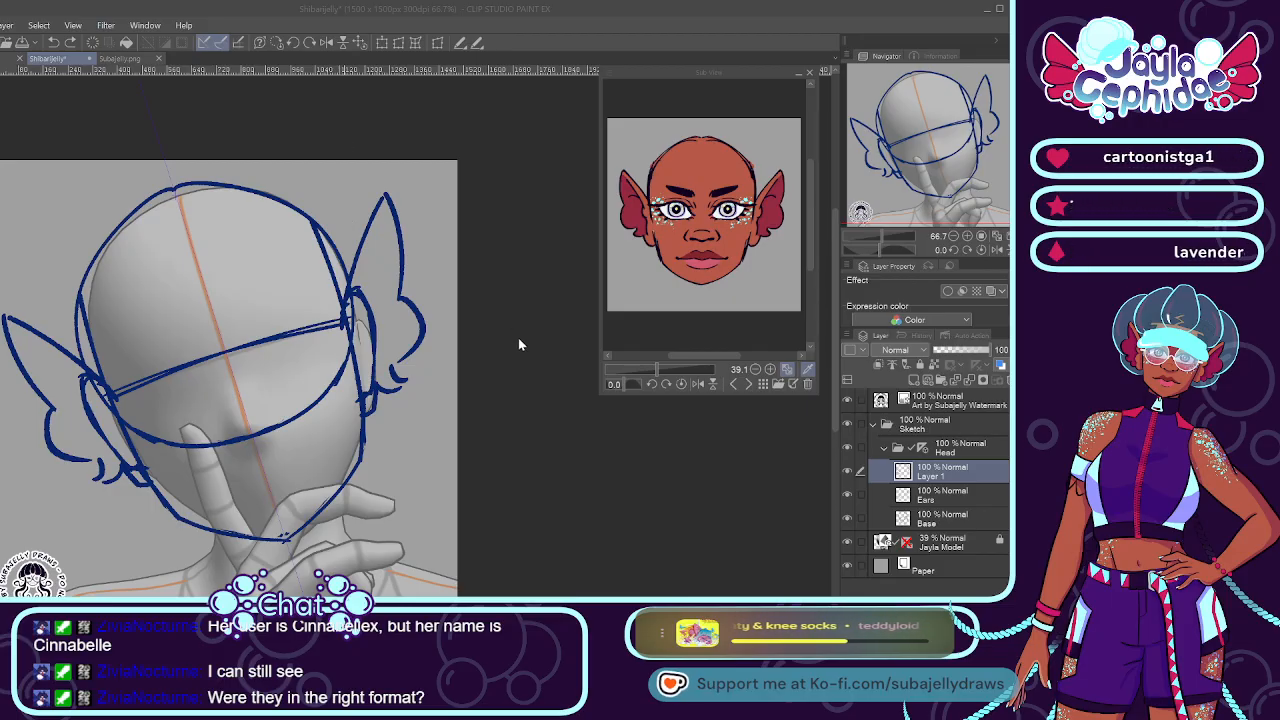
click(645, 470)
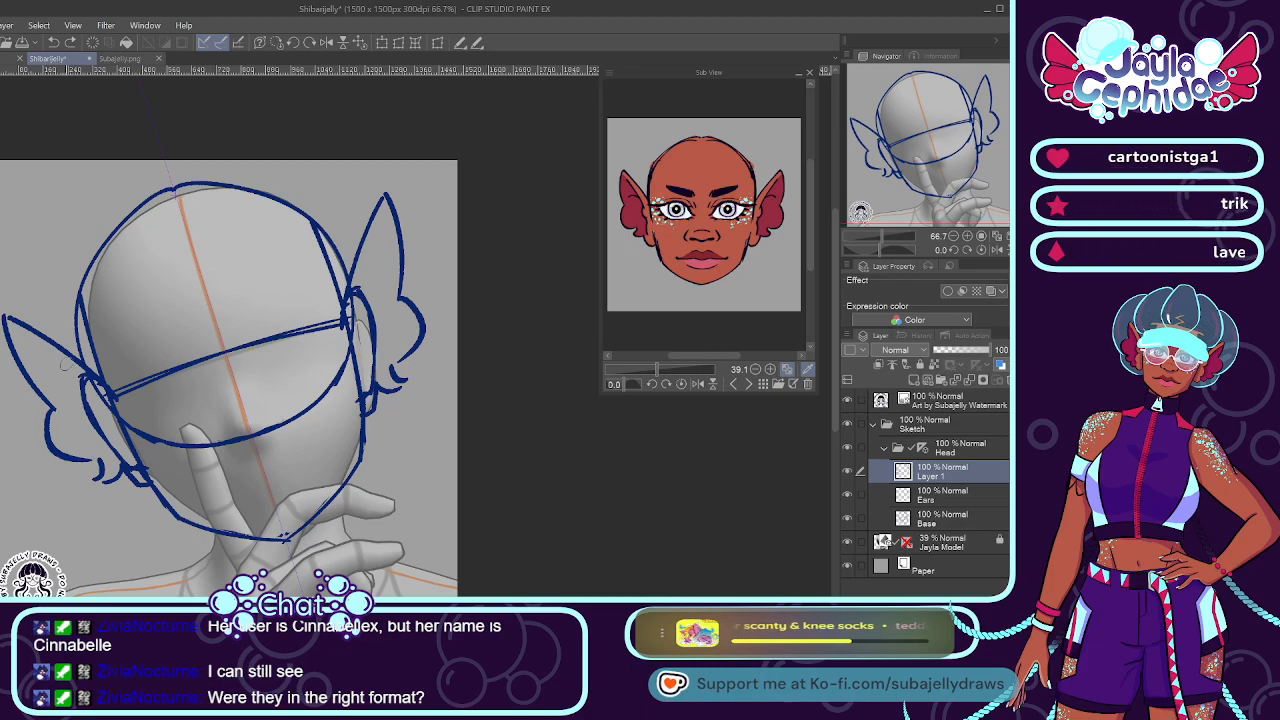
scroll(369, 244, up, 1)
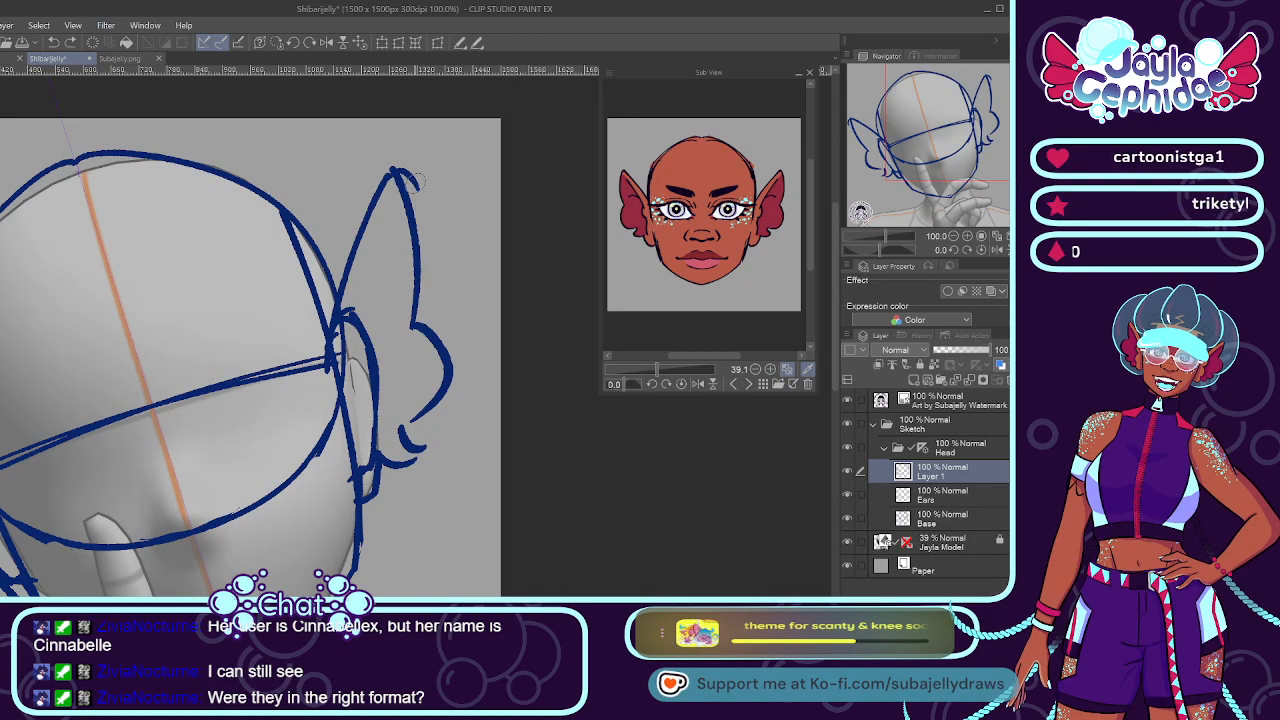
mouse_move(416, 181)
mouse_down()
mouse_move(414, 337)
mouse_move(418, 306)
mouse_up()
key(ctrl+z)
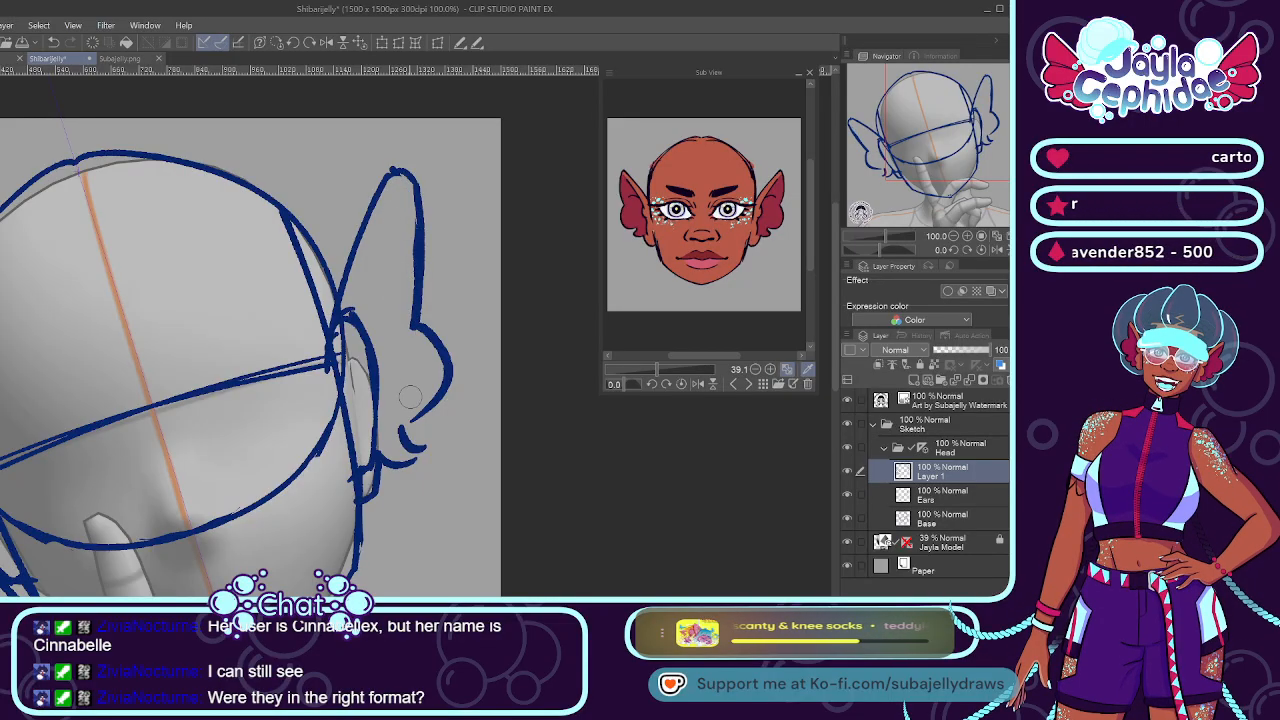
mouse_move(378, 430)
mouse_down()
mouse_move(405, 445)
mouse_move(443, 441)
mouse_move(372, 503)
mouse_move(358, 498)
mouse_up()
key(ctrl+z)
key(ctrl+z)
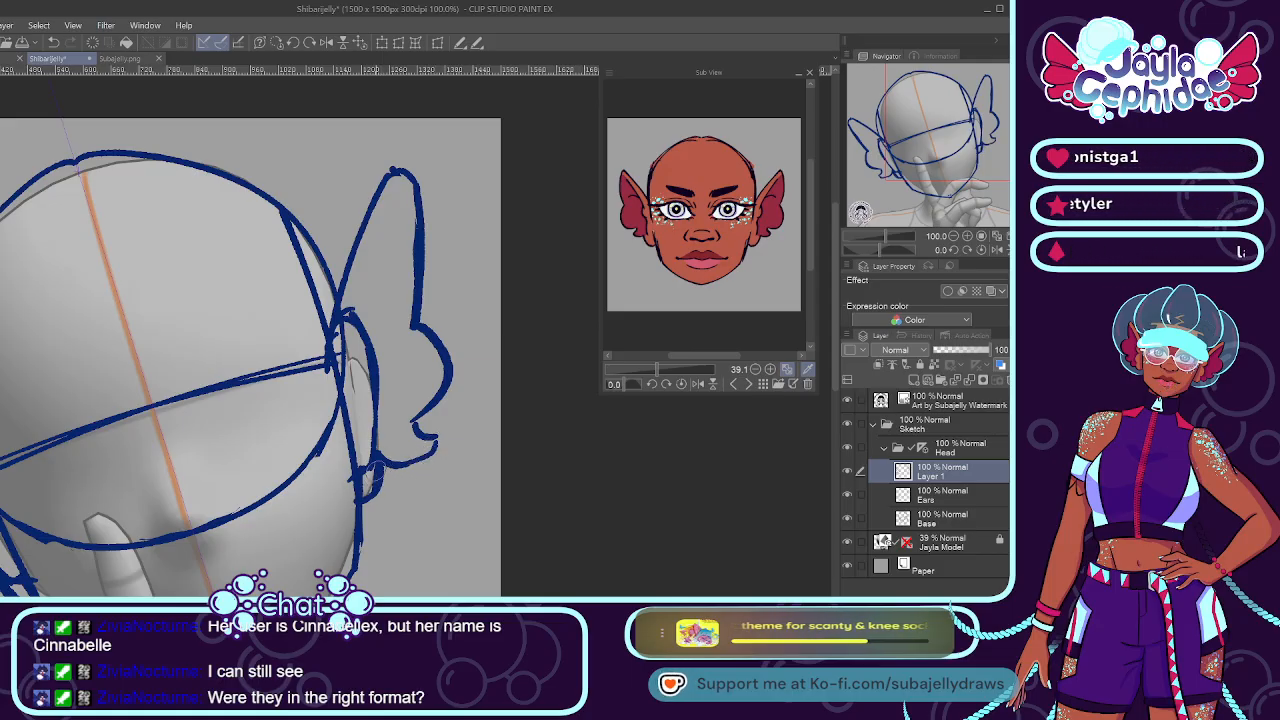
Erase the outer fin edge and lobes, and redraw them wider with a curved upper edge and a large round lobe.
mouse_move(415, 428)
mouse_down()
mouse_move(430, 445)
mouse_move(400, 462)
mouse_move(437, 350)
mouse_move(445, 376)
mouse_move(437, 290)
mouse_up()
drag(420, 195, 420, 320)
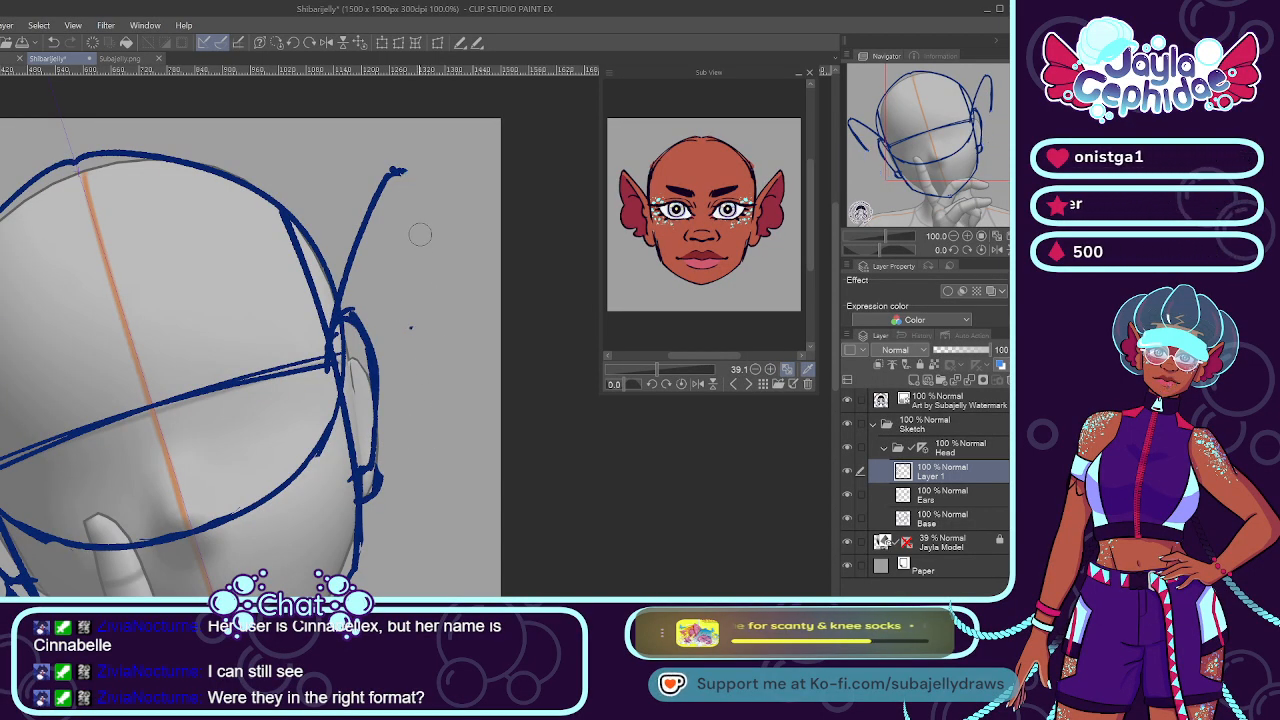
drag(420, 225, 420, 275)
mouse_move(395, 165)
mouse_down()
mouse_move(430, 320)
mouse_move(465, 373)
mouse_up()
key(ctrl+z)
mouse_move(425, 305)
mouse_down()
mouse_move(440, 330)
mouse_move(441, 393)
mouse_move(466, 397)
mouse_move(440, 427)
mouse_up()
key(ctrl+z)
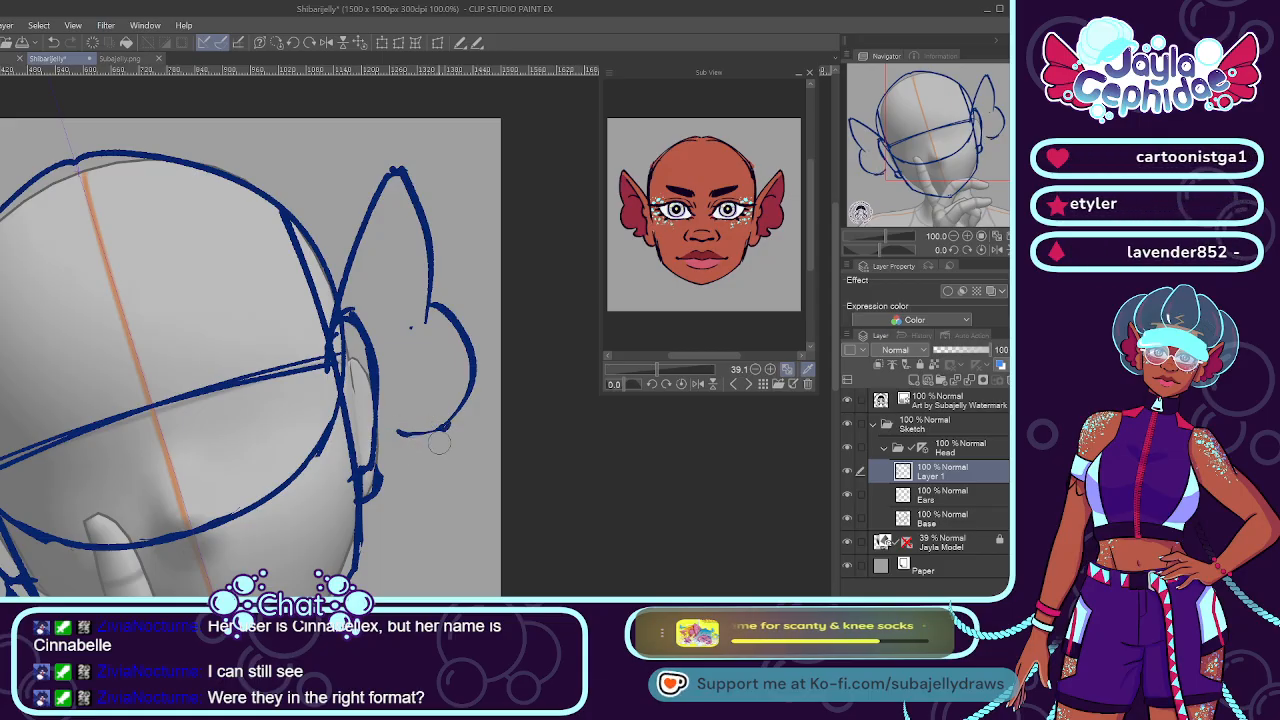
Redraw the underside of the large lobe and add small scallops connecting it to the base of the ear.
mouse_move(401, 434)
mouse_down()
mouse_move(440, 452)
mouse_move(432, 460)
mouse_up()
key(ctrl+z)
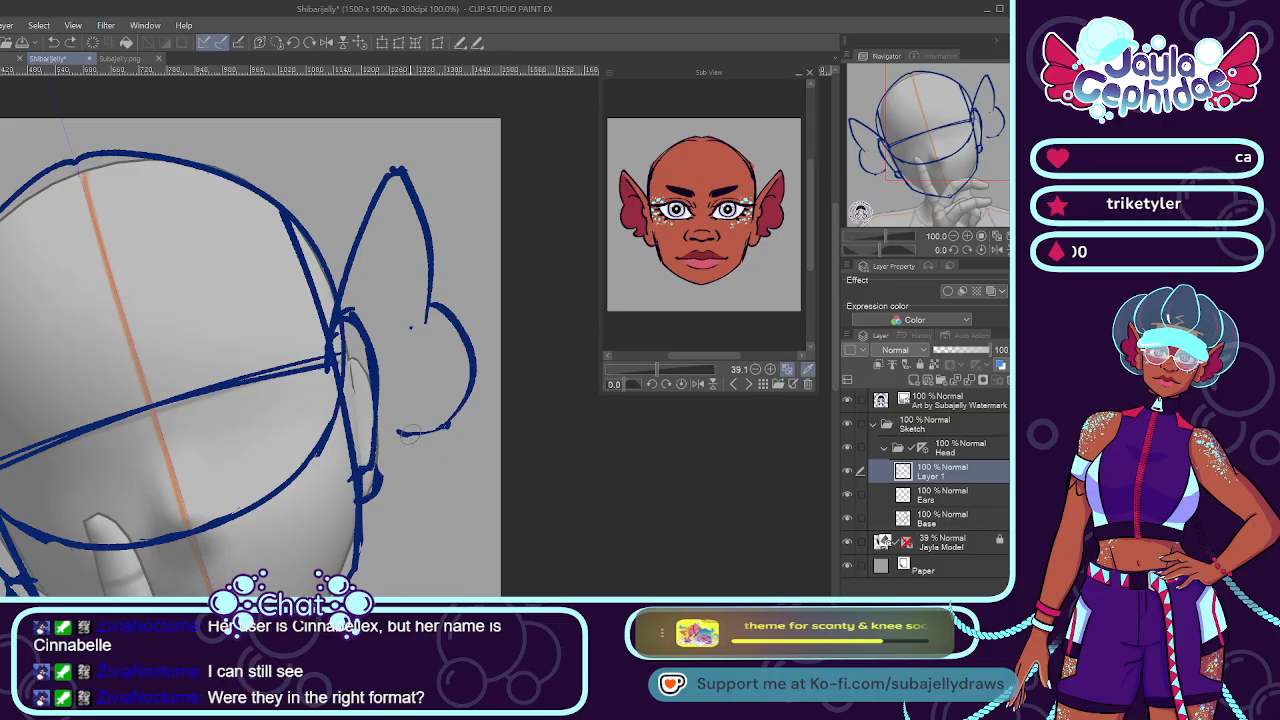
key(ctrl+z)
drag(400, 419, 470, 398)
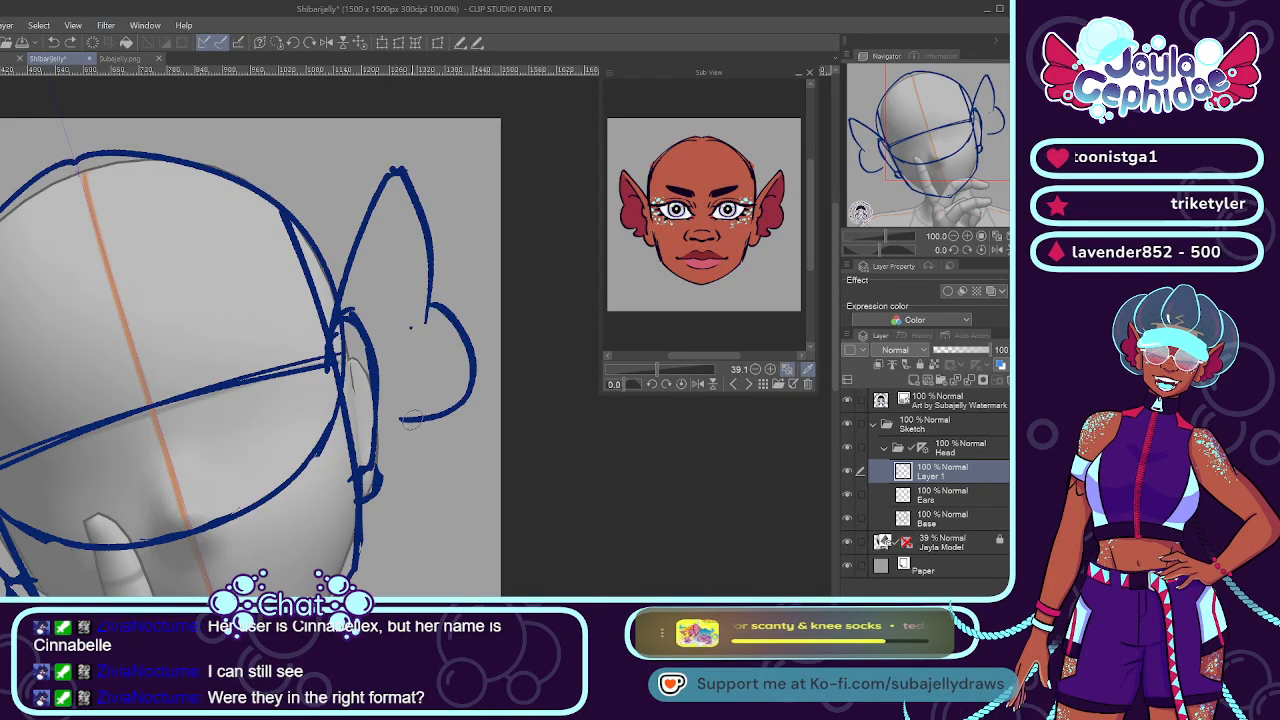
mouse_move(405, 428)
mouse_down()
mouse_move(418, 437)
mouse_move(378, 484)
mouse_up()
key(ctrl+z)
key(ctrl+z)
key(ctrl+minus)
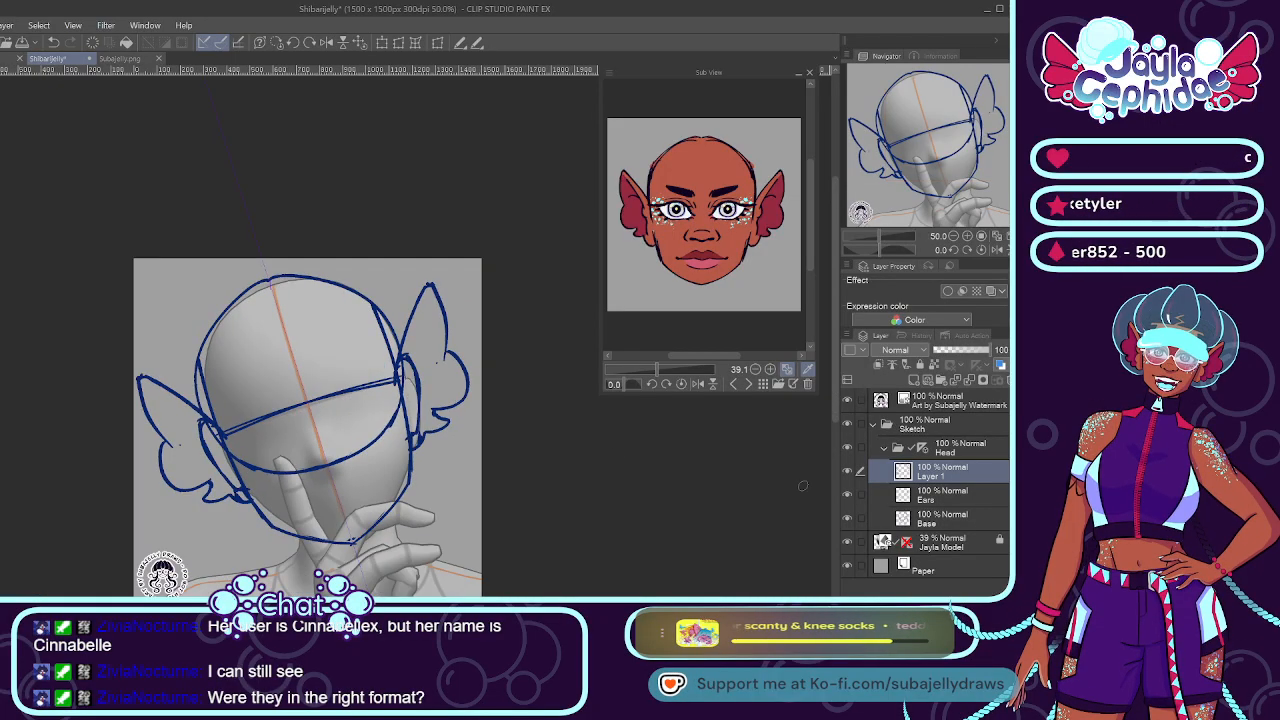
Remove the simple ear shapes from the Ears layer and merge the finned ear layer down into it.
click(903, 495)
scroll(365, 408, up, 1)
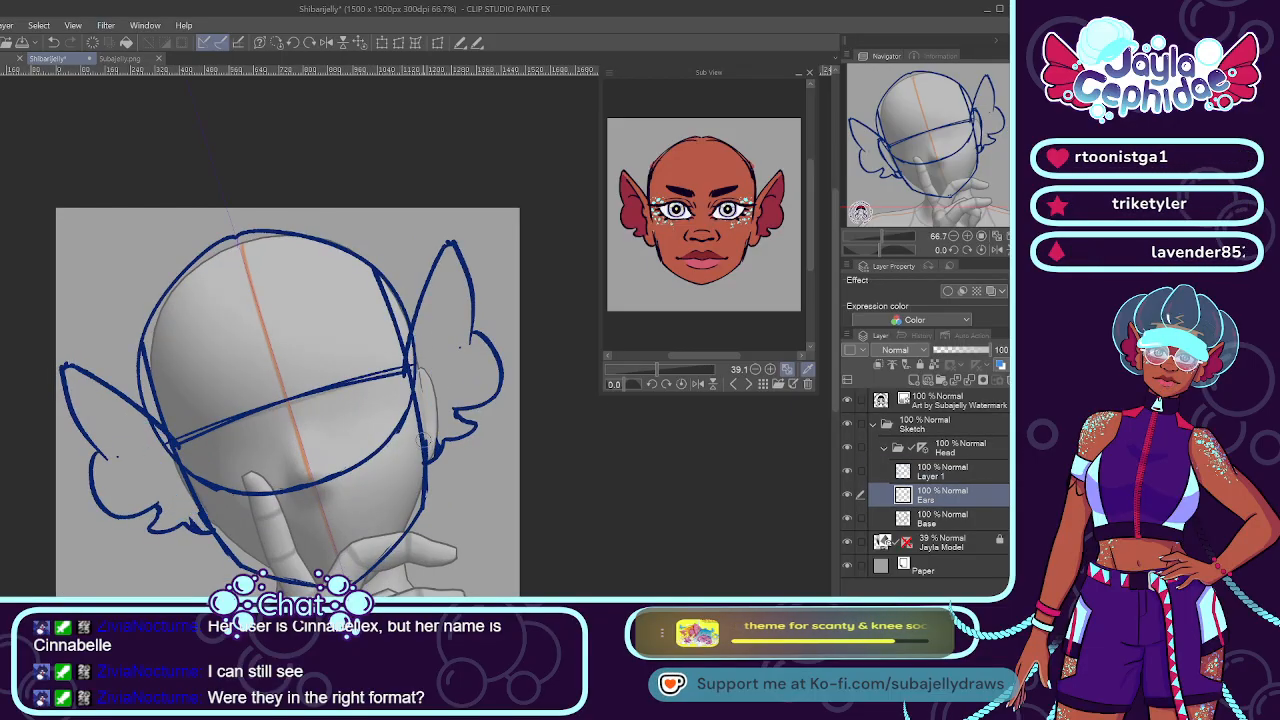
click(922, 472)
key(ctrl+e)
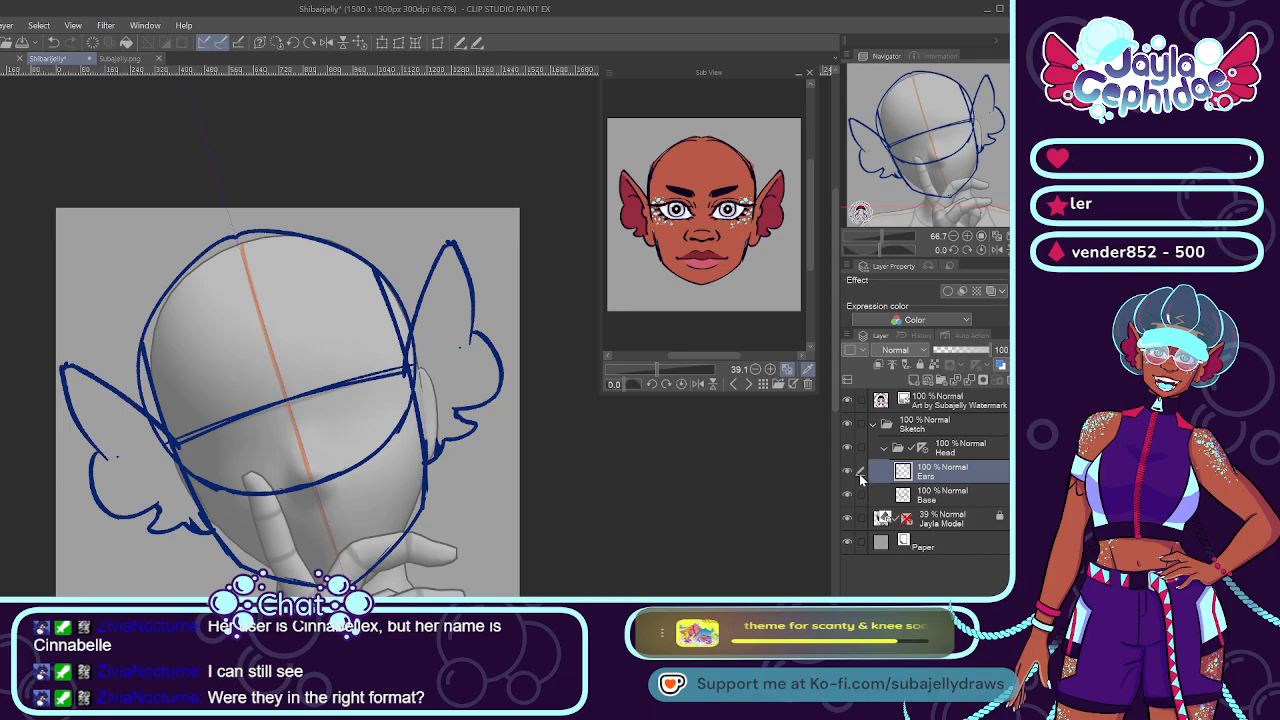
click(847, 471)
click(847, 471)
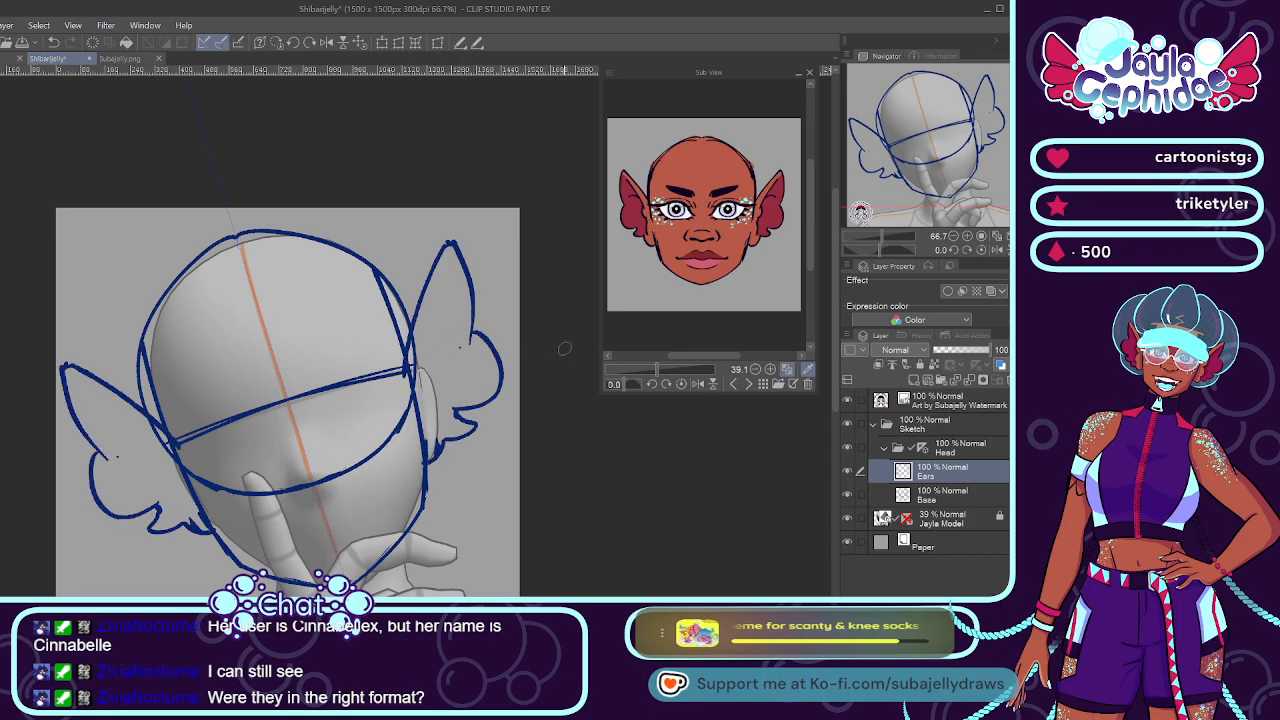
On the Base layer, erase the cranium arcs that lie outside the side-plane lines.
key(alt+bracketleft)
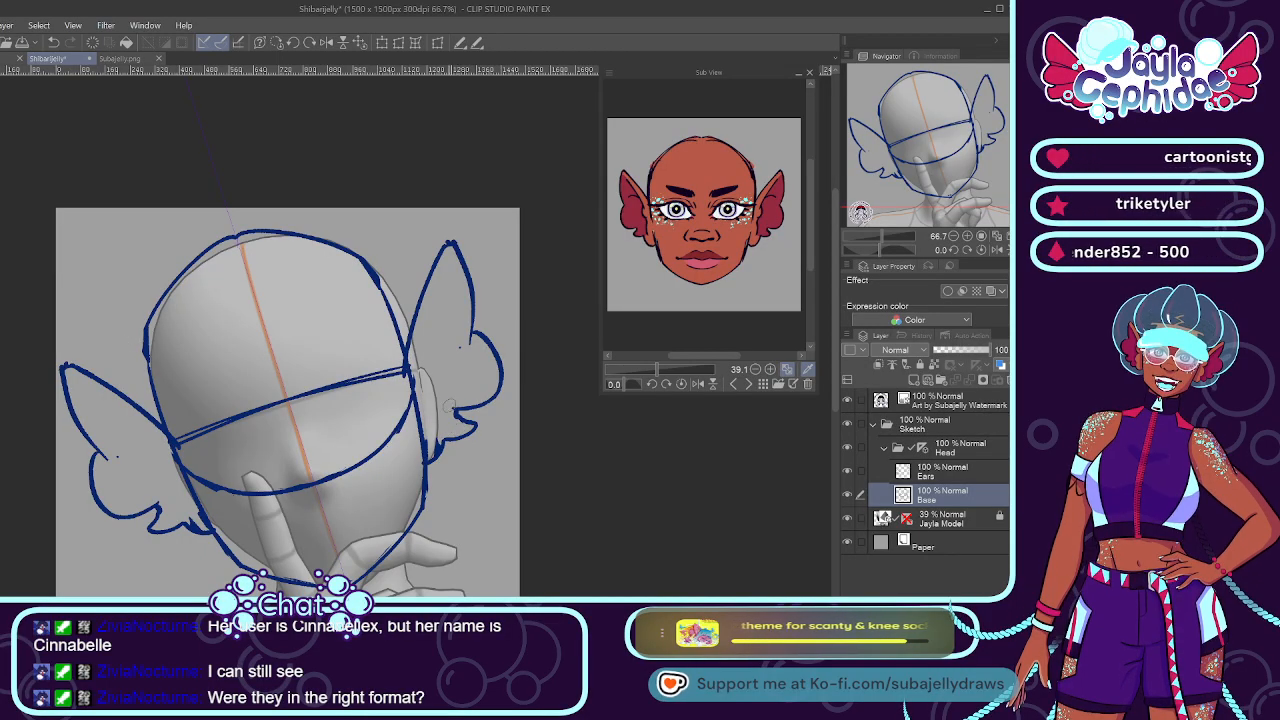
scroll(384, 406, down, 3)
scroll(384, 406, up, 3)
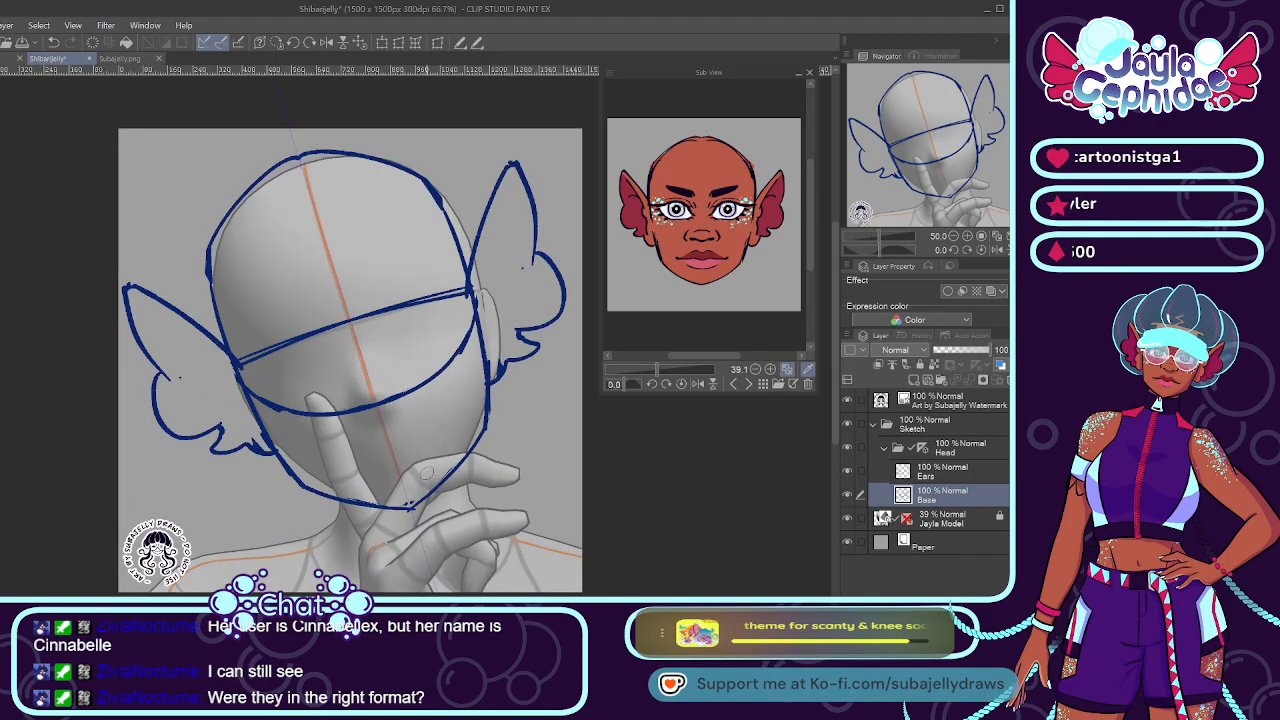
Create a layer named Torso and place it above the Head folder inside the Sketch folder.
click(928, 478)
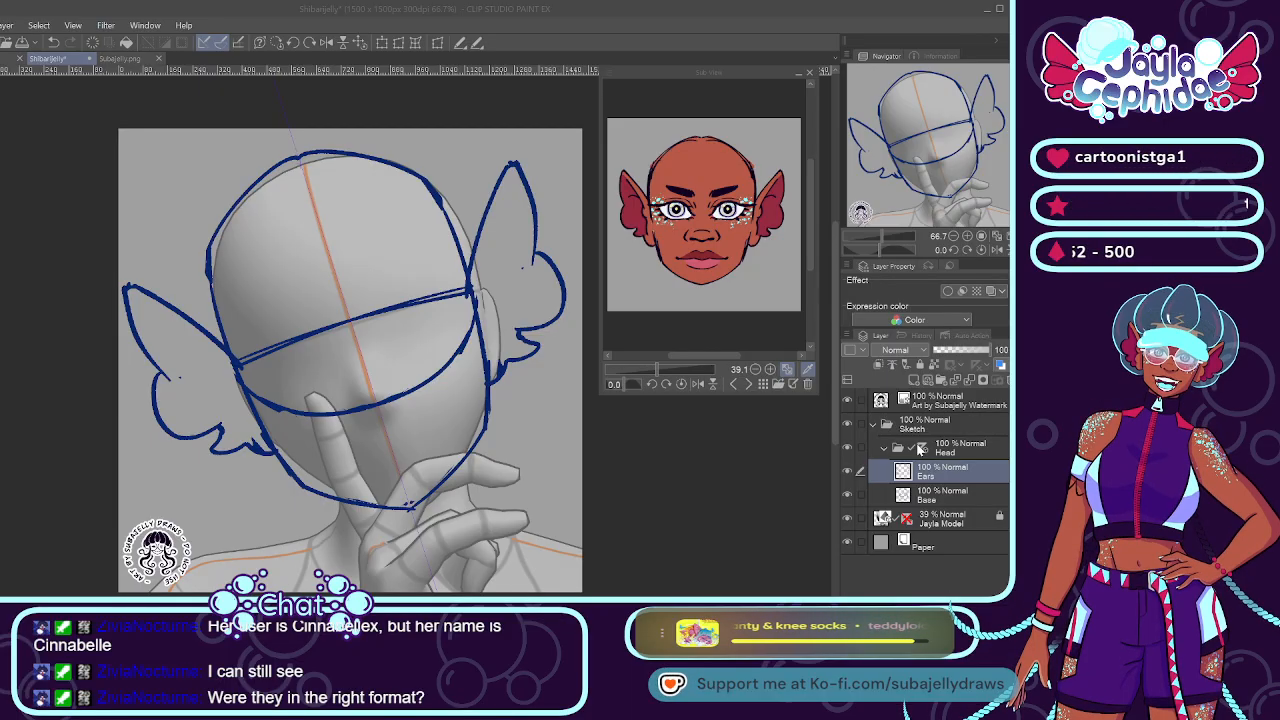
key(Return)
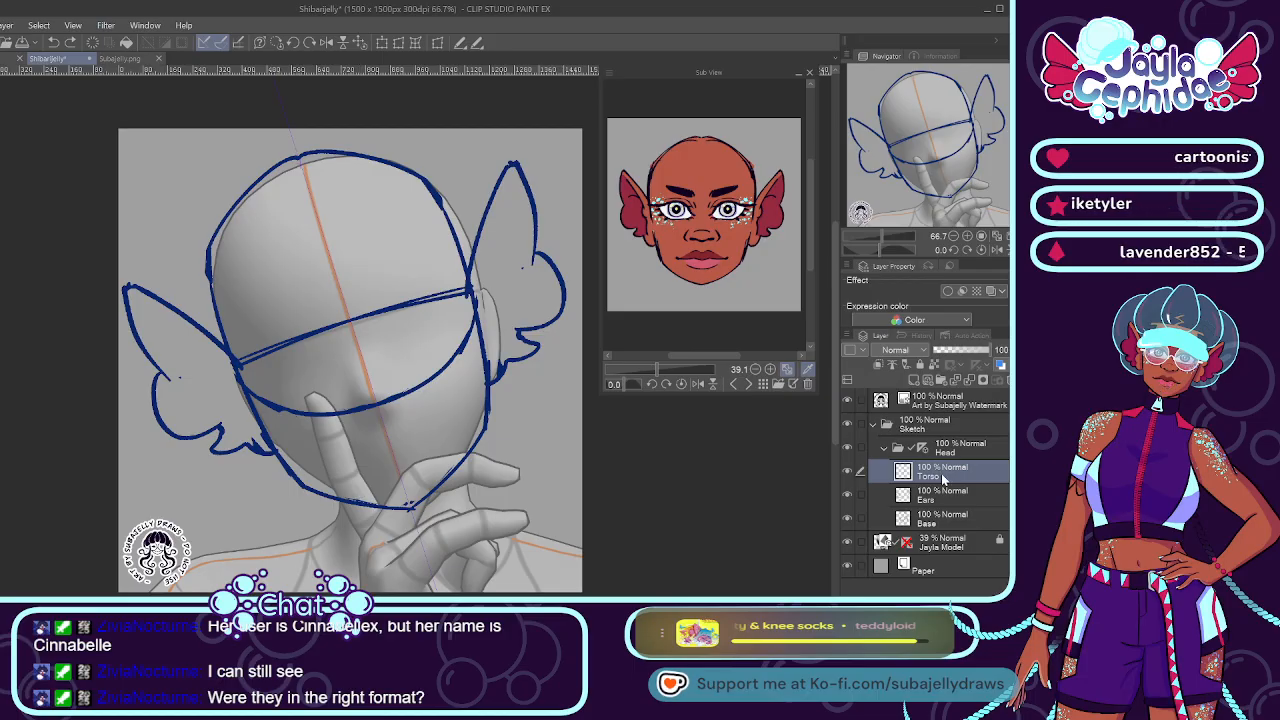
mouse_move(941, 473)
mouse_down()
mouse_move(945, 445)
mouse_move(943, 460)
mouse_up()
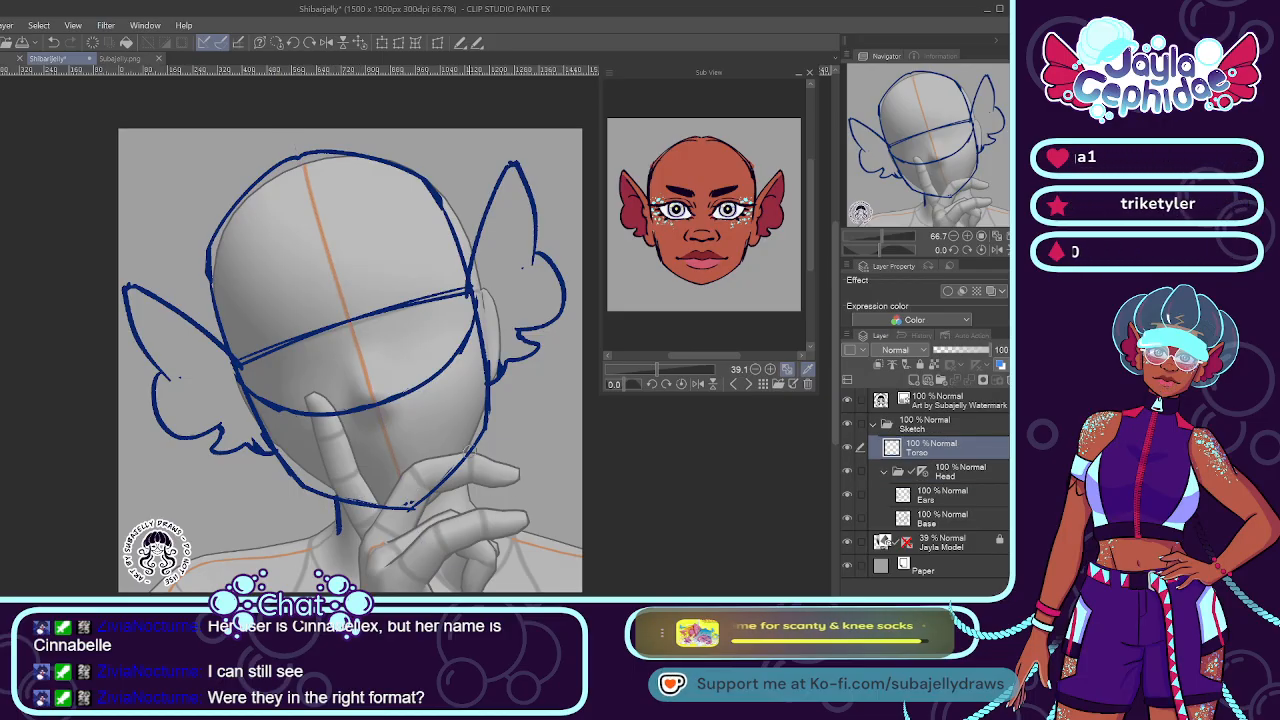
On the Torso layer, draw both sides of the neck and the shoulder line beside the watermark, following the model.
drag(470, 440, 472, 512)
drag(340, 514, 212, 565)
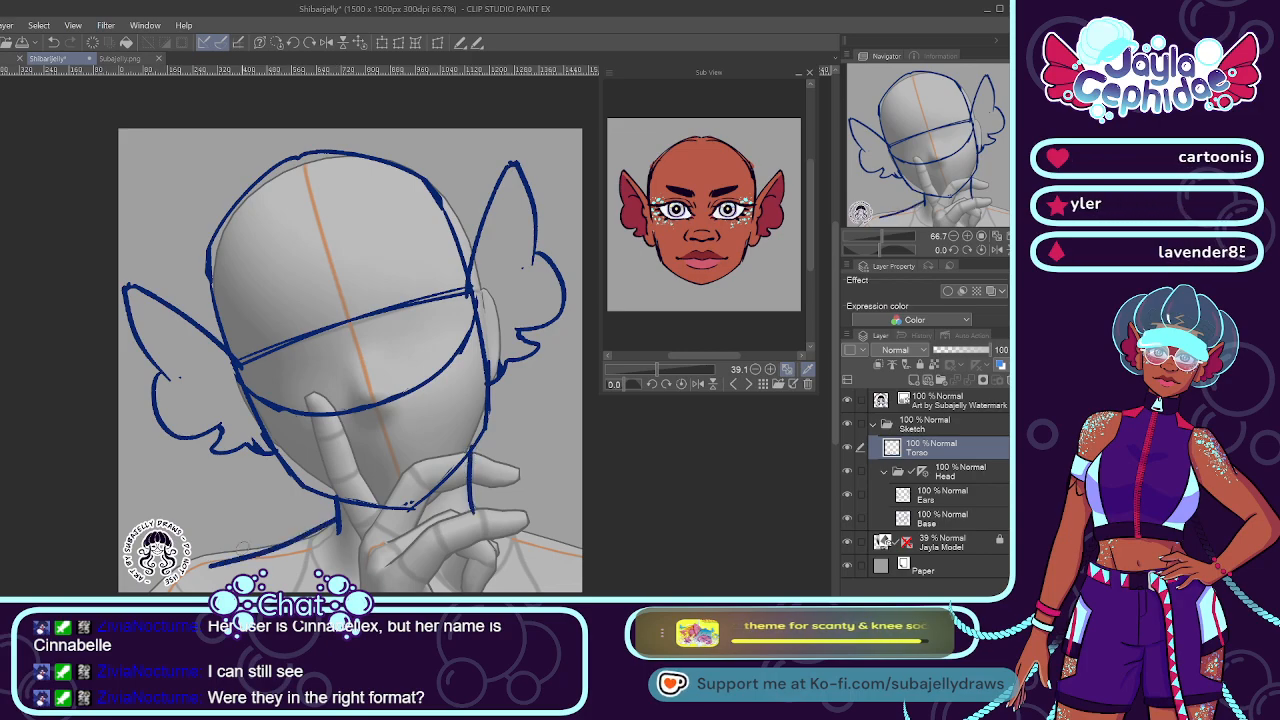
key(ctrl+z)
drag(338, 517, 186, 570)
key(ctrl+z)
drag(300, 534, 188, 560)
key(ctrl+z)
drag(304, 536, 190, 558)
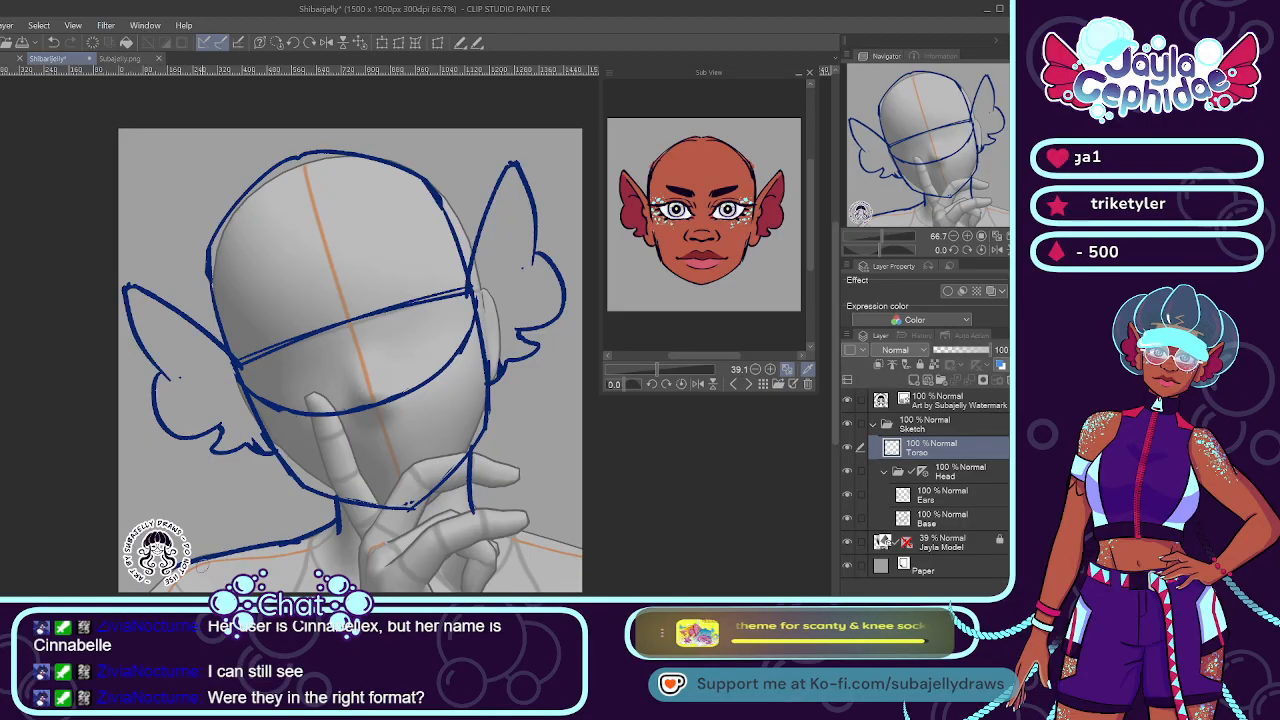
Hide the watermark layer and draw the opposite shoulder line from the neck to the canvas edge.
click(846, 398)
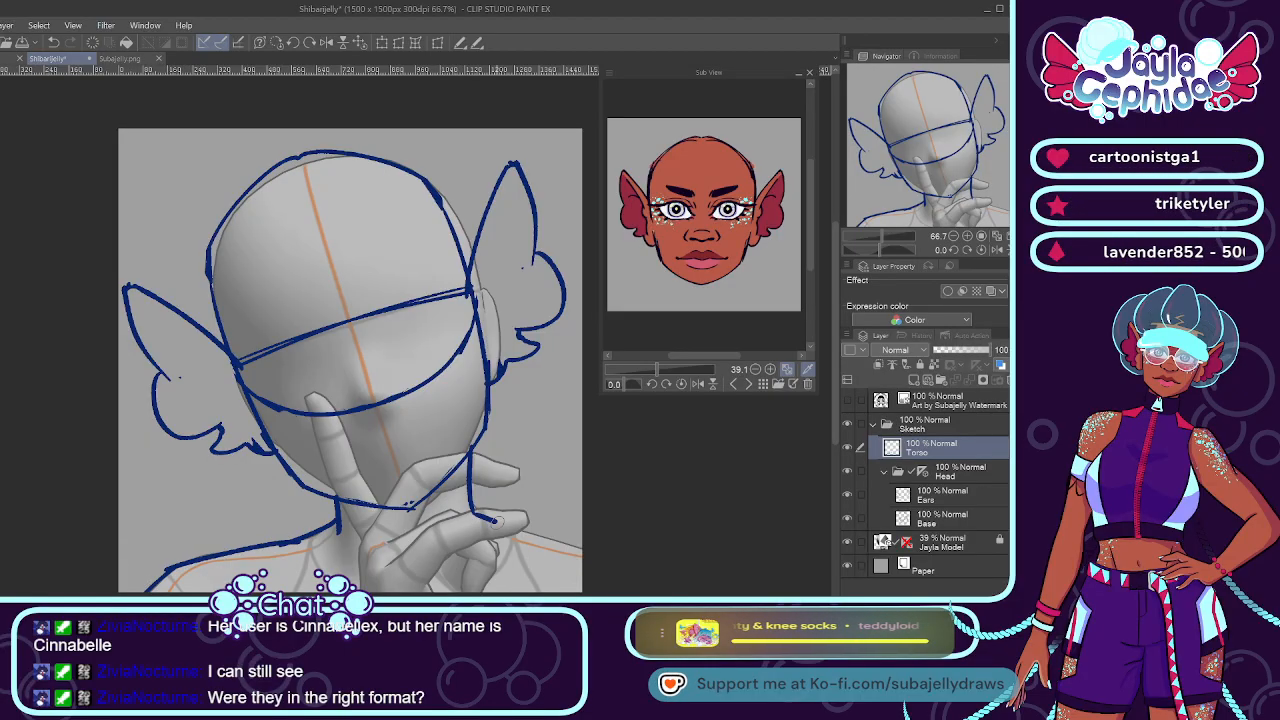
drag(492, 518, 582, 546)
key(ctrl+z)
drag(472, 510, 584, 546)
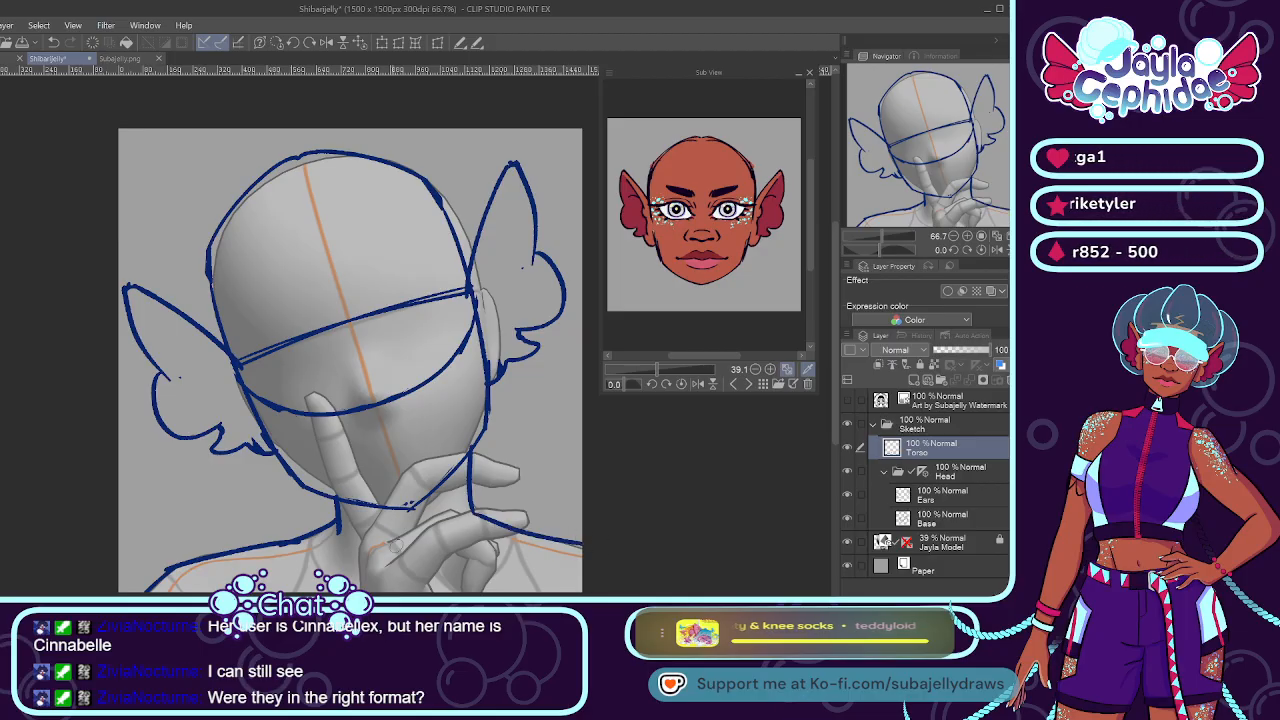
Draw a slanted line from each shoulder down to the canvas edge to mark where the arms meet the torso.
drag(306, 537, 278, 590)
key(ctrl+z)
drag(298, 543, 274, 590)
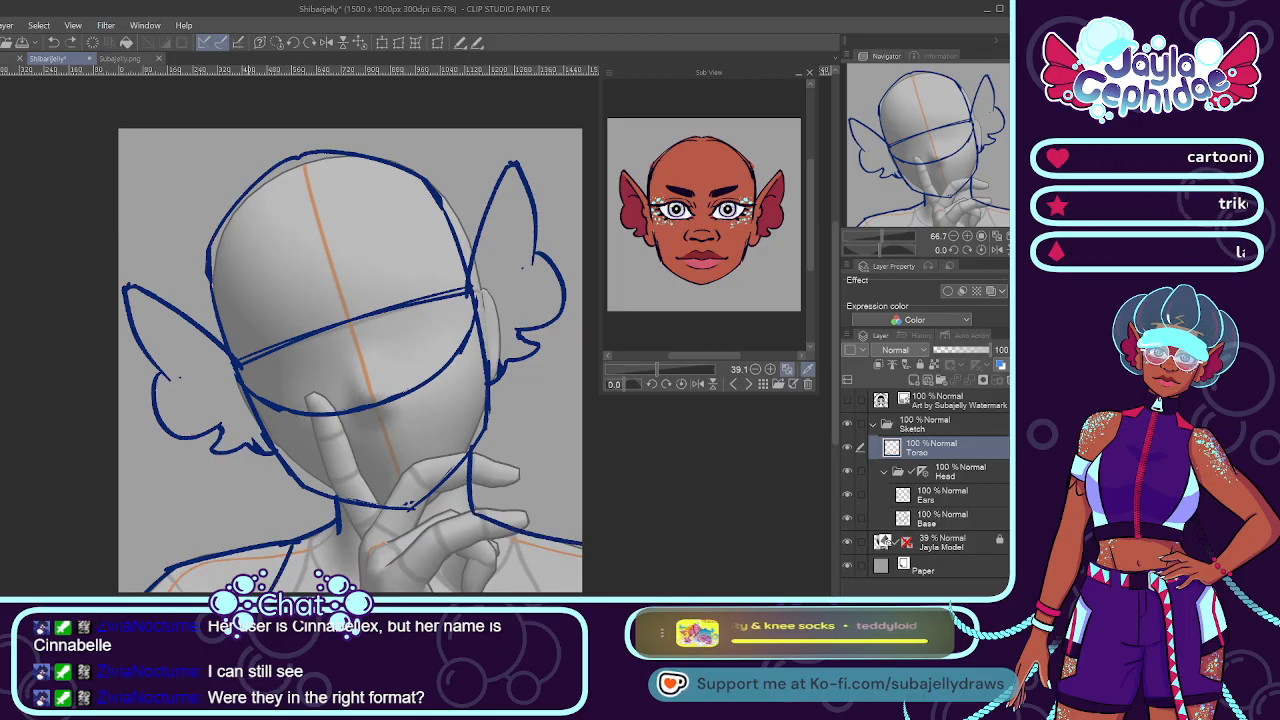
drag(522, 532, 532, 551)
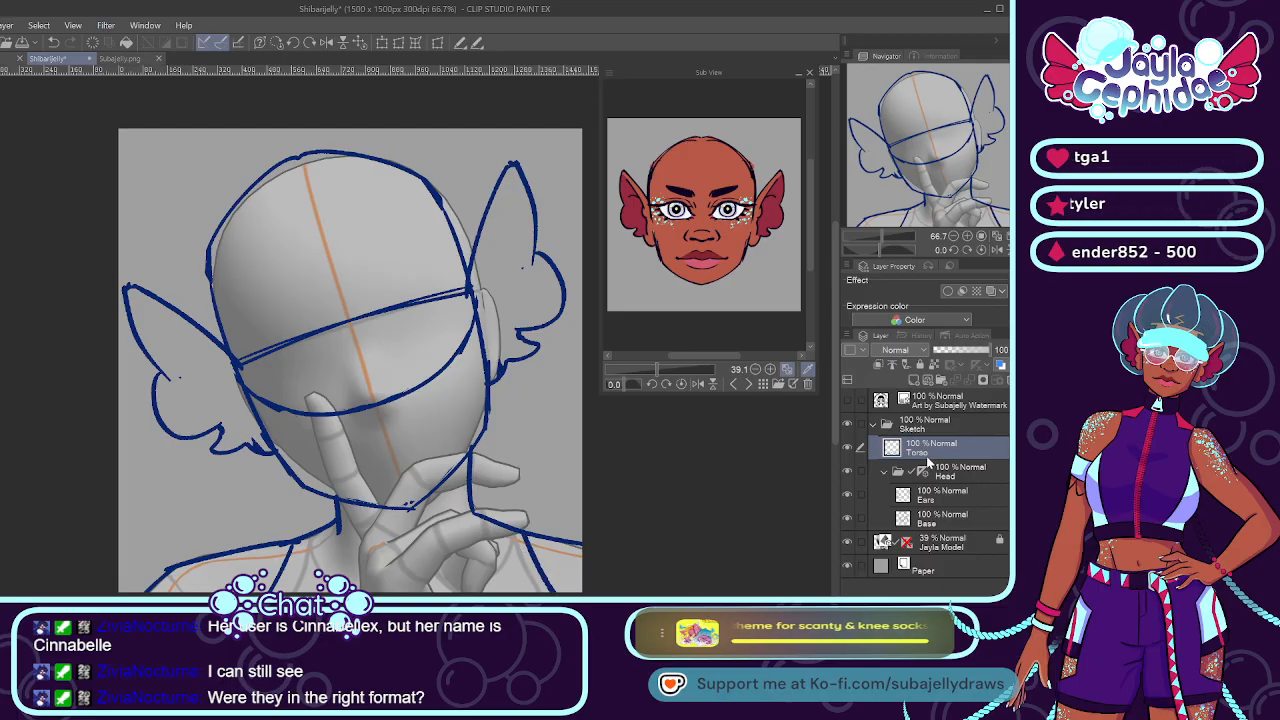
Collapse the Head folder, create a layer named Hand above Torso, and lower the Head folder's opacity to 31%.
click(884, 477)
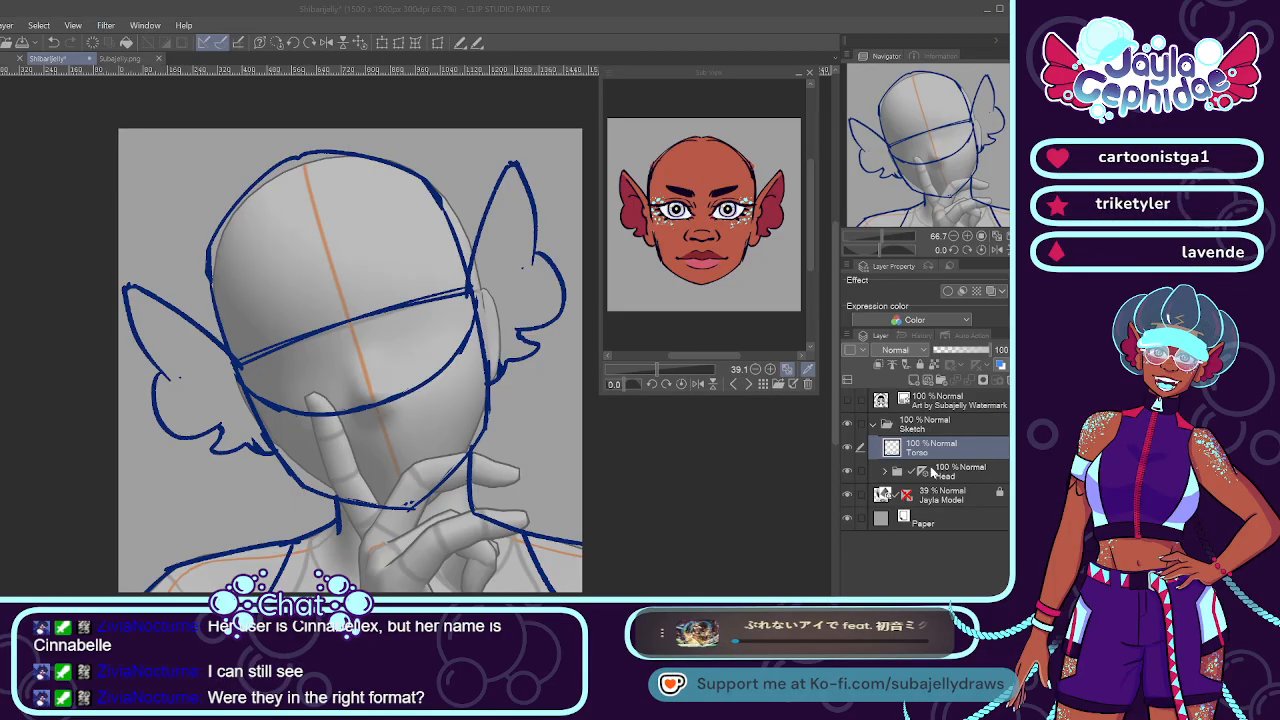
text(Hand)
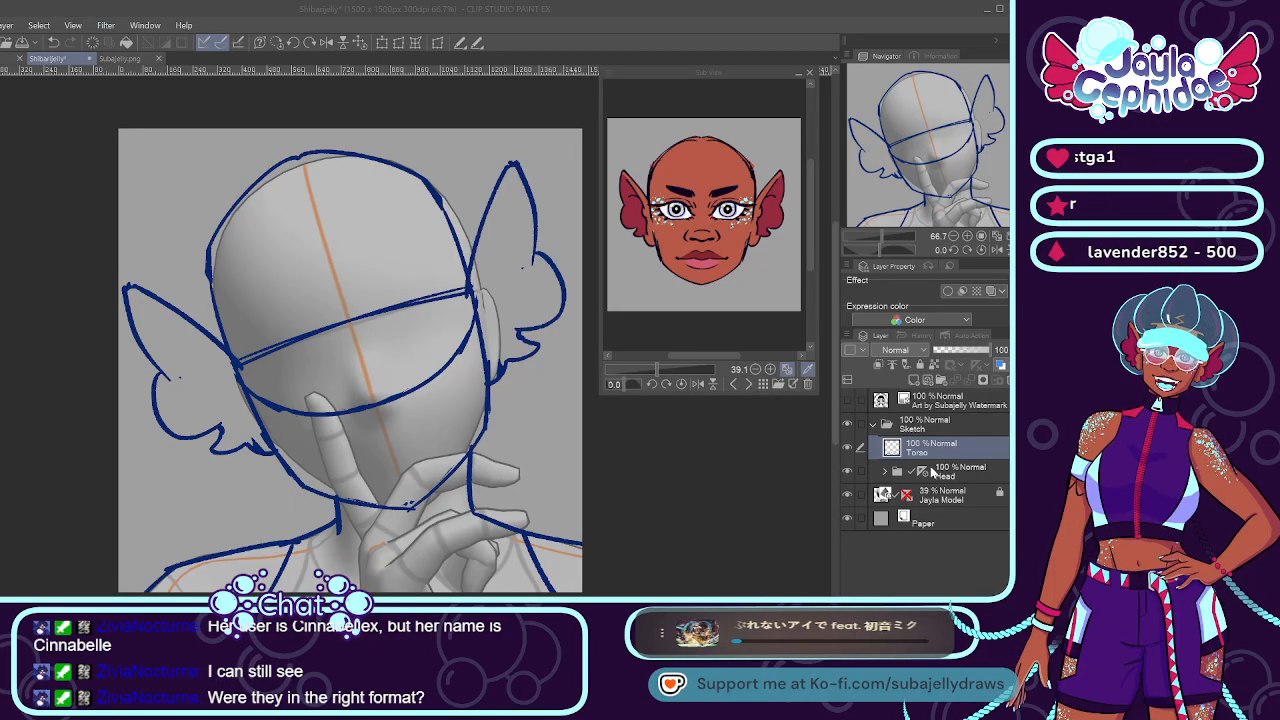
key(Return)
click(950, 494)
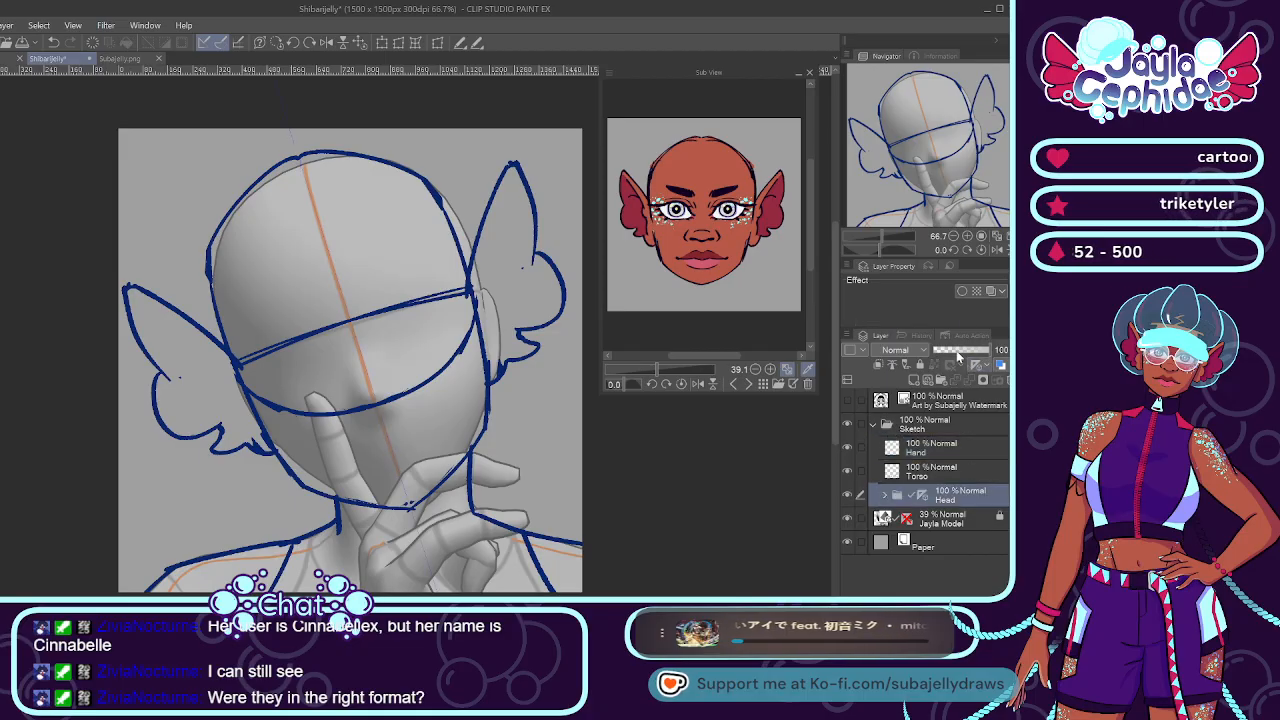
click(954, 350)
On the Hand layer, draw the rounded tip of the raised index finger over the model.
click(931, 447)
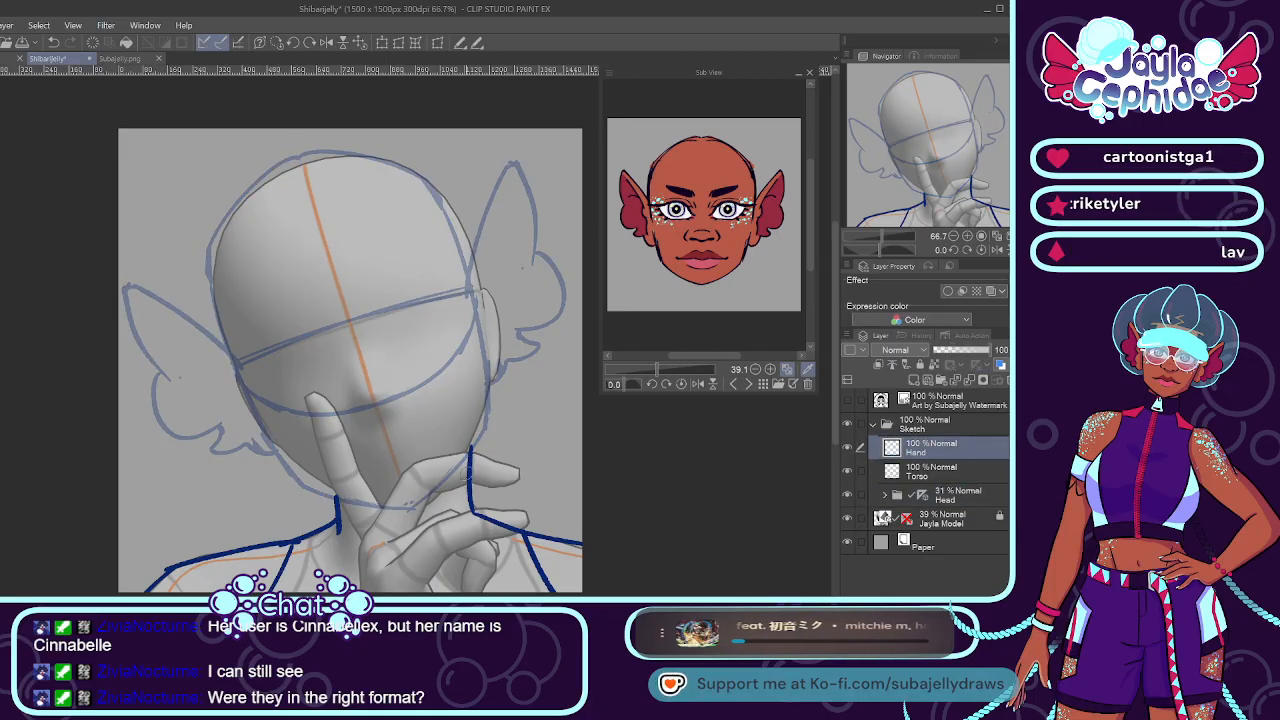
scroll(274, 407, up, 2)
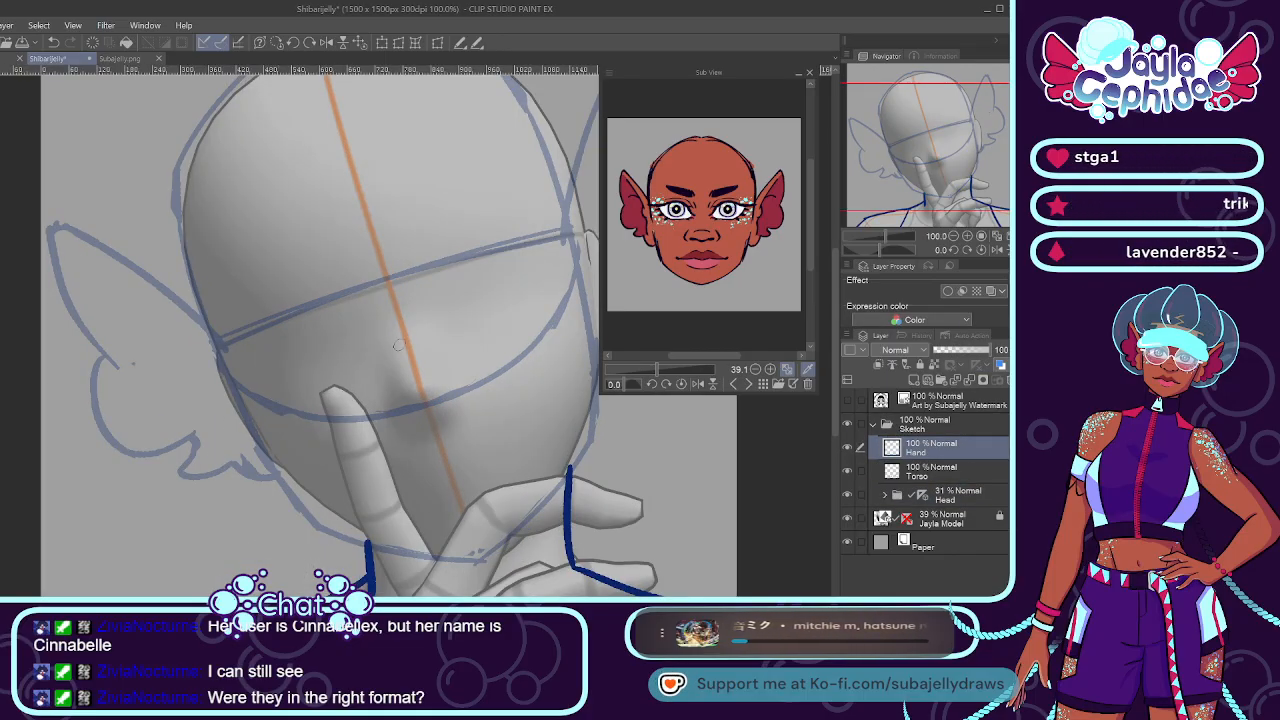
scroll(333, 391, up, 1)
mouse_move(320, 393)
mouse_down()
mouse_move(349, 383)
mouse_move(331, 388)
mouse_move(402, 470)
mouse_up()
key(ctrl+z)
key(ctrl+z)
mouse_move(340, 384)
mouse_down()
mouse_move(400, 483)
mouse_move(386, 417)
mouse_move(405, 480)
mouse_up()
key(ctrl+z)
key(ctrl+z)
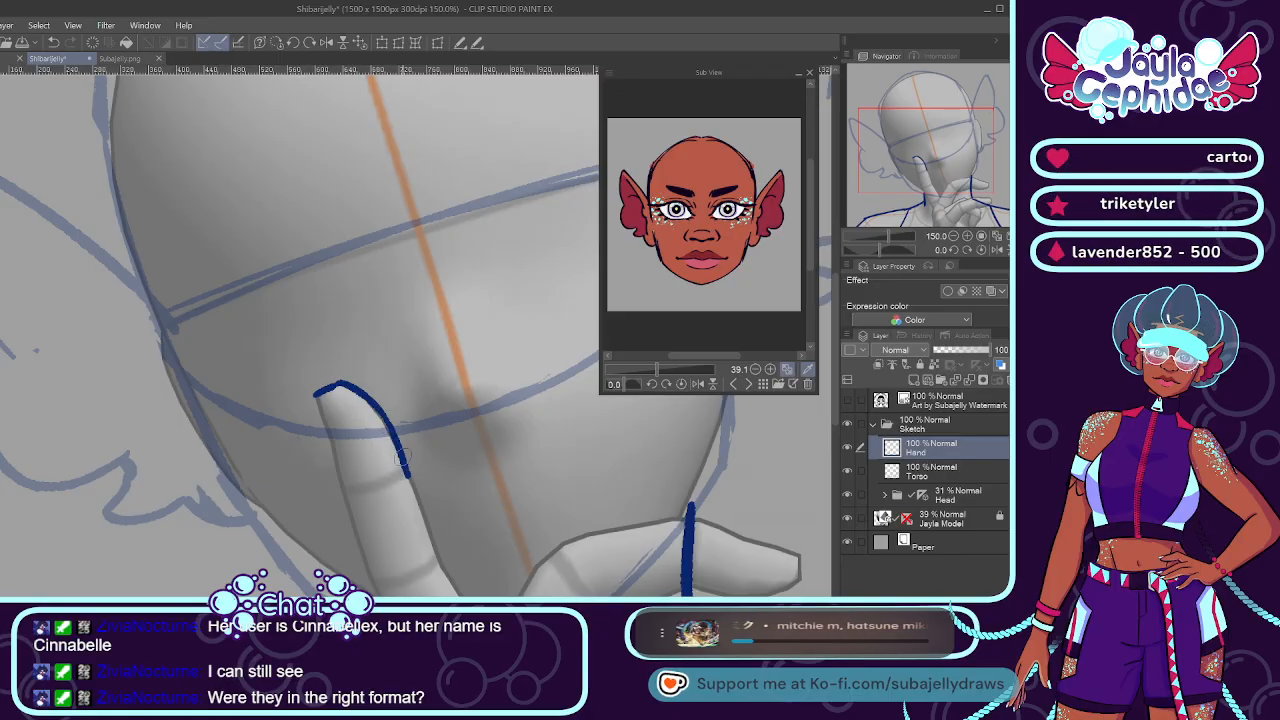
Draw the long sides of the raised index finger from its tip toward the jawline.
scroll(337, 371, down, 2)
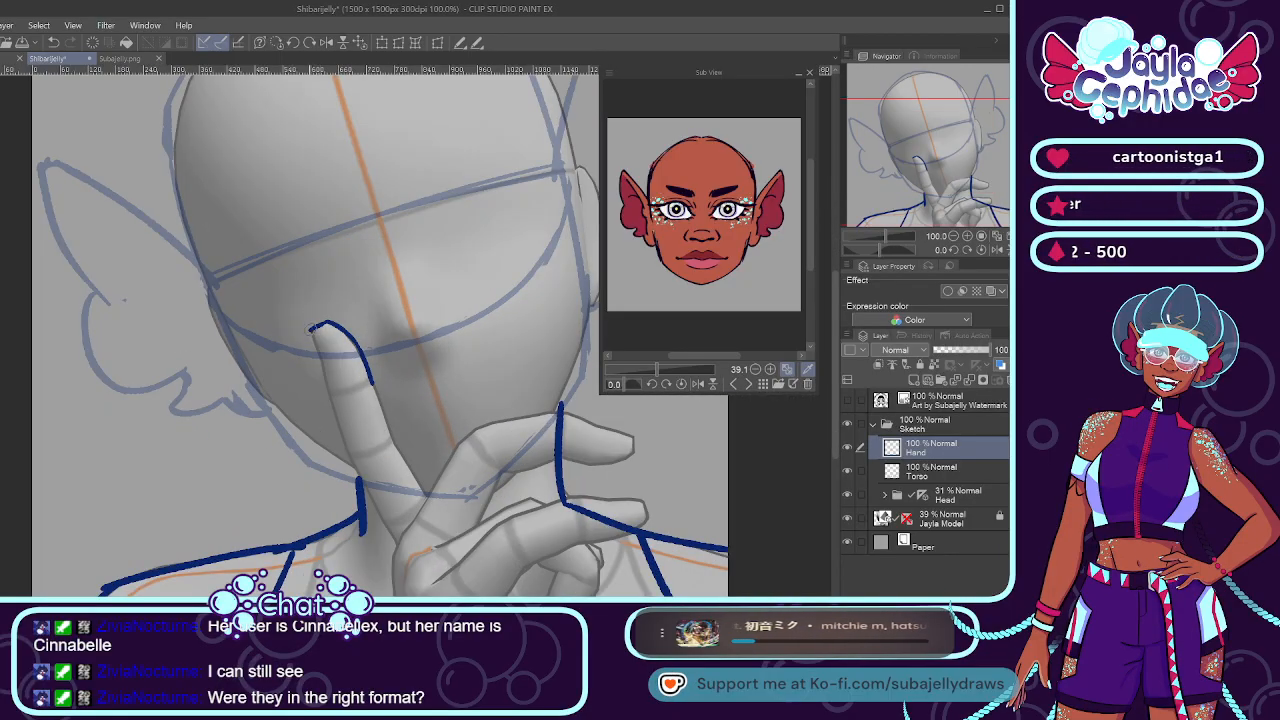
key(ctrl+z)
mouse_move(310, 328)
mouse_down()
mouse_move(326, 412)
mouse_move(324, 376)
mouse_move(360, 484)
mouse_up()
drag(370, 380, 405, 466)
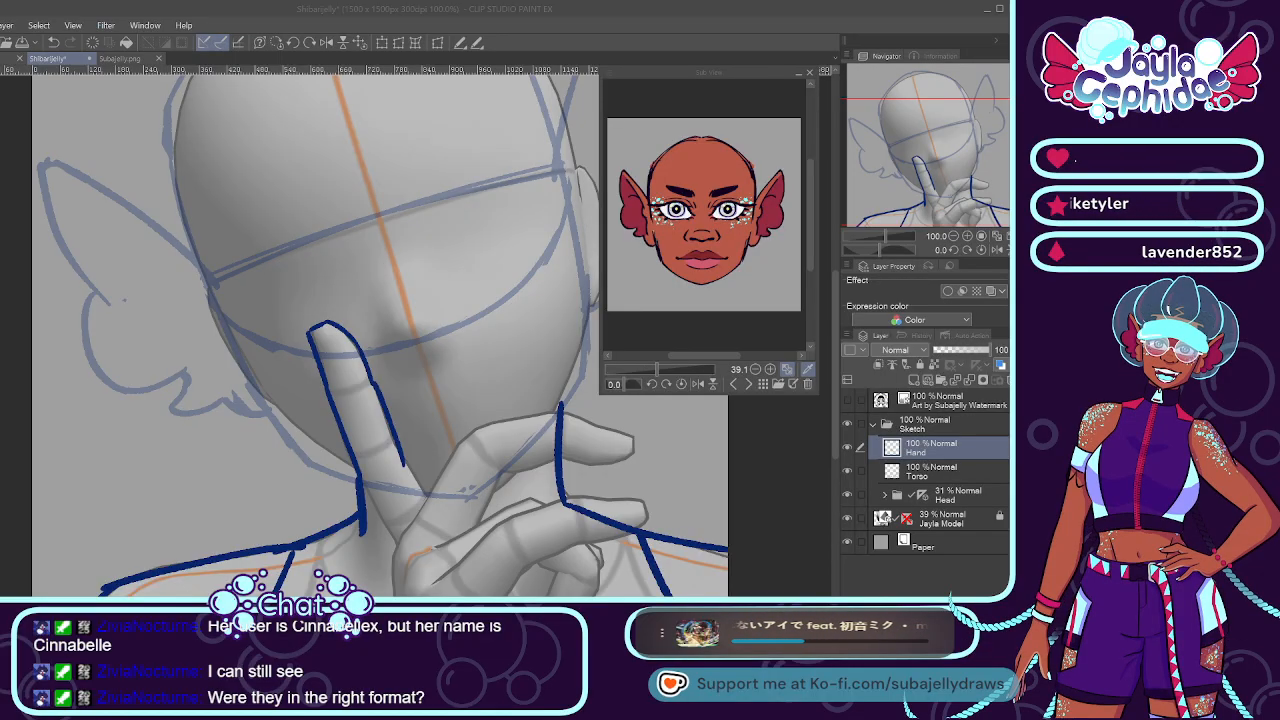
Extend both sides of the index finger down to its base at the knuckle.
click(578, 420)
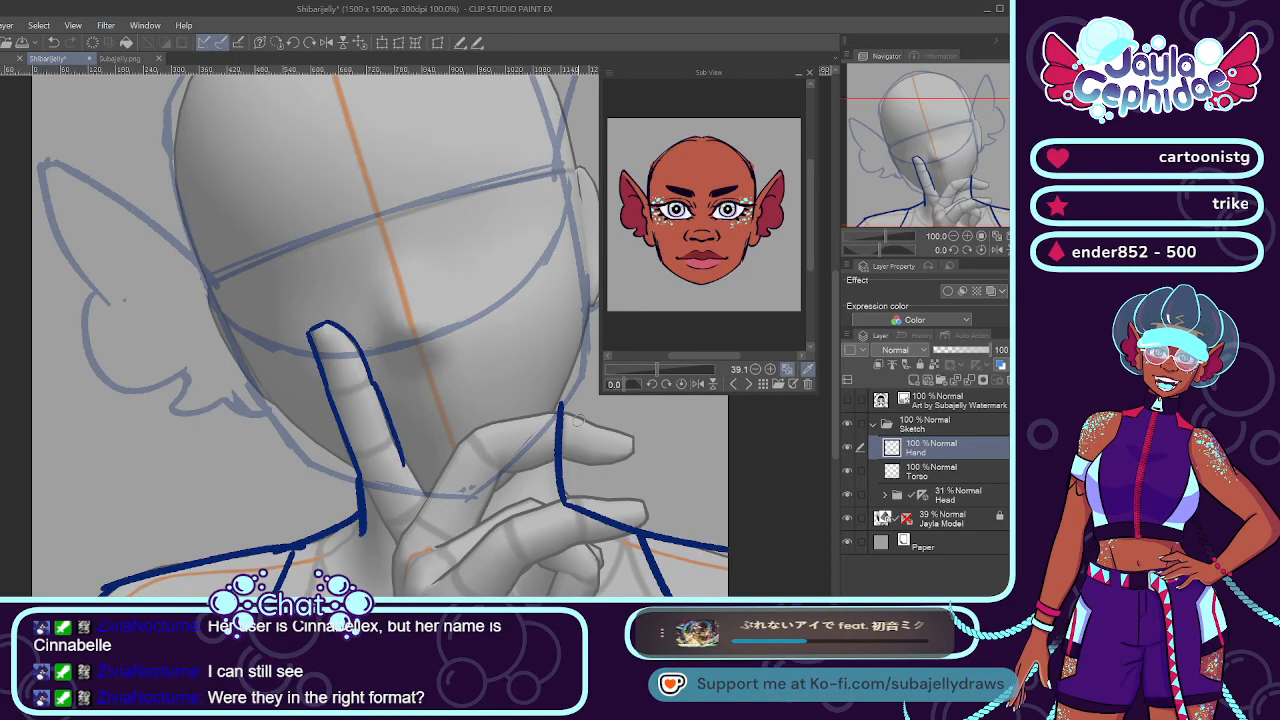
drag(355, 466, 390, 536)
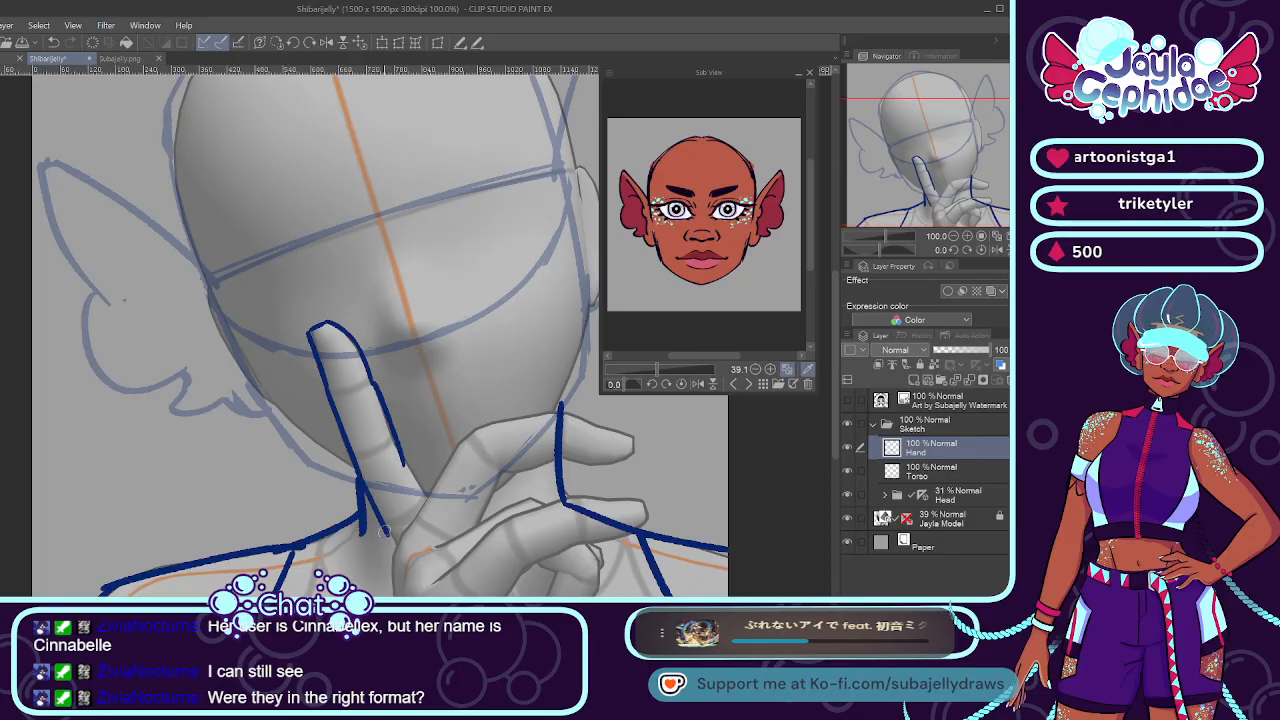
key(ctrl+z)
drag(355, 472, 398, 550)
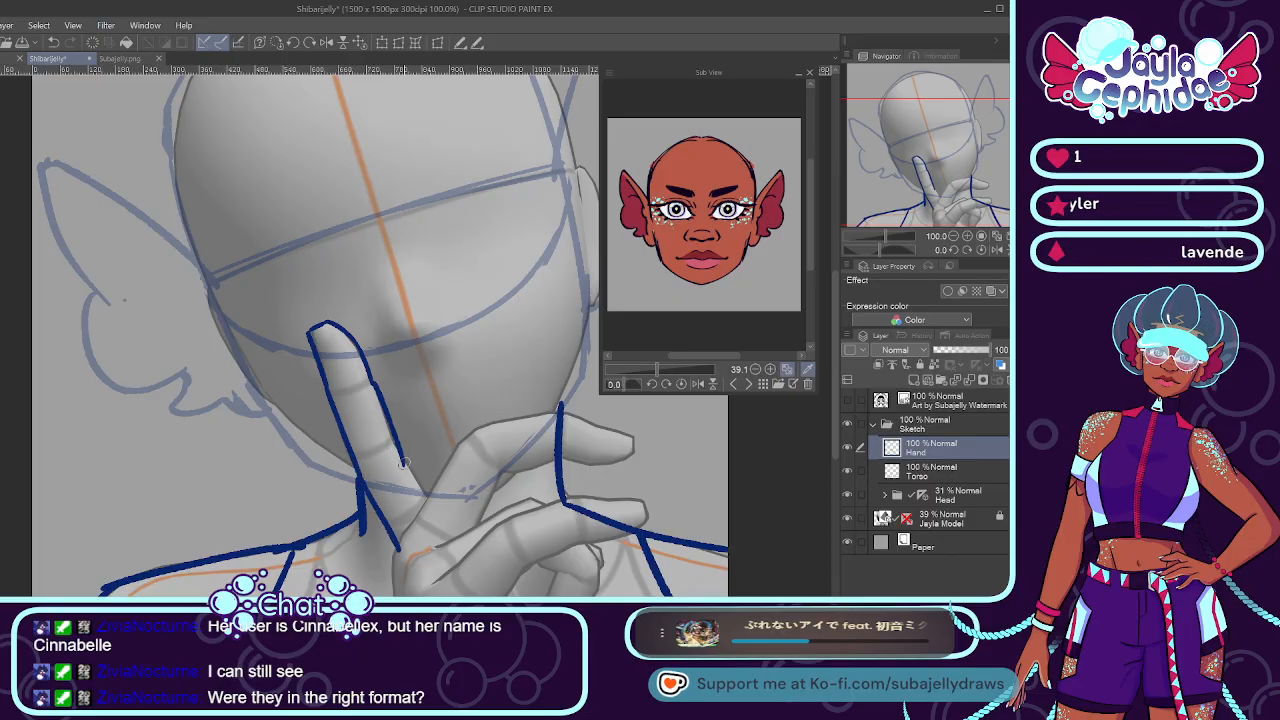
drag(399, 458, 426, 502)
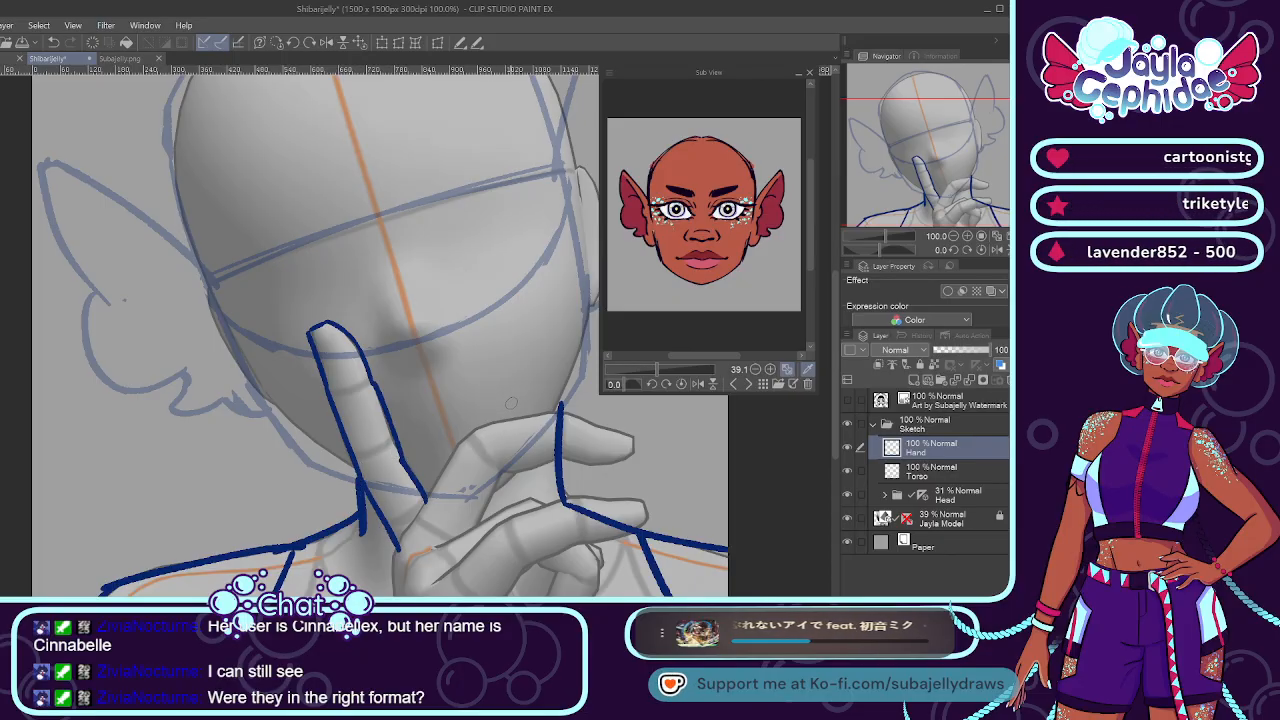
Add a new layer above Hand and draw the bent middle finger's edge beside the index finger and the hand's outer edge below.
scroll(511, 403, down, 3)
scroll(503, 436, up, 3)
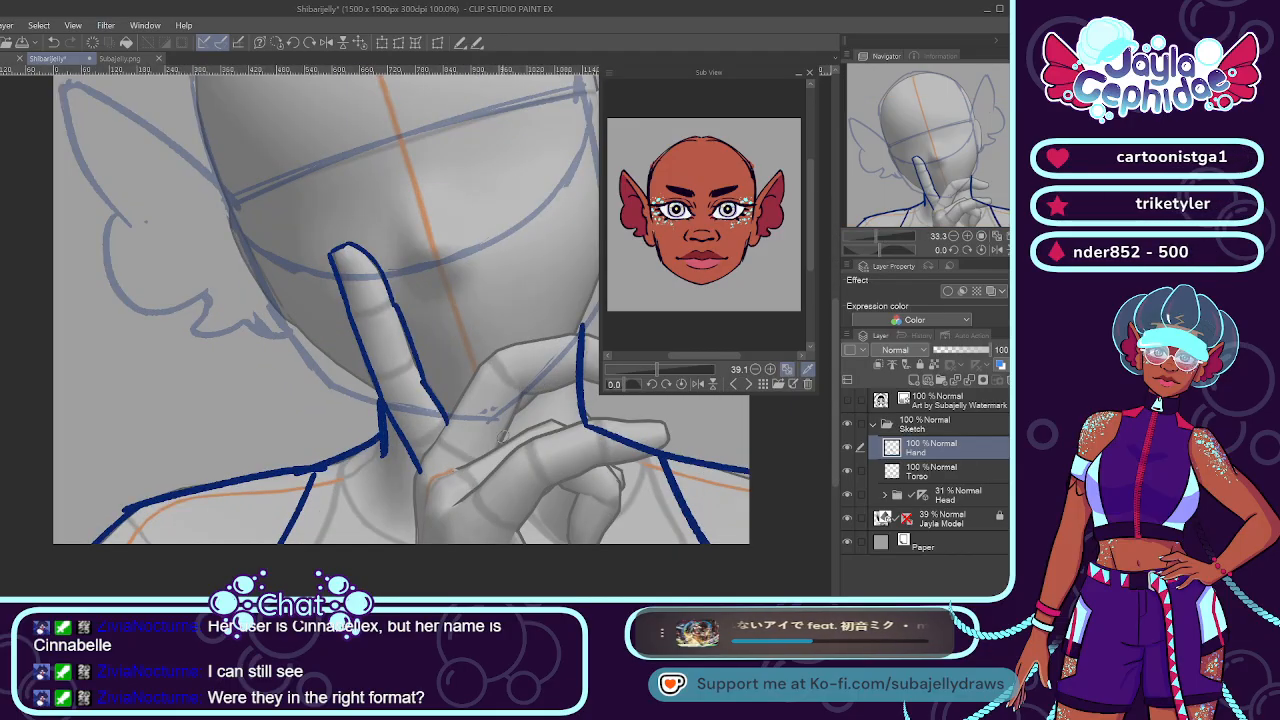
click(914, 380)
scroll(450, 375, up, 1)
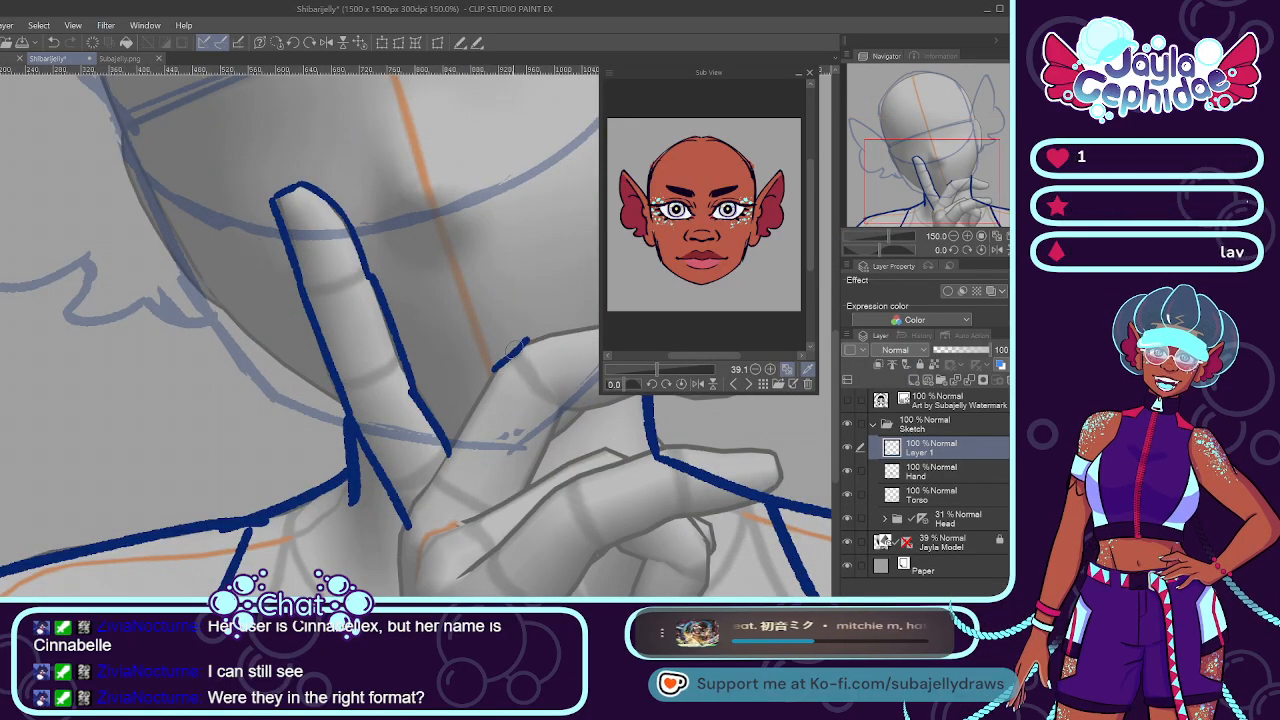
drag(524, 343, 406, 522)
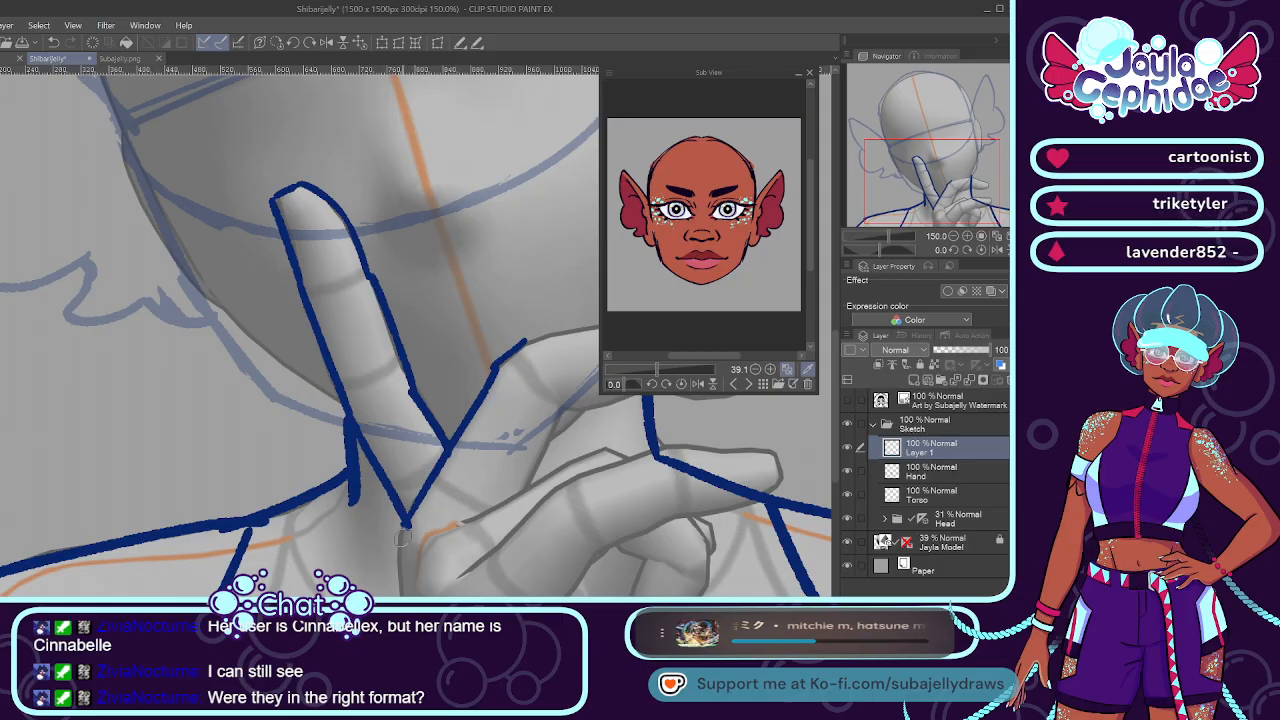
scroll(350, 458, down, 2)
scroll(470, 320, up, 3)
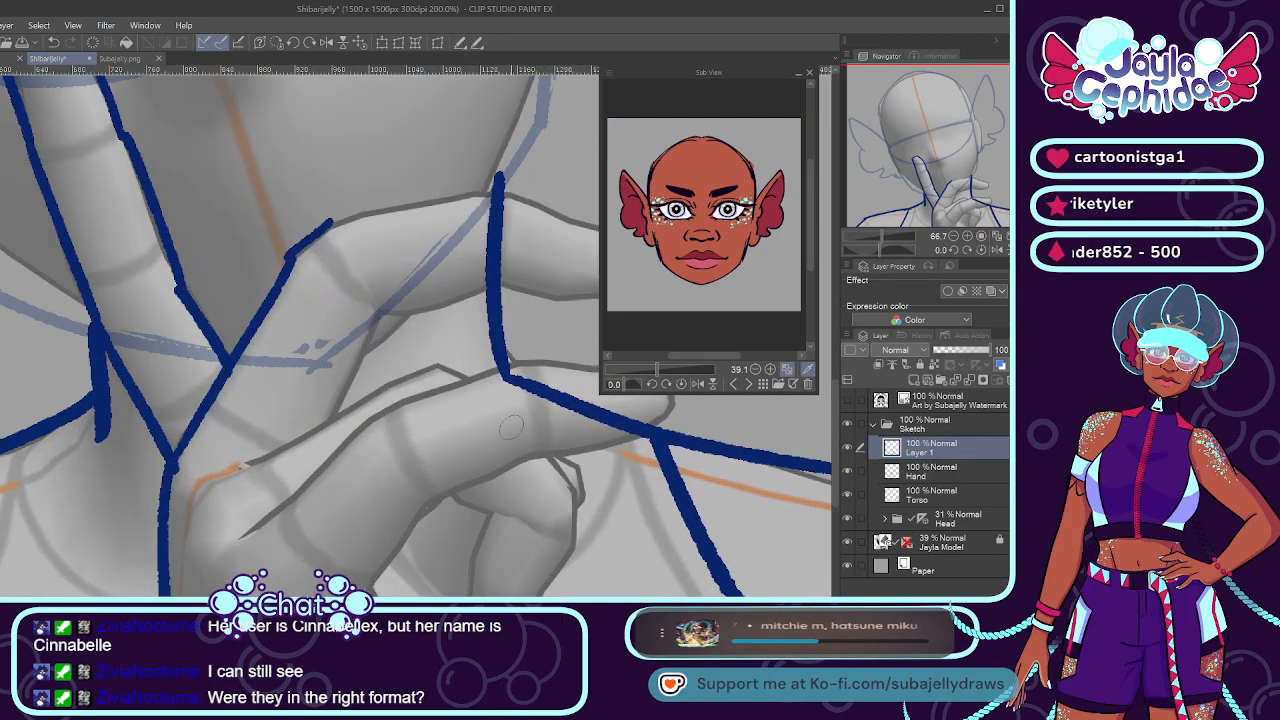
Draw the top edge of the middle finger from its bent knuckle to the neck line.
drag(331, 219, 494, 181)
key(ctrl+z)
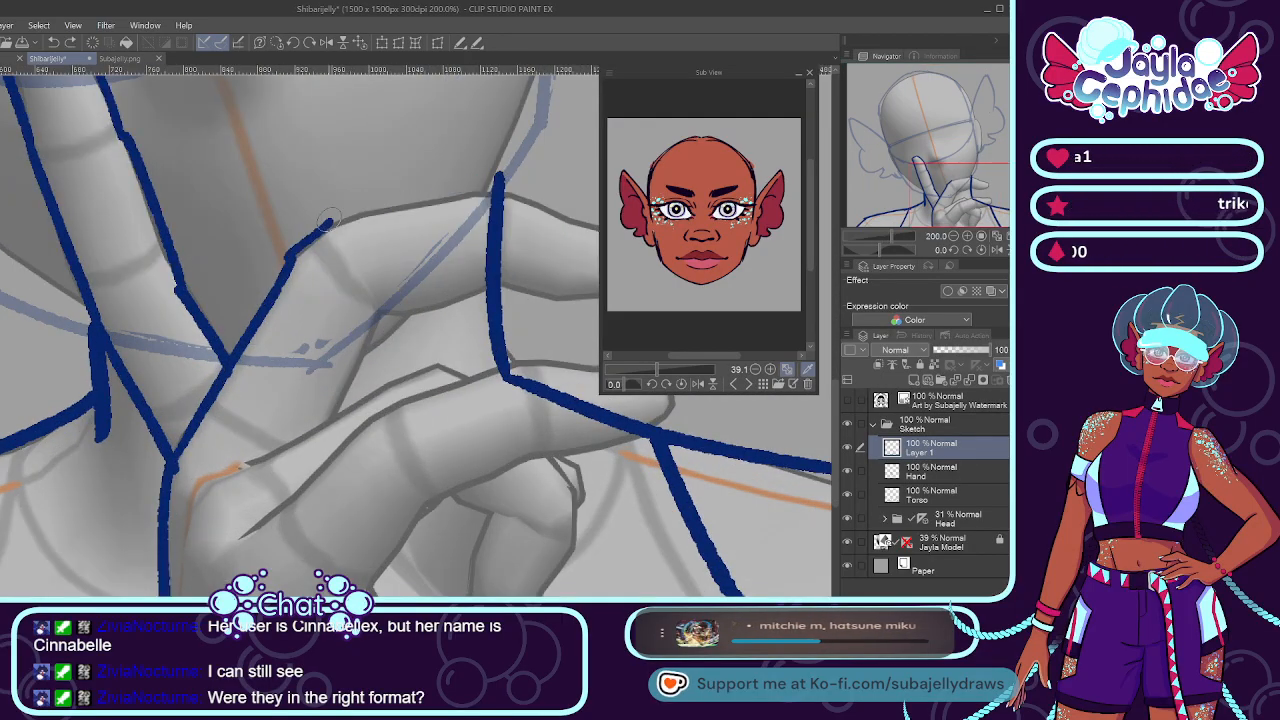
drag(330, 223, 495, 198)
key(ctrl+z)
drag(325, 224, 494, 183)
scroll(400, 230, up, 1)
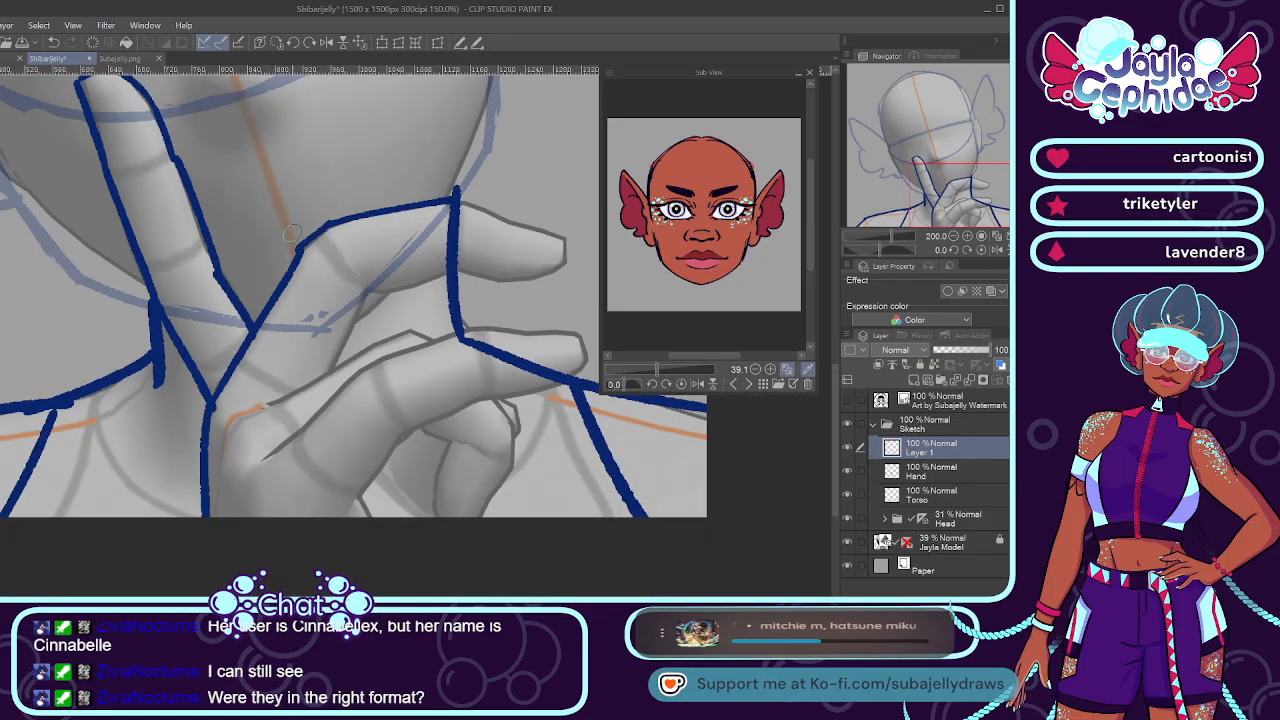
Outline the middle finger's rounded tip and its underside back toward the palm.
scroll(320, 250, down, 2)
scroll(308, 252, up, 2)
mouse_move(309, 248)
mouse_down()
mouse_move(446, 295)
mouse_move(452, 323)
mouse_move(376, 358)
mouse_move(300, 339)
mouse_move(186, 374)
mouse_move(130, 470)
mouse_up()
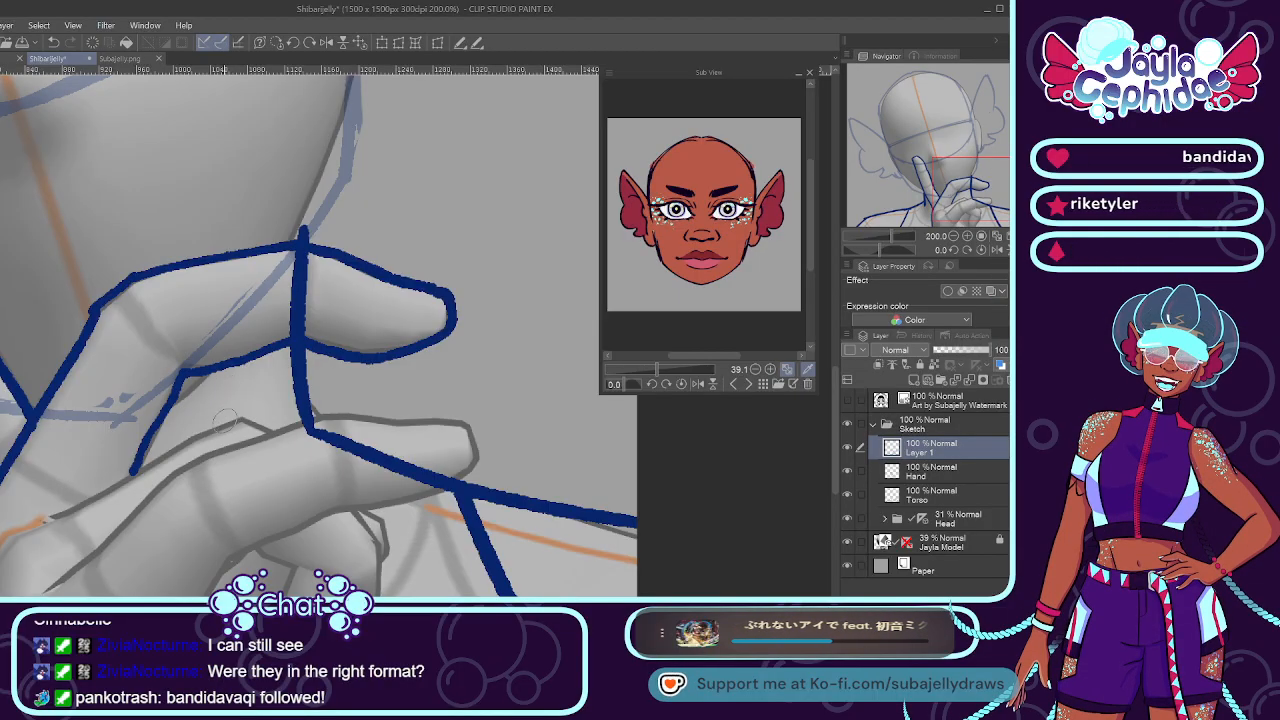
key(ctrl+z)
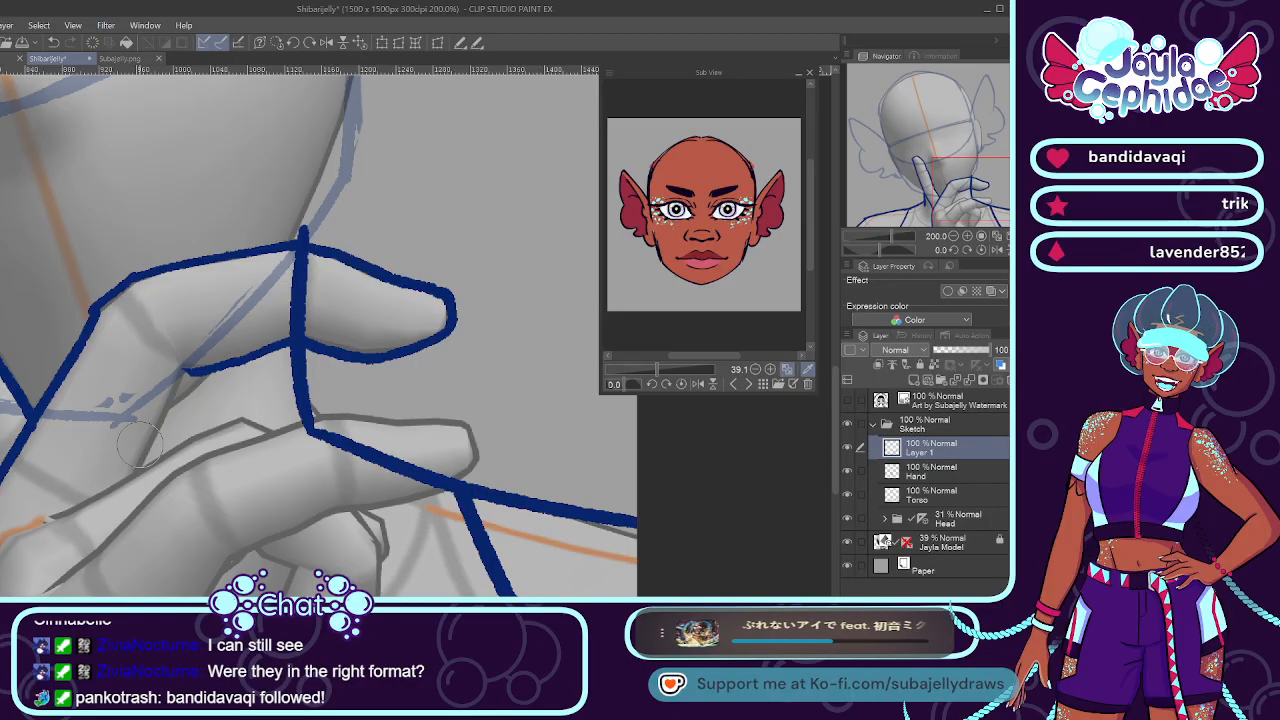
drag(183, 372, 135, 466)
Draw the peaked contour of the knuckle showing between the middle finger and the finger below it.
drag(47, 517, 240, 420)
key(ctrl+z)
drag(135, 478, 238, 418)
scroll(265, 414, down, 1)
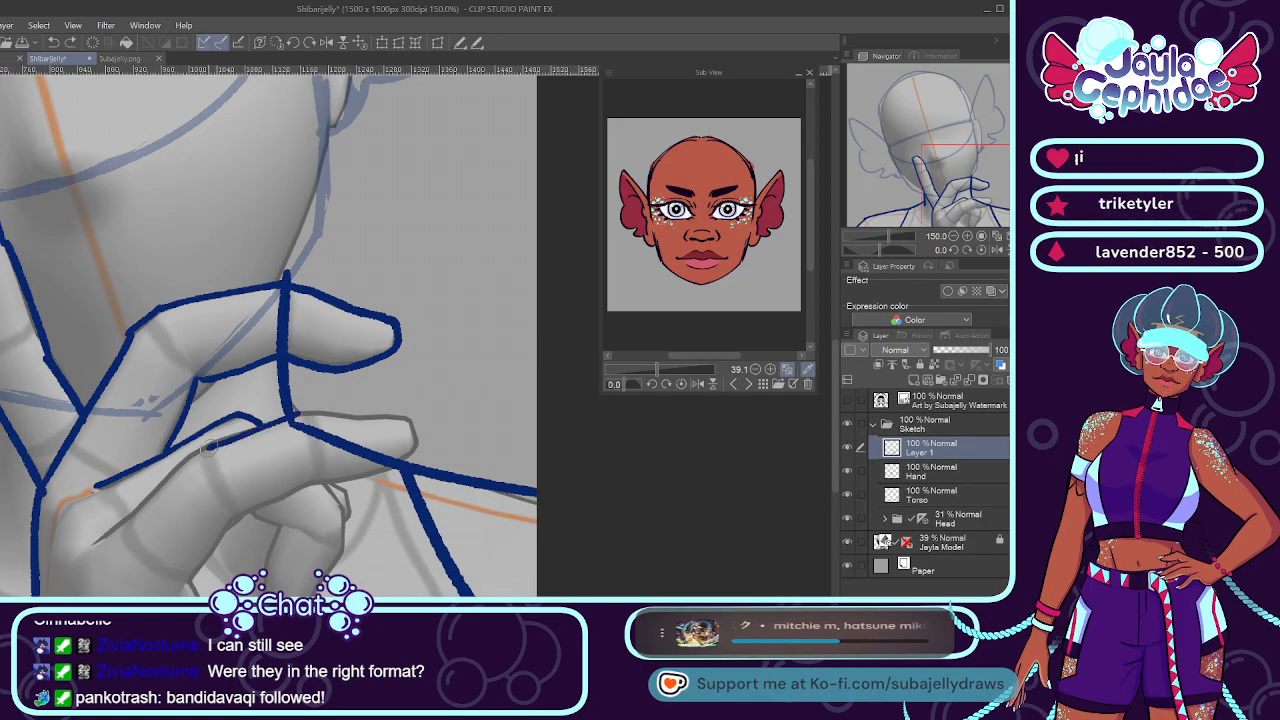
Outline the extended finger below the middle finger, including its top edge, rounded tip and underside down to the palm.
drag(205, 445, 155, 481)
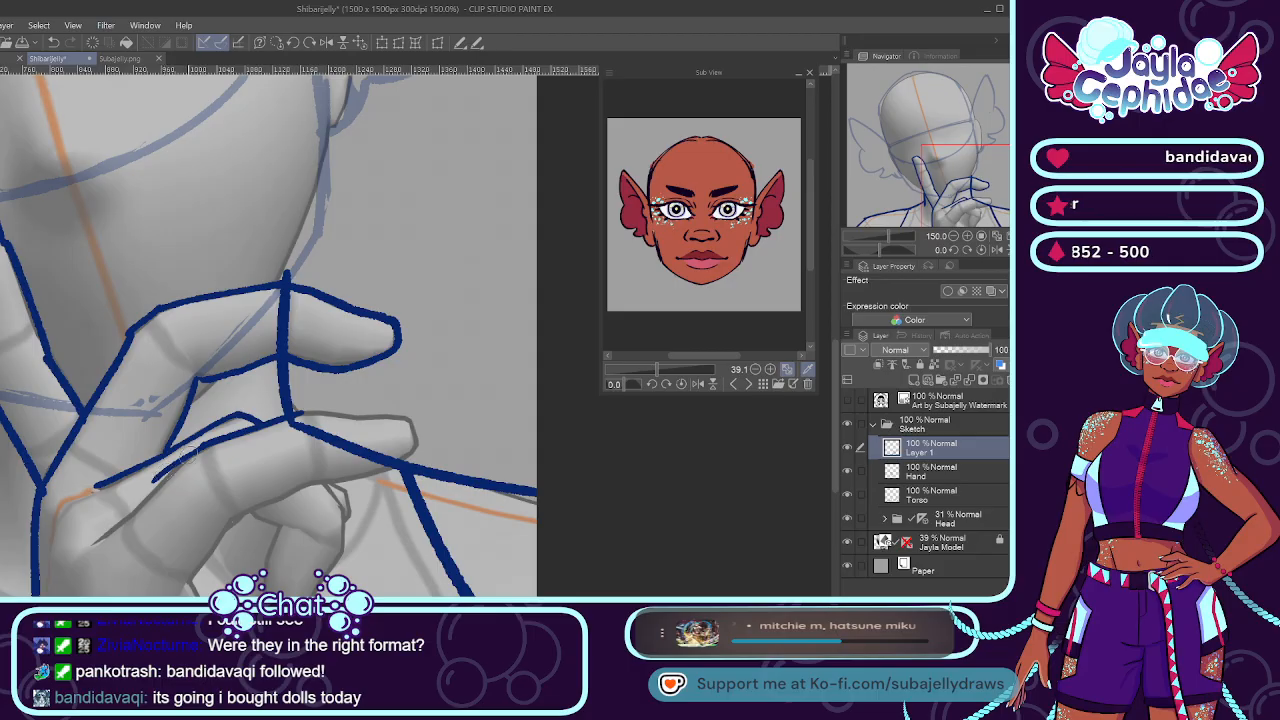
key(ctrl+z)
drag(204, 446, 95, 542)
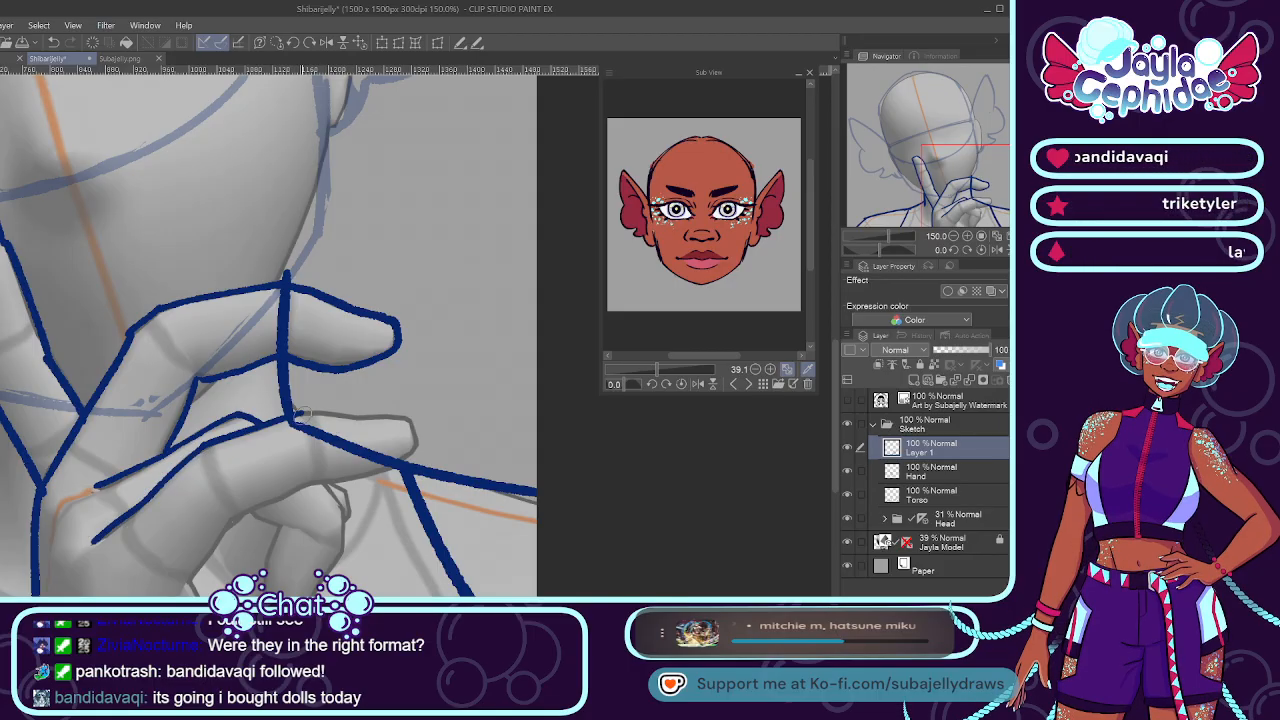
mouse_move(297, 418)
mouse_down()
mouse_move(404, 416)
mouse_move(414, 450)
mouse_up()
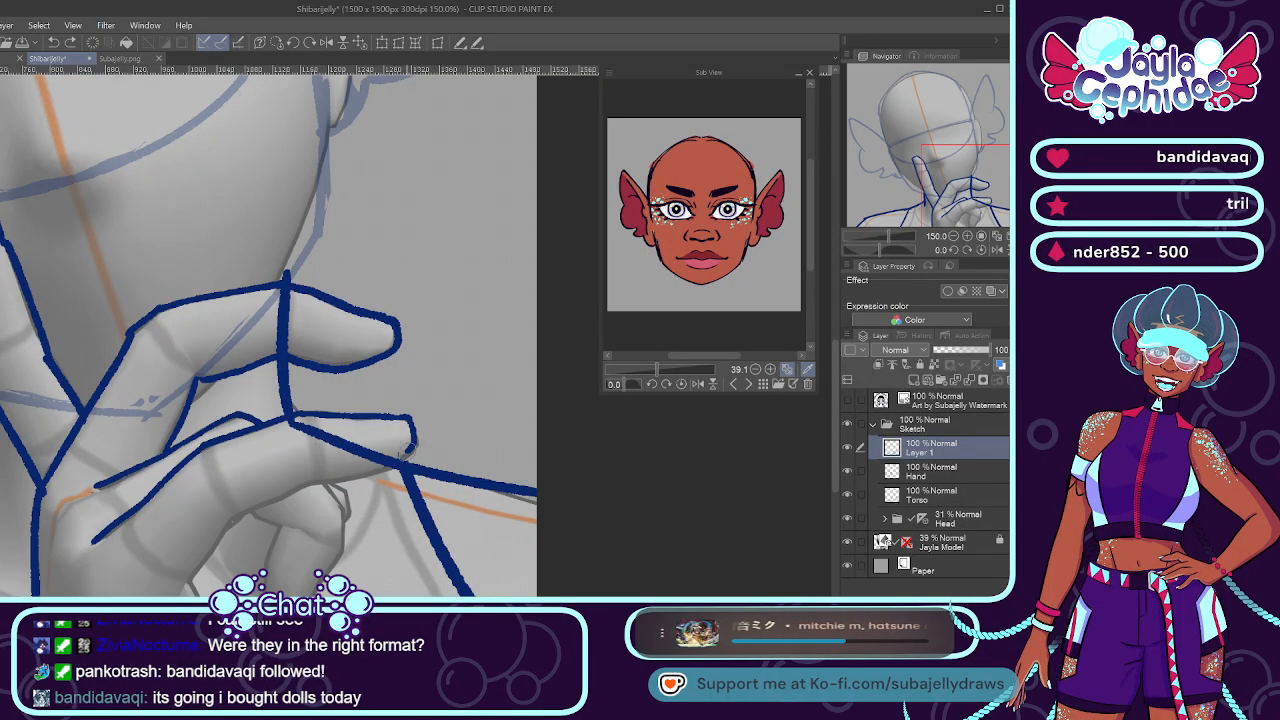
mouse_move(410, 453)
mouse_down()
mouse_move(240, 514)
mouse_move(183, 574)
mouse_move(205, 594)
mouse_up()
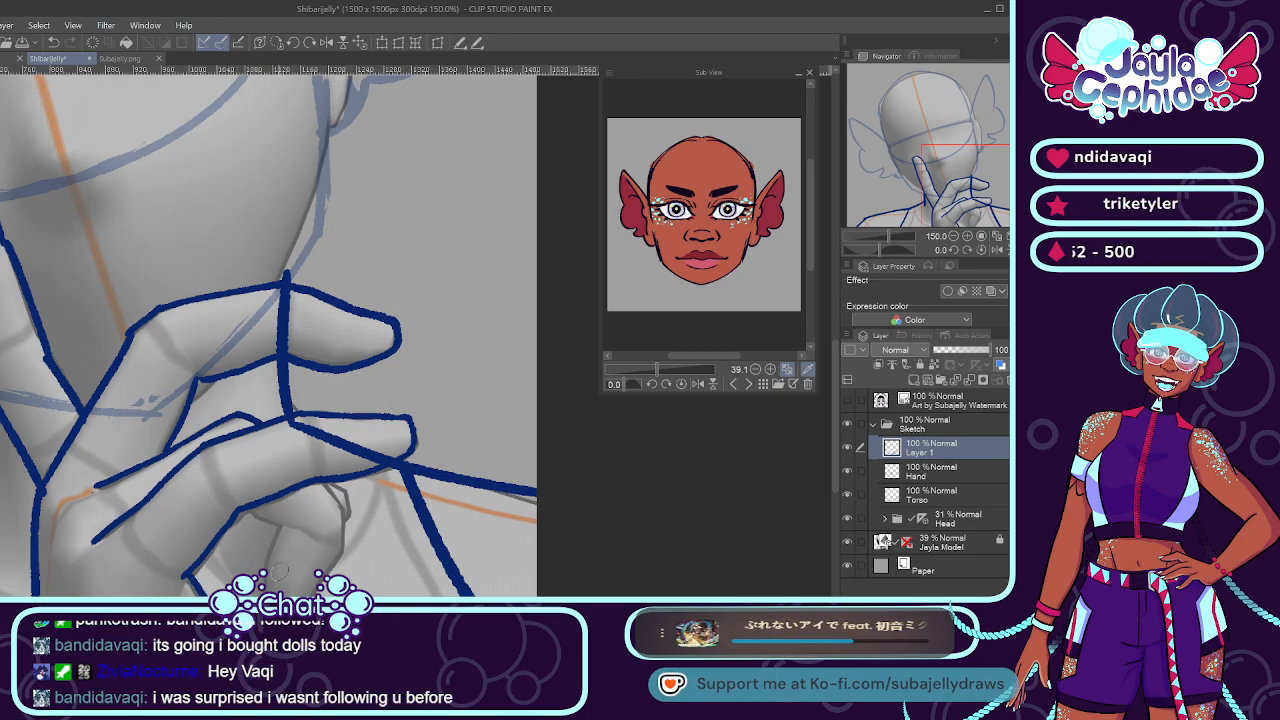
Outline the curled finger beneath the extended one, adding its inner edge, fingertip bump and fold near the palm.
mouse_move(322, 481)
mouse_down()
mouse_move(346, 532)
mouse_move(322, 594)
mouse_up()
mouse_move(268, 522)
mouse_down()
mouse_move(238, 505)
mouse_move(280, 532)
mouse_up()
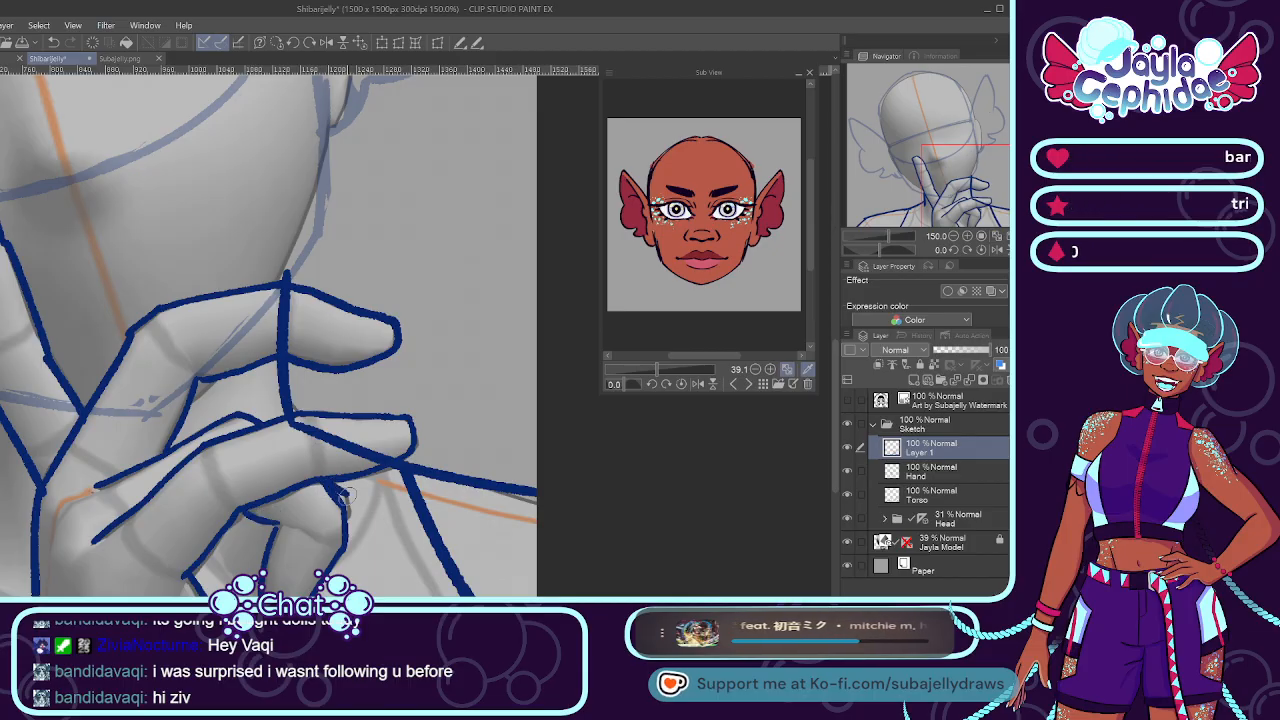
drag(341, 489, 347, 530)
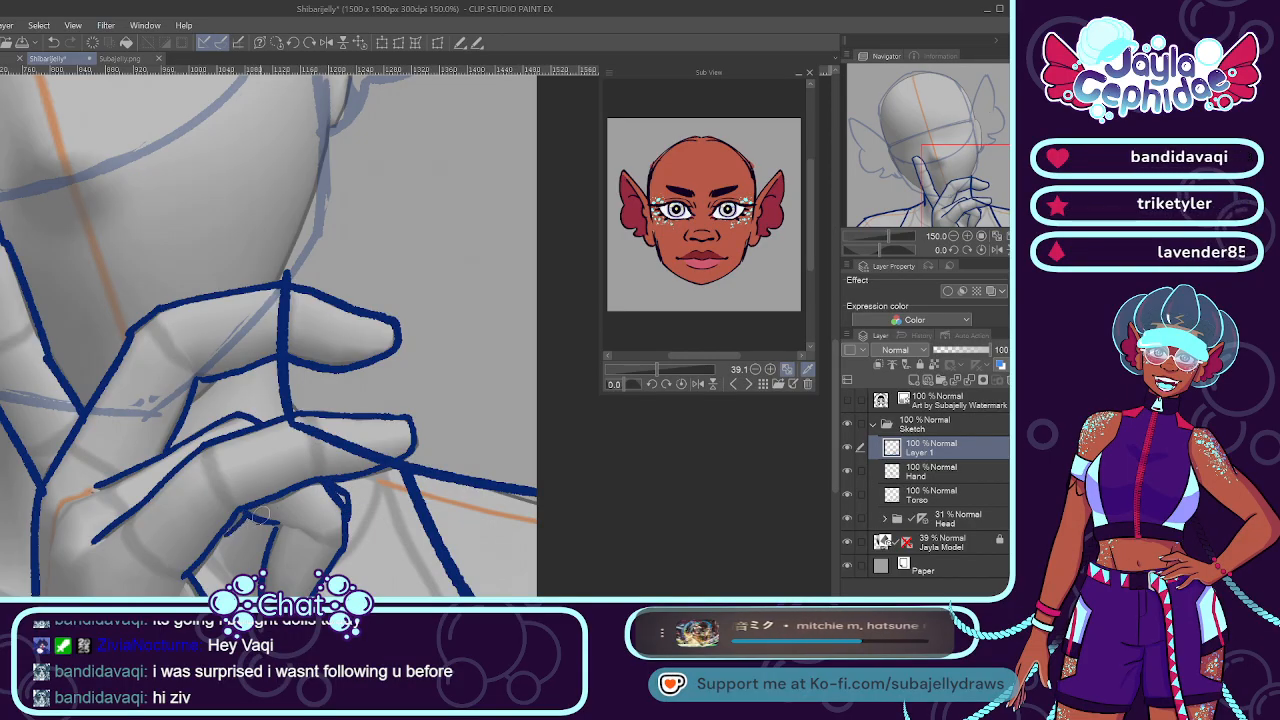
drag(243, 524, 218, 536)
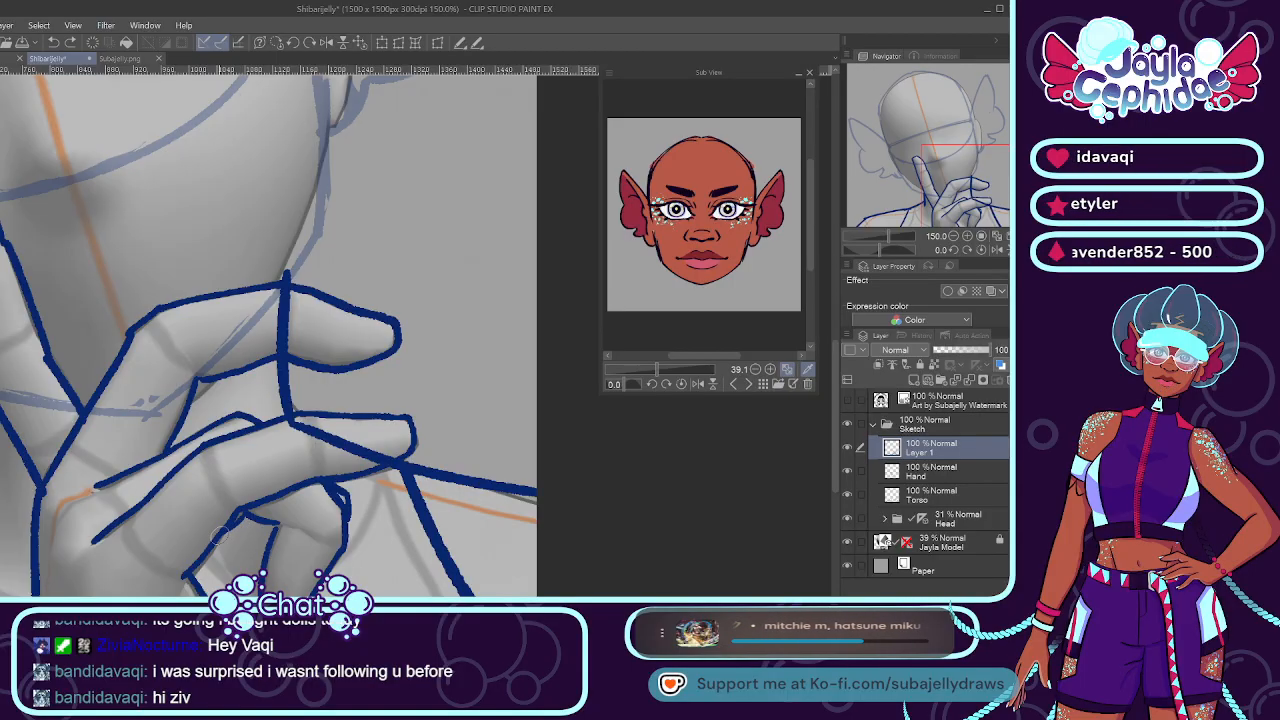
scroll(245, 518, down, 2)
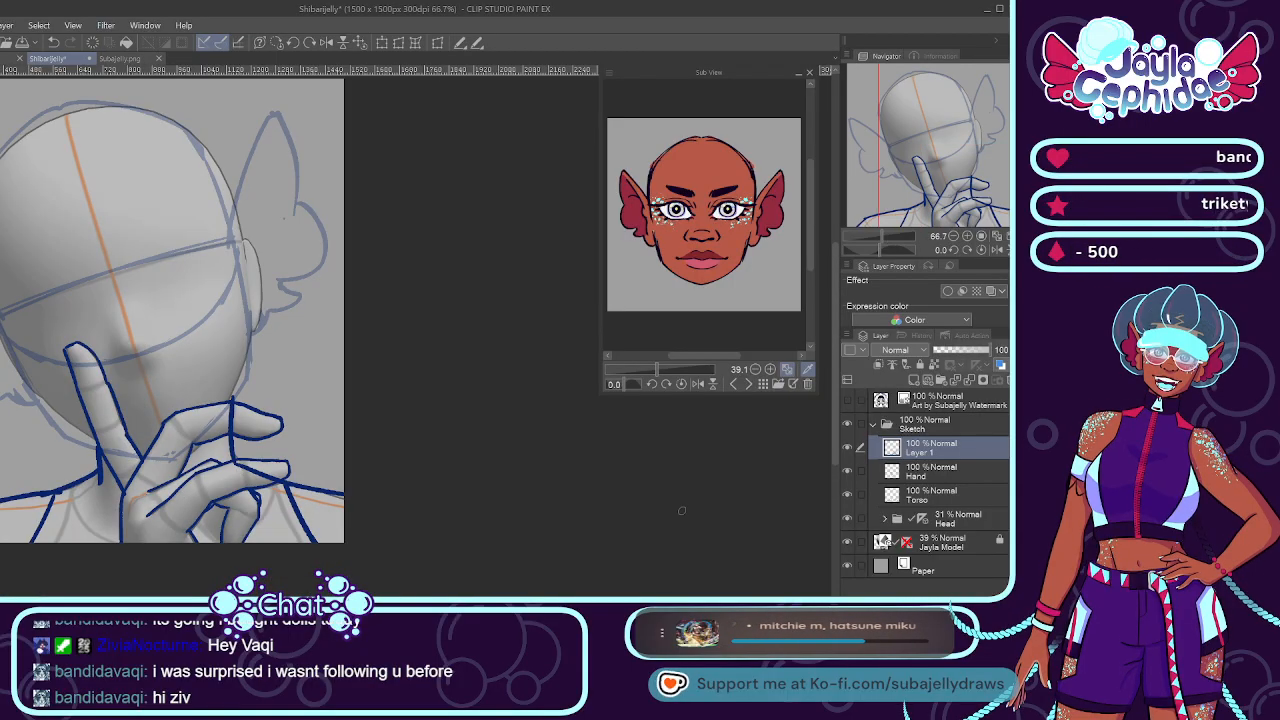
Merge Layer 1 down into the Hand layer and raise the Head folder's opacity to 100%.
key(ctrl+e)
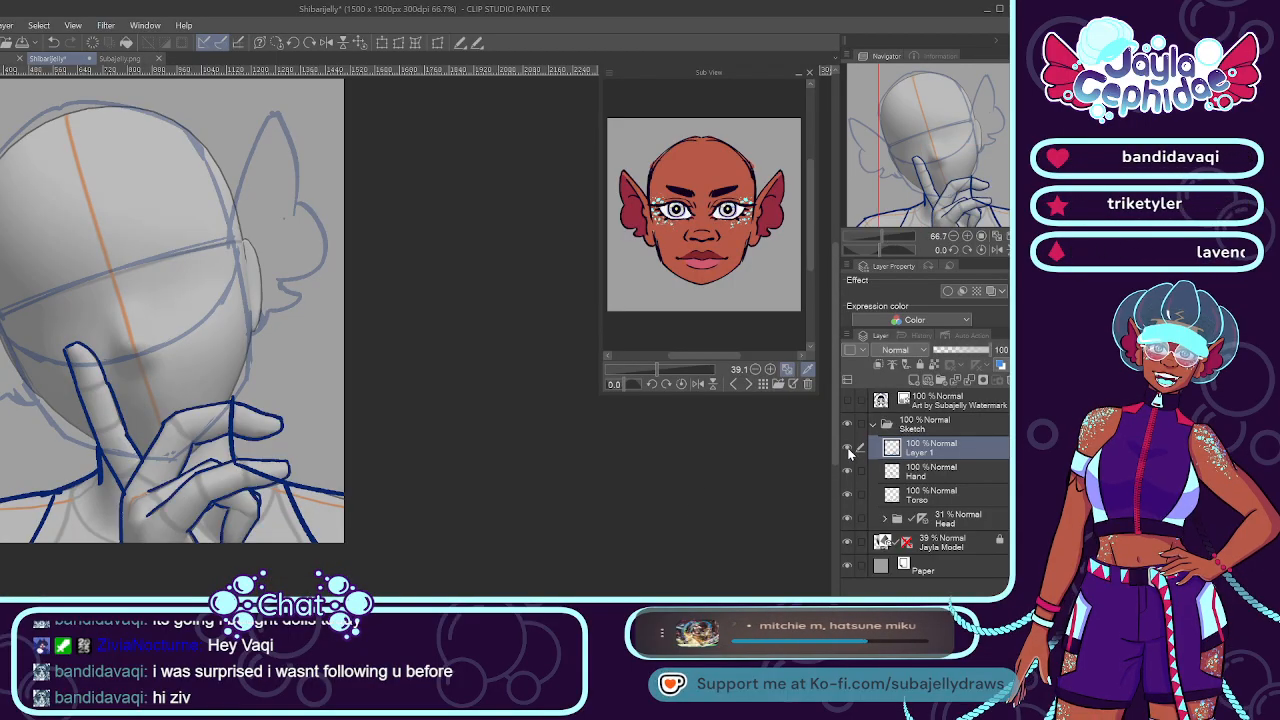
click(908, 471)
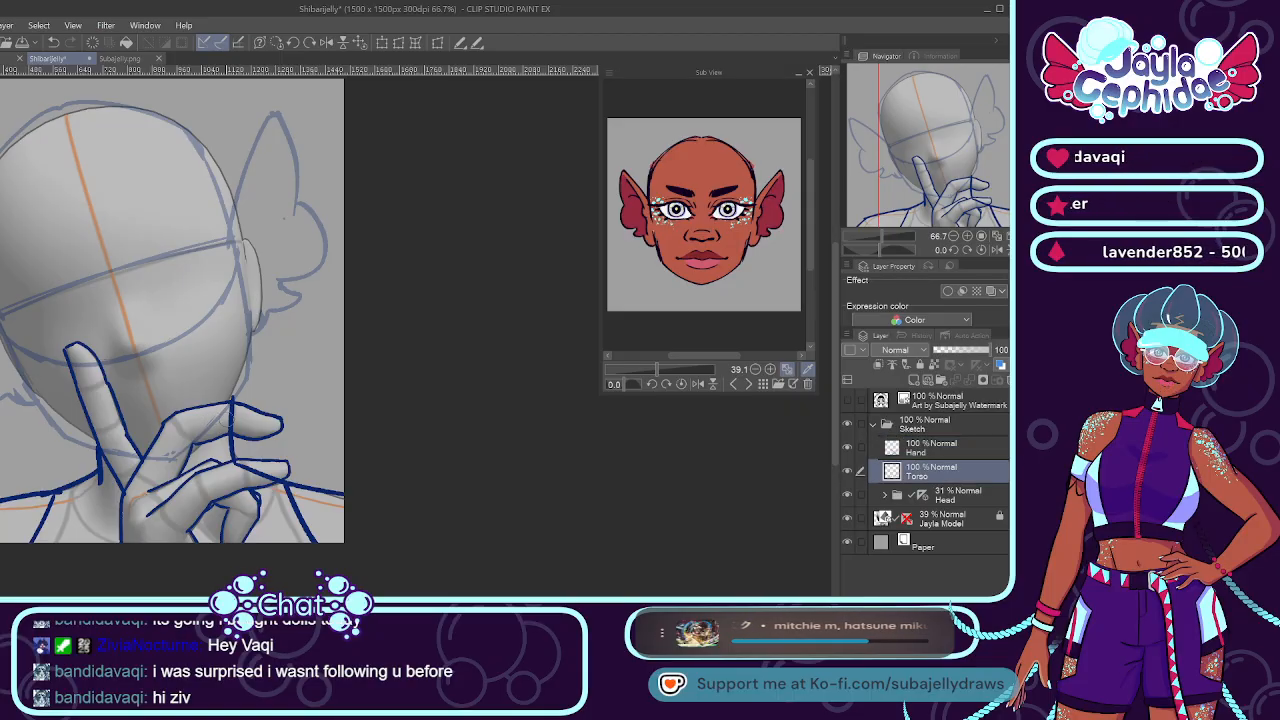
scroll(228, 423, up, 1)
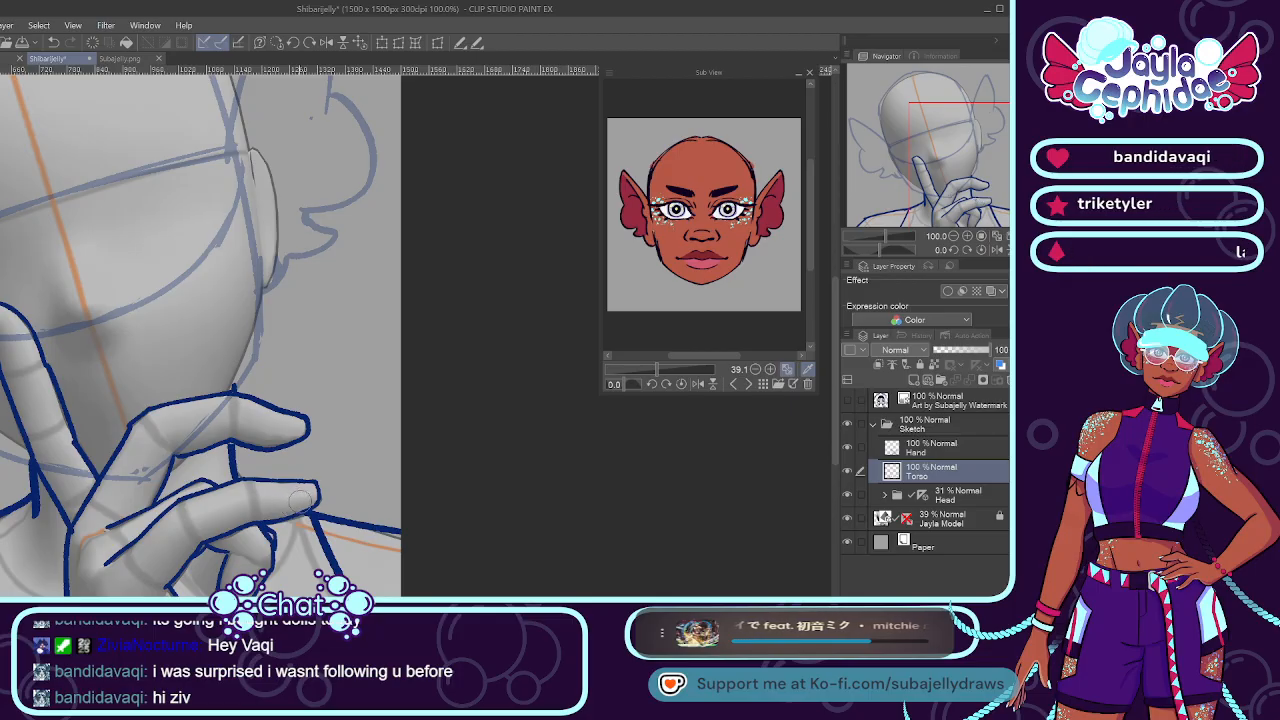
scroll(71, 462, down, 3)
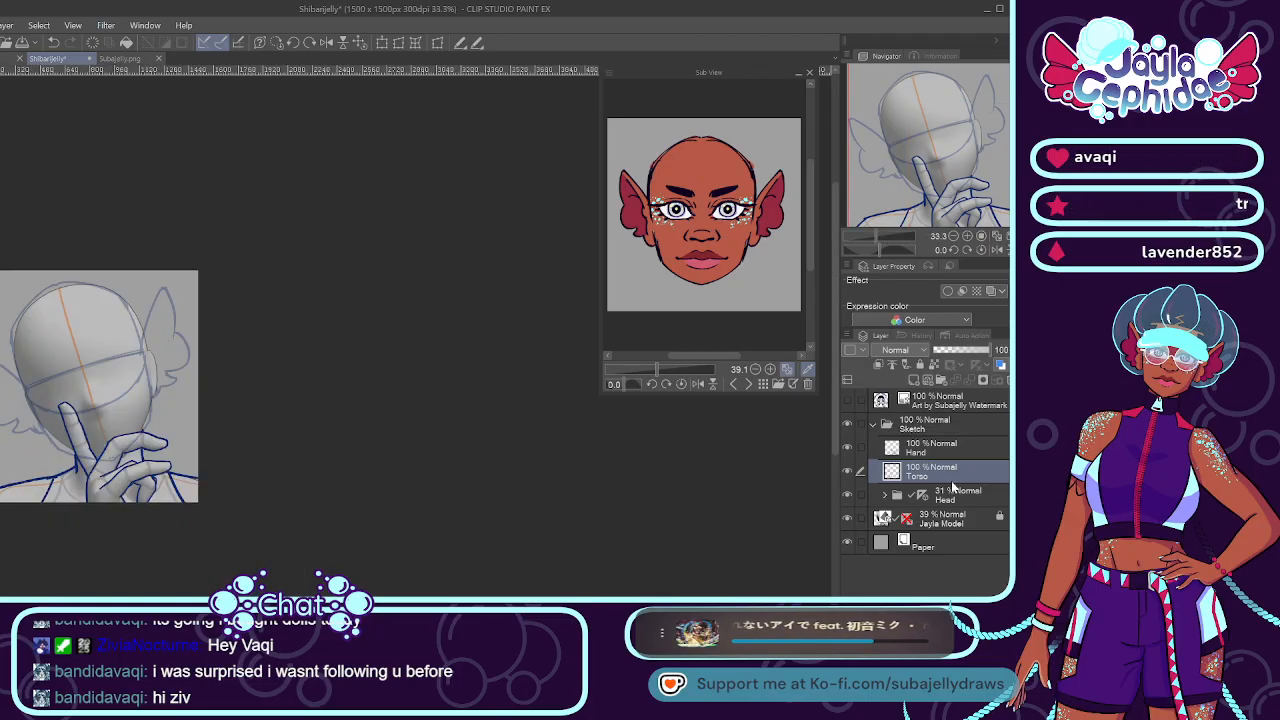
click(950, 494)
drag(954, 350, 995, 350)
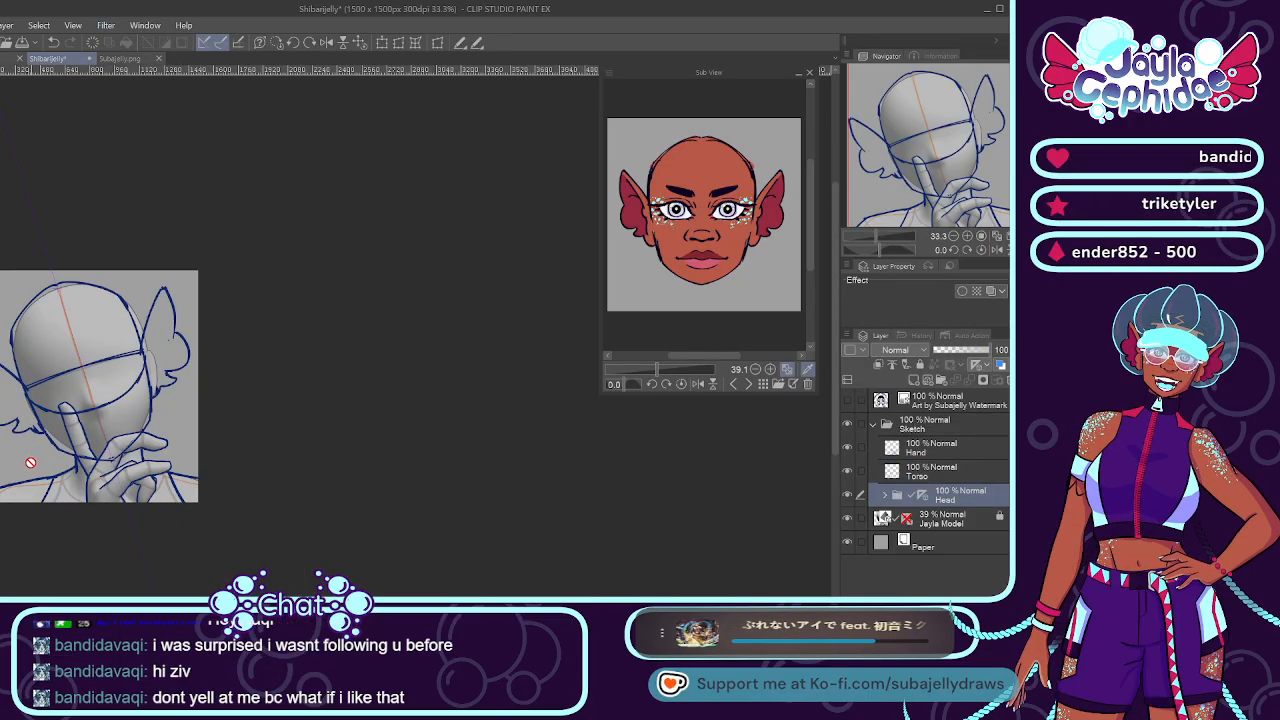
scroll(32, 462, up, 1)
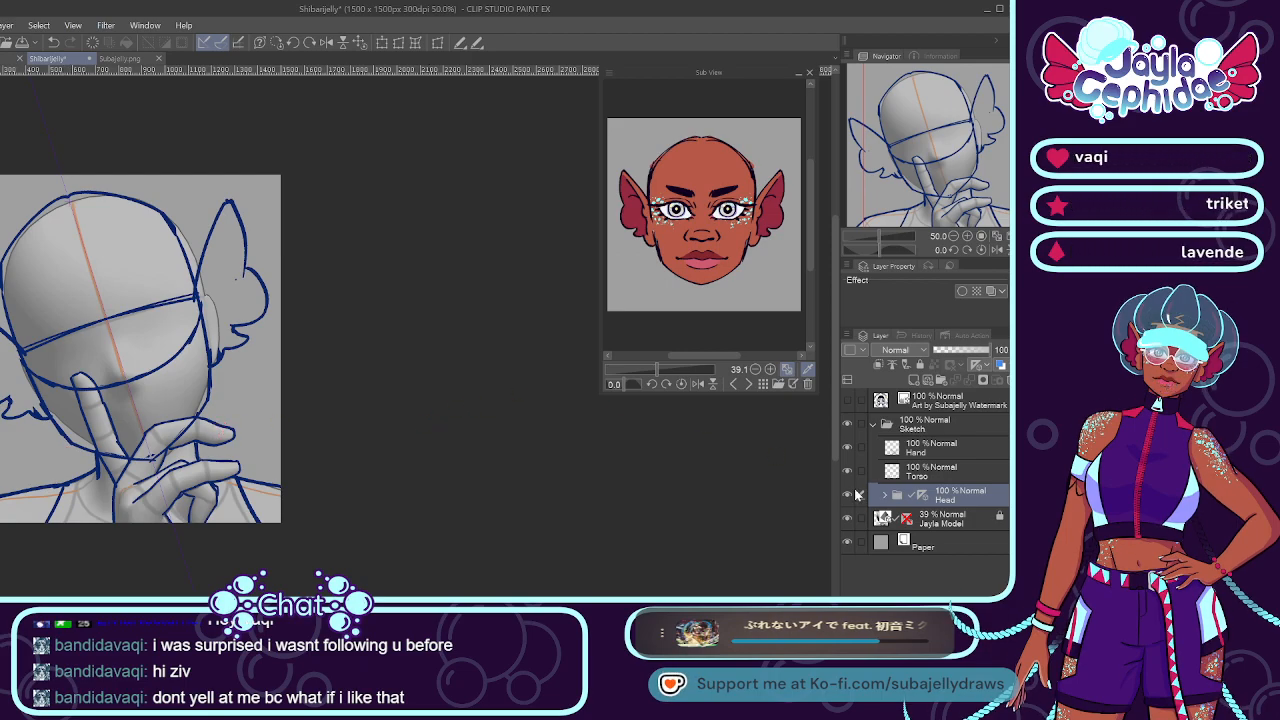
Disable the Head folder's symmetry ruler and erase the jaw lines crossing the hand on the Base layer.
click(885, 494)
click(940, 542)
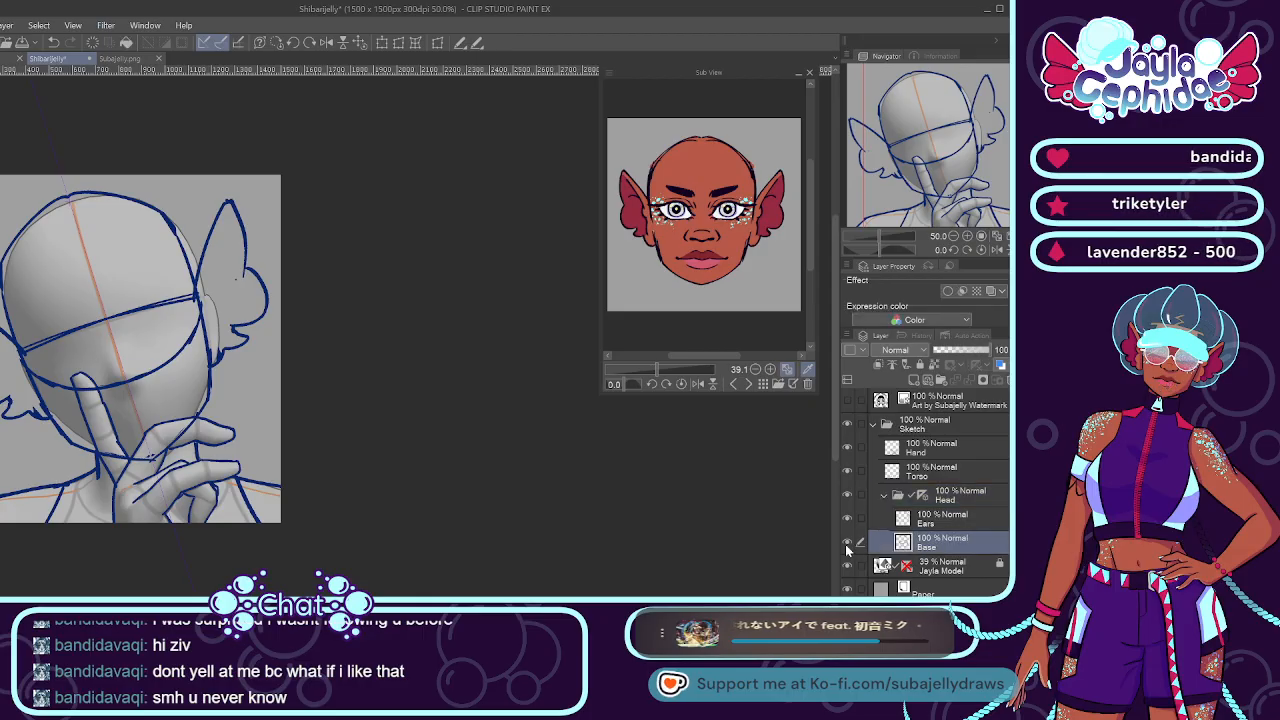
scroll(282, 410, up, 1)
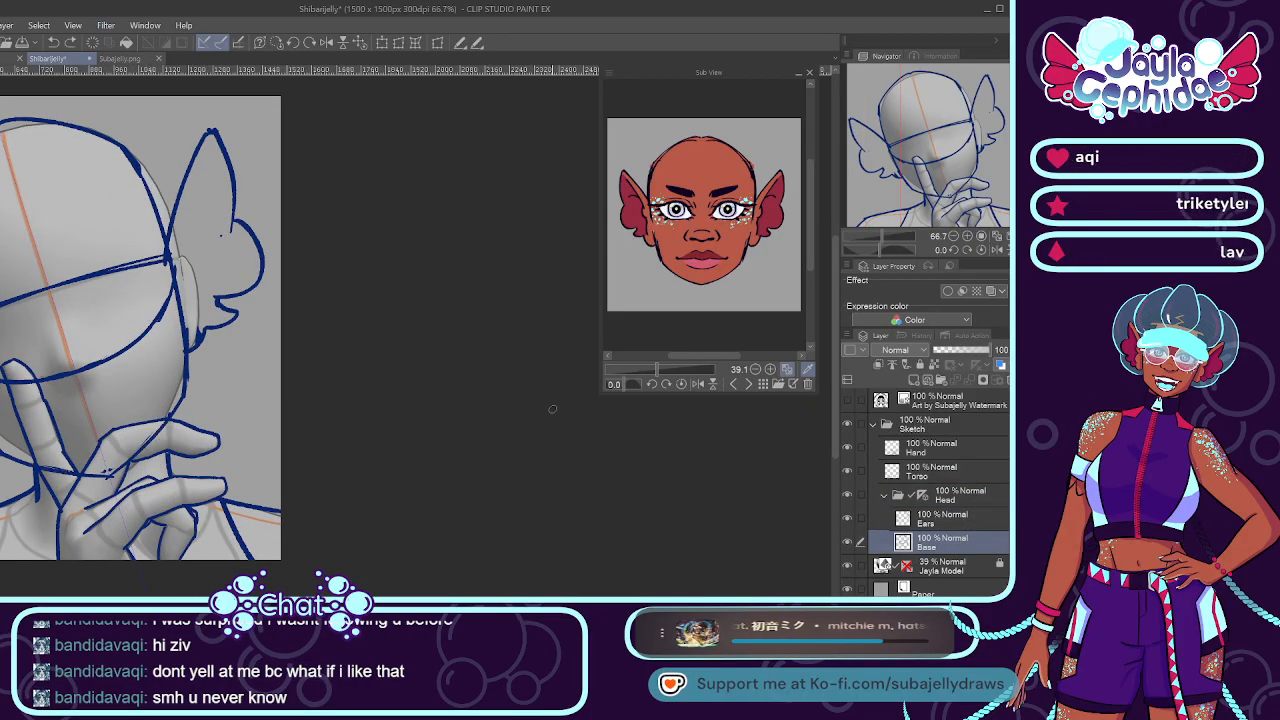
click(926, 490)
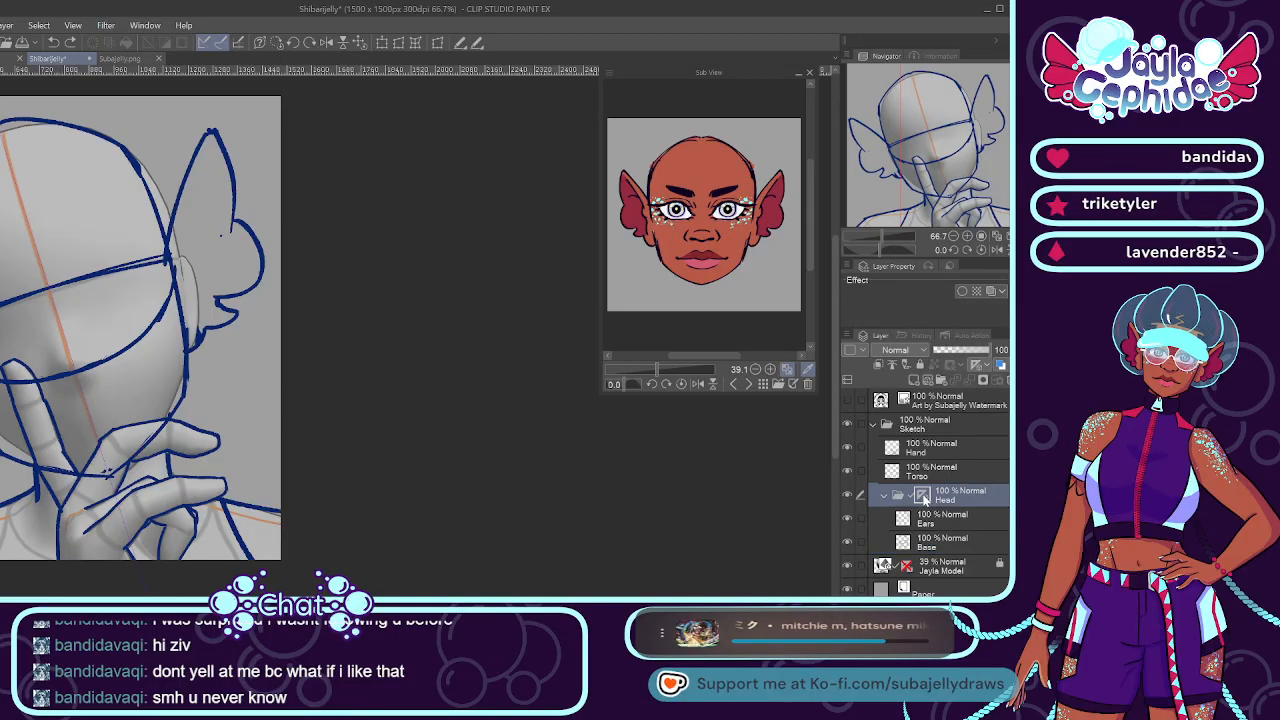
click(923, 545)
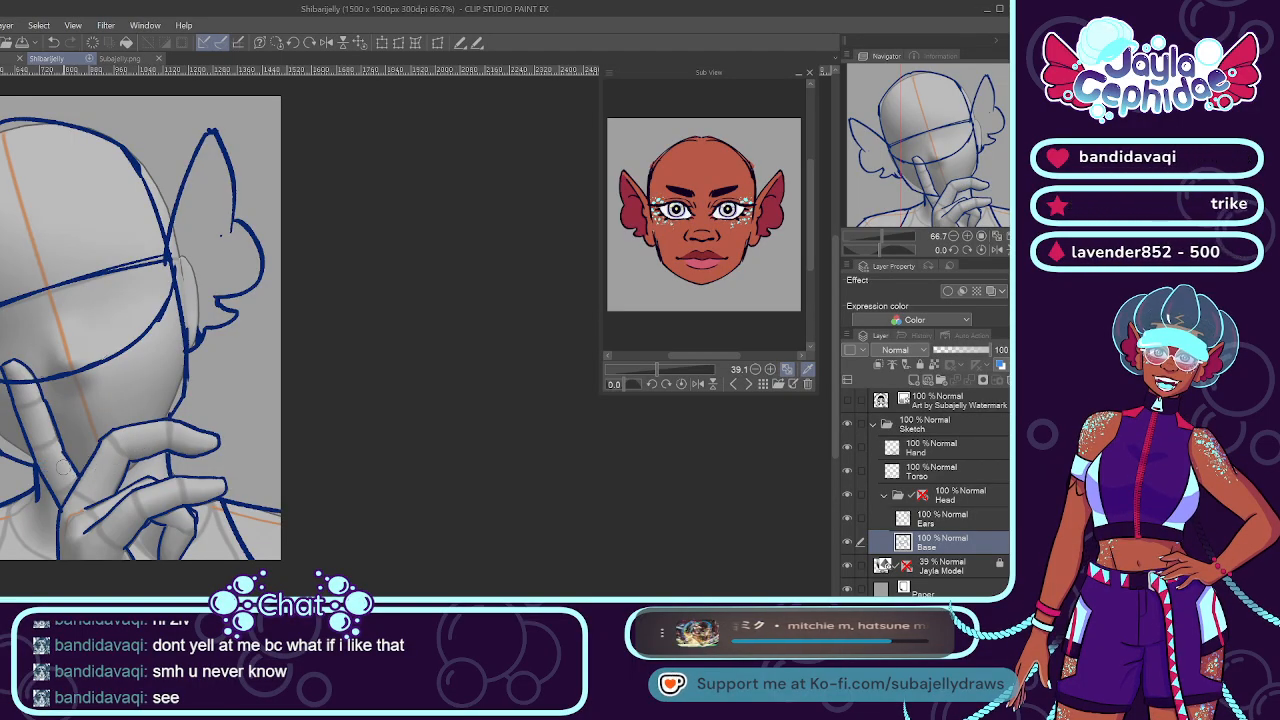
key(ctrl+minus)
key(ctrl+minus)
scroll(373, 93, up, 4)
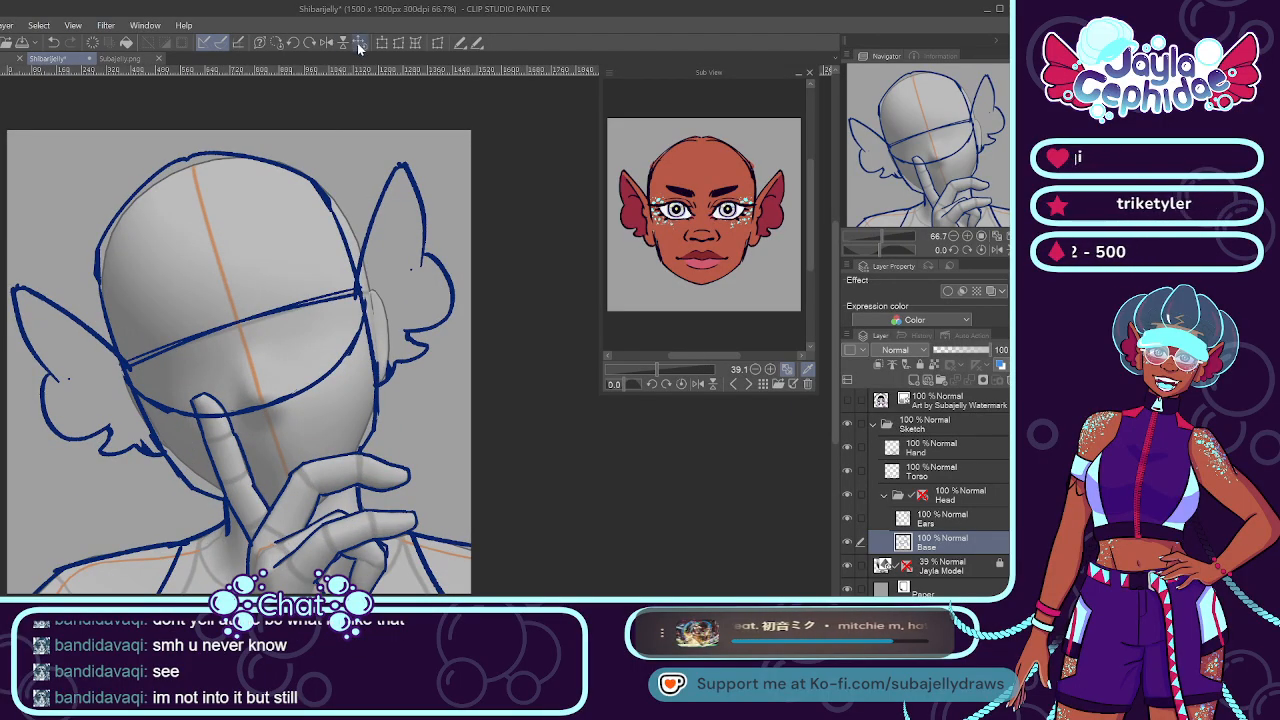
scroll(373, 93, down, 1)
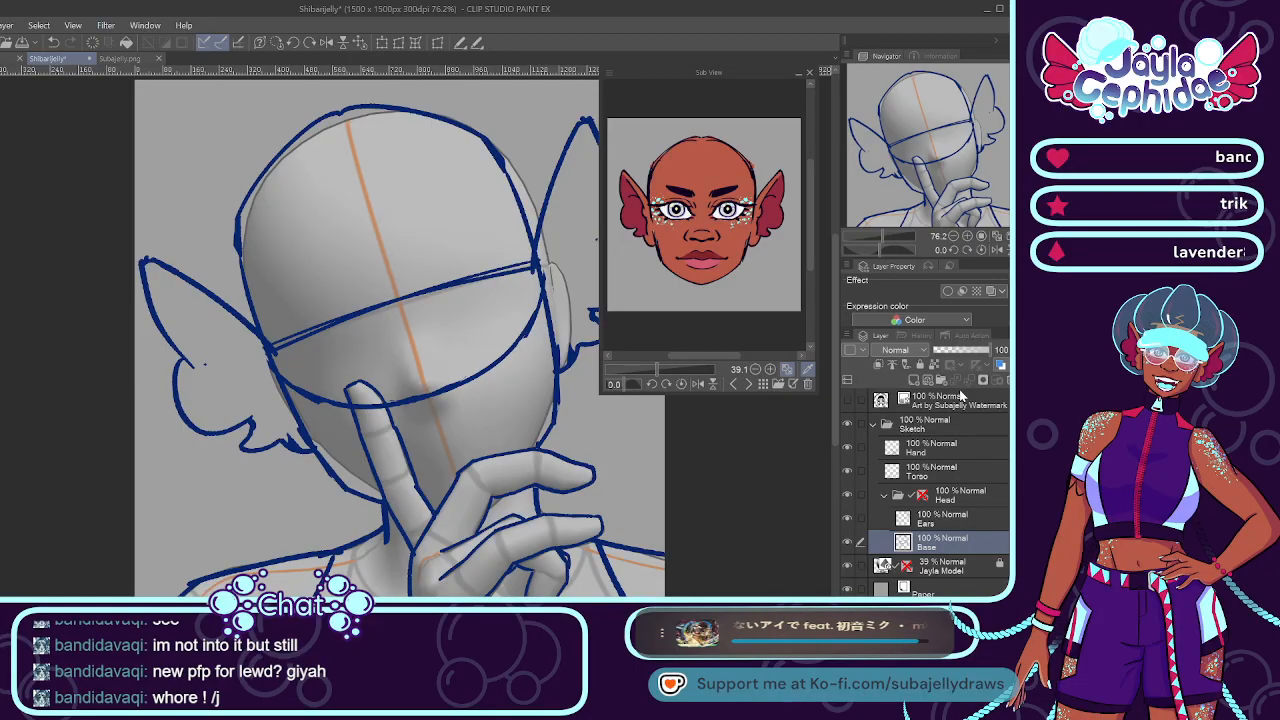
Check which sketch lines the Ears, Base and Hand layers contain by hiding and showing them individually.
click(867, 521)
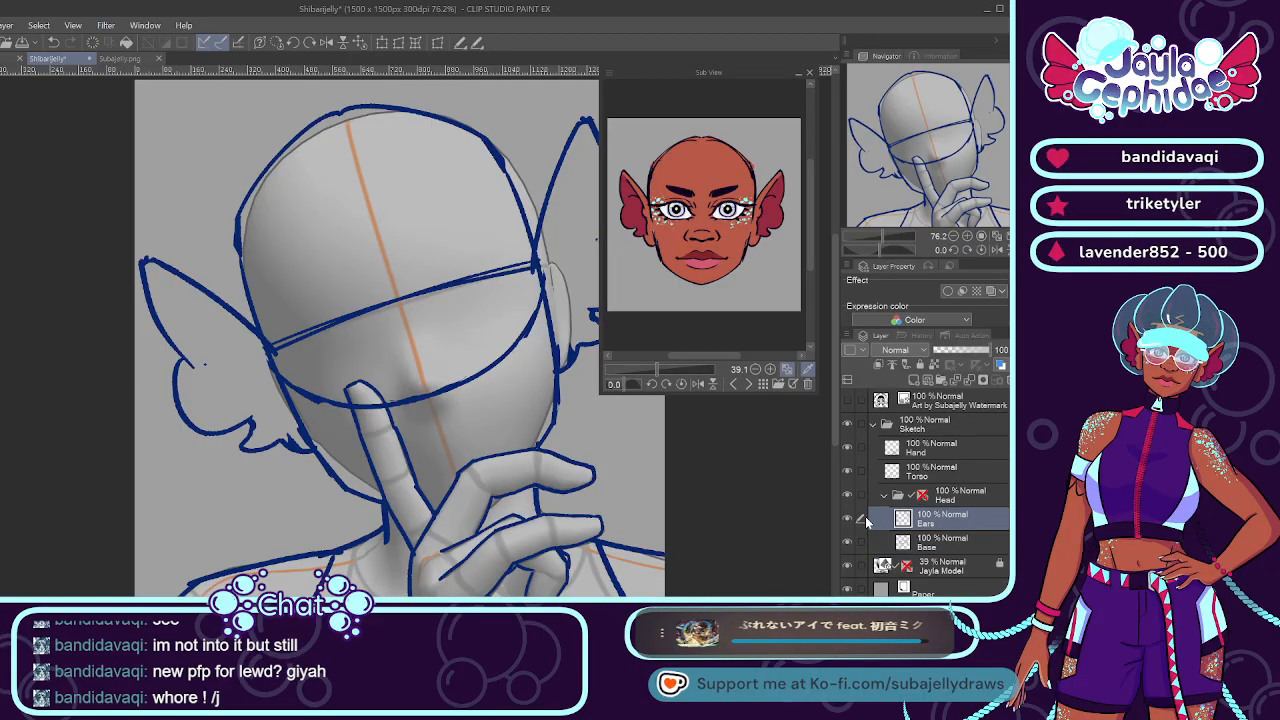
click(848, 519)
click(848, 519)
click(848, 542)
click(848, 542)
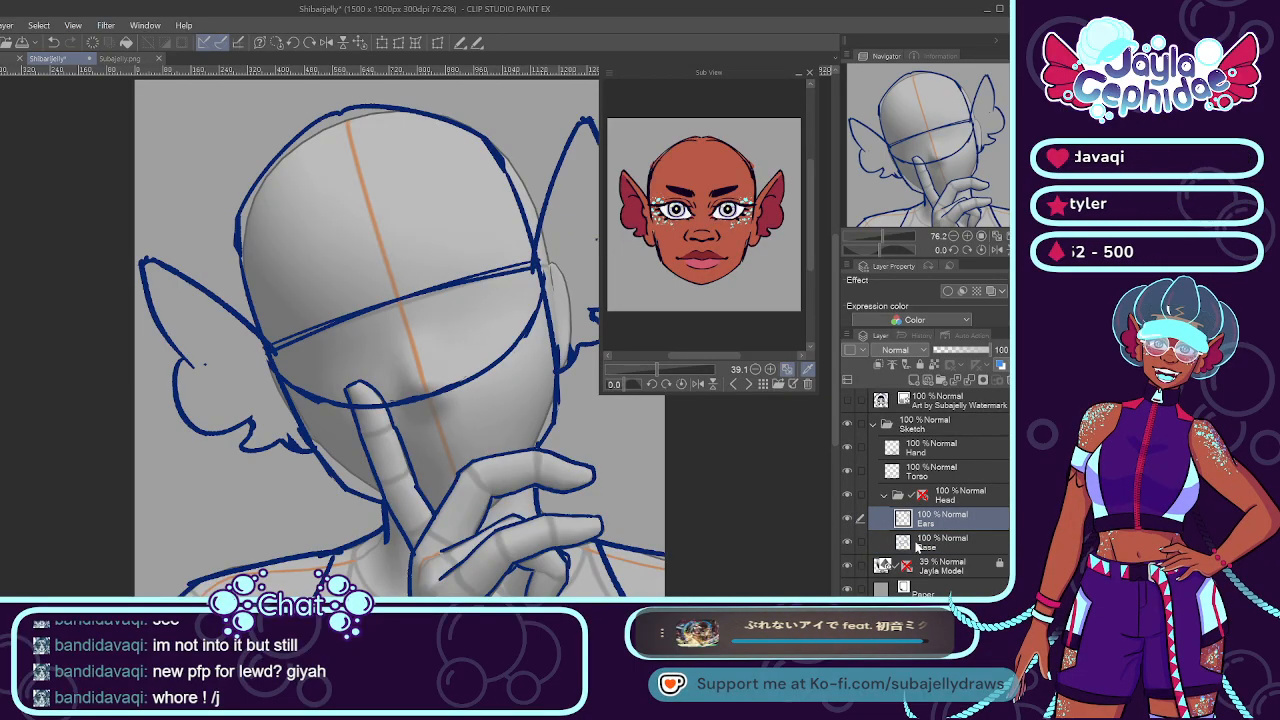
click(848, 542)
click(848, 542)
click(848, 519)
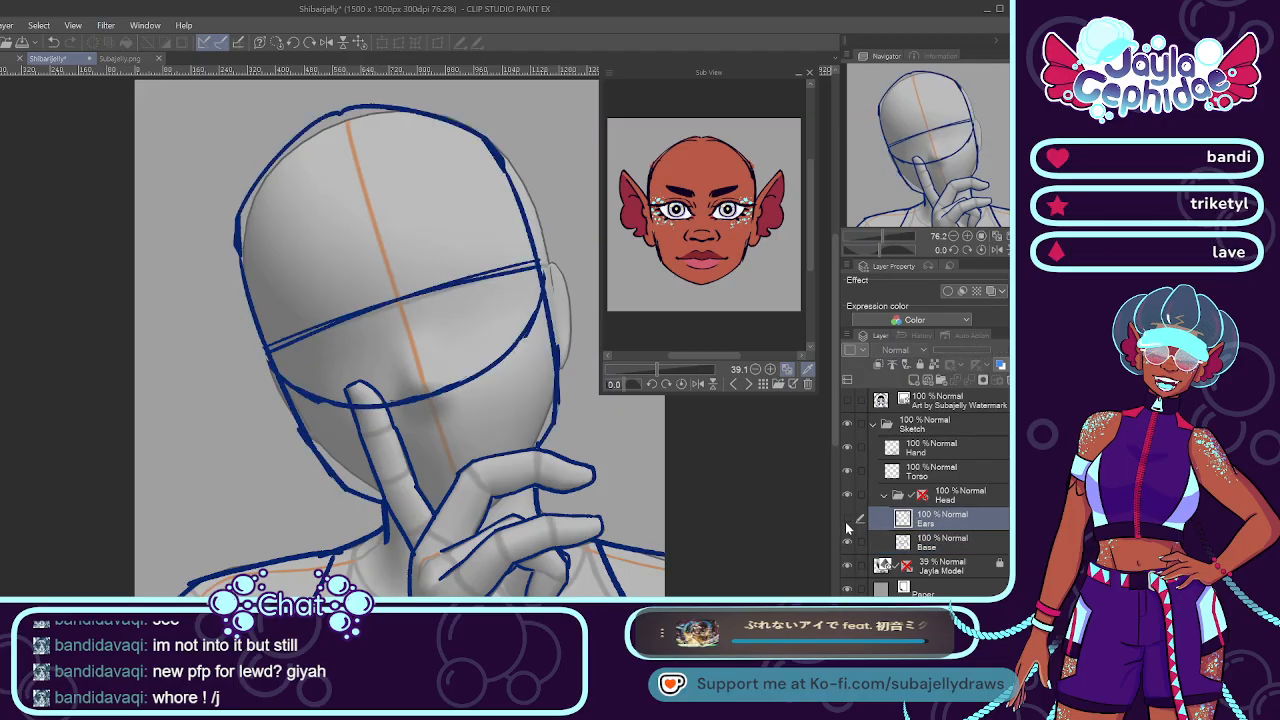
click(848, 519)
click(955, 495)
click(884, 496)
click(928, 472)
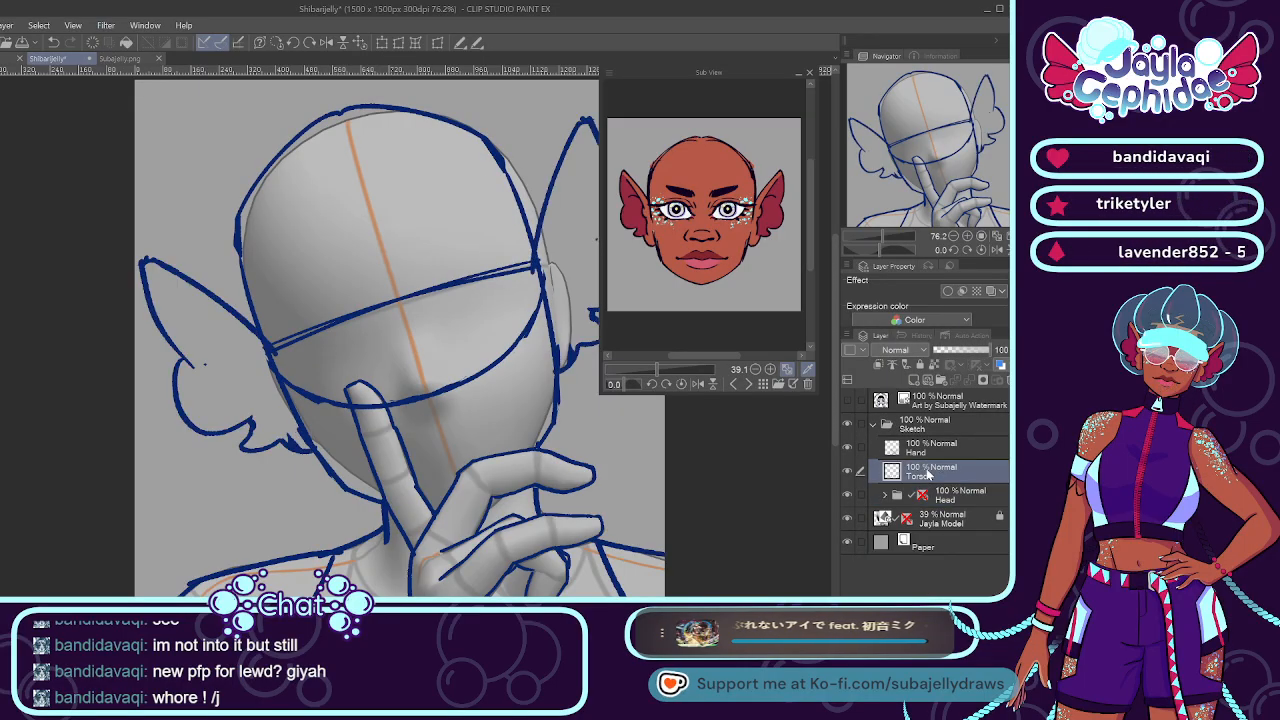
click(862, 453)
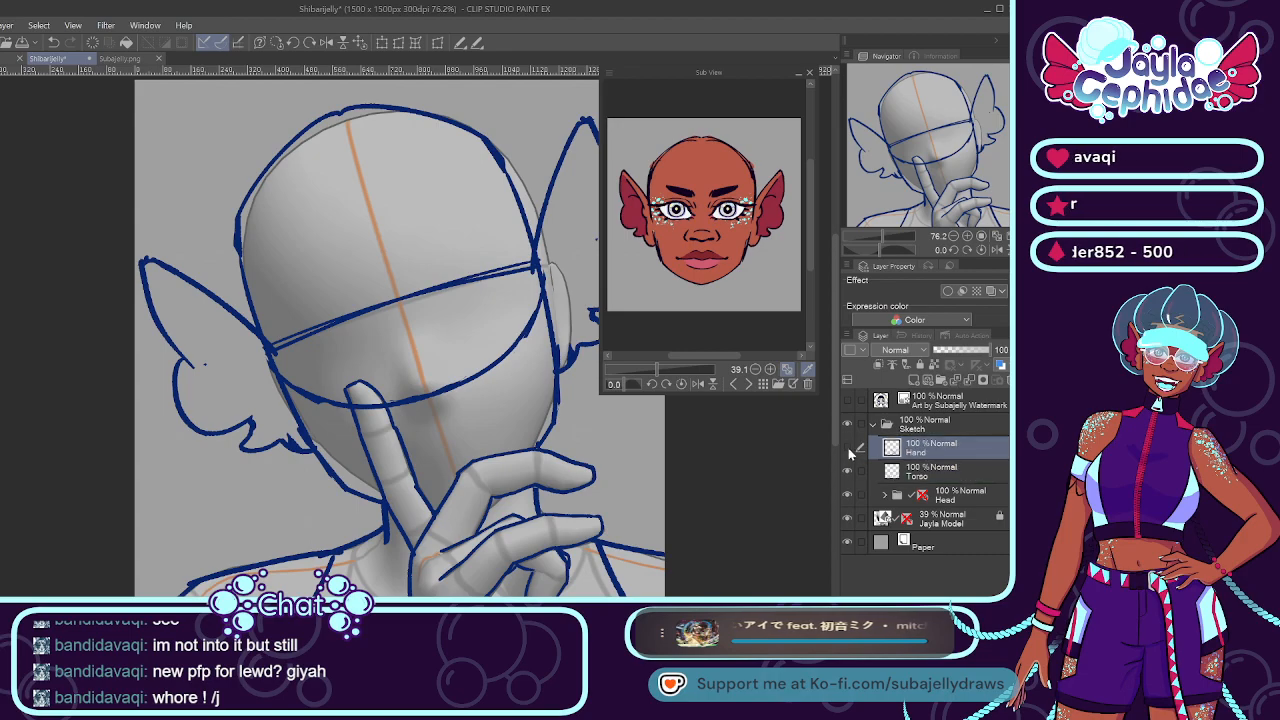
click(848, 448)
click(848, 448)
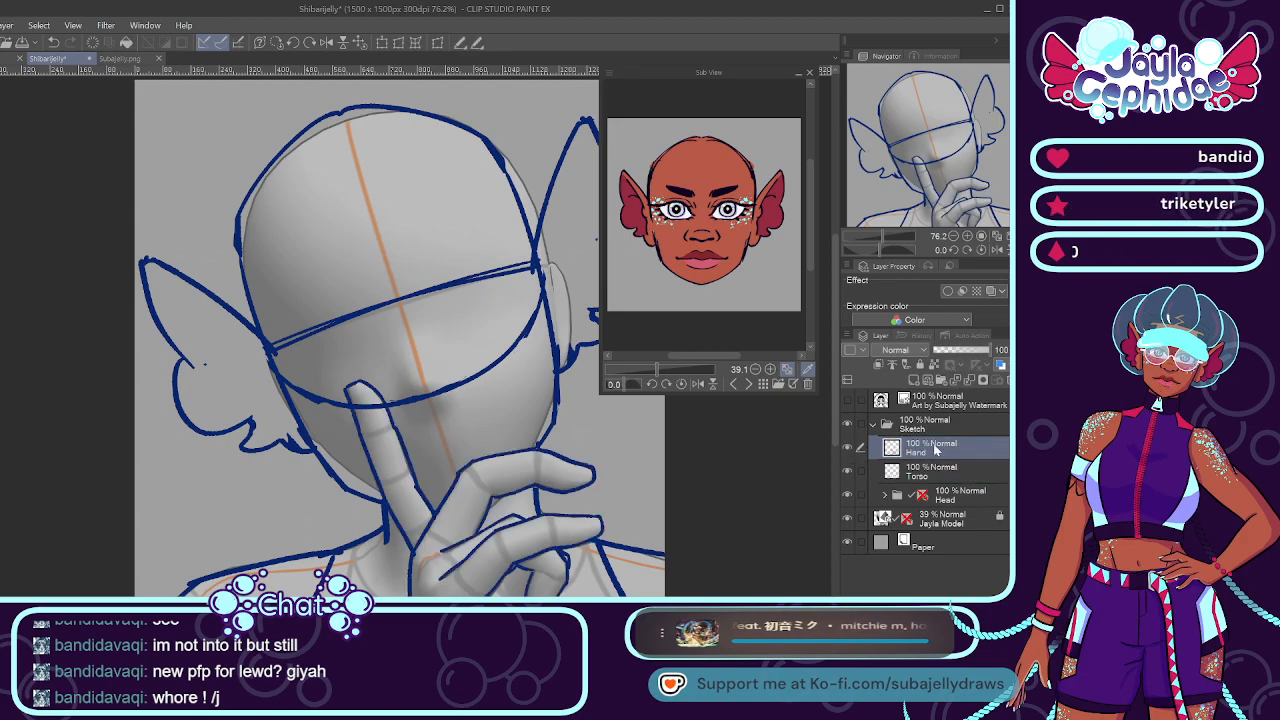
Create a Face folder containing an Eyes layer above Ears in the Head folder, and re-enable the symmetry ruler.
click(963, 497)
click(933, 528)
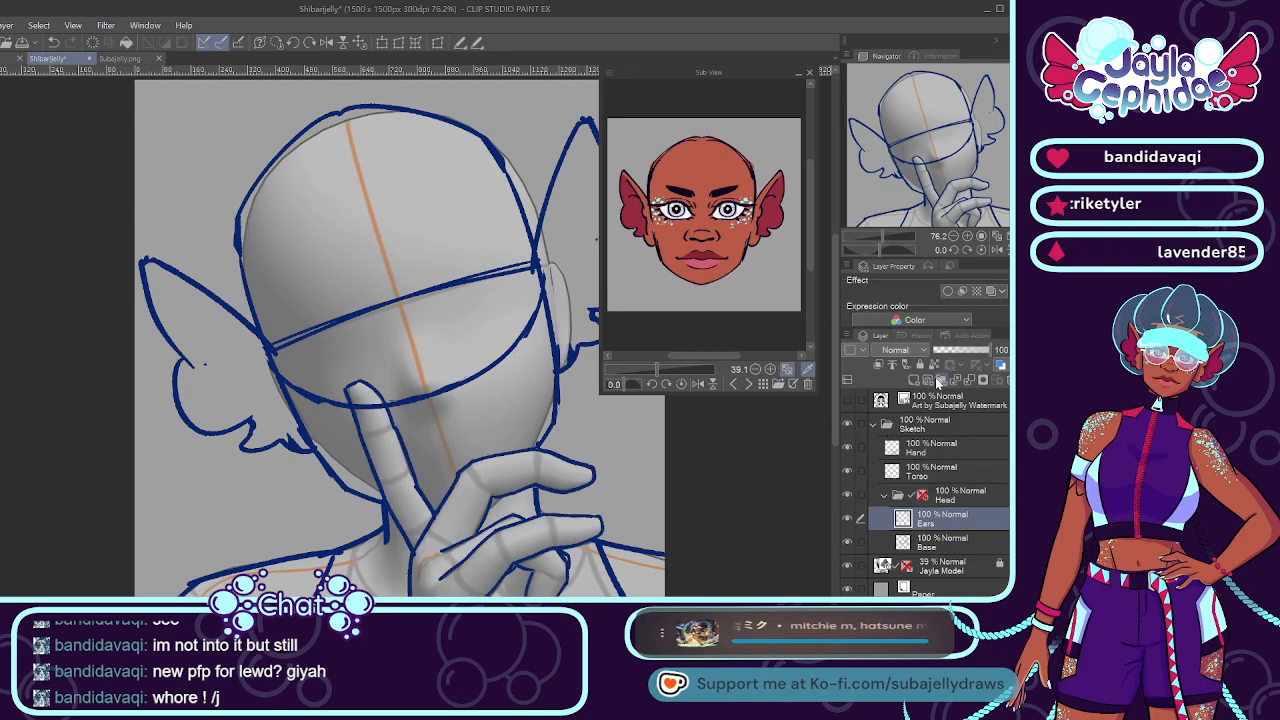
click(941, 380)
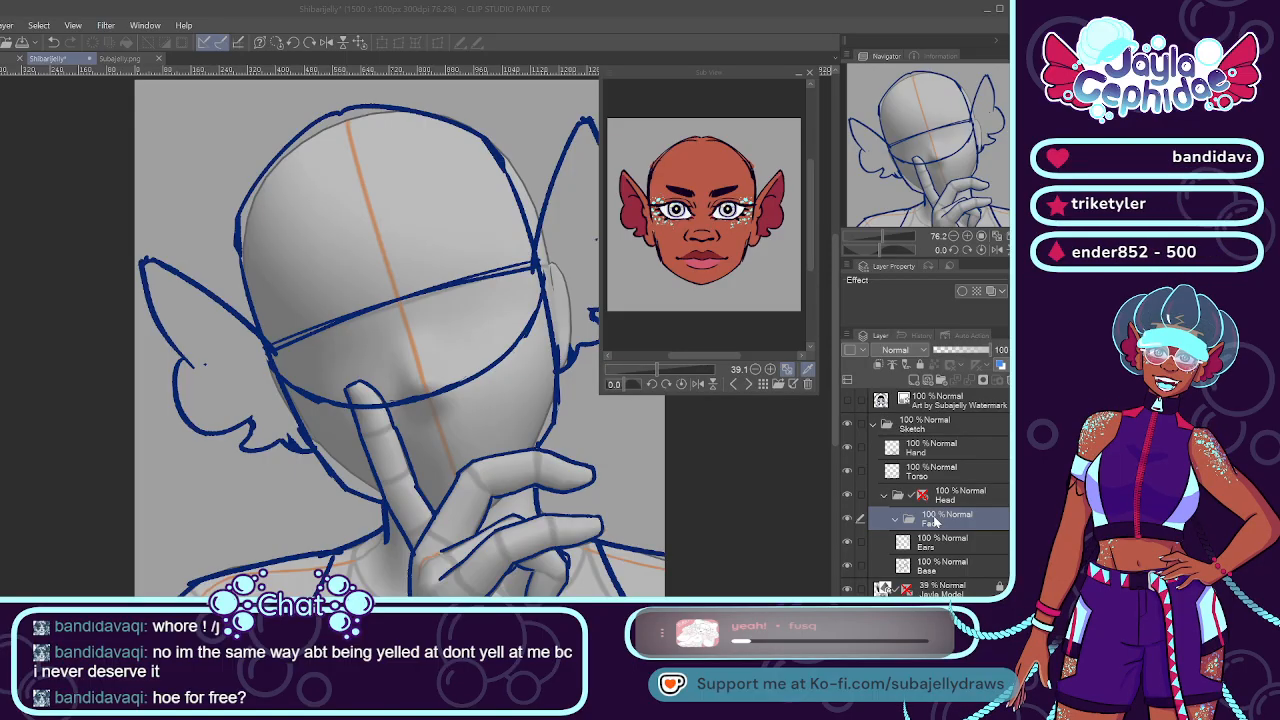
click(935, 520)
key(ctrl+v)
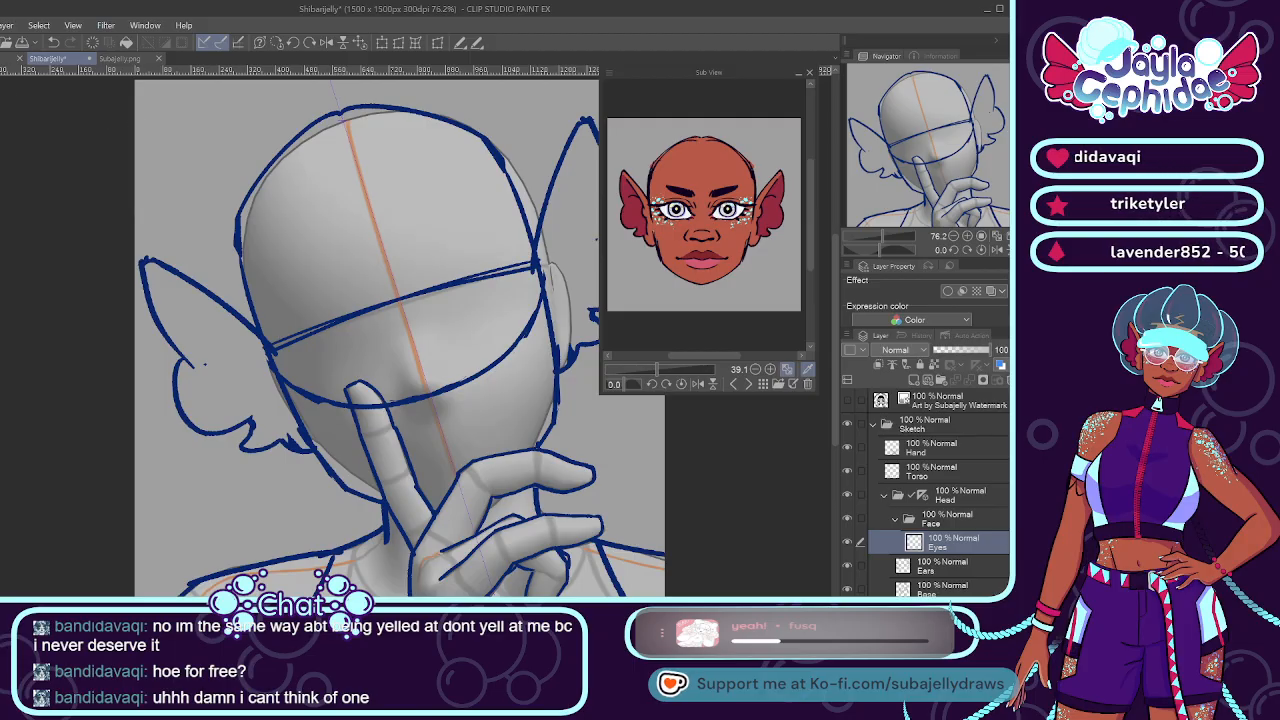
With the canvas rotated so the face is upright, mark both eye positions with short red vertical ticks across the eye line.
click(310, 41)
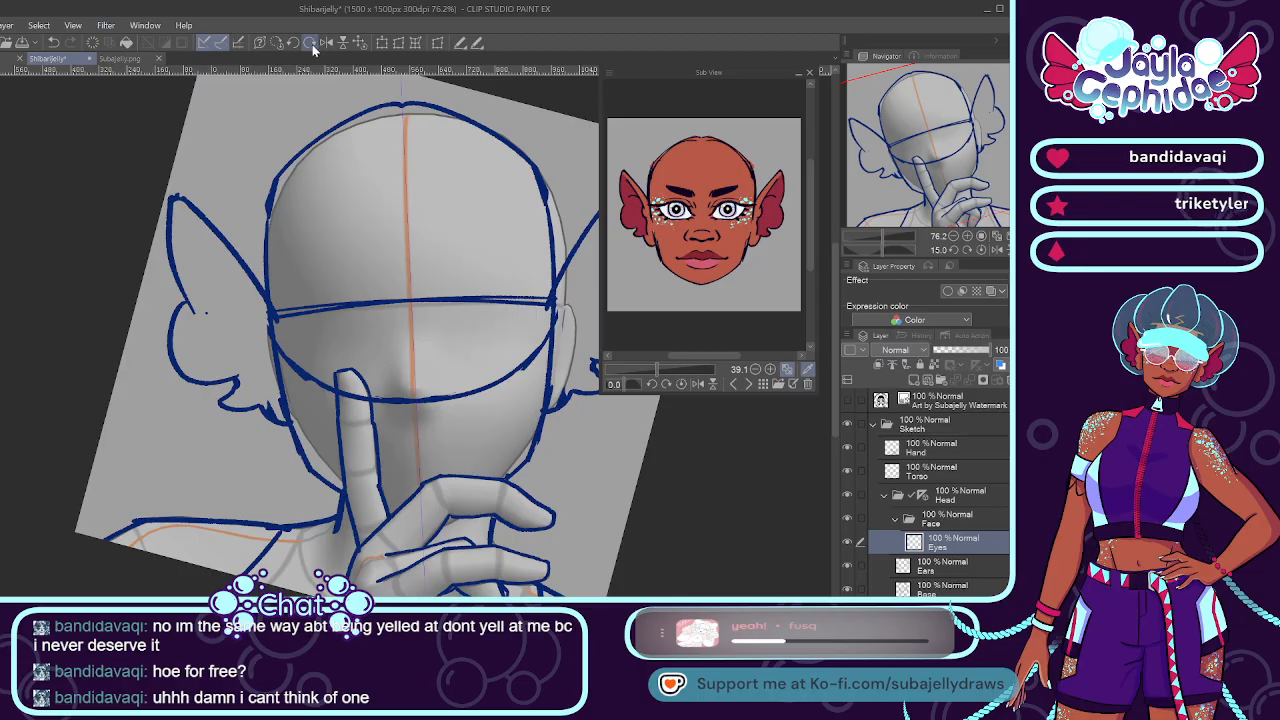
click(312, 44)
scroll(383, 256, up, 1)
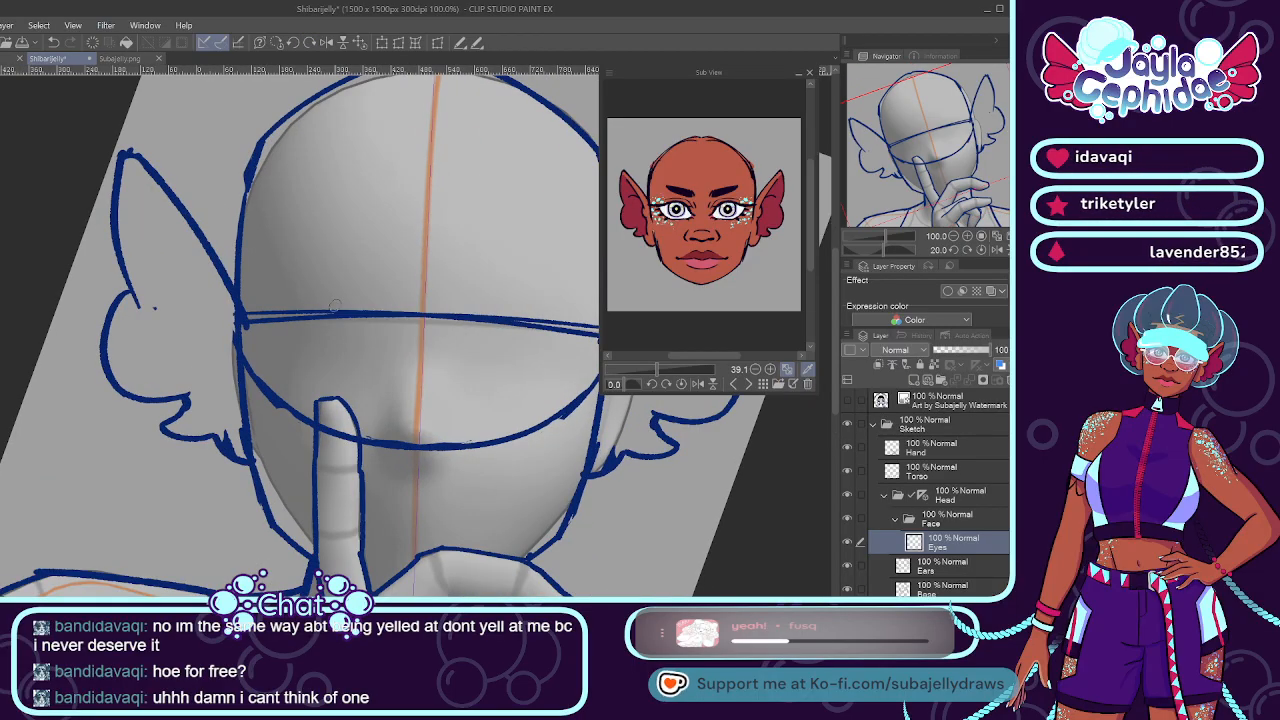
drag(334, 306, 334, 328)
drag(513, 312, 513, 334)
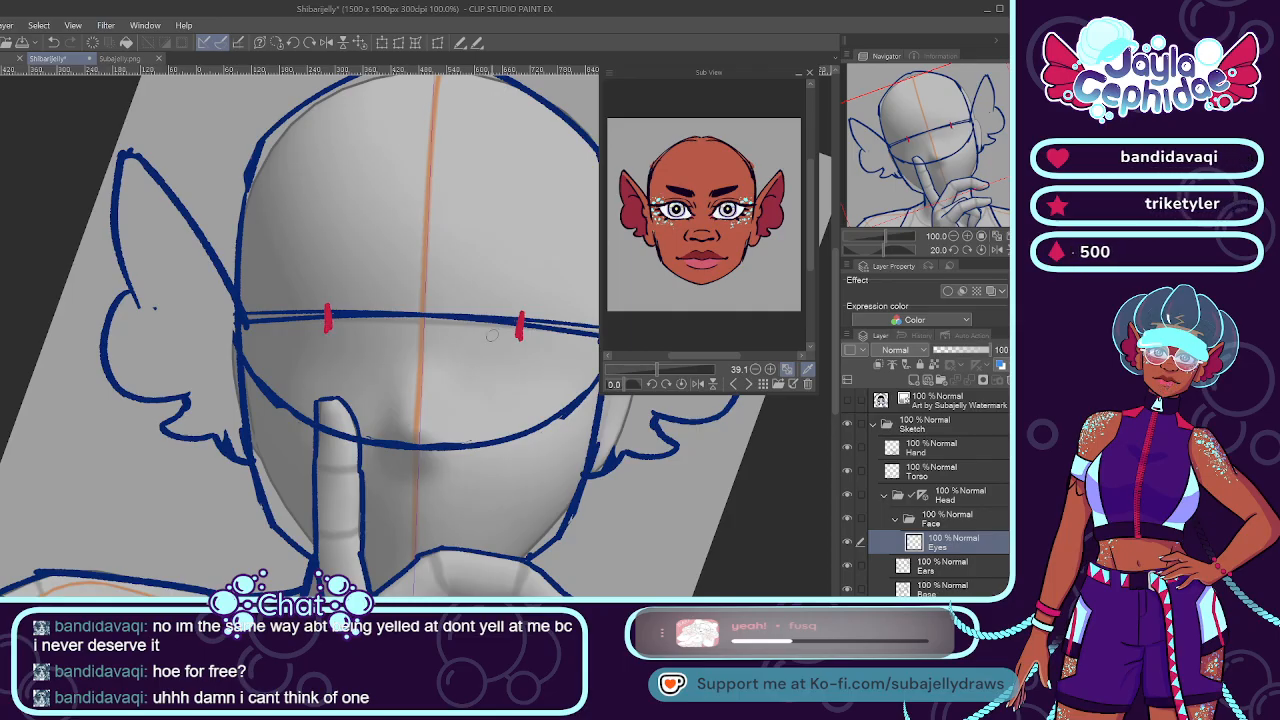
Try slanted strokes between the eye ticks and the centre line, enlarging the eye in the reference image for comparison.
drag(387, 330, 352, 288)
drag(460, 333, 498, 294)
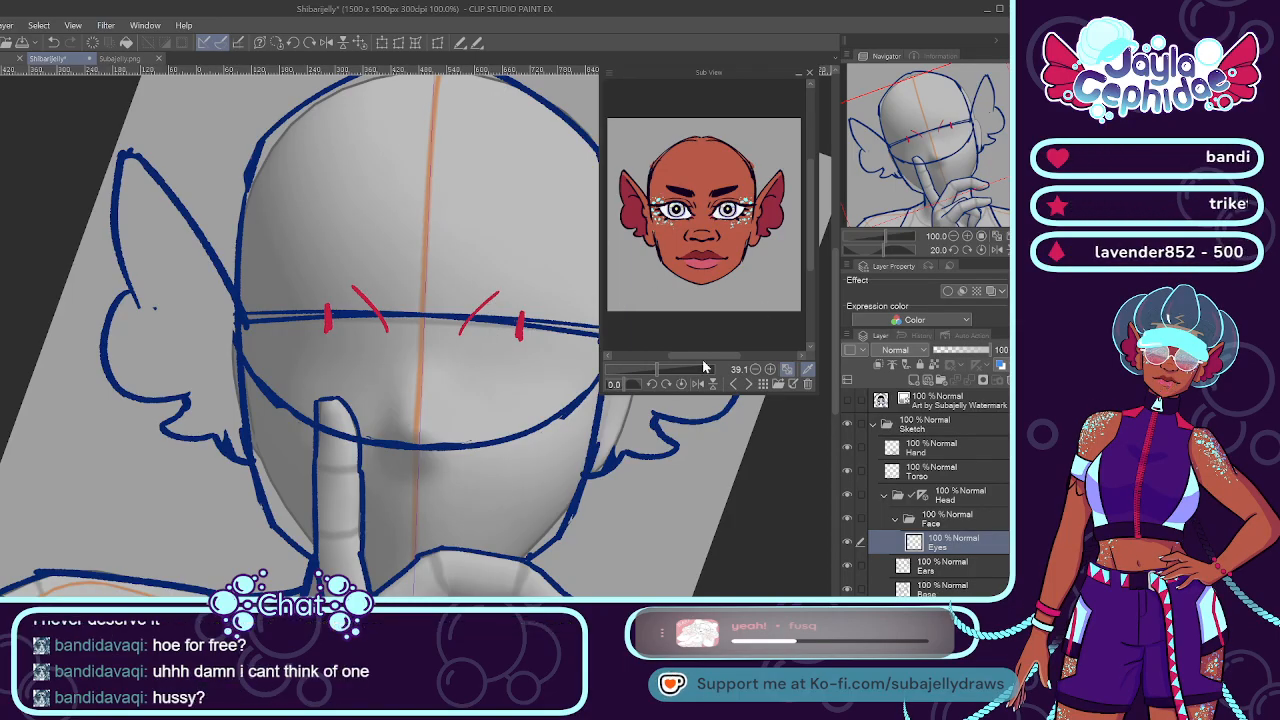
scroll(691, 354, up, 5)
drag(670, 366, 715, 357)
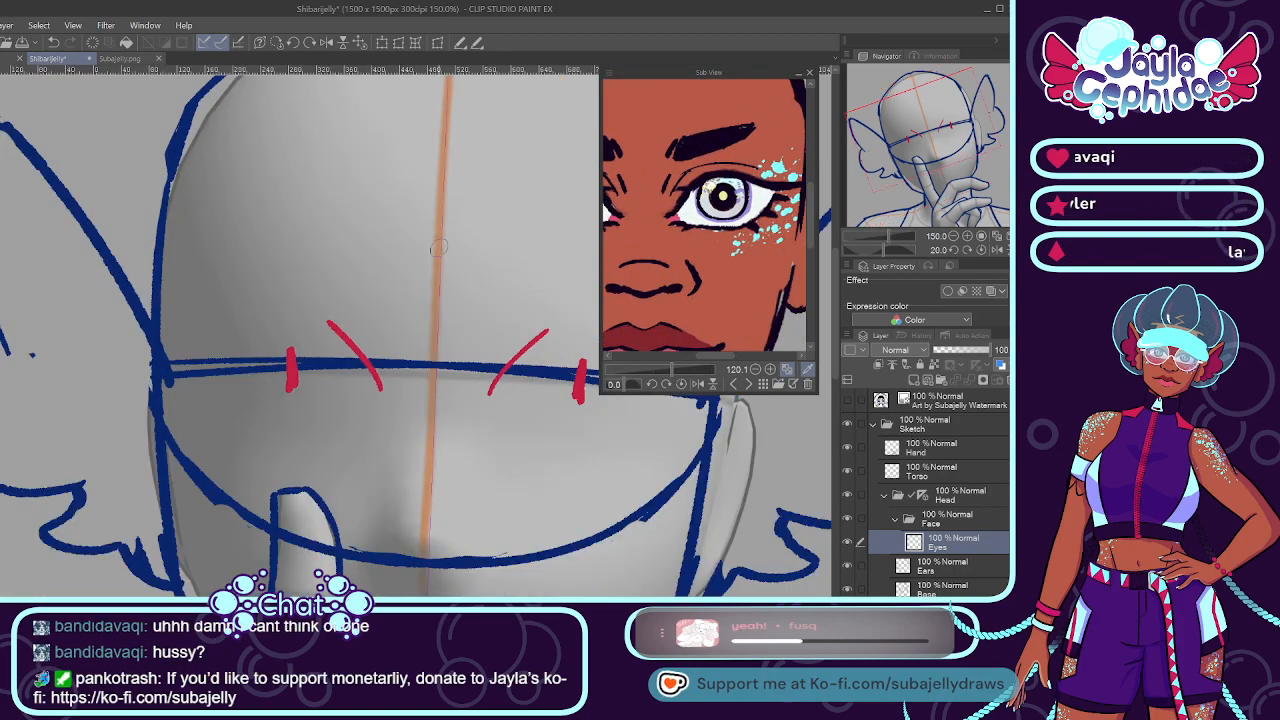
scroll(431, 207, up, 1)
key(ctrl+z)
key(ctrl+z)
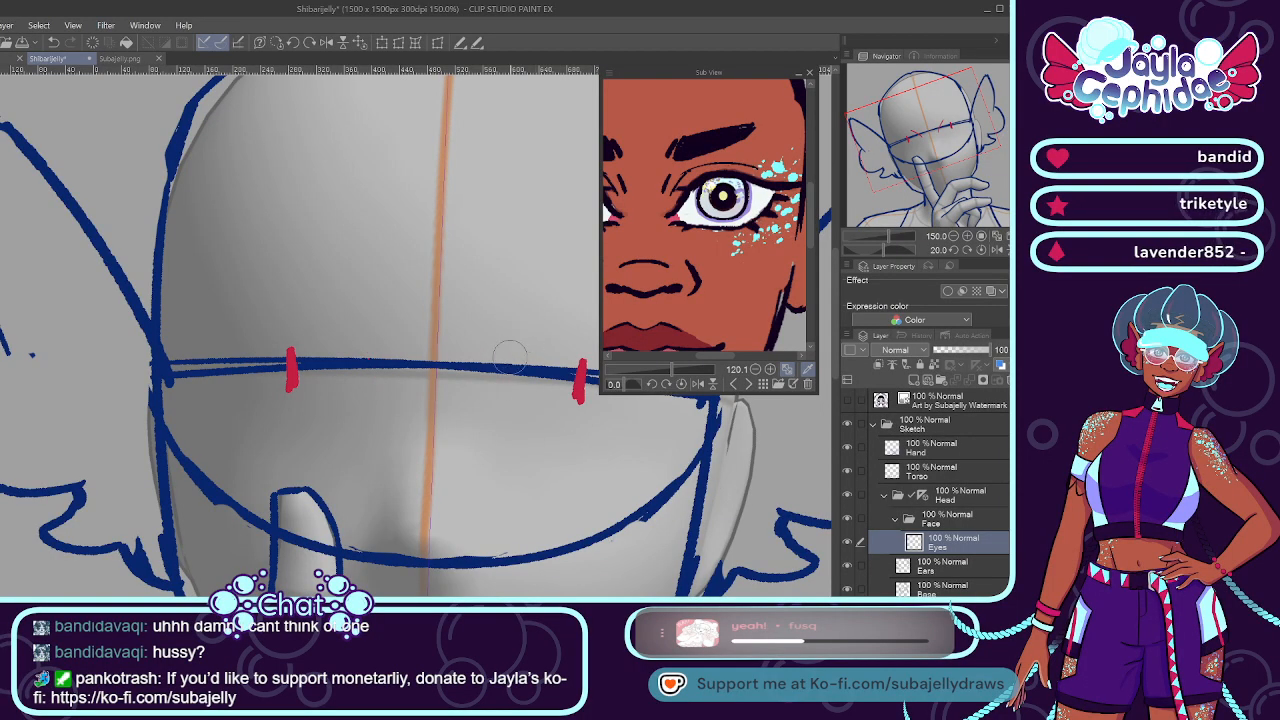
Try small inner-corner marks below the eye line with mirrored curved strokes rising outward from them.
drag(412, 602, 450, 602)
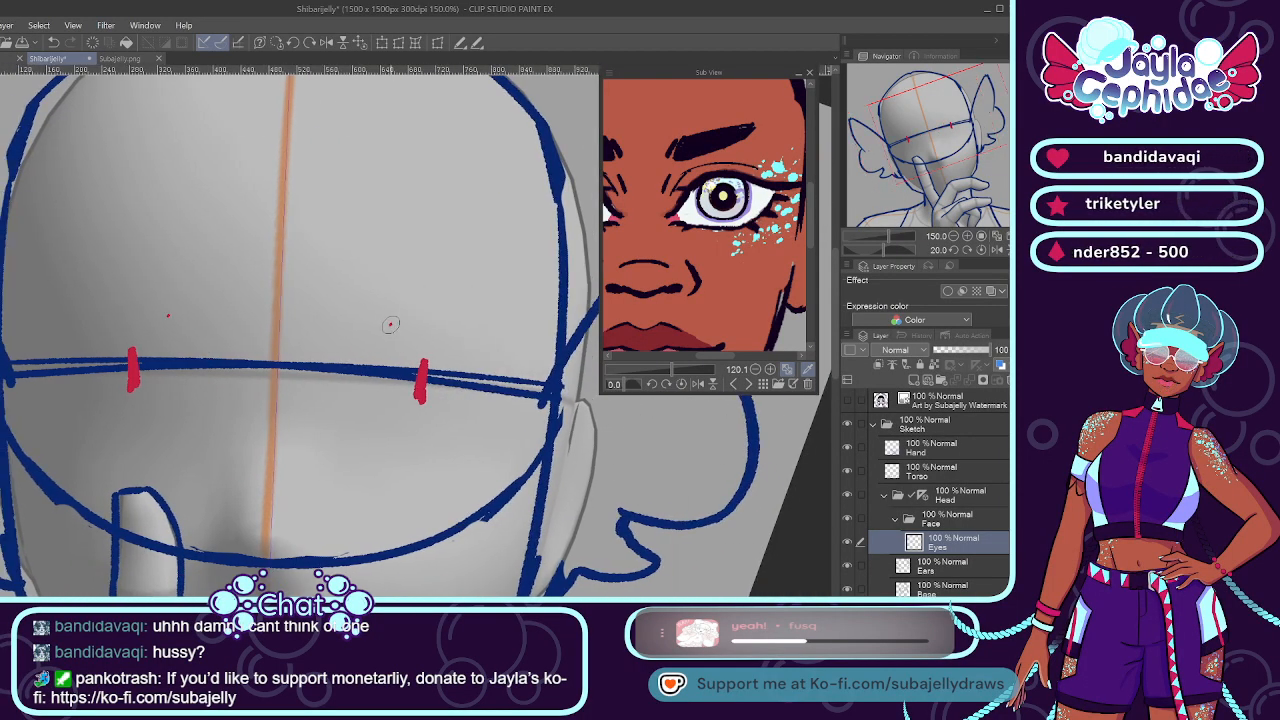
mouse_move(390, 323)
mouse_down()
mouse_move(338, 397)
mouse_move(347, 384)
mouse_up()
key(ctrl+z)
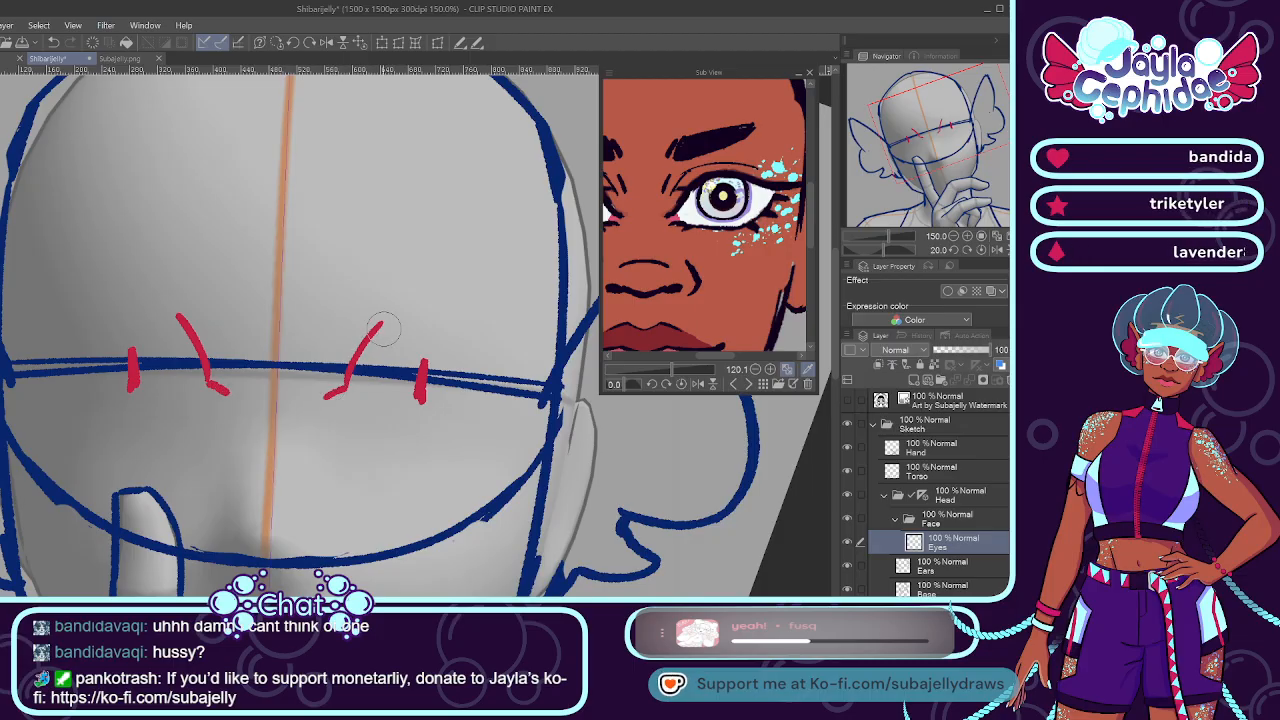
key(ctrl+z)
drag(384, 323, 349, 381)
key(ctrl+z)
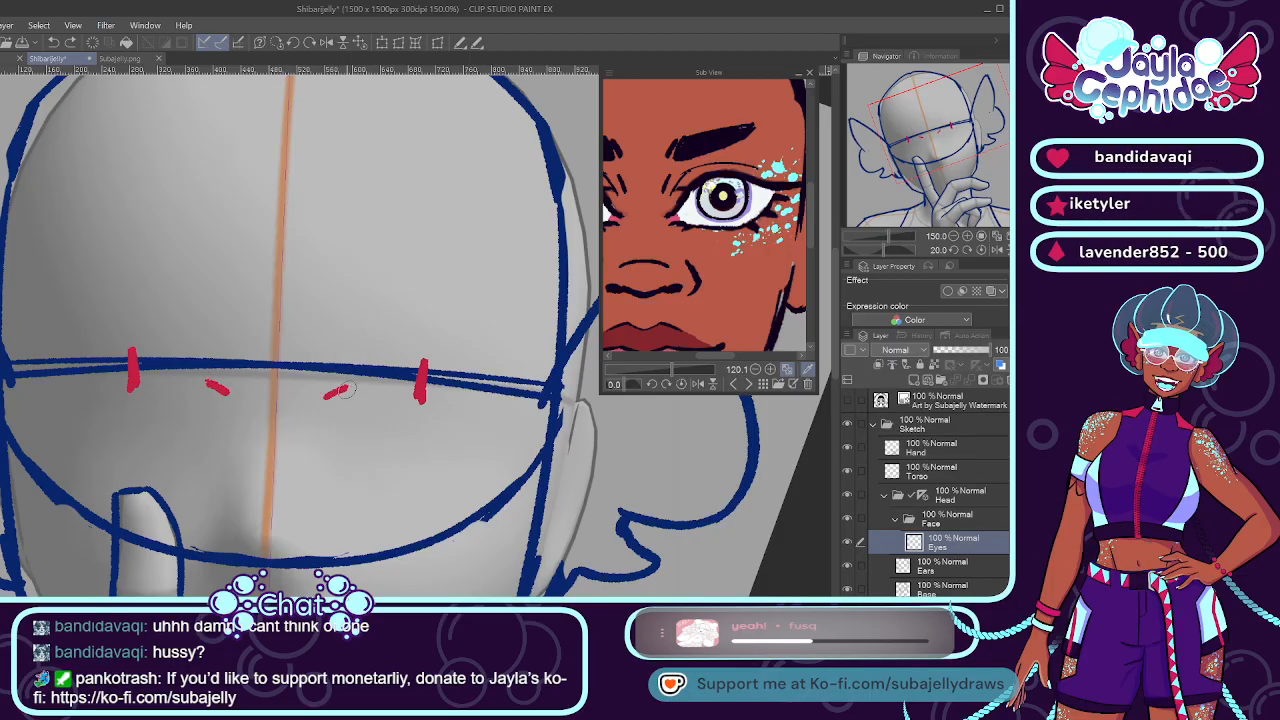
Try an upper eyelid line above the eye tick and undo it together with the inner-corner marks.
mouse_move(408, 309)
mouse_down()
mouse_move(348, 385)
mouse_move(421, 304)
mouse_move(523, 314)
mouse_up()
key(ctrl+z)
mouse_move(395, 318)
mouse_down()
mouse_move(460, 303)
mouse_move(523, 311)
mouse_up()
key(ctrl+z)
key(ctrl+z)
key(ctrl+z)
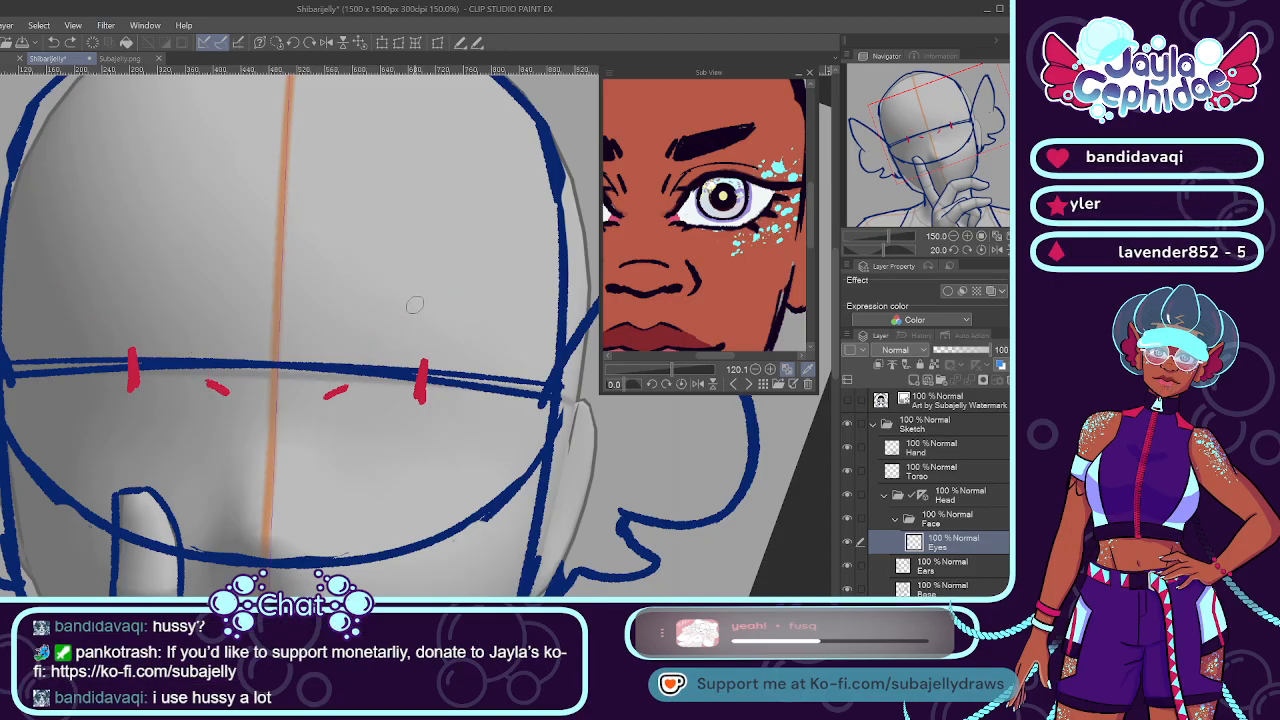
key(ctrl+z)
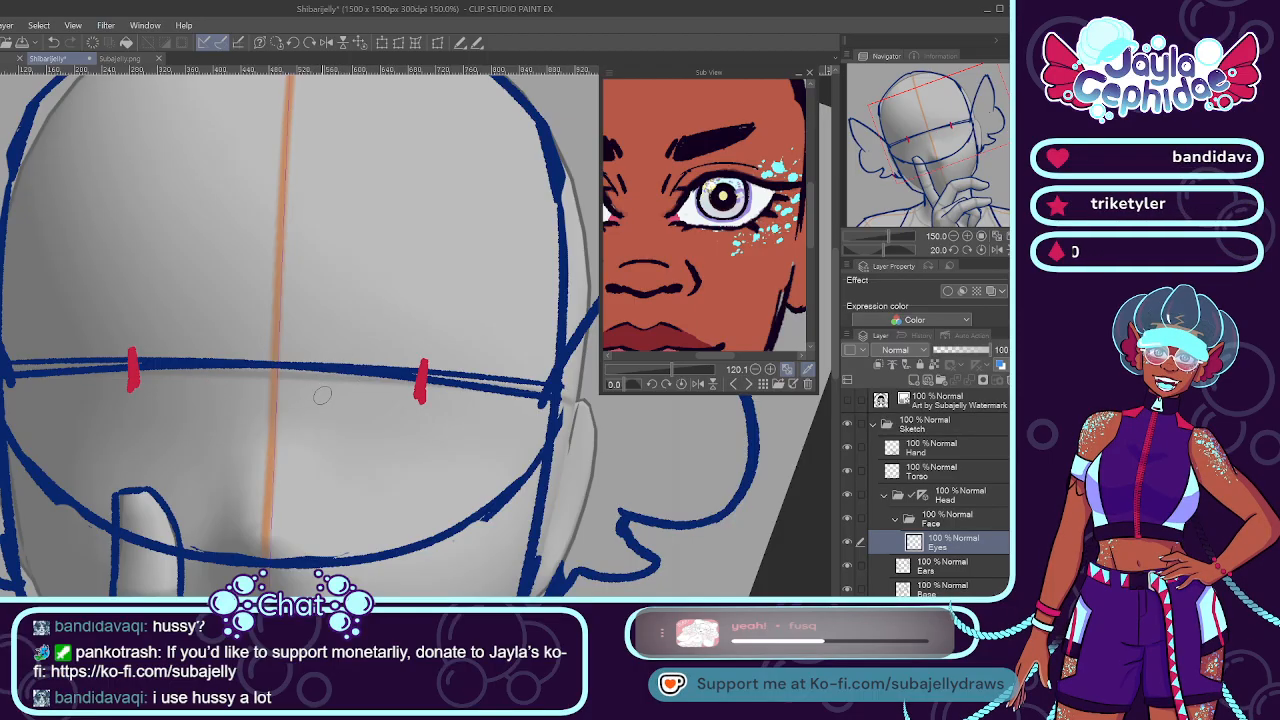
Draw mirrored inner-corner marks closer to the centre line, with straight slanted strokes rising from them into arched upper eyelids.
drag(324, 387, 310, 392)
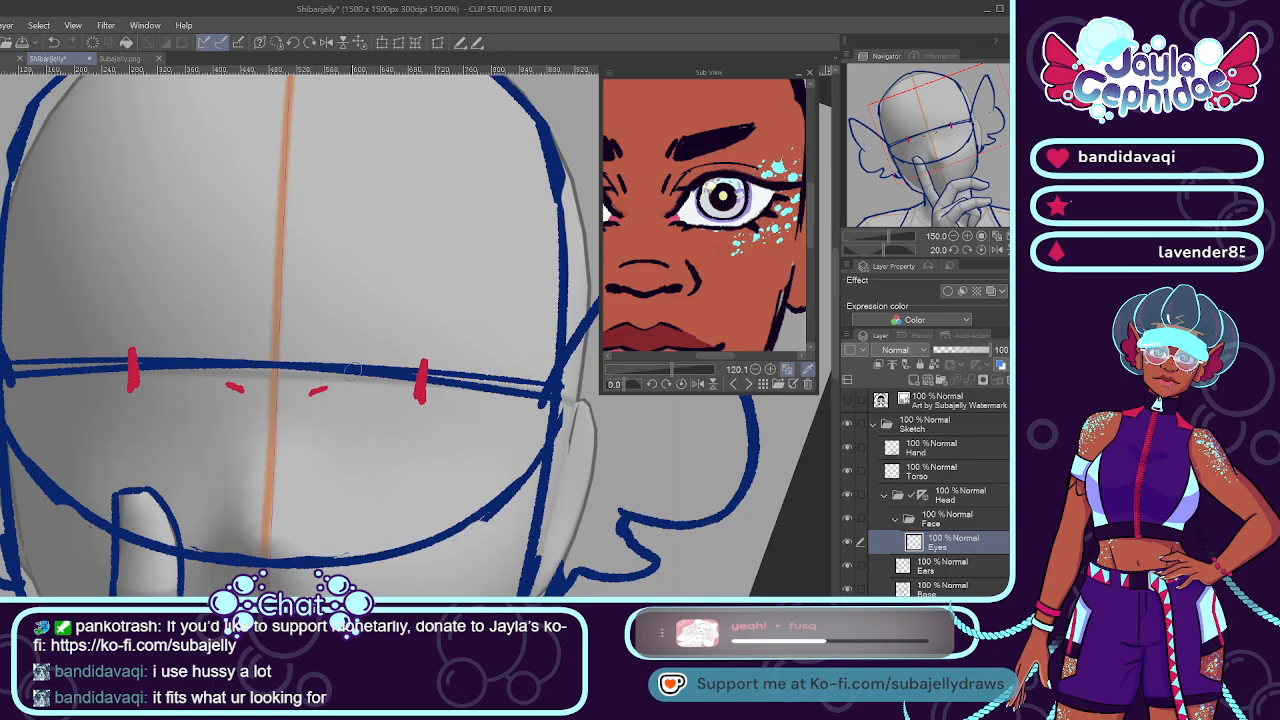
drag(362, 322, 312, 392)
key(ctrl+z)
drag(364, 320, 312, 393)
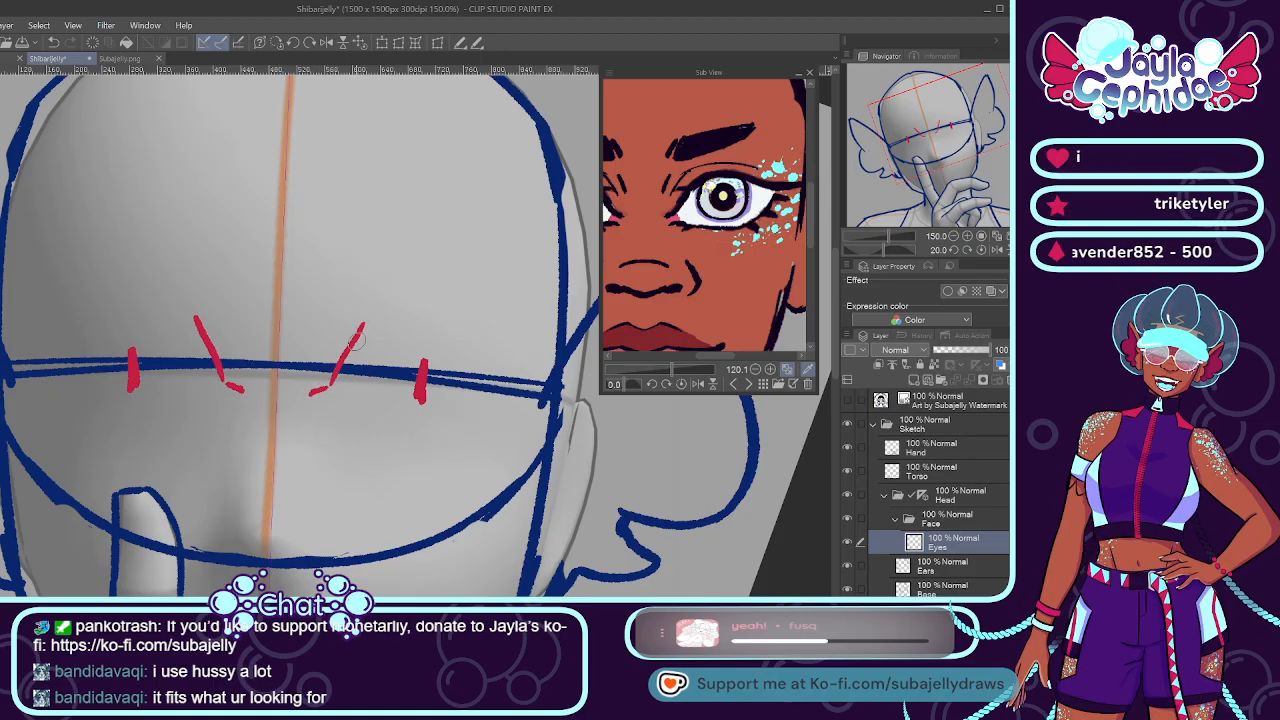
key(ctrl+z)
drag(364, 326, 312, 392)
drag(350, 335, 480, 322)
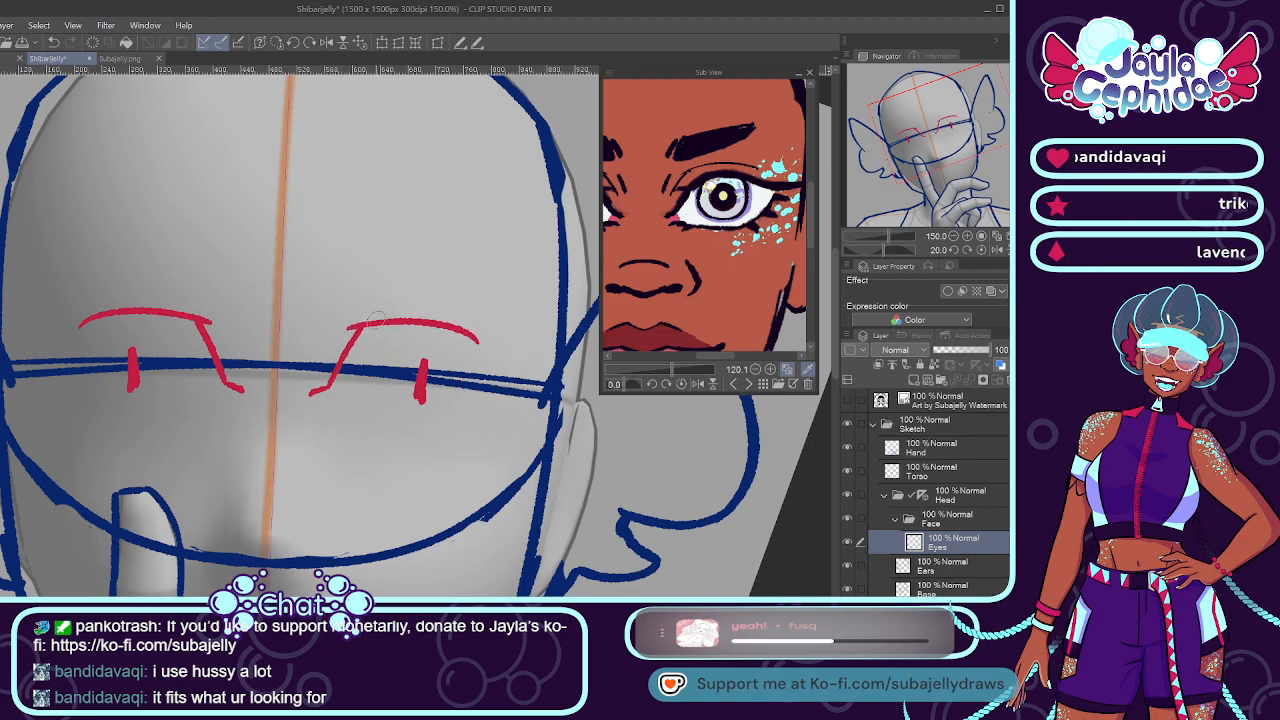
Redraw the mirrored arched upper eyelids from the slanted inner strokes, extending them outward into upward-curving ends at the sides of the face.
key(ctrl+z)
drag(350, 335, 490, 336)
key(ctrl+z)
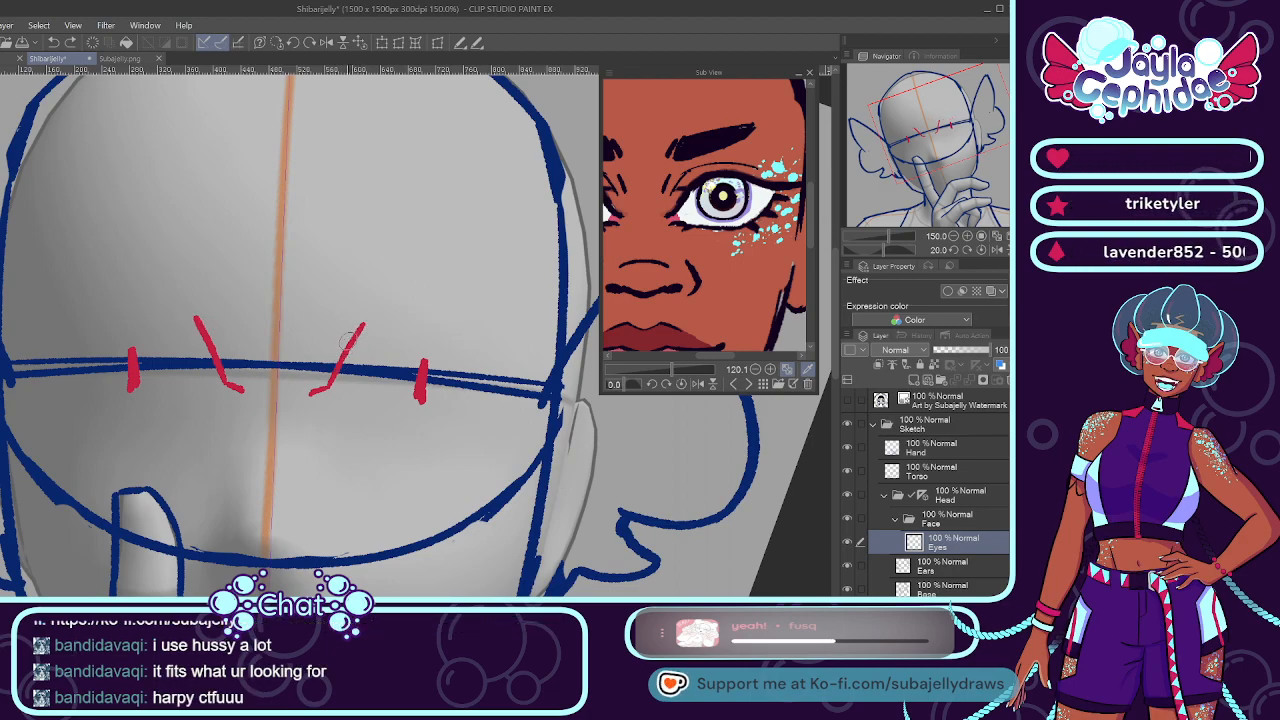
drag(350, 335, 571, 346)
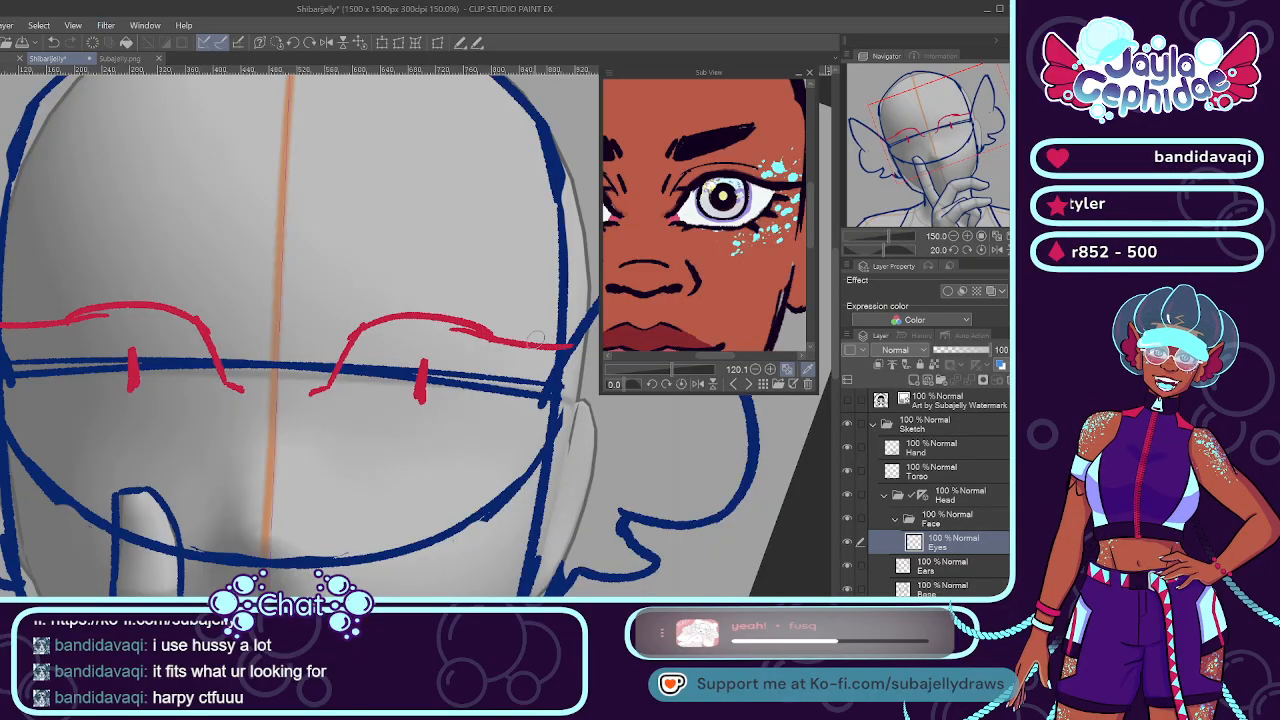
key(ctrl+z)
drag(491, 335, 543, 335)
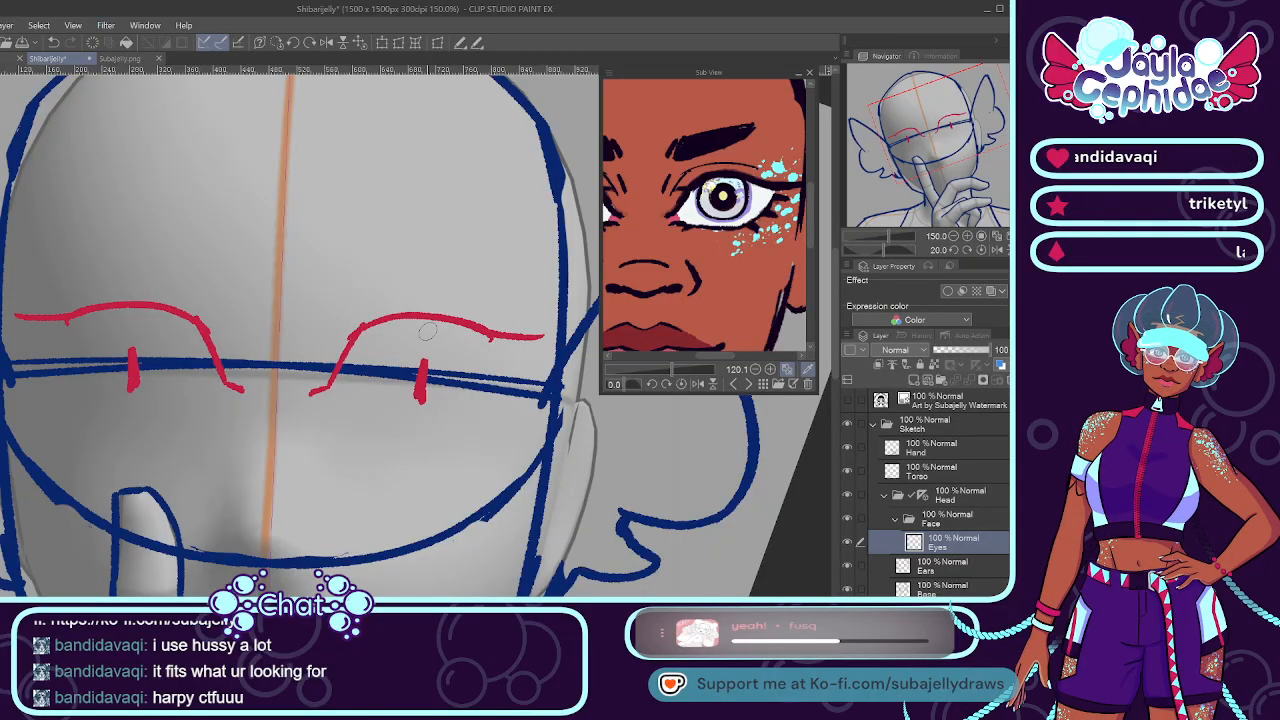
key(ctrl+z)
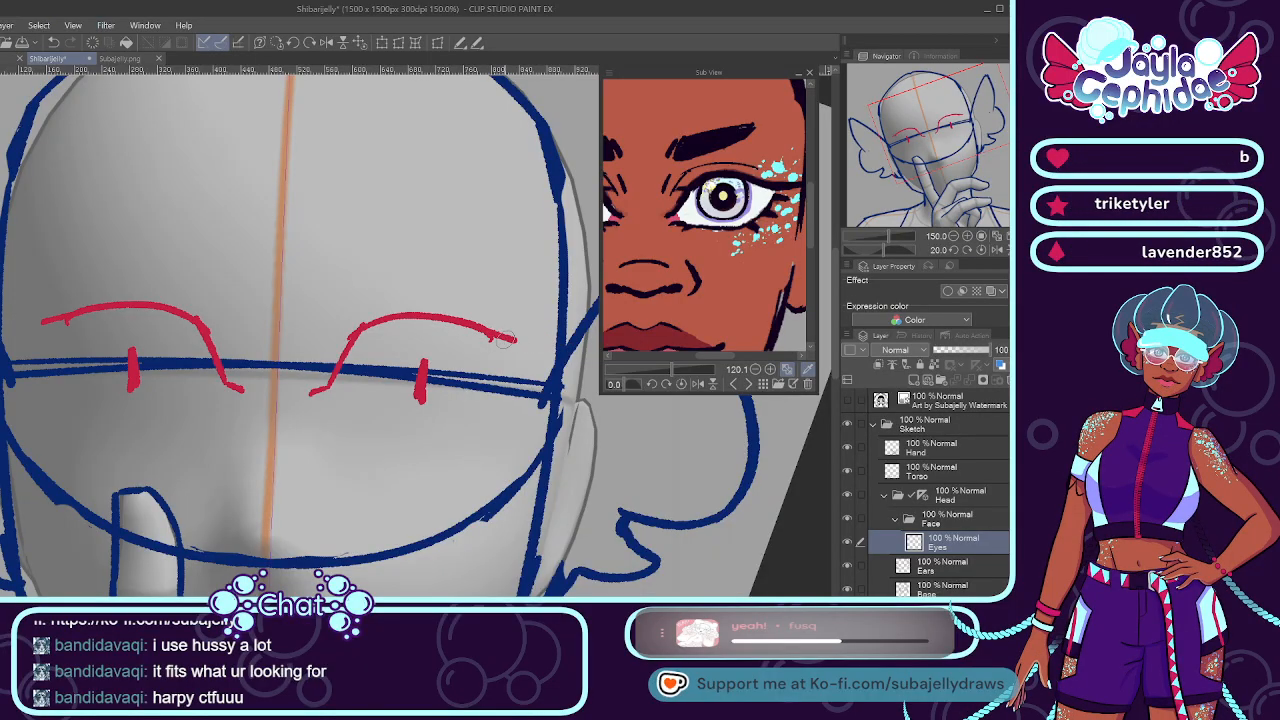
drag(503, 338, 557, 341)
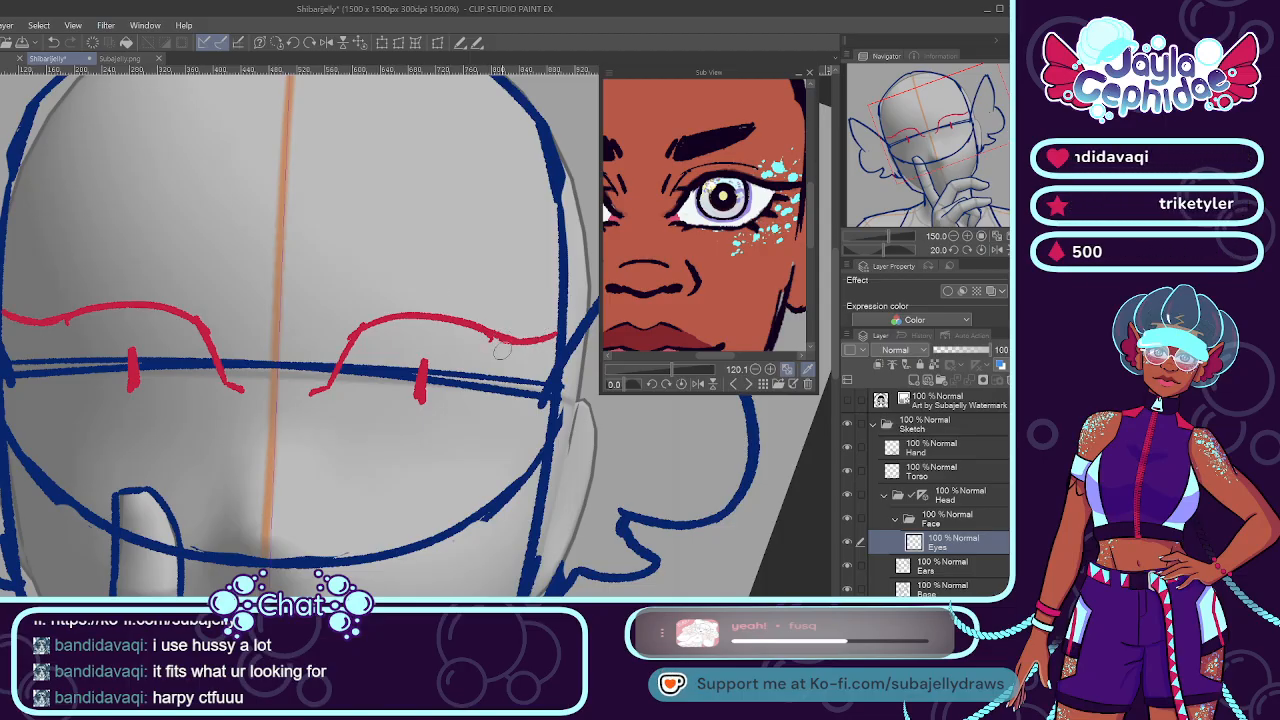
Thicken the mirrored upper eyelid lines along their arches down to the inner corners.
drag(492, 336, 426, 323)
key(ctrl+z)
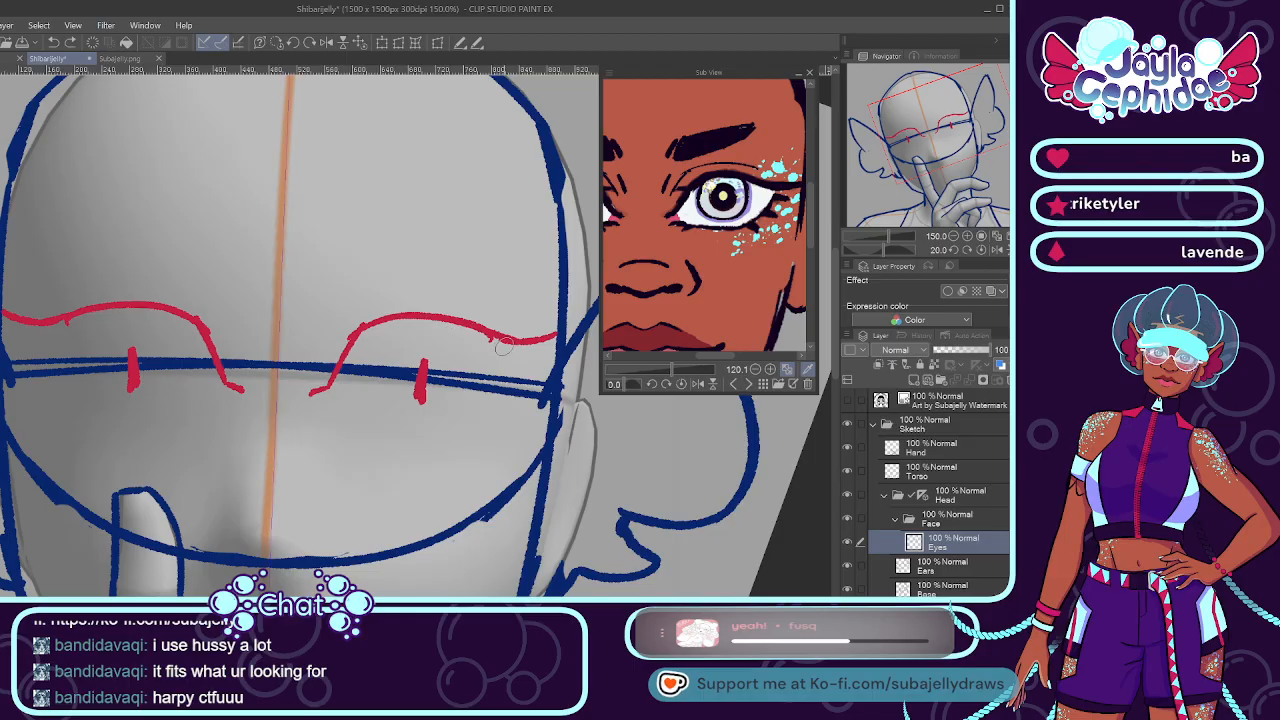
drag(507, 343, 407, 317)
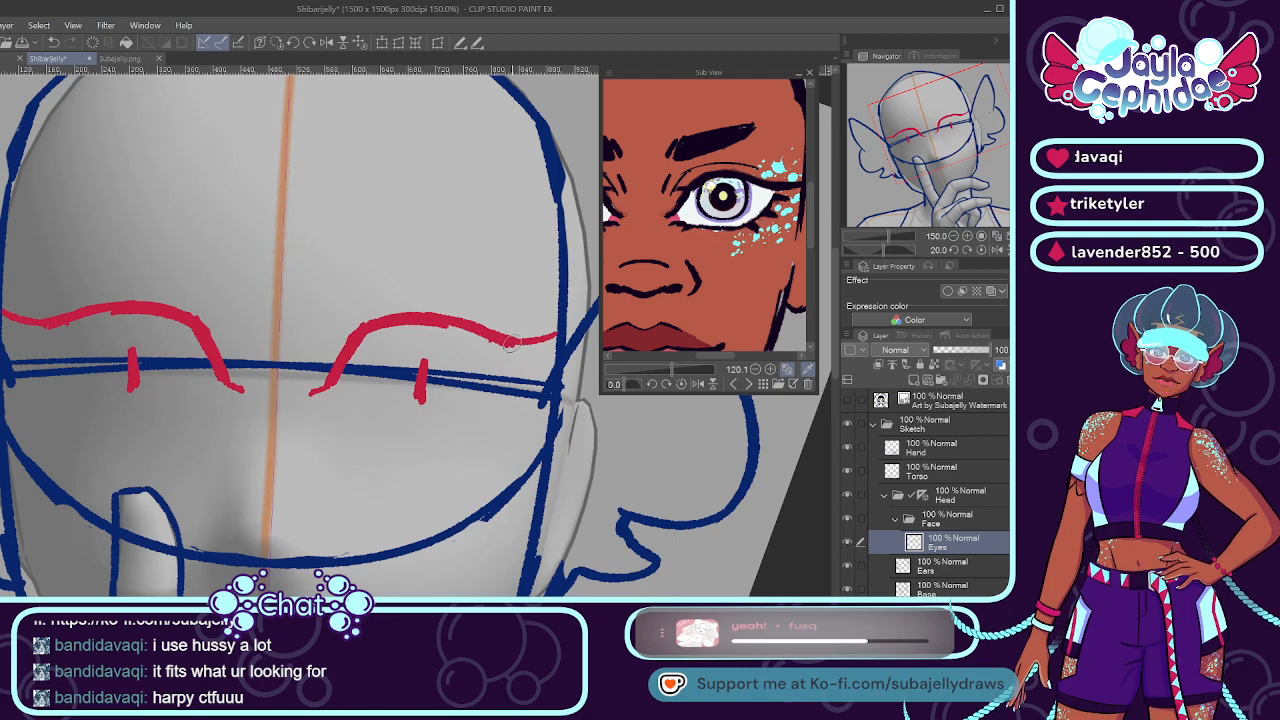
Transform the Eyes layer, flattening the eye sketch slightly and adjusting its tilt to the horizontal eye guide.
key(ctrl+t)
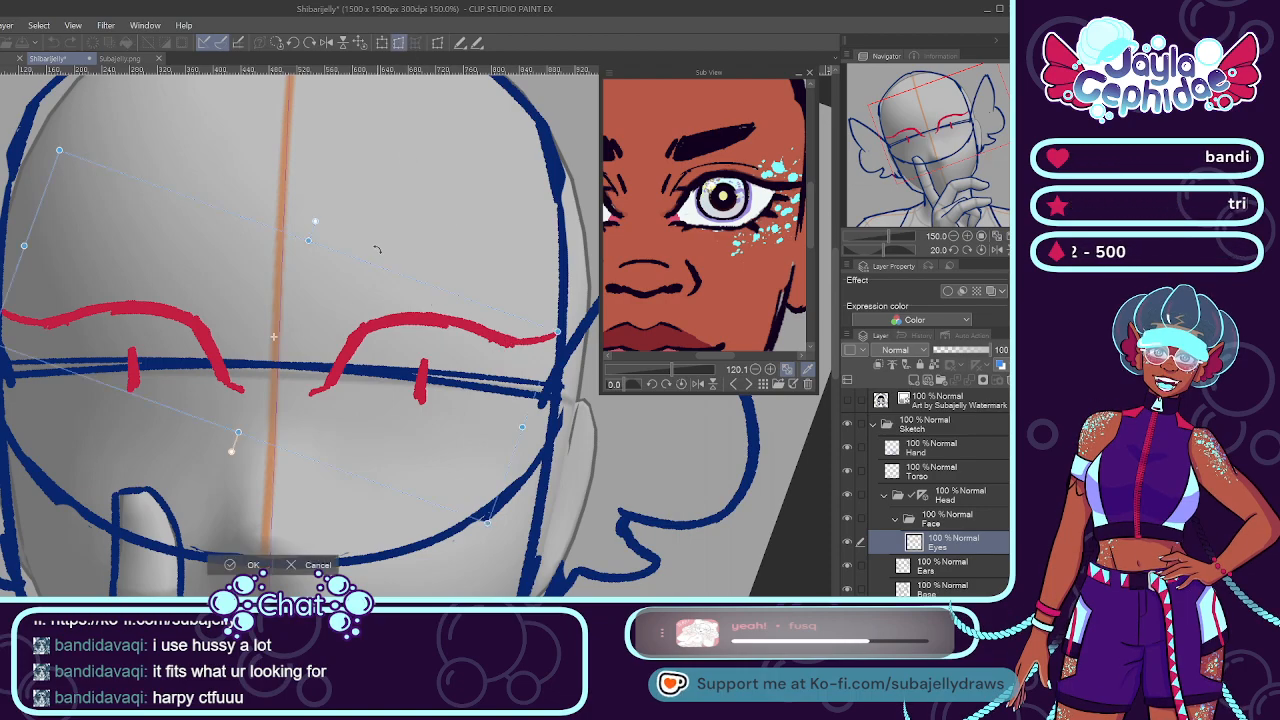
drag(308, 240, 303, 262)
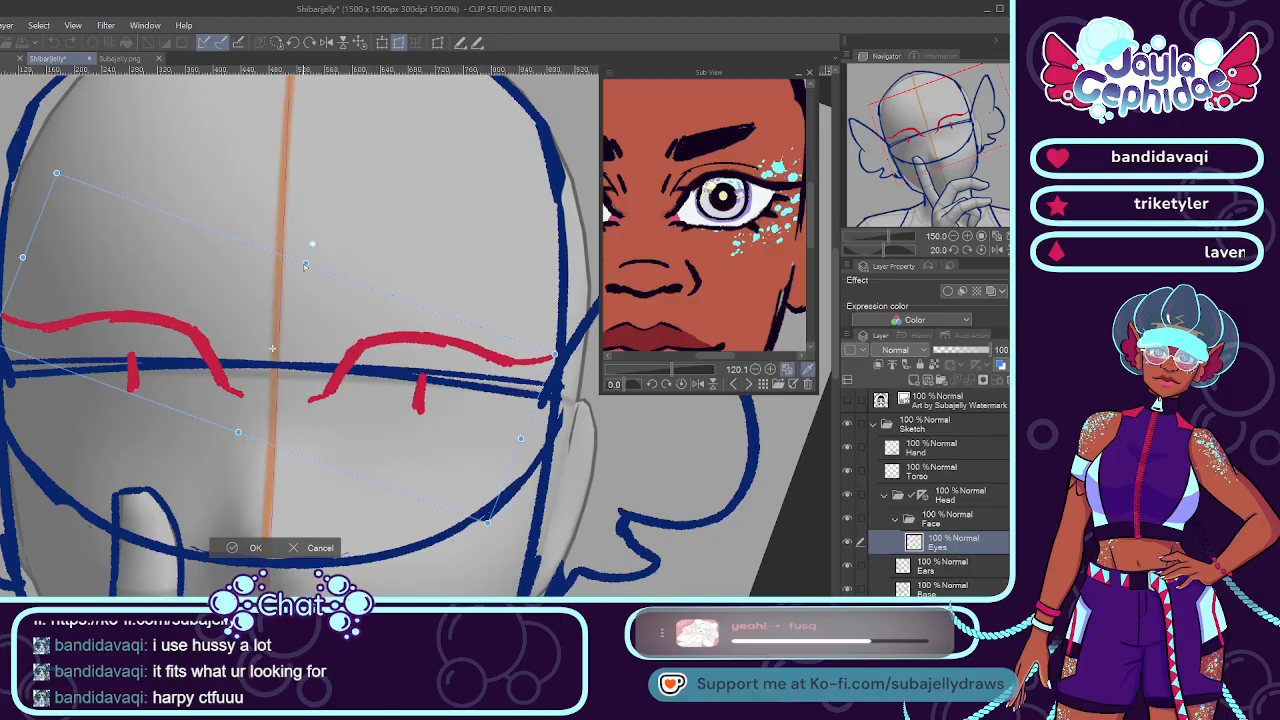
drag(614, 412, 619, 391)
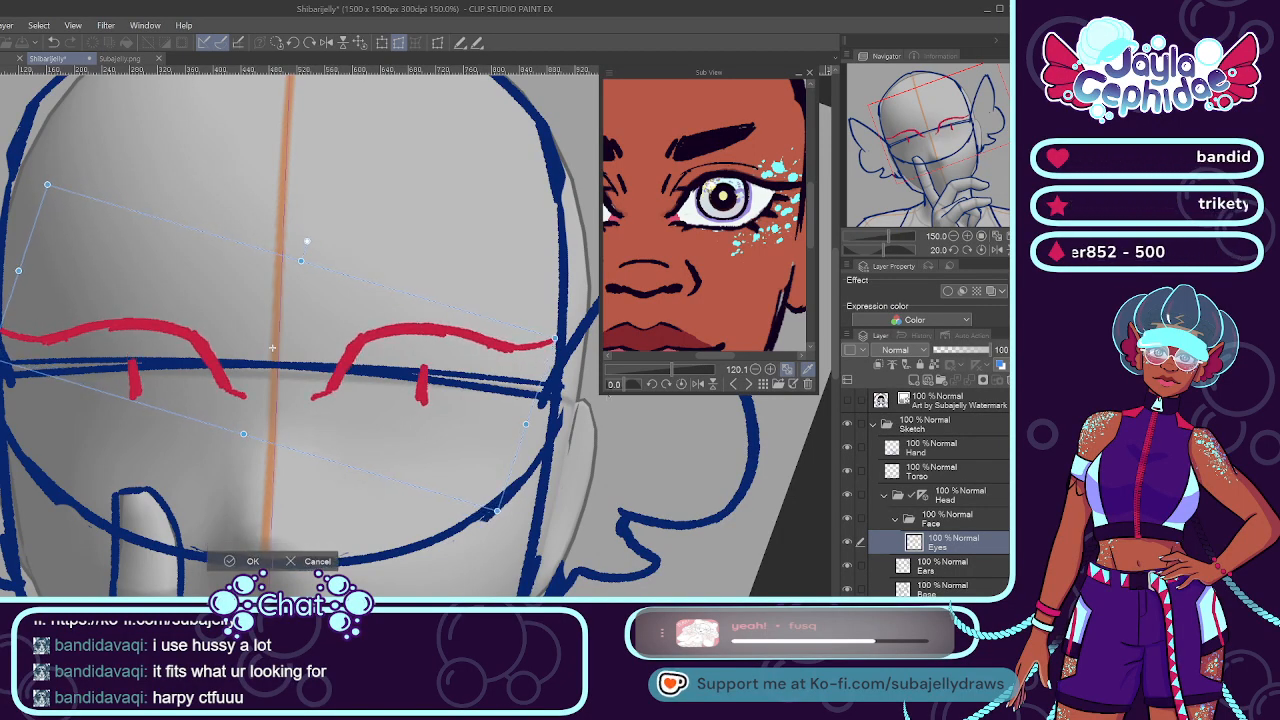
click(245, 562)
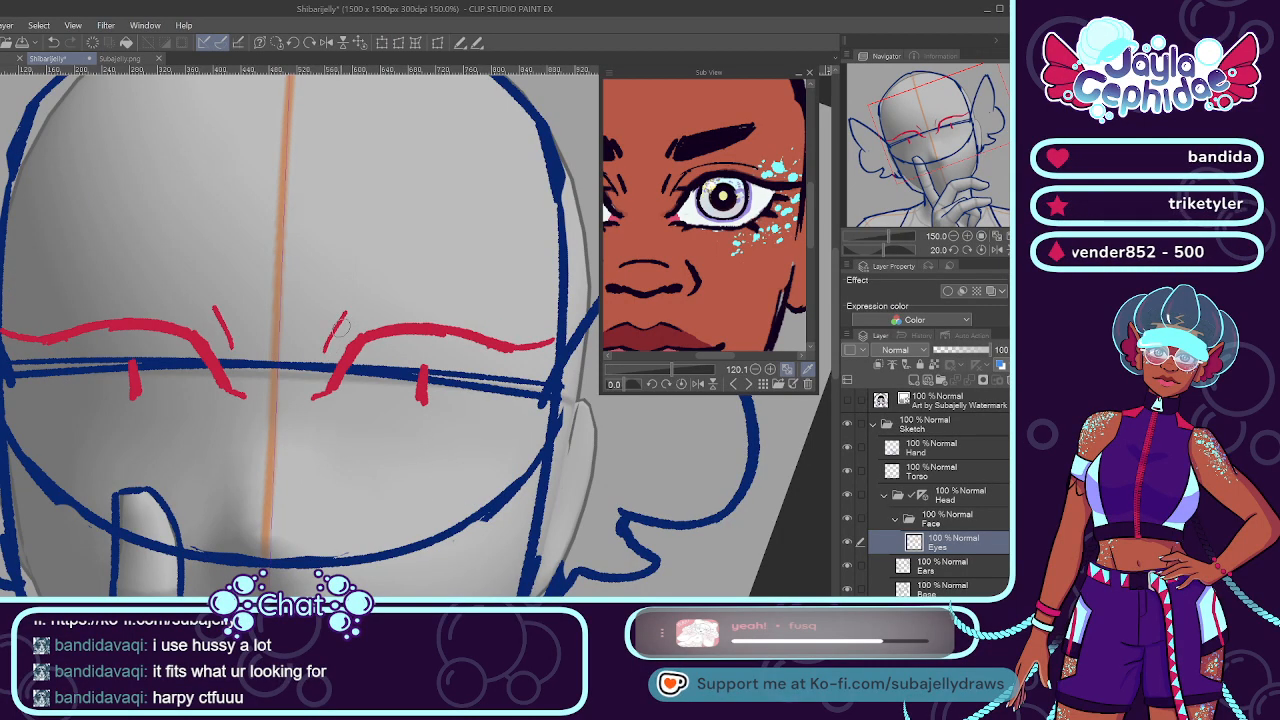
Draw mirrored eyelid creases above the upper lids, rising from short slanted inner strokes into long arches with tapered outer ends.
key(ctrl+z)
drag(323, 352, 343, 315)
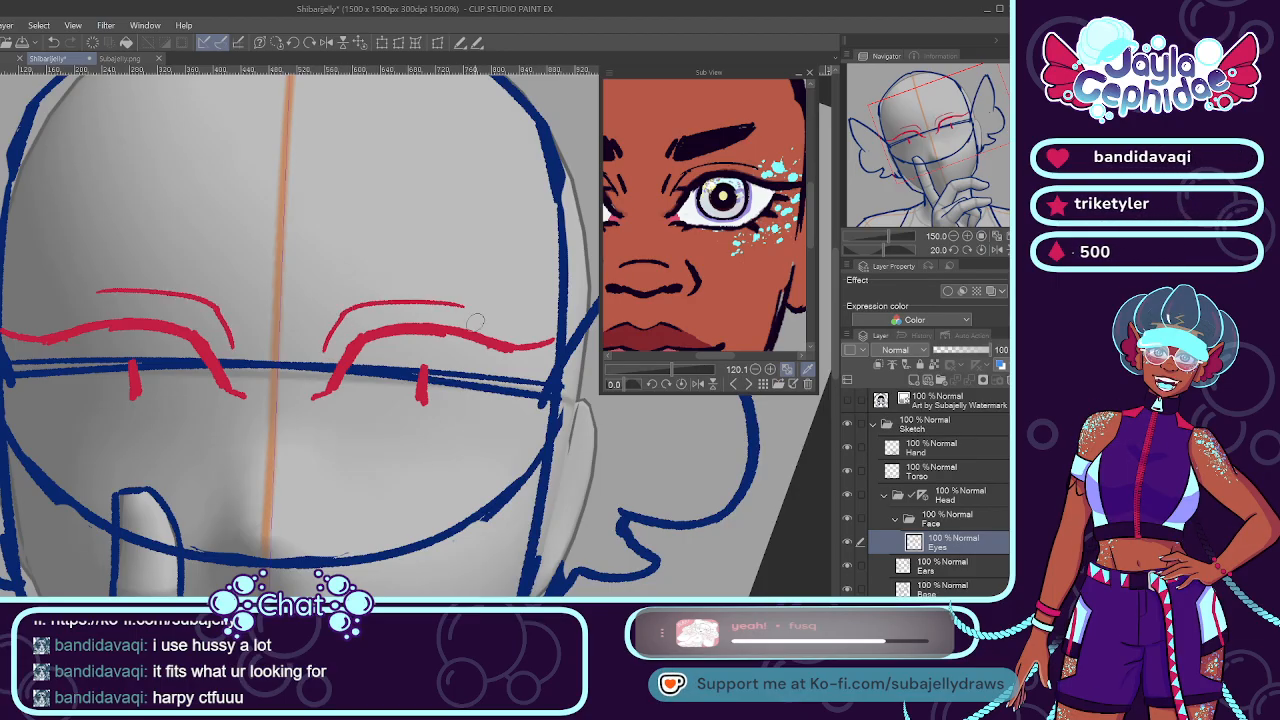
drag(68, 298, 214, 312)
drag(335, 335, 492, 324)
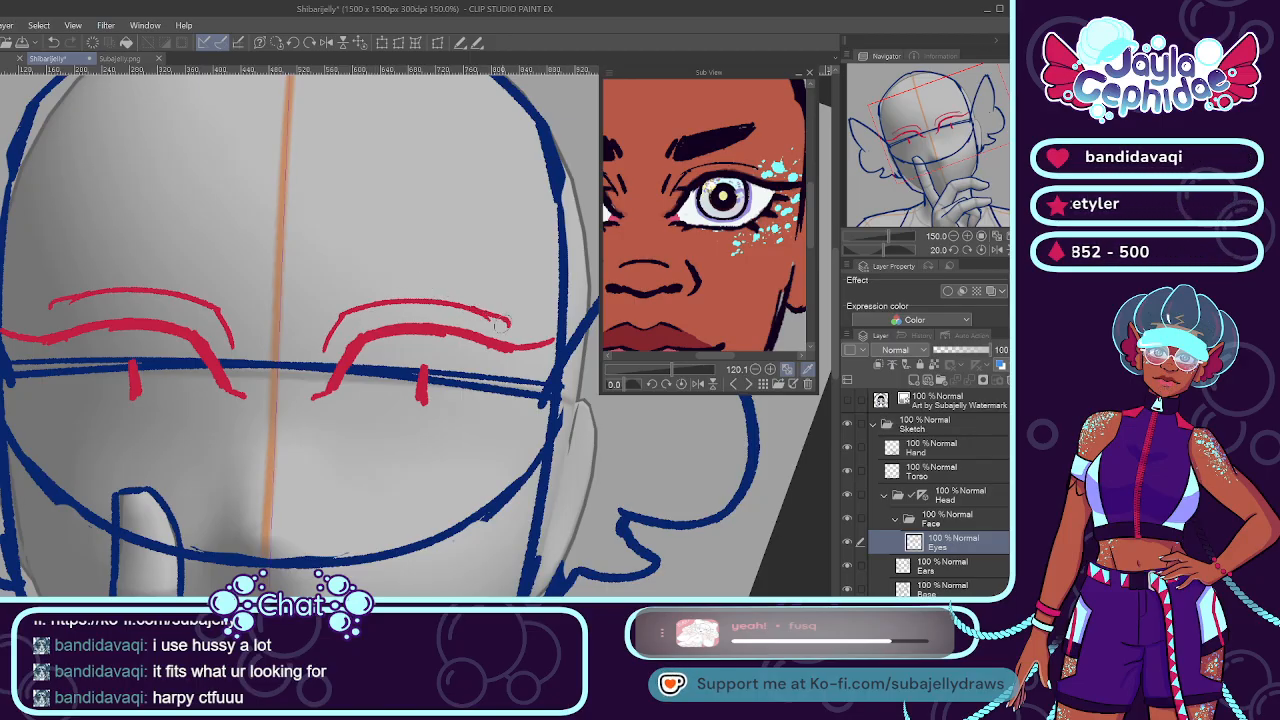
drag(478, 308, 508, 322)
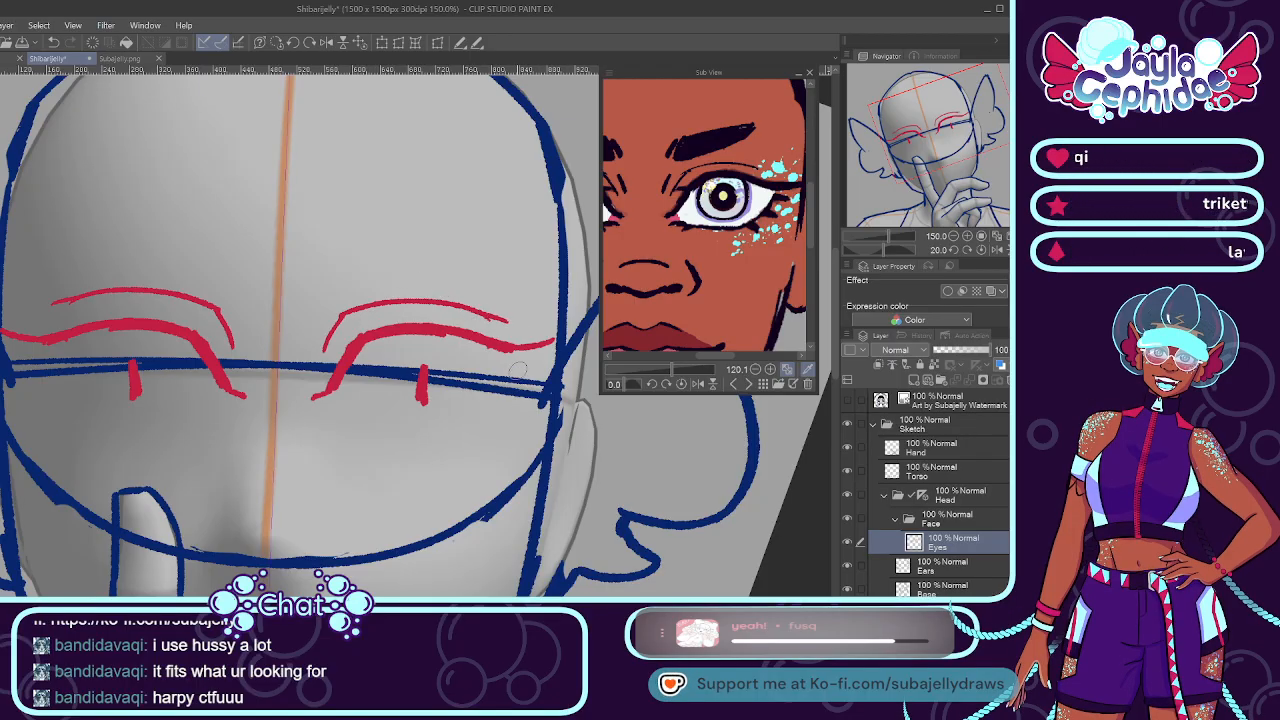
Draw mirrored slanted strokes at the outer eye corners and short lower-lid strokes beneath the inner corners.
drag(518, 366, 467, 408)
key(ctrl+z)
drag(518, 366, 467, 408)
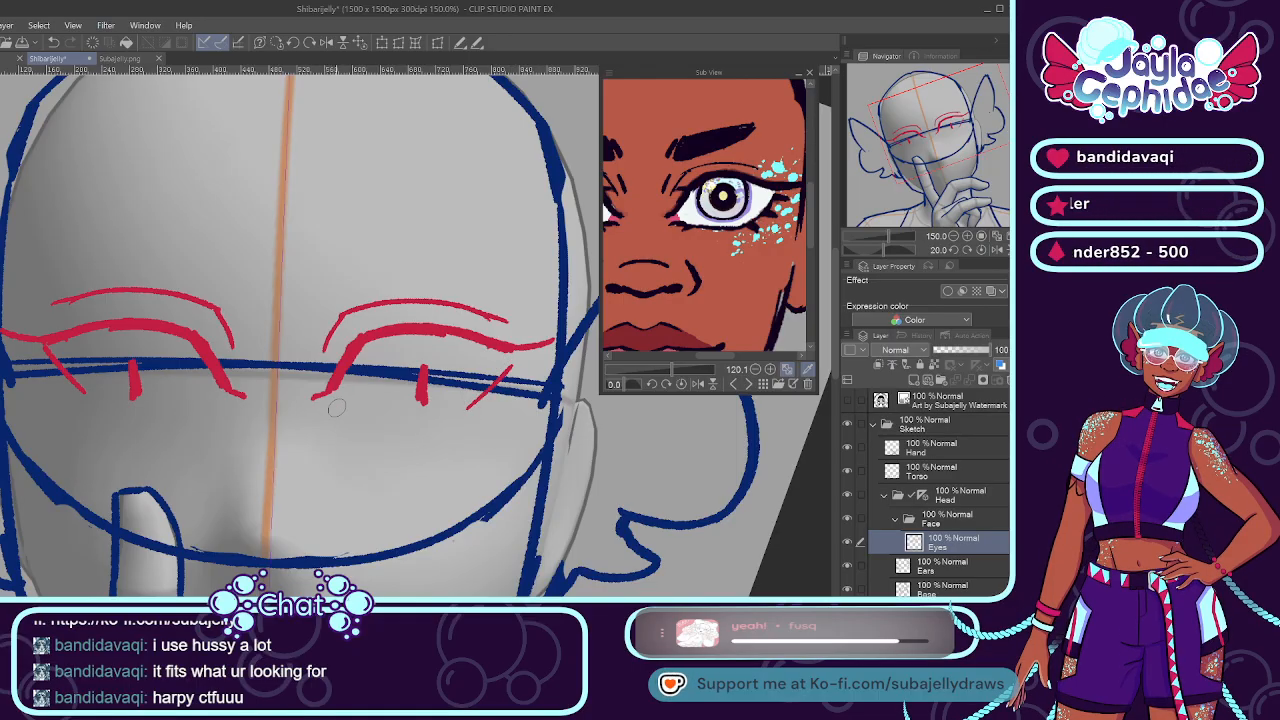
drag(313, 400, 368, 401)
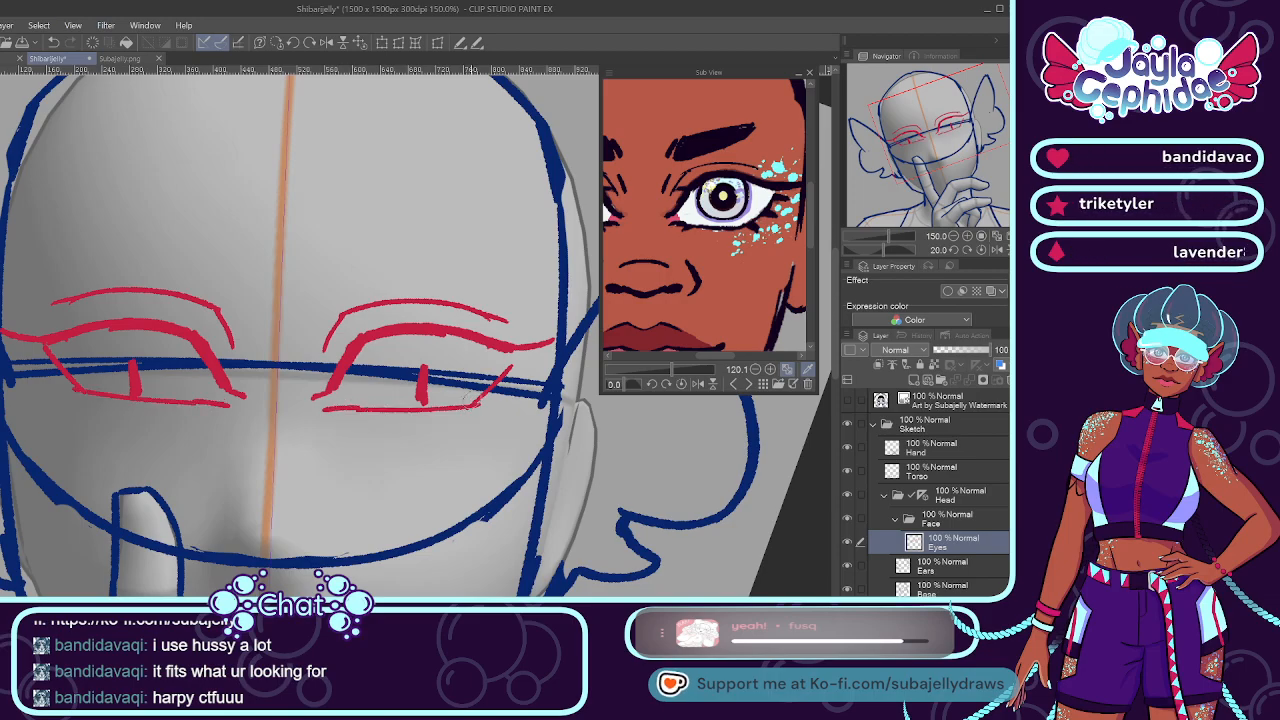
drag(500, 388, 522, 362)
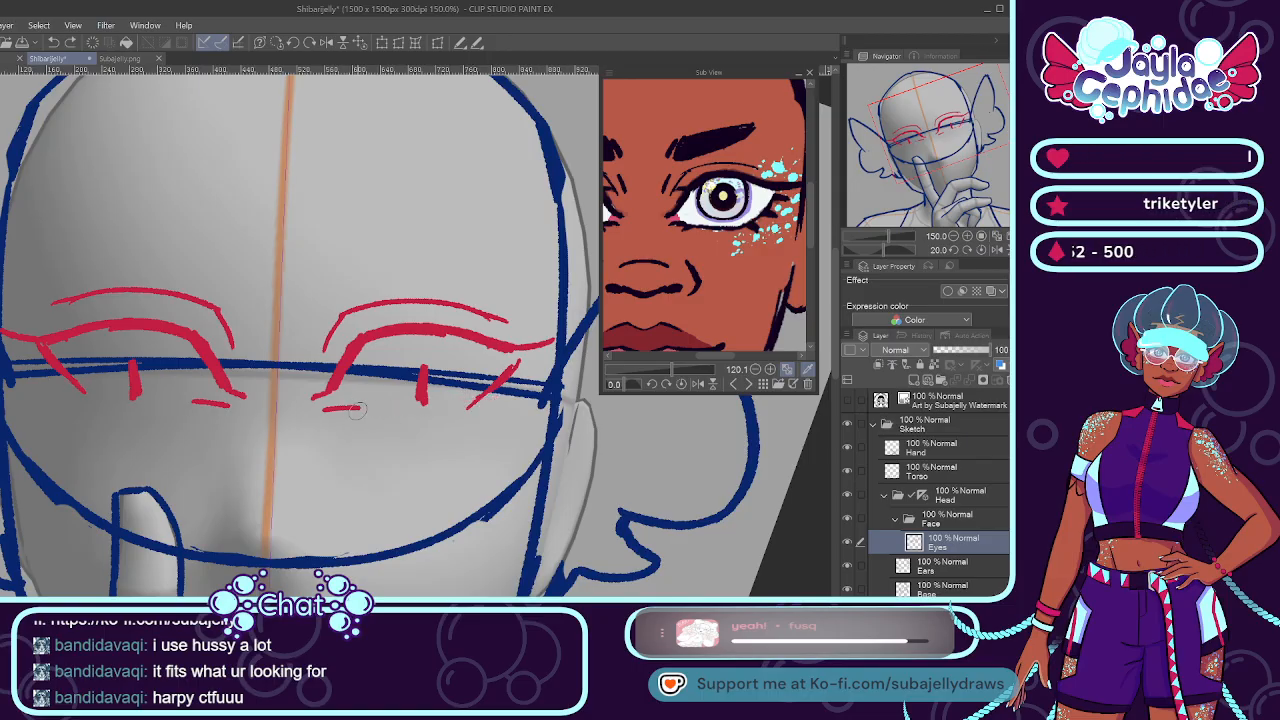
Draw the mirrored lower eyelid lines from the inner strokes to the outer slants, and add small lash flicks.
drag(357, 410, 475, 404)
key(ctrl+z)
drag(355, 410, 475, 405)
key(ctrl+z)
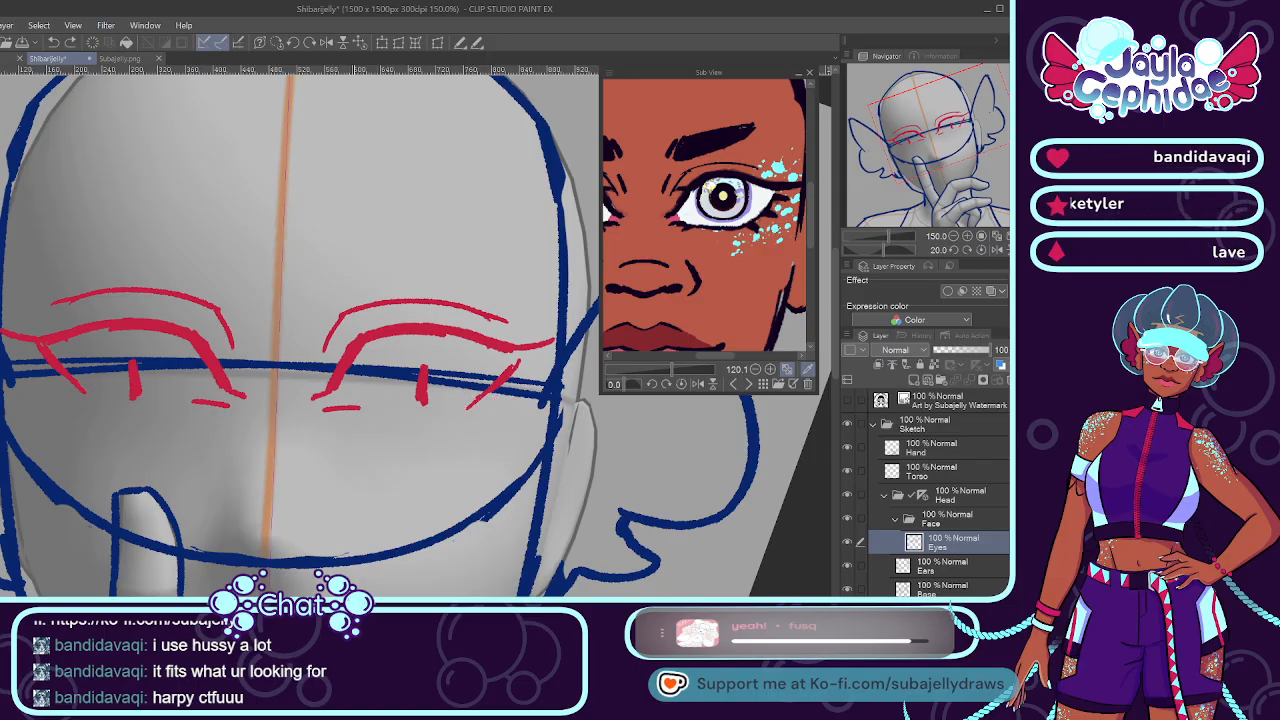
drag(348, 410, 480, 404)
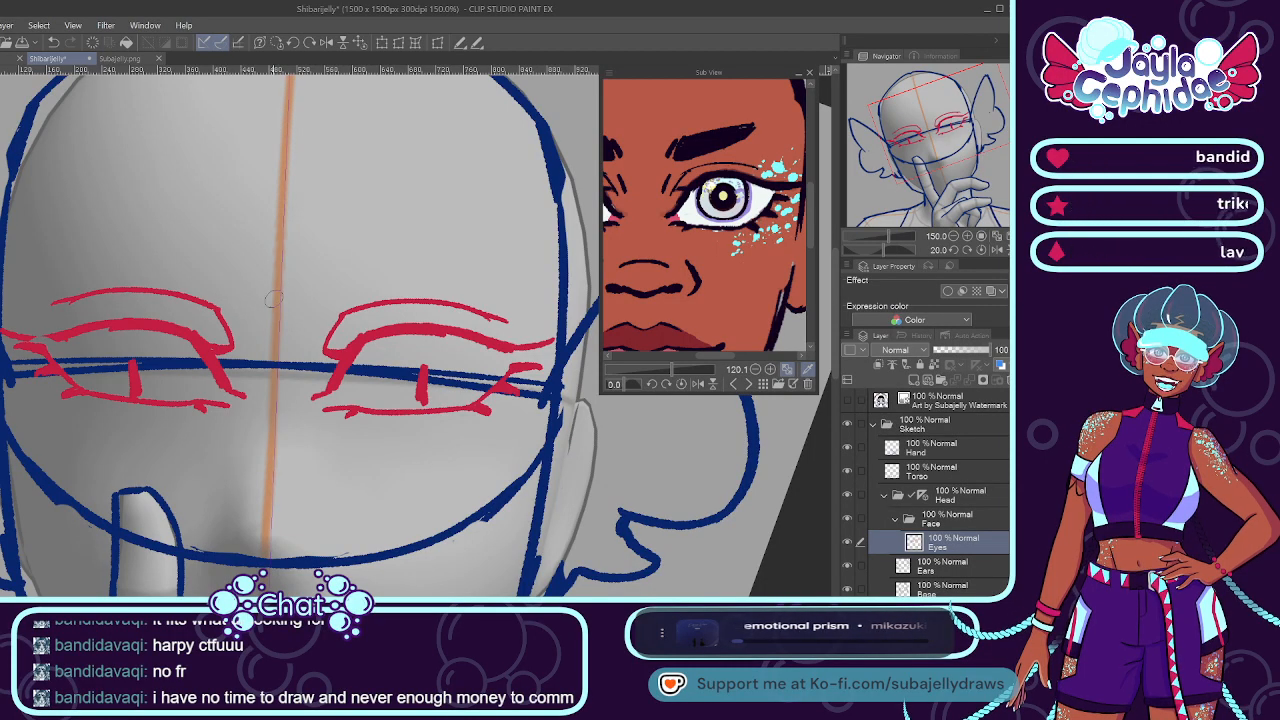
Thicken the outer ends of the upper eyelids into heavy pointed wings, checking the eyes against the whole head.
scroll(258, 300, down, 2)
scroll(186, 327, up, 3)
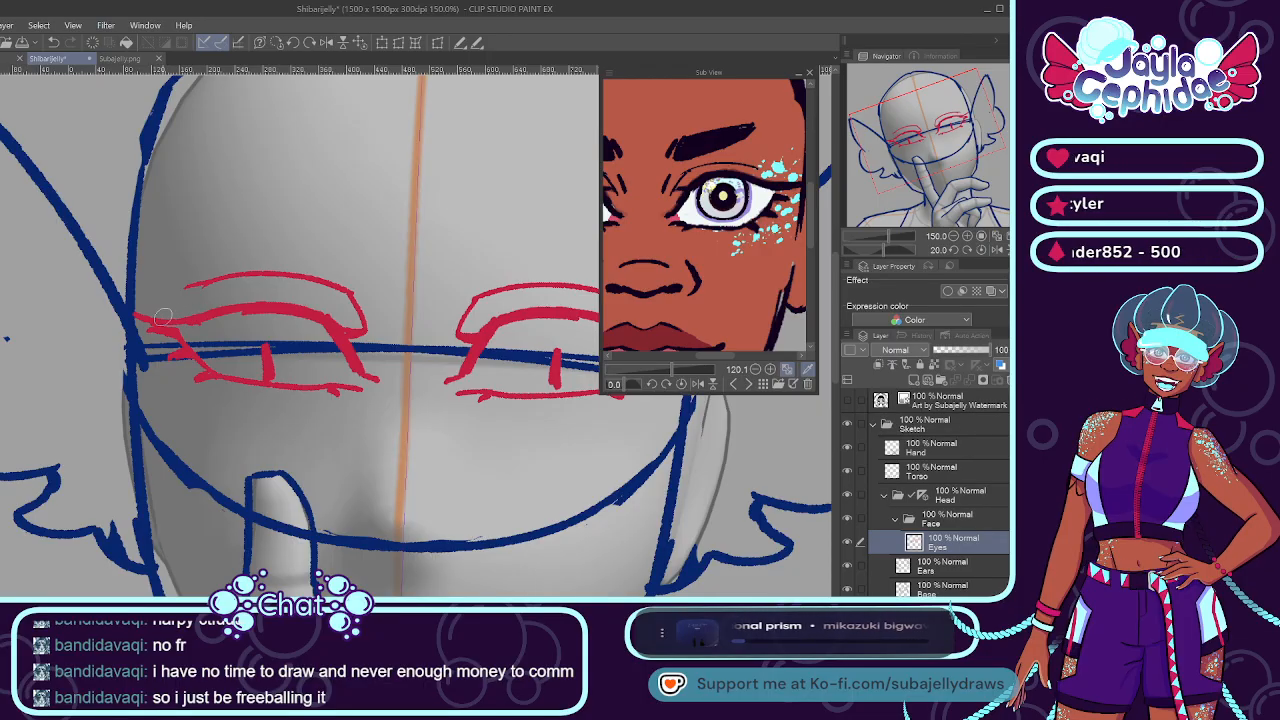
scroll(181, 314, down, 2)
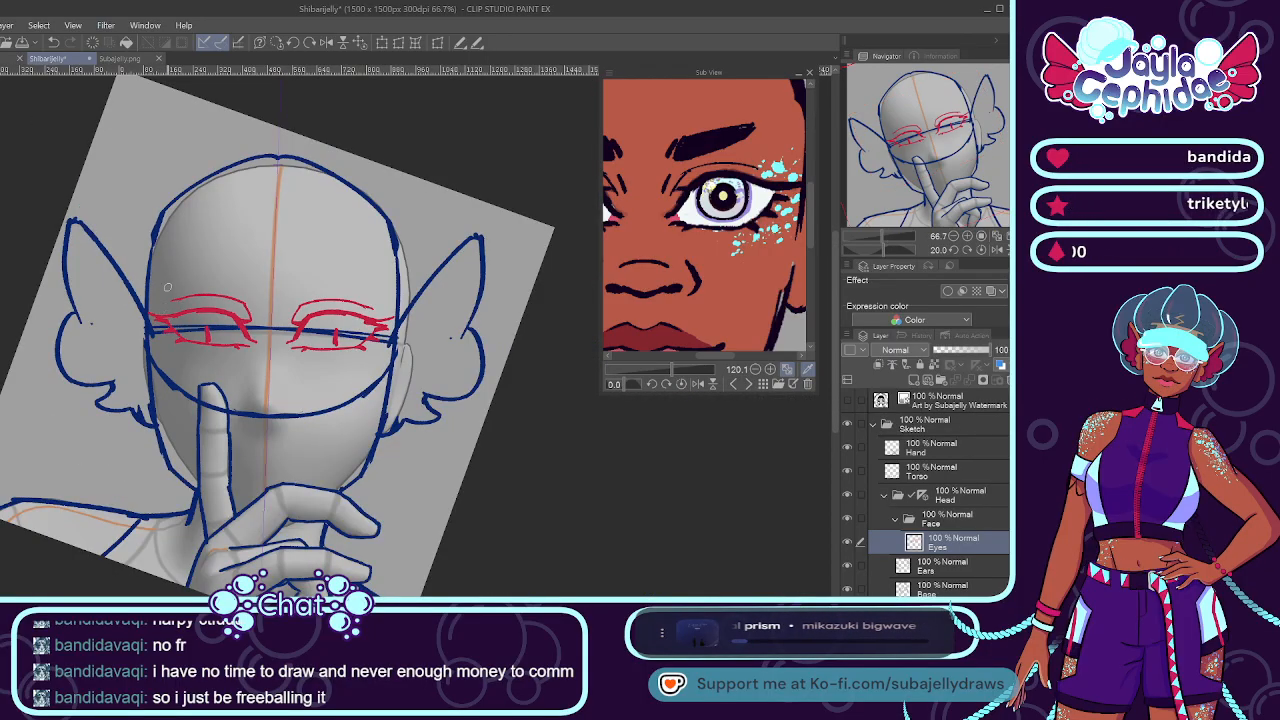
scroll(167, 288, up, 1)
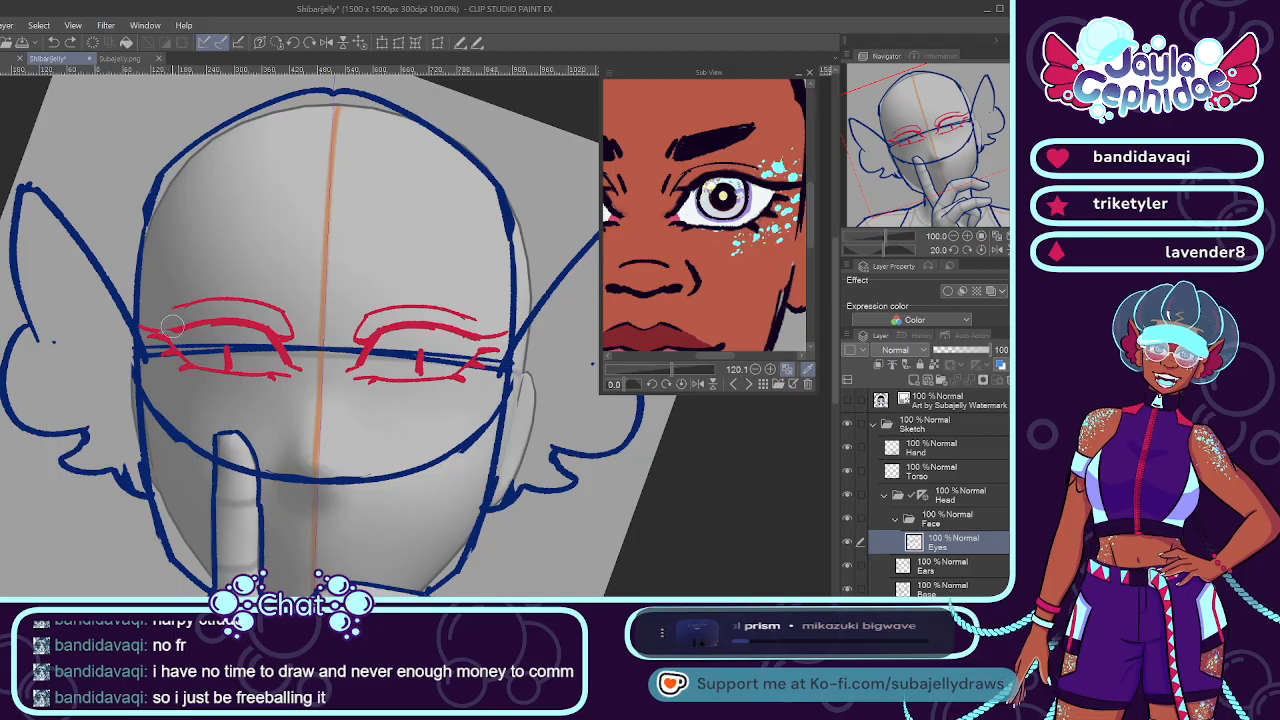
scroll(165, 326, up, 2)
scroll(131, 308, down, 2)
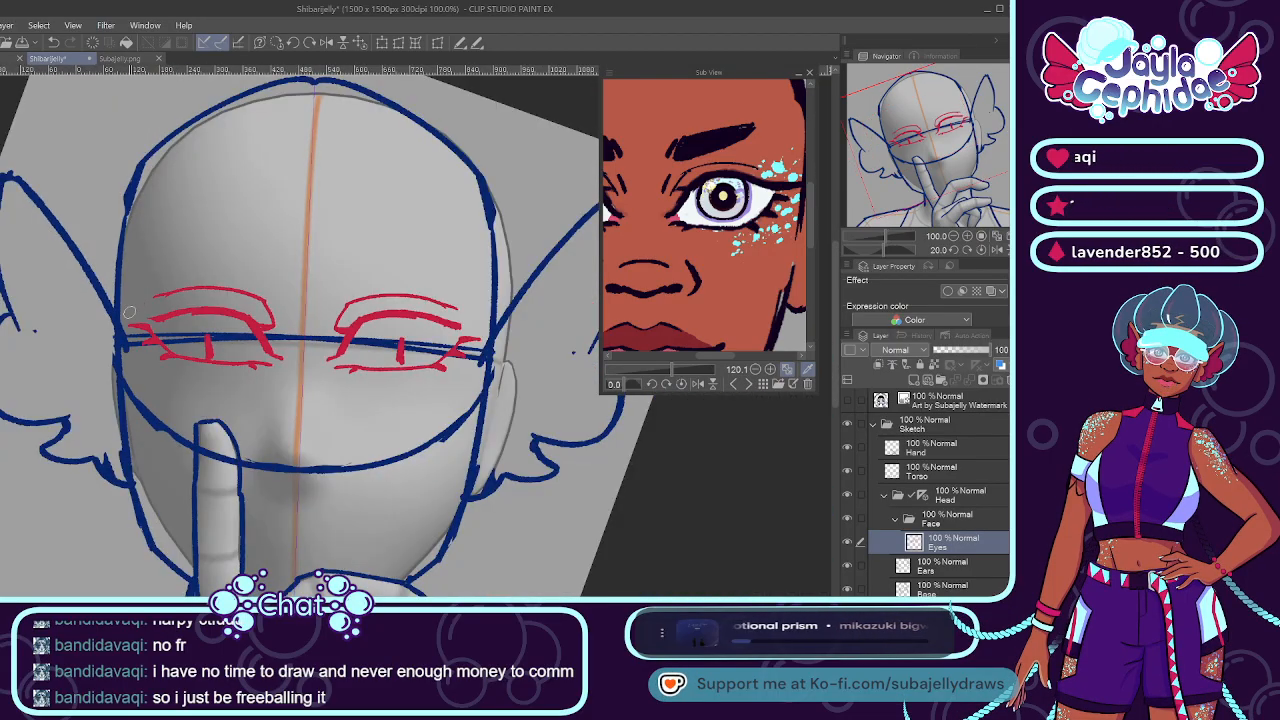
scroll(470, 326, up, 1)
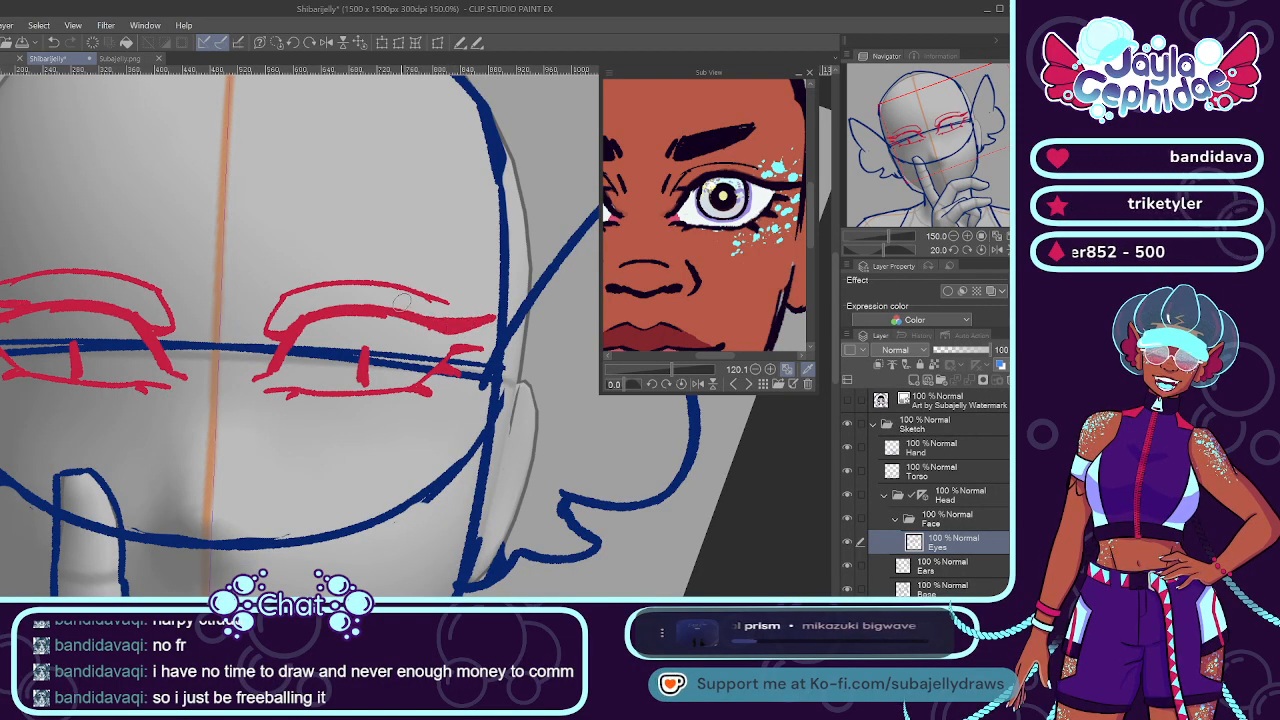
Erase the vertical guide ticks inside both eyes.
scroll(410, 340, down, 3)
scroll(388, 346, up, 2)
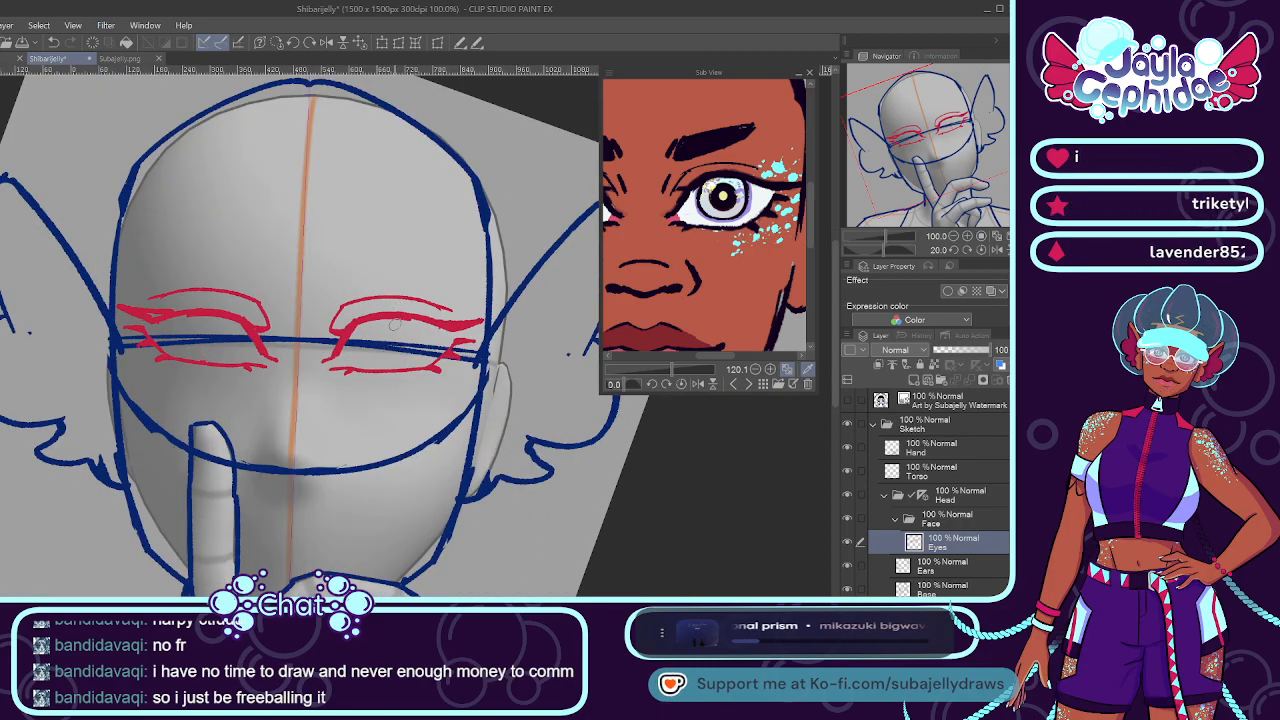
scroll(392, 322, up, 2)
scroll(362, 304, down, 2)
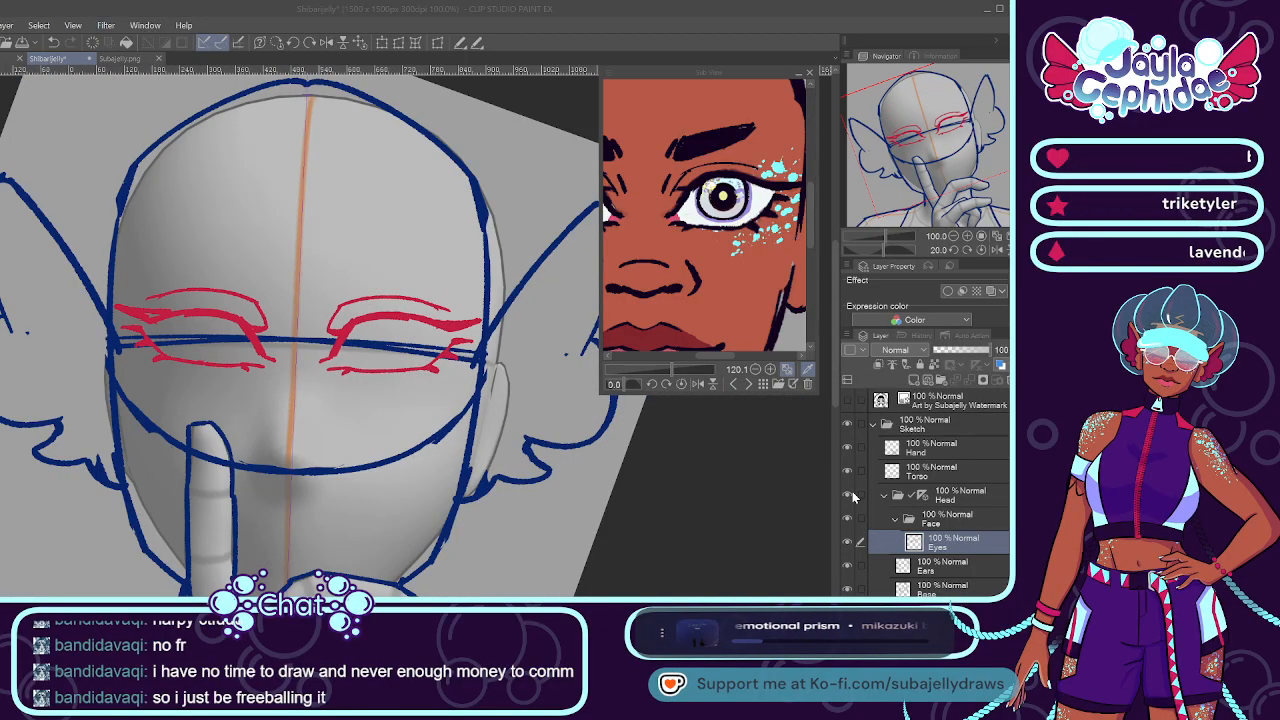
Add a Nose layer and sketch mirrored angular nostril wings, a curved underside and a short arc for the nose tip.
key(Return)
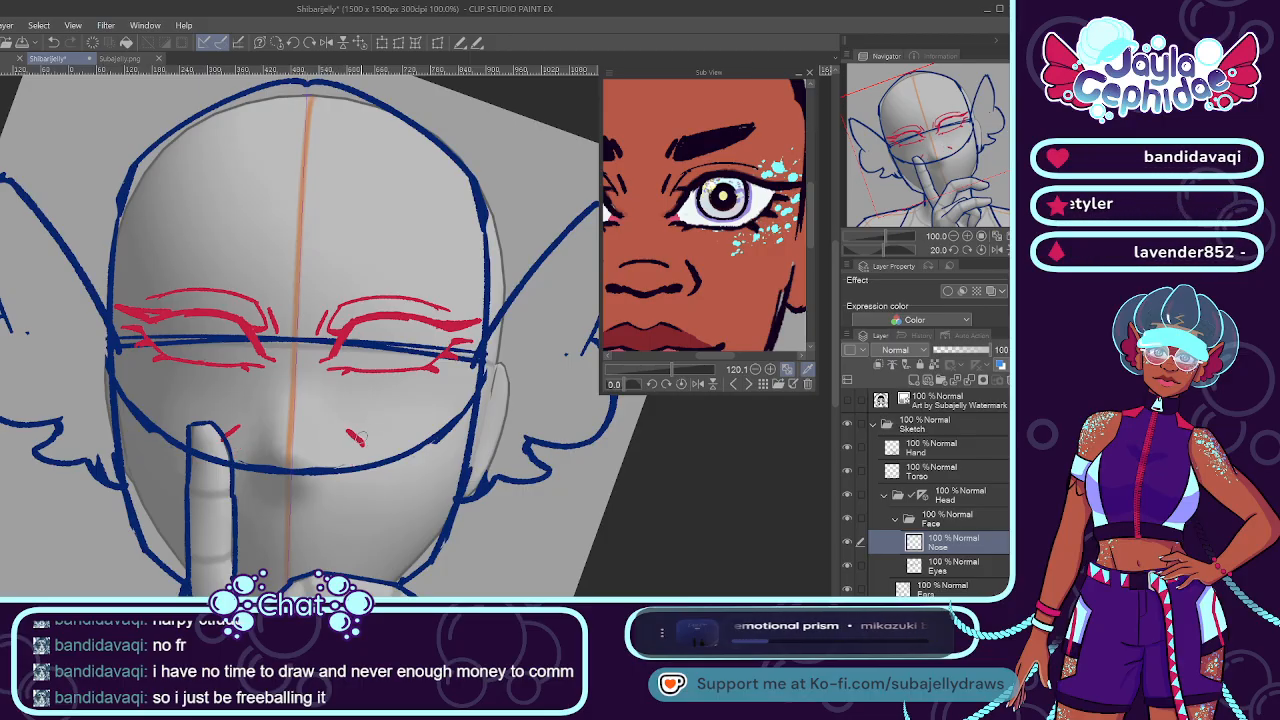
key(ctrl+z)
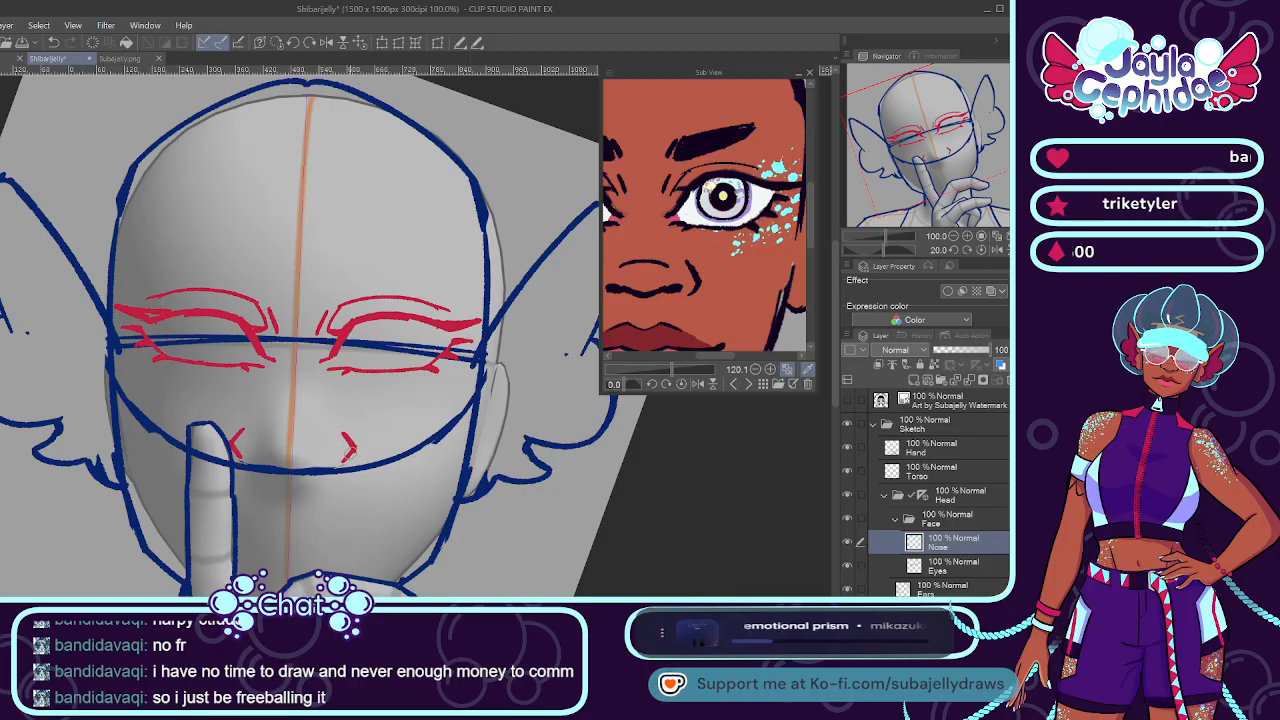
drag(250, 455, 320, 461)
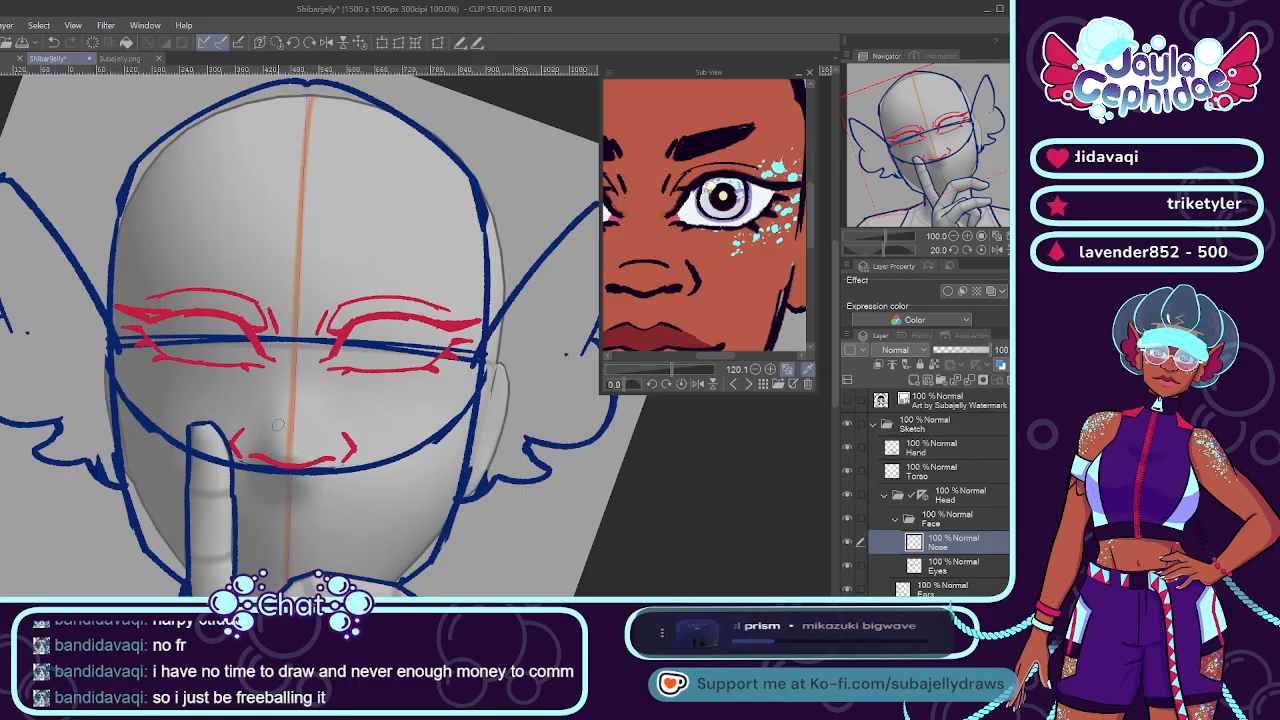
drag(280, 425, 310, 423)
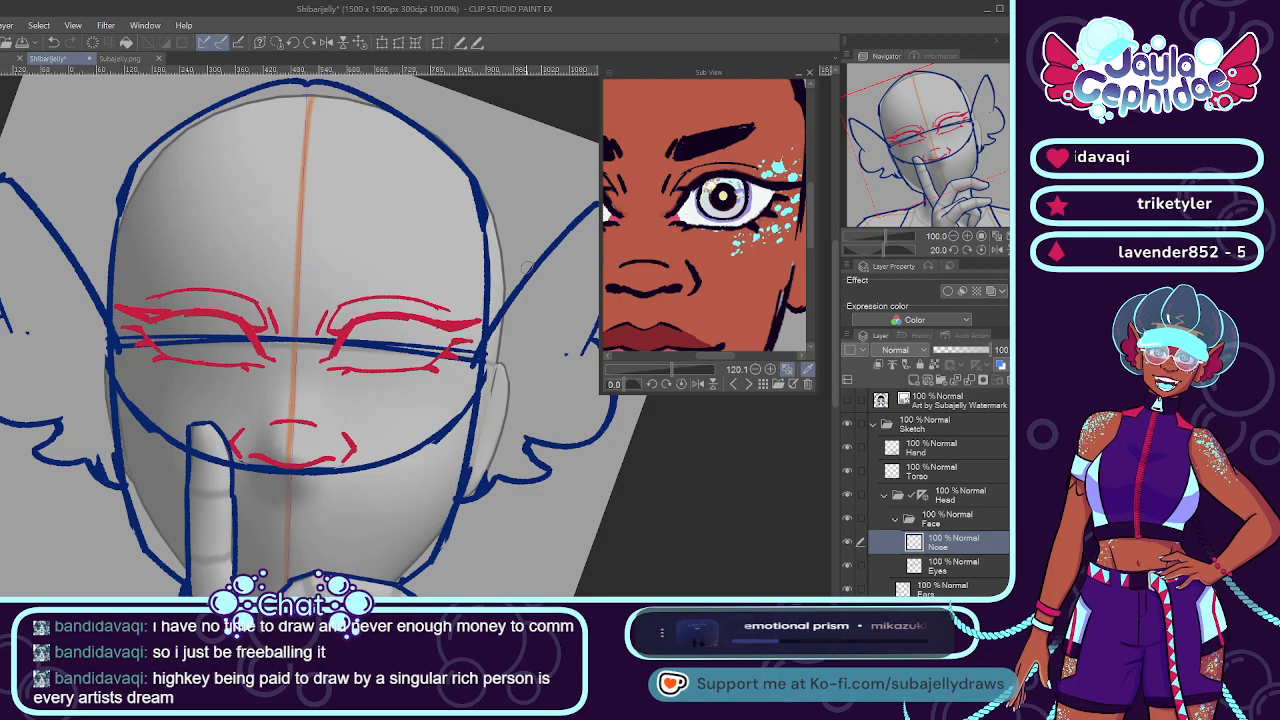
scroll(482, 206, down, 2)
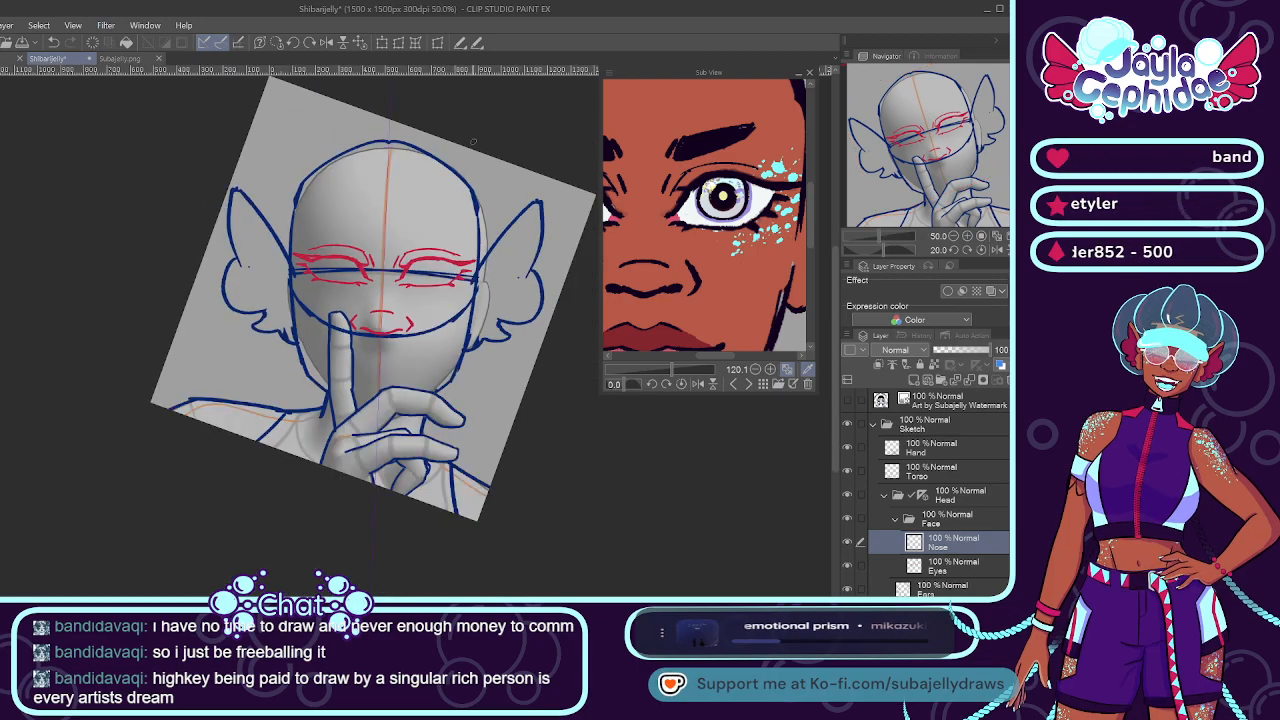
scroll(473, 141, up, 2)
Add a new layer named Brows above the Nose layer in the Face folder.
key(alt+Tab)
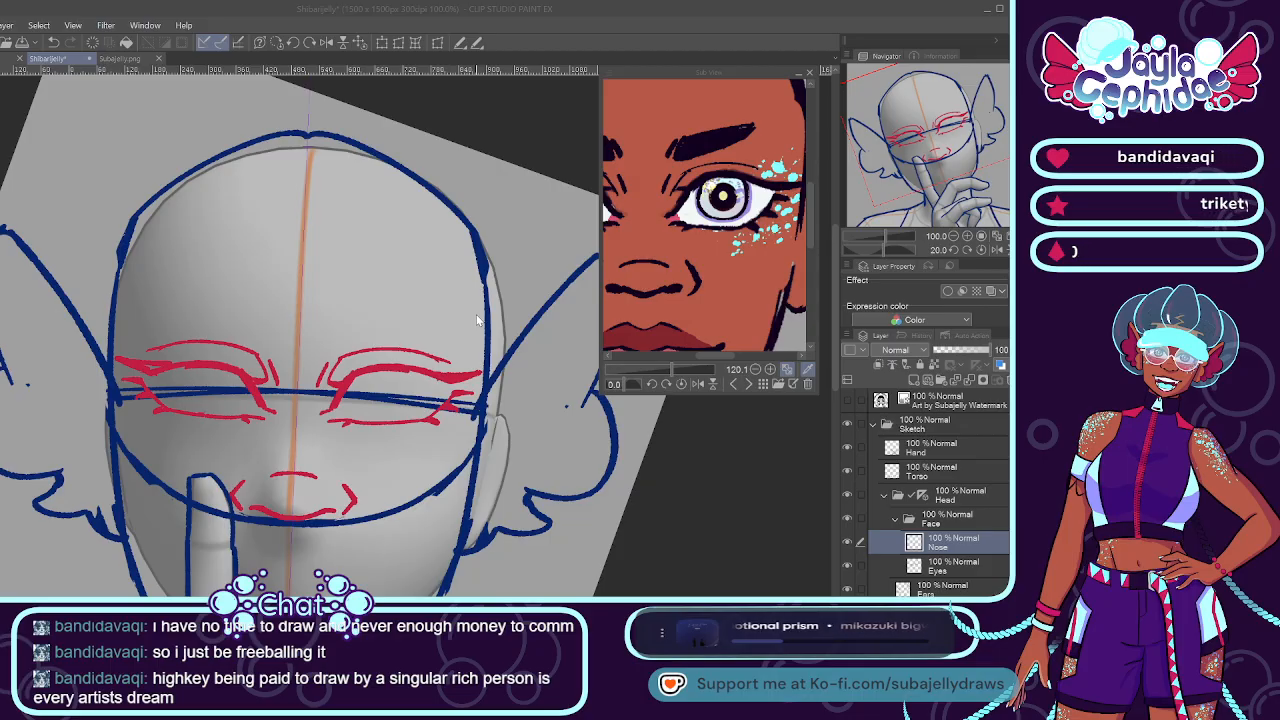
text(Brows)
key(Return)
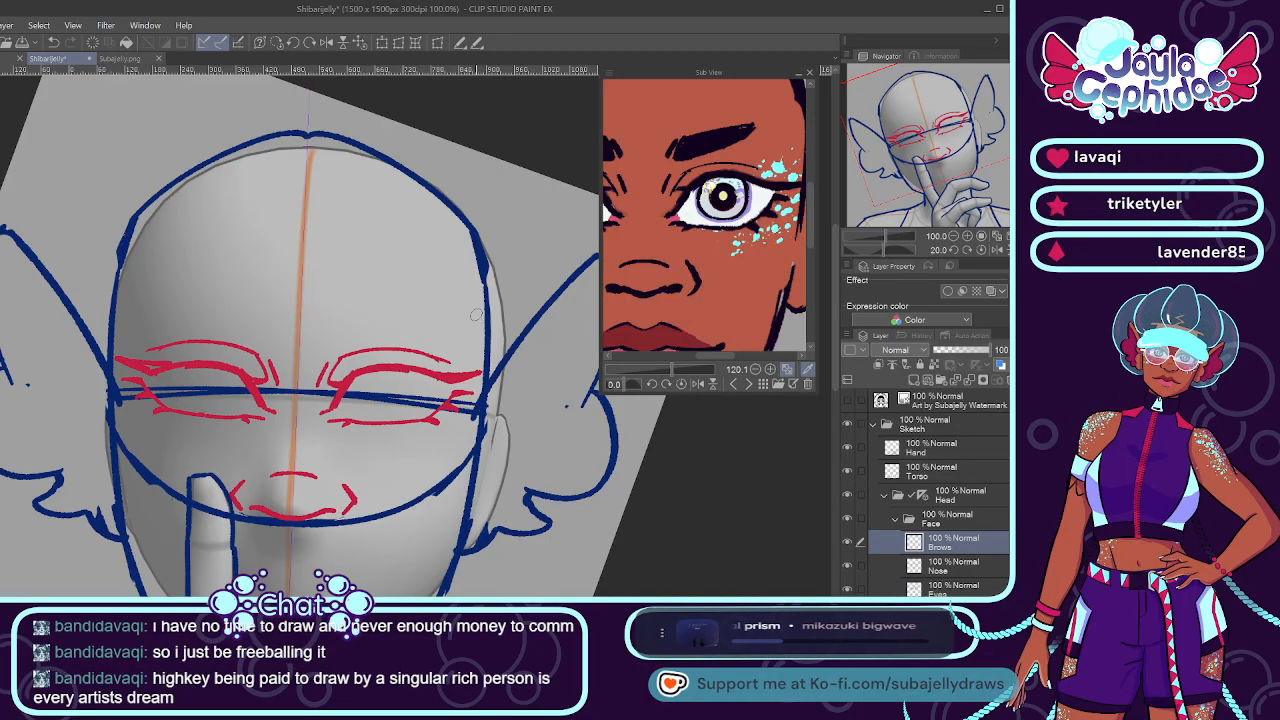
Outline mirrored eyebrows slanting upward and outward above the eyelid creases, with short furrow strokes beside their inner ends.
scroll(361, 307, up, 1)
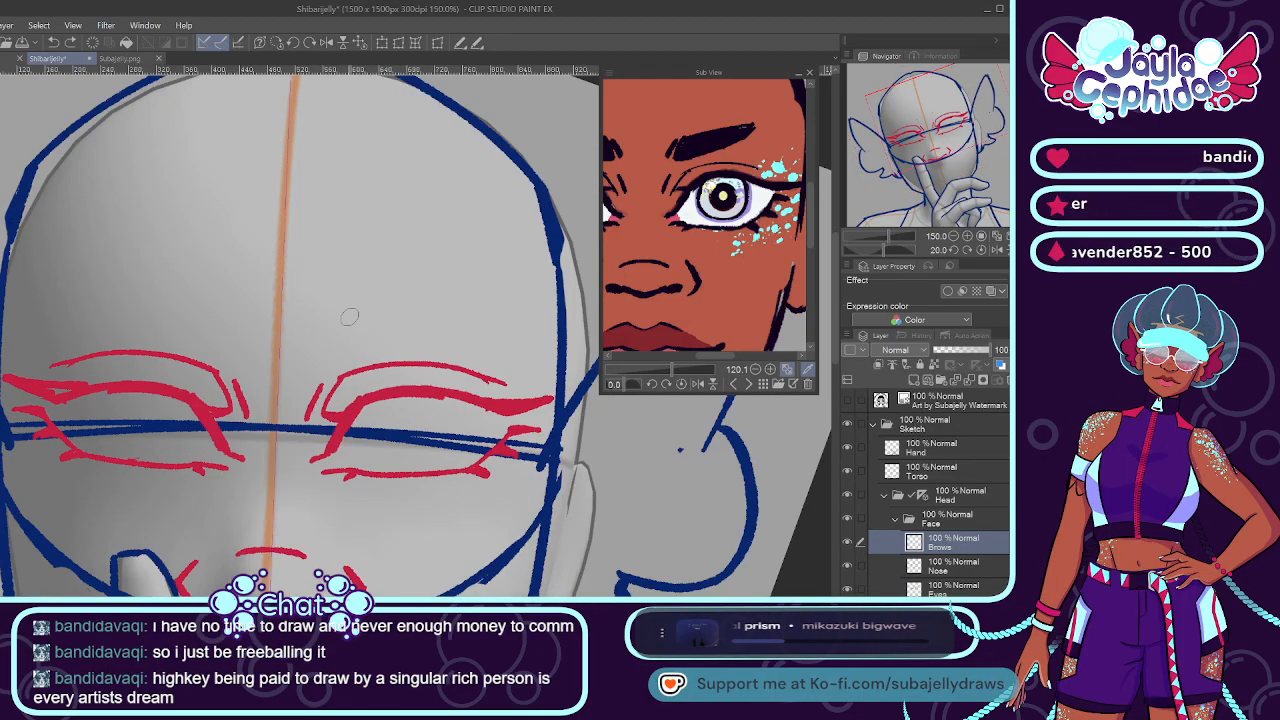
mouse_move(360, 318)
mouse_down()
mouse_move(342, 348)
mouse_move(490, 284)
mouse_up()
key(ctrl+z)
mouse_move(362, 316)
mouse_down()
mouse_move(497, 280)
mouse_move(491, 302)
mouse_move(340, 350)
mouse_up()
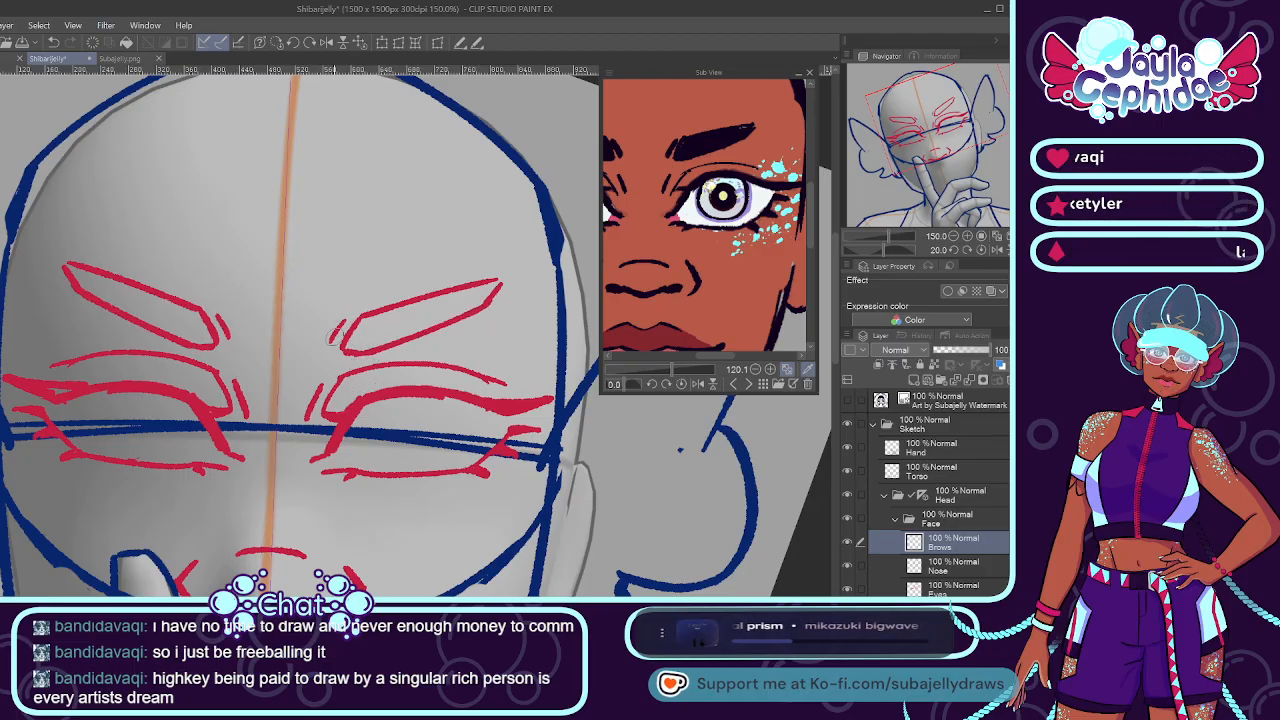
Undo the last crease mark and redraw it beside the inner end of the eyebrow, mirrored on both sides.
key(ctrl+z)
drag(352, 310, 337, 350)
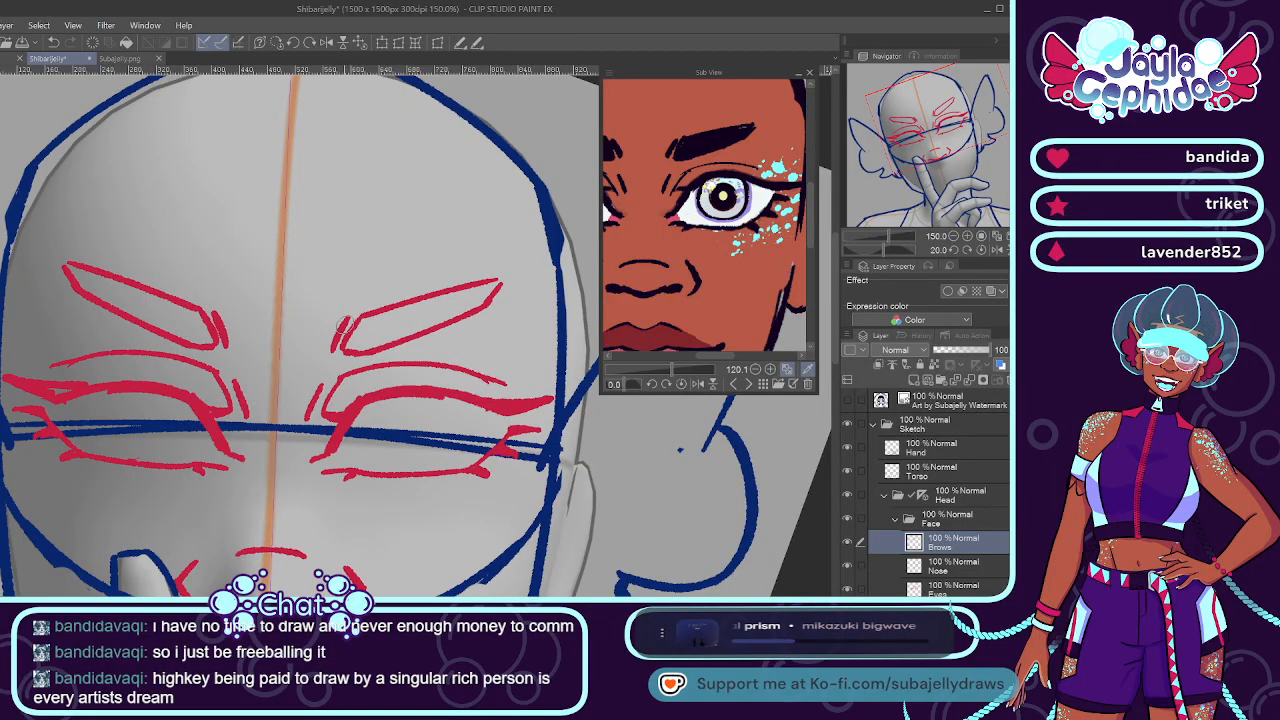
scroll(342, 315, down, 3)
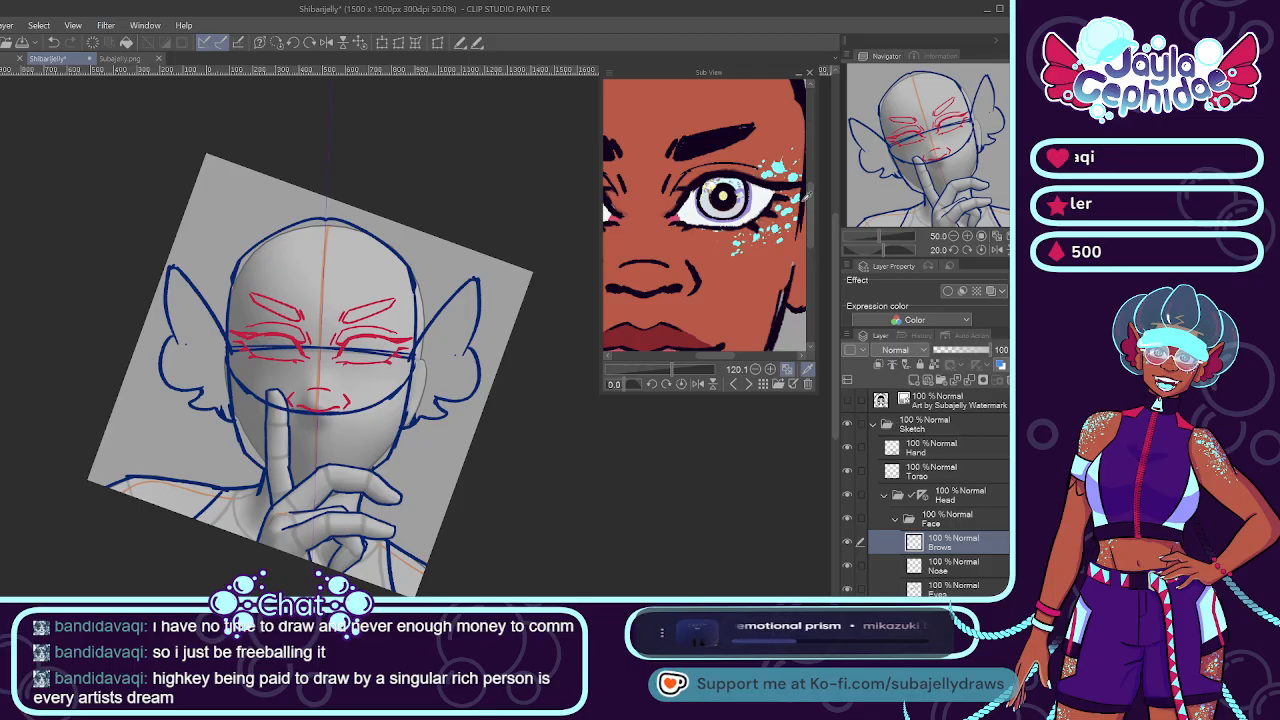
Reframe the Sub View reference on the nose and lips and add a layer named Mouth above the Brows layer.
drag(809, 205, 810, 232)
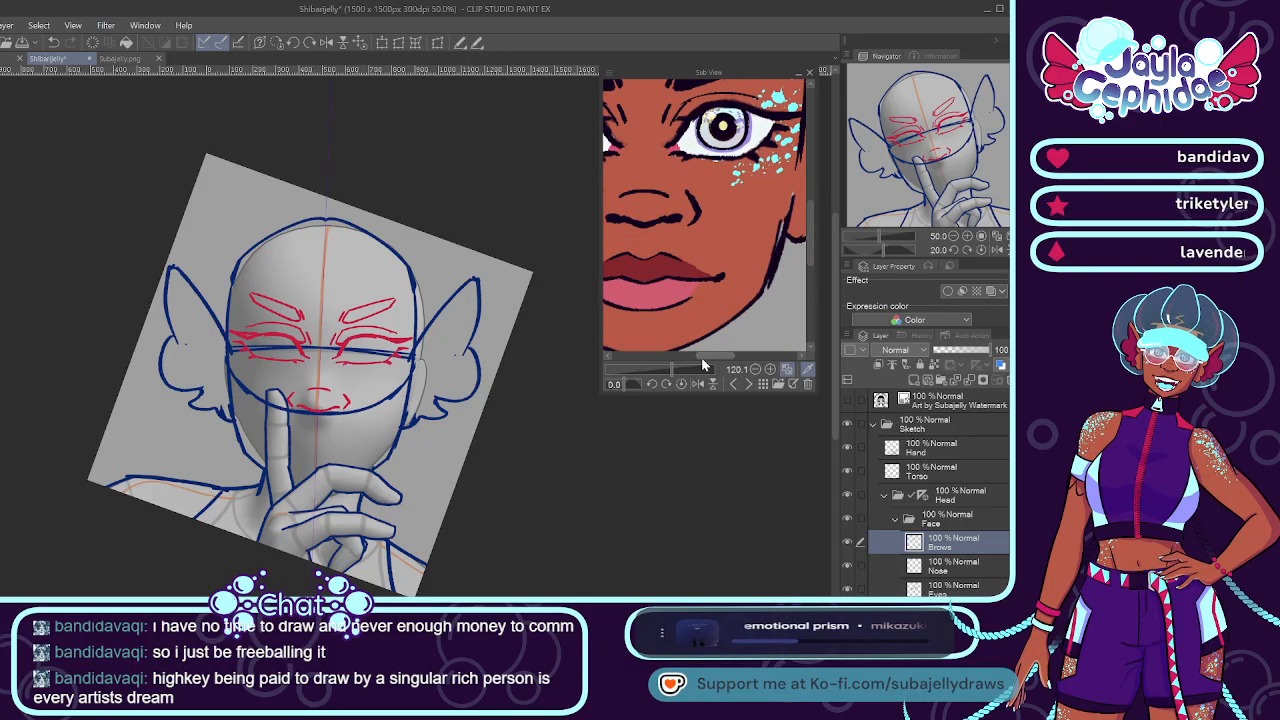
drag(701, 357, 689, 354)
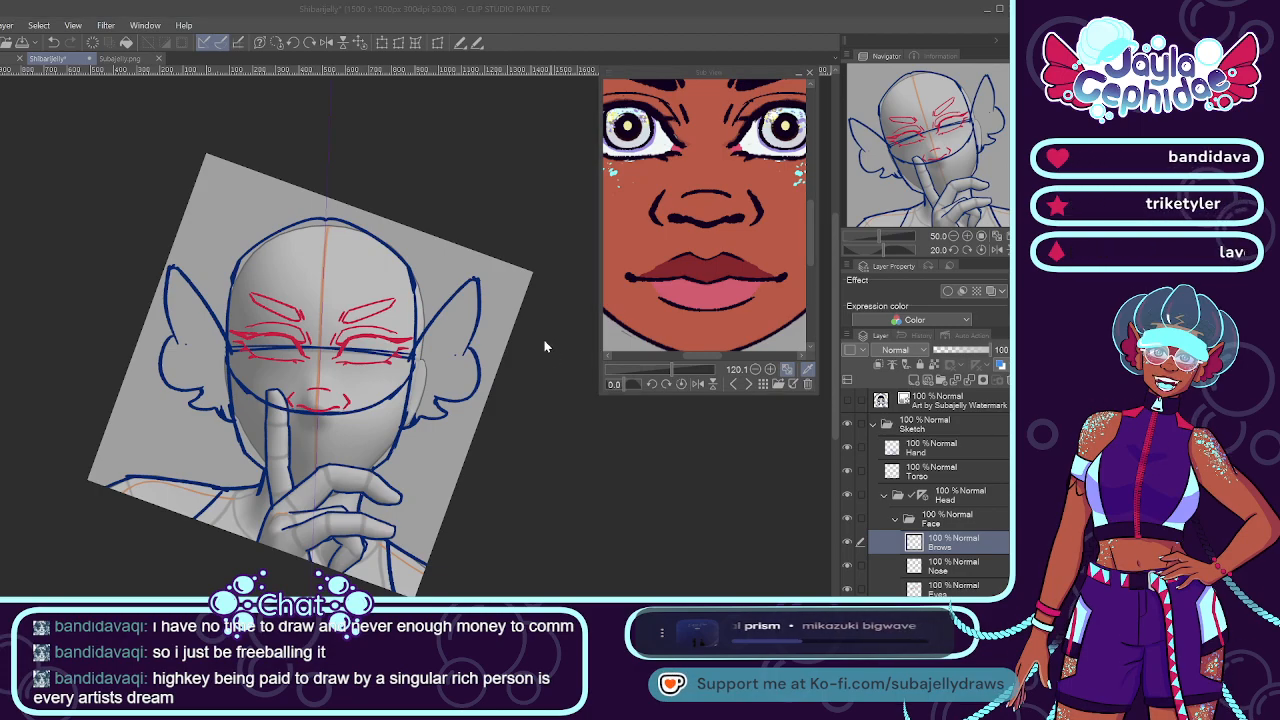
key(Return)
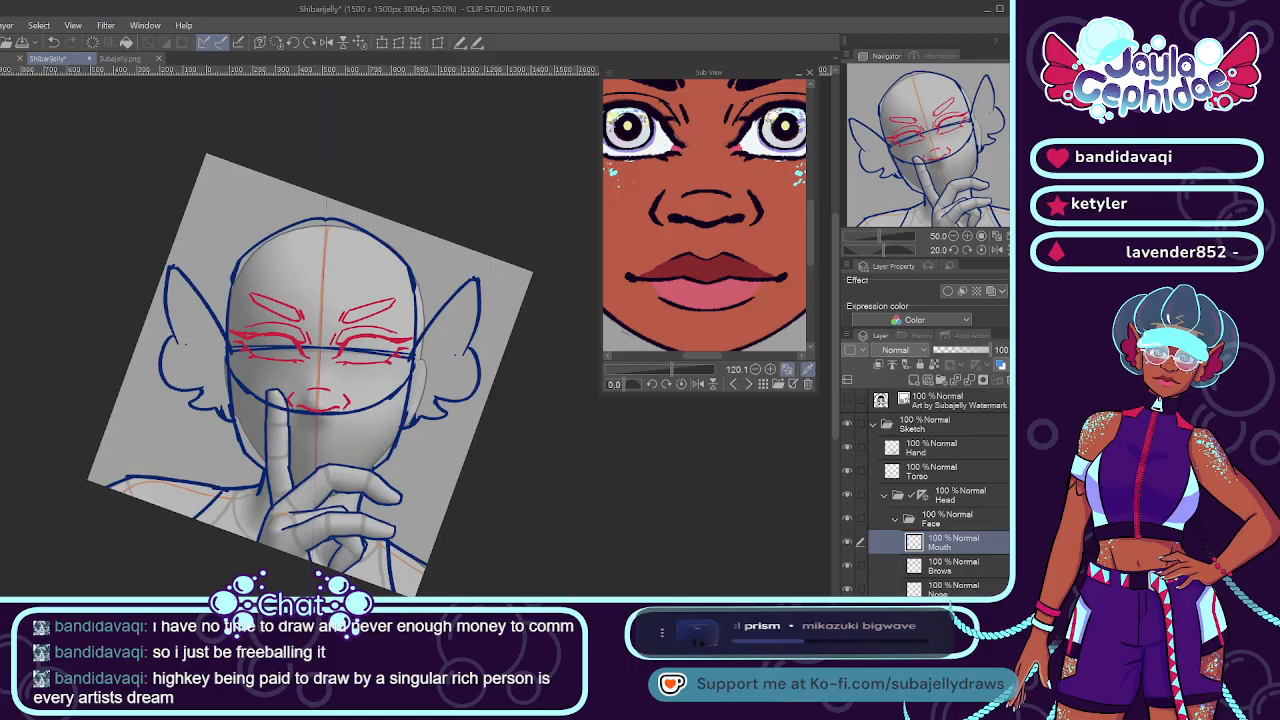
Show the red-and-blue-haired character illustration as the reference, enlarged to its face at 99.7.
click(745, 385)
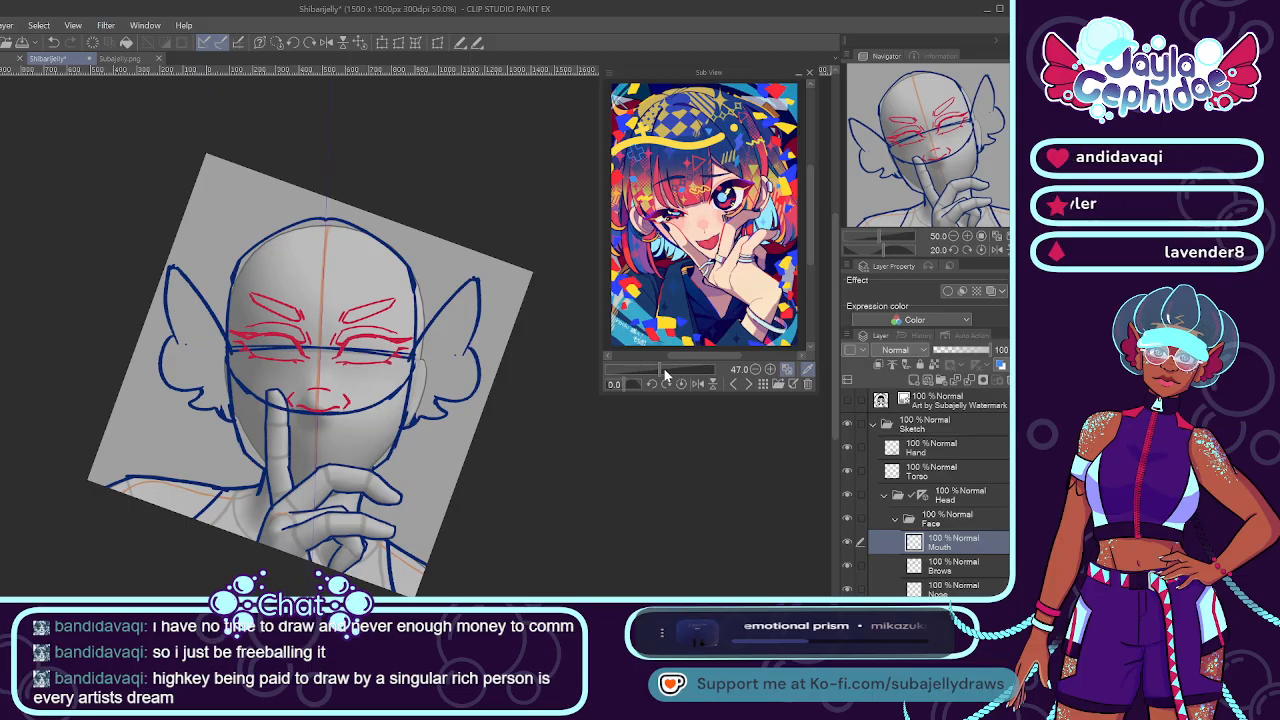
scroll(690, 340, up, 3)
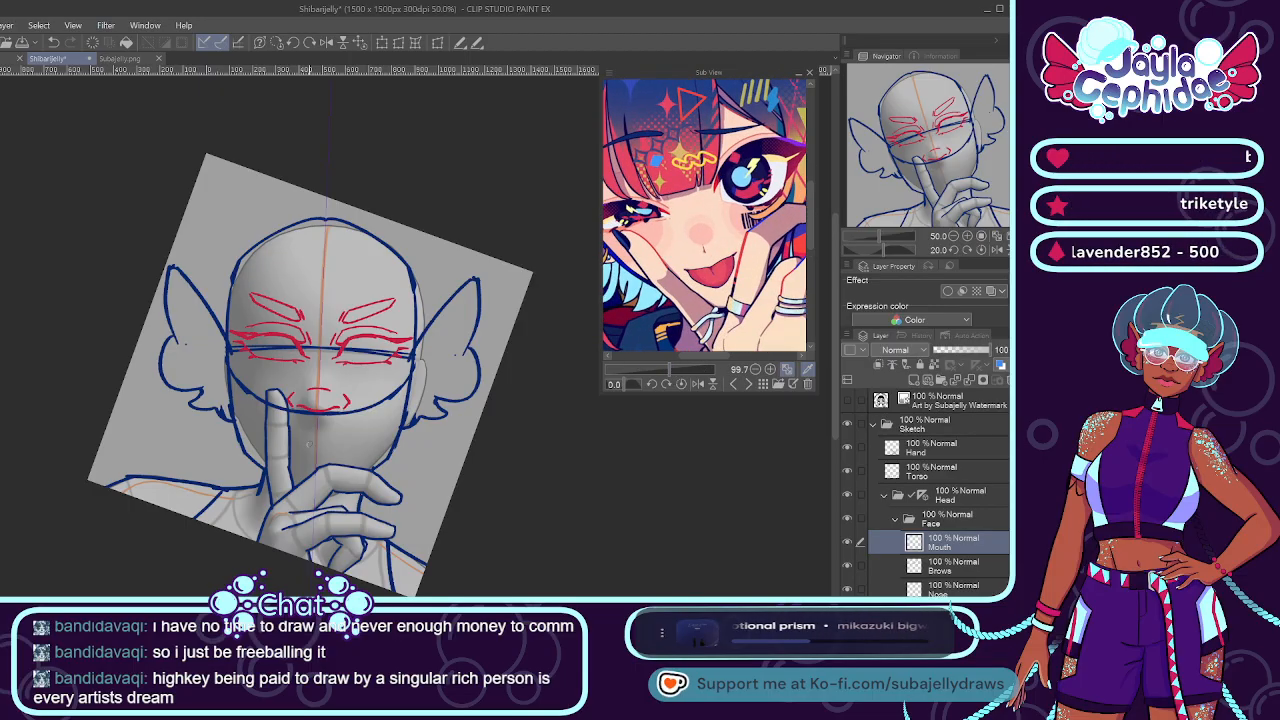
scroll(308, 445, up, 3)
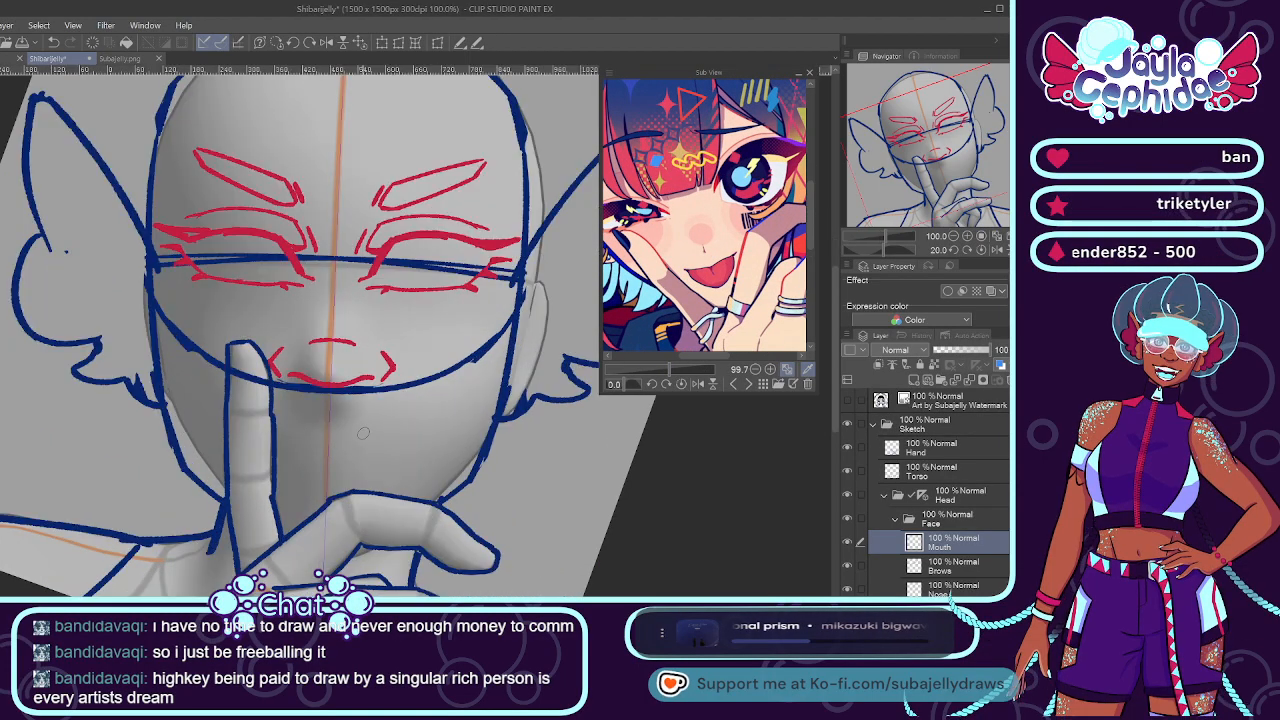
Save the drawing and bring back the front-facing bald head reference, enlarged to 63.7.
click(735, 383)
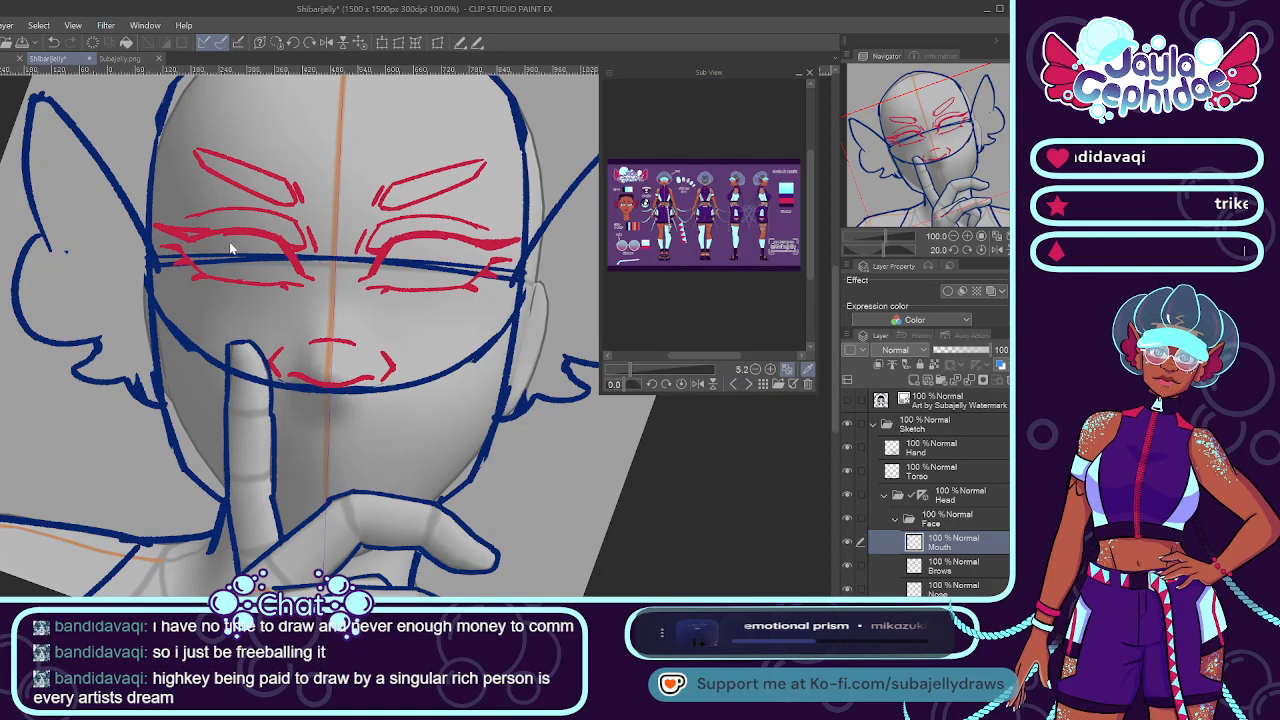
key(ctrl+s)
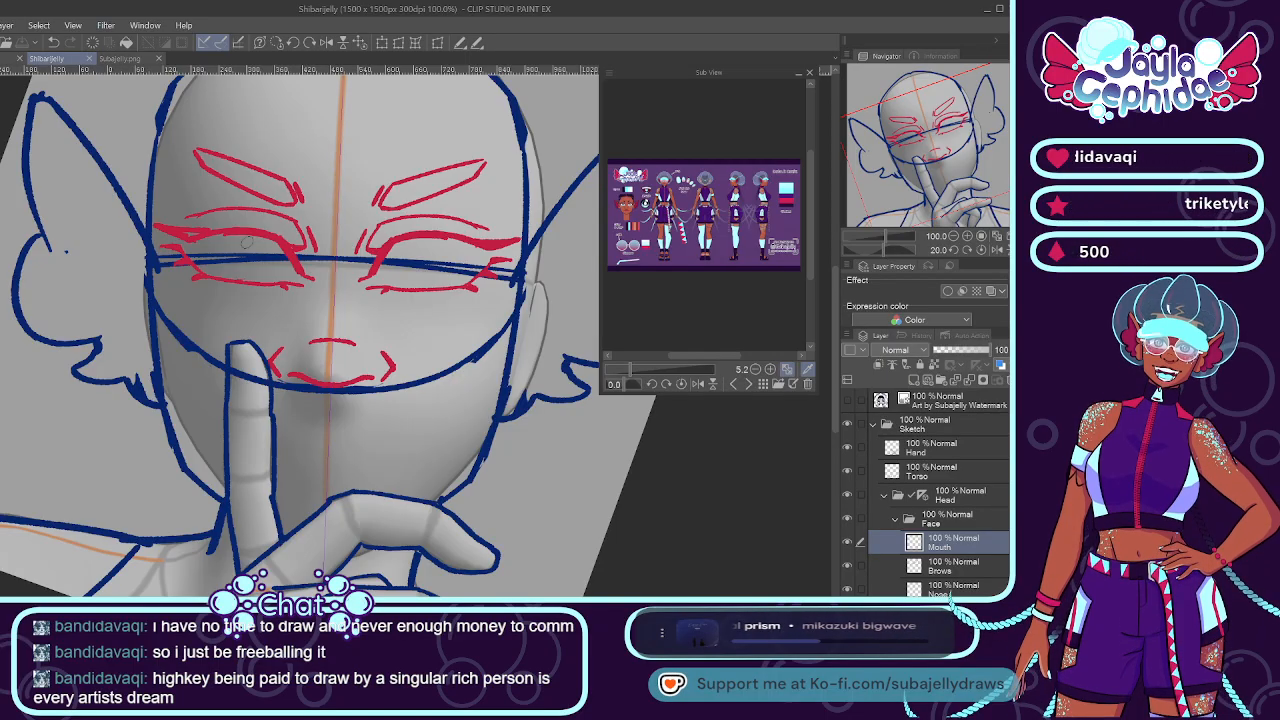
click(747, 383)
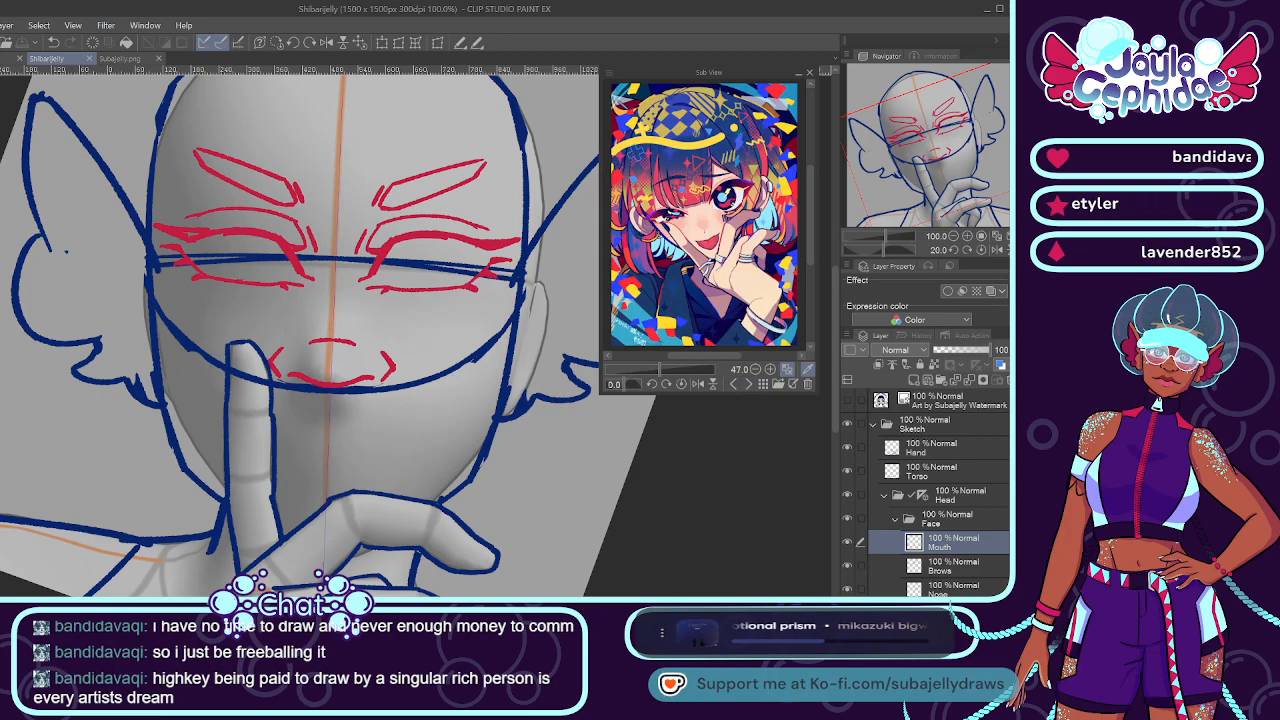
click(748, 384)
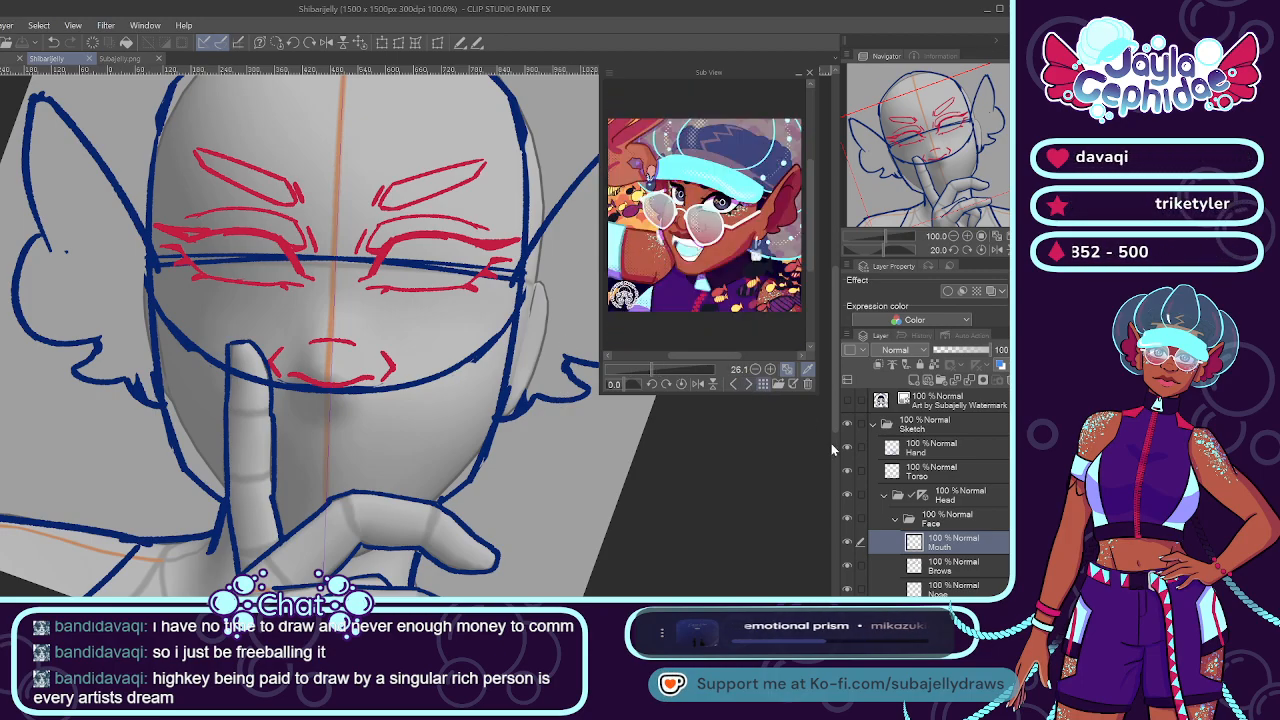
click(746, 384)
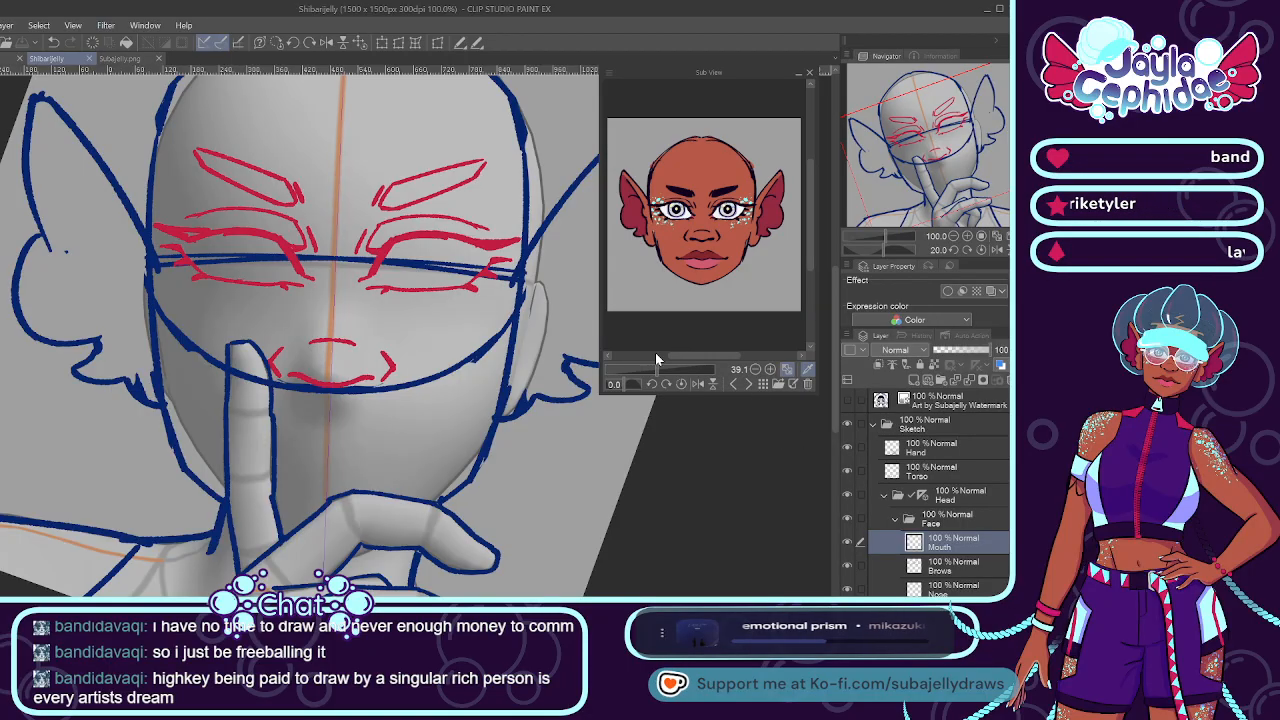
mouse_move(662, 368)
mouse_down()
mouse_move(700, 368)
mouse_move(664, 368)
mouse_up()
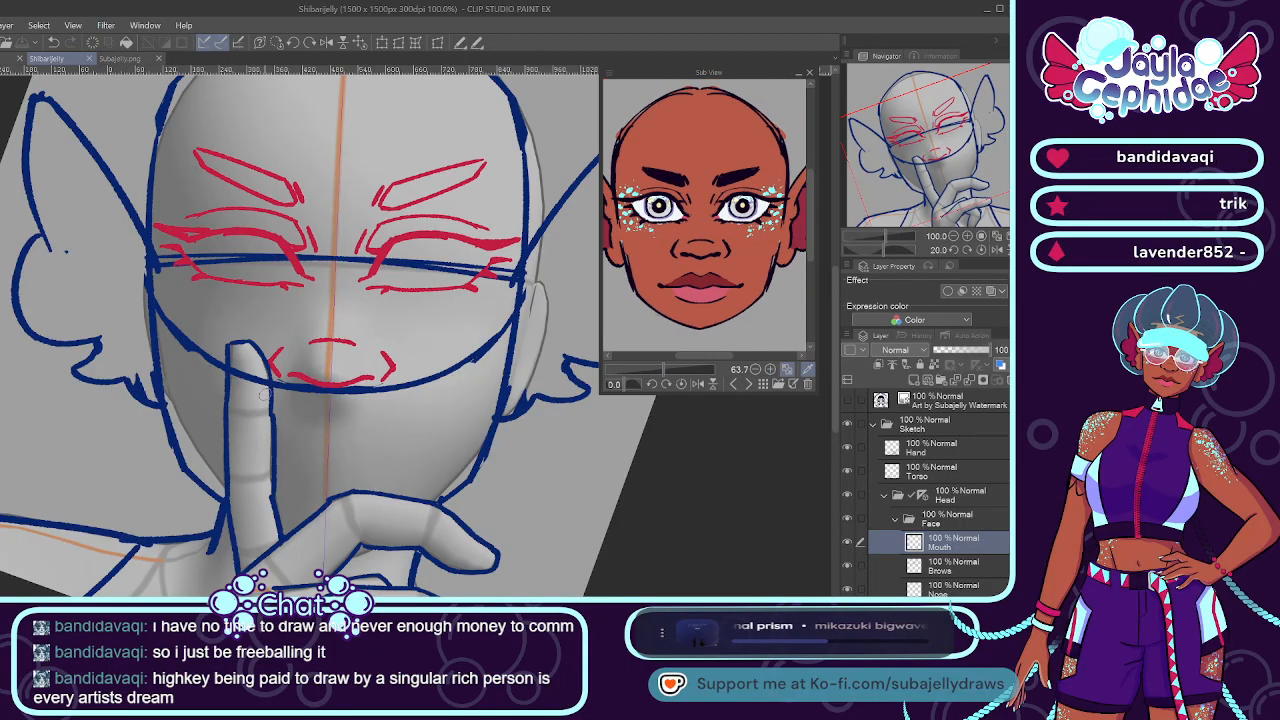
Sketch the wavy mouth line with rounded corners and the upper lip's outline below the nose on the Mouth layer.
drag(305, 439, 352, 440)
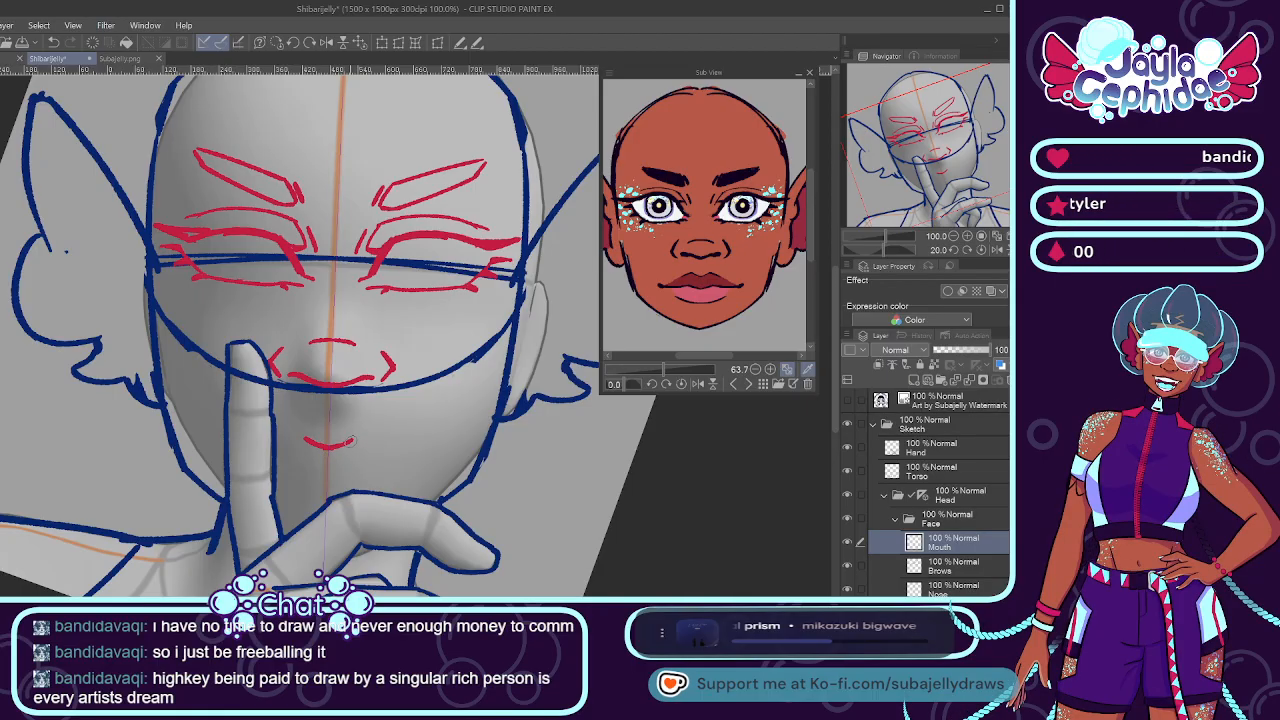
mouse_move(226, 431)
mouse_down()
mouse_move(423, 433)
mouse_move(412, 456)
mouse_move(419, 441)
mouse_up()
key(ctrl+z)
key(ctrl+z)
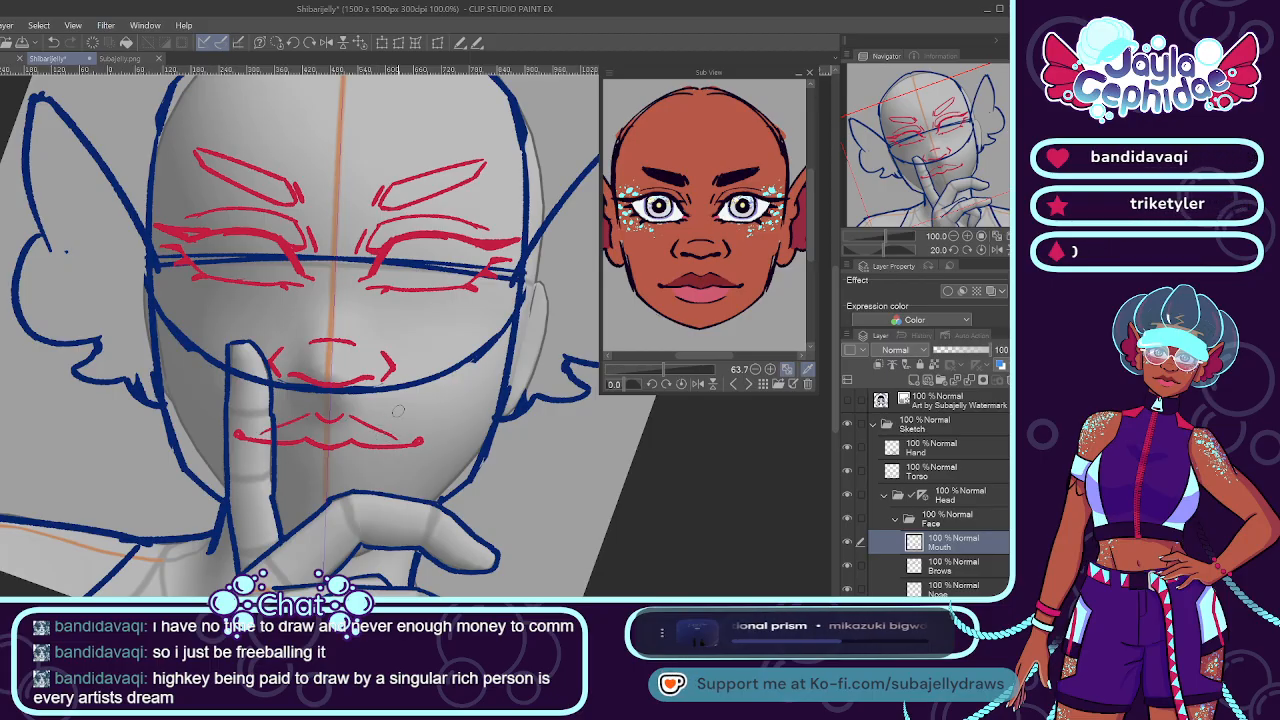
Switch the reference to the red-and-blue-haired character illustration and enlarge it to 96.0 around the face.
click(748, 384)
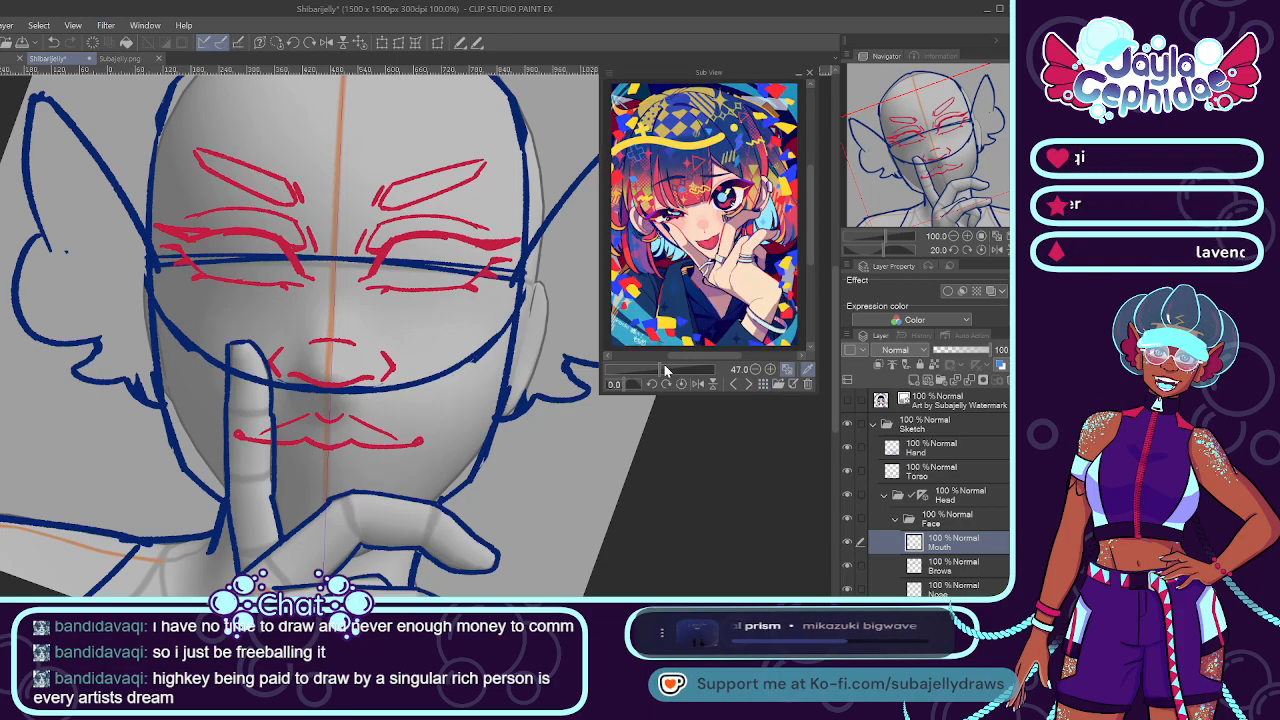
drag(664, 368, 669, 368)
scroll(300, 429, up, 1)
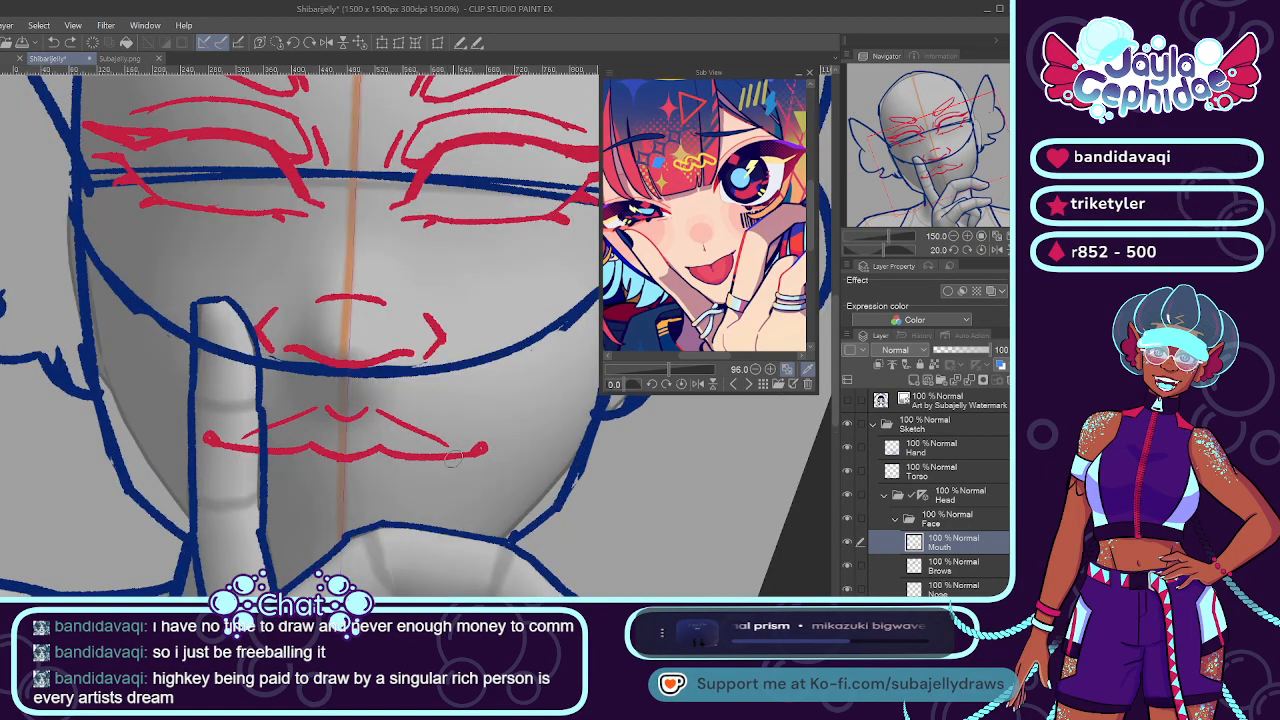
Try to sketch a rounded lower lip outline beneath the mouth line.
drag(451, 456, 450, 484)
drag(237, 458, 310, 541)
key(ctrl+z)
drag(241, 480, 449, 486)
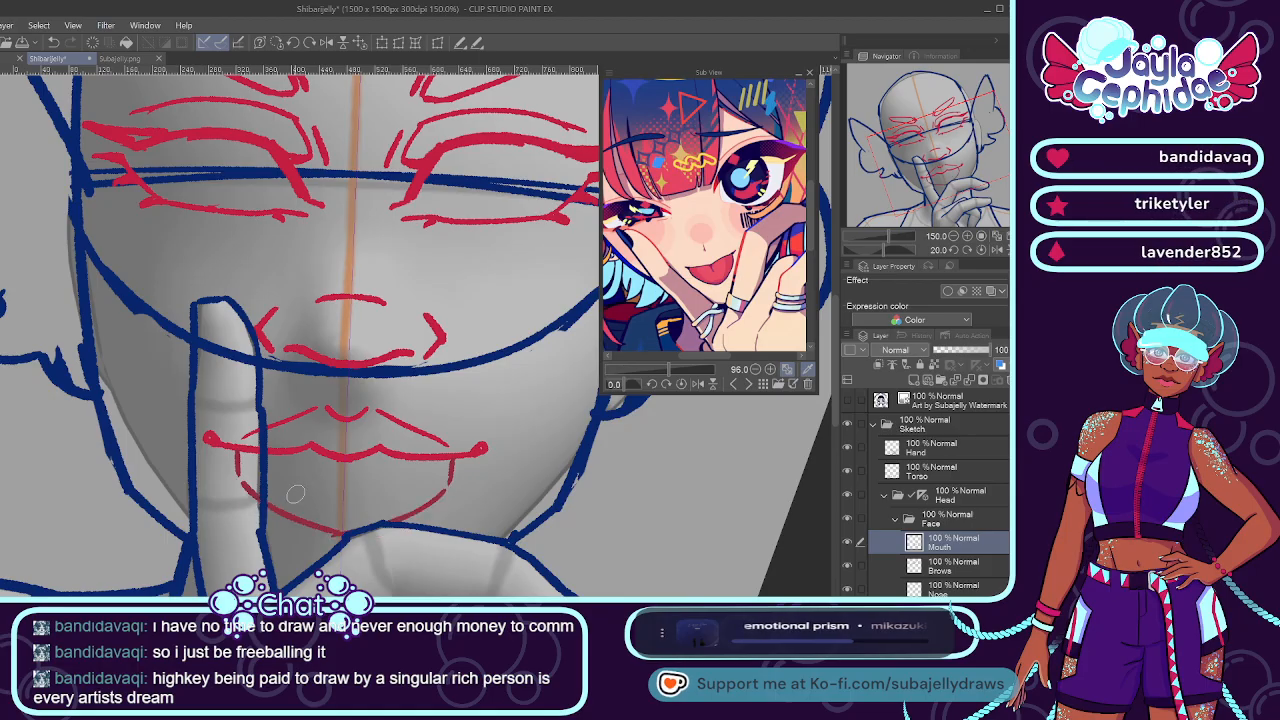
key(ctrl+z)
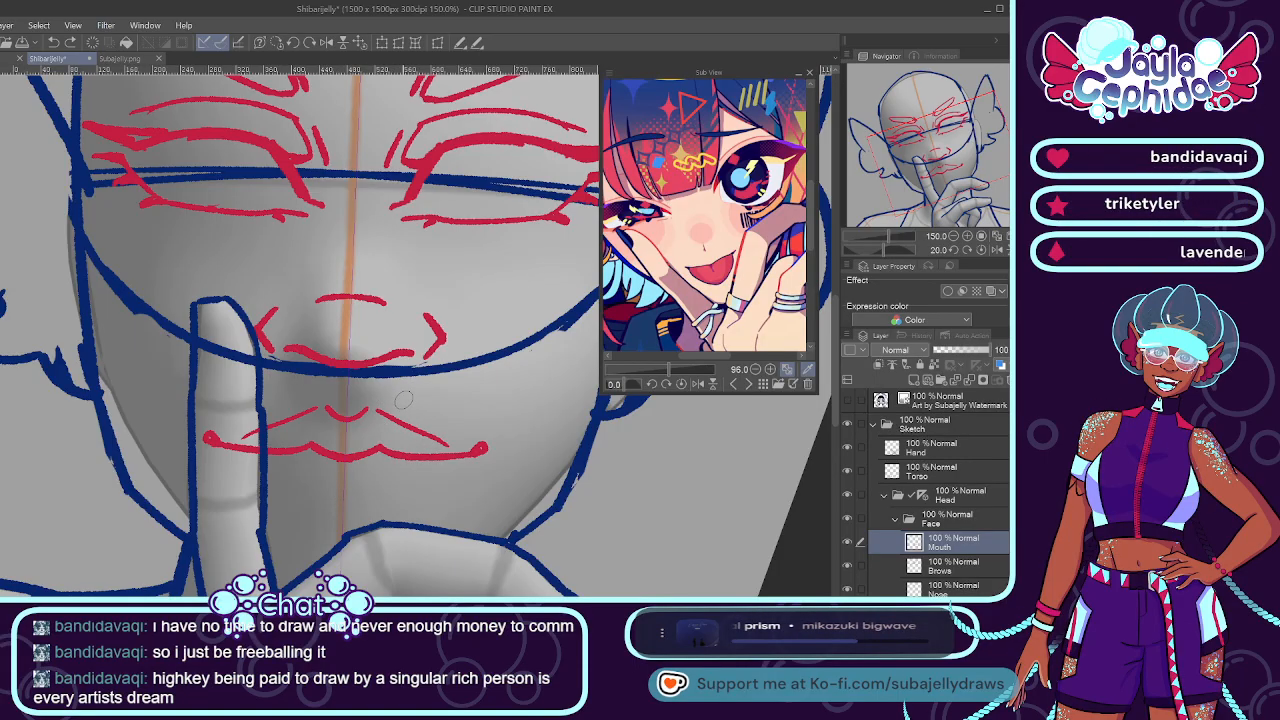
Remove the upper lip's side edges and redraw them as curved mirrored strokes sloping from the cupid's bow toward the mouth corners.
drag(392, 408, 440, 428)
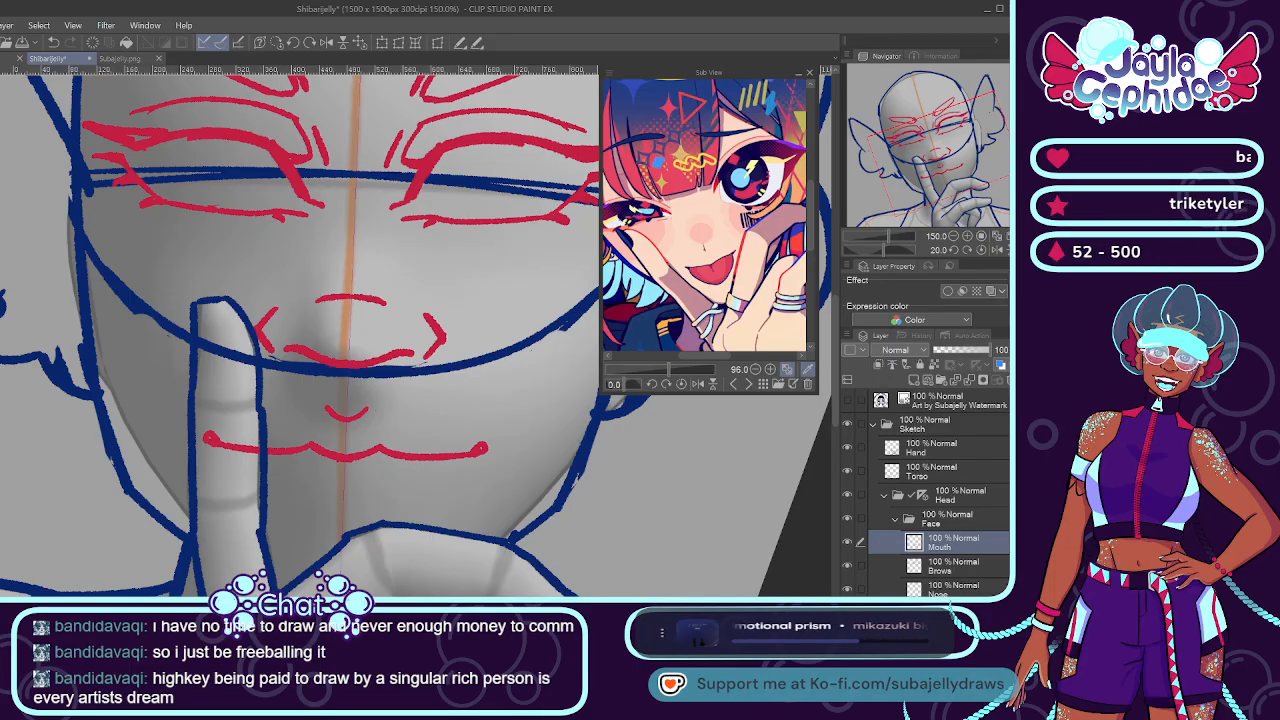
drag(298, 411, 266, 421)
drag(395, 414, 478, 452)
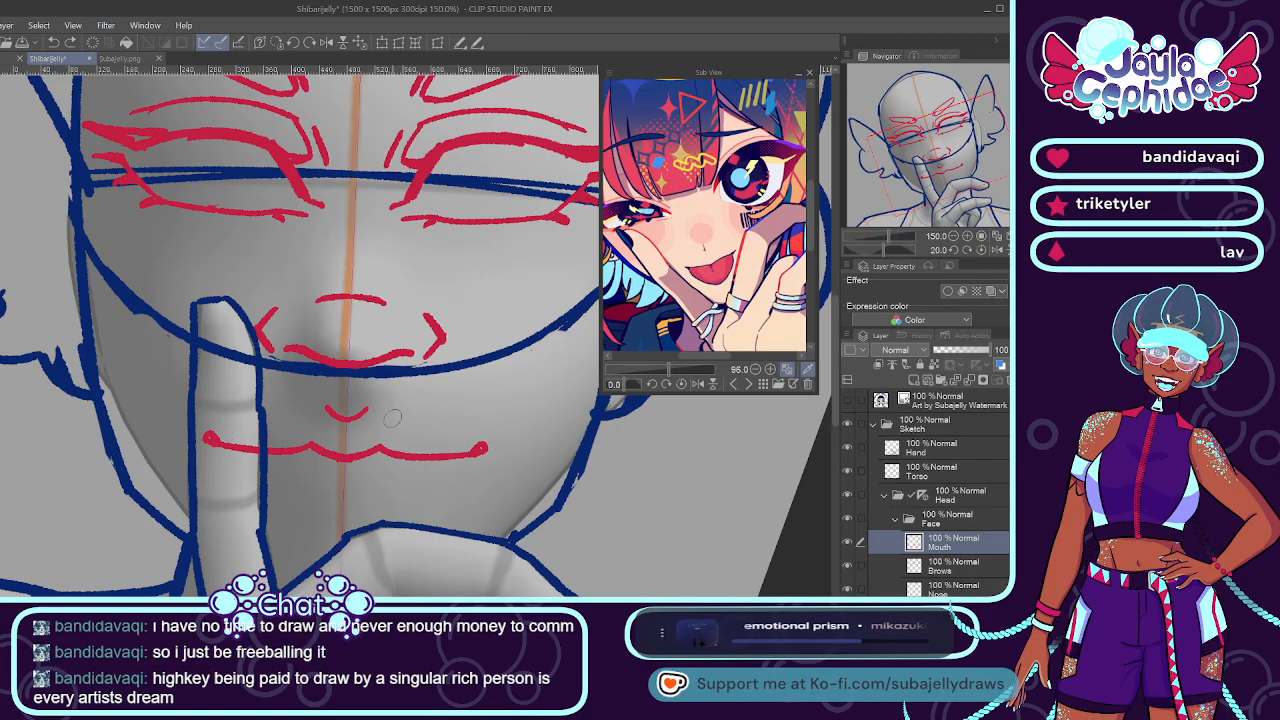
key(ctrl+z)
drag(388, 411, 466, 445)
key(ctrl+z)
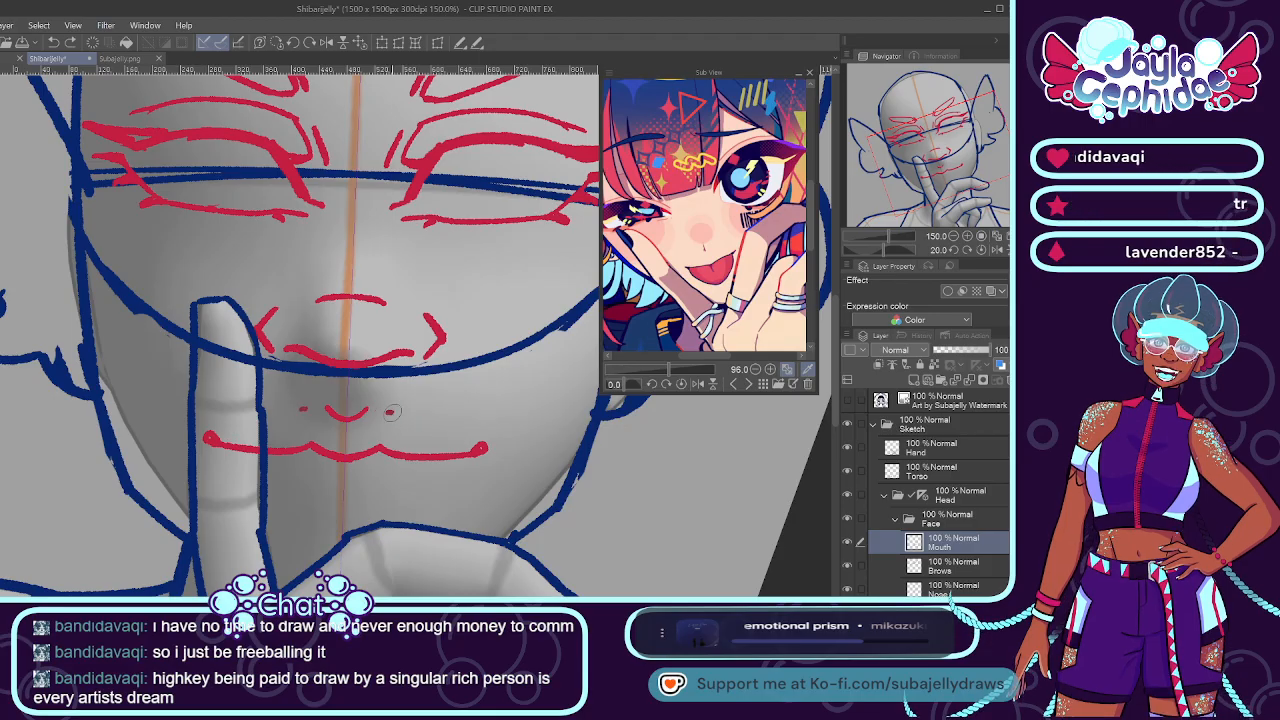
drag(388, 412, 460, 449)
key(ctrl+z)
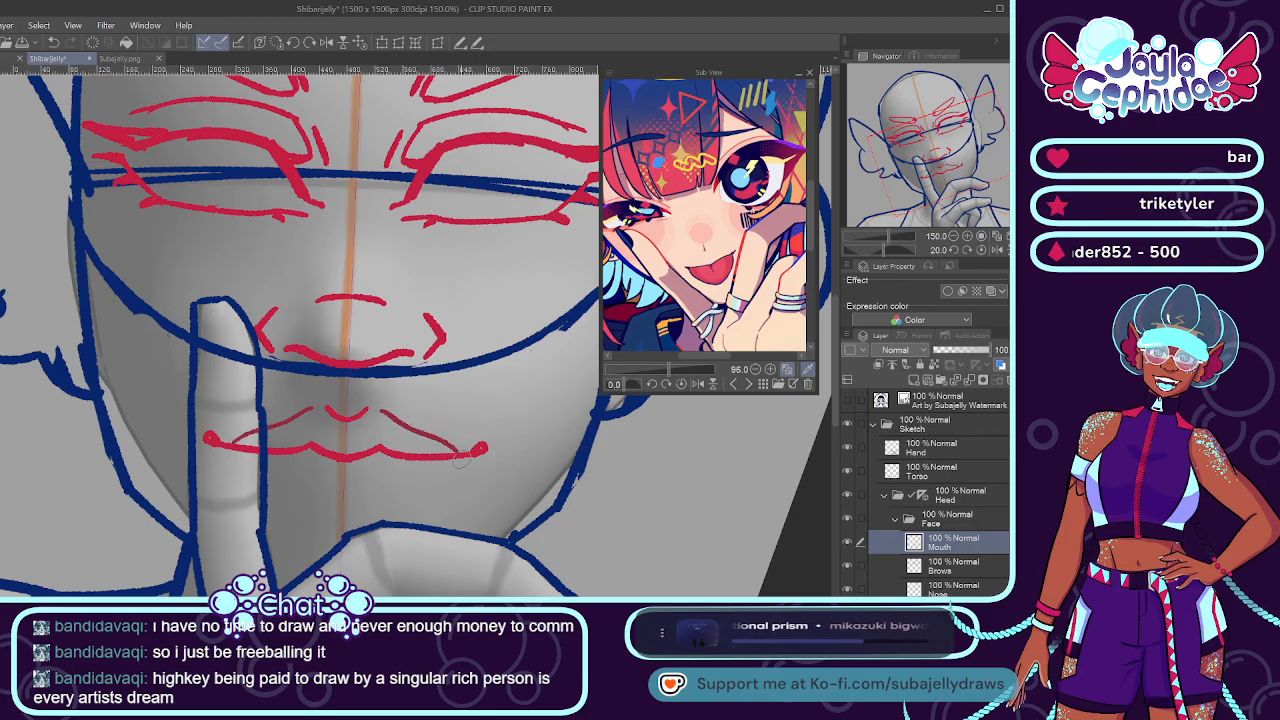
key(ctrl+z)
drag(380, 409, 464, 451)
key(ctrl+z)
drag(379, 408, 465, 451)
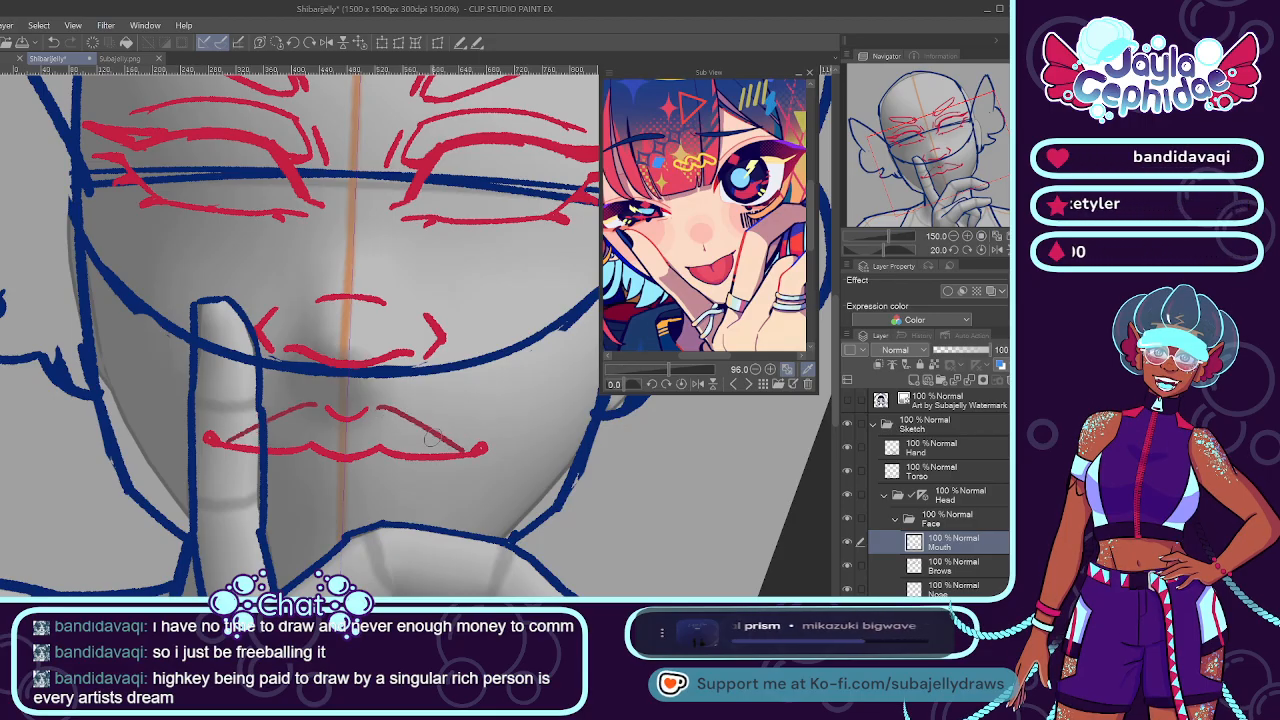
key(ctrl+z)
drag(383, 406, 450, 437)
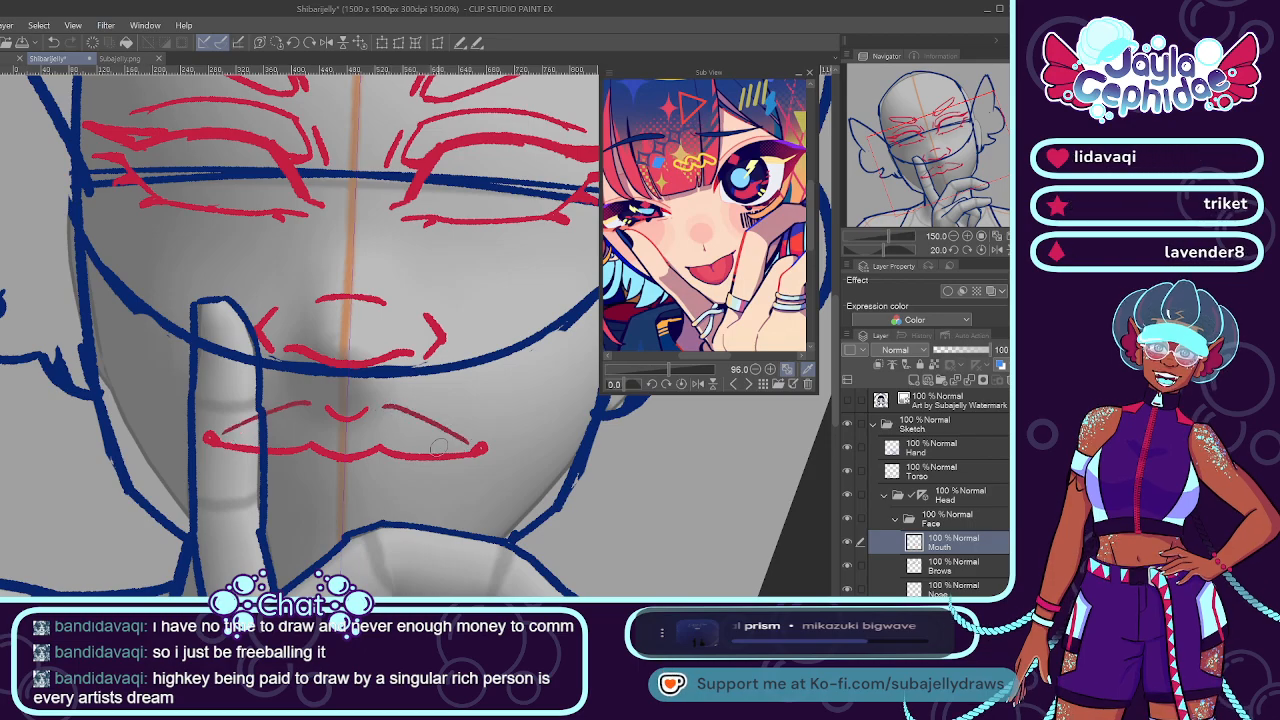
key(ctrl+z)
drag(385, 408, 465, 452)
key(ctrl+z)
key(ctrl+z)
key(ctrl+z)
mouse_move(384, 408)
mouse_down()
mouse_move(452, 455)
mouse_move(470, 450)
mouse_up()
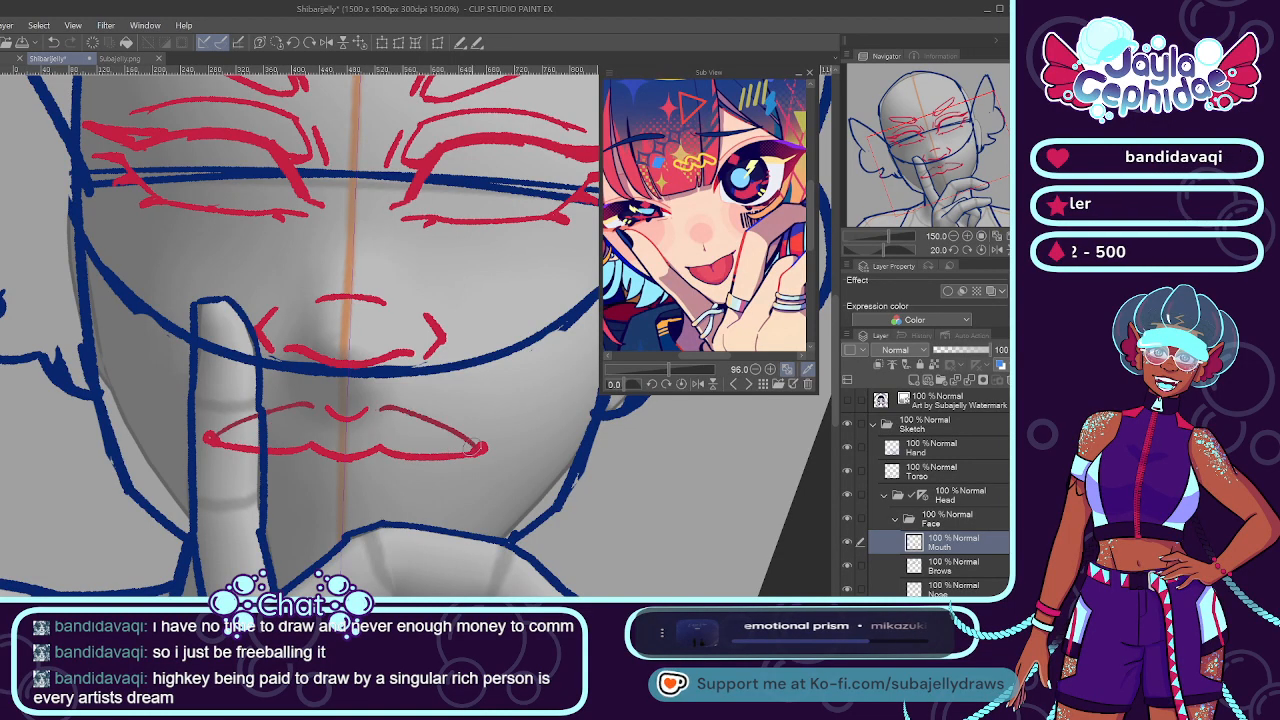
key(ctrl+z)
drag(382, 408, 462, 451)
key(ctrl+z)
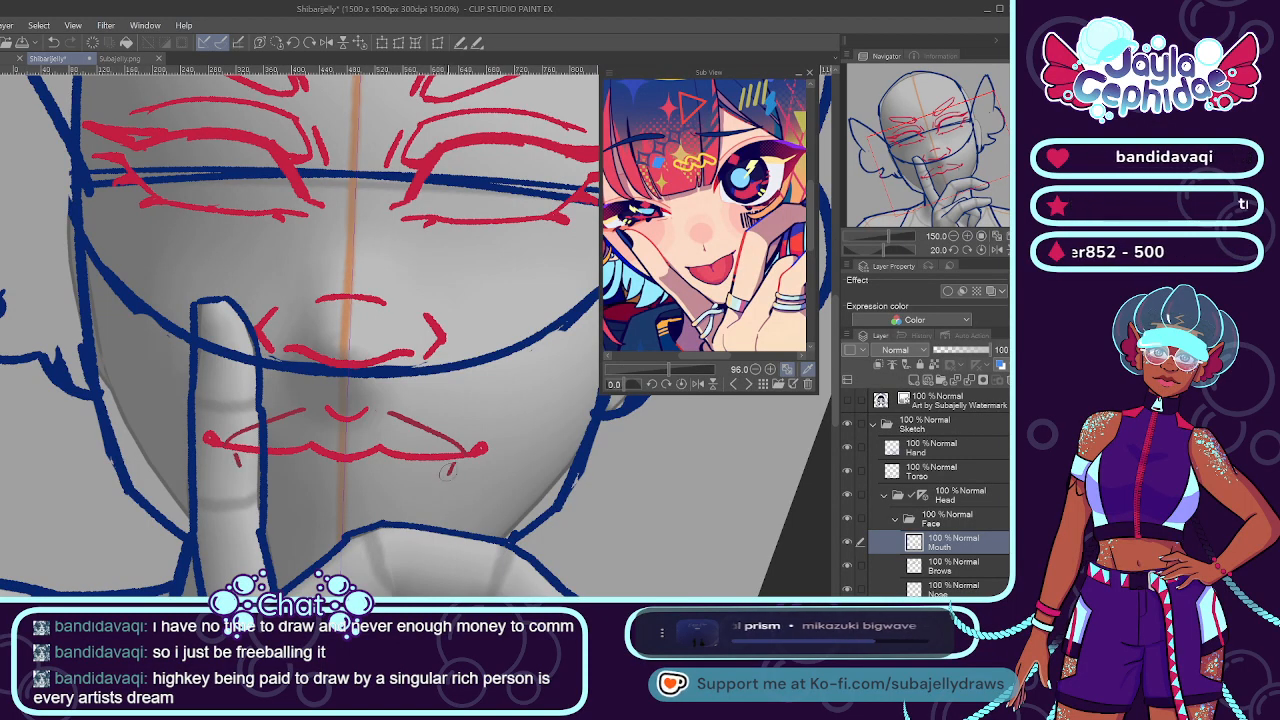
Sketch the lower lip outline curving down to the face's centre line, with a vertical line down its middle.
drag(451, 461, 448, 471)
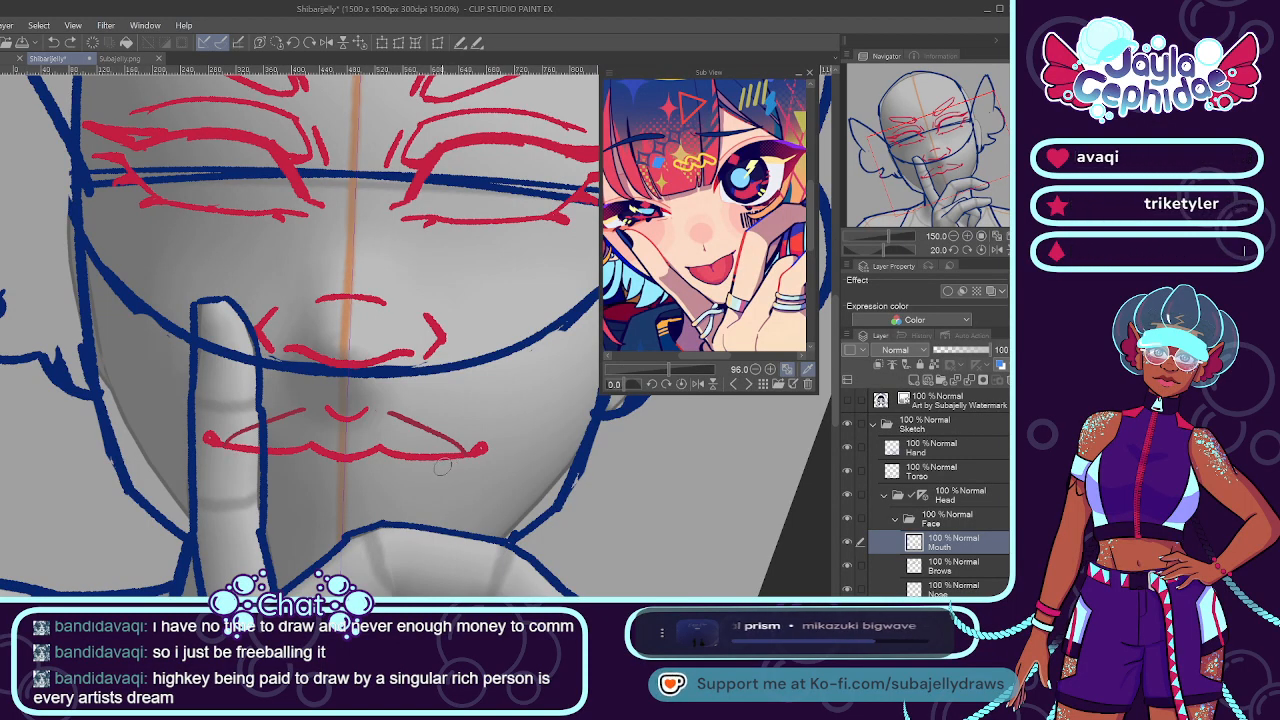
drag(446, 467, 362, 535)
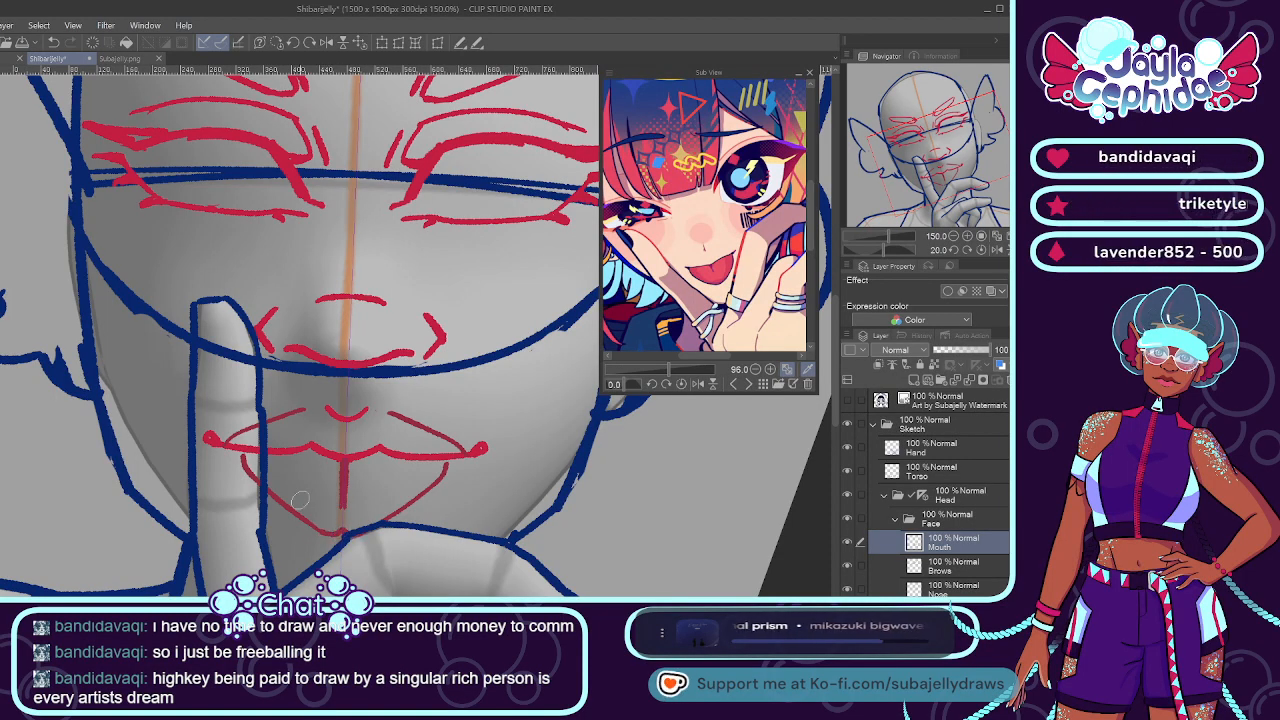
scroll(252, 413, down, 4)
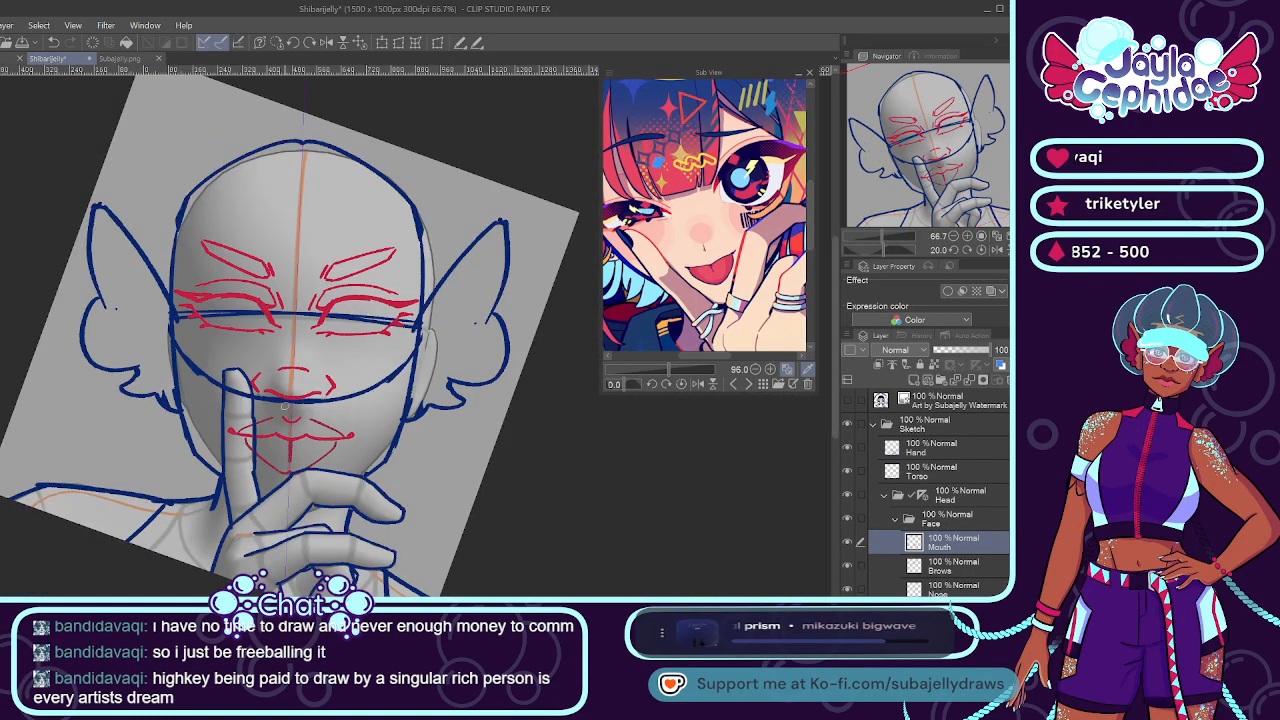
scroll(288, 395, down, 1)
scroll(278, 393, up, 5)
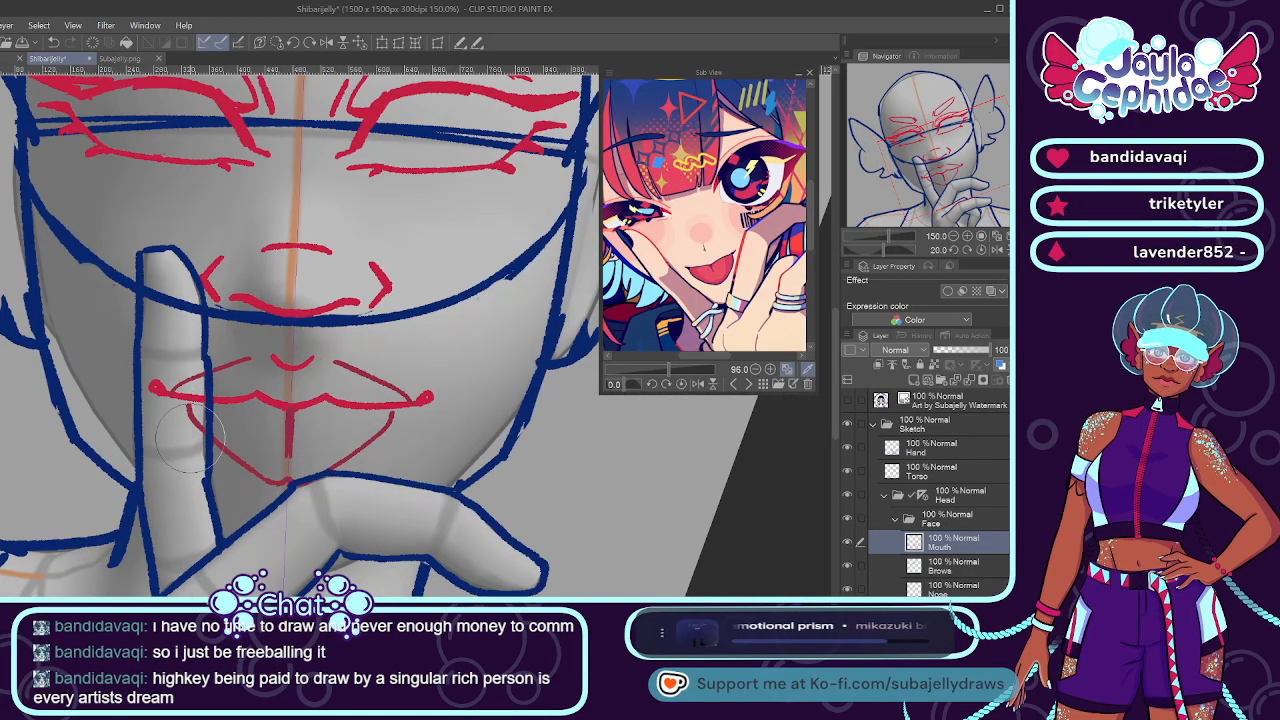
Try to reshape the lower lip outline by selecting it and distorting its lower edge with a free transform.
mouse_move(180, 425)
mouse_down()
mouse_move(390, 440)
mouse_move(270, 502)
mouse_up()
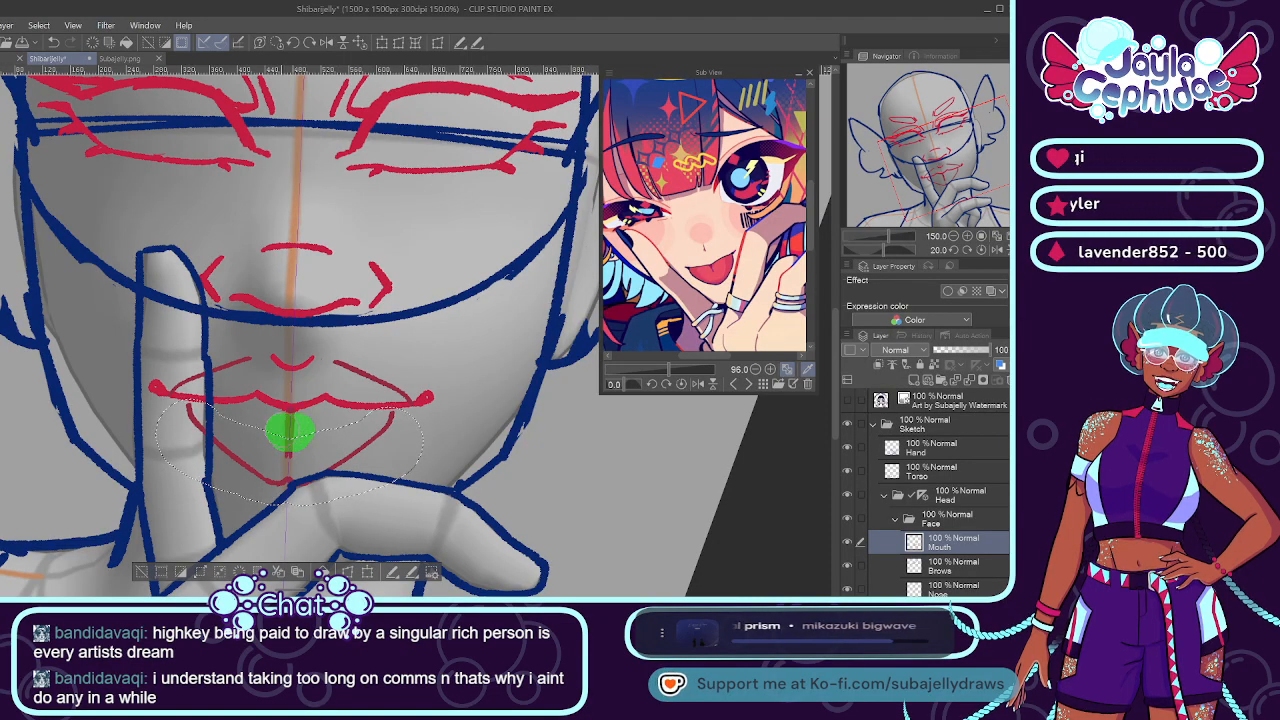
click(322, 572)
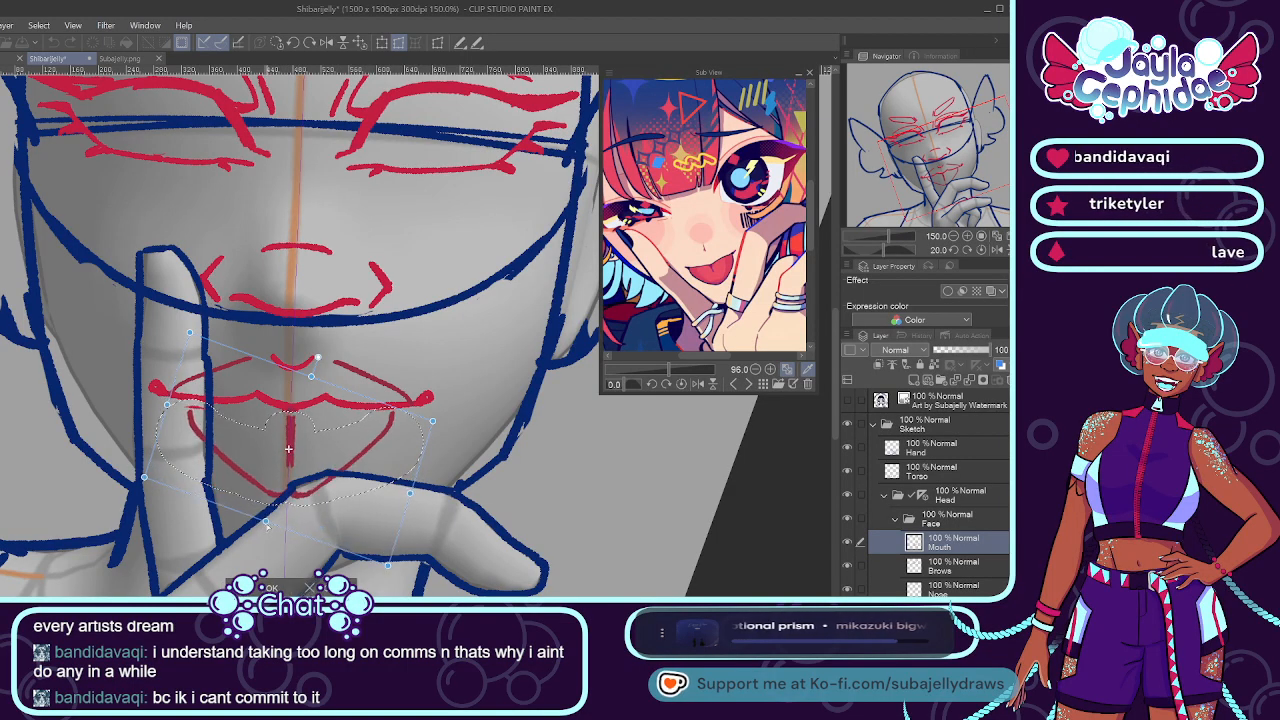
drag(264, 513, 258, 524)
drag(385, 551, 421, 590)
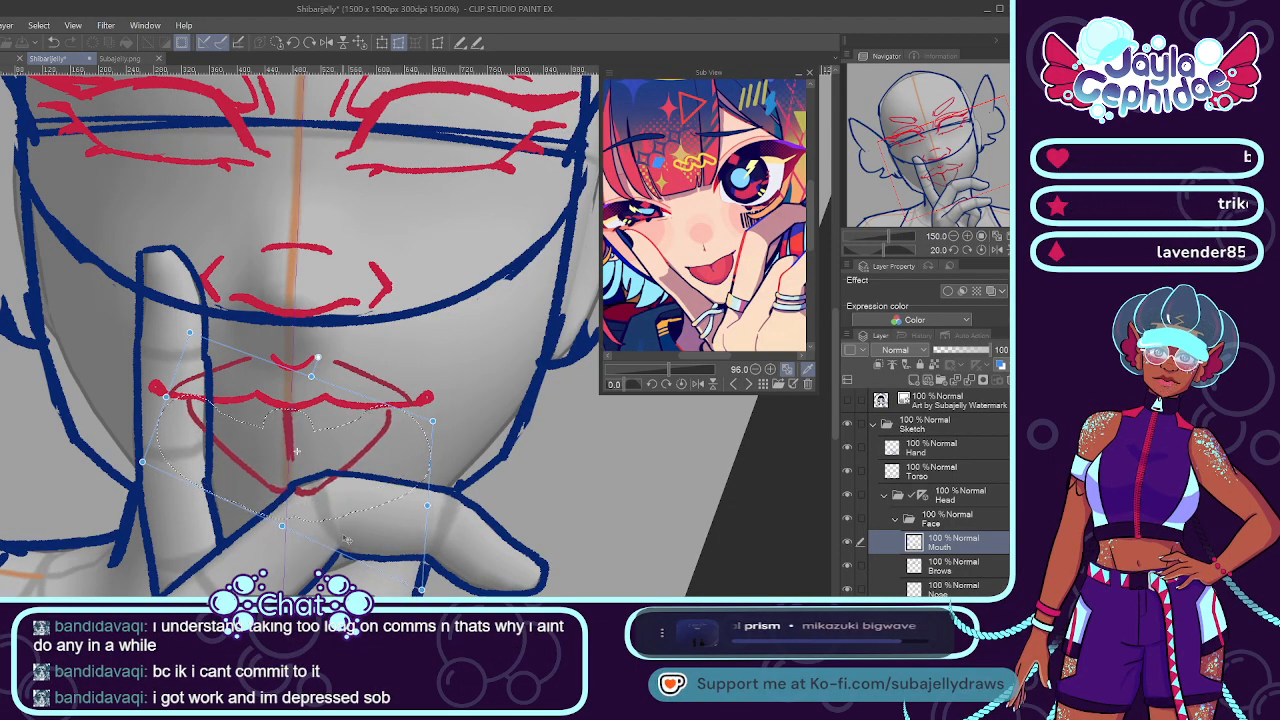
key(Return)
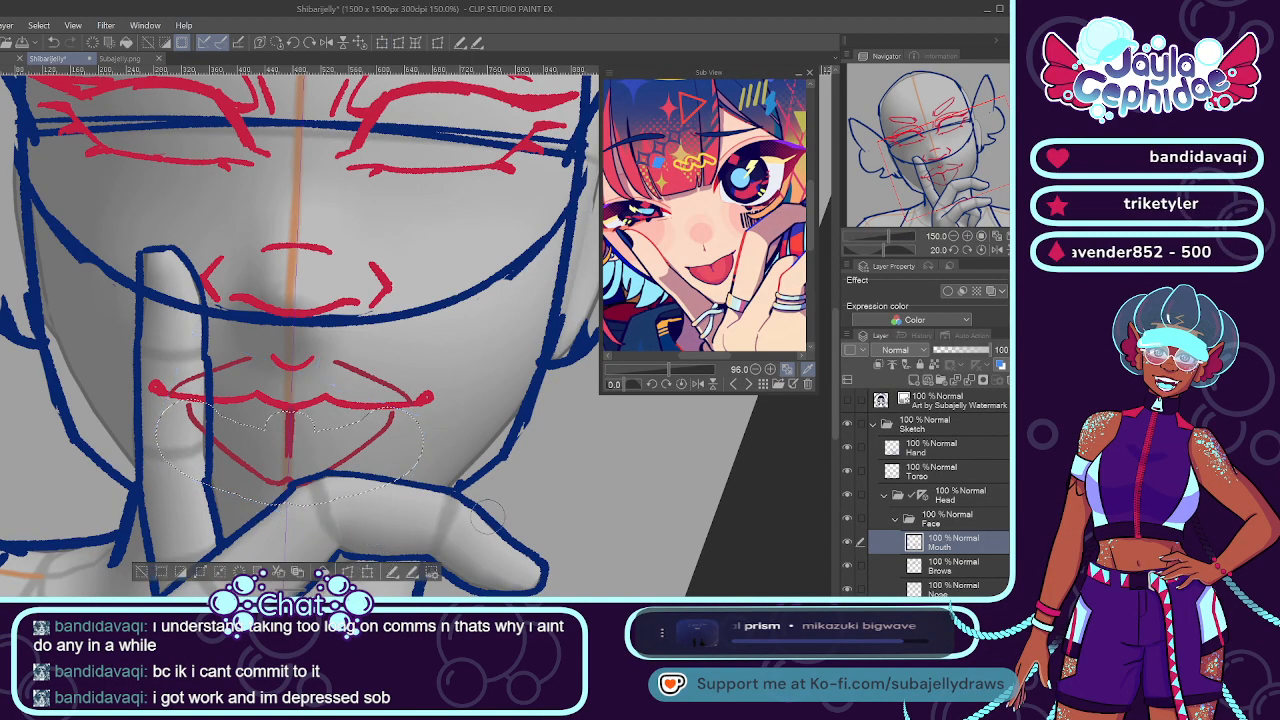
Reset the canvas rotation to 0, collapse the Face folder and make the Ears layer active.
scroll(514, 491, down, 5)
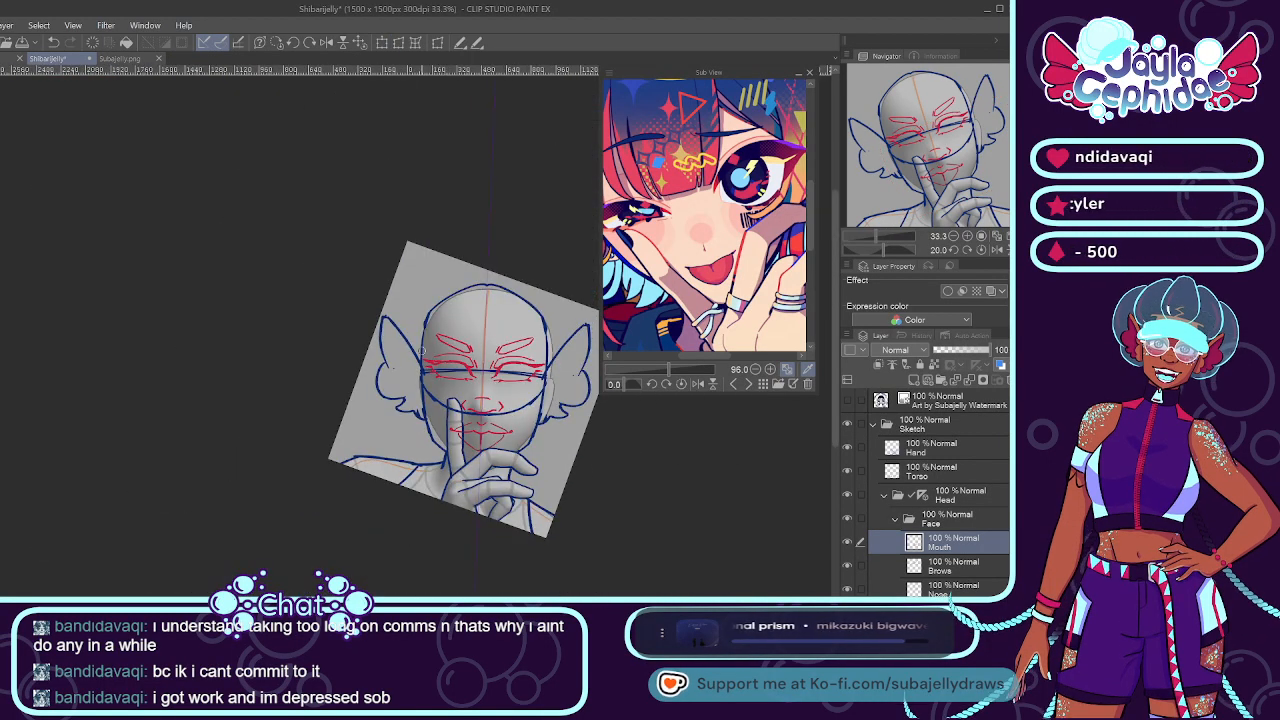
click(352, 42)
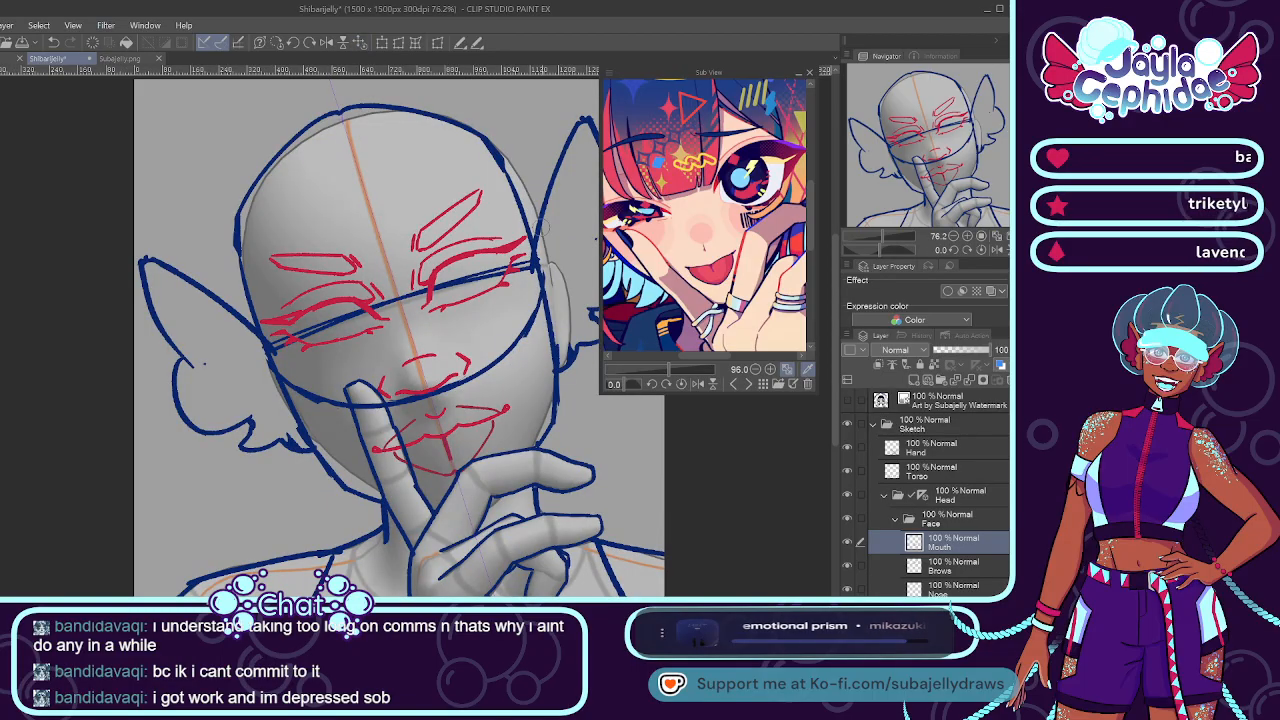
click(901, 521)
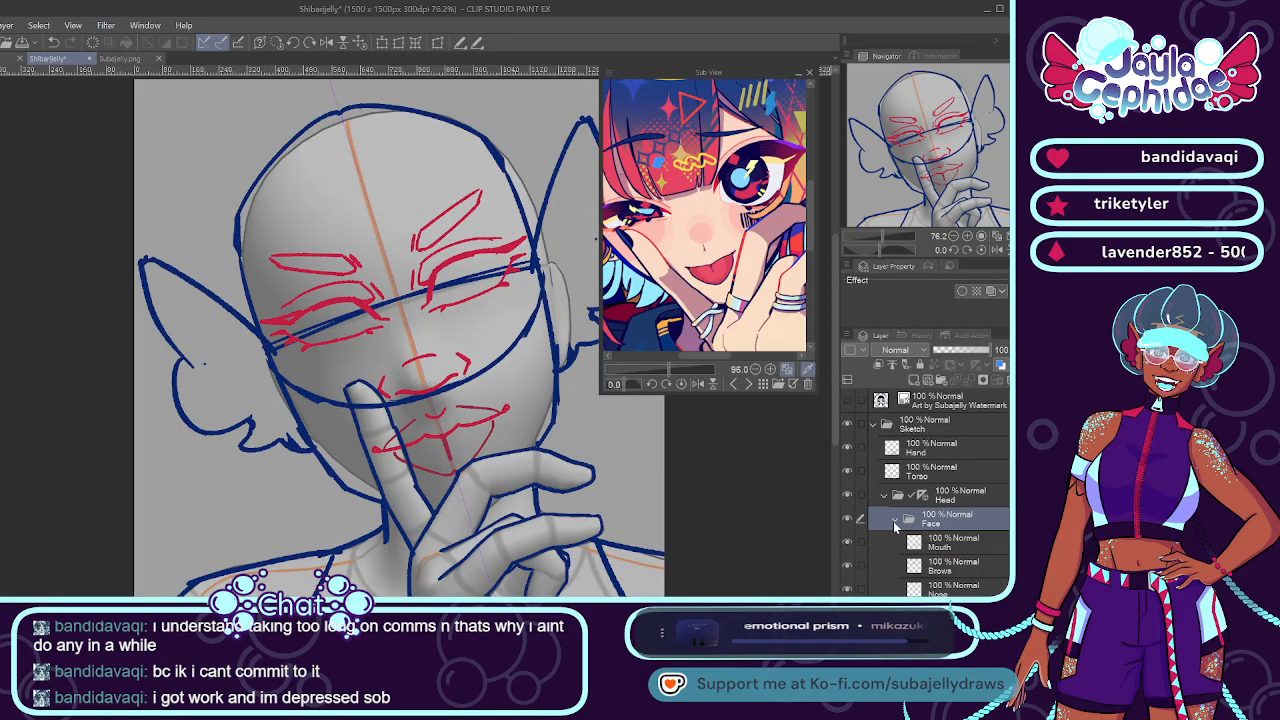
click(896, 521)
click(940, 542)
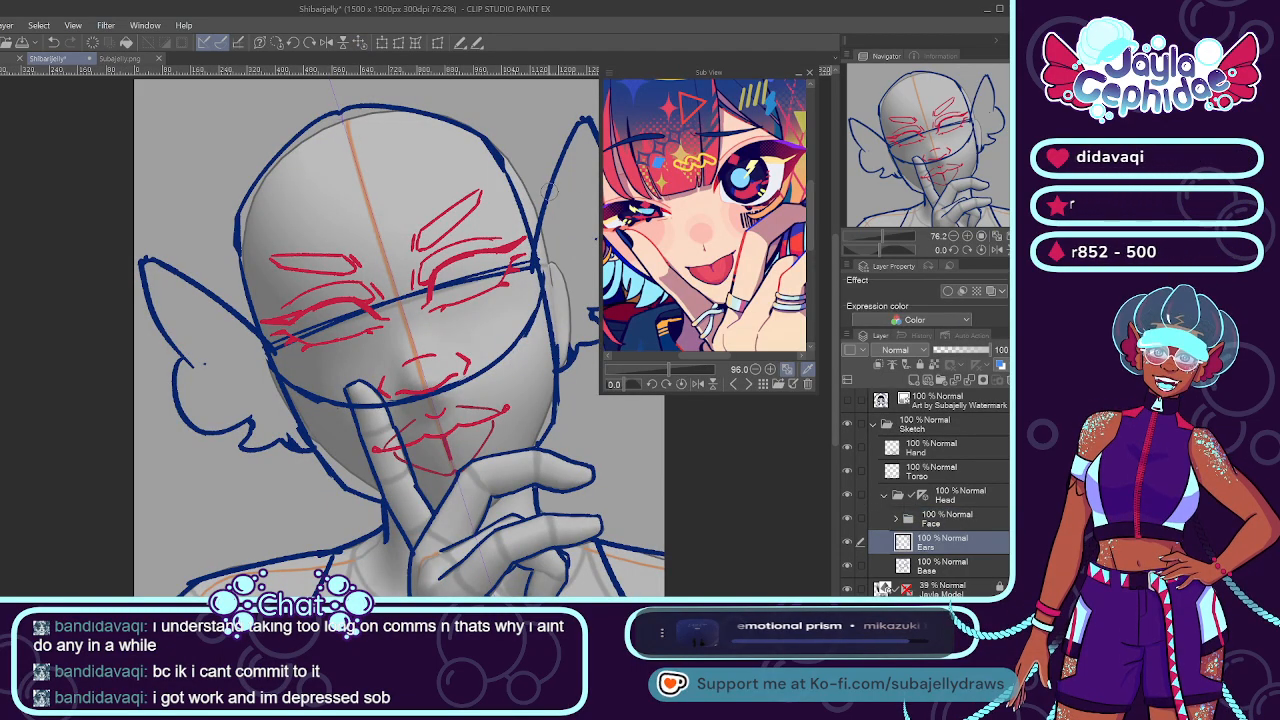
Switch the reference image to the red-skinned face with pointed ears and enlarge it to 89.1 around the eye and ear.
scroll(438, 230, down, 1)
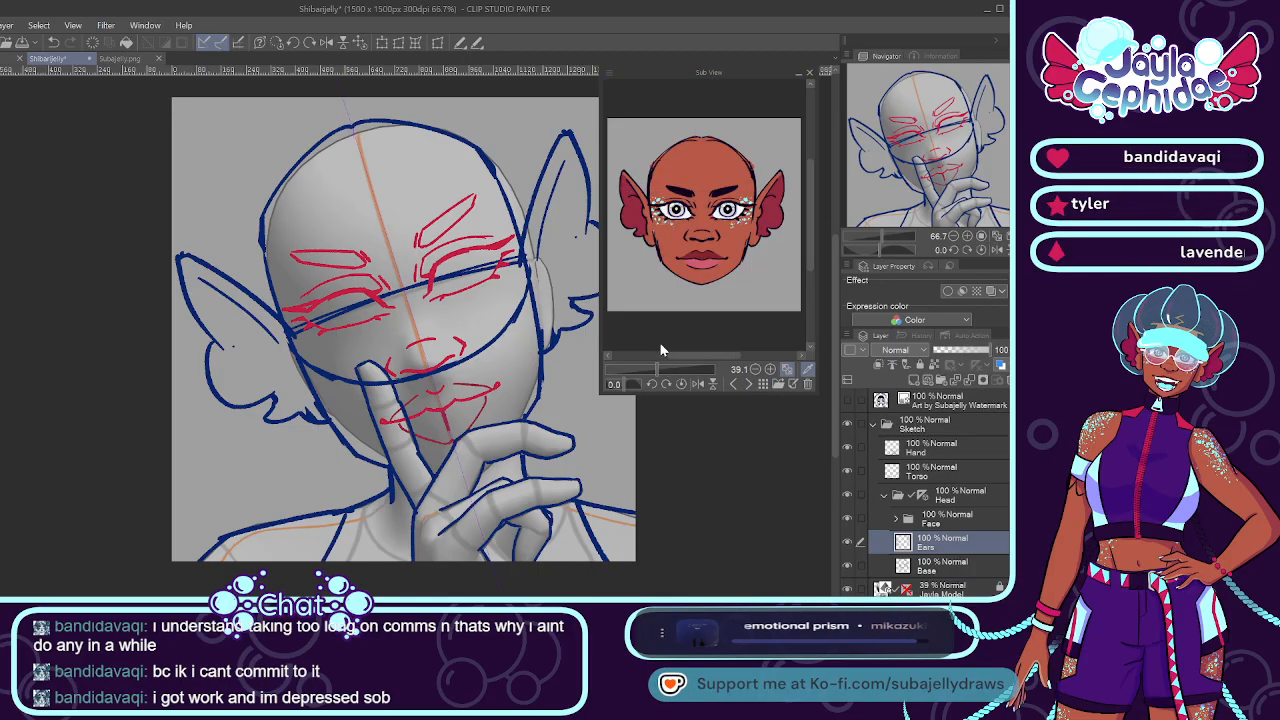
drag(685, 358, 667, 378)
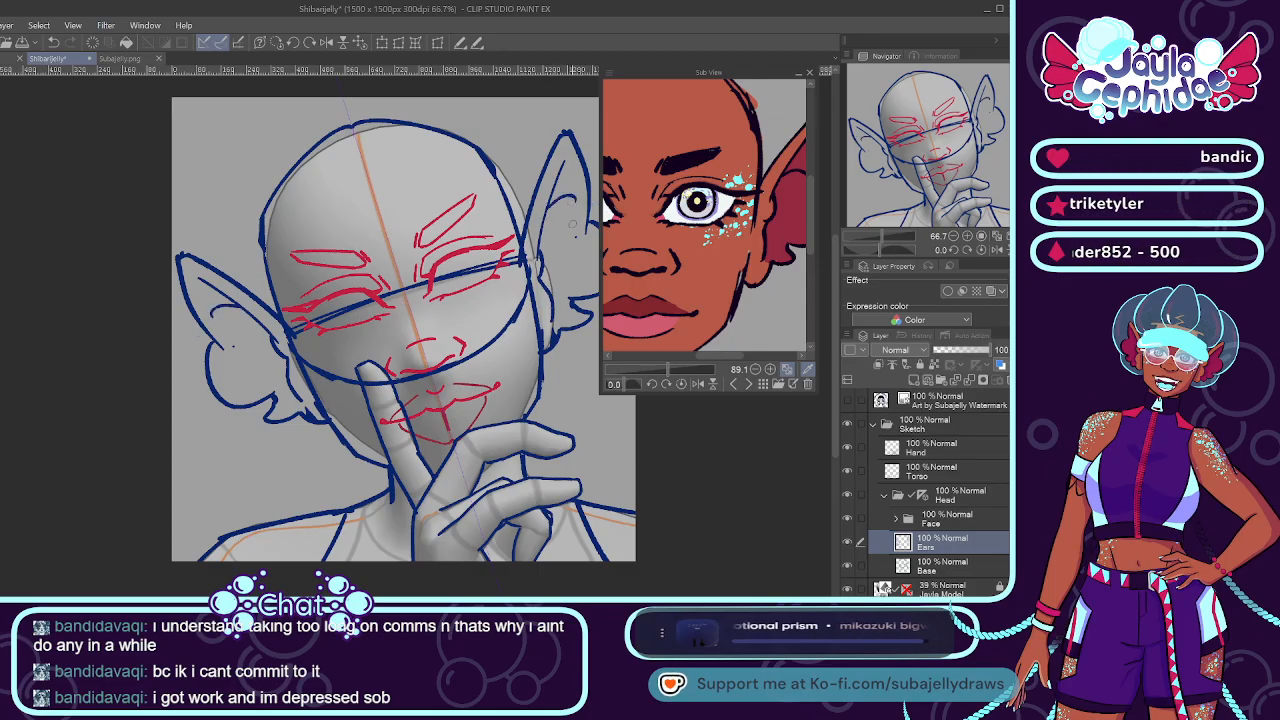
scroll(383, 332, down, 2)
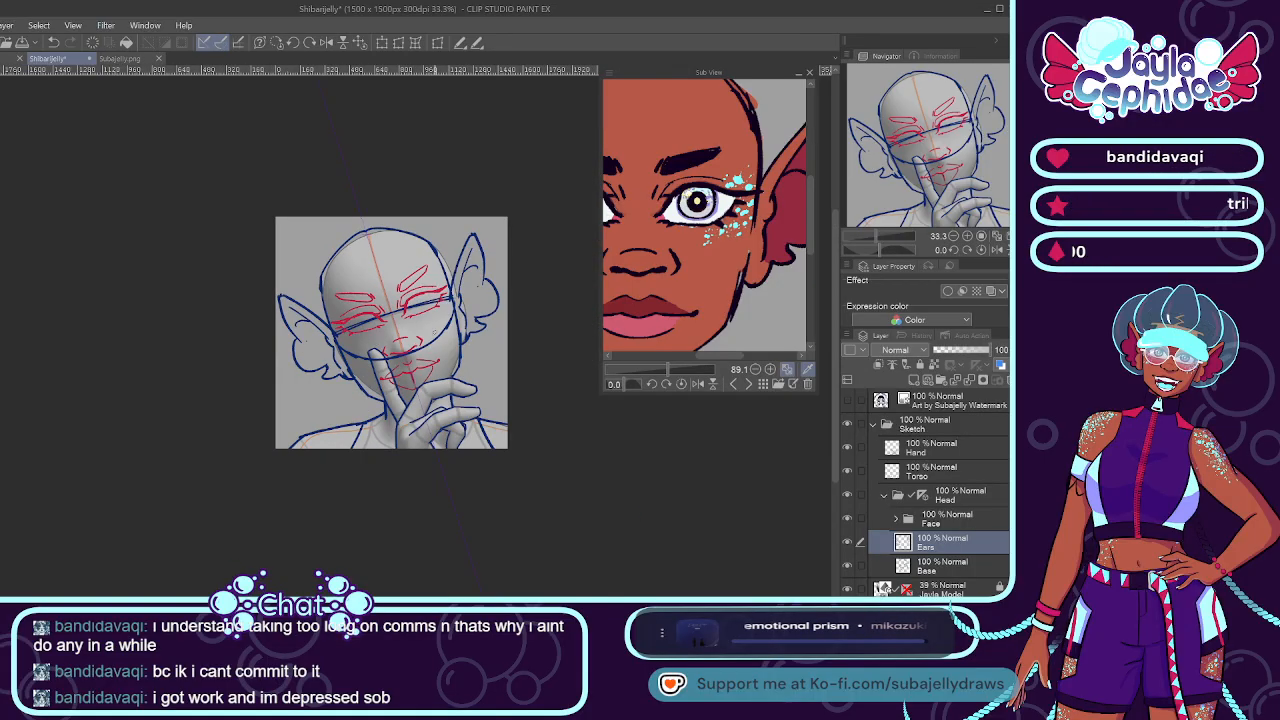
scroll(386, 323, up, 3)
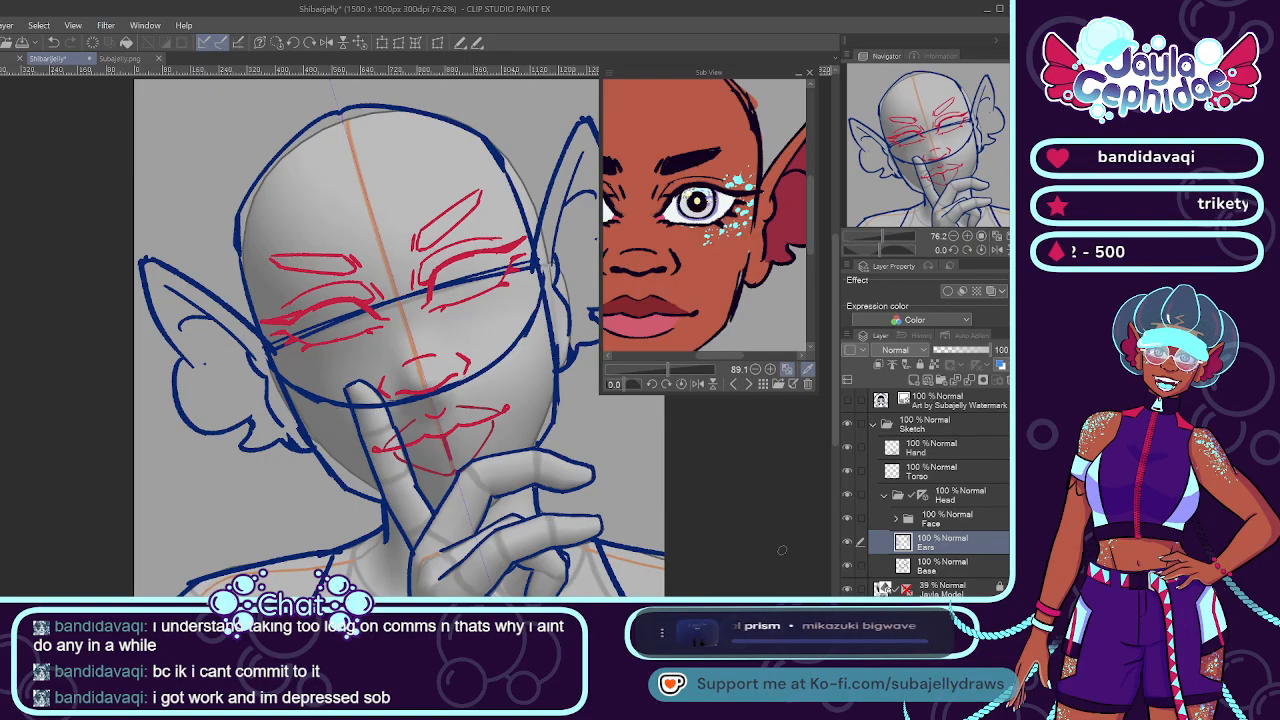
Toggle the Face folder's visibility off and on to compare the sketch with and without the facial features.
click(940, 518)
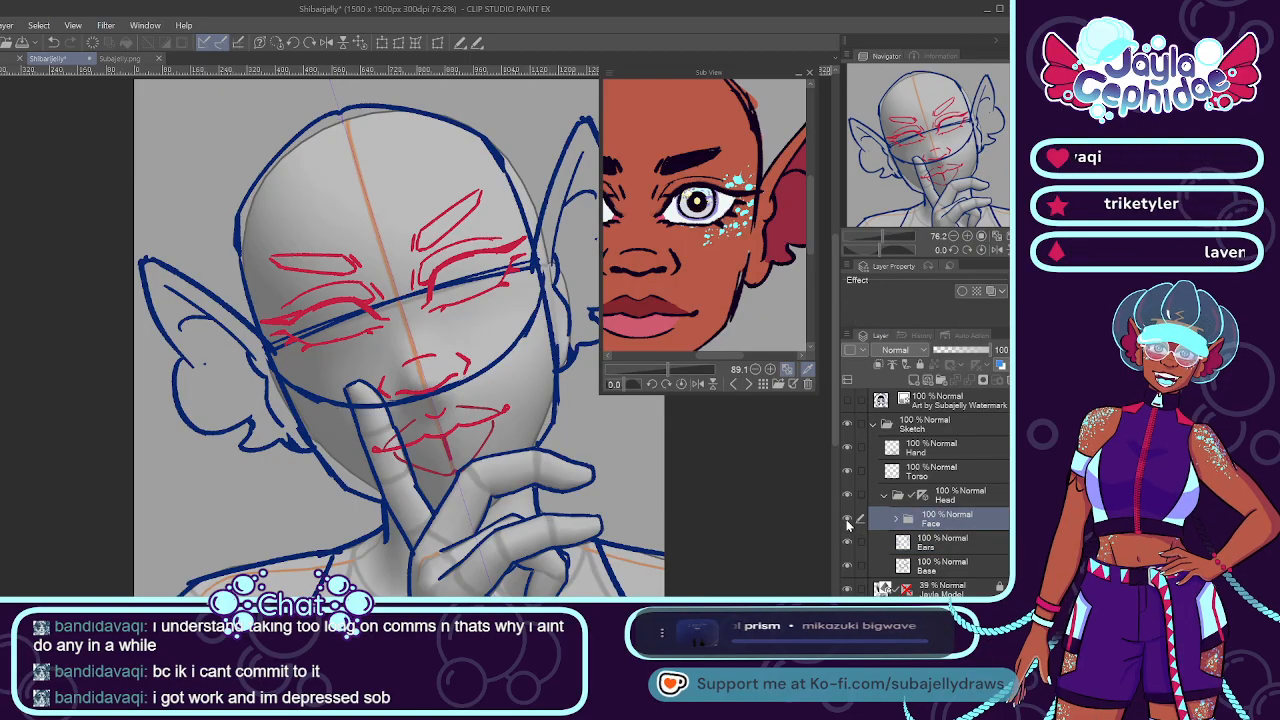
click(848, 519)
click(848, 519)
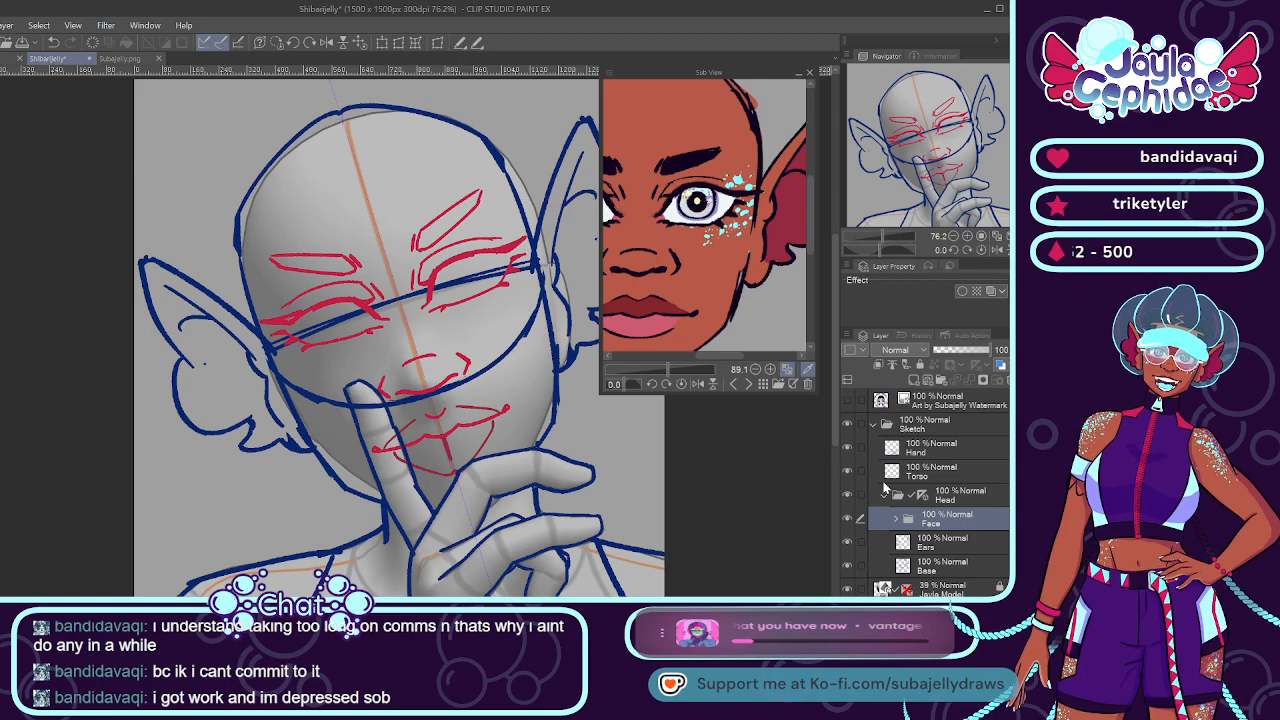
click(847, 518)
click(847, 518)
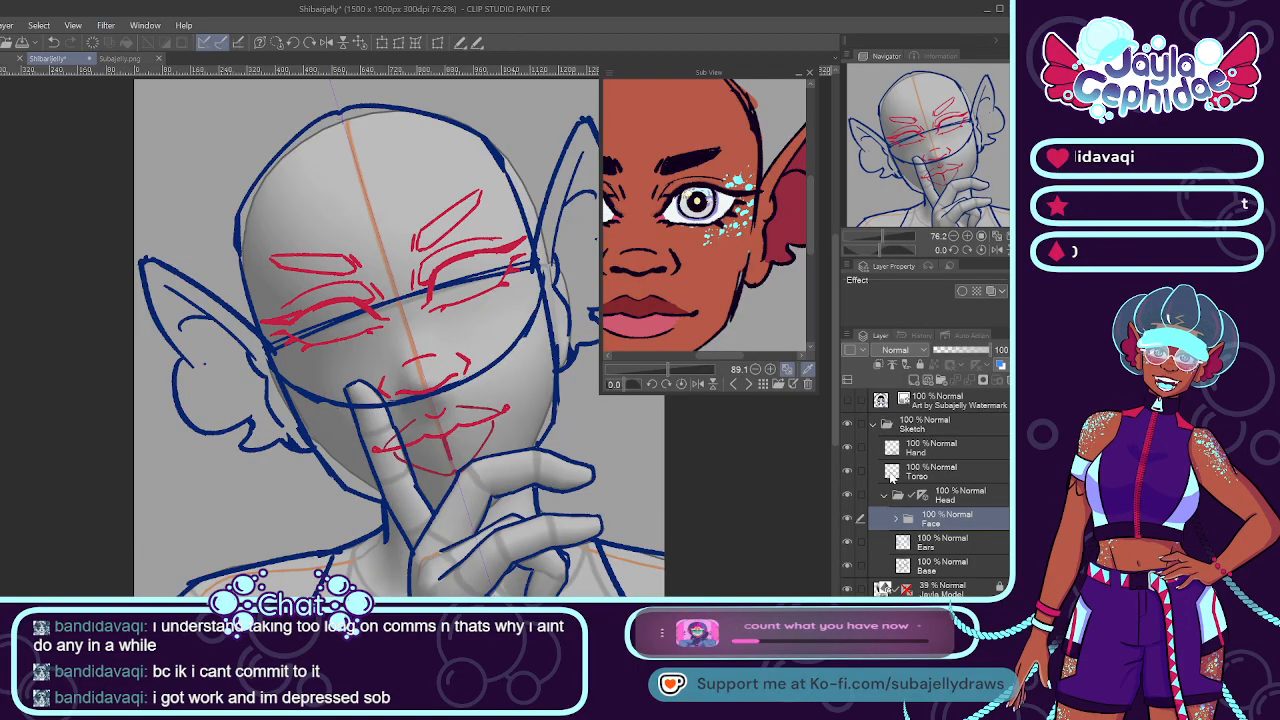
Add a new layer named Nails directly above the Hand layer in the Sketch folder.
click(920, 453)
click(847, 447)
click(847, 447)
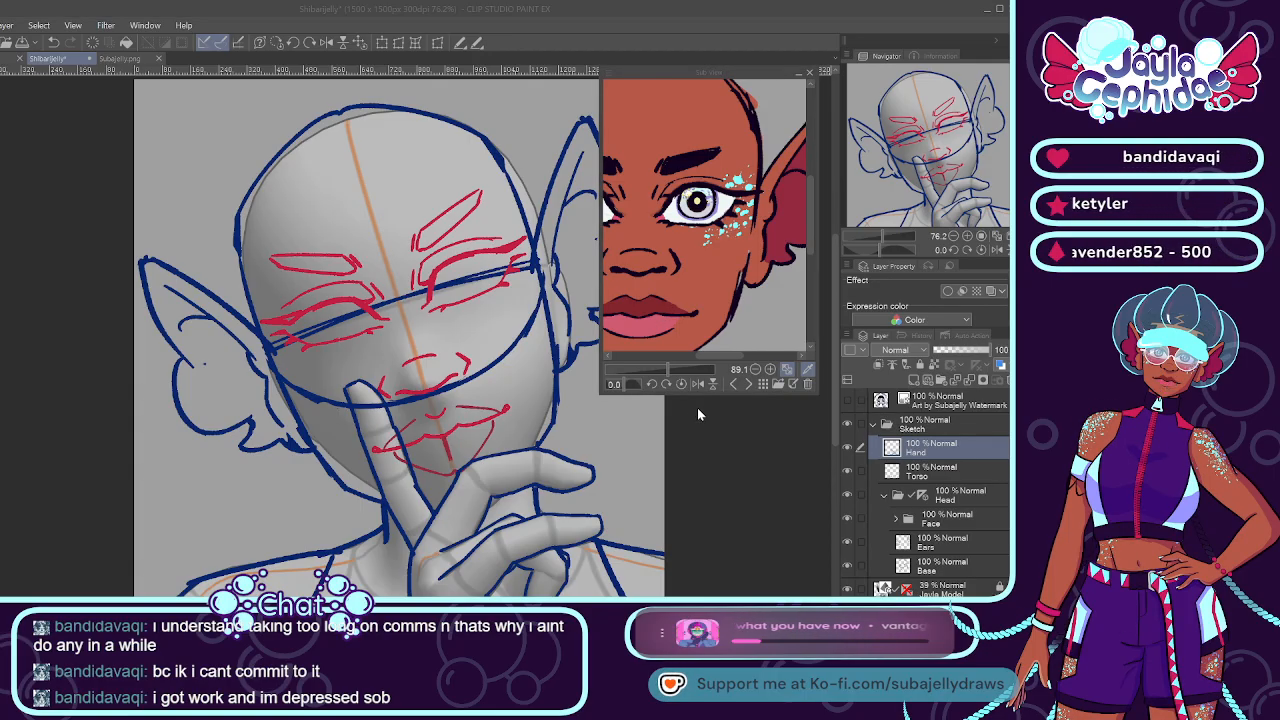
key(Return)
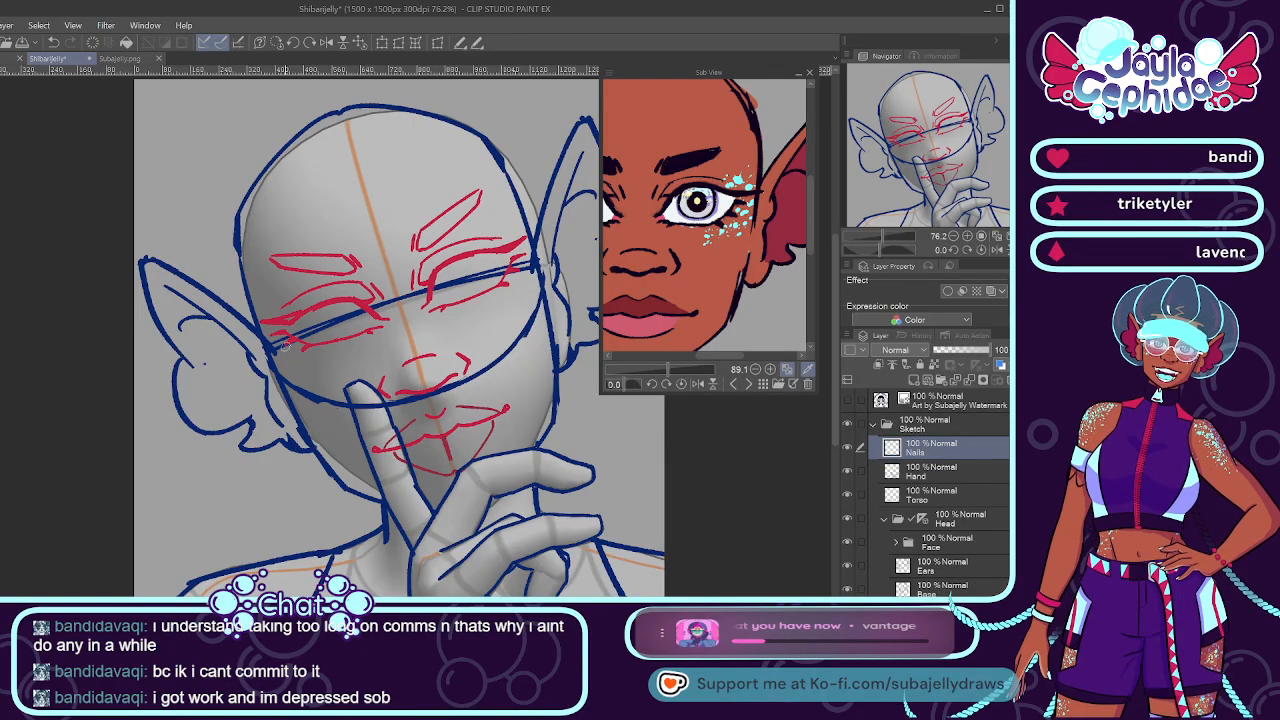
Sketch a long narrow fingernail along the side of the raised index finger's tip, extending beyond the fingertip.
scroll(338, 368, up, 2)
mouse_move(336, 372)
mouse_down()
mouse_move(356, 445)
mouse_move(346, 425)
mouse_up()
key(ctrl+z)
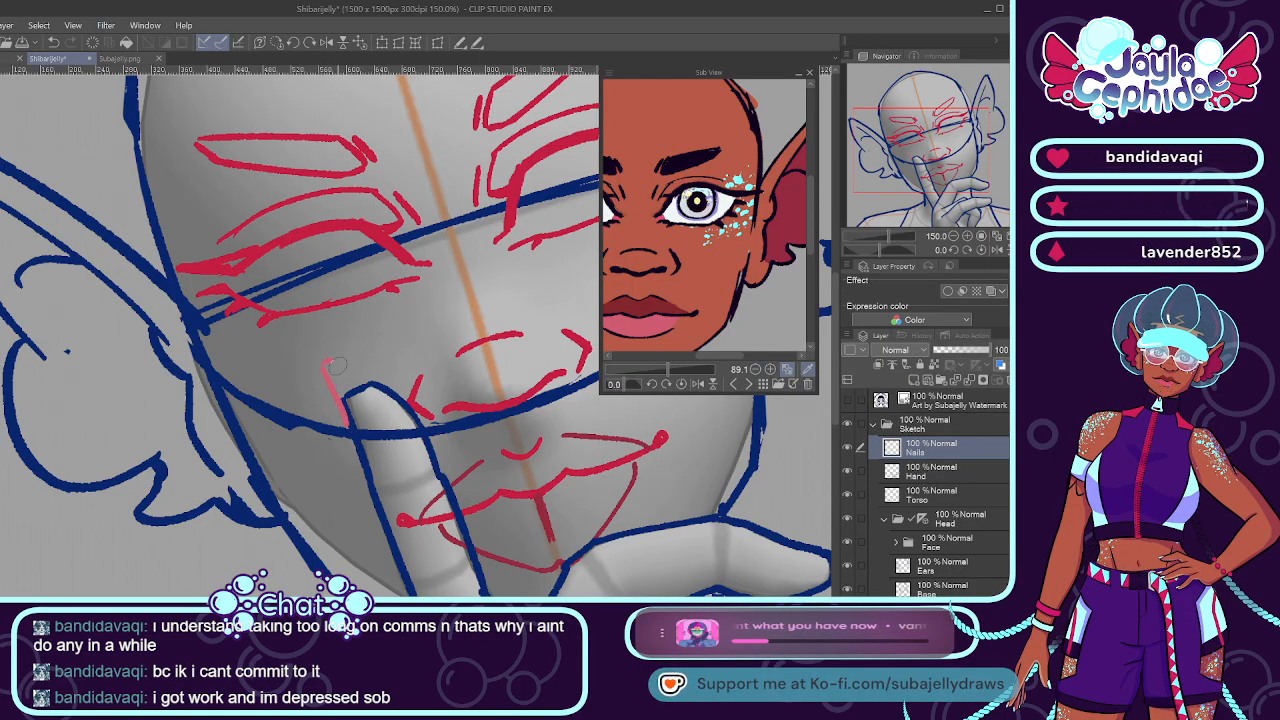
mouse_move(336, 368)
mouse_down()
mouse_move(372, 452)
mouse_move(328, 378)
mouse_up()
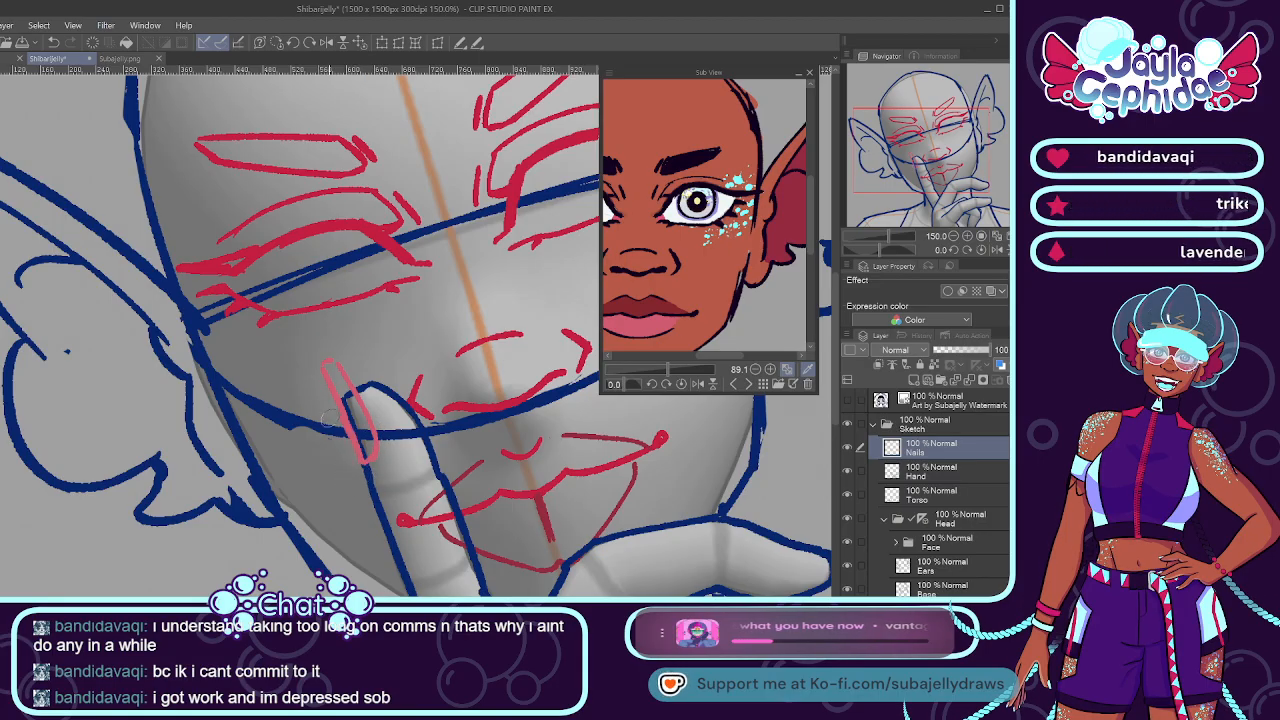
Sketch a long pointed nail on the tip of the upper sideways finger, extending past the fingertip.
scroll(330, 417, down, 3)
scroll(491, 427, up, 5)
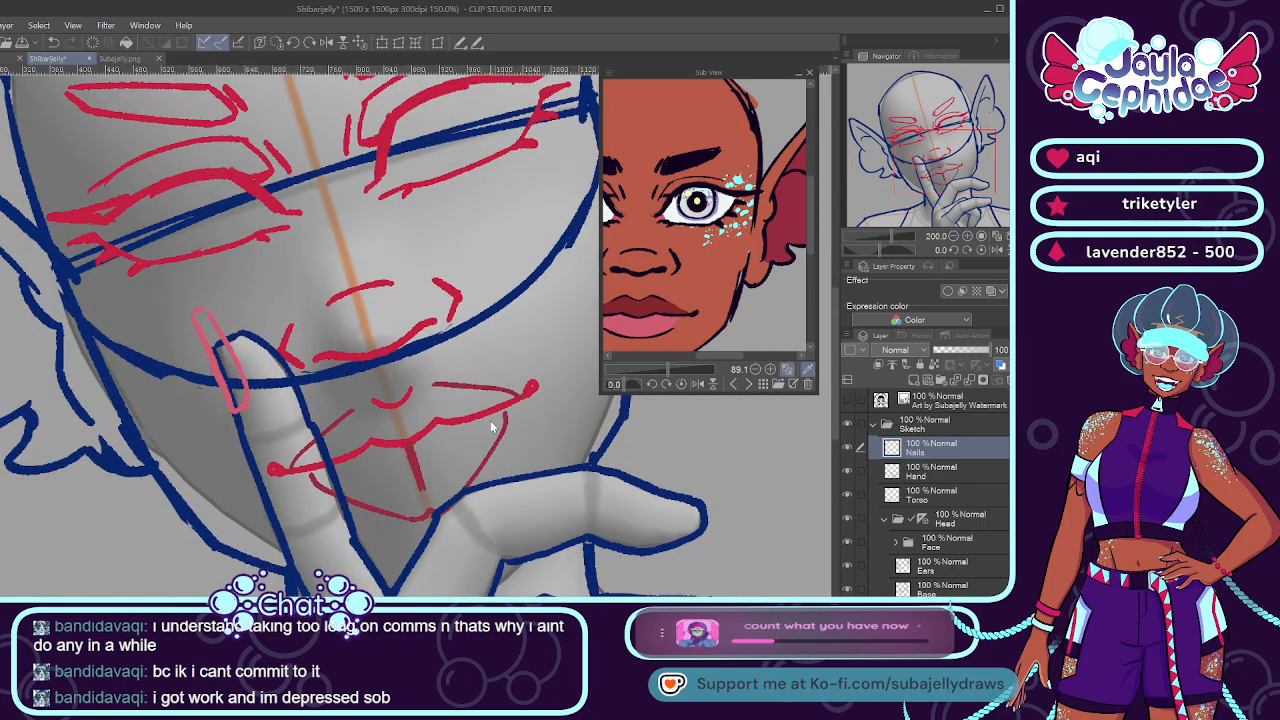
scroll(491, 427, down, 3)
scroll(560, 482, up, 4)
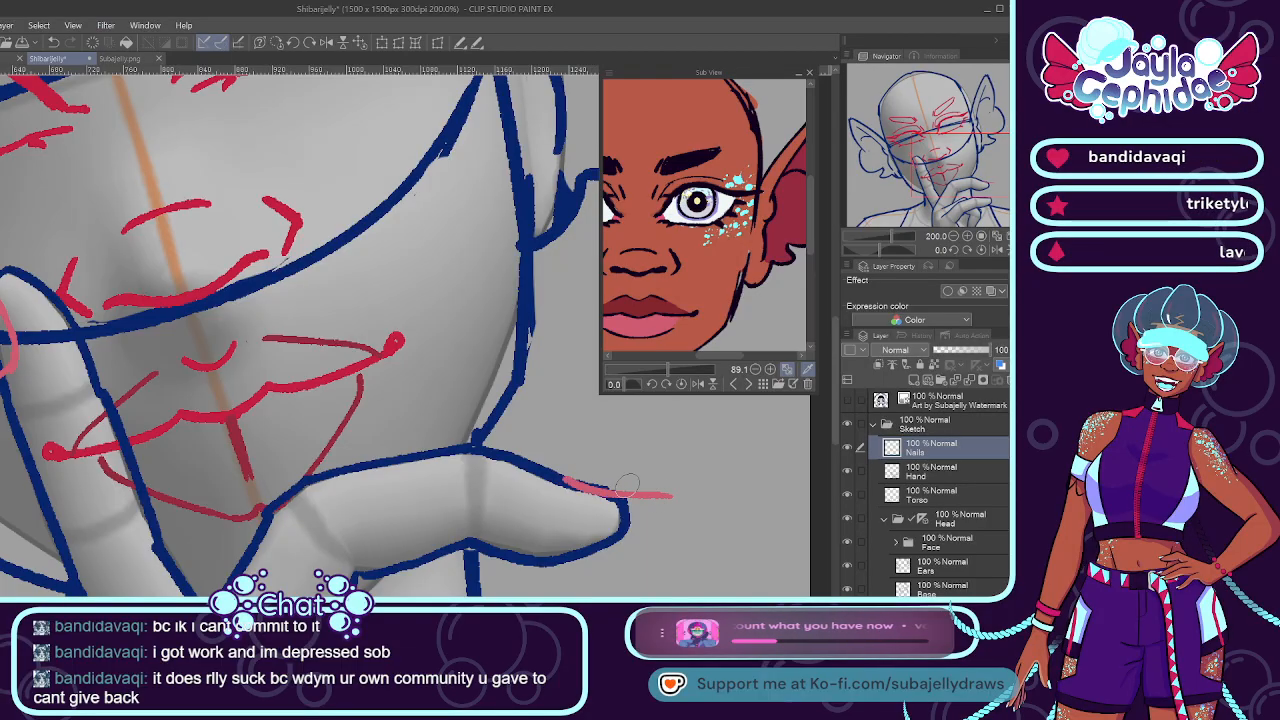
drag(563, 484, 641, 498)
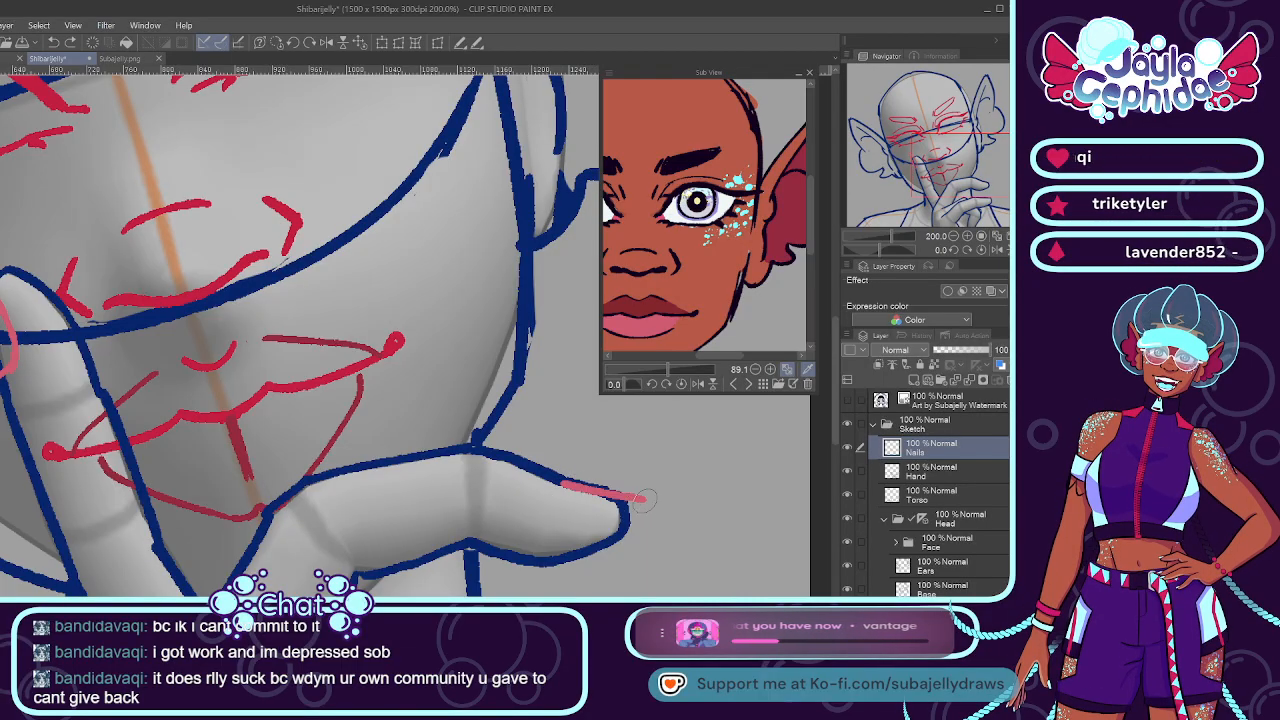
drag(565, 484, 648, 493)
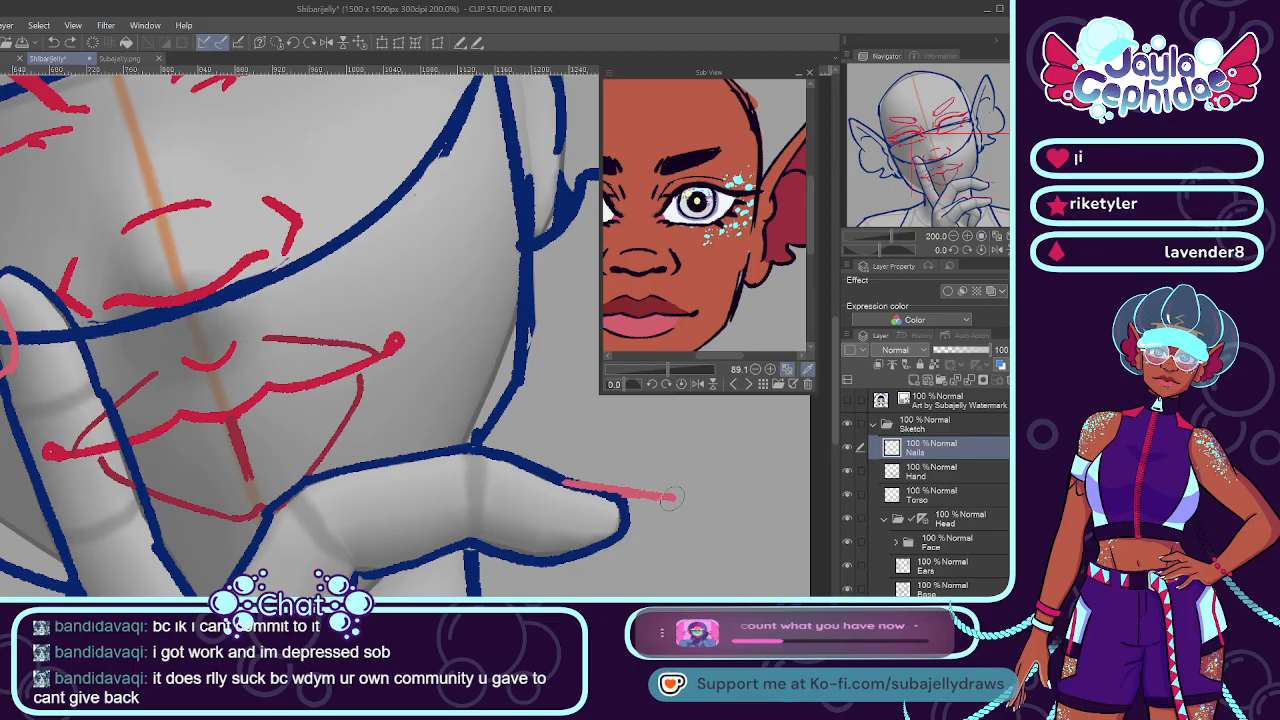
drag(566, 486, 597, 511)
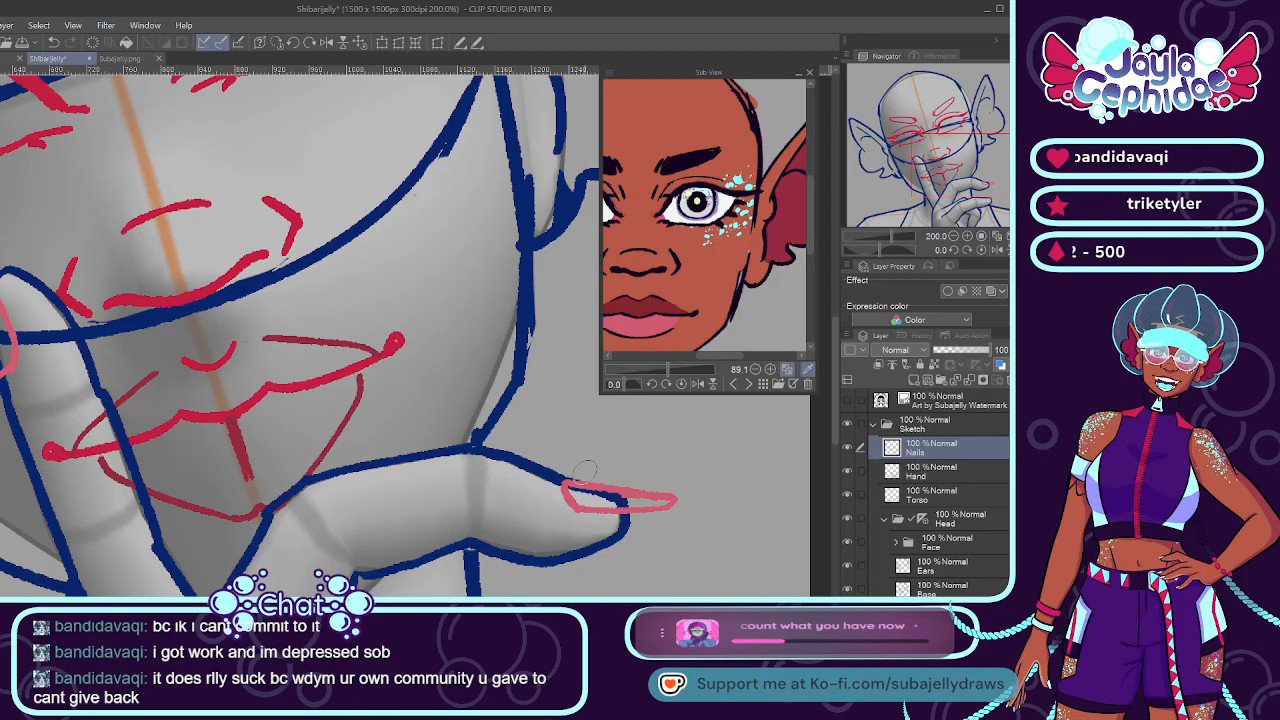
Add a Nails 2 layer and place a matching long nail on the tip of the next sideways finger below.
scroll(590, 510, down, 4)
scroll(570, 509, down, 2)
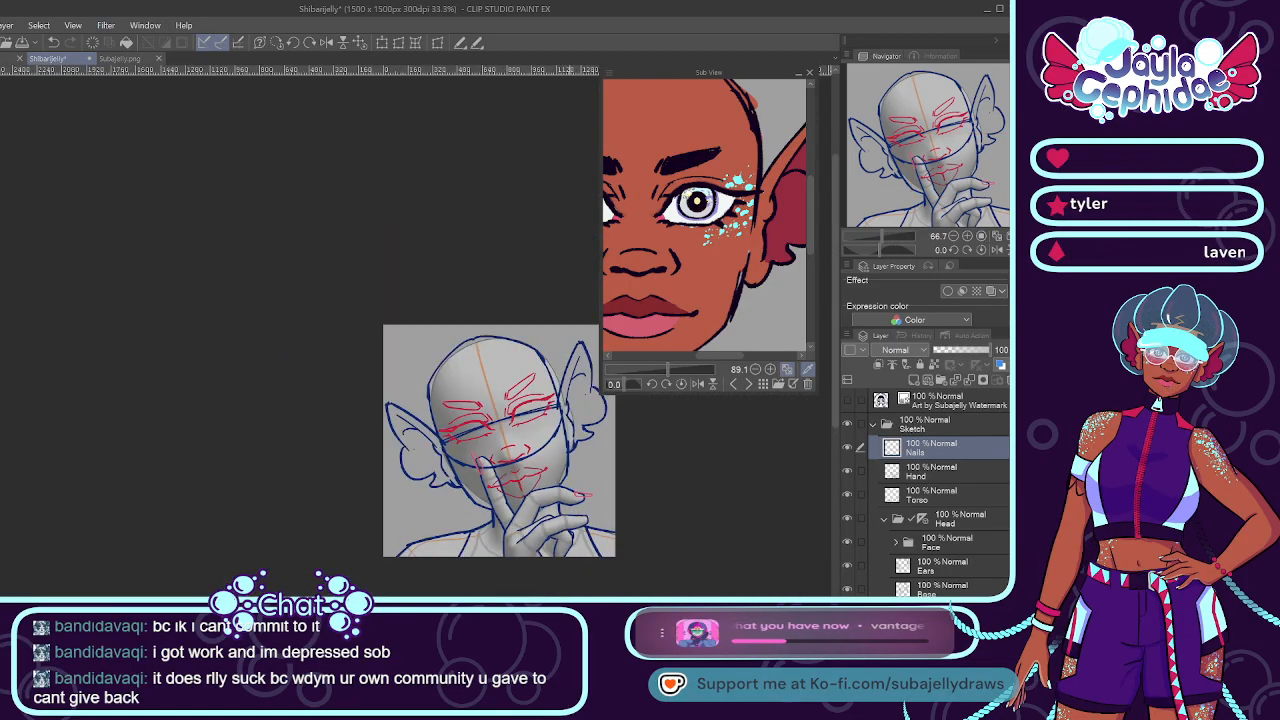
scroll(585, 565, up, 5)
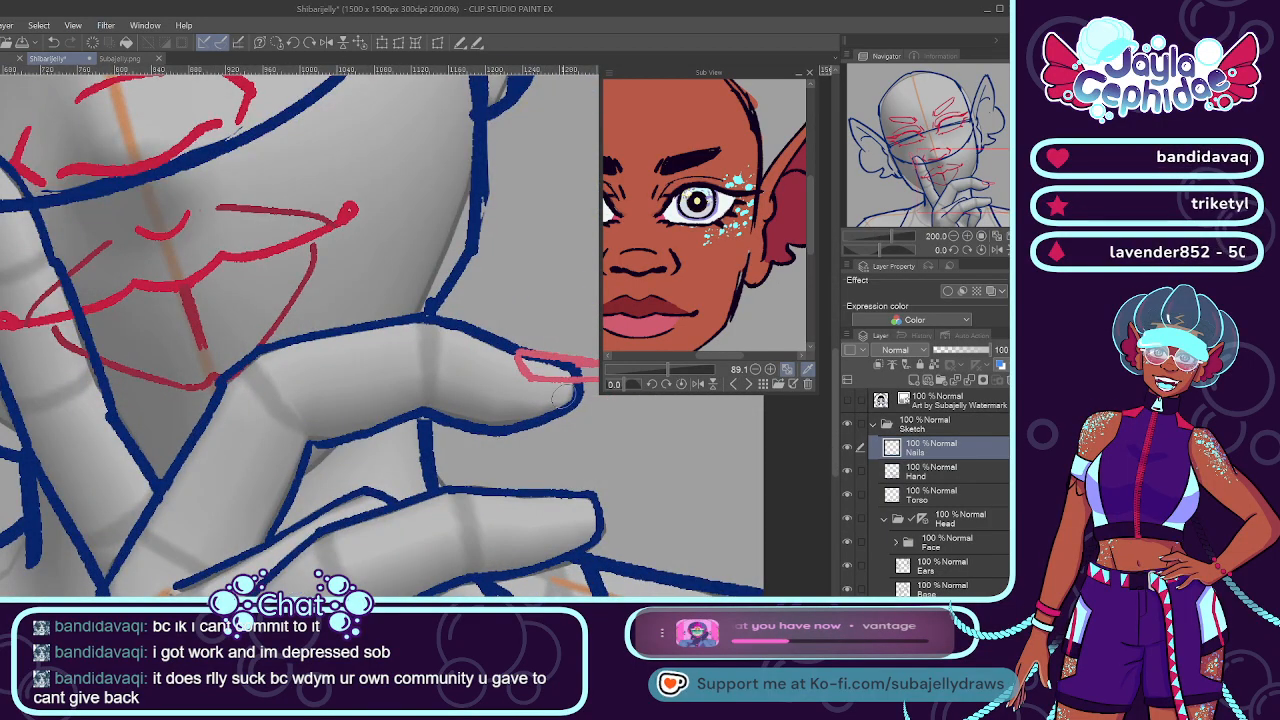
key(ctrl+shift+n)
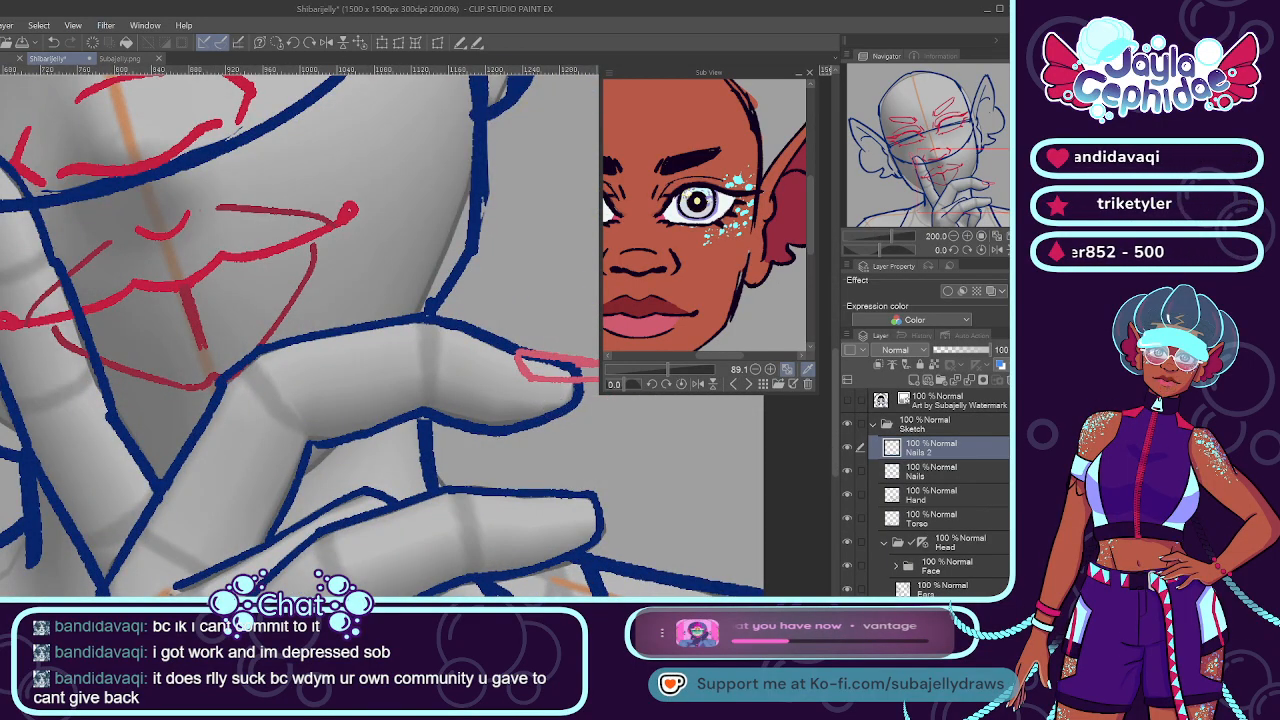
mouse_move(532, 492)
mouse_down()
mouse_move(640, 508)
mouse_move(560, 508)
mouse_up()
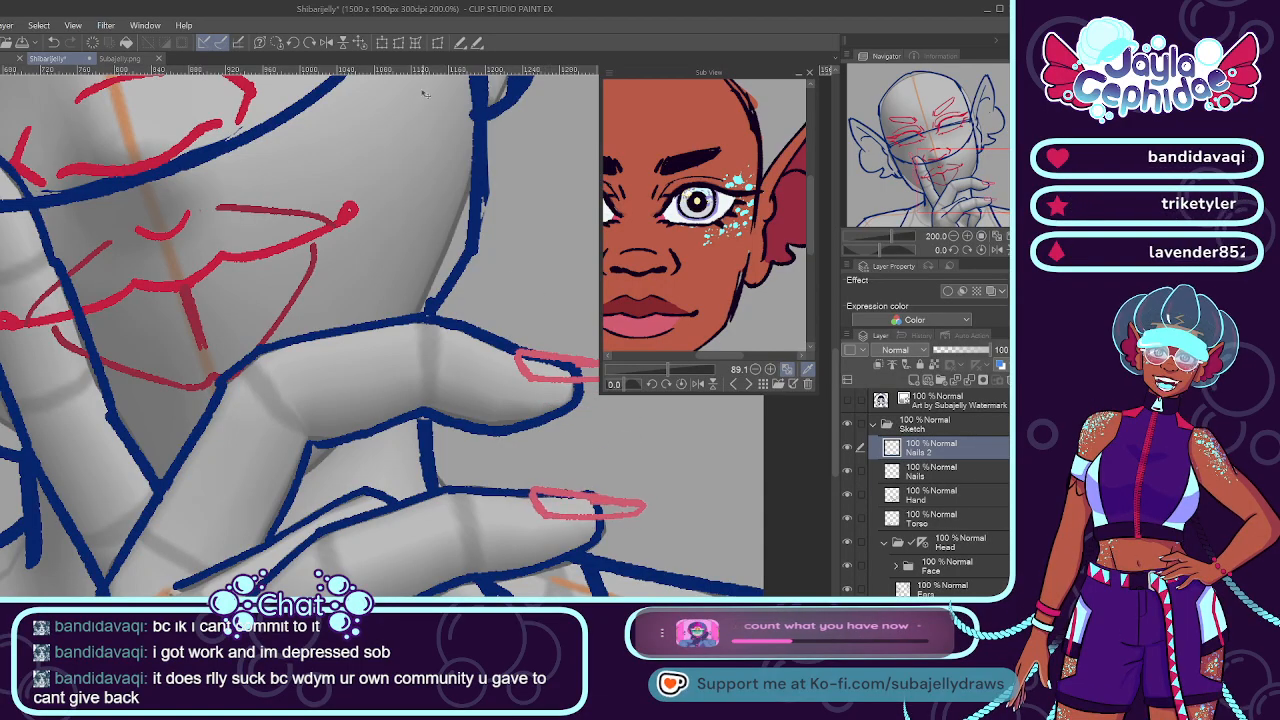
key(ctrl+t)
drag(688, 471, 529, 395)
click(250, 568)
Duplicate the Nails 2 layer, rotate the copied nail nearly upright and move it onto the curled finger at the canvas's lower edge.
scroll(200, 482, down, 4)
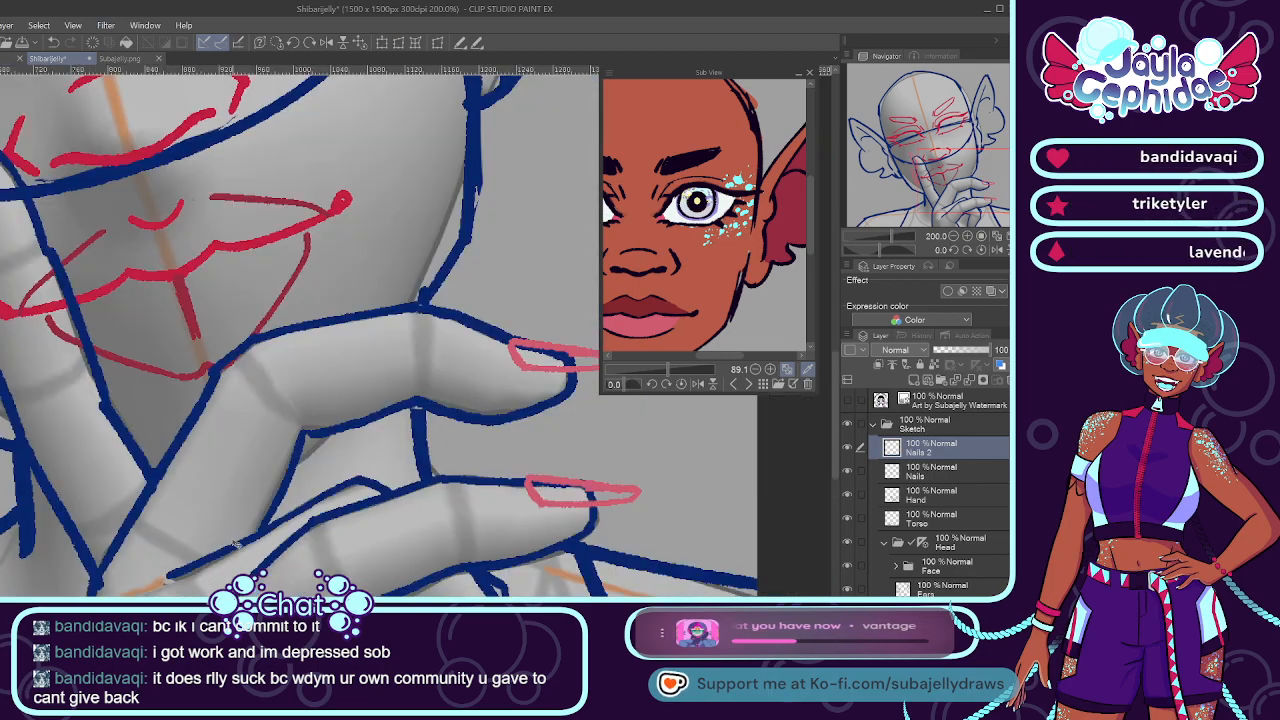
scroll(87, 447, down, 2)
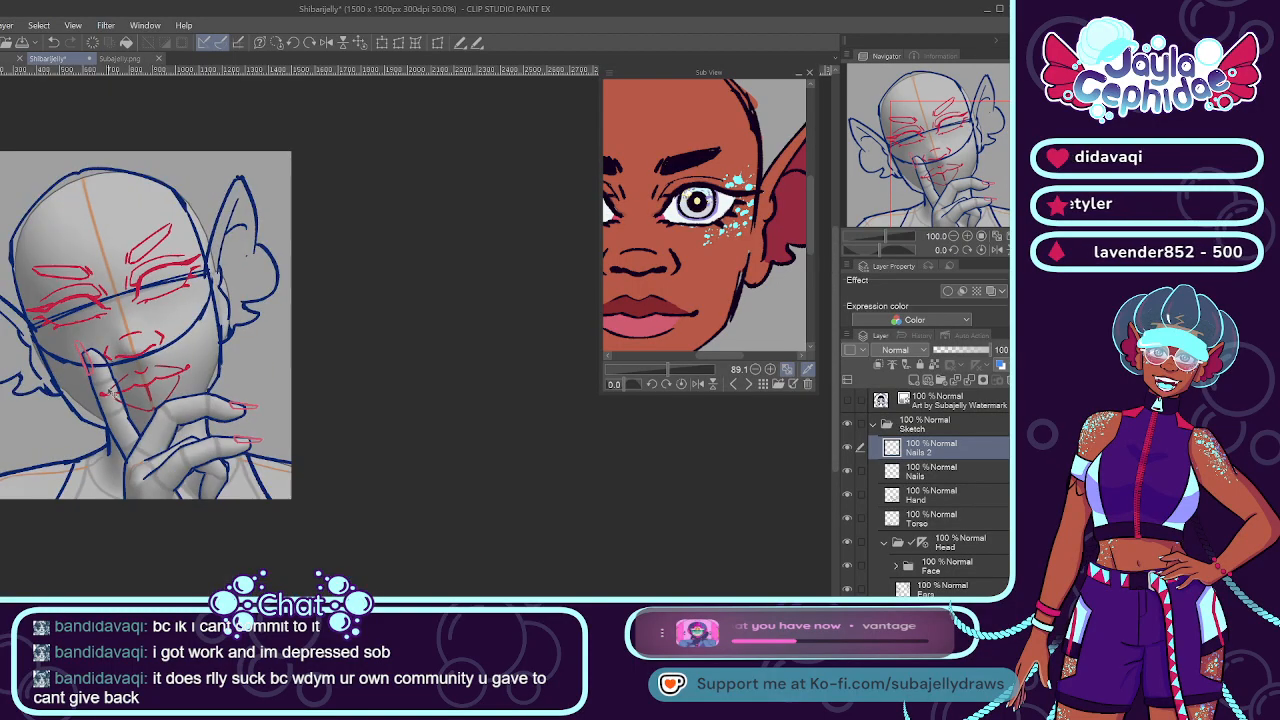
scroll(298, 471, up, 1)
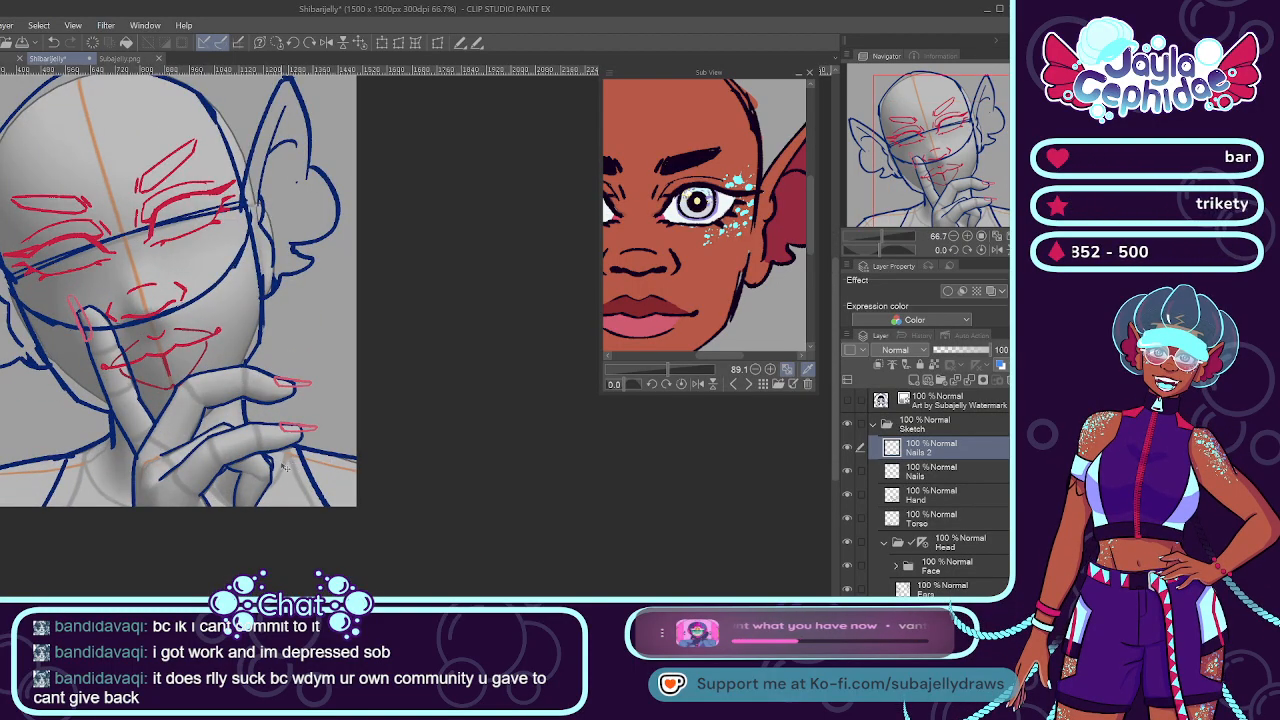
key(ctrl+v)
scroll(285, 465, up, 1)
click(382, 42)
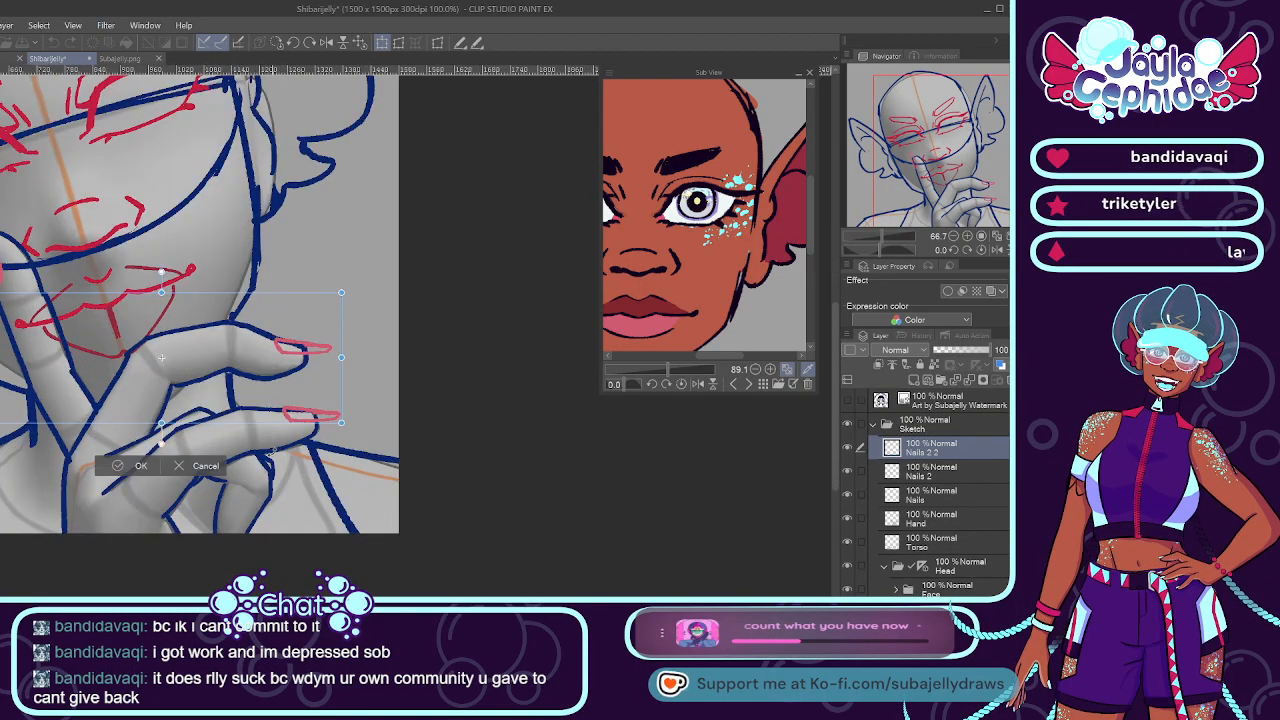
scroll(272, 452, up, 5)
scroll(355, 402, down, 5)
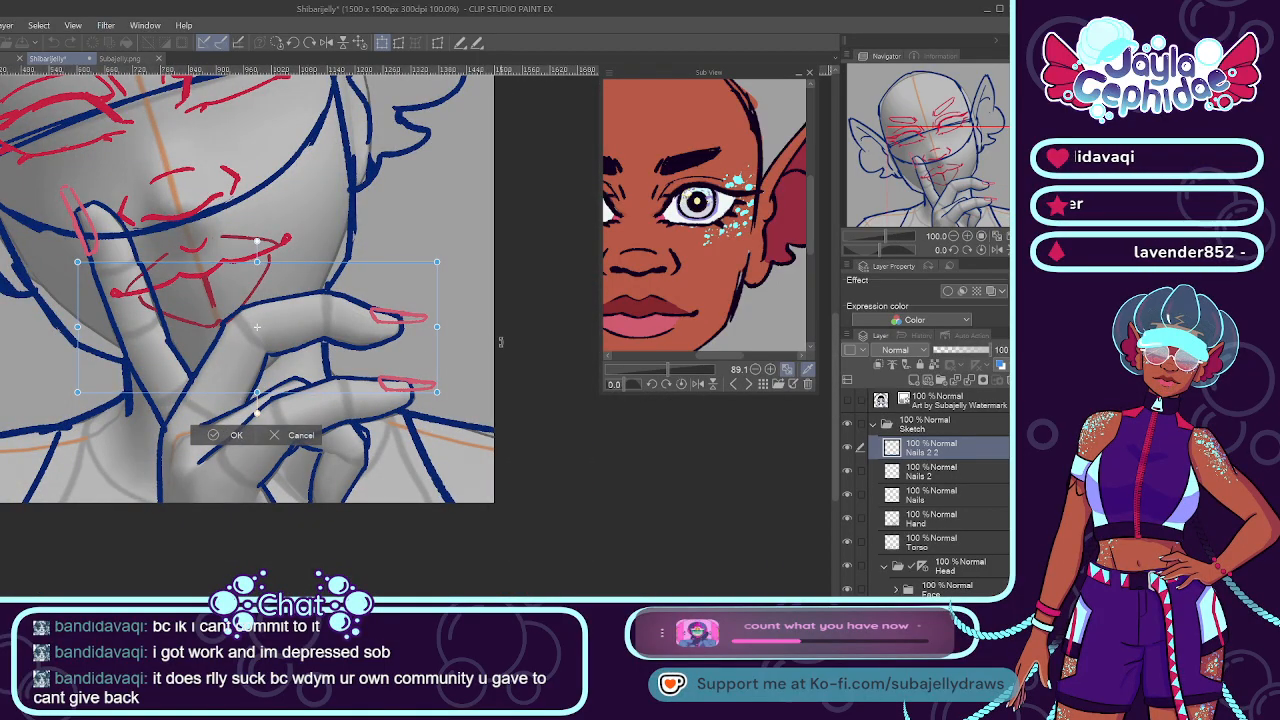
drag(501, 345, 278, 505)
click(228, 540)
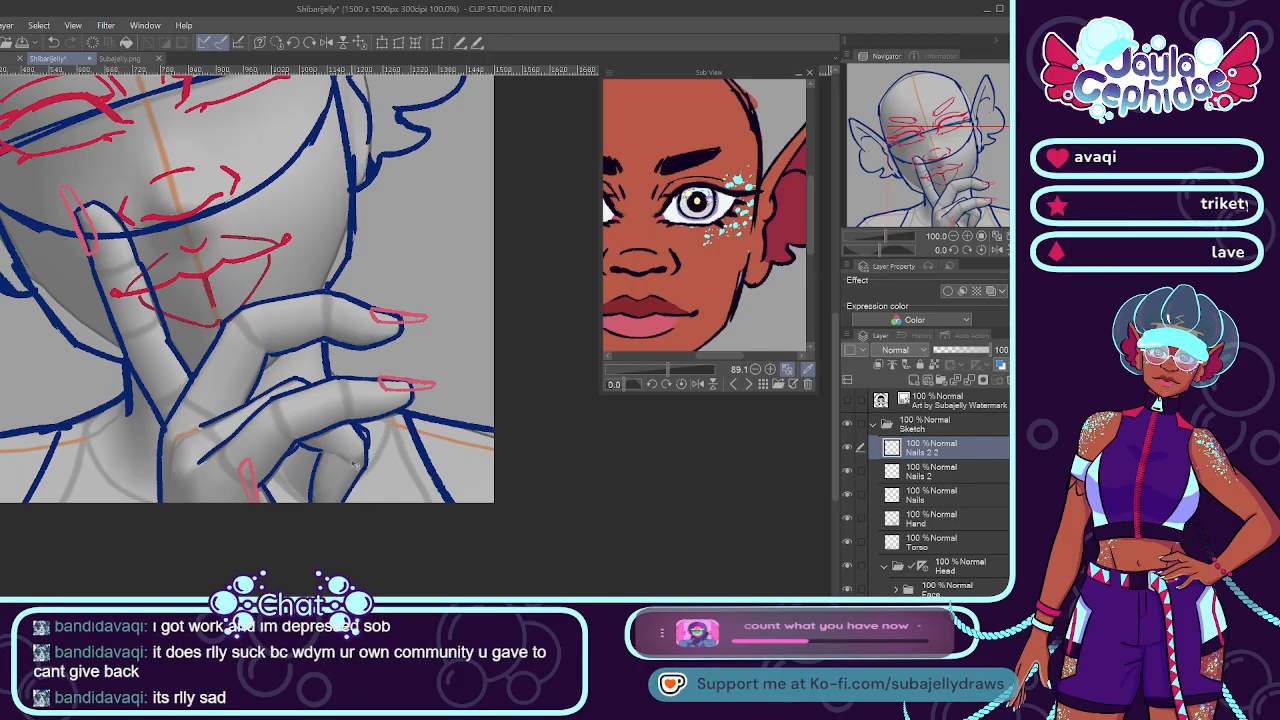
drag(303, 449, 387, 462)
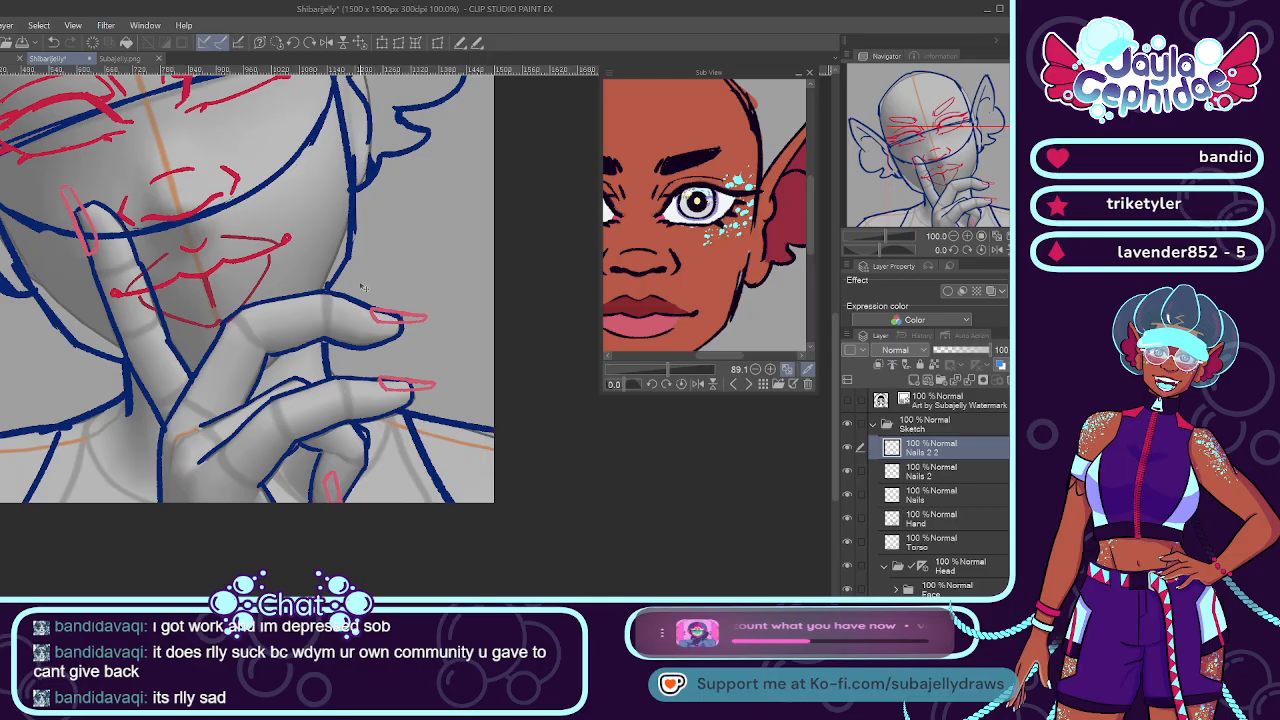
Rotate and reposition the copied nail on the curled finger at the canvas's lower edge, and merge both nail copies into the Nails layer.
key(ctrl+t)
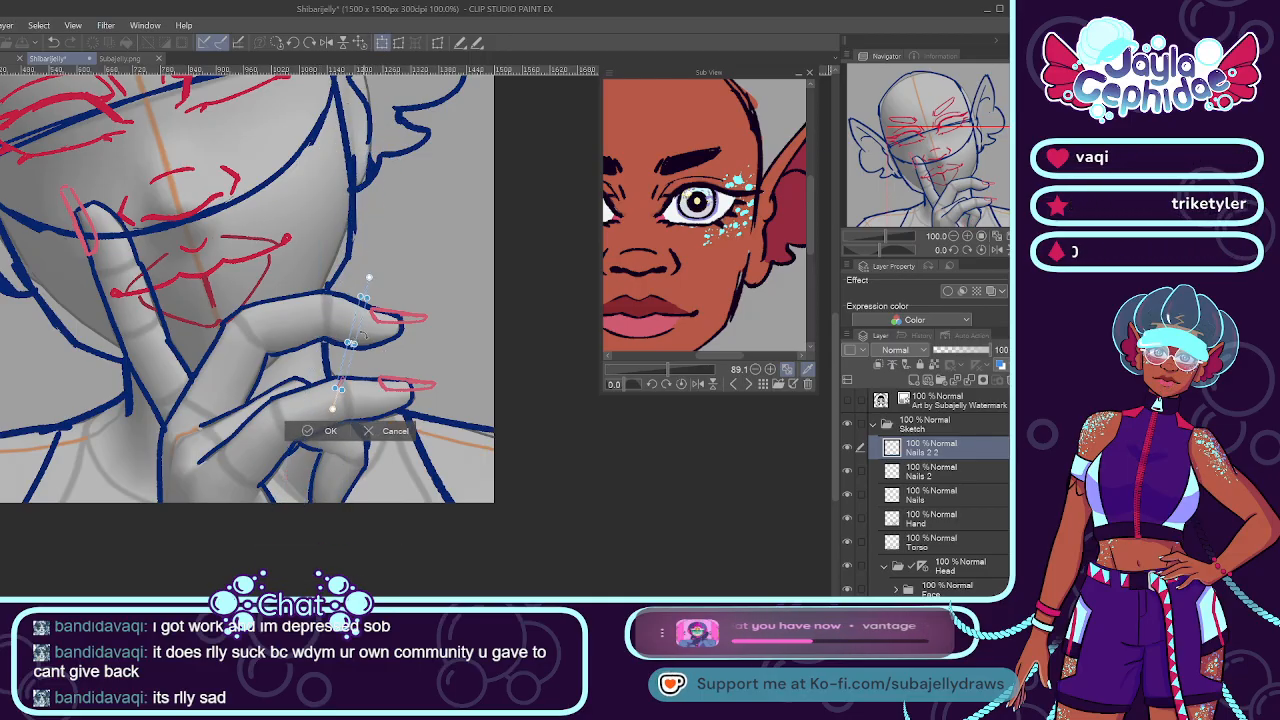
drag(368, 482, 282, 490)
drag(411, 366, 433, 384)
click(404, 573)
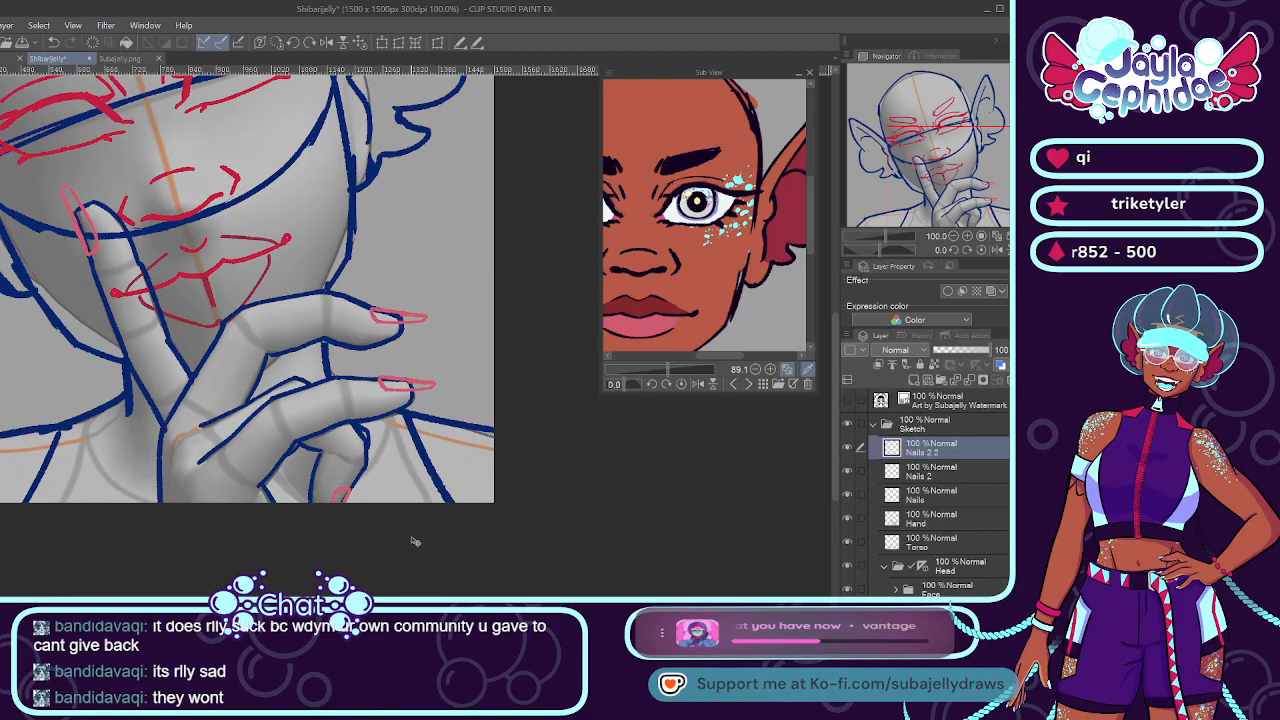
key(ctrl+e)
key(ctrl+e)
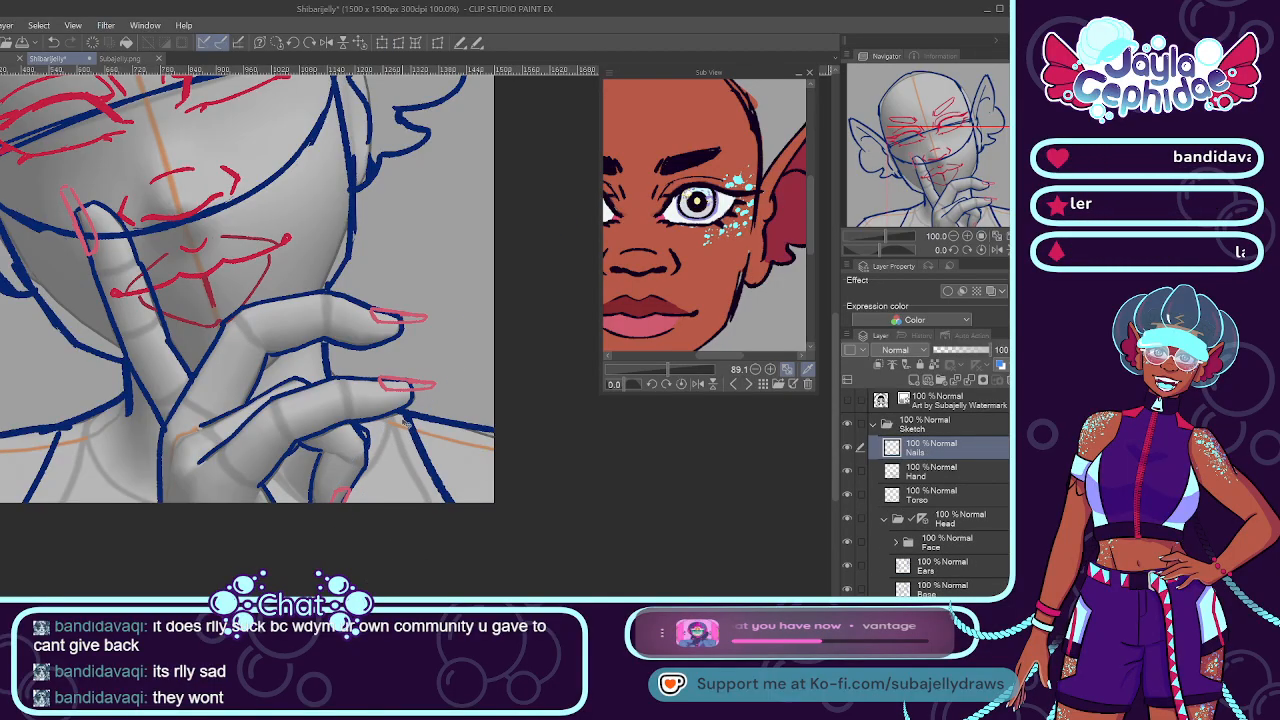
Collapse the Head folder and zoom the Sub View reference out to 35.1 so the whole face fits.
scroll(490, 422, down, 2)
scroll(428, 410, down, 2)
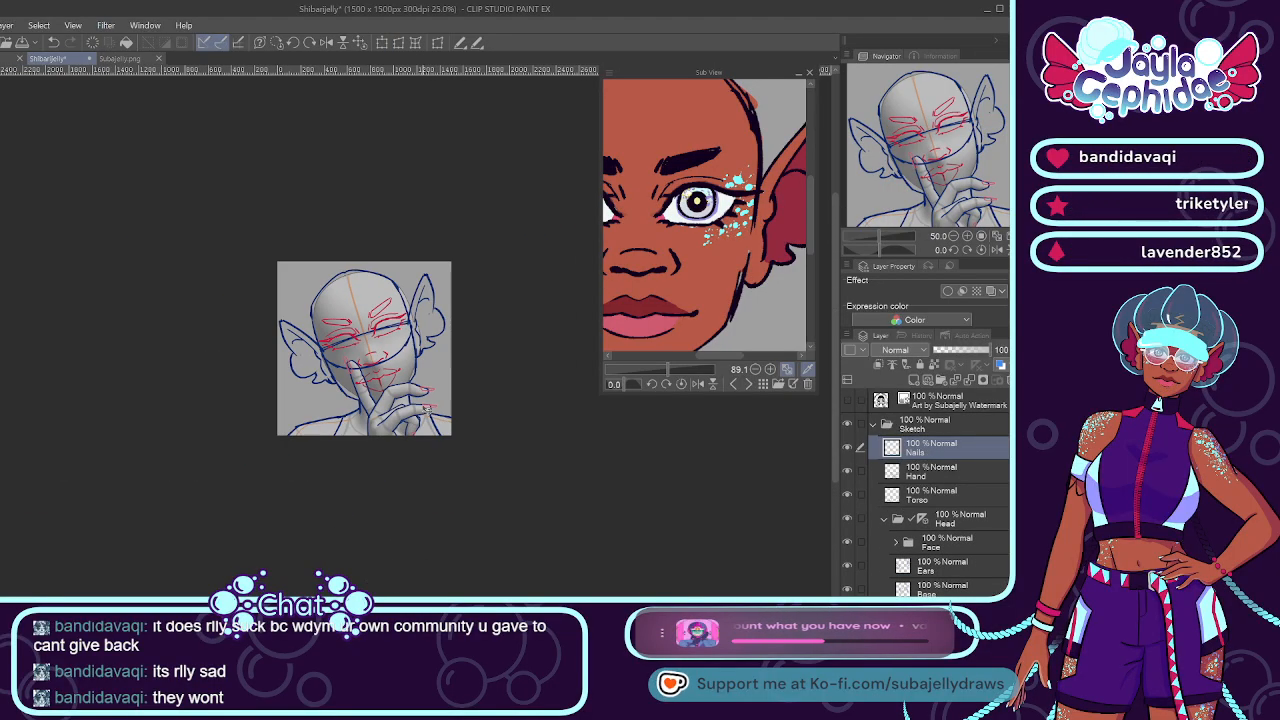
scroll(426, 310, up, 3)
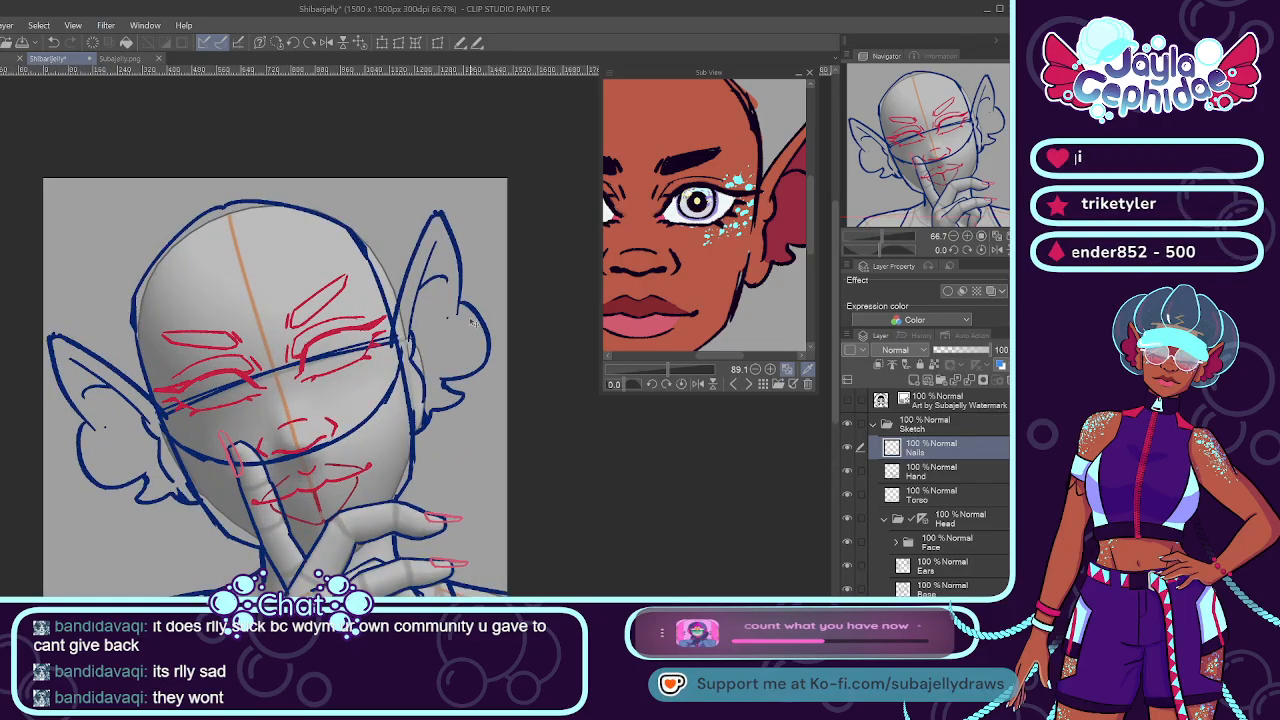
click(363, 42)
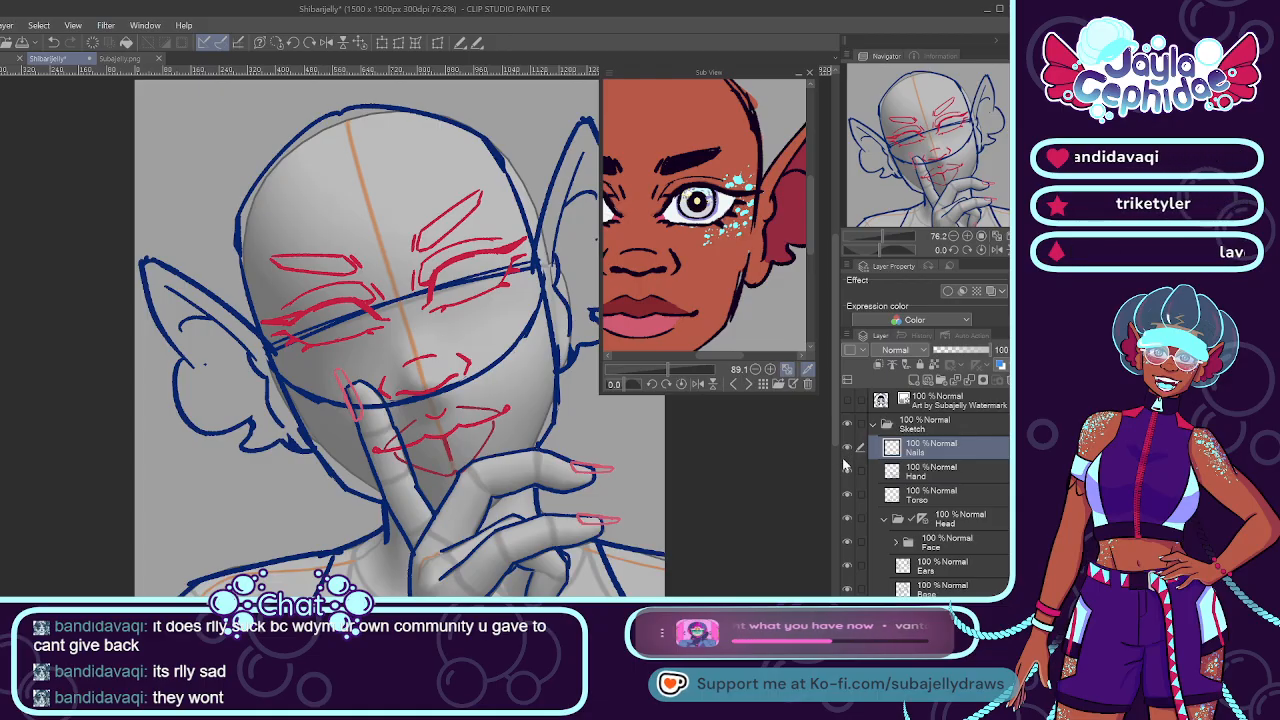
click(884, 519)
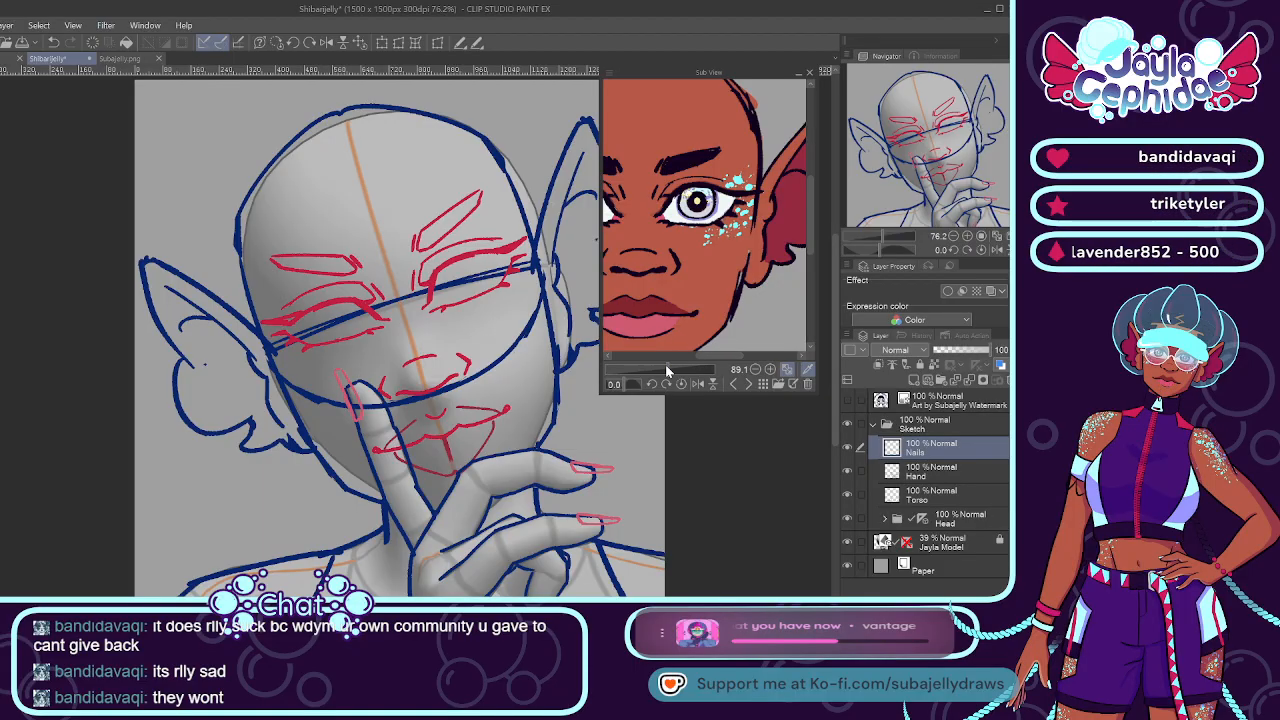
mouse_move(665, 364)
mouse_down()
mouse_move(652, 364)
mouse_move(699, 356)
mouse_move(662, 342)
mouse_up()
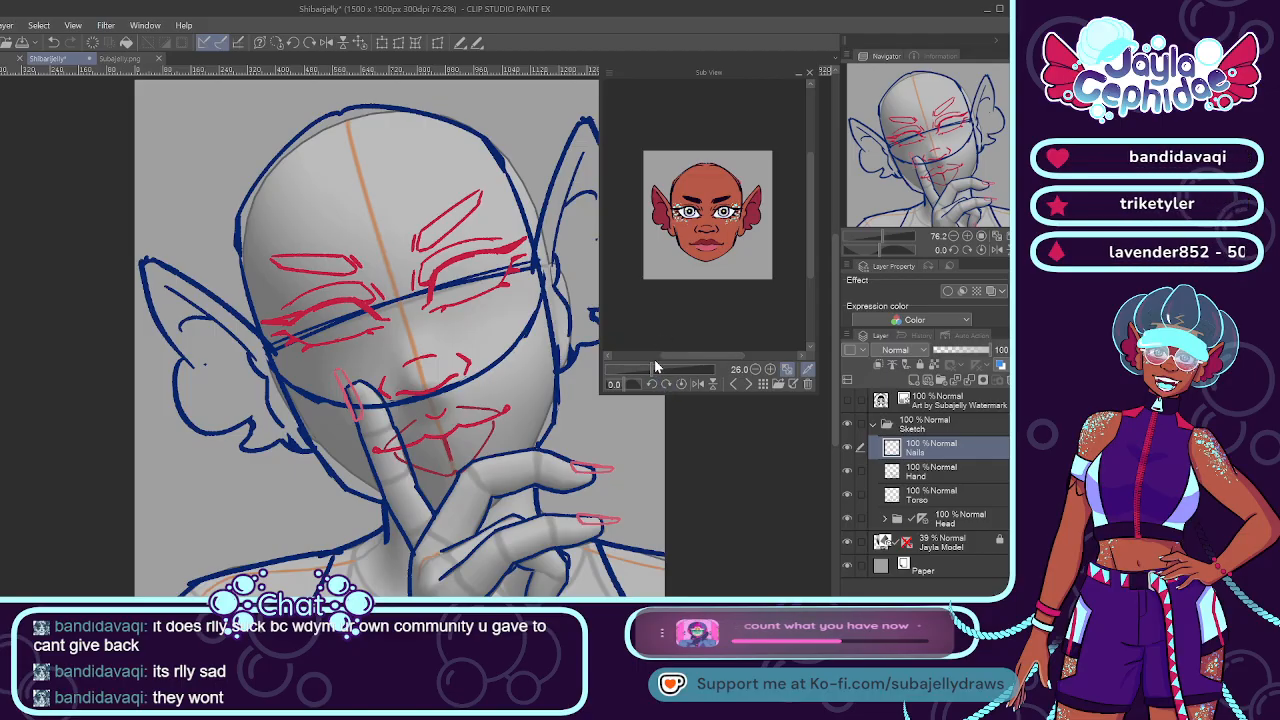
drag(649, 364, 657, 365)
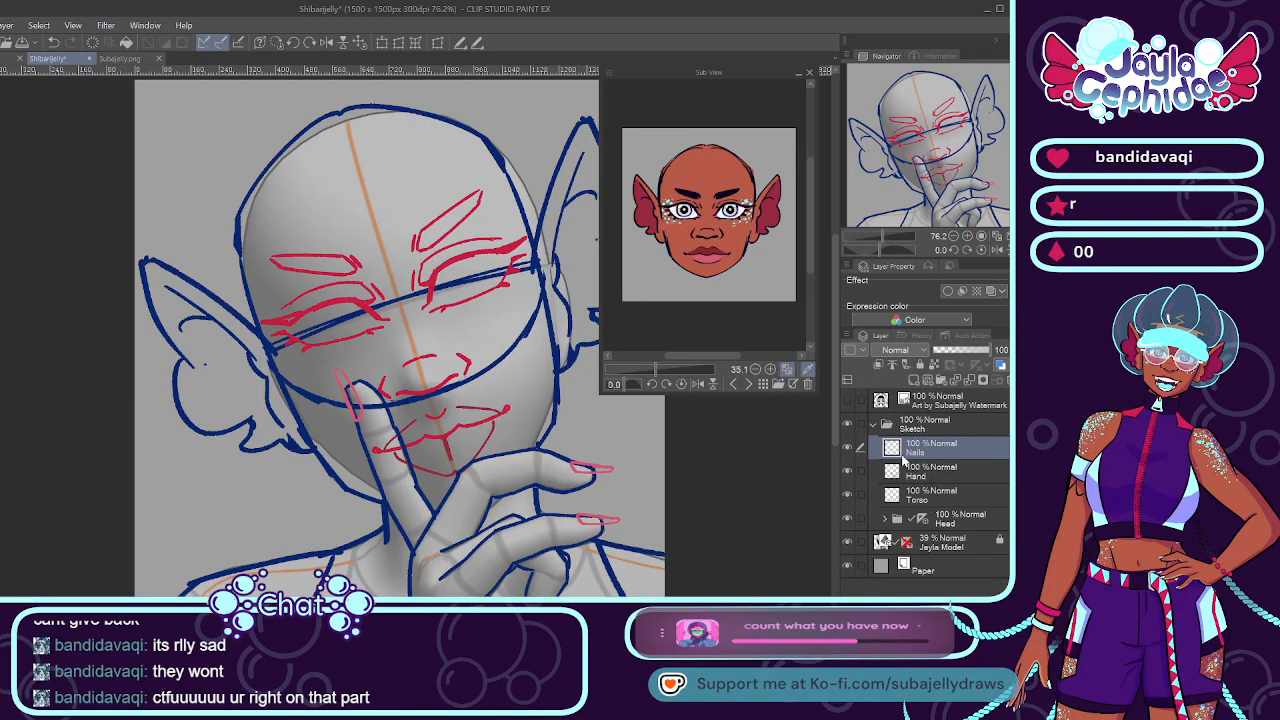
Collapse the Sketch folder, then hide and reshow it to compare the drawing with the bare posed model.
click(875, 428)
click(847, 425)
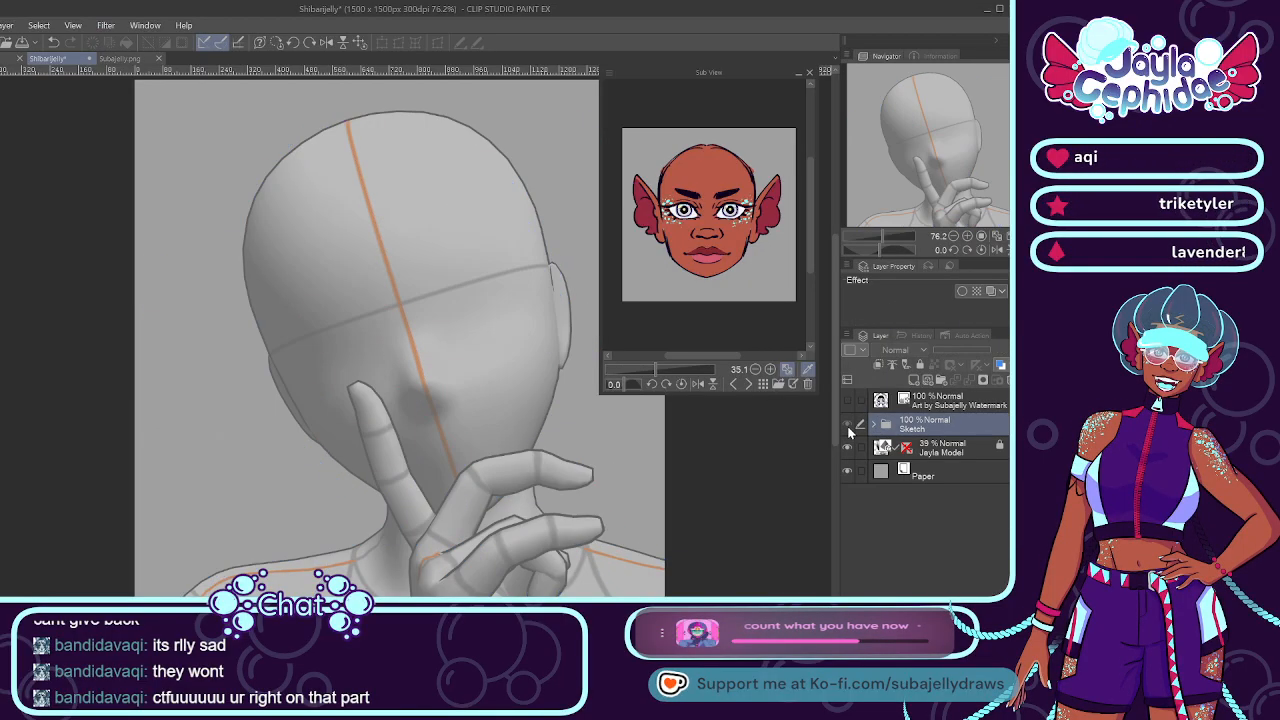
click(847, 425)
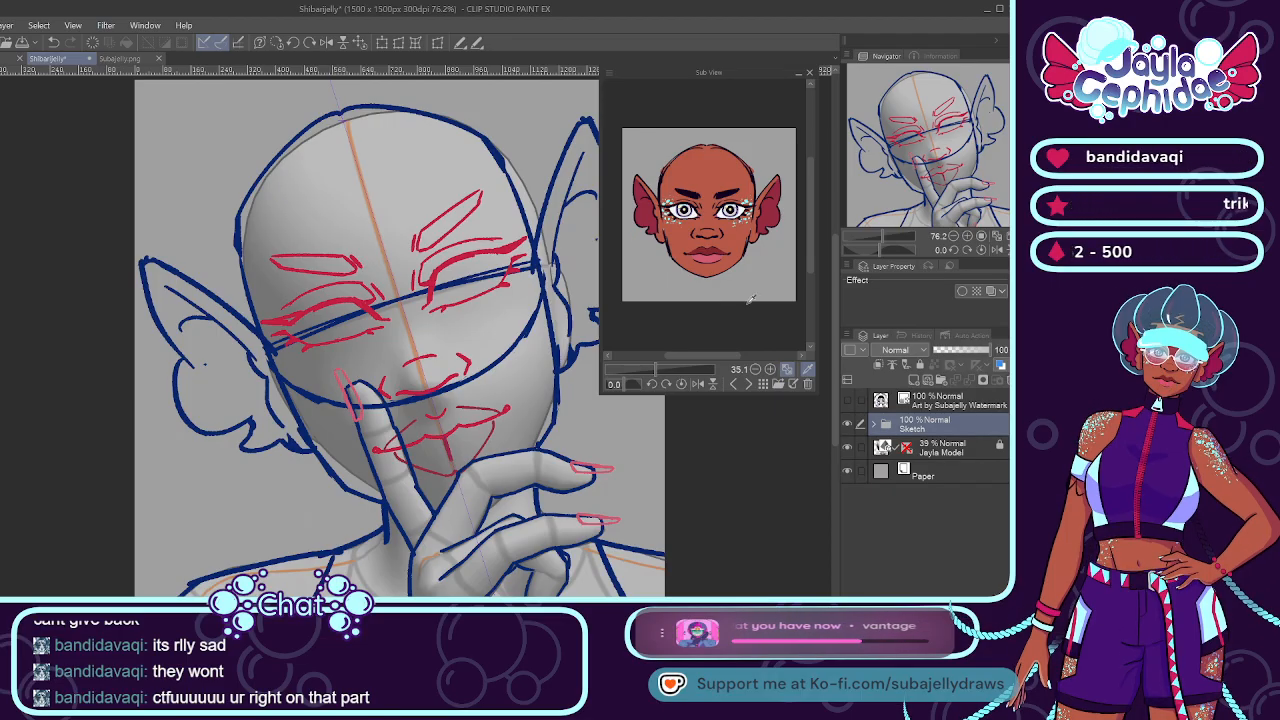
Group the Nails, Hand and Torso layers in a new folder named Body inside Sketch, and collapse it.
click(874, 425)
click(922, 451)
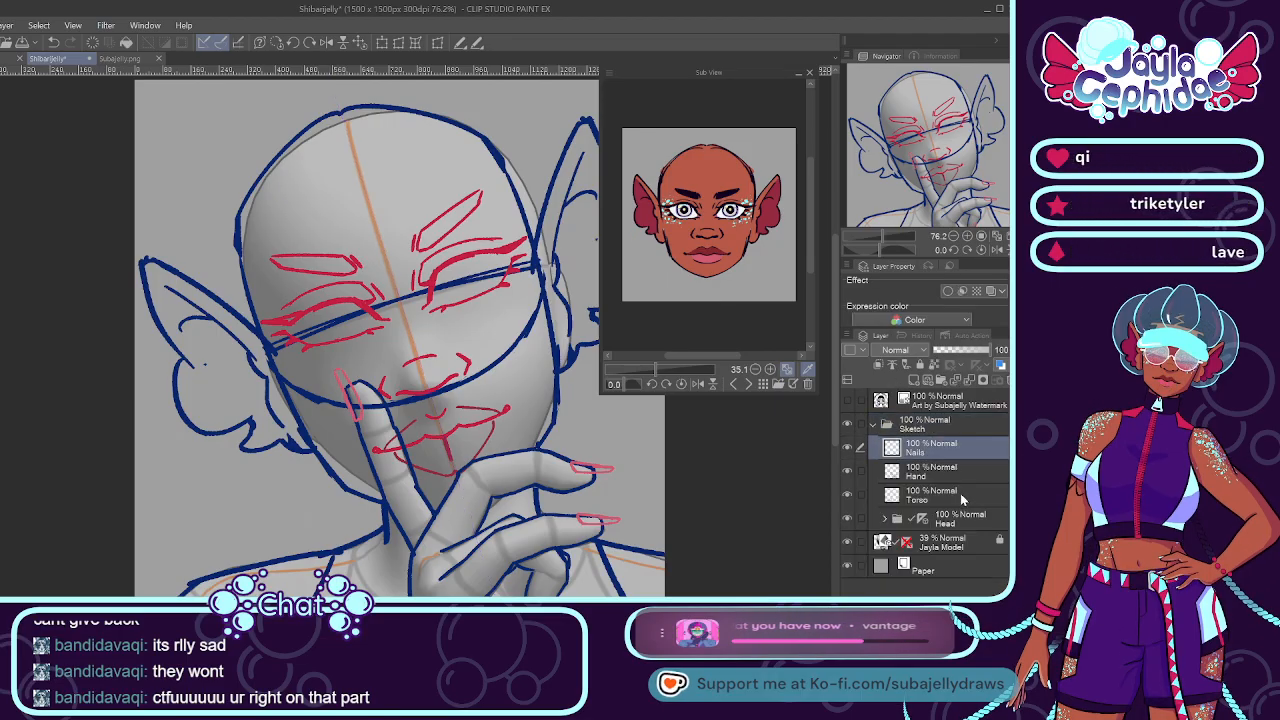
click(949, 378)
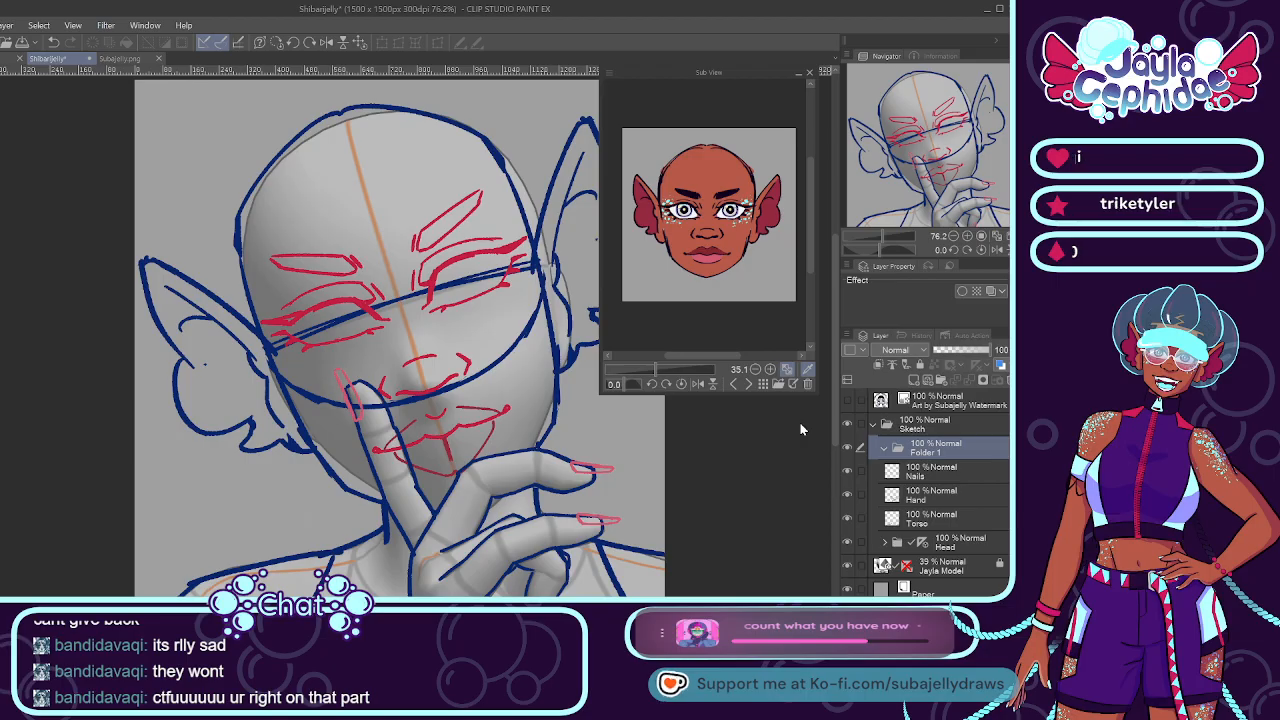
click(906, 477)
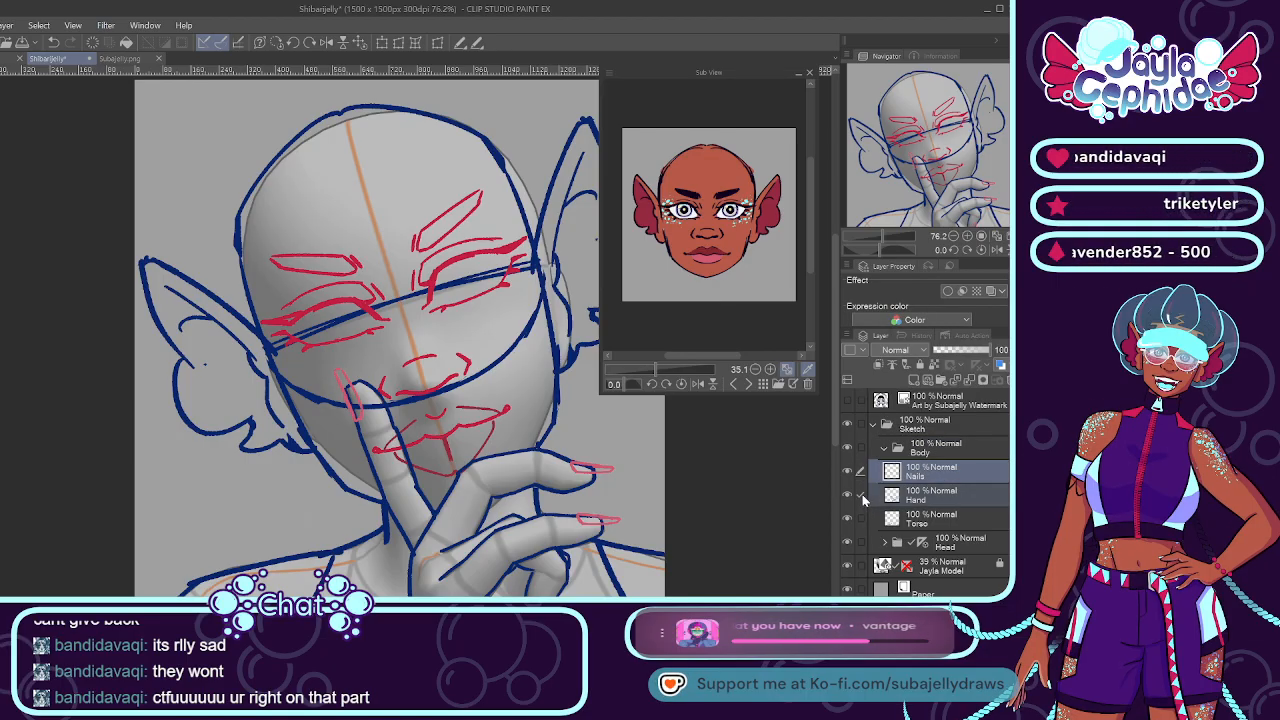
click(897, 448)
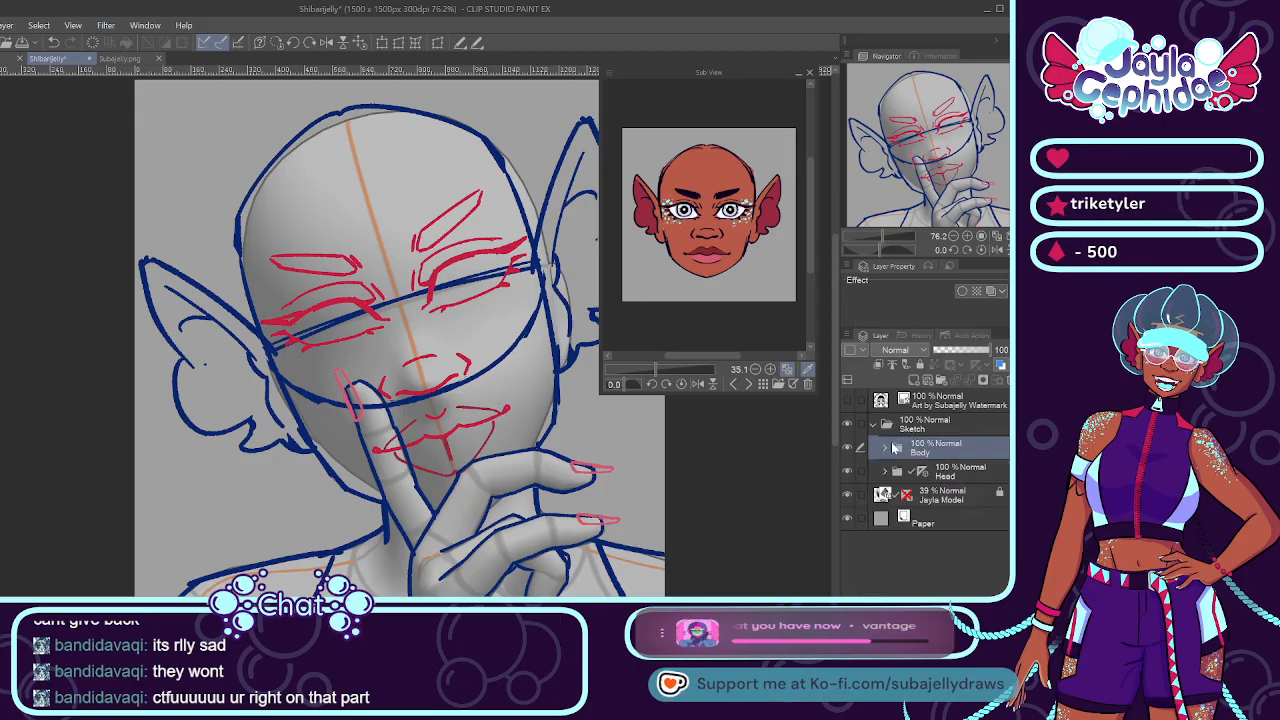
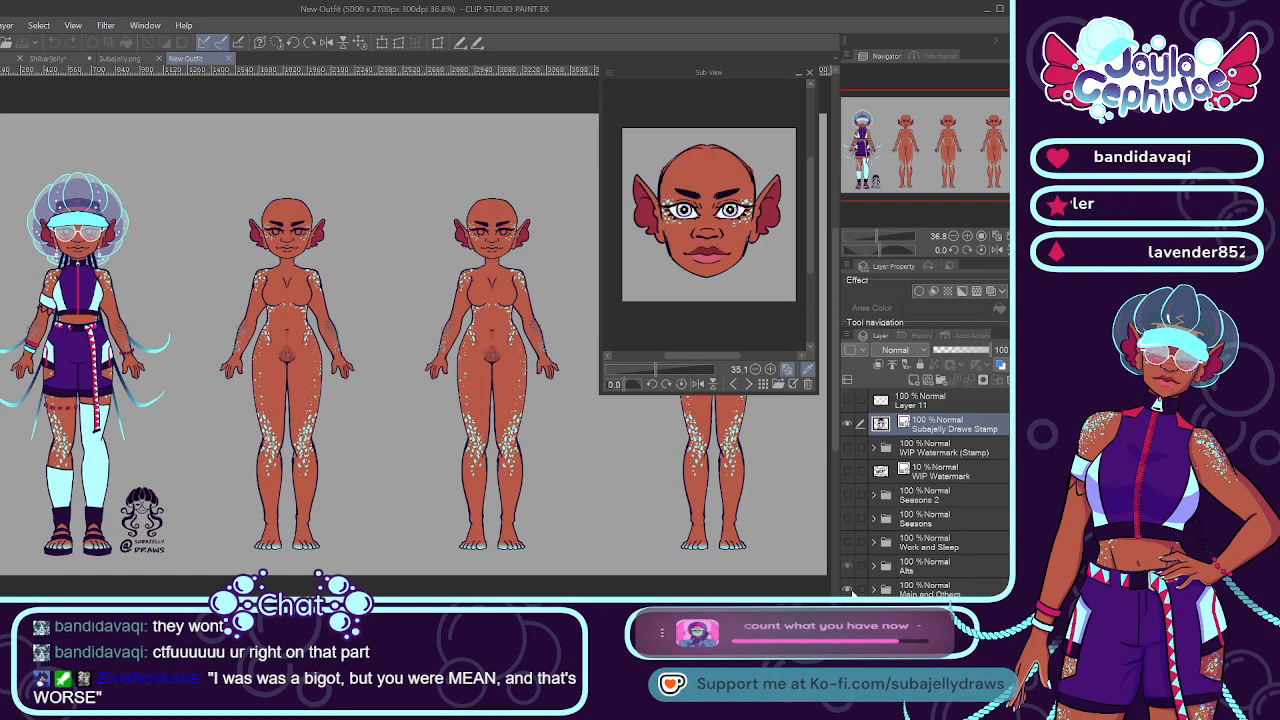
Close the New Outfit and Subajelly.png documents to return to the portrait sketch.
key(ctrl+z)
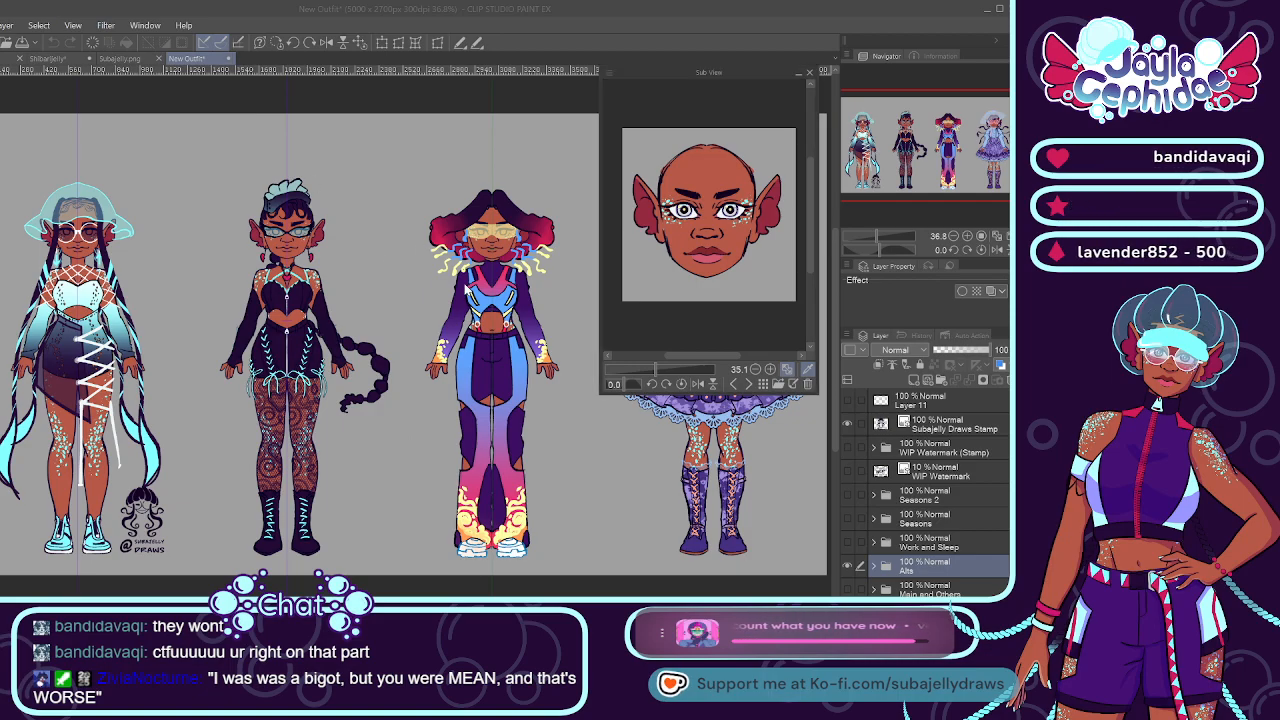
click(555, 247)
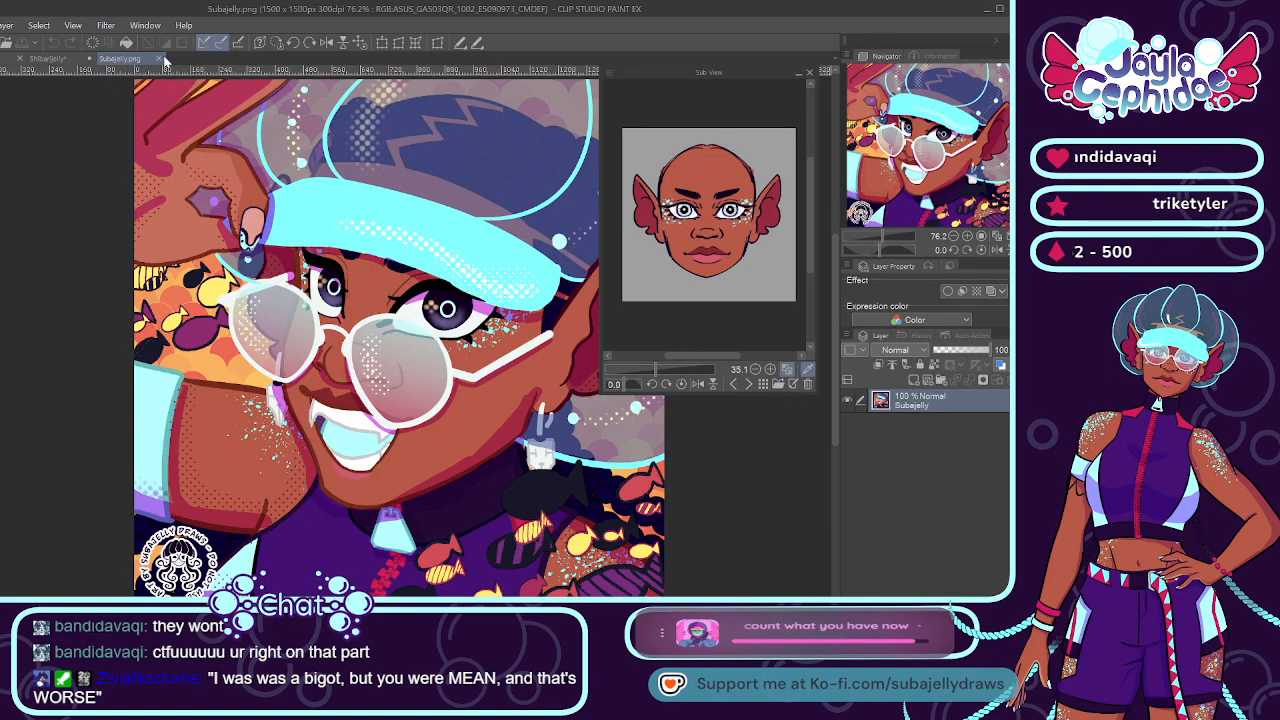
click(166, 59)
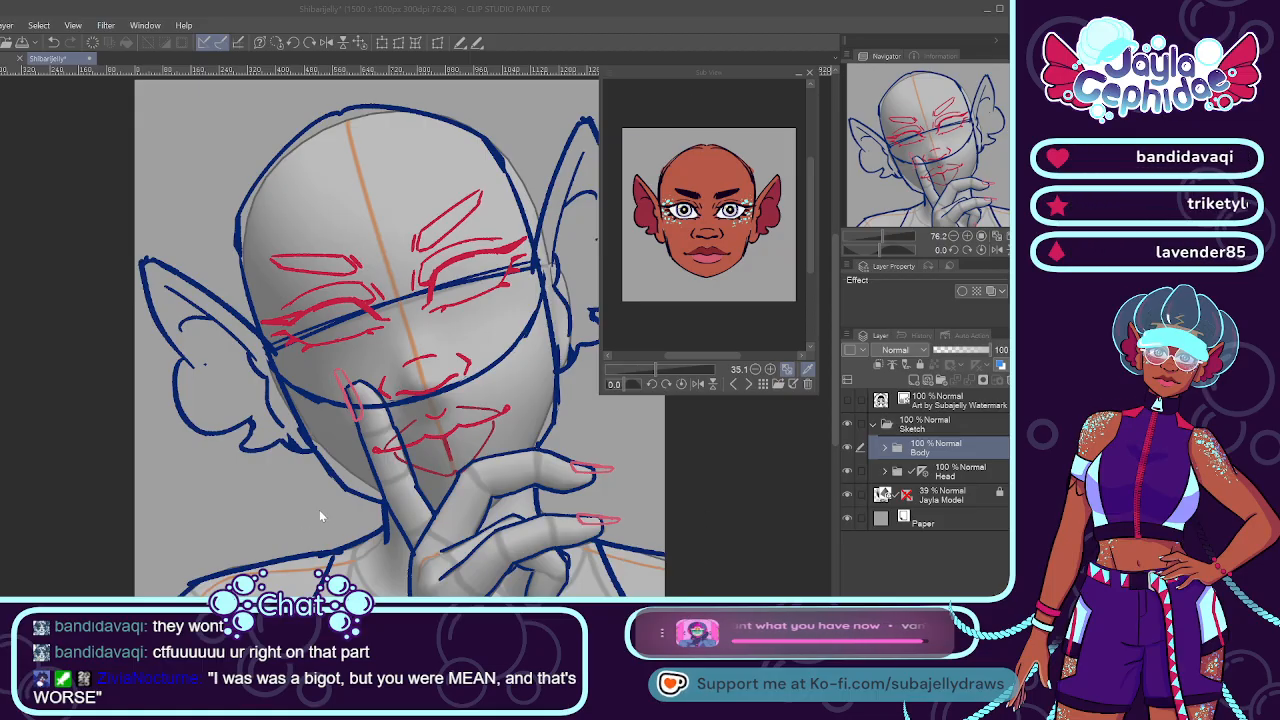
Switch the Sub View to the dark outfit reference with the frilled headpiece and frame the head at 272.9 zoom.
click(748, 384)
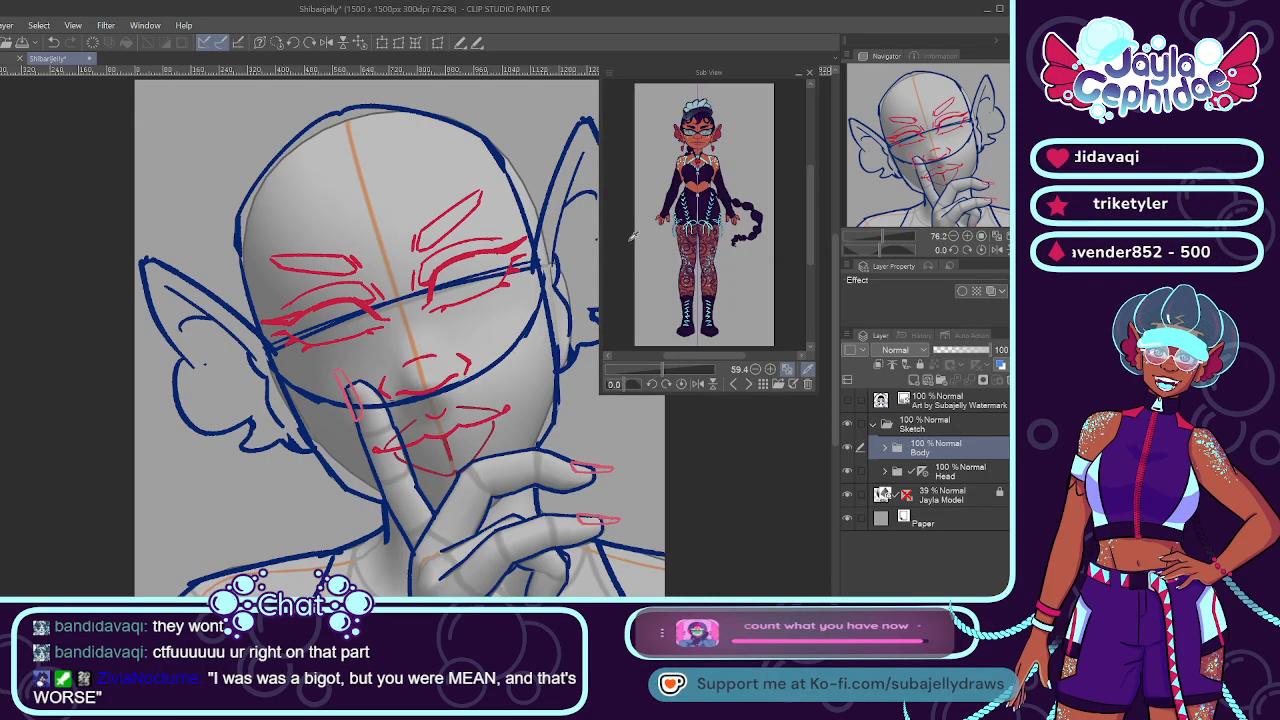
drag(812, 198, 811, 180)
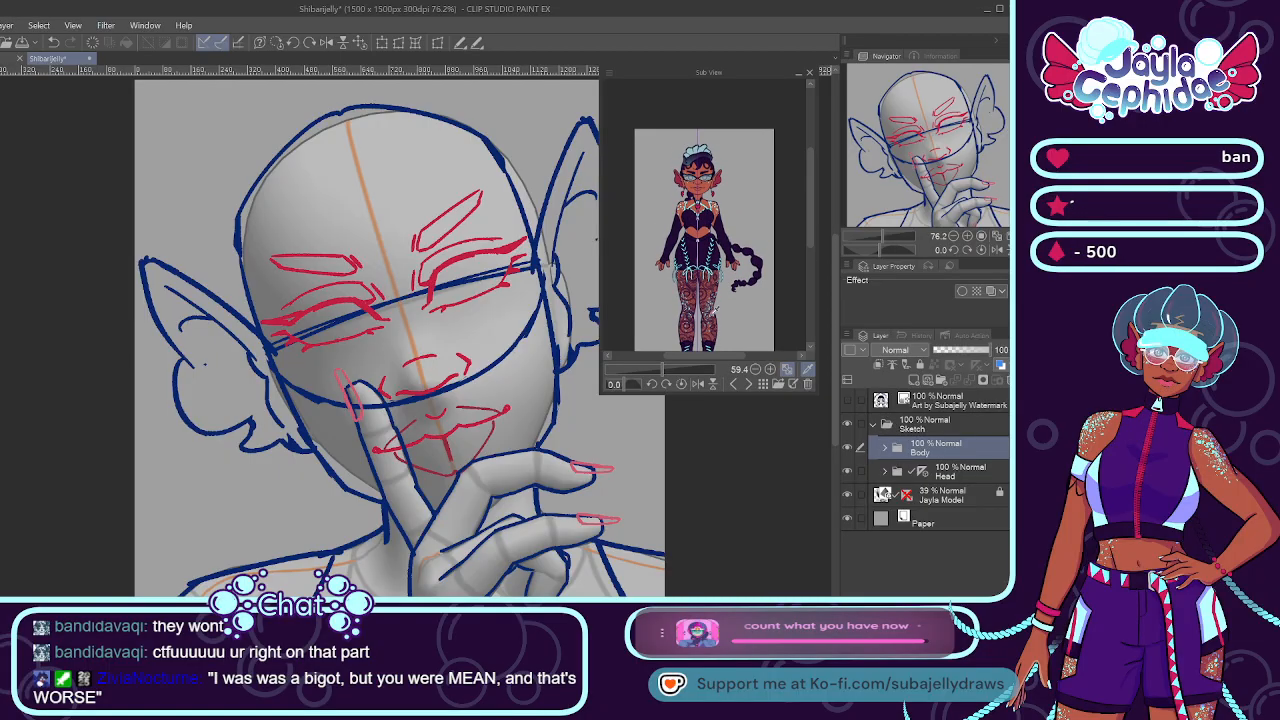
drag(665, 369, 676, 368)
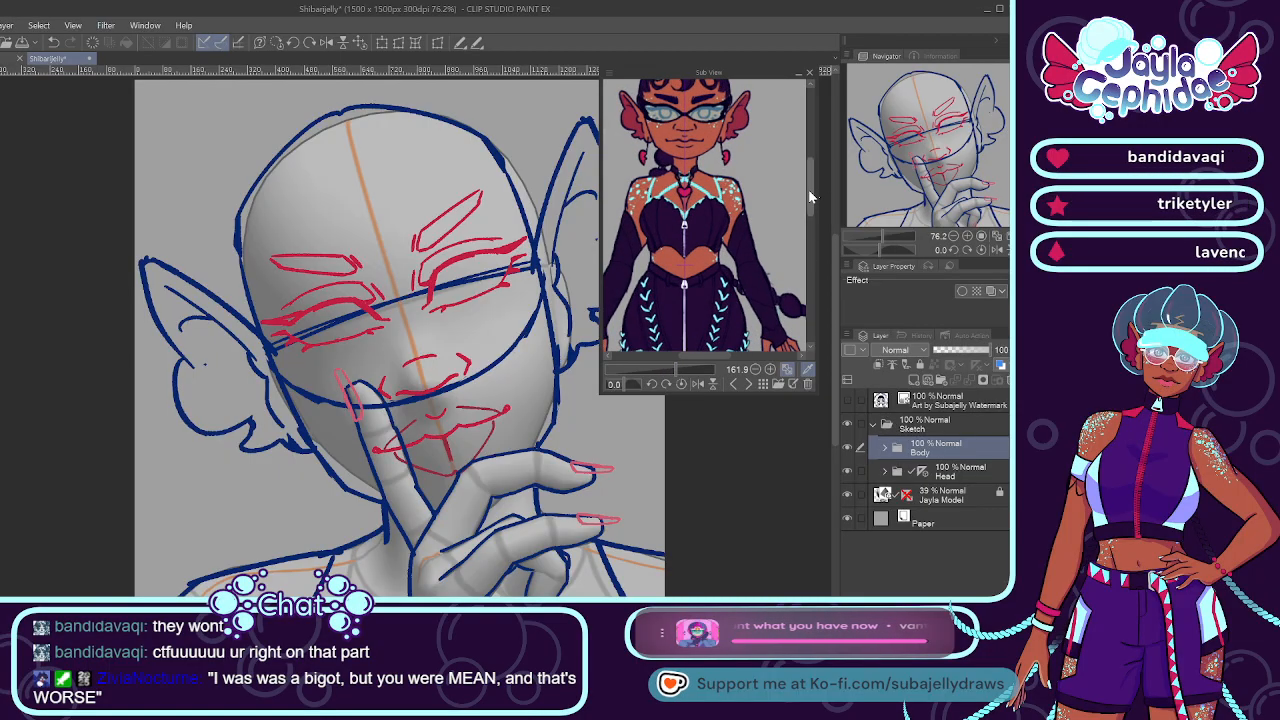
drag(808, 189, 803, 165)
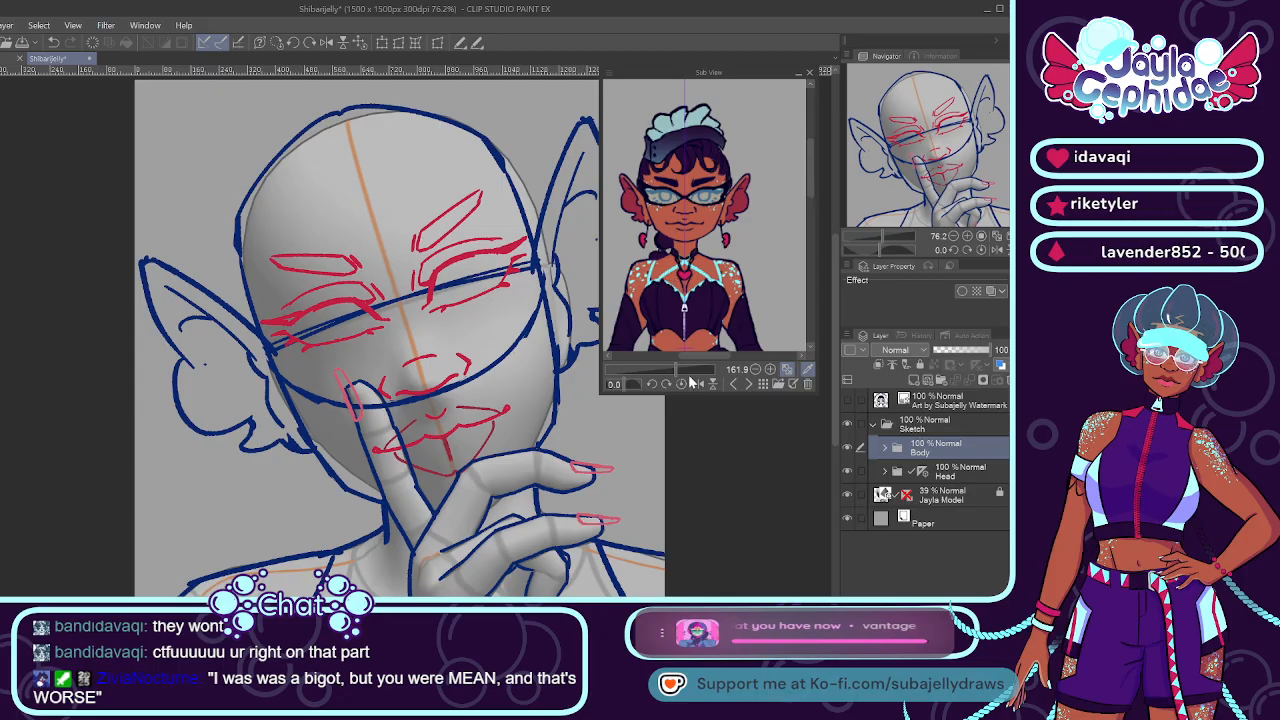
mouse_move(688, 358)
mouse_down()
mouse_move(685, 378)
mouse_move(682, 364)
mouse_up()
drag(808, 178, 808, 154)
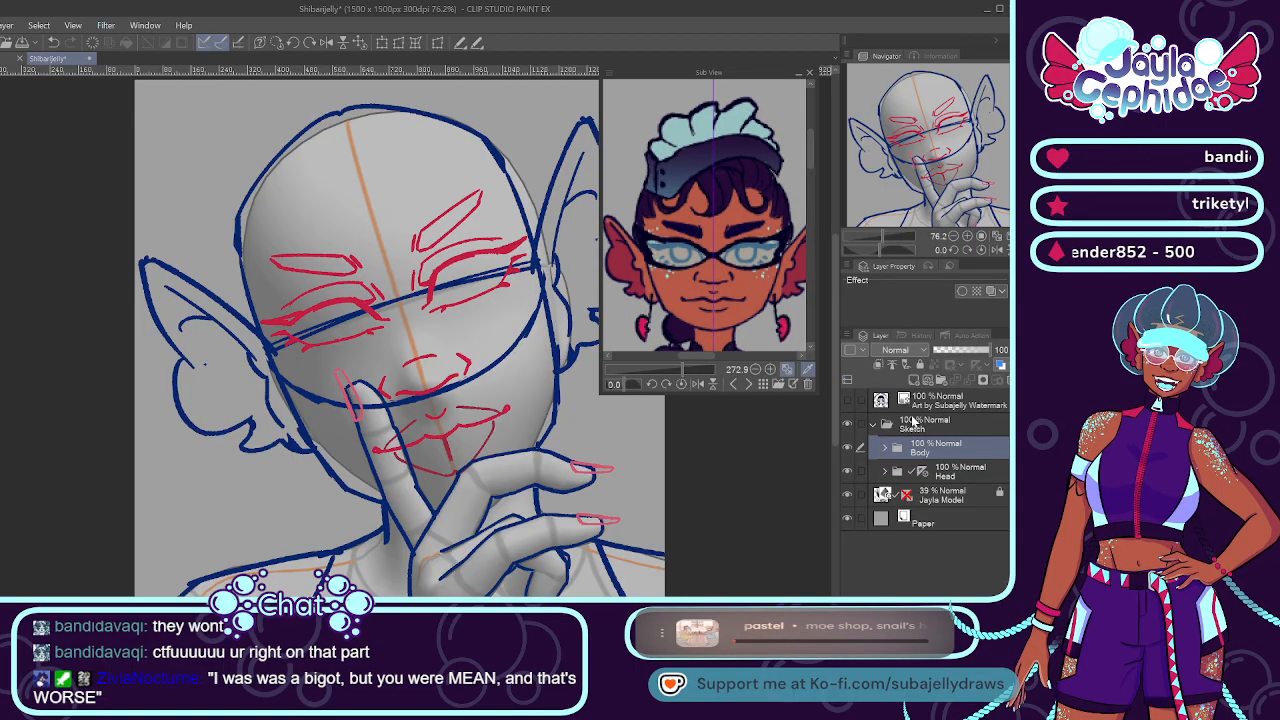
Add a new folder named Hair above the Body folder inside Sketch.
click(929, 381)
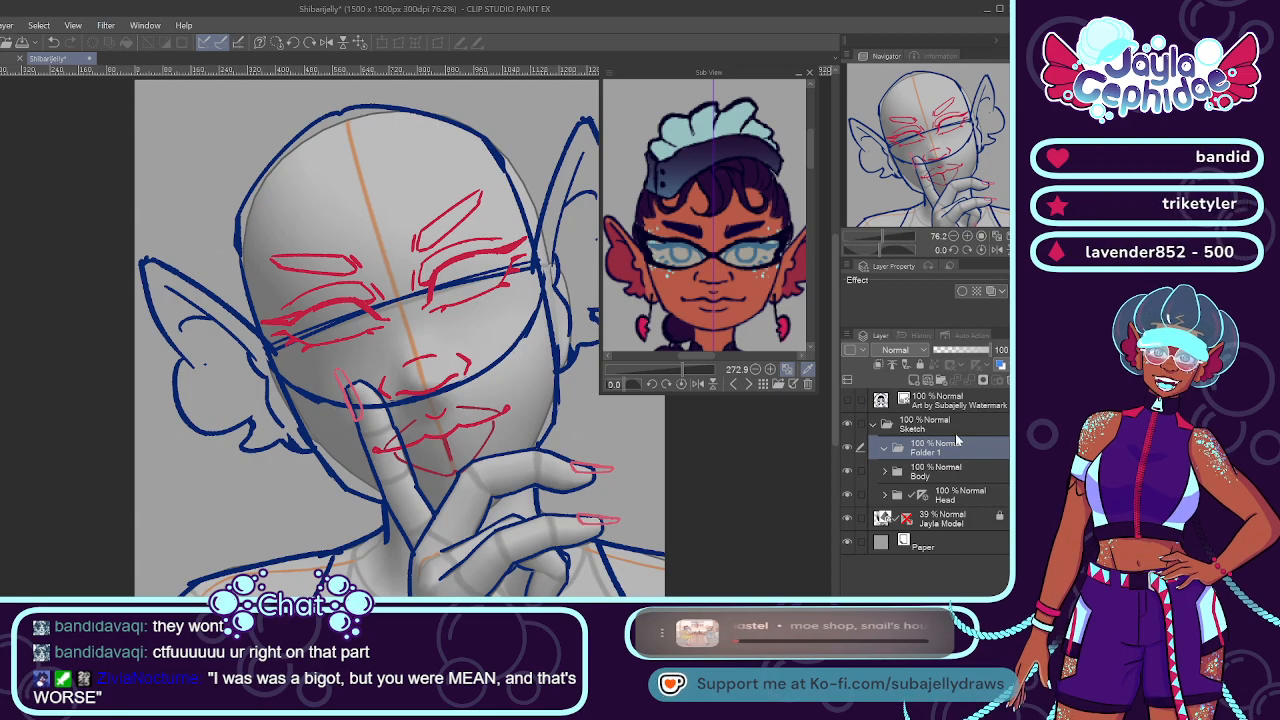
double_click(956, 439)
text(Hair)
key(Return)
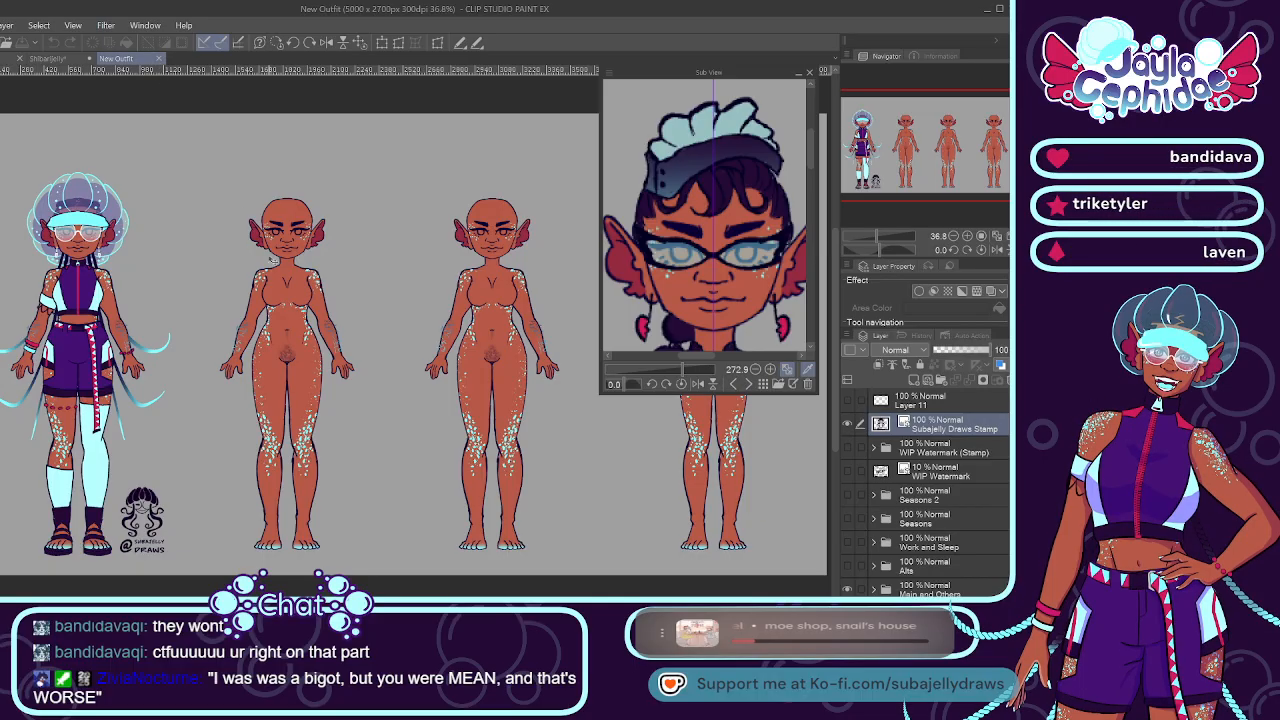
Show the Alts folder in the New Outfit document to view the alternate outfits, and hide it again.
click(847, 565)
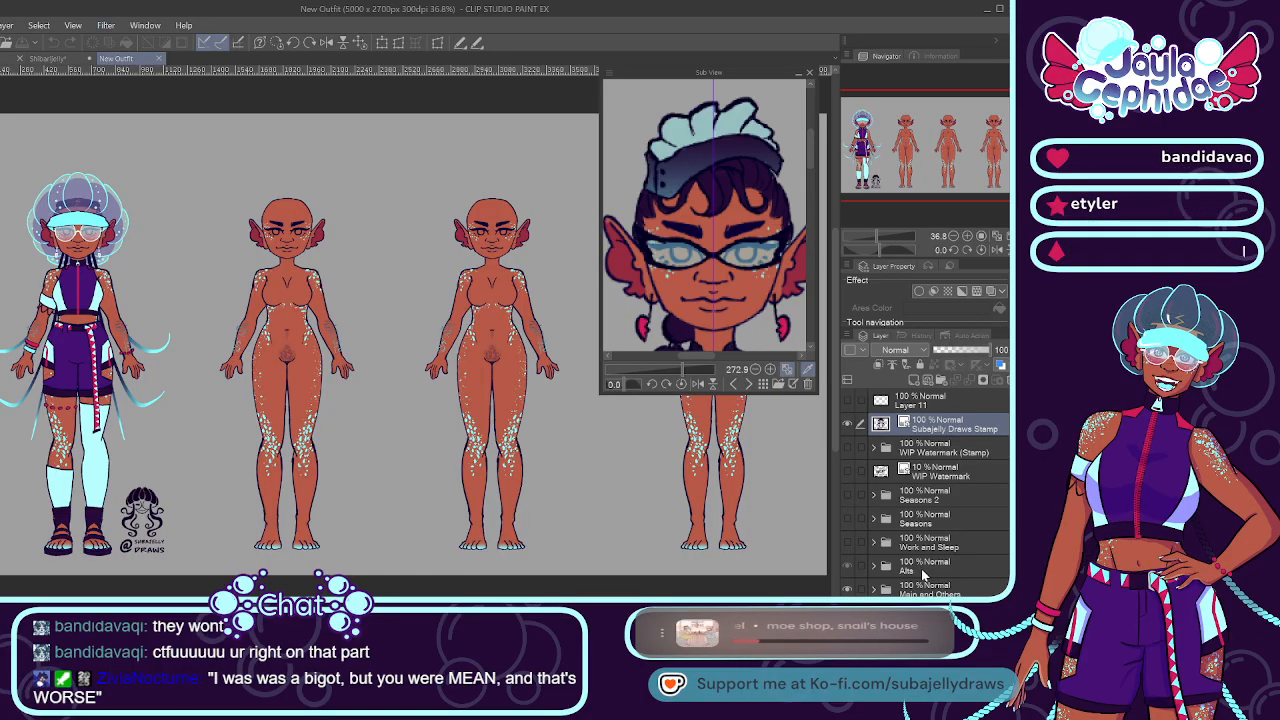
click(922, 563)
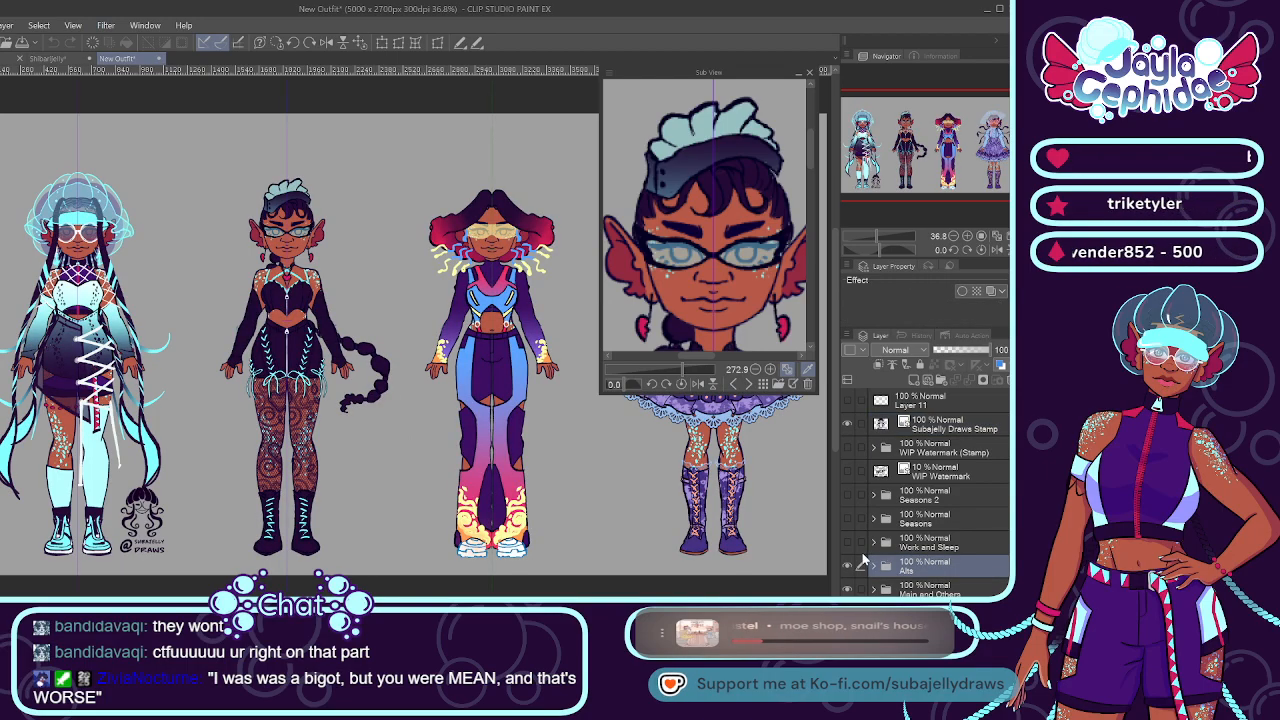
click(847, 566)
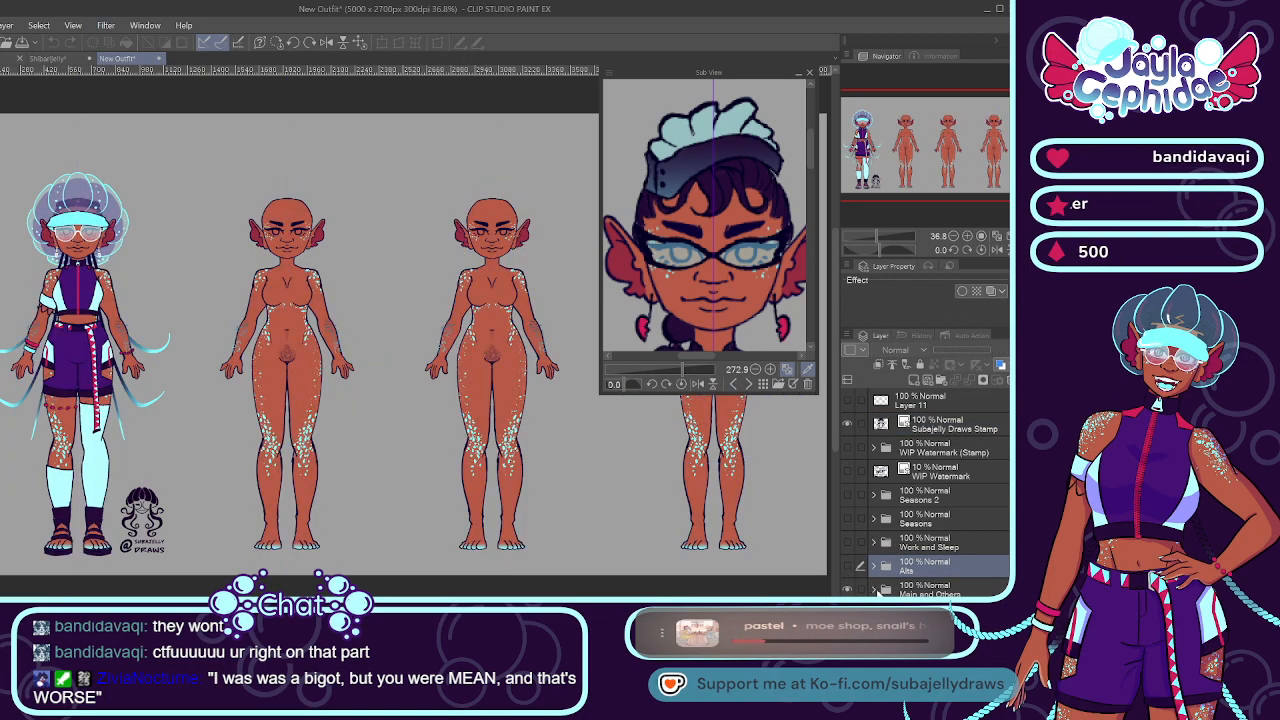
Expand the Main and Others folder and show its Harbringer and Phantom outfits.
scroll(1000, 550, down, 3)
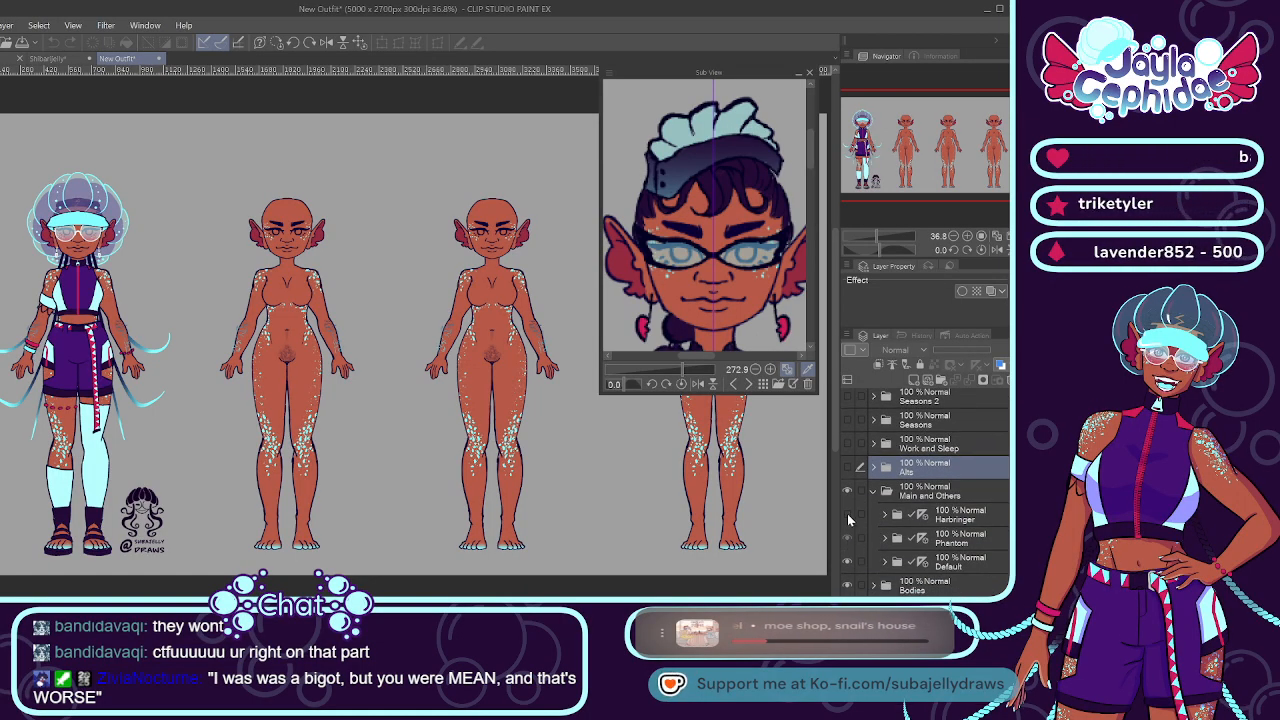
click(847, 514)
click(913, 520)
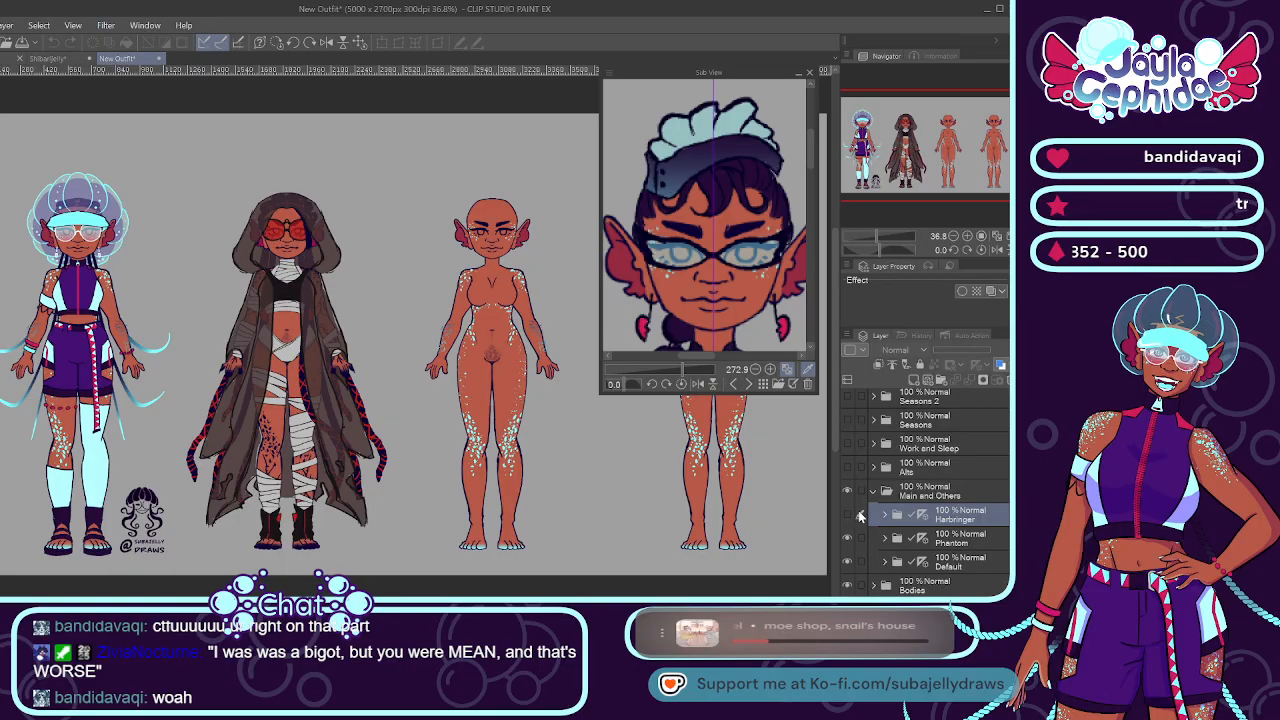
click(849, 530)
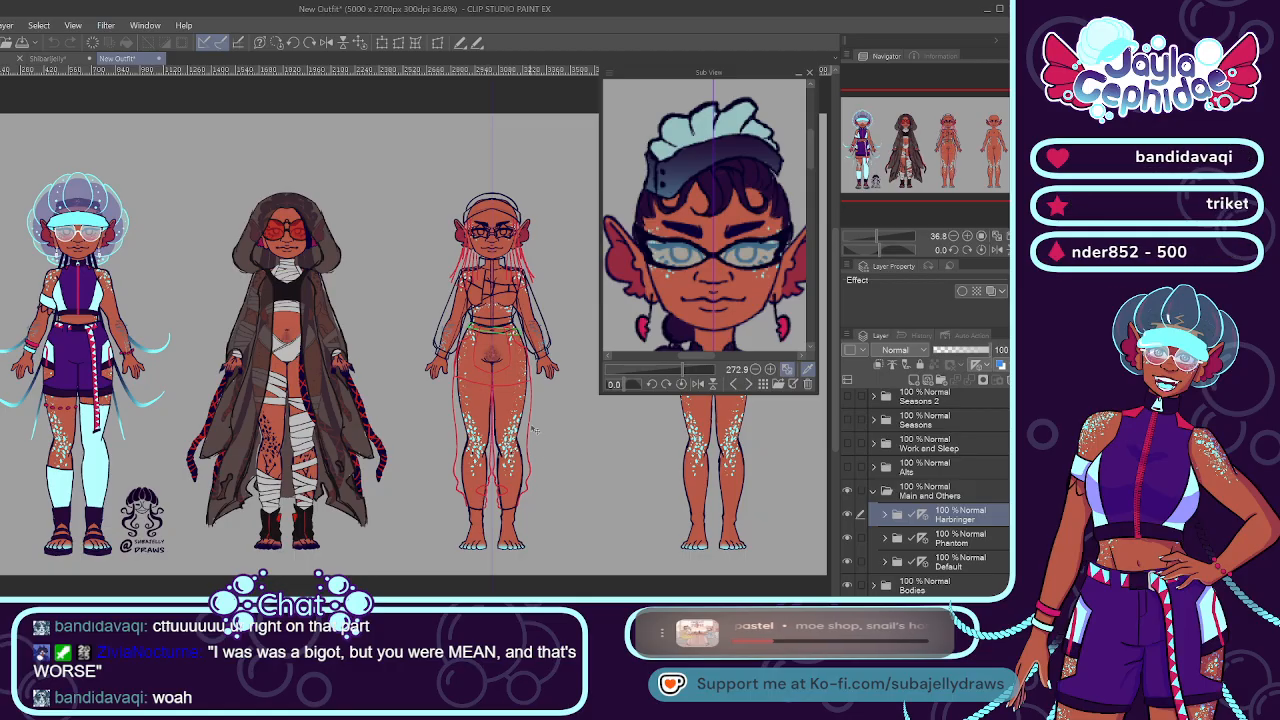
Collapse and hide the Main and Others folder, show the Alts outfits instead, and select the Work and Sleep folder.
click(877, 493)
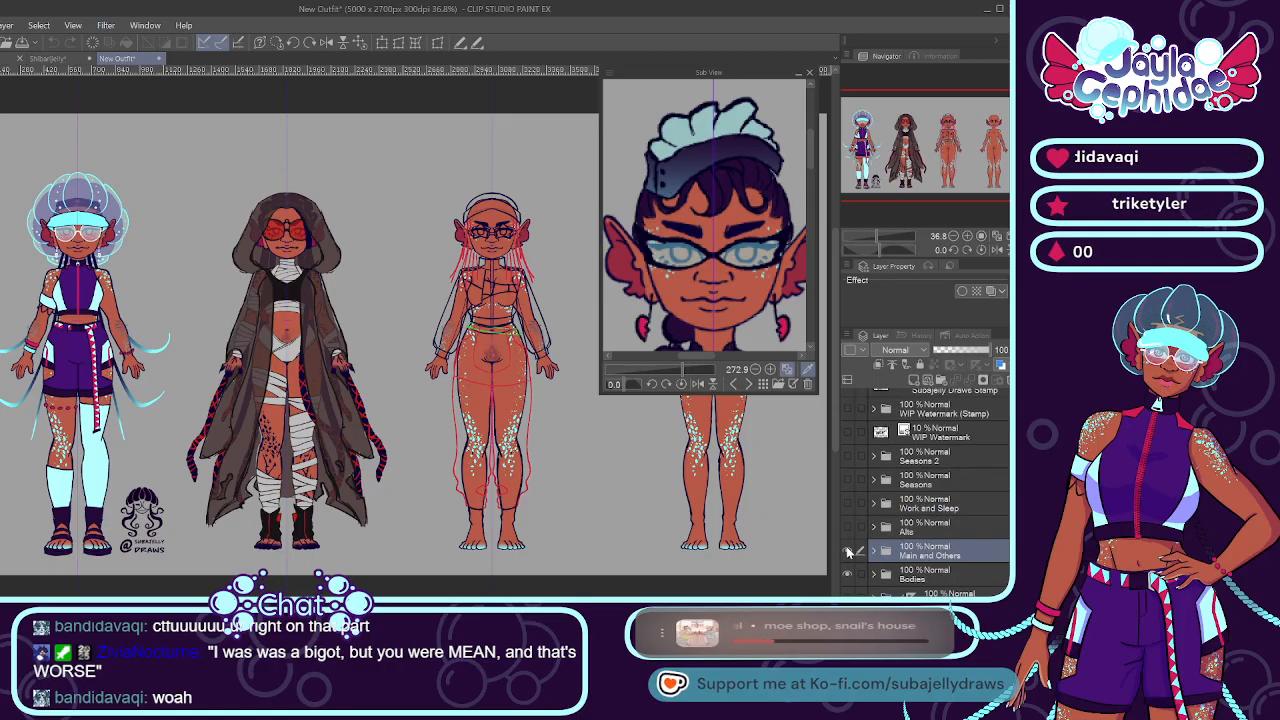
click(845, 547)
click(846, 528)
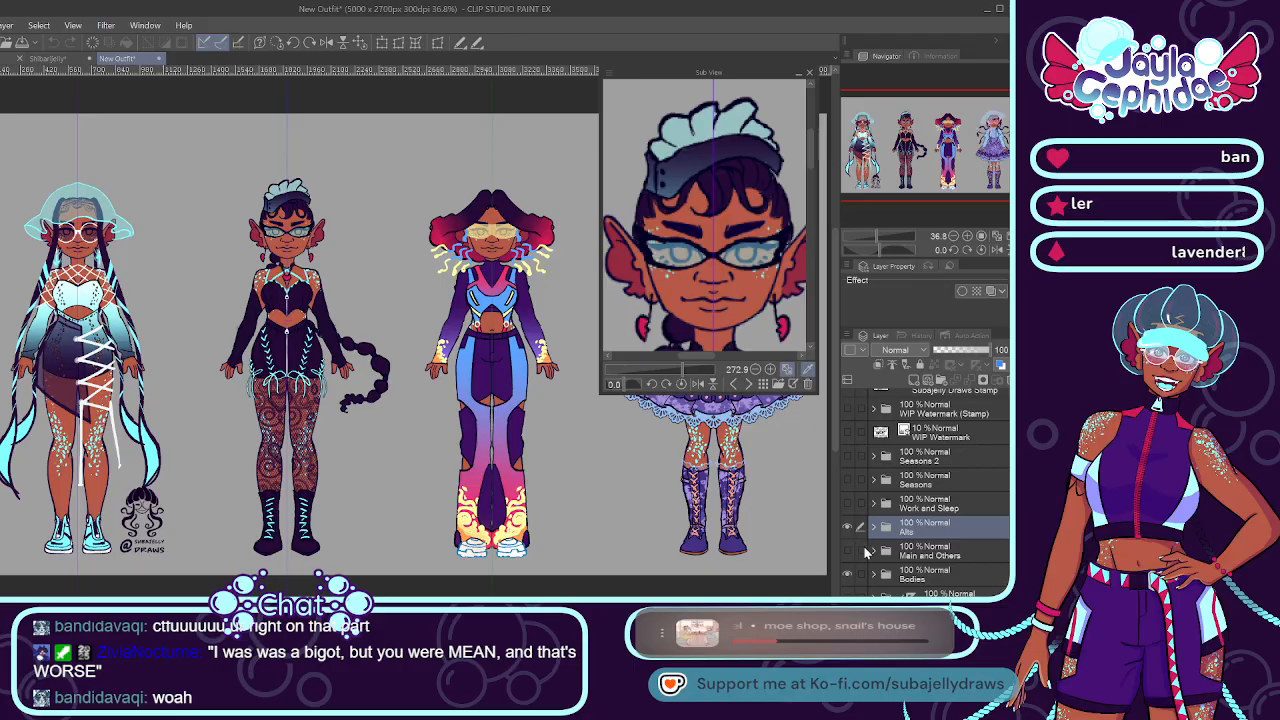
click(925, 508)
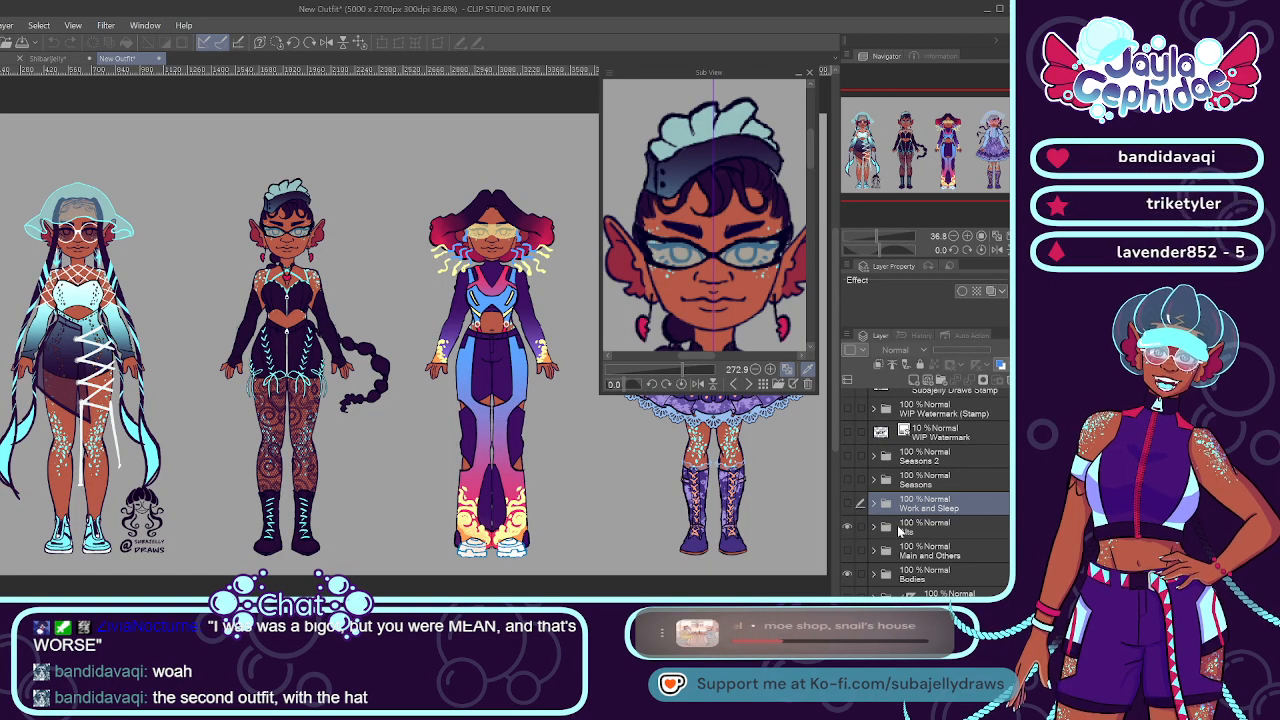
Expand the Sexy outfit inside the Alts folder, show its Jacket over the corset, and hide the Jacket again.
click(856, 528)
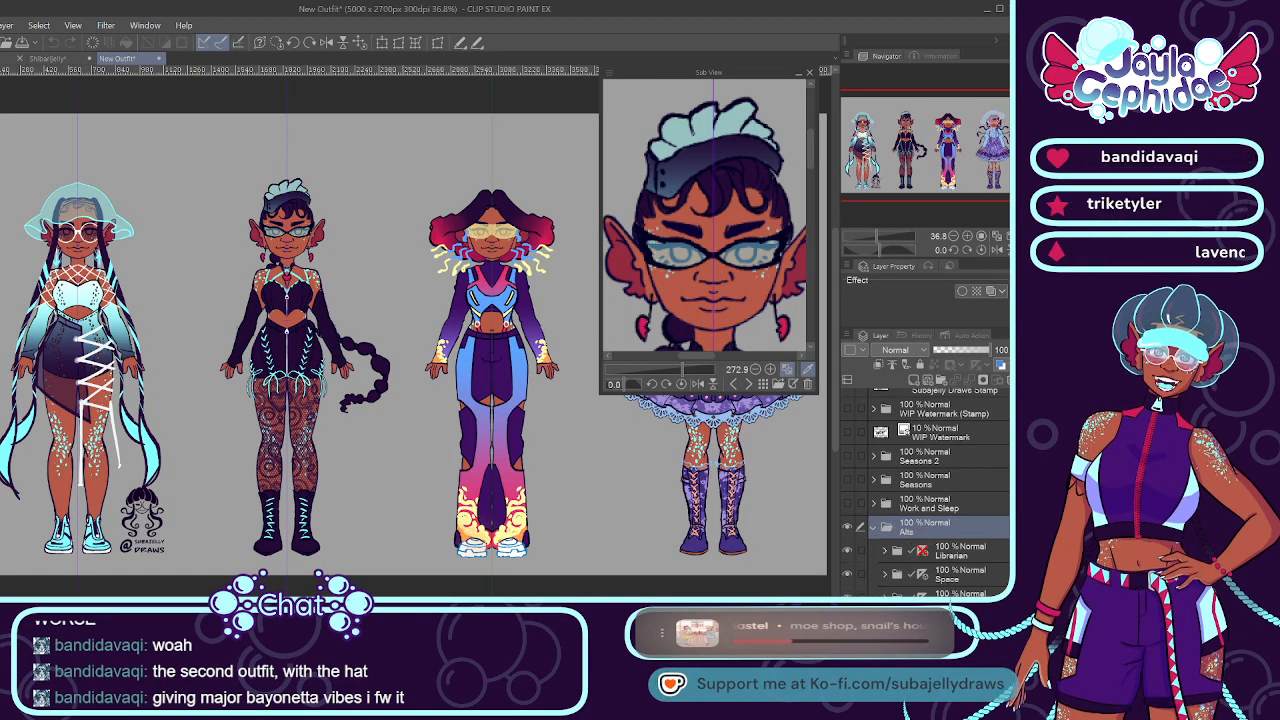
click(873, 527)
click(884, 528)
click(896, 496)
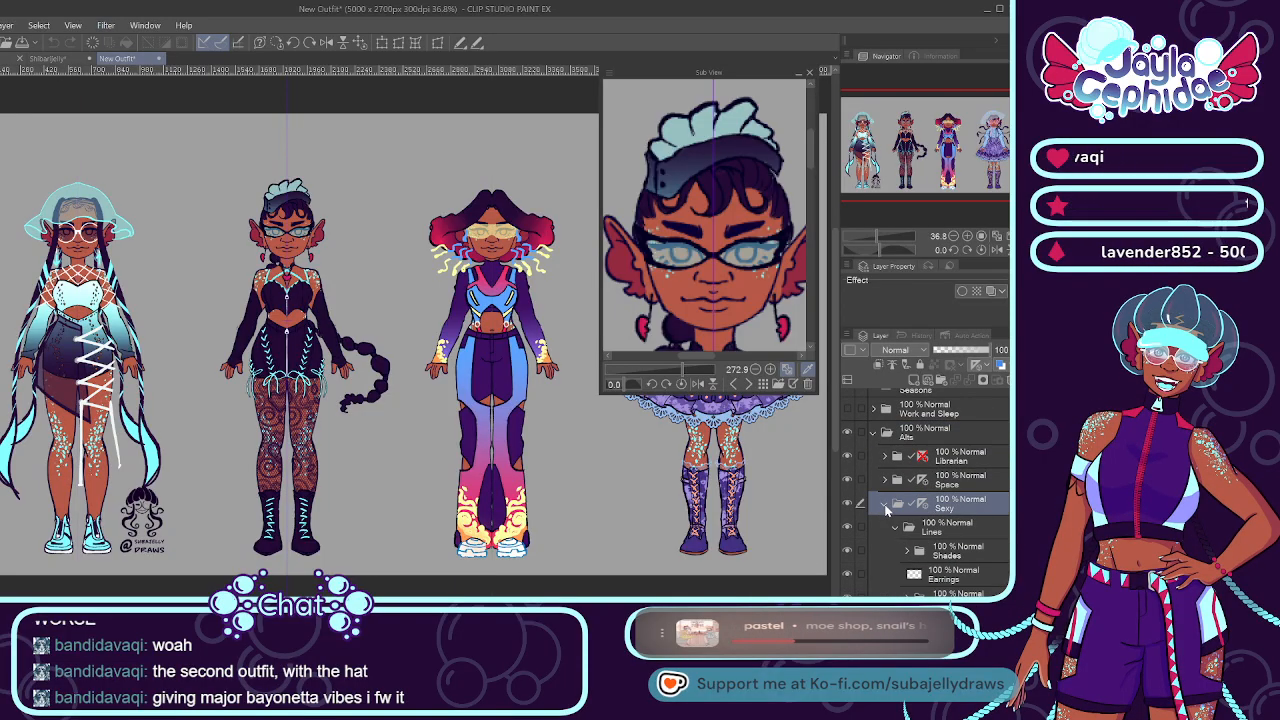
scroll(846, 520, down, 4)
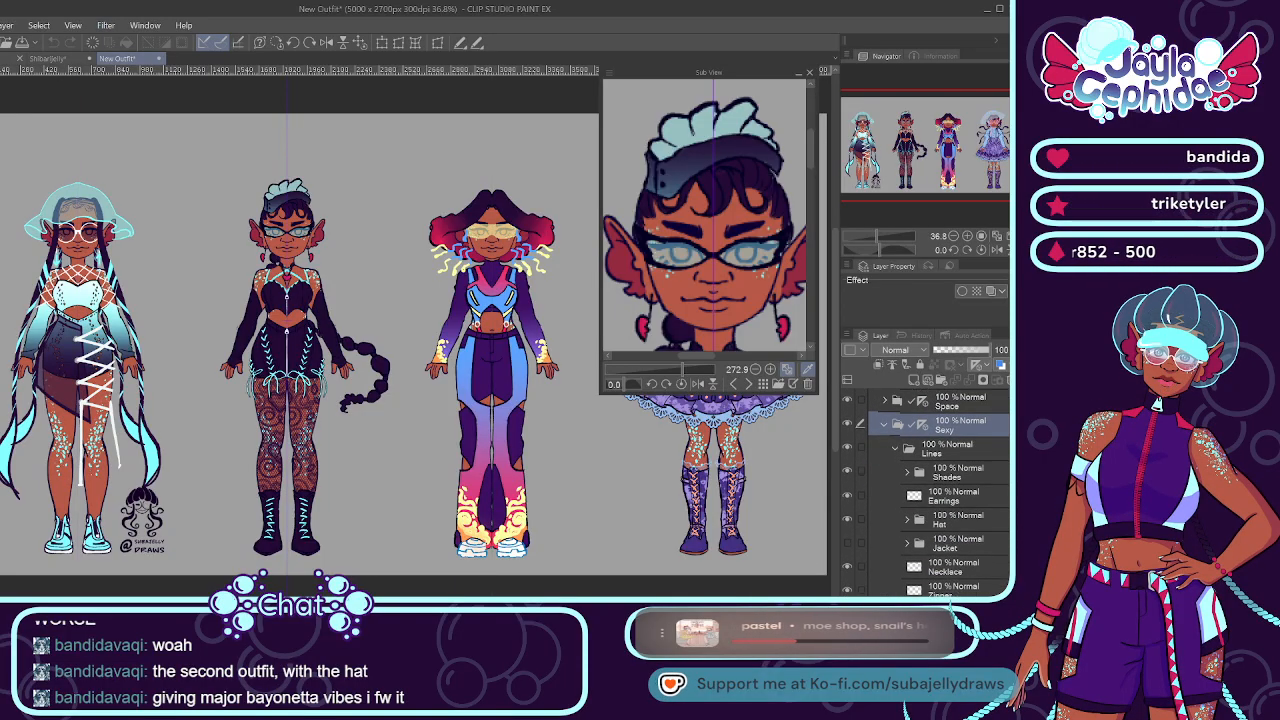
click(847, 531)
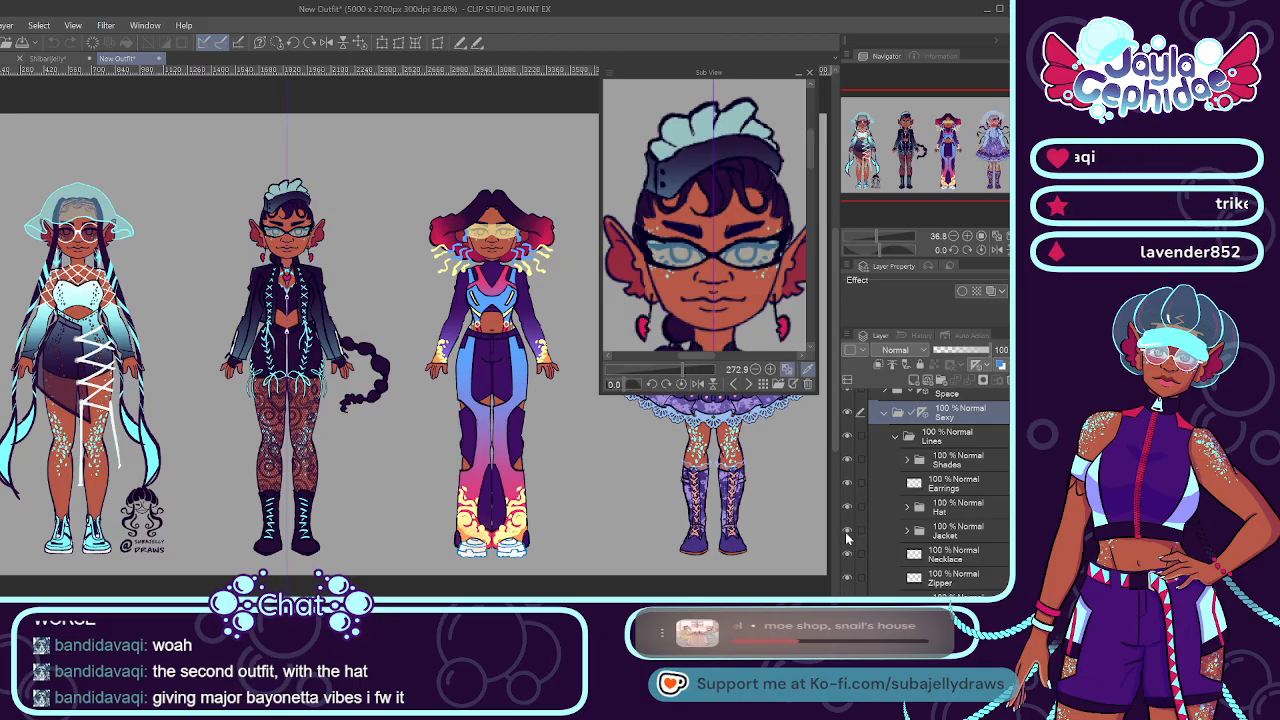
click(846, 532)
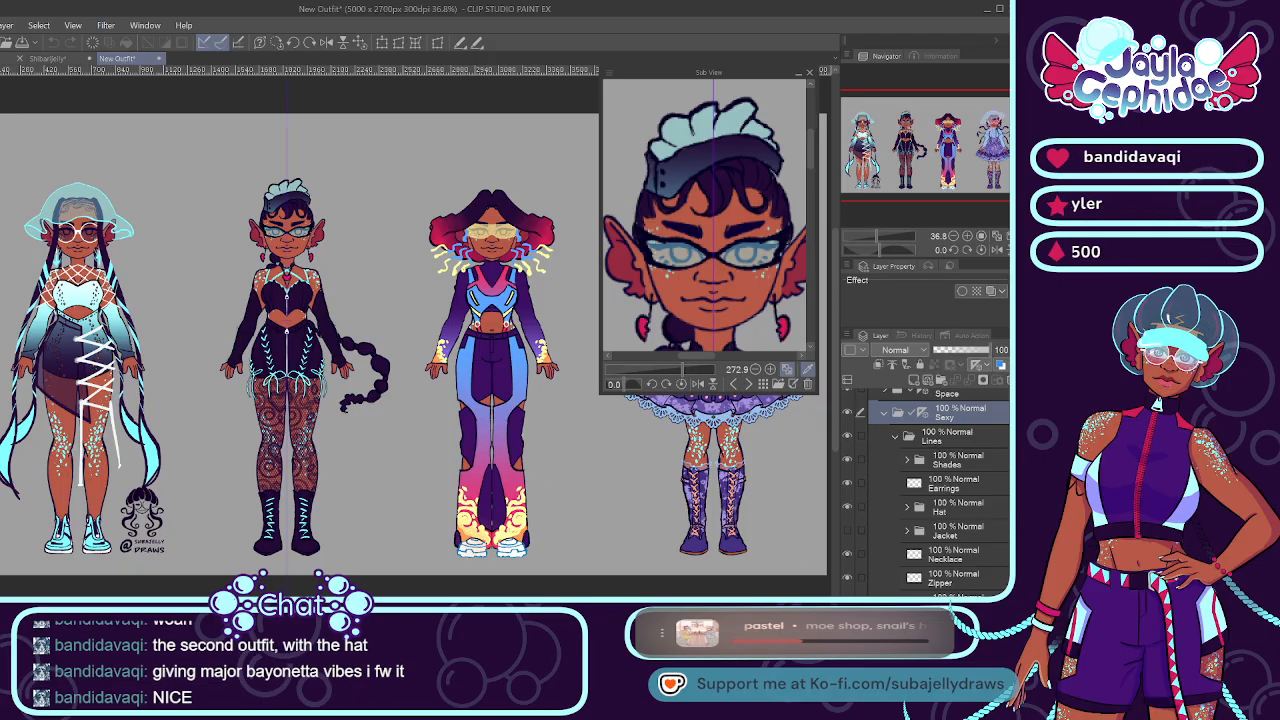
Look through the Sexy outfit's line layers, from Shades down to Gloves, and check the Skirt folder's visibility.
scroll(930, 490, down, 3)
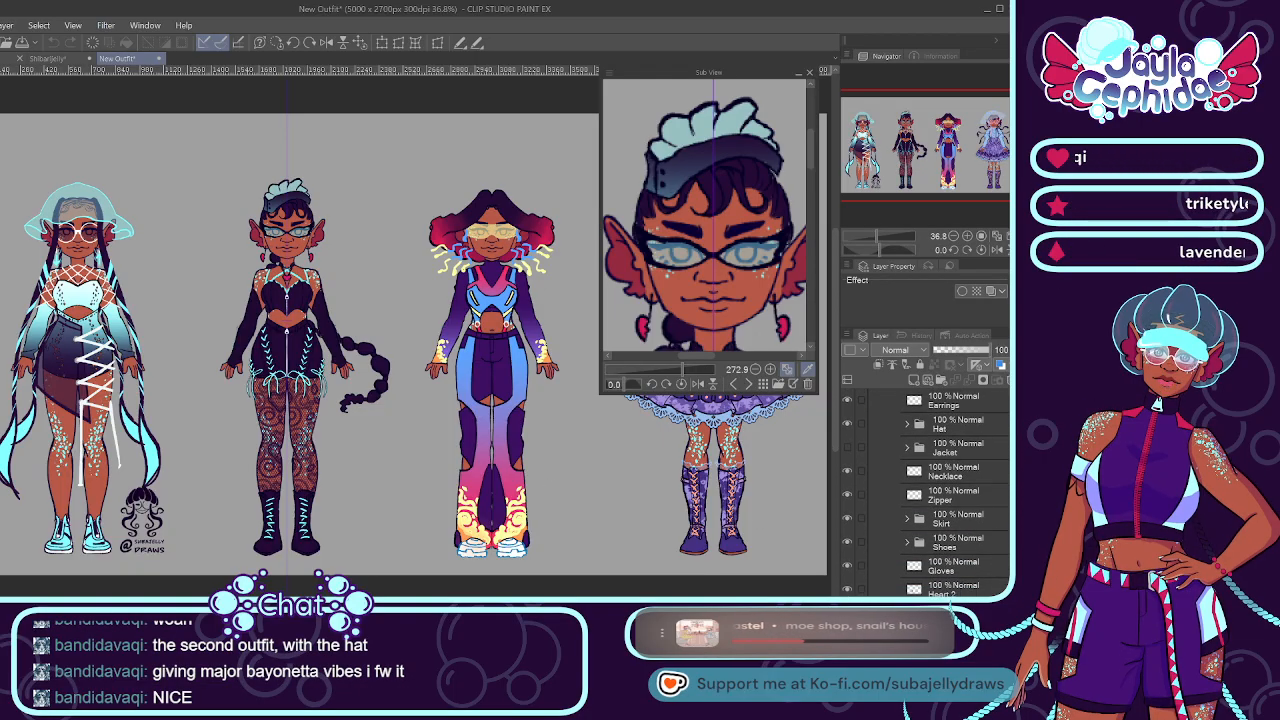
scroll(930, 490, up, 2)
scroll(930, 490, up, 1)
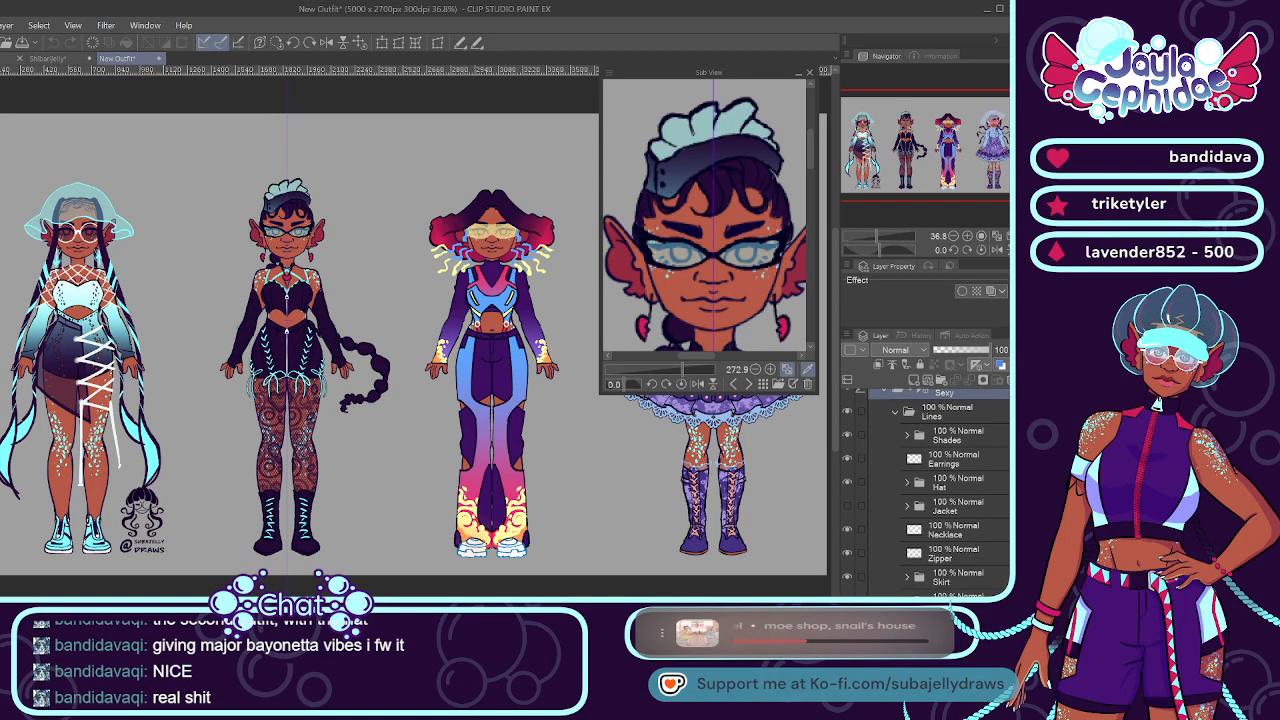
scroll(930, 490, down, 1)
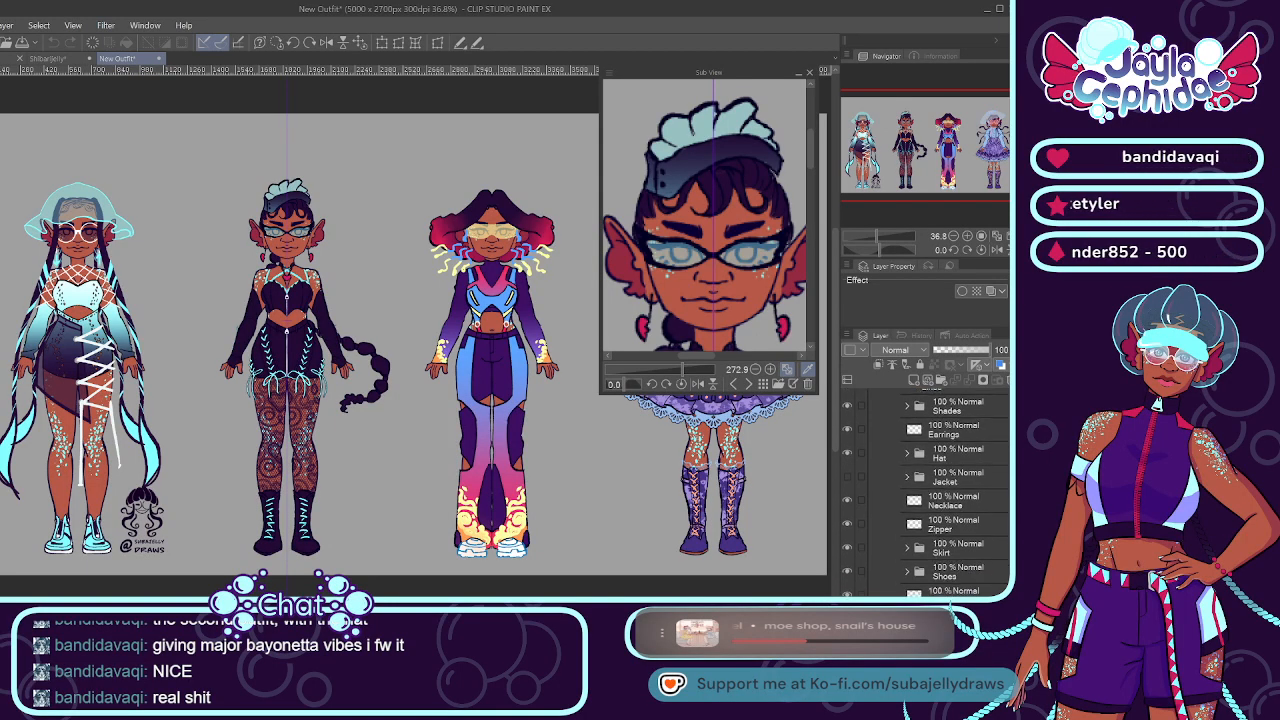
click(848, 548)
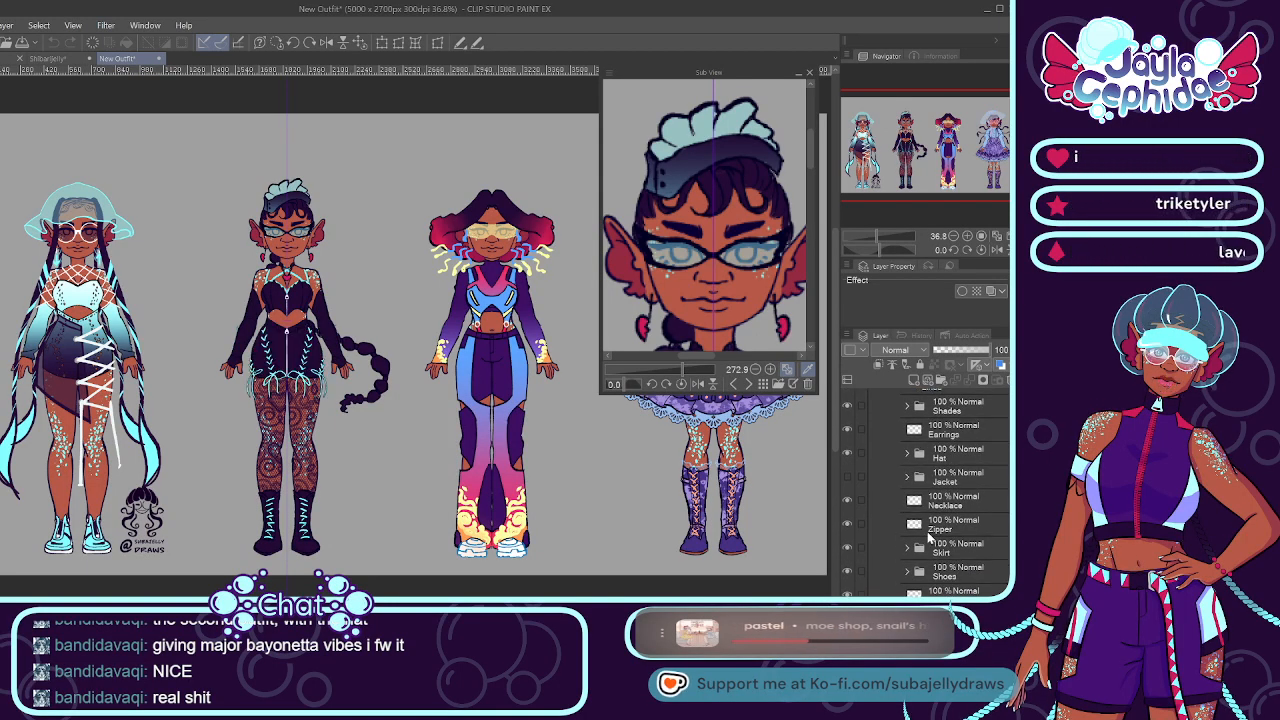
Collapse the Lines, Sexy and Alts folders and minimise the Sub View to uncover the fourth outfit.
scroll(998, 508, up, 3)
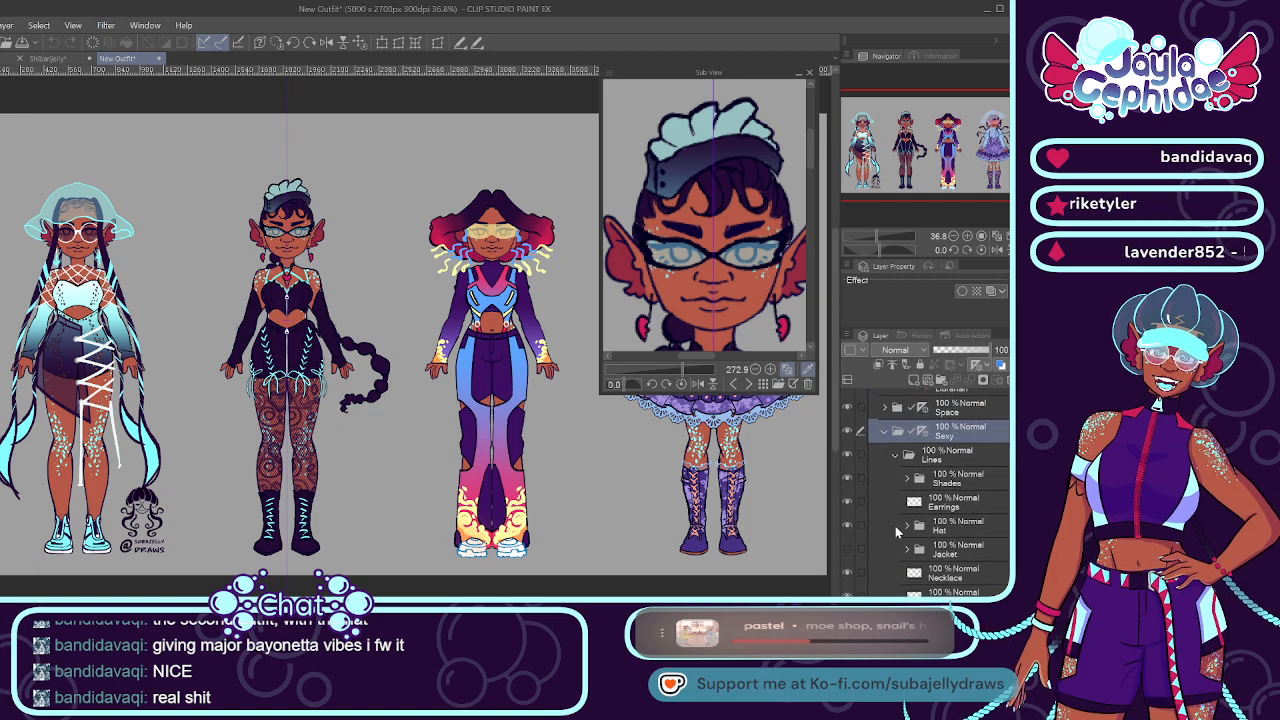
click(894, 456)
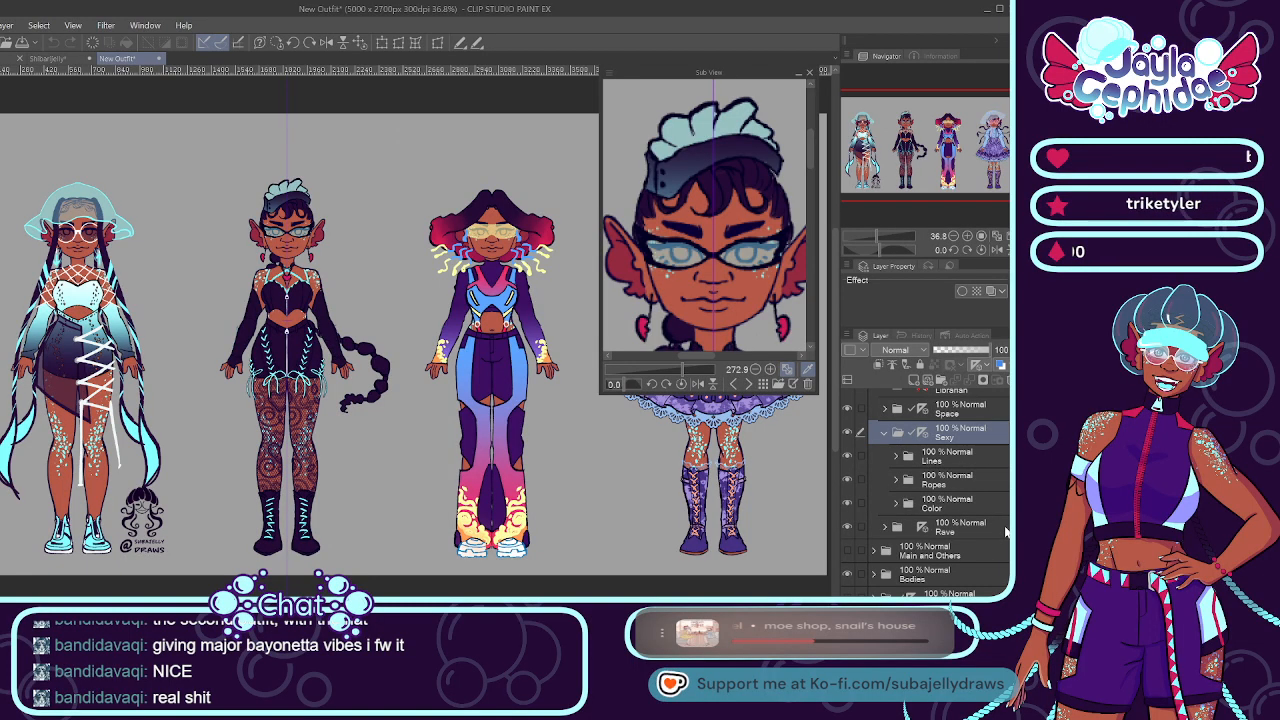
scroll(895, 473, up, 3)
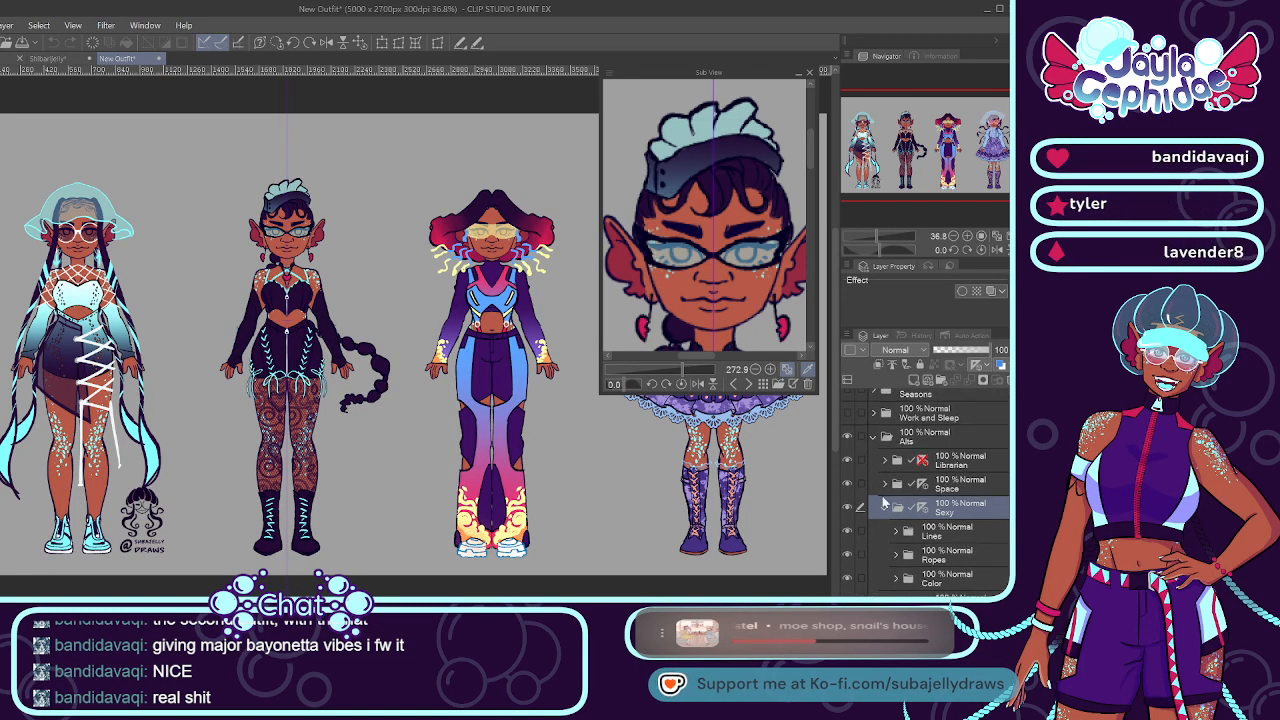
click(885, 507)
click(970, 485)
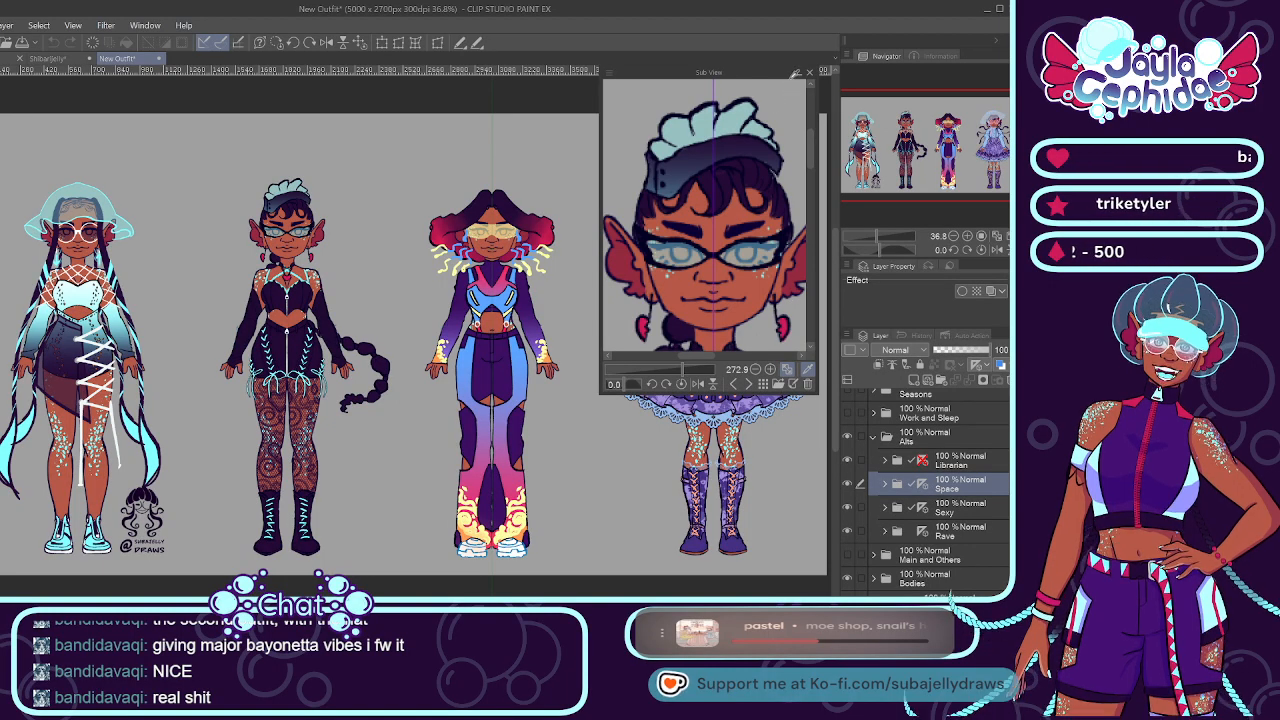
click(798, 73)
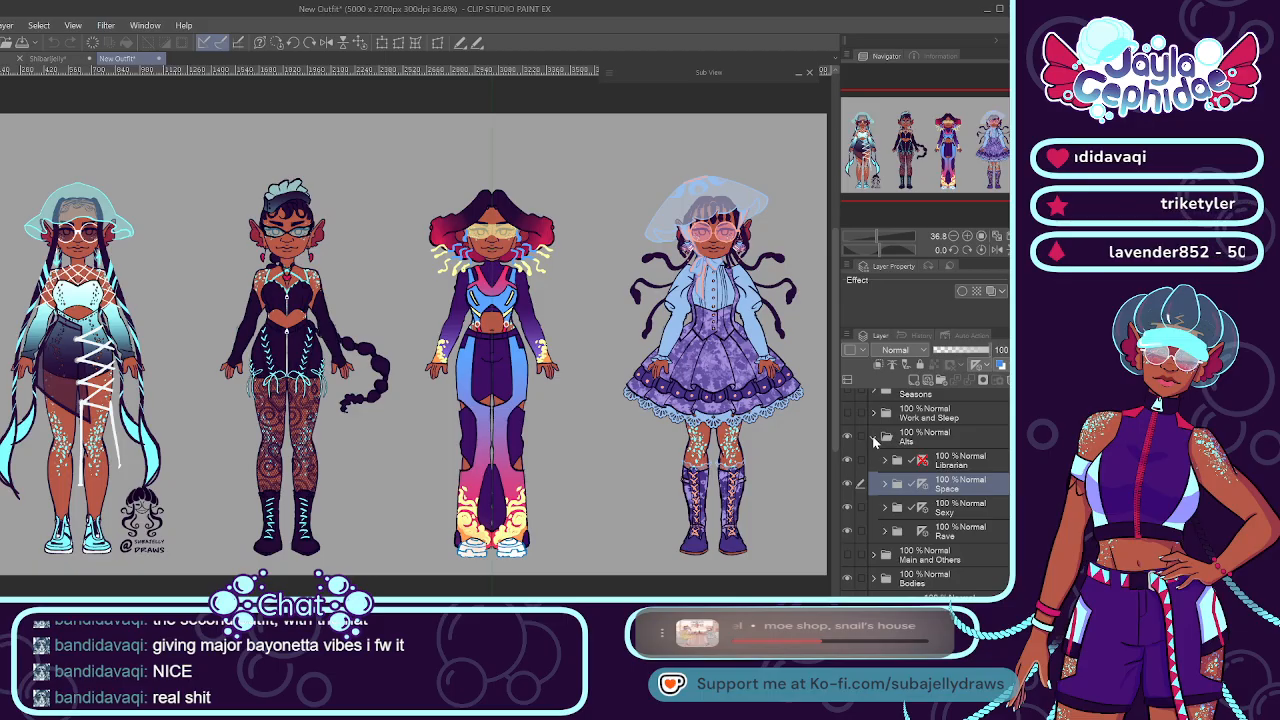
click(873, 440)
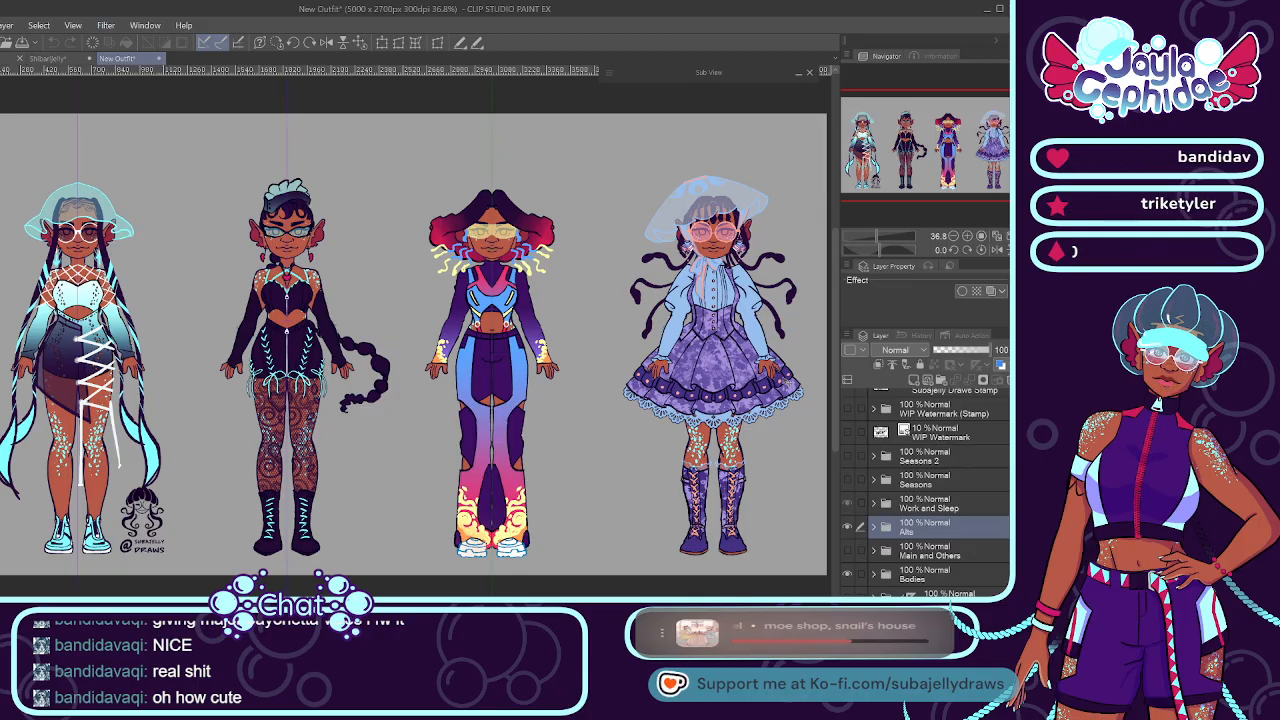
Show the Work and Sleep outfits and hide the Alts folder.
click(847, 503)
click(929, 504)
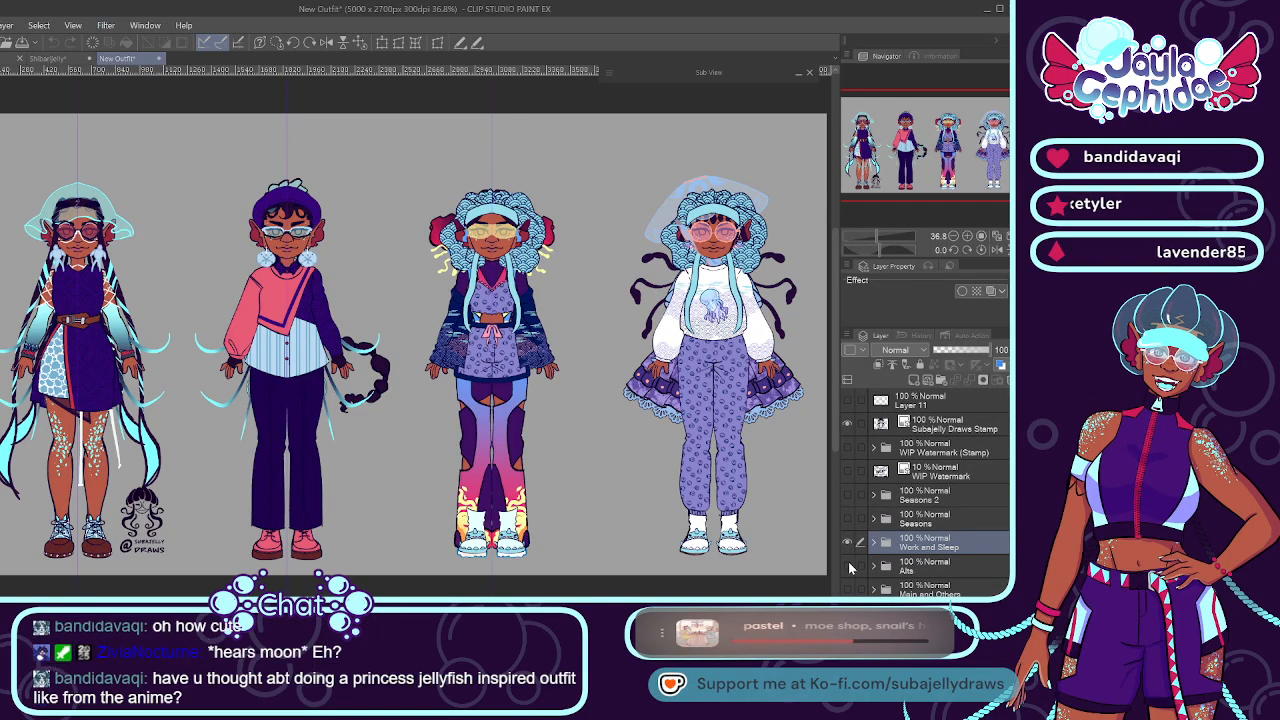
click(848, 564)
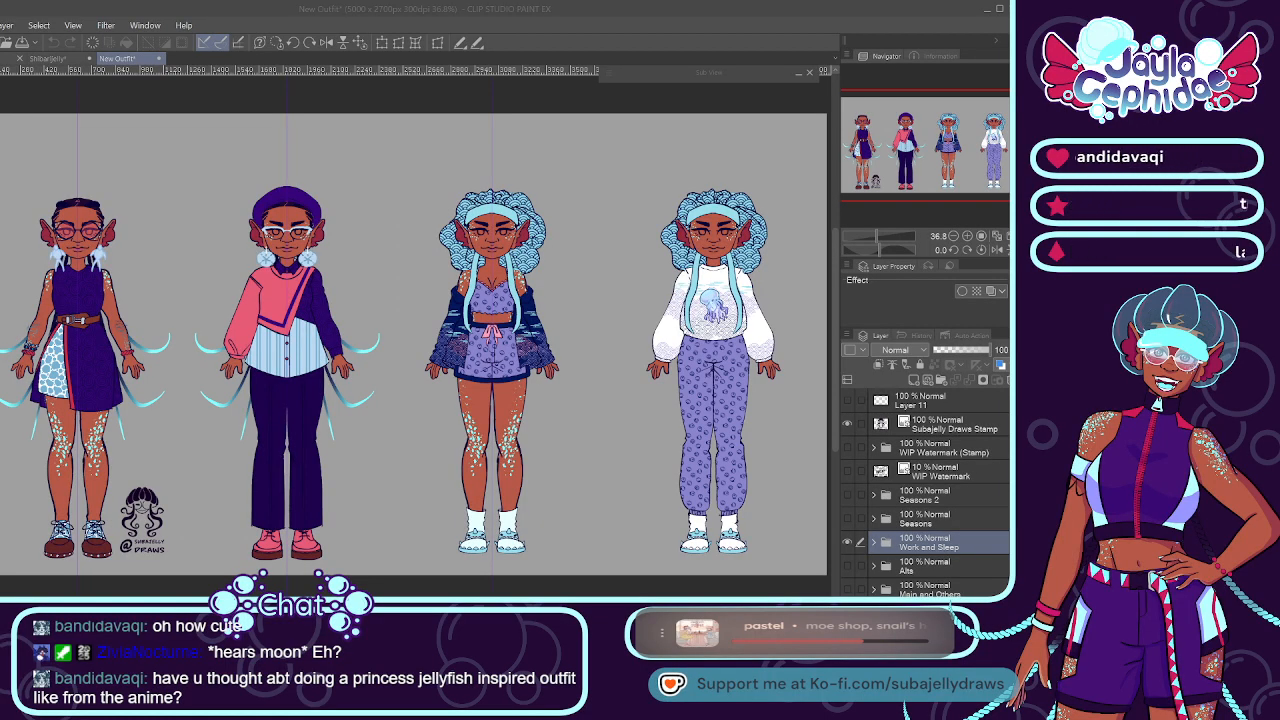
Show the Seasons folder in place of Work and Sleep and examine its swimsuit outfit up close.
click(910, 522)
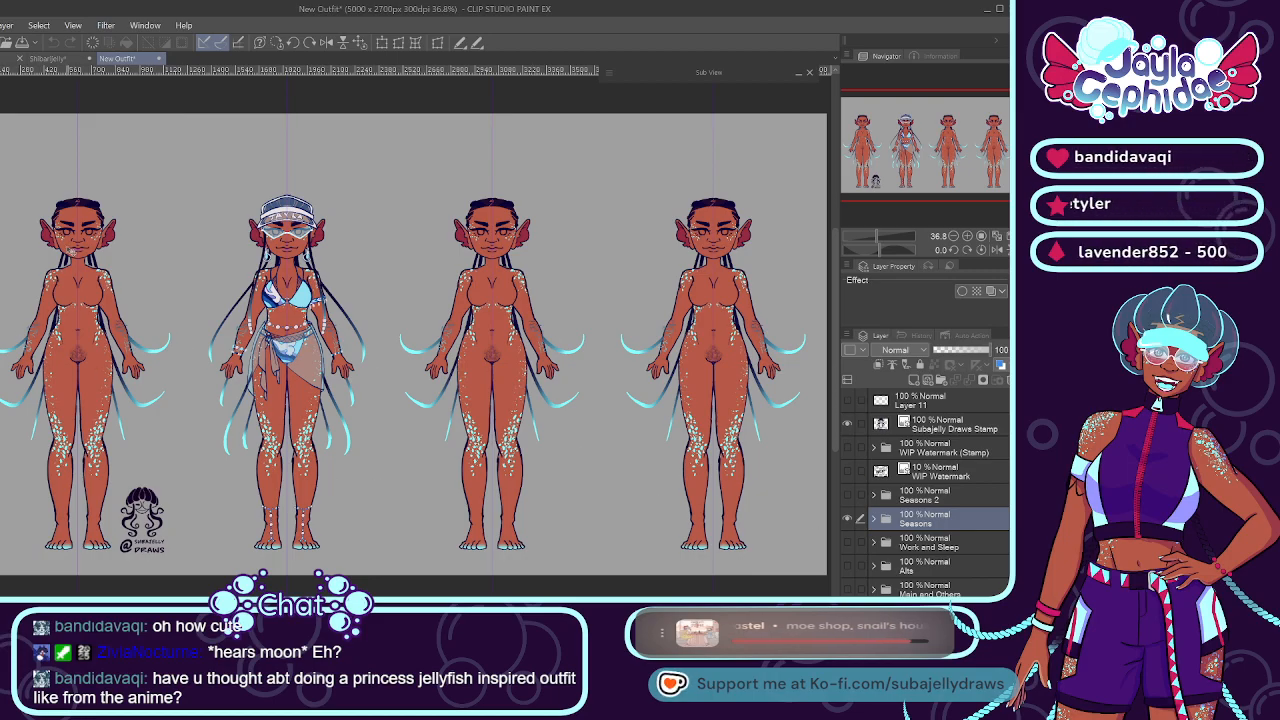
key(ctrl+plus)
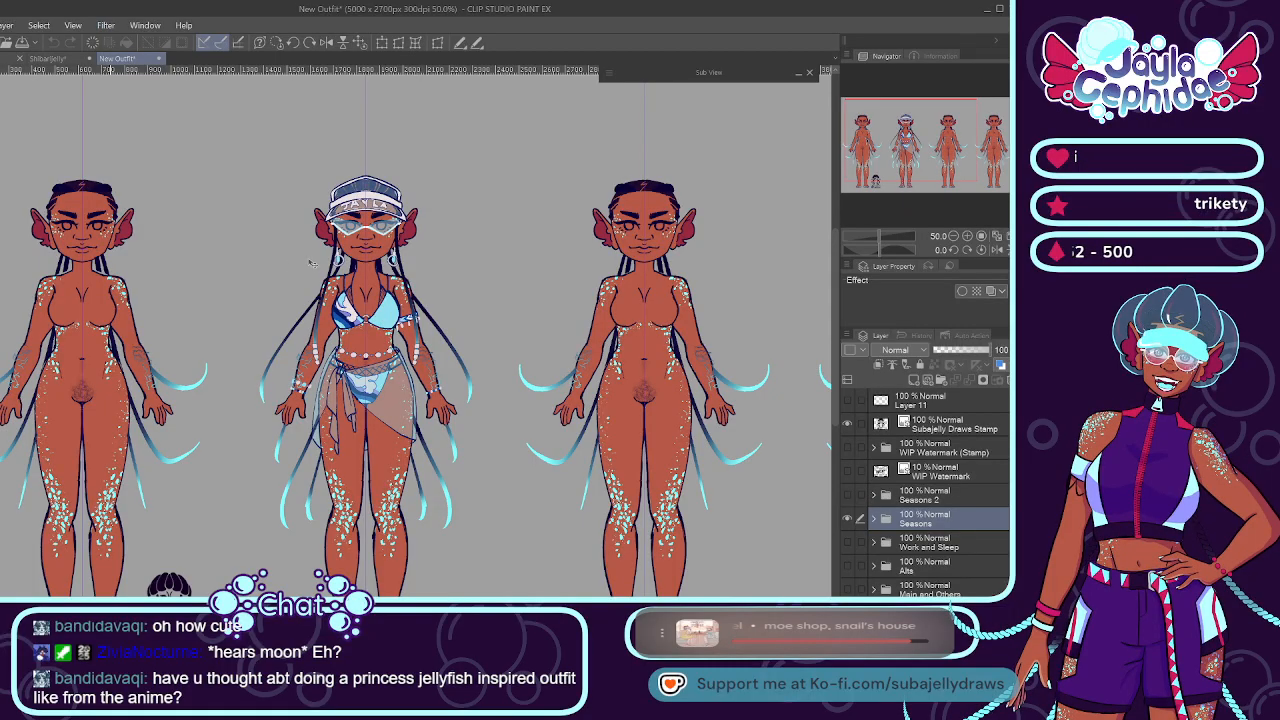
scroll(310, 262, up, 4)
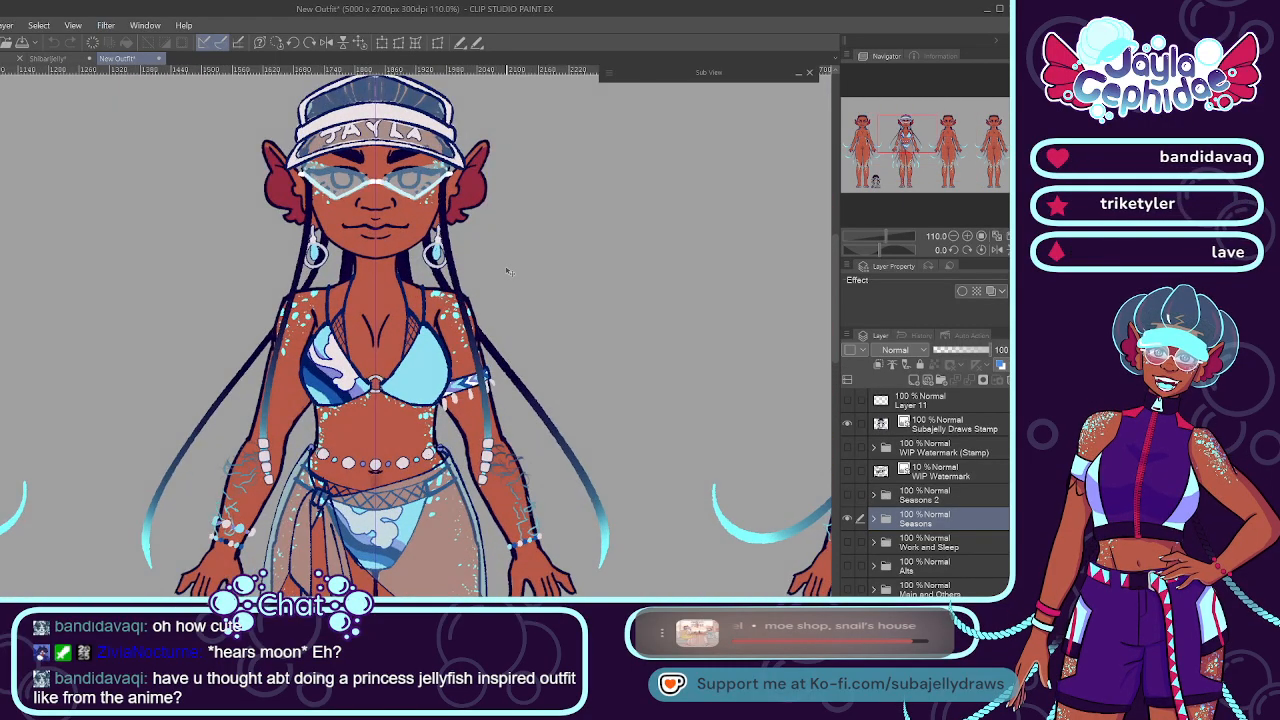
scroll(508, 271, down, 3)
scroll(399, 311, up, 3)
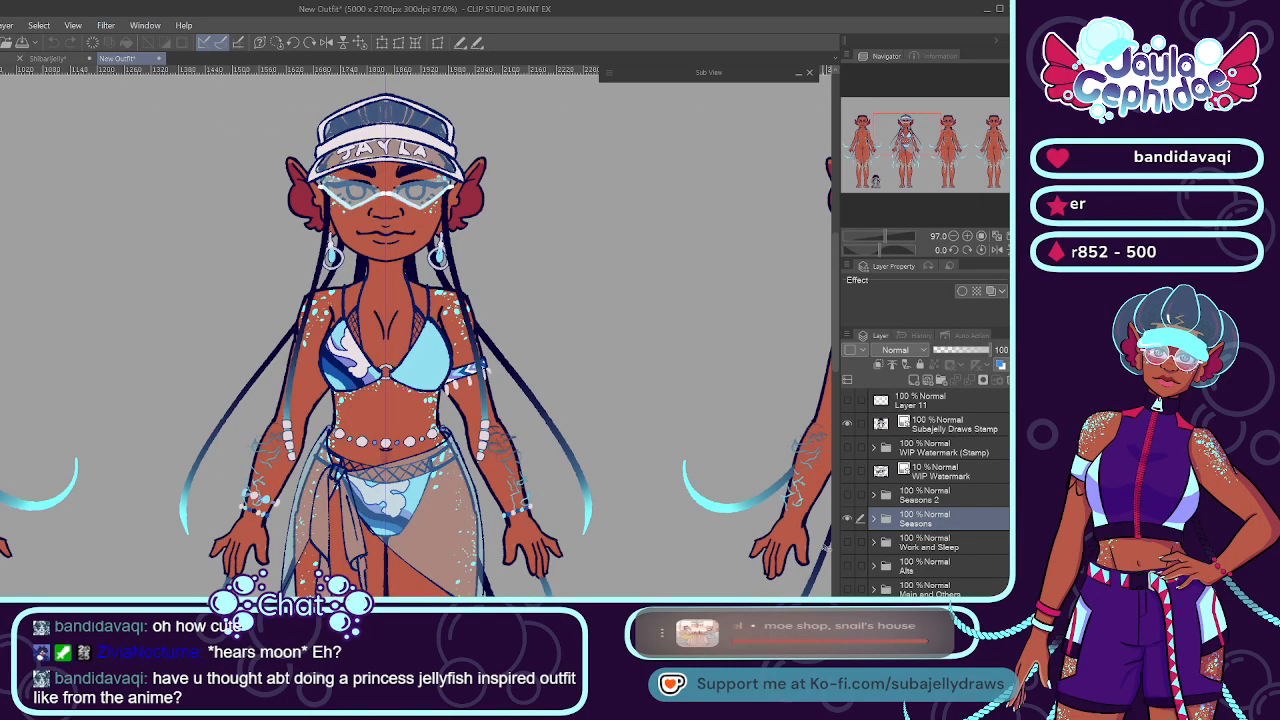
Show the Alts outfits in place of Seasons, expand the Sexy outfit's line folders, and hide its Hat folder.
click(847, 565)
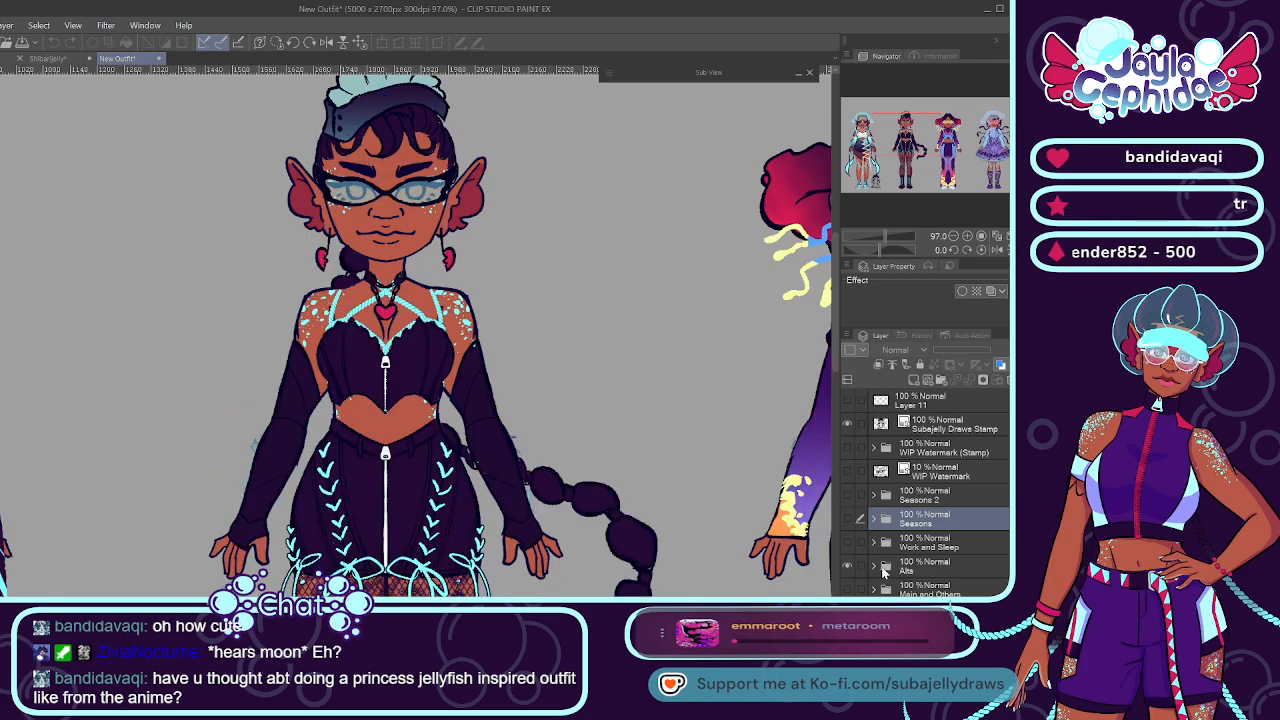
click(874, 566)
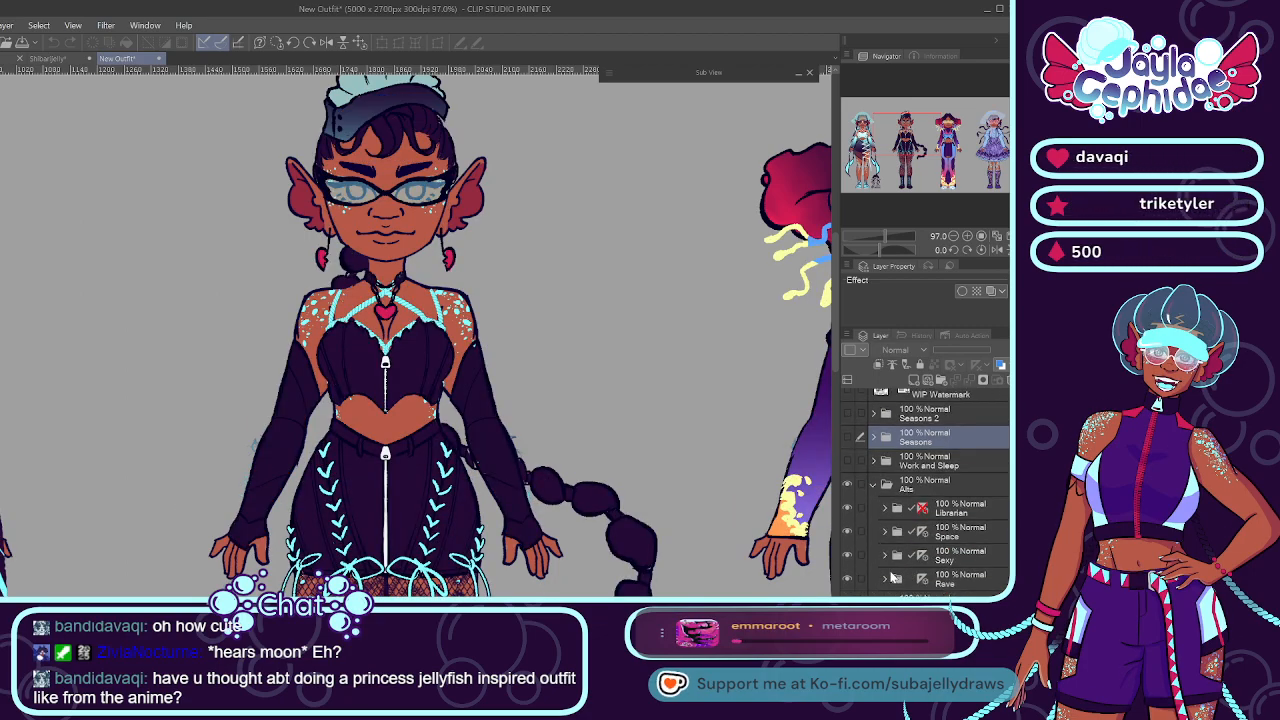
click(884, 555)
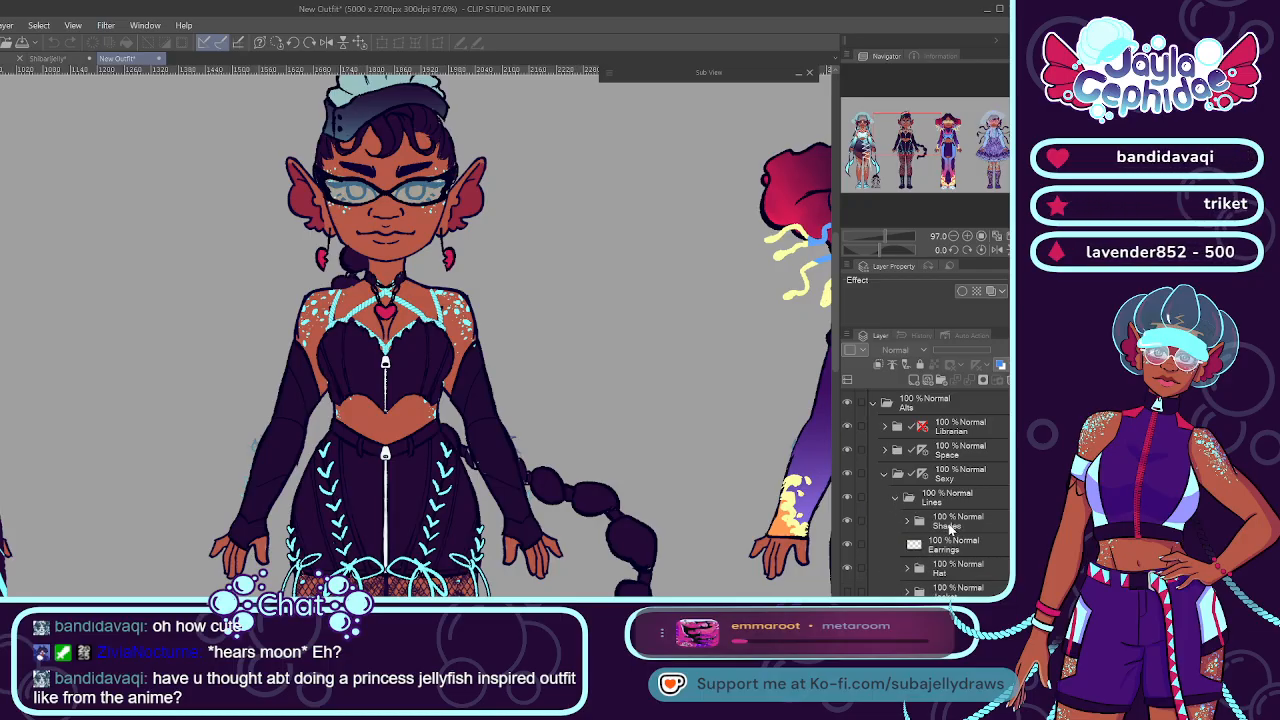
click(896, 499)
click(868, 566)
click(847, 567)
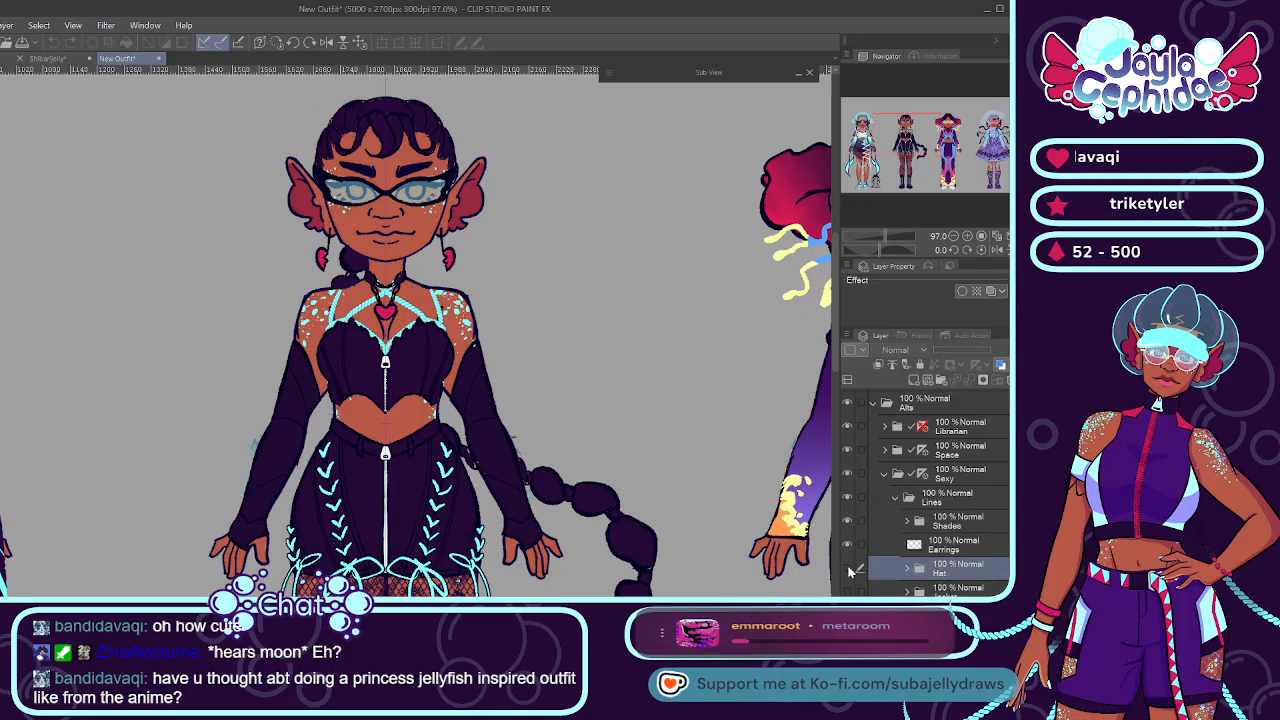
Frame the hatless character's head and upper body in the New Outfit document, and return to the Shibarijelly document.
scroll(375, 350, down, 2)
scroll(212, 118, up, 3)
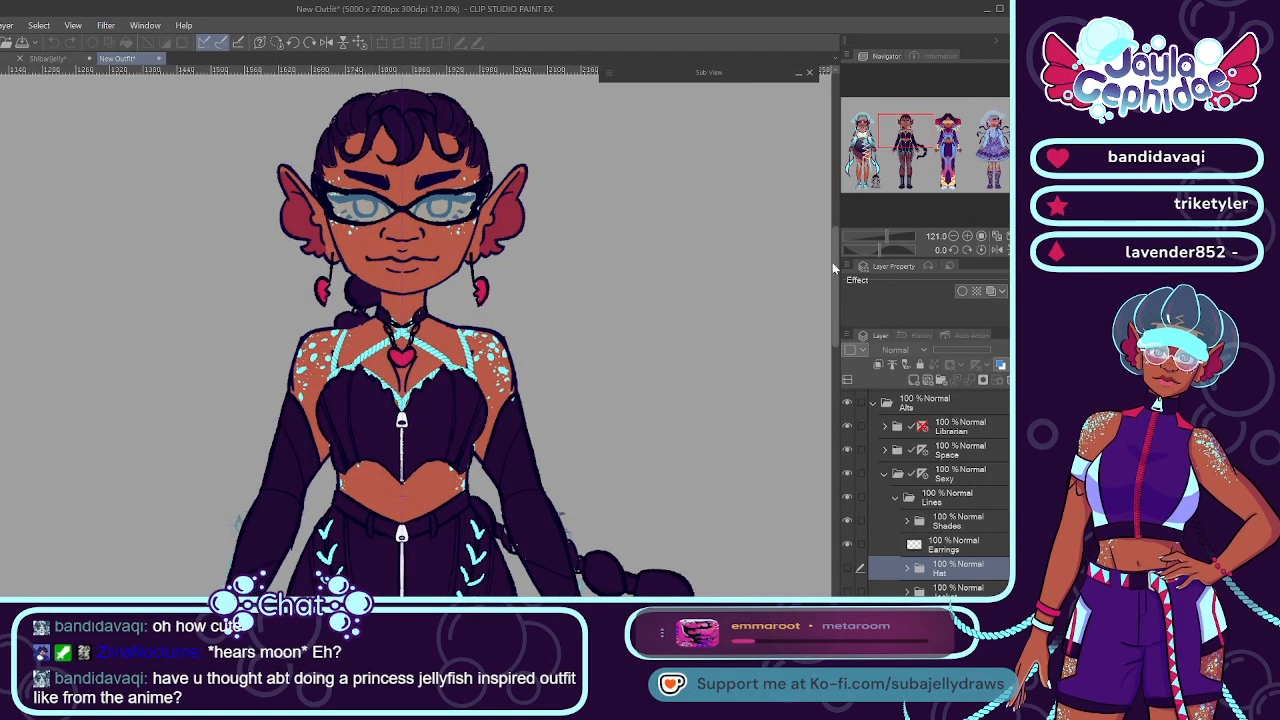
drag(833, 264, 832, 249)
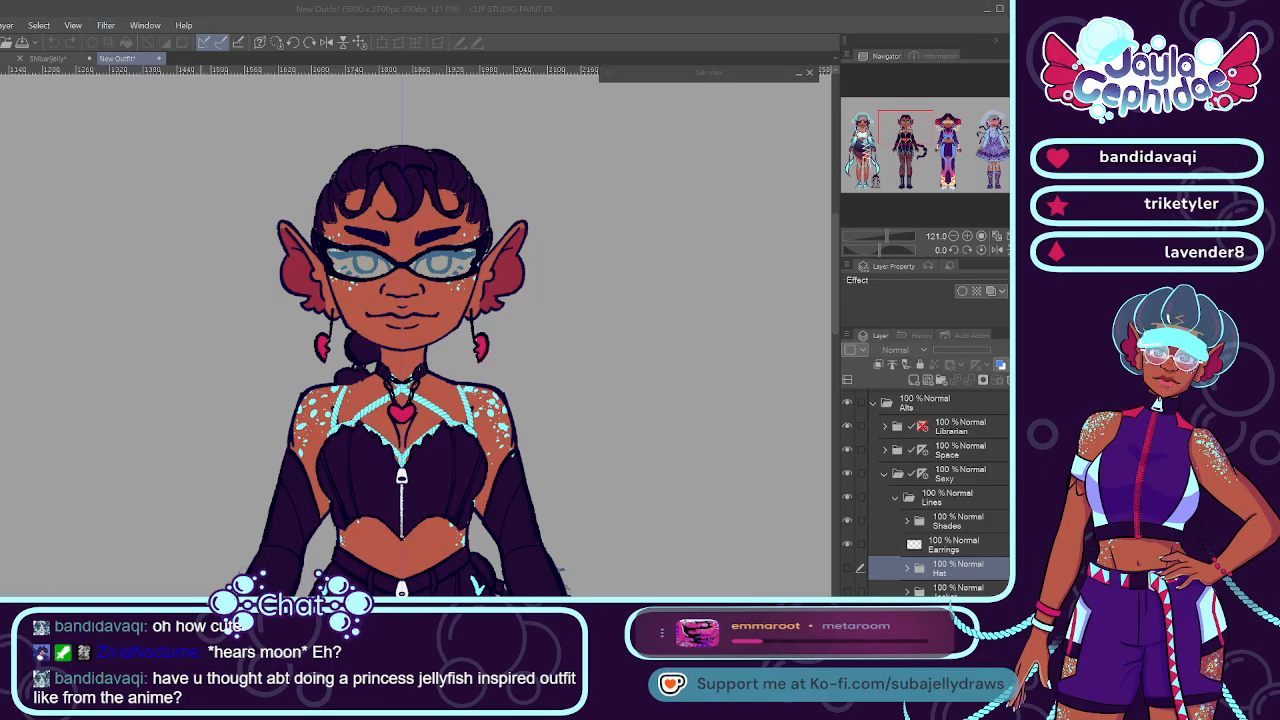
click(127, 62)
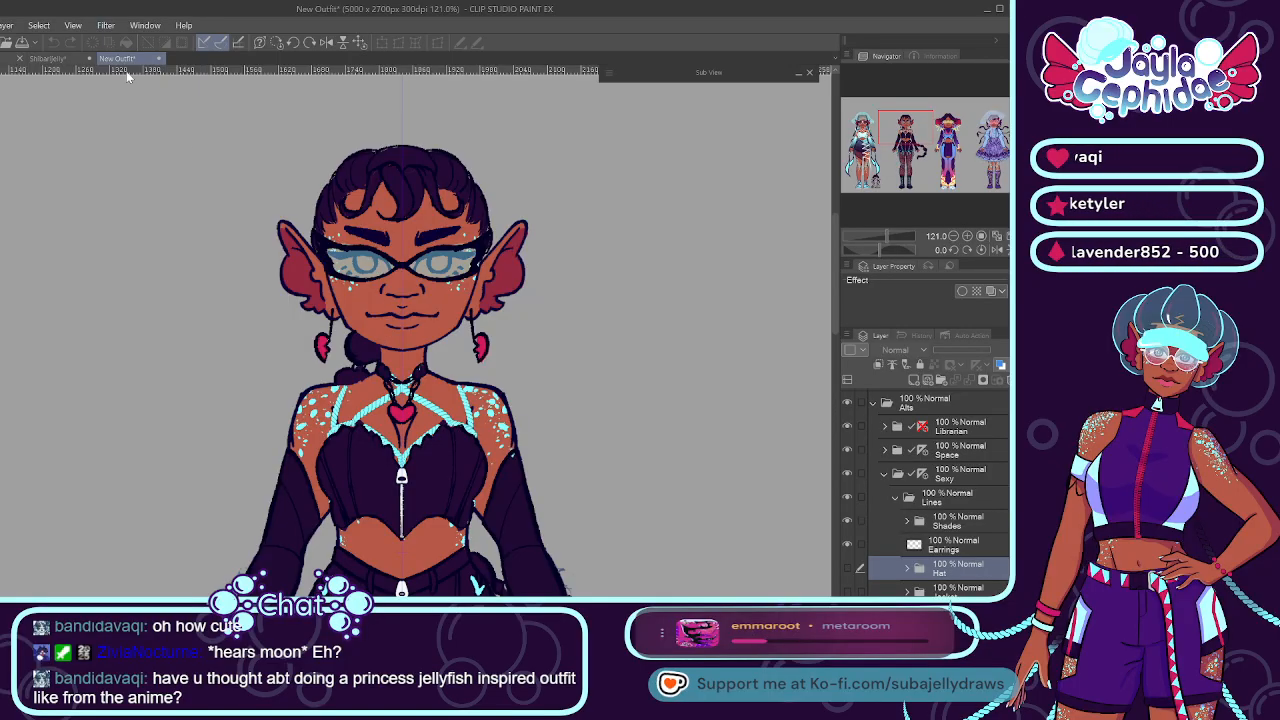
click(431, 237)
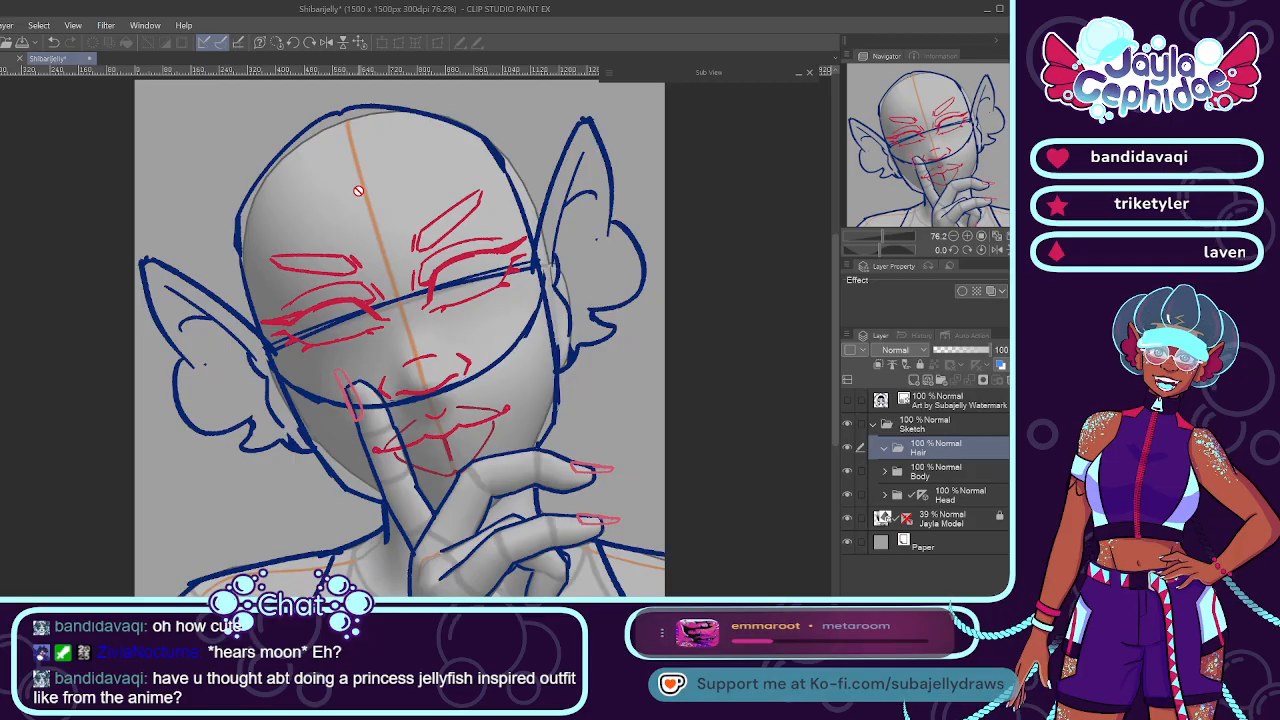
Restore the Sub View and display the hatless portrait reference, enlarged on the head and hair.
click(799, 74)
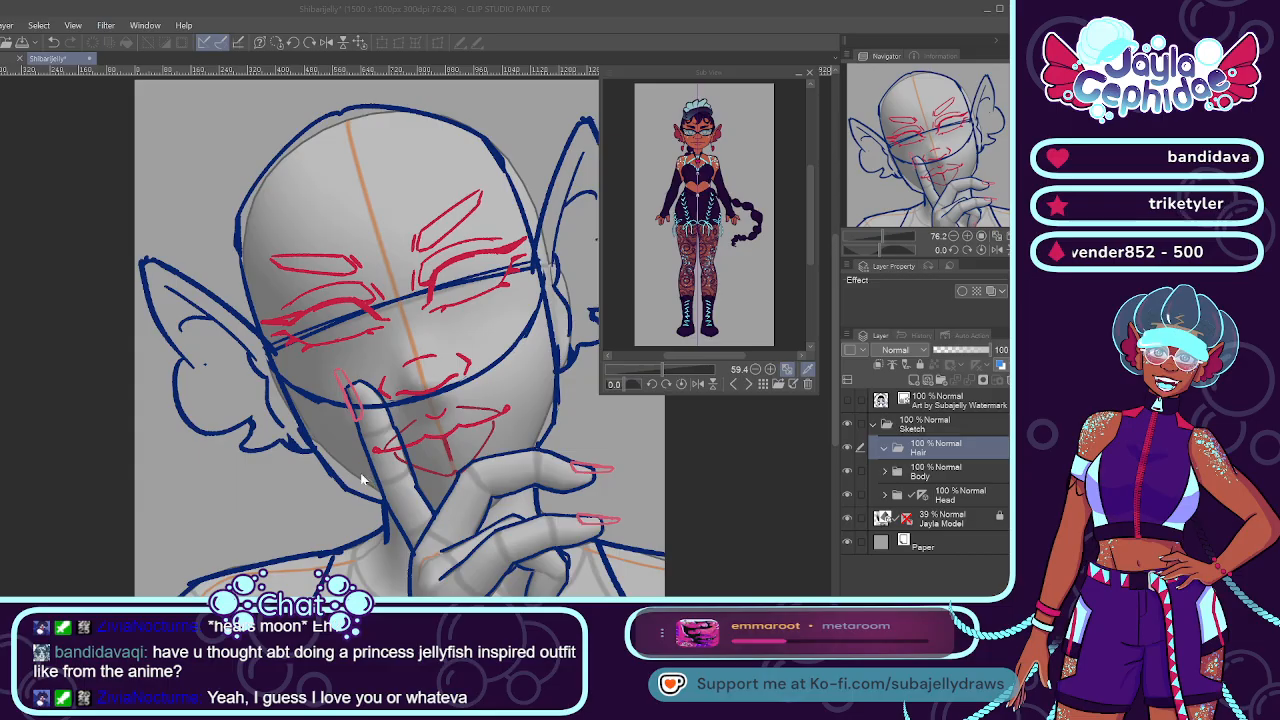
click(748, 384)
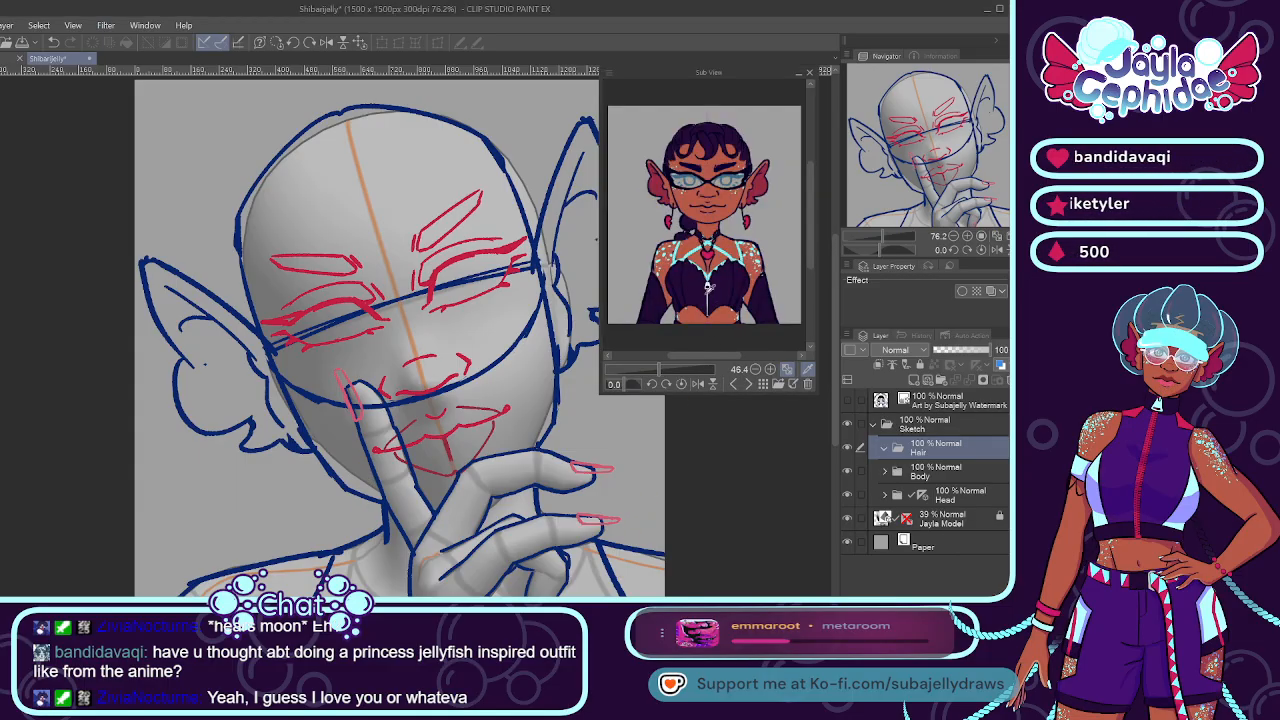
scroll(692, 106, up, 3)
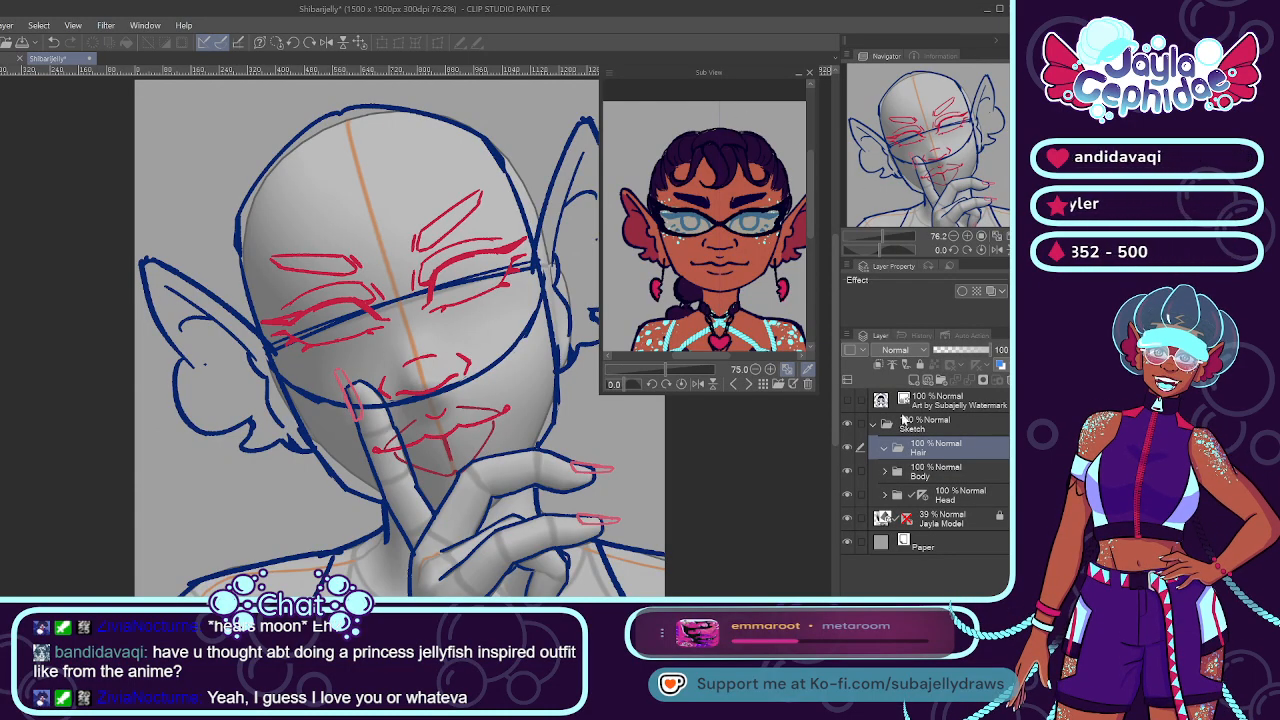
Expand the Head folder and move the Hair folder into it, above Face.
click(925, 498)
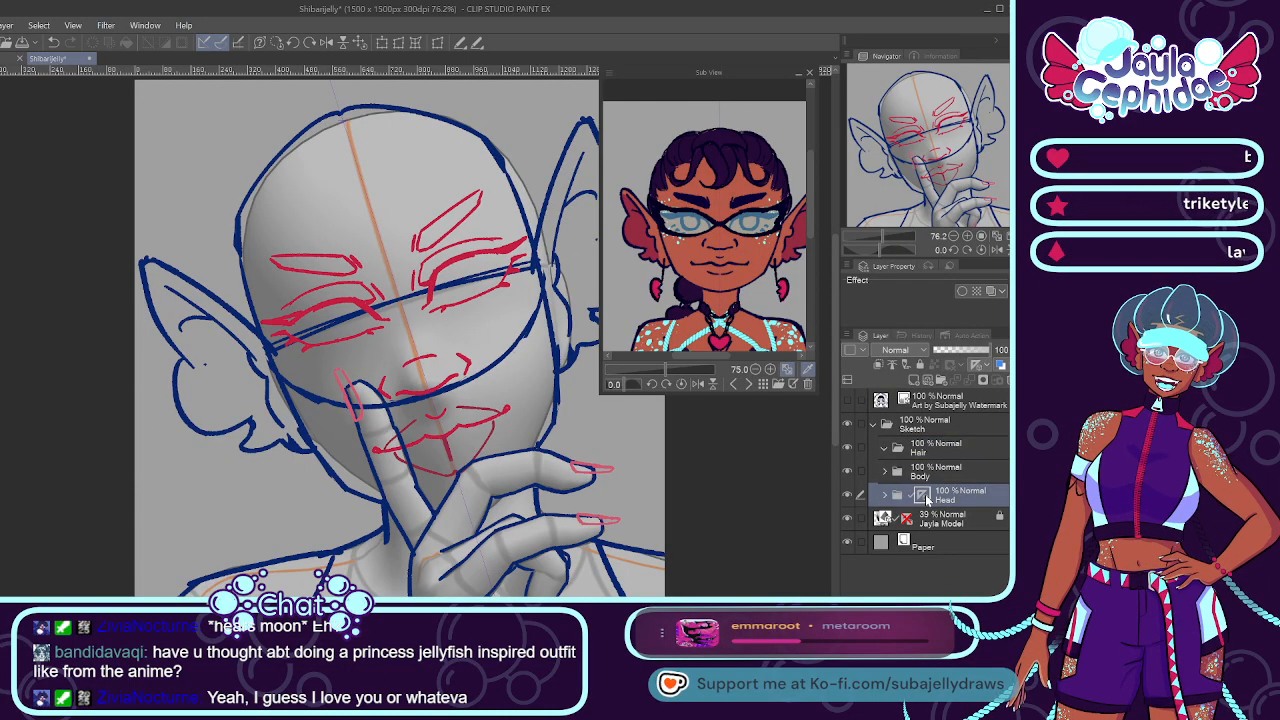
click(884, 495)
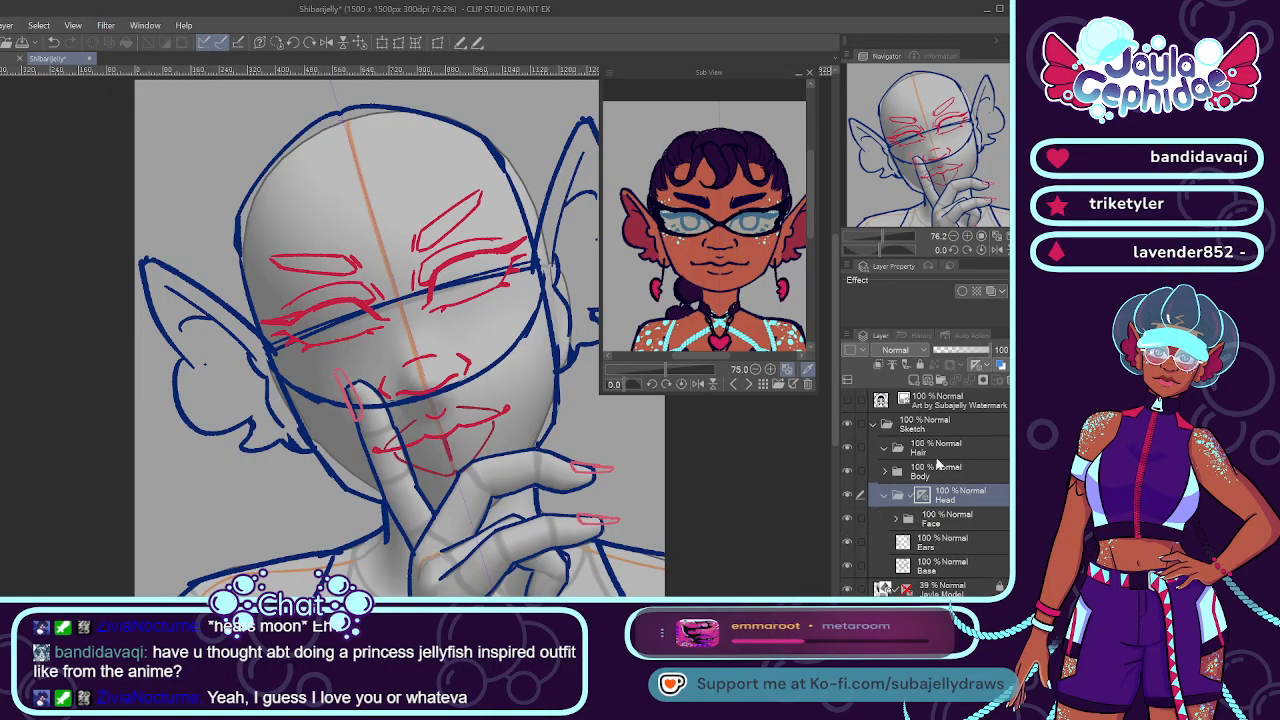
drag(936, 450, 950, 516)
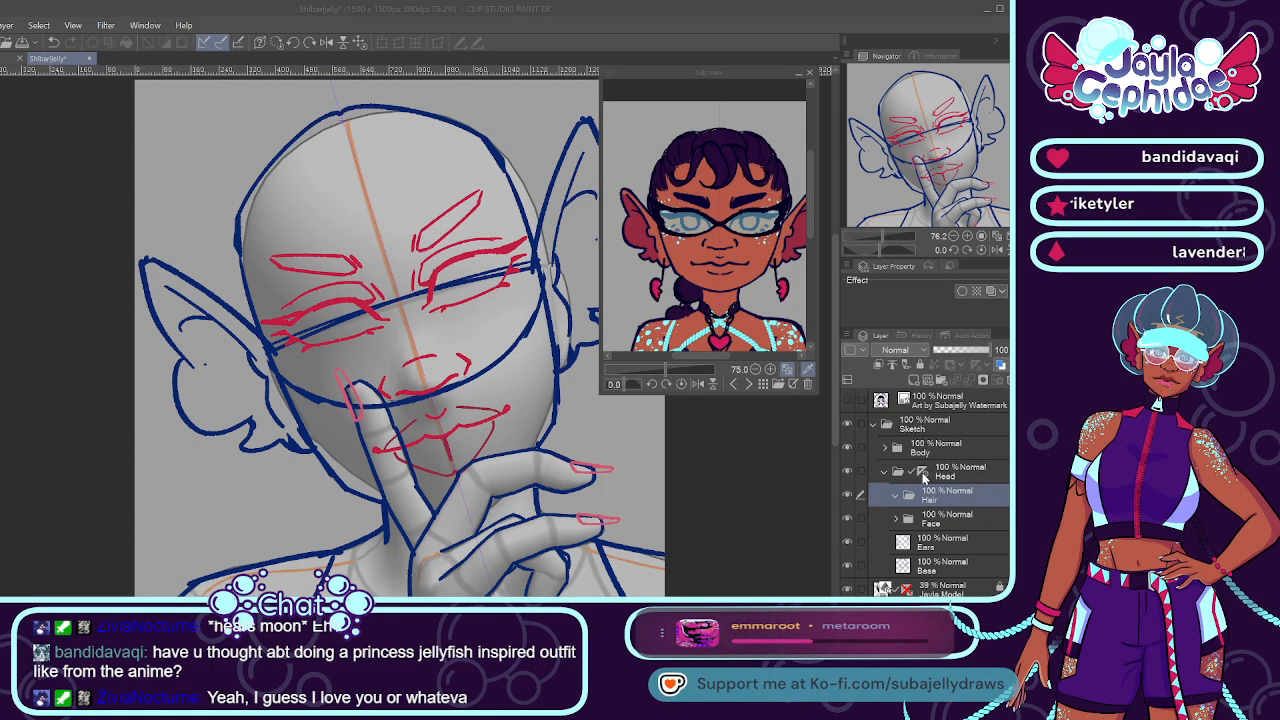
Name the new layer in the Hair folder Hairline and sketch the mirrored hairline across the forehead and down both temples.
key(Return)
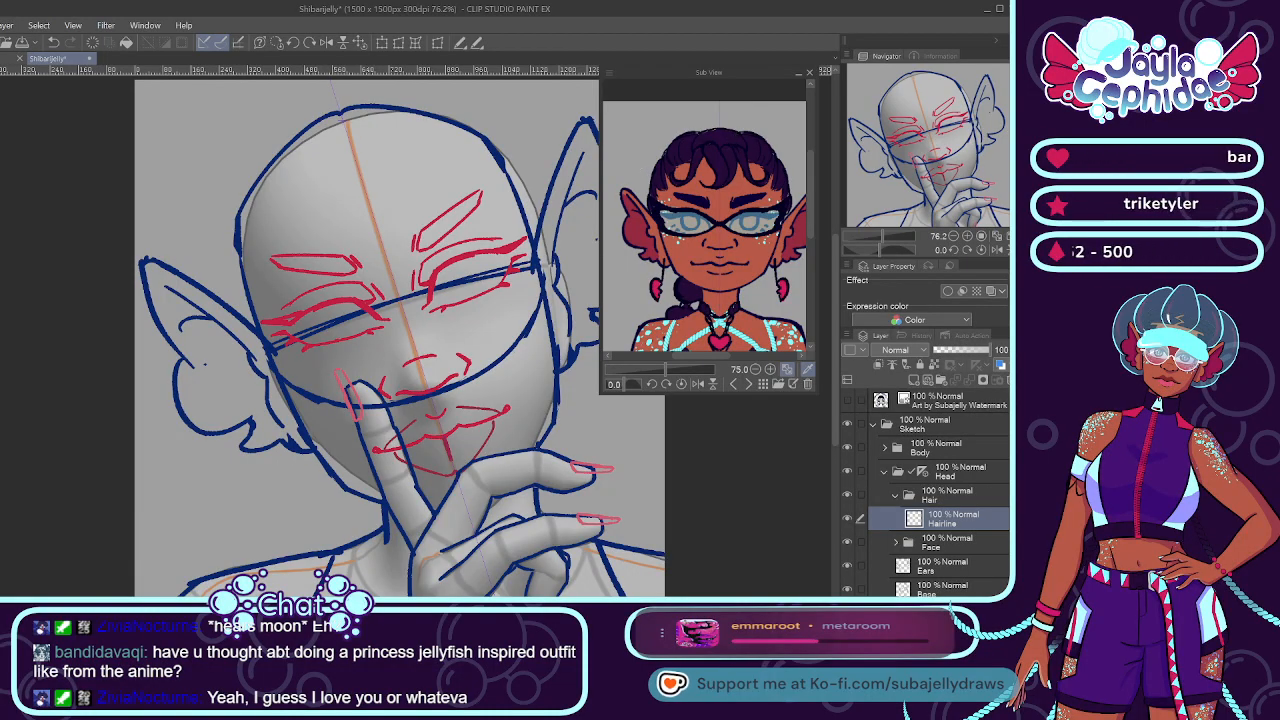
mouse_move(368, 157)
mouse_down()
mouse_move(249, 234)
mouse_move(317, 176)
mouse_move(259, 236)
mouse_up()
key(ctrl+z)
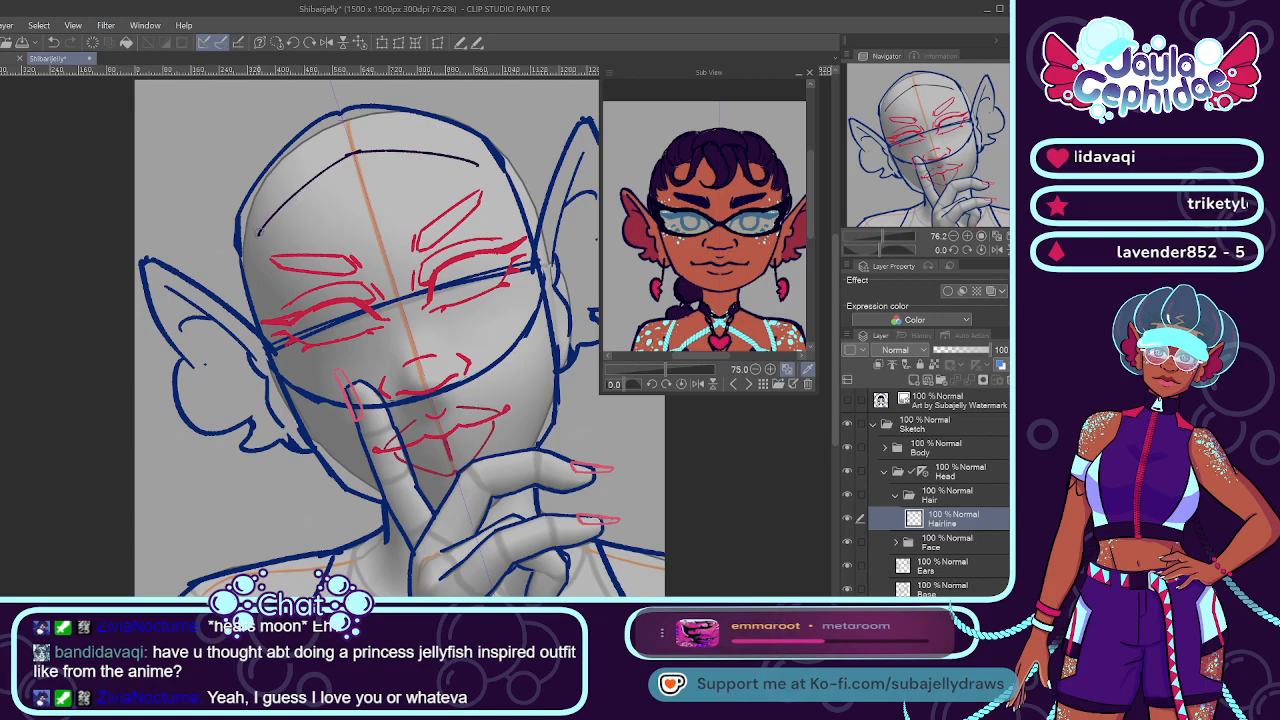
key(ctrl+z)
key(ctrl+y)
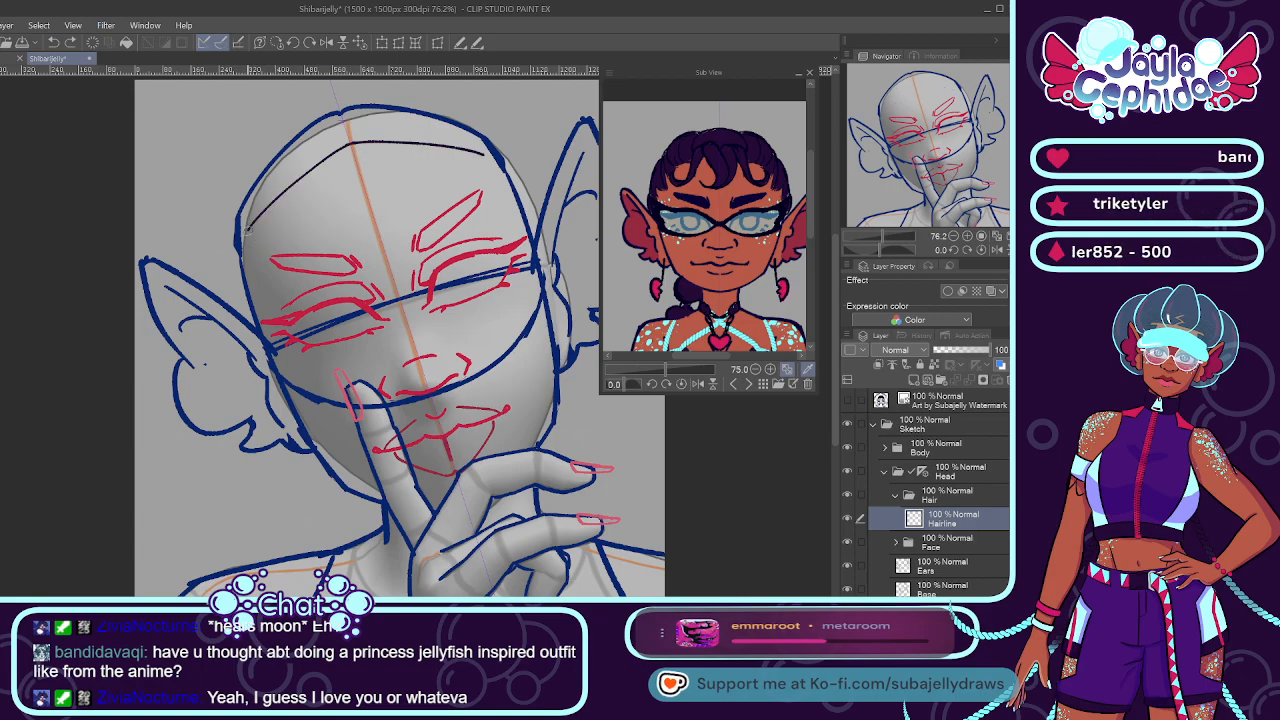
key(ctrl+z)
key(ctrl+y)
drag(258, 224, 256, 256)
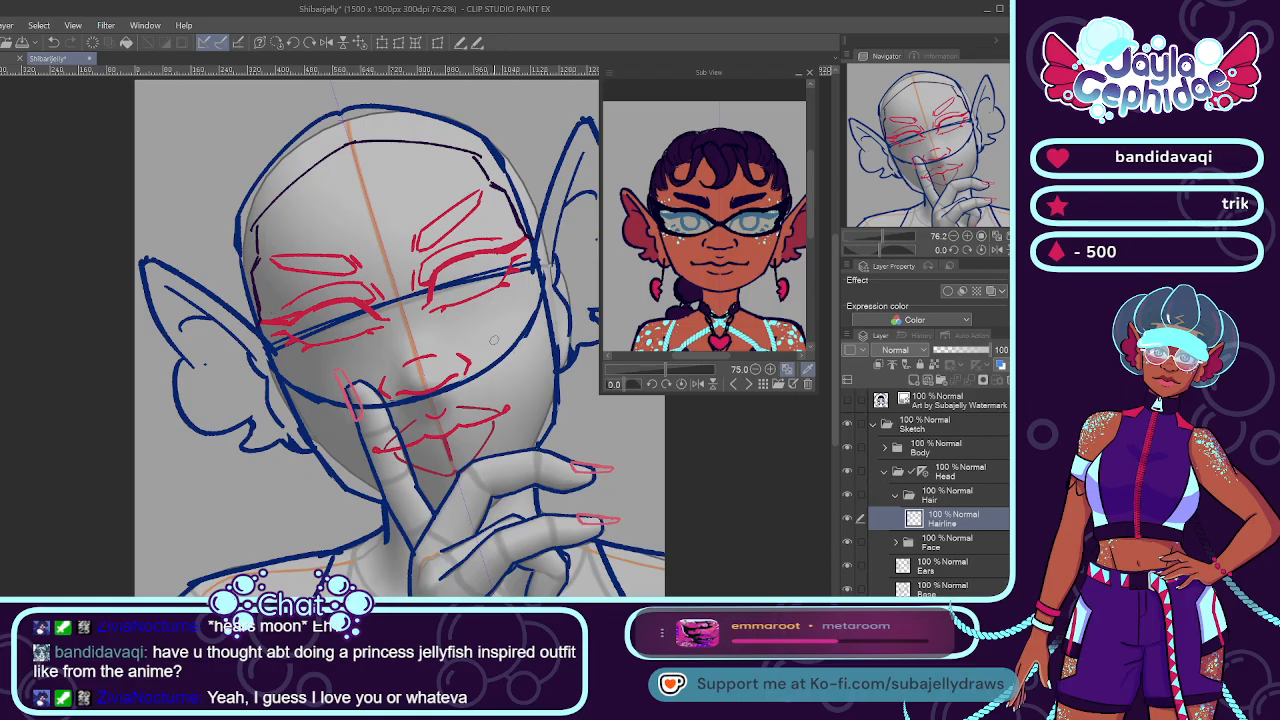
Select the Eyes and Brows layers in the Face folder together and nudge them slightly on the face with a transform.
click(965, 541)
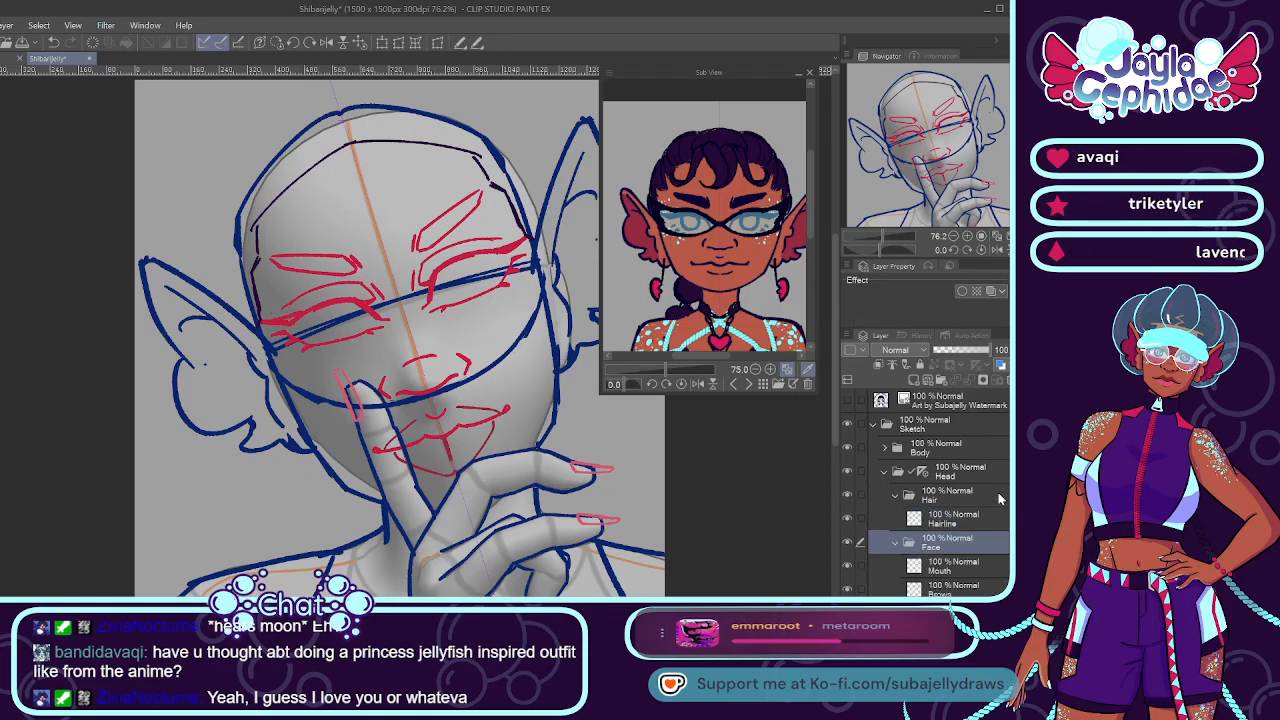
click(960, 568)
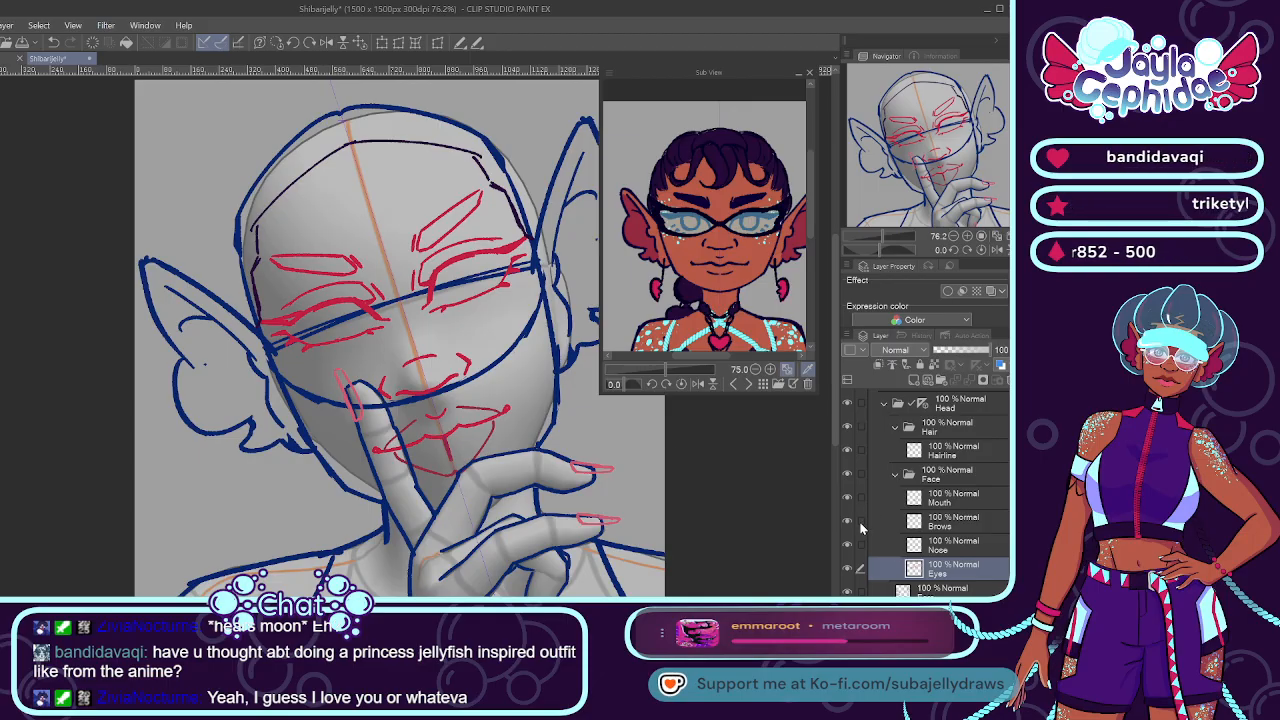
click(860, 521)
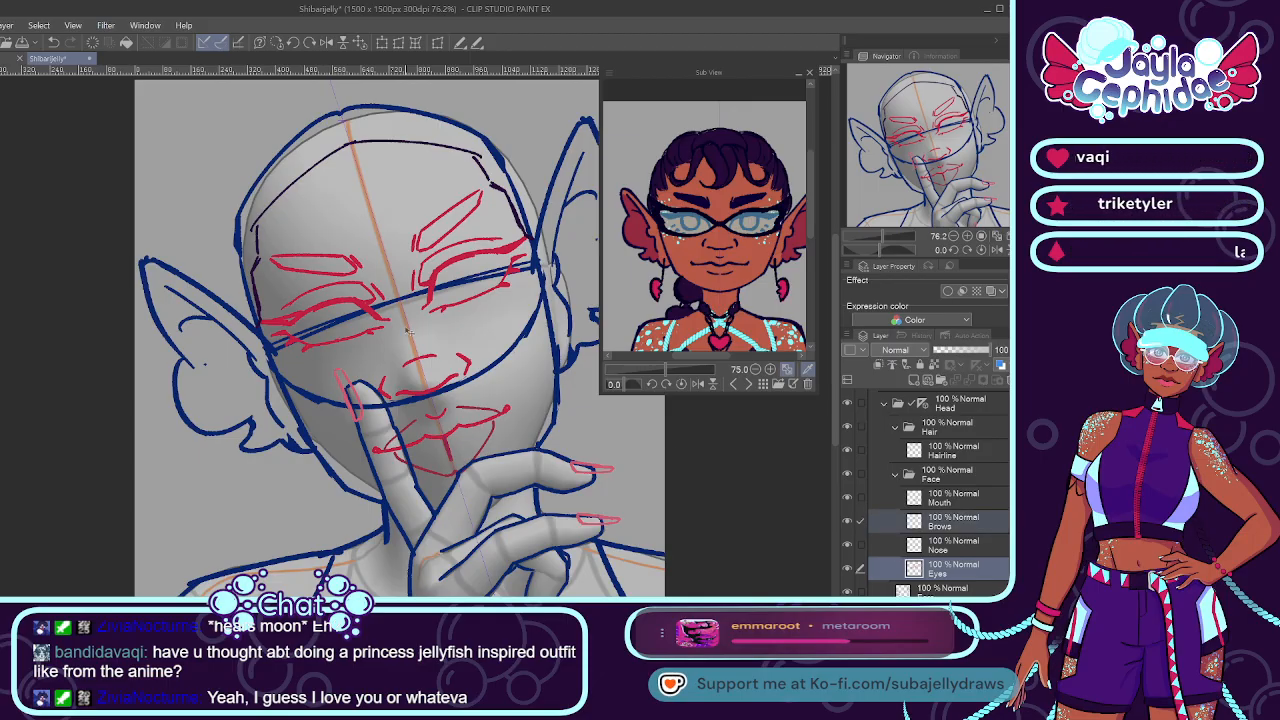
drag(398, 292, 449, 299)
scroll(401, 308, up, 4)
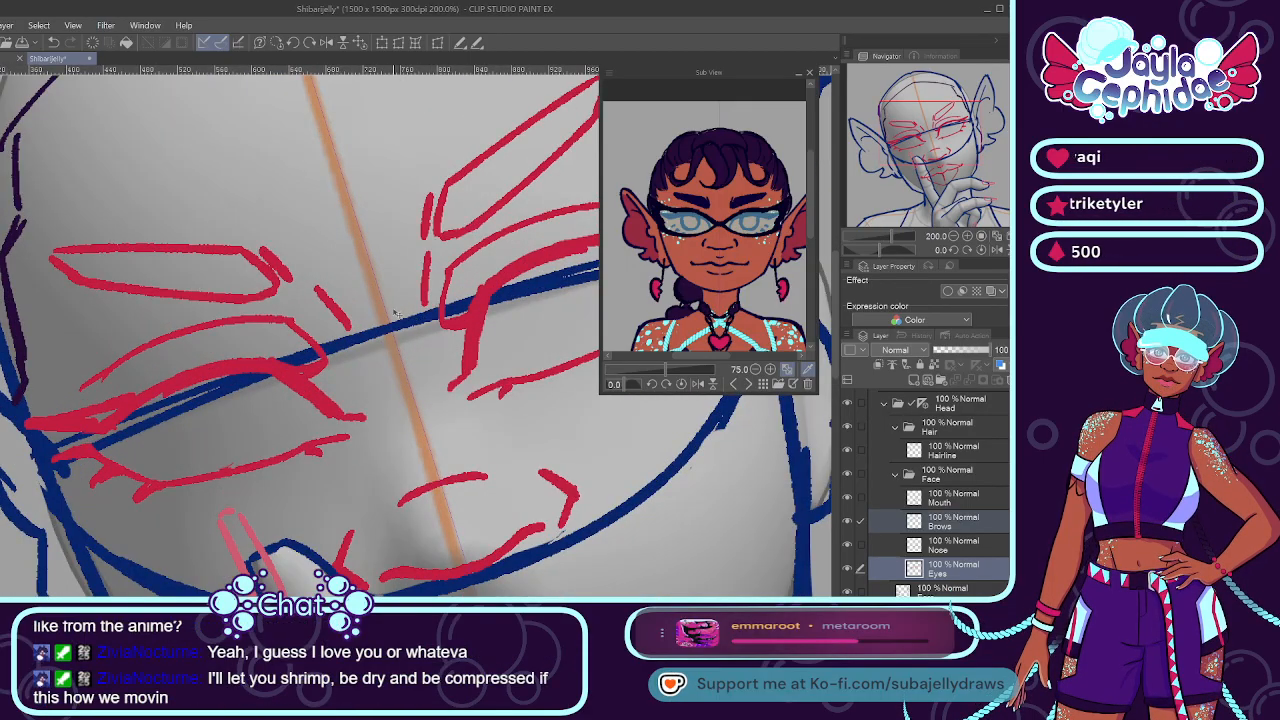
scroll(354, 224, down, 2)
key(ctrl+t)
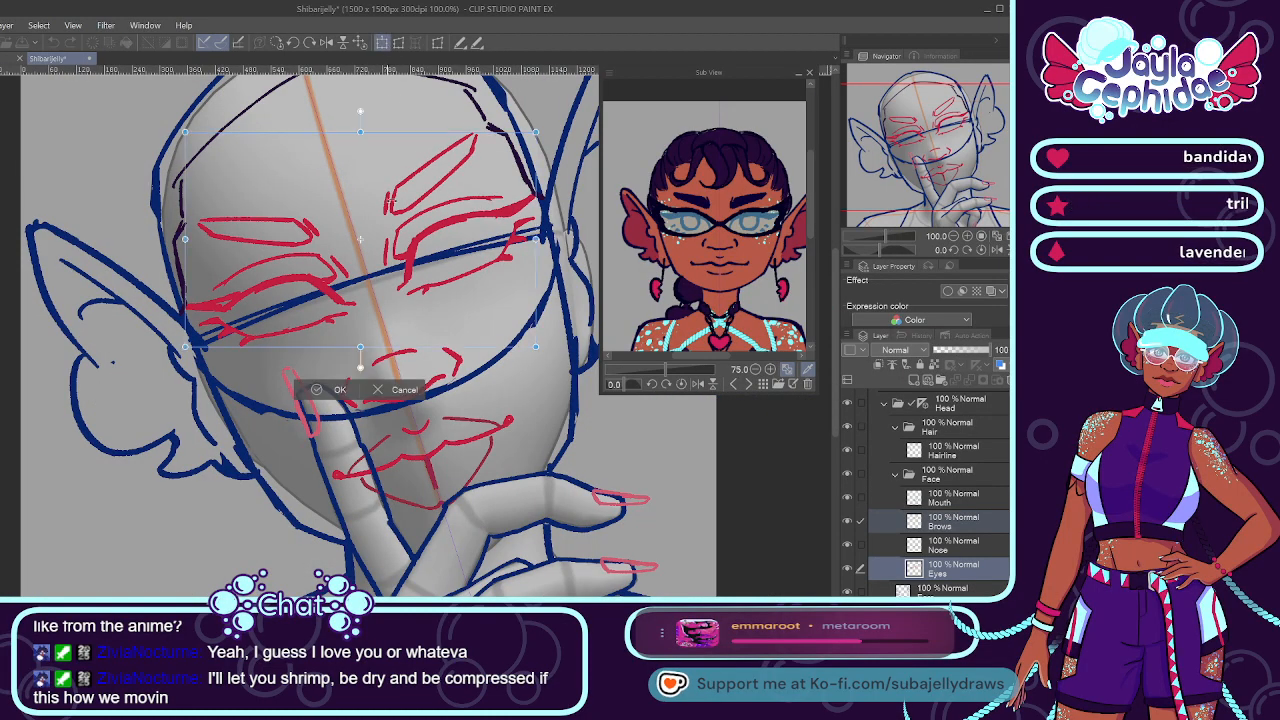
scroll(370, 250, up, 2)
mouse_move(393, 272)
mouse_down()
mouse_move(398, 285)
mouse_move(393, 275)
mouse_up()
scroll(392, 273, down, 3)
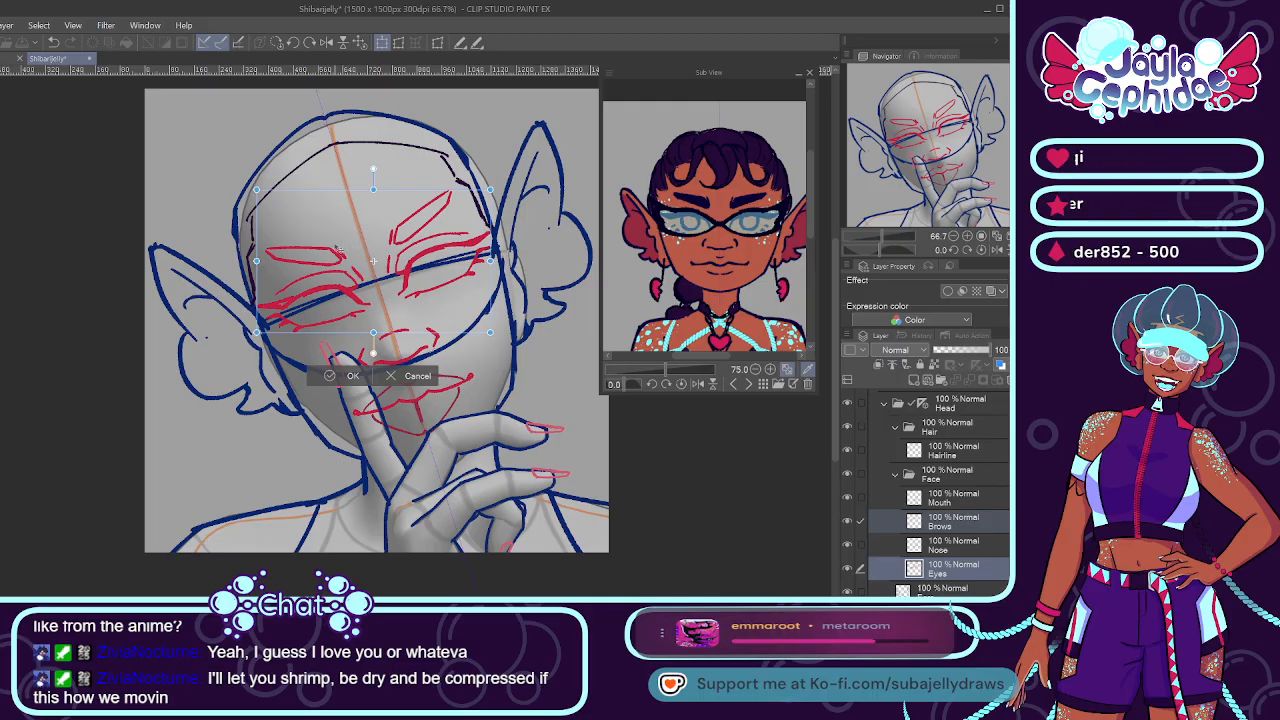
click(330, 378)
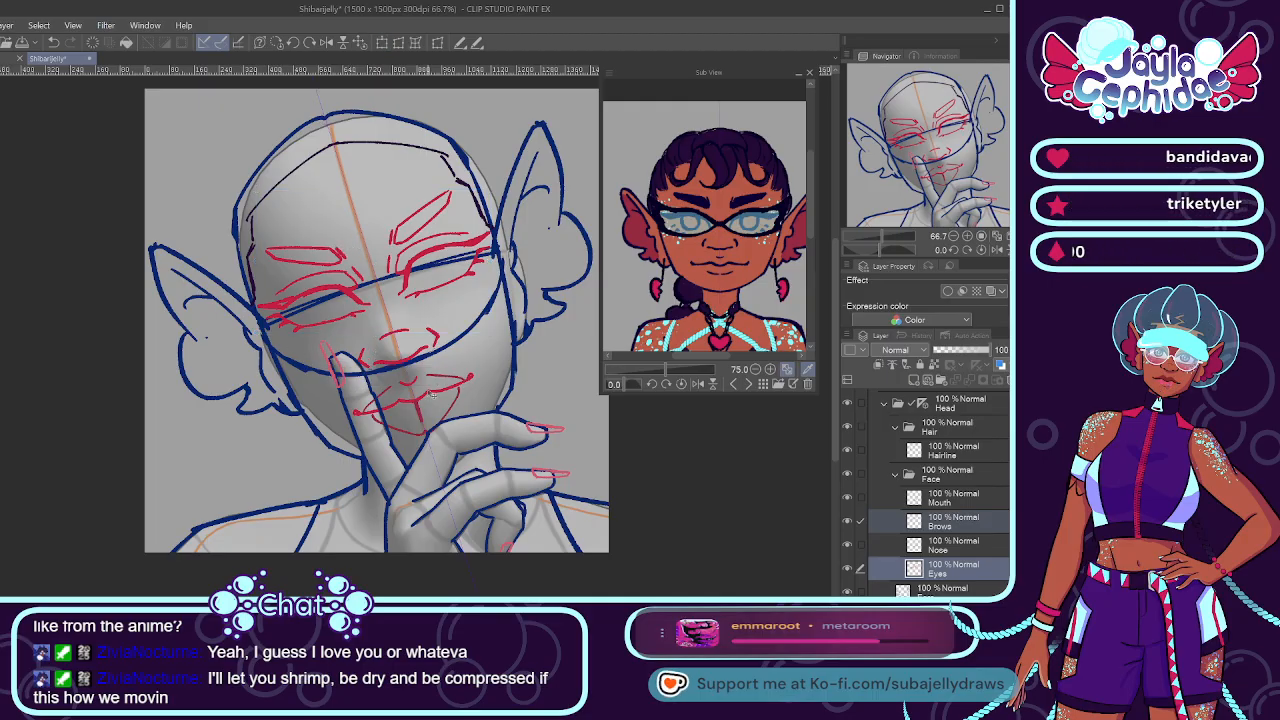
scroll(390, 296, up, 4)
scroll(388, 297, down, 1)
scroll(386, 297, down, 5)
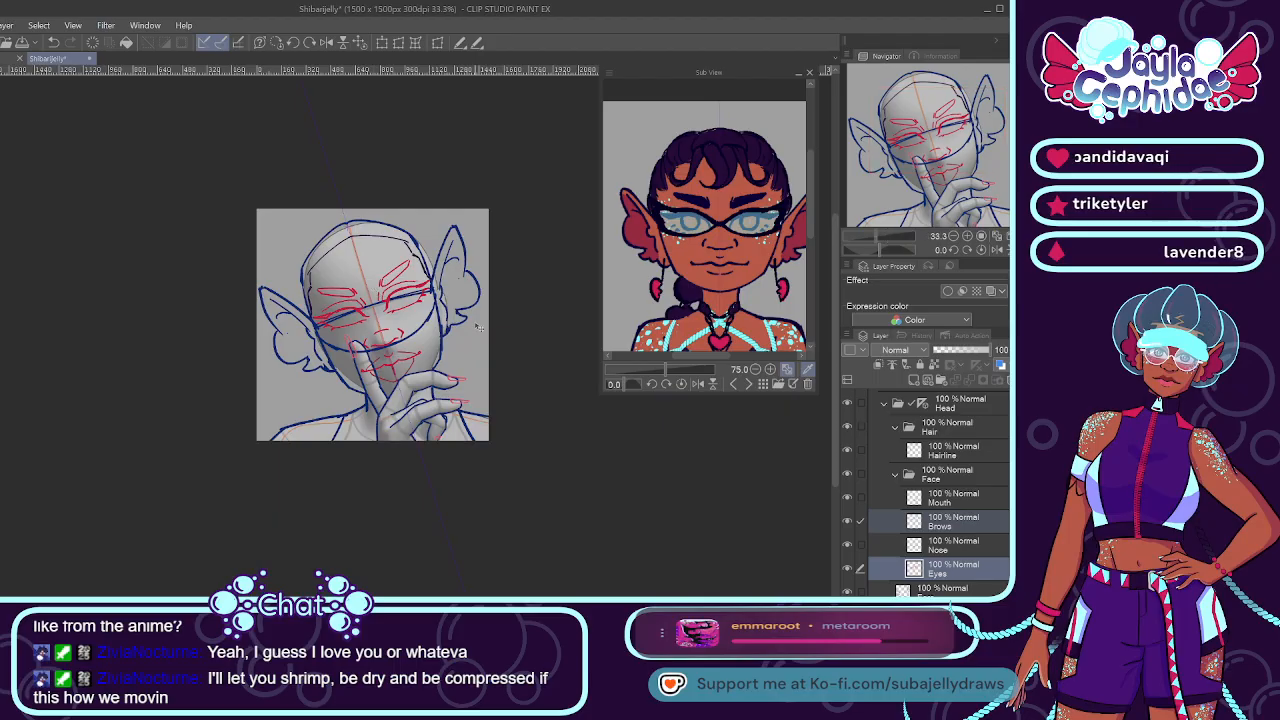
Collapse the Face folder and try to reshape the Hairline layer by pulling in its upper corner with a free transform.
click(894, 475)
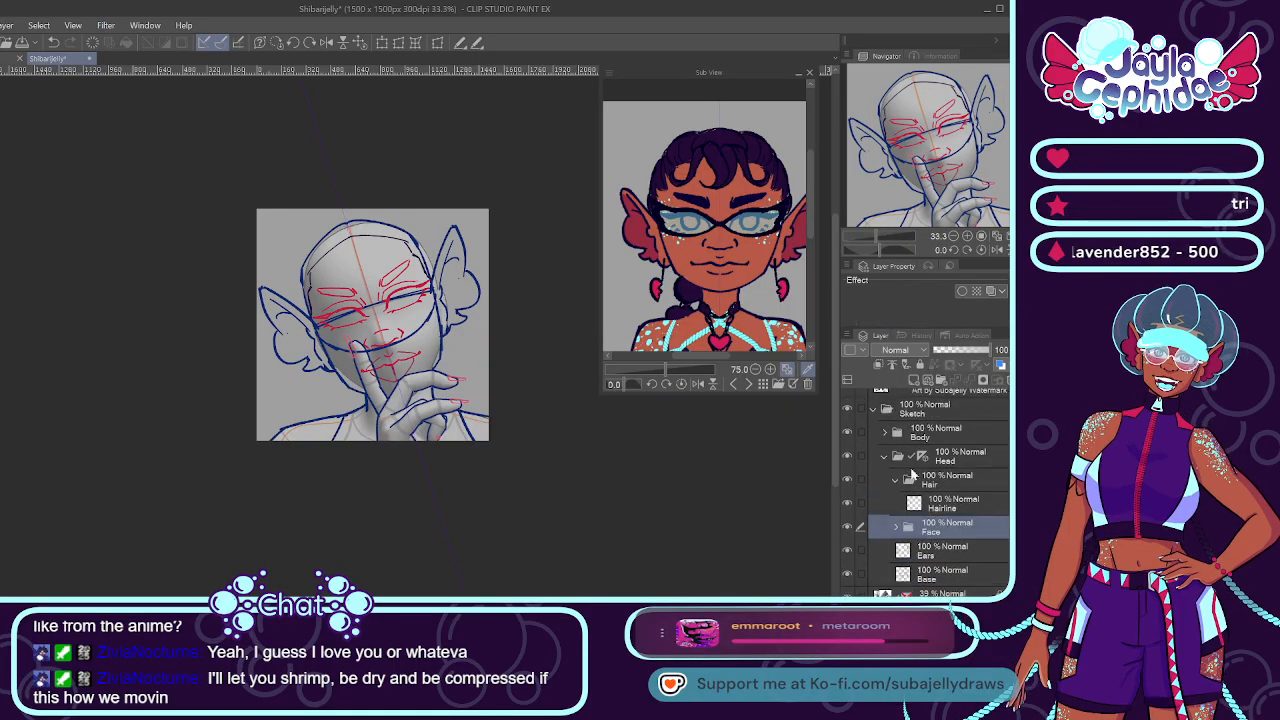
click(942, 508)
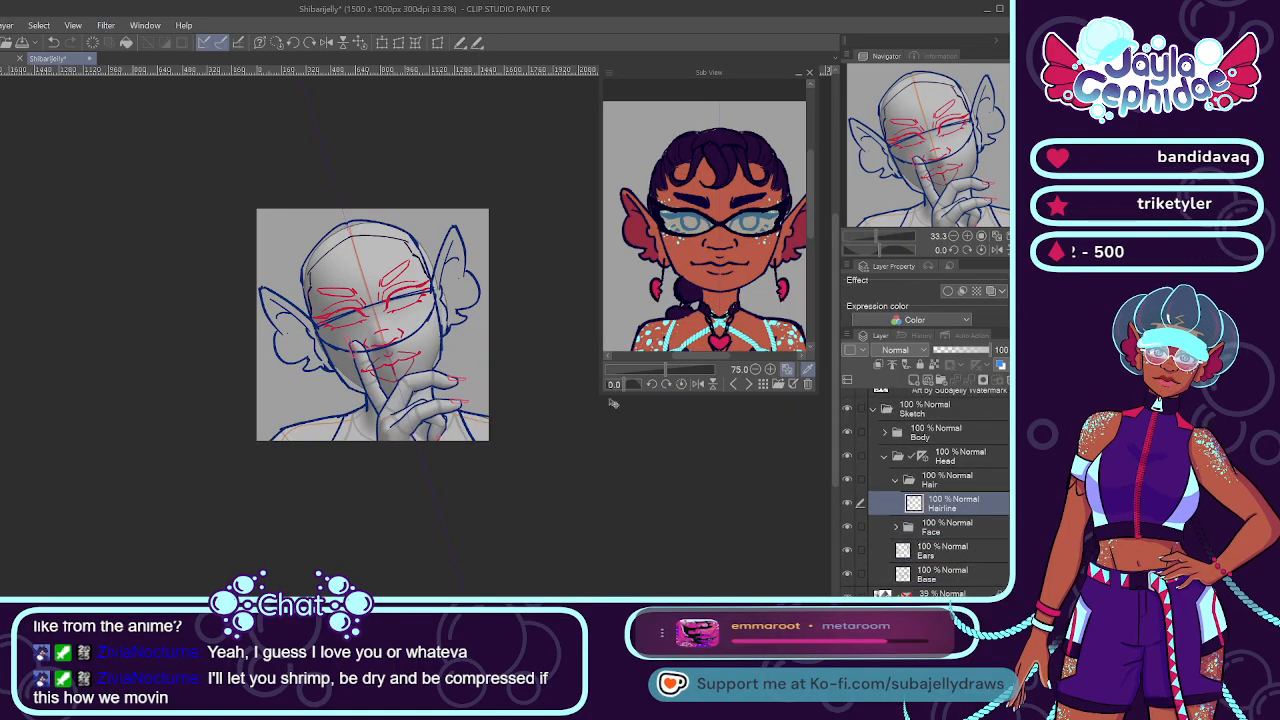
scroll(432, 309, up, 1)
scroll(330, 187, up, 2)
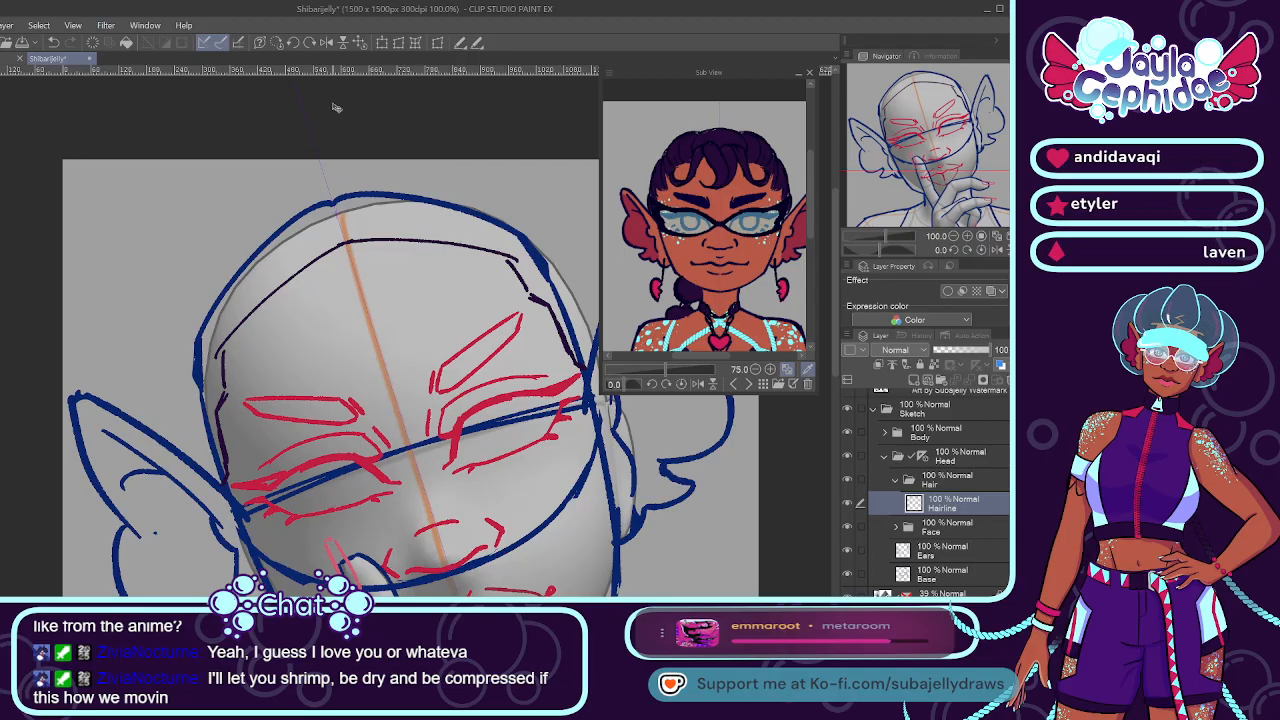
click(398, 42)
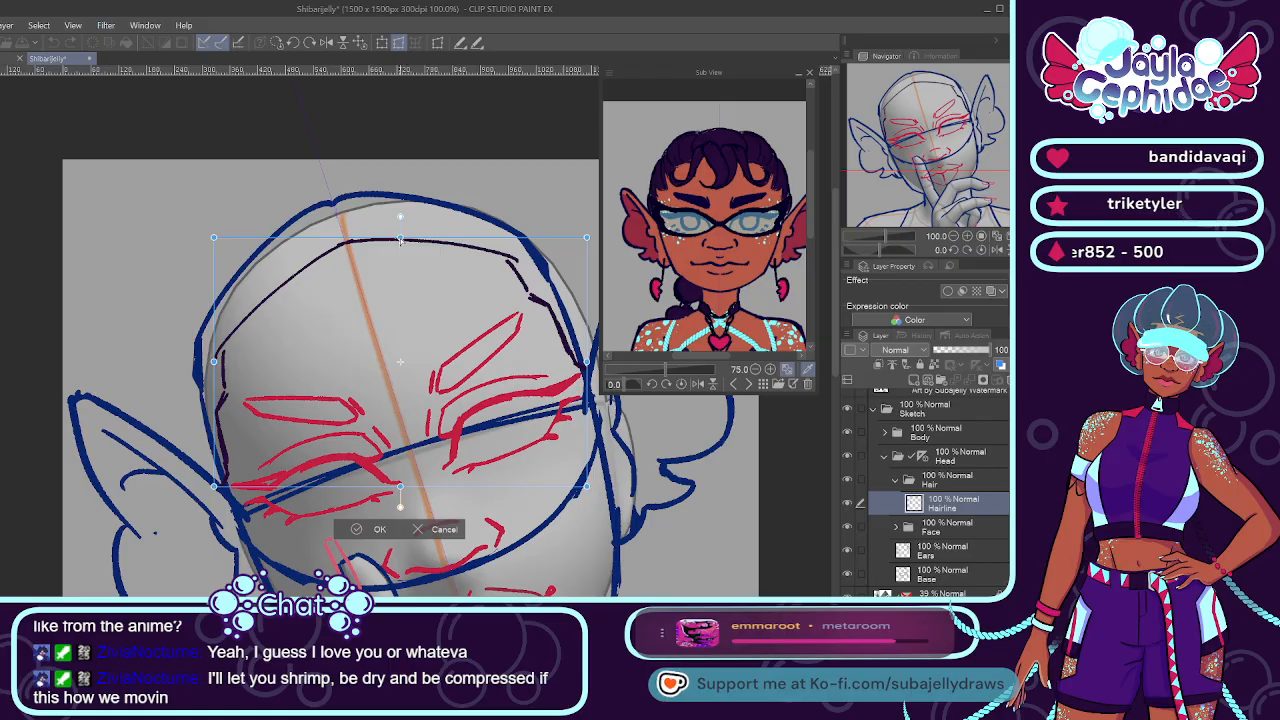
drag(214, 239, 223, 258)
key(ctrl+z)
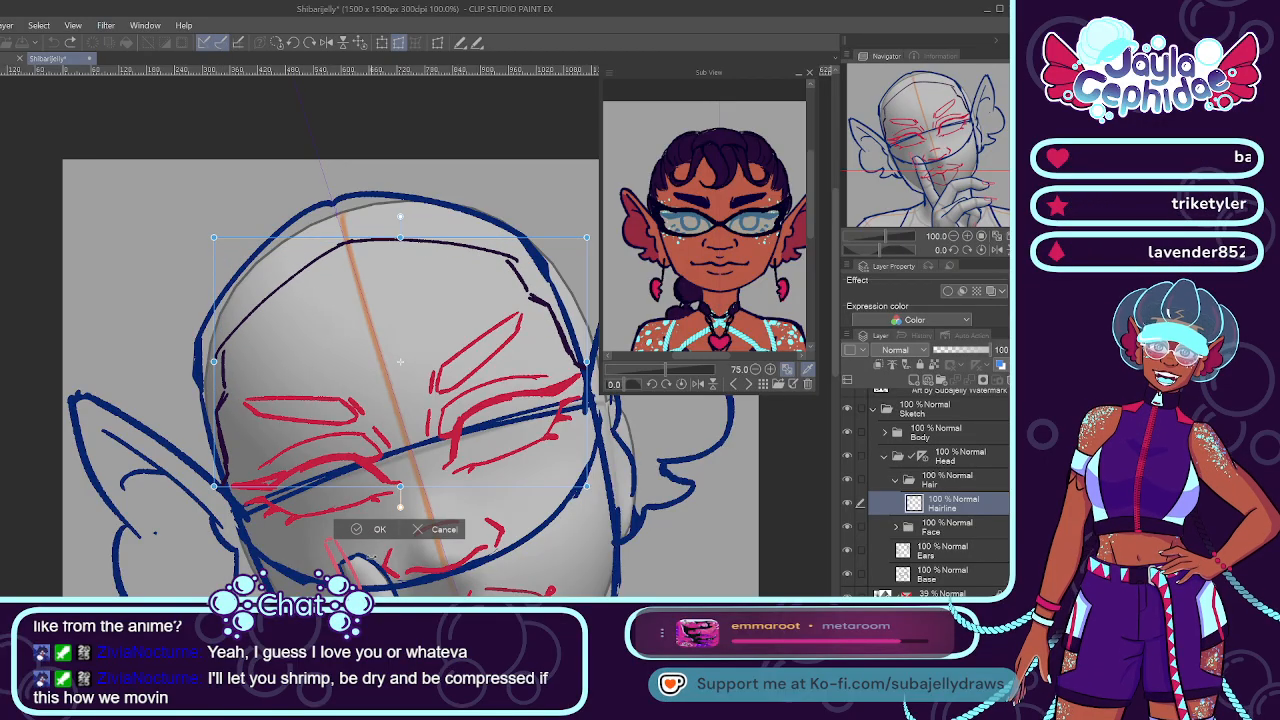
click(378, 529)
scroll(403, 460, down, 1)
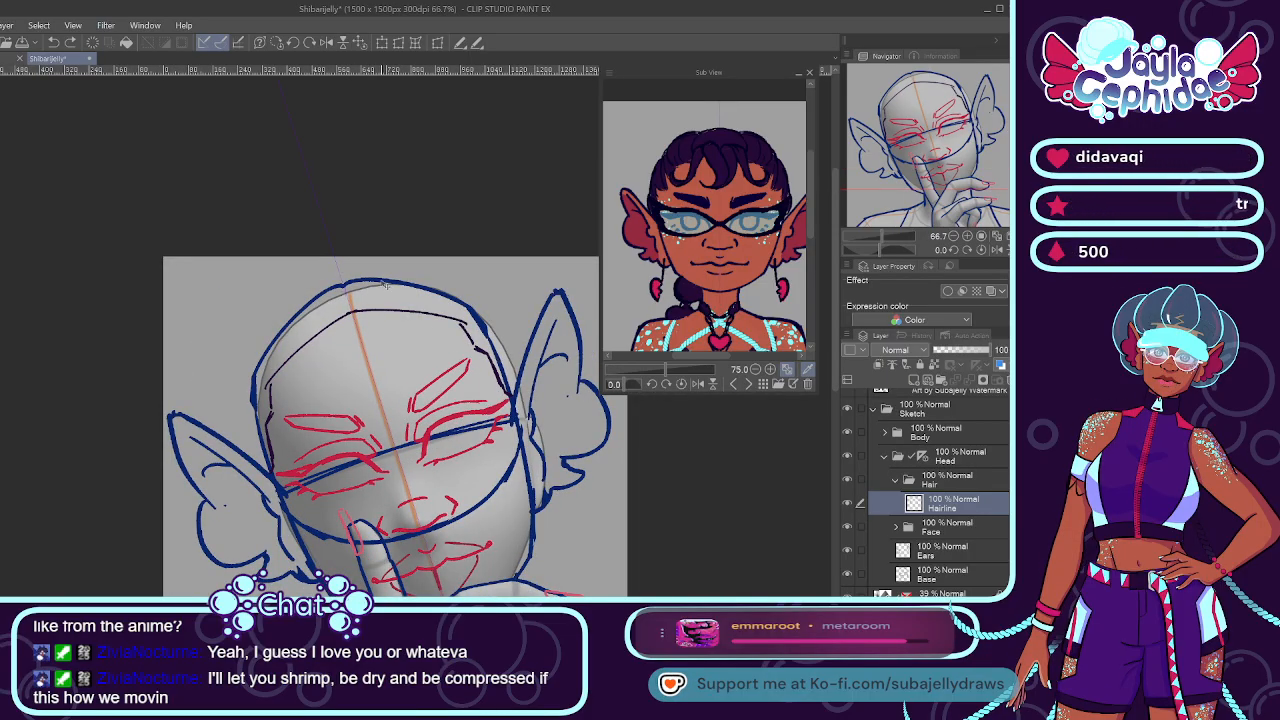
scroll(380, 313, down, 2)
scroll(380, 313, up, 1)
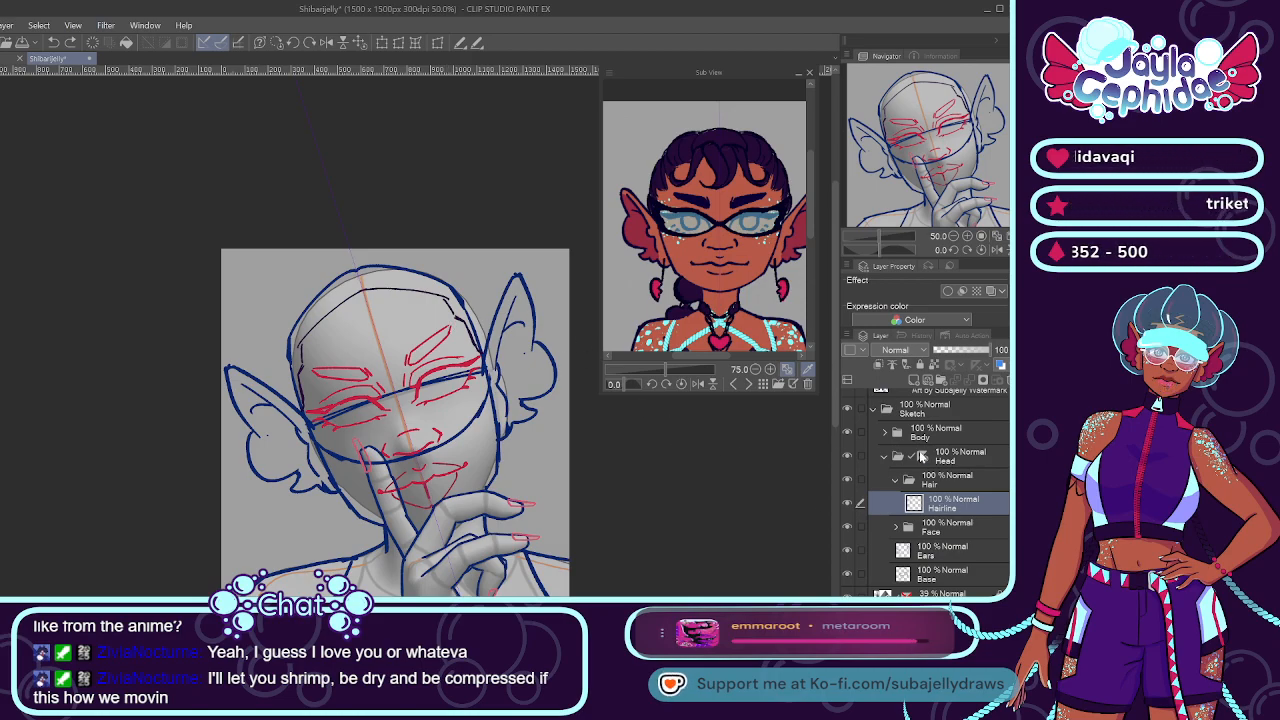
Add a layer named Bangs above Hairline in the Hair folder, with the Head folder's symmetry ruler enabled.
click(921, 456)
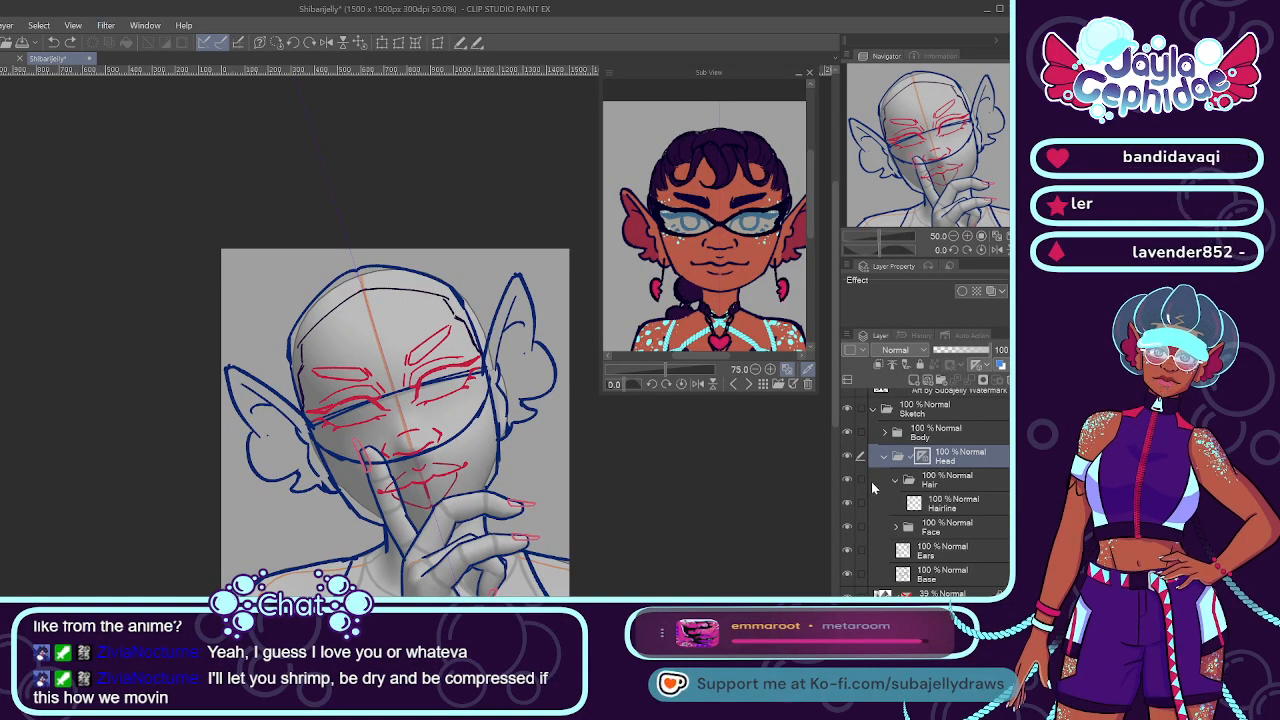
click(950, 505)
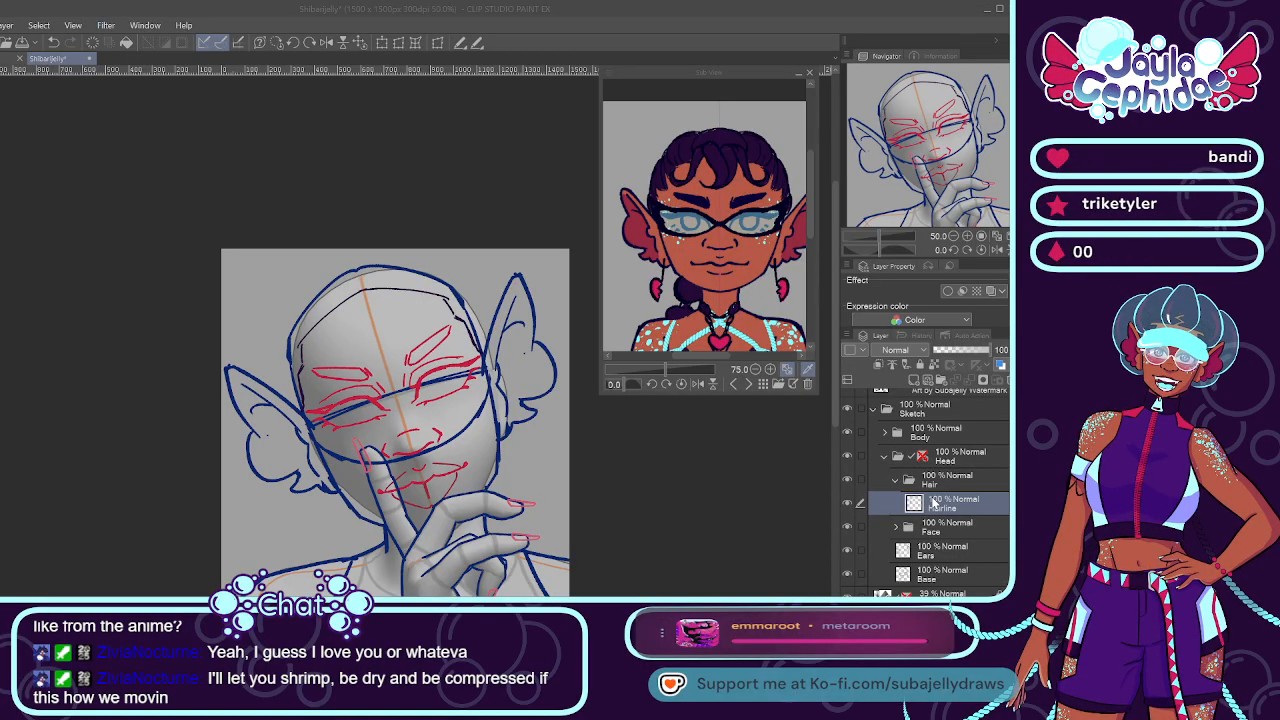
key(Return)
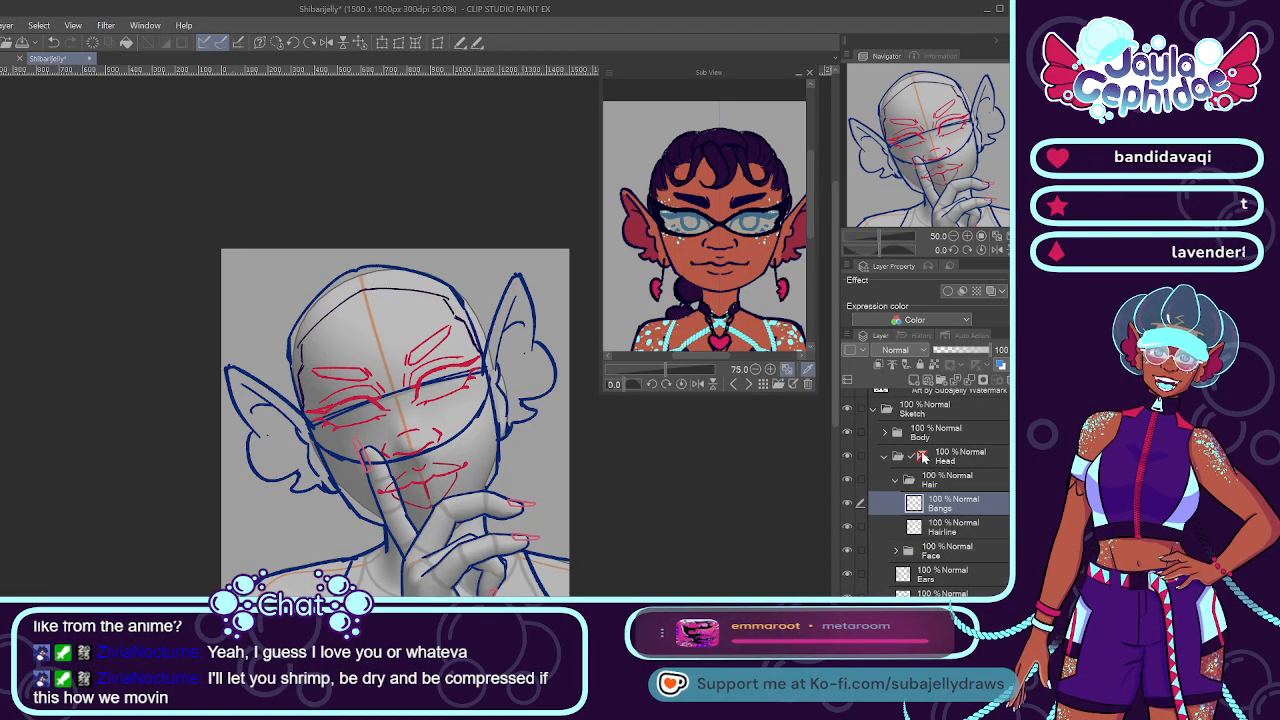
click(950, 457)
click(944, 508)
Sketch the first mirrored bangs curves from the crown over the forehead, rotate the canvas 30 degrees, and recolour the strokes light blue.
scroll(327, 342, up, 2)
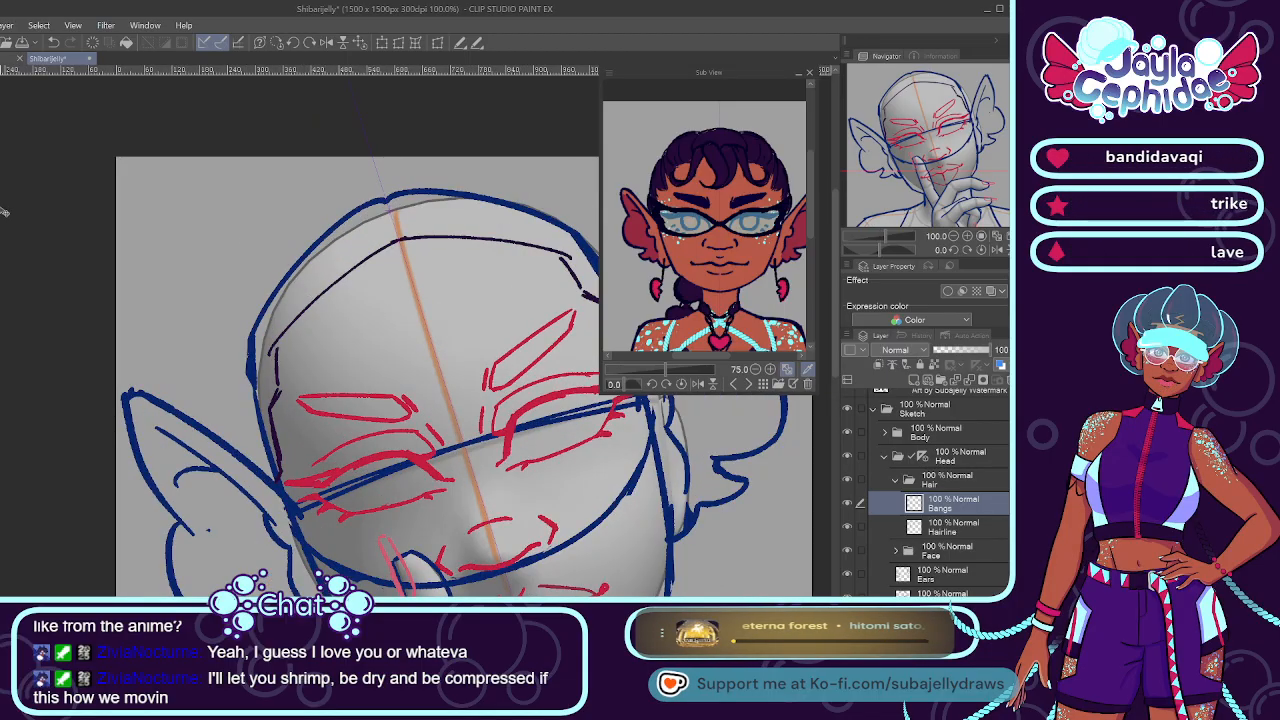
drag(440, 205, 536, 300)
drag(345, 237, 325, 365)
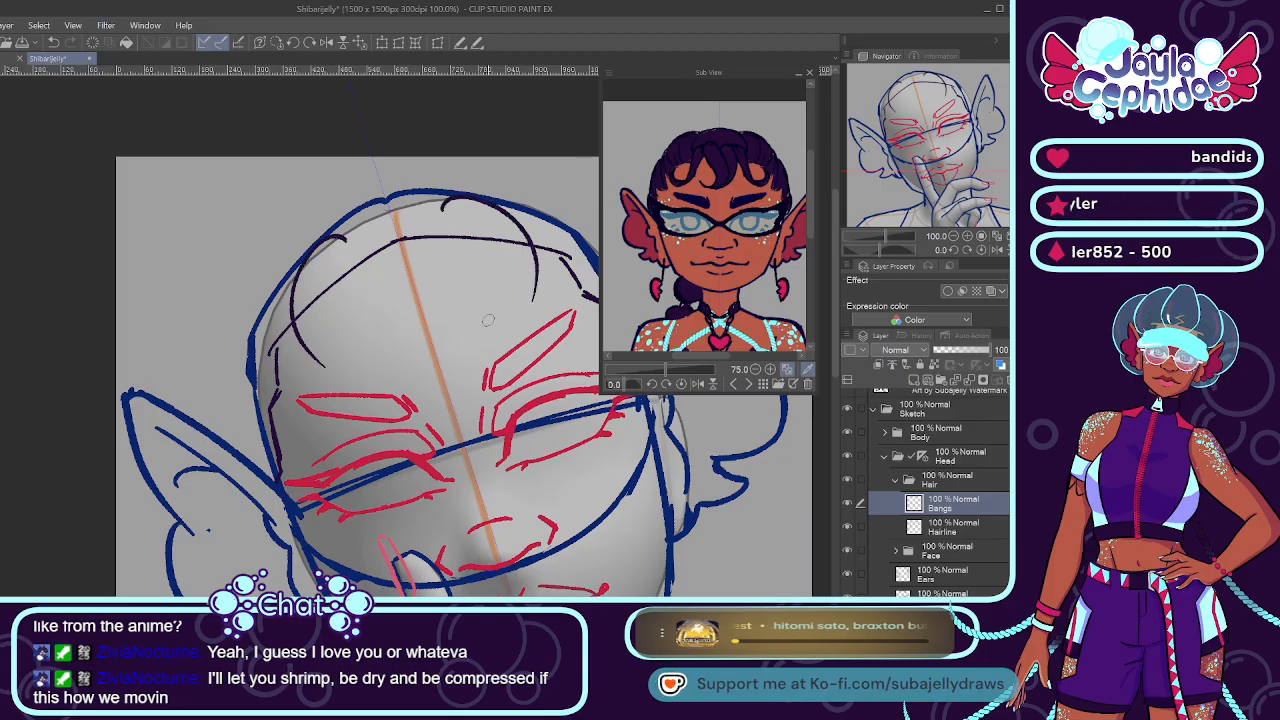
scroll(705, 220, up, 3)
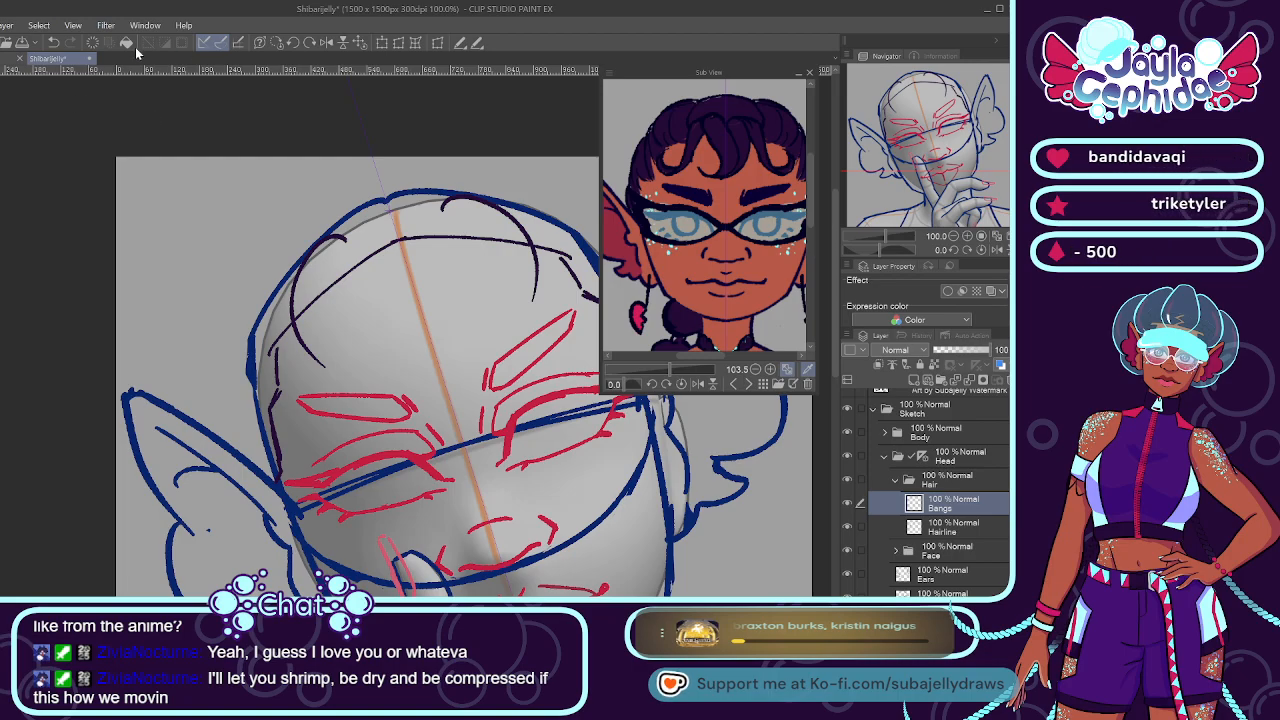
click(307, 45)
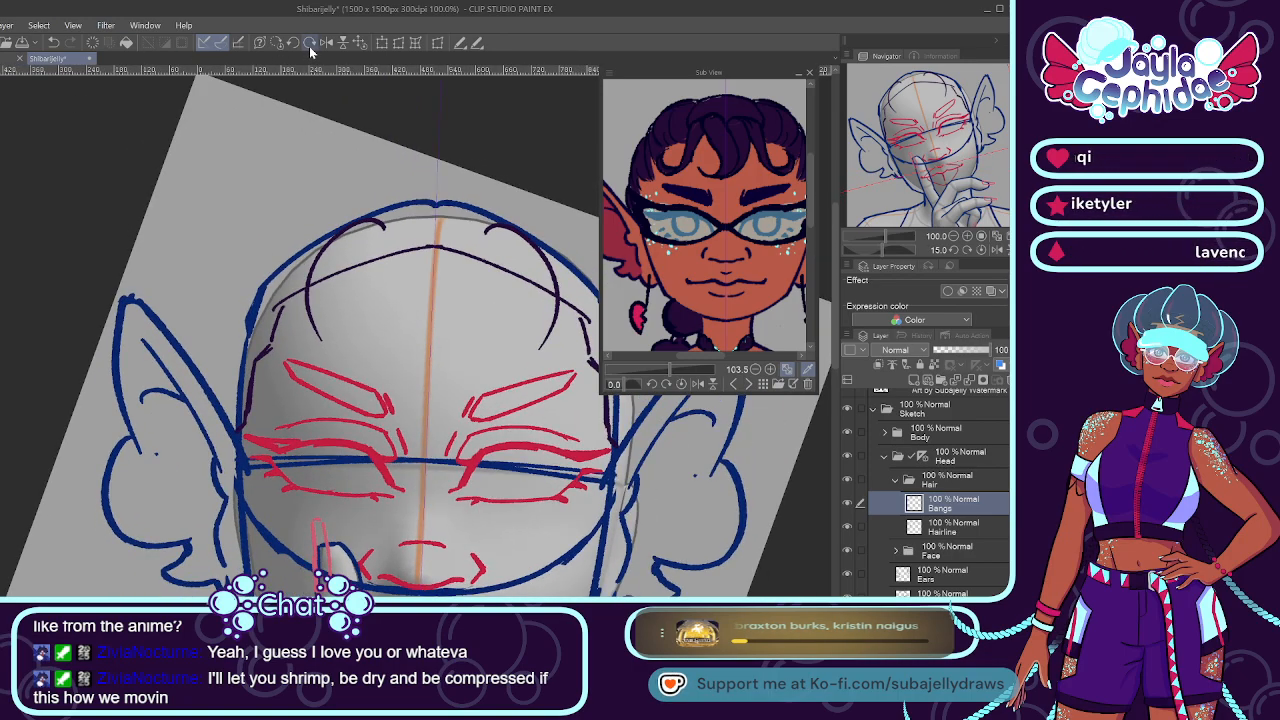
click(309, 46)
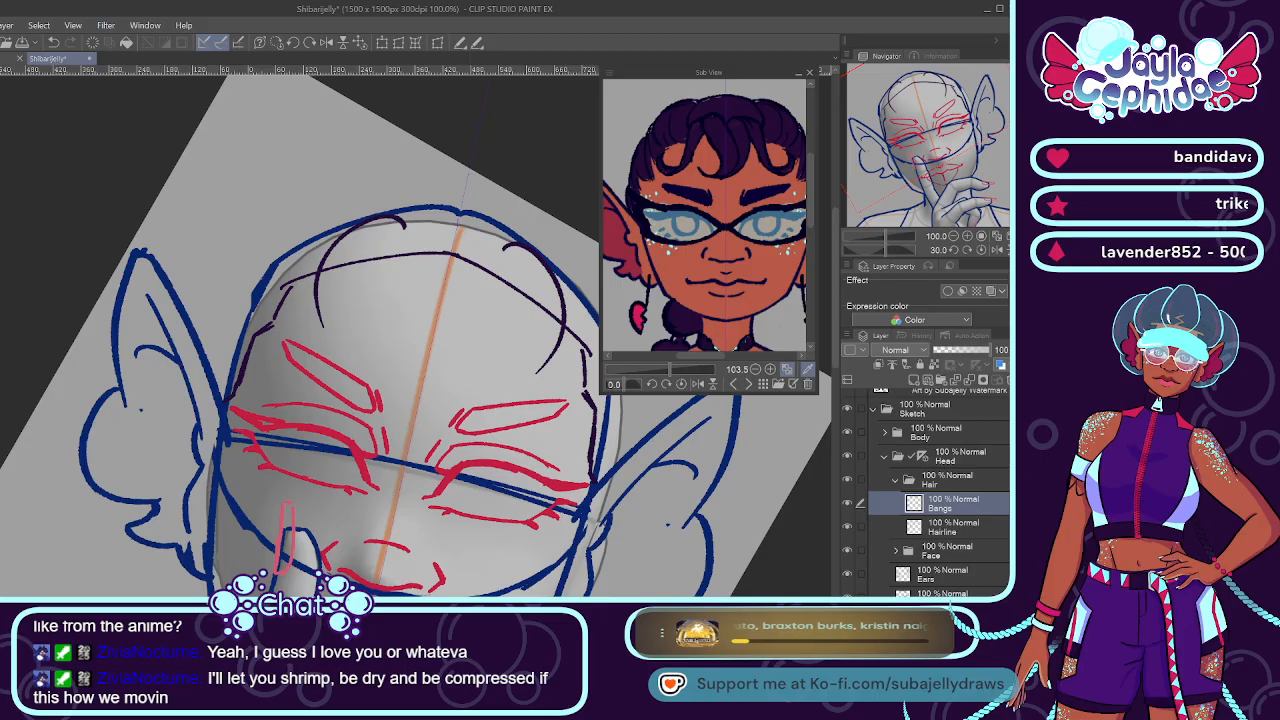
key(alt+Delete)
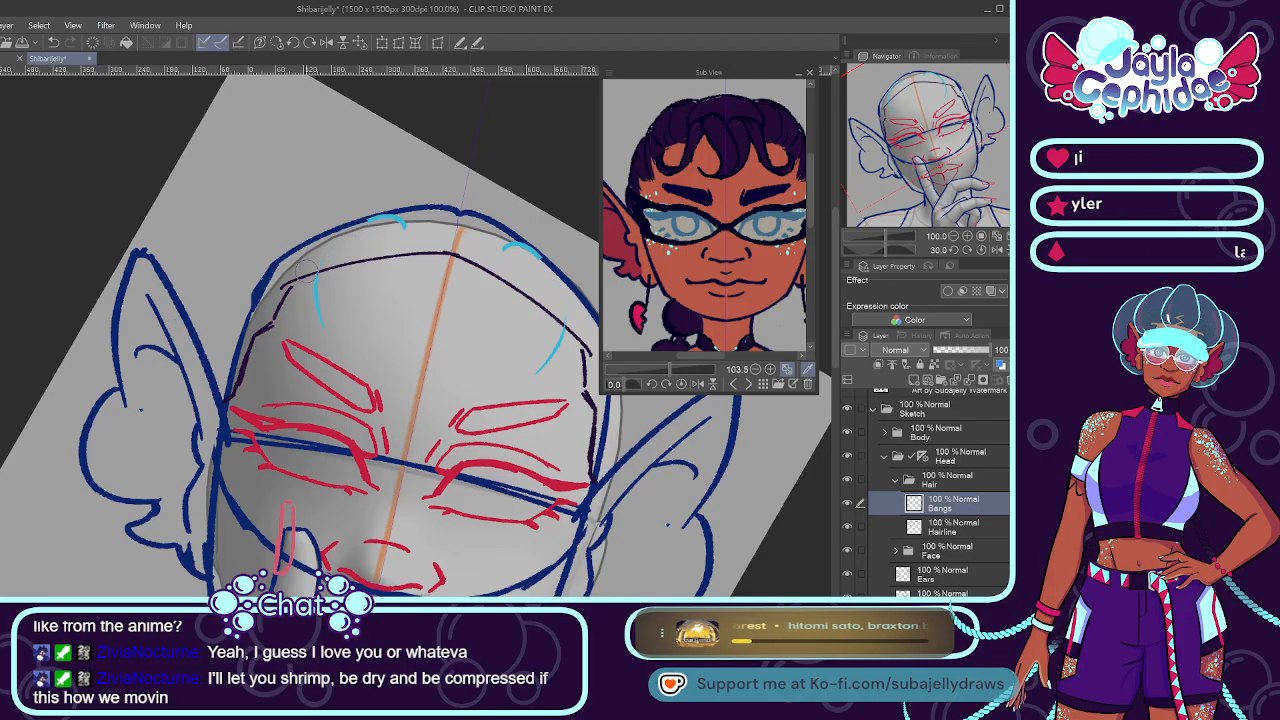
Try longer mirrored bangs curves reaching from the crown toward the brows, and undo them.
drag(505, 245, 555, 355)
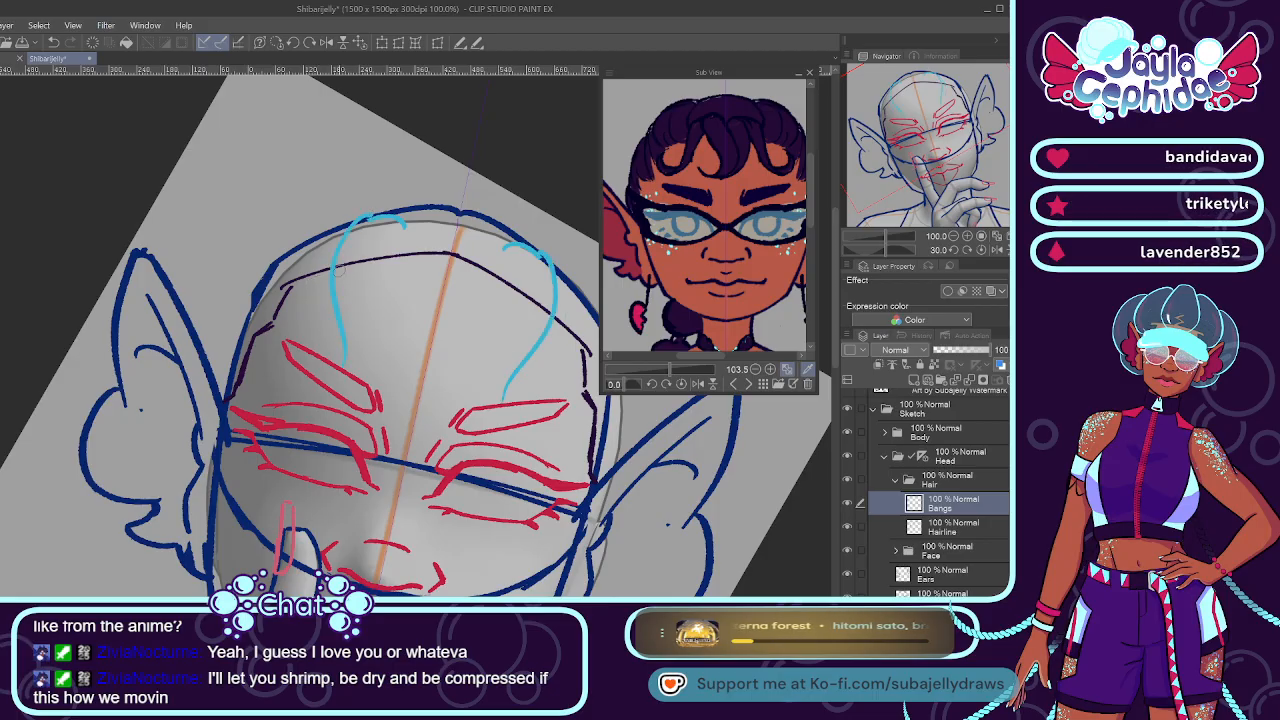
mouse_move(400, 216)
mouse_down()
mouse_move(328, 302)
mouse_move(320, 358)
mouse_up()
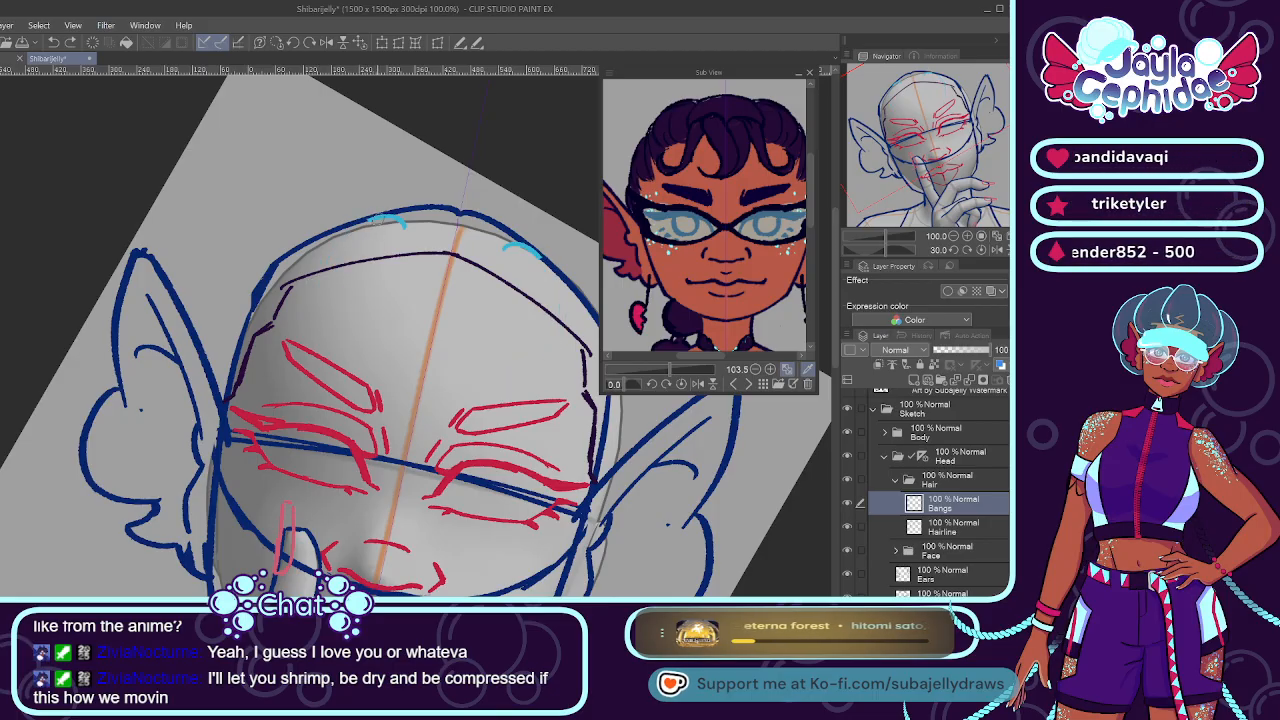
drag(548, 350, 522, 405)
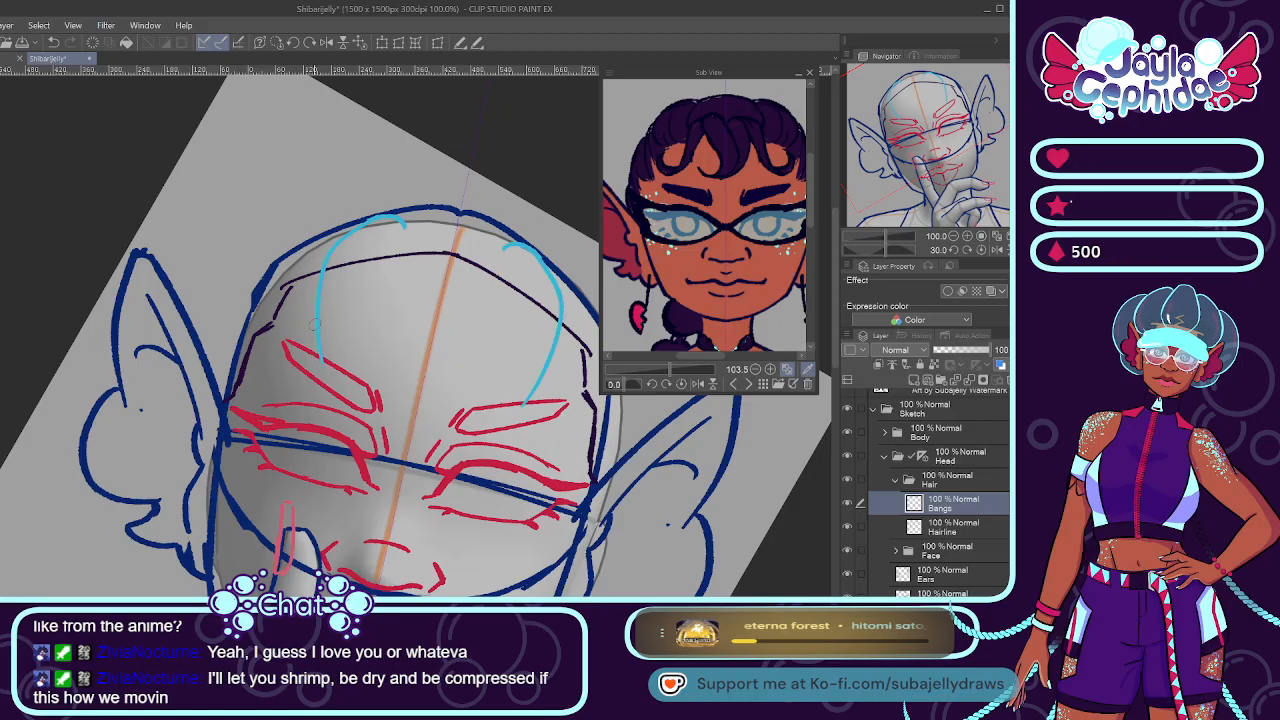
mouse_move(318, 338)
mouse_down()
mouse_move(254, 310)
mouse_move(319, 335)
mouse_up()
key(ctrl+z)
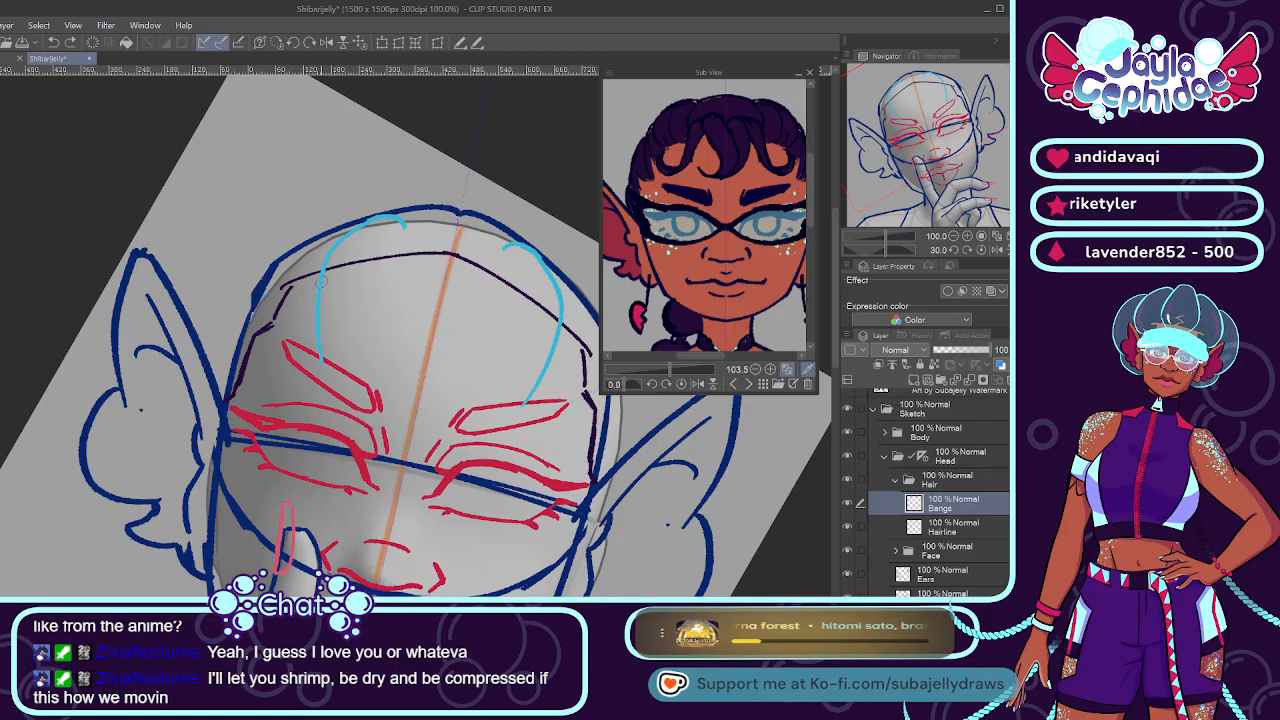
key(ctrl+z)
key(ctrl+z)
key(ctrl+z)
key(ctrl+z)
key(ctrl+z)
key(ctrl+z)
key(ctrl+y)
key(ctrl+y)
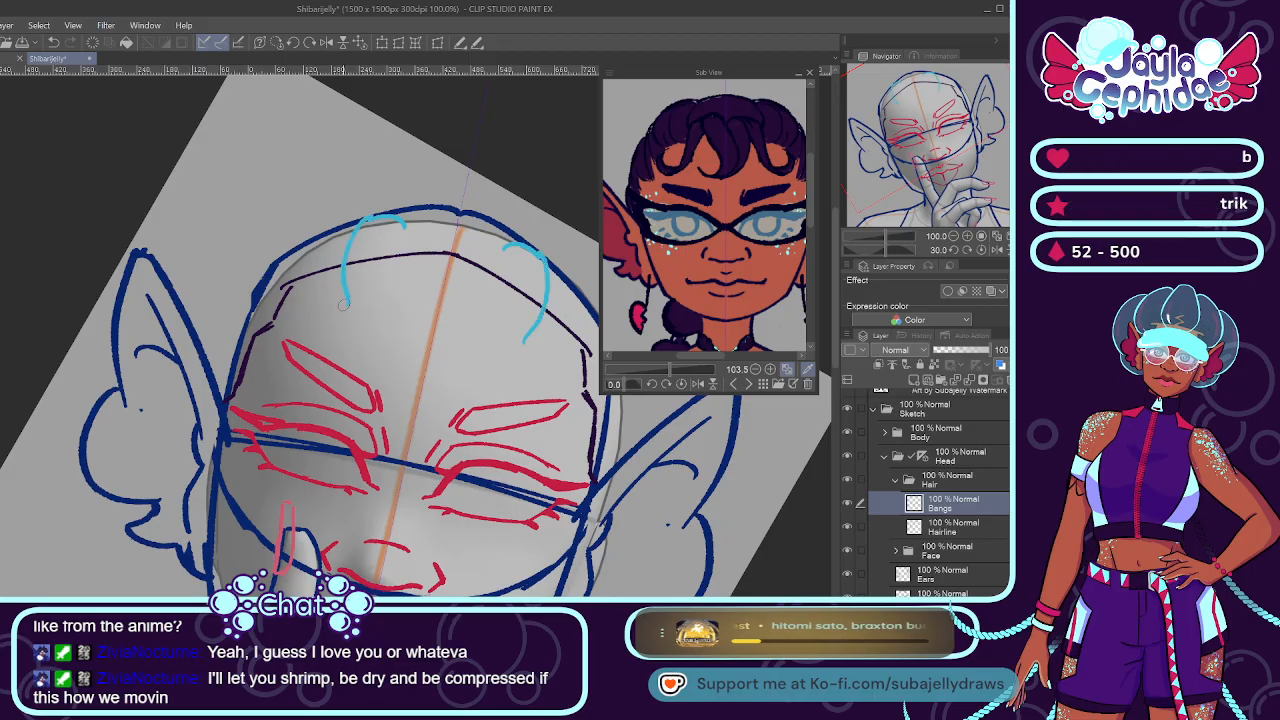
Sketch mirrored rounded curl ends on the outer bangs, looping back up toward the hairline on both sides of the forehead.
mouse_move(336, 313)
mouse_down()
mouse_move(300, 256)
mouse_move(305, 275)
mouse_move(336, 312)
mouse_up()
key(ctrl+z)
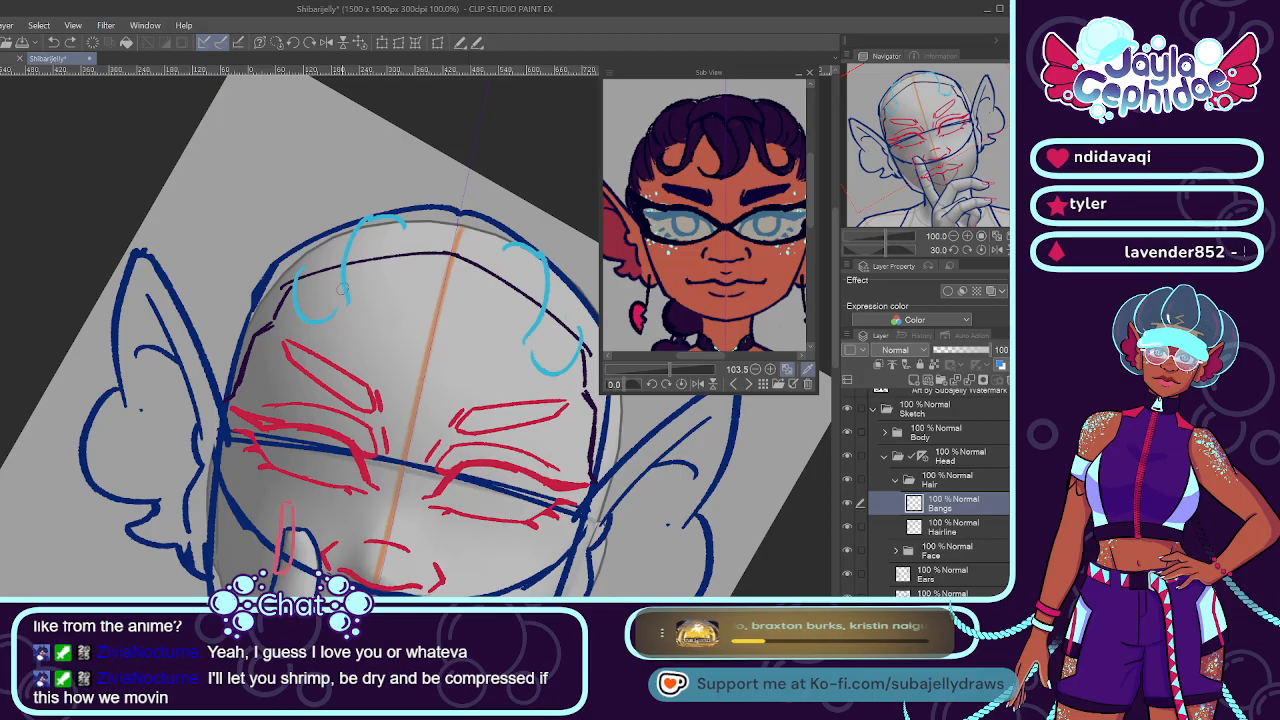
drag(296, 268, 318, 338)
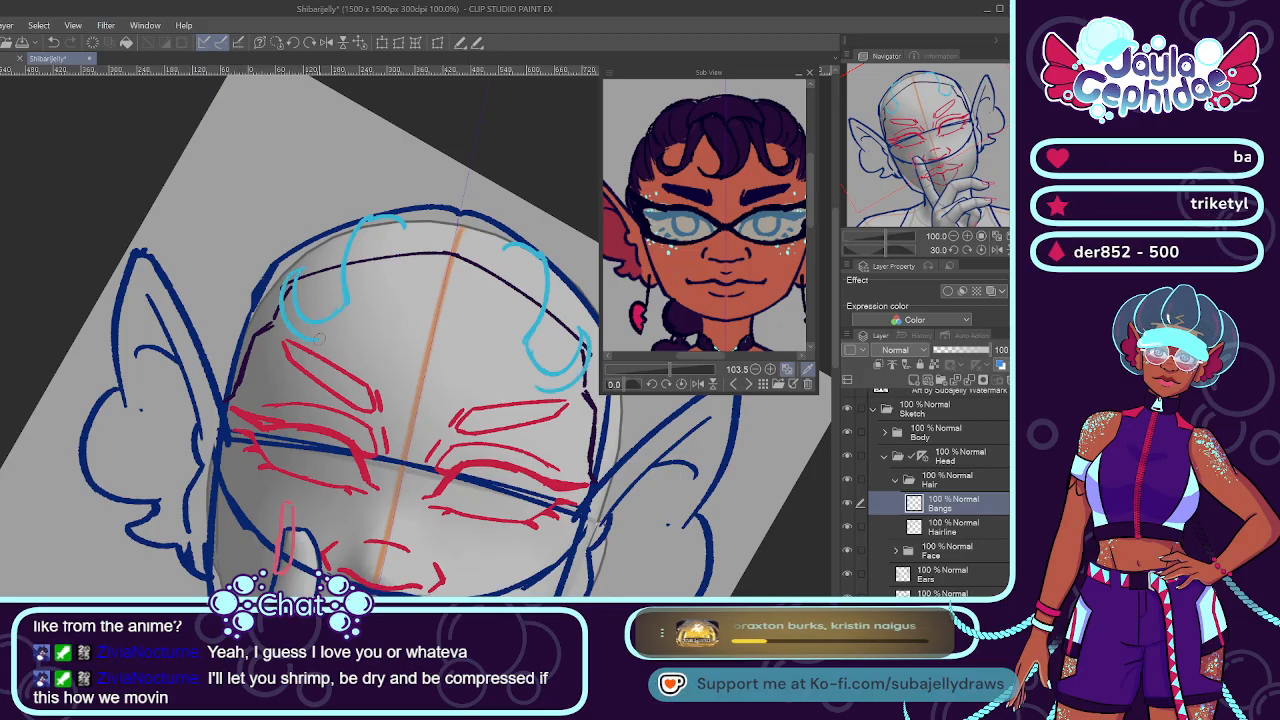
key(ctrl+z)
drag(298, 271, 312, 346)
key(ctrl+z)
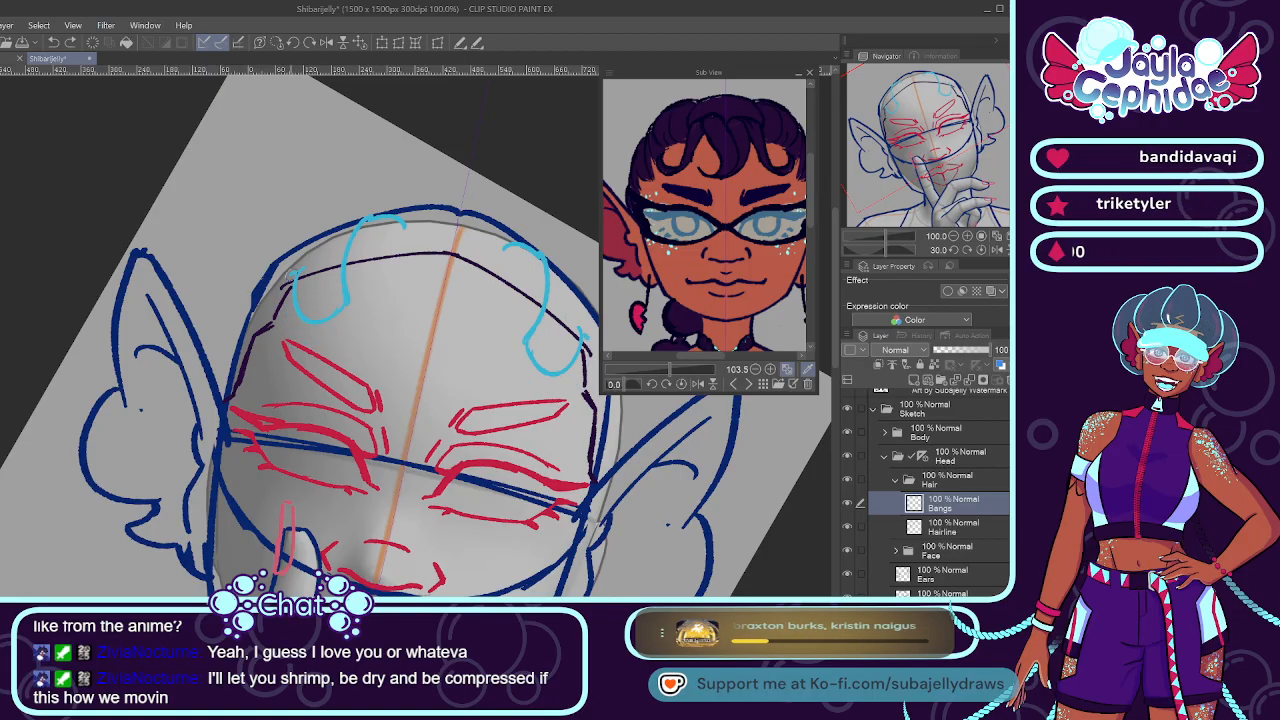
drag(298, 272, 338, 336)
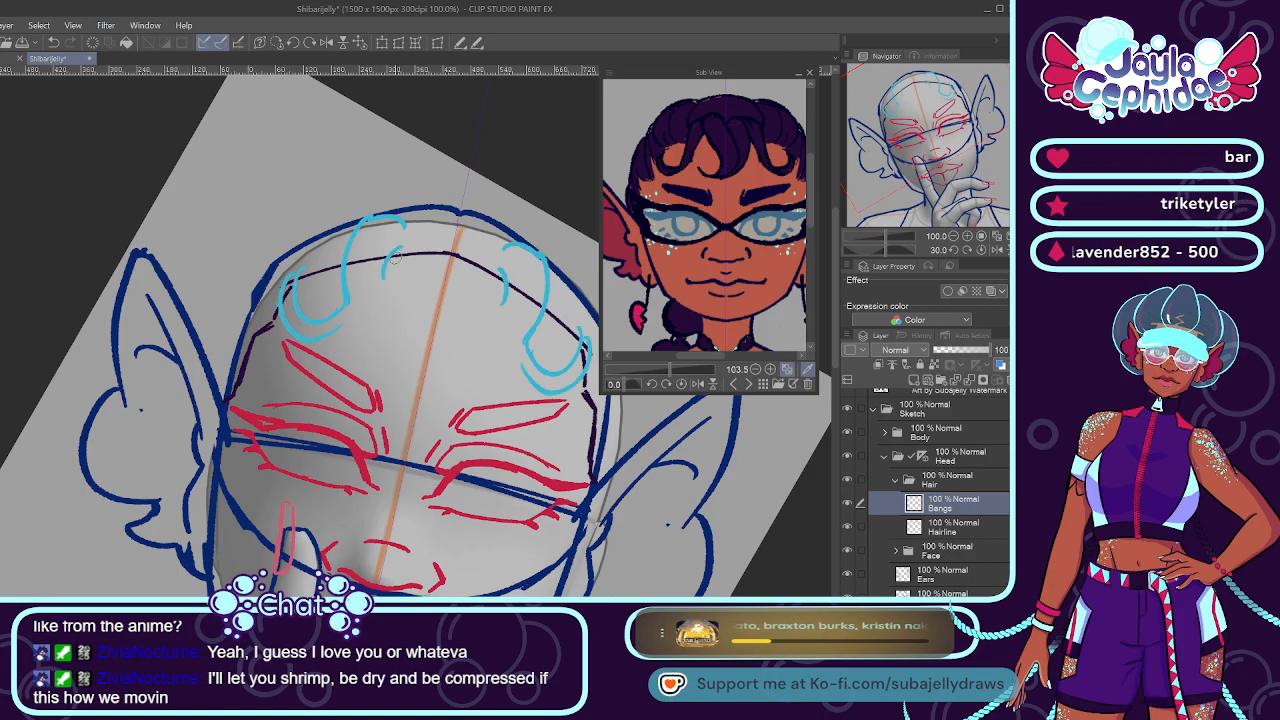
Draw mirrored inner strand curves running from the hairline down to close the outer bangs curls.
key(ctrl+z)
drag(392, 254, 364, 326)
key(ctrl+z)
drag(390, 254, 333, 330)
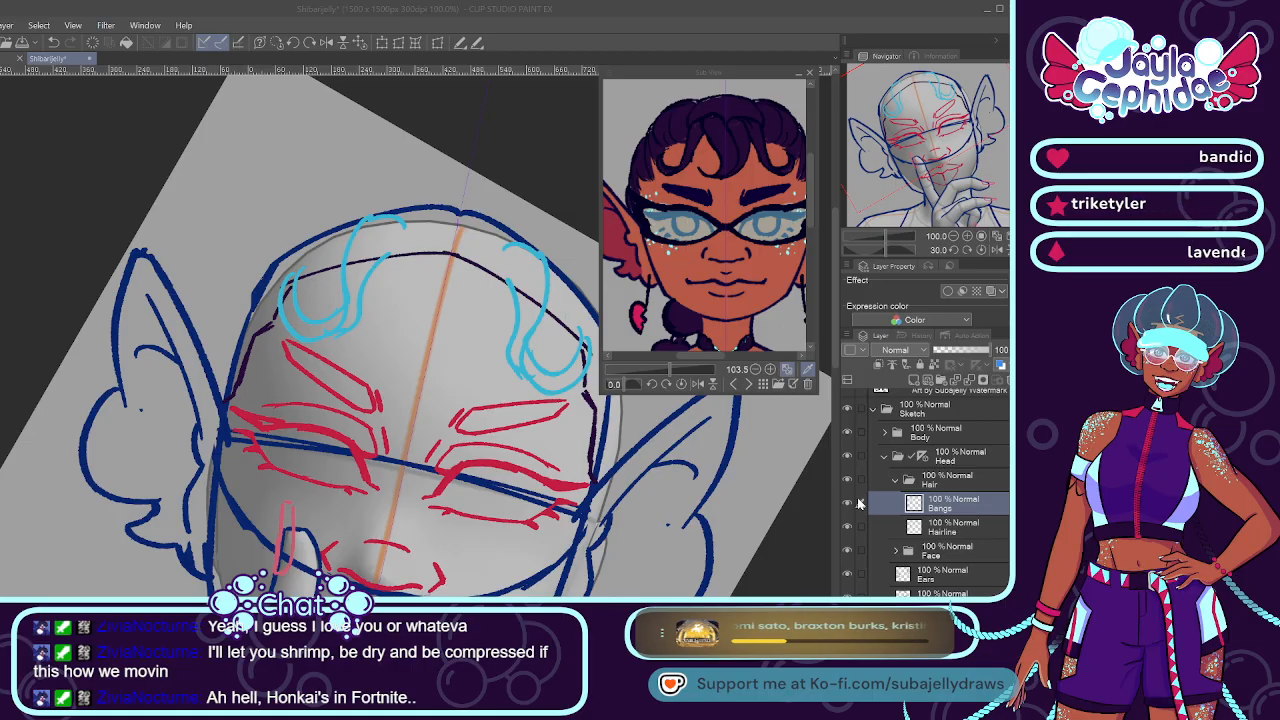
Add a layer named Heart above Bangs in the Hair folder and disable the Head folder's symmetry ruler.
key(Return)
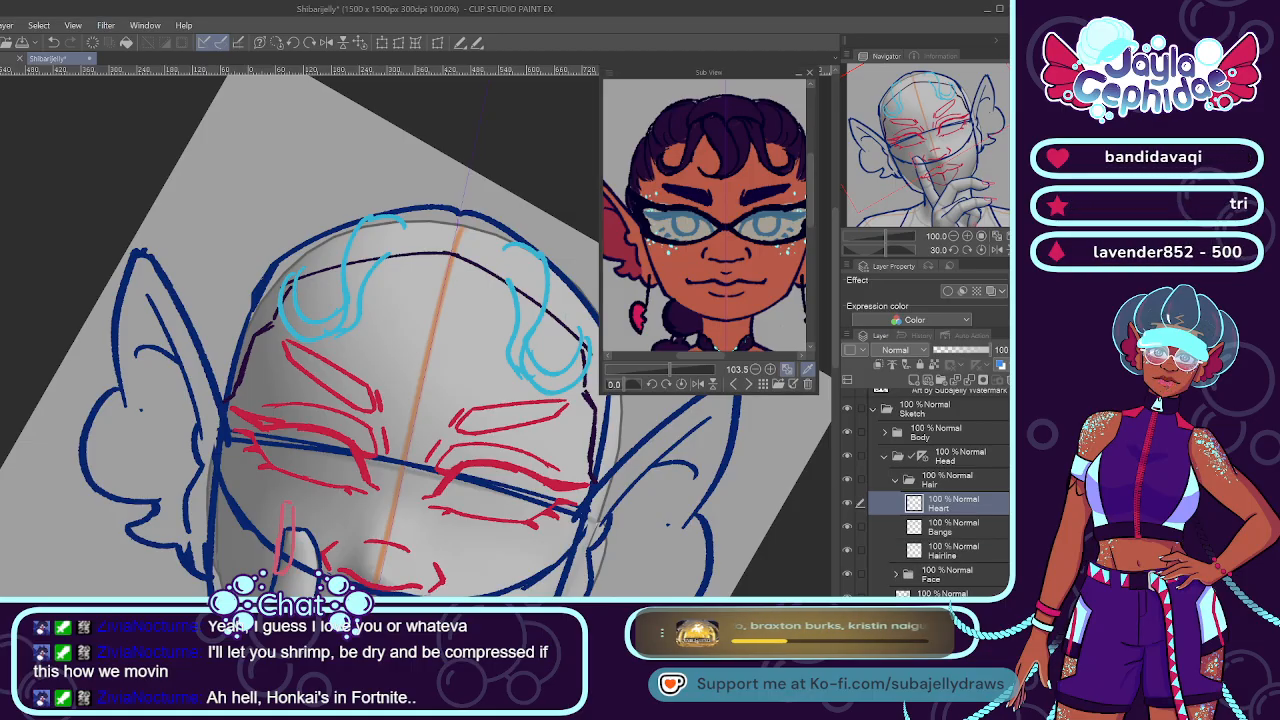
click(910, 457)
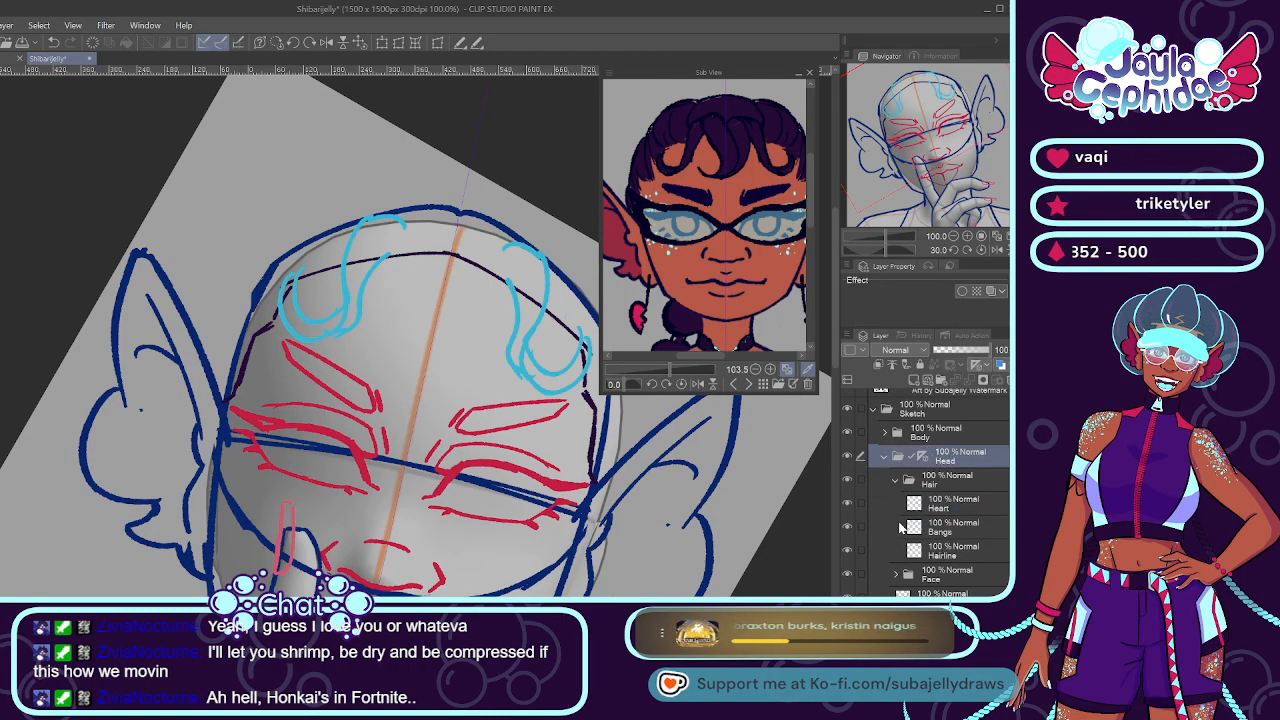
shift+click(922, 456)
click(936, 504)
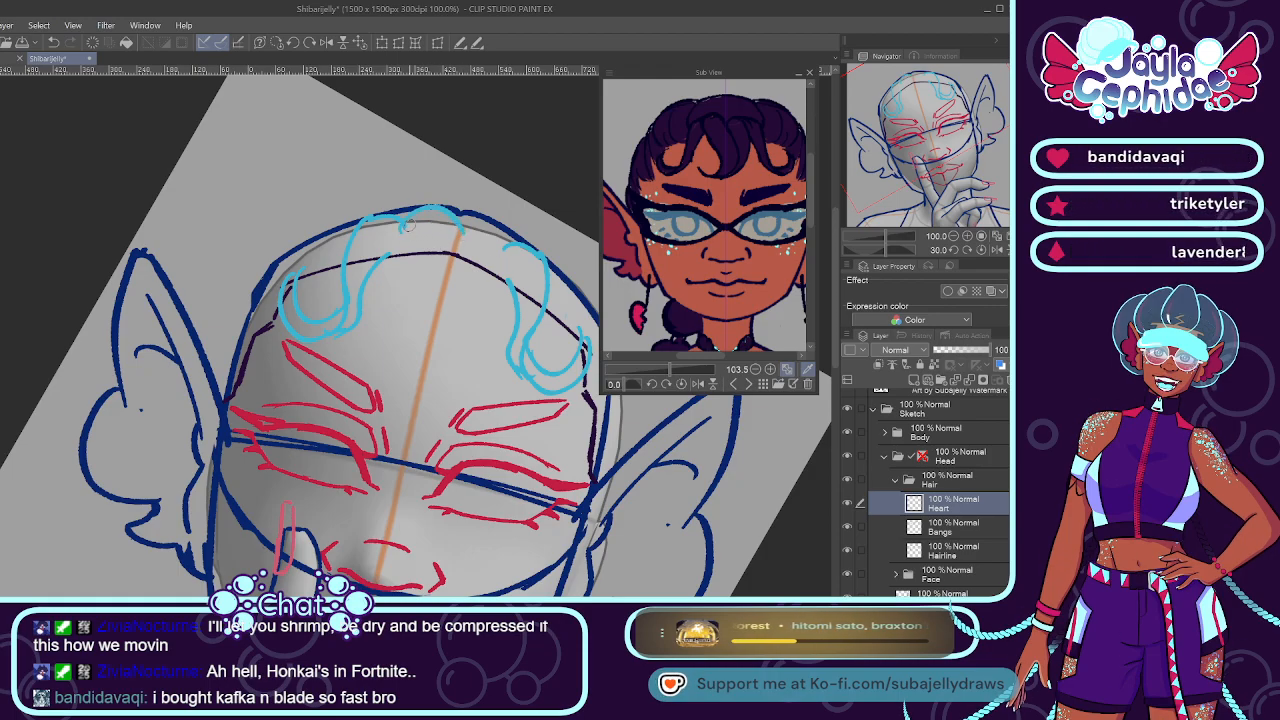
Sketch the first S-shaped strand of the central curl from the crown across the forehead's centre line, and save the file.
drag(396, 234, 416, 362)
key(ctrl+z)
mouse_move(392, 230)
mouse_down()
mouse_move(440, 328)
mouse_move(393, 338)
mouse_move(418, 363)
mouse_up()
key(ctrl+z)
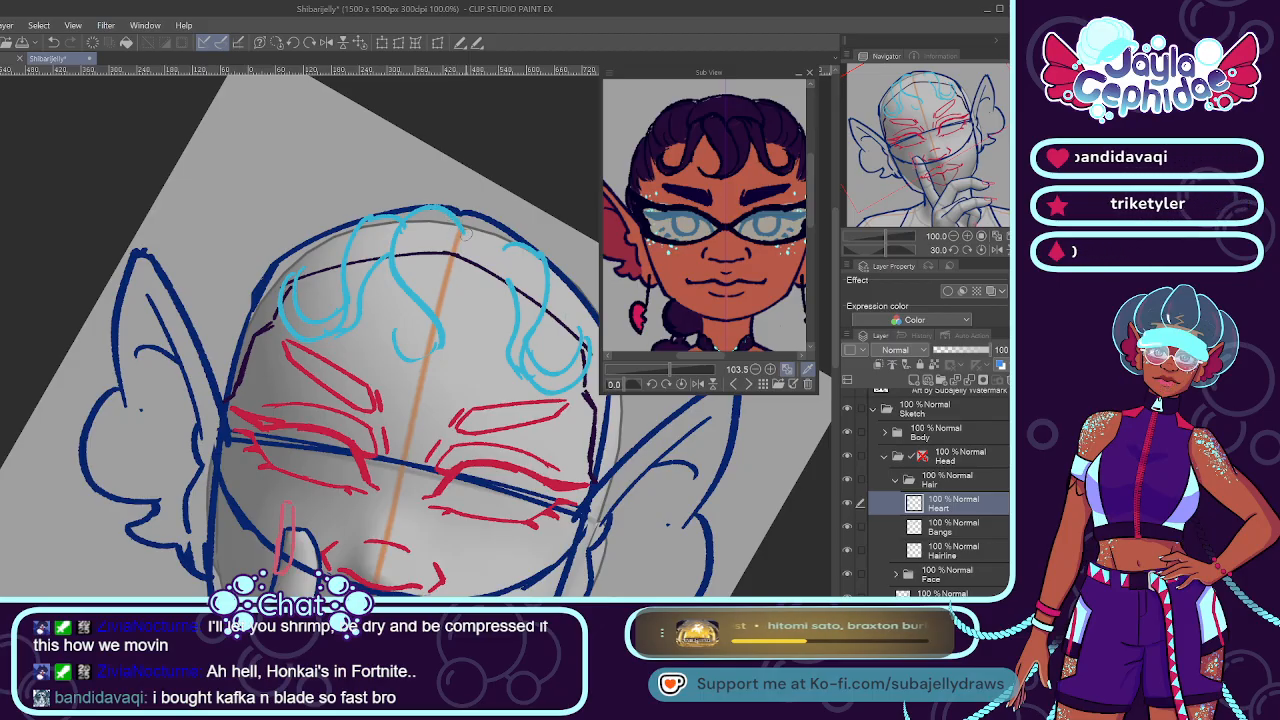
key(ctrl+s)
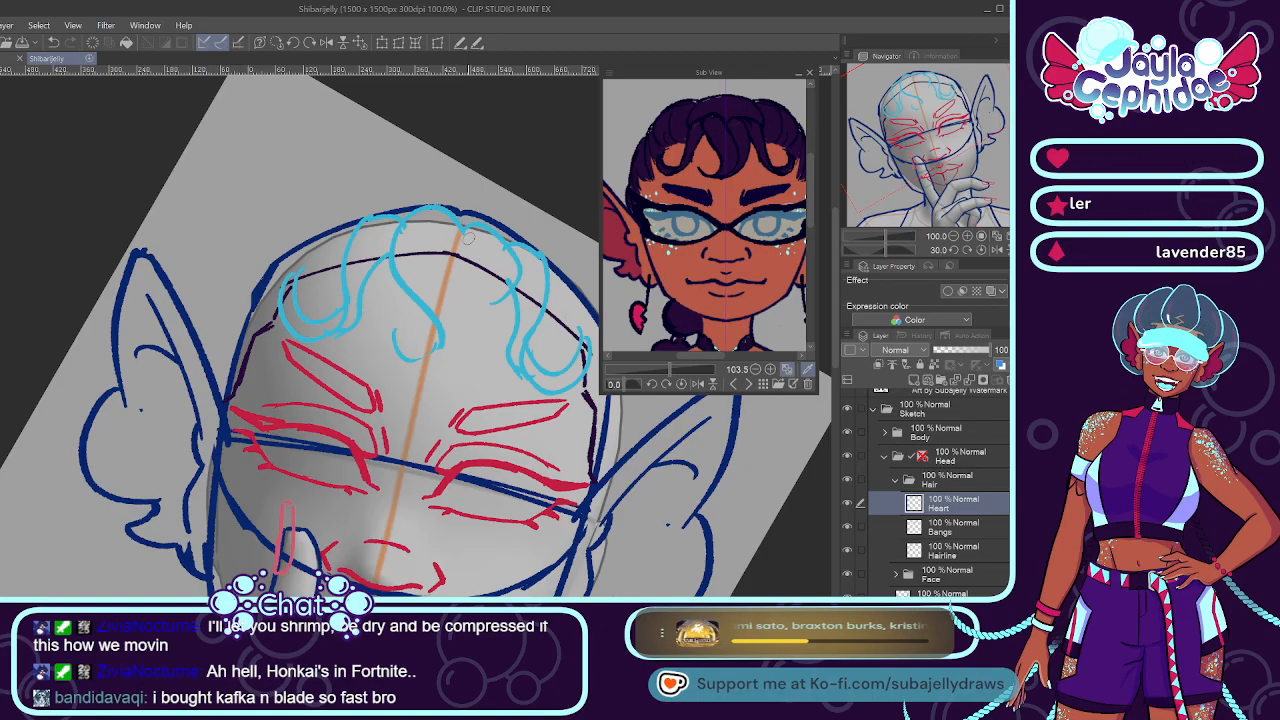
Sketch the central curl's opposite strand, join both at a rounded tip above the brows, and reset the canvas rotation.
drag(469, 238, 487, 297)
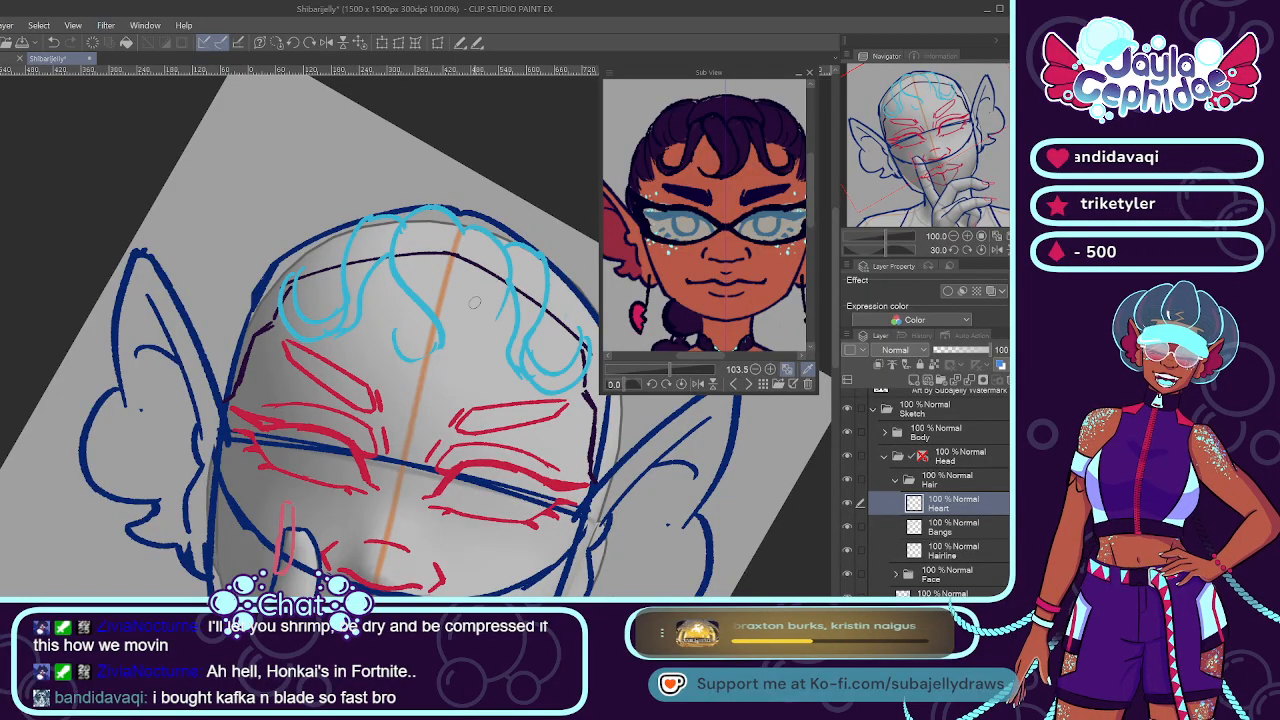
drag(390, 342, 492, 342)
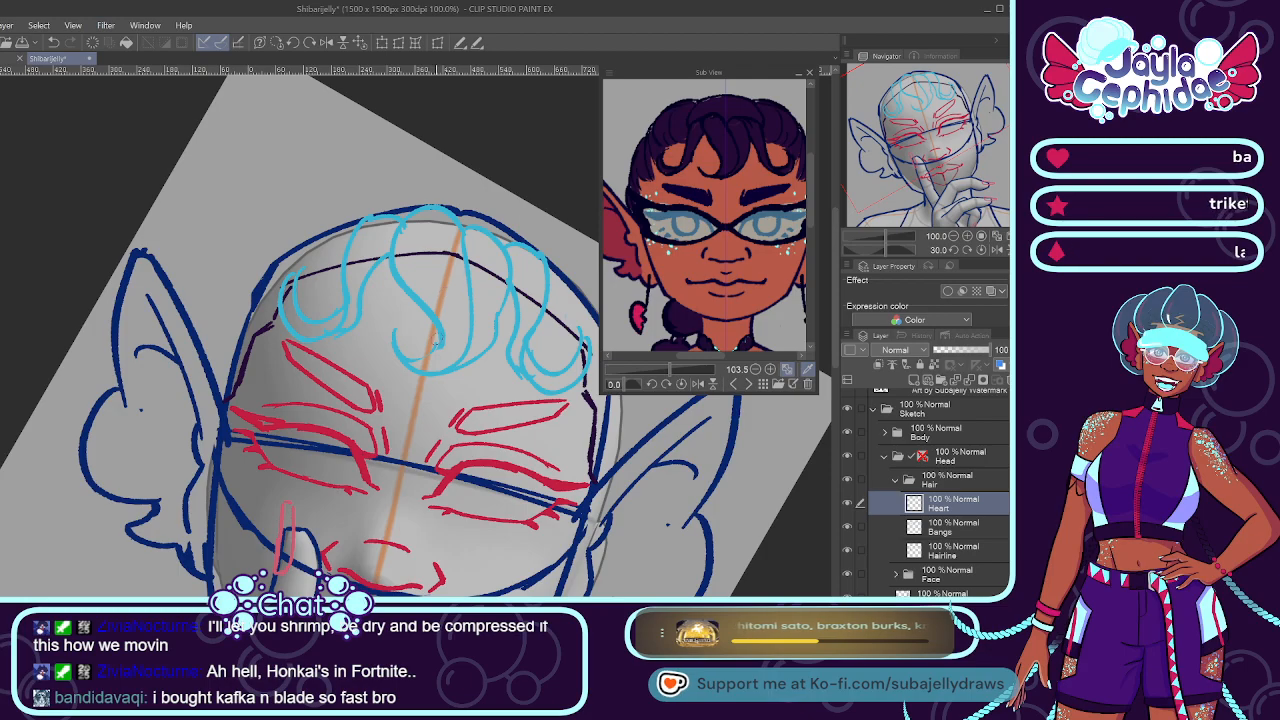
scroll(453, 313, down, 5)
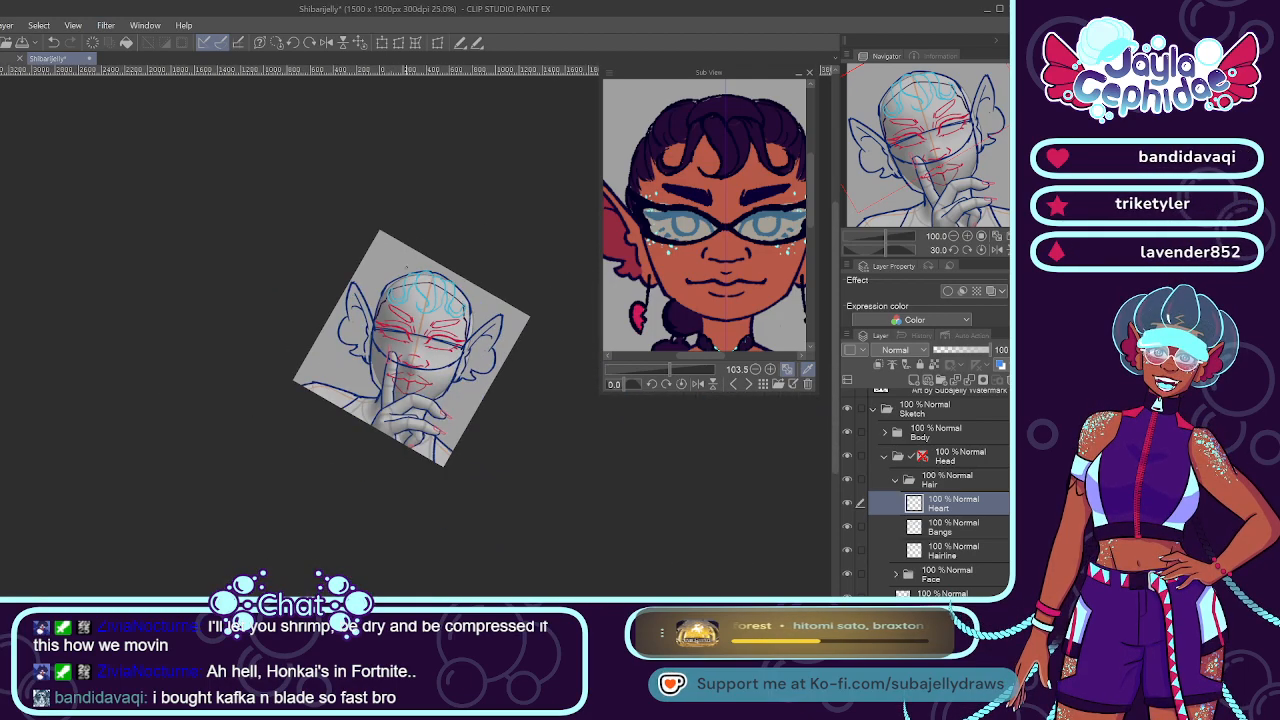
scroll(472, 242, up, 4)
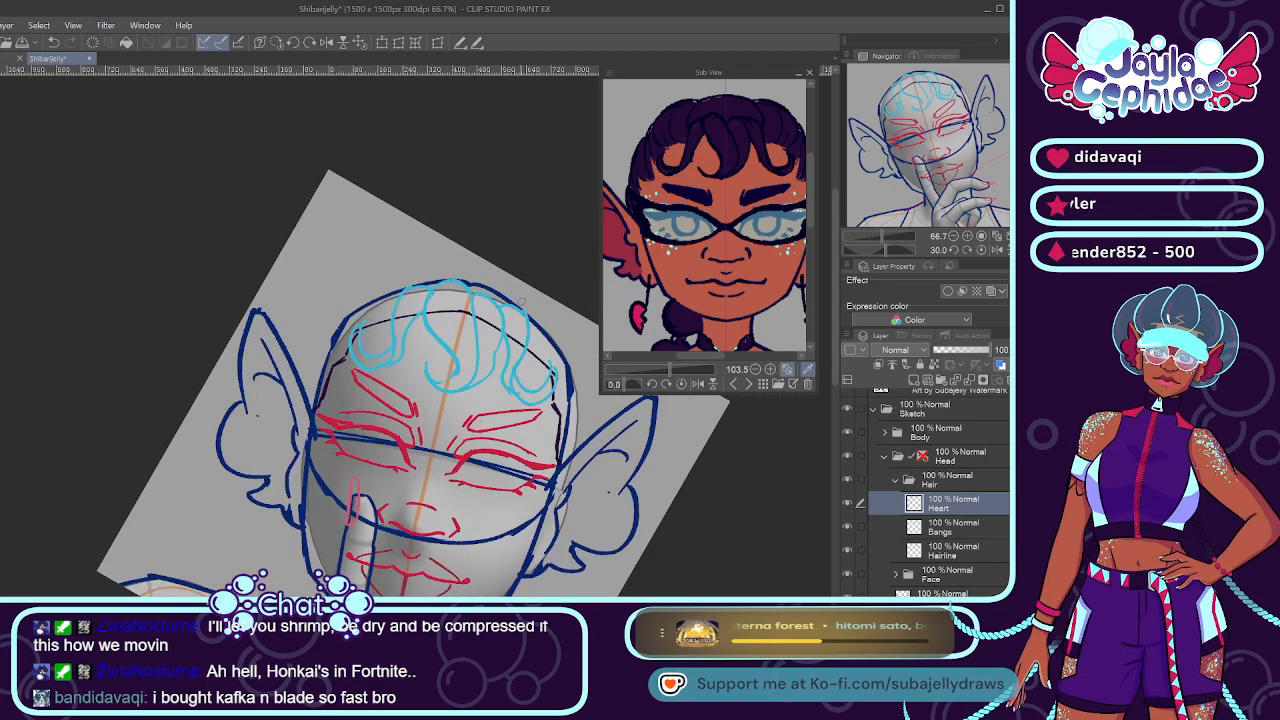
click(362, 42)
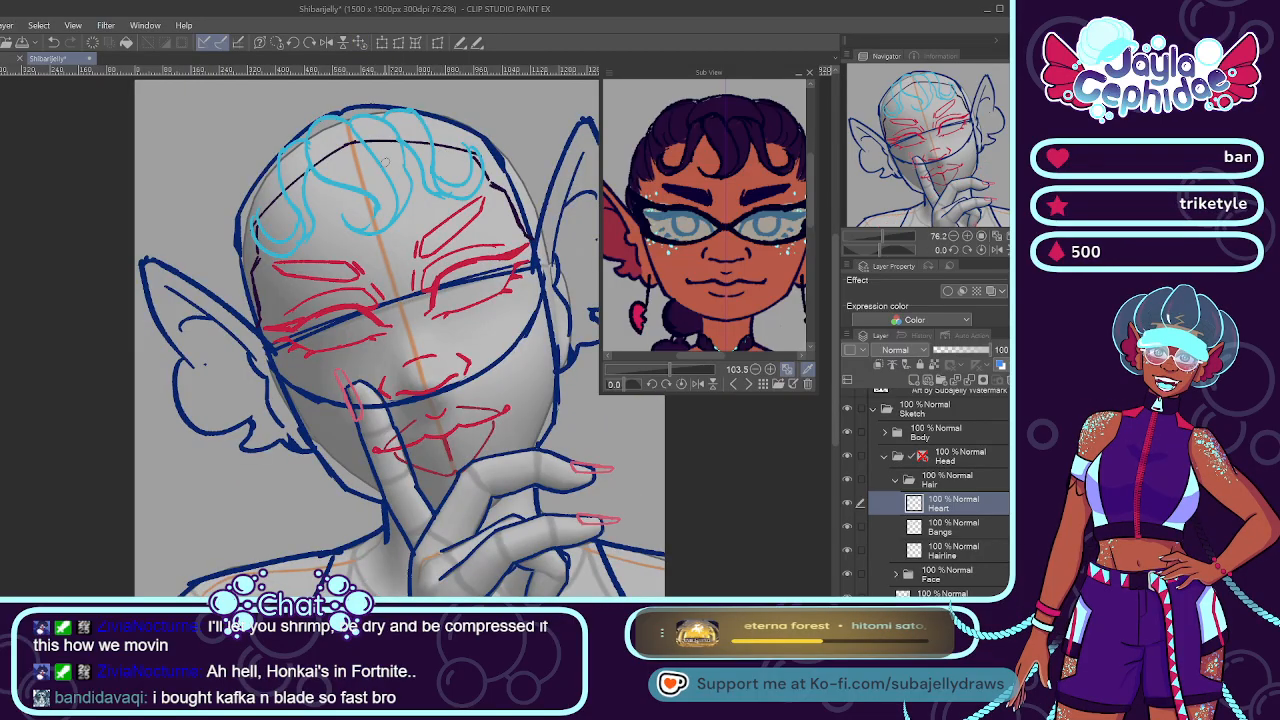
Add a layer named Base above Heart in the Hair folder, with the Head folder's symmetry ruler enabled.
scroll(385, 163, down, 2)
scroll(390, 200, up, 4)
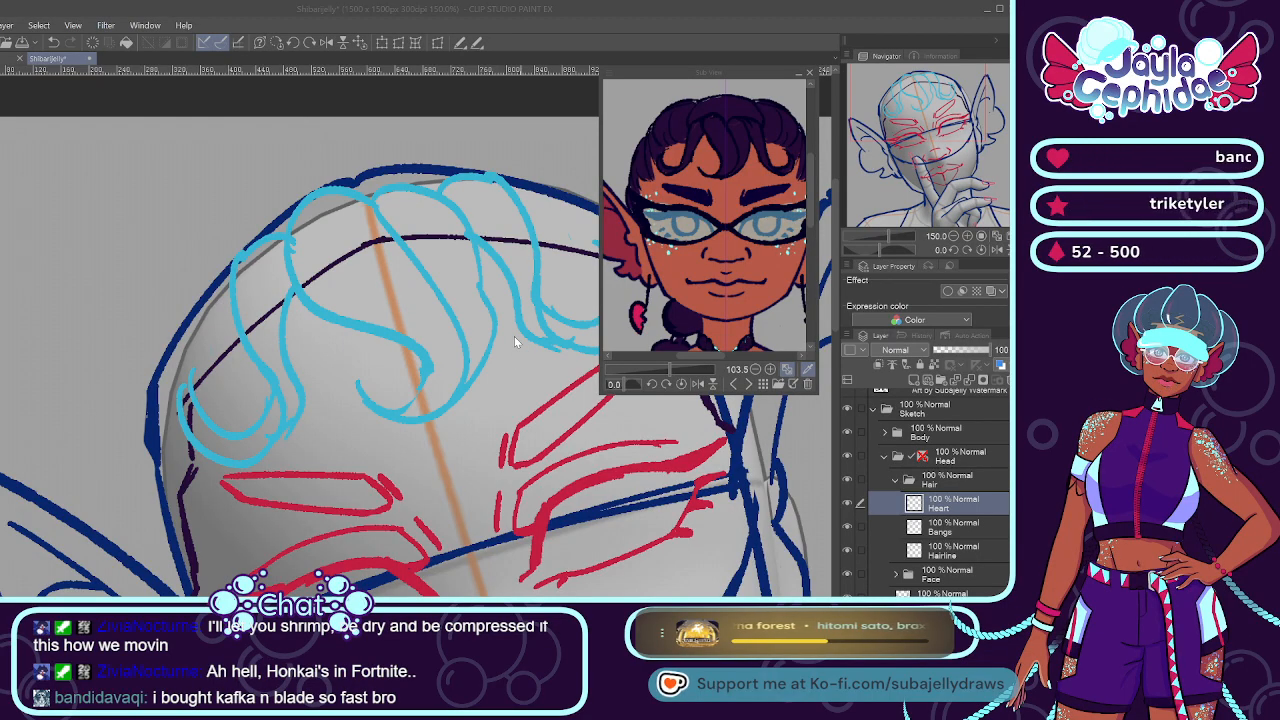
text(Base)
key(Return)
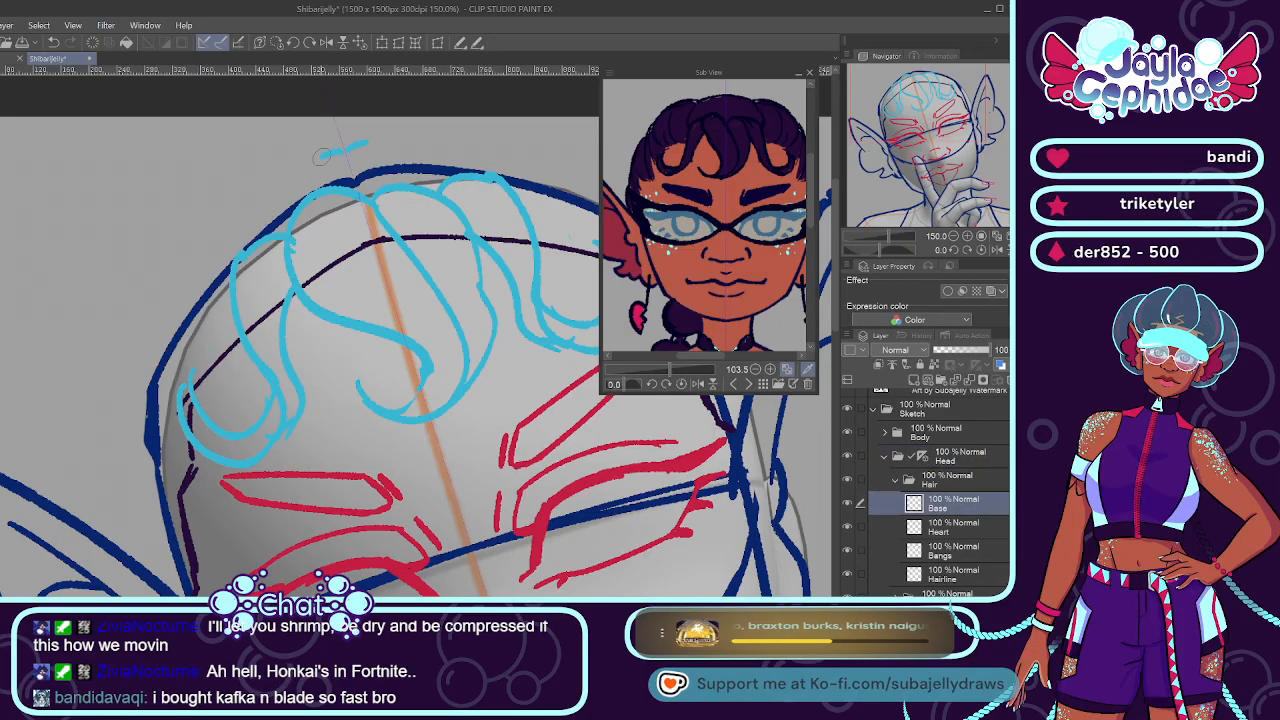
Sketch mirrored hair volume curves arching just above the crown and sweeping down behind the bangs.
drag(490, 185, 262, 318)
key(ctrl+z)
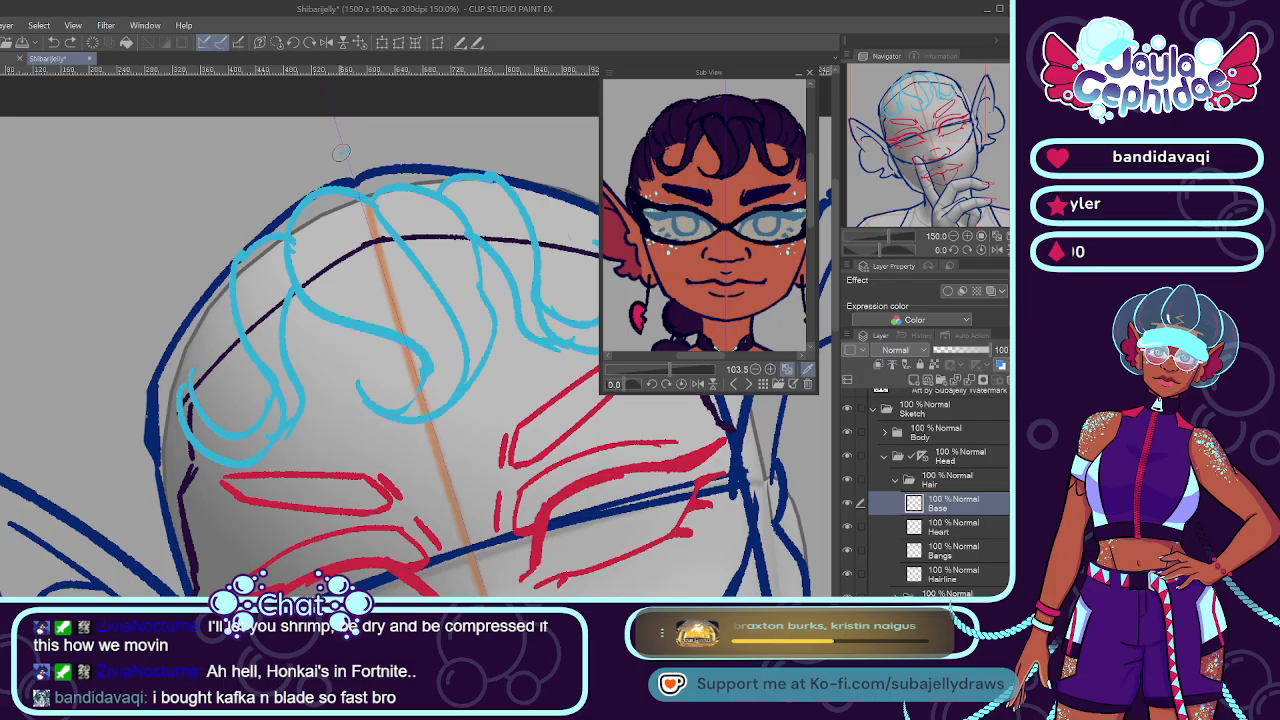
drag(478, 234, 284, 213)
drag(553, 240, 243, 258)
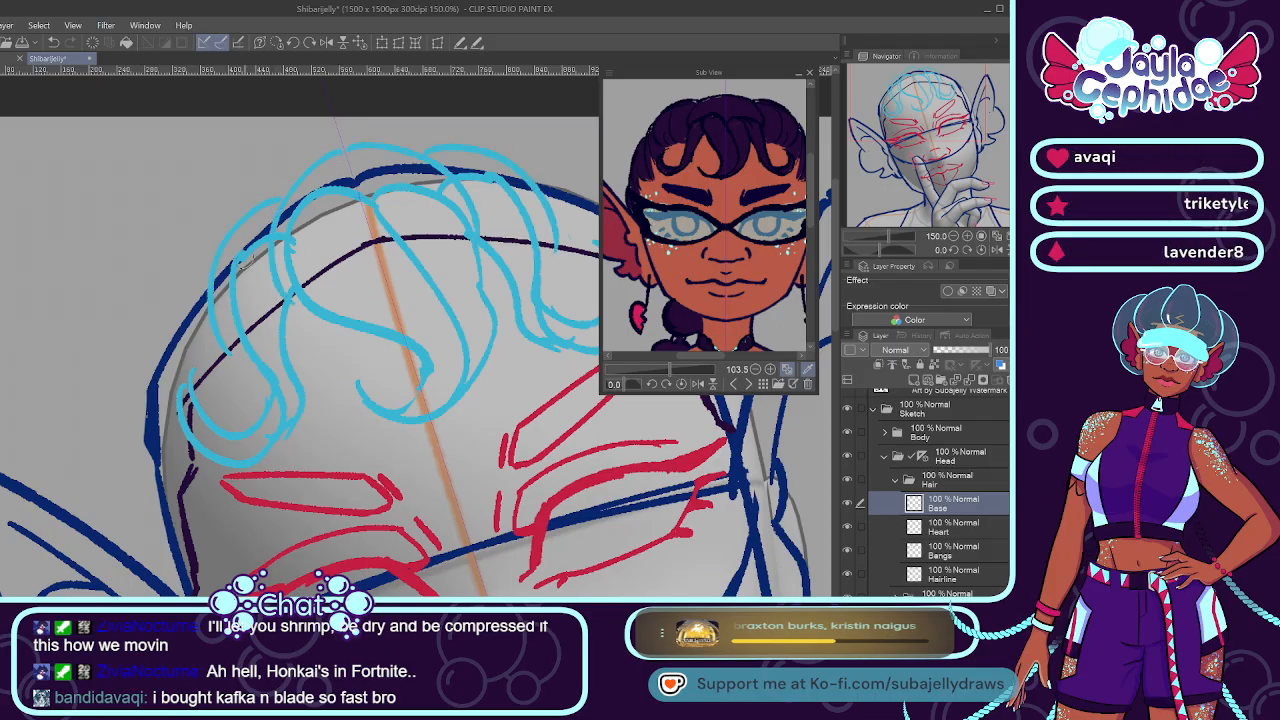
key(ctrl+z)
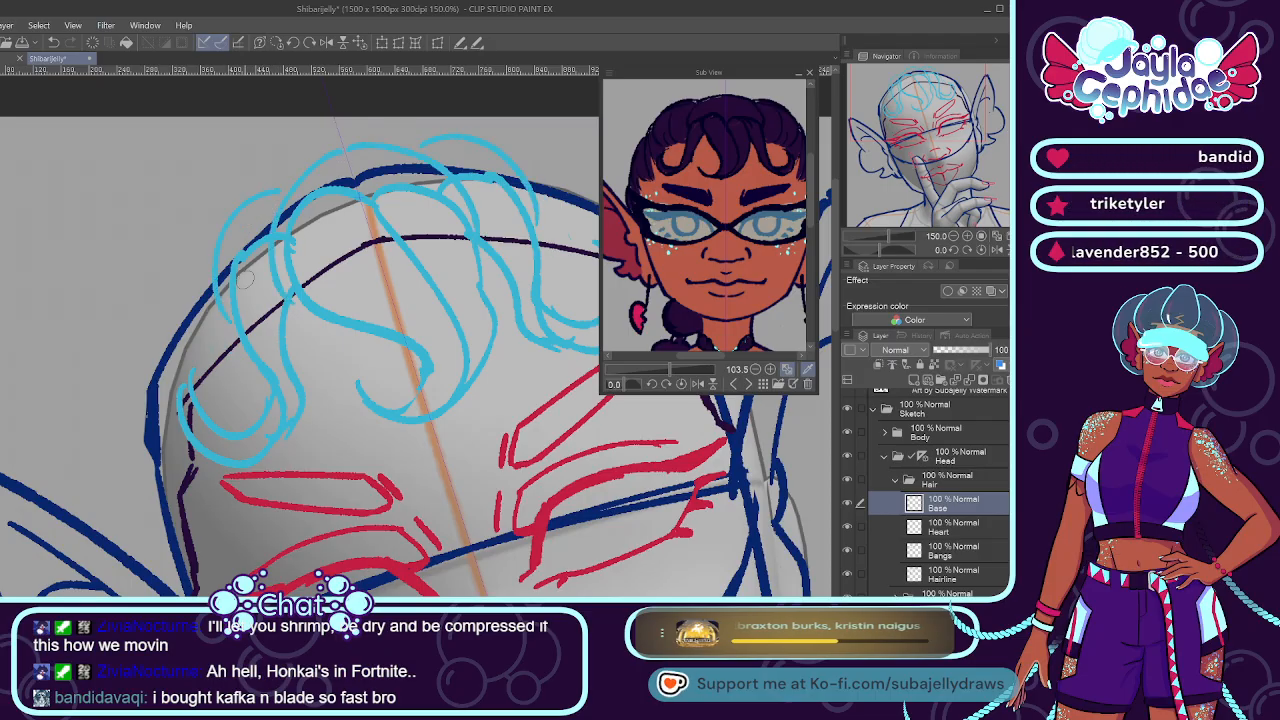
drag(292, 187, 238, 357)
key(ctrl+z)
drag(288, 192, 238, 355)
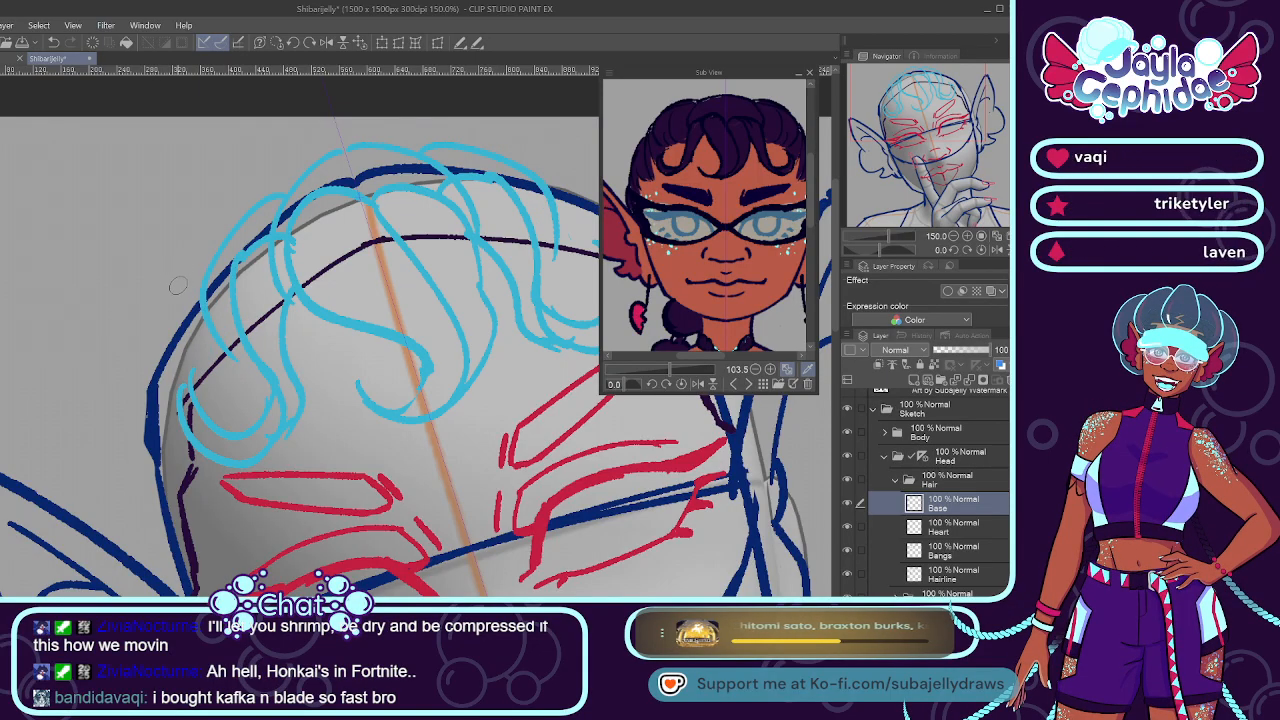
Add mirrored curved strands at the upper sides of the head, overlapping the outer bangs curls.
drag(188, 300, 200, 340)
key(ctrl+z)
drag(213, 262, 197, 375)
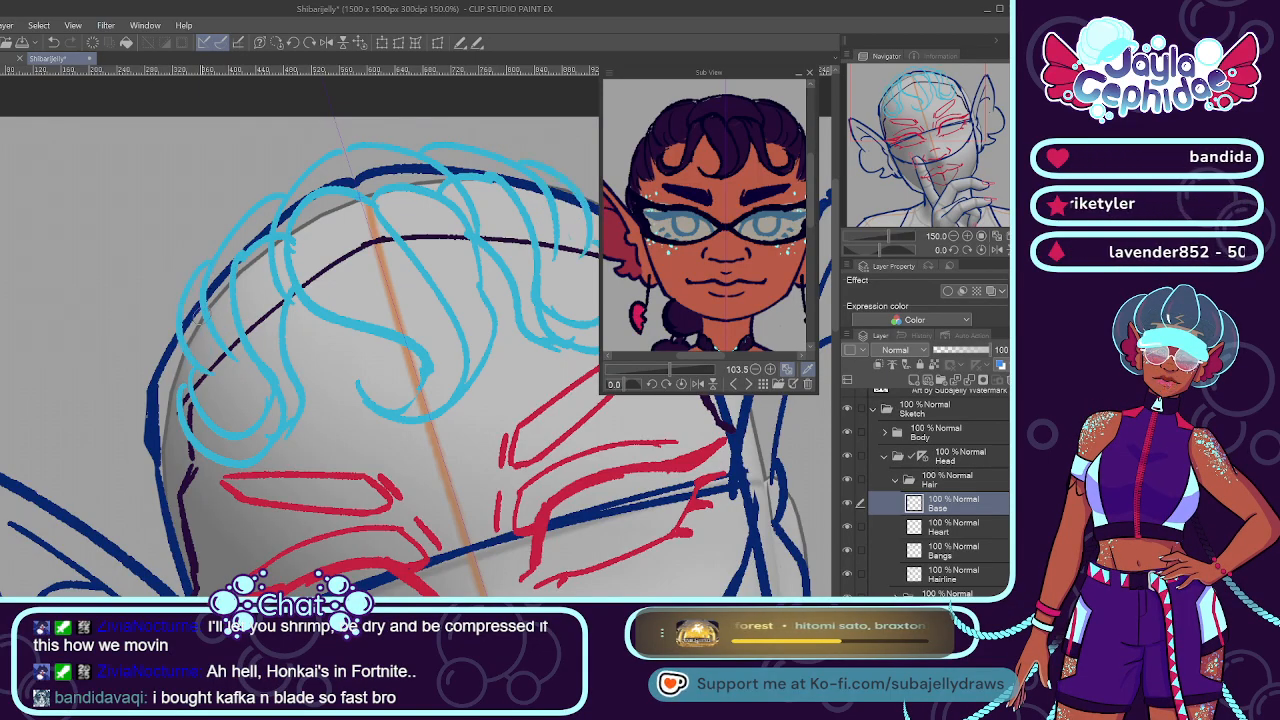
key(ctrl+z)
key(ctrl+z)
drag(213, 264, 210, 367)
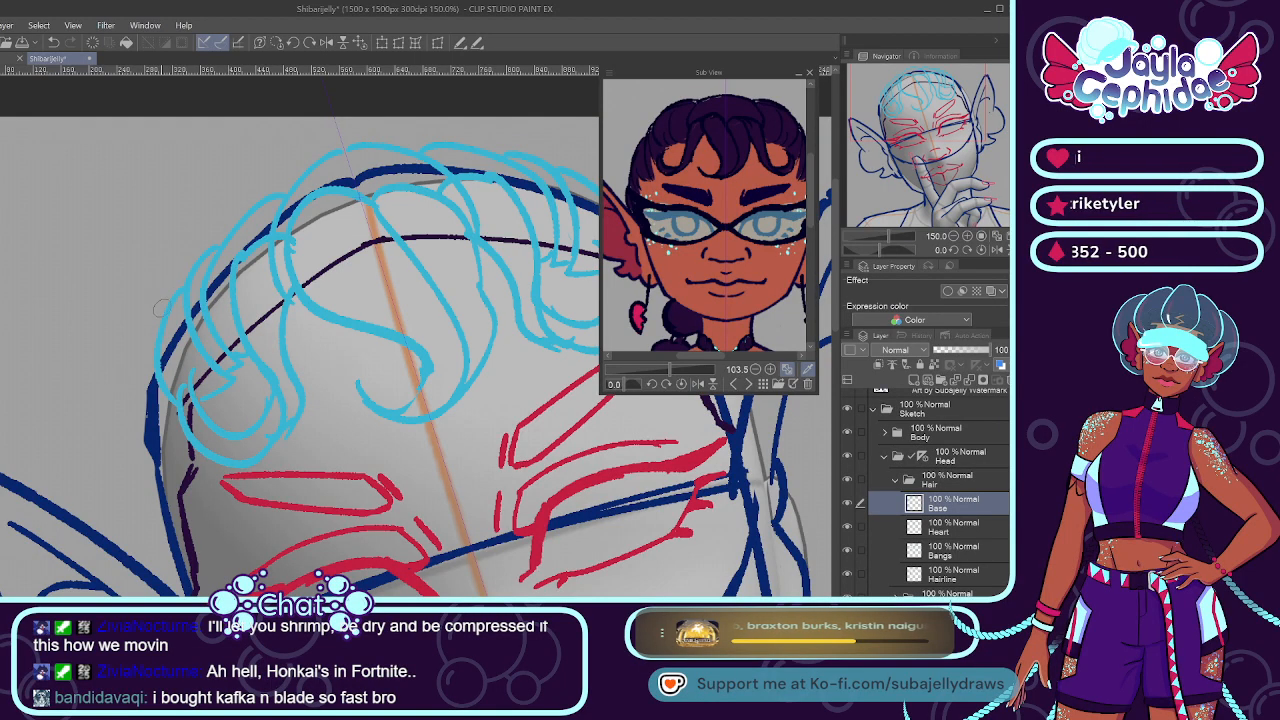
Continue the mirrored hair strands down both temples to the ears, with jagged inner edges along the hairline.
drag(154, 371, 185, 473)
key(ctrl+z)
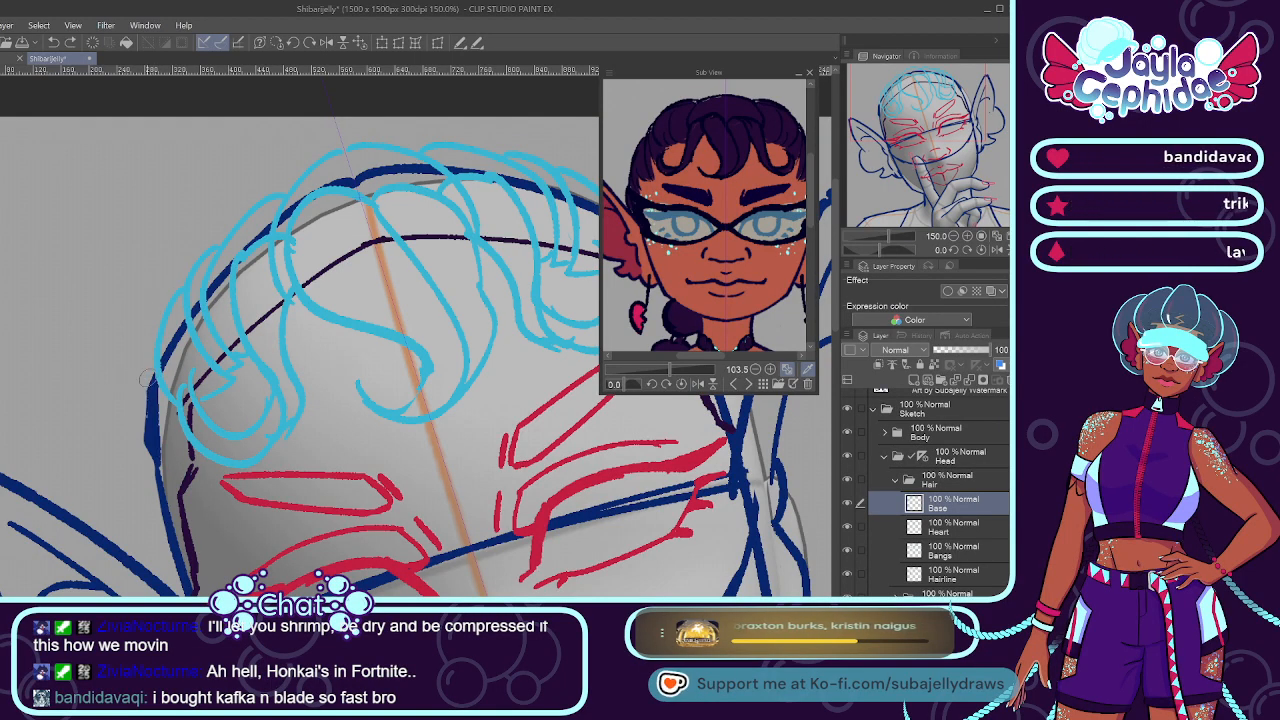
mouse_move(156, 369)
mouse_down()
mouse_move(150, 421)
mouse_move(187, 473)
mouse_up()
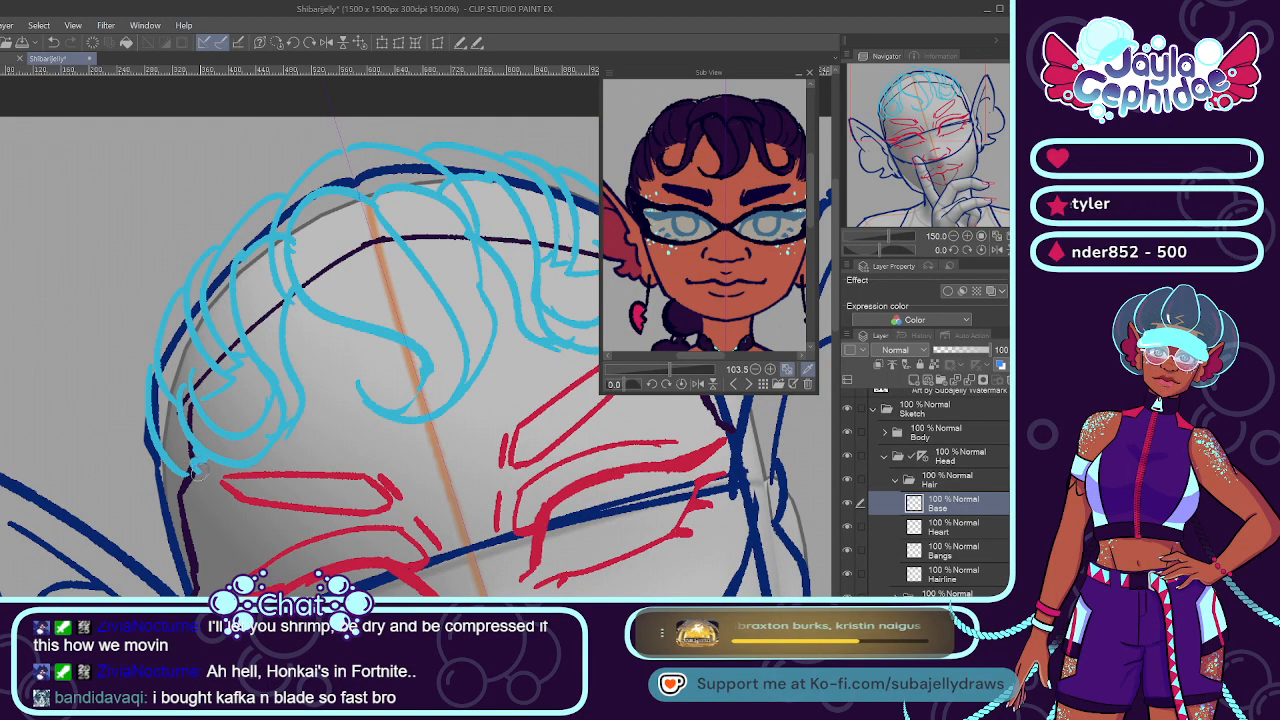
mouse_move(146, 415)
mouse_down()
mouse_move(167, 522)
mouse_move(144, 475)
mouse_move(163, 483)
mouse_move(185, 526)
mouse_up()
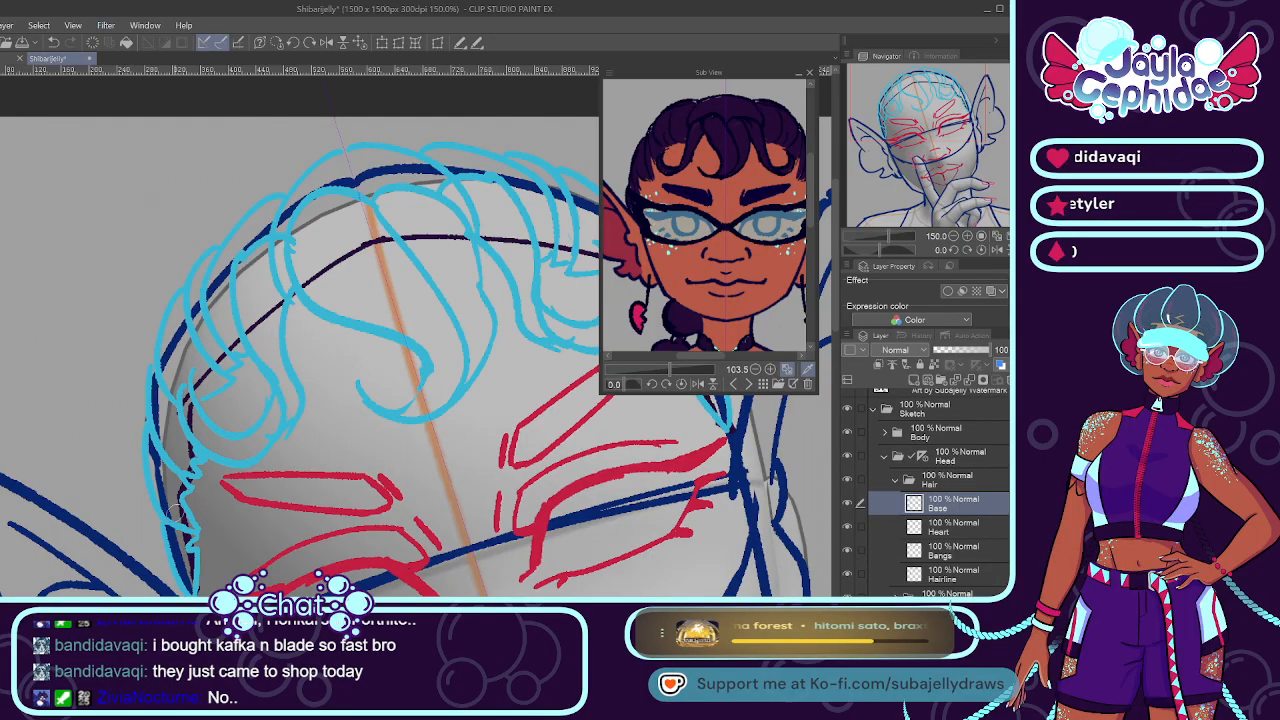
Add a layer named Ponytail above Base in the Hair folder and disable the Head folder's symmetry ruler.
scroll(420, 357, down, 3)
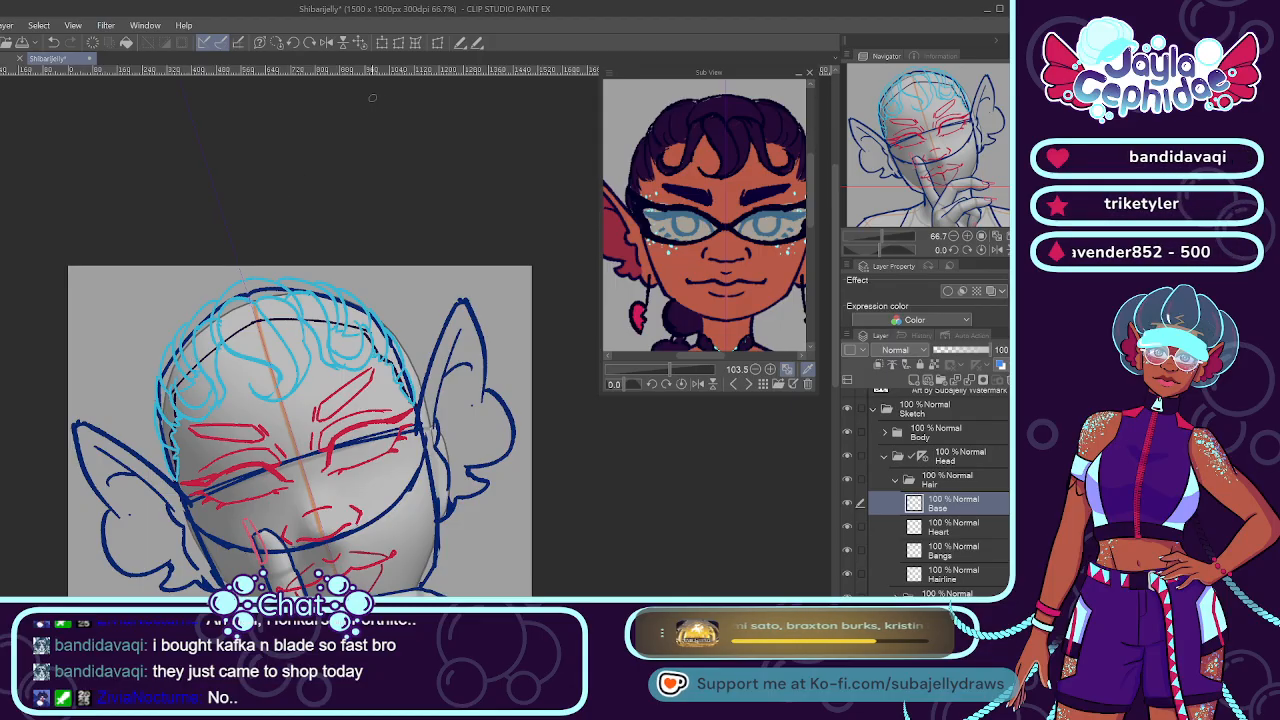
scroll(300, 330, up, 4)
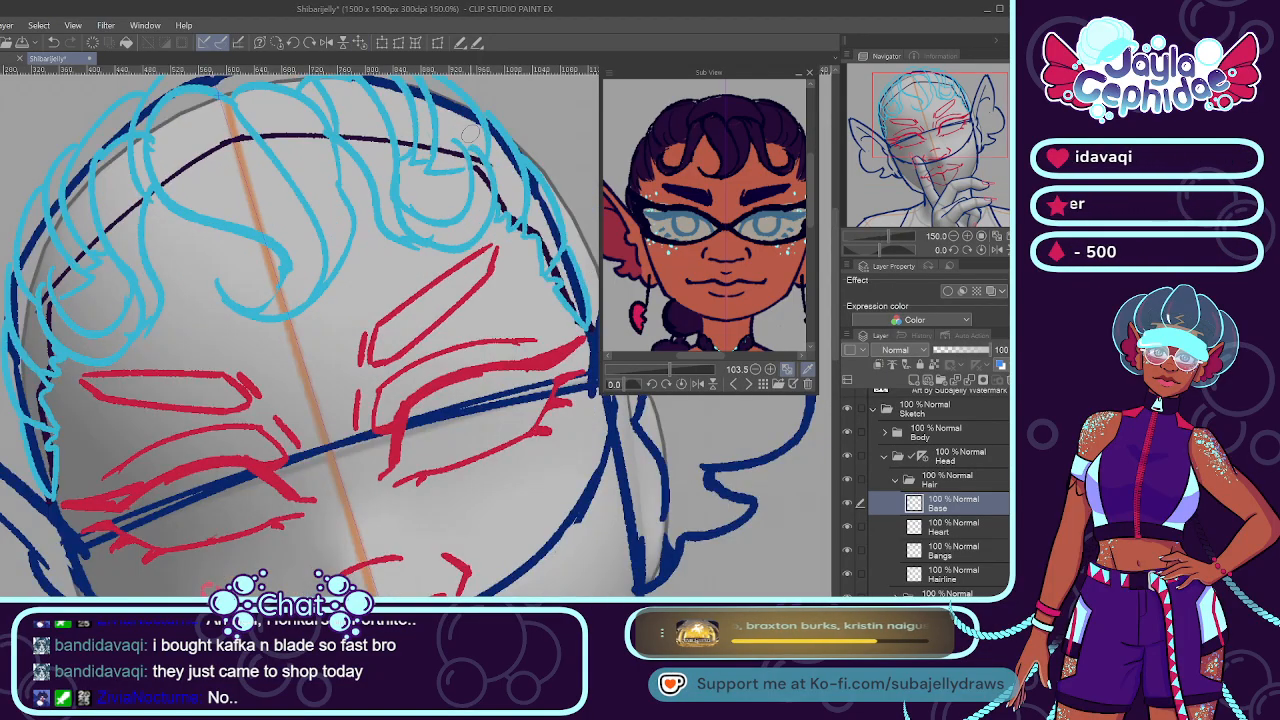
scroll(370, 330, down, 5)
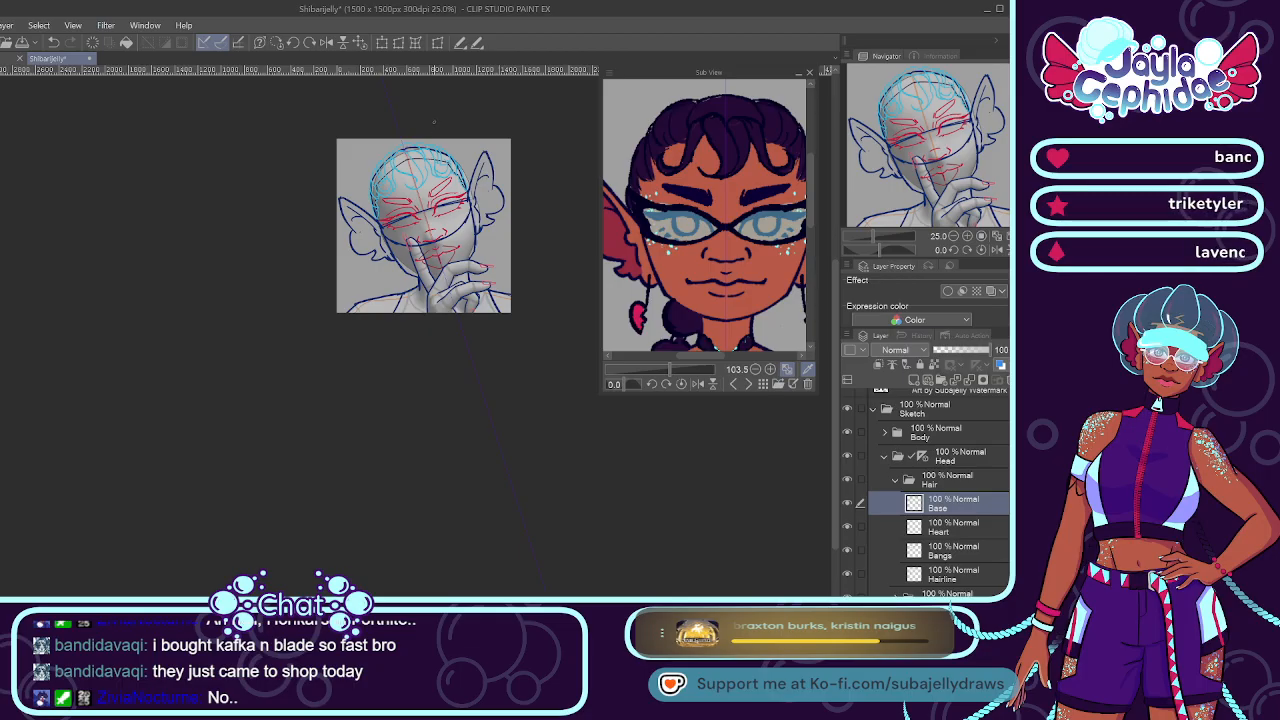
scroll(434, 122, up, 2)
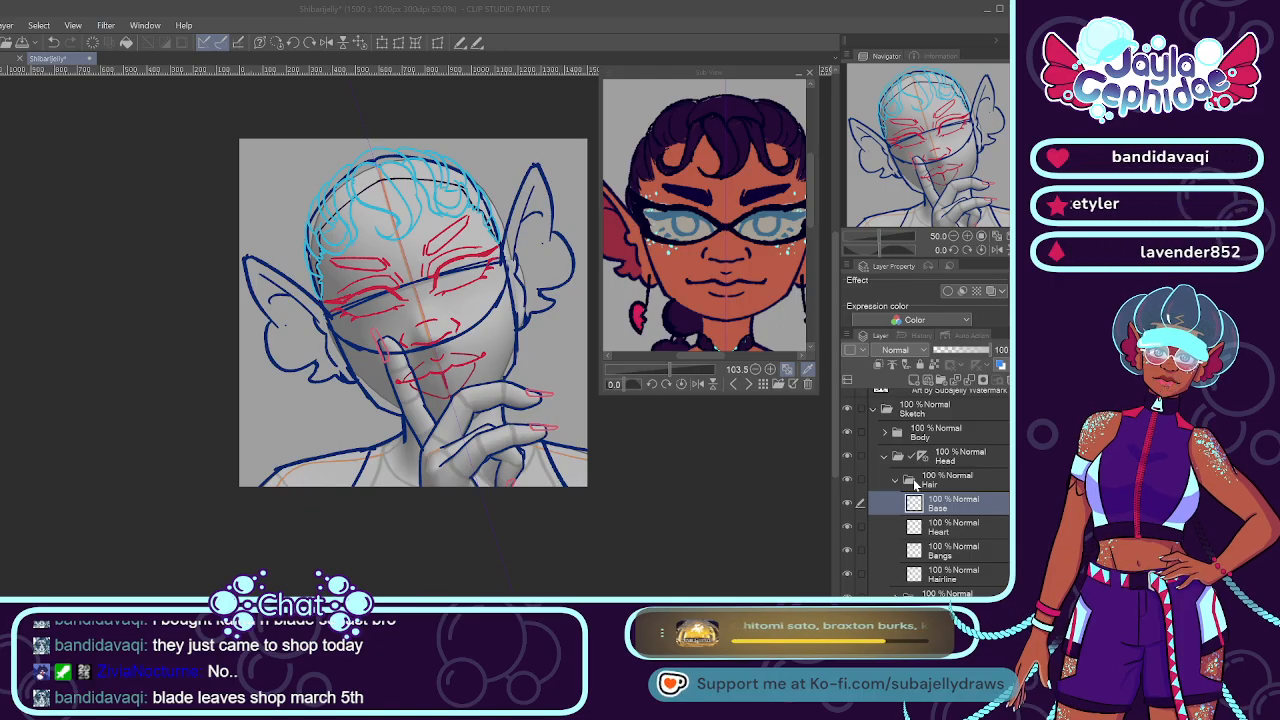
key(Return)
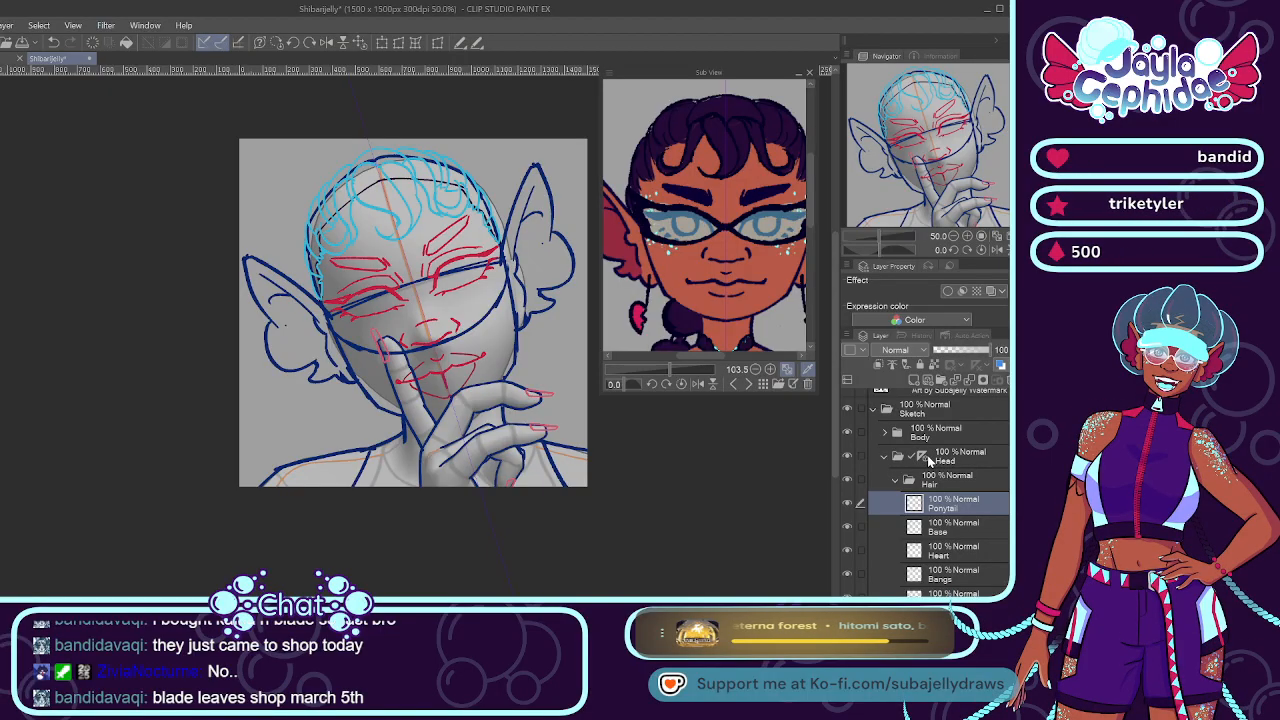
click(923, 458)
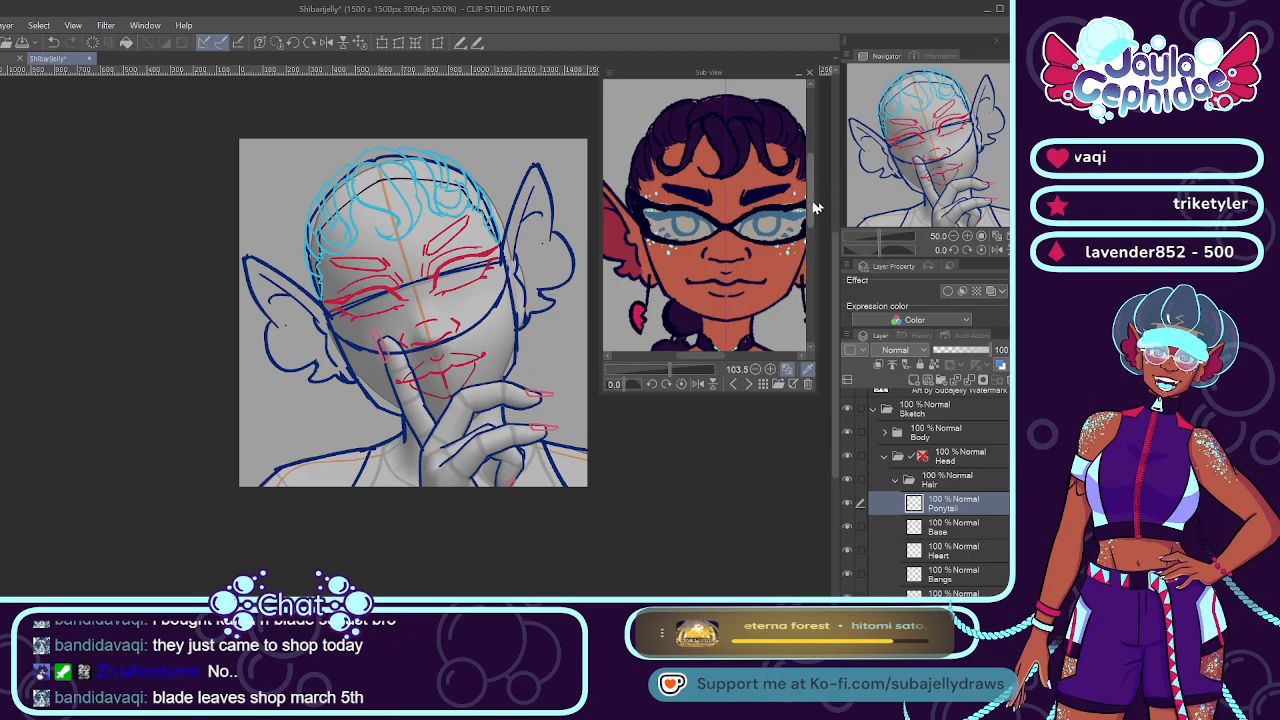
Sketch the ponytail braid's rounded segments behind the neck, from below the left-hand ear down to the shoulder, on the Ponytail layer.
scroll(705, 215, down, 3)
scroll(373, 421, up, 3)
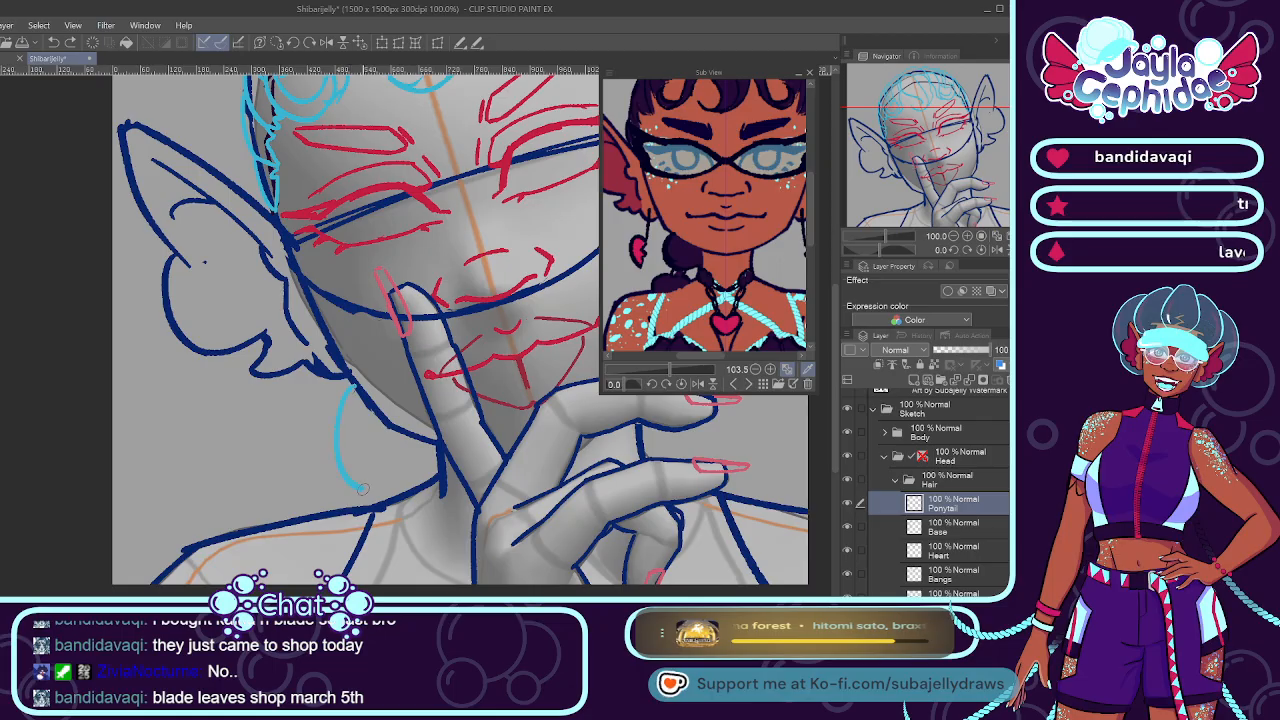
key(ctrl+z)
drag(350, 377, 374, 483)
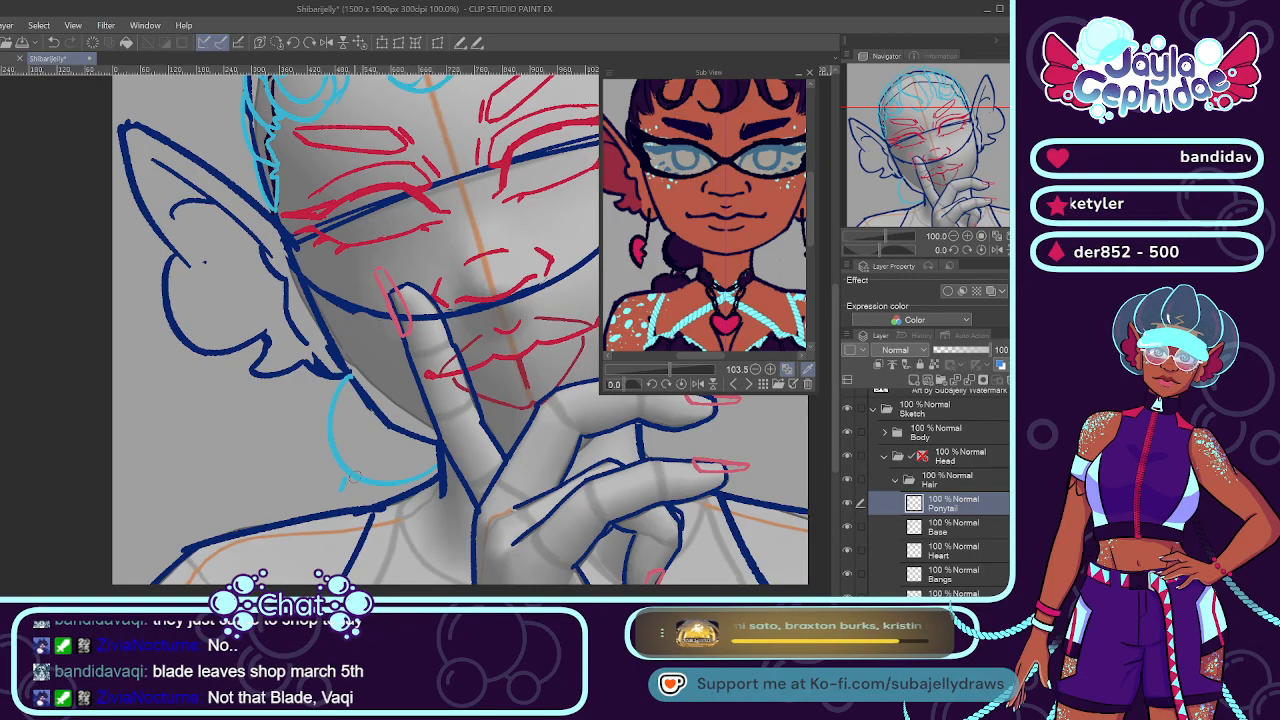
drag(343, 491, 372, 510)
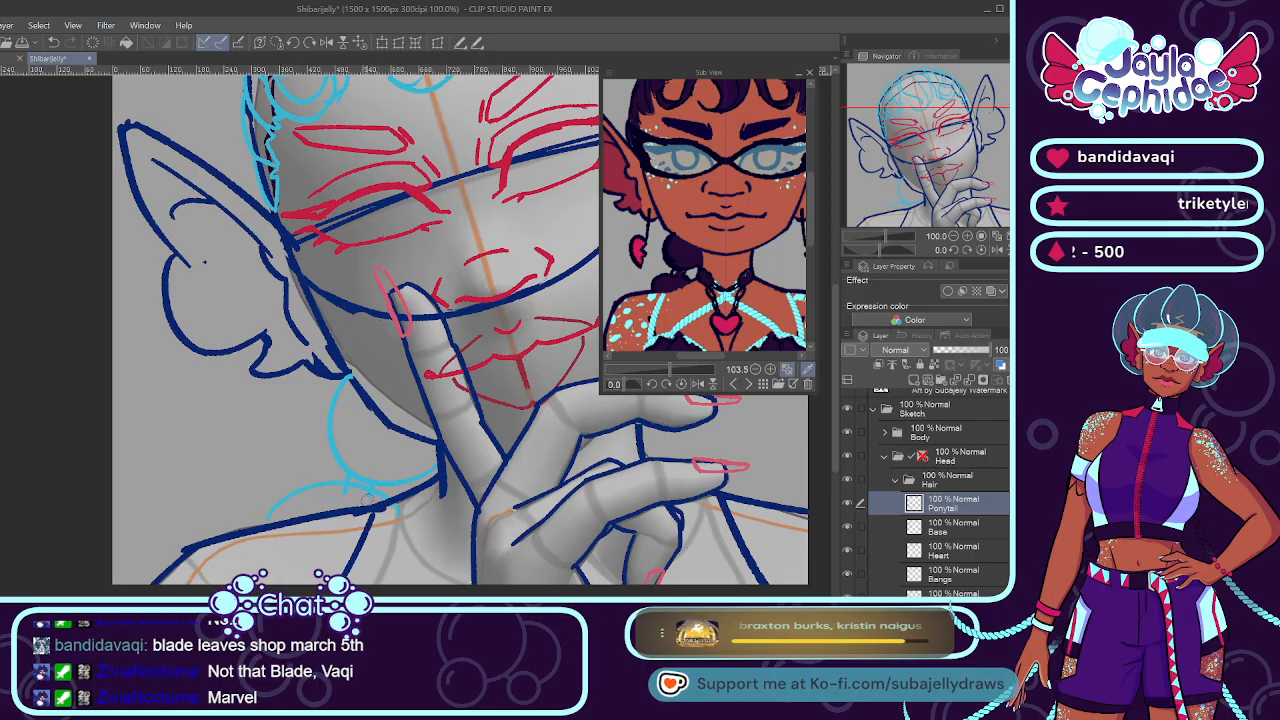
drag(340, 482, 268, 514)
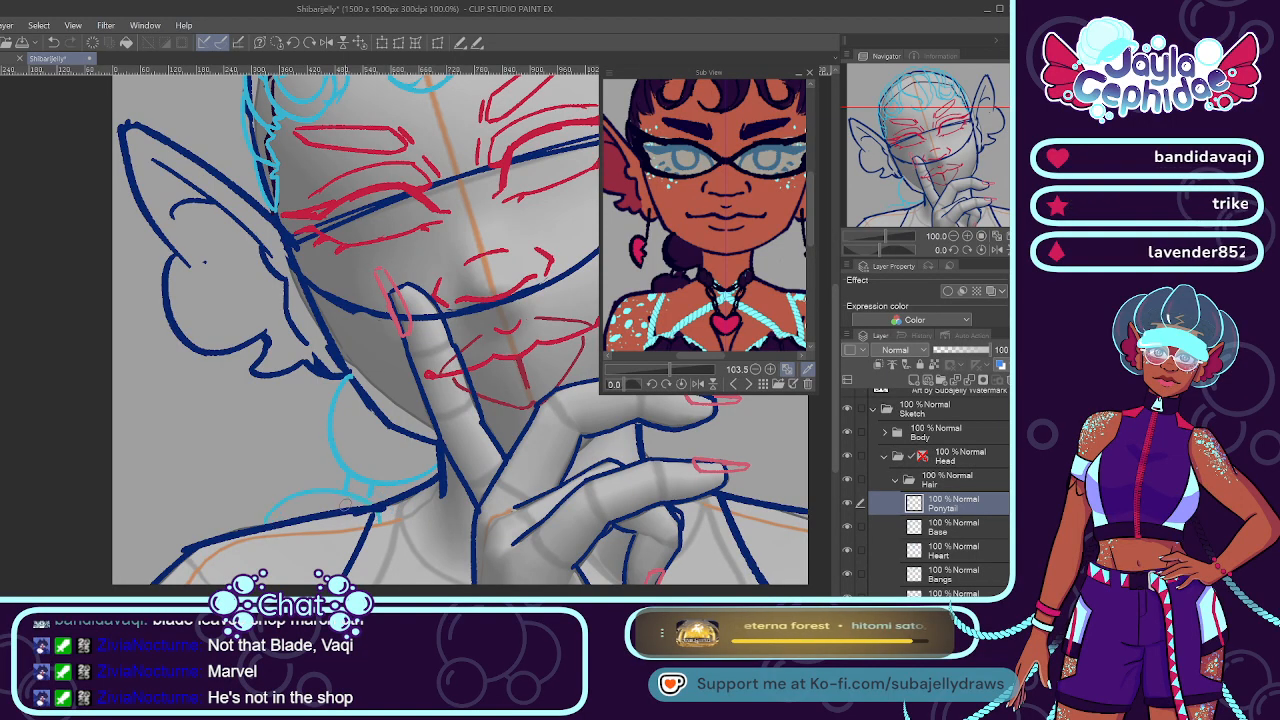
scroll(380, 520, down, 3)
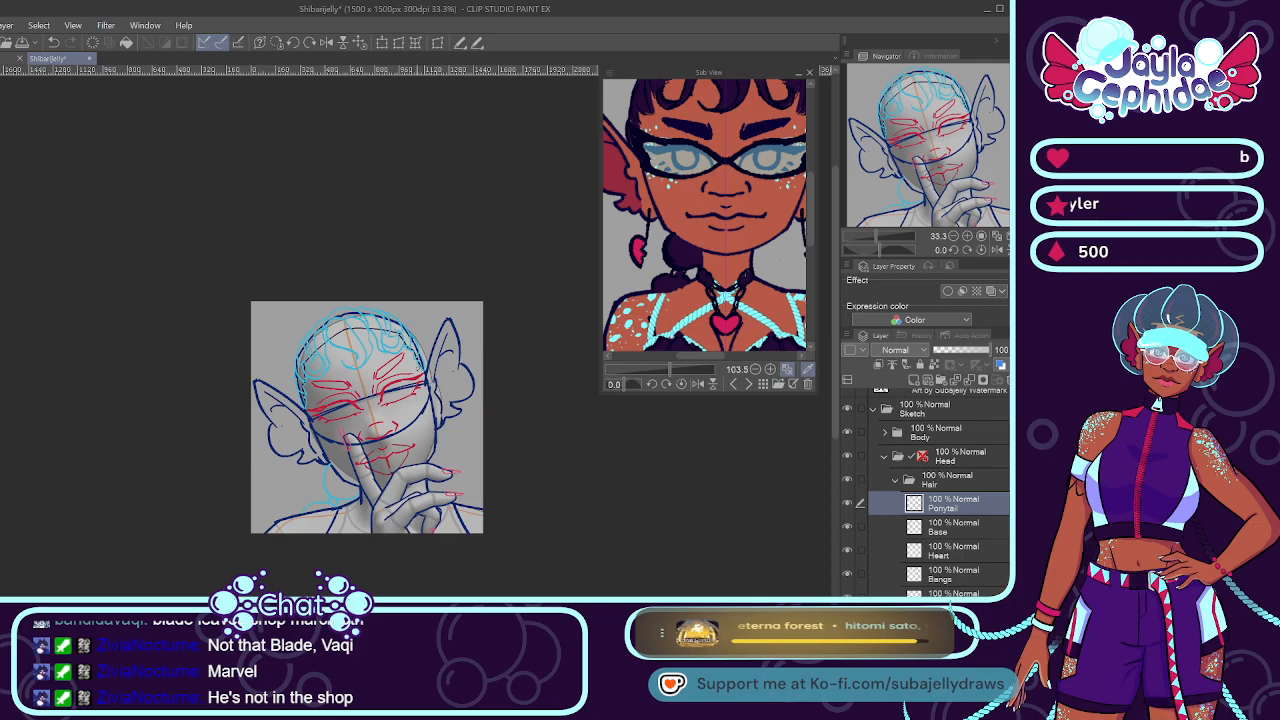
scroll(373, 319, up, 1)
scroll(310, 290, down, 1)
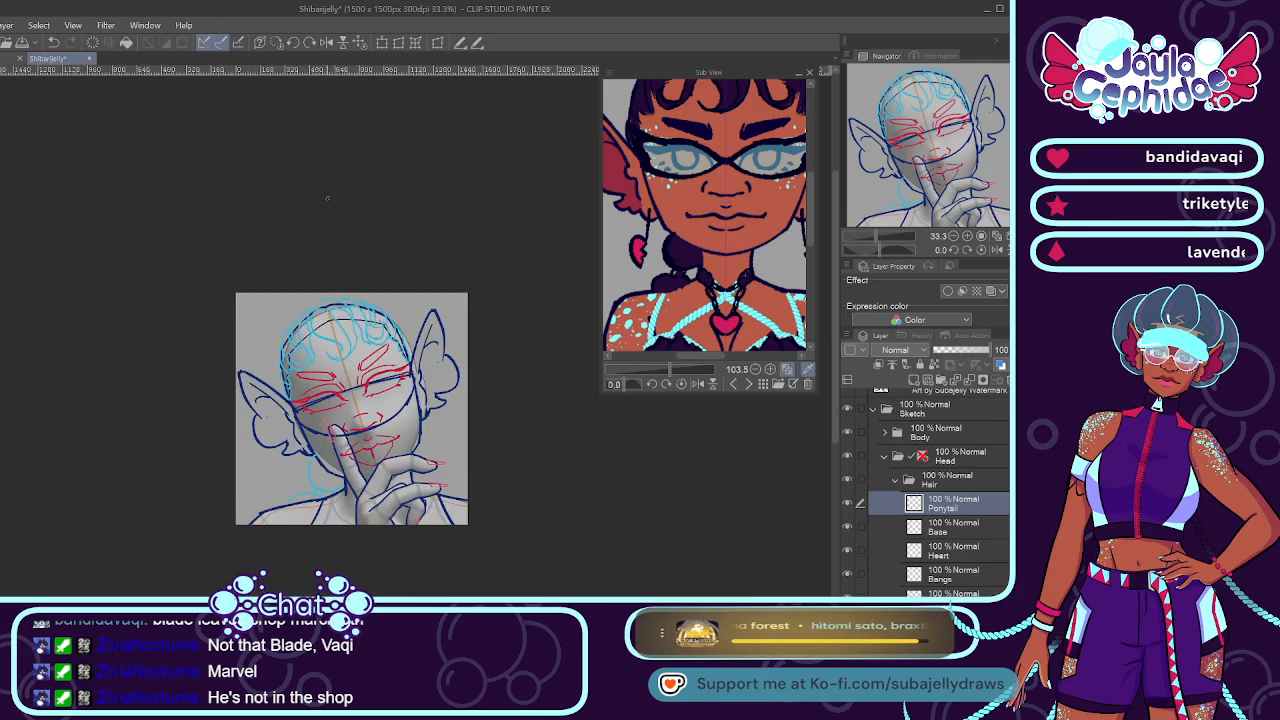
scroll(324, 290, up, 1)
scroll(283, 710, up, 1)
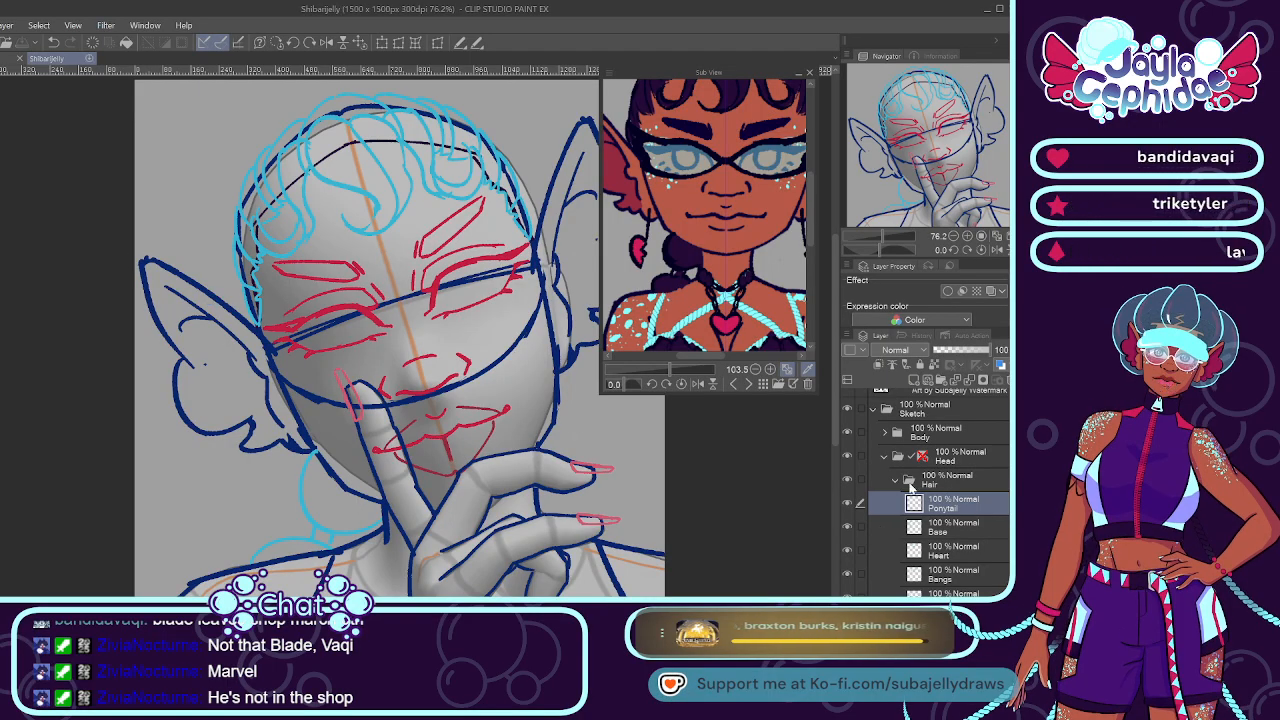
Collapse the Hair folder and switch the Sub View to the full-body reference, enlarged and framed on the head and hat.
click(896, 478)
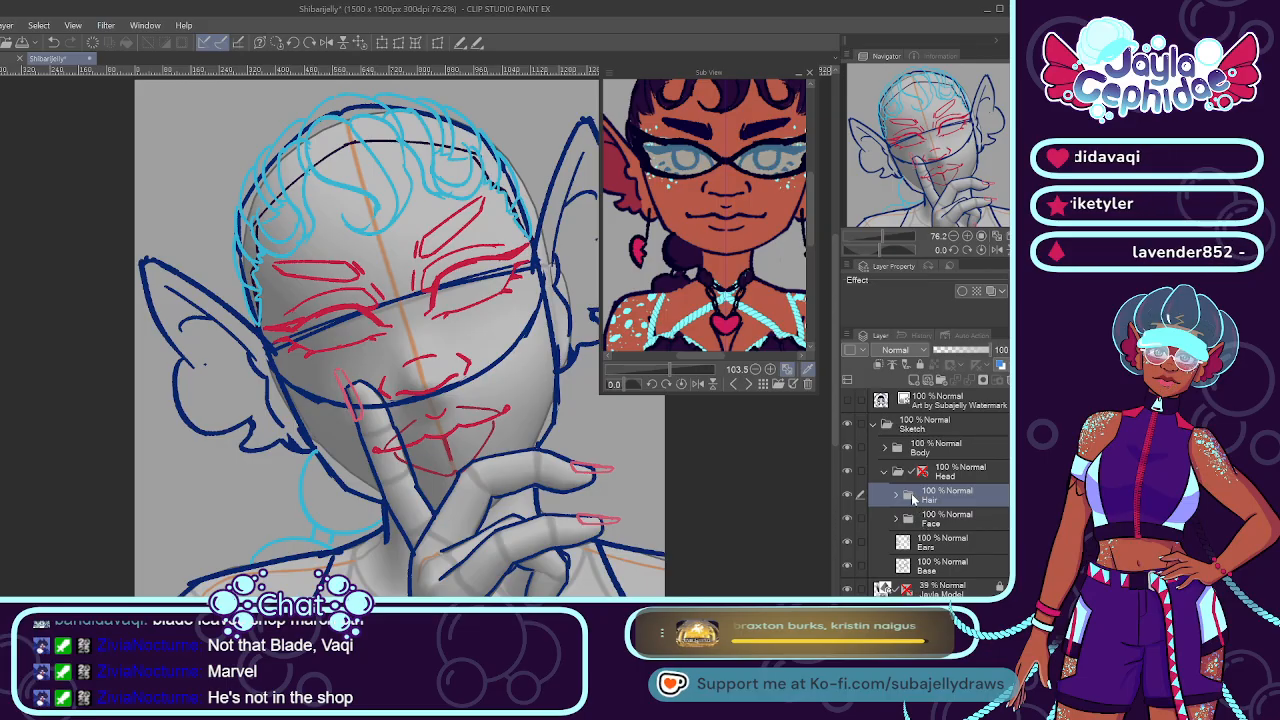
scroll(806, 220, up, 2)
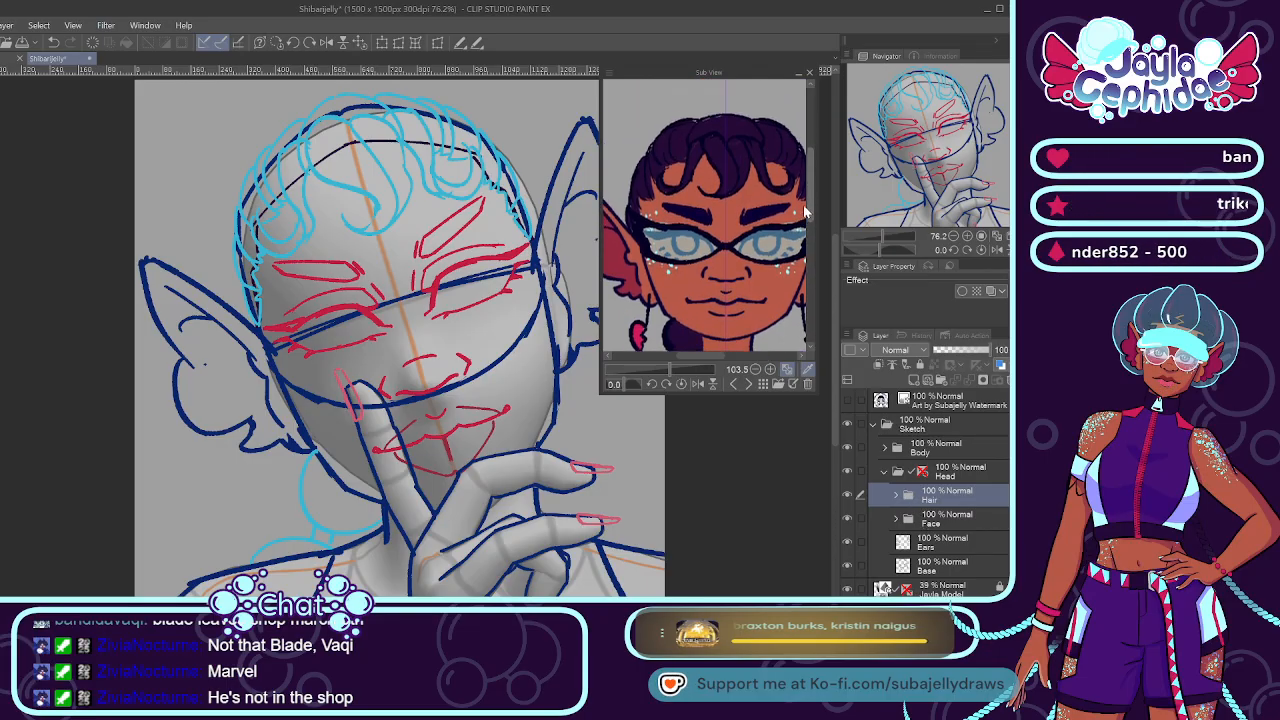
click(735, 385)
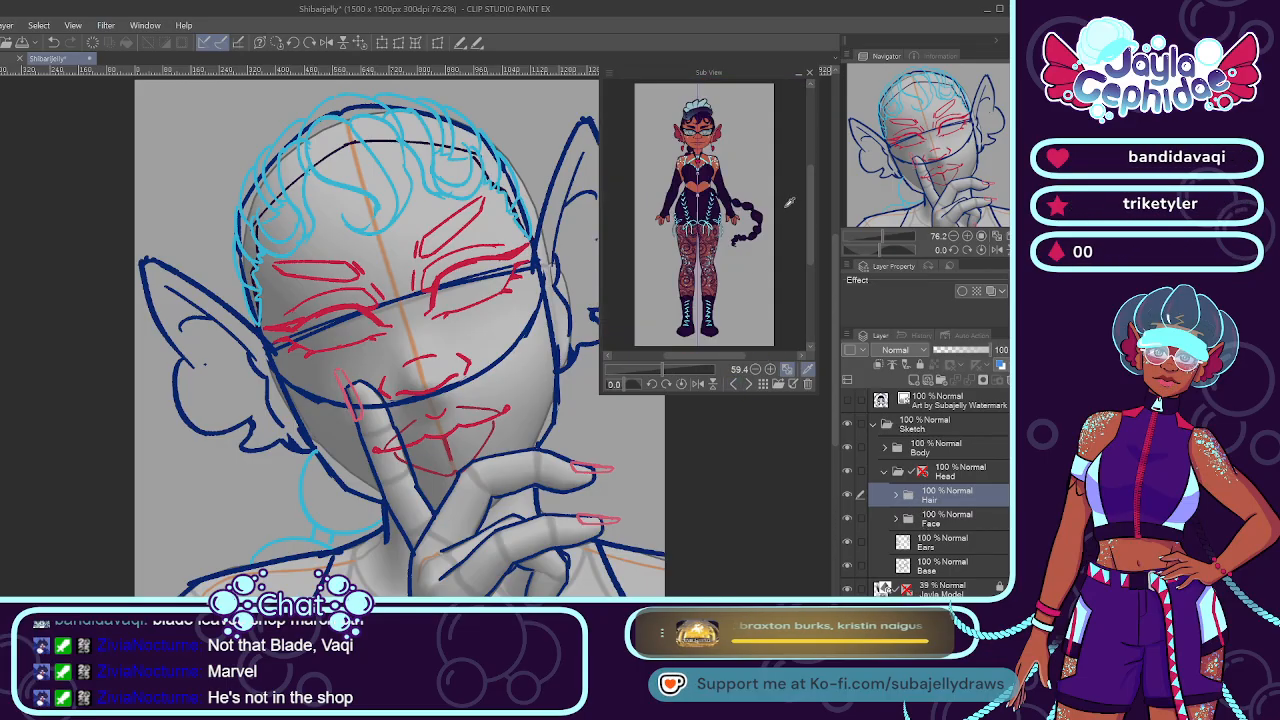
scroll(810, 214, up, 3)
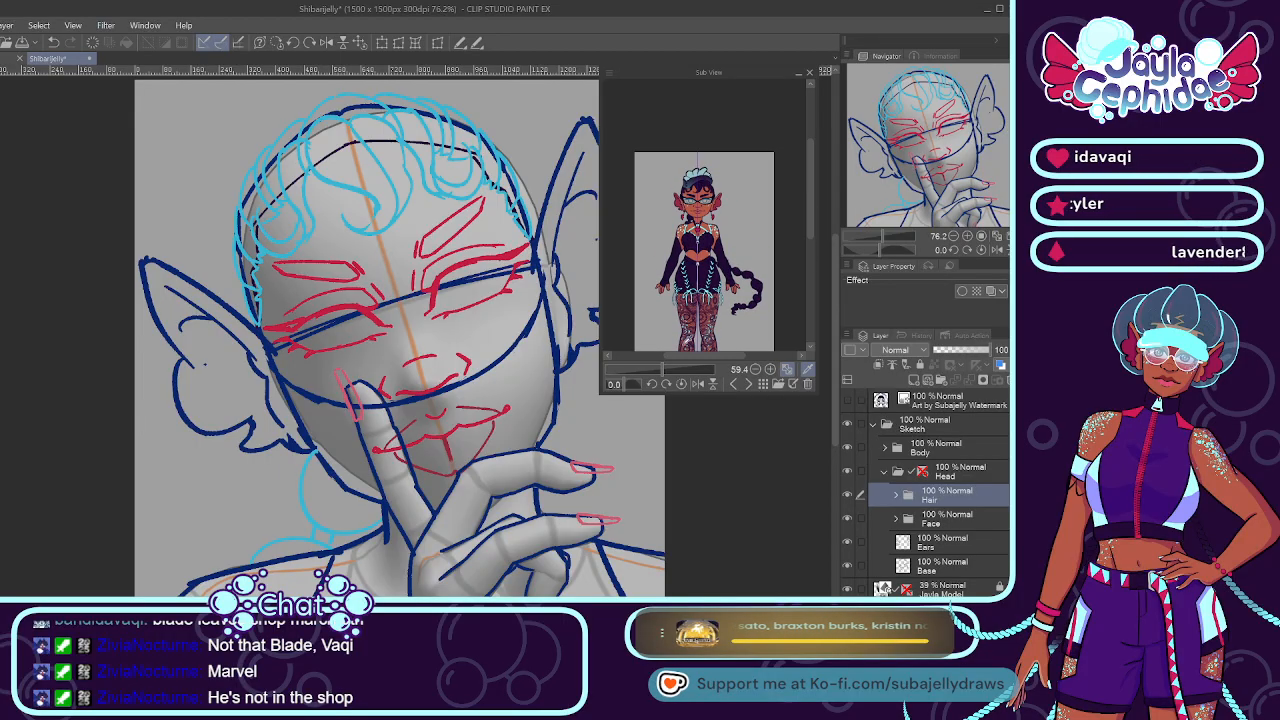
drag(664, 366, 686, 367)
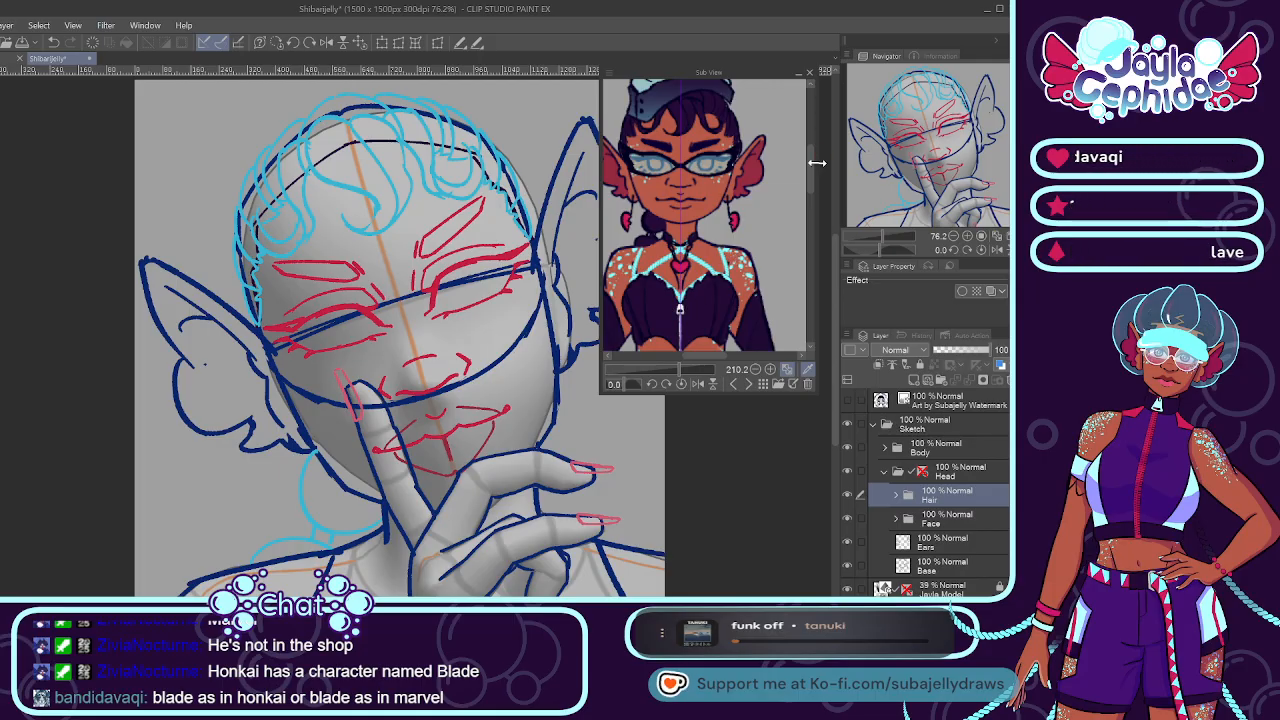
drag(691, 175, 691, 285)
scroll(682, 370, up, 4)
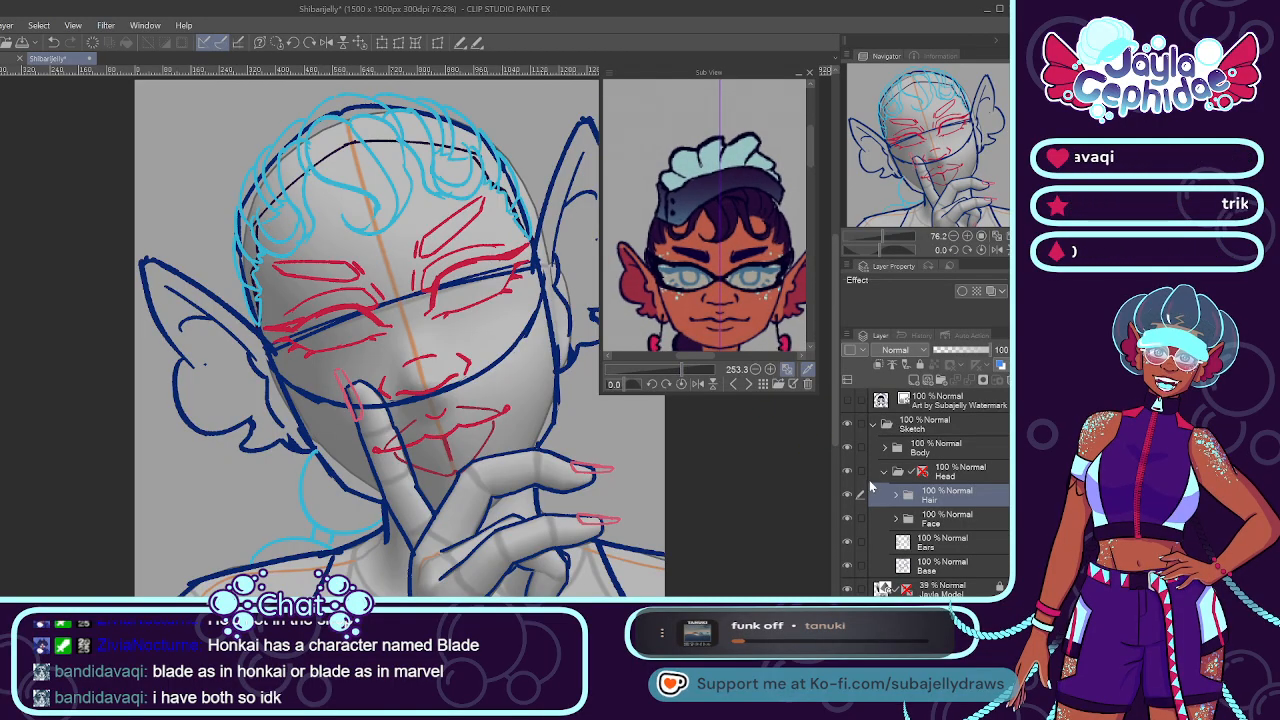
click(846, 504)
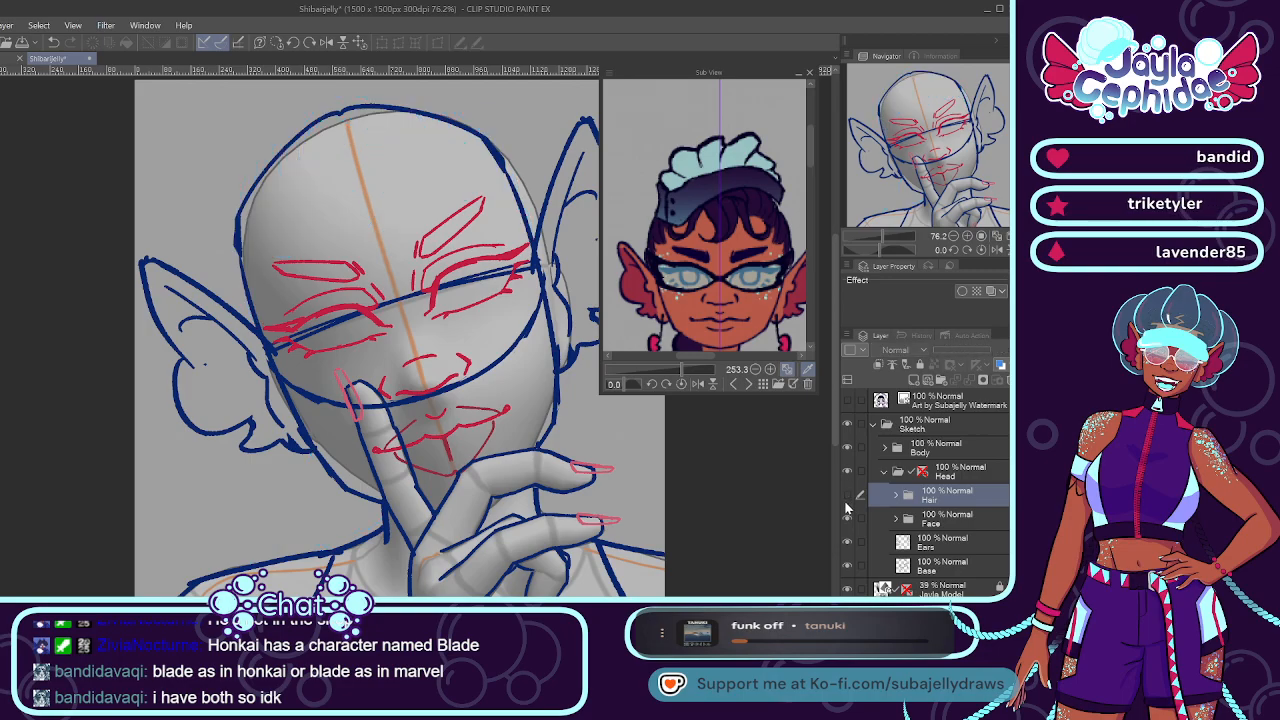
click(846, 504)
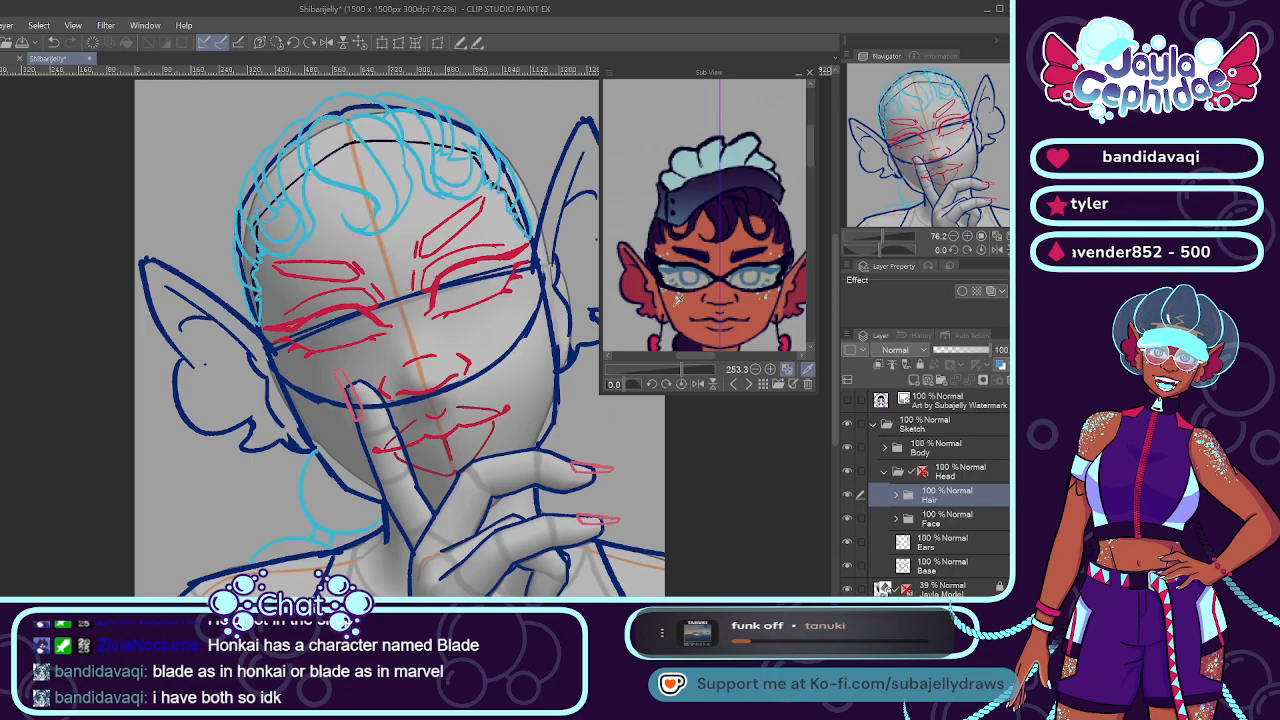
scroll(808, 168, down, 3)
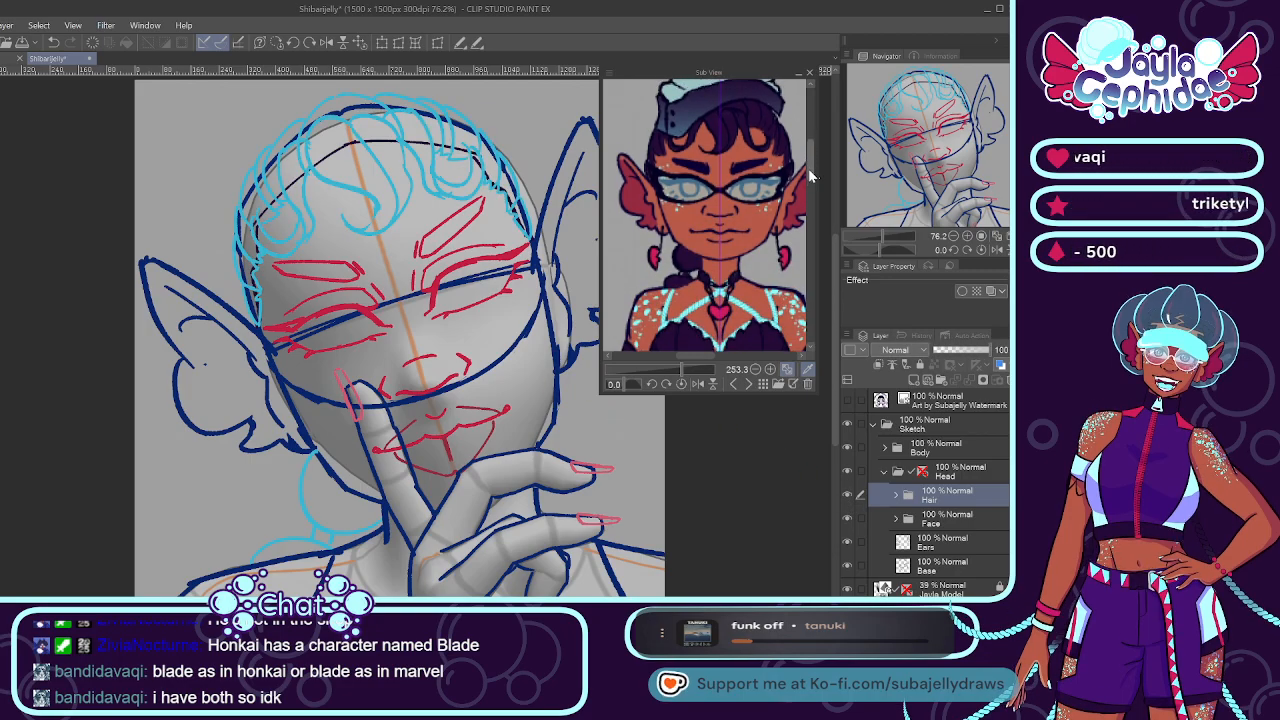
scroll(810, 172, up, 2)
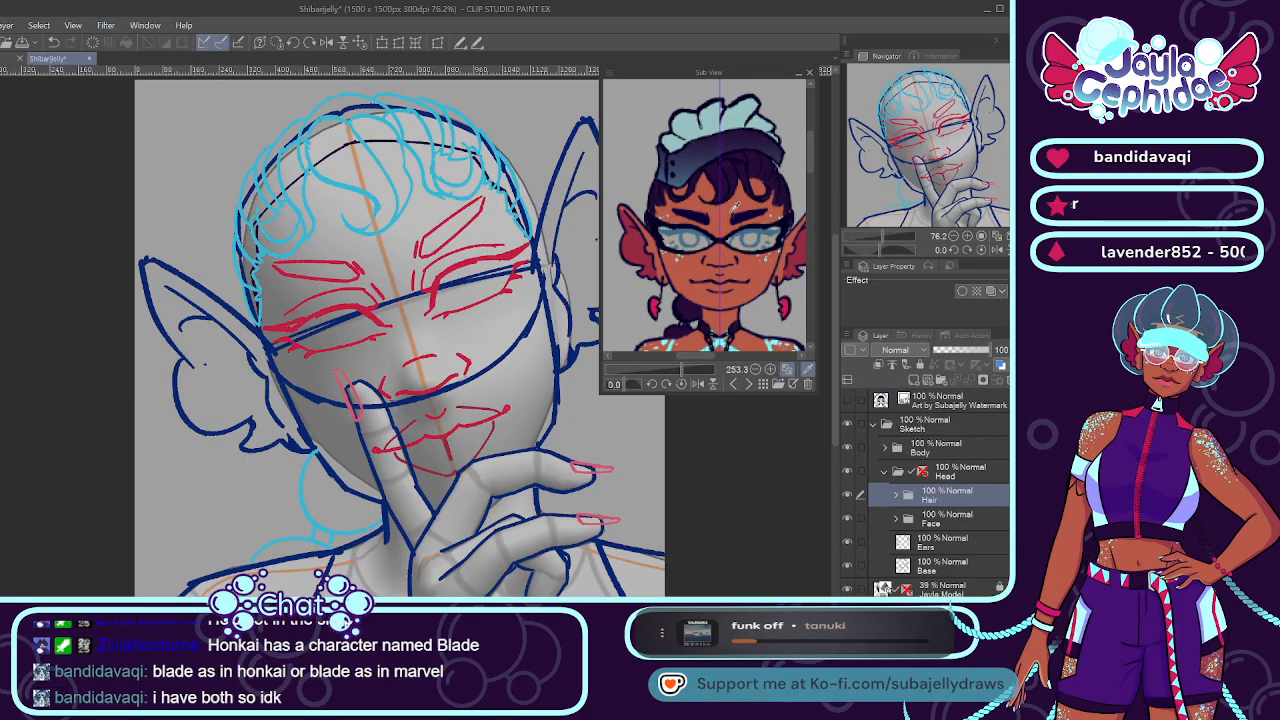
Create a folder named Clothes above Body in the Sketch folder and add a layer named Hat inside it.
click(888, 447)
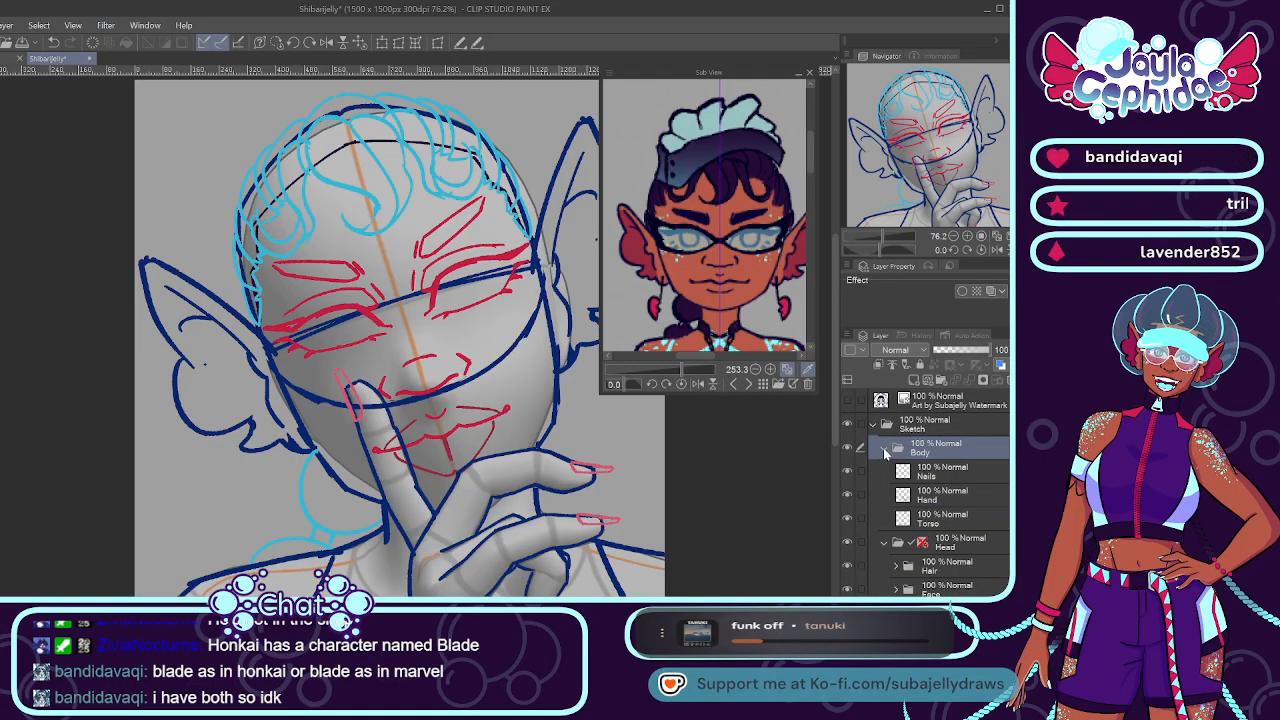
click(884, 449)
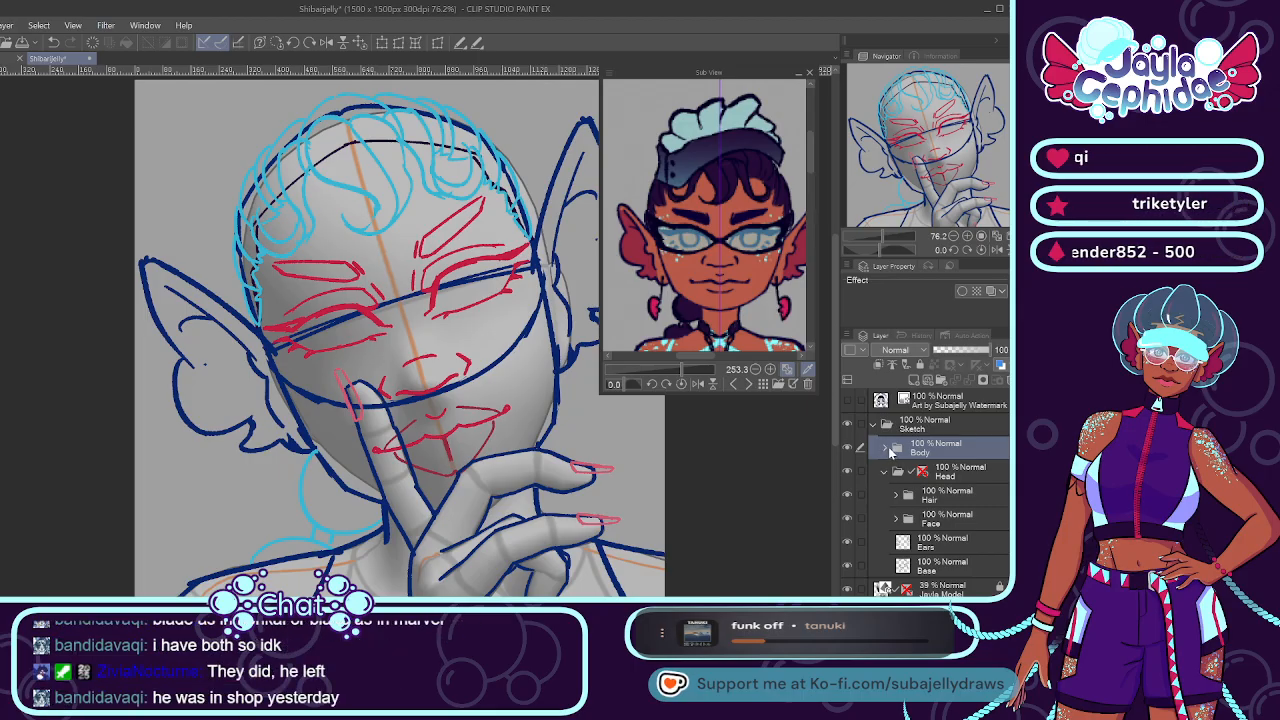
click(941, 382)
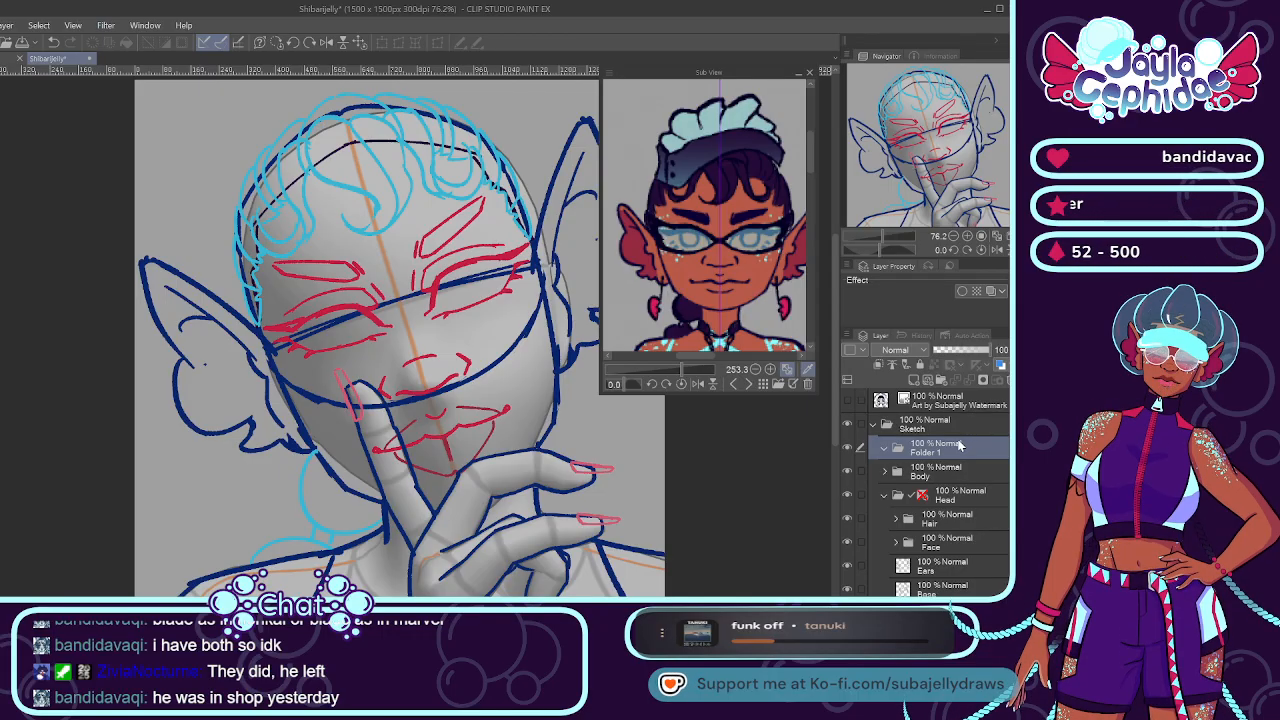
double_click(959, 444)
text(Clothes)
key(Return)
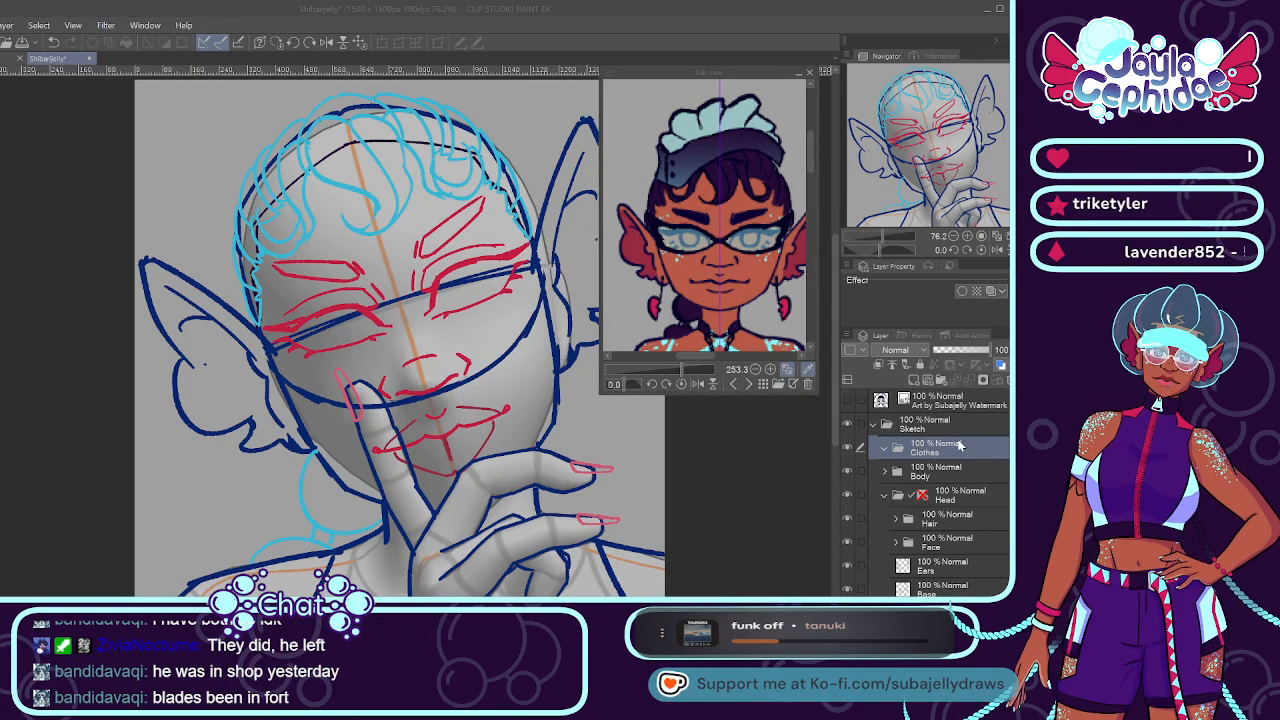
text(Hat)
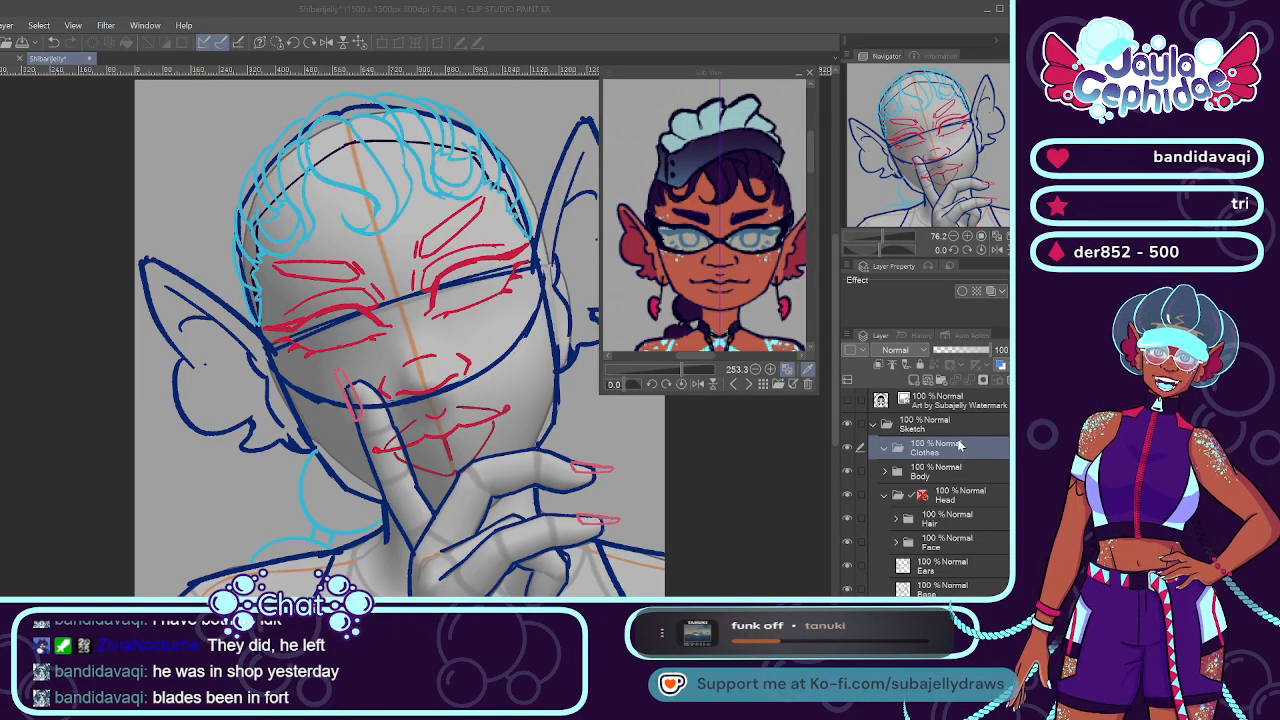
key(Return)
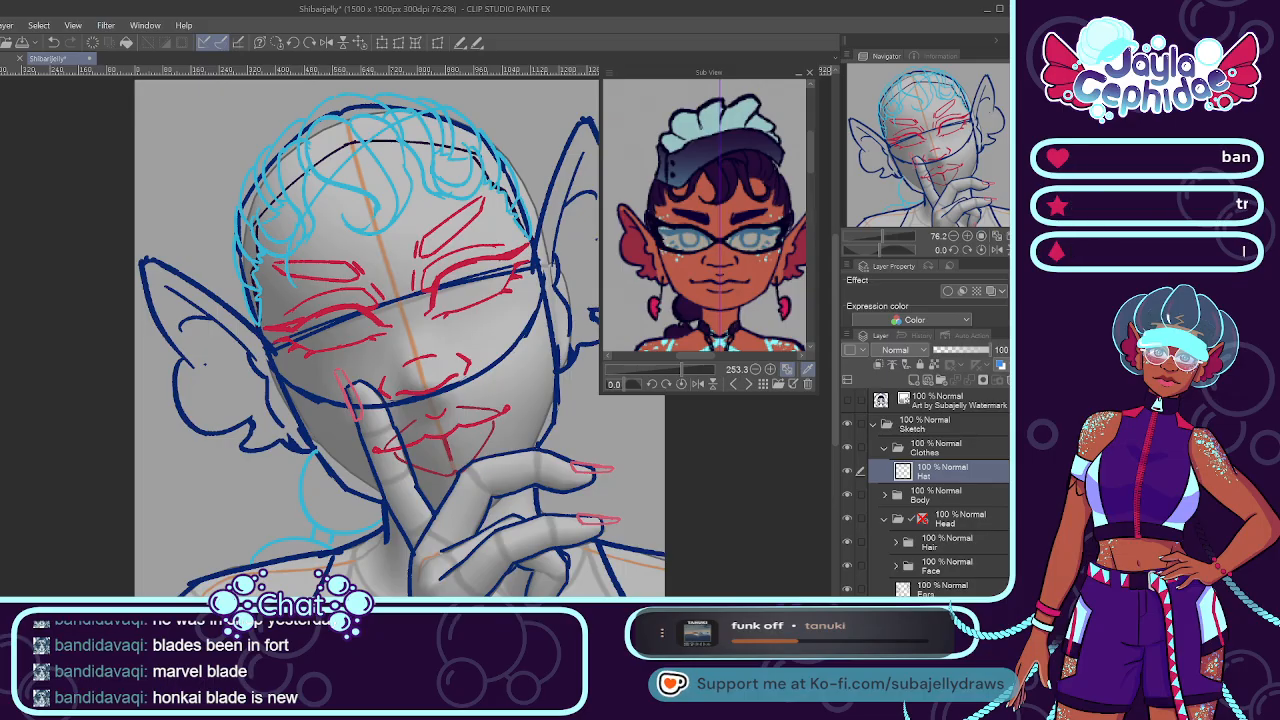
Sketch the hat's lower edge as a slanted arc across the bangs, from the right-hand side of the crown to the left-hand temple.
drag(287, 284, 451, 107)
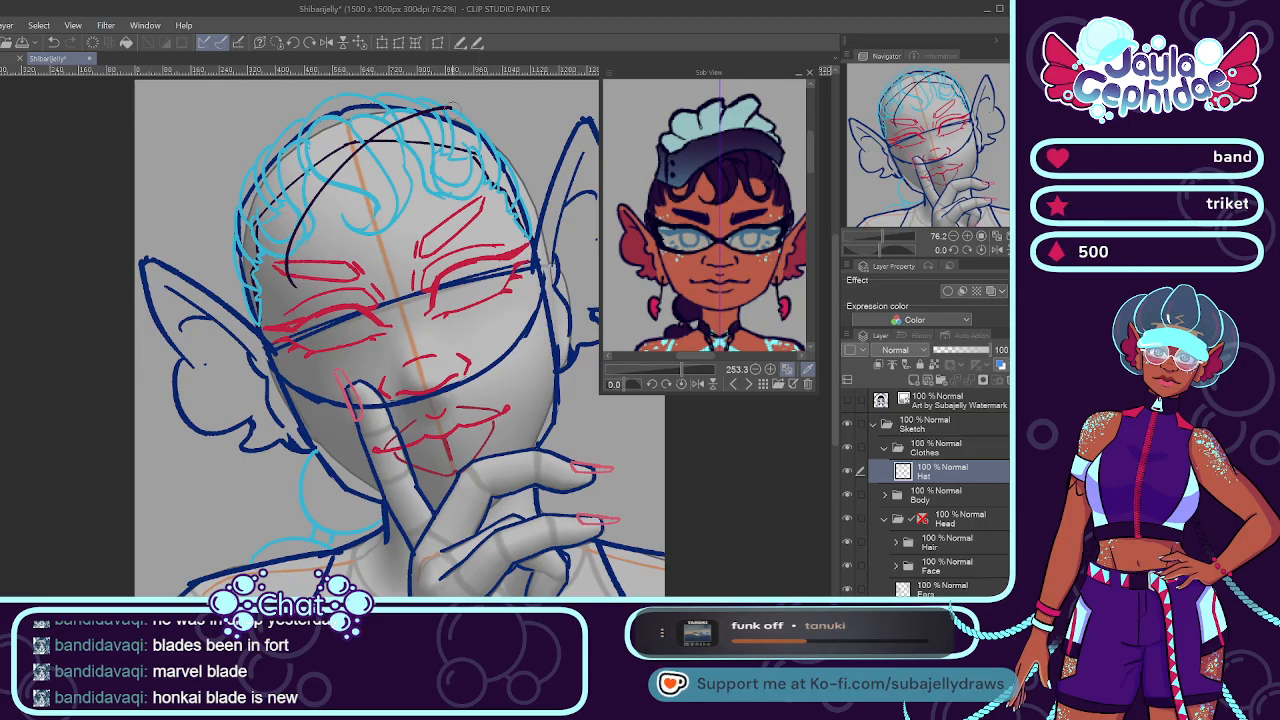
key(ctrl+z)
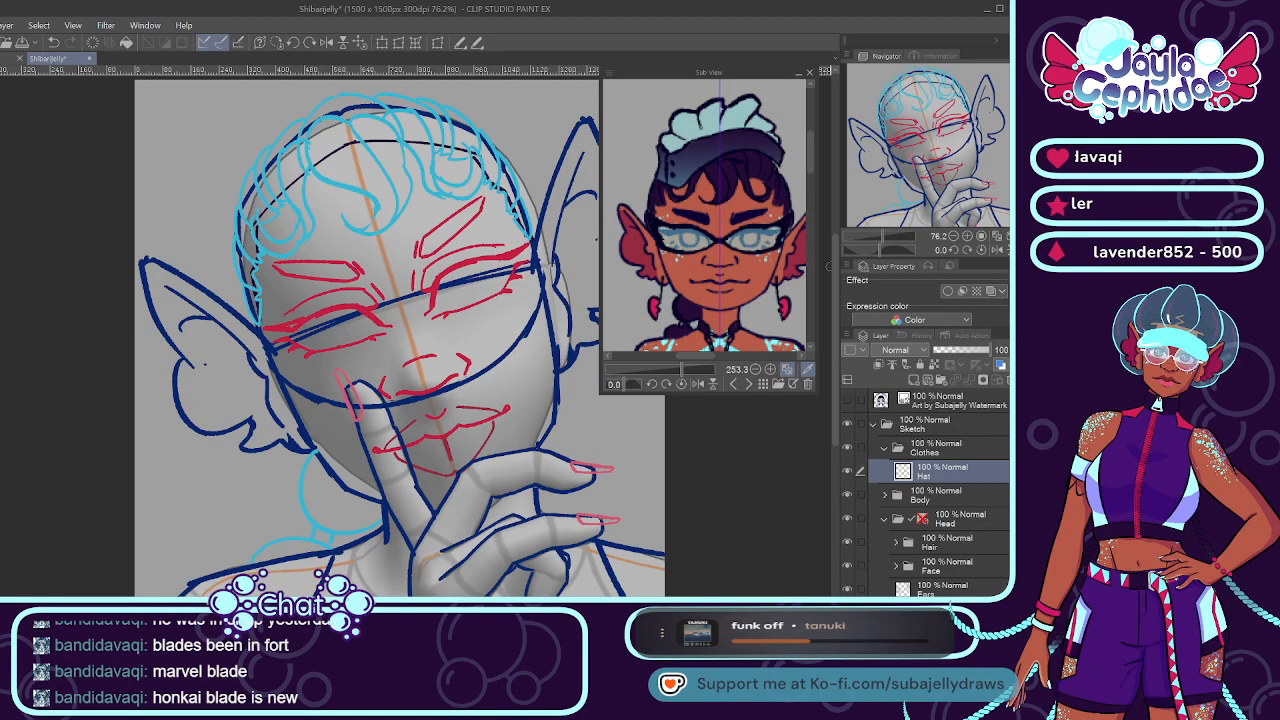
drag(835, 266, 834, 250)
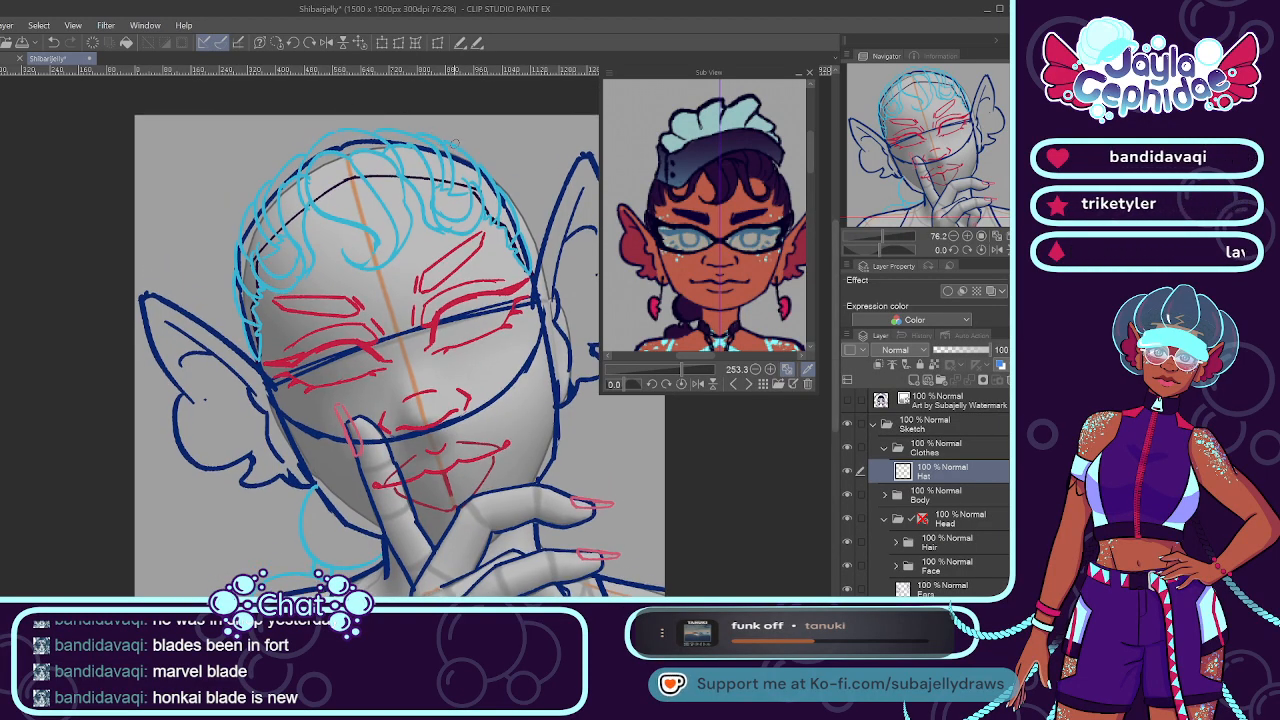
drag(473, 155, 284, 240)
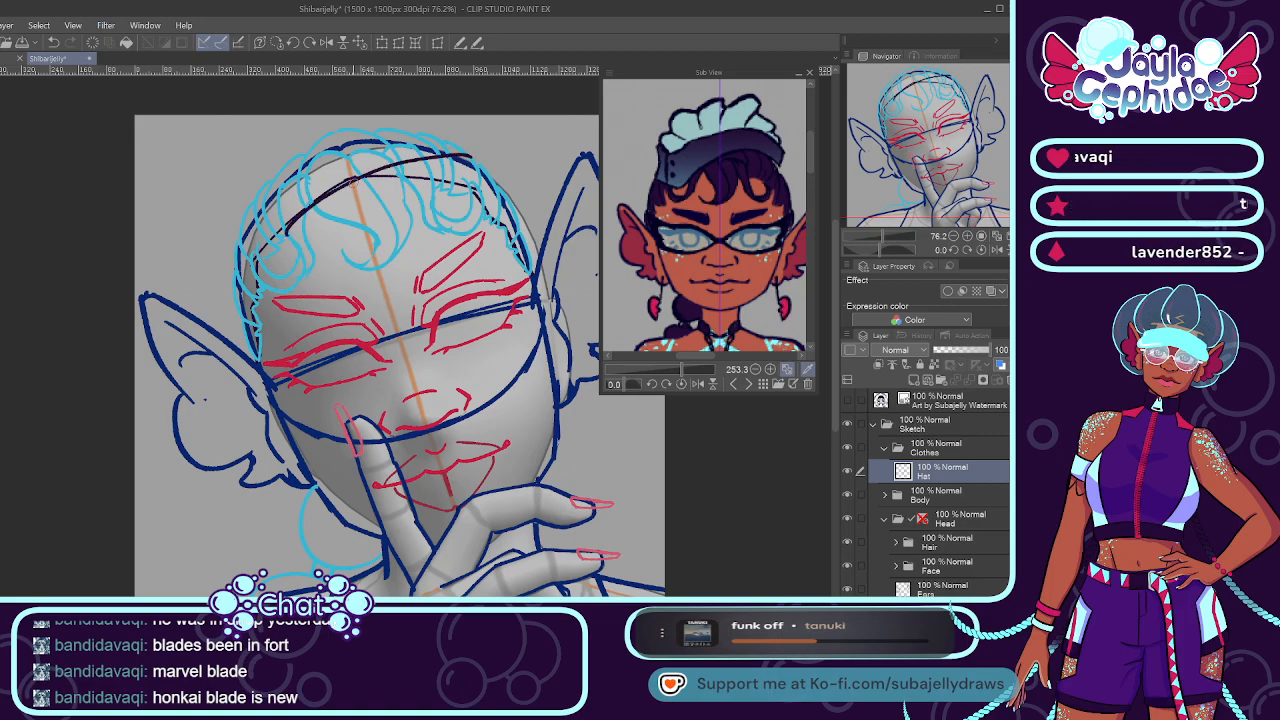
key(ctrl+z)
drag(478, 156, 282, 248)
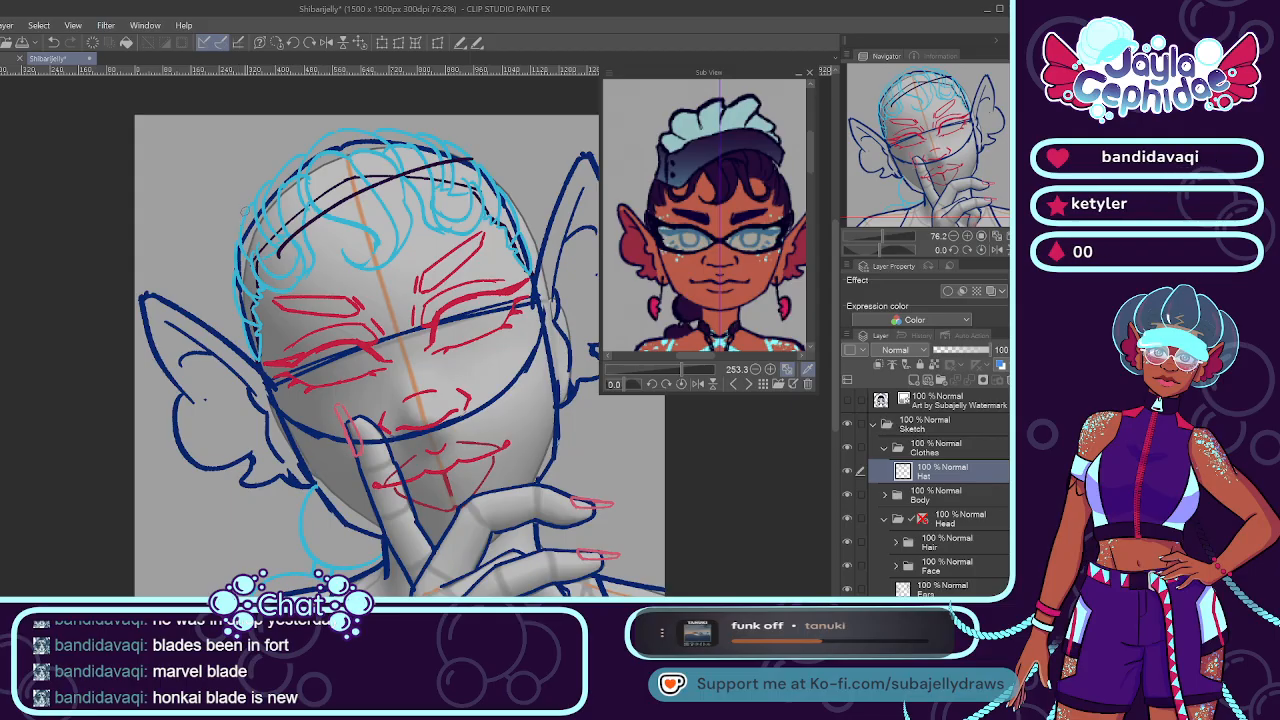
drag(245, 202, 266, 250)
key(ctrl+z)
drag(246, 200, 268, 252)
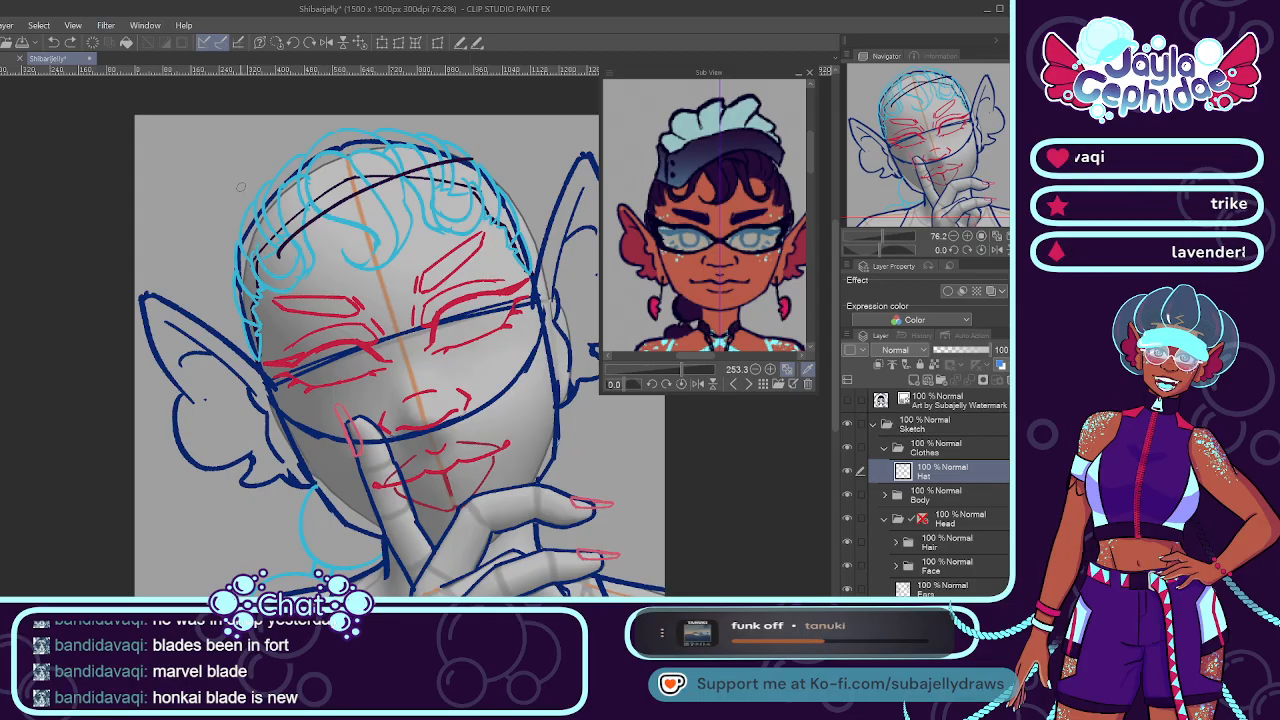
drag(238, 180, 272, 248)
key(ctrl+z)
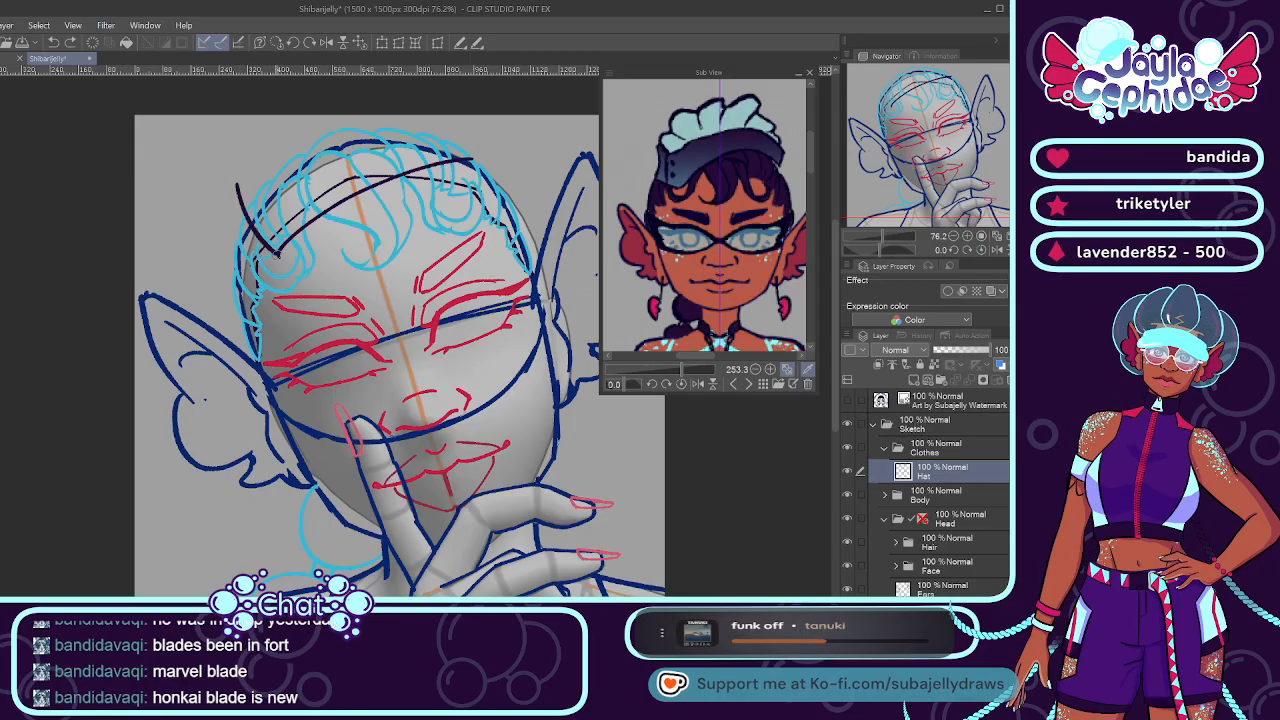
Sketch the hat's left-hand end as a pointed flap, curving its lower edge past the temple and closing it with a side and short top edge.
scroll(250, 207, up, 2)
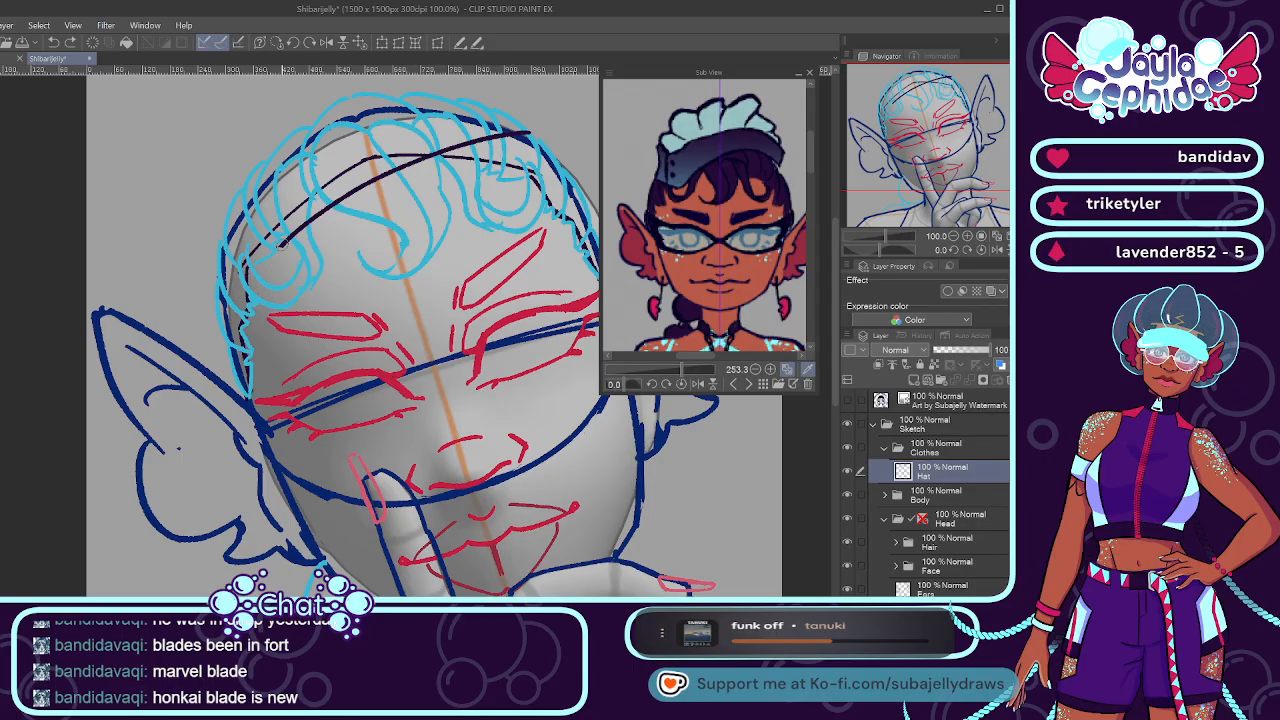
drag(276, 256, 213, 276)
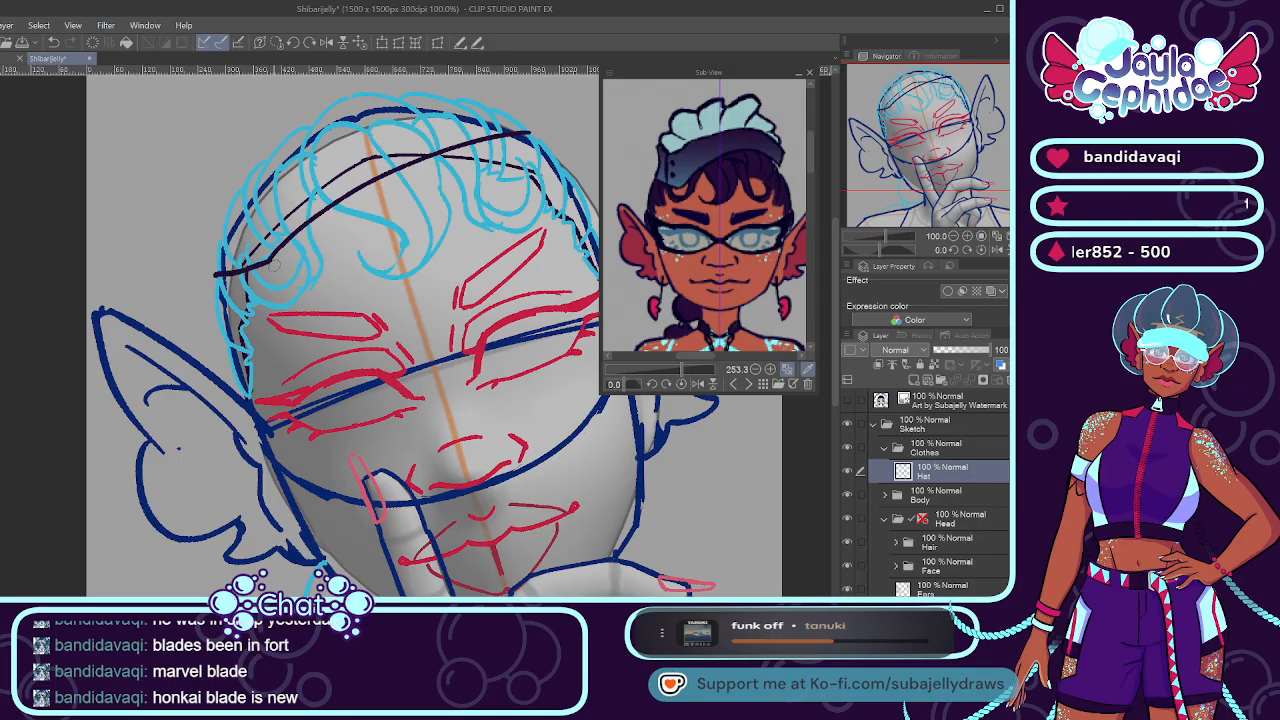
key(ctrl+z)
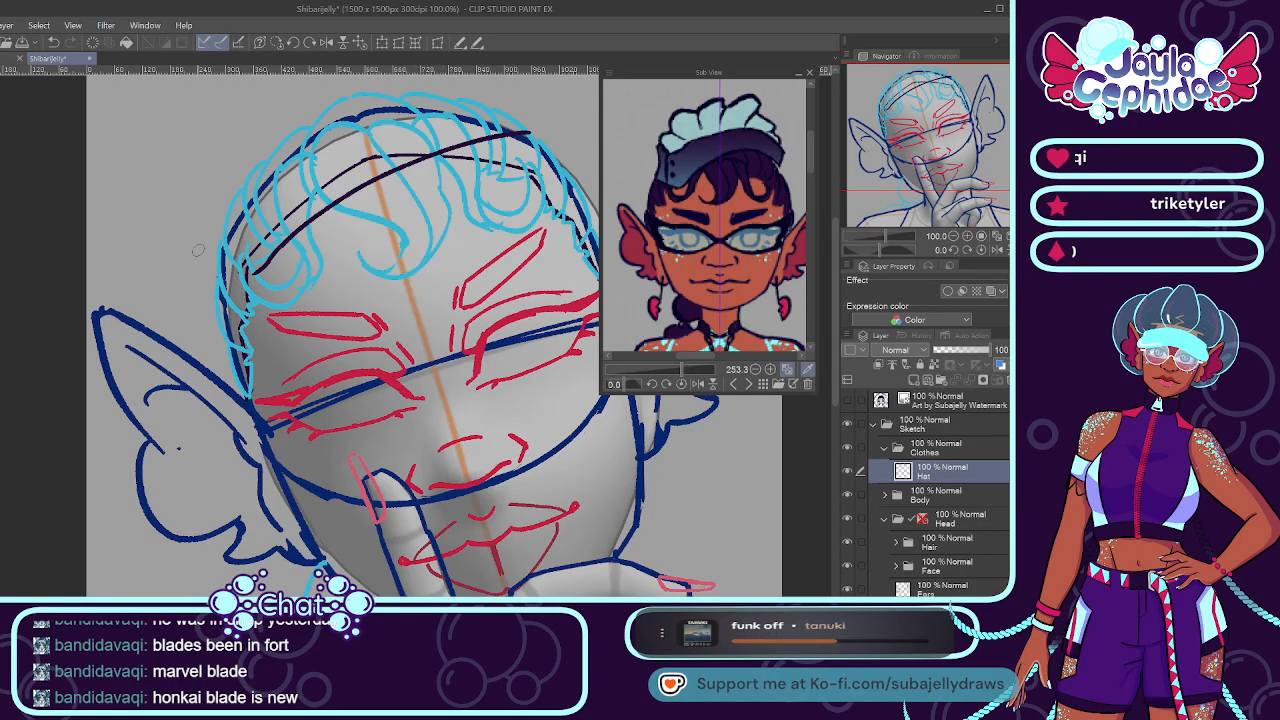
drag(196, 254, 258, 270)
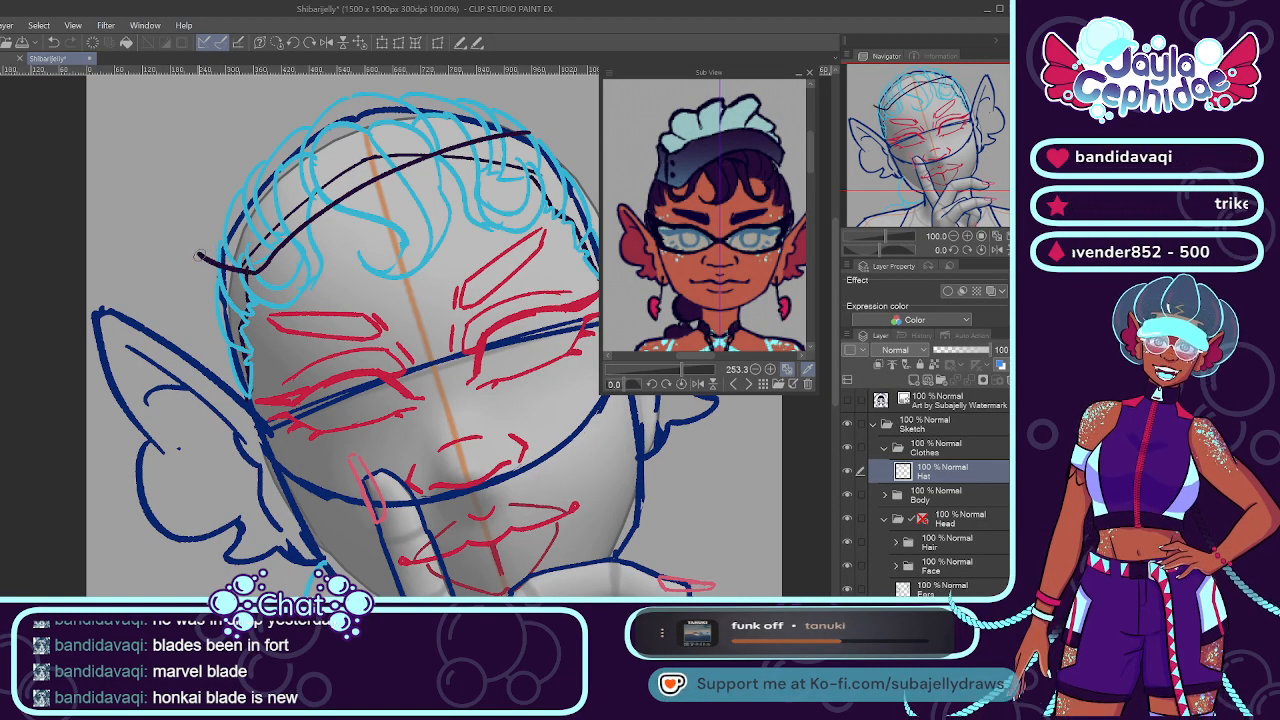
mouse_move(199, 256)
mouse_down()
mouse_move(182, 205)
mouse_move(199, 255)
mouse_up()
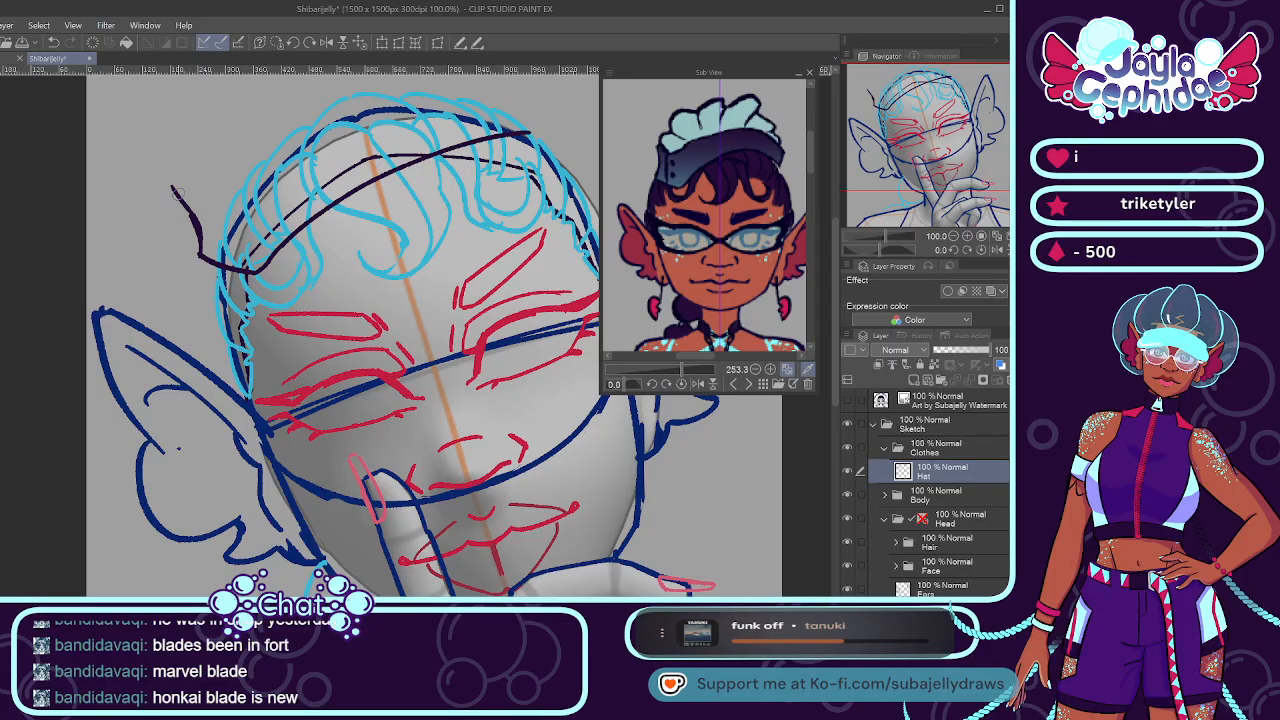
key(ctrl+z)
drag(175, 188, 200, 254)
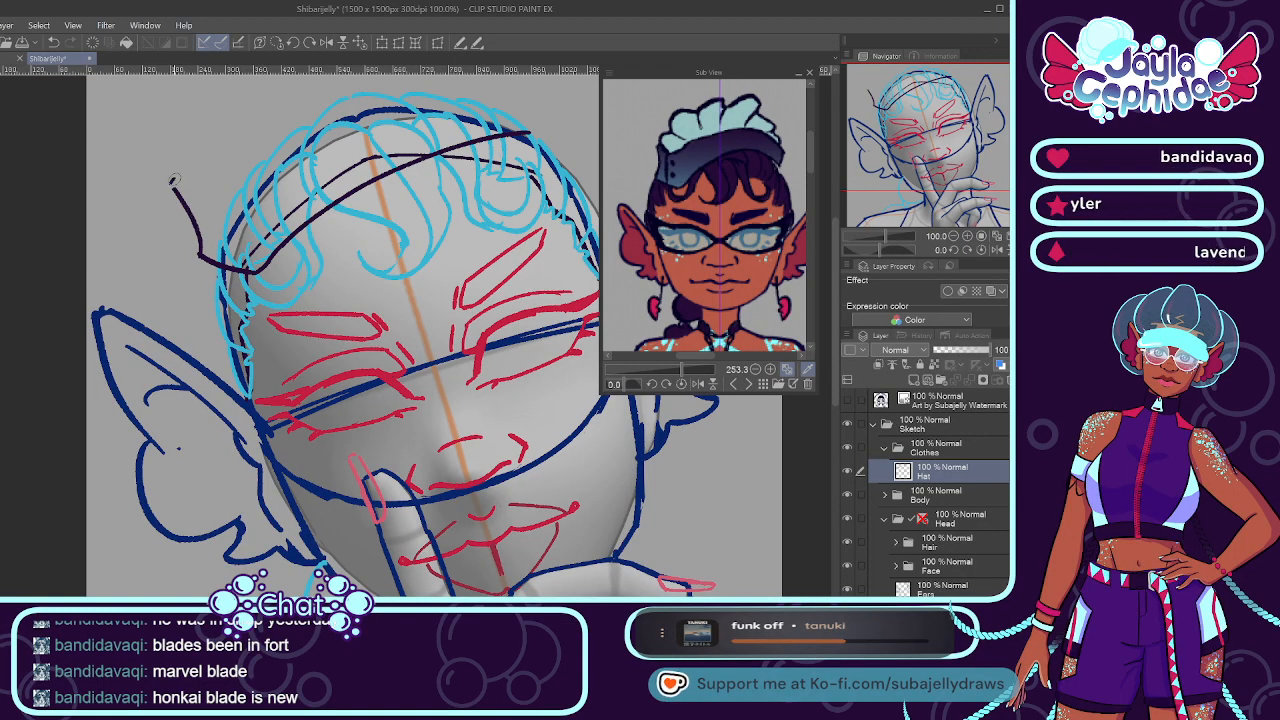
mouse_move(173, 187)
mouse_down()
mouse_move(180, 177)
mouse_move(229, 196)
mouse_up()
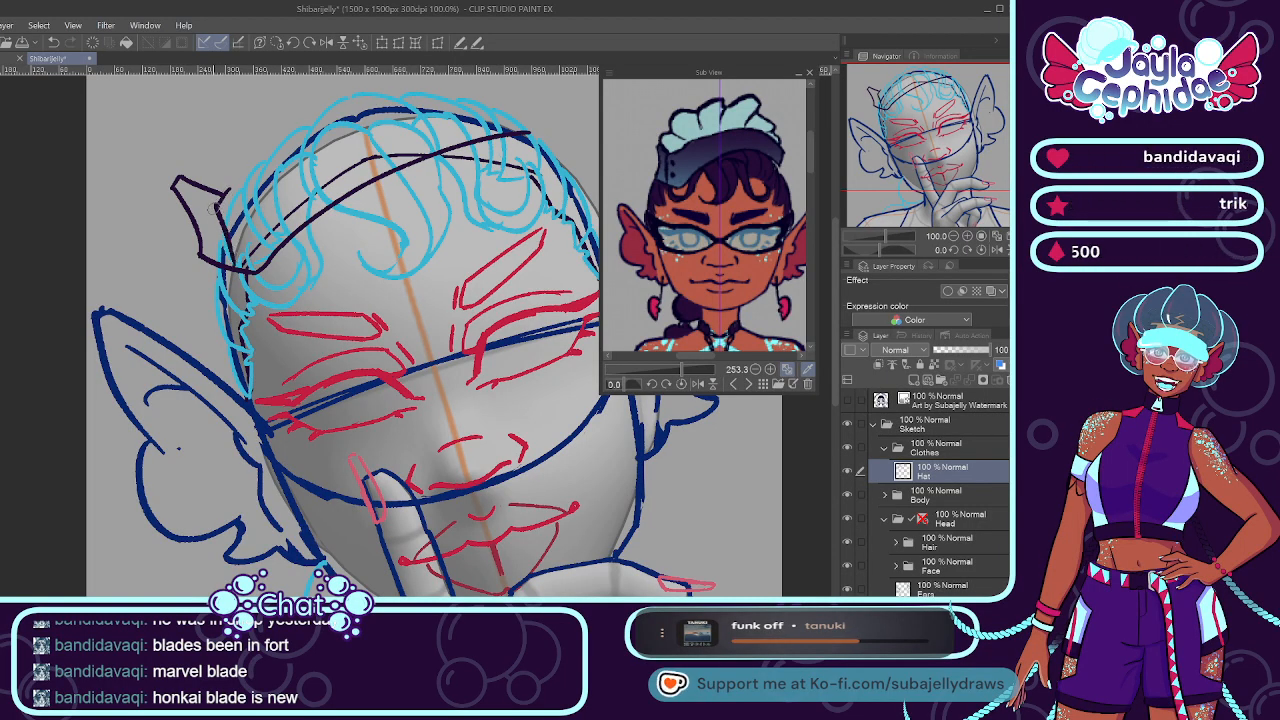
Sketch the start of the hat's upper edge from the left-hand flap over the crown, plus the short closing edge at its right-hand end.
drag(223, 192, 381, 85)
key(ctrl+z)
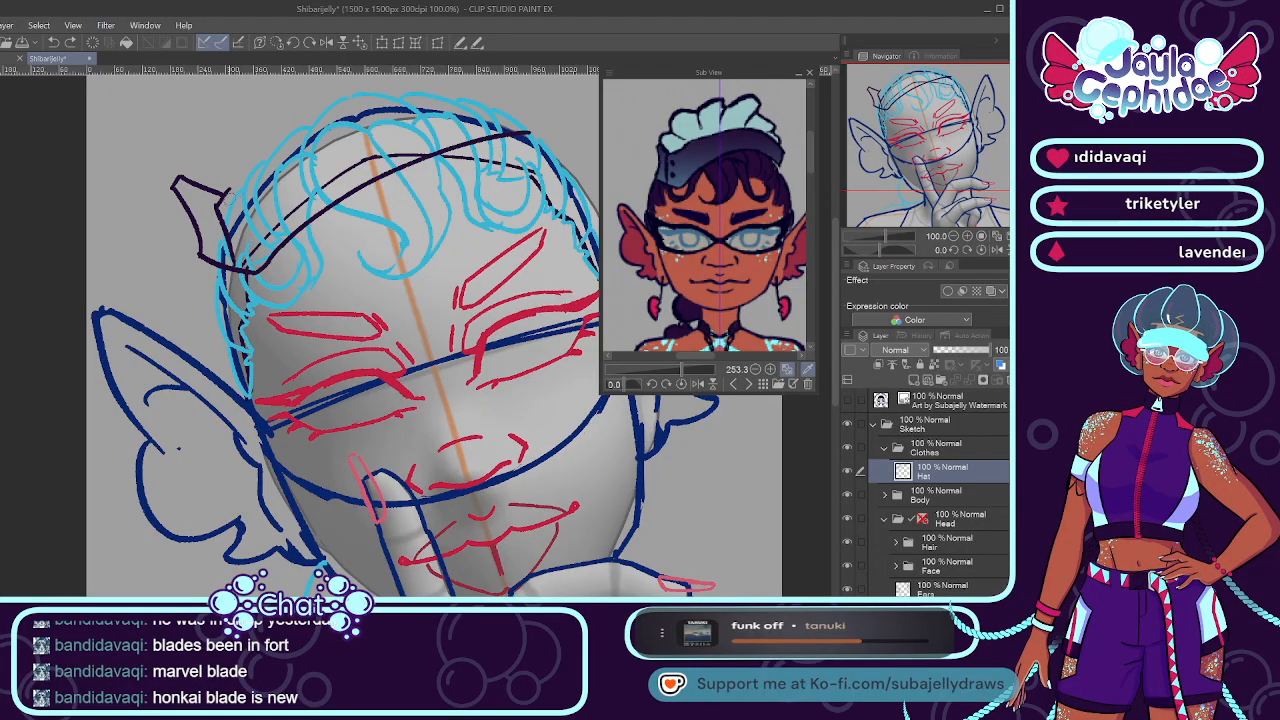
drag(223, 192, 347, 92)
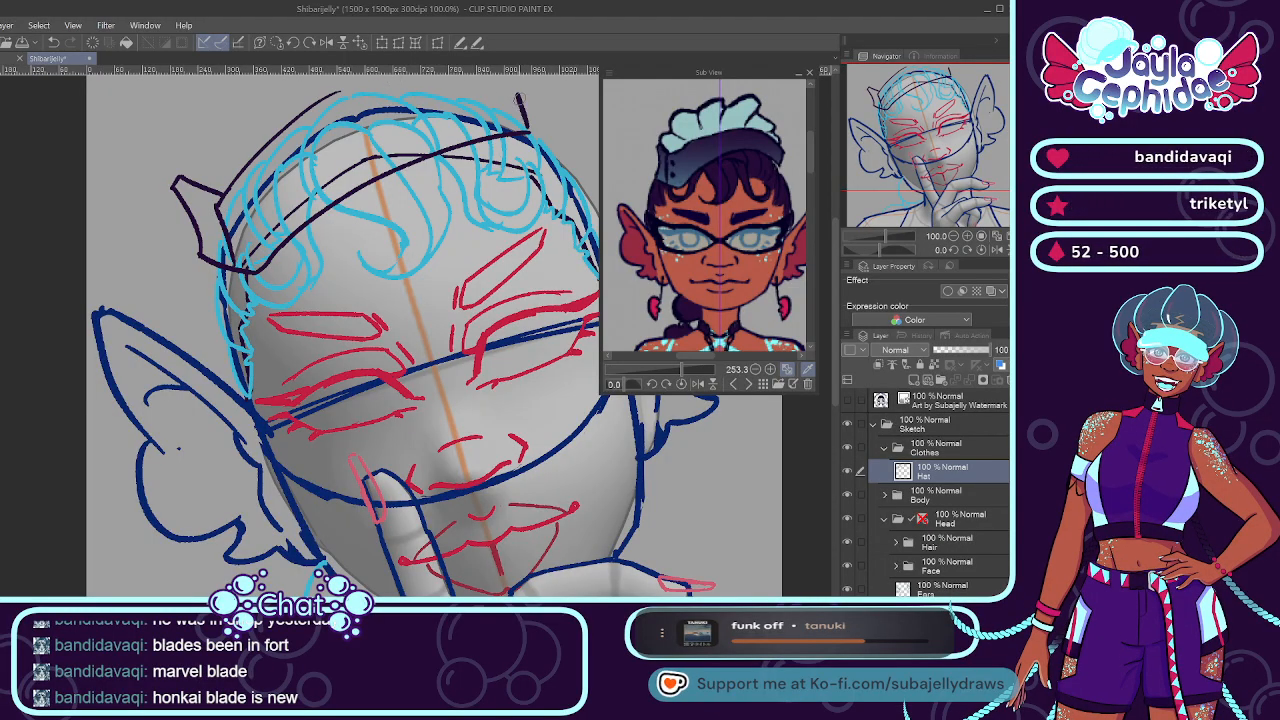
mouse_move(527, 128)
mouse_down()
mouse_move(518, 93)
mouse_move(522, 112)
mouse_move(517, 94)
mouse_move(436, 80)
mouse_move(342, 92)
mouse_move(499, 85)
mouse_up()
key(ctrl+z)
key(ctrl+z)
key(ctrl+z)
key(ctrl+z)
key(ctrl+z)
Complete the hat's upper edge with an arc across the crown to the right-hand corner.
drag(337, 95, 518, 88)
key(ctrl+z)
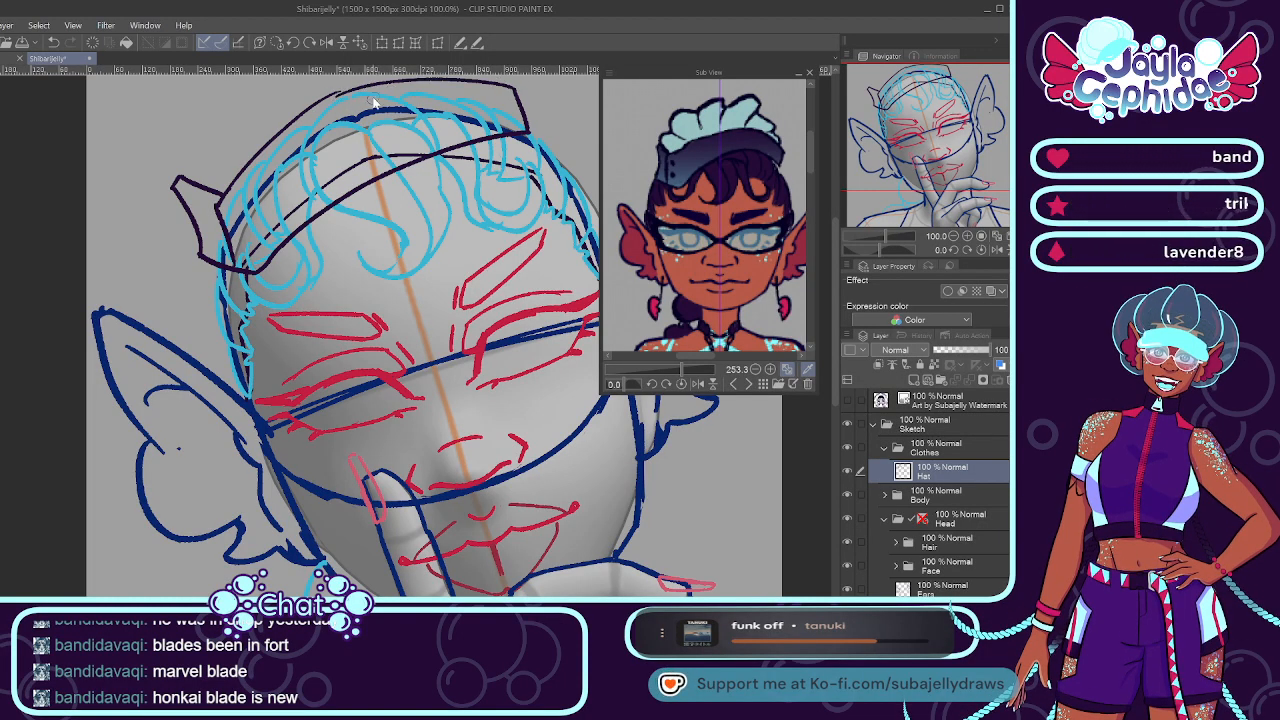
key(ctrl+z)
drag(337, 95, 518, 88)
key(ctrl+z)
mouse_move(332, 94)
mouse_down()
mouse_move(382, 78)
mouse_move(518, 88)
mouse_up()
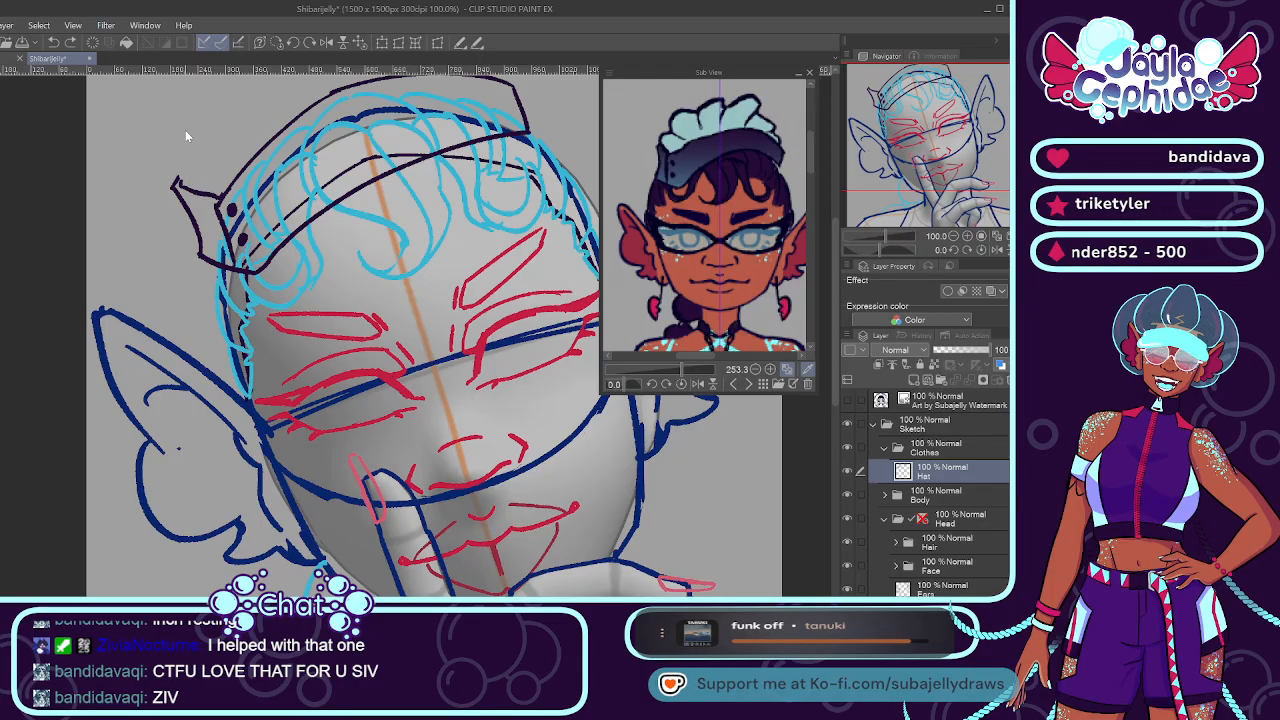
Try to sketch a small rounded frill lobe above the hat's left-hand tip on the Hat layer.
drag(180, 128, 187, 178)
key(ctrl+z)
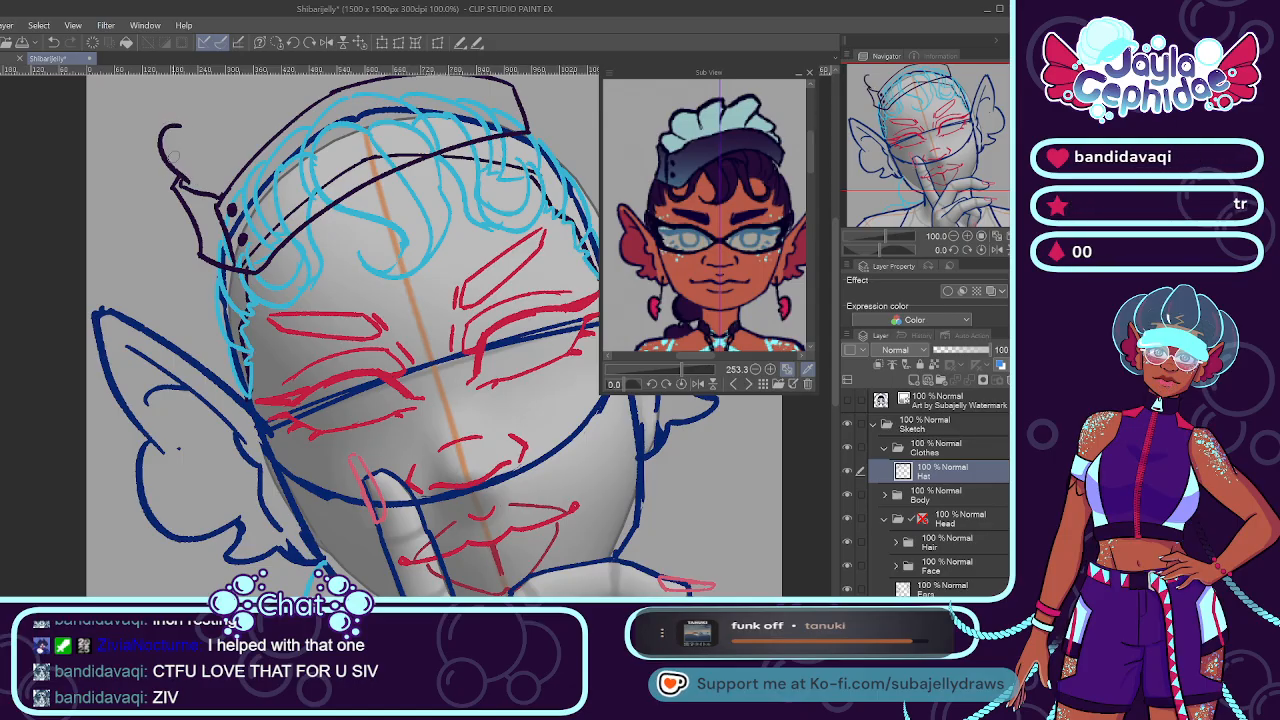
drag(180, 124, 188, 184)
key(ctrl+z)
drag(178, 128, 171, 182)
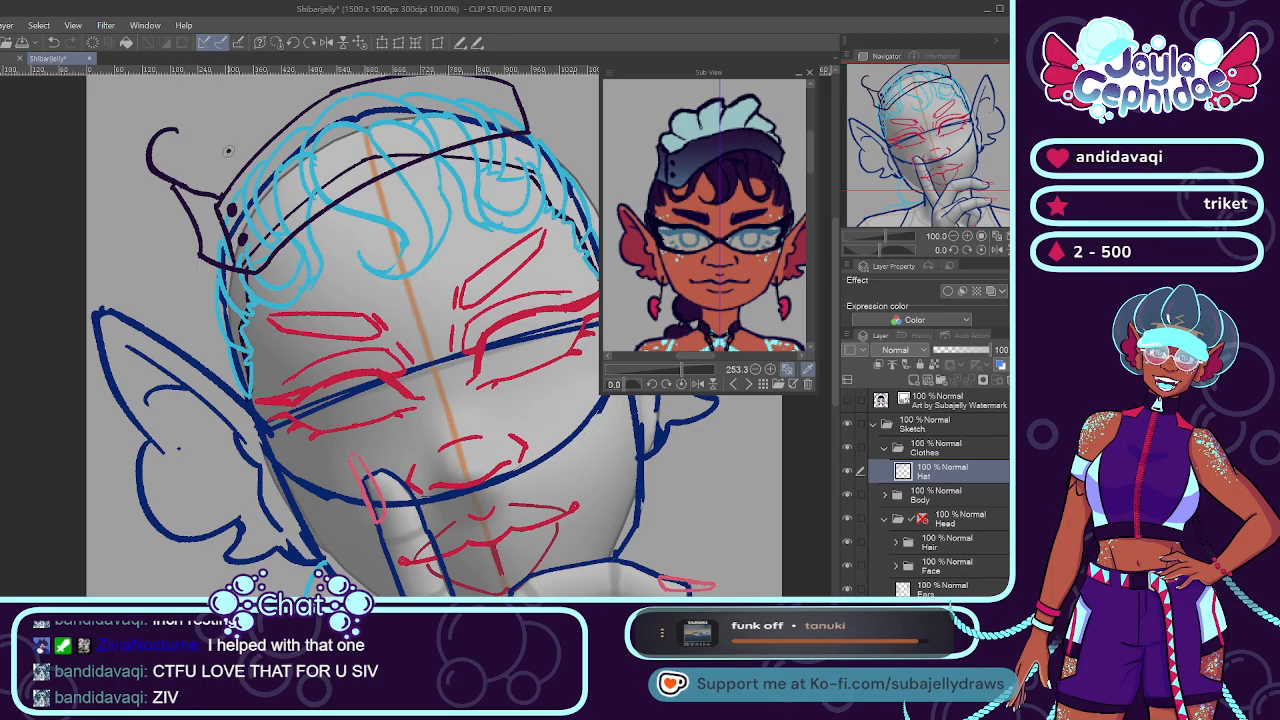
Try to sketch a taller second frill lobe above the first, reaching the canvas's upper edge, with a fold line running toward the hat.
key(ctrl+z)
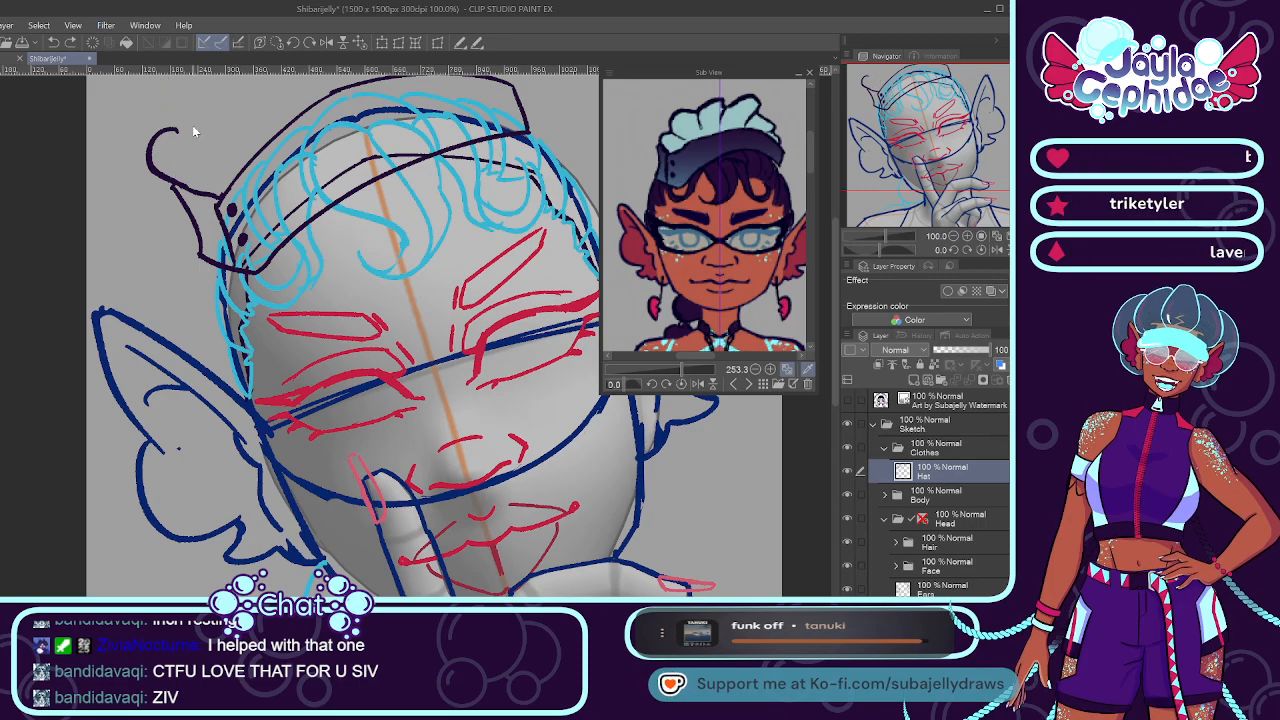
drag(237, 157, 163, 82)
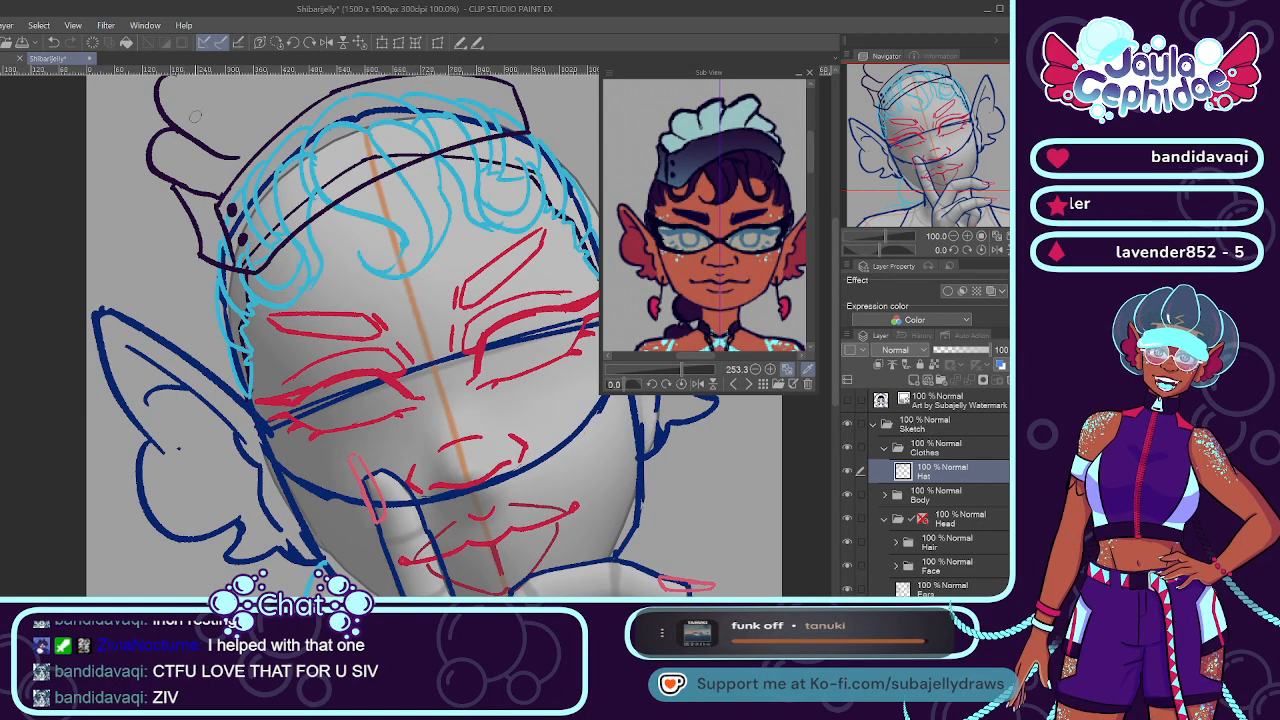
key(ctrl+z)
mouse_move(178, 130)
mouse_down()
mouse_move(182, 77)
mouse_move(220, 204)
mouse_up()
scroll(183, 88, down, 1)
scroll(183, 88, up, 1)
scroll(183, 88, up, 1)
key(ctrl+z)
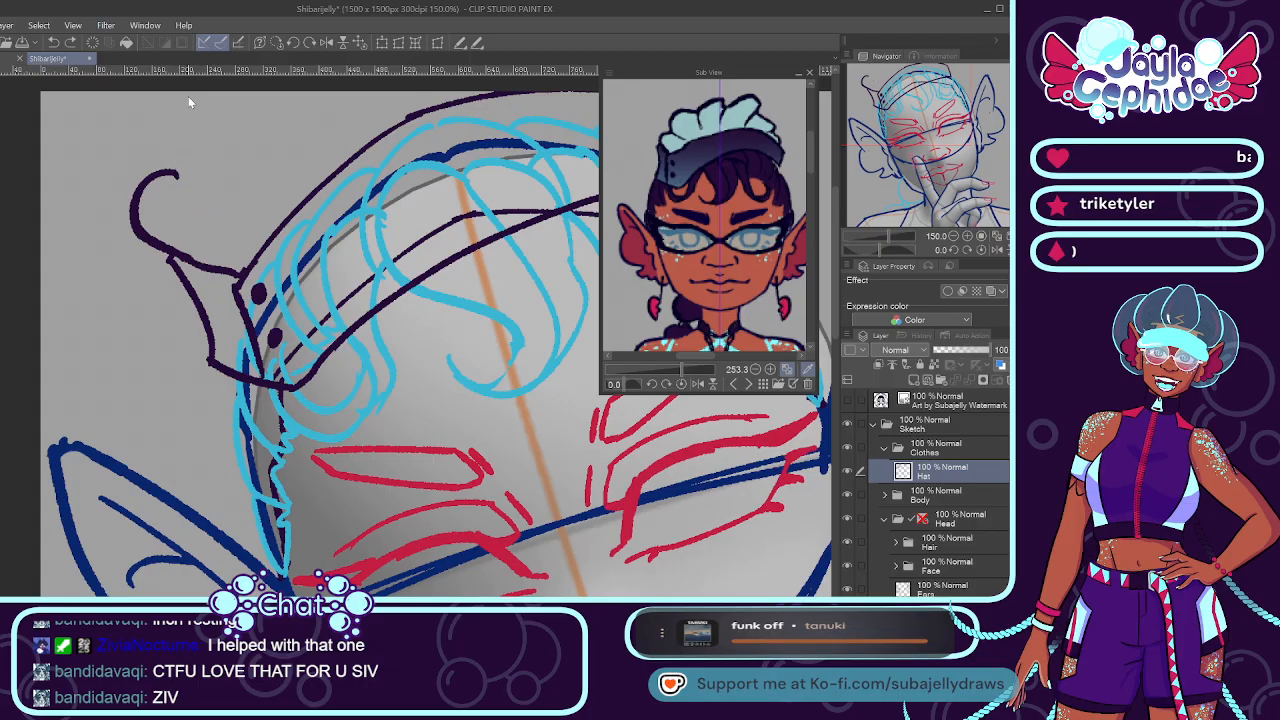
drag(178, 96, 222, 204)
key(ctrl+z)
mouse_move(178, 94)
mouse_down()
mouse_move(222, 204)
mouse_move(185, 188)
mouse_move(268, 204)
mouse_up()
key(ctrl+z)
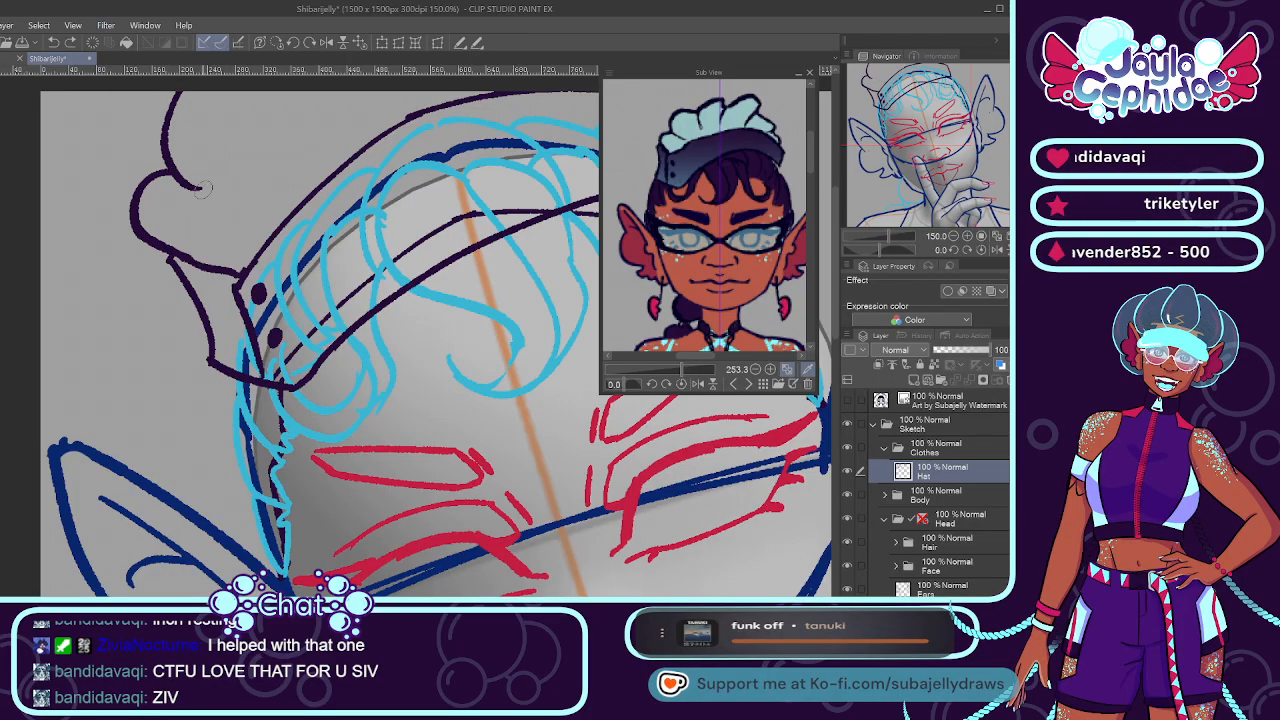
drag(328, 95, 330, 121)
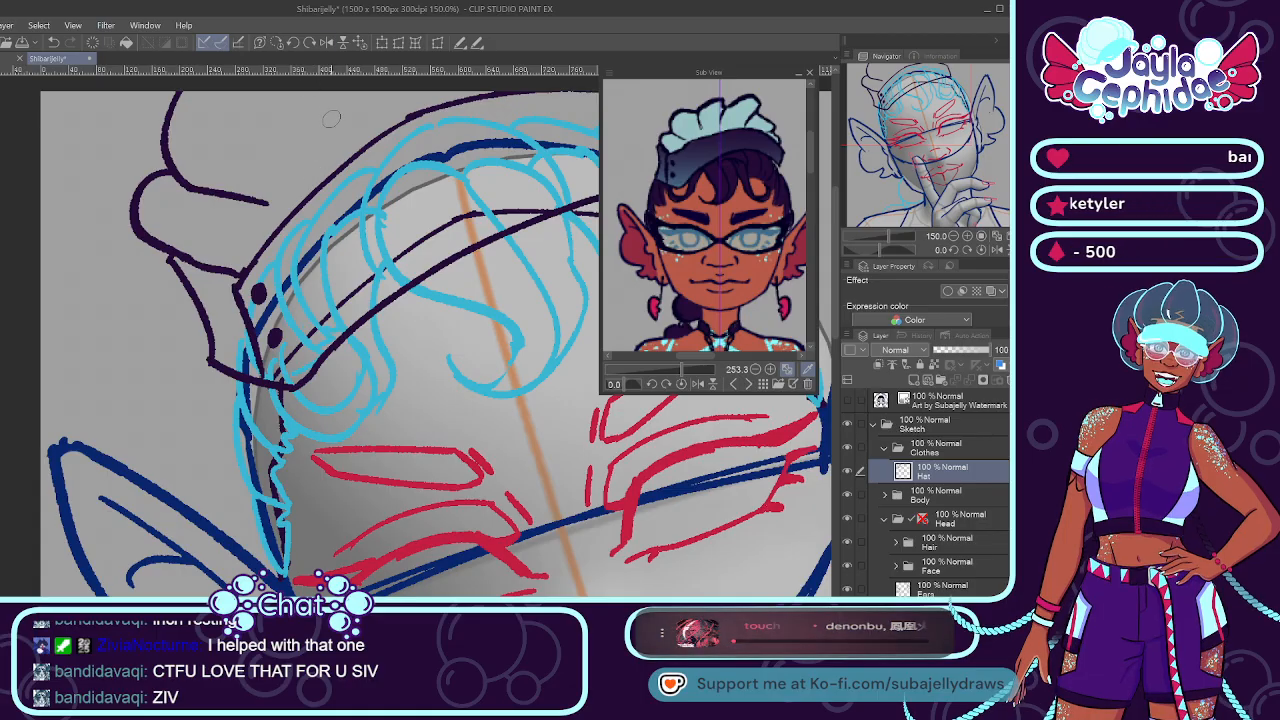
Undo the frill lobes sketched above the hat.
key(ctrl+minus)
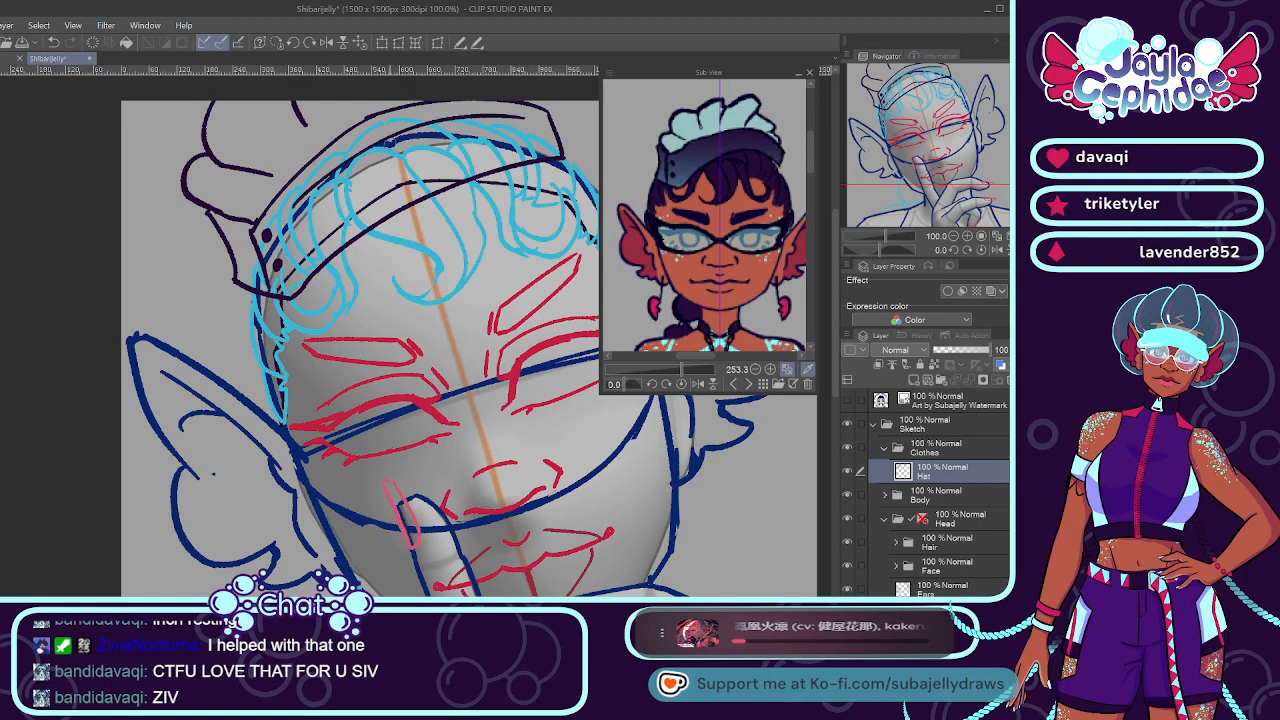
key(ctrl+minus)
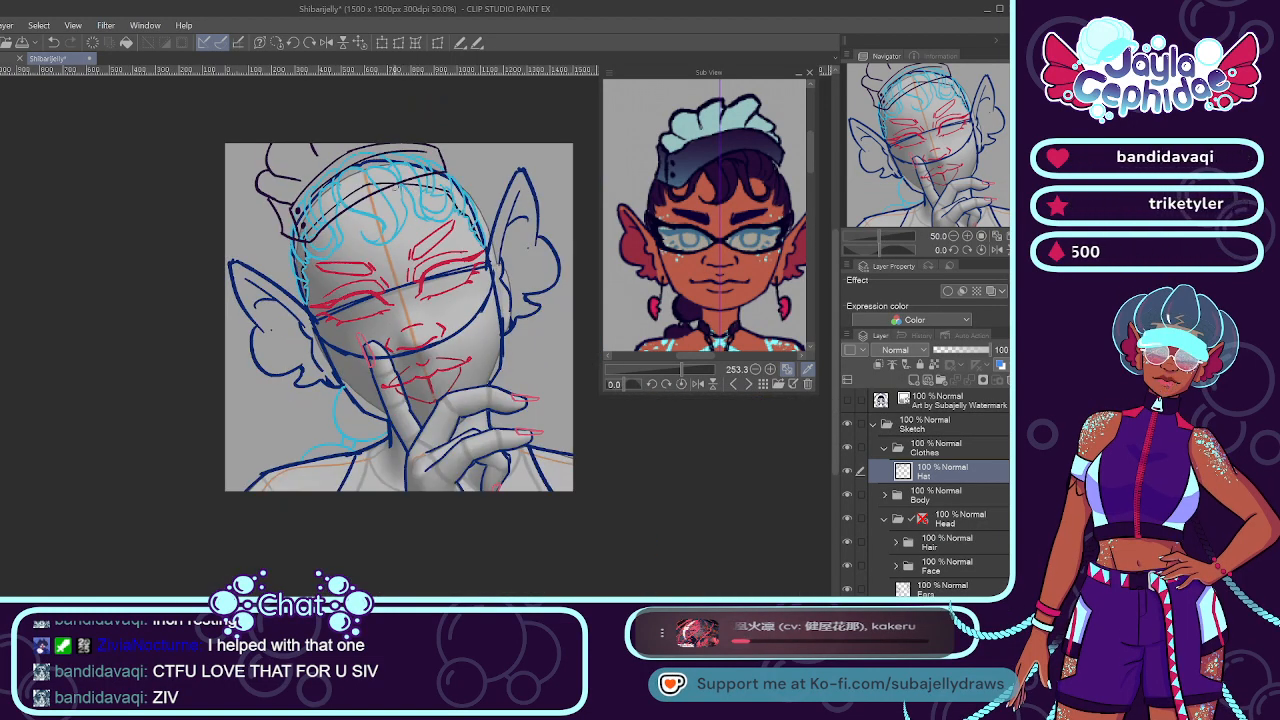
key(ctrl+plus)
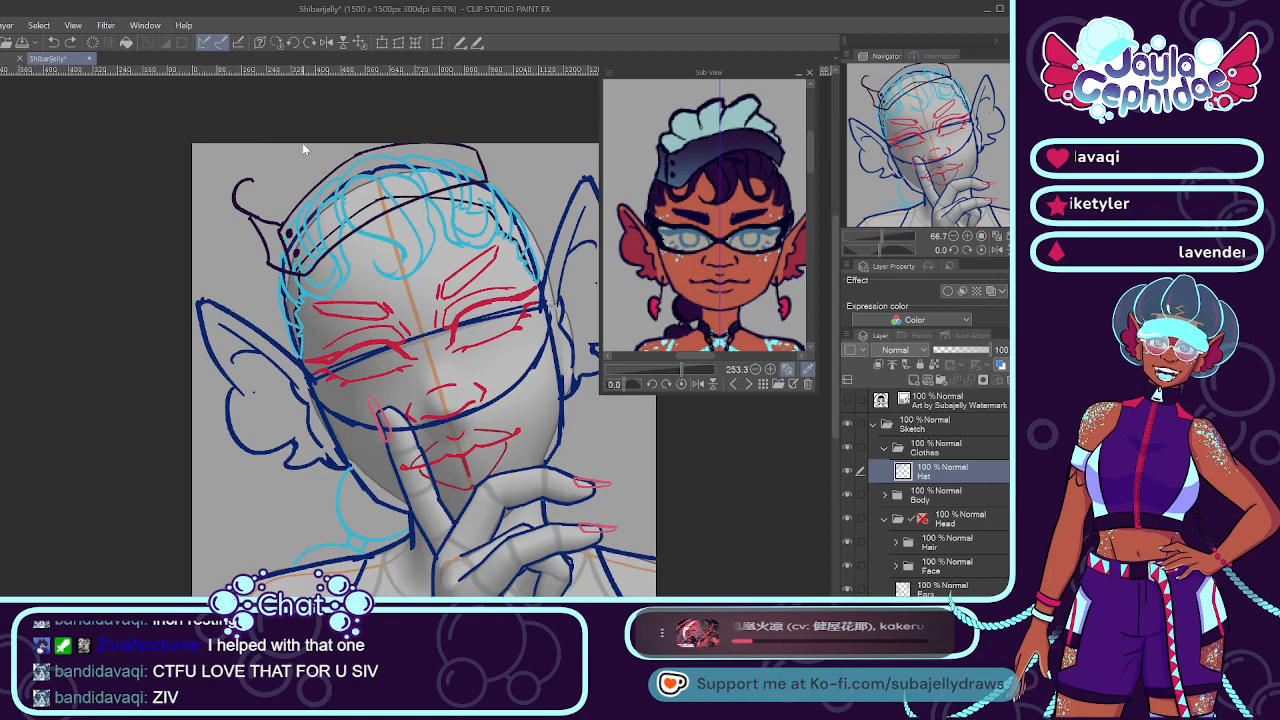
key(ctrl+z)
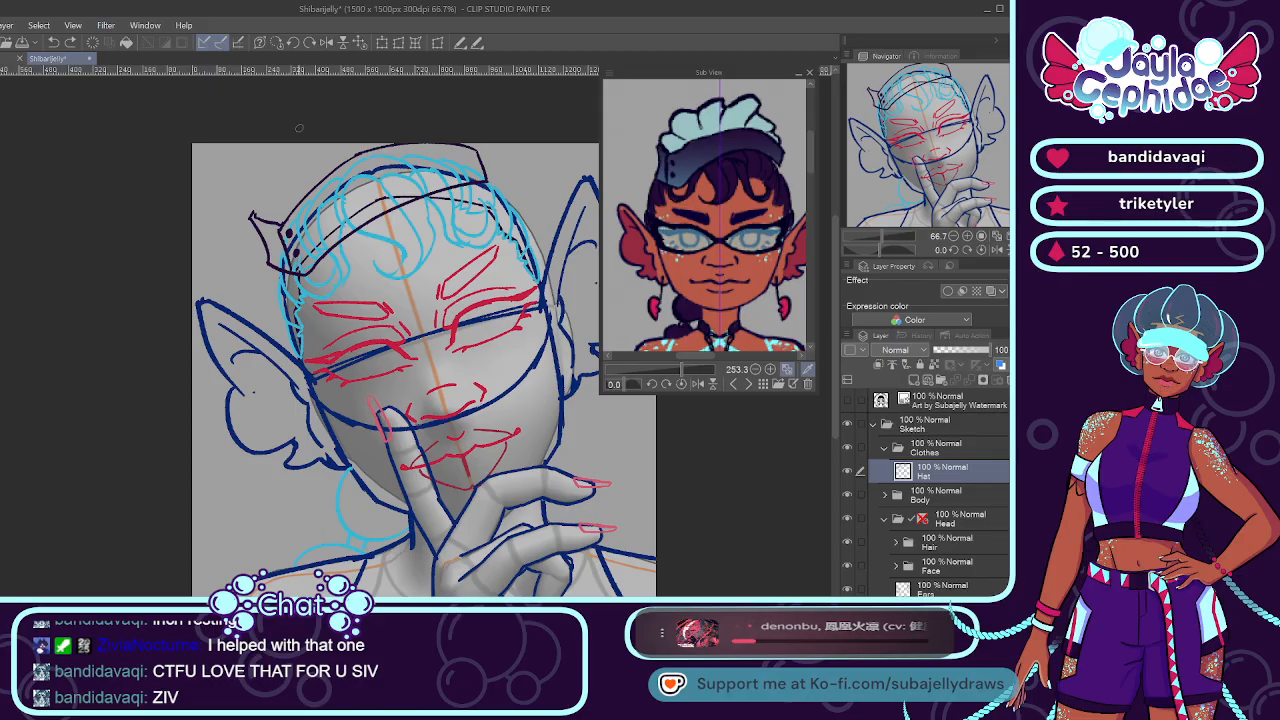
Zoom the Sub View reference out to 82.7 to show the character's head and upper body.
mouse_move(683, 370)
mouse_down()
mouse_move(640, 366)
mouse_move(667, 359)
mouse_up()
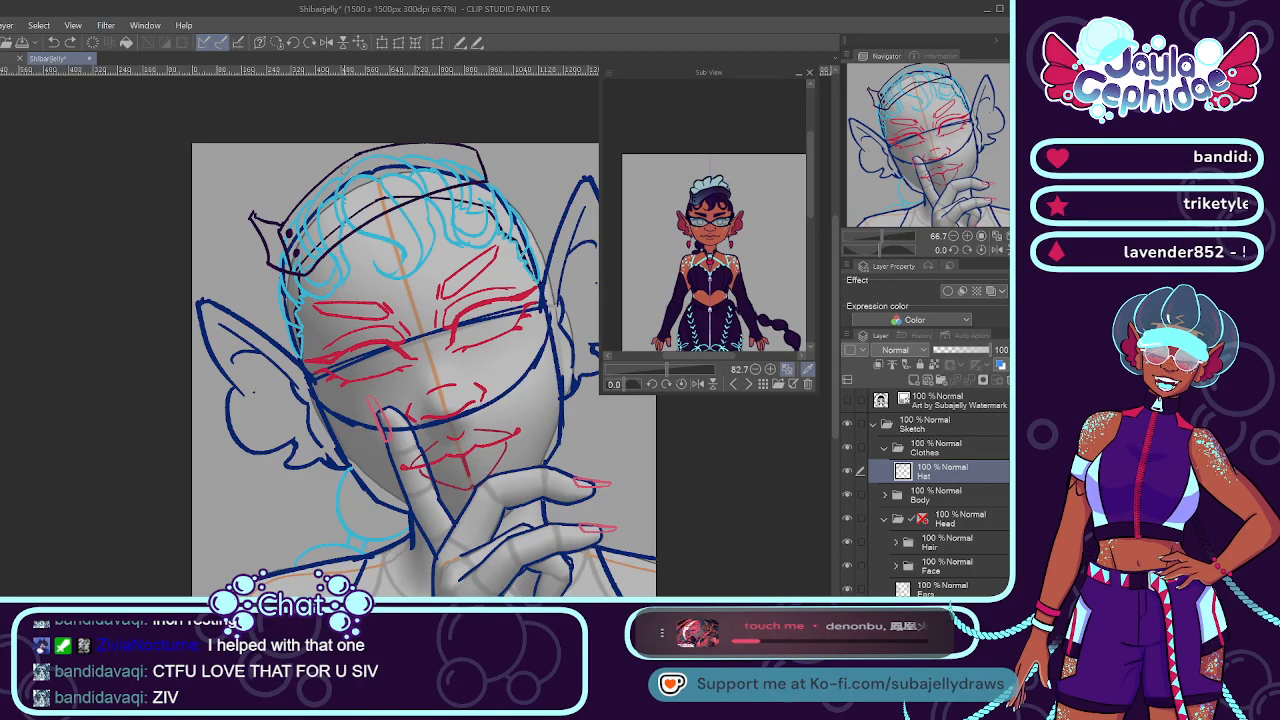
key(ctrl+minus)
scroll(353, 162, up, 4)
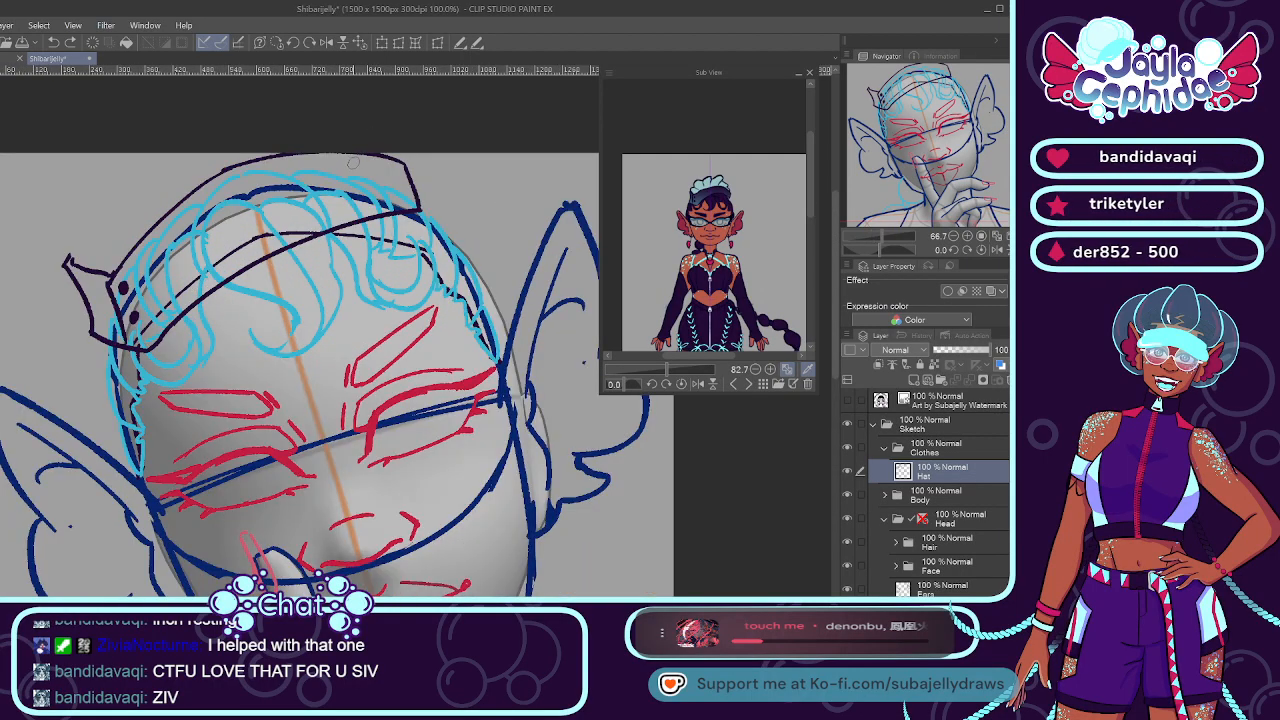
scroll(244, 186, up, 1)
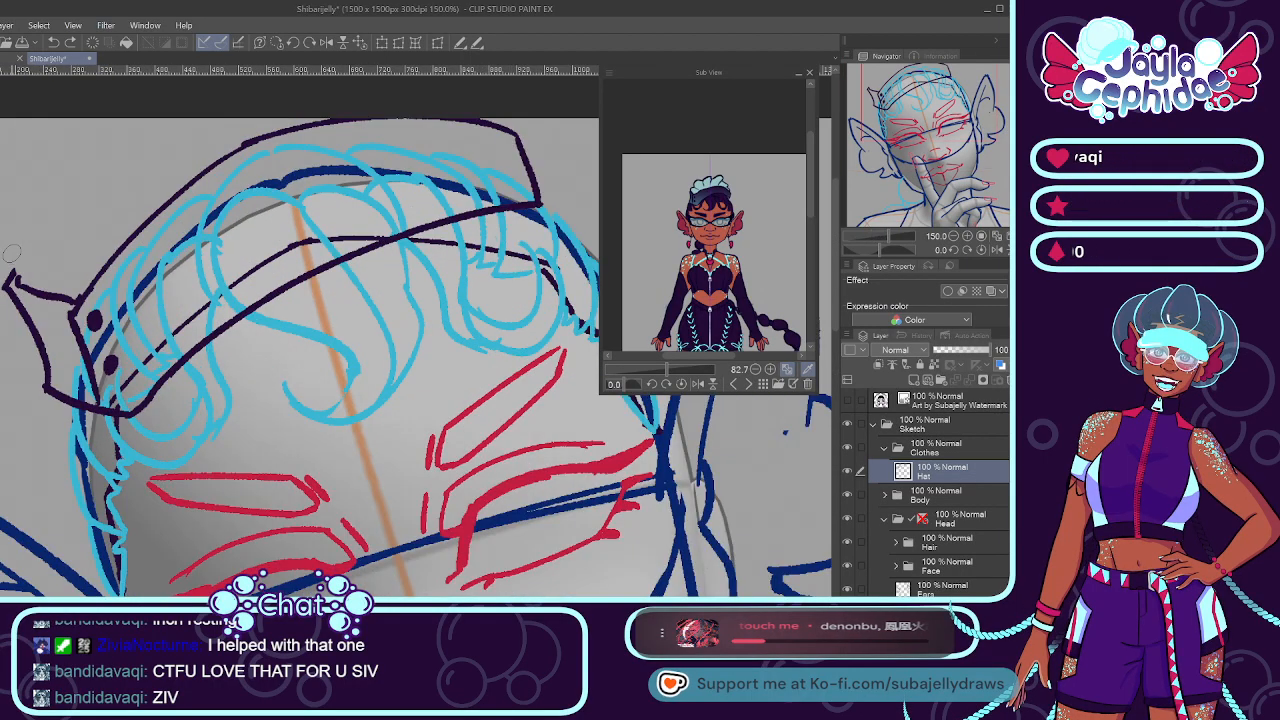
Try to sketch one tall outer frill edge rising from the hat's left-hand tip on the Hat layer.
mouse_move(19, 278)
mouse_down()
mouse_move(57, 120)
mouse_move(59, 214)
mouse_up()
key(ctrl+z)
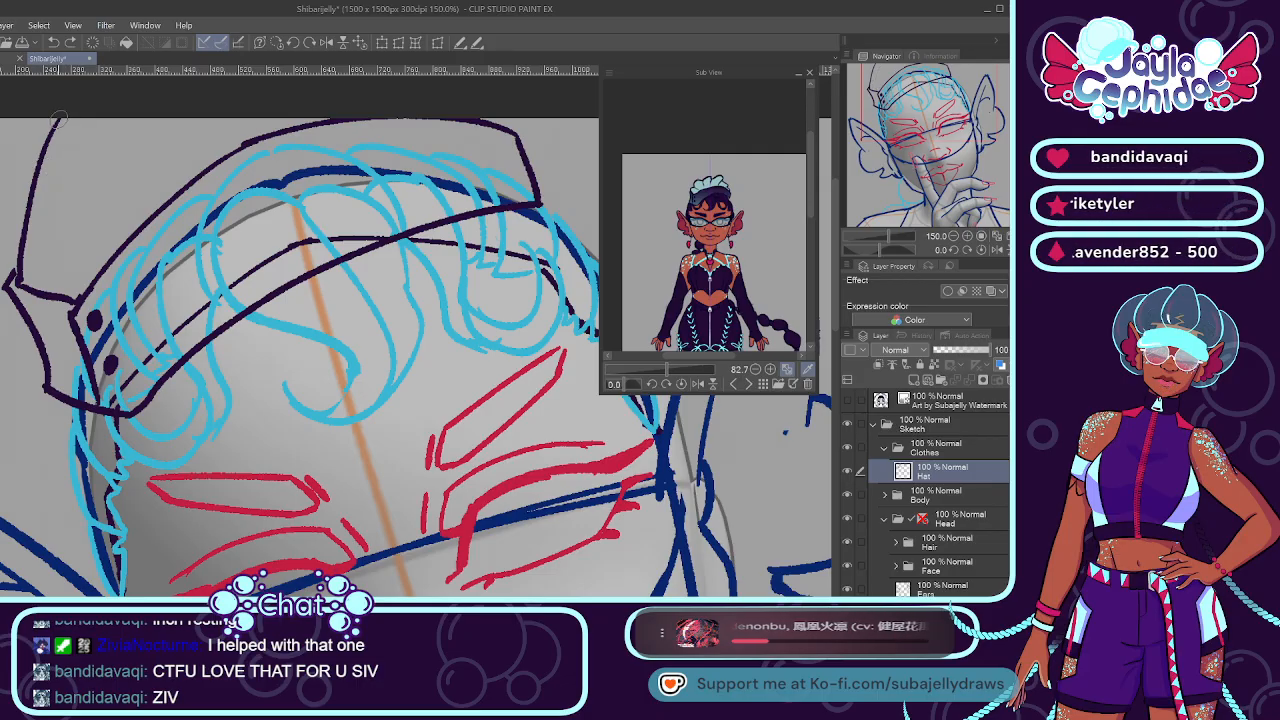
key(ctrl+z)
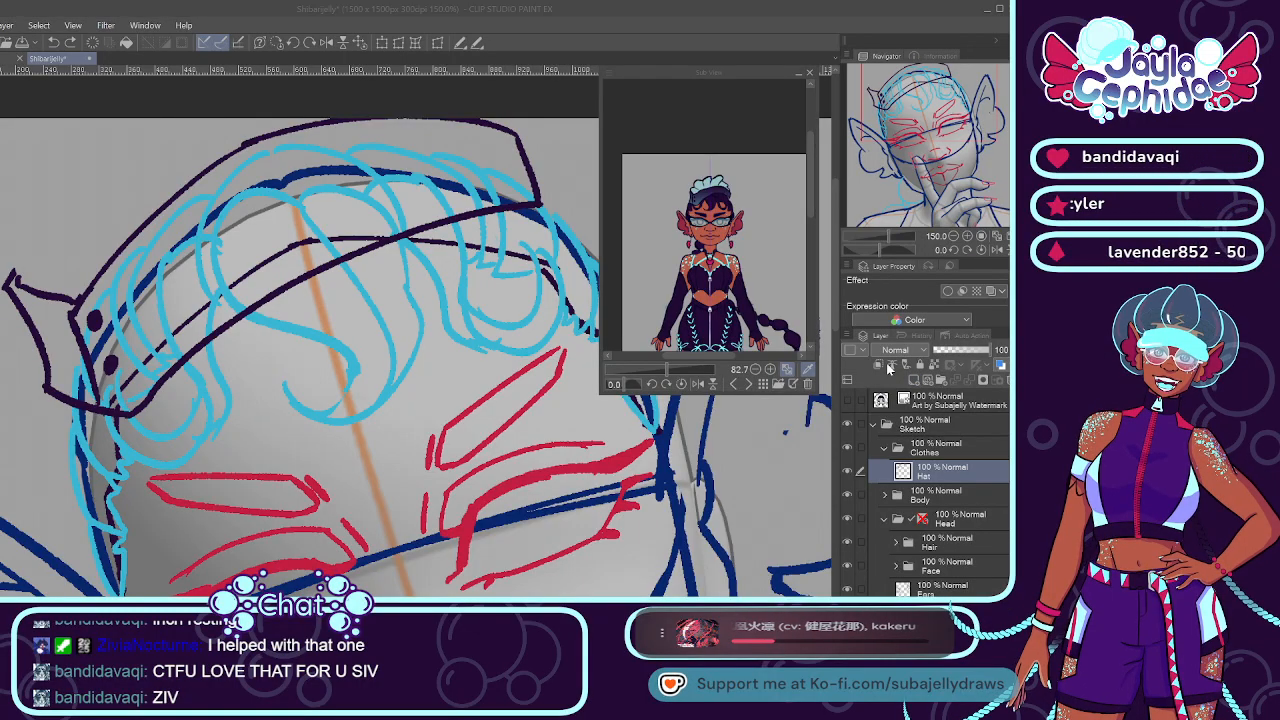
Add a layer named Hat Frill above Hat and sketch the frill's tall outer edge up from the hat's left-hand tip.
text(Hat Frill)
key(Return)
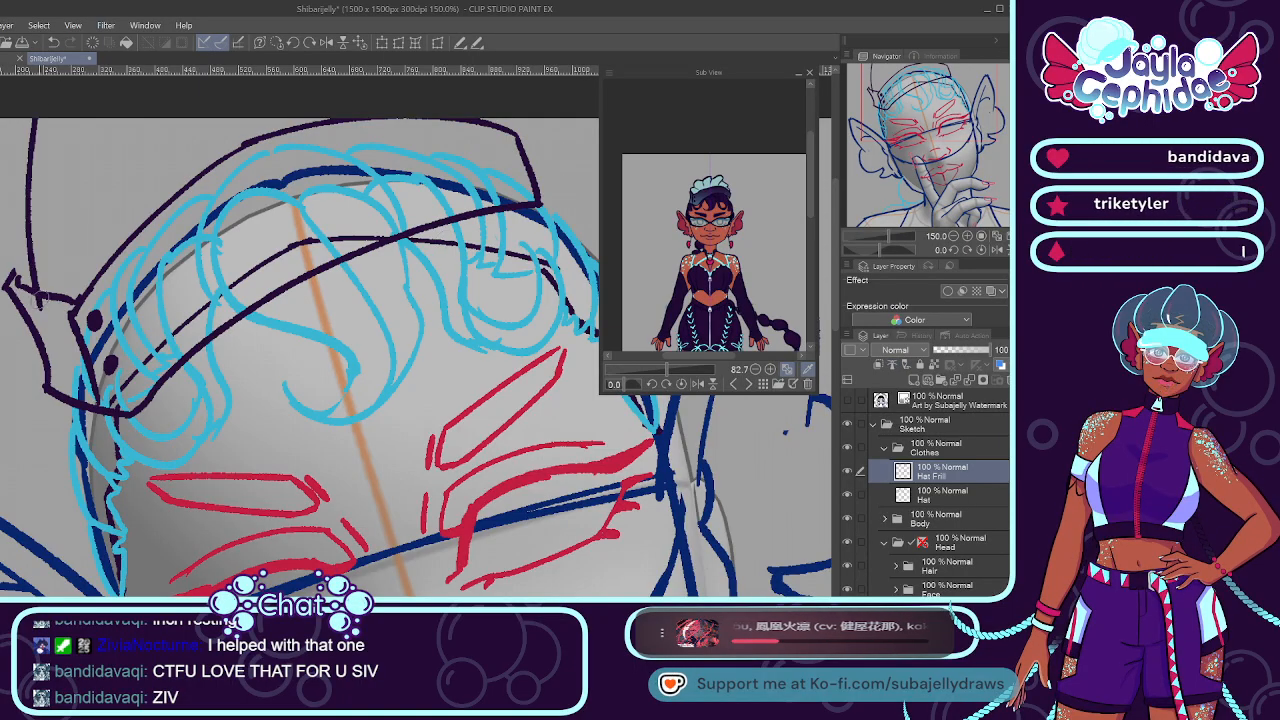
drag(34, 118, 22, 290)
key(ctrl+z)
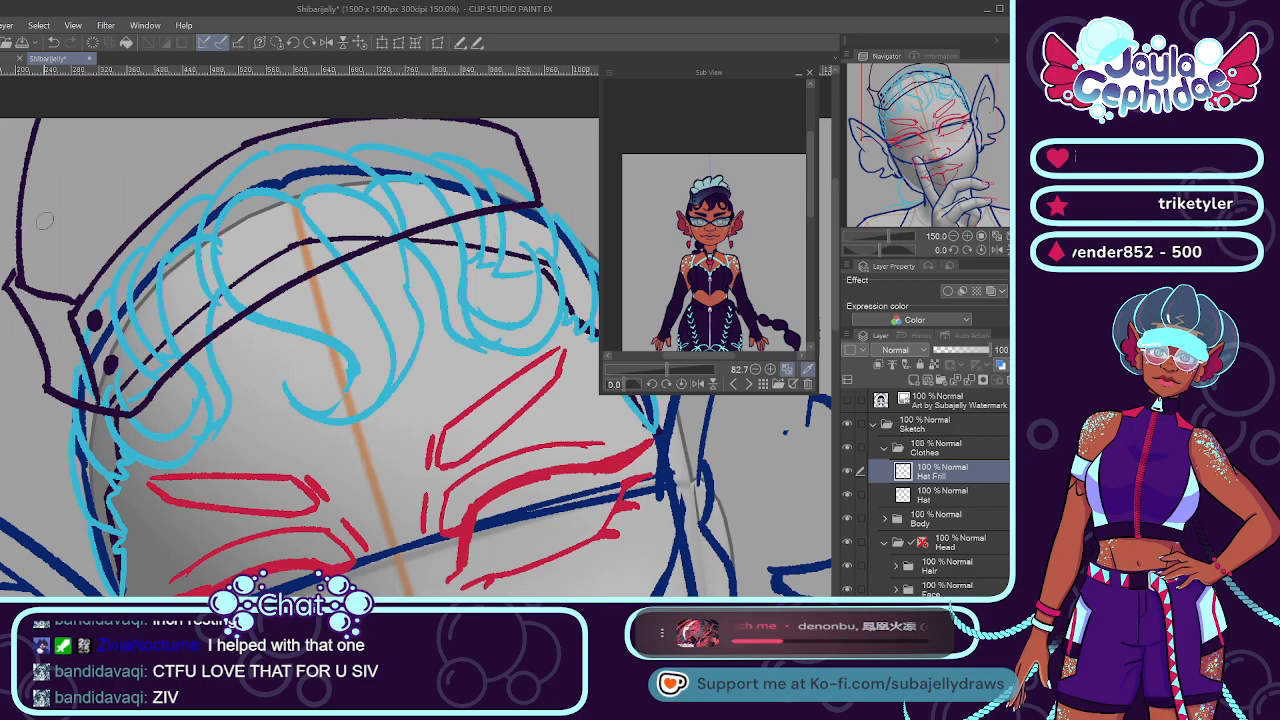
scroll(84, 208, down, 3)
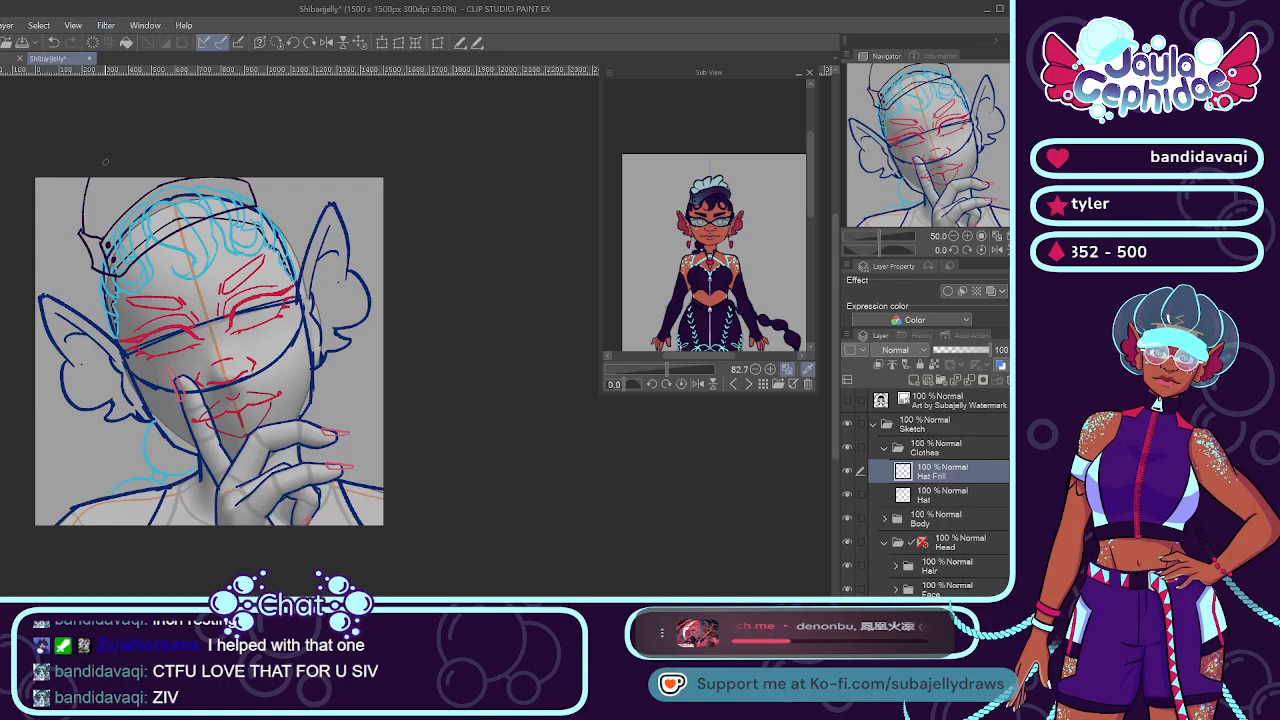
scroll(112, 170, up, 3)
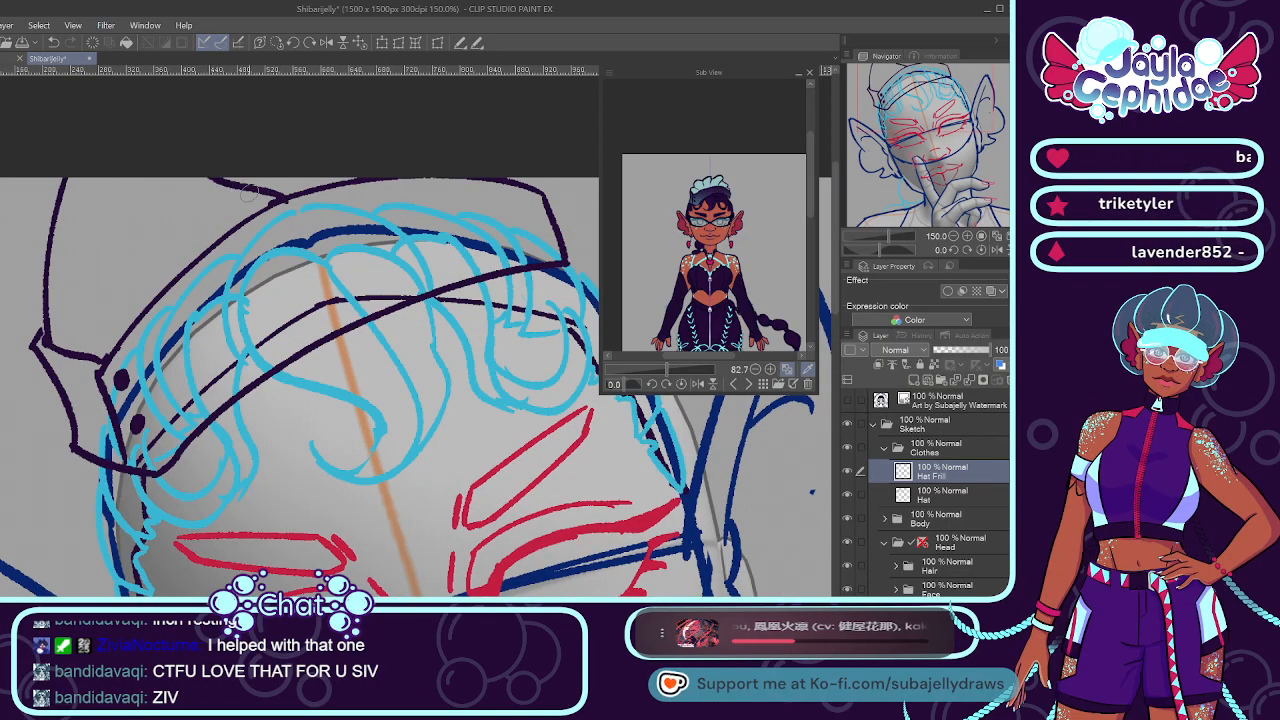
Try to sketch a pleat line inside the left-hand part of the hat's frill.
mouse_move(100, 180)
mouse_down()
mouse_move(82, 205)
mouse_move(115, 240)
mouse_move(80, 198)
mouse_move(115, 242)
mouse_up()
key(ctrl+z)
key(ctrl+z)
drag(97, 180, 120, 236)
key(ctrl+z)
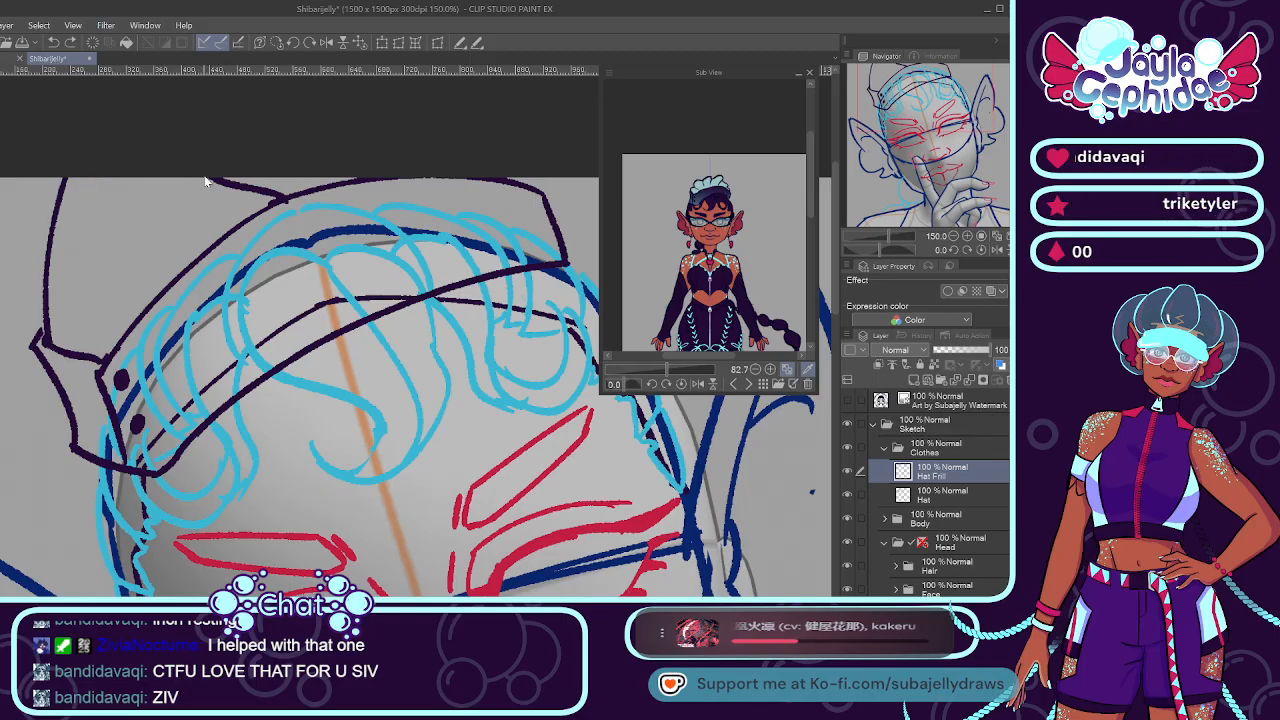
Sketch a slanted pleat line in the upper part of the frill, running down to the hat's upper edge.
drag(185, 190, 237, 217)
key(ctrl+z)
drag(166, 181, 241, 219)
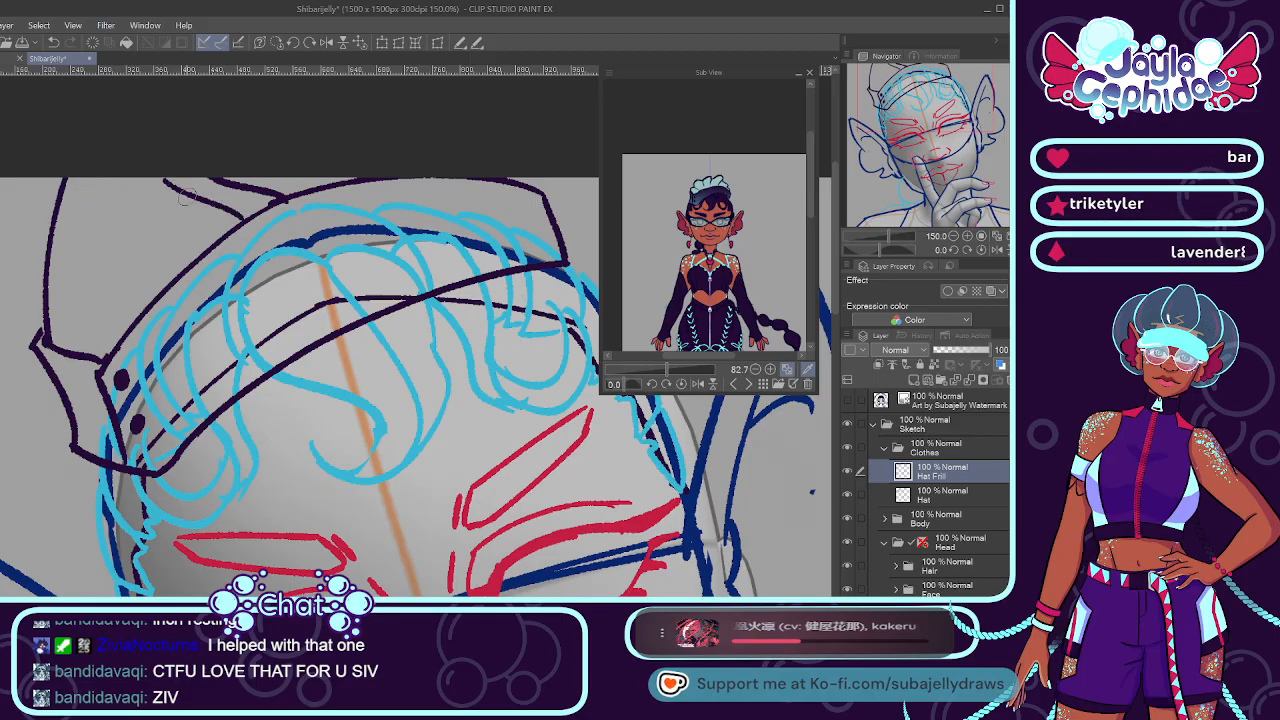
key(ctrl+z)
drag(157, 185, 245, 222)
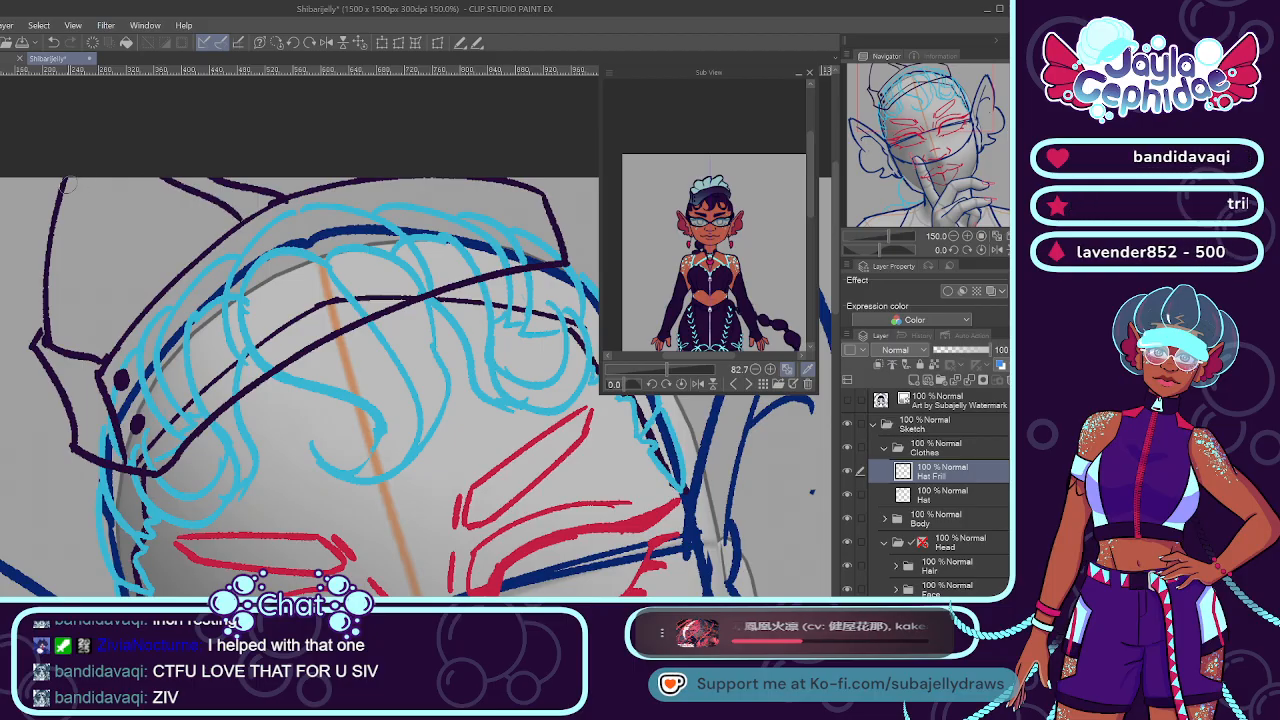
Rework the frill's left-hand outer edge into stepped lobes with pleat lines running in to the hat's upper edge.
drag(50, 229, 117, 285)
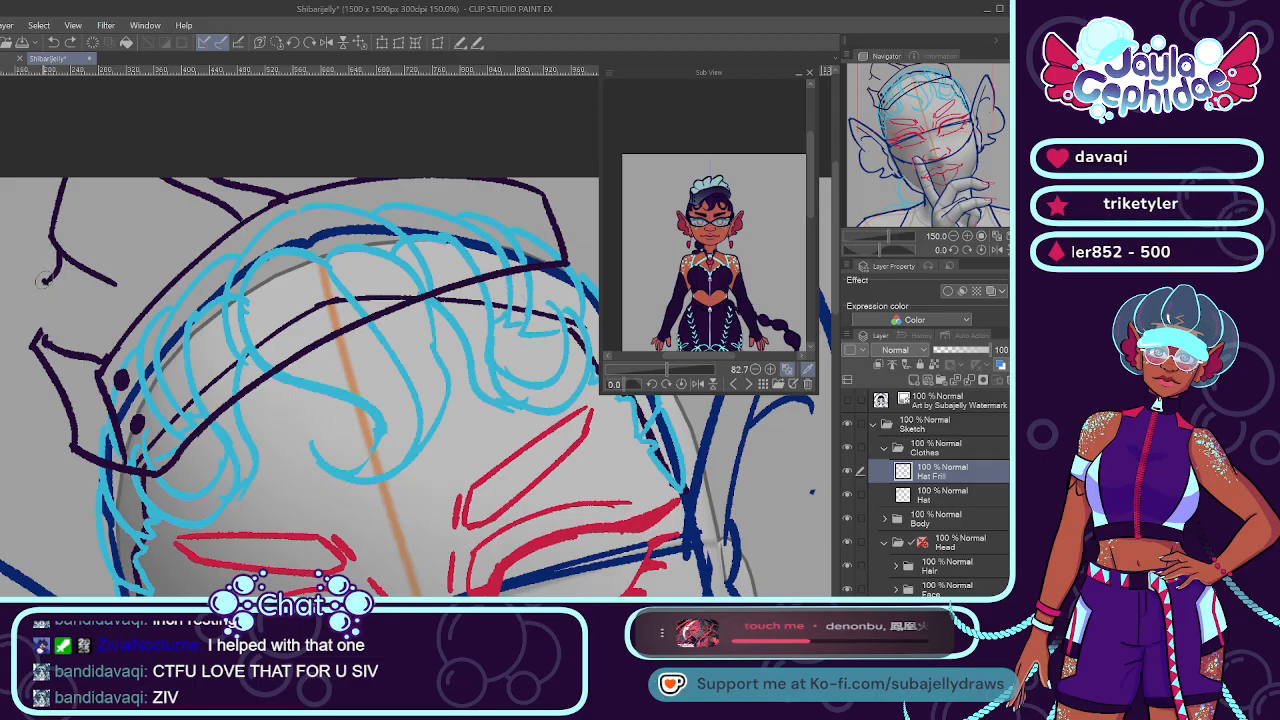
mouse_move(47, 291)
mouse_down()
mouse_move(112, 283)
mouse_move(166, 298)
mouse_up()
key(ctrl+z)
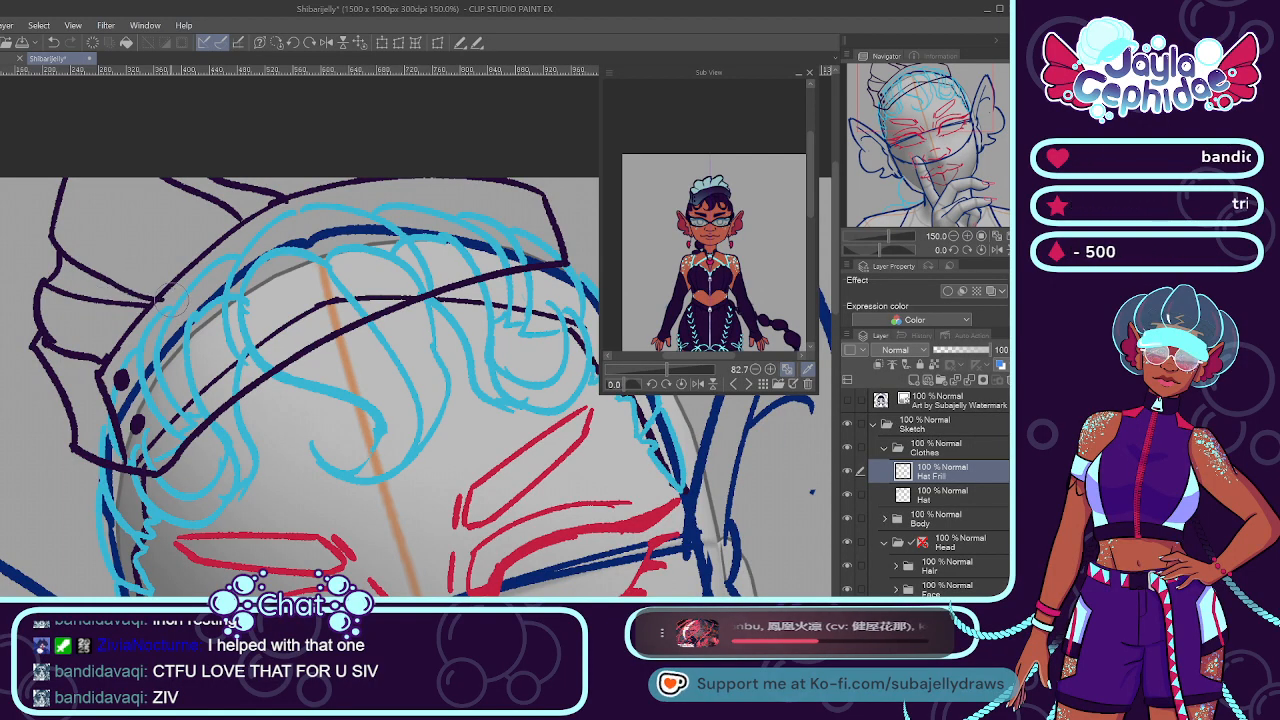
Enlarge the Sub View reference to 218.2 and add a layer named Earrings above Hat Frill.
scroll(146, 275, down, 2)
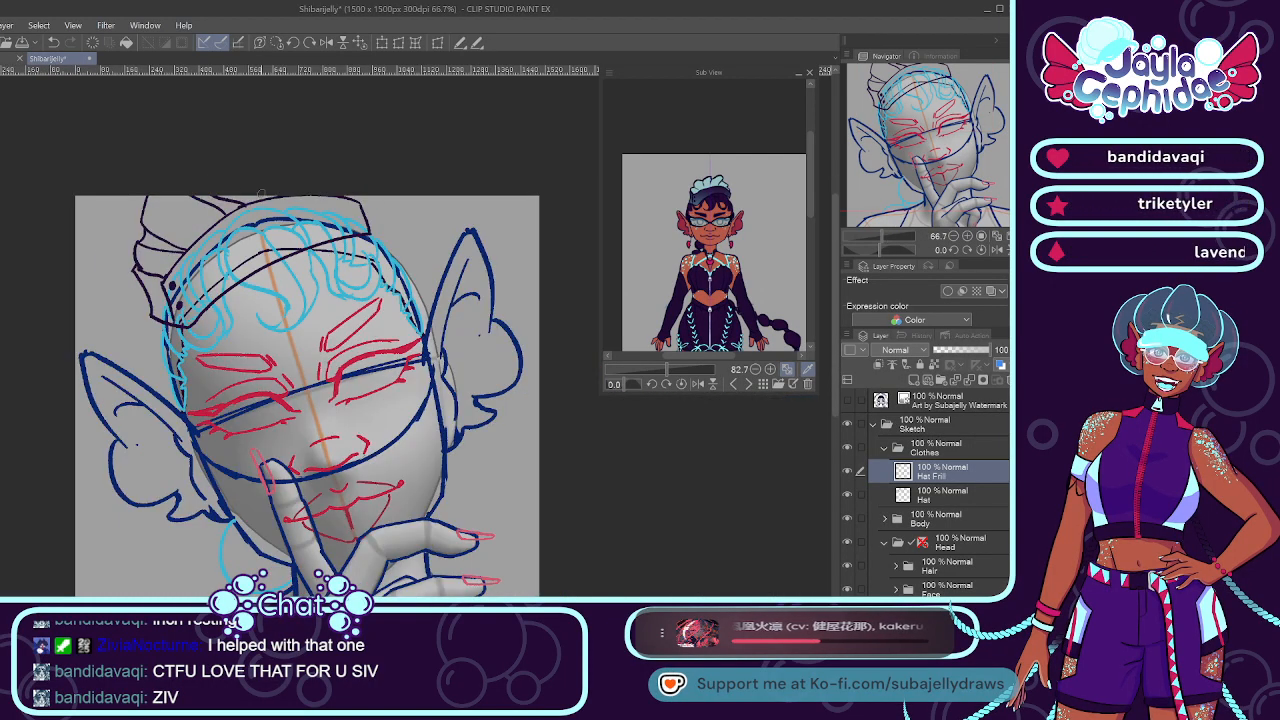
scroll(356, 190, down, 2)
scroll(332, 311, up, 3)
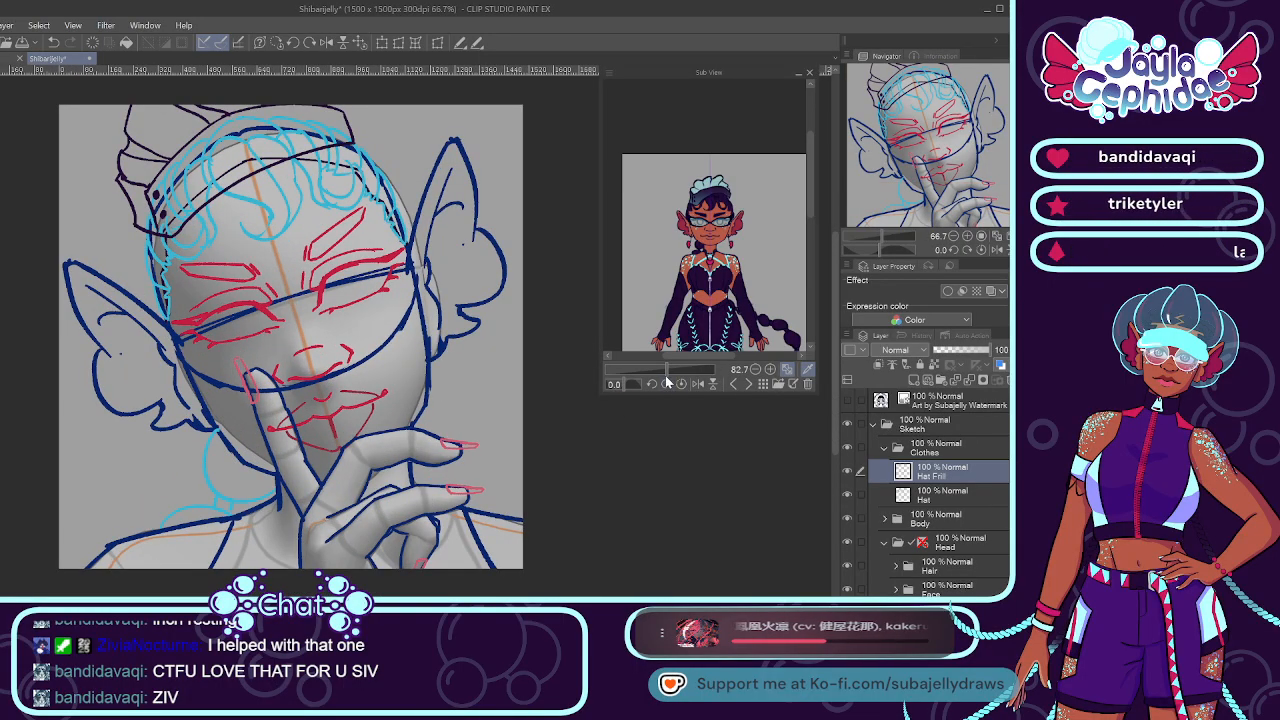
drag(667, 369, 679, 369)
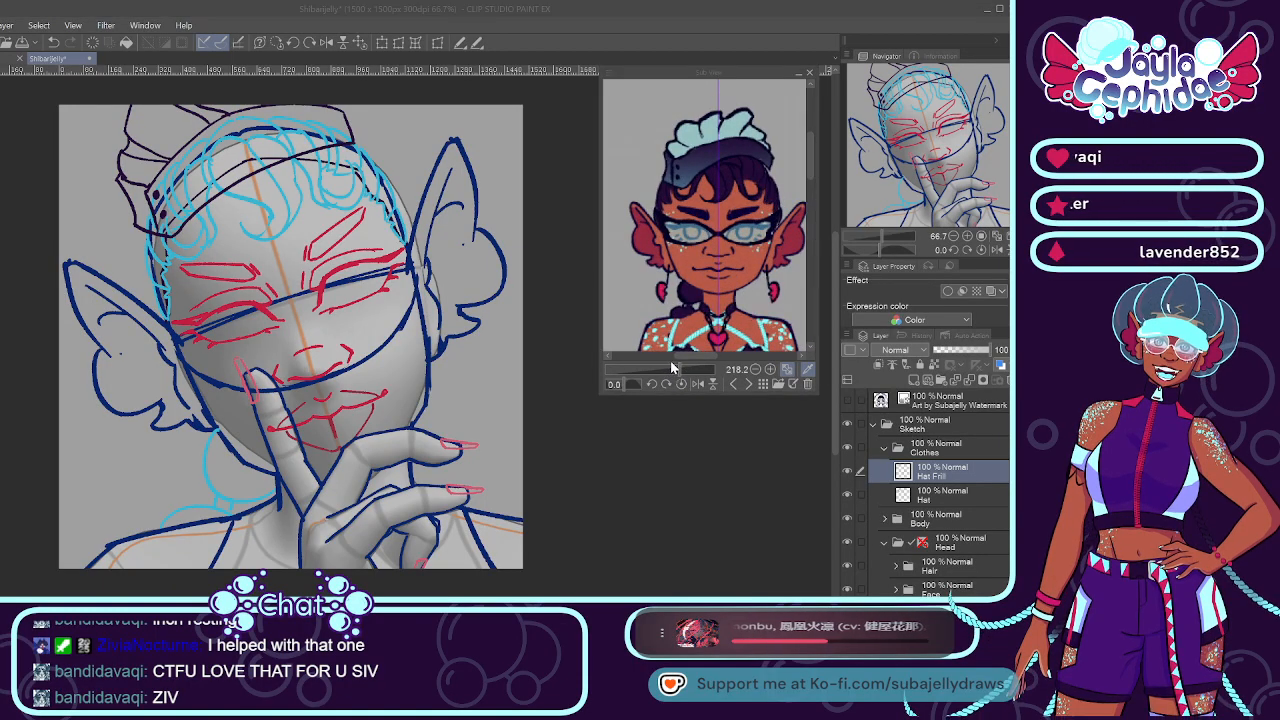
text(Earrings)
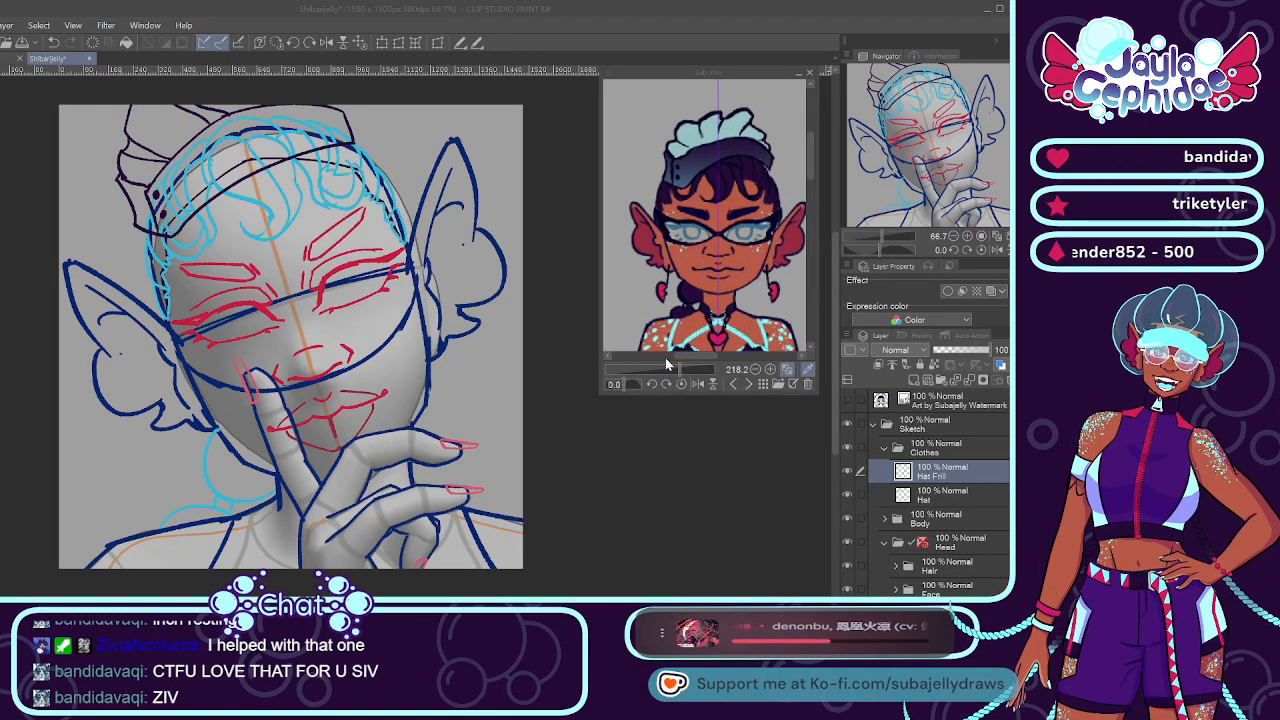
key(Return)
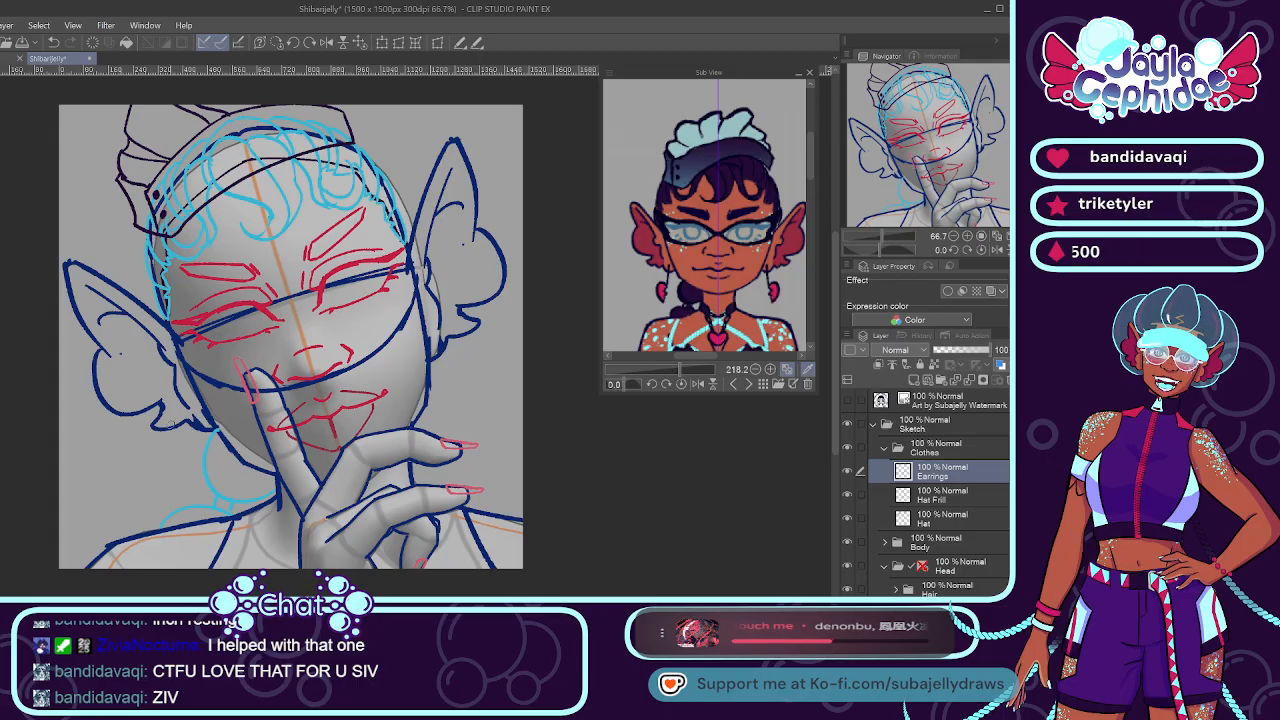
Sketch the earring's stud and hanging stem below the lobe of the left-hand ear.
key(ctrl+alt+0)
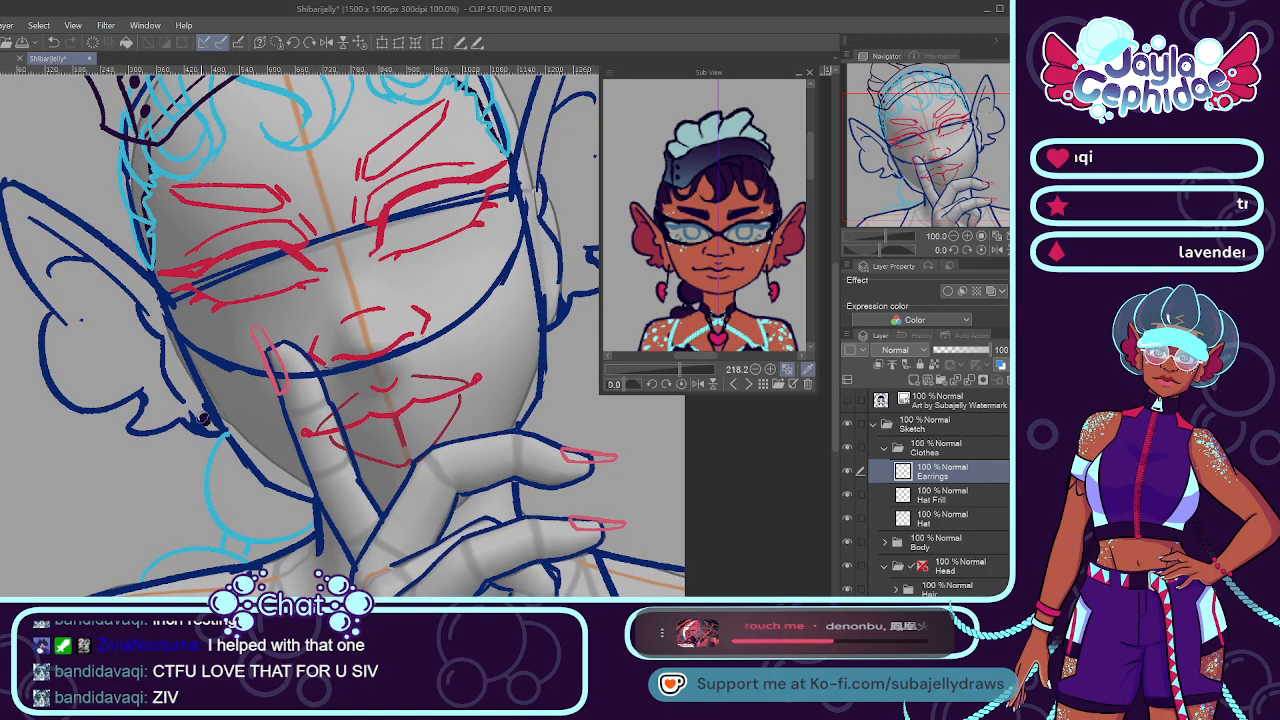
drag(201, 419, 200, 480)
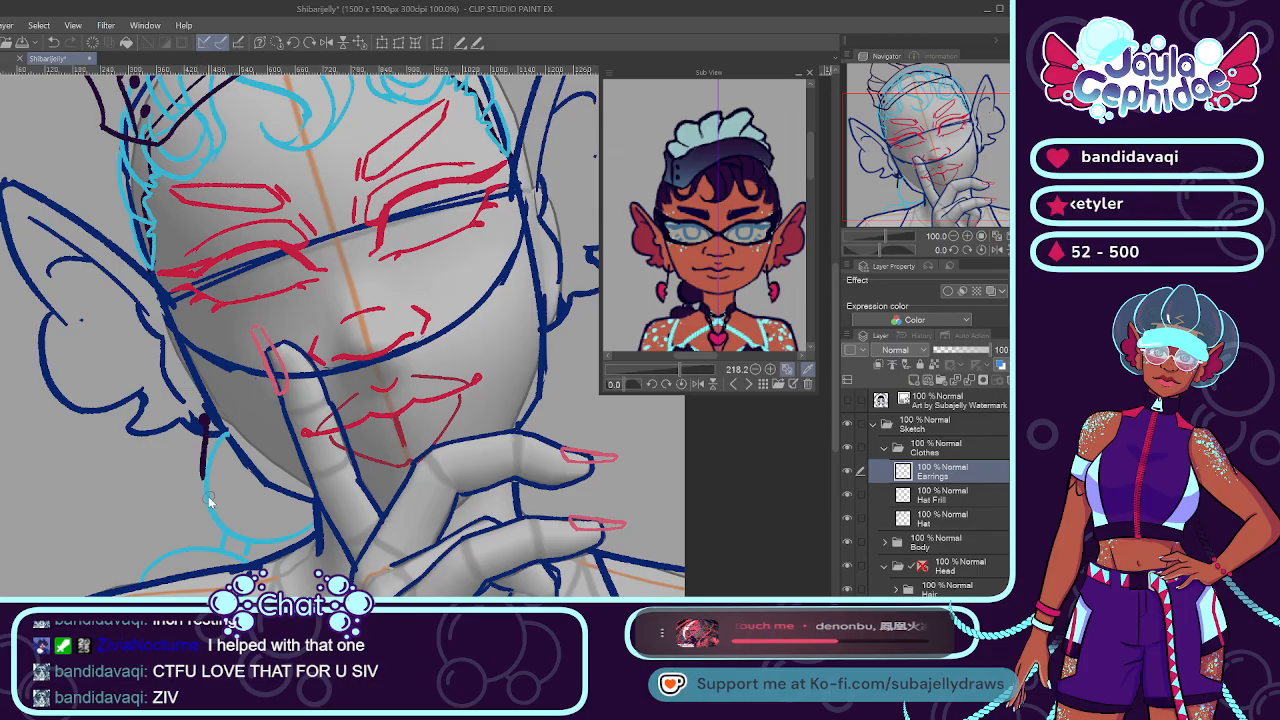
scroll(199, 484, up, 1)
Sketch a half-heart pendant with a jagged inner edge at the lower end of the earring's stem.
drag(204, 452, 162, 515)
key(ctrl+z)
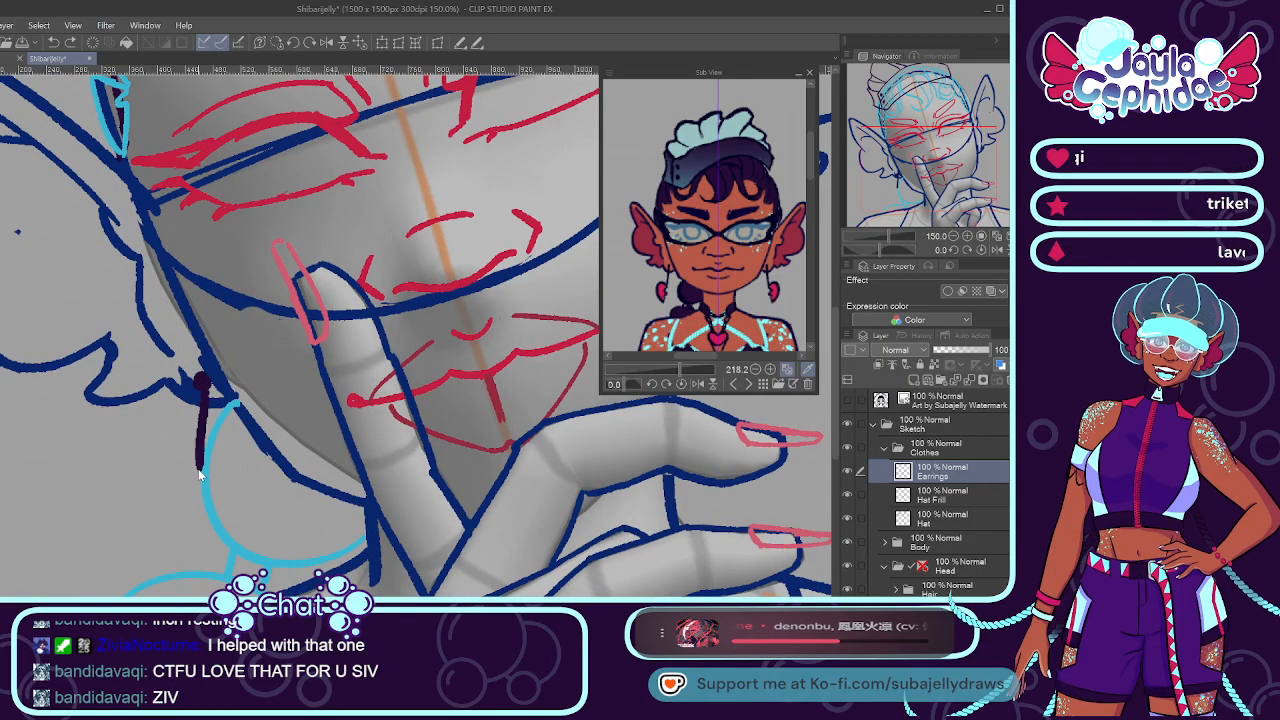
drag(205, 445, 188, 550)
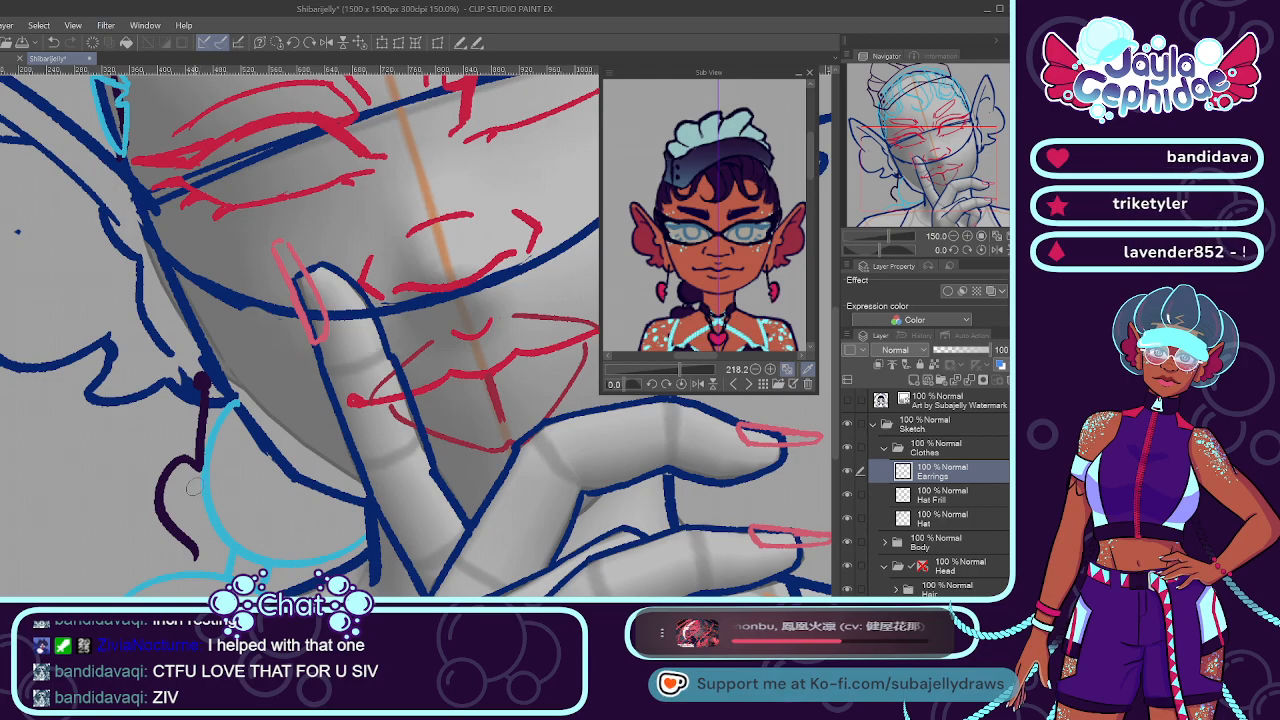
key(ctrl+z)
key(ctrl+z)
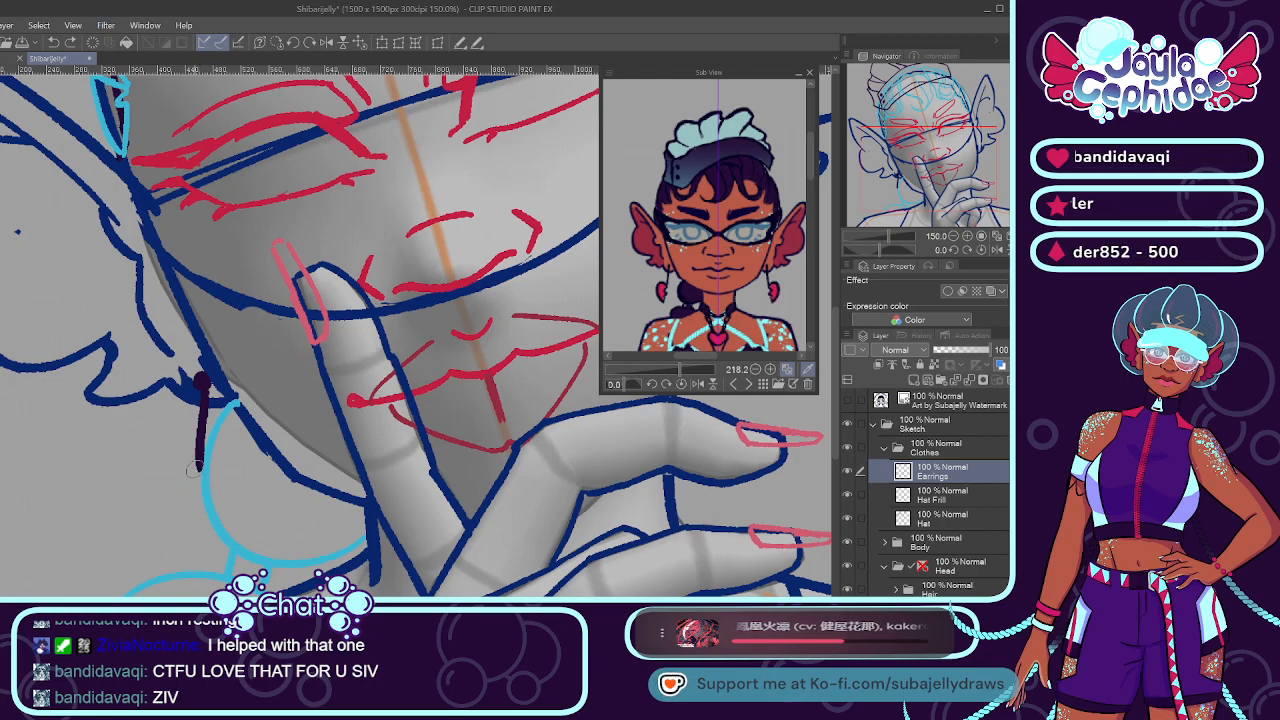
mouse_move(200, 463)
mouse_down()
mouse_move(145, 490)
mouse_move(179, 498)
mouse_move(193, 477)
mouse_move(176, 547)
mouse_up()
key(ctrl+z)
key(ctrl+z)
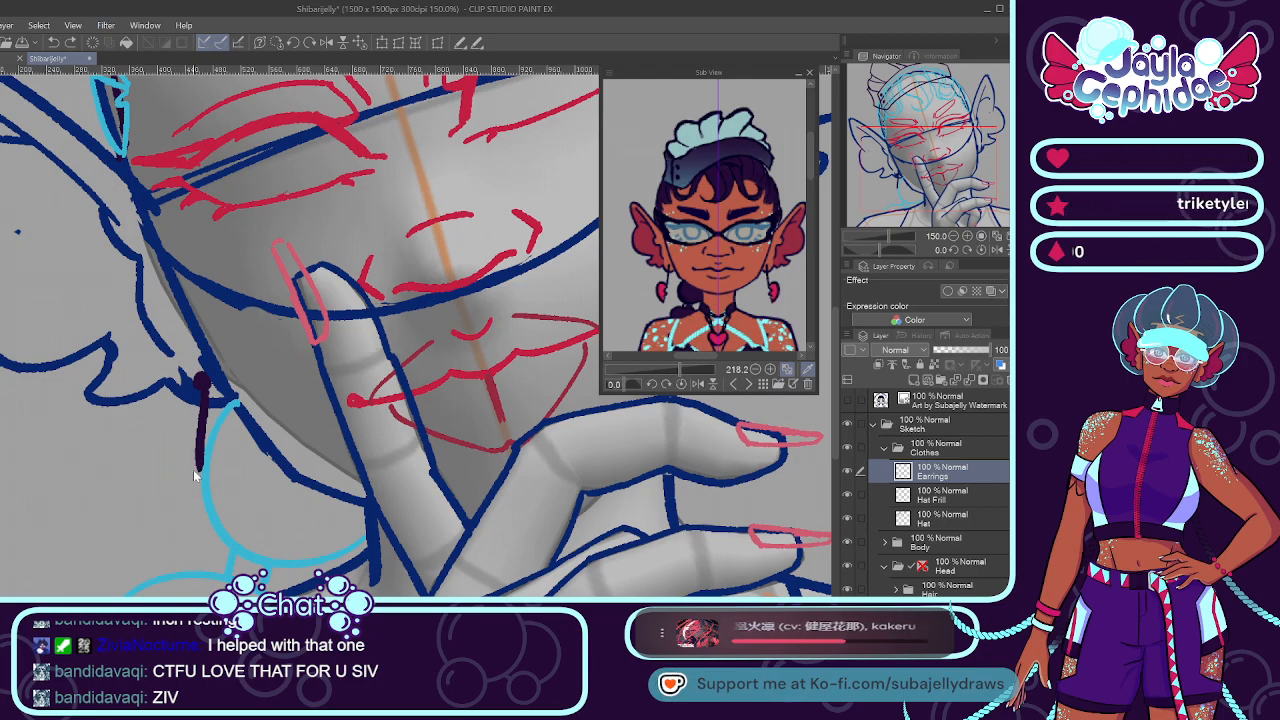
drag(200, 463, 202, 547)
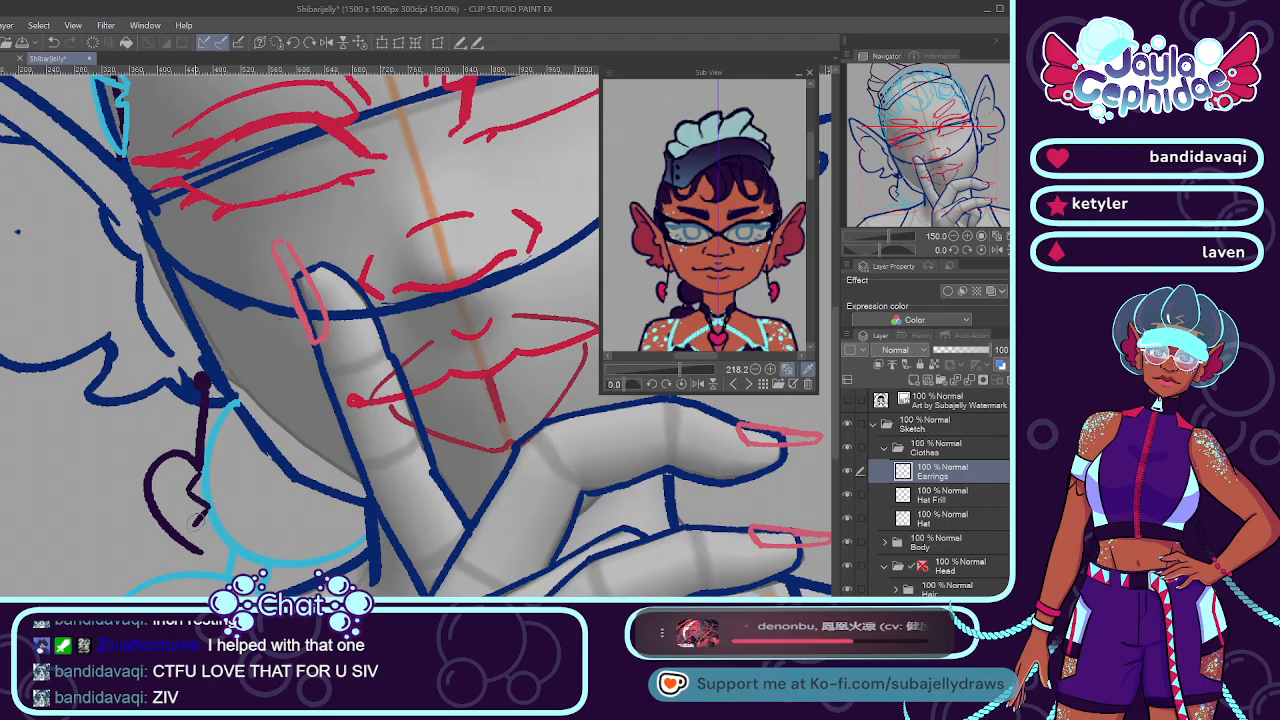
Duplicate the Earrings layer, mirroring and tilting the copy so it hangs from the right-hand ear.
scroll(180, 490, down, 3)
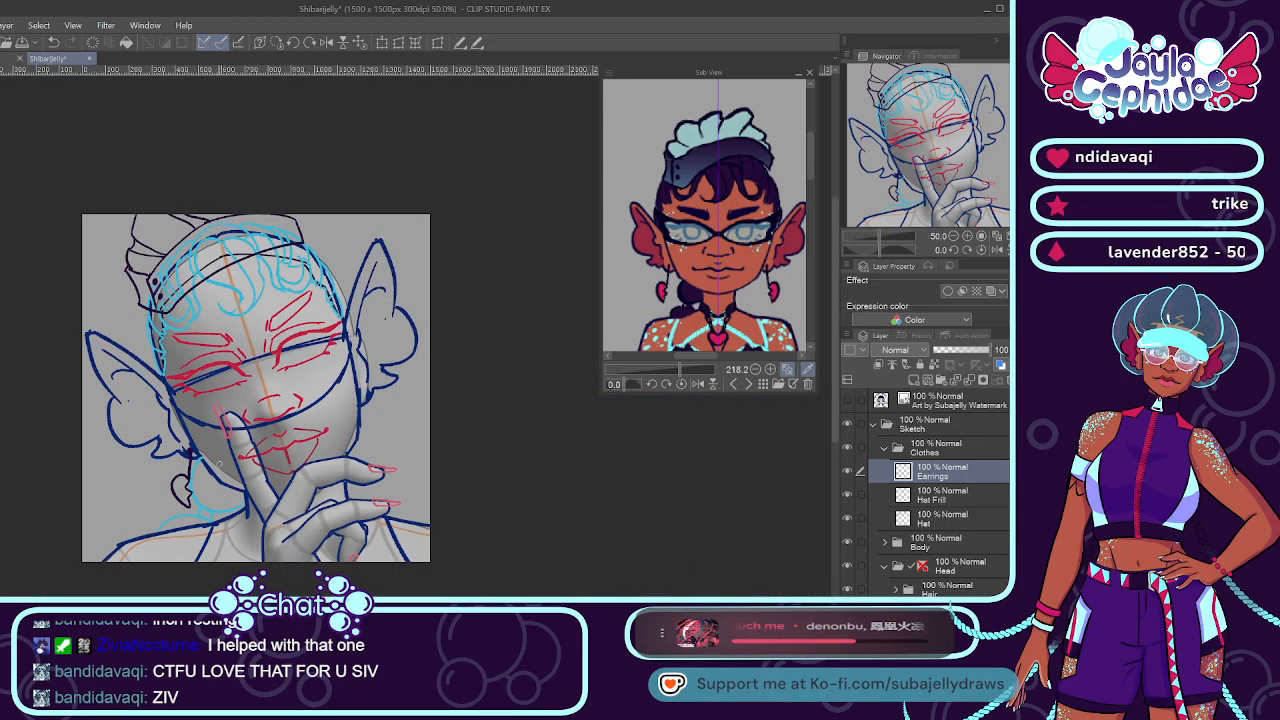
key(ctrl+shift+n)
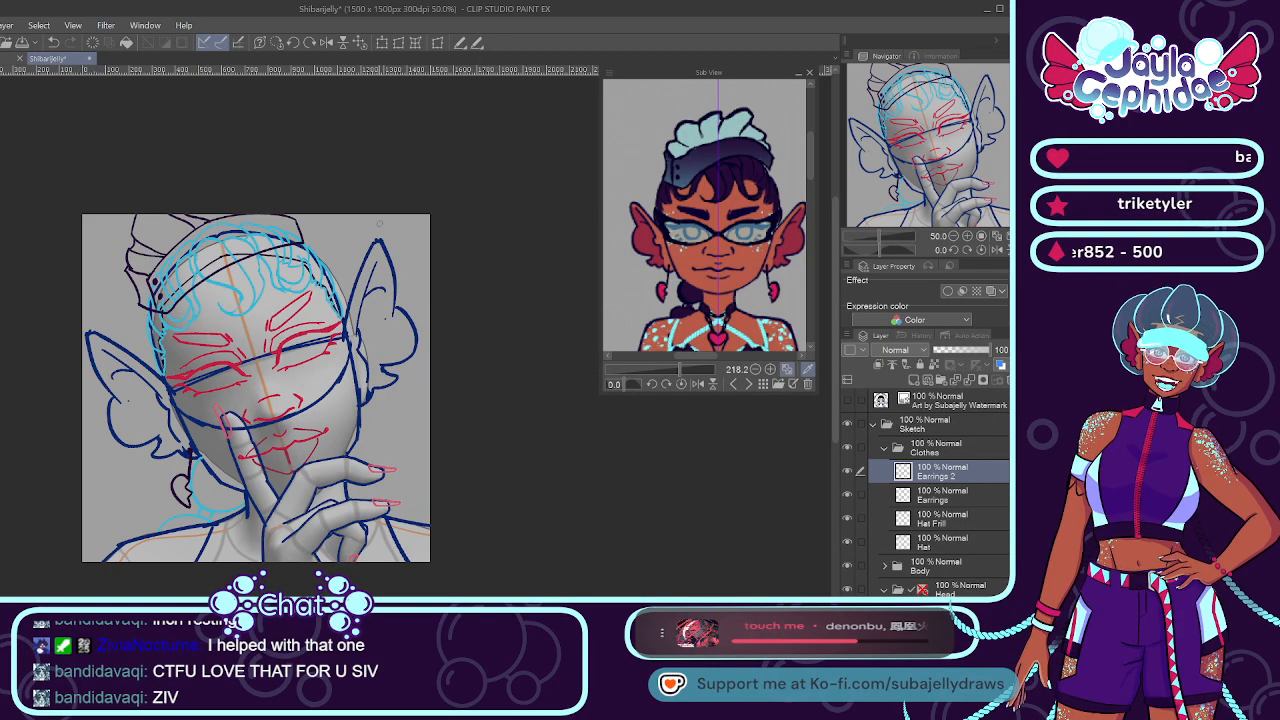
click(438, 43)
scroll(198, 490, up, 2)
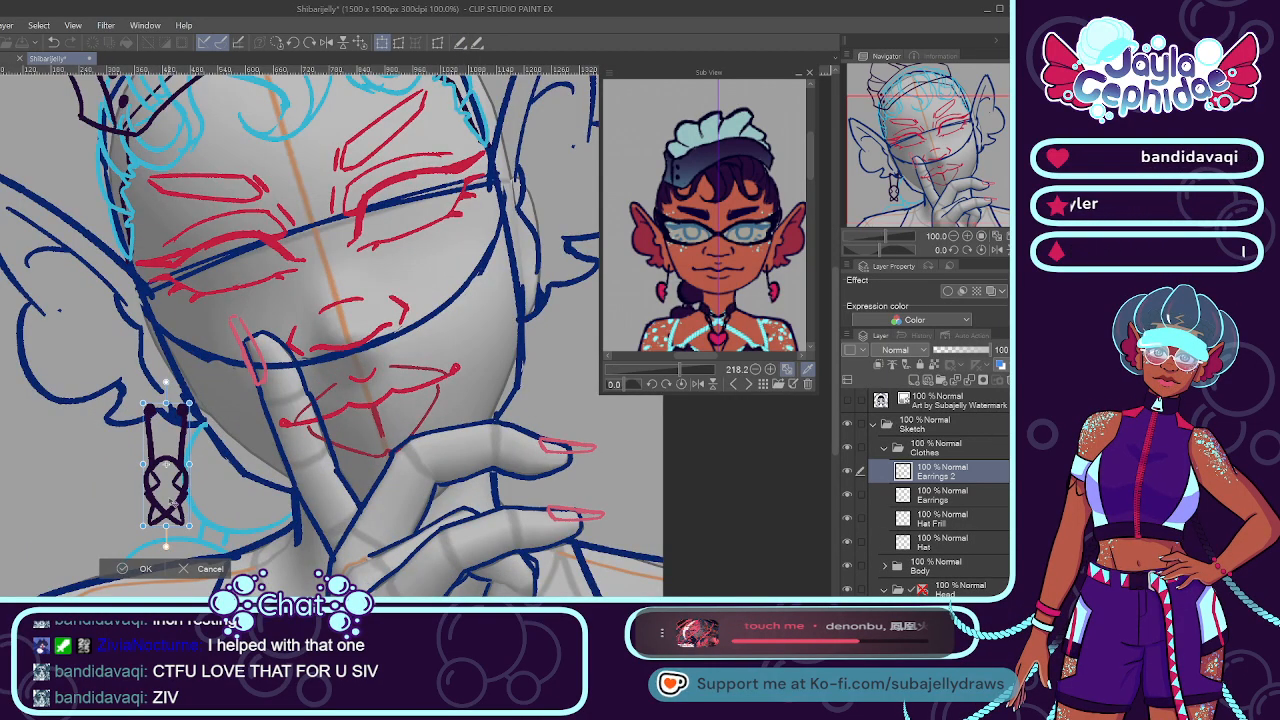
drag(171, 505, 564, 398)
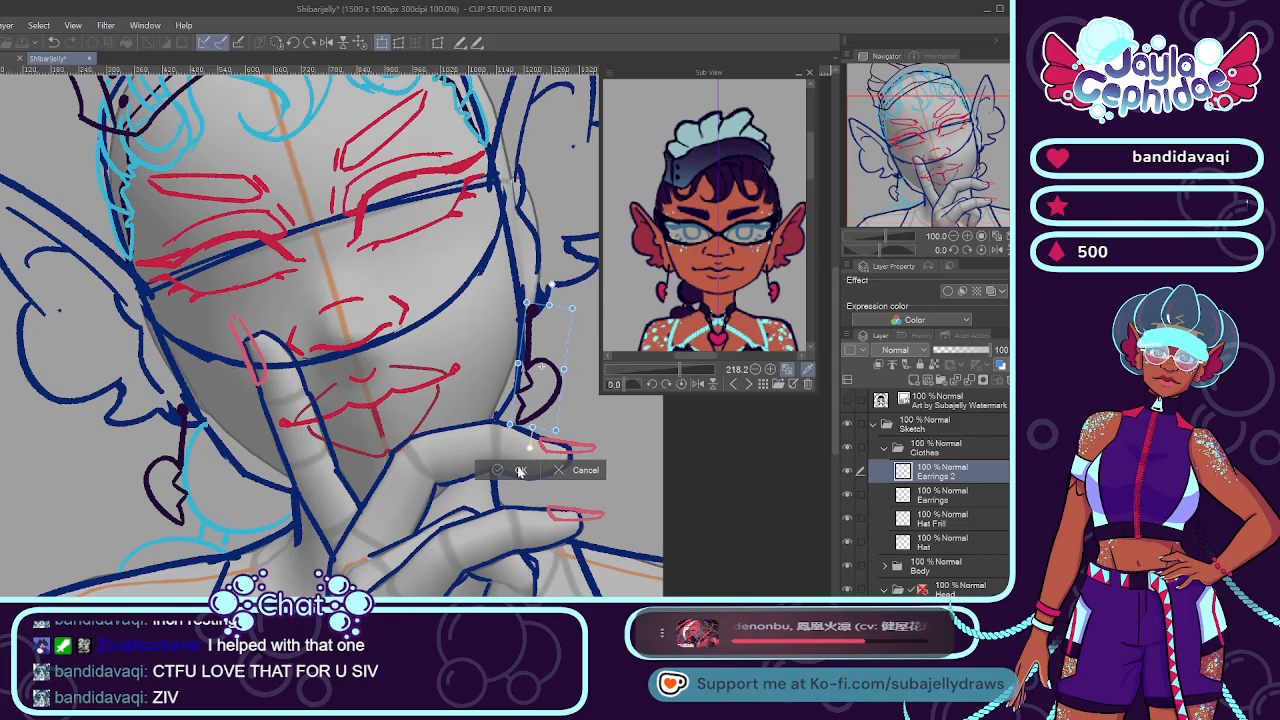
key(Return)
Merge the mirrored earring copy down into the Earrings layer.
key(ctrl+e)
key(ctrl+minus)
key(ctrl+minus)
key(ctrl+minus)
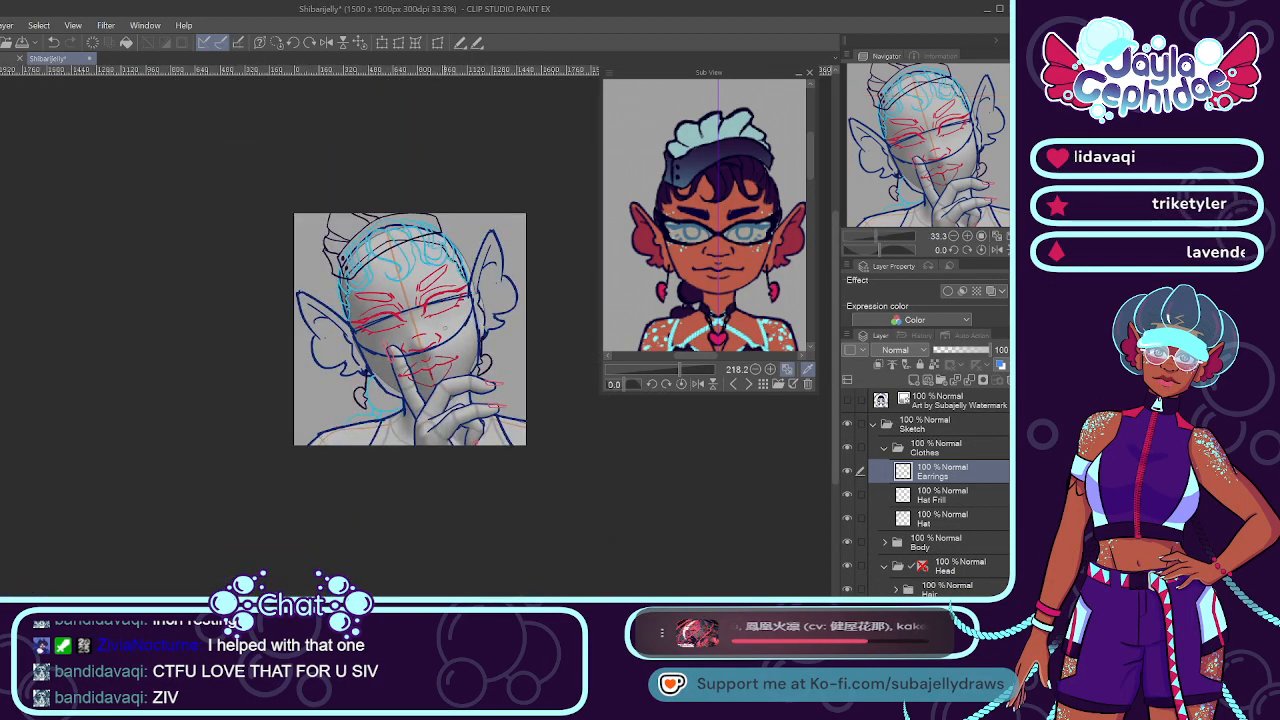
key(ctrl+plus)
key(ctrl+plus)
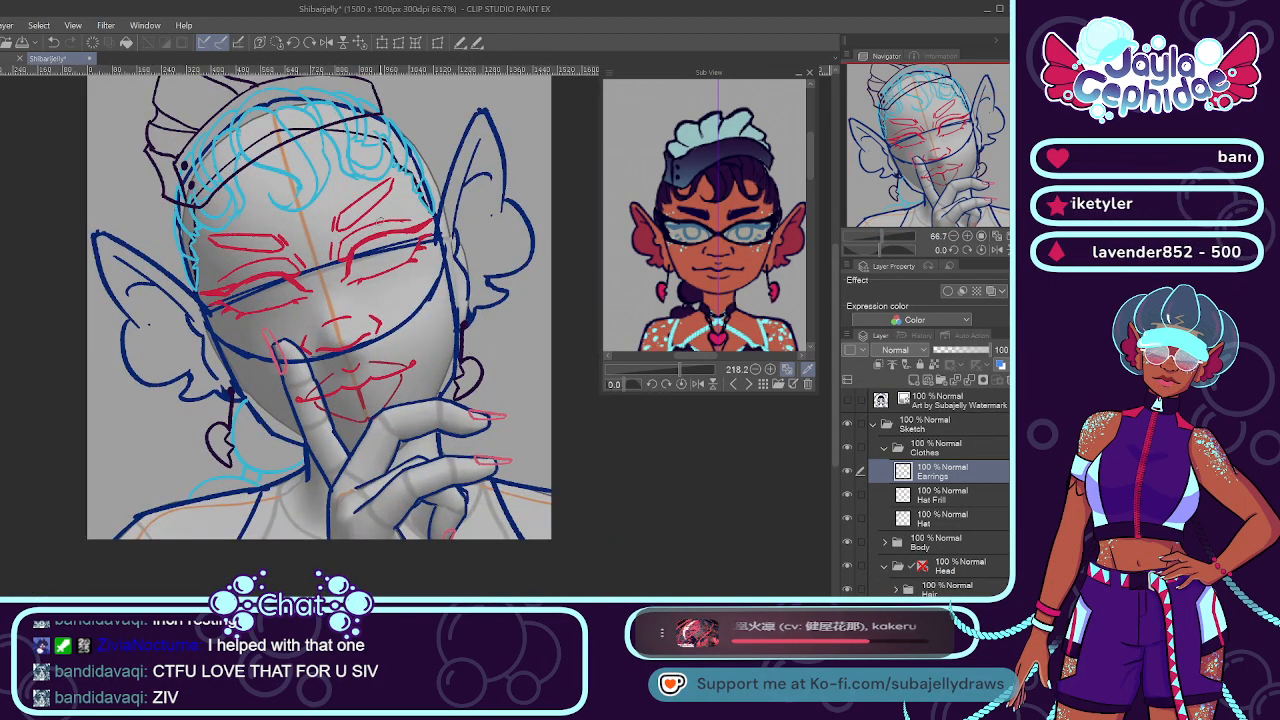
Add a layer named Glasses inside the Head folder, above the Hair folder.
key(ctrl+plus)
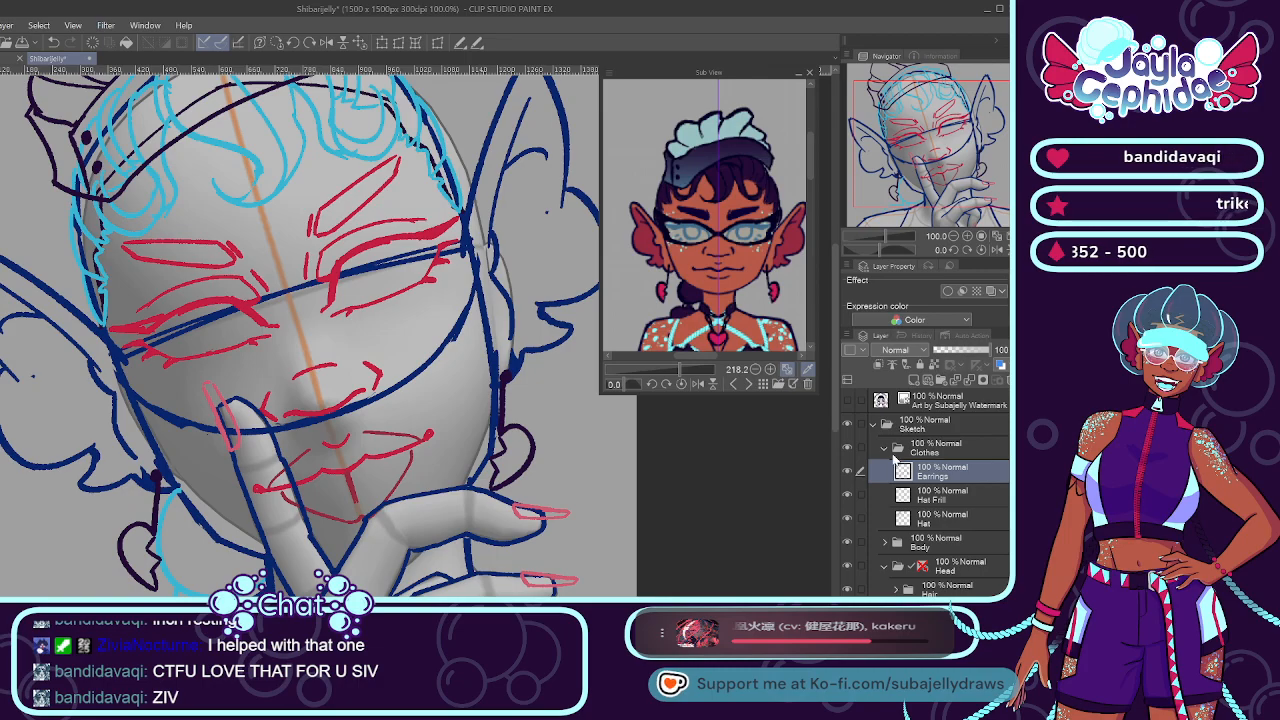
click(922, 568)
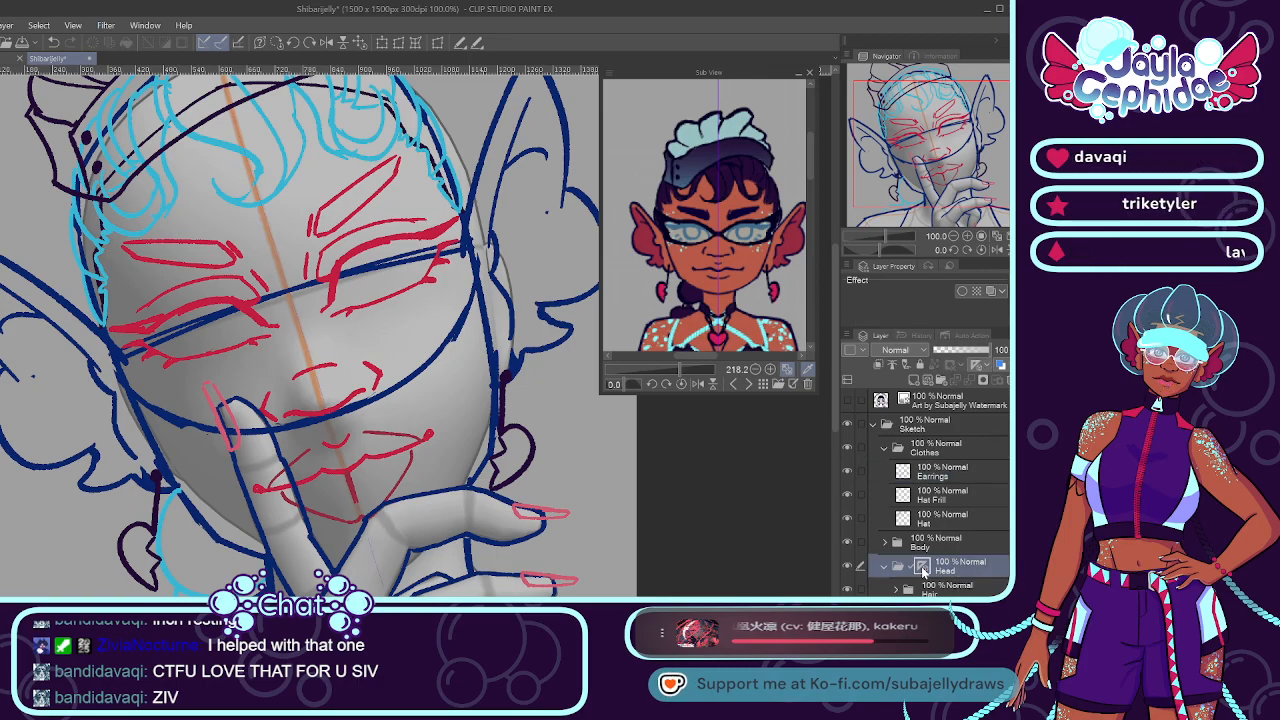
click(946, 589)
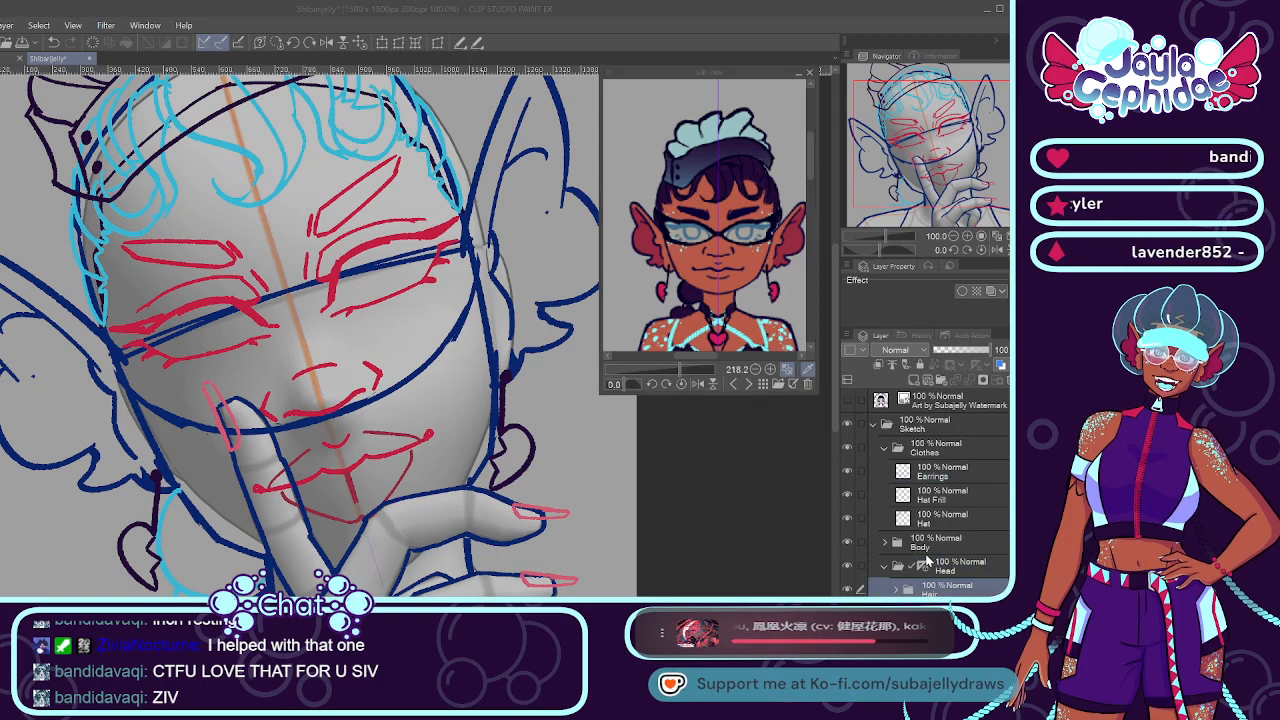
text(Glasses)
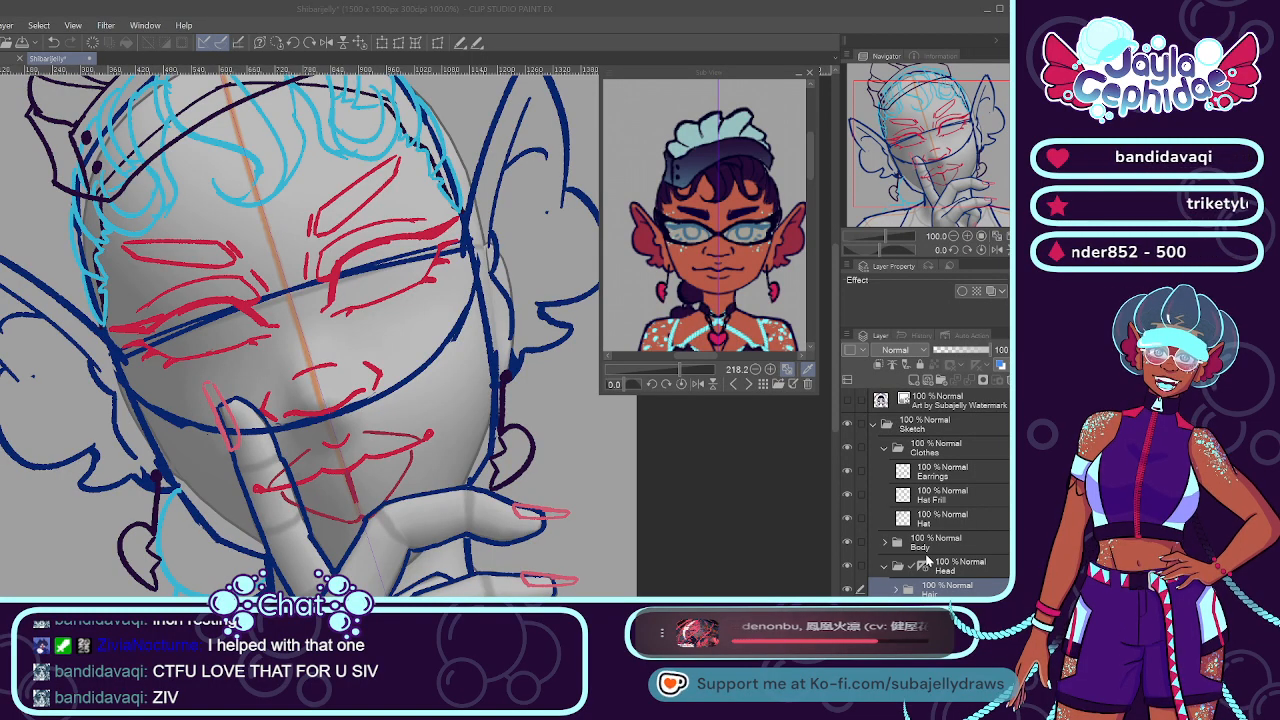
key(Return)
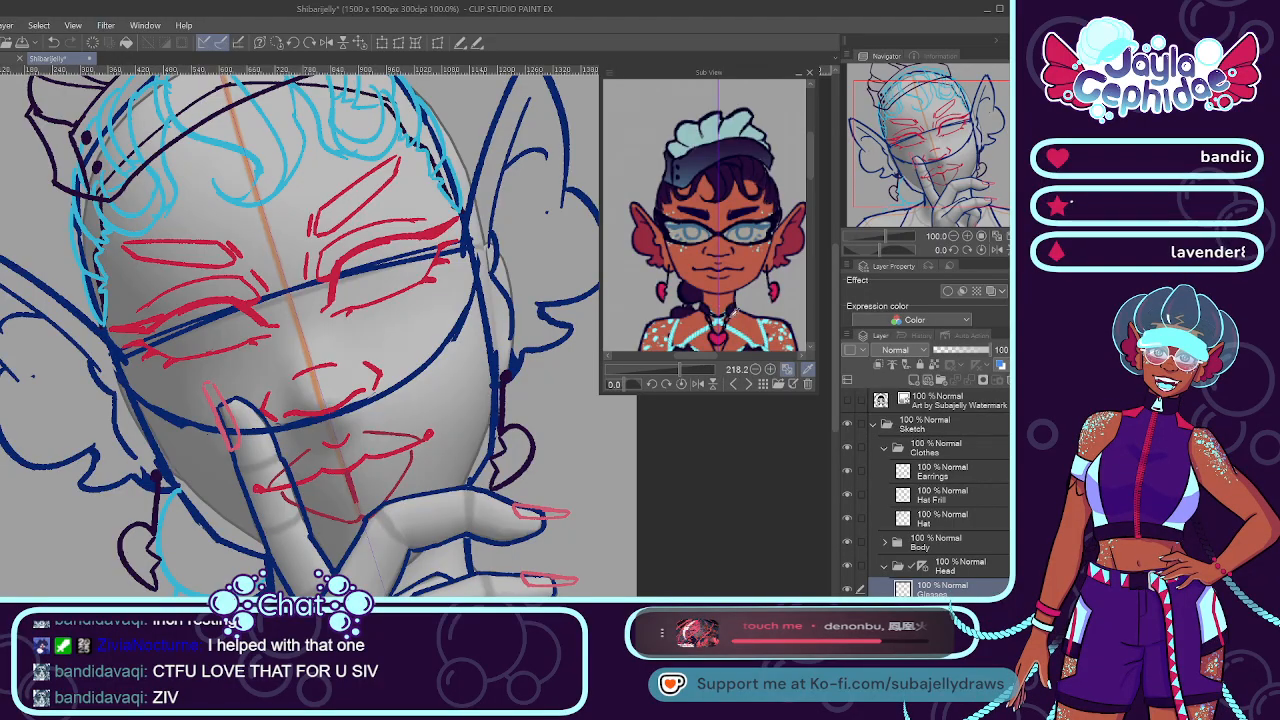
Set the Sub View reference zoom to 253.3 and sketch the glasses' short, thick bridge across the nose's centre line.
scroll(691, 372, up, 4)
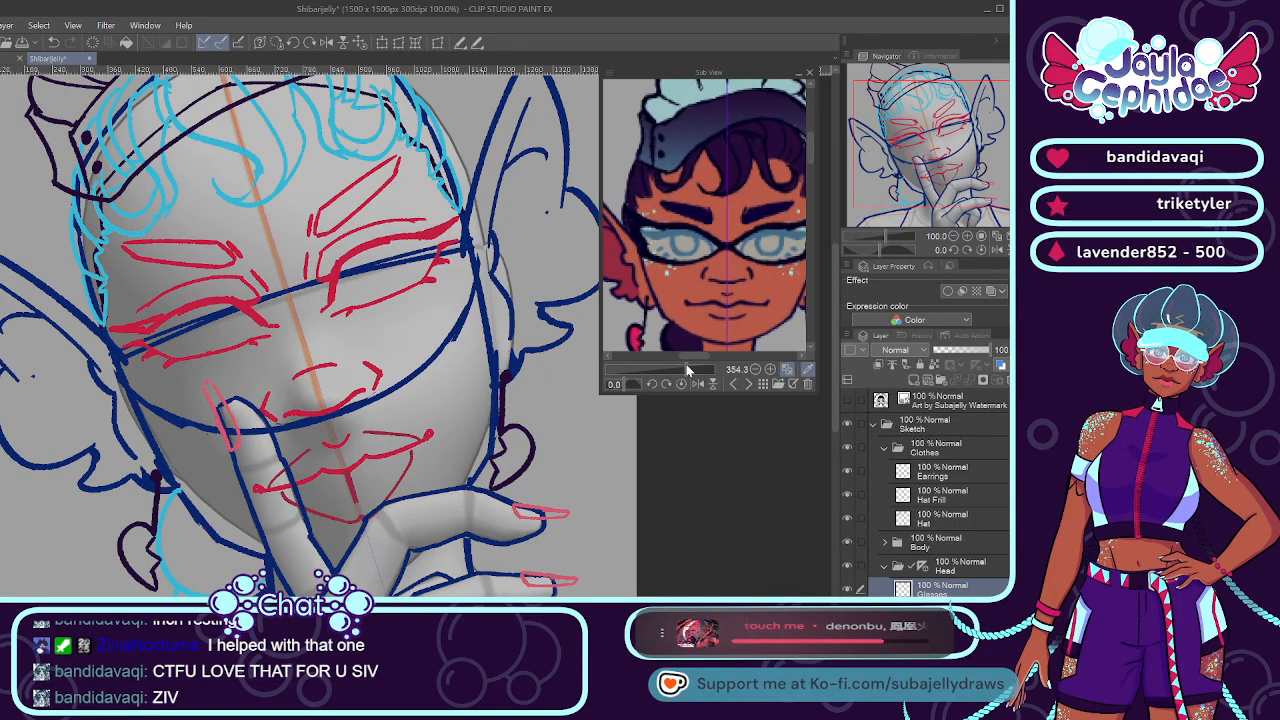
scroll(685, 366, down, 2)
scroll(682, 366, down, 1)
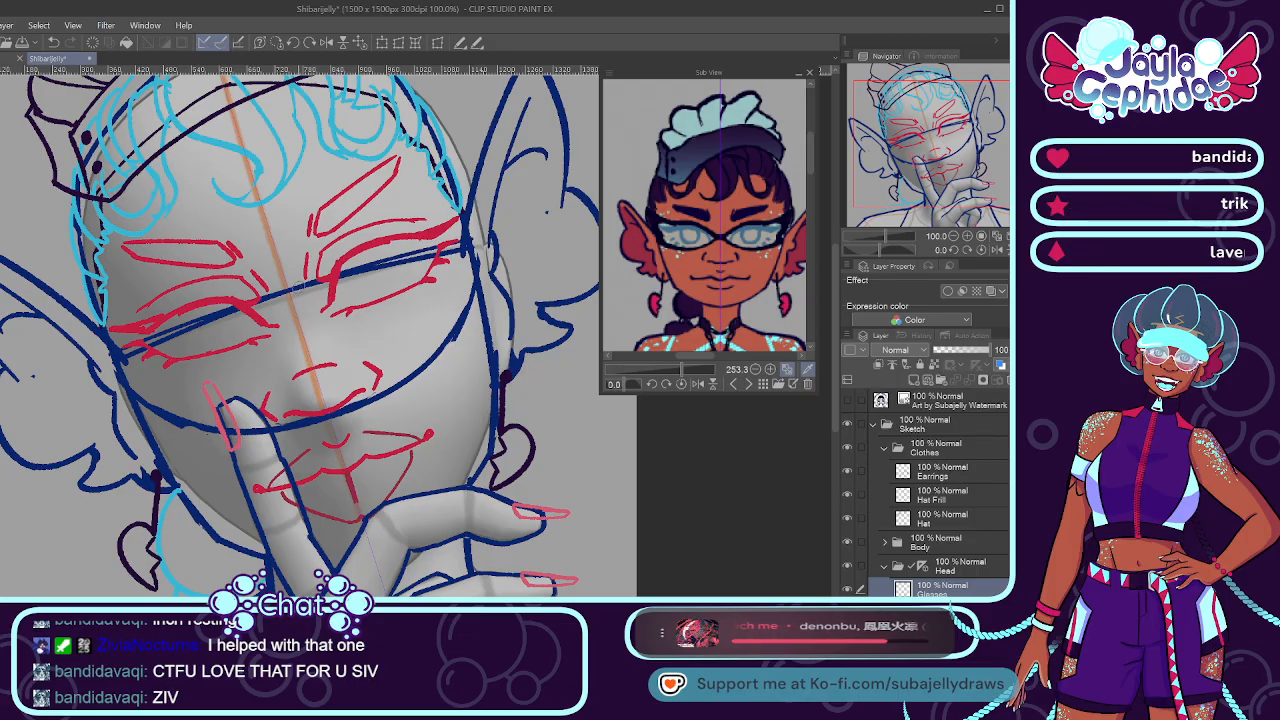
scroll(274, 321, up, 2)
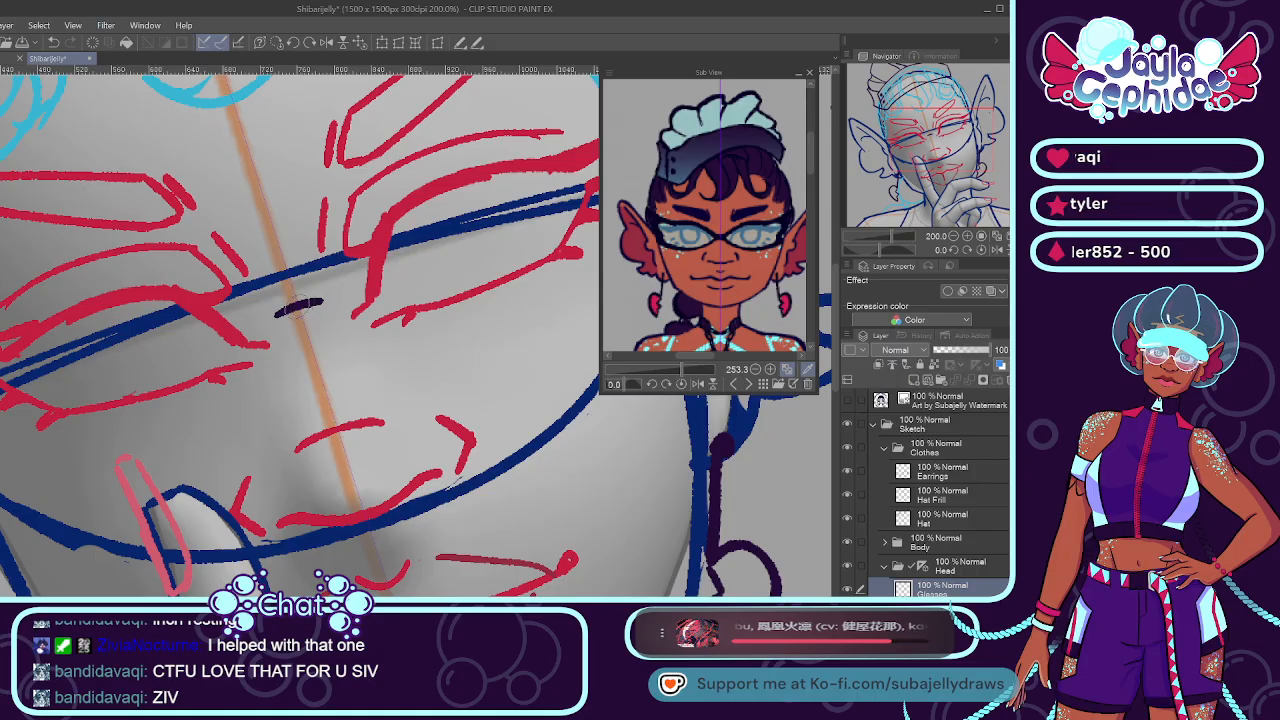
mouse_move(315, 320)
mouse_down()
mouse_move(285, 325)
mouse_move(315, 314)
mouse_up()
scroll(287, 238, down, 3)
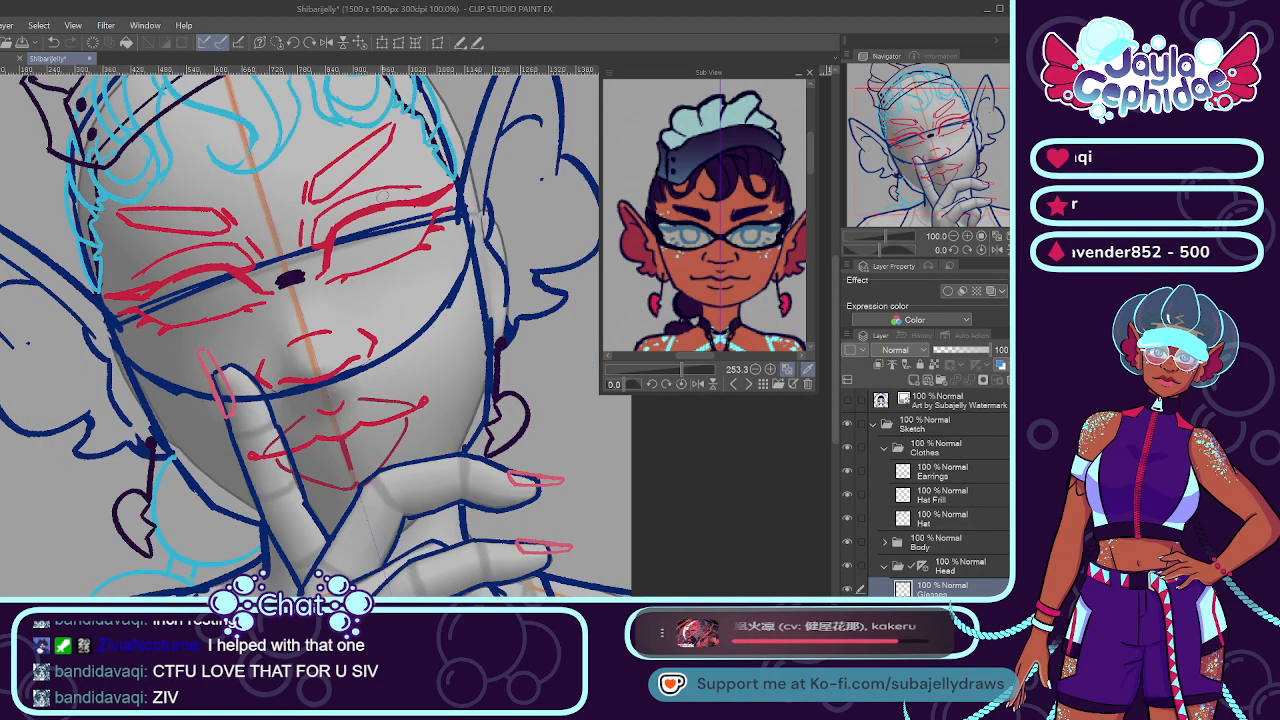
Sketch the angled inner frame edges rising from both ends of the glasses' bridge.
scroll(338, 205, up, 2)
mouse_move(298, 252)
mouse_down()
mouse_move(278, 320)
mouse_move(282, 270)
mouse_move(269, 308)
mouse_up()
key(ctrl+z)
key(ctrl+z)
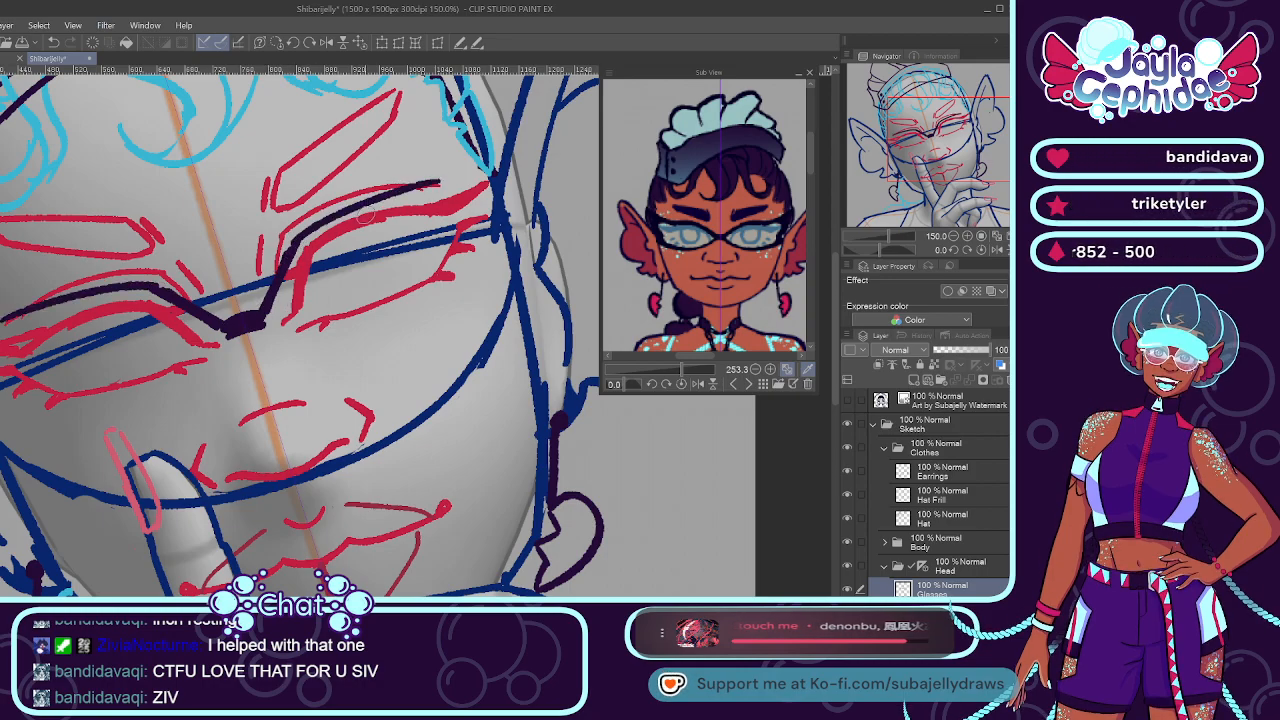
Try to sketch the glasses' upper rim curving outward from the inner frame edge over the right-hand eye.
drag(295, 246, 475, 180)
key(ctrl+z)
drag(296, 244, 437, 190)
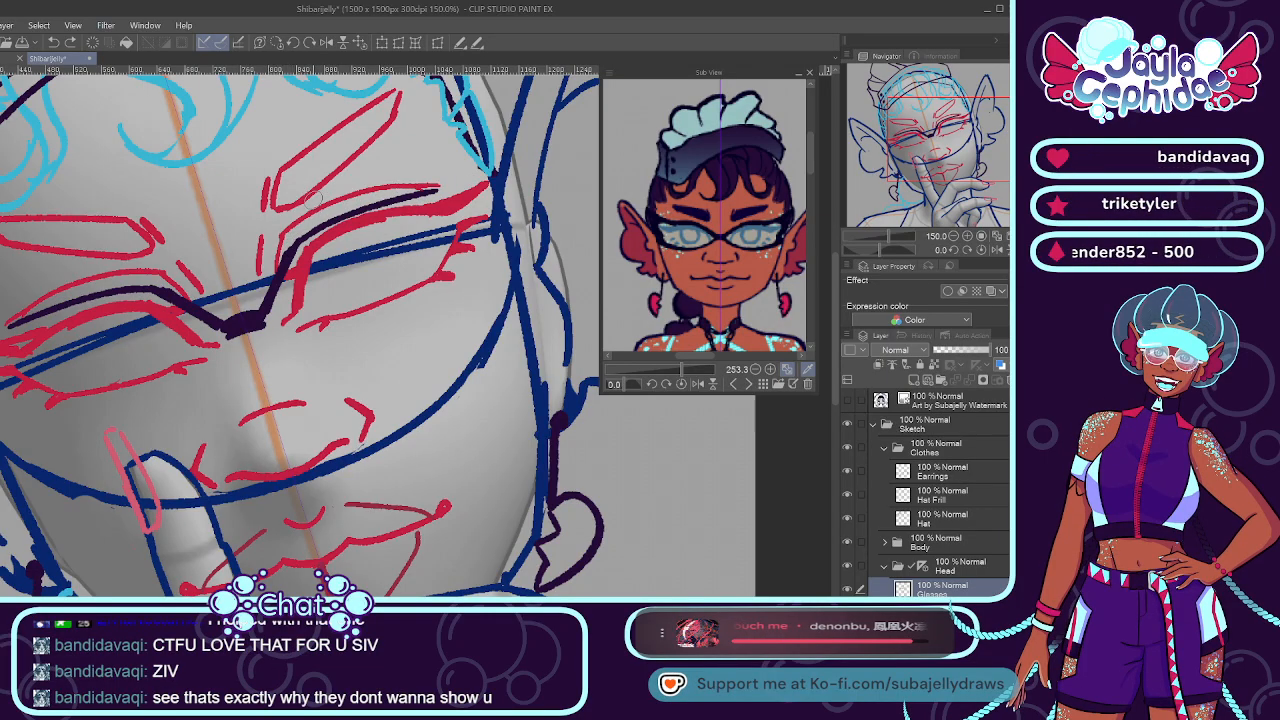
key(ctrl+z)
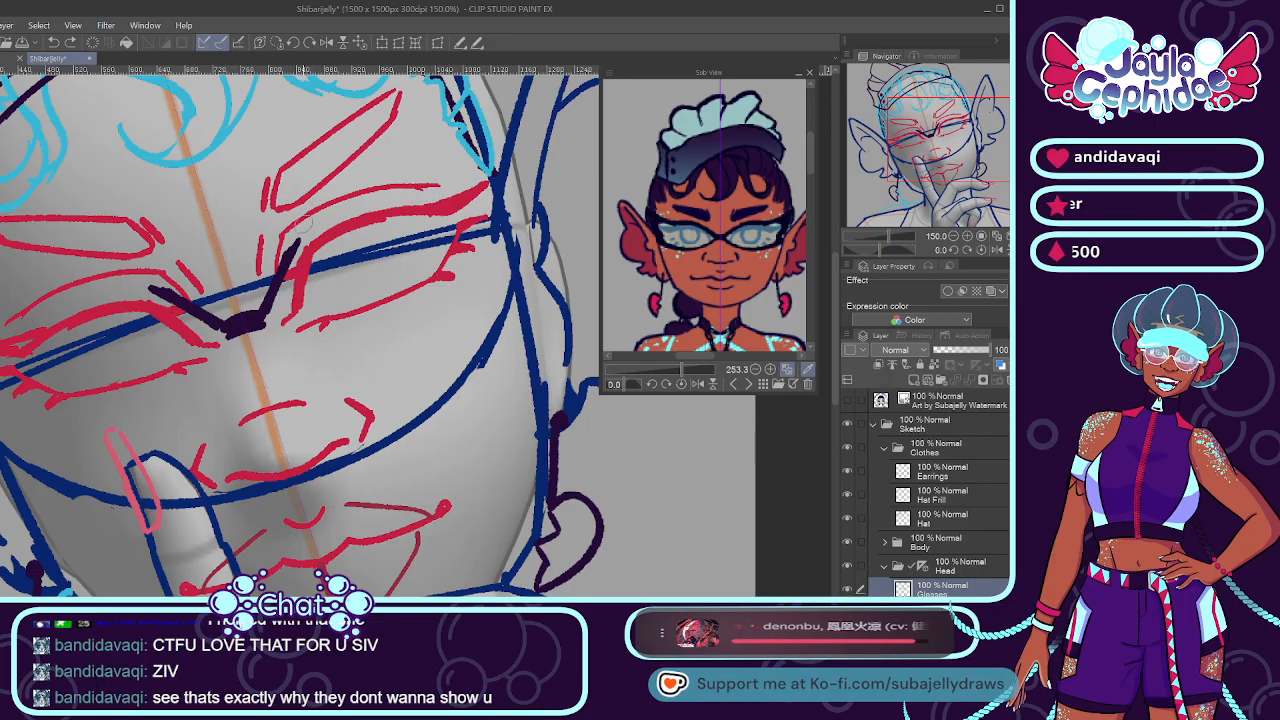
Undo the glasses' inner frame edges and resketch them as curves rising from both ends of the bridge.
key(ctrl+z)
key(ctrl+z)
key(ctrl+z)
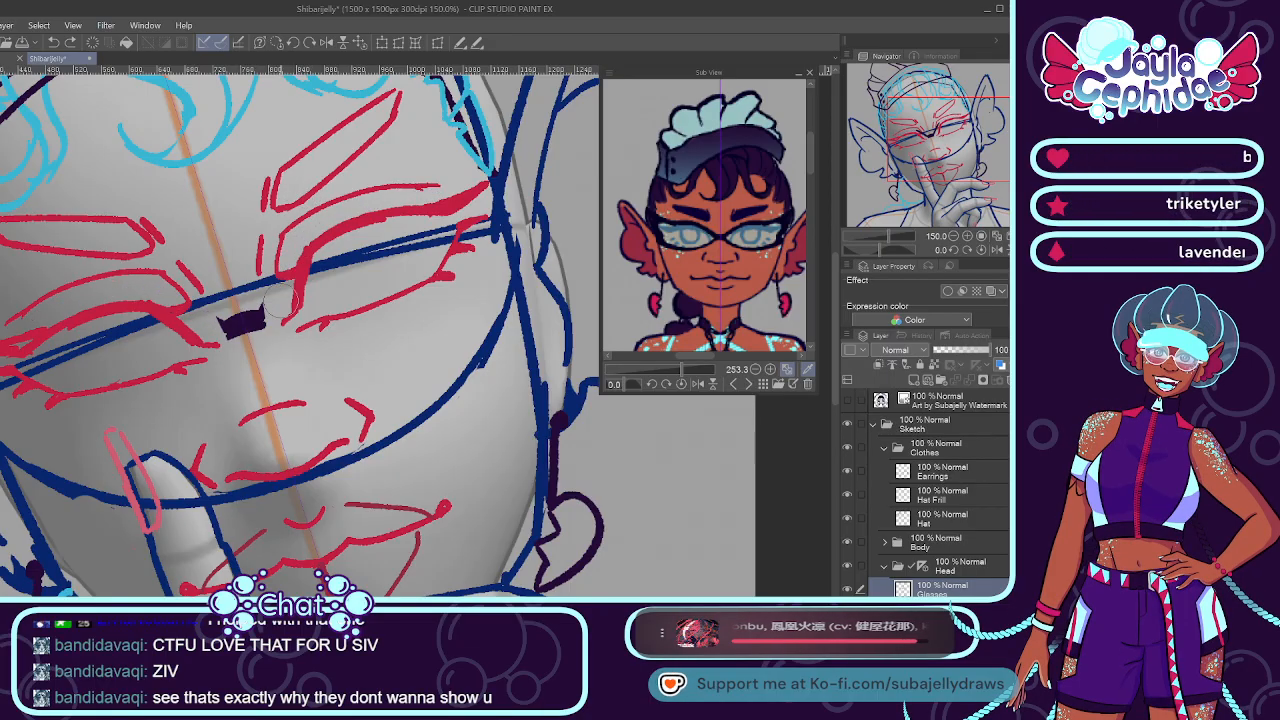
key(ctrl+y)
key(ctrl+y)
key(ctrl+y)
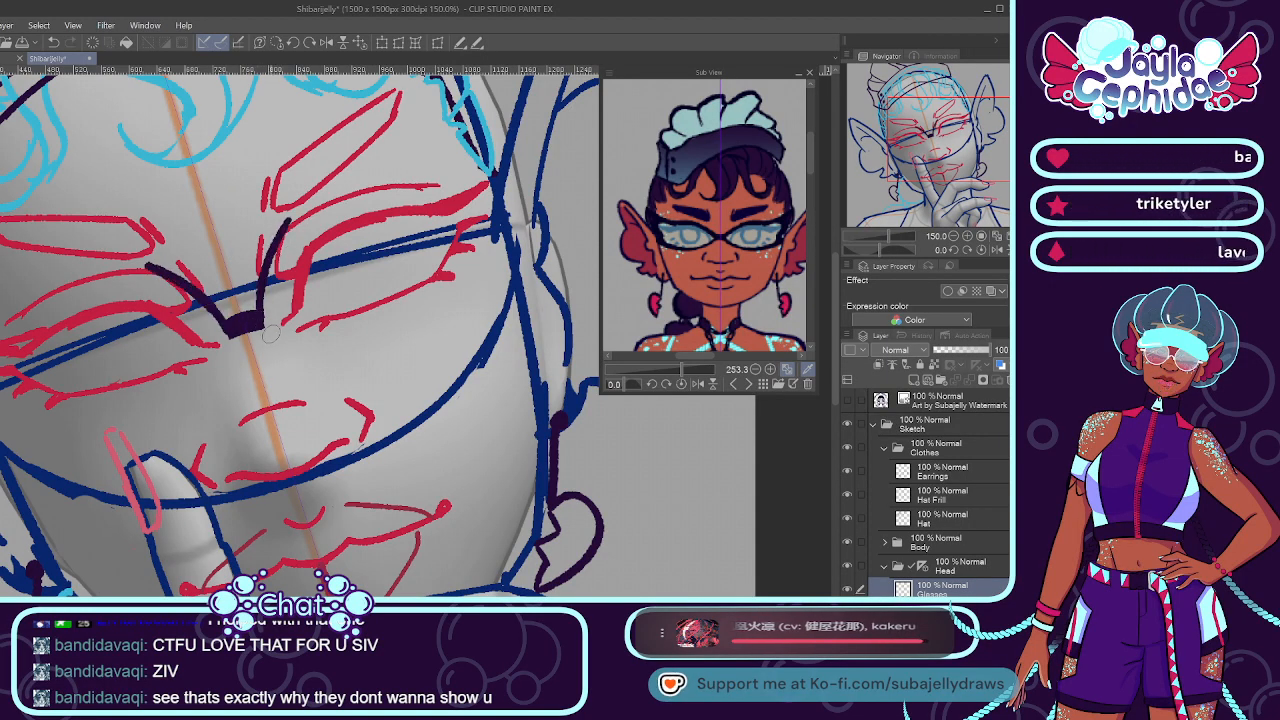
key(ctrl+y)
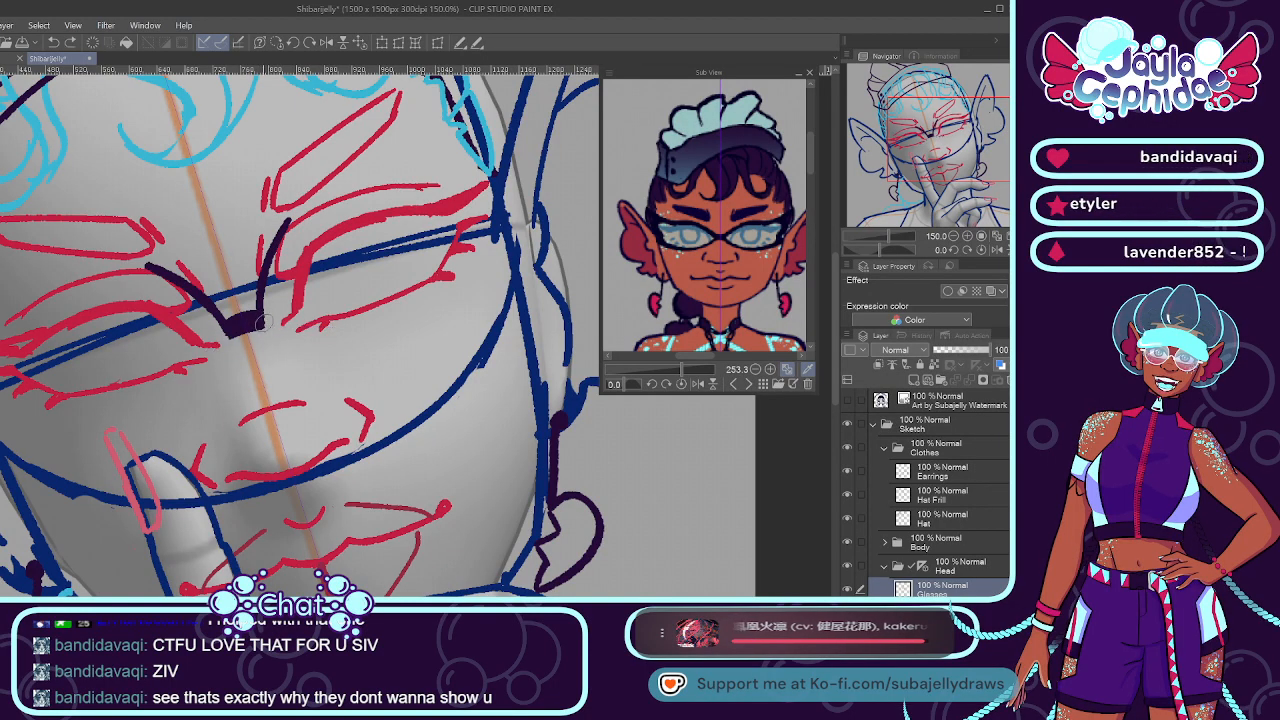
Sketch short lower frame curves branching outward from both ends of the glasses' bridge.
key(ctrl+z)
key(ctrl+y)
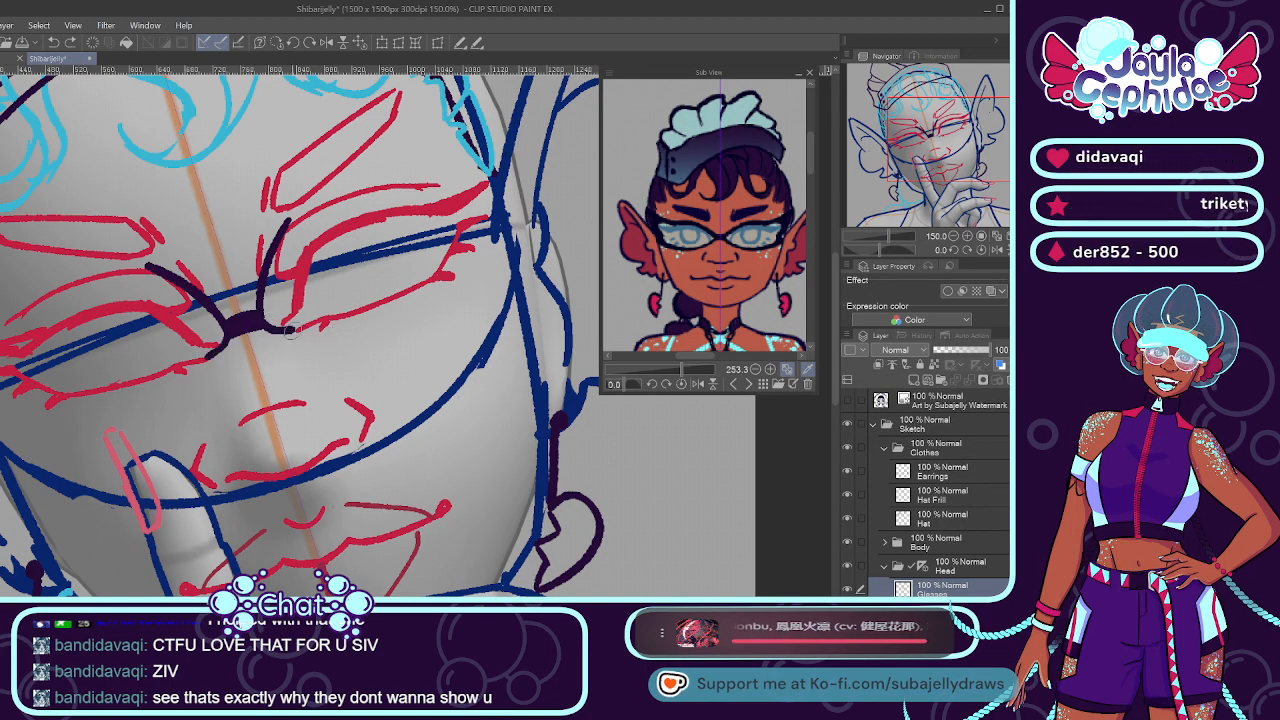
key(ctrl+z)
key(ctrl+y)
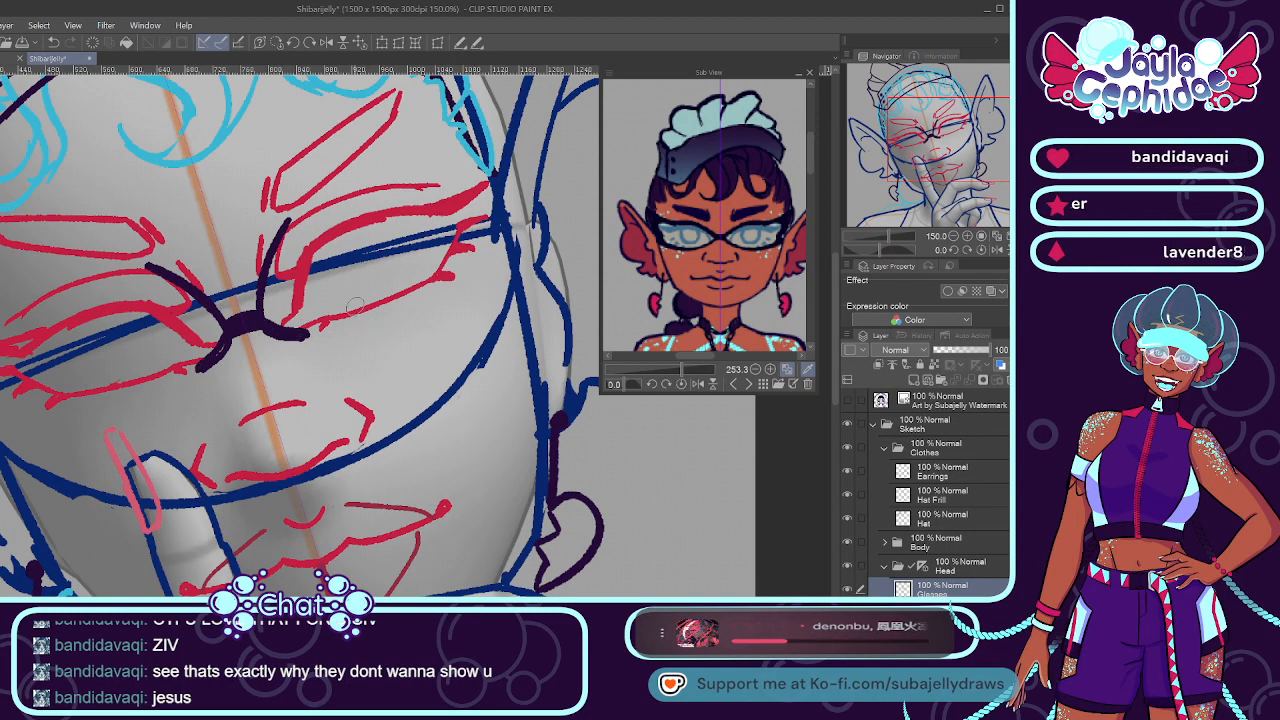
Sketch the glasses' long lower rims sweeping outward from the bridge beneath both eyes.
drag(478, 275, 357, 330)
key(ctrl+z)
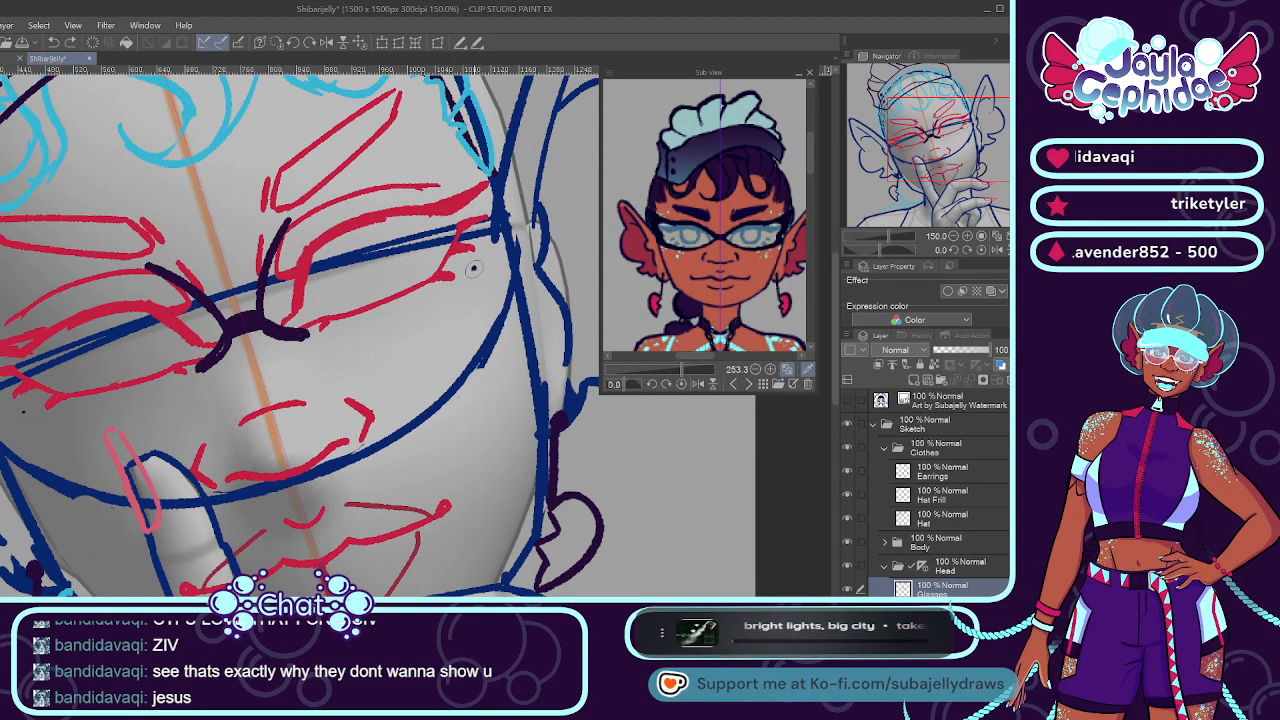
key(ctrl+y)
key(ctrl+z)
key(ctrl+y)
key(ctrl+z)
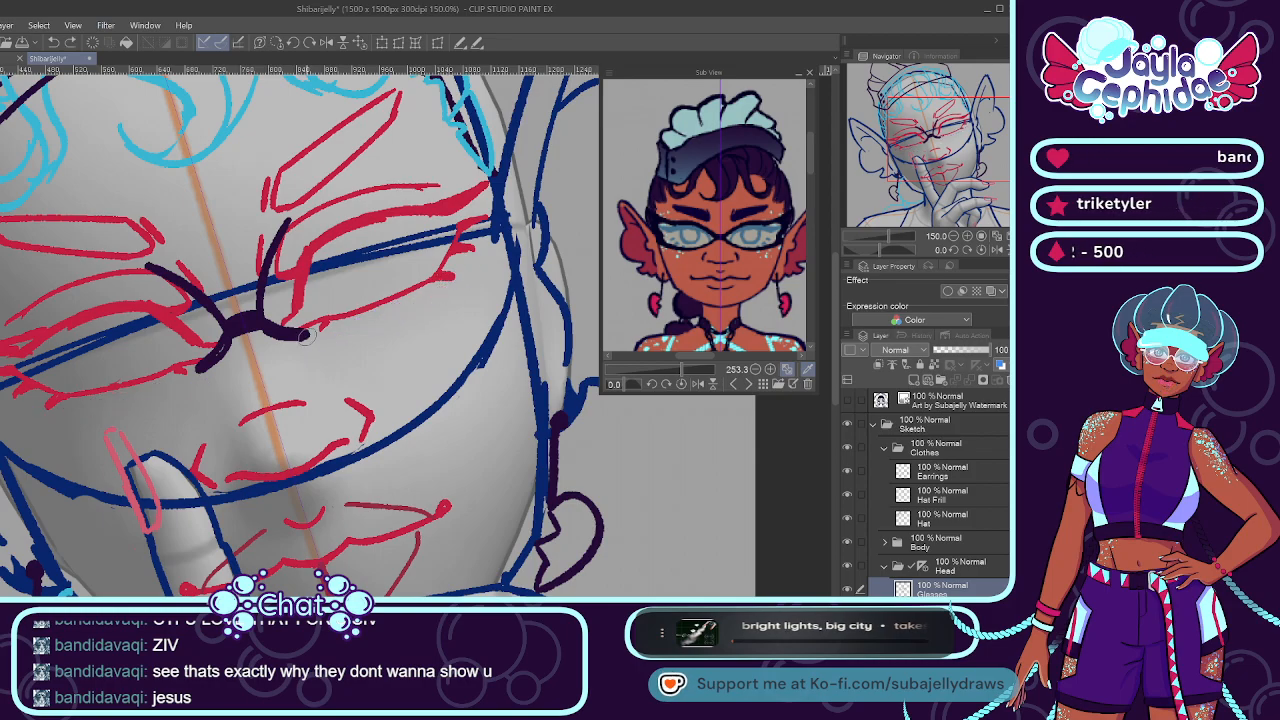
key(ctrl+y)
key(ctrl+z)
key(ctrl+y)
key(ctrl+z)
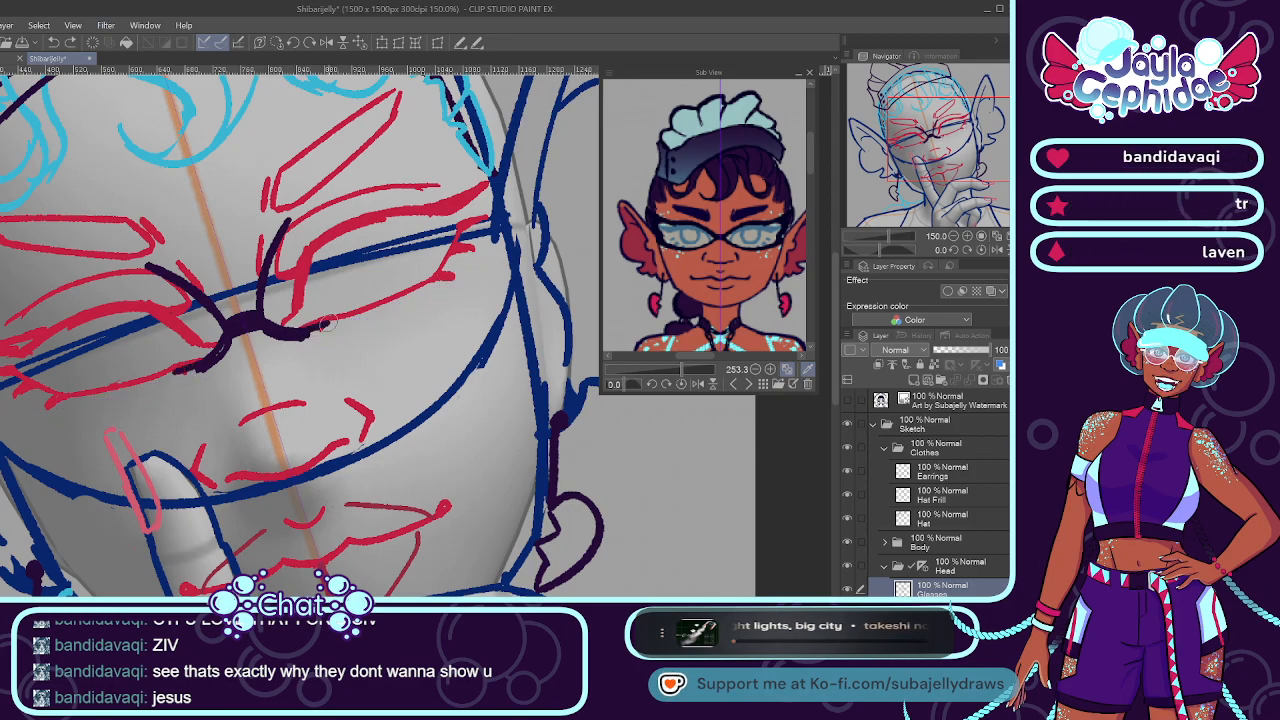
key(ctrl+y)
key(ctrl+z)
drag(292, 340, 478, 276)
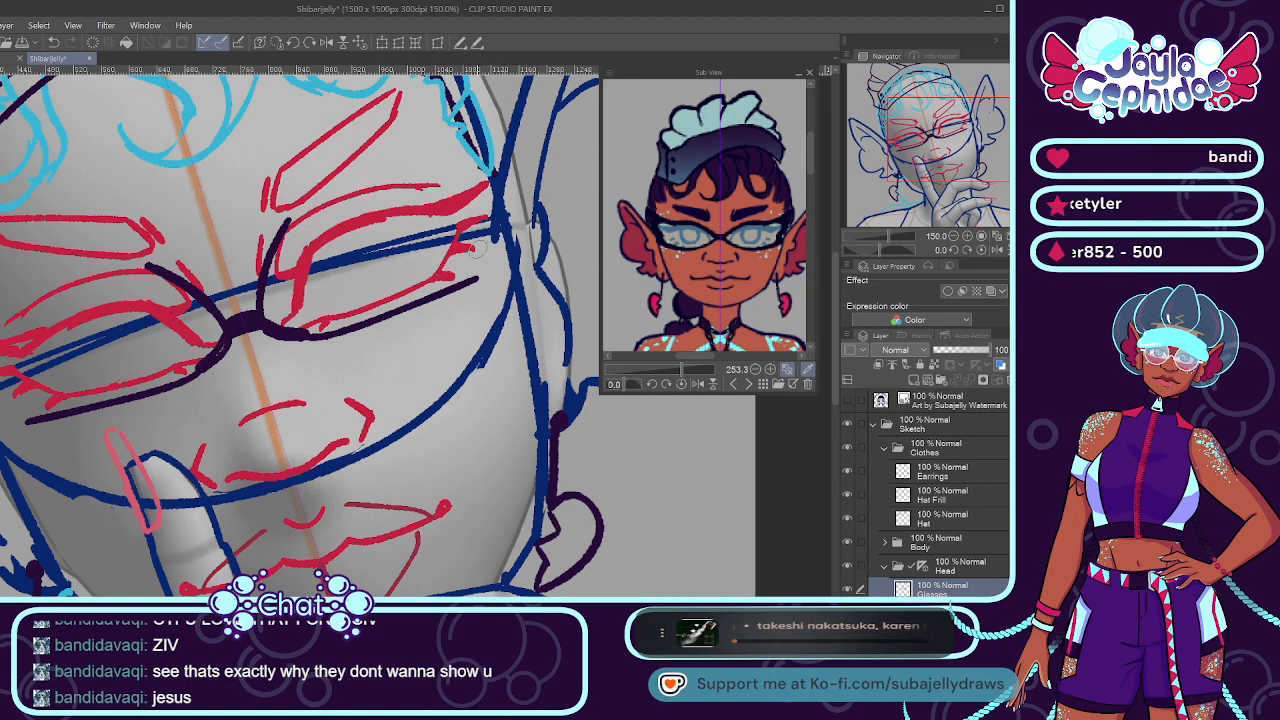
Sketch the glasses' outer corners and pointed outer edges, and recolour the Glasses layer's lines bright green.
drag(478, 248, 488, 278)
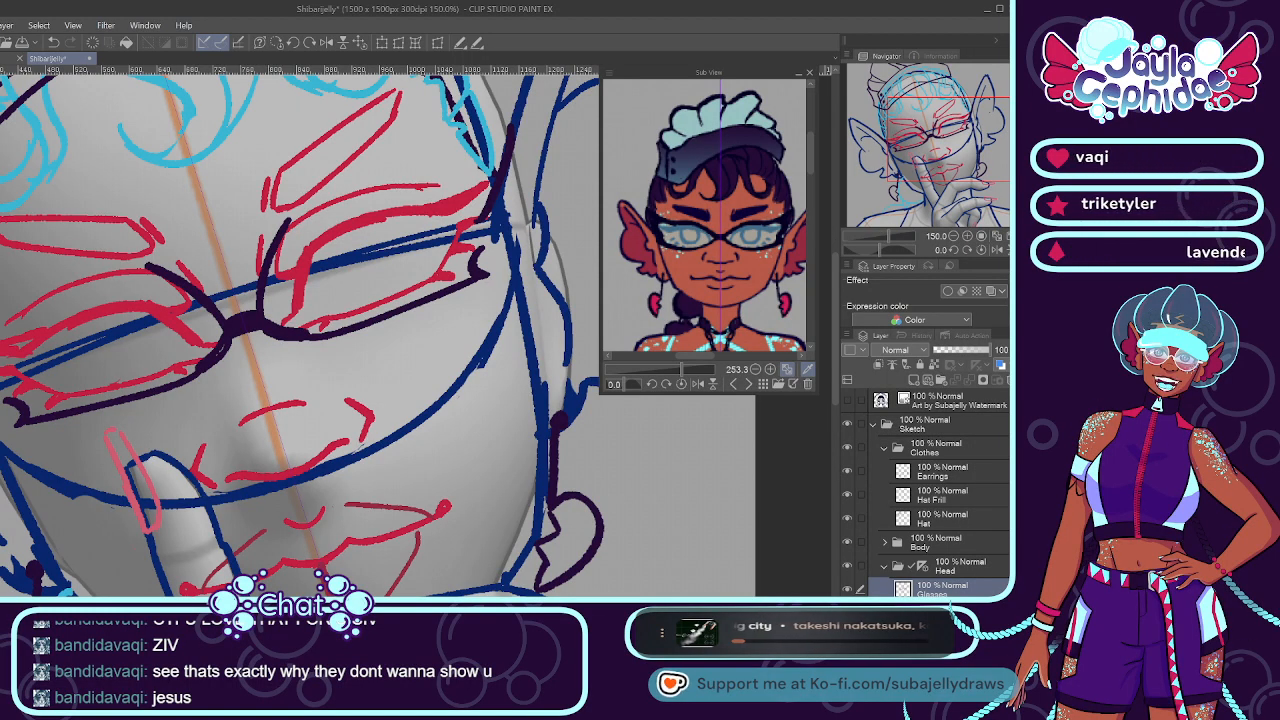
key(alt+Delete)
Sketch the glasses' upper rims, joining the inner frame edges to the pointed outer tips above both eyes.
drag(490, 168, 418, 190)
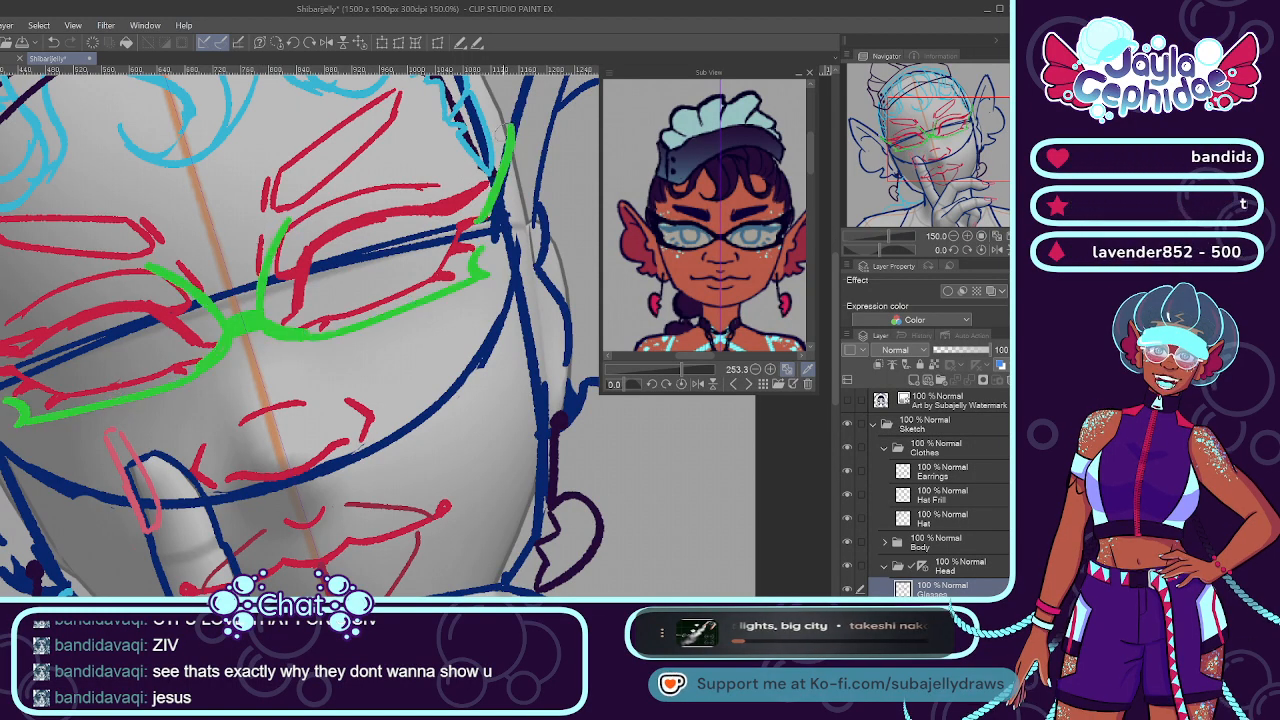
key(ctrl+z)
drag(490, 166, 436, 182)
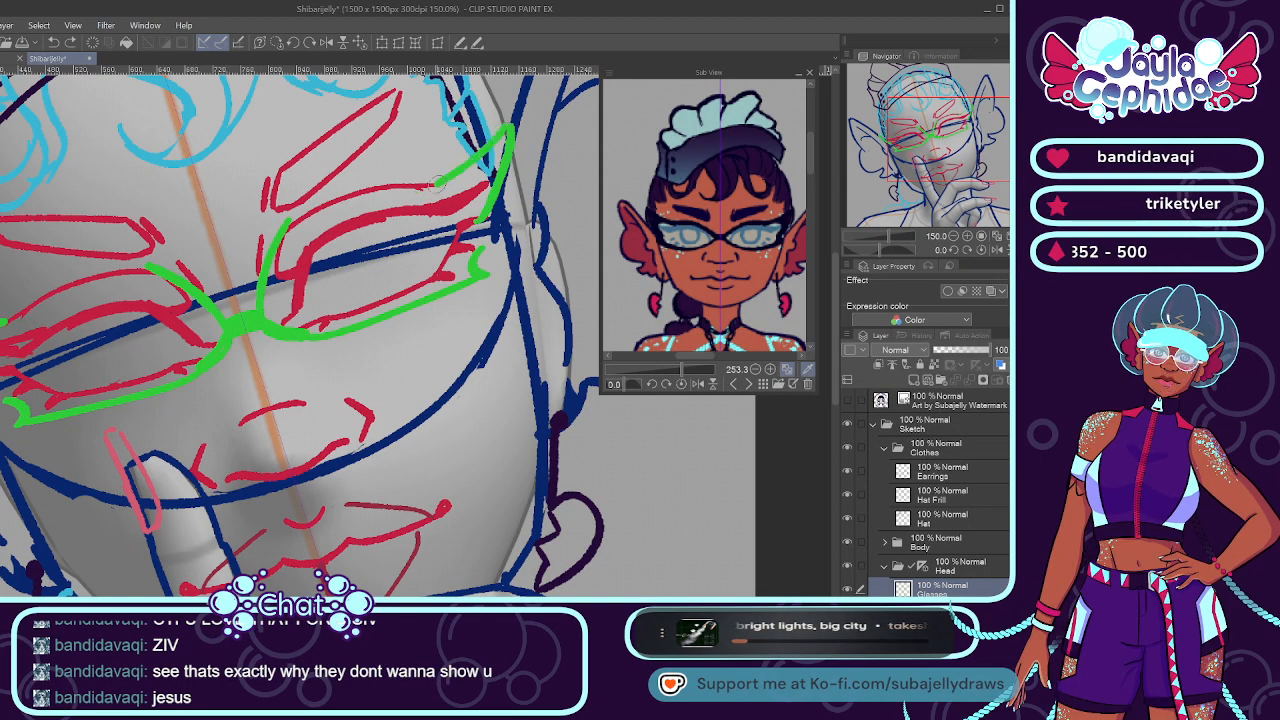
drag(284, 214, 430, 186)
key(ctrl+z)
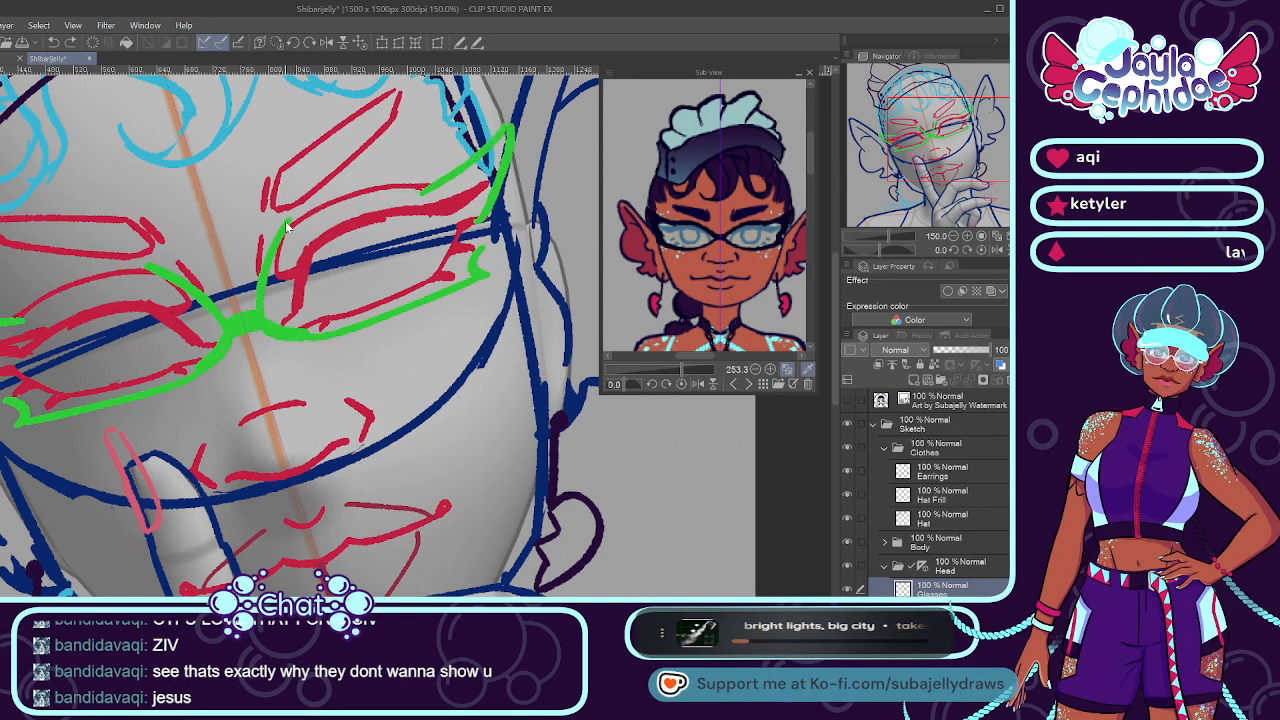
drag(300, 212, 430, 184)
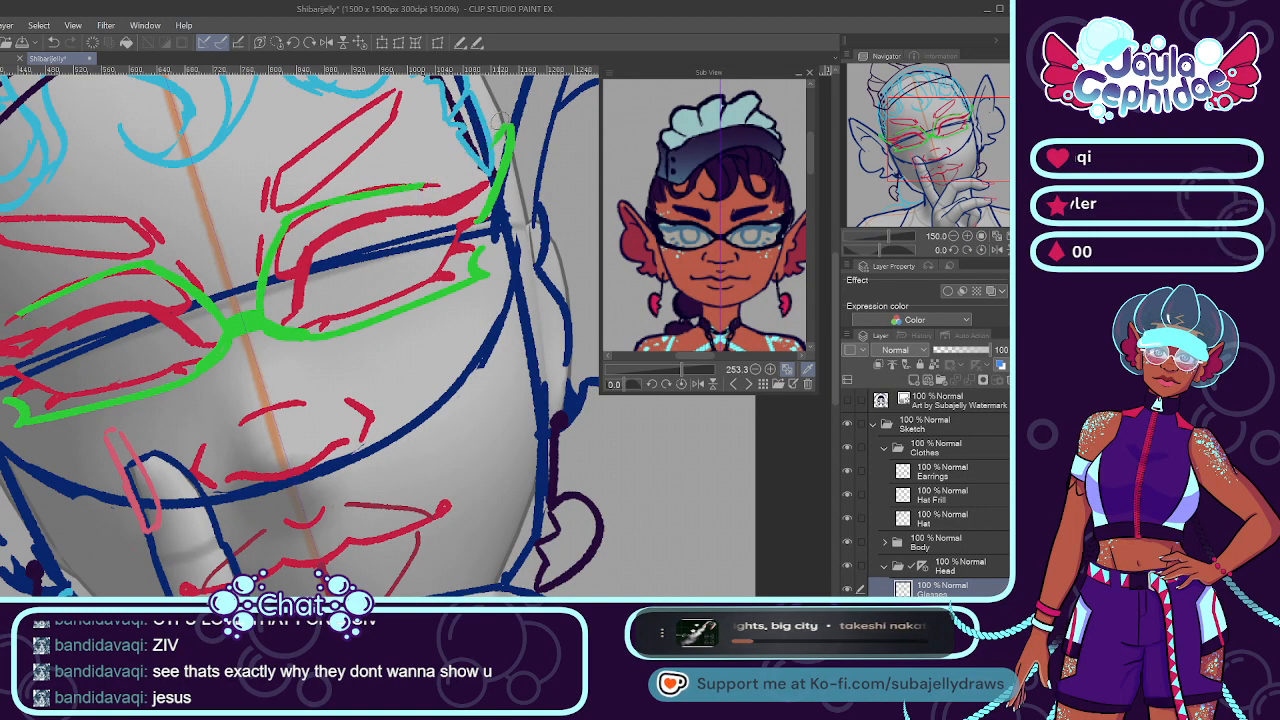
drag(470, 156, 430, 186)
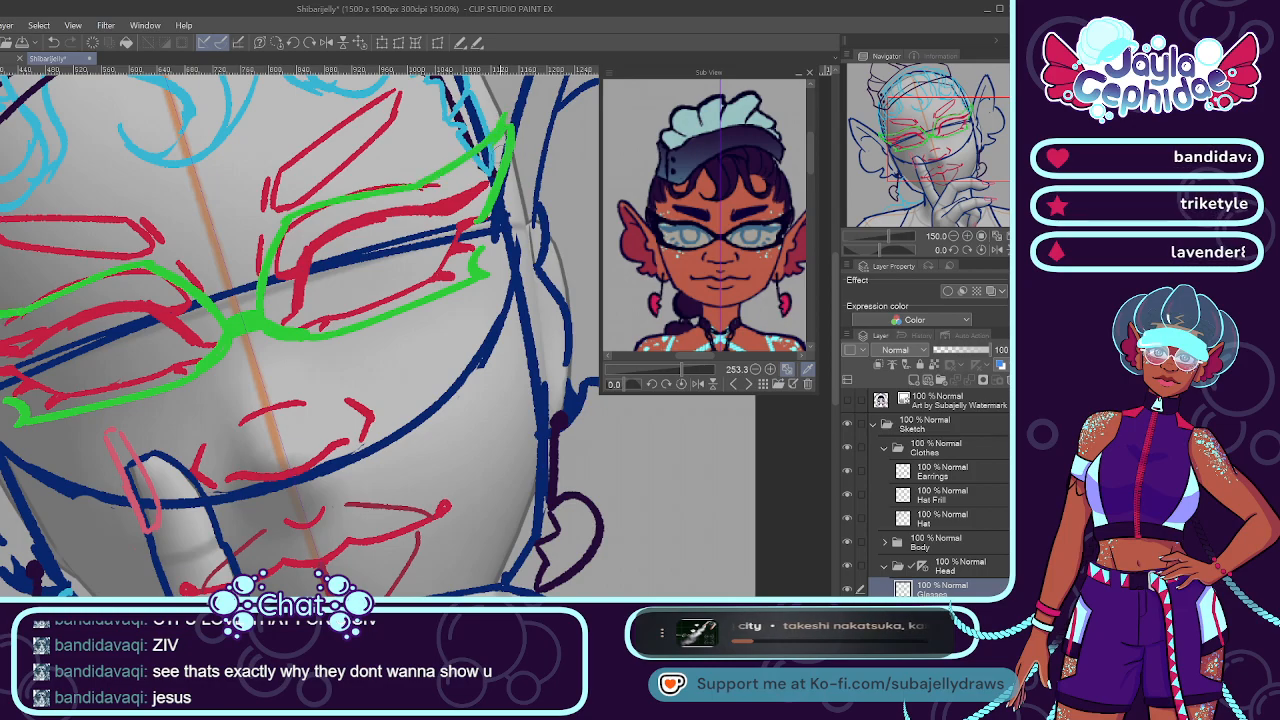
Set the Sub View reference zoom to 668.0 and thicken the glasses' upper rims and jagged outer corners.
drag(685, 372, 707, 360)
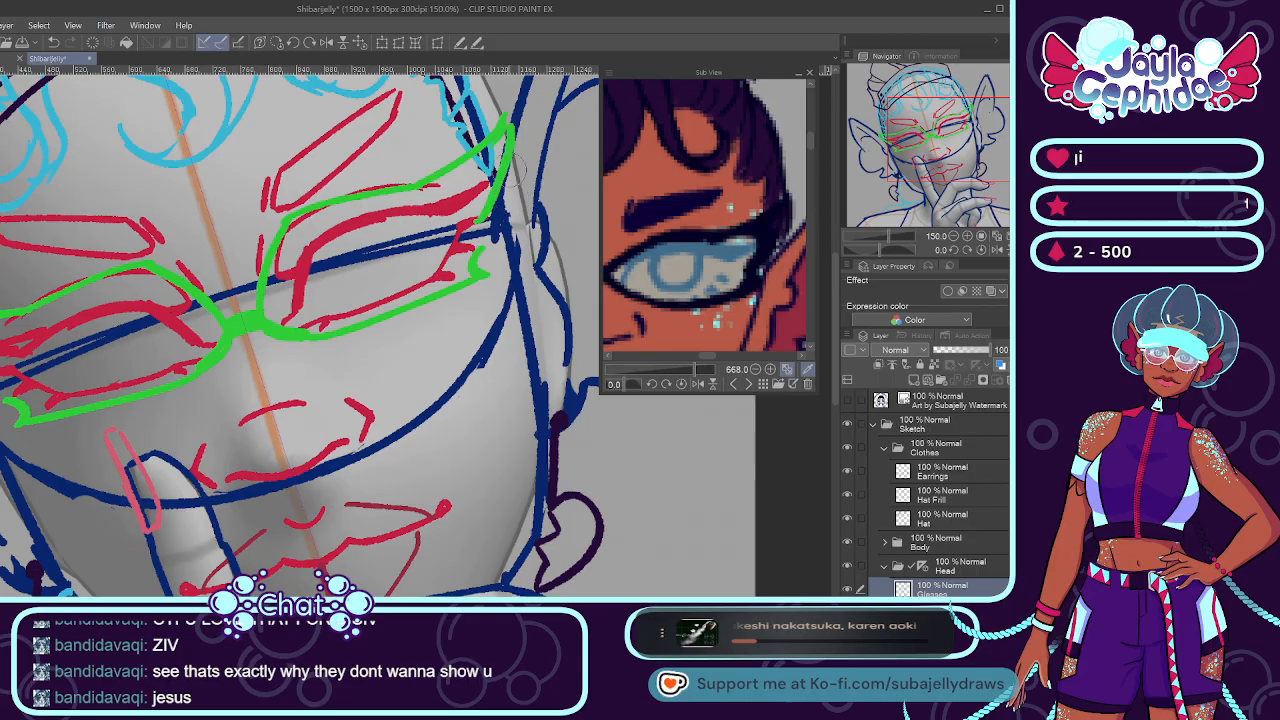
drag(513, 170, 488, 212)
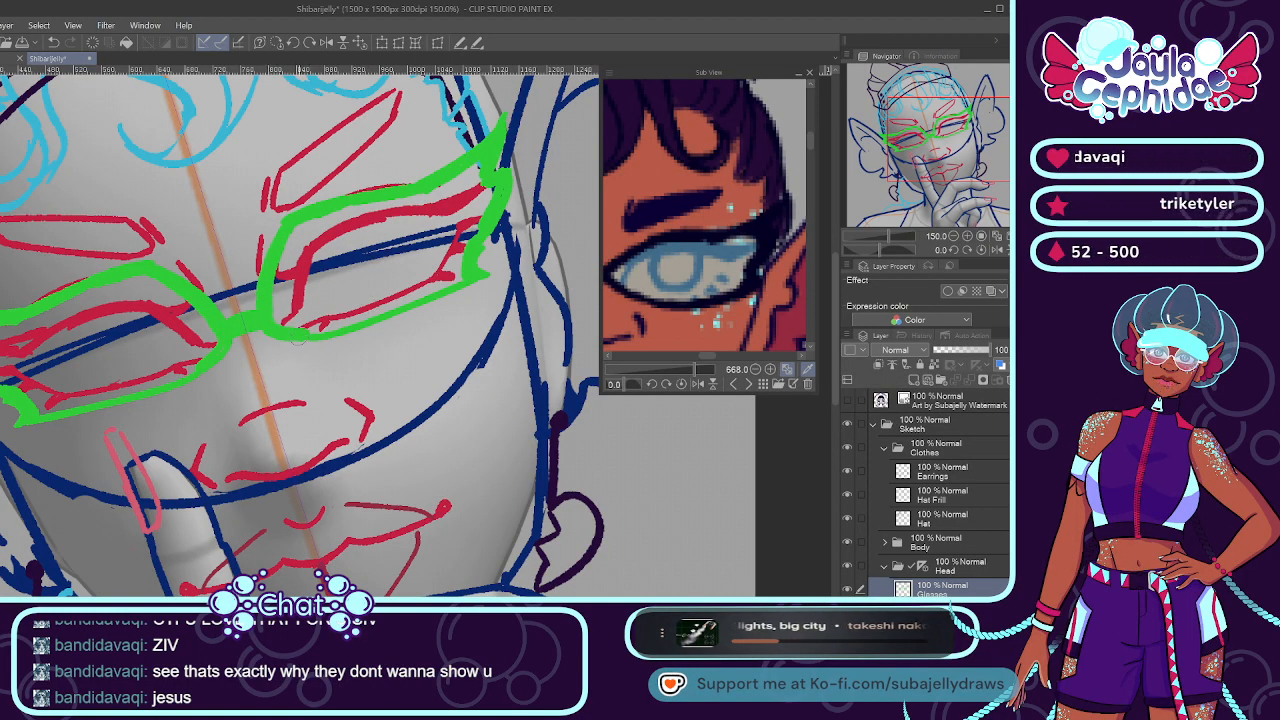
Redraw the glasses' lower rims with a thicker line from the bridge to the outer corners.
key(ctrl+z)
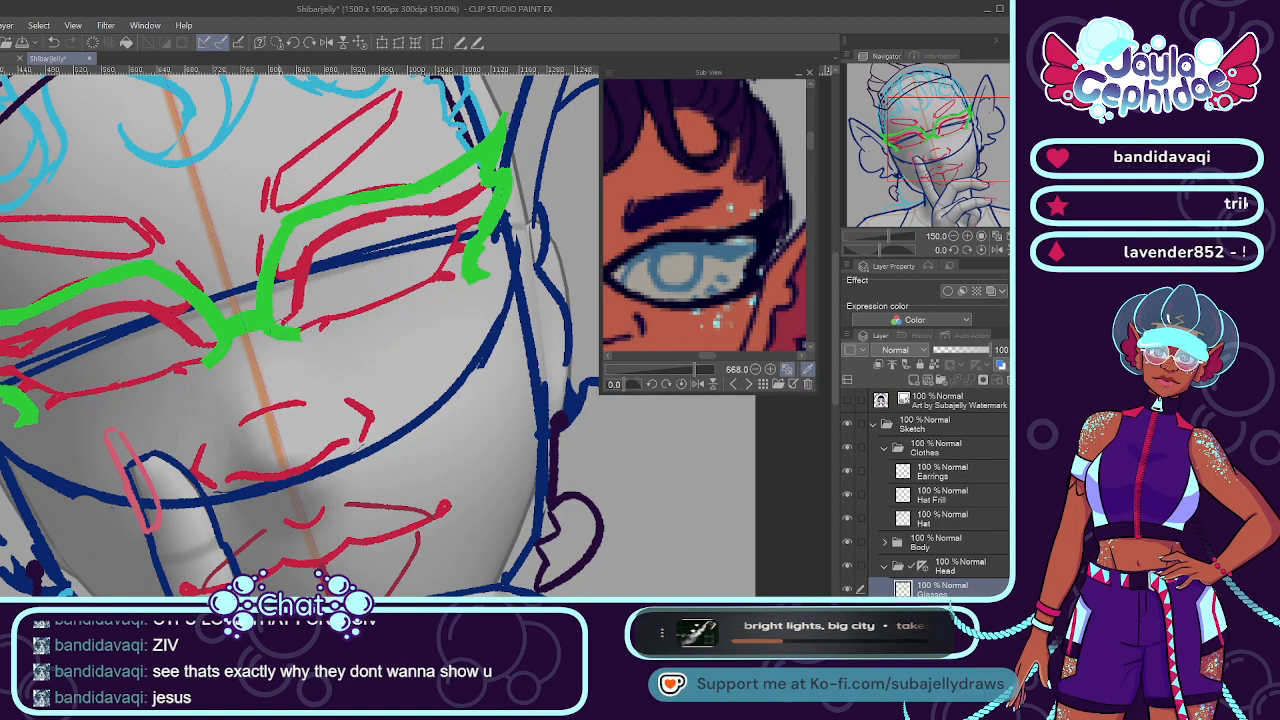
key(ctrl+y)
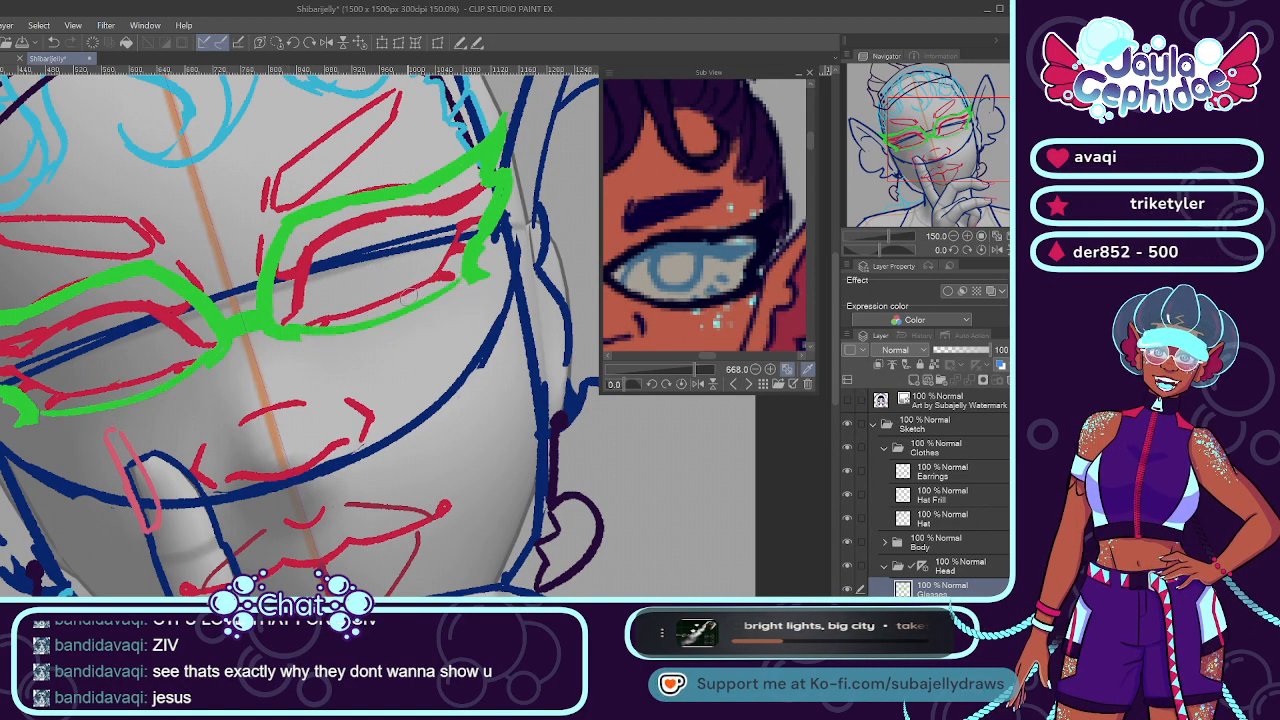
key(ctrl+z)
key(ctrl+y)
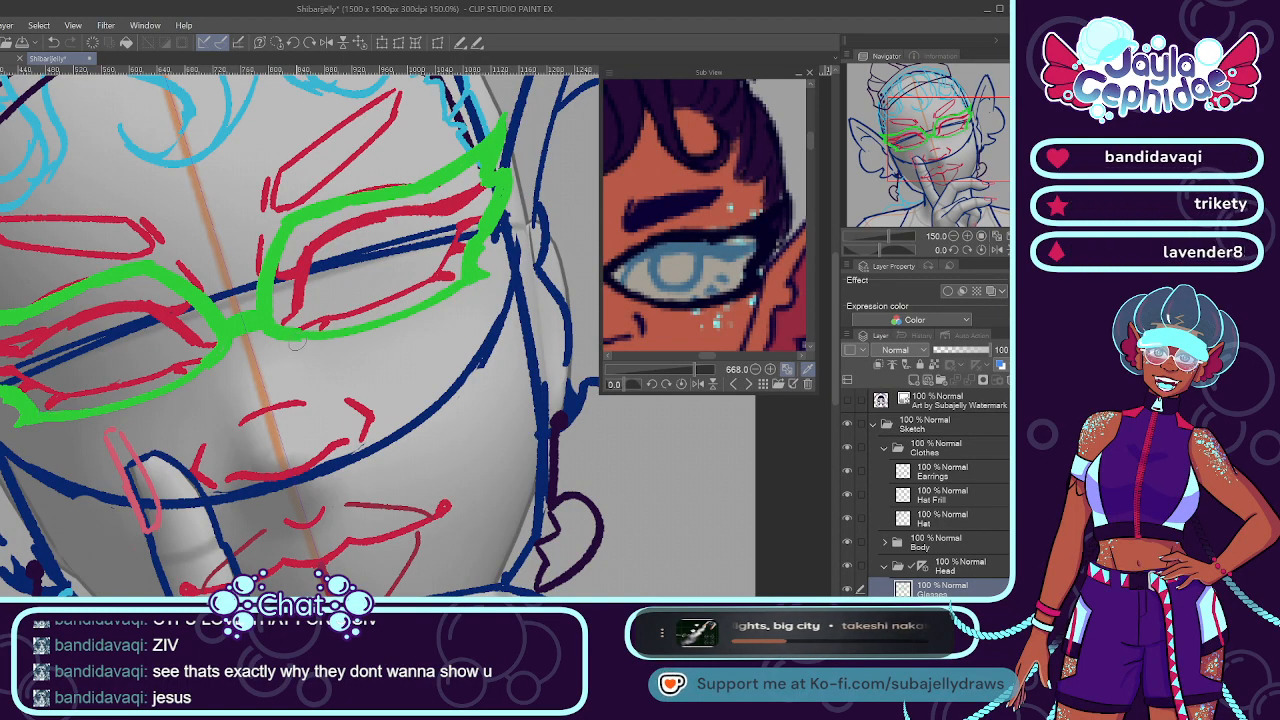
Add short temple stubs at the outer corners of the glasses and check the frame against the whole portrait.
key(ctrl+minus)
key(ctrl+minus)
key(ctrl+minus)
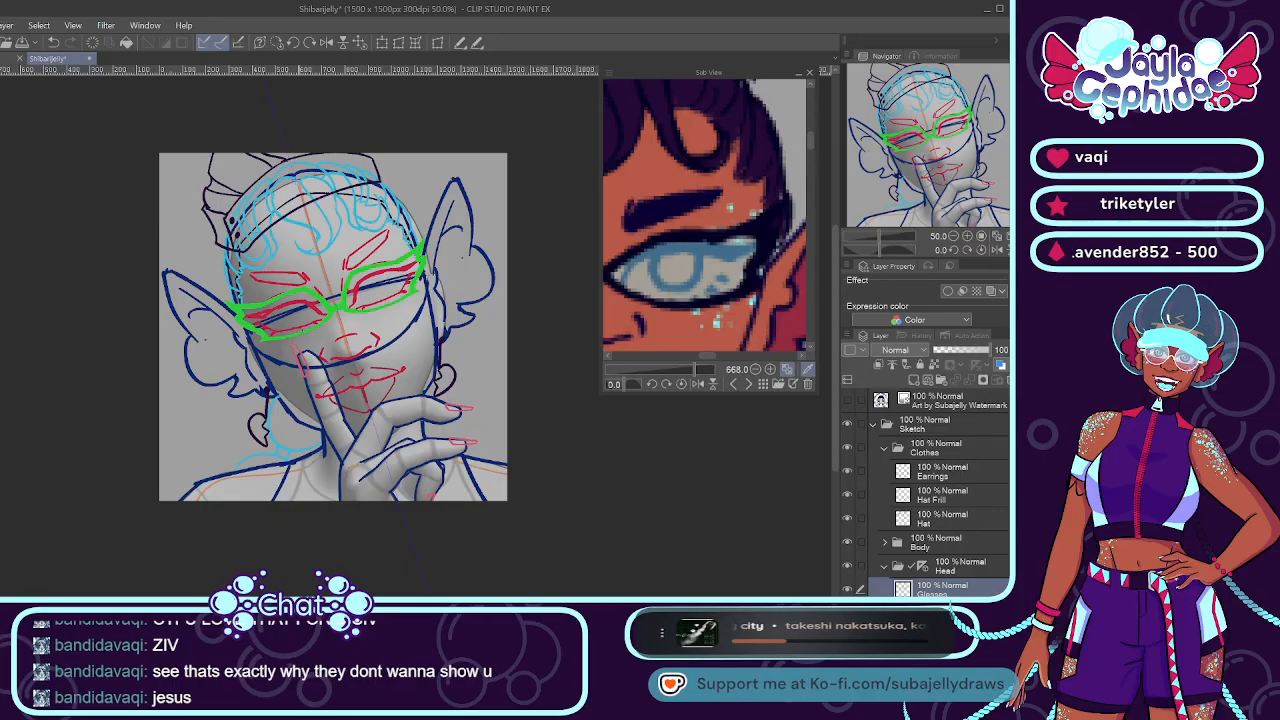
key(ctrl+plus)
key(ctrl+plus)
key(ctrl+plus)
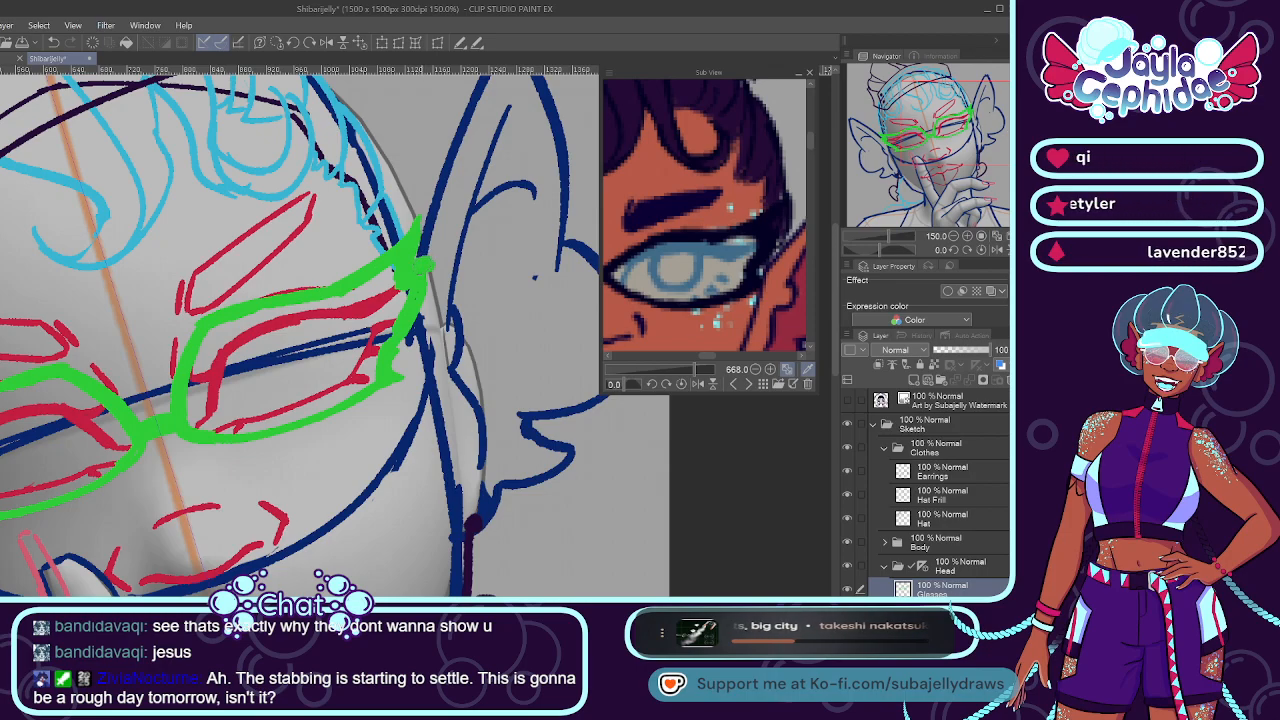
key(ctrl+minus)
key(ctrl+minus)
key(ctrl+minus)
key(ctrl+minus)
key(ctrl+minus)
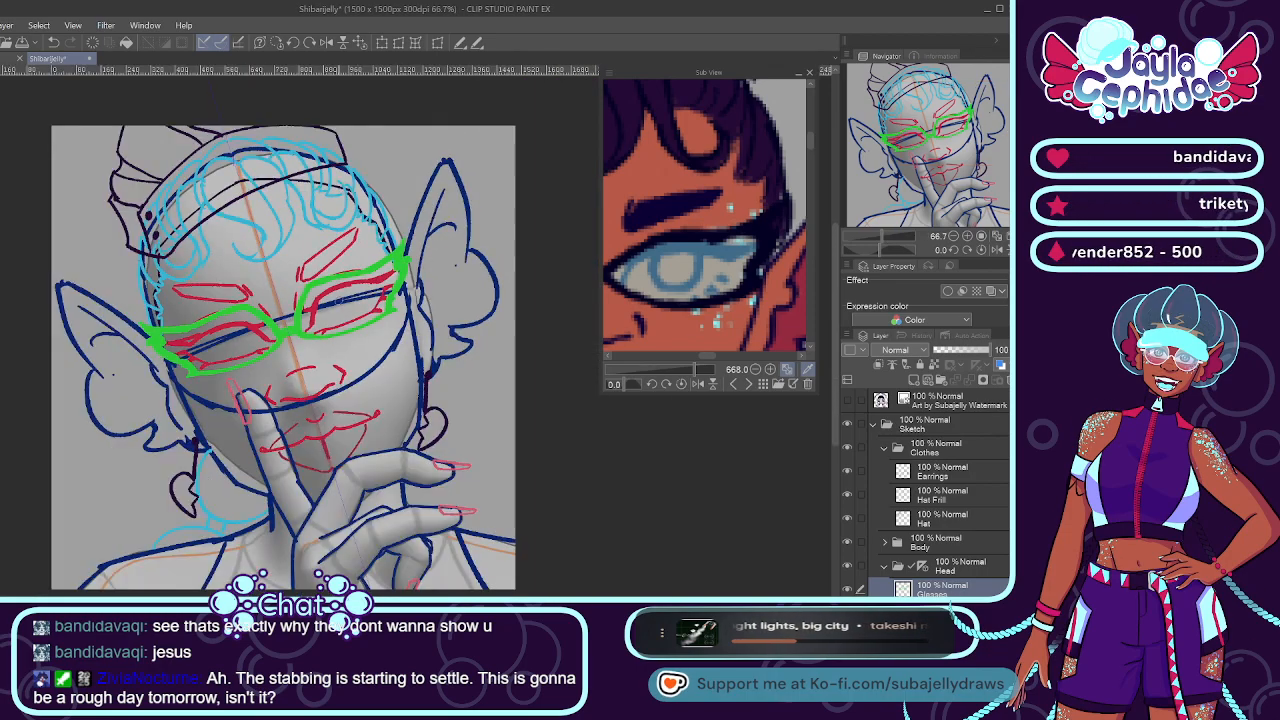
key(ctrl+plus)
key(ctrl+plus)
key(ctrl+plus)
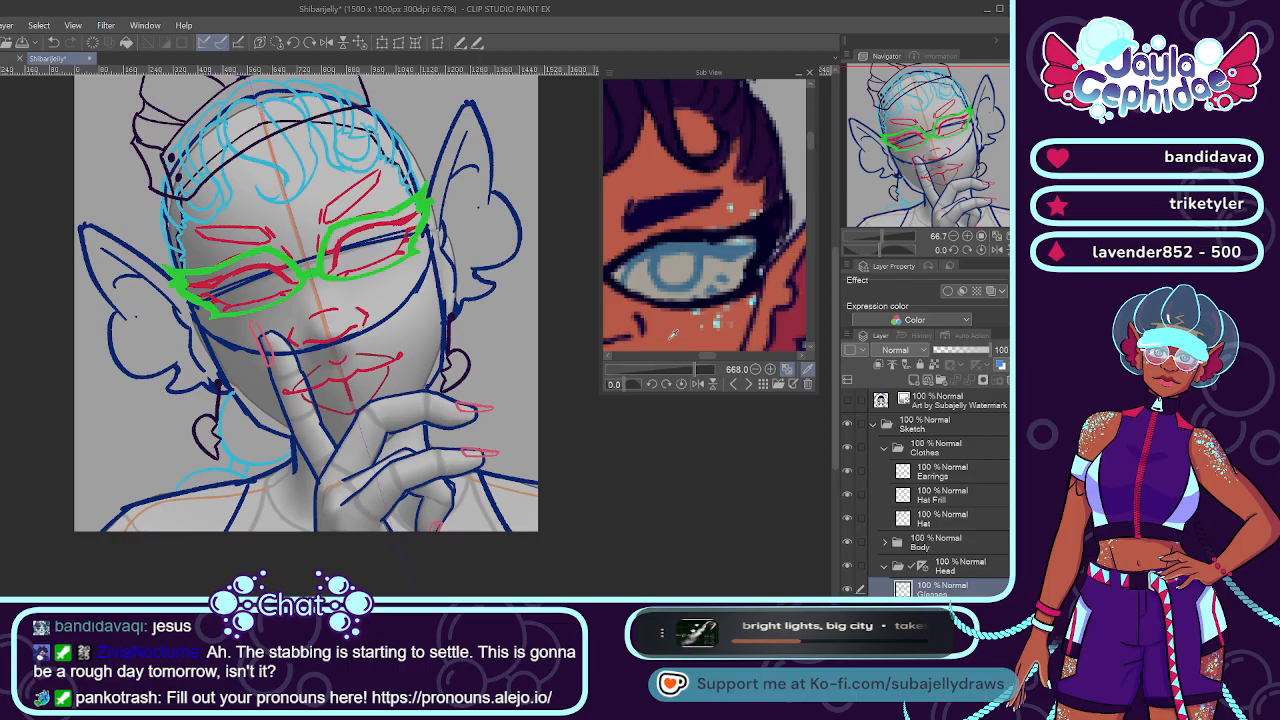
Set the Sub View reference zoom to 381.8, framing the neck with the choker and heart pendant.
scroll(690, 340, down, 5)
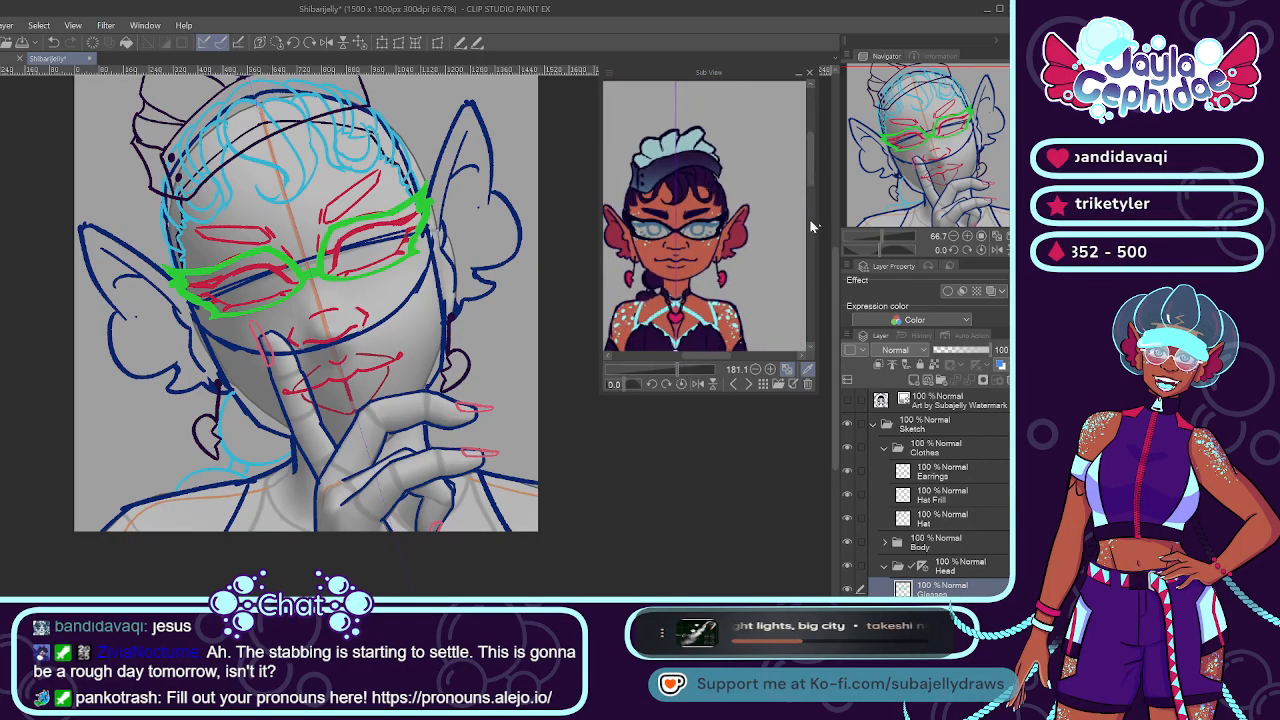
drag(808, 172, 809, 205)
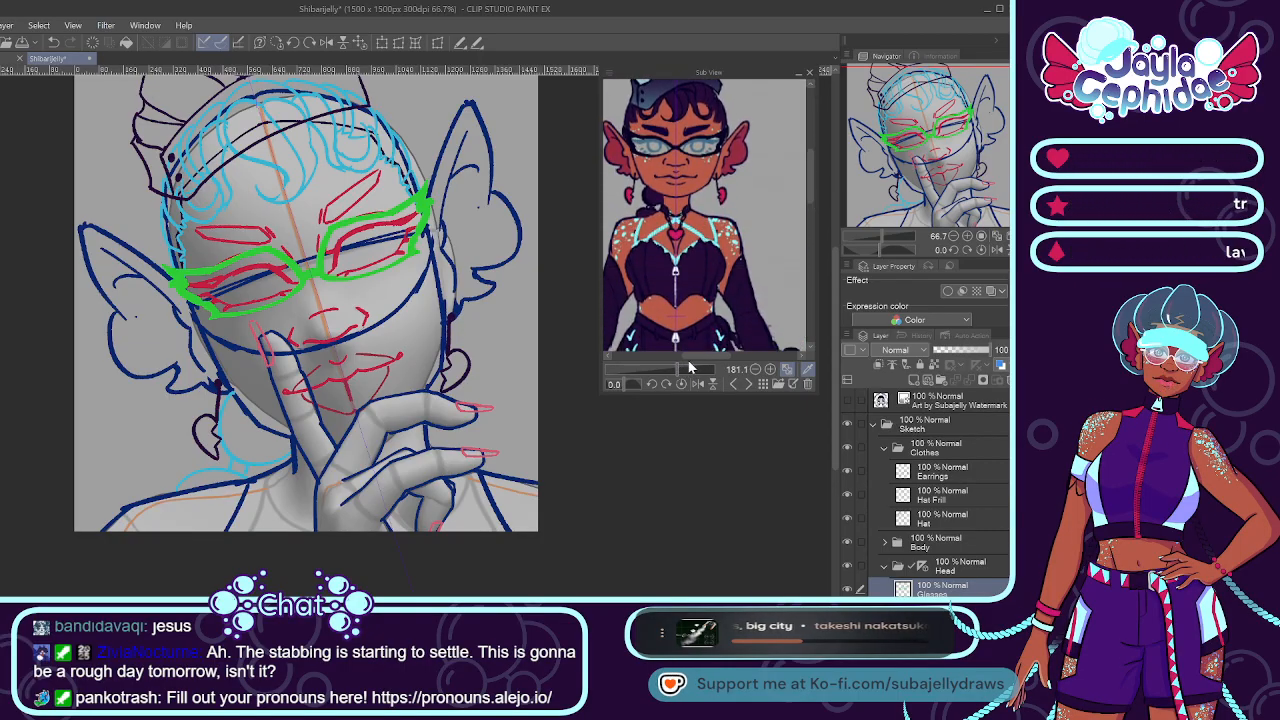
scroll(687, 362, up, 4)
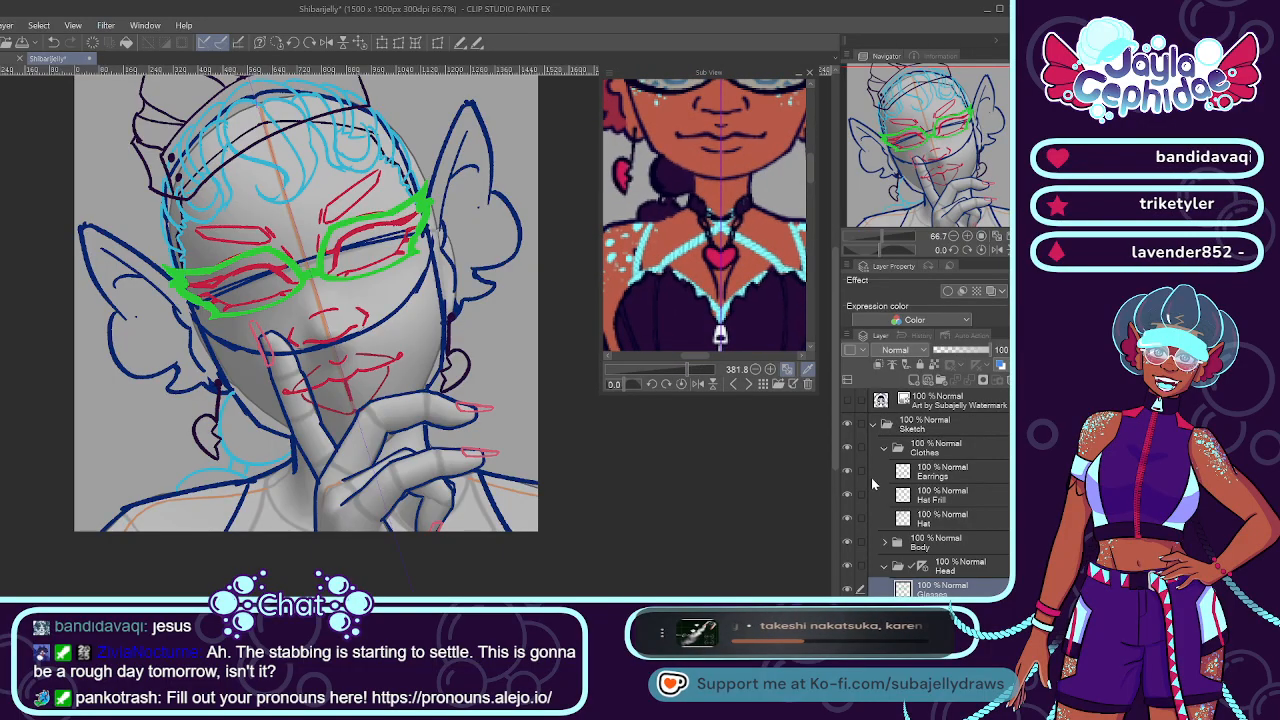
Collapse the Head folder and add a layer named Necklace above the Earrings layer in the Clothes folder.
click(887, 565)
click(960, 545)
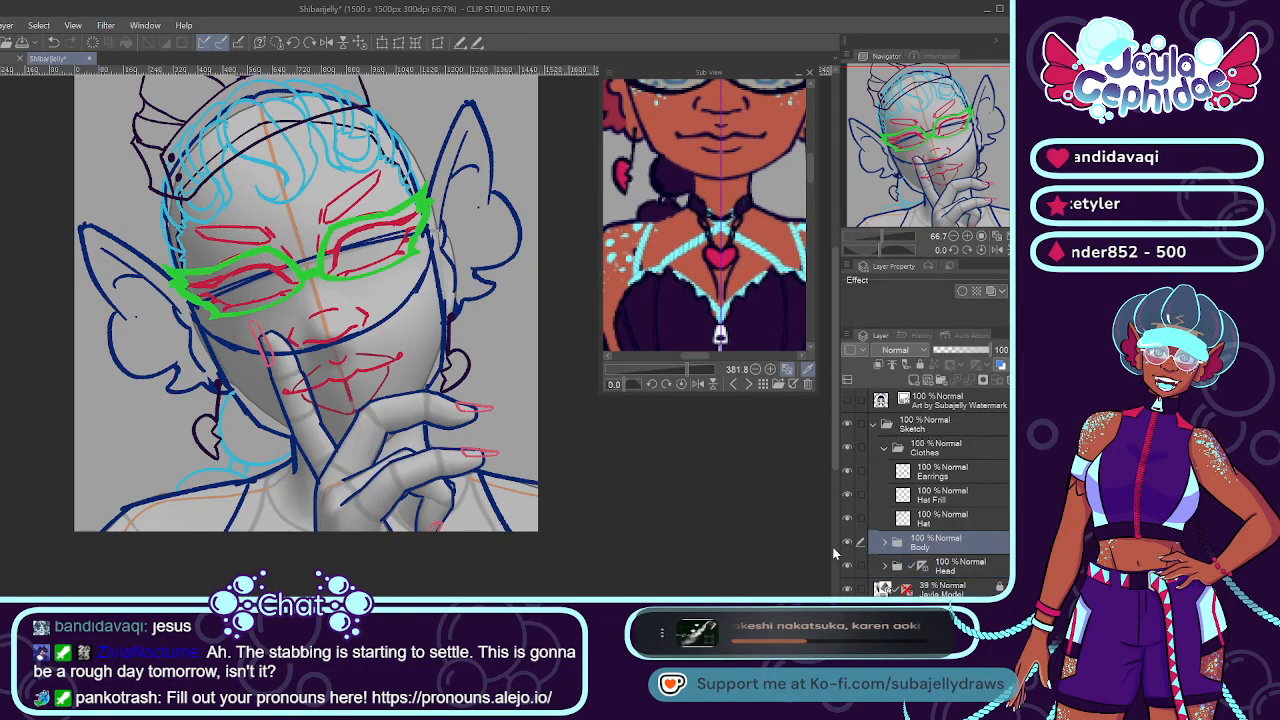
click(930, 470)
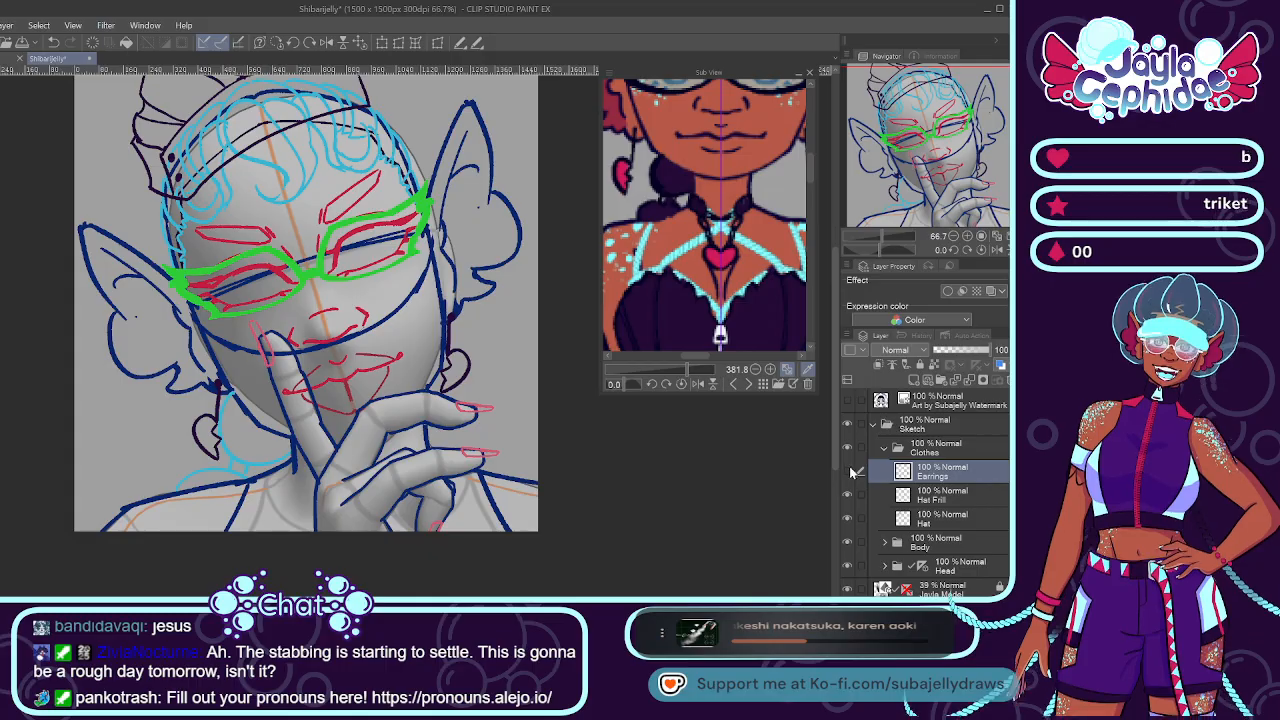
scroll(559, 466, up, 2)
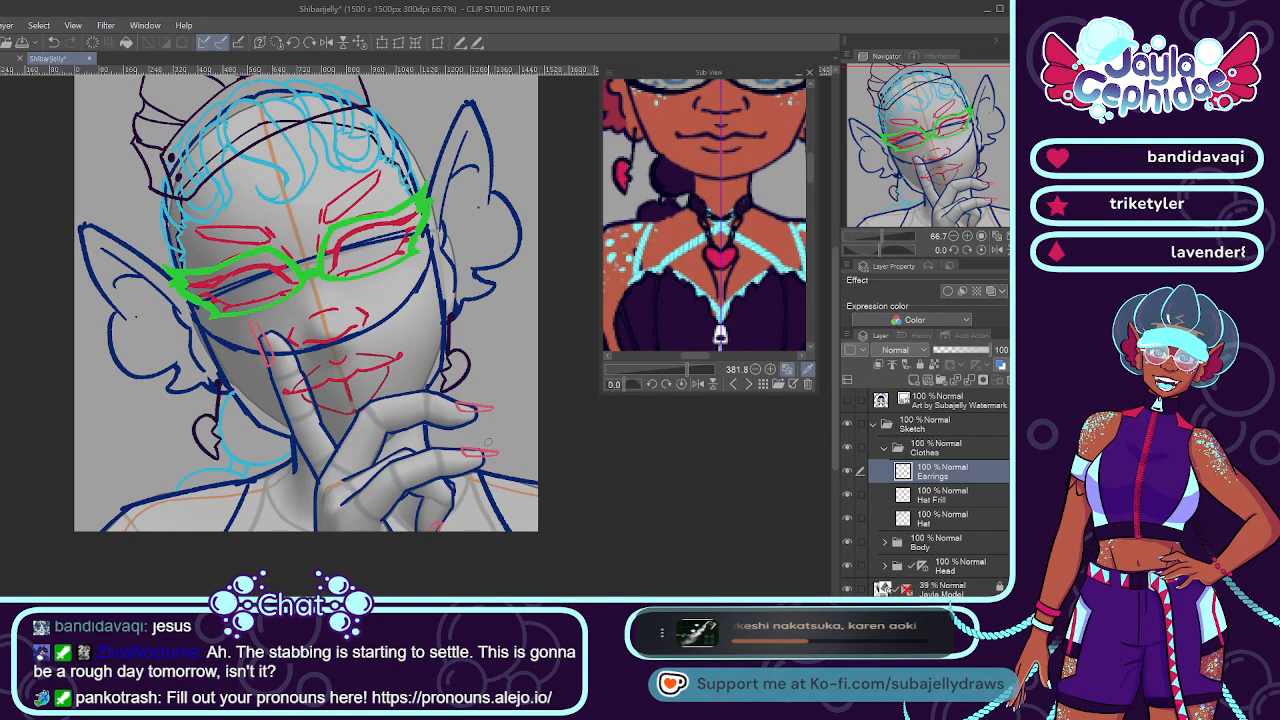
scroll(548, 452, down, 2)
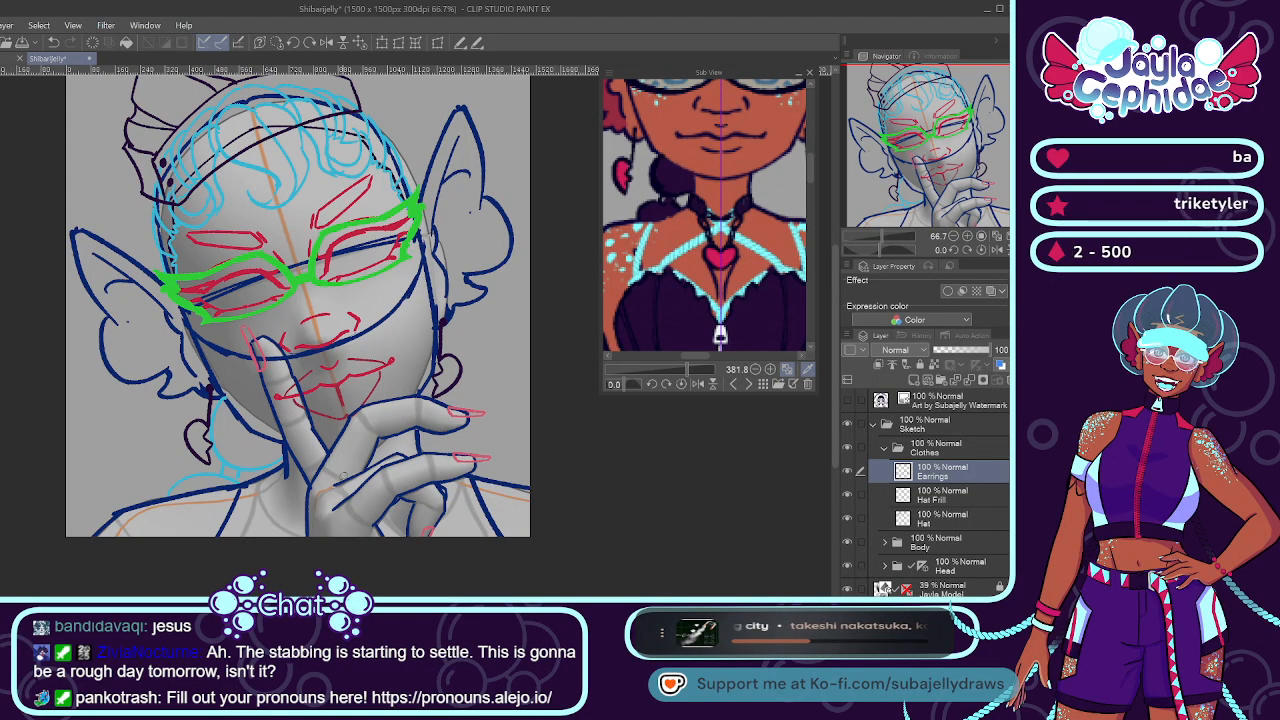
key(alt+Tab)
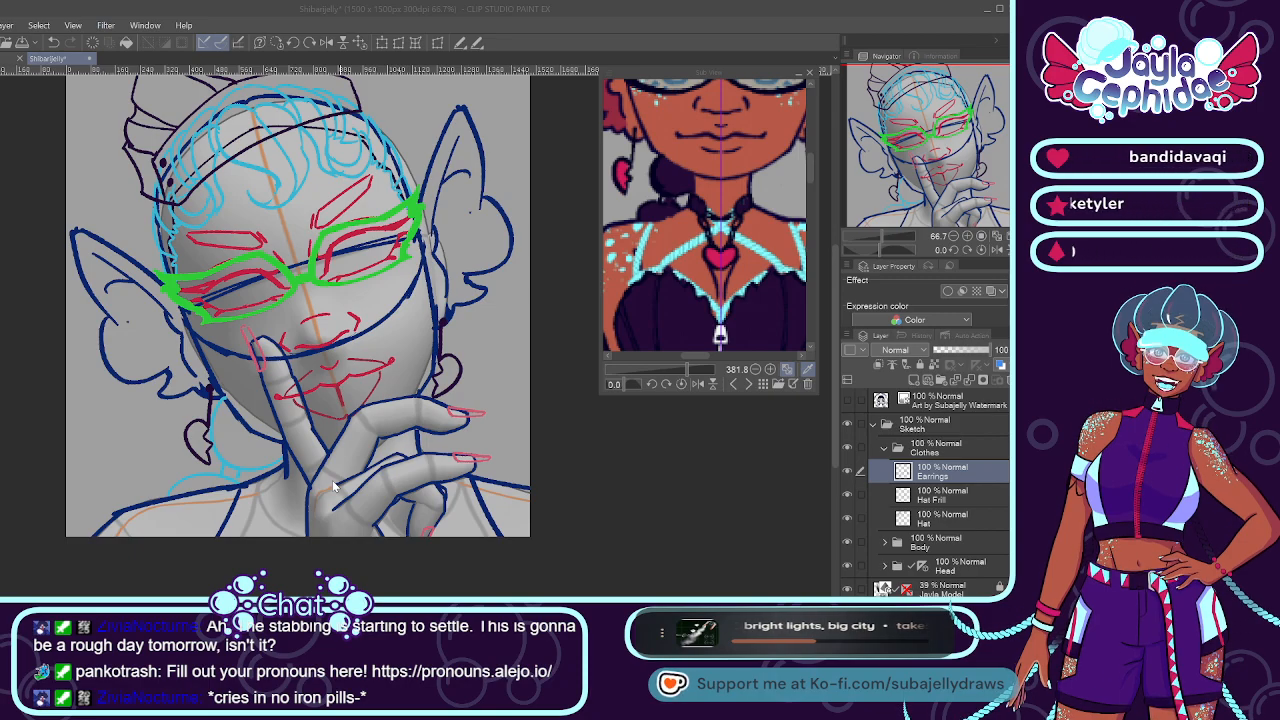
key(Return)
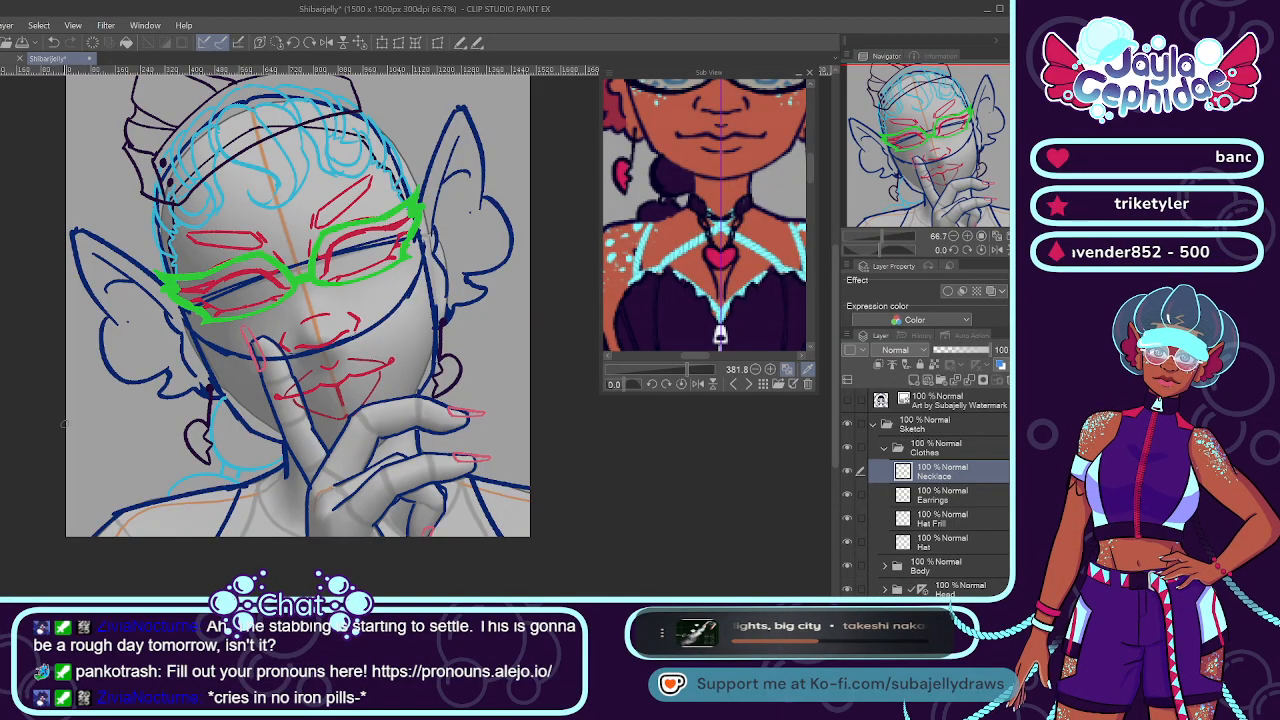
Sketch the choker's green side edges and top band on the neck, in the gaps around the raised hand.
scroll(276, 451, up, 1)
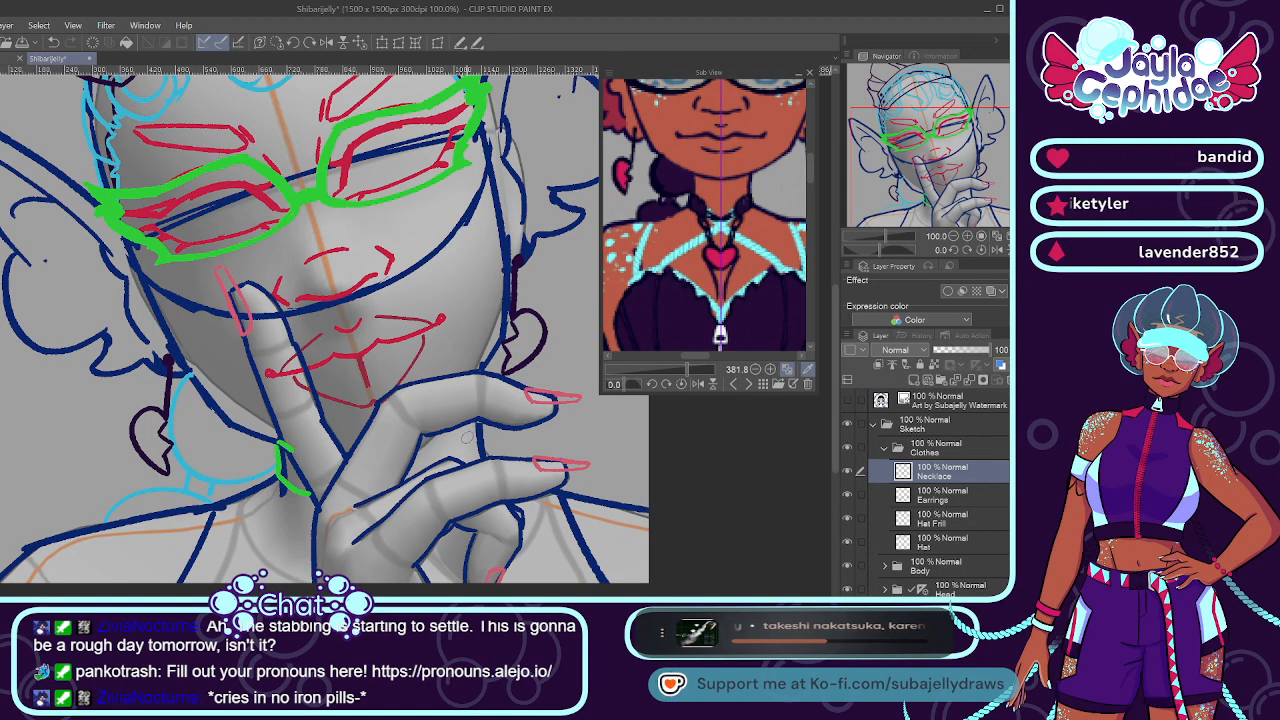
mouse_move(451, 444)
mouse_down()
mouse_move(478, 425)
mouse_move(486, 456)
mouse_up()
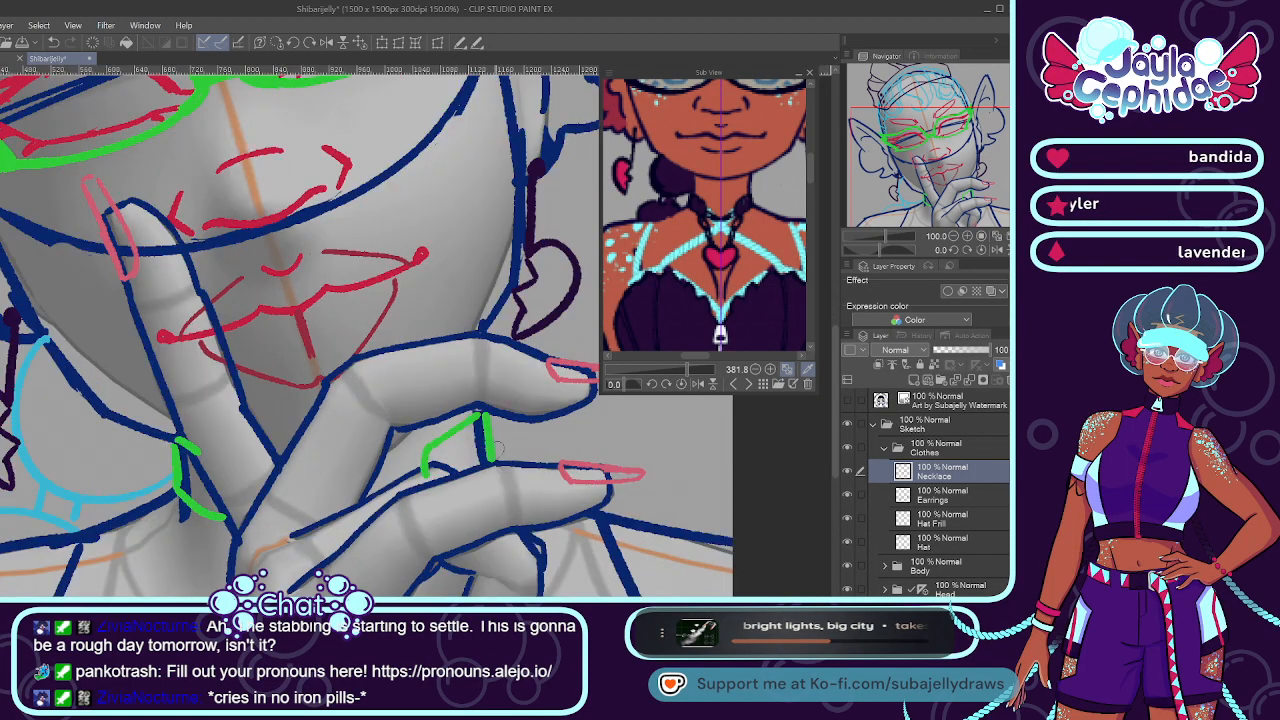
scroll(461, 456, up, 2)
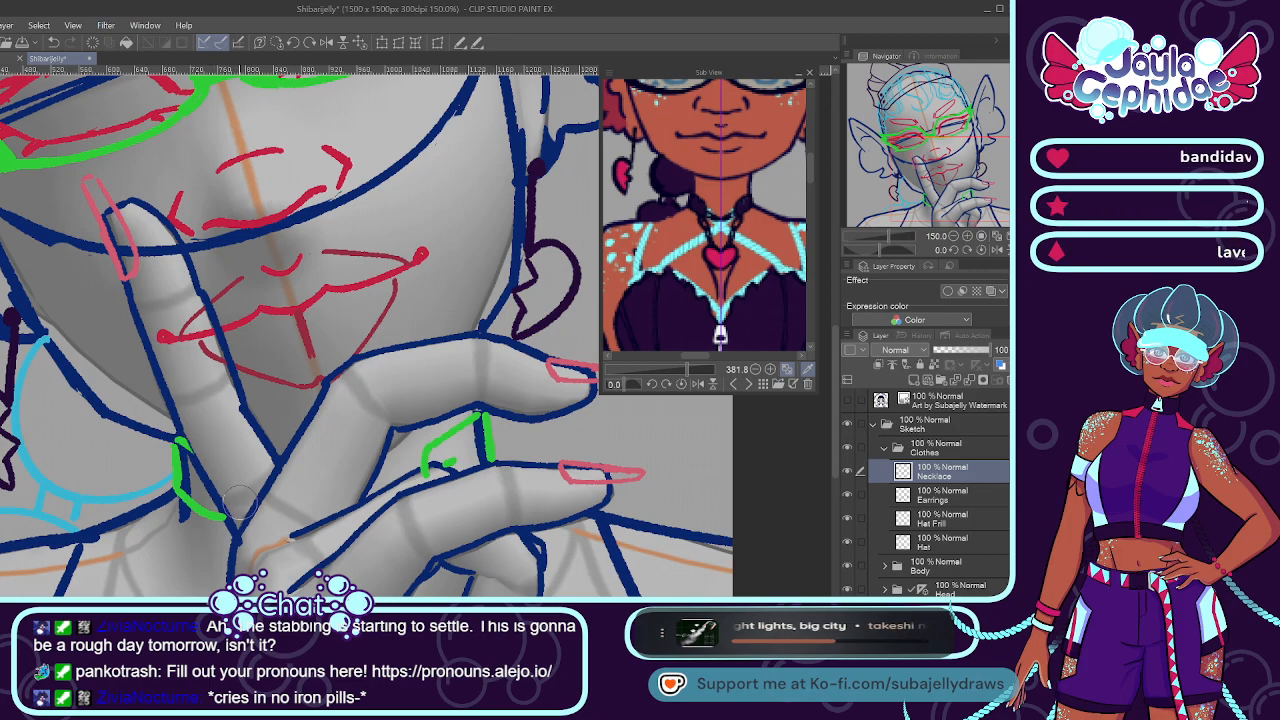
scroll(240, 502, down, 3)
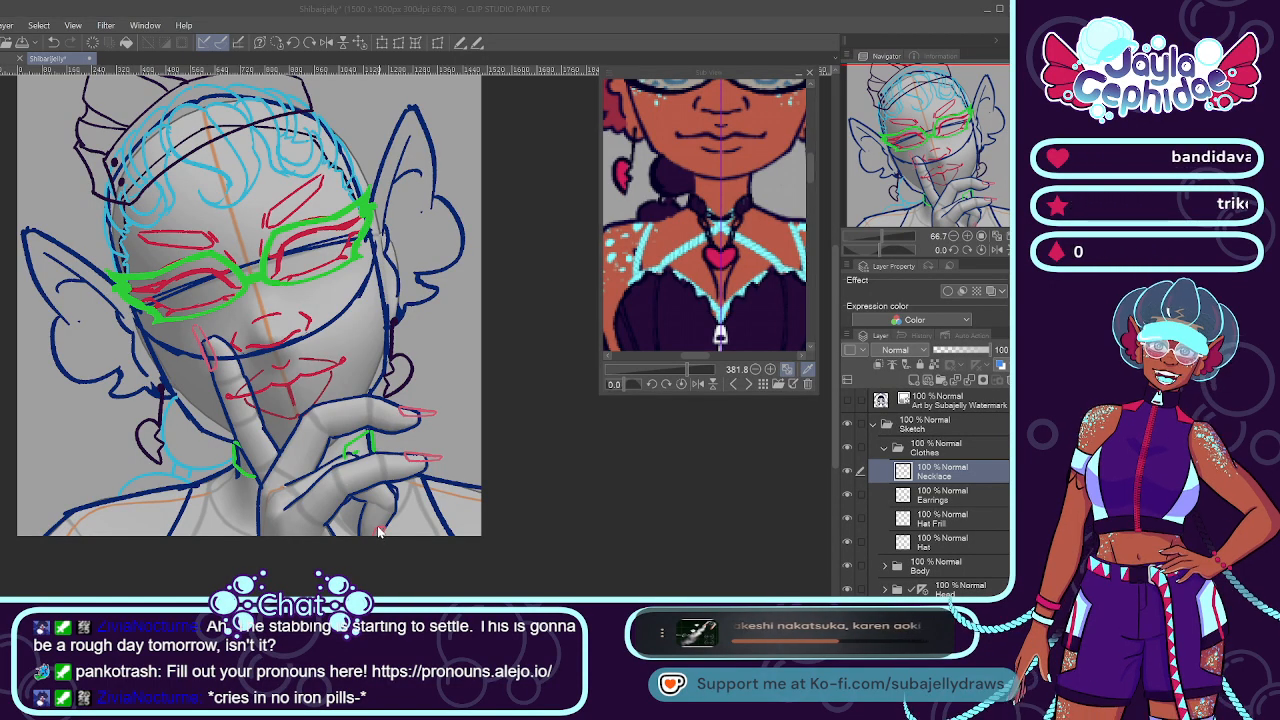
Add a layer named Rops above Necklace and sketch paired green rope straps running down from both shoulders.
key(Return)
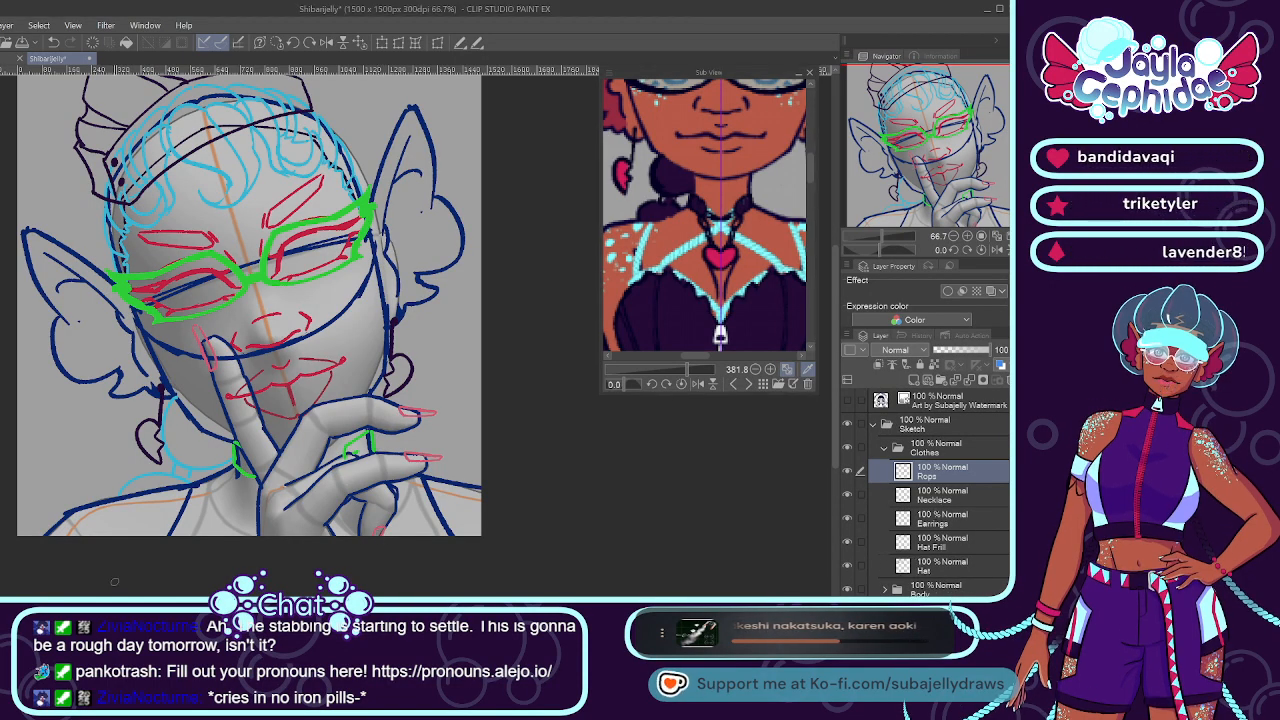
scroll(195, 500, up, 2)
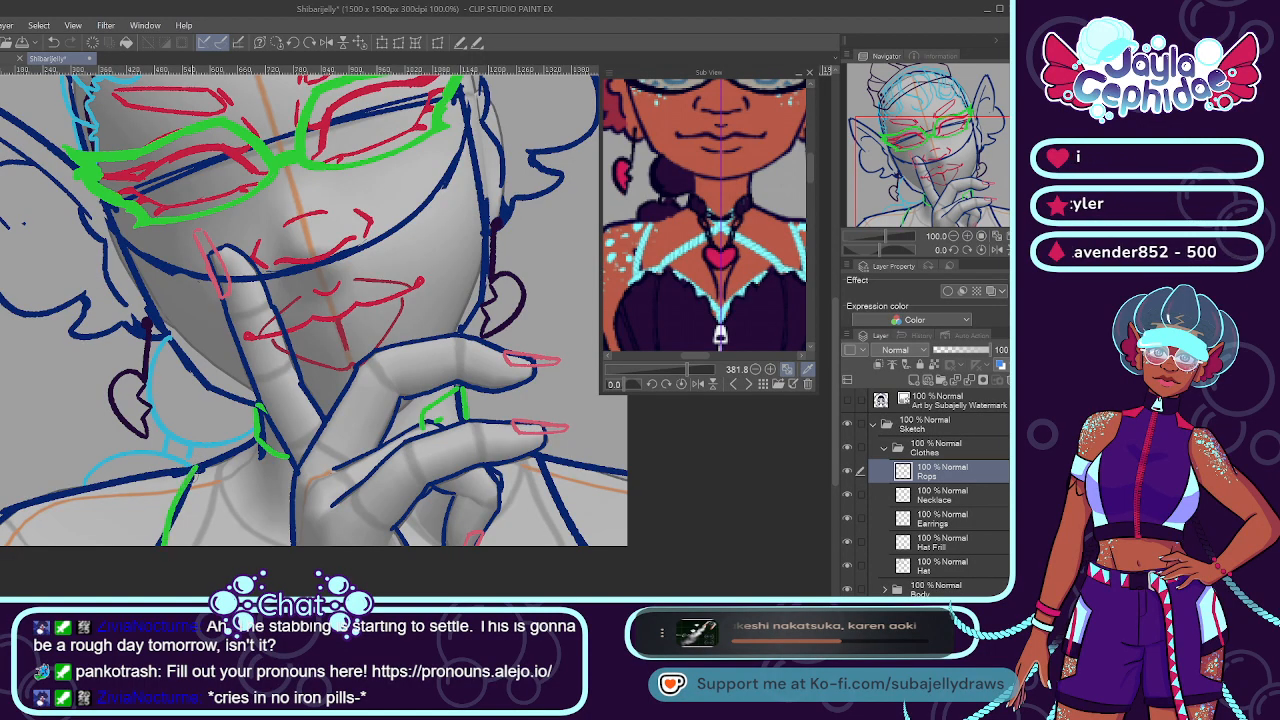
key(ctrl+z)
drag(198, 459, 155, 545)
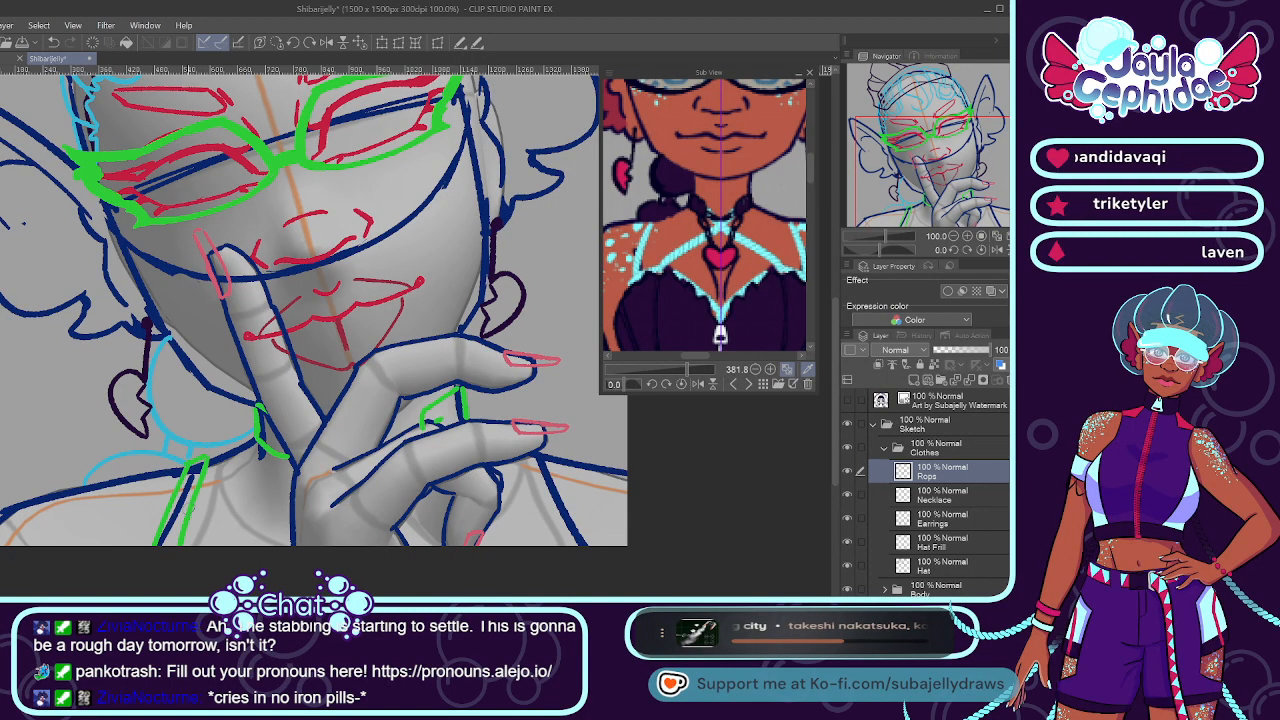
drag(205, 460, 185, 545)
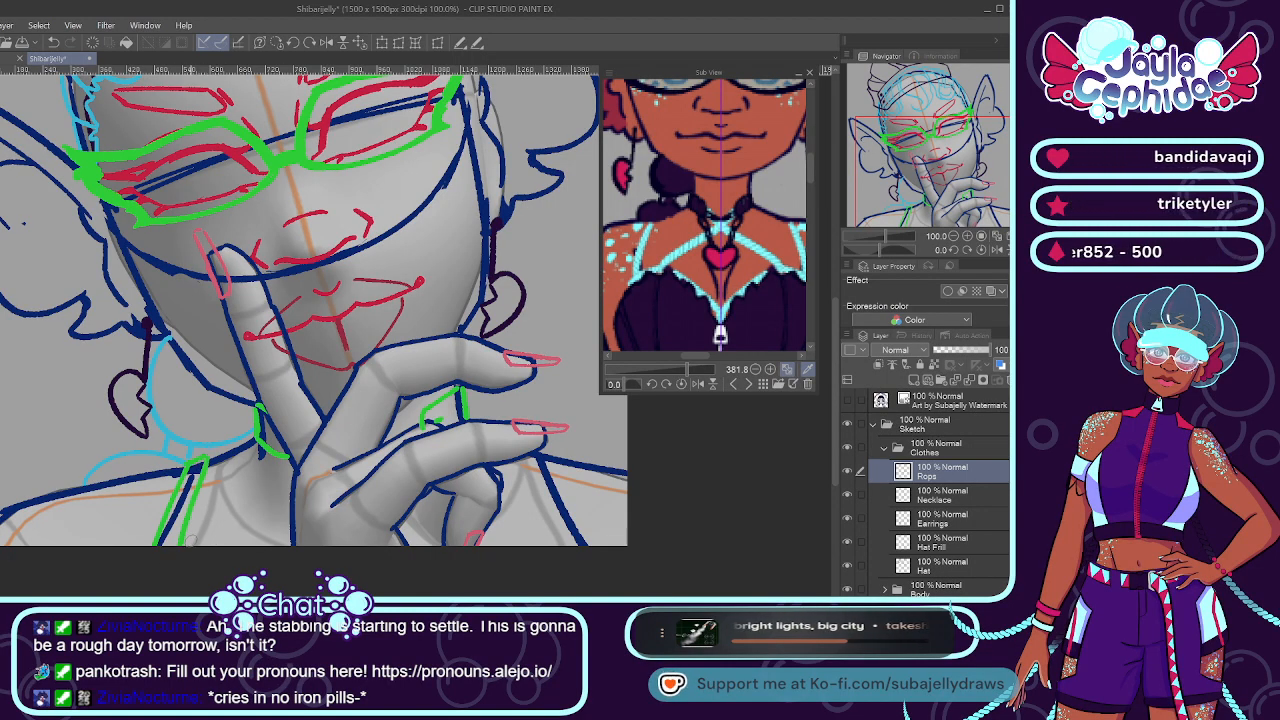
key(ctrl+z)
key(ctrl+y)
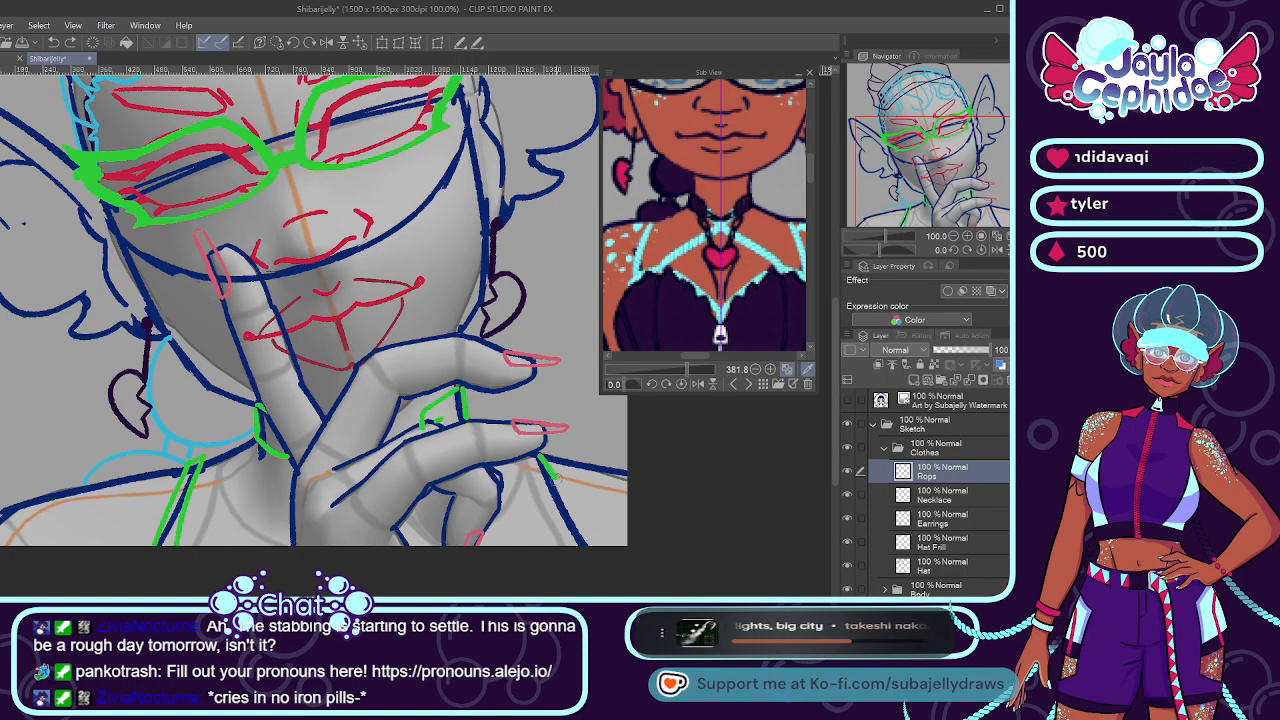
drag(541, 451, 592, 543)
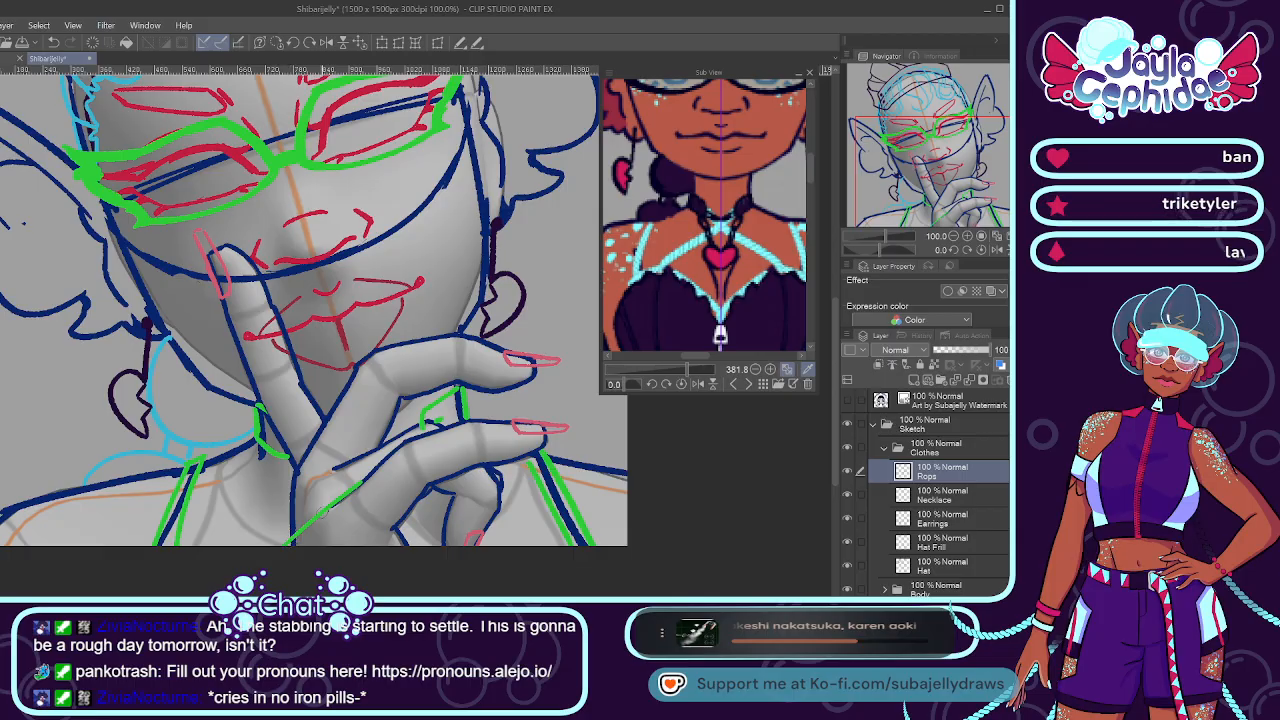
Draw a double diagonal rope across the upper chest, mirror a copy to form a crossing, and merge it into the Rops layer.
drag(322, 504, 285, 545)
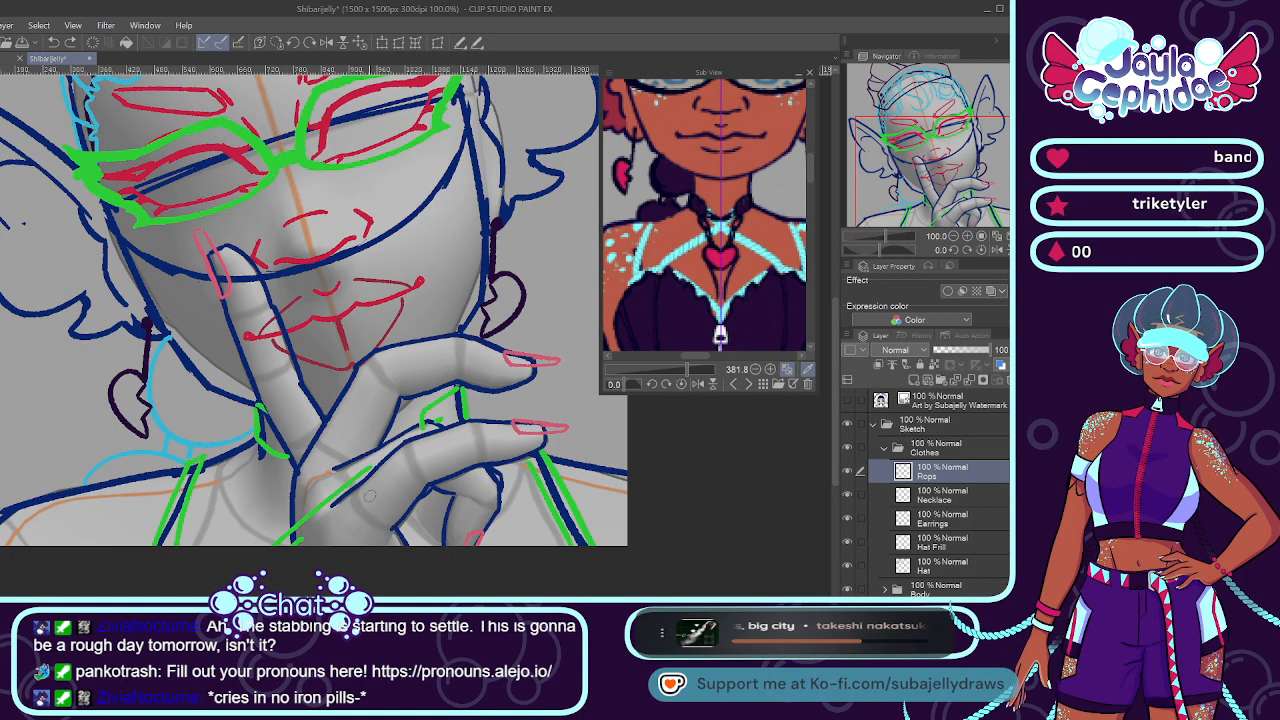
mouse_move(369, 470)
mouse_down()
mouse_move(295, 540)
mouse_move(290, 500)
mouse_up()
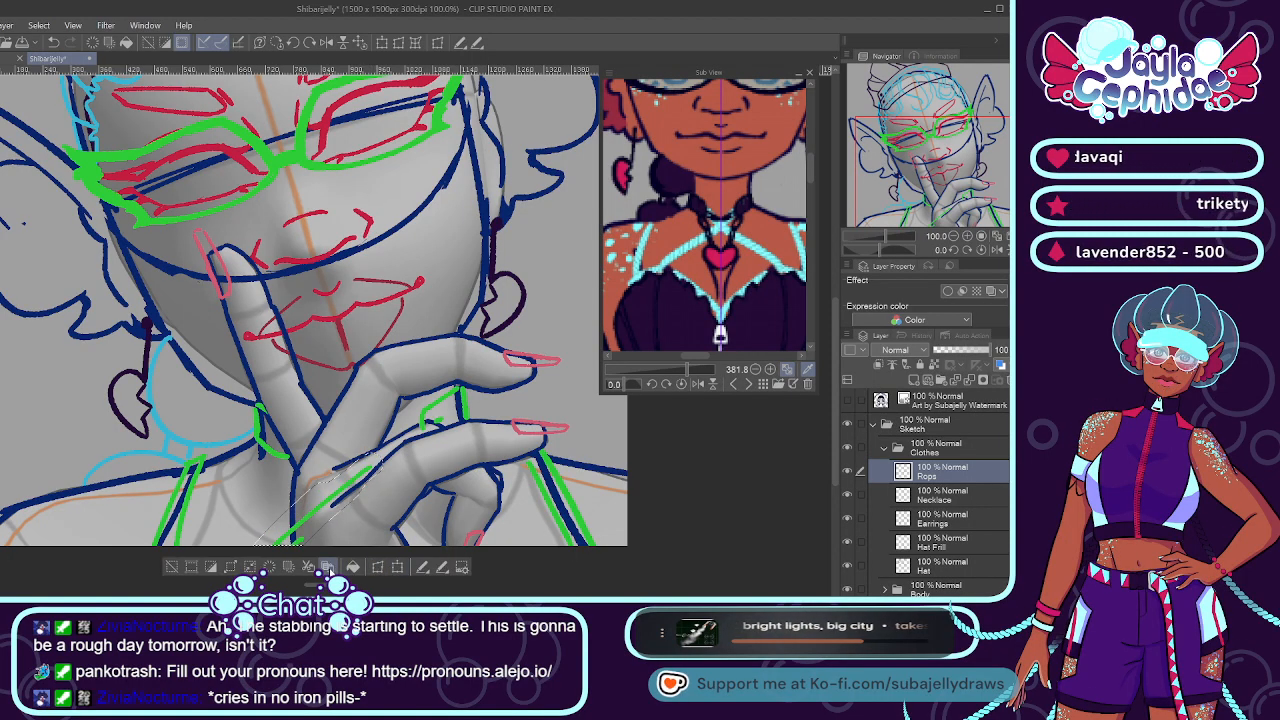
click(328, 567)
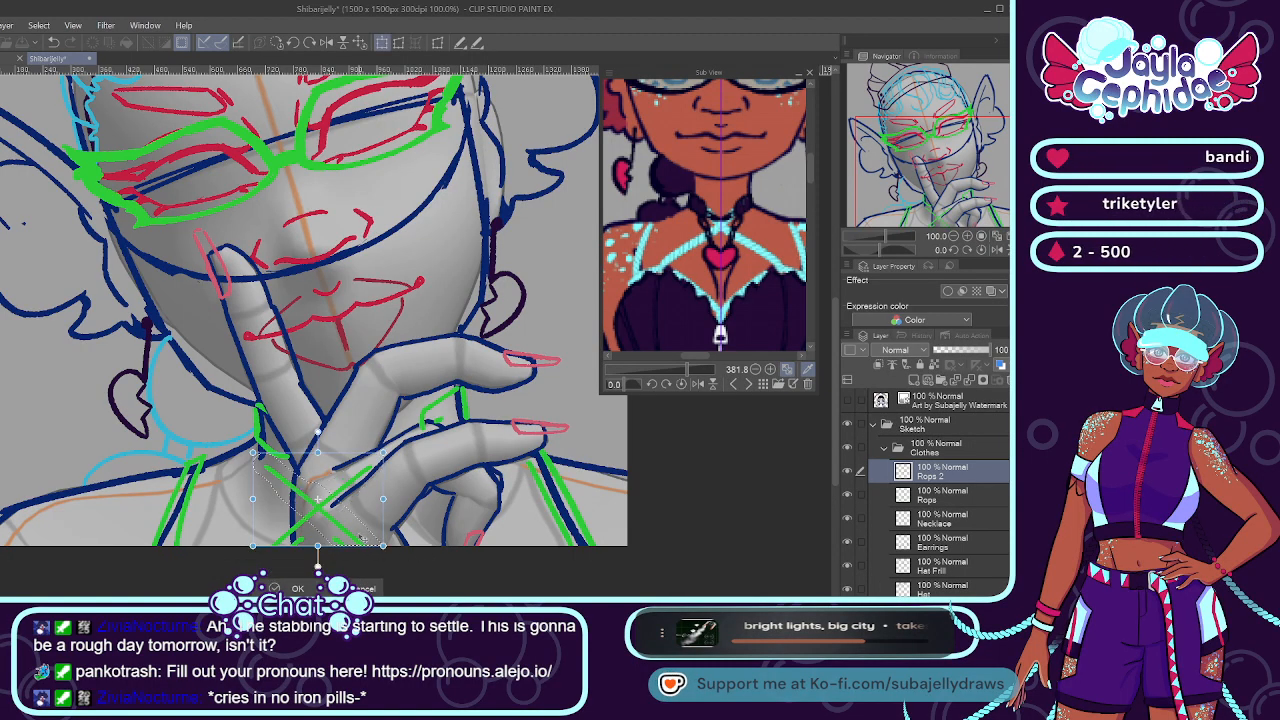
drag(355, 533, 429, 530)
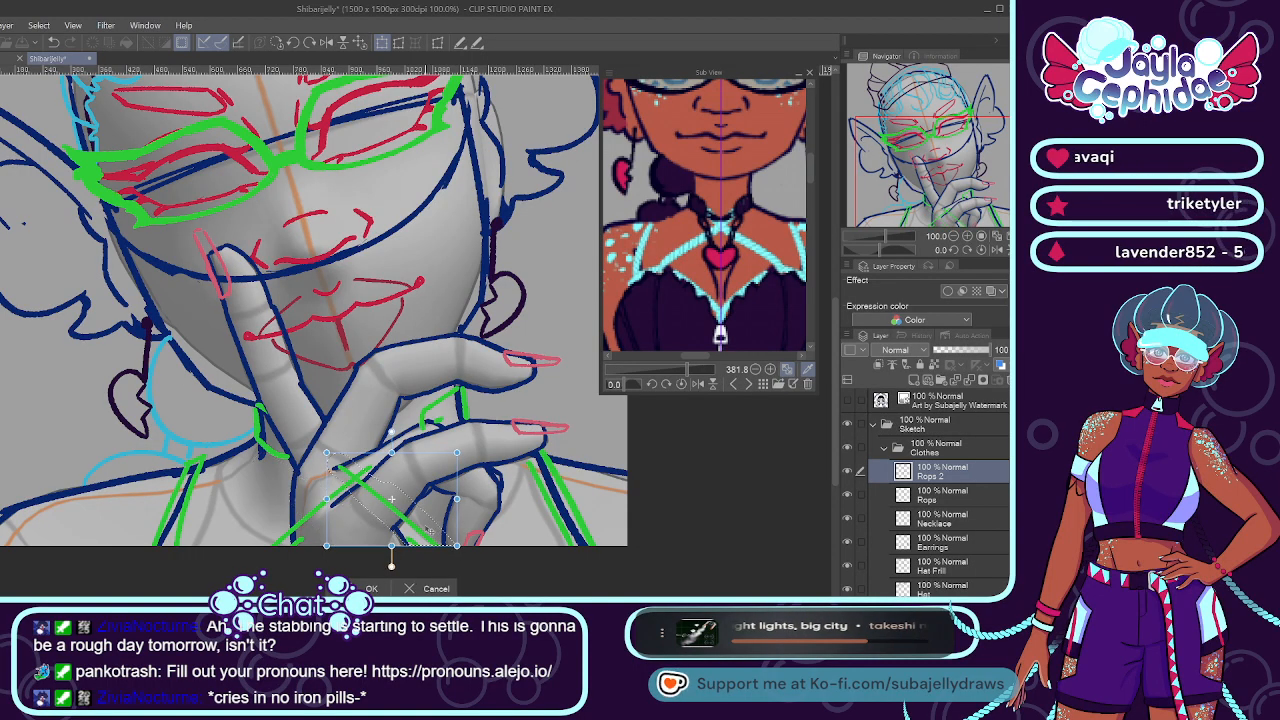
key(Return)
key(ctrl+d)
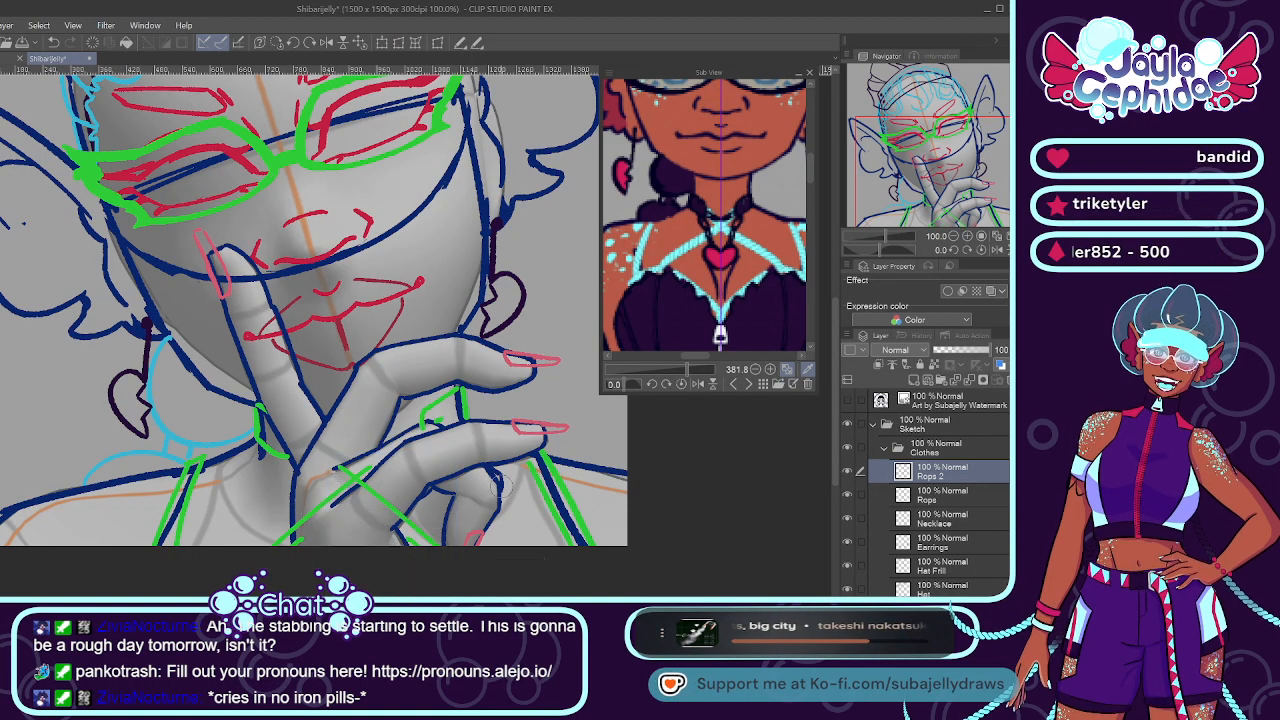
key(ctrl+e)
key(ctrl+minus)
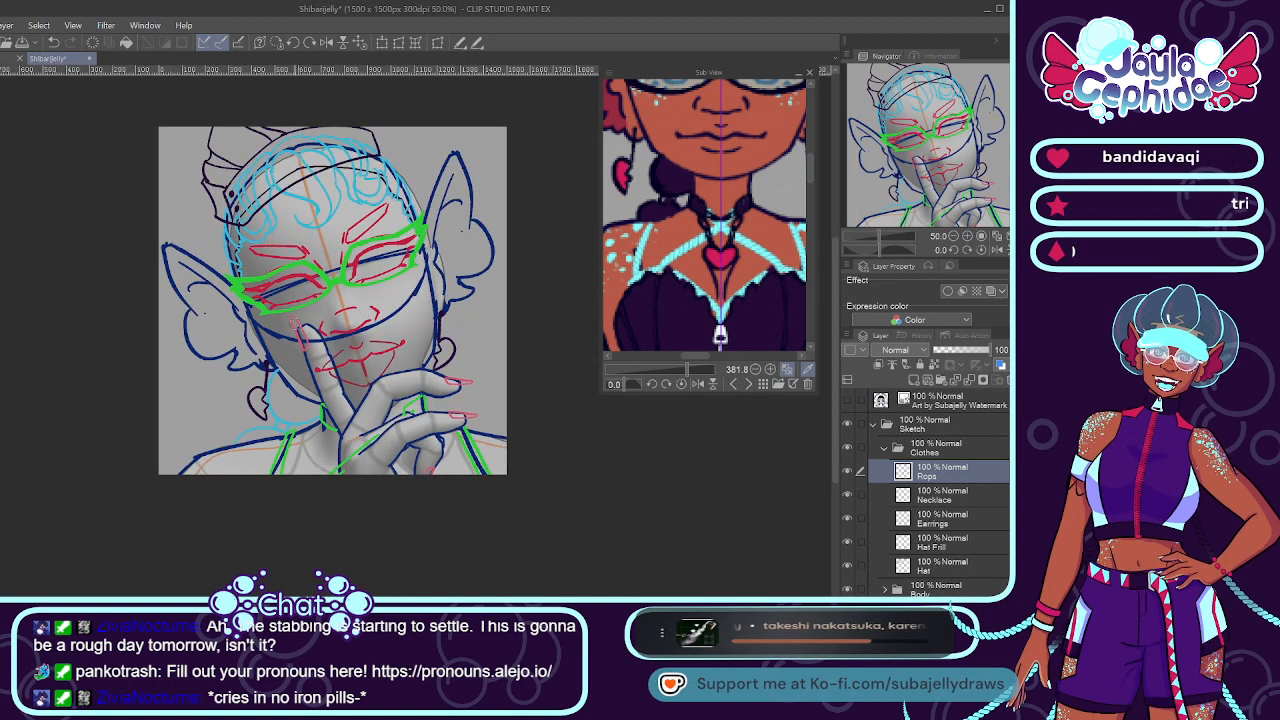
click(361, 46)
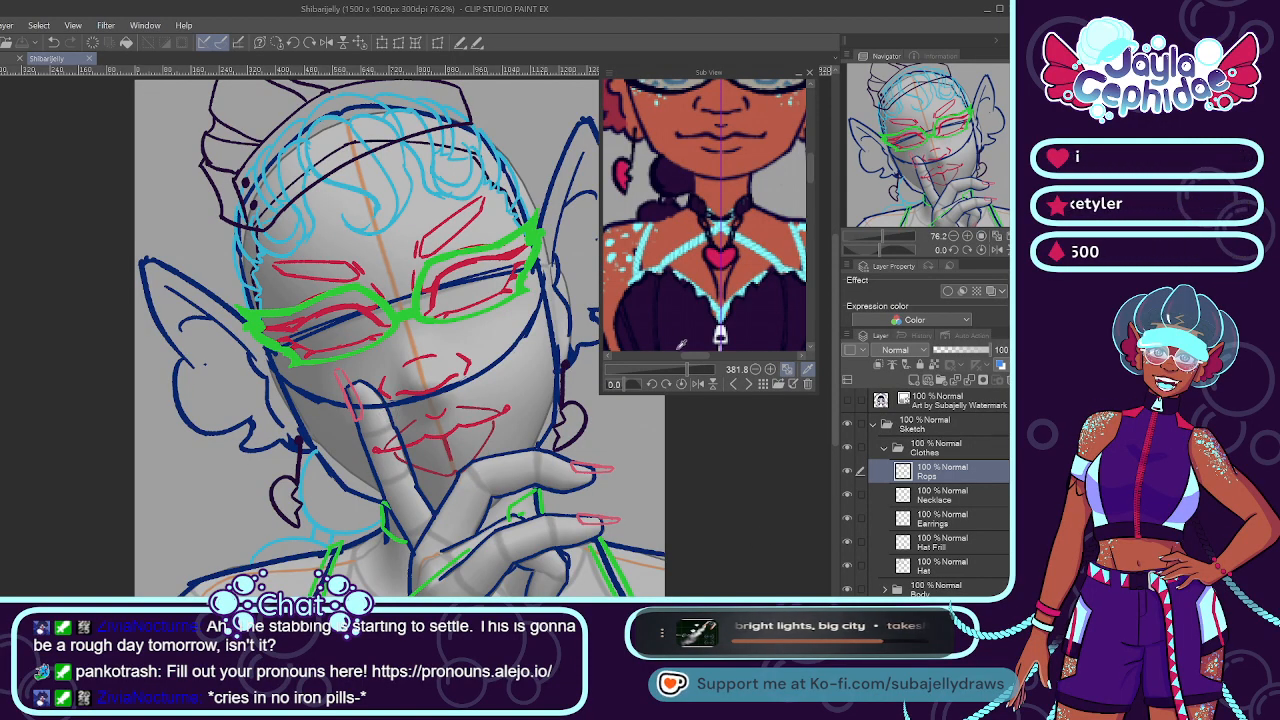
Switch the Sub View reference to the eyepatch character illustration and zoom it to 75.0 on the banded smoke shapes.
click(729, 384)
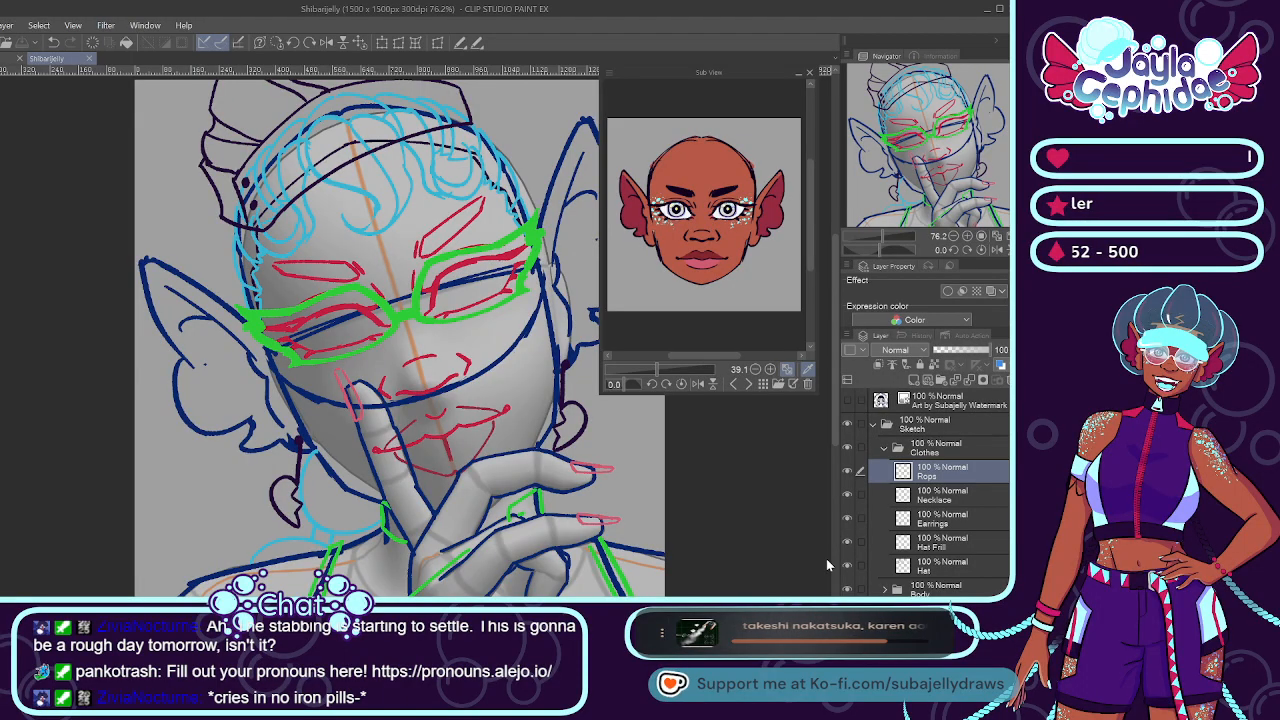
click(748, 384)
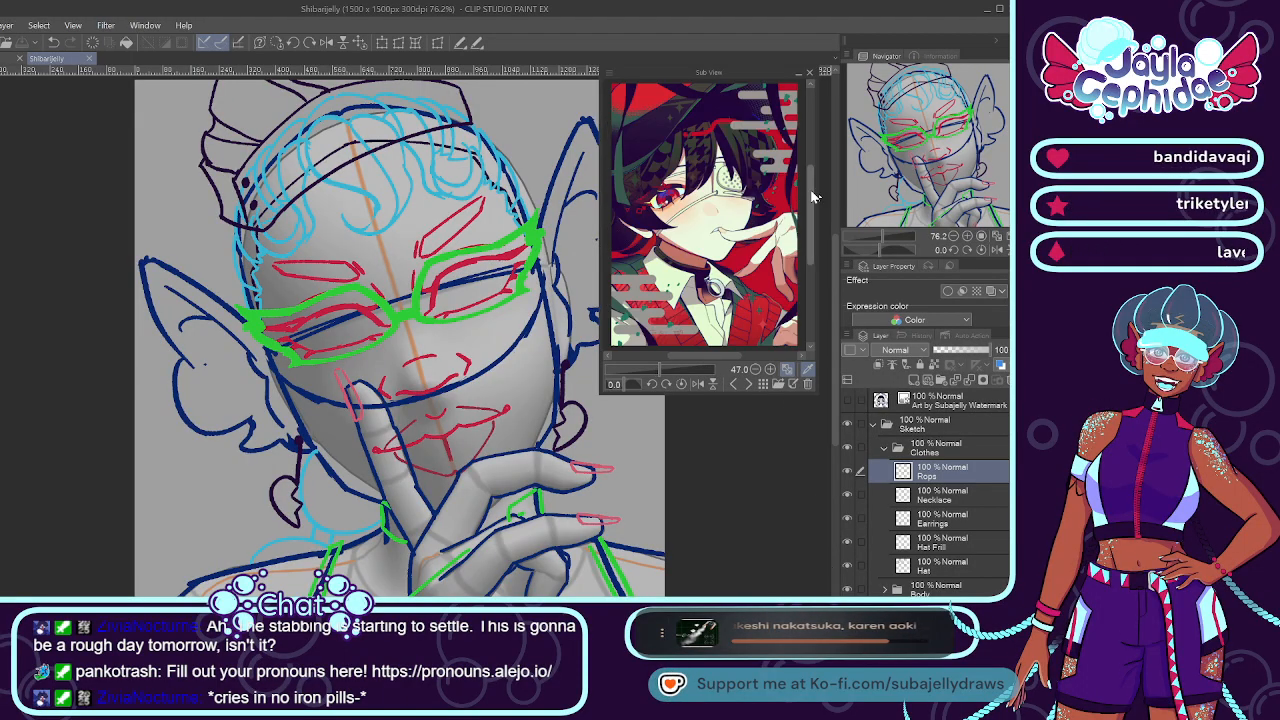
drag(812, 197, 812, 226)
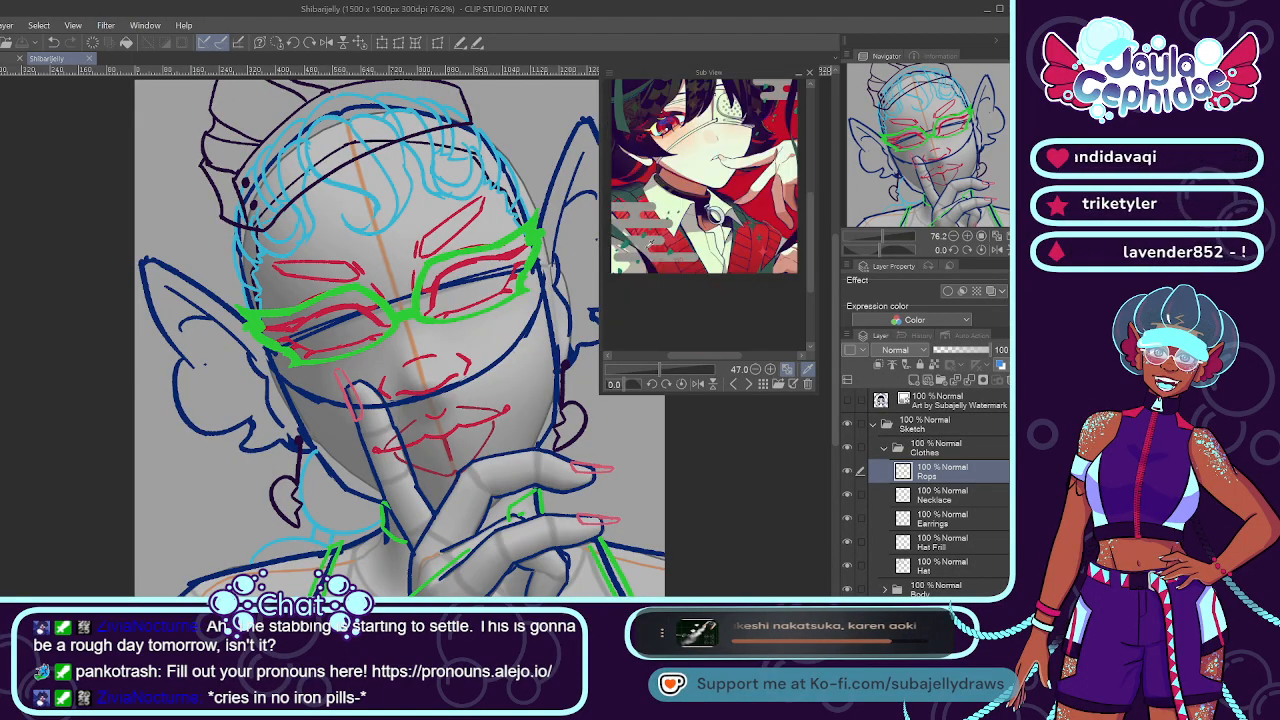
click(748, 384)
click(748, 384)
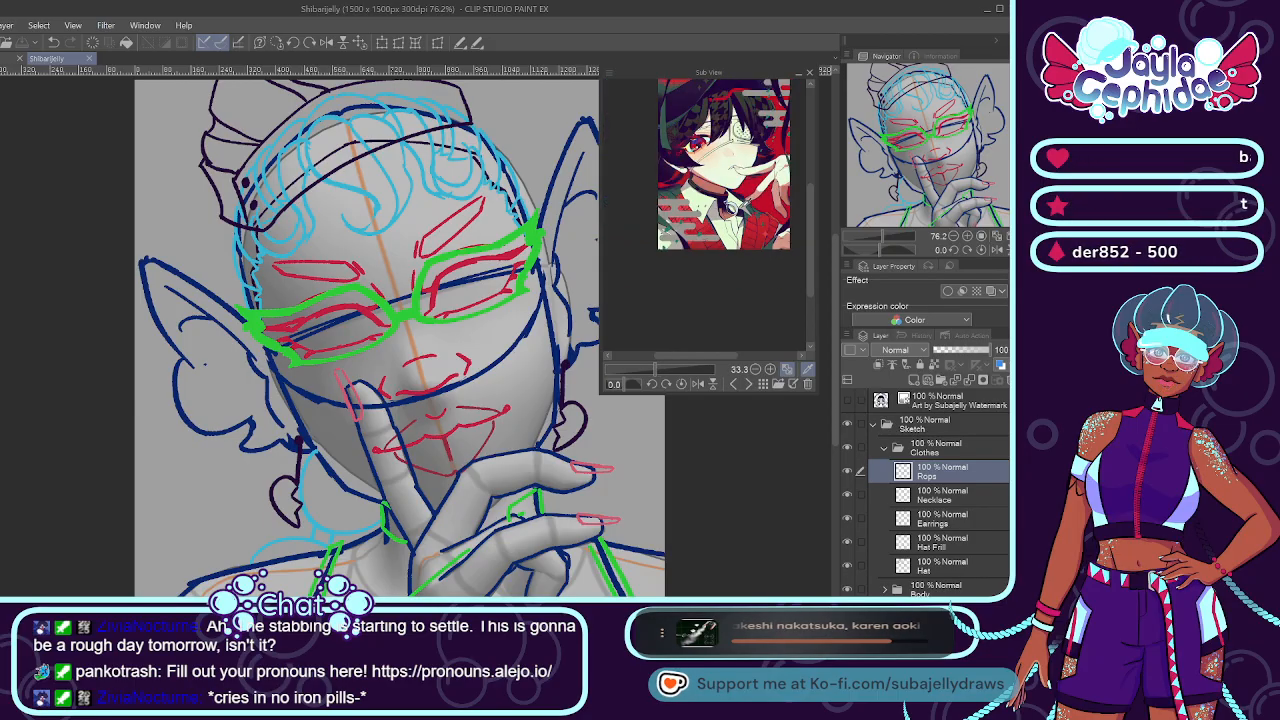
click(748, 384)
click(748, 384)
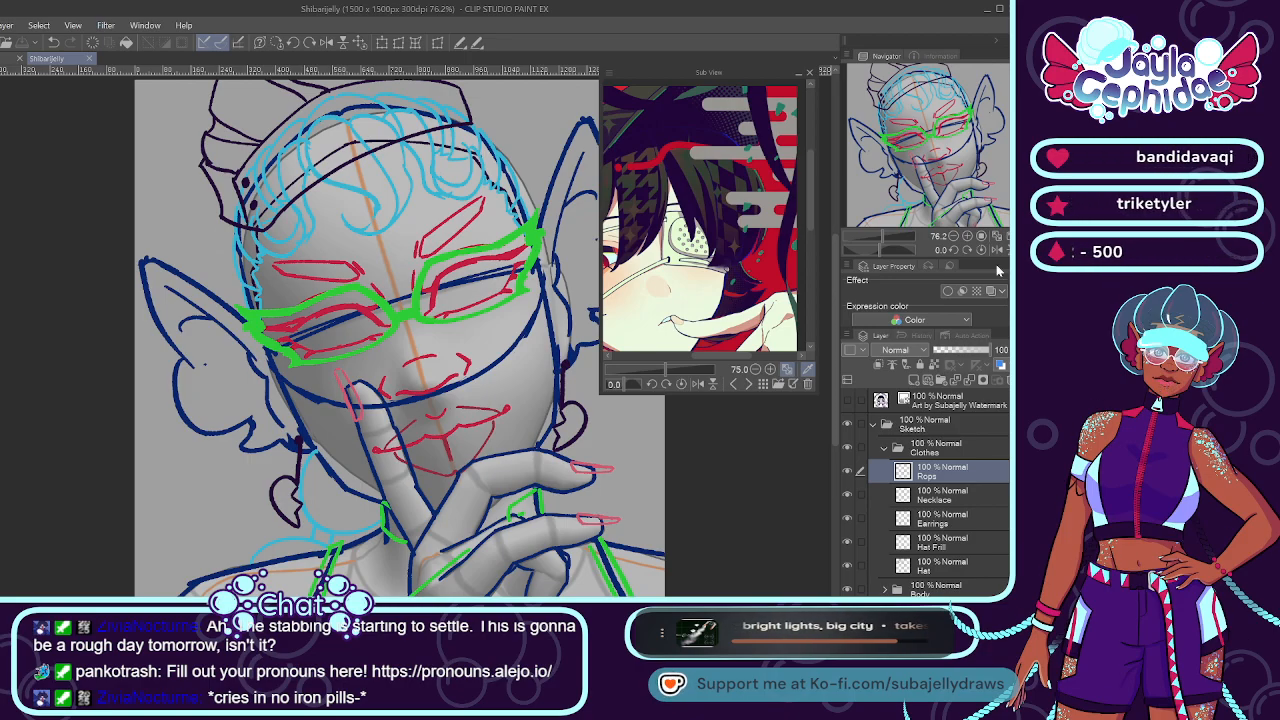
Collapse the Clothes folder and add a layer named Smolke above it in the Sketch folder.
click(893, 450)
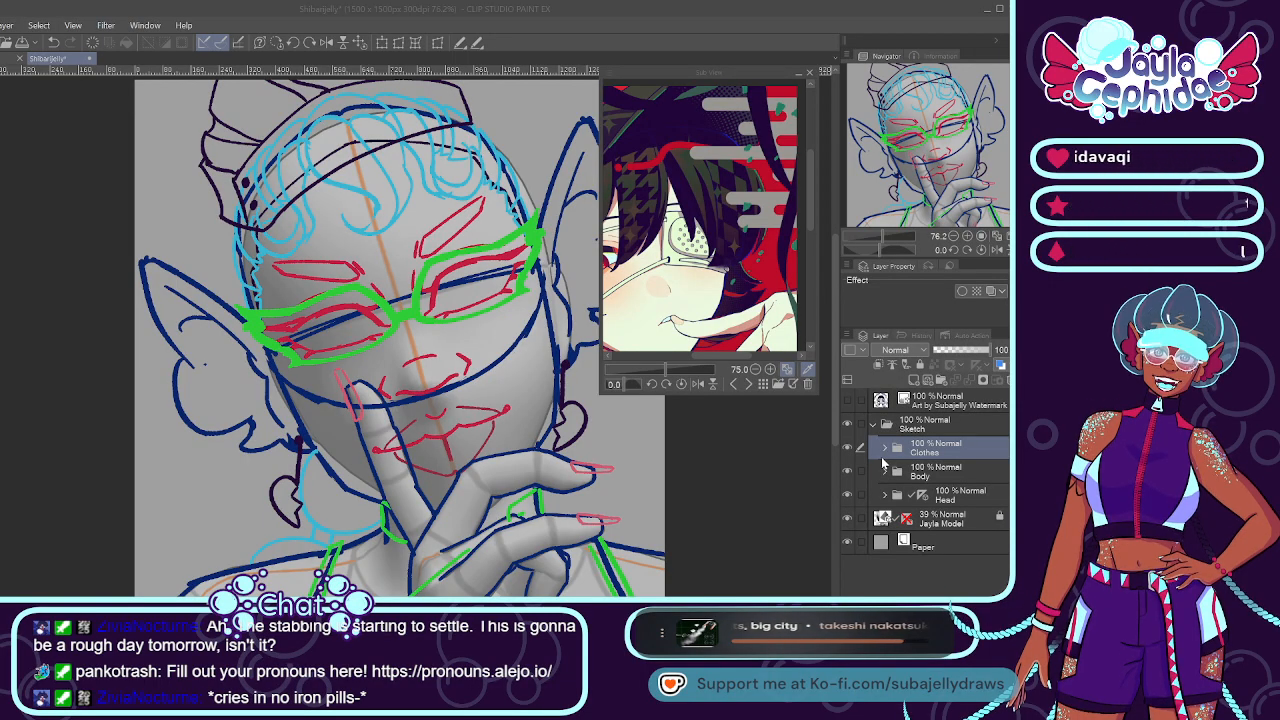
text(Smoke)
key(Return)
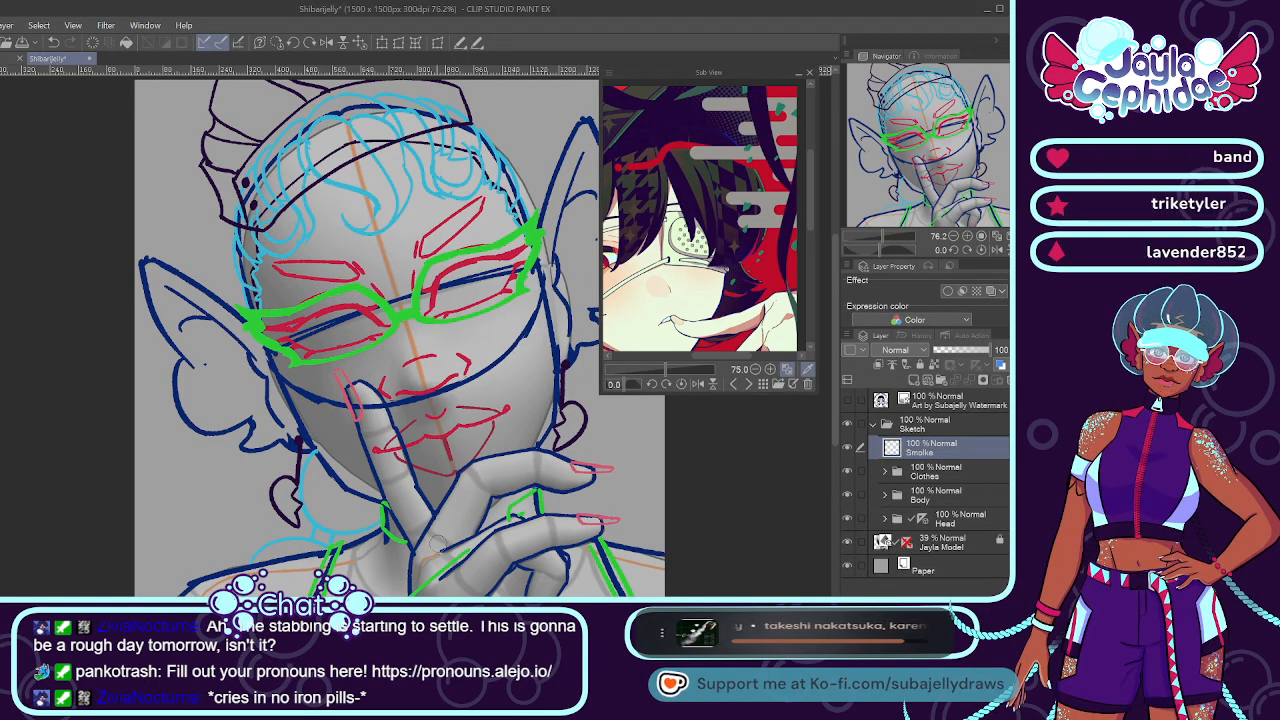
Sketch dark, rounded horizontal smoke bands across the ear and background on the right side of the portrait.
drag(438, 544, 331, 544)
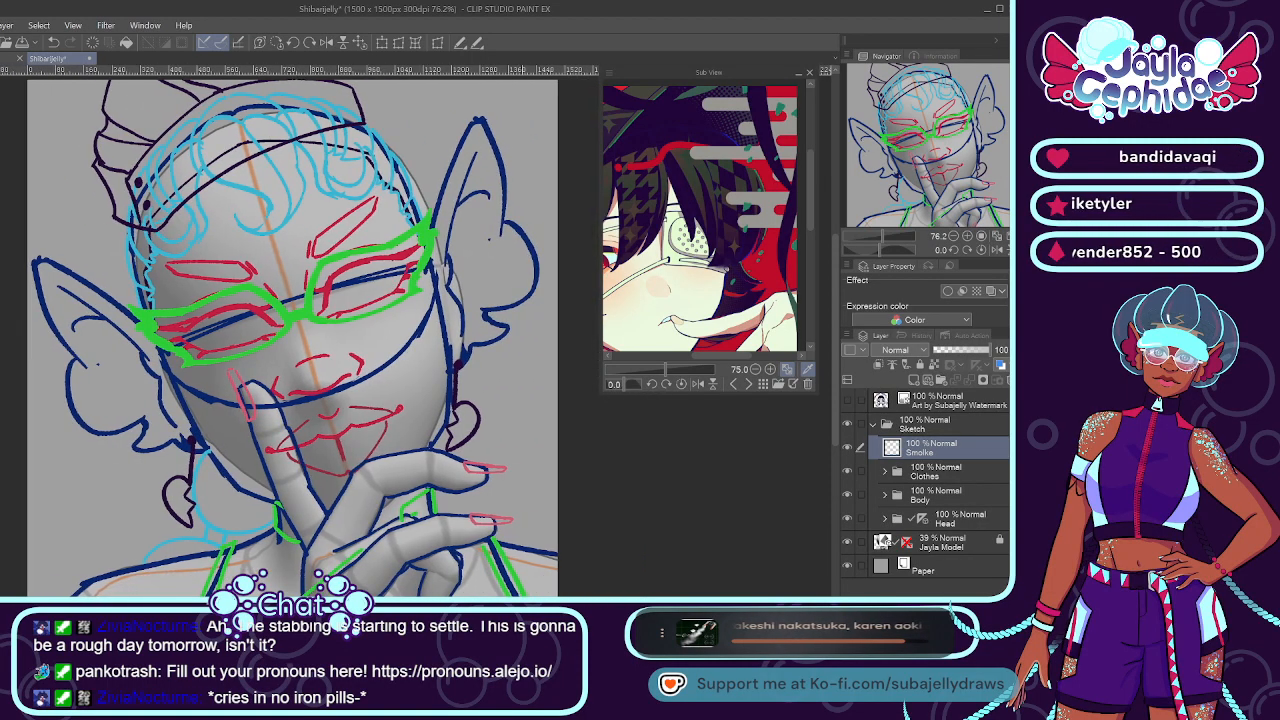
scroll(292, 338, up, 2)
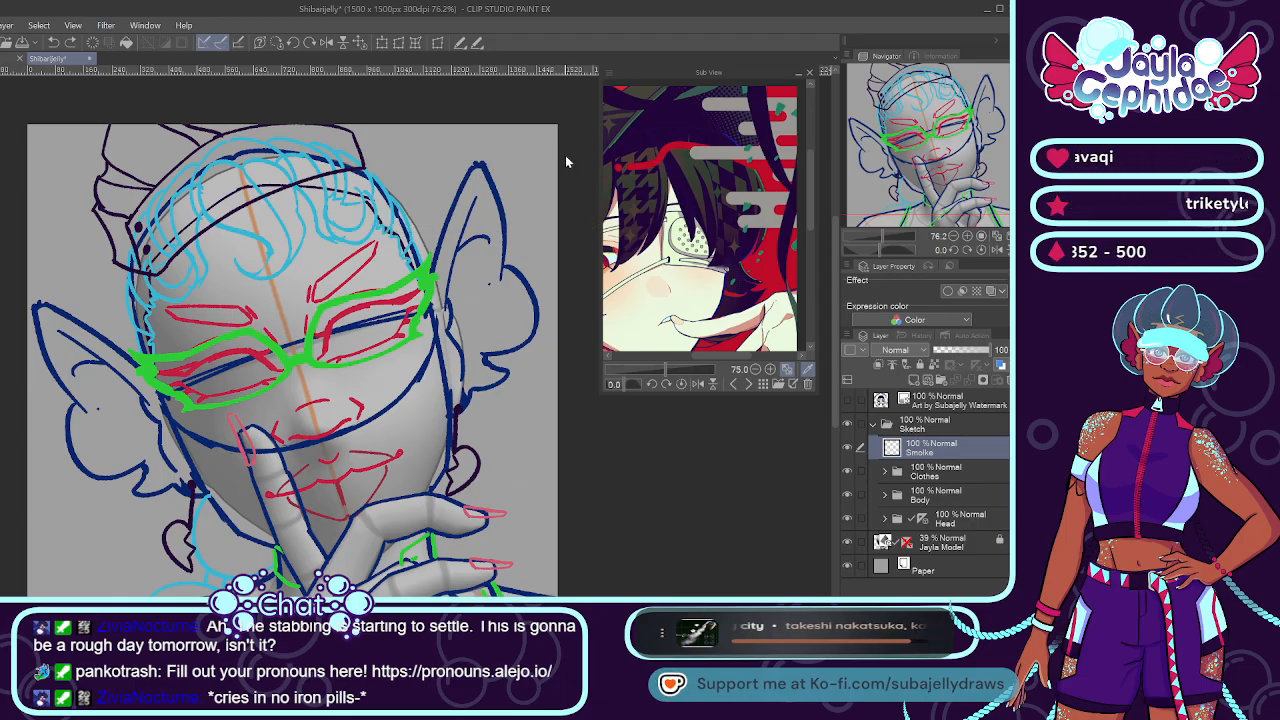
drag(407, 170, 540, 188)
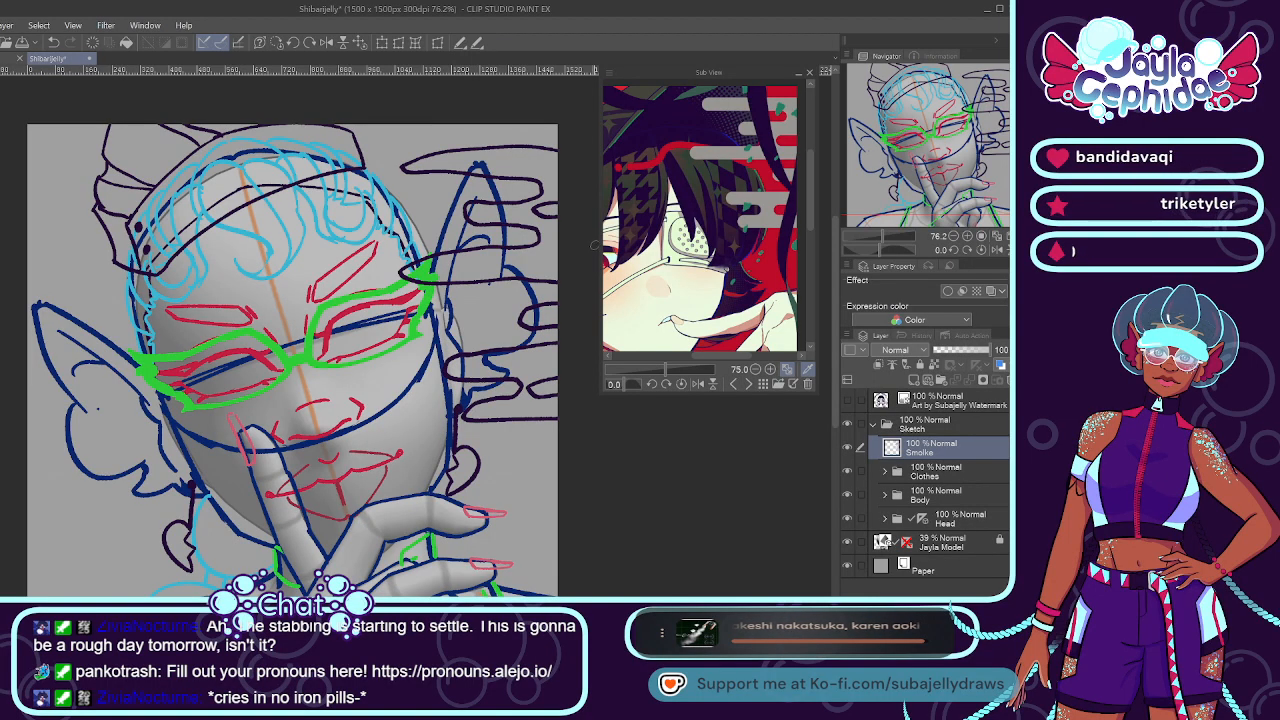
scroll(536, 484, down, 2)
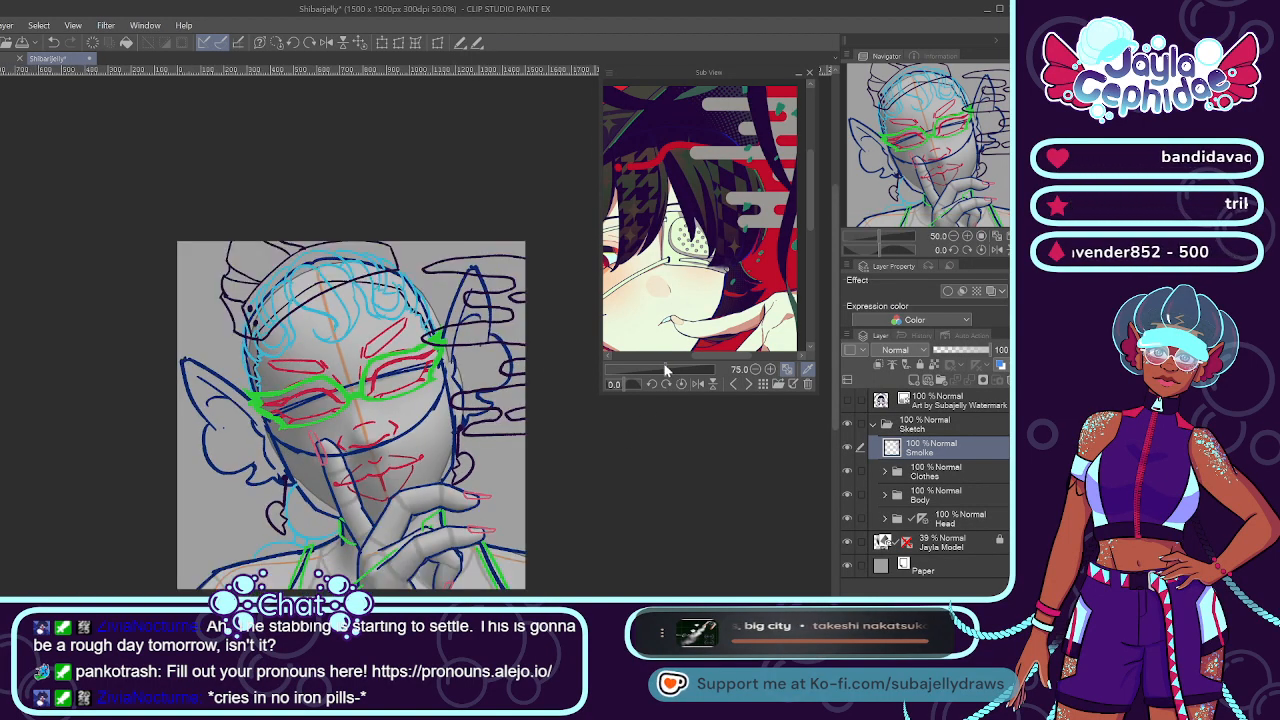
Set the Sub View zoom to 54.9 and sketch matching smoke bands in the portrait's lower-left background, beside the heart earring.
drag(663, 370, 659, 369)
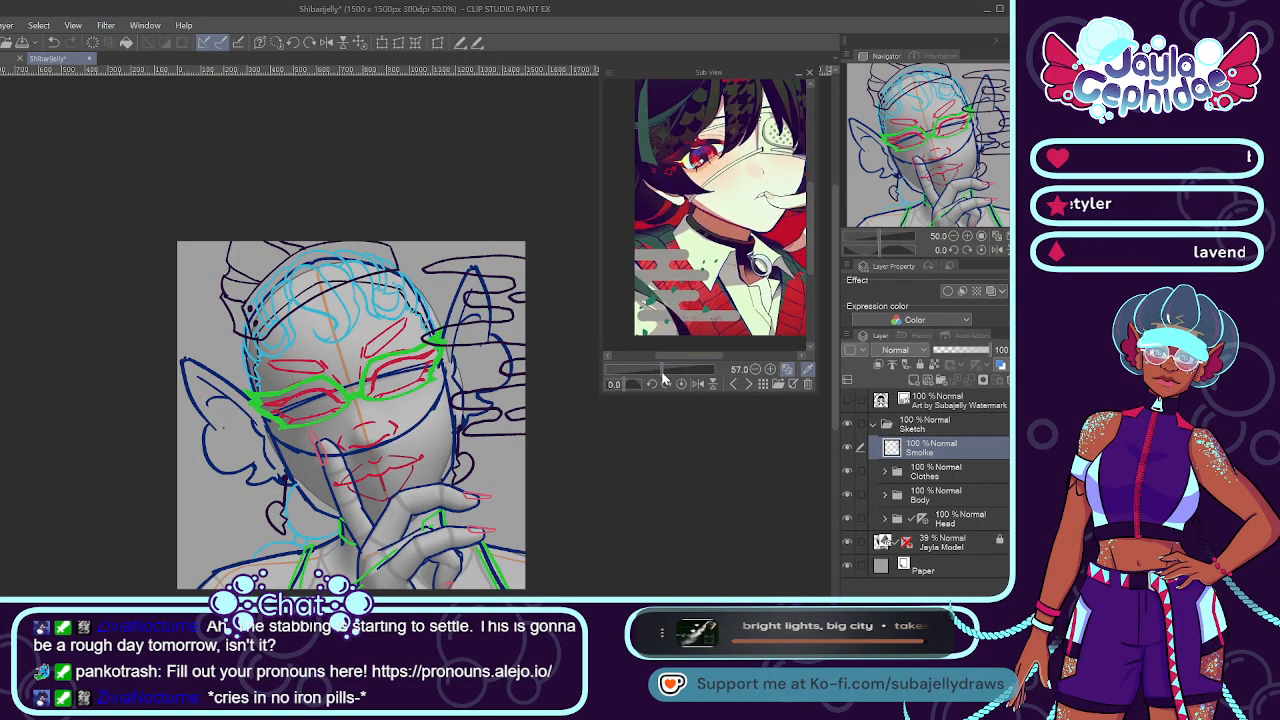
drag(834, 405, 834, 431)
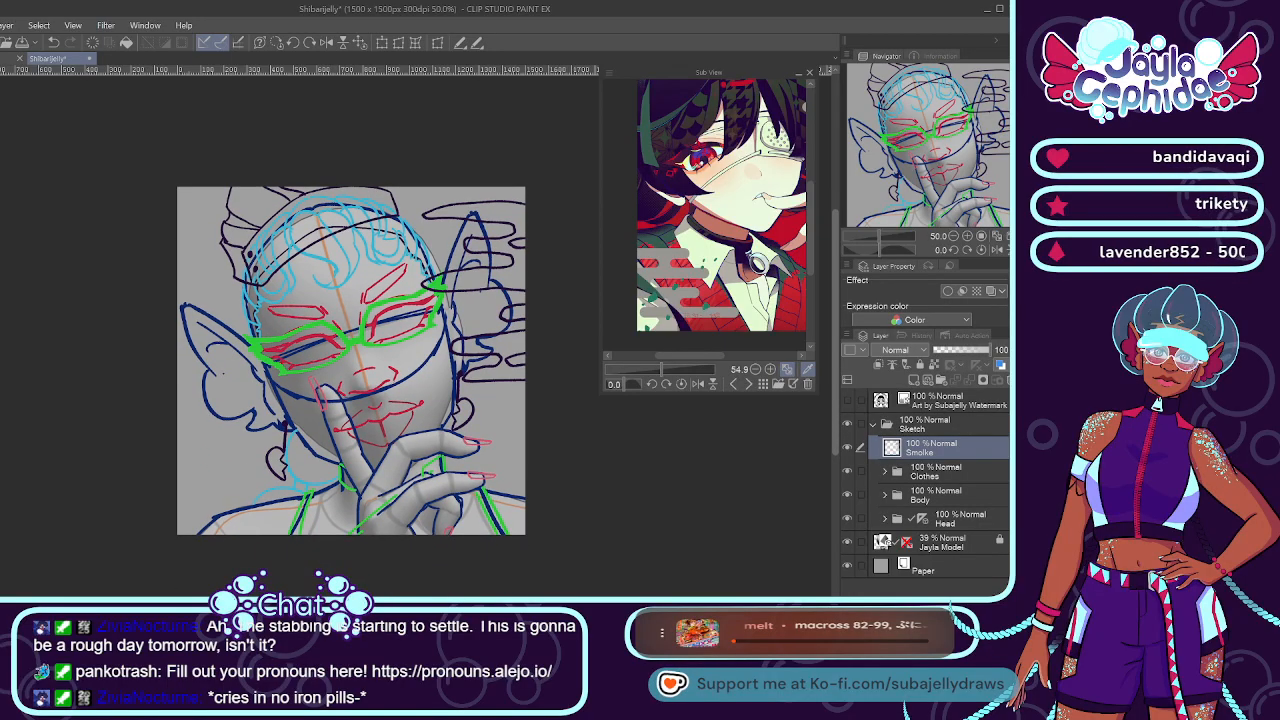
scroll(268, 480, up, 1)
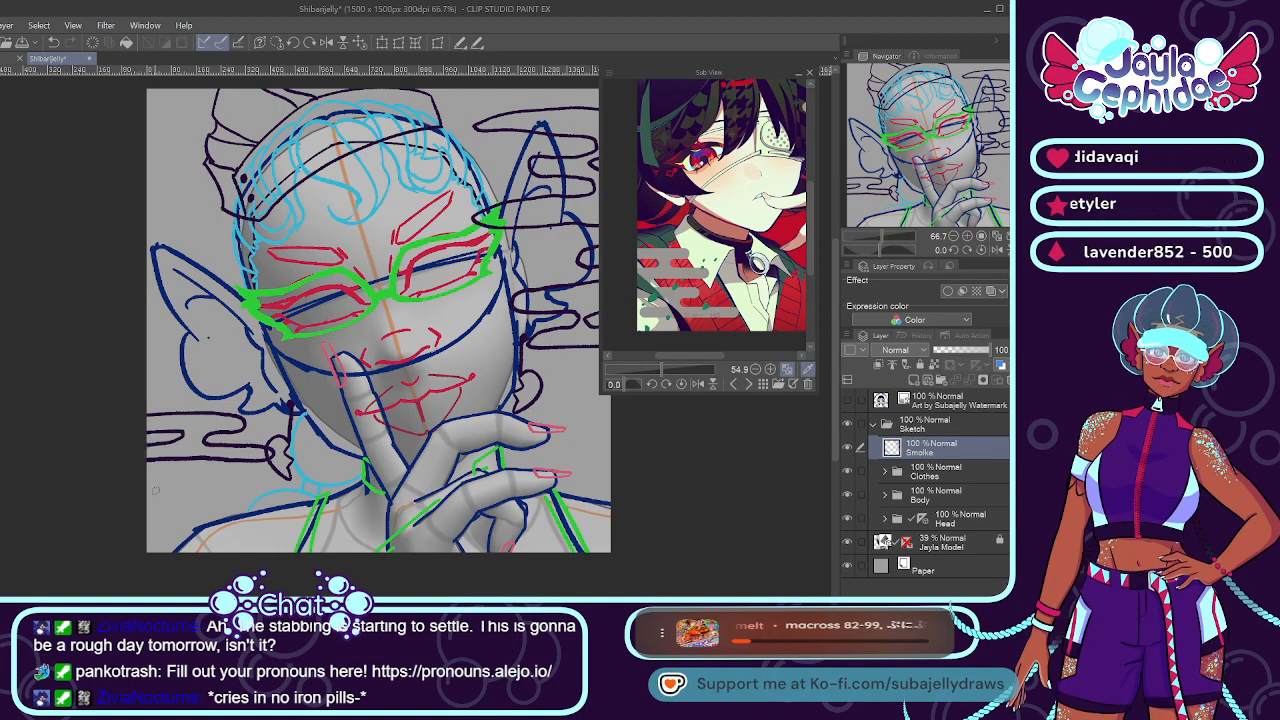
drag(161, 477, 226, 474)
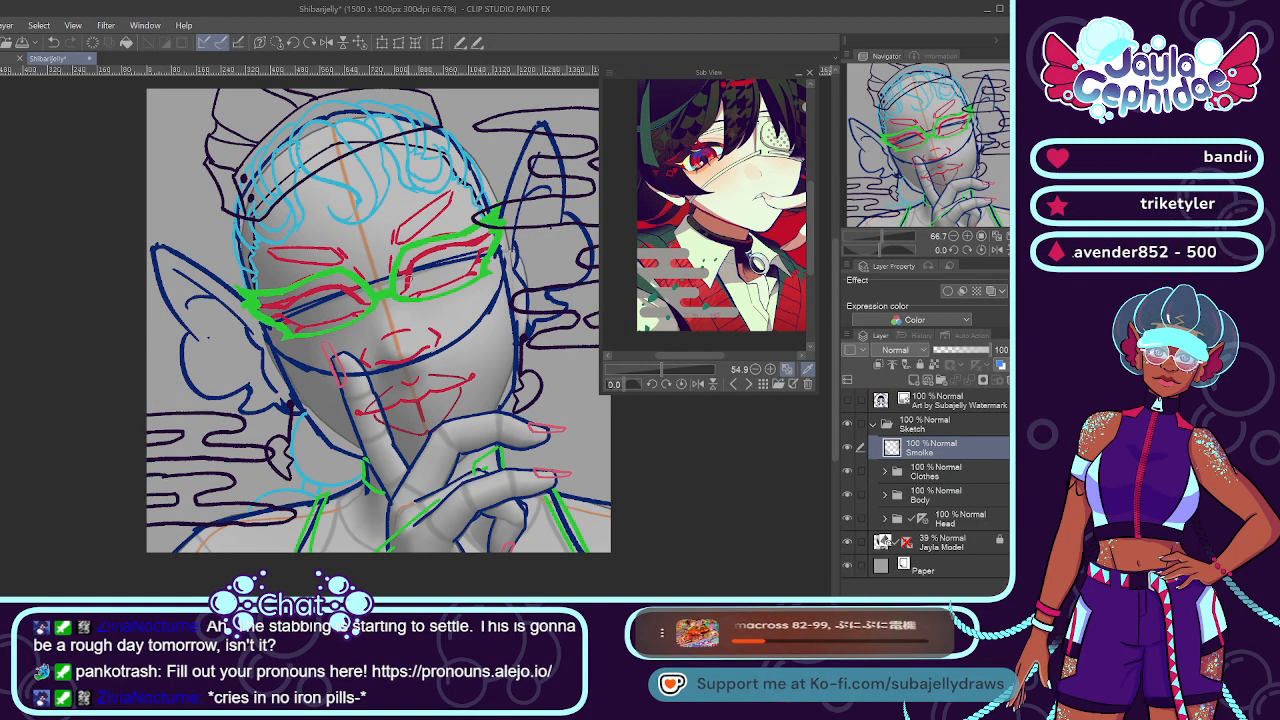
key(ctrl+minus)
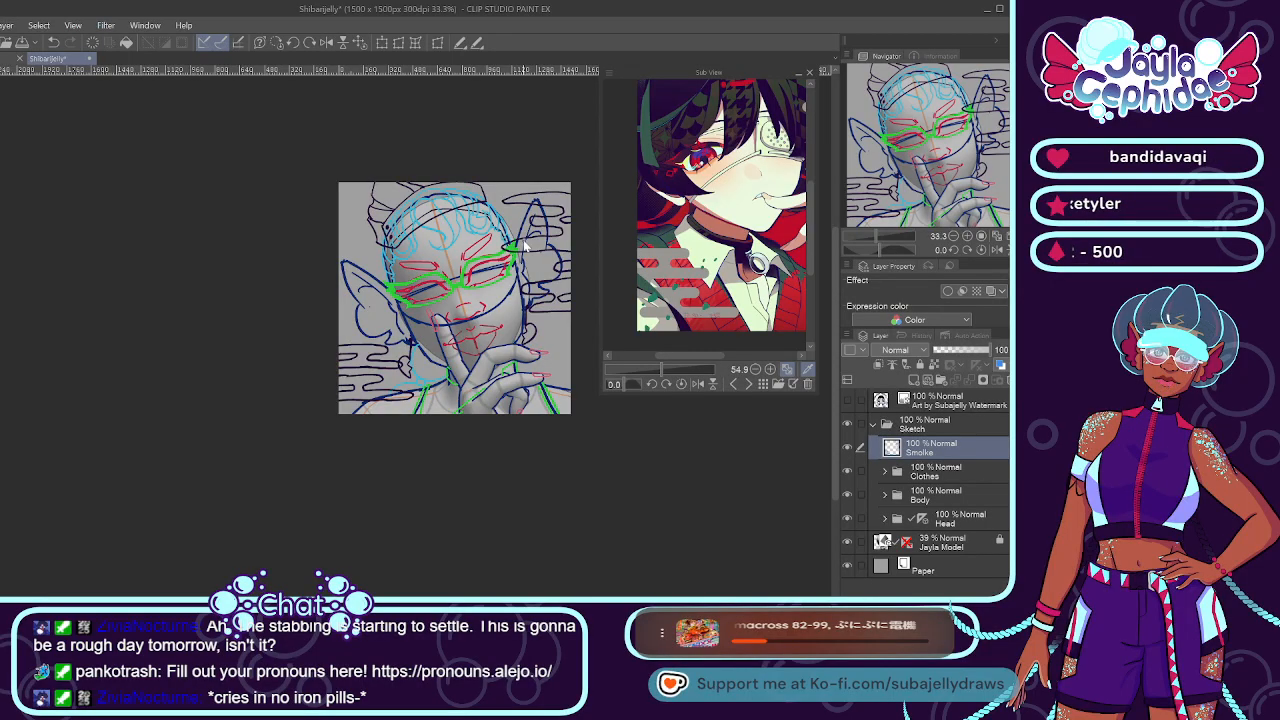
key(ctrl+plus)
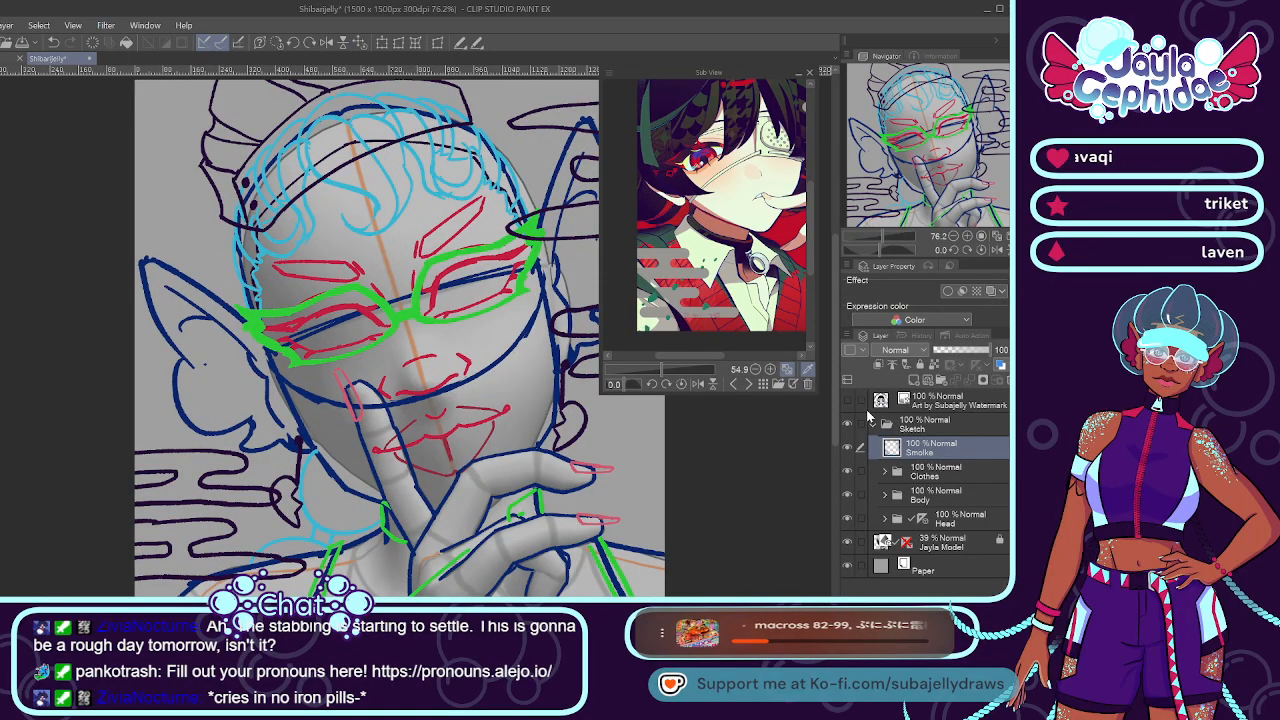
key(ctrl+minus)
key(ctrl+minus)
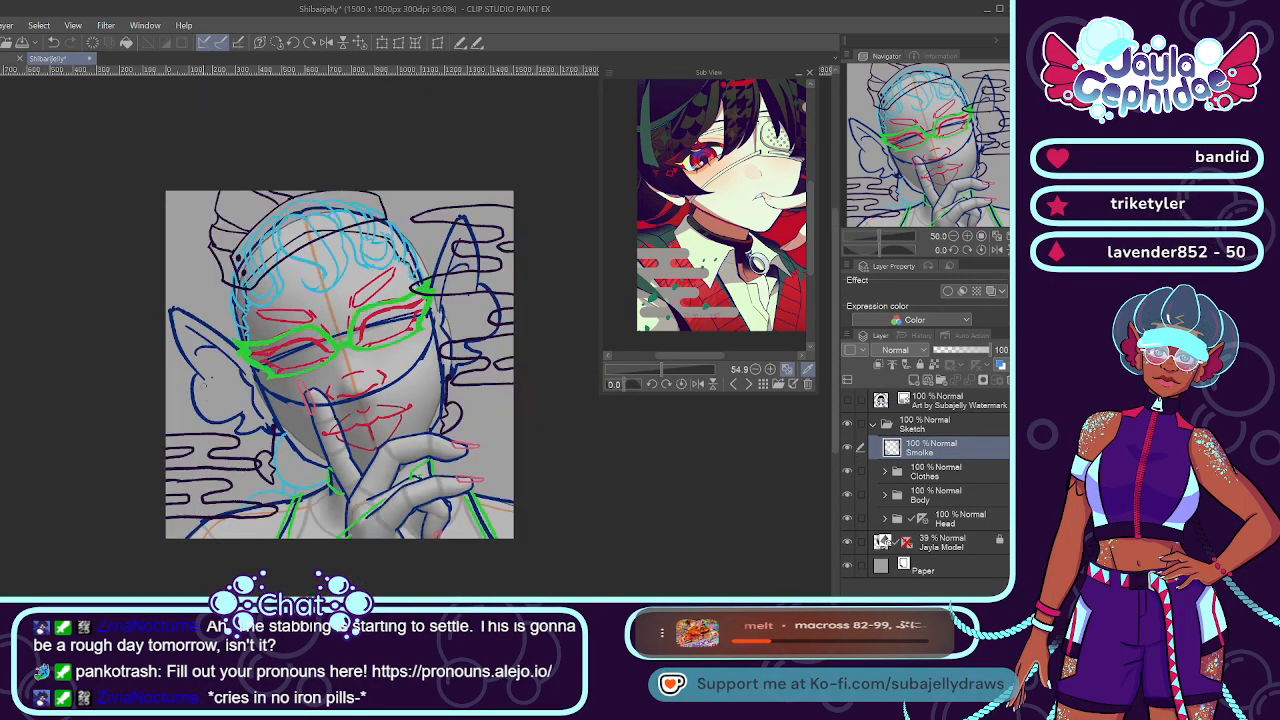
Add a layer named Paint Splatter above Smolke and dab small purple splatter marks around the lower-left smoke bands and earring.
key(ctrl+plus)
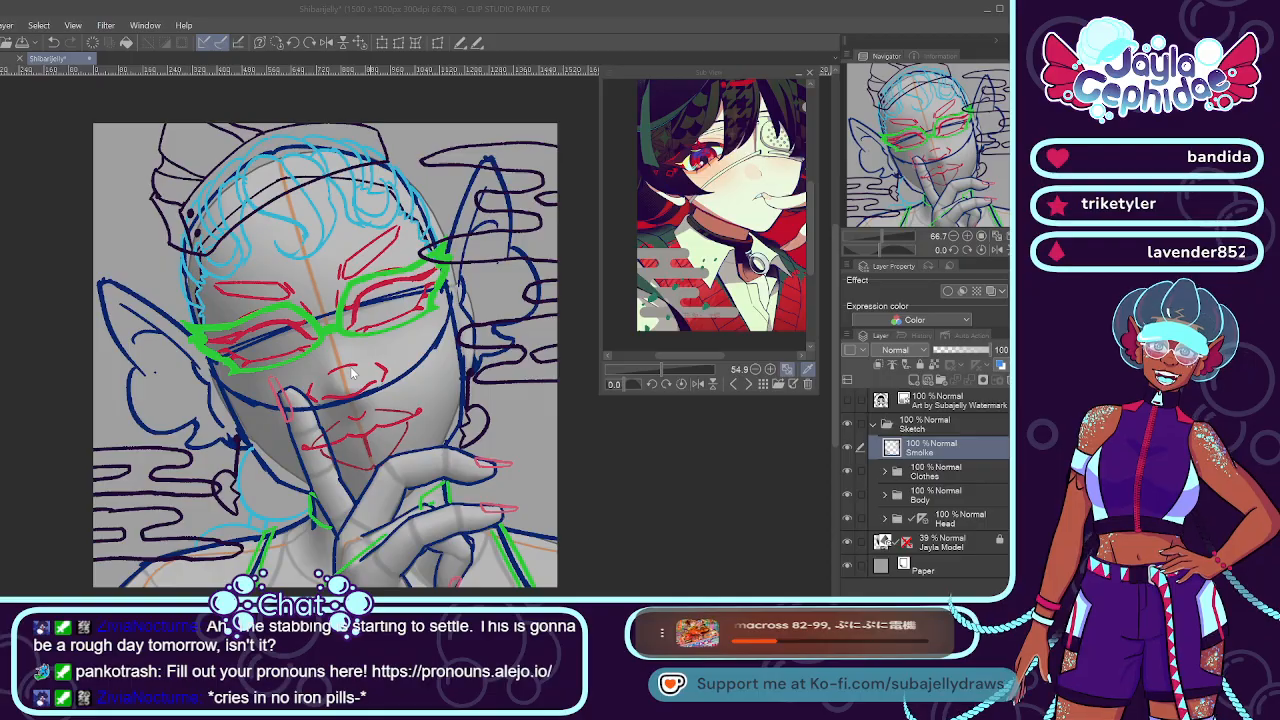
key(ctrl+v)
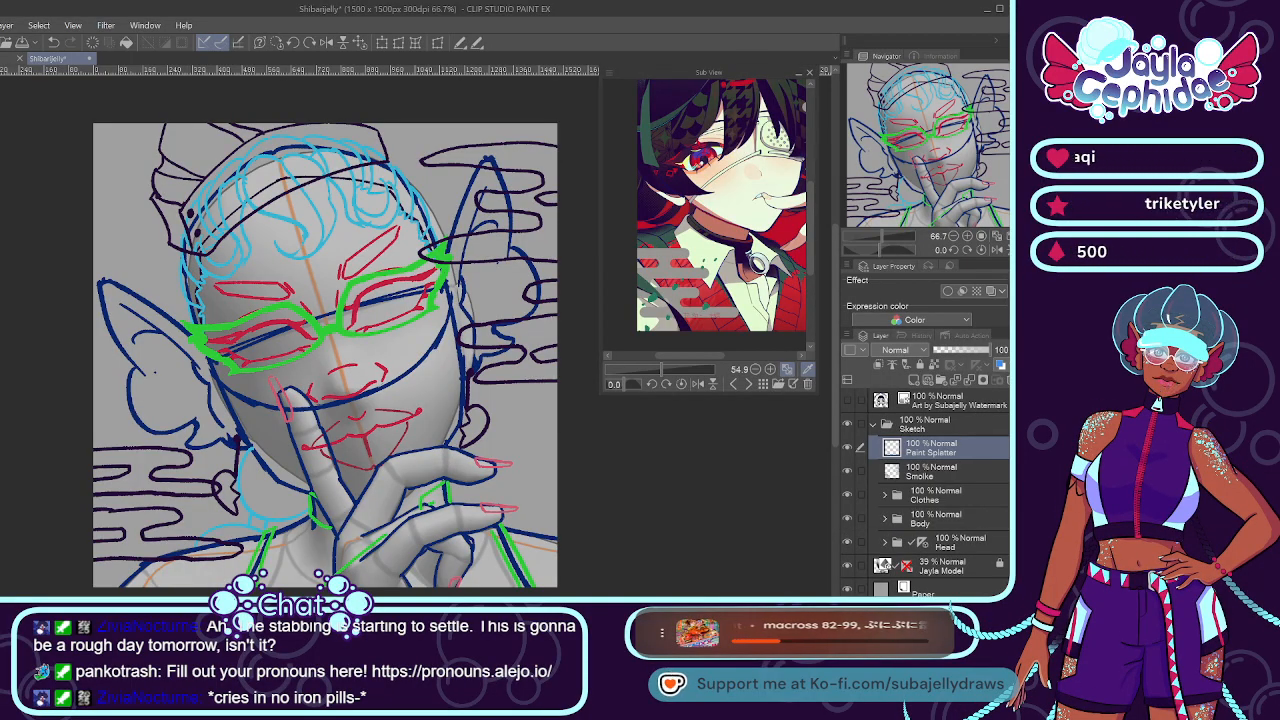
click(148, 509)
click(105, 533)
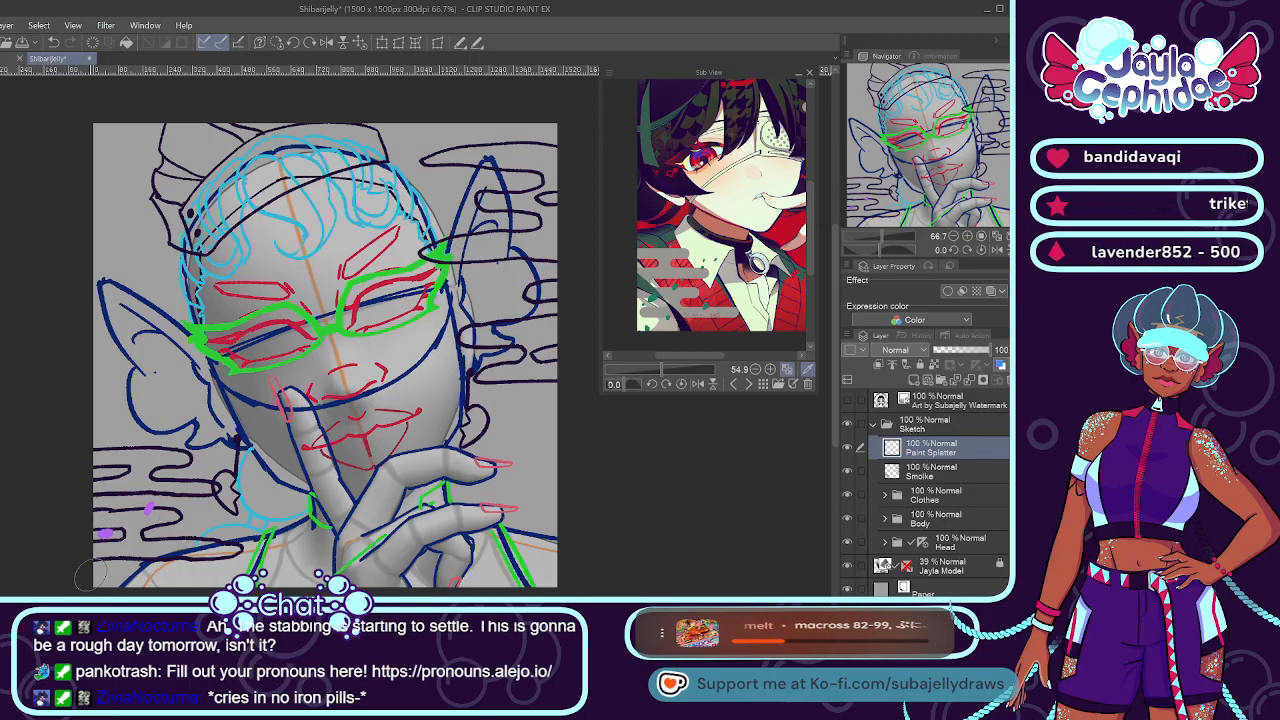
click(125, 581)
click(180, 567)
click(183, 540)
click(267, 541)
click(234, 510)
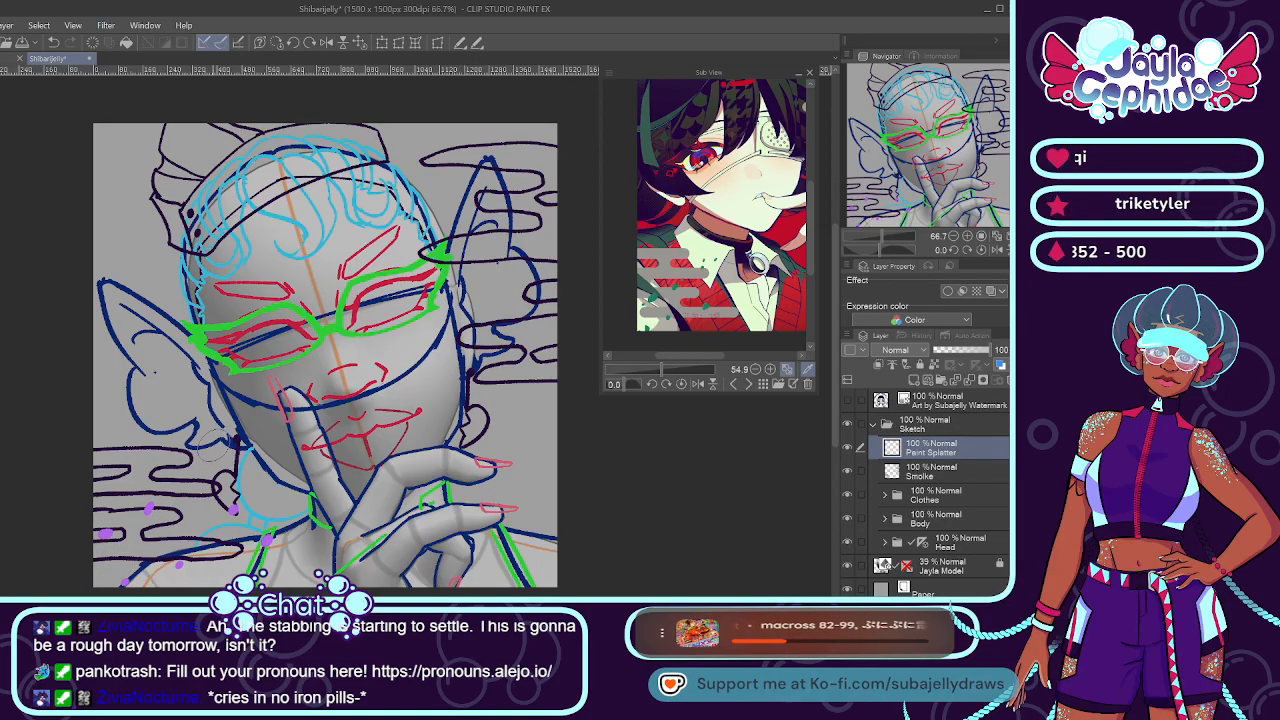
drag(212, 445, 223, 433)
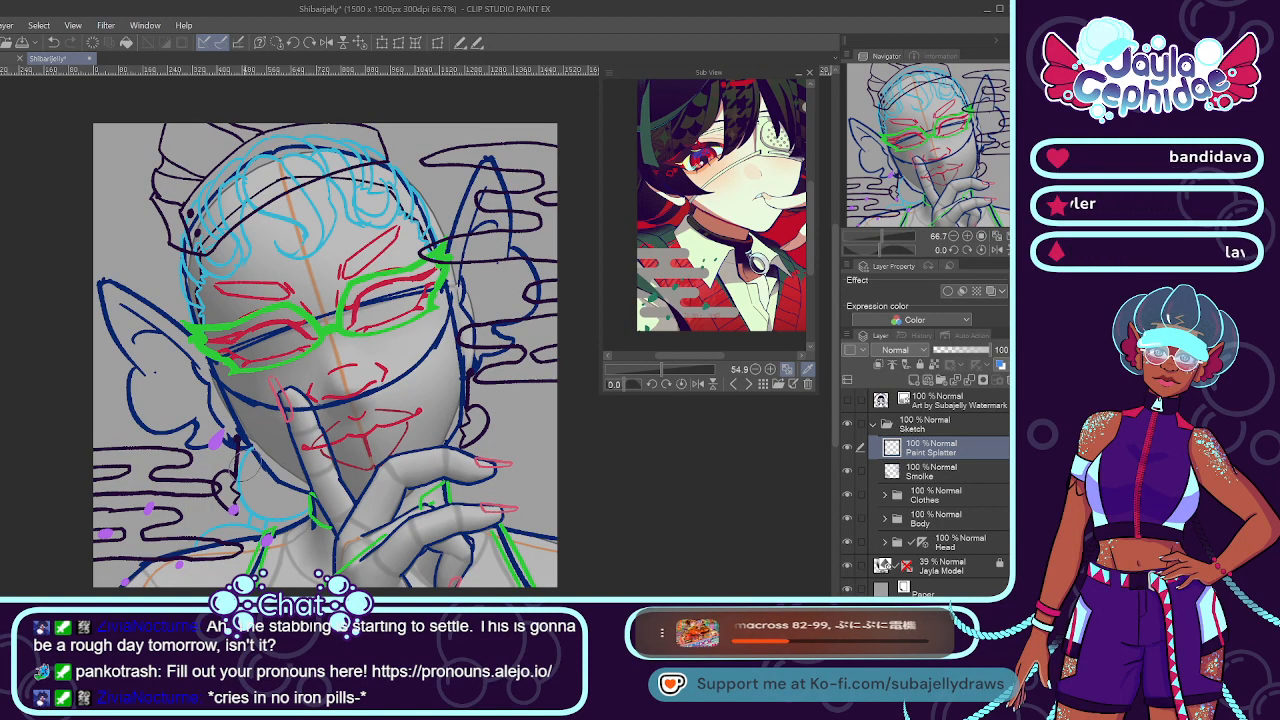
click(140, 467)
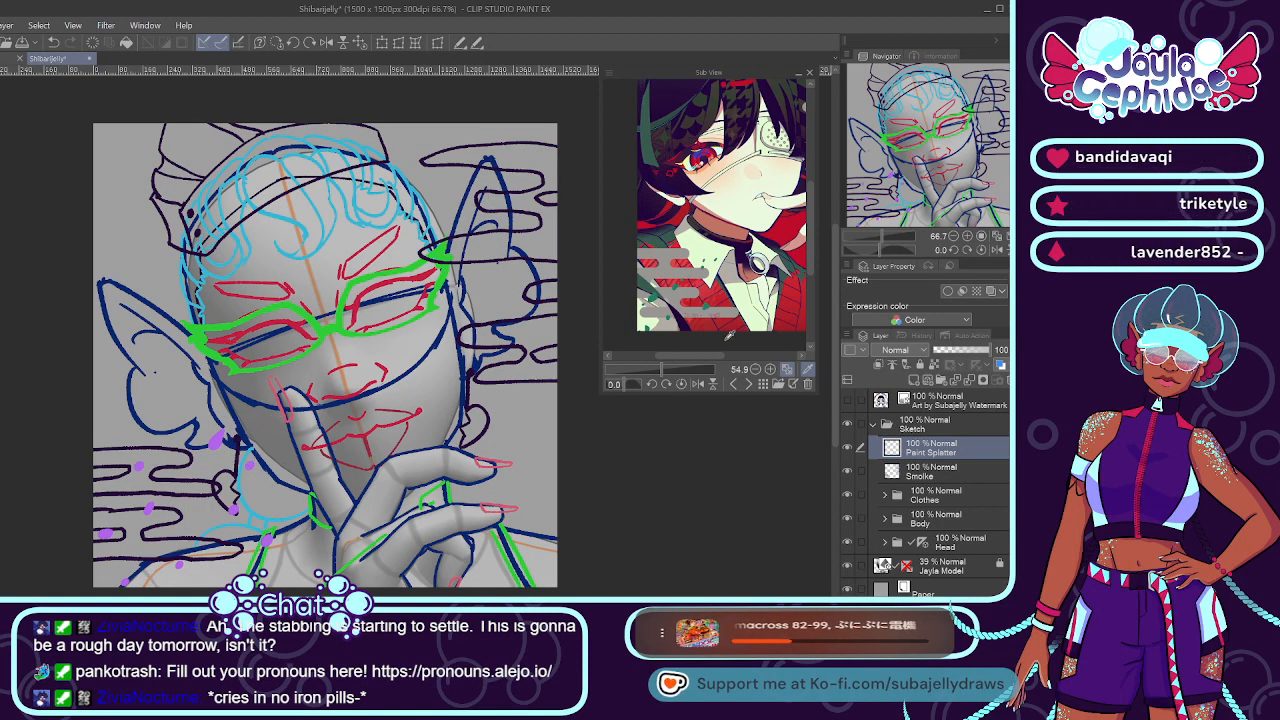
Check the upper smoke area of the Sub View reference and dab matching purple splatter marks around the portrait's upper-right smoke bands and ear.
drag(672, 356, 706, 364)
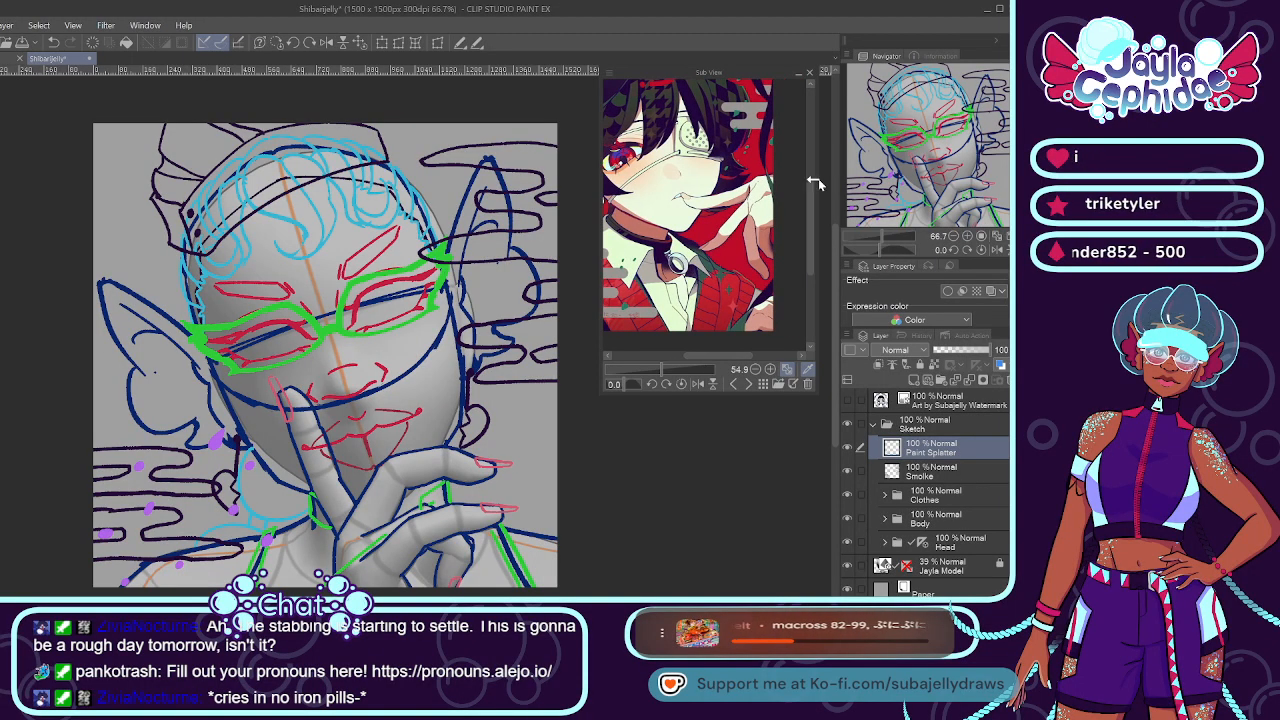
scroll(809, 177, up, 4)
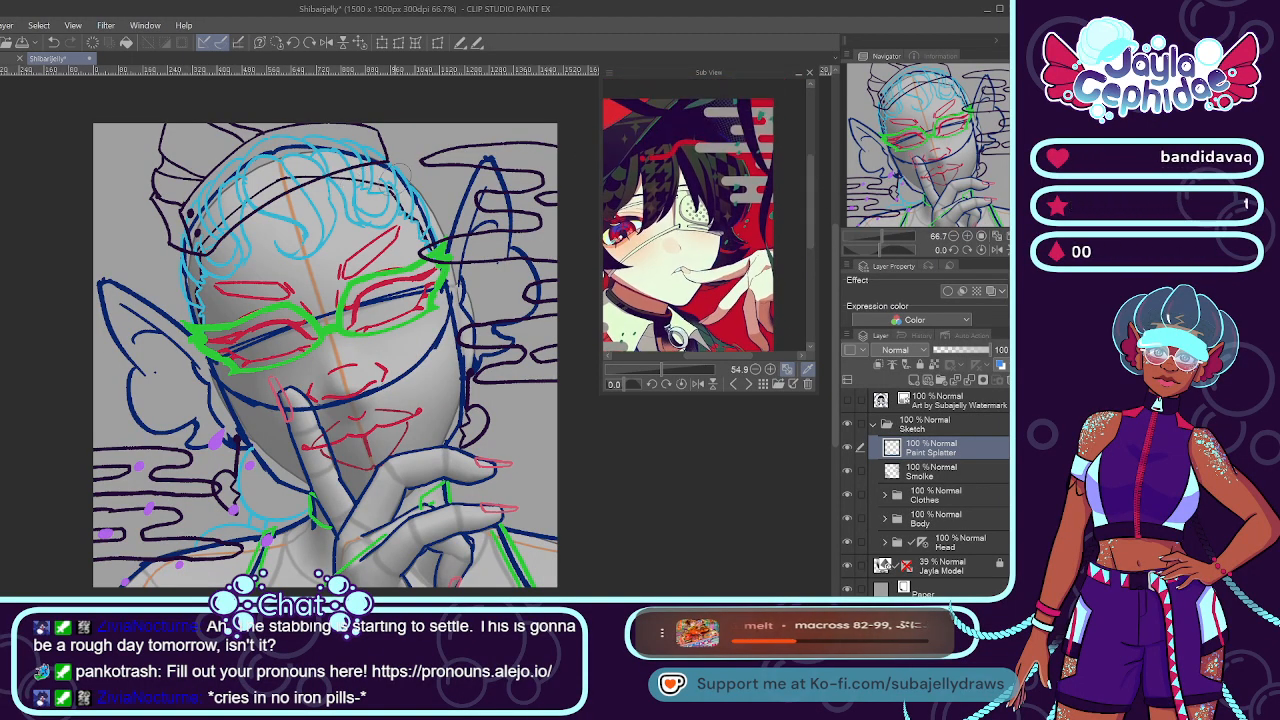
click(503, 125)
click(541, 157)
click(533, 218)
click(480, 232)
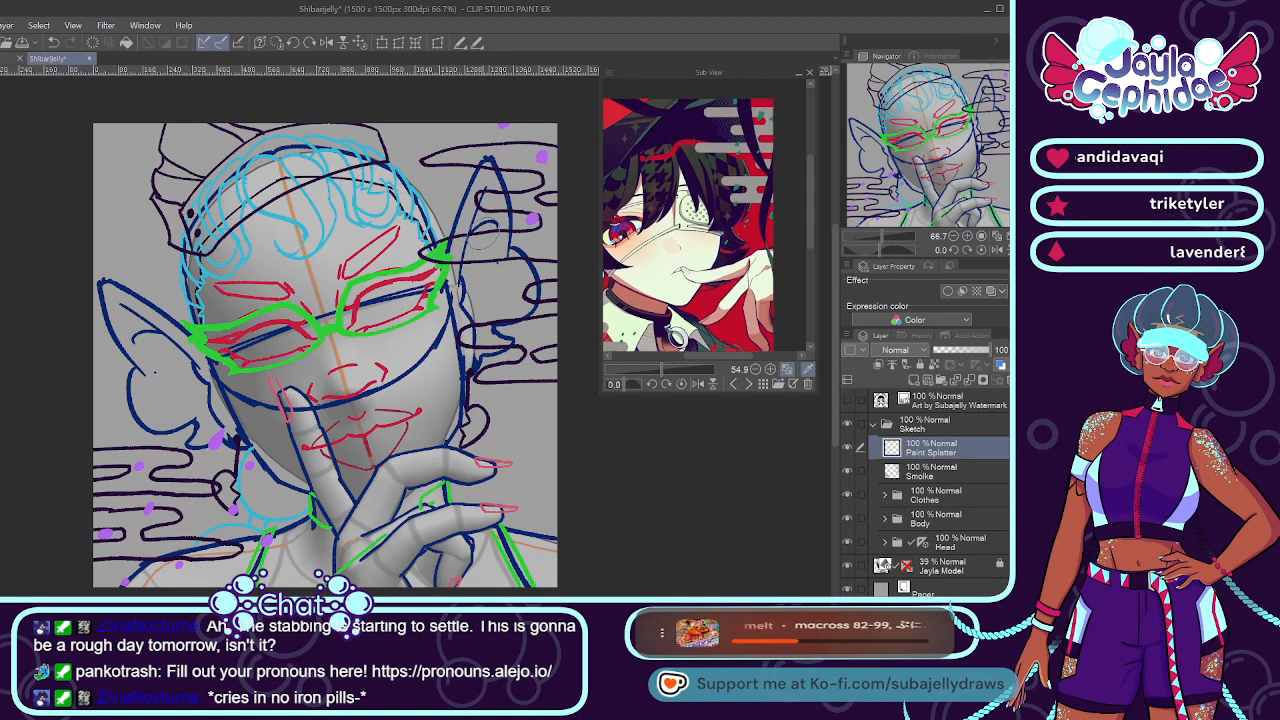
click(433, 186)
click(428, 128)
click(486, 160)
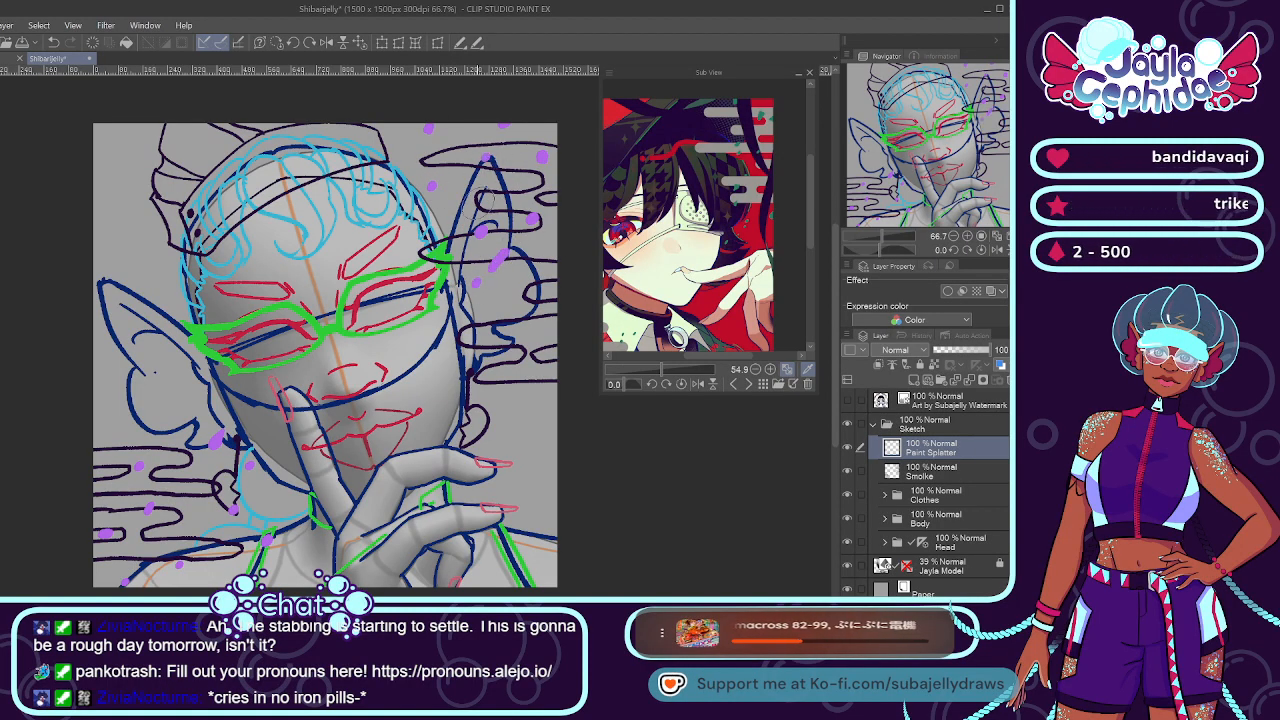
key(h)
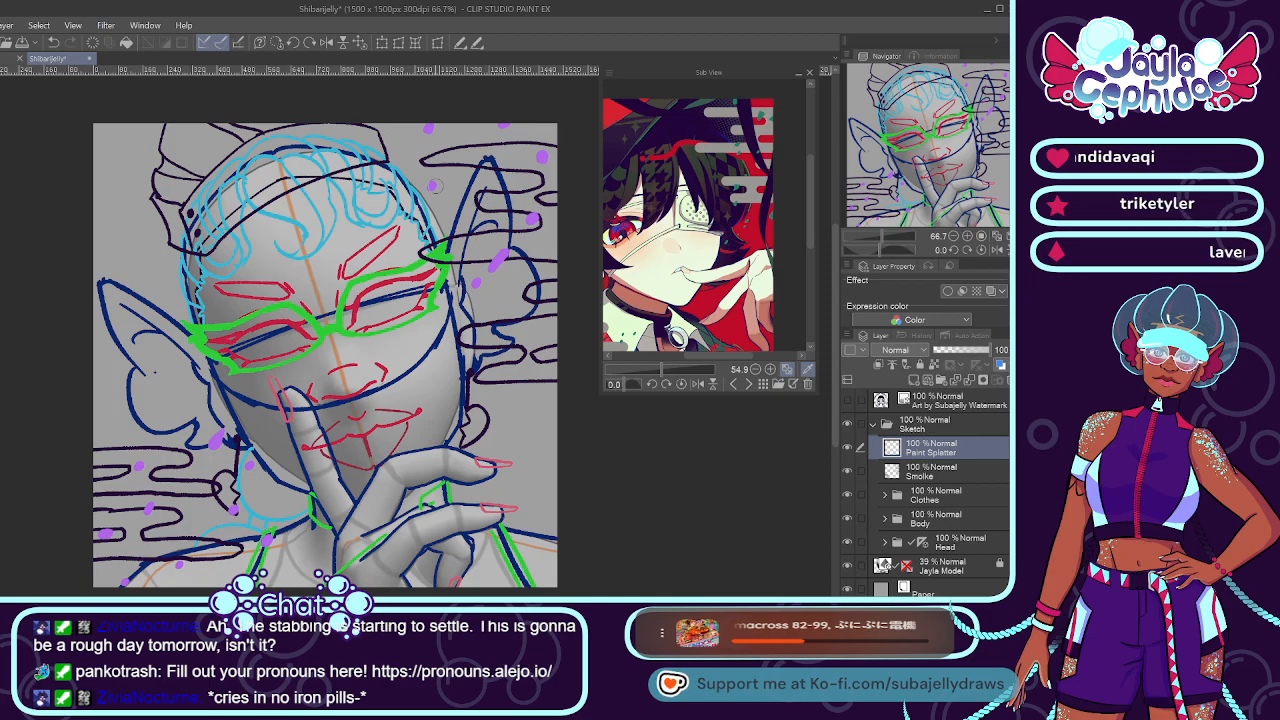
key(h)
key(h)
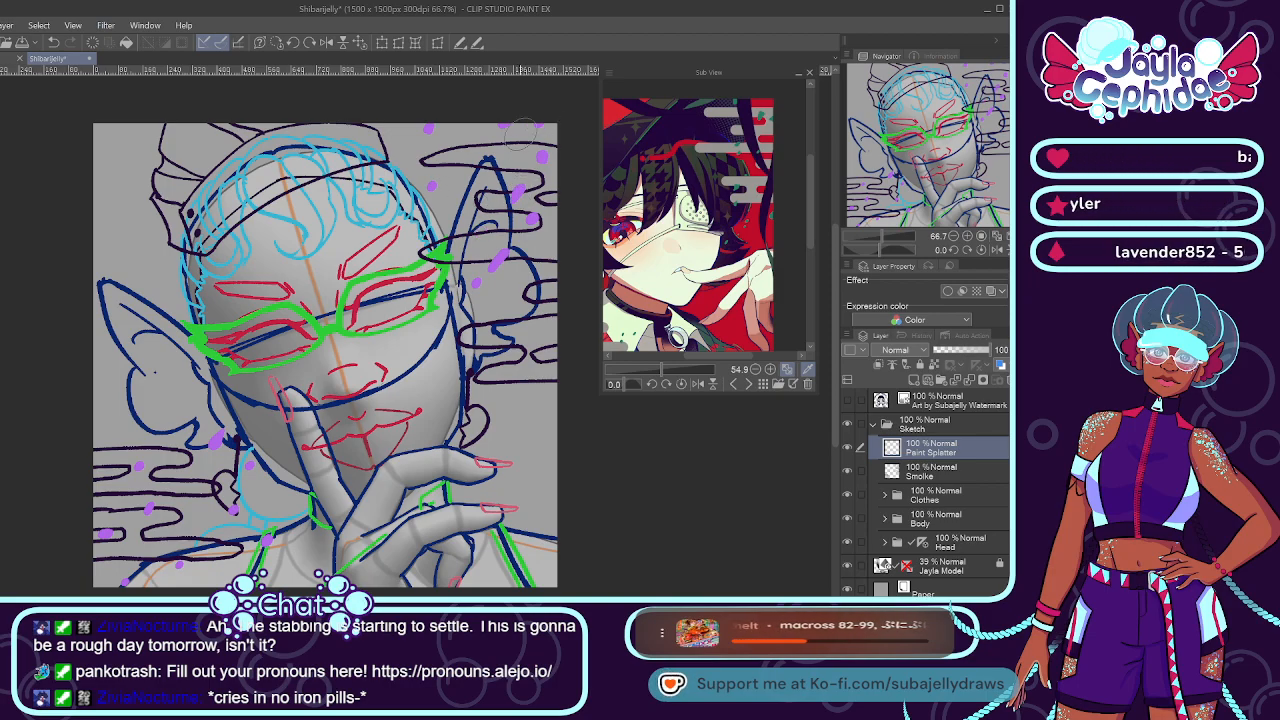
key(h)
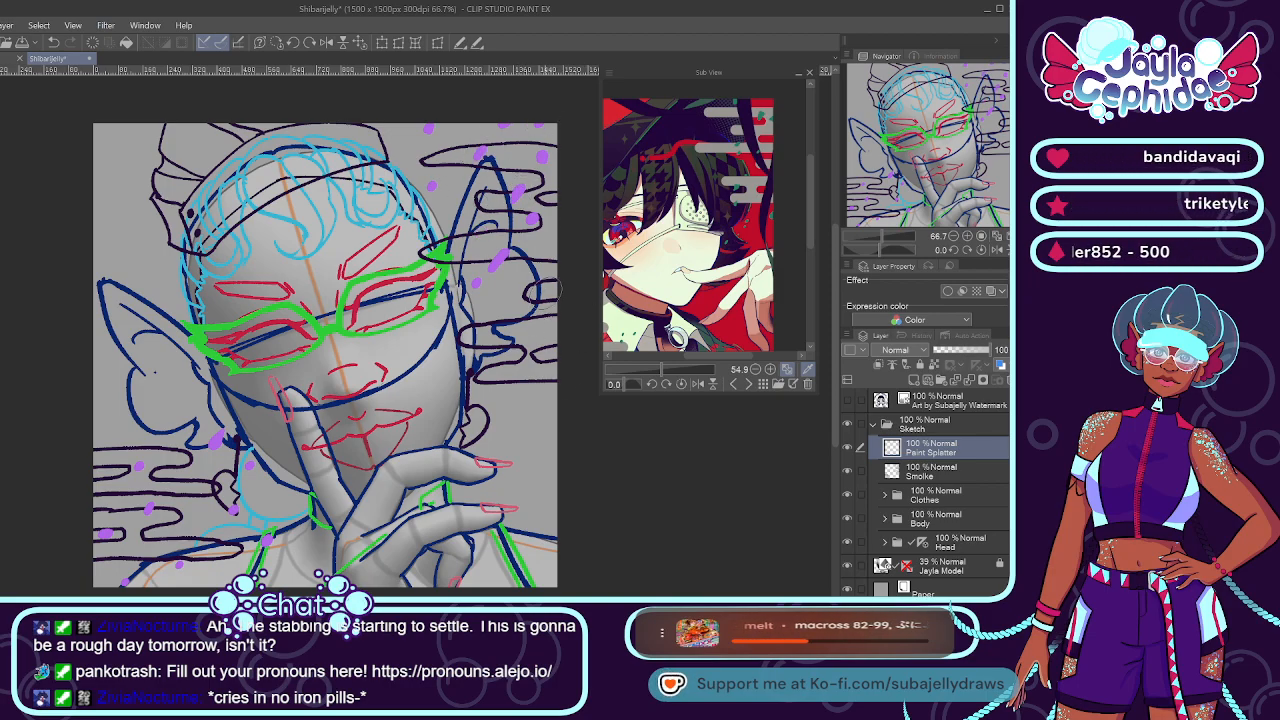
Fit the portrait in view, look at the Hatin-Cover sketch, and return to the Shibarijelly document.
click(360, 42)
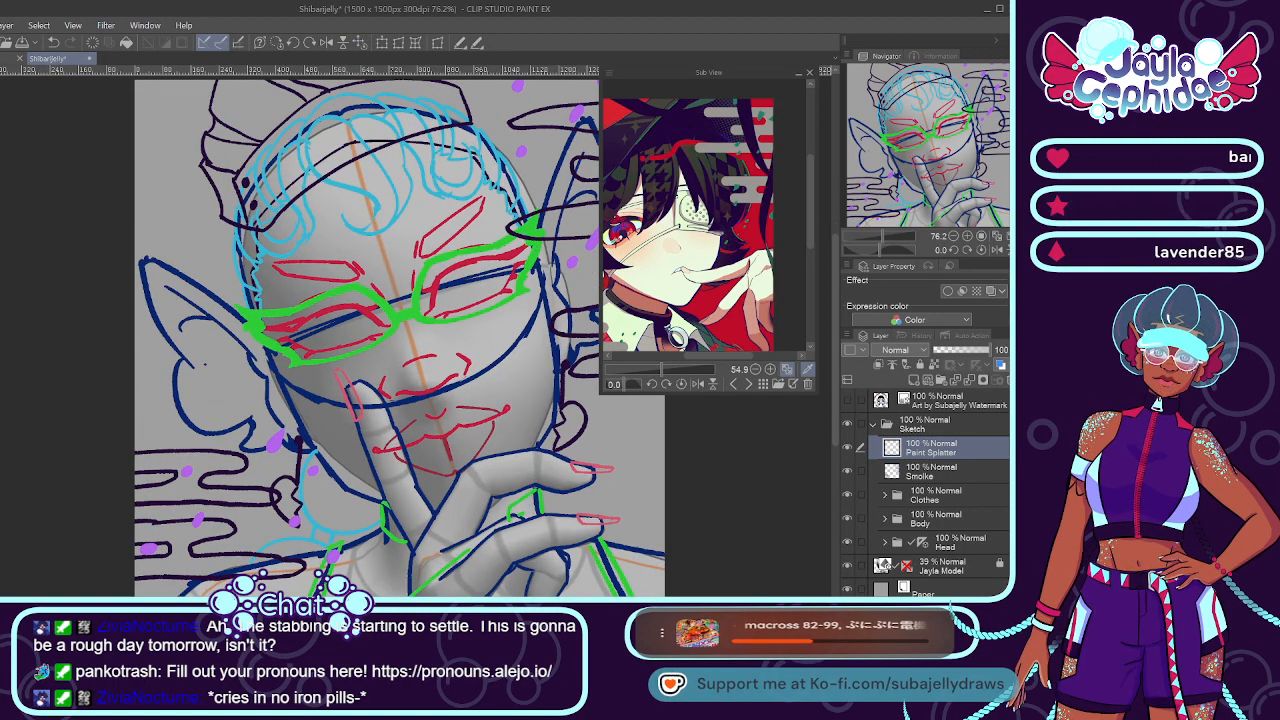
click(24, 60)
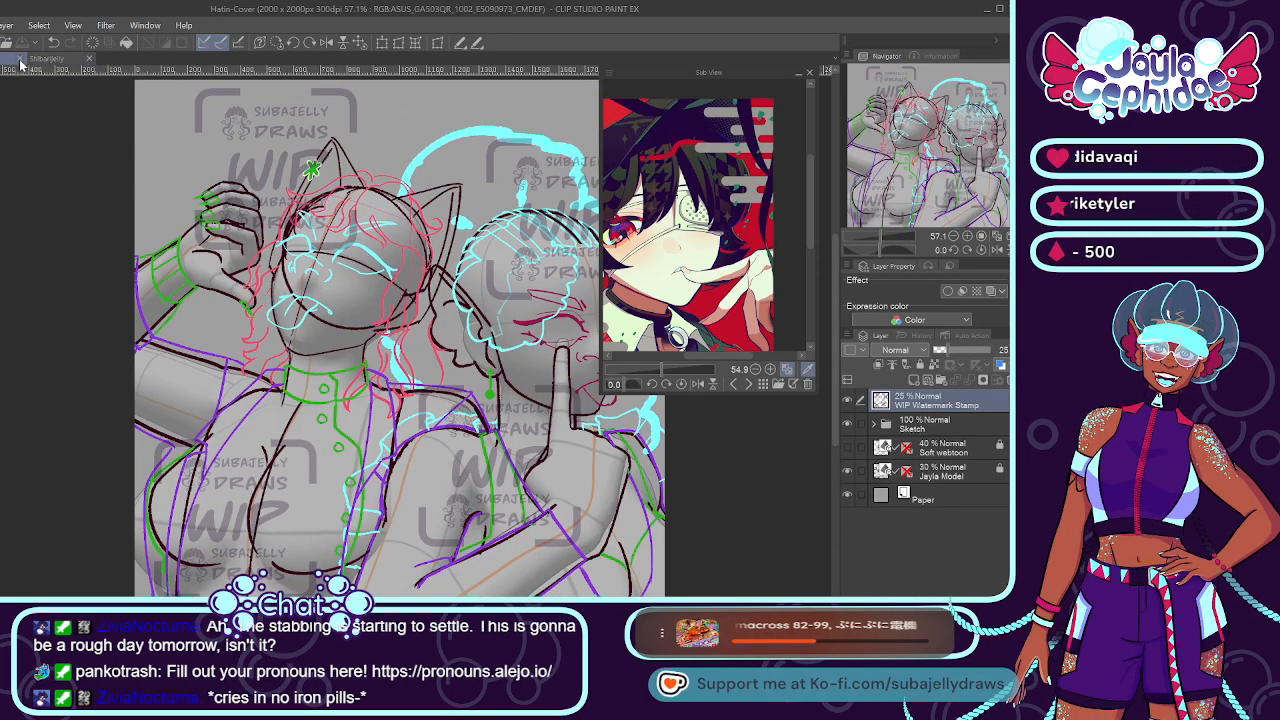
click(50, 58)
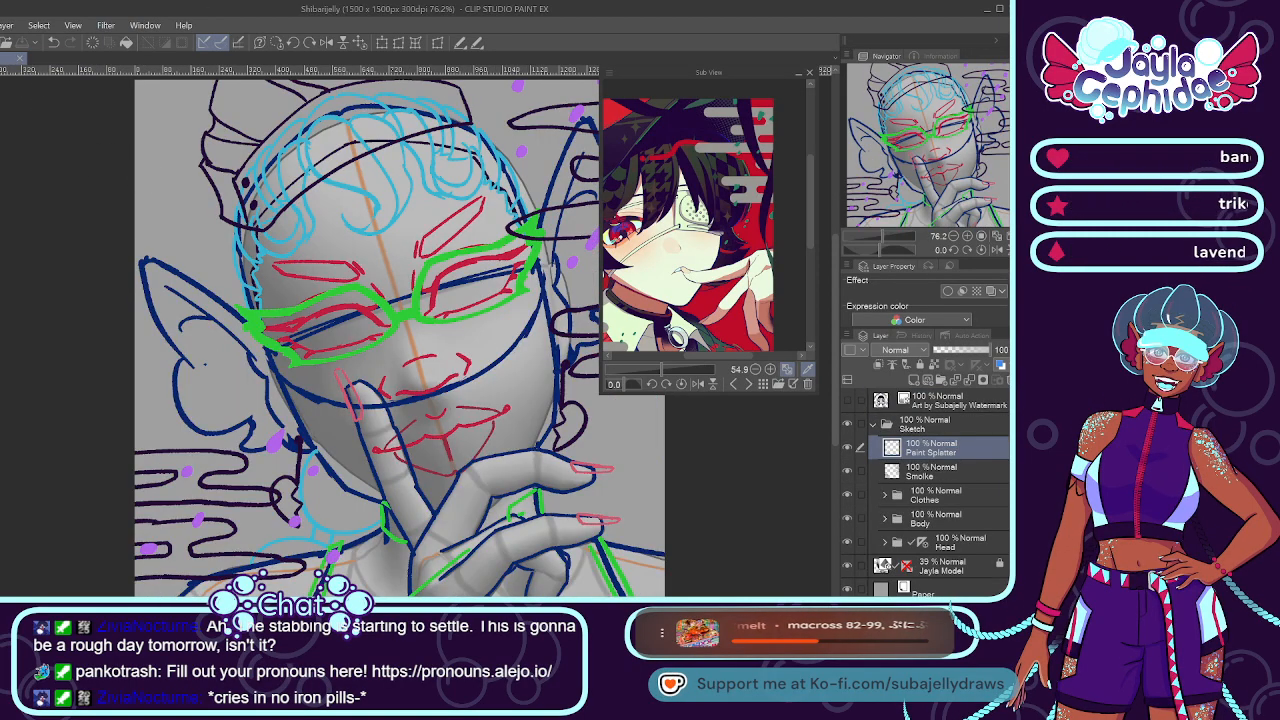